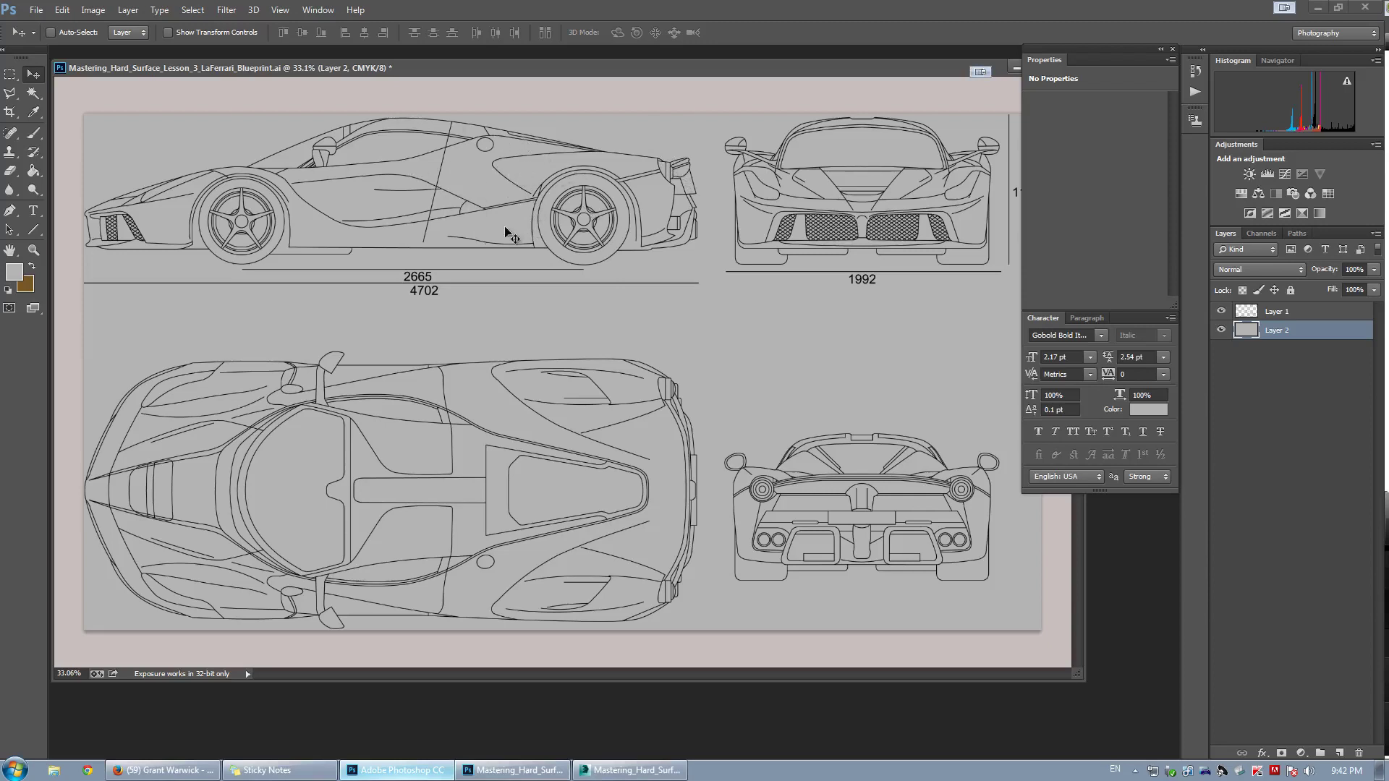
# Show edged faces on the car body in 3ds Max and compare its side shape with the Photoshop blueprint
pyautogui.click(604, 771)
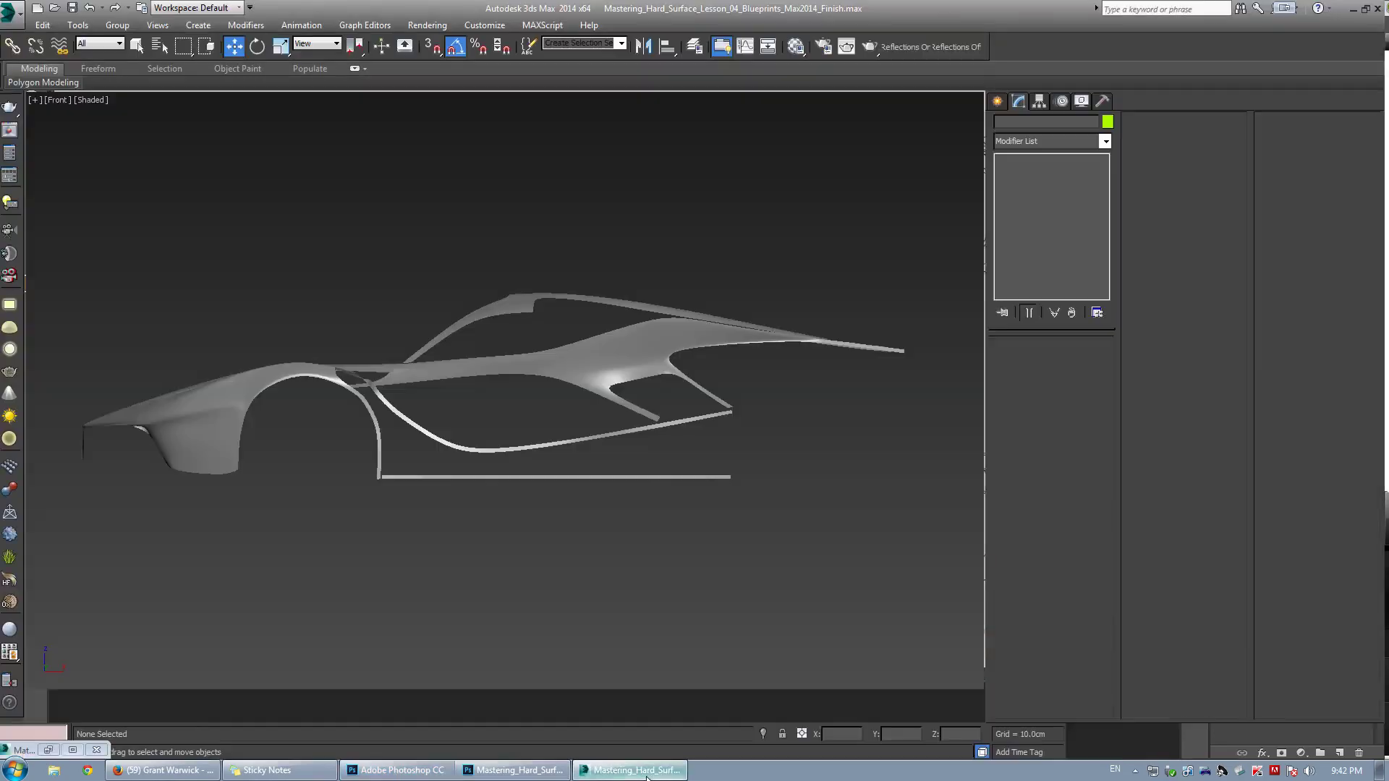
pyautogui.click(635, 395)
pyautogui.press('F4')
pyautogui.scroll(4, 616, 352)
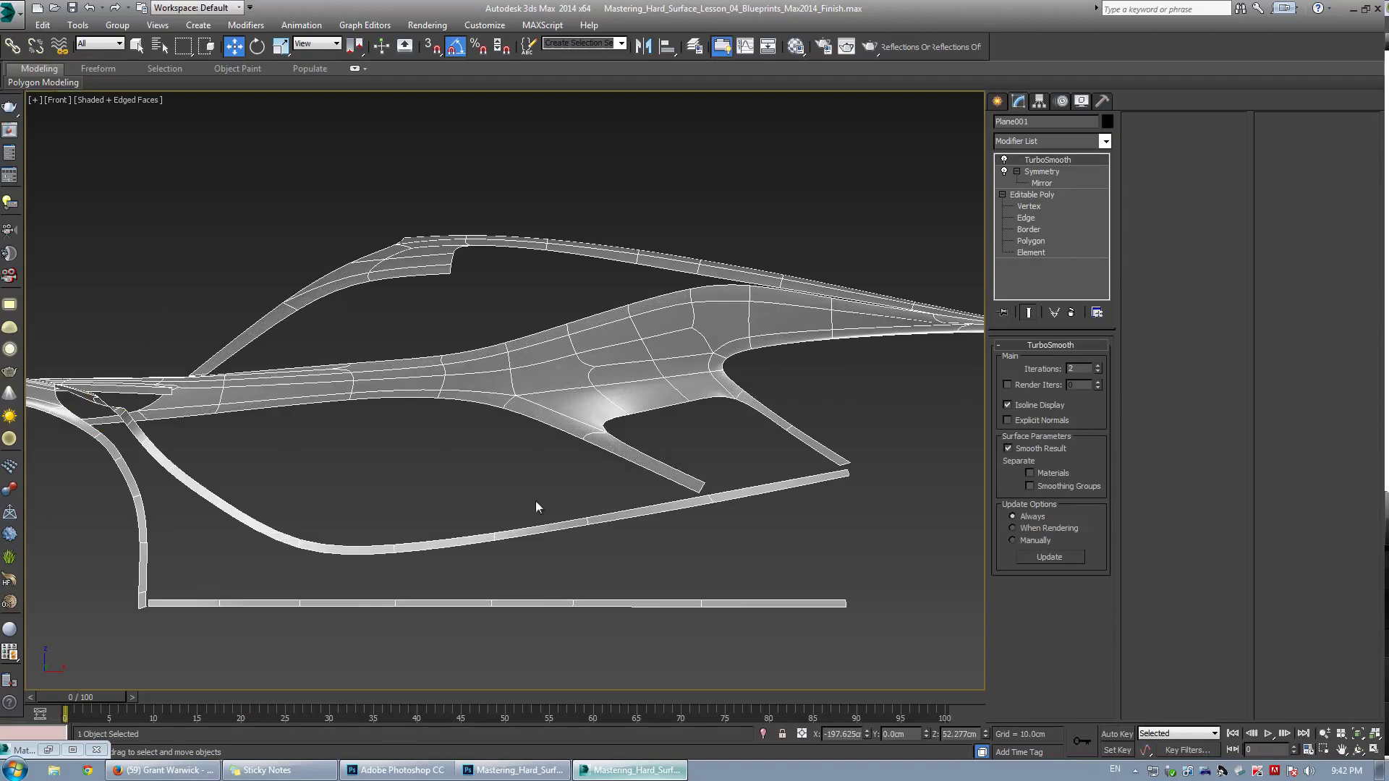
pyautogui.click(397, 771)
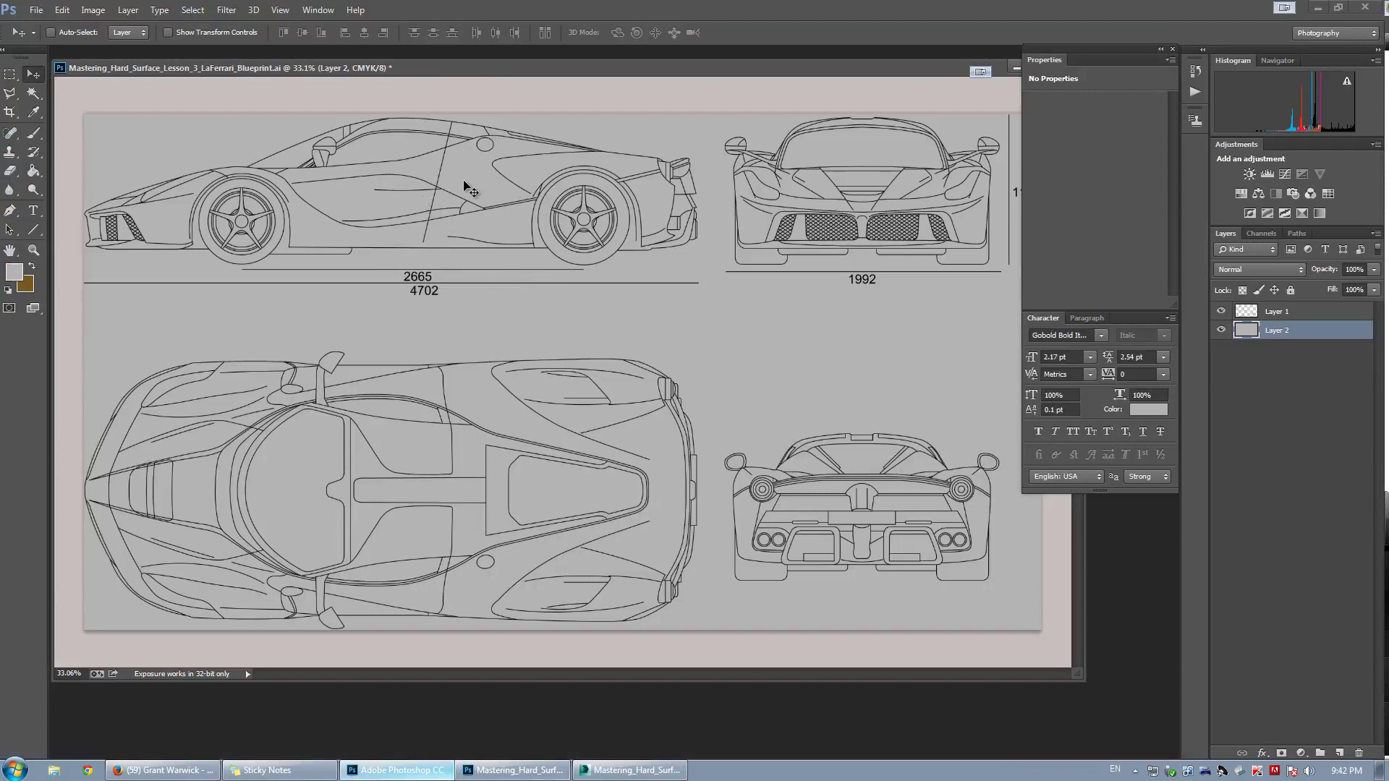
pyautogui.click(630, 770)
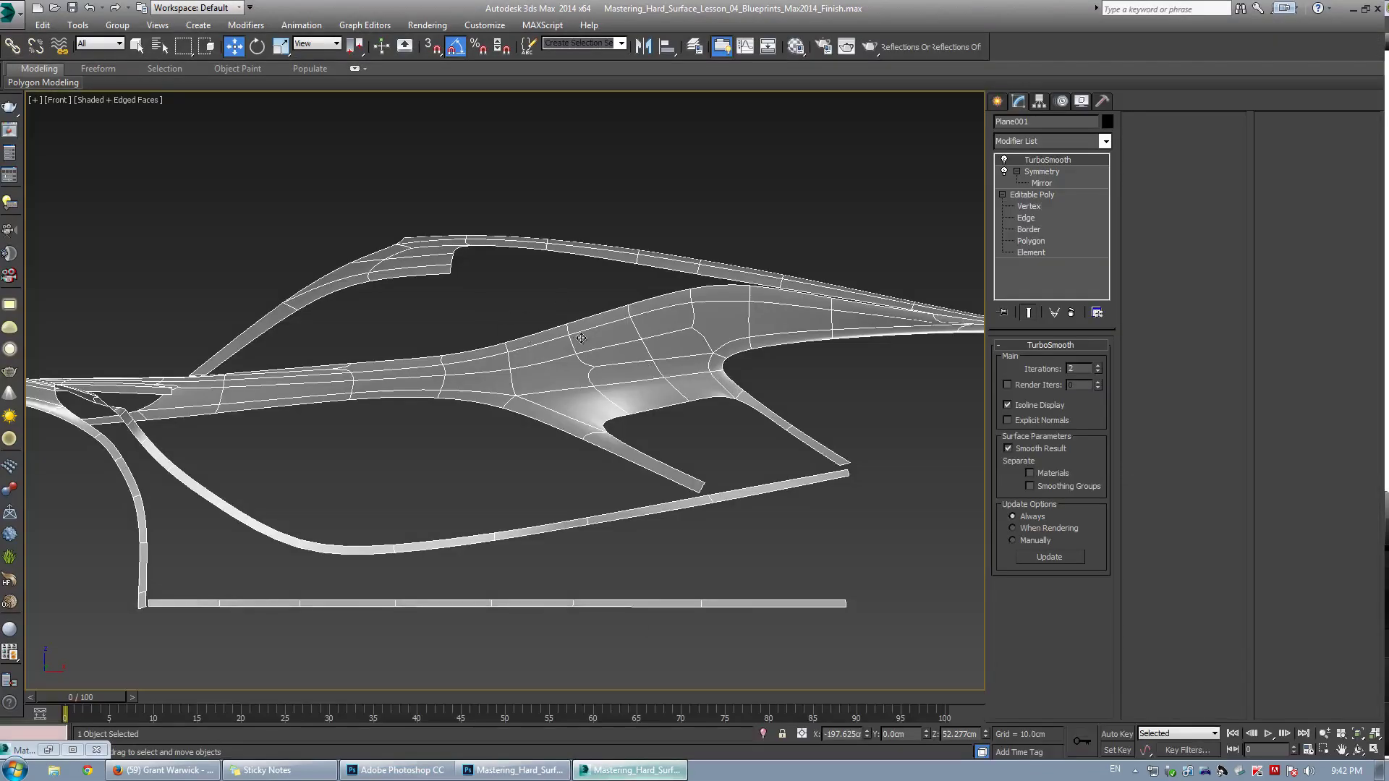
pyautogui.scroll(5, 571, 336)
pyautogui.scroll(-4, 555, 334)
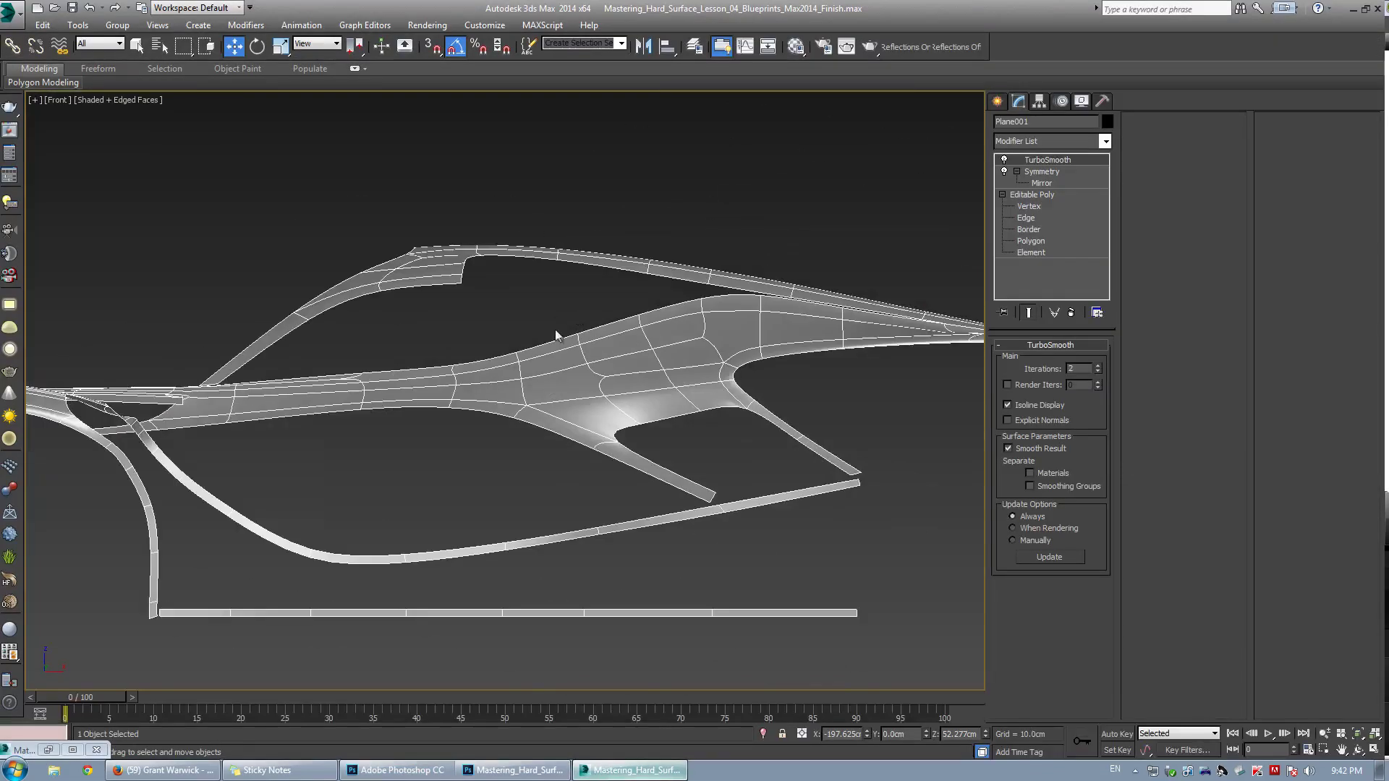
pyautogui.click(316, 628)
# In Photoshop, save a copy of the blueprint as Mastering_Hard_Surface_Lesson_3_LaFerrari_Blueprint.jpg in the Lesson 05 folder at maximum JPEG quality
pyautogui.click(396, 770)
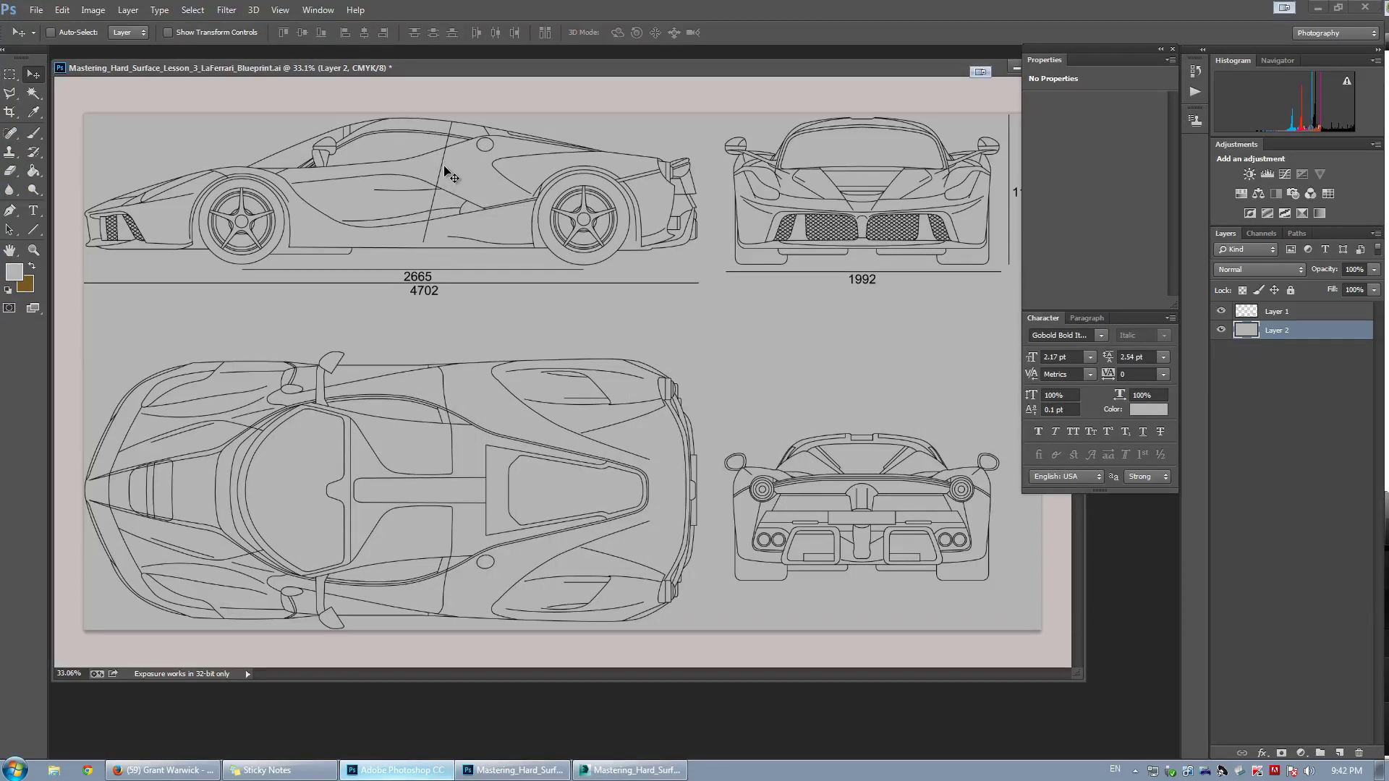
pyautogui.click(35, 10)
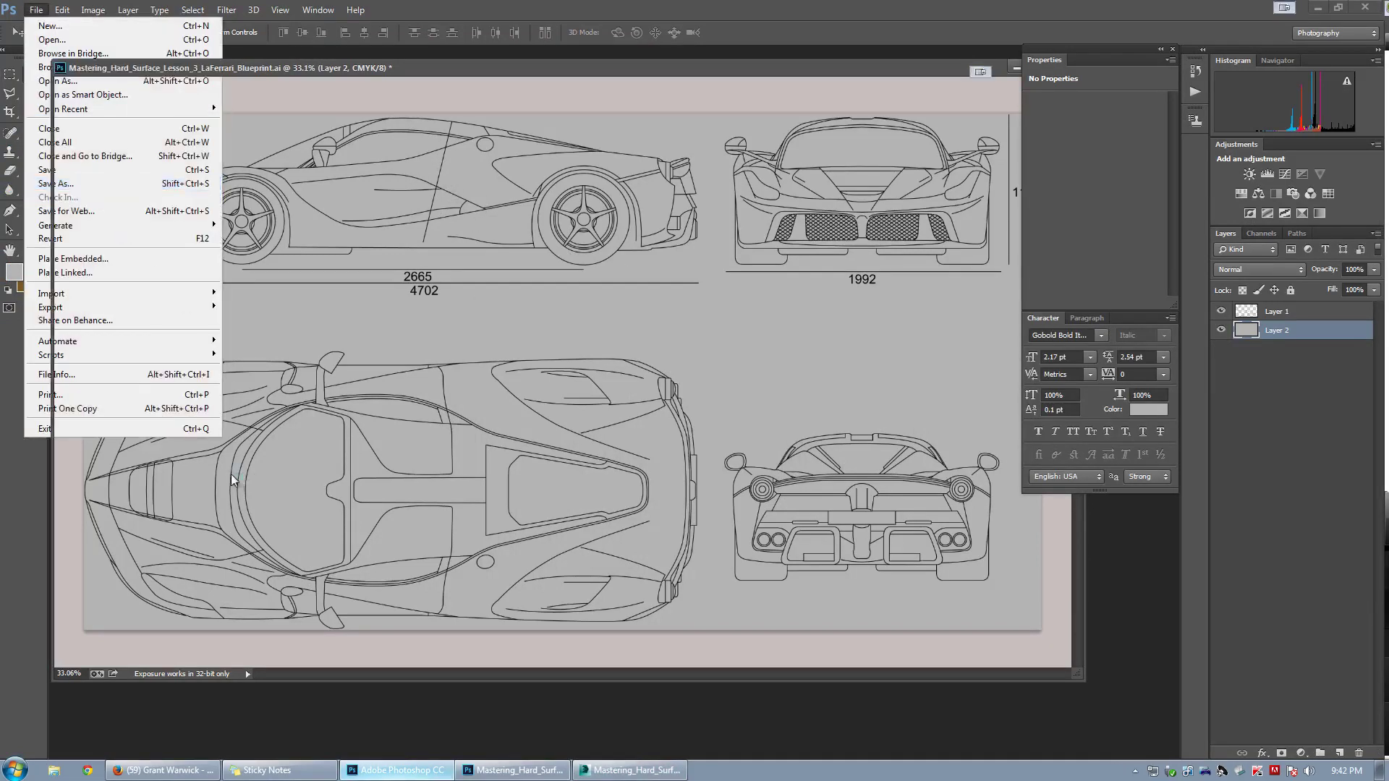
pyautogui.click(44, 183)
pyautogui.click(147, 376)
pyautogui.click(144, 439)
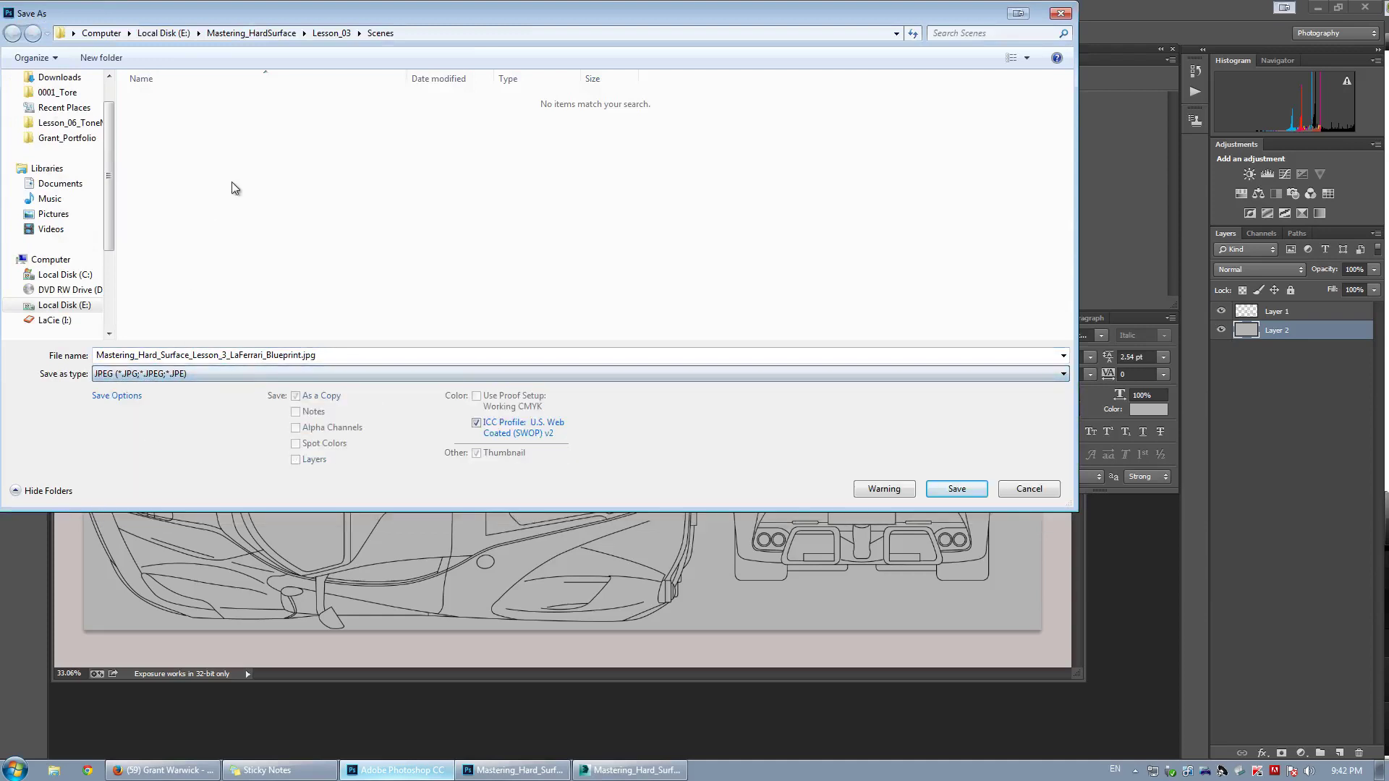
pyautogui.click(248, 34)
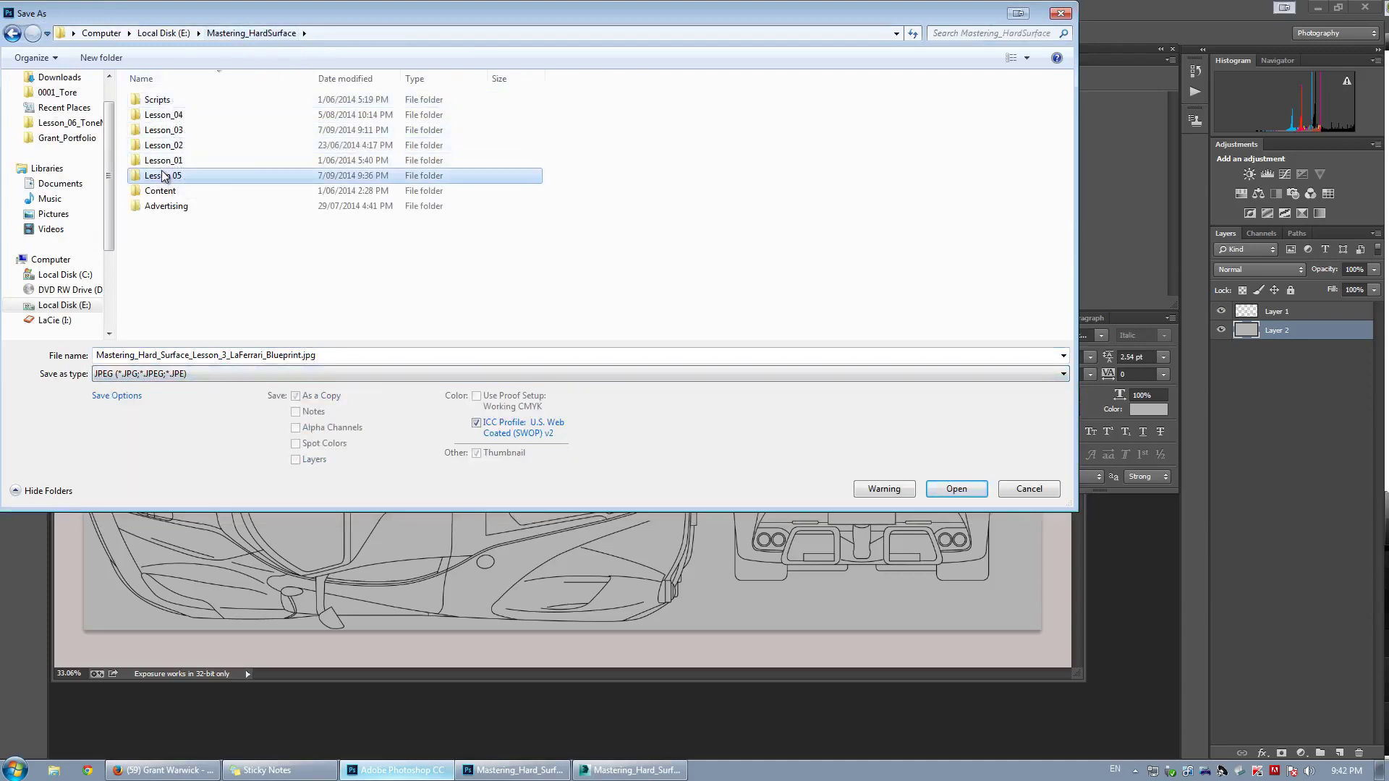
pyautogui.doubleClick(171, 176)
pyautogui.doubleClick(171, 106)
pyautogui.click(749, 392)
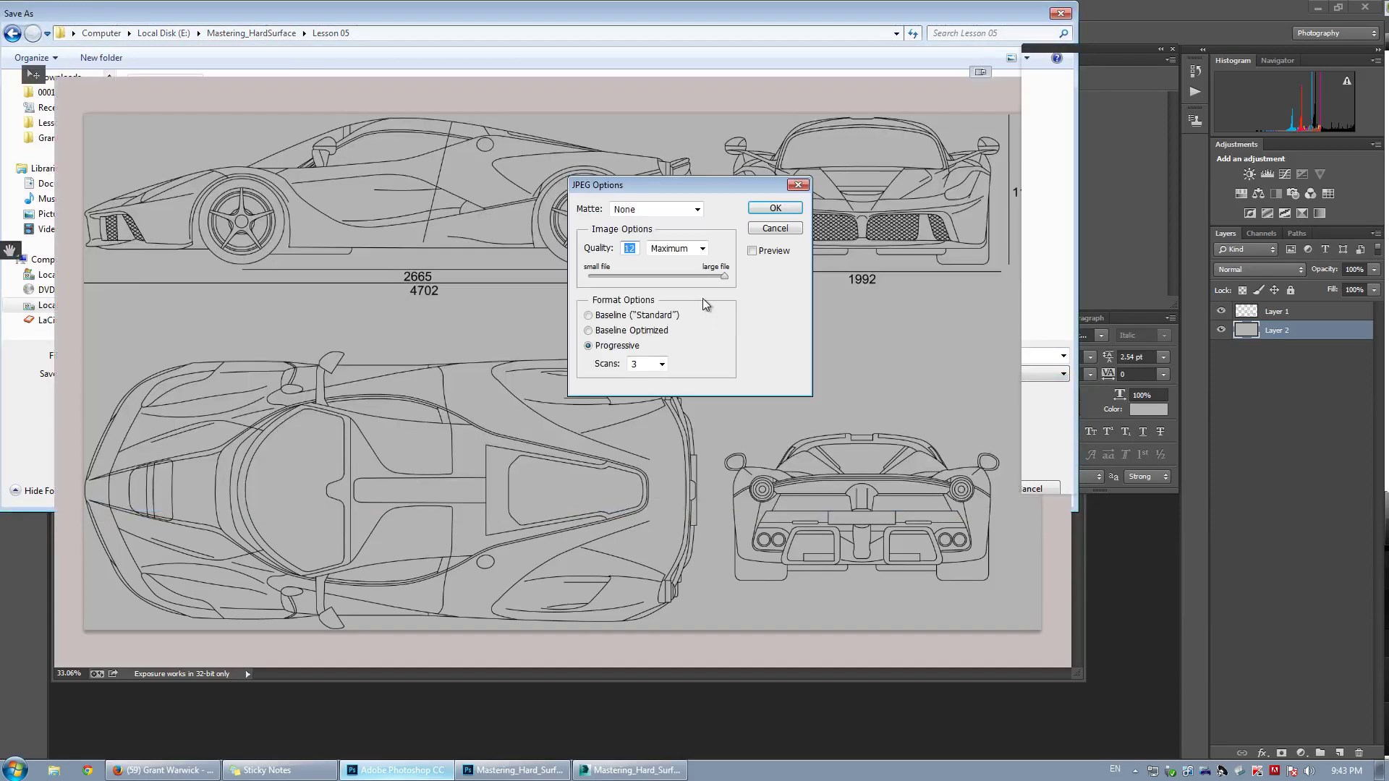
pyautogui.click(773, 208)
# Switch to 3ds Max and create a plane about 462 cm wide and 240 cm long around the car body in the Front view
pyautogui.click(633, 770)
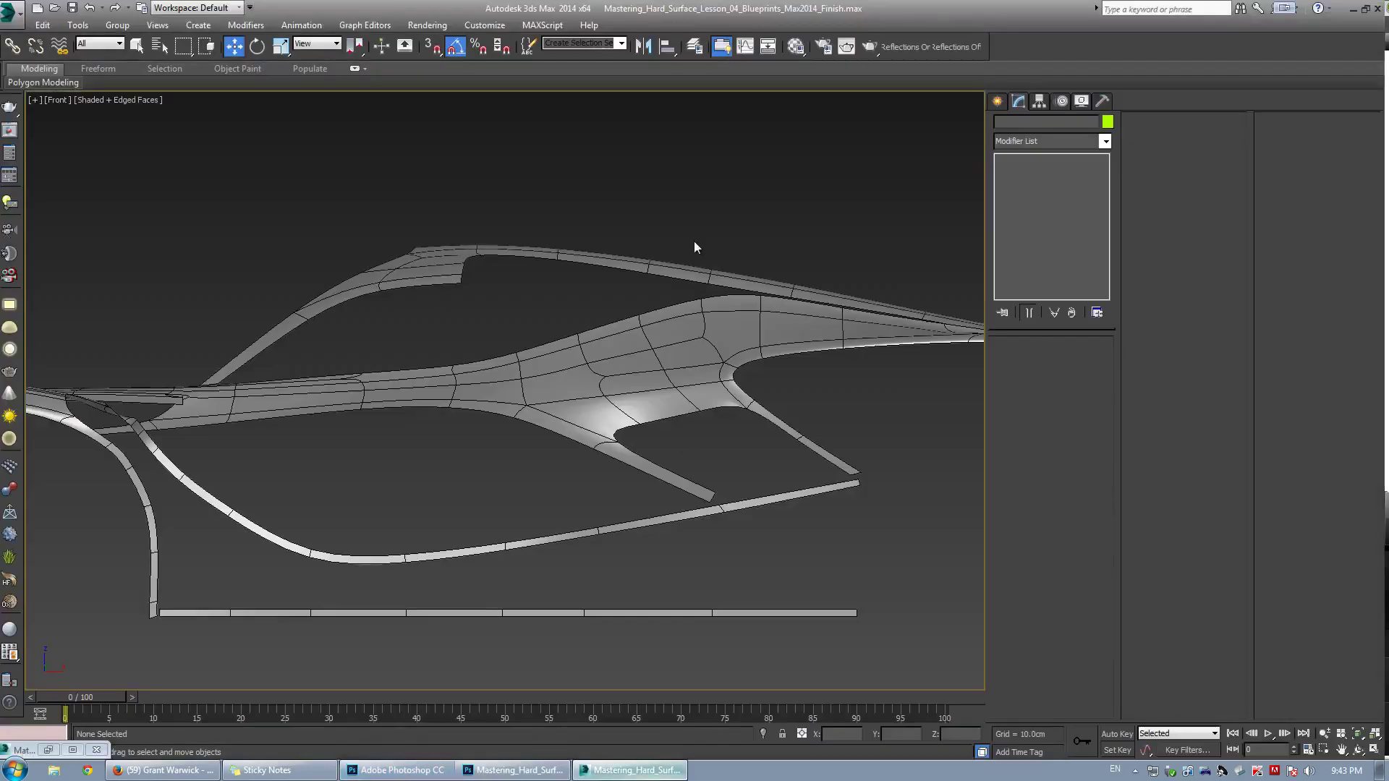
pyautogui.scroll(-5, 722, 257)
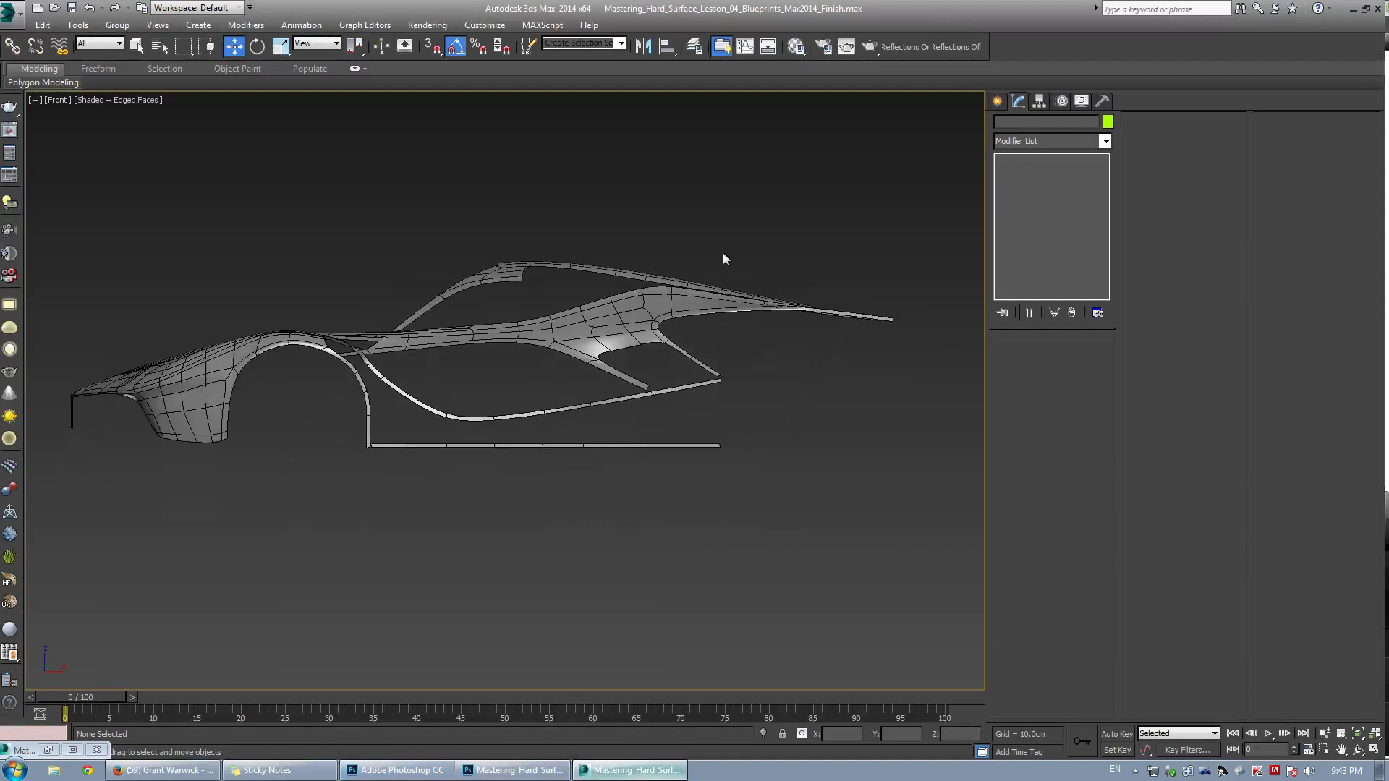
pyautogui.click(996, 102)
pyautogui.click(1078, 254)
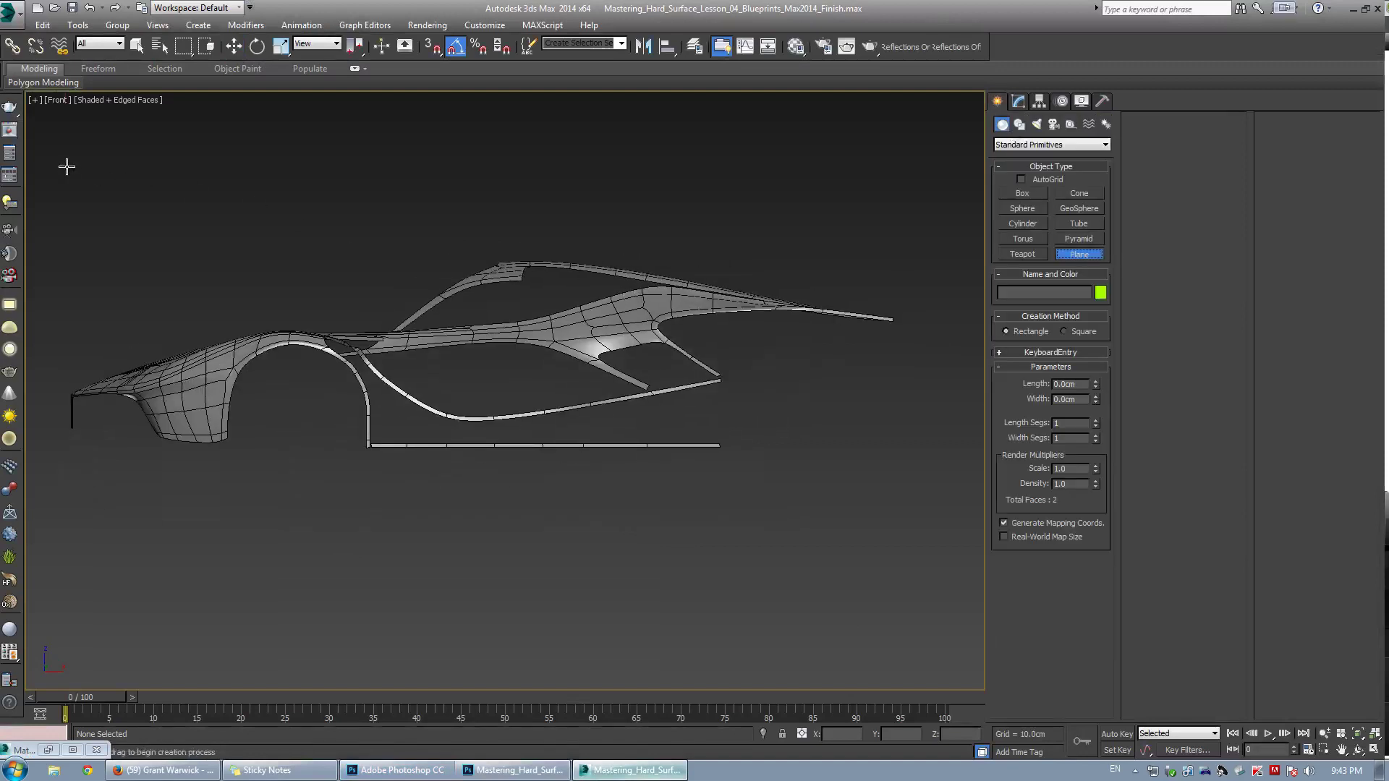
pyautogui.moveTo(65, 168); pyautogui.dragTo(933, 618)
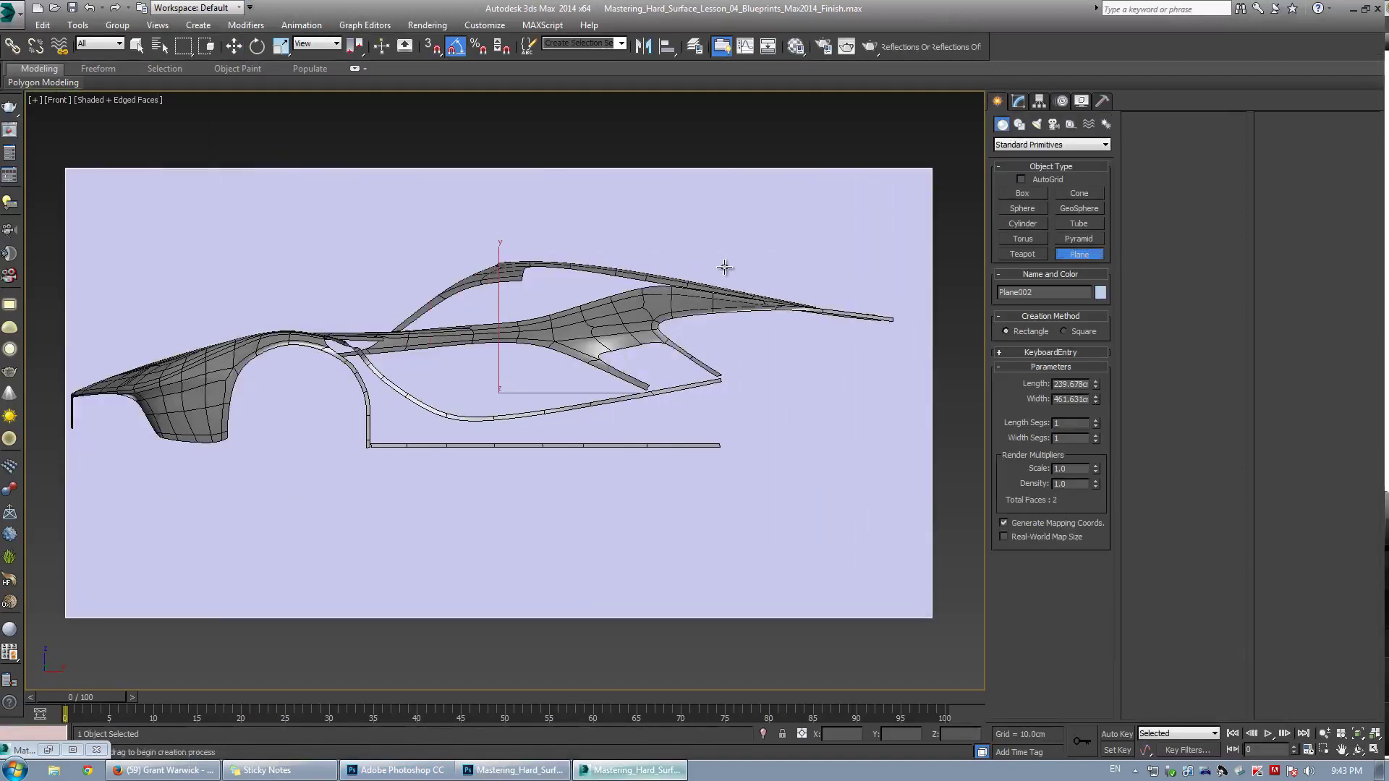
pyautogui.press('w')
# Clear the existing diffuse map from the 03 - Default material in the Material Editor
pyautogui.click(796, 45)
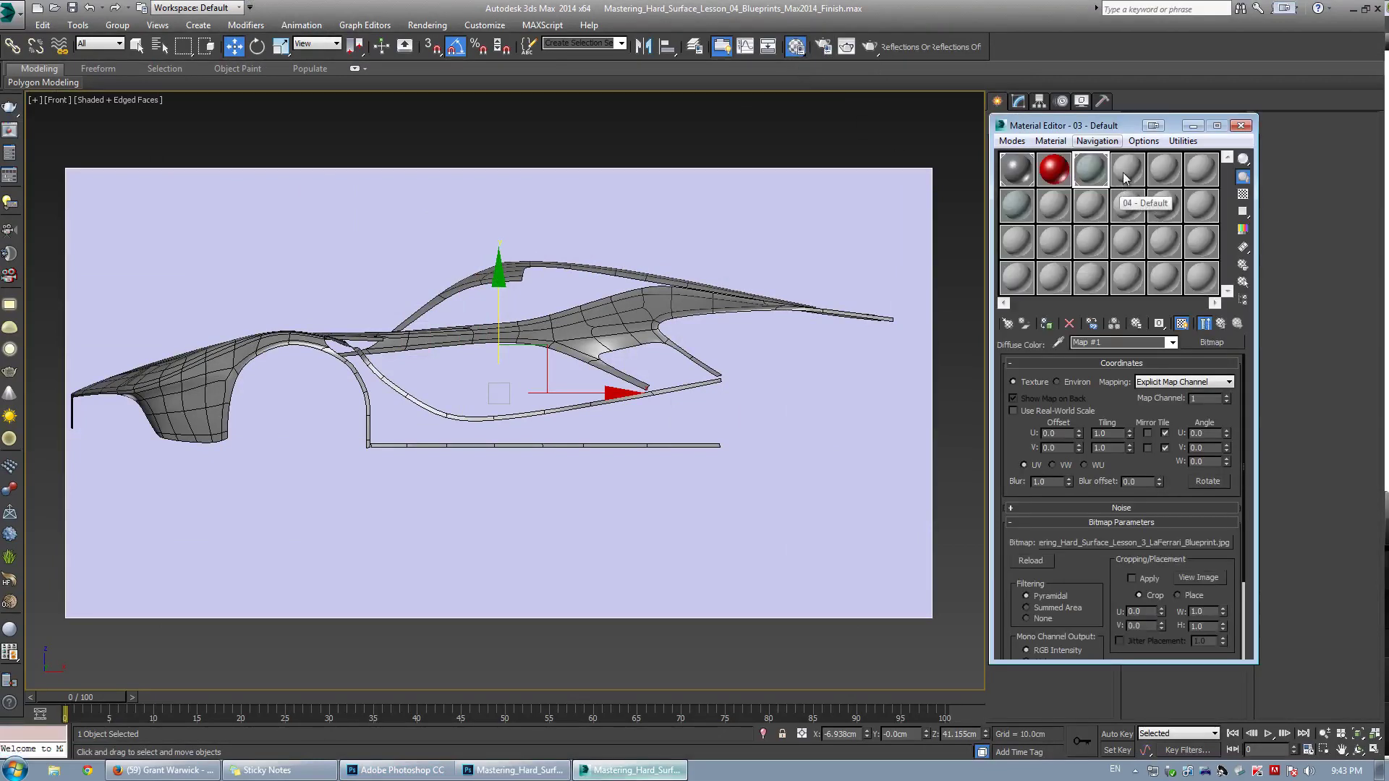
pyautogui.click(1221, 324)
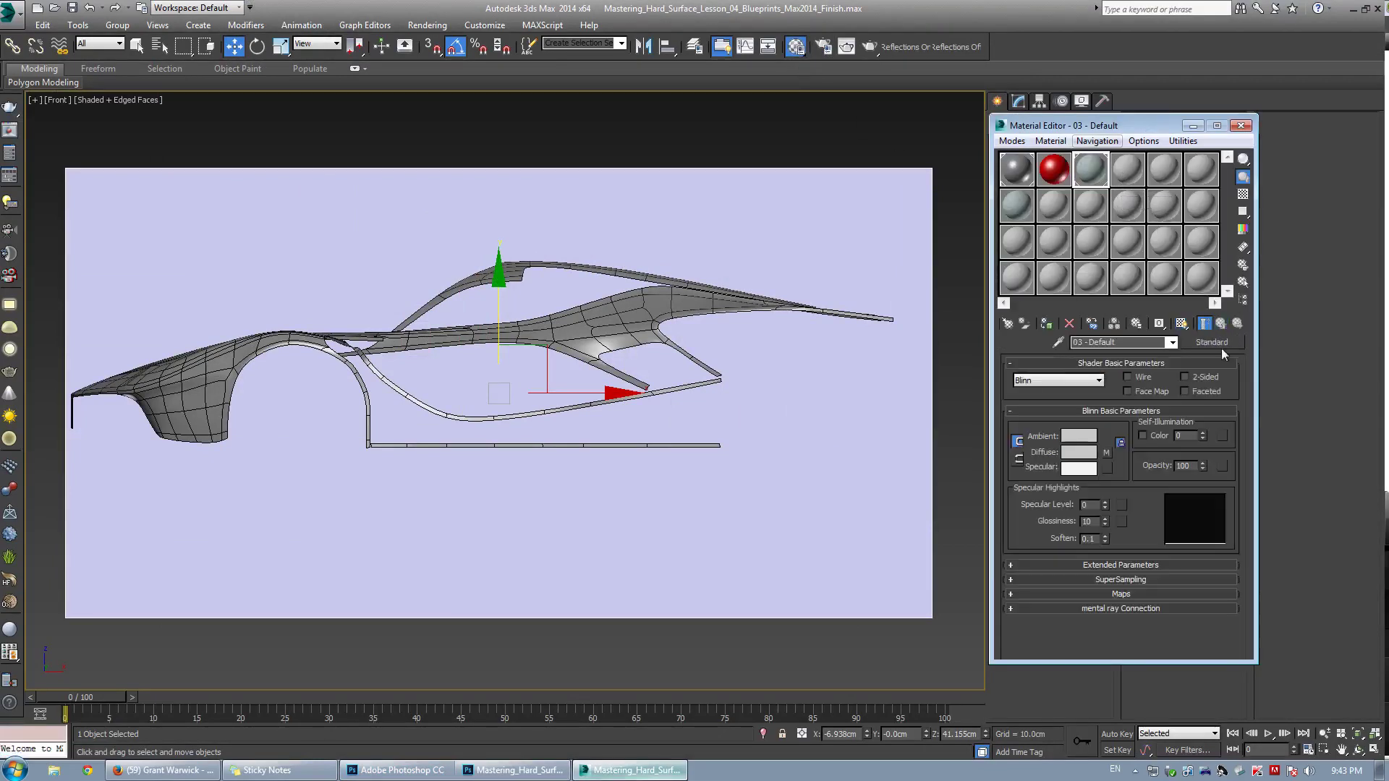
pyautogui.click(1106, 453)
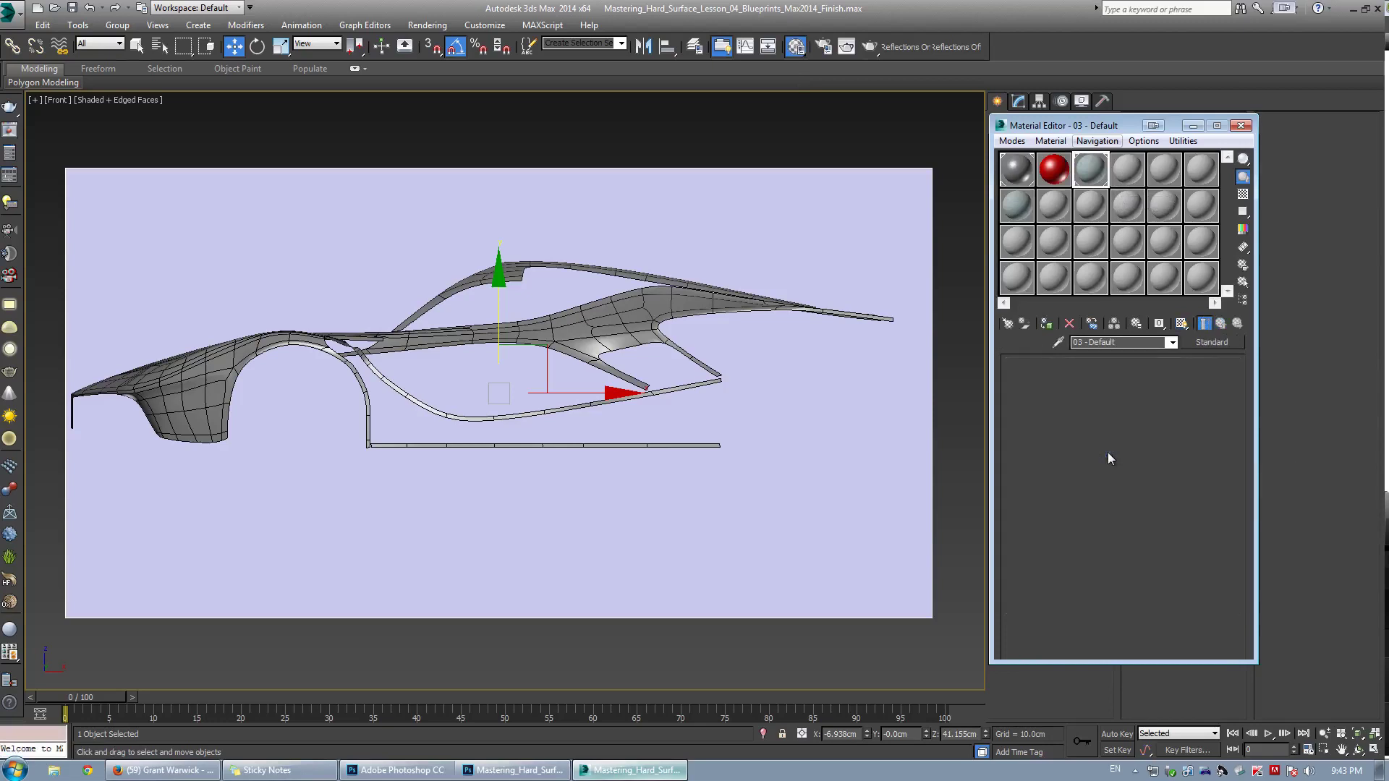
pyautogui.click(1221, 324)
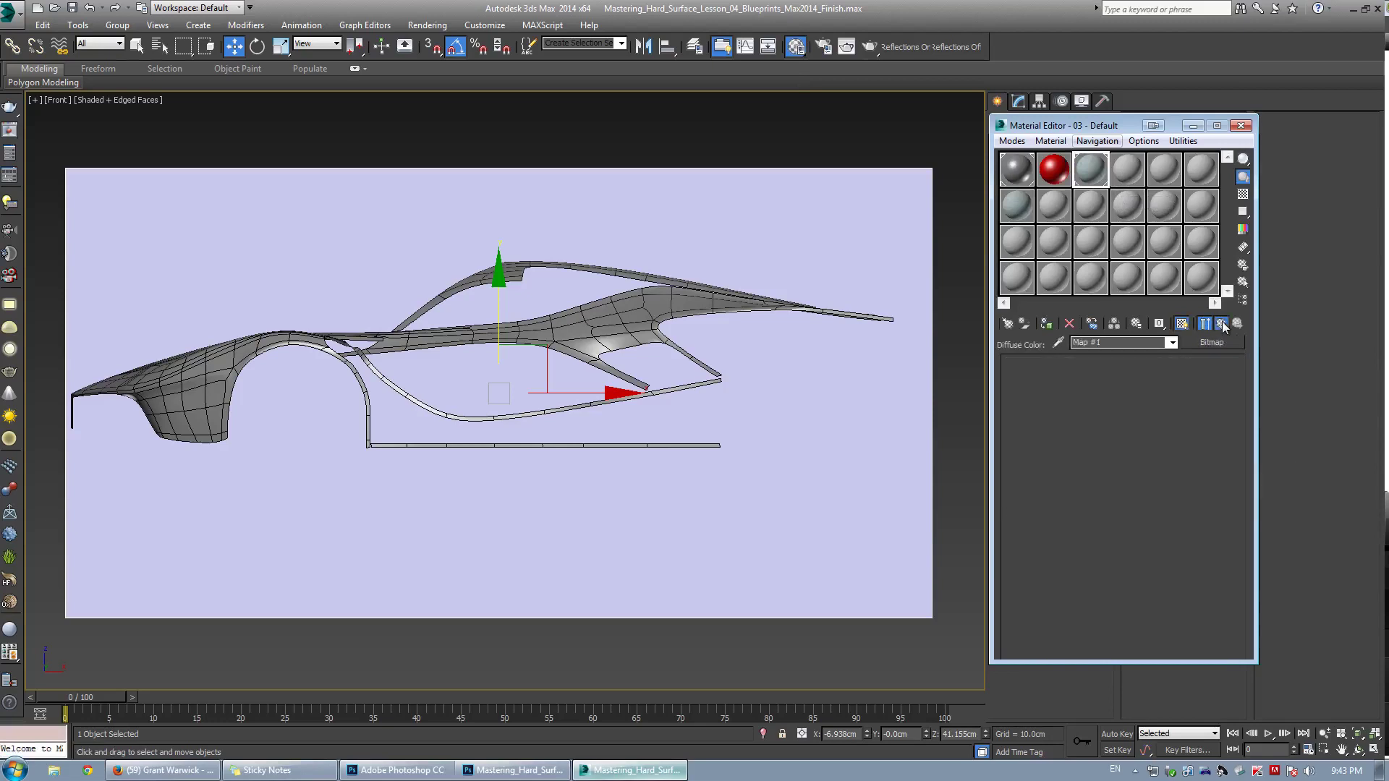
pyautogui.rightClick(1107, 454)
pyautogui.click(1157, 532)
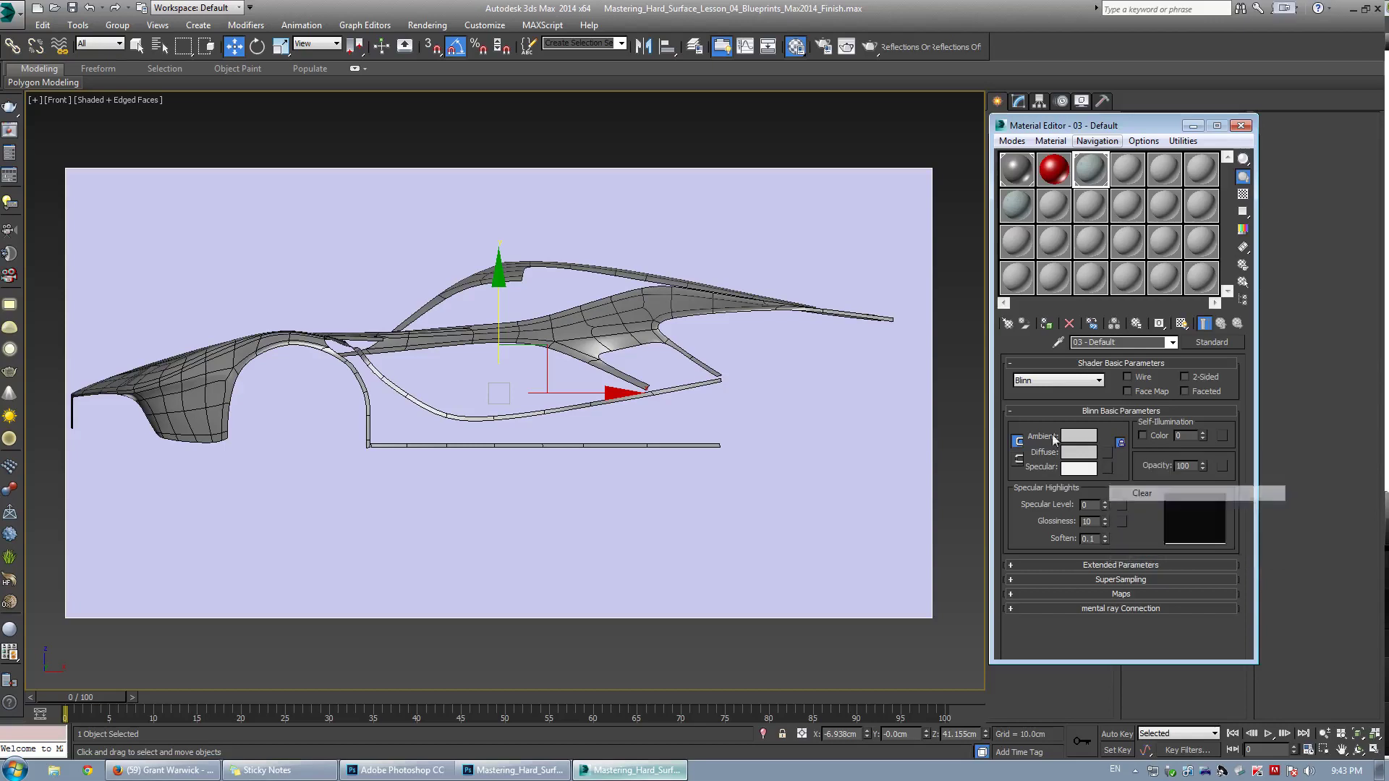
# Load the Lesson 05 blueprint JPEG as a Bitmap in the material's diffuse slot and check the image's pixel dimensions
pyautogui.click(1108, 453)
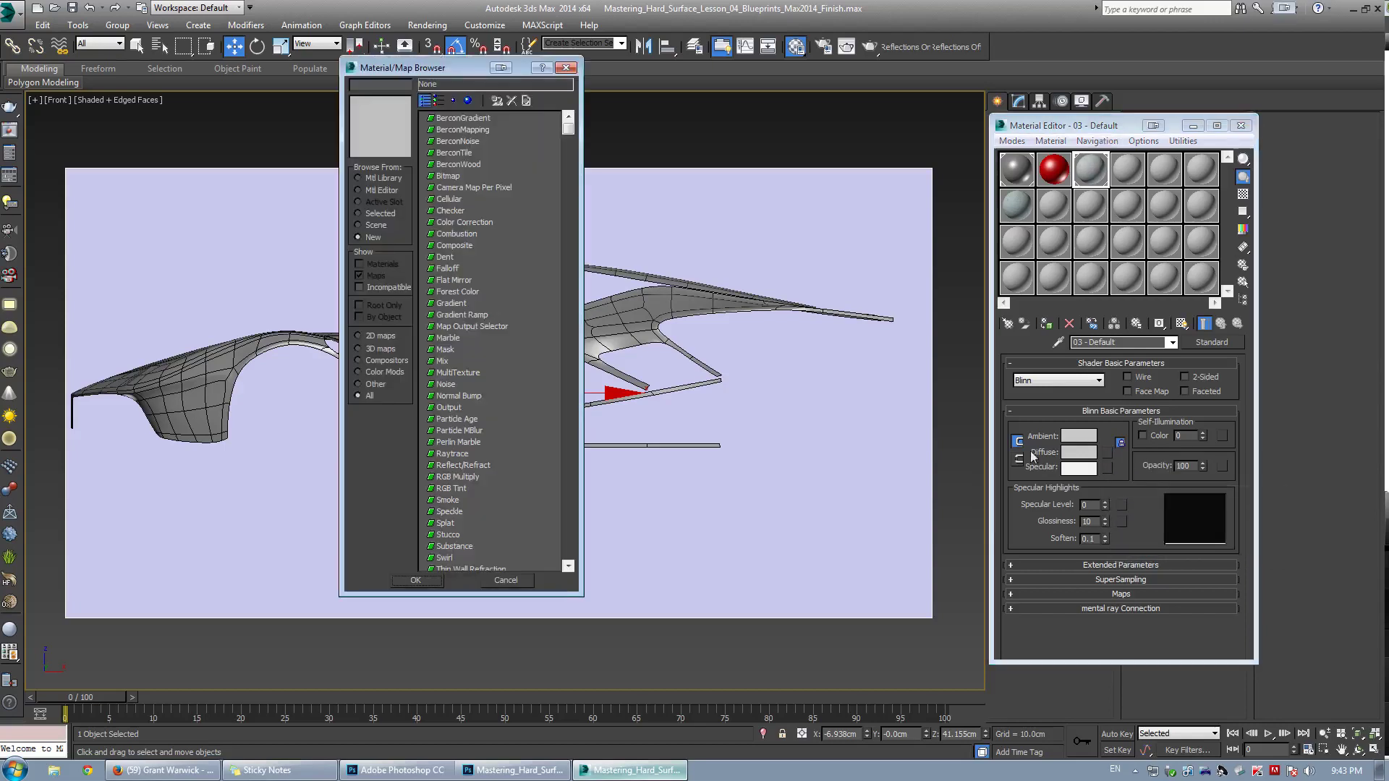
pyautogui.doubleClick(447, 176)
pyautogui.doubleClick(124, 123)
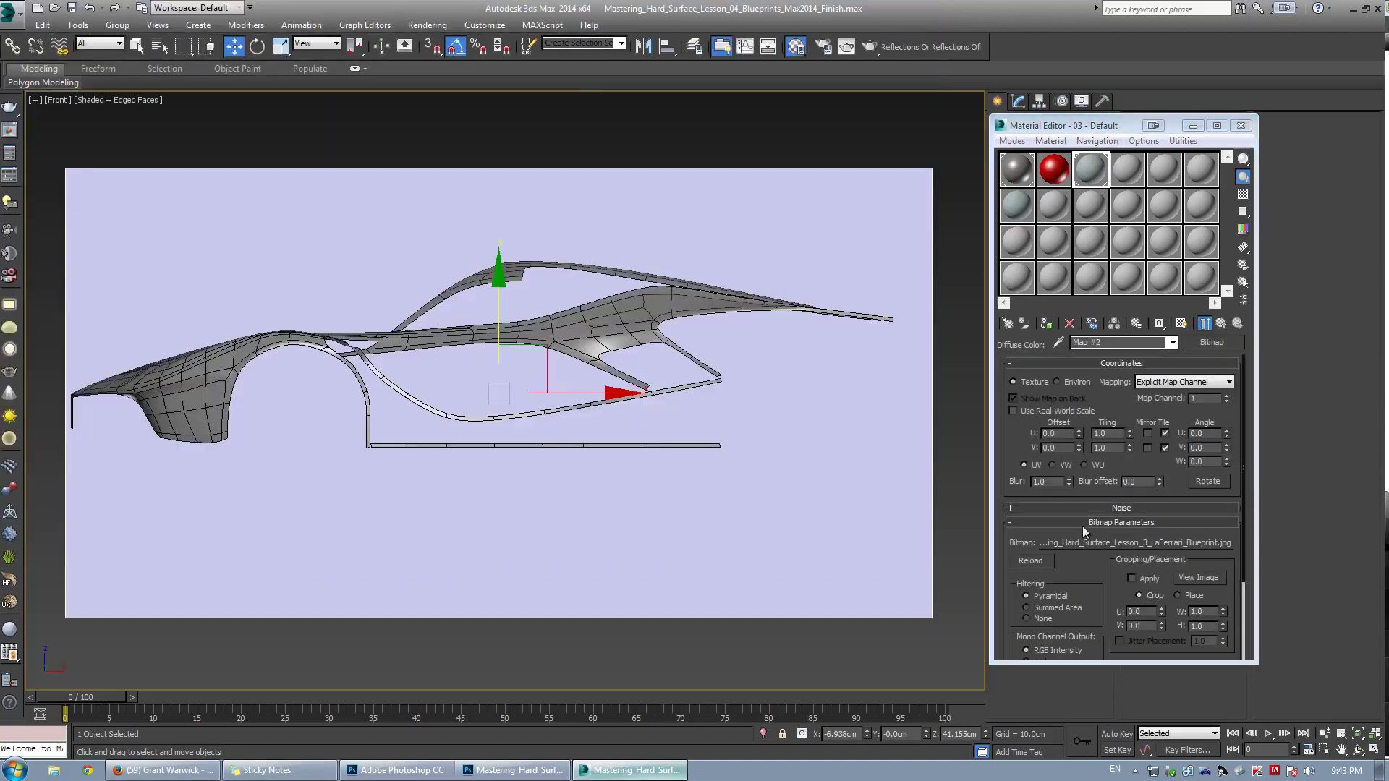
pyautogui.click(1139, 542)
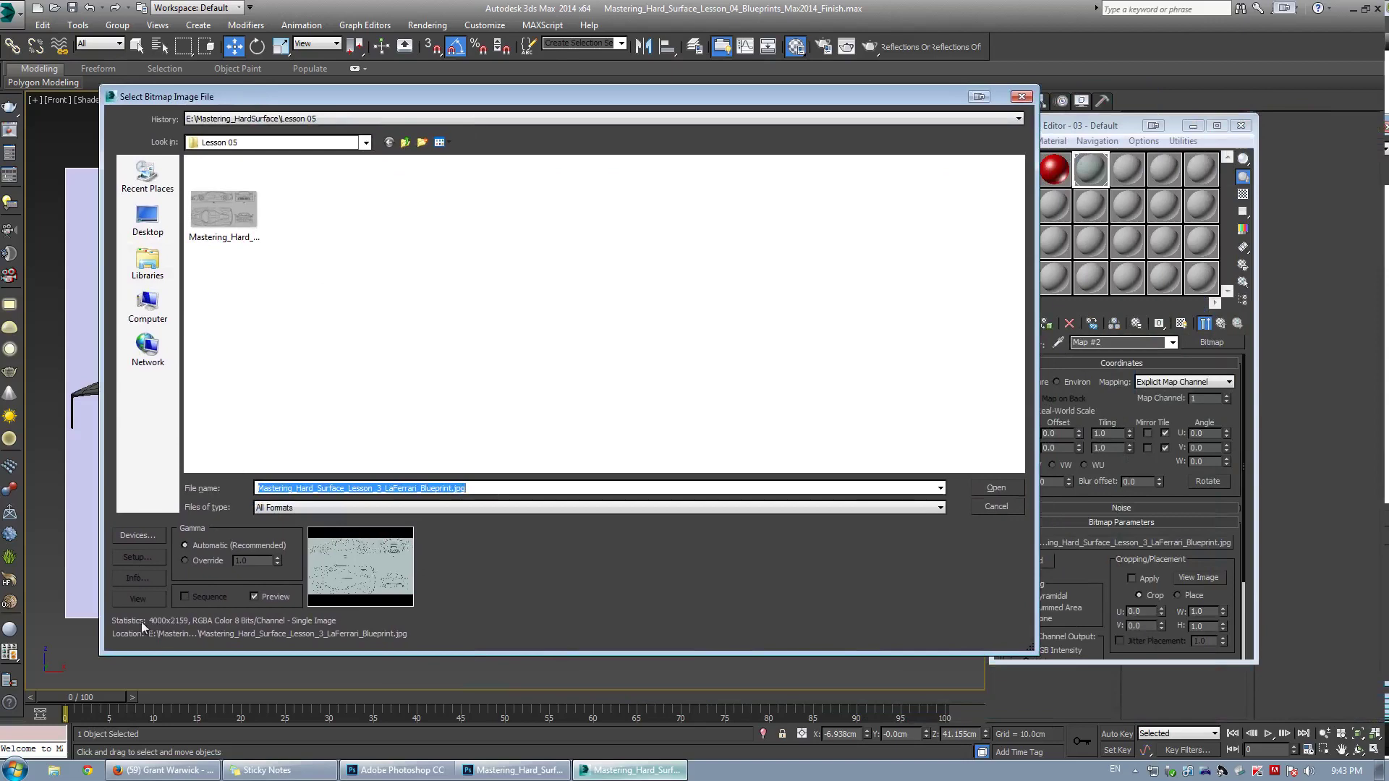
pyautogui.click(998, 508)
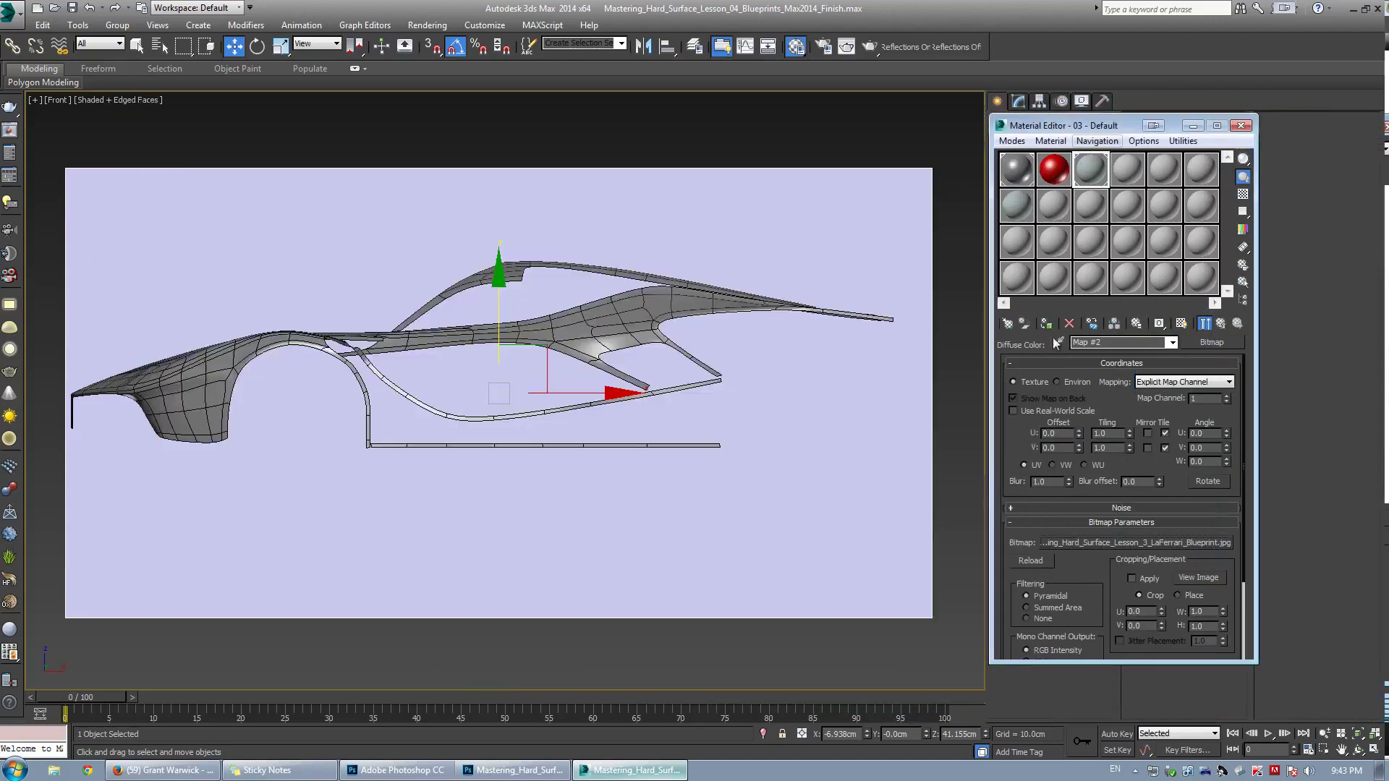
# Assign the blueprint material to the selected plane with its map shown in the viewport, and close the Material Editor
pyautogui.click(1047, 324)
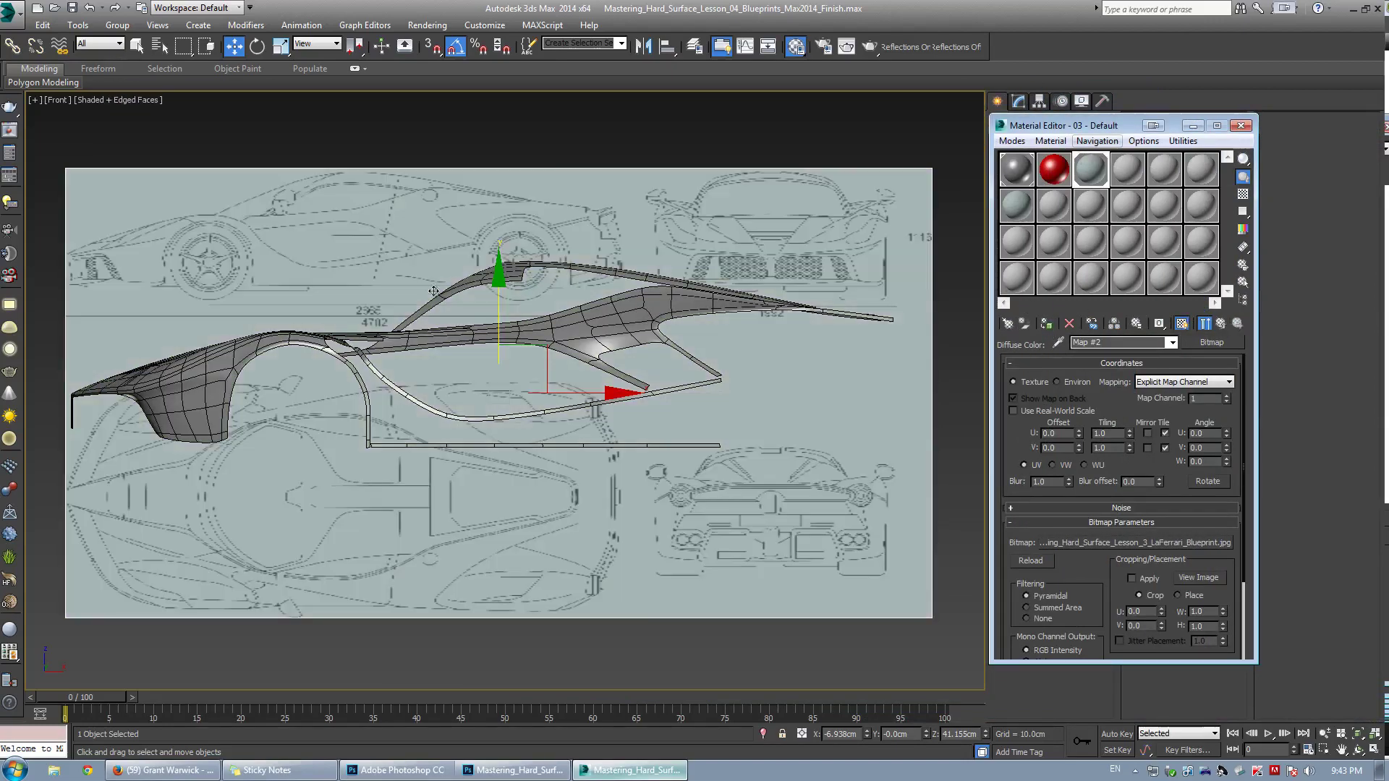
pyautogui.moveTo(659, 292); pyautogui.dragTo(669, 292, button='middle')
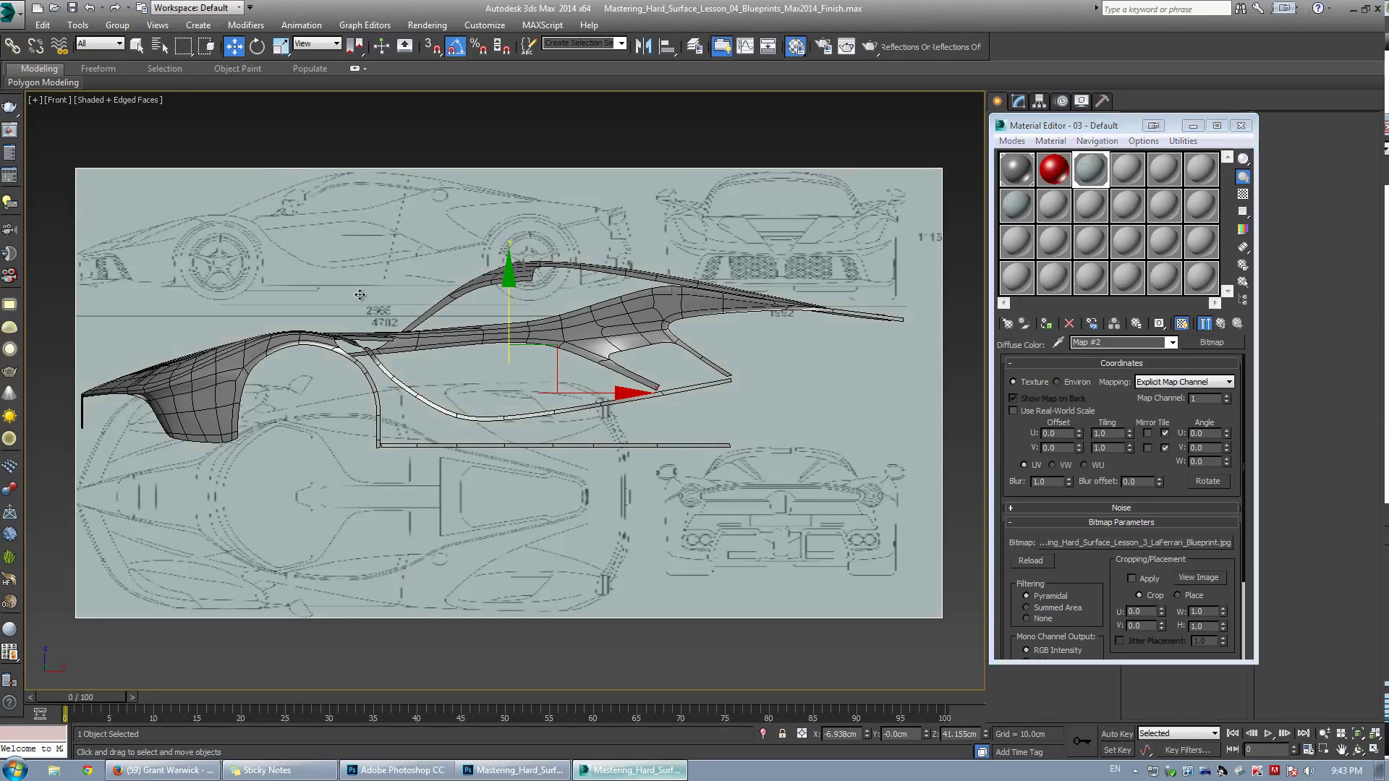
pyautogui.press('m')
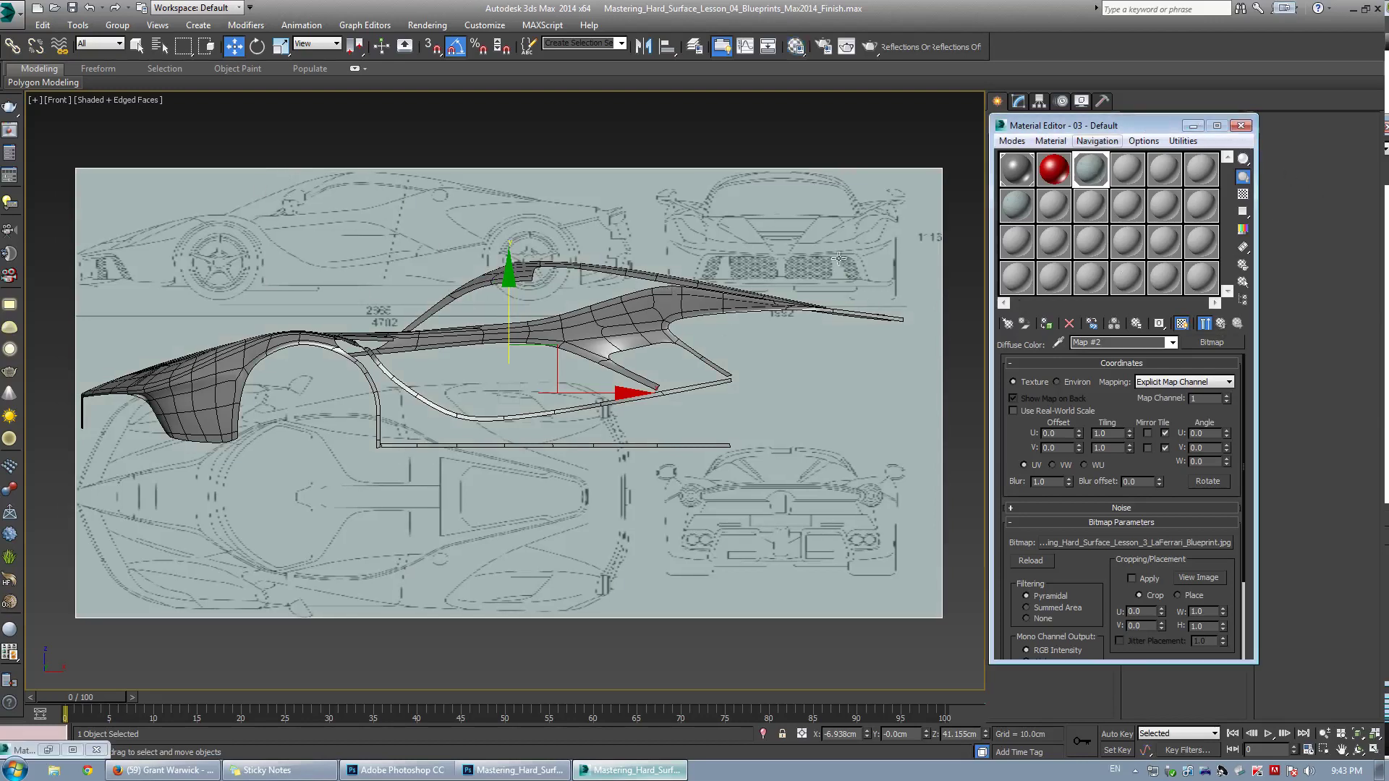
pyautogui.press('m')
# Set the blueprint plane's width to 4000 cm and its length to 2159 cm
pyautogui.click(1018, 100)
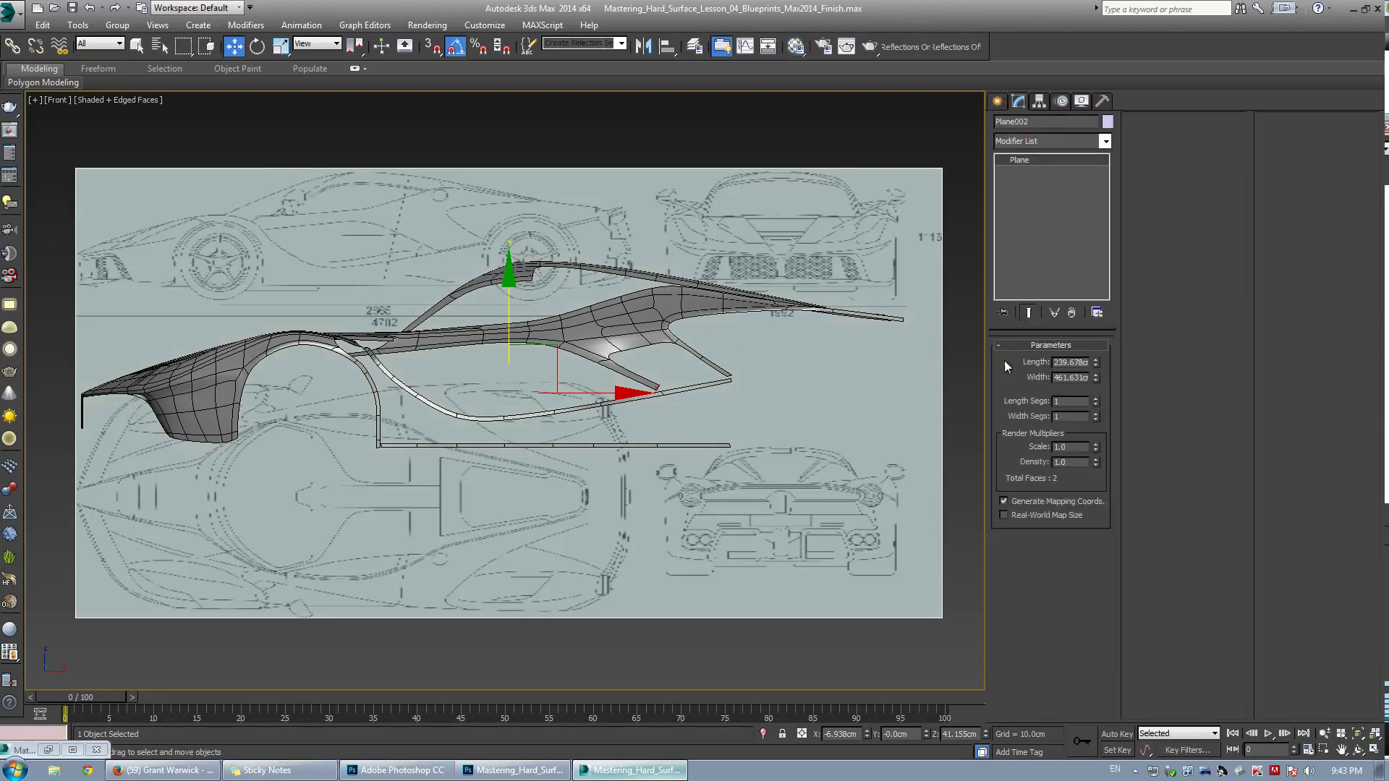
pyautogui.doubleClick(1079, 376)
pyautogui.write('4000')
pyautogui.press('Return')
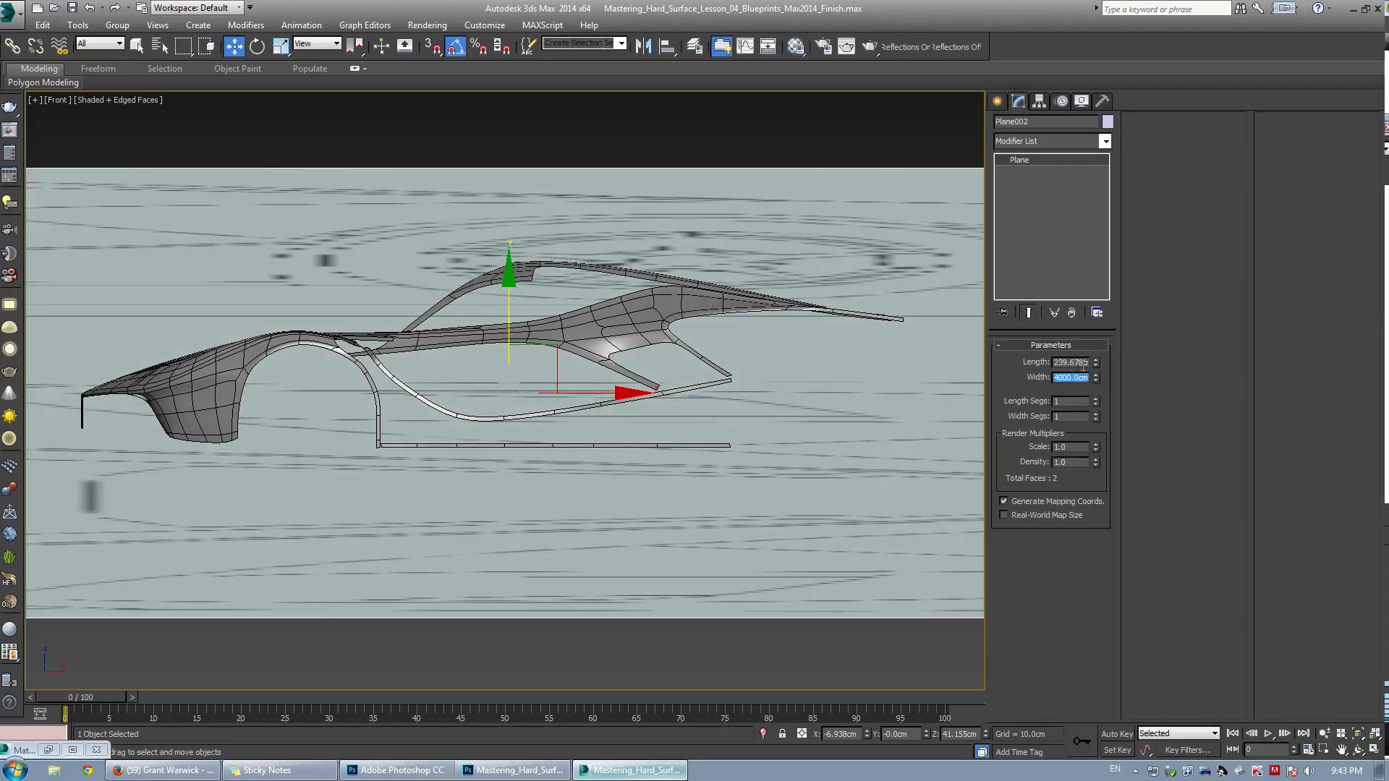
pyautogui.doubleClick(1083, 365)
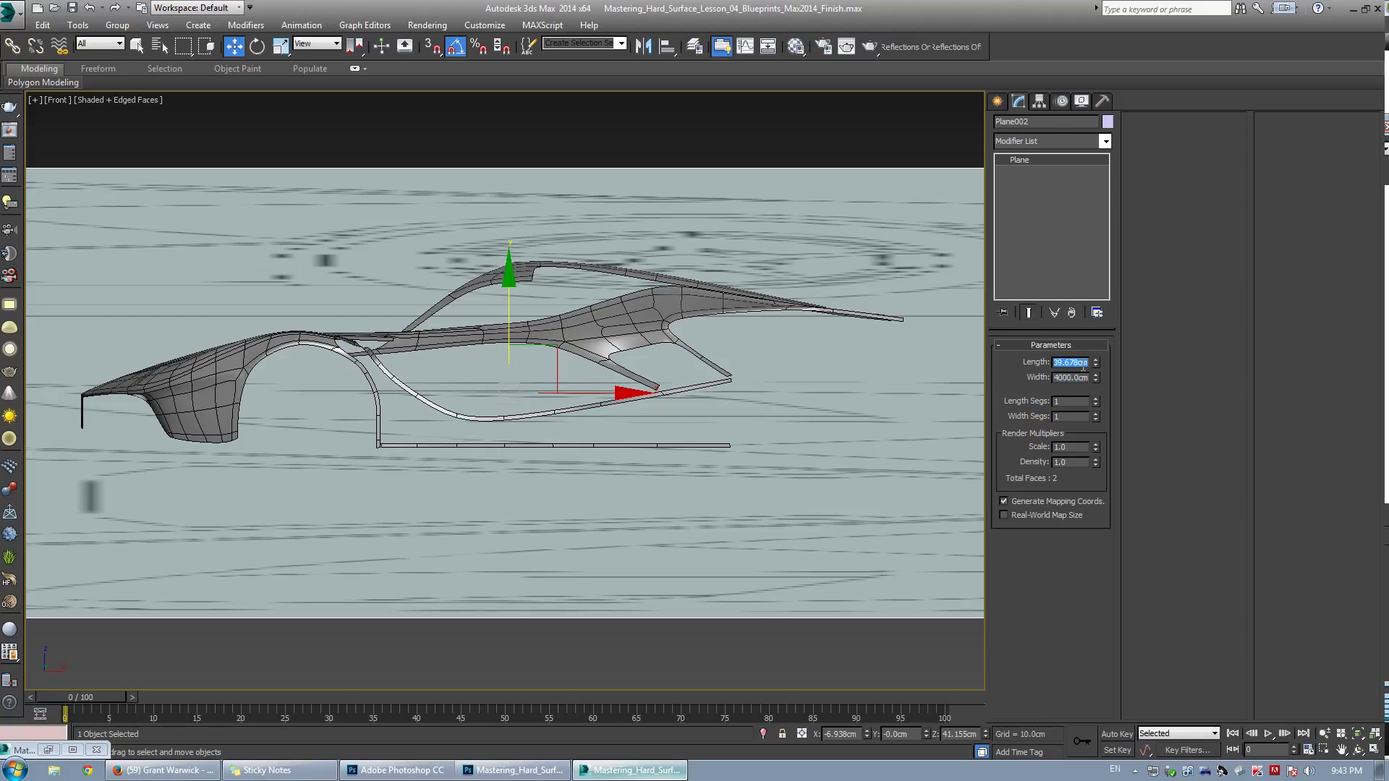
pyautogui.write('2159')
pyautogui.press('Return')
pyautogui.scroll(-10, 745, 406)
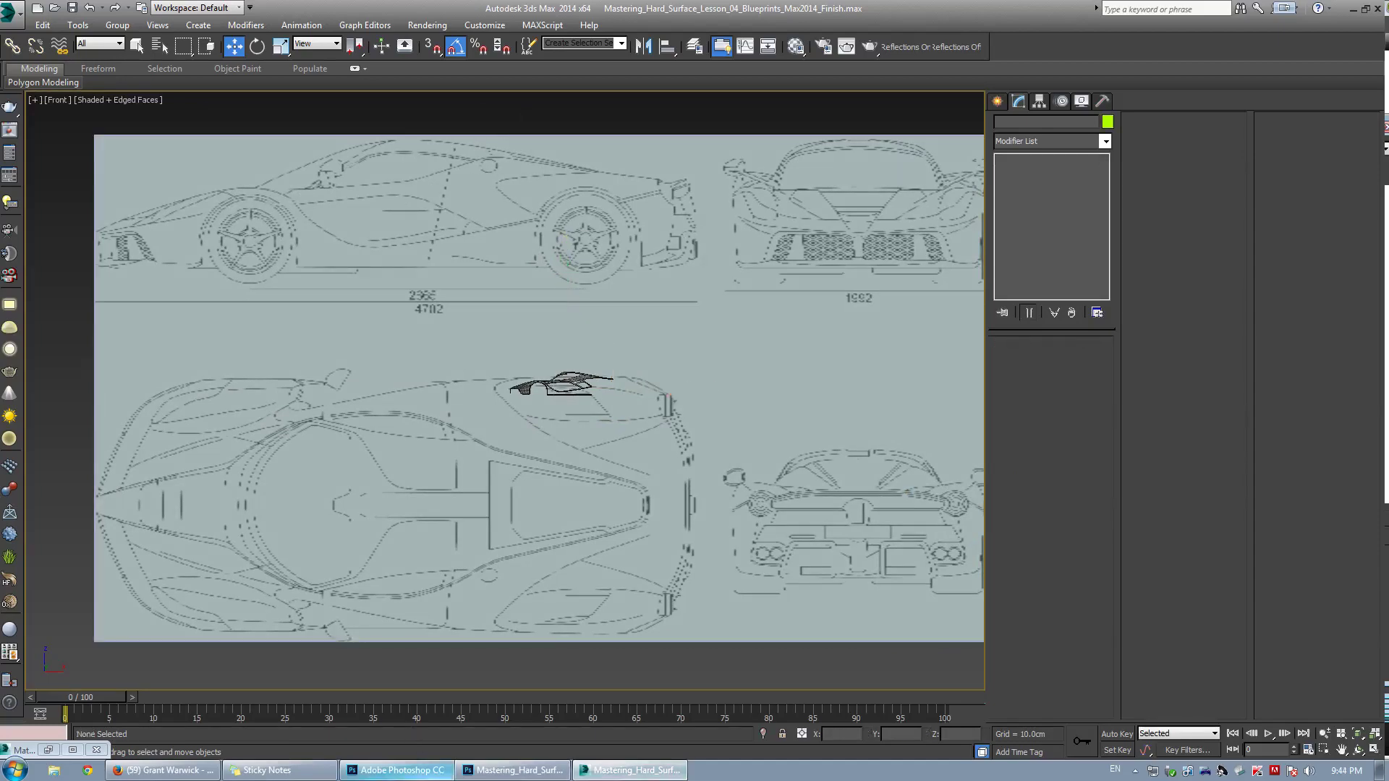
# Check the blueprint's dimensions in Photoshop and, back in 3ds Max, create a box about 506 cm wide and 151 cm long over the car body
pyautogui.click(396, 770)
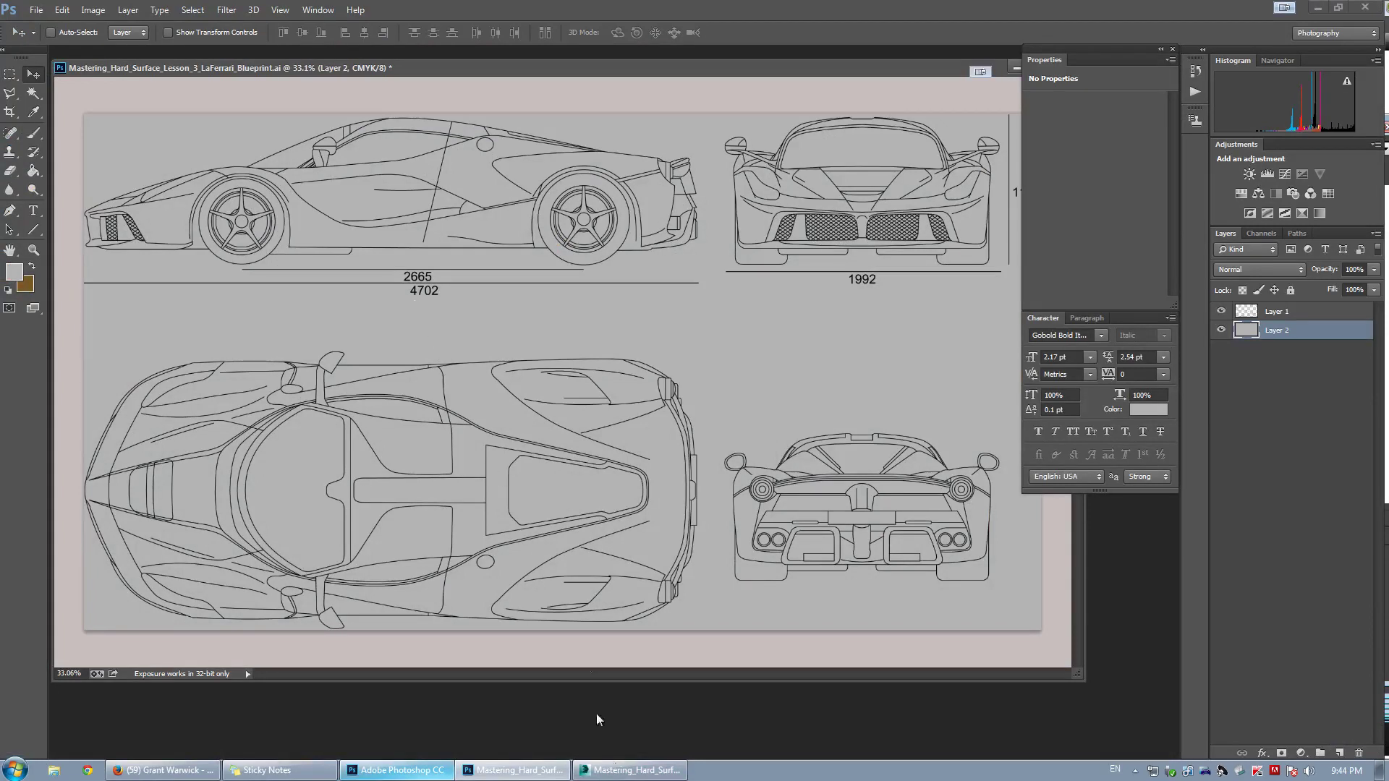
pyautogui.click(629, 769)
pyautogui.scroll(-2, 636, 263)
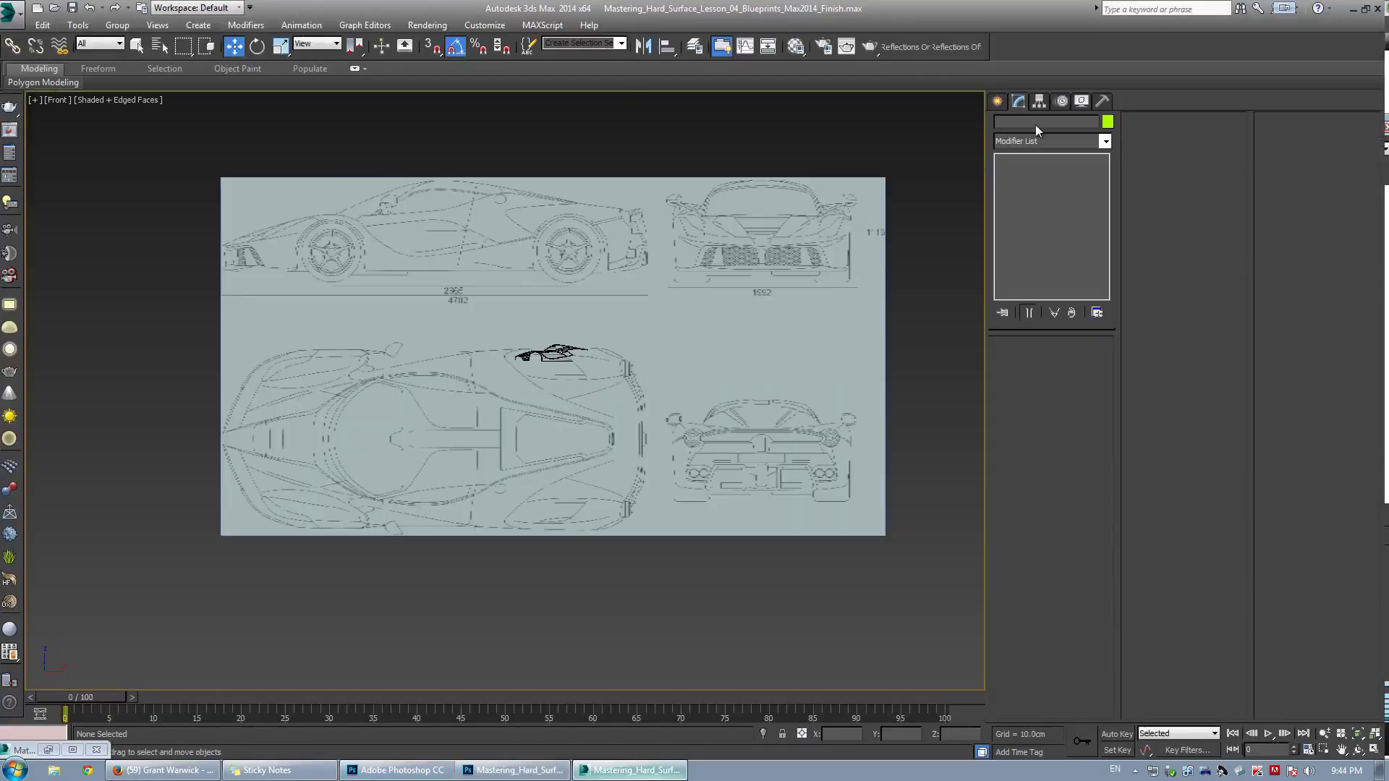
pyautogui.click(997, 101)
pyautogui.click(1023, 192)
pyautogui.scroll(5, 505, 387)
pyautogui.moveTo(505, 387); pyautogui.dragTo(412, 297, button='middle')
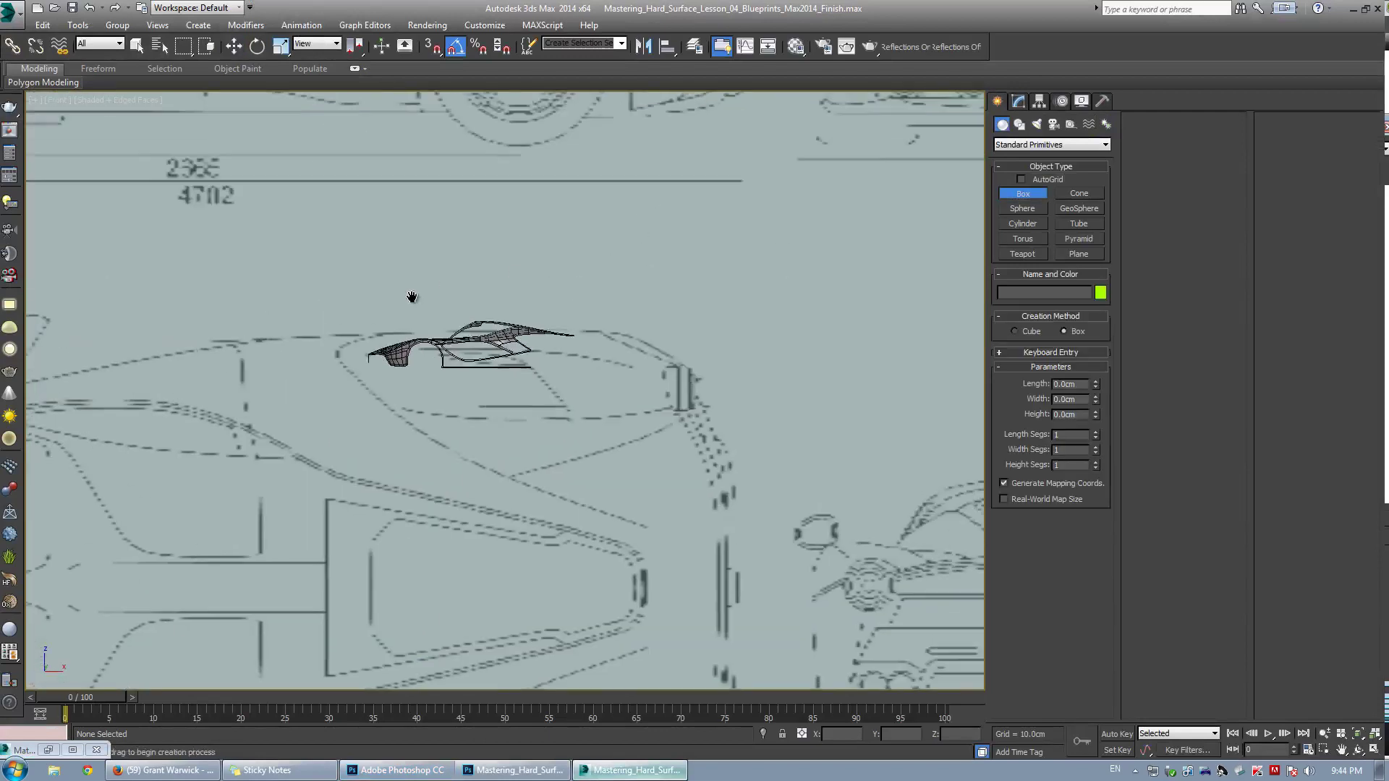
pyautogui.scroll(3, 412, 297)
pyautogui.moveTo(182, 337); pyautogui.dragTo(657, 478)
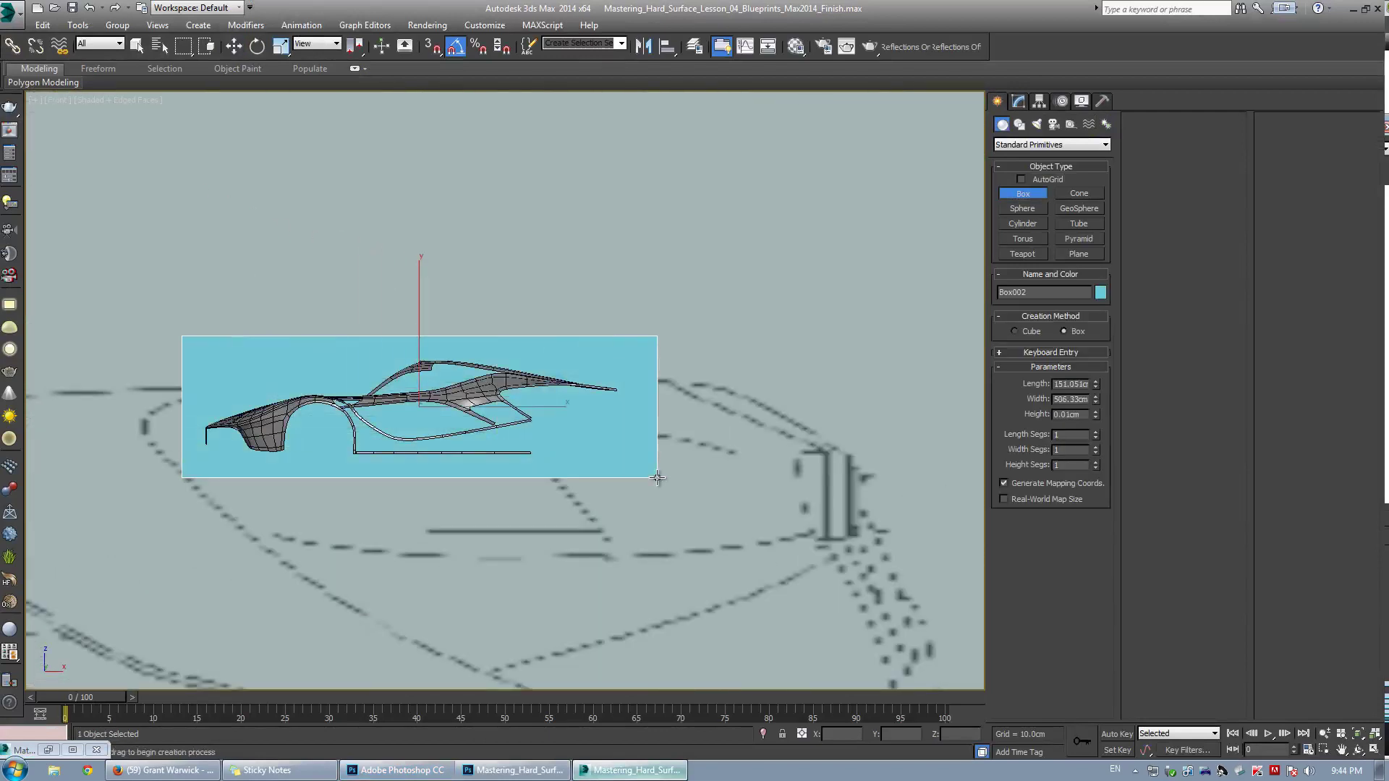
pyautogui.click(658, 365)
pyautogui.press('w')
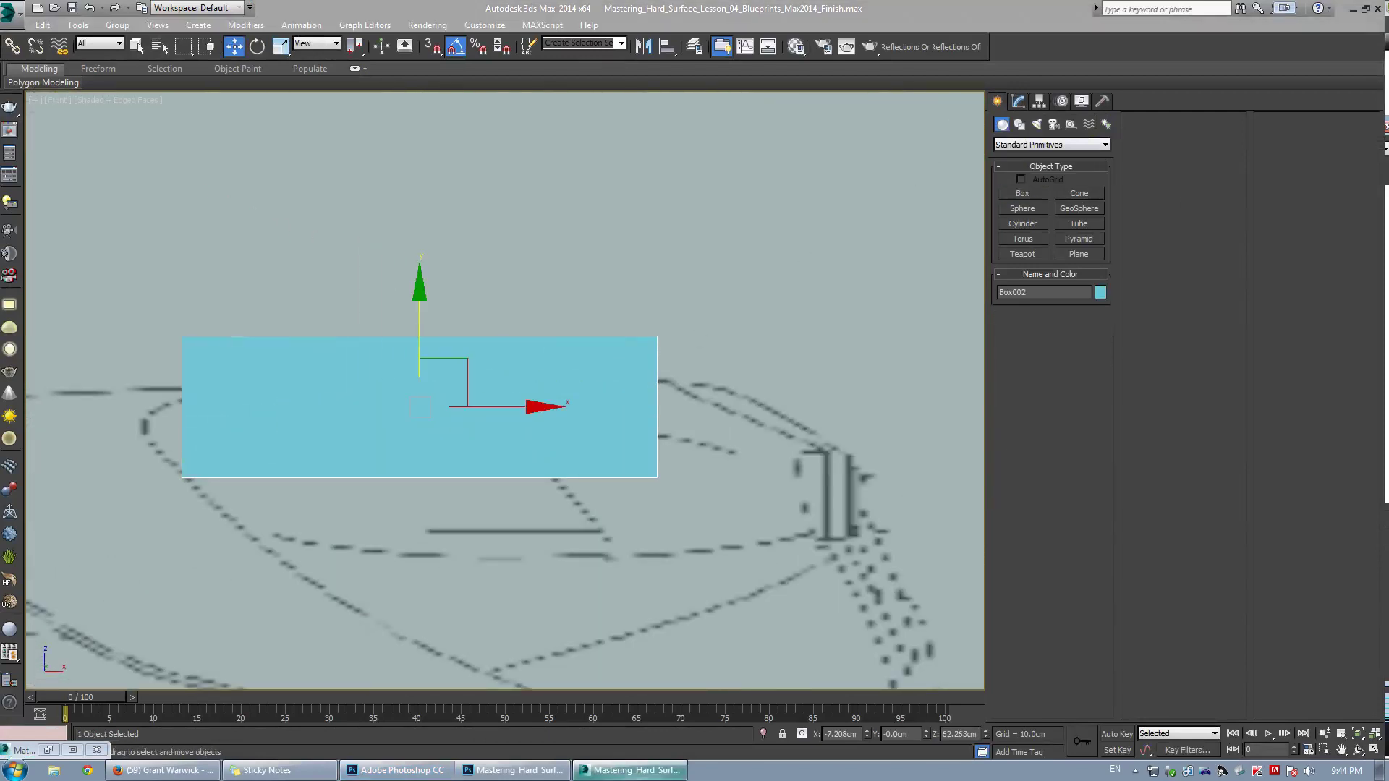
# Set the reference box's width to 470.2 cm
pyautogui.click(1018, 101)
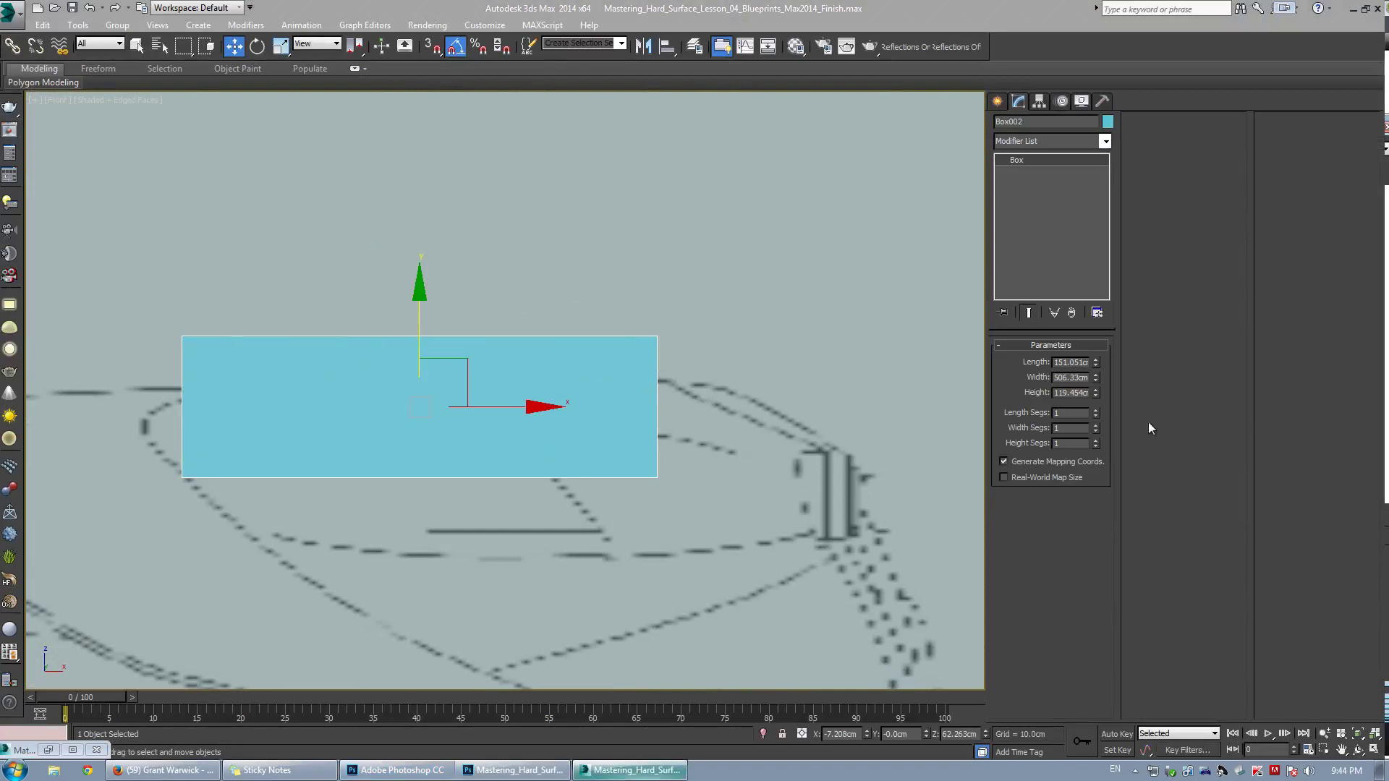
pyautogui.doubleClick(1071, 377)
pyautogui.write('47')
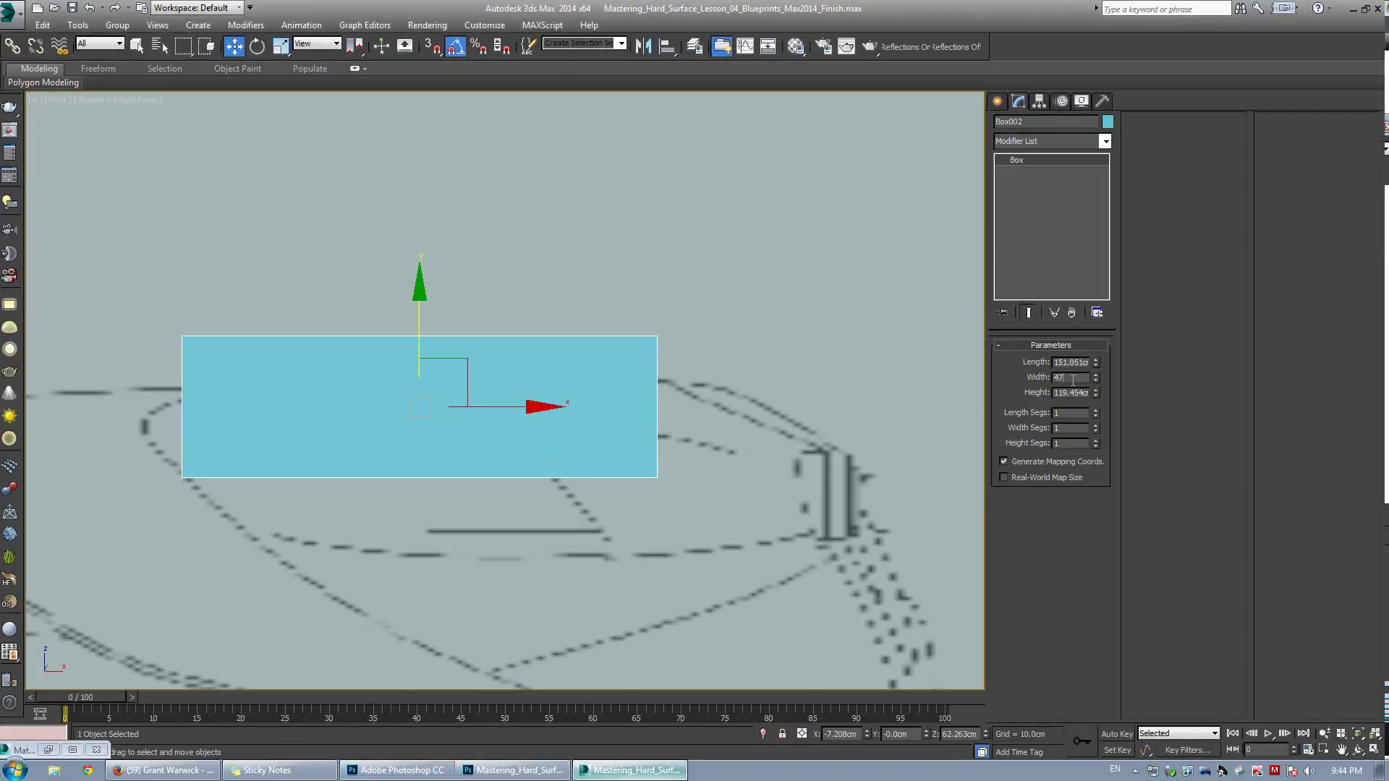
pyautogui.write('0.')
pyautogui.press('Return')
pyautogui.scroll(-4, 465, 372)
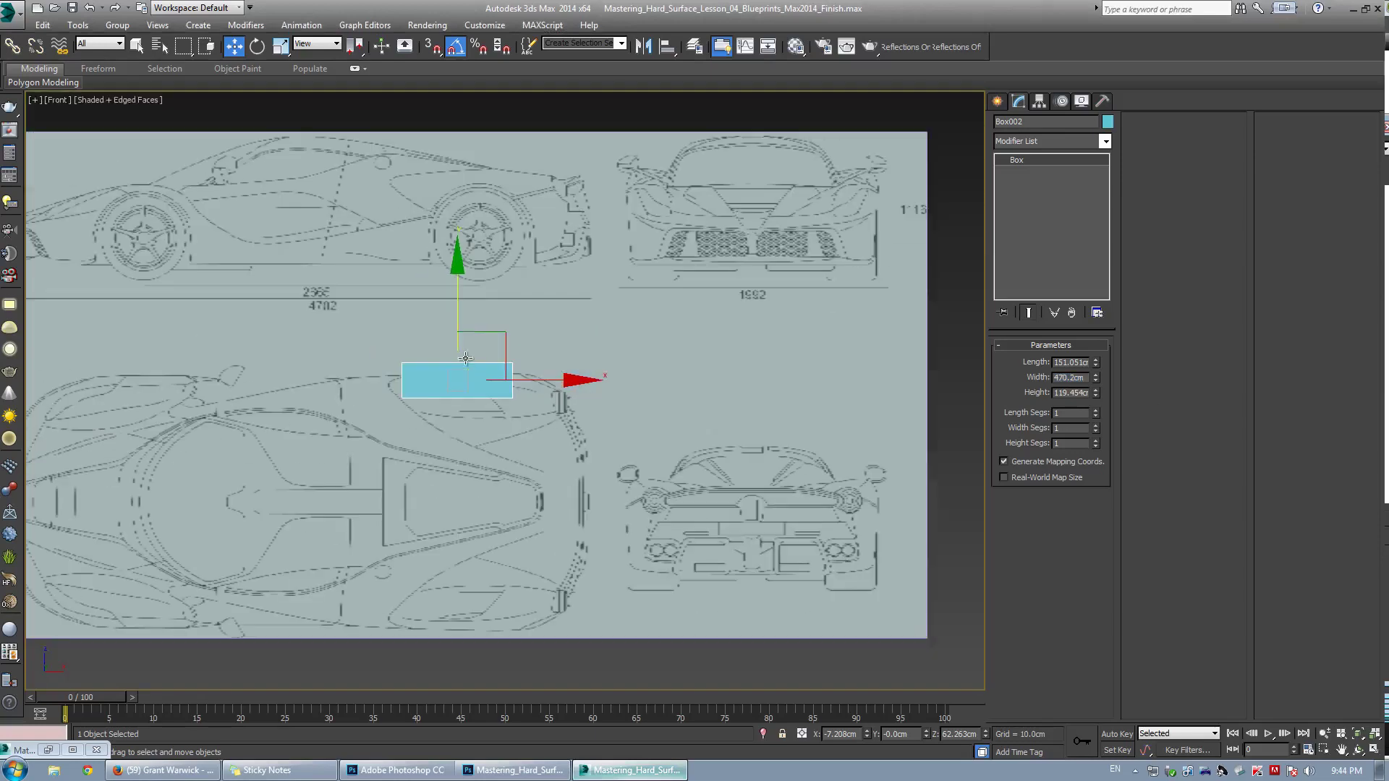
# Nudge the resized box so it is centred over the car mesh, using wireframe display to line it up
pyautogui.press('F3')
pyautogui.scroll(3, 459, 365)
pyautogui.scroll(1, 506, 341)
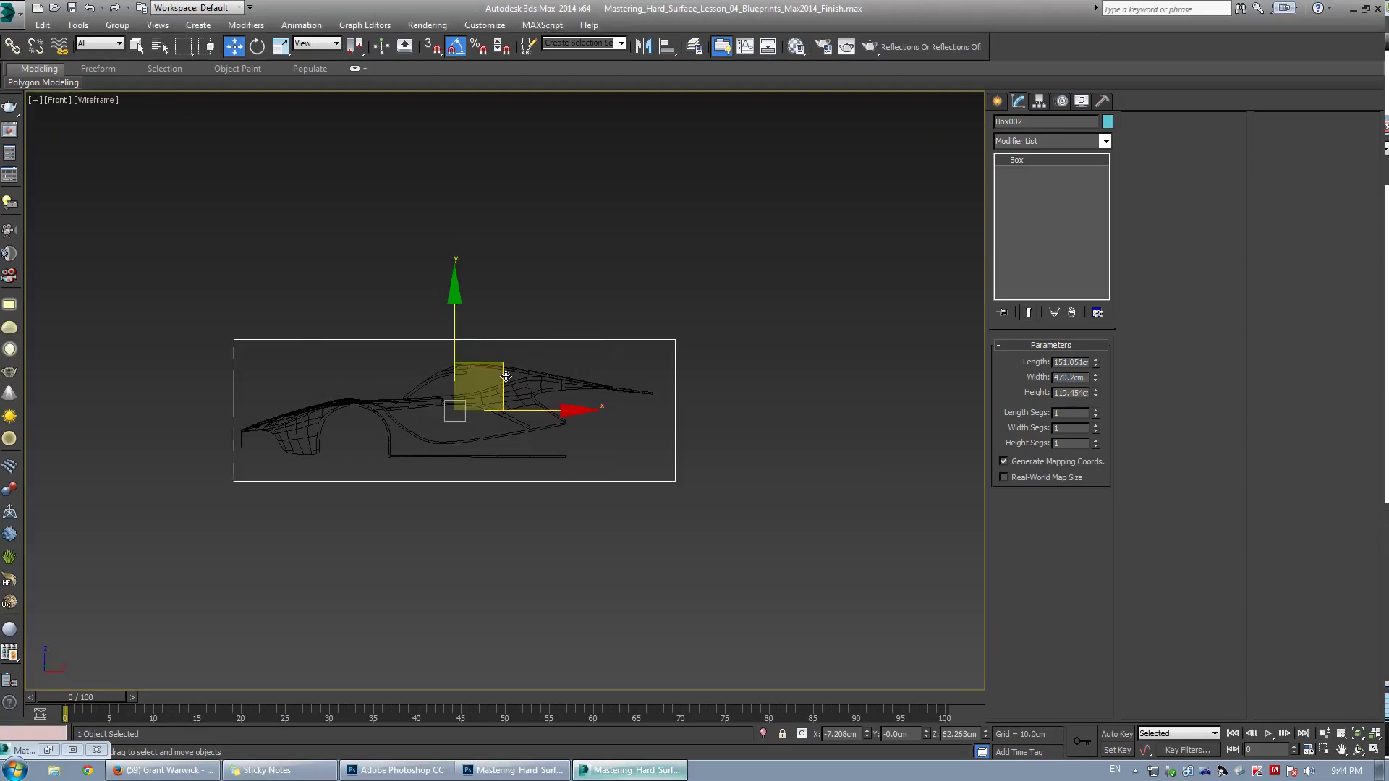
pyautogui.moveTo(508, 383); pyautogui.dragTo(511, 376)
pyautogui.press('F3')
pyautogui.scroll(2, 511, 376)
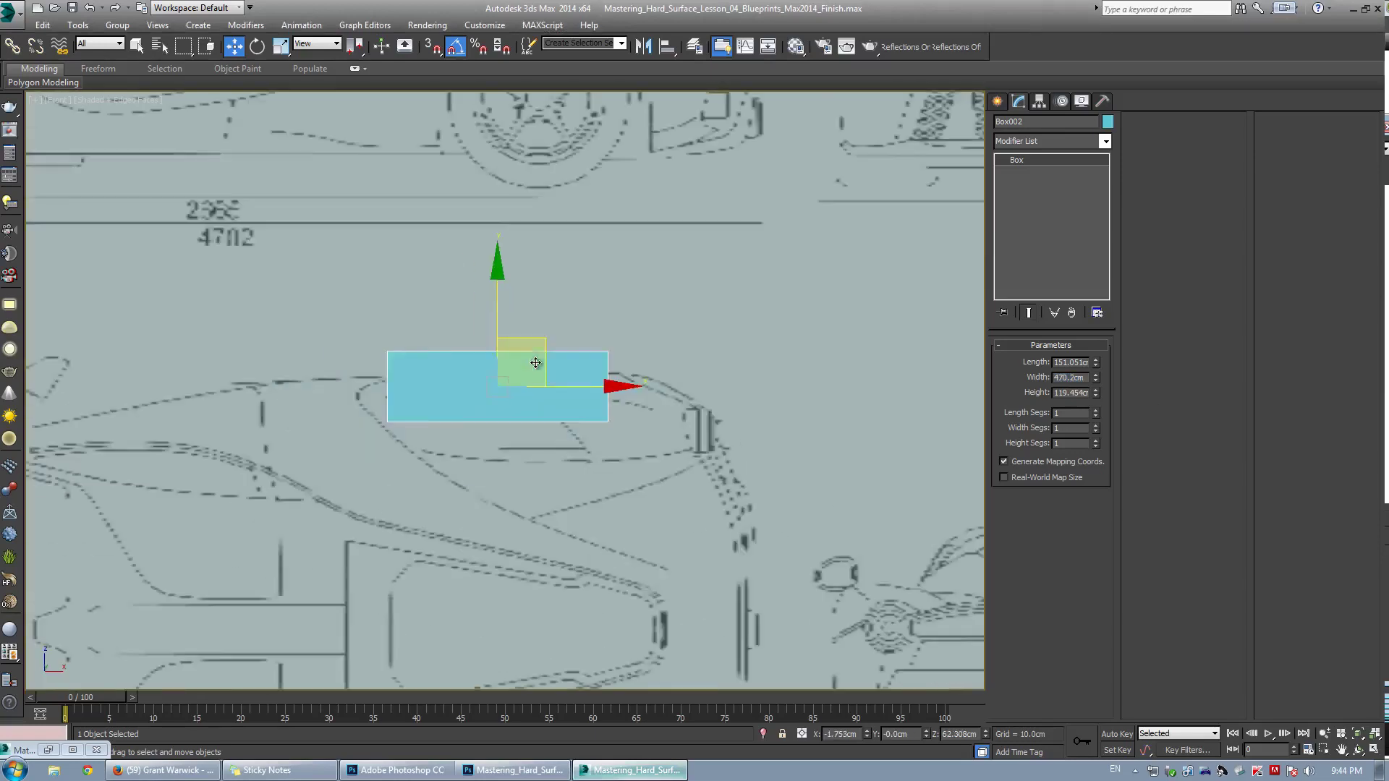
pyautogui.scroll(-4, 533, 359)
# Move only the blueprint plane's pivot to the middle of the car's side view
pyautogui.click(377, 238)
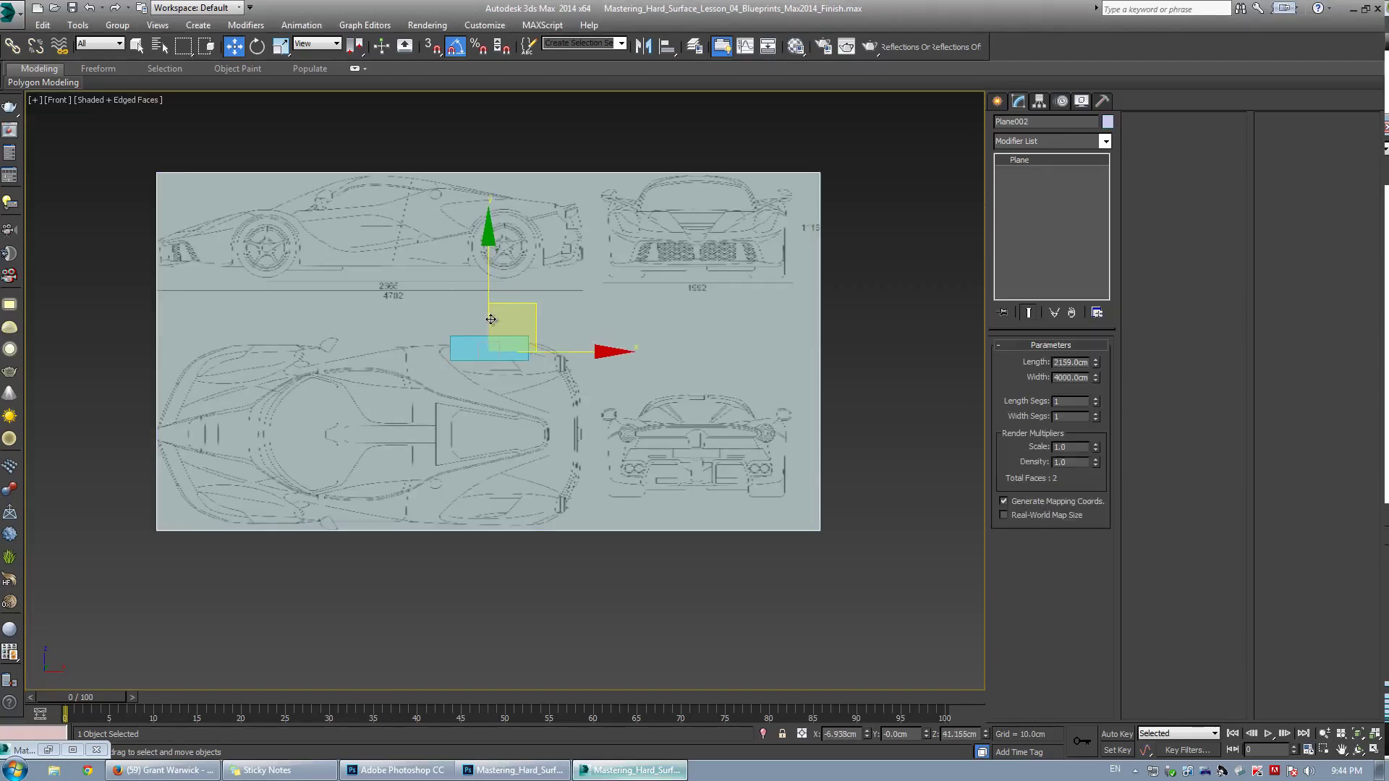
pyautogui.click(1042, 102)
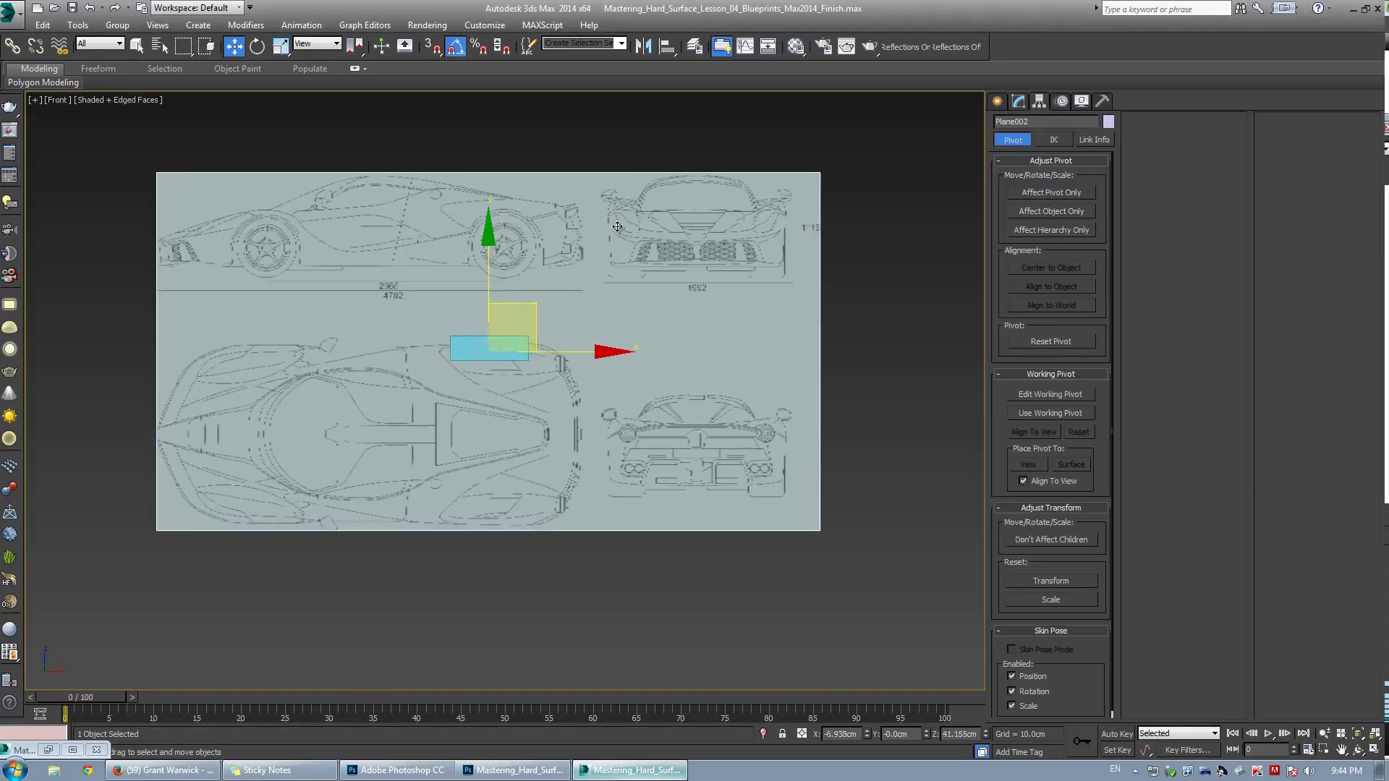
pyautogui.click(1059, 195)
pyautogui.moveTo(538, 311); pyautogui.dragTo(411, 200)
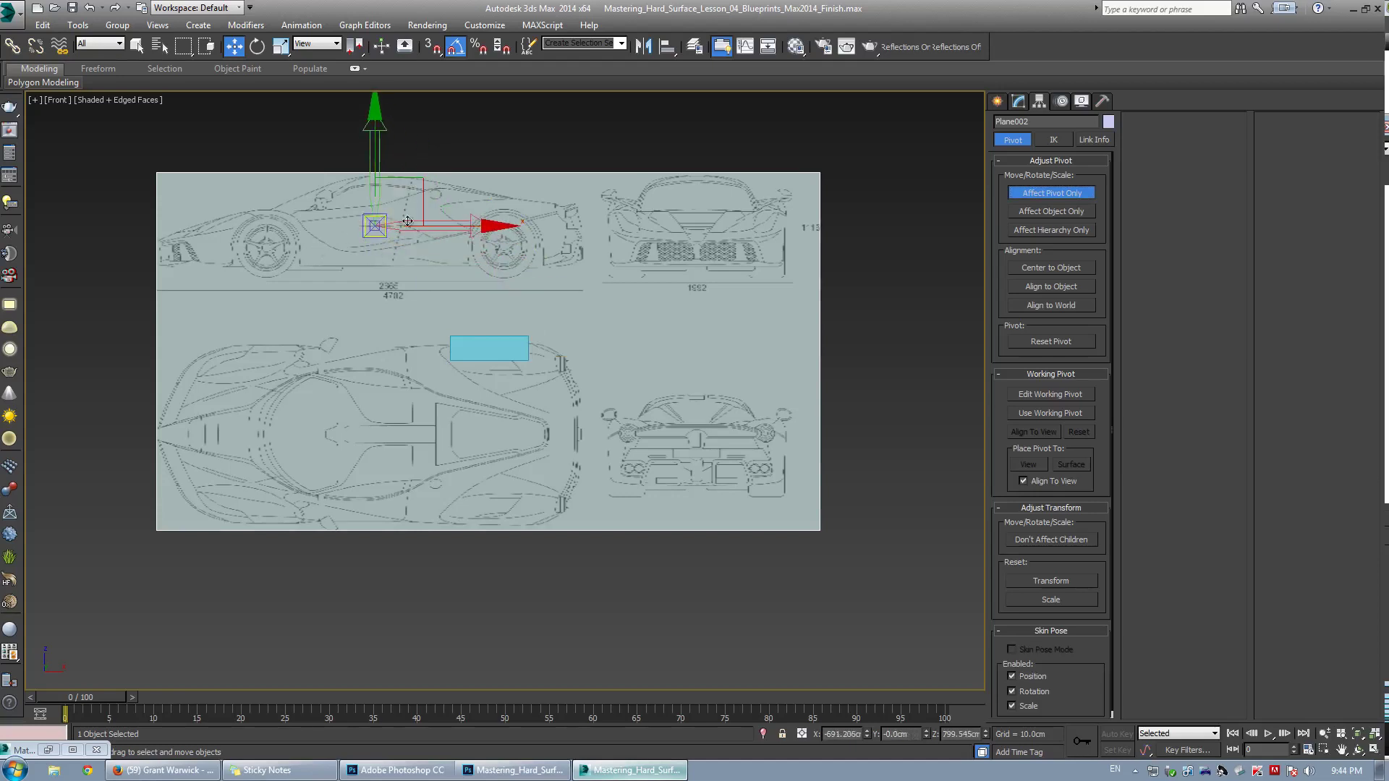
pyautogui.scroll(2, 256, 237)
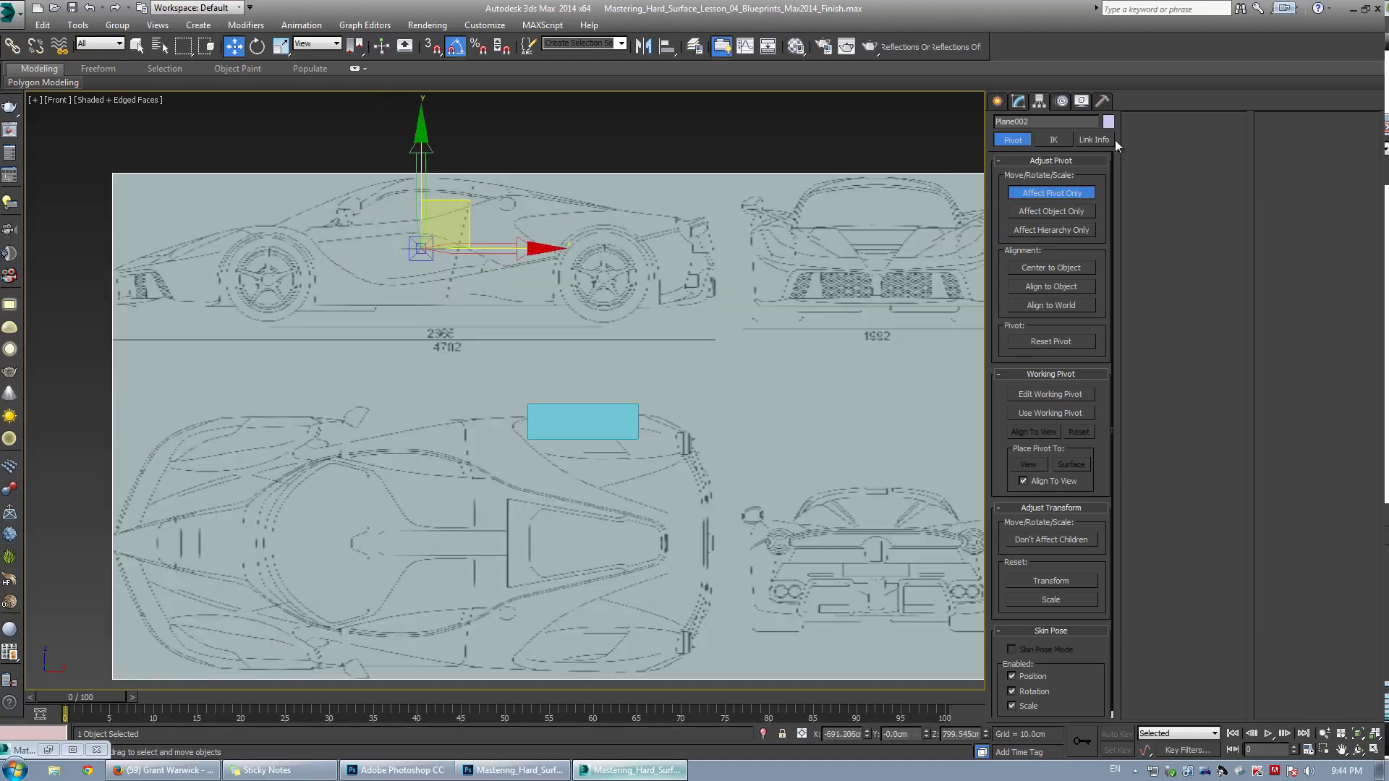
pyautogui.click(1021, 101)
# Move the blueprint's side view behind the reference box and scale the plane down uniformly to about 21.6%
pyautogui.moveTo(460, 205); pyautogui.dragTo(611, 380)
pyautogui.moveTo(588, 432); pyautogui.dragTo(505, 379, button='middle')
pyautogui.scroll(2, 505, 378)
pyautogui.press('r')
pyautogui.moveTo(505, 378); pyautogui.dragTo(548, 579)
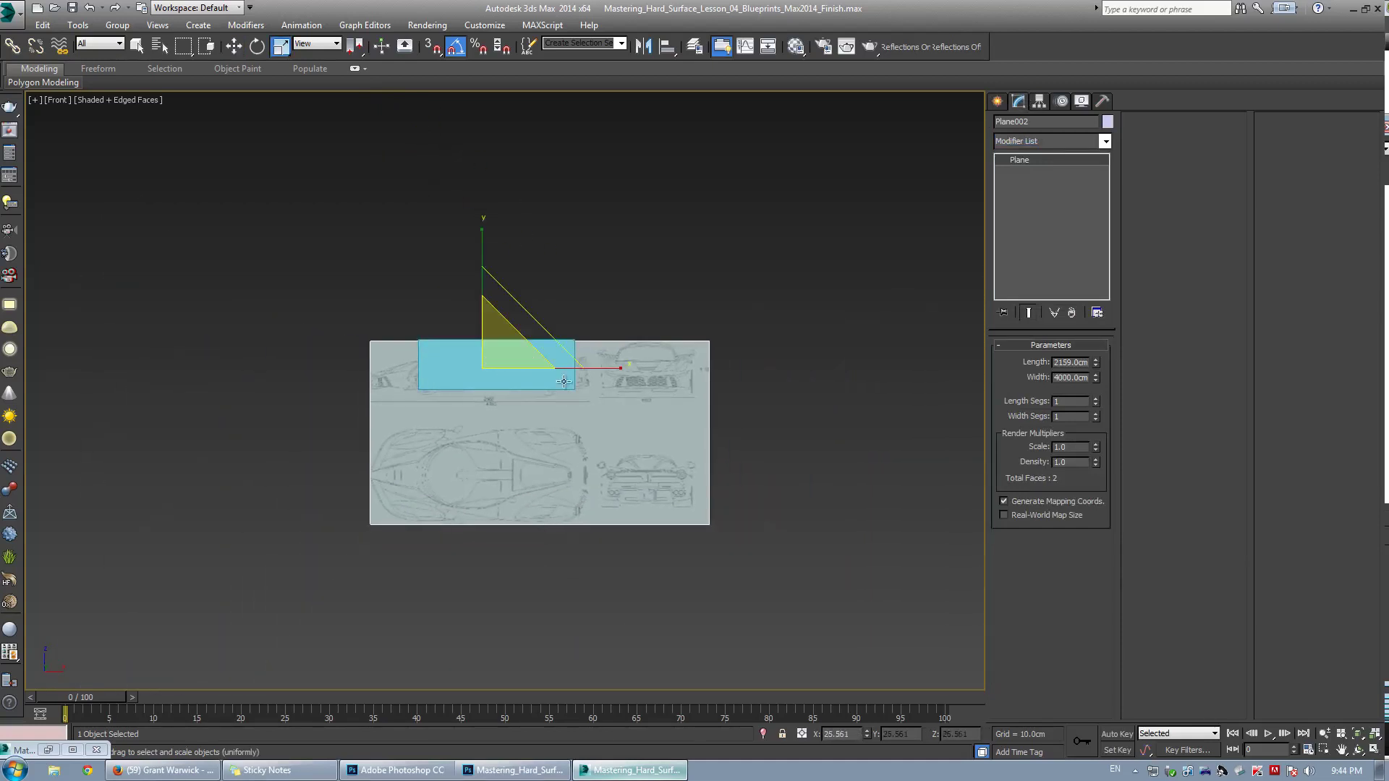
pyautogui.scroll(3, 565, 381)
pyautogui.moveTo(415, 340)
pyautogui.mouseDown()
pyautogui.moveTo(416, 355)
pyautogui.moveTo(496, 306)
pyautogui.mouseUp()
pyautogui.press('F3')
pyautogui.press('F3')
# Select the reference box and make it see-through in the front view
pyautogui.click(497, 305)
pyautogui.scroll(1, 368, 349)
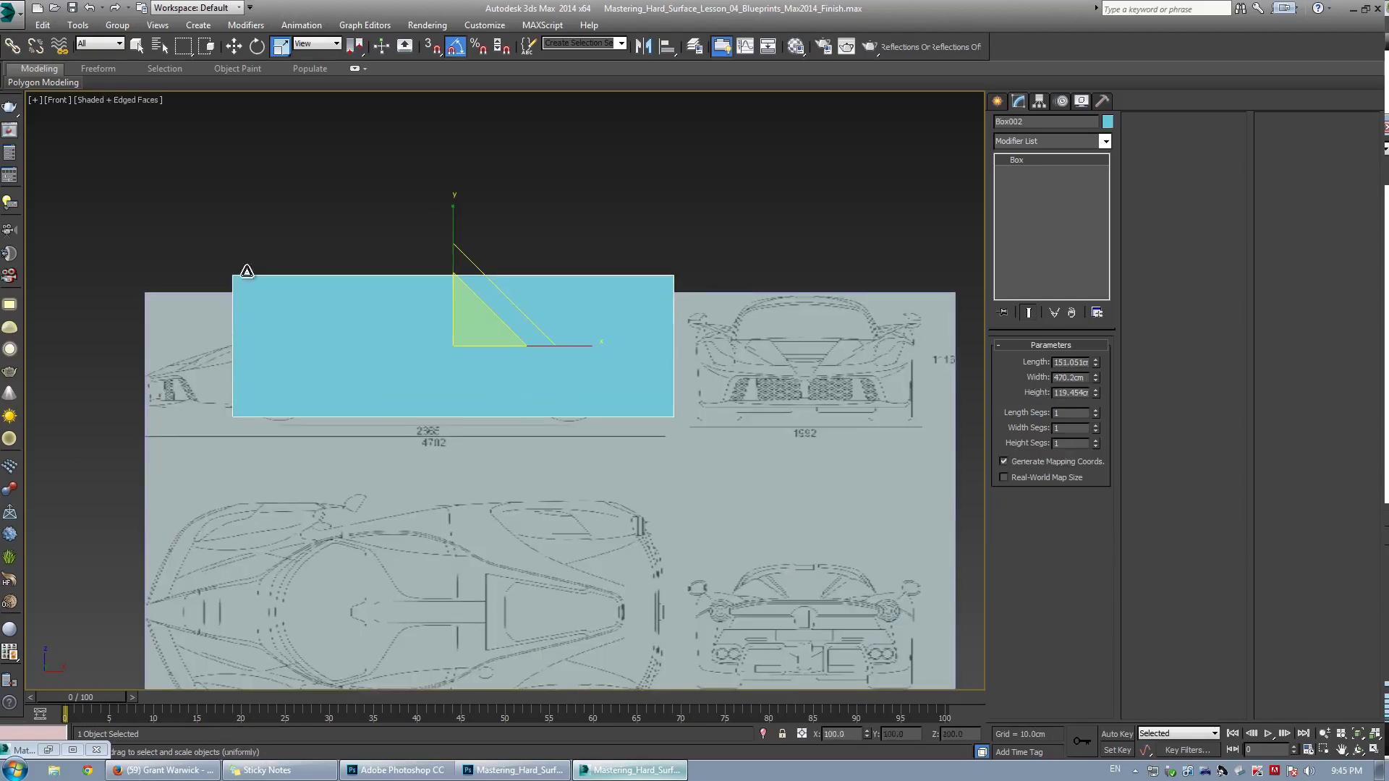
pyautogui.hotkey('alt', 'w')
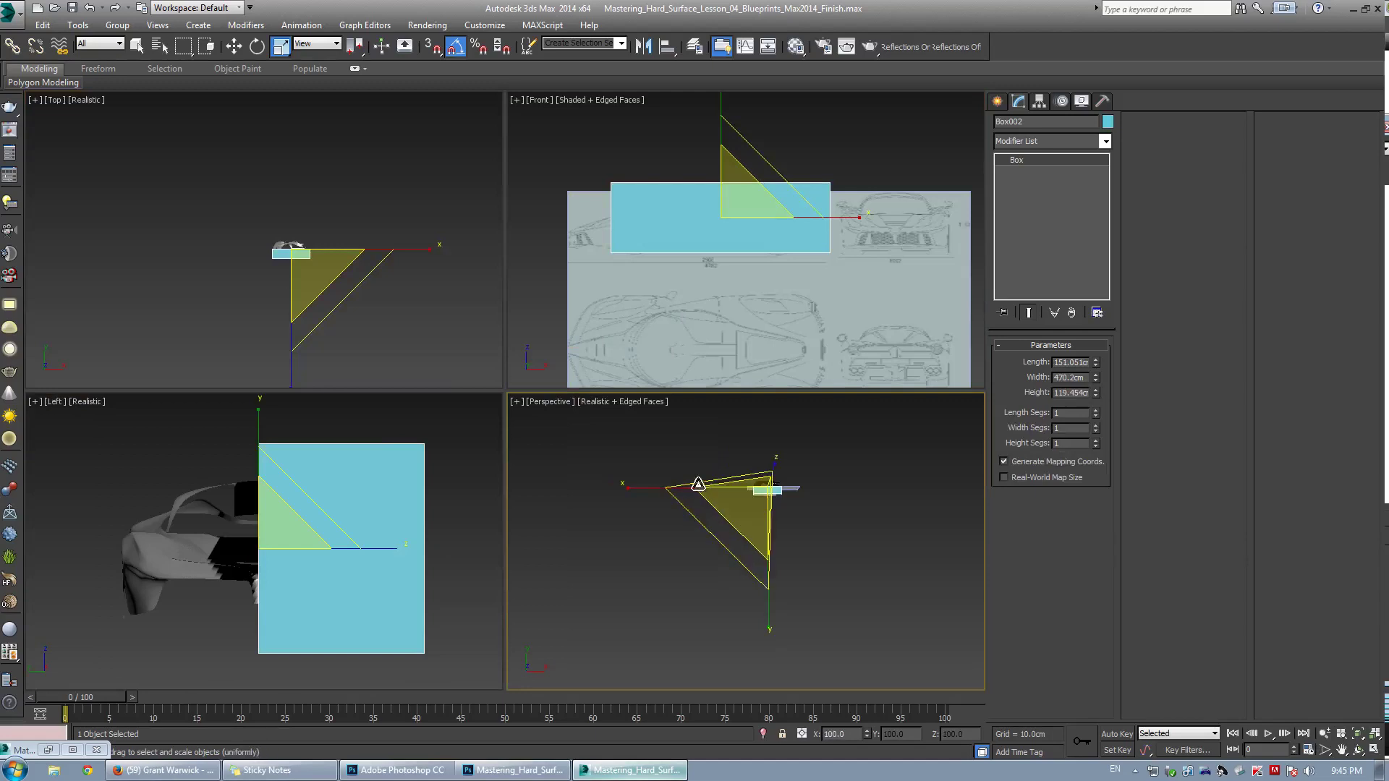
pyautogui.hotkey('alt', 'w')
pyautogui.hotkey('alt', 'x')
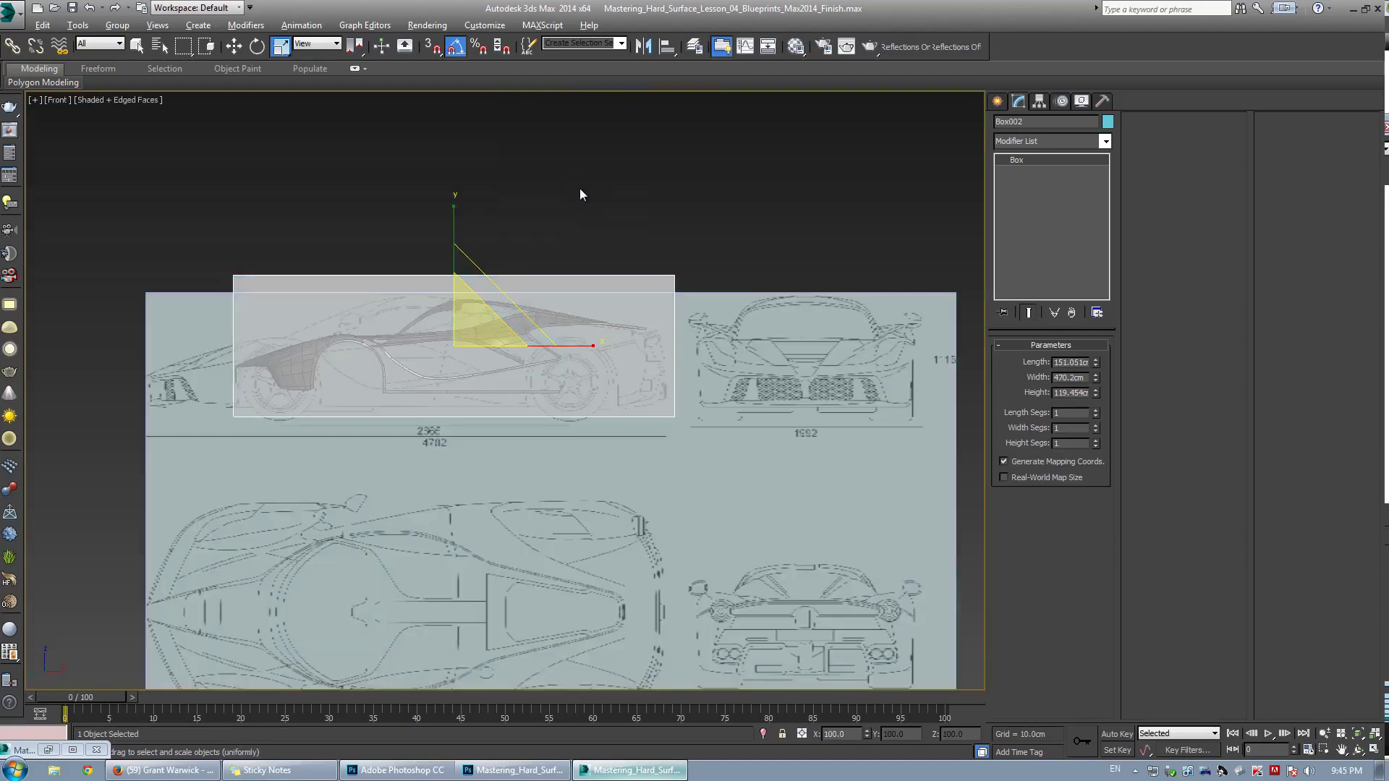
# Reselect the blueprint plane, then scale and shift it until the side view's length fits the see-through box
pyautogui.click(584, 185)
pyautogui.click(279, 279)
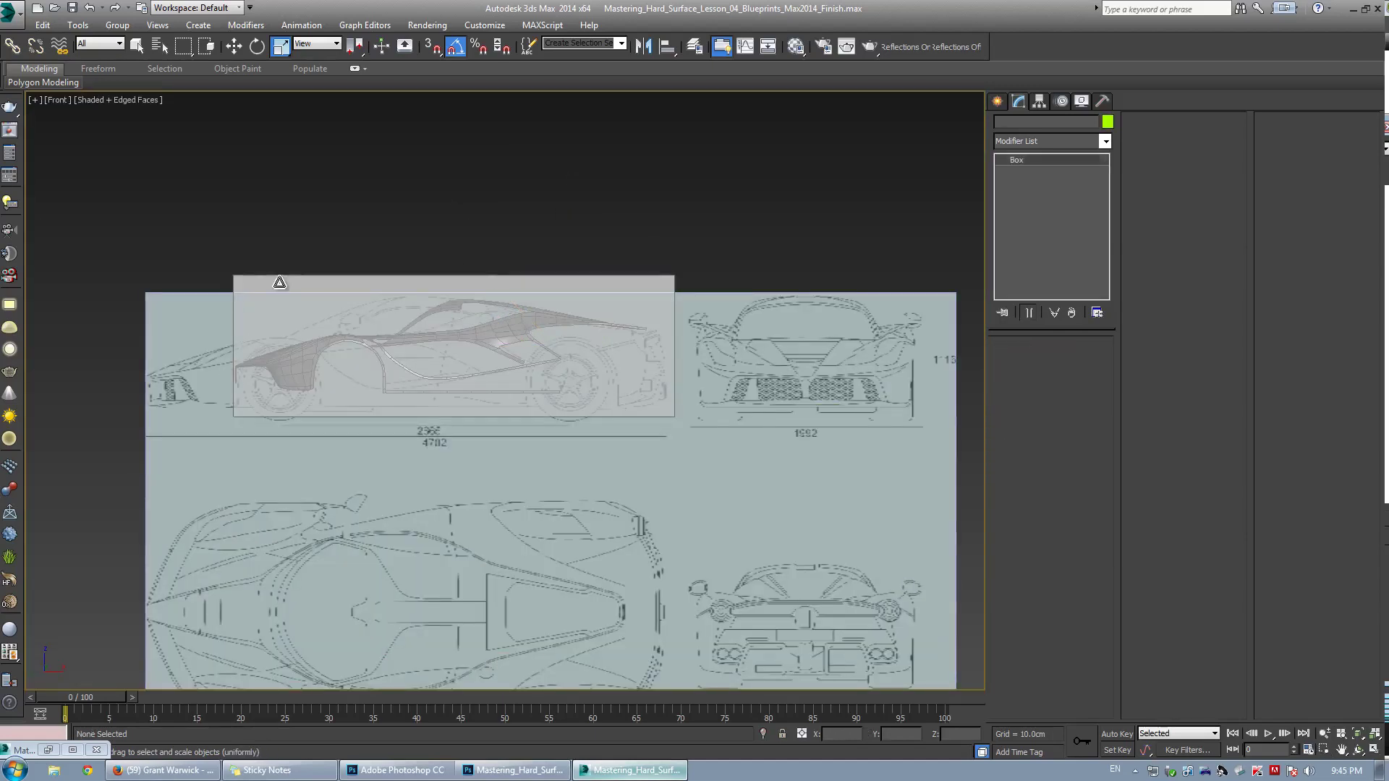
pyautogui.rightClick(333, 295)
pyautogui.click(237, 284)
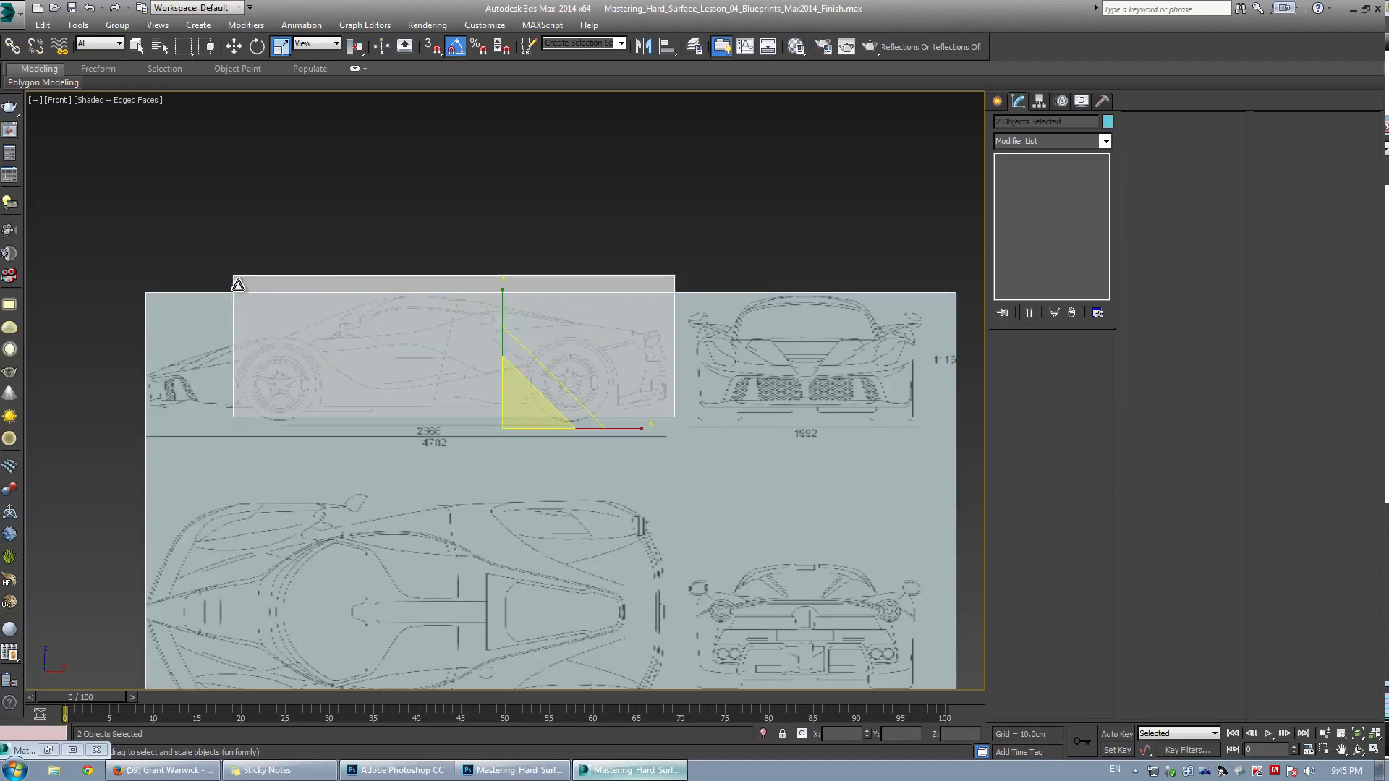
pyautogui.click(389, 195)
pyautogui.scroll(3, 189, 358)
pyautogui.click(270, 347)
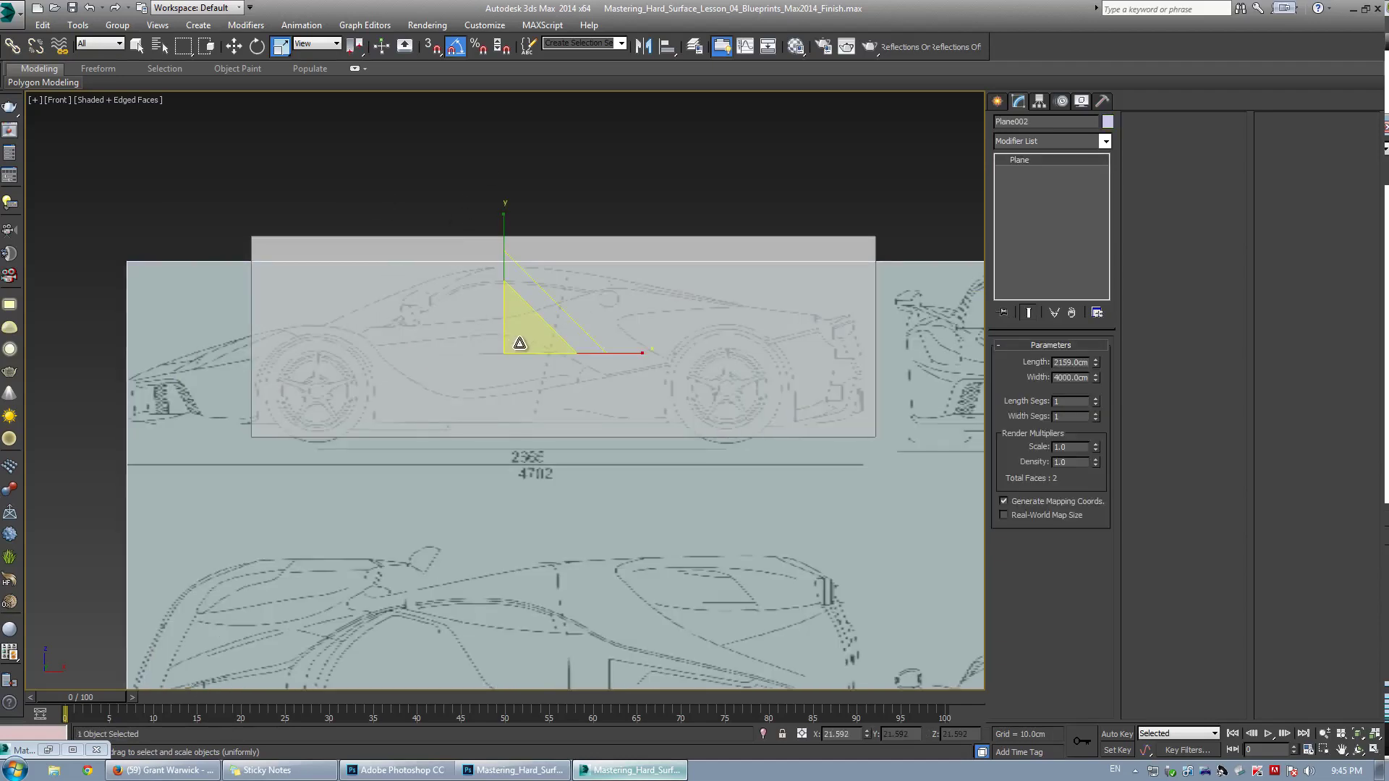
pyautogui.moveTo(519, 342); pyautogui.dragTo(524, 364)
pyautogui.press('w')
pyautogui.moveTo(554, 312); pyautogui.dragTo(596, 347)
pyautogui.press('r')
pyautogui.press('w')
pyautogui.press('r')
pyautogui.press('w')
pyautogui.press('r')
pyautogui.press('w')
# Inspect how the blueprint's side view and its length dimension line align with the ends of the box
pyautogui.scroll(7, 195, 409)
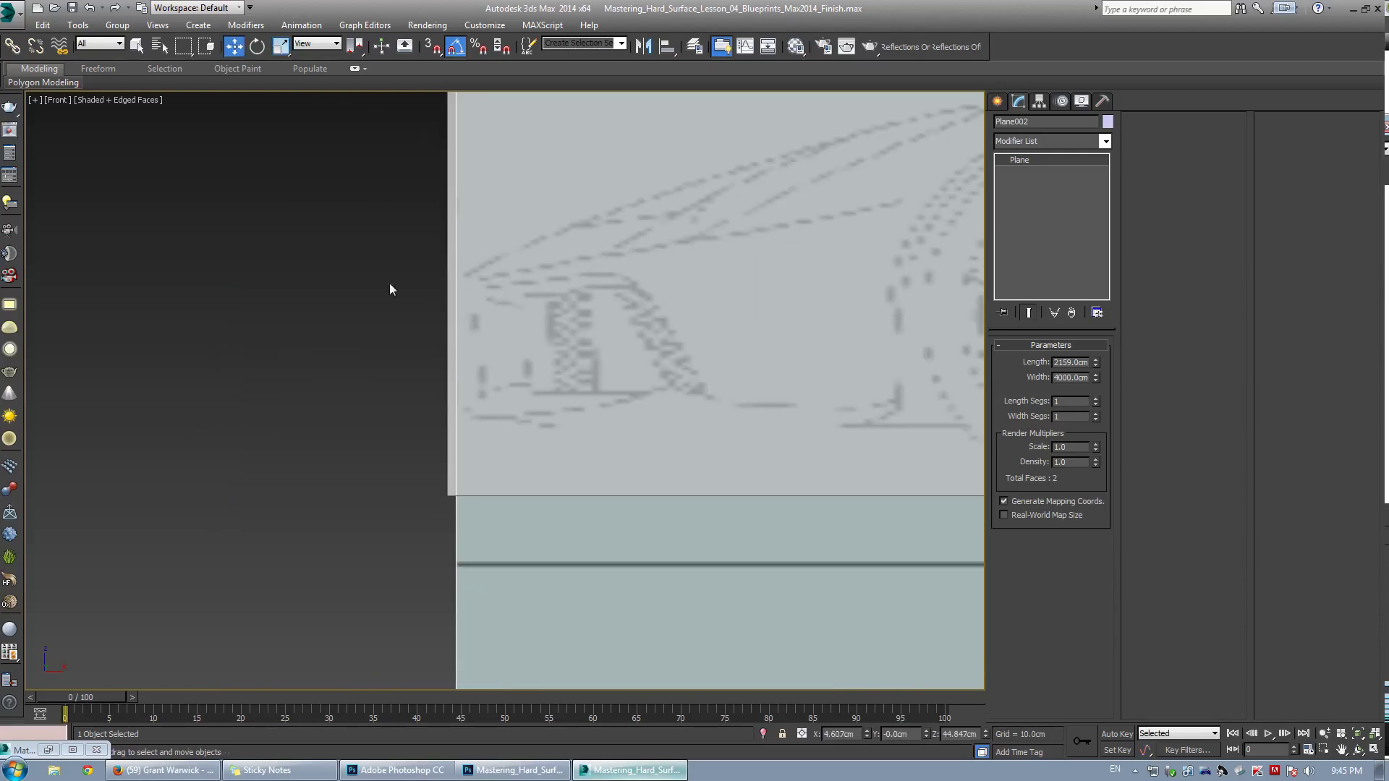
pyautogui.scroll(3, 501, 294)
pyautogui.scroll(-5, 440, 346)
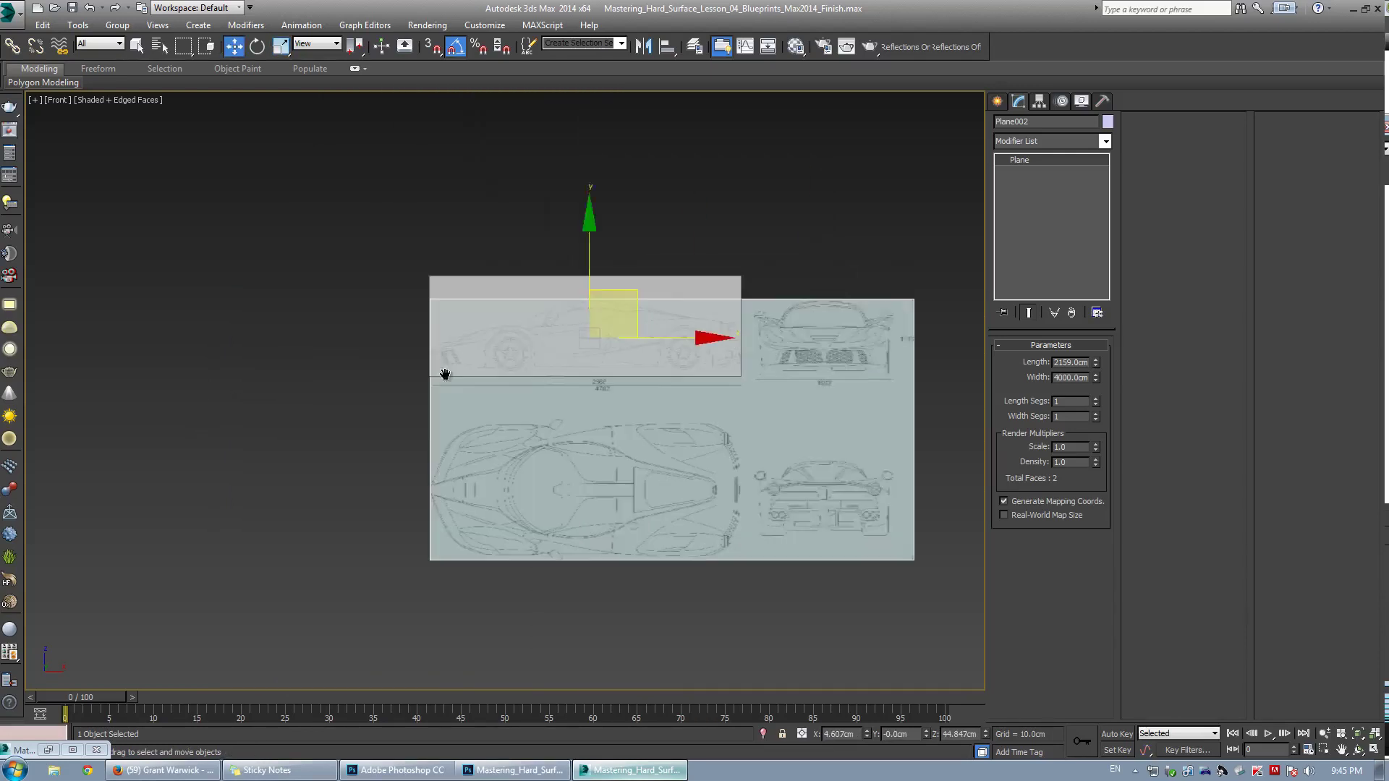
pyautogui.scroll(2, 412, 290)
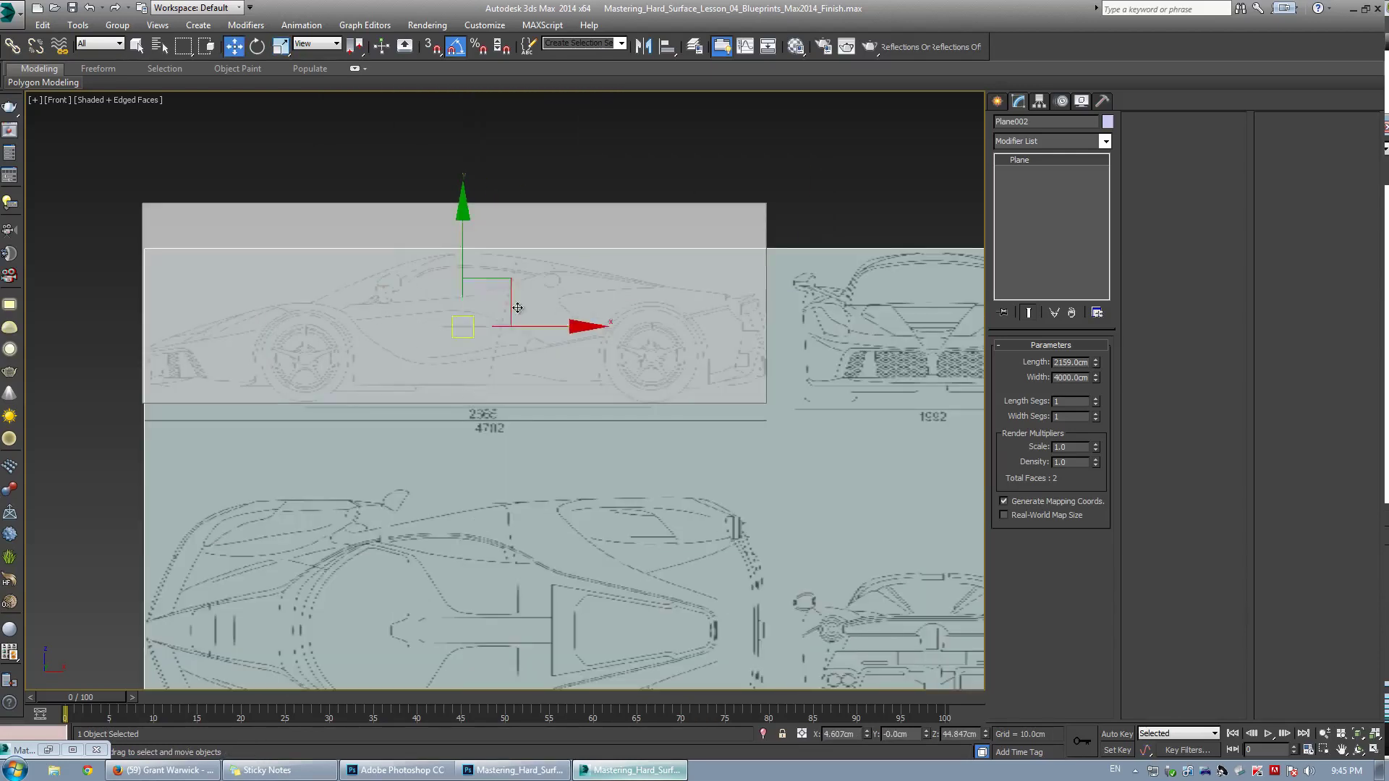
pyautogui.click(687, 139)
pyautogui.click(851, 298)
pyautogui.scroll(-2, 693, 394)
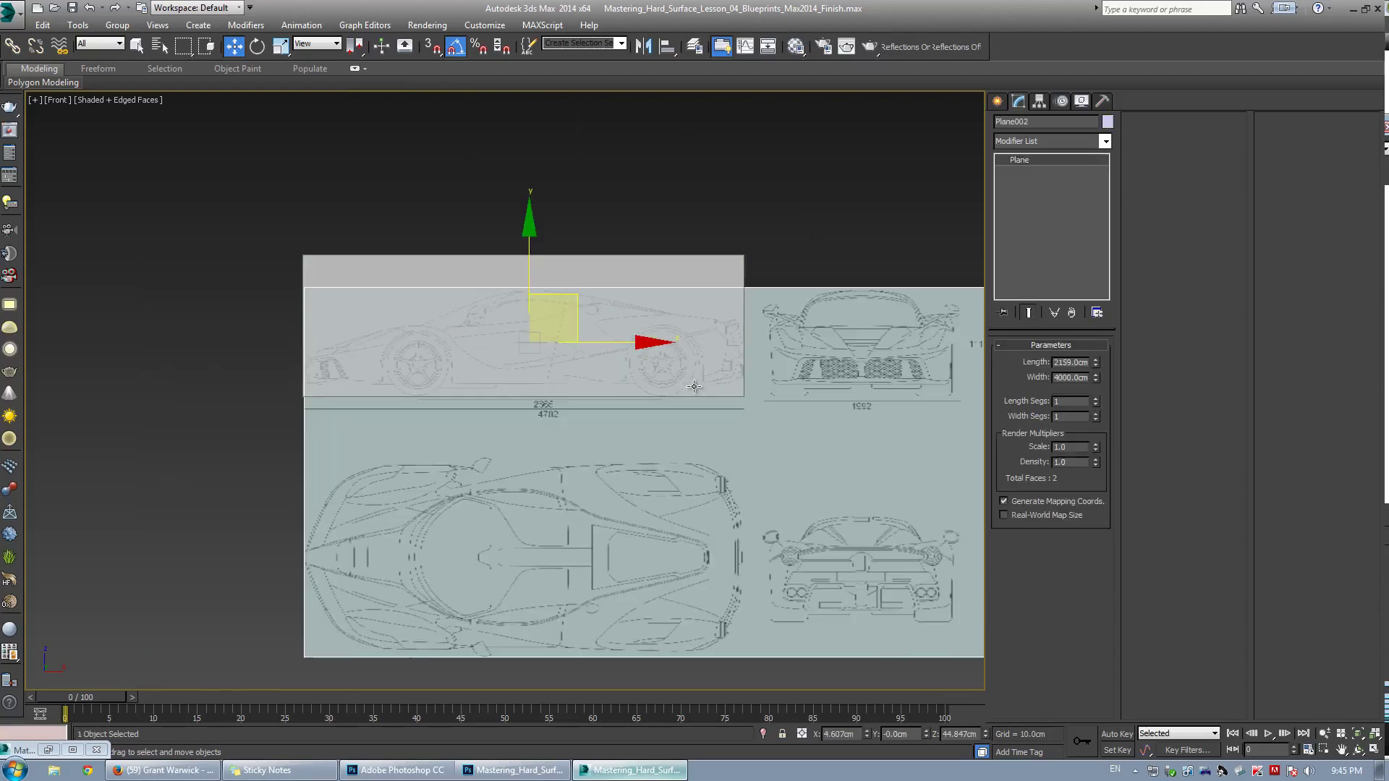
pyautogui.moveTo(746, 324); pyautogui.dragTo(599, 300, button='middle')
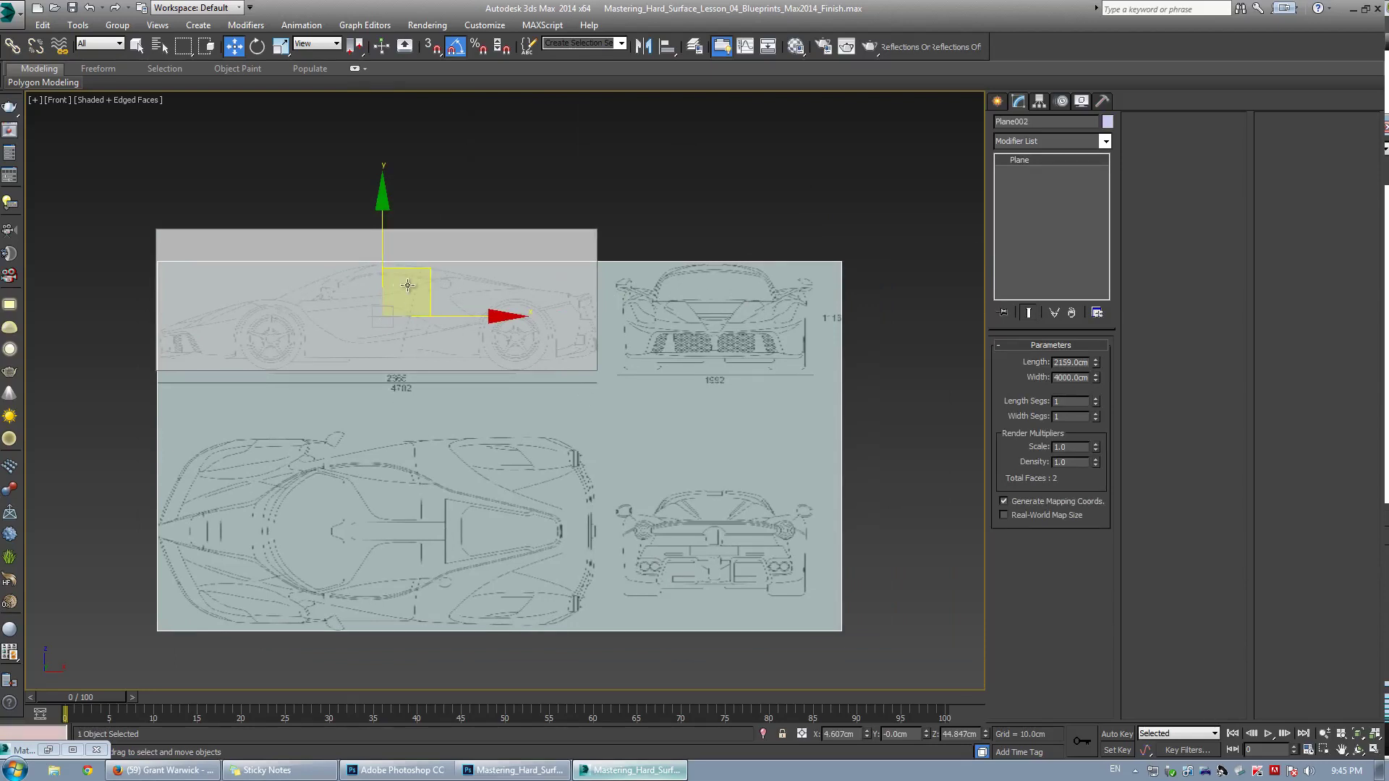
pyautogui.moveTo(355, 348); pyautogui.dragTo(407, 309, button='middle')
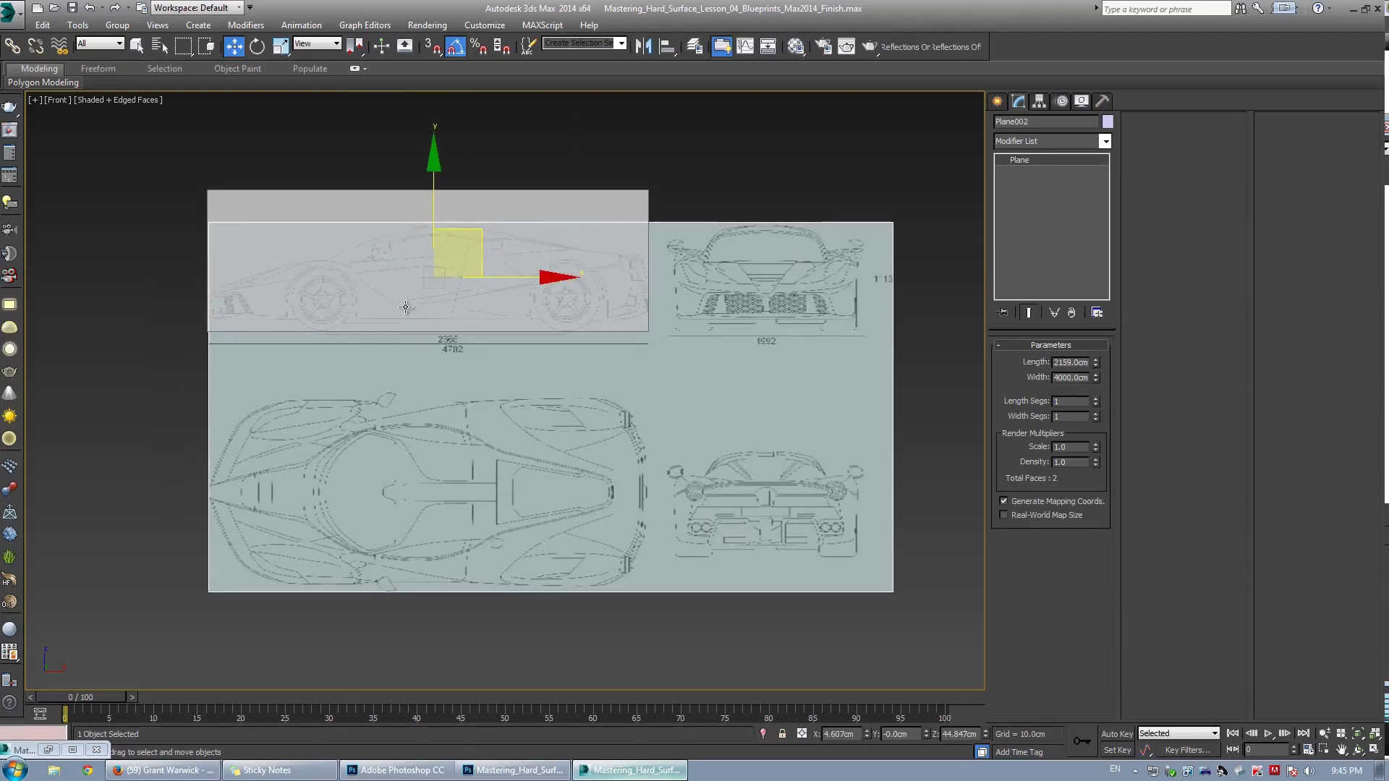
pyautogui.moveTo(641, 354); pyautogui.dragTo(617, 332, button='middle')
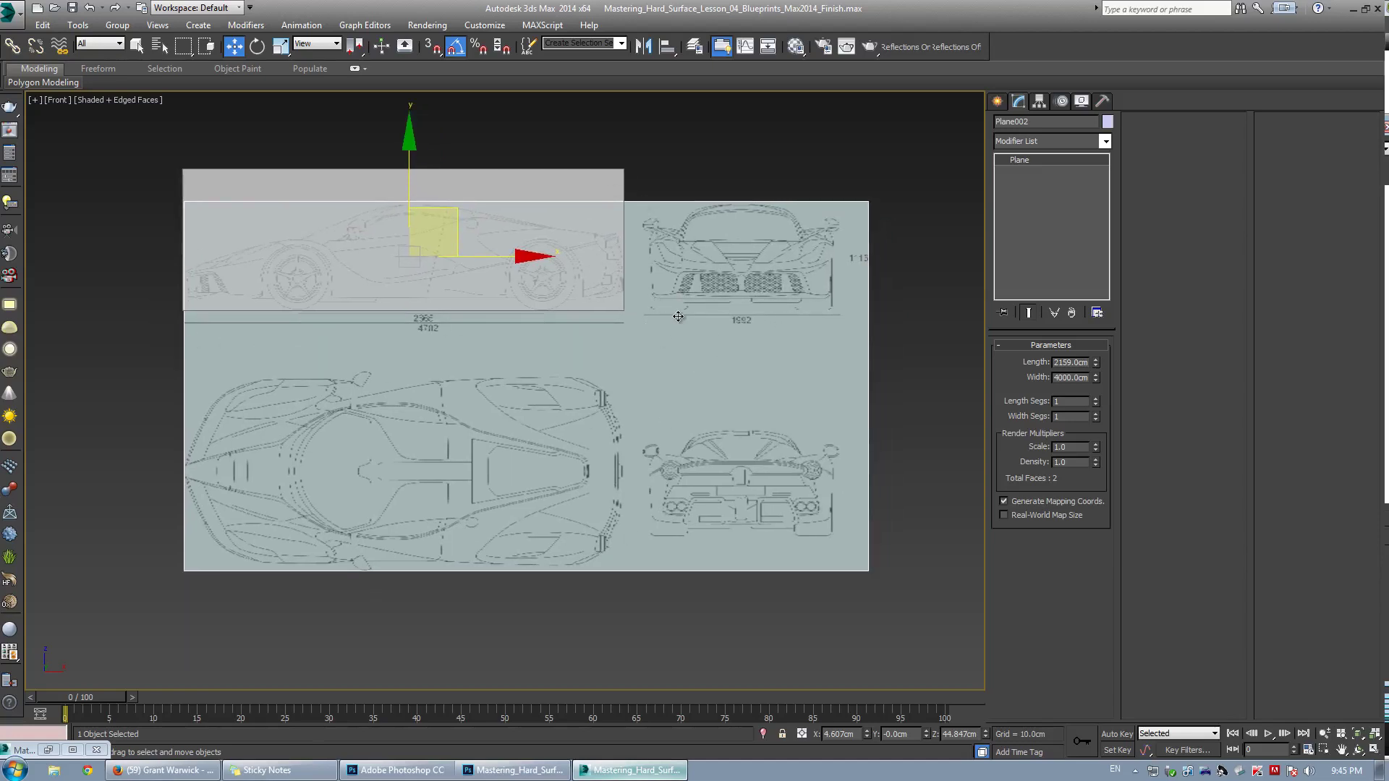
# Convert the blueprint plane to an Editable Poly
pyautogui.rightClick(789, 260)
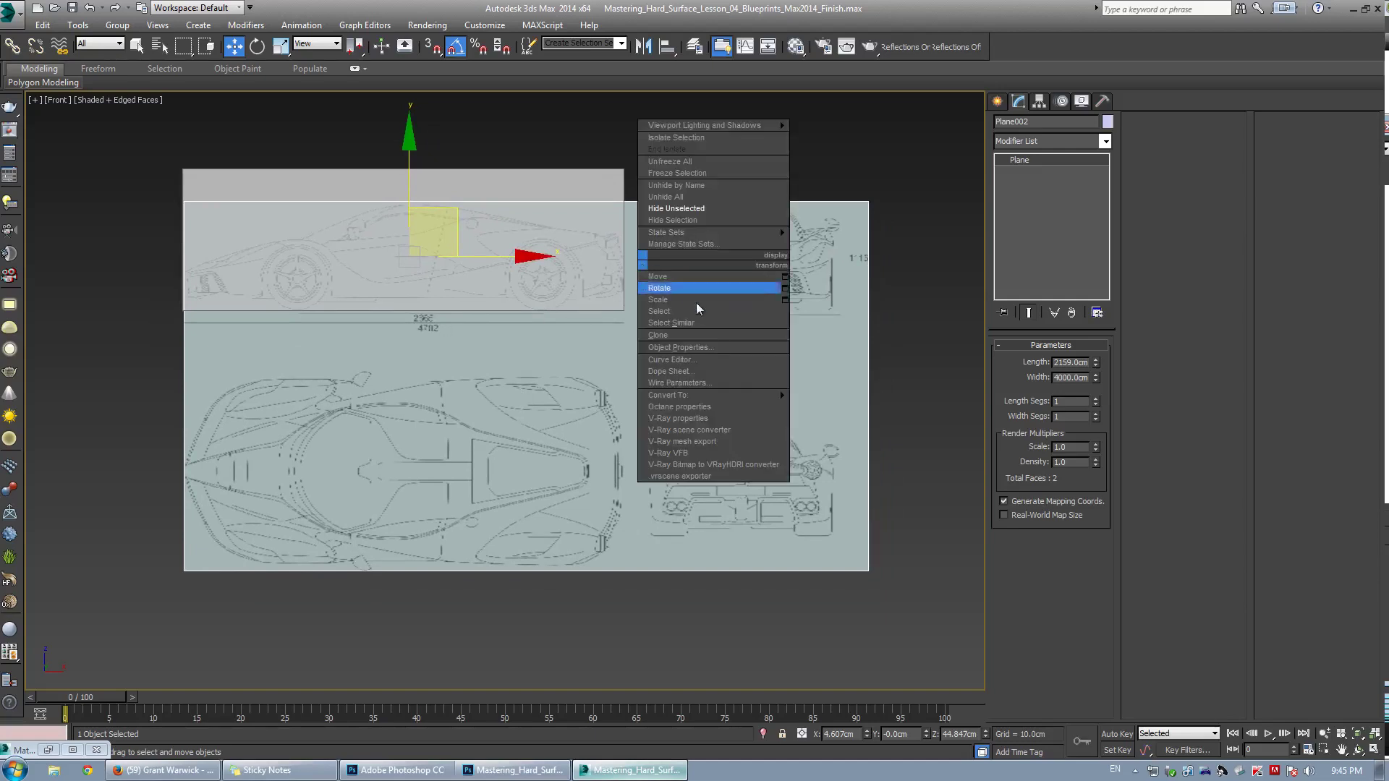
pyautogui.moveTo(767, 395)
pyautogui.click(844, 409)
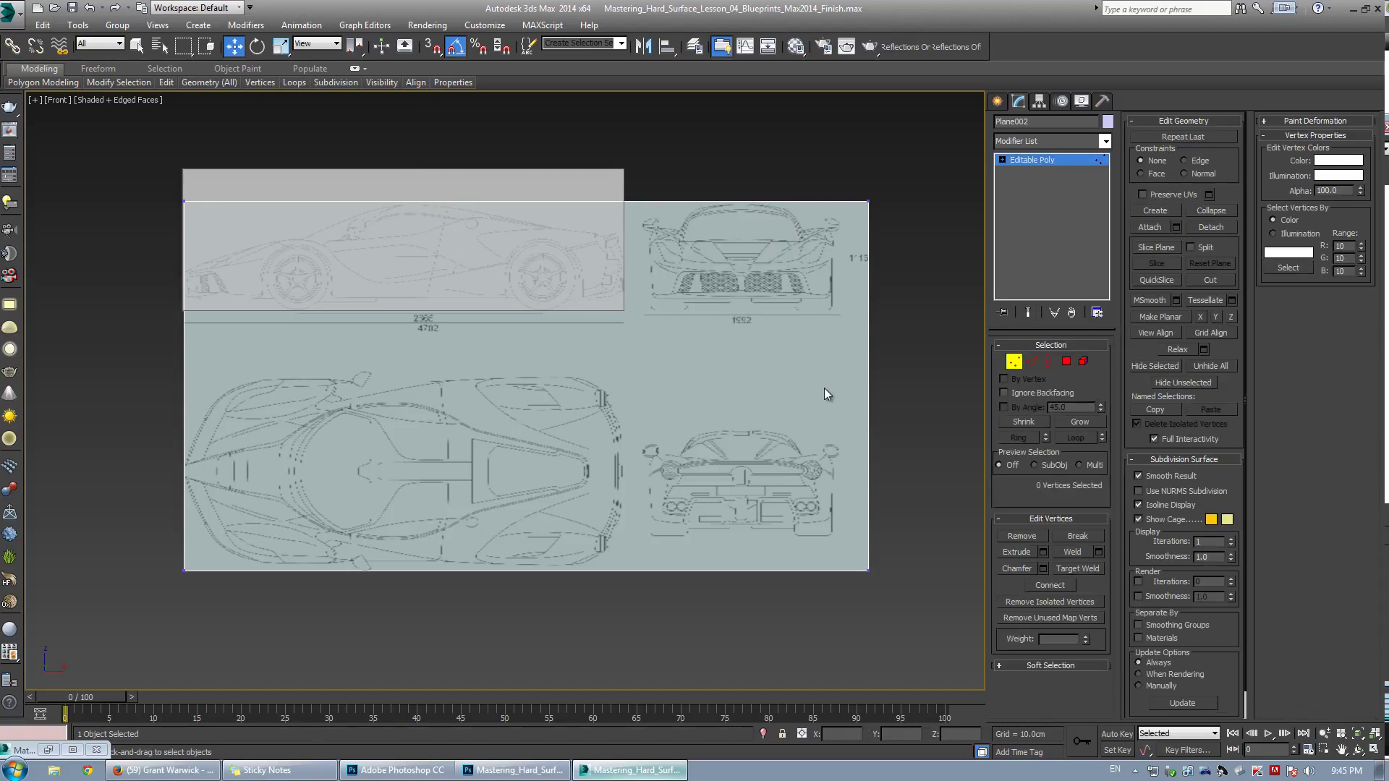
# Cut the plane around the side view, from its upper edge down and across to its left edge
pyautogui.hotkey('alt', 'c')
pyautogui.click(615, 202)
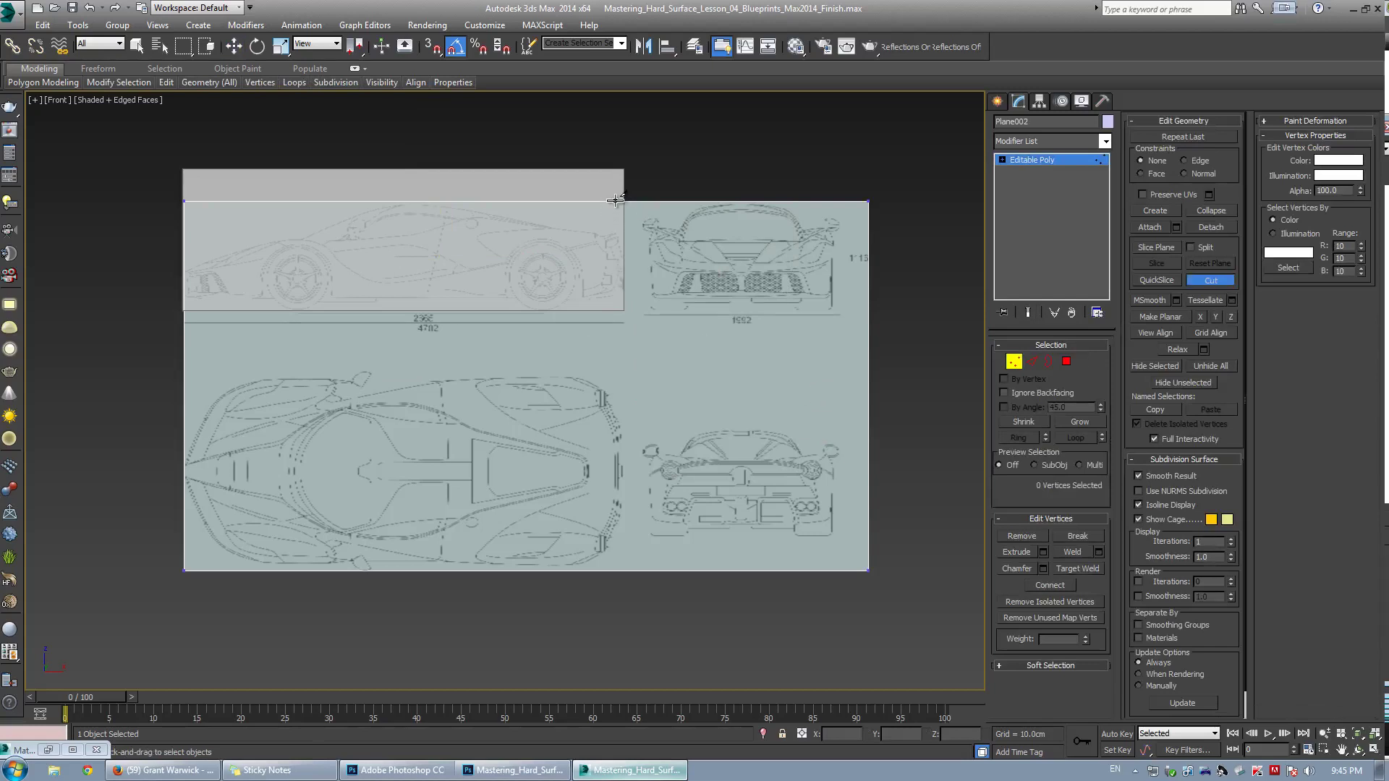
pyautogui.click(640, 246)
pyautogui.click(636, 339)
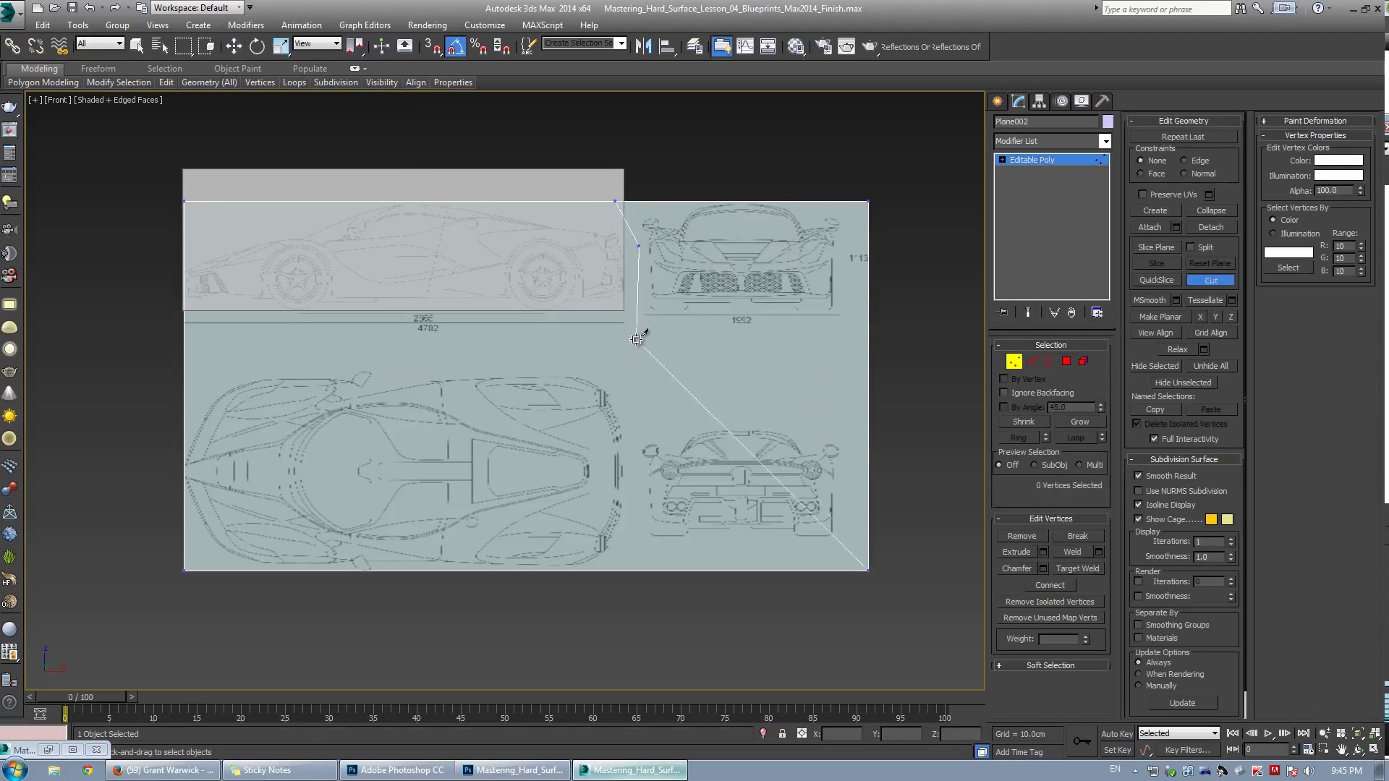
pyautogui.click(380, 351)
pyautogui.click(184, 350)
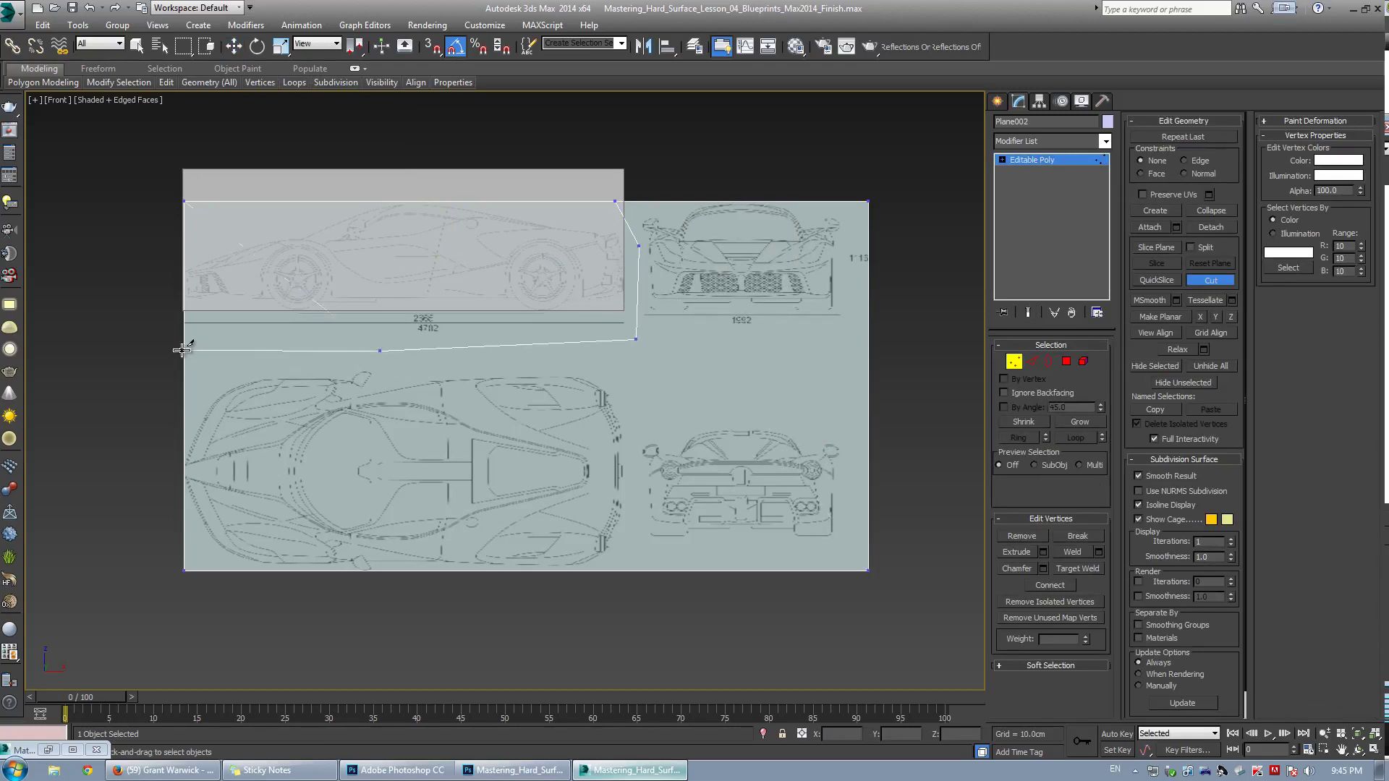
pyautogui.rightClick(488, 301)
# Cut the plane from the side view's lower corner to the right edge, separating the two end views
pyautogui.click(635, 338)
pyautogui.click(636, 202)
pyautogui.rightClick(870, 356)
pyautogui.click(868, 351)
pyautogui.rightClick(874, 306)
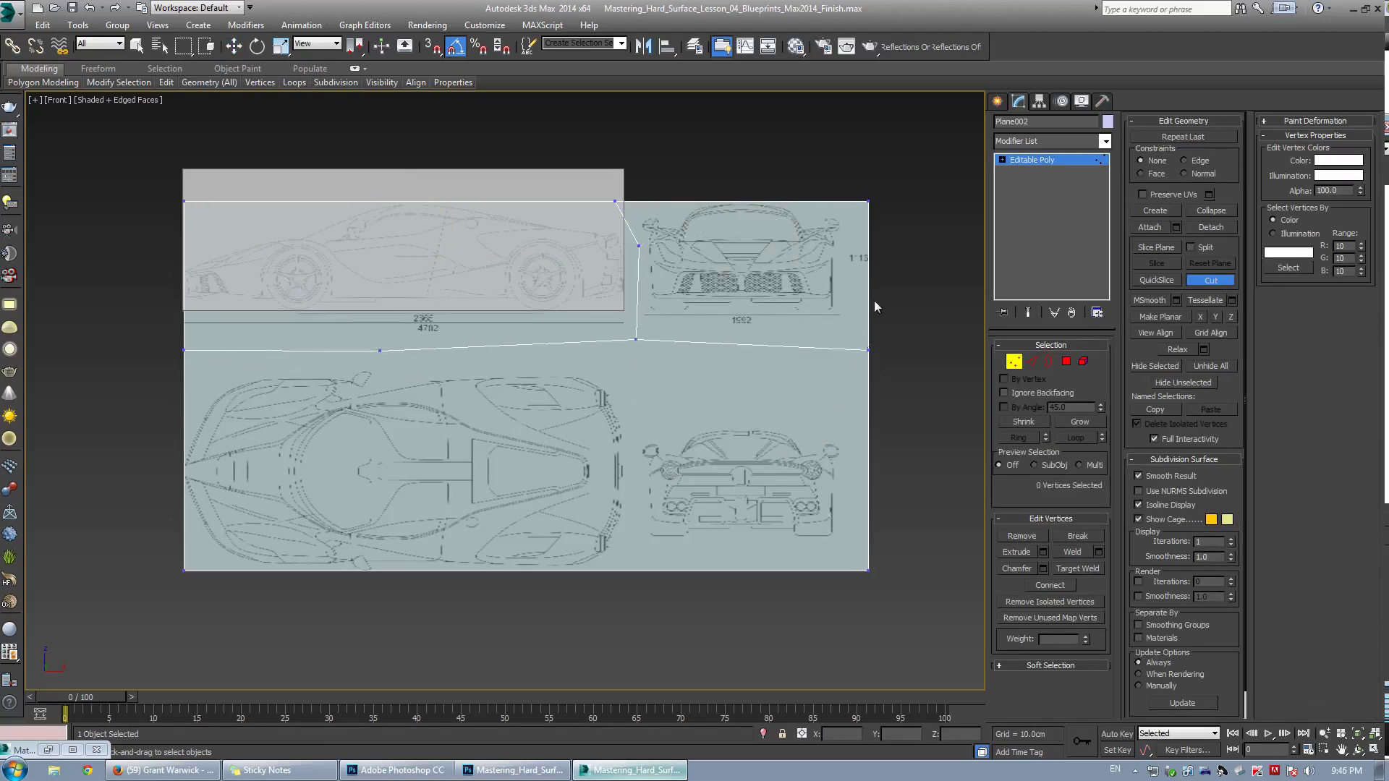
# Cut the plane between its lower edge and the central junction, separating the top view from the lower end view
pyautogui.click(637, 340)
pyautogui.click(629, 570)
pyautogui.hotkey('ctrl', 'z')
pyautogui.click(630, 571)
pyautogui.click(638, 340)
pyautogui.rightClick(641, 291)
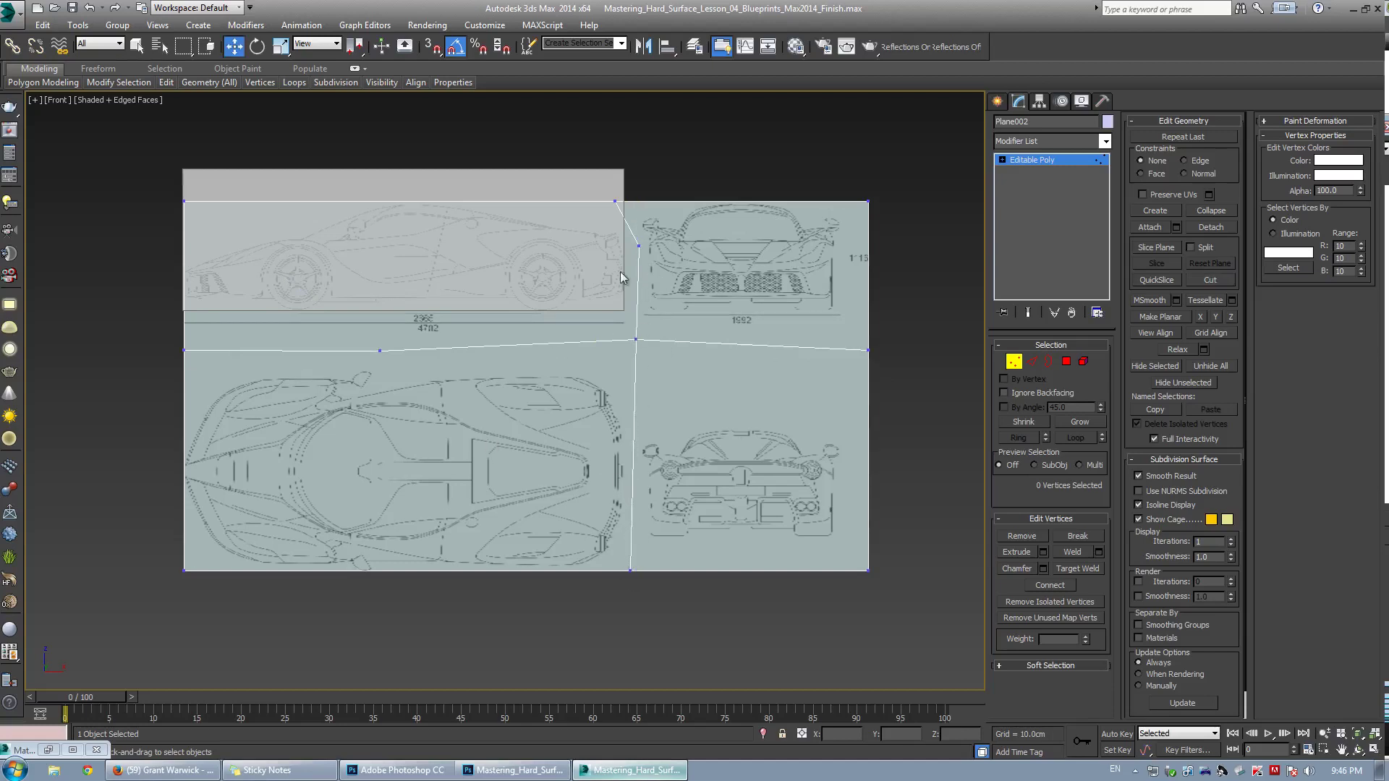
# Detach the polygon holding the blueprint's lower end view as a separate object
pyautogui.press('4')
pyautogui.click(739, 254)
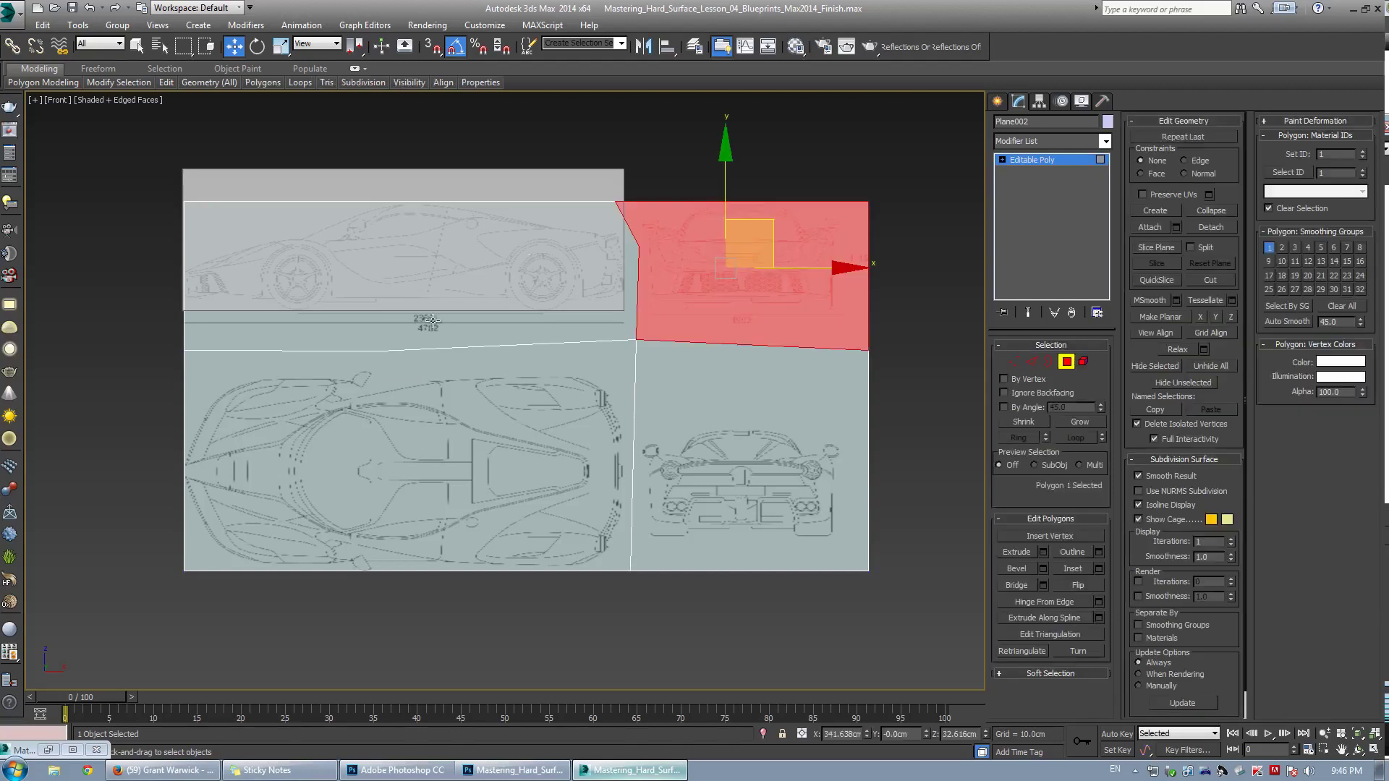
pyautogui.click(718, 410)
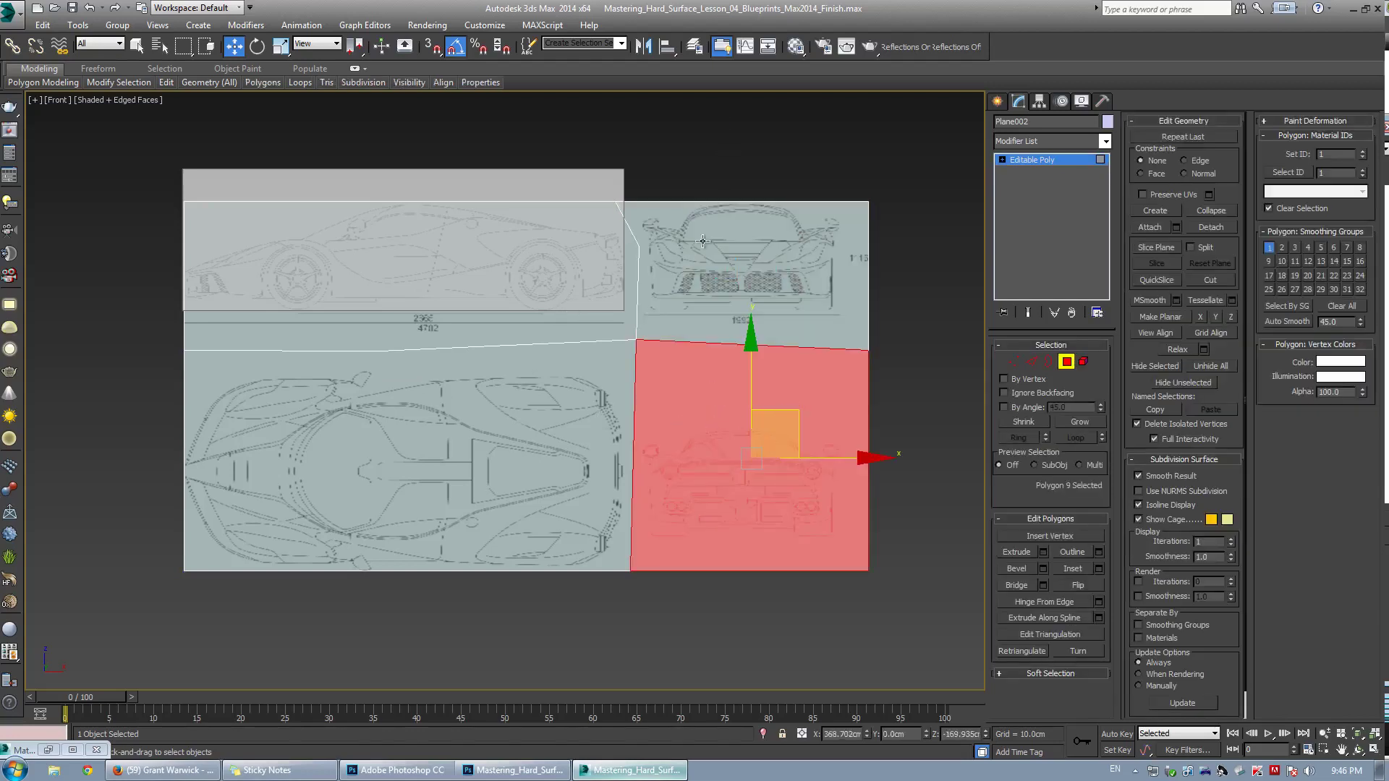
pyautogui.click(1212, 228)
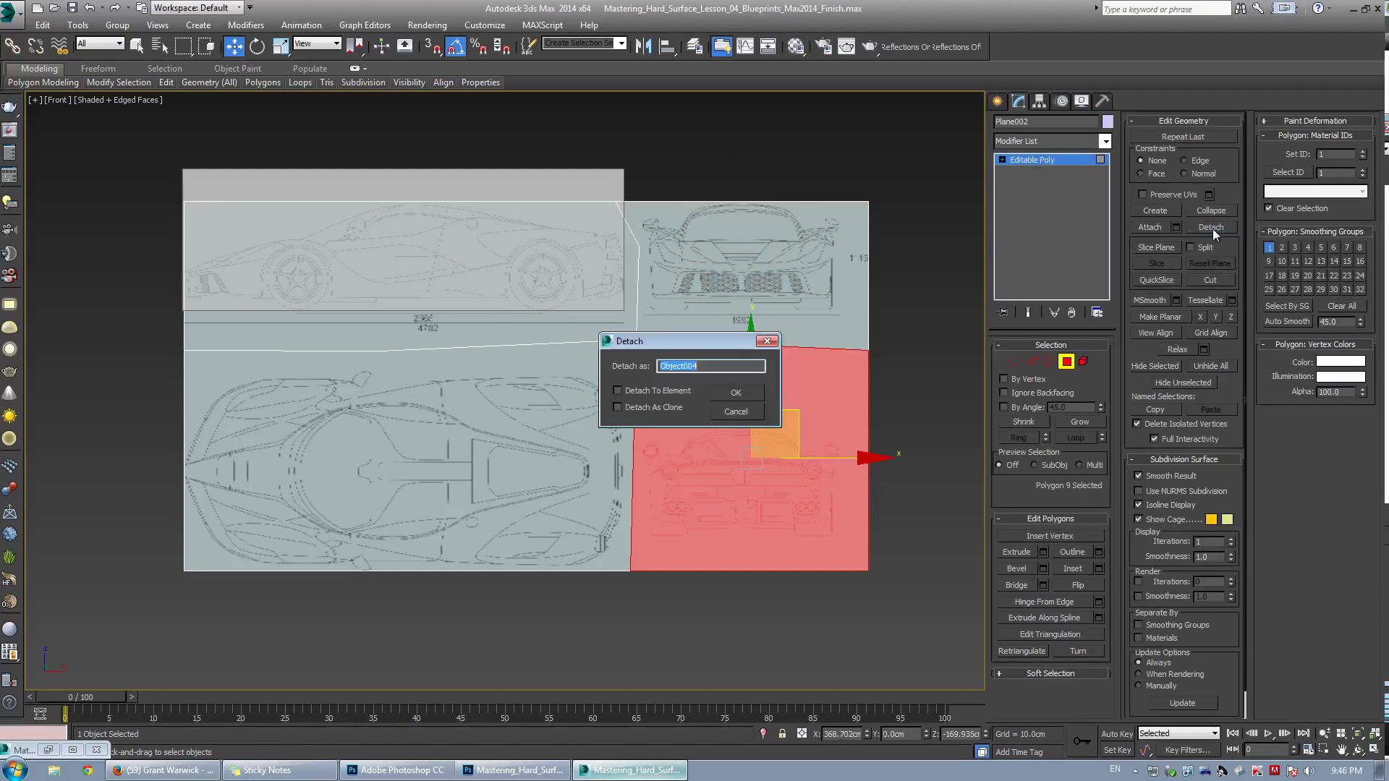
pyautogui.click(751, 390)
# Detach the polygon holding the blueprint's upper end view as a separate object
pyautogui.click(737, 227)
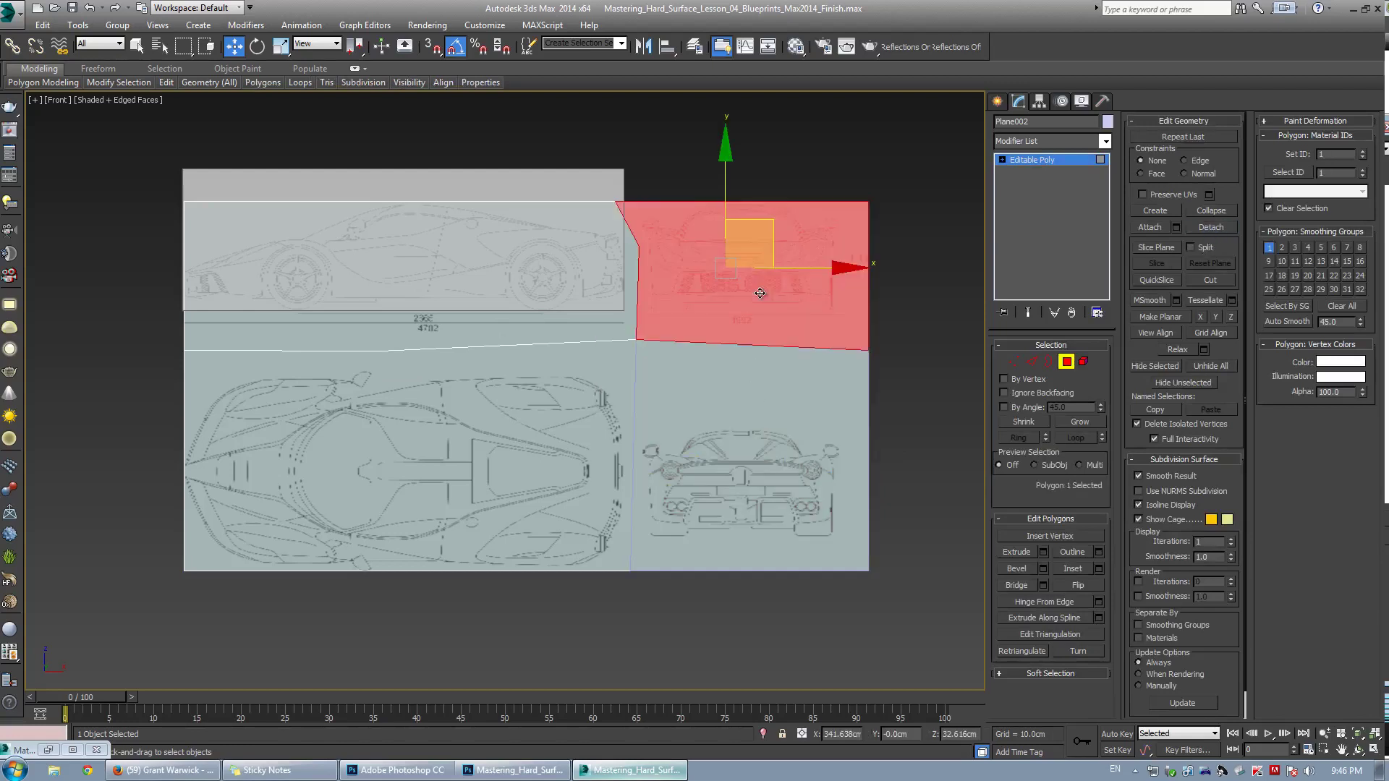
pyautogui.click(1204, 228)
pyautogui.click(744, 392)
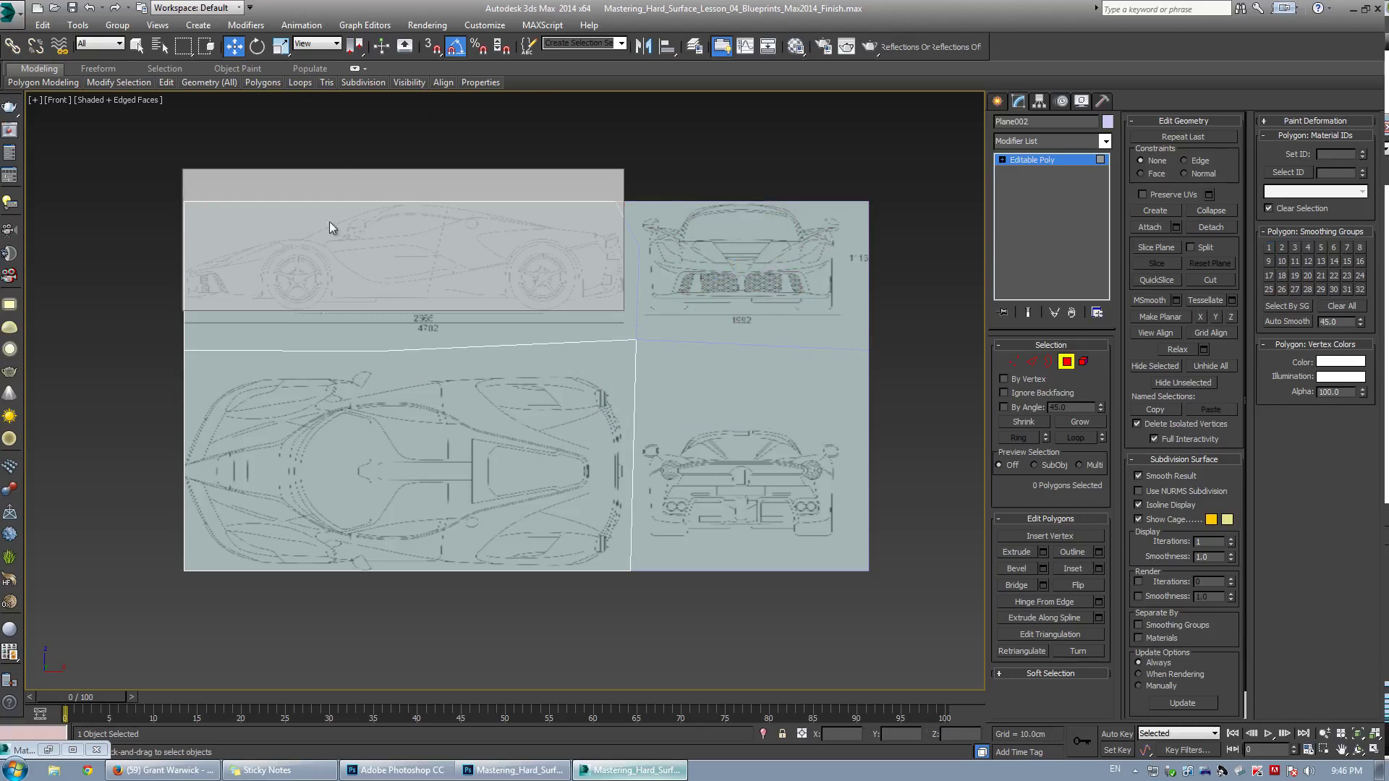
# Detach the polygon holding the blueprint's top view as a separate object and leave polygon editing
pyautogui.click(484, 432)
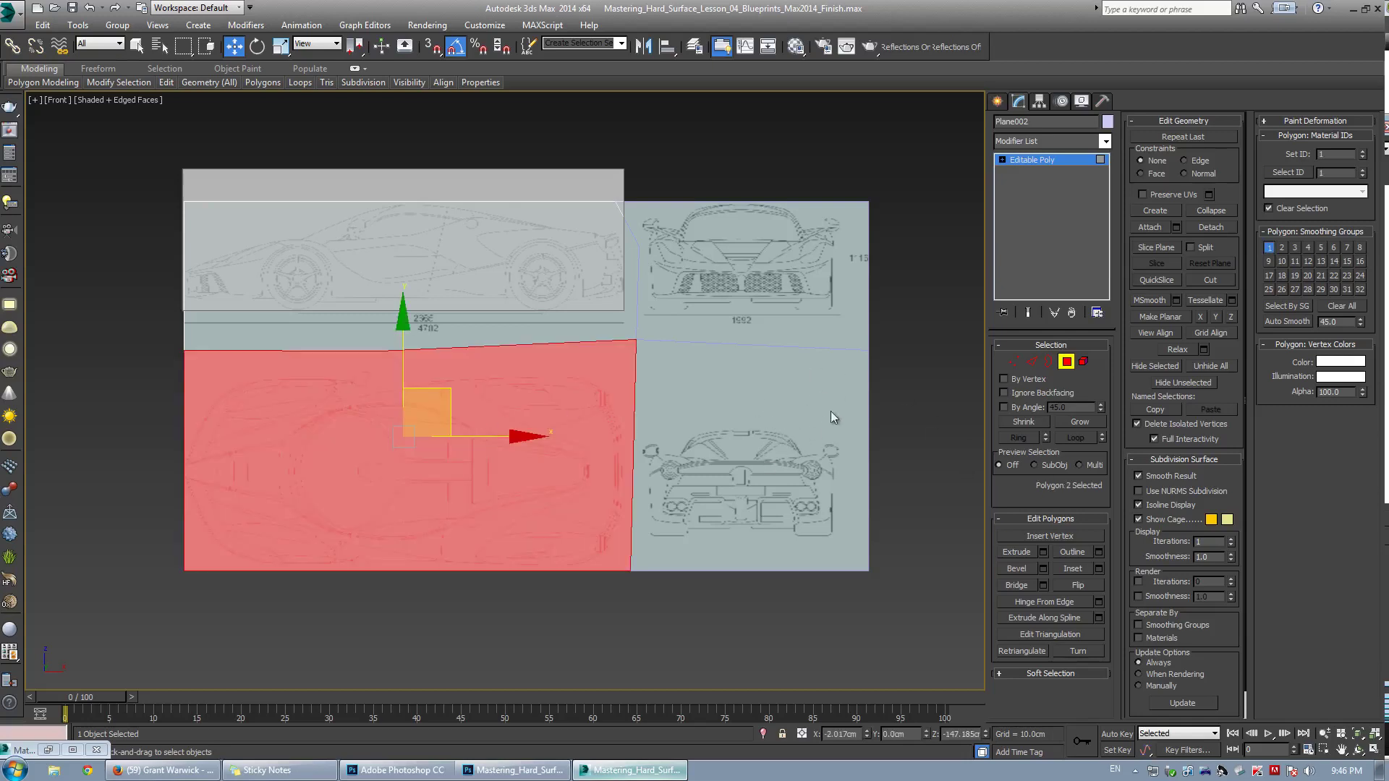
pyautogui.click(1211, 229)
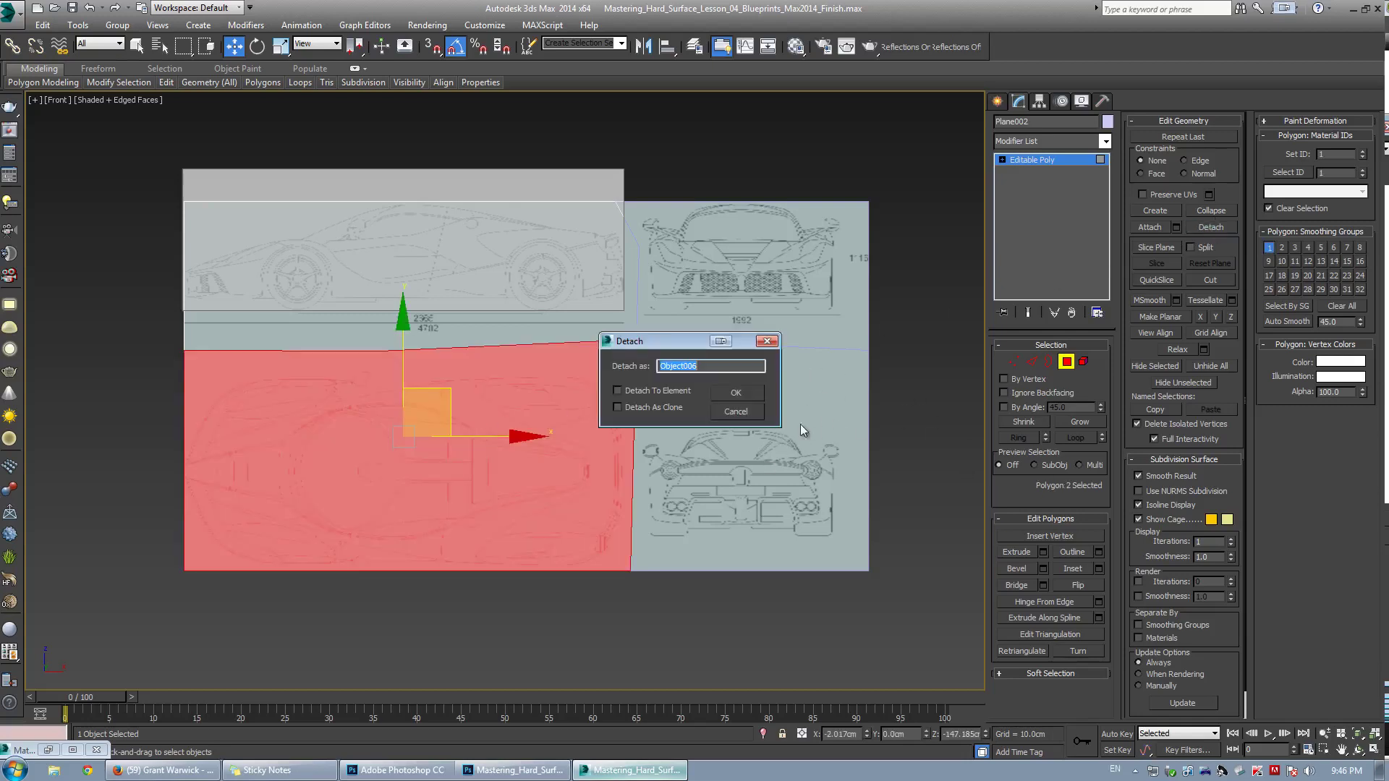
pyautogui.click(736, 395)
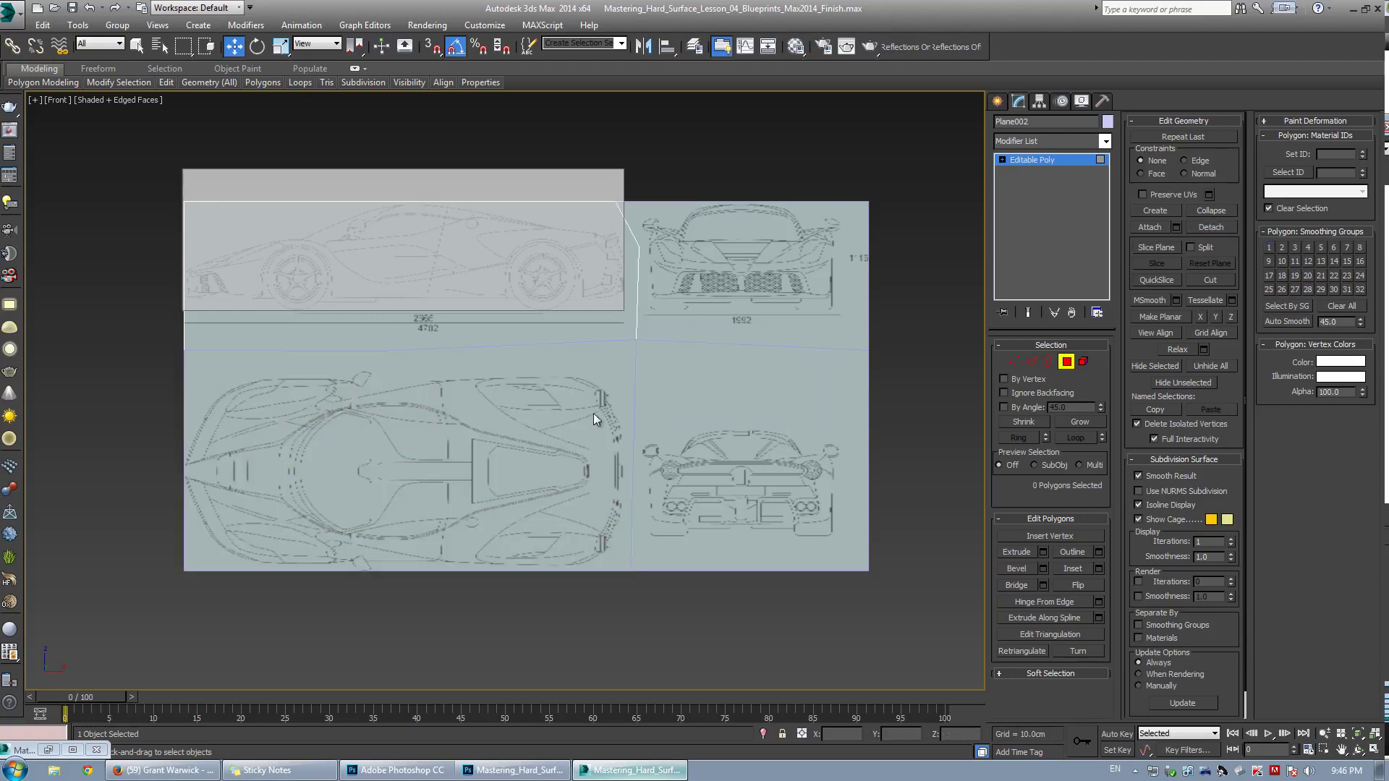
pyautogui.click(1038, 164)
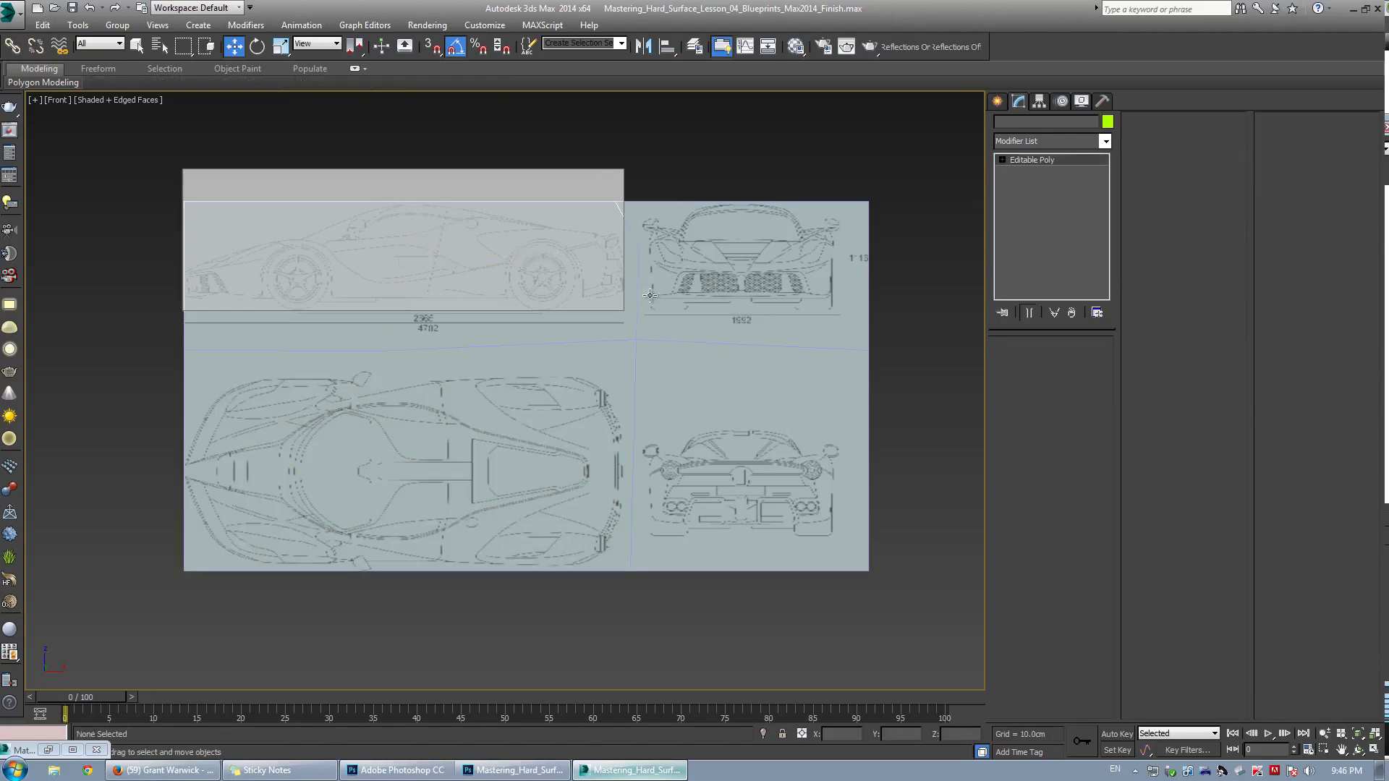
# Centre the pivots of all four blueprint planes on their own geometry
pyautogui.click(680, 347)
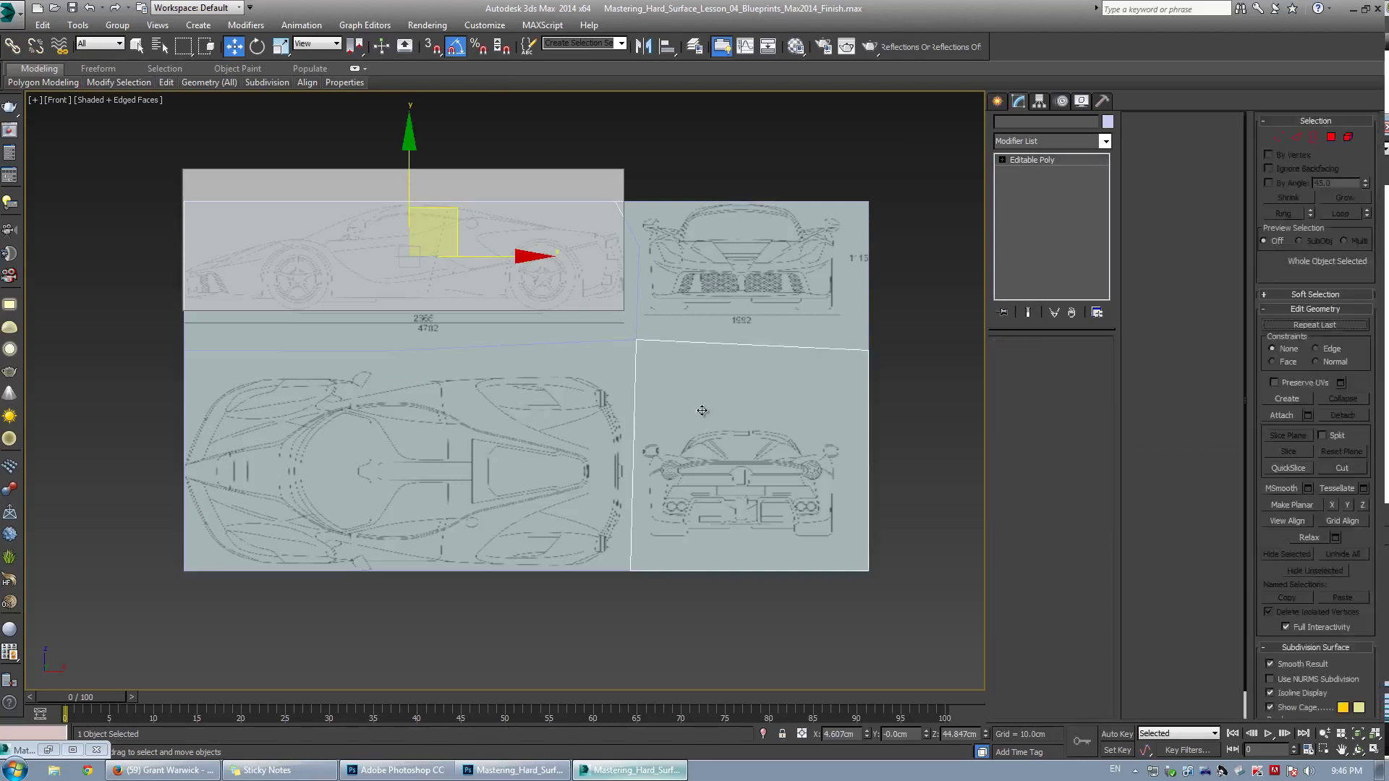
pyautogui.click(502, 327)
pyautogui.keyDown('ctrl'); pyautogui.click(492, 416); pyautogui.keyUp('ctrl')
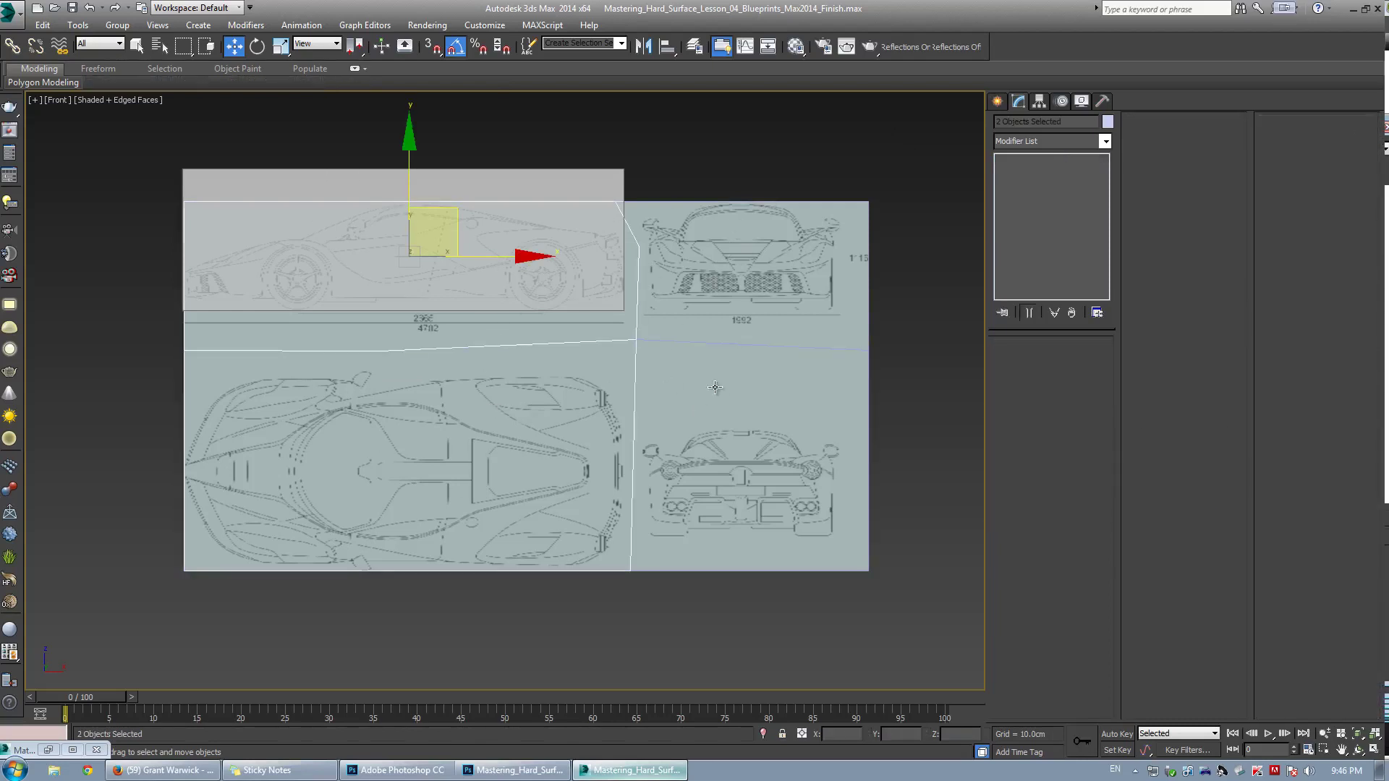
pyautogui.keyDown('ctrl'); pyautogui.click(715, 387); pyautogui.keyUp('ctrl')
pyautogui.keyDown('ctrl'); pyautogui.click(742, 278); pyautogui.keyUp('ctrl')
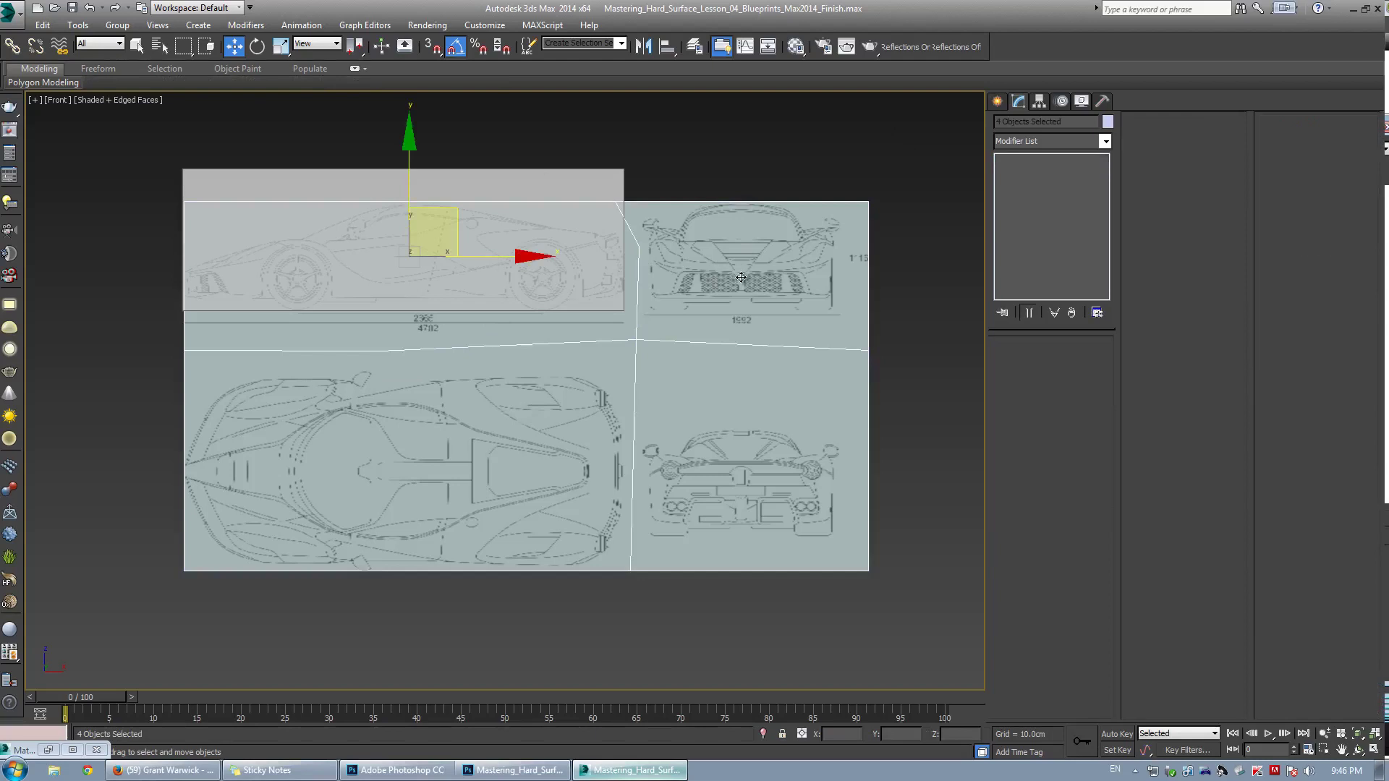
pyautogui.click(1039, 102)
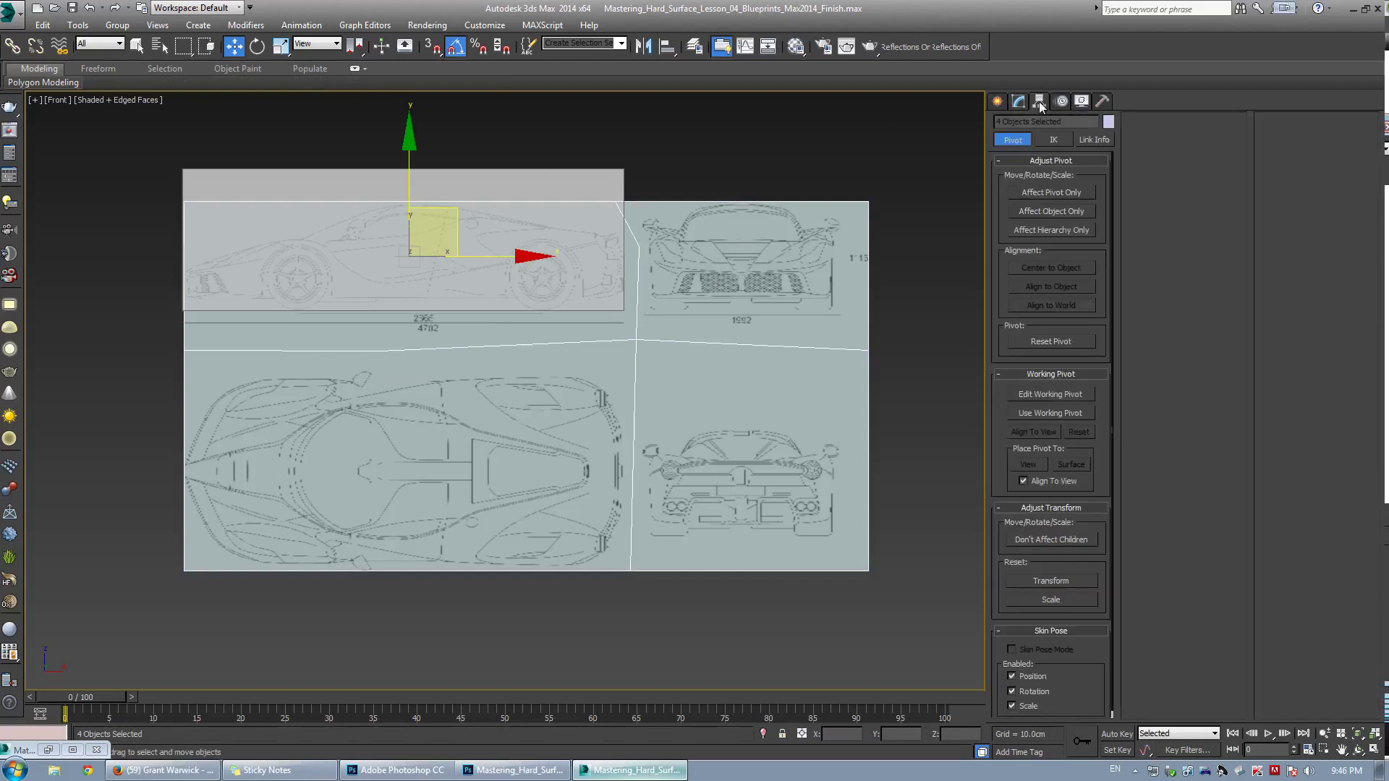
pyautogui.click(1058, 193)
pyautogui.click(1032, 268)
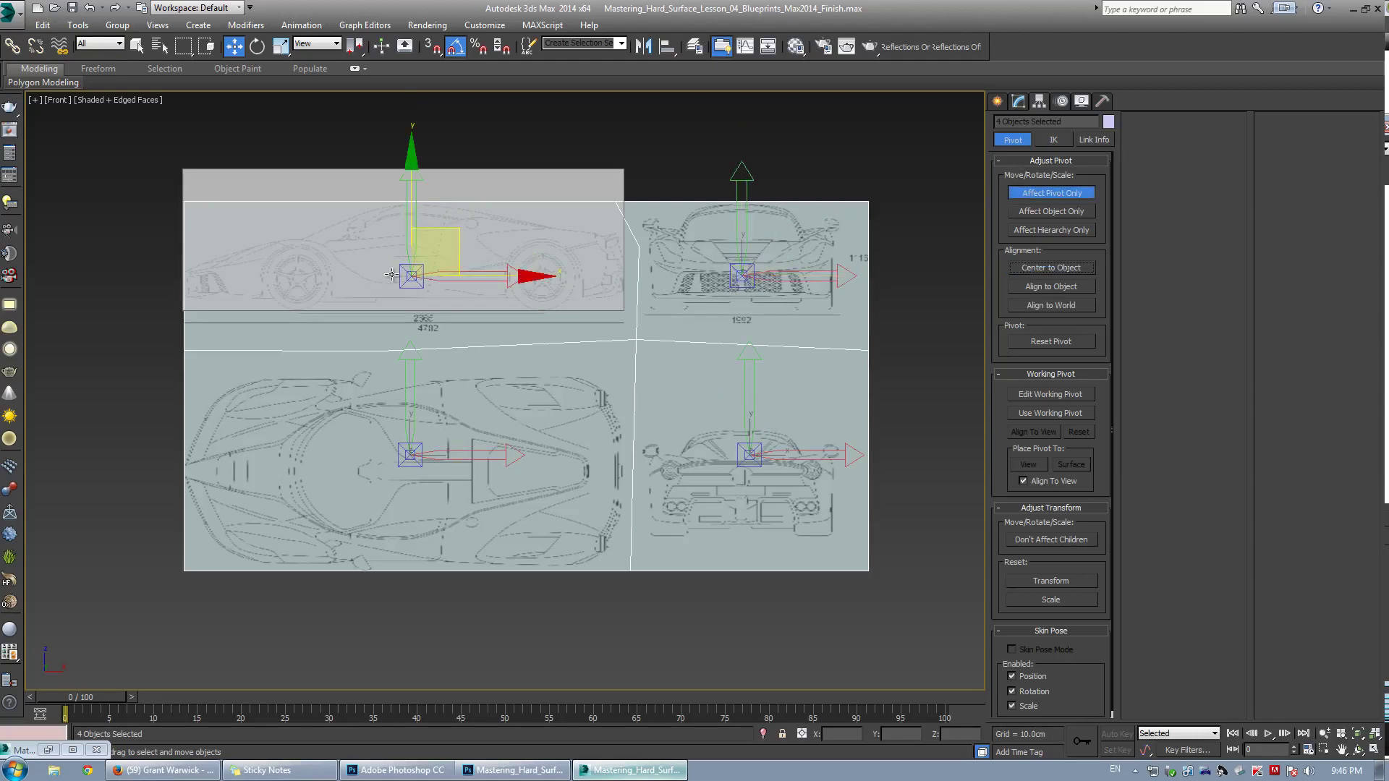
pyautogui.click(1019, 101)
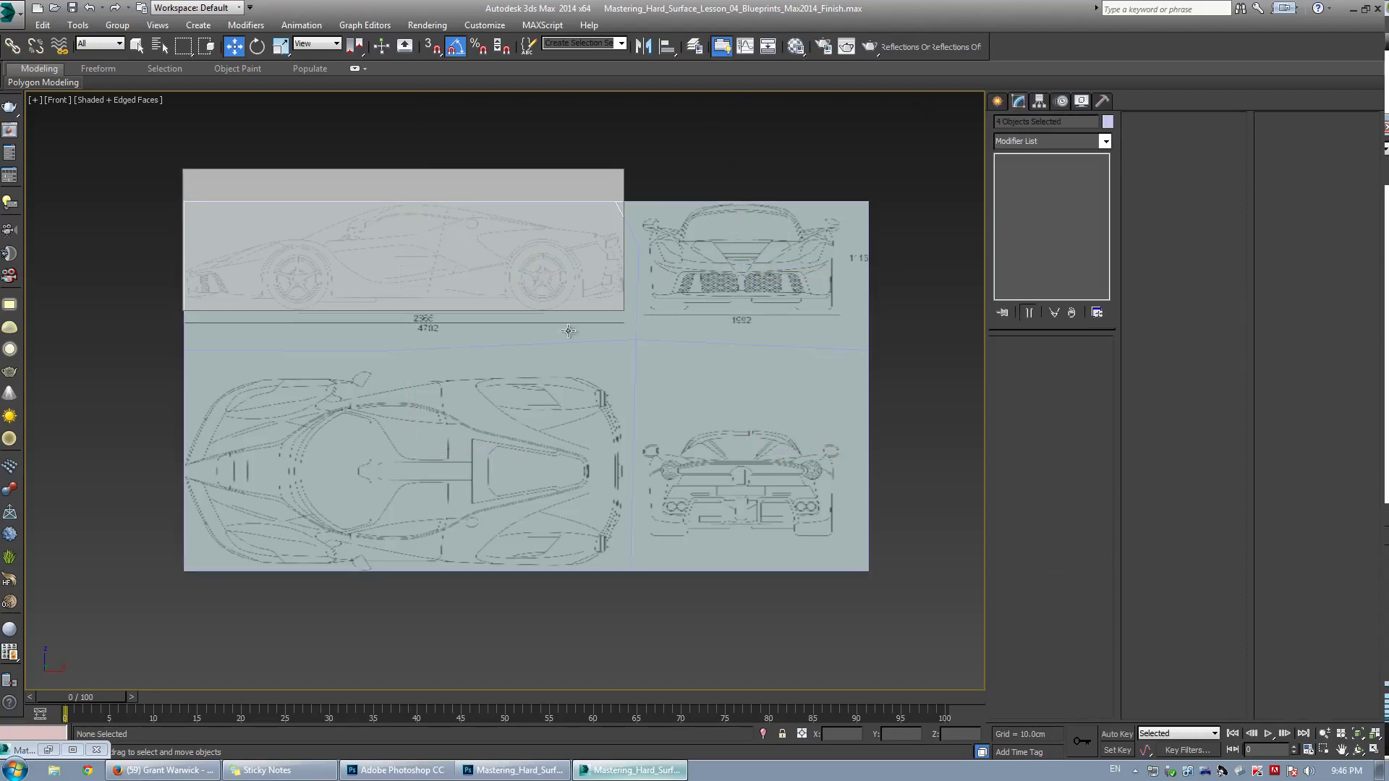
# Set the X position of the reference box around the side view to 0
pyautogui.click(388, 306)
pyautogui.moveTo(389, 306); pyautogui.dragTo(451, 320, button='middle')
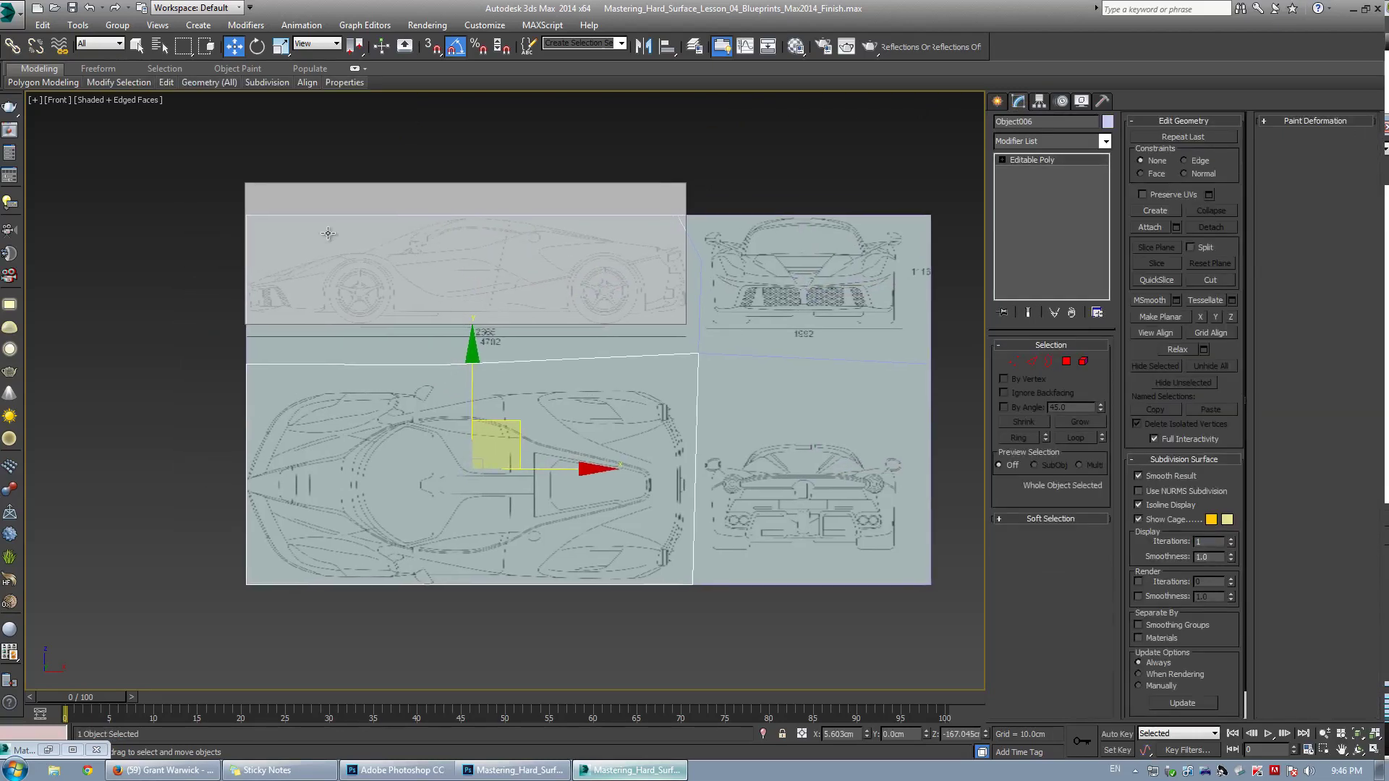
pyautogui.click(452, 202)
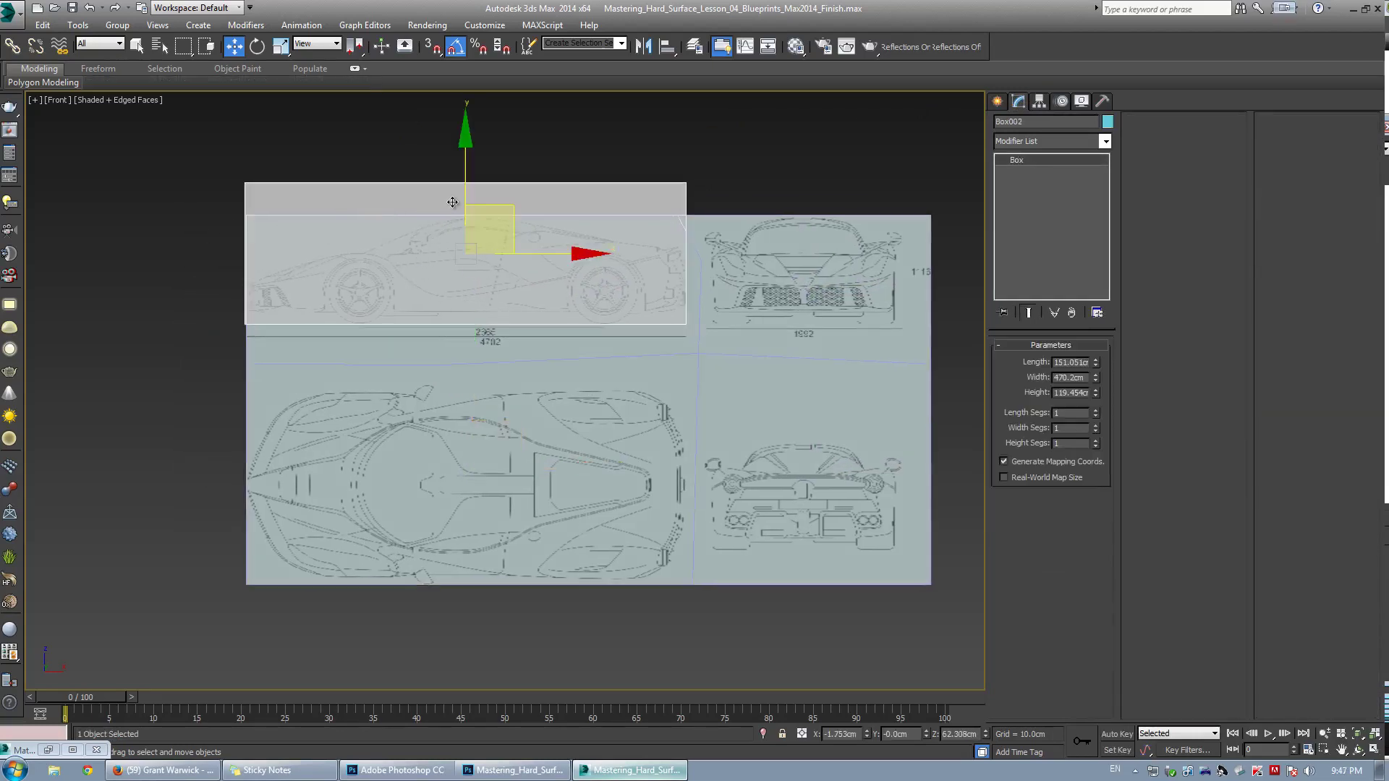
pyautogui.doubleClick(841, 735)
pyautogui.write('0')
pyautogui.press('Return')
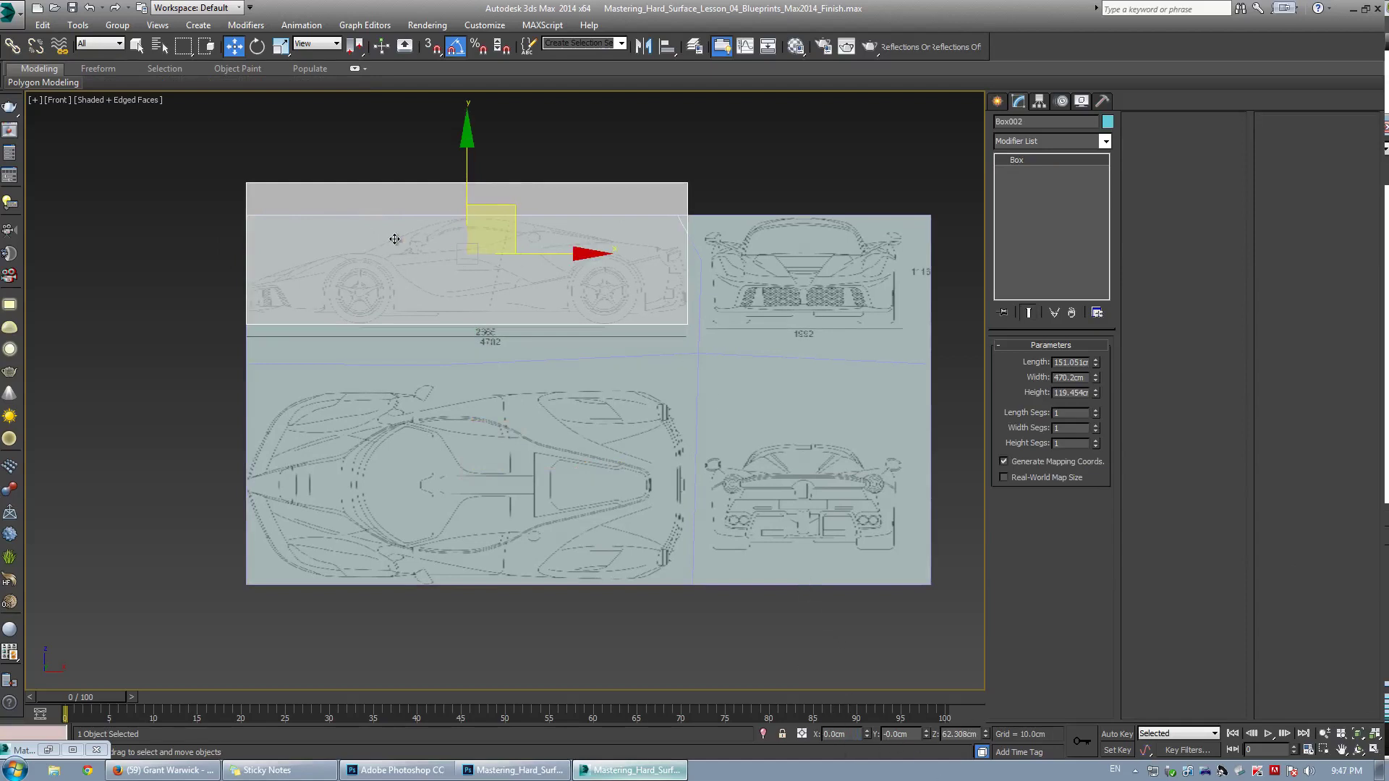
pyautogui.scroll(2, 396, 240)
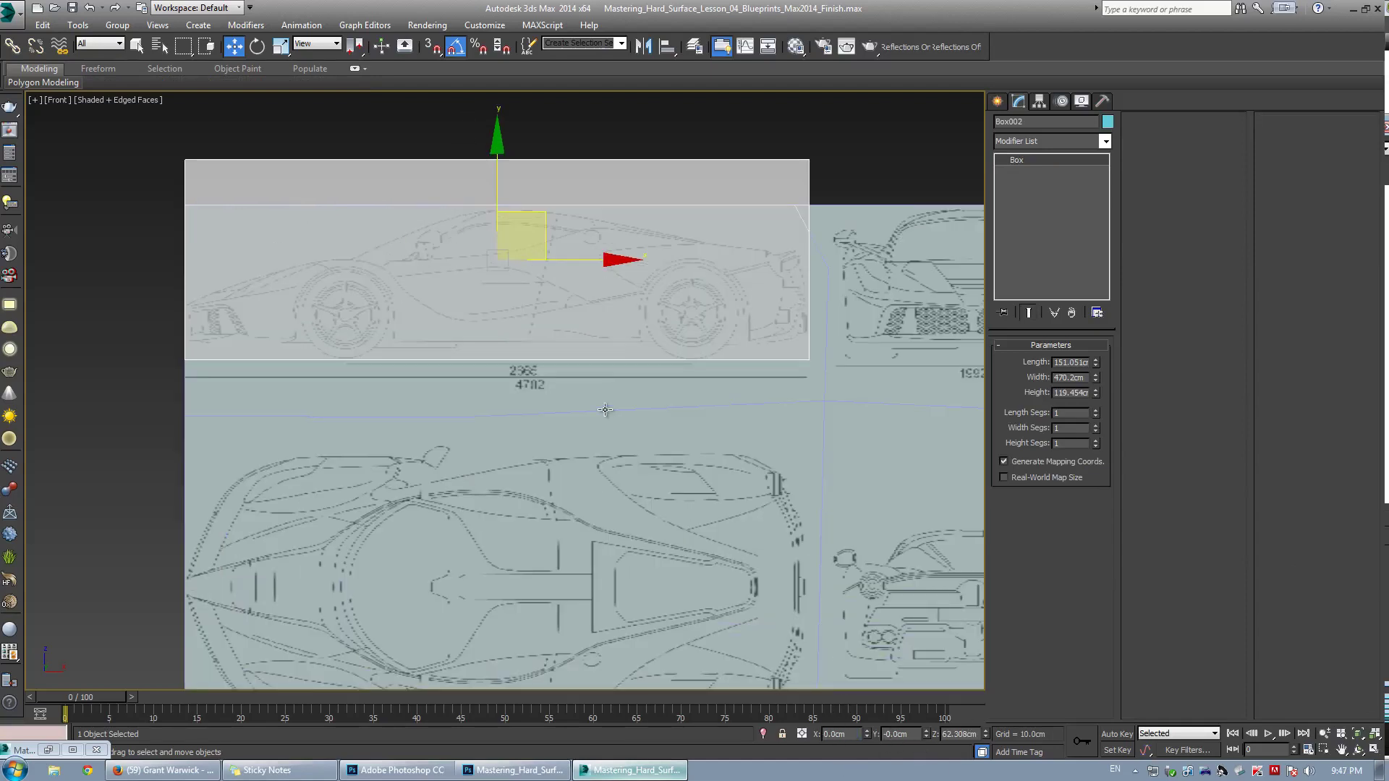
pyautogui.scroll(-2, 605, 410)
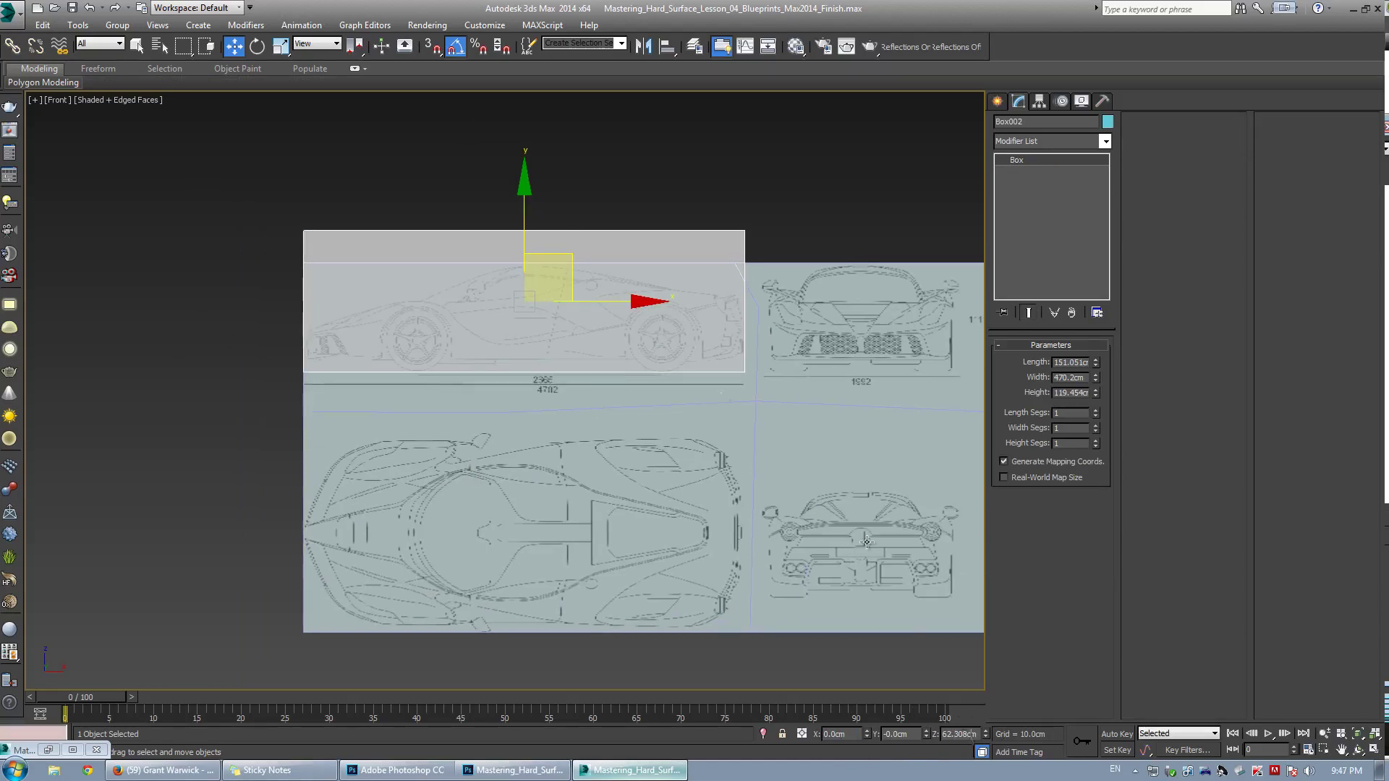
# Select the top-view plane, frame it in the Perspective view and set that view's display to Shaded
pyautogui.click(302, 147)
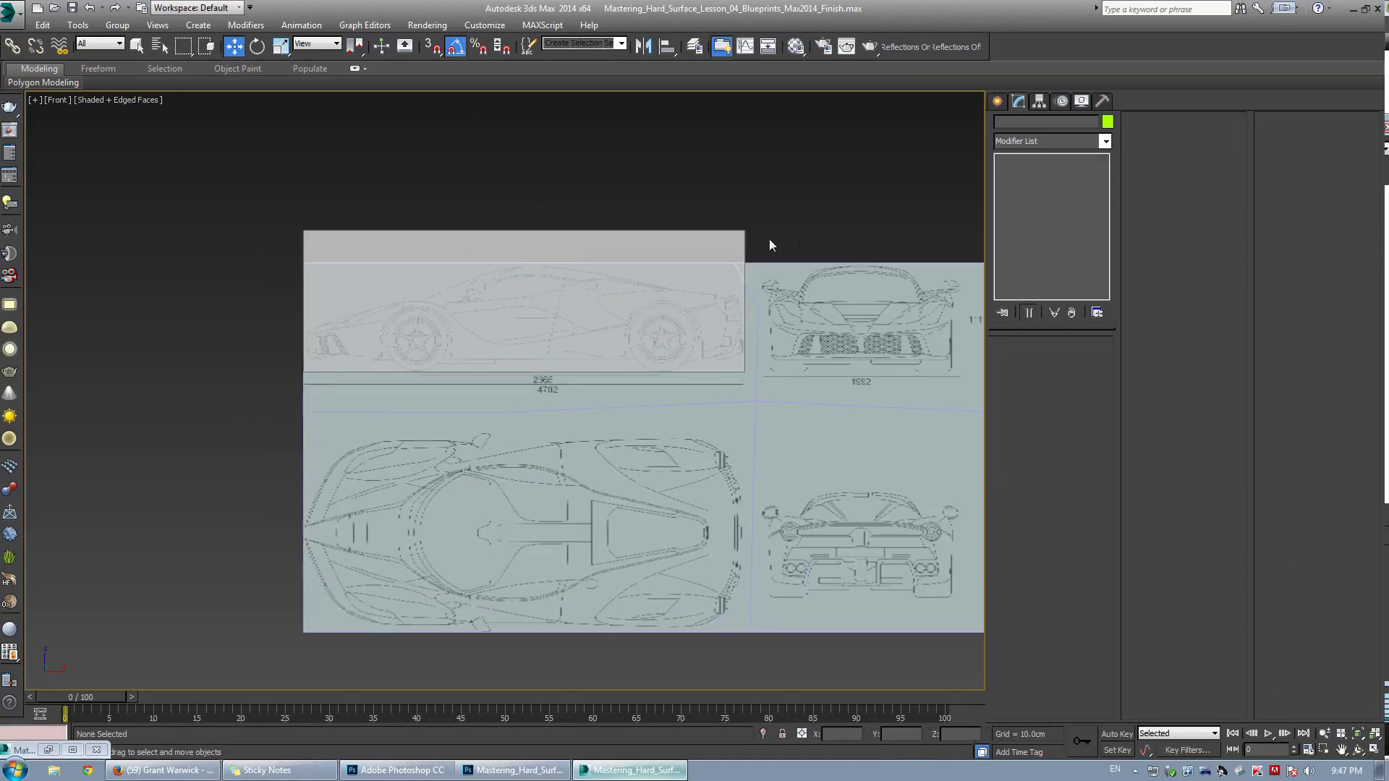
pyautogui.click(598, 500)
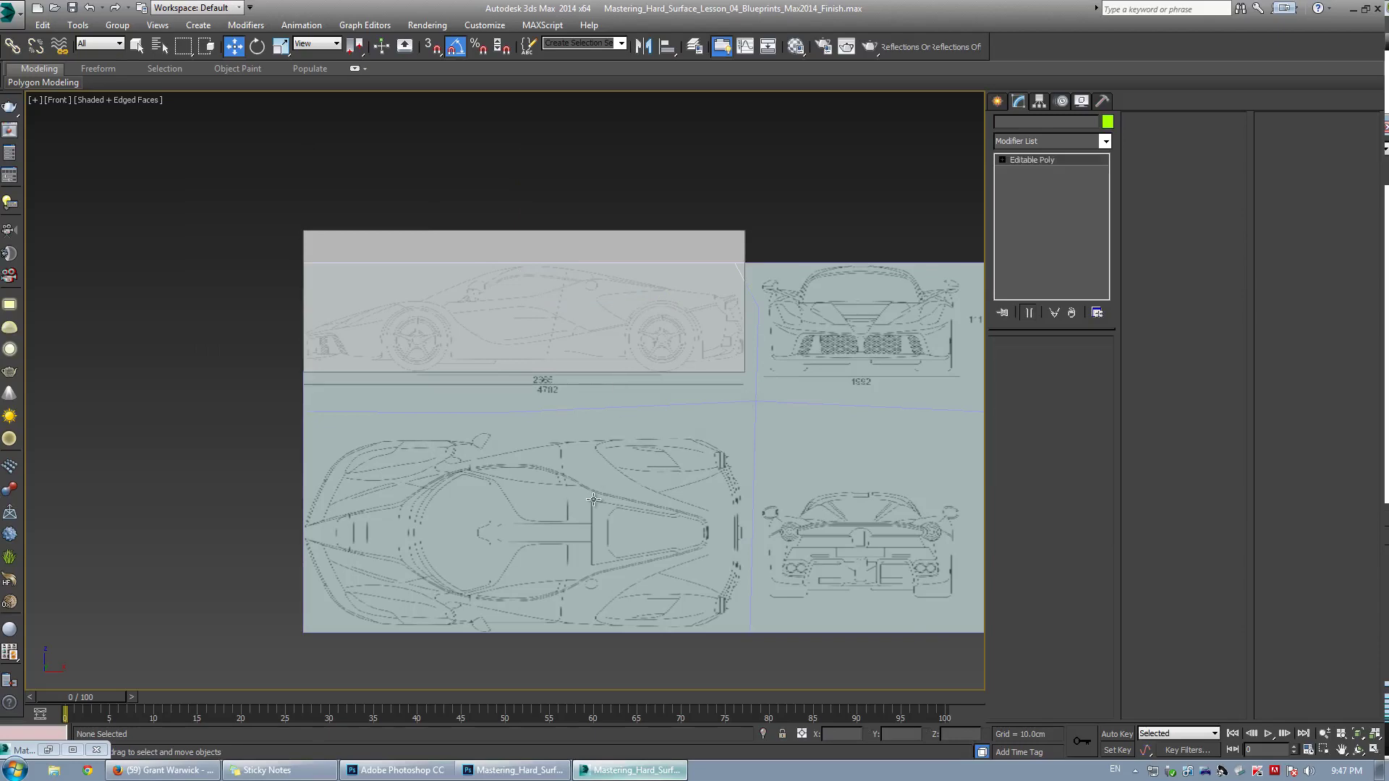
pyautogui.hotkey('alt', 'w')
pyautogui.middleClick(703, 514)
pyautogui.hotkey('alt', 'w')
pyautogui.press('z')
pyautogui.keyDown('alt'); pyautogui.moveTo(351, 409); pyautogui.dragTo(443, 362, button='middle'); pyautogui.keyUp('alt')
pyautogui.click(154, 99)
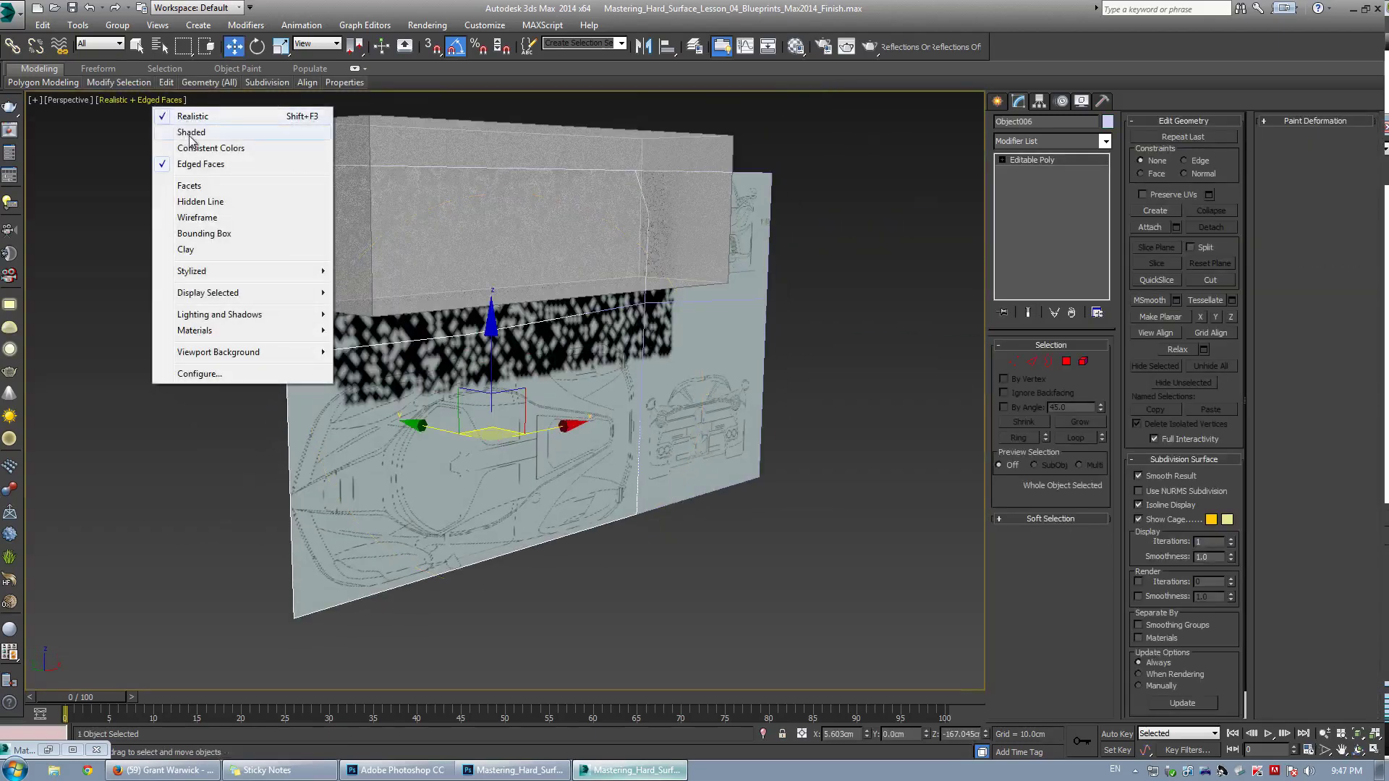
pyautogui.click(181, 133)
# Rotate the top-view plane about its X axis until it lies flat
pyautogui.keyDown('alt'); pyautogui.moveTo(553, 356); pyautogui.dragTo(459, 394, button='middle'); pyautogui.keyUp('alt')
pyautogui.press('e')
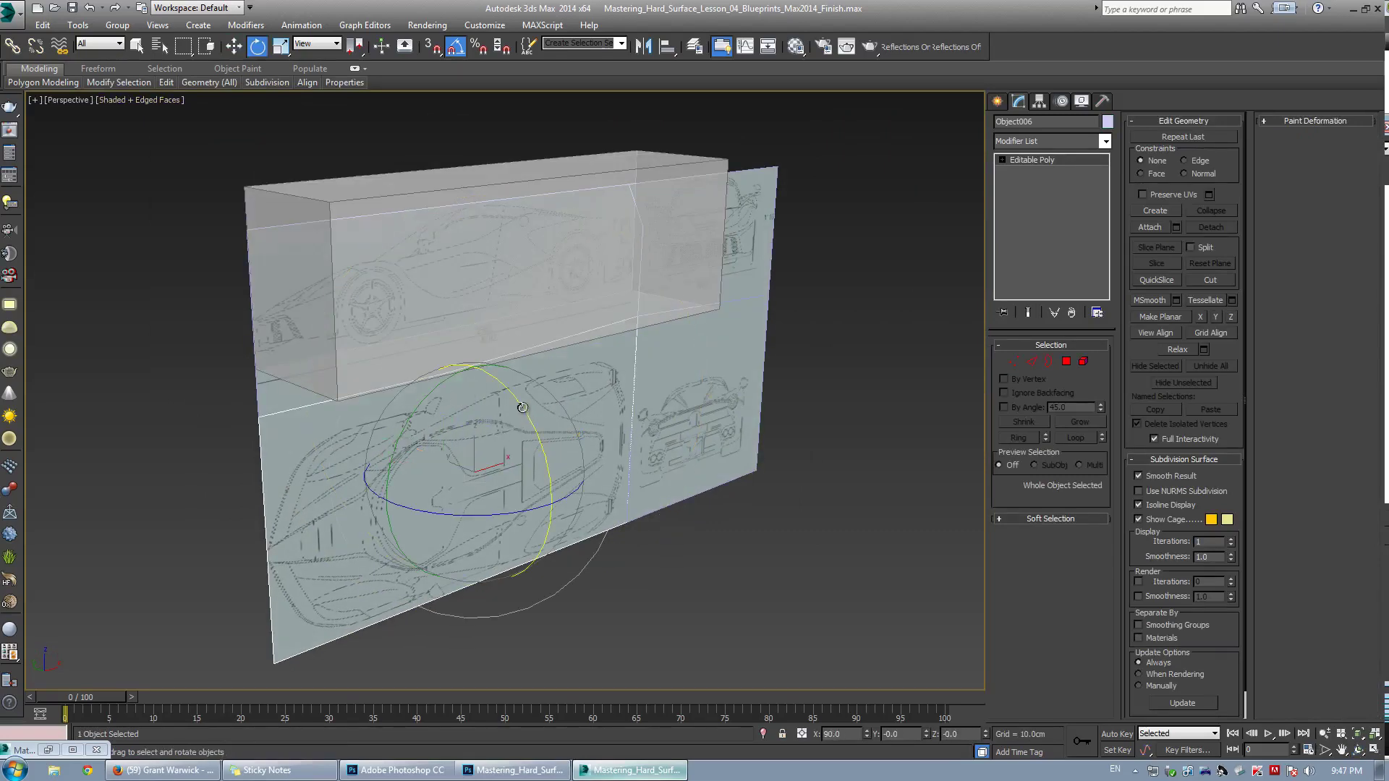
pyautogui.moveTo(523, 407); pyautogui.dragTo(493, 355)
pyautogui.keyDown('alt'); pyautogui.moveTo(442, 369); pyautogui.dragTo(510, 366, button='middle'); pyautogui.keyUp('alt')
# Move the side-view plane back along Y to about 307 cm, clear of the reference box
pyautogui.click(398, 259)
pyautogui.press('w')
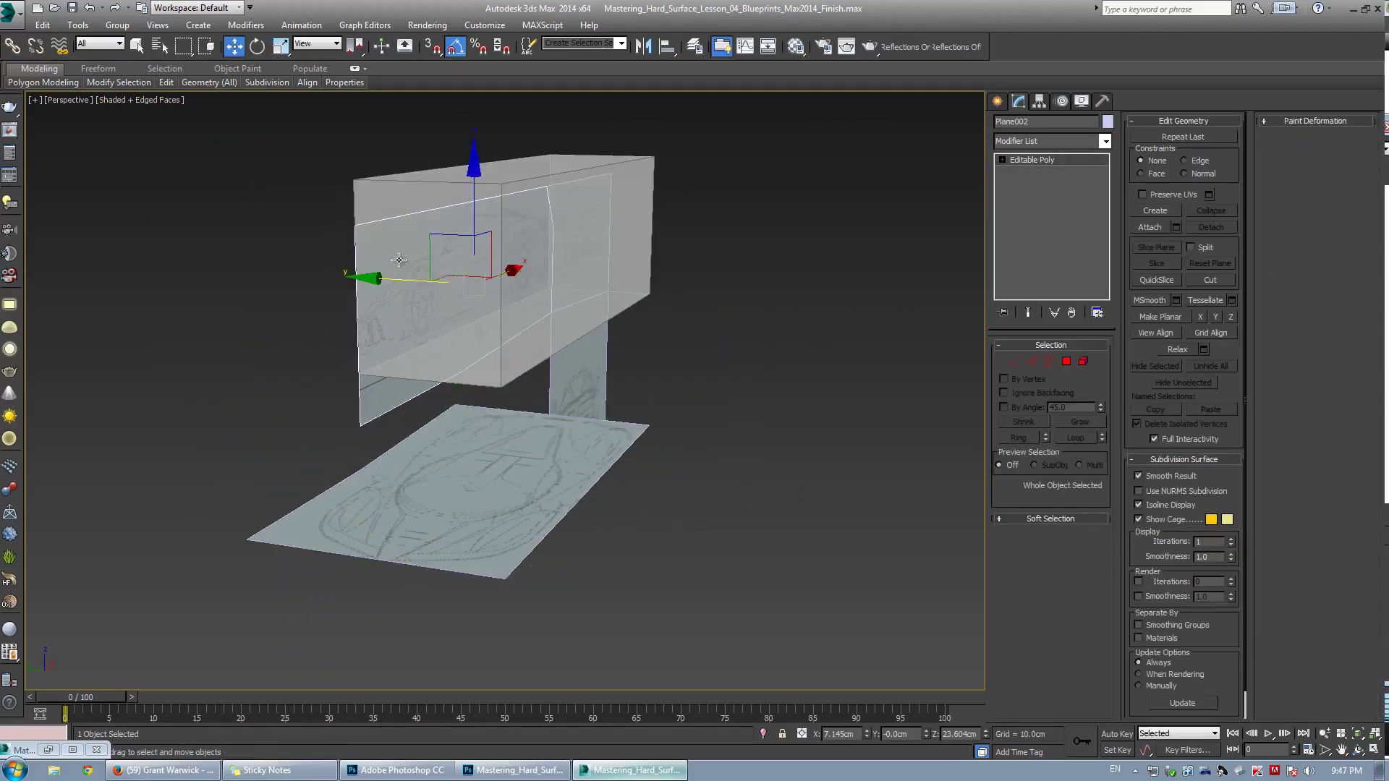
pyautogui.moveTo(390, 281); pyautogui.dragTo(127, 281)
pyautogui.moveTo(320, 315); pyautogui.dragTo(520, 519, button='middle')
# Display the grid in the Top view and hide everything except the top-view plane
pyautogui.click(548, 502)
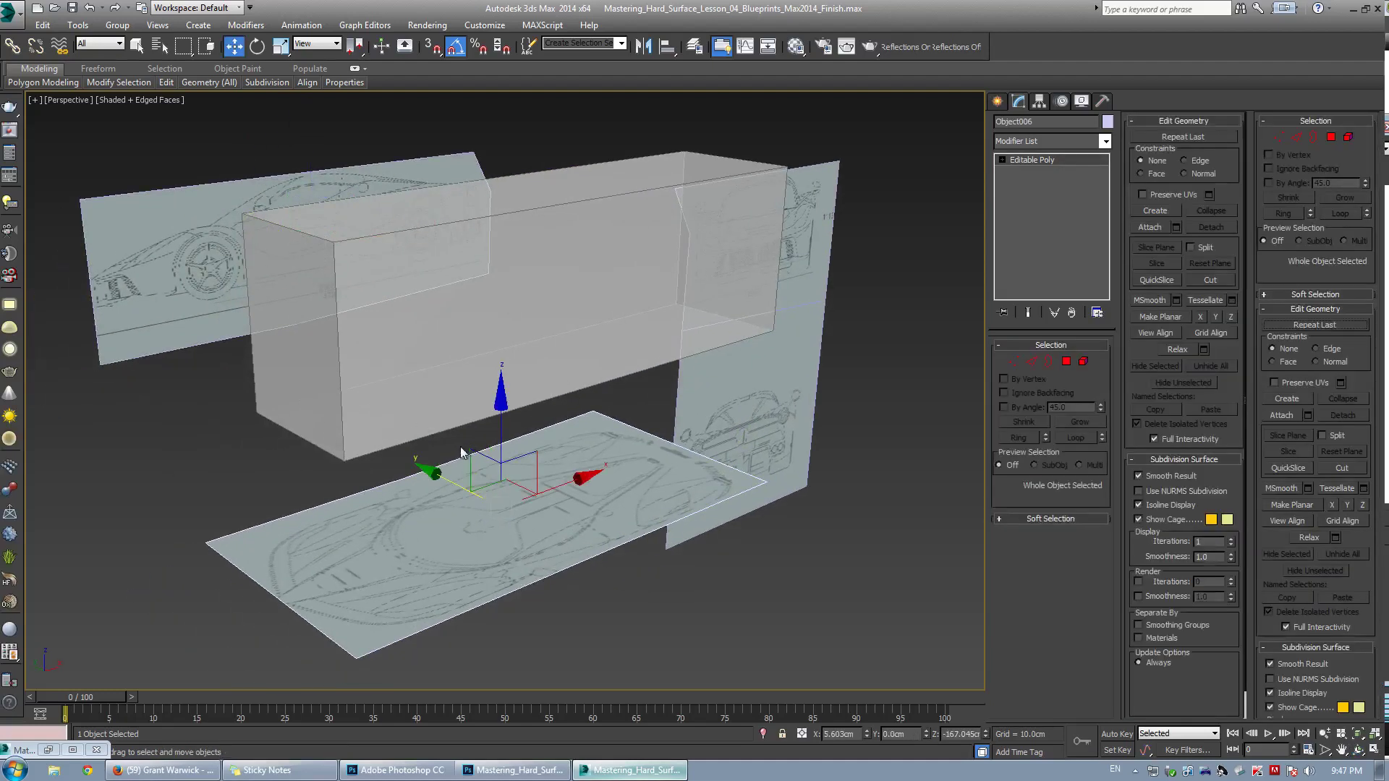
pyautogui.hotkey('alt', 'w')
pyautogui.hotkey('alt', 'w')
pyautogui.scroll(8, 636, 412)
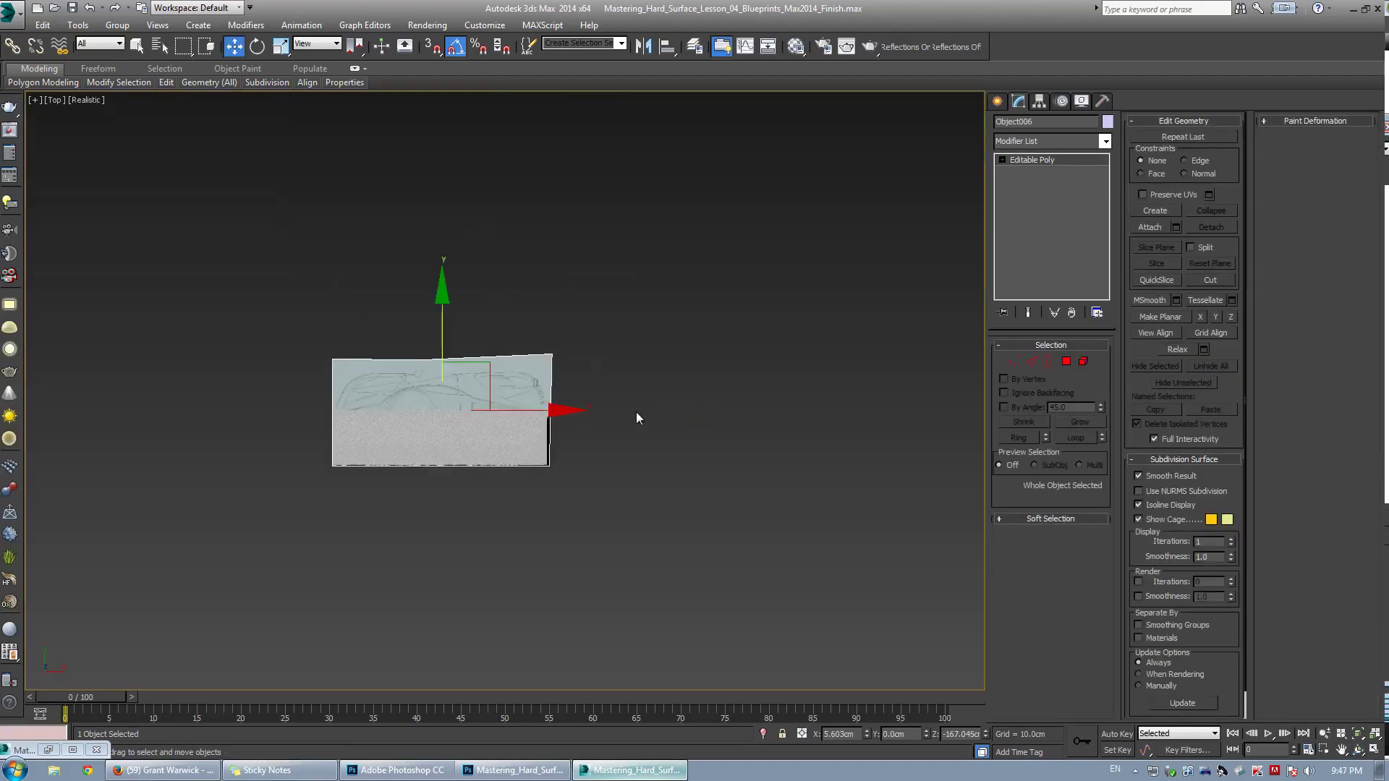
pyautogui.press('F3')
pyautogui.press('F3')
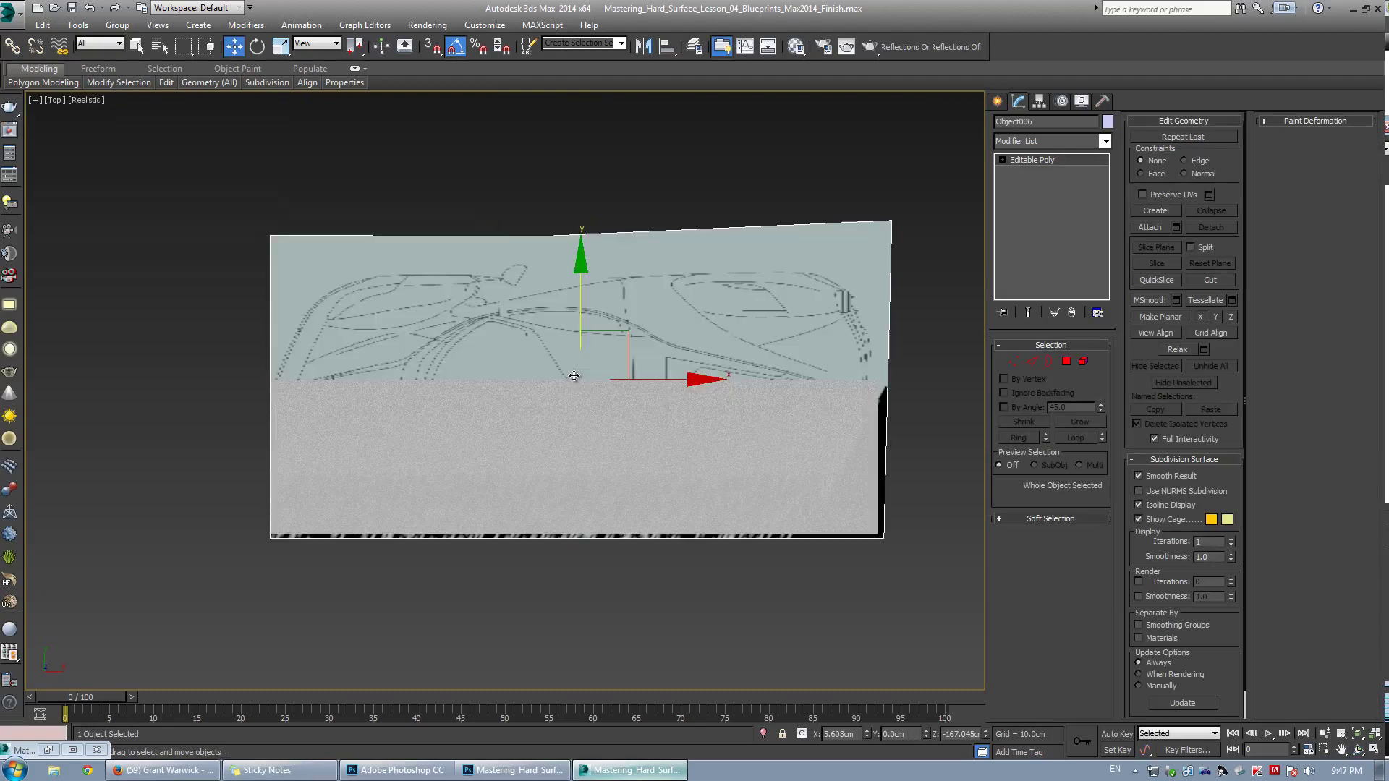
pyautogui.click(33, 101)
pyautogui.click(86, 173)
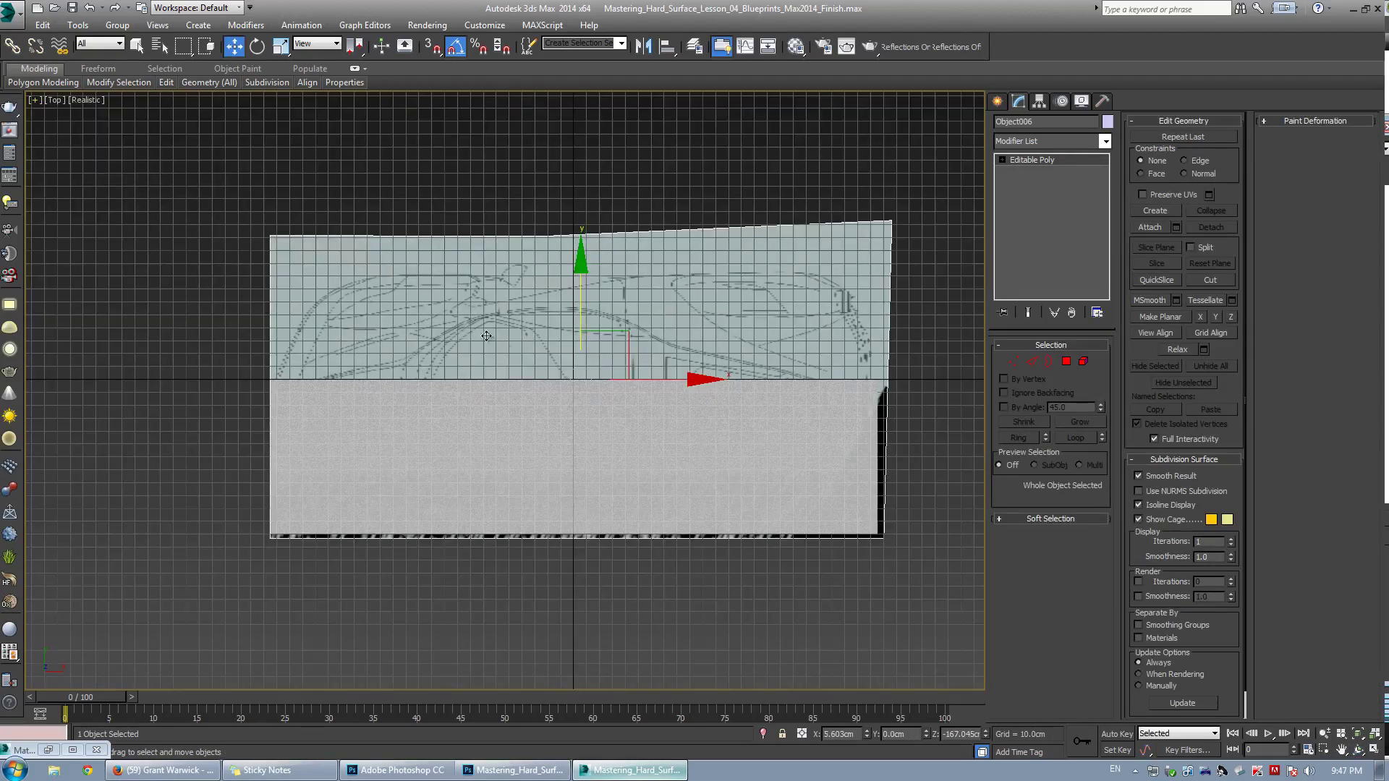
pyautogui.rightClick(559, 309)
pyautogui.click(622, 258)
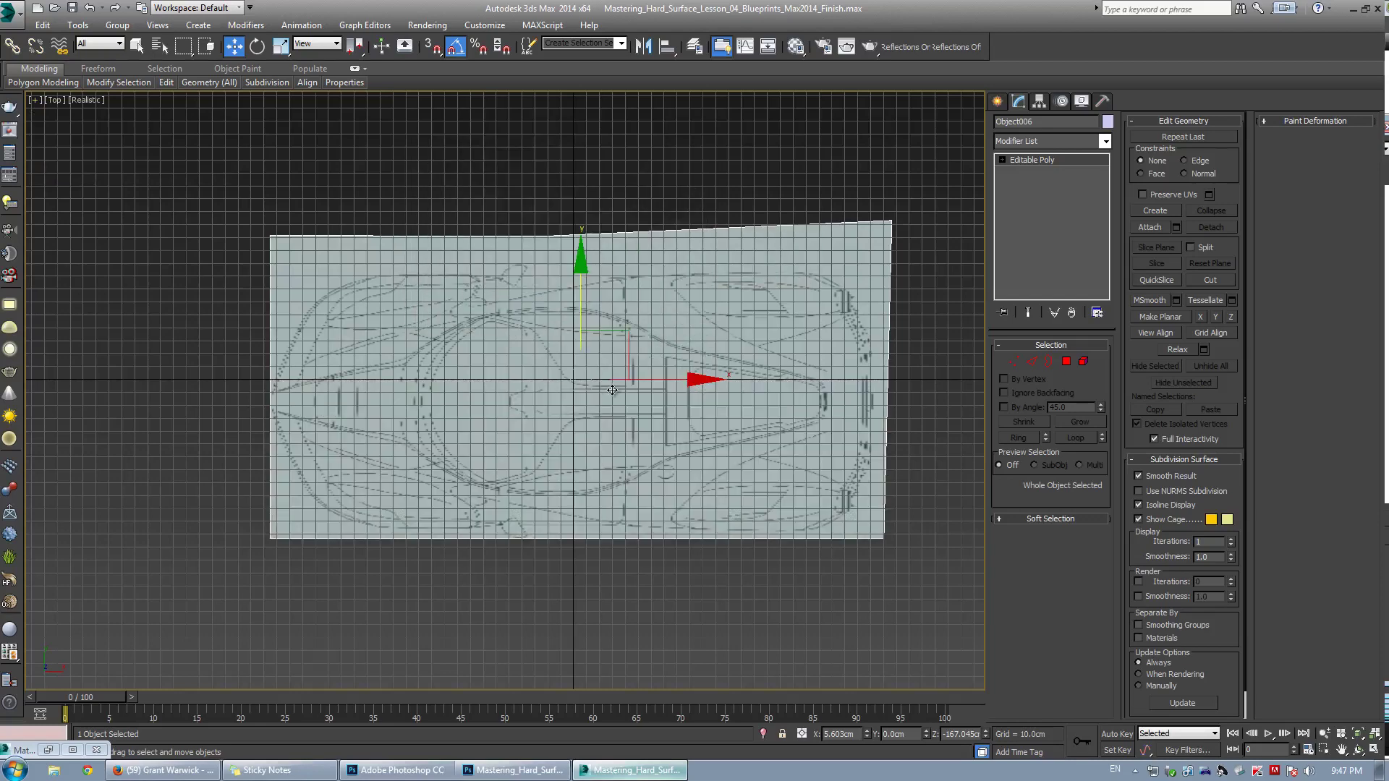
# Move the top-view plane along Y to about 17 cm so the car's centreline sits on the grid's central axis
pyautogui.scroll(5, 604, 386)
pyautogui.moveTo(542, 310); pyautogui.dragTo(532, 266)
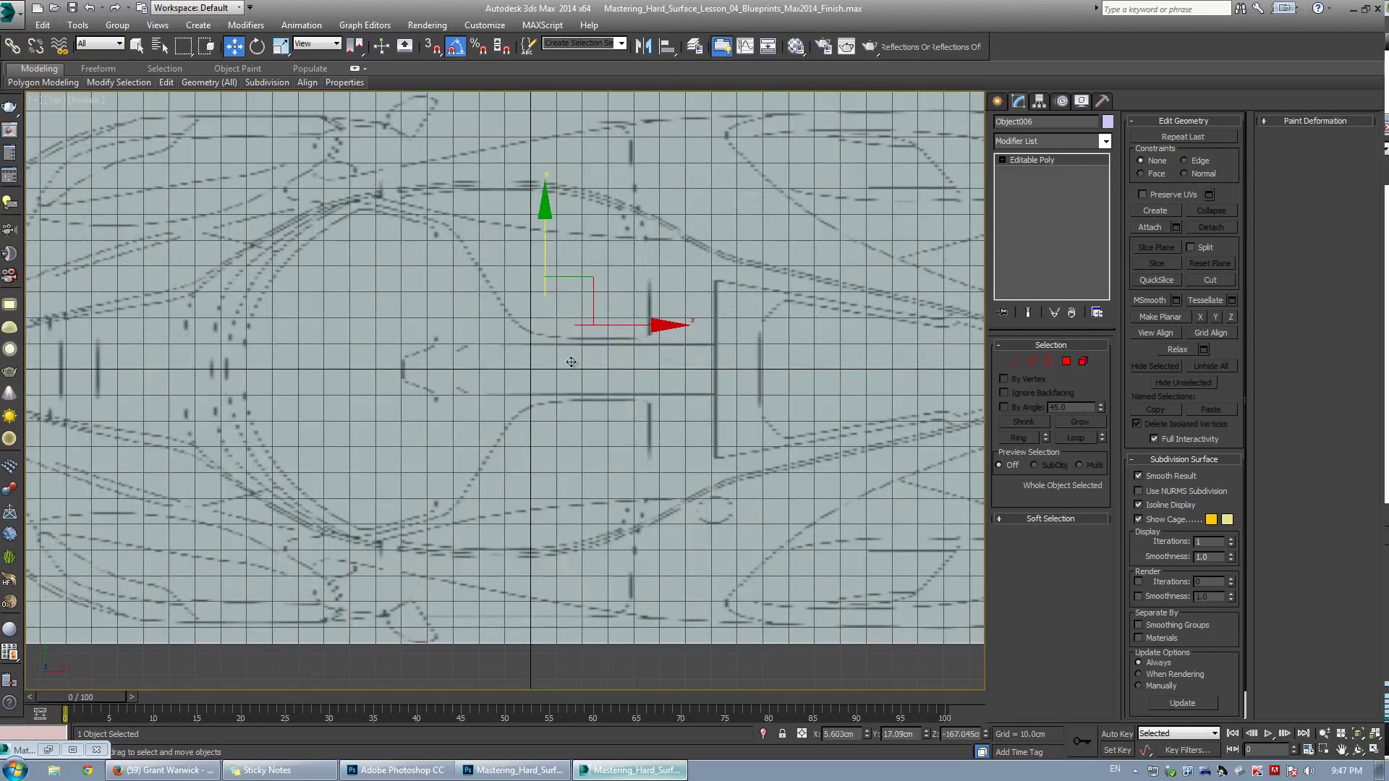
pyautogui.scroll(-5, 570, 362)
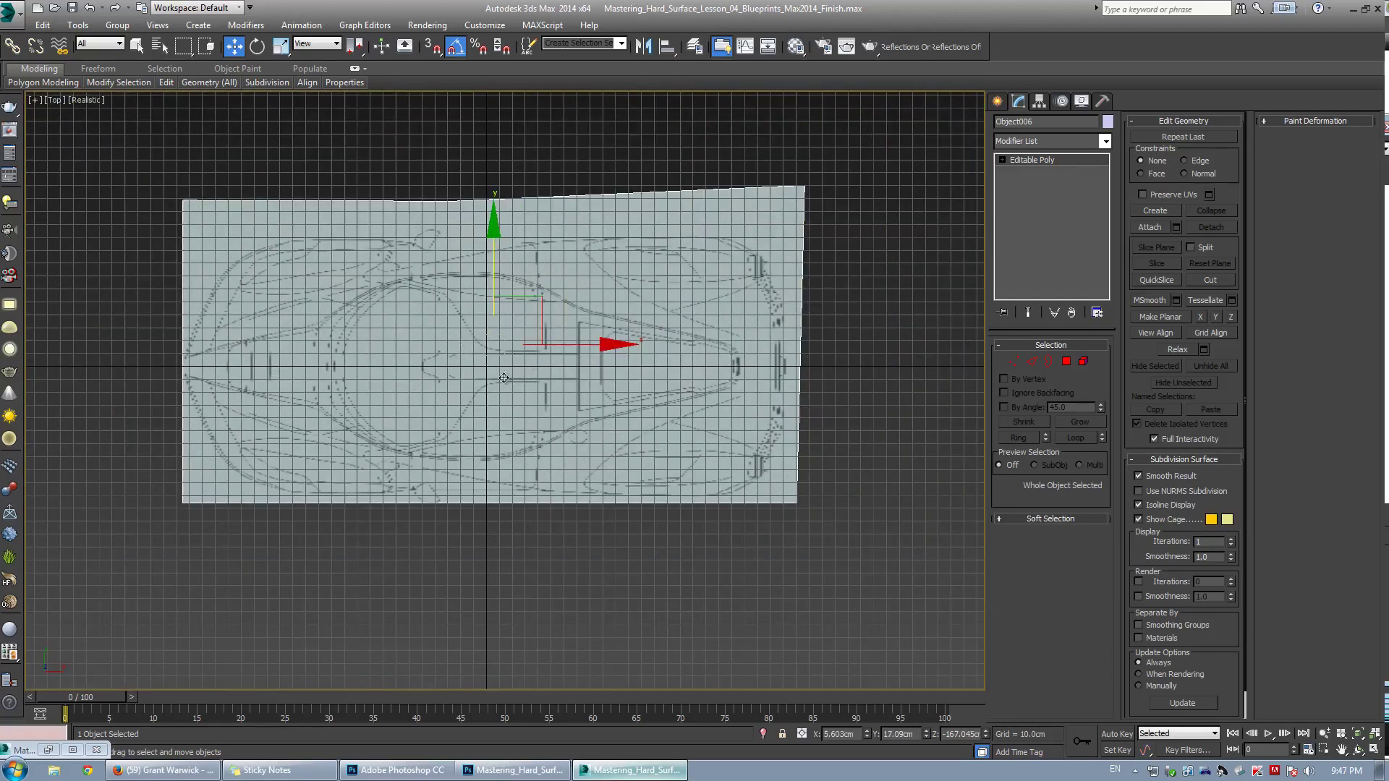
pyautogui.scroll(5, 398, 381)
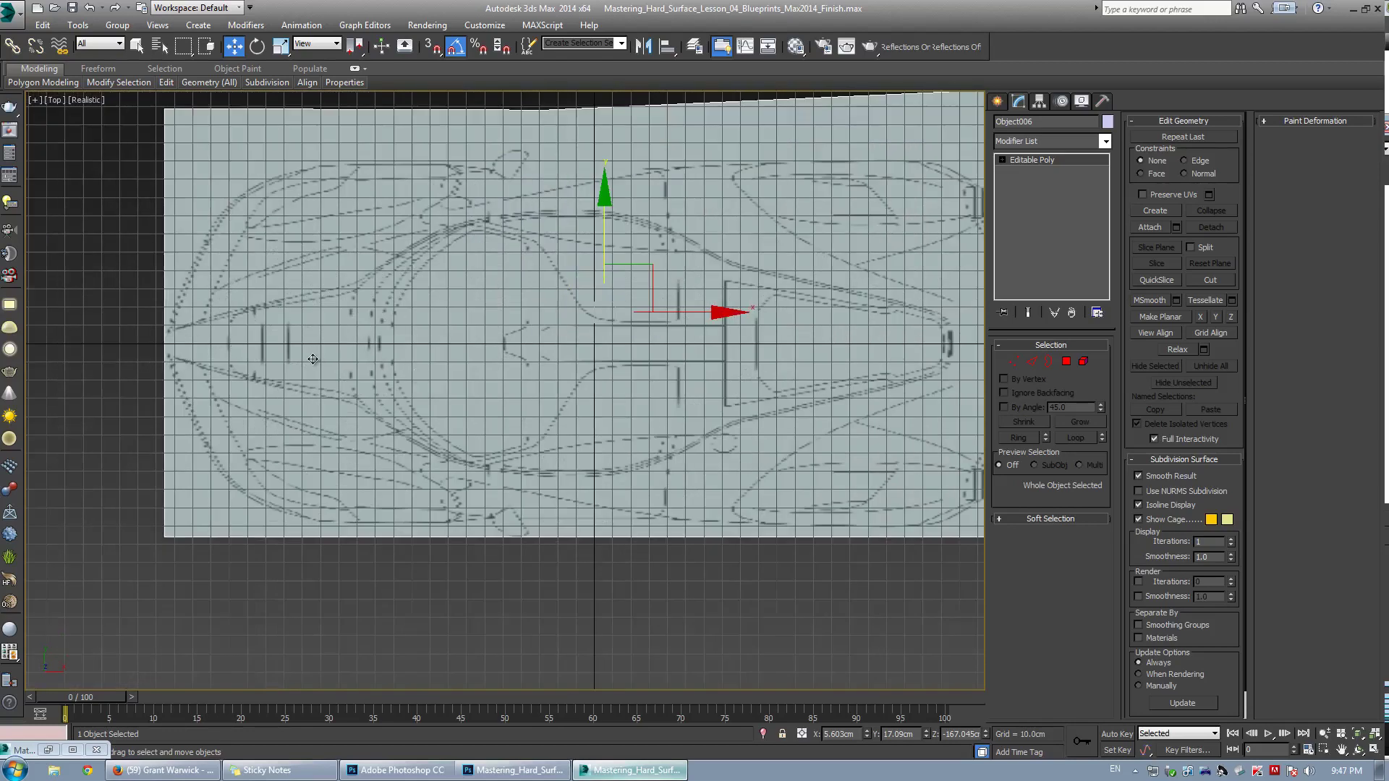
# Unhide all objects in the Perspective view and delete the huge red object covering the scene
pyautogui.hotkey('alt', 'w')
pyautogui.rightClick(779, 522)
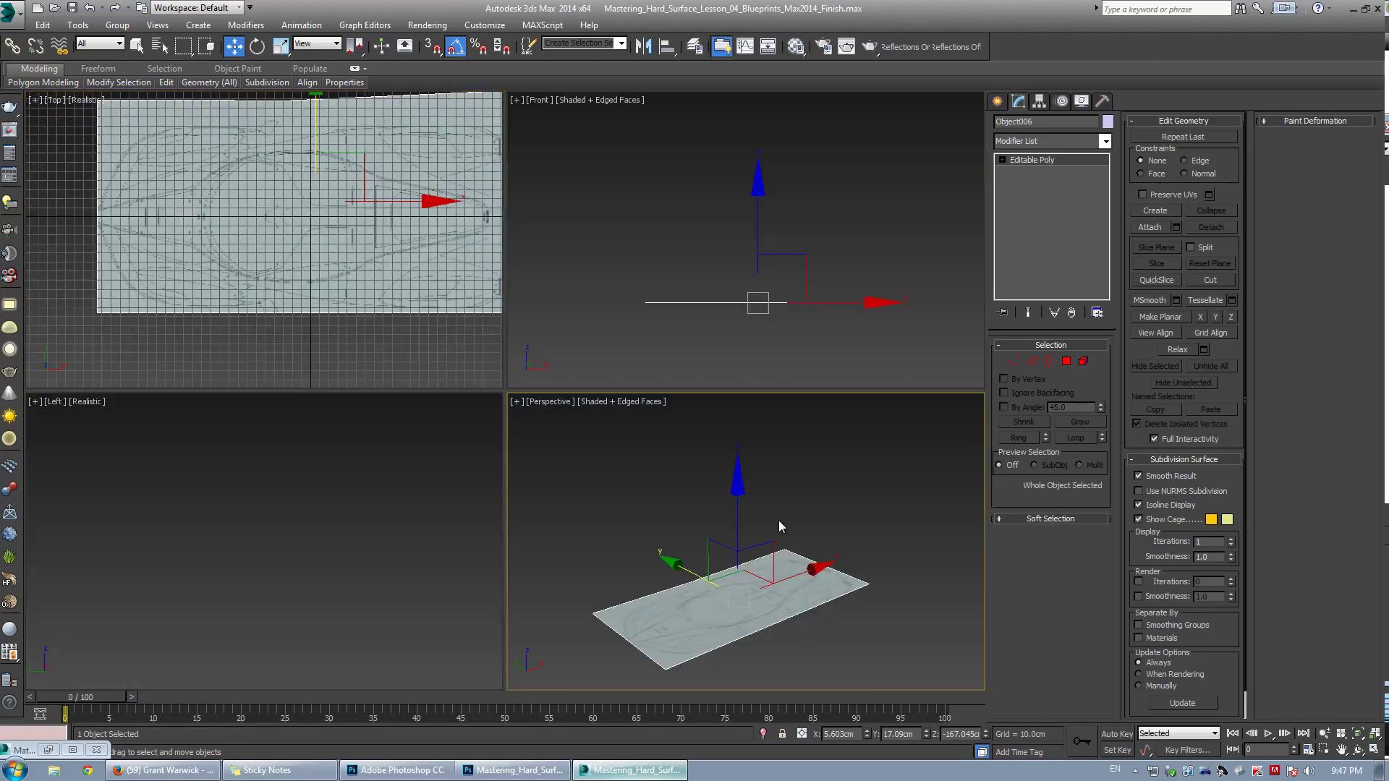
pyautogui.hotkey('alt', 'w')
pyautogui.rightClick(557, 450)
pyautogui.click(598, 388)
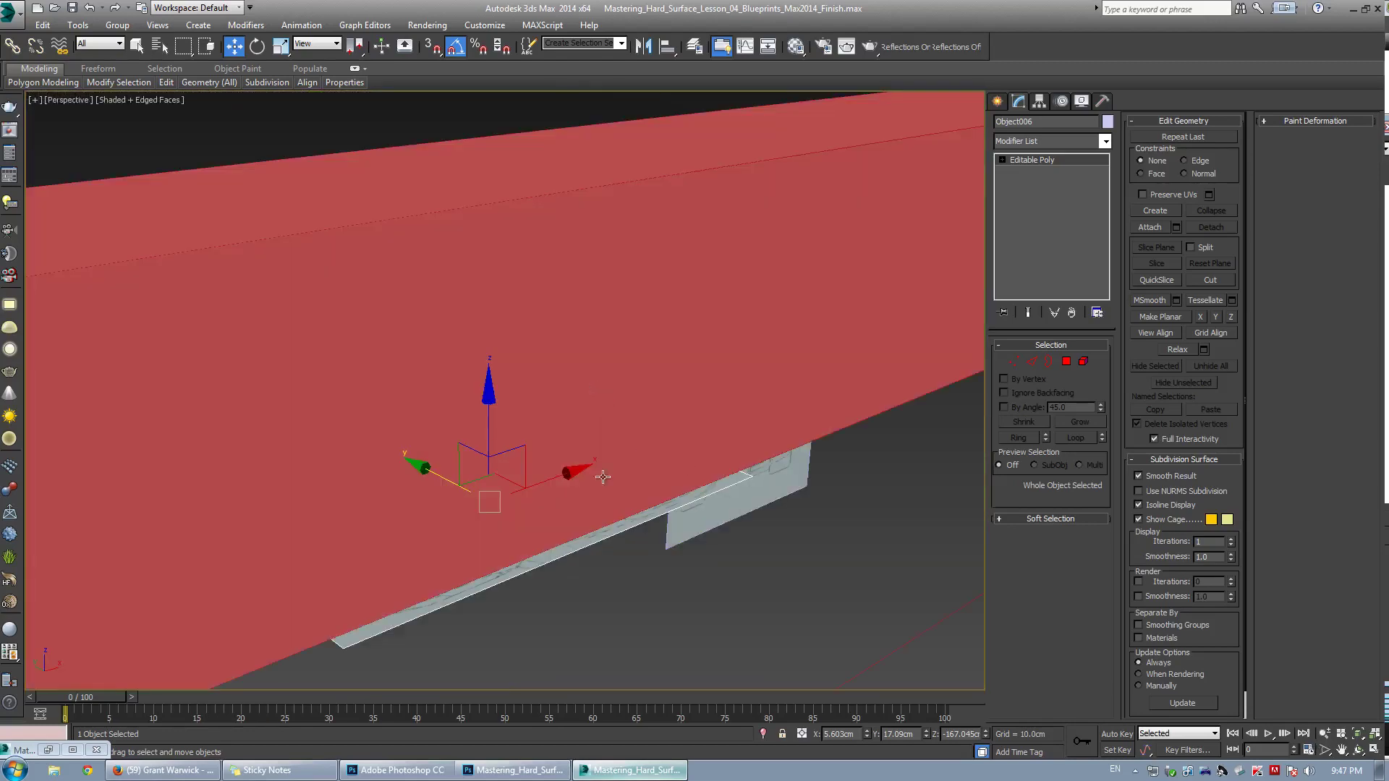
pyautogui.keyDown('alt'); pyautogui.moveTo(603, 476); pyautogui.dragTo(497, 367, button='middle'); pyautogui.keyUp('alt')
pyautogui.click(731, 289)
pyautogui.press('Delete')
# Show the Perspective view in wireframe and examine the separated blueprint planes beside the unhidden car line drawings
pyautogui.keyDown('alt'); pyautogui.moveTo(634, 370); pyautogui.dragTo(206, 353, button='middle'); pyautogui.keyUp('alt')
pyautogui.click(420, 352)
pyautogui.press('F3')
pyautogui.click(155, 322)
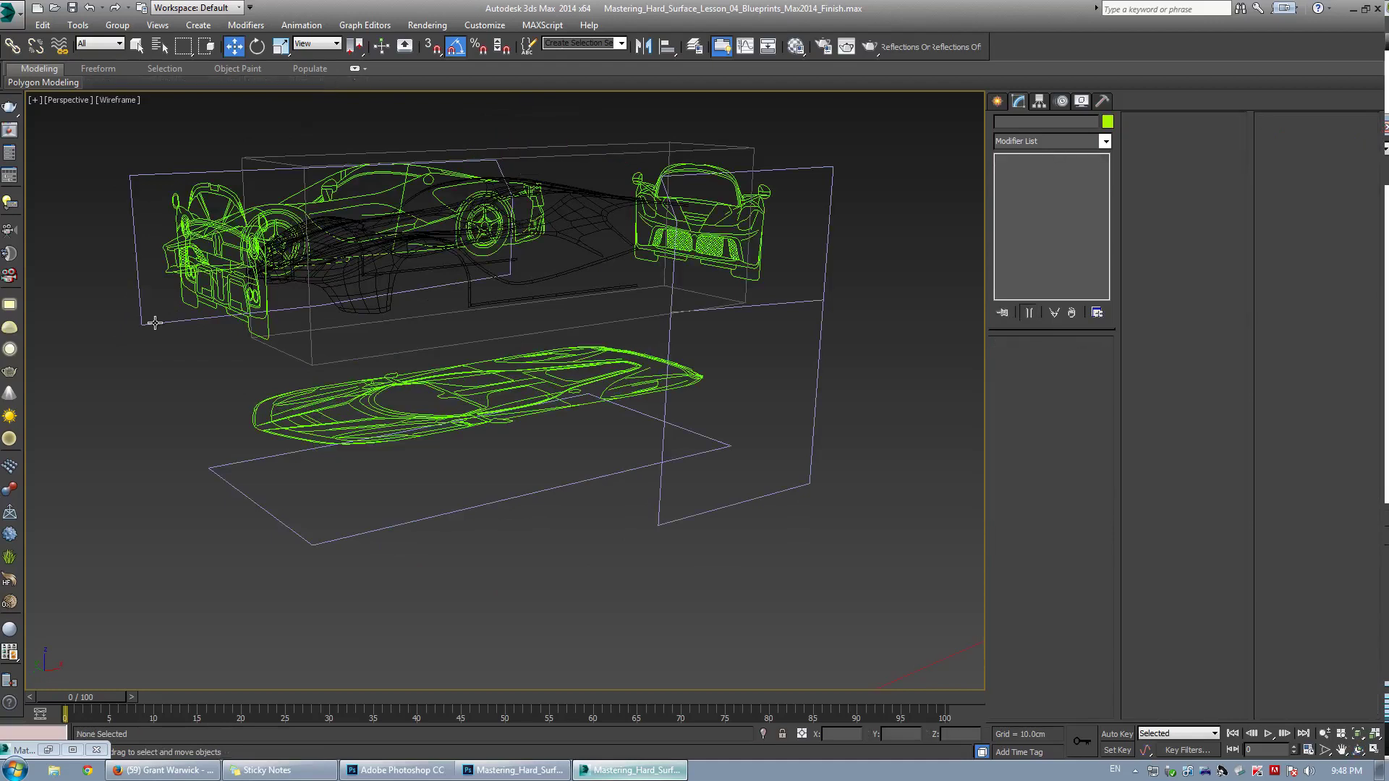
pyautogui.click(154, 325)
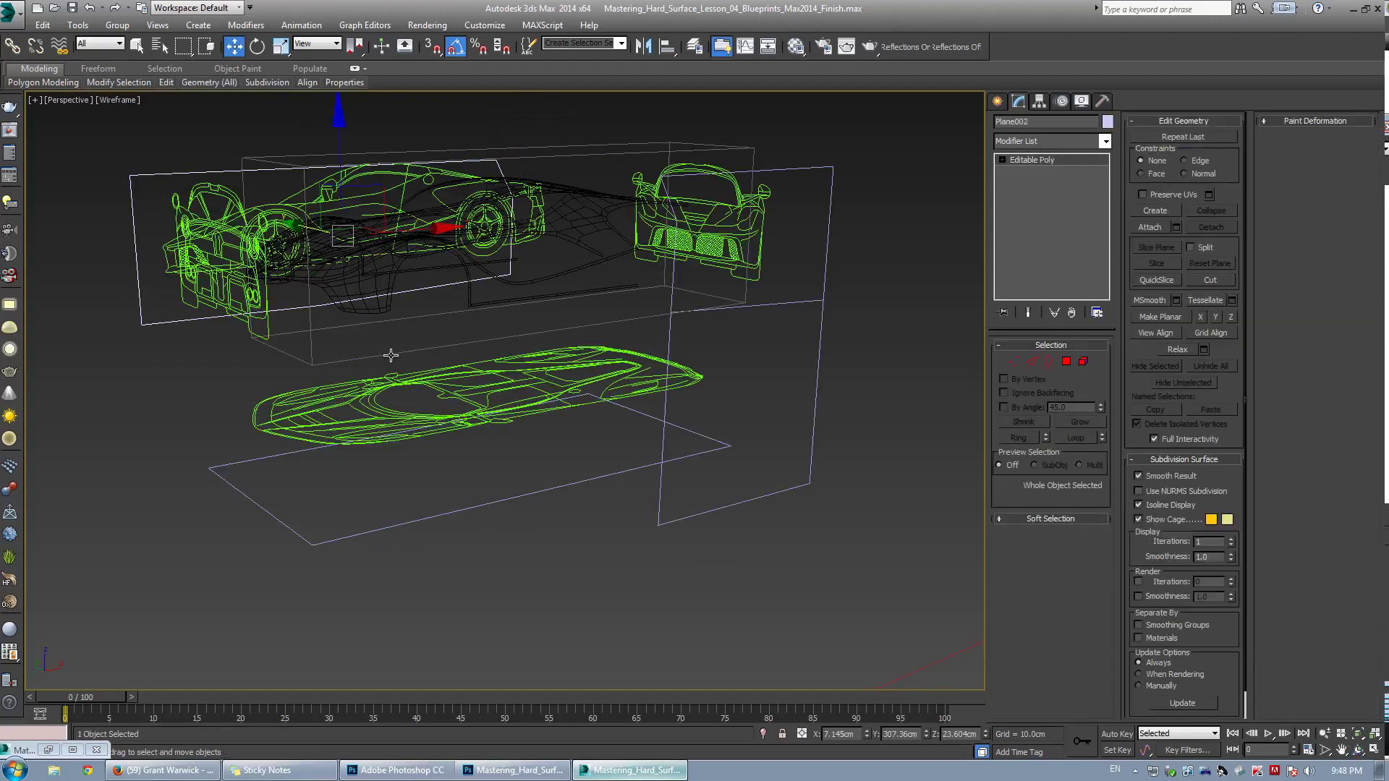
pyautogui.click(222, 280)
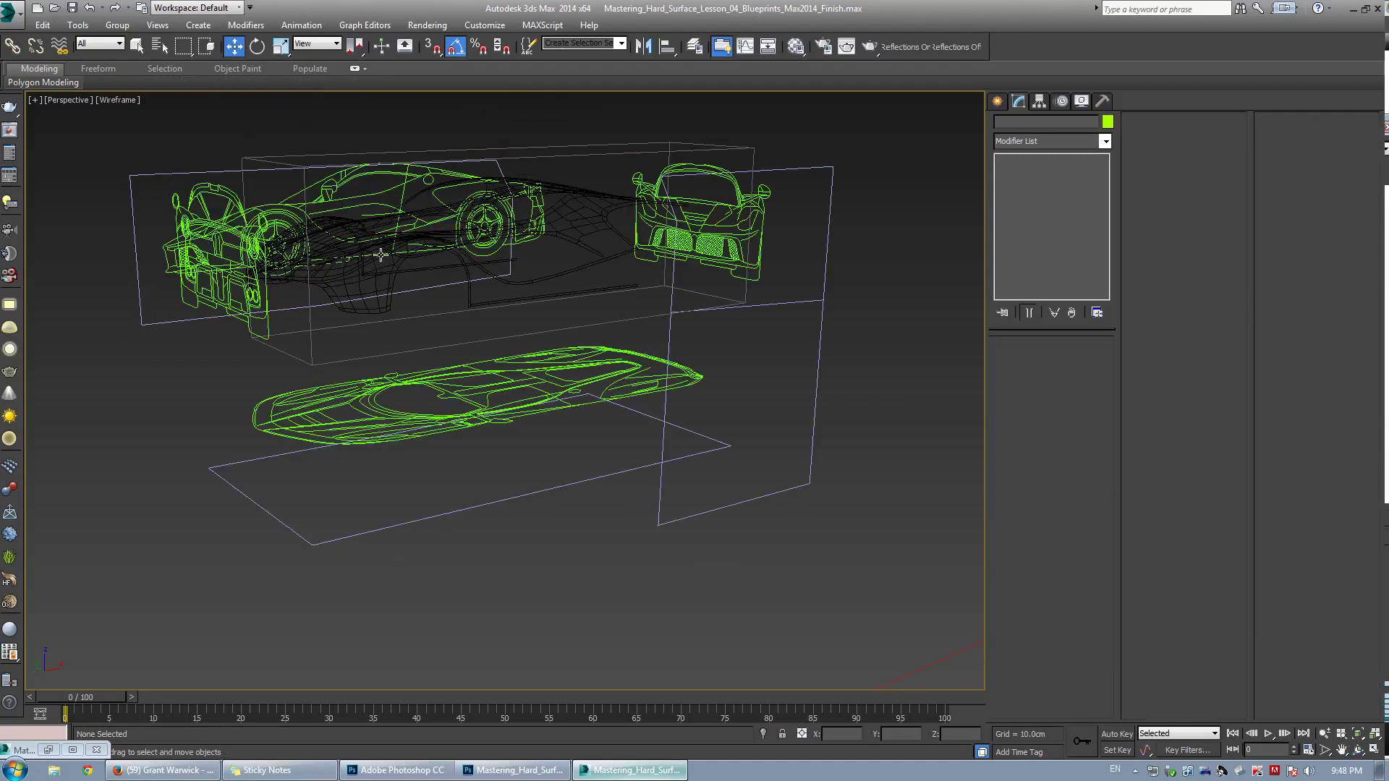
pyautogui.moveTo(380, 254); pyautogui.dragTo(443, 297, button='middle')
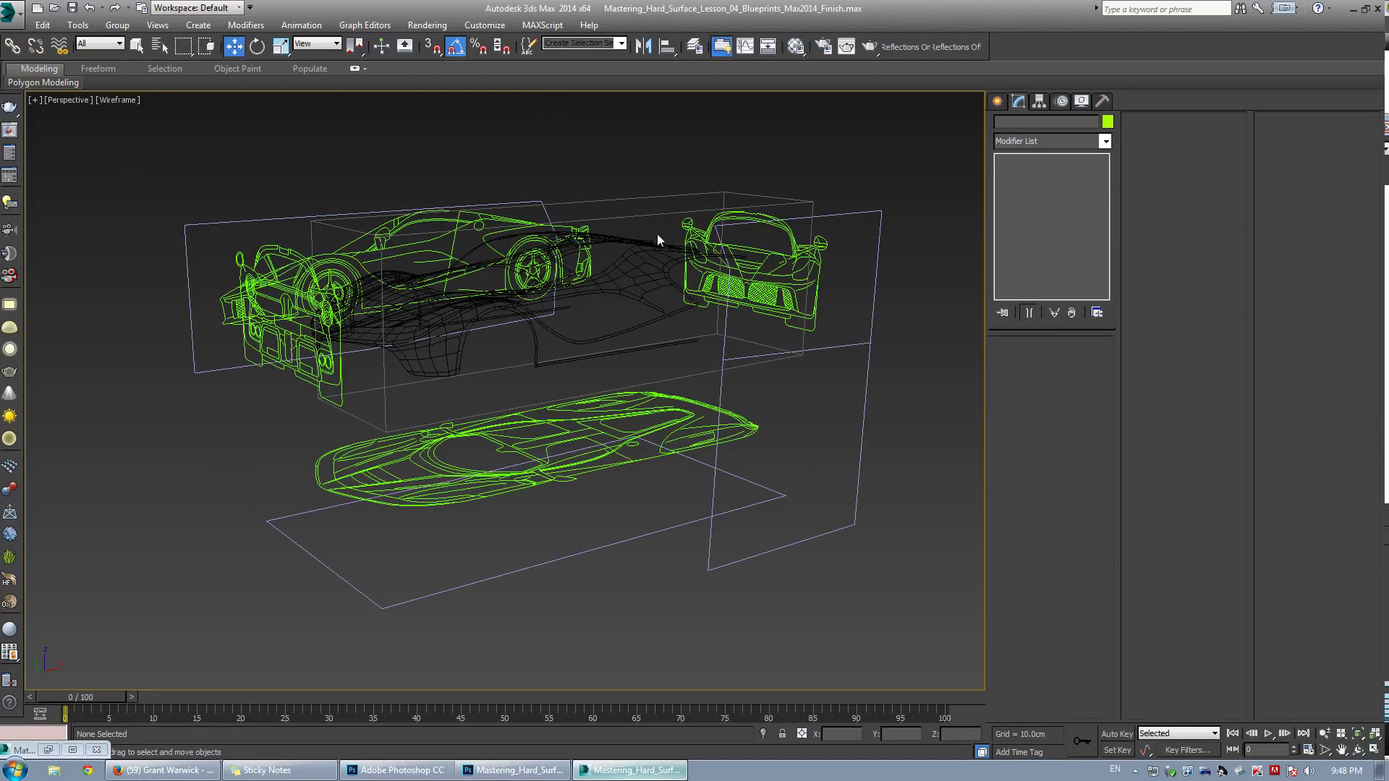
pyautogui.click(247, 219)
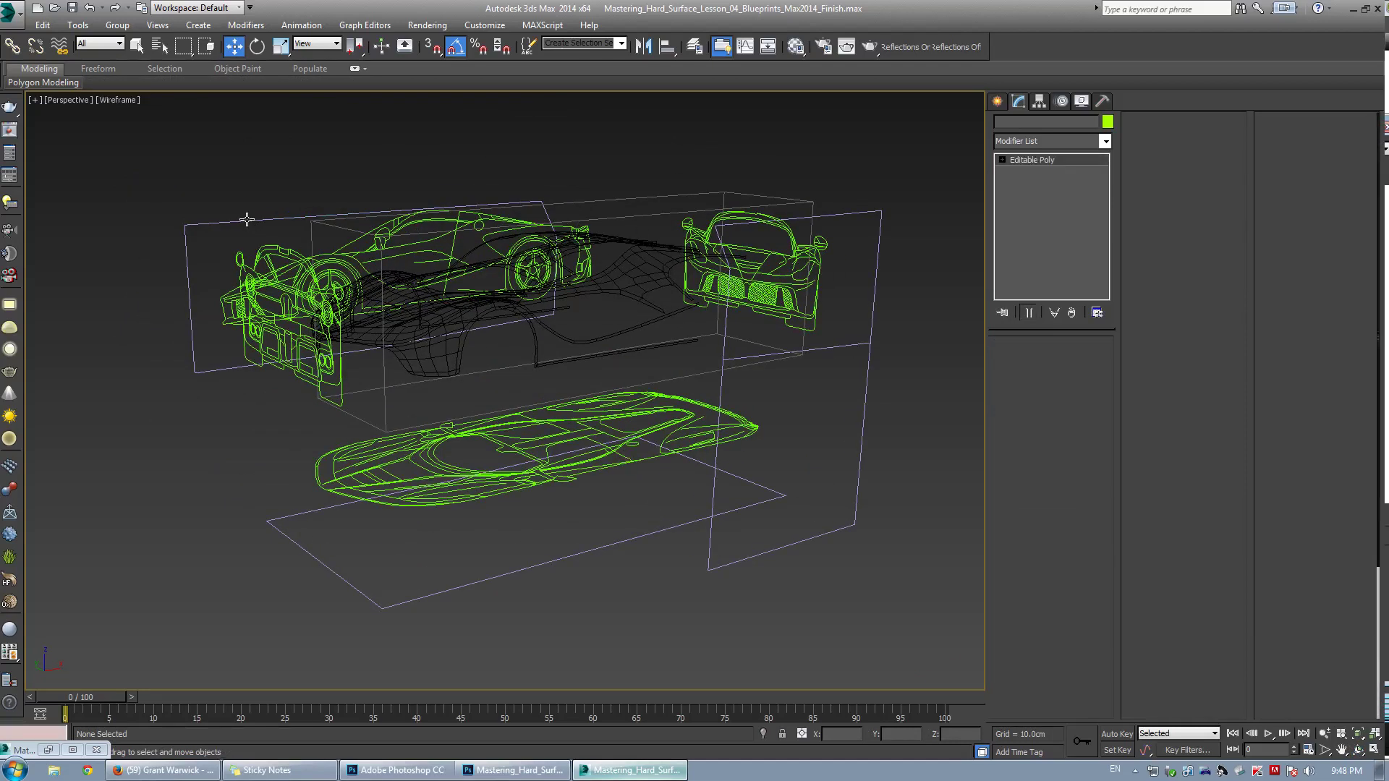
pyautogui.keyDown('ctrl'); pyautogui.click(843, 215); pyautogui.keyUp('ctrl')
pyautogui.keyDown('ctrl'); pyautogui.click(712, 483); pyautogui.keyUp('ctrl')
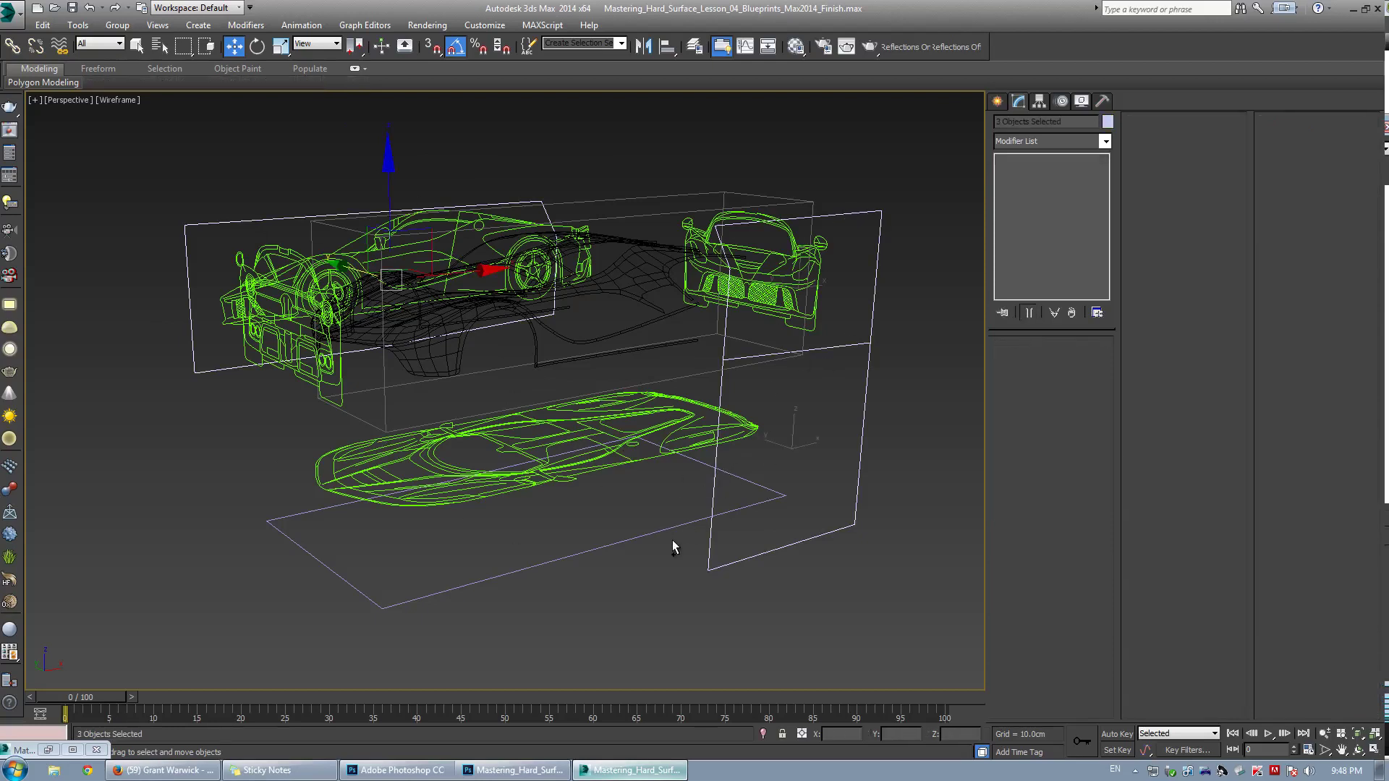
pyautogui.click(653, 580)
pyautogui.click(217, 223)
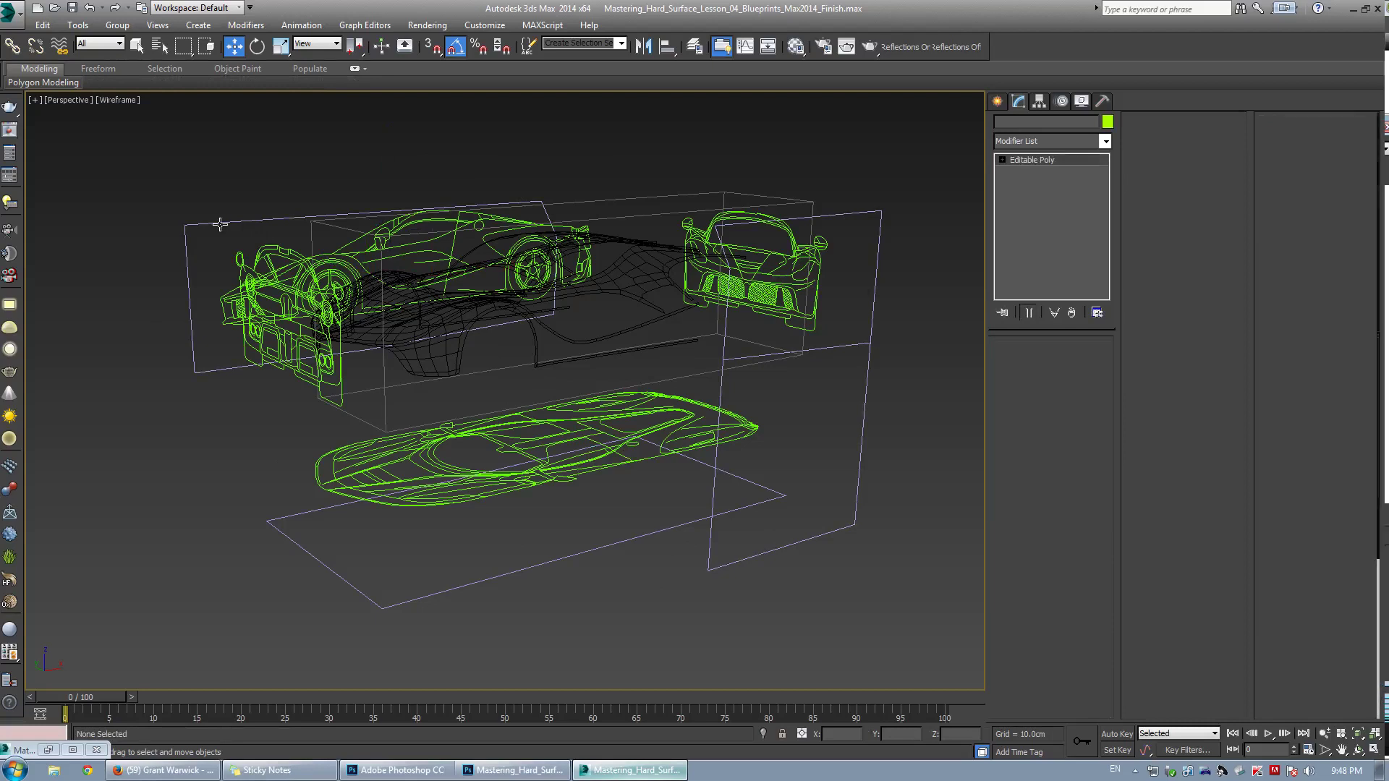
pyautogui.rightClick(215, 220)
pyautogui.click(262, 287)
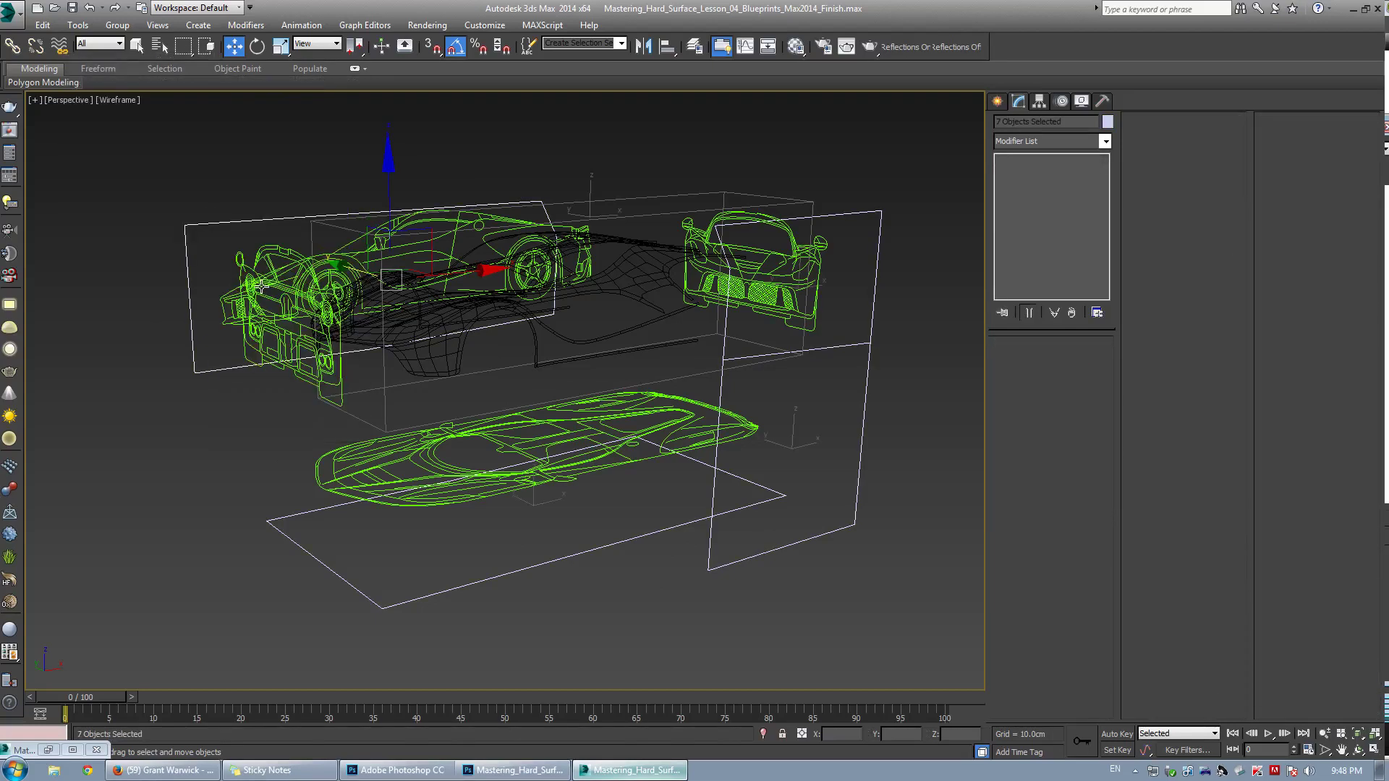
pyautogui.moveTo(691, 347); pyautogui.dragTo(689, 353, button='middle')
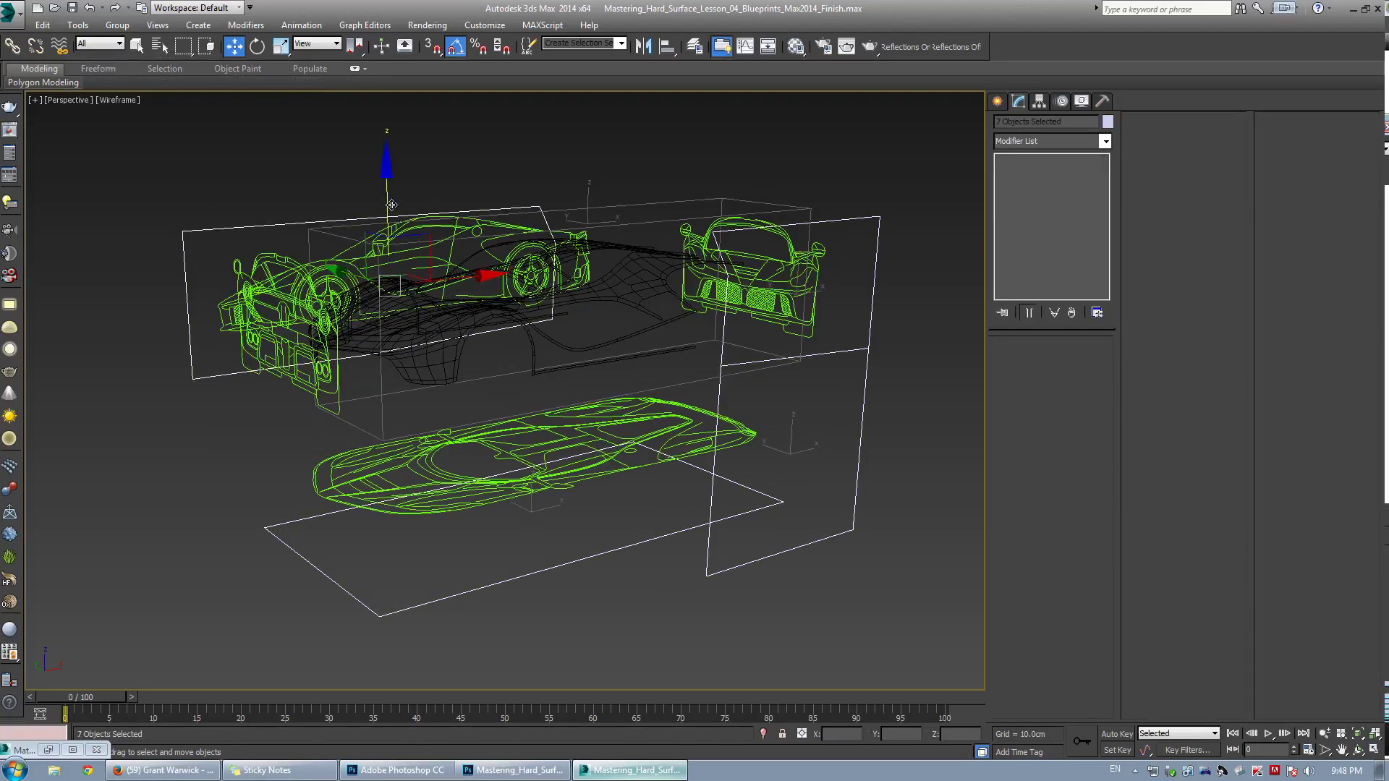
pyautogui.moveTo(392, 205); pyautogui.dragTo(421, 167)
pyautogui.rightClick(422, 167)
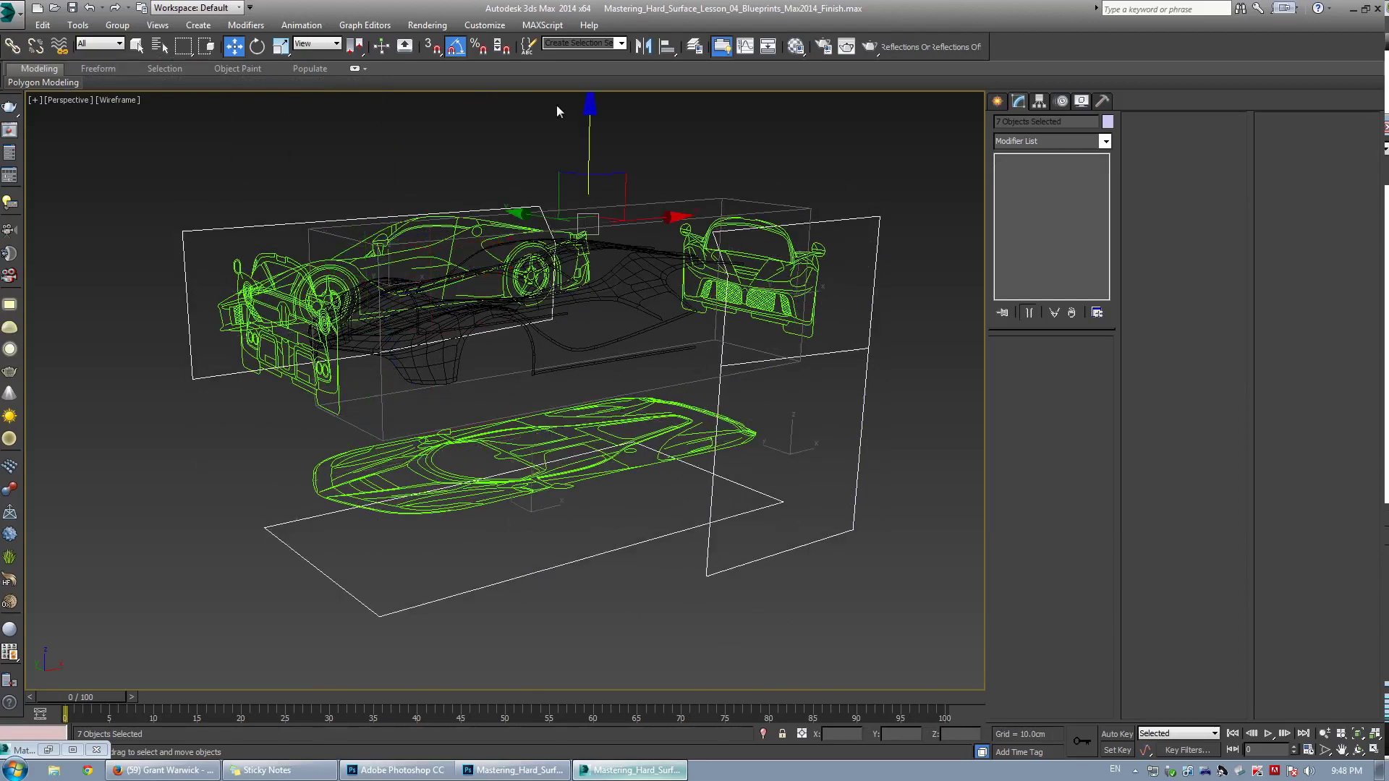
pyautogui.click(454, 145)
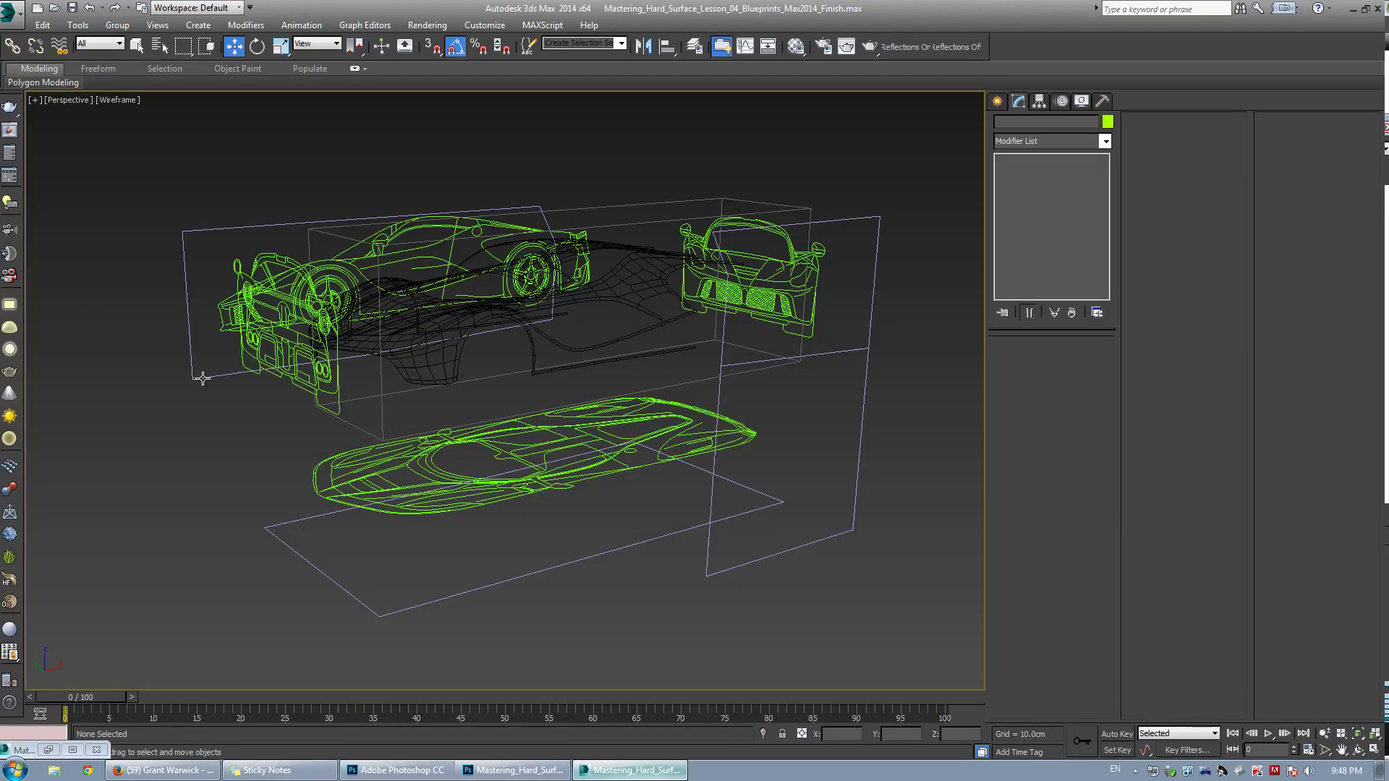
# Hide everything except the four blueprint view planes and the car body mesh in the Perspective view
pyautogui.click(202, 378)
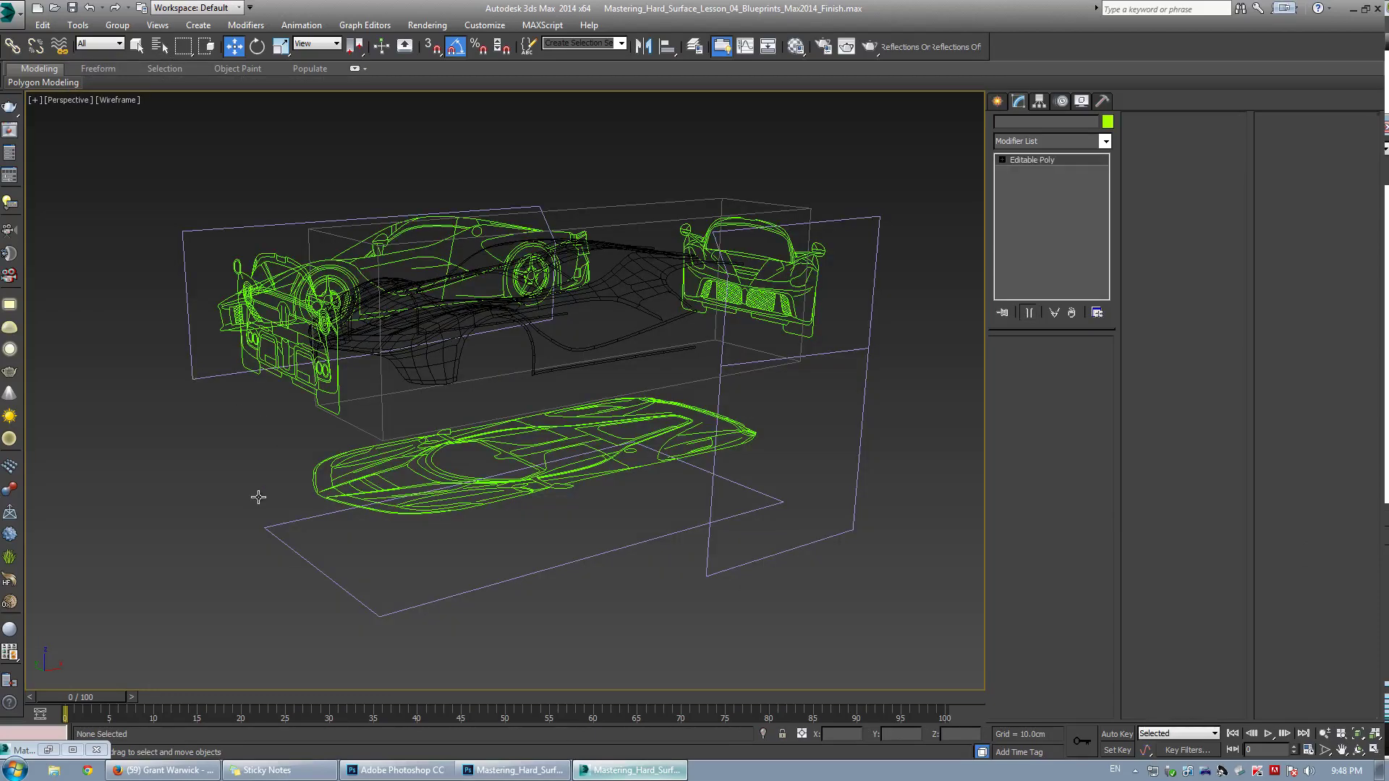
pyautogui.keyDown('ctrl'); pyautogui.click(268, 531); pyautogui.keyUp('ctrl')
pyautogui.keyDown('ctrl'); pyautogui.click(872, 353); pyautogui.keyUp('ctrl')
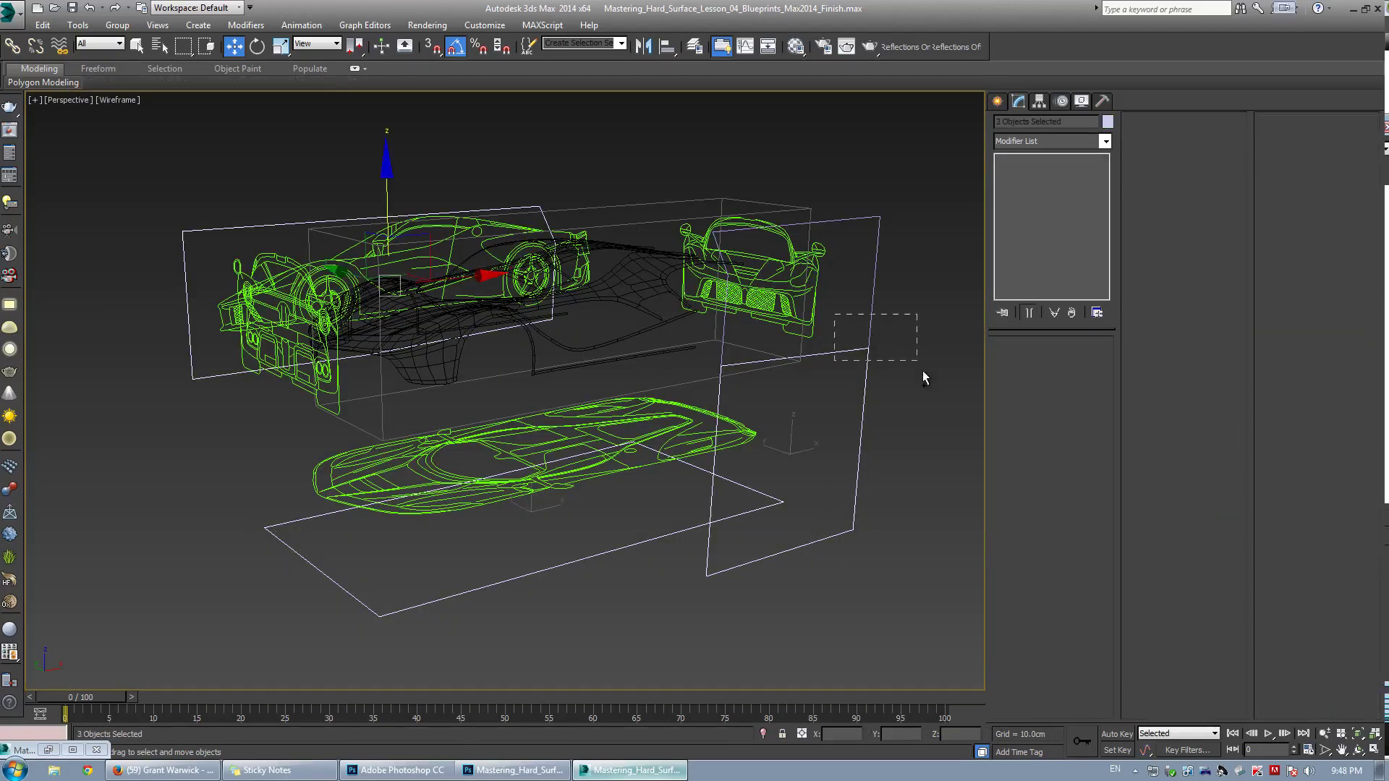
pyautogui.keyDown('ctrl'); pyautogui.moveTo(922, 371); pyautogui.dragTo(924, 373); pyautogui.keyUp('ctrl')
pyautogui.keyDown('alt'); pyautogui.moveTo(509, 371); pyautogui.dragTo(449, 390, button='middle'); pyautogui.keyUp('alt')
pyautogui.keyDown('ctrl'); pyautogui.click(579, 308); pyautogui.keyUp('ctrl')
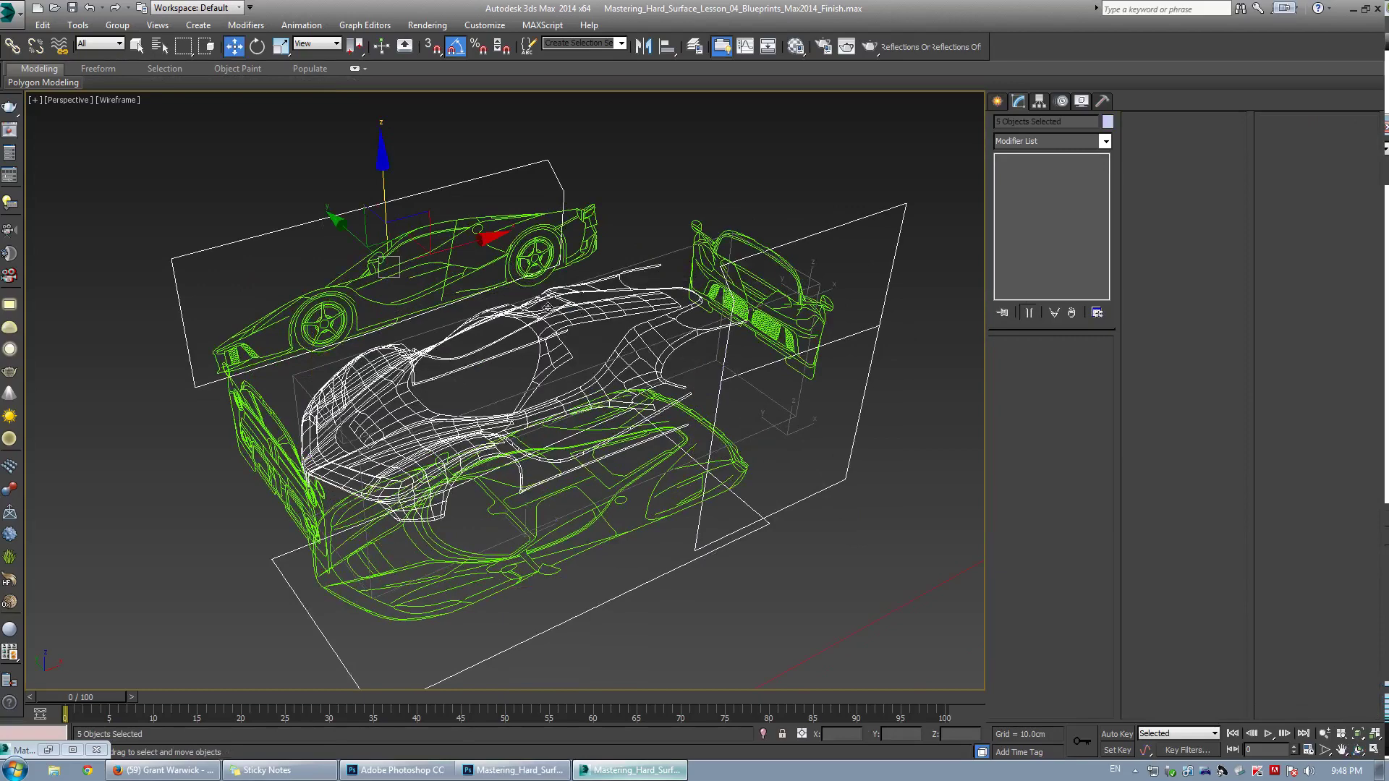
pyautogui.rightClick(518, 345)
pyautogui.click(572, 295)
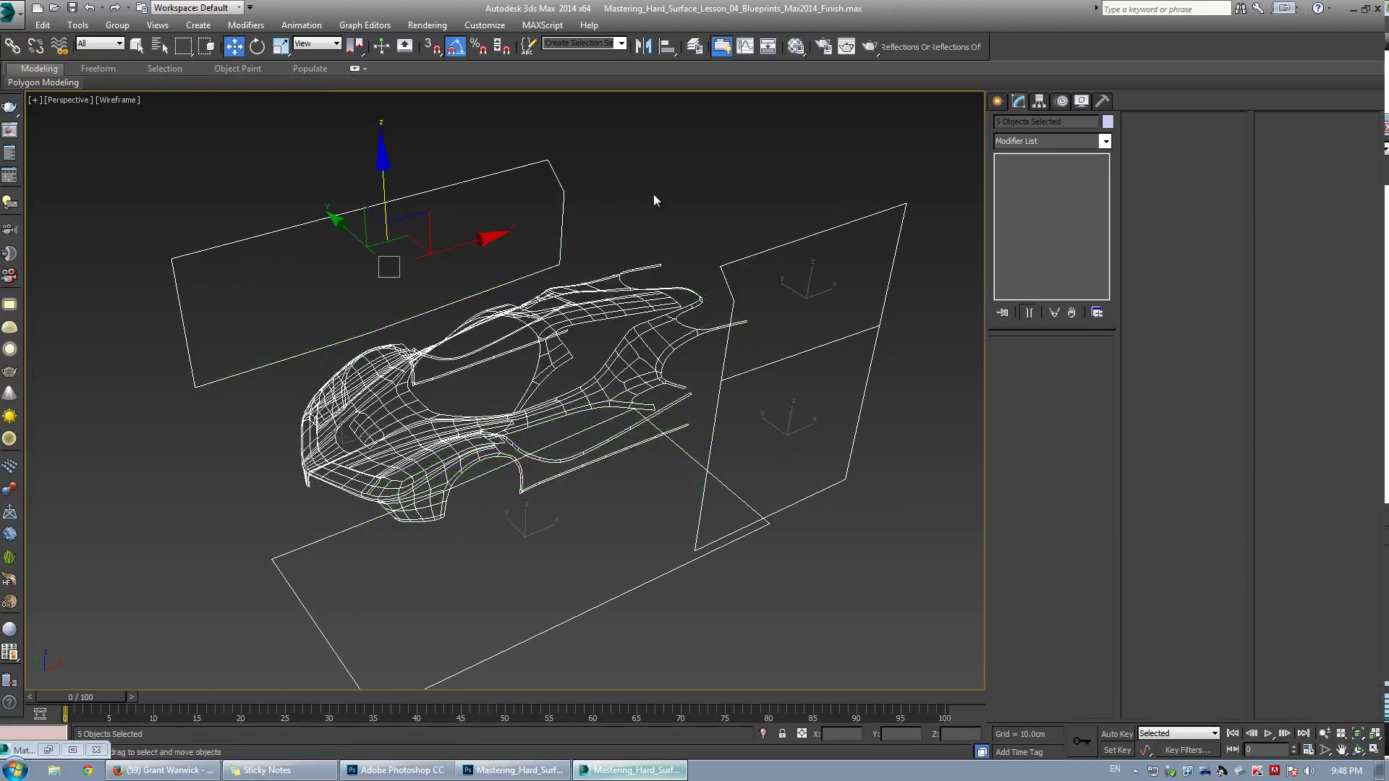
# Show the view shaded and raise the top-view plane beneath the car mesh to about Z -57.5 cm
pyautogui.press('F3')
pyautogui.keyDown('alt'); pyautogui.moveTo(587, 322); pyautogui.dragTo(510, 465, button='middle'); pyautogui.keyUp('alt')
pyautogui.click(509, 464)
pyautogui.keyDown('alt'); pyautogui.moveTo(507, 391); pyautogui.dragTo(541, 373, button='middle'); pyautogui.keyUp('alt')
pyautogui.moveTo(544, 385); pyautogui.dragTo(544, 318)
pyautogui.keyDown('alt'); pyautogui.moveTo(541, 315); pyautogui.dragTo(483, 369, button='middle'); pyautogui.keyUp('alt')
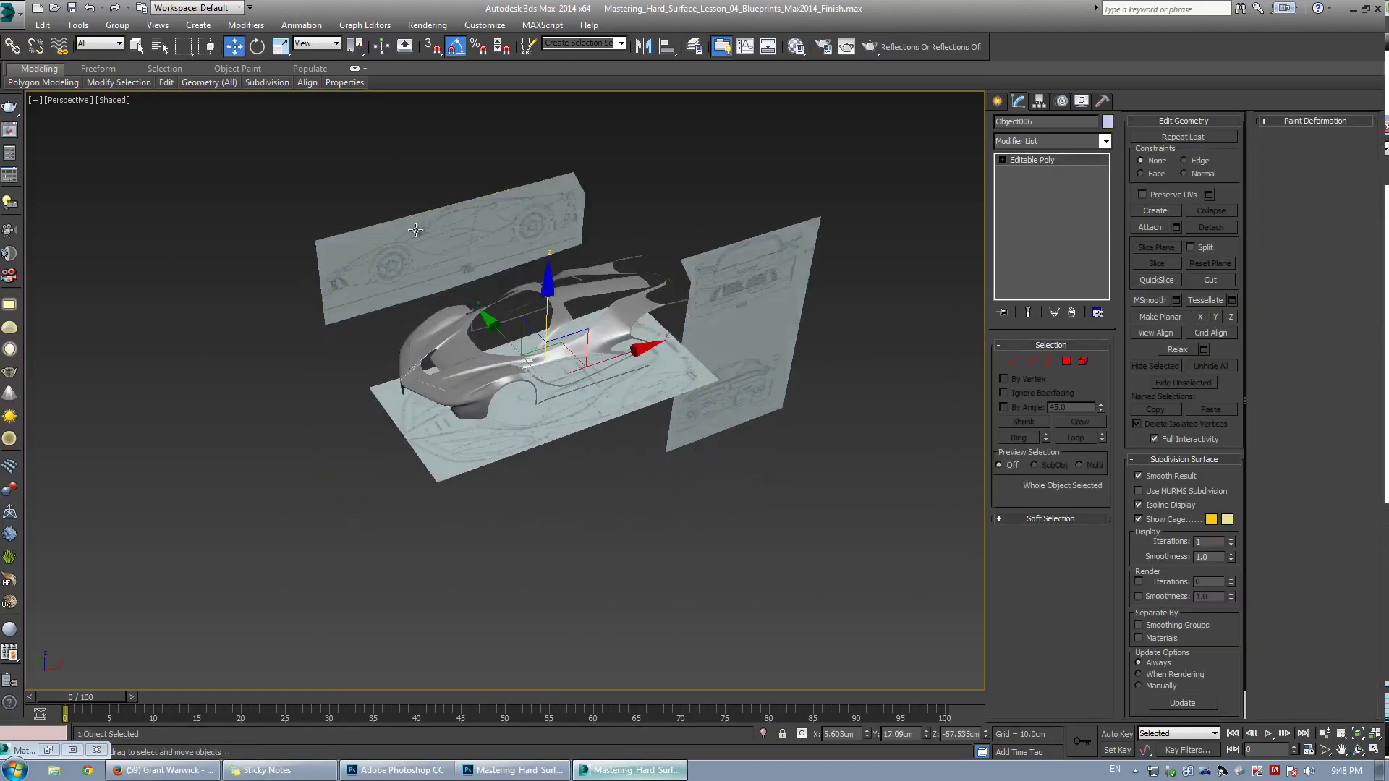
# Reposition the side-view plane beside the car mesh
pyautogui.click(420, 236)
pyautogui.moveTo(434, 208); pyautogui.dragTo(453, 230)
pyautogui.keyDown('alt'); pyautogui.moveTo(453, 229); pyautogui.dragTo(293, 302, button='middle'); pyautogui.keyUp('alt')
# Rotate the front-view and rear-view planes a quarter turn about Z so both stand across the car's length
pyautogui.scroll(3, 293, 302)
pyautogui.click(657, 328)
pyautogui.press('e')
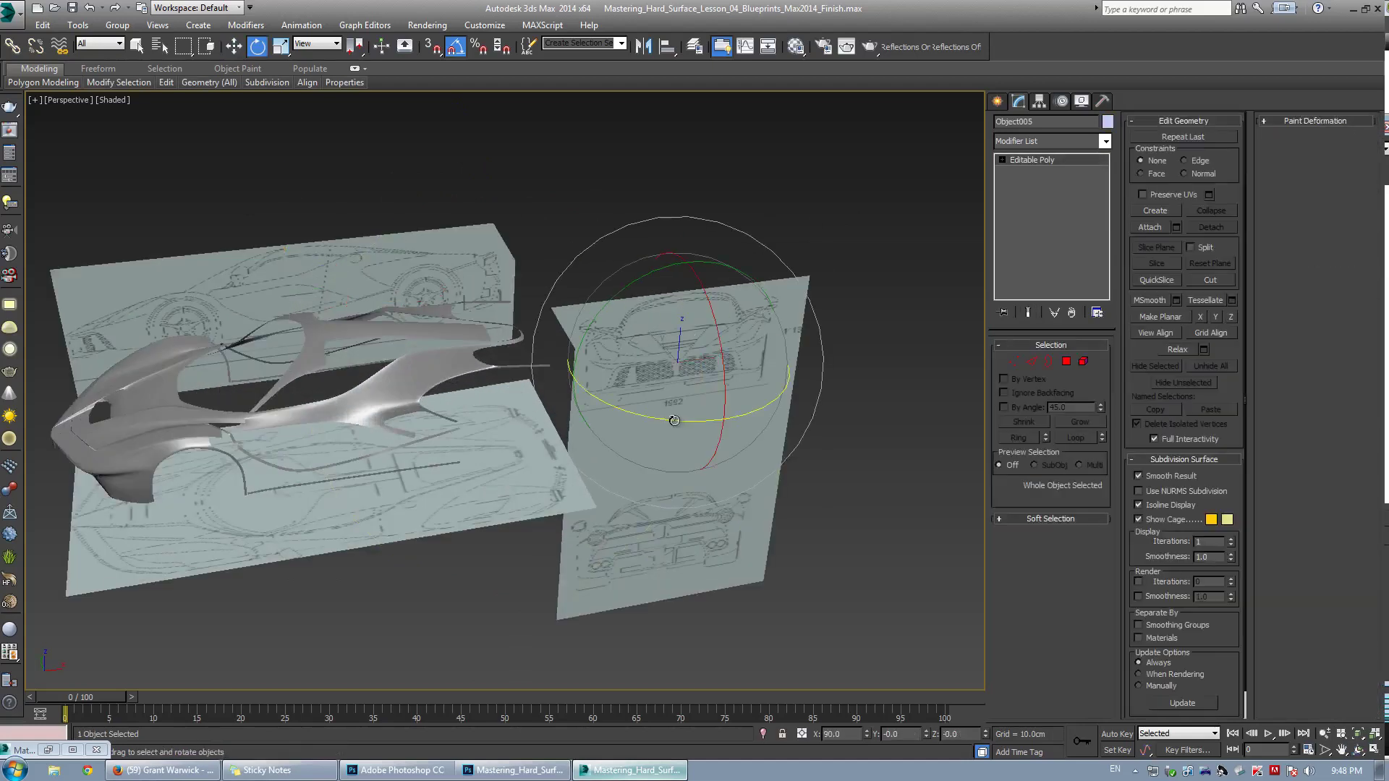
pyautogui.moveTo(674, 421); pyautogui.dragTo(644, 487)
pyautogui.click(643, 487)
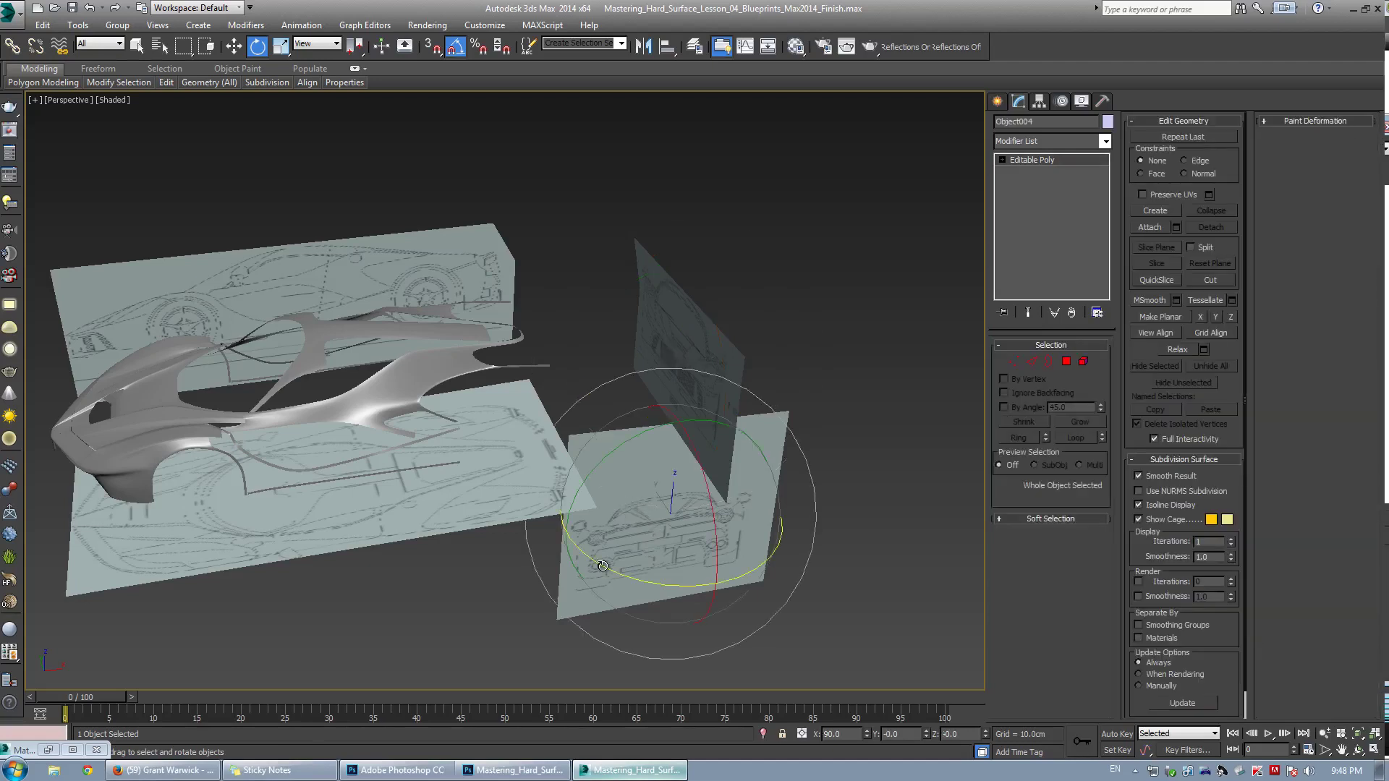
pyautogui.moveTo(651, 575)
pyautogui.mouseDown()
pyautogui.moveTo(671, 581)
pyautogui.moveTo(652, 587)
pyautogui.mouseUp()
pyautogui.keyDown('alt'); pyautogui.moveTo(653, 587); pyautogui.dragTo(549, 446, button='middle'); pyautogui.keyUp('alt')
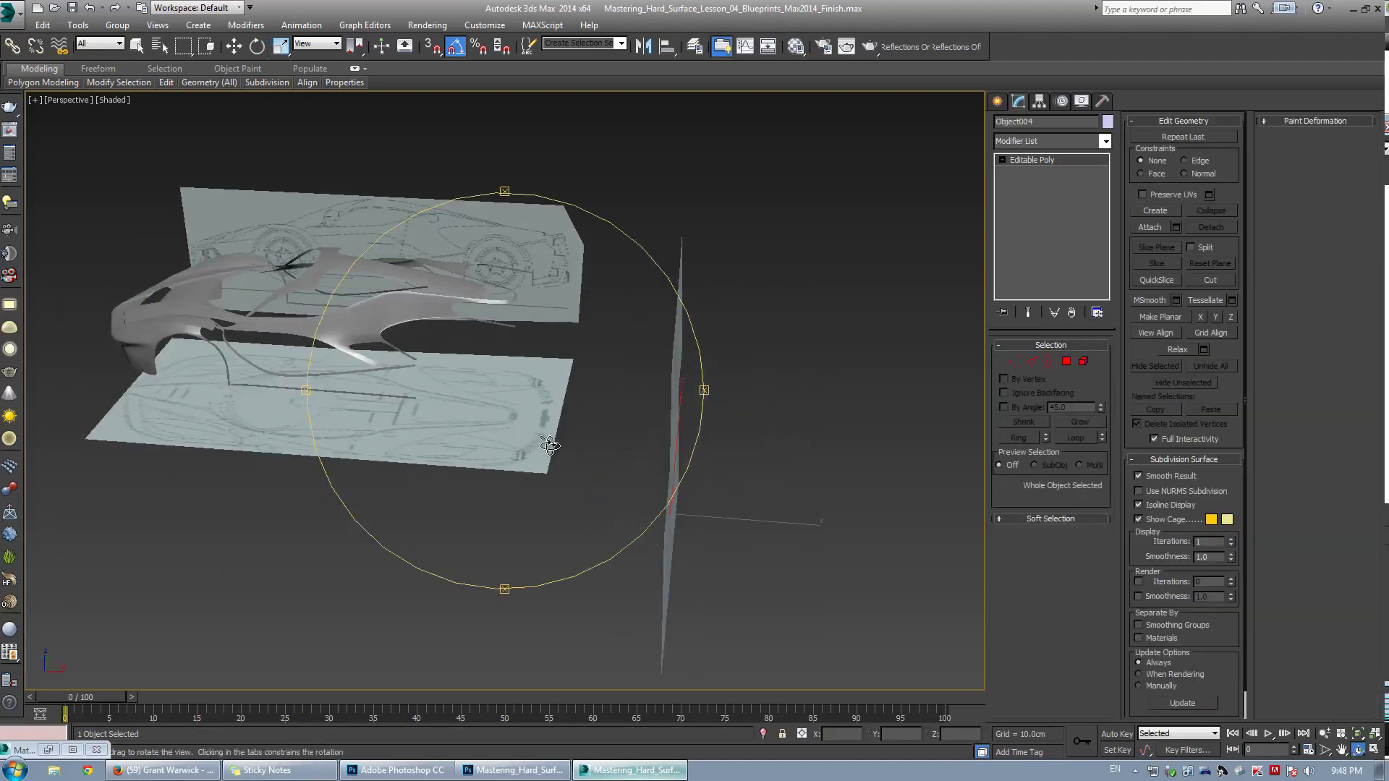
# Move the rear-view plane beyond the car's nose and raise it, to about X -294, Y 67 and Z 41 cm
pyautogui.press('w')
pyautogui.moveTo(736, 519); pyautogui.dragTo(49, 424)
pyautogui.moveTo(239, 447); pyautogui.dragTo(285, 411, button='middle')
pyautogui.press('w')
pyautogui.moveTo(238, 421); pyautogui.dragTo(277, 227)
pyautogui.keyDown('alt'); pyautogui.moveTo(449, 279); pyautogui.dragTo(432, 355, button='middle'); pyautogui.keyUp('alt')
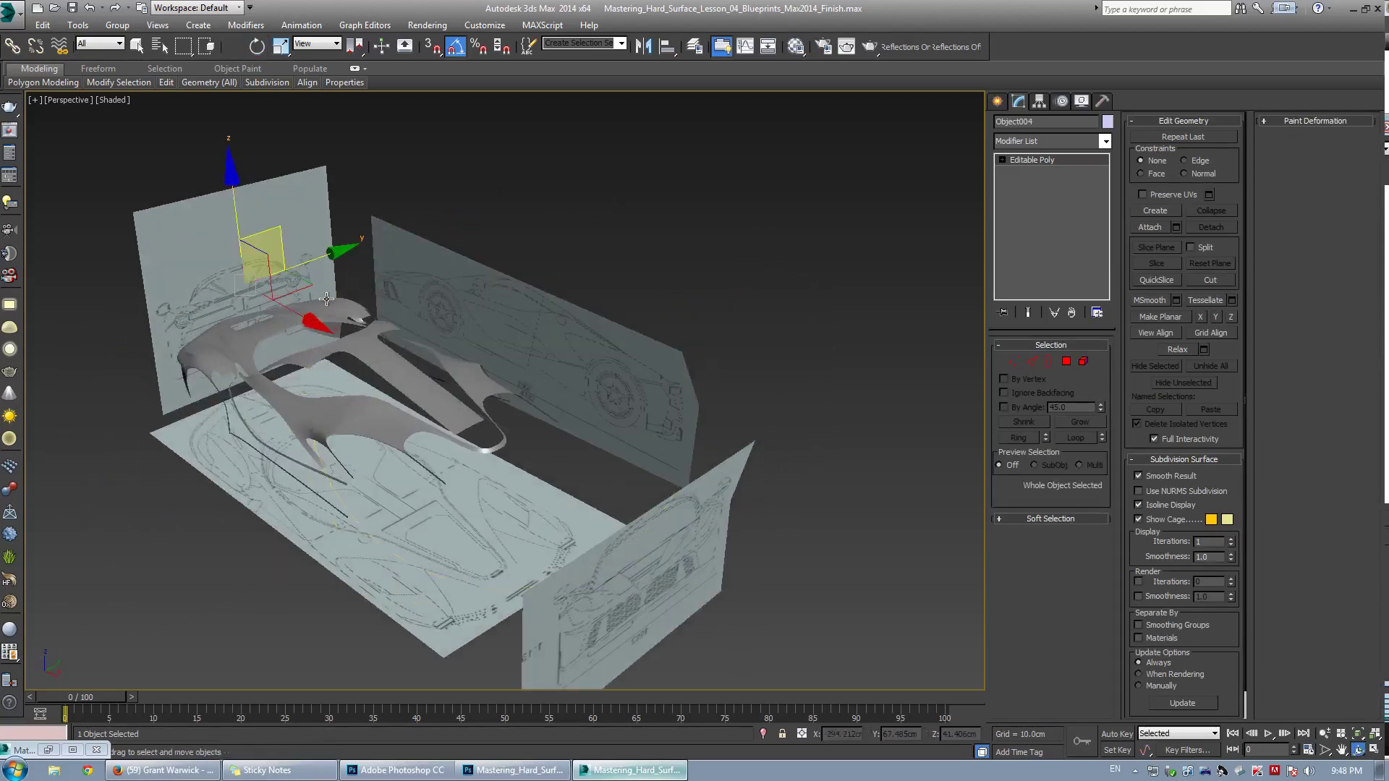
# Show the Left view shaded and hide everything except the front-view plane and the car mesh
pyautogui.moveTo(641, 469); pyautogui.dragTo(640, 403, button='middle')
pyautogui.click(670, 492)
pyautogui.keyDown('alt'); pyautogui.moveTo(671, 492); pyautogui.dragTo(700, 329, button='middle'); pyautogui.keyUp('alt')
pyautogui.hotkey('alt', 'w')
pyautogui.rightClick(289, 471)
pyautogui.hotkey('alt', 'w')
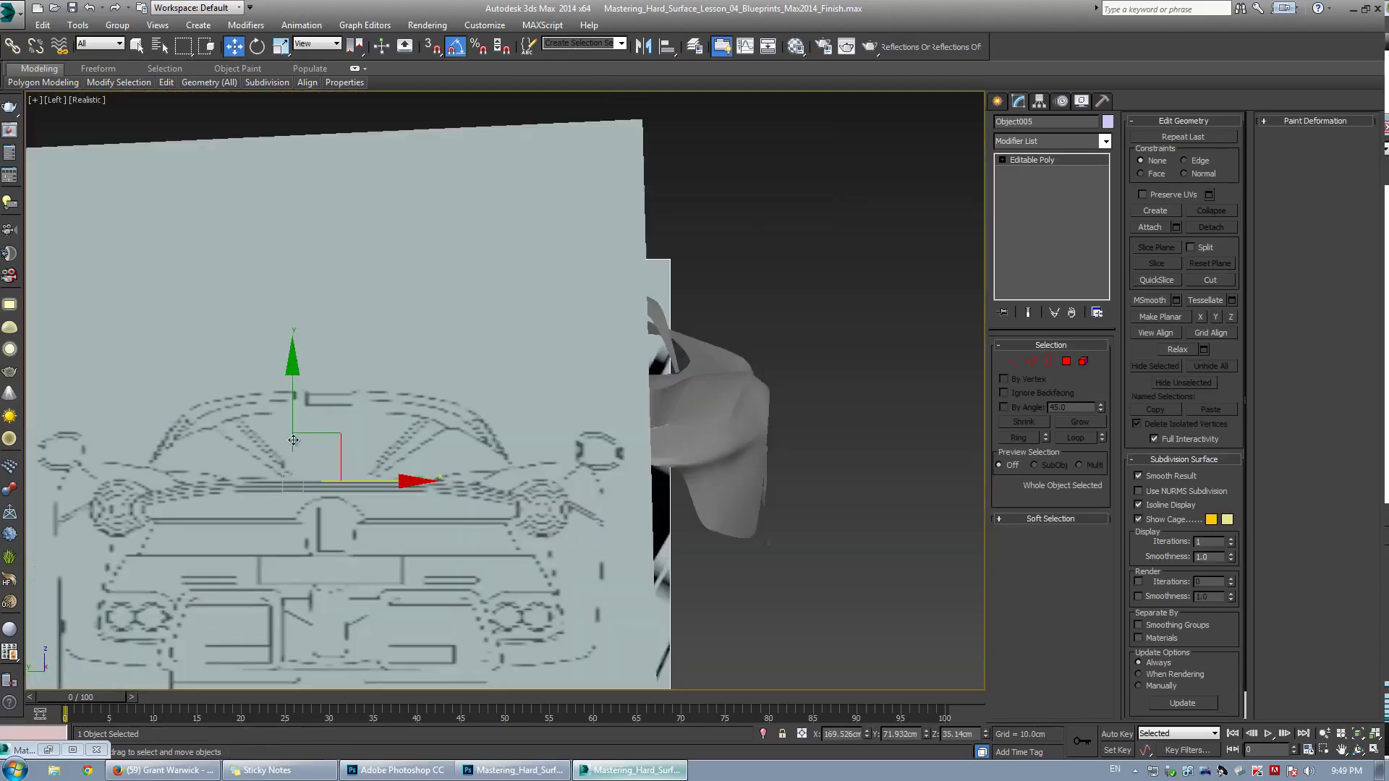
pyautogui.press('F3')
pyautogui.press('F3')
pyautogui.scroll(-4, 385, 413)
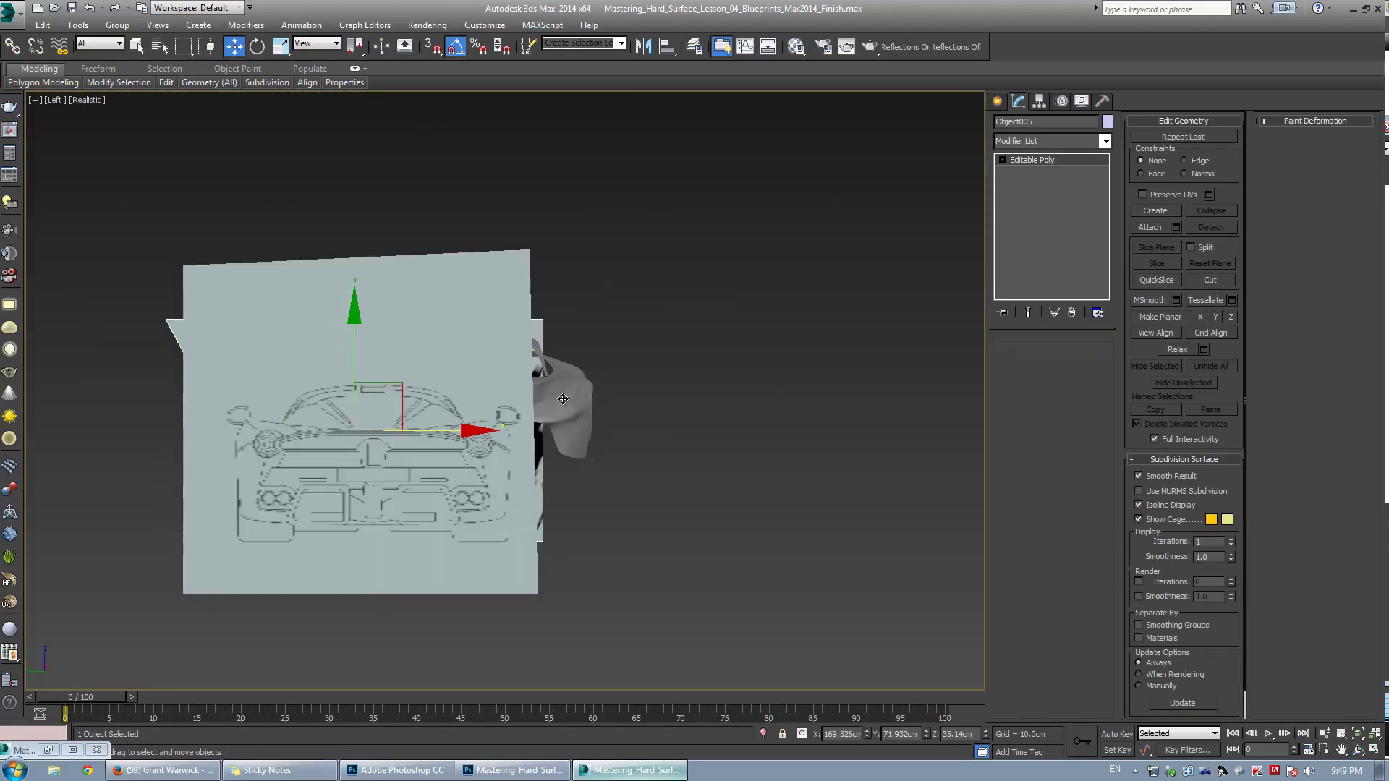
pyautogui.keyDown('ctrl'); pyautogui.click(563, 396); pyautogui.keyUp('ctrl')
pyautogui.rightClick(563, 395)
pyautogui.click(603, 345)
# Move the front-view plane along Y to about 0.5 cm so its drawing is centred on the car mesh
pyautogui.click(442, 426)
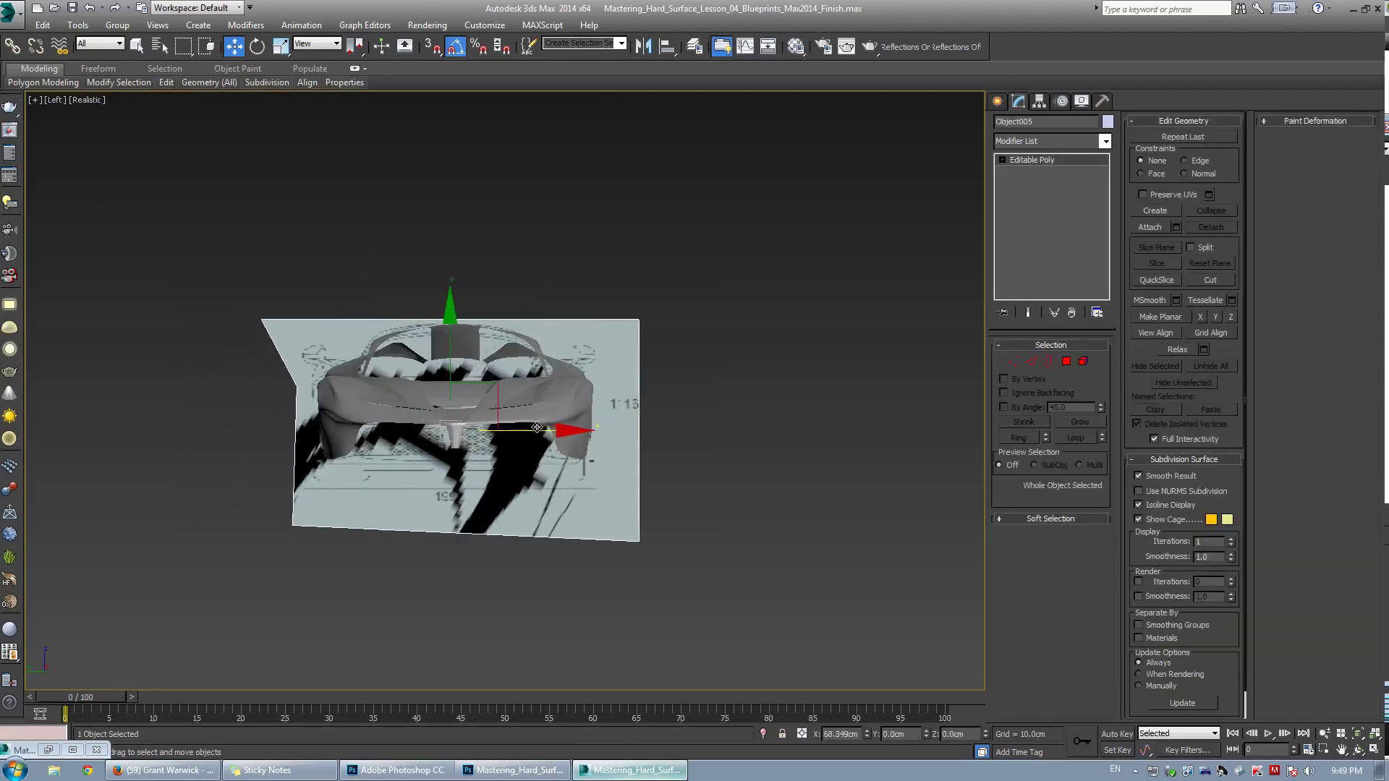
pyautogui.press('F3')
pyautogui.press('z')
pyautogui.press('F3')
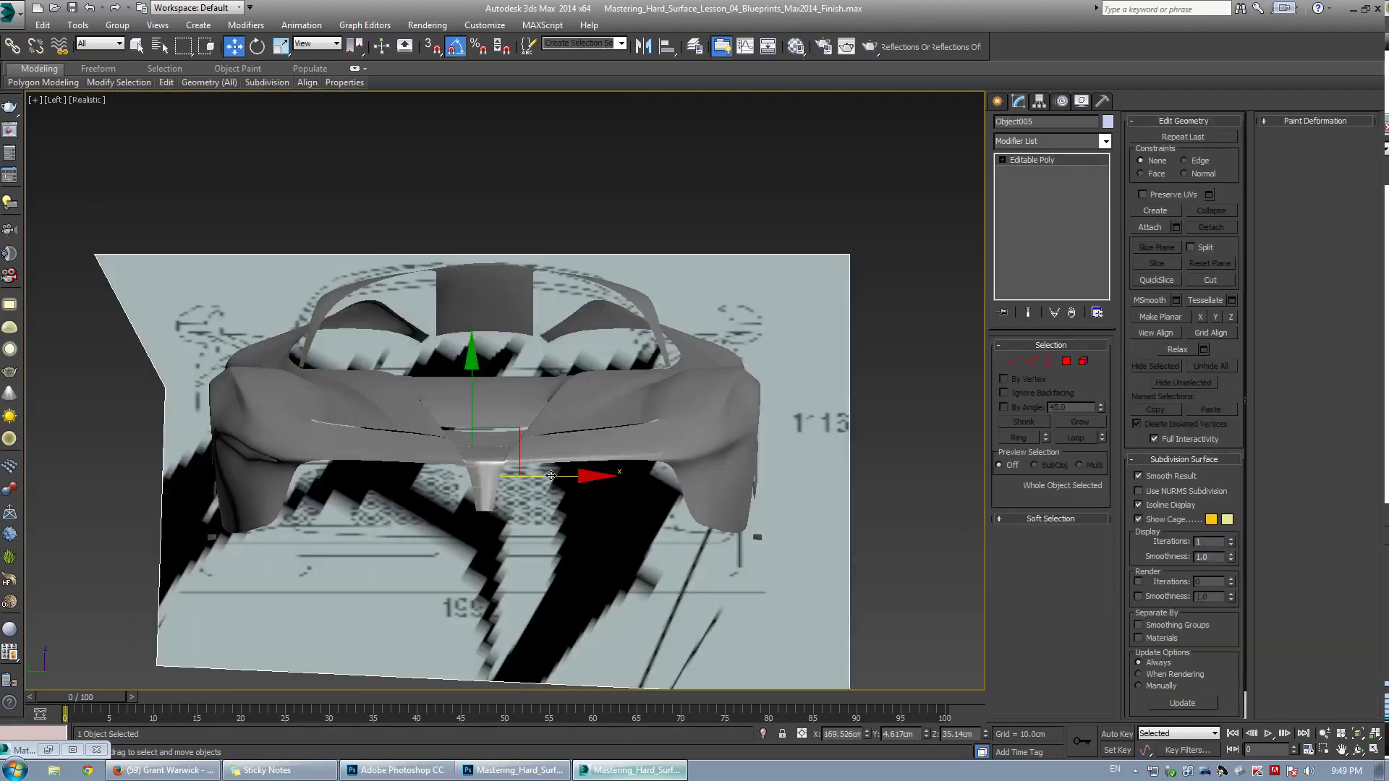
pyautogui.moveTo(553, 479); pyautogui.dragTo(563, 478)
pyautogui.click(604, 191)
# Move the front-view plane along X to about 333 cm, clear of the car's tail, in the Perspective view
pyautogui.hotkey('alt', 'w')
pyautogui.click(682, 460)
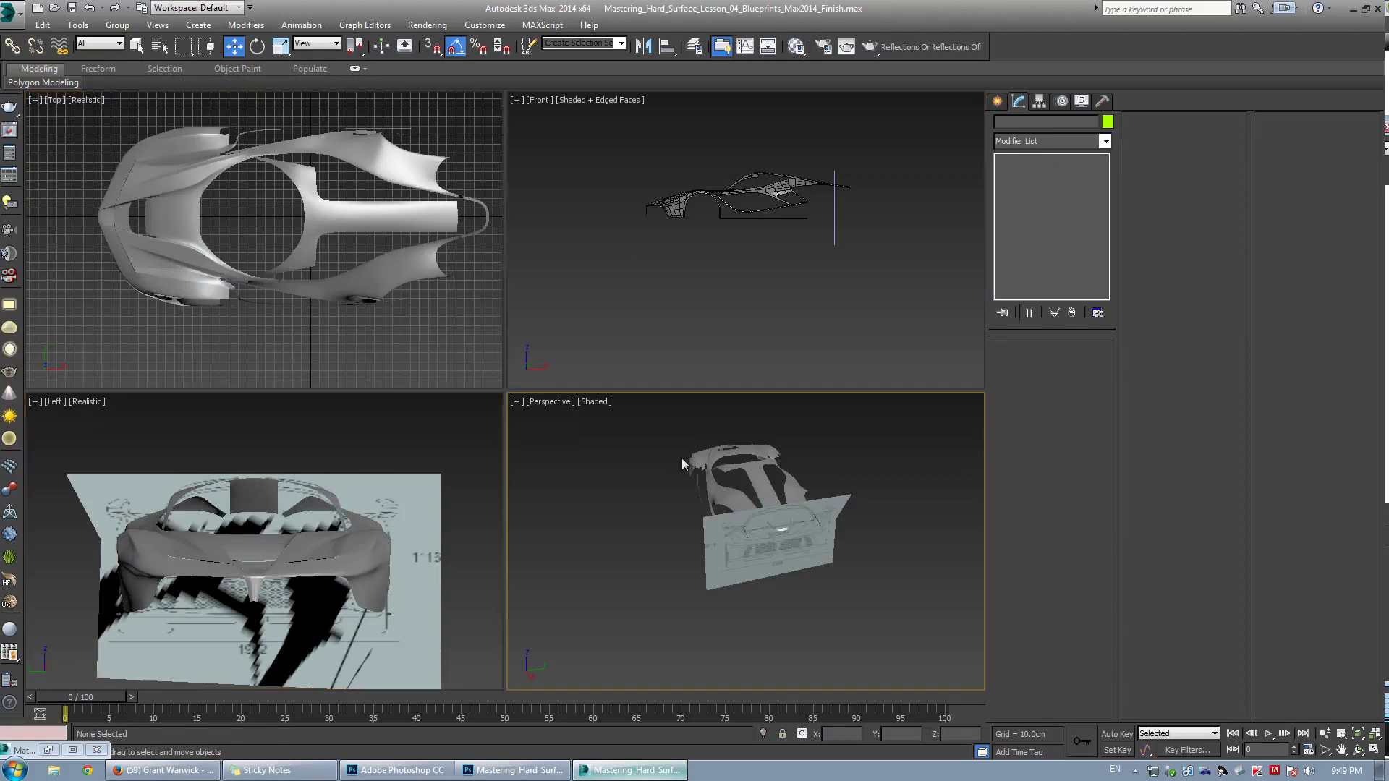
pyautogui.hotkey('alt', 'w')
pyautogui.keyDown('alt'); pyautogui.moveTo(492, 383); pyautogui.dragTo(613, 378, button='middle'); pyautogui.keyUp('alt')
pyautogui.click(649, 351)
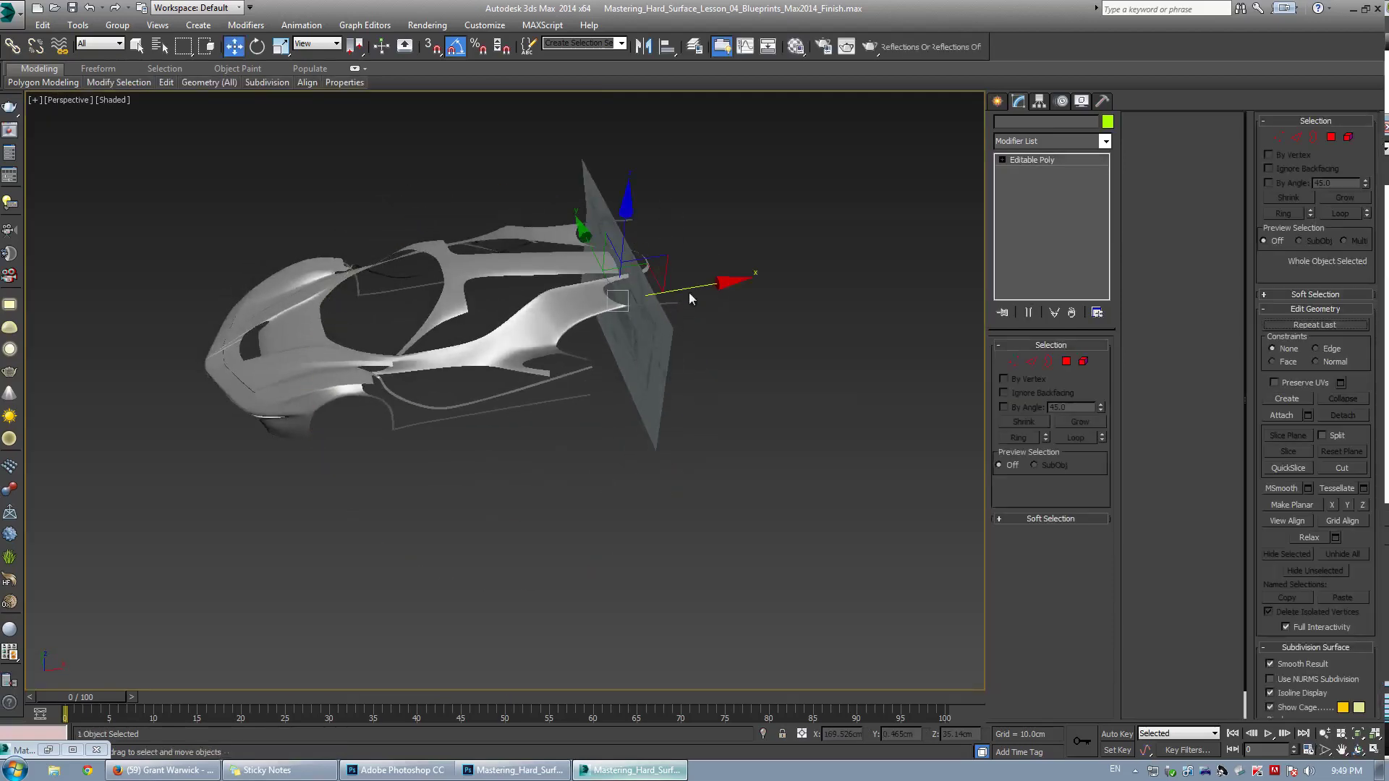
pyautogui.moveTo(701, 286); pyautogui.dragTo(856, 280)
# Unhide all objects in the scene
pyautogui.rightClick(537, 302)
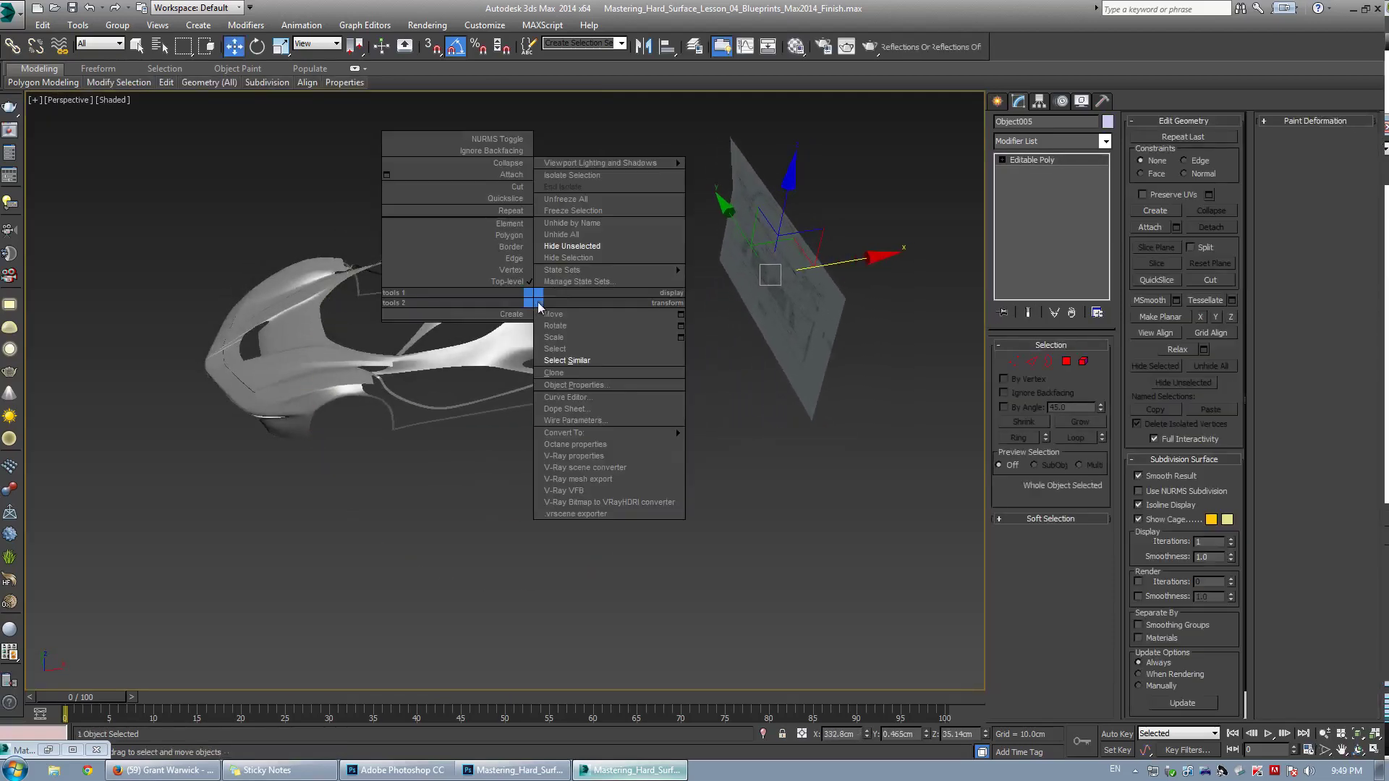
pyautogui.click(577, 234)
pyautogui.moveTo(463, 394); pyautogui.dragTo(430, 345, button='middle')
pyautogui.scroll(2, 328, 342)
pyautogui.press('Delete')
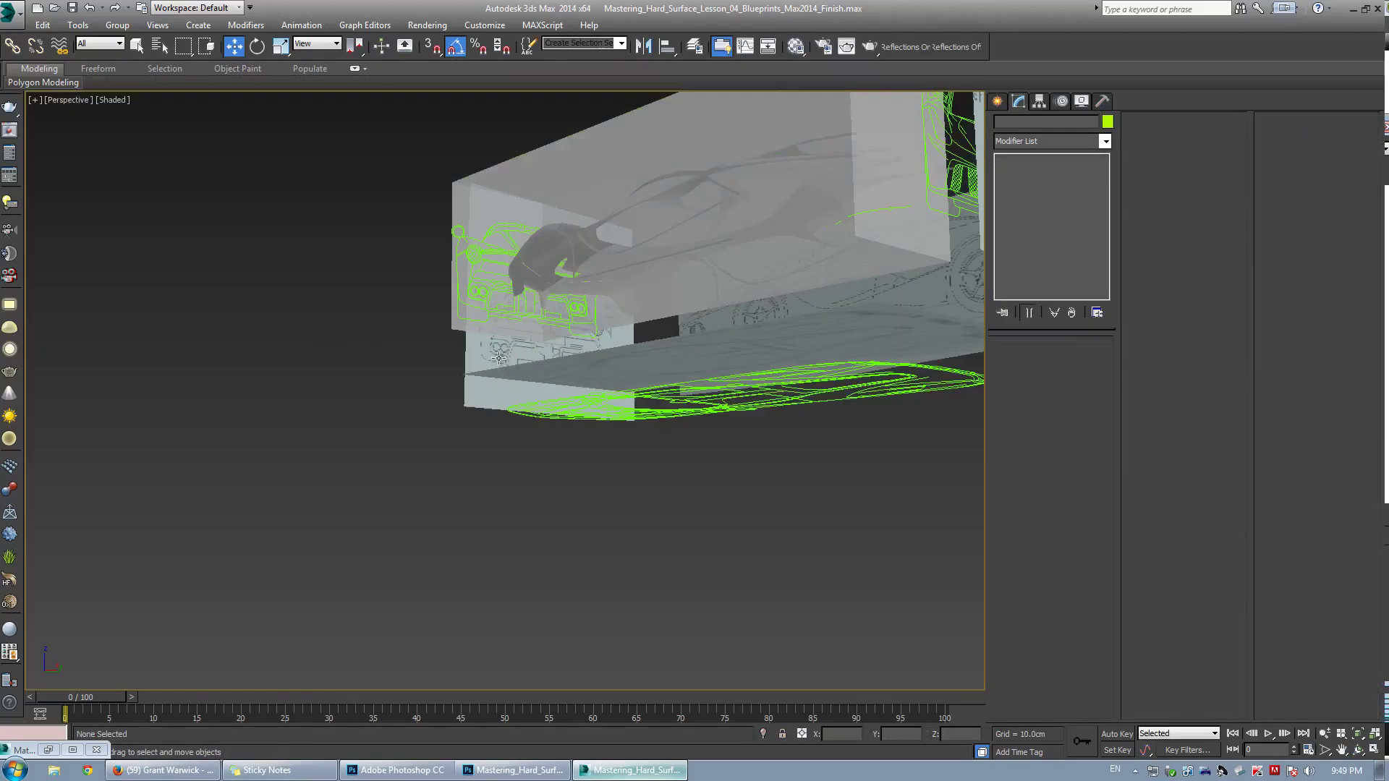
# Hide everything except the rear-view plane and the car mesh
pyautogui.click(466, 365)
pyautogui.moveTo(483, 352)
pyautogui.keyDown('alt'); pyautogui.mouseDown(button='middle')
pyautogui.moveTo(555, 405)
pyautogui.moveTo(559, 389)
pyautogui.mouseUp(button='middle'); pyautogui.keyUp('alt')
pyautogui.press('F3')
pyautogui.press('w')
pyautogui.keyDown('ctrl'); pyautogui.click(568, 338); pyautogui.keyUp('ctrl')
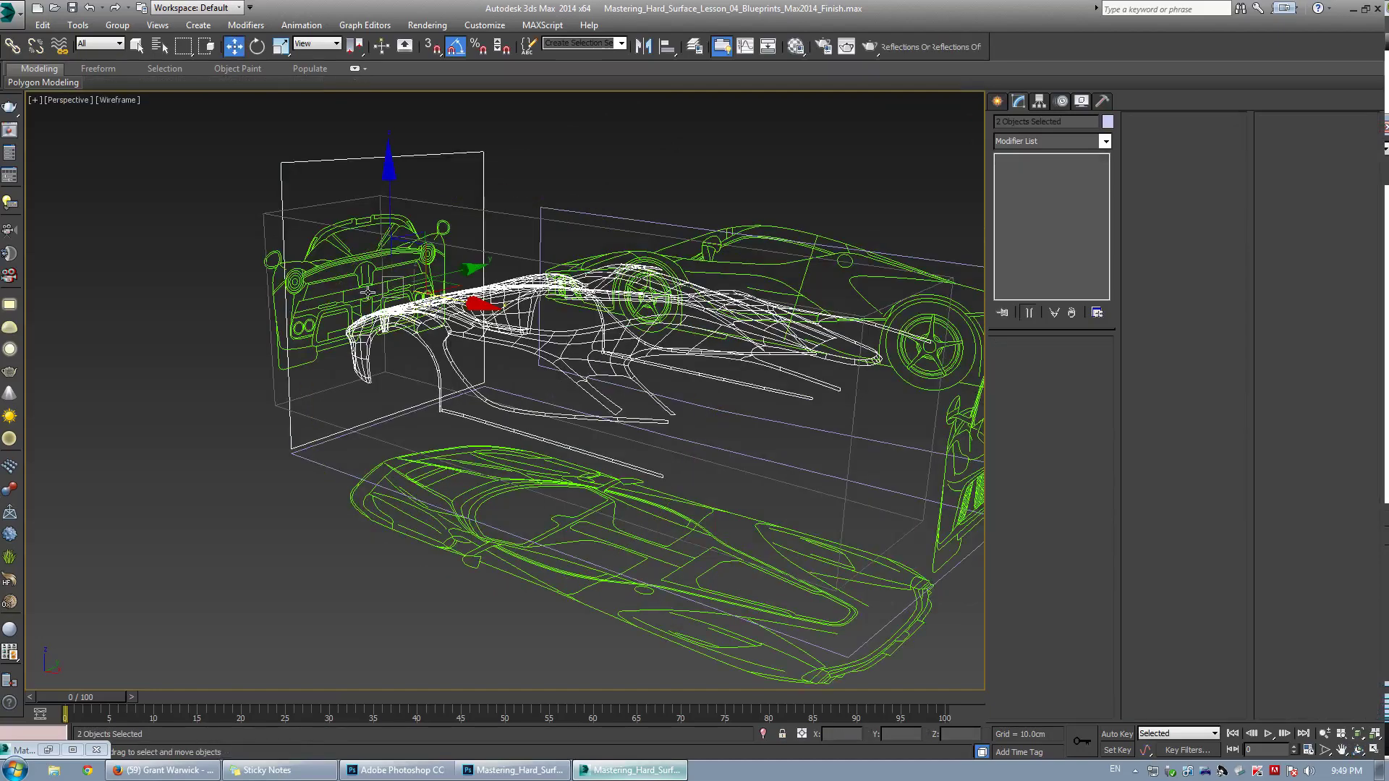
pyautogui.rightClick(473, 291)
pyautogui.click(524, 249)
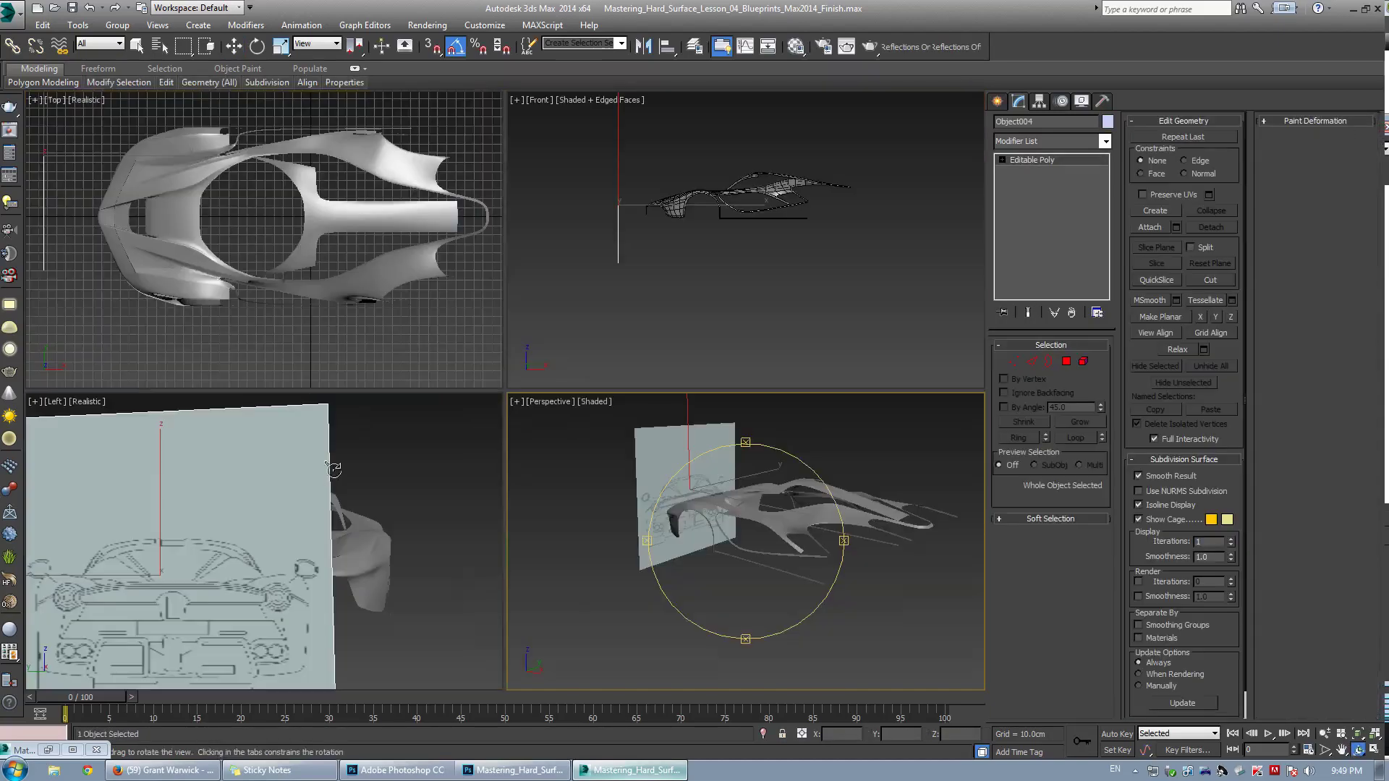
# Move the rear-view plane along Y to about 3.8 cm in the Left view, bringing it behind the car mesh
pyautogui.rightClick(323, 491)
pyautogui.hotkey('alt', 'w')
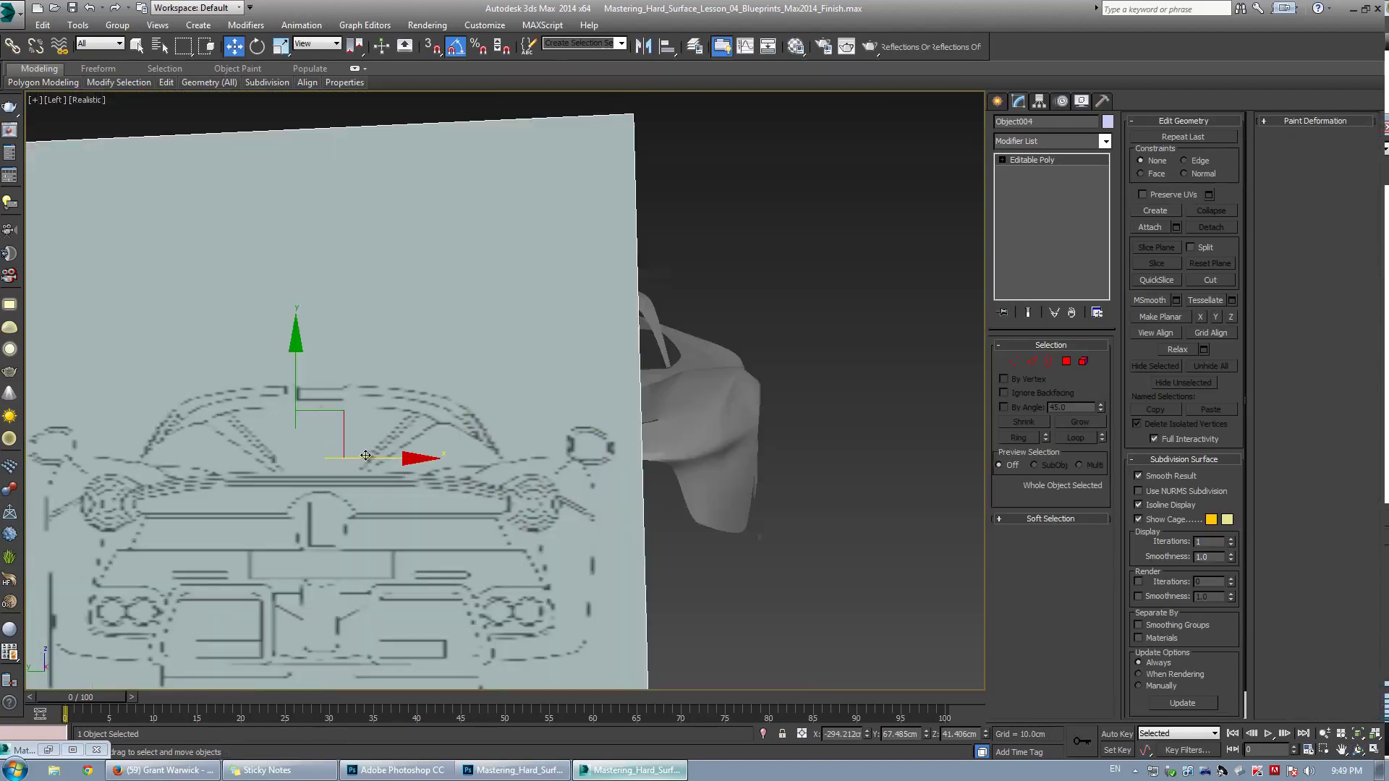
pyautogui.moveTo(401, 455); pyautogui.dragTo(490, 455)
# Switch to the Right view, fine-tune the rear-view plane along Y to about 4.9 cm, and show edged faces
pyautogui.click(55, 101)
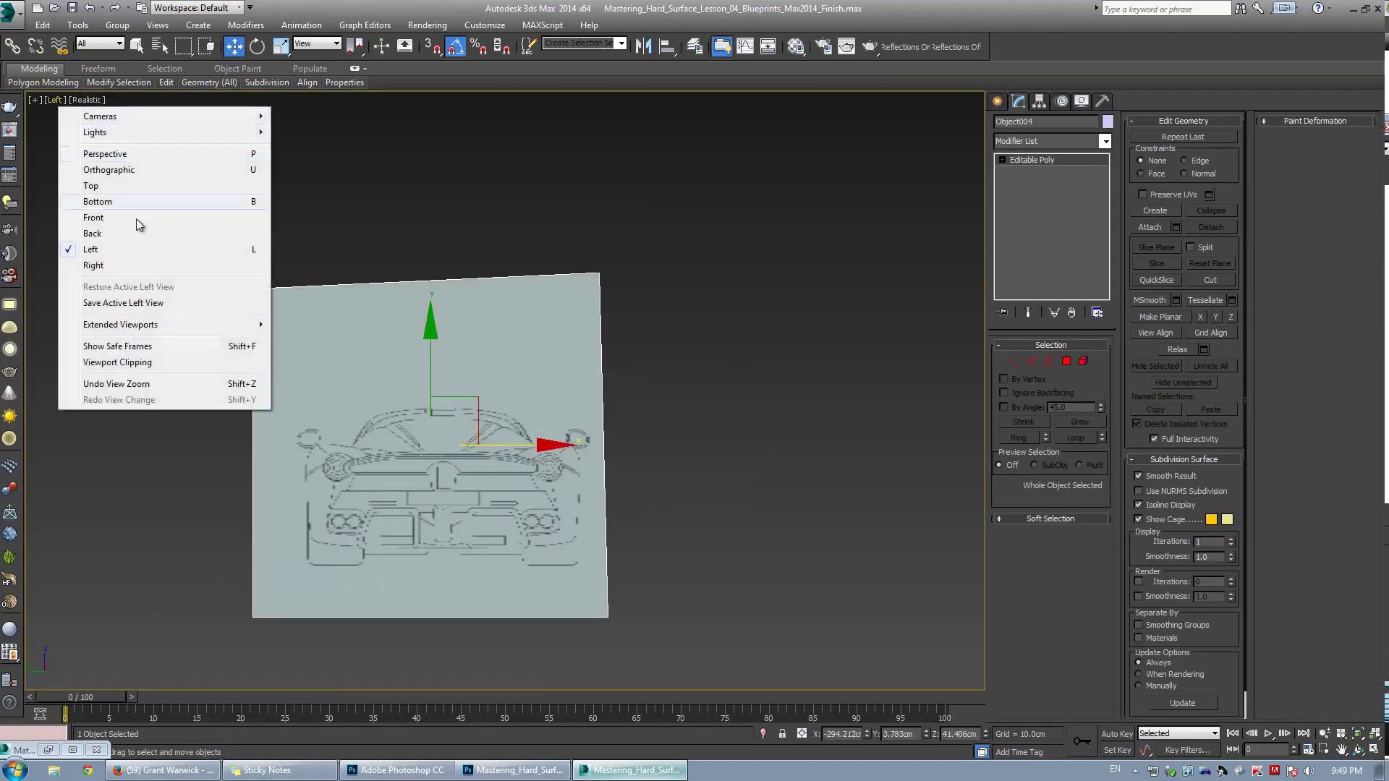
pyautogui.click(94, 266)
pyautogui.scroll(2, 622, 436)
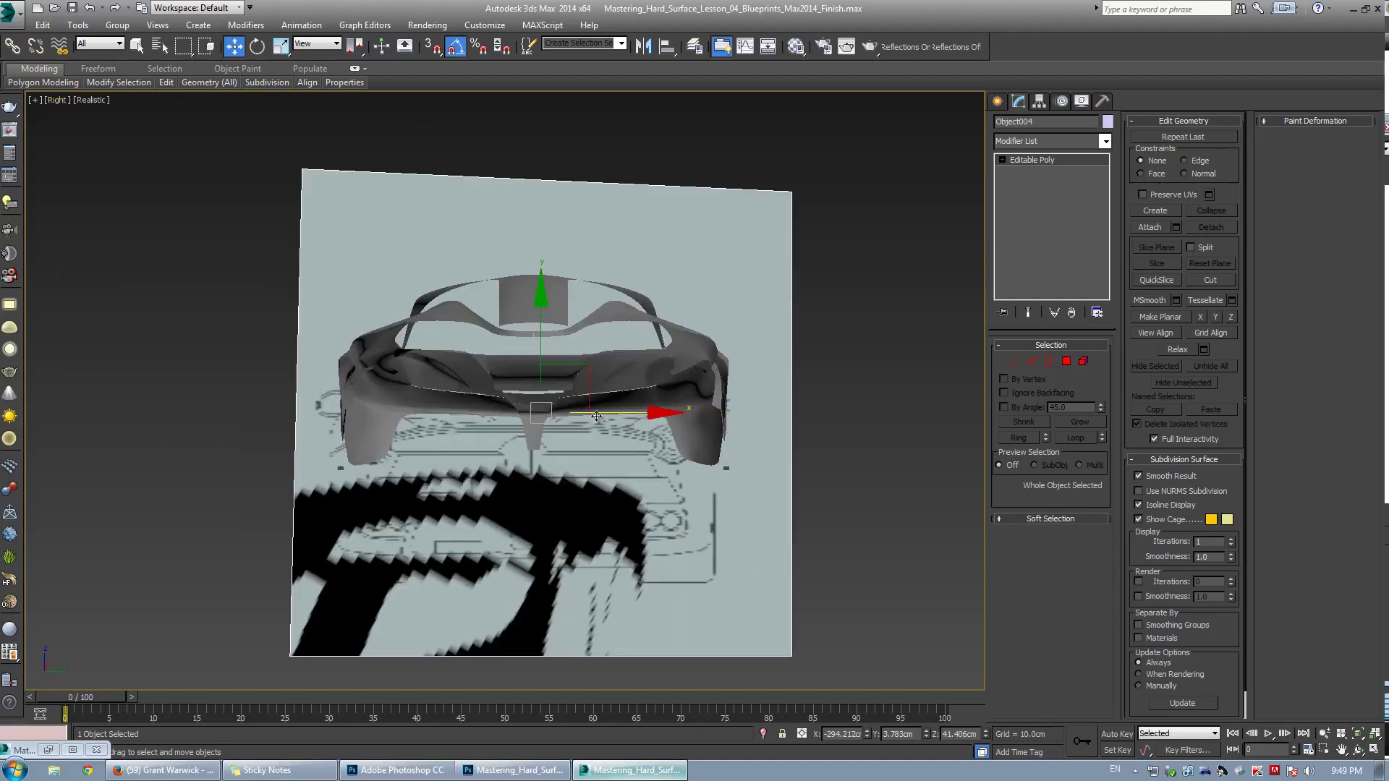
pyautogui.scroll(5, 597, 381)
pyautogui.moveTo(581, 377); pyautogui.dragTo(586, 379)
pyautogui.press('F4')
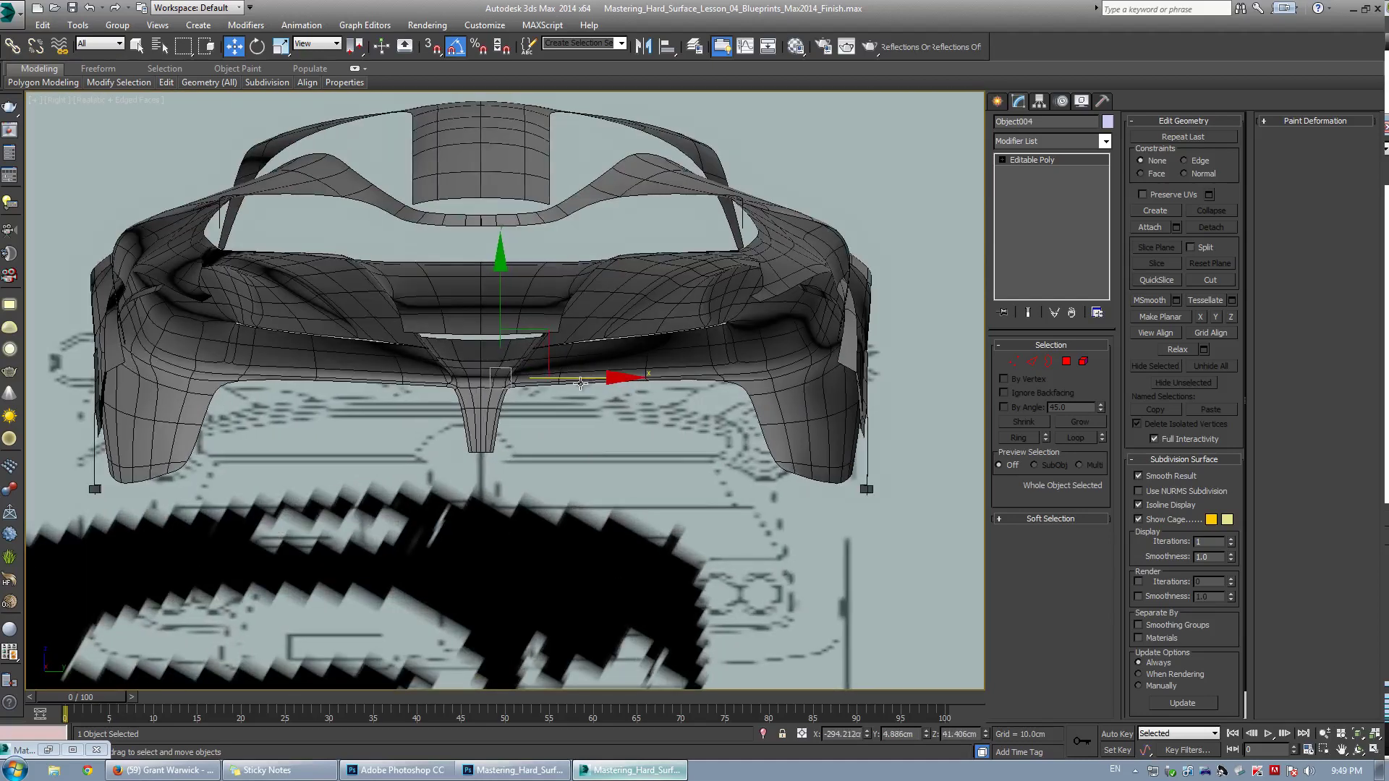
# Examine the rear-view plane and its line drawing against the car mesh from several angles in the Perspective view
pyautogui.scroll(-2, 580, 384)
pyautogui.hotkey('alt', 'w')
pyautogui.rightClick(688, 511)
pyautogui.hotkey('alt', 'w')
pyautogui.hotkey('ctrl', 'r')
pyautogui.moveTo(536, 430); pyautogui.dragTo(405, 434)
pyautogui.press('w')
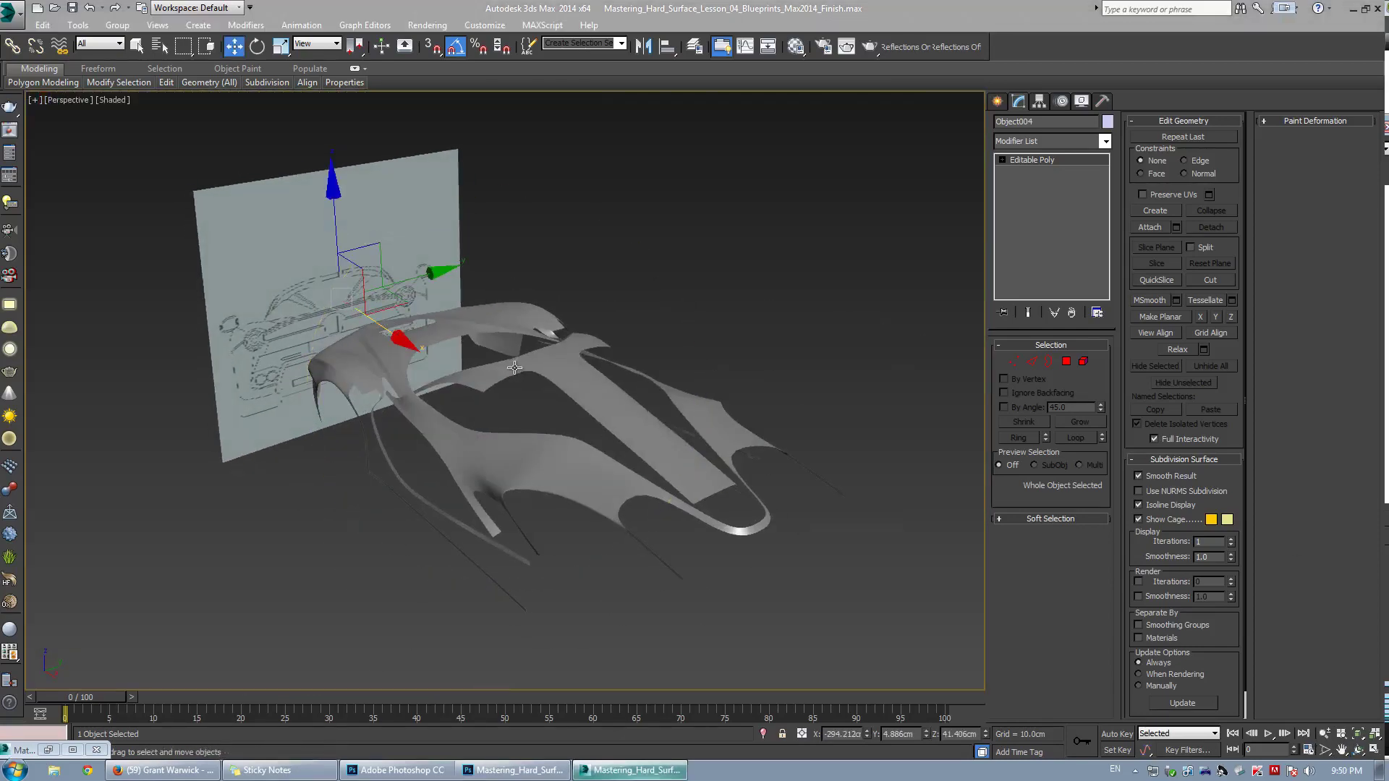
pyautogui.scroll(-3, 514, 367)
pyautogui.hotkey('ctrl', 'r')
pyautogui.moveTo(514, 367); pyautogui.dragTo(553, 348)
pyautogui.press('w')
pyautogui.click(392, 332)
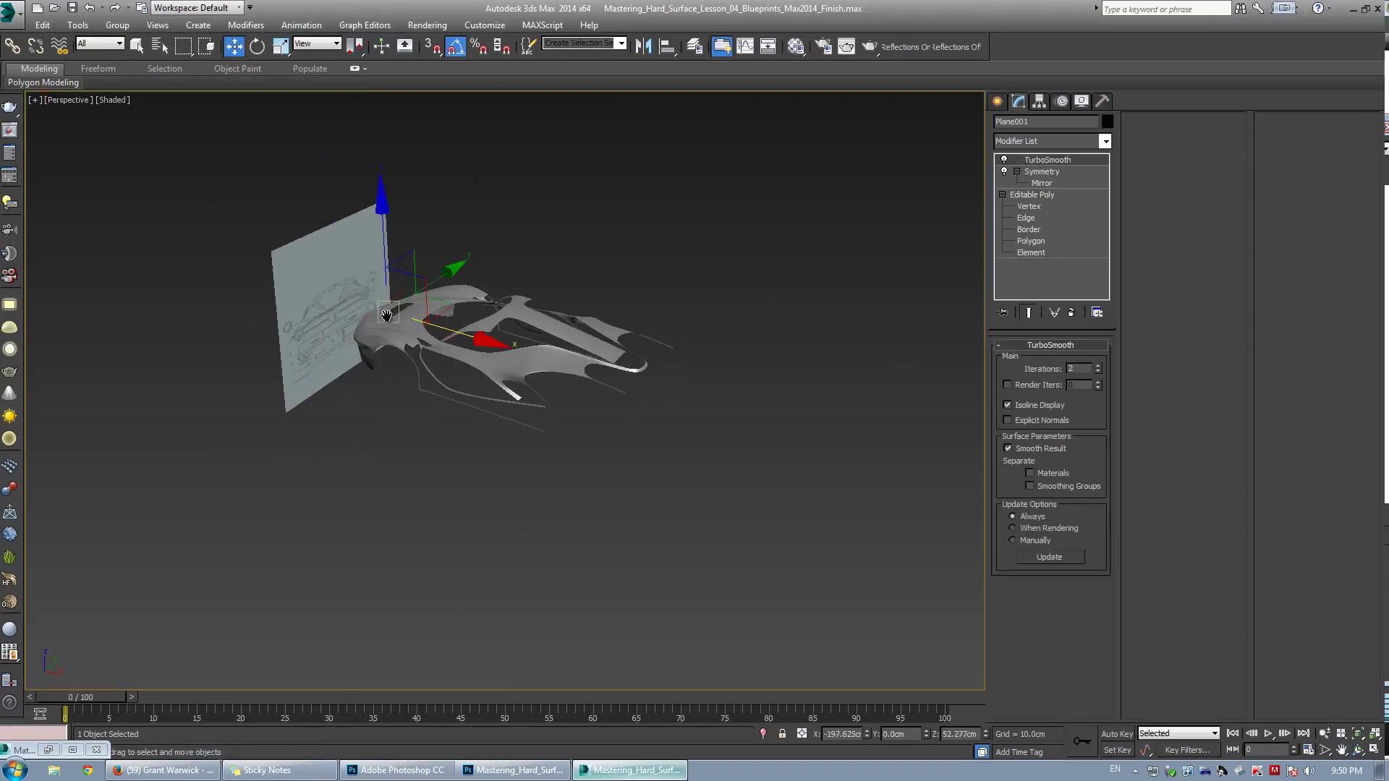
pyautogui.moveTo(386, 315); pyautogui.dragTo(473, 360, button='middle')
pyautogui.scroll(3, 474, 360)
pyautogui.hotkey('ctrl', 'r')
pyautogui.moveTo(473, 360); pyautogui.dragTo(430, 356)
pyautogui.press('w')
pyautogui.click(434, 289)
pyautogui.press('z')
pyautogui.hotkey('ctrl', 'r')
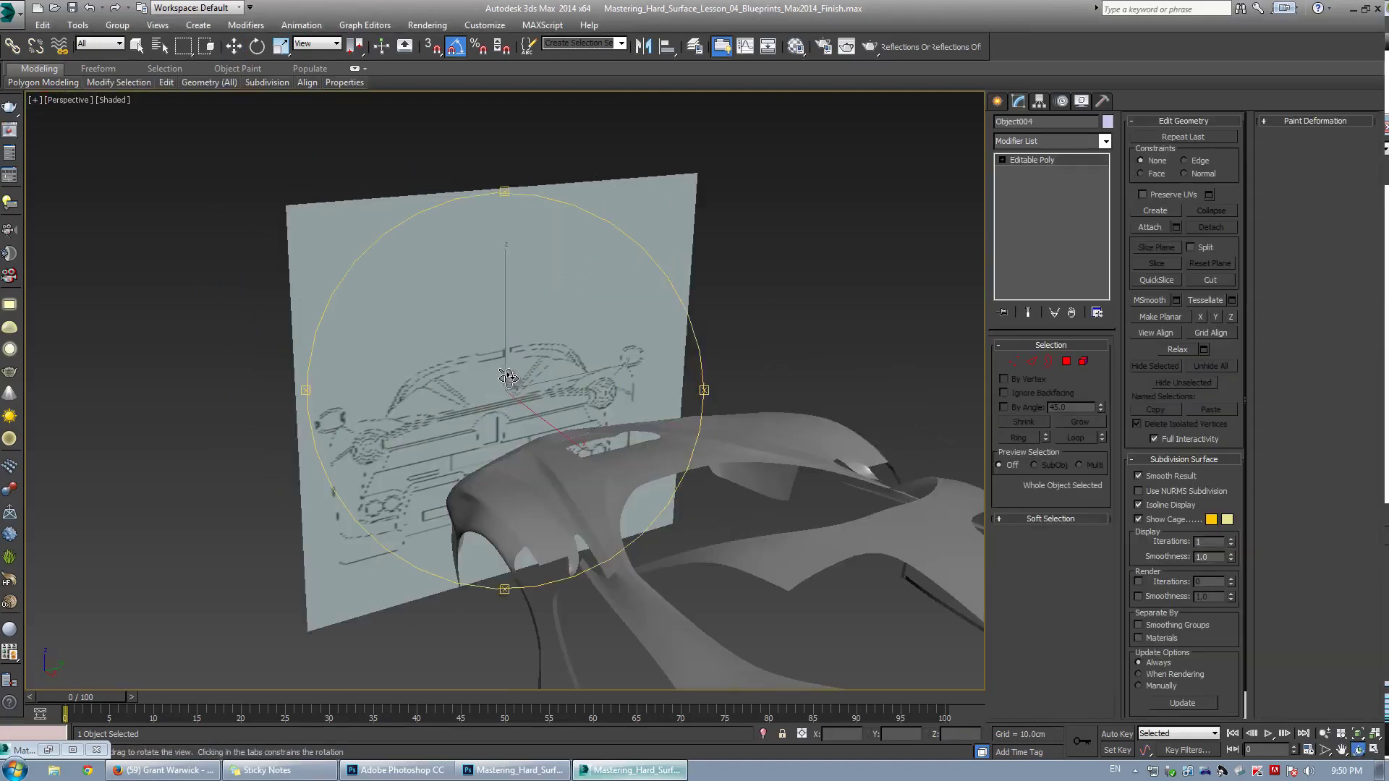
pyautogui.scroll(5, 508, 377)
pyautogui.press('w')
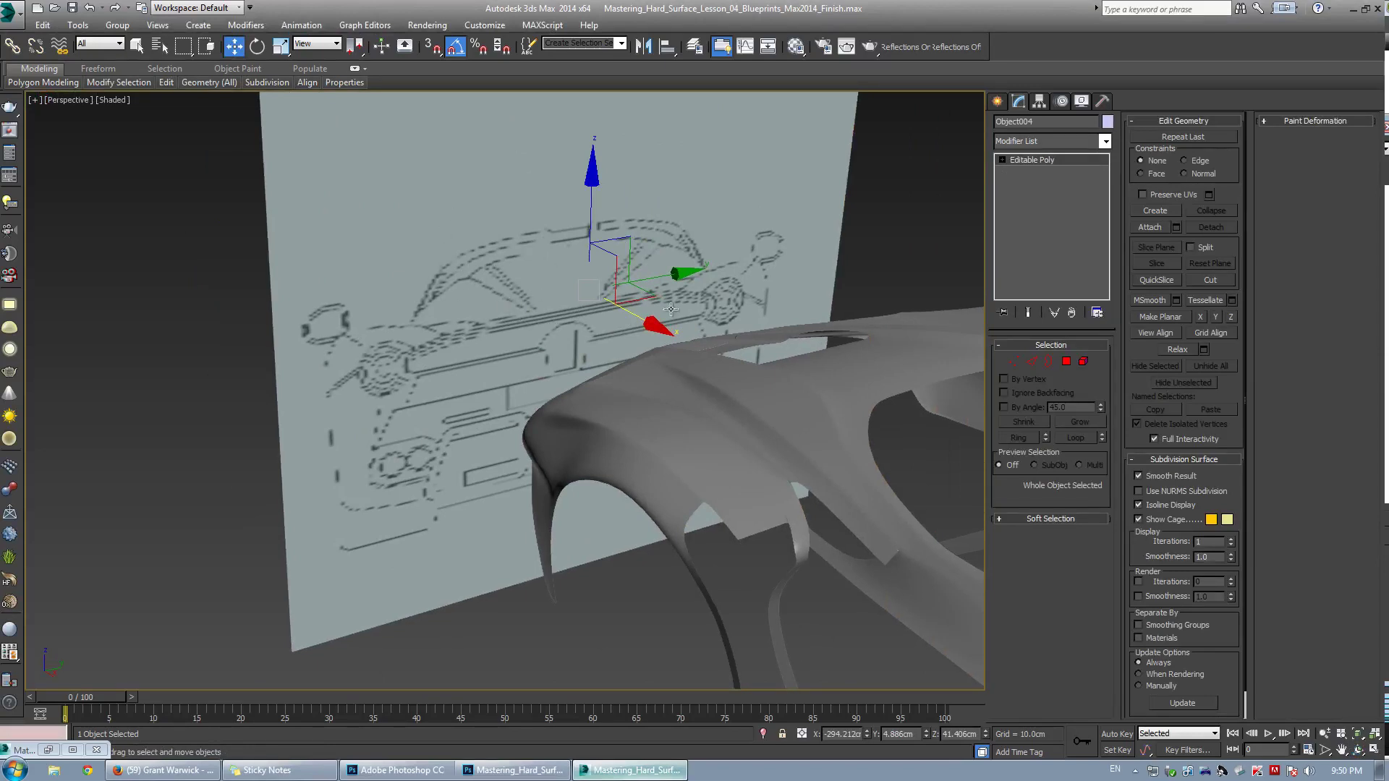
pyautogui.moveTo(628, 283); pyautogui.dragTo(584, 289, button='middle')
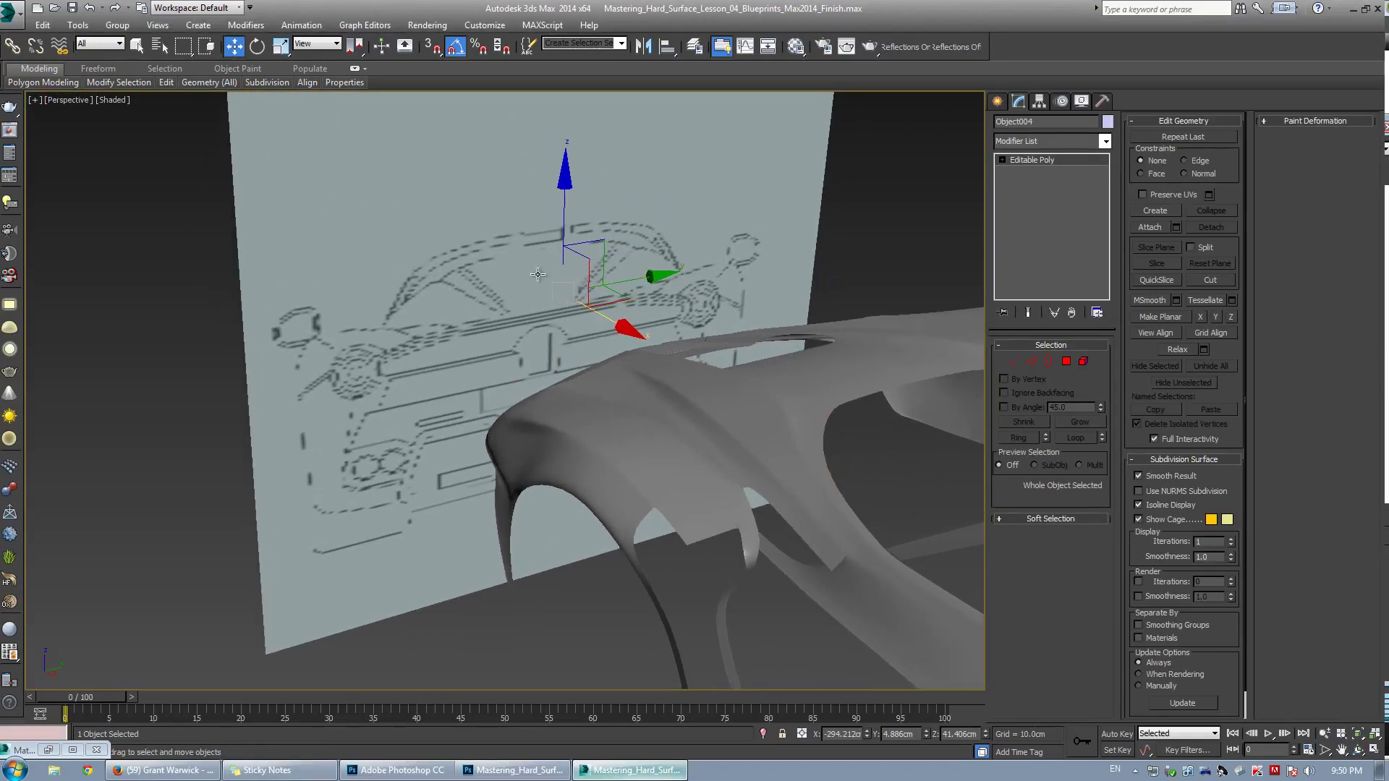
pyautogui.scroll(3, 448, 318)
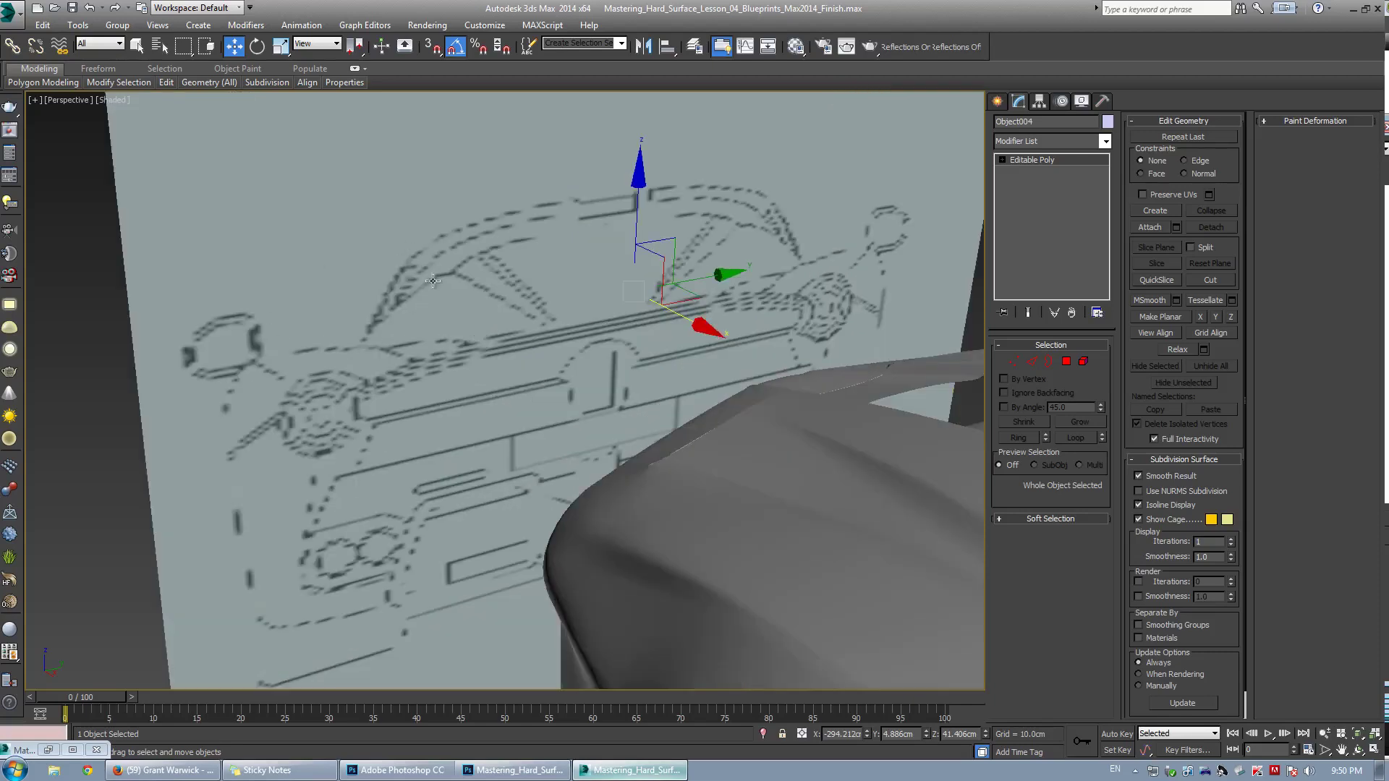
# Set the maximum display resolution for viewport texture maps to 2048 pixels
pyautogui.scroll(-3, 593, 316)
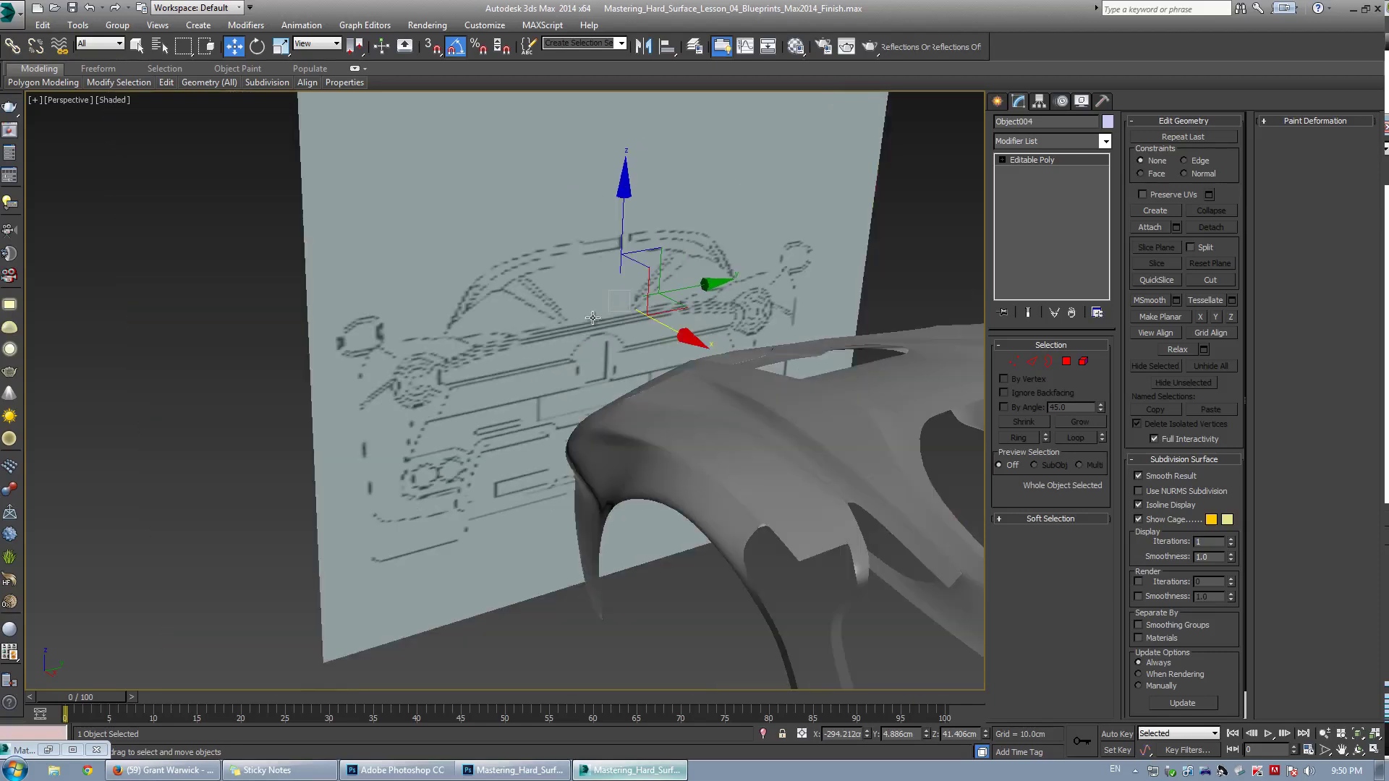
pyautogui.click(33, 101)
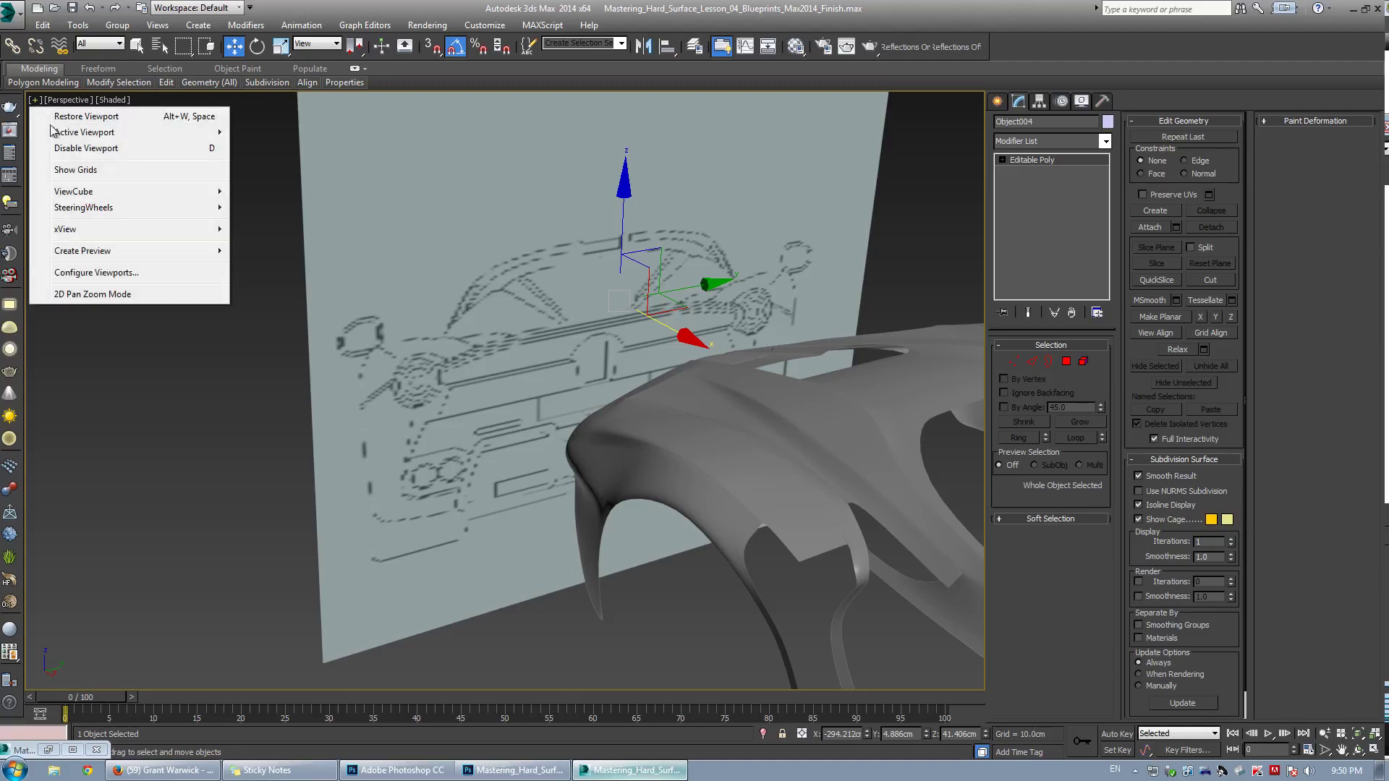
pyautogui.click(113, 272)
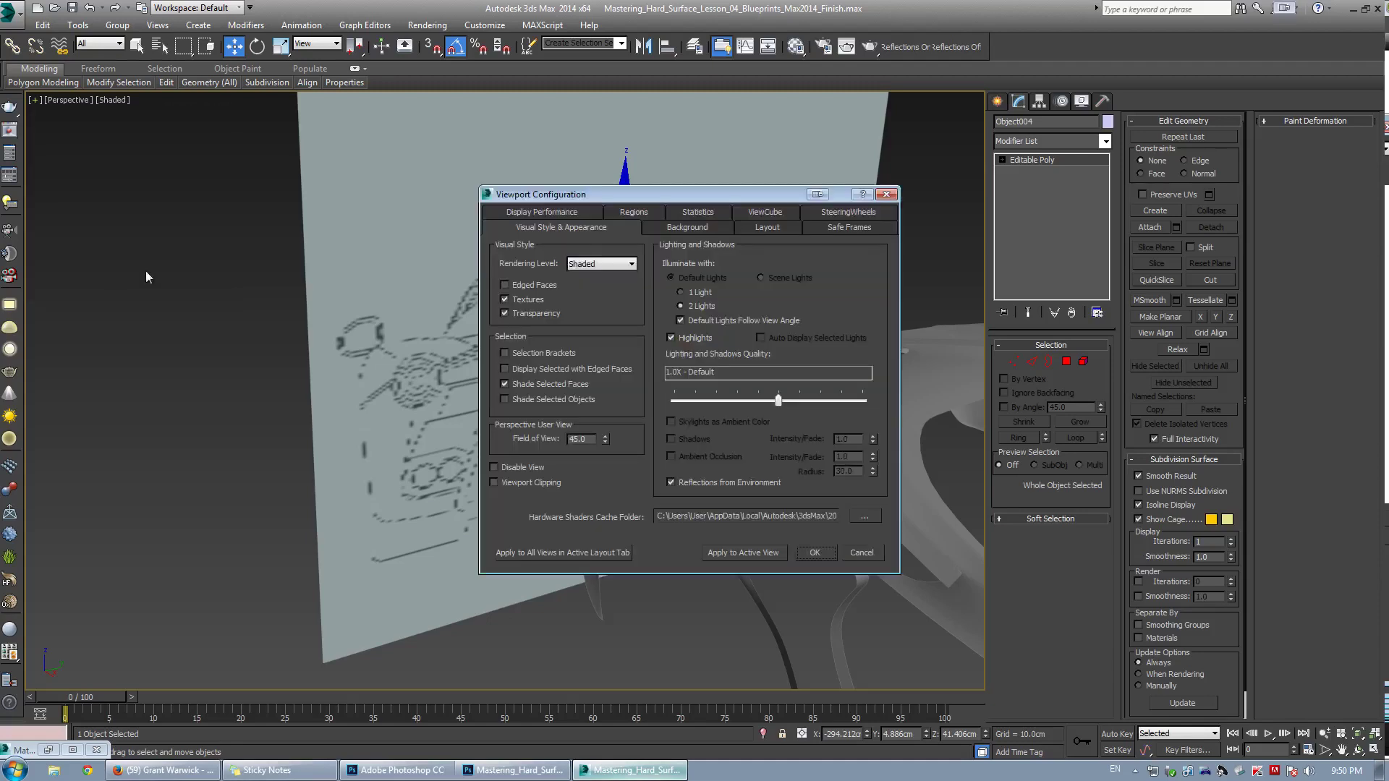
pyautogui.click(538, 213)
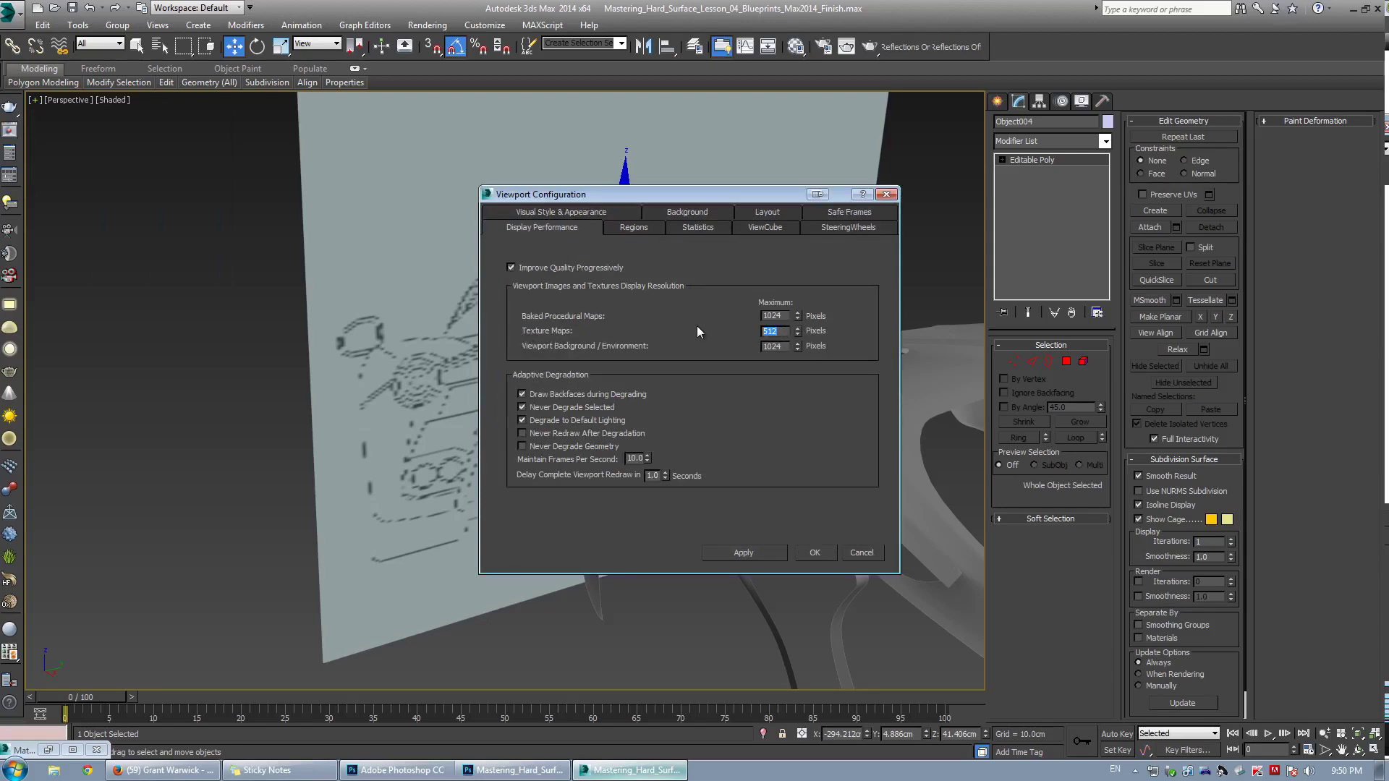
pyautogui.write('2048')
pyautogui.click(815, 553)
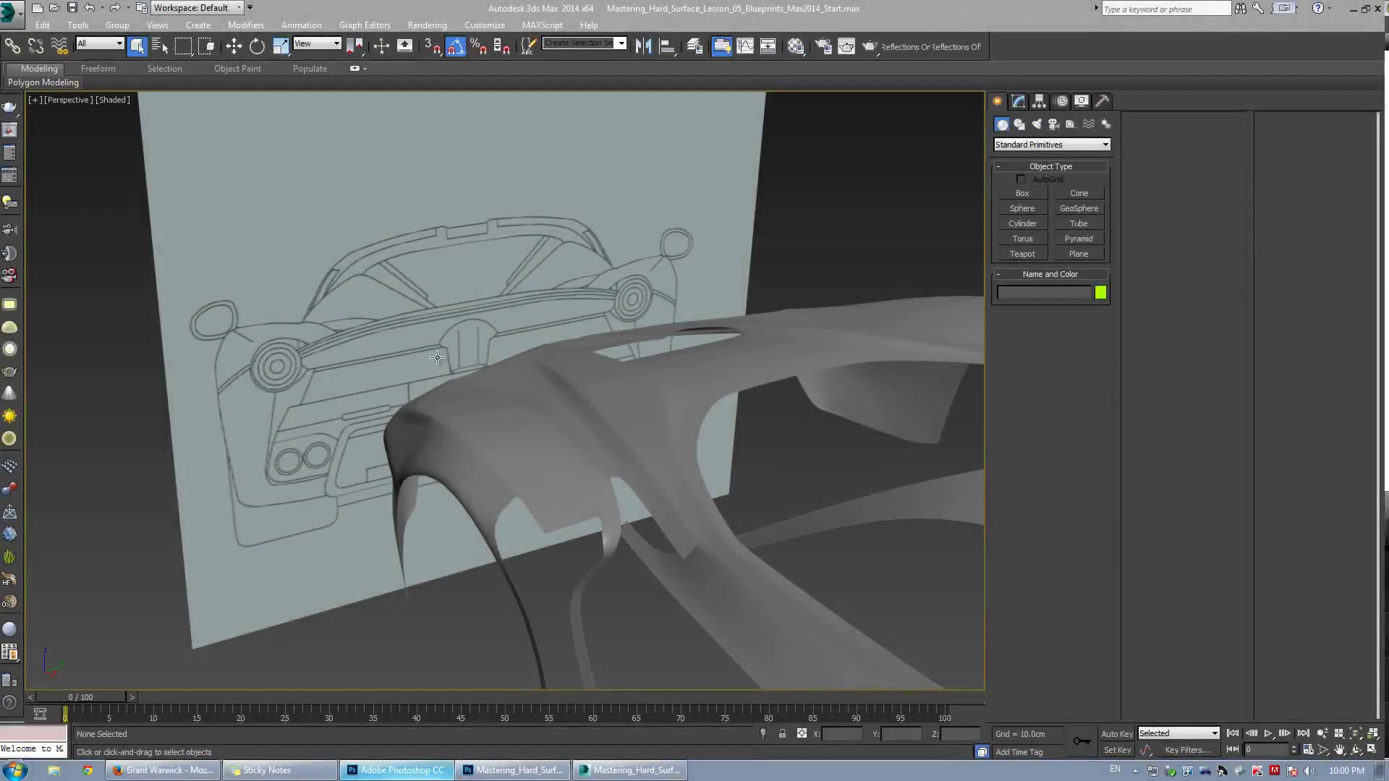
# Select the rear-view plane and examine its line drawing against the car mesh from several angles in the Perspective view
pyautogui.click(457, 347)
pyautogui.hotkey('ctrl', 'r')
pyautogui.moveTo(457, 347); pyautogui.dragTo(467, 392)
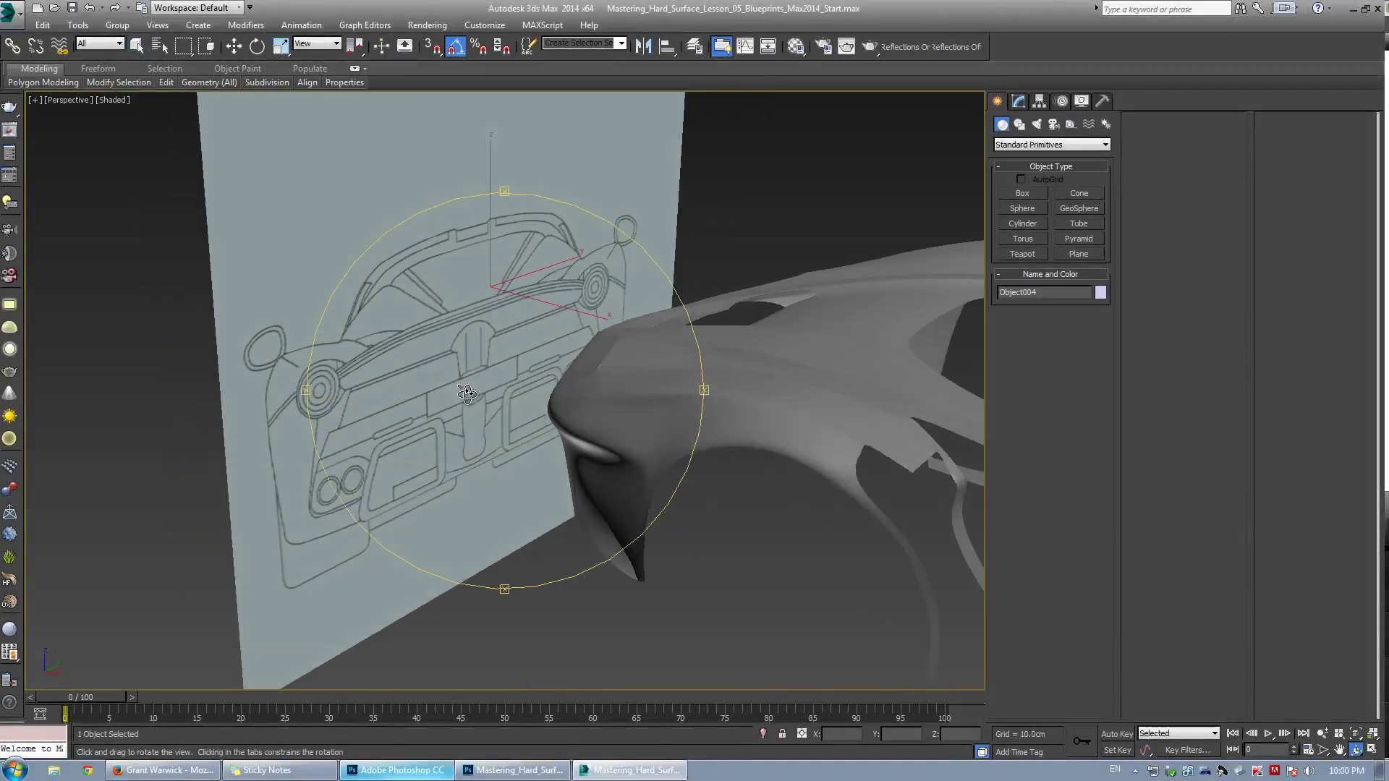
pyautogui.moveTo(463, 391); pyautogui.dragTo(521, 378, button='middle')
pyautogui.scroll(3, 521, 377)
pyautogui.moveTo(520, 377); pyautogui.dragTo(515, 371)
pyautogui.scroll(-3, 515, 371)
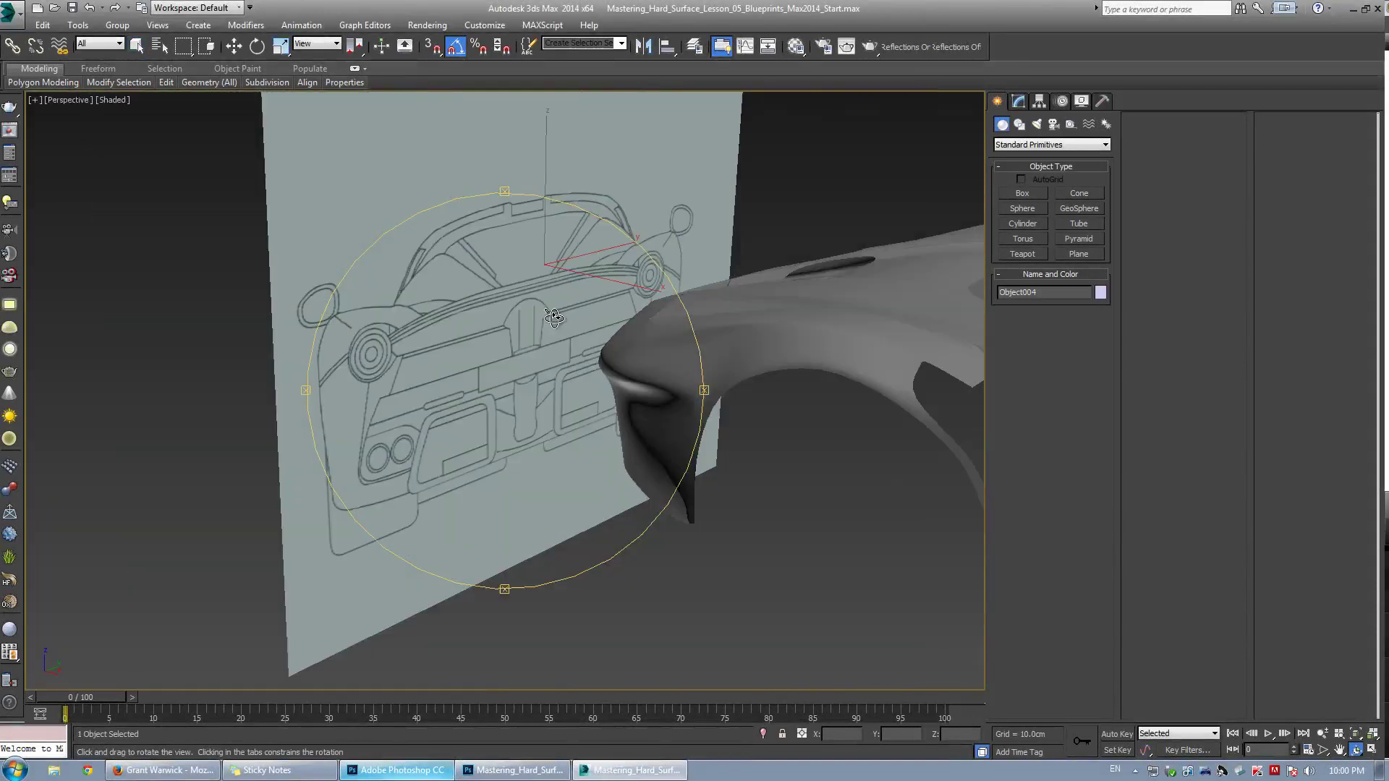
pyautogui.moveTo(553, 321); pyautogui.dragTo(507, 269)
pyautogui.press('q')
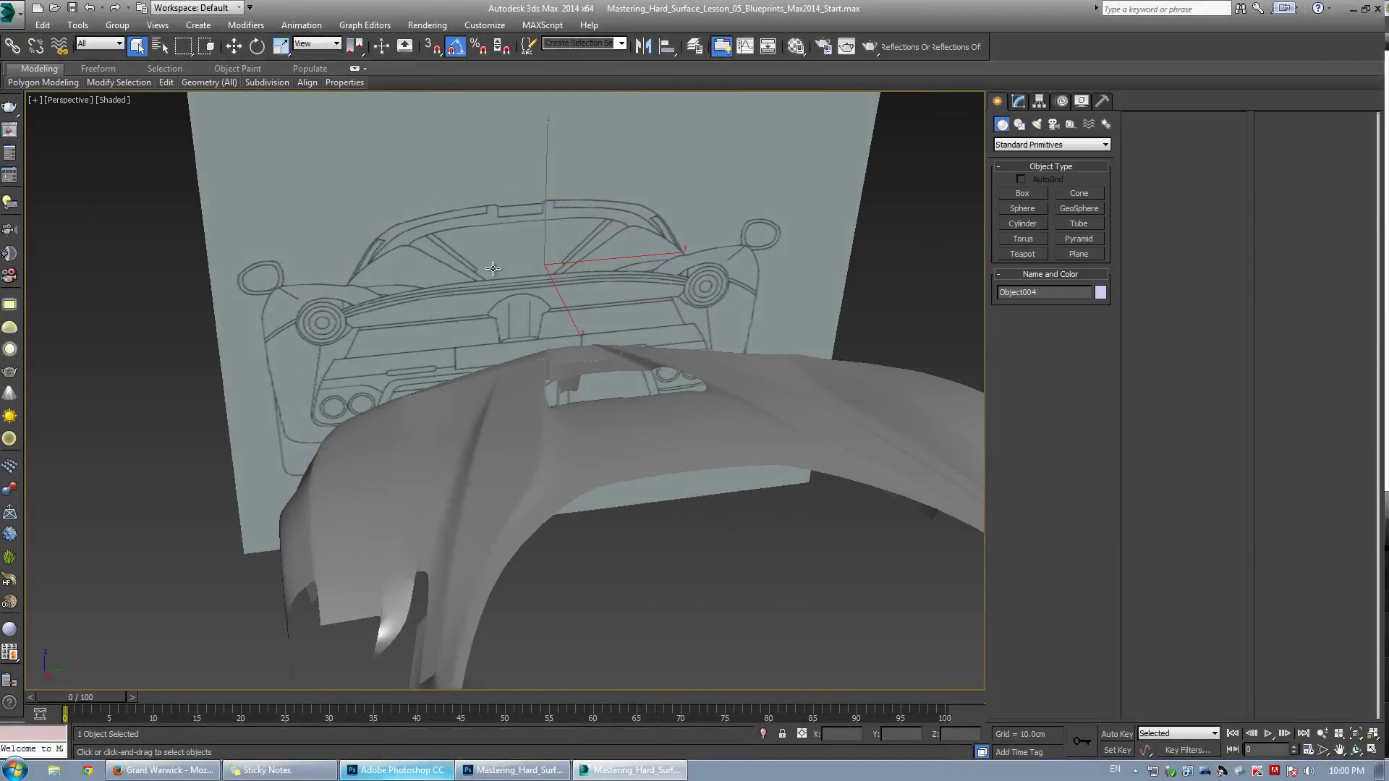
pyautogui.press('w')
pyautogui.hotkey('ctrl', 'r')
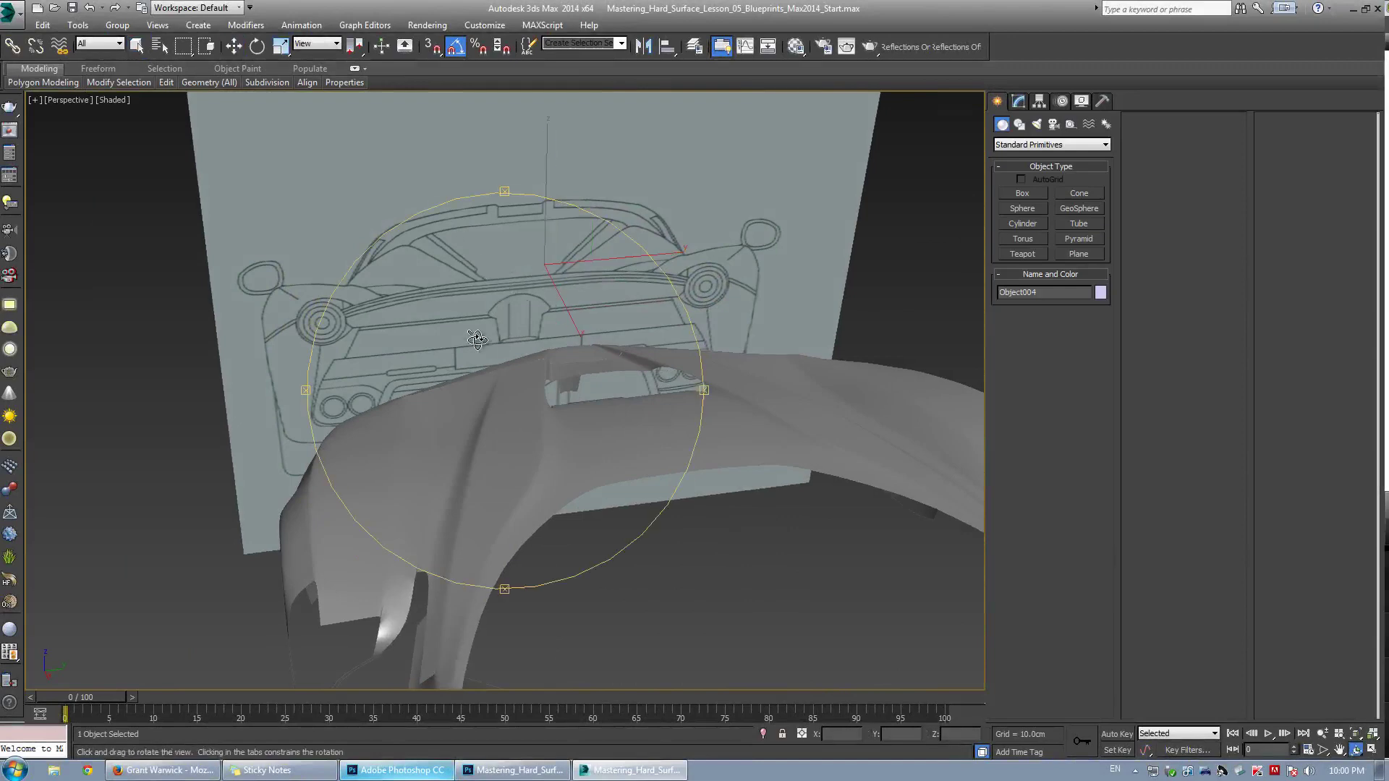
pyautogui.moveTo(492, 277); pyautogui.dragTo(535, 414)
pyautogui.keyDown('alt'); pyautogui.moveTo(535, 413); pyautogui.dragTo(422, 392, button='middle'); pyautogui.keyUp('alt')
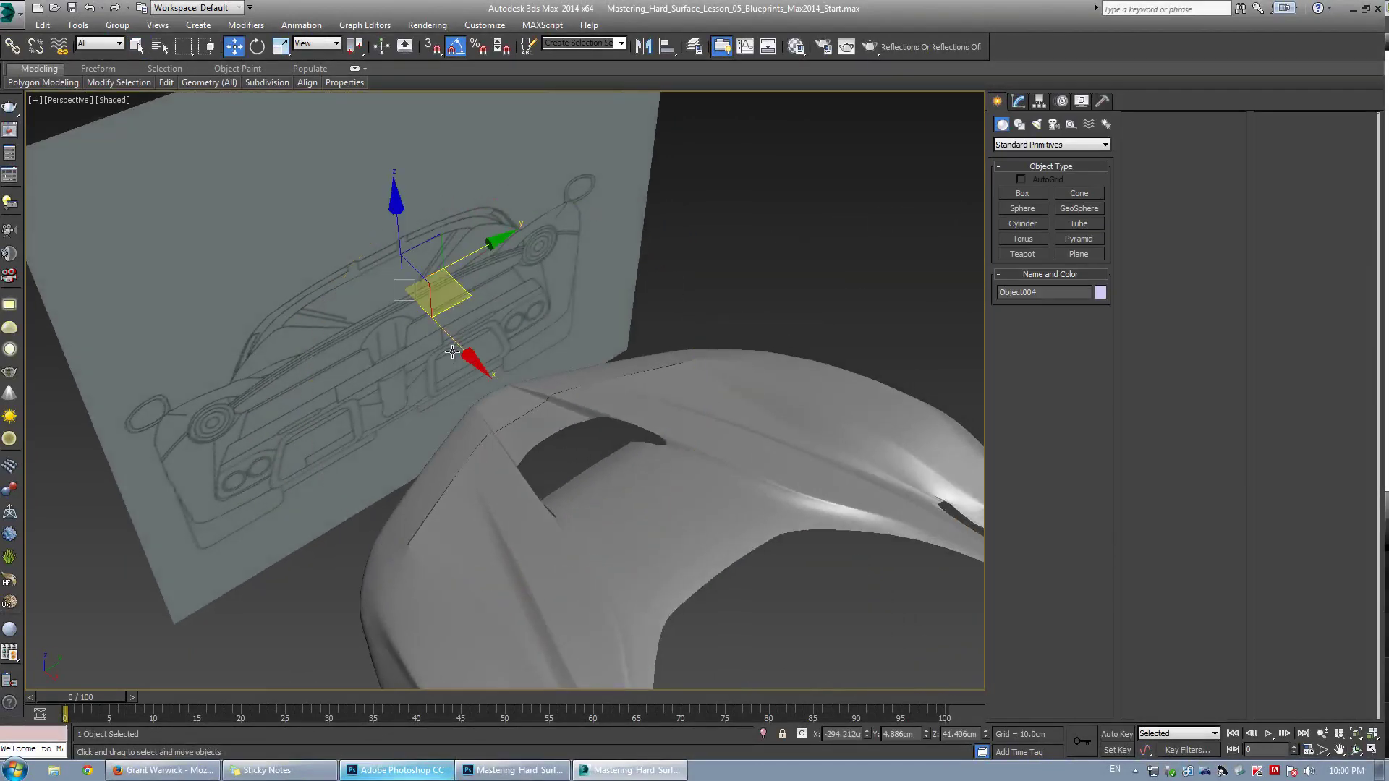
# Show edged faces and move the rear-view plane closer to the car mesh, to about X -228 cm and Y 9.3 cm
pyautogui.moveTo(457, 349); pyautogui.dragTo(578, 427)
pyautogui.keyDown('alt'); pyautogui.moveTo(579, 427); pyautogui.dragTo(499, 398, button='middle'); pyautogui.keyUp('alt')
pyautogui.press('F4')
pyautogui.scroll(5, 540, 411)
pyautogui.press('w')
pyautogui.moveTo(554, 359); pyautogui.dragTo(586, 369)
pyautogui.scroll(-4, 586, 370)
pyautogui.keyDown('alt'); pyautogui.moveTo(586, 370); pyautogui.dragTo(478, 321, button='middle'); pyautogui.keyUp('alt')
pyautogui.scroll(-4, 478, 321)
# Set the Right view to Shaded and fine-tune the rear-view plane along Y to about 9.5 cm
pyautogui.hotkey('alt', 'w')
pyautogui.rightClick(583, 238)
pyautogui.rightClick(407, 439)
pyautogui.hotkey('alt', 'w')
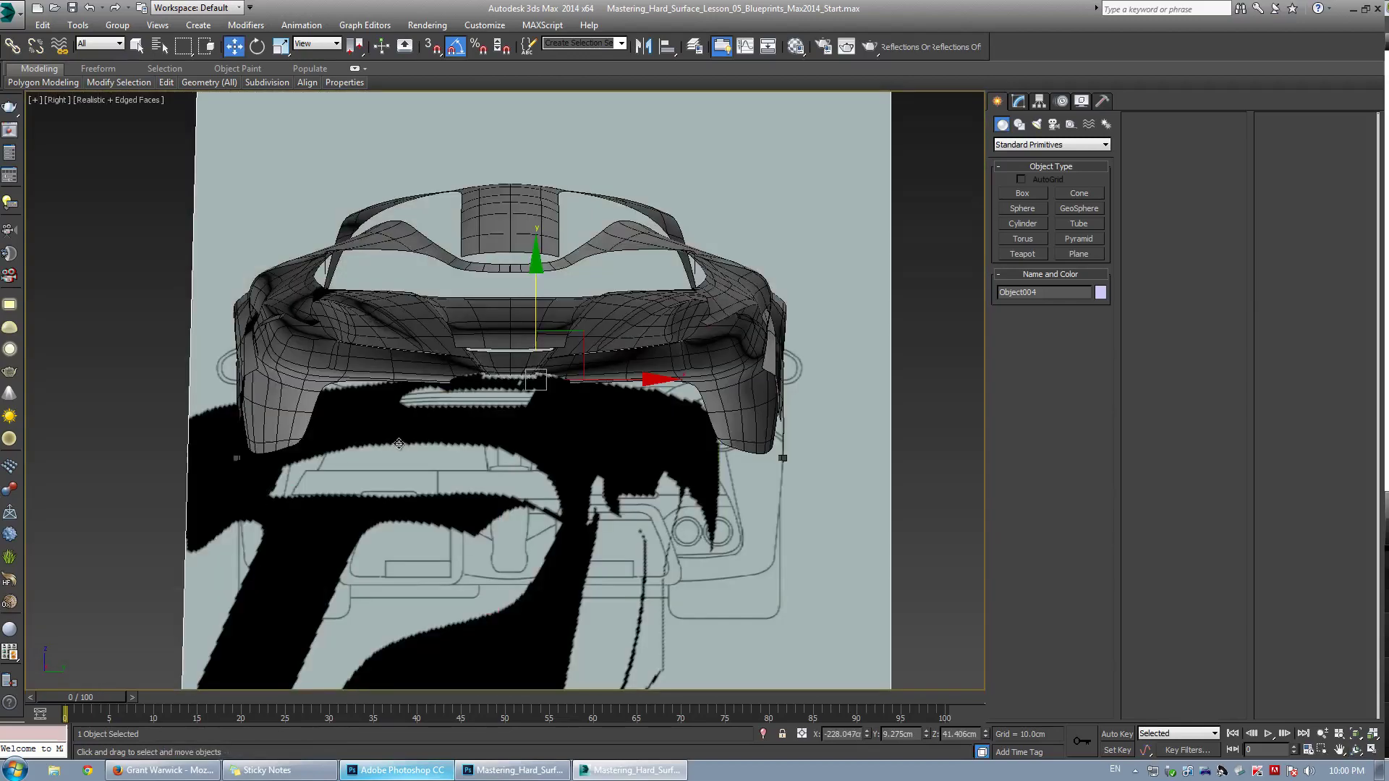
pyautogui.scroll(2, 565, 377)
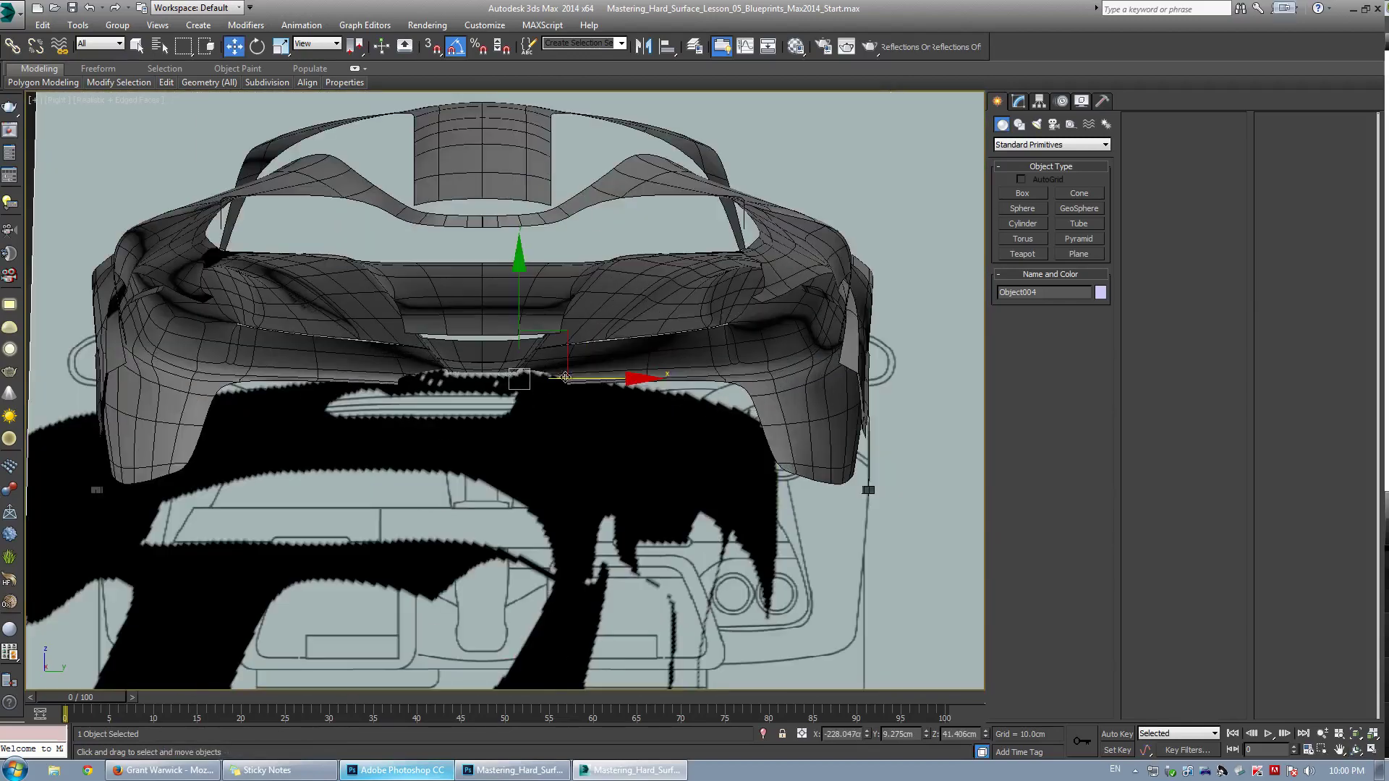
pyautogui.click(146, 98)
pyautogui.click(174, 132)
pyautogui.scroll(2, 602, 398)
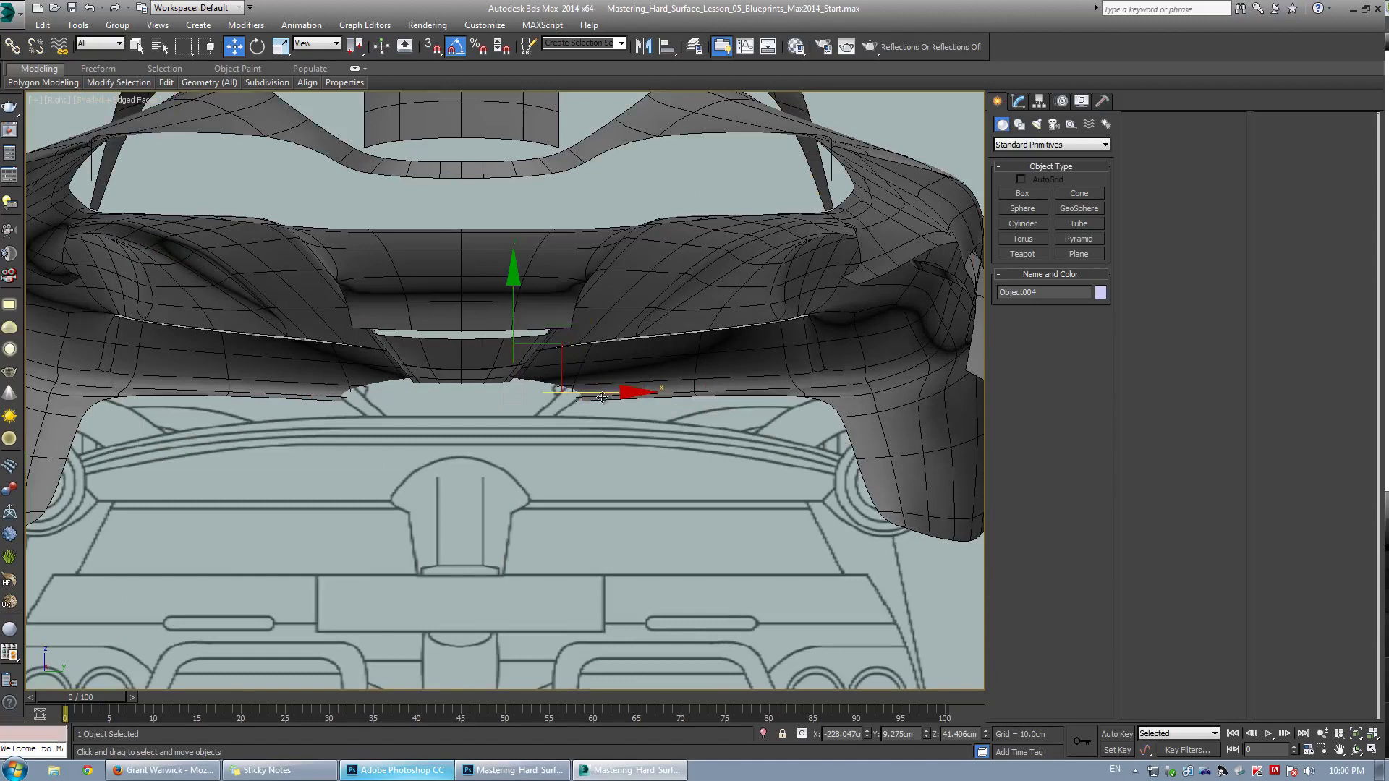
pyautogui.moveTo(602, 397); pyautogui.dragTo(604, 393)
pyautogui.scroll(-6, 585, 398)
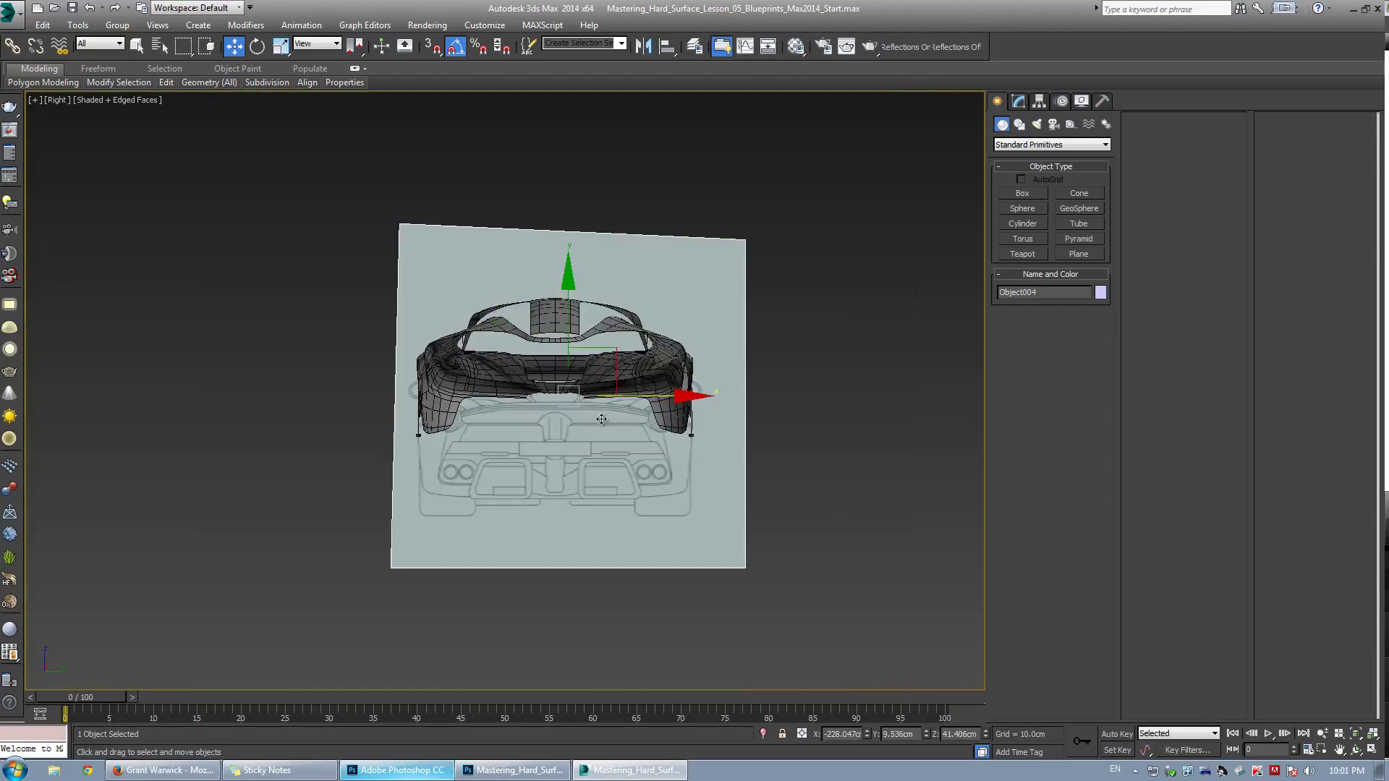
pyautogui.moveTo(601, 419); pyautogui.dragTo(597, 369, button='middle')
# Return to the Perspective view and move the rear-view plane away from the car mesh to about X -279 cm
pyautogui.hotkey('alt', 'w')
pyautogui.rightClick(712, 474)
pyautogui.hotkey('alt', 'w')
pyautogui.keyDown('alt'); pyautogui.moveTo(518, 456); pyautogui.dragTo(541, 318, button='middle'); pyautogui.keyUp('alt')
pyautogui.scroll(-3, 544, 382)
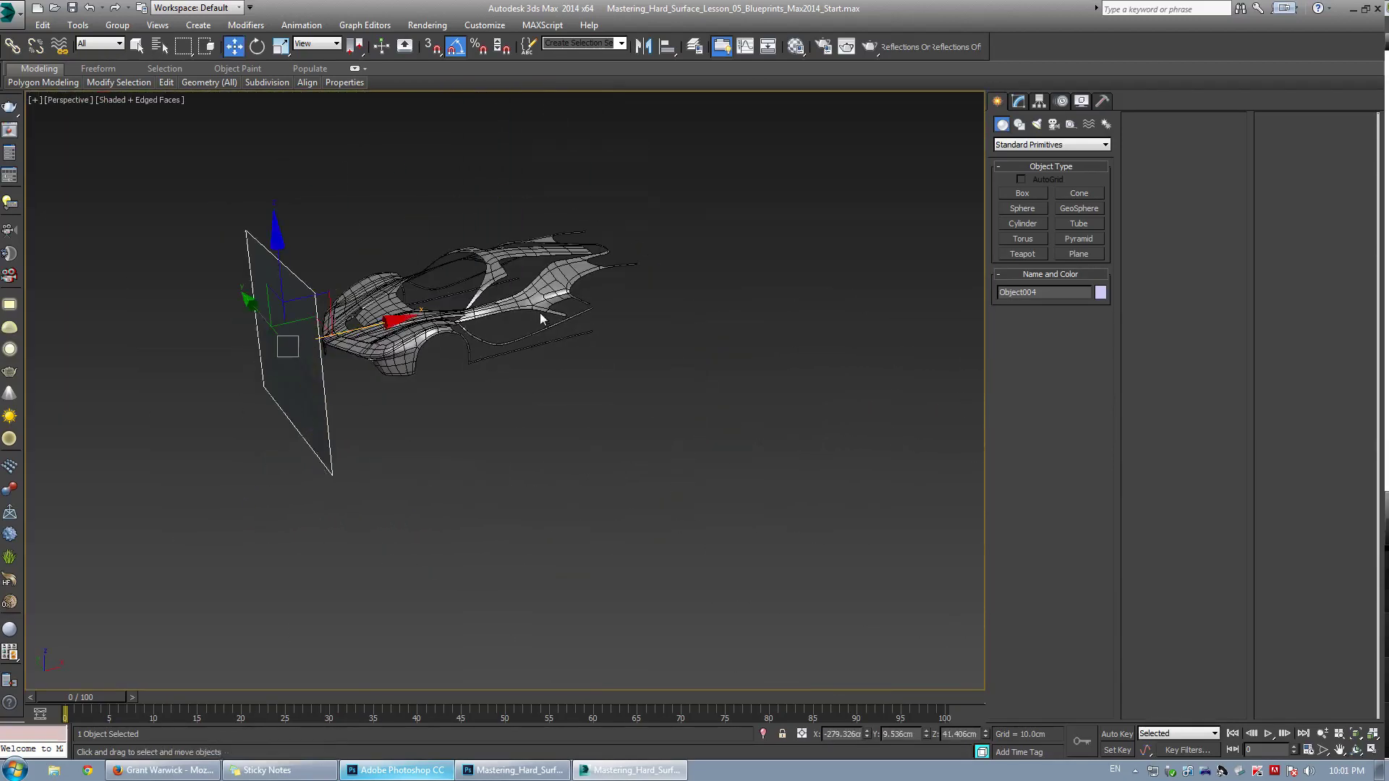
# Unhide all objects and delete the box enclosing the car mesh
pyautogui.click(589, 185)
pyautogui.rightClick(581, 217)
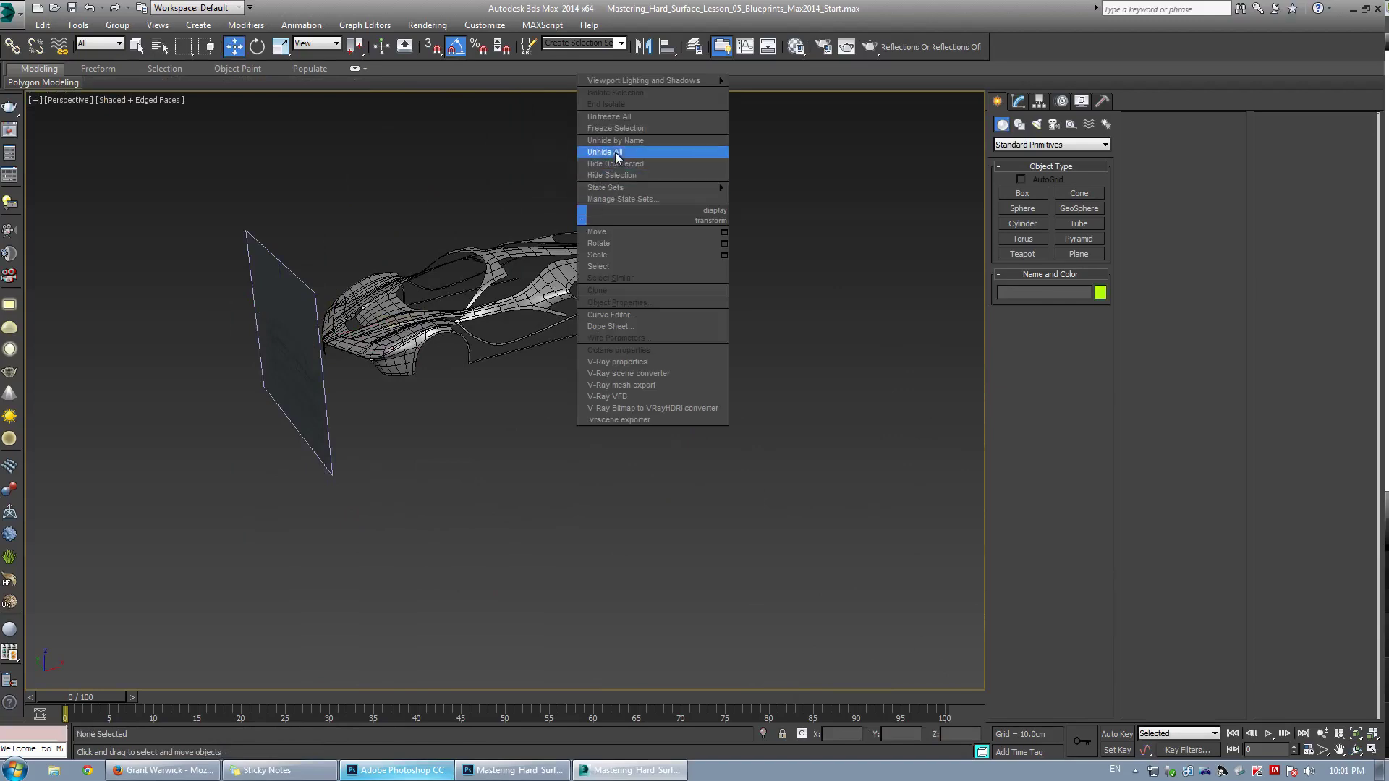
pyautogui.click(617, 156)
pyautogui.scroll(3, 532, 321)
pyautogui.click(531, 321)
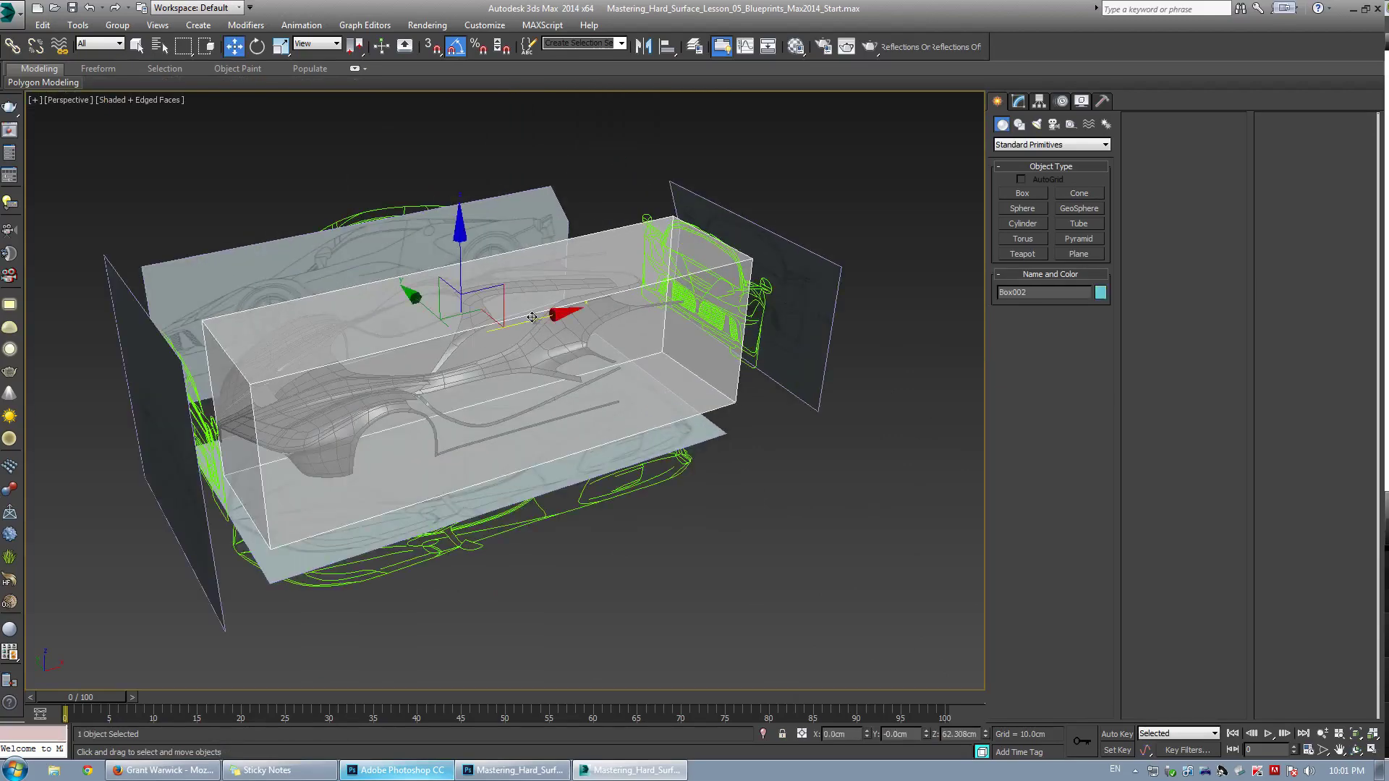
pyautogui.press('Delete')
# Move the front-view plane to about Y -1.1 cm and X 308 cm, placing it behind its green line drawing
pyautogui.click(736, 224)
pyautogui.keyDown('alt'); pyautogui.moveTo(736, 225); pyautogui.dragTo(484, 426, button='middle'); pyautogui.keyUp('alt')
pyautogui.press('w')
pyautogui.moveTo(431, 526); pyautogui.dragTo(434, 524)
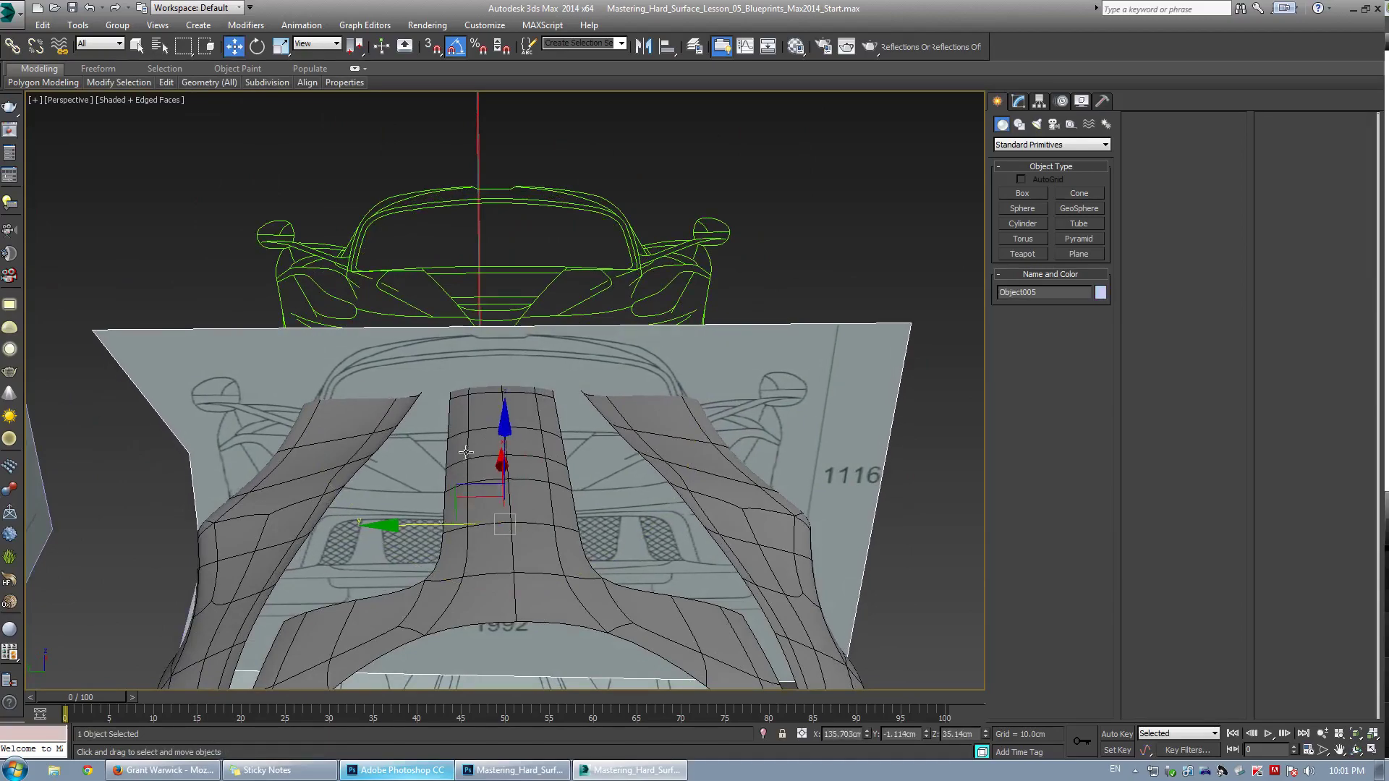
pyautogui.keyDown('alt'); pyautogui.moveTo(354, 434); pyautogui.dragTo(384, 388, button='middle'); pyautogui.keyUp('alt')
pyautogui.scroll(-4, 429, 389)
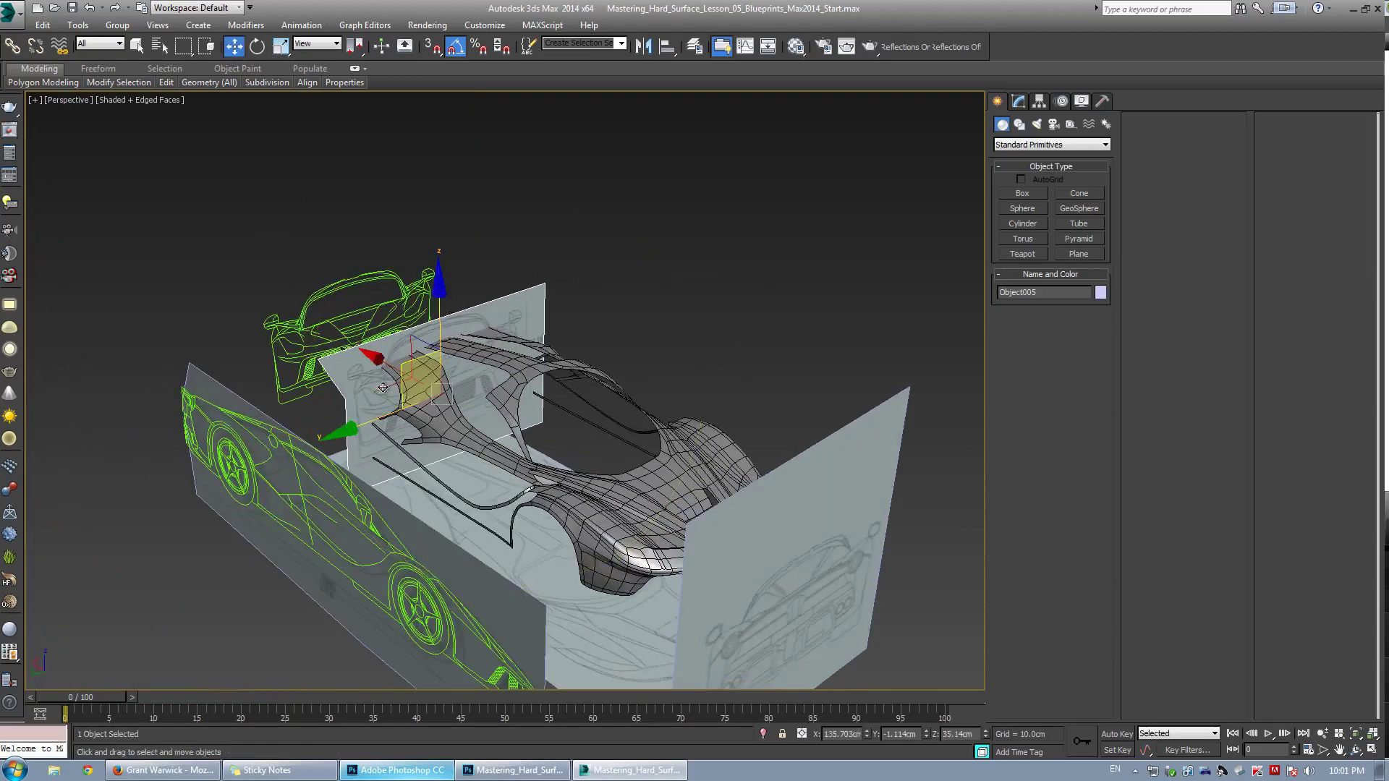
pyautogui.moveTo(379, 364); pyautogui.dragTo(277, 310)
pyautogui.keyDown('alt'); pyautogui.moveTo(471, 384); pyautogui.dragTo(353, 223, button='middle'); pyautogui.keyUp('alt')
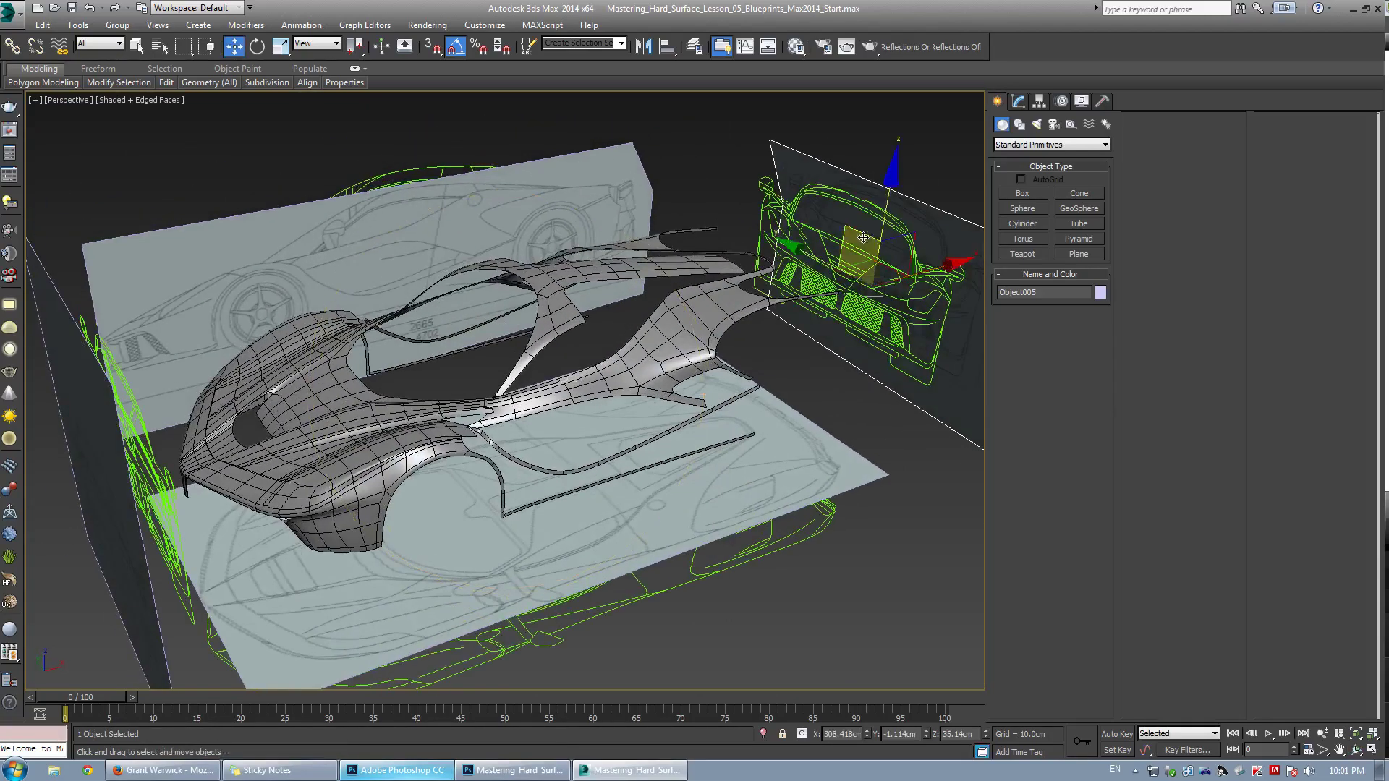
# Hide the rear-view plane and inspect the green line drawings around the car mesh
pyautogui.click(761, 206)
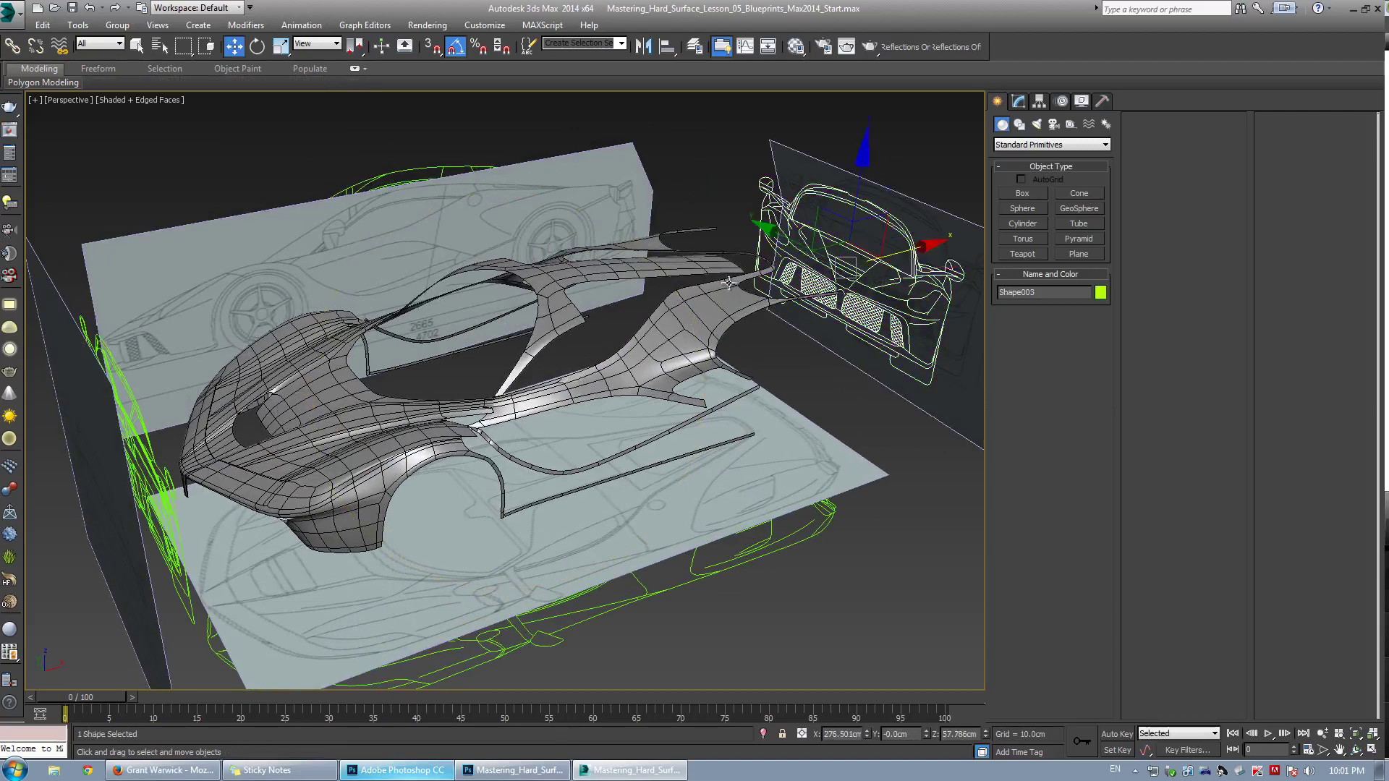
pyautogui.keyDown('alt'); pyautogui.moveTo(729, 283); pyautogui.dragTo(322, 409, button='middle'); pyautogui.keyUp('alt')
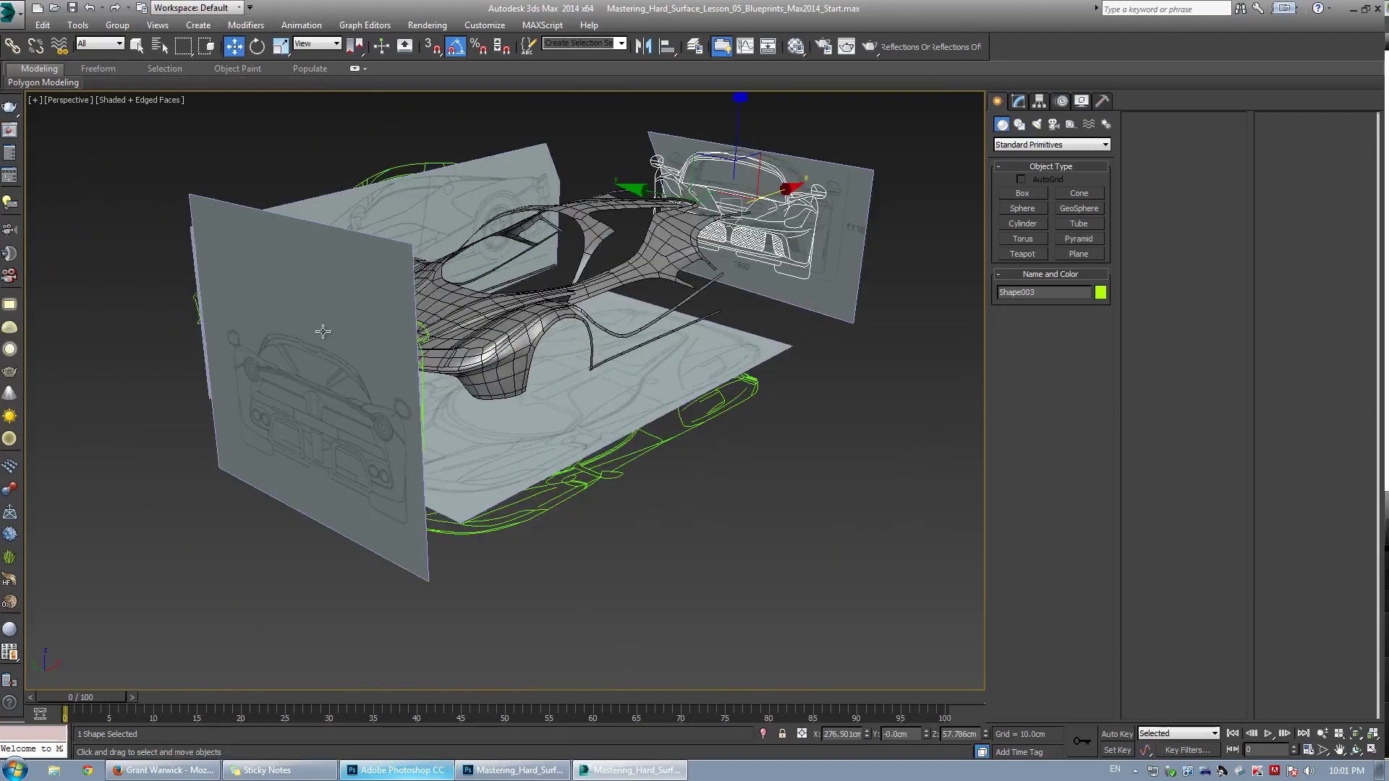
pyautogui.click(342, 323)
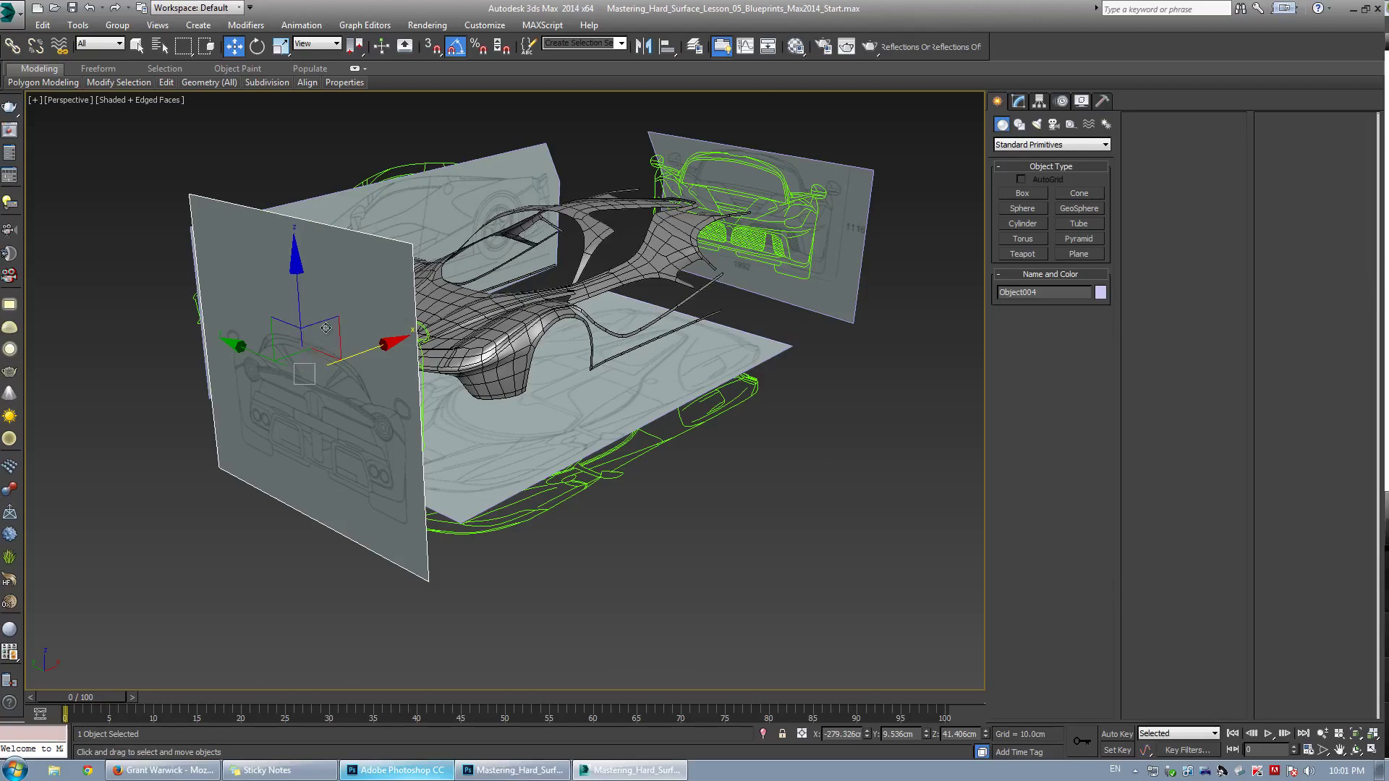
pyautogui.rightClick(406, 329)
pyautogui.click(458, 290)
pyautogui.keyDown('alt'); pyautogui.moveTo(304, 355); pyautogui.dragTo(345, 317, button='middle'); pyautogui.keyUp('alt')
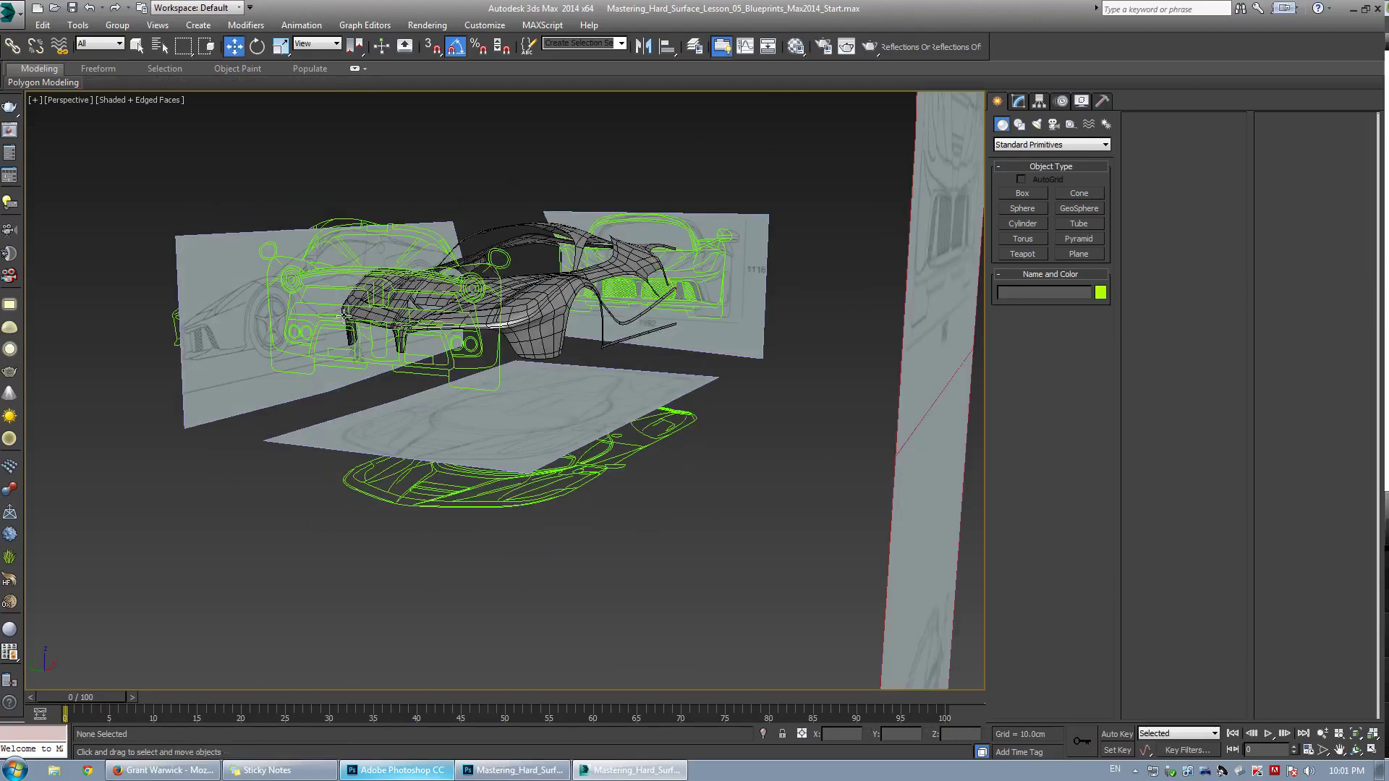
pyautogui.moveTo(431, 312); pyautogui.dragTo(454, 303, button='middle')
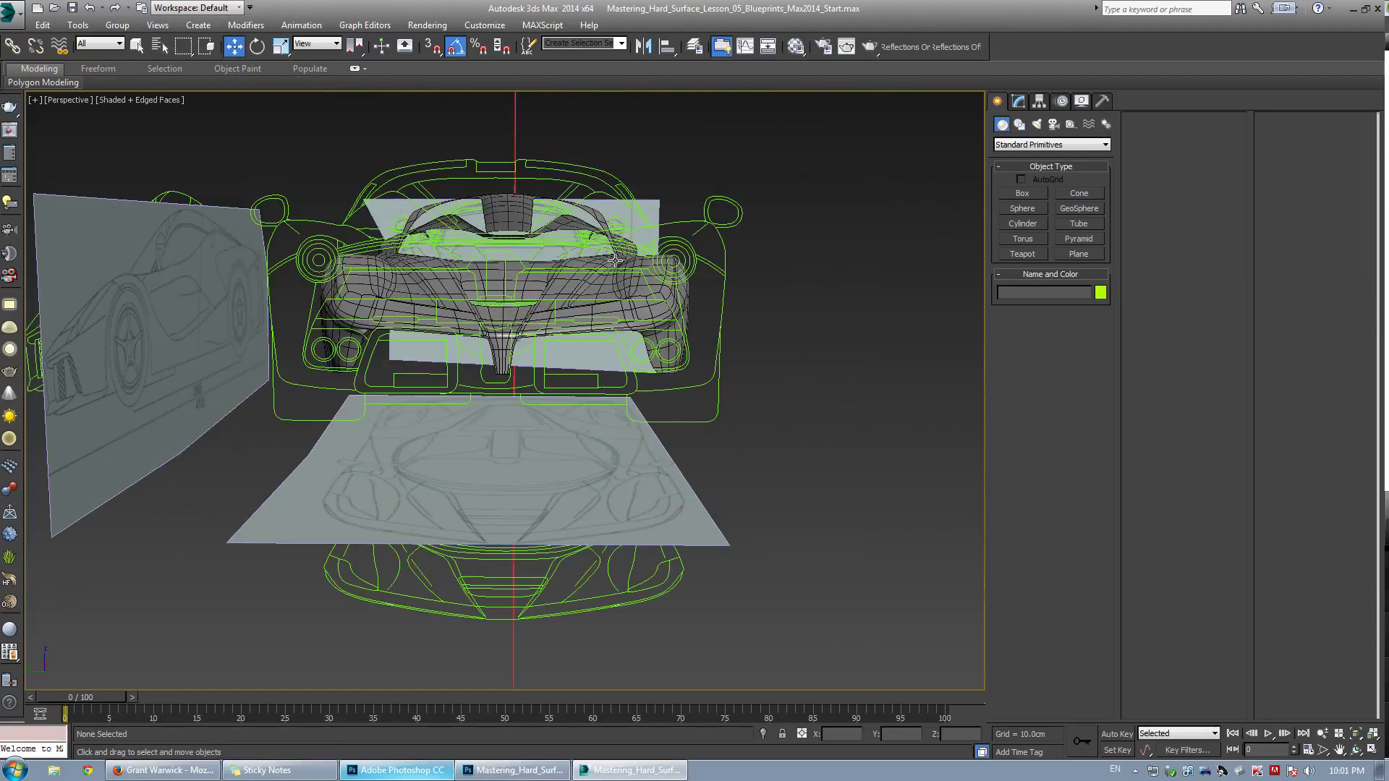
pyautogui.keyDown('alt'); pyautogui.moveTo(392, 302); pyautogui.dragTo(635, 291, button='middle'); pyautogui.keyUp('alt')
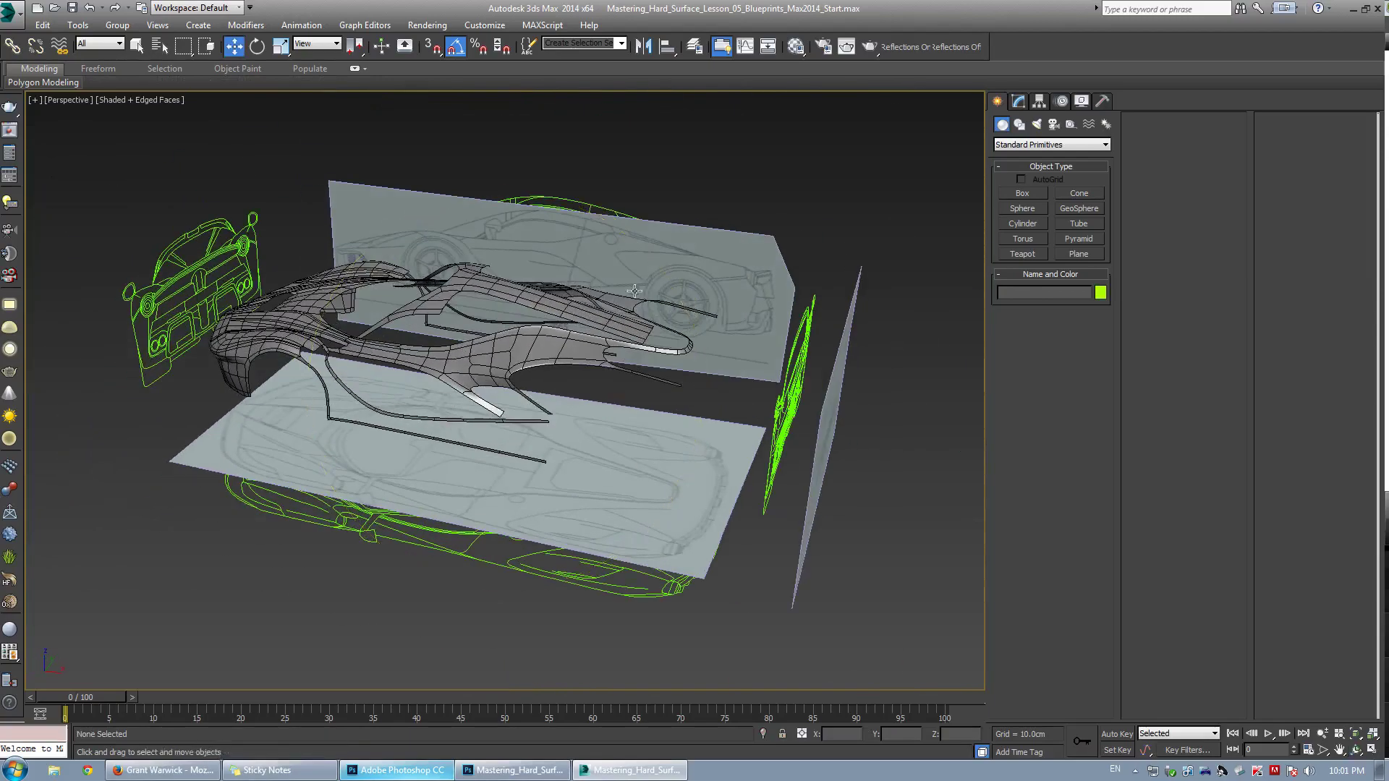
# Delete the side-view, front-view and top-view image planes
pyautogui.click(678, 271)
pyautogui.keyDown('alt'); pyautogui.moveTo(534, 334); pyautogui.dragTo(621, 324, button='middle'); pyautogui.keyUp('alt')
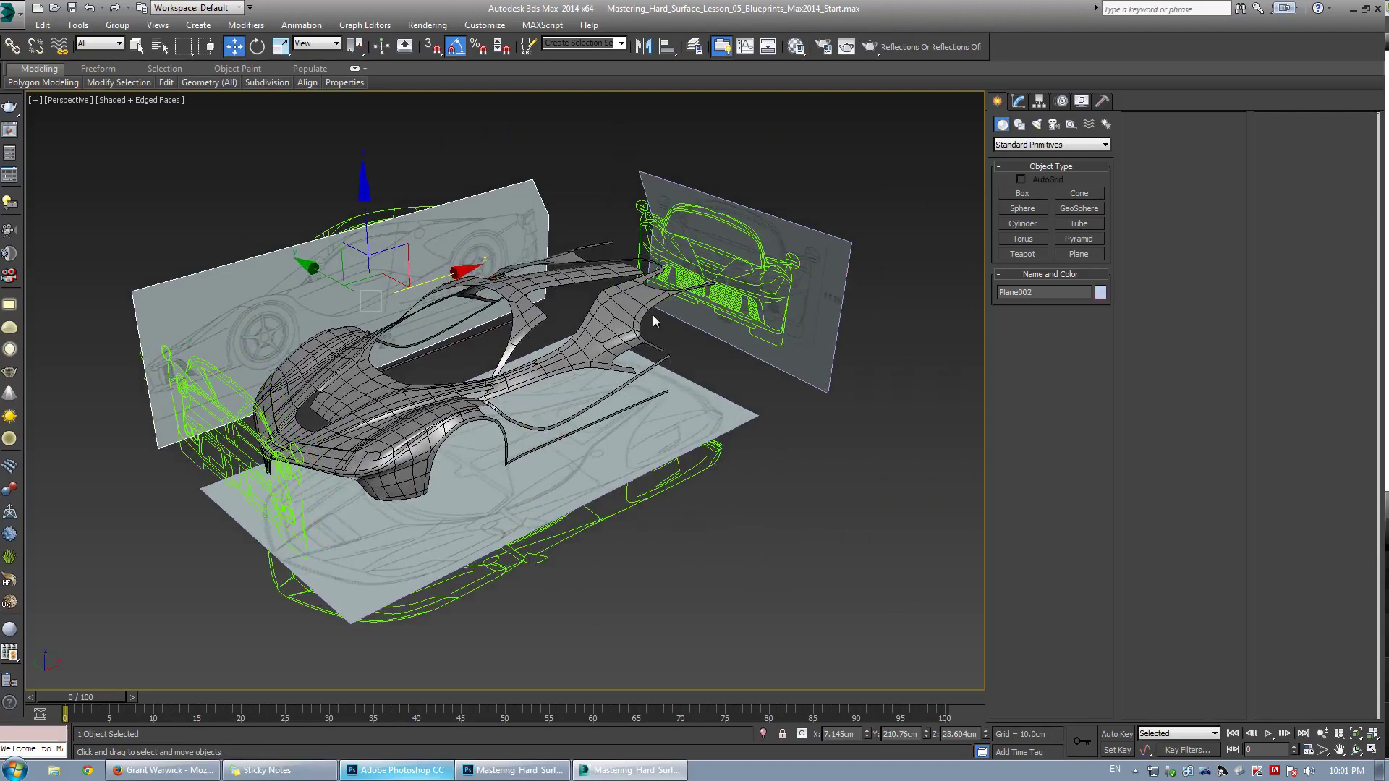
pyautogui.keyDown('ctrl'); pyautogui.click(785, 236); pyautogui.keyUp('ctrl')
pyautogui.keyDown('ctrl'); pyautogui.click(707, 407); pyautogui.keyUp('ctrl')
pyautogui.moveTo(489, 349); pyautogui.dragTo(519, 355, button='middle')
pyautogui.keyDown('alt'); pyautogui.moveTo(519, 355); pyautogui.dragTo(506, 362, button='middle'); pyautogui.keyUp('alt')
pyautogui.press('Delete')
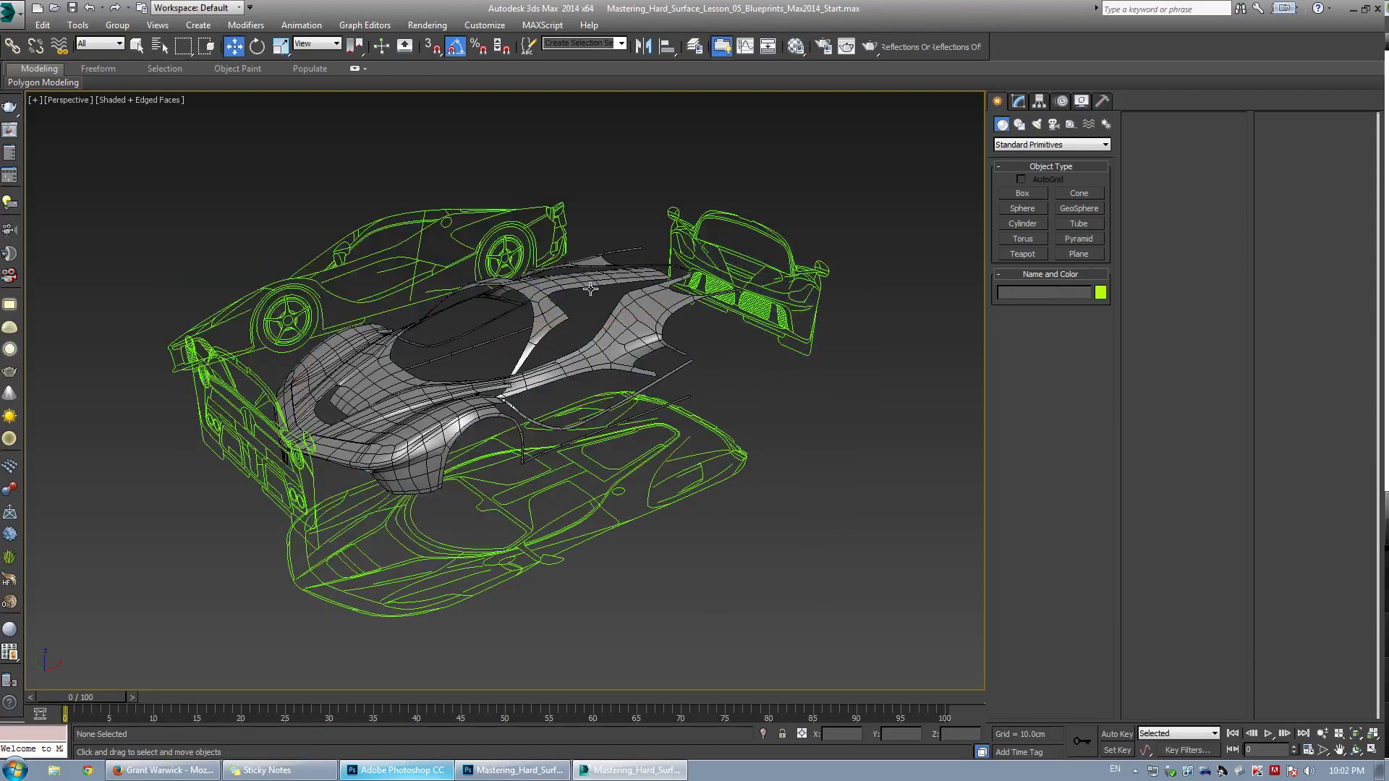
# Unhide all objects and delete the rear-view image plane, keeping the green line drawings around the car mesh
pyautogui.rightClick(589, 284)
pyautogui.click(623, 222)
pyautogui.click(247, 404)
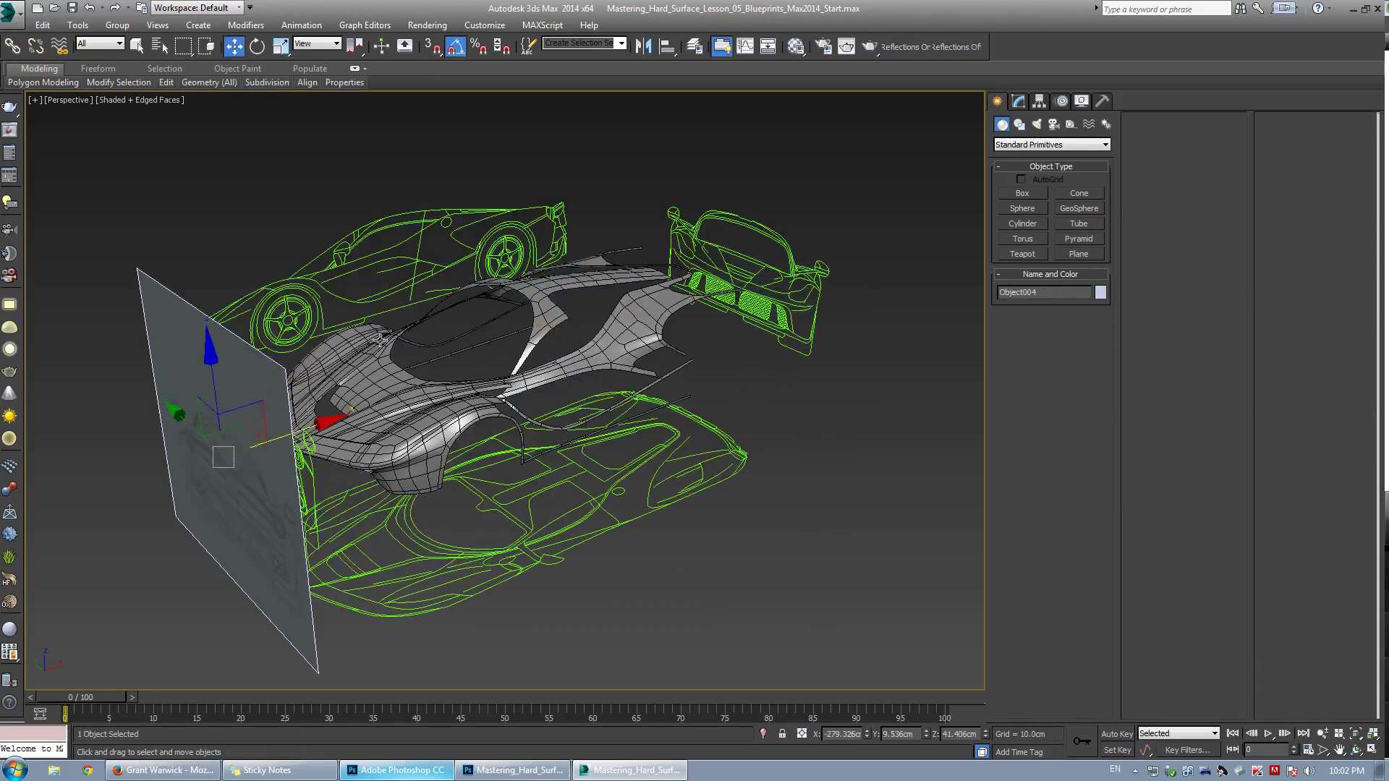
pyautogui.press('Delete')
pyautogui.moveTo(444, 322); pyautogui.dragTo(552, 230, button='middle')
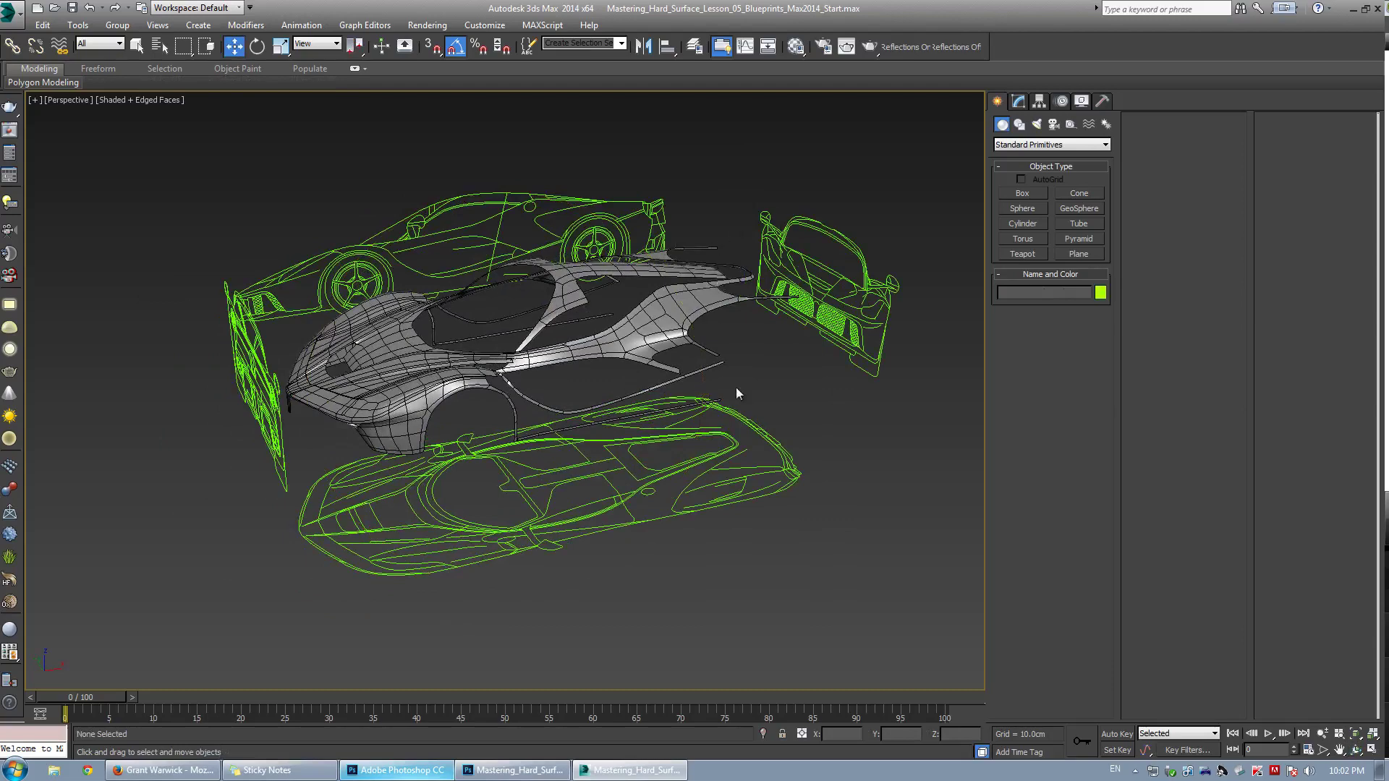
pyautogui.scroll(4, 481, 373)
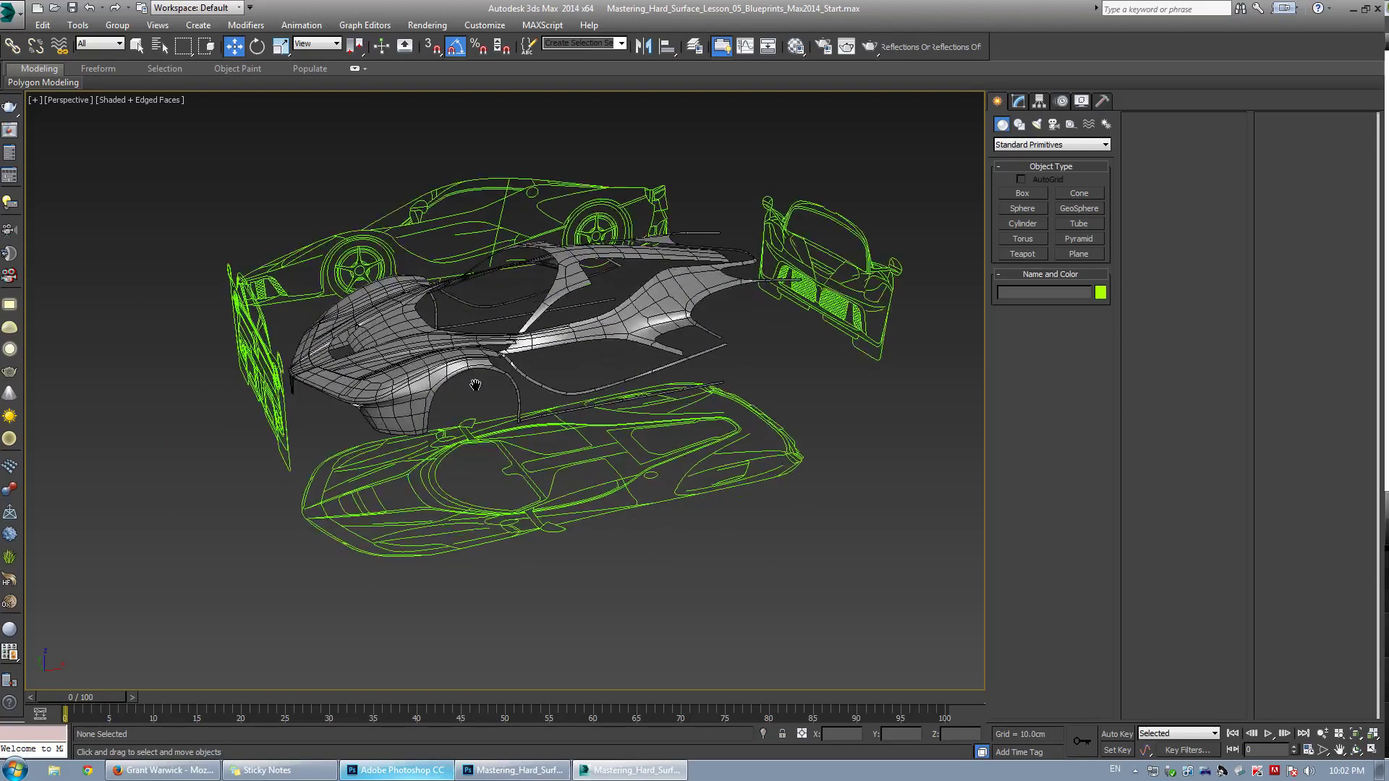
pyautogui.scroll(2, 563, 321)
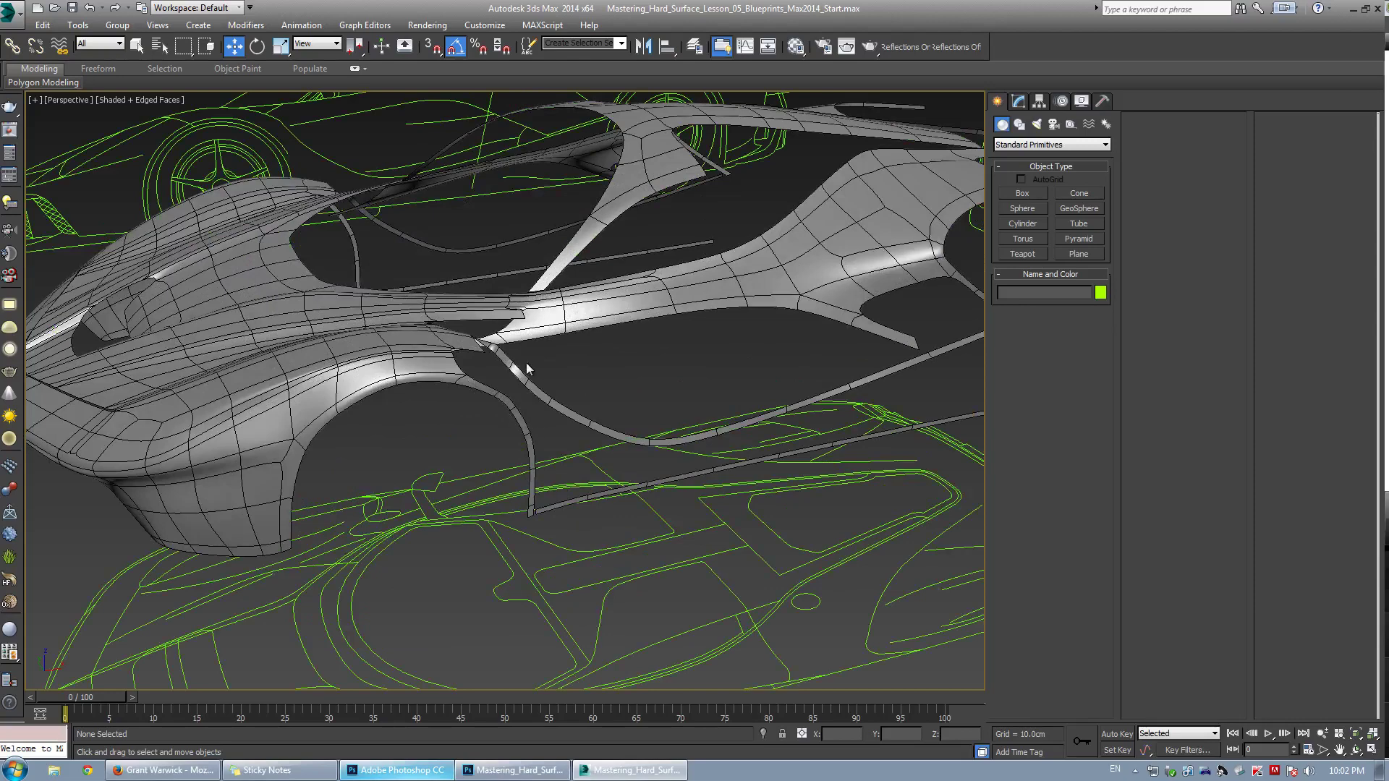
pyautogui.moveTo(528, 365); pyautogui.dragTo(544, 353, button='middle')
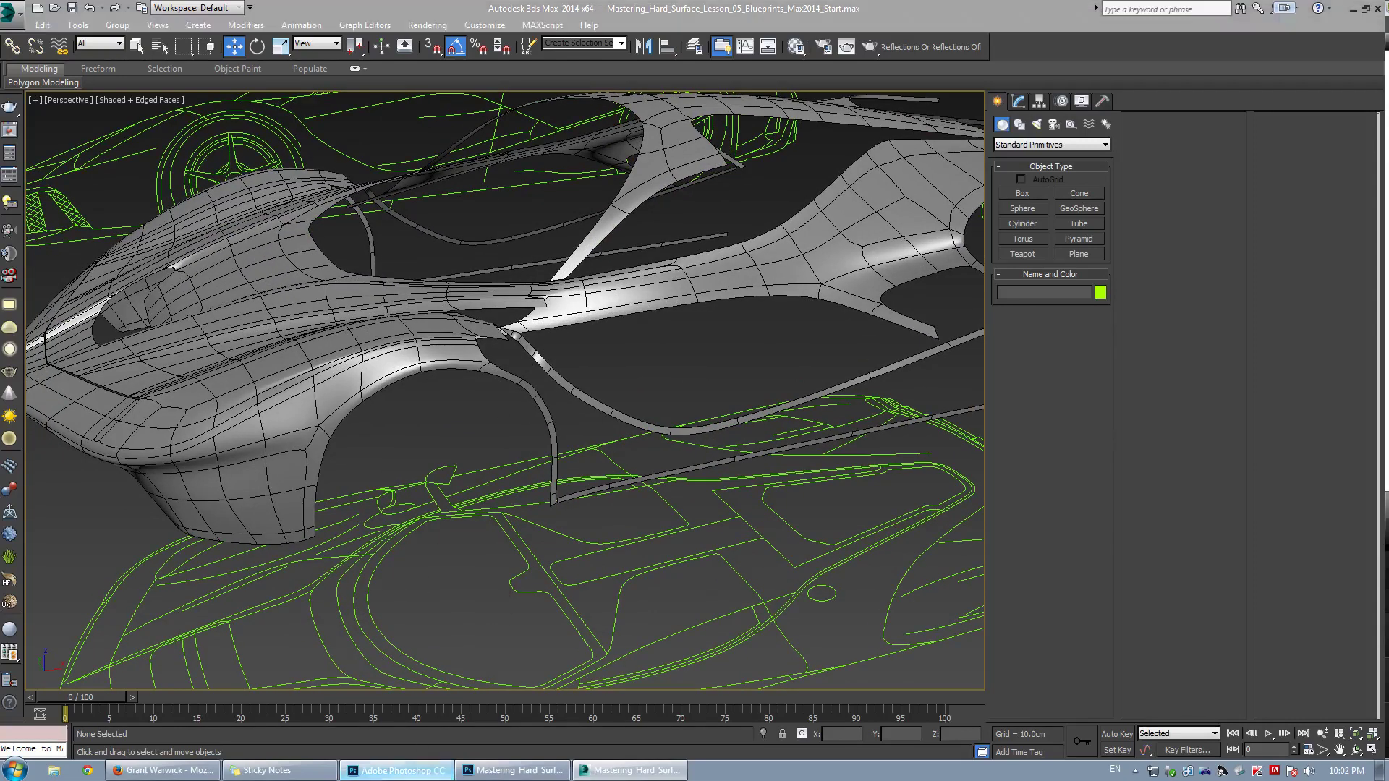
# Switch to Adobe Photoshop and bring up the side photo of the red car in ferrari.psd
pyautogui.click(397, 770)
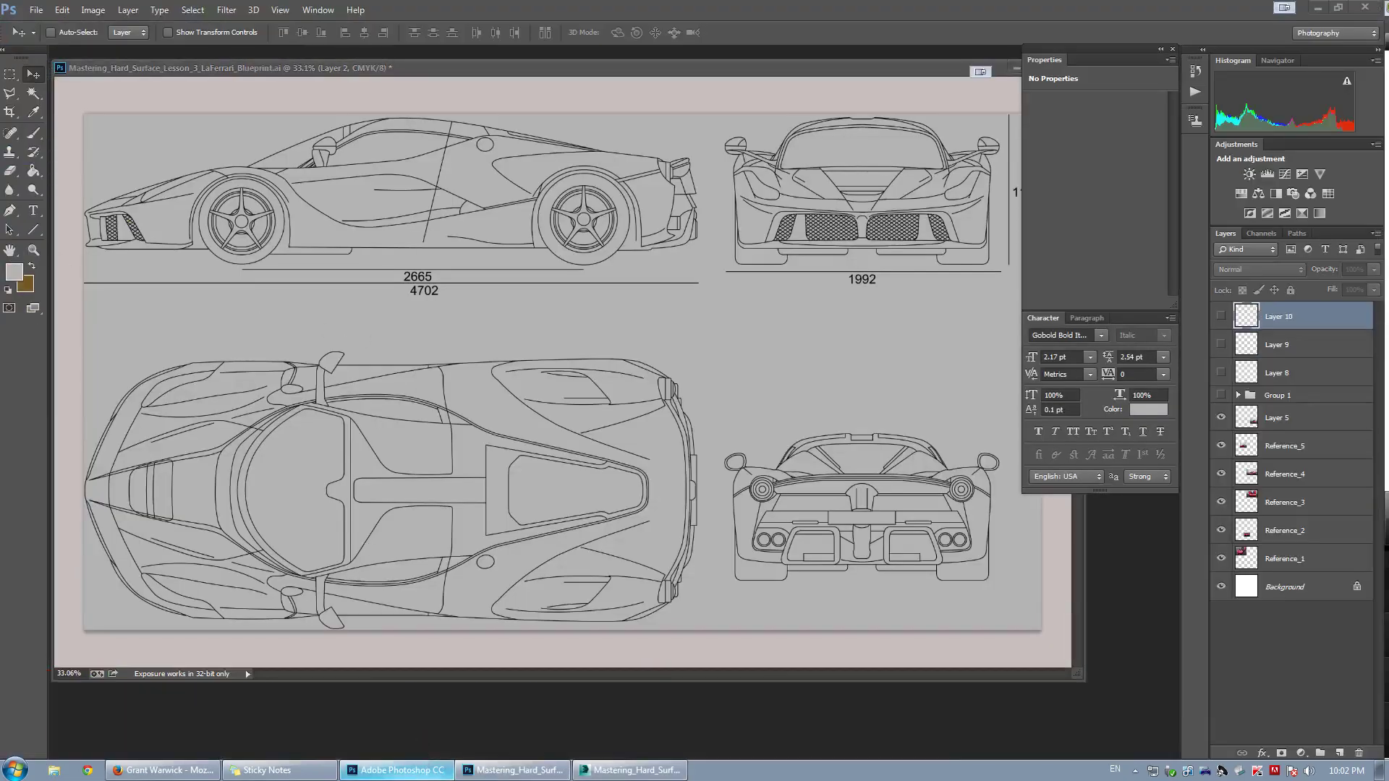
pyautogui.moveTo(0, 33); pyautogui.dragTo(675, 75)
pyautogui.moveTo(520, 400); pyautogui.dragTo(929, 307)
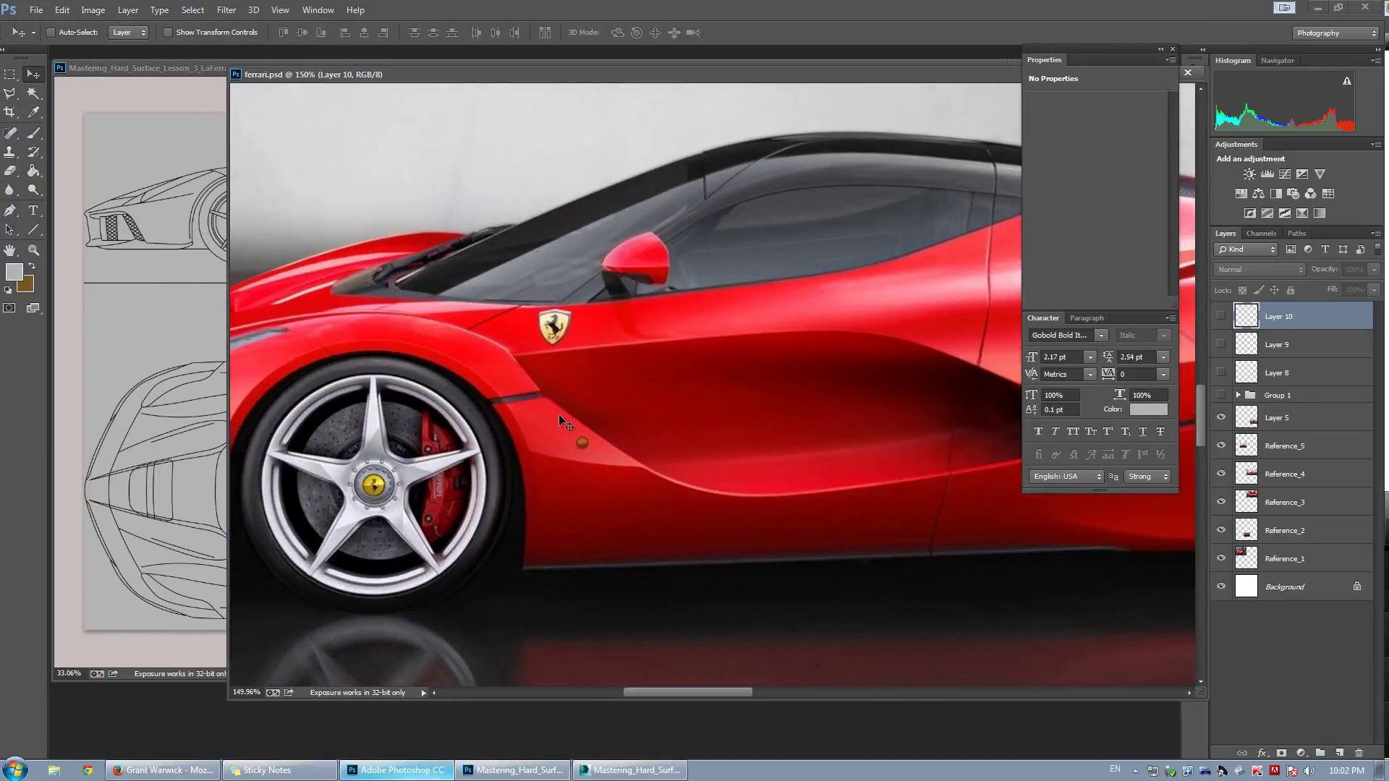
# Create a new layer in ferrari.psd and set the brush colour to 00ff3c for marking the side photo
pyautogui.keyDown('alt'); pyautogui.scroll(2, 578, 438); pyautogui.keyUp('alt')
pyautogui.press('f')
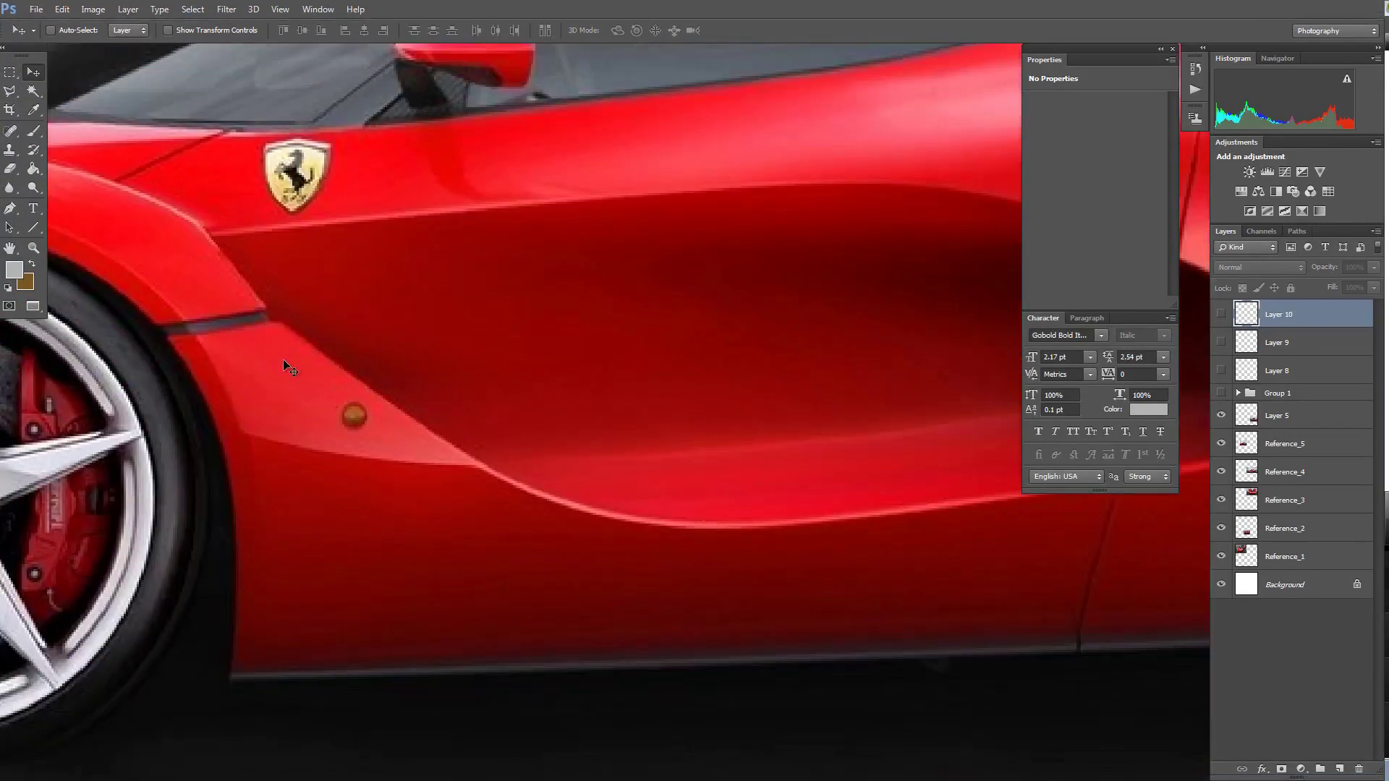
pyautogui.moveTo(324, 311); pyautogui.dragTo(378, 334)
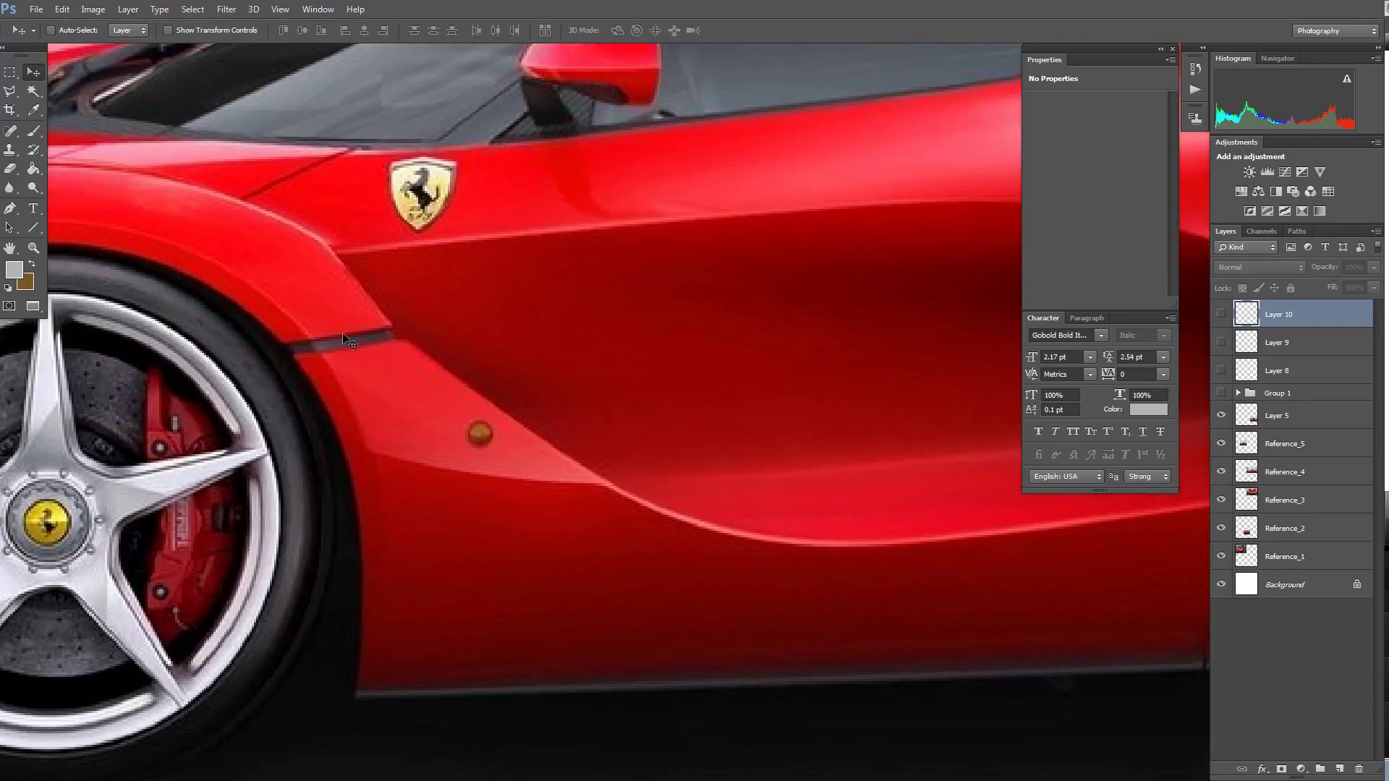
pyautogui.moveTo(807, 243); pyautogui.dragTo(332, 304)
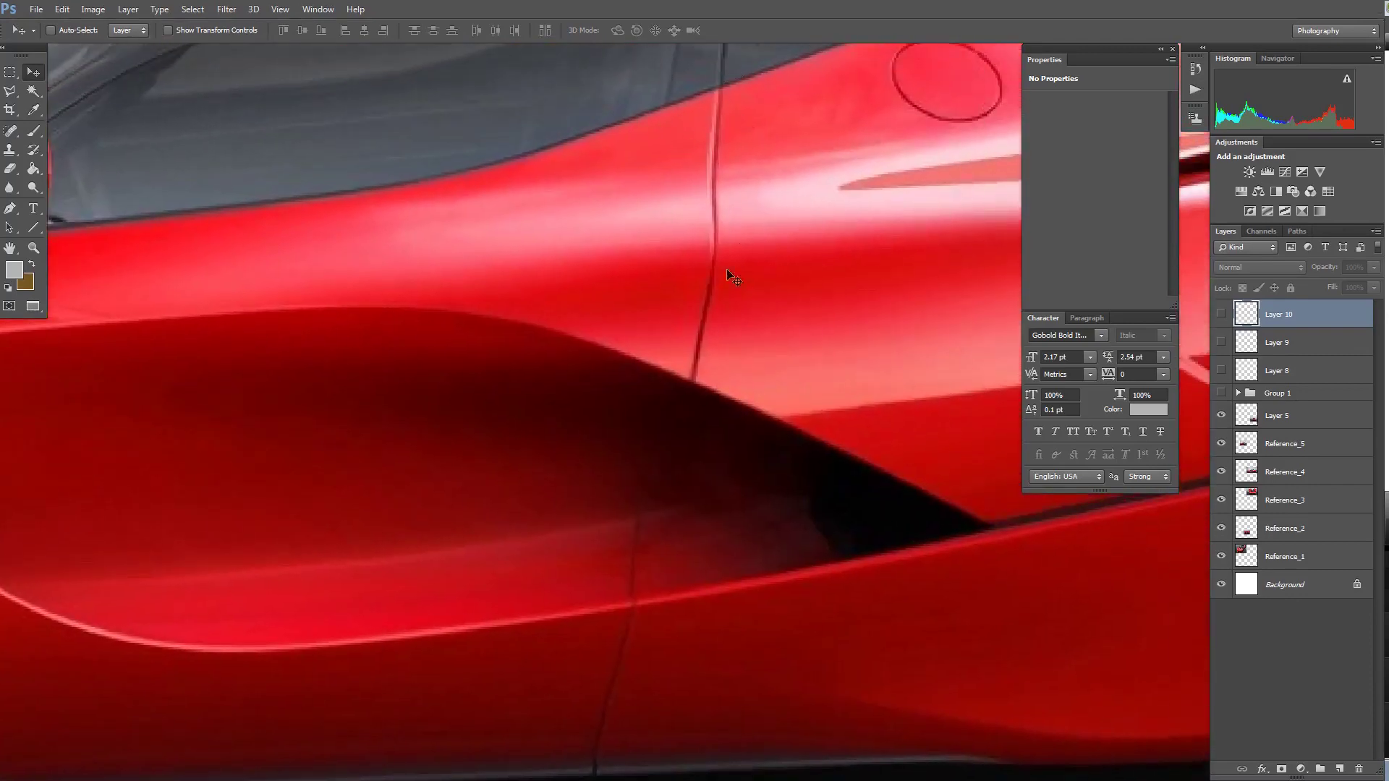
pyautogui.keyDown('alt'); pyautogui.scroll(-3, 533, 372); pyautogui.keyUp('alt')
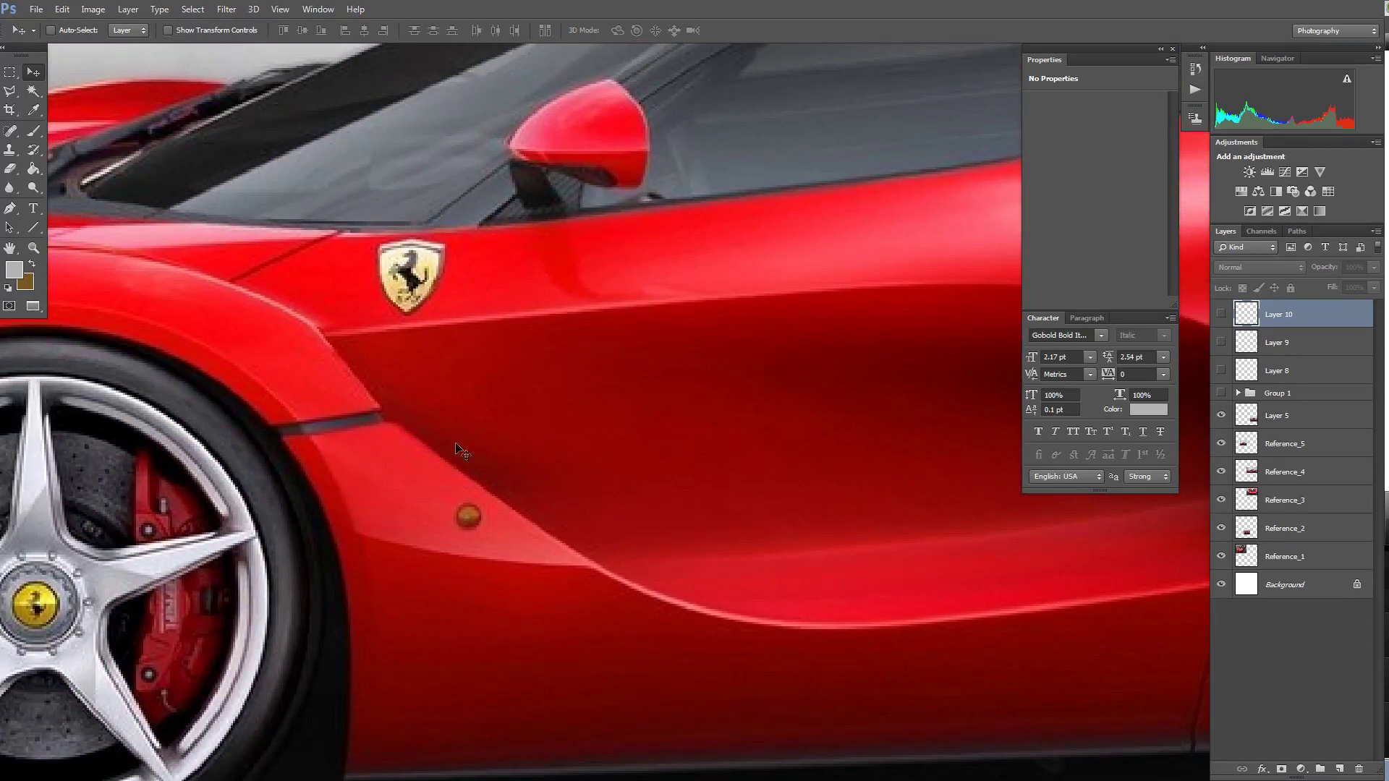
pyautogui.click(33, 131)
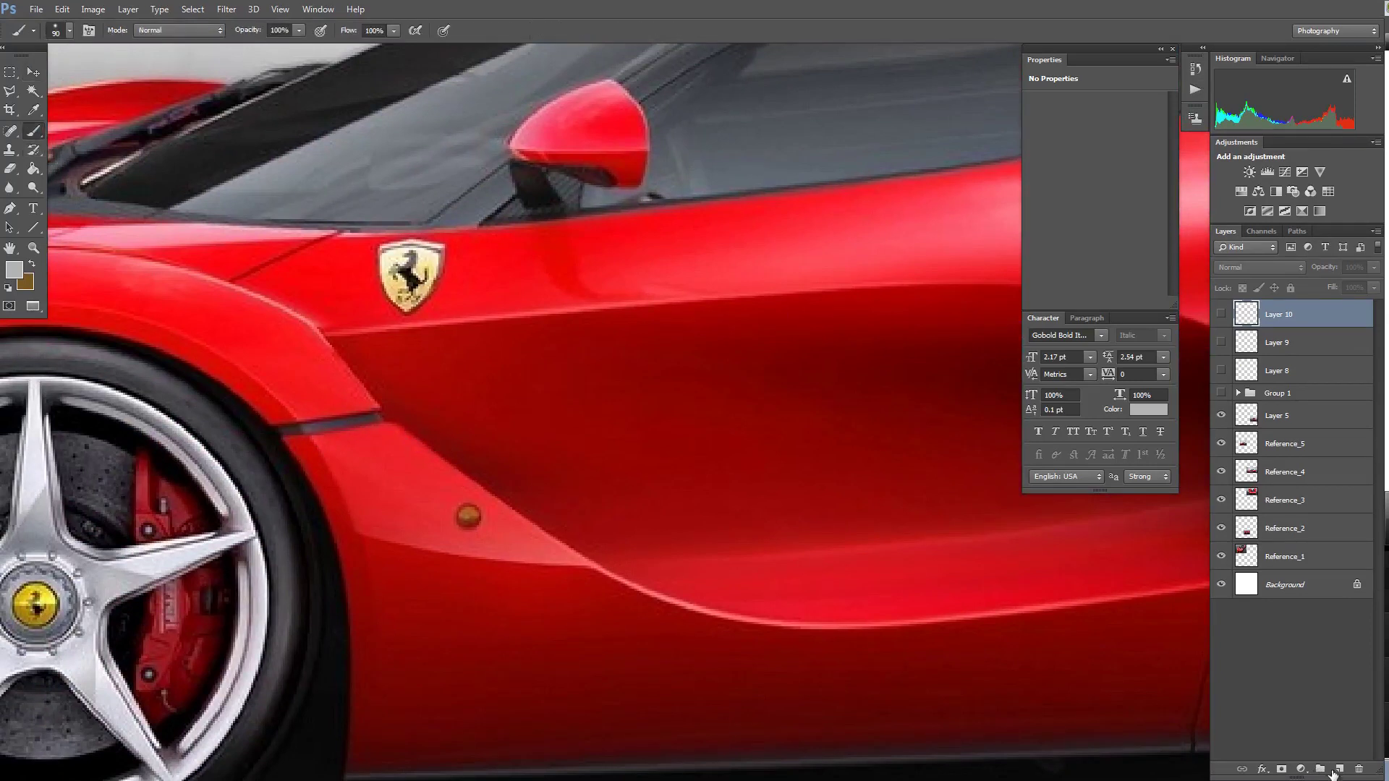
pyautogui.click(1333, 771)
pyautogui.click(13, 271)
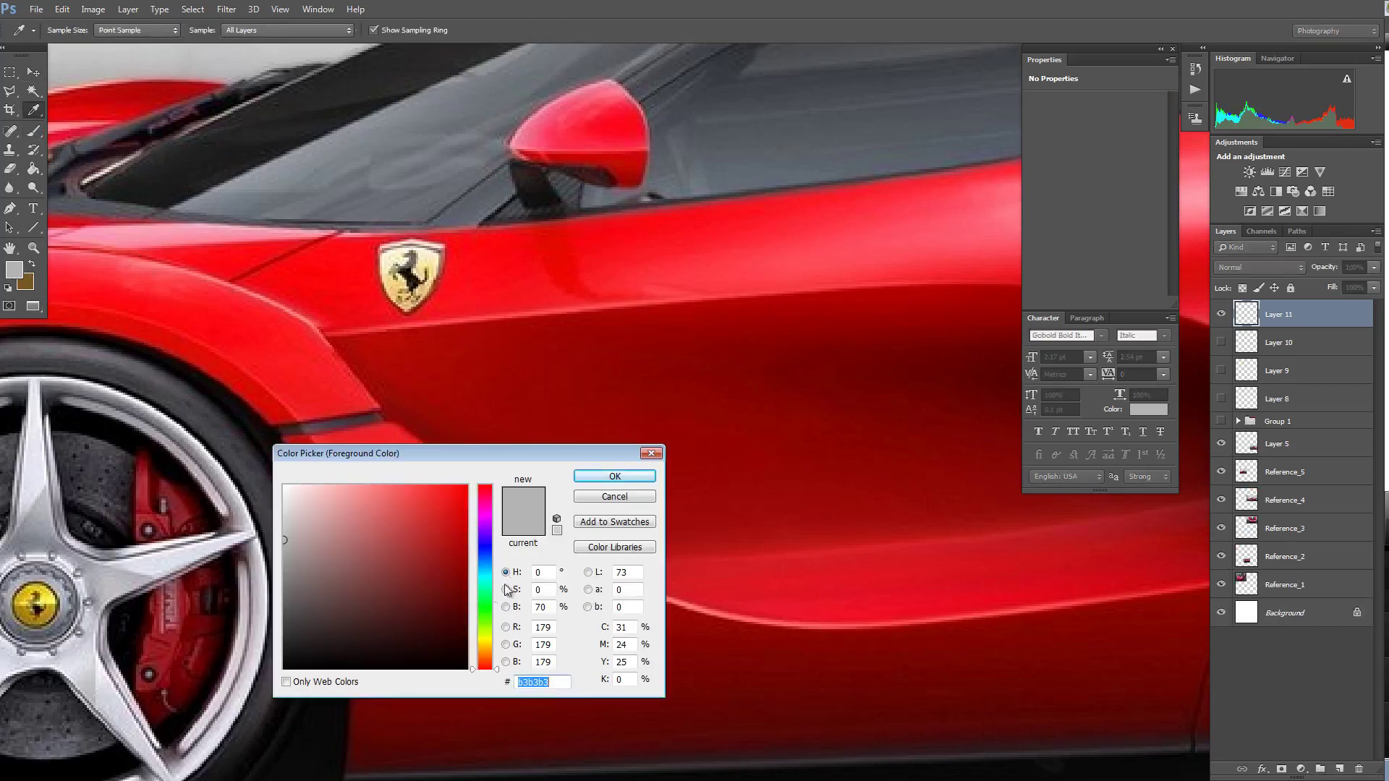
pyautogui.write('00ff3c')
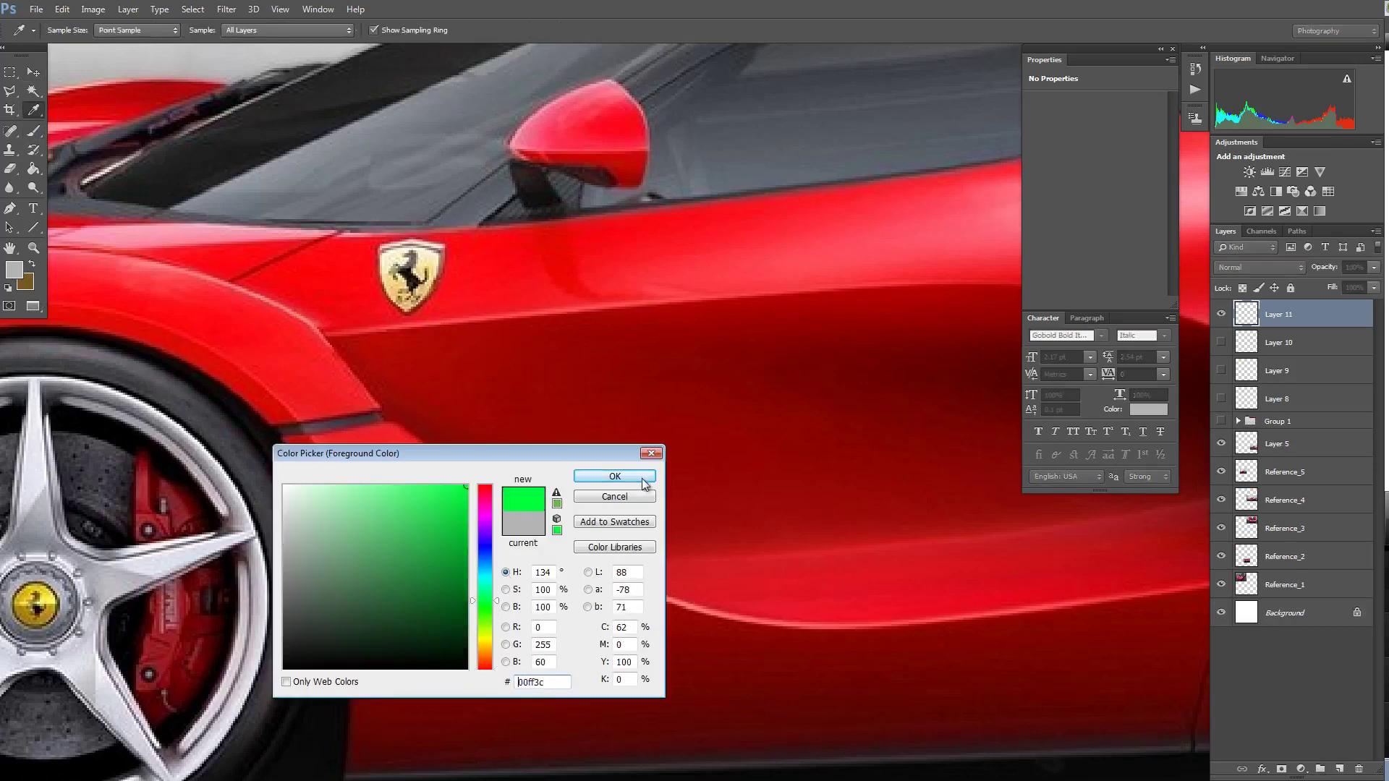
pyautogui.click(614, 477)
# Paint a thin green line along the black fender gap and down the crease edge towards the door
pyautogui.click(425, 412)
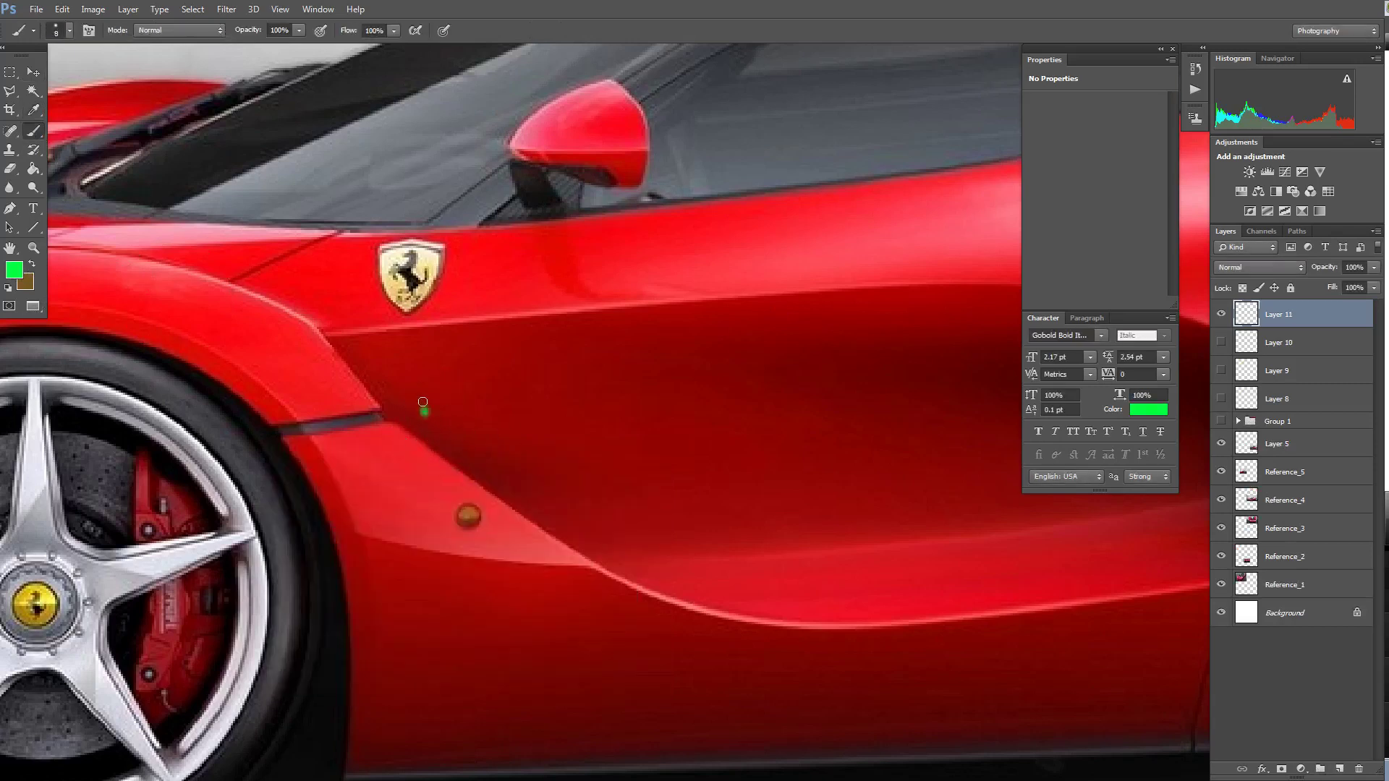
pyautogui.moveTo(422, 401); pyautogui.dragTo(444, 411)
pyautogui.hotkey('ctrl', 'z')
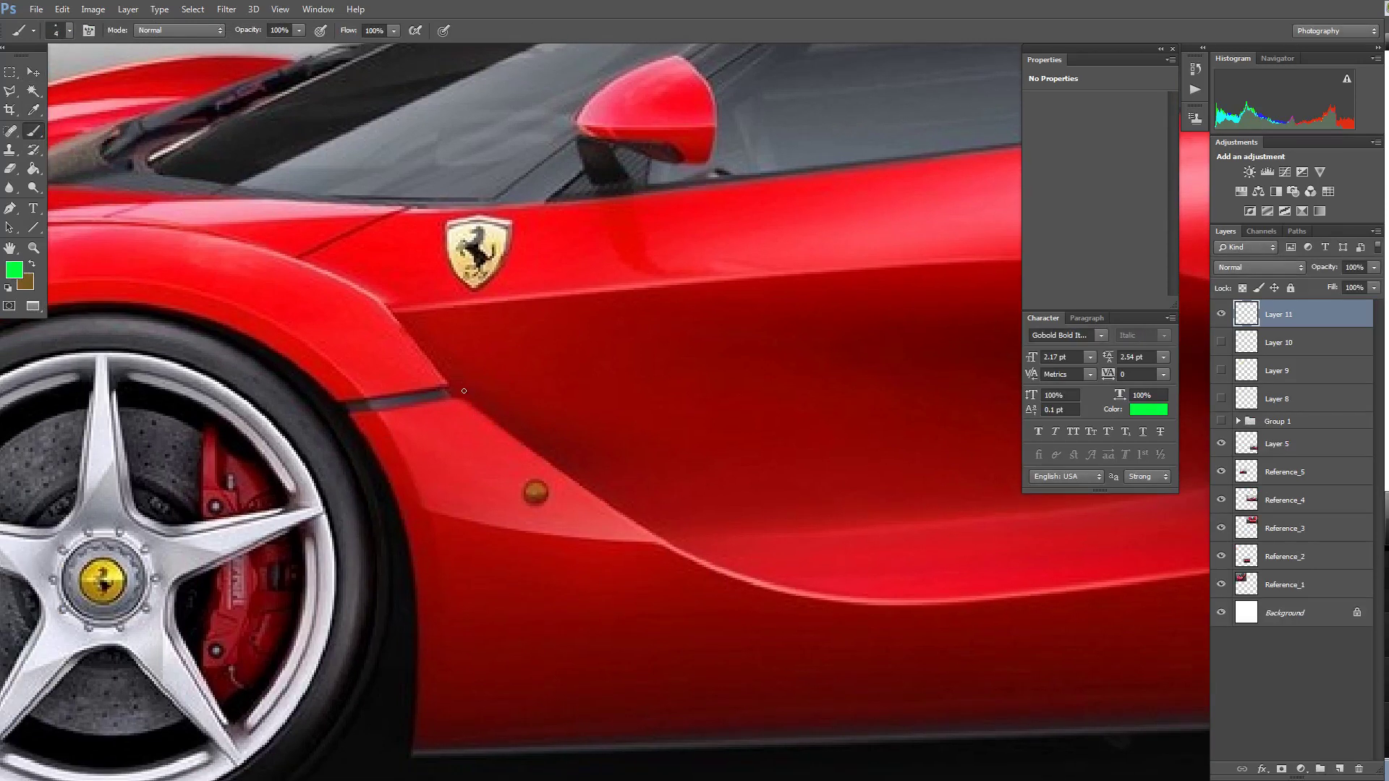
pyautogui.moveTo(345, 413)
pyautogui.mouseDown()
pyautogui.moveTo(463, 399)
pyautogui.moveTo(629, 530)
pyautogui.moveTo(741, 564)
pyautogui.mouseUp()
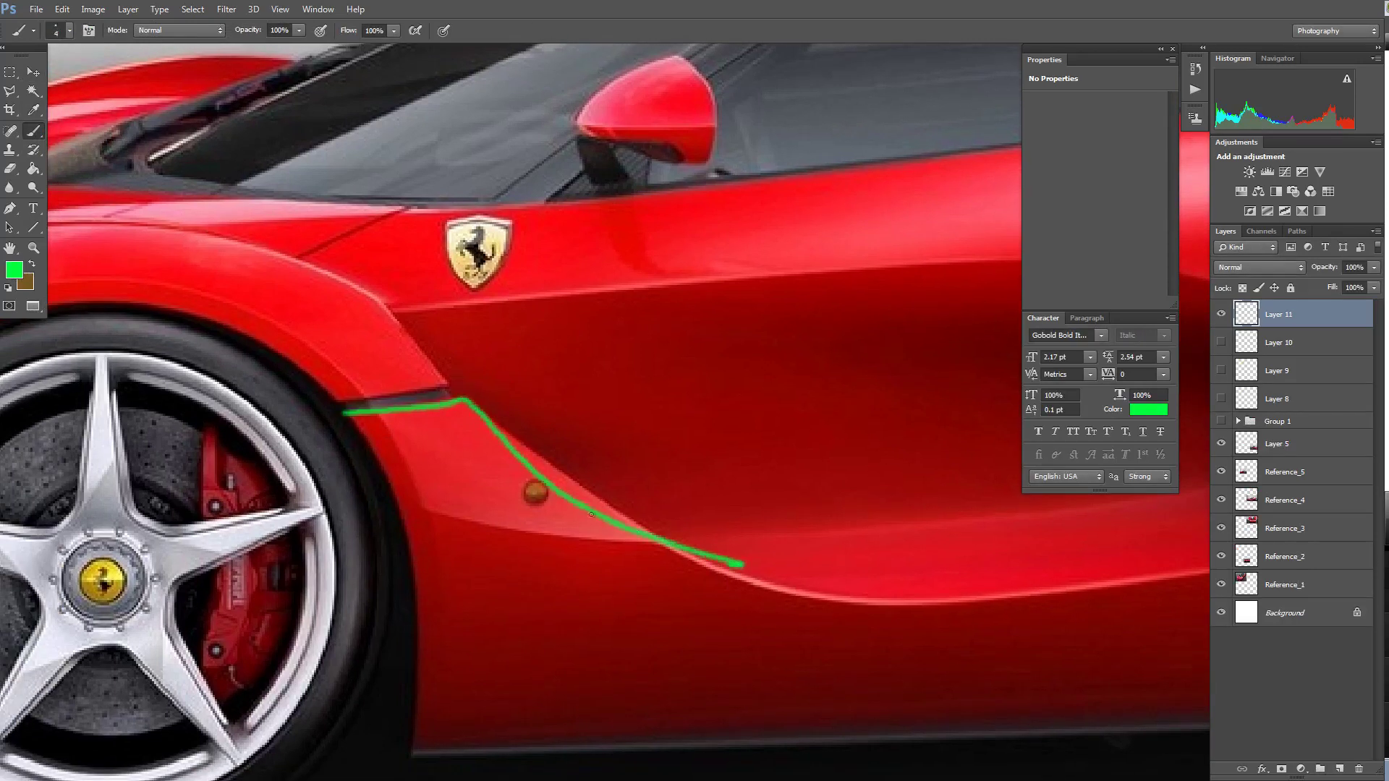
# Try painting two crossing flow curves and a zigzag over the fender edge, and undo these strokes
pyautogui.moveTo(778, 608)
pyautogui.mouseDown()
pyautogui.moveTo(483, 485)
pyautogui.moveTo(384, 331)
pyautogui.mouseUp()
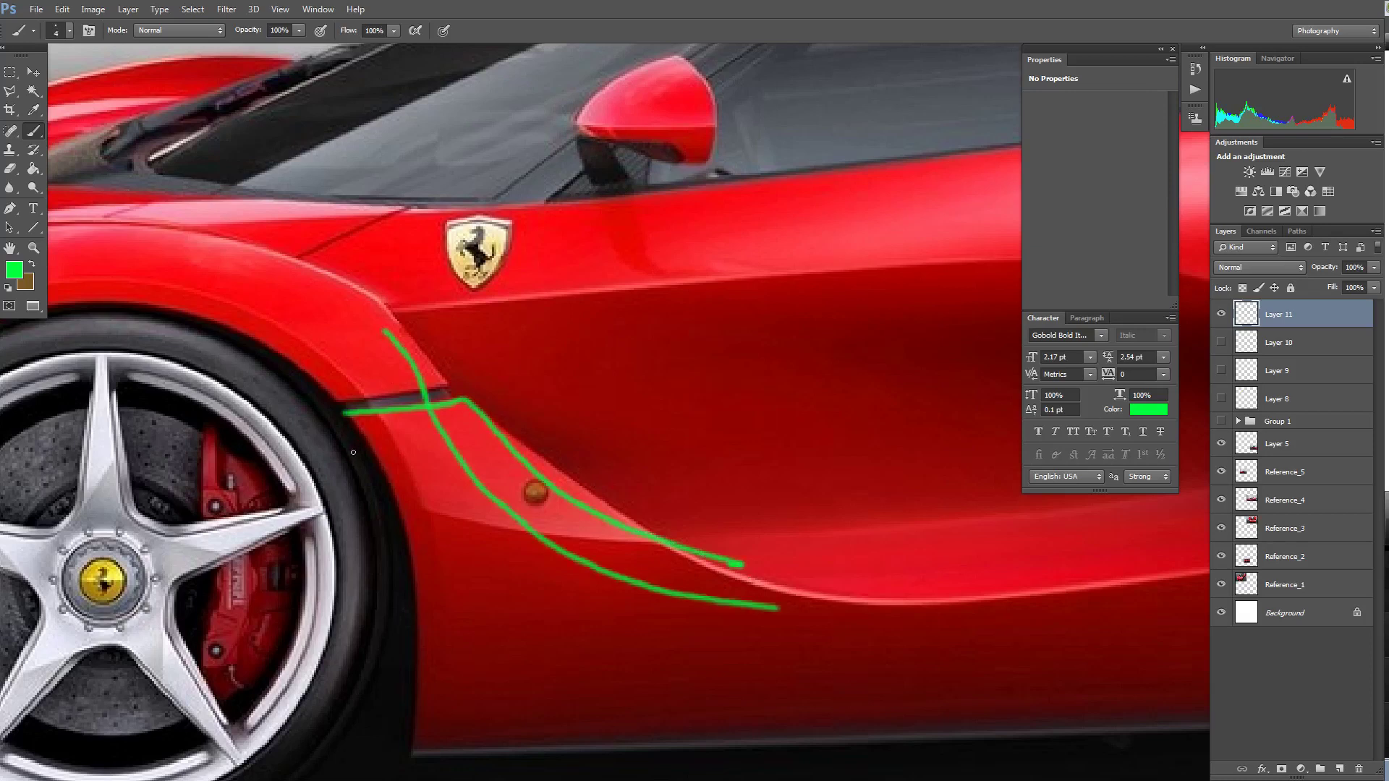
pyautogui.moveTo(338, 443)
pyautogui.mouseDown()
pyautogui.moveTo(524, 432)
pyautogui.moveTo(615, 405)
pyautogui.mouseUp()
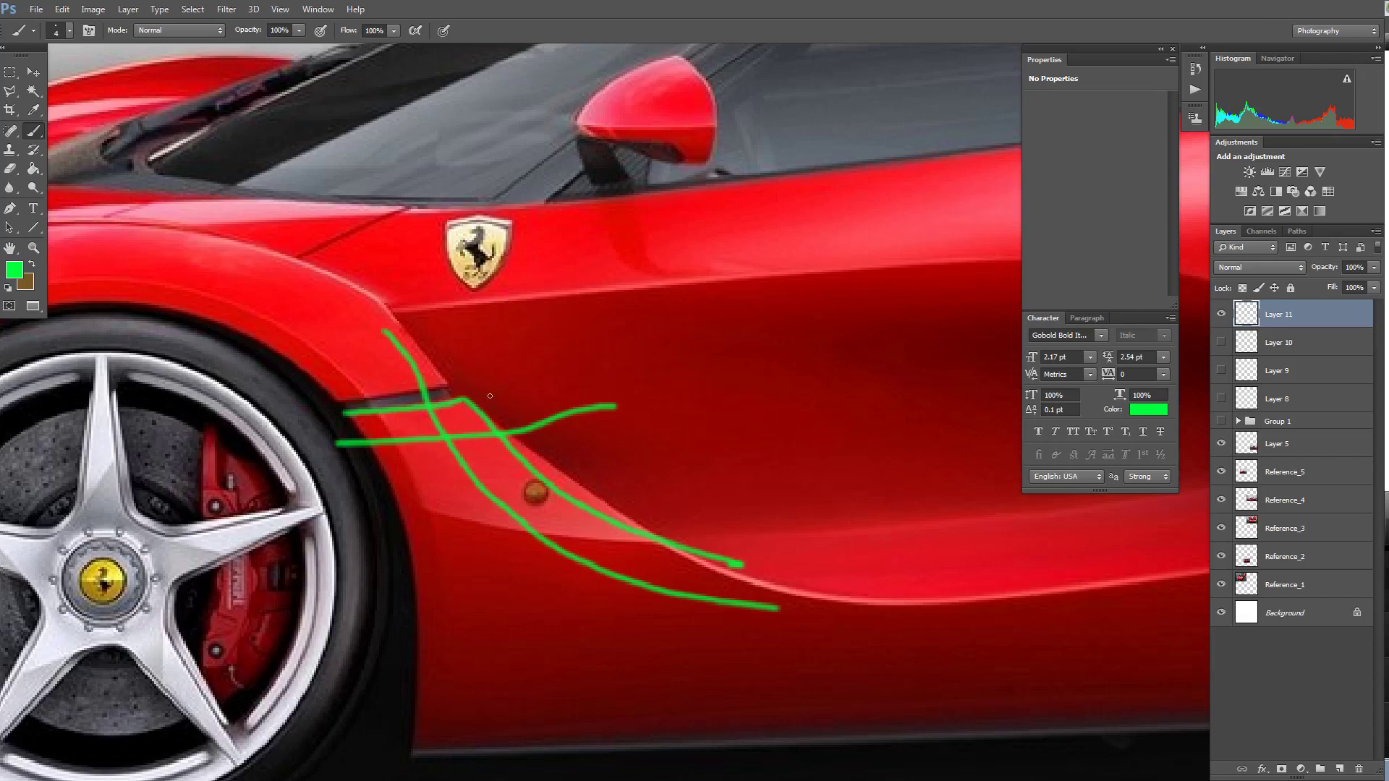
pyautogui.hotkey('ctrl', 'alt', 'z')
pyautogui.hotkey('ctrl', 'alt', 'z')
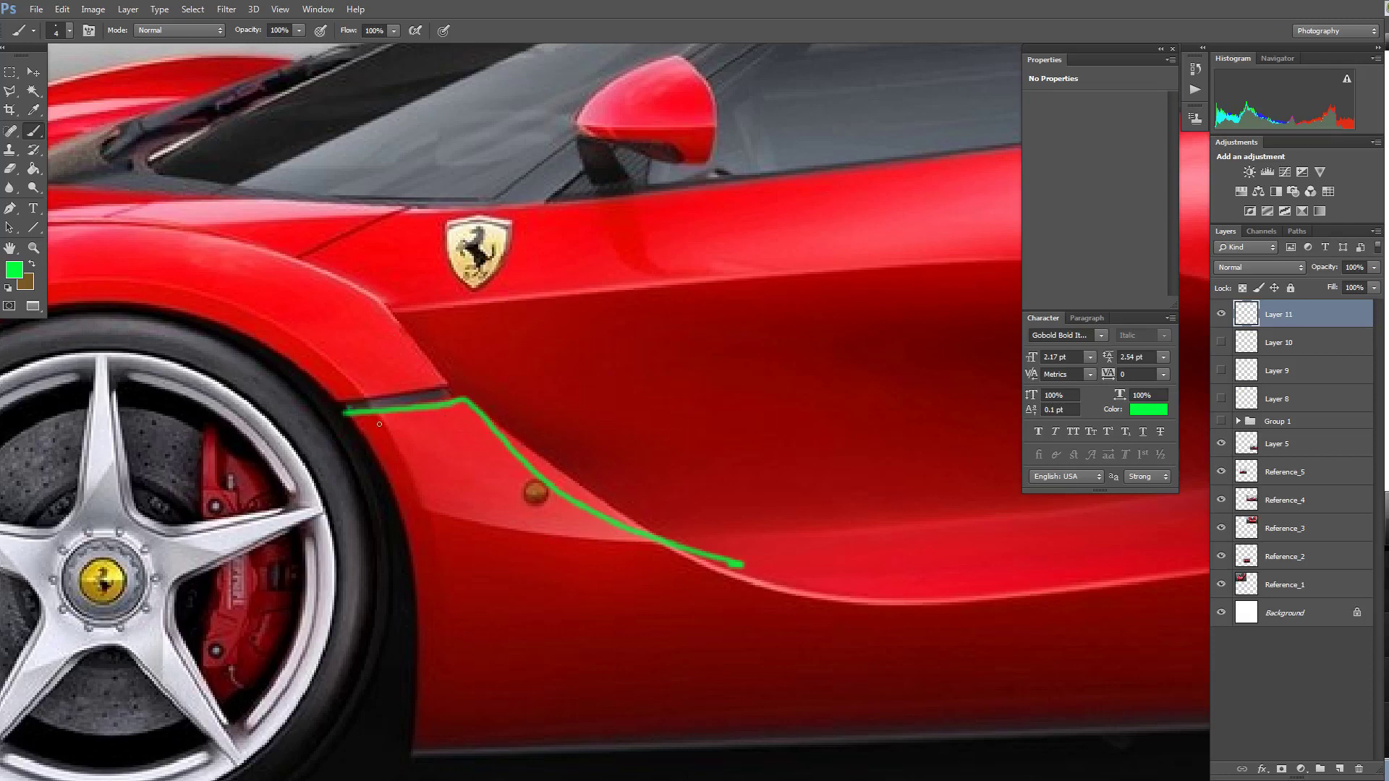
pyautogui.moveTo(379, 424)
pyautogui.mouseDown()
pyautogui.moveTo(452, 405)
pyautogui.moveTo(602, 516)
pyautogui.mouseUp()
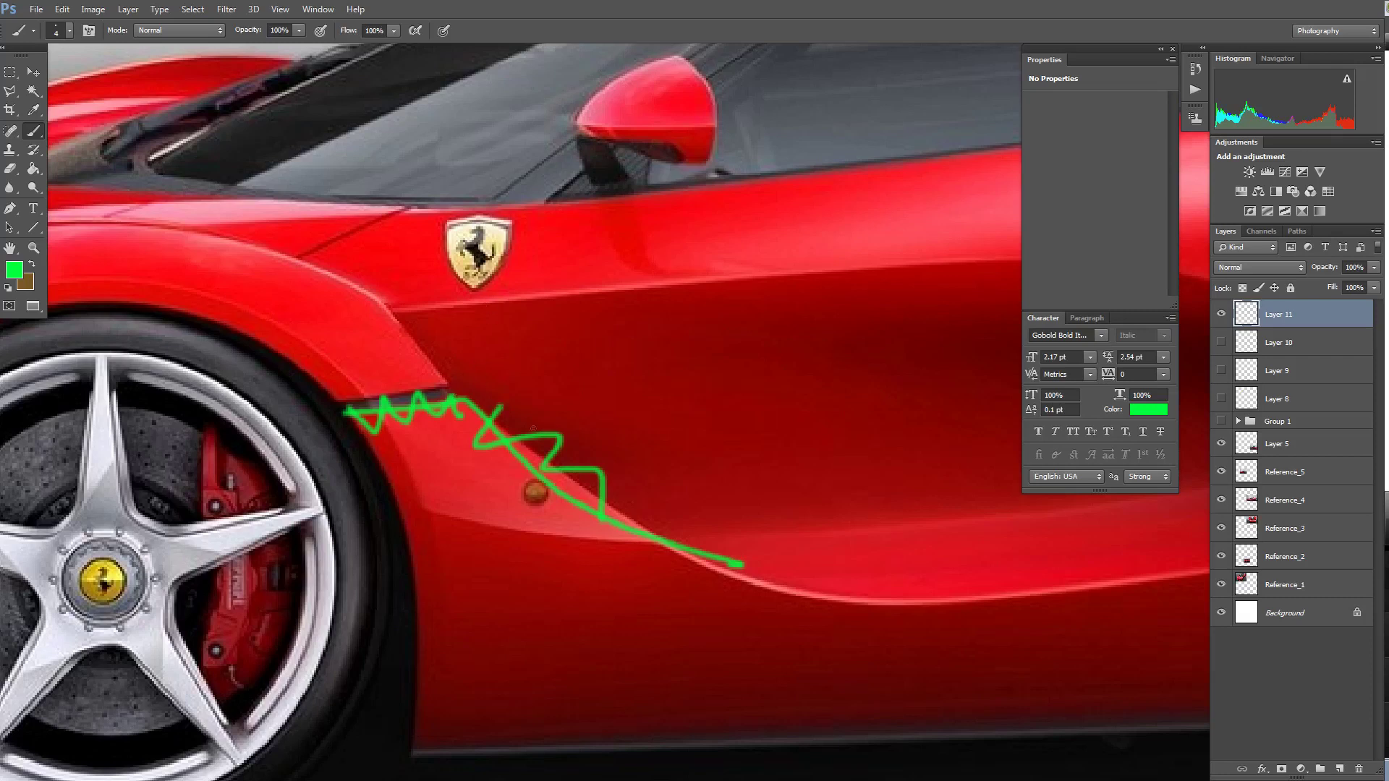
pyautogui.hotkey('ctrl', 'z')
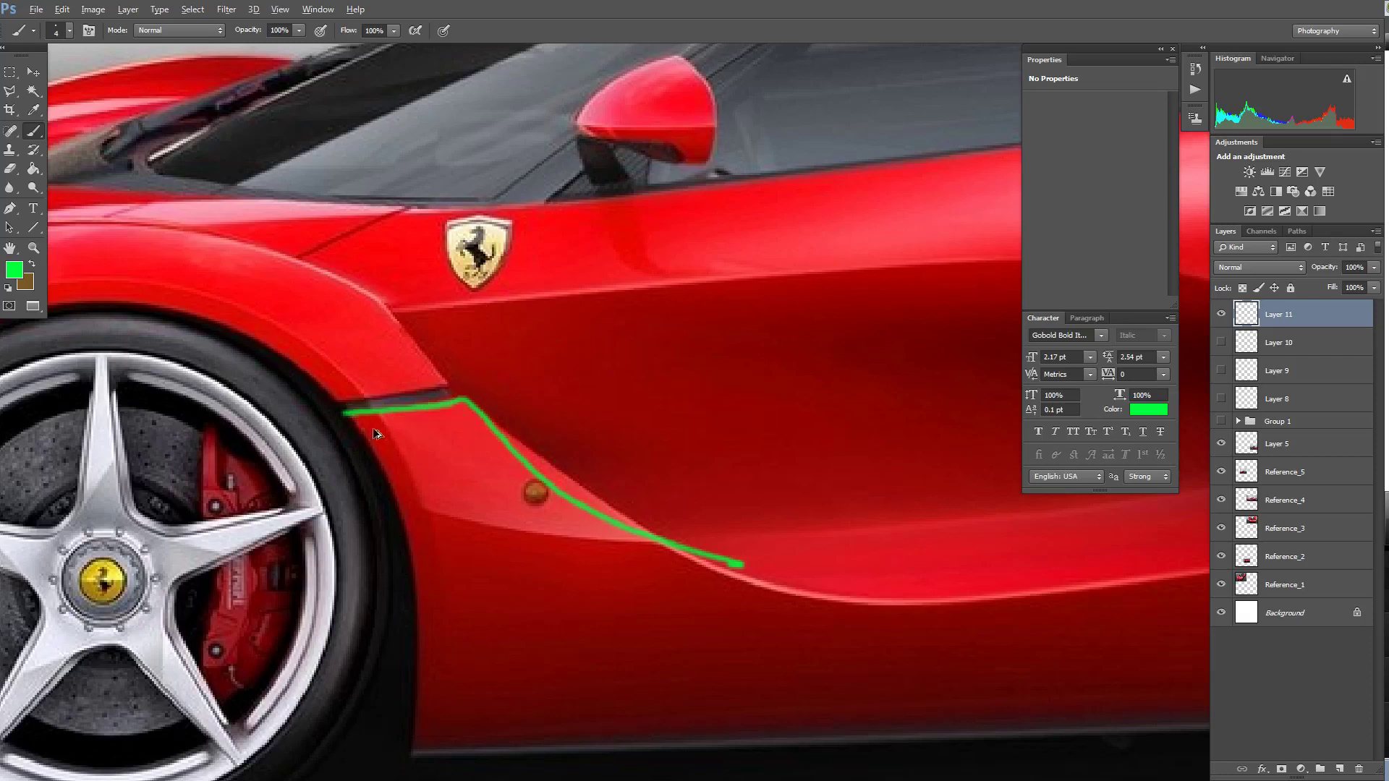
# Paint green lines parallel to and just inside the fender edge line, undo the stray stroke, and leave full-screen view
pyautogui.moveTo(355, 431)
pyautogui.mouseDown()
pyautogui.moveTo(491, 417)
pyautogui.moveTo(664, 561)
pyautogui.mouseUp()
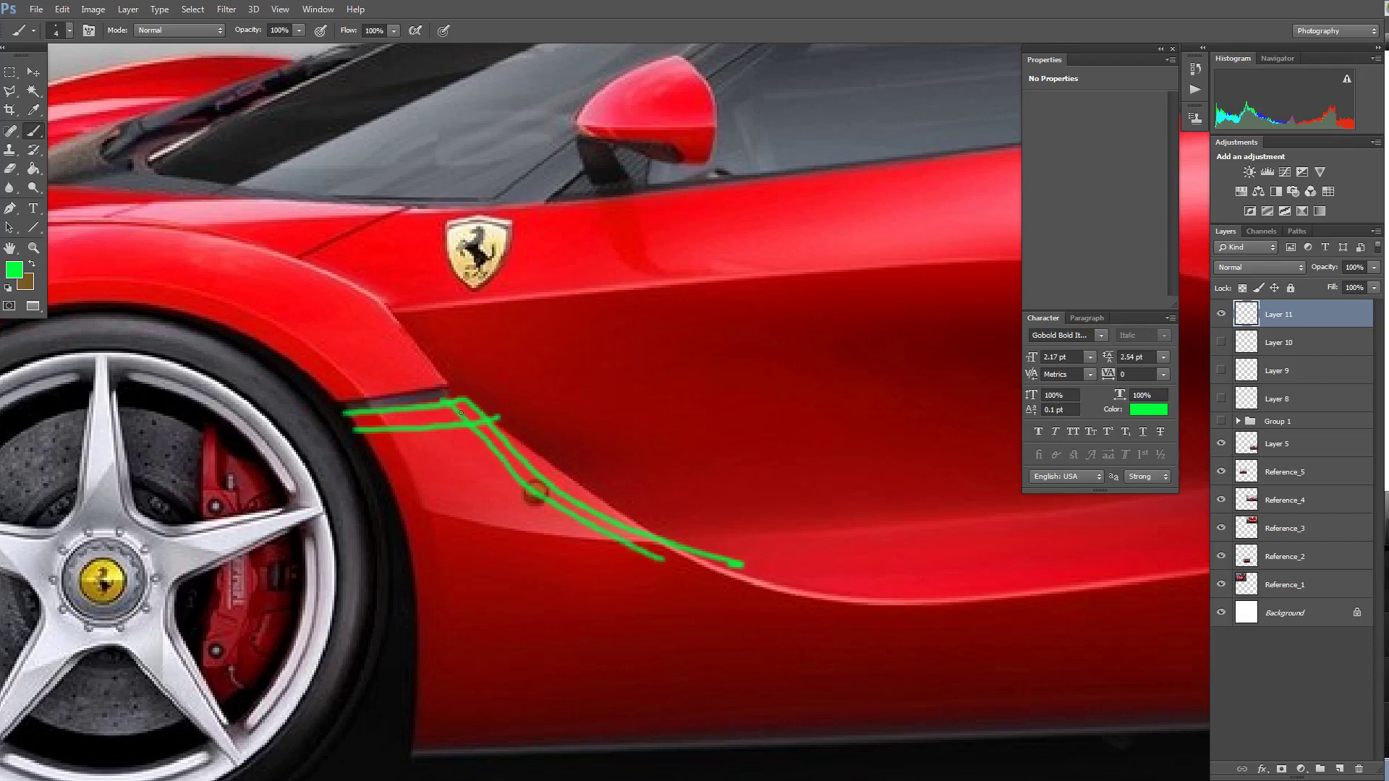
pyautogui.moveTo(474, 421); pyautogui.dragTo(467, 422)
pyautogui.hotkey('ctrl', 'z')
pyautogui.press('f')
pyautogui.press('f')
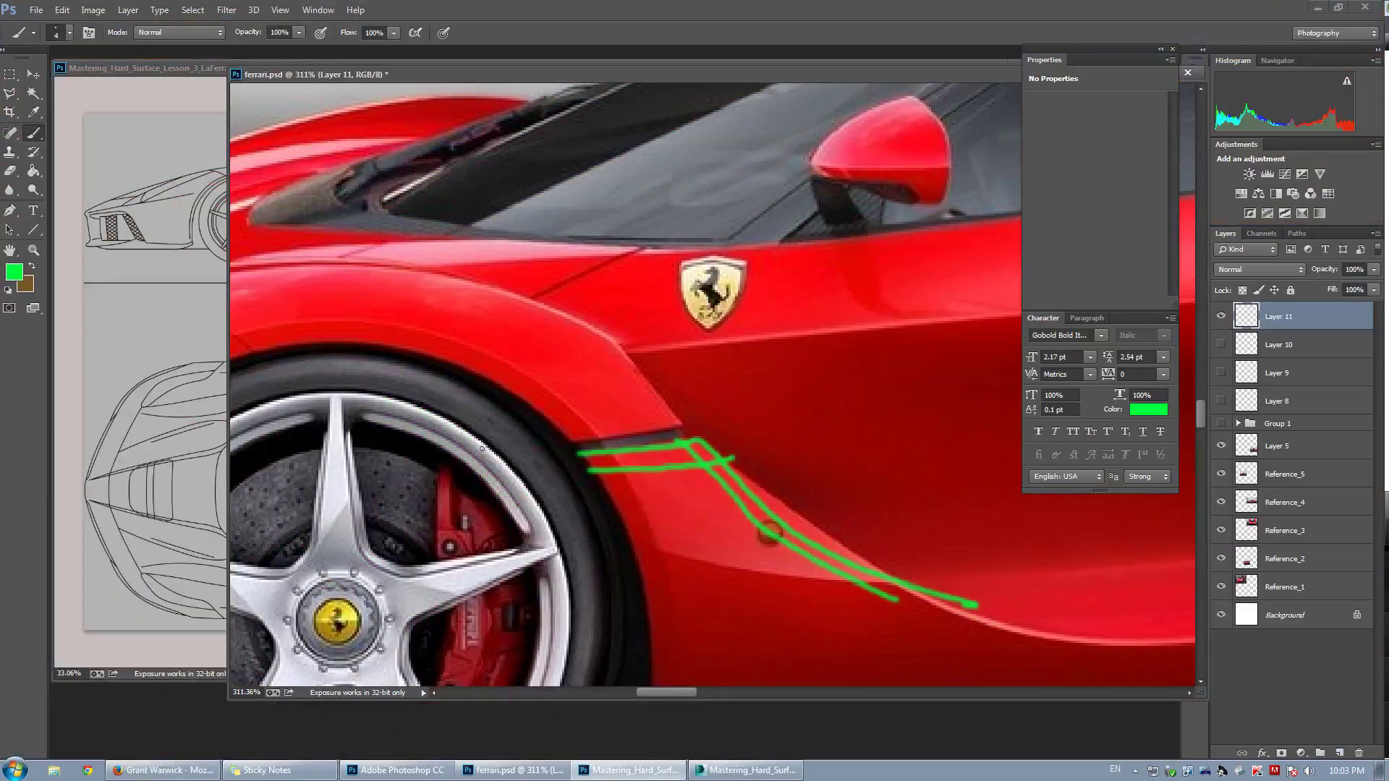
# Switch to 3ds Max, maximize the Front viewport around the front wheel, and select the car body mesh
pyautogui.hotkey('alt', 'Tab')
pyautogui.hotkey('alt', 'w')
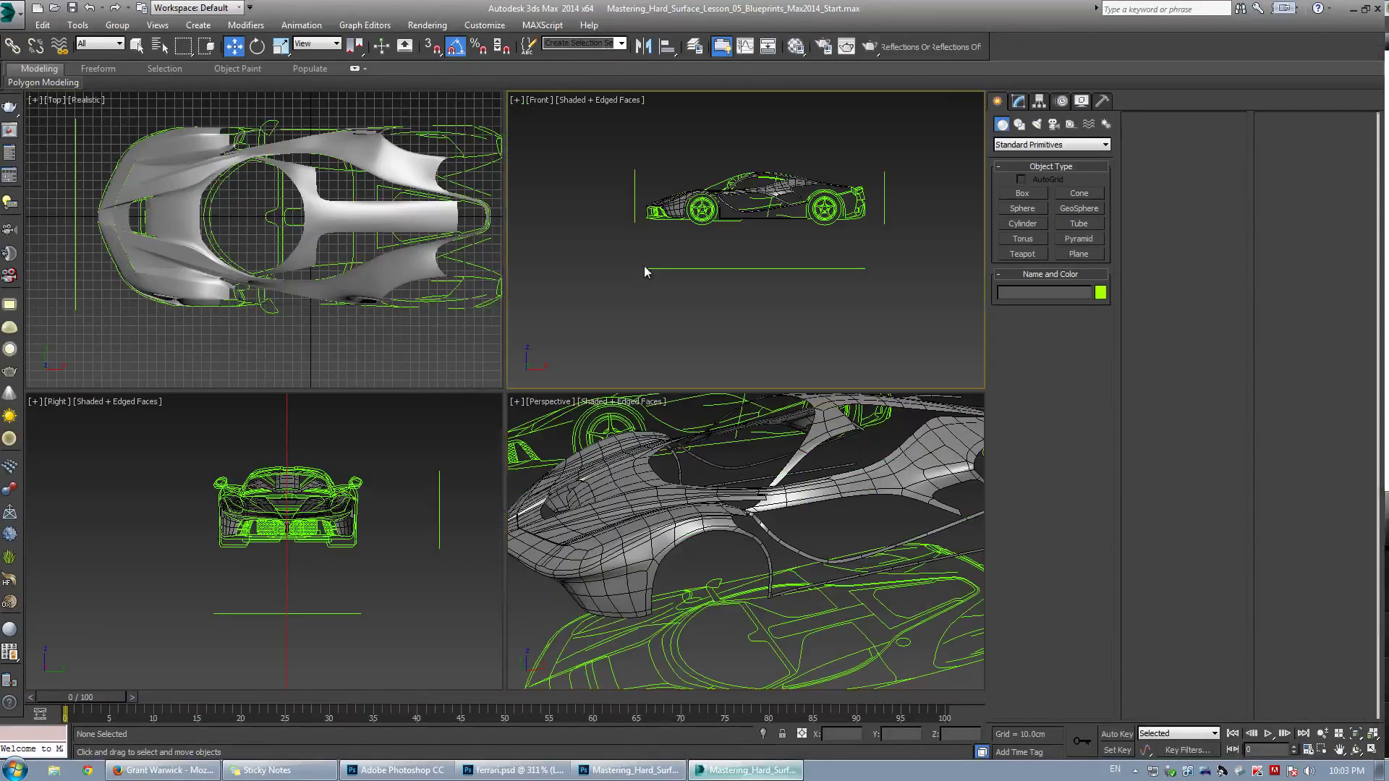
pyautogui.hotkey('alt', 'w')
pyautogui.scroll(8, 500, 374)
pyautogui.click(402, 234)
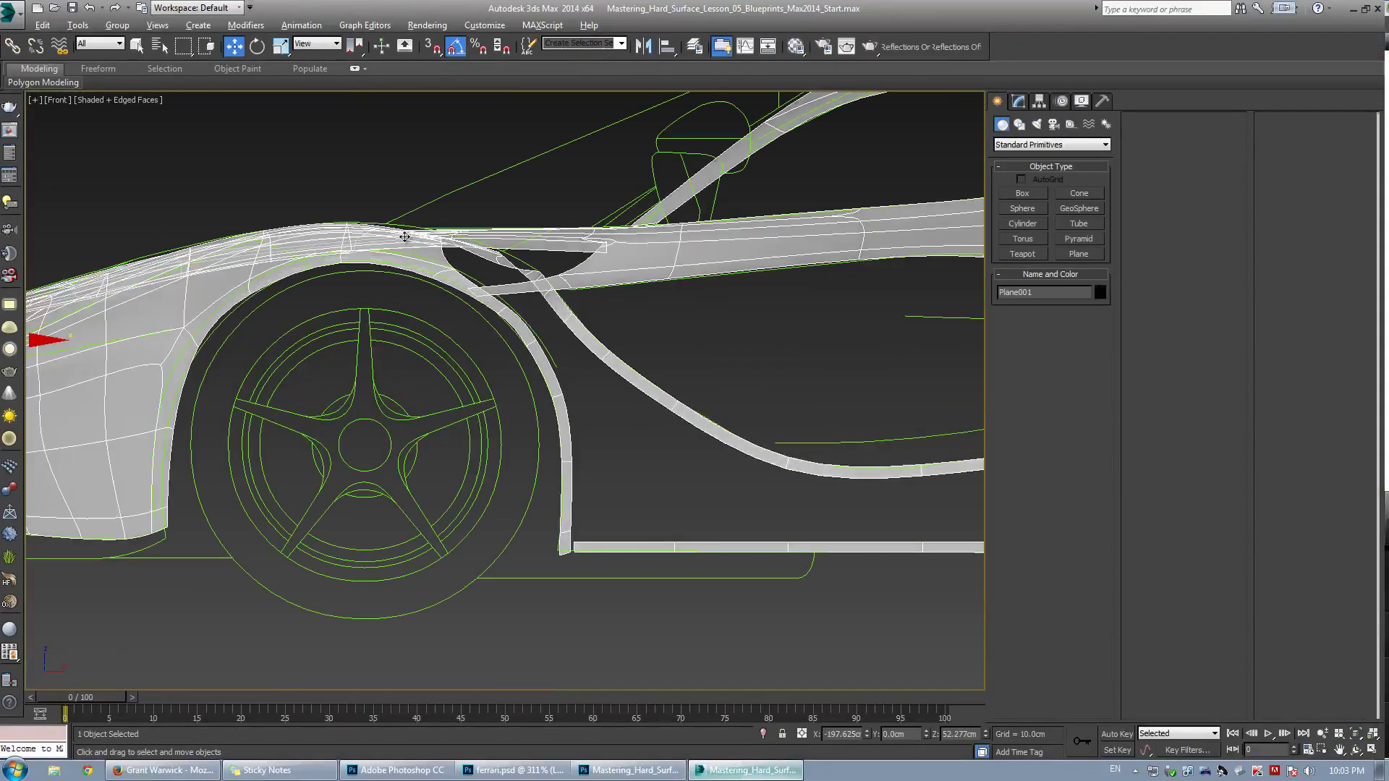
# Switch to Photoshop, move the ferrari.psd window off the line blueprint to view it, and return to 3ds Max
pyautogui.click(402, 770)
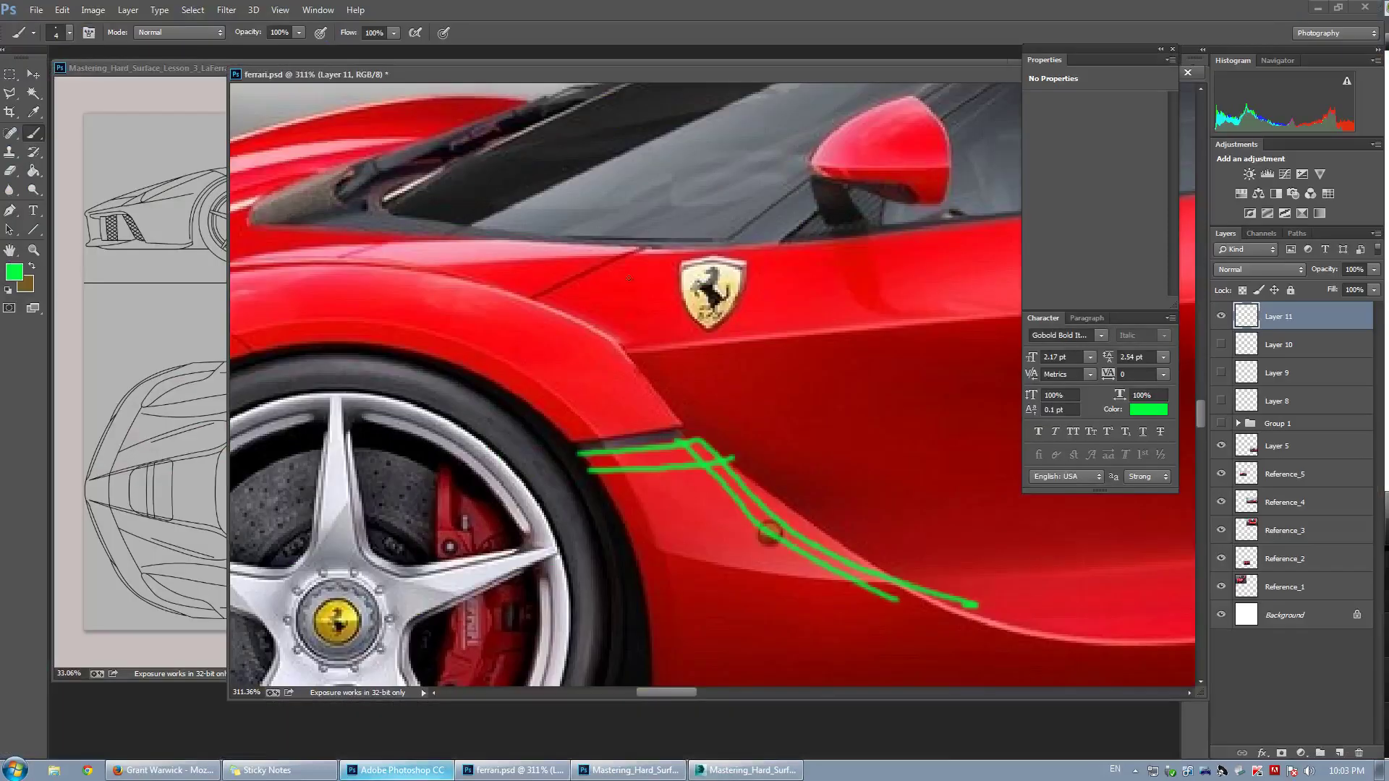
pyautogui.moveTo(743, 77); pyautogui.dragTo(0, 106)
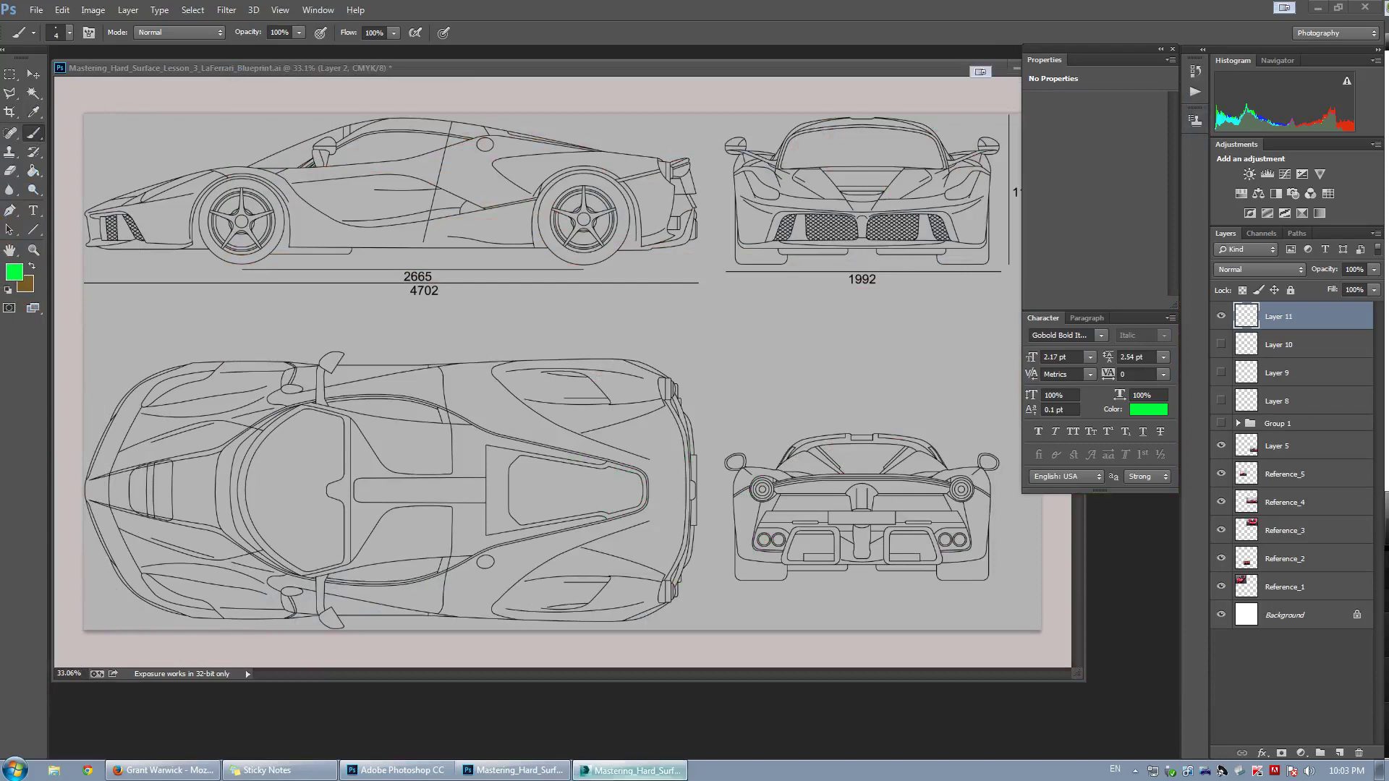
pyautogui.click(630, 770)
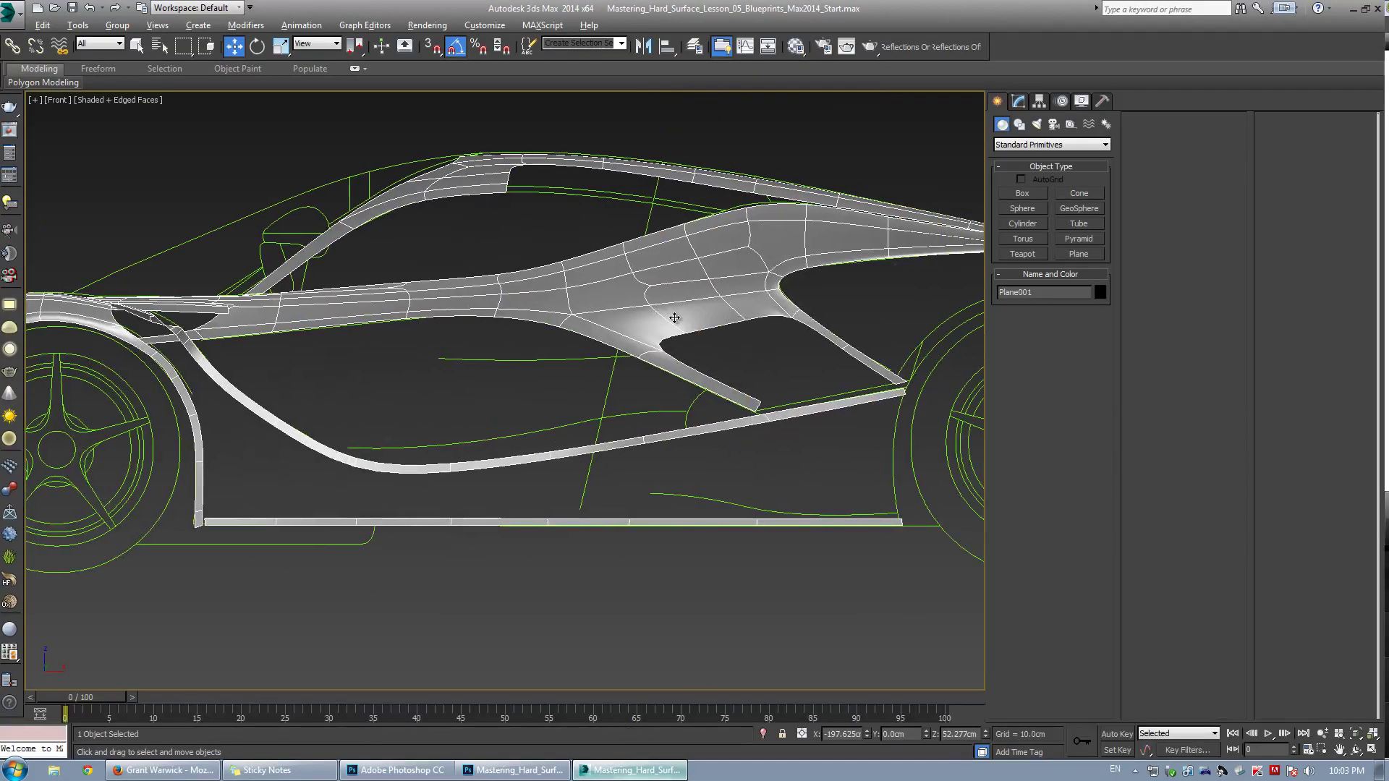
# Remove the short horizontal edge in the middle of the side panel just behind the green door seam line
pyautogui.scroll(5, 674, 318)
pyautogui.click(1018, 101)
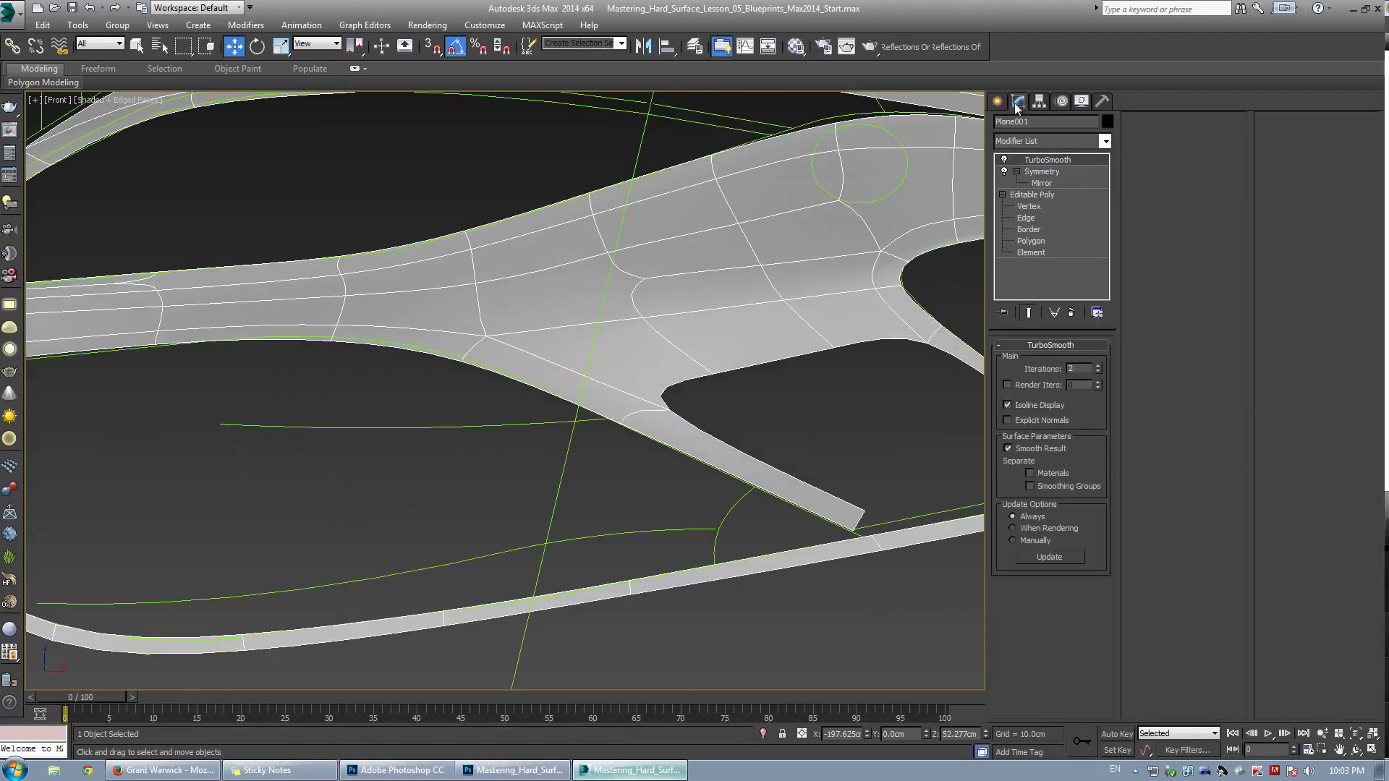
pyautogui.click(1029, 207)
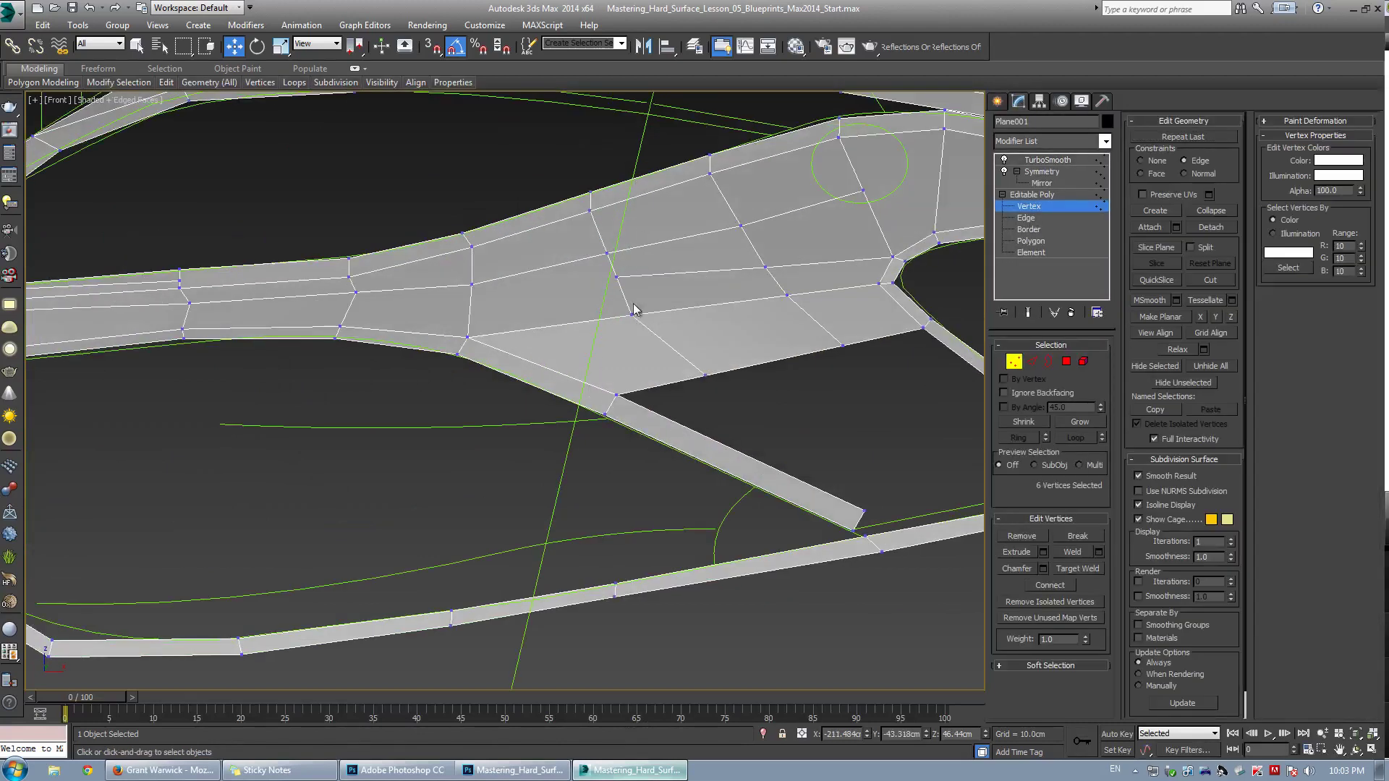
pyautogui.scroll(2, 628, 242)
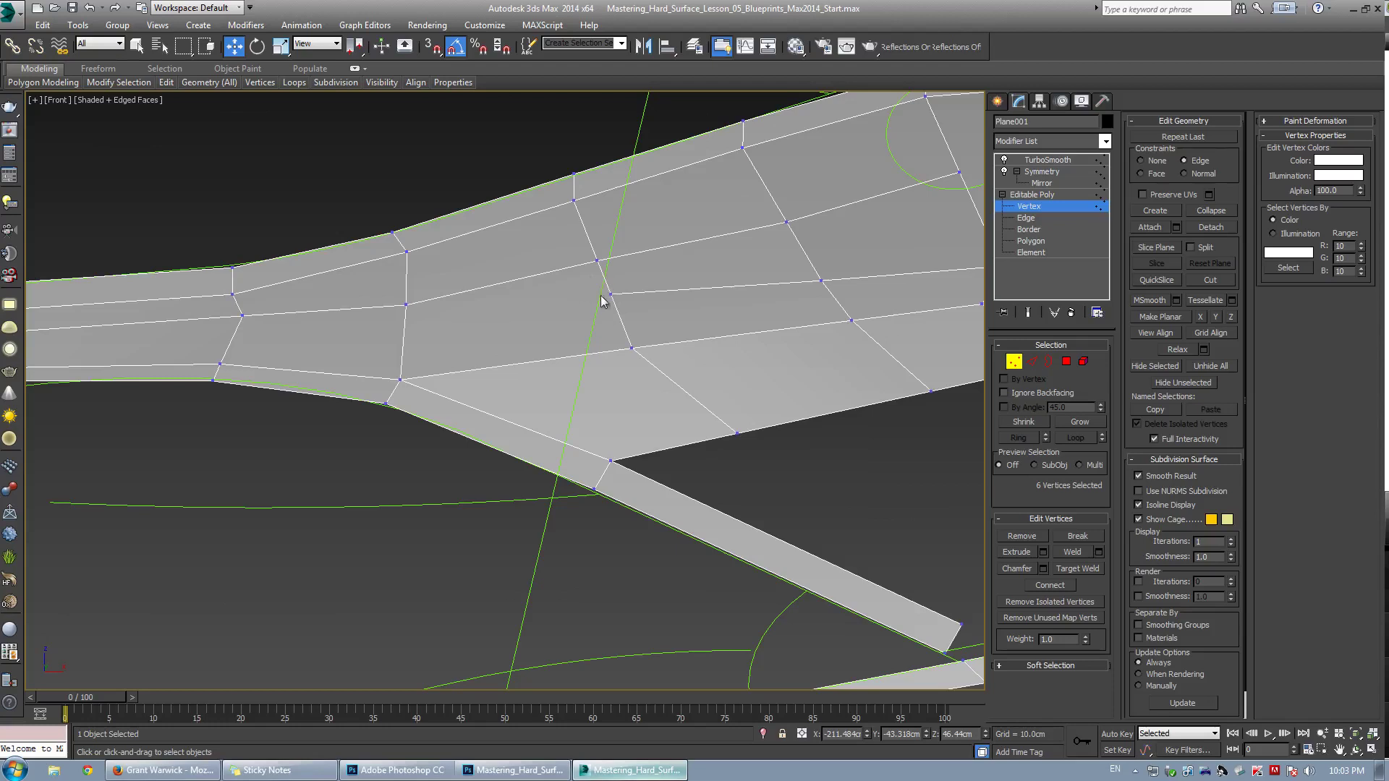
pyautogui.press('2')
pyautogui.click(685, 289)
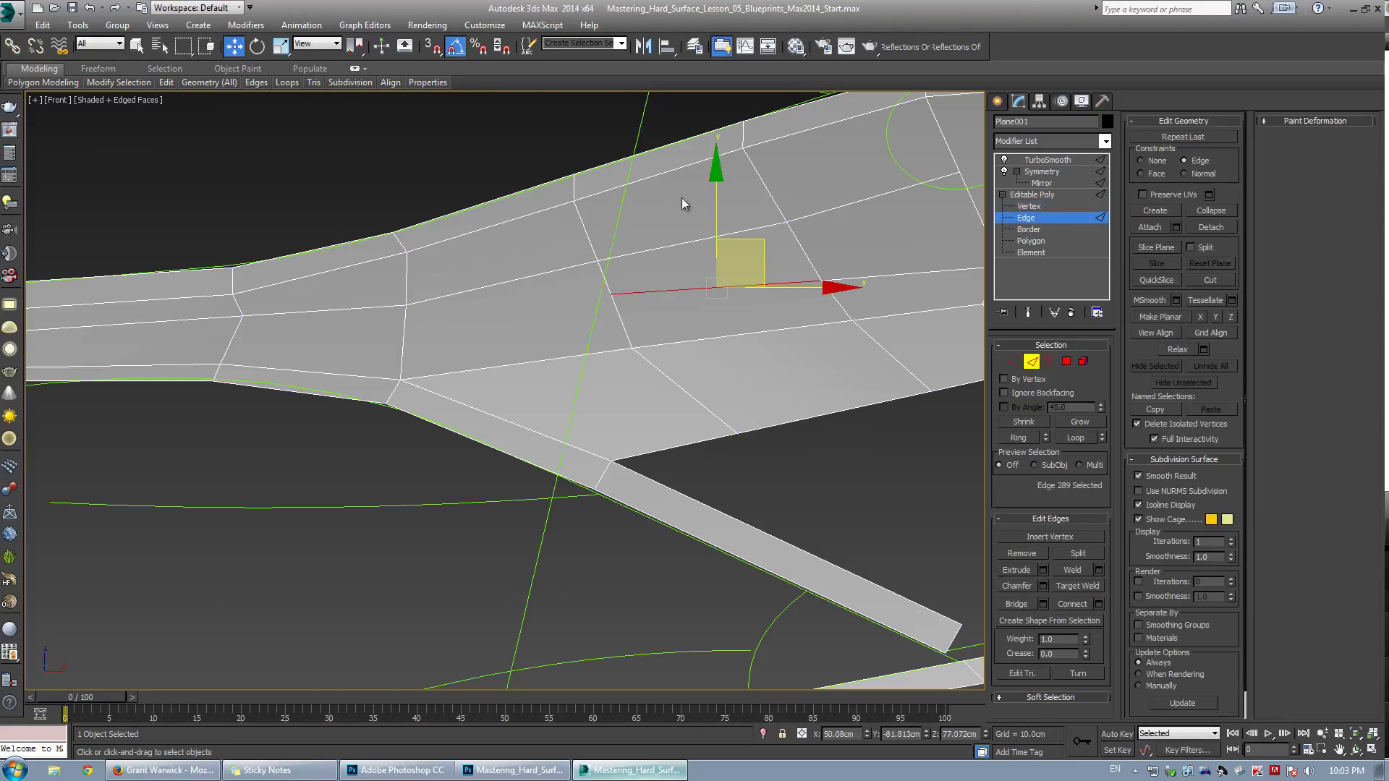
pyautogui.click(1021, 553)
# Try to cut across the side panel along the green door seam line with the Cut tool
pyautogui.press('1')
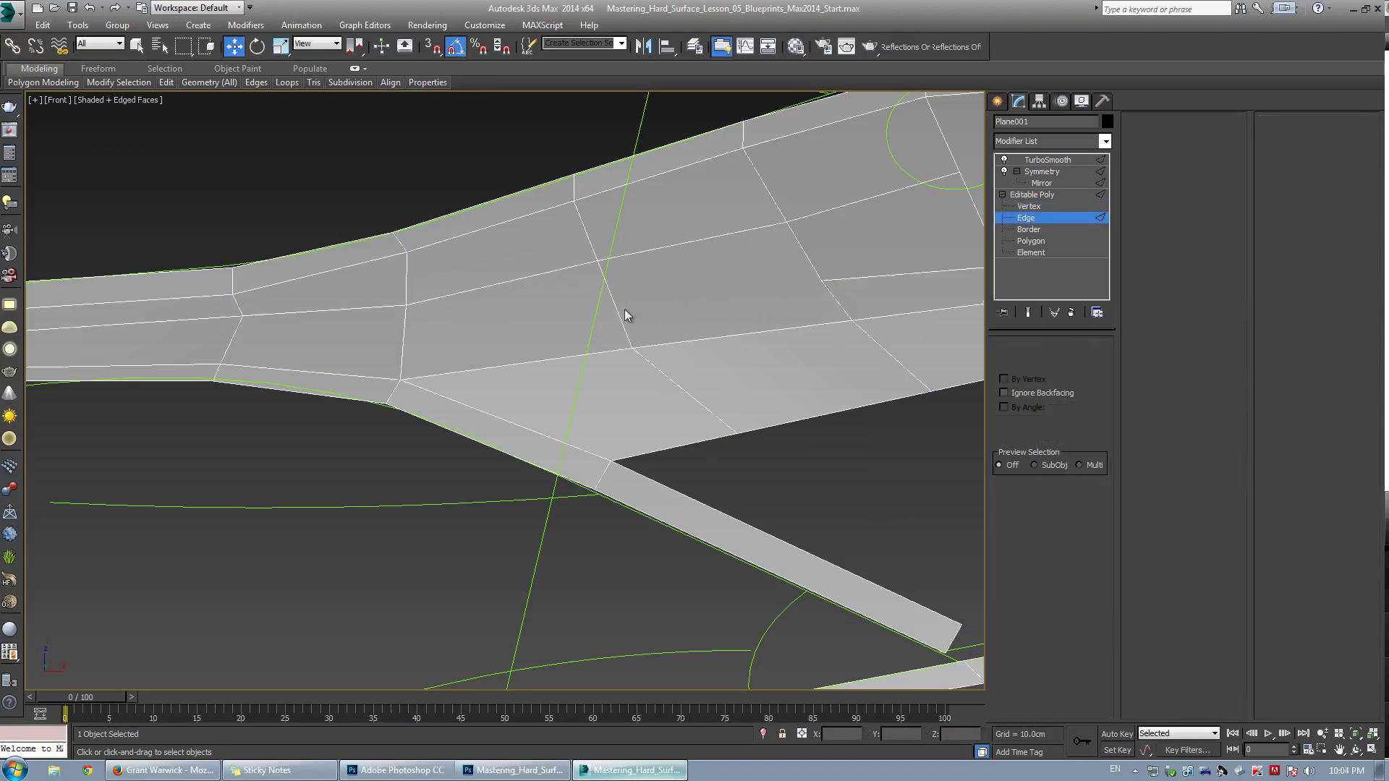
pyautogui.moveTo(601, 279); pyautogui.dragTo(633, 292, button='middle')
pyautogui.hotkey('alt', 'c')
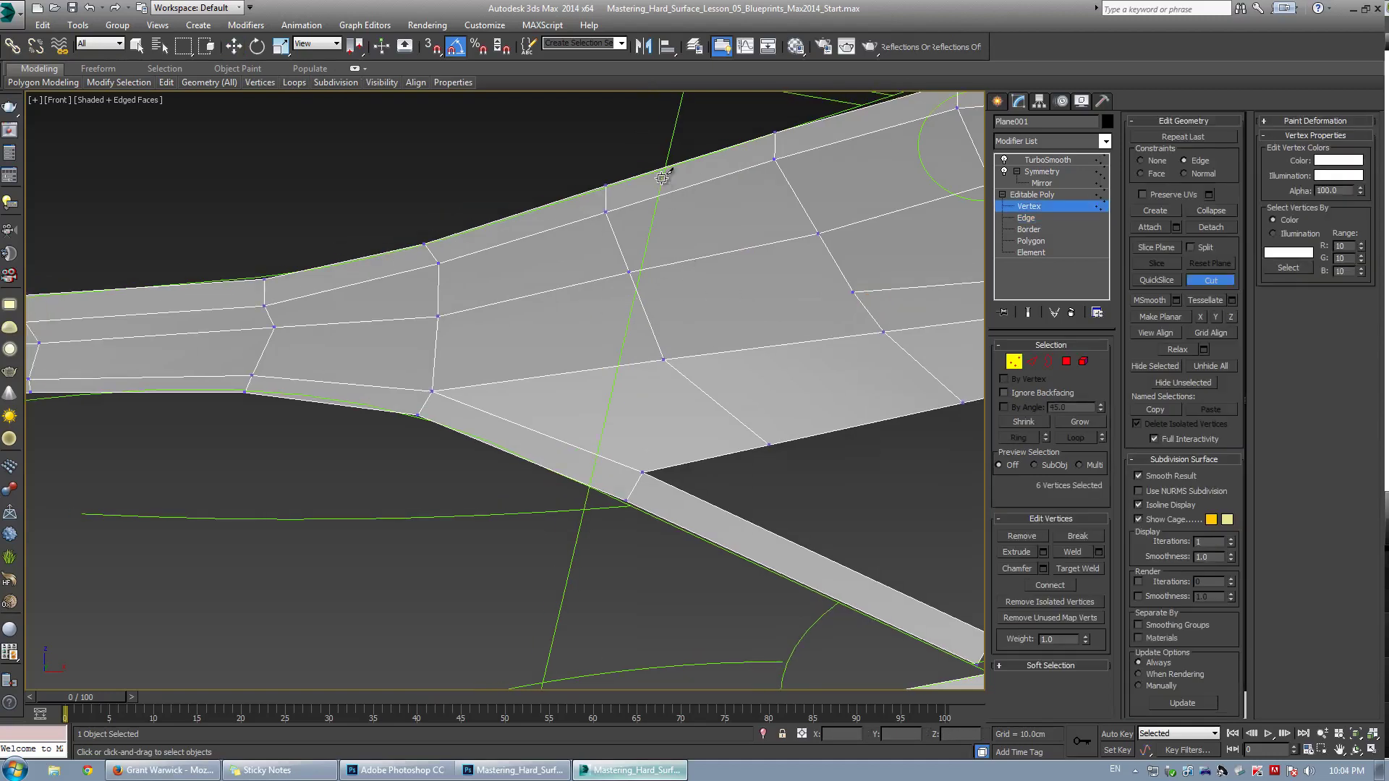
pyautogui.click(666, 167)
pyautogui.click(588, 489)
pyautogui.press('w')
# Try slicing the whole body mesh along the green door seam line with QuickSlice, and undo the slice
pyautogui.scroll(-5, 626, 365)
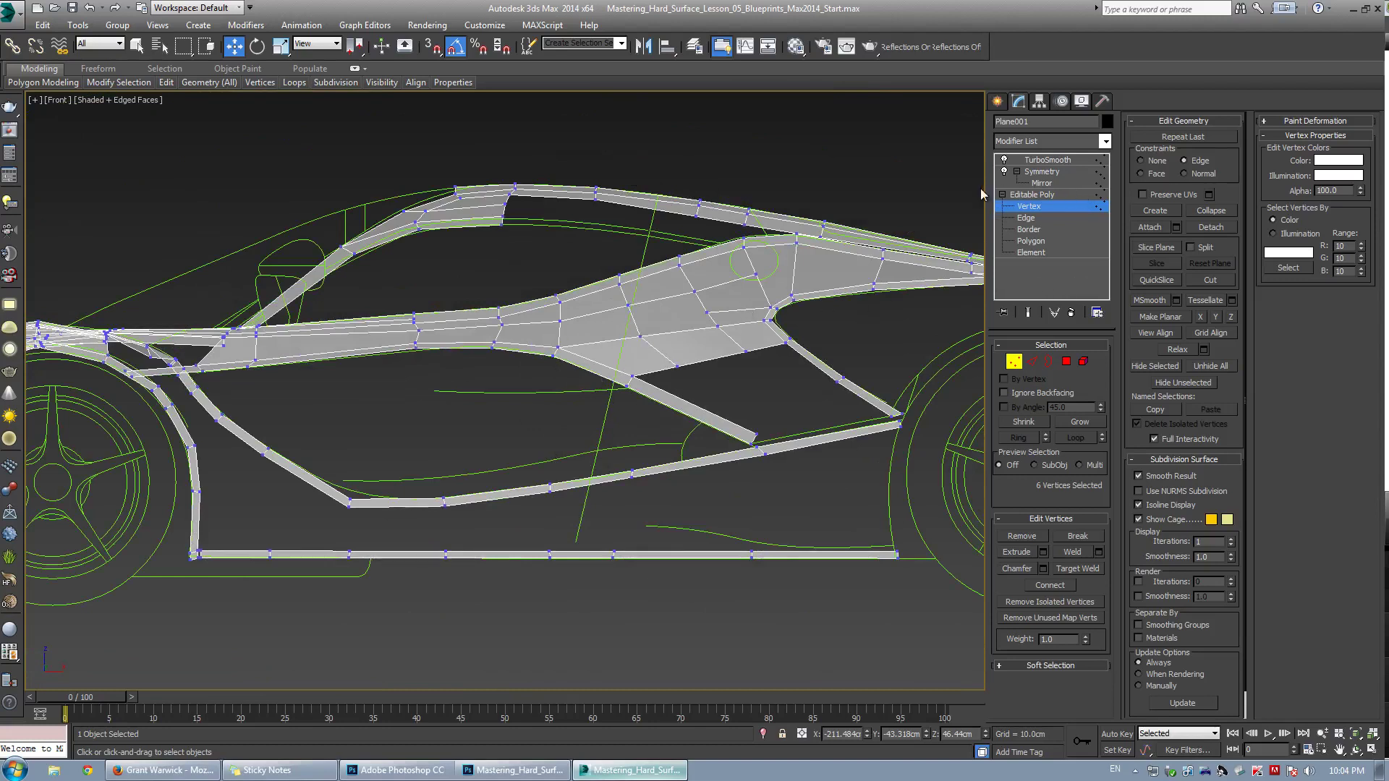
pyautogui.click(1156, 280)
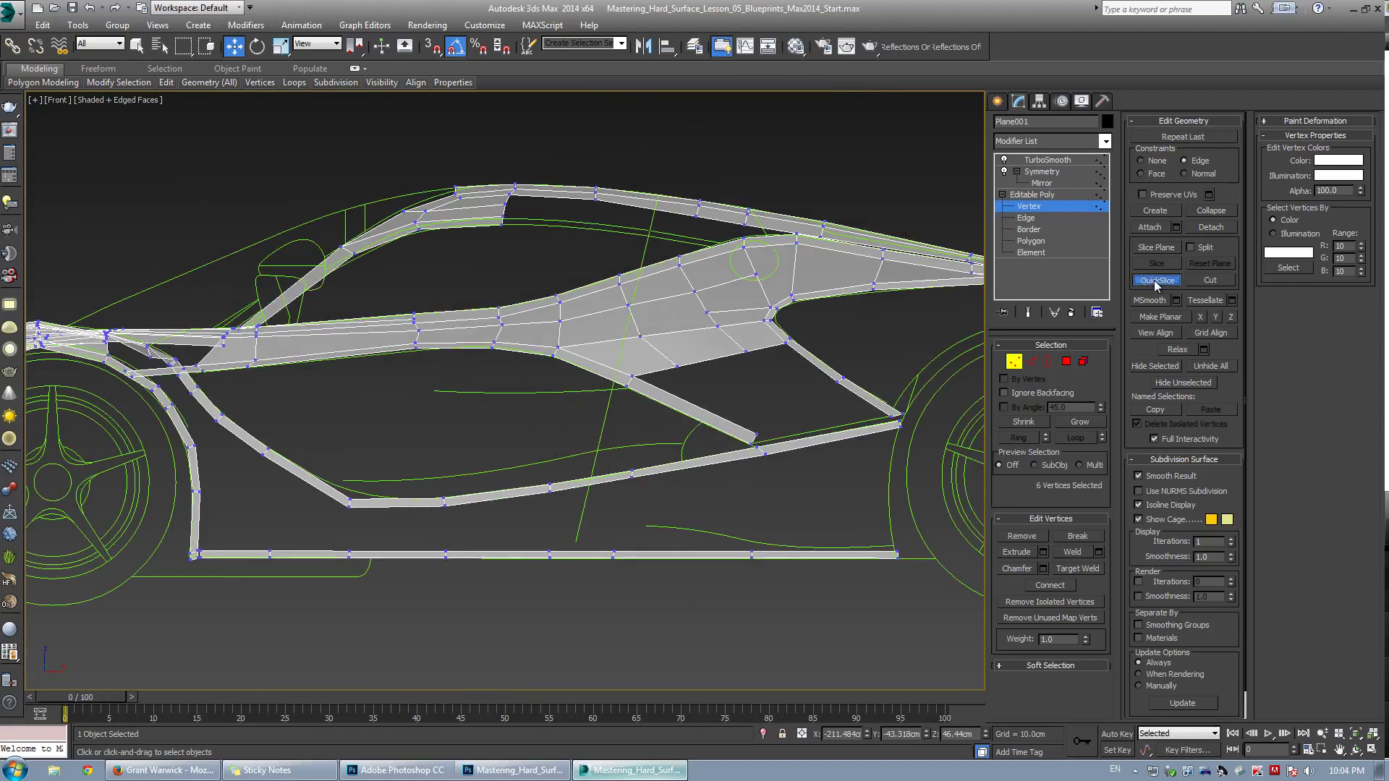
pyautogui.click(635, 299)
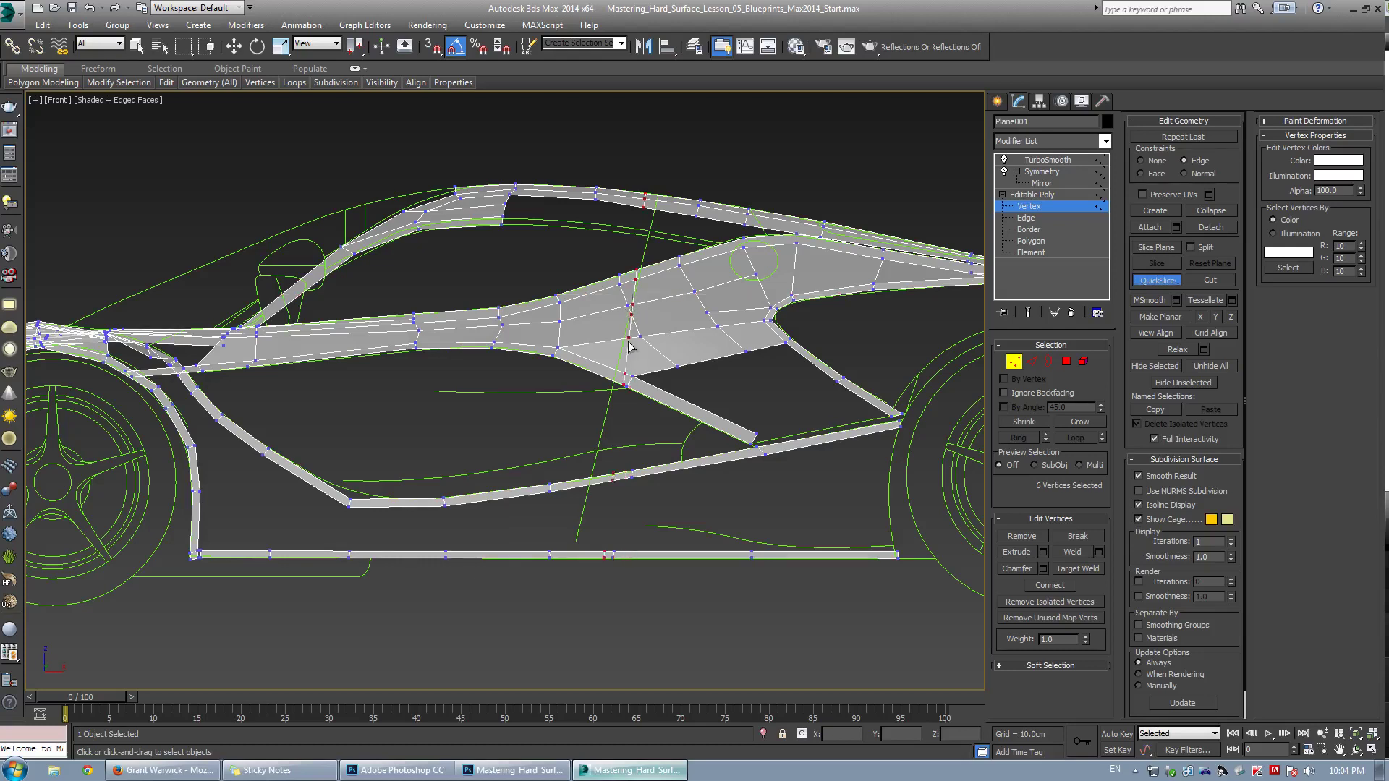
pyautogui.click(566, 613)
pyautogui.rightClick(653, 162)
pyautogui.scroll(4, 638, 232)
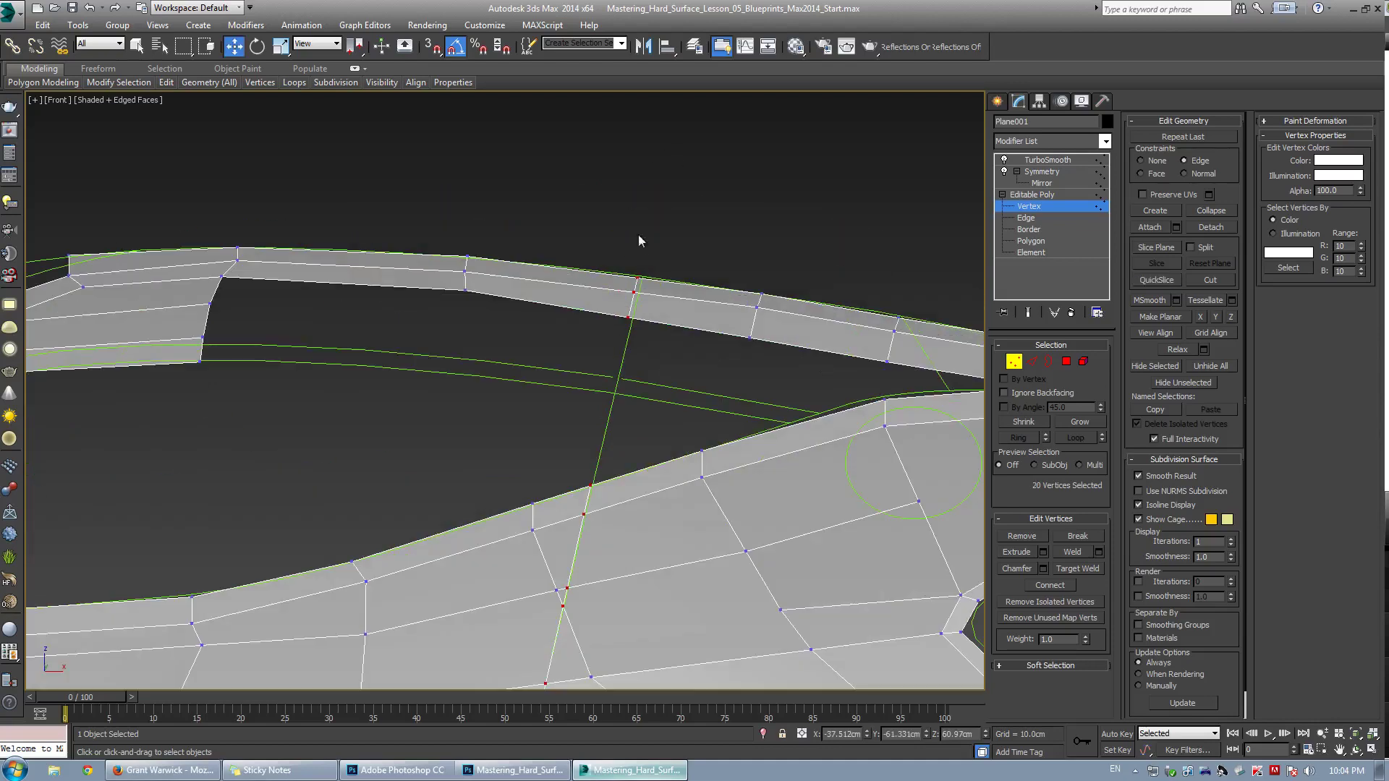
pyautogui.scroll(-4, 651, 249)
pyautogui.moveTo(647, 338); pyautogui.dragTo(680, 263, button='middle')
pyautogui.hotkey('ctrl', 'z')
# Retry the QuickSlice through the body from the roof rail down to the sill along the green door seam line, and undo it
pyautogui.moveTo(734, 166); pyautogui.dragTo(692, 222, button='middle')
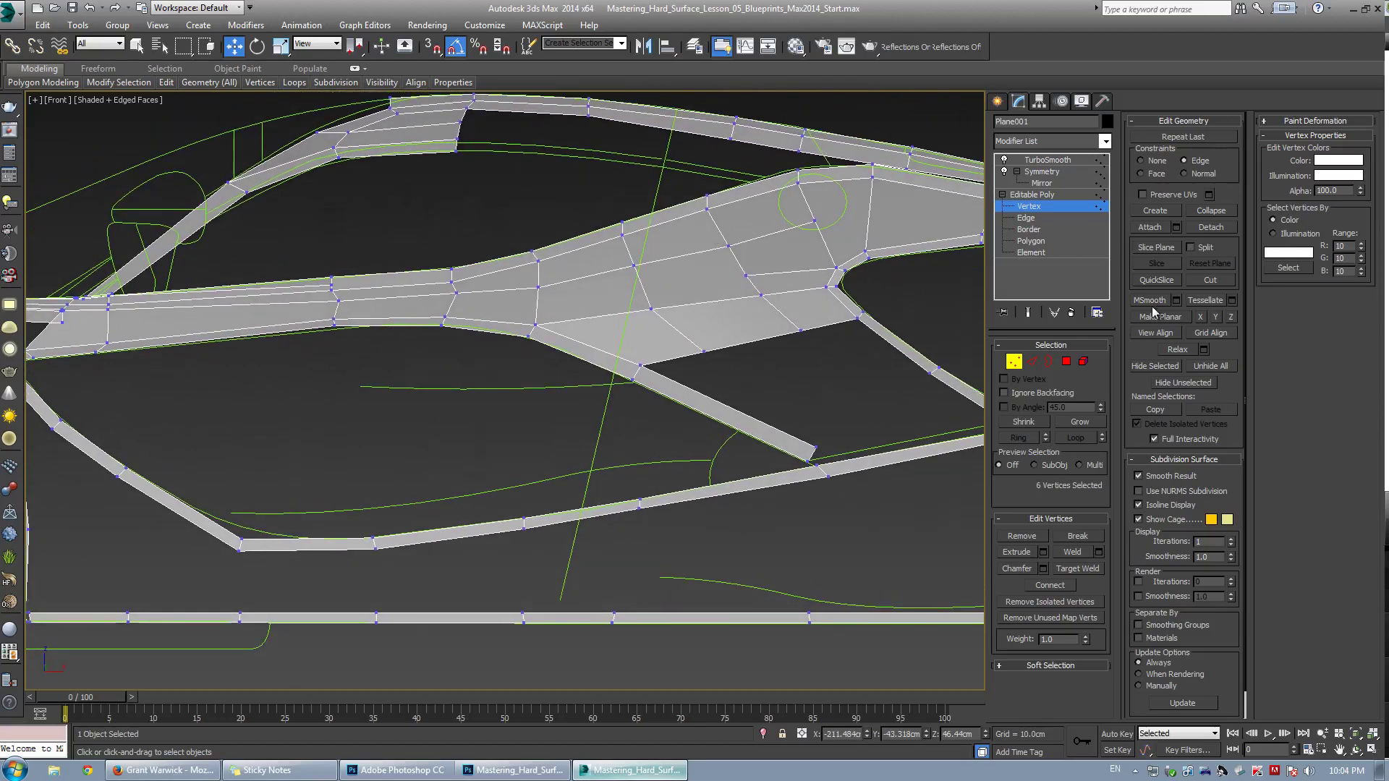
pyautogui.click(1157, 280)
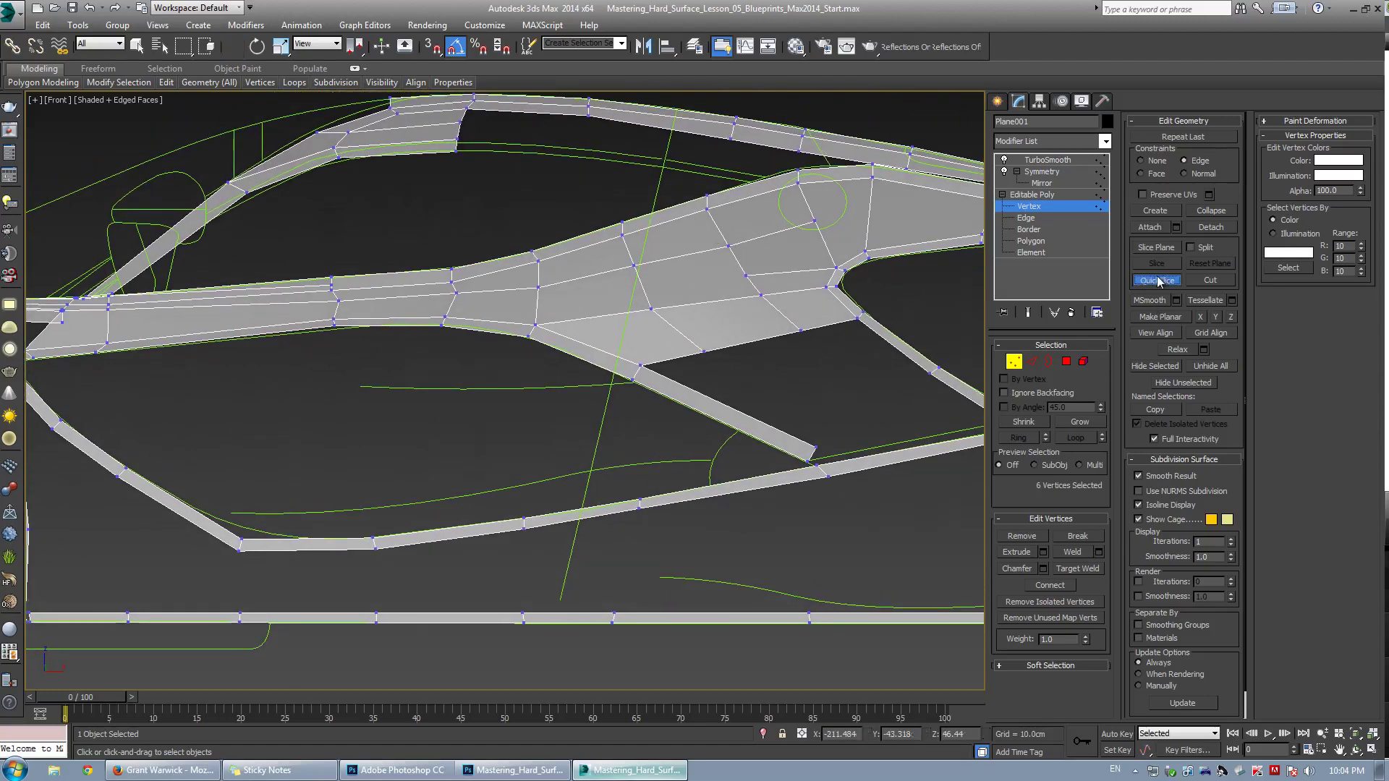
pyautogui.click(675, 113)
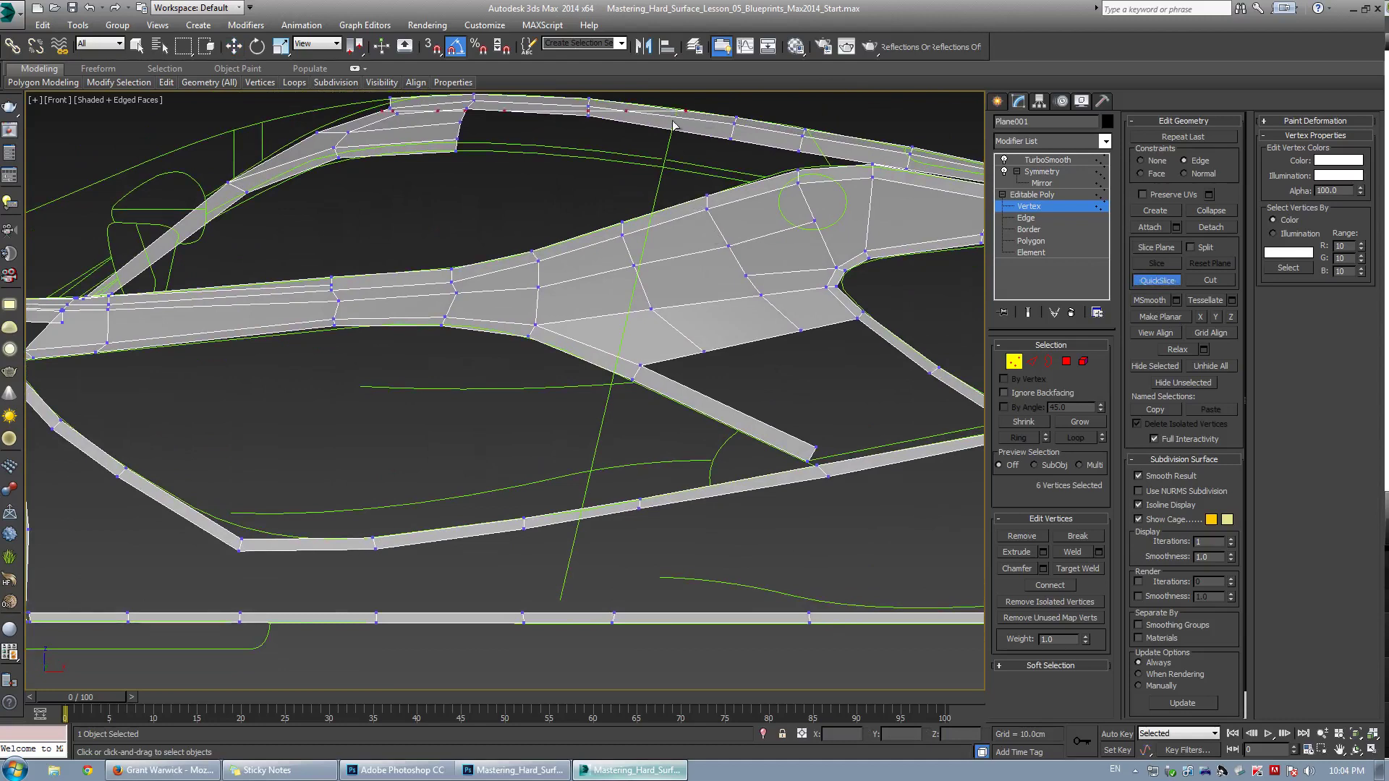
pyautogui.click(548, 650)
pyautogui.press('w')
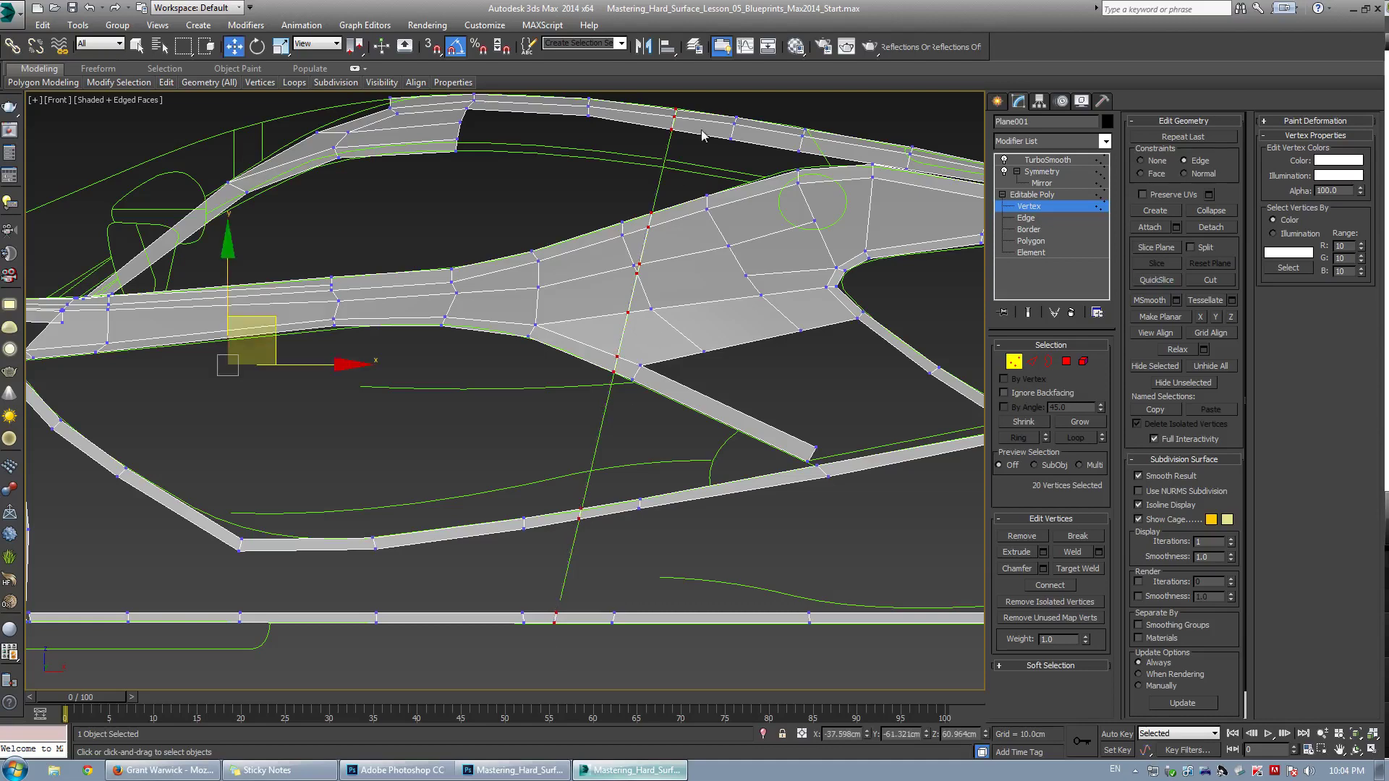
pyautogui.scroll(7, 696, 155)
pyautogui.moveTo(696, 155); pyautogui.dragTo(603, 488, button='middle')
pyautogui.scroll(3, 469, 247)
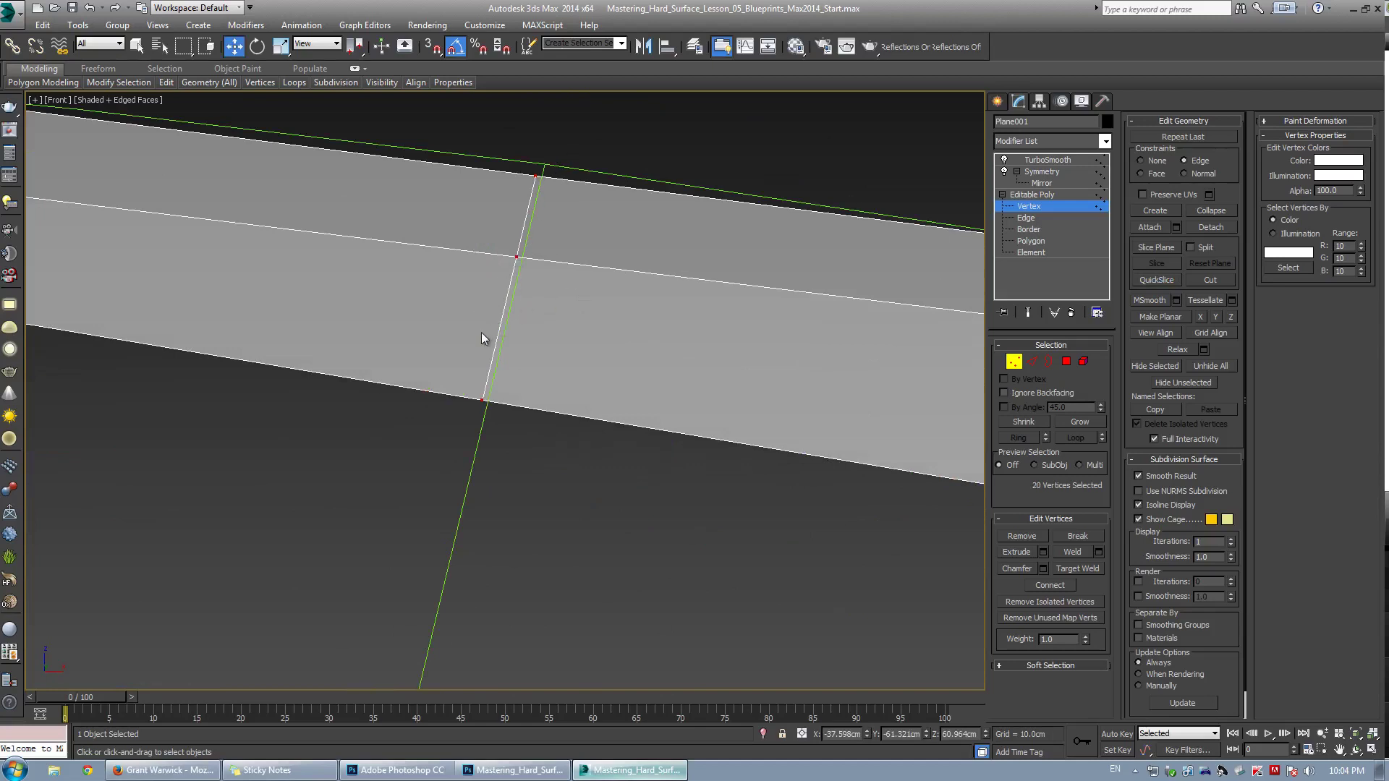
pyautogui.scroll(-2, 494, 324)
pyautogui.moveTo(439, 319); pyautogui.dragTo(634, 267, button='middle')
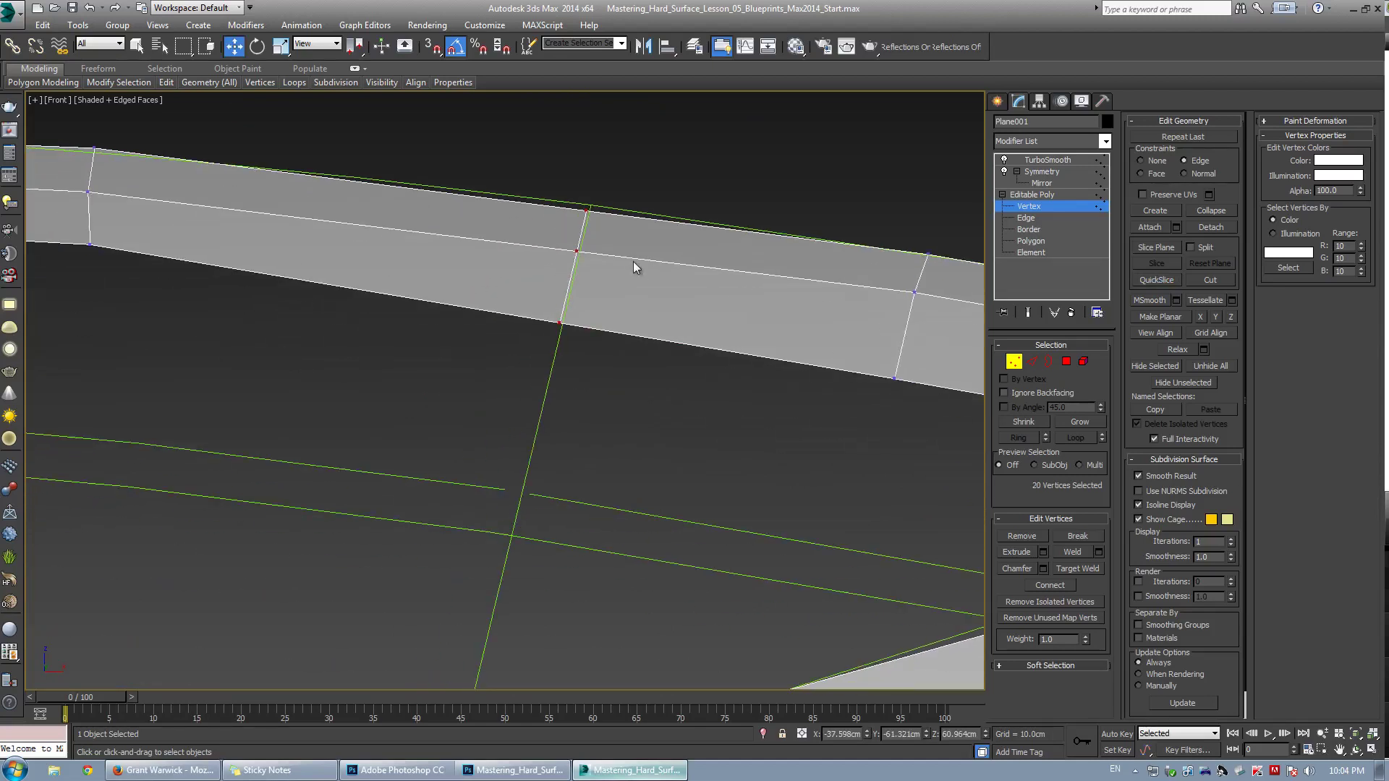
pyautogui.press('BackSpace')
# Cut a new edge across the full height of the roof rail along the green door seam line
pyautogui.scroll(2, 622, 218)
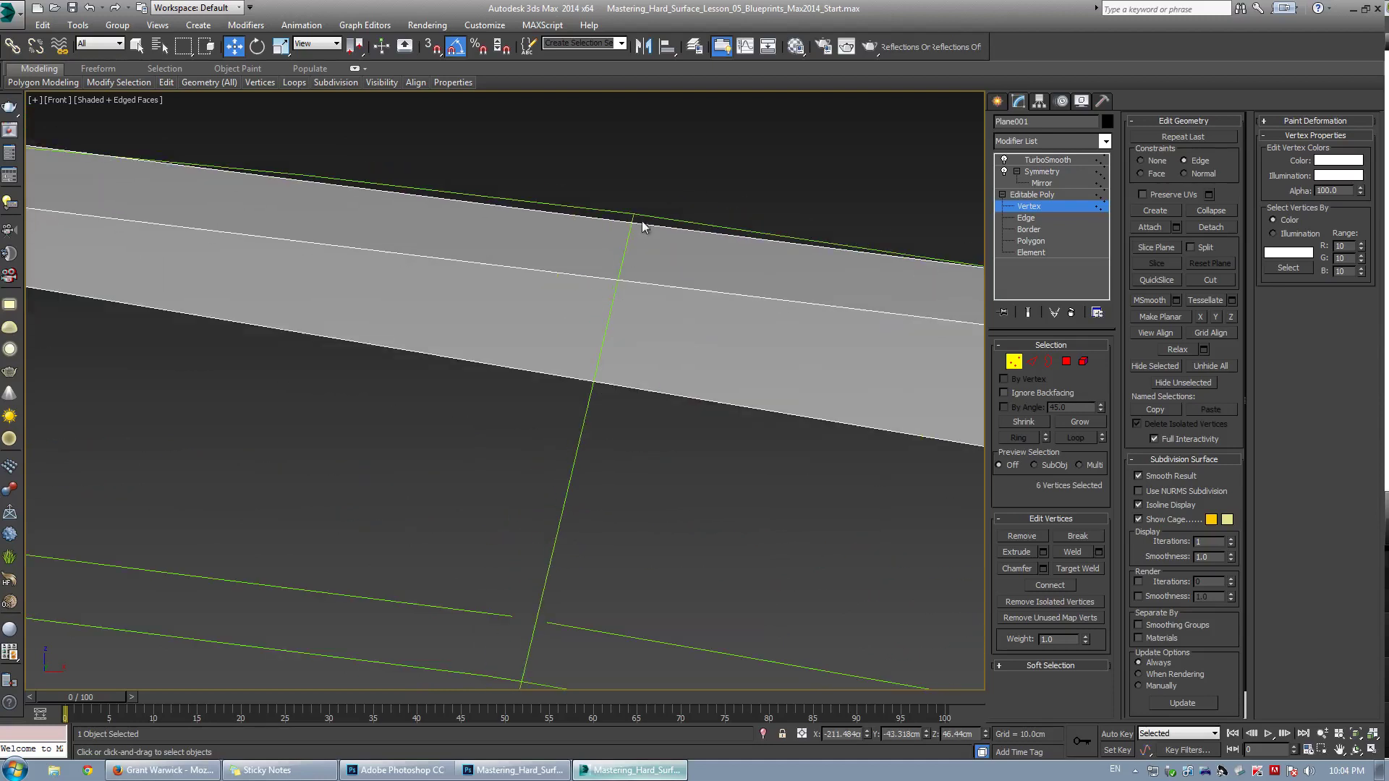
pyautogui.hotkey('alt', 'c')
pyautogui.click(632, 218)
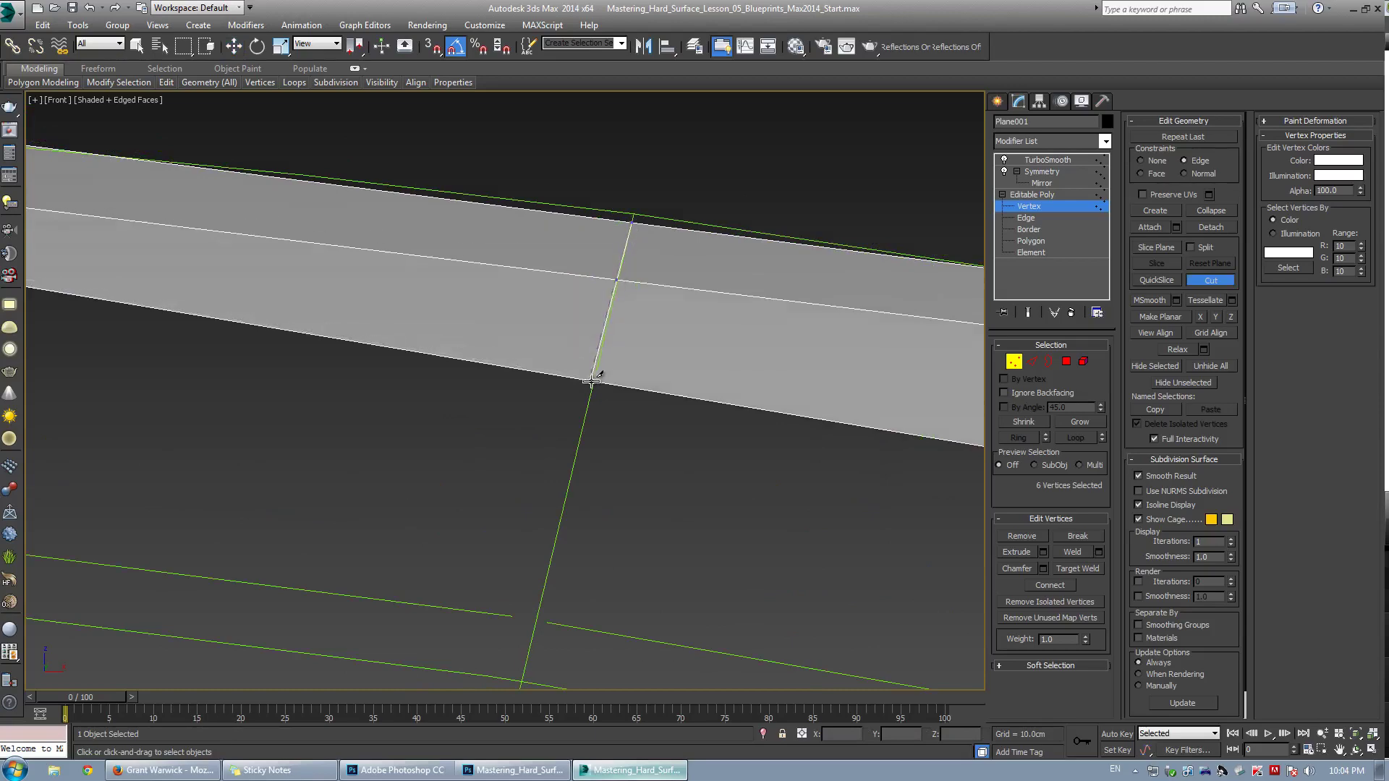
pyautogui.click(593, 381)
pyautogui.scroll(2, 637, 267)
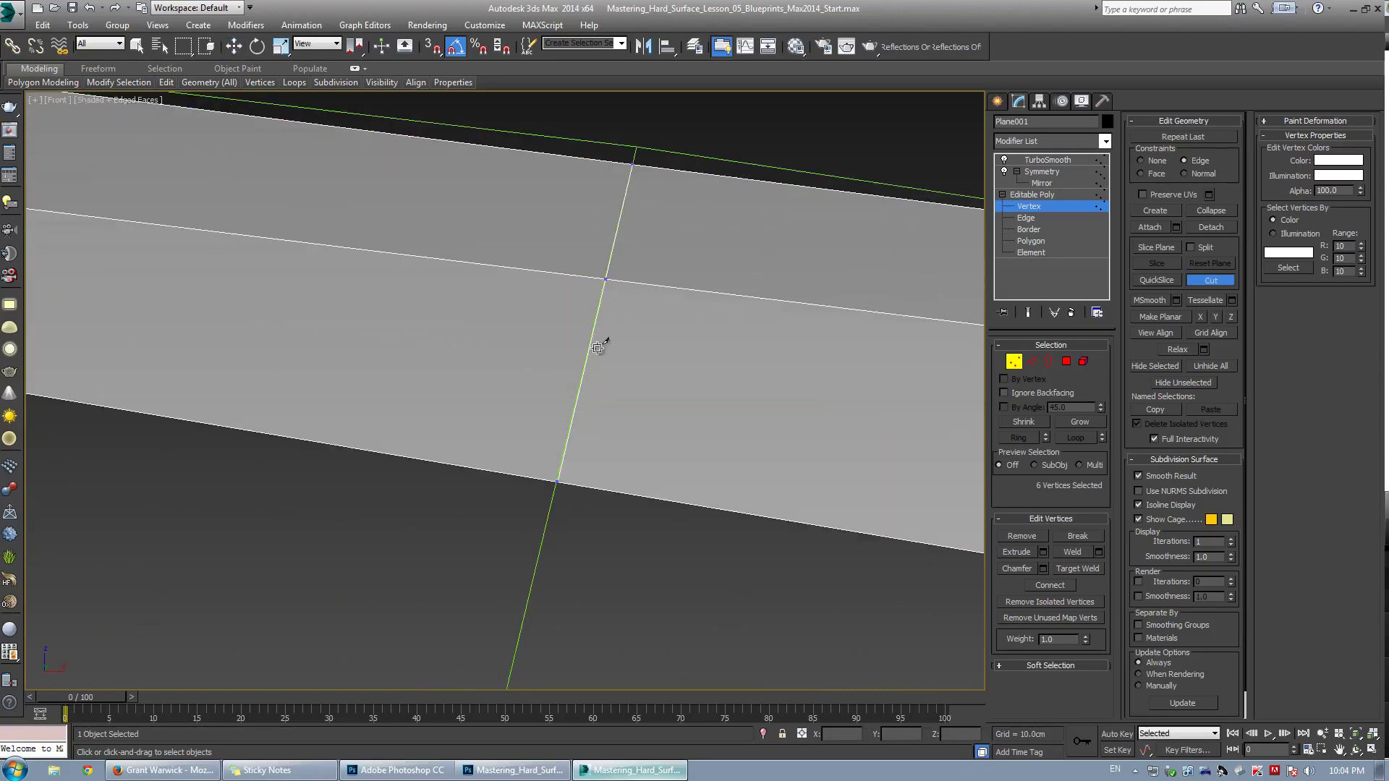
# Cut the side panel along the green door seam line from its upper window edge to its lower border
pyautogui.scroll(-4, 539, 489)
pyautogui.scroll(-4, 537, 487)
pyautogui.moveTo(536, 486); pyautogui.dragTo(587, 133, button='middle')
pyautogui.scroll(2, 493, 471)
pyautogui.moveTo(493, 471); pyautogui.dragTo(593, 322, button='middle')
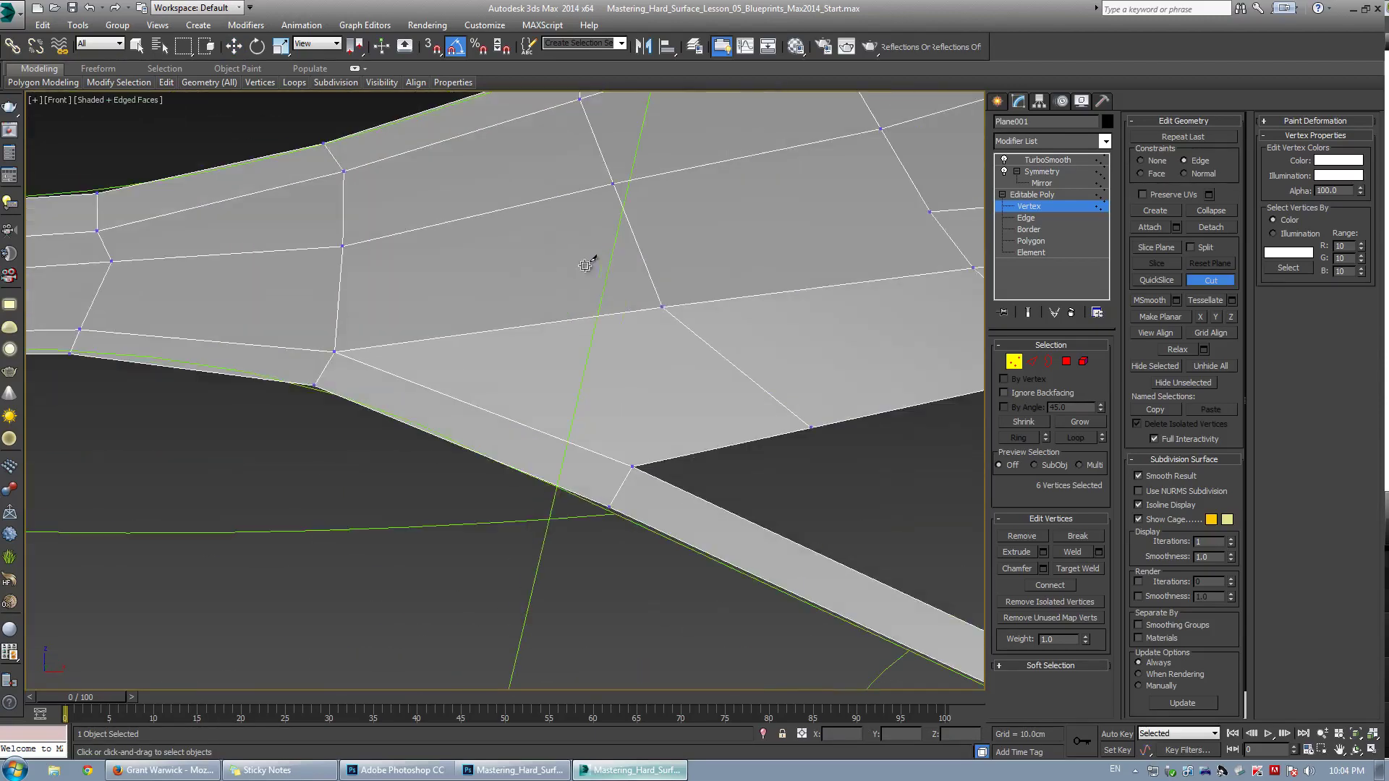
pyautogui.moveTo(648, 270); pyautogui.dragTo(577, 421, button='middle')
pyautogui.click(593, 184)
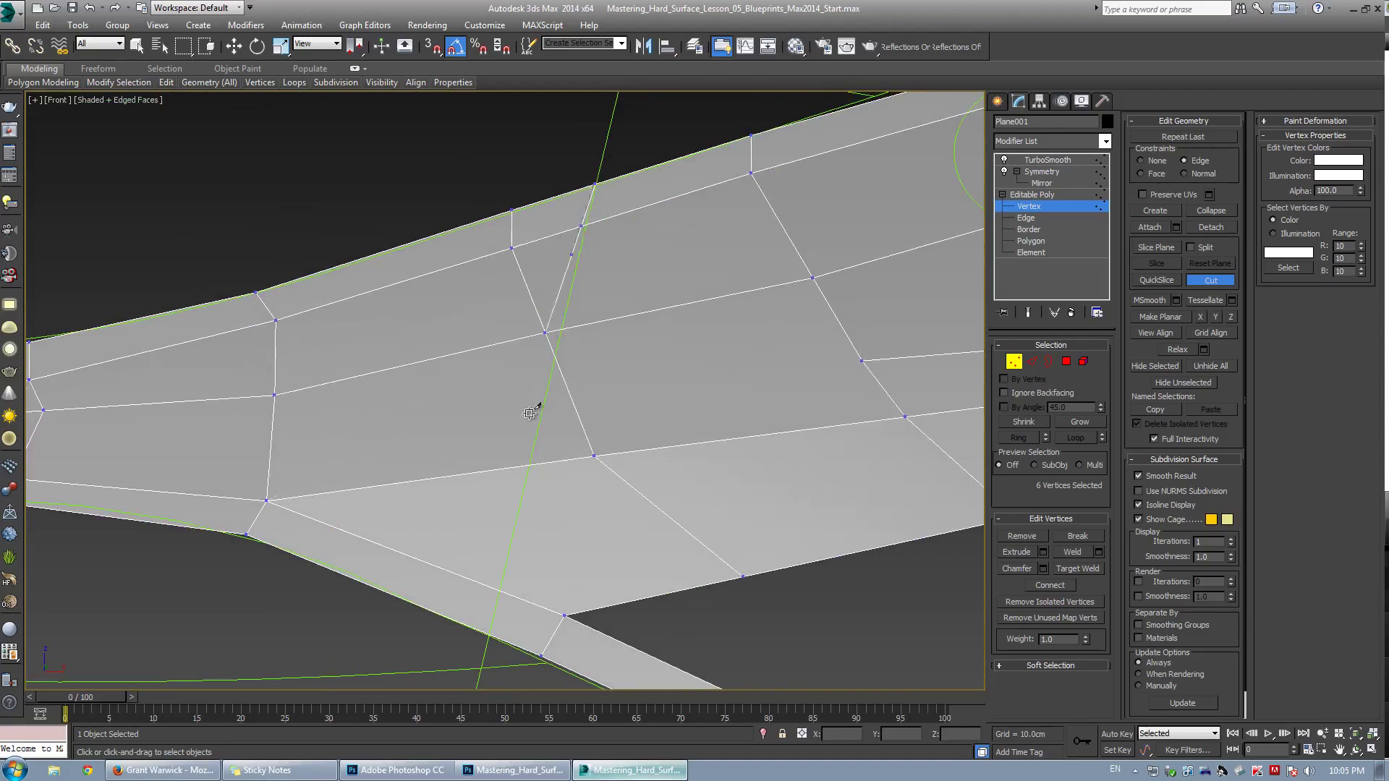
pyautogui.click(486, 634)
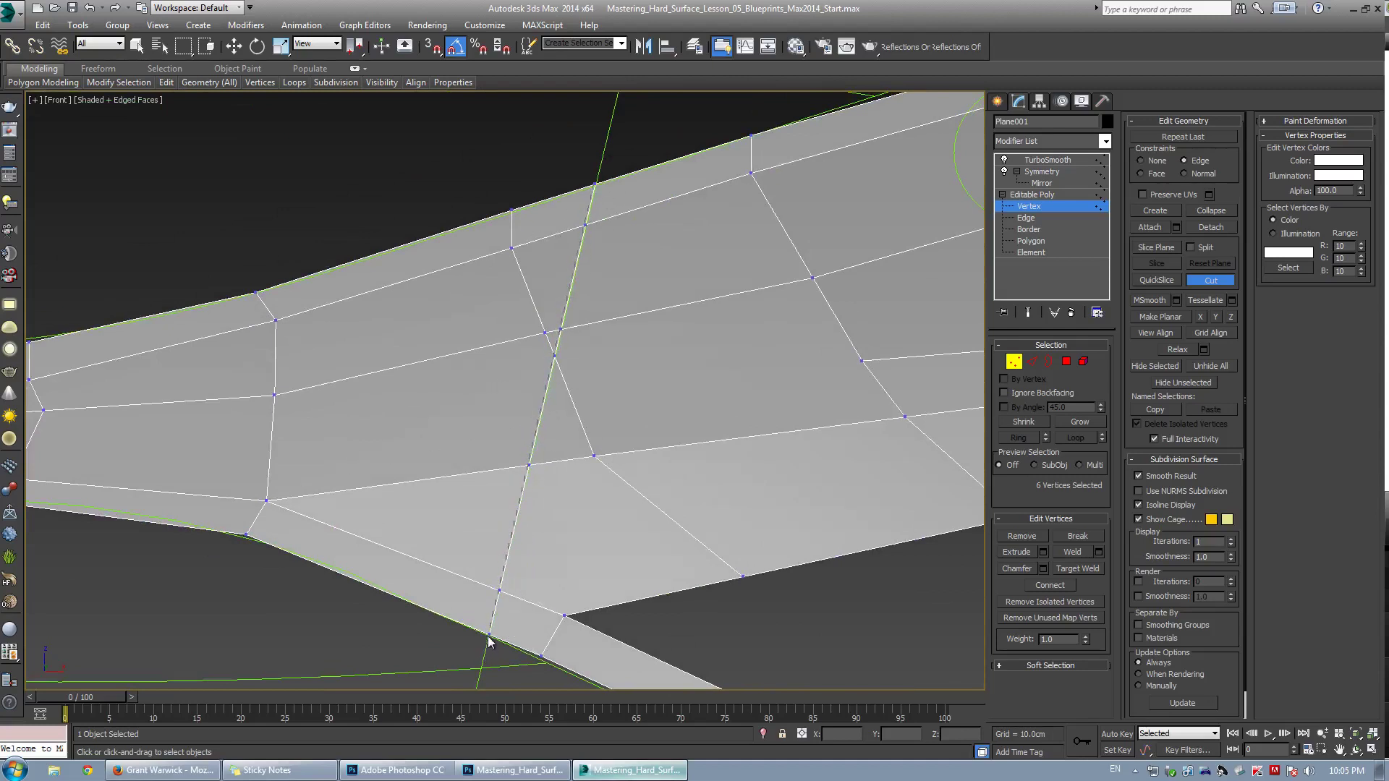
pyautogui.press('w')
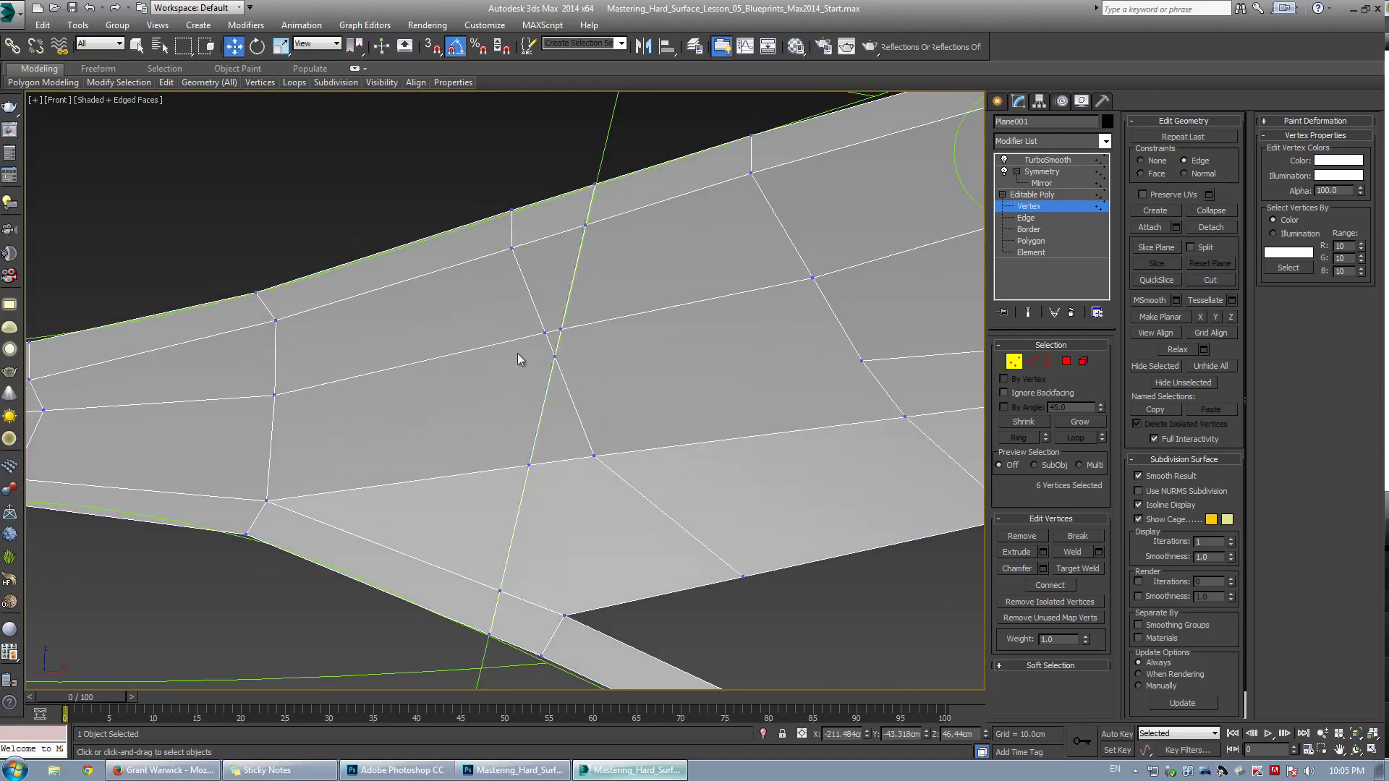
# Try chamfering the side panel's door seam edges by 0.118 cm, compare them with the green line, and undo the chamfer
pyautogui.scroll(-4, 509, 384)
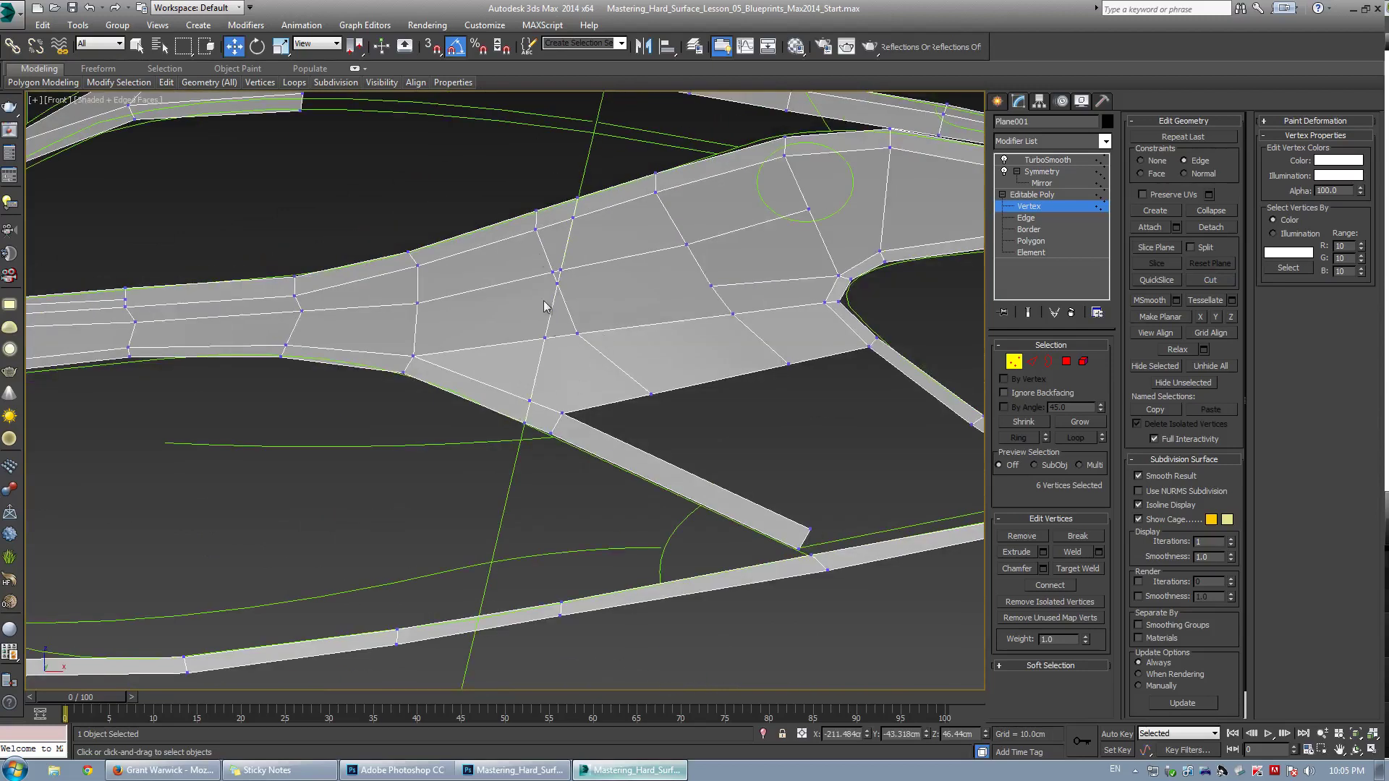
pyautogui.scroll(4, 584, 321)
pyautogui.press('2')
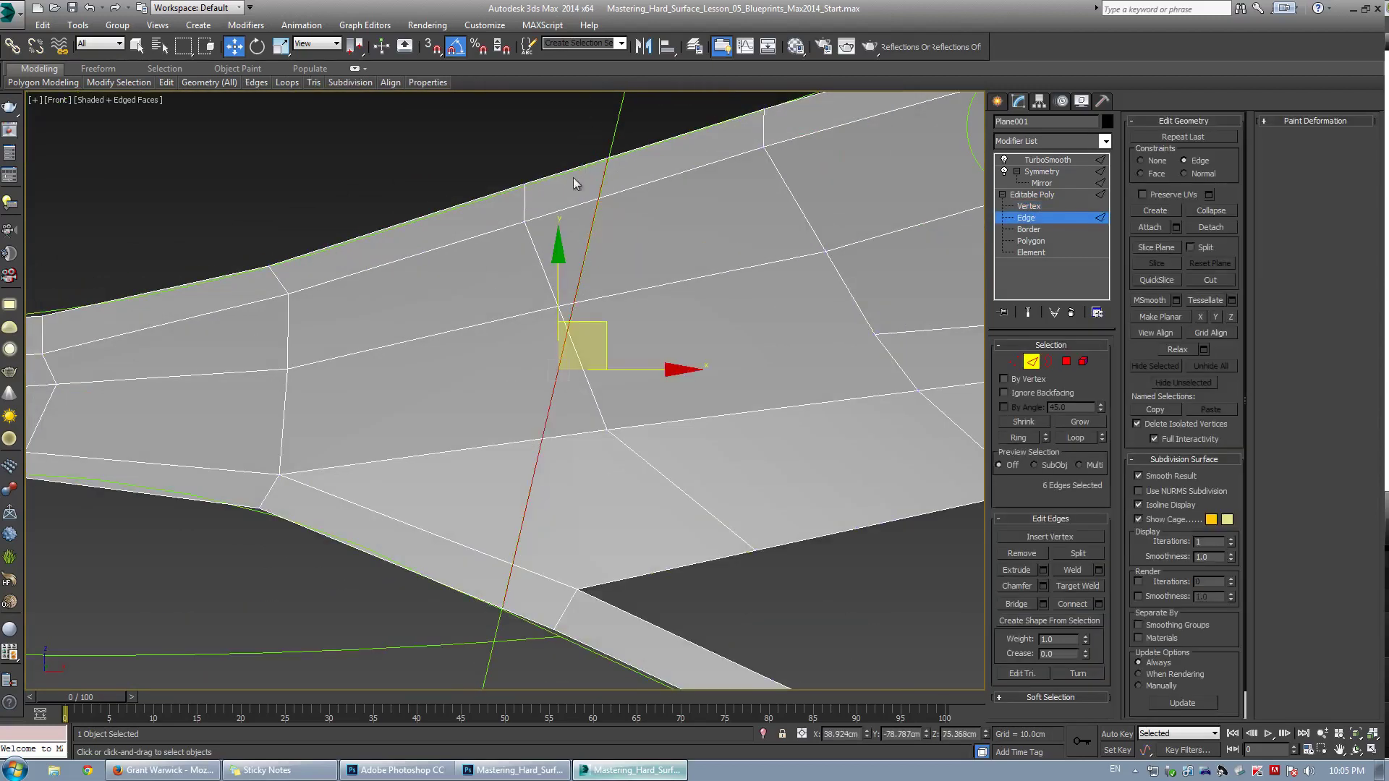
pyautogui.click(1043, 585)
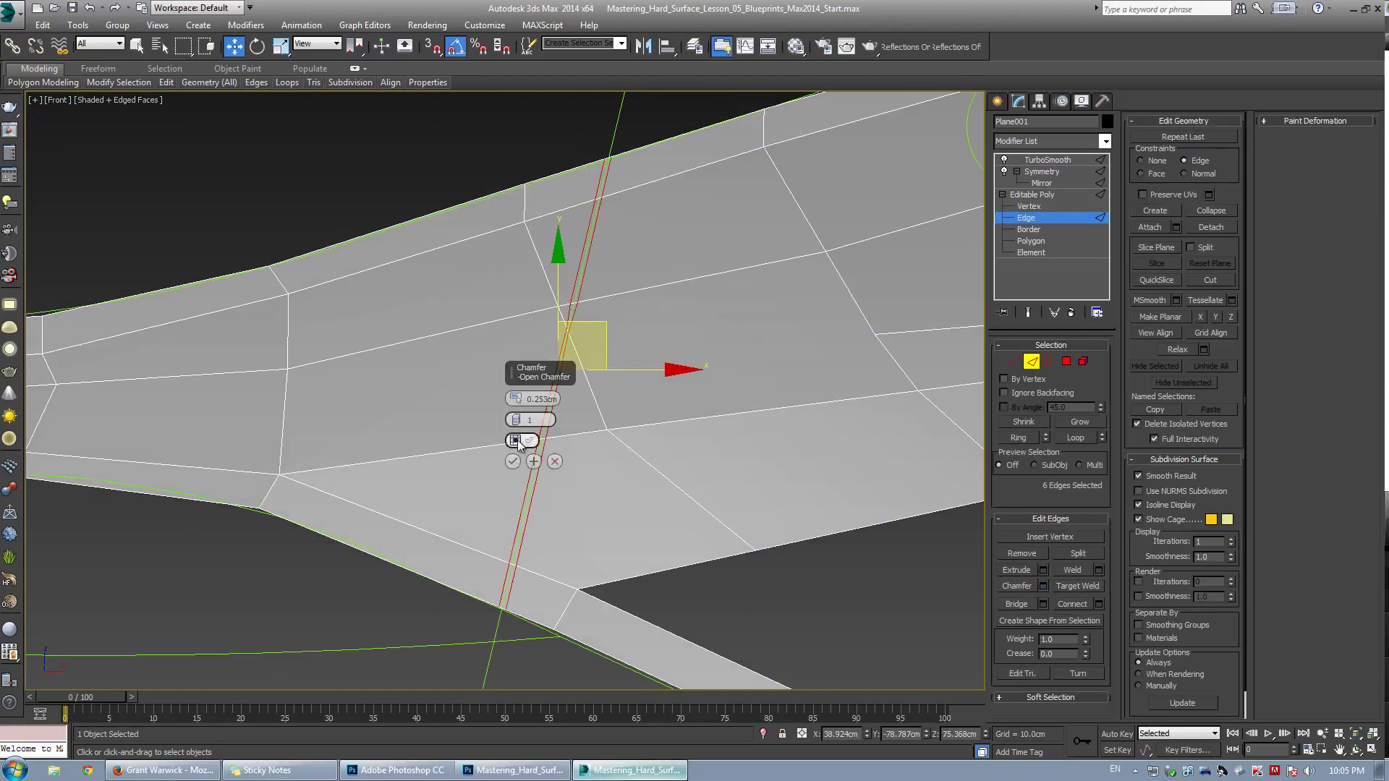
pyautogui.moveTo(525, 398); pyautogui.dragTo(527, 413)
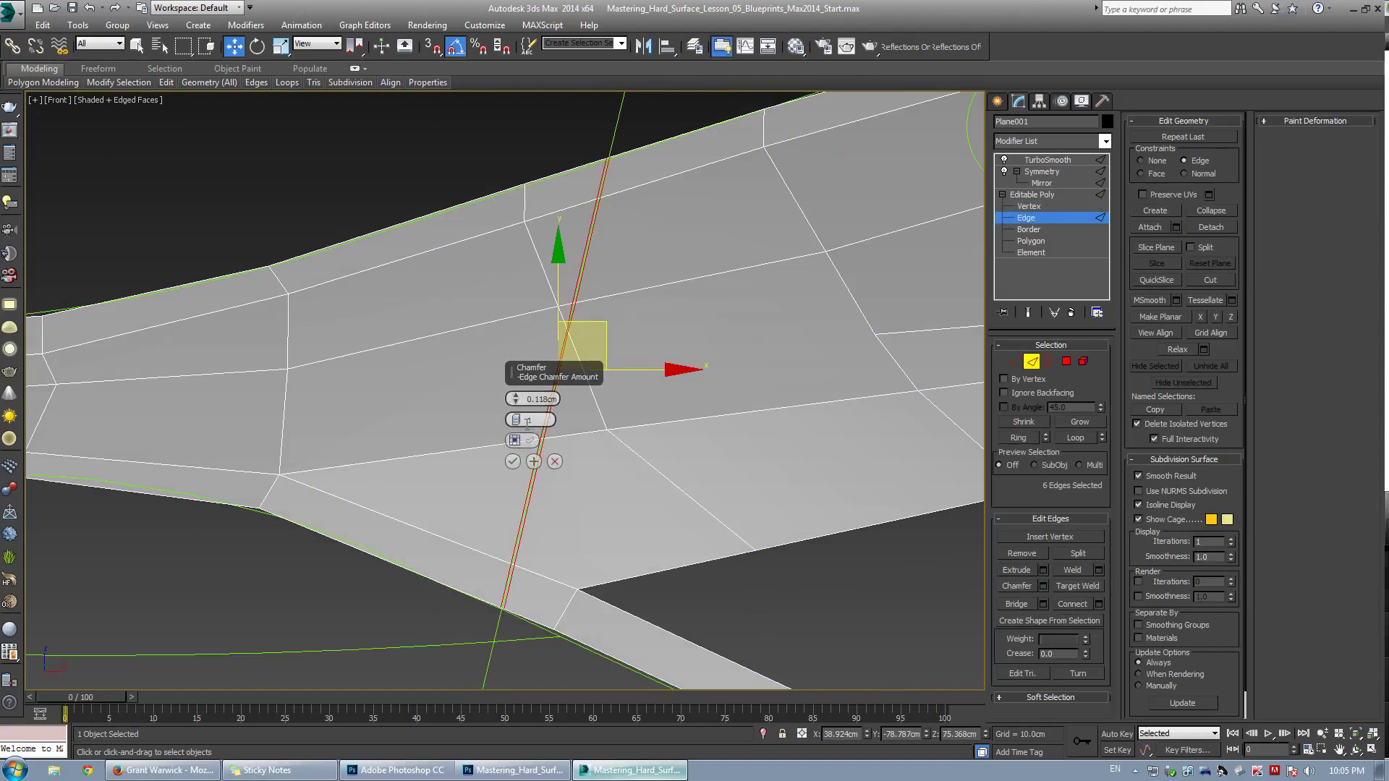
pyautogui.click(512, 463)
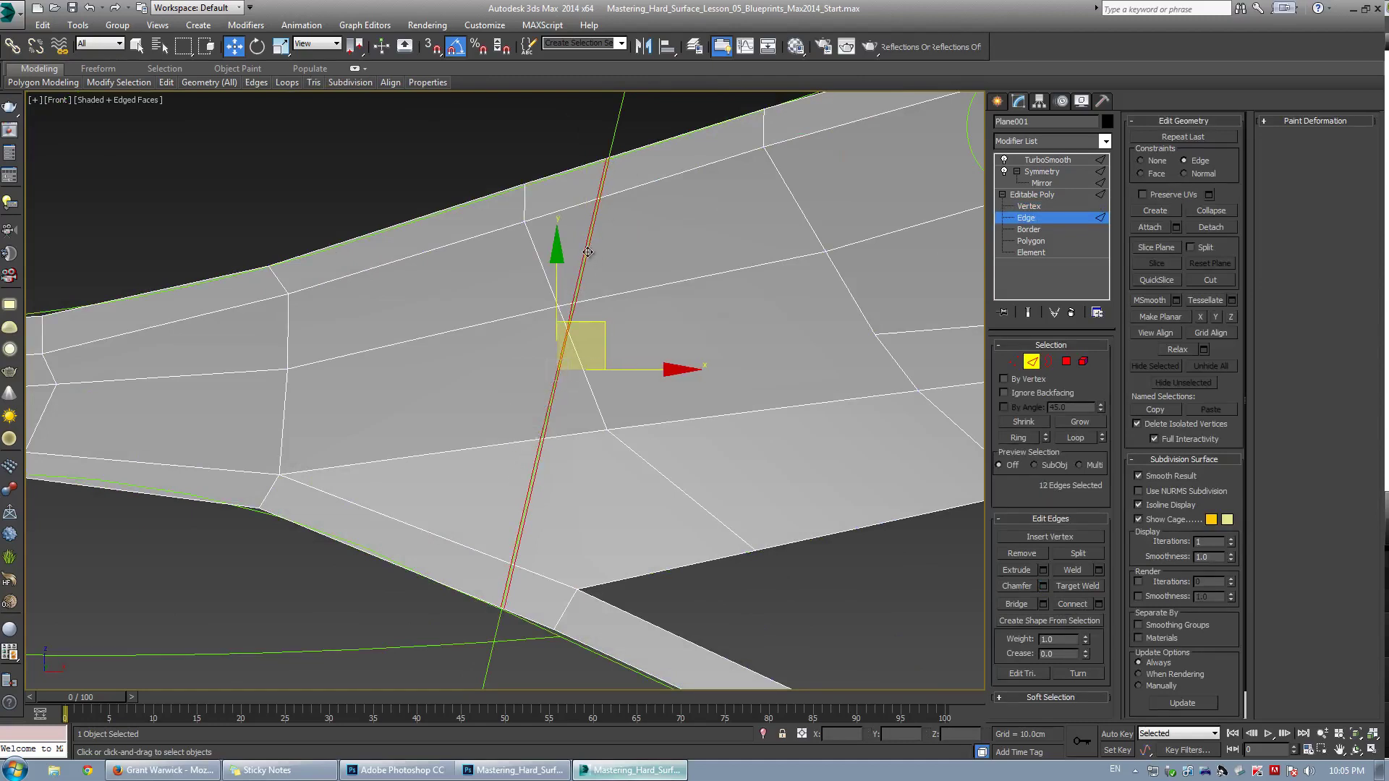
pyautogui.scroll(5, 579, 301)
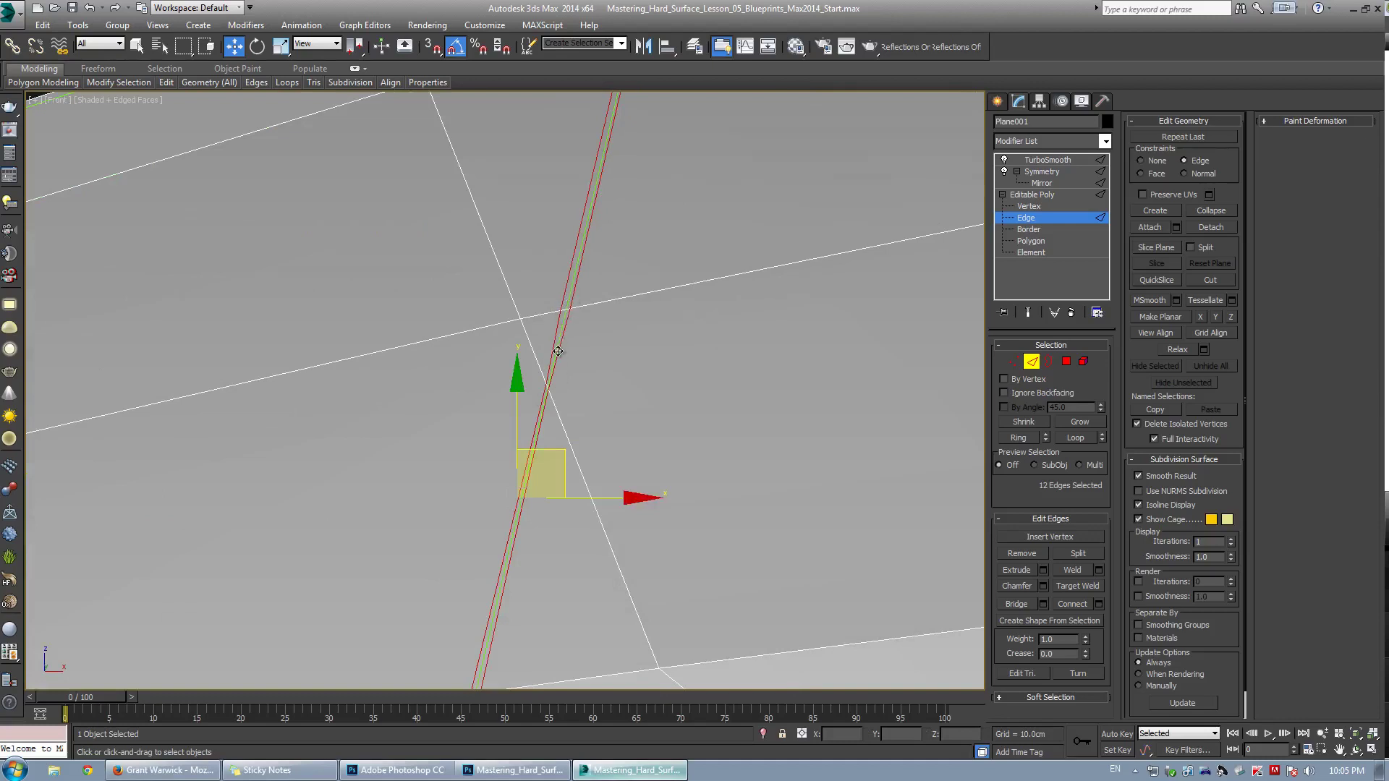
pyautogui.scroll(-5, 587, 275)
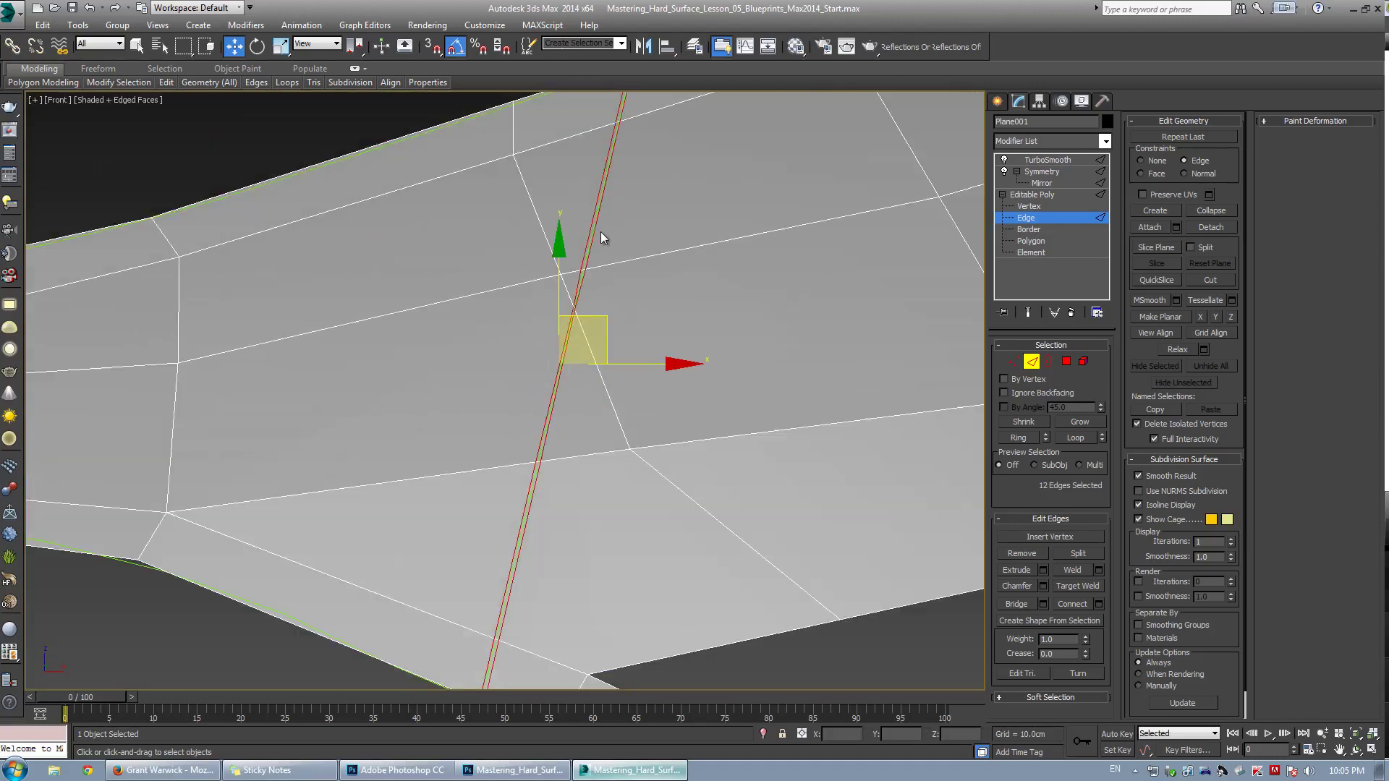
pyautogui.scroll(2, 600, 232)
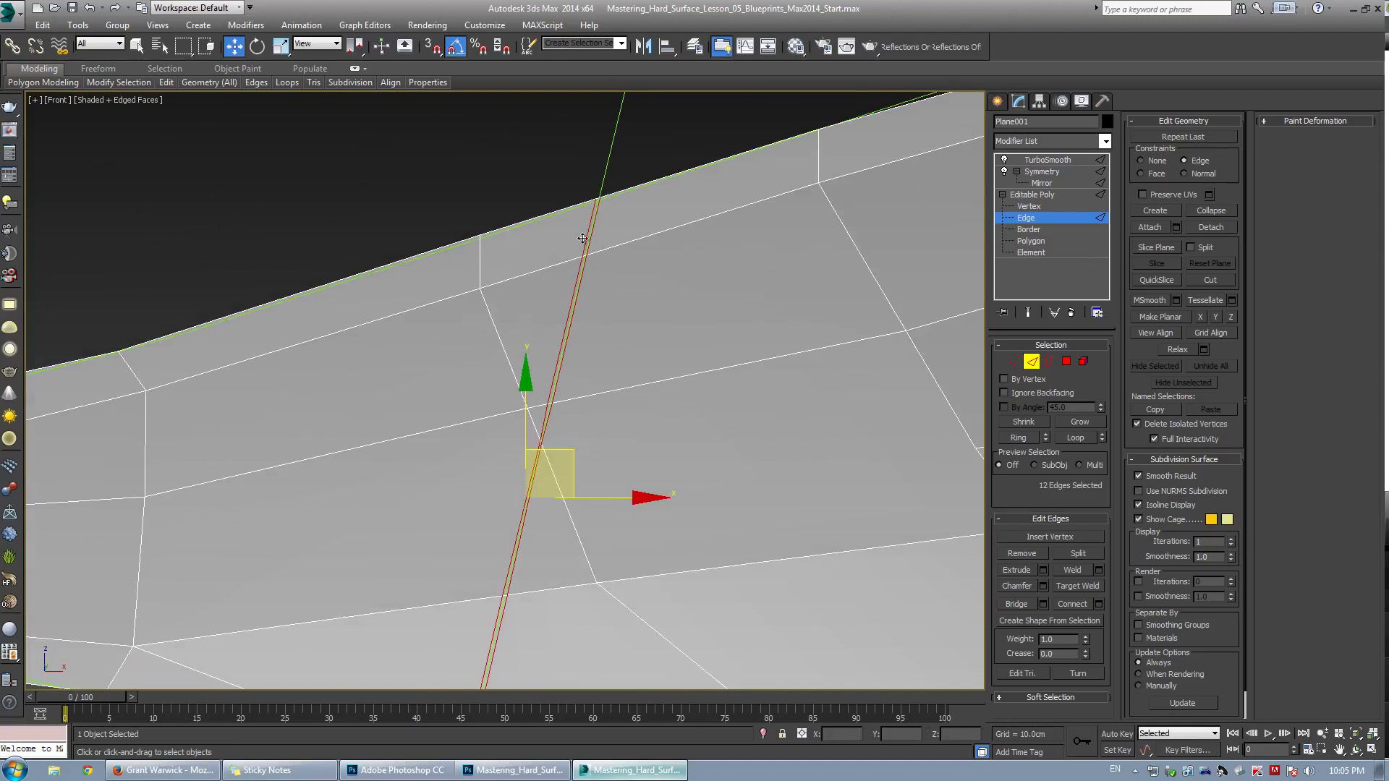
pyautogui.scroll(3, 593, 224)
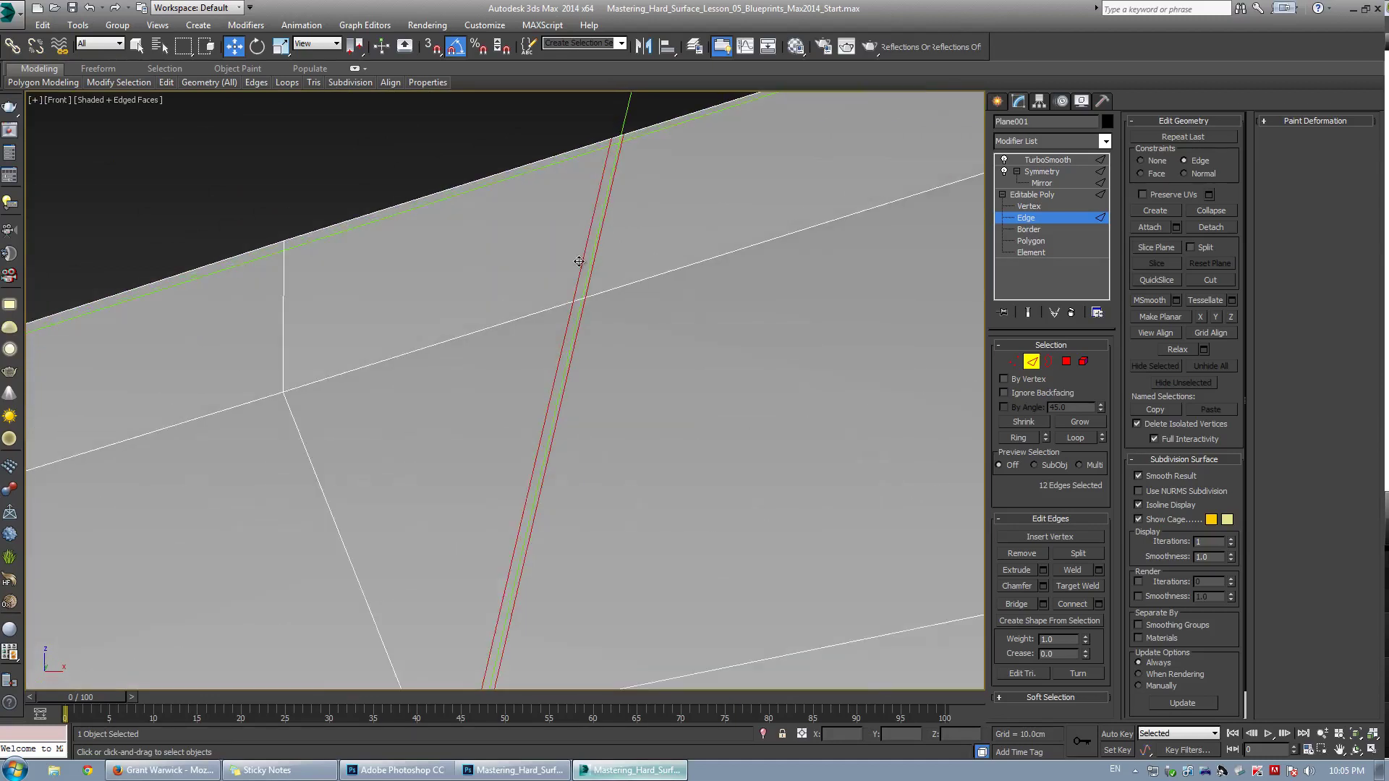
pyautogui.scroll(-3, 566, 351)
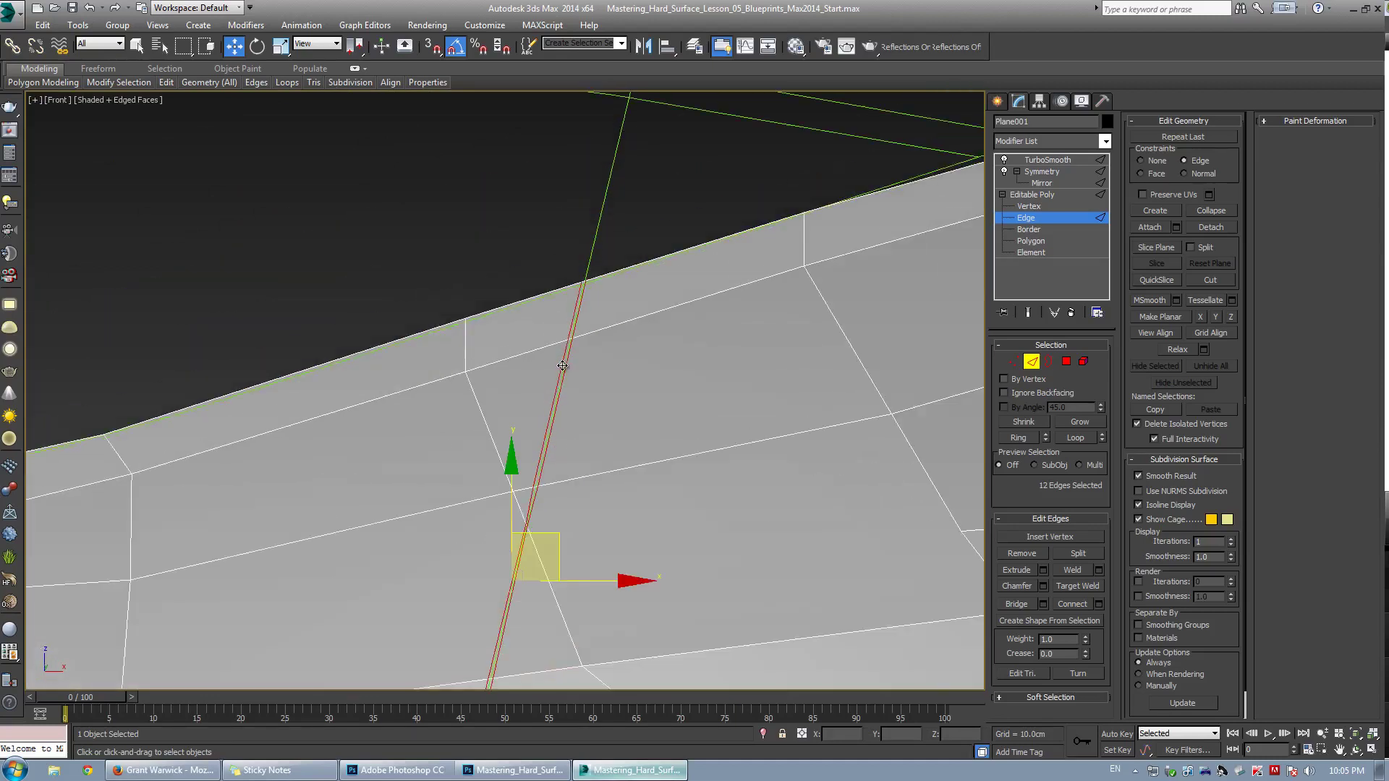
pyautogui.hotkey('ctrl', 'z')
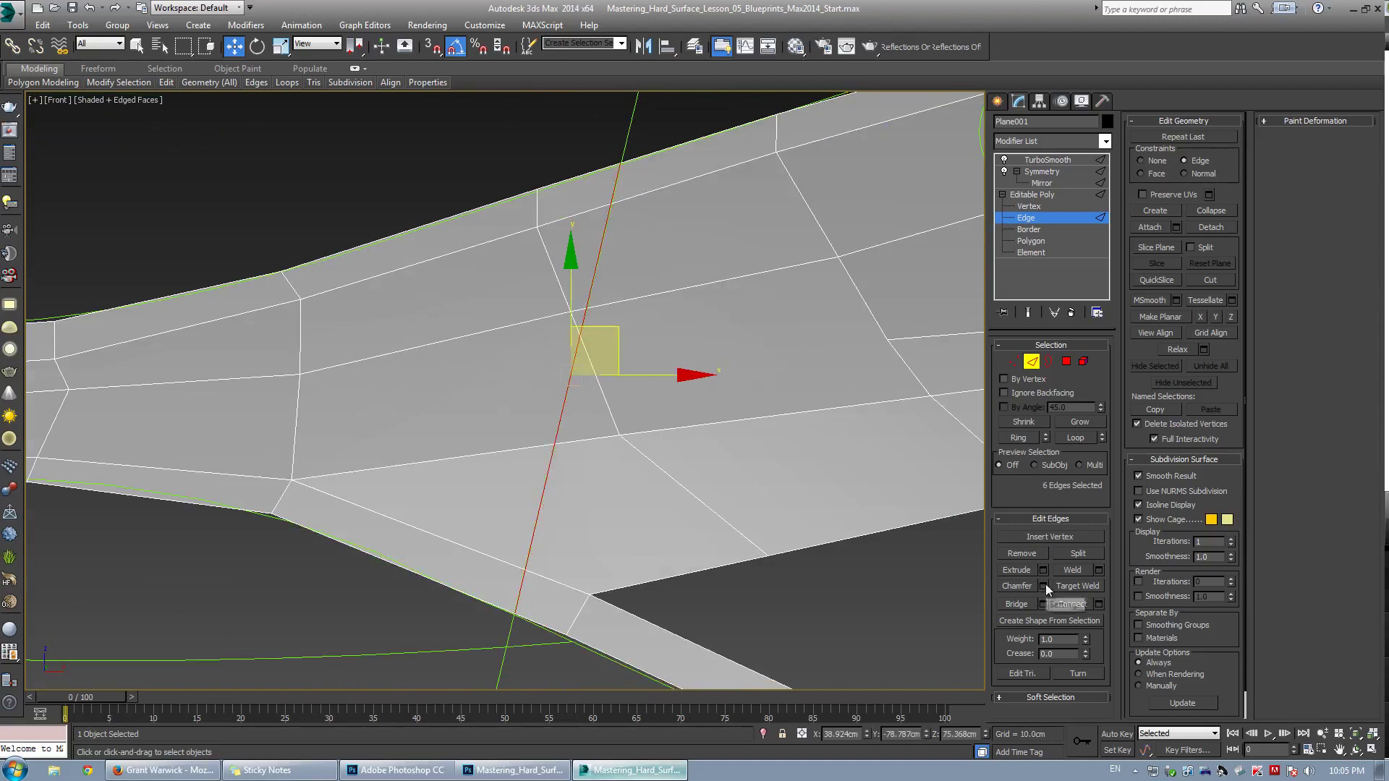
pyautogui.click(1043, 585)
pyautogui.moveTo(518, 401); pyautogui.dragTo(523, 389)
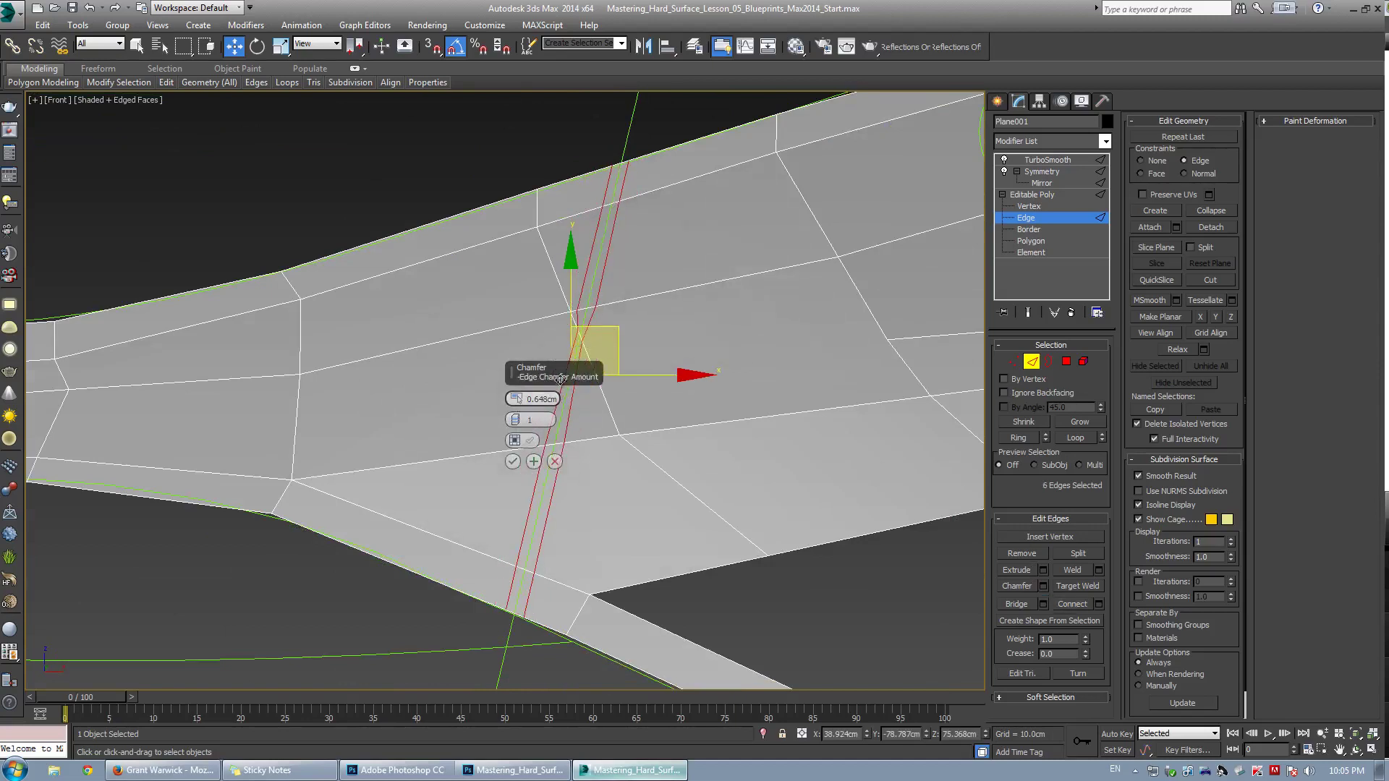
pyautogui.click(554, 462)
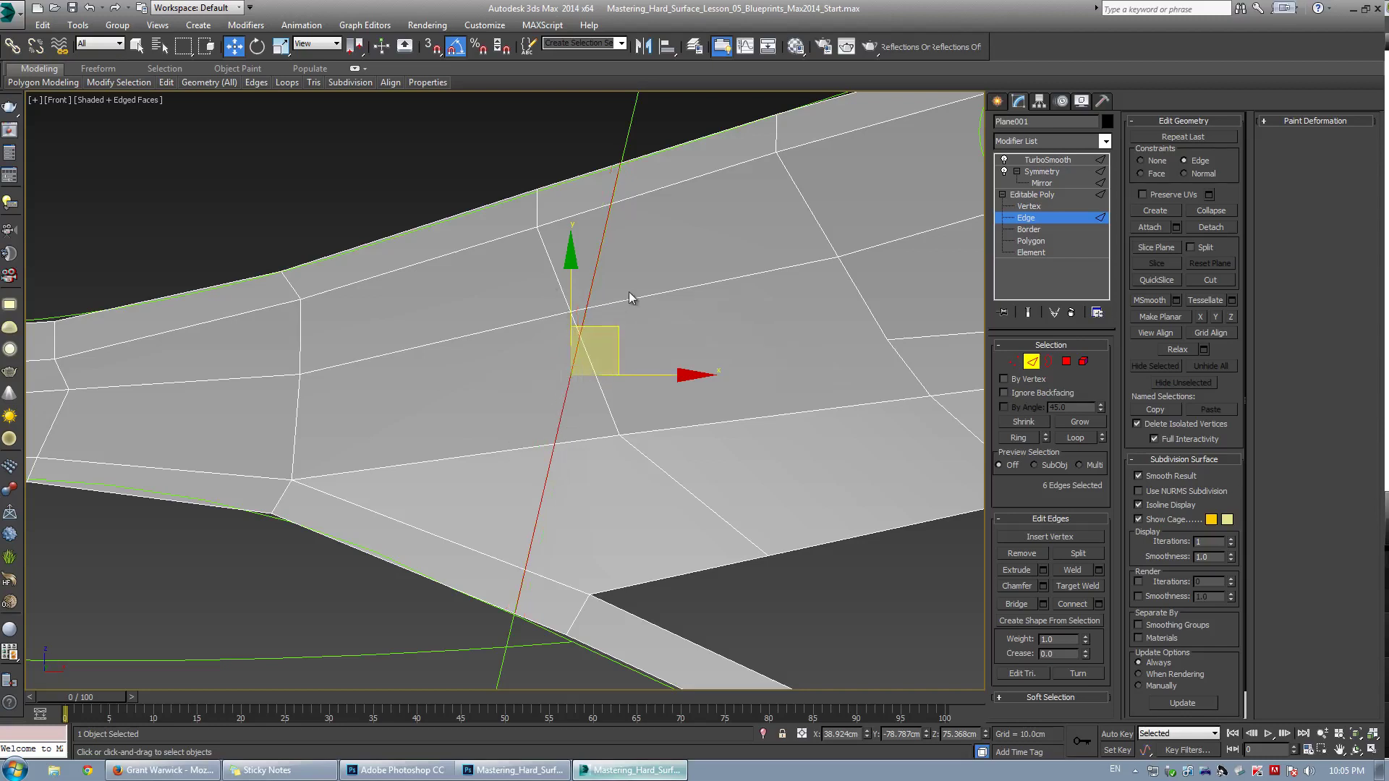
# Target-weld the two stray vertices beside the seam in the middle of the side panel onto the neighbouring seam vertex
pyautogui.press('1')
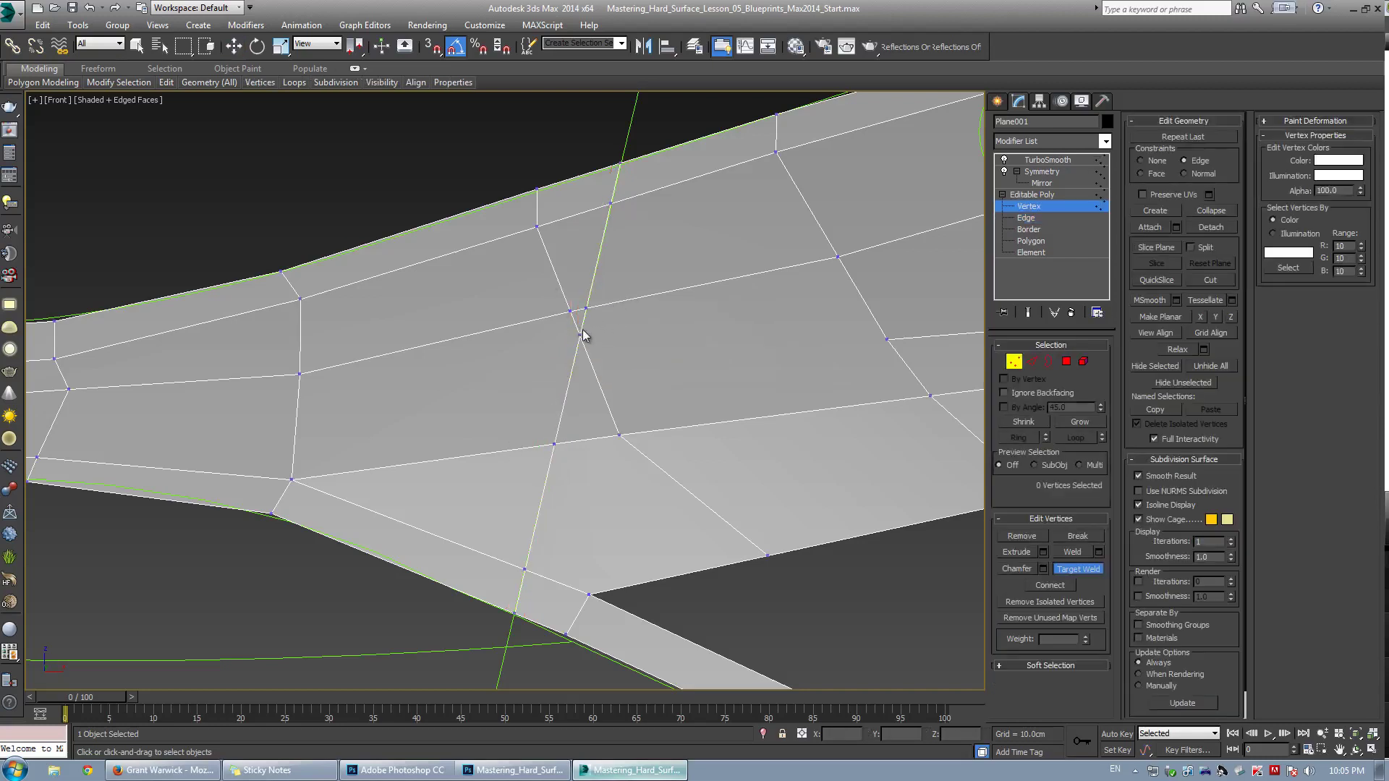
pyautogui.click(586, 306)
pyautogui.click(586, 308)
pyautogui.press('w')
# Cut one new edge on each side of the seam, joining the diagonal edges' outer vertices to the panel's middle horizontal edge loop
pyautogui.hotkey('alt', 'c')
pyautogui.click(618, 434)
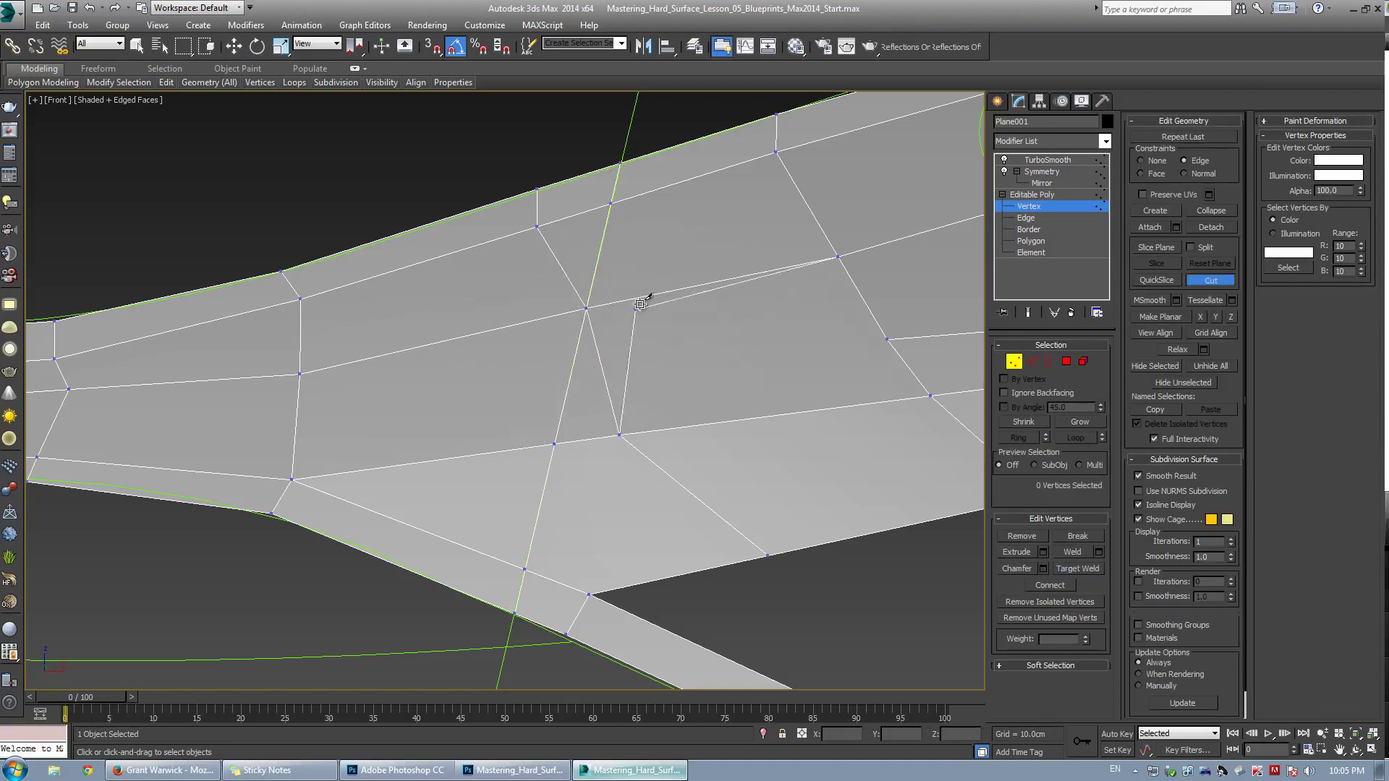
pyautogui.click(642, 297)
pyautogui.click(536, 227)
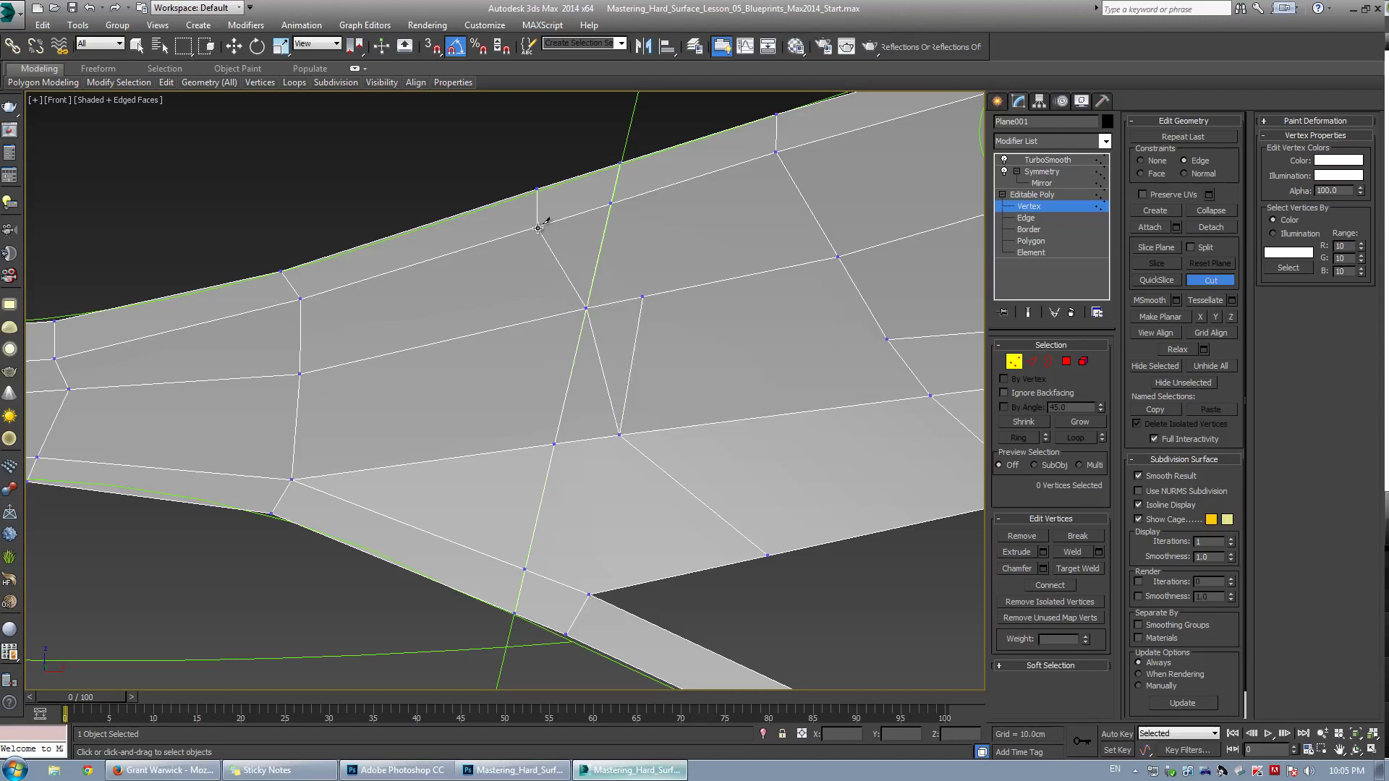
pyautogui.click(528, 322)
pyautogui.rightClick(551, 332)
pyautogui.press('w')
# Remove the two diagonal edges that meet at the welded seam vertex
pyautogui.press('2')
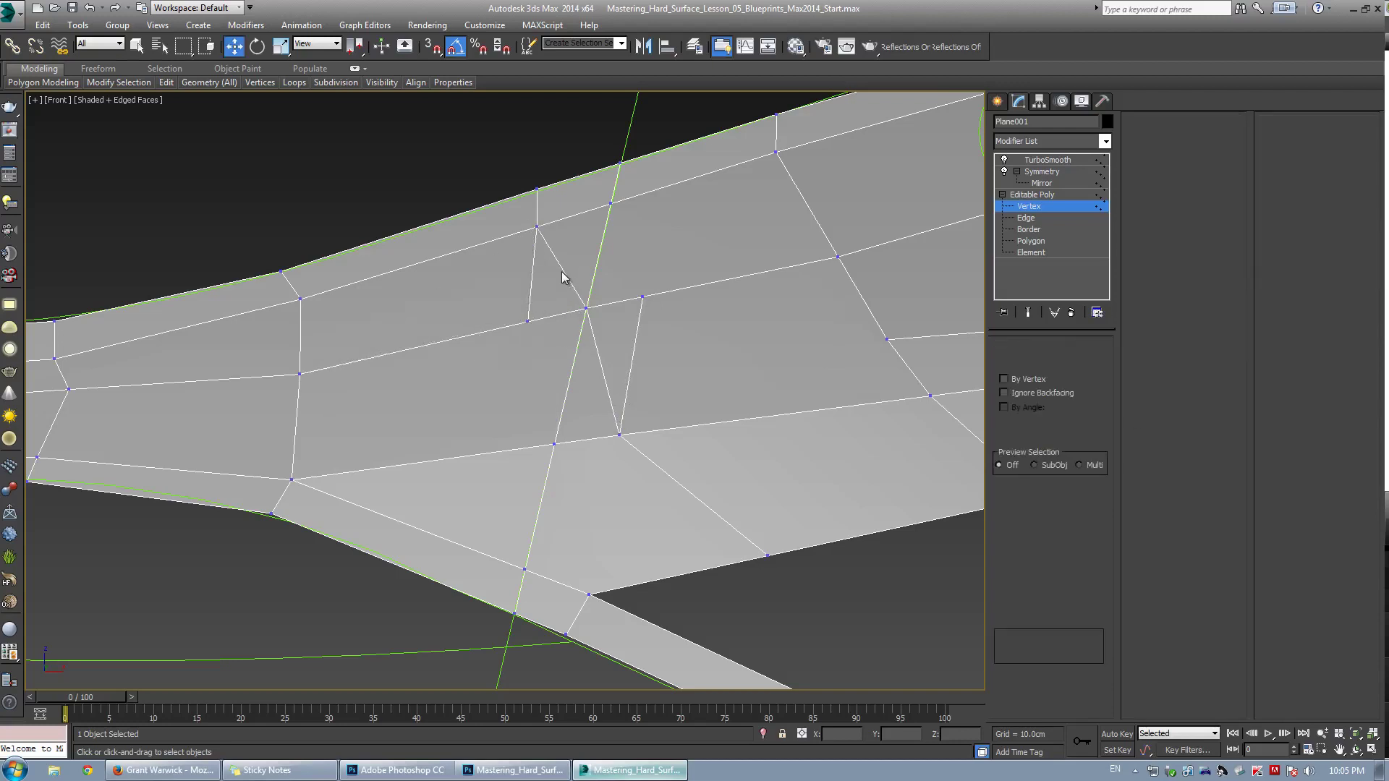
pyautogui.click(561, 270)
pyautogui.keyDown('ctrl'); pyautogui.click(596, 349); pyautogui.keyUp('ctrl')
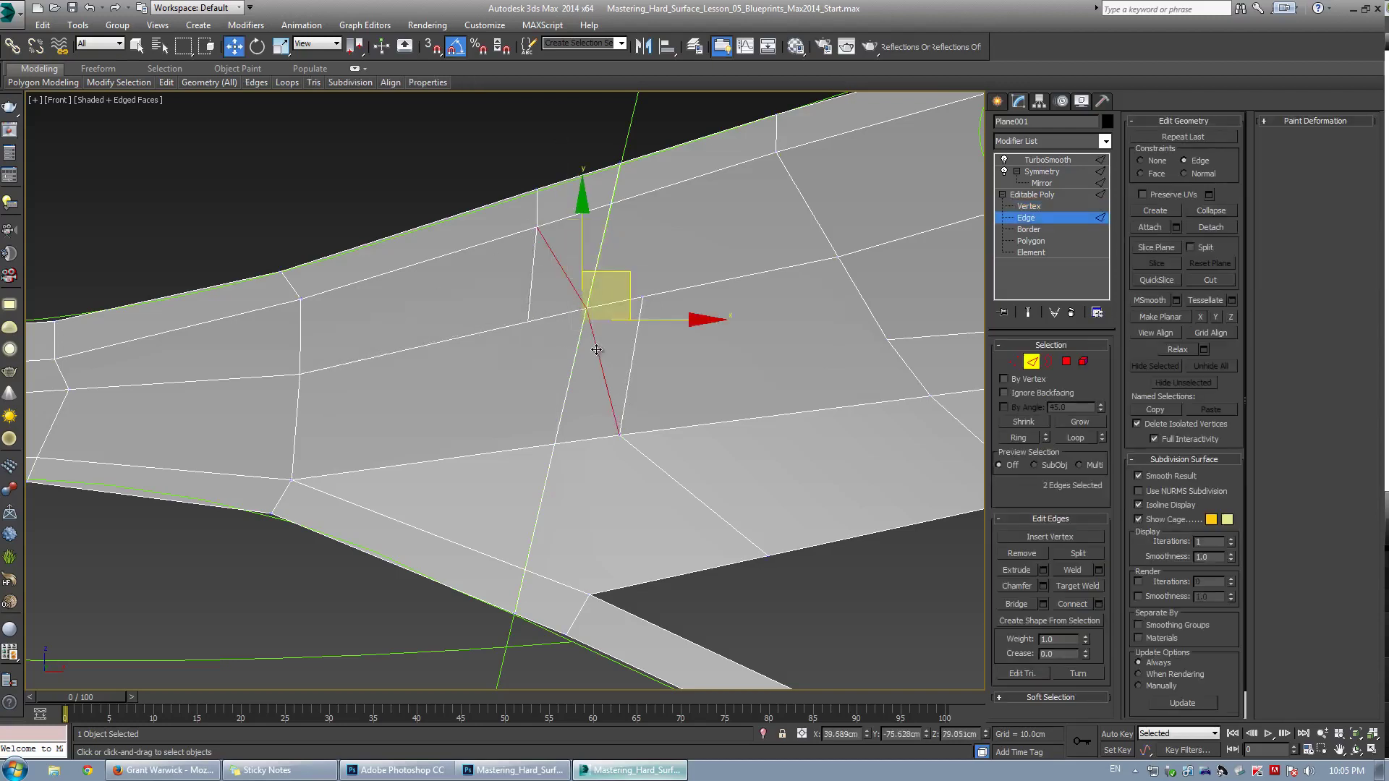
pyautogui.click(1021, 554)
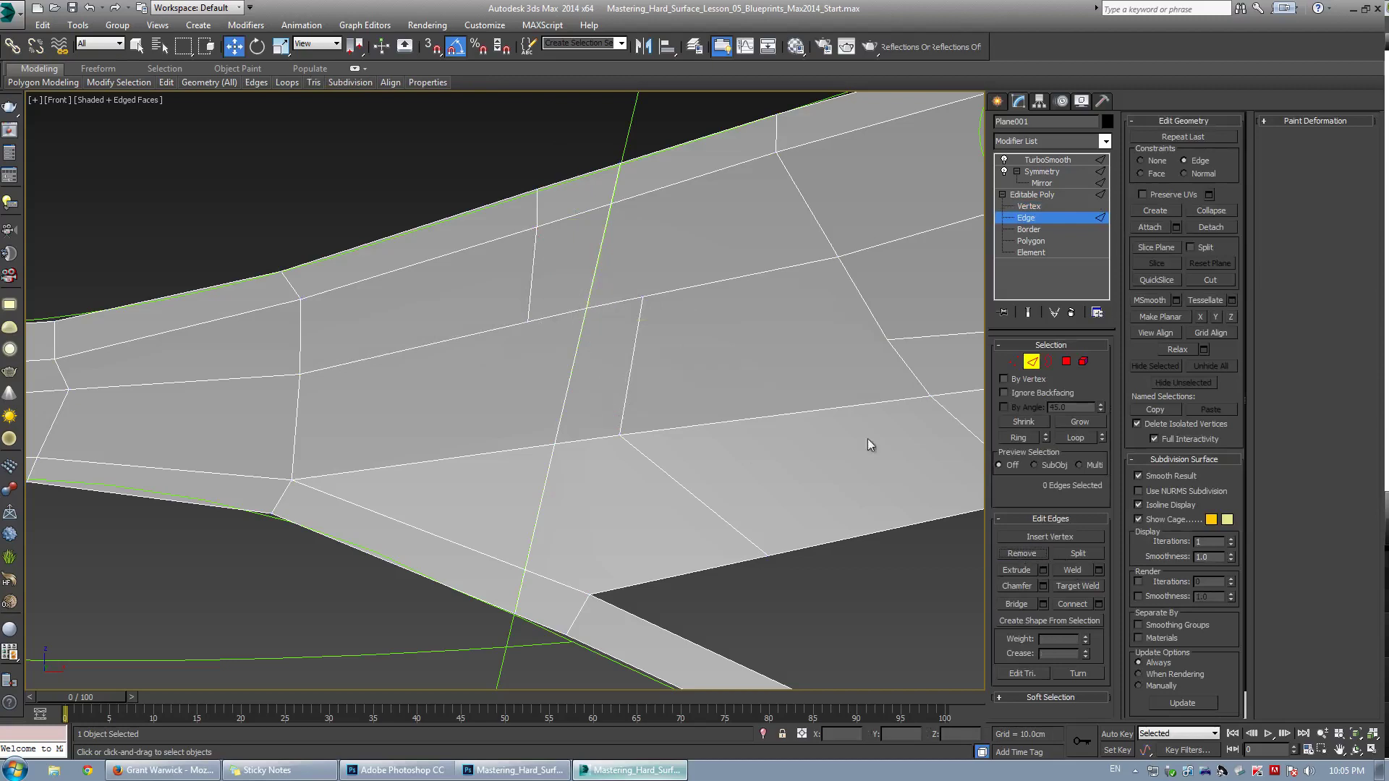
# Chamfer the side panel's door seam edges into two parallel edge lines straddling the green seam line
pyautogui.click(568, 383)
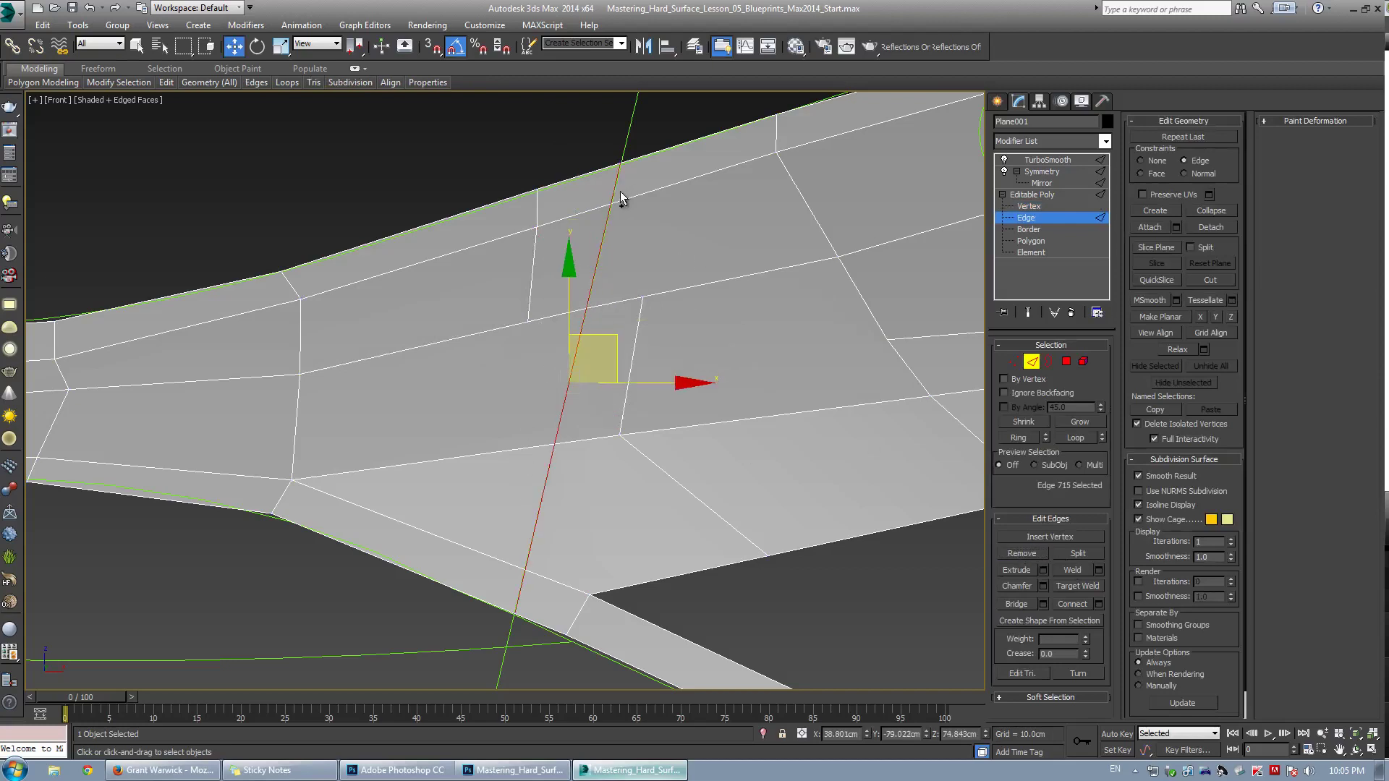
pyautogui.click(1043, 586)
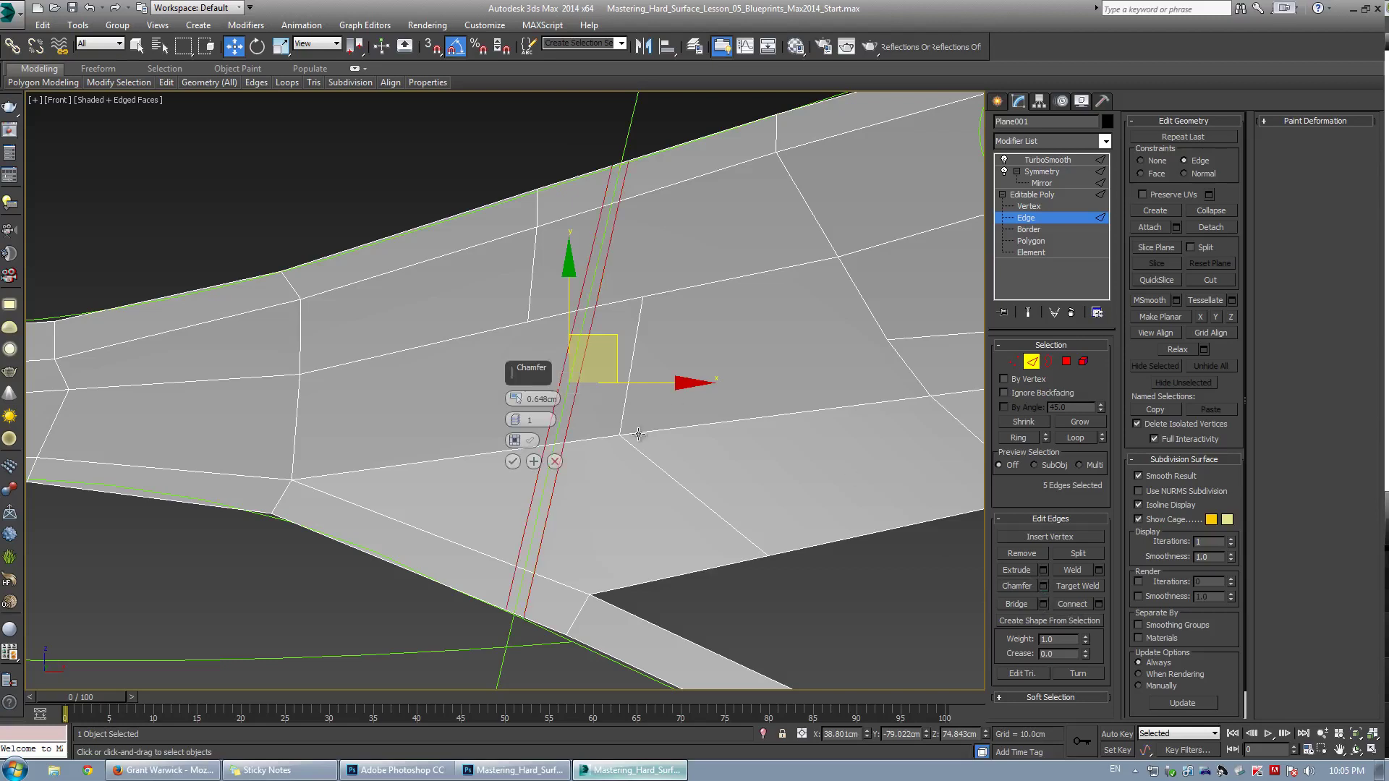
pyautogui.moveTo(514, 399)
pyautogui.mouseDown()
pyautogui.moveTo(519, 382)
pyautogui.moveTo(520, 396)
pyautogui.mouseUp()
pyautogui.click(513, 461)
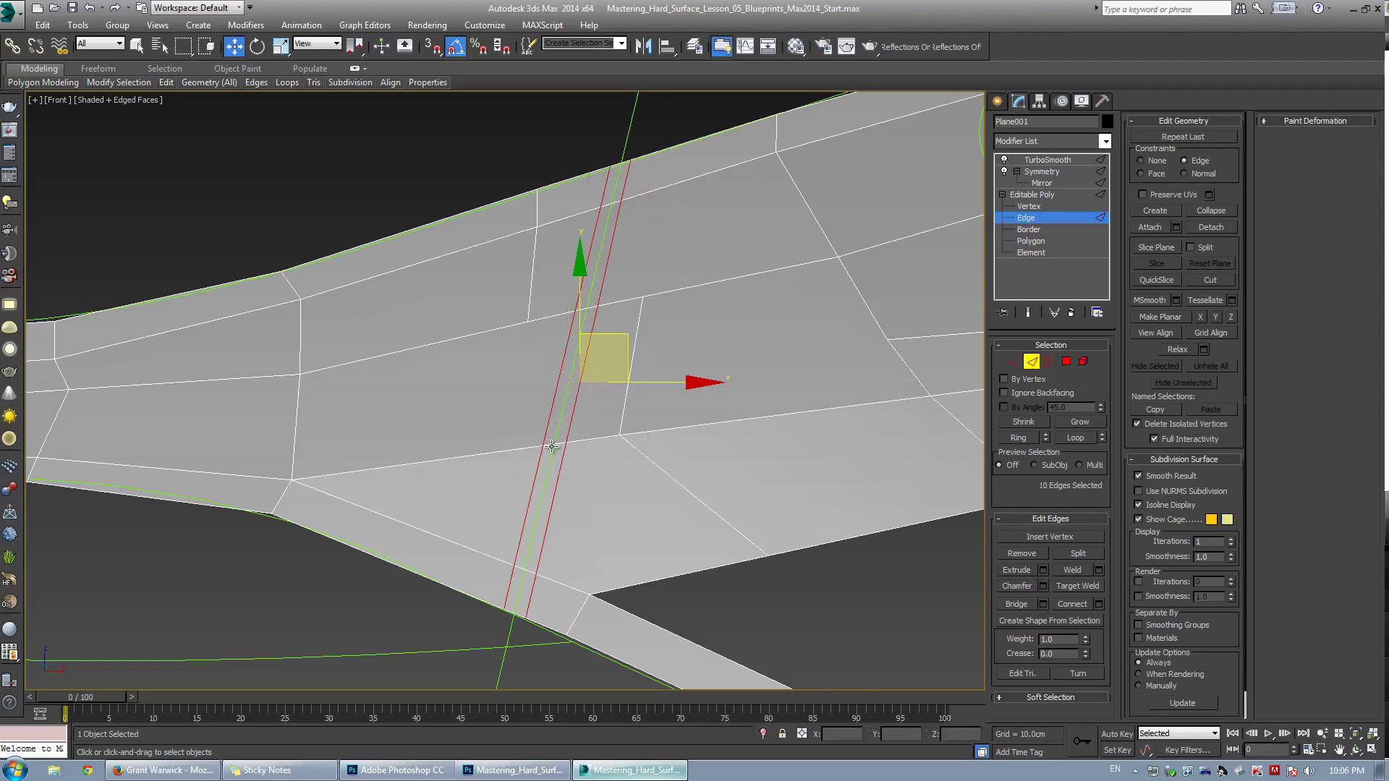
# Delete the strip of polygons between the two chamfered edge lines of the door seam
pyautogui.click(553, 444)
pyautogui.hotkey('alt', 'r')
pyautogui.press('Delete')
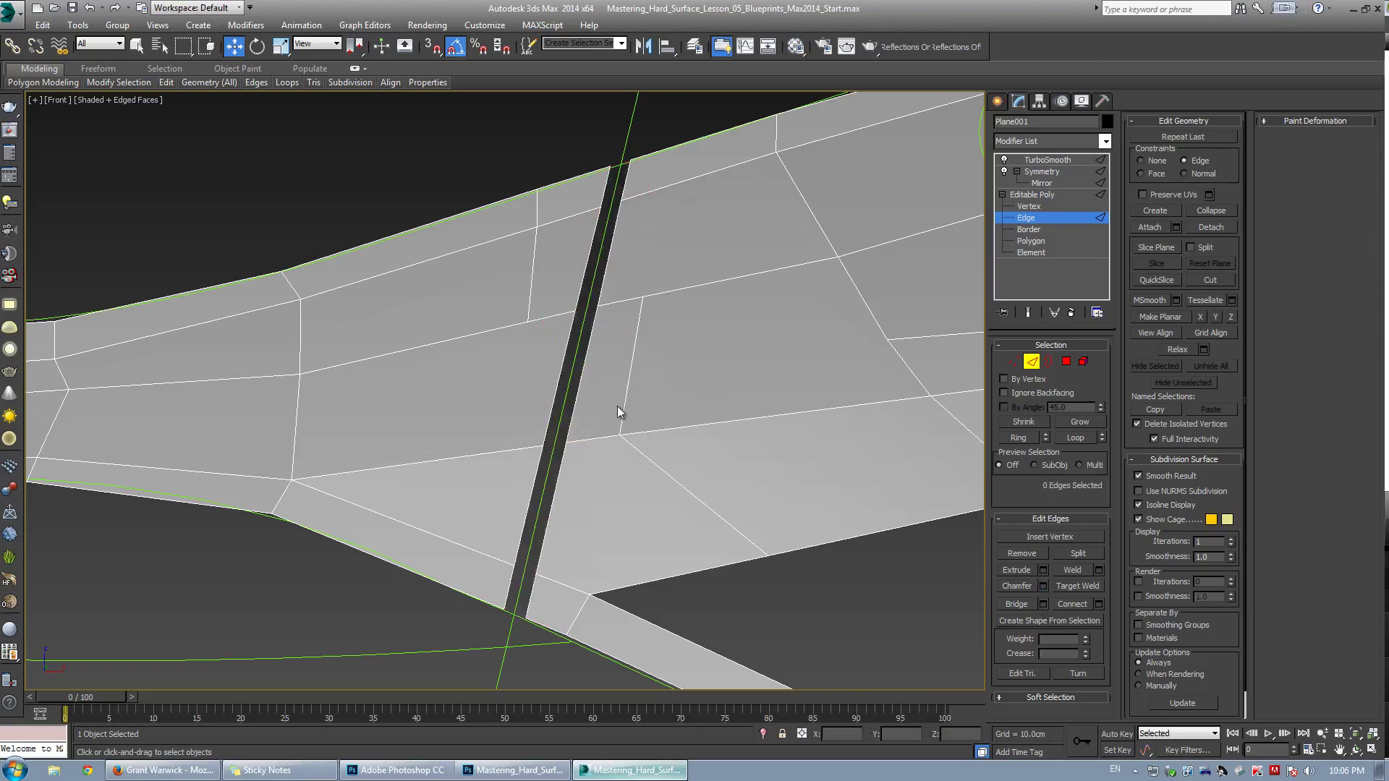
# Extrude both open borders of the seam gap inward with the edge constraint off and preview the smoothed result
pyautogui.click(555, 498)
pyautogui.keyDown('ctrl'); pyautogui.click(531, 495); pyautogui.keyUp('ctrl')
pyautogui.hotkey('alt', 'l')
pyautogui.hotkey('alt', 'w')
pyautogui.middleClick(793, 534)
pyautogui.hotkey('alt', 'w')
pyautogui.press('z')
pyautogui.keyDown('alt'); pyautogui.moveTo(793, 534); pyautogui.dragTo(765, 506, button='middle'); pyautogui.keyUp('alt')
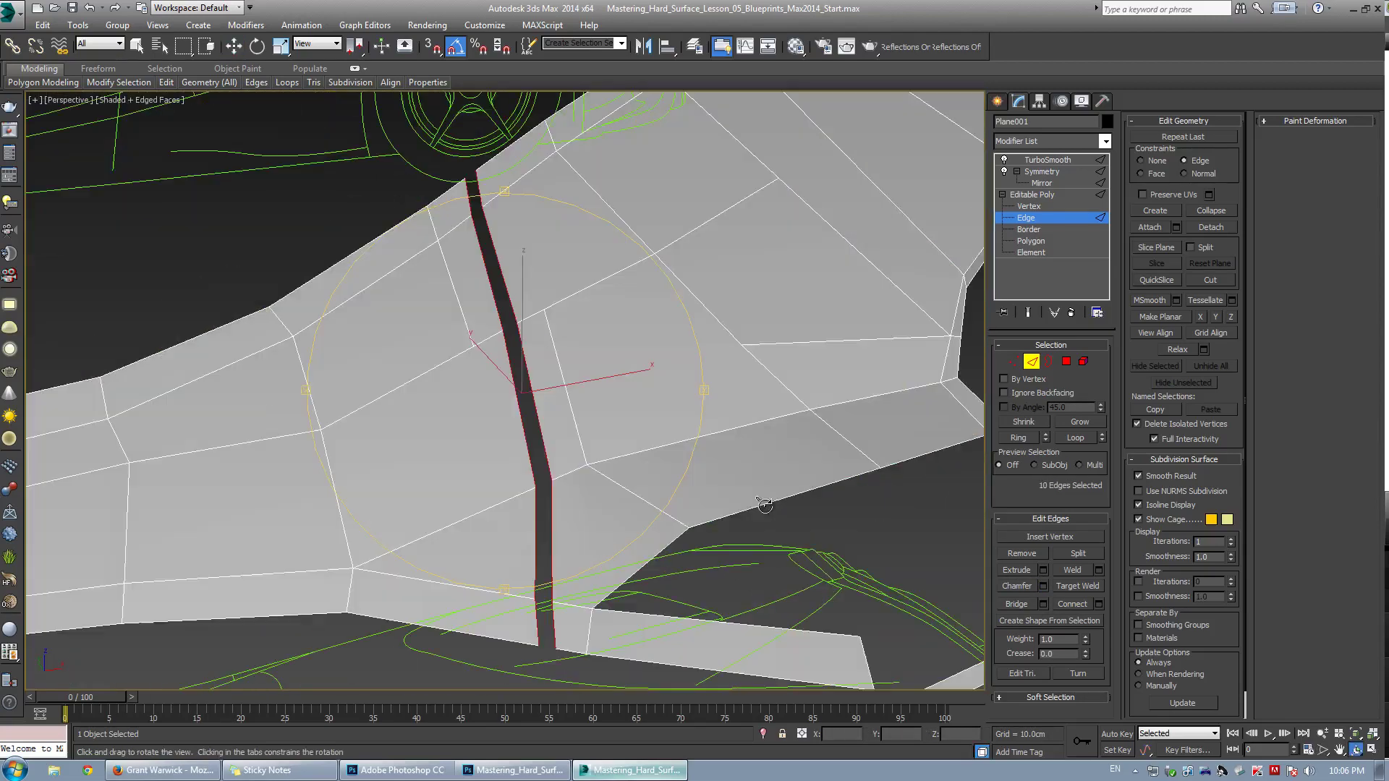
pyautogui.keyDown('alt'); pyautogui.moveTo(551, 447); pyautogui.dragTo(475, 341, button='middle'); pyautogui.keyUp('alt')
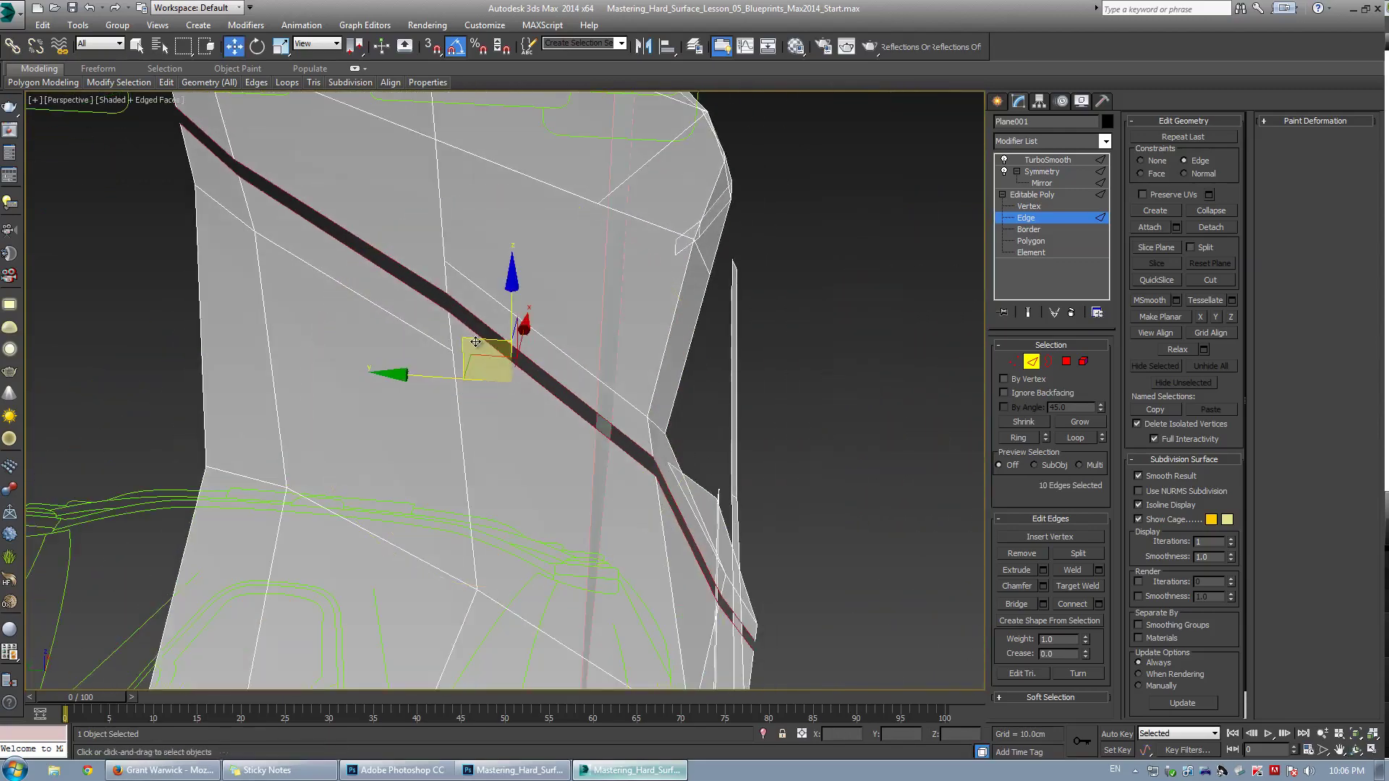
pyautogui.keyDown('shift'); pyautogui.moveTo(476, 342); pyautogui.dragTo(449, 350); pyautogui.keyUp('shift')
pyautogui.hotkey('ctrl', 'z')
pyautogui.hotkey('shift', 'x')
pyautogui.keyDown('alt'); pyautogui.moveTo(450, 350); pyautogui.dragTo(528, 345, button='middle'); pyautogui.keyUp('alt')
pyautogui.click(1028, 313)
pyautogui.keyDown('alt'); pyautogui.moveTo(495, 401); pyautogui.dragTo(465, 375, button='middle'); pyautogui.keyUp('alt')
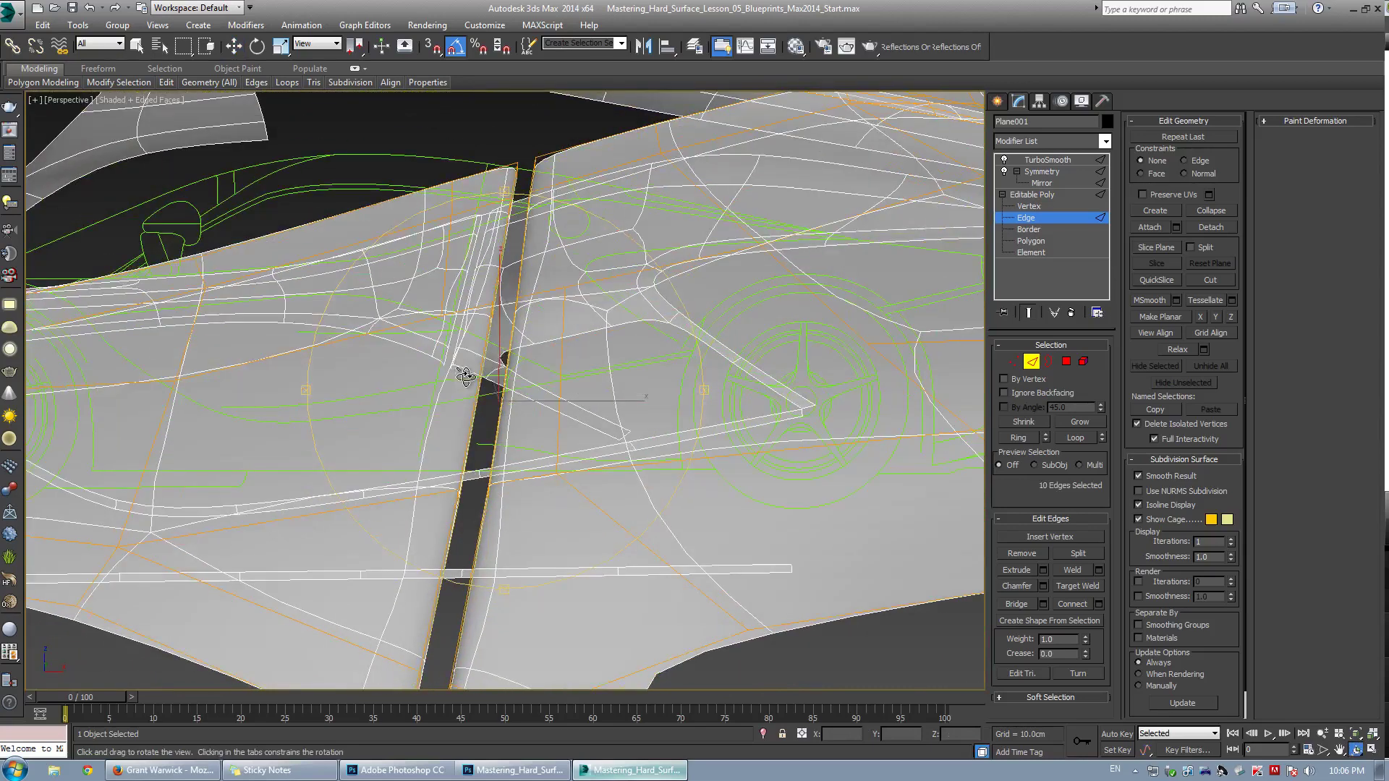
# Try to narrow the seam gap by moving the vertices of its rear border toward the front border in the front view
pyautogui.hotkey('alt', 'w')
pyautogui.rightClick(726, 242)
pyautogui.hotkey('alt', 'w')
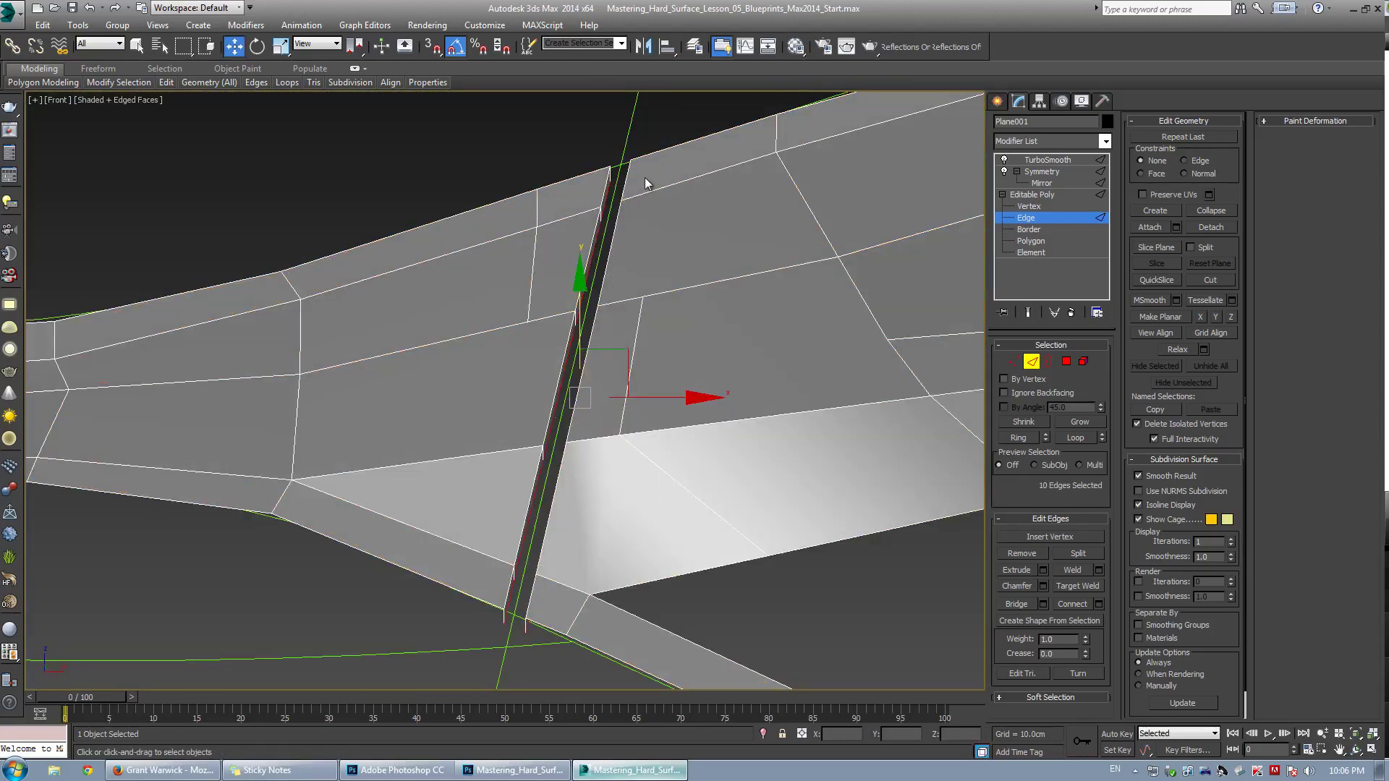
pyautogui.press('1')
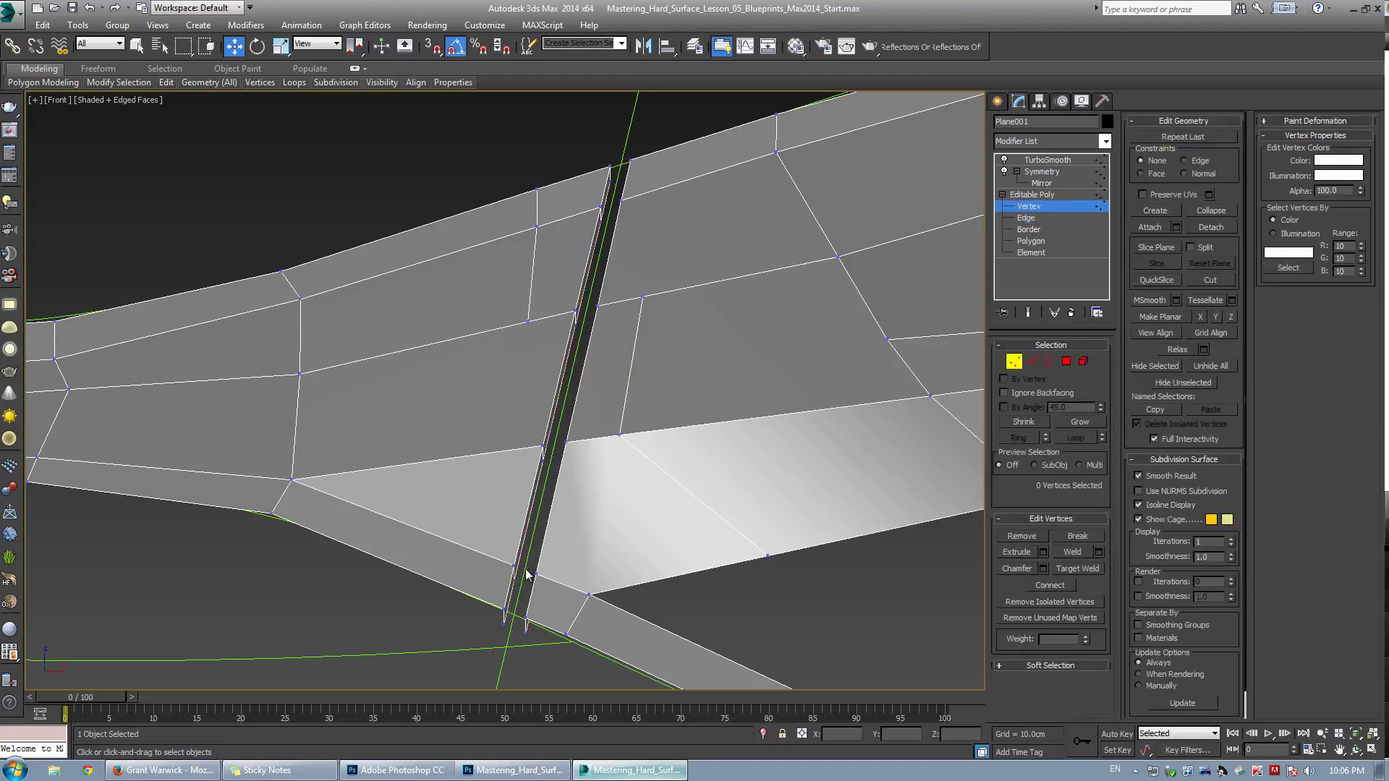
pyautogui.moveTo(521, 569); pyautogui.dragTo(551, 647)
pyautogui.keyDown('ctrl'); pyautogui.moveTo(555, 405); pyautogui.dragTo(572, 489); pyautogui.keyUp('ctrl')
pyautogui.keyDown('ctrl'); pyautogui.moveTo(591, 291); pyautogui.dragTo(606, 334); pyautogui.keyUp('ctrl')
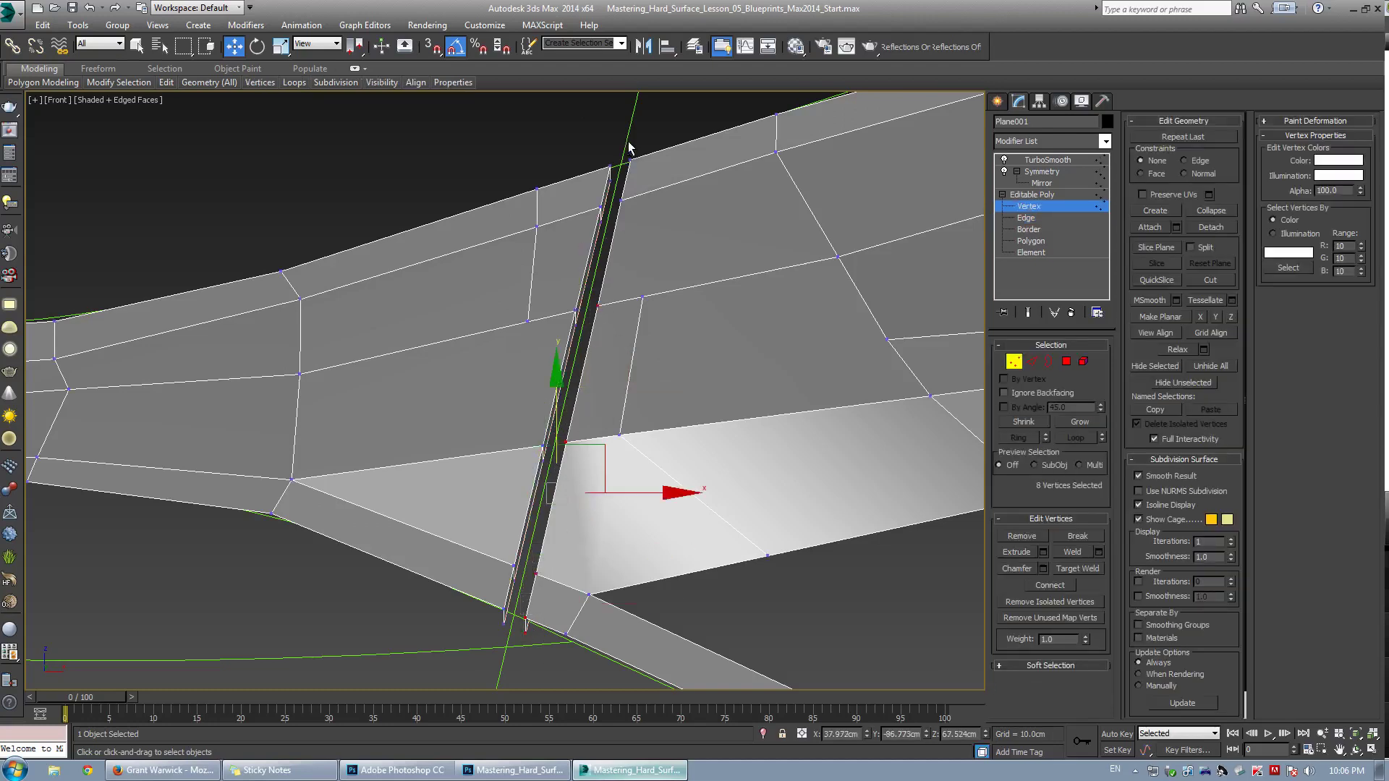
pyautogui.keyDown('ctrl'); pyautogui.moveTo(626, 158); pyautogui.dragTo(631, 211); pyautogui.keyUp('ctrl')
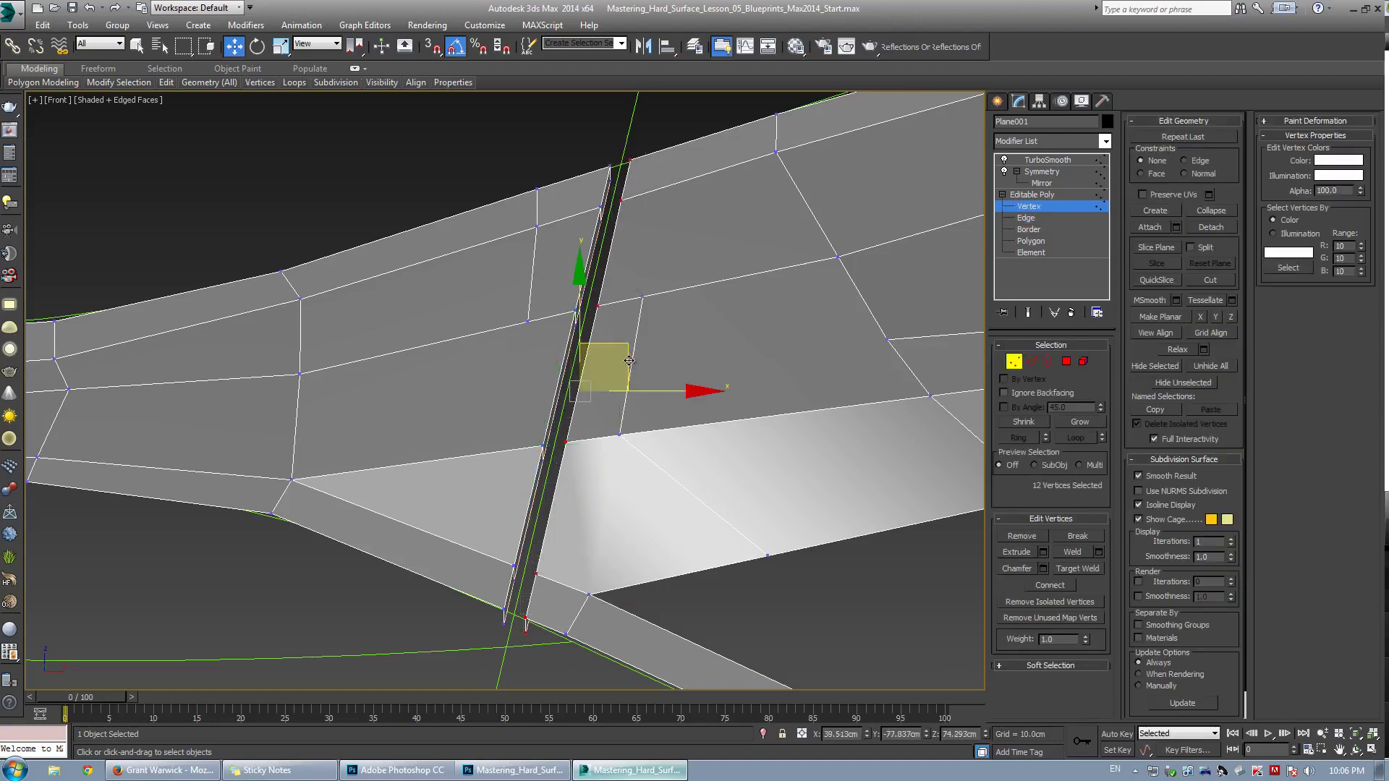
pyautogui.moveTo(629, 352); pyautogui.dragTo(614, 352)
pyautogui.hotkey('ctrl', 'e')
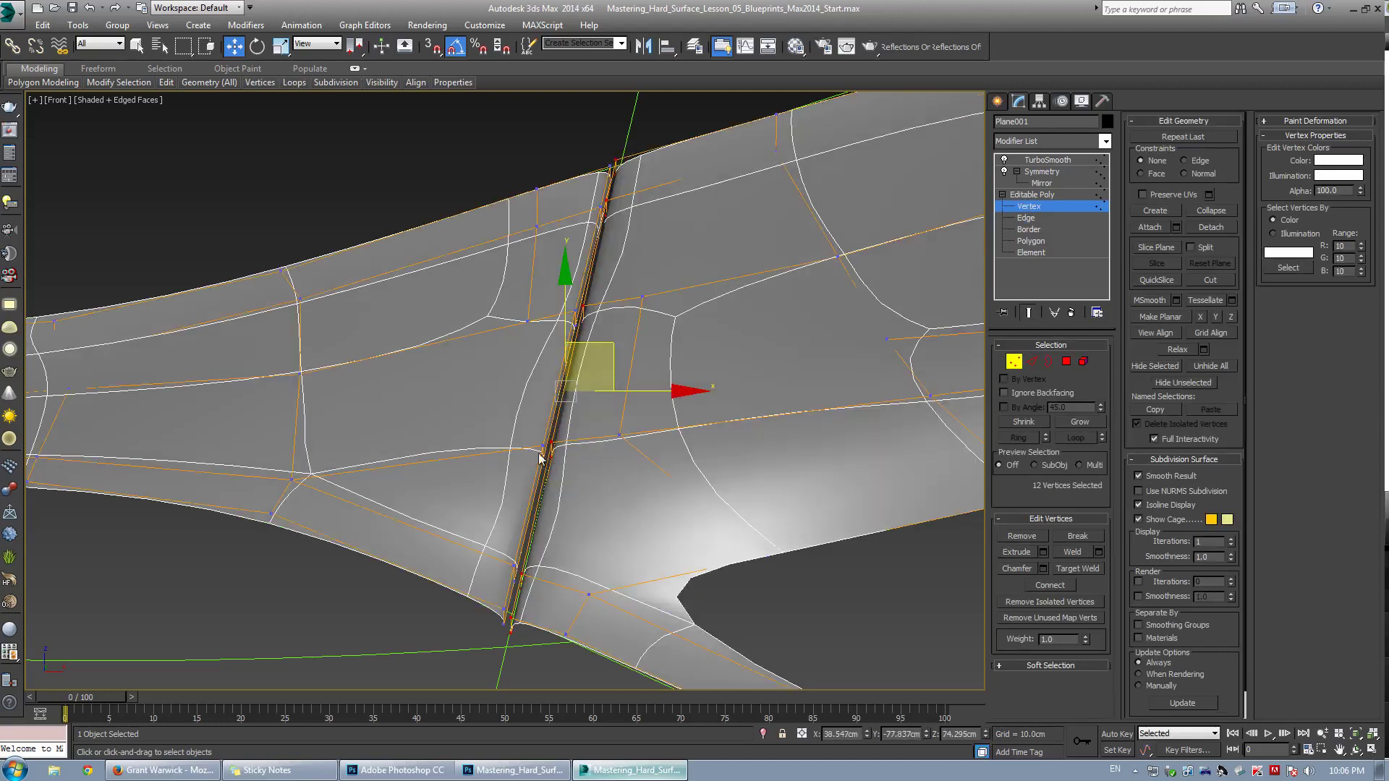
pyautogui.scroll(5, 539, 453)
pyautogui.hotkey('ctrl', 'e')
pyautogui.scroll(-2, 564, 434)
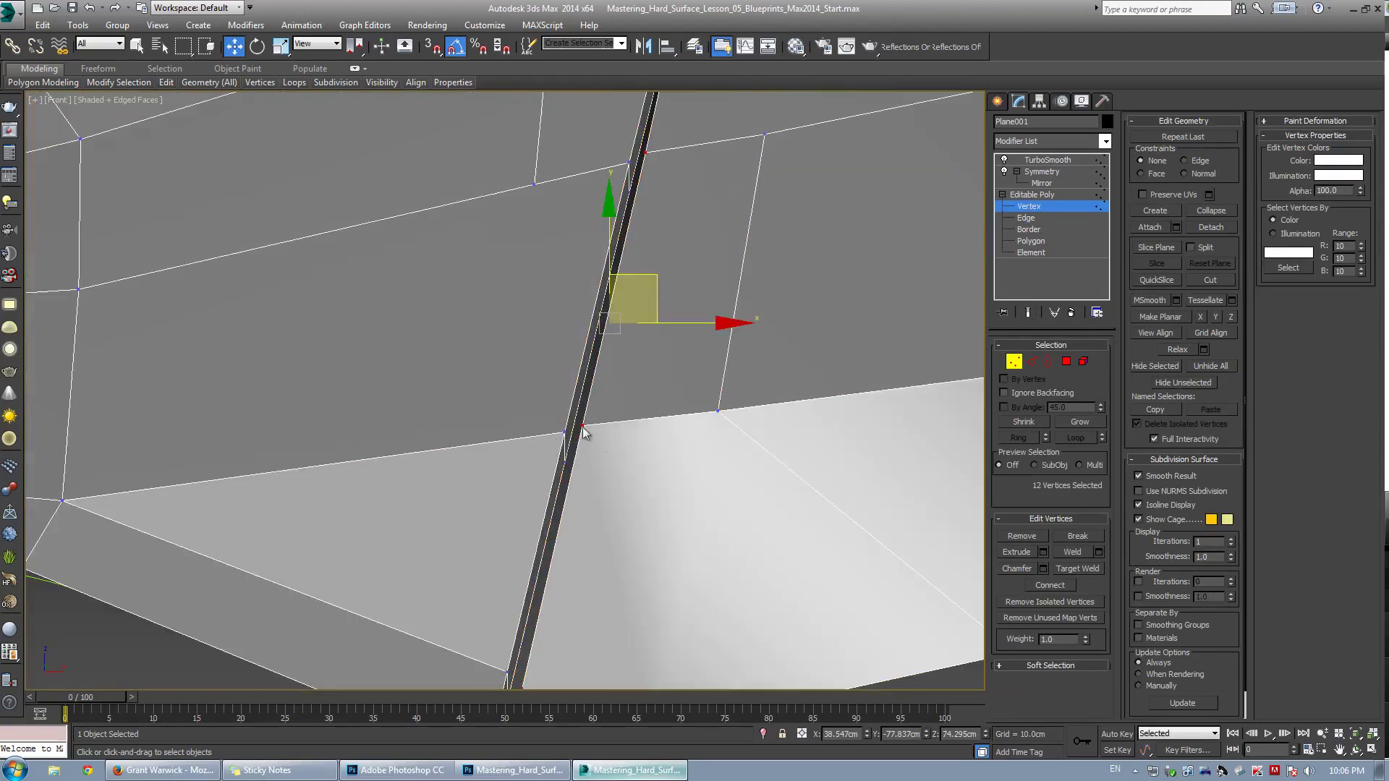
pyautogui.scroll(-3, 630, 397)
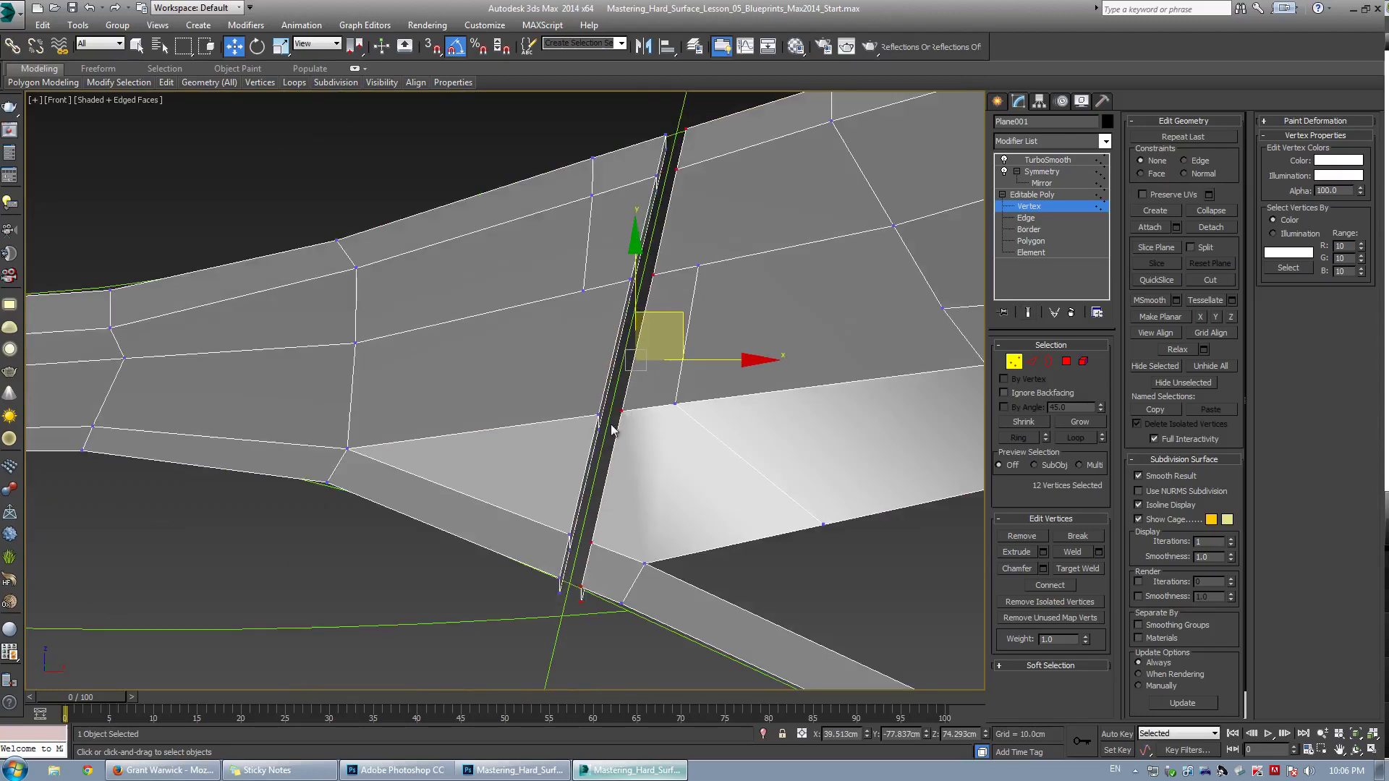
# Undo the seam edits back to the single seam edge line that preceded the wide chamfer
pyautogui.scroll(2, 587, 400)
pyautogui.press('2')
pyautogui.doubleClick(592, 389)
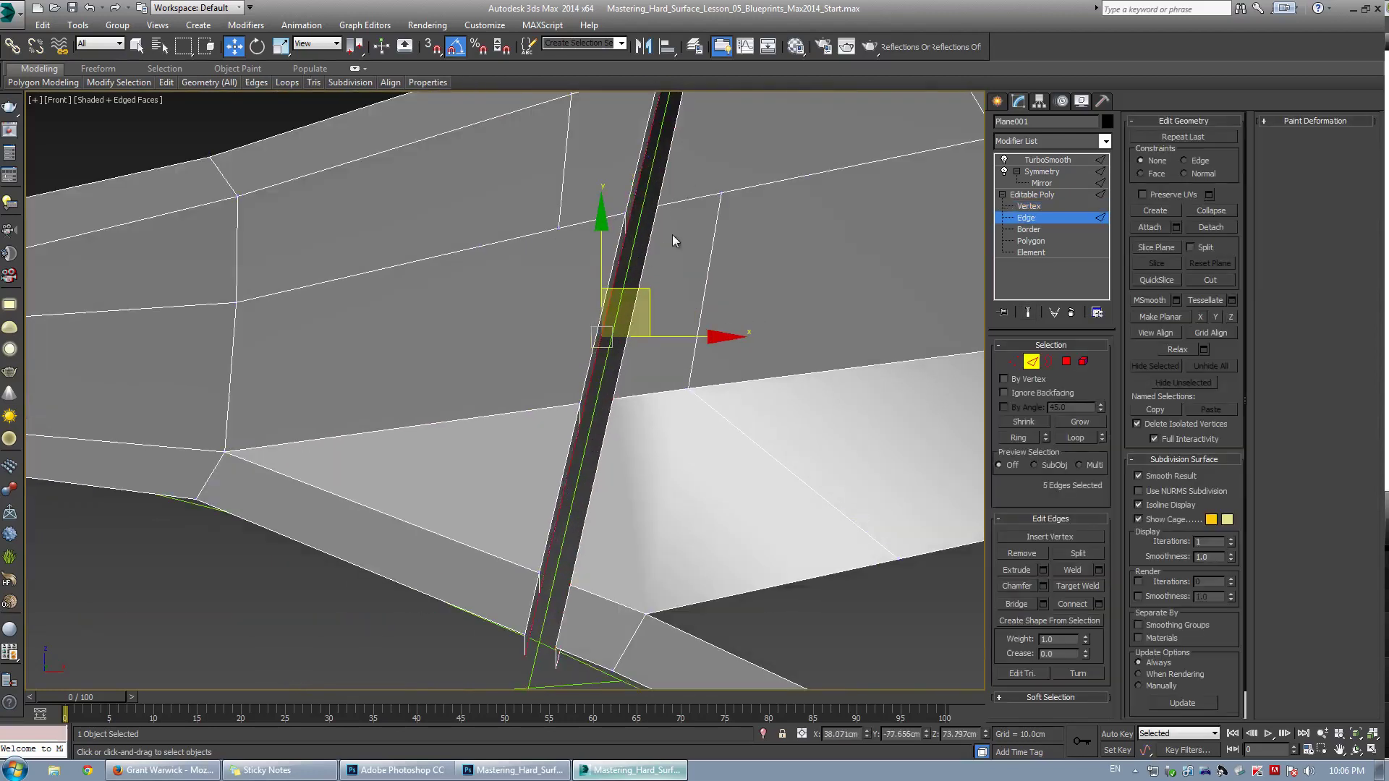
pyautogui.hotkey('ctrl', 'z')
pyautogui.hotkey('ctrl', 'z')
pyautogui.hotkey('ctrl', 'z')
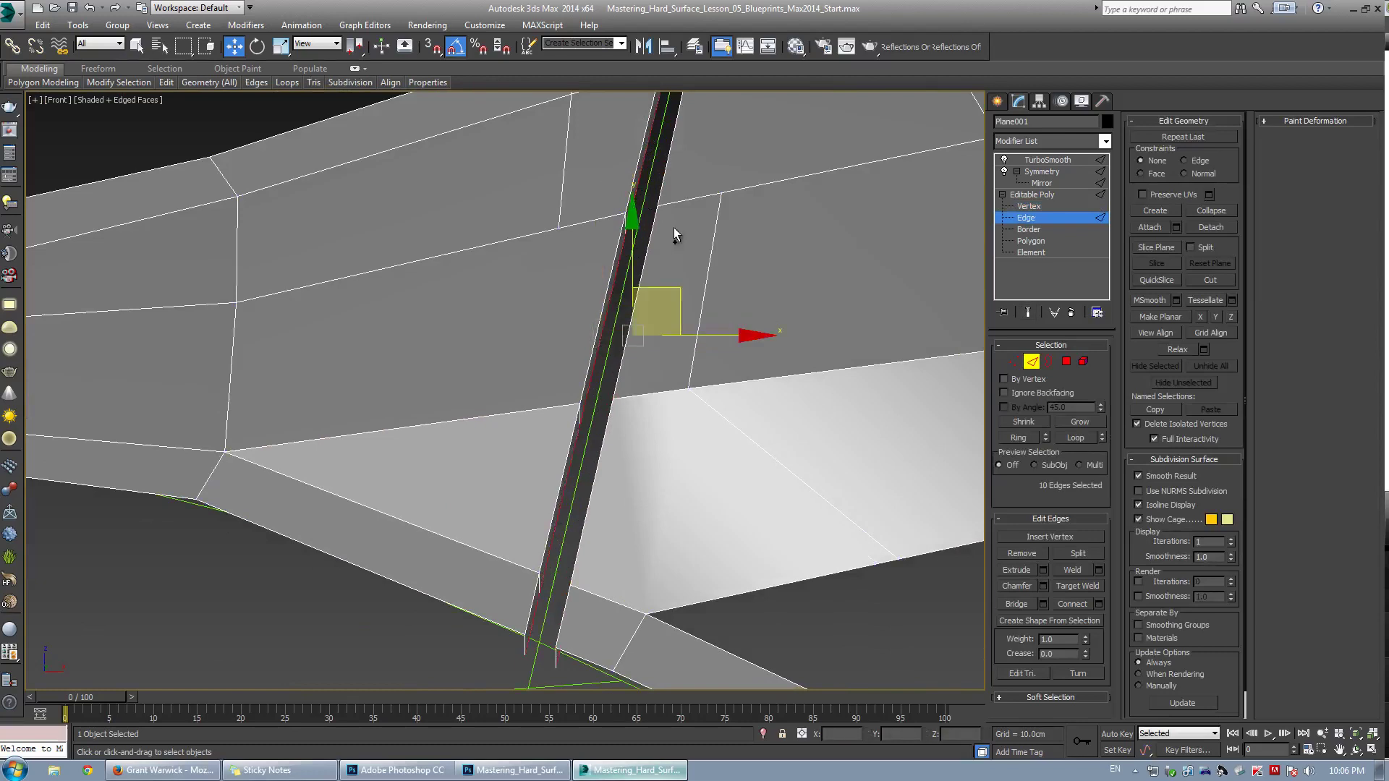
pyautogui.hotkey('ctrl', 'z')
pyautogui.hotkey('ctrl', 'z')
pyautogui.hotkey('ctrl', 'z')
pyautogui.hotkey('ctrl', 'z')
pyautogui.hotkey('ctrl', 'z')
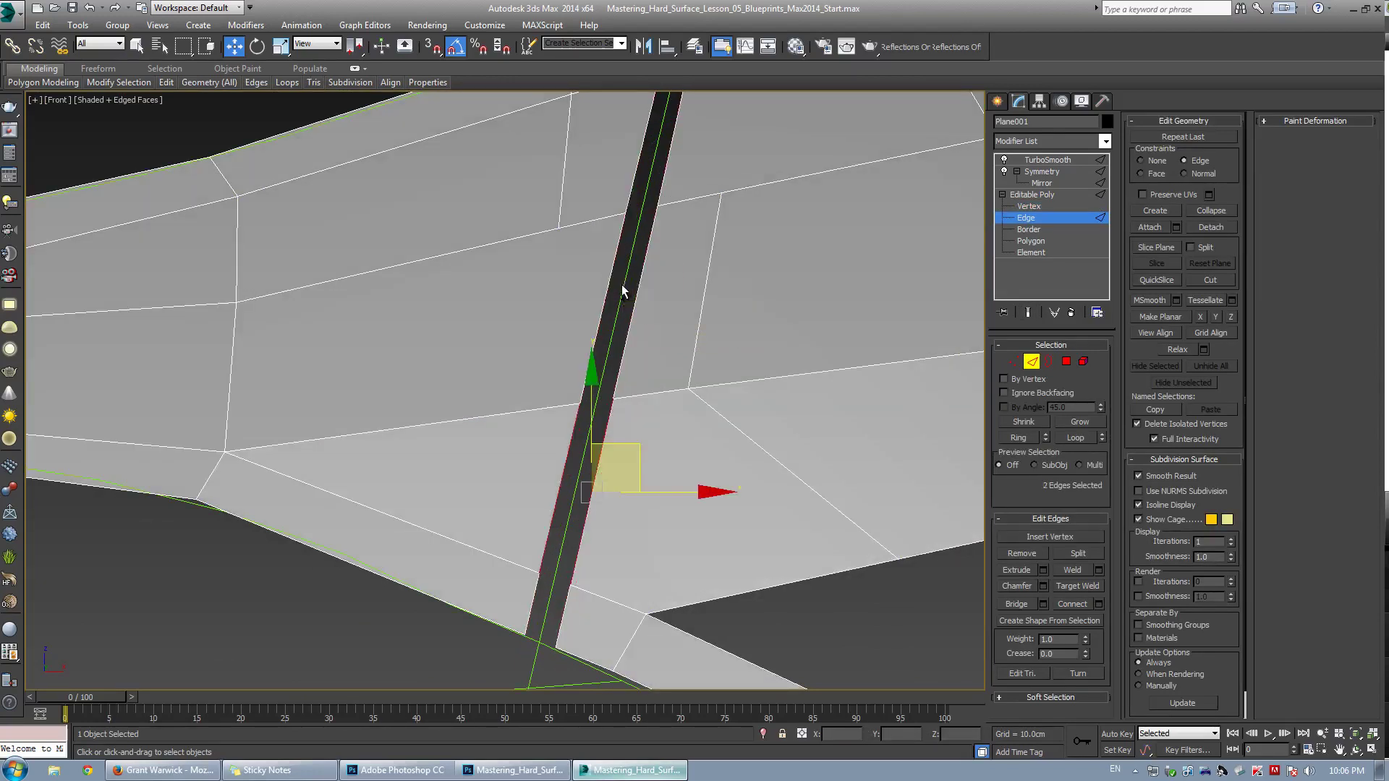
pyautogui.hotkey('ctrl', 'z')
pyautogui.hotkey('ctrl', 'z')
pyautogui.hotkey('ctrl', 'z')
pyautogui.hotkey('ctrl', 'z')
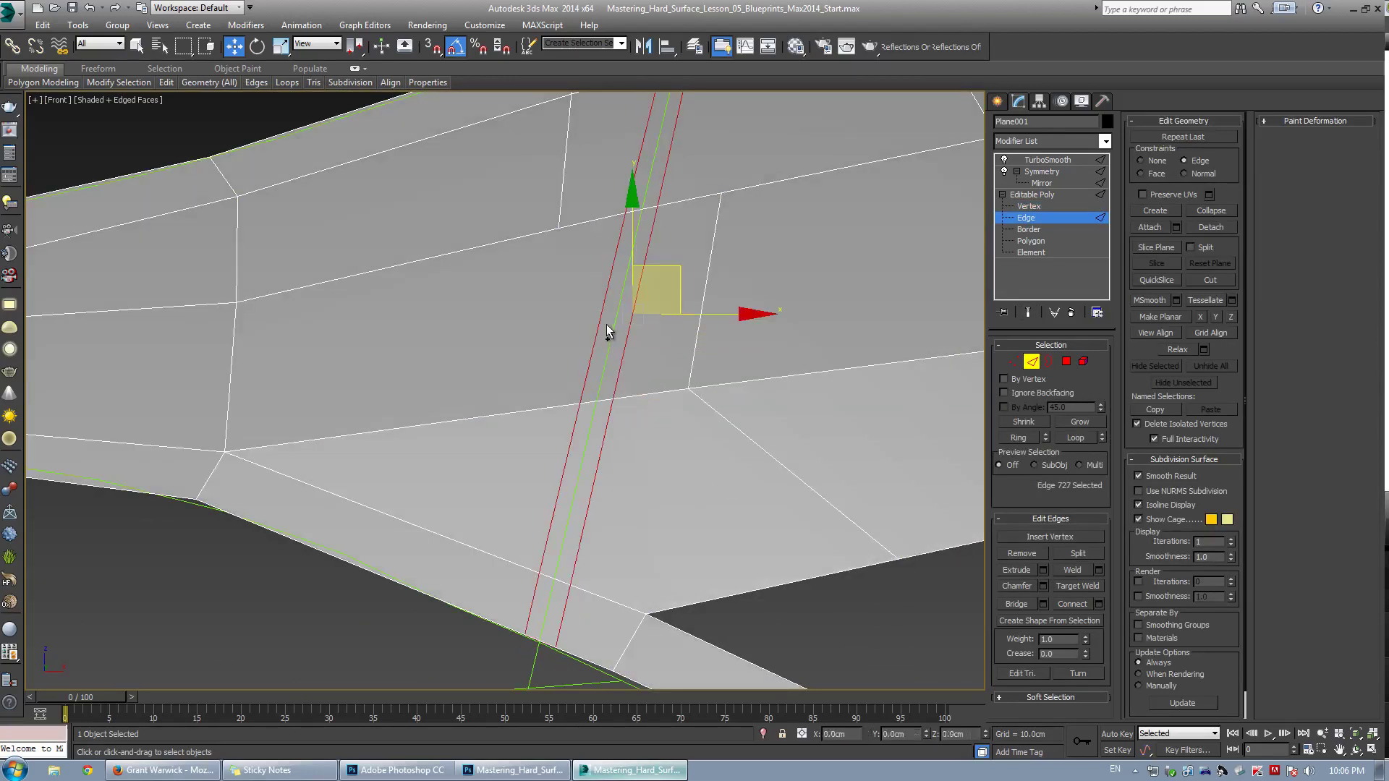
# Chamfer the door seam's edges by about 0.034 cm
pyautogui.click(1042, 585)
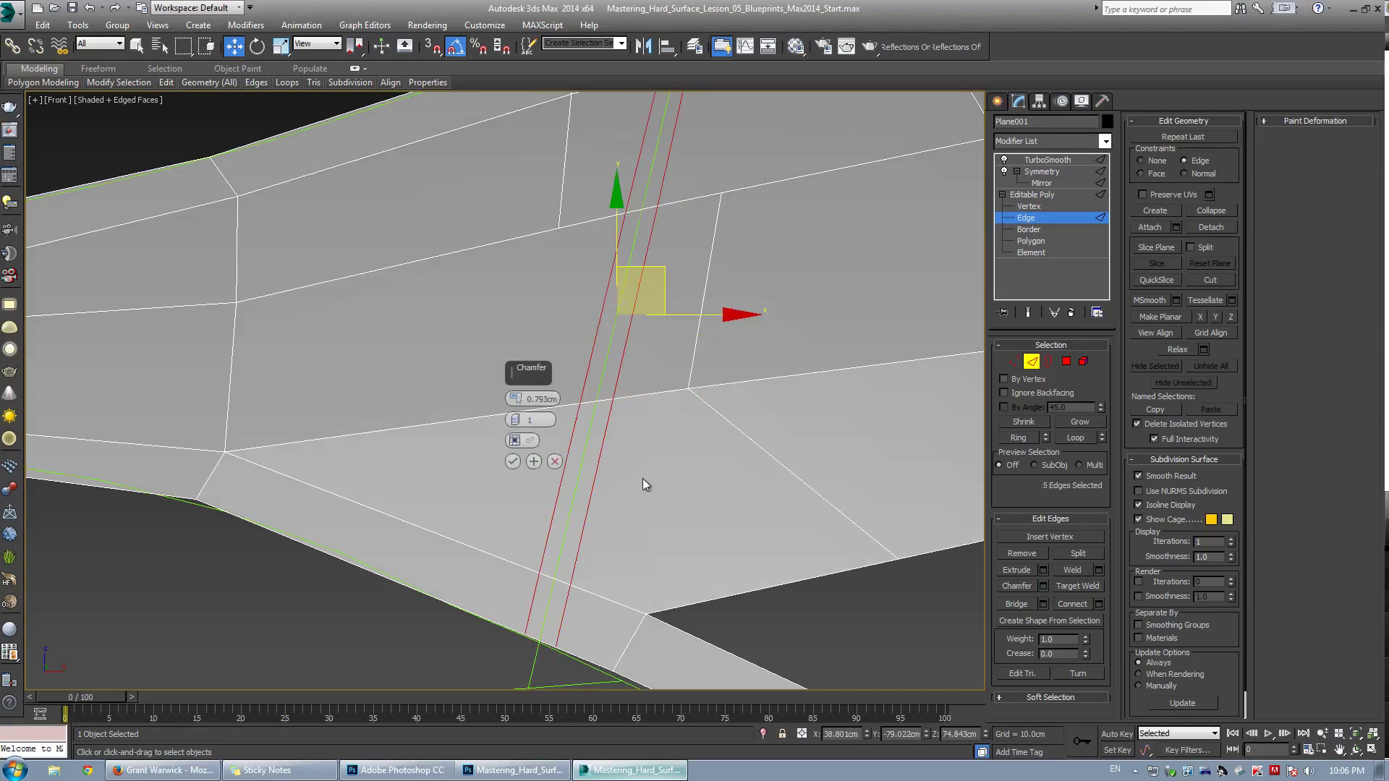
pyautogui.rightClick(518, 400)
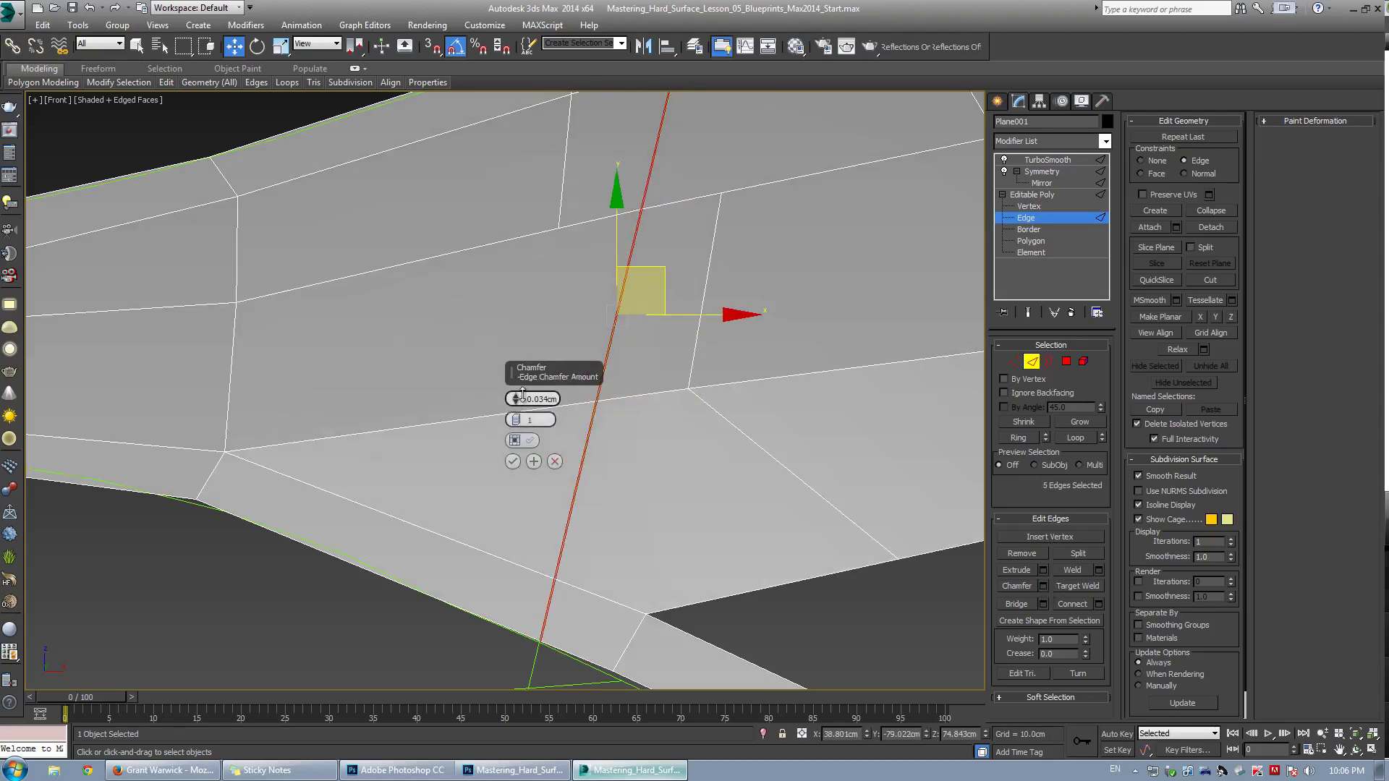
pyautogui.click(512, 461)
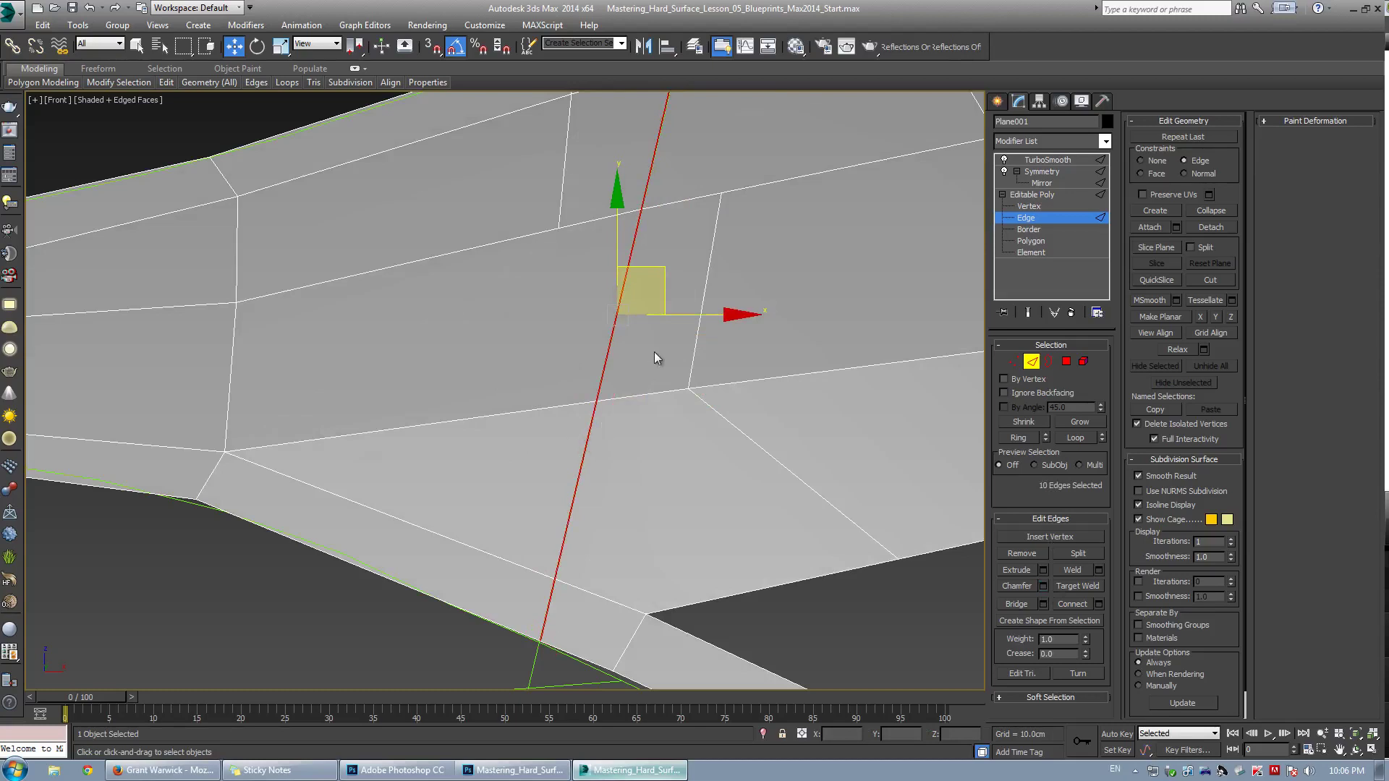
# Delete the very thin polygon strip between the new chamfer lines to split the side panel along the door seam
pyautogui.click(654, 171)
pyautogui.doubleClick(653, 171)
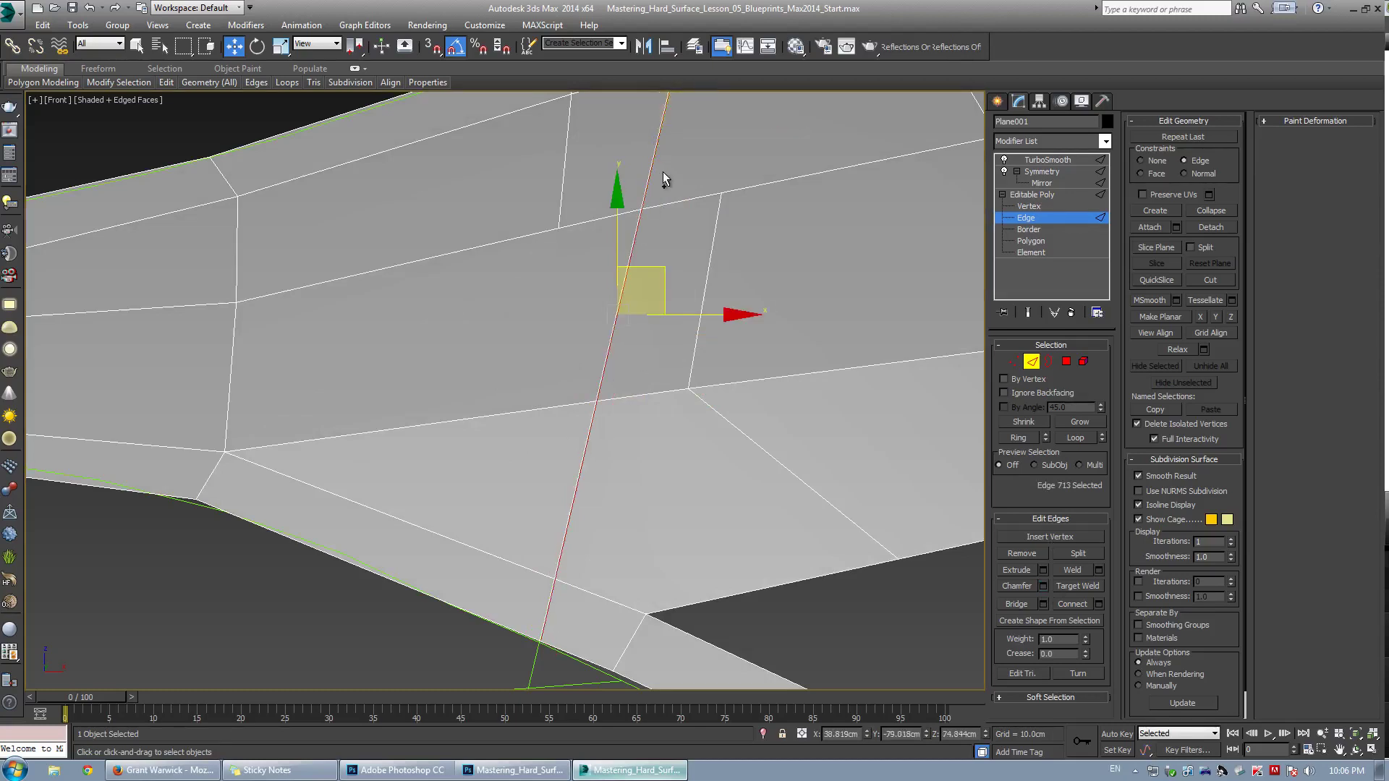
pyautogui.scroll(5, 665, 194)
pyautogui.scroll(4, 604, 237)
pyautogui.moveTo(604, 237); pyautogui.dragTo(571, 422, button='middle')
pyautogui.click(570, 421)
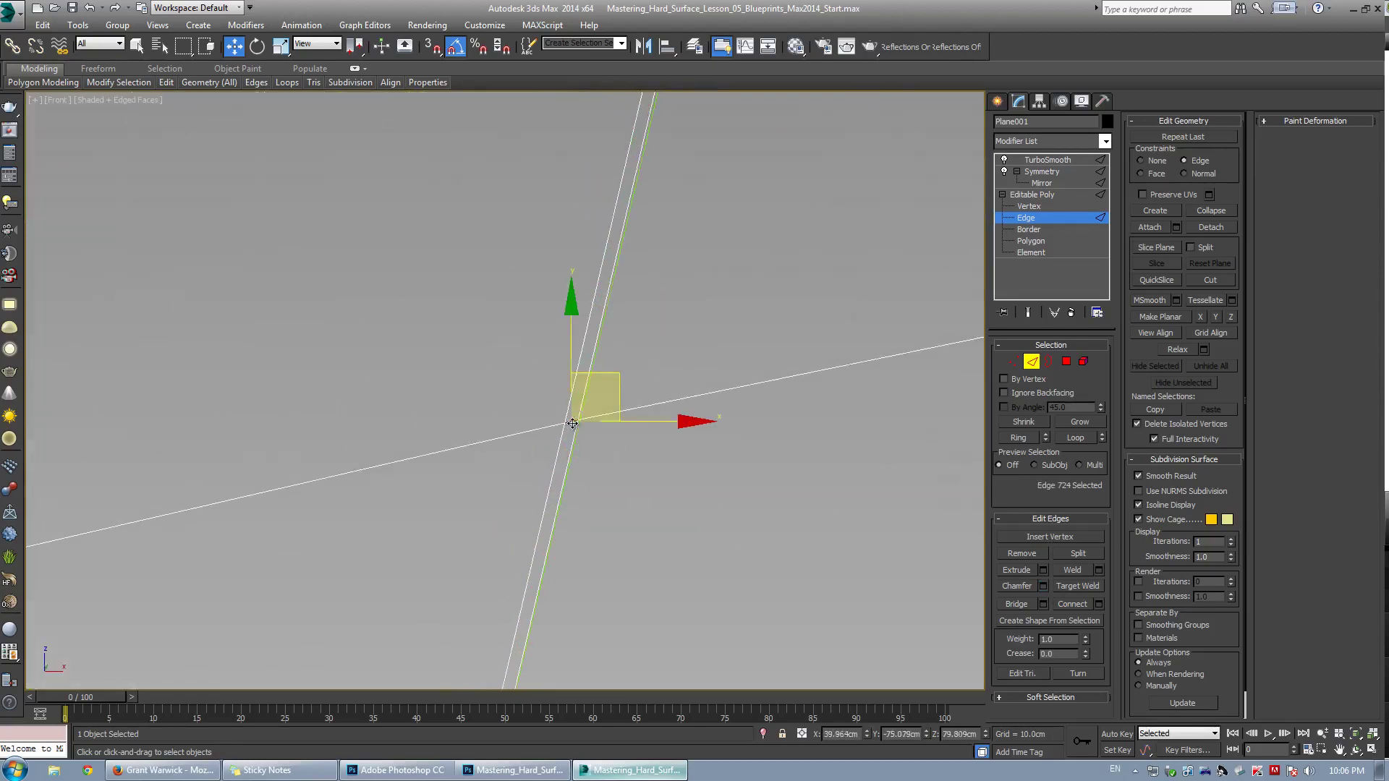
pyautogui.hotkey('alt', 'r')
pyautogui.press('Delete')
# Chamfer the edge loop along the rear border of the seam gap by about 0.261 cm
pyautogui.doubleClick(584, 394)
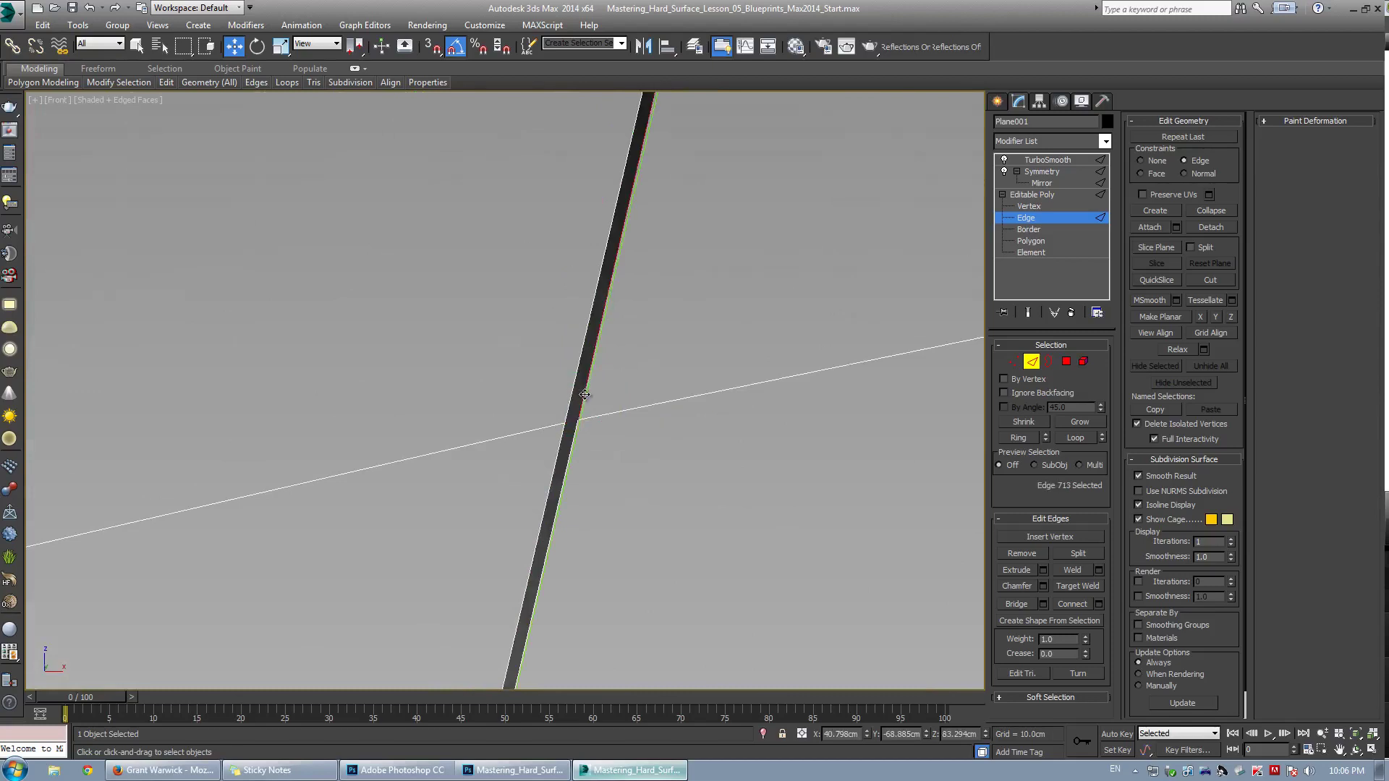
pyautogui.scroll(-4, 585, 394)
pyautogui.scroll(-5, 637, 447)
pyautogui.scroll(2, 662, 456)
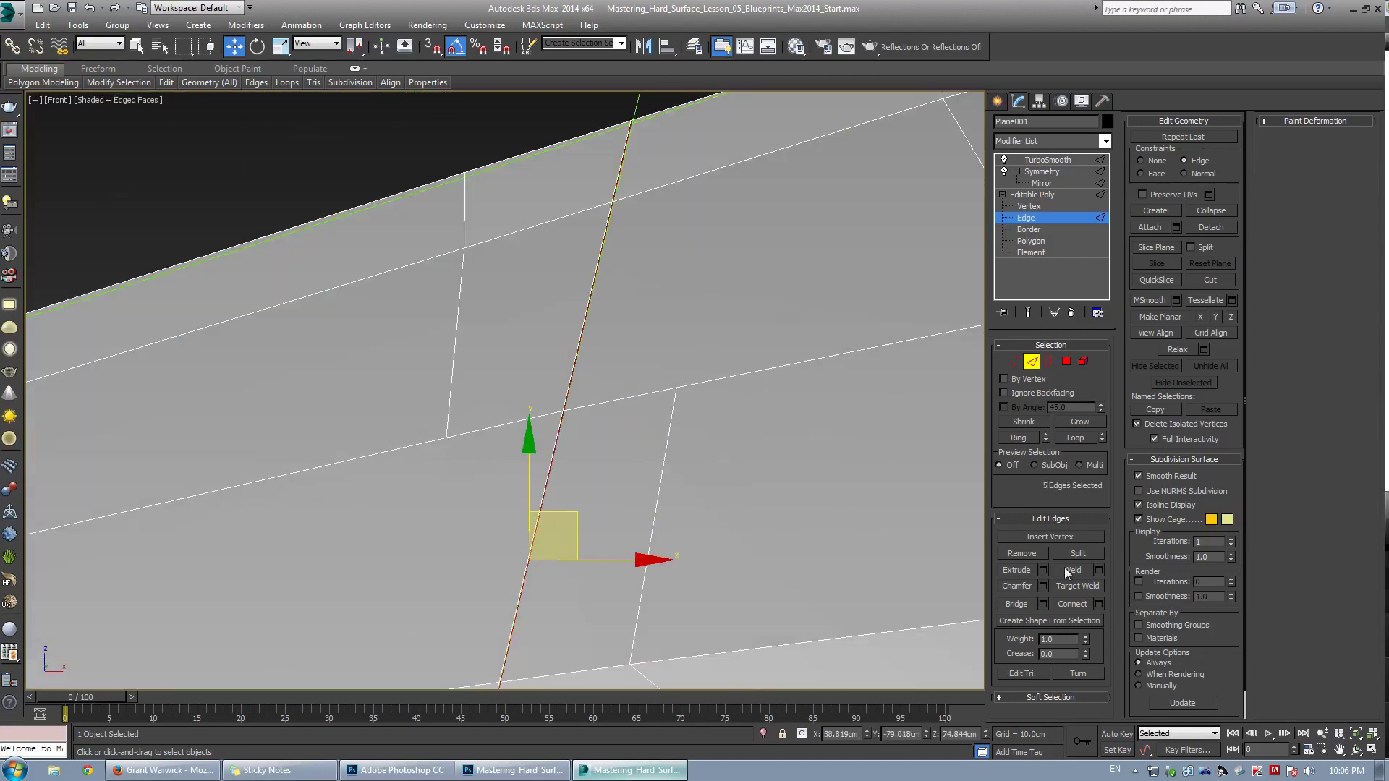
pyautogui.click(1042, 586)
pyautogui.moveTo(515, 398)
pyautogui.mouseDown()
pyautogui.moveTo(516, 381)
pyautogui.moveTo(516, 400)
pyautogui.mouseUp()
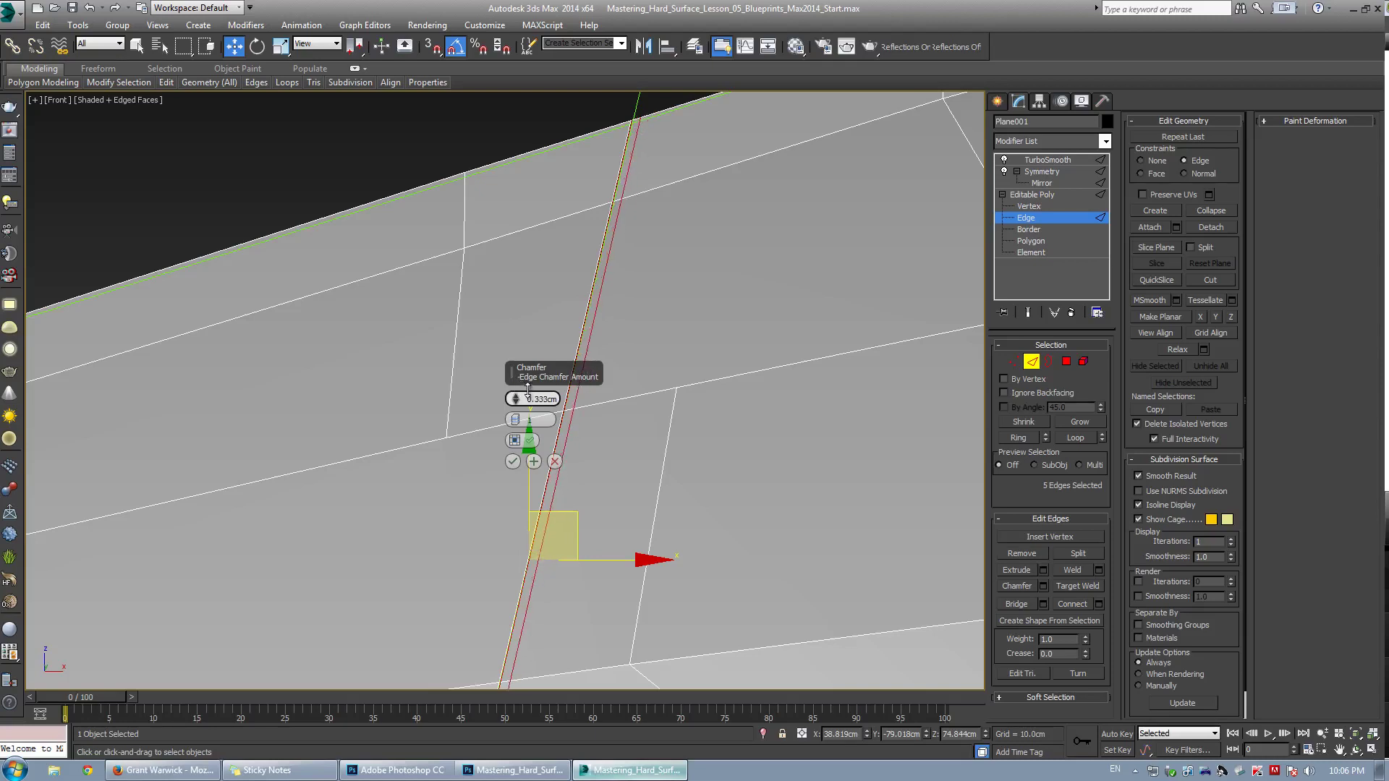
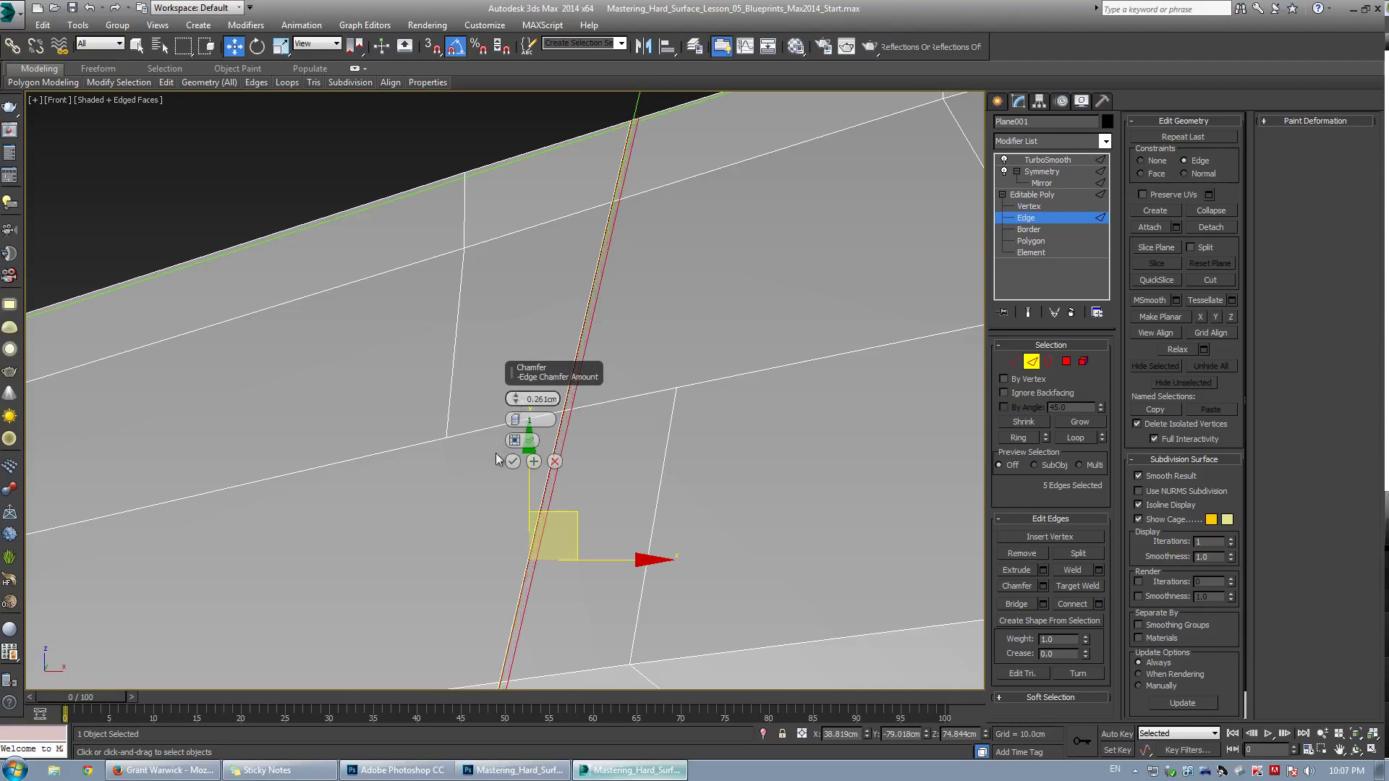
pyautogui.click(513, 462)
# Select the ring of edges crossing the narrow strip between the seam's rear border and its new chamfer line
pyautogui.scroll(3, 514, 459)
pyautogui.scroll(2, 706, 265)
pyautogui.click(628, 369)
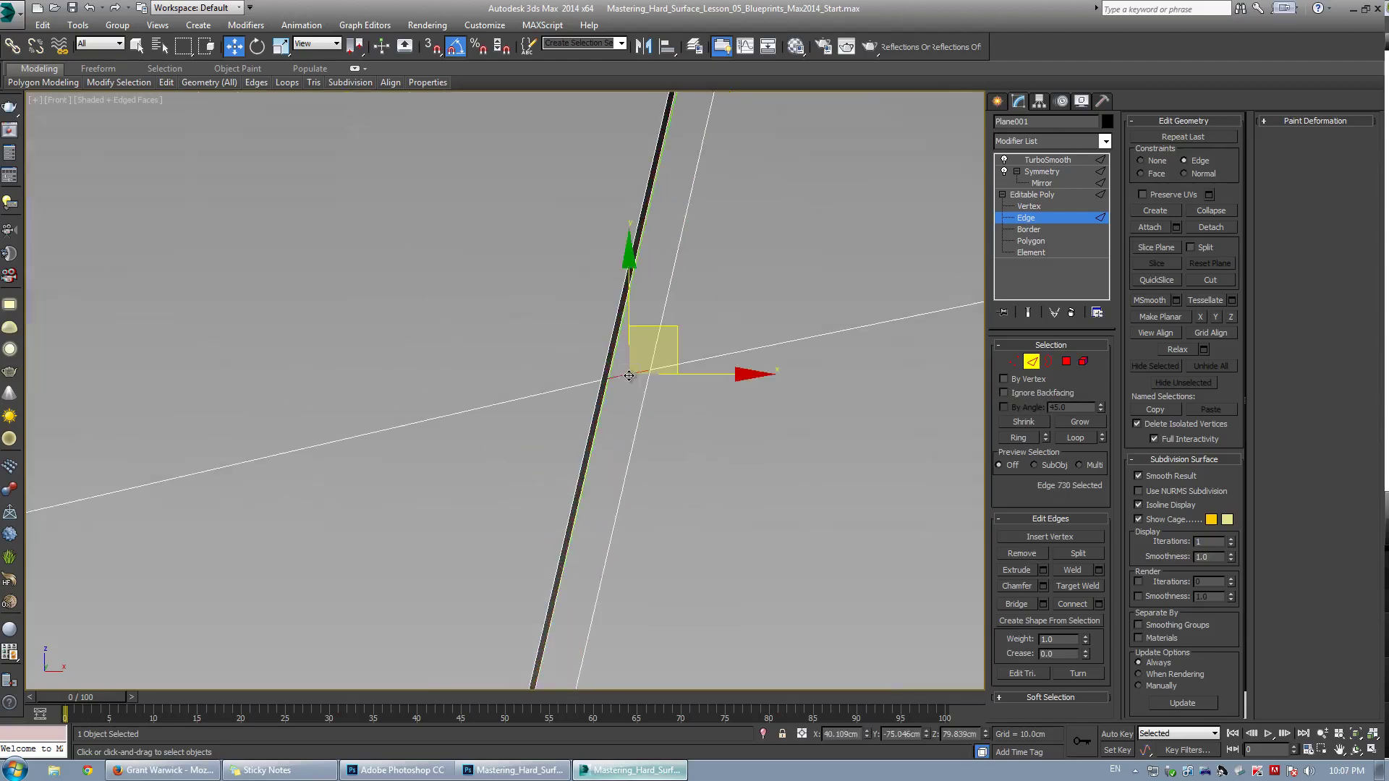
pyautogui.hotkey('alt', 'r')
pyautogui.click(627, 369)
pyautogui.scroll(-5, 651, 326)
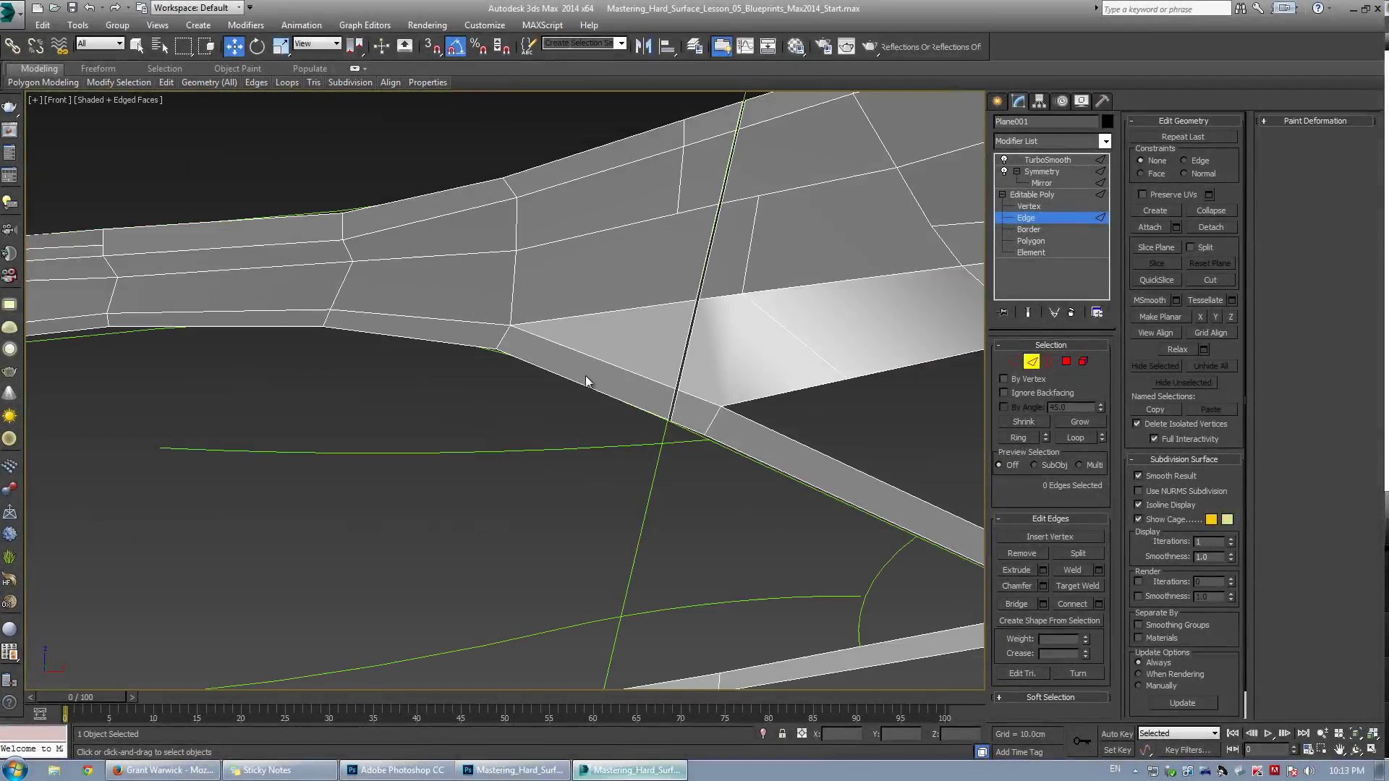
# Extrude the side panel's lower border edge loop downward and inward to form a flange under the door area
pyautogui.click(577, 382)
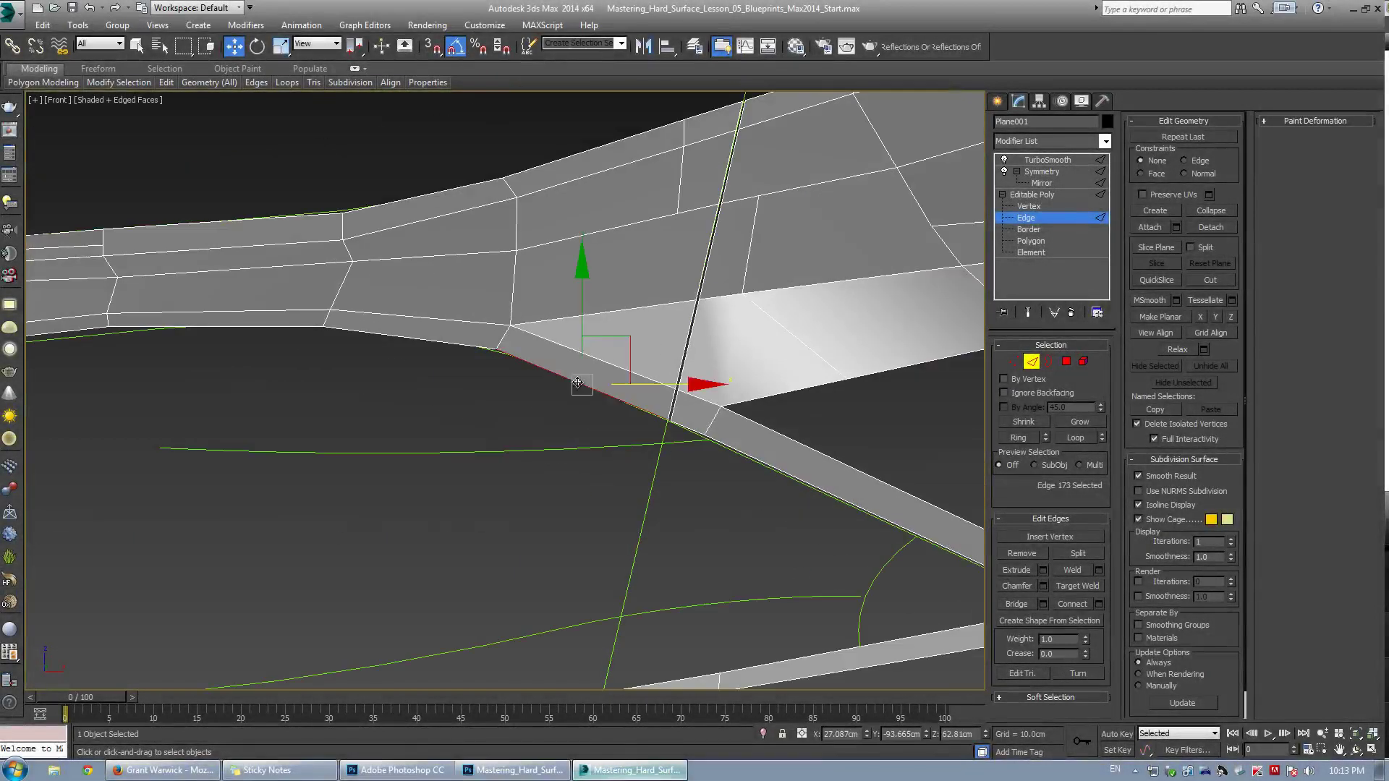
pyautogui.keyDown('shift'); pyautogui.click(700, 434); pyautogui.keyUp('shift')
pyautogui.hotkey('alt', 'w')
pyautogui.middleClick(600, 471)
pyautogui.hotkey('alt', 'w')
pyautogui.keyDown('alt'); pyautogui.moveTo(536, 483); pyautogui.dragTo(445, 410, button='middle'); pyautogui.keyUp('alt')
pyautogui.press('w')
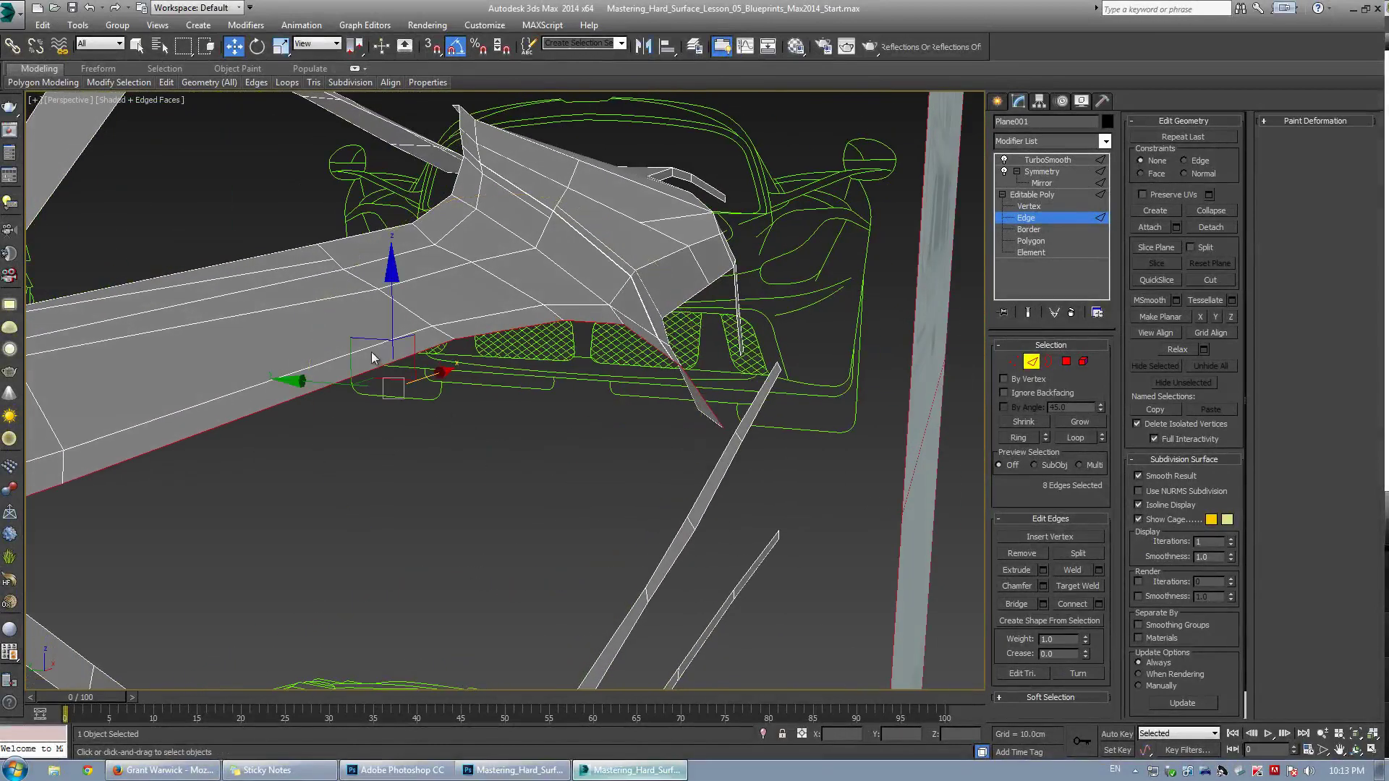
pyautogui.keyDown('shift'); pyautogui.moveTo(367, 341); pyautogui.dragTo(342, 377); pyautogui.keyUp('shift')
pyautogui.hotkey('ctrl', 'q')
pyautogui.keyDown('alt'); pyautogui.moveTo(342, 377); pyautogui.dragTo(565, 306, button='middle'); pyautogui.keyUp('alt')
pyautogui.hotkey('ctrl', 'q')
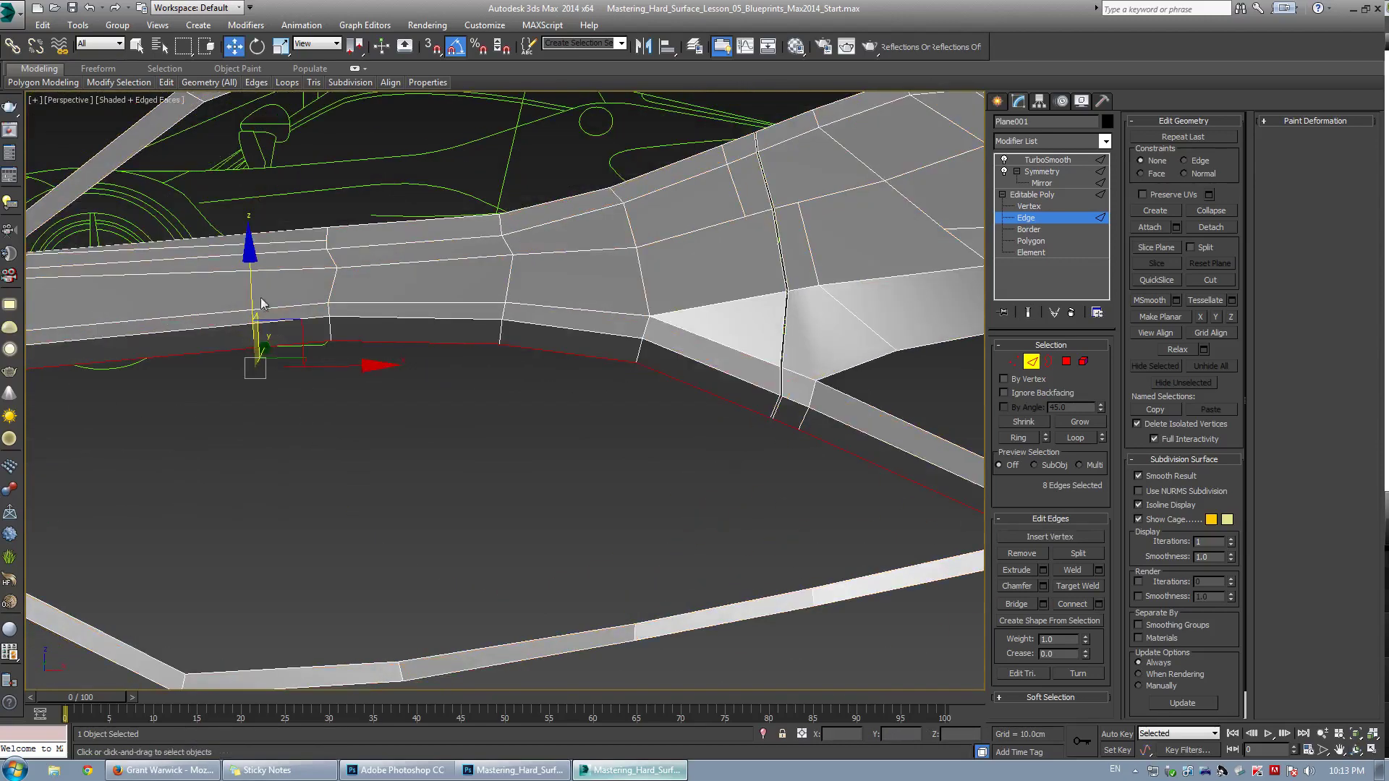
# Switch to Photoshop, examine the lower end of the door seam in the blueprint's side view, and return to 3ds Max
pyautogui.click(396, 769)
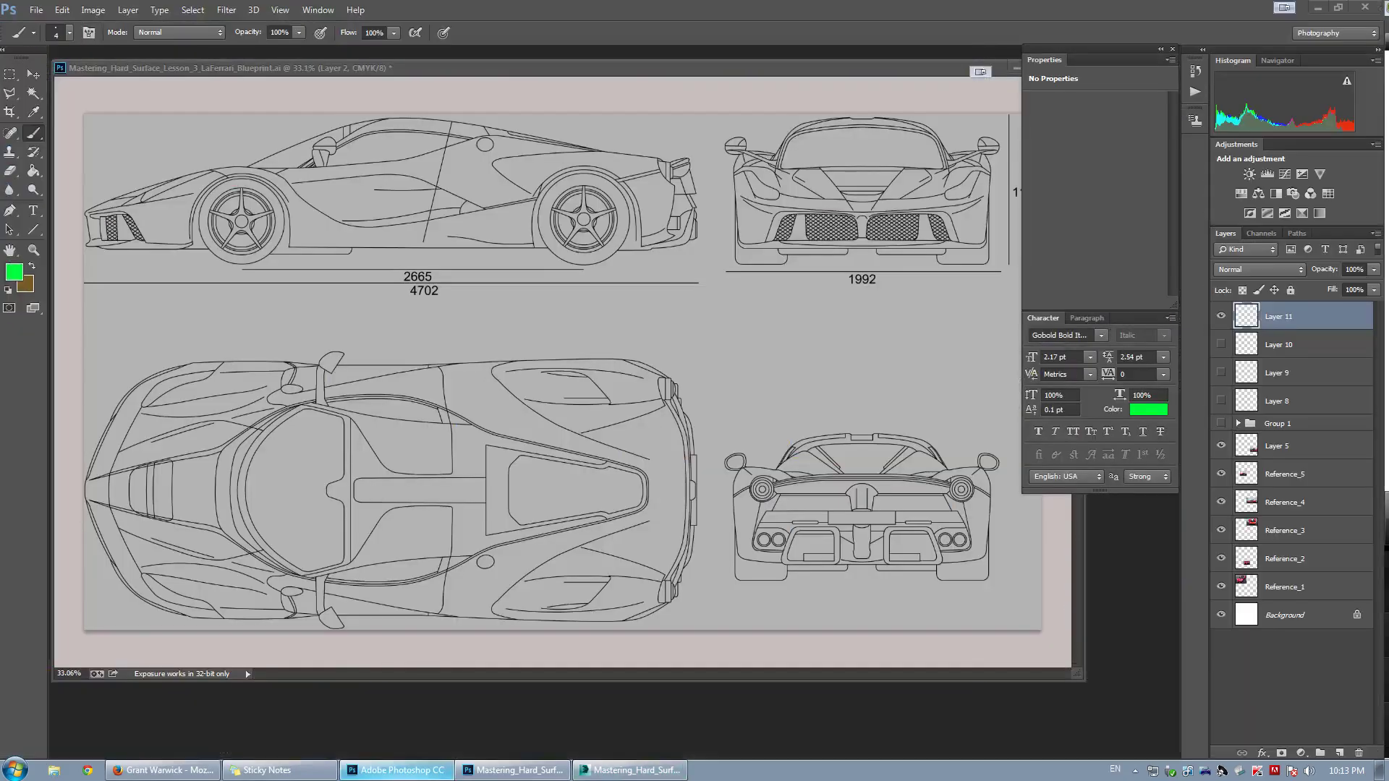
pyautogui.keyDown('alt'); pyautogui.scroll(3, 369, 193); pyautogui.keyUp('alt')
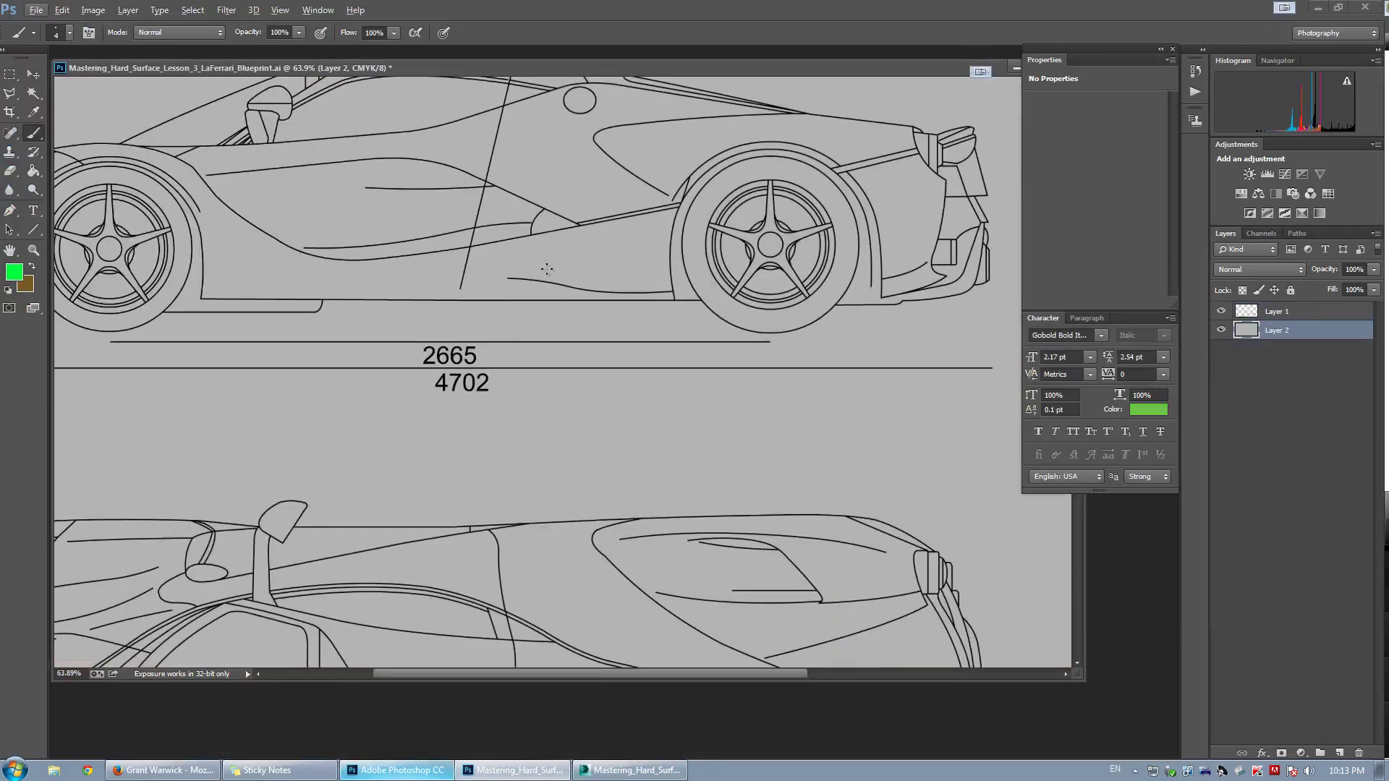
pyautogui.click(631, 770)
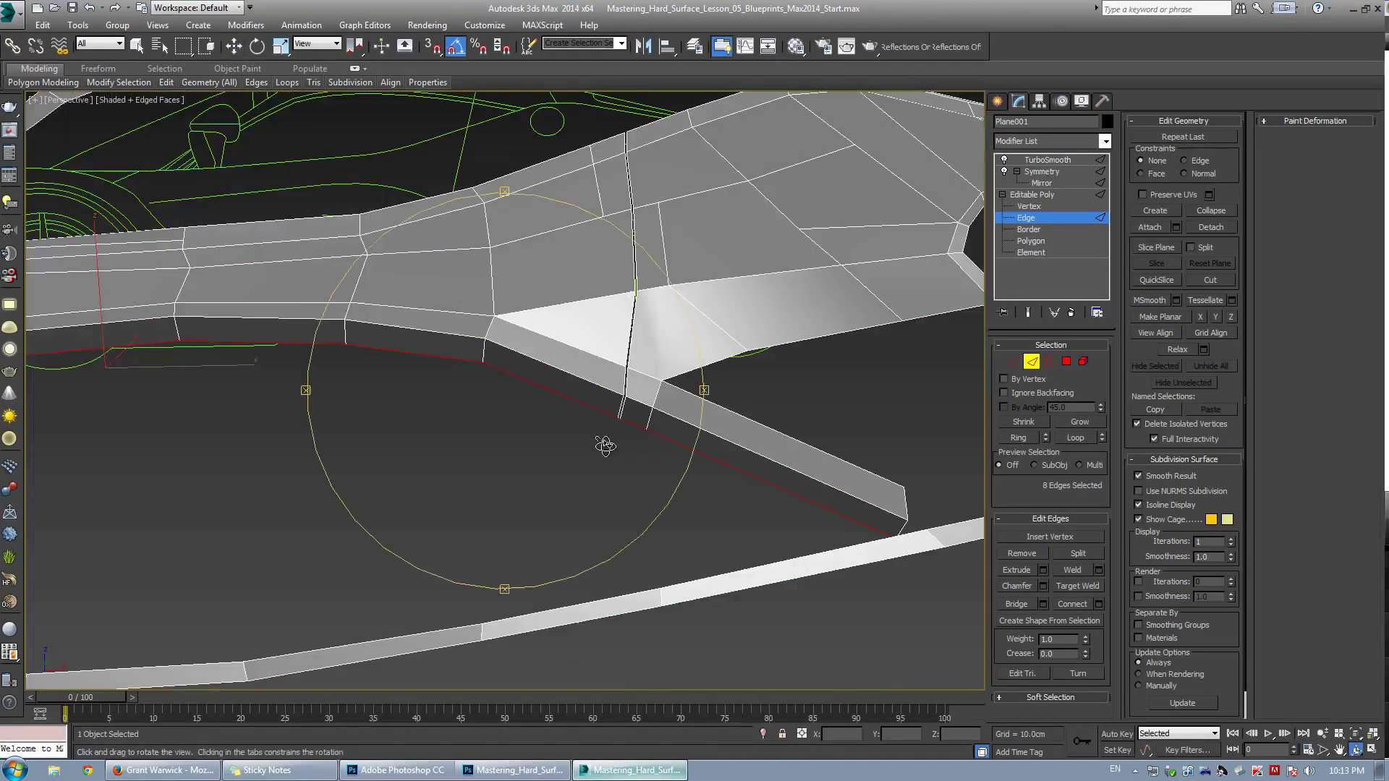
# Extrude both border edge loops of the door seam gap inward, with a height of -0.637 cm and a width of 0 cm
pyautogui.moveTo(605, 443); pyautogui.dragTo(451, 375)
pyautogui.press('w')
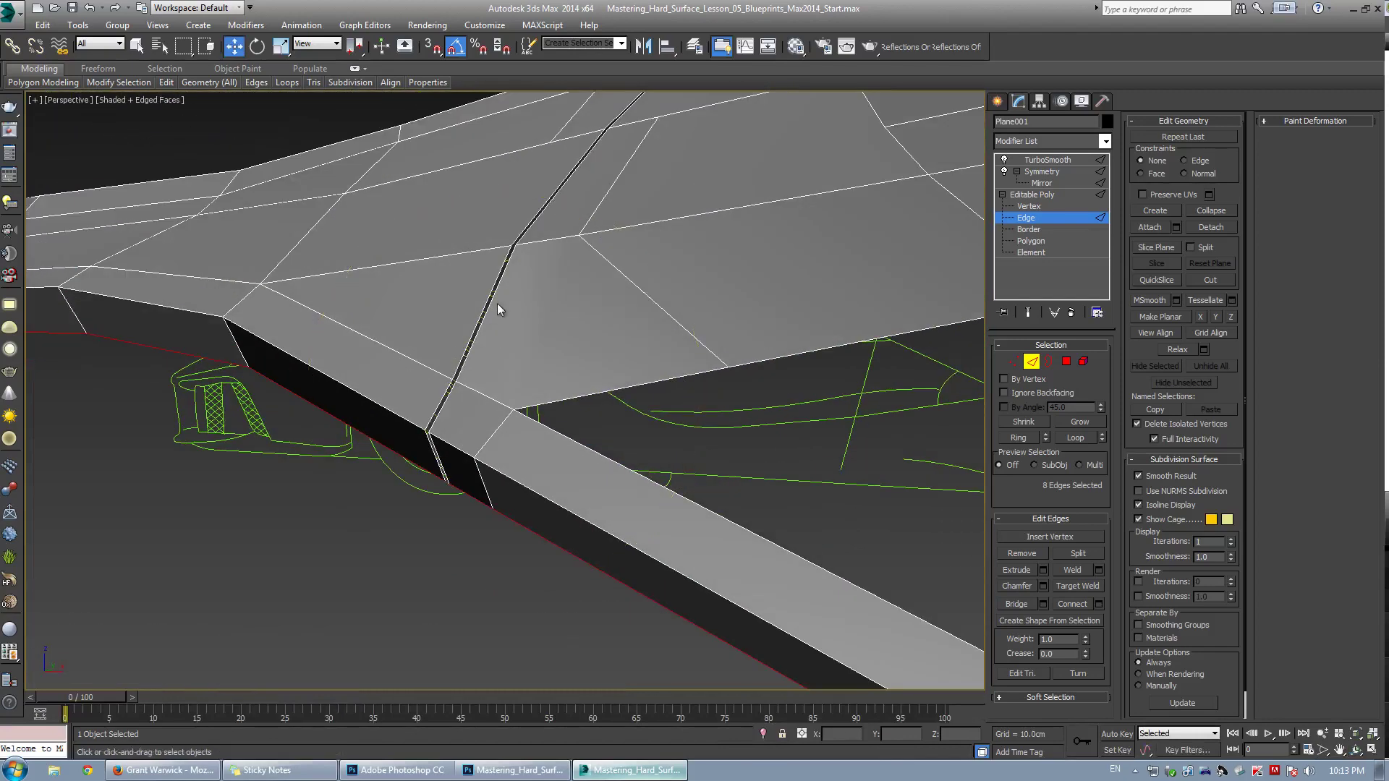
pyautogui.moveTo(443, 308); pyautogui.dragTo(483, 349, button='middle')
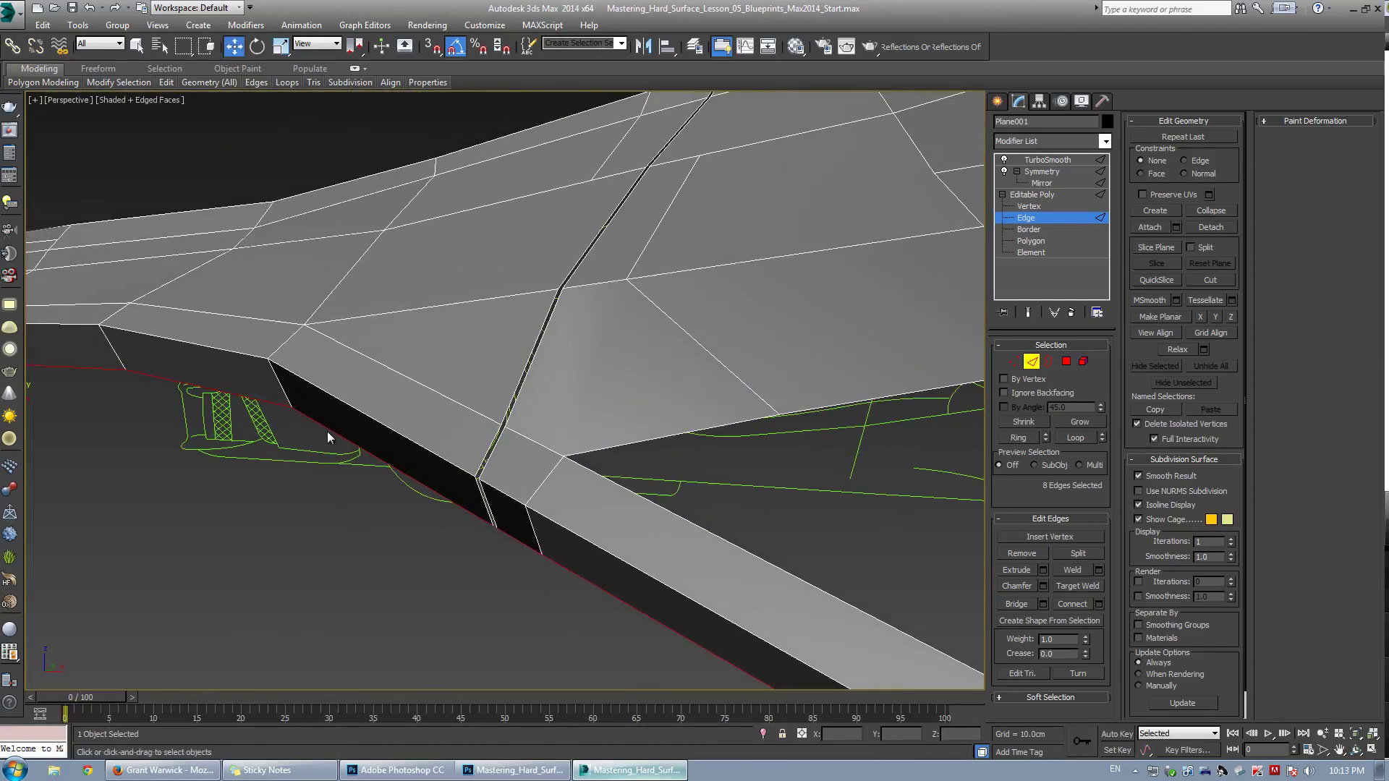
pyautogui.click(481, 460)
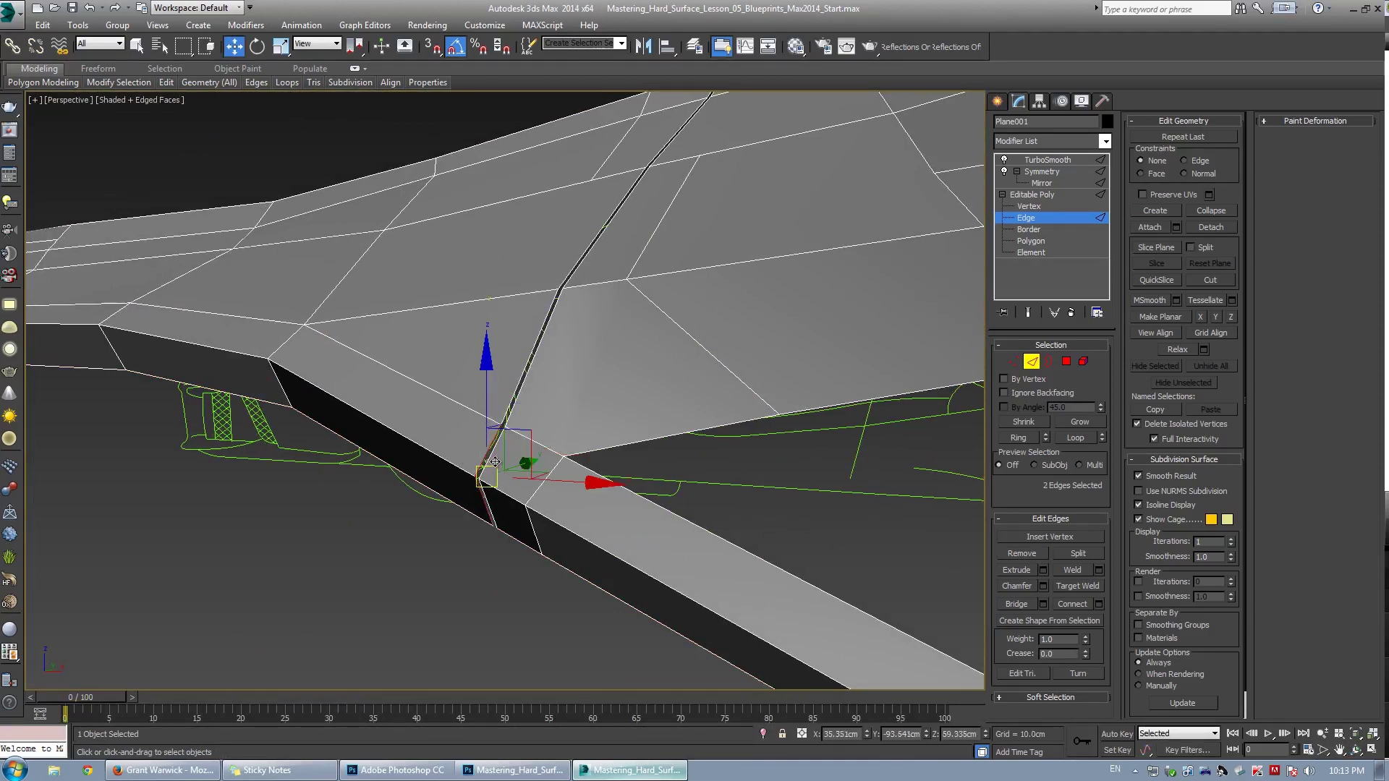
pyautogui.doubleClick(486, 496)
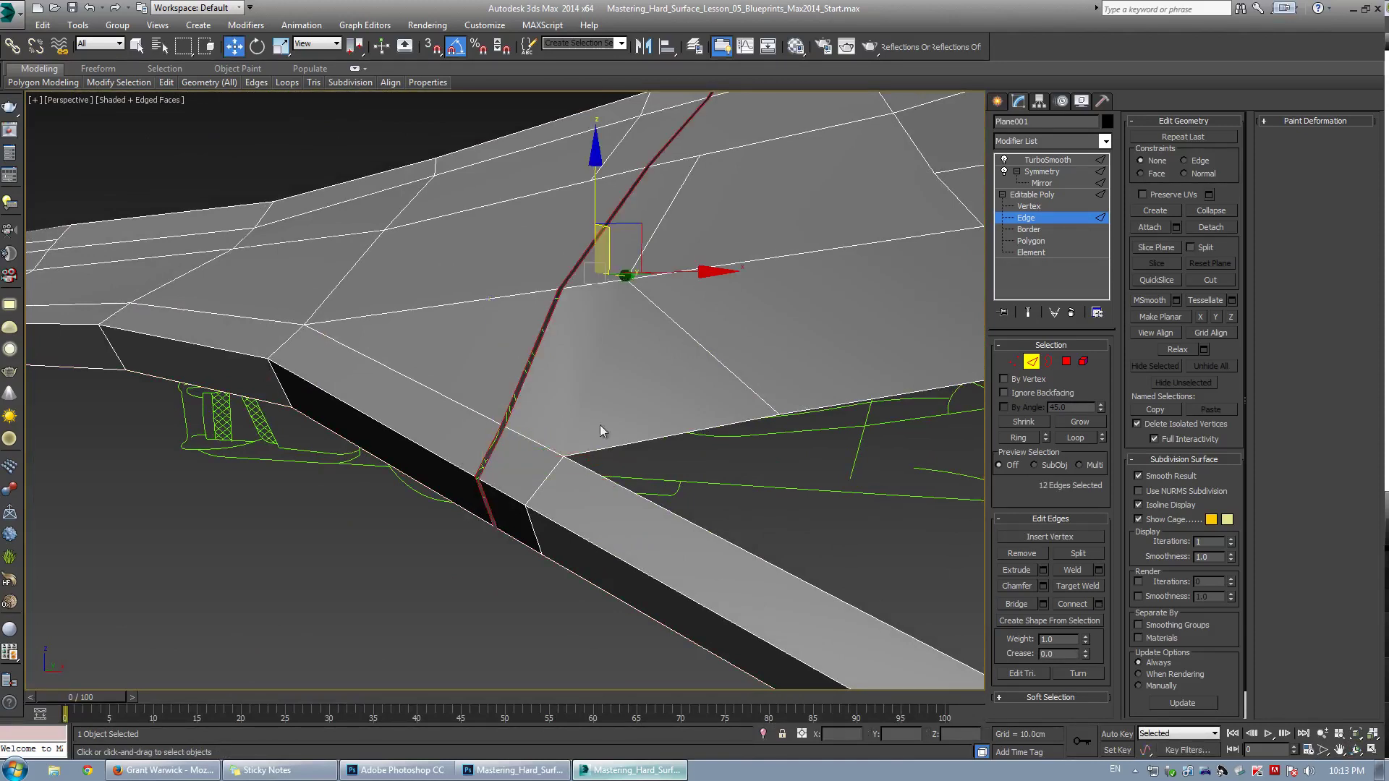
pyautogui.click(1042, 570)
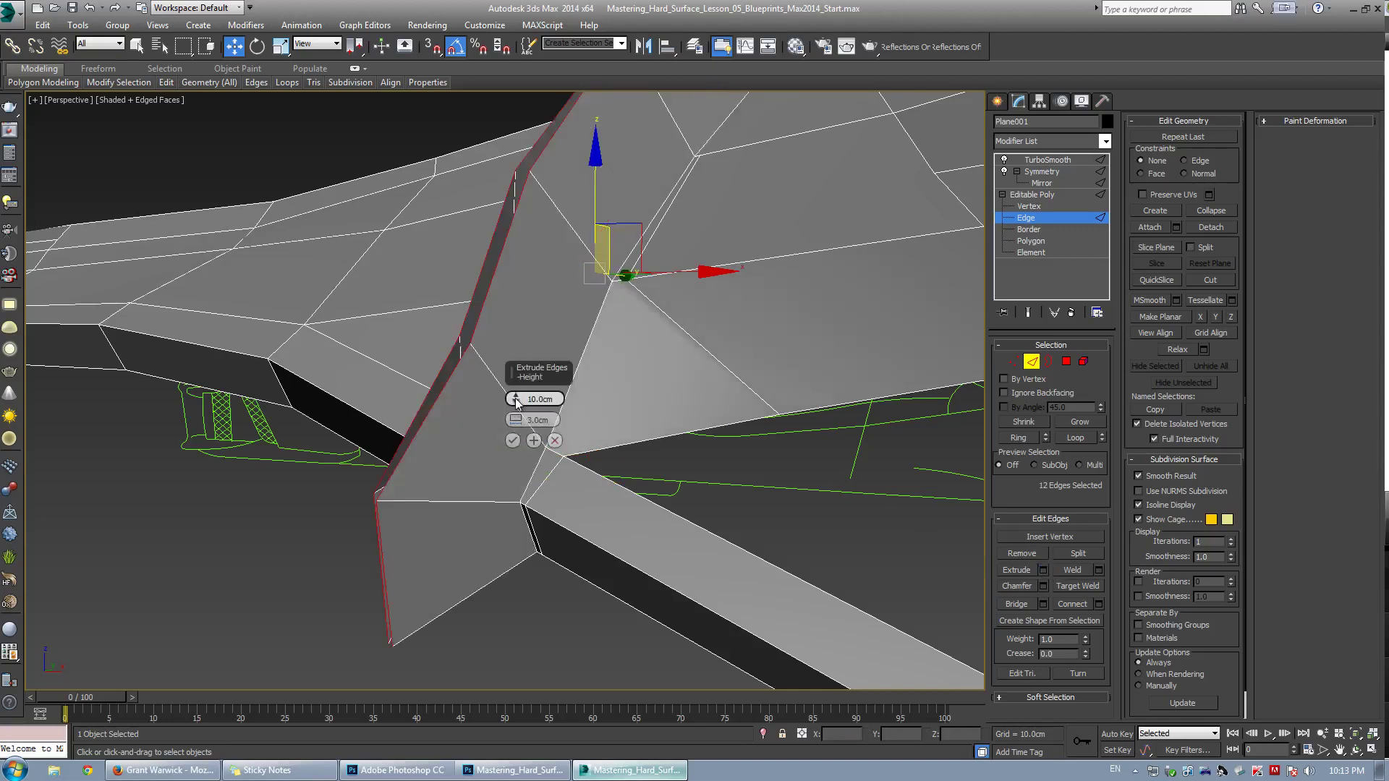
pyautogui.moveTo(515, 398); pyautogui.dragTo(533, 481)
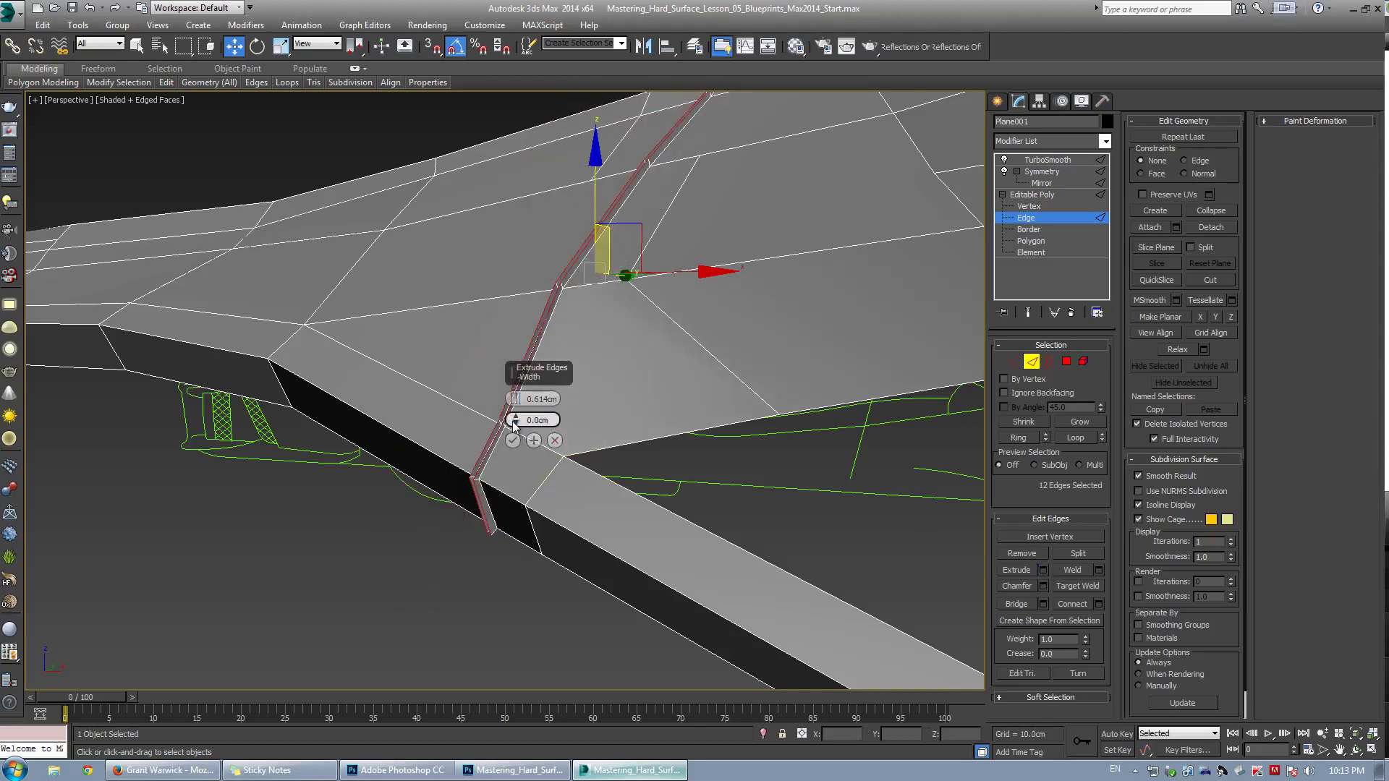
pyautogui.moveTo(513, 399); pyautogui.dragTo(539, 473)
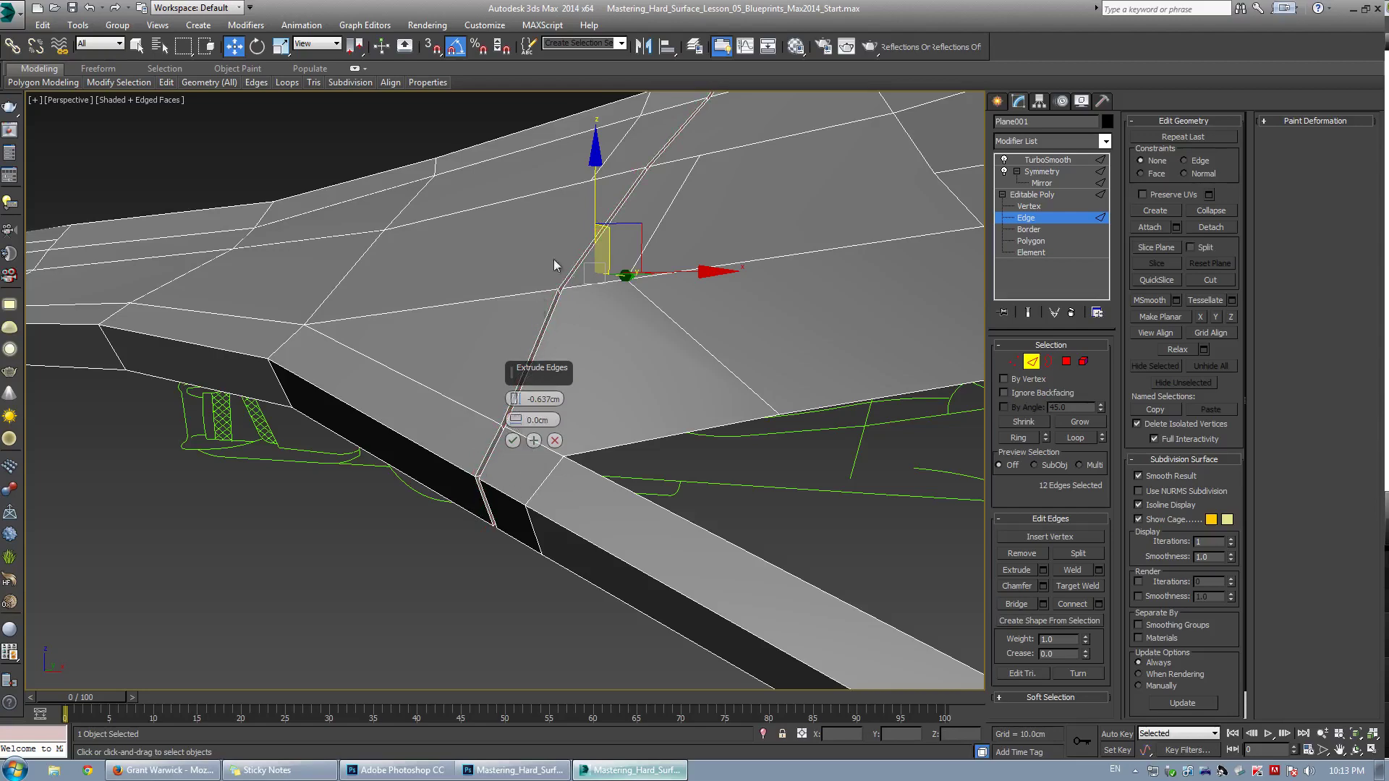
pyautogui.click(512, 440)
# Examine the extruded seam flanges from several angles, both smoothed and as the unsmoothed cage
pyautogui.keyDown('alt'); pyautogui.moveTo(494, 371); pyautogui.dragTo(625, 176, button='middle'); pyautogui.keyUp('alt')
pyautogui.press('space')
pyautogui.press('space')
pyautogui.hotkey('ctrl', 'r')
pyautogui.moveTo(562, 341); pyautogui.dragTo(583, 159)
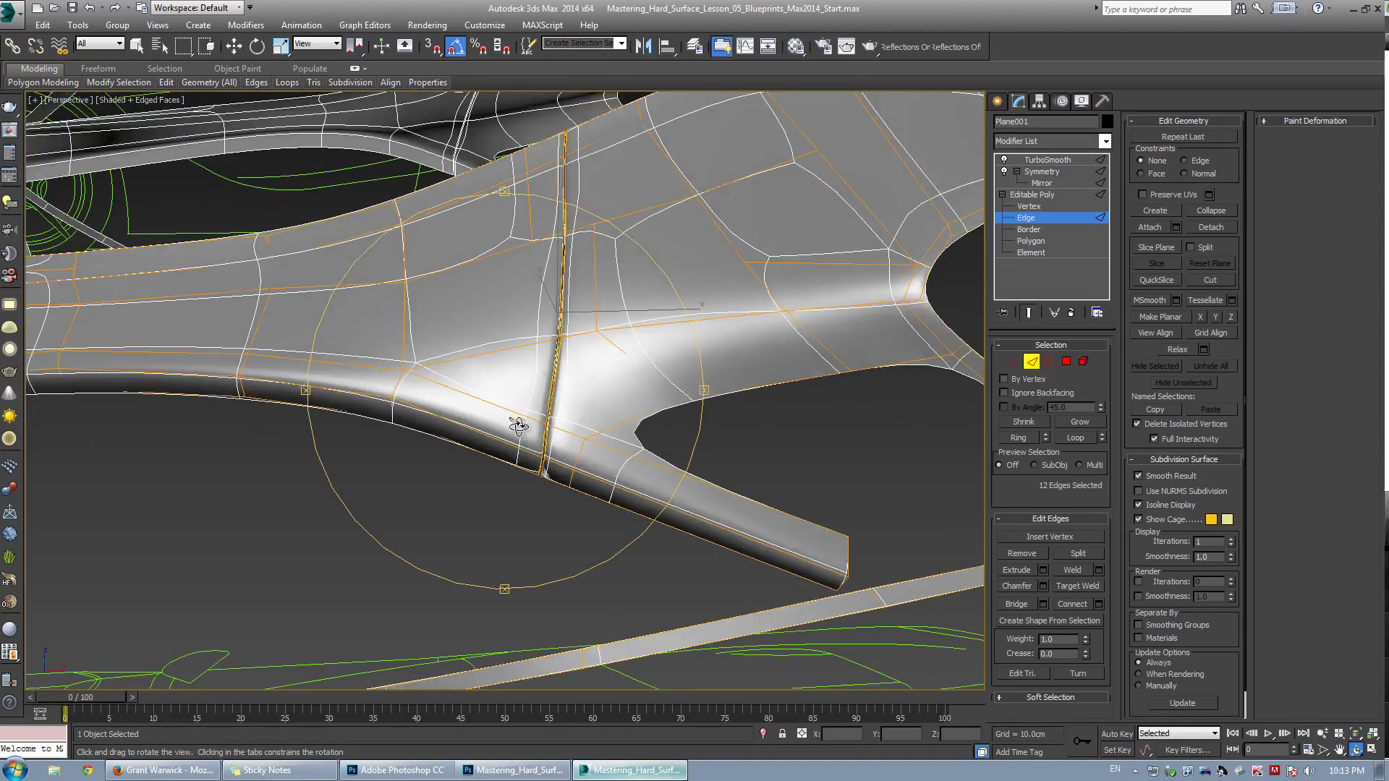
pyautogui.press('space')
pyautogui.scroll(4, 539, 340)
pyautogui.moveTo(539, 347)
pyautogui.keyDown('alt'); pyautogui.mouseDown(button='middle')
pyautogui.moveTo(536, 409)
pyautogui.moveTo(549, 361)
pyautogui.mouseUp(button='middle'); pyautogui.keyUp('alt')
pyautogui.moveTo(548, 360); pyautogui.dragTo(550, 331)
pyautogui.press('w')
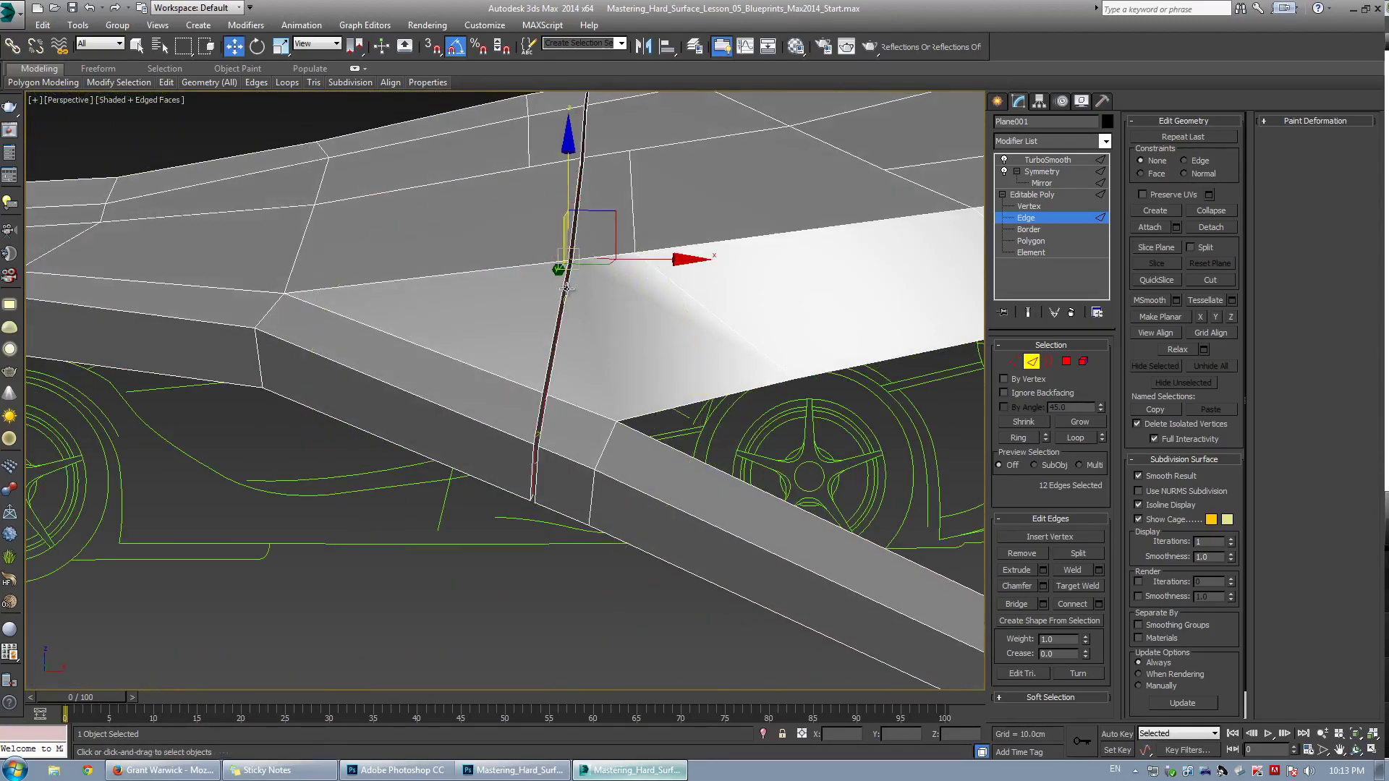
pyautogui.keyDown('alt'); pyautogui.moveTo(548, 329); pyautogui.dragTo(473, 456, button='middle'); pyautogui.keyUp('alt')
pyautogui.scroll(6, 473, 456)
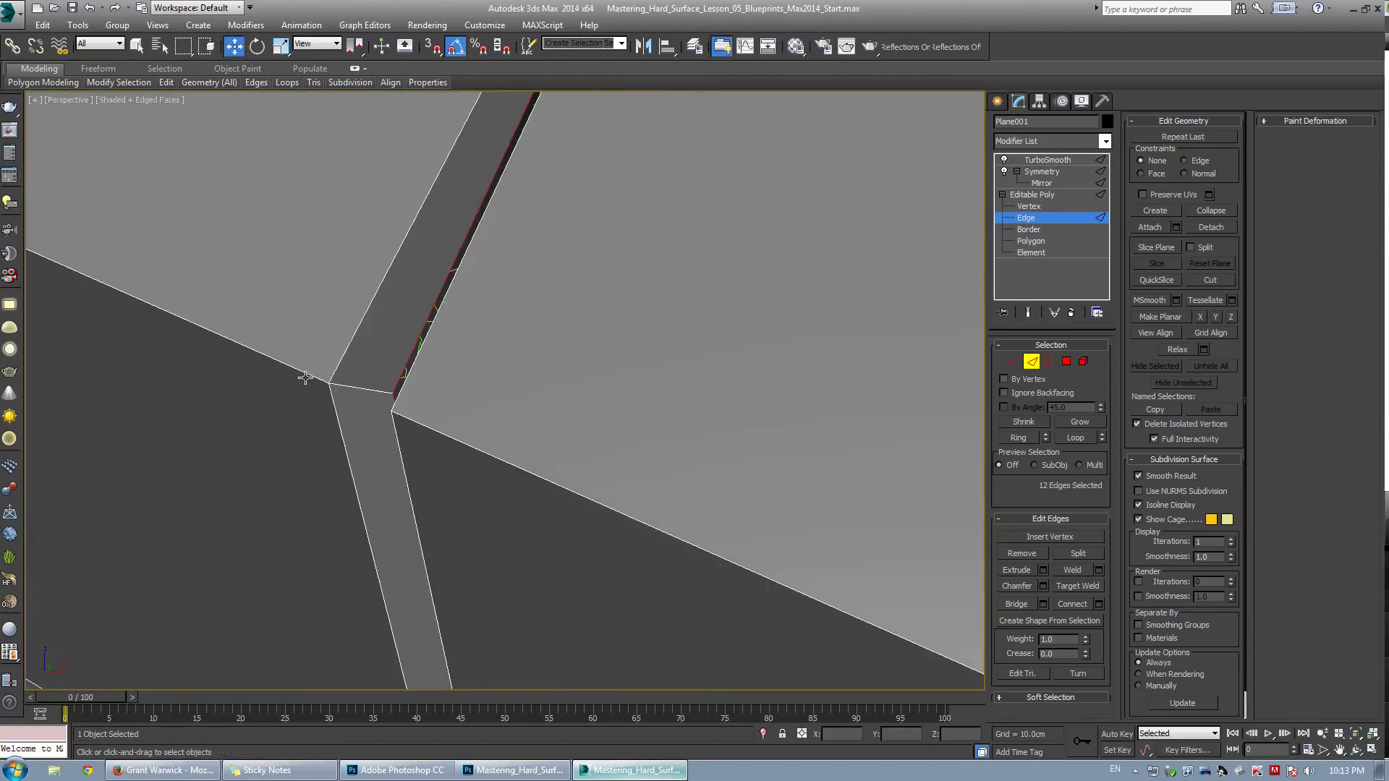
pyautogui.scroll(-8, 455, 364)
pyautogui.keyDown('alt'); pyautogui.moveTo(518, 335); pyautogui.dragTo(538, 243, button='middle'); pyautogui.keyUp('alt')
pyautogui.scroll(4, 537, 321)
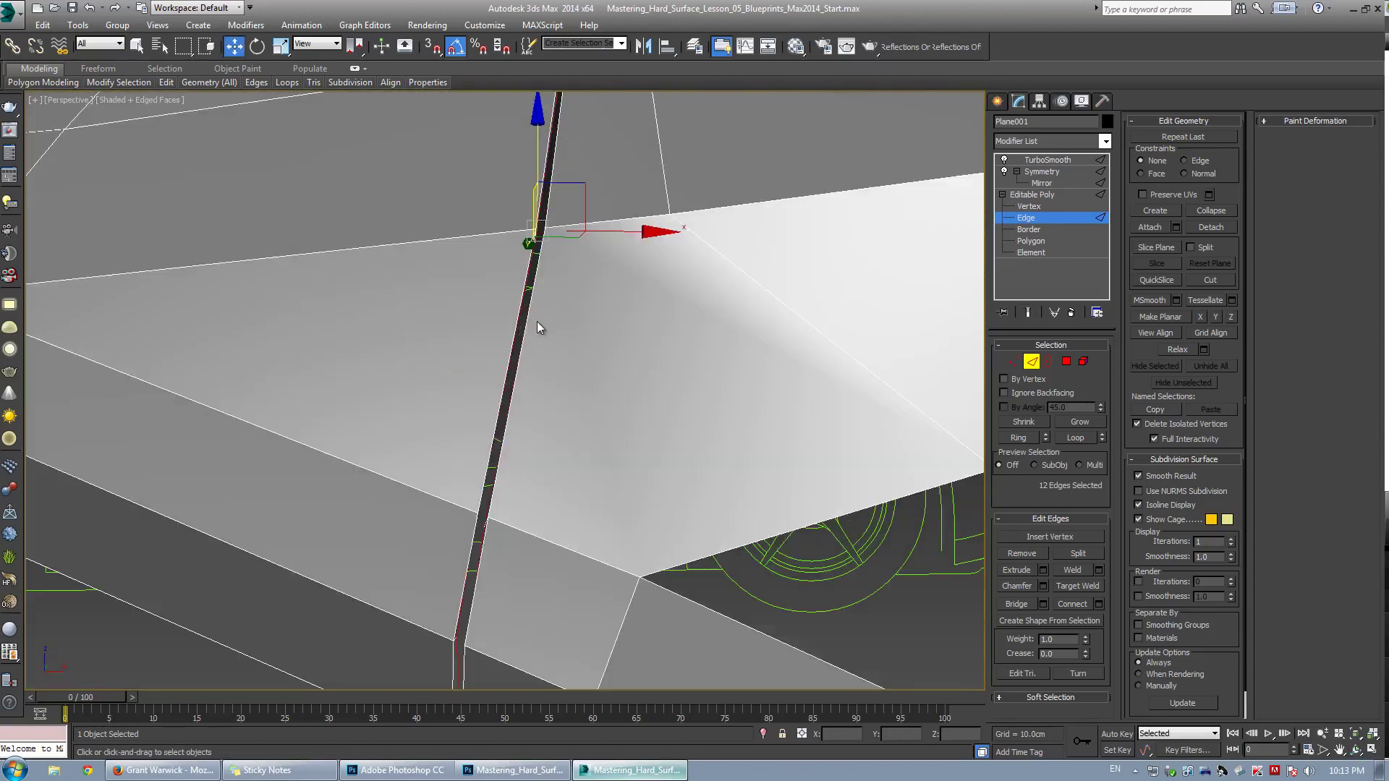
pyautogui.keyDown('alt'); pyautogui.moveTo(537, 321); pyautogui.dragTo(534, 311, button='middle'); pyautogui.keyUp('alt')
pyautogui.keyDown('alt'); pyautogui.moveTo(543, 443); pyautogui.dragTo(463, 429, button='middle'); pyautogui.keyUp('alt')
pyautogui.click(586, 472)
pyautogui.doubleClick(586, 473)
pyautogui.keyDown('ctrl'); pyautogui.doubleClick(377, 424); pyautogui.keyUp('ctrl')
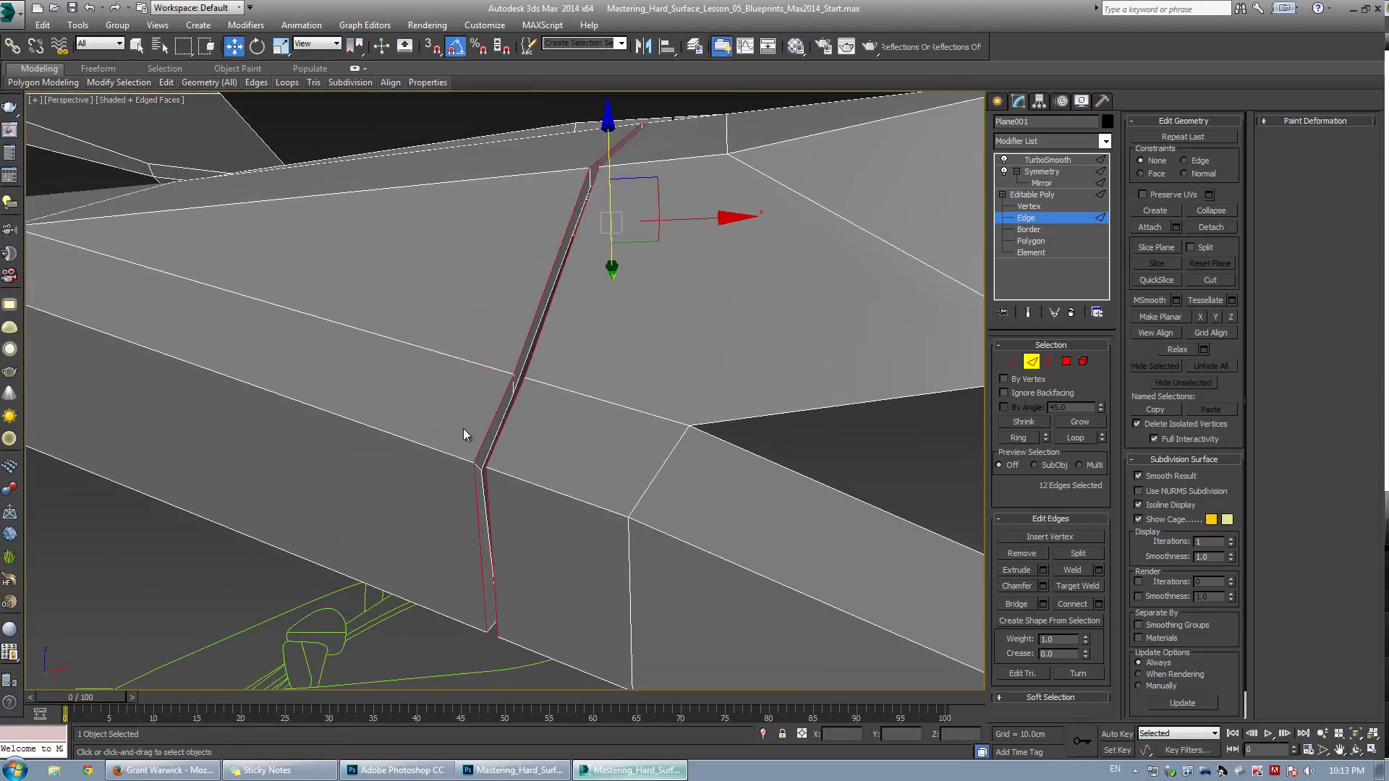
pyautogui.keyDown('shift'); pyautogui.click(1016, 586); pyautogui.keyUp('shift')
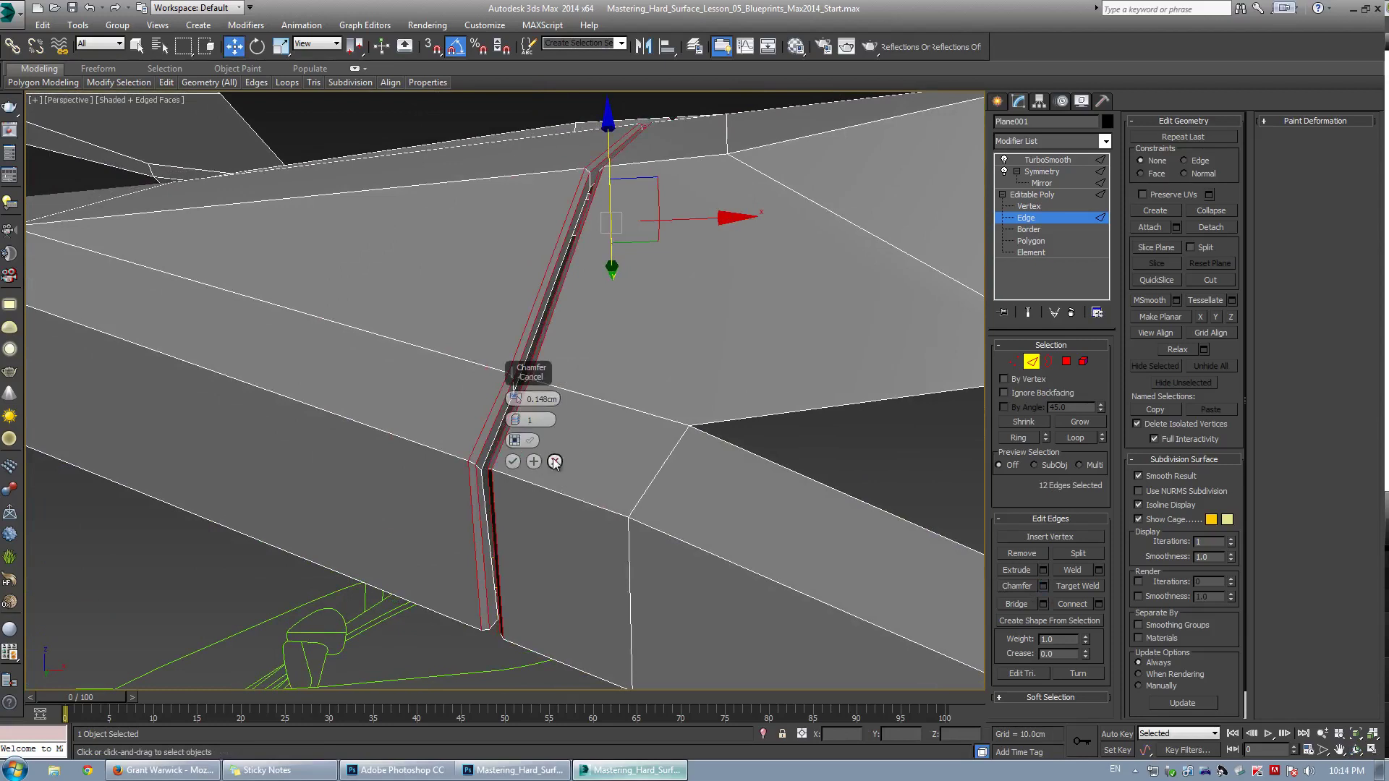
pyautogui.click(556, 463)
# Connect the edges crossing the panel strip behind the door seam with one segment, from the upper border to the lower flange
pyautogui.keyDown('alt'); pyautogui.moveTo(530, 384); pyautogui.dragTo(651, 186, button='middle'); pyautogui.keyUp('alt')
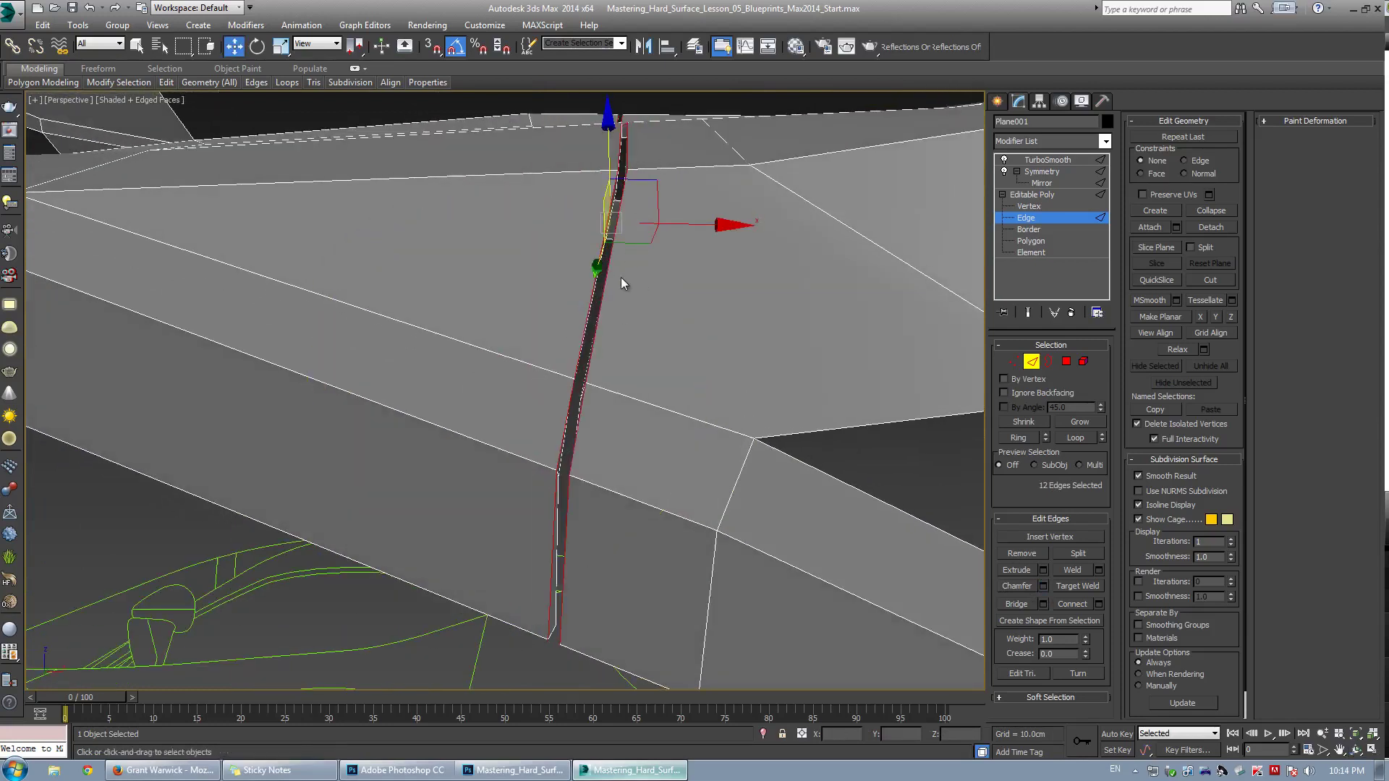
pyautogui.keyDown('alt'); pyautogui.moveTo(622, 279); pyautogui.dragTo(530, 186, button='middle'); pyautogui.keyUp('alt')
pyautogui.click(646, 169)
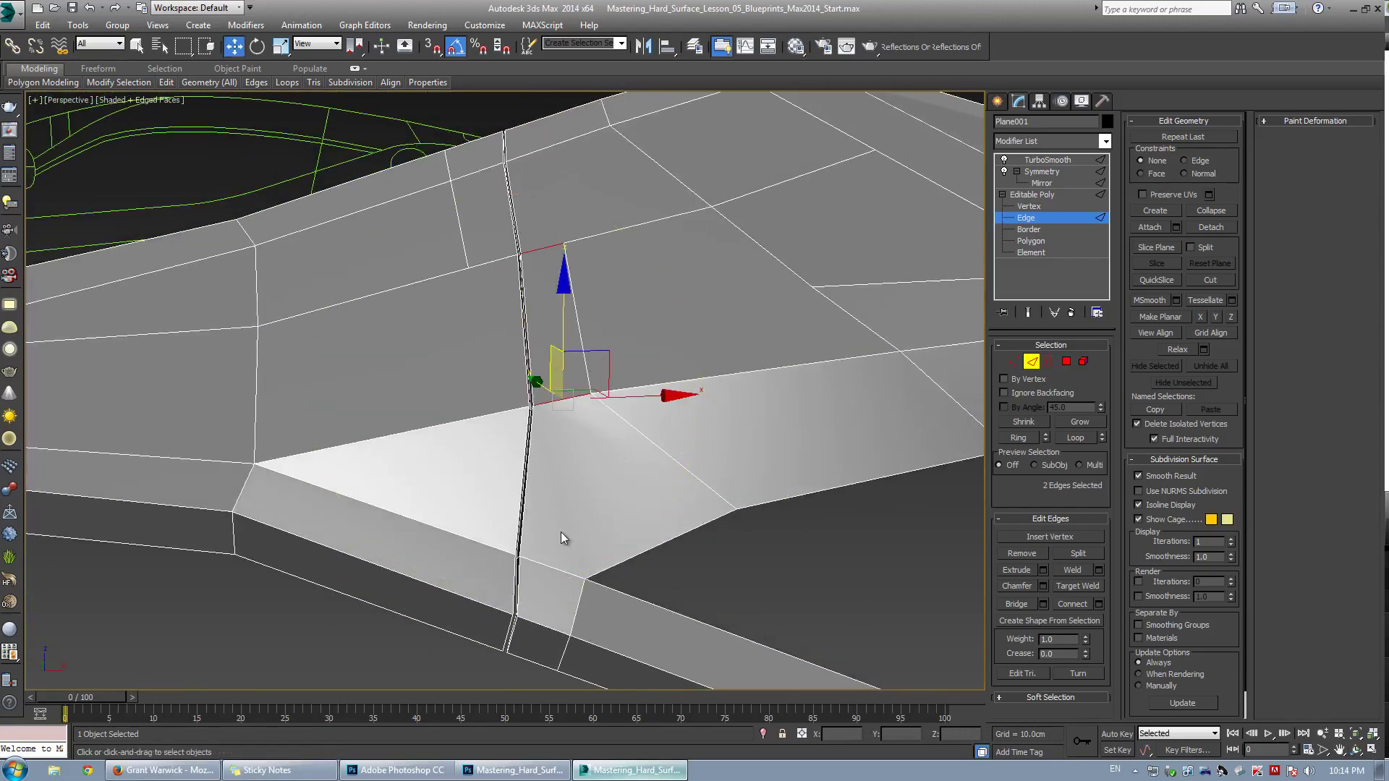
pyautogui.scroll(-2, 565, 499)
pyautogui.keyDown('shift'); pyautogui.click(571, 558); pyautogui.keyUp('shift')
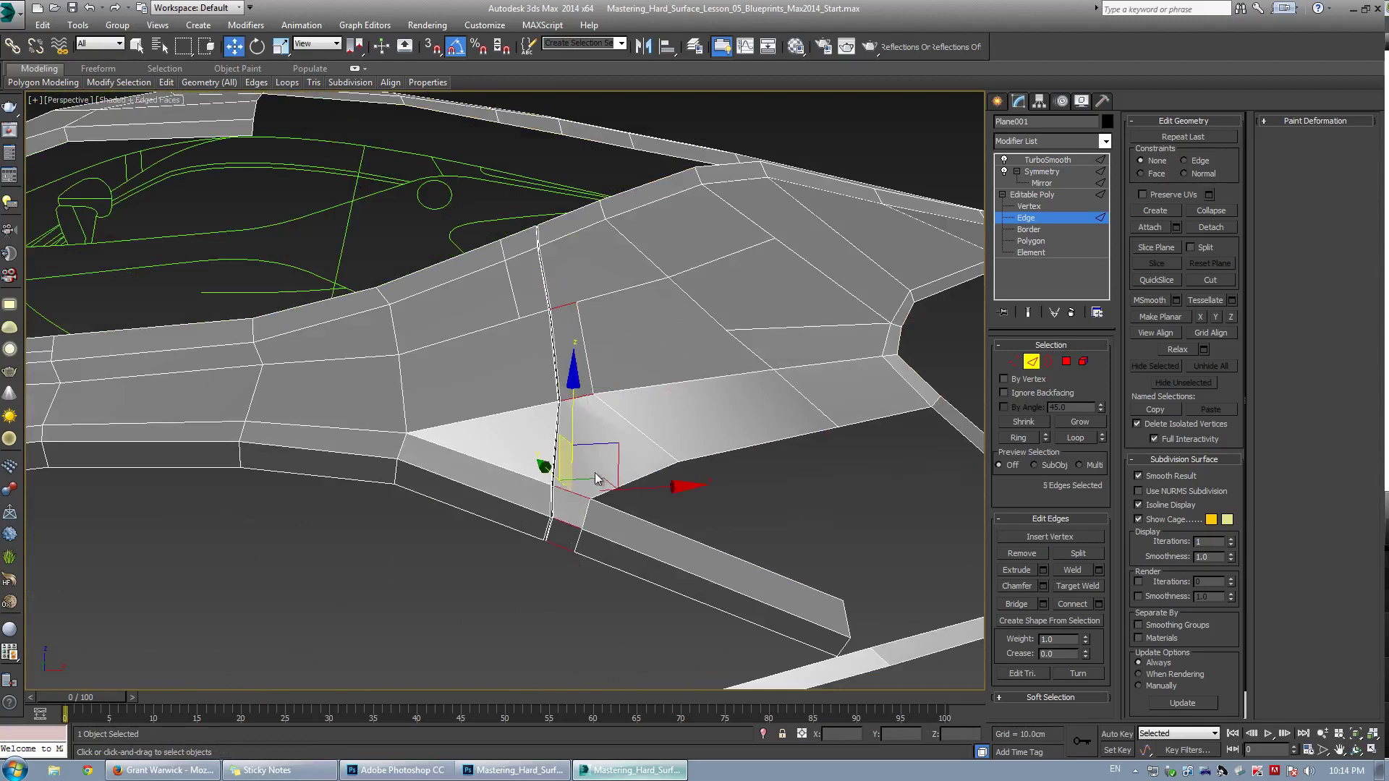
pyautogui.scroll(2, 567, 467)
pyautogui.moveTo(567, 223); pyautogui.dragTo(546, 293, button='middle')
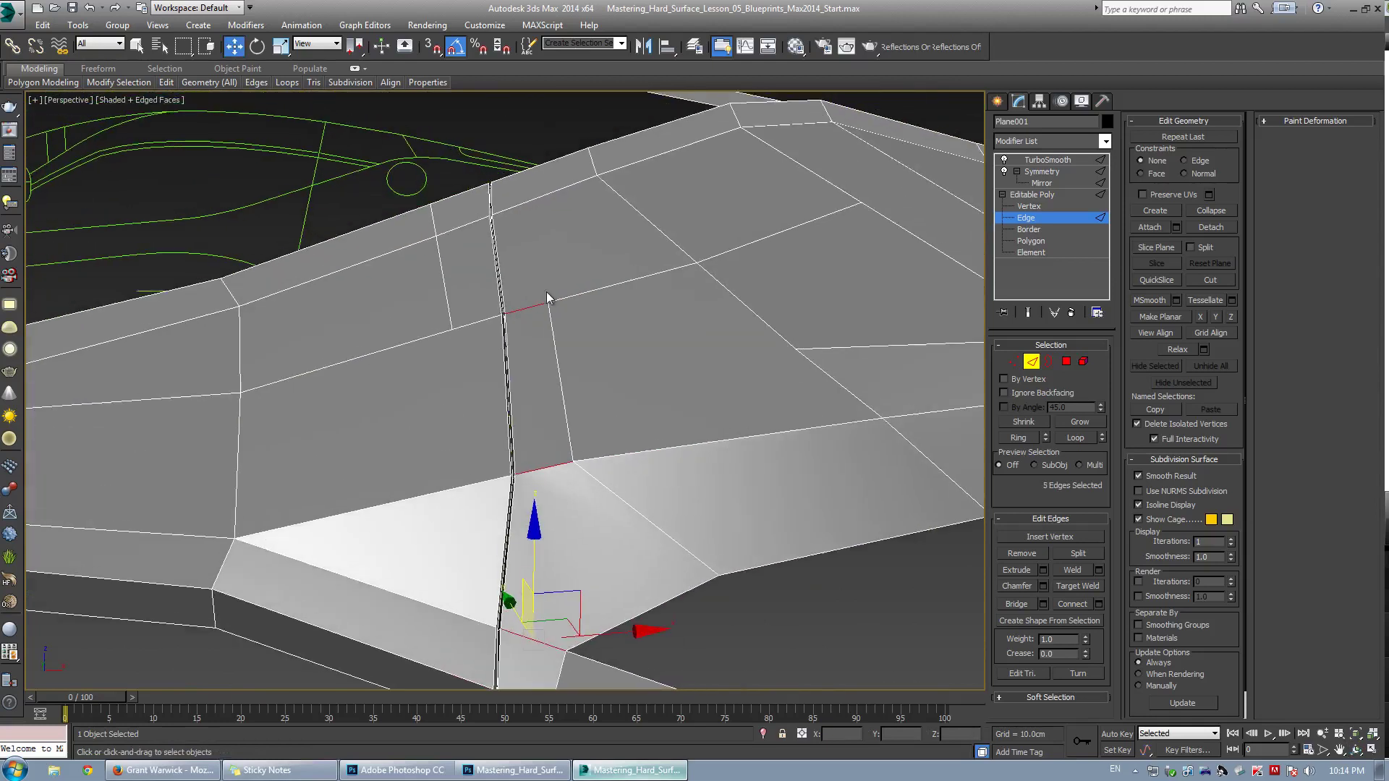
pyautogui.keyDown('ctrl'); pyautogui.moveTo(529, 139); pyautogui.dragTo(519, 262); pyautogui.keyUp('ctrl')
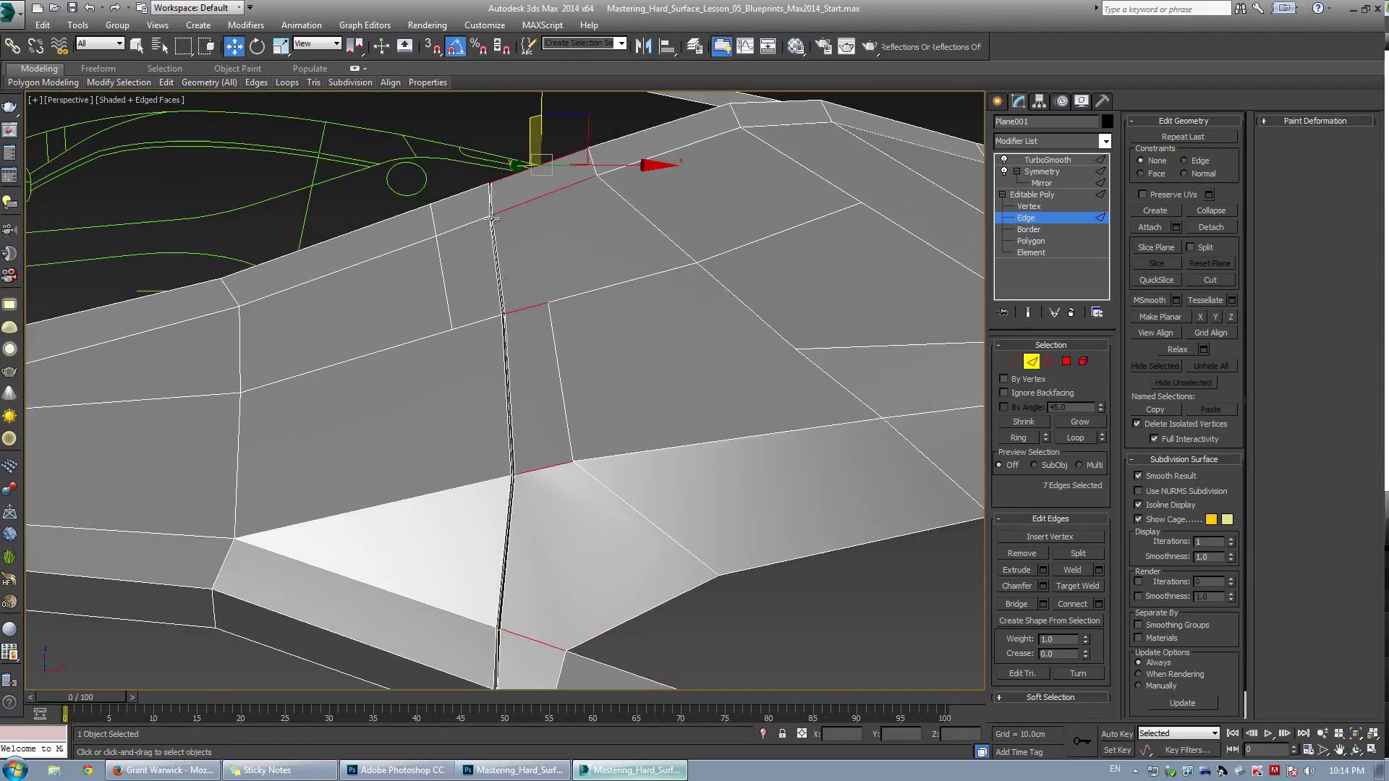
pyautogui.moveTo(517, 334); pyautogui.dragTo(514, 301, button='middle')
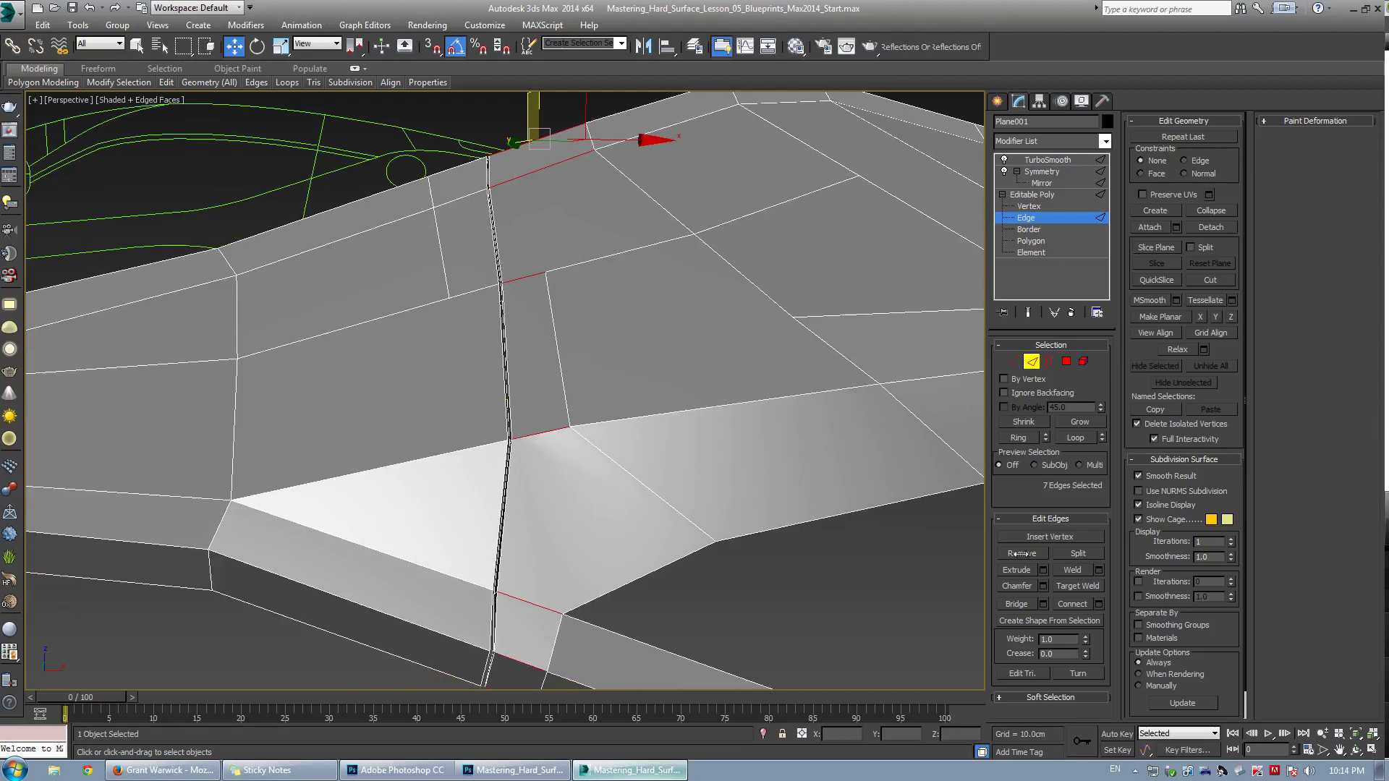
pyautogui.click(1098, 605)
pyautogui.click(515, 403)
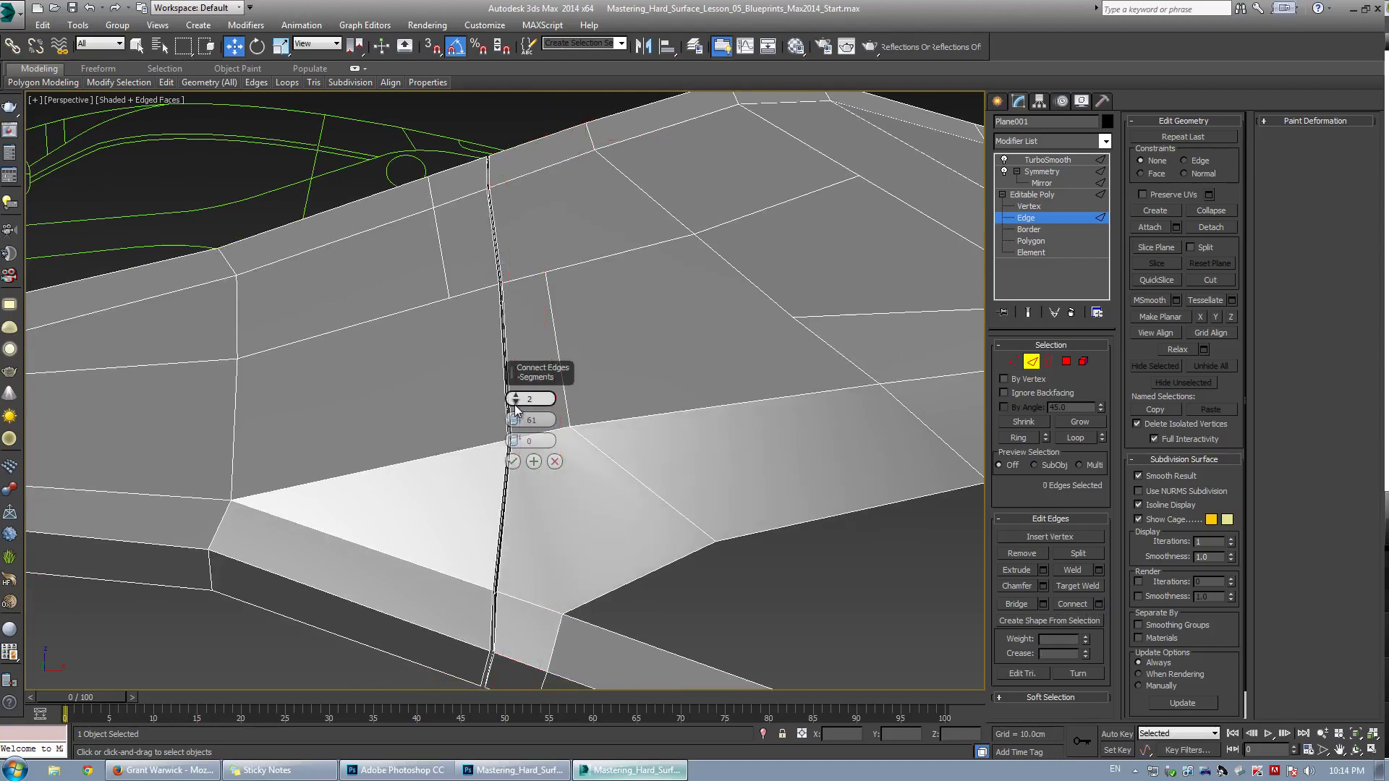
pyautogui.click(515, 402)
pyautogui.click(512, 461)
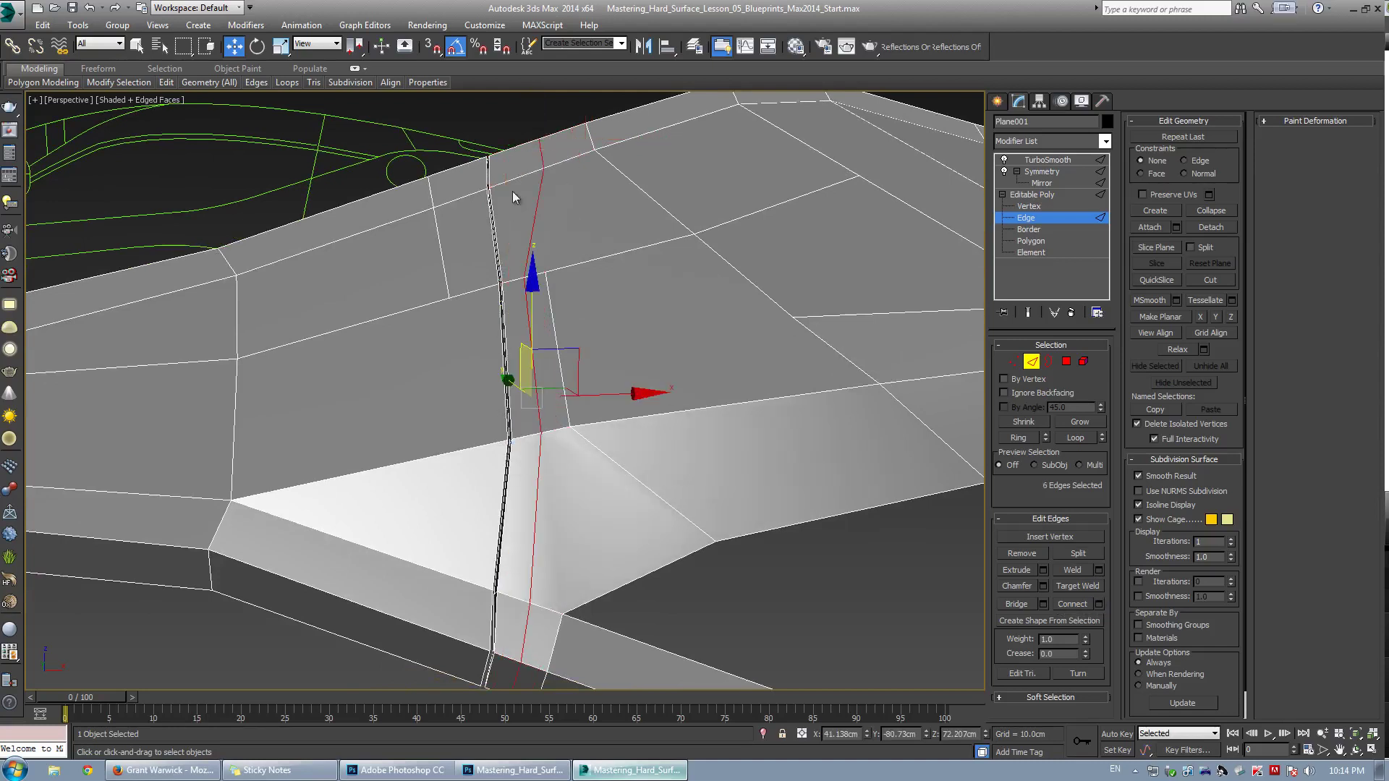
# Slide the new edge loop along its edges until it lies close to the seam's rear border, using the Edge constraint
pyautogui.keyDown('alt'); pyautogui.moveTo(513, 197); pyautogui.dragTo(587, 355, button='middle'); pyautogui.keyUp('alt')
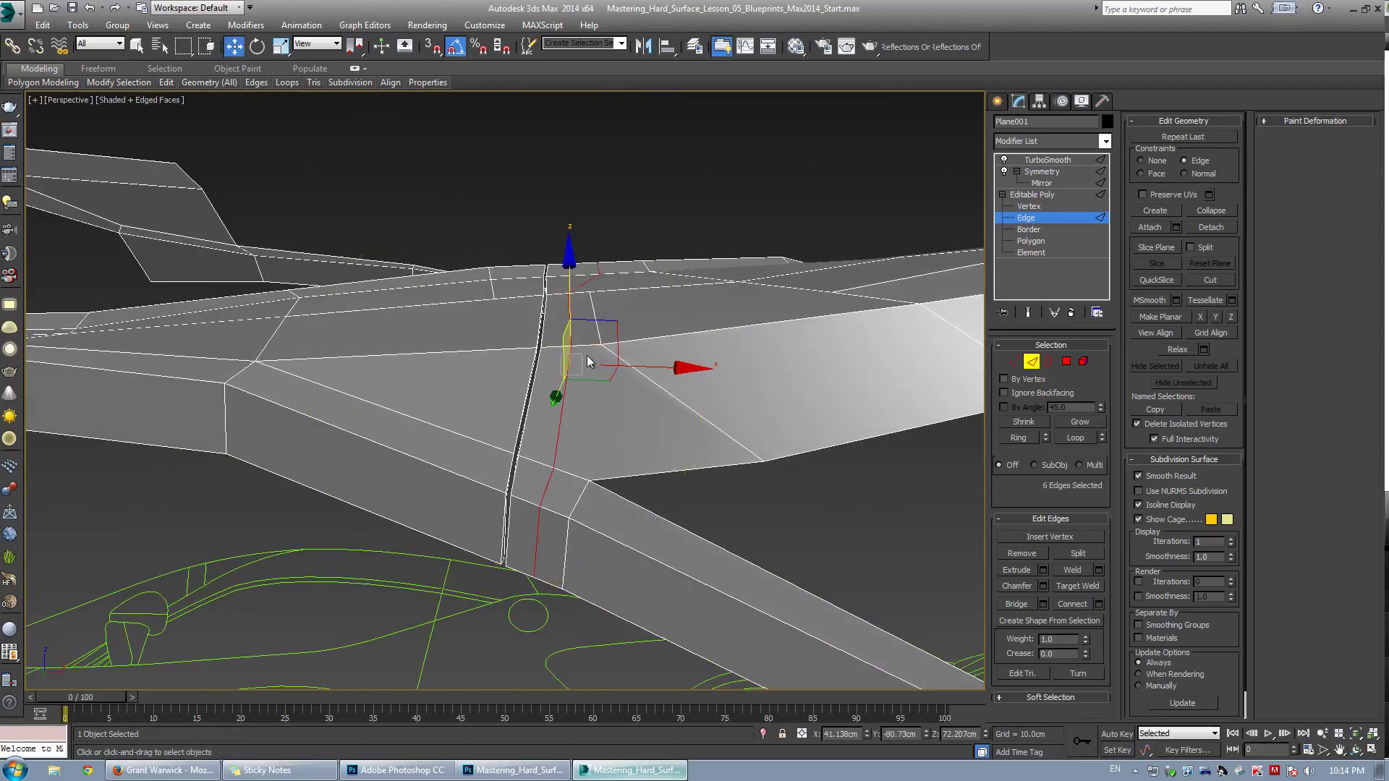
pyautogui.moveTo(589, 359); pyautogui.dragTo(533, 362)
pyautogui.keyDown('alt'); pyautogui.moveTo(539, 360); pyautogui.dragTo(564, 181, button='middle'); pyautogui.keyUp('alt')
pyautogui.scroll(3, 563, 300)
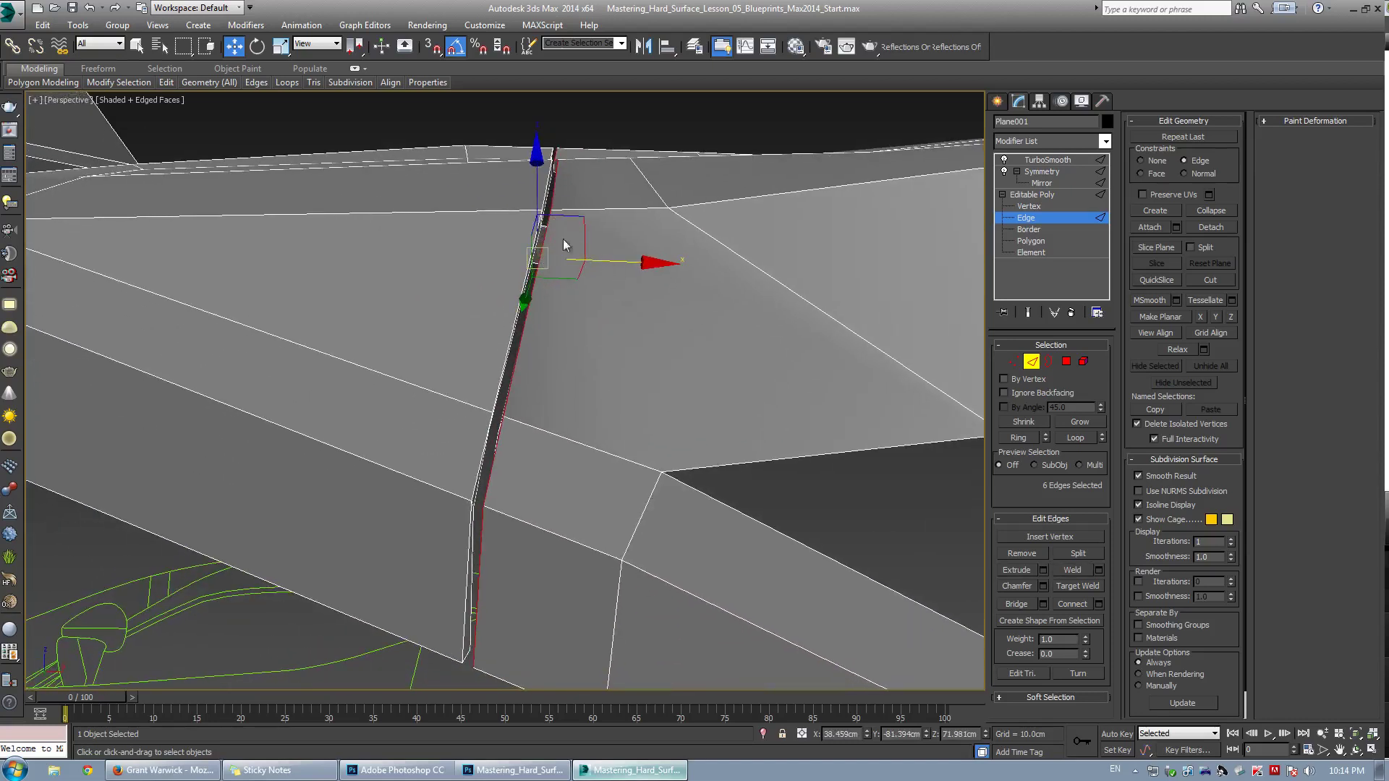
pyautogui.moveTo(607, 264); pyautogui.dragTo(617, 267)
pyautogui.moveTo(618, 266)
pyautogui.keyDown('alt'); pyautogui.mouseDown(button='middle')
pyautogui.moveTo(515, 391)
pyautogui.moveTo(581, 364)
pyautogui.moveTo(507, 380)
pyautogui.moveTo(580, 344)
pyautogui.mouseUp(button='middle'); pyautogui.keyUp('alt')
# Connect the edges crossing the panel in front of the door seam to add a supporting edge loop on that side
pyautogui.press('`')
pyautogui.click(506, 378)
pyautogui.hotkey('alt', 'r')
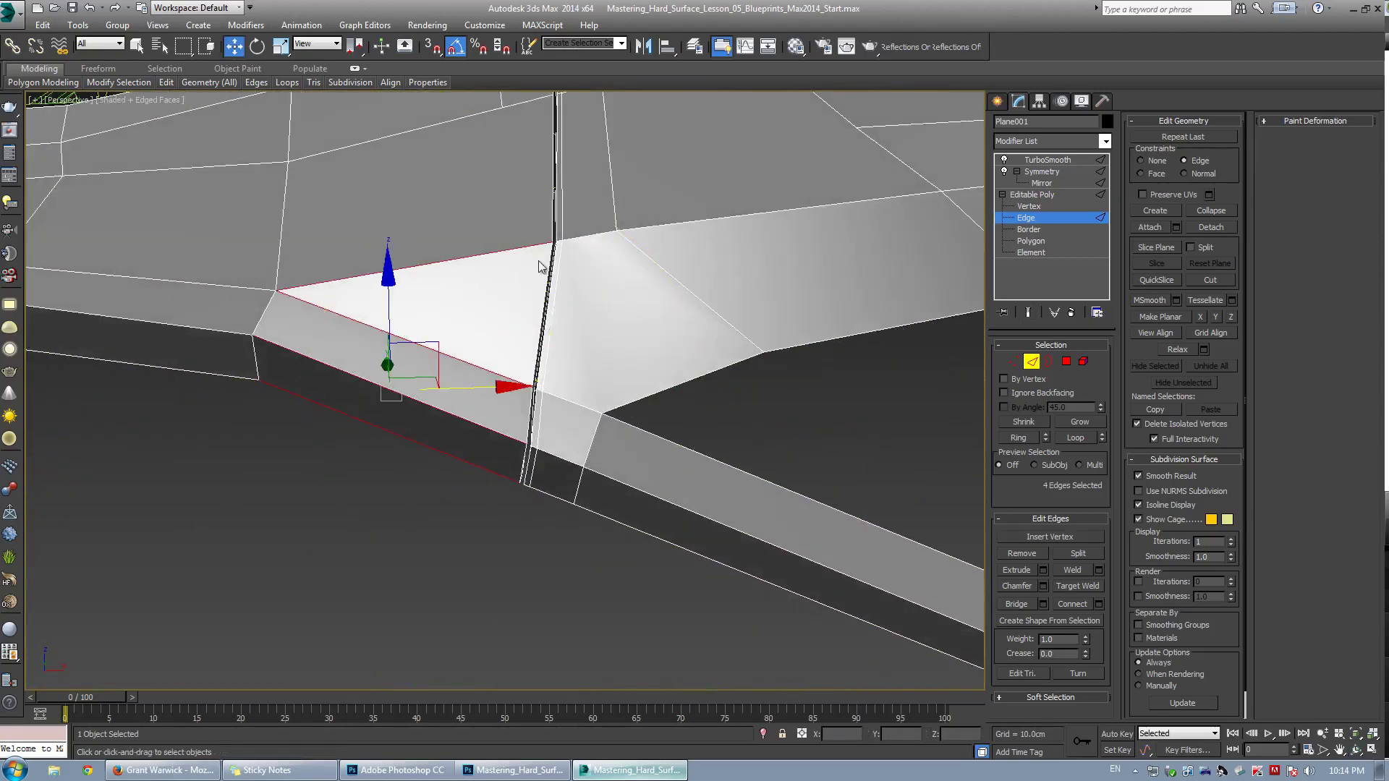
pyautogui.moveTo(543, 267); pyautogui.dragTo(558, 477, button='middle')
pyautogui.keyDown('ctrl'); pyautogui.click(544, 283); pyautogui.keyUp('ctrl')
pyautogui.keyDown('ctrl'); pyautogui.click(526, 146); pyautogui.keyUp('ctrl')
pyautogui.keyDown('ctrl'); pyautogui.click(527, 180); pyautogui.keyUp('ctrl')
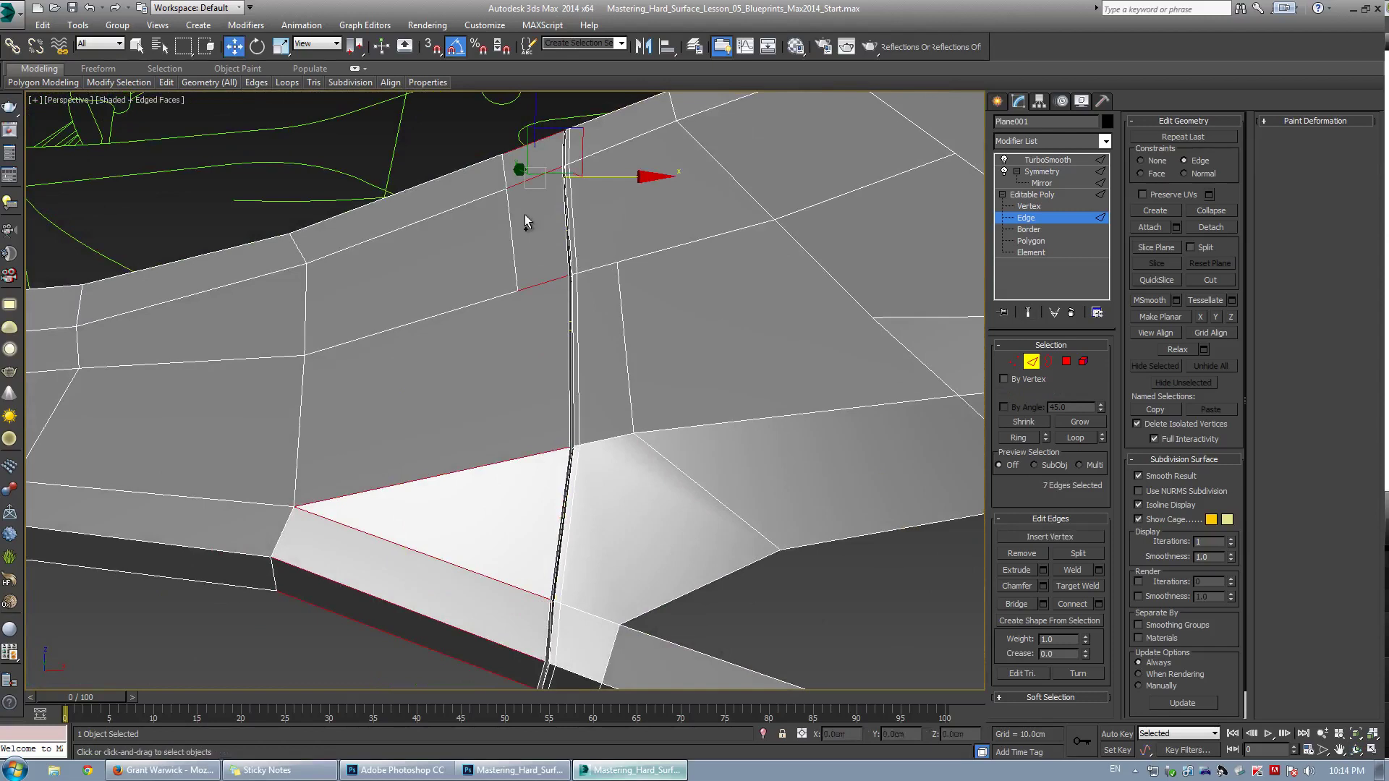
pyautogui.click(1070, 605)
# Slide the front supporting loop along its edges until it sits just beside the seam's front border
pyautogui.moveTo(554, 391); pyautogui.dragTo(606, 440)
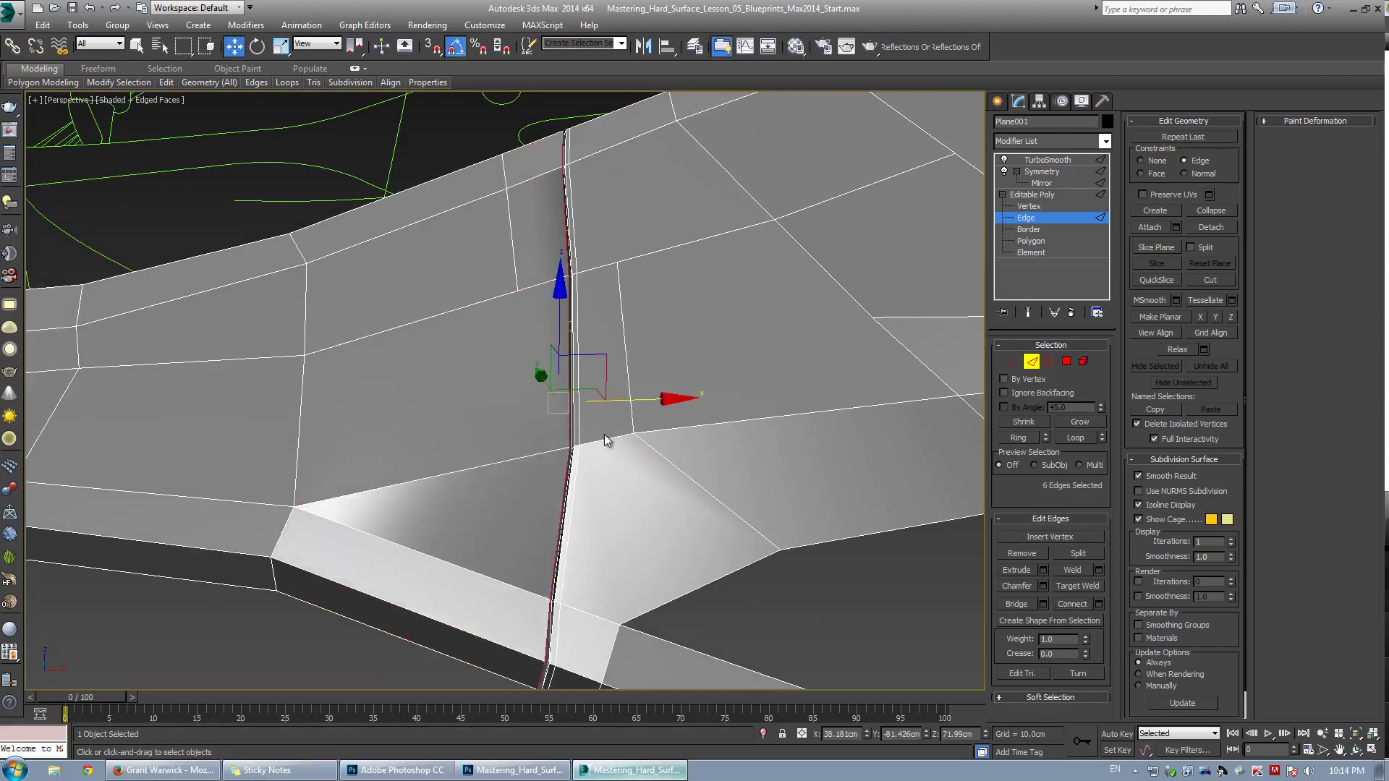
pyautogui.moveTo(644, 396); pyautogui.dragTo(637, 398)
pyautogui.keyDown('alt'); pyautogui.moveTo(637, 397); pyautogui.dragTo(448, 393, button='middle'); pyautogui.keyUp('alt')
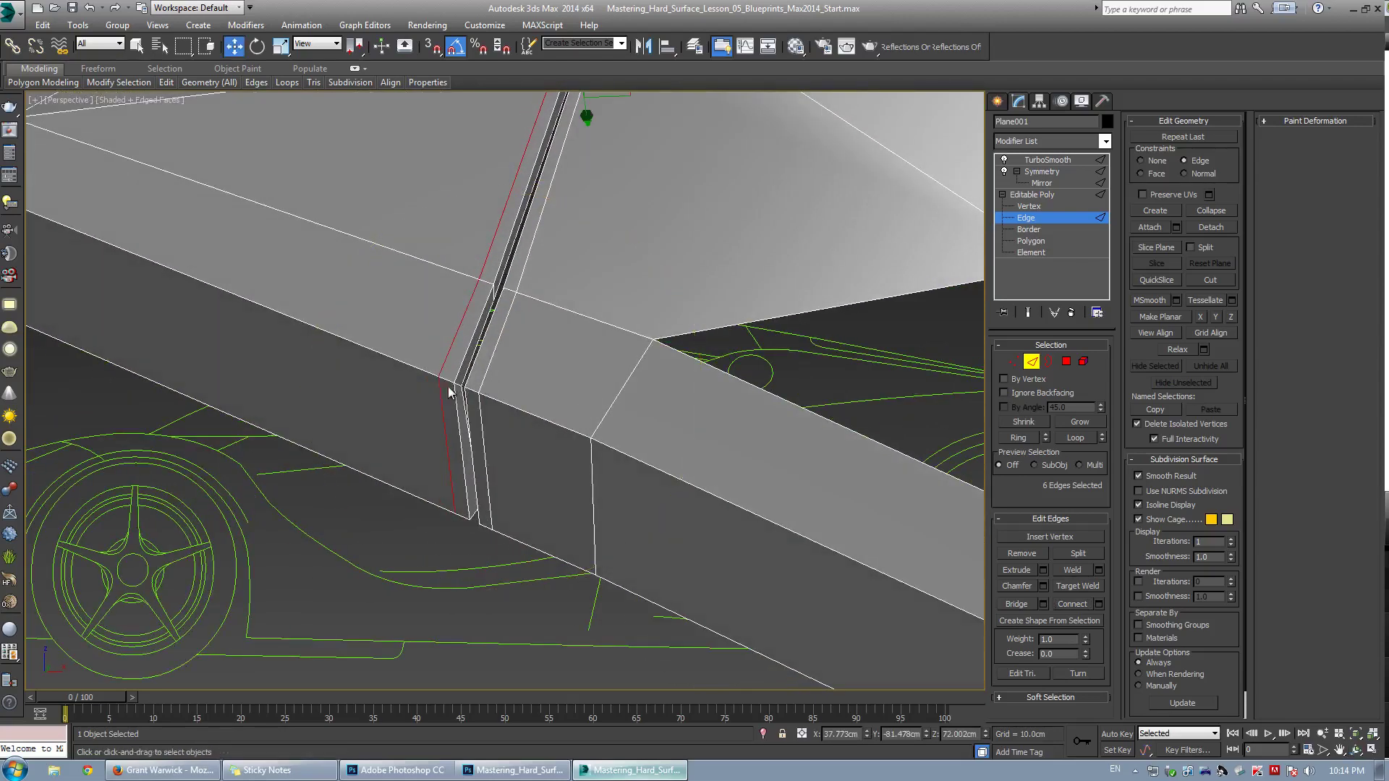
pyautogui.doubleClick(426, 376)
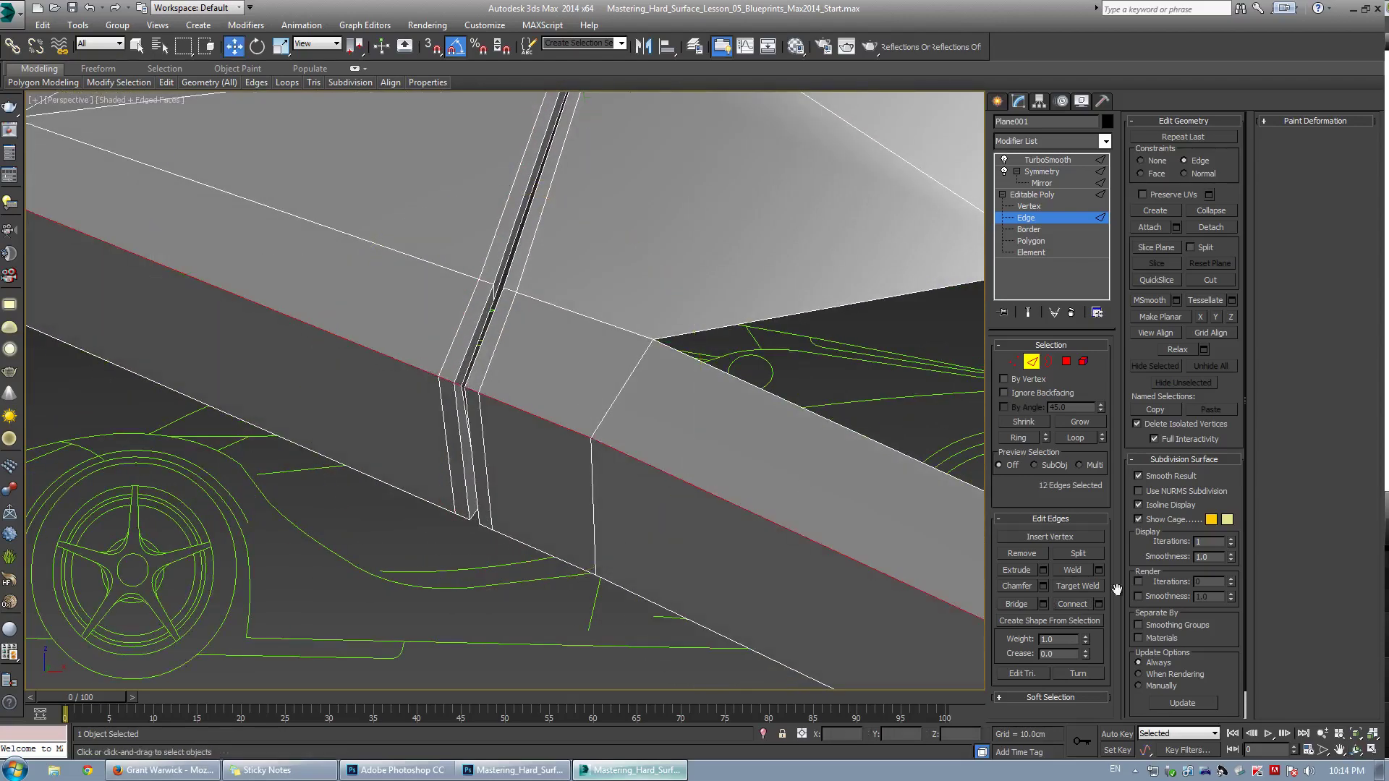
pyautogui.click(1044, 584)
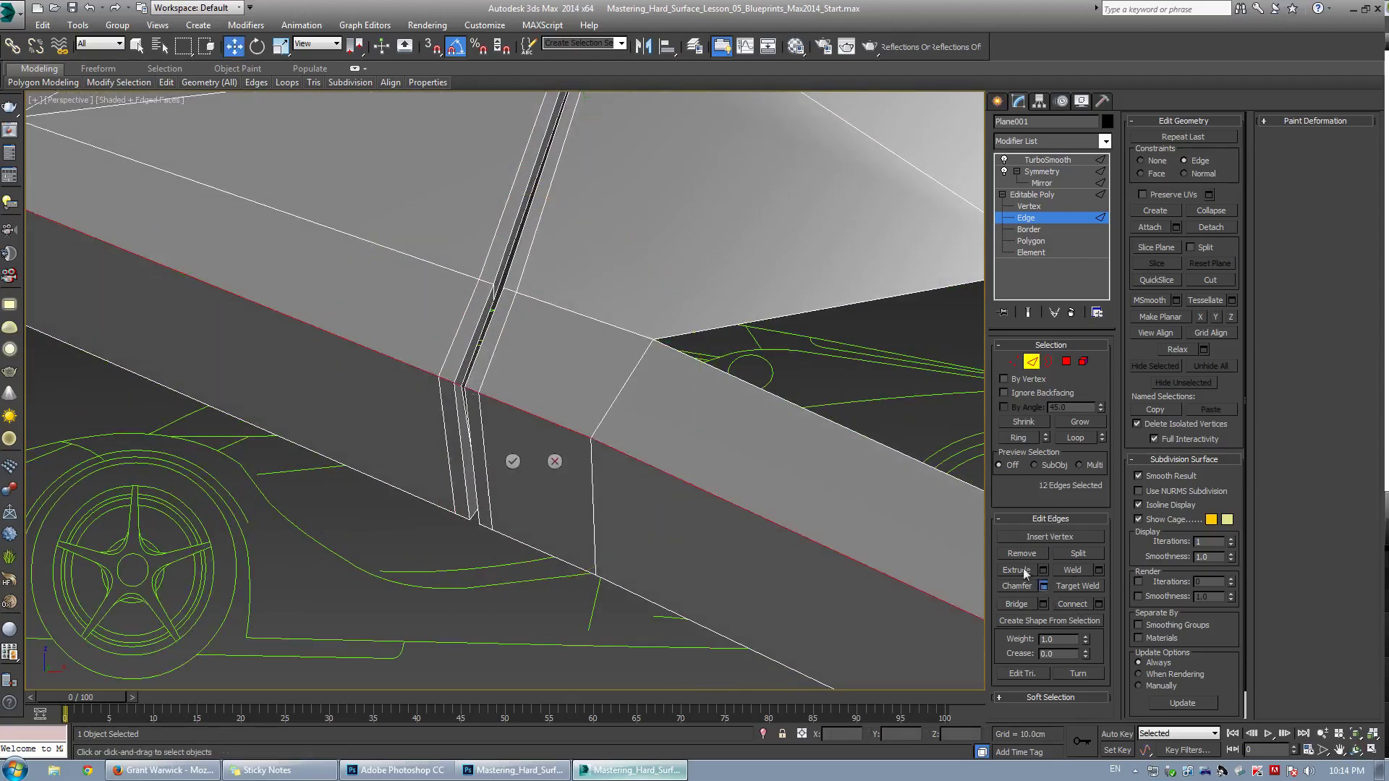
pyautogui.click(554, 461)
# Connect the edges crossing the narrow strip above the body's side crease with two segments and a pinch of 51
pyautogui.doubleClick(483, 327)
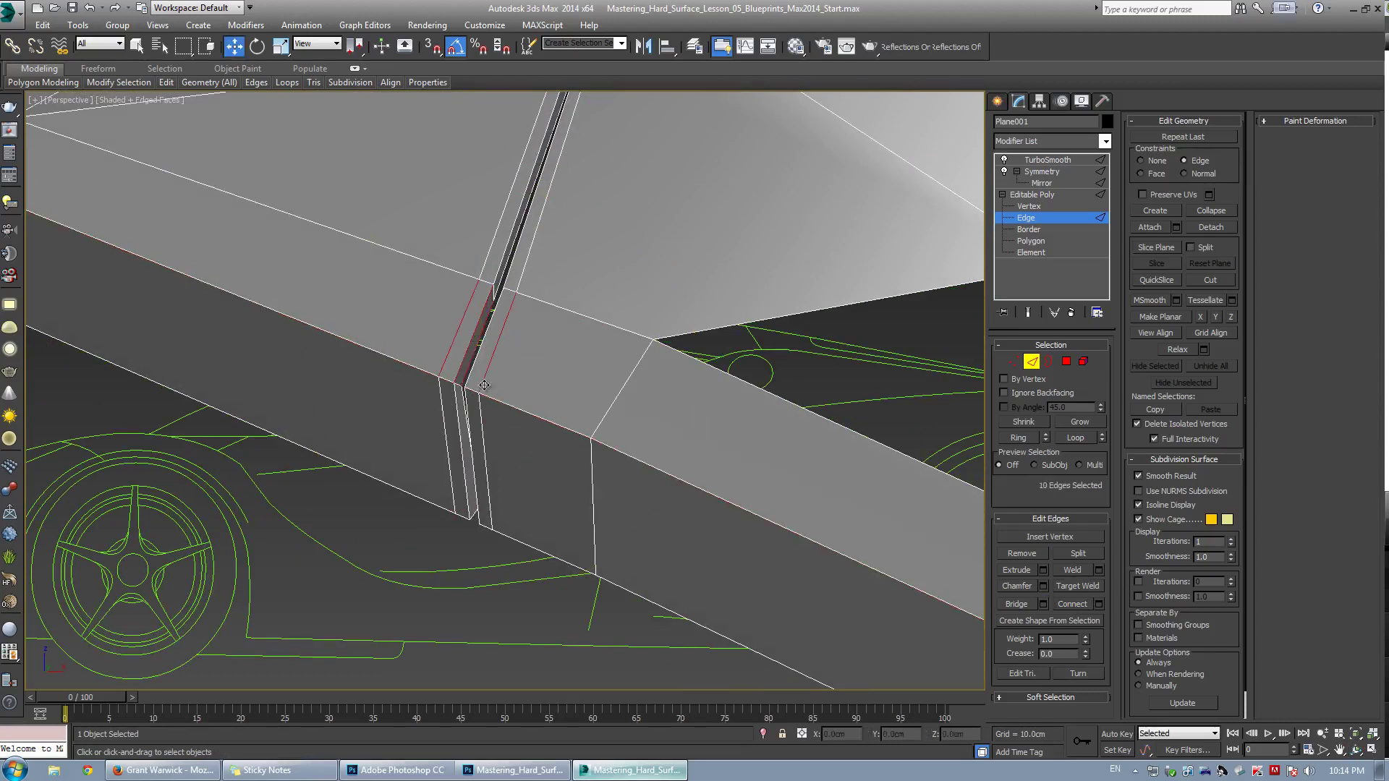
pyautogui.click(1098, 604)
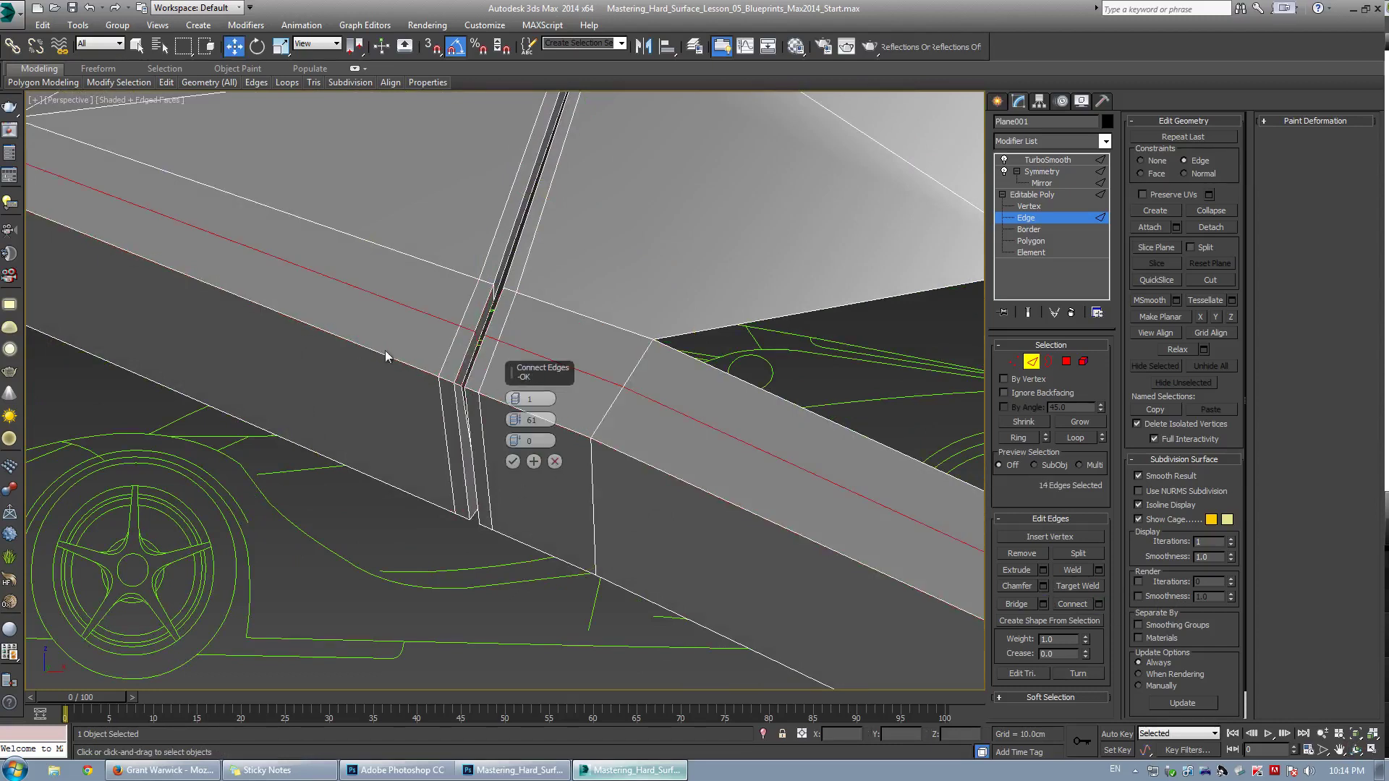
pyautogui.moveTo(542, 448); pyautogui.dragTo(515, 429)
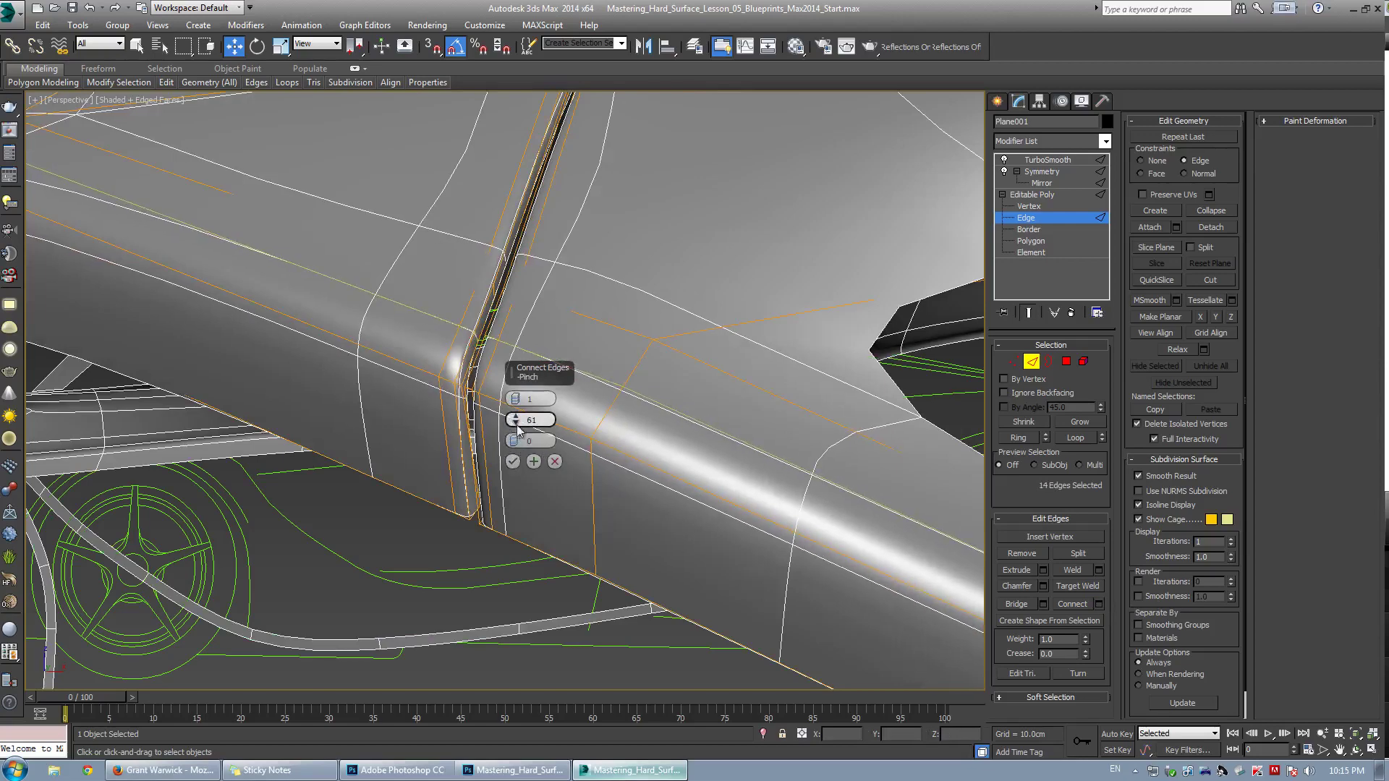
pyautogui.press('`')
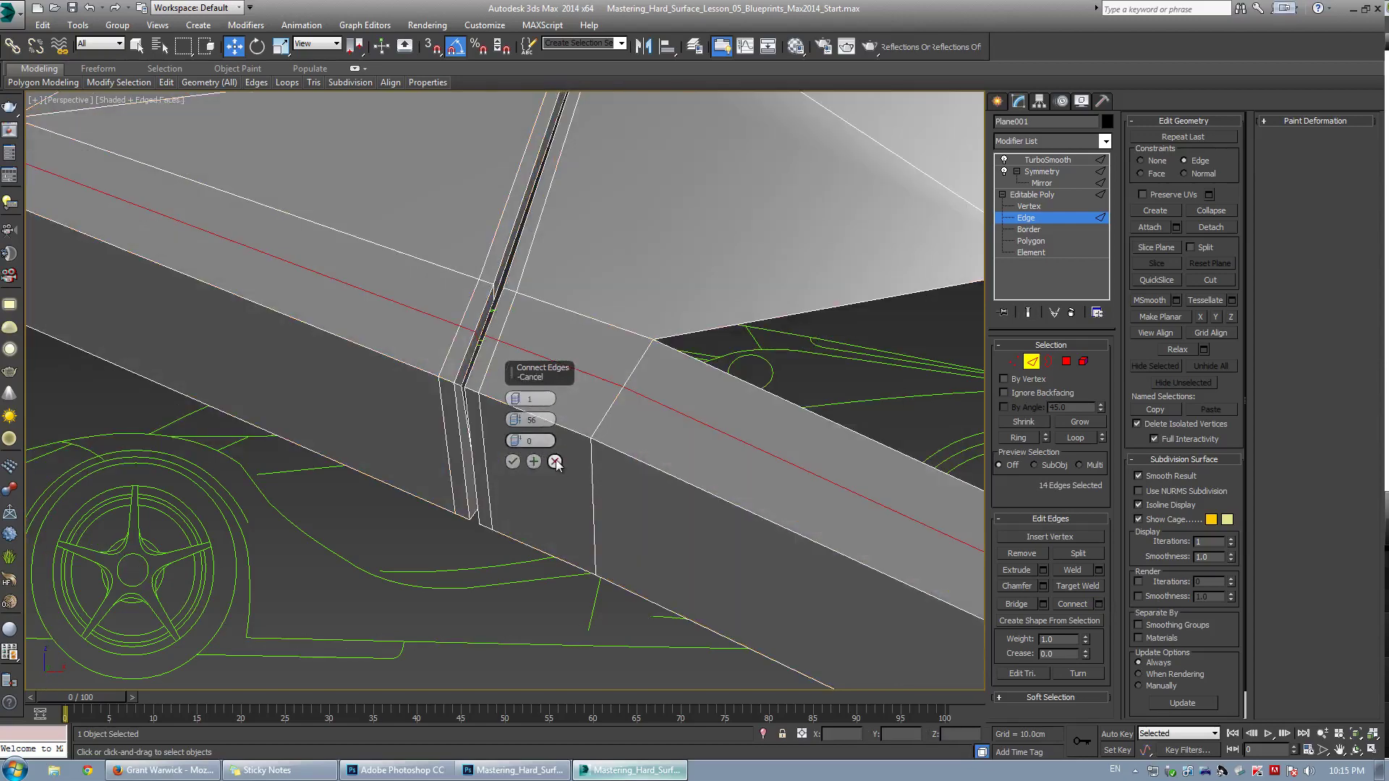
pyautogui.click(512, 462)
pyautogui.moveTo(465, 405); pyautogui.dragTo(572, 362, button='middle')
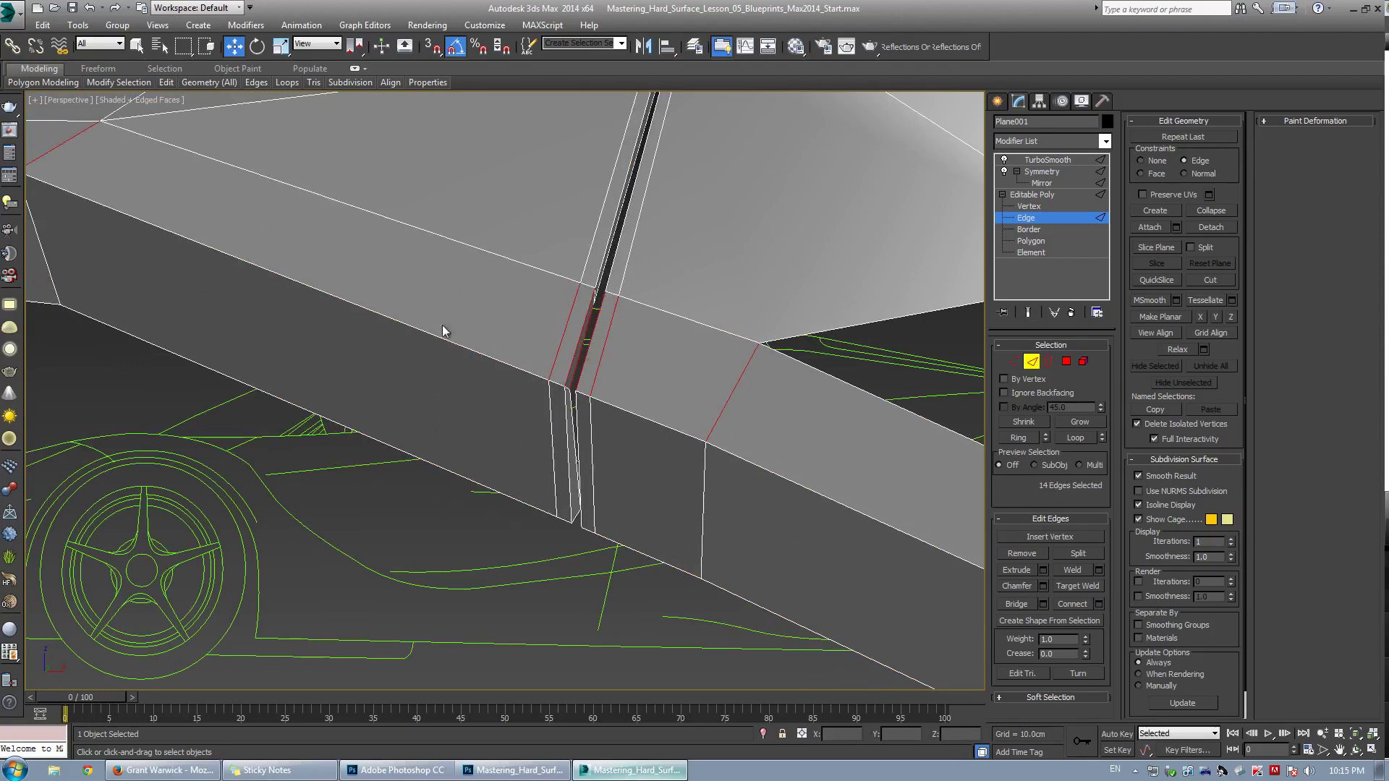
pyautogui.click(1100, 603)
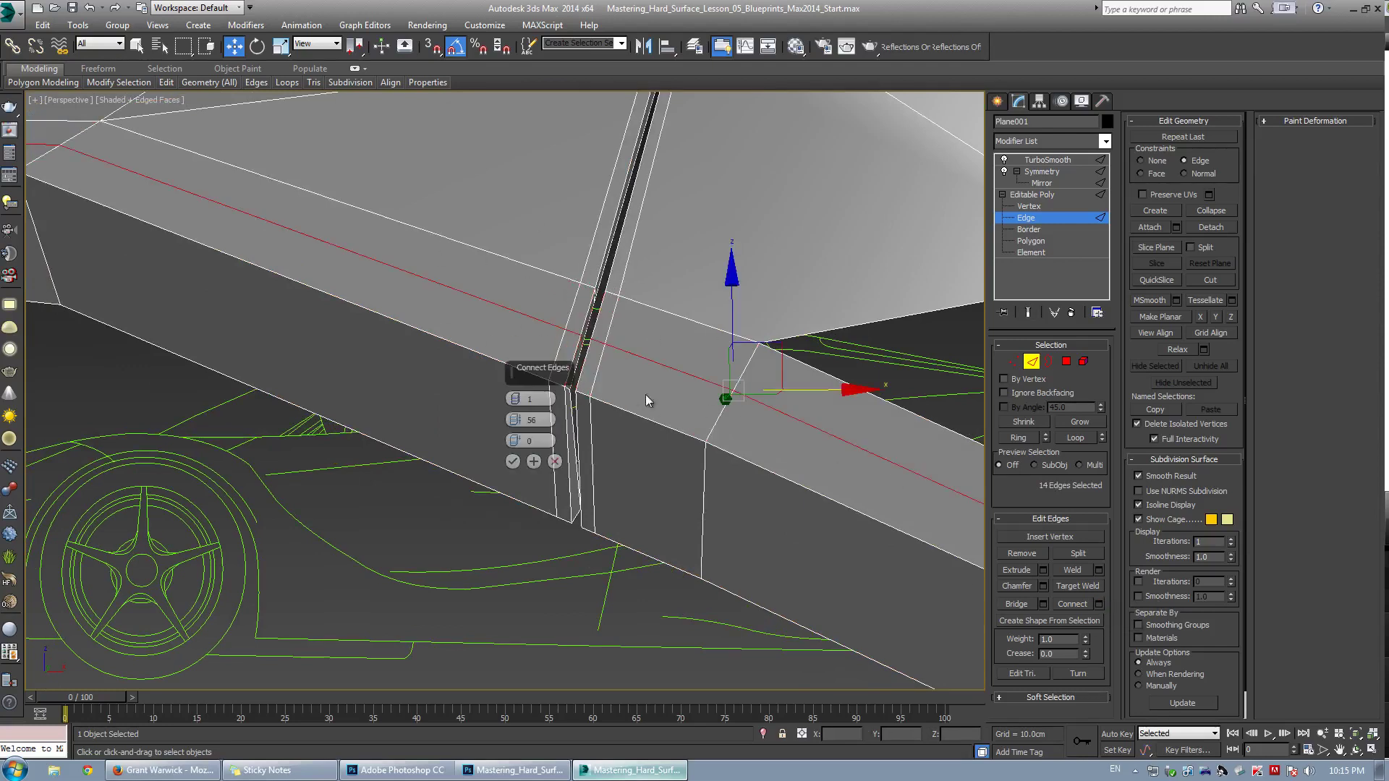
pyautogui.moveTo(511, 441); pyautogui.dragTo(587, 395)
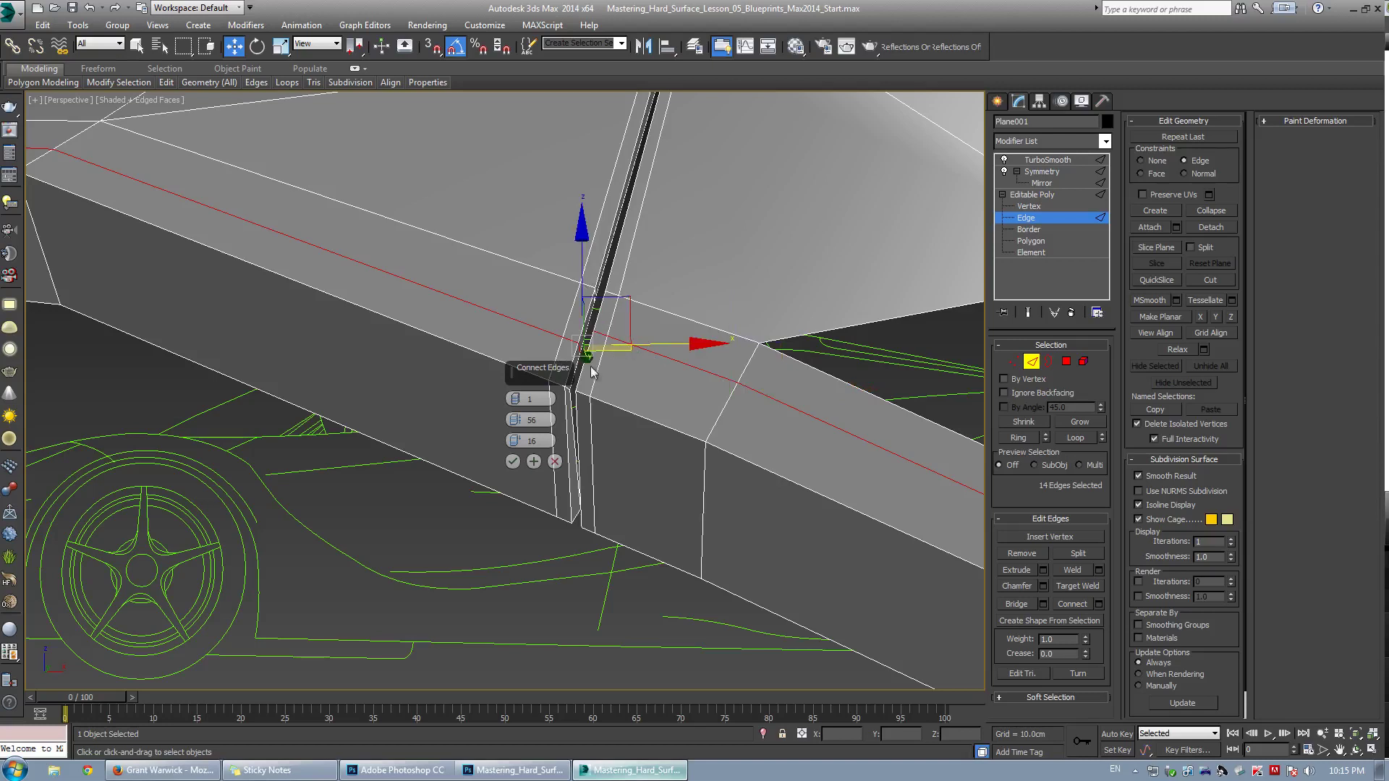
pyautogui.rightClick(519, 441)
pyautogui.rightClick(515, 420)
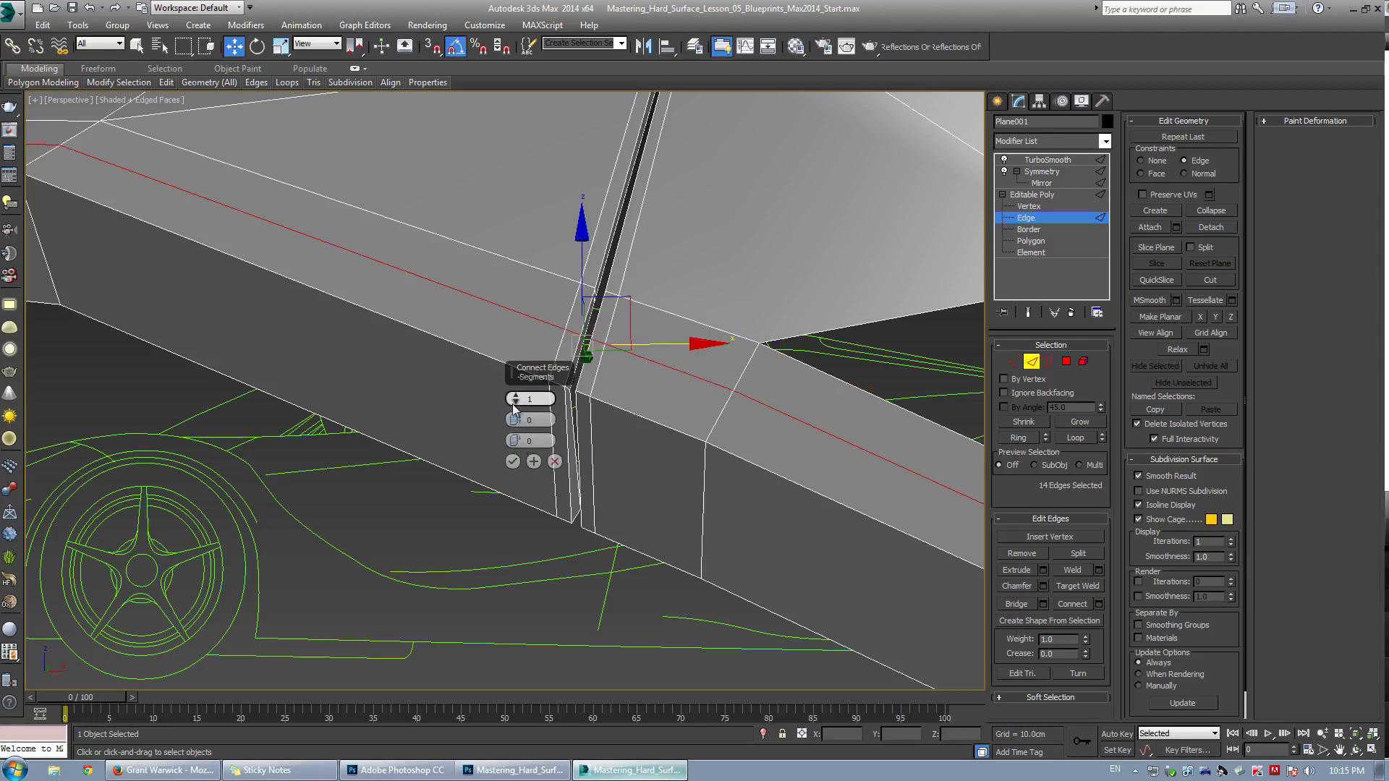
pyautogui.click(517, 396)
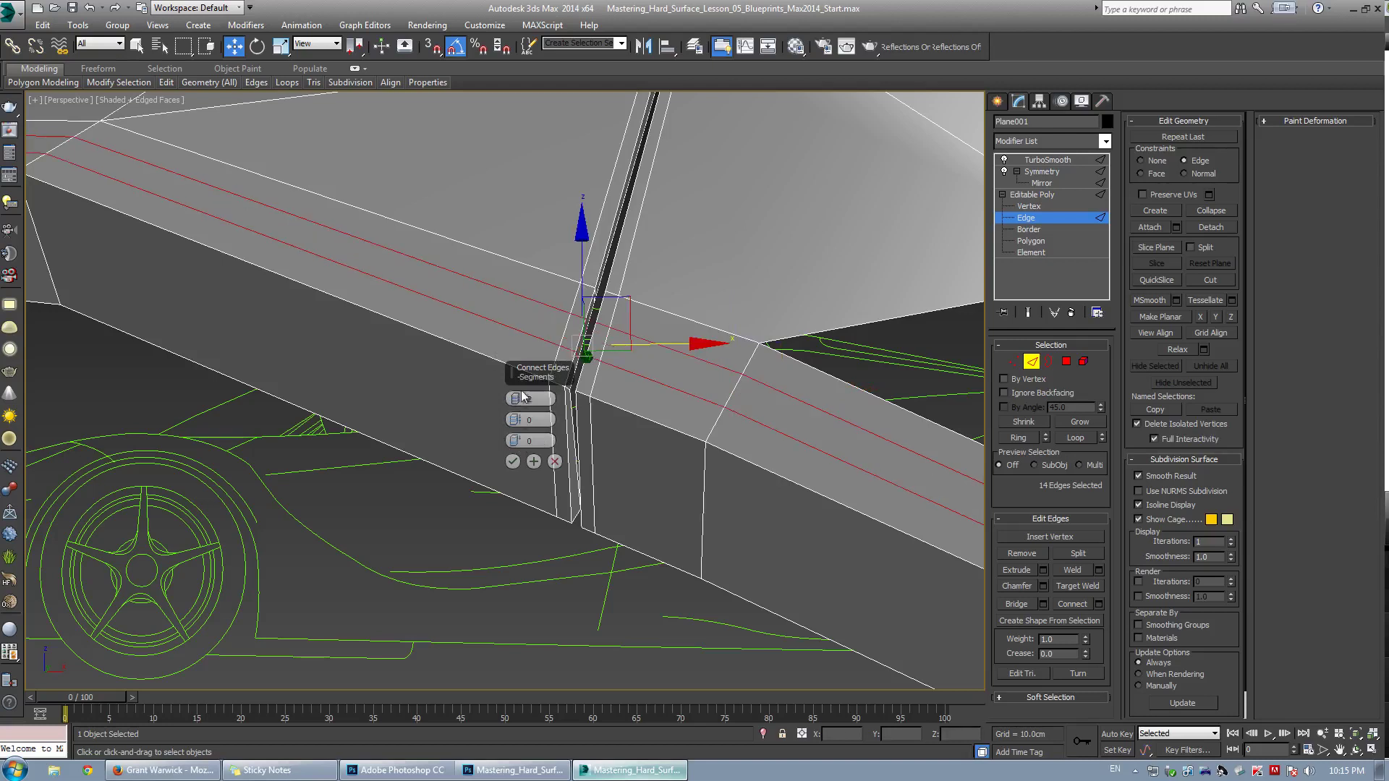
pyautogui.moveTo(516, 420)
pyautogui.mouseDown()
pyautogui.moveTo(564, 173)
pyautogui.moveTo(520, 423)
pyautogui.moveTo(535, 376)
pyautogui.moveTo(532, 397)
pyautogui.mouseUp()
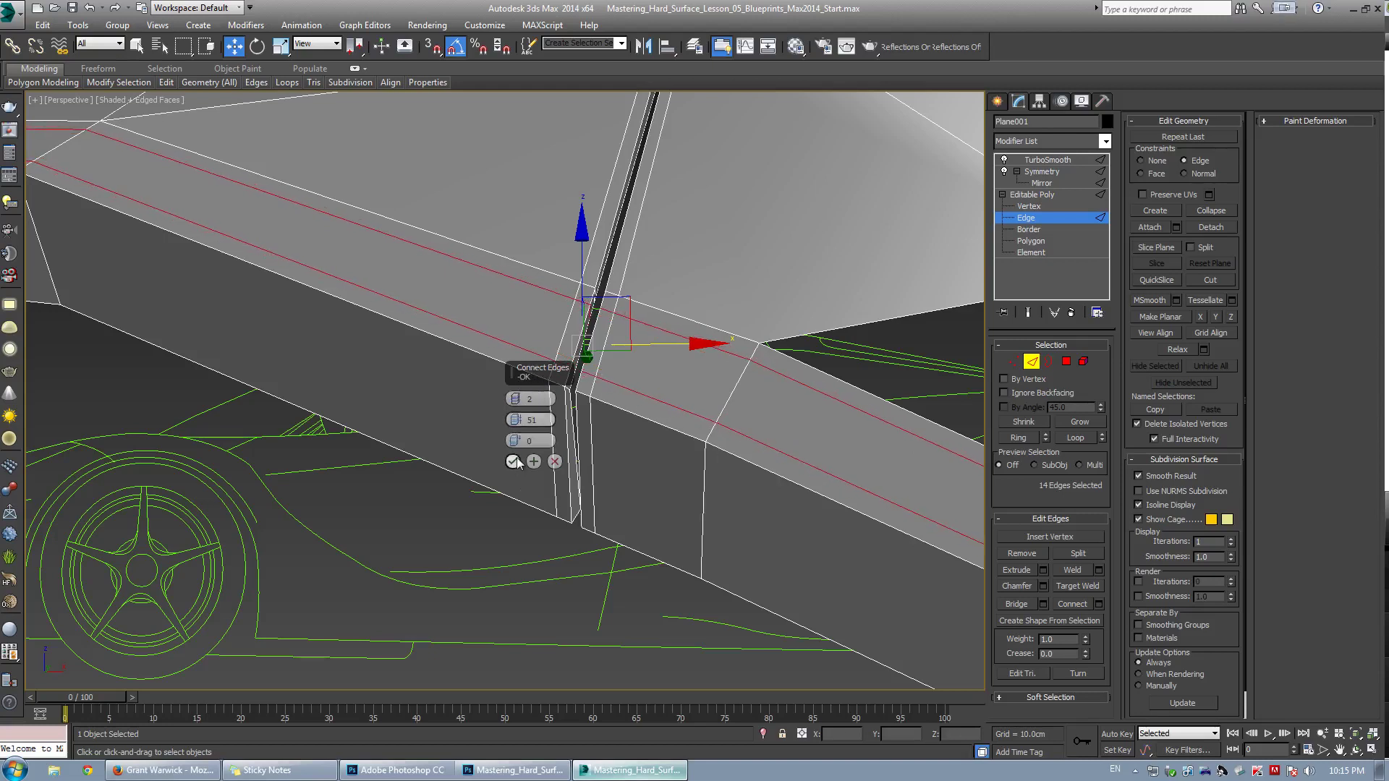
pyautogui.click(513, 461)
# Remove the upper of the two new edge loops on the strip, keeping the one beside the side crease
pyautogui.click(640, 324)
pyautogui.keyDown('ctrl'); pyautogui.click(552, 292); pyautogui.keyUp('ctrl')
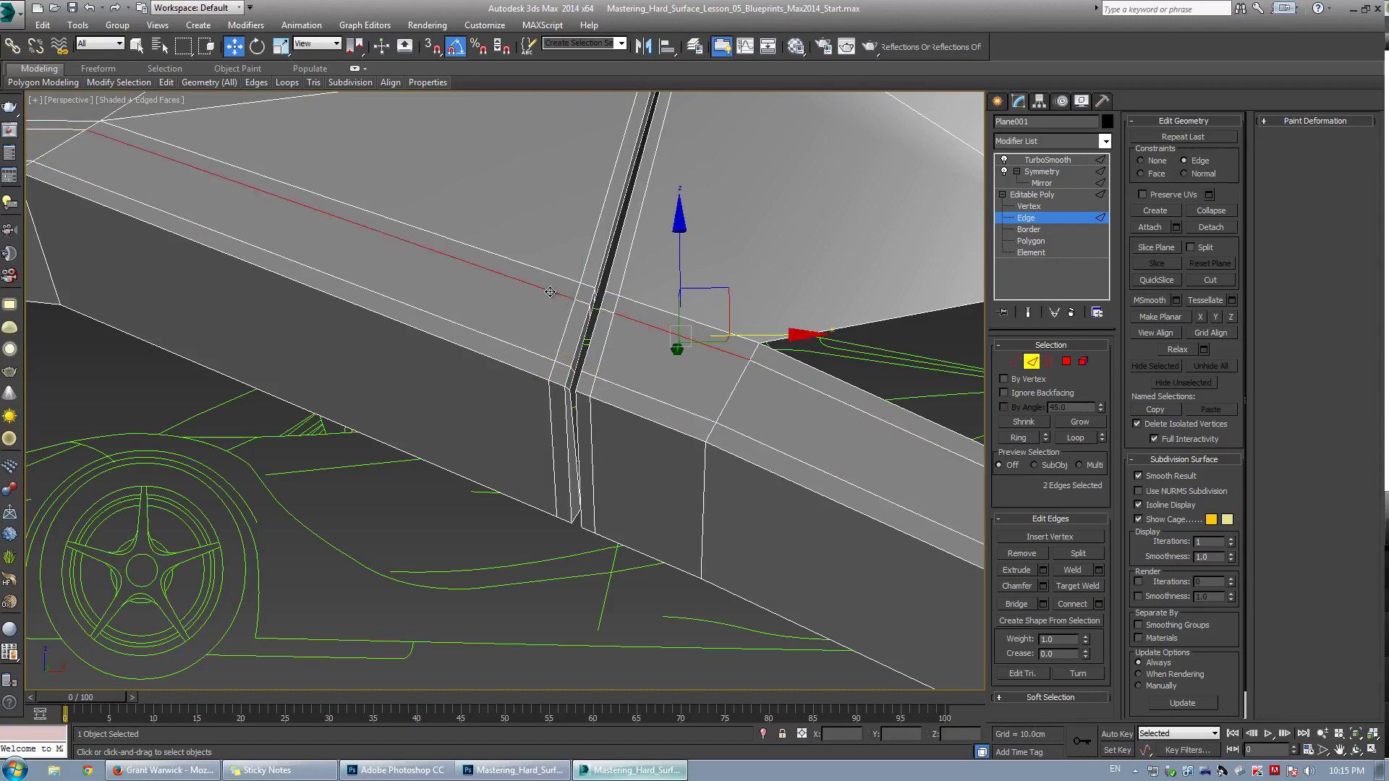
pyautogui.hotkey('alt', 'l')
pyautogui.click(1022, 554)
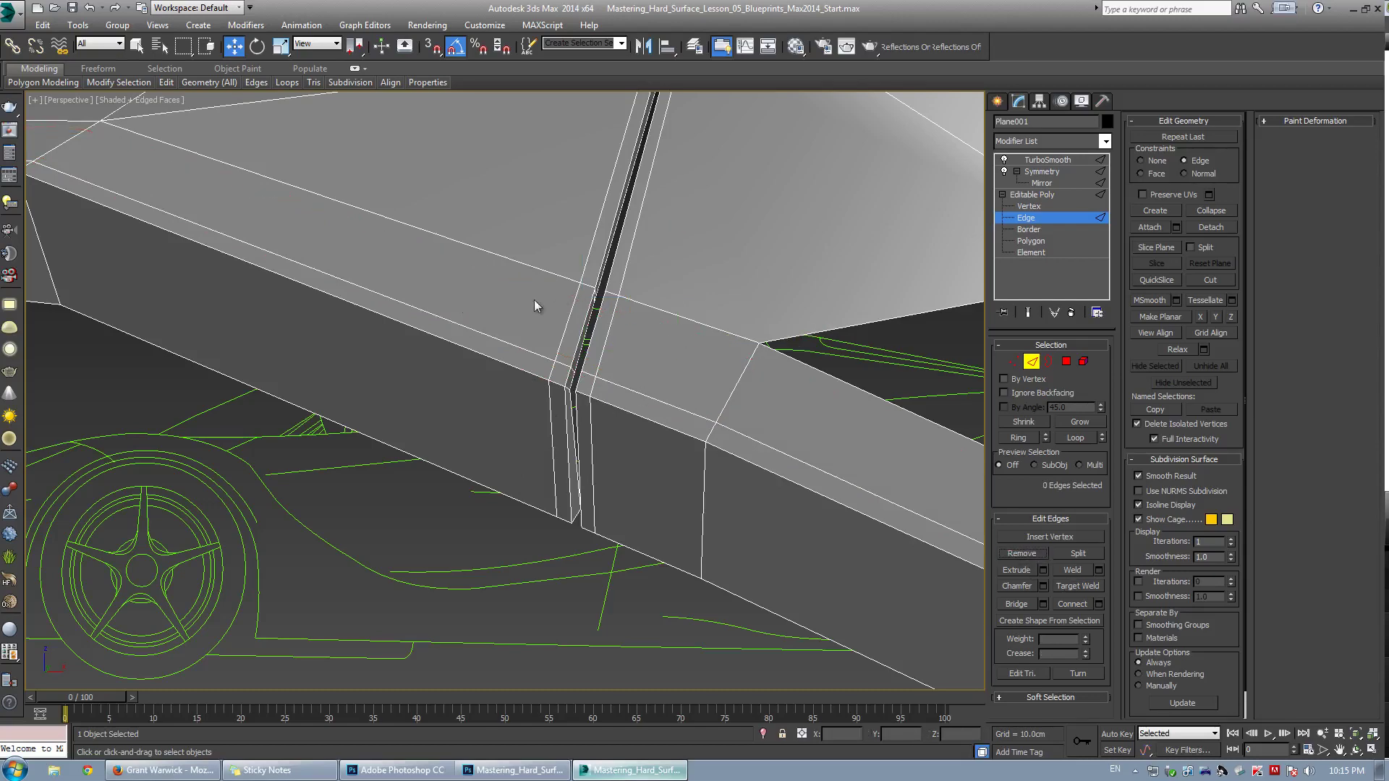
pyautogui.hotkey('ctrl', 'q')
pyautogui.scroll(-5, 590, 340)
pyautogui.scroll(5, 578, 344)
pyautogui.hotkey('ctrl', 'q')
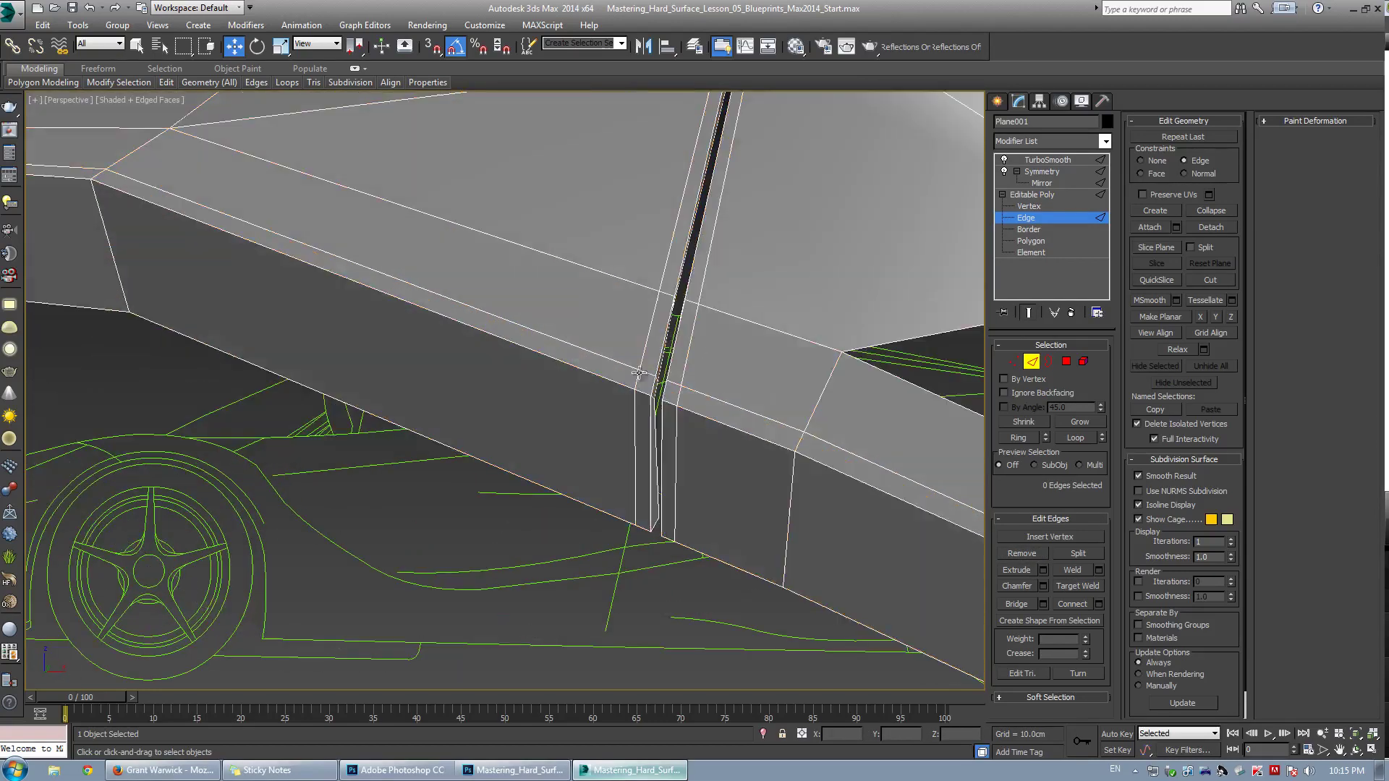
# Connect the ring of edges crossing the flange below the side crease with two segments and a pinch of 69
pyautogui.keyDown('alt'); pyautogui.moveTo(638, 373); pyautogui.dragTo(482, 337, button='middle'); pyautogui.keyUp('alt')
pyautogui.click(631, 329)
pyautogui.hotkey('alt', 'r')
pyautogui.hotkey('ctrl', 'q')
pyautogui.press('w')
pyautogui.click(1099, 604)
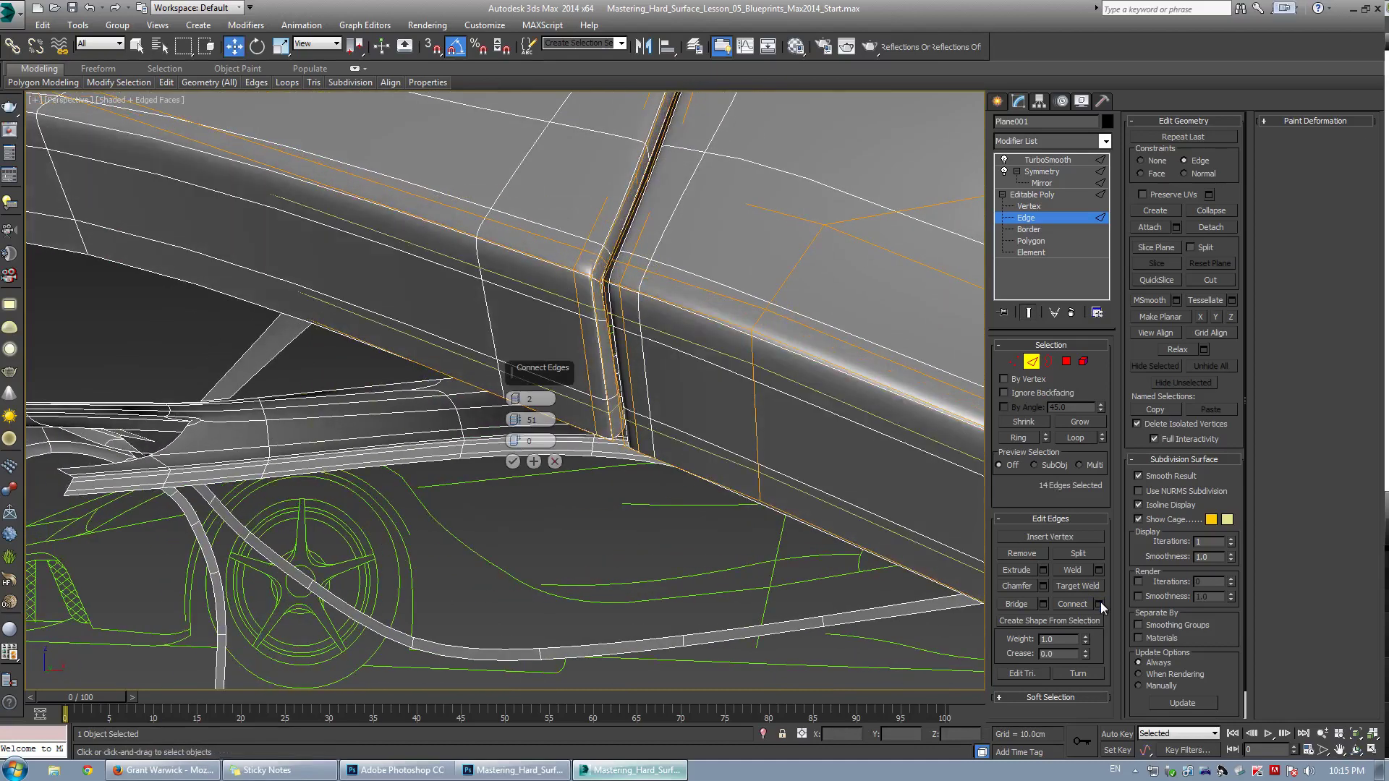
pyautogui.moveTo(516, 426); pyautogui.dragTo(515, 414)
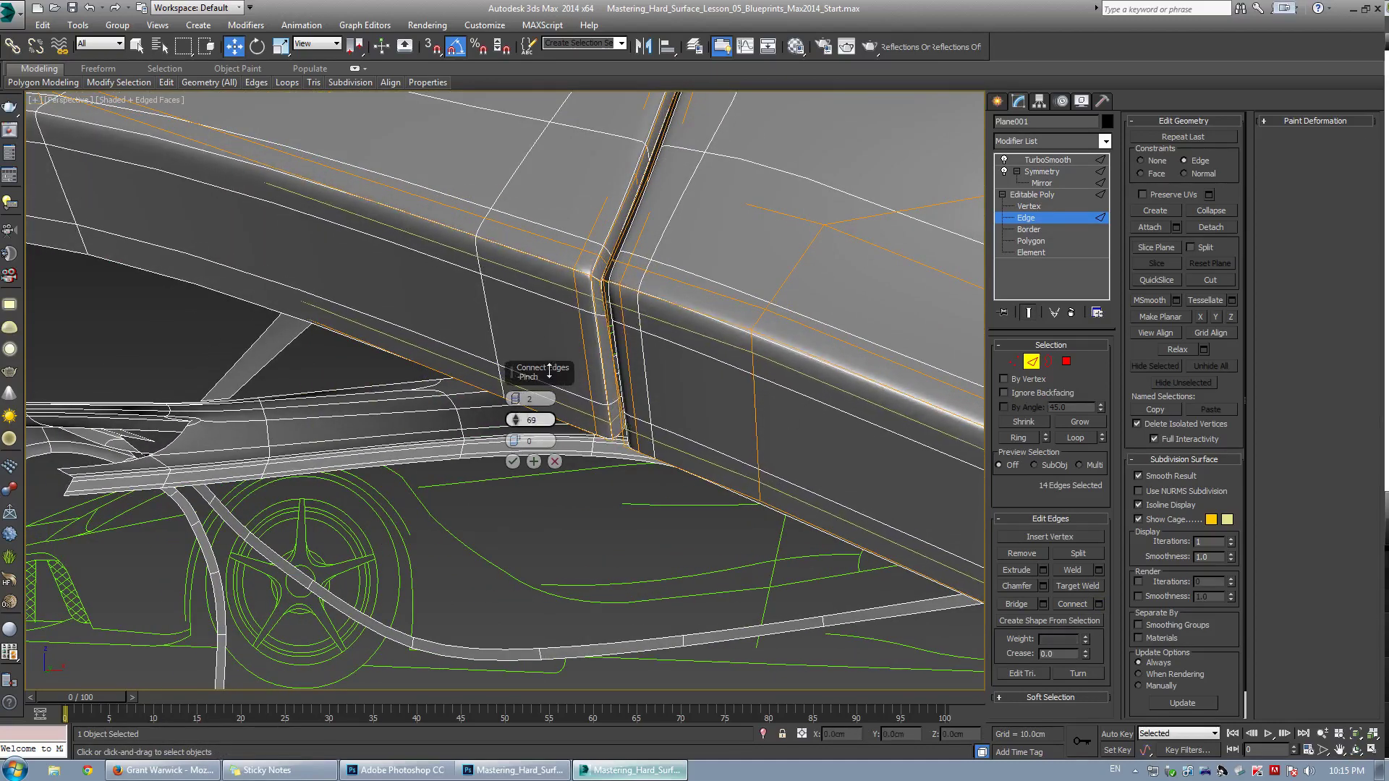
pyautogui.click(512, 462)
# Remove the lower of the two new flange loops, keeping the one just below the side crease
pyautogui.hotkey('ctrl', 'e')
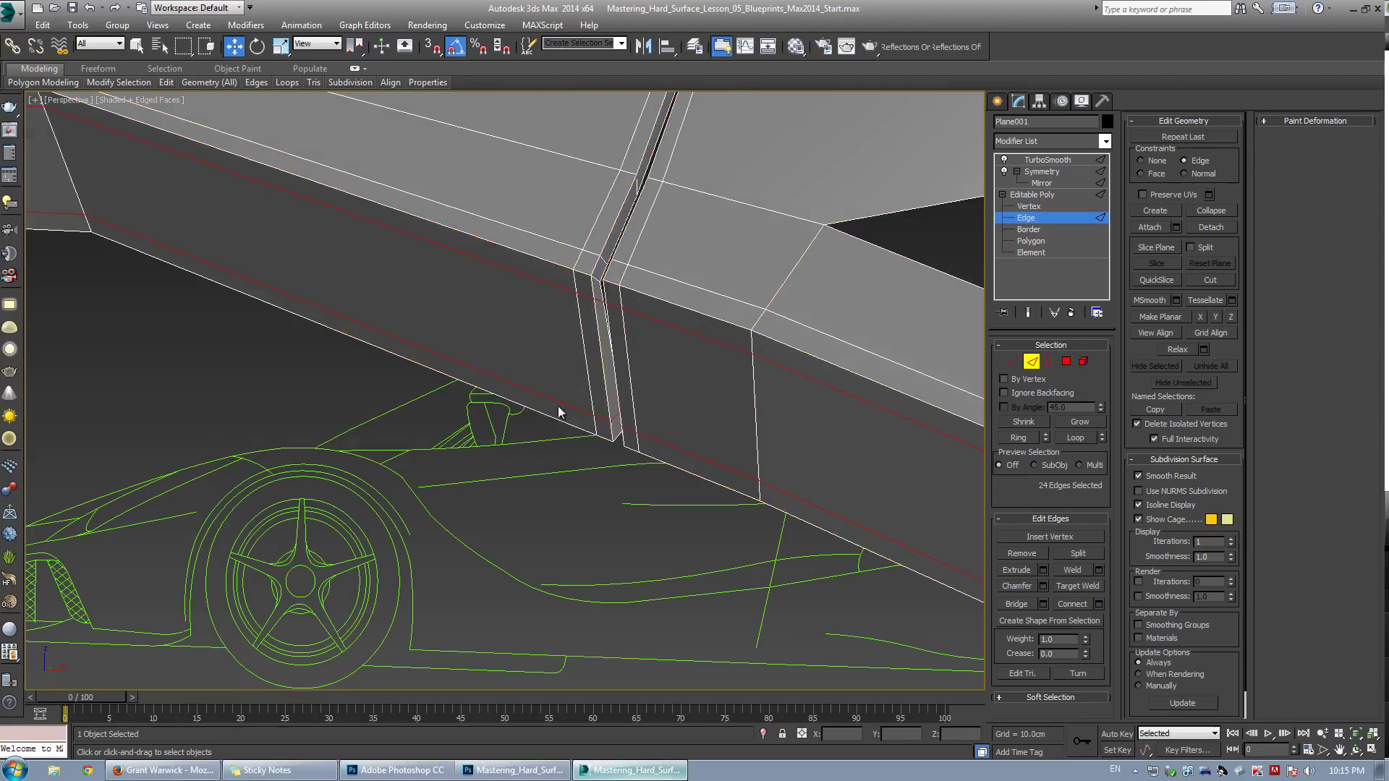
pyautogui.click(558, 402)
pyautogui.keyDown('ctrl'); pyautogui.click(670, 450); pyautogui.keyUp('ctrl')
pyautogui.doubleClick(671, 448)
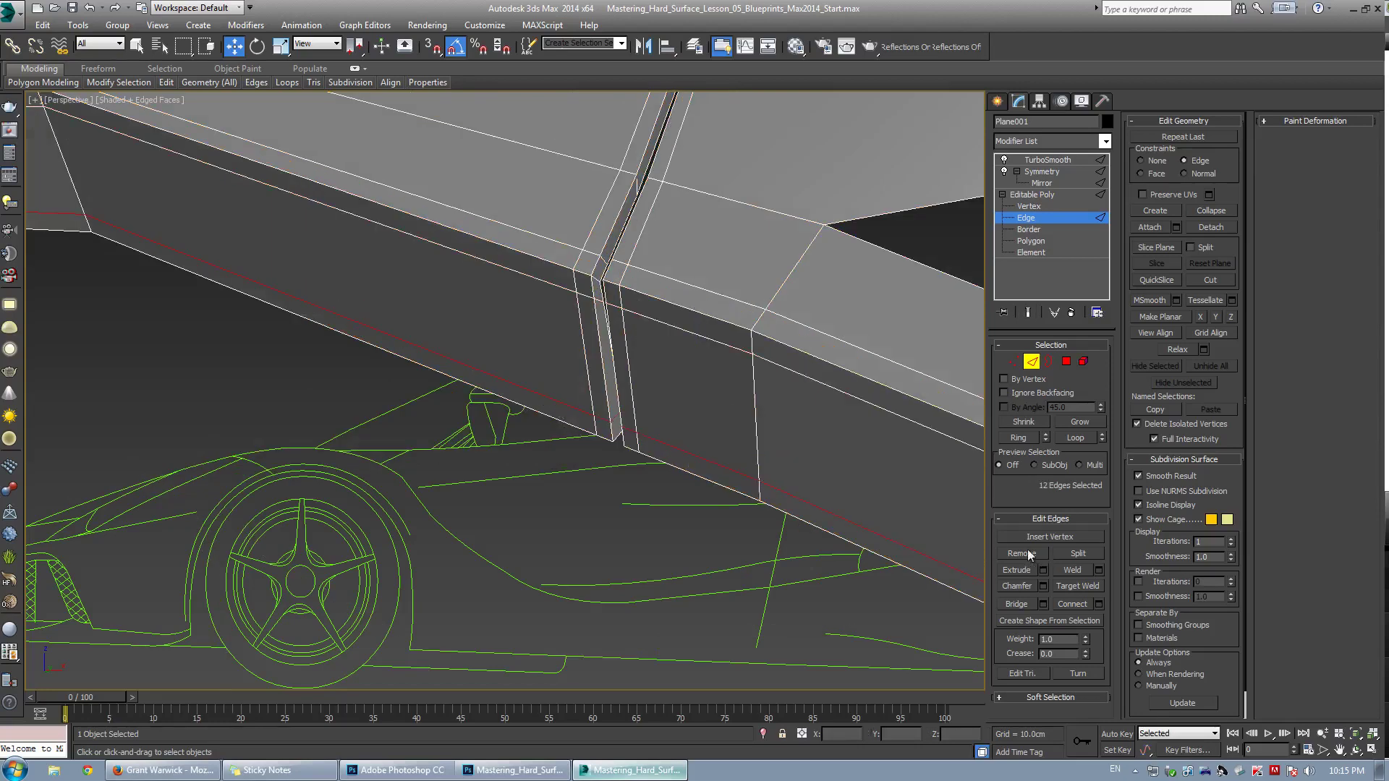
pyautogui.click(1027, 553)
pyautogui.hotkey('ctrl', 'e')
pyautogui.scroll(-4, 651, 354)
pyautogui.hotkey('ctrl', 'e')
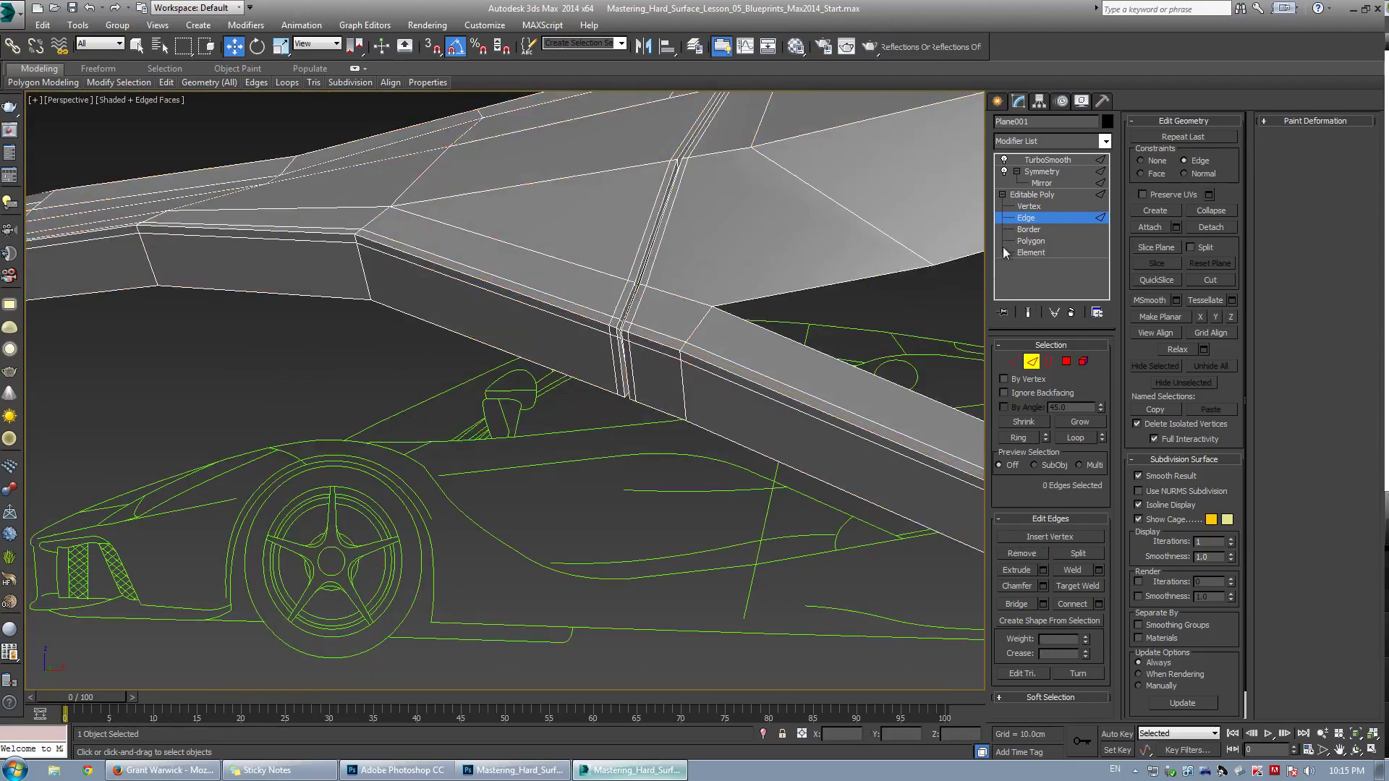
# Leave edge editing and inspect the smoothed surface where the door seam meets the side crease, with and without edged faces
pyautogui.click(1037, 219)
pyautogui.click(591, 517)
pyautogui.scroll(5, 629, 321)
pyautogui.press('F4')
pyautogui.moveTo(601, 320)
pyautogui.mouseDown(button='middle')
pyautogui.moveTo(697, 309)
pyautogui.moveTo(651, 362)
pyautogui.moveTo(547, 430)
pyautogui.moveTo(622, 391)
pyautogui.moveTo(723, 405)
pyautogui.moveTo(690, 327)
pyautogui.mouseUp(button='middle')
pyautogui.press('F4')
pyautogui.click(560, 414)
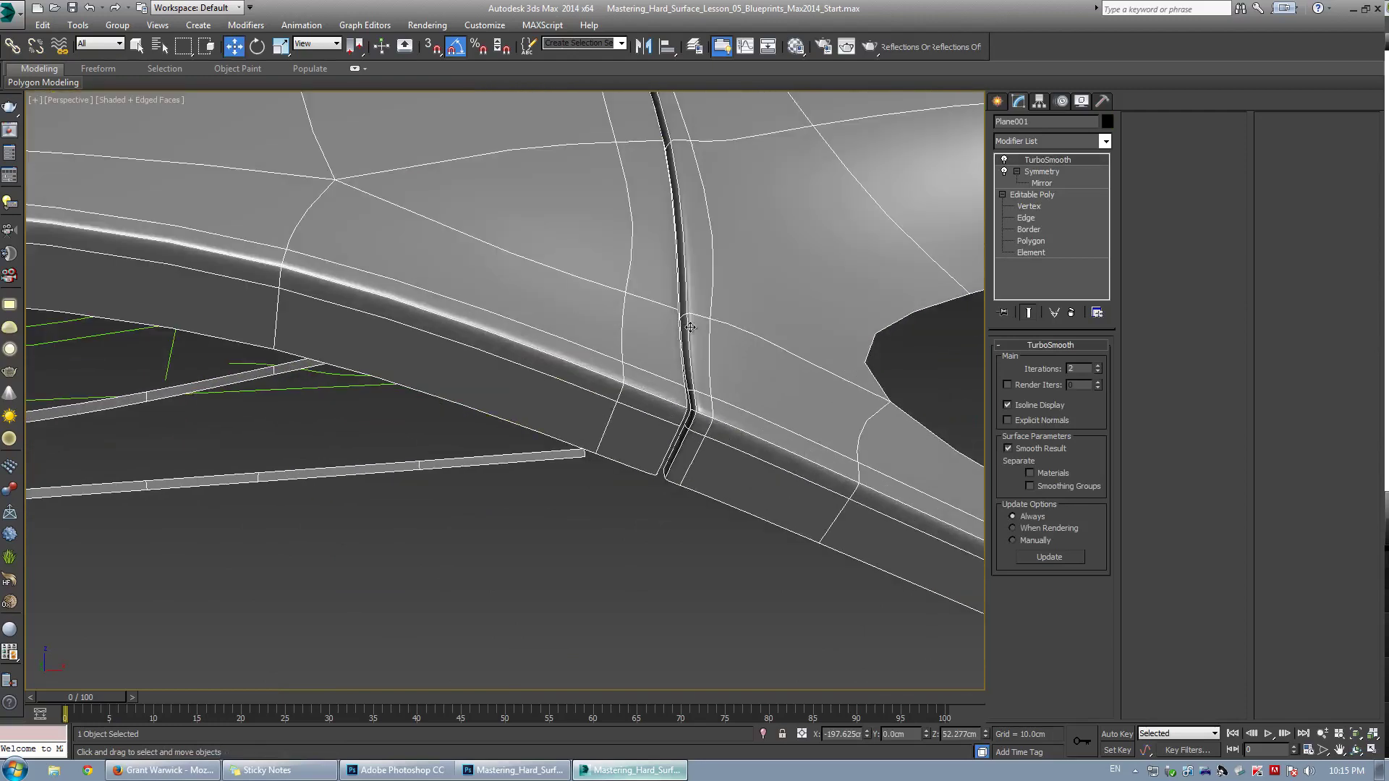
# Examine the unsmoothed mesh at vertex level around the door seam, the side crease and the surrounding body panel
pyautogui.click(1029, 207)
pyautogui.scroll(4, 685, 434)
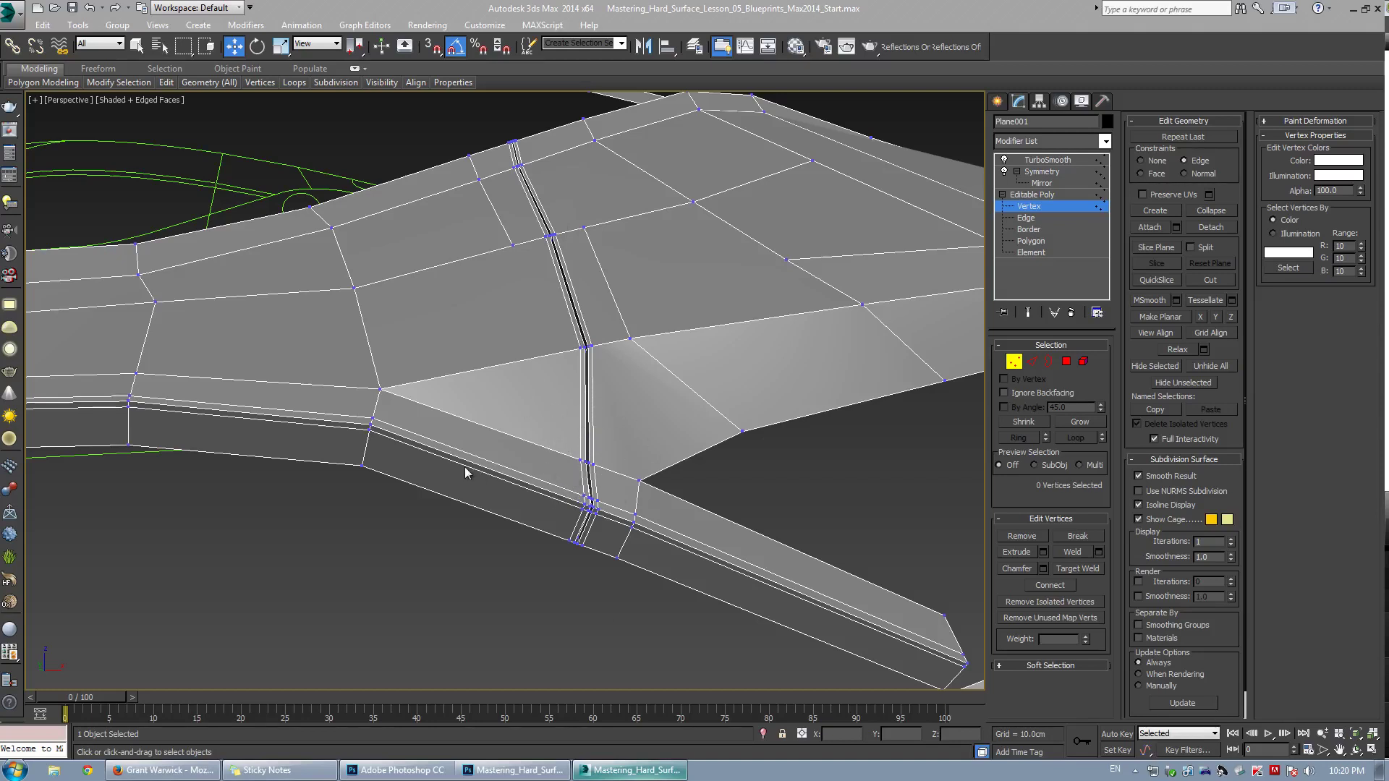
pyautogui.moveTo(512, 528); pyautogui.dragTo(519, 403, button='middle')
pyautogui.scroll(-3, 627, 477)
pyautogui.scroll(3, 634, 427)
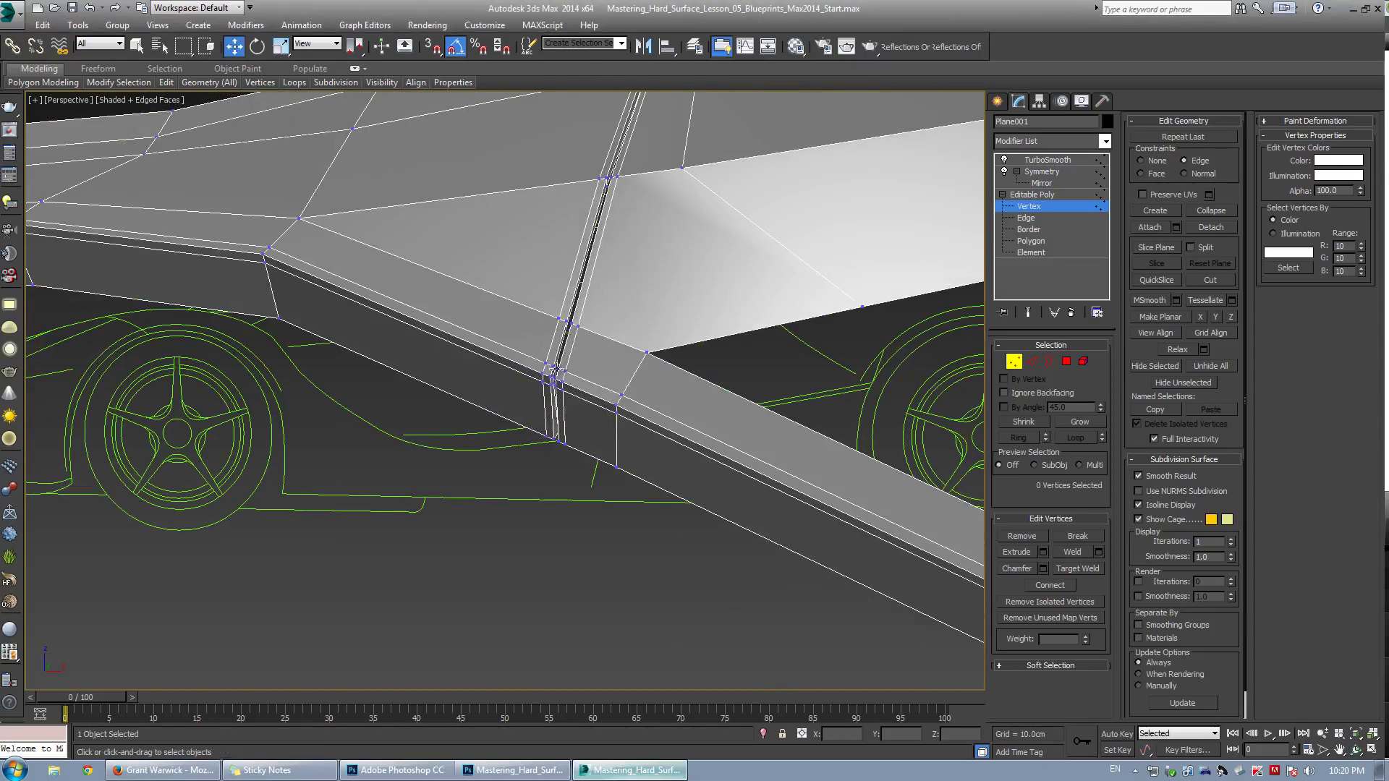
pyautogui.scroll(2, 551, 373)
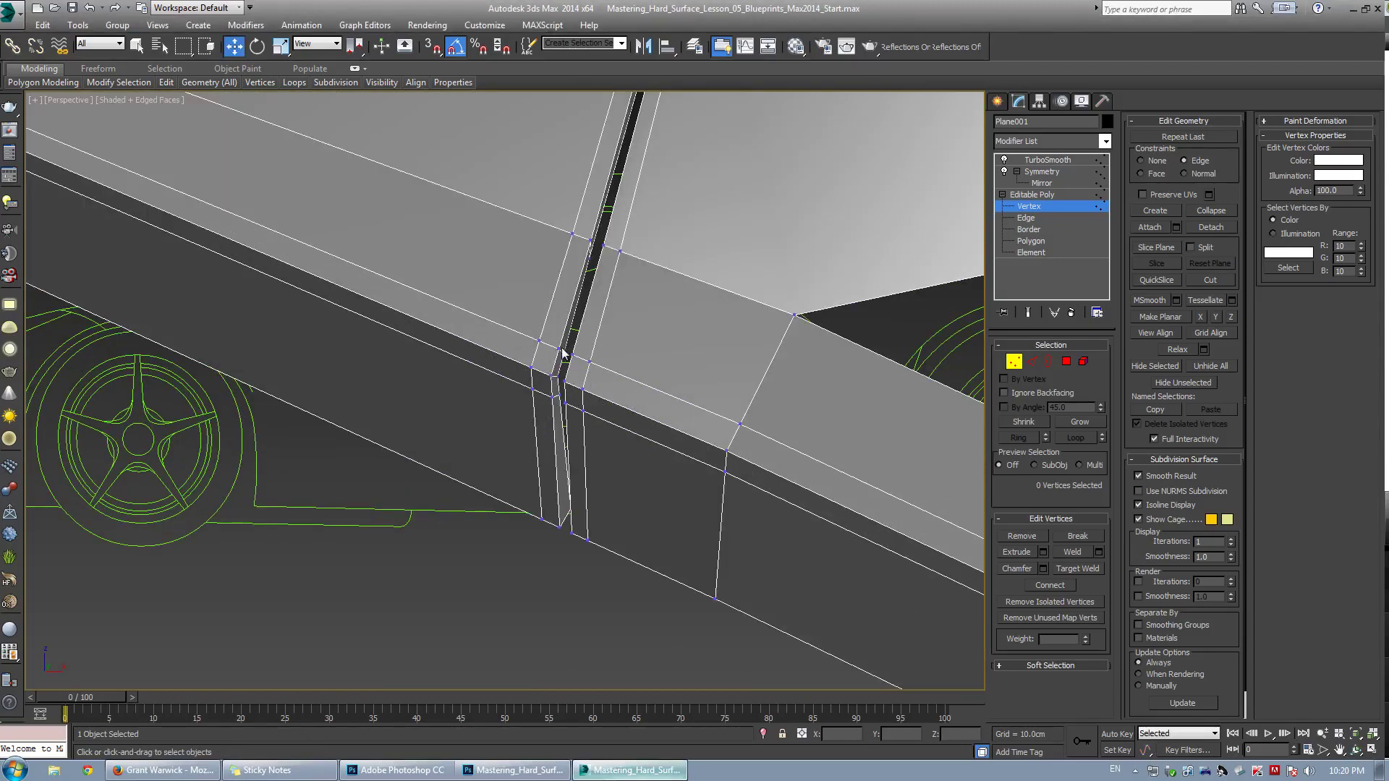
pyautogui.scroll(-5, 670, 285)
pyautogui.keyDown('alt'); pyautogui.moveTo(667, 285); pyautogui.dragTo(613, 327, button='middle'); pyautogui.keyUp('alt')
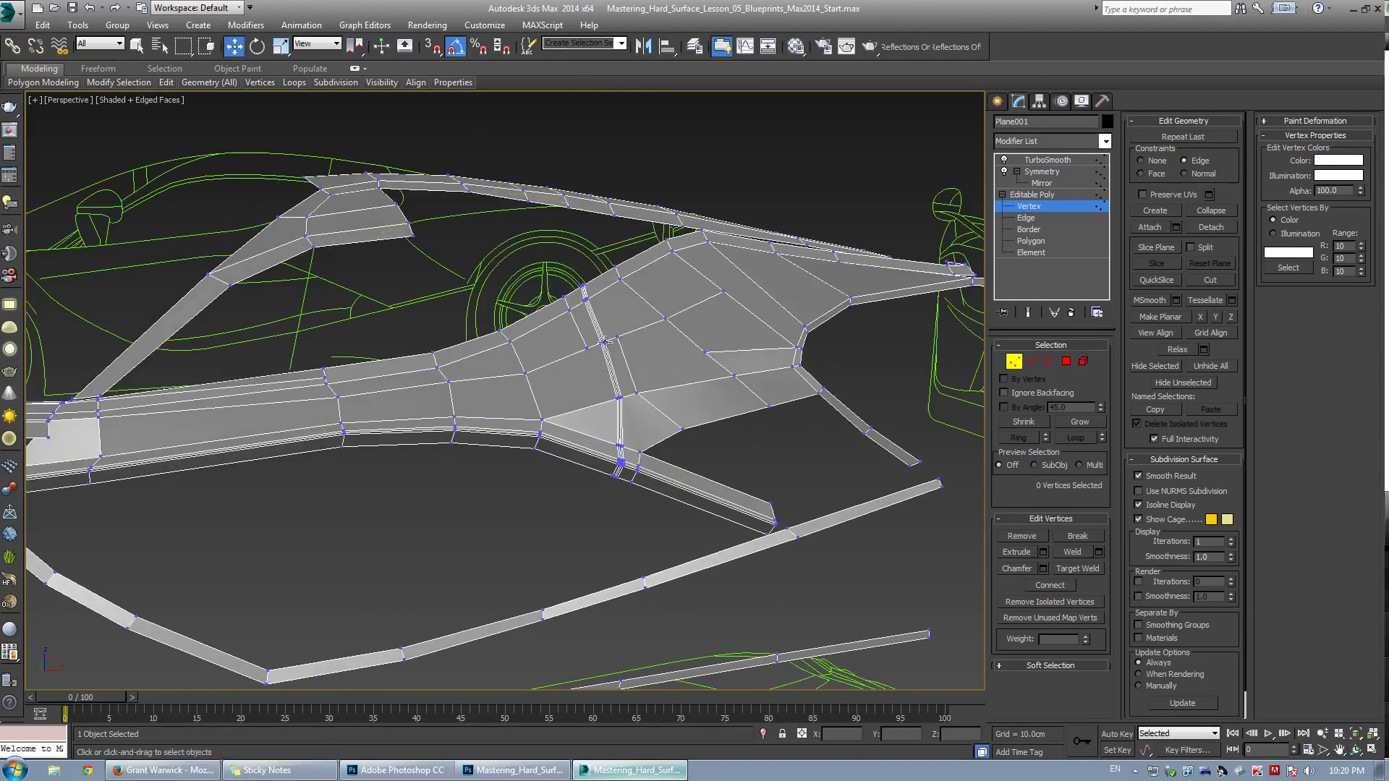
pyautogui.scroll(4, 613, 327)
pyautogui.scroll(-5, 579, 331)
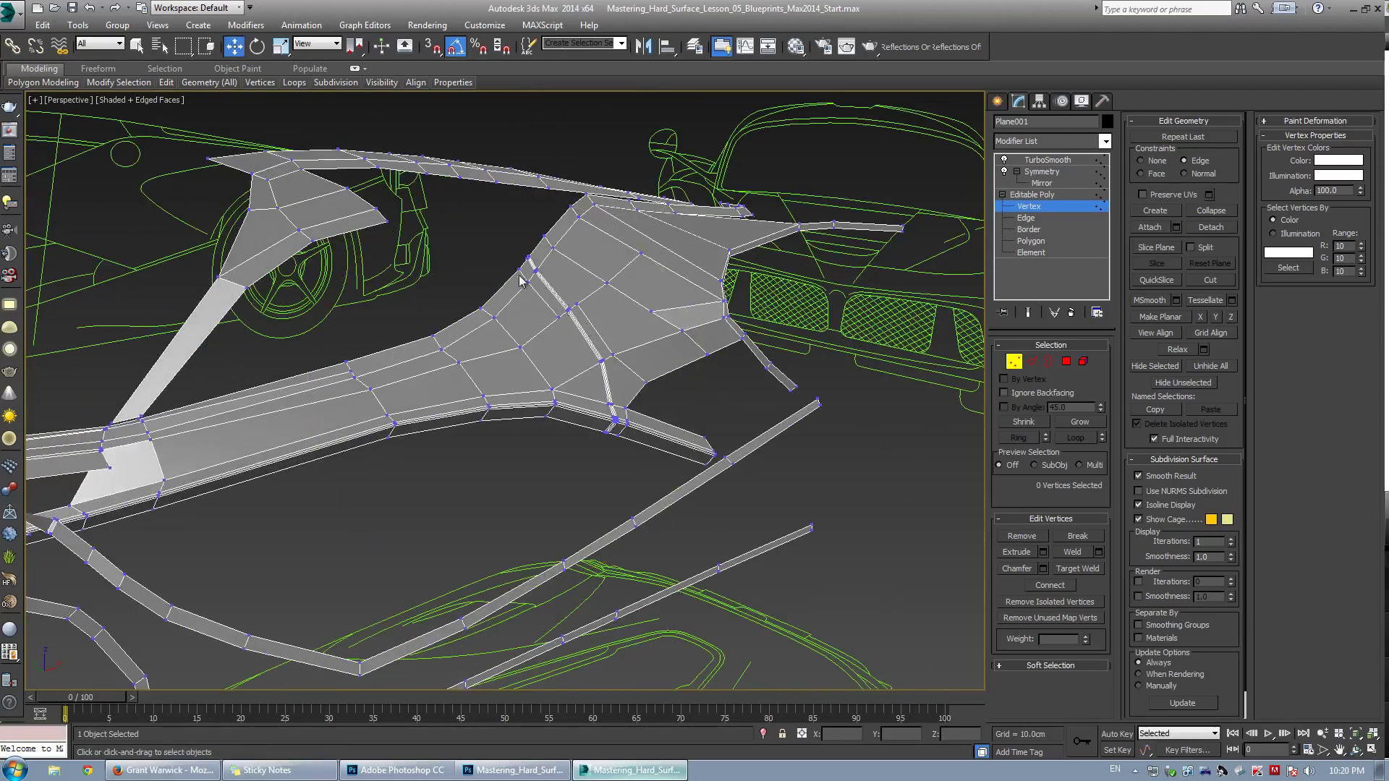
pyautogui.scroll(5, 566, 307)
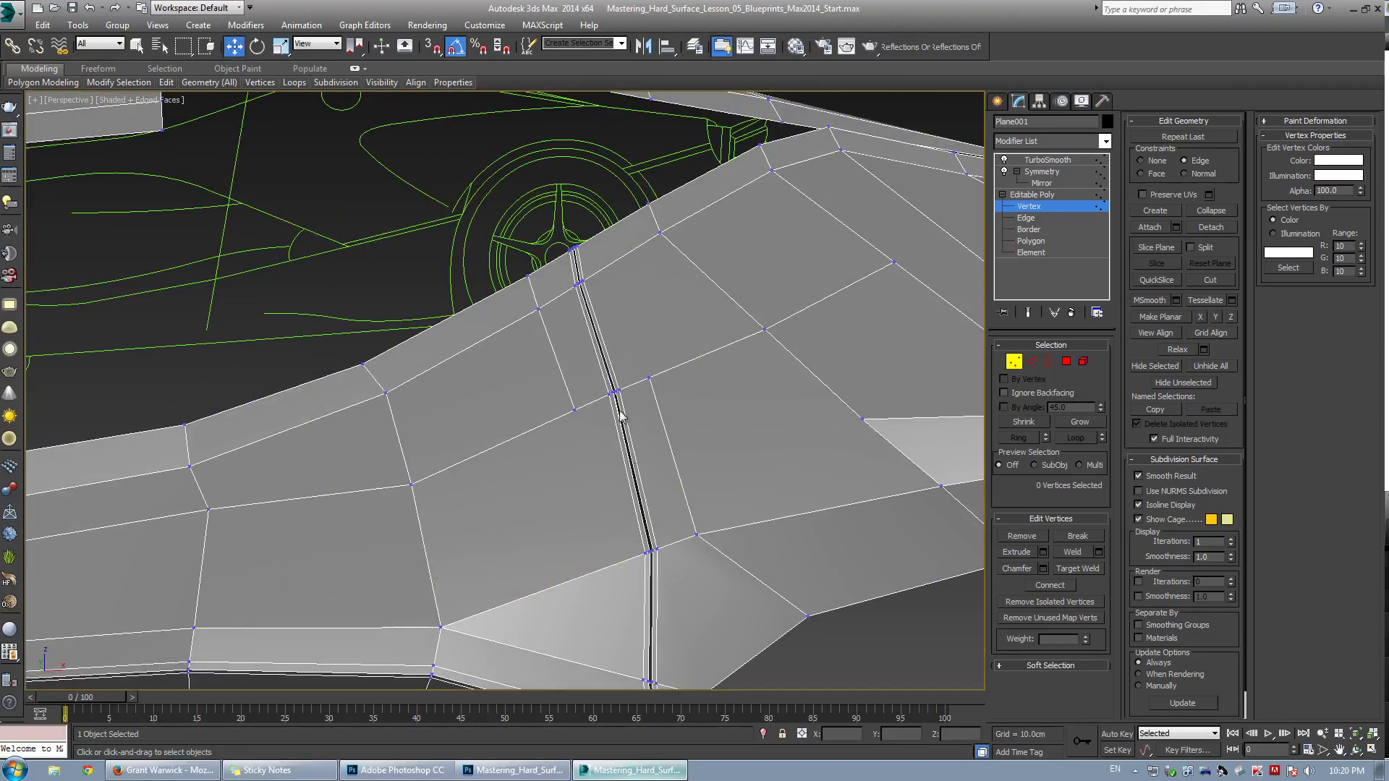
# Try to cut a new edge from the panel vertex behind the door seam across towards the seam
pyautogui.hotkey('alt', 'c')
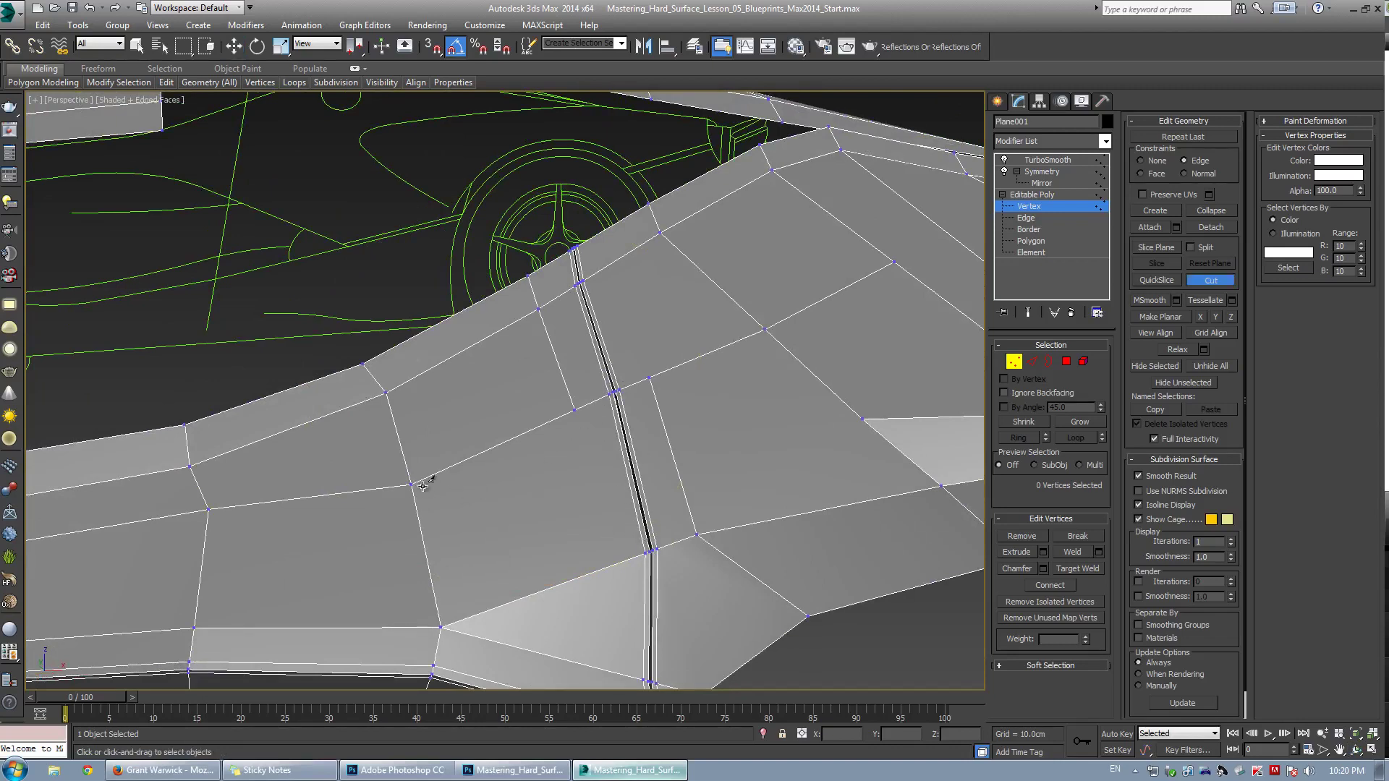
pyautogui.click(412, 483)
pyautogui.click(626, 460)
pyautogui.hotkey('ctrl', 'z')
pyautogui.press('w')
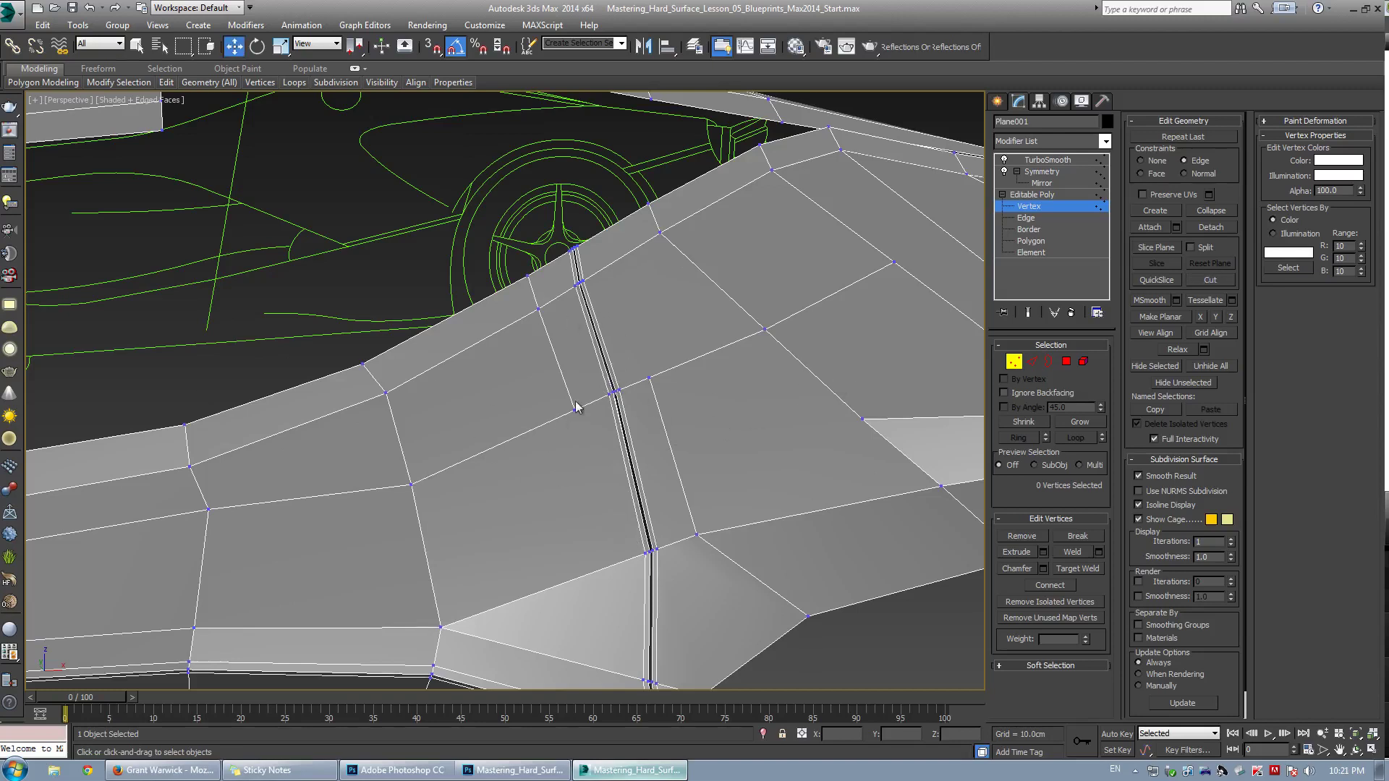
# Remove the supporting edge loops on both sides of the door seam and those above and below the side crease
pyautogui.scroll(-5, 697, 362)
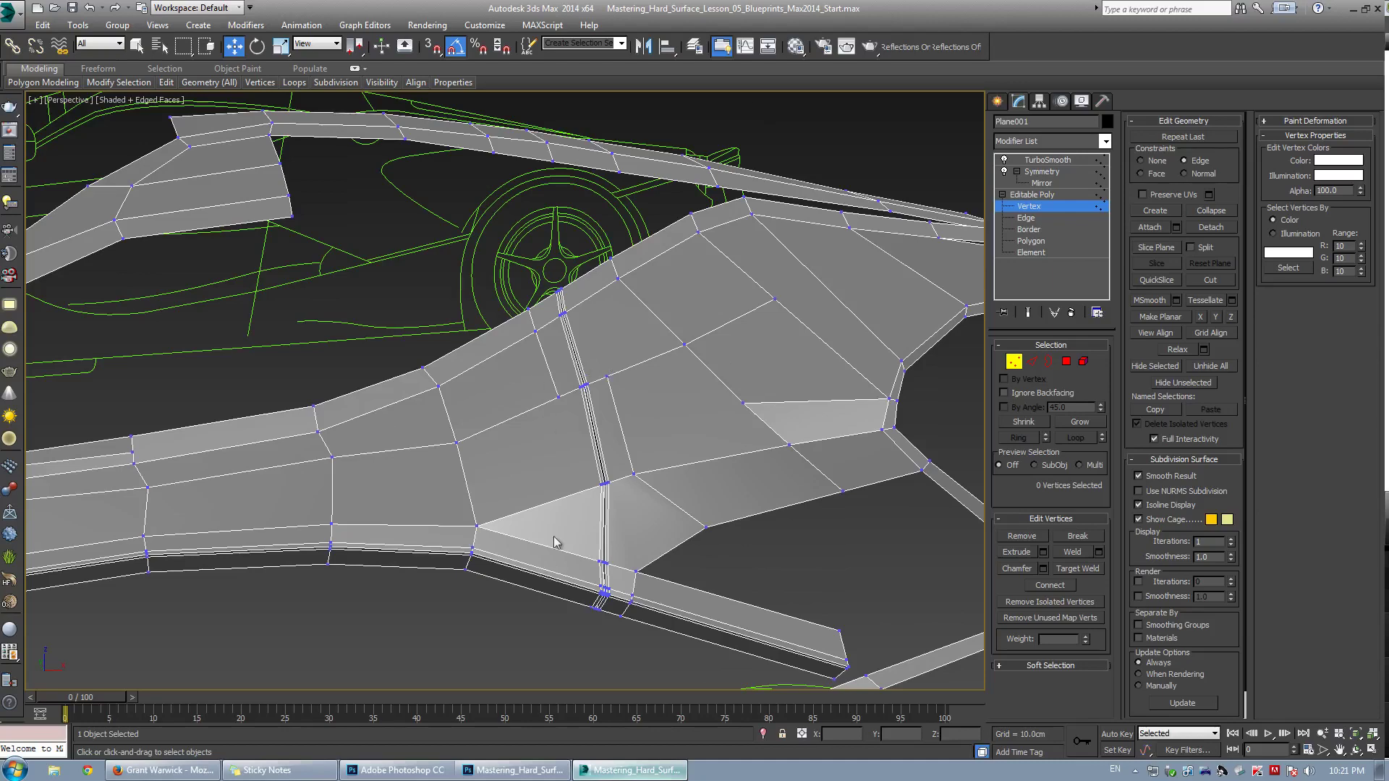
pyautogui.moveTo(556, 572); pyautogui.dragTo(539, 390, button='middle')
pyautogui.press('2')
pyautogui.scroll(4, 582, 394)
pyautogui.scroll(3, 578, 389)
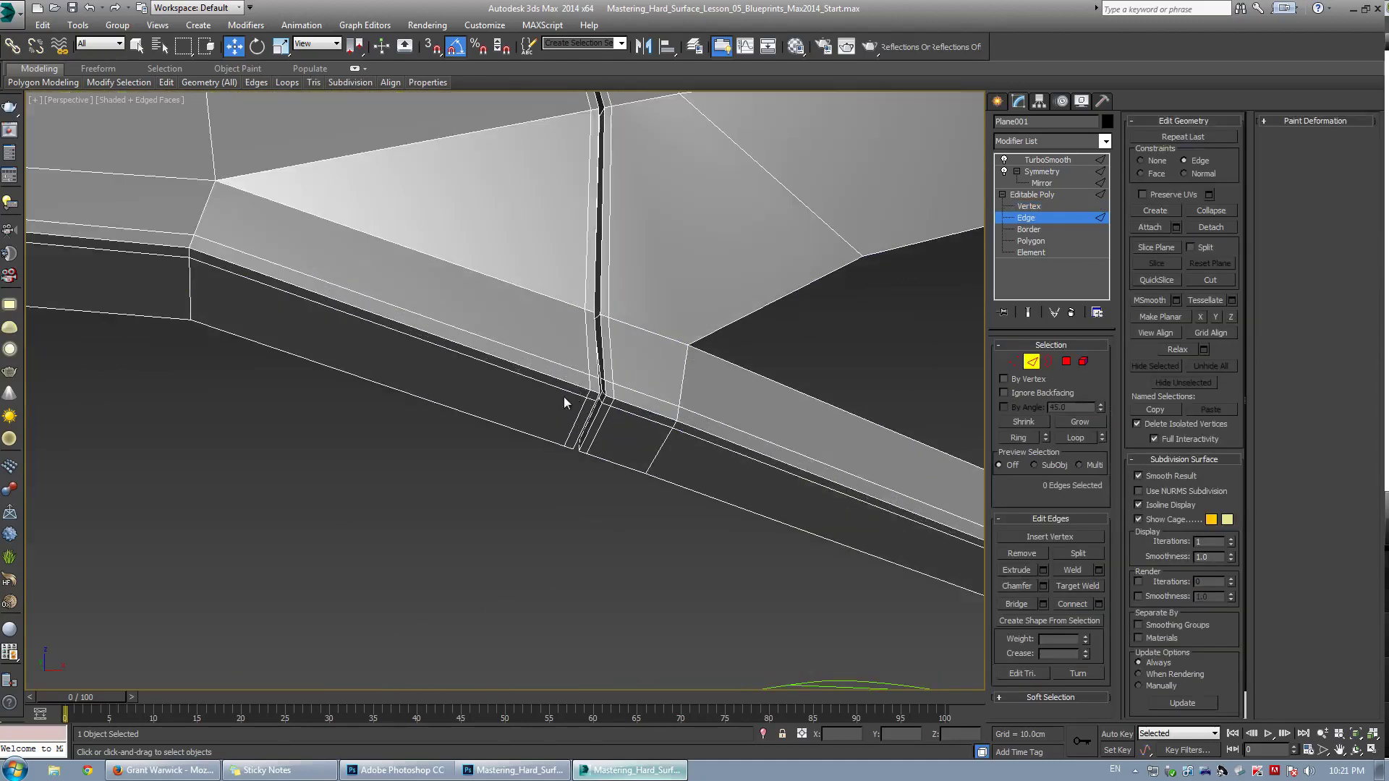
pyautogui.click(564, 388)
pyautogui.keyDown('ctrl'); pyautogui.click(627, 414); pyautogui.keyUp('ctrl')
pyautogui.scroll(2, 627, 415)
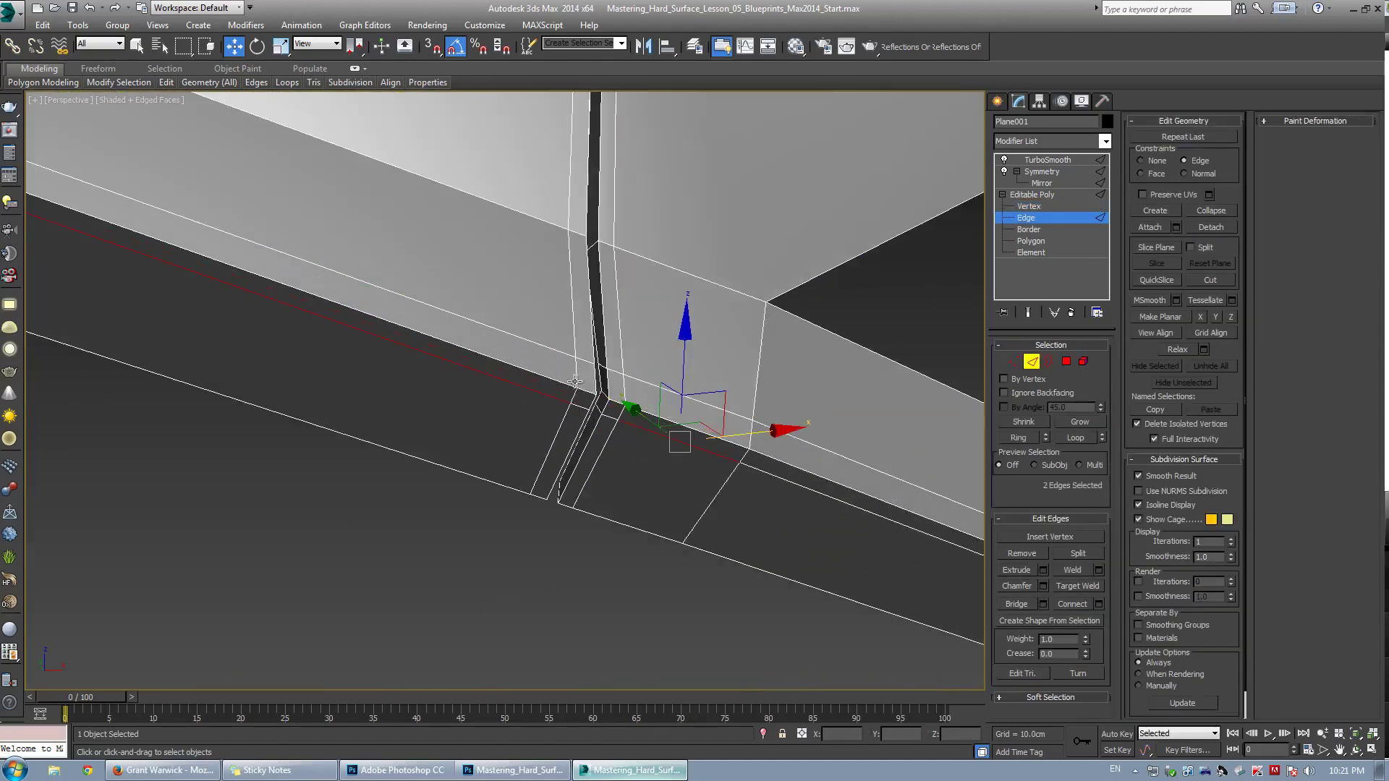
pyautogui.keyDown('ctrl'); pyautogui.click(644, 393); pyautogui.keyUp('ctrl')
pyautogui.keyDown('ctrl'); pyautogui.click(645, 382); pyautogui.keyUp('ctrl')
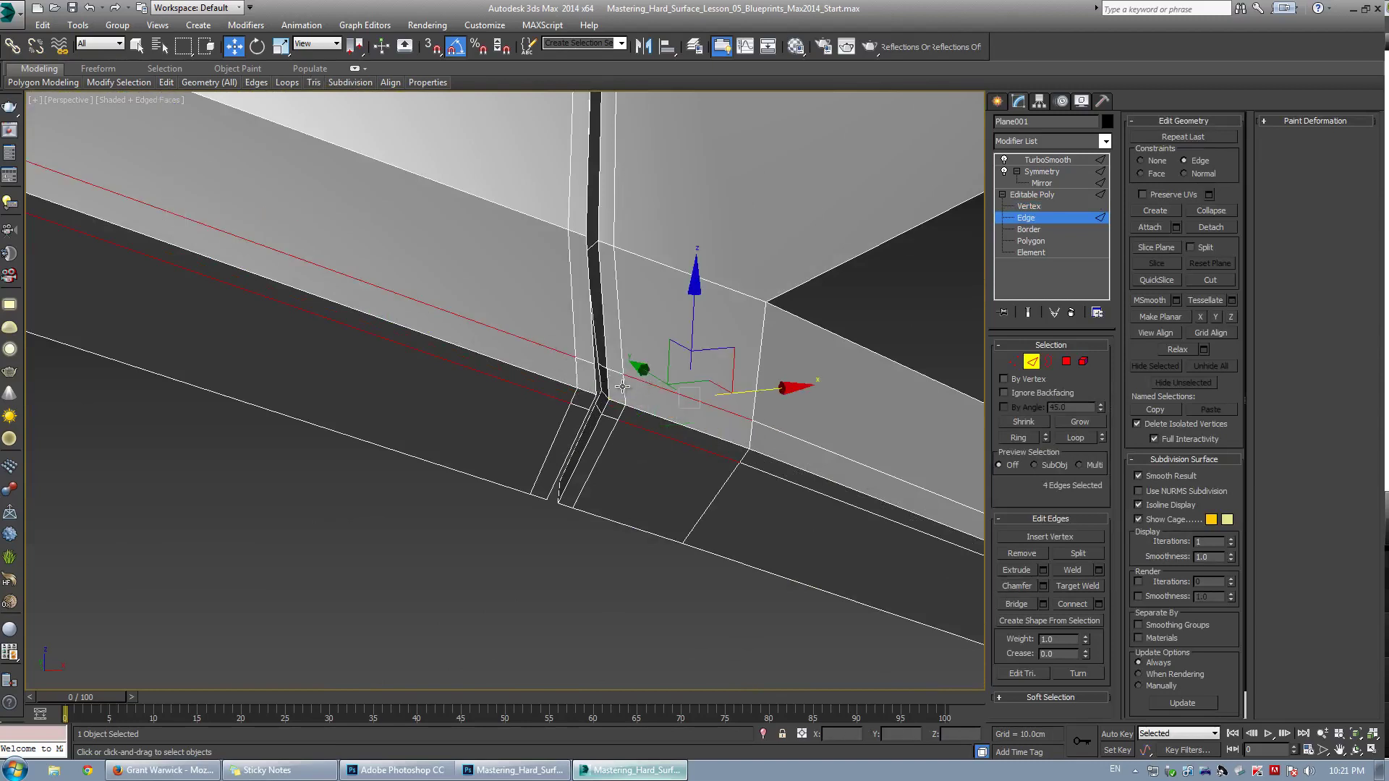
pyautogui.keyDown('ctrl'); pyautogui.click(598, 379); pyautogui.keyUp('ctrl')
pyautogui.keyDown('ctrl'); pyautogui.click(578, 372); pyautogui.keyUp('ctrl')
pyautogui.hotkey('alt', 'l')
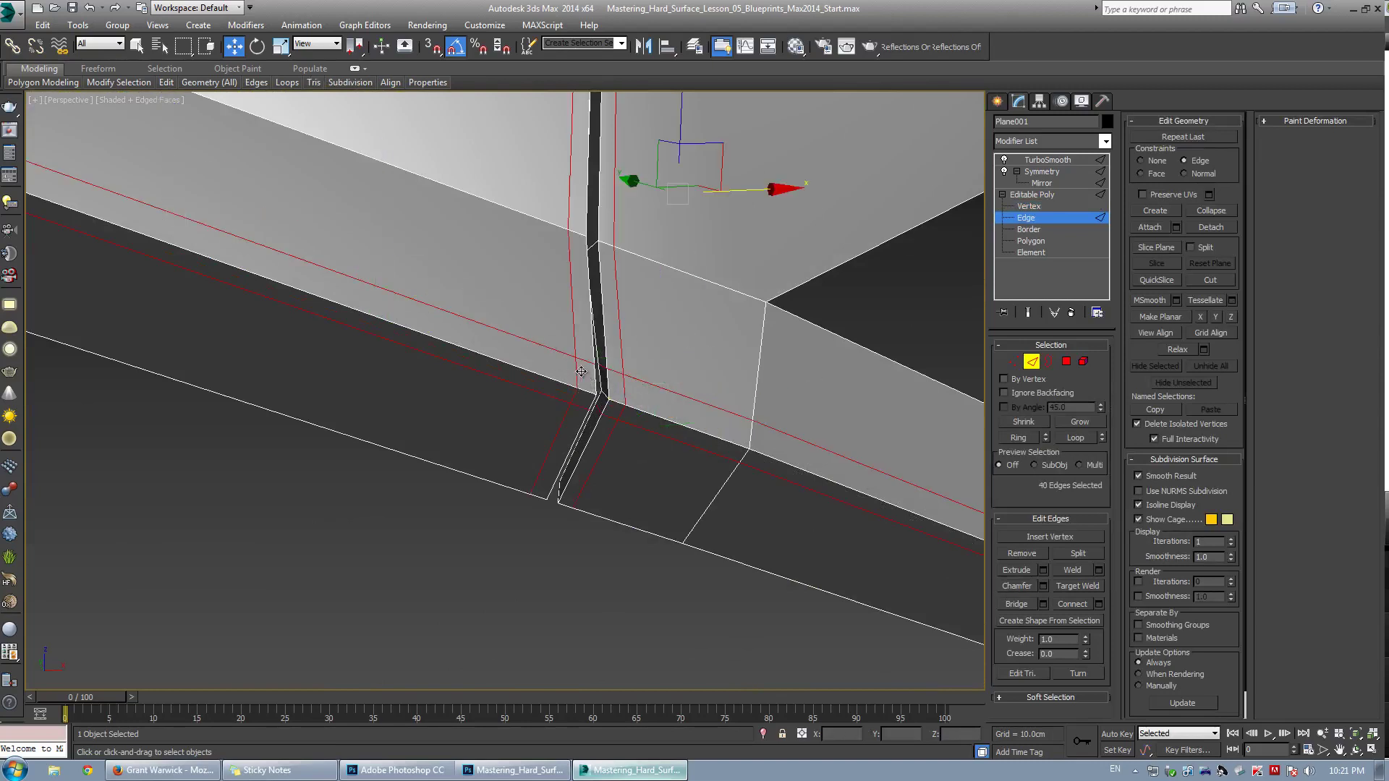
pyautogui.scroll(-4, 615, 340)
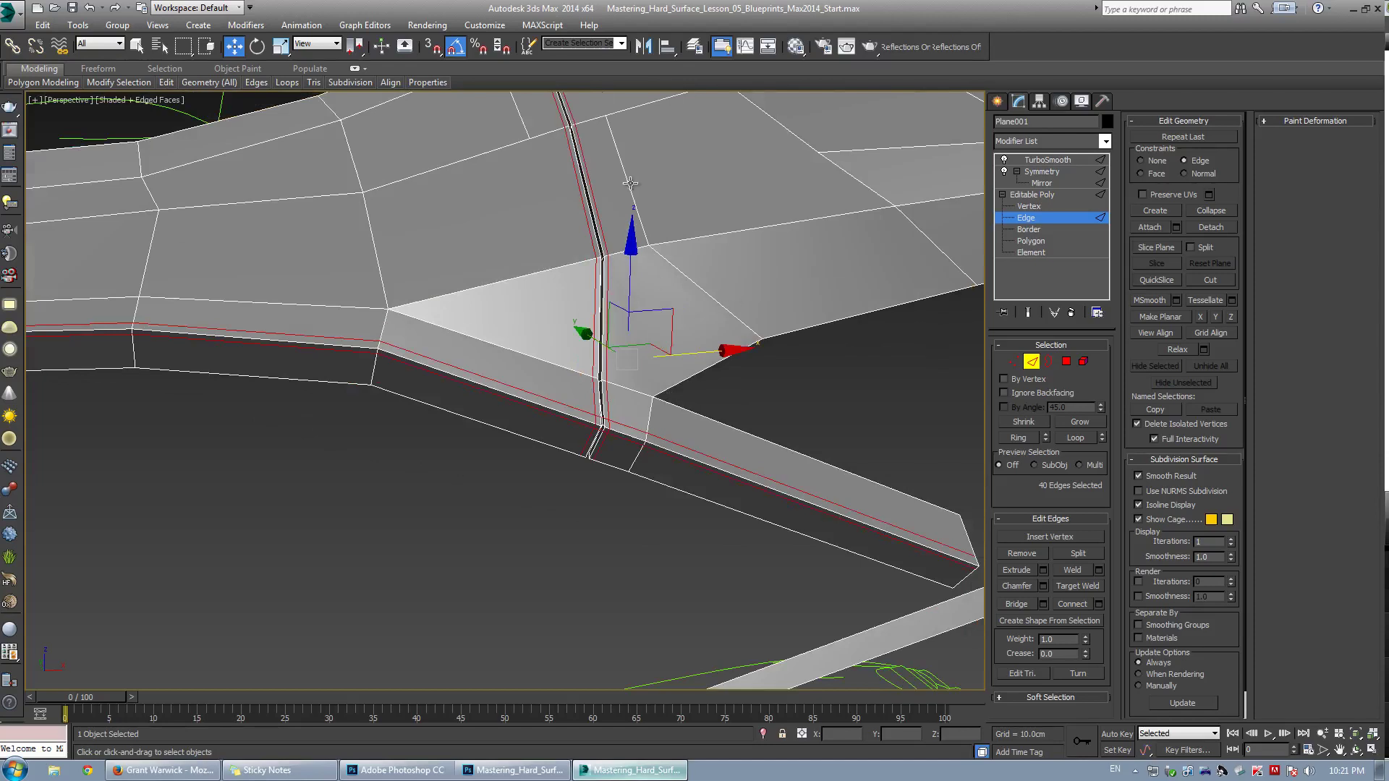
pyautogui.moveTo(629, 182); pyautogui.dragTo(609, 324, button='middle')
pyautogui.click(1022, 553)
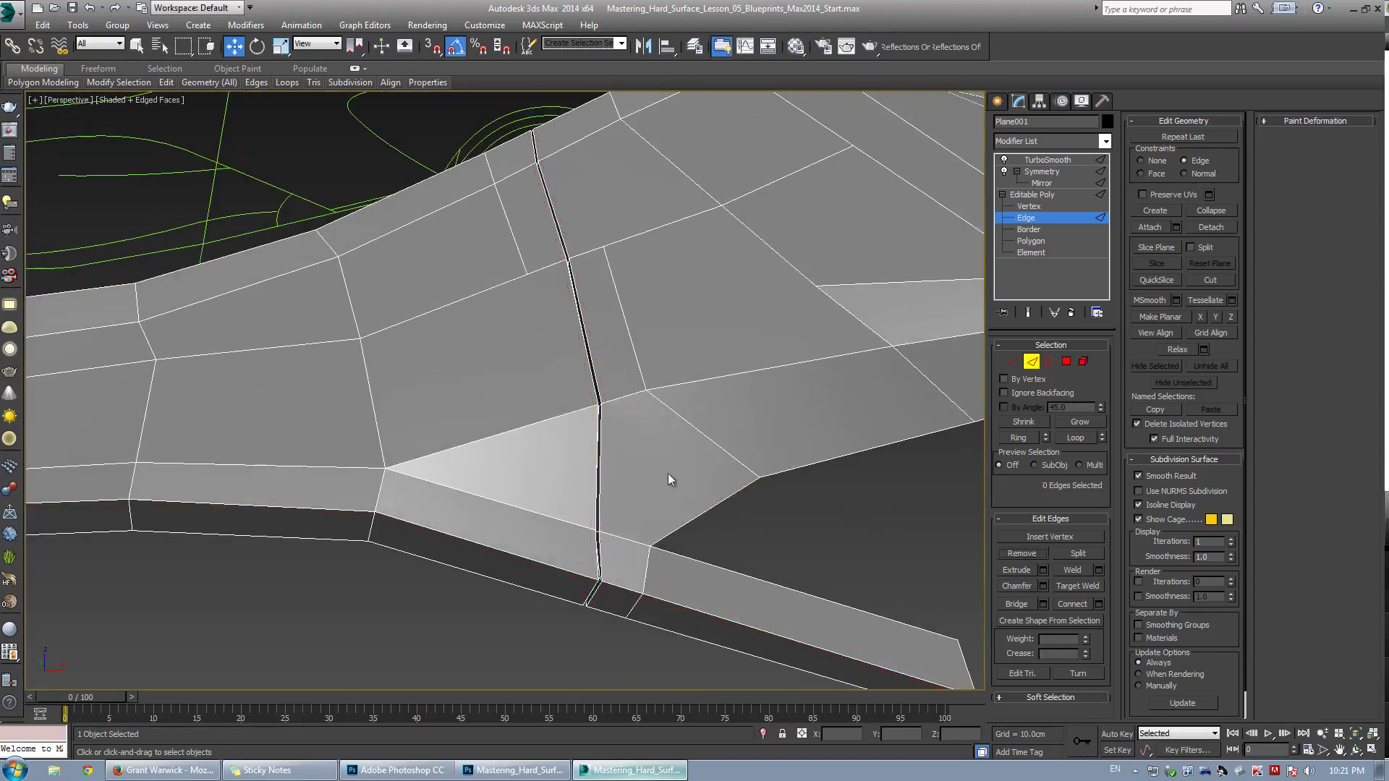
pyautogui.scroll(6, 673, 491)
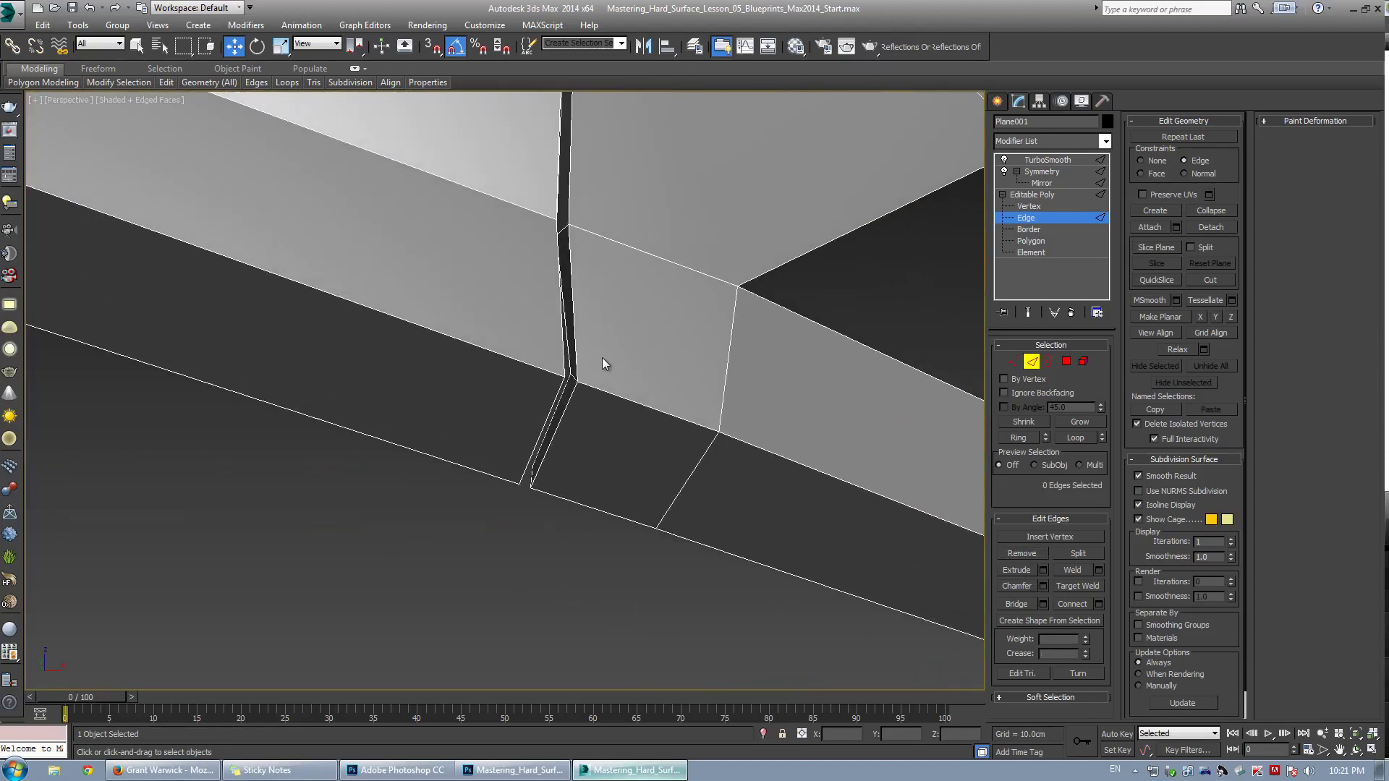
# Select the inner flange edge loops along both sides of the door seam and delete the flange faces
pyautogui.click(565, 356)
pyautogui.keyDown('alt'); pyautogui.moveTo(565, 356); pyautogui.dragTo(504, 357, button='middle'); pyautogui.keyUp('alt')
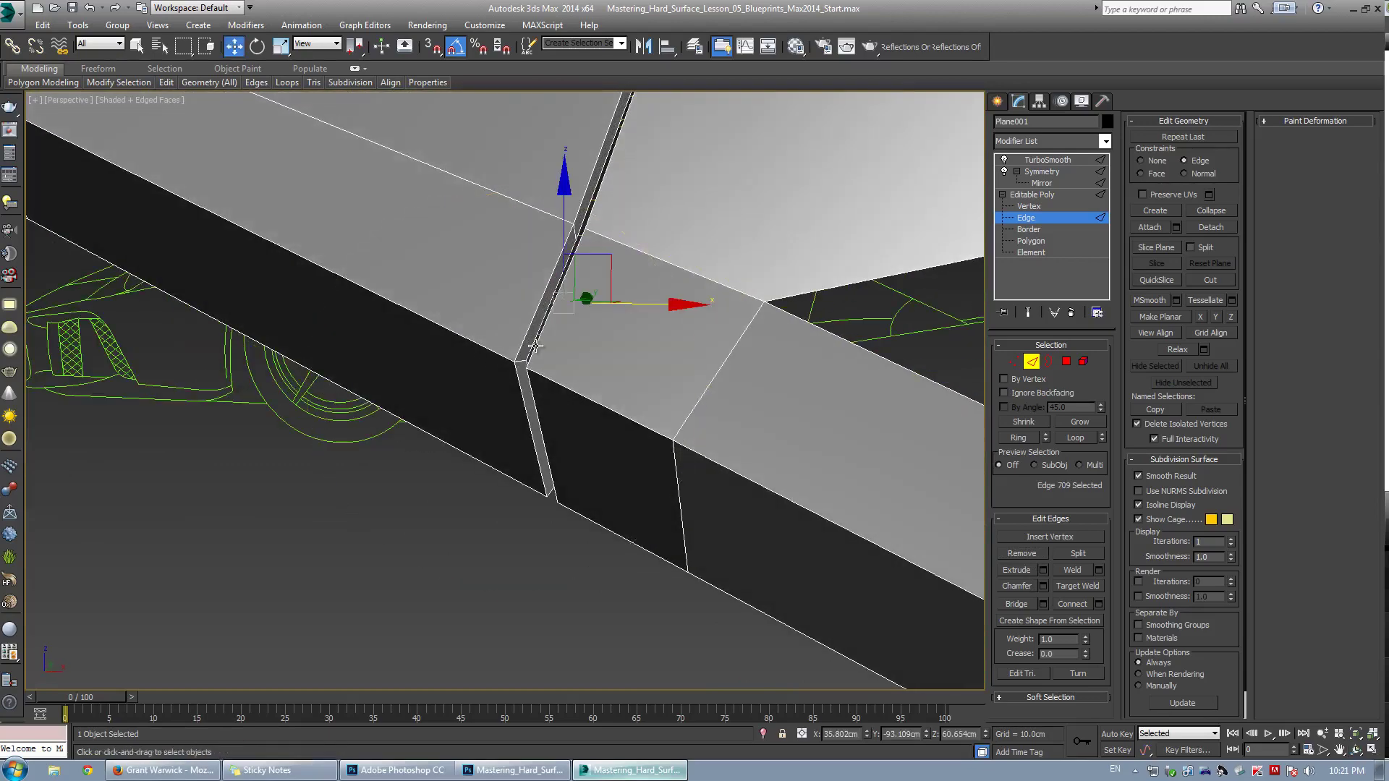
pyautogui.keyDown('alt'); pyautogui.moveTo(536, 406); pyautogui.dragTo(587, 414, button='middle'); pyautogui.keyUp('alt')
pyautogui.keyDown('ctrl'); pyautogui.moveTo(589, 489); pyautogui.dragTo(593, 541); pyautogui.keyUp('ctrl')
pyautogui.keyDown('ctrl'); pyautogui.moveTo(427, 413); pyautogui.dragTo(428, 522); pyautogui.keyUp('ctrl')
pyautogui.hotkey('alt', 'l')
pyautogui.scroll(-4, 560, 458)
pyautogui.keyDown('alt'); pyautogui.moveTo(562, 427); pyautogui.dragTo(599, 282, button='middle'); pyautogui.keyUp('alt')
pyautogui.press('Delete')
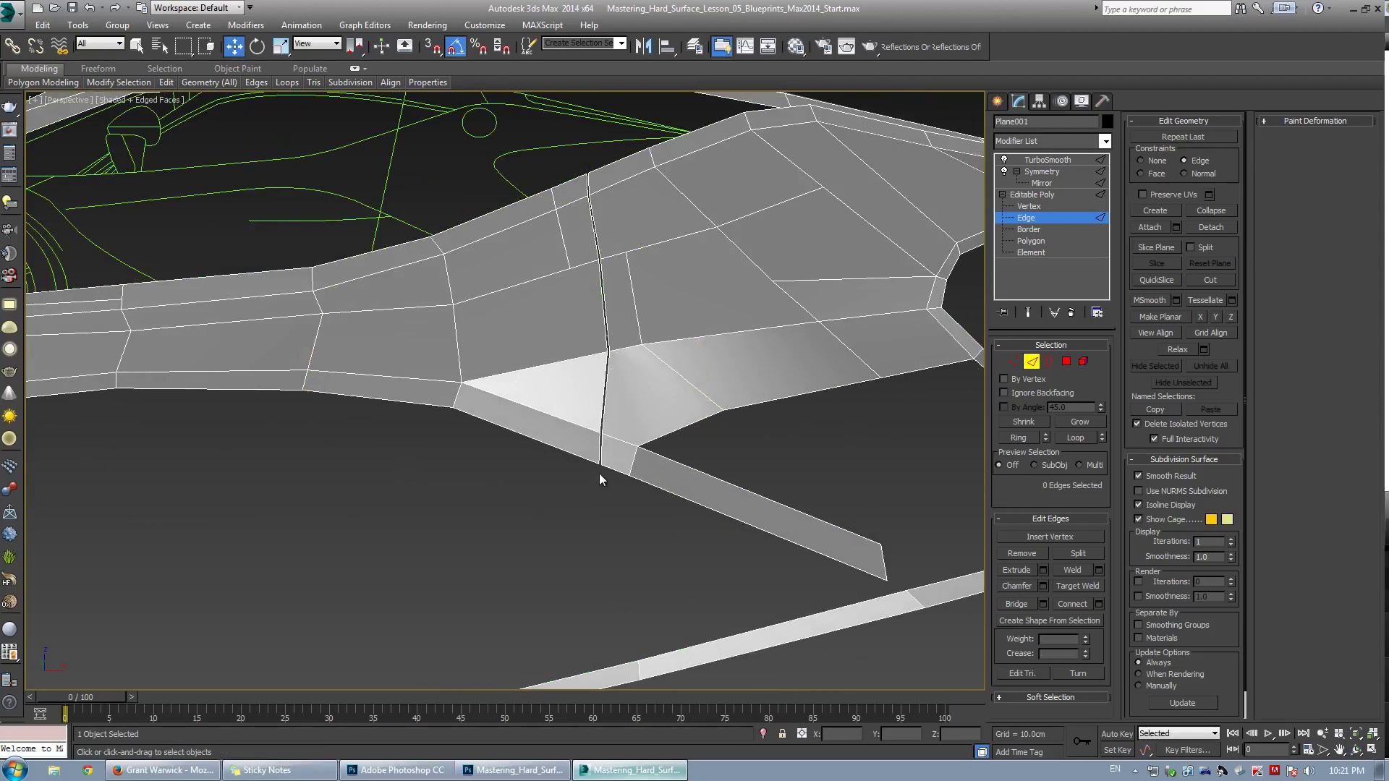
# Switch to Photoshop, examine the side reference photo around the rear intake and wheel arch, and return to 3ds Max
pyautogui.keyDown('alt'); pyautogui.moveTo(599, 475); pyautogui.dragTo(510, 359, button='middle'); pyautogui.keyUp('alt')
pyautogui.press('w')
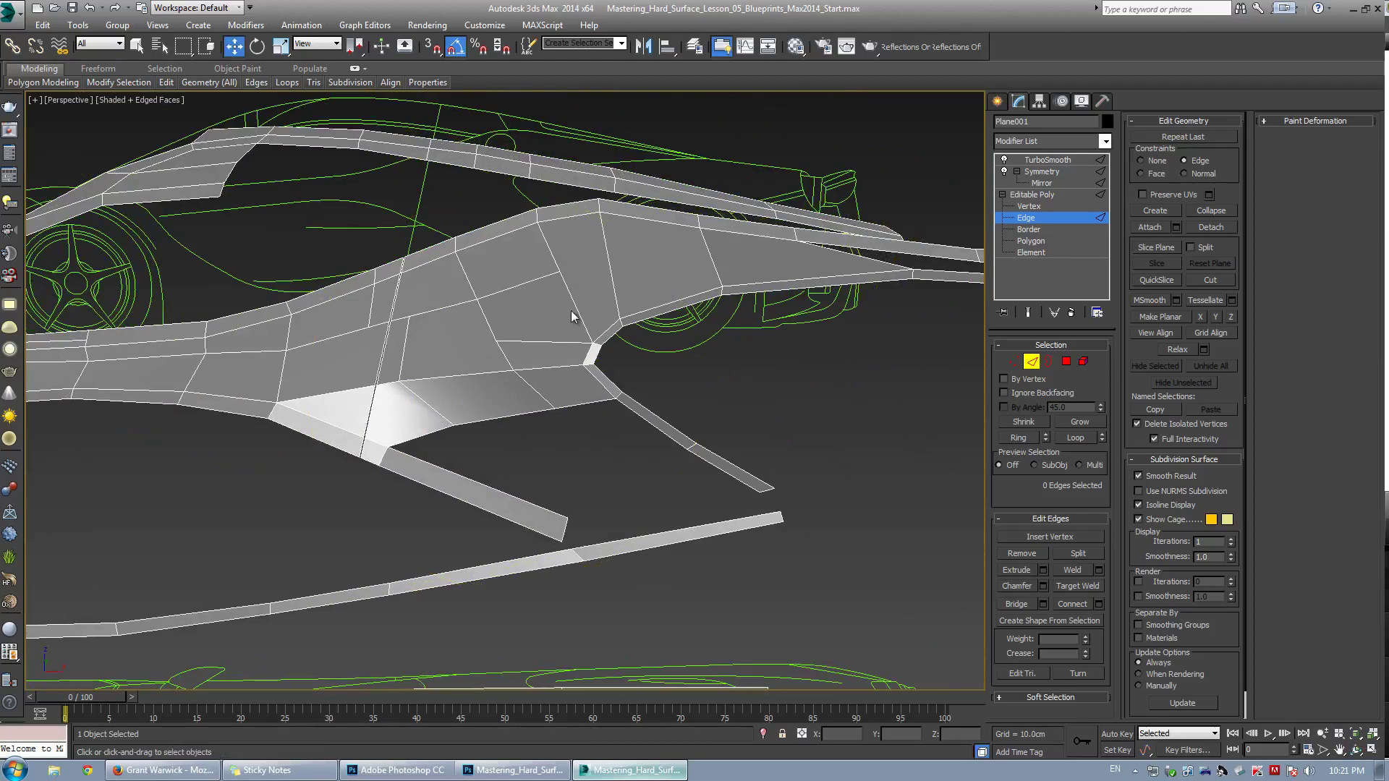
pyautogui.moveTo(626, 357); pyautogui.dragTo(551, 384, button='middle')
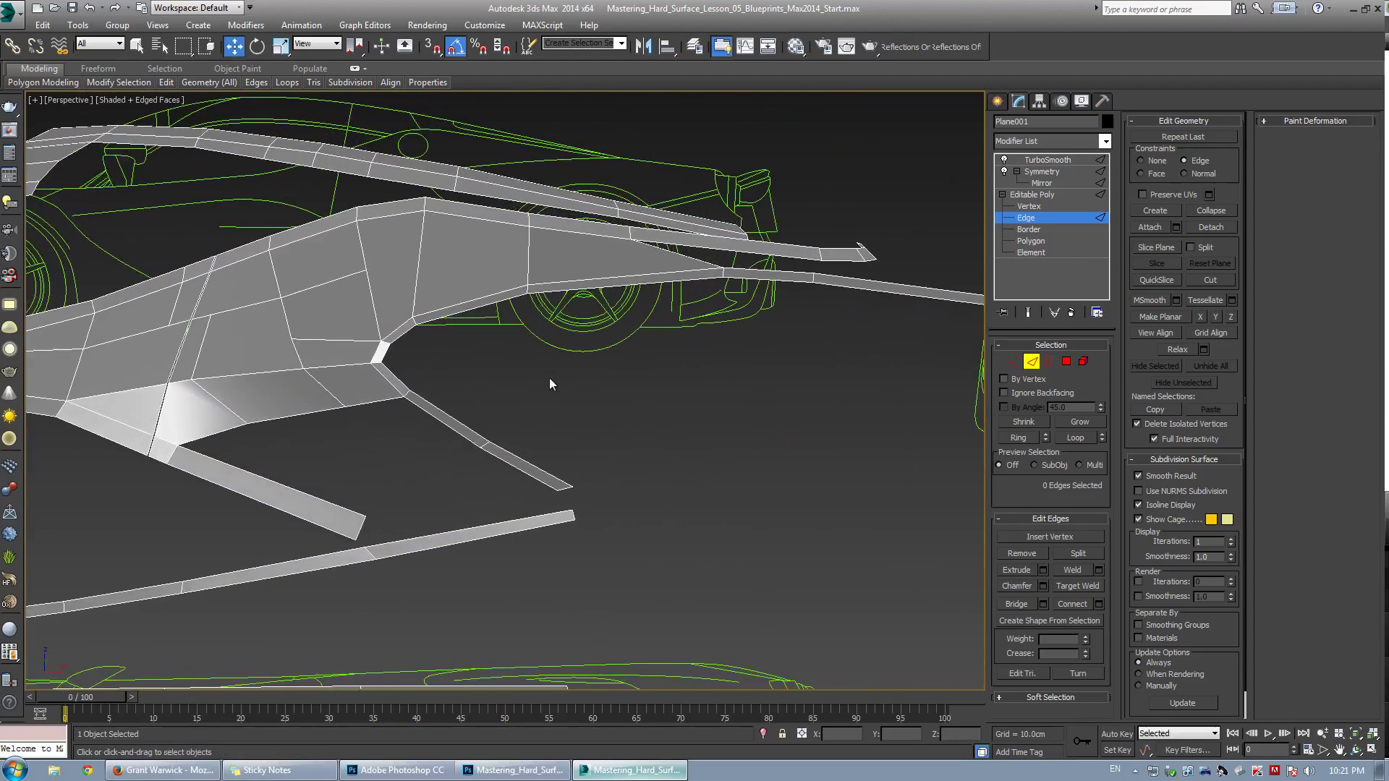
pyautogui.moveTo(600, 284); pyautogui.dragTo(456, 338, button='middle')
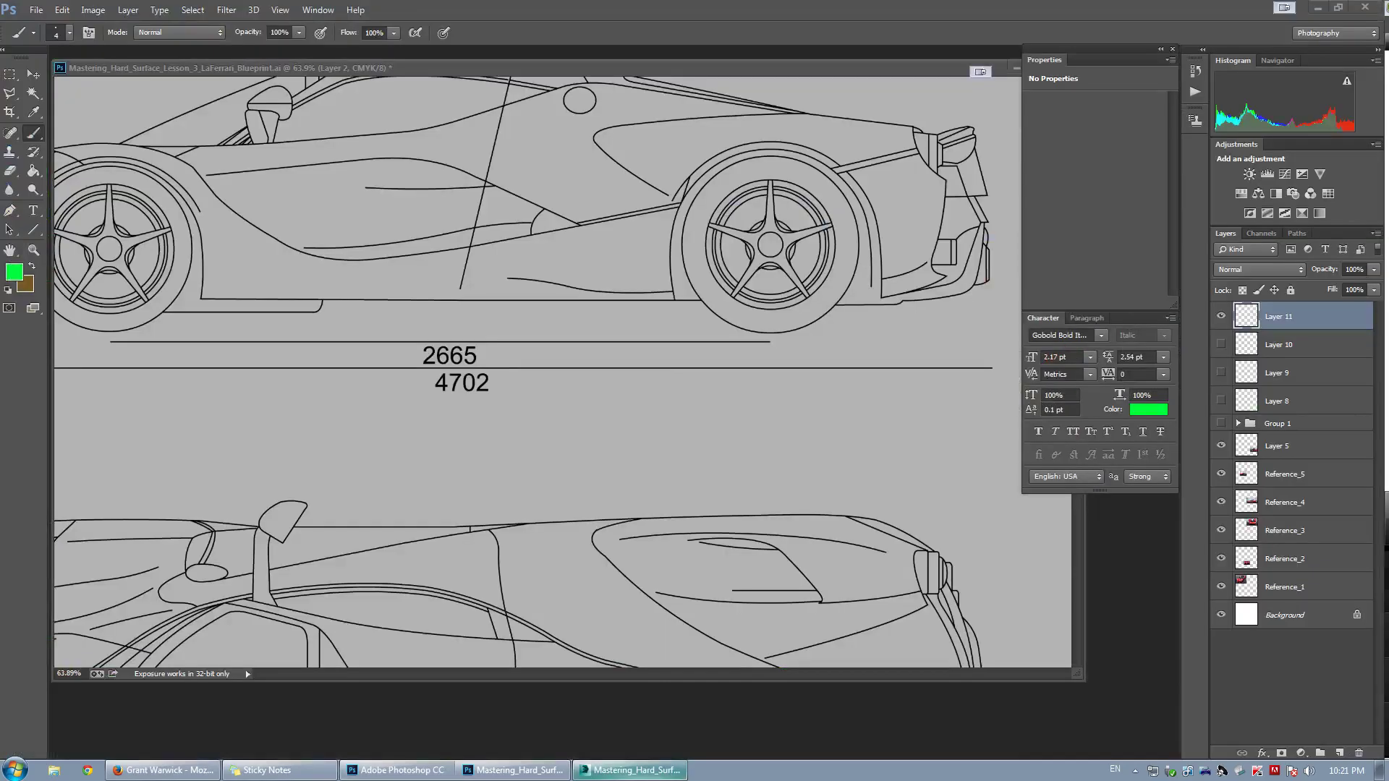
pyautogui.hotkey('ctrl', 'Tab')
pyautogui.moveTo(713, 99); pyautogui.dragTo(657, 96)
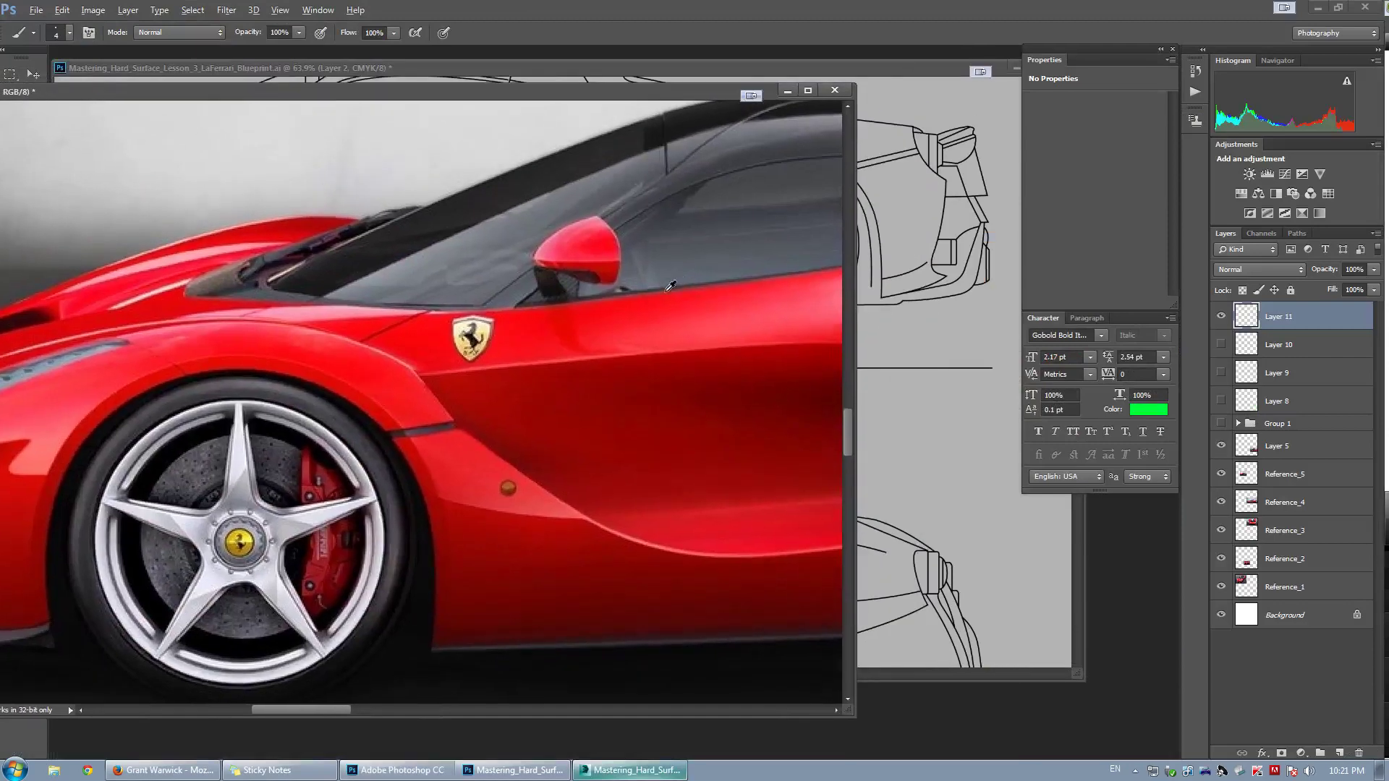
pyautogui.scroll(-5, 670, 299)
pyautogui.moveTo(670, 299); pyautogui.dragTo(176, 277)
pyautogui.keyDown('alt'); pyautogui.scroll(2, 486, 262); pyautogui.keyUp('alt')
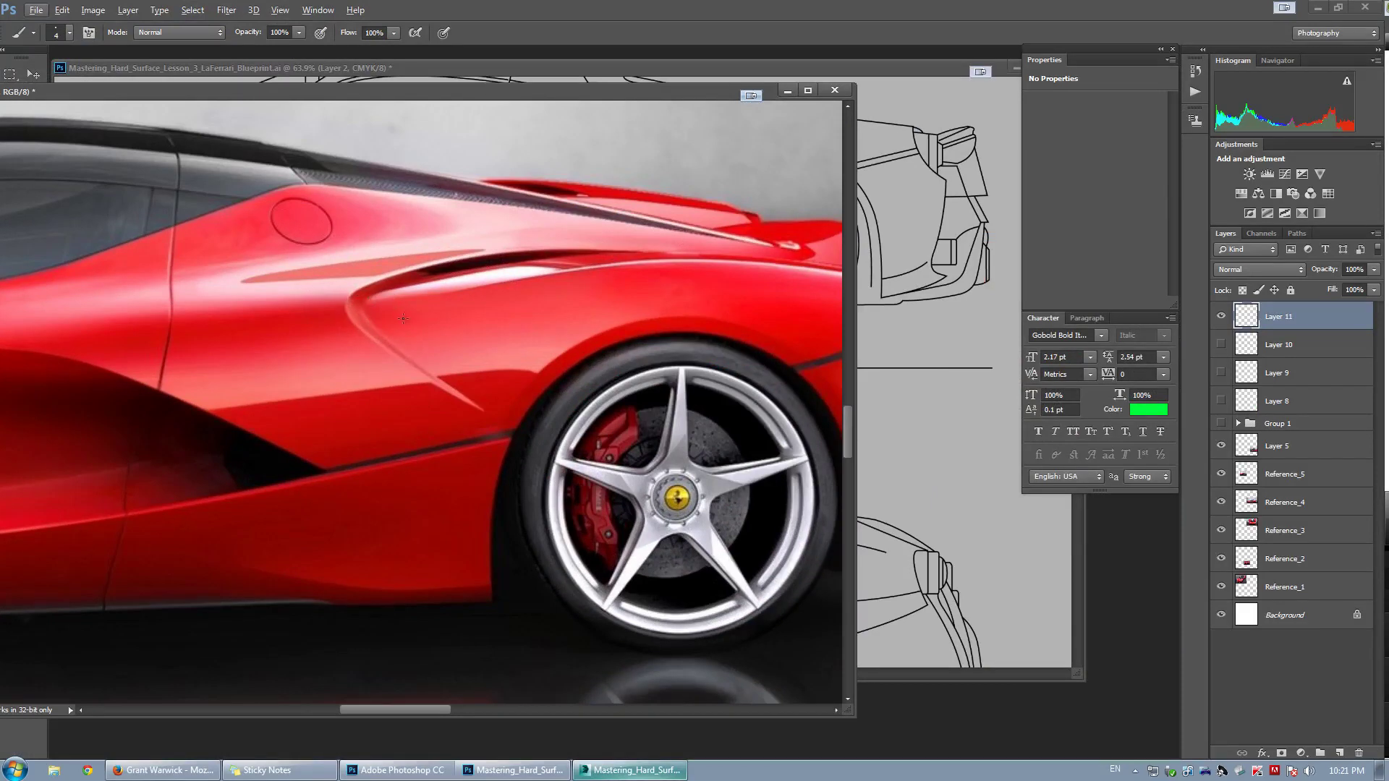
pyautogui.keyDown('alt'); pyautogui.scroll(-4, 787, 285); pyautogui.keyUp('alt')
pyautogui.moveTo(758, 282); pyautogui.dragTo(547, 328)
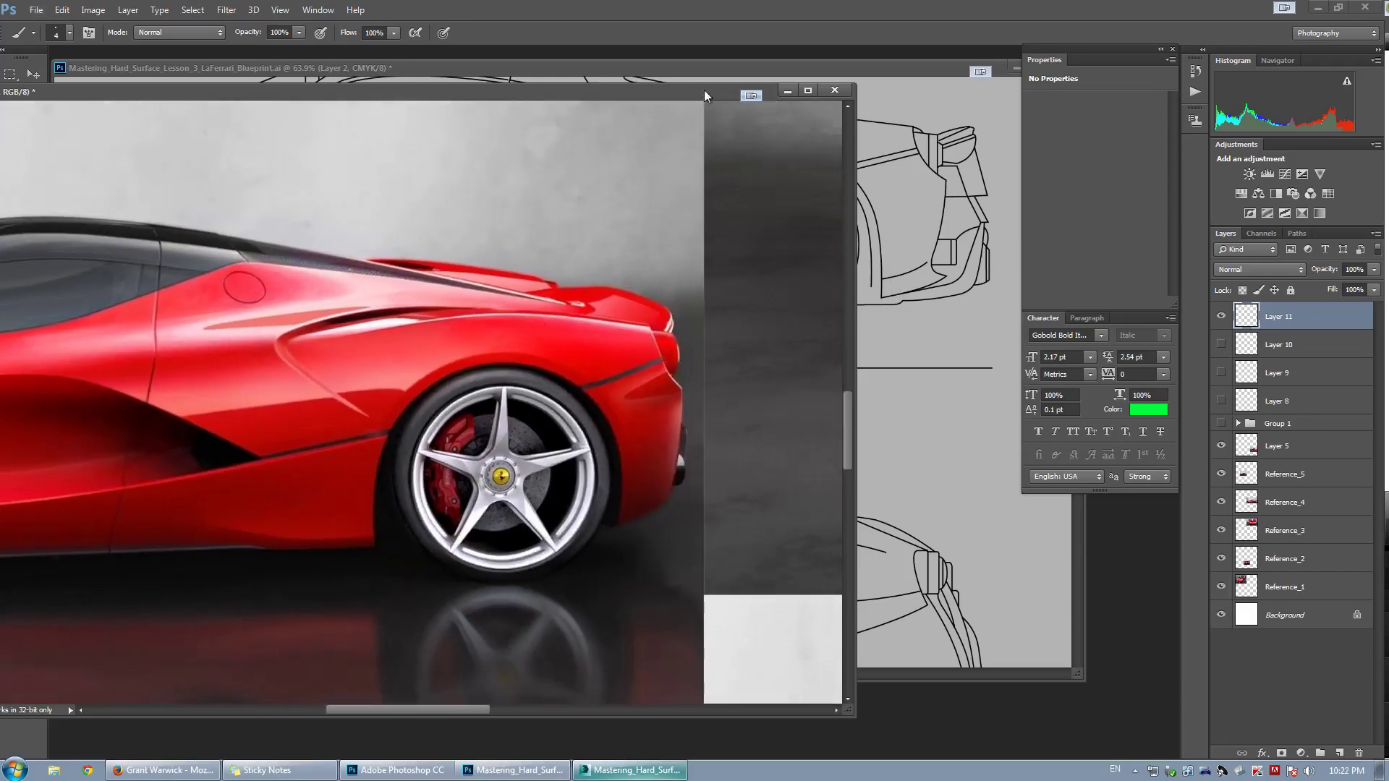
pyautogui.moveTo(704, 89); pyautogui.dragTo(0, 108)
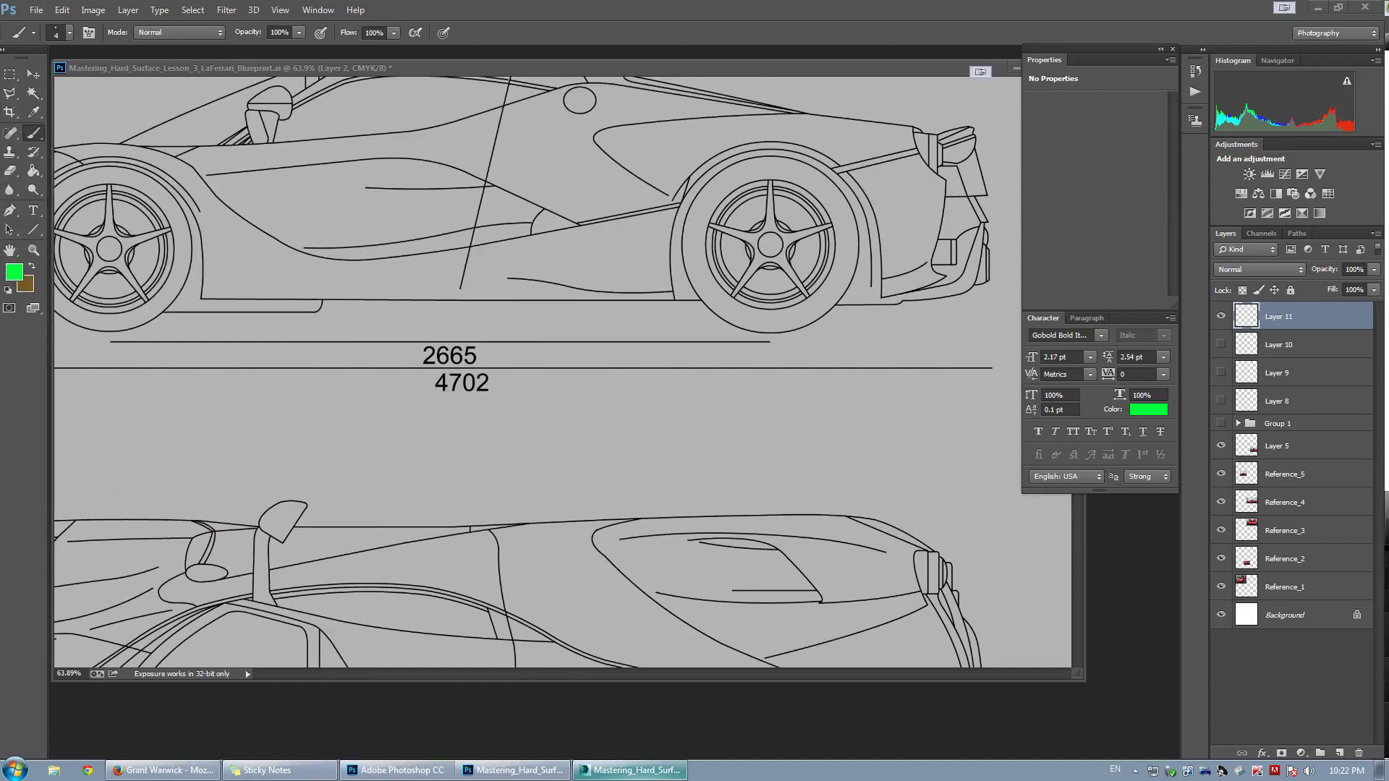
pyautogui.click(652, 772)
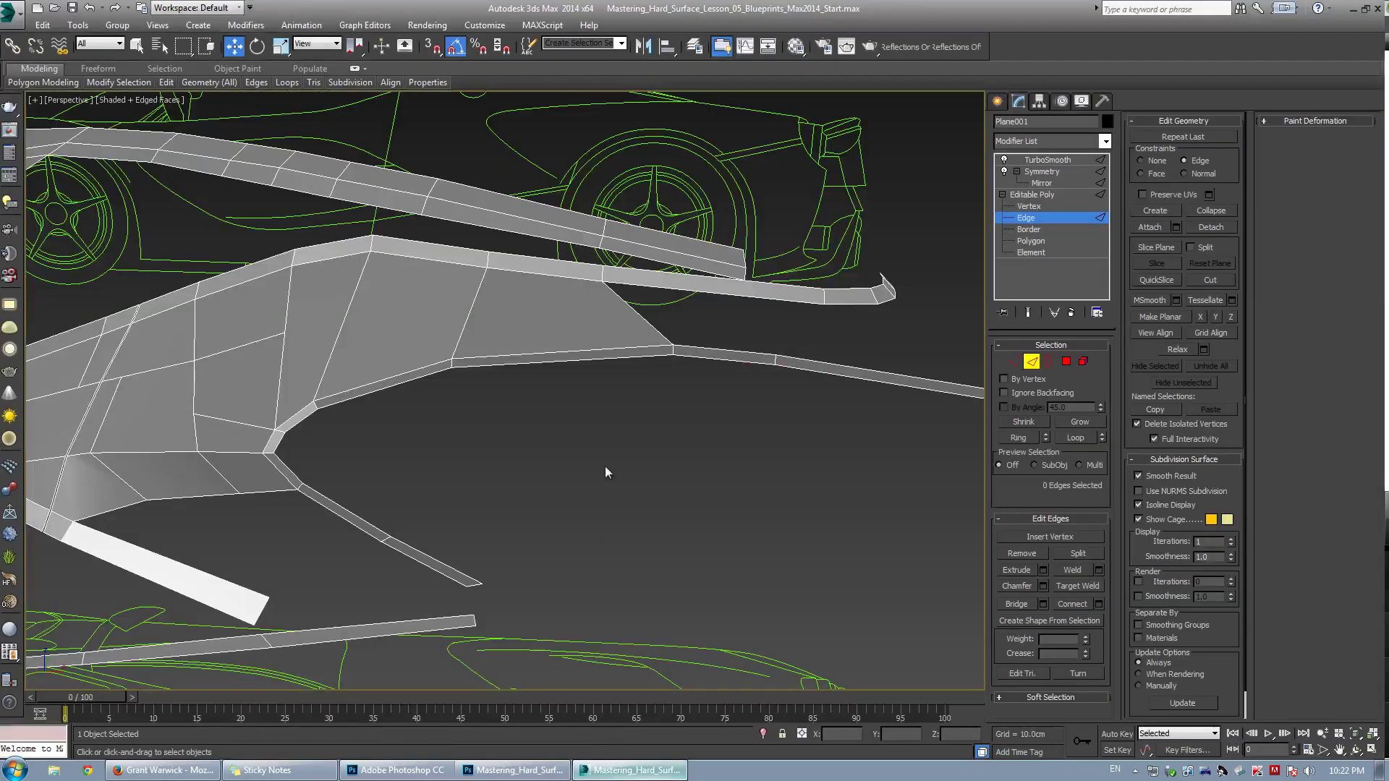
# Select the five border edges around the front and lower side of the rear intake opening, leaving out the upper ones, in the front view
pyautogui.keyDown('alt'); pyautogui.moveTo(606, 469); pyautogui.dragTo(444, 393, button='middle'); pyautogui.keyUp('alt')
pyautogui.scroll(-3, 521, 373)
pyautogui.scroll(3, 361, 369)
pyautogui.doubleClick(333, 343)
pyautogui.moveTo(484, 345); pyautogui.dragTo(413, 387, button='middle')
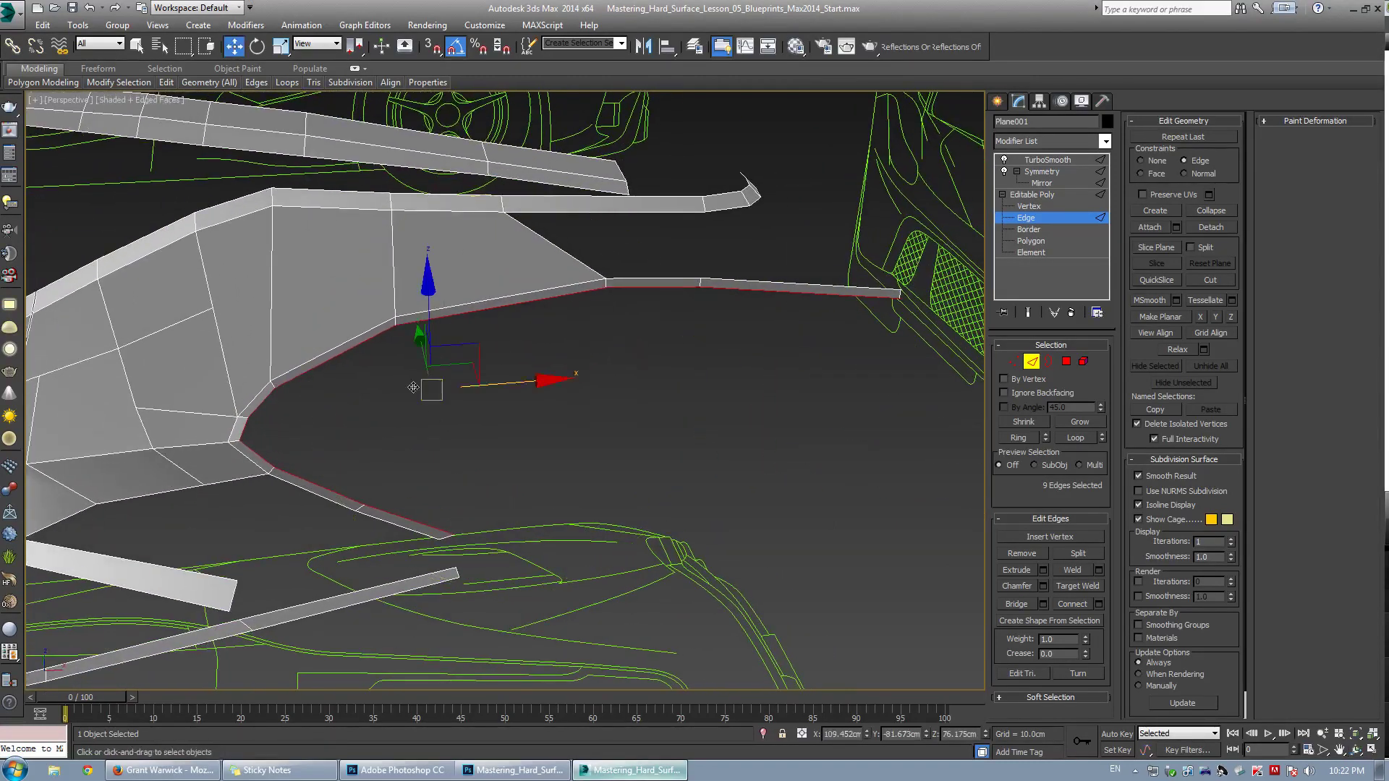
pyautogui.keyDown('alt'); pyautogui.moveTo(1017, 478); pyautogui.dragTo(1017, 478); pyautogui.keyUp('alt')
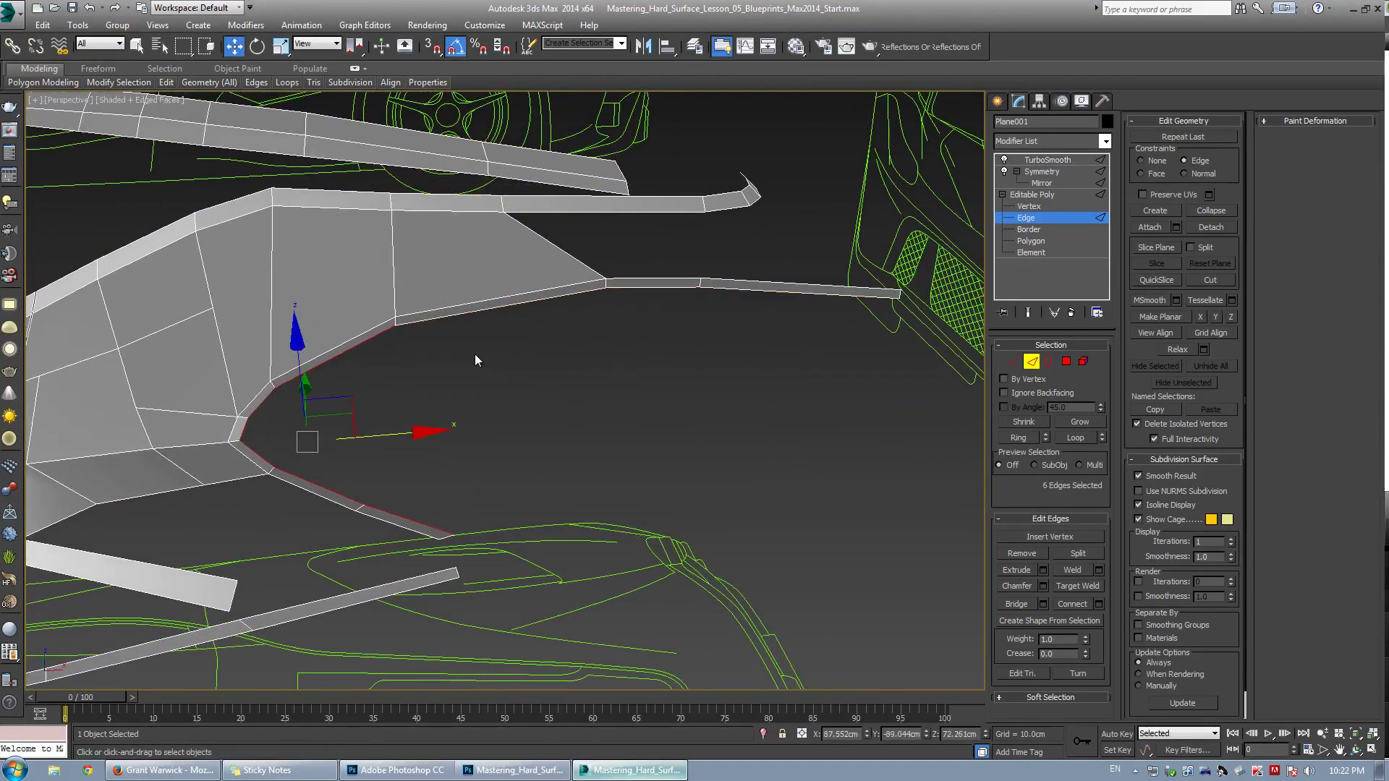
pyautogui.hotkey('alt', 'w')
pyautogui.rightClick(650, 285)
pyautogui.hotkey('alt', 'w')
pyautogui.scroll(-3, 613, 319)
pyautogui.moveTo(614, 319); pyautogui.dragTo(554, 337, button='middle')
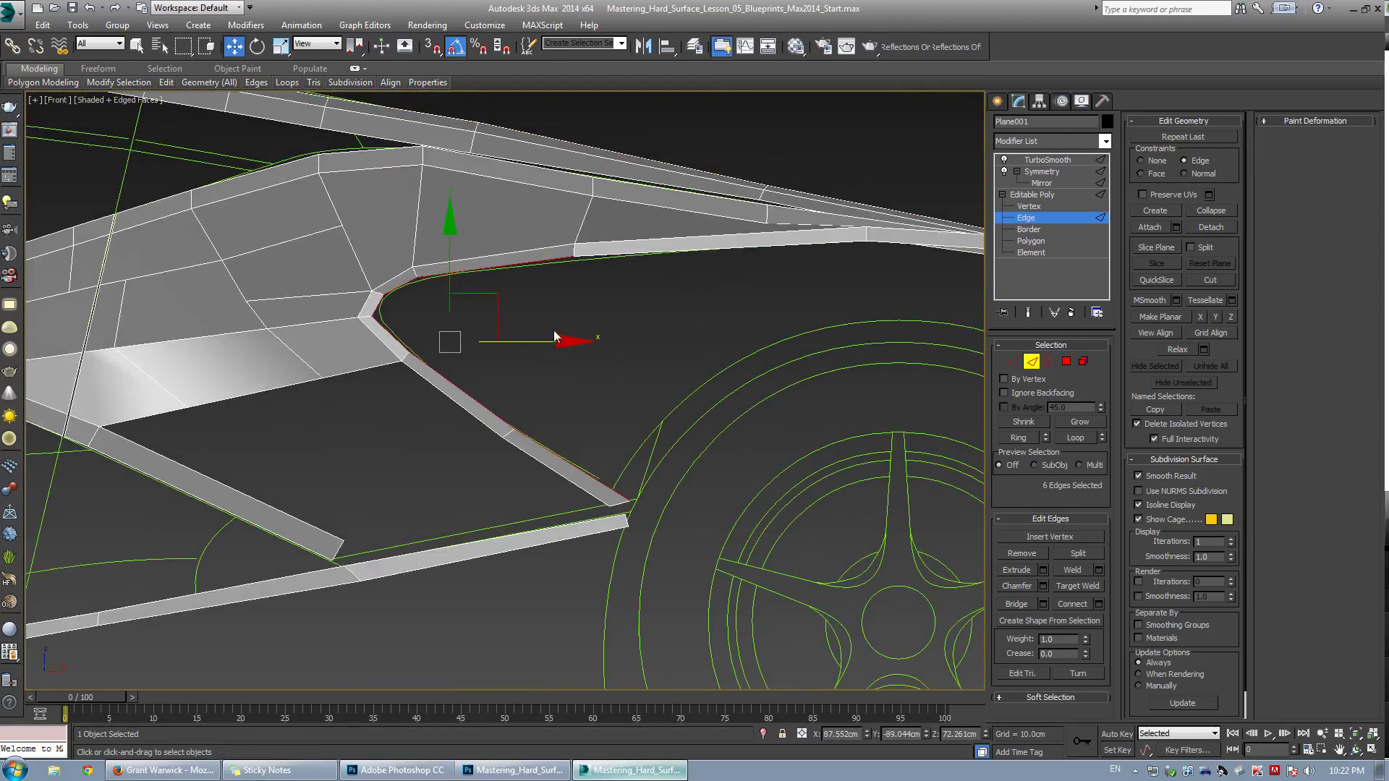
pyautogui.scroll(2, 466, 273)
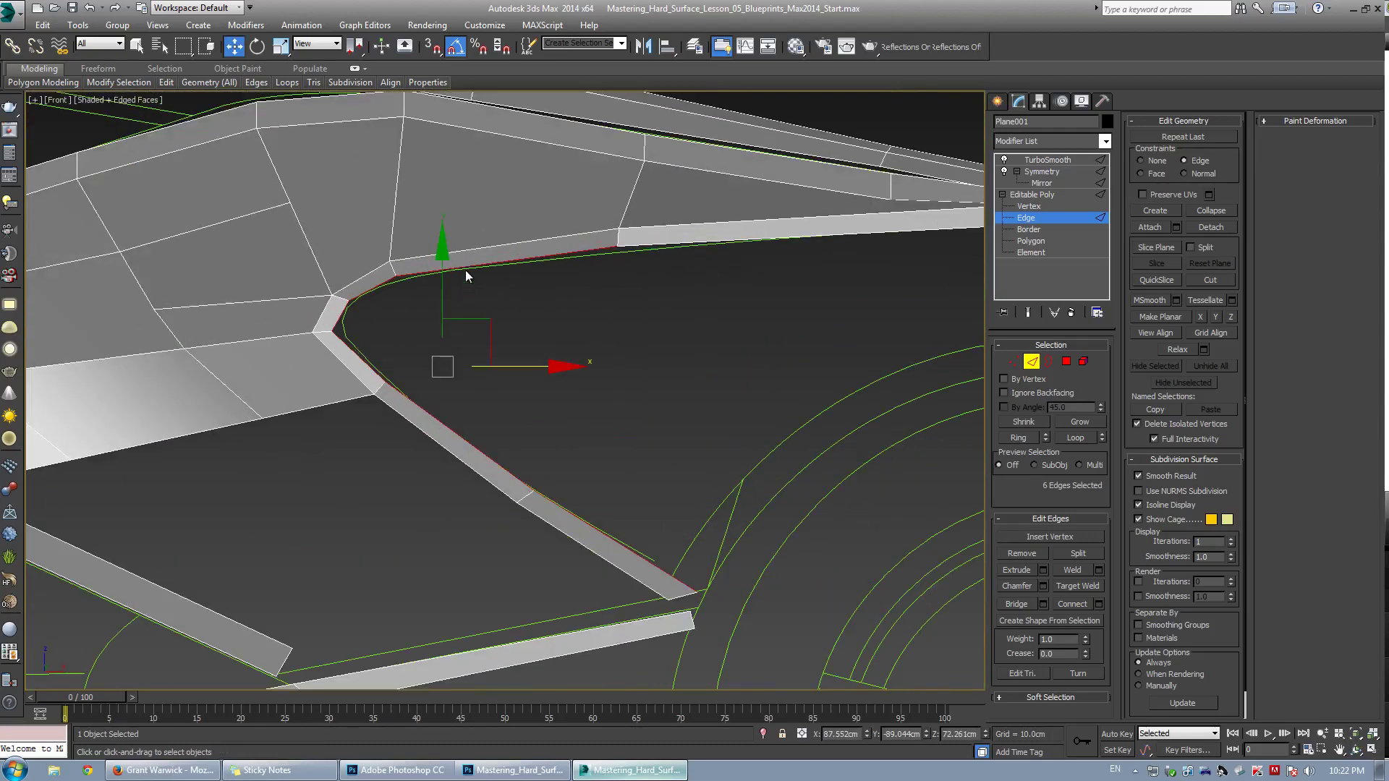
pyautogui.keyDown('alt'); pyautogui.click(562, 268); pyautogui.keyUp('alt')
pyautogui.moveTo(490, 371); pyautogui.dragTo(462, 351, button='middle')
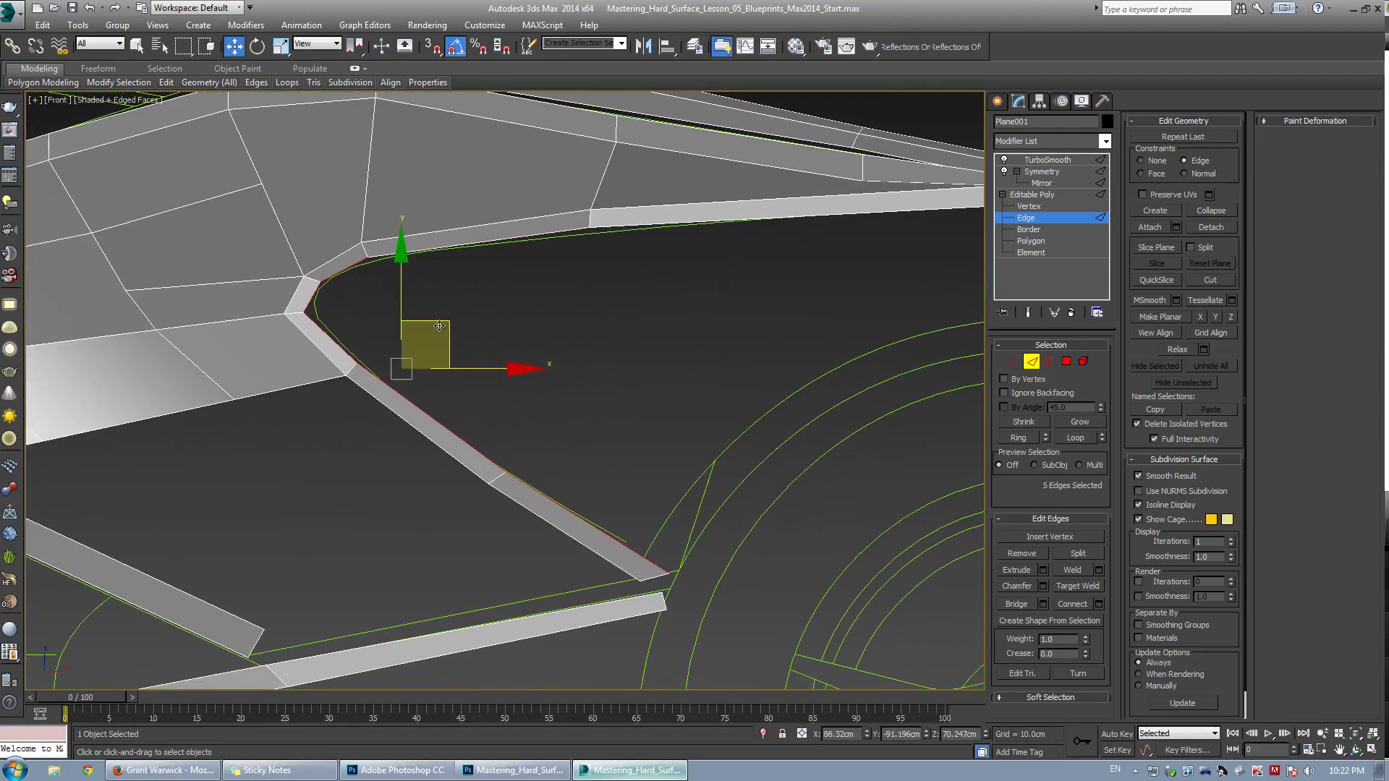
# With edge constraints set to None, extrude the selected intake border edges rearward twice to form two fender strips over the rear wheel
pyautogui.keyDown('shift'); pyautogui.moveTo(437, 334); pyautogui.dragTo(668, 300); pyautogui.keyUp('shift')
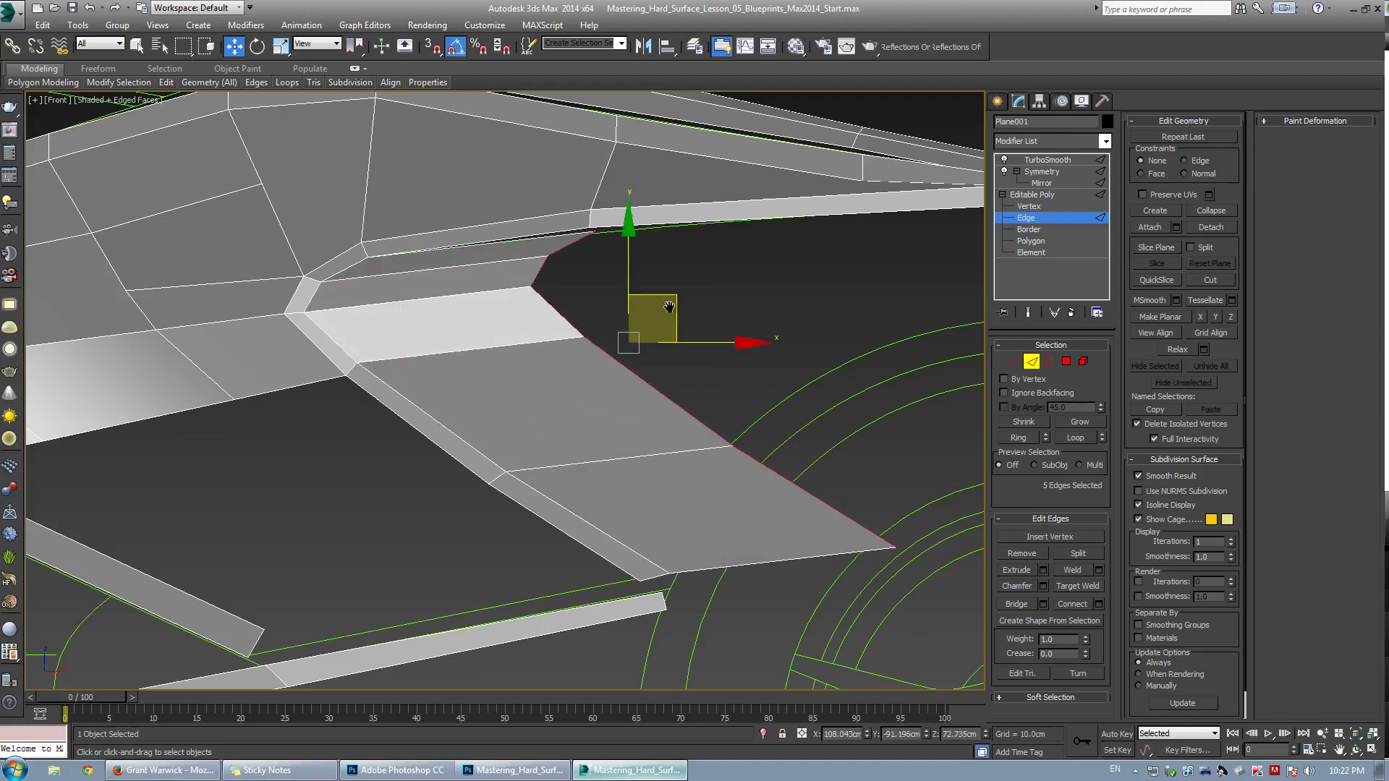
pyautogui.scroll(-3, 493, 319)
pyautogui.moveTo(492, 309); pyautogui.dragTo(659, 313)
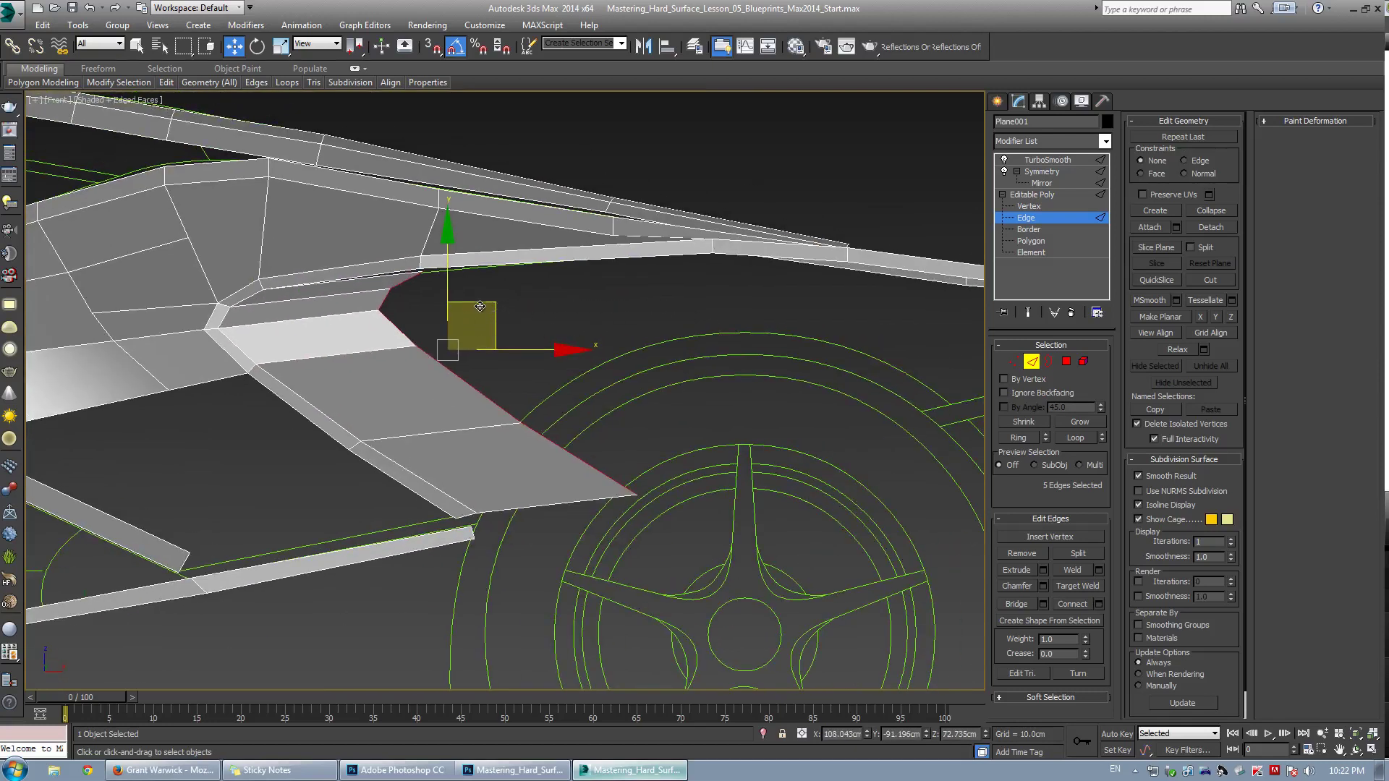
pyautogui.keyDown('shift'); pyautogui.moveTo(480, 307); pyautogui.dragTo(770, 289); pyautogui.keyUp('shift')
pyautogui.moveTo(760, 329); pyautogui.dragTo(608, 349, button='middle')
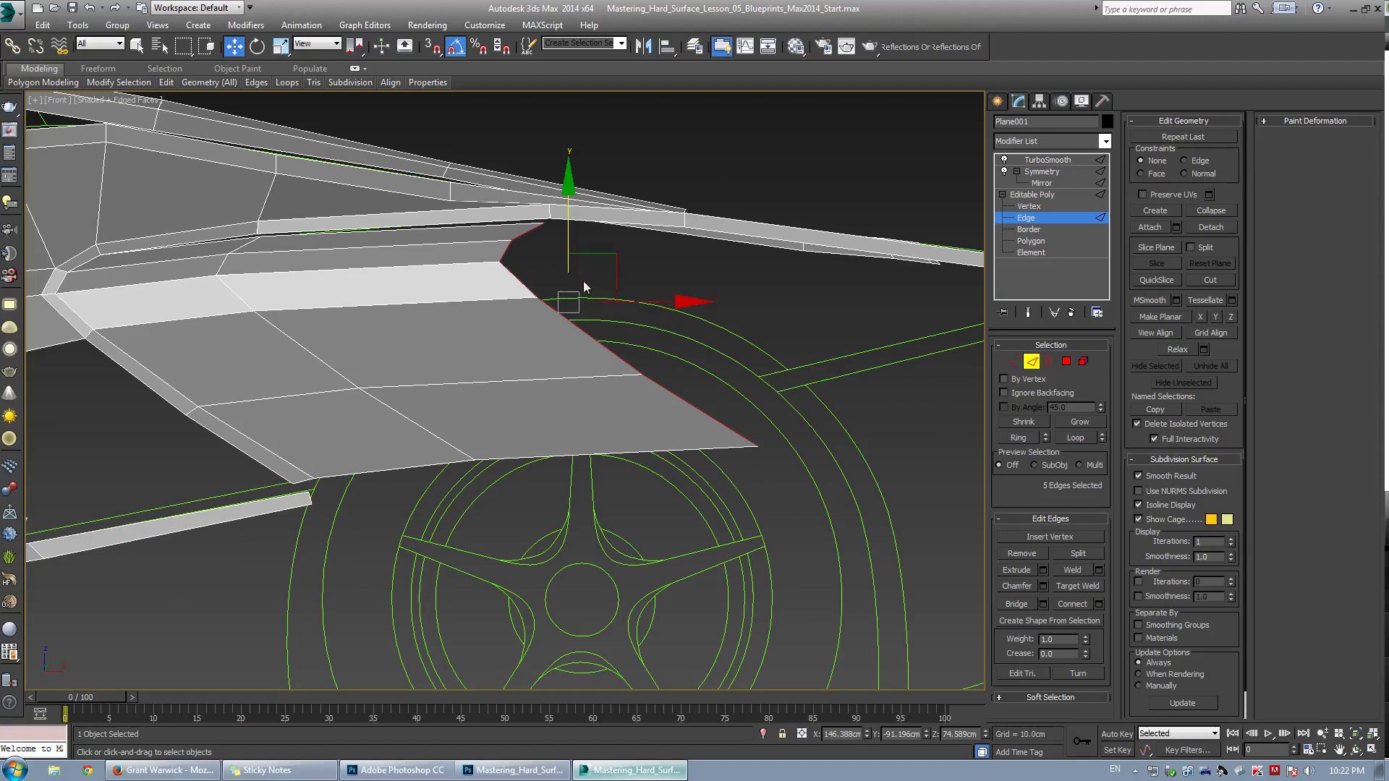
# Move the two lowest vertices of the fender panel's rear end forward so the end runs steeply down over the wheel
pyautogui.scroll(3, 506, 258)
pyautogui.press('1')
pyautogui.moveTo(756, 376); pyautogui.dragTo(619, 351)
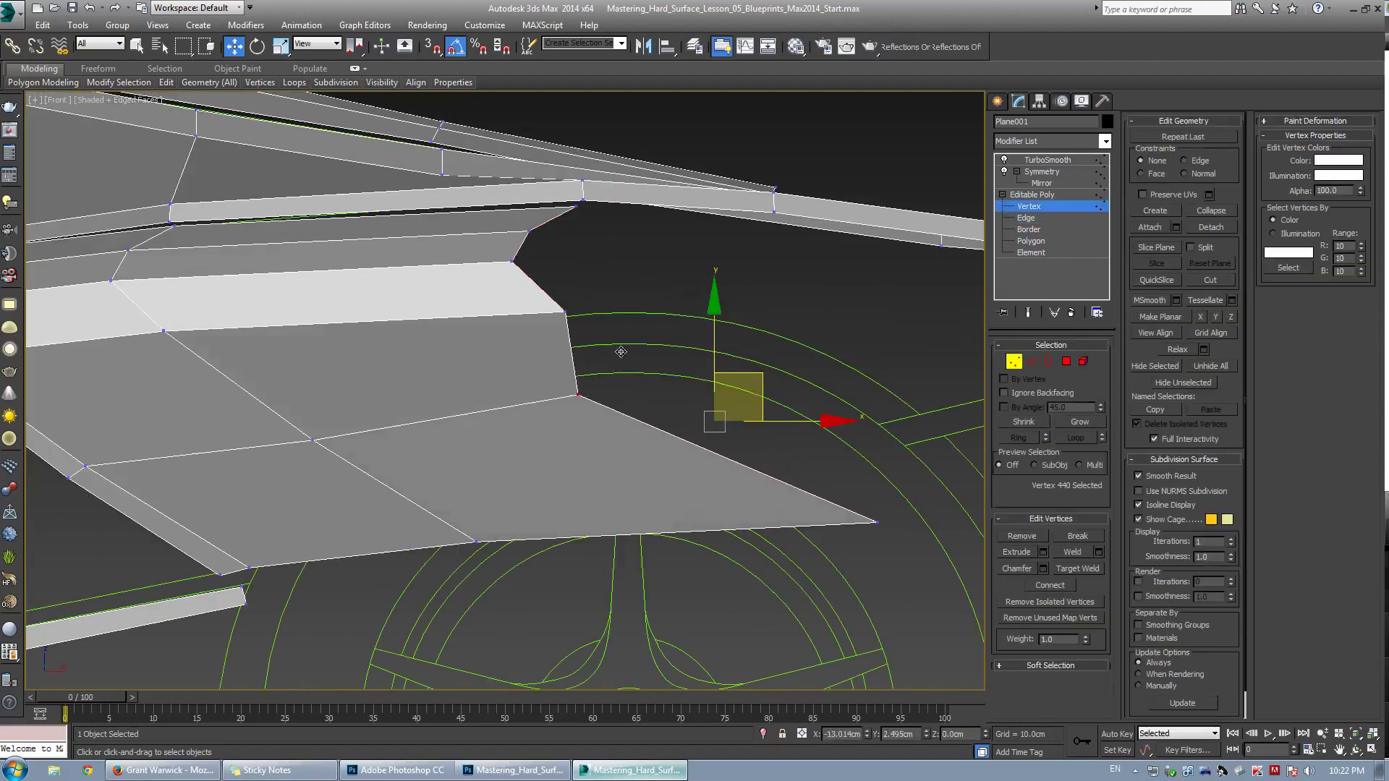
pyautogui.moveTo(842, 490); pyautogui.dragTo(924, 541)
pyautogui.moveTo(910, 478); pyautogui.dragTo(571, 484)
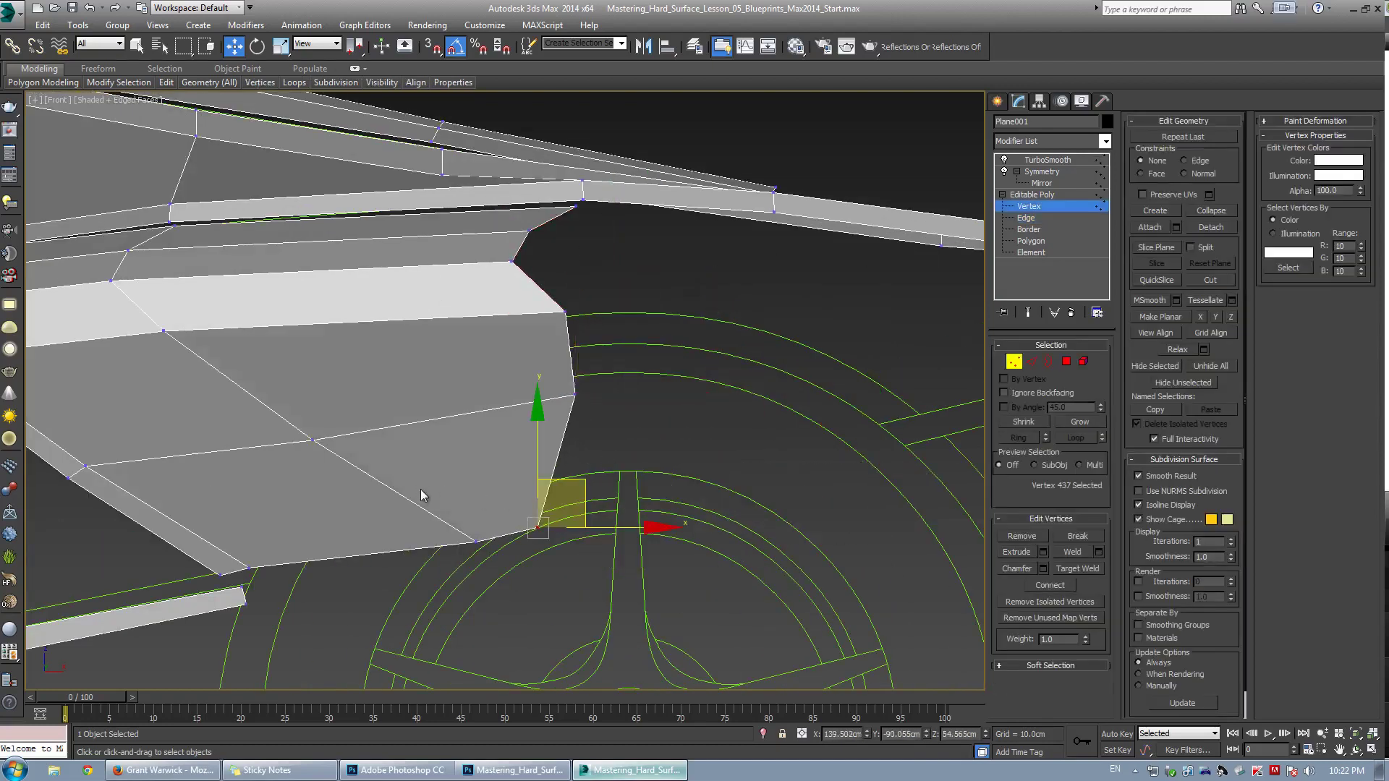
# Extend the fender's rear edges past the wheel to the tail, rotating them to follow the blueprint, and make the mesh see-through
pyautogui.press('2')
pyautogui.scroll(-2, 547, 226)
pyautogui.moveTo(623, 278); pyautogui.dragTo(556, 282, button='middle')
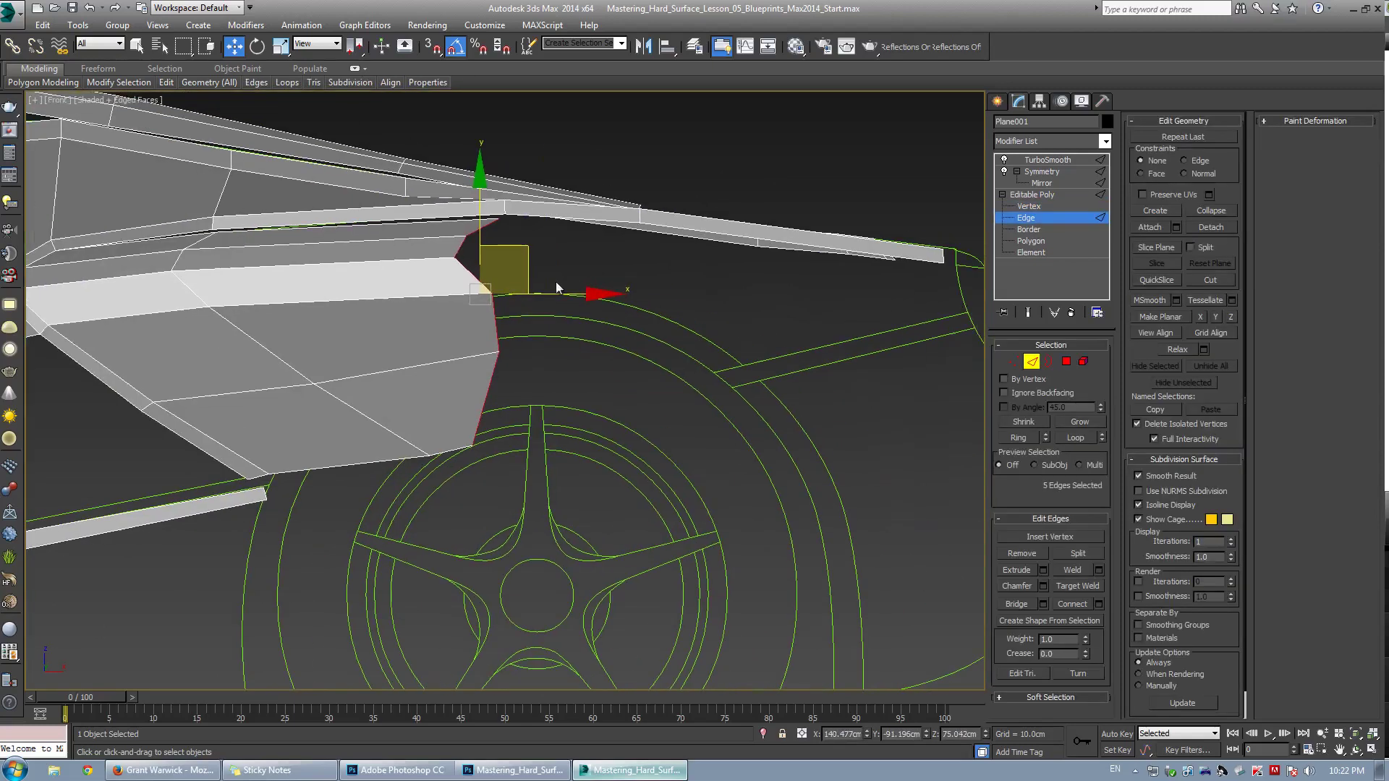
pyautogui.keyDown('shift'); pyautogui.moveTo(519, 257); pyautogui.dragTo(672, 266); pyautogui.keyUp('shift')
pyautogui.press('e')
pyautogui.moveTo(674, 206); pyautogui.dragTo(964, 298)
pyautogui.press('w')
pyautogui.moveTo(840, 348); pyautogui.dragTo(610, 320, button='middle')
pyautogui.hotkey('alt', 'x')
pyautogui.moveTo(475, 342); pyautogui.dragTo(530, 316, button='middle')
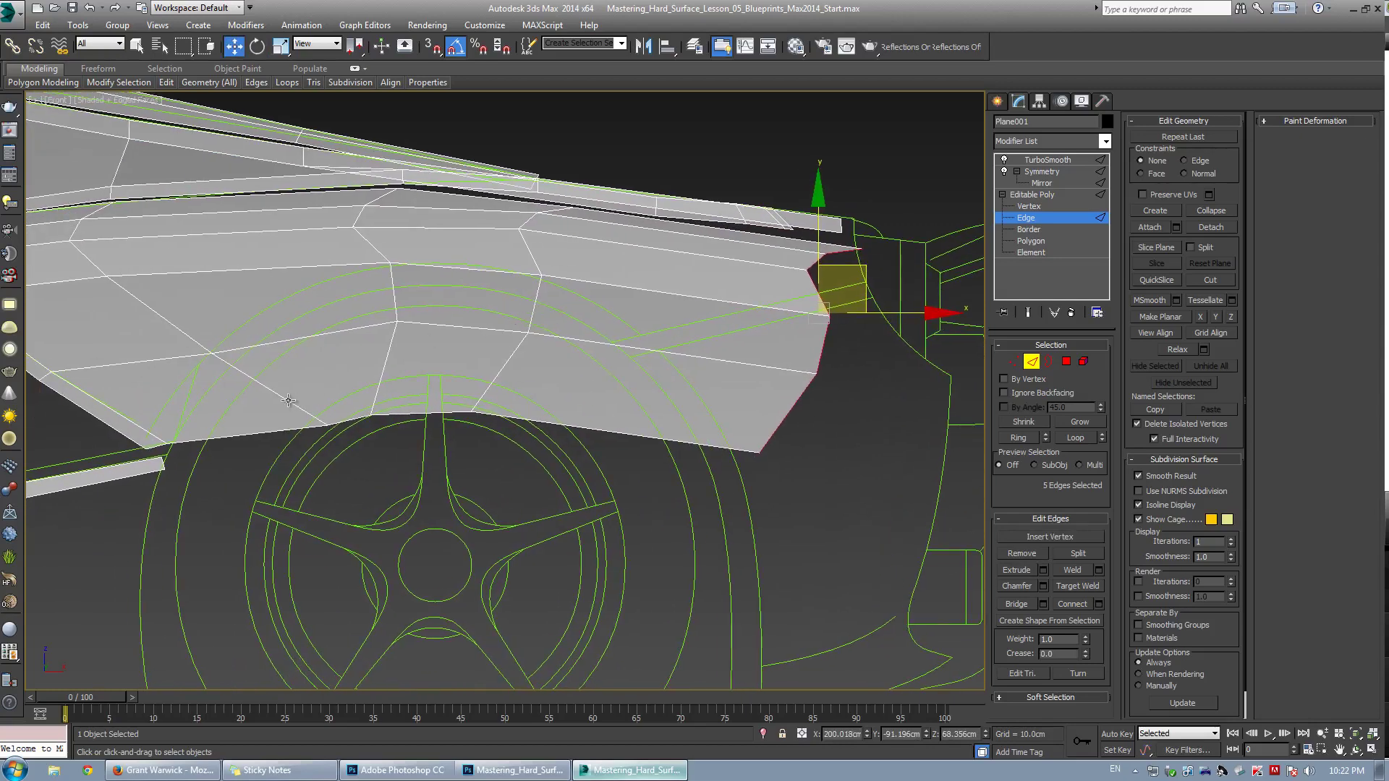
# Inspect the extended rear fender in perspective and compare its lower edge with the wheel arch in the front blueprint view
pyautogui.scroll(3, 288, 400)
pyautogui.press('1')
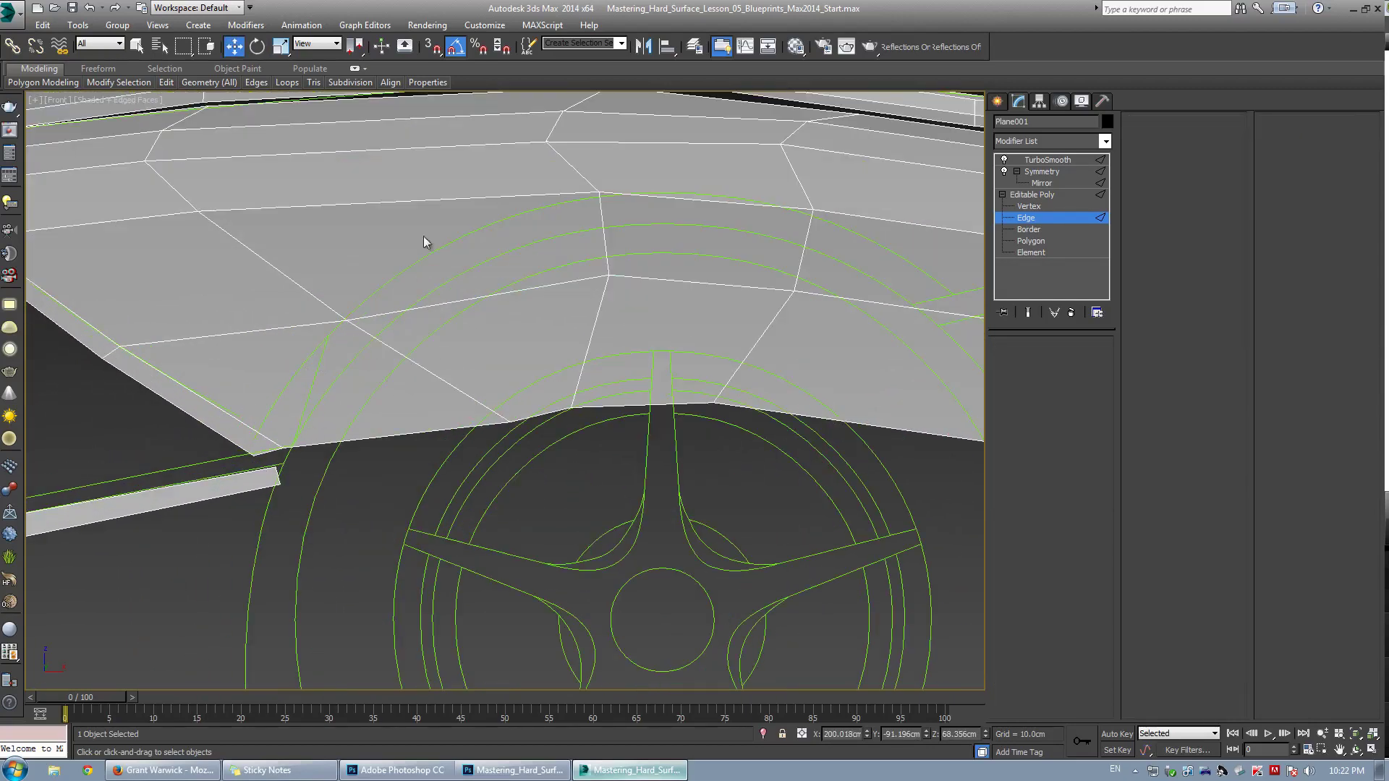
pyautogui.scroll(-3, 432, 237)
pyautogui.hotkey('alt', 'w')
pyautogui.hotkey('alt', 'w')
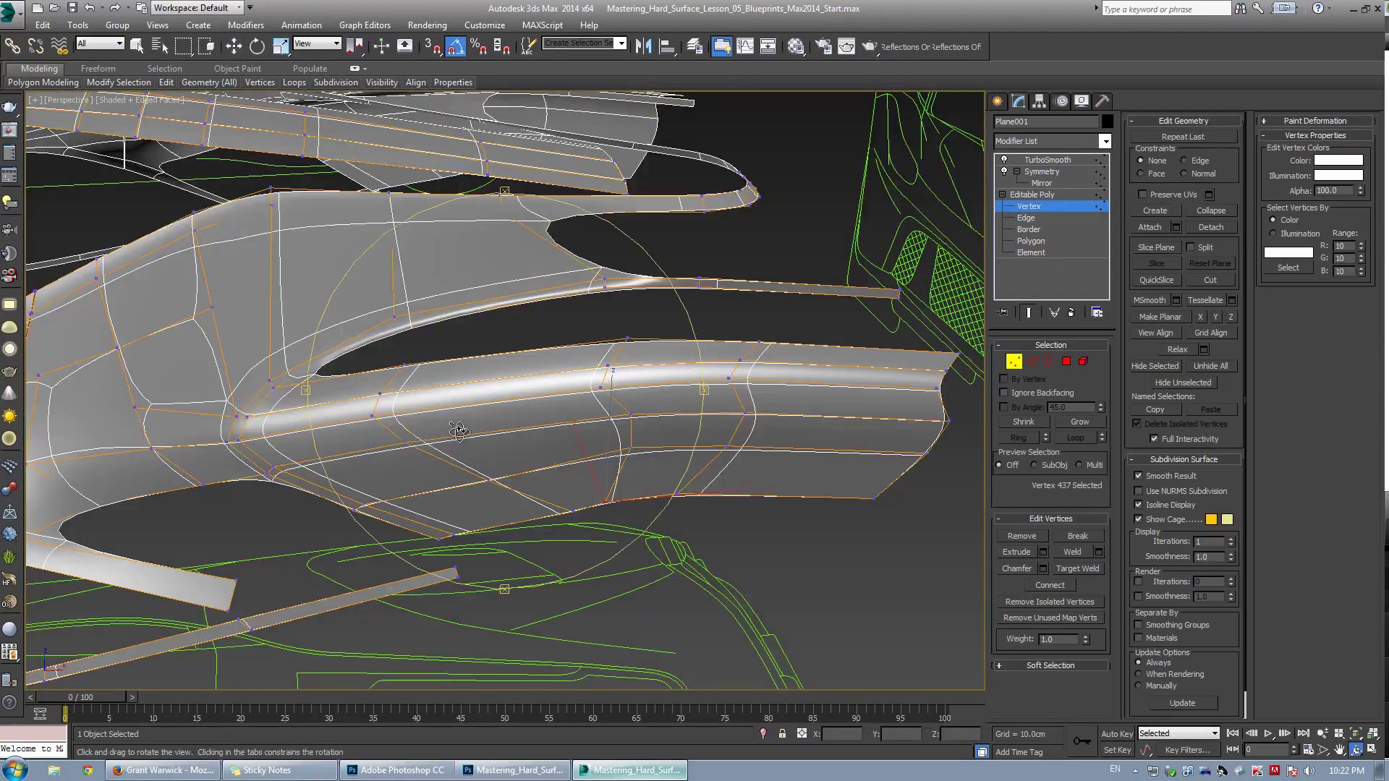
pyautogui.keyDown('alt'); pyautogui.moveTo(461, 432); pyautogui.dragTo(511, 394, button='middle'); pyautogui.keyUp('alt')
pyautogui.press('q')
pyautogui.press('w')
pyautogui.hotkey('alt', 'w')
pyautogui.hotkey('alt', 'w')
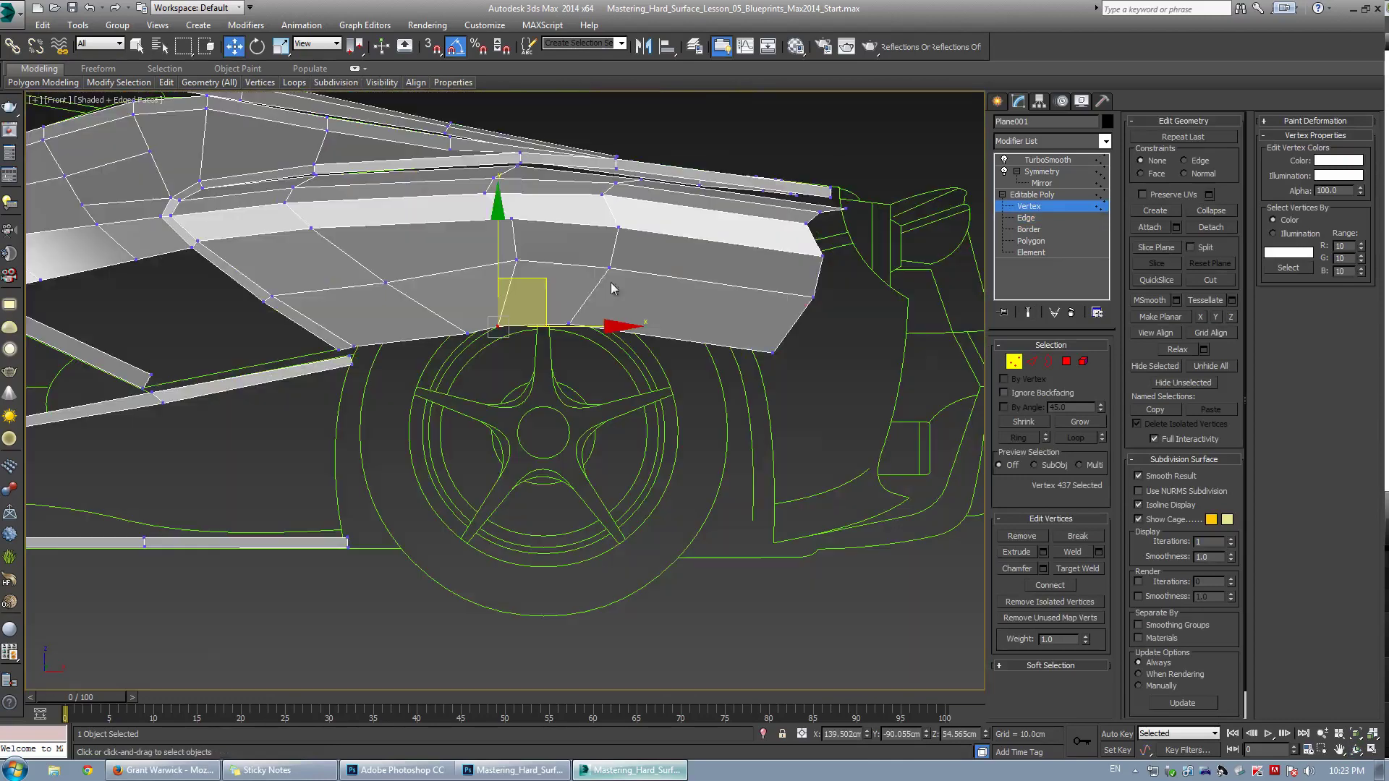
pyautogui.scroll(5, 390, 333)
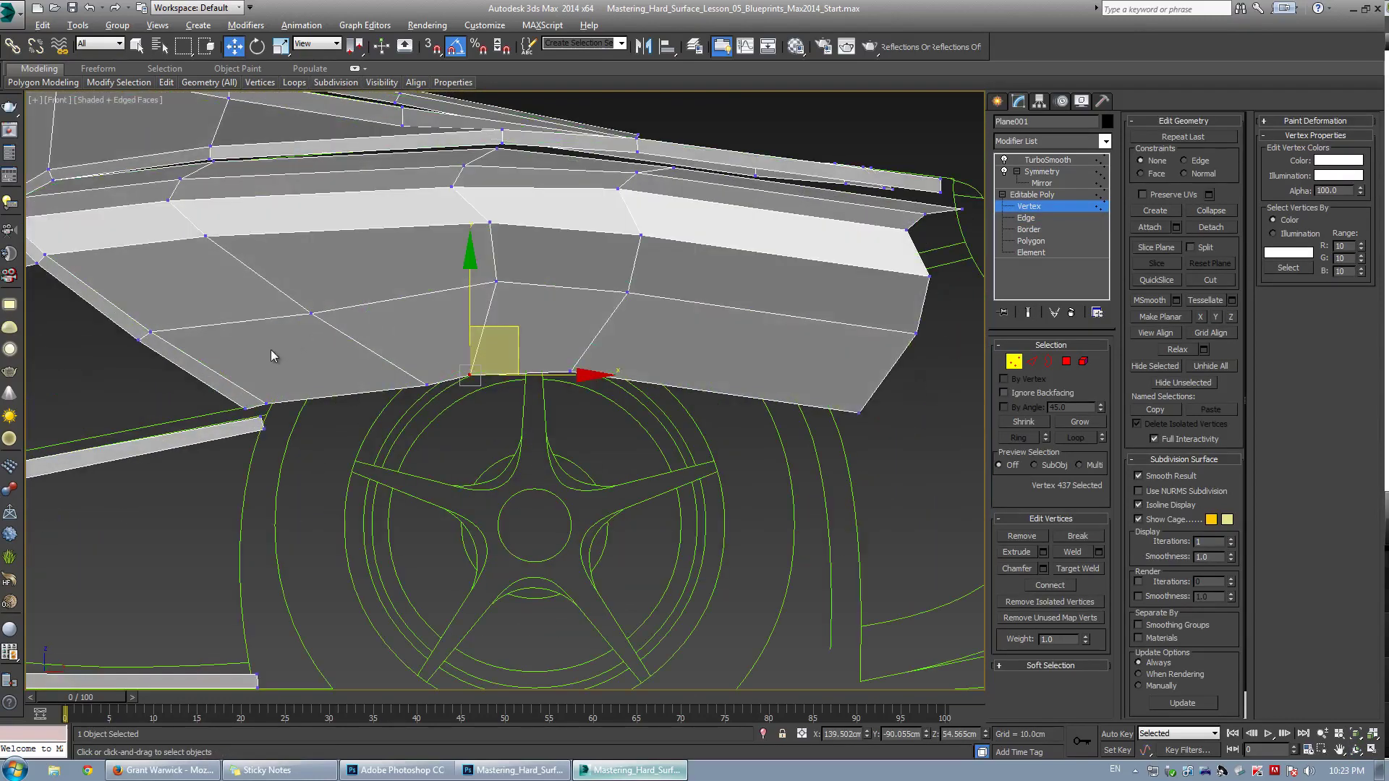
pyautogui.scroll(-4, 270, 349)
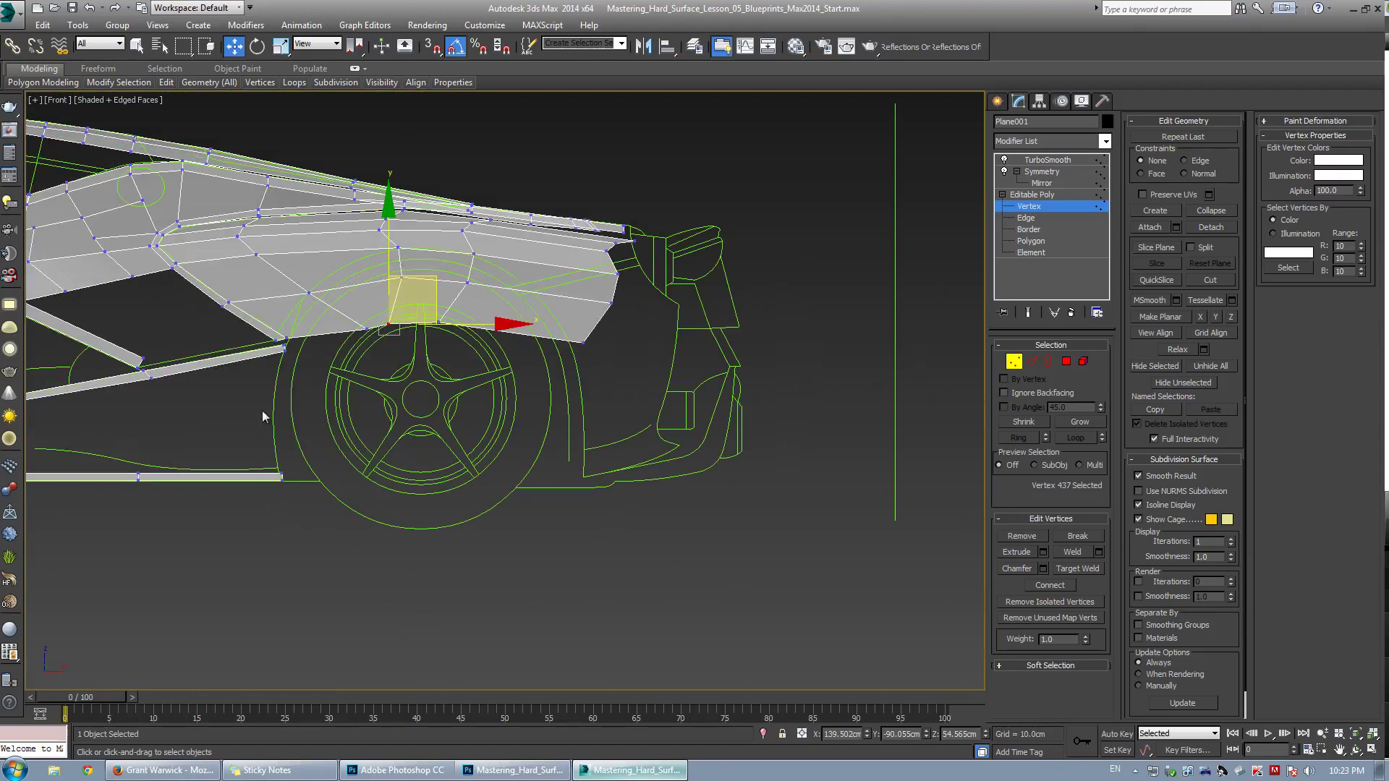
# Make the mesh see-through and cut a new edge from the fender's lower front corner up along the front of the wheel arch
pyautogui.scroll(5, 301, 313)
pyautogui.hotkey('alt', 'x')
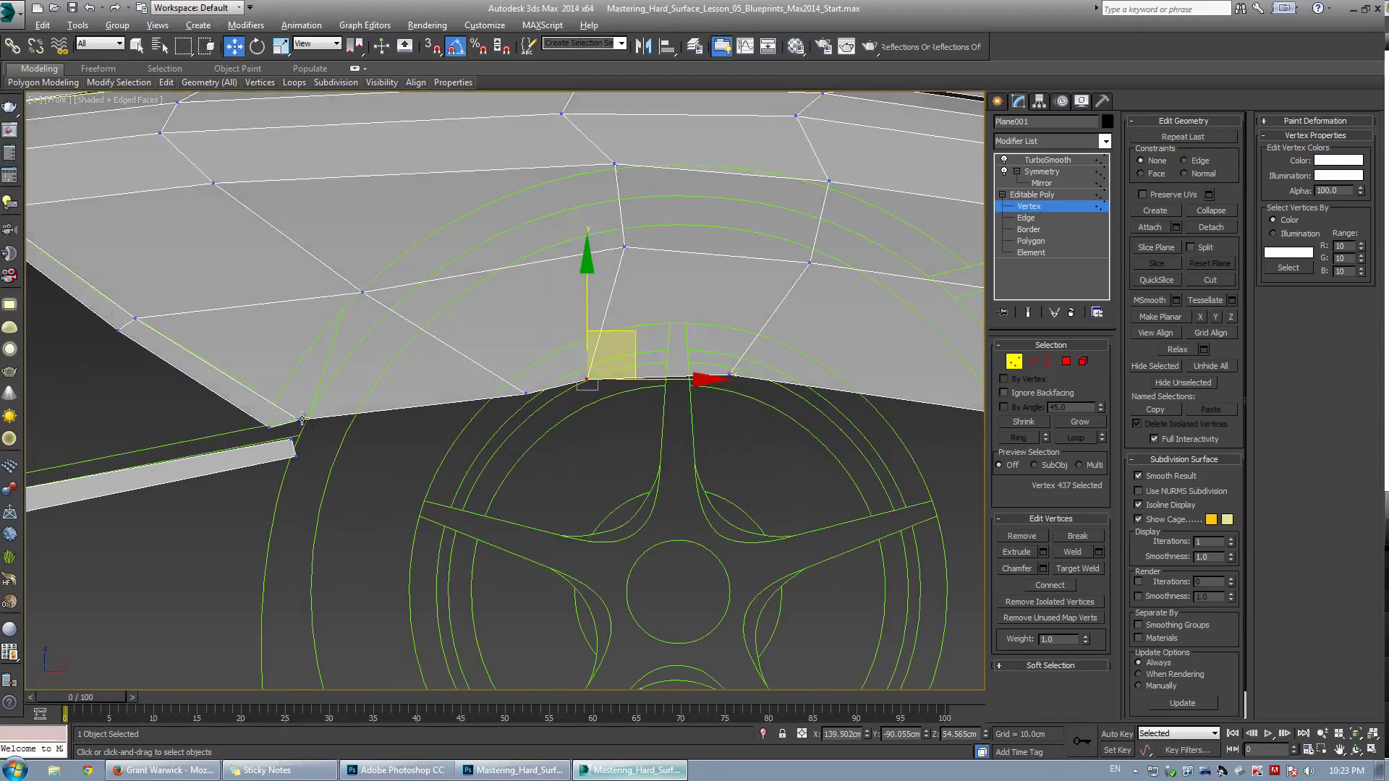
pyautogui.hotkey('alt', 'c')
pyautogui.click(318, 393)
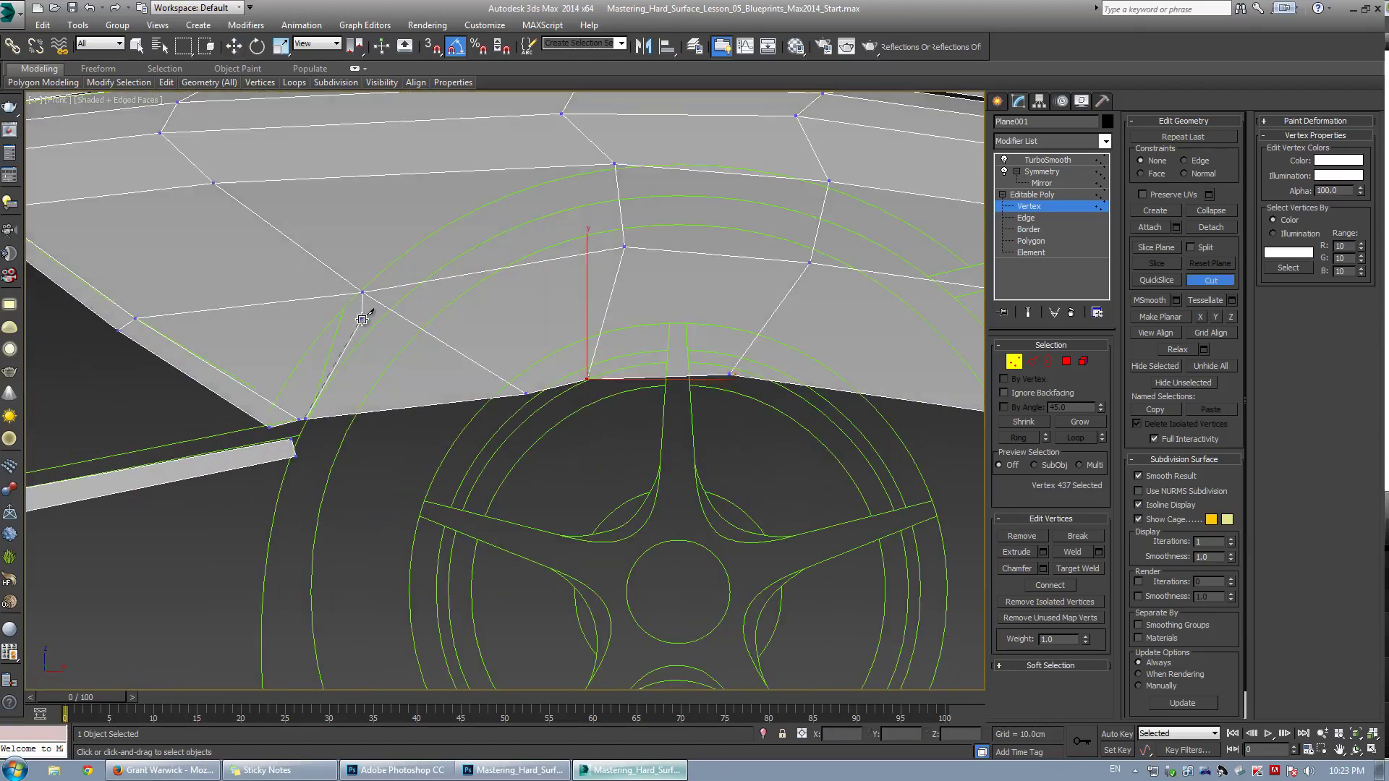
pyautogui.click(393, 311)
pyautogui.hotkey('alt', 'x')
pyautogui.hotkey('alt', 'x')
# Continue the cut over the top of the rear wheel arch and down its rear side to the fender's lower edge
pyautogui.click(418, 282)
pyautogui.click(564, 217)
pyautogui.click(614, 164)
pyautogui.click(619, 198)
pyautogui.click(824, 213)
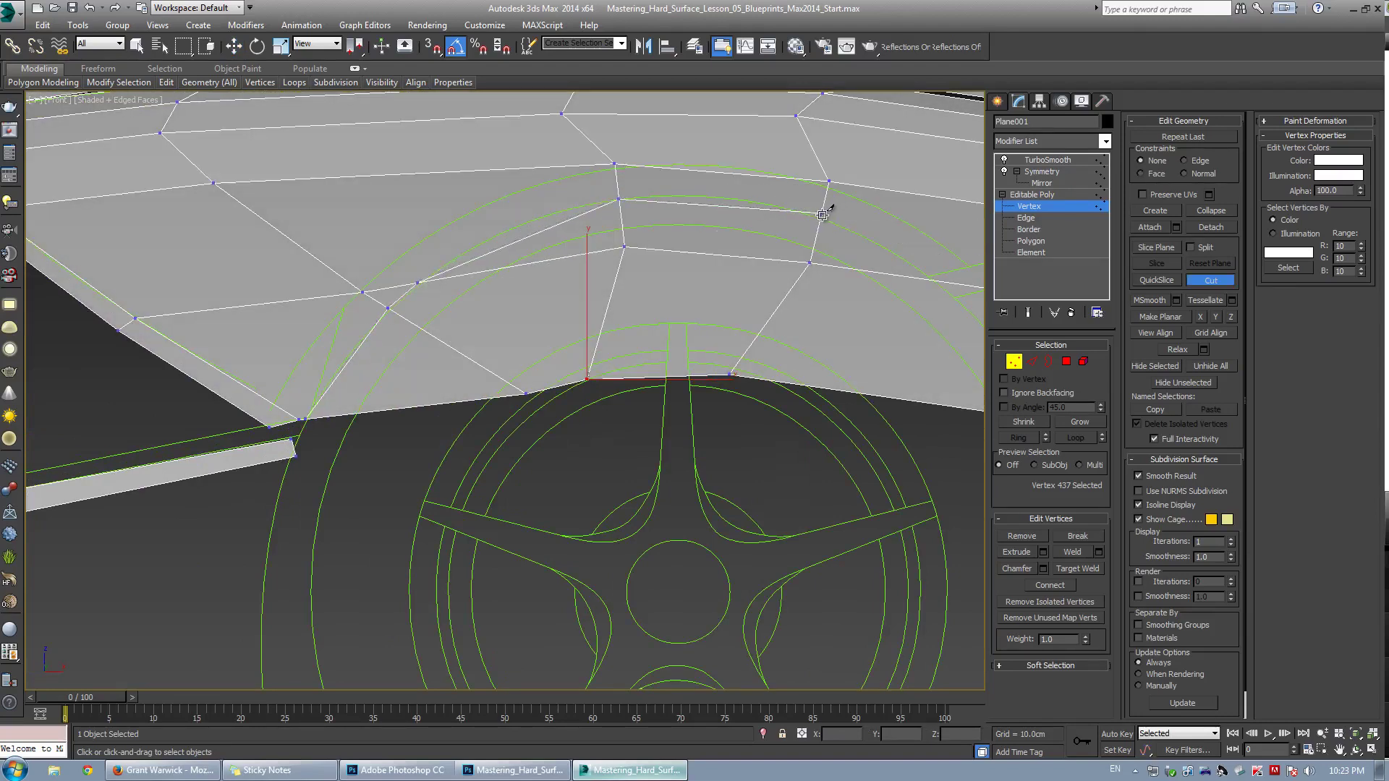
pyautogui.scroll(-1, 827, 209)
pyautogui.scroll(-2, 905, 284)
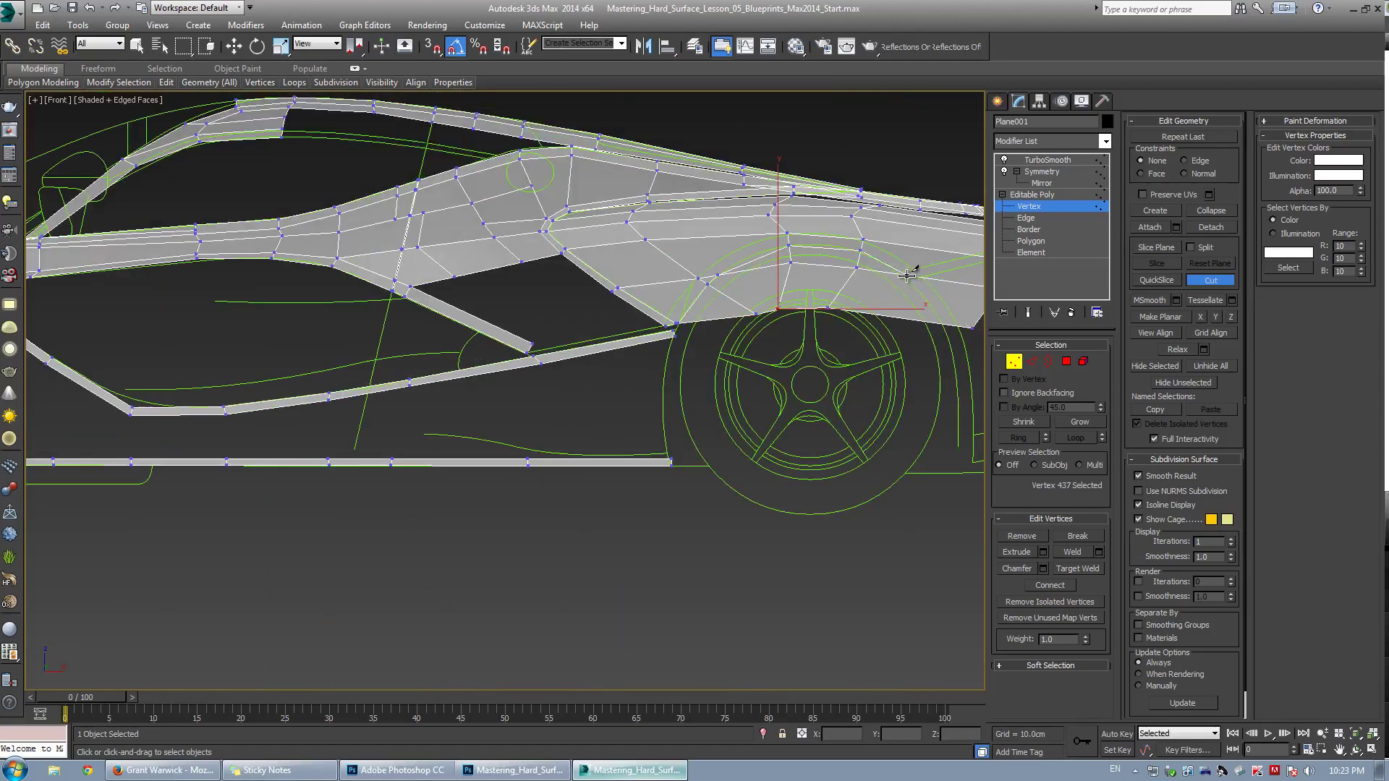
pyautogui.click(942, 323)
pyautogui.press('w')
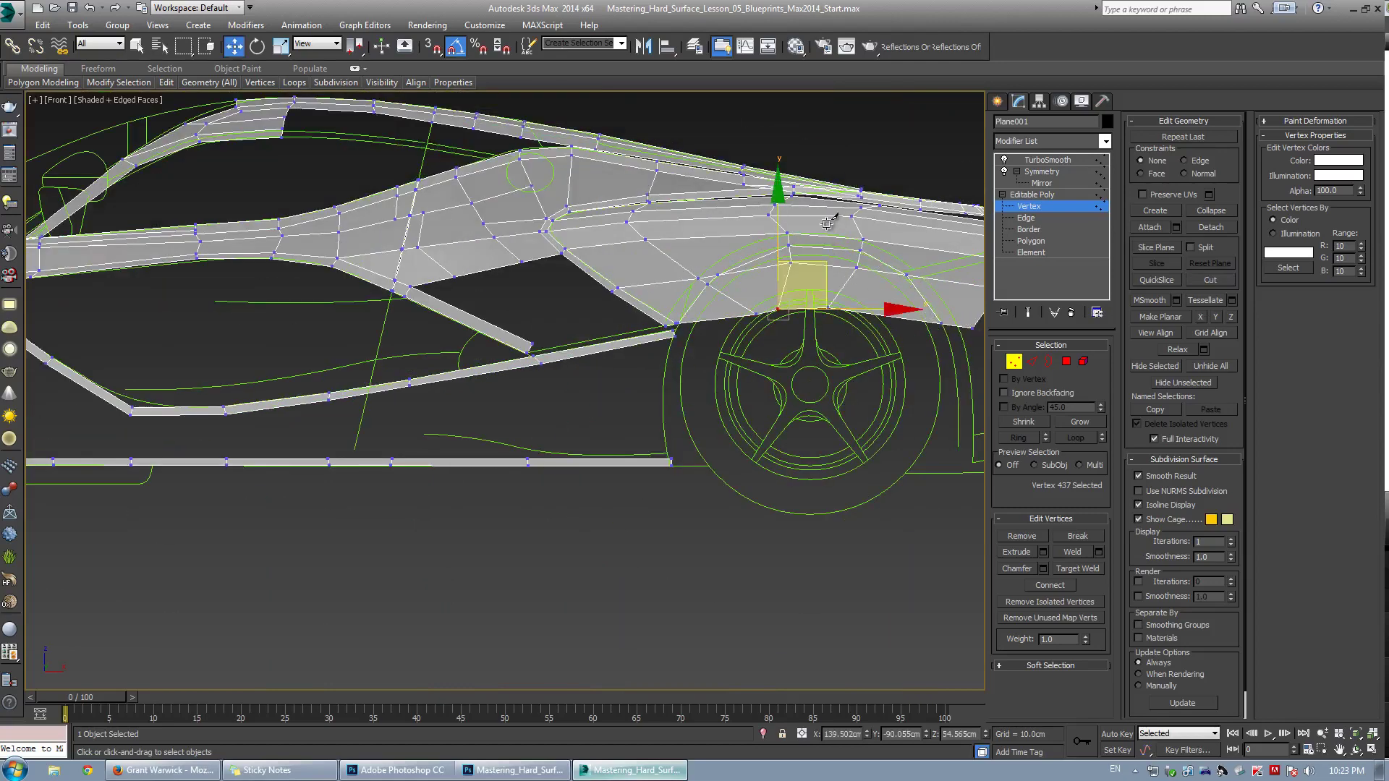
# Select the fender polygons inside the arch cut and delete them to open the rear wheel arch
pyautogui.scroll(3, 765, 292)
pyautogui.moveTo(765, 292); pyautogui.dragTo(516, 329, button='middle')
pyautogui.press('4')
pyautogui.keyDown('ctrl'); pyautogui.click(707, 273); pyautogui.keyUp('ctrl')
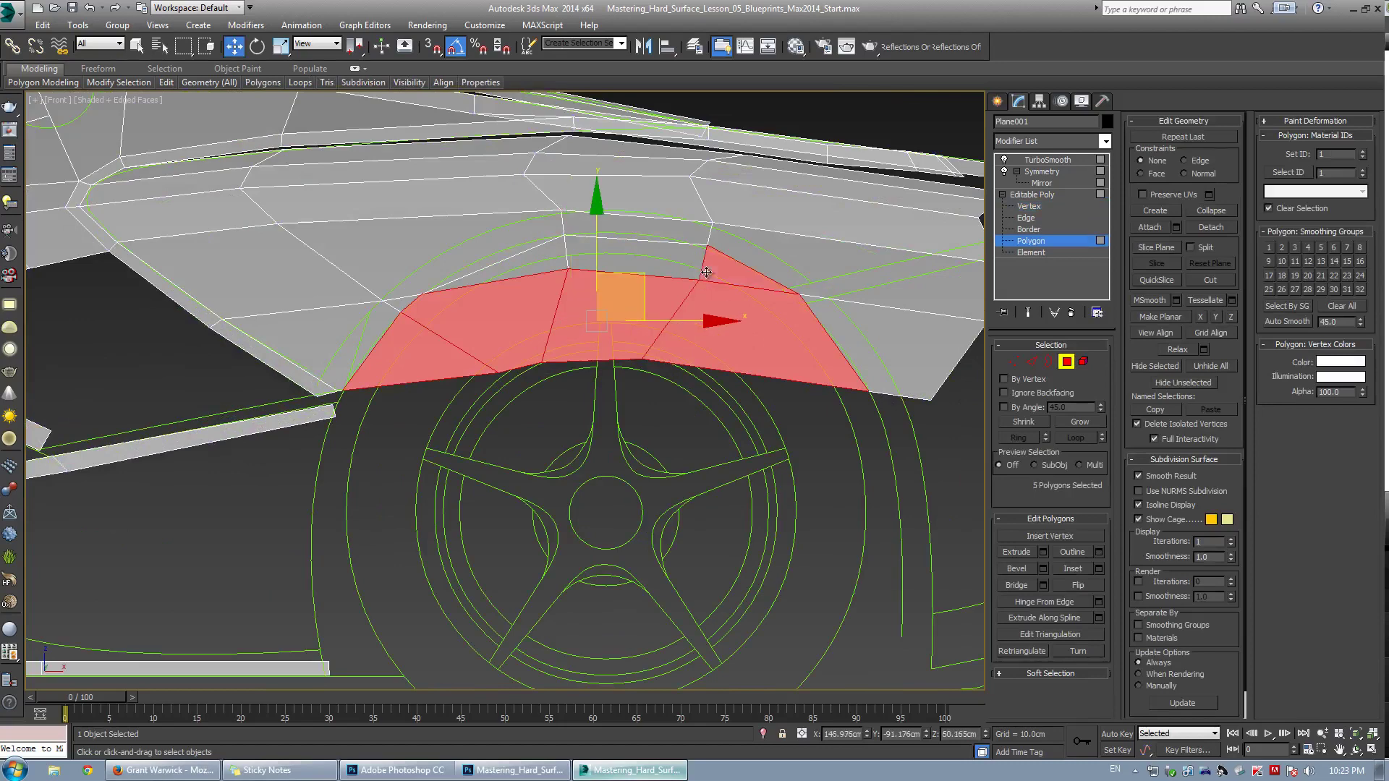
pyautogui.keyDown('ctrl'); pyautogui.click(620, 267); pyautogui.keyUp('ctrl')
pyautogui.press('Delete')
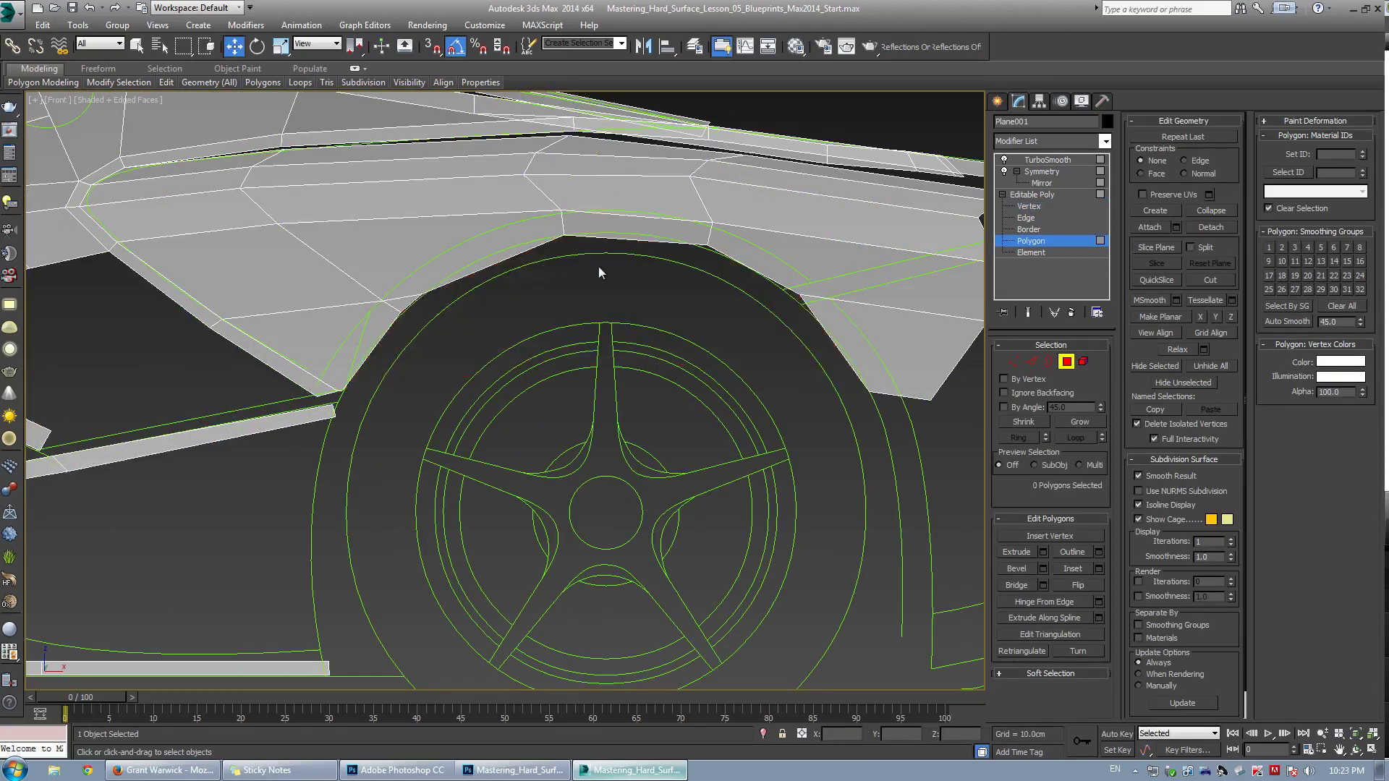
# Move the vertex above the right part of the wheel arch slightly up and left toward the blueprint line
pyautogui.scroll(2, 747, 280)
pyautogui.moveTo(747, 280); pyautogui.dragTo(589, 333, button='middle')
pyautogui.press('1')
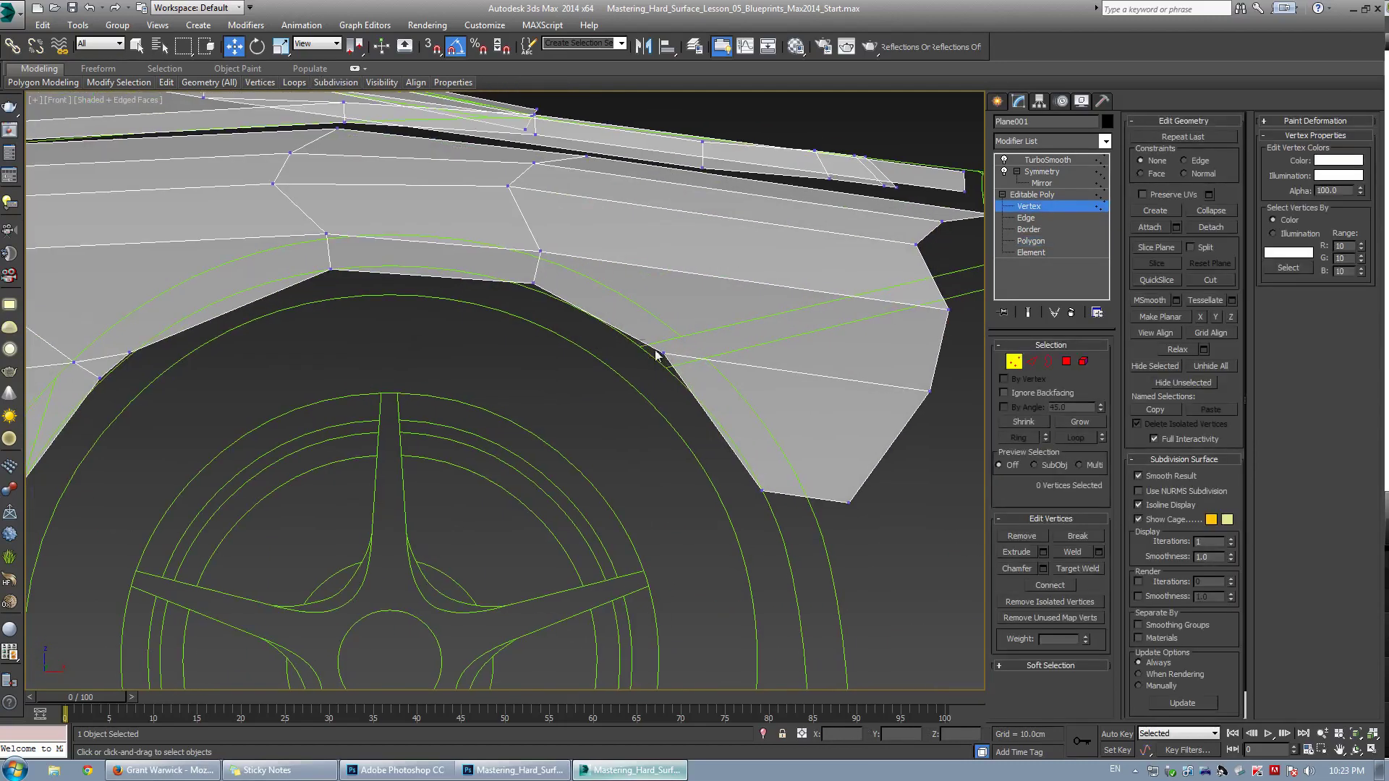
pyautogui.click(662, 353)
pyautogui.hotkey('ctrl', 'q')
pyautogui.hotkey('ctrl', 'q')
pyautogui.click(578, 333)
pyautogui.moveTo(314, 267); pyautogui.dragTo(375, 266, button='middle')
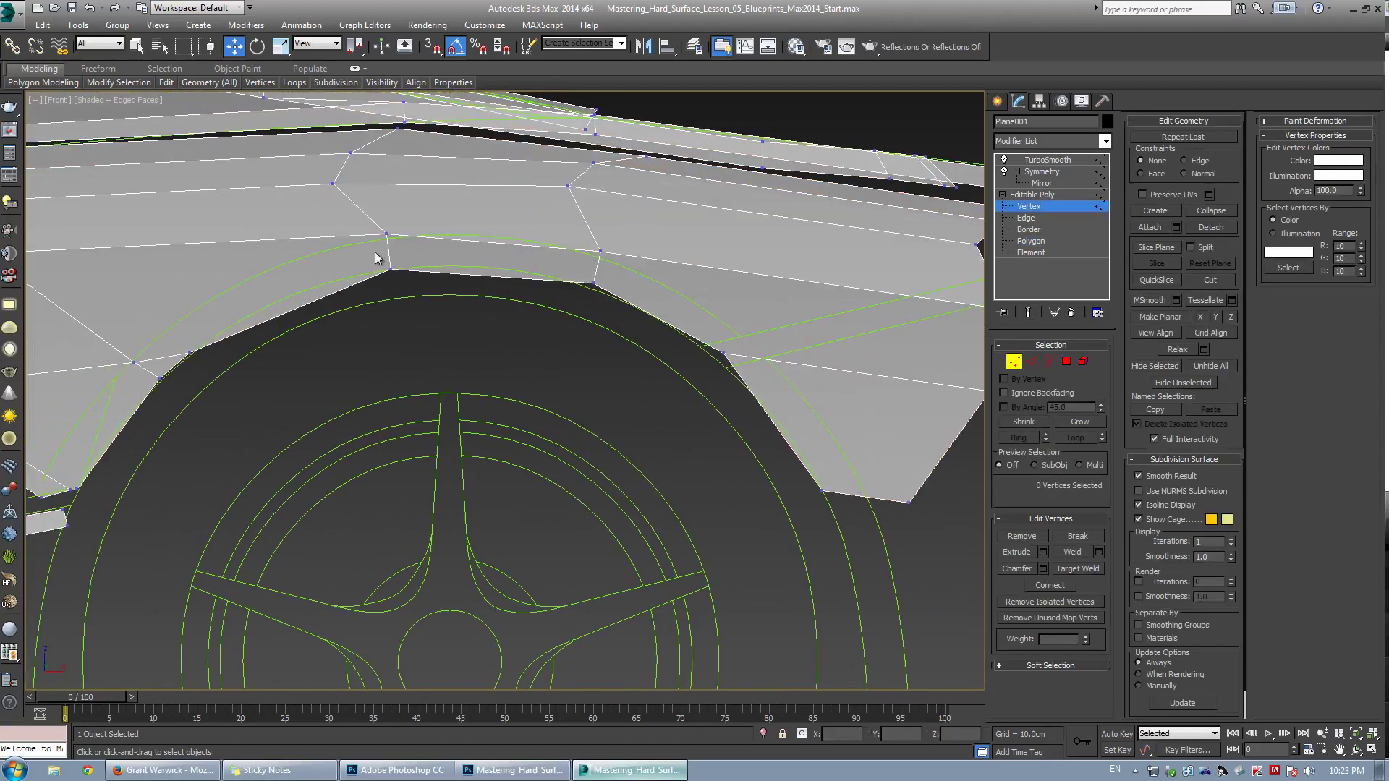
pyautogui.click(600, 251)
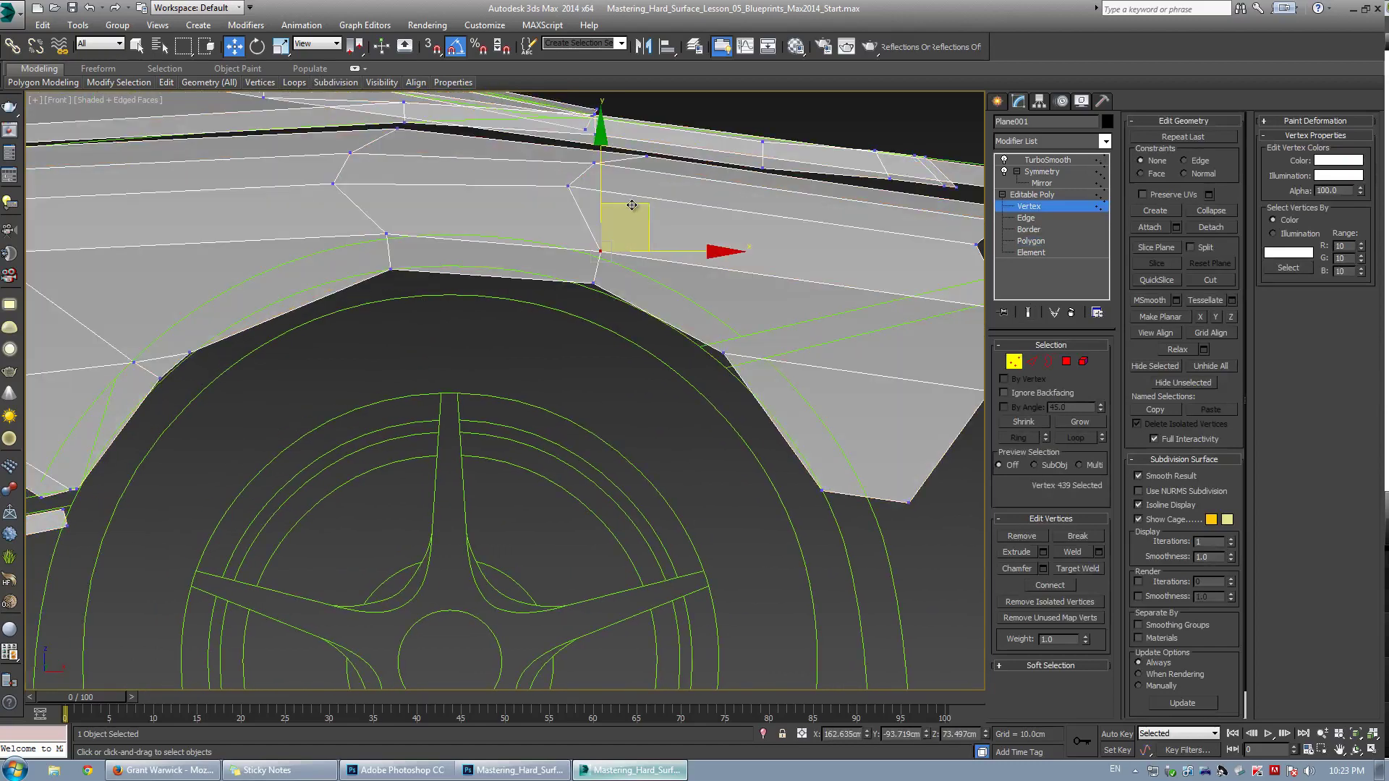
pyautogui.moveTo(634, 203); pyautogui.dragTo(631, 196)
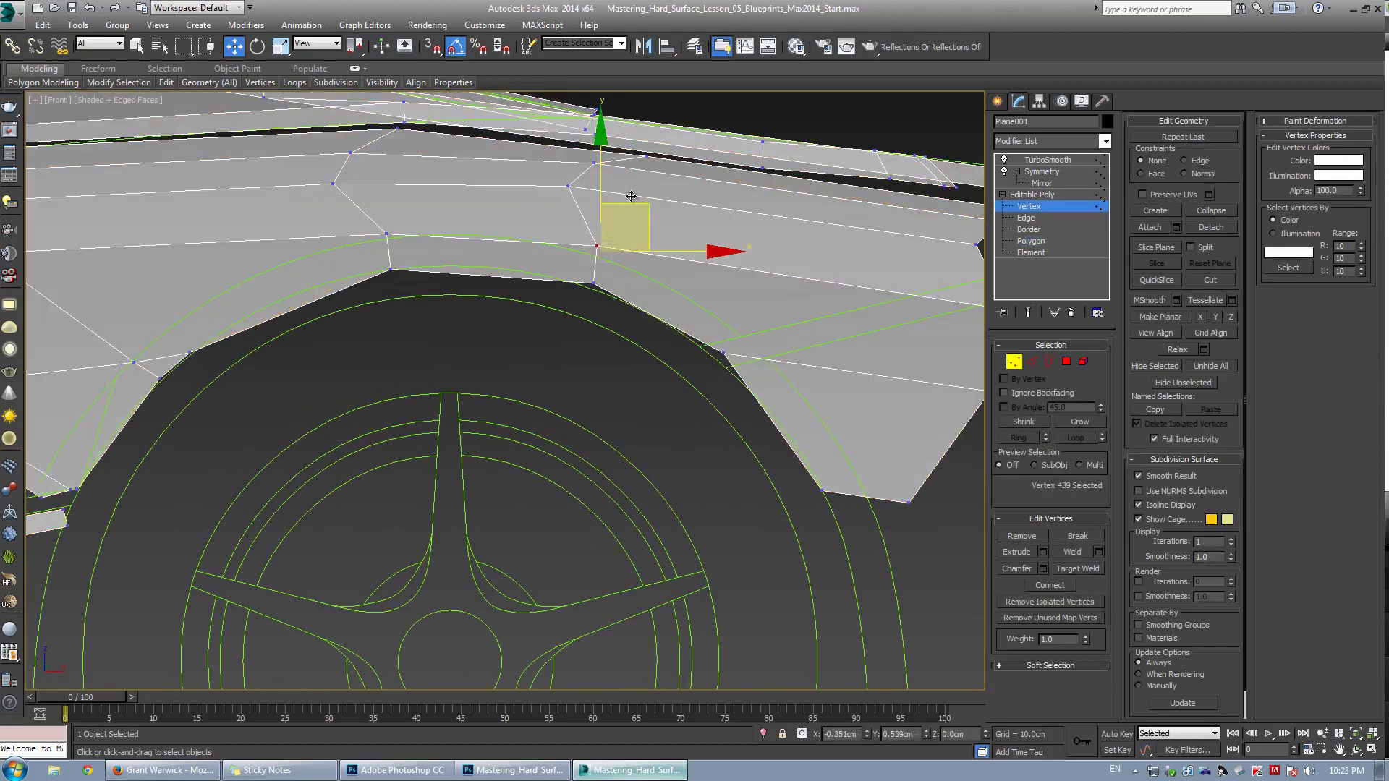
pyautogui.moveTo(281, 359); pyautogui.dragTo(521, 331, button='middle')
pyautogui.hotkey('alt', 'c')
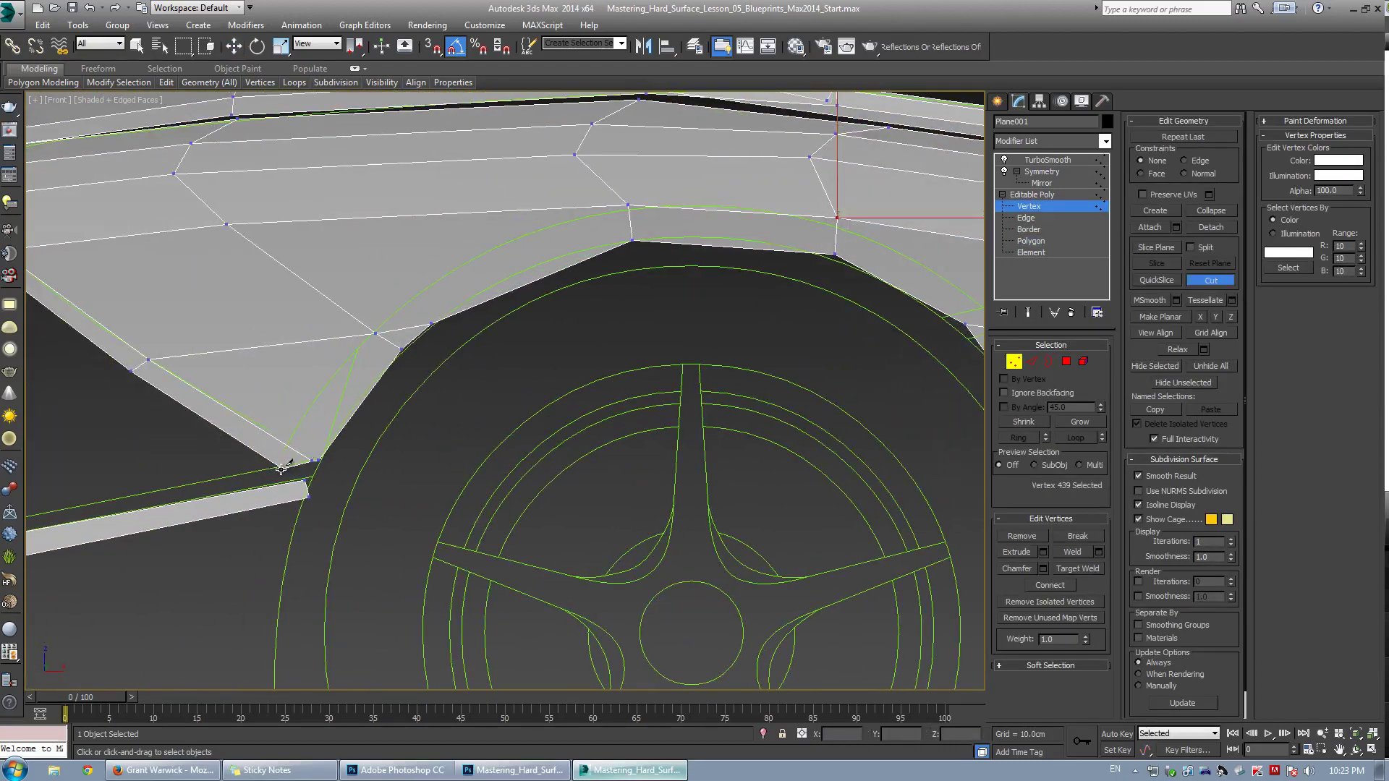
pyautogui.rightClick(282, 468)
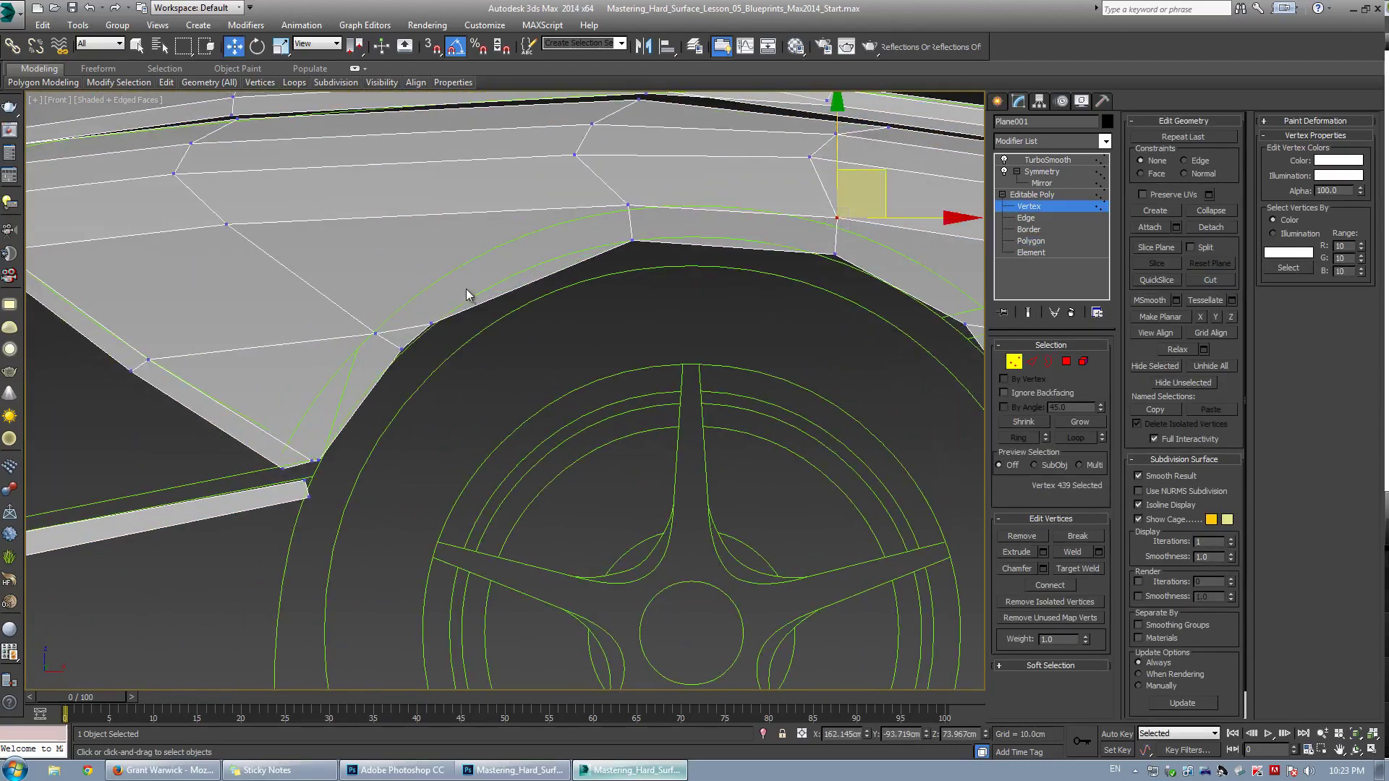
pyautogui.moveTo(476, 268); pyautogui.dragTo(436, 277, button='middle')
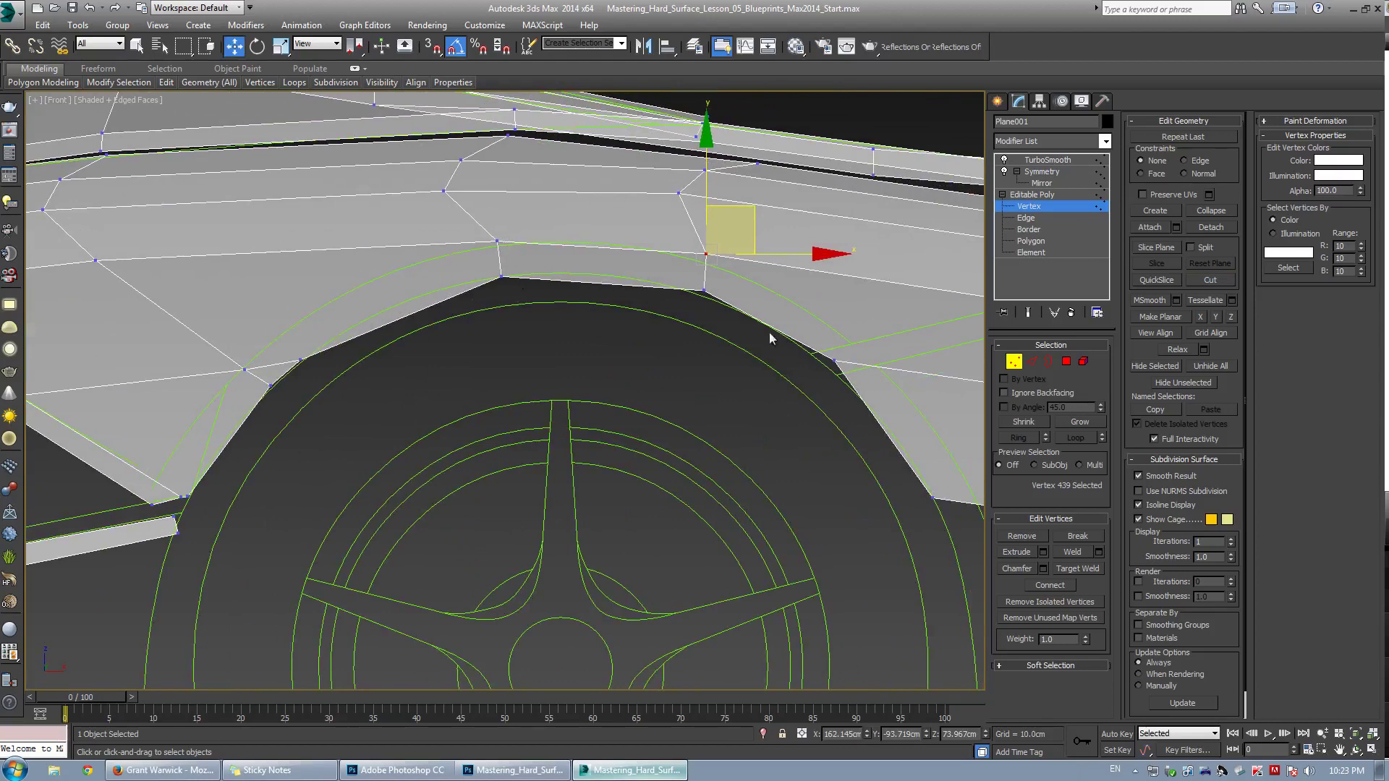
# Cut a new edge line following the right half of the blueprint arch, from the fender's lower edge up to the vertex above the wheel
pyautogui.moveTo(845, 359); pyautogui.dragTo(722, 360, button='middle')
pyautogui.hotkey('alt', 'c')
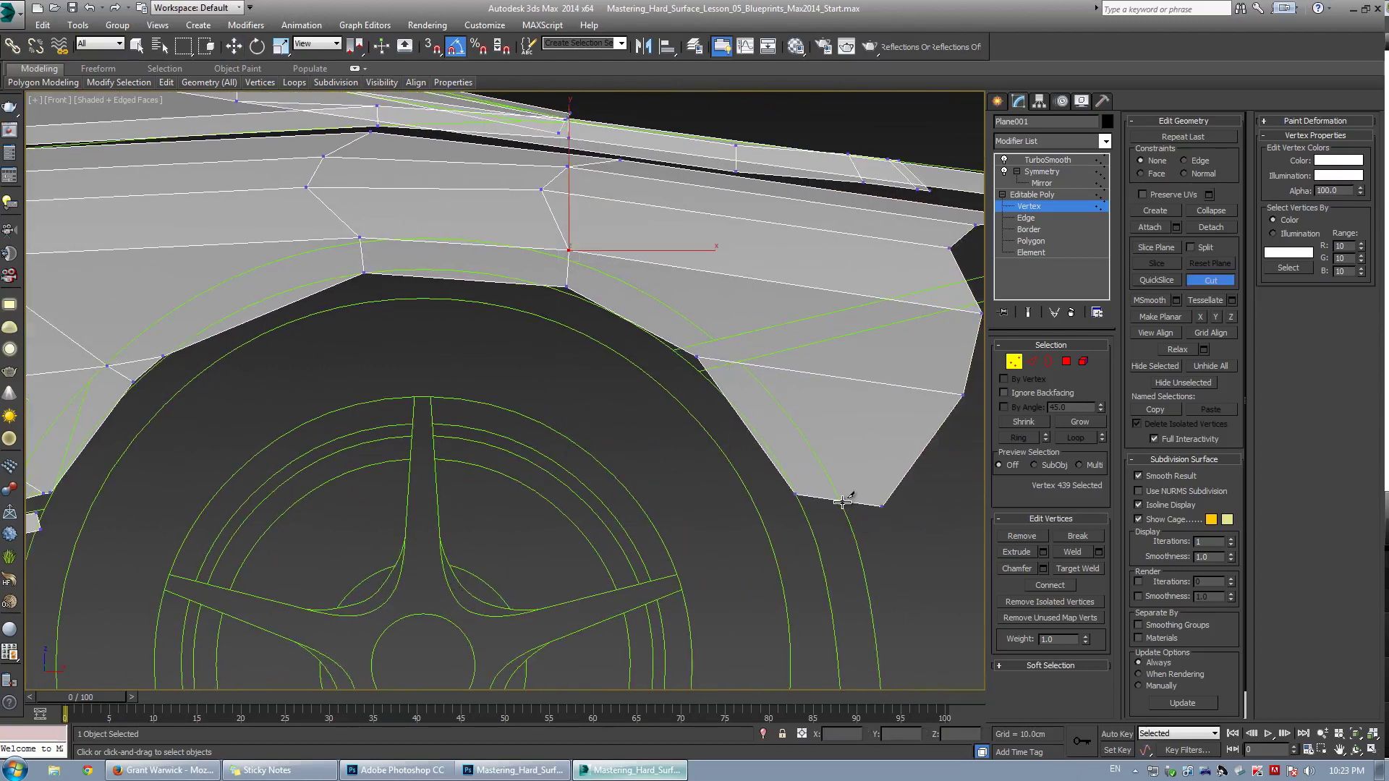
pyautogui.click(841, 499)
pyautogui.click(744, 364)
pyautogui.click(669, 299)
pyautogui.click(569, 253)
pyautogui.click(568, 256)
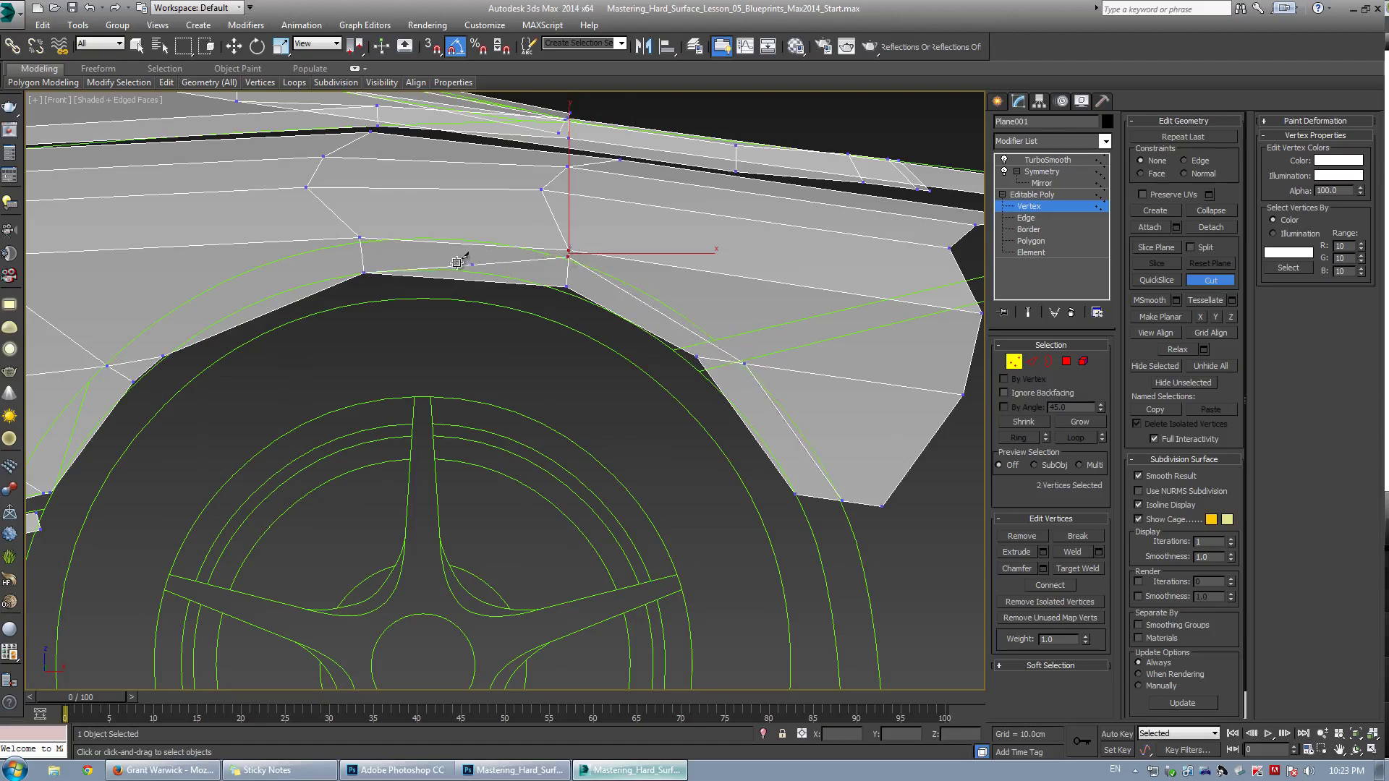
# Continue the cut through the arch's peak vertex and down its left half to the fender's lower tip, following the blueprint curve
pyautogui.click(360, 238)
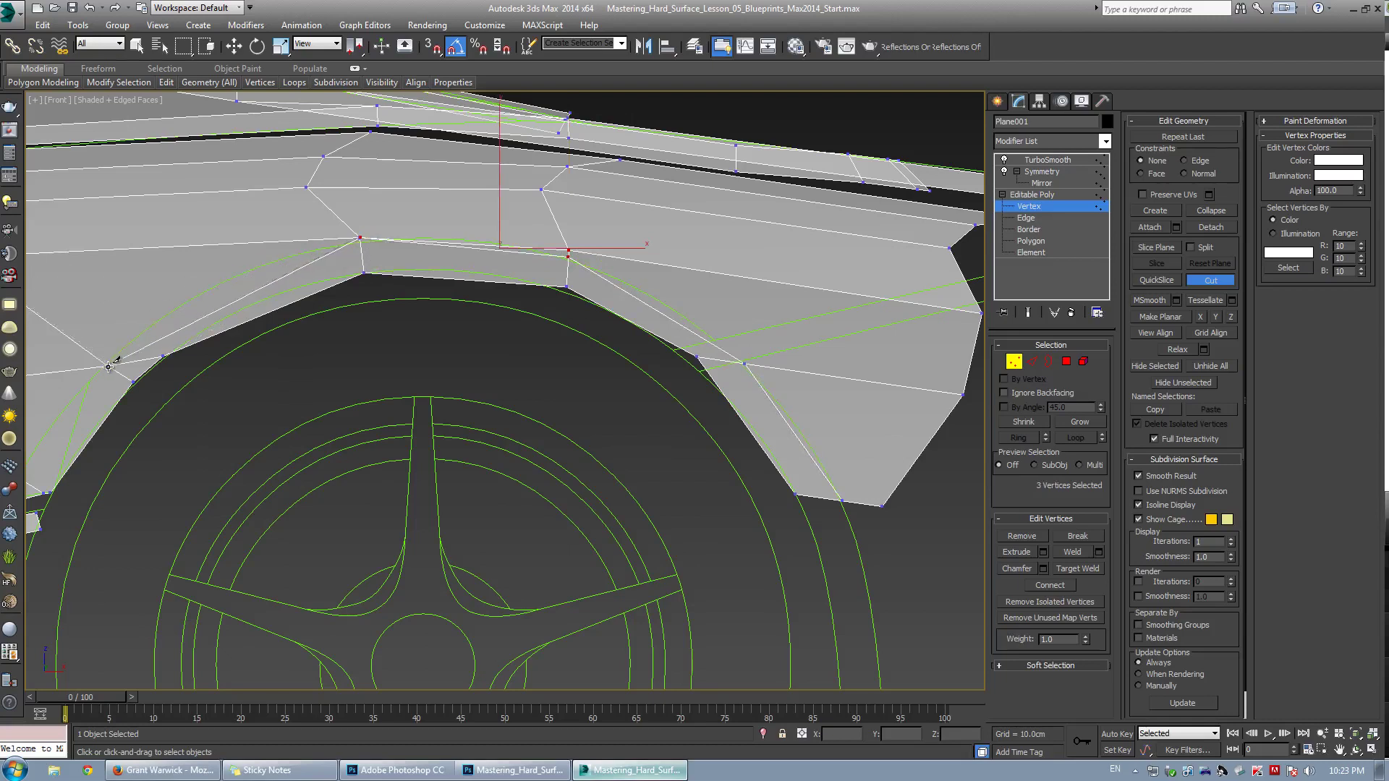
pyautogui.moveTo(121, 396); pyautogui.dragTo(316, 364, button='middle')
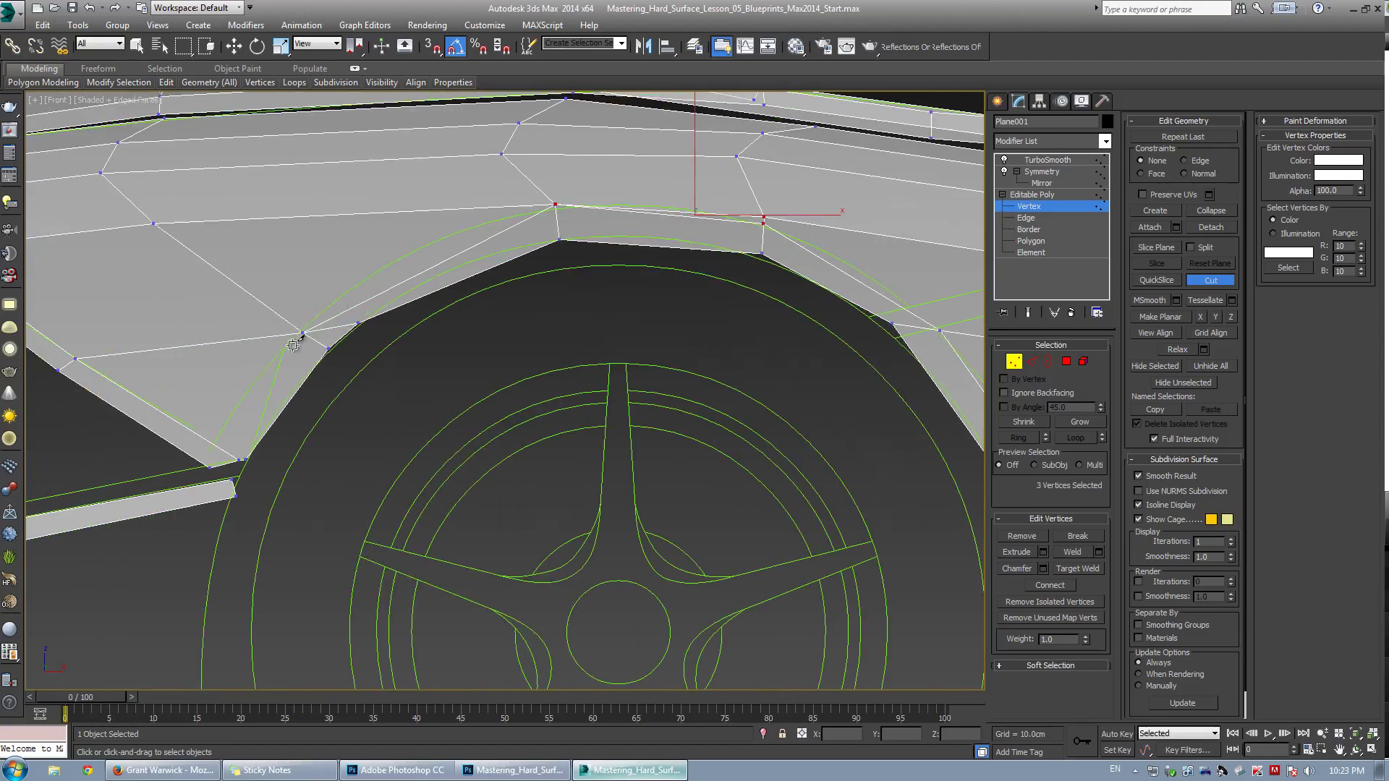
pyautogui.click(203, 462)
pyautogui.rightClick(301, 323)
pyautogui.rightClick(392, 284)
# Target weld the extra vertex on the left part of the wheel arch edge to its neighbouring edge vertex
pyautogui.click(396, 295)
pyautogui.hotkey('ctrl', 'shift', 'w')
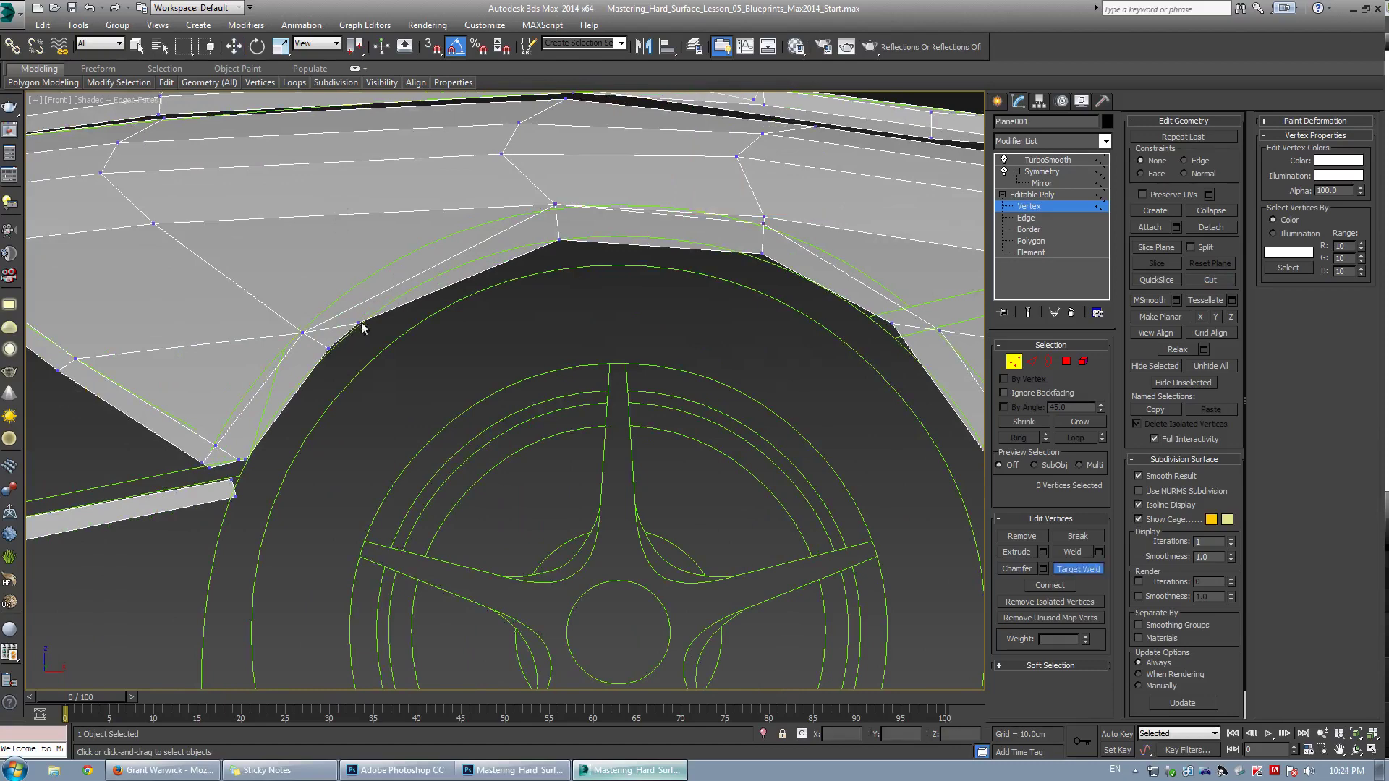
pyautogui.click(328, 351)
pyautogui.rightClick(288, 304)
# Move the inner vertex left of the arch and the vertices at the arch's peak to match the blueprint curve
pyautogui.moveTo(287, 303); pyautogui.dragTo(320, 343)
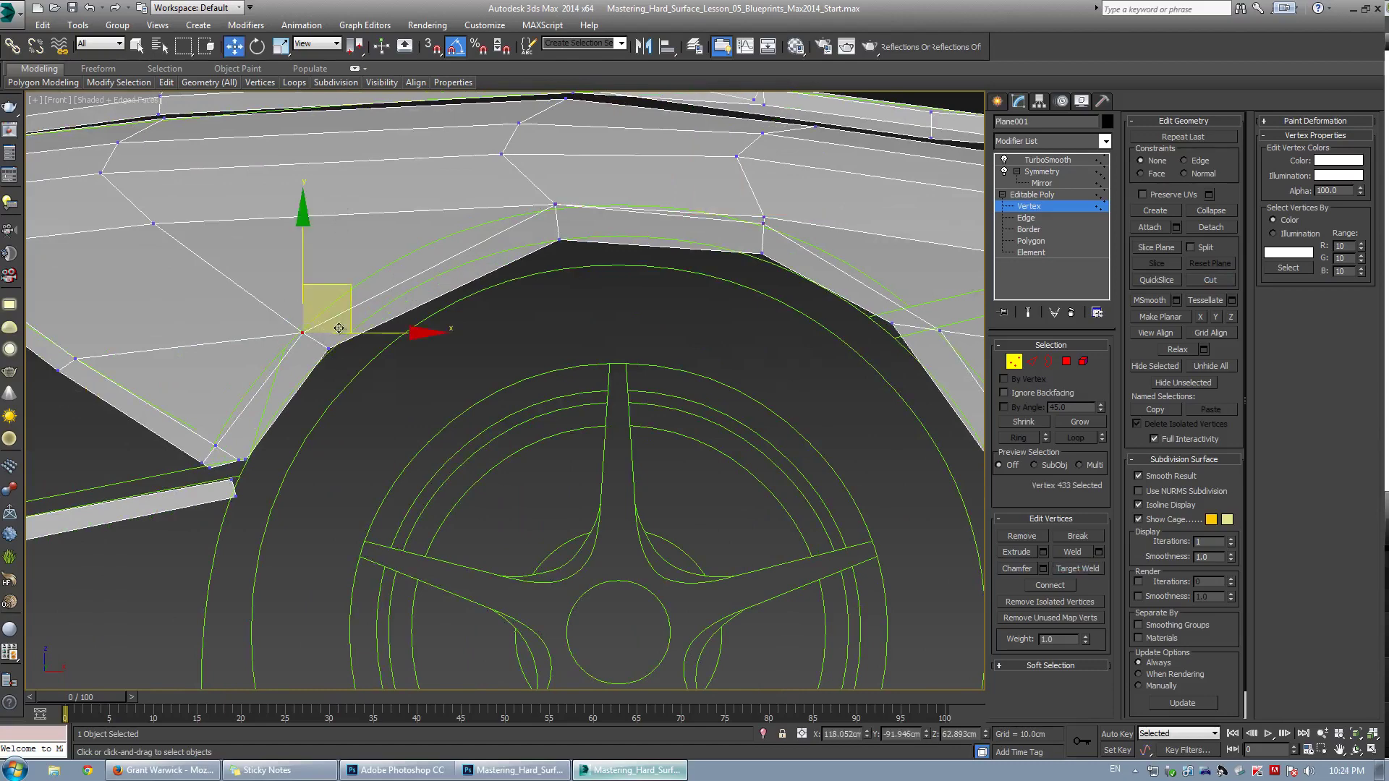
pyautogui.press('`')
pyautogui.moveTo(345, 292)
pyautogui.mouseDown()
pyautogui.moveTo(343, 361)
pyautogui.moveTo(340, 290)
pyautogui.mouseUp()
pyautogui.moveTo(496, 162); pyautogui.dragTo(583, 277)
pyautogui.moveTo(601, 171); pyautogui.dragTo(583, 147)
pyautogui.press('`')
pyautogui.scroll(-2, 501, 199)
pyautogui.moveTo(501, 200); pyautogui.dragTo(528, 328, button='middle')
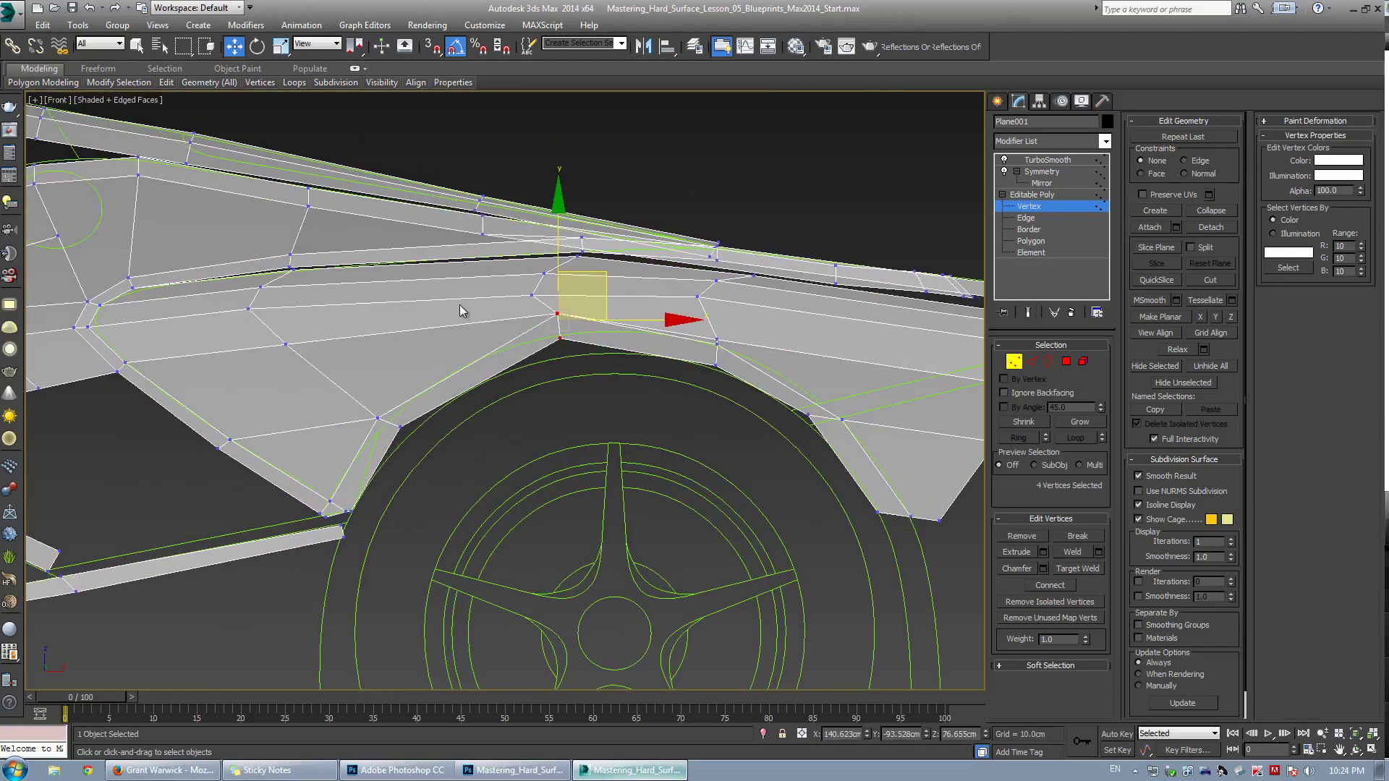
# Connect the edge ring across the left half of the arch with one segment, pinch 0 and slide 0
pyautogui.scroll(2, 459, 305)
pyautogui.press('2')
pyautogui.press('2')
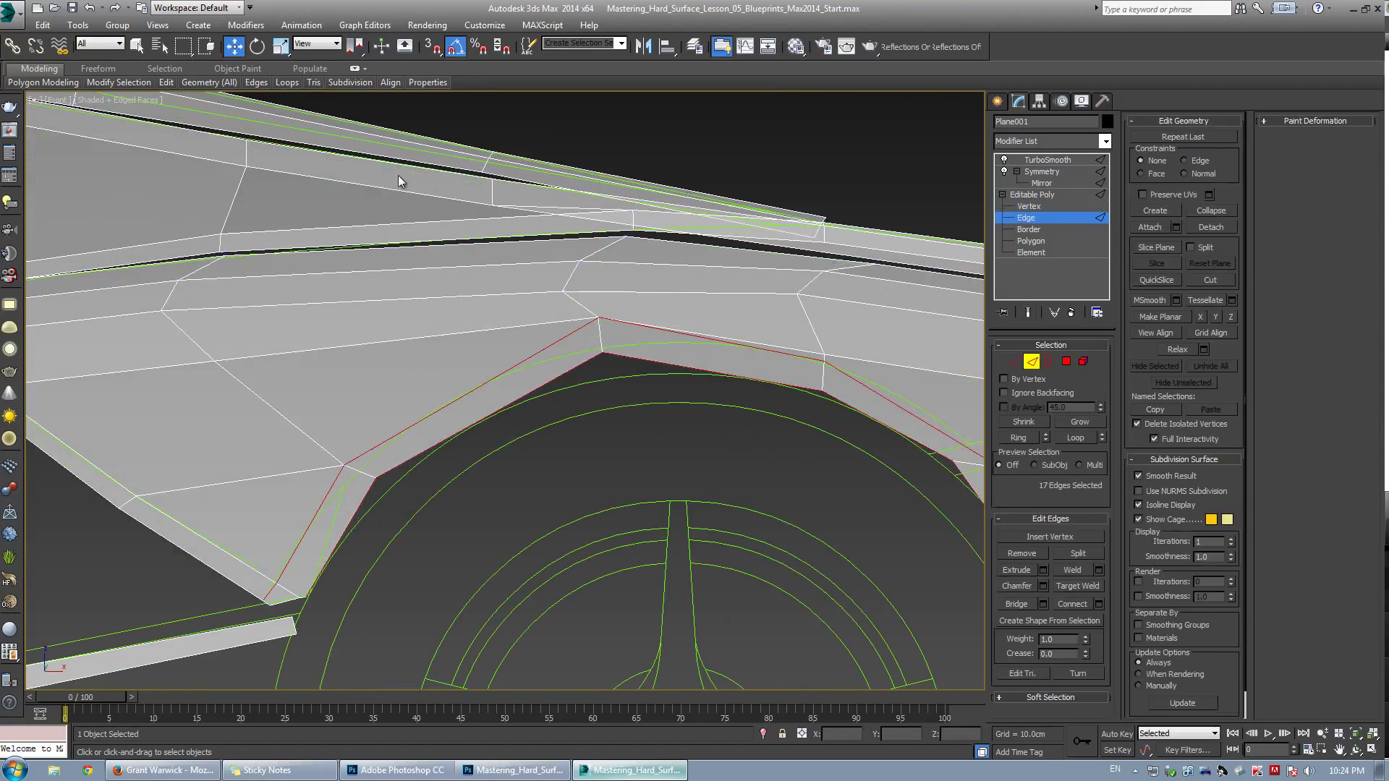
pyautogui.click(487, 387)
pyautogui.hotkey('alt', 'r')
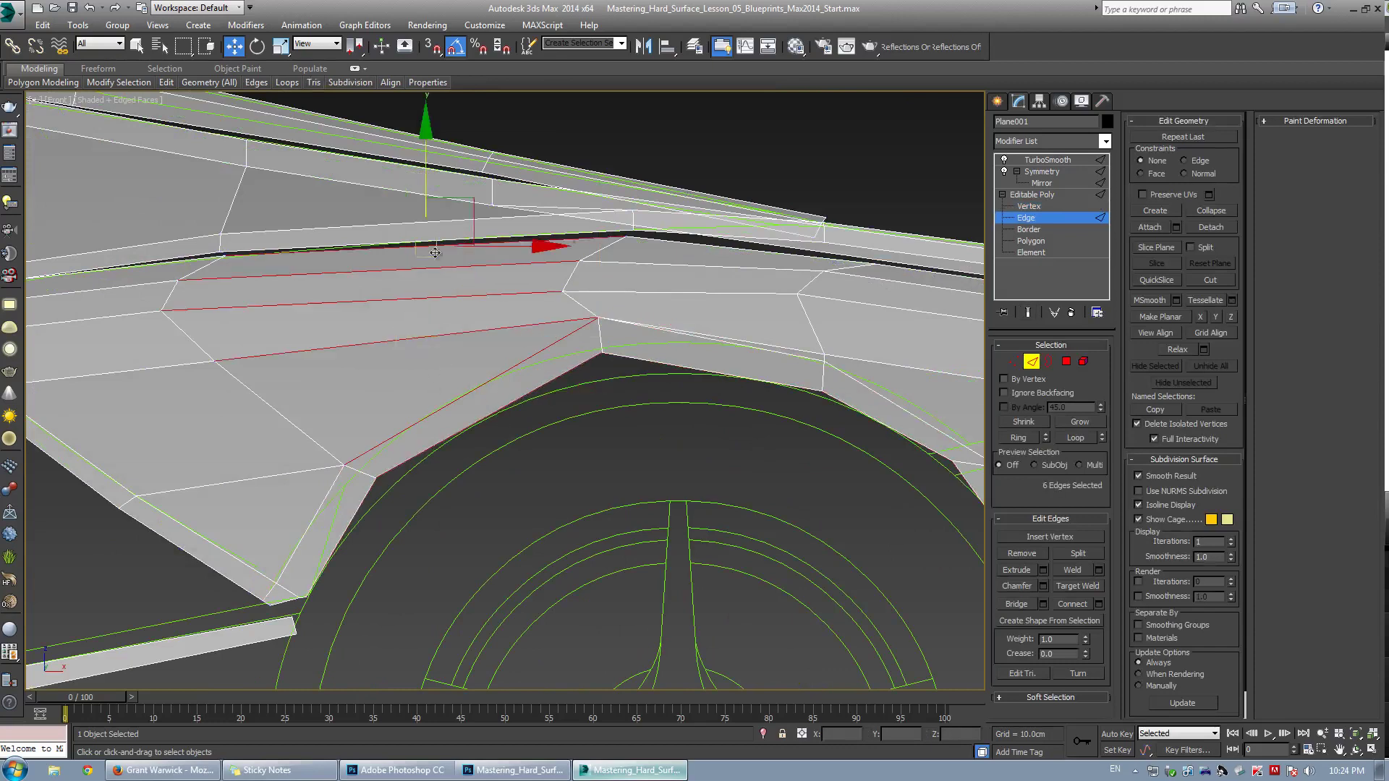
pyautogui.click(490, 415)
pyautogui.moveTo(455, 332); pyautogui.dragTo(444, 326, button='middle')
pyautogui.scroll(-3, 445, 326)
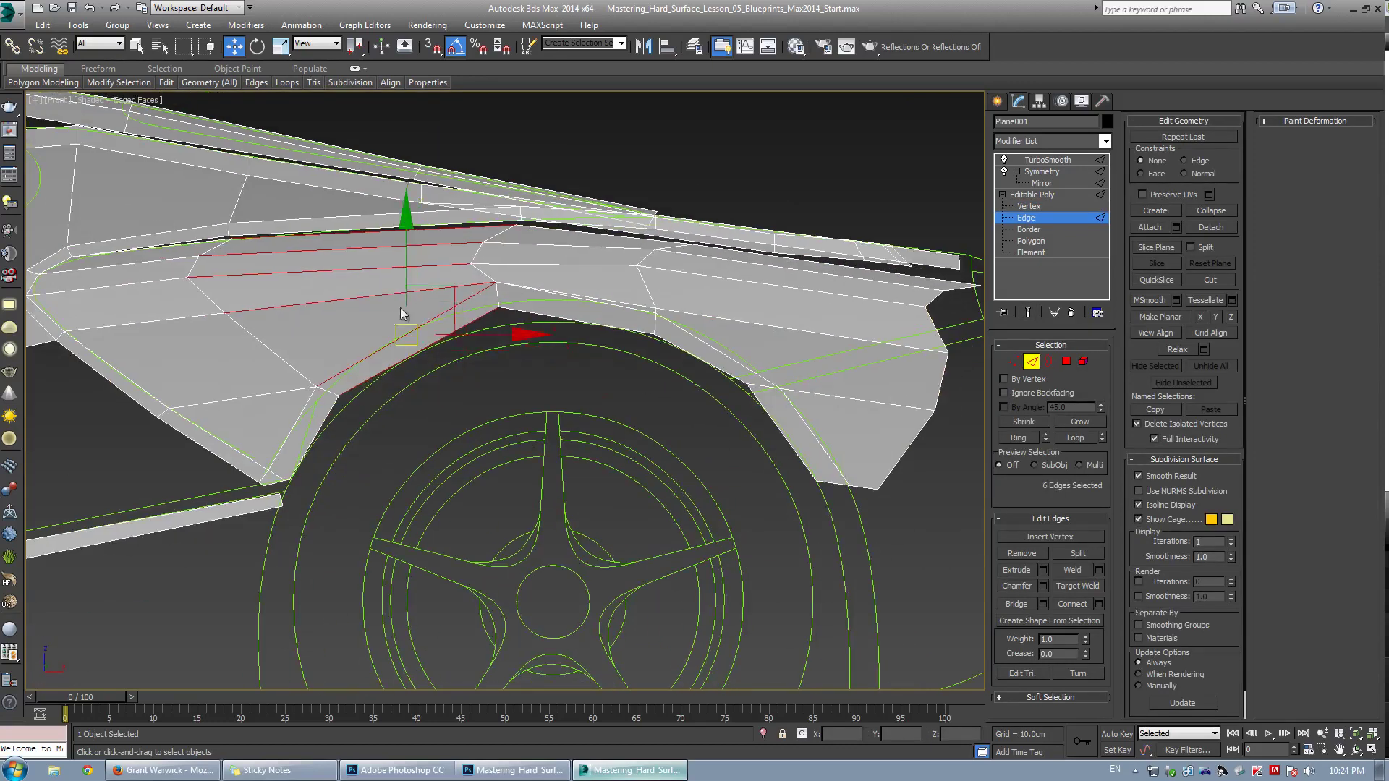
pyautogui.scroll(3, 442, 307)
pyautogui.press('`')
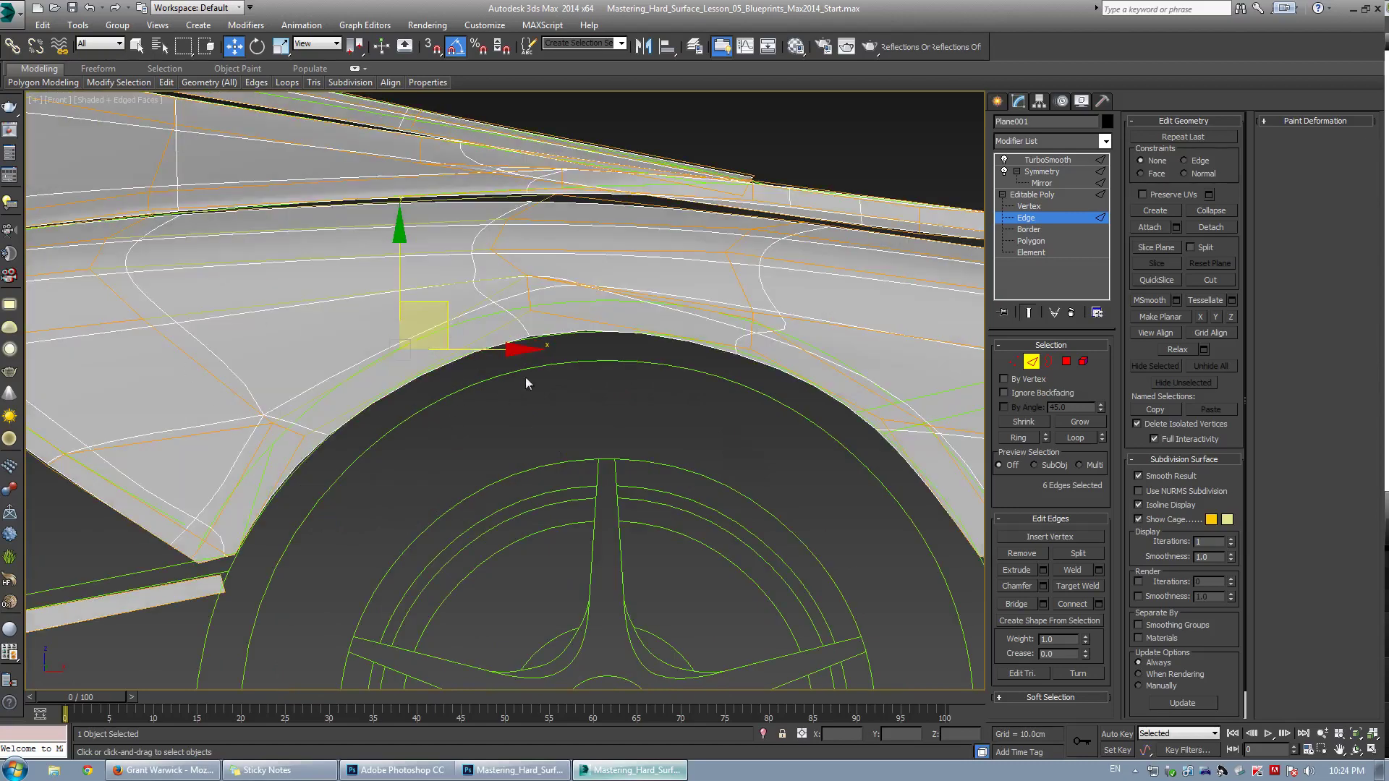
pyautogui.hotkey('ctrl', 'e')
pyautogui.click(1099, 603)
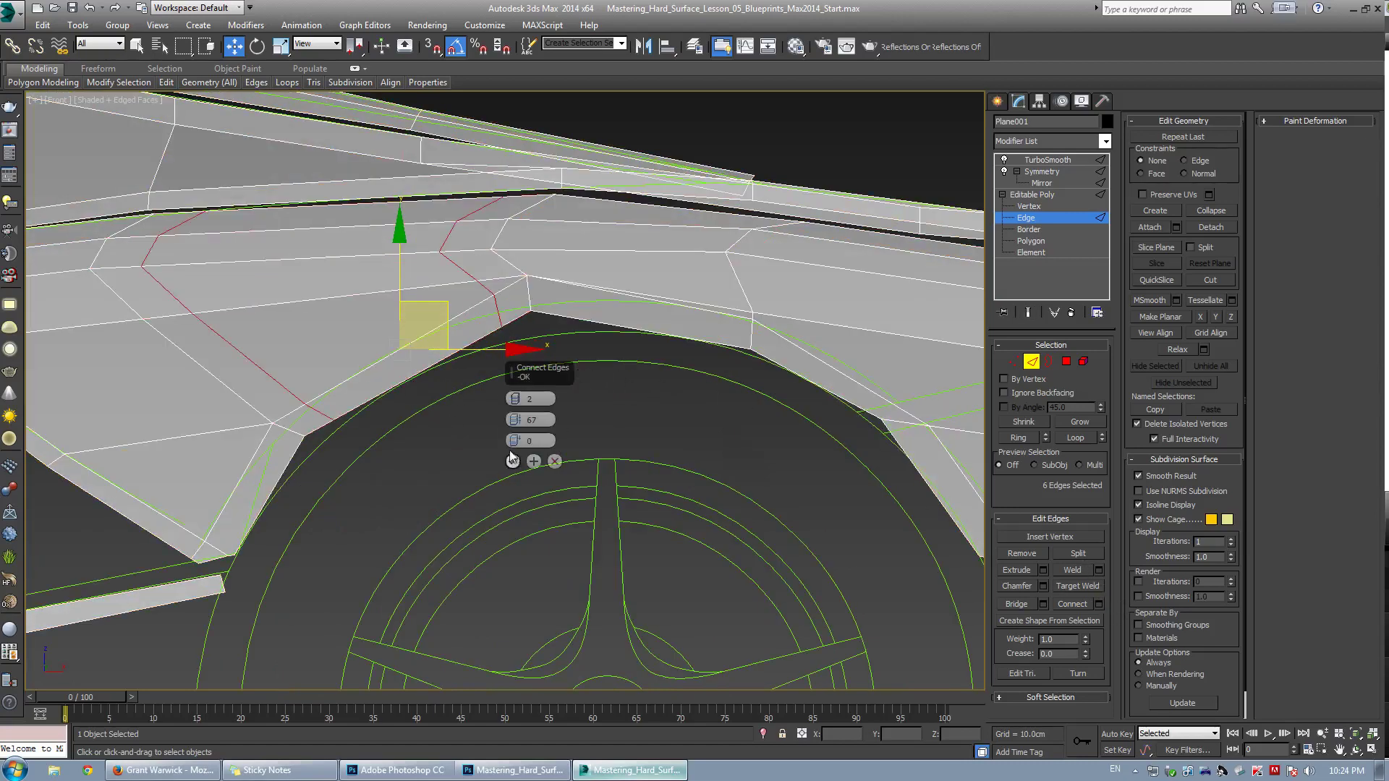
pyautogui.moveTo(511, 403); pyautogui.dragTo(554, 562)
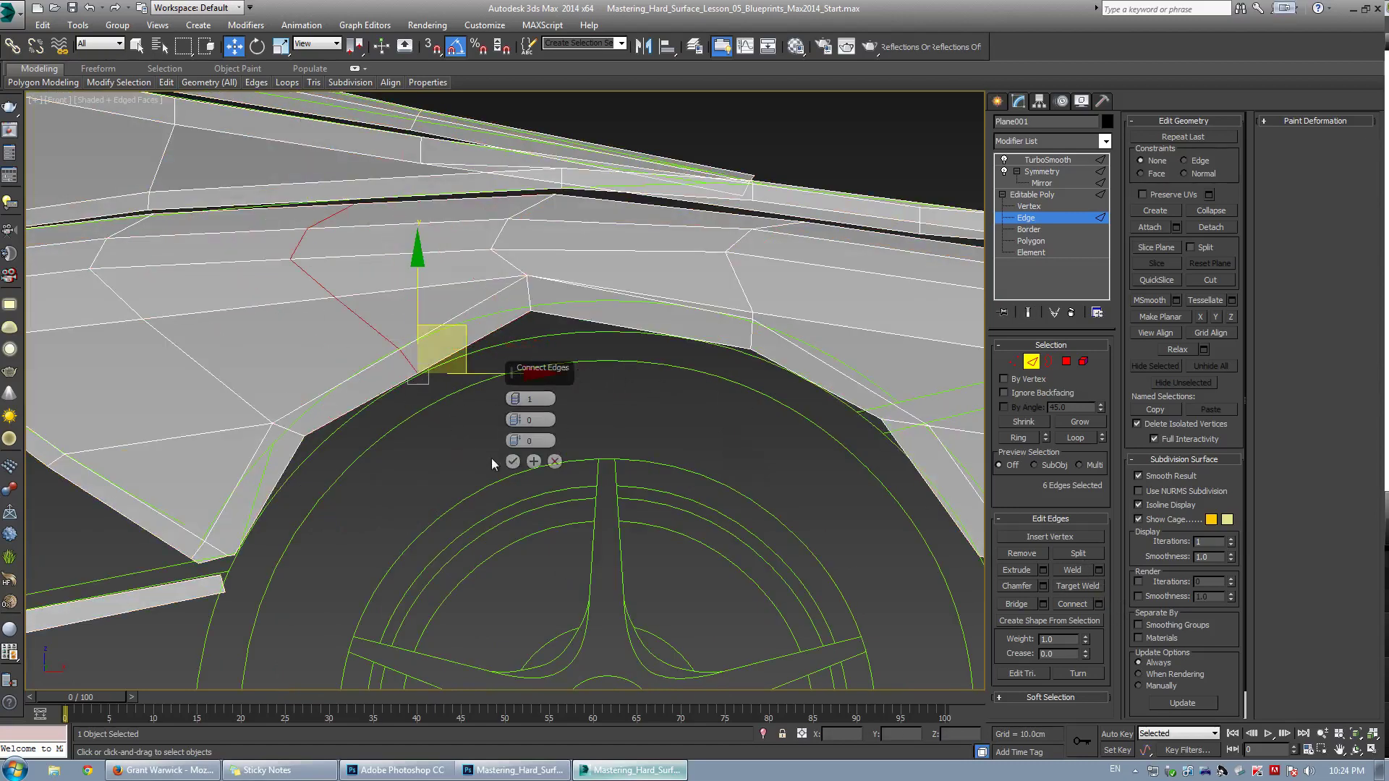
pyautogui.click(512, 461)
# Move the new loop's two lowest vertices at the wheel arch outward to round the smoothed arch curve
pyautogui.scroll(2, 391, 374)
pyautogui.press('1')
pyautogui.moveTo(355, 307); pyautogui.dragTo(455, 387)
pyautogui.hotkey('ctrl', 'e')
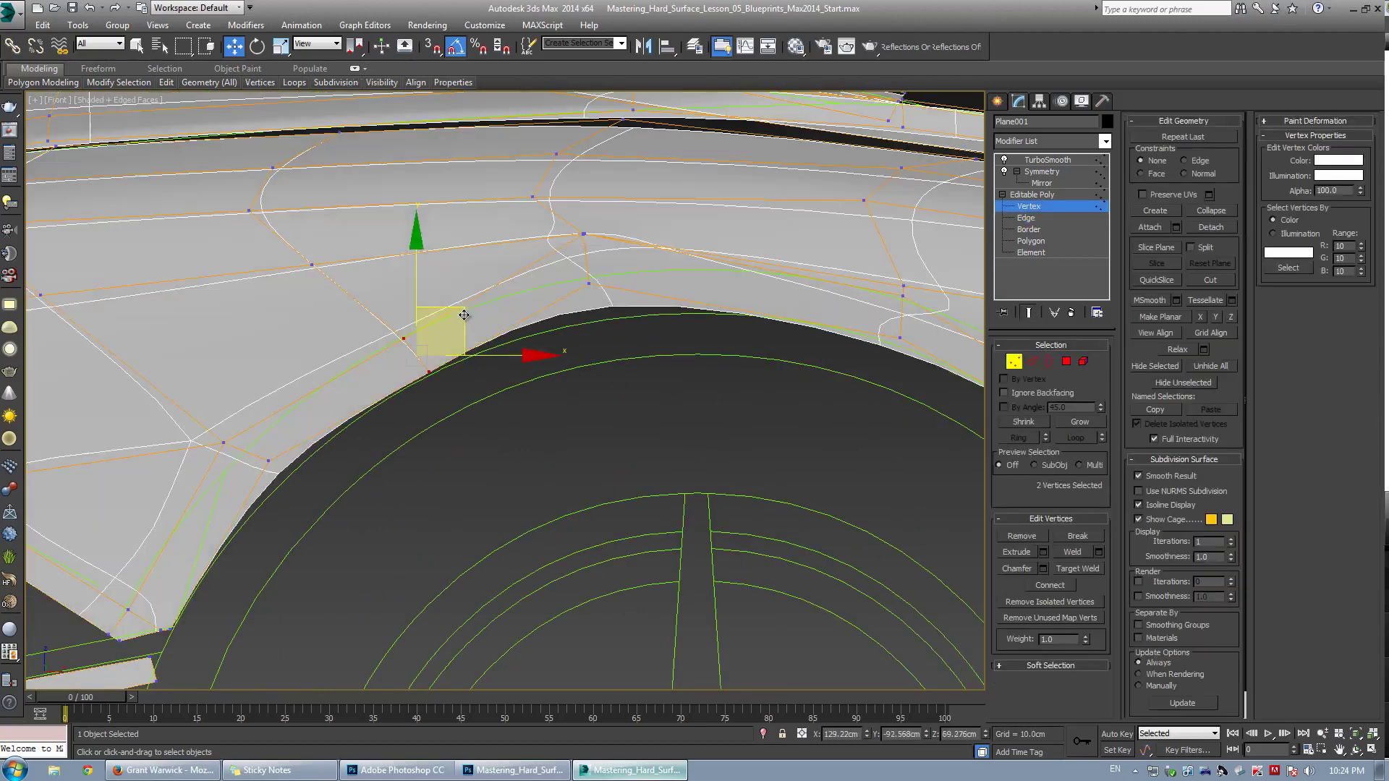
pyautogui.moveTo(464, 306); pyautogui.dragTo(441, 313)
# Move the vertex pair at the lower left bend of the arch slightly down to fit the blueprint curve
pyautogui.hotkey('ctrl', 'e')
pyautogui.moveTo(216, 425); pyautogui.dragTo(280, 475)
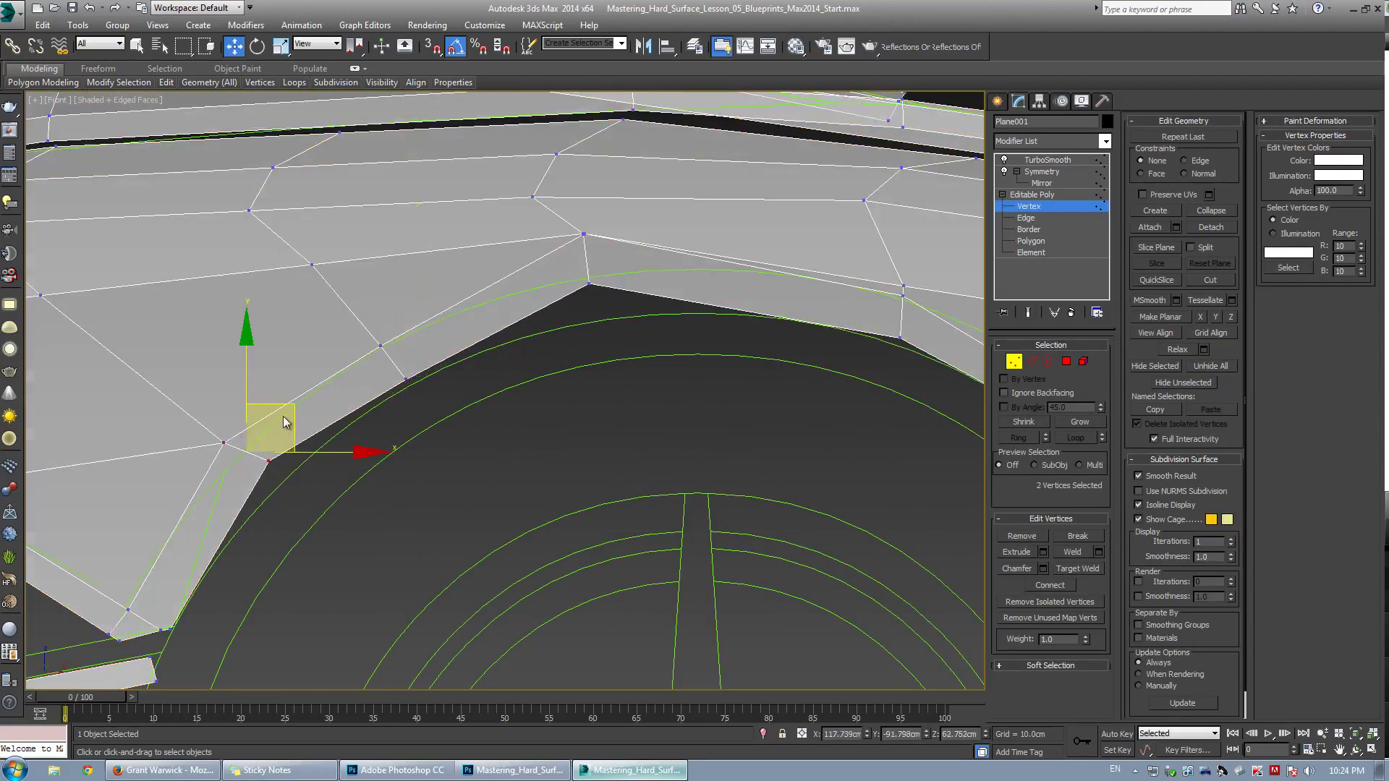
pyautogui.hotkey('ctrl', 'e')
pyautogui.moveTo(290, 407); pyautogui.dragTo(291, 427)
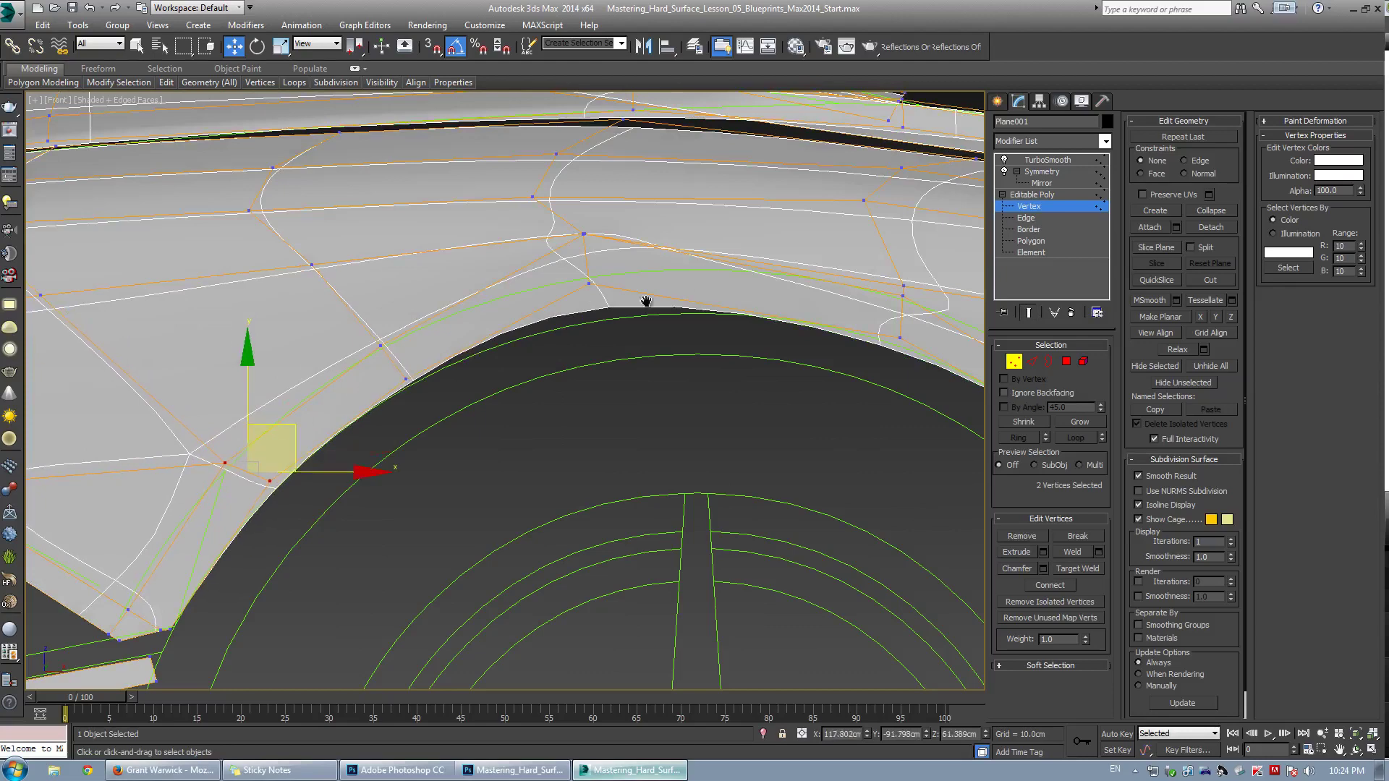
# Move the vertex pair at the arch's peak slightly sideways, comparing the smoothed and unsmoothed shape with the blueprint
pyautogui.moveTo(644, 301); pyautogui.dragTo(508, 355, button='middle')
pyautogui.hotkey('ctrl', 'e')
pyautogui.moveTo(422, 274); pyautogui.dragTo(481, 354)
pyautogui.hotkey('ctrl', 'e')
pyautogui.moveTo(487, 267)
pyautogui.mouseDown()
pyautogui.moveTo(500, 272)
pyautogui.moveTo(479, 333)
pyautogui.moveTo(493, 268)
pyautogui.mouseUp()
pyautogui.click(546, 234)
pyautogui.hotkey('ctrl', 'e')
pyautogui.hotkey('ctrl', 'e')
pyautogui.scroll(-3, 223, 364)
pyautogui.hotkey('ctrl', 'e')
pyautogui.scroll(3, 501, 374)
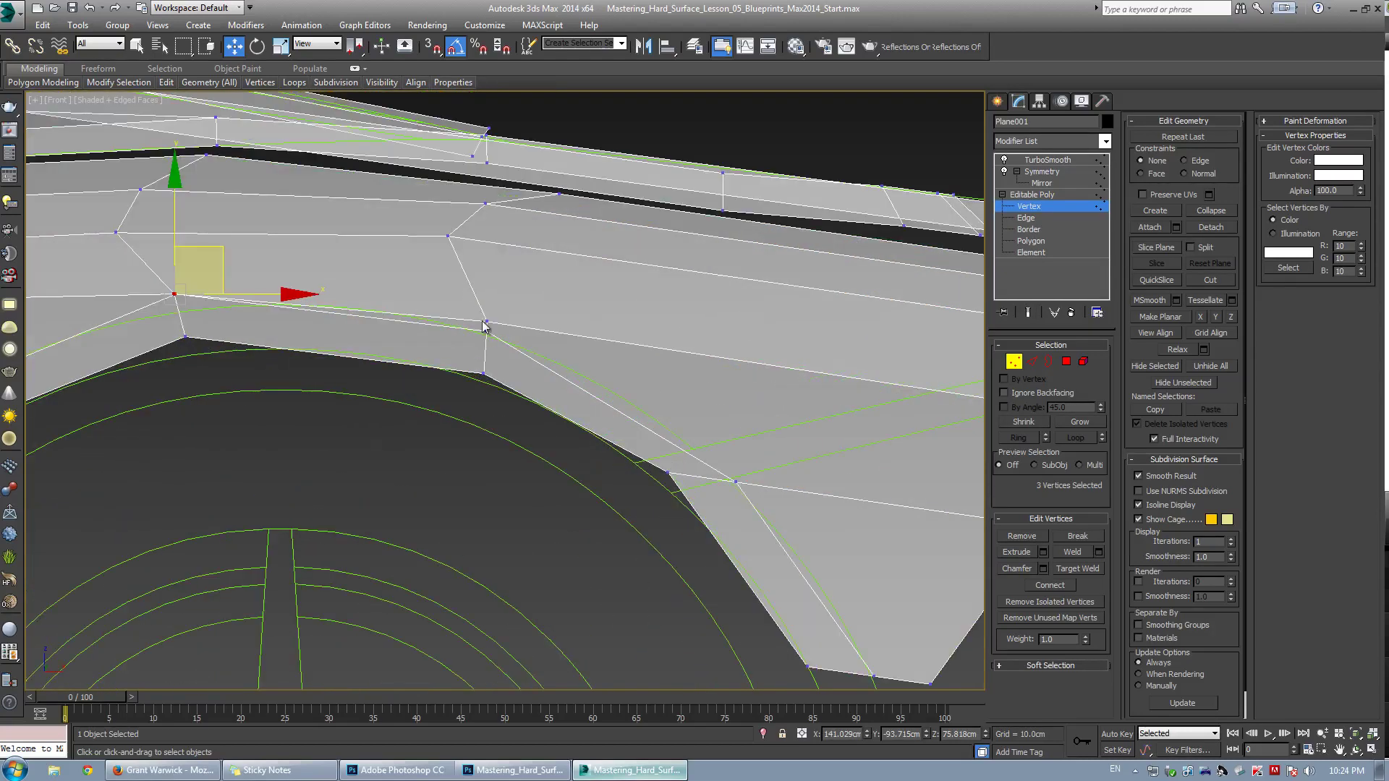
# Target weld the two nearly overlapping vertices above the right part of the wheel arch
pyautogui.hotkey('ctrl', 'shift', 'w')
pyautogui.click(486, 320)
pyautogui.click(485, 331)
pyautogui.press('w')
# Move the welded vertex up and right, and shift it together with its arch edge vertex to fit the smoothed curve to the blueprint
pyautogui.hotkey('ctrl', 'e')
pyautogui.moveTo(462, 313); pyautogui.dragTo(509, 350)
pyautogui.hotkey('ctrl', 'e')
pyautogui.moveTo(520, 286); pyautogui.dragTo(532, 282)
pyautogui.hotkey('ctrl', 'e')
pyautogui.moveTo(433, 296); pyautogui.dragTo(518, 381)
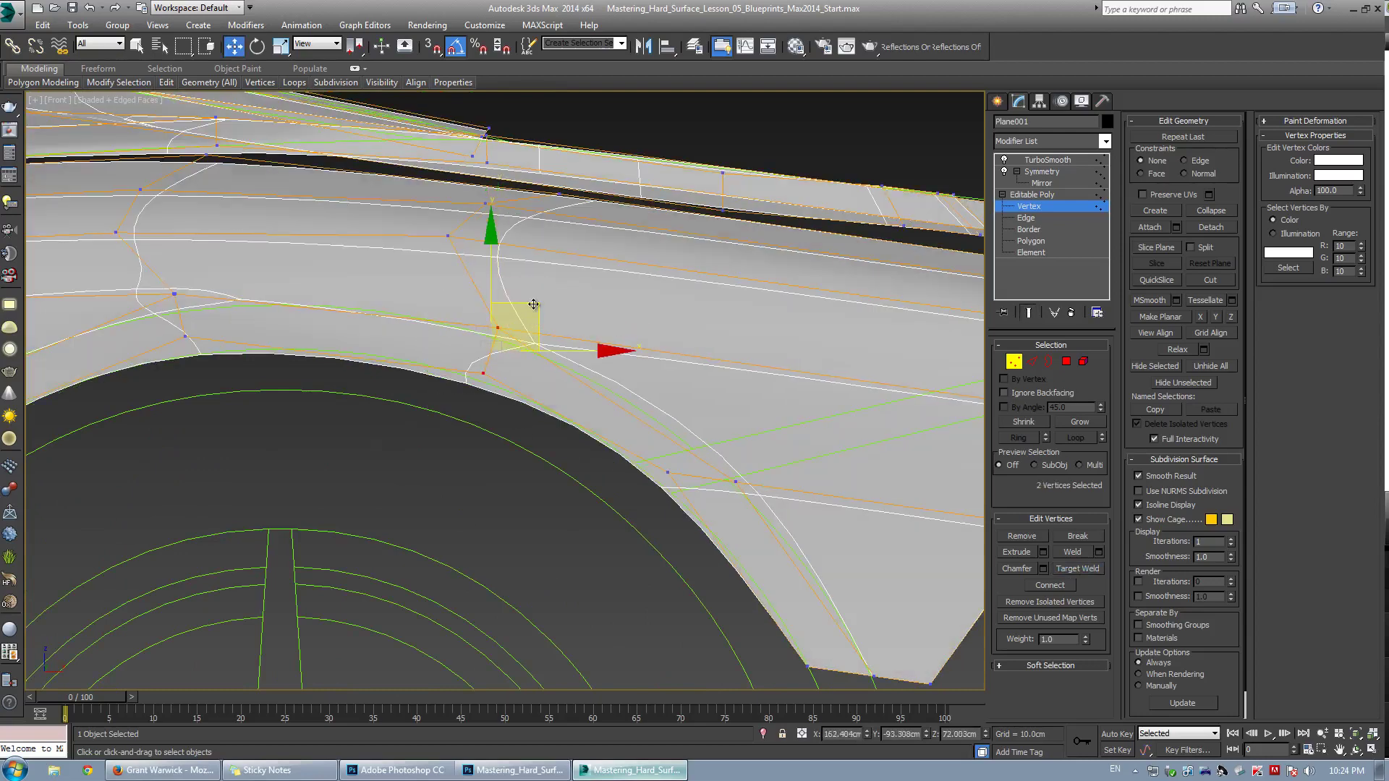
pyautogui.moveTo(534, 305)
pyautogui.mouseDown()
pyautogui.moveTo(534, 285)
pyautogui.moveTo(523, 290)
pyautogui.mouseUp()
# Move the vertex pair at the lower right bend of the arch slightly outward so the smoothed arch follows the blueprint
pyautogui.scroll(-2, 666, 440)
pyautogui.moveTo(665, 440); pyautogui.dragTo(484, 366, button='middle')
pyautogui.hotkey('ctrl', 'e')
pyautogui.scroll(2, 474, 367)
pyautogui.moveTo(470, 367); pyautogui.dragTo(593, 444)
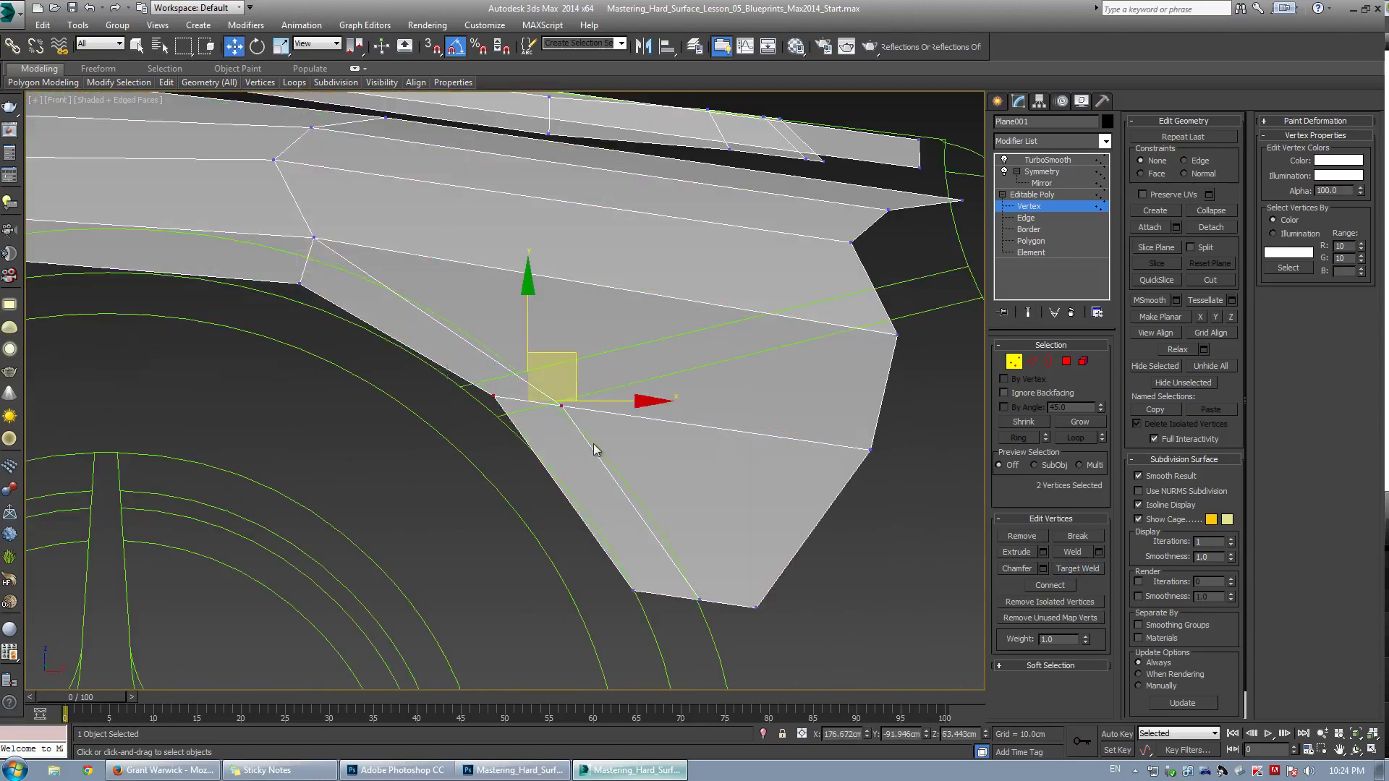
pyautogui.hotkey('ctrl', 'e')
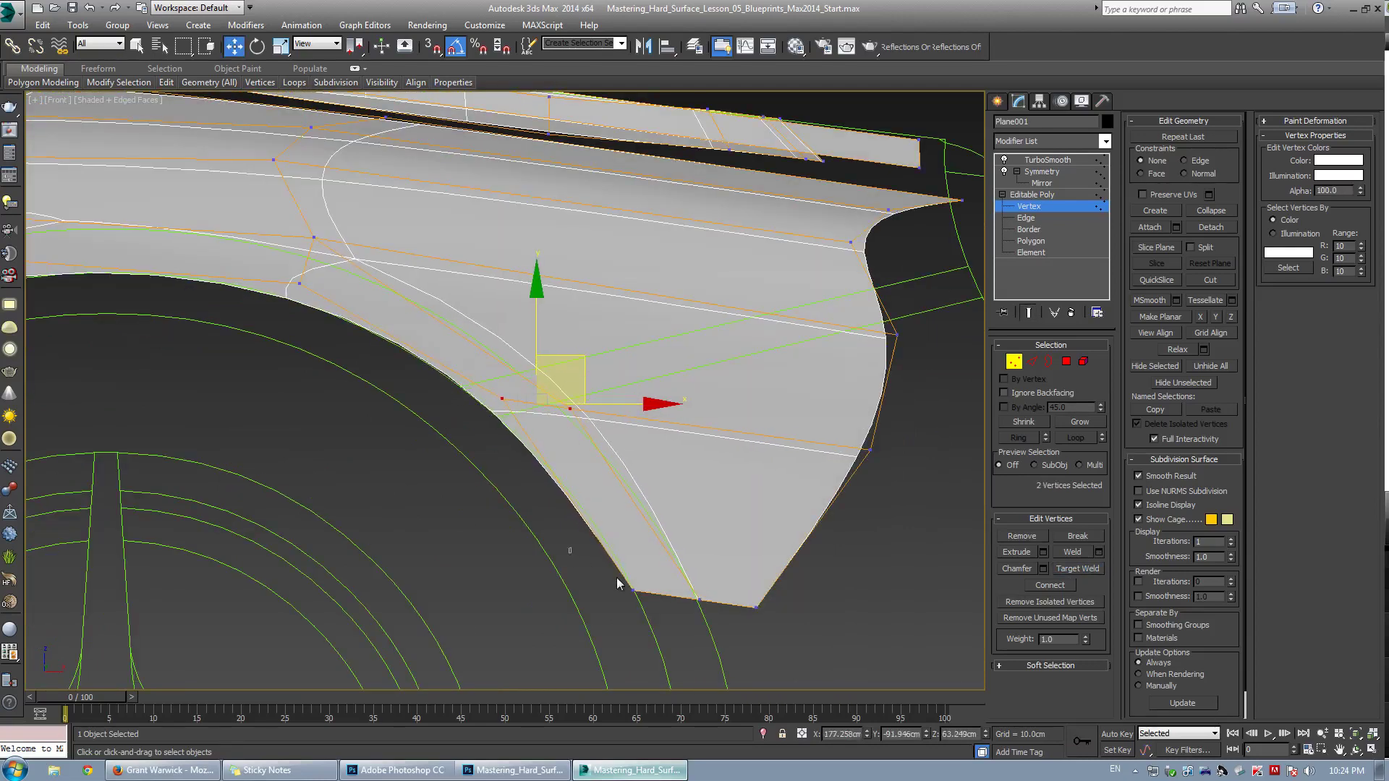
pyautogui.moveTo(803, 646); pyautogui.dragTo(811, 651)
pyautogui.moveTo(468, 349); pyautogui.dragTo(614, 444)
pyautogui.scroll(-3, 615, 444)
pyautogui.moveTo(493, 392); pyautogui.dragTo(620, 416, button='middle')
pyautogui.hotkey('ctrl', 'e')
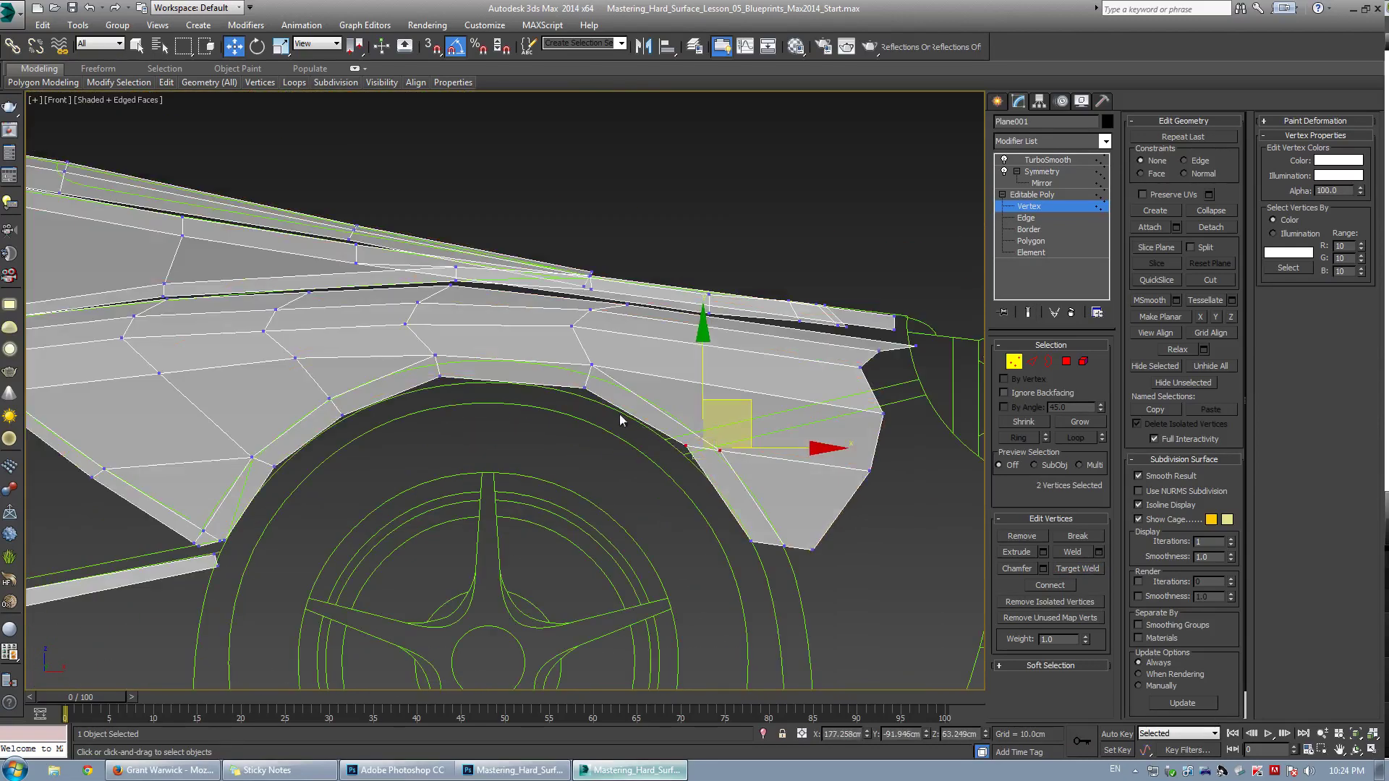
# Shift the upper fender vertices above the arch's peak and right part sideways to straighten their vertical edge loops
pyautogui.scroll(2, 421, 304)
pyautogui.moveTo(370, 290); pyautogui.dragTo(444, 354)
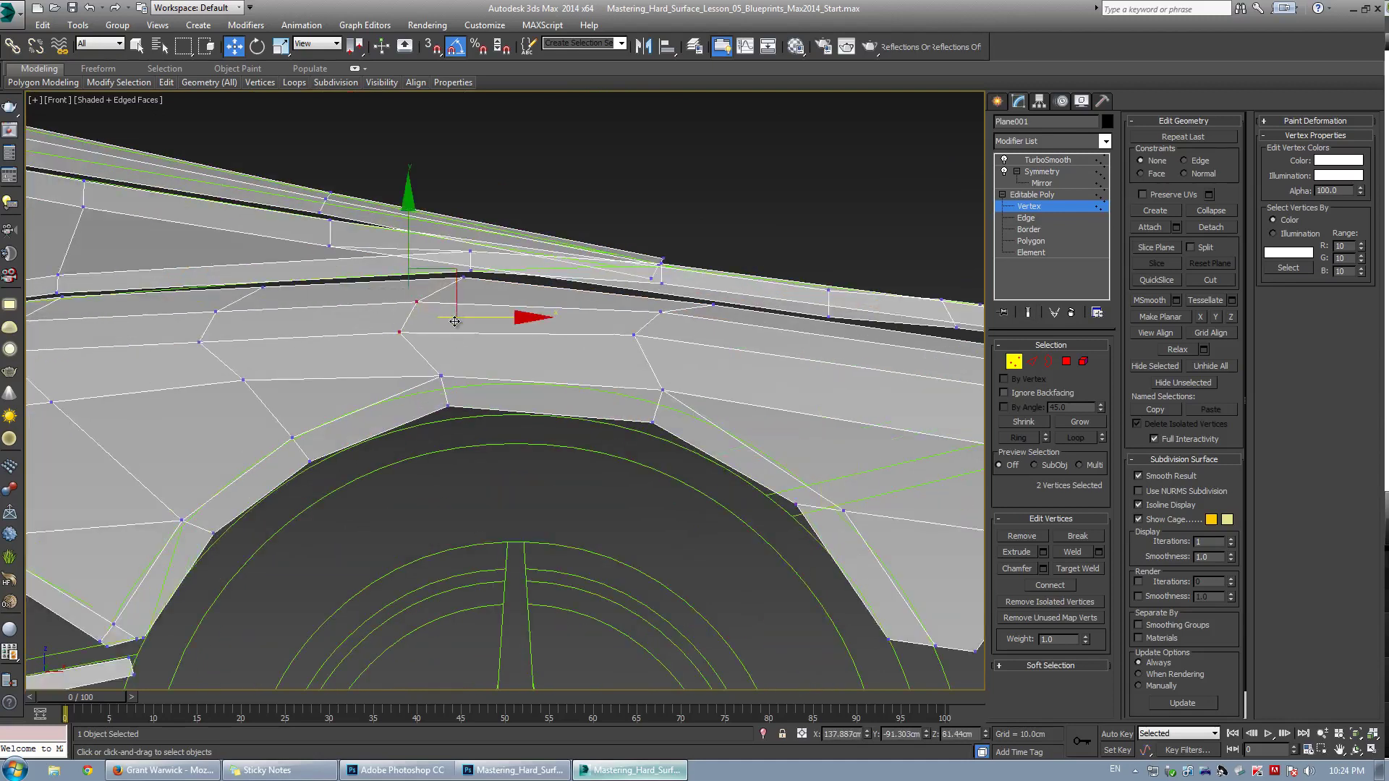
pyautogui.moveTo(453, 271); pyautogui.dragTo(496, 267)
pyautogui.moveTo(614, 305); pyautogui.dragTo(681, 351)
pyautogui.moveTo(693, 279); pyautogui.dragTo(703, 320)
pyautogui.click(721, 332)
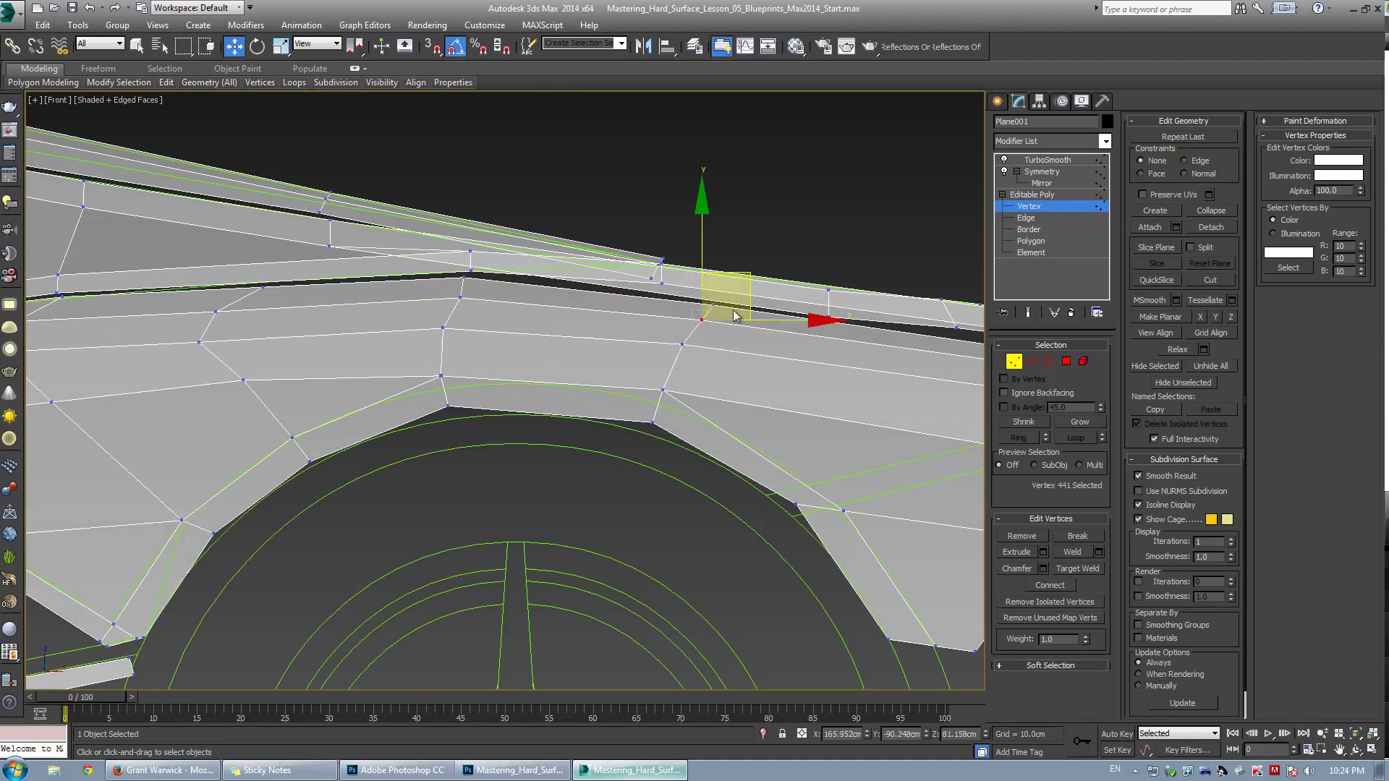
pyautogui.moveTo(465, 276); pyautogui.dragTo(455, 299)
# Reposition the vertices of the loop above the left half of the arch to even out its flow across the fender
pyautogui.moveTo(326, 354); pyautogui.dragTo(414, 332, button='middle')
pyautogui.scroll(-2, 413, 331)
pyautogui.click(358, 325)
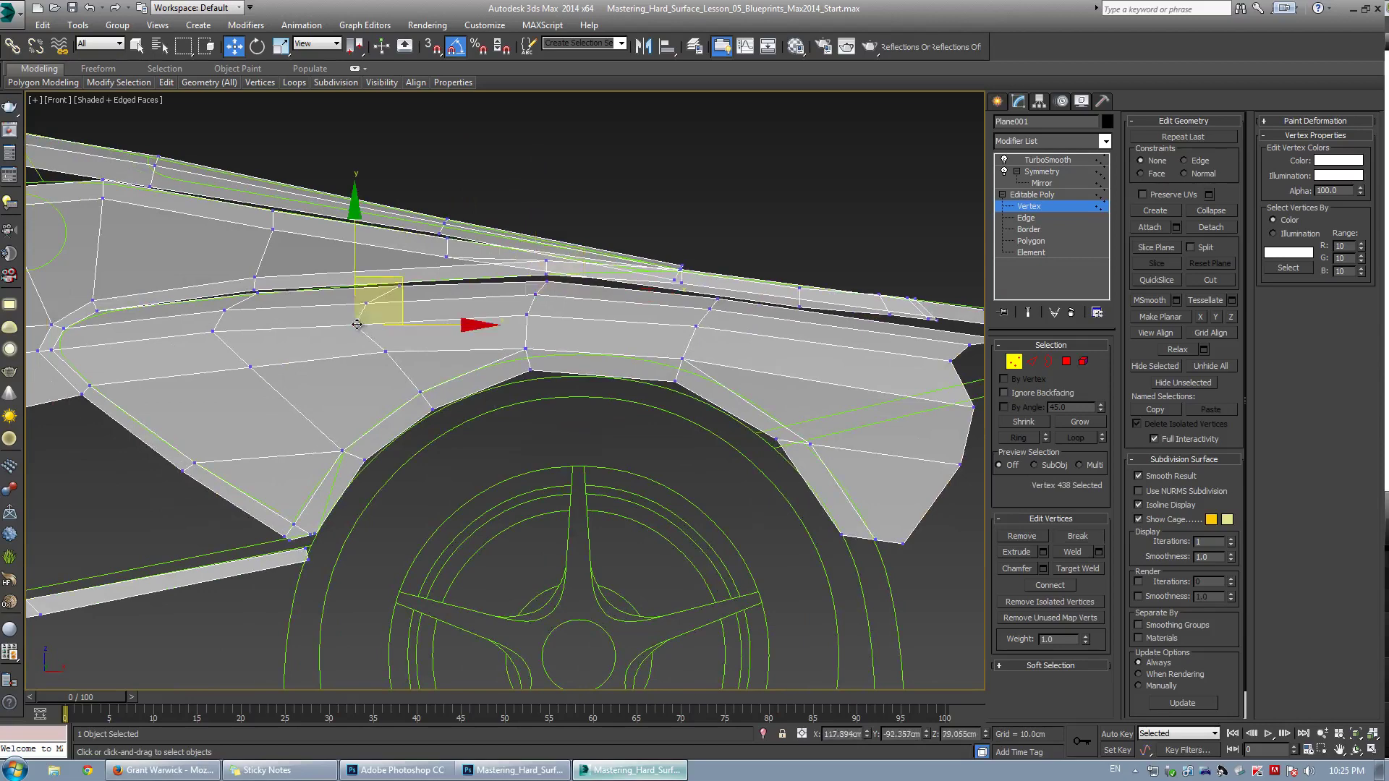
pyautogui.moveTo(358, 325); pyautogui.dragTo(392, 352)
pyautogui.scroll(2, 371, 365)
pyautogui.click(363, 347)
pyautogui.click(461, 306)
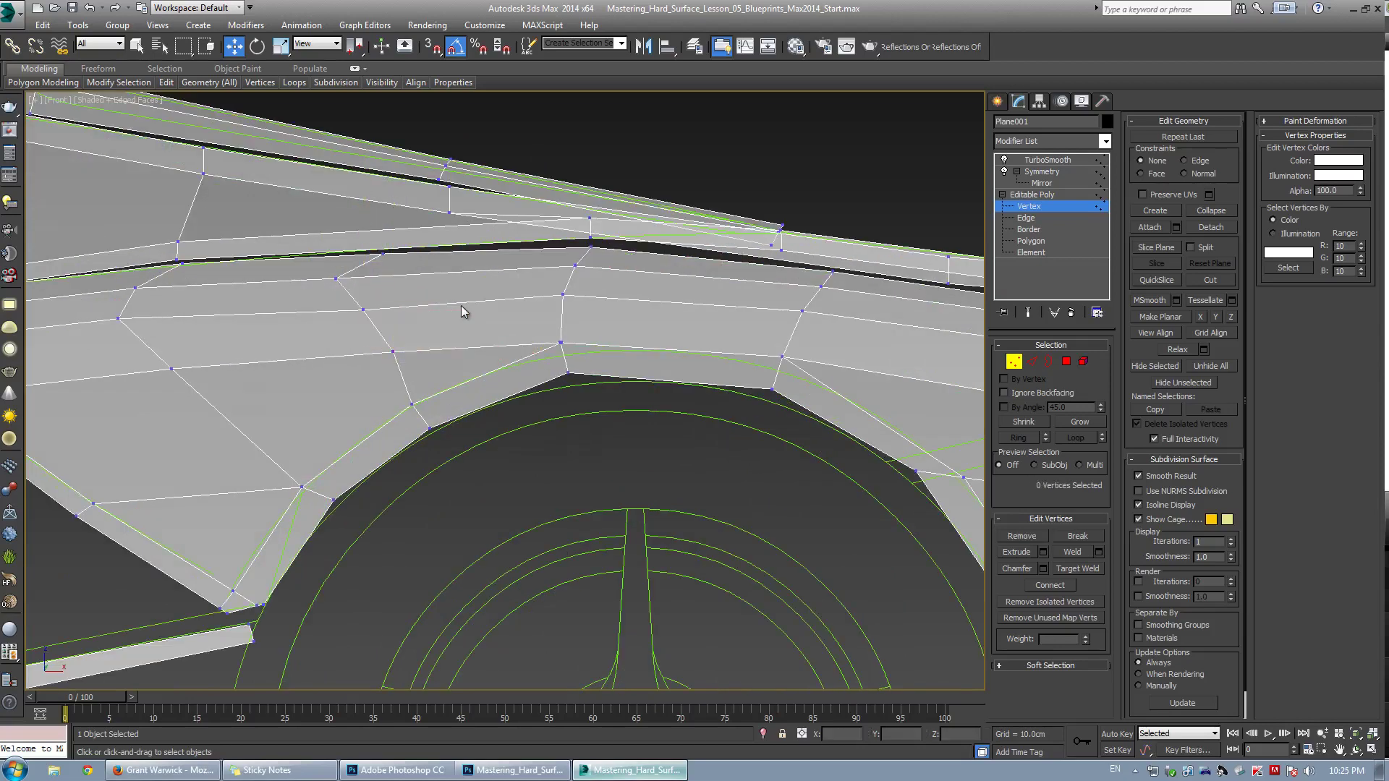
pyautogui.scroll(-2, 384, 332)
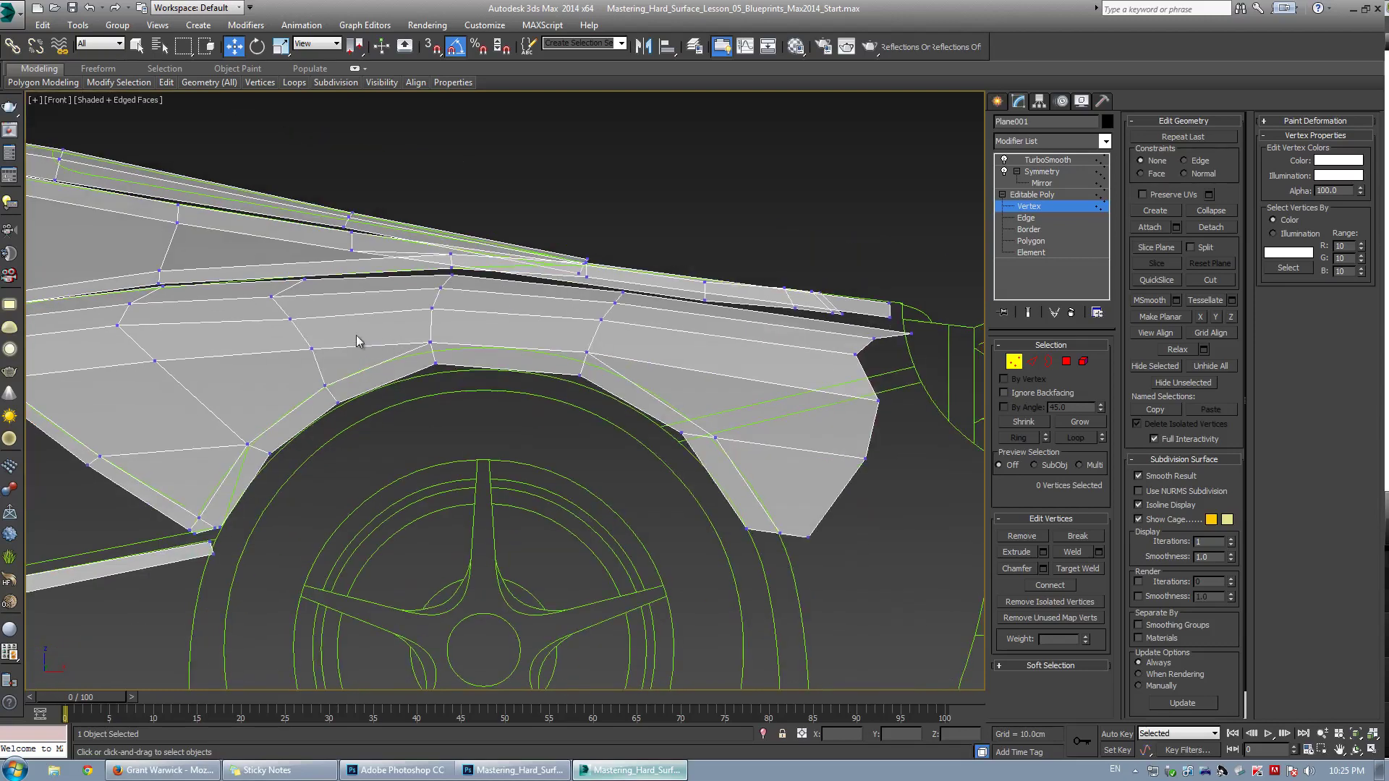
pyautogui.scroll(2, 356, 336)
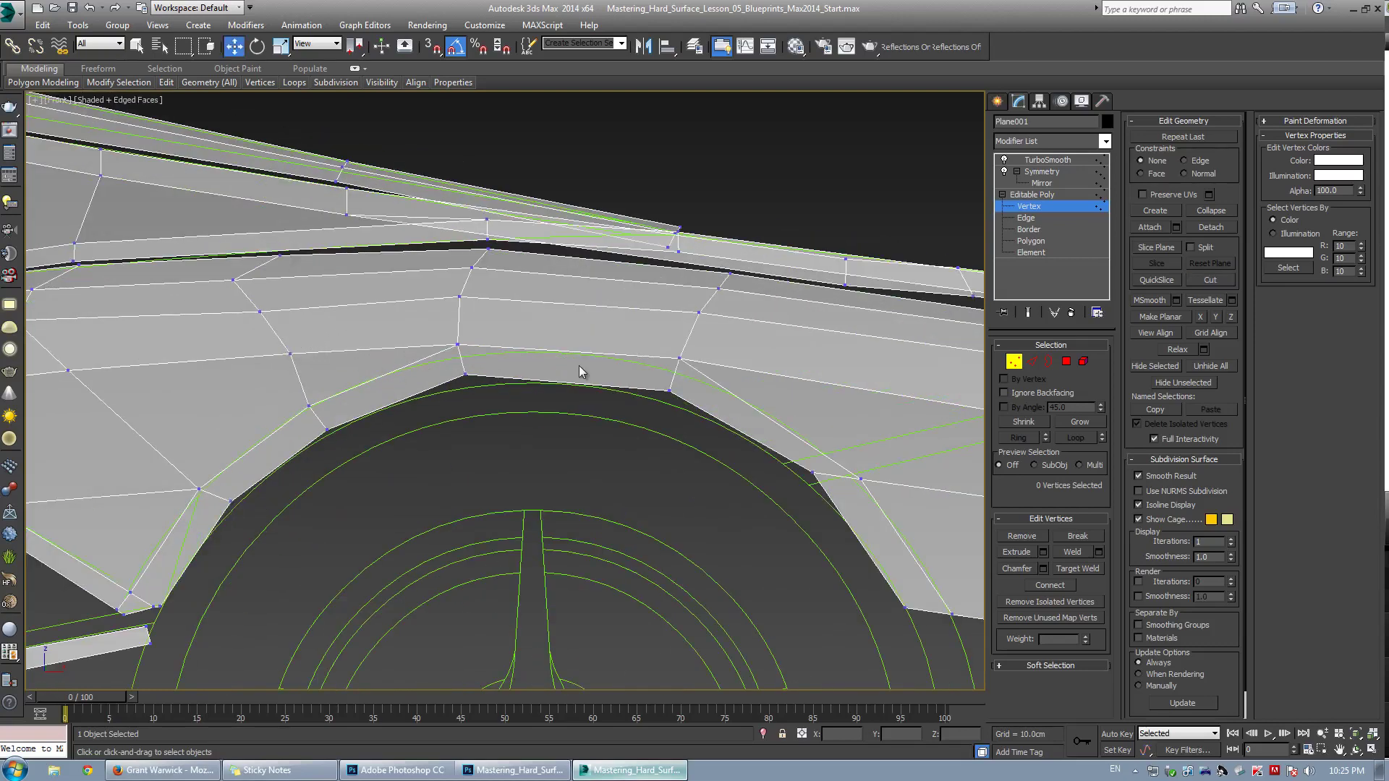
pyautogui.scroll(-2, 579, 366)
pyautogui.scroll(2, 676, 359)
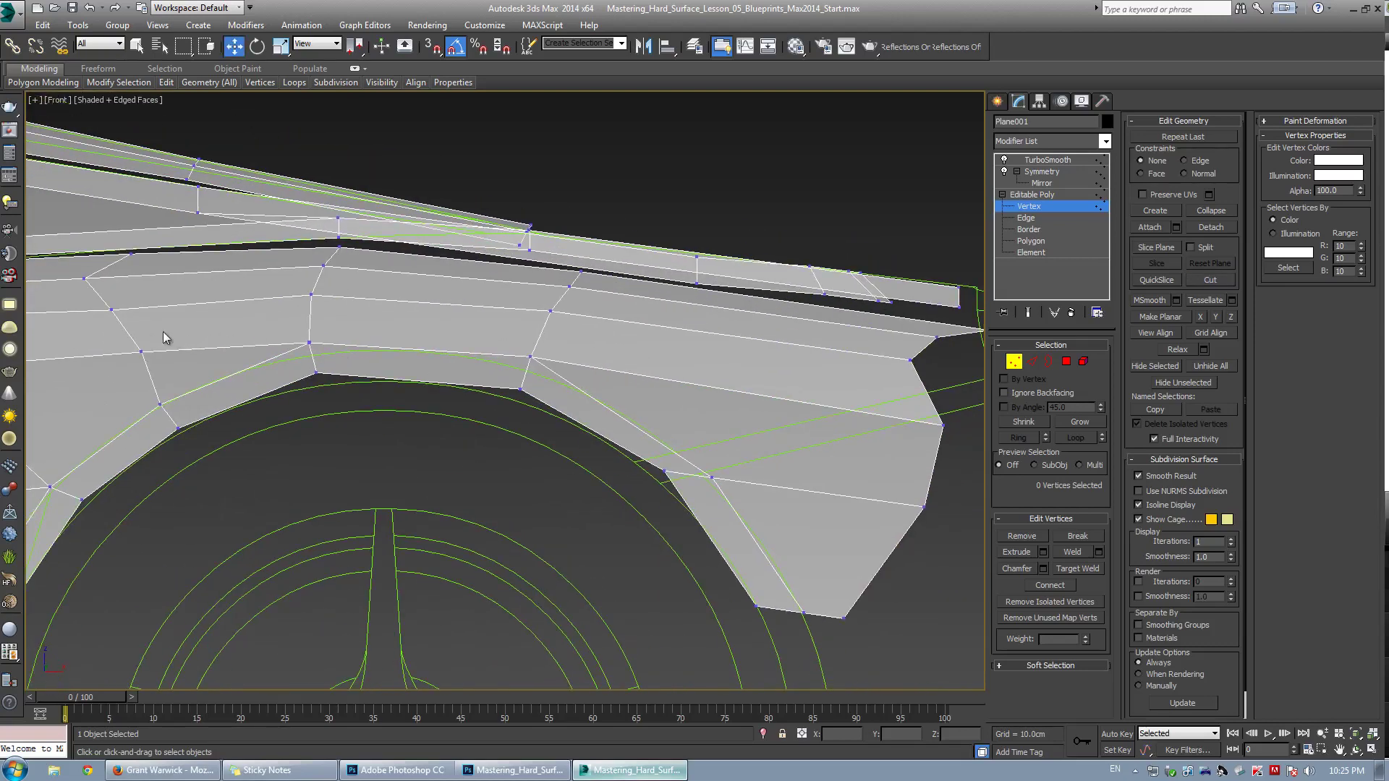
# Cut a new edge row from the loop vertex left of the arch's peak across the fender to its right end
pyautogui.hotkey('alt', 'c')
pyautogui.click(143, 352)
pyautogui.click(309, 330)
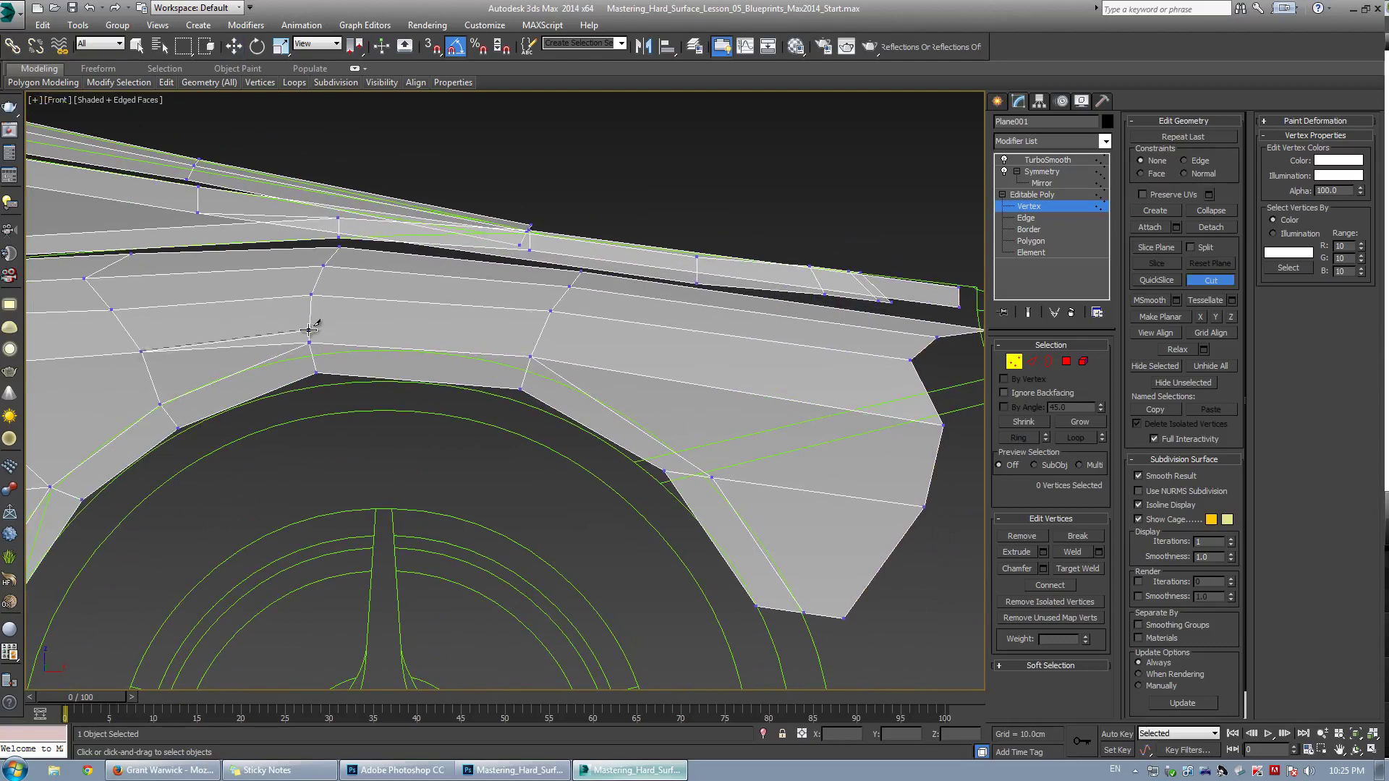
pyautogui.click(539, 336)
pyautogui.click(925, 391)
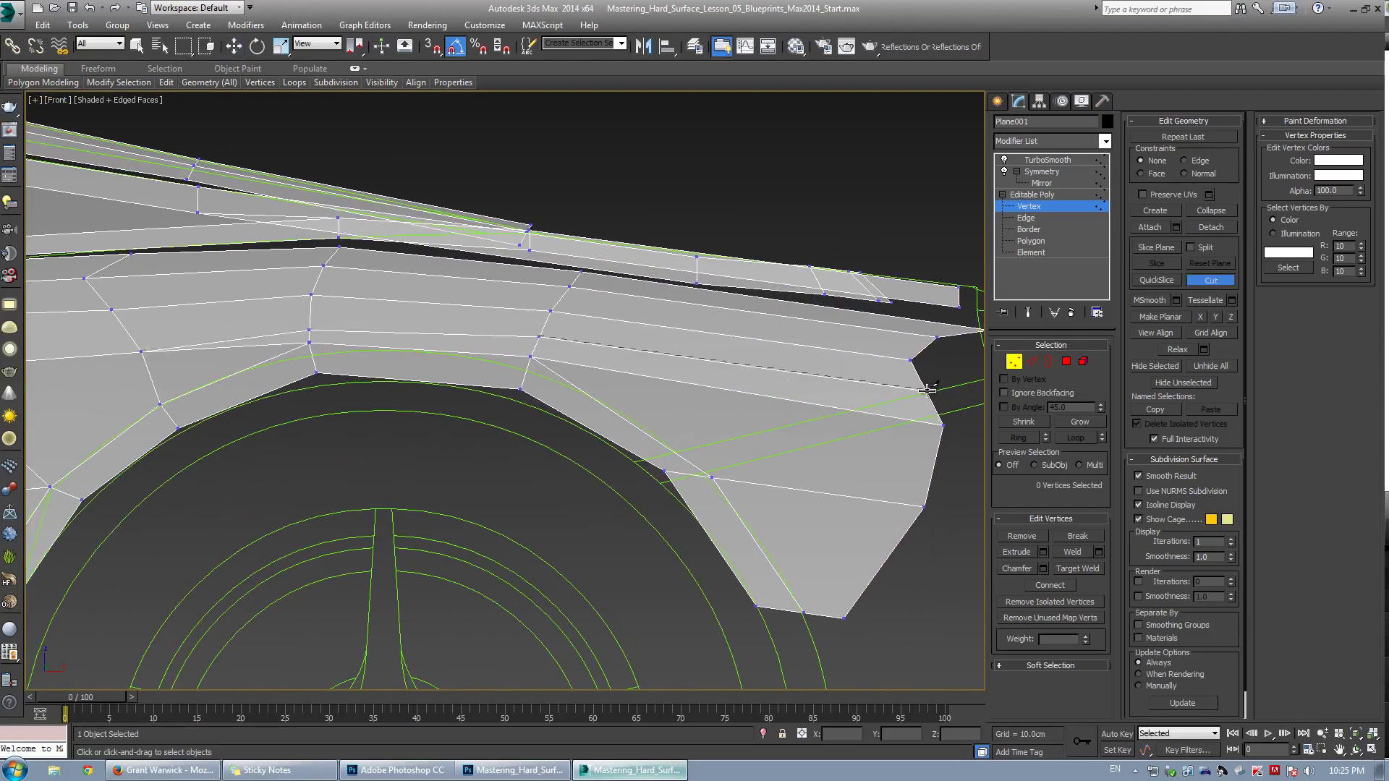
pyautogui.rightClick(264, 330)
# Remove the redundant edge between the left loop vertex and the arch's peak, and compare the smoothed result with the cage
pyautogui.moveTo(264, 330); pyautogui.dragTo(387, 314, button='middle')
pyautogui.press('2')
pyautogui.click(392, 330)
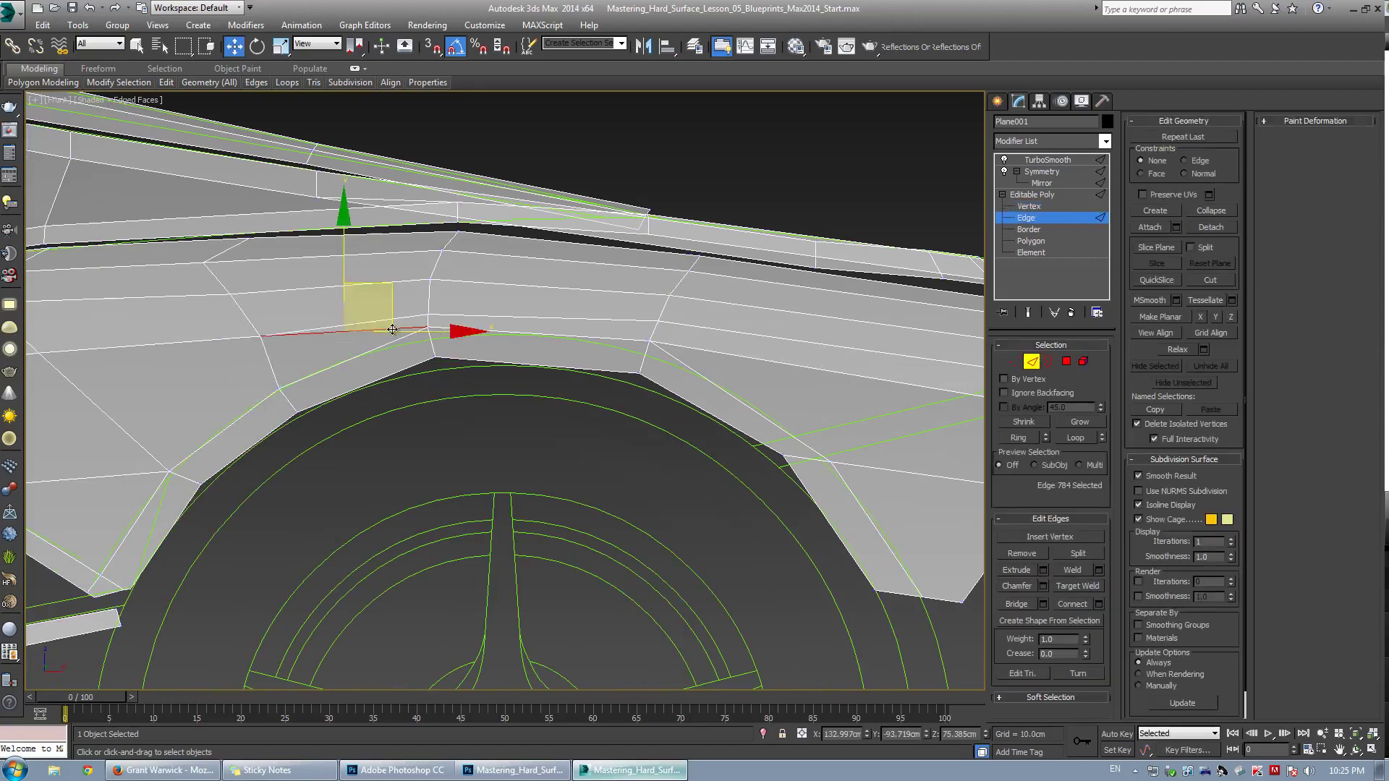
pyautogui.click(1019, 556)
pyautogui.hotkey('ctrl', 'q')
pyautogui.scroll(2, 457, 355)
pyautogui.hotkey('ctrl', 'q')
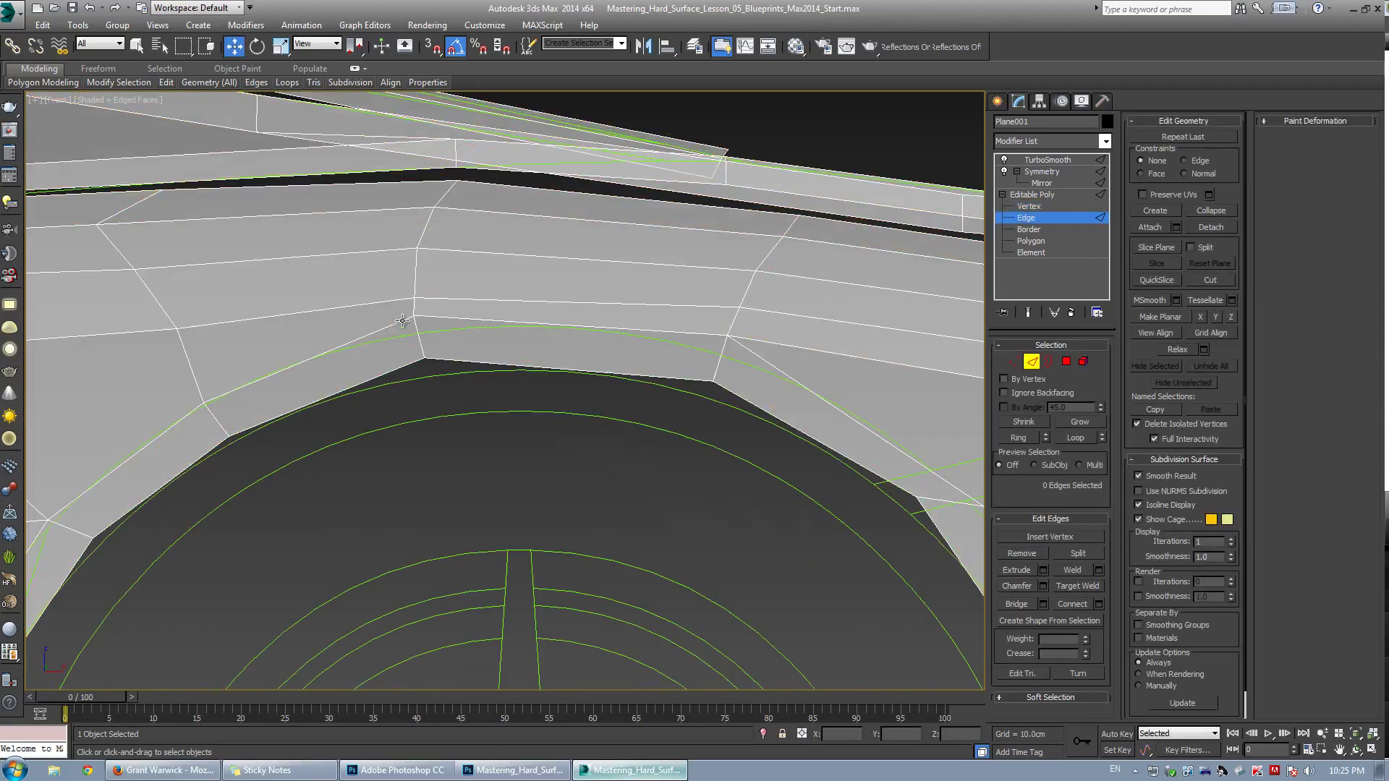
# Target-weld the two nearly coincident vertices at the arch's peak into one vertex
pyautogui.press('1')
pyautogui.press('1')
pyautogui.click(415, 319)
pyautogui.scroll(5, 418, 321)
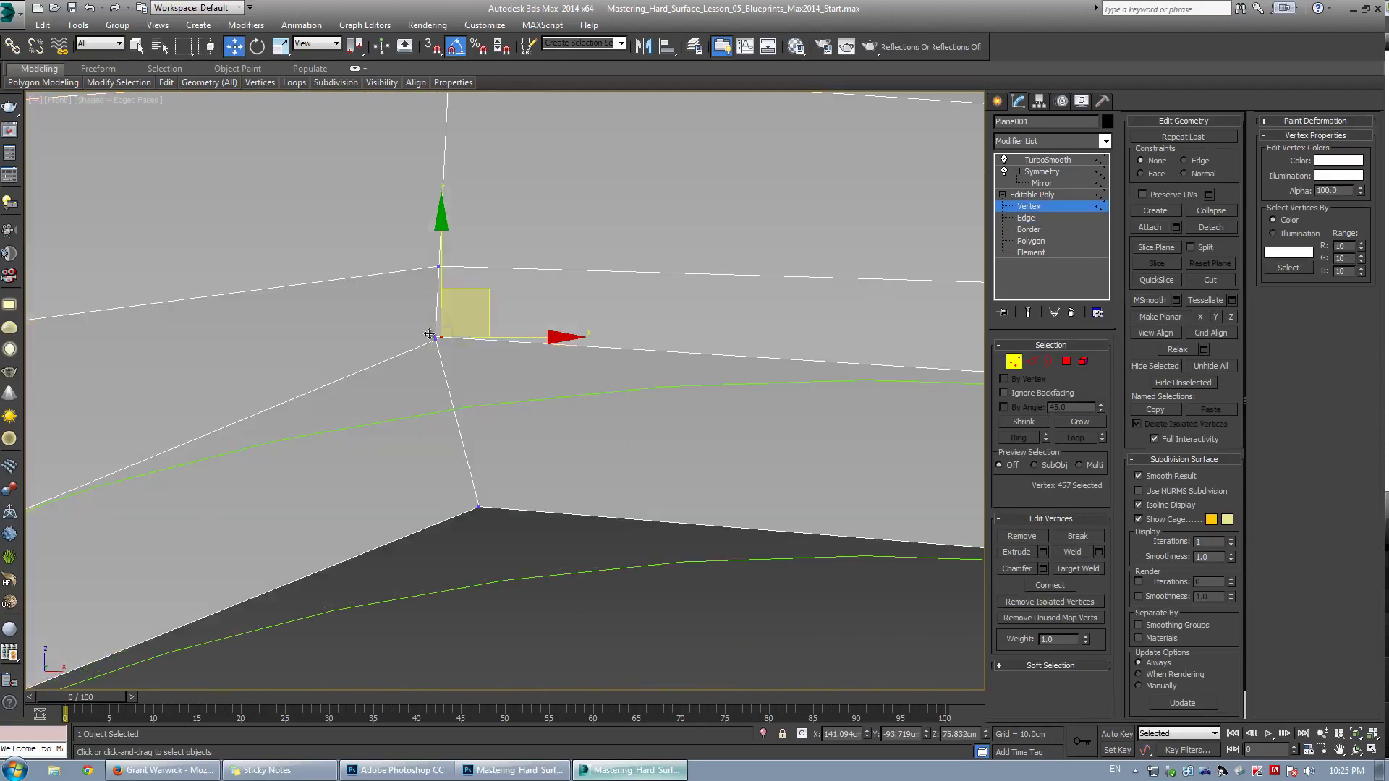
pyautogui.scroll(-4, 446, 329)
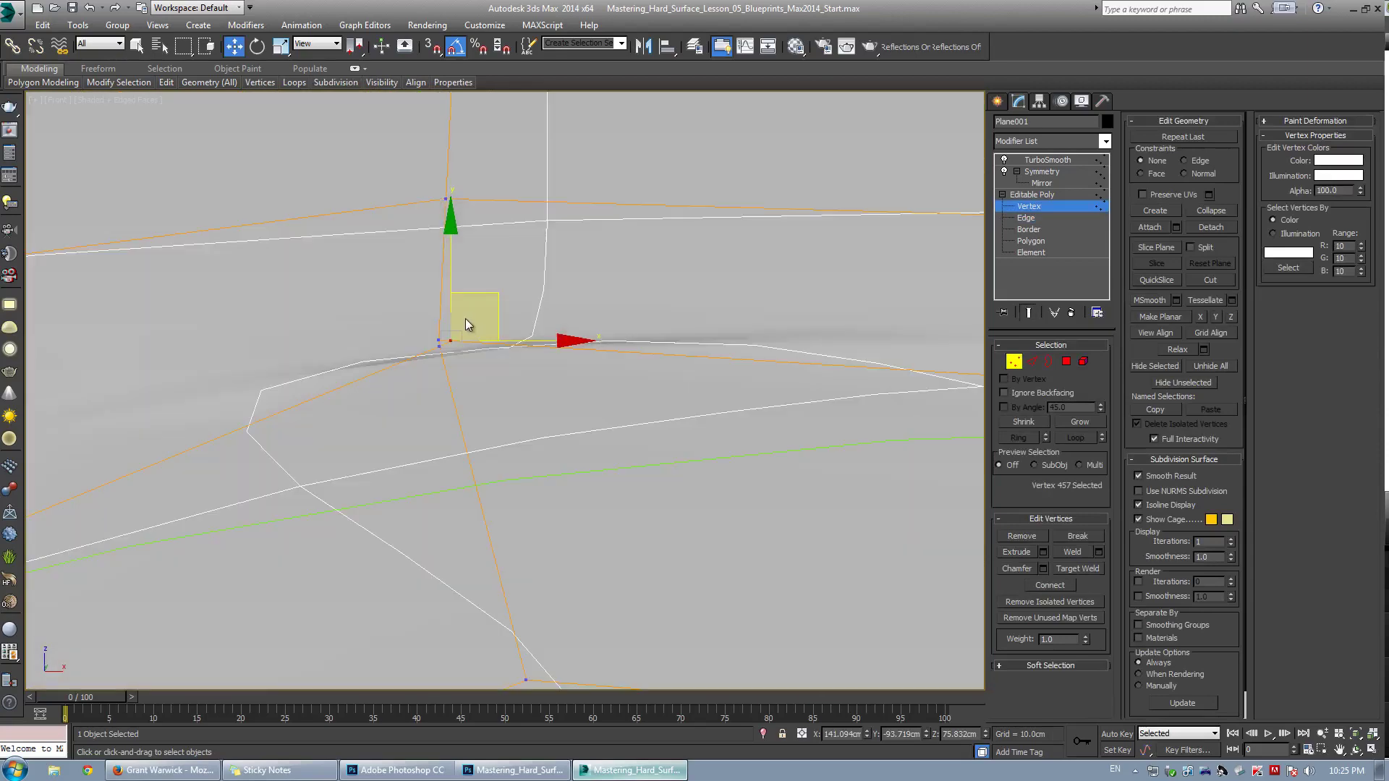
pyautogui.scroll(-3, 446, 330)
pyautogui.scroll(4, 434, 311)
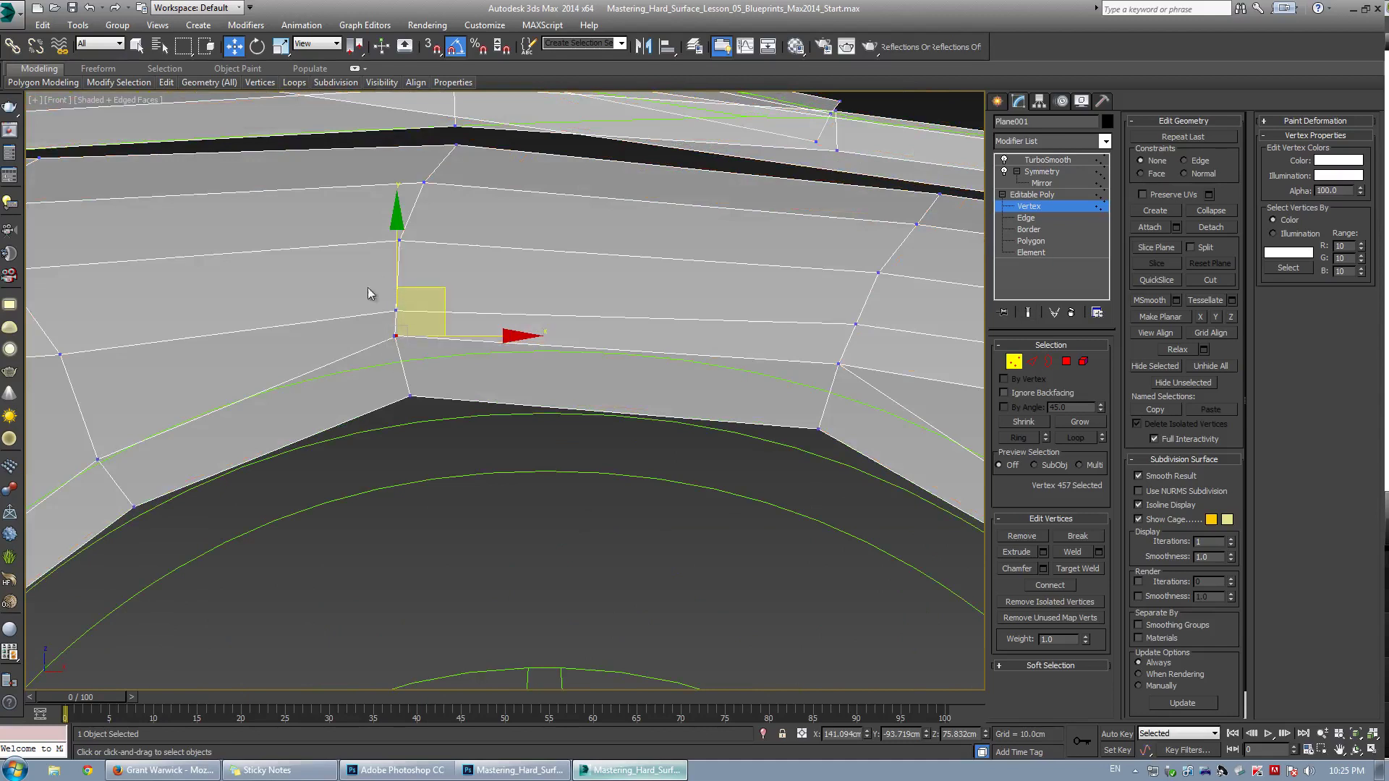
pyautogui.scroll(6, 376, 300)
pyautogui.hotkey('ctrl', 'shift', 'w')
pyautogui.click(518, 301)
pyautogui.click(507, 306)
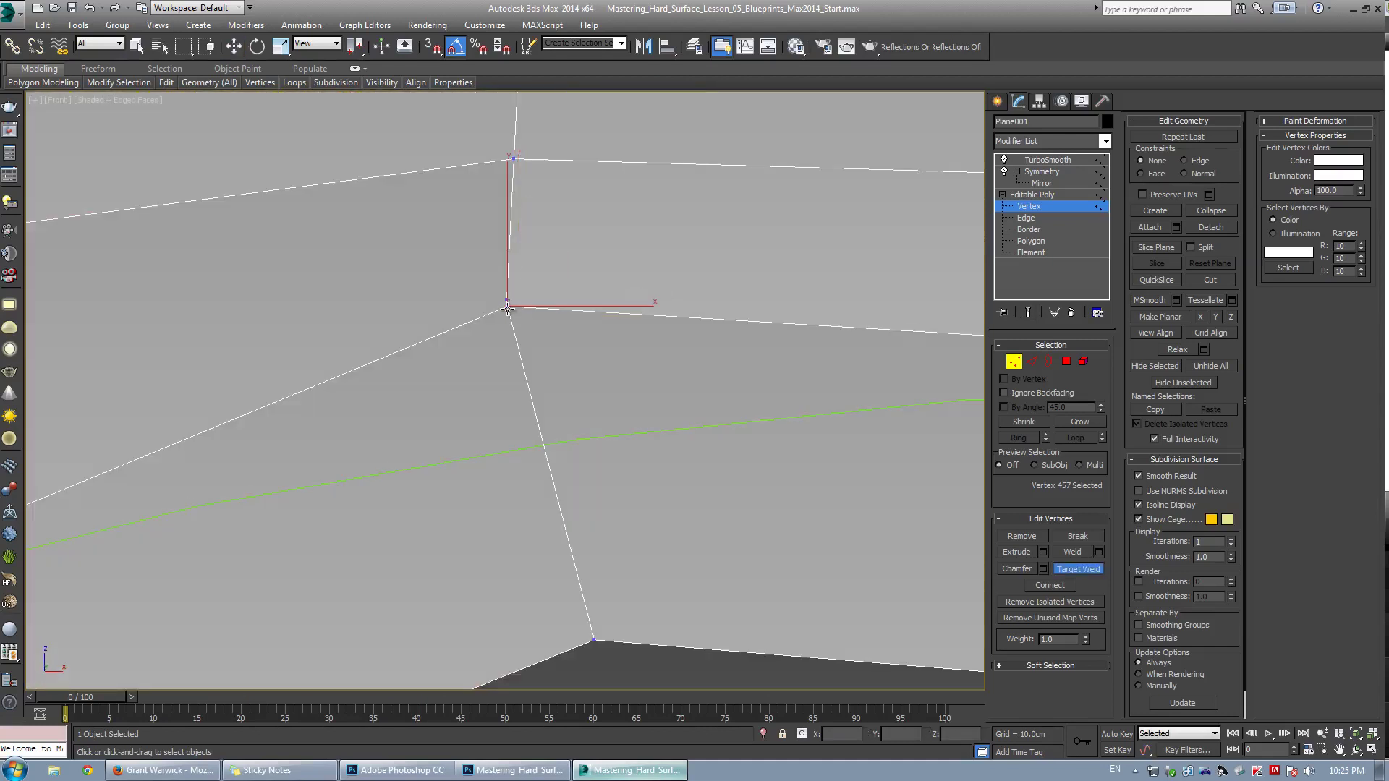
pyautogui.hotkey('ctrl', 'shift', 'w')
pyautogui.hotkey('ctrl', 'shift', 'w')
pyautogui.click(508, 300)
pyautogui.press('w')
pyautogui.click(482, 284)
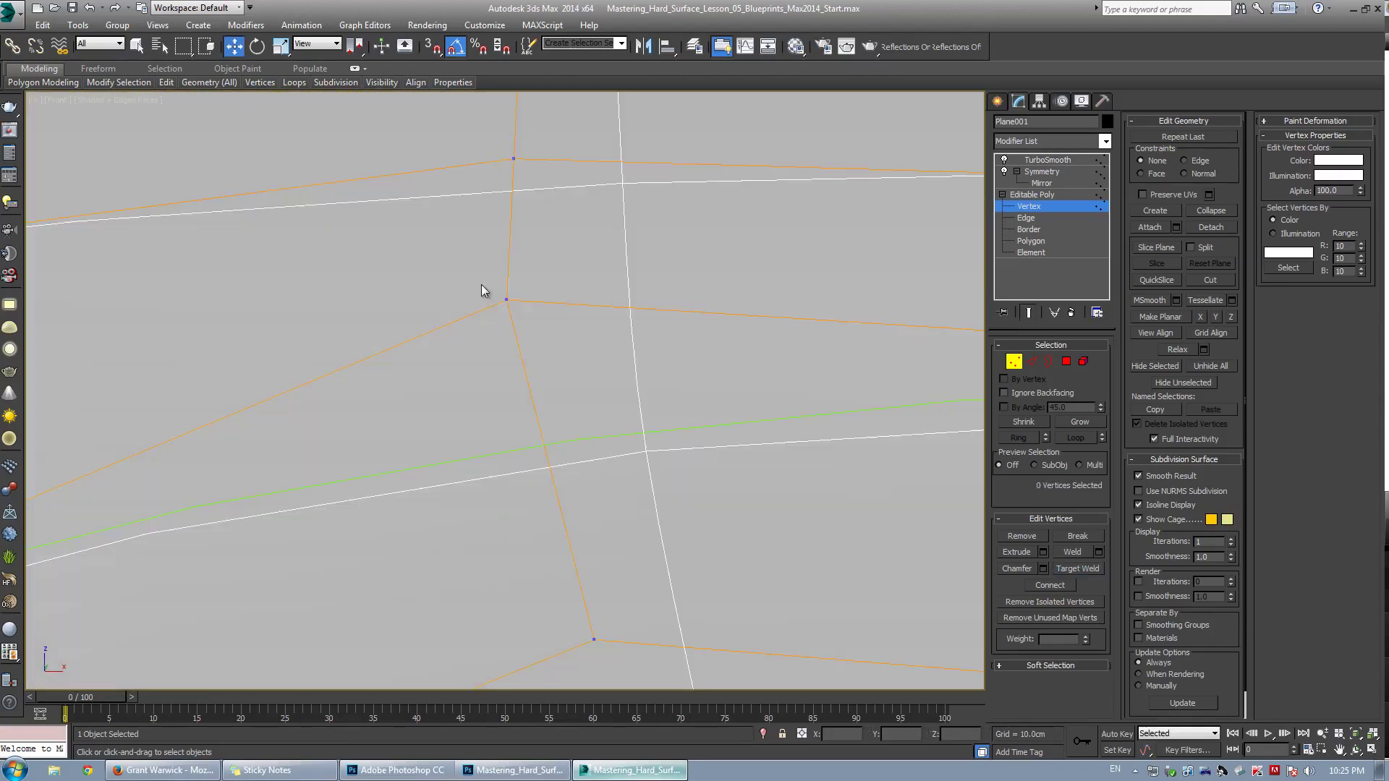
# Move the welded peak vertex slightly right and down, and lower it with its arch edge vertex to fit the blueprint curve
pyautogui.moveTo(483, 284); pyautogui.dragTo(539, 308)
pyautogui.scroll(-8, 553, 252)
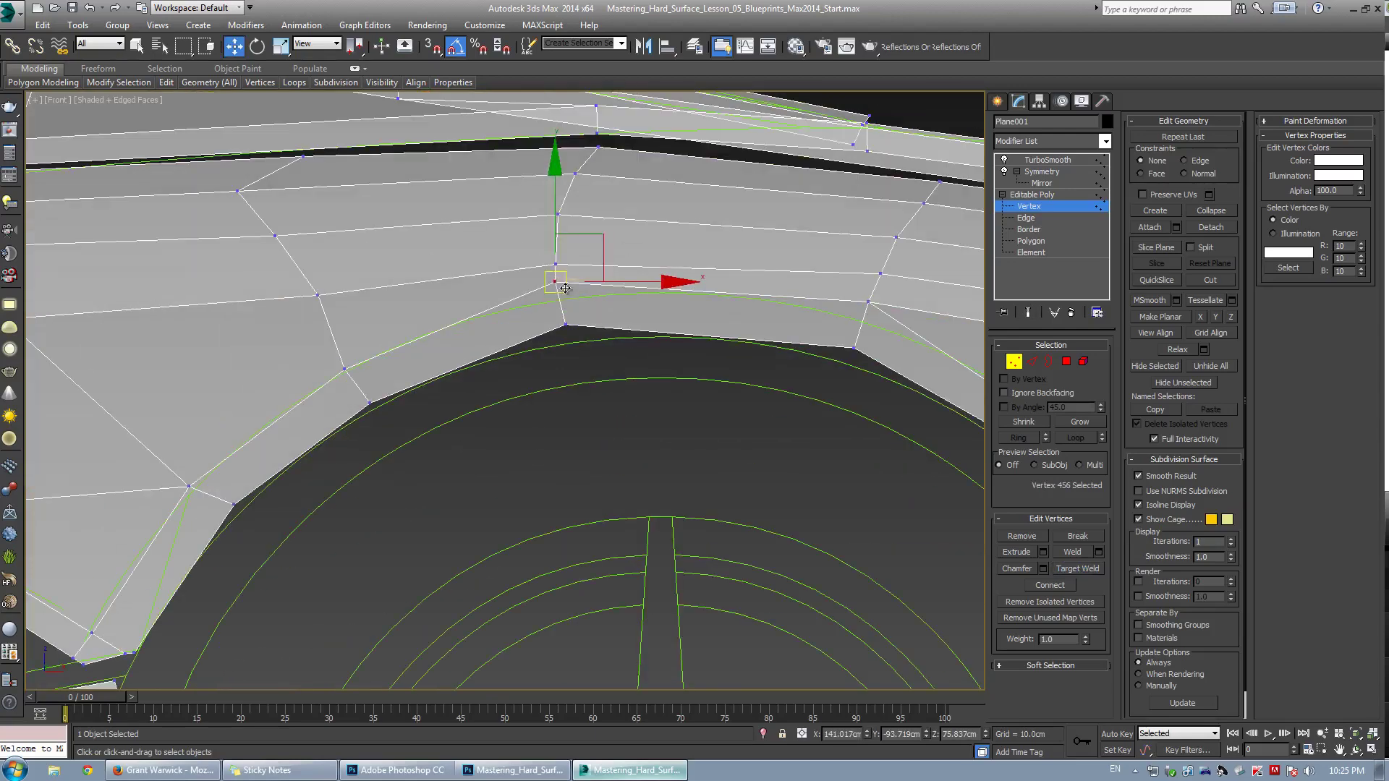
pyautogui.moveTo(585, 280); pyautogui.dragTo(483, 259, button='middle')
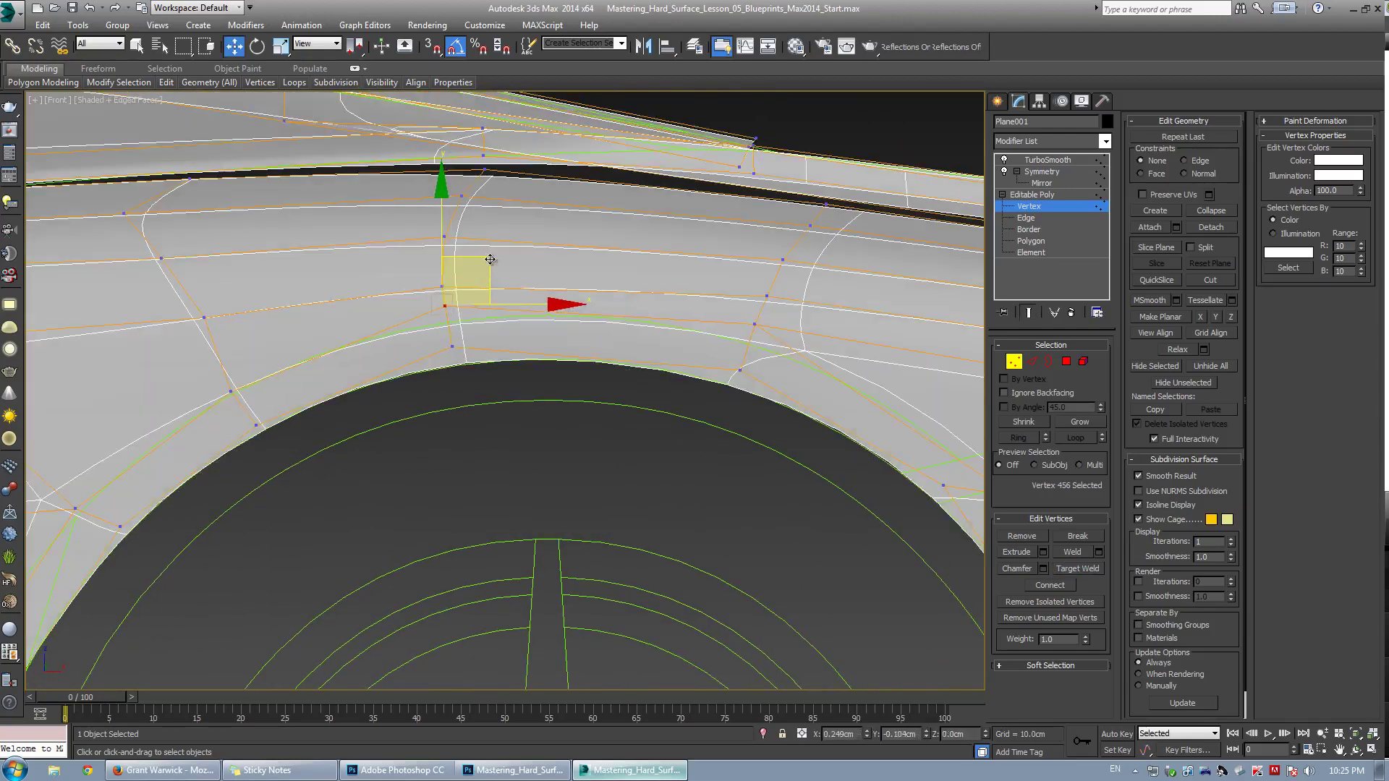
pyautogui.hotkey('ctrl', 'q')
pyautogui.scroll(5, 446, 334)
pyautogui.moveTo(397, 272); pyautogui.dragTo(502, 384)
pyautogui.scroll(-7, 486, 349)
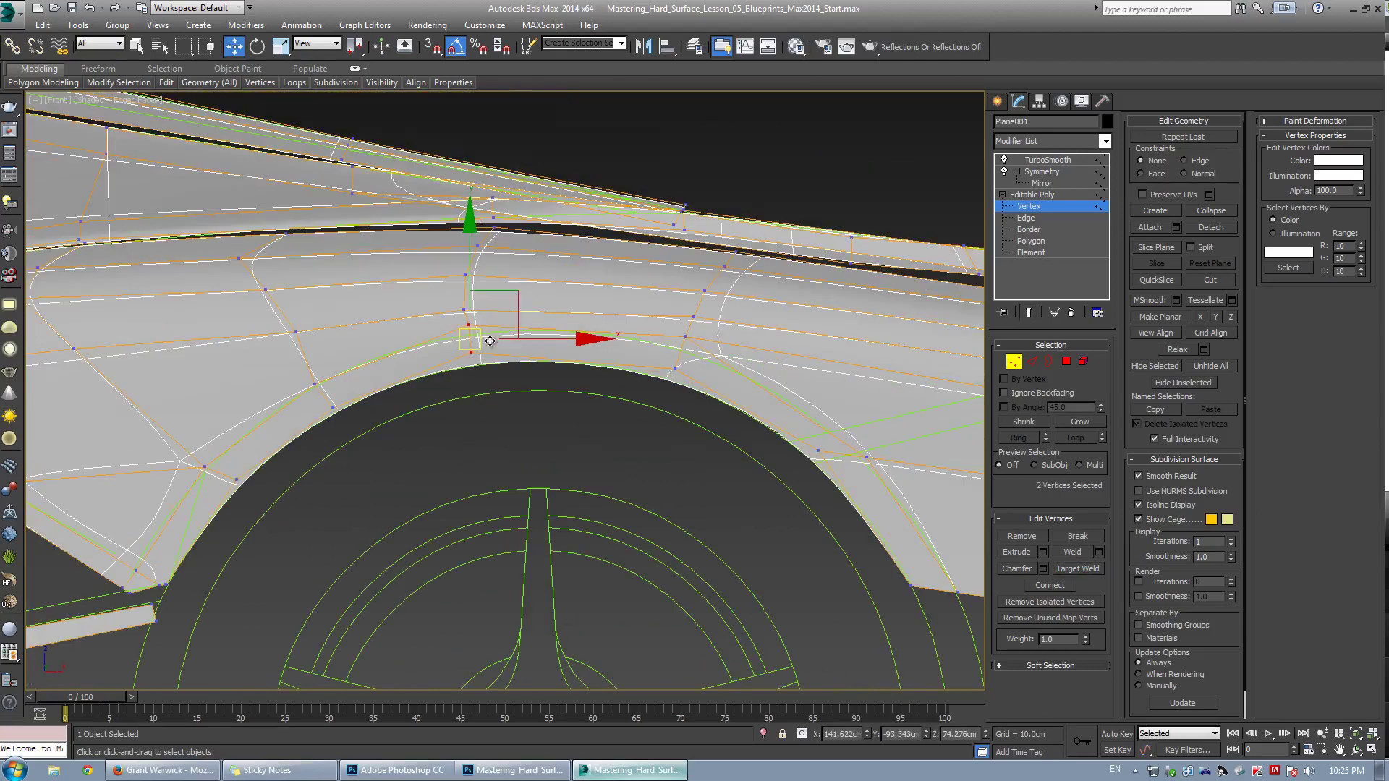
pyautogui.hotkey('ctrl', 'q')
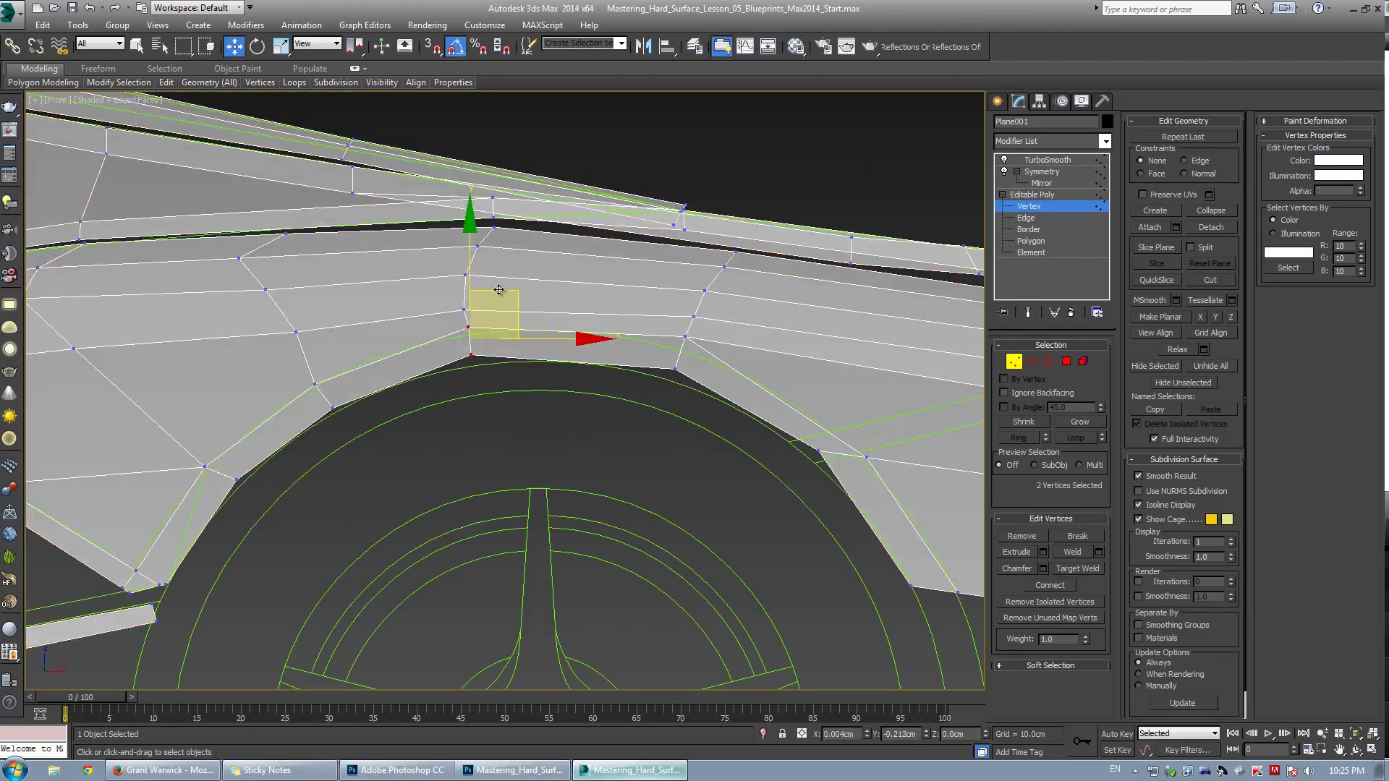
# Shift the new cut vertex and the upper two vertices of the loop above the arch's right part to the left
pyautogui.scroll(4, 643, 320)
pyautogui.click(571, 344)
pyautogui.moveTo(613, 298); pyautogui.dragTo(609, 296)
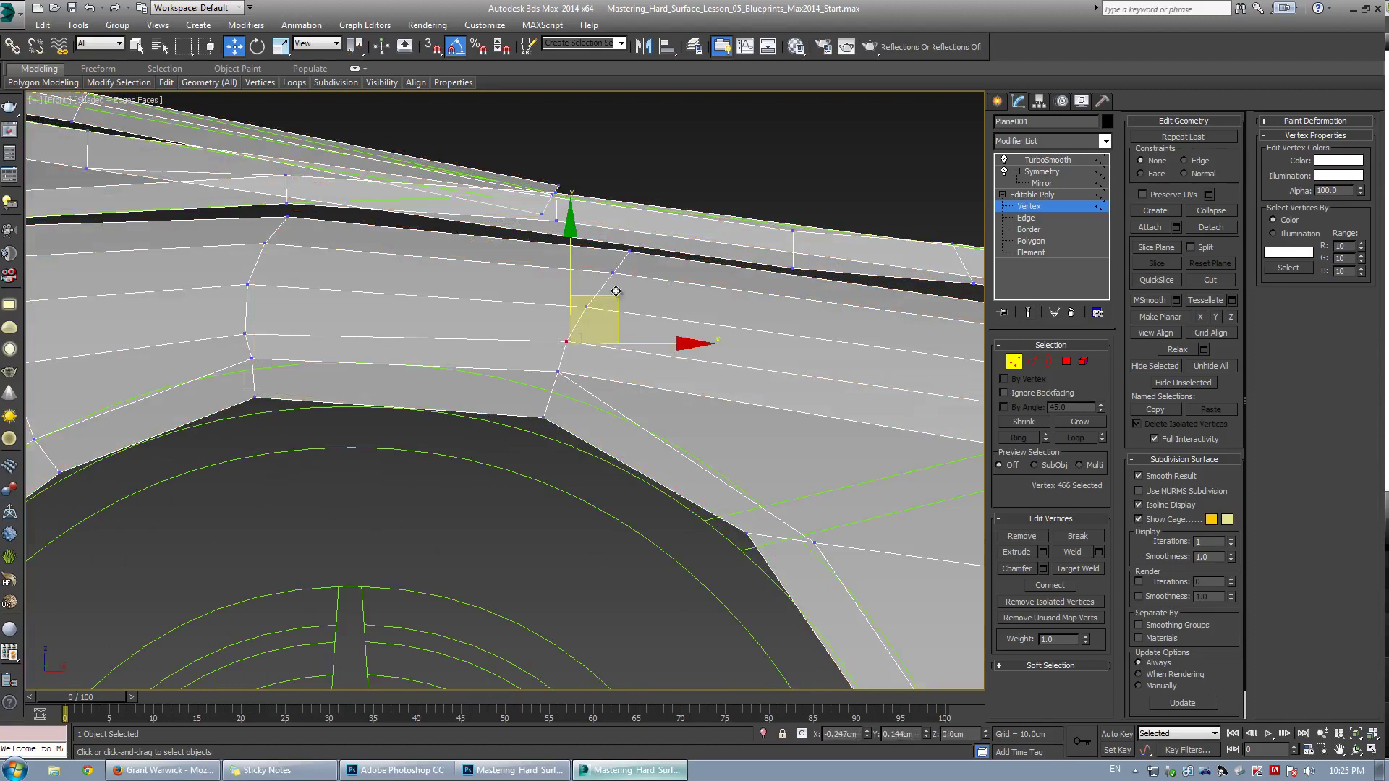
pyautogui.moveTo(596, 235); pyautogui.dragTo(692, 304)
pyautogui.moveTo(666, 219); pyautogui.dragTo(627, 216)
pyautogui.click(598, 316)
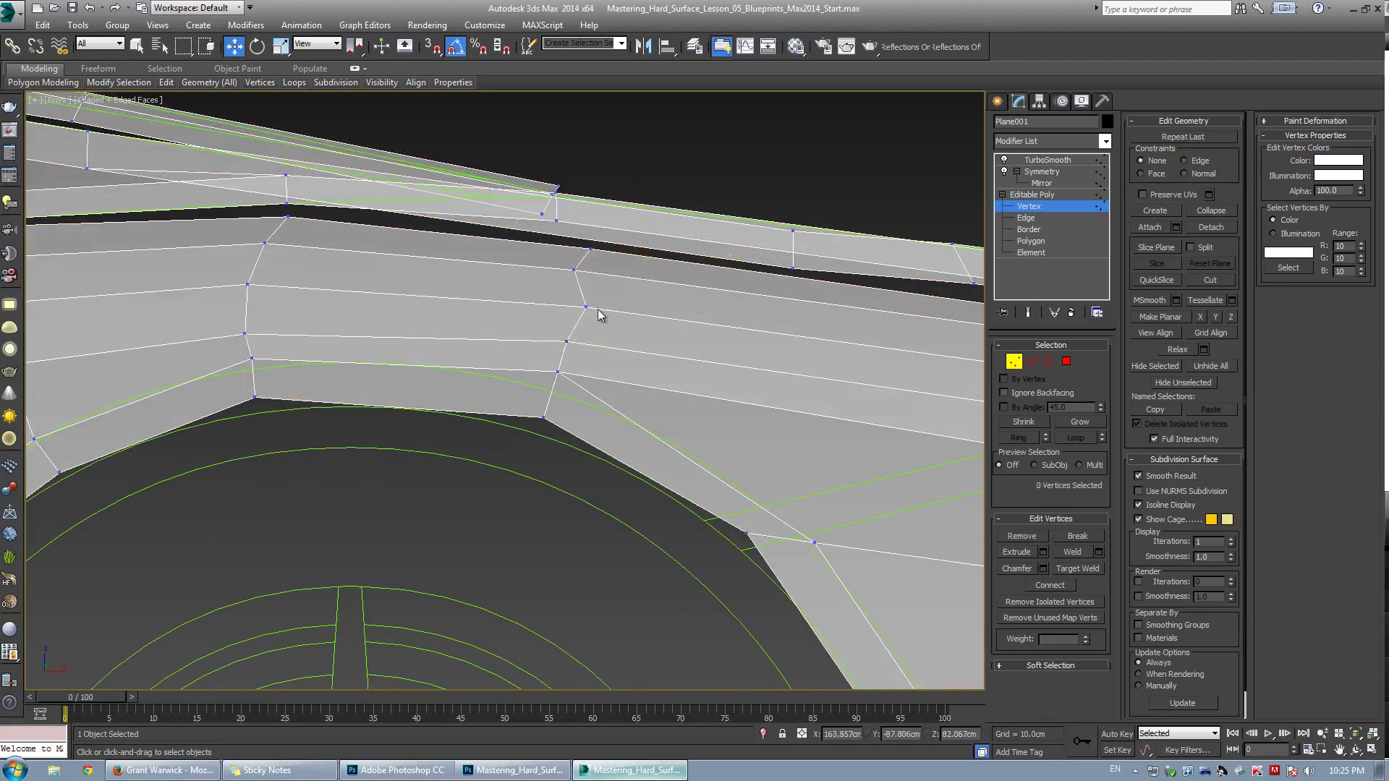
# Move the remaining vertices of the loop above the arch's right part left to straighten it, and check the smoothed fender
pyautogui.click(588, 307)
pyautogui.moveTo(589, 305); pyautogui.dragTo(555, 373)
pyautogui.click(563, 342)
pyautogui.click(557, 374)
pyautogui.scroll(-2, 556, 372)
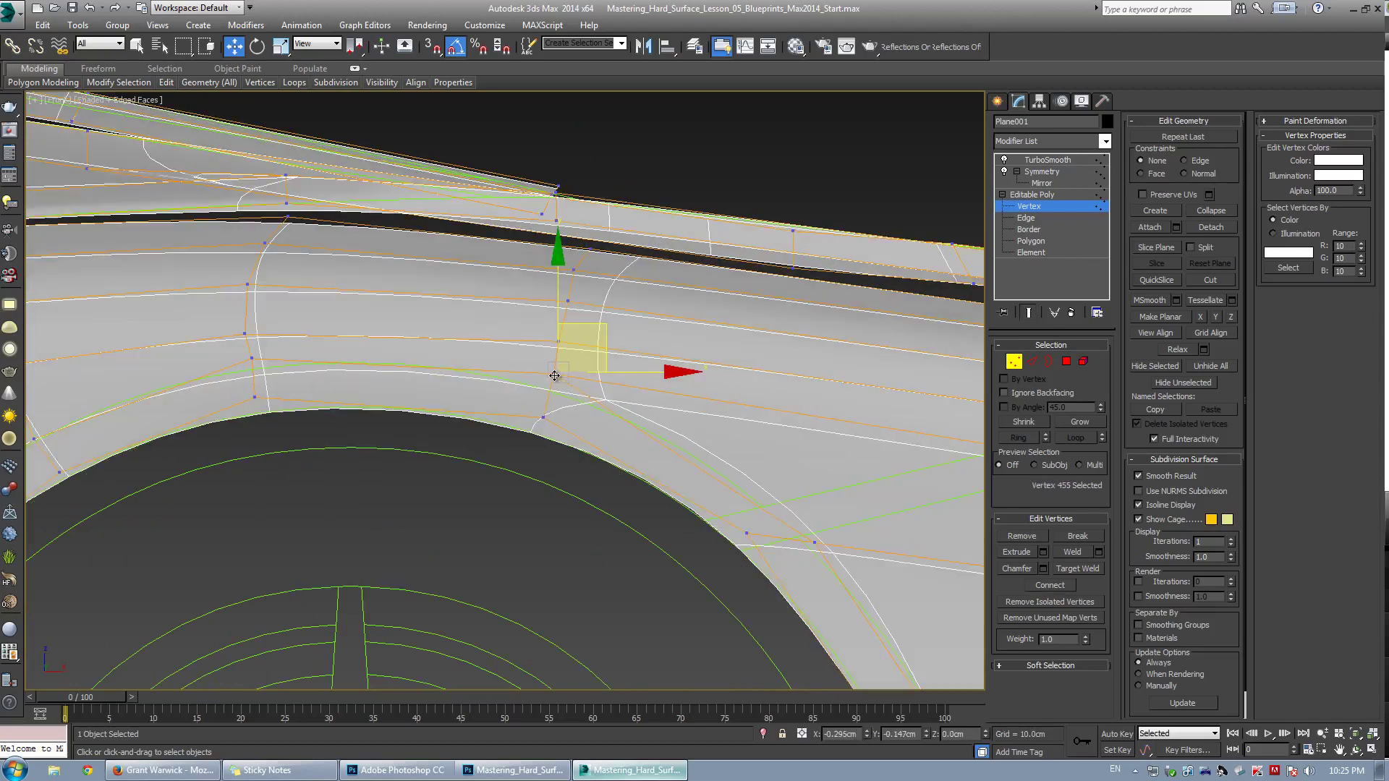
pyautogui.scroll(-2, 560, 365)
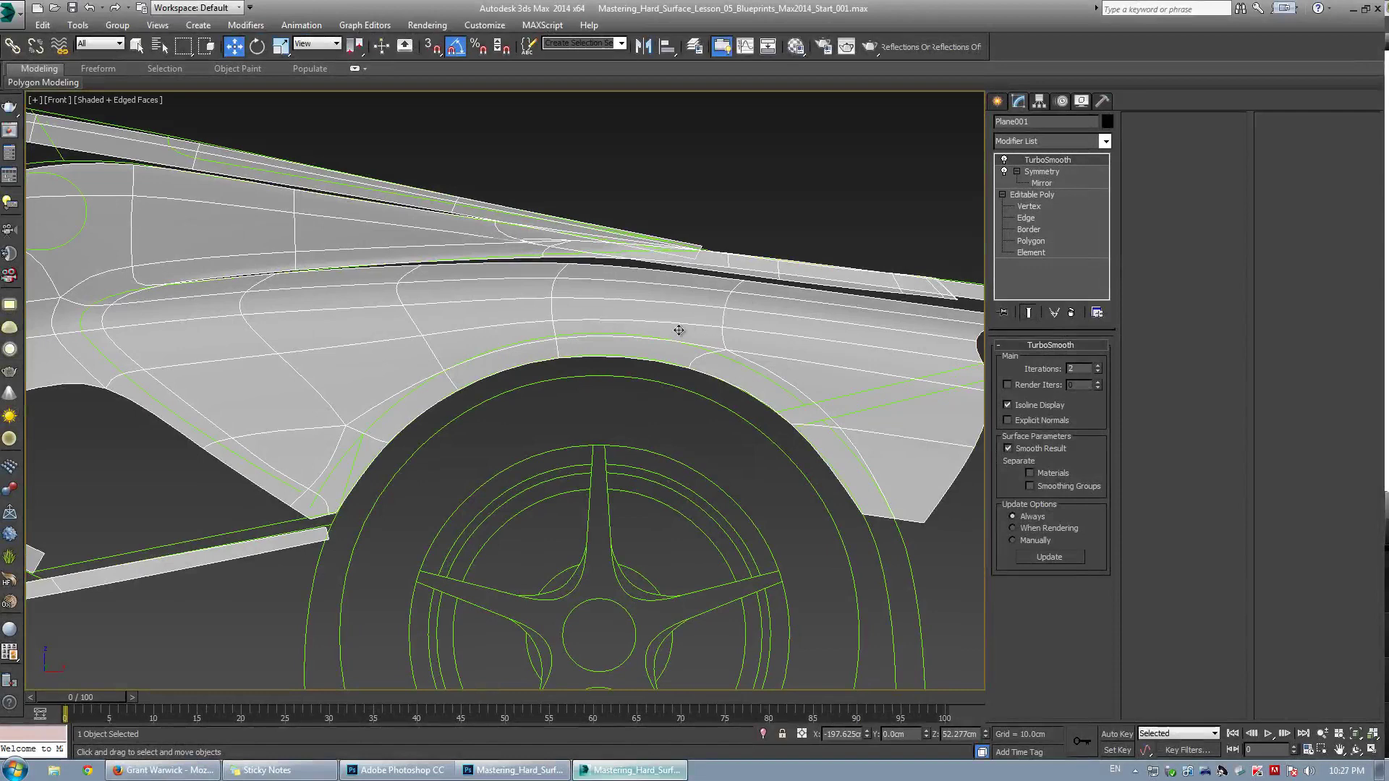
# Review the smoothed fender around the arch, and move the loop vertex above the arch's left half slightly up and left
pyautogui.moveTo(559, 352); pyautogui.dragTo(527, 338, button='middle')
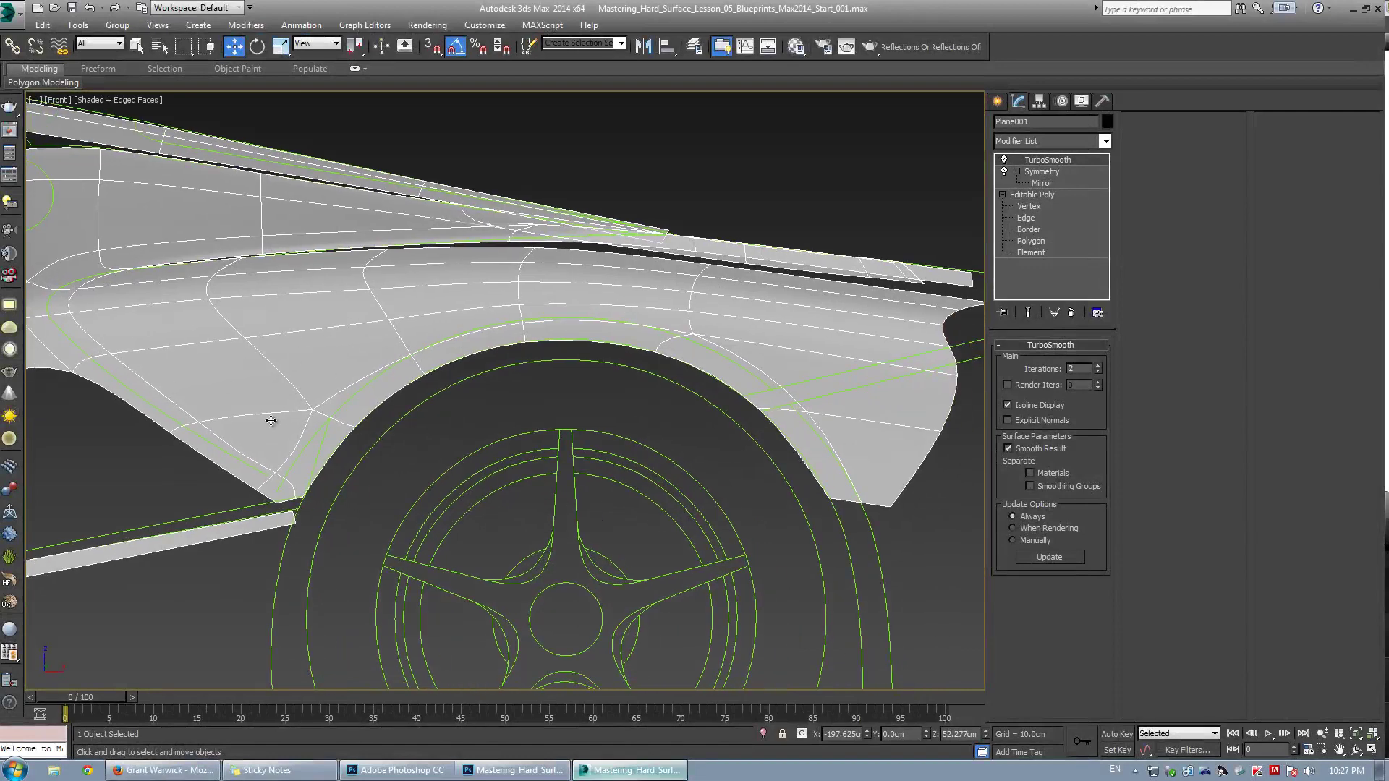
pyautogui.moveTo(245, 490); pyautogui.dragTo(349, 476, button='middle')
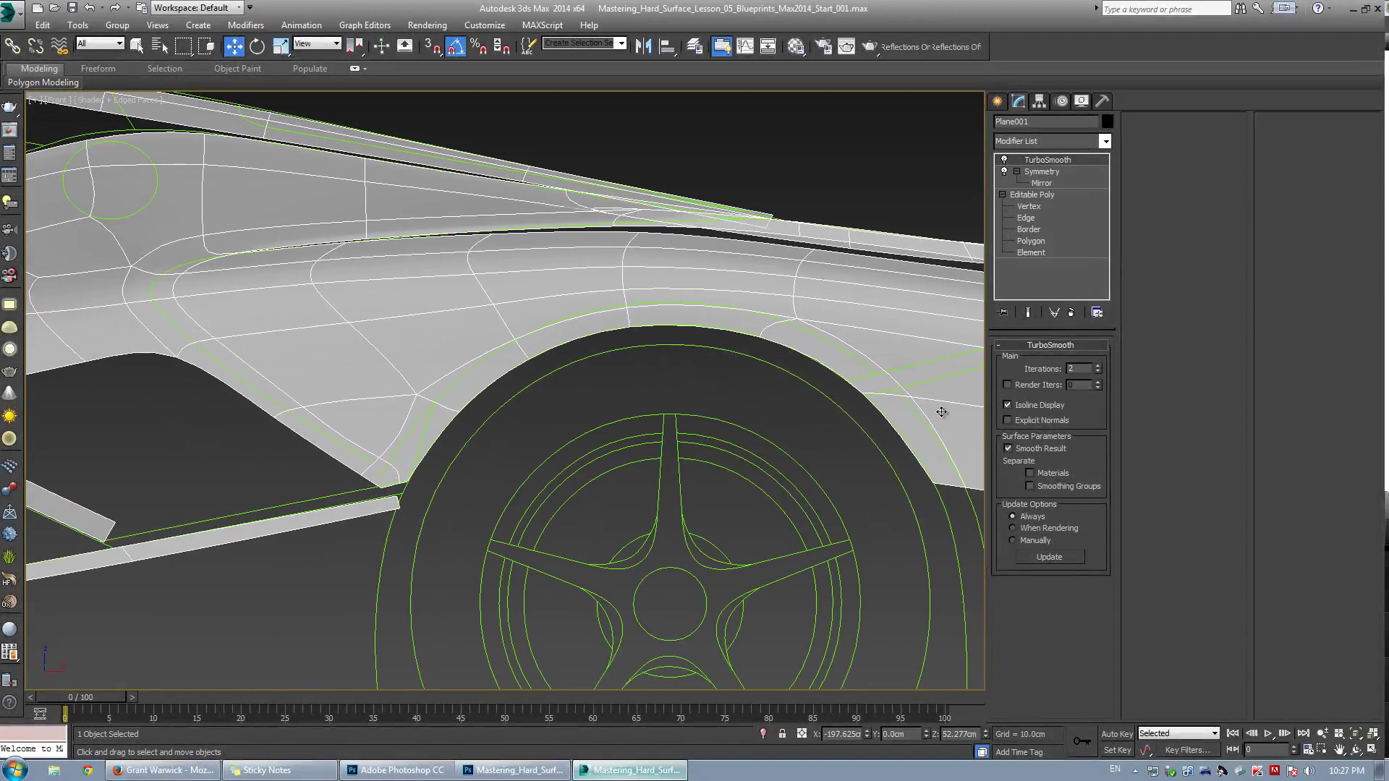
pyautogui.moveTo(941, 412); pyautogui.dragTo(819, 427, button='middle')
pyautogui.click(1029, 206)
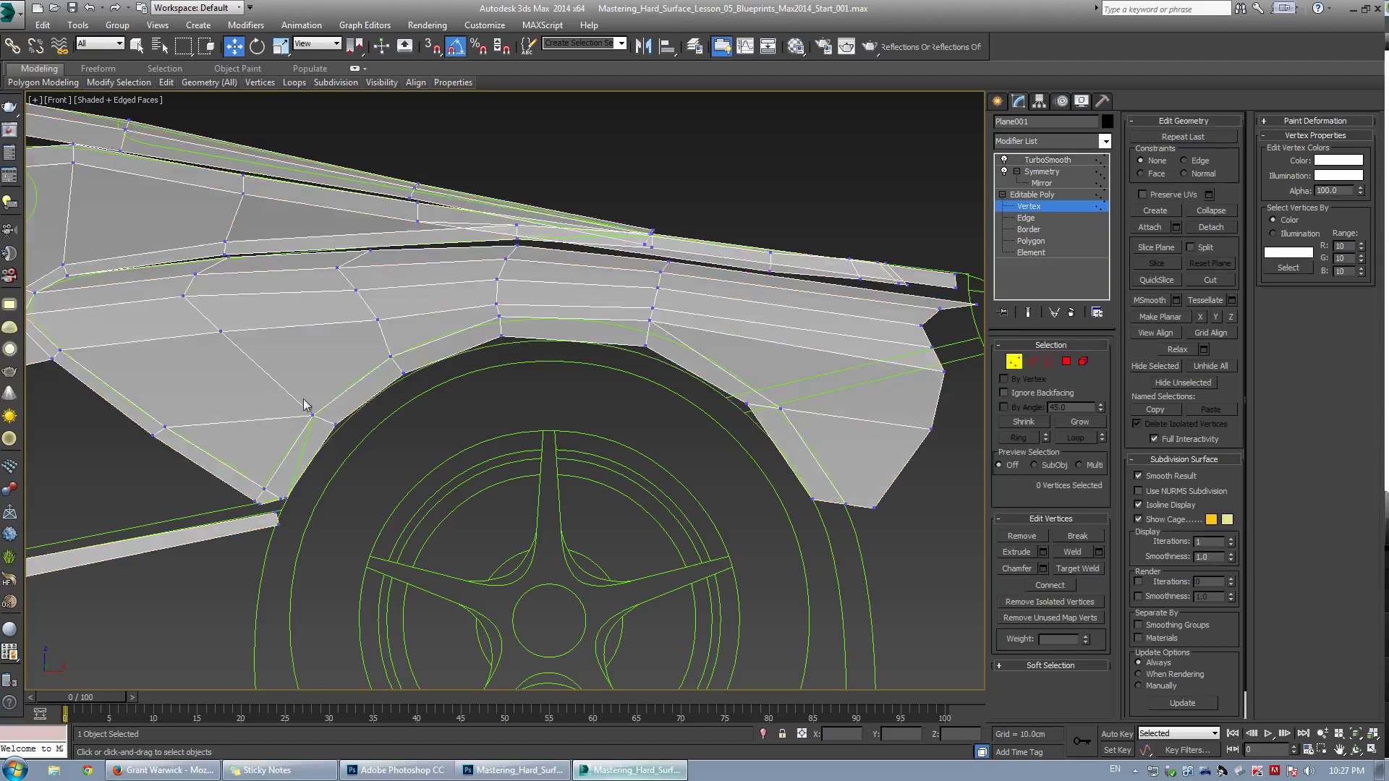
pyautogui.click(378, 318)
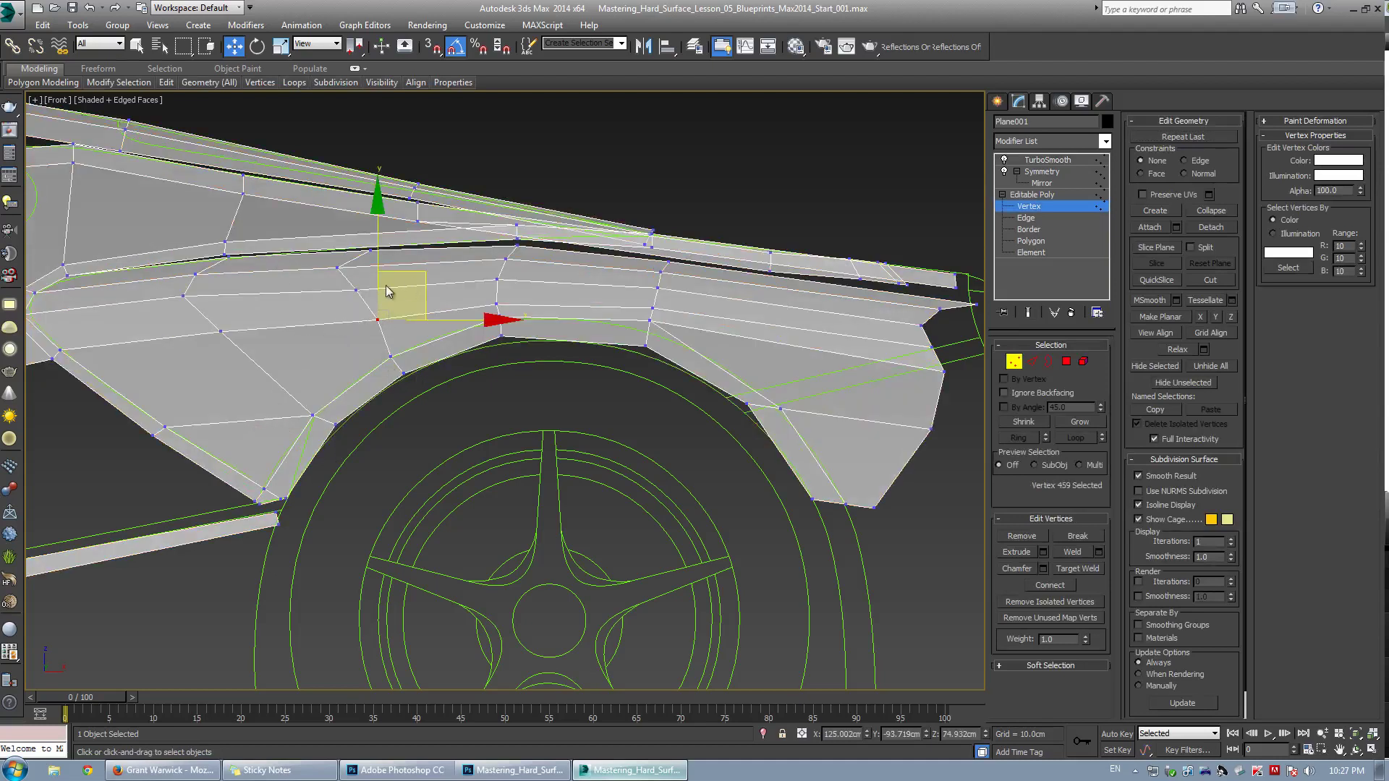
pyautogui.moveTo(420, 274); pyautogui.dragTo(411, 270)
pyautogui.scroll(2, 177, 427)
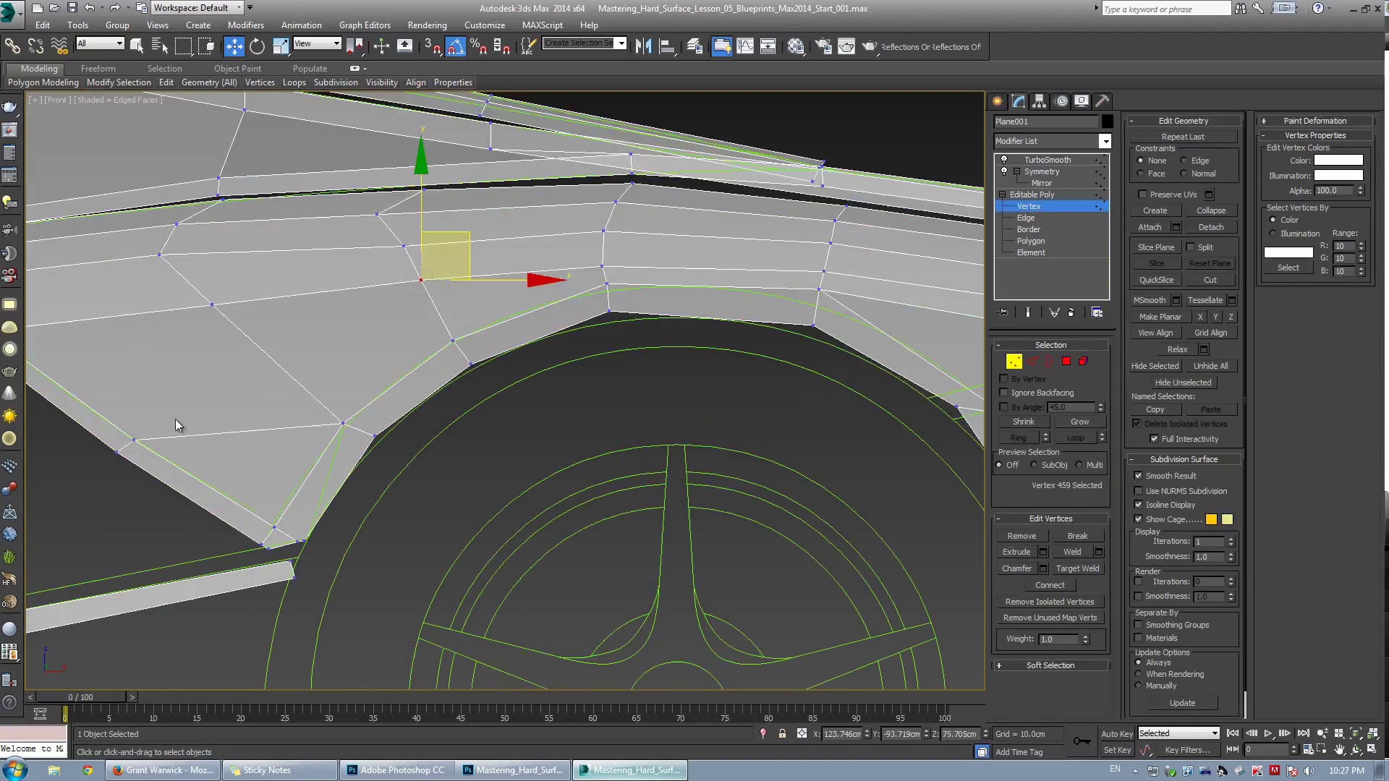
# Cut a second edge row from the vertex on the fender's lower left edge up over the arch to the loop at its right part
pyautogui.hotkey('alt', 'c')
pyautogui.click(133, 439)
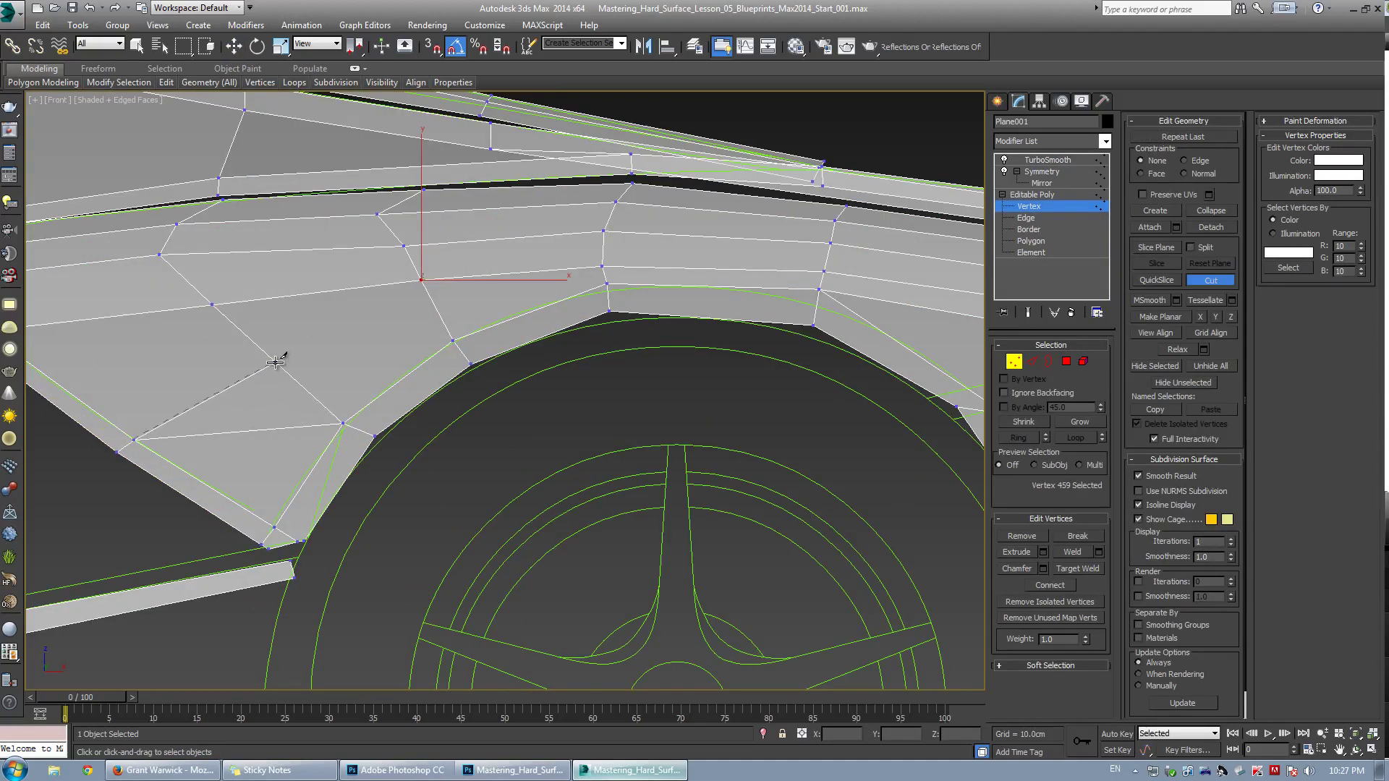
pyautogui.click(276, 362)
pyautogui.click(432, 302)
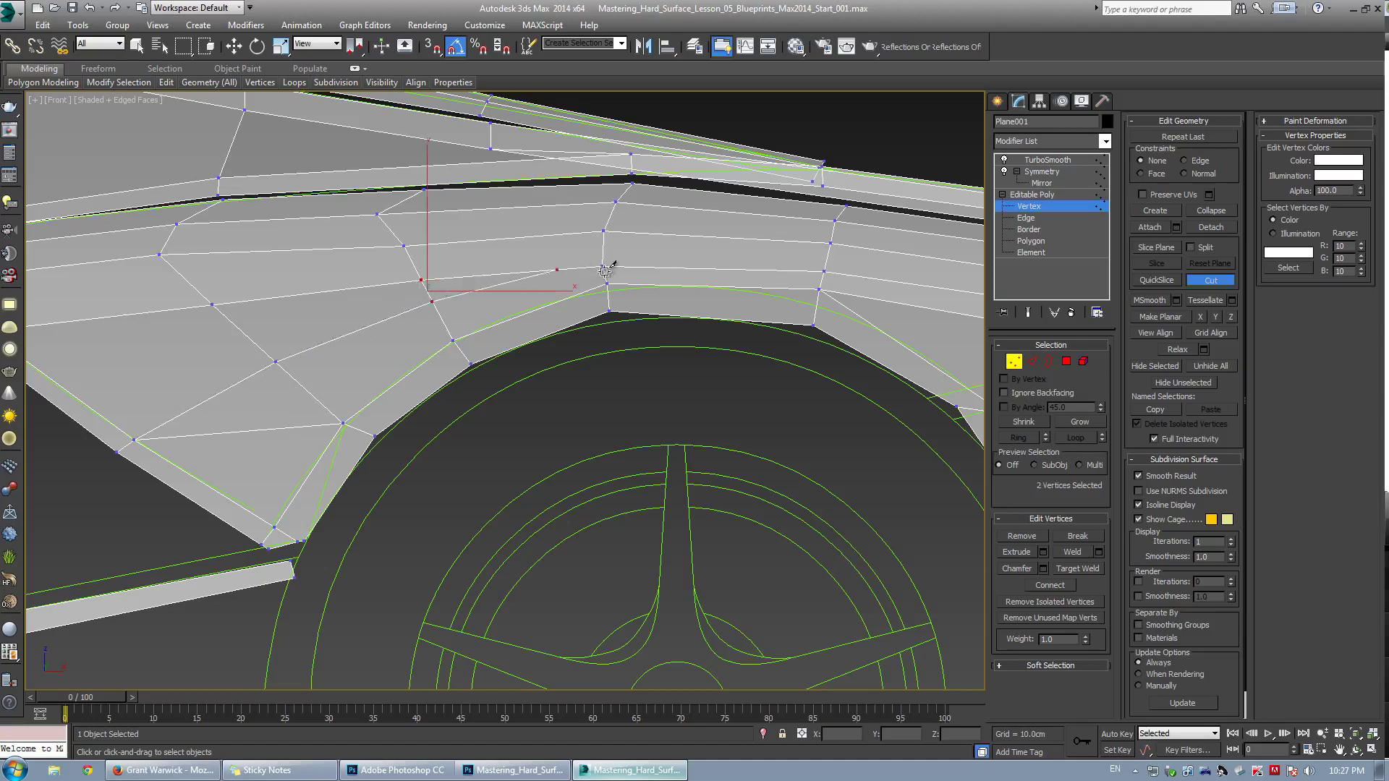
pyautogui.click(605, 274)
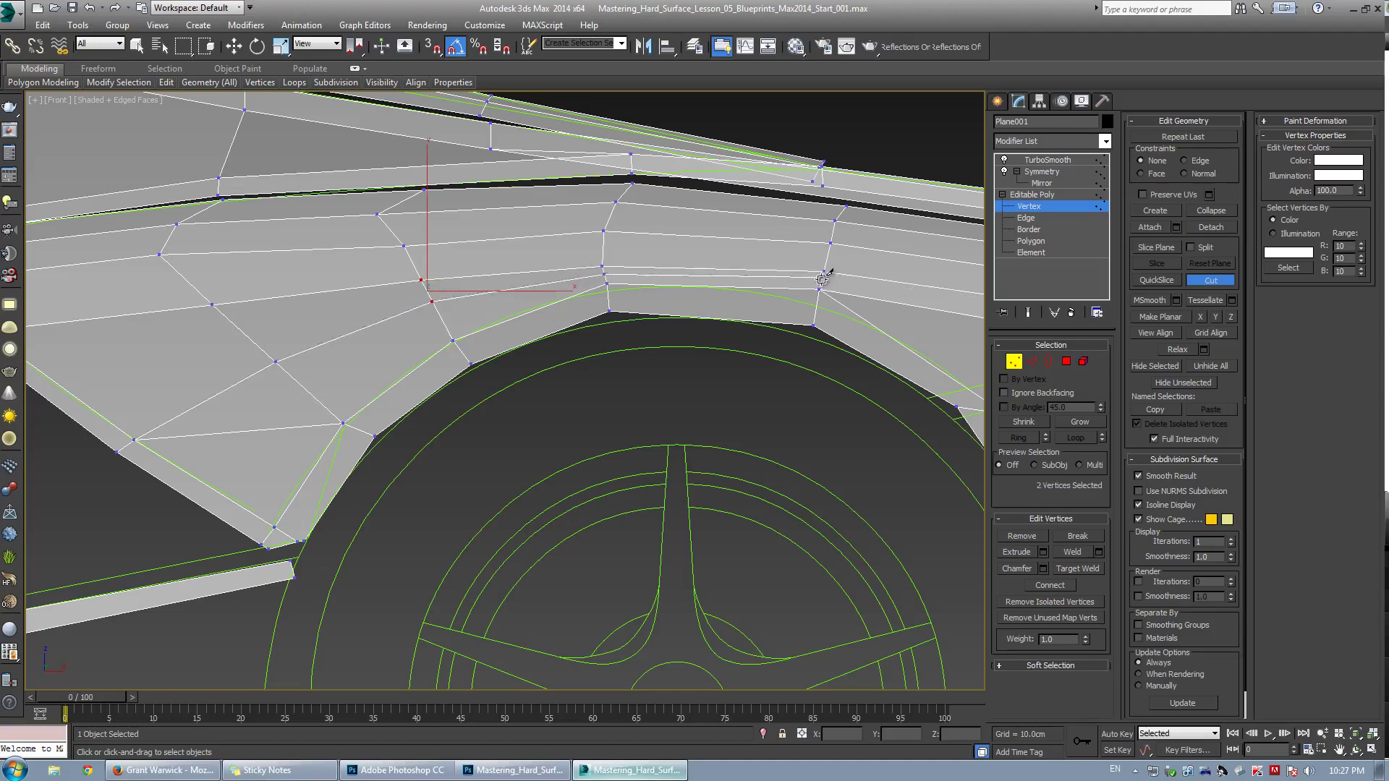
pyautogui.press('w')
# Remove the old edge joining the fender's lower left edge vertex to the arch's lower left vertex
pyautogui.moveTo(296, 418); pyautogui.dragTo(466, 423, button='middle')
pyautogui.press('2')
pyautogui.click(407, 427)
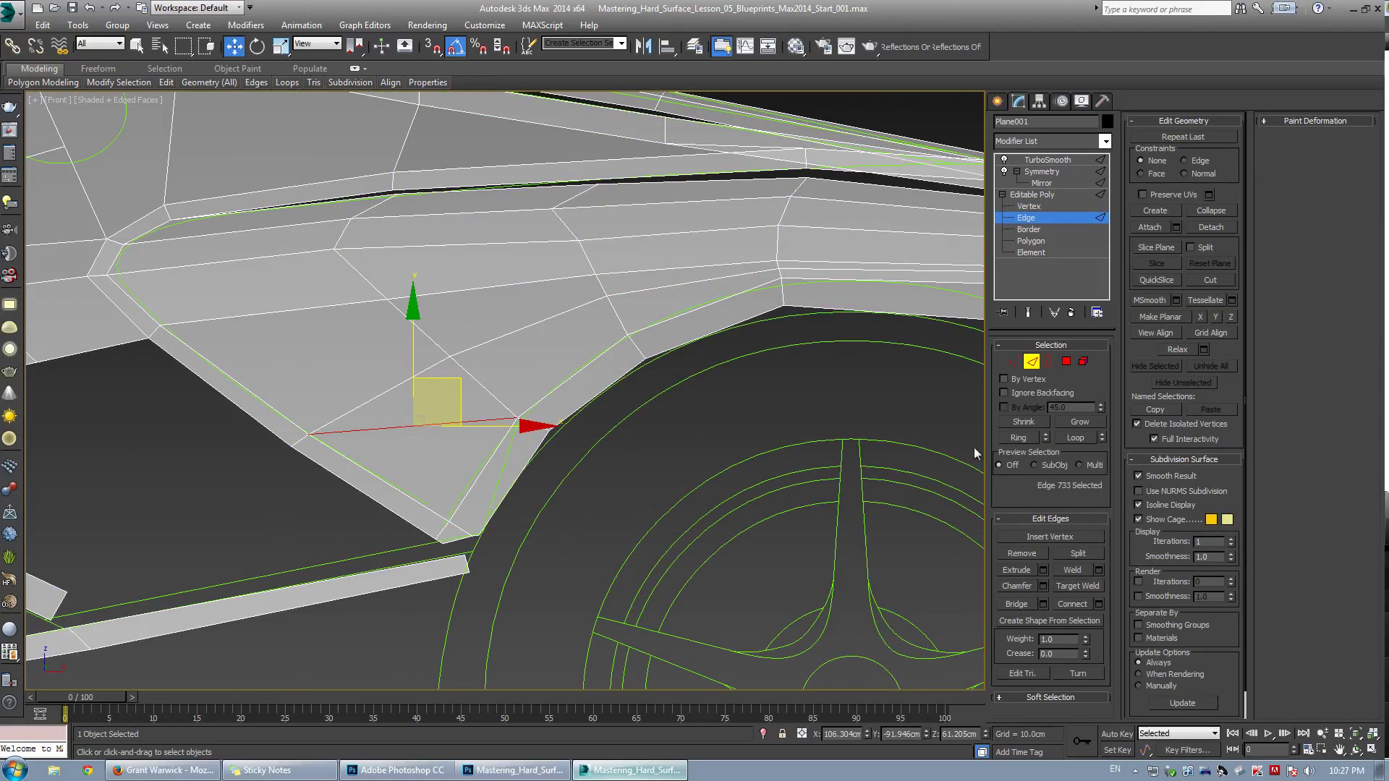
pyautogui.scroll(-3, 417, 414)
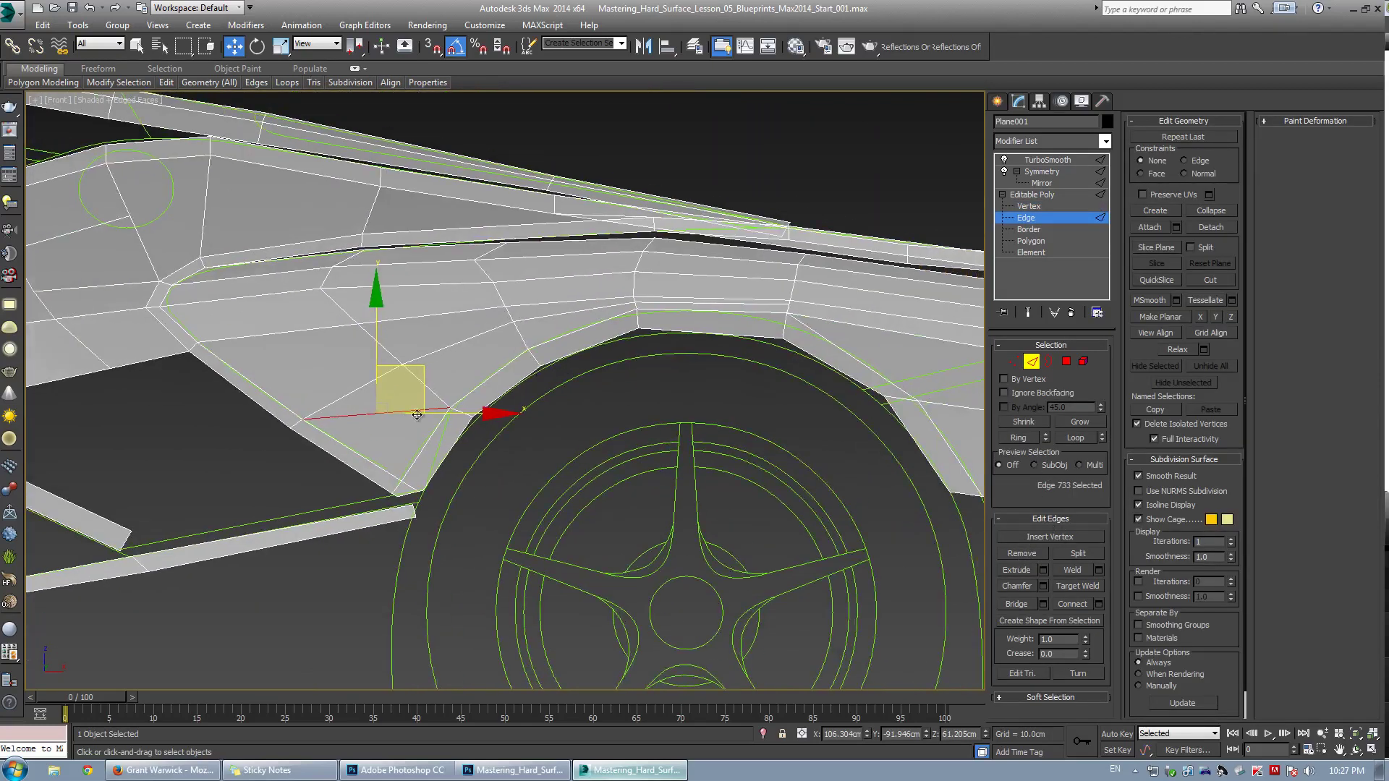
pyautogui.click(1019, 554)
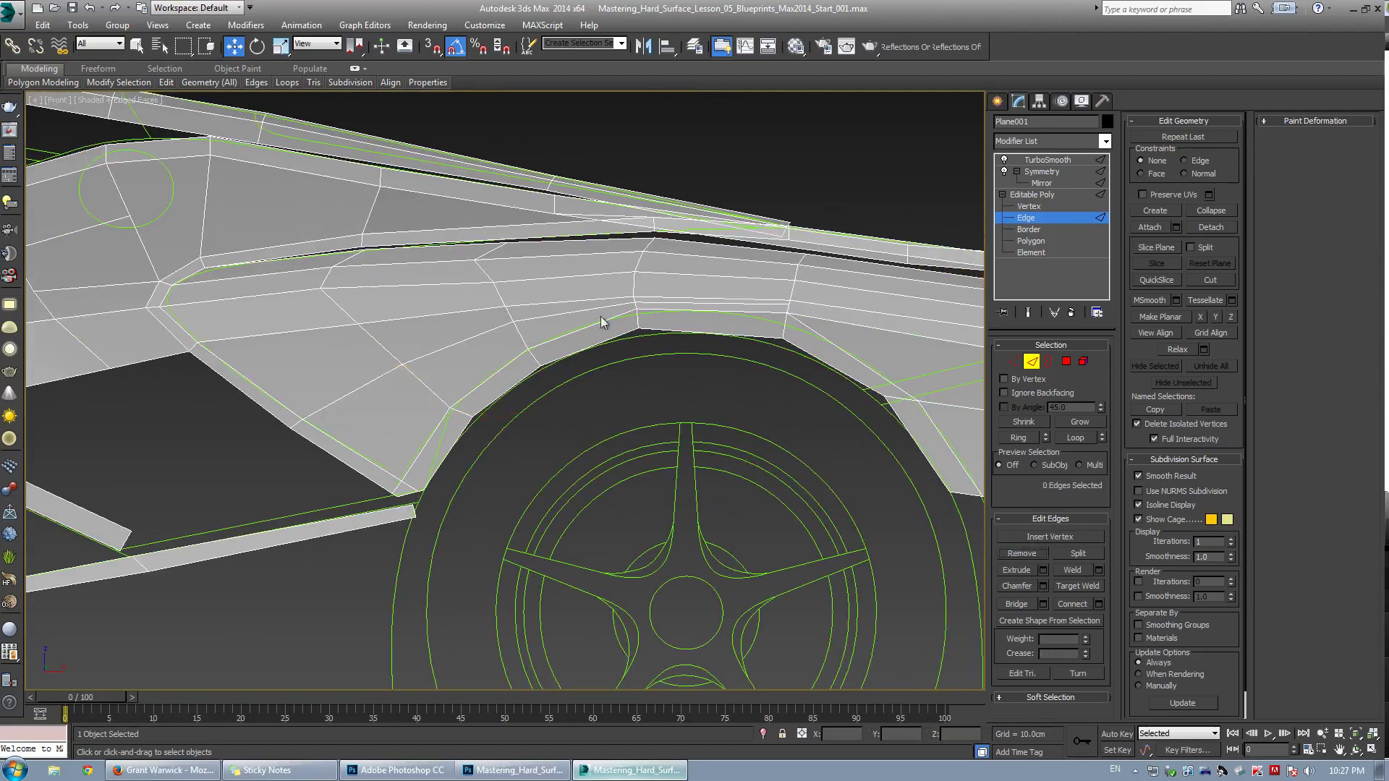
# Shift the upper vertices of the two loops left of the arch's peak to the right to straighten their flow
pyautogui.scroll(3, 322, 255)
pyautogui.press('1')
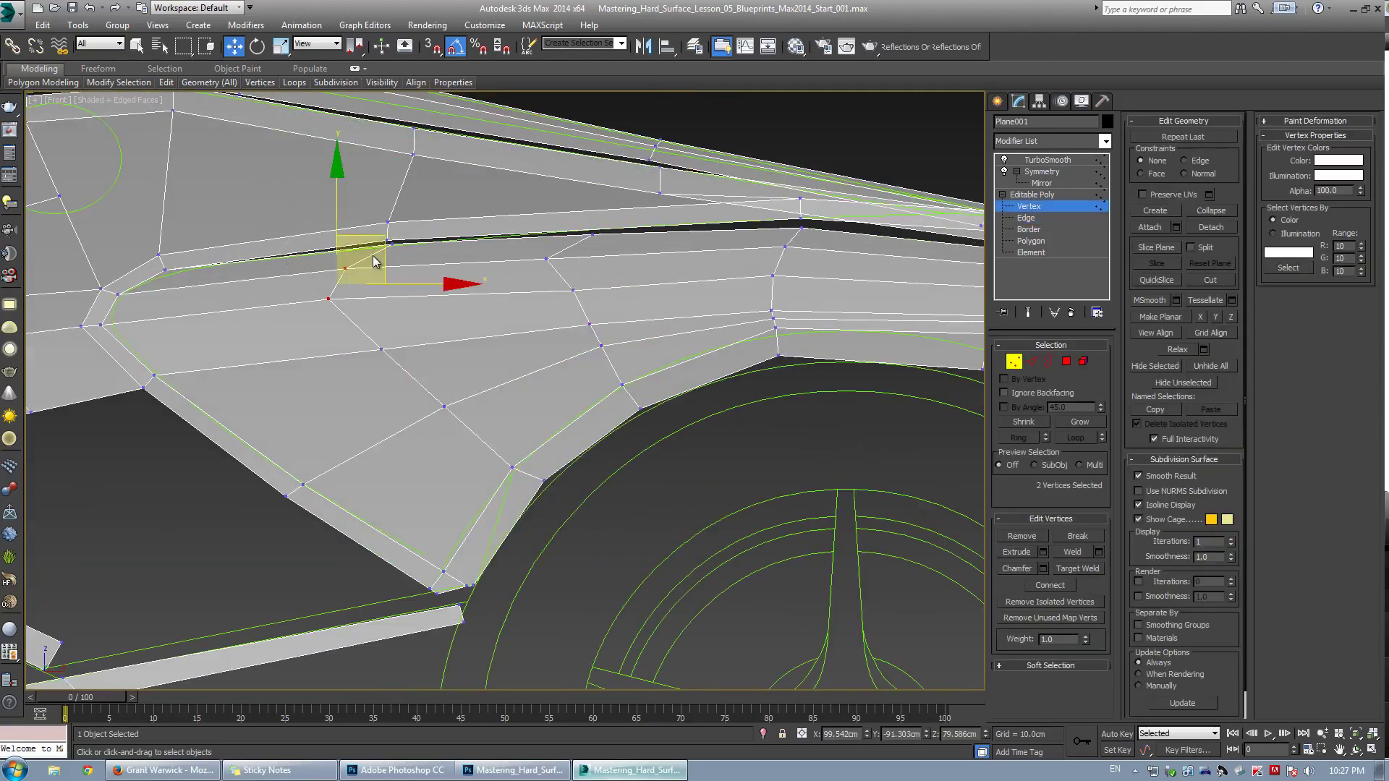
pyautogui.moveTo(393, 242); pyautogui.dragTo(422, 243)
pyautogui.moveTo(536, 249); pyautogui.dragTo(566, 268)
pyautogui.click(596, 228)
pyautogui.hotkey('ctrl', 'z')
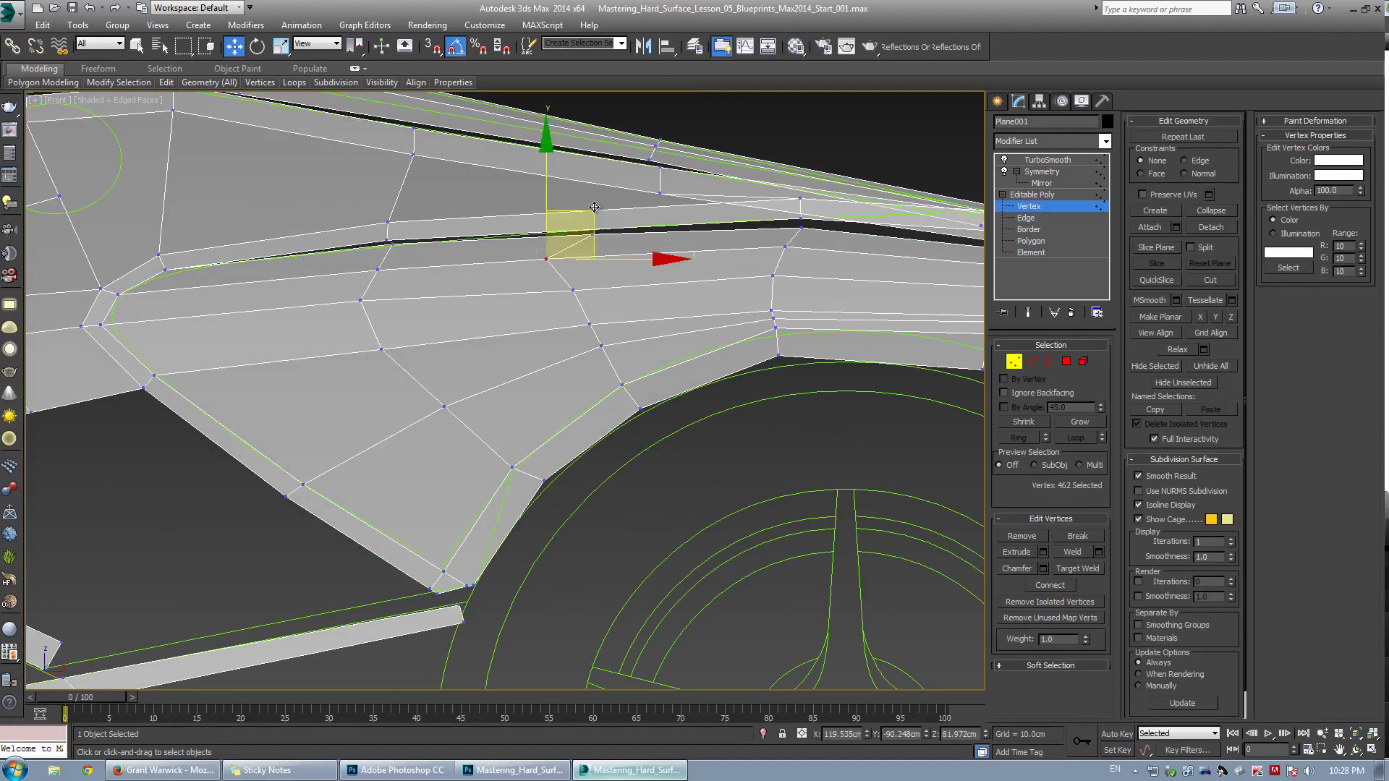
pyautogui.moveTo(592, 211); pyautogui.dragTo(623, 207)
# Raise the middle vertices of the two loops left of the arch's peak to even out the spacing of the edge rows
pyautogui.click(588, 293)
pyautogui.click(574, 292)
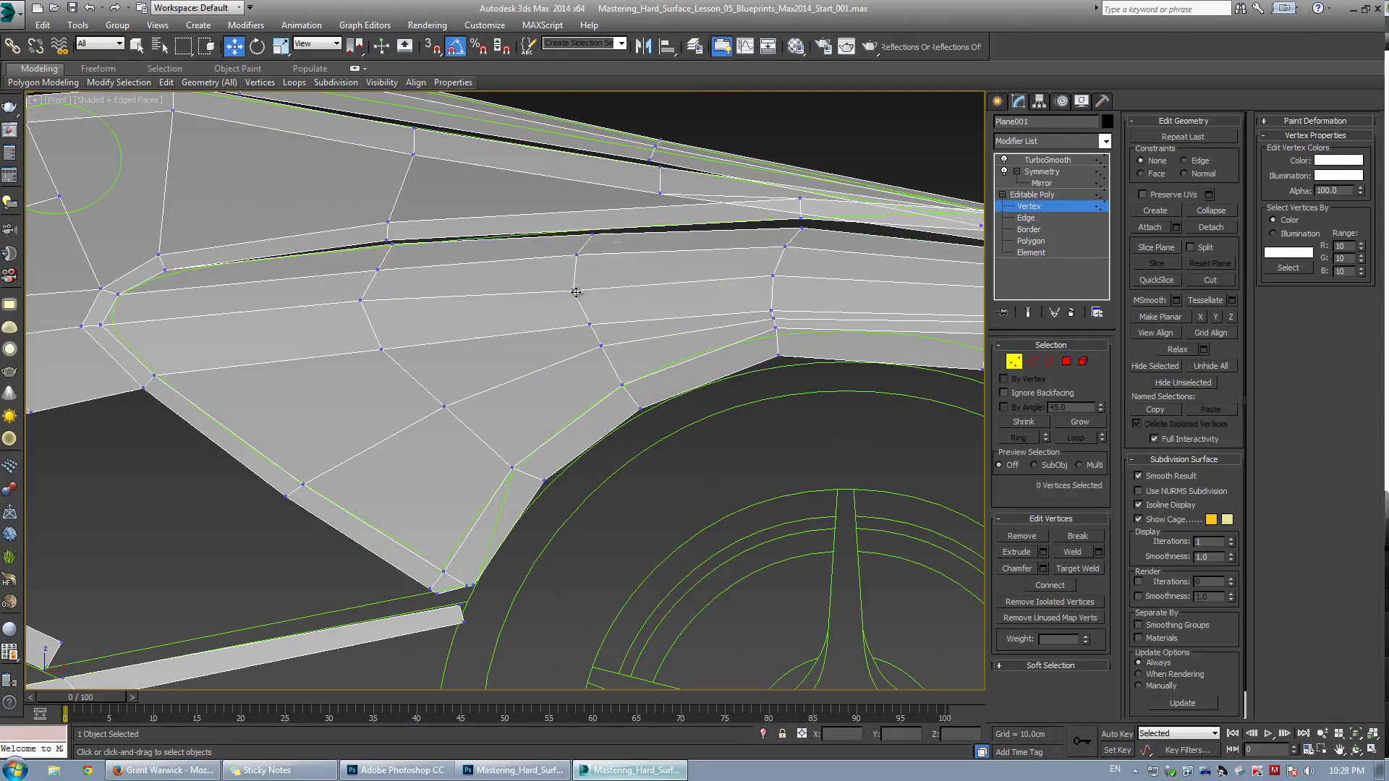
pyautogui.click(576, 292)
pyautogui.moveTo(588, 324)
pyautogui.mouseDown()
pyautogui.moveTo(587, 305)
pyautogui.moveTo(602, 333)
pyautogui.mouseUp()
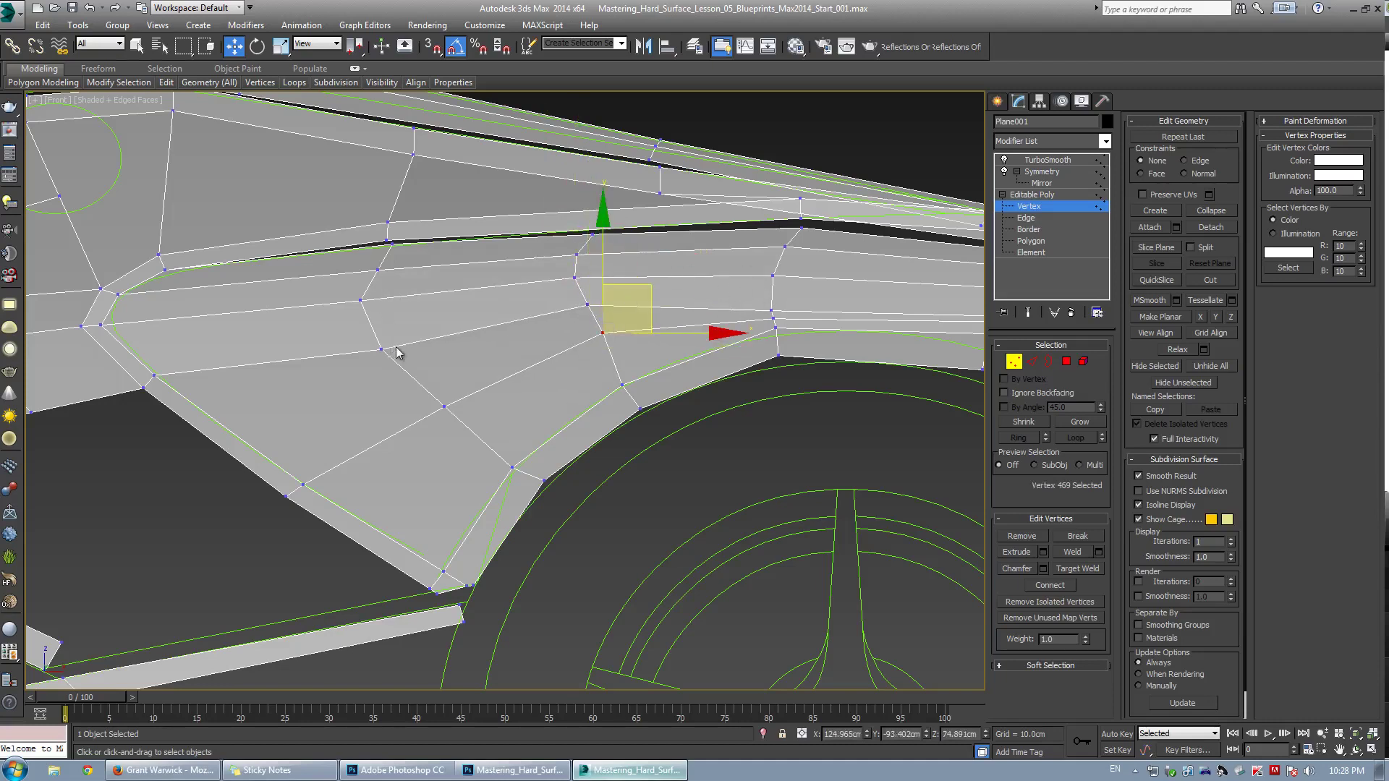
pyautogui.moveTo(382, 349); pyautogui.dragTo(374, 332)
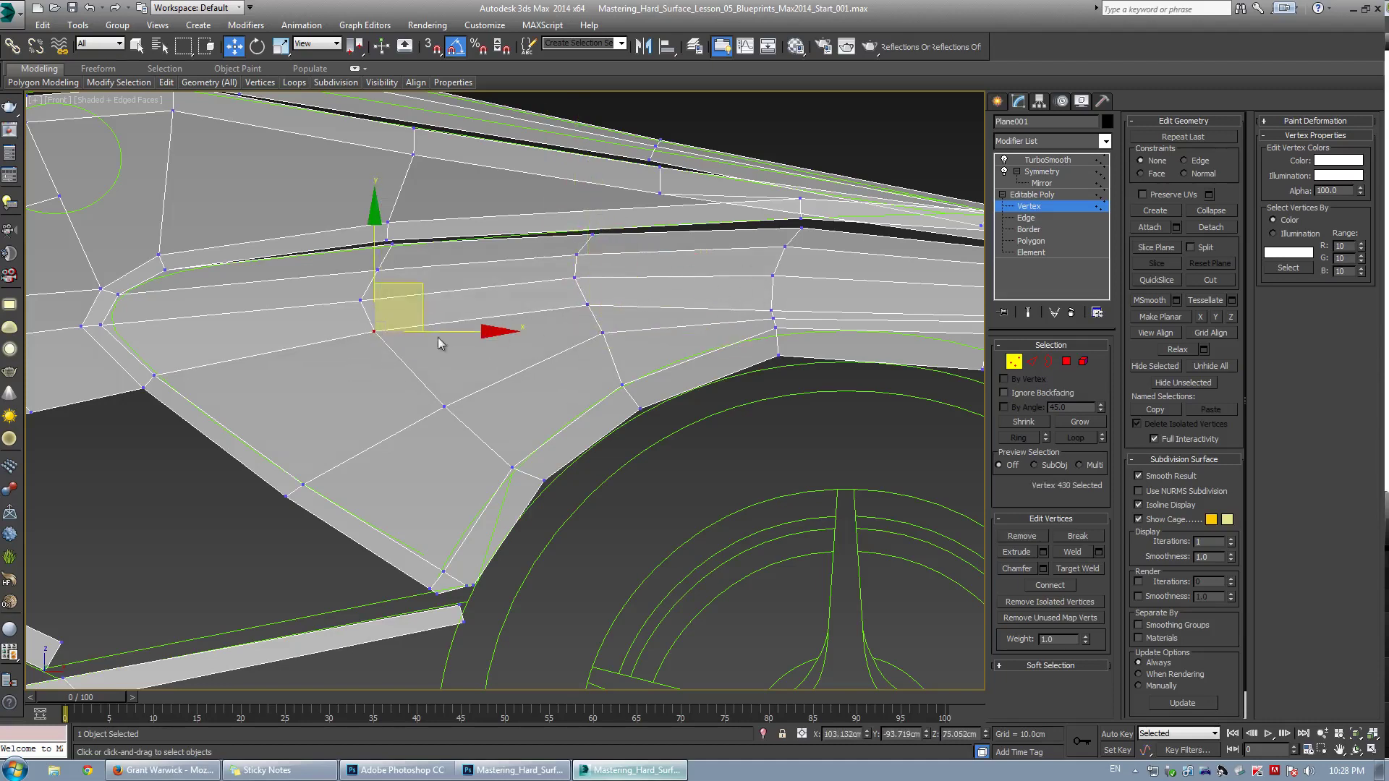
# Raise the lower vertices of the loop above the arch's peak to spread the crowded edge rows apart
pyautogui.moveTo(763, 299); pyautogui.dragTo(504, 309, button='middle')
pyautogui.click(518, 319)
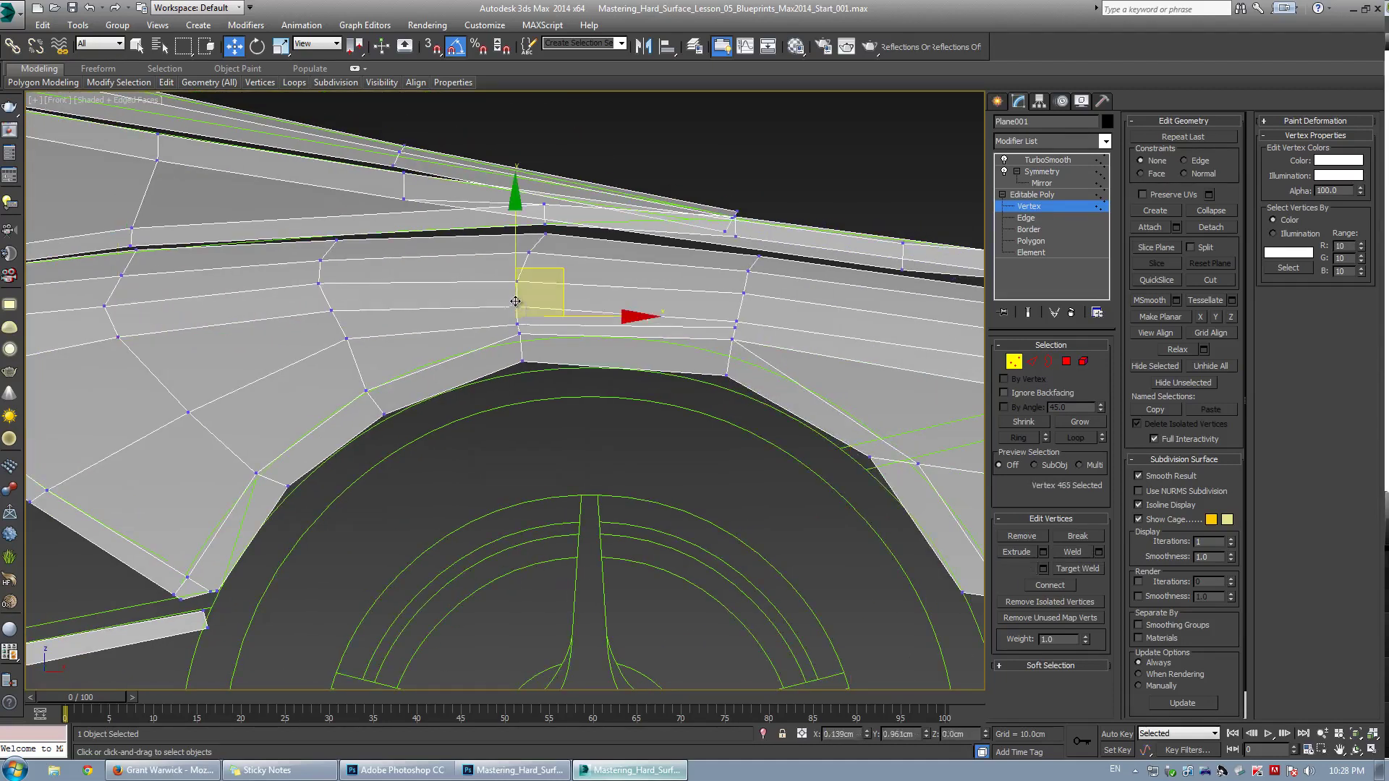
pyautogui.moveTo(518, 319); pyautogui.dragTo(518, 301)
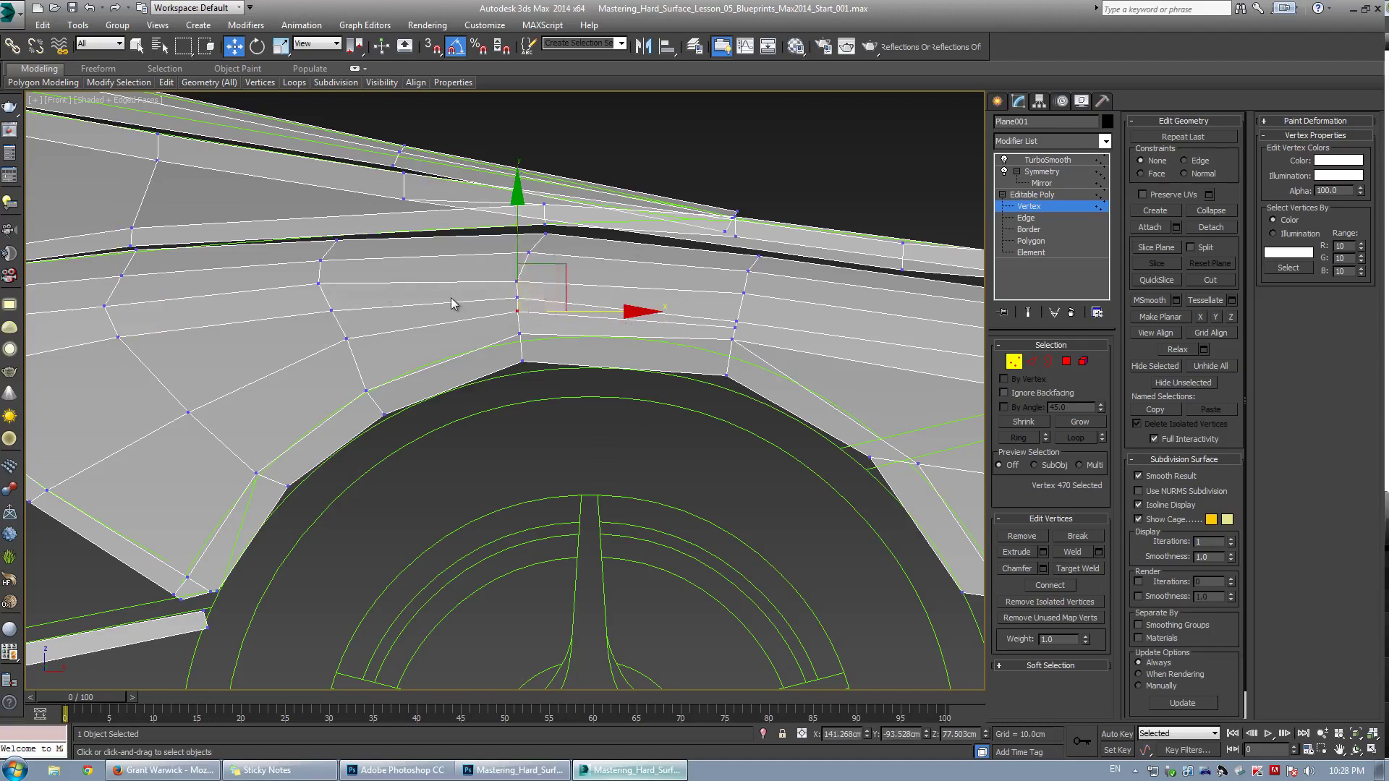
# Move the vertices along the fender's right end onto the blueprint's curved panel line
pyautogui.moveTo(765, 311); pyautogui.dragTo(467, 313, button='middle')
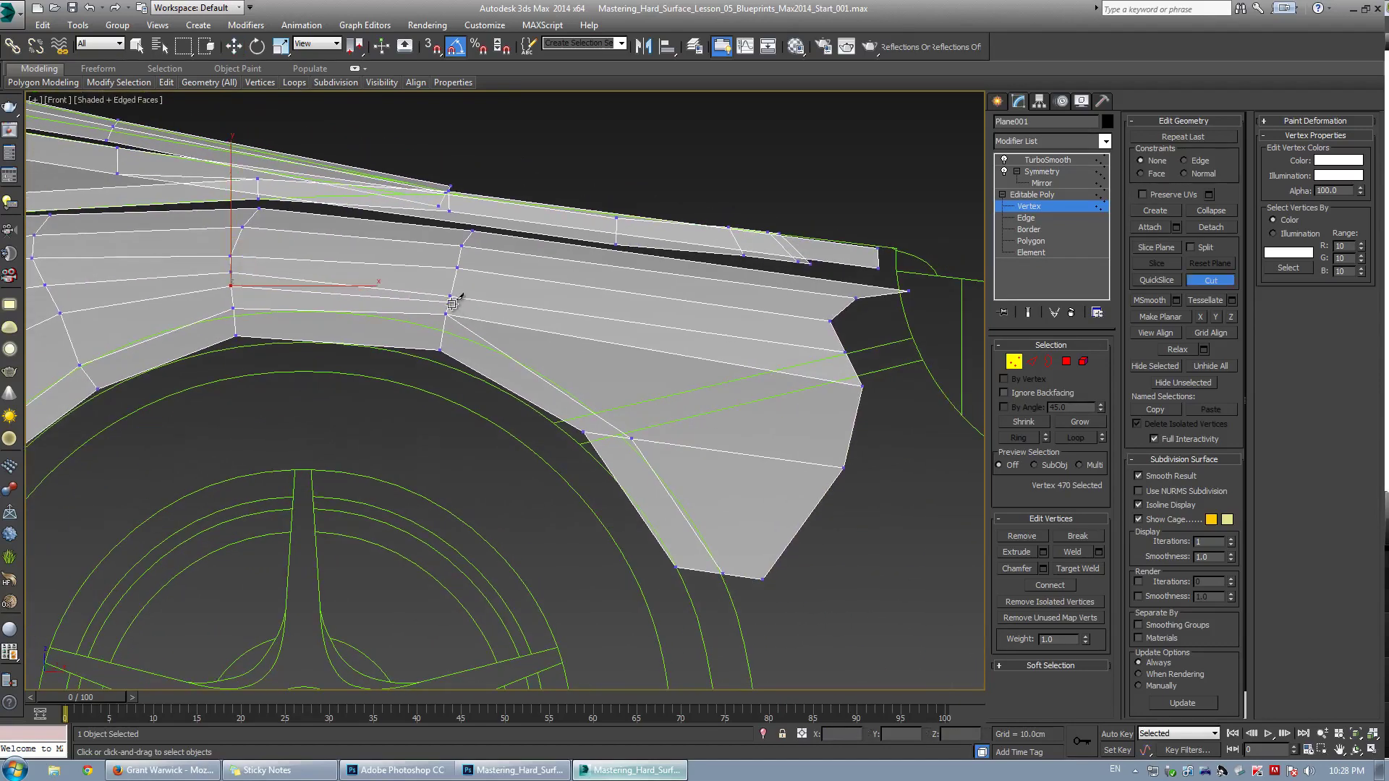
pyautogui.moveTo(611, 322); pyautogui.dragTo(441, 329, button='middle')
pyautogui.scroll(2, 392, 440)
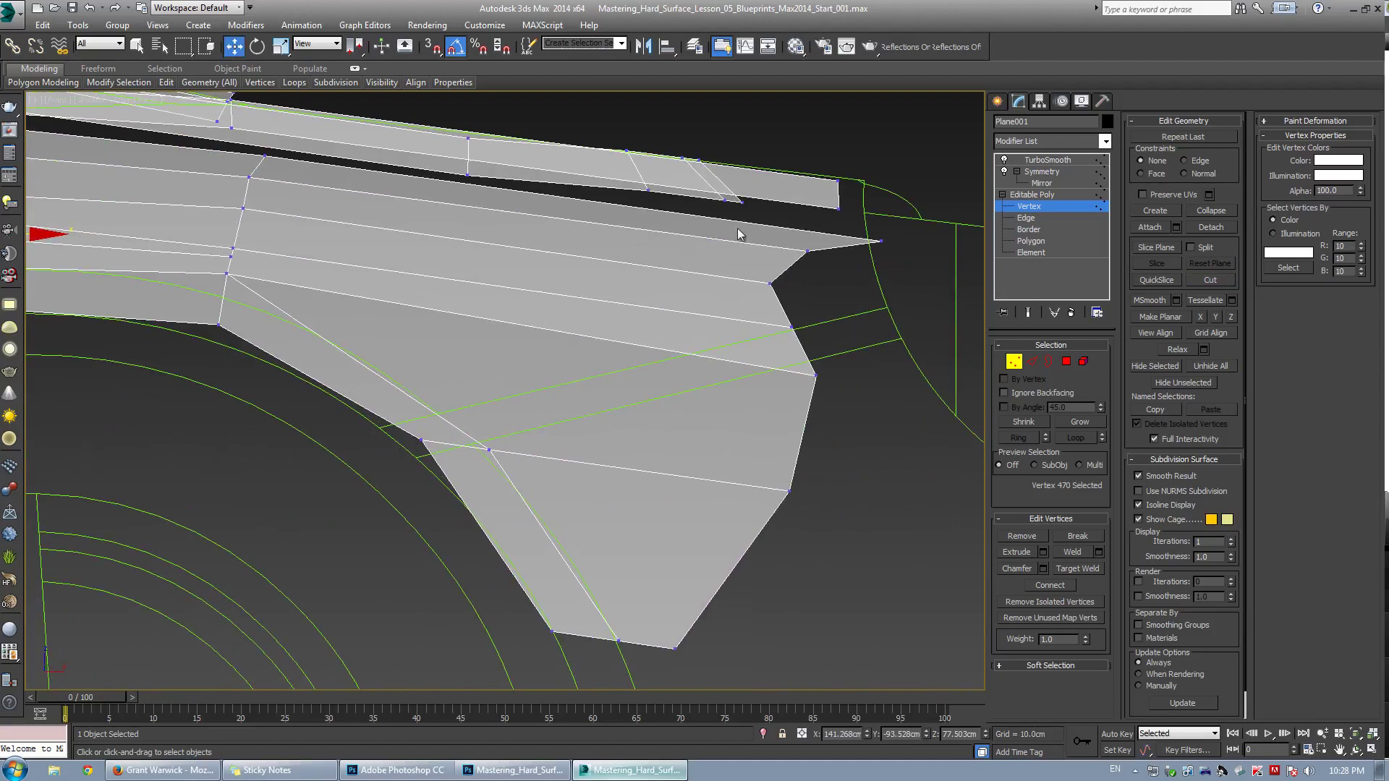
pyautogui.moveTo(687, 222); pyautogui.dragTo(550, 287, button='middle')
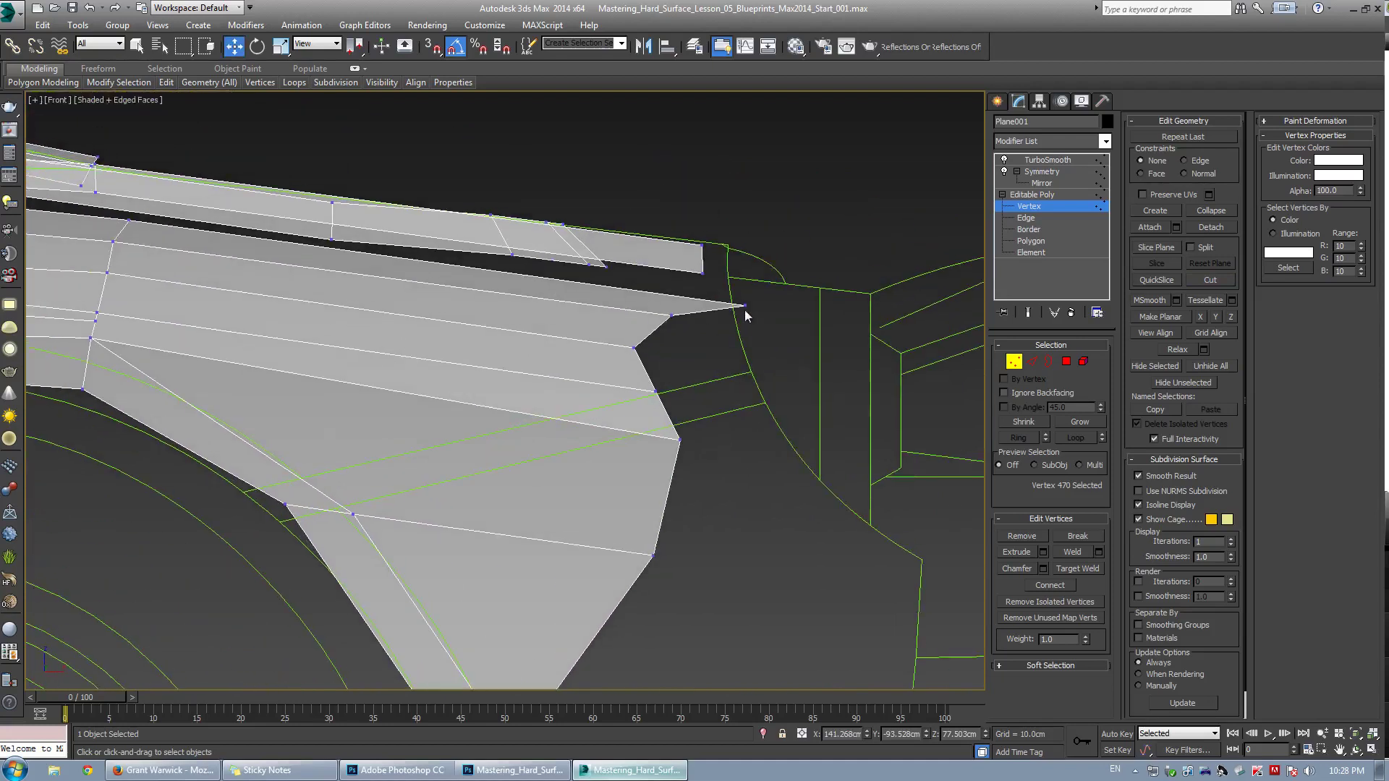
pyautogui.click(751, 308)
pyautogui.moveTo(732, 283); pyautogui.dragTo(729, 298)
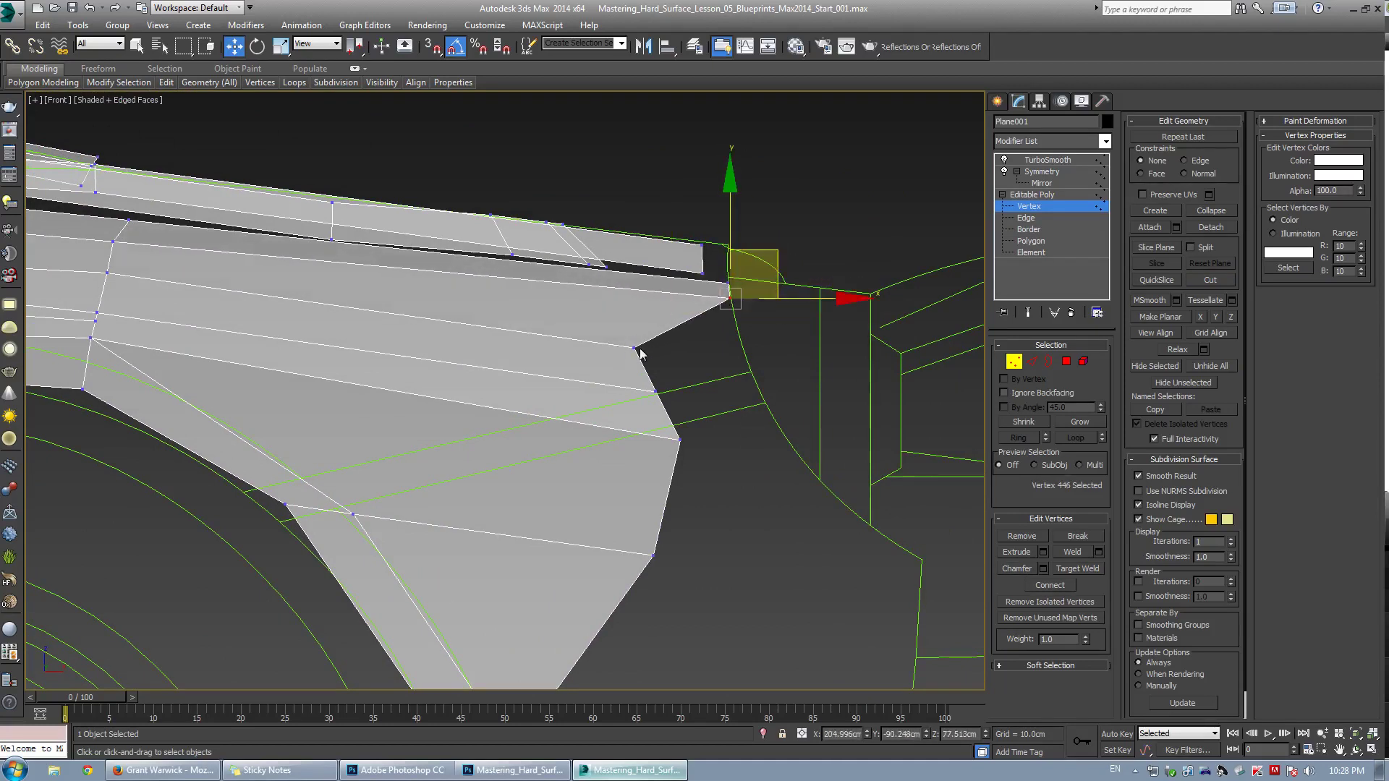
pyautogui.moveTo(634, 349); pyautogui.dragTo(736, 315)
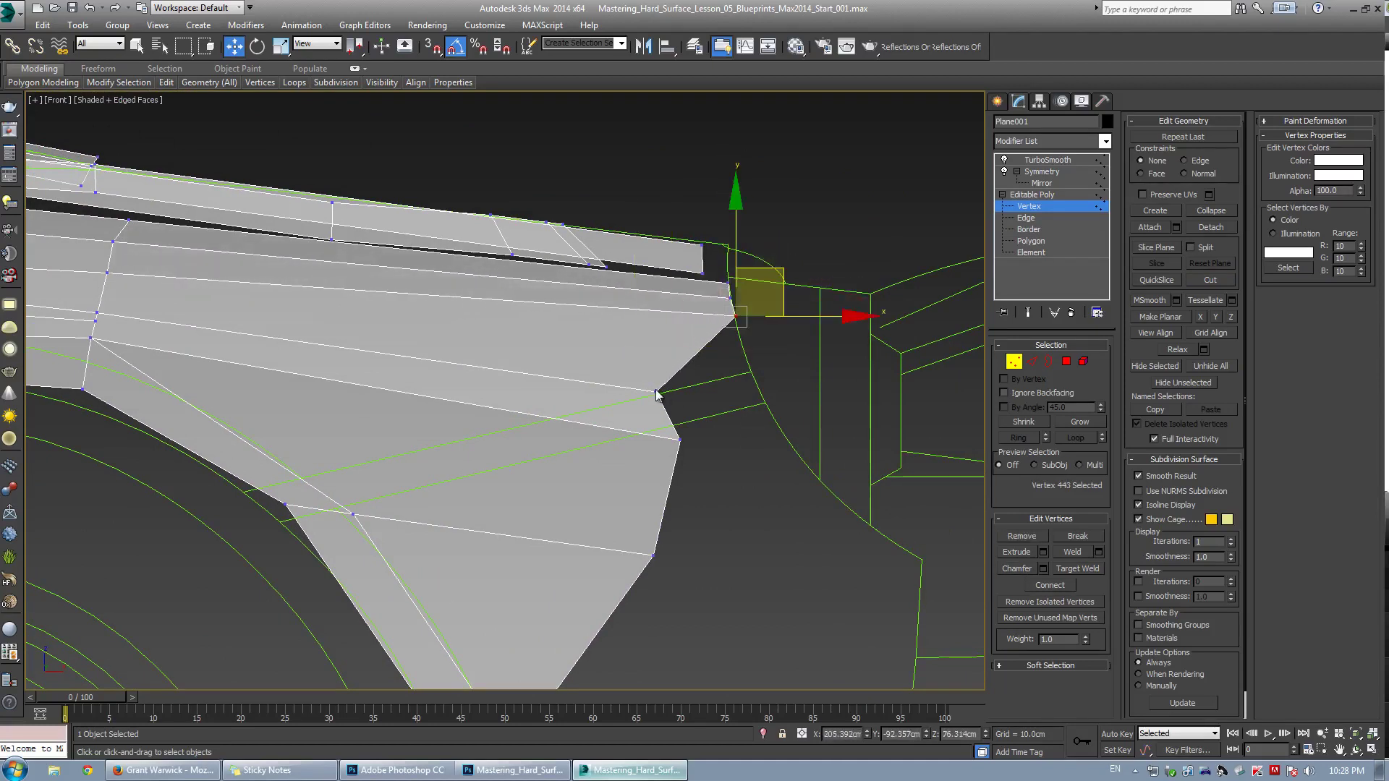
pyautogui.moveTo(656, 395); pyautogui.dragTo(682, 376)
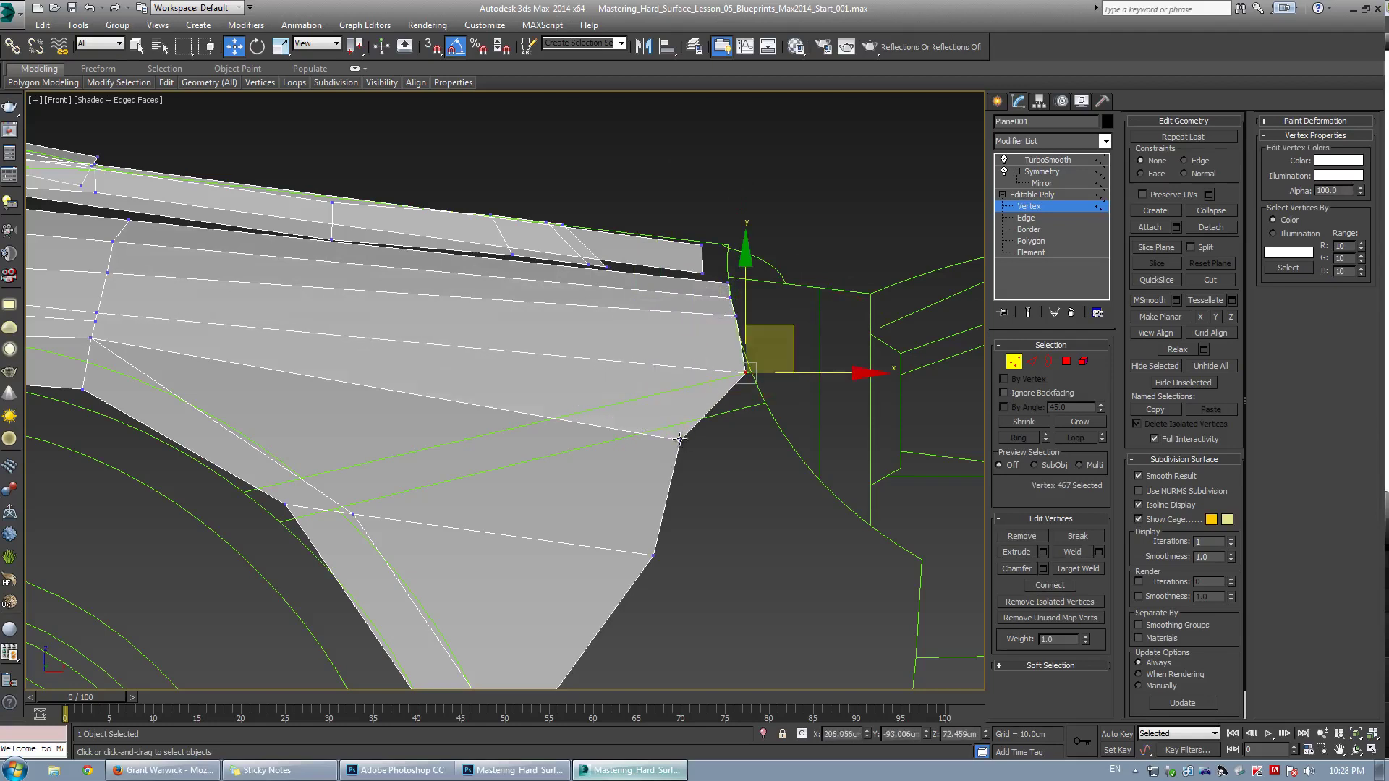
pyautogui.moveTo(680, 439); pyautogui.dragTo(767, 407)
# Lower the arch's right vertex onto the blueprint curve and cut along the upper slanted blueprint line to the fender's right edge
pyautogui.moveTo(352, 350); pyautogui.dragTo(428, 340, button='middle')
pyautogui.scroll(-2, 428, 341)
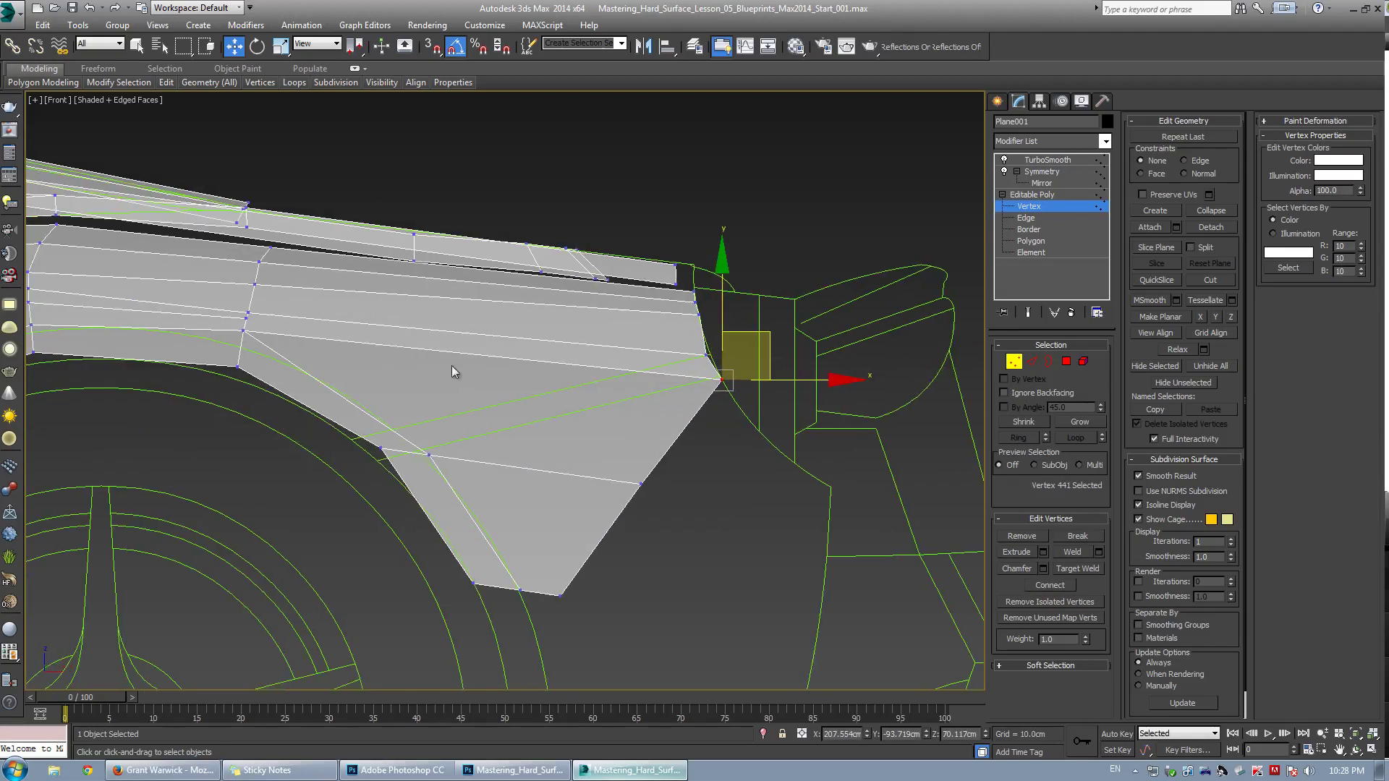
pyautogui.scroll(2, 377, 437)
pyautogui.moveTo(382, 455); pyautogui.dragTo(377, 473)
pyautogui.hotkey('alt', 'c')
pyautogui.click(335, 443)
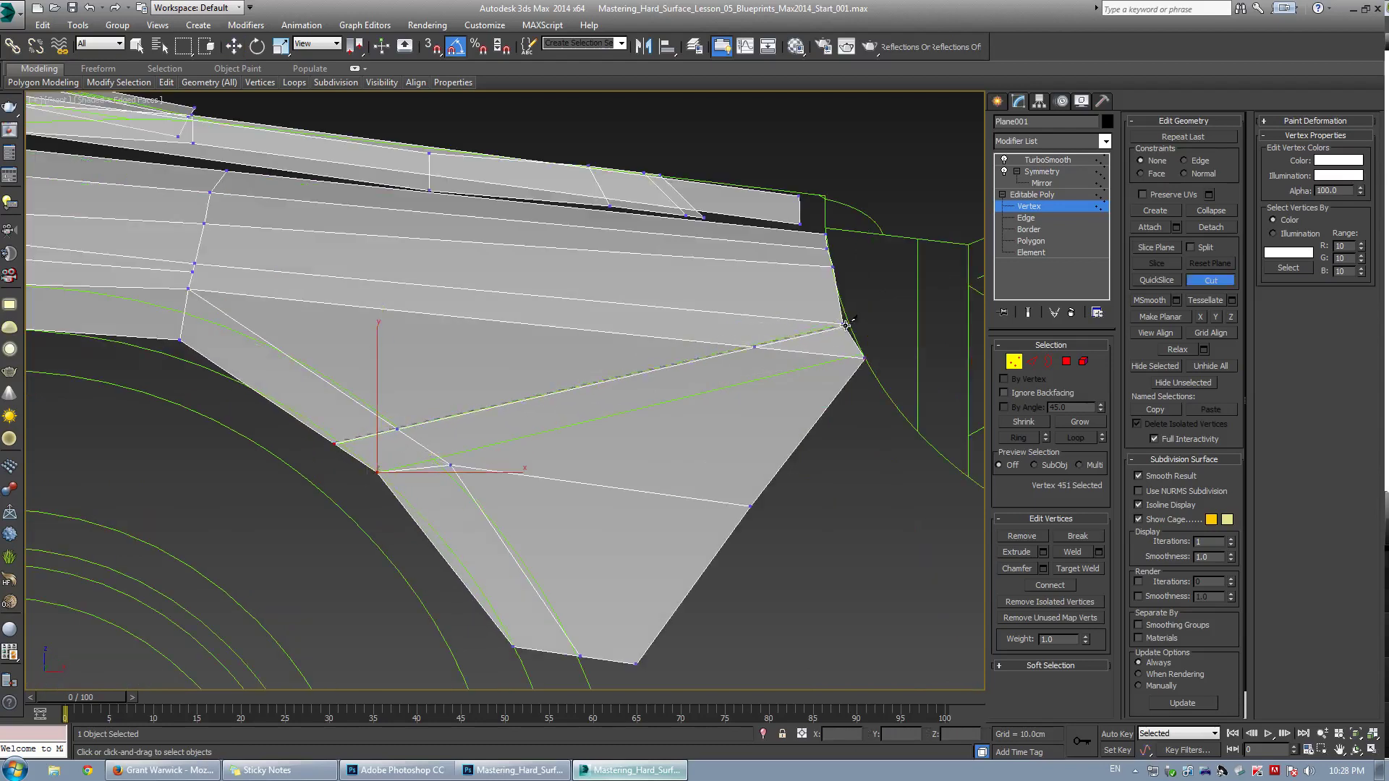
pyautogui.click(841, 324)
pyautogui.press('w')
# Delete the fender polygons below the new slanted cut
pyautogui.press('4')
pyautogui.moveTo(775, 661); pyautogui.dragTo(378, 457)
pyautogui.keyDown('ctrl'); pyautogui.moveTo(807, 346); pyautogui.dragTo(805, 345); pyautogui.keyUp('ctrl')
pyautogui.press('Delete')
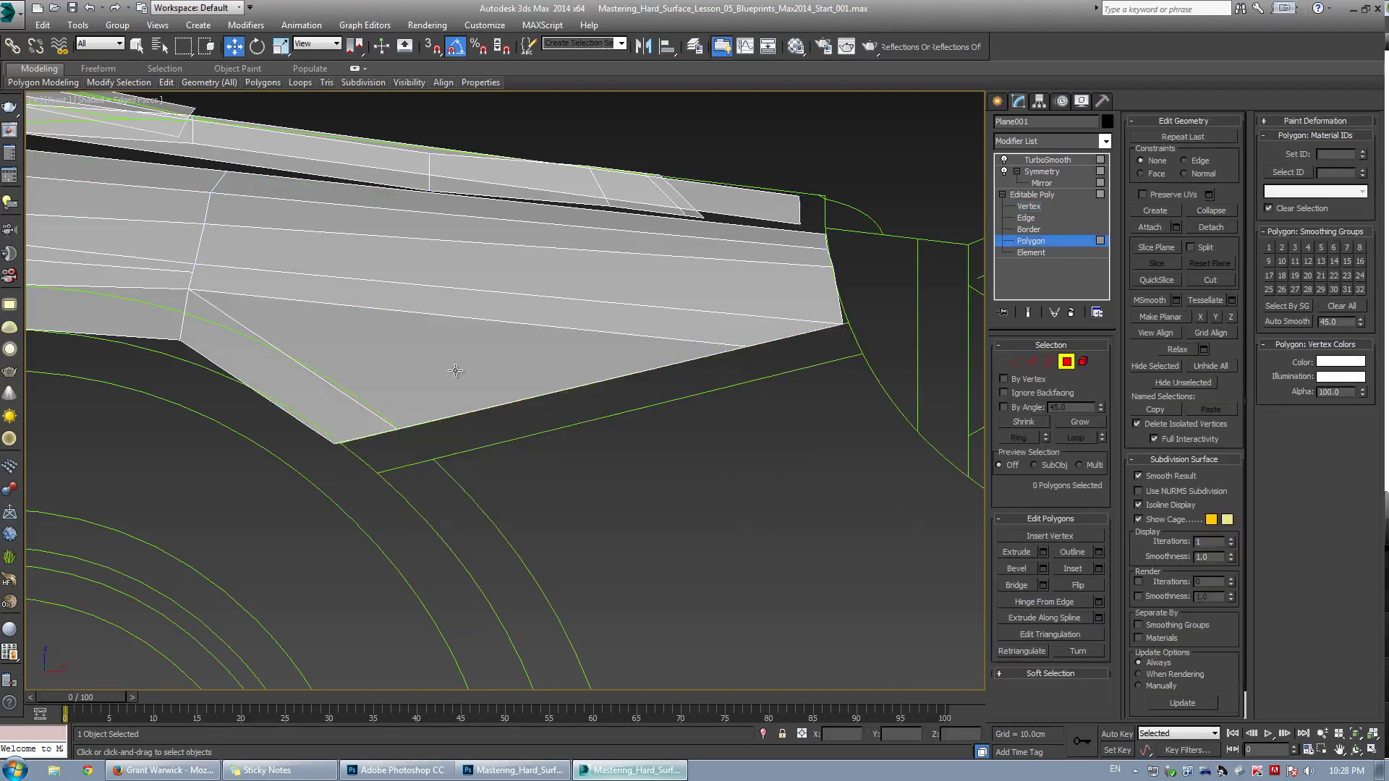
# Cut an edge from the loop right of the arch's peak to the slanted bottom edge, and target-weld the crossing vertex into that loop
pyautogui.moveTo(250, 291); pyautogui.dragTo(337, 351, button='middle')
pyautogui.press('1')
pyautogui.press('1')
pyautogui.hotkey('alt', 'c')
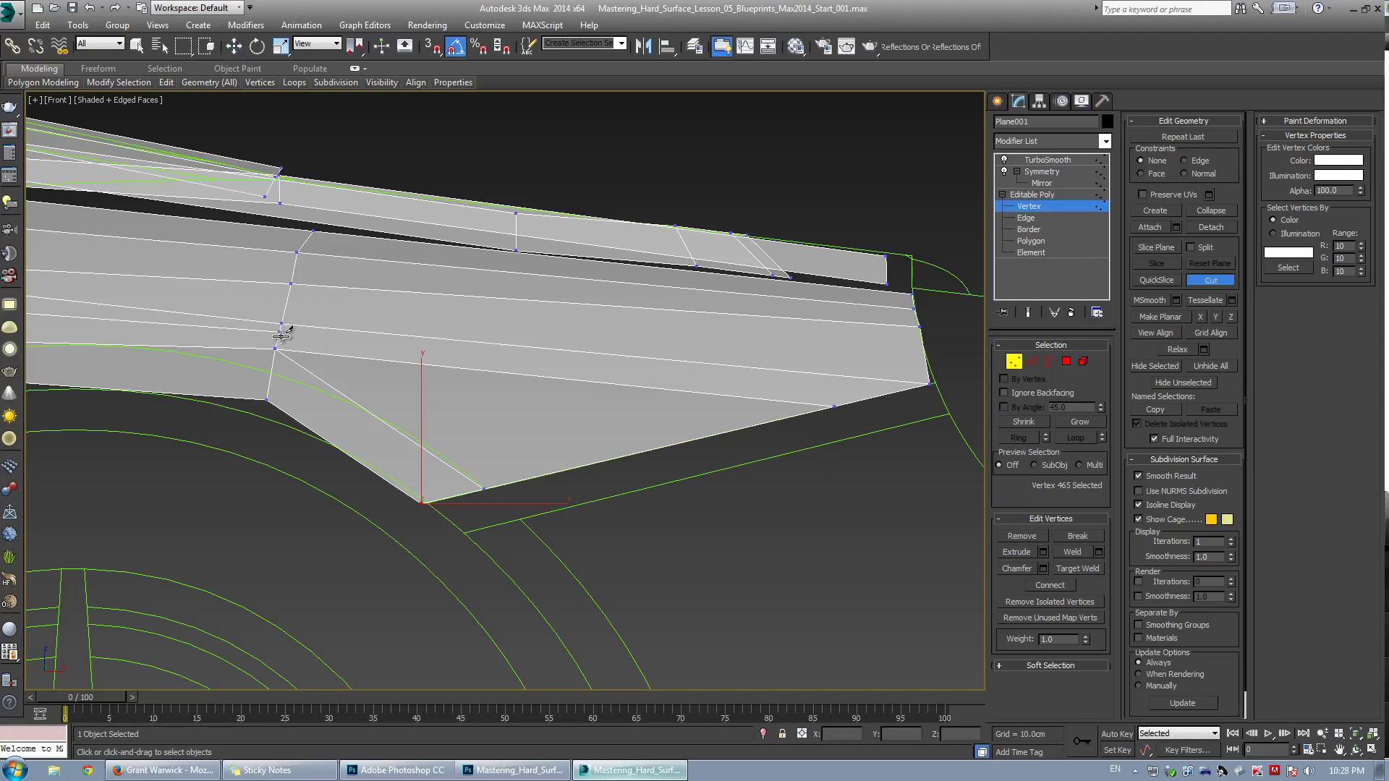
pyautogui.click(281, 332)
pyautogui.click(664, 446)
pyautogui.press('w')
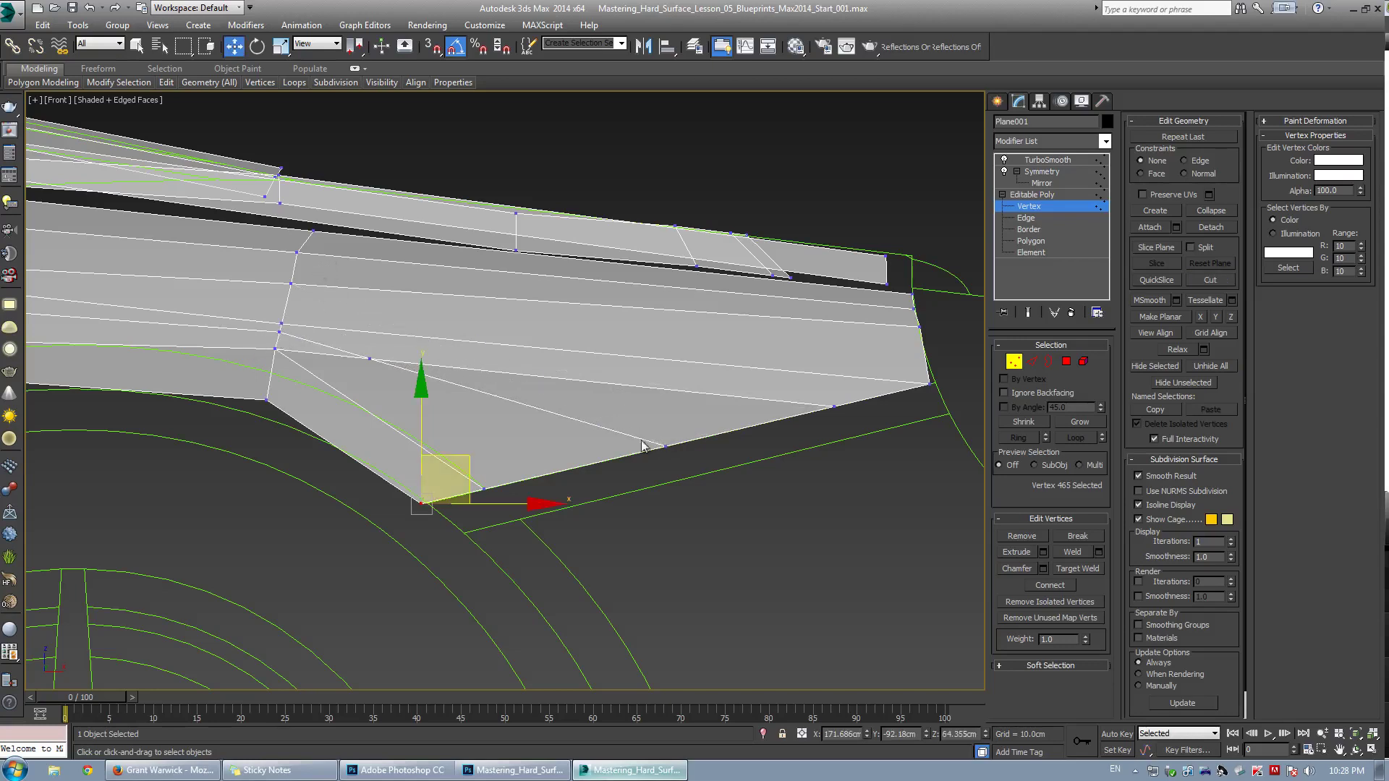
pyautogui.hotkey('ctrl', 'w')
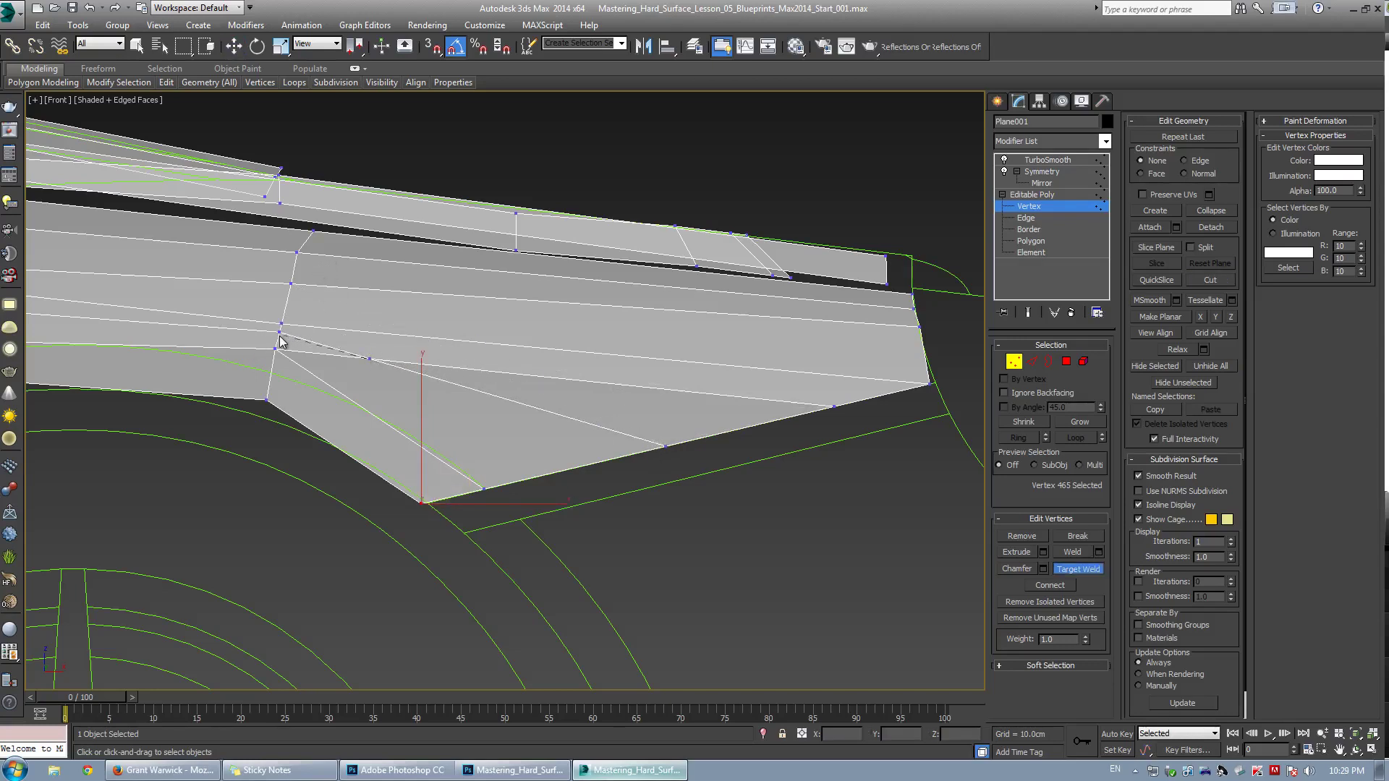
pyautogui.click(280, 332)
pyautogui.press('w')
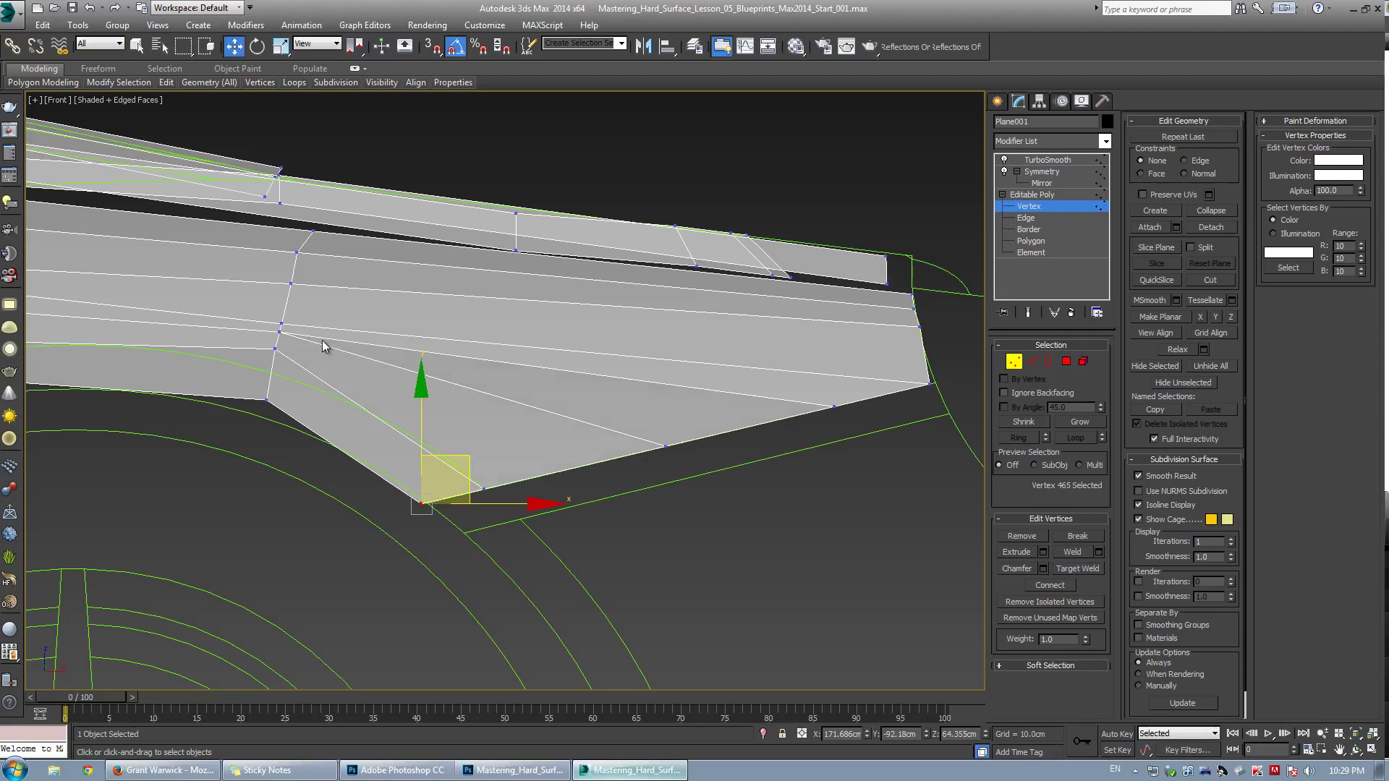
# Select the edge ring above the wheel arch and examine how the rows flow toward the fender's right end
pyautogui.moveTo(362, 357); pyautogui.dragTo(640, 373, button='middle')
pyautogui.scroll(-3, 639, 373)
pyautogui.scroll(2, 394, 374)
pyautogui.press('2')
pyautogui.click(445, 388)
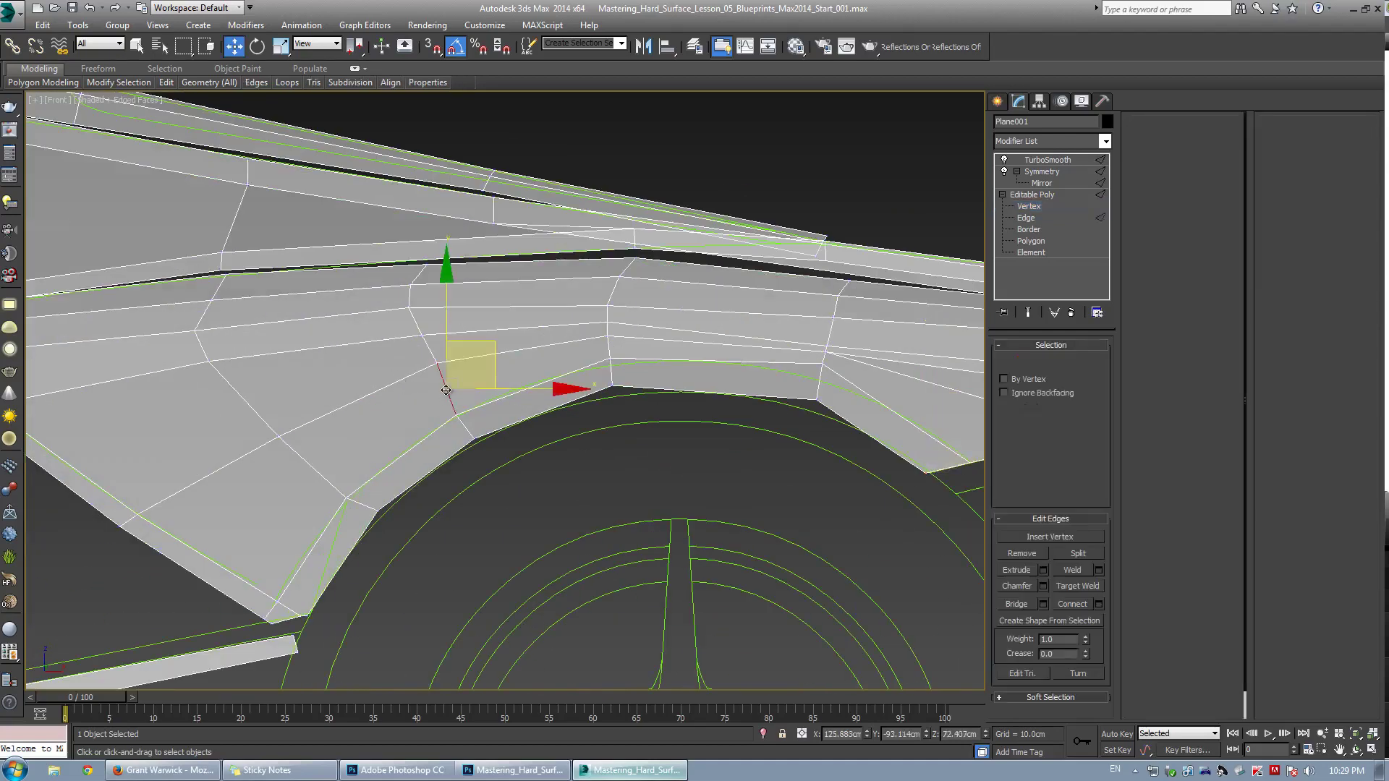
pyautogui.hotkey('alt', 'r')
pyautogui.moveTo(887, 479); pyautogui.dragTo(497, 477, button='middle')
pyautogui.scroll(2, 675, 406)
pyautogui.moveTo(674, 406); pyautogui.dragTo(540, 410, button='middle')
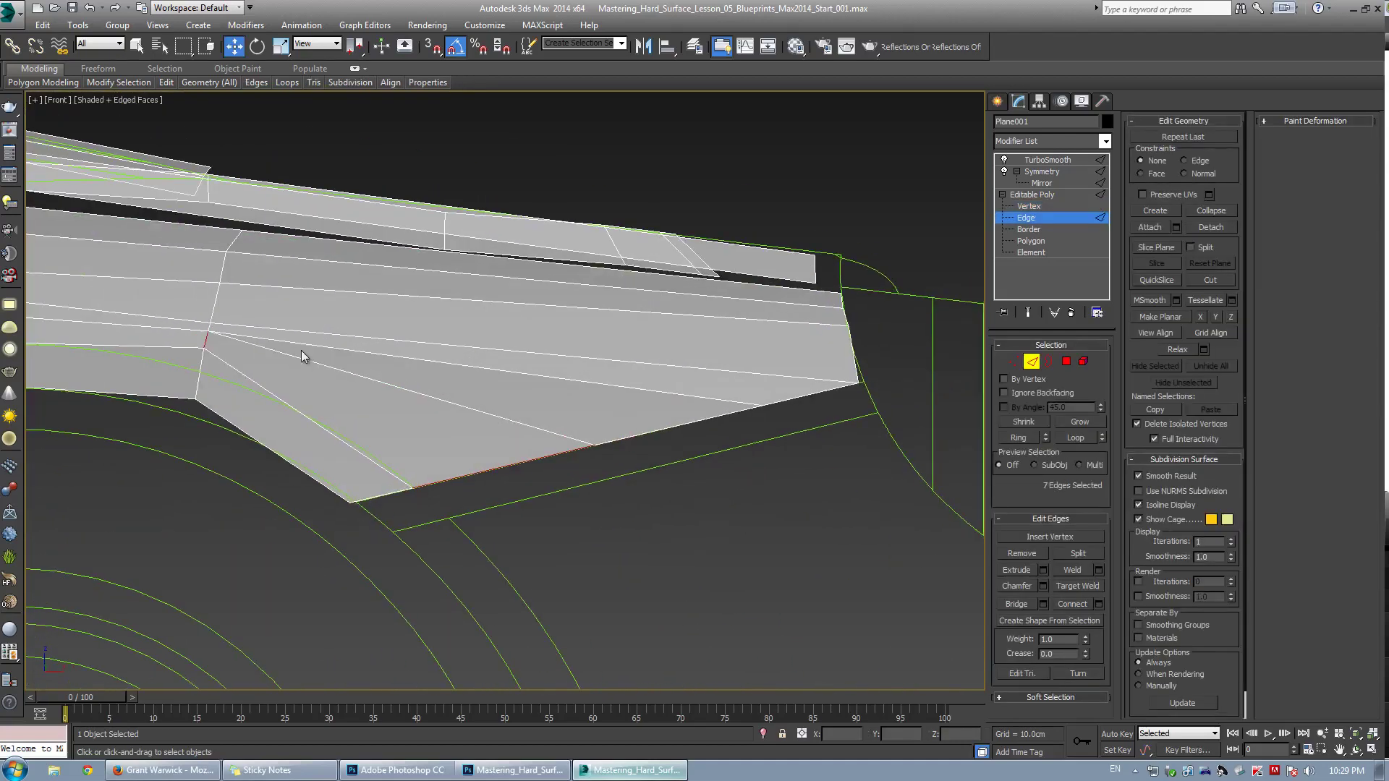
# Cut an edge from the next loop vertex up to the bottom edge's rightmost middle vertex, and remove the old edge below it
pyautogui.press('1')
pyautogui.press('1')
pyautogui.hotkey('alt', 'c')
pyautogui.click(210, 323)
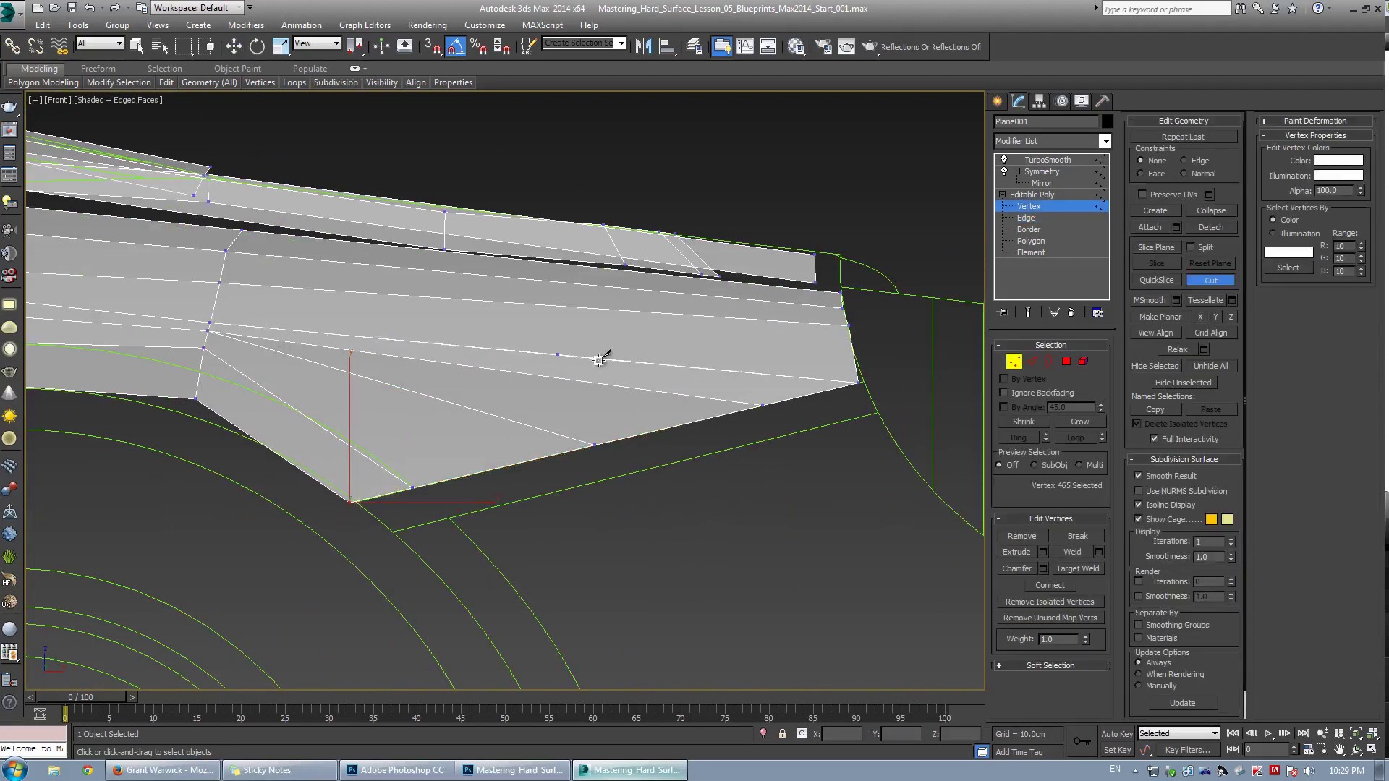
pyautogui.click(764, 407)
pyautogui.press('2')
pyautogui.press('w')
pyautogui.click(335, 352)
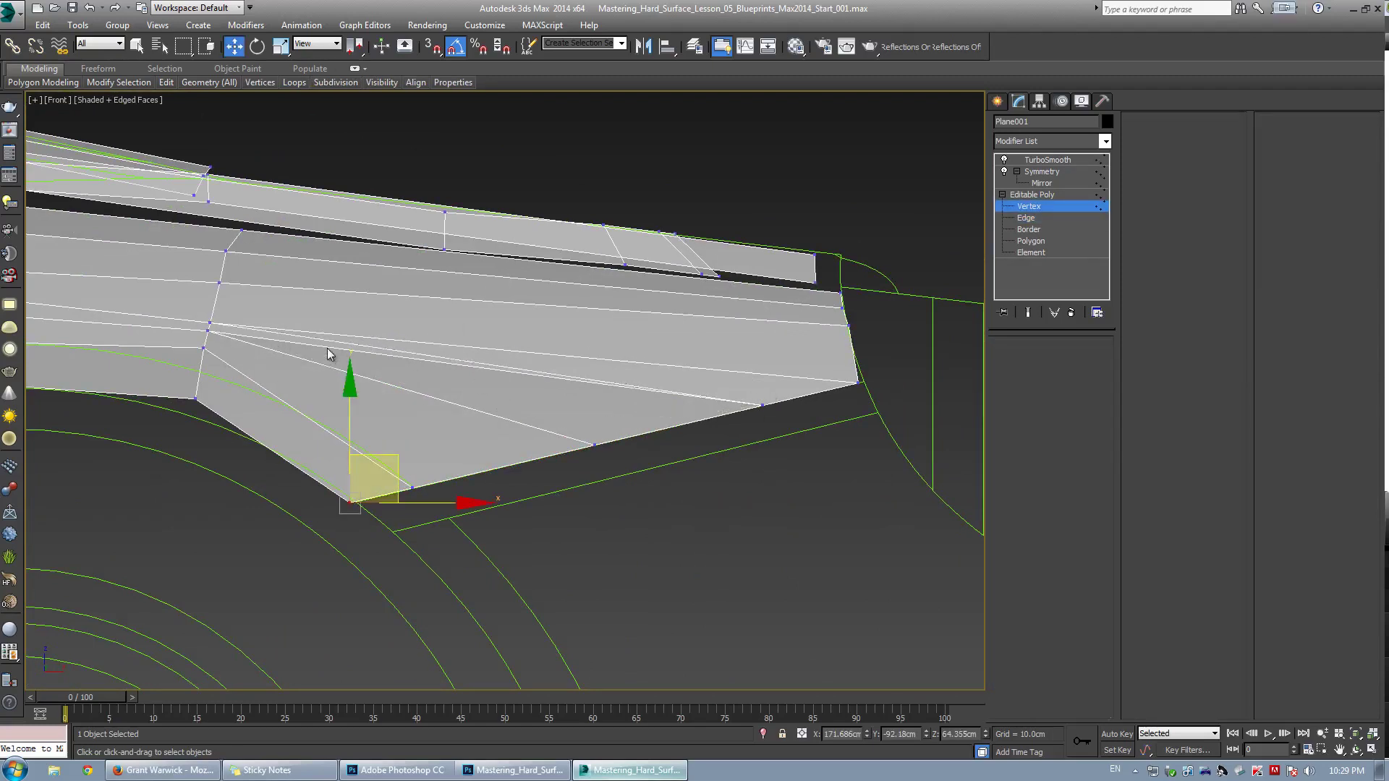
pyautogui.click(1023, 554)
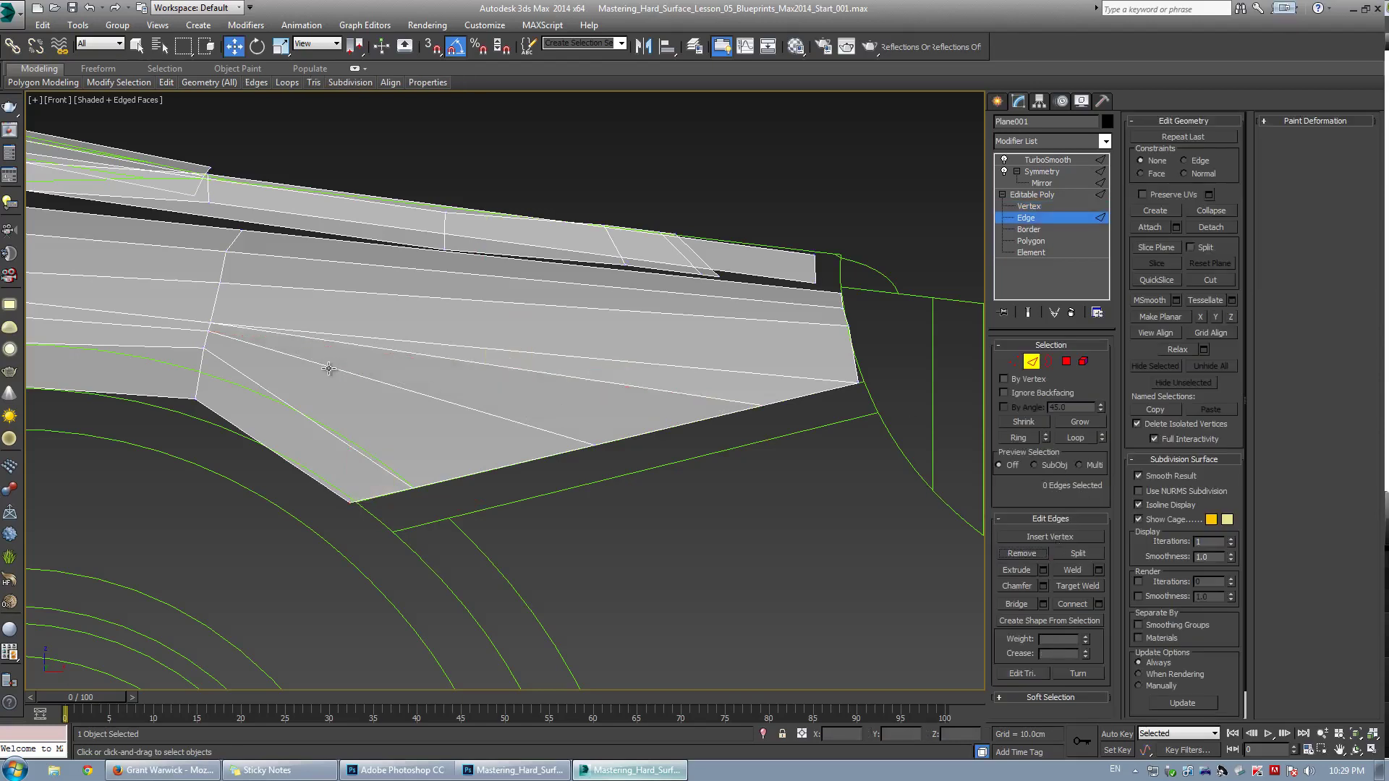
# Select the adjoining edge ring and examine how its rows run across the whole fender
pyautogui.press('1')
pyautogui.press('2')
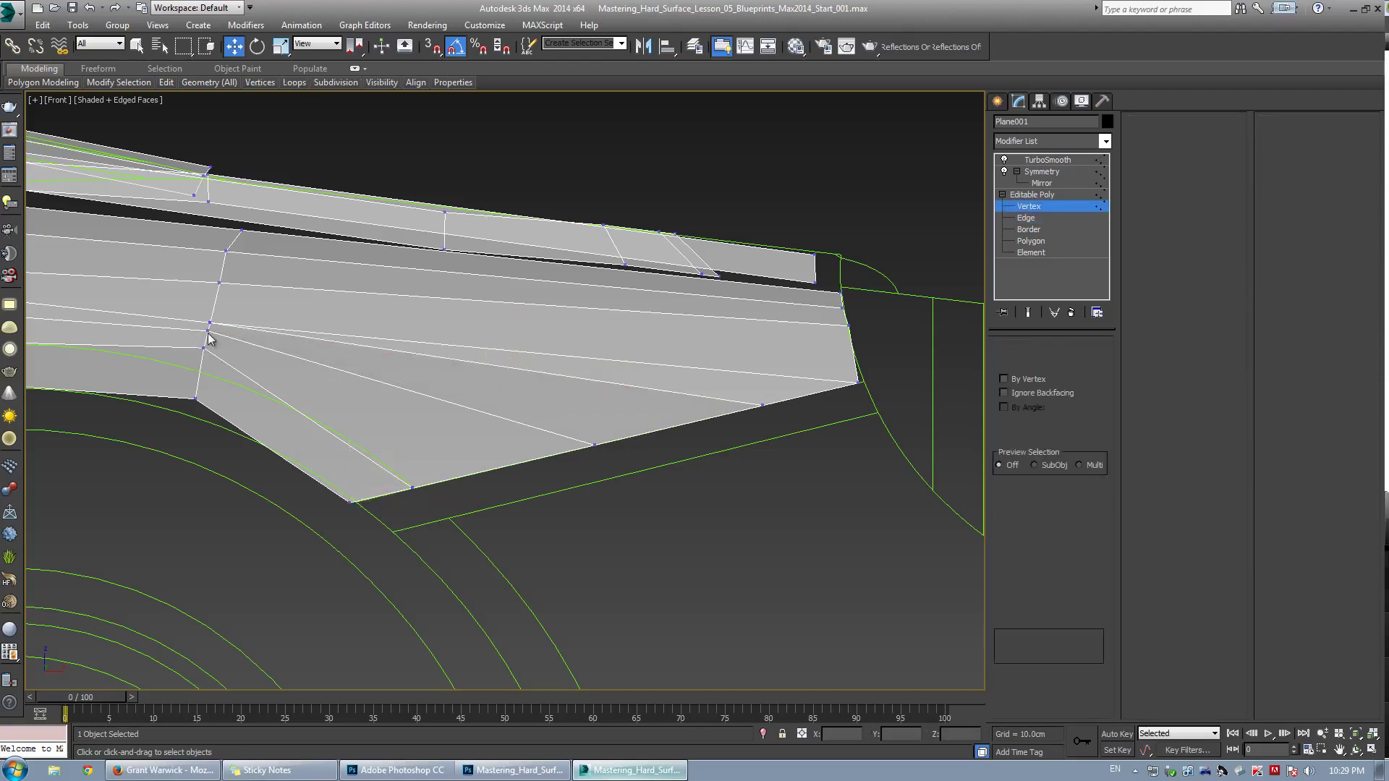
pyautogui.click(211, 327)
pyautogui.hotkey('alt', 'r')
pyautogui.moveTo(317, 333); pyautogui.dragTo(598, 319, button='middle')
pyautogui.scroll(-5, 598, 319)
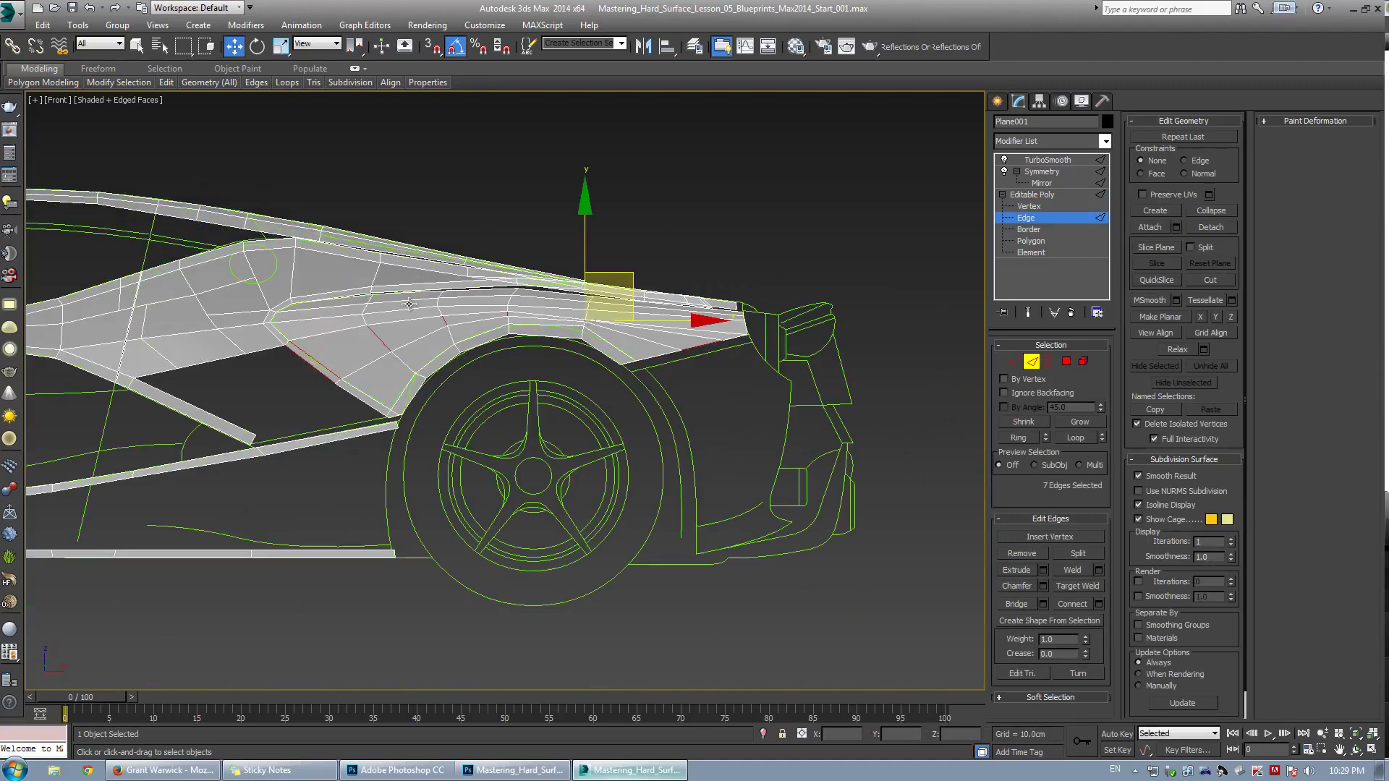
pyautogui.scroll(8, 459, 354)
# Raise the loop vertex where the rows fan out, and target-weld the bottom edge's rightmost middle vertex onto the fender's lower right corner
pyautogui.press('1')
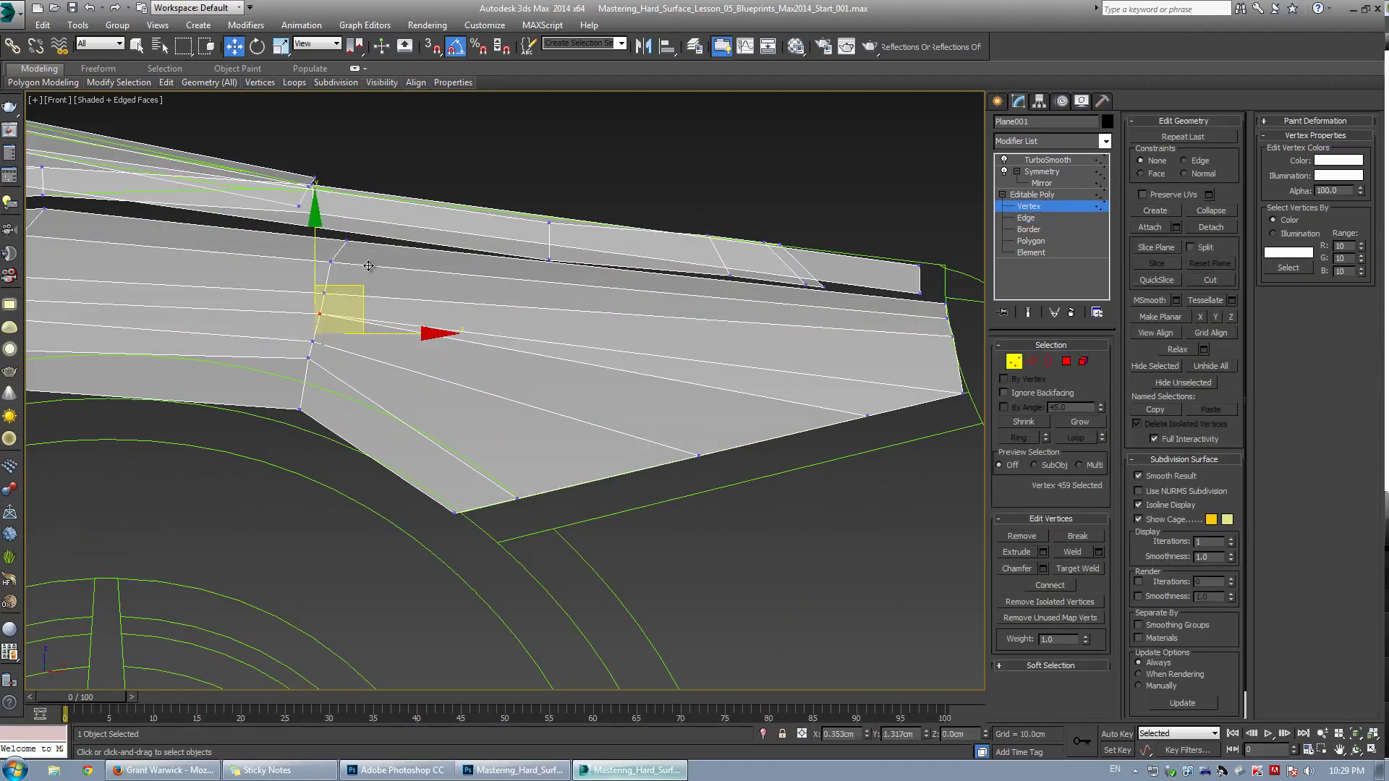
pyautogui.moveTo(743, 328); pyautogui.dragTo(526, 346, button='middle')
pyautogui.hotkey('ctrl', 'shift', 'w')
pyautogui.click(648, 434)
pyautogui.click(745, 410)
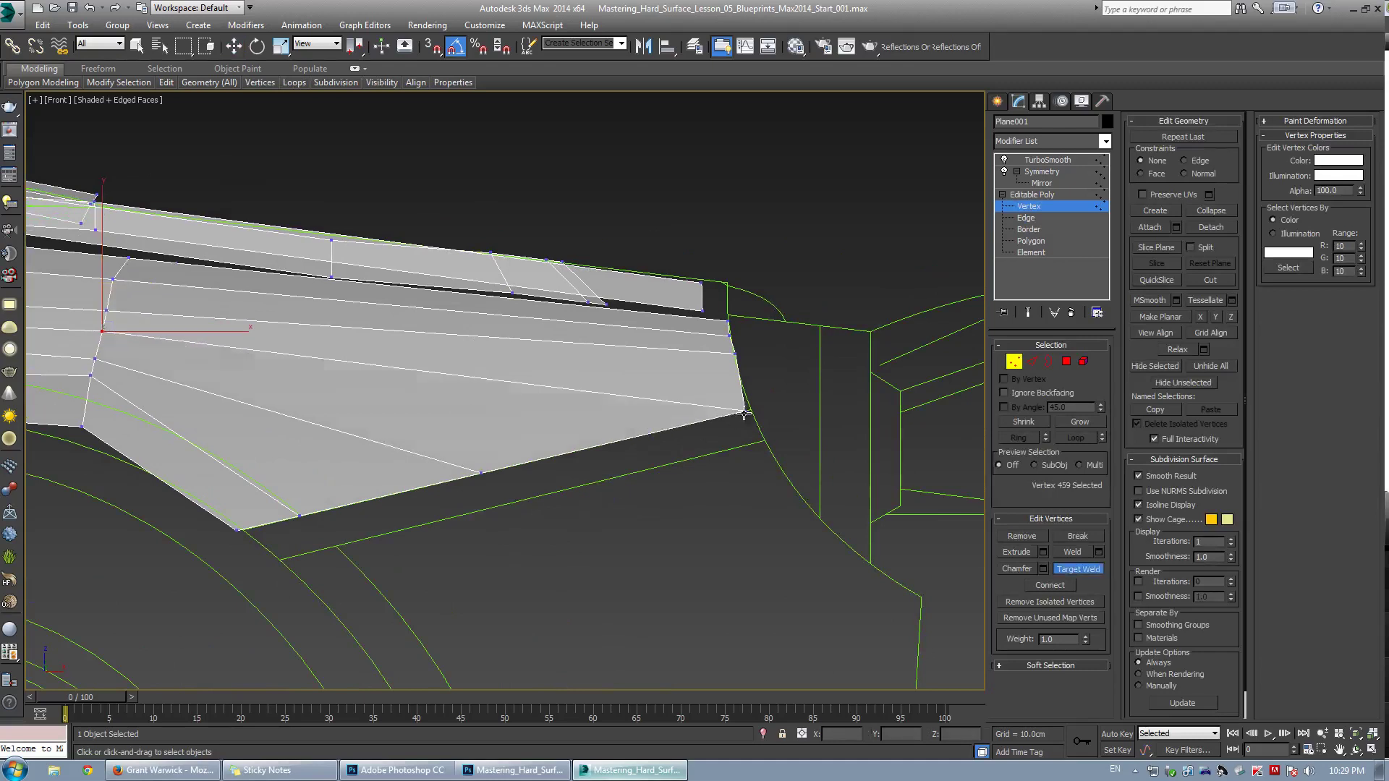
pyautogui.press('w')
# Nudge the fender's lower right corner vertex onto the blueprint curve and preview the smoothed shape
pyautogui.moveTo(423, 361); pyautogui.dragTo(433, 365, button='middle')
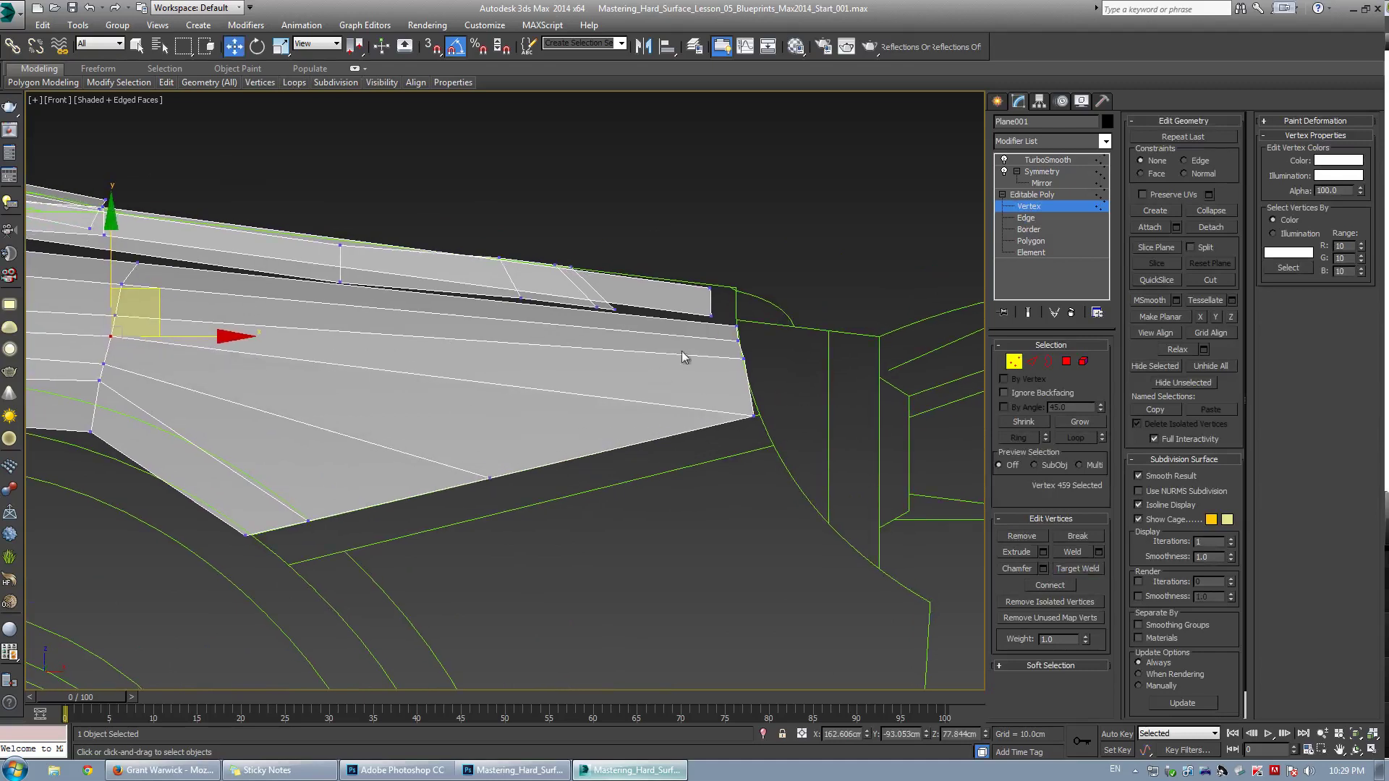
pyautogui.scroll(2, 743, 373)
pyautogui.click(761, 427)
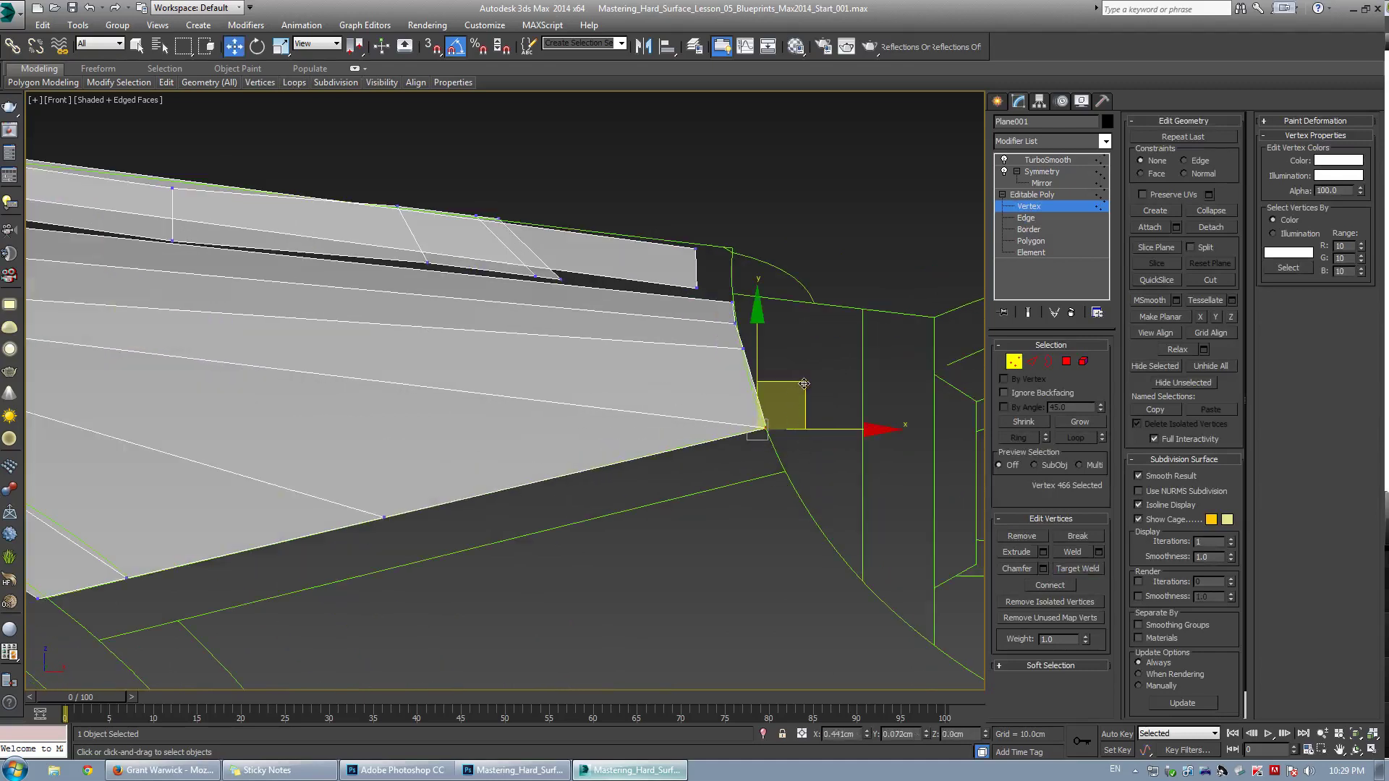
pyautogui.scroll(-5, 479, 346)
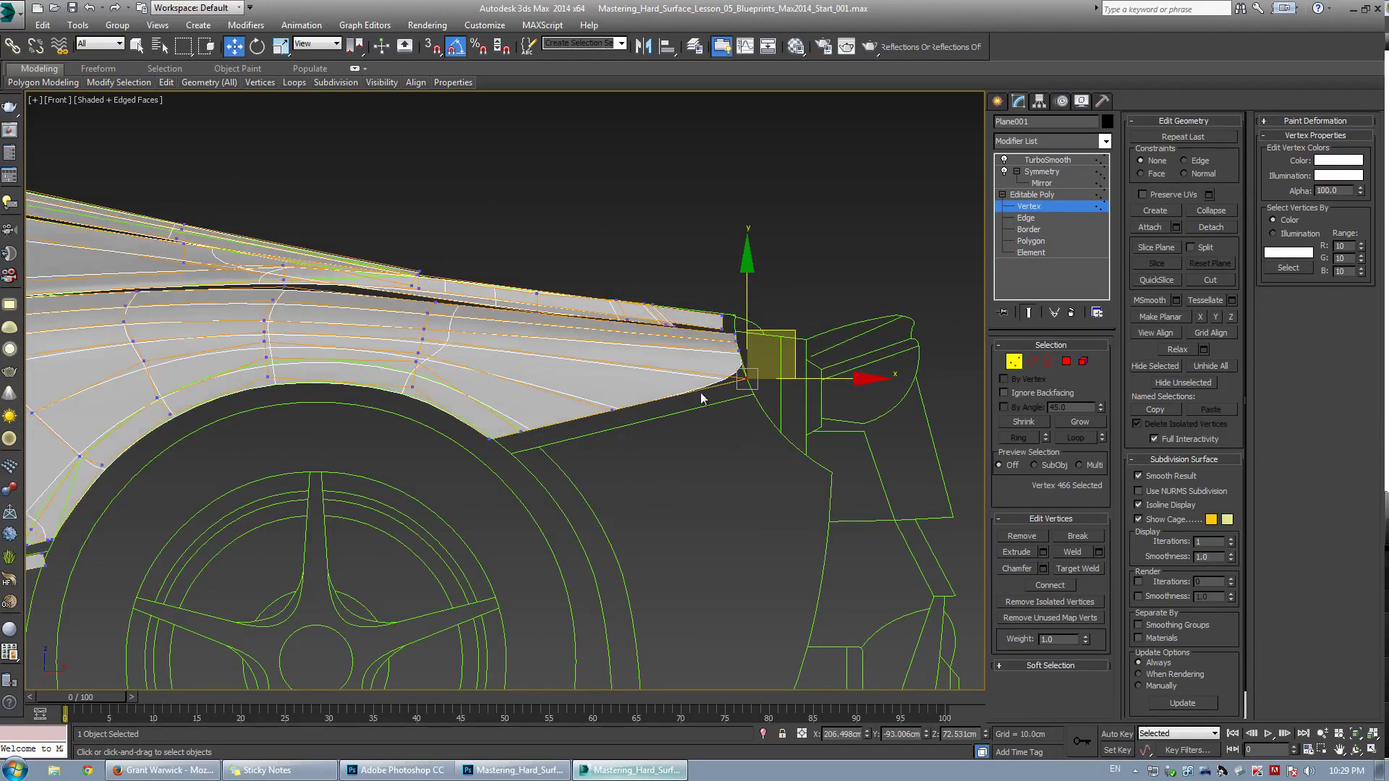
# Cut a support edge just inside the fender's right end, running from the top edge to the slanted bottom edge
pyautogui.scroll(4, 667, 353)
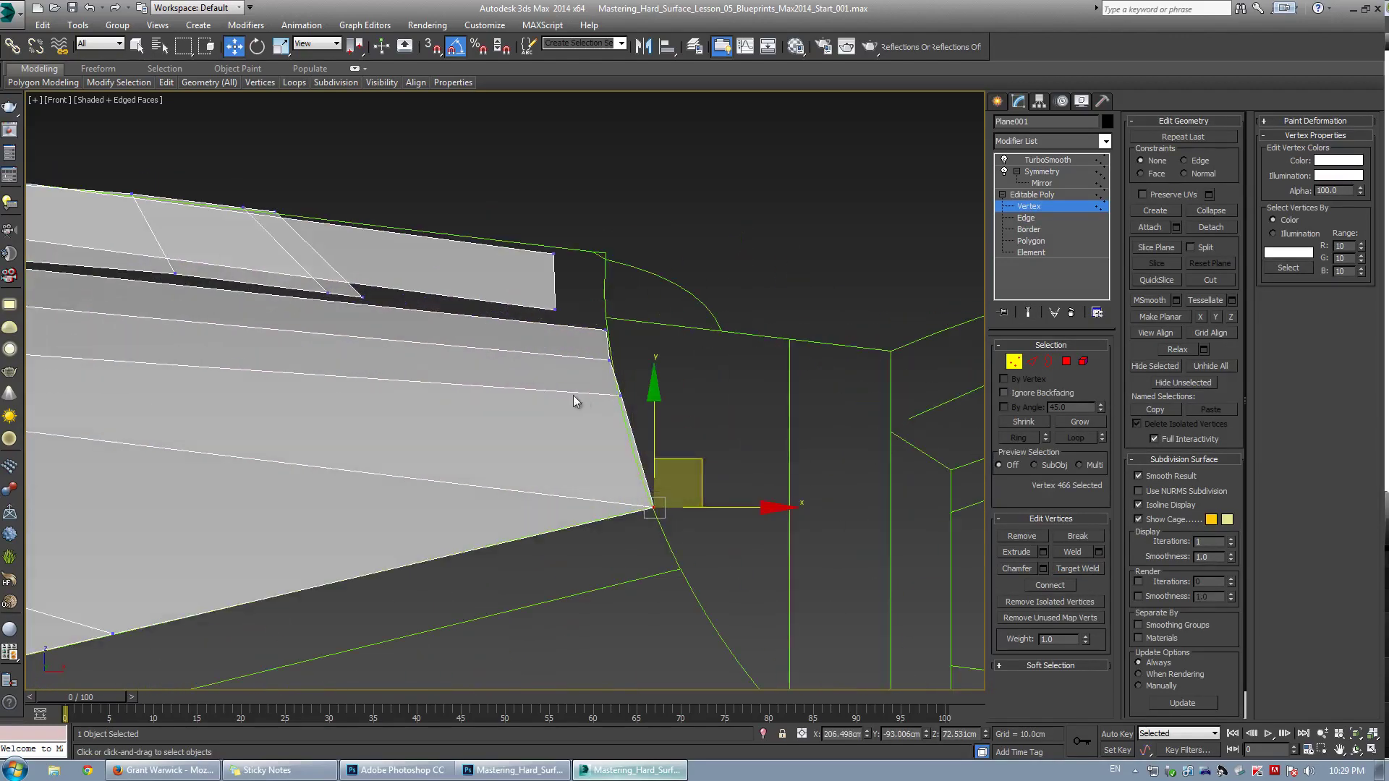
pyautogui.scroll(1, 580, 384)
pyautogui.moveTo(580, 384); pyautogui.dragTo(581, 330, button='middle')
pyautogui.scroll(-1, 581, 330)
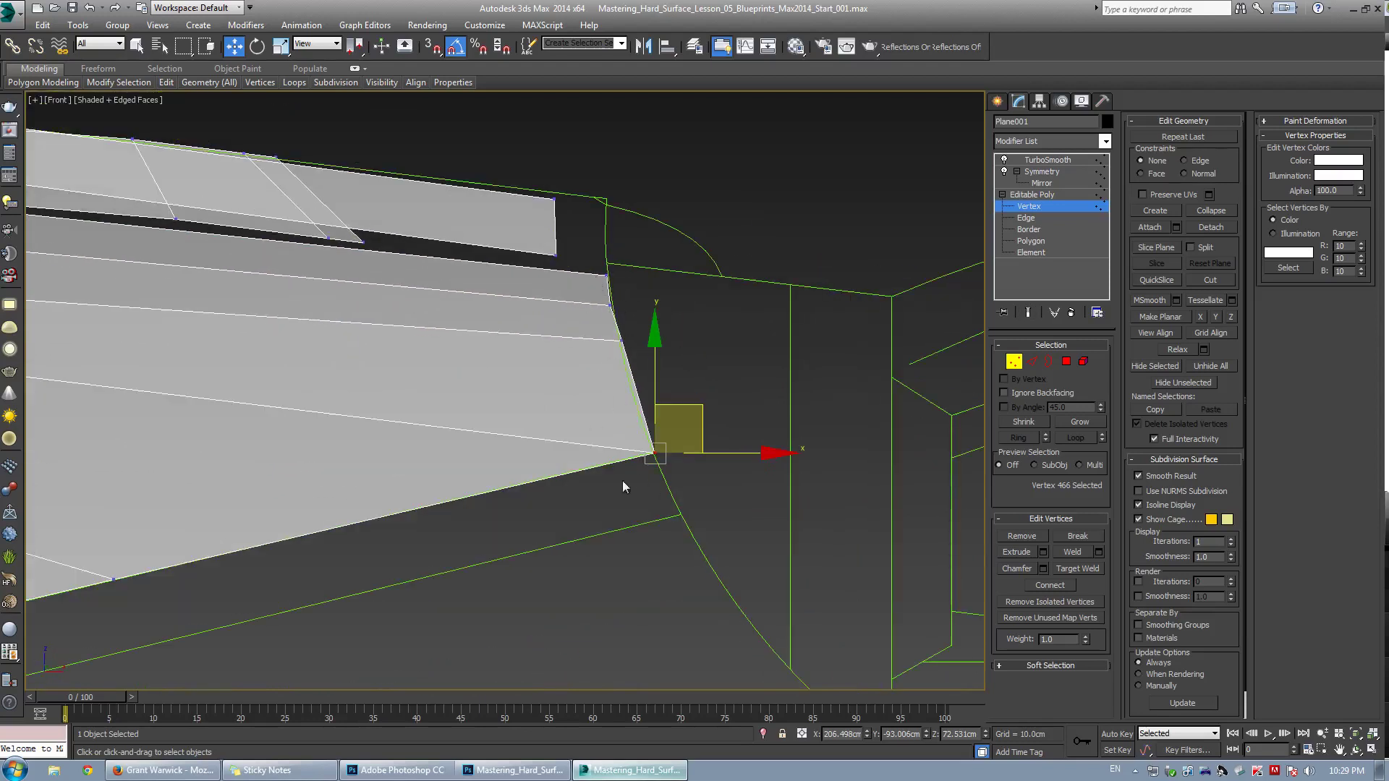
pyautogui.scroll(2, 611, 369)
pyautogui.hotkey('alt', 'c')
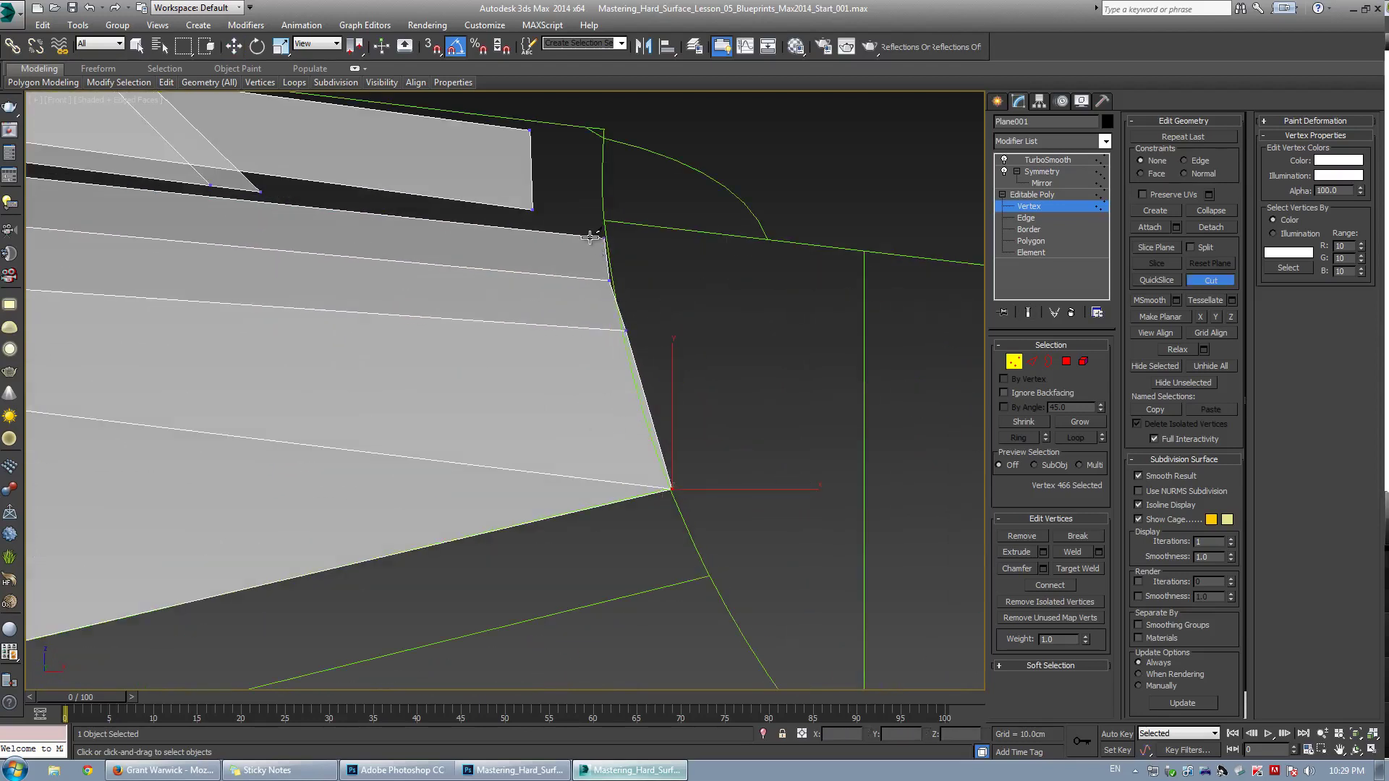
pyautogui.click(590, 236)
pyautogui.click(593, 279)
pyautogui.click(603, 329)
pyautogui.click(653, 491)
pyautogui.scroll(2, 716, 480)
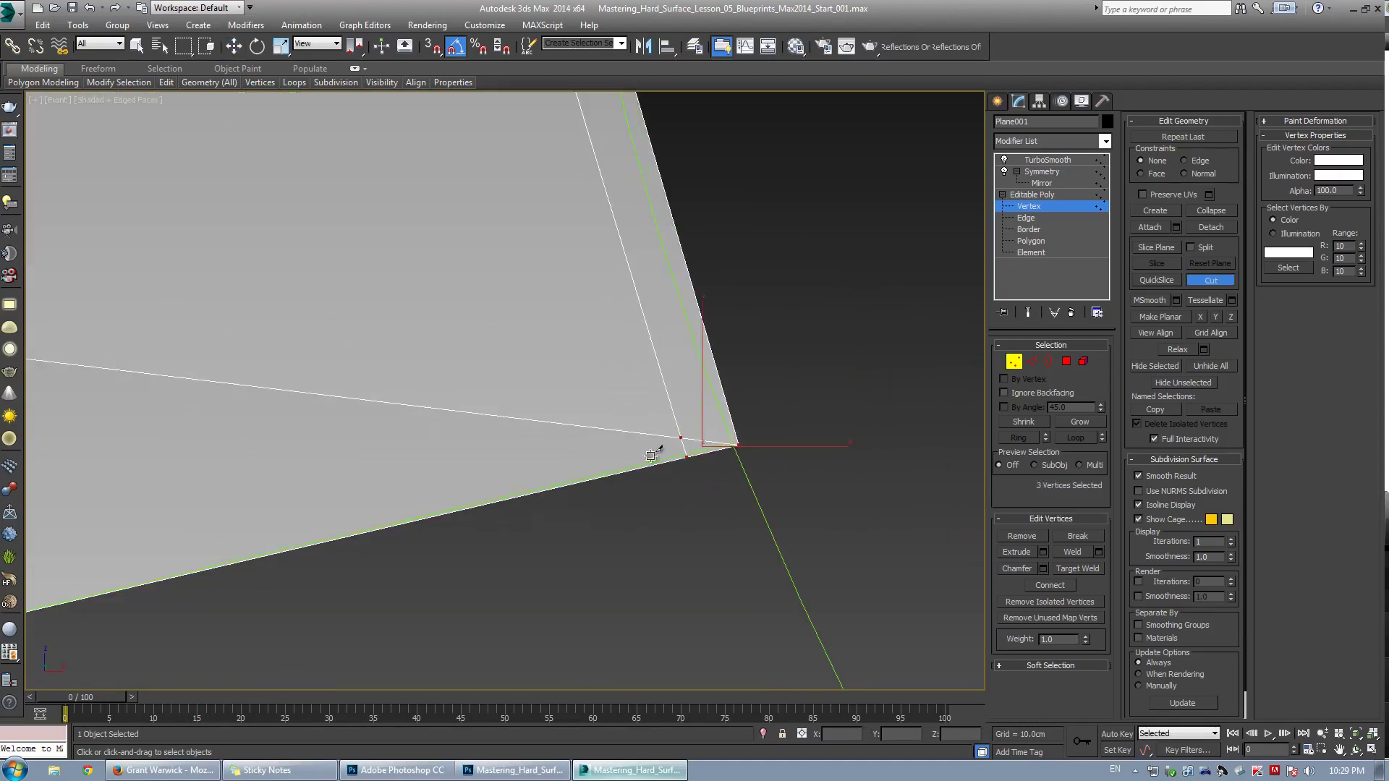
# Cut a support edge just above the slanted bottom edge, from the fender's right end to the wheel arch
pyautogui.scroll(-4, 366, 449)
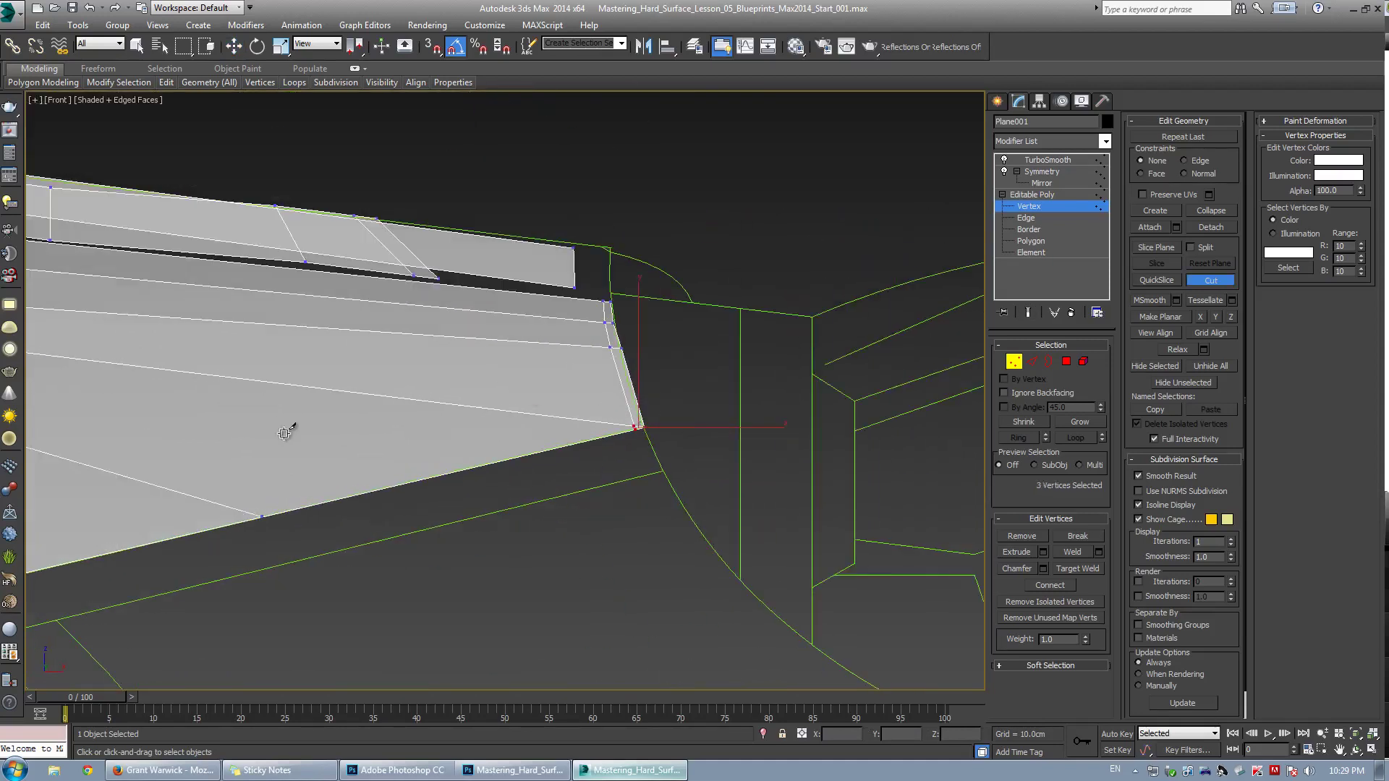
pyautogui.click(203, 495)
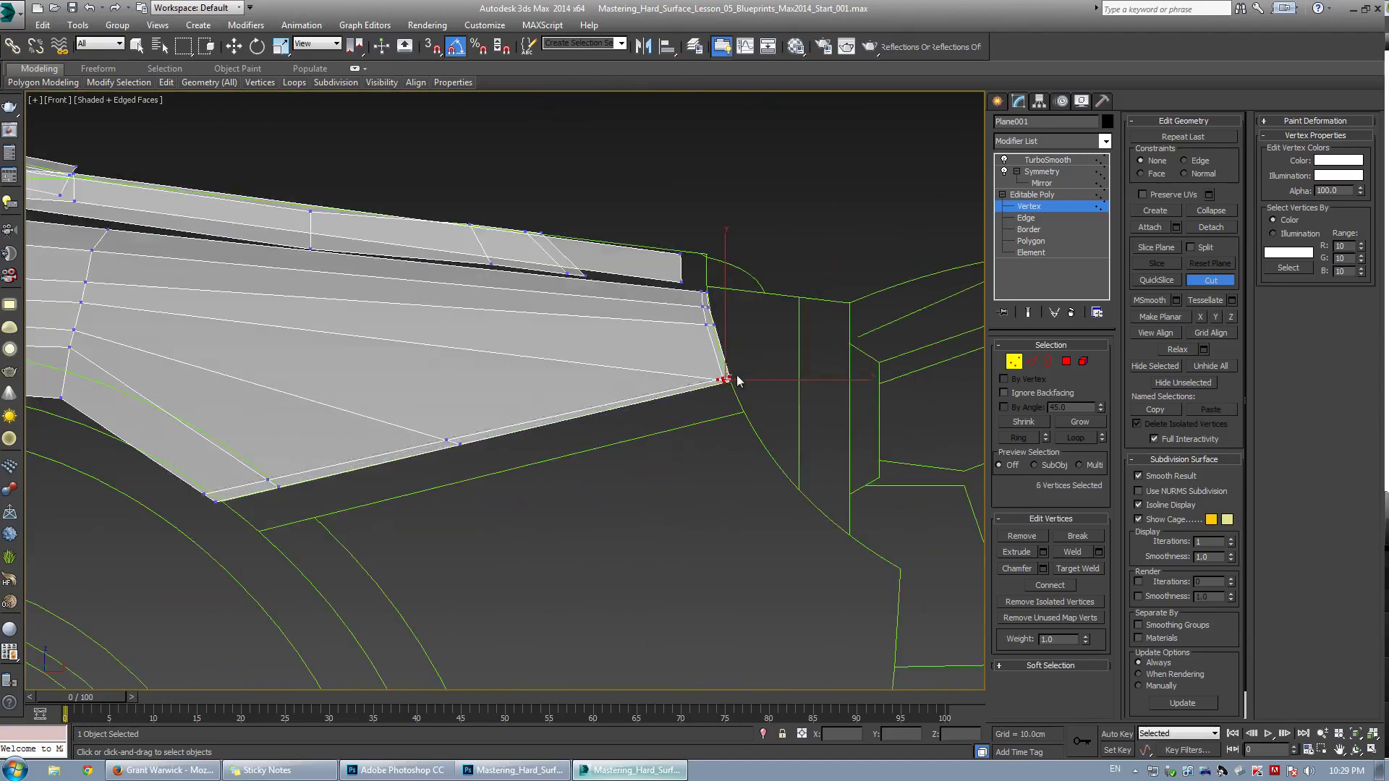
pyautogui.press('w')
# Target-weld the stray vertices at the lower right corner onto the intersection of the two support edges
pyautogui.scroll(5, 725, 380)
pyautogui.scroll(1, 687, 364)
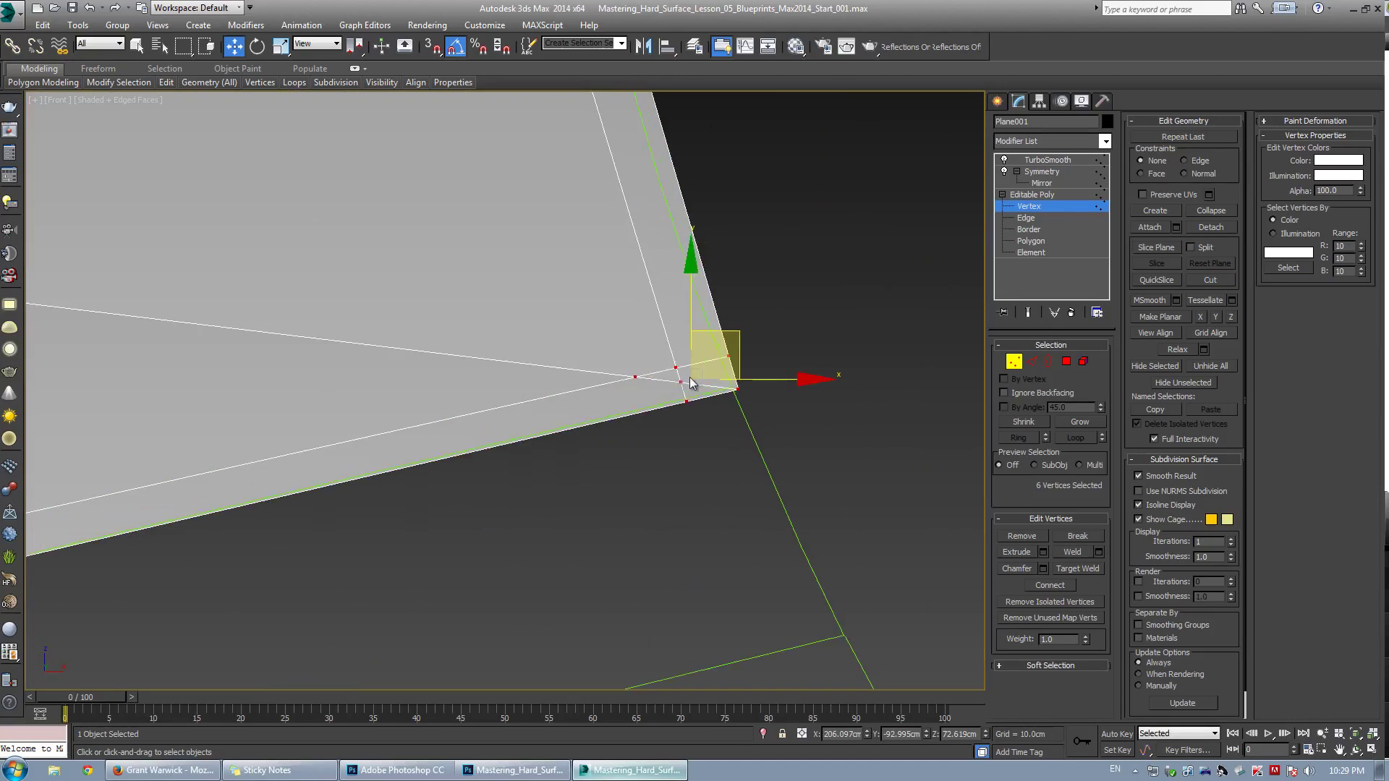
pyautogui.hotkey('ctrl', 'w')
pyautogui.click(676, 367)
pyautogui.press('w')
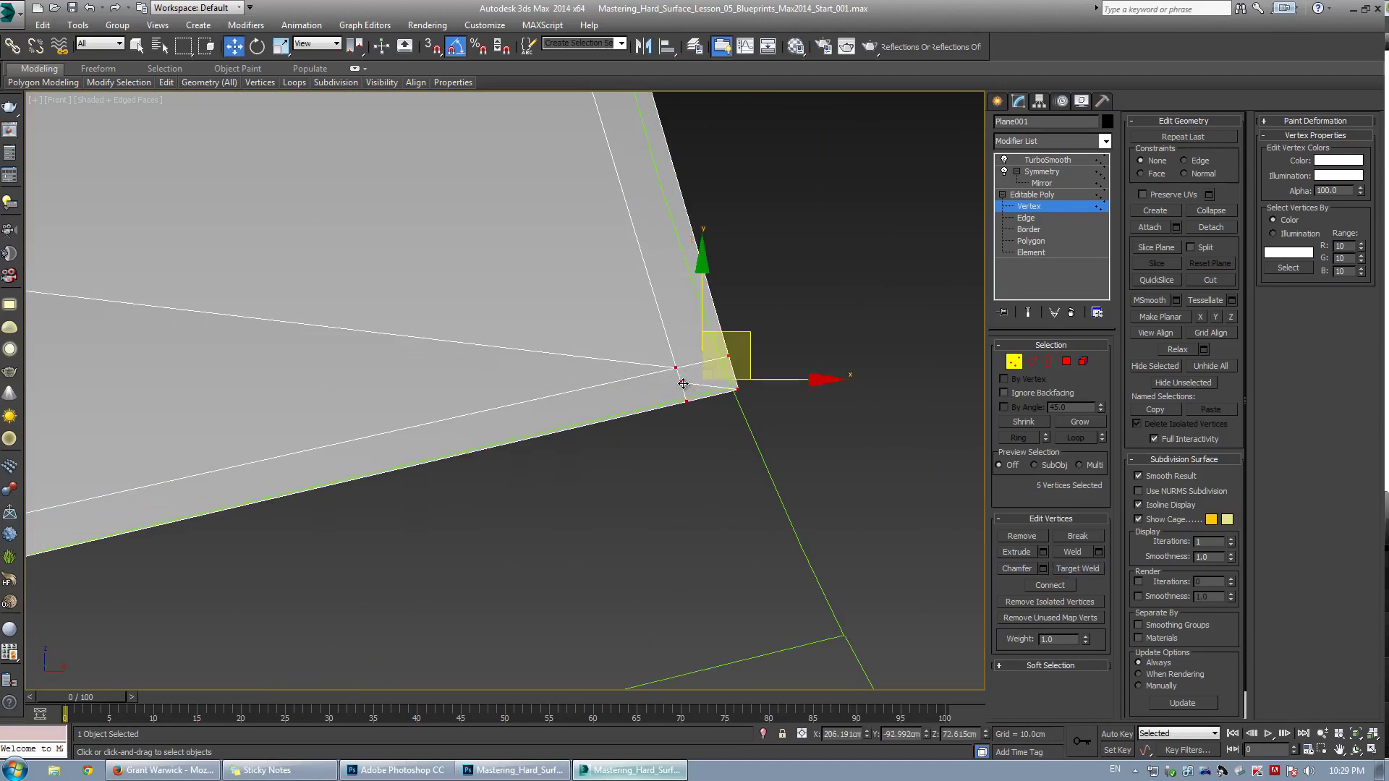
pyautogui.hotkey('ctrl', 'w')
pyautogui.click(681, 382)
pyautogui.click(675, 368)
pyautogui.press('w')
# Remove the diagonal edge between the support edges' intersection and the lower right corner, and preview the smoothed corner
pyautogui.press('1')
pyautogui.press('2')
pyautogui.click(698, 374)
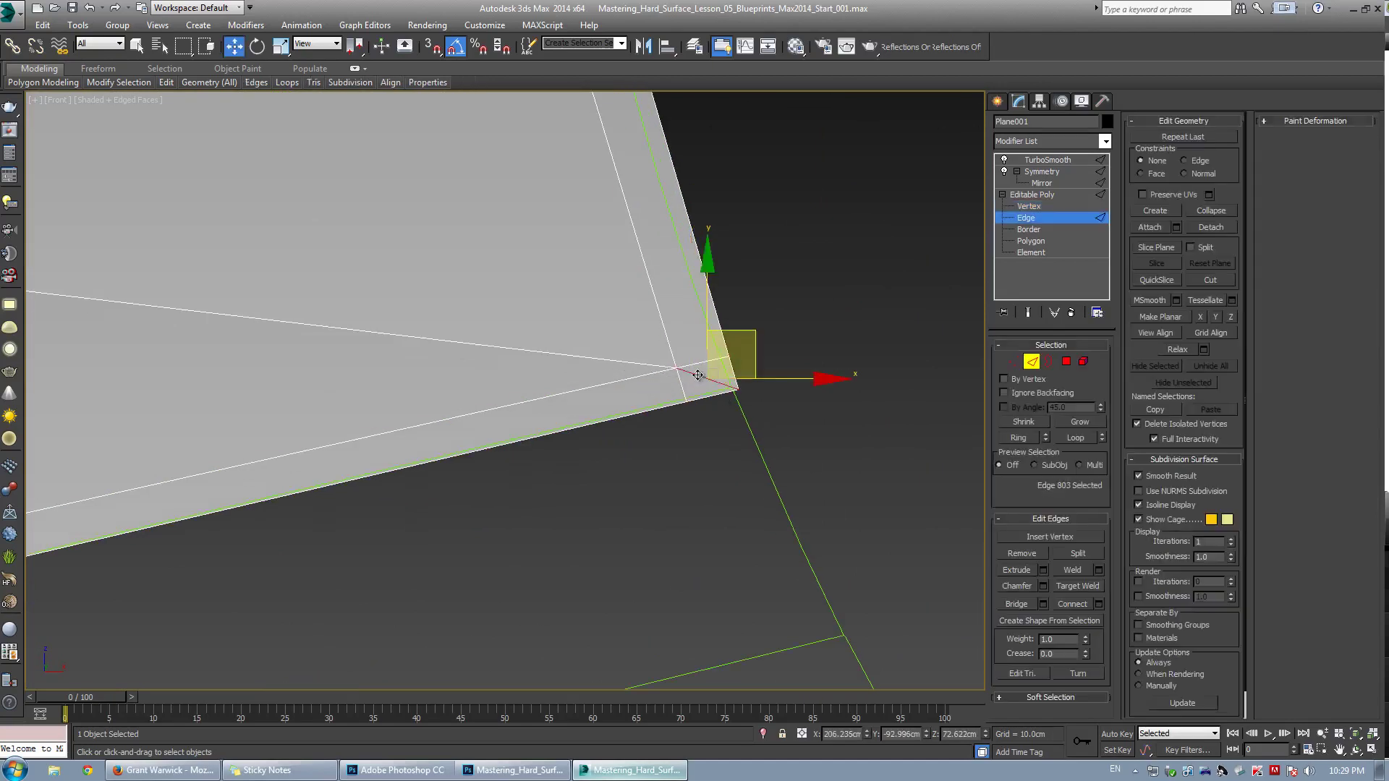
pyautogui.click(1032, 553)
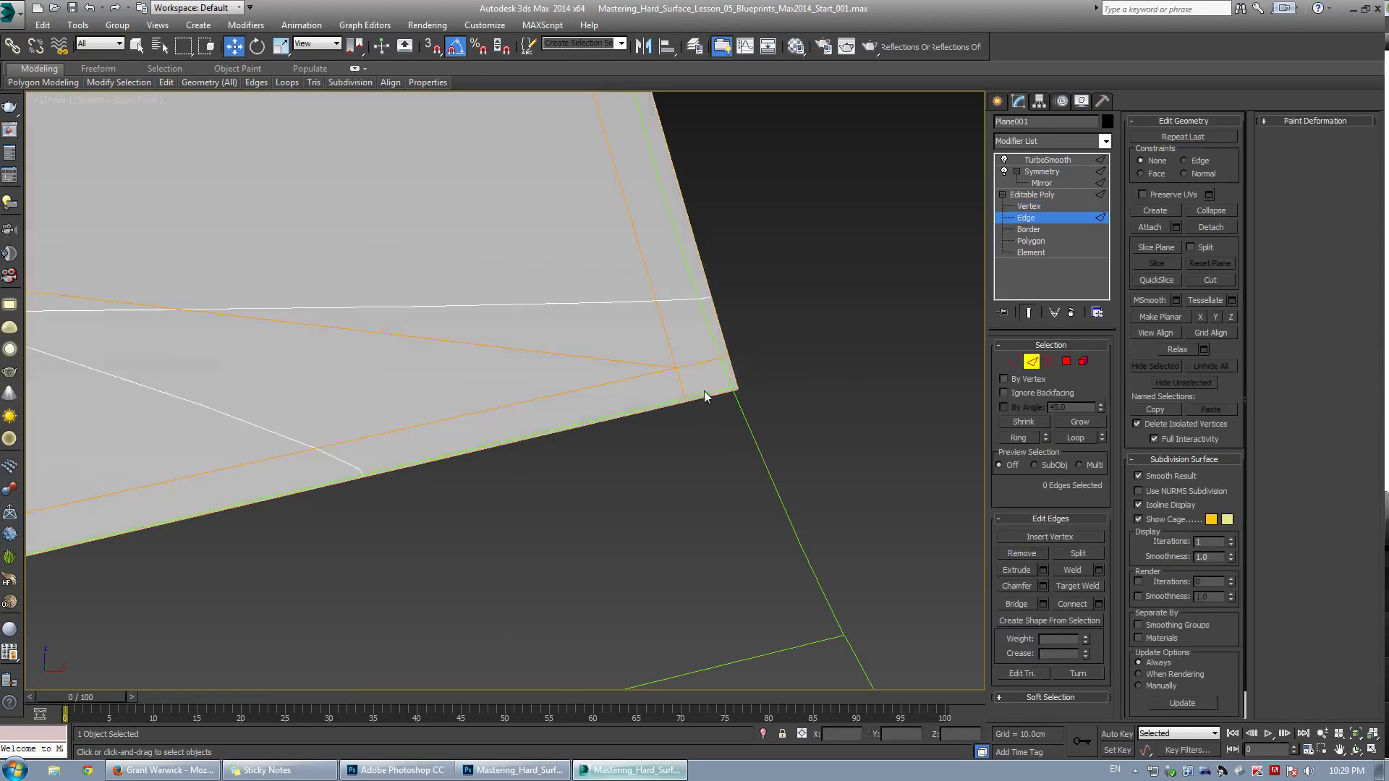
# Examine the fender's topology in the front view and its smoothed shape in the perspective view
pyautogui.scroll(-4, 704, 391)
pyautogui.scroll(-5, 758, 374)
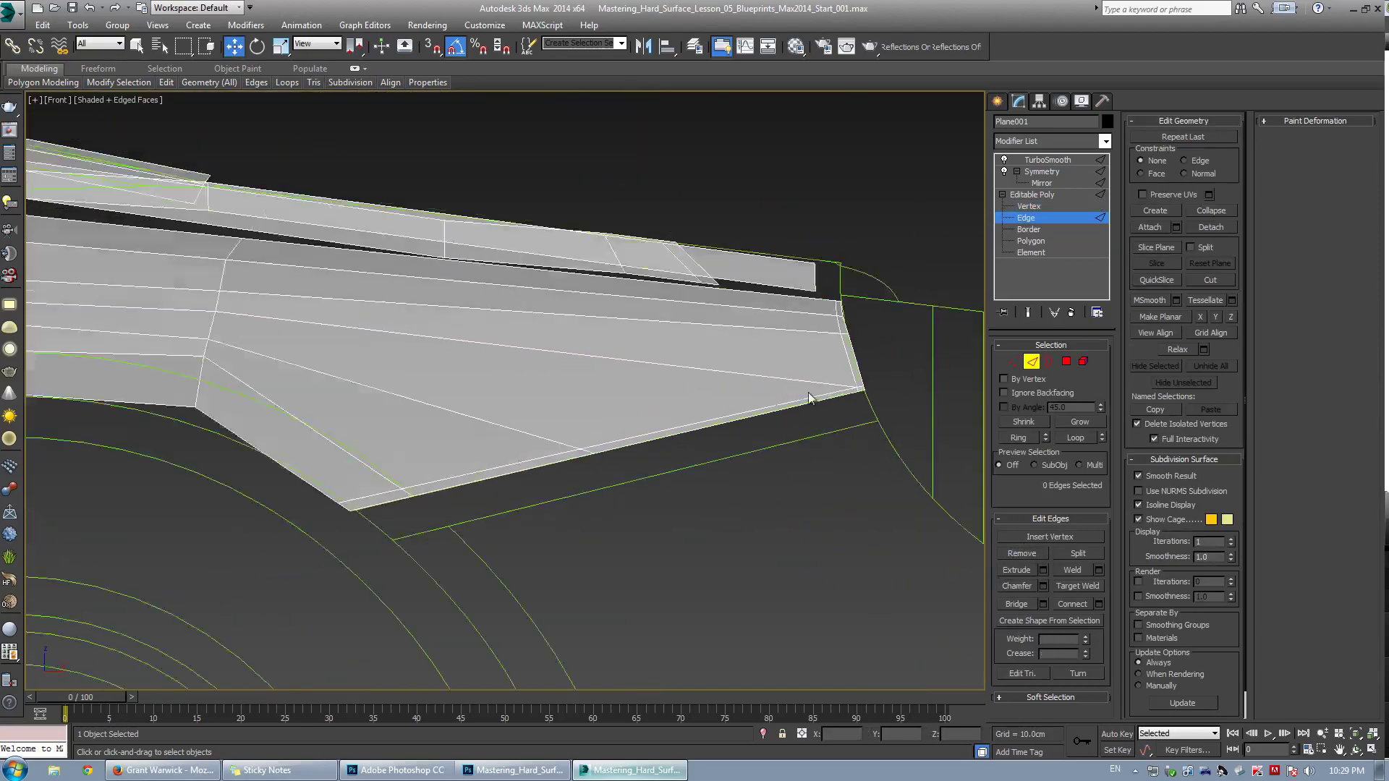
pyautogui.moveTo(315, 302); pyautogui.dragTo(474, 356, button='middle')
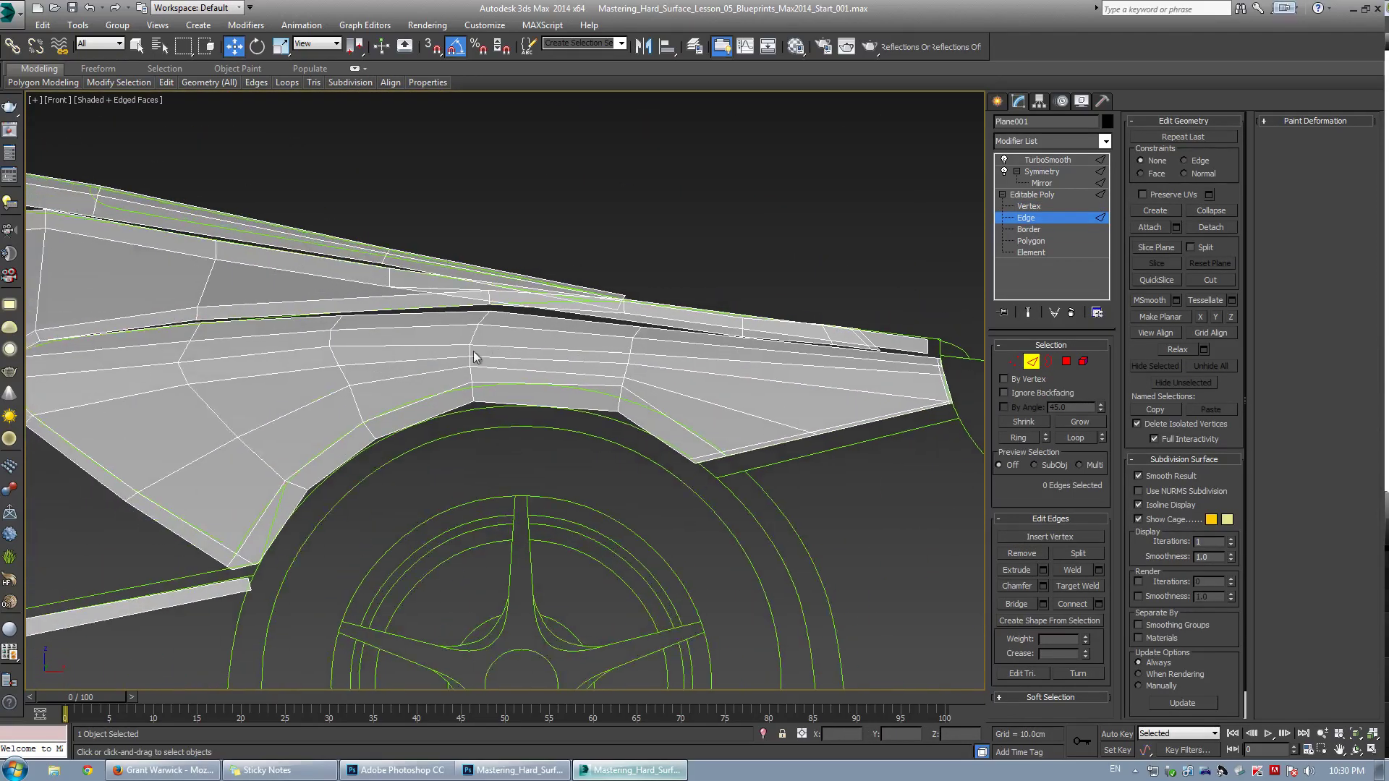
pyautogui.scroll(-2, 474, 356)
pyautogui.hotkey('alt', 'w')
pyautogui.middleClick(702, 543)
pyautogui.hotkey('alt', 'w')
pyautogui.hotkey('ctrl', 'r')
pyautogui.moveTo(586, 410); pyautogui.dragTo(452, 413)
pyautogui.press('w')
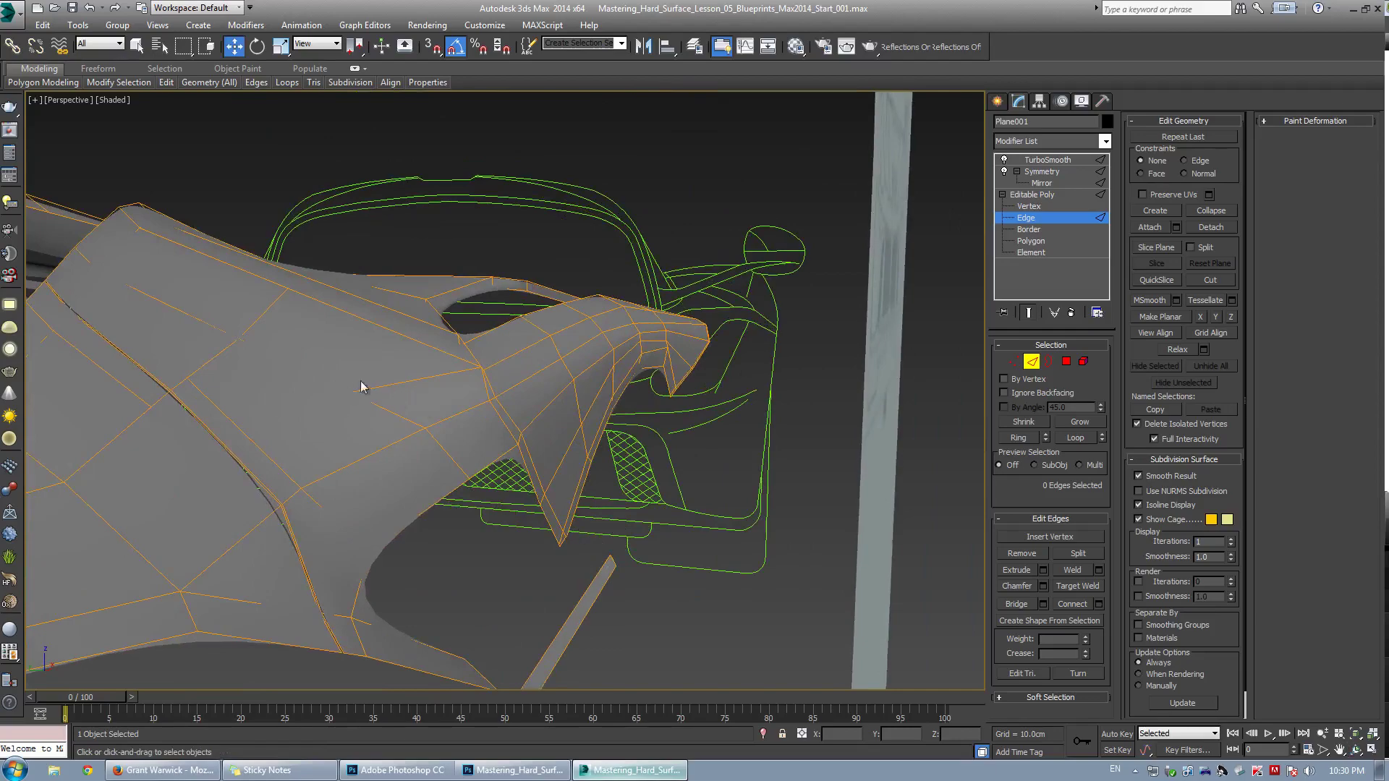
pyautogui.scroll(-3, 394, 407)
pyautogui.moveTo(394, 407)
pyautogui.keyDown('alt'); pyautogui.mouseDown(button='middle')
pyautogui.moveTo(463, 407)
pyautogui.moveTo(429, 436)
pyautogui.moveTo(379, 429)
pyautogui.moveTo(335, 484)
pyautogui.moveTo(437, 384)
pyautogui.moveTo(518, 410)
pyautogui.mouseUp(button='middle'); pyautogui.keyUp('alt')
# Bridge the thin slanted gap in the side body panel and remove the extra edge loop beside the seam
pyautogui.press('space')
pyautogui.press('1')
pyautogui.scroll(4, 436, 383)
pyautogui.press('F4')
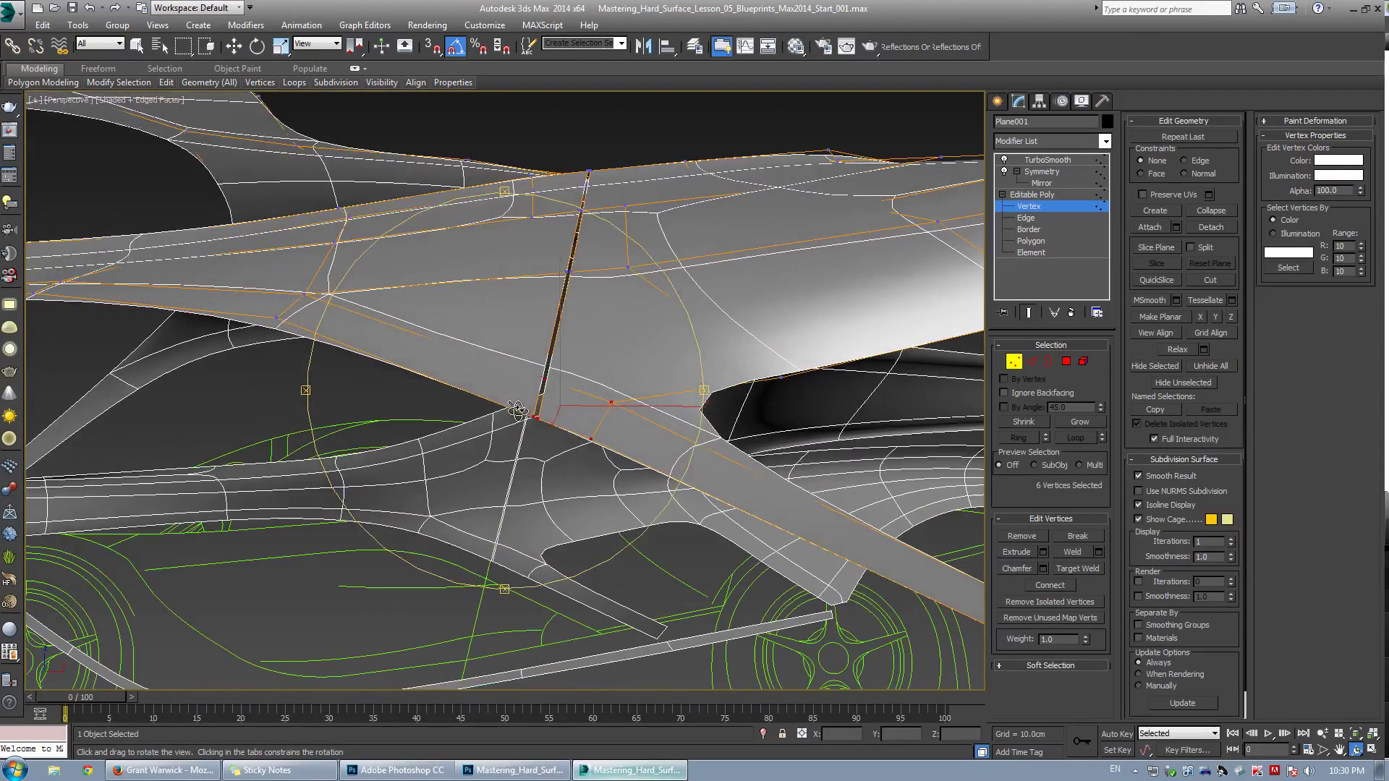
pyautogui.press('w')
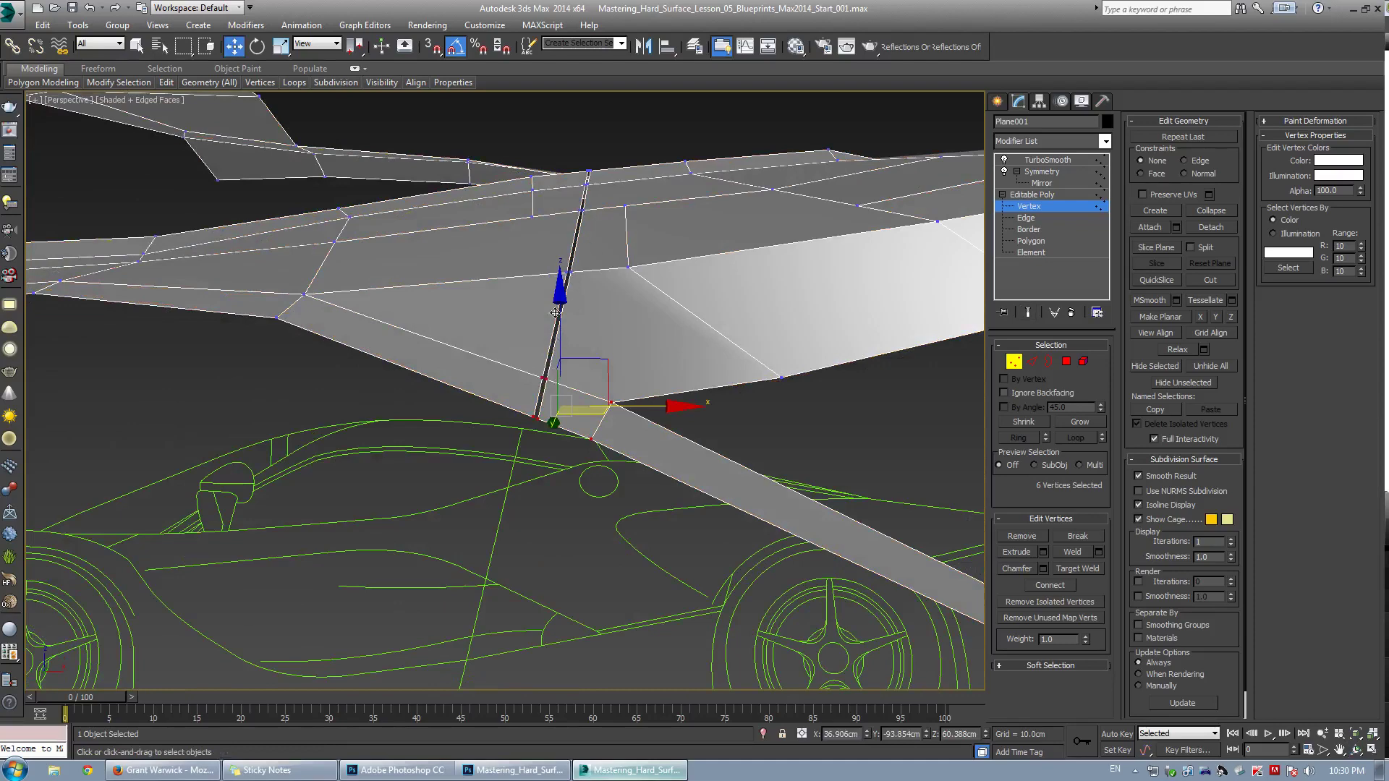
pyautogui.scroll(3, 554, 312)
pyautogui.press('2')
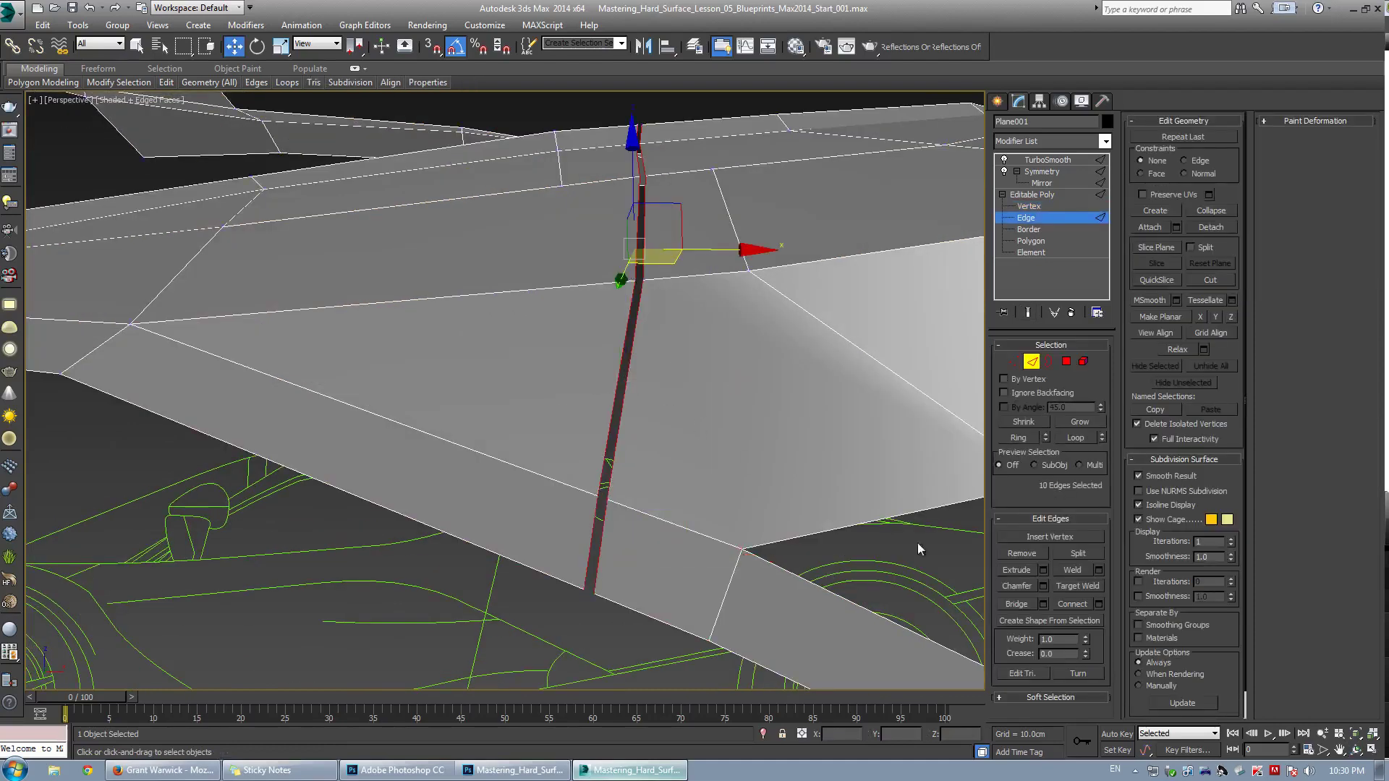
pyautogui.click(1037, 603)
pyautogui.click(648, 463)
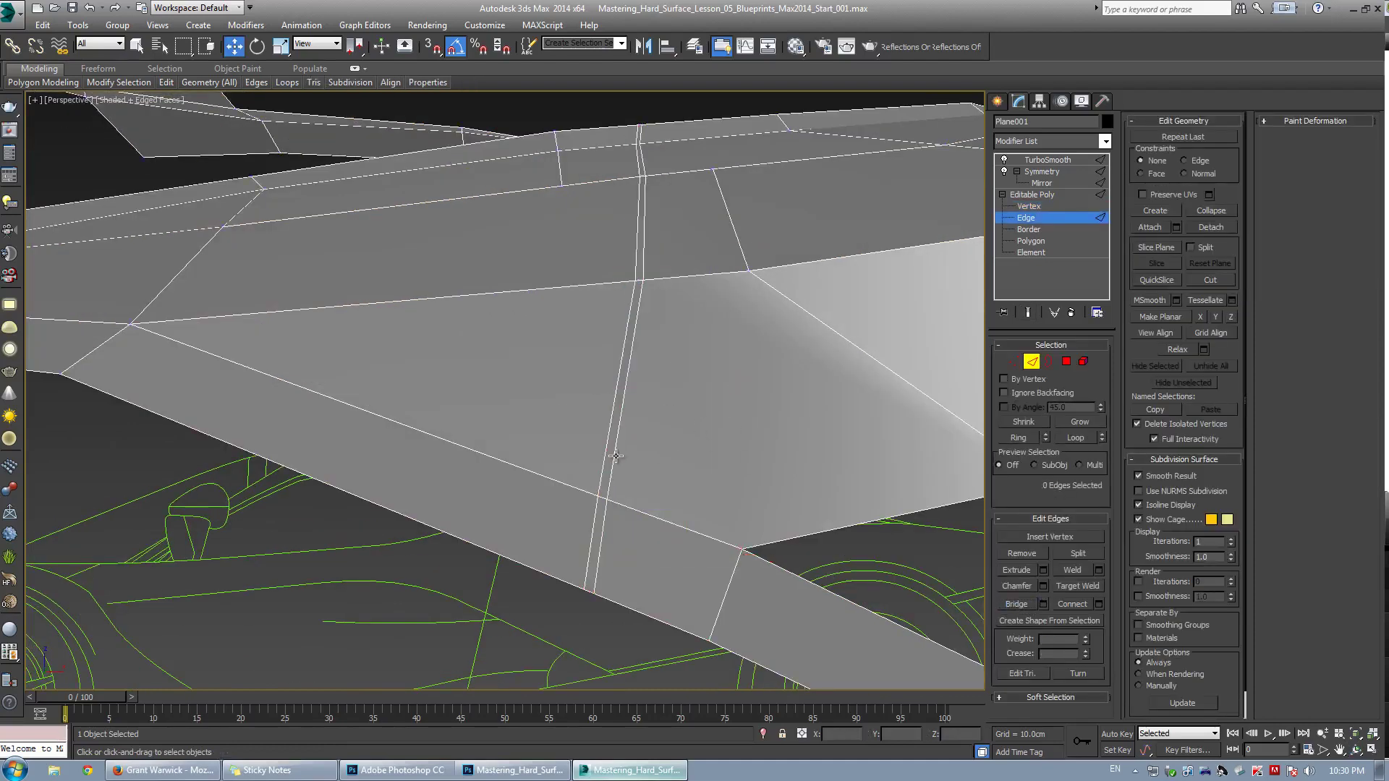
pyautogui.doubleClick(615, 455)
pyautogui.click(1018, 556)
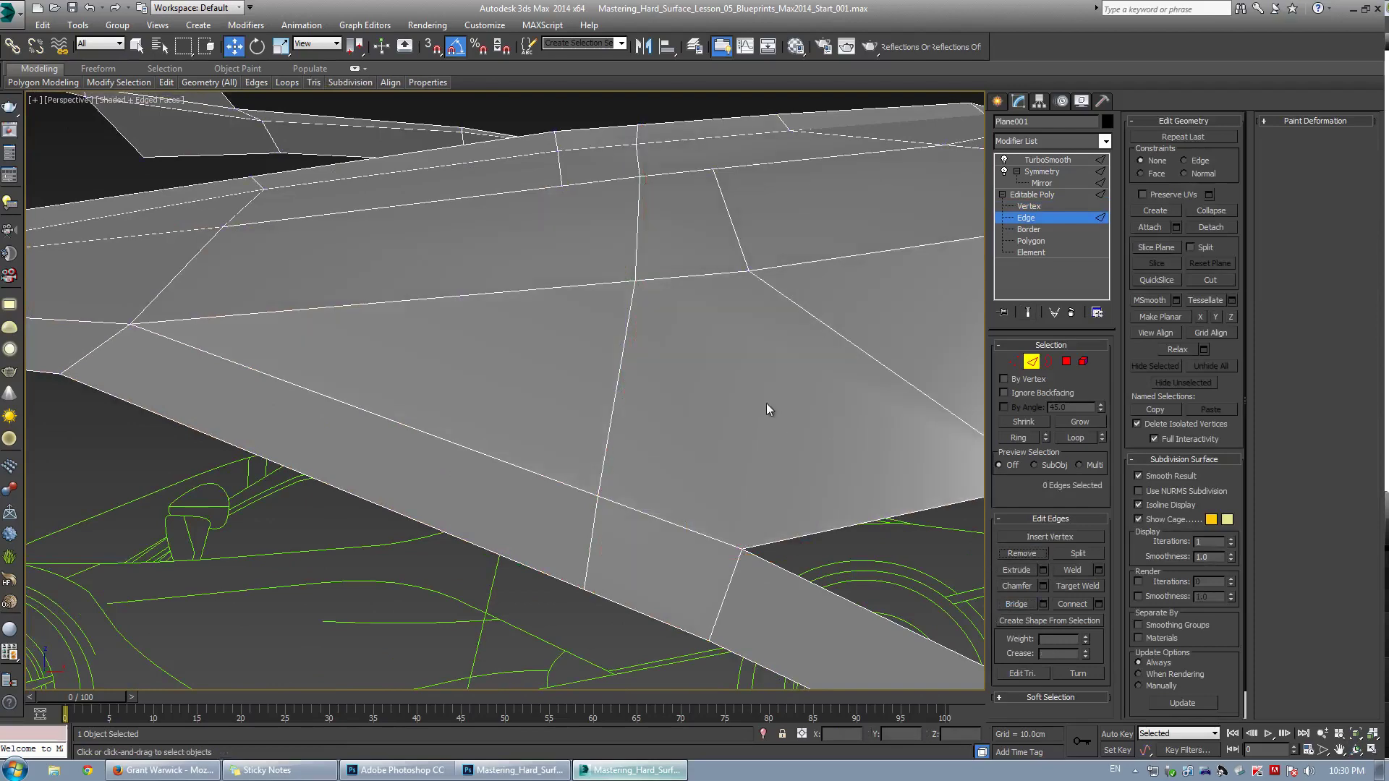
# Examine the bridged side panel's edge flow from several angles, with and without smoothing
pyautogui.scroll(-5, 766, 406)
pyautogui.keyDown('alt'); pyautogui.moveTo(448, 254); pyautogui.dragTo(539, 296, button='middle'); pyautogui.keyUp('alt')
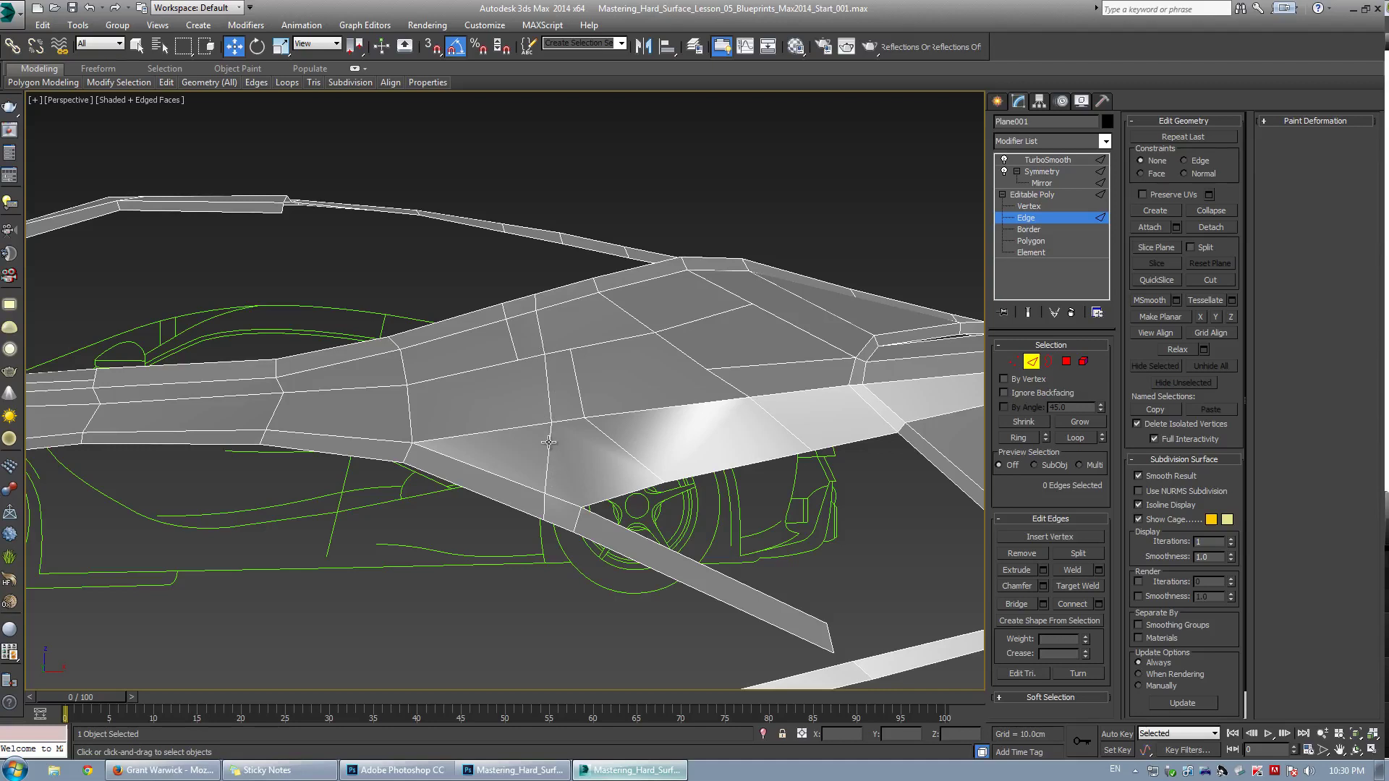
pyautogui.keyDown('alt'); pyautogui.moveTo(548, 442); pyautogui.dragTo(412, 264, button='middle'); pyautogui.keyUp('alt')
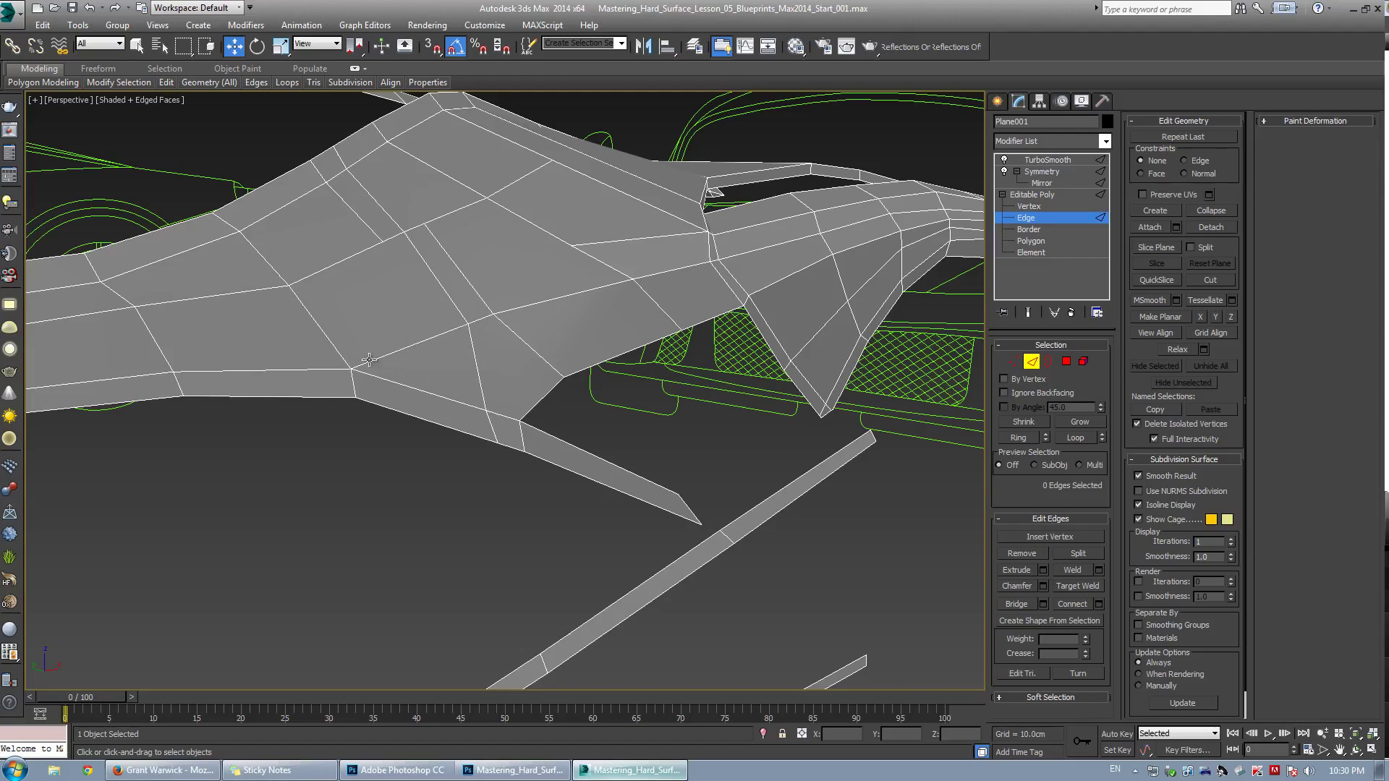
pyautogui.scroll(5, 500, 331)
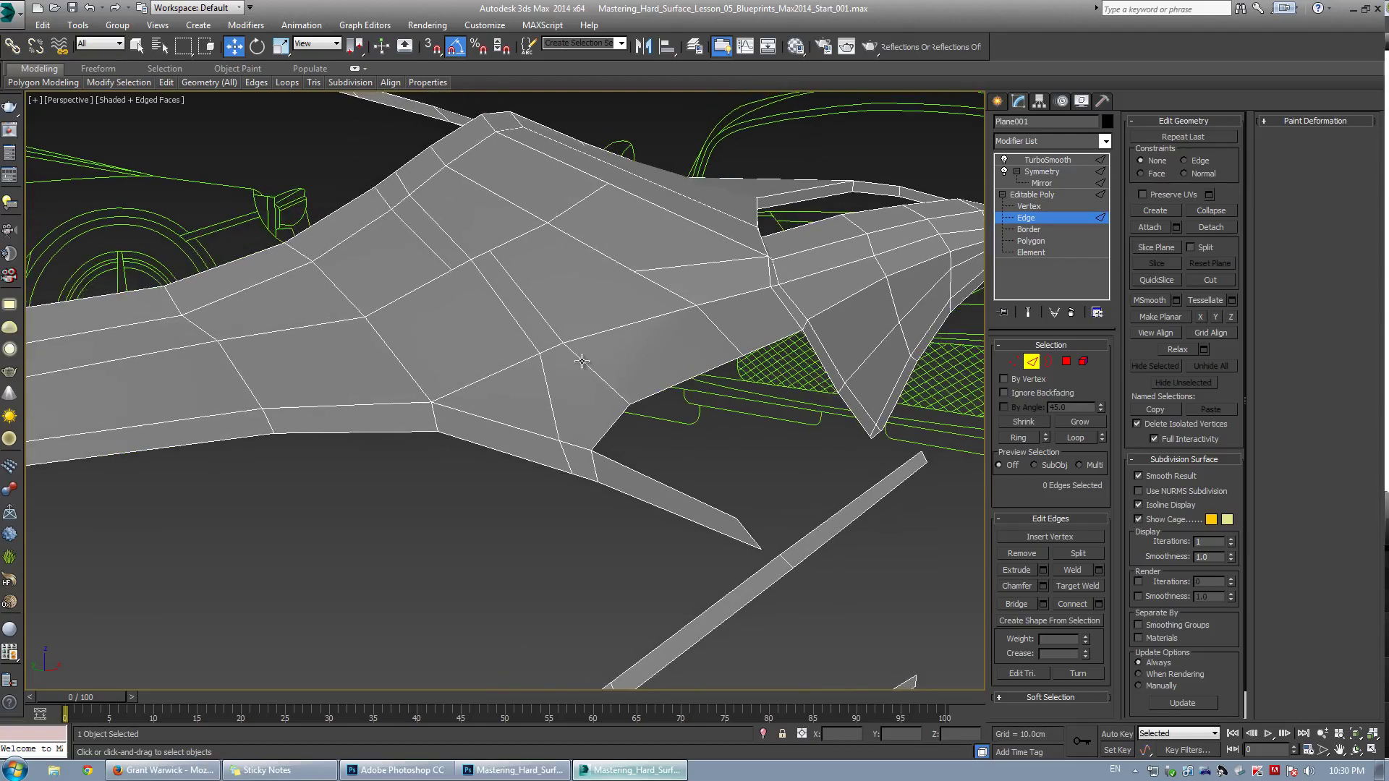
pyautogui.moveTo(608, 434); pyautogui.dragTo(593, 396, button='middle')
pyautogui.scroll(-6, 542, 384)
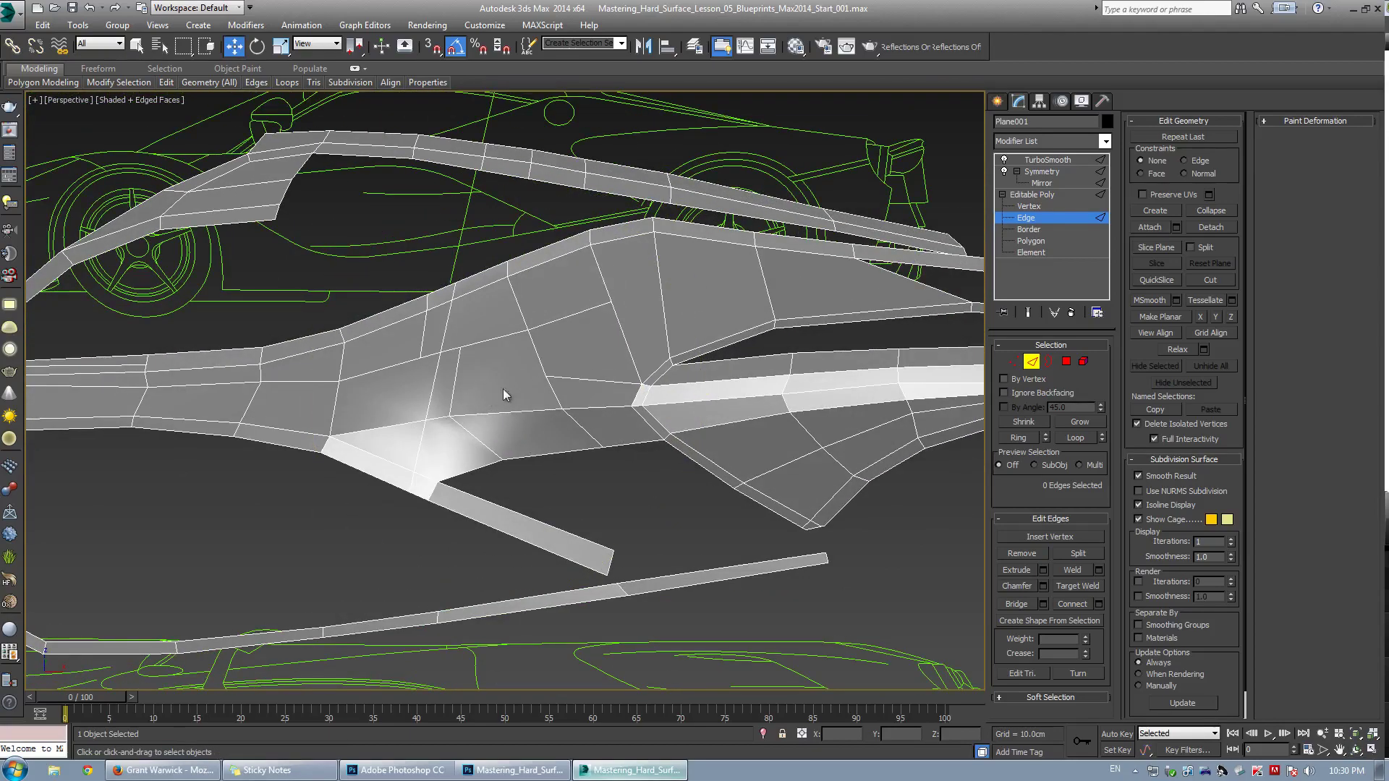
pyautogui.moveTo(456, 427); pyautogui.dragTo(496, 350, button='middle')
pyautogui.hotkey('ctrl', 'q')
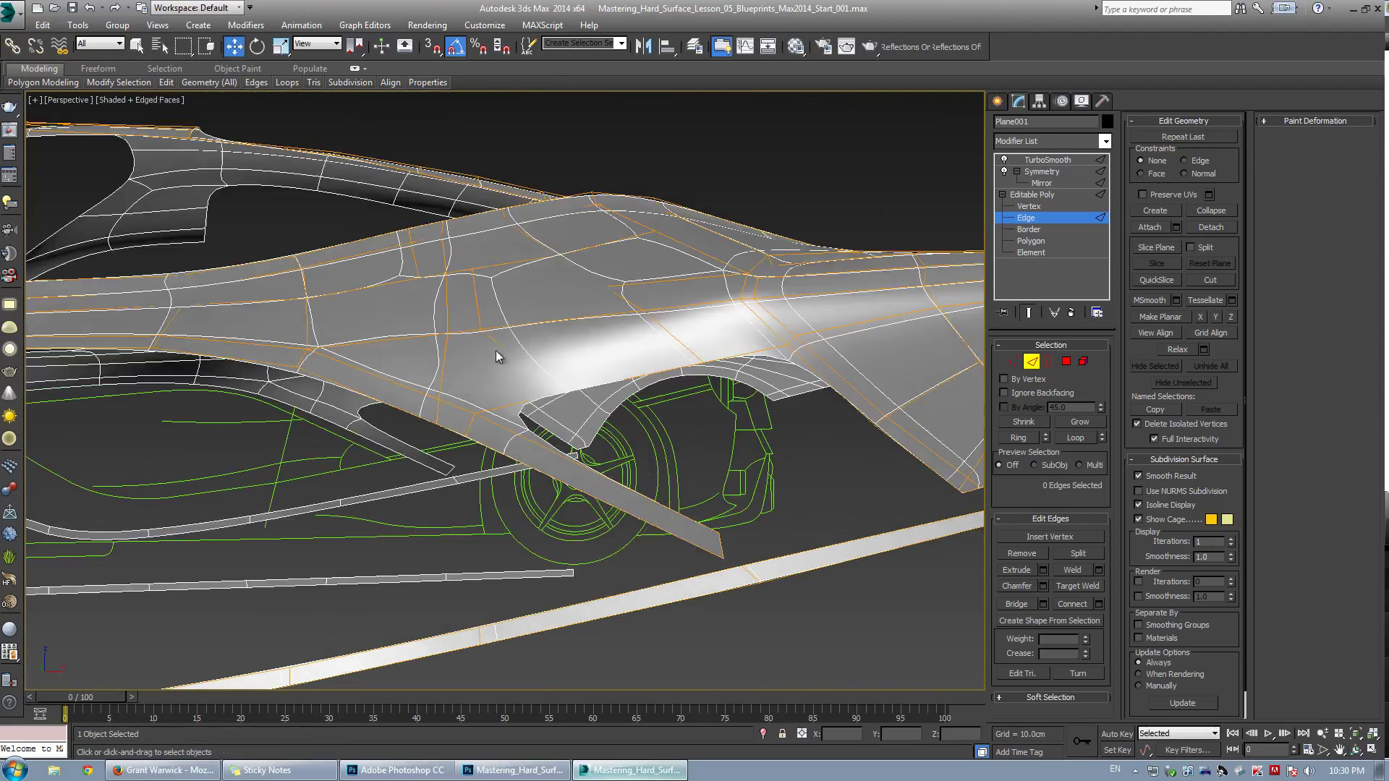
pyautogui.scroll(-3, 513, 296)
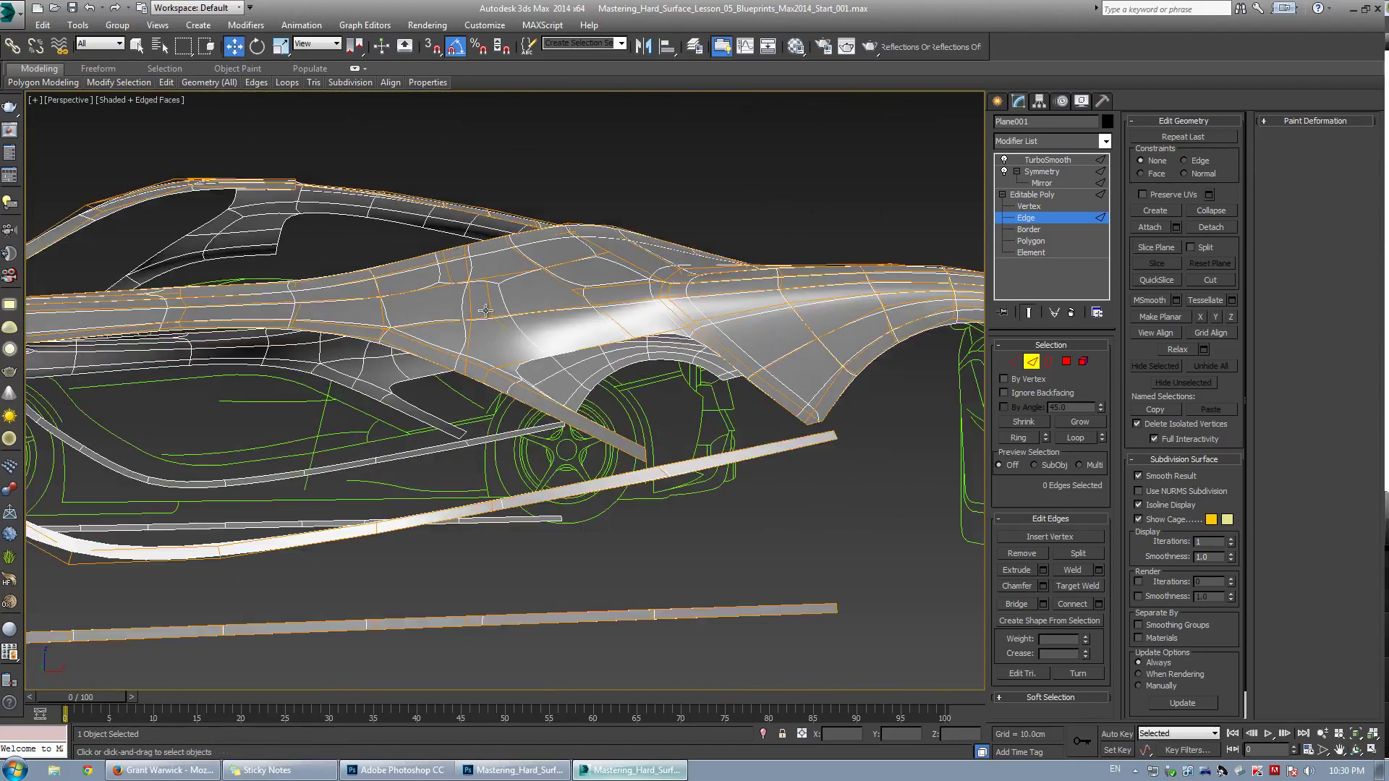
pyautogui.keyDown('alt'); pyautogui.moveTo(512, 295); pyautogui.dragTo(449, 353, button='middle'); pyautogui.keyUp('alt')
pyautogui.hotkey('ctrl', 'q')
pyautogui.keyDown('alt'); pyautogui.moveTo(443, 426); pyautogui.dragTo(522, 354, button='middle'); pyautogui.keyUp('alt')
# In the front view, cut an edge row from the loose upper edge end beside the seam down through the slanted lower strip
pyautogui.hotkey('alt', 'w')
pyautogui.rightClick(532, 340)
pyautogui.hotkey('alt', 'w')
pyautogui.scroll(-3, 406, 421)
pyautogui.moveTo(406, 420); pyautogui.dragTo(725, 380, button='middle')
pyautogui.scroll(5, 434, 391)
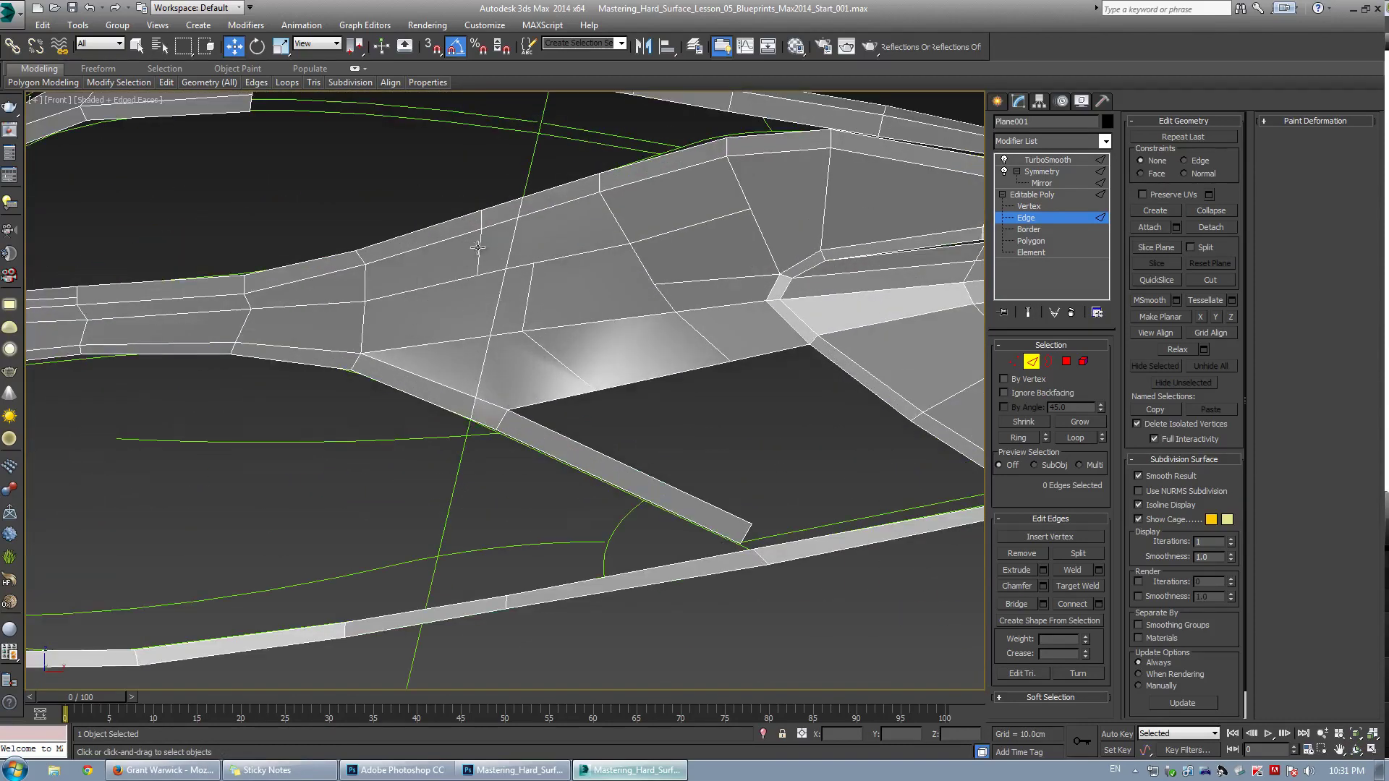
pyautogui.scroll(3, 483, 293)
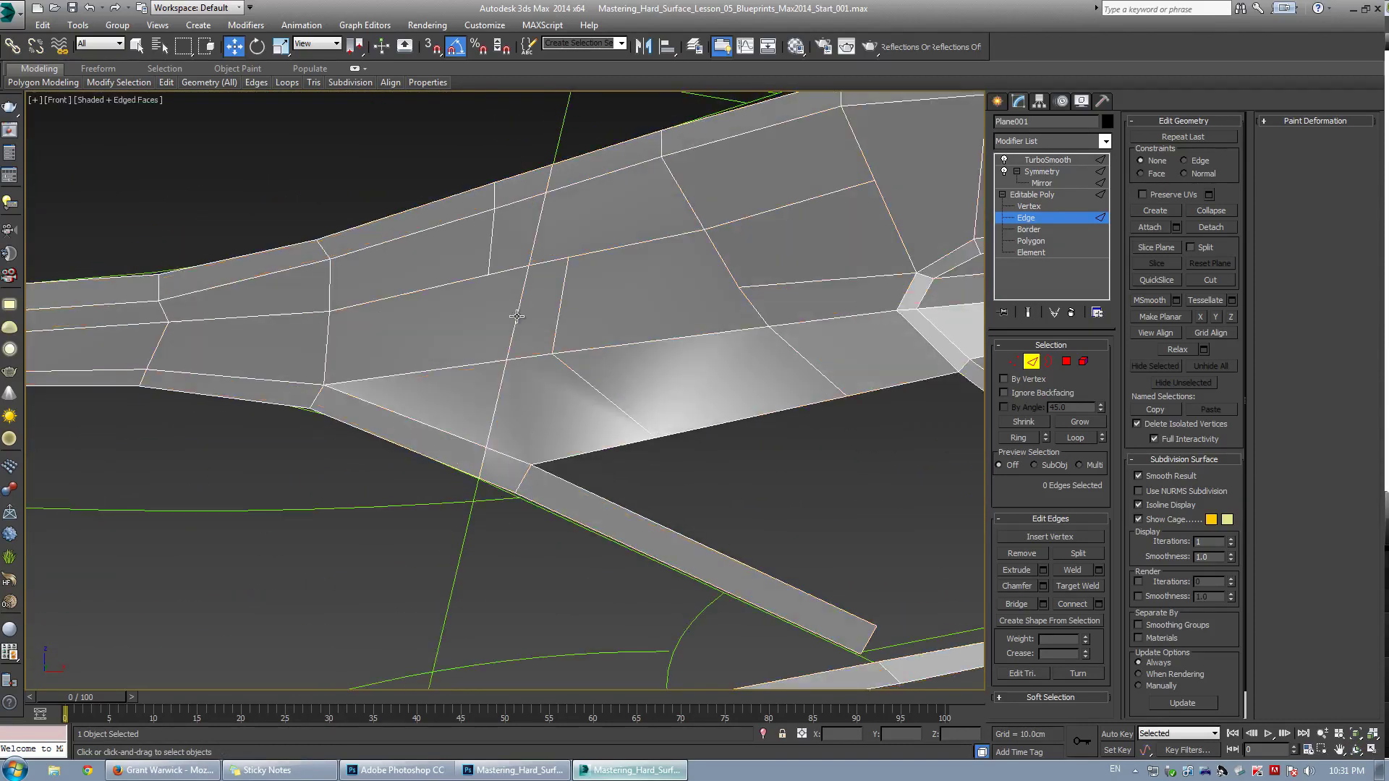
pyautogui.press('1')
pyautogui.hotkey('alt', 'c')
pyautogui.click(488, 274)
pyautogui.click(450, 367)
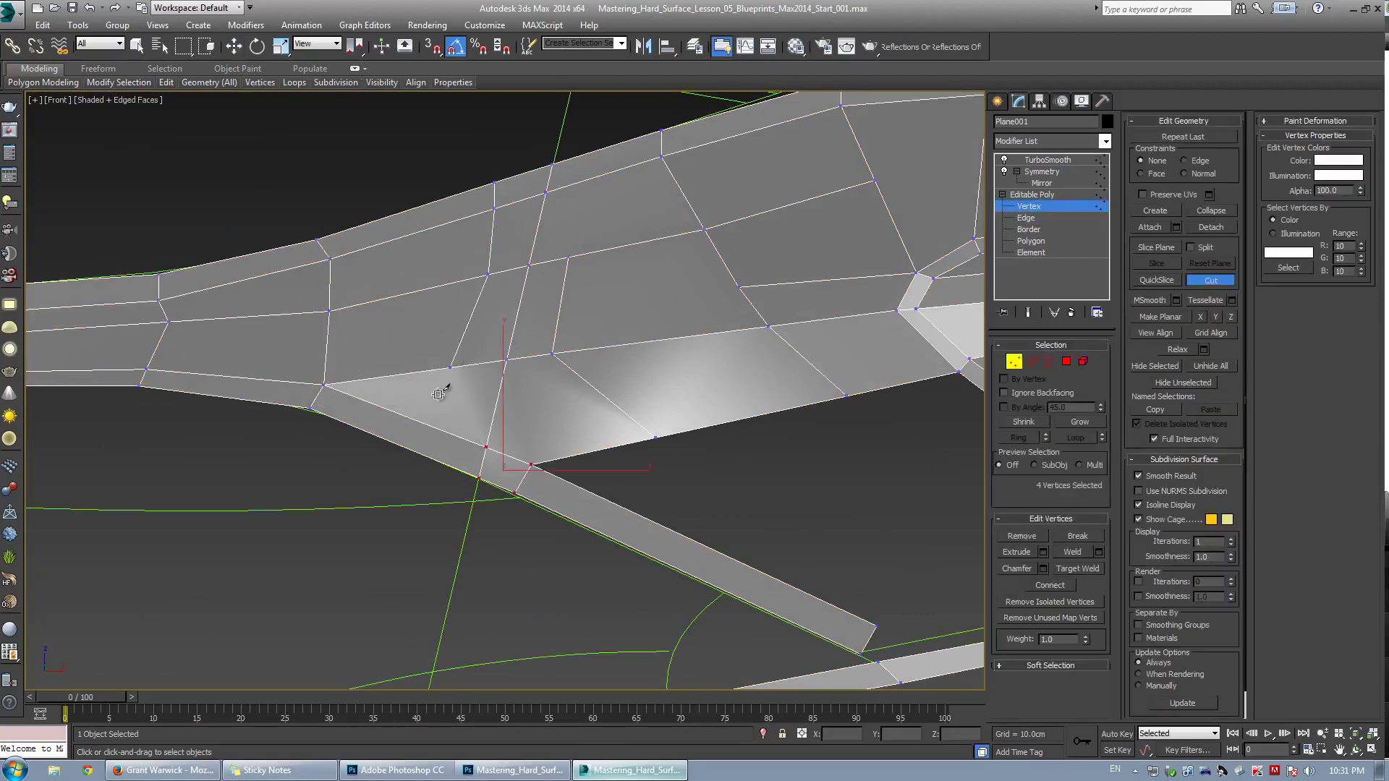
pyautogui.click(409, 450)
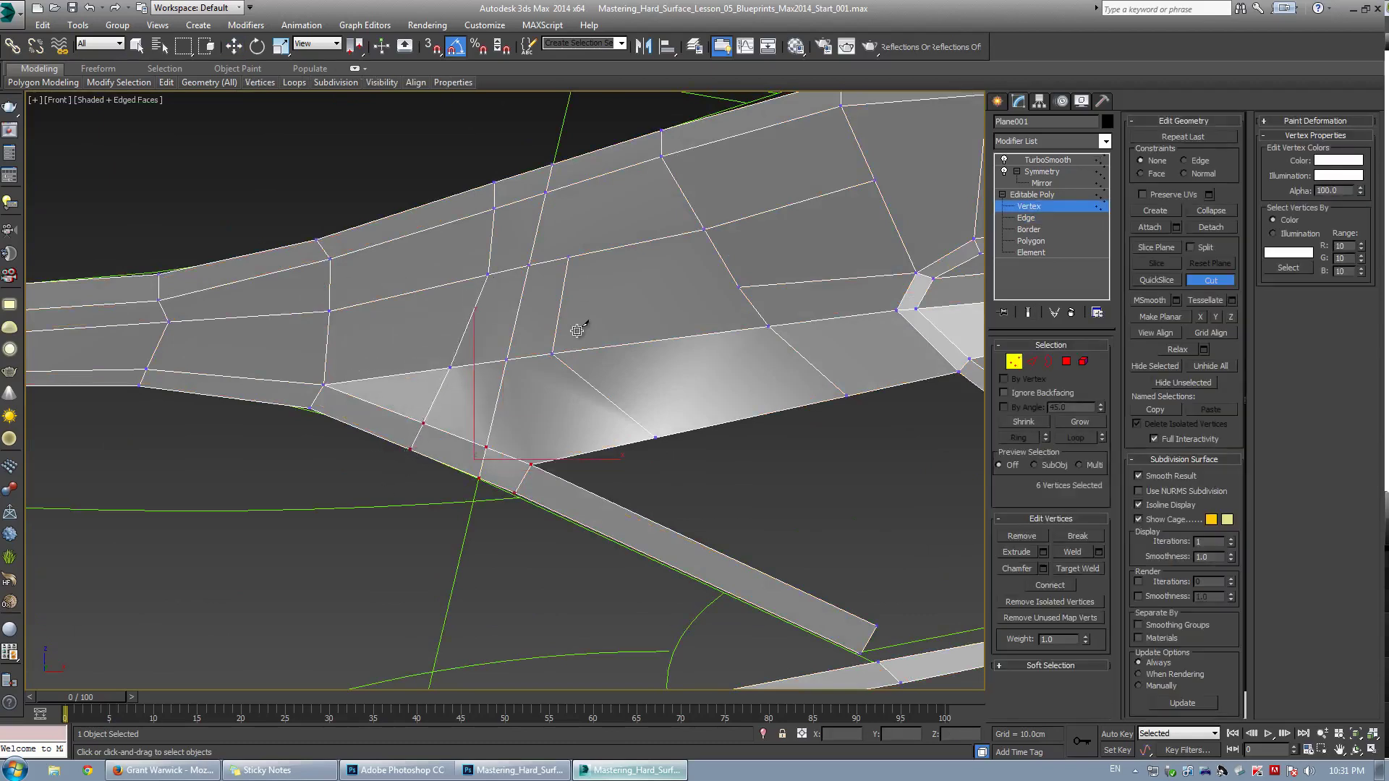
# Connect the vertex beside the seam to the opening's corner on the slanted strip, and target-weld the neighbouring opening vertex onto that corner
pyautogui.press('w')
pyautogui.moveTo(578, 474); pyautogui.dragTo(578, 475)
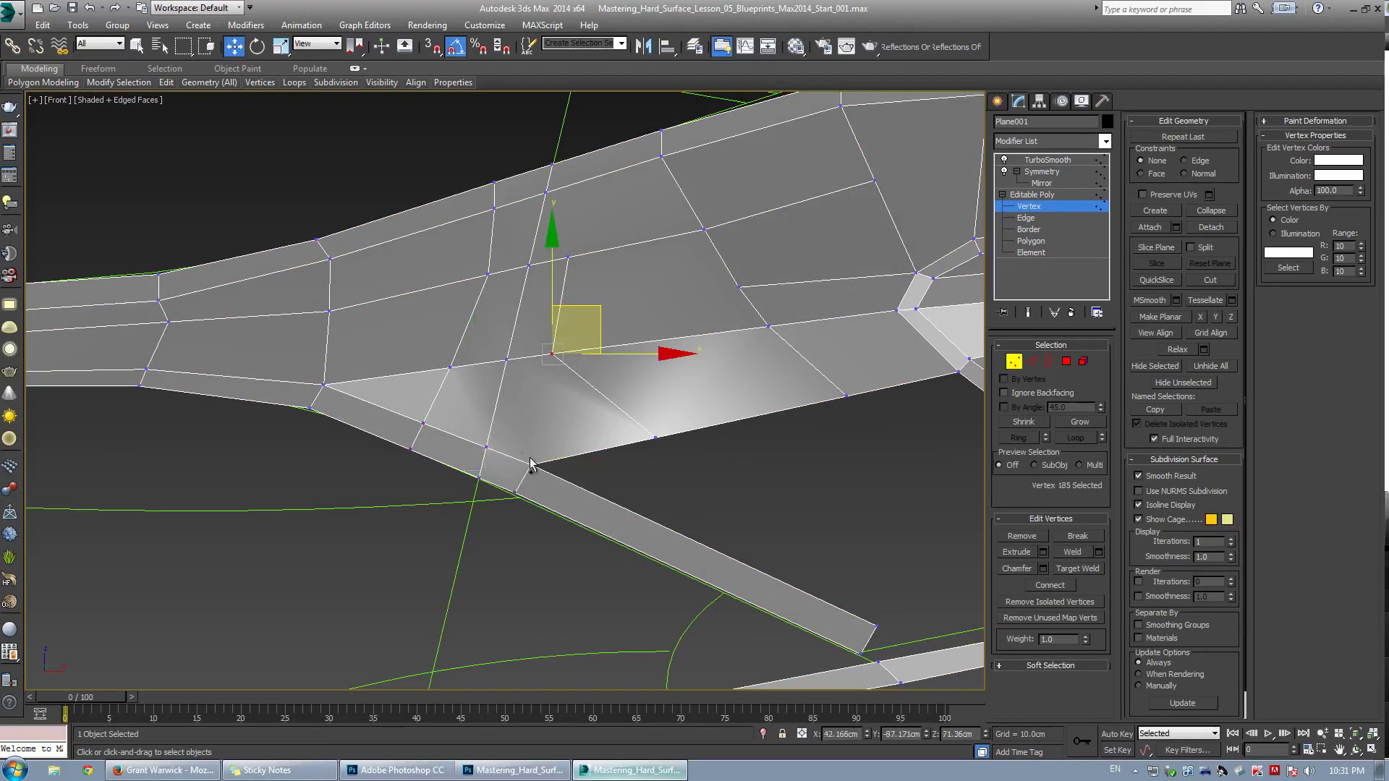
pyautogui.keyDown('ctrl'); pyautogui.click(533, 465); pyautogui.keyUp('ctrl')
pyautogui.hotkey('ctrl', 'shift', 'e')
pyautogui.click(571, 425)
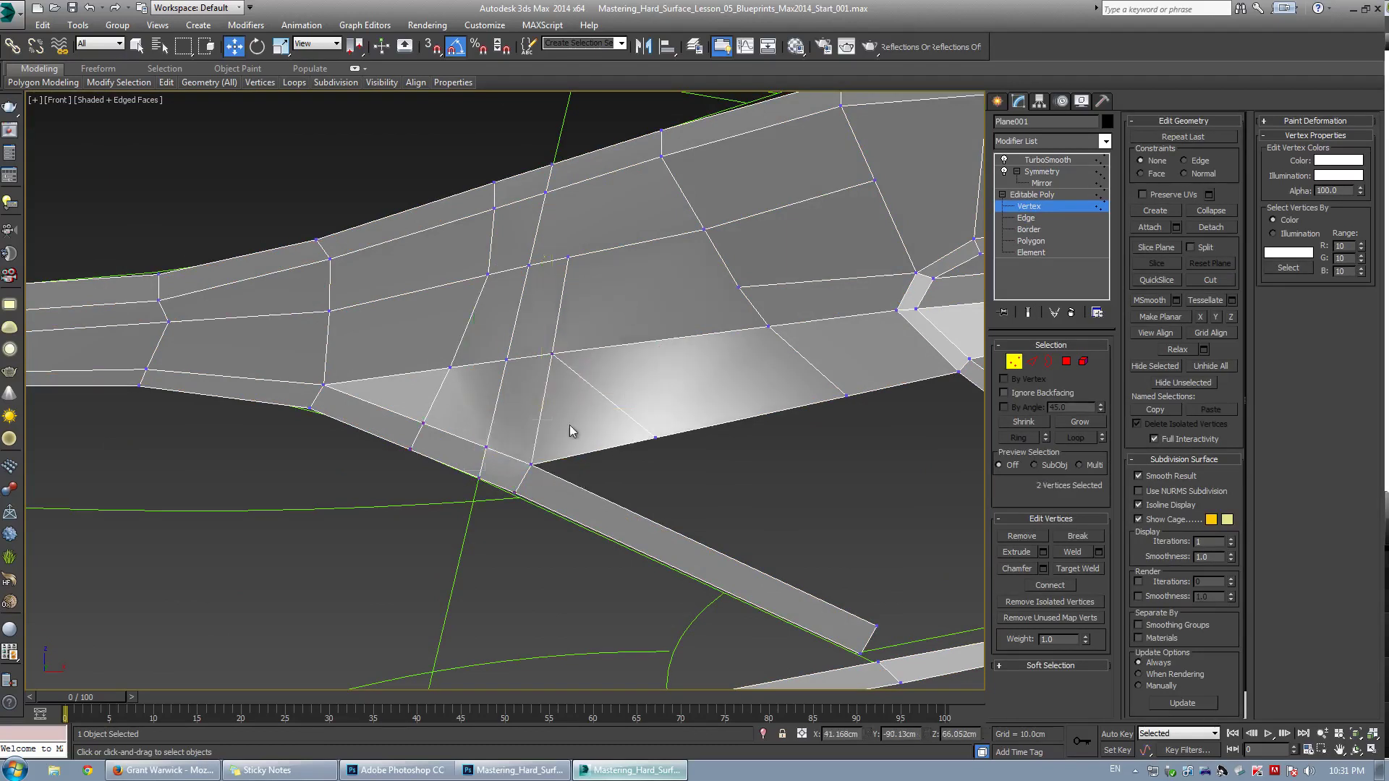
pyautogui.hotkey('ctrl', 'shift', 'w')
pyautogui.click(655, 438)
pyautogui.click(531, 464)
pyautogui.press('w')
pyautogui.hotkey('alt', 'c')
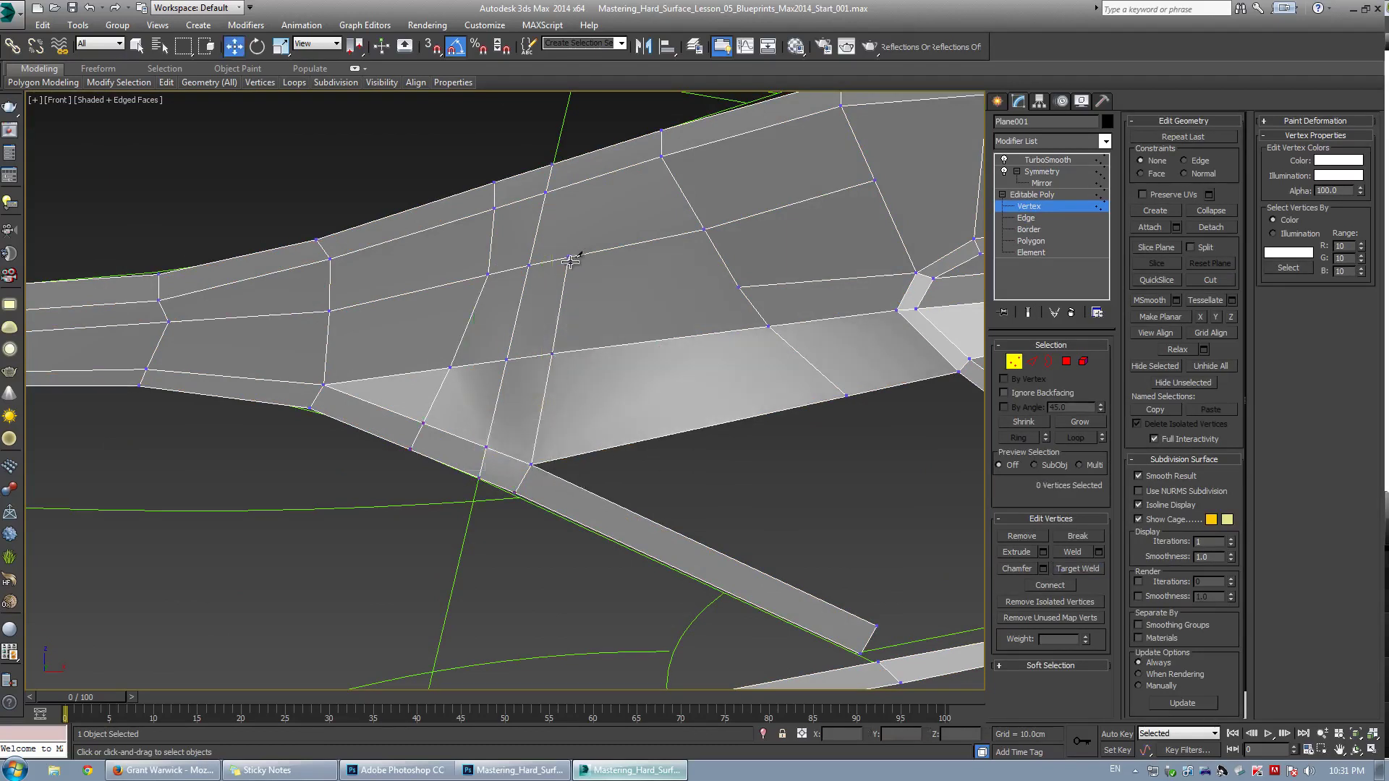
# Cut the edge row on the opening side of the seam up to the side panel's top edge
pyautogui.hotkey('alt', 'c')
pyautogui.click(567, 258)
pyautogui.click(581, 181)
pyautogui.click(586, 153)
pyautogui.rightClick(586, 153)
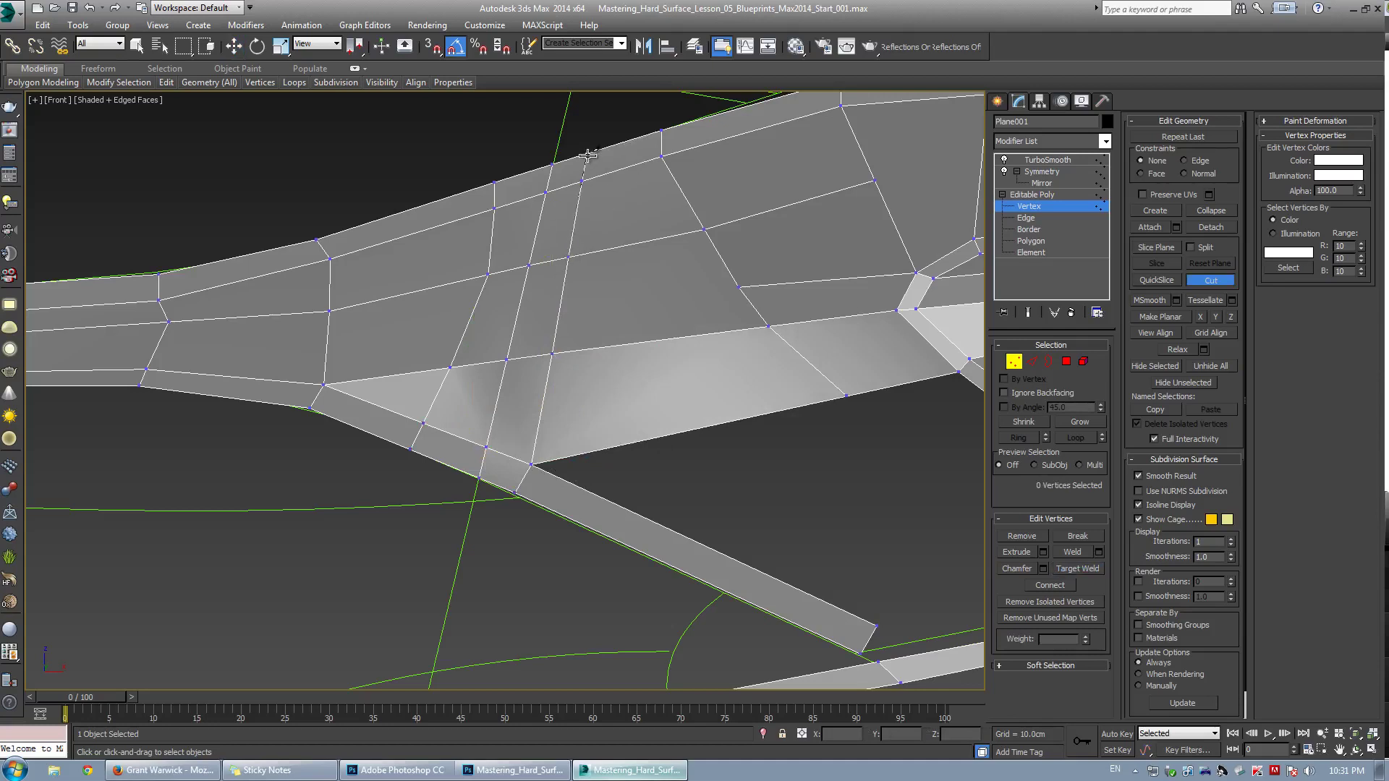
pyautogui.press('w')
# Check the smoothed side panel and remove the edge loop running beside the seam on the side away from the opening
pyautogui.scroll(-2, 479, 329)
pyautogui.moveTo(479, 329); pyautogui.dragTo(512, 301, button='middle')
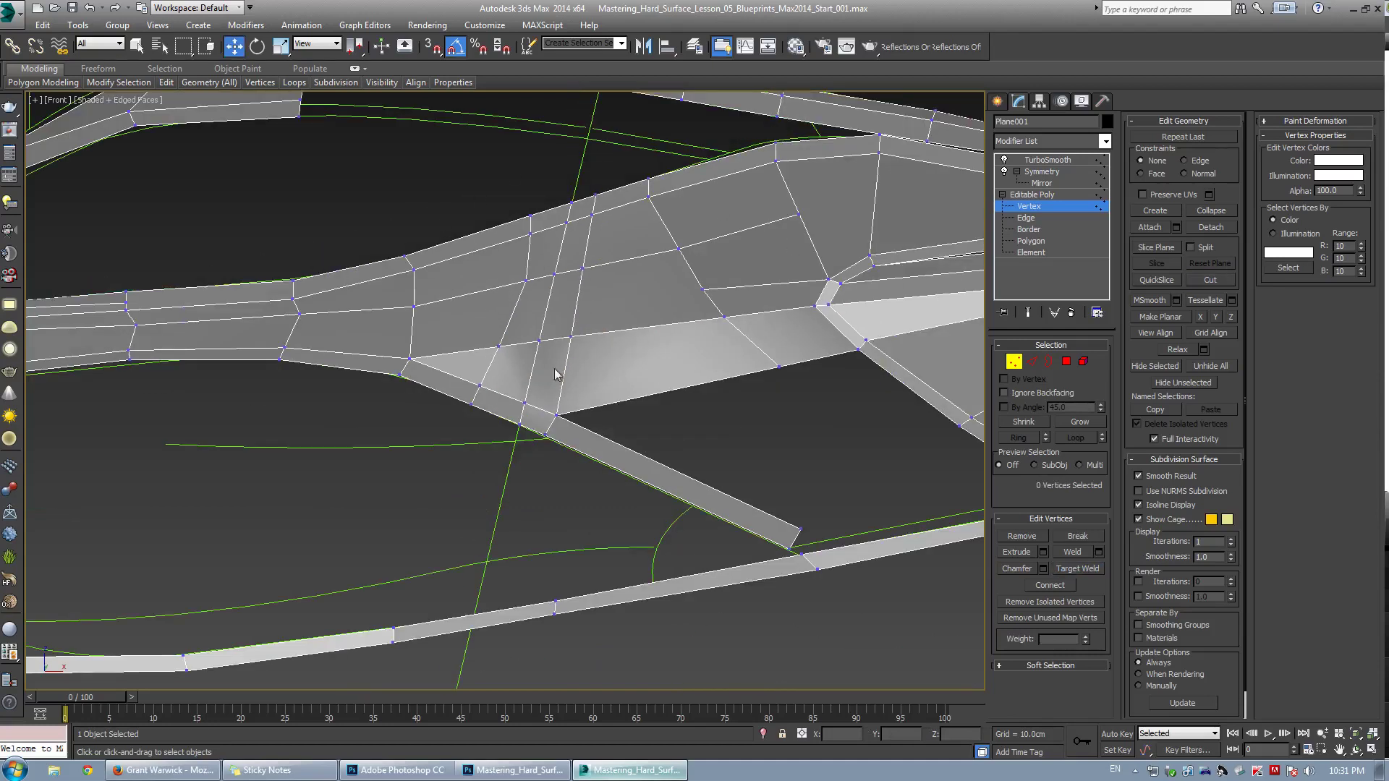
pyautogui.scroll(-2, 337, 299)
pyautogui.moveTo(337, 299); pyautogui.dragTo(518, 294, button='middle')
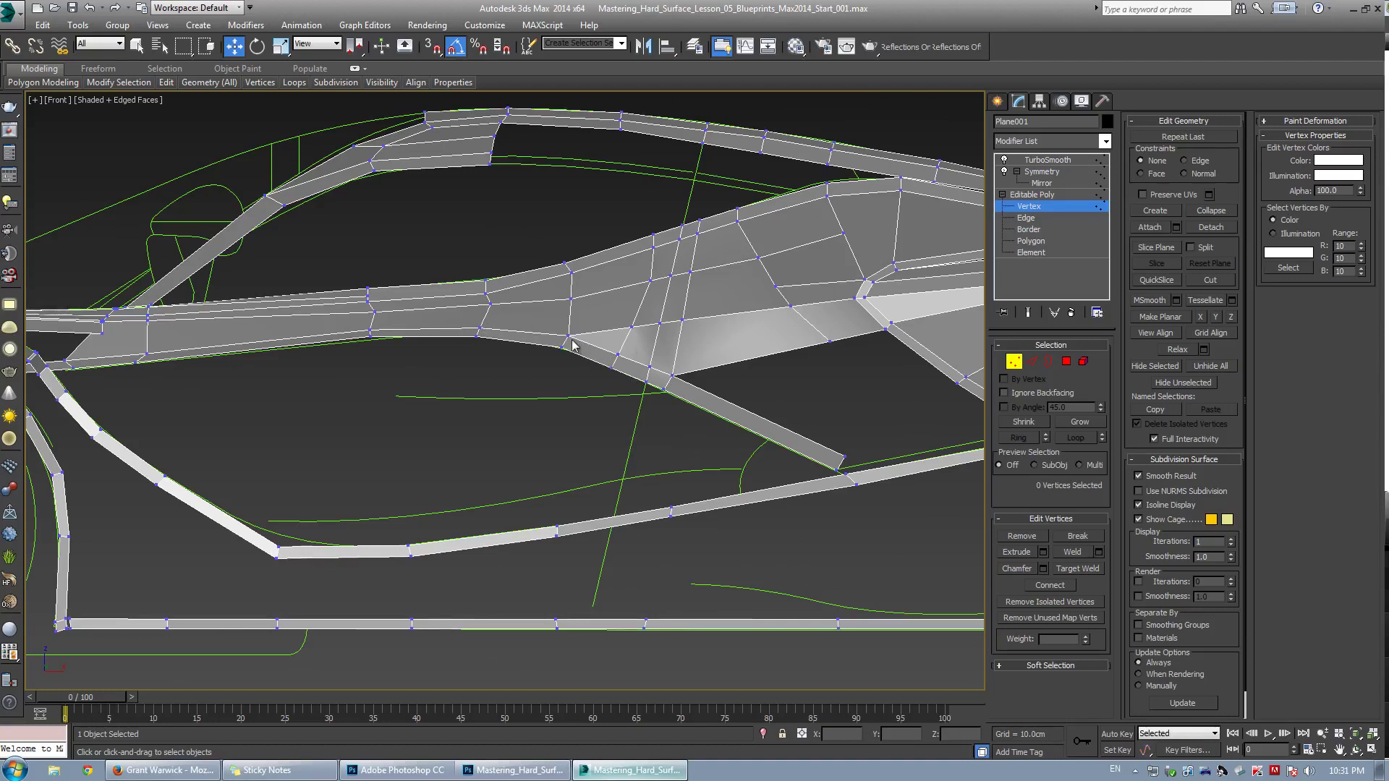
pyautogui.scroll(2, 555, 329)
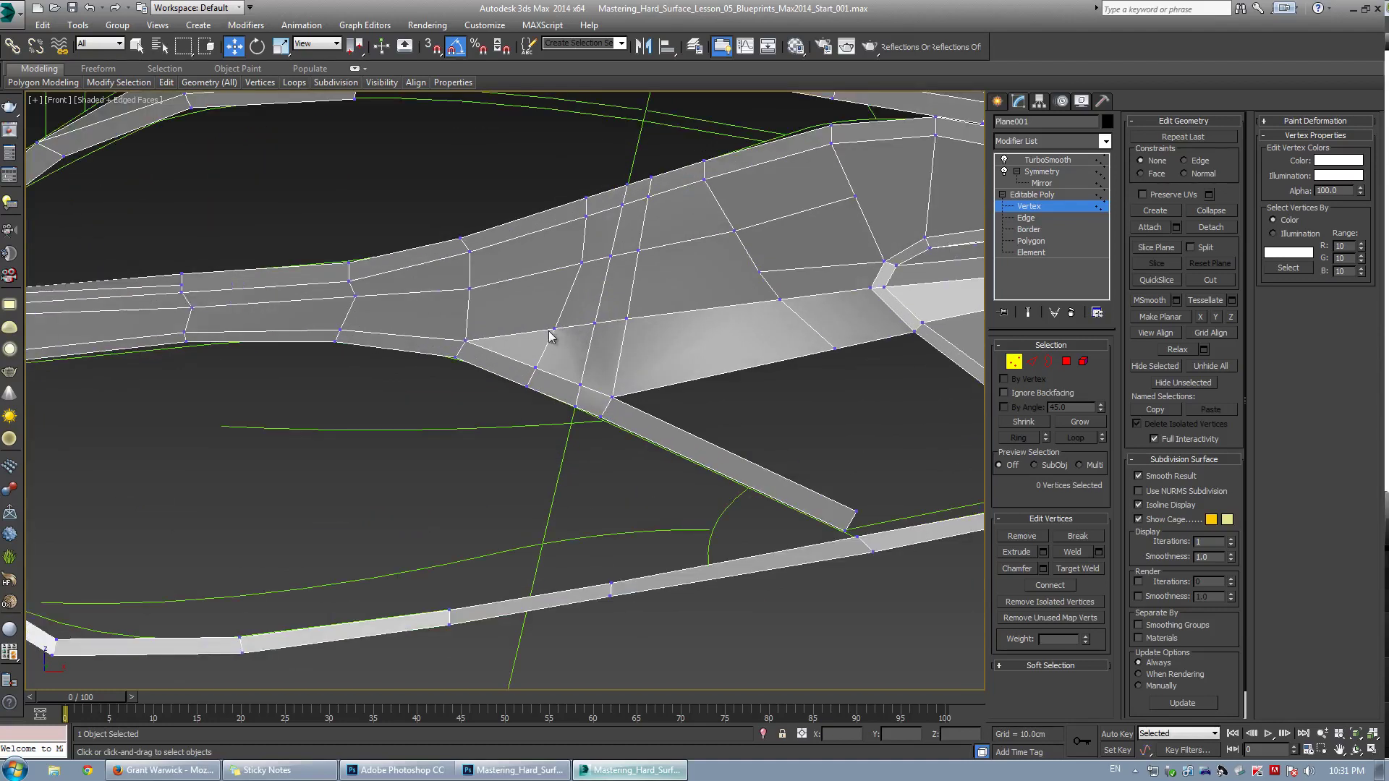
pyautogui.scroll(1, 550, 335)
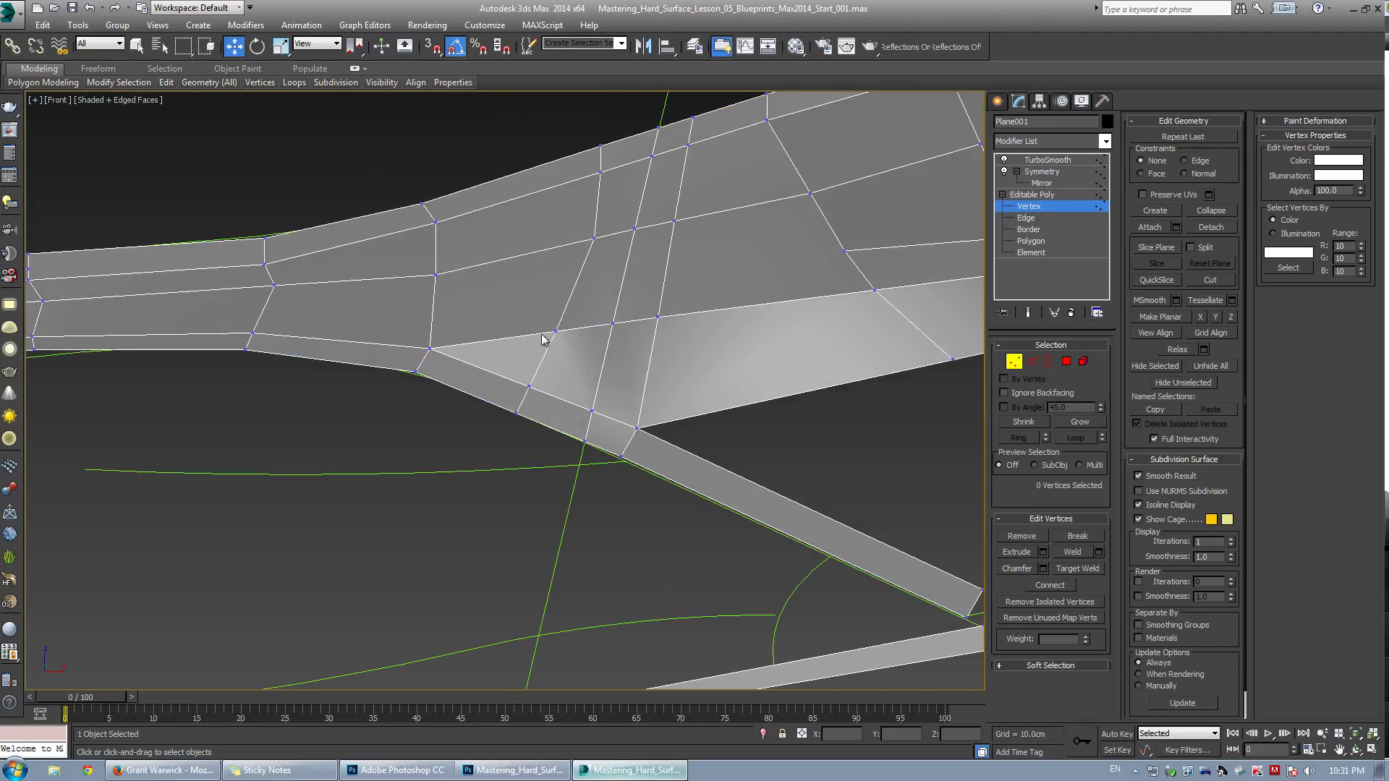
pyautogui.hotkey('ctrl', 'q')
pyautogui.hotkey('ctrl', 'e')
pyautogui.scroll(-2, 416, 345)
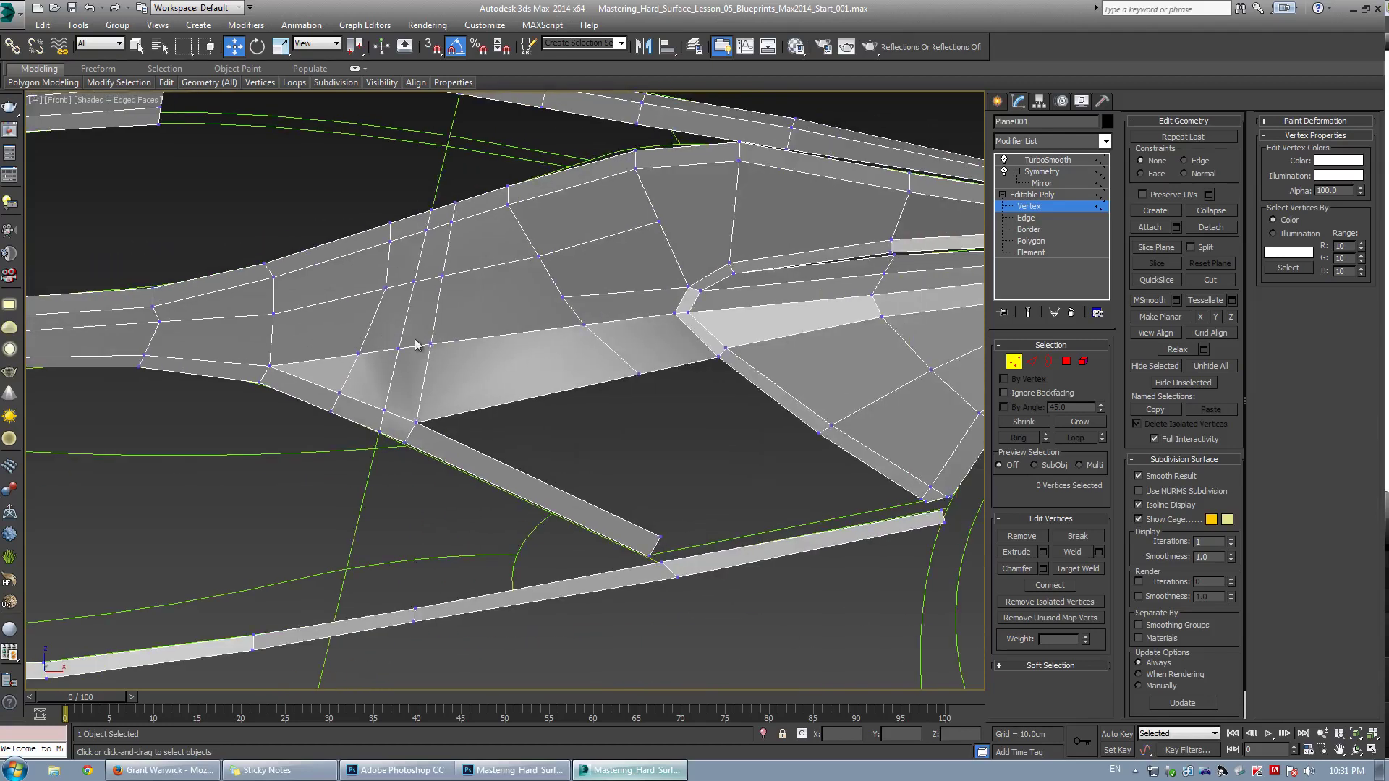
pyautogui.press('2')
pyautogui.doubleClick(369, 340)
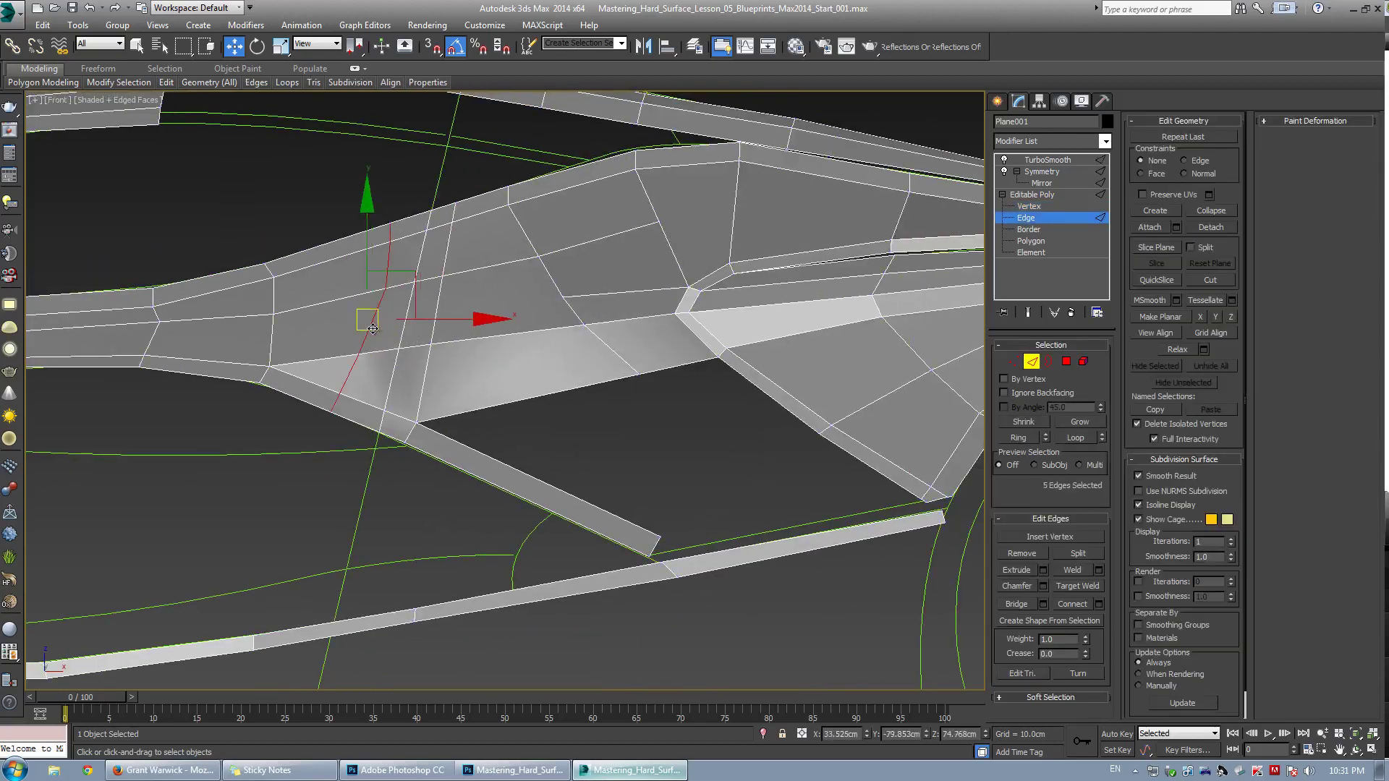
pyautogui.click(1022, 553)
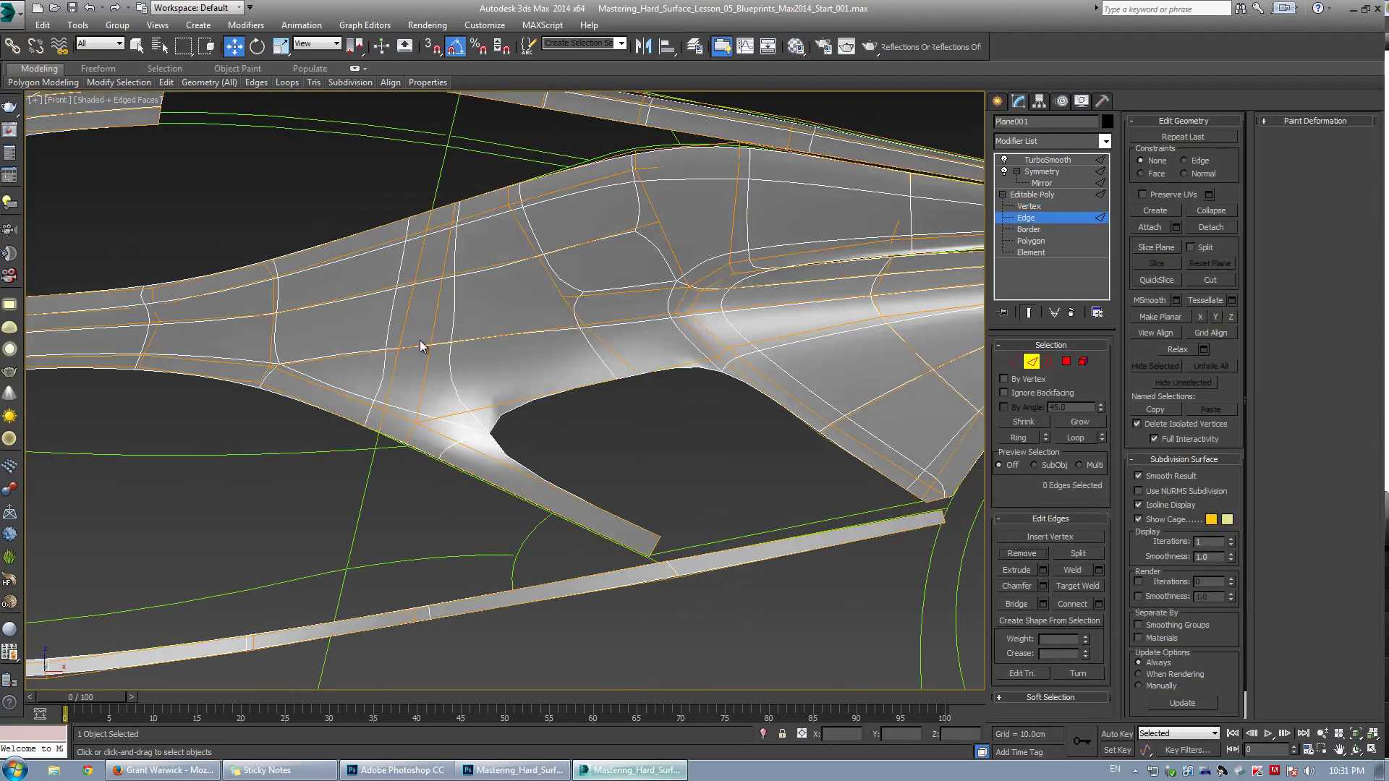
# Target-weld the opening's corner vertex and the vertex below it onto the seam's two vertices on the slanted strip
pyautogui.hotkey('ctrl', 'e')
pyautogui.scroll(2, 403, 376)
pyautogui.moveTo(403, 375); pyautogui.dragTo(498, 422, button='middle')
pyautogui.click(505, 432)
pyautogui.press('1')
pyautogui.hotkey('ctrl', 'shift', 'w')
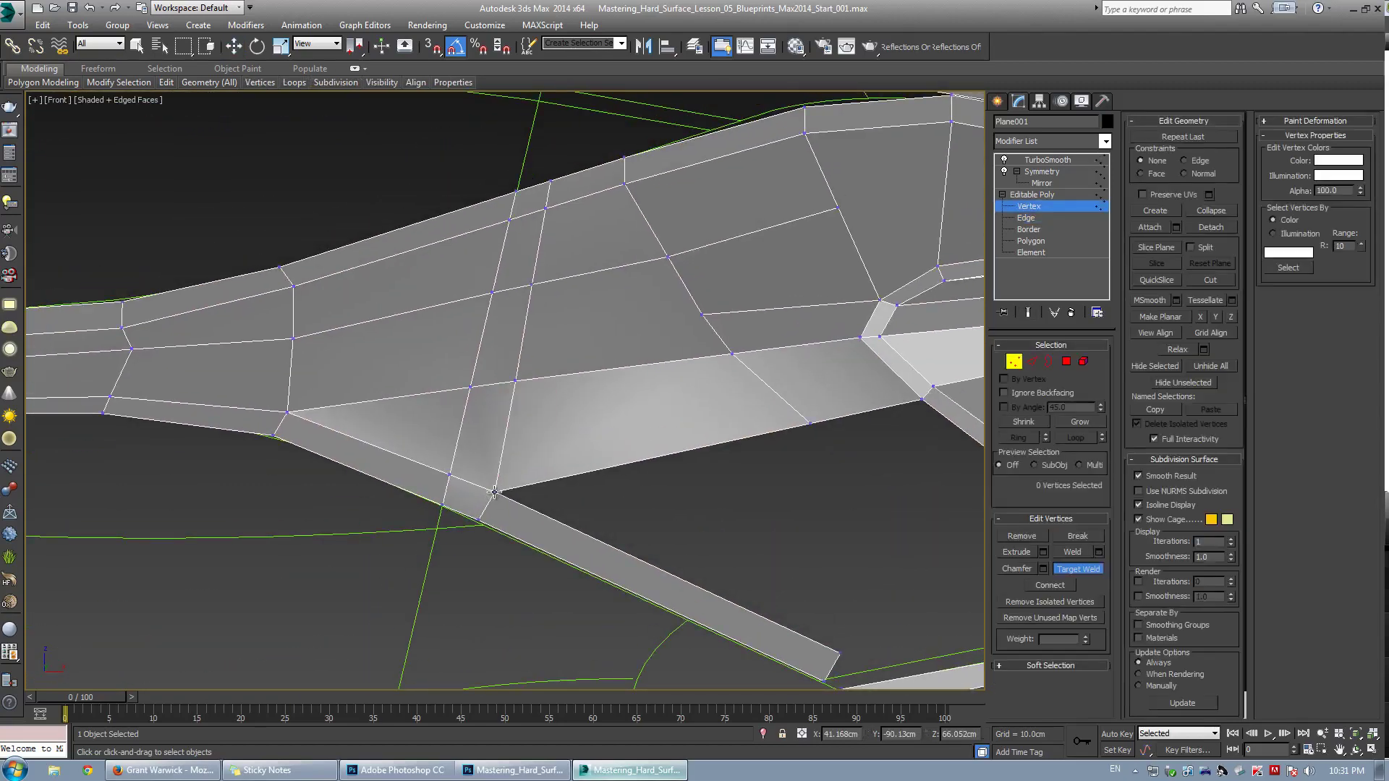
pyautogui.click(450, 476)
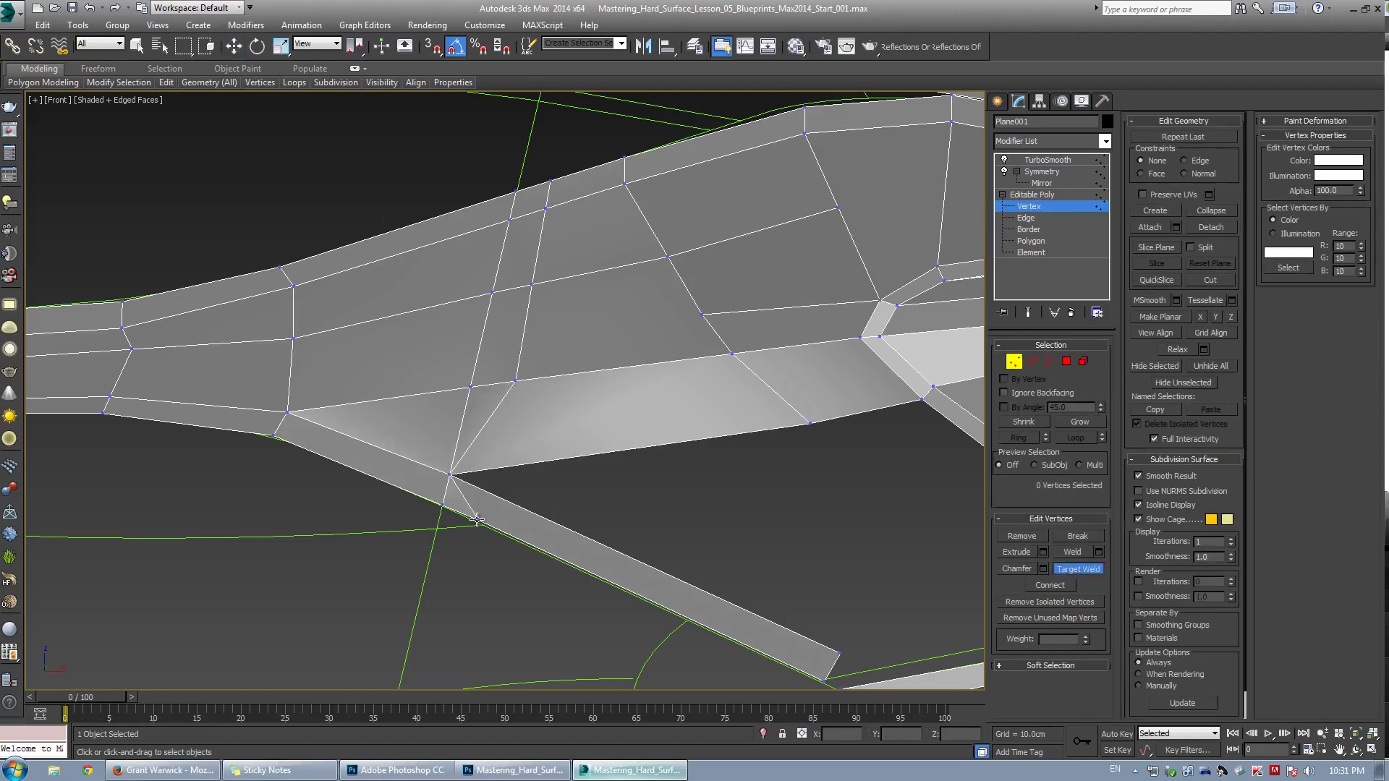
pyautogui.press('w')
# Remove the remaining extra edge loop on the opening side of the seam
pyautogui.press('2')
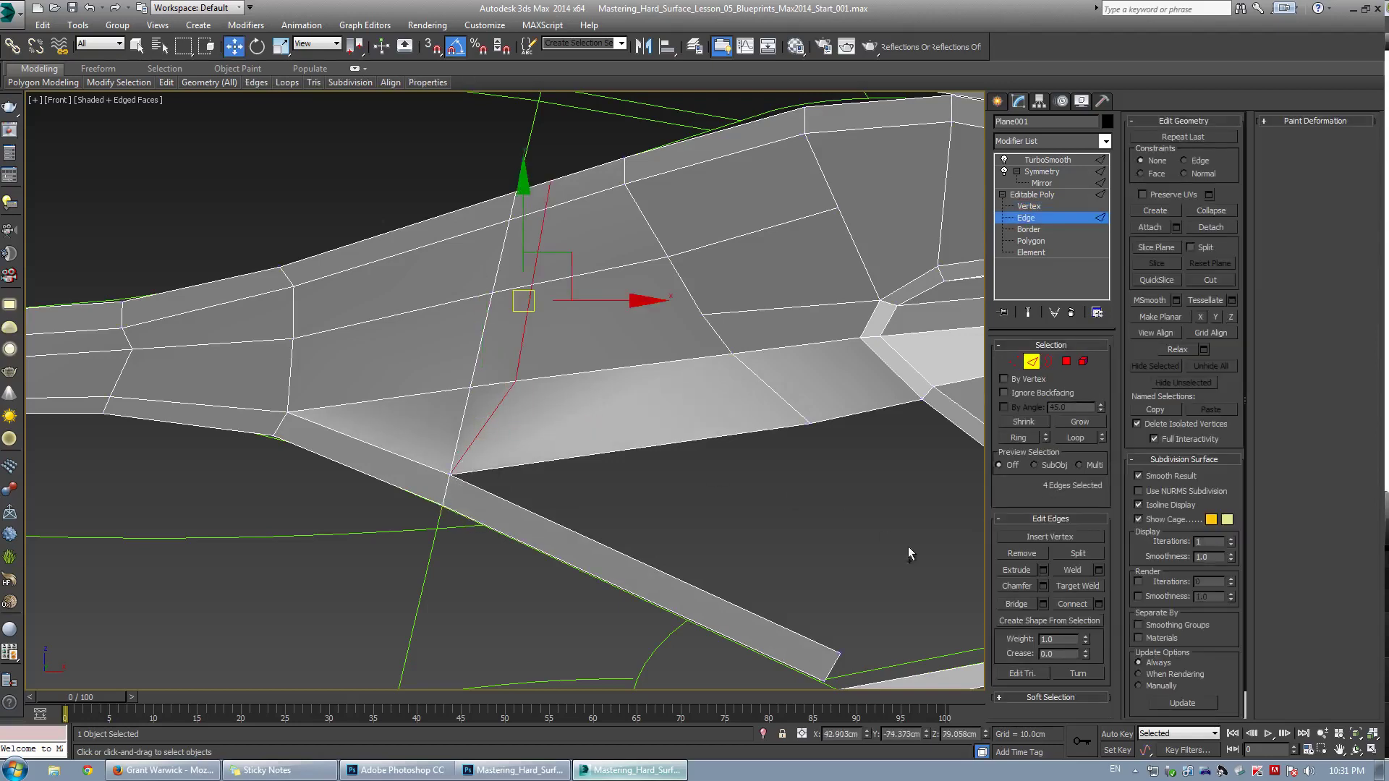
pyautogui.click(1022, 553)
pyautogui.scroll(-2, 558, 319)
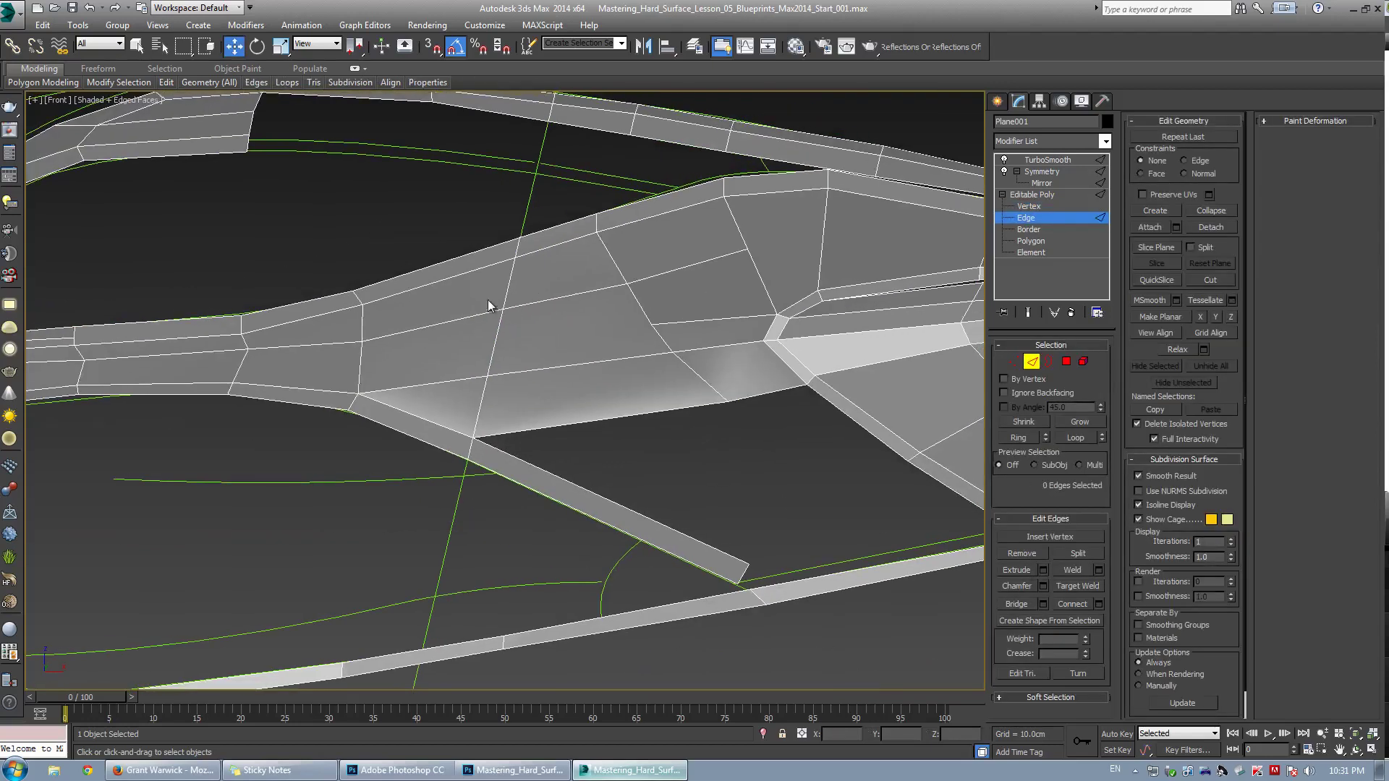
# Shift the two upper-edge vertices where the side panel starts widening, and the vertex below them, along the panel toward the wide end to match the blueprint curve
pyautogui.press('1')
pyautogui.moveTo(317, 264); pyautogui.dragTo(381, 326)
pyautogui.moveTo(366, 307); pyautogui.dragTo(463, 325, button='middle')
pyautogui.scroll(2, 463, 326)
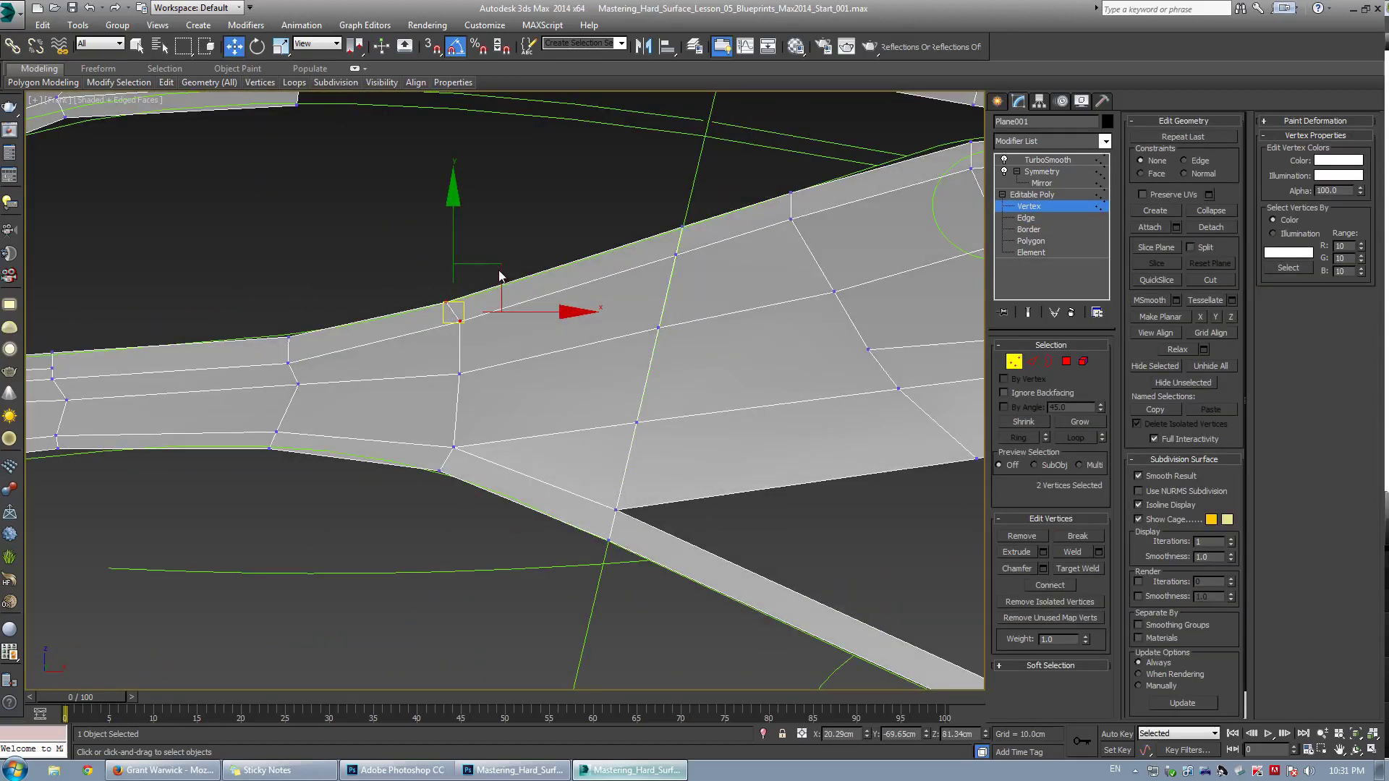
pyautogui.scroll(-4, 507, 282)
pyautogui.scroll(2, 399, 305)
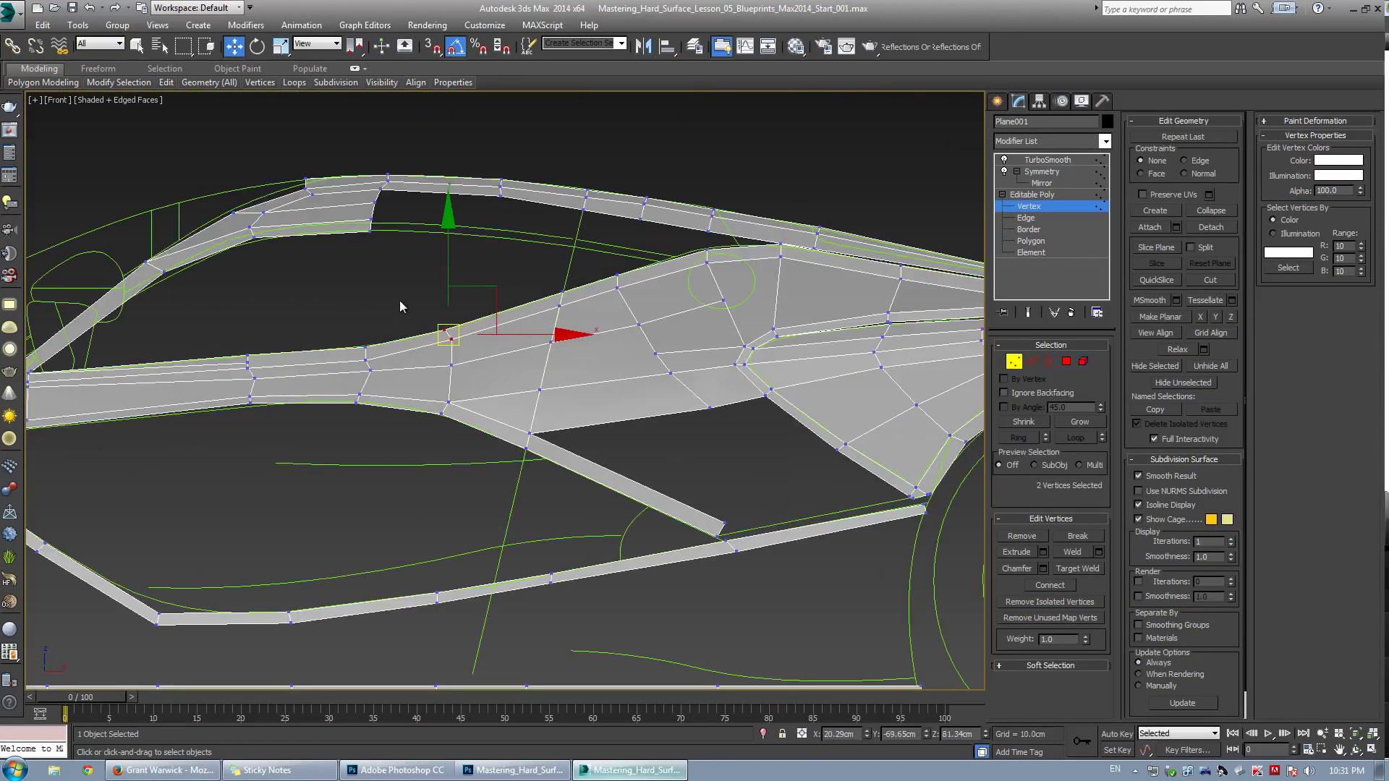
pyautogui.scroll(3, 477, 319)
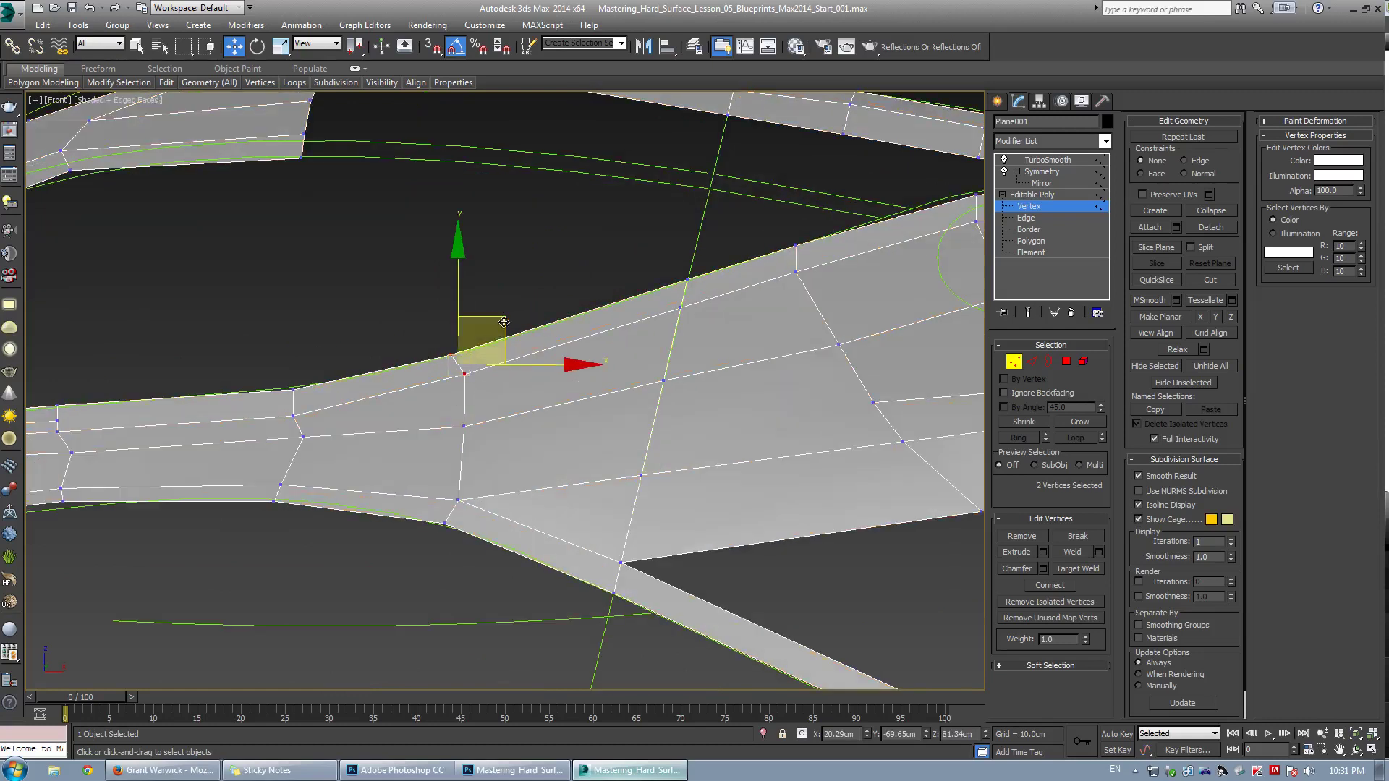
pyautogui.moveTo(500, 323); pyautogui.dragTo(518, 320)
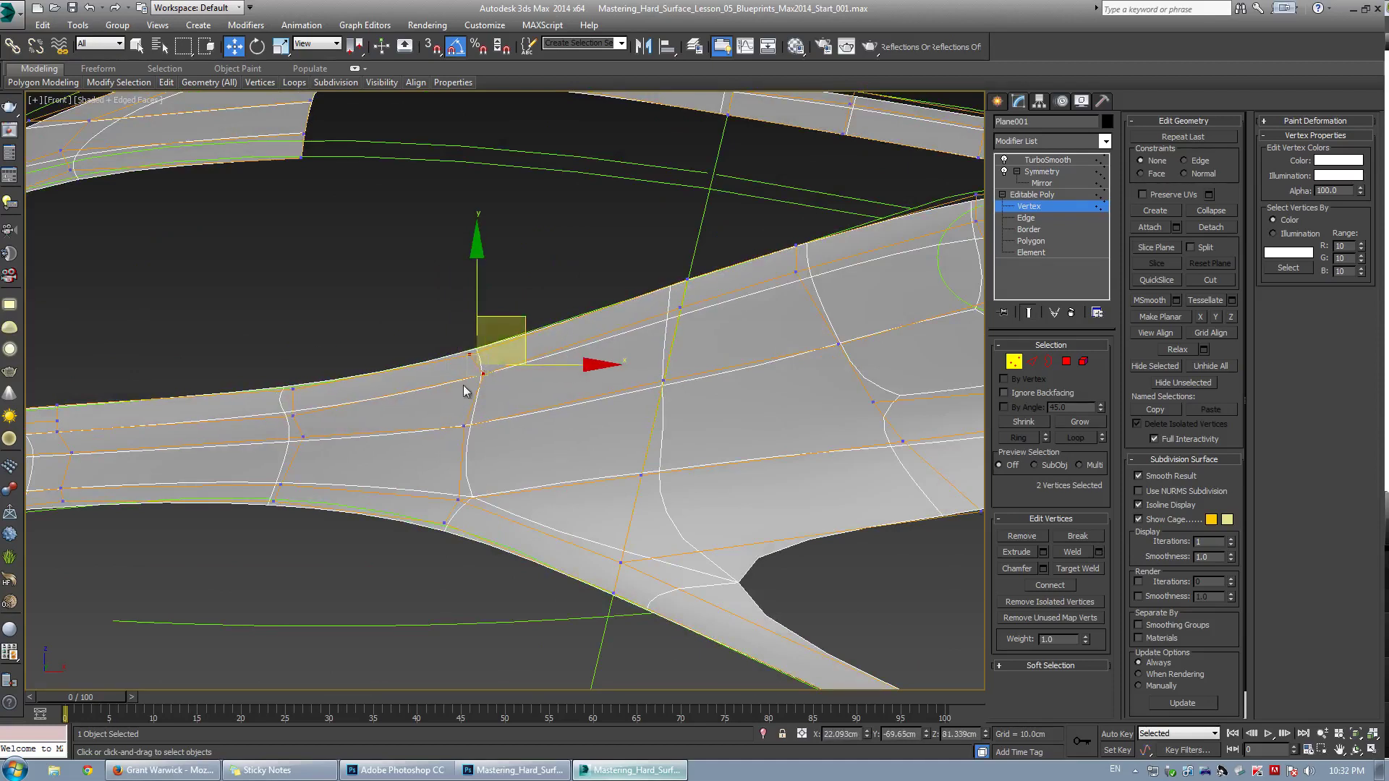
pyautogui.moveTo(441, 416); pyautogui.dragTo(480, 438)
pyautogui.moveTo(511, 384); pyautogui.dragTo(528, 380)
# Shift the two uppermost vertices of the neighbouring column on the narrow section the same way and compare the smoothed upper edge with the blueprint
pyautogui.press('space')
pyautogui.click(293, 389)
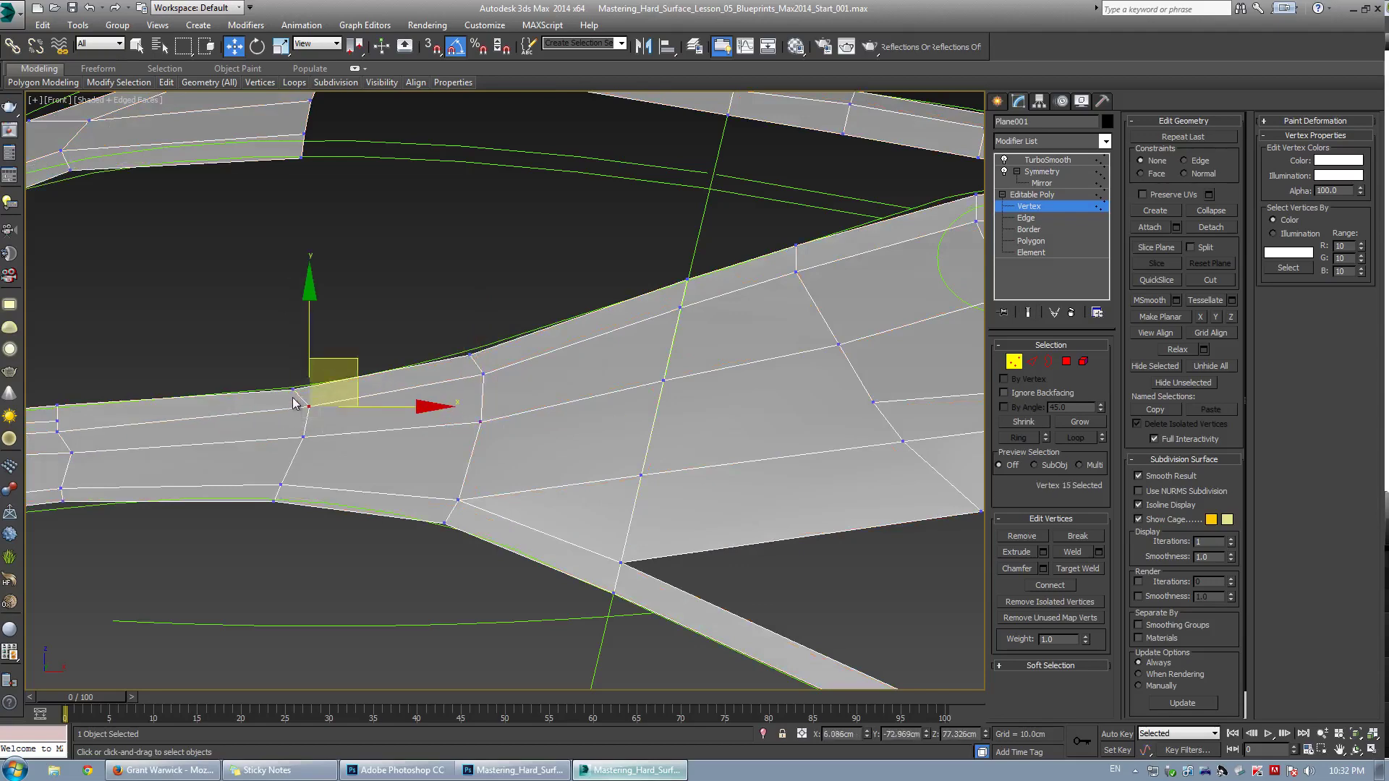
pyautogui.moveTo(304, 384); pyautogui.dragTo(312, 387)
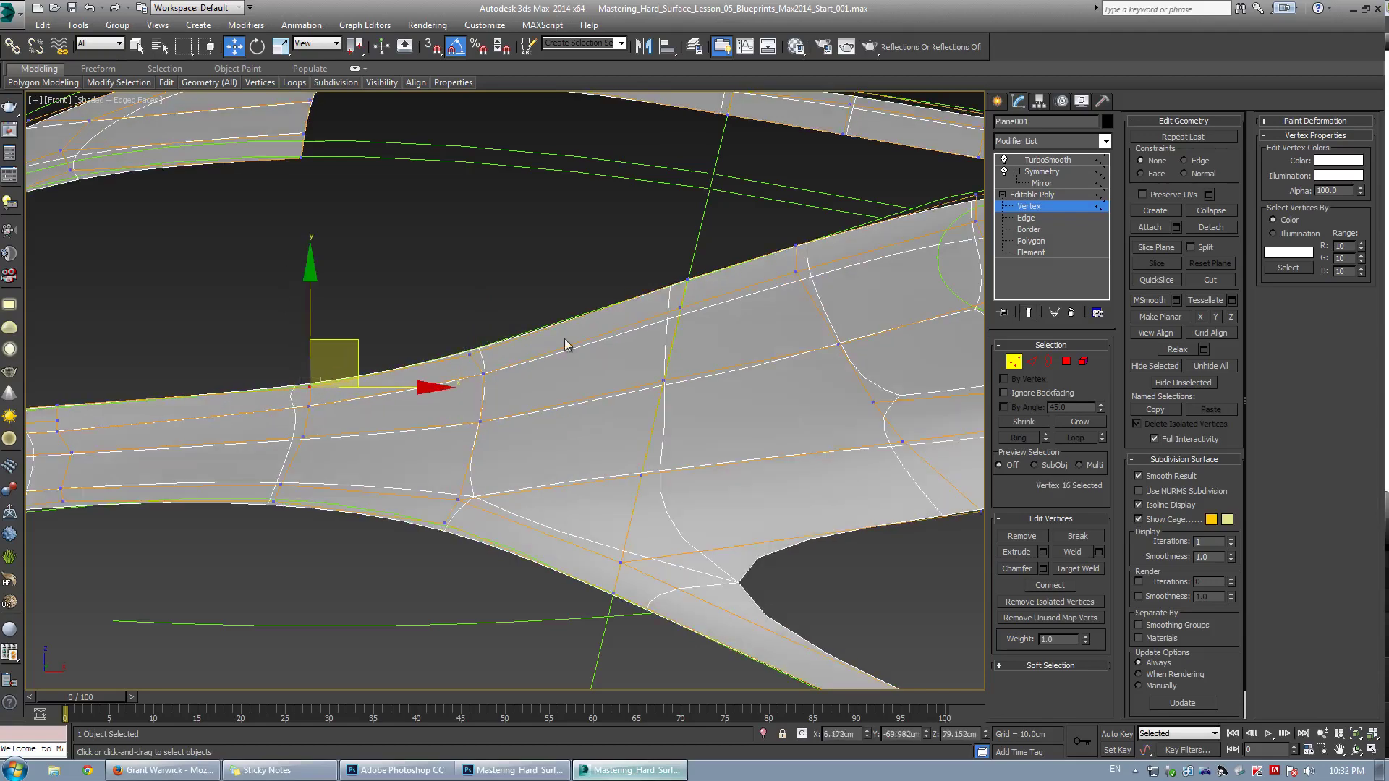
pyautogui.scroll(-4, 586, 347)
pyautogui.moveTo(586, 349); pyautogui.dragTo(388, 332, button='middle')
pyautogui.press('space')
# Move the upper vertex at the free end of the slanted strip down to the top edge of the lower strip
pyautogui.moveTo(478, 451); pyautogui.dragTo(527, 404, button='middle')
pyautogui.scroll(2, 527, 404)
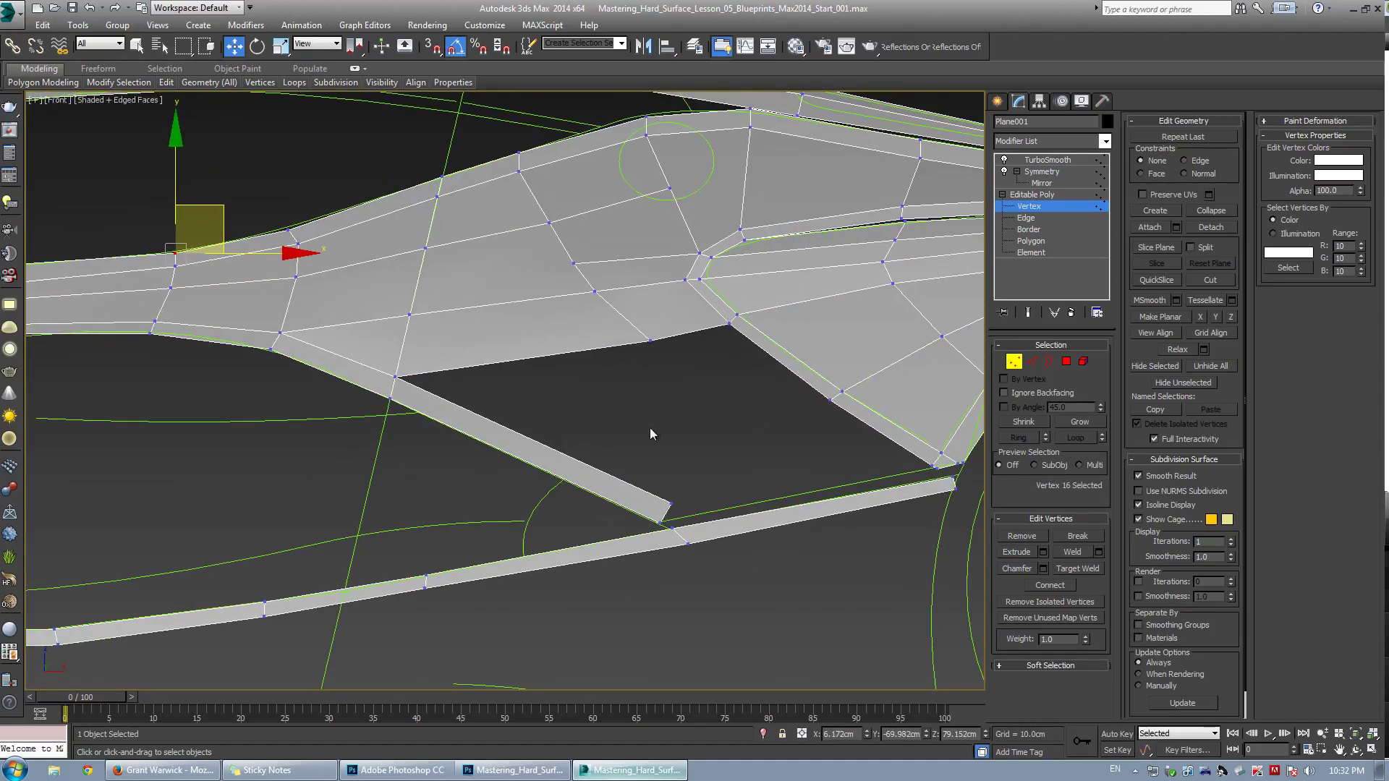
pyautogui.moveTo(687, 453); pyautogui.dragTo(503, 438, button='middle')
pyautogui.click(488, 488)
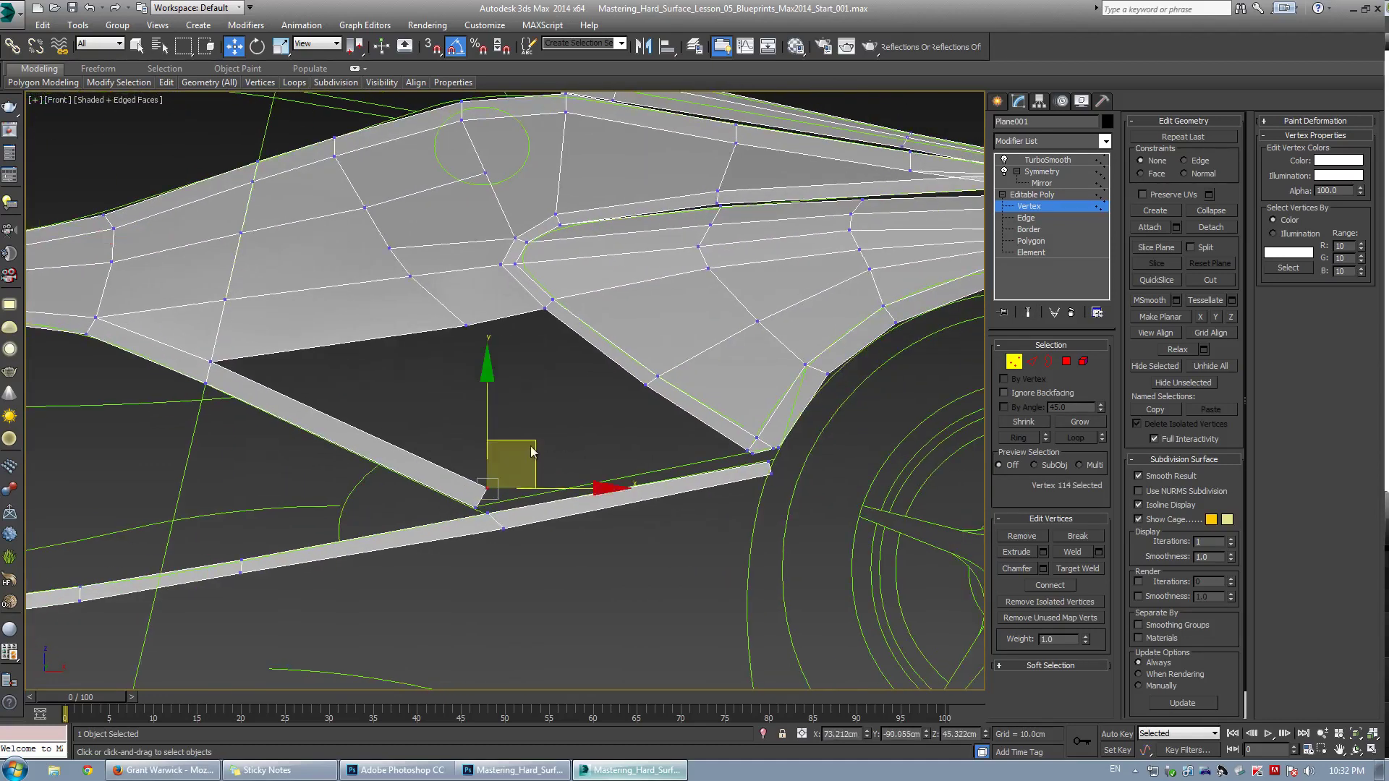
pyautogui.moveTo(532, 444); pyautogui.dragTo(552, 455)
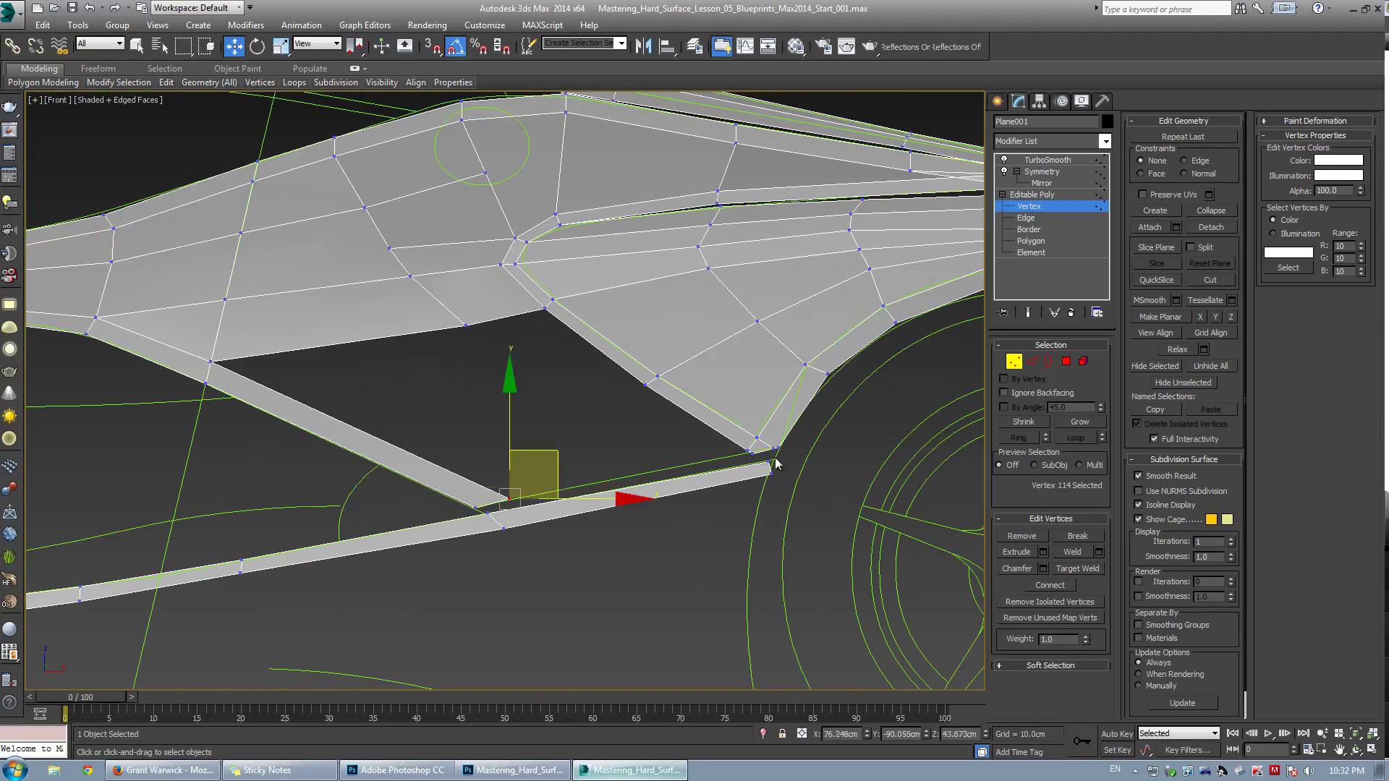
# Target-weld the two closely spaced vertices at the fender's lower corner beside the wheel arch
pyautogui.scroll(3, 739, 455)
pyautogui.moveTo(738, 454); pyautogui.dragTo(583, 415, button='middle')
pyautogui.click(665, 401)
pyautogui.hotkey('ctrl', 'shift', 'w')
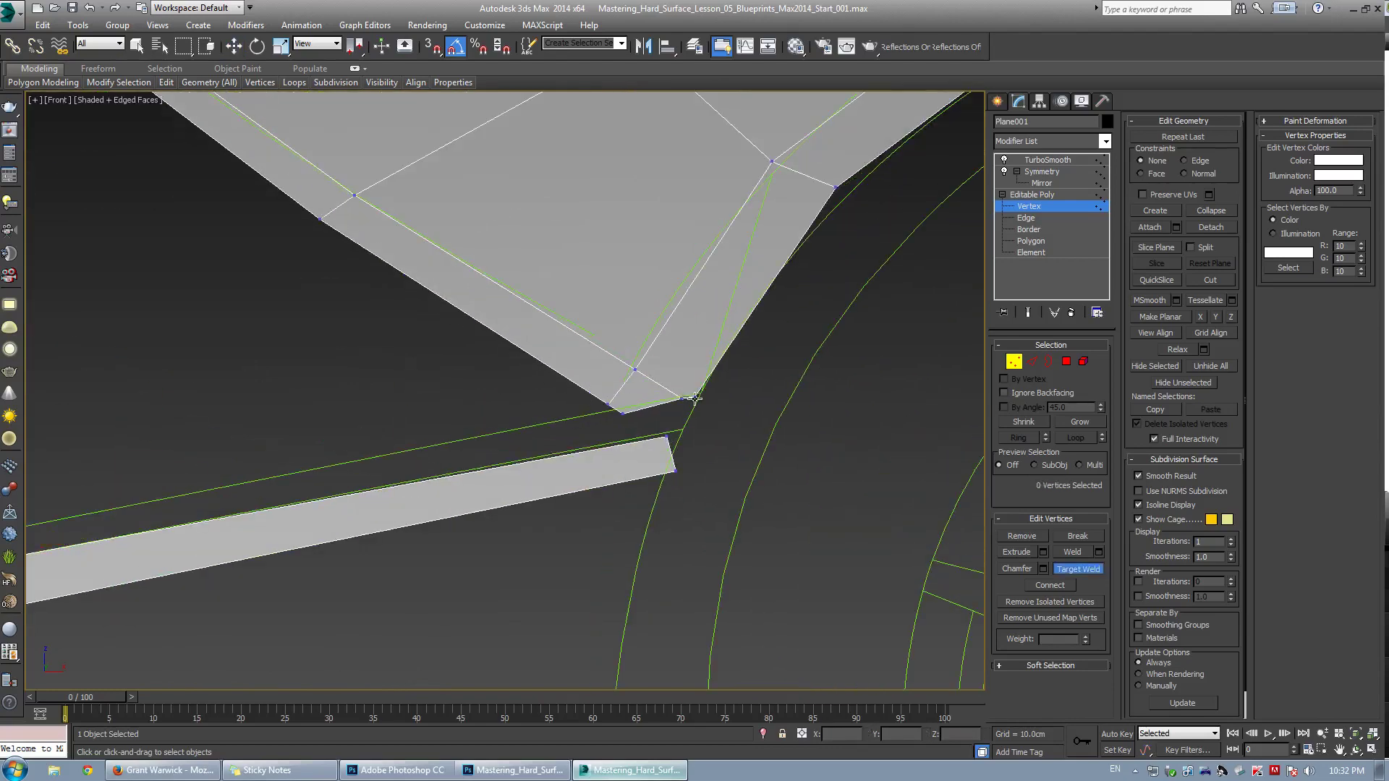
pyautogui.click(694, 398)
pyautogui.press('w')
# Cut an edge across the fender's lower corner tip, from the opening side to the wheel arch side
pyautogui.moveTo(670, 375); pyautogui.dragTo(595, 433, button='middle')
pyautogui.moveTo(619, 375); pyautogui.dragTo(539, 427, button='middle')
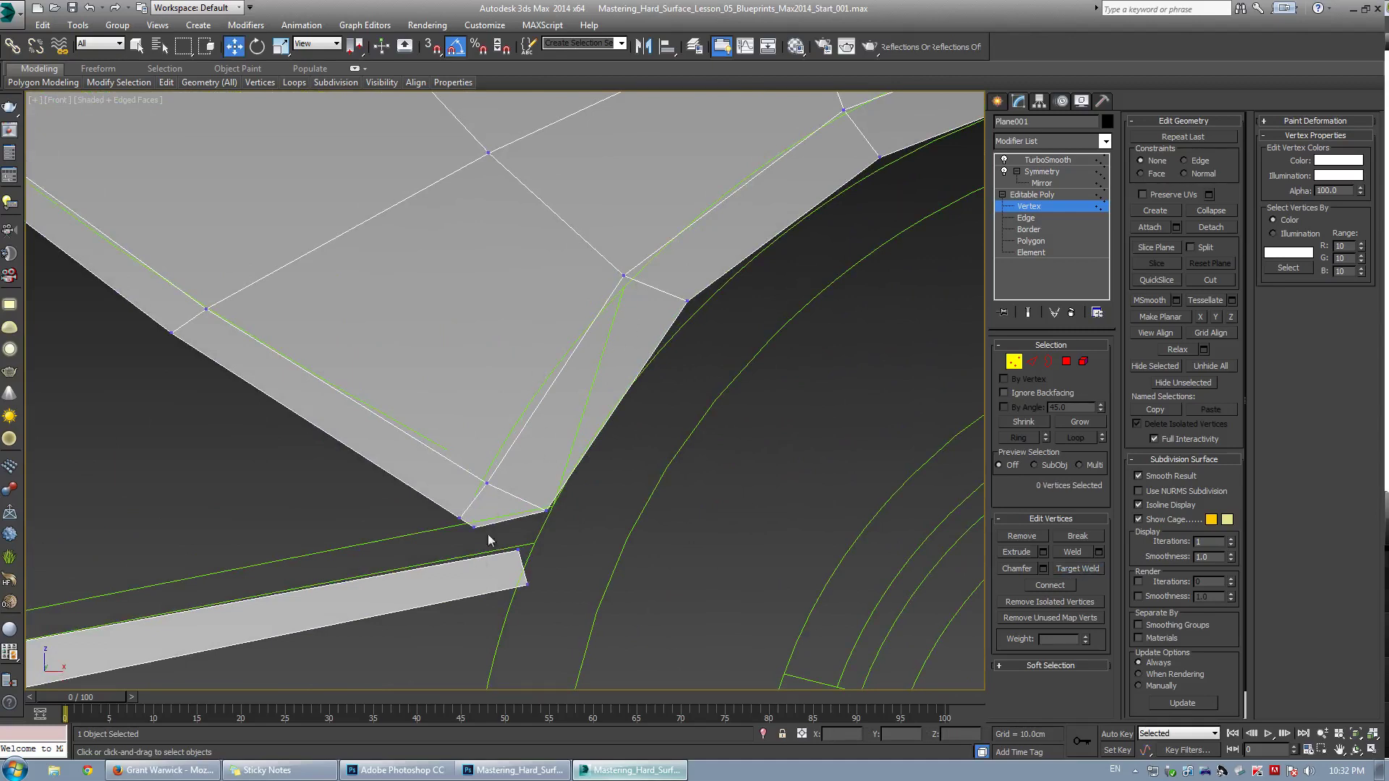
pyautogui.scroll(2, 491, 492)
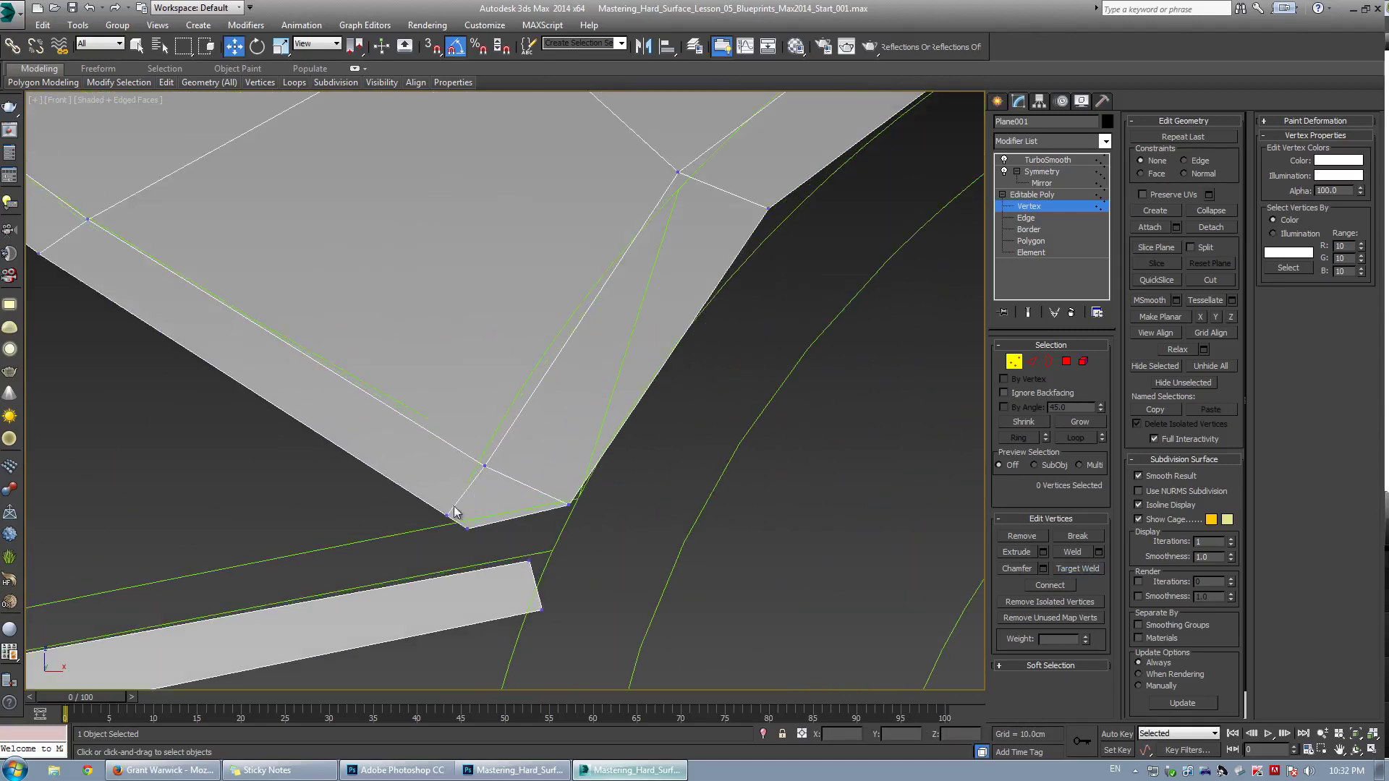
pyautogui.click(484, 465)
pyautogui.press('r')
pyautogui.hotkey('alt', 'c')
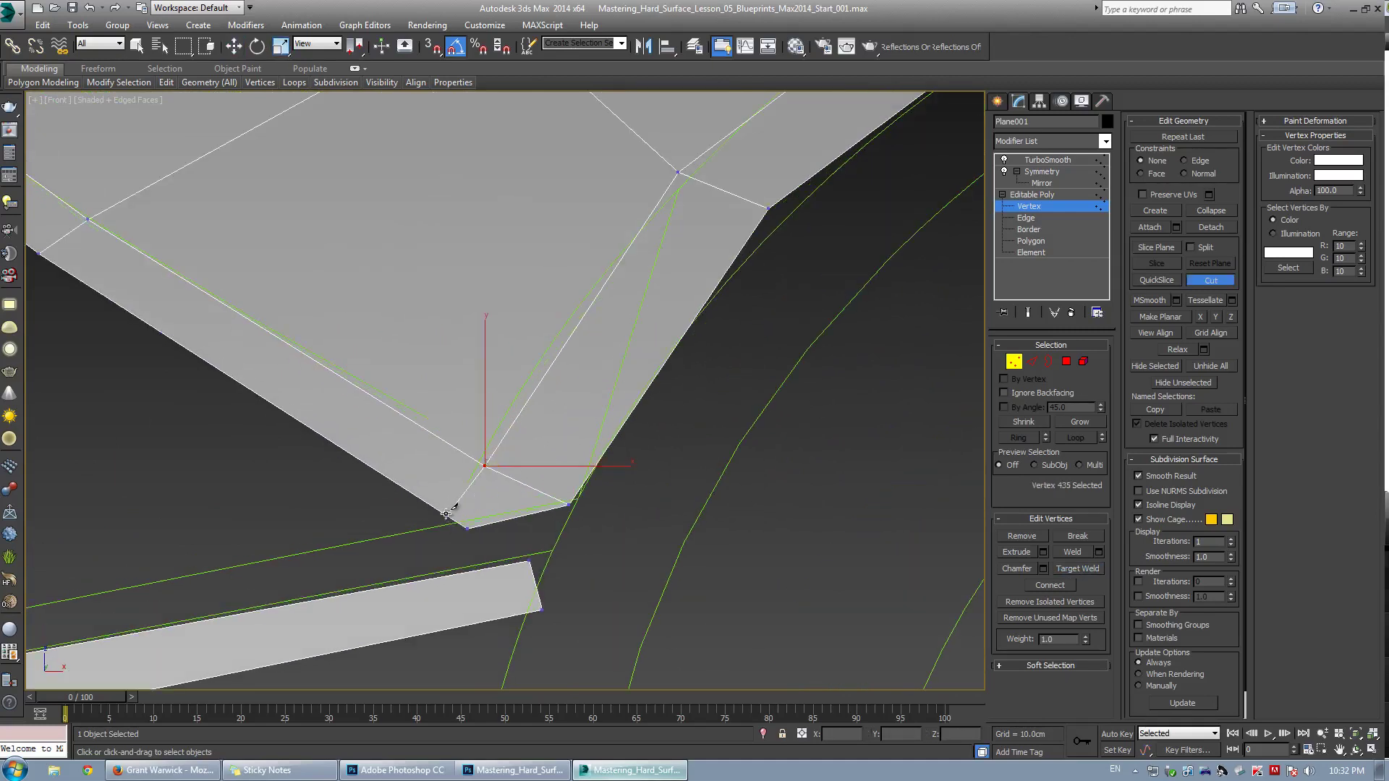
pyautogui.click(587, 477)
pyautogui.rightClick(545, 509)
pyautogui.rightClick(541, 463)
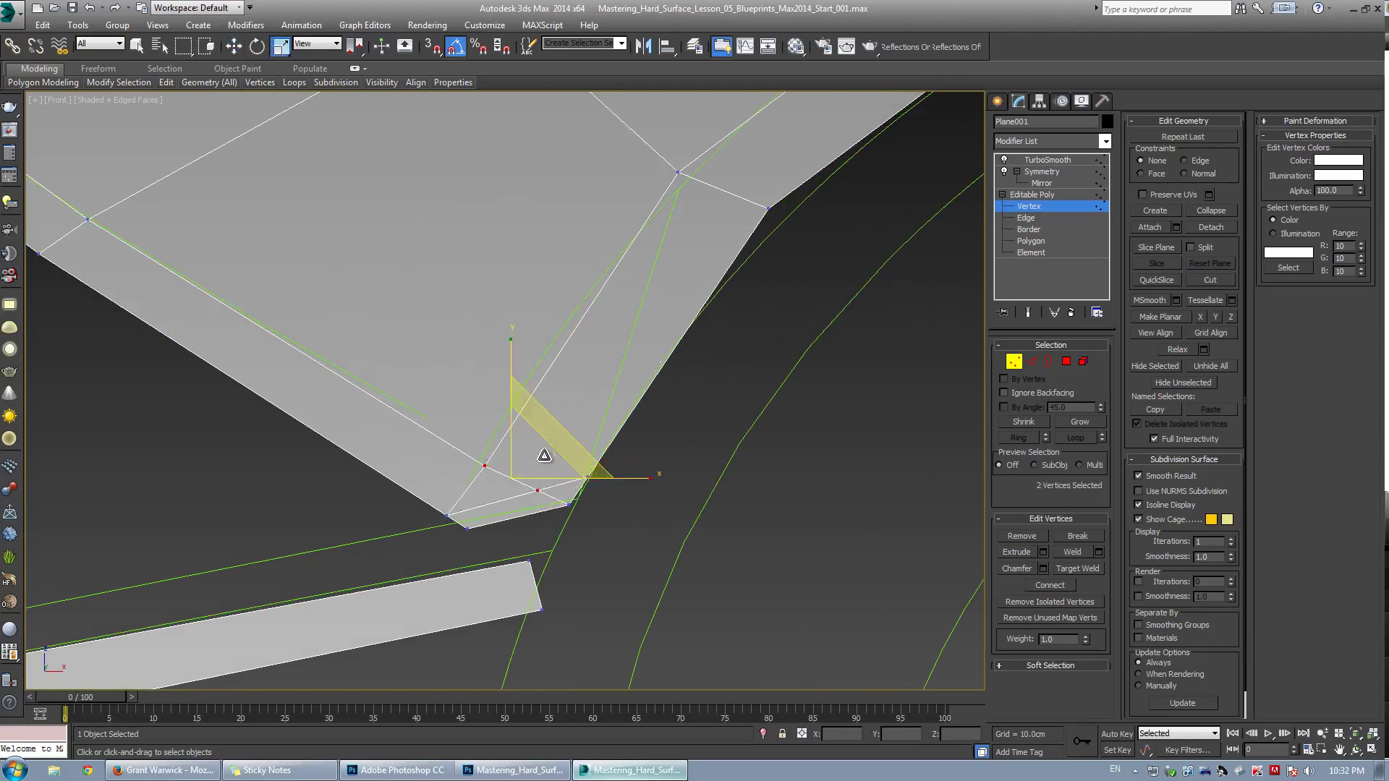
# Target-weld the vertex where the new cut crosses the corner edge onto the cut's end at the wheel arch
pyautogui.hotkey('ctrl', 'w')
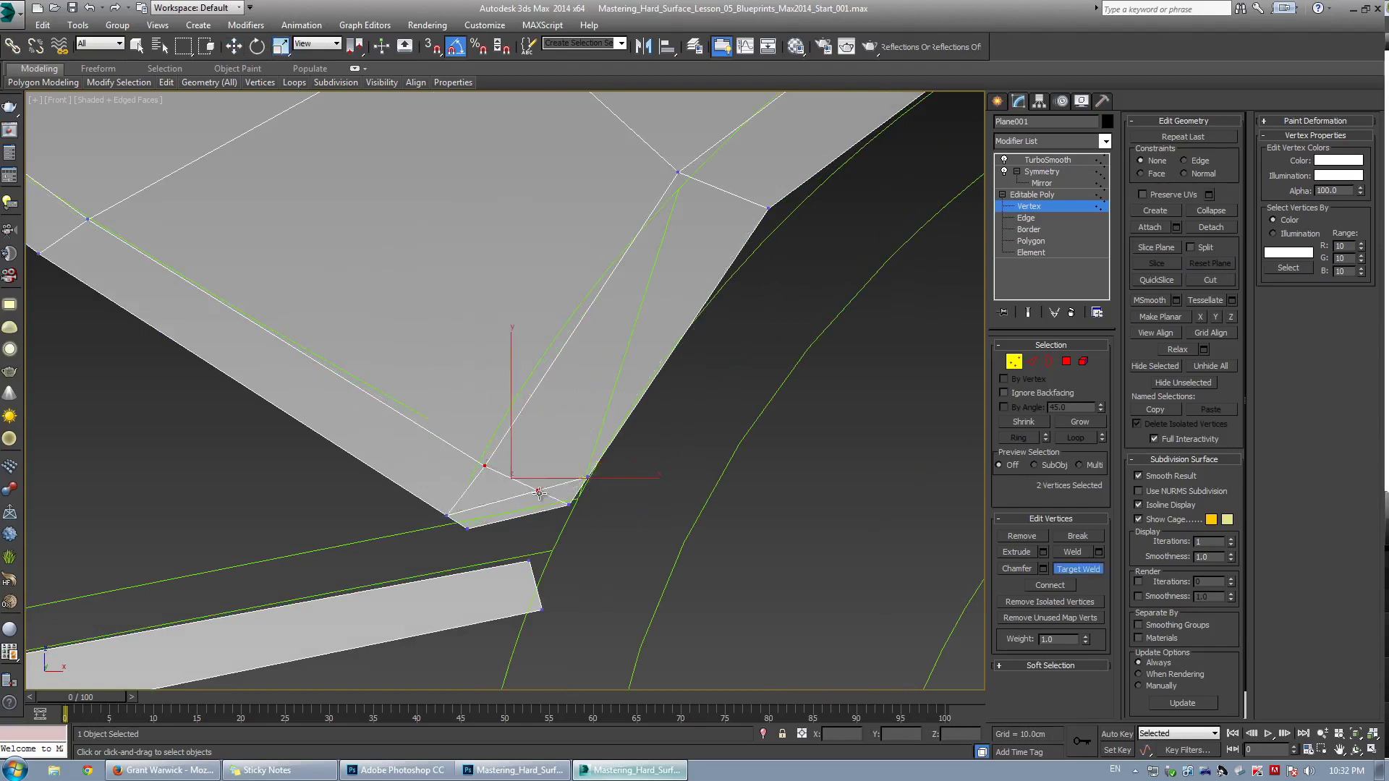
pyautogui.click(589, 477)
pyautogui.rightClick(569, 434)
pyautogui.click(503, 389)
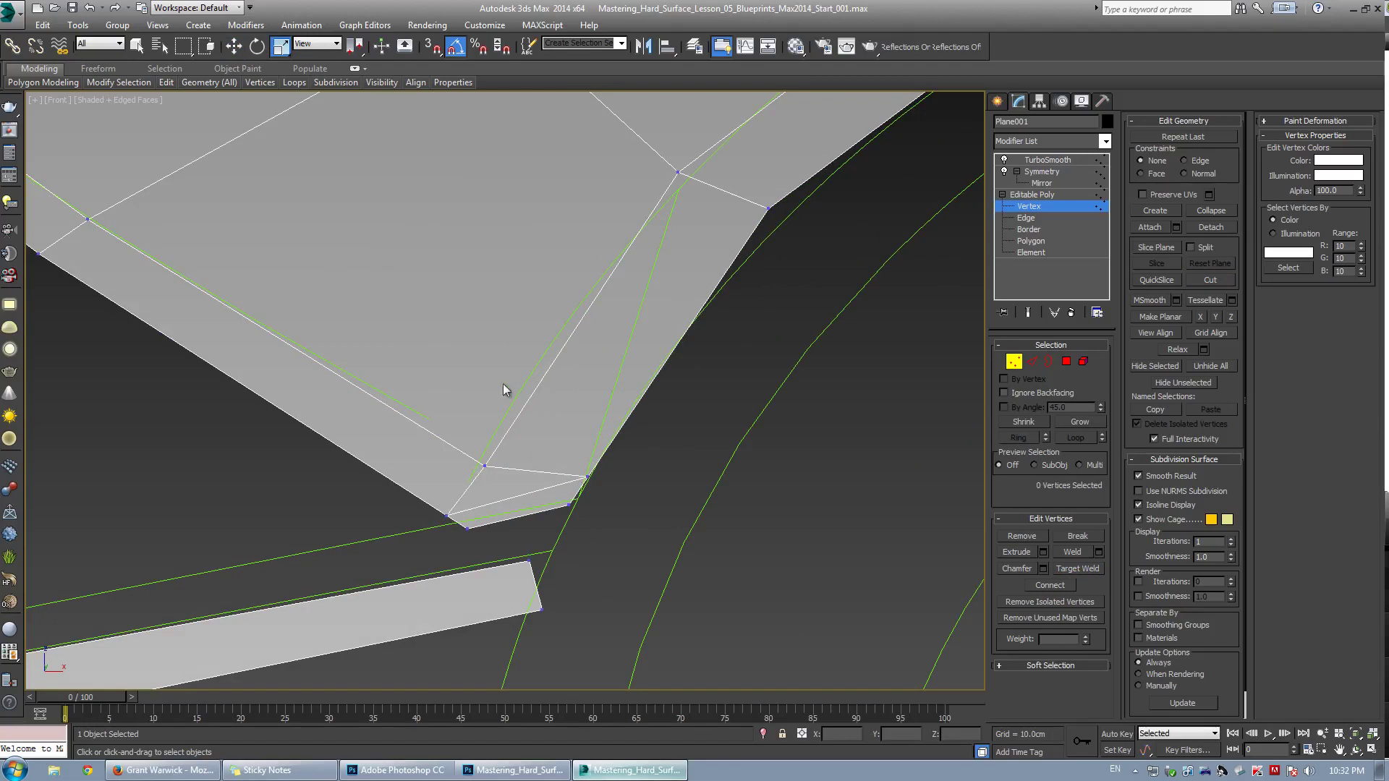
# Nudge the cut's opening-side vertex upward and cut an edge from the inner corner vertex down to the tip's bottom edge
pyautogui.moveTo(445, 517); pyautogui.dragTo(445, 509)
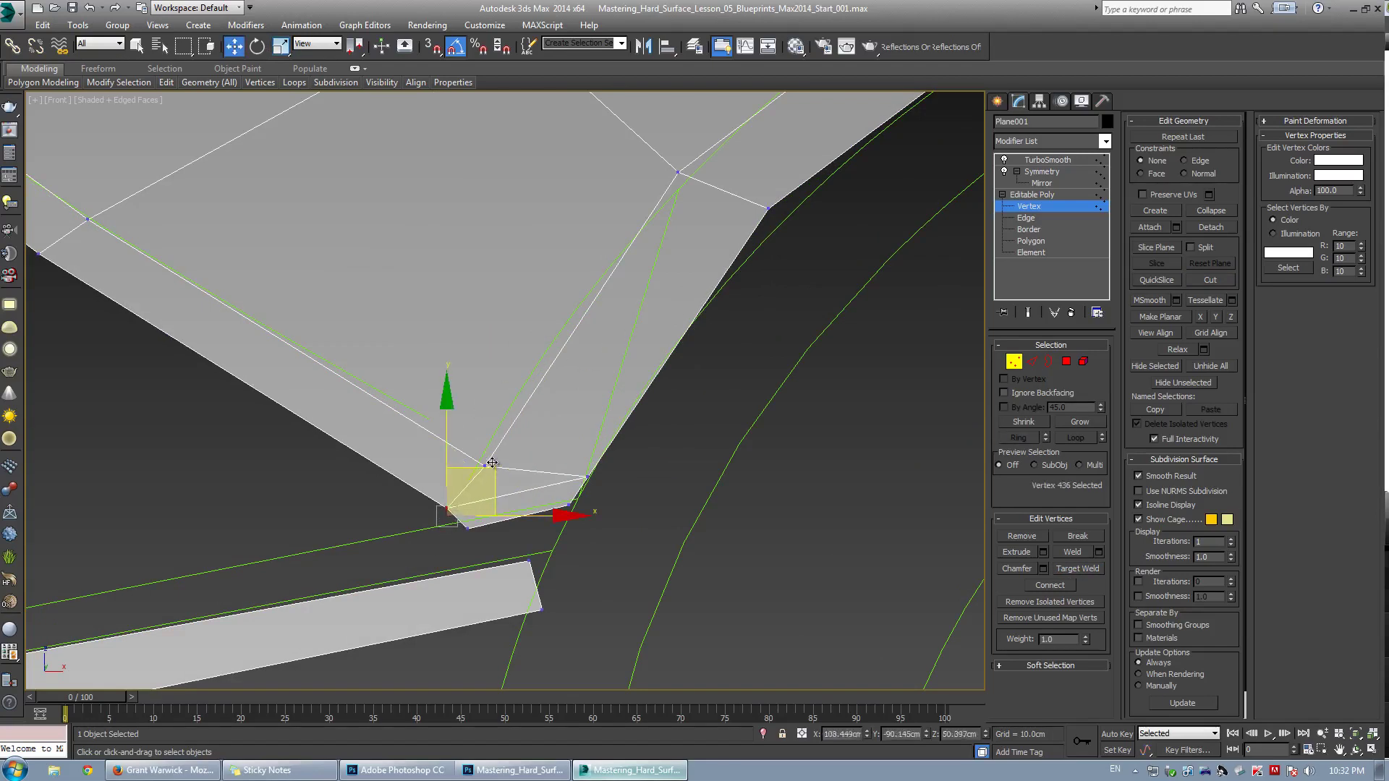
pyautogui.hotkey('alt', 'c')
pyautogui.click(508, 496)
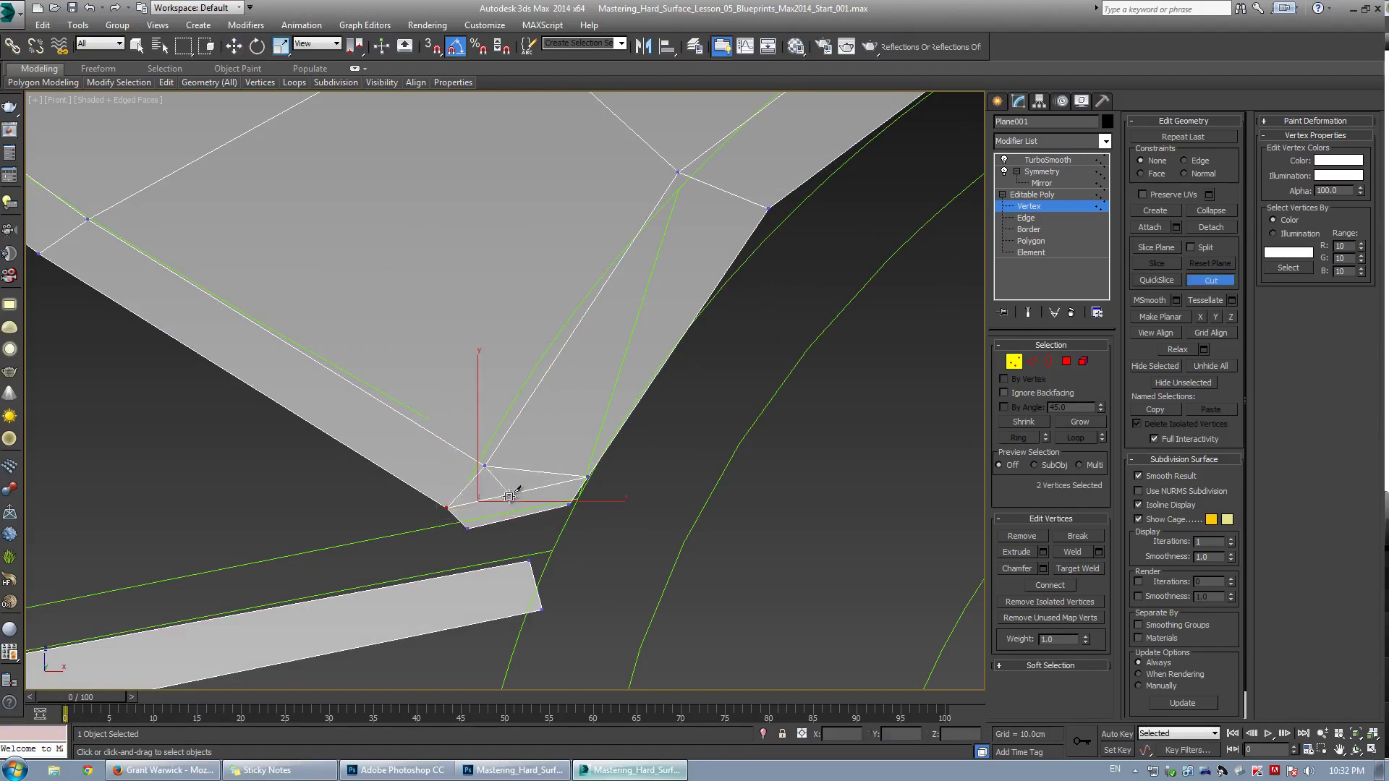
pyautogui.rightClick(507, 472)
pyautogui.click(527, 419)
# Target-weld the inner corner vertex onto the crossing of the two cuts, and move the merged vertex slightly up toward the opening
pyautogui.hotkey('ctrl', 'shift', 'w')
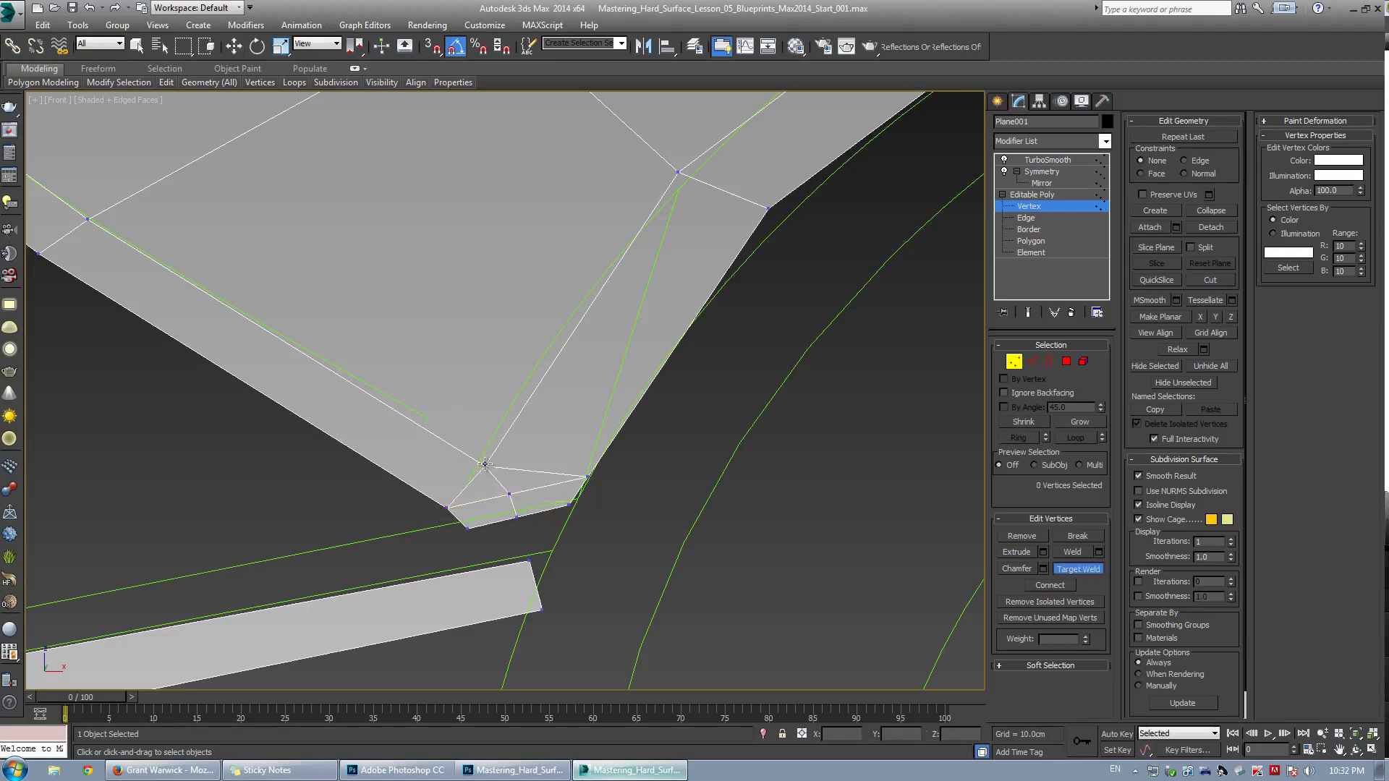
pyautogui.click(508, 494)
pyautogui.press('w')
pyautogui.moveTo(498, 474); pyautogui.dragTo(528, 500)
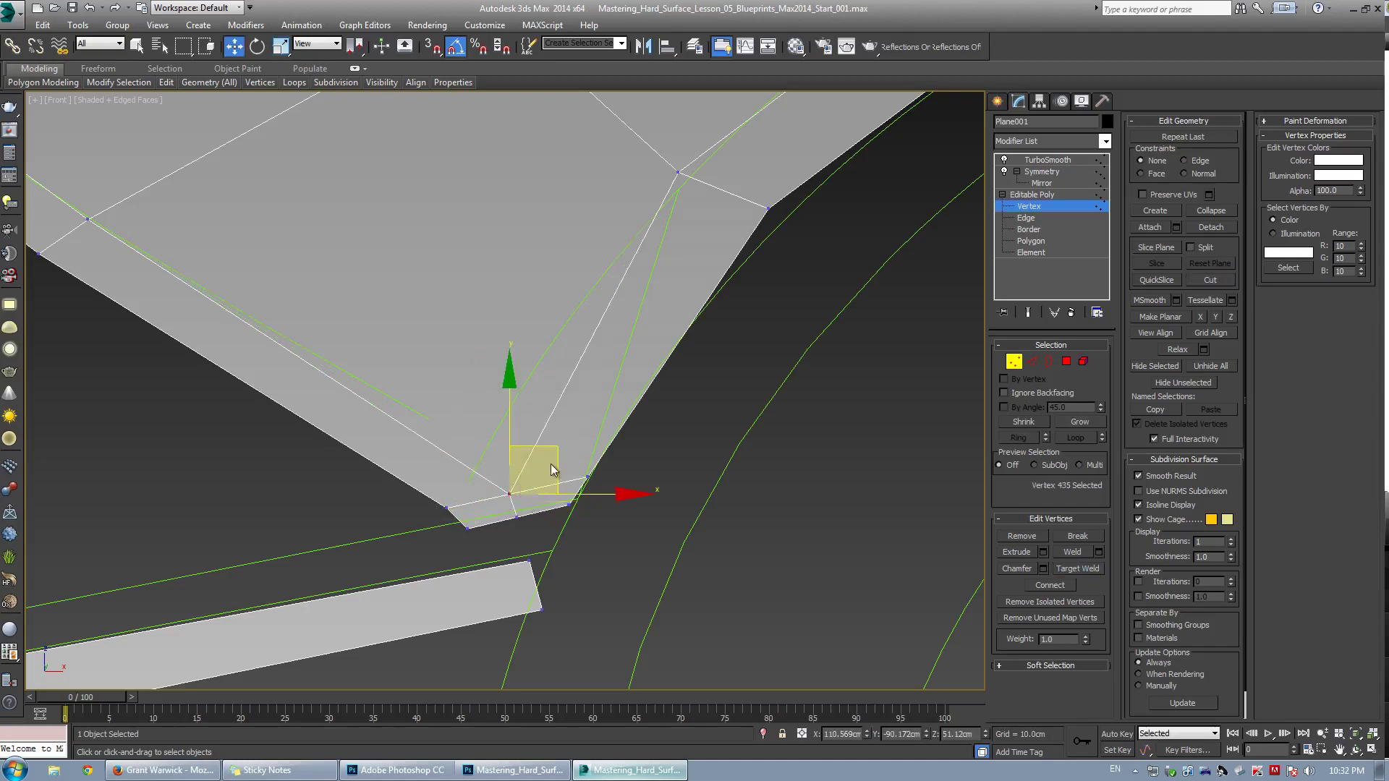
pyautogui.press('space')
pyautogui.hotkey('ctrl', 'e')
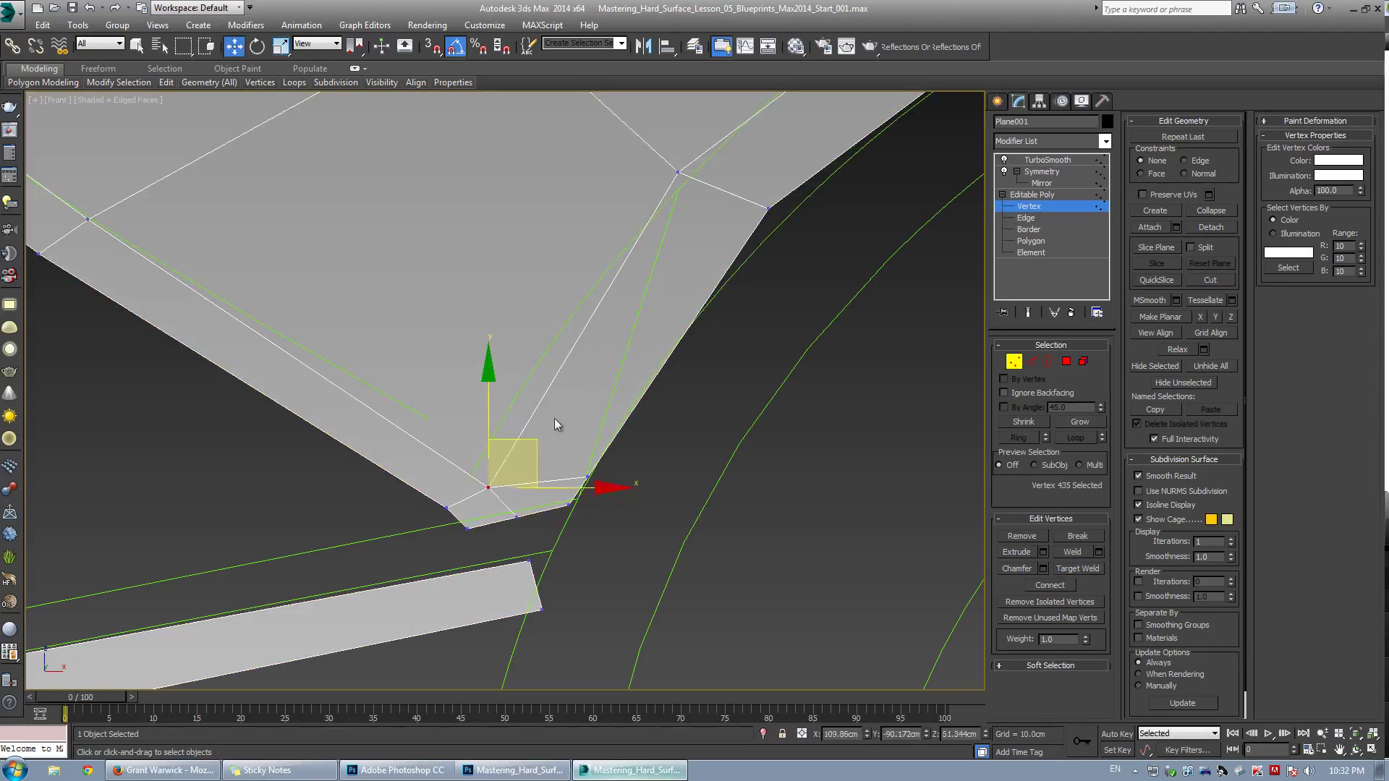
pyautogui.click(350, 446)
pyautogui.scroll(-2, 771, 252)
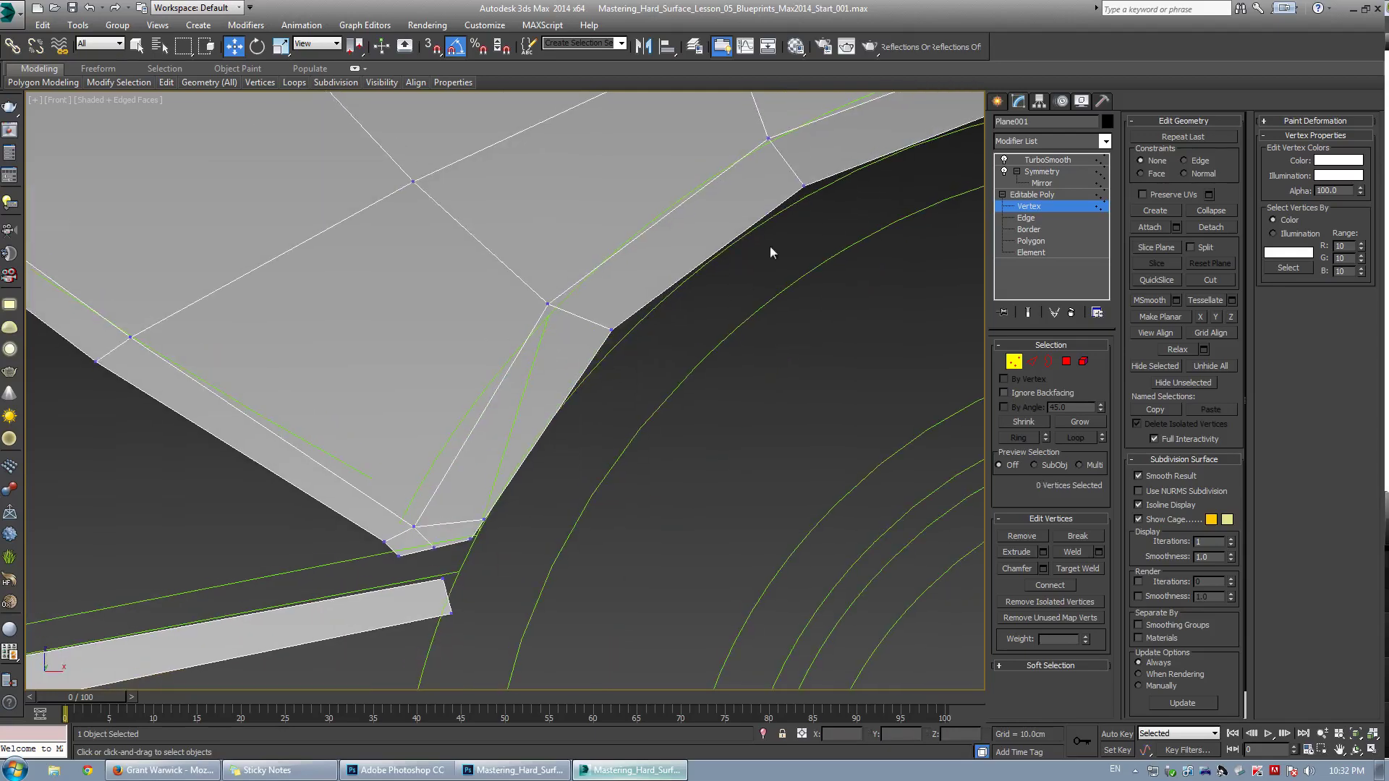
# Examine the rows of short edges along the wheel arch border strip and around the fender opening
pyautogui.press('2')
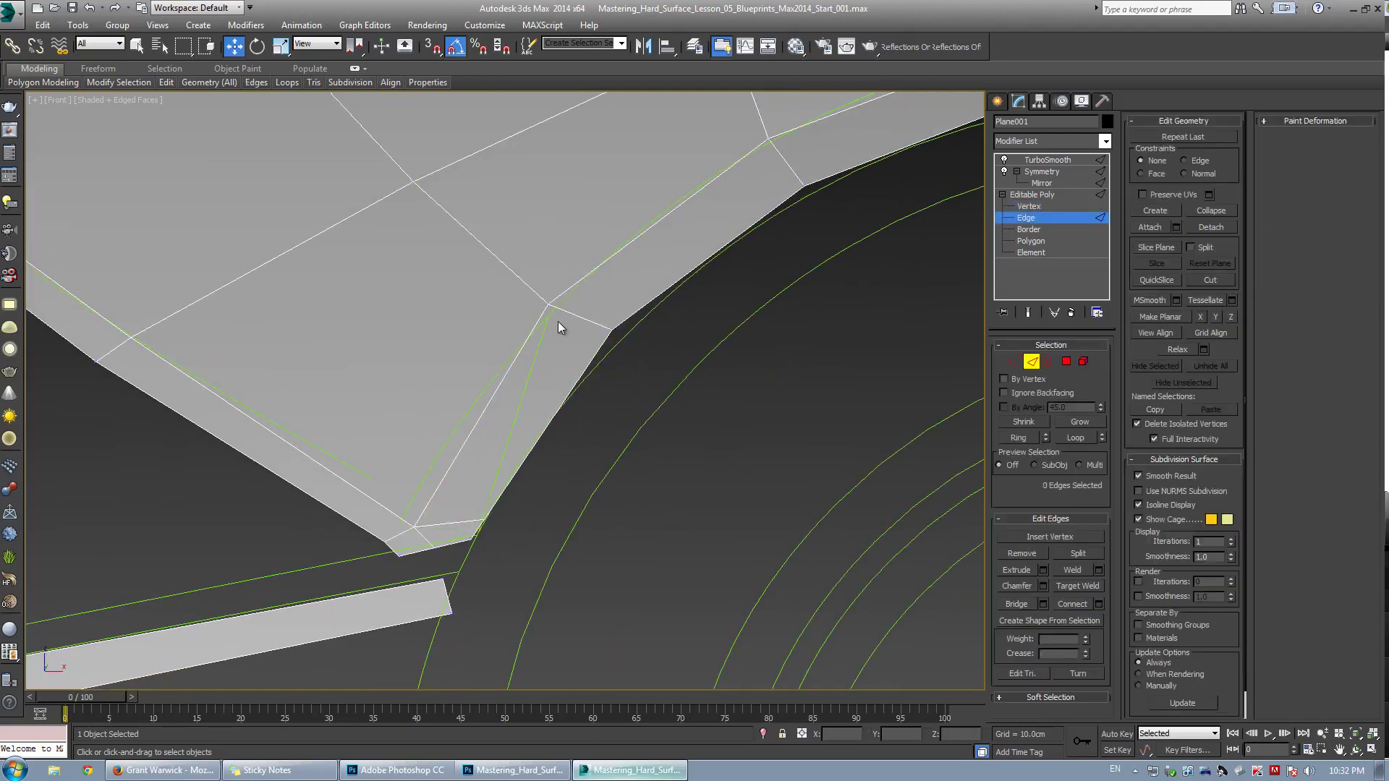
pyautogui.click(574, 316)
pyautogui.scroll(-3, 653, 337)
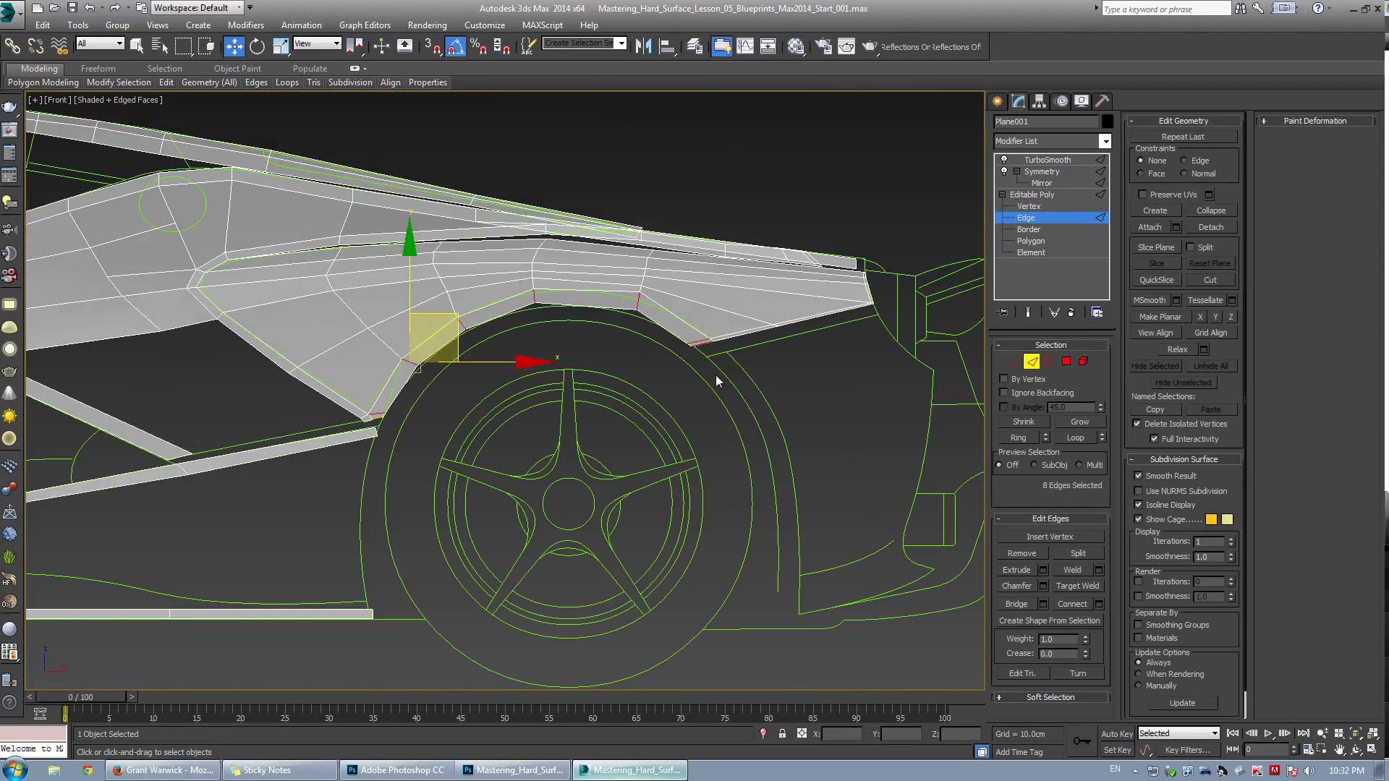
pyautogui.scroll(4, 307, 408)
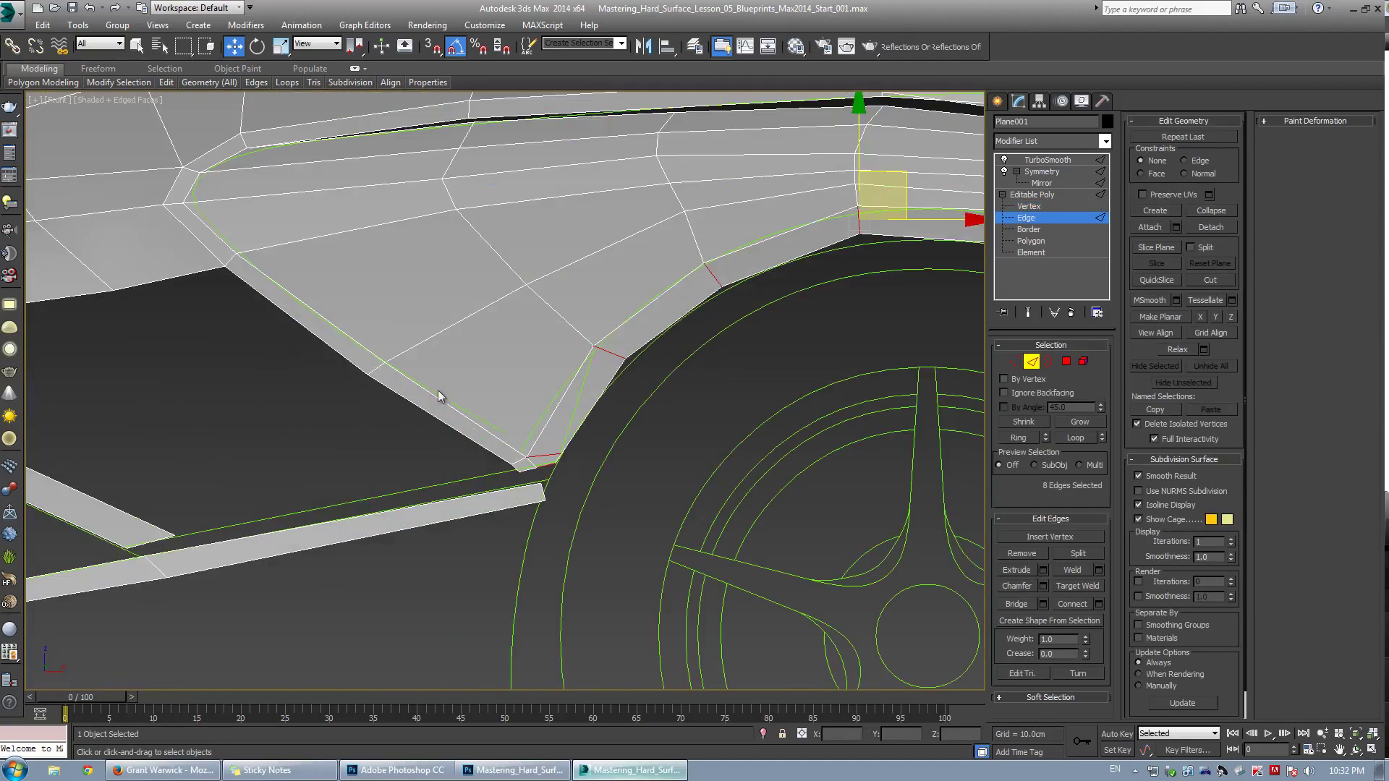
pyautogui.click(380, 367)
pyautogui.scroll(-2, 434, 448)
pyautogui.keyDown('shift'); pyautogui.click(454, 492); pyautogui.keyUp('shift')
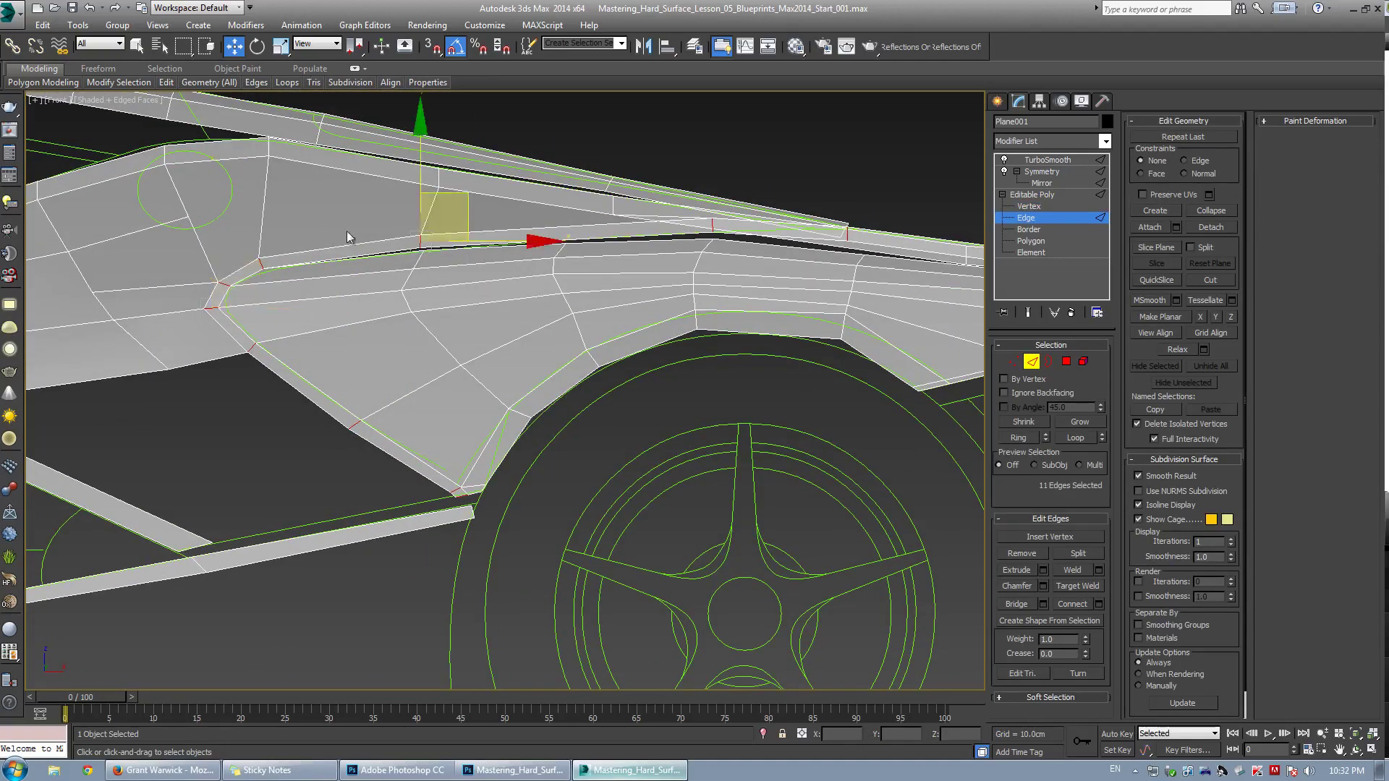
pyautogui.keyDown('ctrl'); pyautogui.click(258, 254); pyautogui.keyUp('ctrl')
# Connect the ring of edges across the side panel's tapered end section above the fender gap with one new edge loop
pyautogui.moveTo(381, 300); pyautogui.dragTo(443, 336, button='middle')
pyautogui.scroll(2, 438, 261)
pyautogui.hotkey('alt', 'w')
pyautogui.keyDown('alt'); pyautogui.moveTo(723, 559); pyautogui.dragTo(727, 558, button='middle'); pyautogui.keyUp('alt')
pyautogui.hotkey('alt', 'w')
pyautogui.keyDown('alt'); pyautogui.moveTo(629, 431); pyautogui.dragTo(394, 363, button='middle'); pyautogui.keyUp('alt')
pyautogui.scroll(3, 325, 450)
pyautogui.click(541, 328)
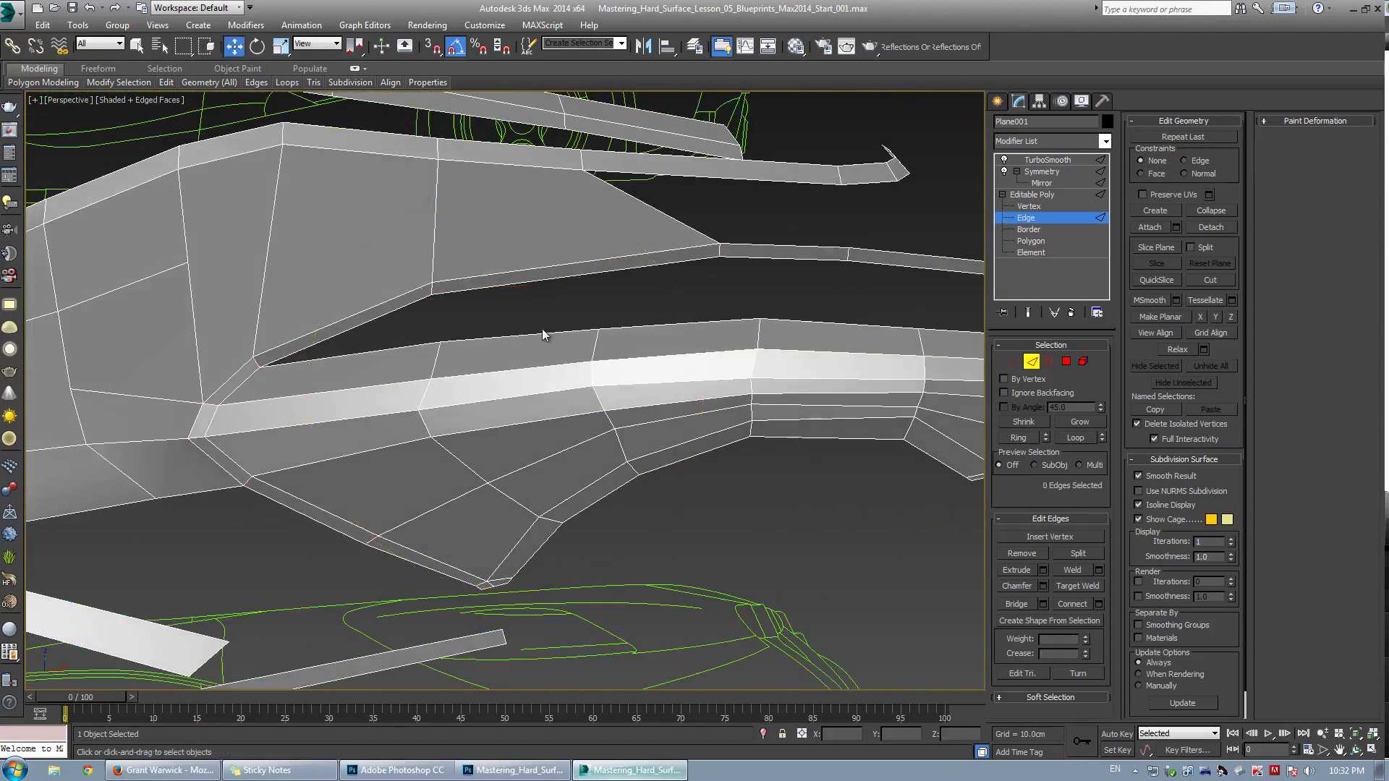
pyautogui.click(540, 333)
pyautogui.moveTo(540, 332); pyautogui.dragTo(468, 460, button='middle')
pyautogui.click(472, 388)
pyautogui.hotkey('alt', 'r')
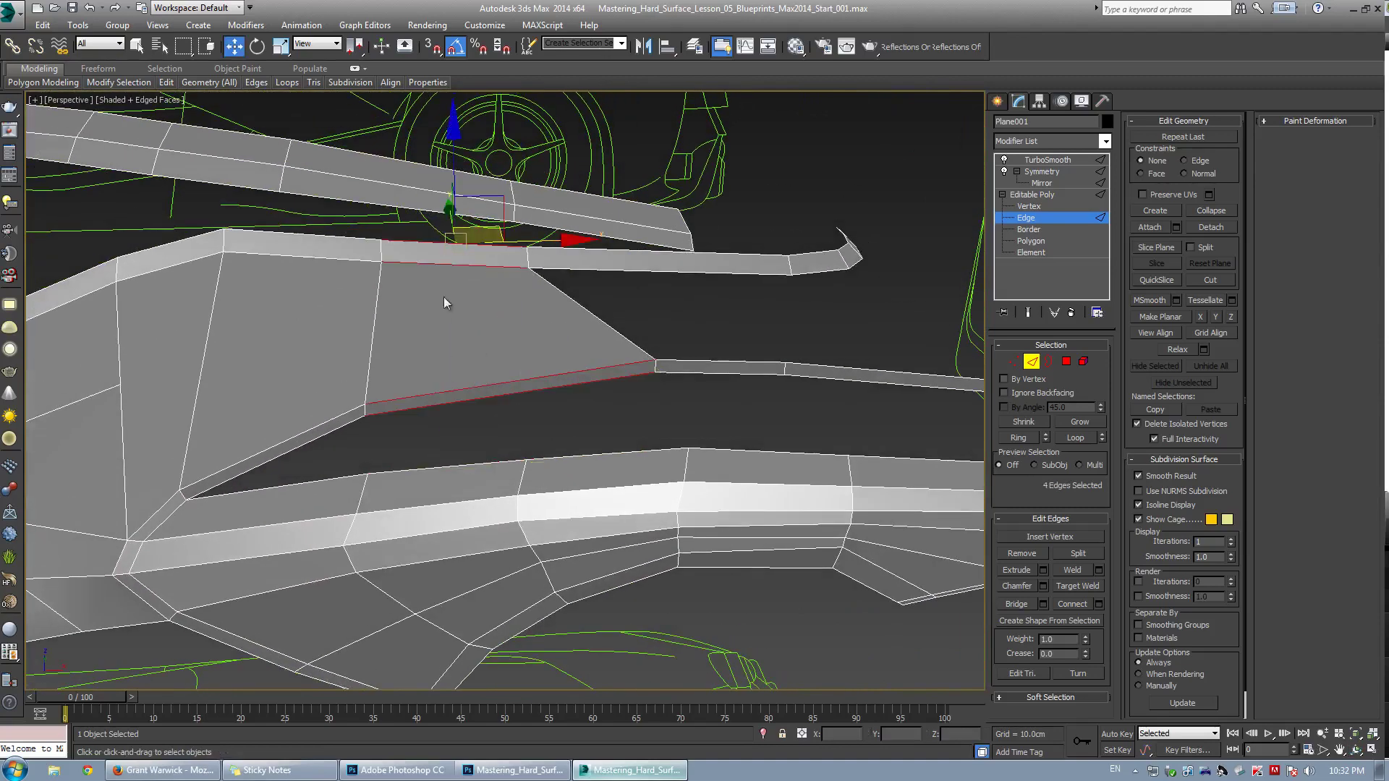
pyautogui.moveTo(469, 342); pyautogui.dragTo(471, 343, button='middle')
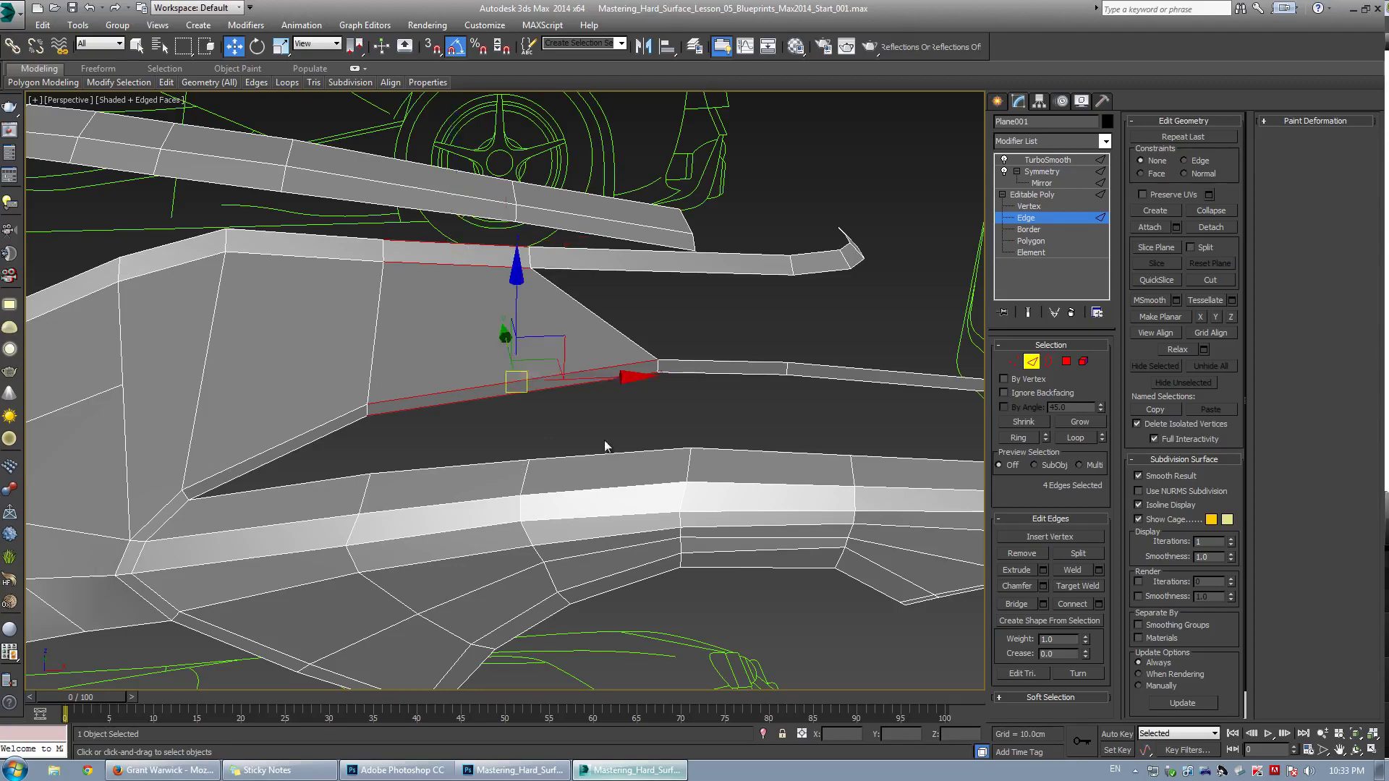
pyautogui.click(1072, 604)
pyautogui.scroll(2, 606, 470)
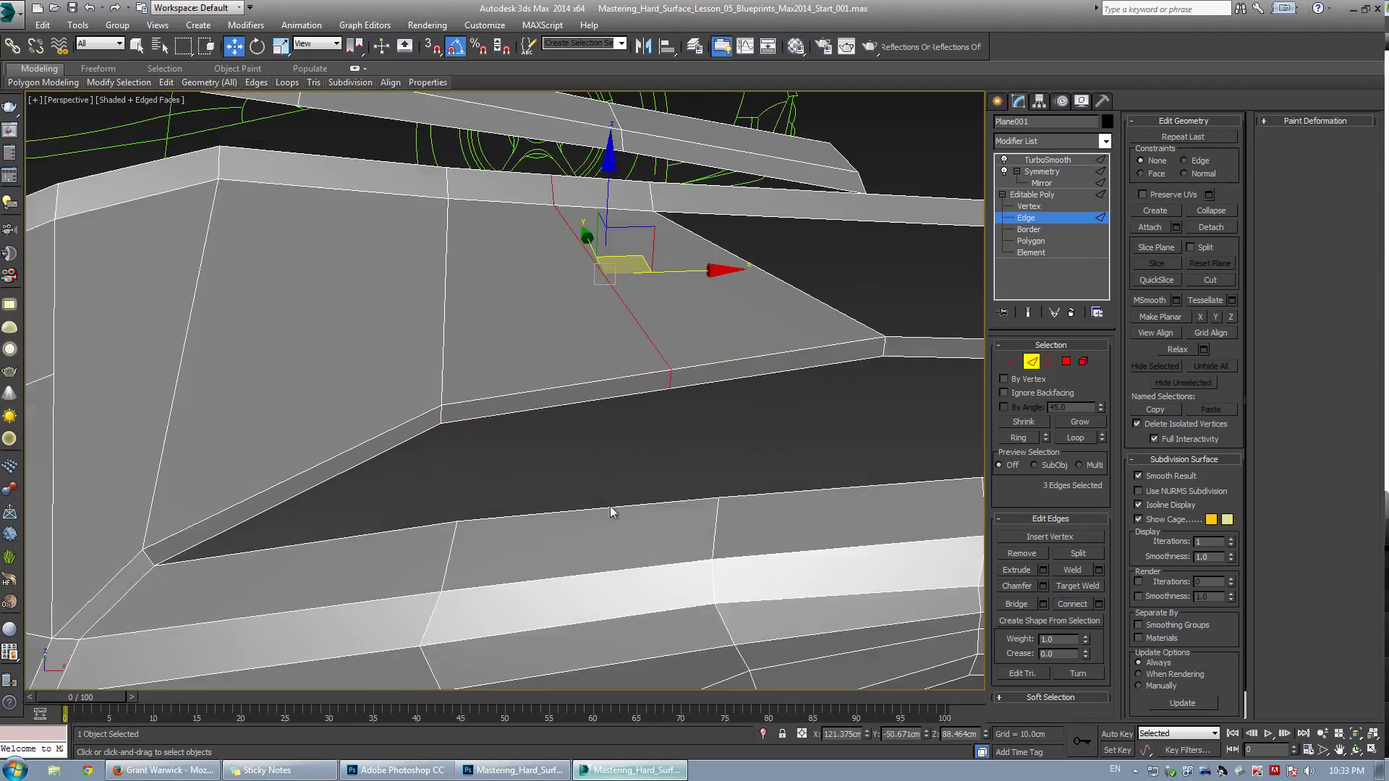
# Bridge the two lower edges of the side panel's tapered end with the two facing upper edges of the fender across the gap
pyautogui.click(549, 515)
pyautogui.keyDown('alt'); pyautogui.moveTo(486, 433); pyautogui.dragTo(446, 430, button='middle'); pyautogui.keyUp('alt')
pyautogui.scroll(3, 497, 444)
pyautogui.press('w')
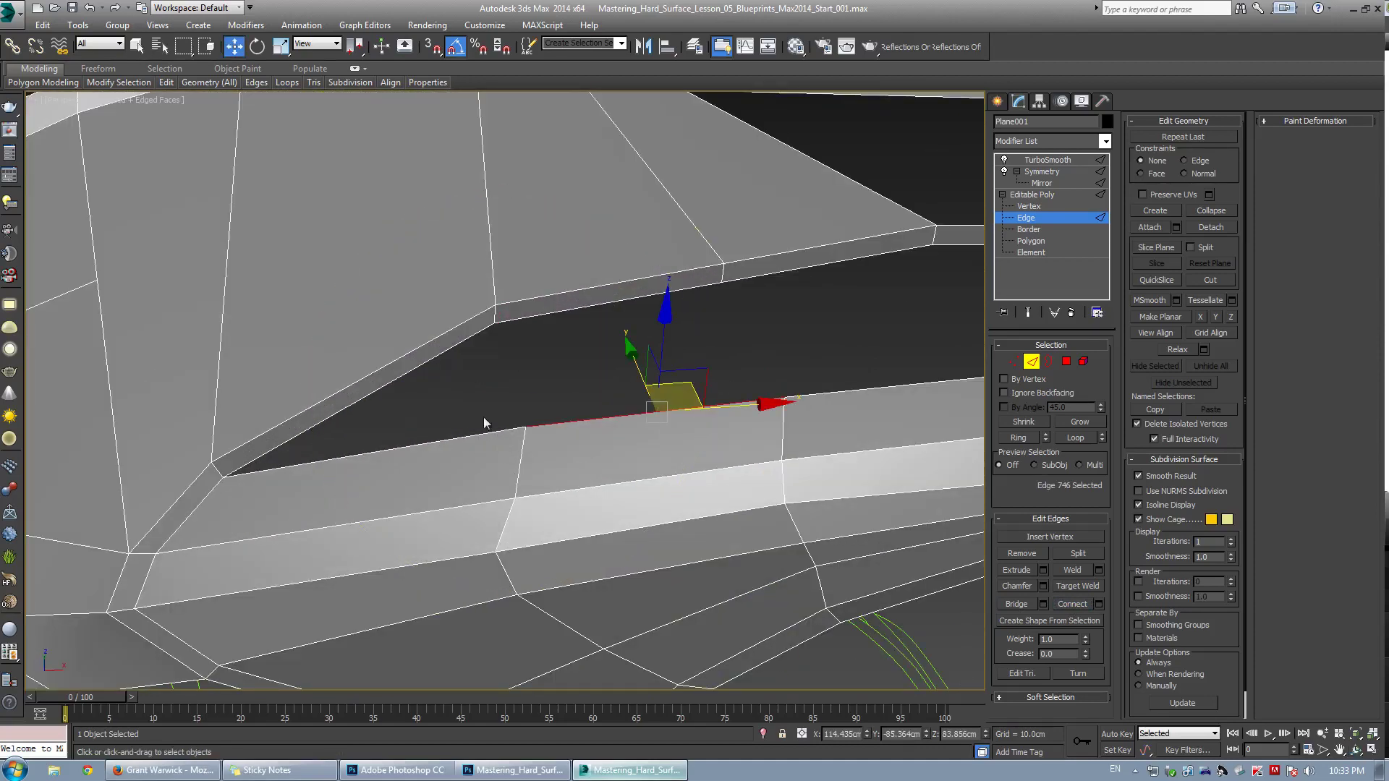
pyautogui.moveTo(554, 418); pyautogui.dragTo(500, 415, button='middle')
pyautogui.scroll(-3, 440, 405)
pyautogui.keyDown('alt'); pyautogui.moveTo(558, 379); pyautogui.dragTo(417, 391, button='middle'); pyautogui.keyUp('alt')
pyautogui.keyDown('ctrl'); pyautogui.click(418, 352); pyautogui.keyUp('ctrl')
pyautogui.keyDown('ctrl'); pyautogui.click(519, 335); pyautogui.keyUp('ctrl')
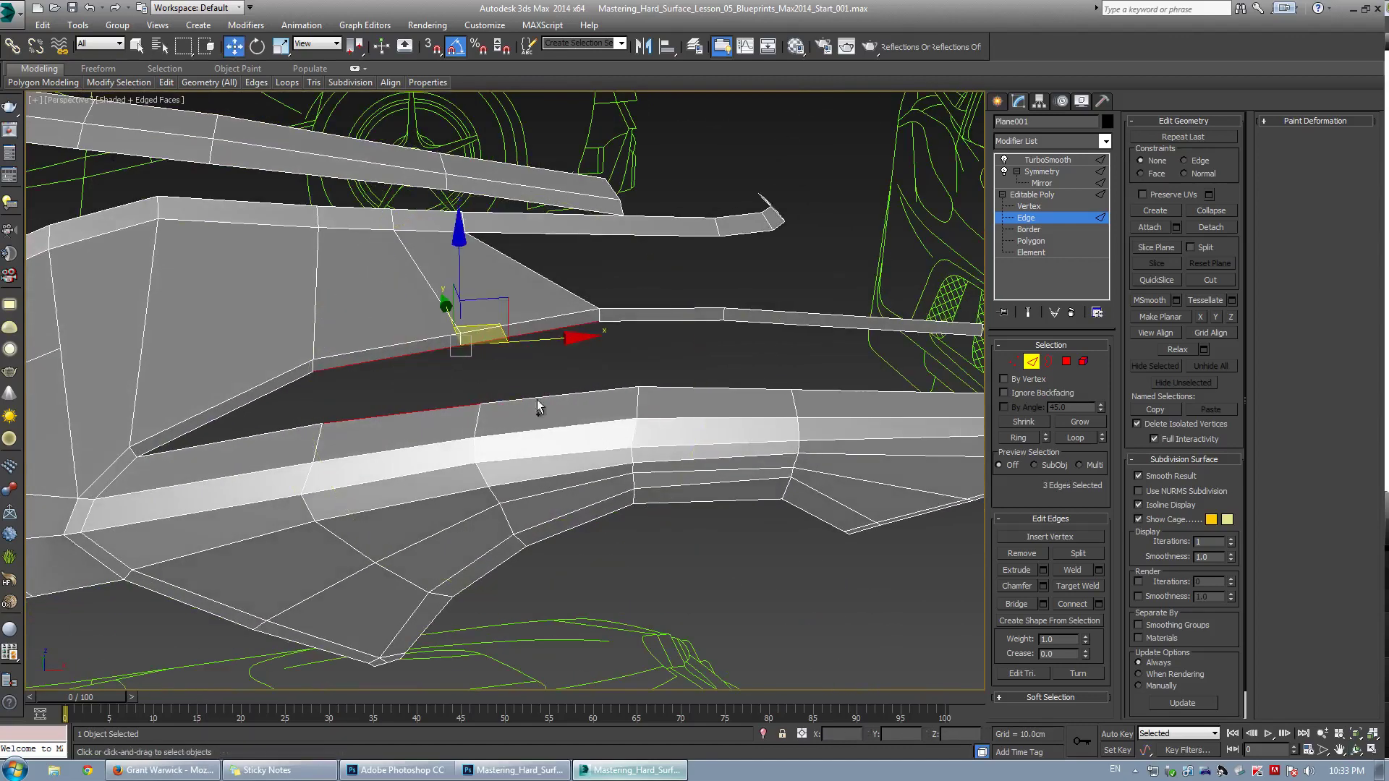
pyautogui.keyDown('ctrl'); pyautogui.click(540, 400); pyautogui.keyUp('ctrl')
pyautogui.click(1022, 605)
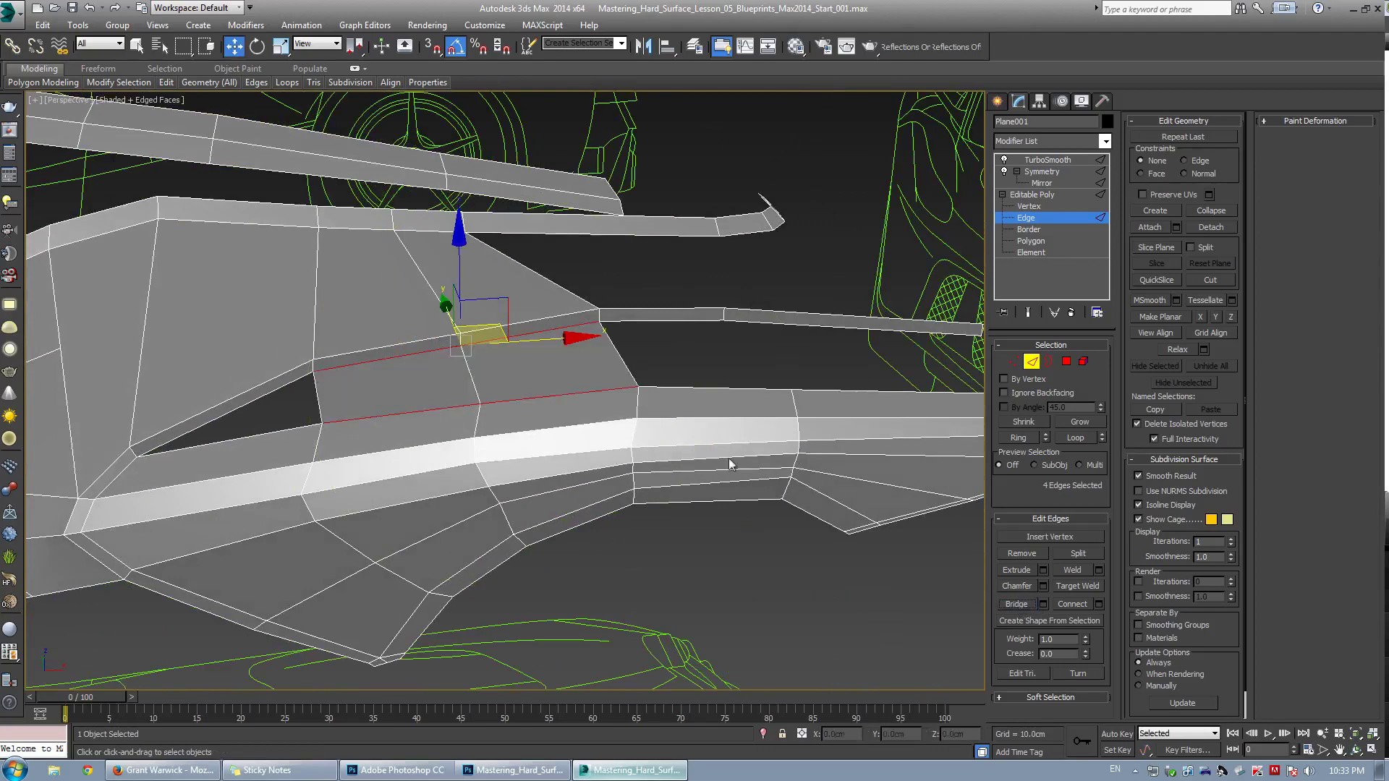
# Cap the triangular border left at the narrow end of the gap between the side panel and the fender
pyautogui.keyDown('alt'); pyautogui.moveTo(723, 455); pyautogui.dragTo(567, 341, button='middle'); pyautogui.keyUp('alt')
pyautogui.press('3')
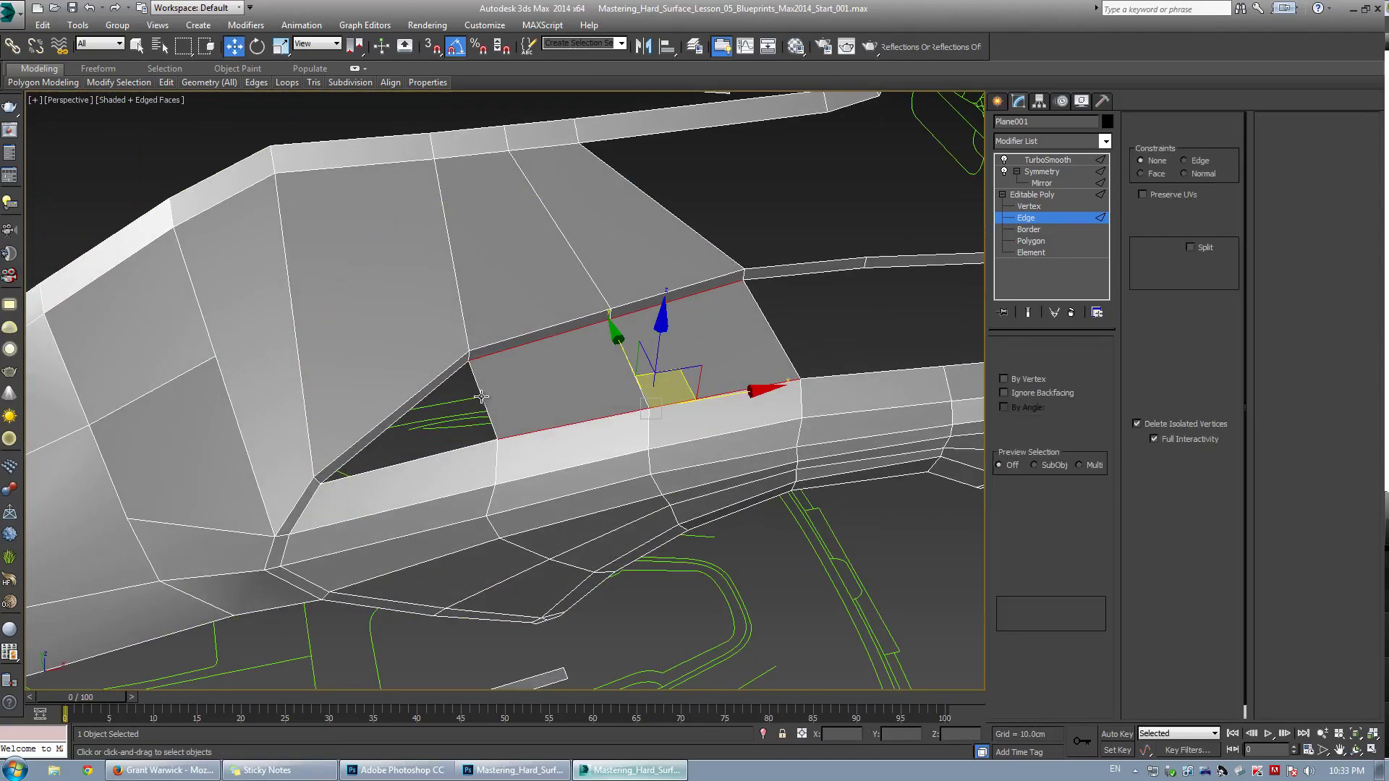
pyautogui.click(483, 399)
pyautogui.click(1077, 552)
pyautogui.keyDown('alt'); pyautogui.moveTo(578, 492); pyautogui.dragTo(461, 440, button='middle'); pyautogui.keyUp('alt')
pyautogui.press('w')
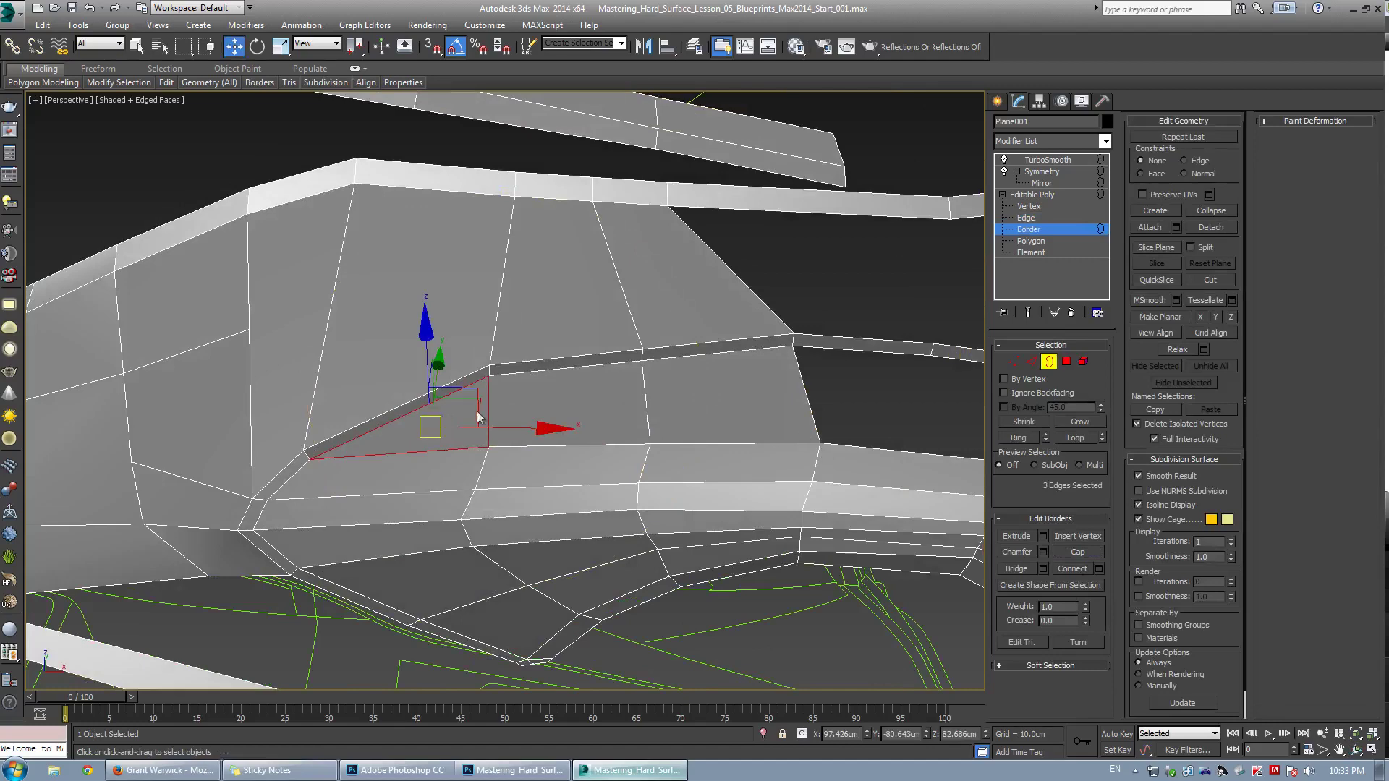
# Undo the cap and the bridge between the side panel's tapered end and the fender
pyautogui.hotkey('ctrl', 'z')
pyautogui.hotkey('ctrl', 'z')
pyautogui.hotkey('ctrl', 'z')
pyautogui.moveTo(627, 406); pyautogui.dragTo(509, 409, button='middle')
pyautogui.scroll(3, 583, 396)
pyautogui.hotkey('alt', 'w')
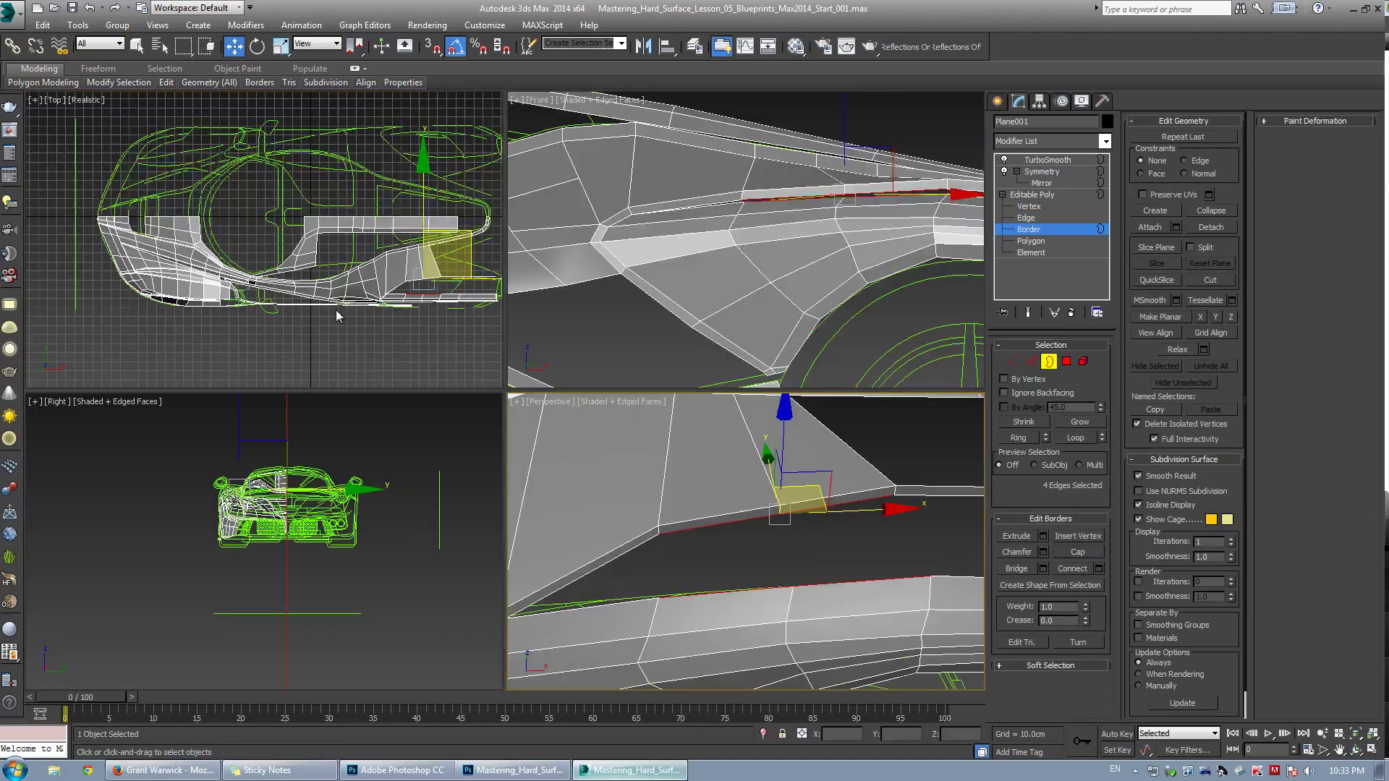
# In the top view, raise the two middle vertices of the side panel's lower edge onto the blueprint curve
pyautogui.hotkey('alt', 'w')
pyautogui.scroll(8, 509, 449)
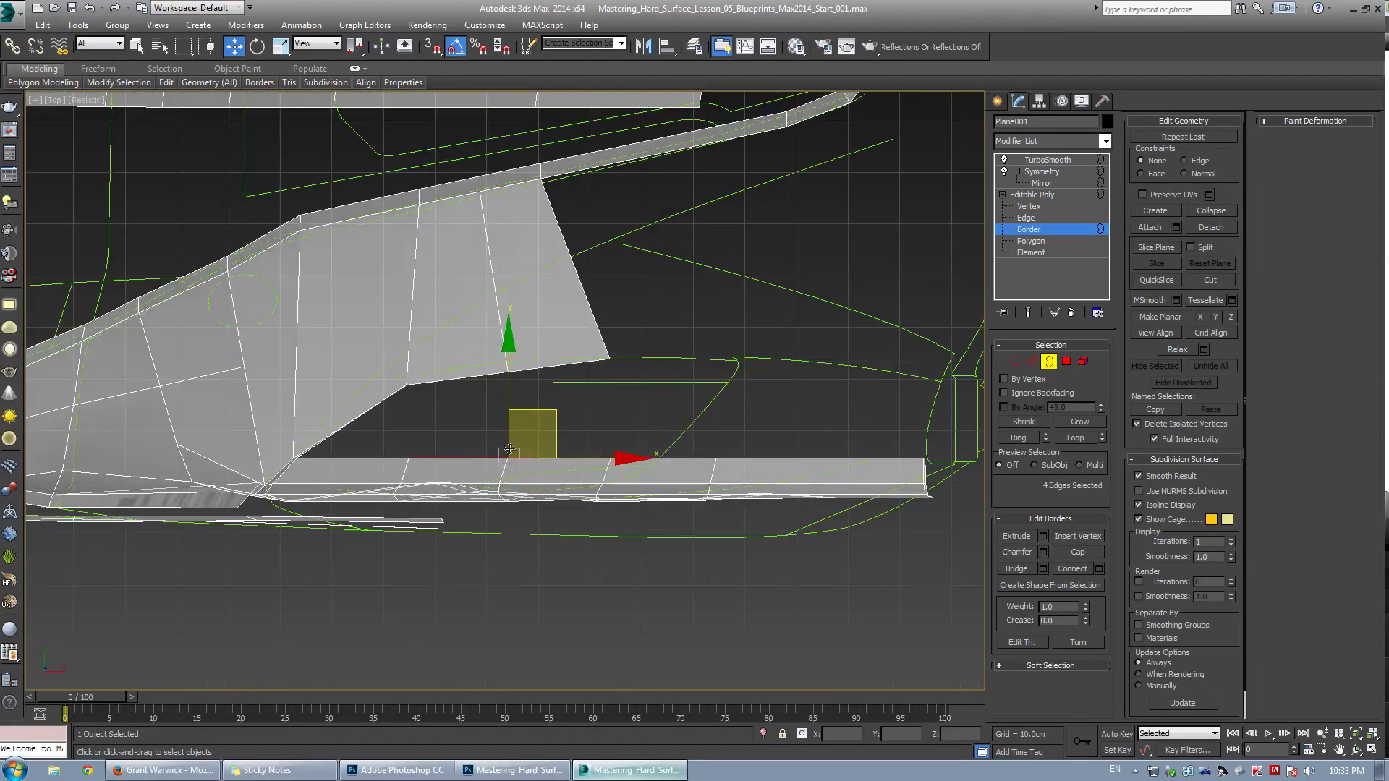
pyautogui.press('`')
pyautogui.scroll(3, 636, 380)
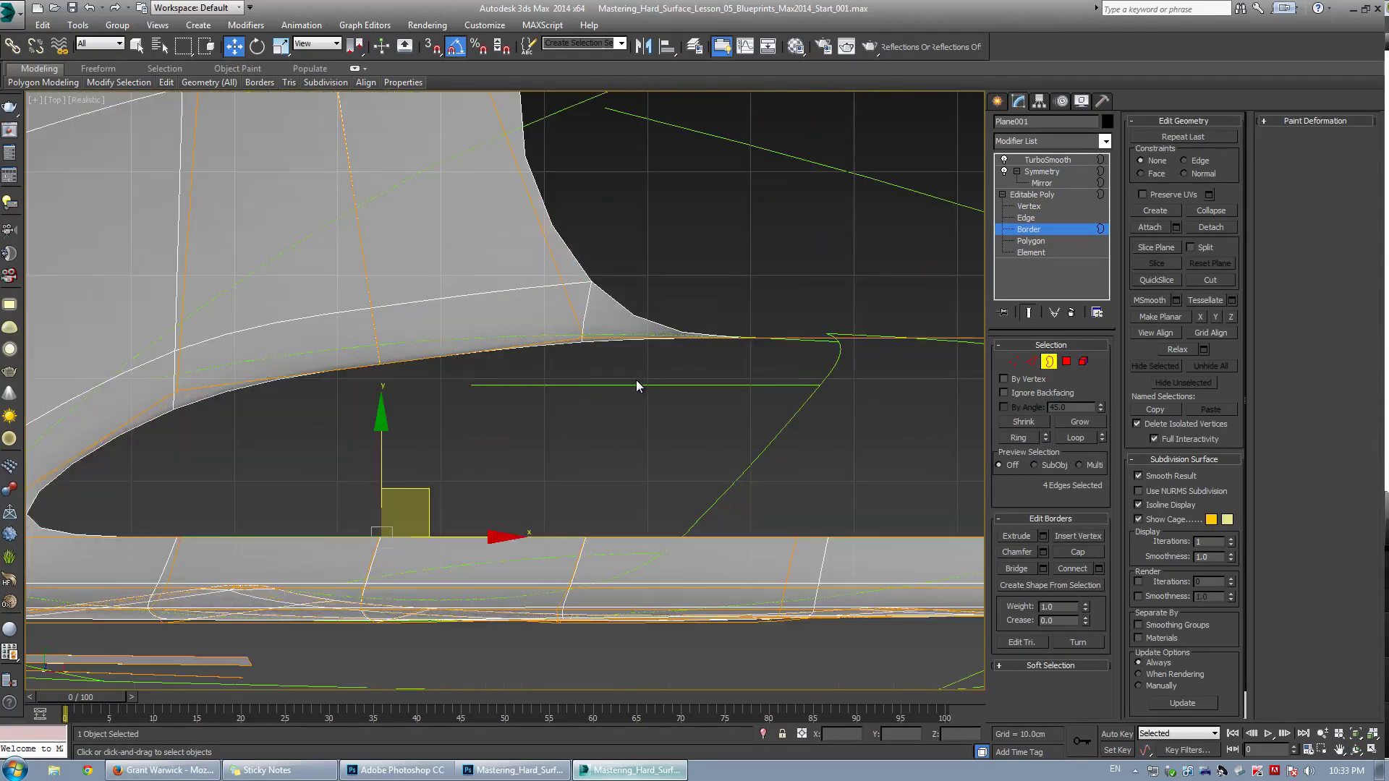
pyautogui.hotkey('ctrl', 'e')
pyautogui.moveTo(343, 322); pyautogui.dragTo(394, 311, button='middle')
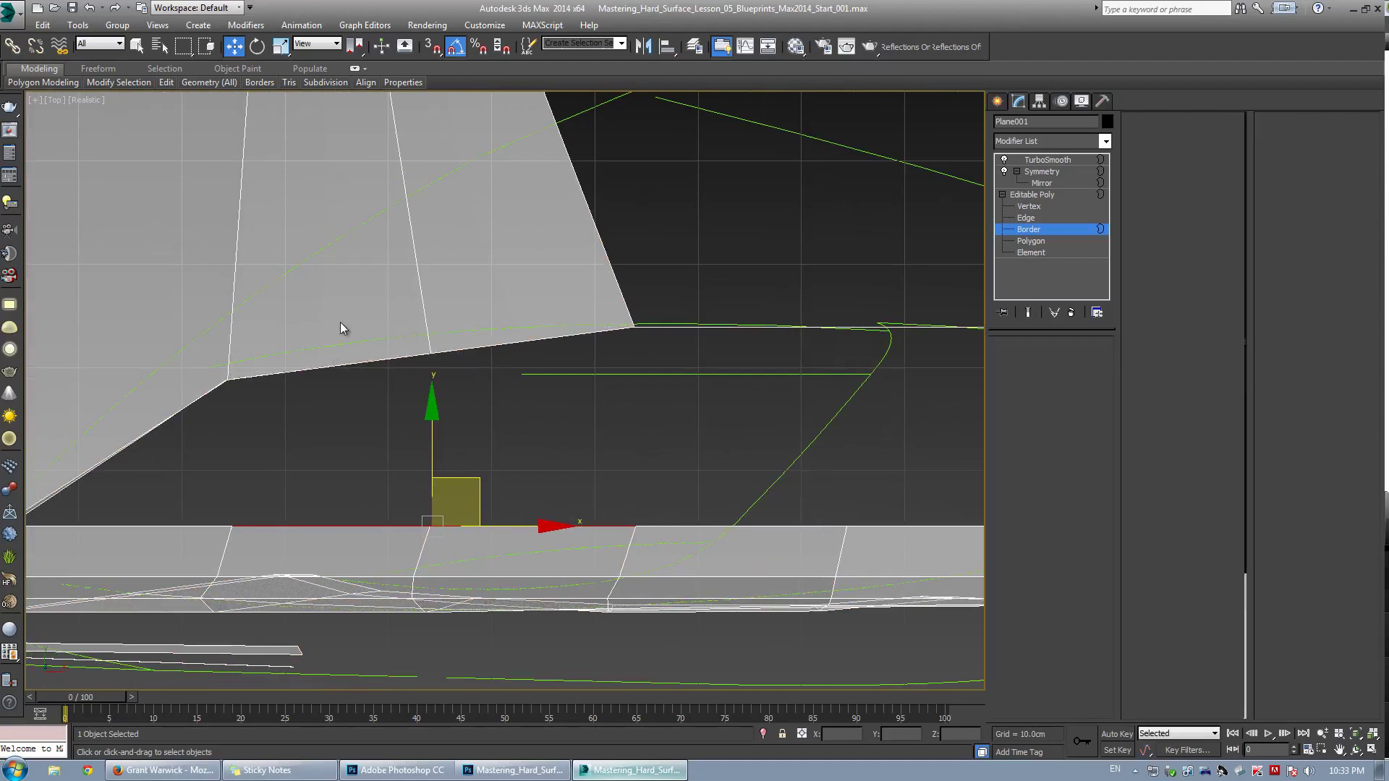
pyautogui.press('1')
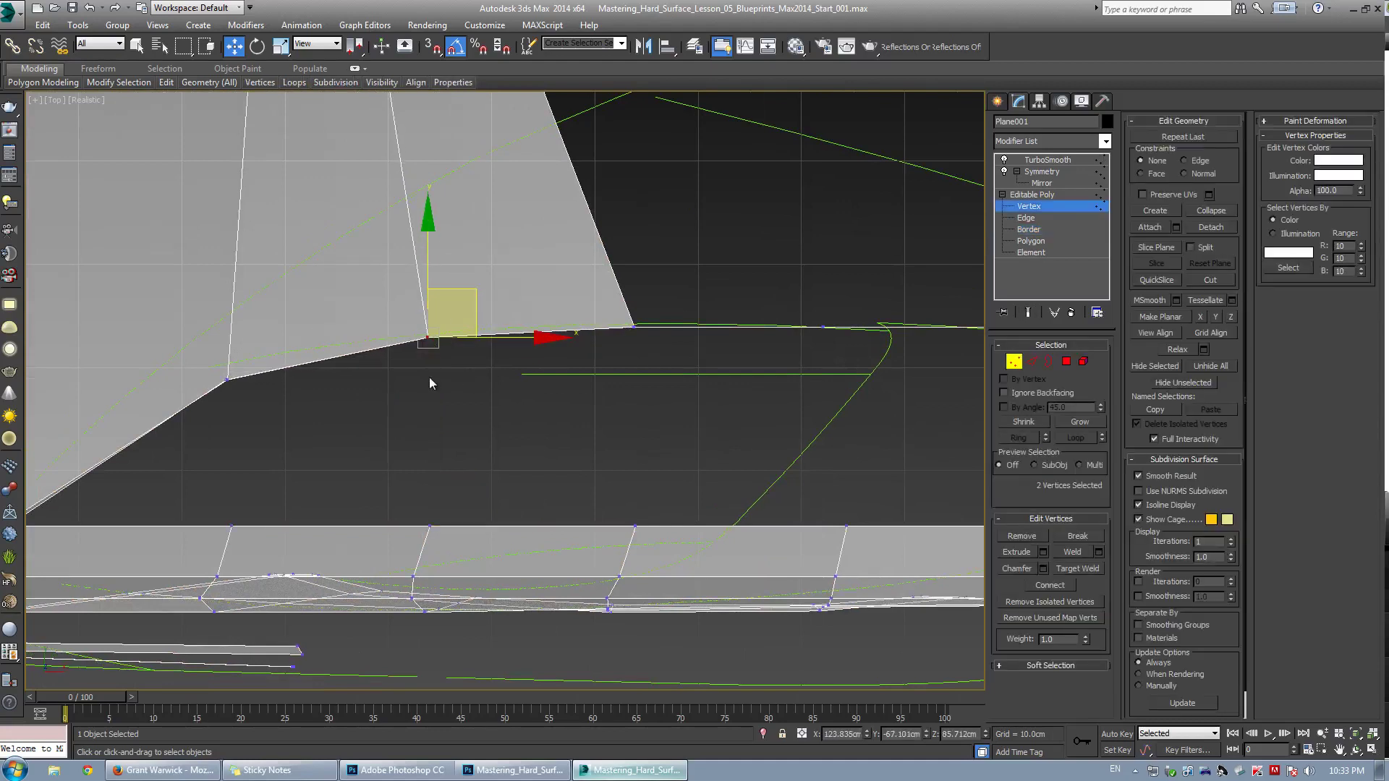
# Lower the two fender upper-edge vertices facing the gap towards the blueprint curve in the top view
pyautogui.scroll(-4, 423, 365)
pyautogui.hotkey('ctrl', 'e')
pyautogui.moveTo(482, 413); pyautogui.dragTo(486, 370, button='middle')
pyautogui.scroll(2, 492, 372)
pyautogui.hotkey('ctrl', 'e')
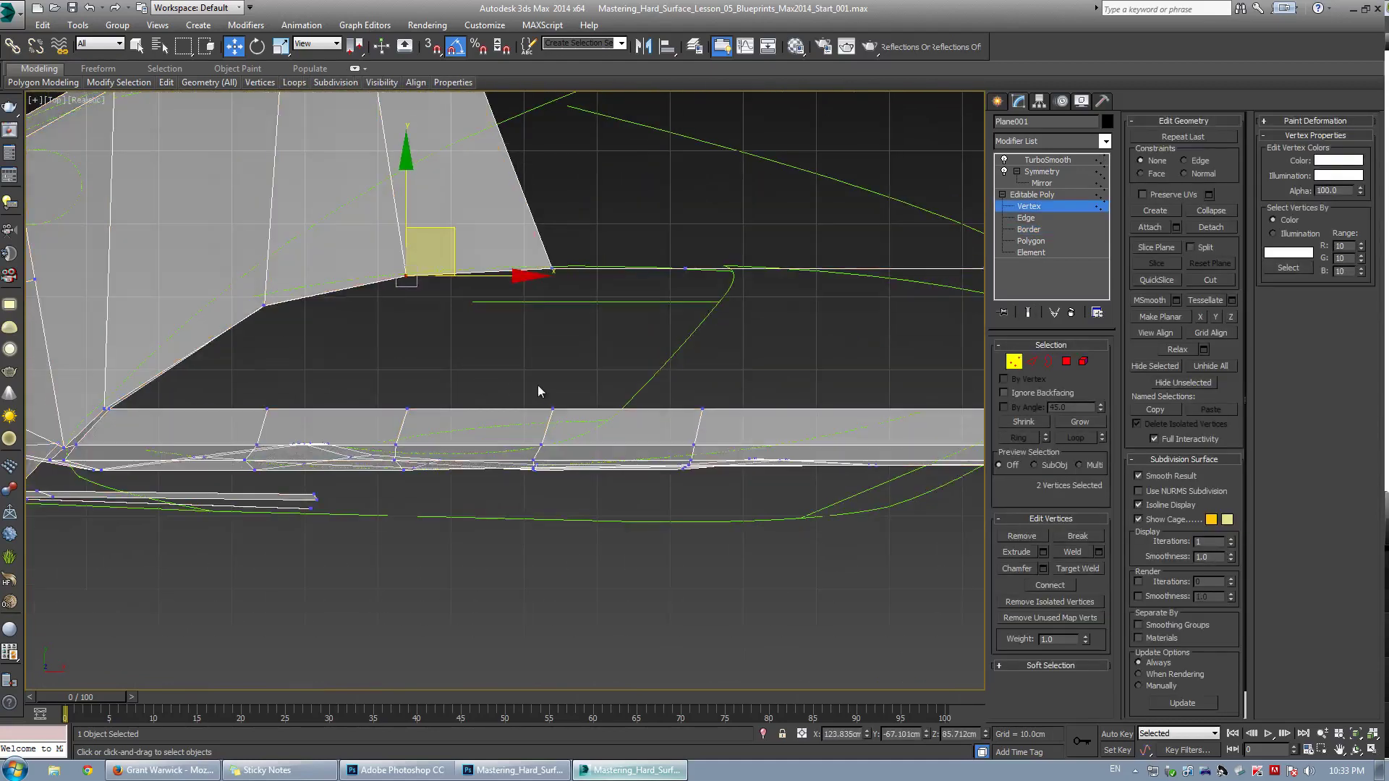
pyautogui.click(552, 410)
pyautogui.scroll(2, 485, 555)
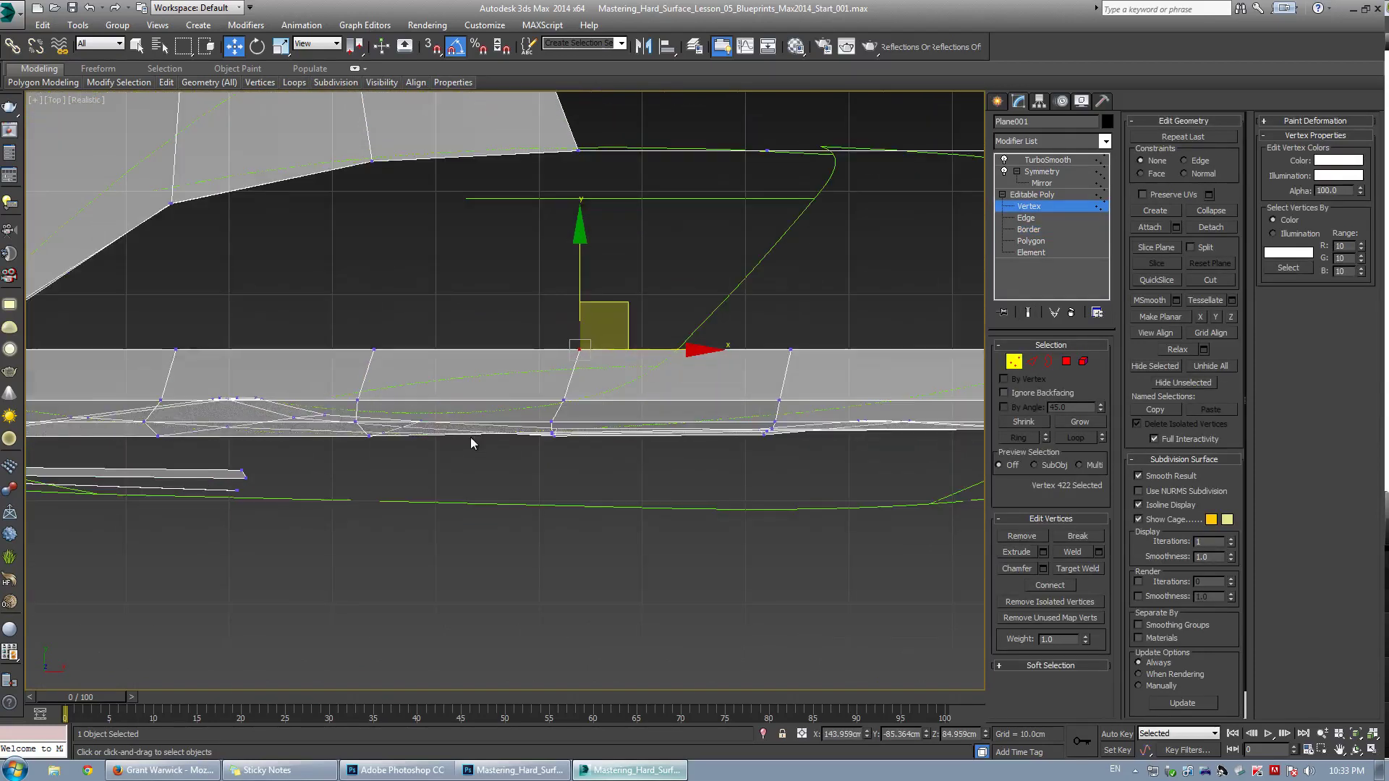
pyautogui.moveTo(573, 282); pyautogui.dragTo(587, 318)
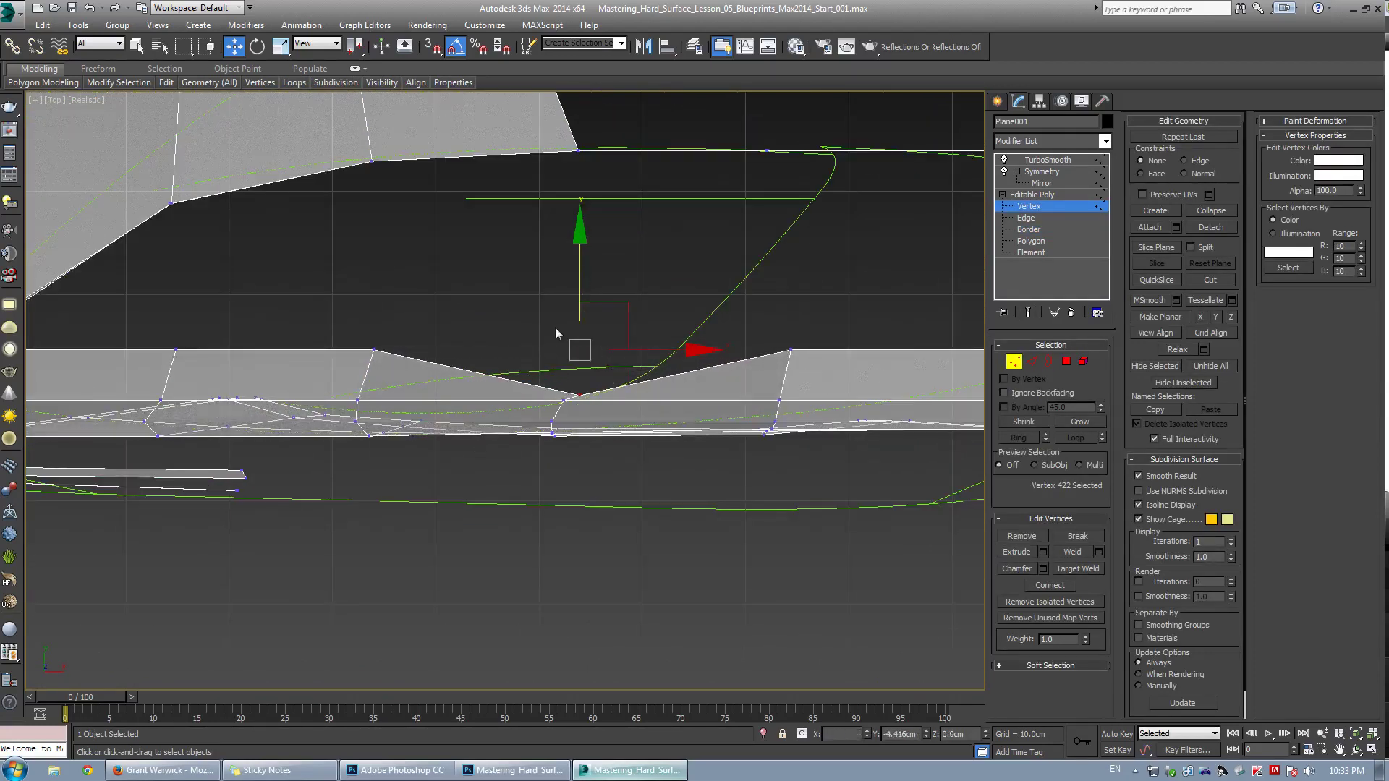
pyautogui.click(367, 364)
pyautogui.click(376, 349)
pyautogui.moveTo(375, 350); pyautogui.dragTo(357, 408)
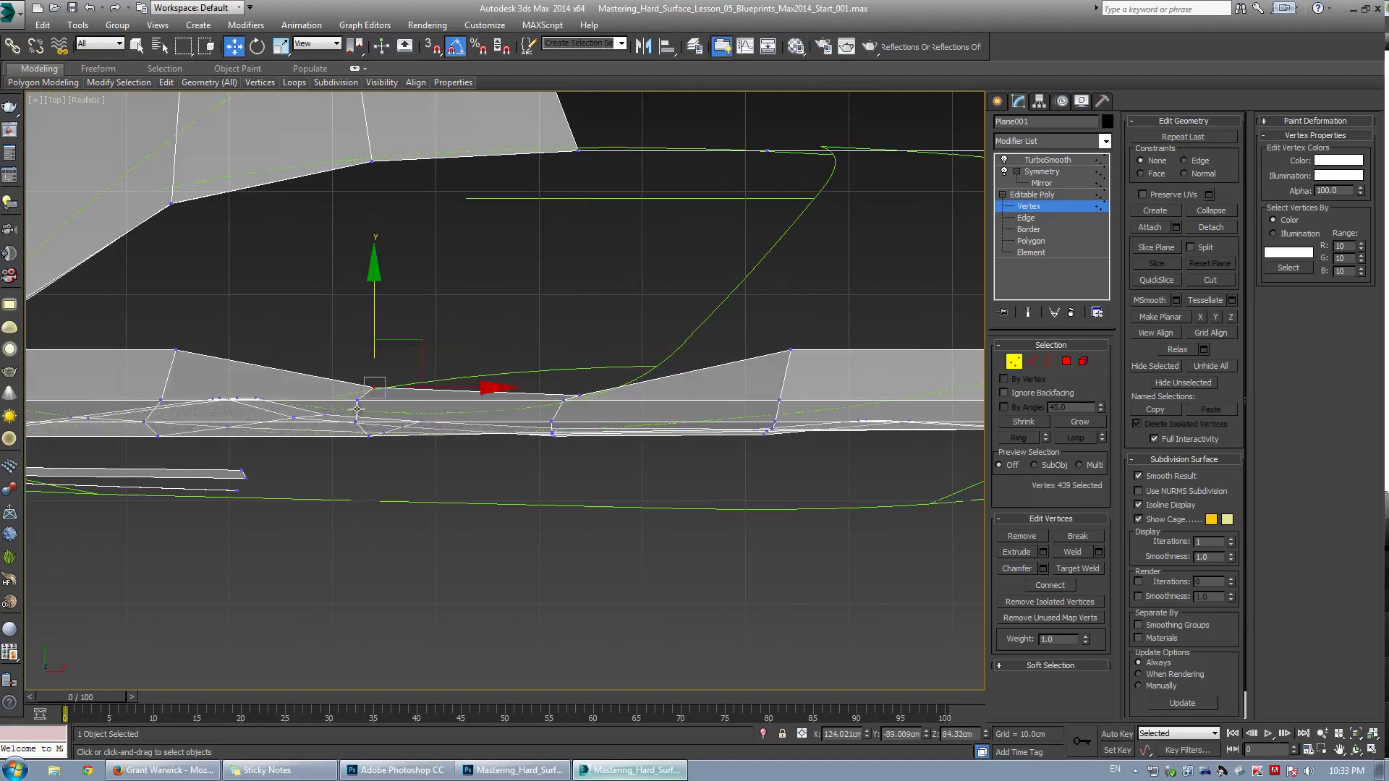
# Lower the inner vertex next to the fender's upper edge and refine both upper-edge vertices along the lower blueprint curve
pyautogui.click(564, 398)
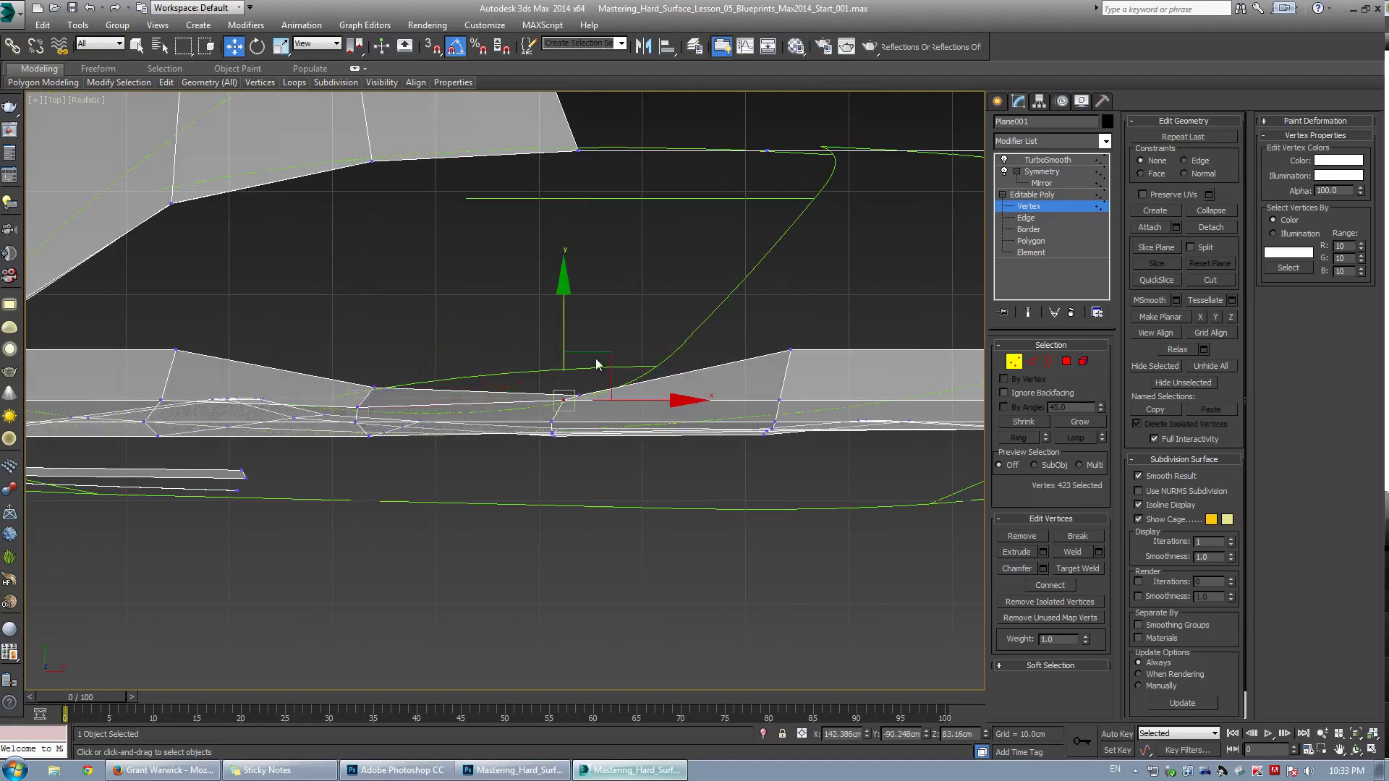
pyautogui.moveTo(597, 378); pyautogui.dragTo(592, 394)
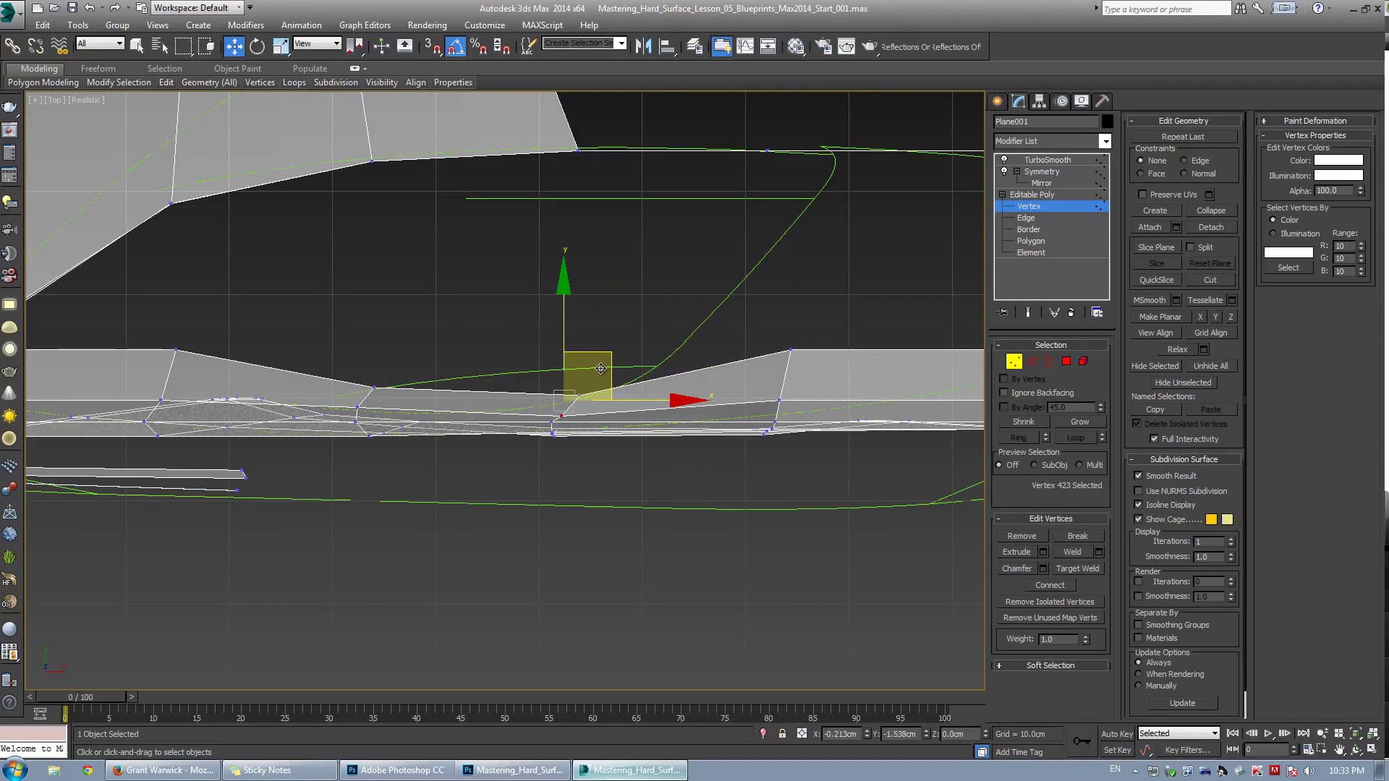
pyautogui.scroll(2, 632, 329)
pyautogui.click(574, 399)
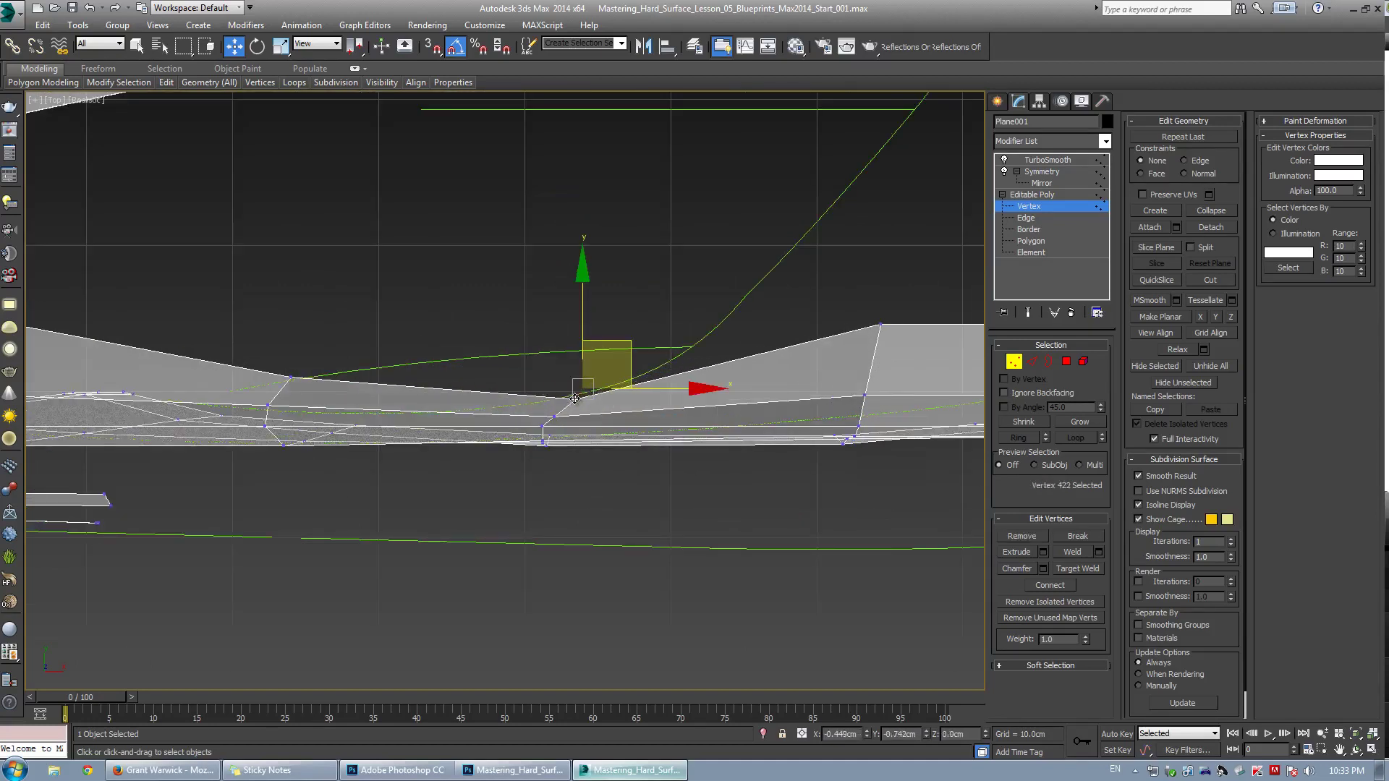
pyautogui.moveTo(572, 399); pyautogui.dragTo(573, 399)
pyautogui.click(290, 379)
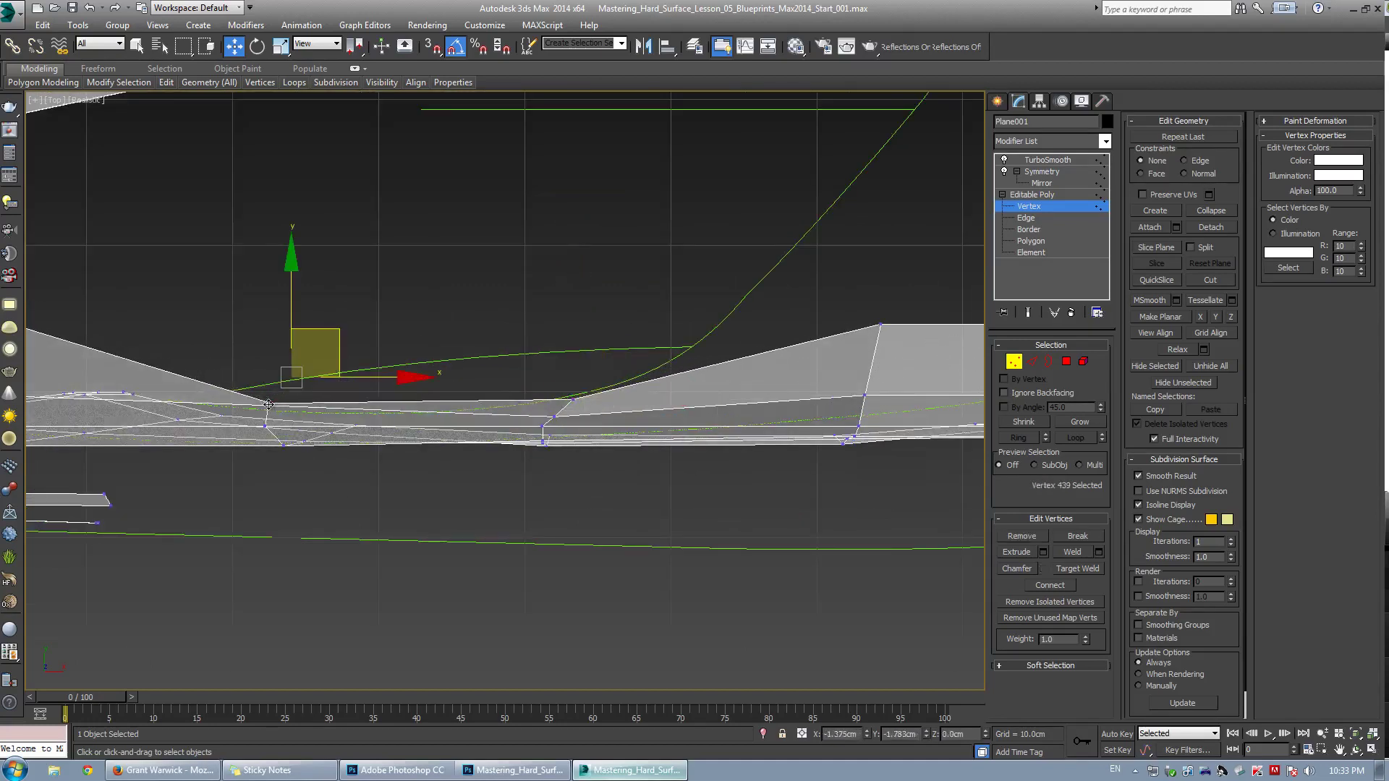
pyautogui.moveTo(290, 379); pyautogui.dragTo(478, 394, button='middle')
pyautogui.moveTo(345, 356); pyautogui.dragTo(329, 430)
# Straighten the column of four fender vertices ahead of the wheel arch by scaling it along X in the top view
pyautogui.scroll(2, 313, 422)
pyautogui.moveTo(626, 439); pyautogui.dragTo(495, 427, button='middle')
pyautogui.click(501, 437)
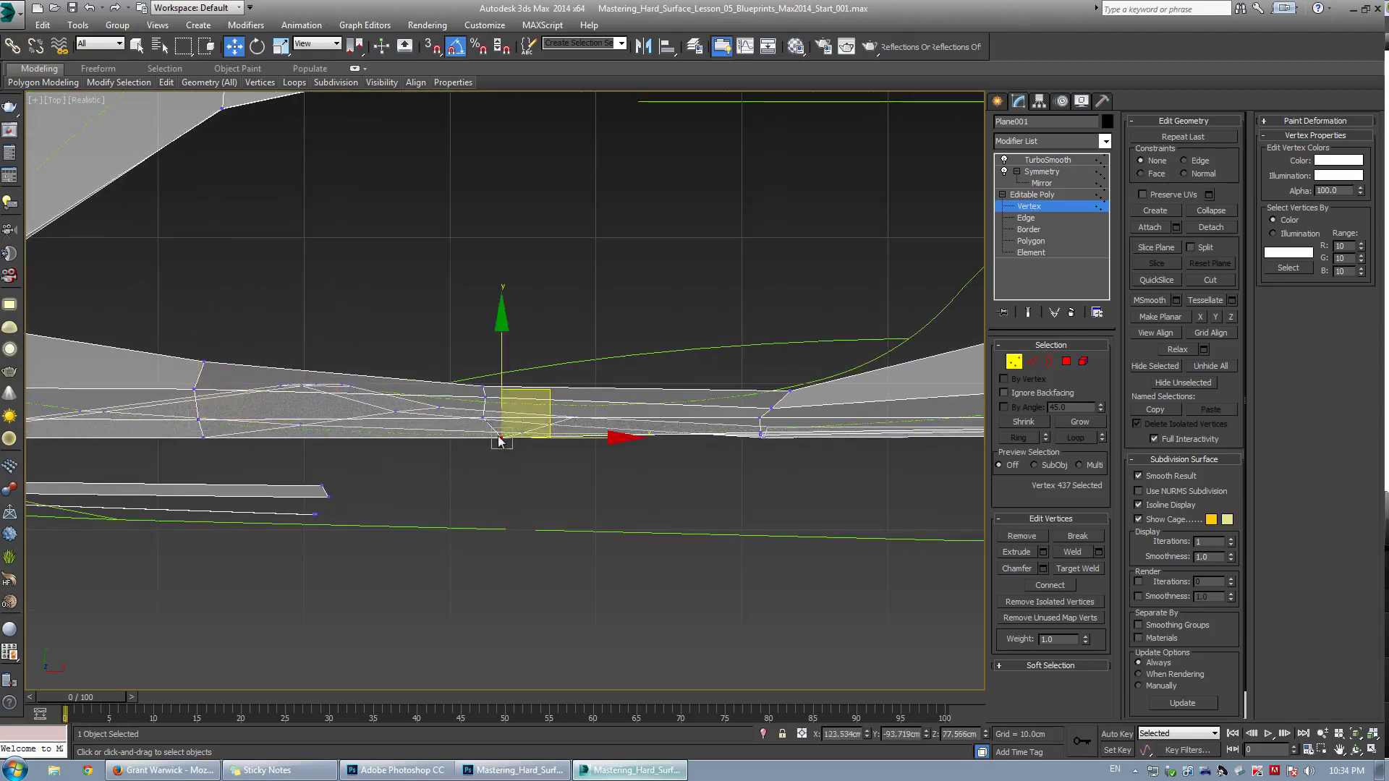
pyautogui.click(509, 371)
pyautogui.scroll(3, 489, 398)
pyautogui.moveTo(465, 346); pyautogui.dragTo(536, 512)
pyautogui.press('r')
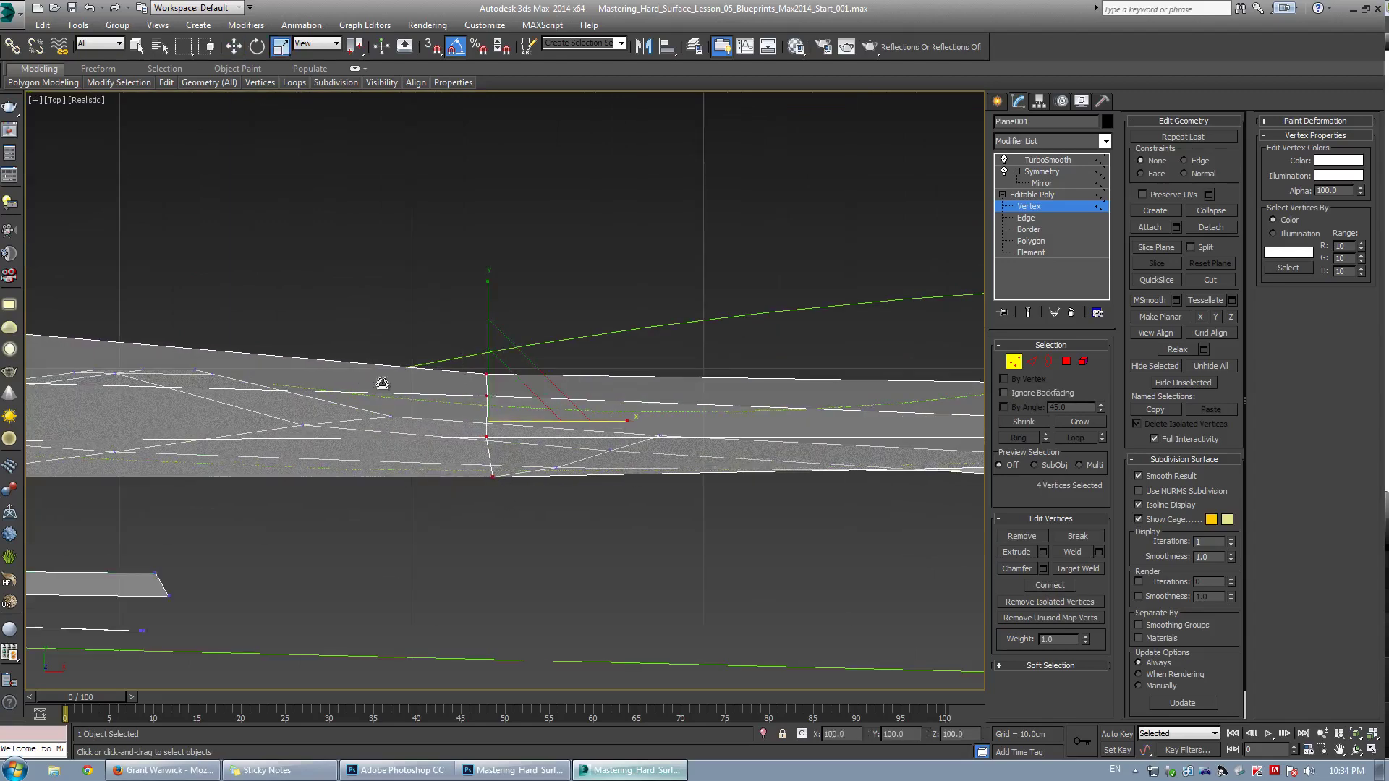
# In the front view, slide the four-vertex column towards the wheel arch with the Edge constraint and flatten it along X
pyautogui.scroll(-4, 384, 382)
pyautogui.hotkey('alt', 'w')
pyautogui.hotkey('alt', 'w')
pyautogui.press('w')
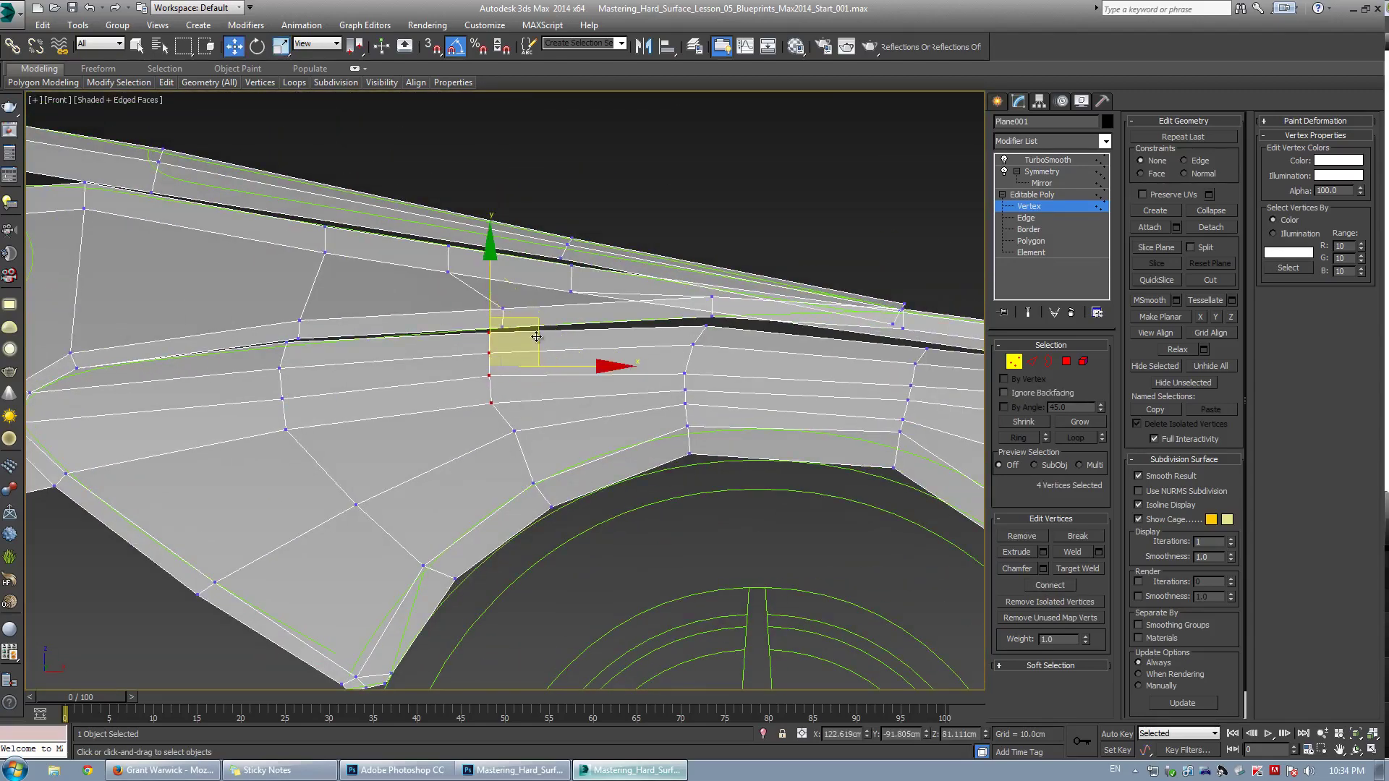
pyautogui.moveTo(537, 319); pyautogui.dragTo(553, 319)
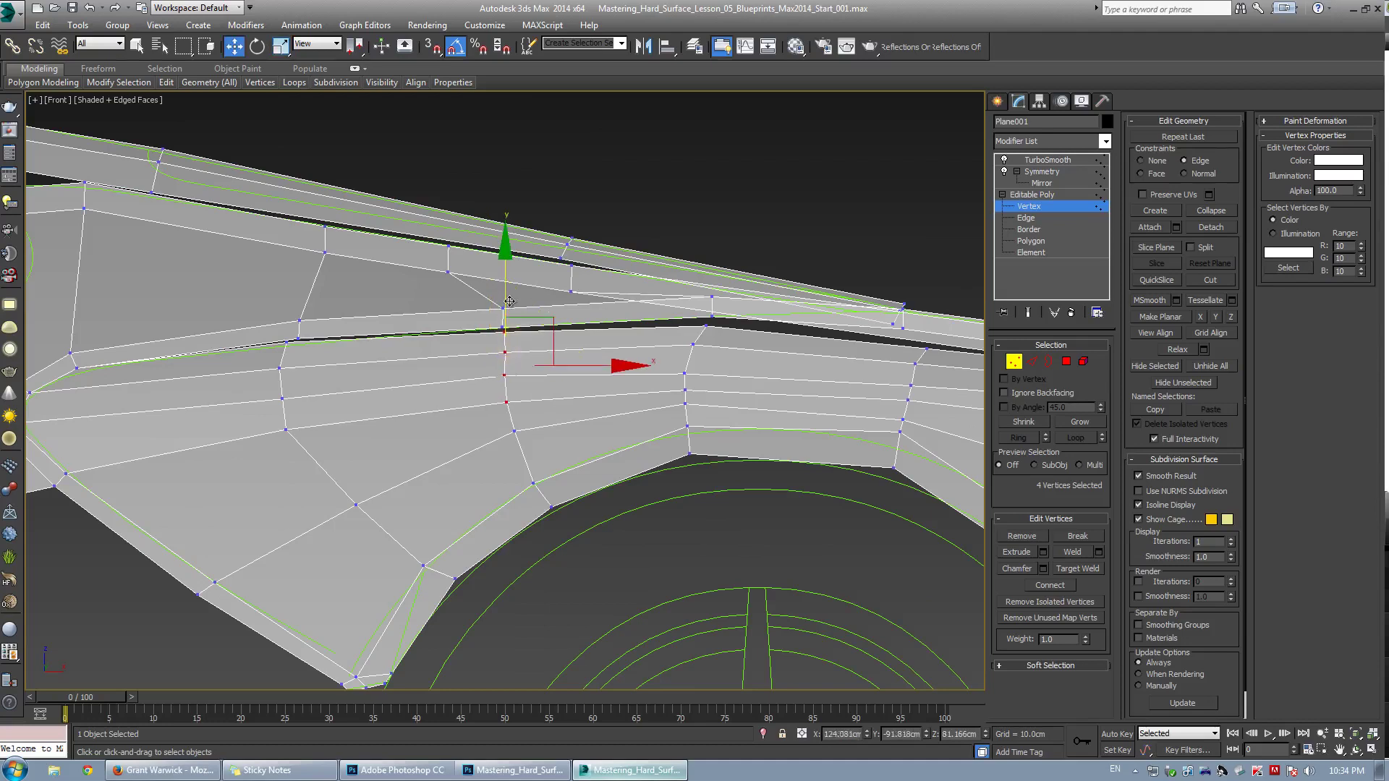
pyautogui.scroll(2, 498, 367)
pyautogui.press('r')
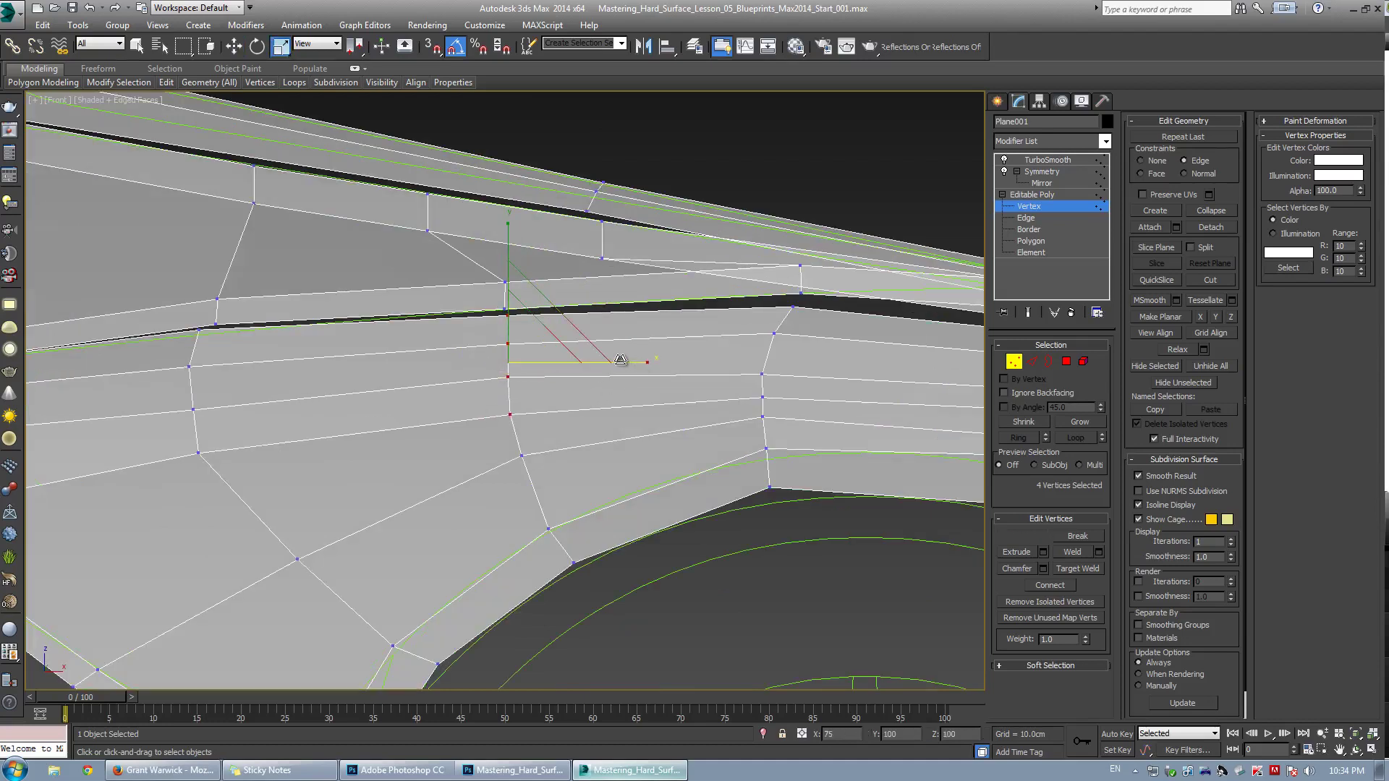
# Align the column of eight vertices above the wheel arch into a vertical line by scaling it along X
pyautogui.moveTo(769, 329); pyautogui.dragTo(620, 342, button='middle')
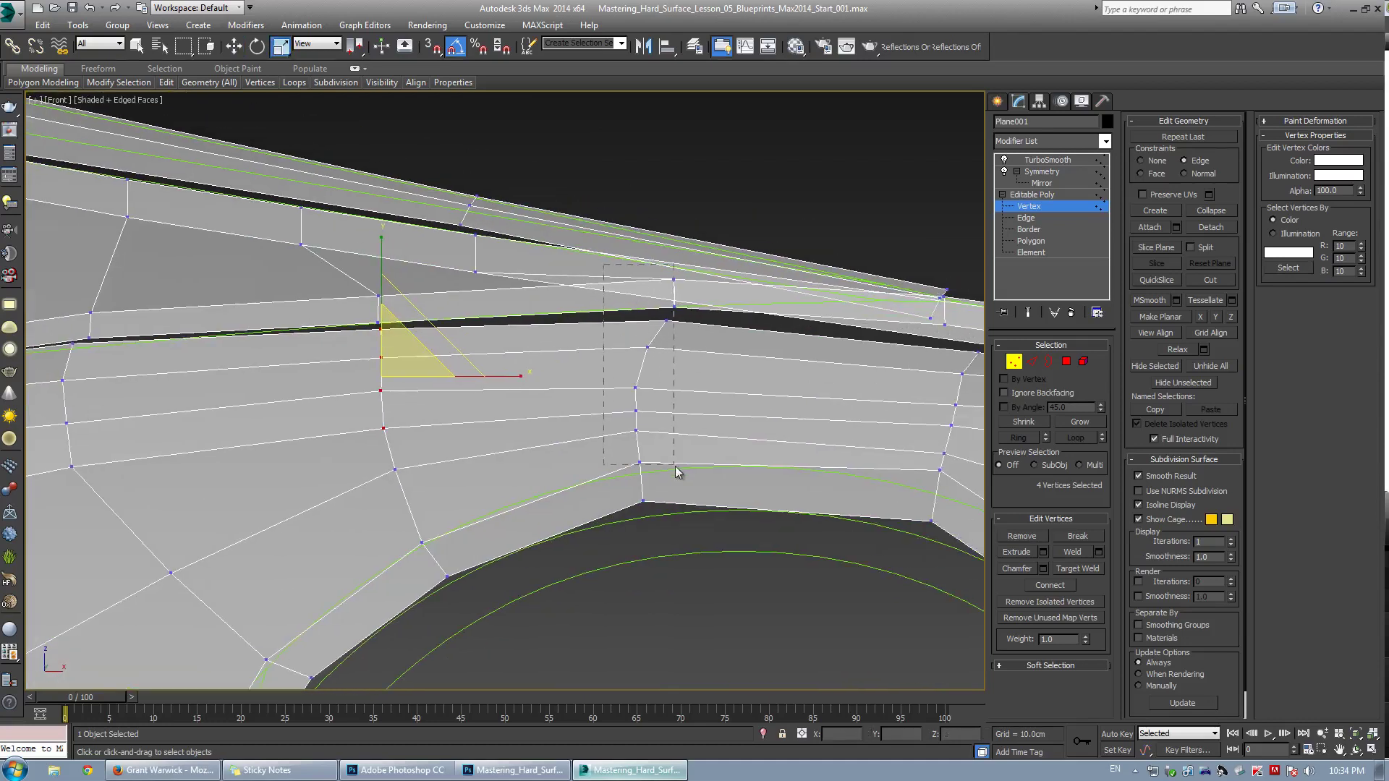
pyautogui.moveTo(685, 472); pyautogui.dragTo(688, 474)
pyautogui.moveTo(788, 369); pyautogui.dragTo(237, 311)
# Try lowering two upper vertices of the side panel strip above the wheel arch, and undo the moves
pyautogui.moveTo(678, 294); pyautogui.dragTo(585, 331, button='middle')
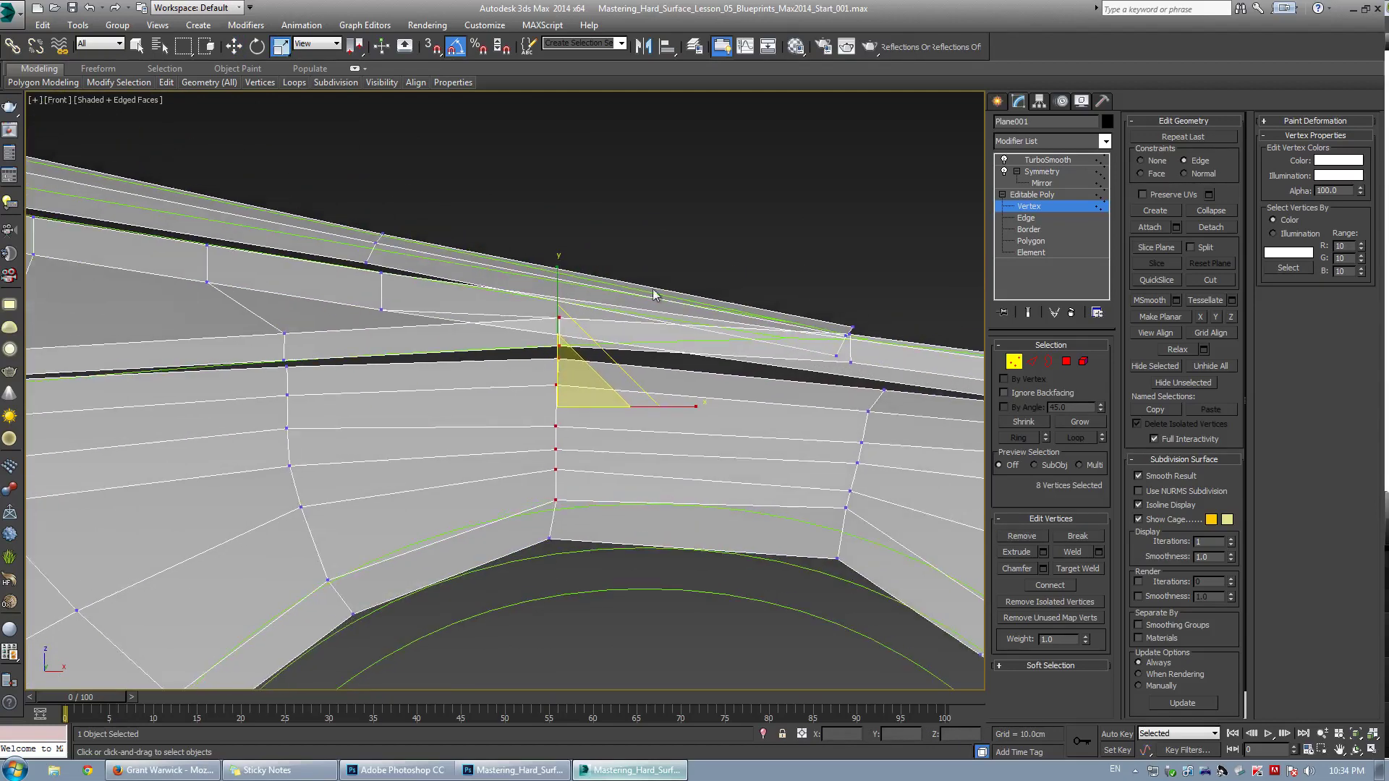
pyautogui.moveTo(541, 311); pyautogui.dragTo(582, 335)
pyautogui.press('w')
pyautogui.moveTo(560, 263); pyautogui.dragTo(562, 287)
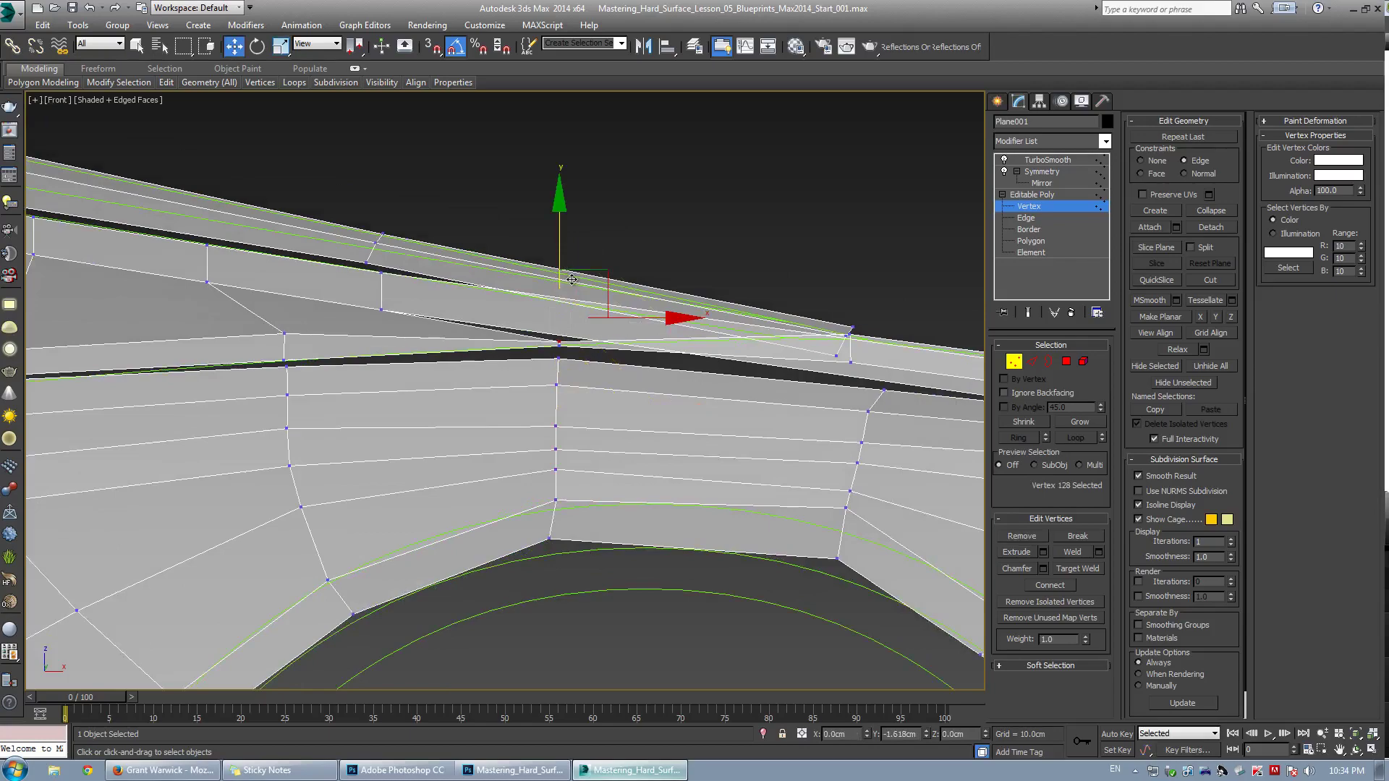
pyautogui.moveTo(770, 350); pyautogui.dragTo(506, 375, button='middle')
pyautogui.click(587, 356)
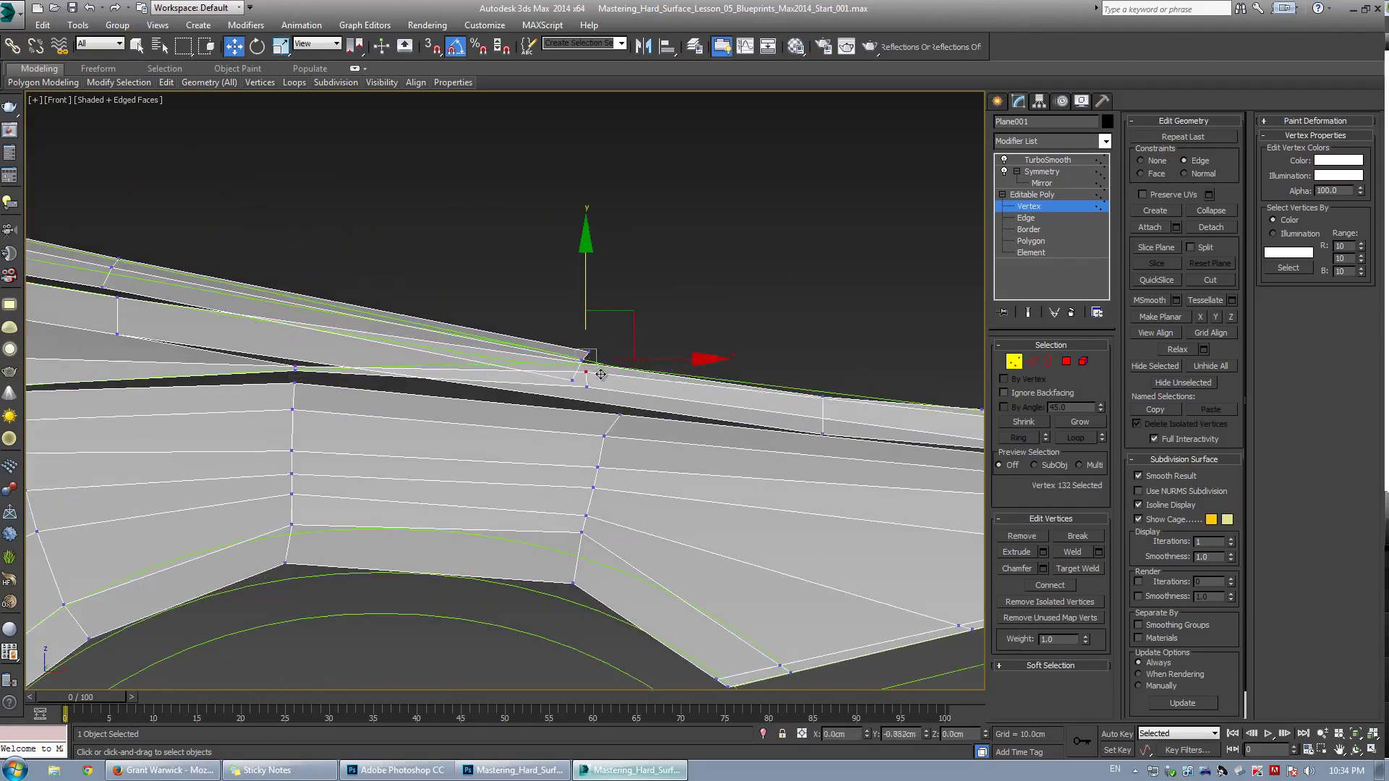
pyautogui.hotkey('alt', 'w')
pyautogui.hotkey('alt', 'w')
pyautogui.keyDown('alt'); pyautogui.moveTo(771, 599); pyautogui.dragTo(379, 454, button='middle'); pyautogui.keyUp('alt')
pyautogui.hotkey('ctrl', 'z')
pyautogui.hotkey('ctrl', 'z')
pyautogui.hotkey('ctrl', 'z')
# Lower the fender's upper edge between the two aligned columns slightly towards the blueprint curve in the top view
pyautogui.press('2')
pyautogui.hotkey('alt', 'w')
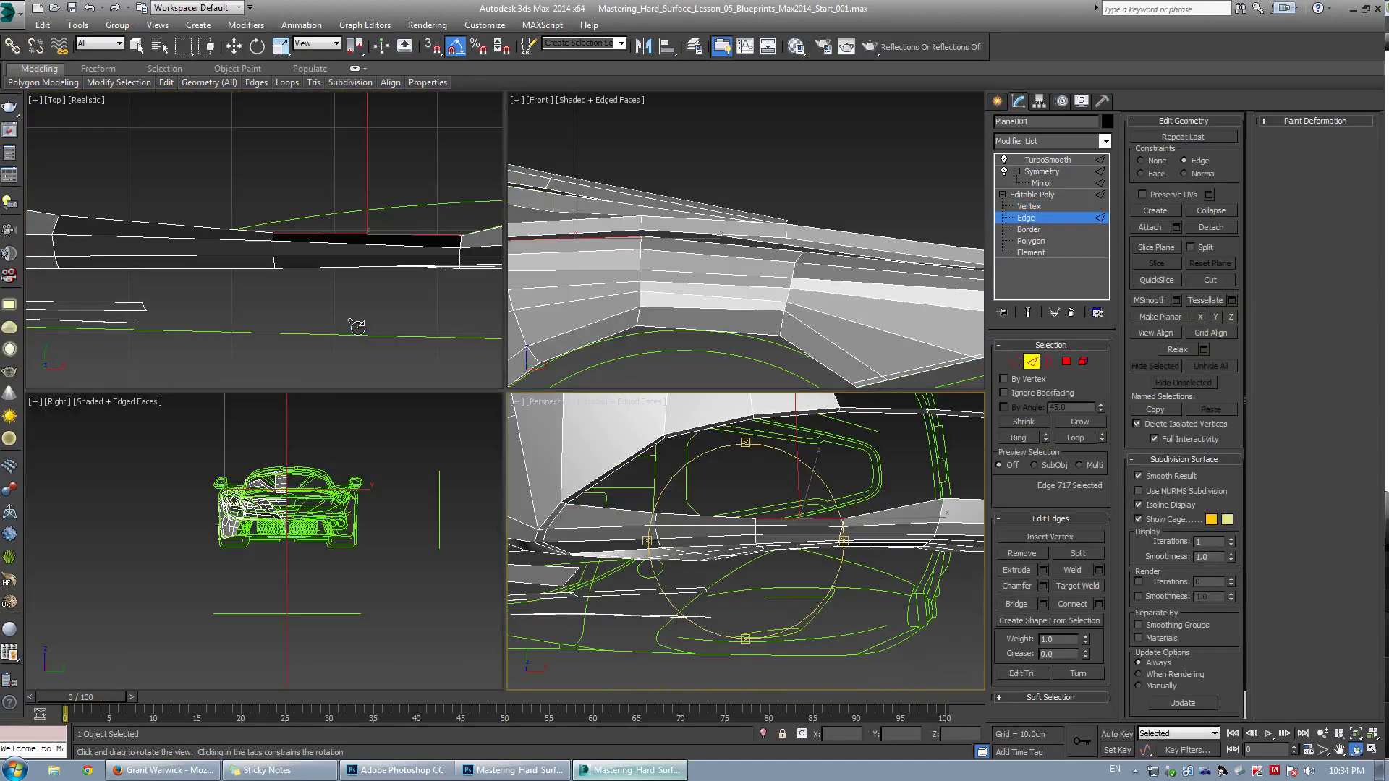
pyautogui.rightClick(357, 323)
pyautogui.hotkey('alt', 'w')
pyautogui.moveTo(596, 340); pyautogui.dragTo(446, 343, button='middle')
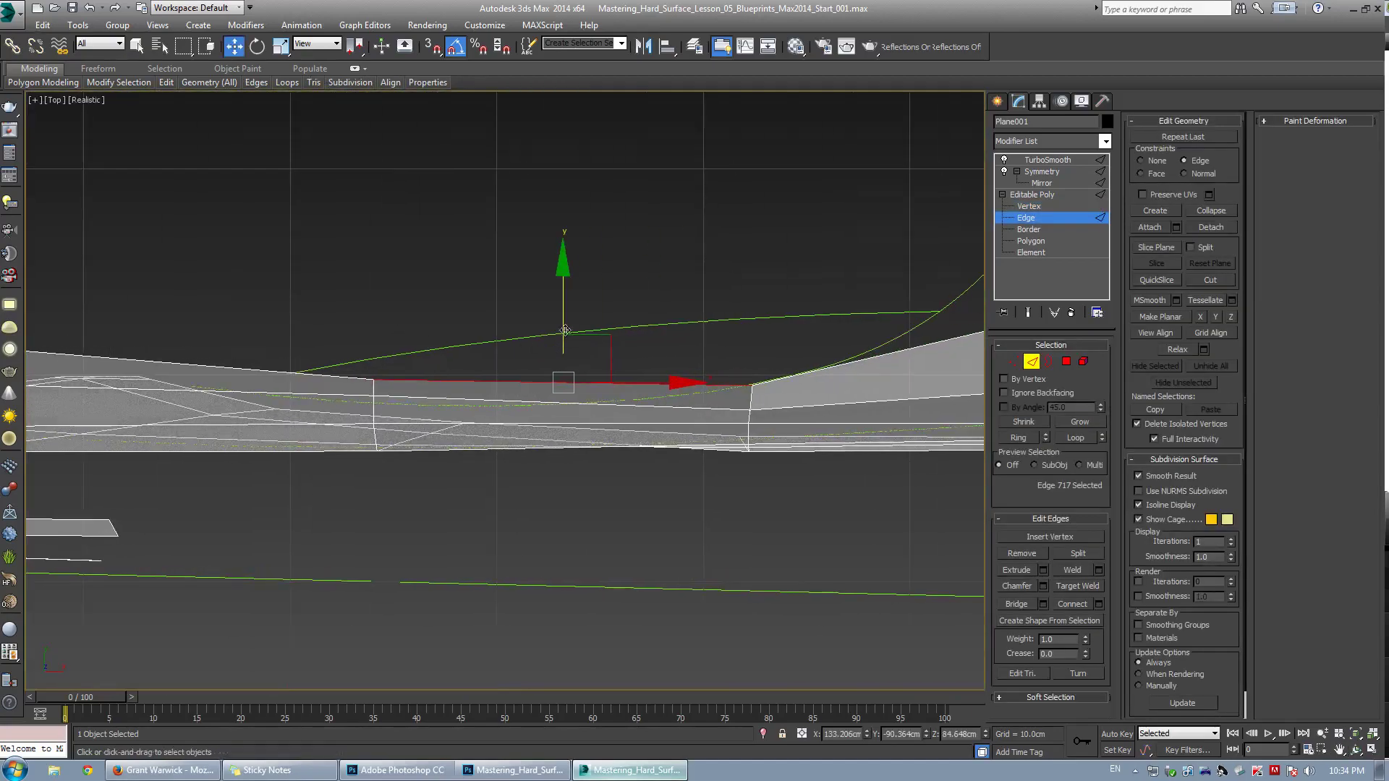
pyautogui.moveTo(565, 329); pyautogui.dragTo(561, 338)
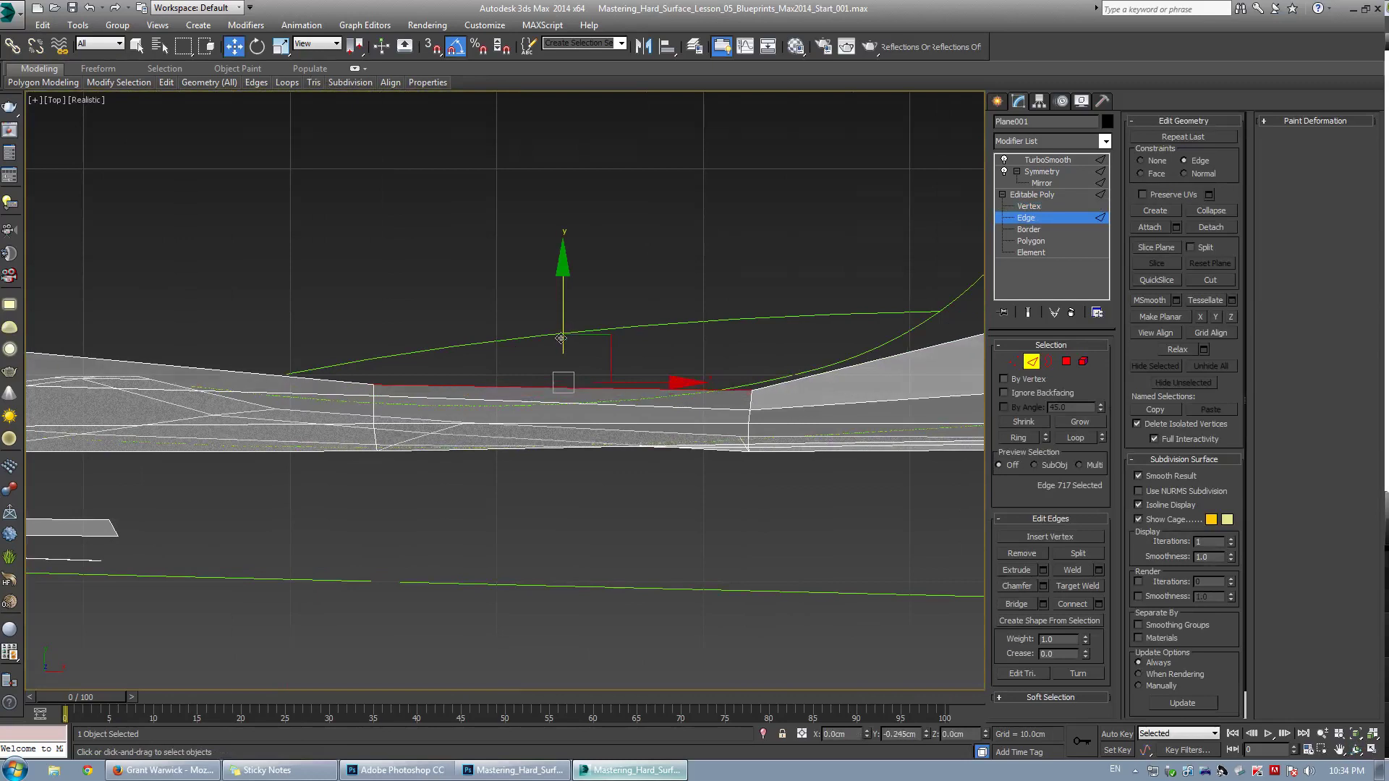
# Adjust the front column's inner vertex and lower its upper-edge vertex onto the lower blueprint curve
pyautogui.press('1')
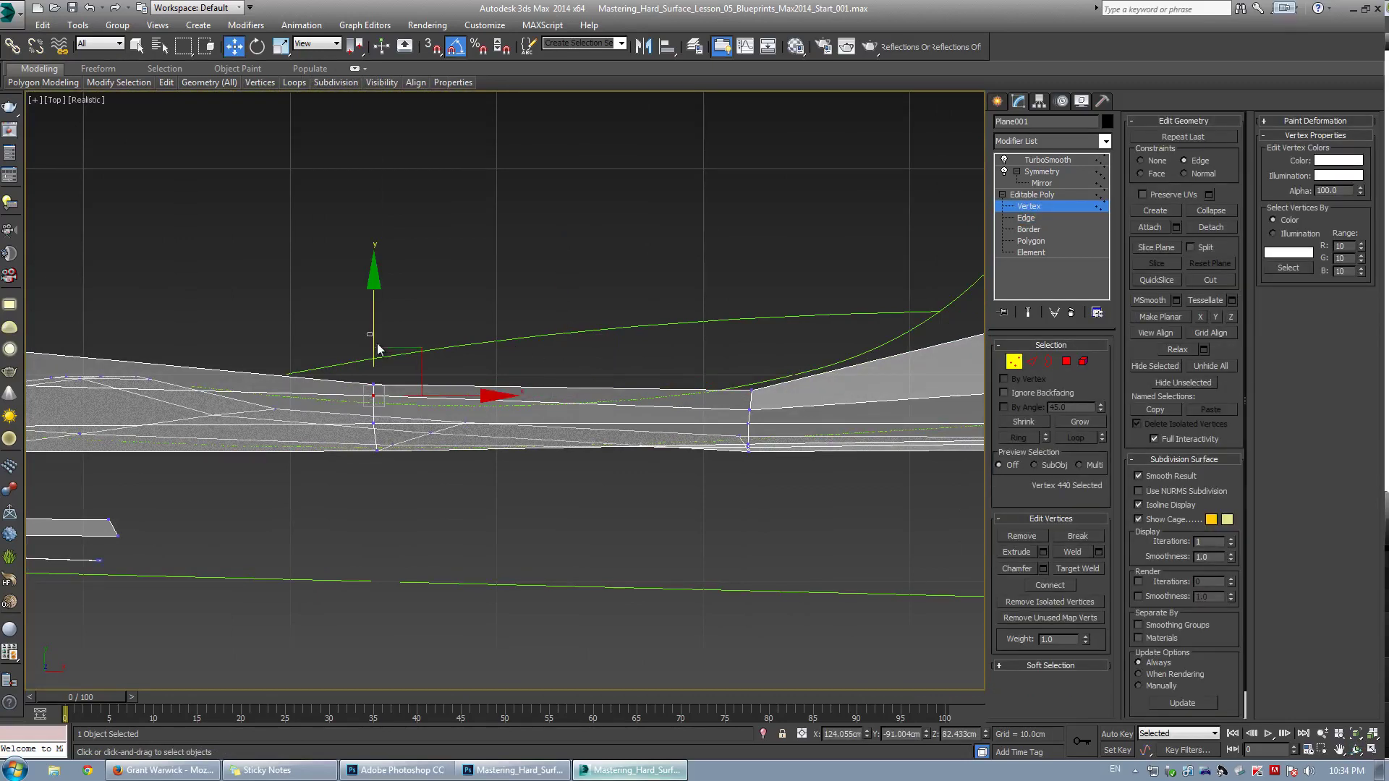
pyautogui.moveTo(384, 336); pyautogui.dragTo(375, 434)
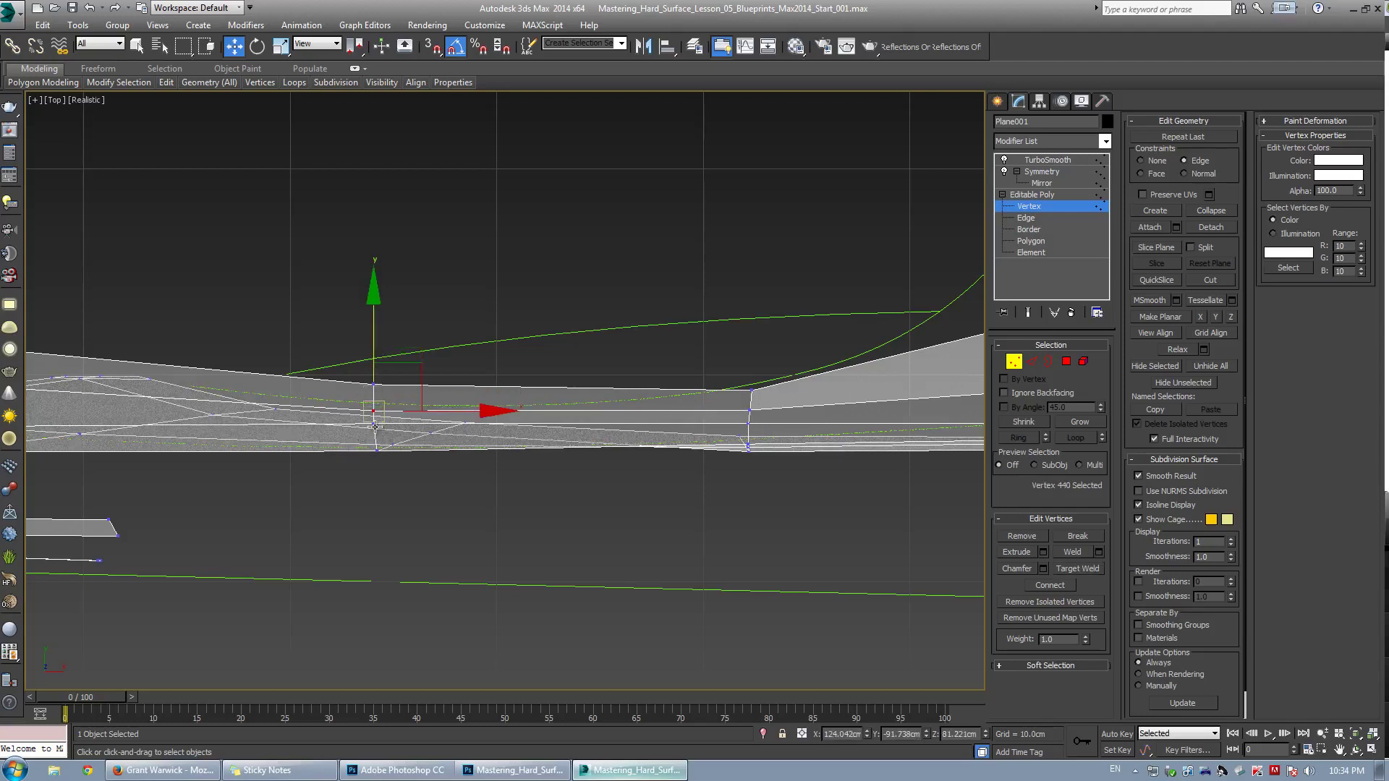
pyautogui.click(375, 426)
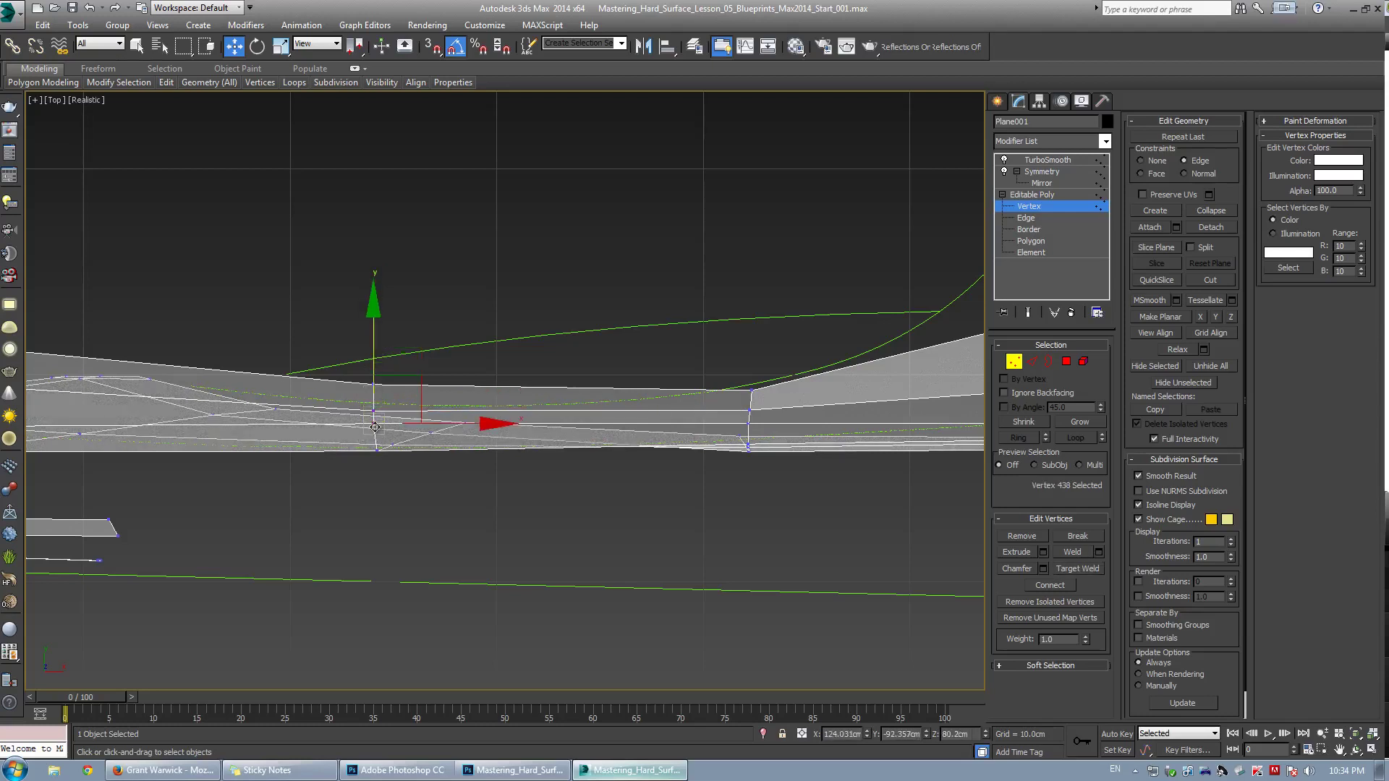
pyautogui.click(374, 384)
pyautogui.moveTo(374, 320); pyautogui.dragTo(381, 338)
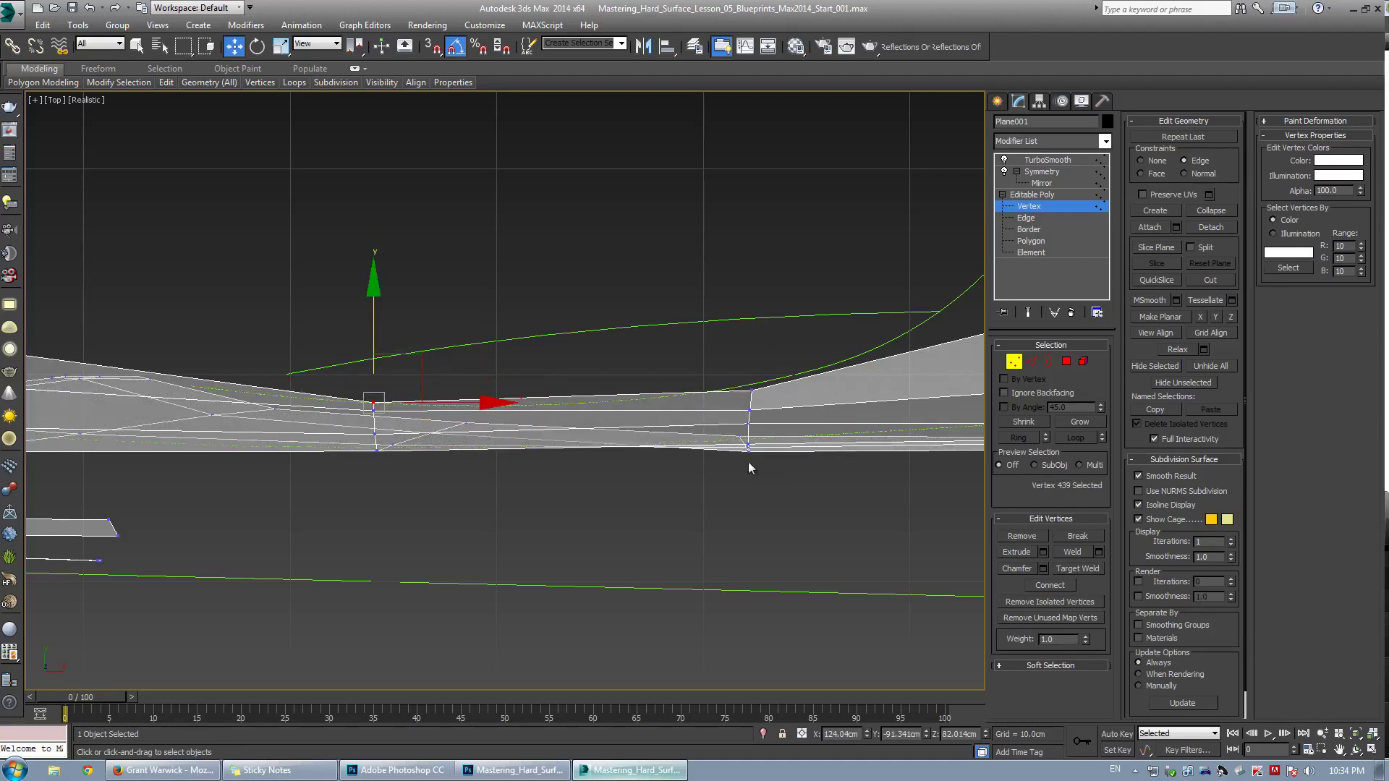
# Examine the fender's upper edge against the blueprint curves in the top view
pyautogui.scroll(-2, 689, 395)
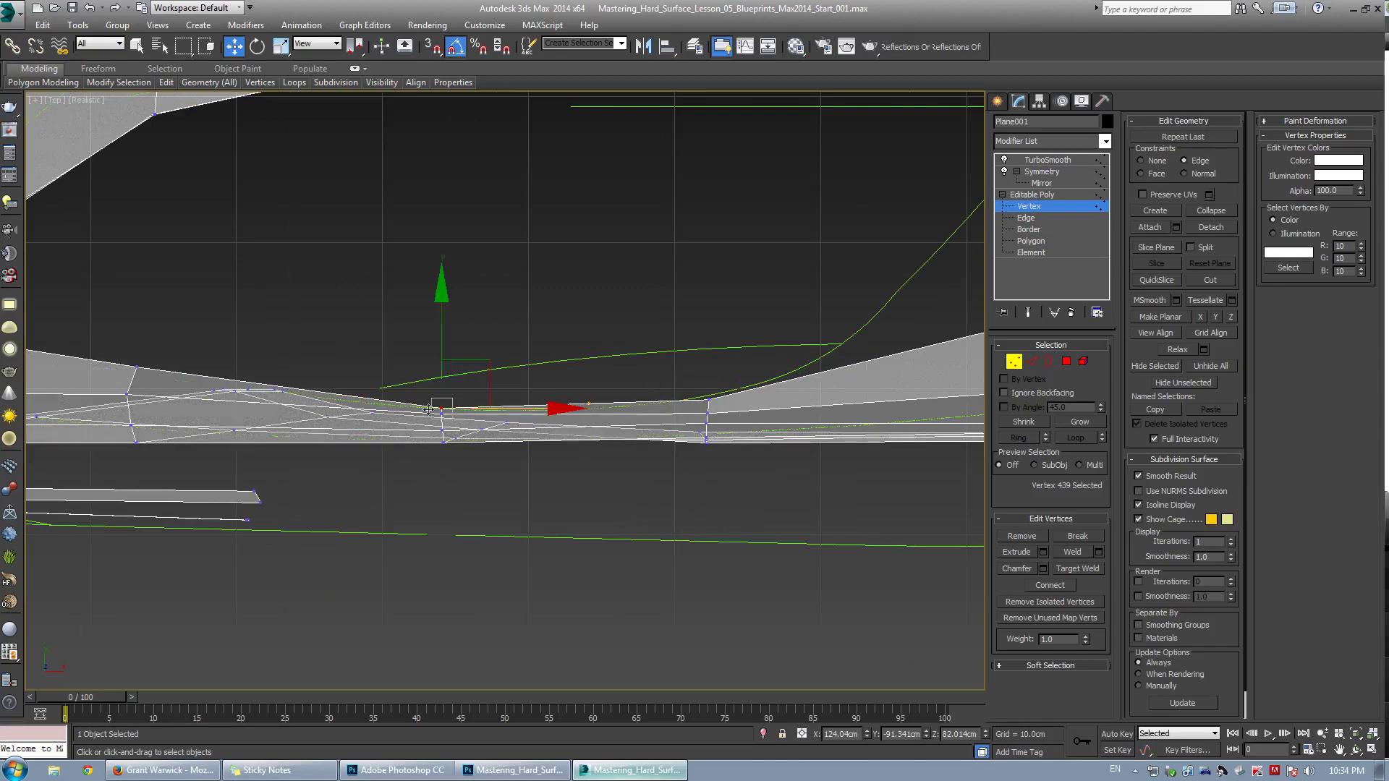
pyautogui.moveTo(697, 421); pyautogui.dragTo(595, 437, button='middle')
pyautogui.scroll(2, 571, 404)
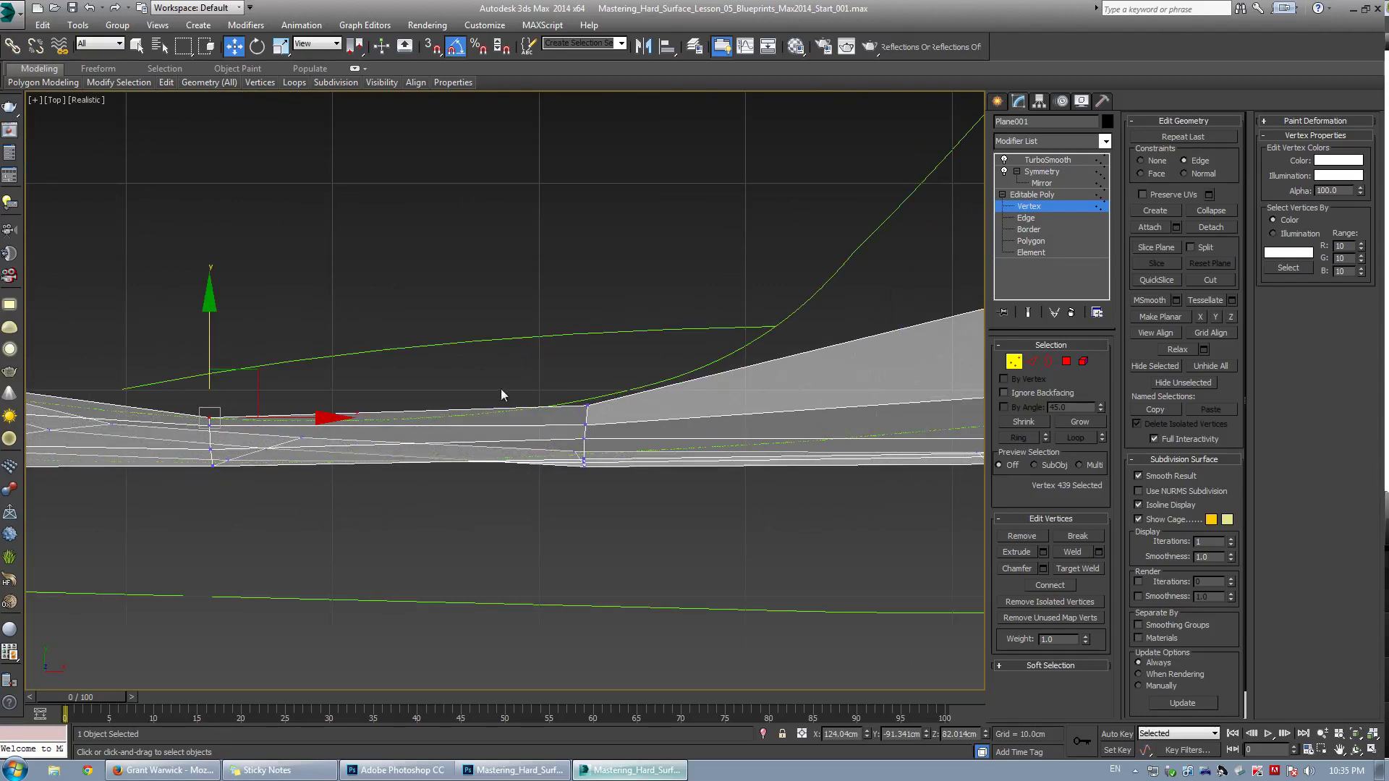
pyautogui.moveTo(501, 389)
pyautogui.mouseDown(button='middle')
pyautogui.moveTo(427, 390)
pyautogui.moveTo(493, 395)
pyautogui.mouseUp(button='middle')
pyautogui.scroll(-2, 473, 396)
pyautogui.moveTo(350, 421)
pyautogui.mouseDown(button='middle')
pyautogui.moveTo(408, 412)
pyautogui.moveTo(355, 434)
pyautogui.moveTo(372, 425)
pyautogui.mouseUp(button='middle')
pyautogui.scroll(2, 407, 415)
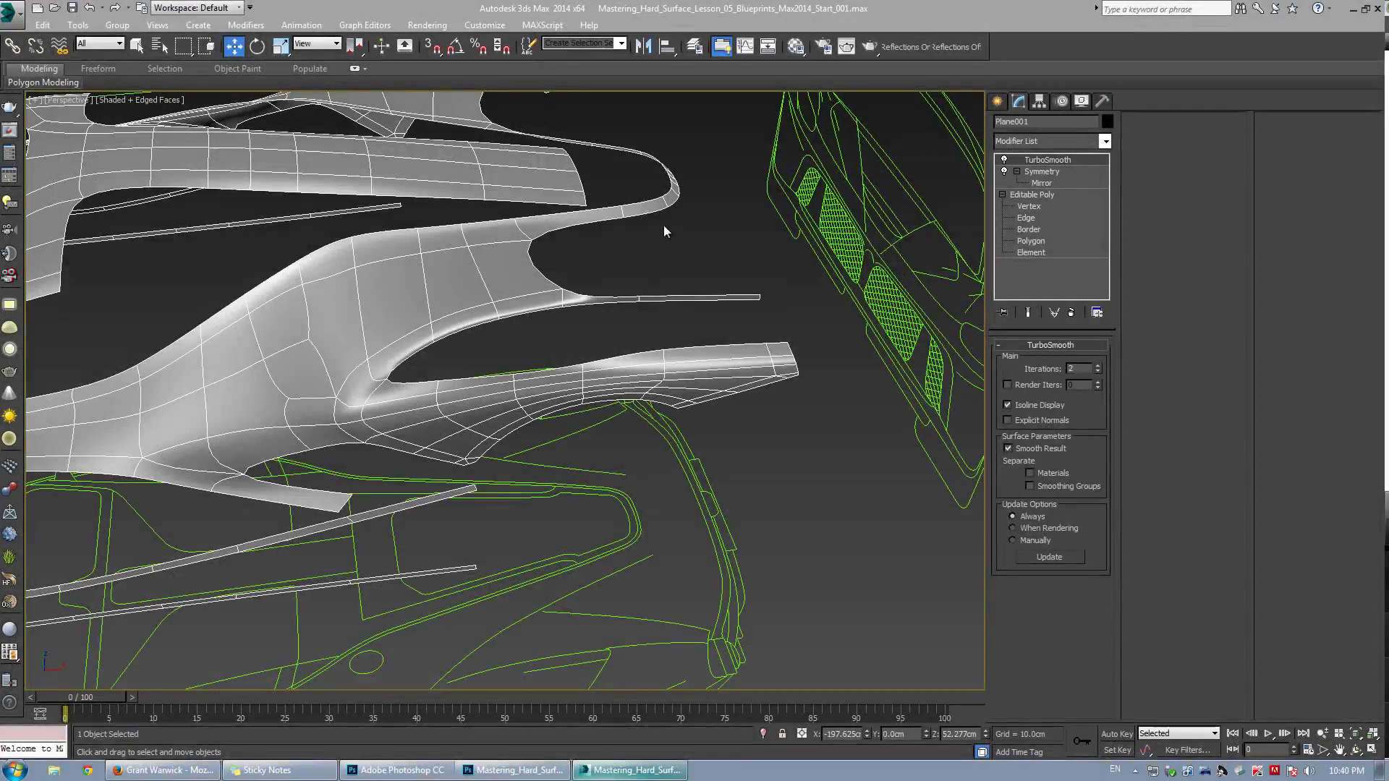
# Deselect the body and examine the smoothed side panel and fender in perspective, with and without edged faces
pyautogui.click(664, 226)
pyautogui.keyDown('alt'); pyautogui.moveTo(664, 225); pyautogui.dragTo(601, 319, button='middle'); pyautogui.keyUp('alt')
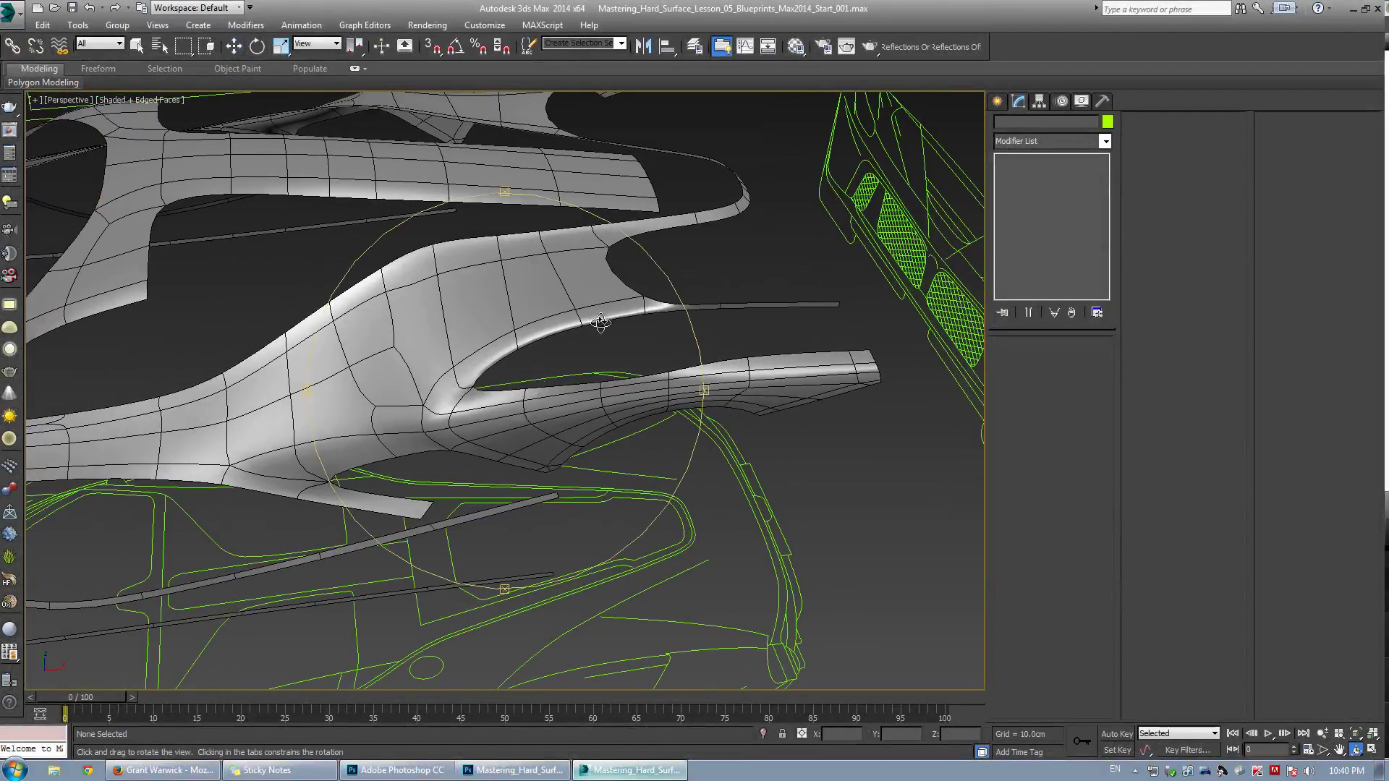
pyautogui.press('F4')
pyautogui.moveTo(491, 411)
pyautogui.keyDown('alt'); pyautogui.mouseDown(button='middle')
pyautogui.moveTo(506, 384)
pyautogui.moveTo(482, 413)
pyautogui.mouseUp(button='middle'); pyautogui.keyUp('alt')
pyautogui.moveTo(481, 413); pyautogui.dragTo(524, 374)
pyautogui.press('w')
pyautogui.scroll(3, 517, 359)
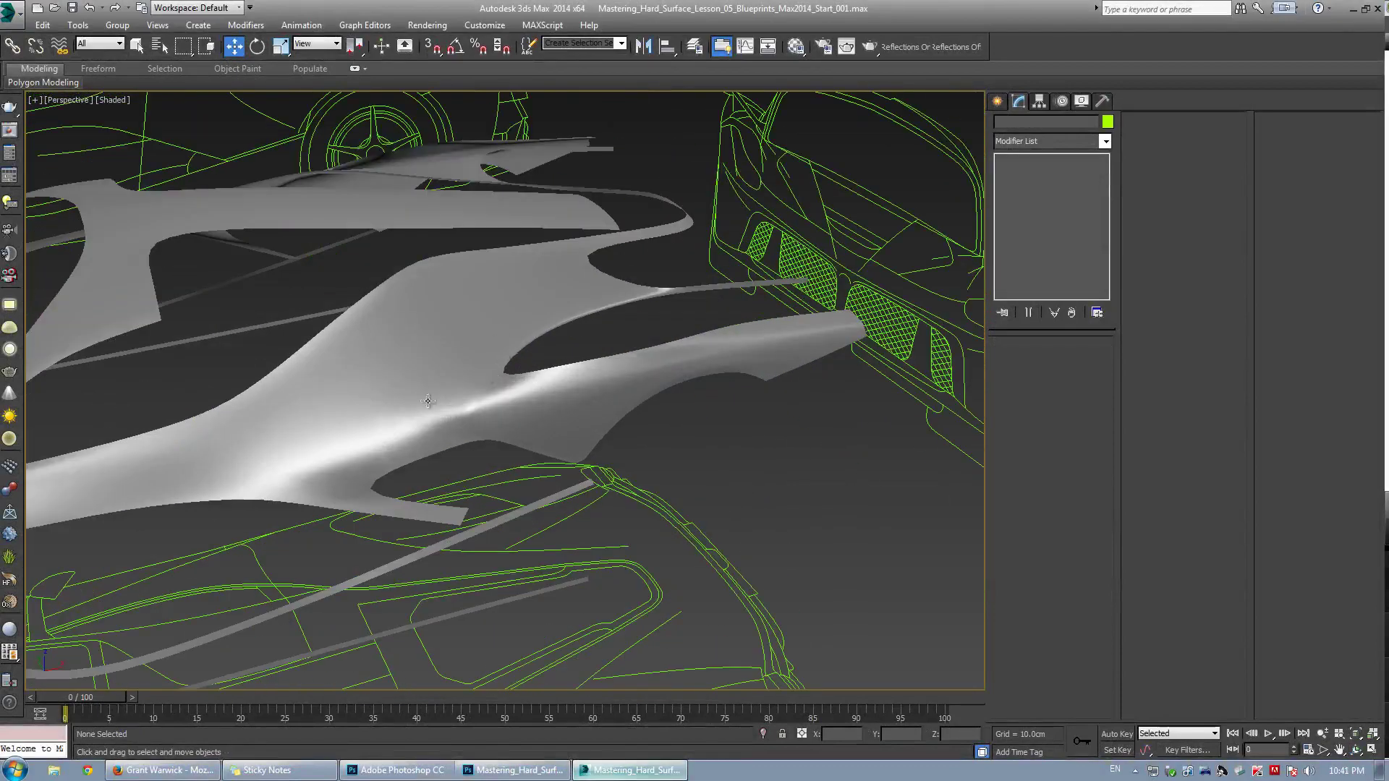
pyautogui.press('F4')
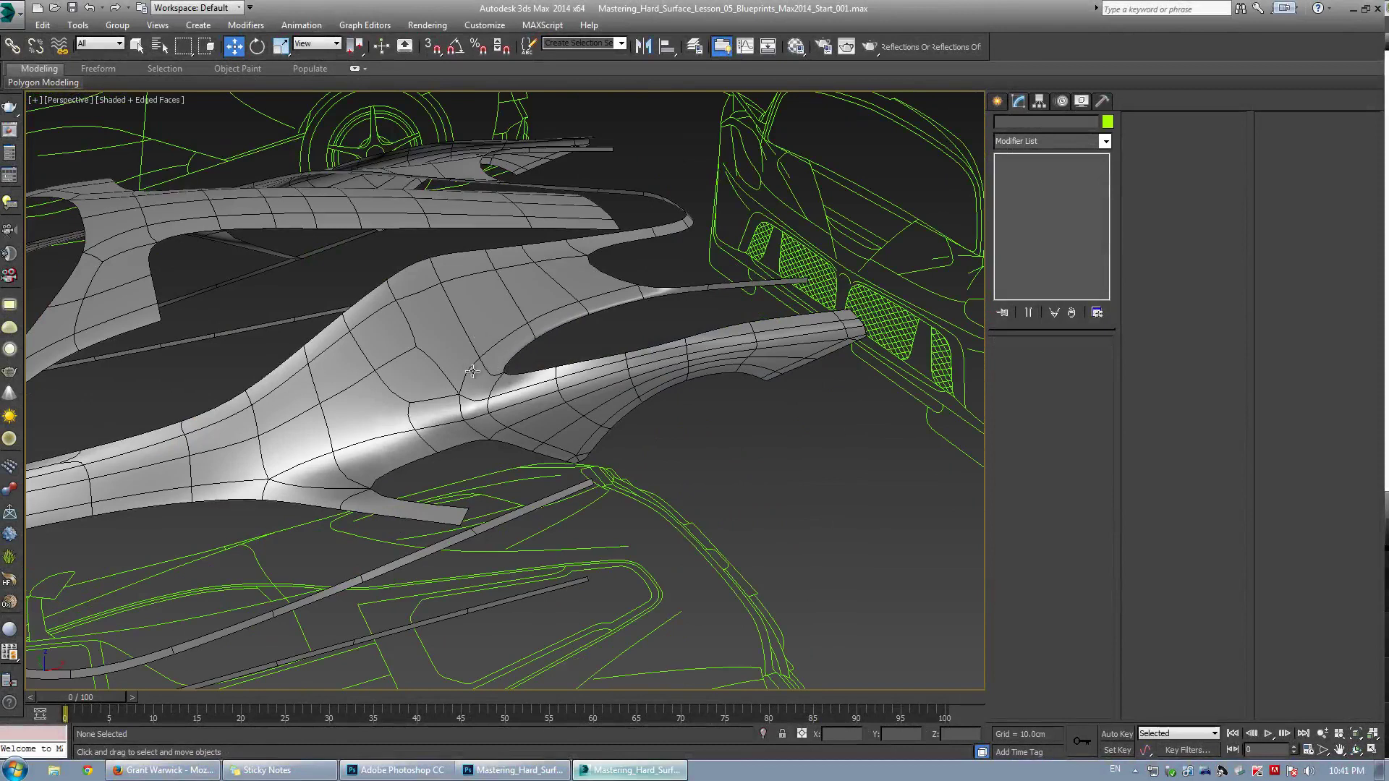
# Select the car body and examine the smoothed fender and the opening above it from several angles in perspective
pyautogui.press('F4')
pyautogui.press('F4')
pyautogui.click(786, 333)
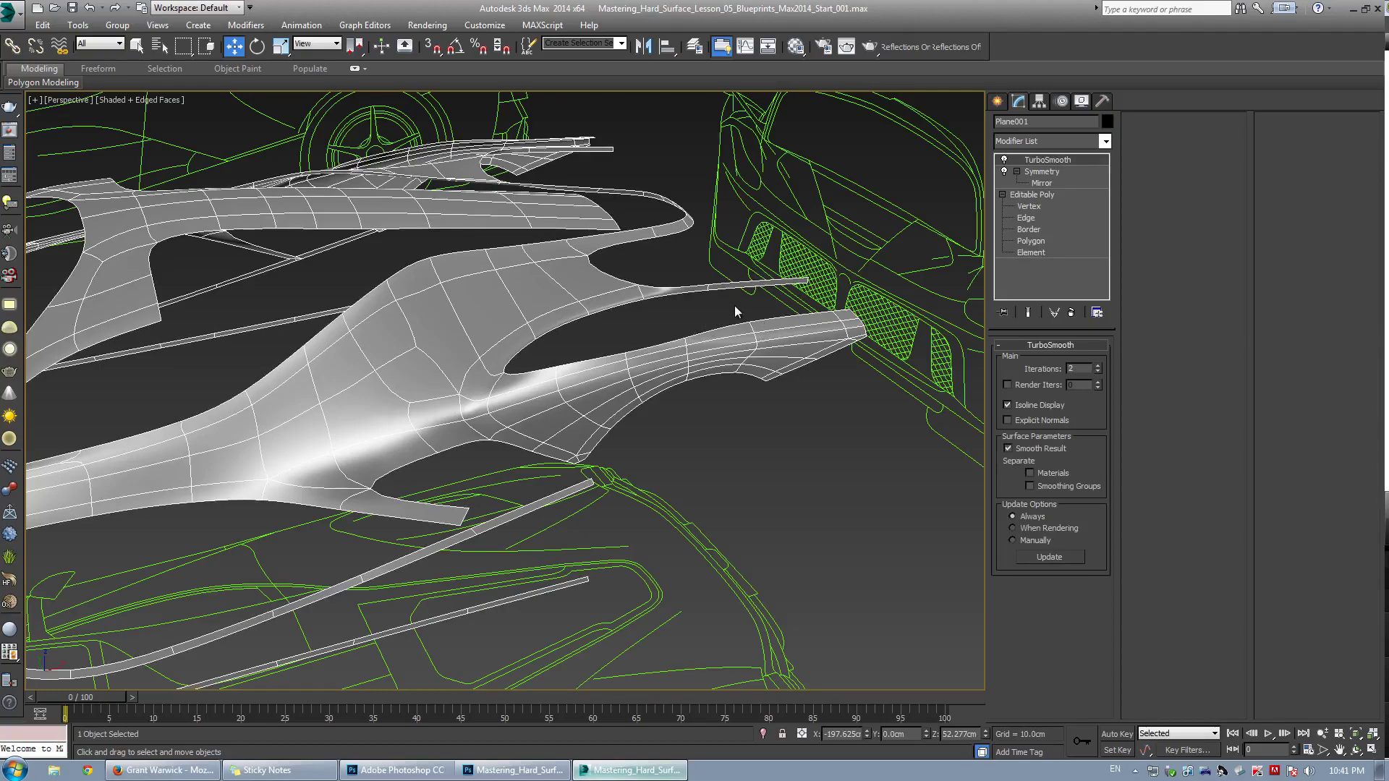
pyautogui.scroll(-3, 787, 327)
pyautogui.keyDown('alt'); pyautogui.moveTo(770, 334); pyautogui.dragTo(685, 481, button='middle'); pyautogui.keyUp('alt')
pyautogui.scroll(3, 680, 473)
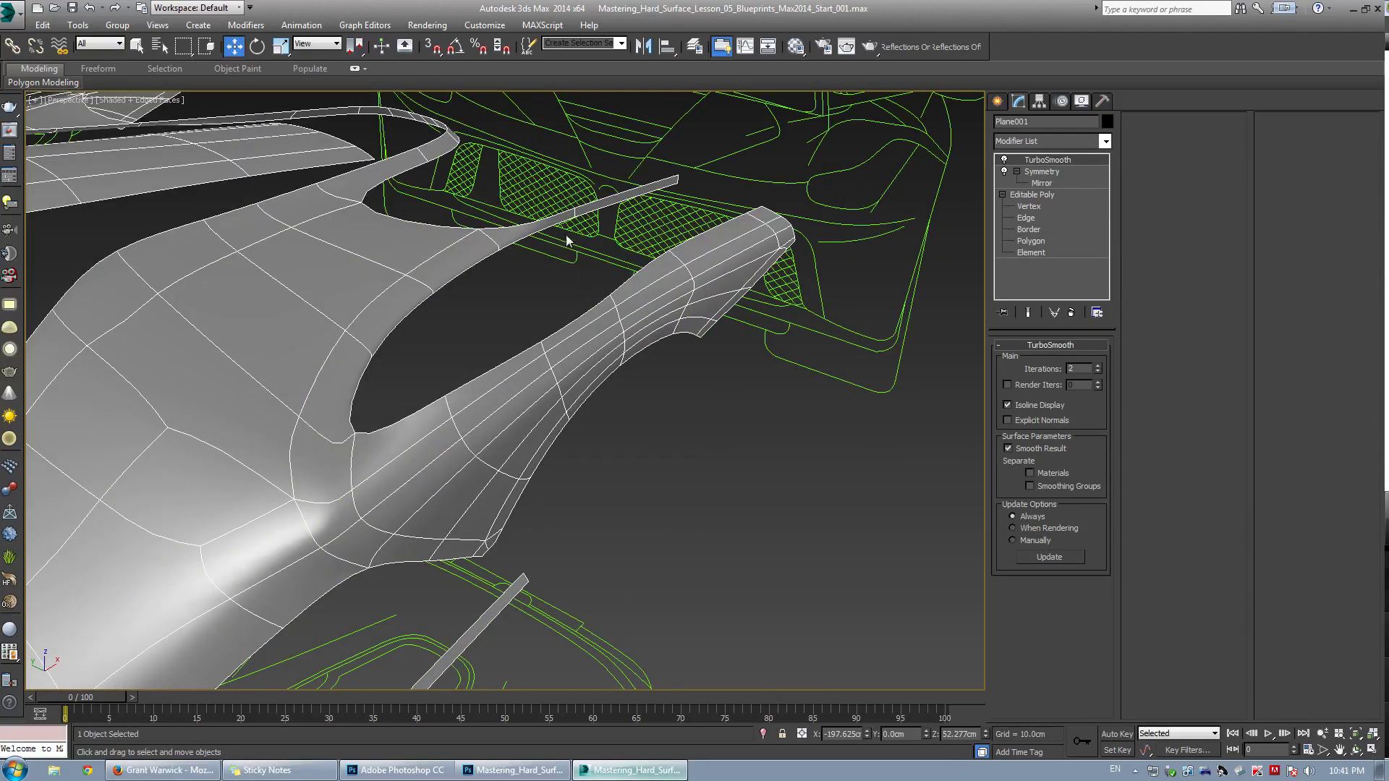
pyautogui.keyDown('alt'); pyautogui.moveTo(581, 220); pyautogui.dragTo(604, 244, button='middle'); pyautogui.keyUp('alt')
# Examine the fender's upper edge and opening against the diagonal blueprint curve in the top view
pyautogui.hotkey('alt', 'w')
pyautogui.middleClick(240, 275)
pyautogui.hotkey('alt', 'w')
pyautogui.moveTo(306, 390); pyautogui.dragTo(434, 384, button='middle')
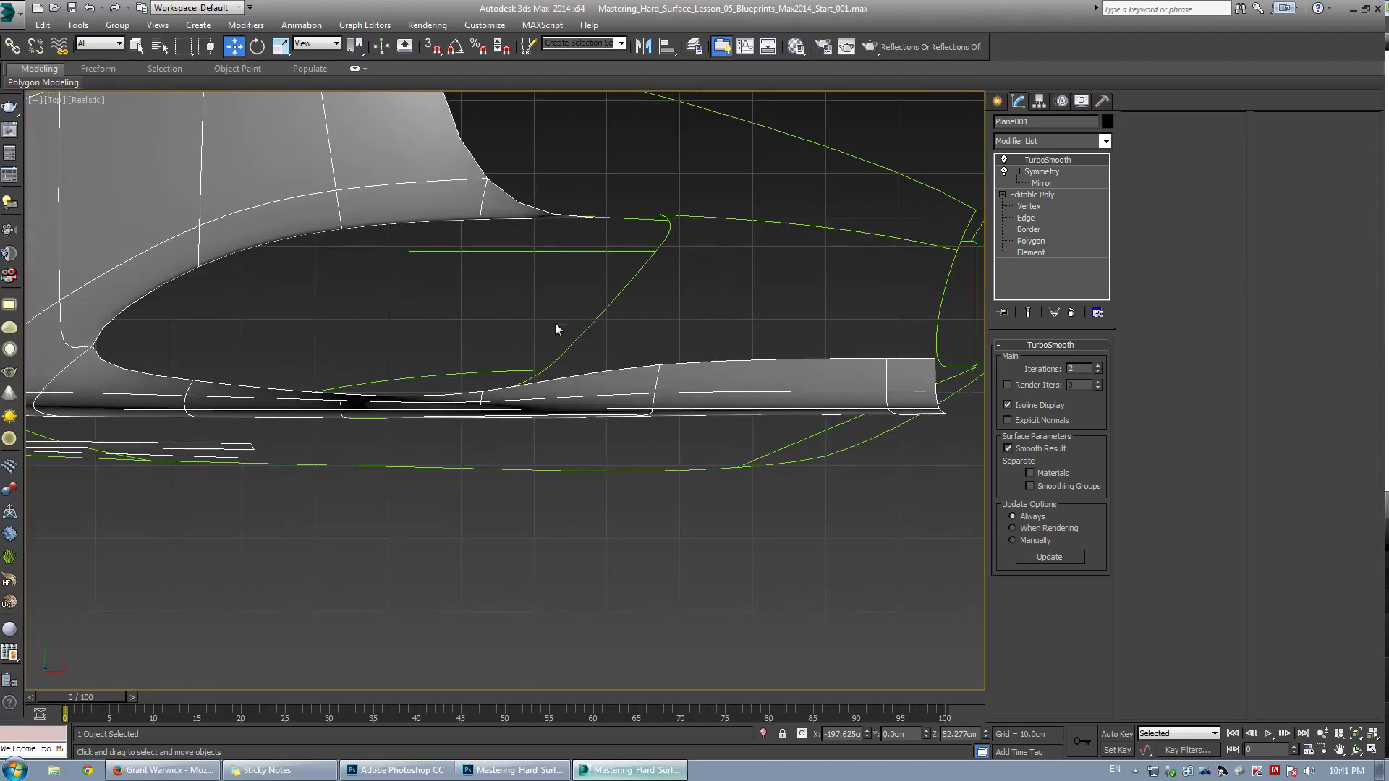
pyautogui.scroll(2, 557, 324)
pyautogui.scroll(-2, 653, 188)
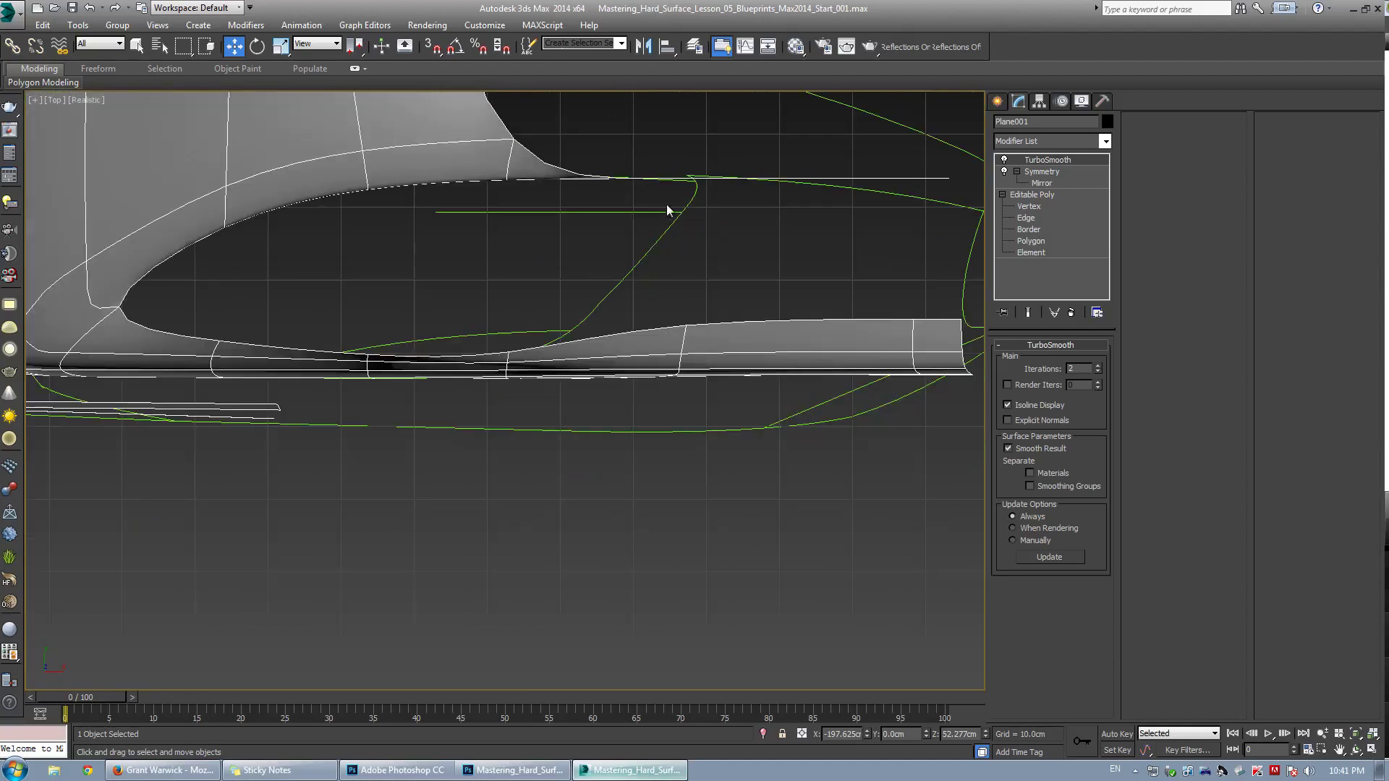
pyautogui.scroll(2, 550, 295)
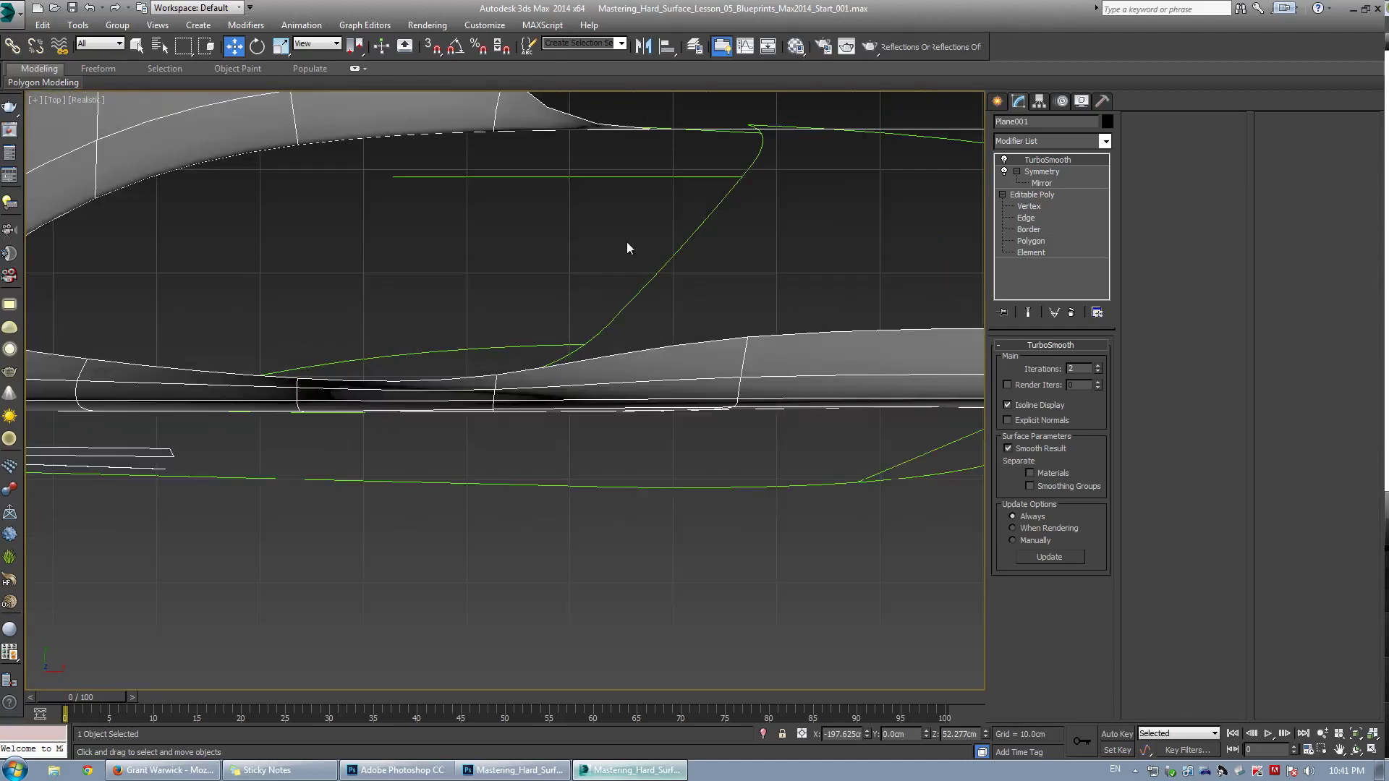
pyautogui.moveTo(592, 266); pyautogui.dragTo(570, 295, button='middle')
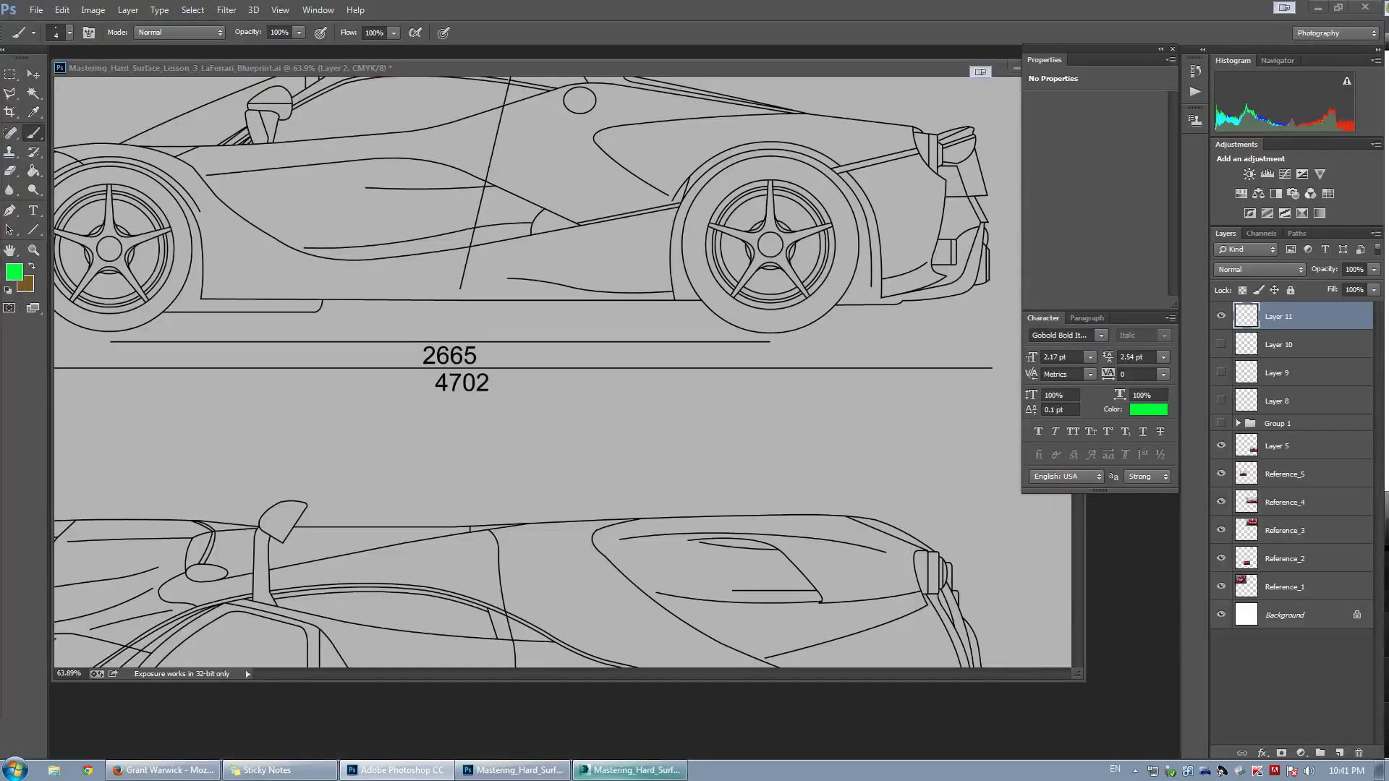
# Switch to Photoshop, sketch green lines along the fender above the wheel in the reference photo, and undo them
pyautogui.moveTo(0, 144); pyautogui.dragTo(523, 200)
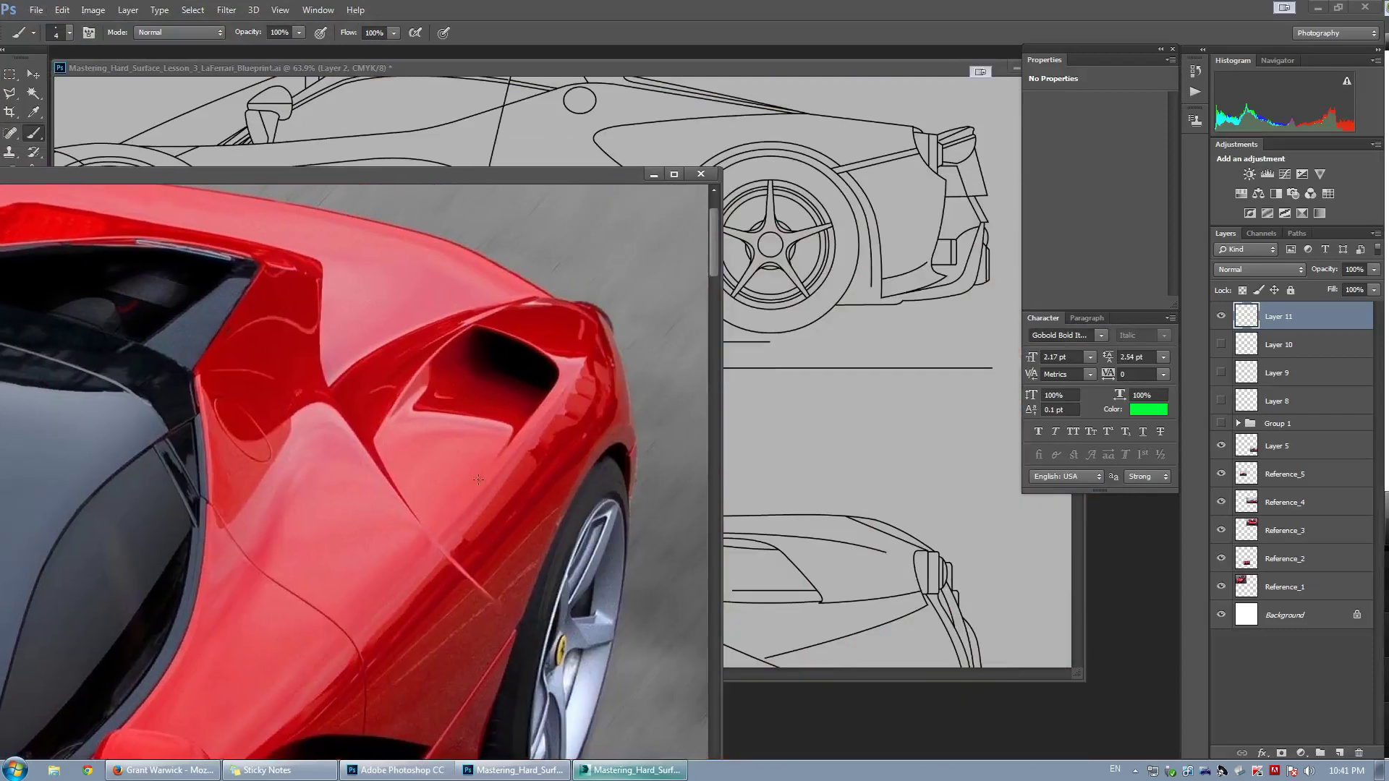
pyautogui.moveTo(537, 437); pyautogui.dragTo(513, 334)
pyautogui.hotkey('ctrl', 'z')
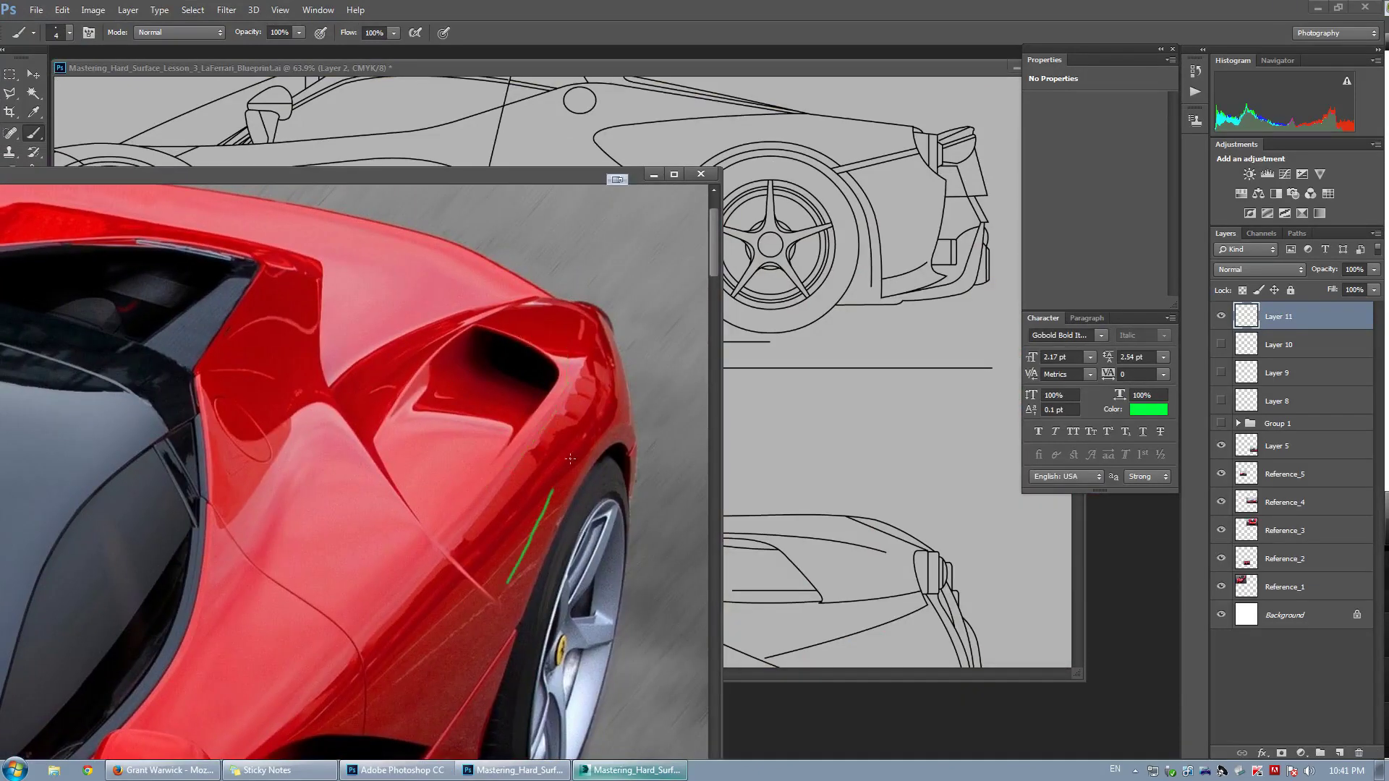
pyautogui.moveTo(476, 555); pyautogui.dragTo(574, 437)
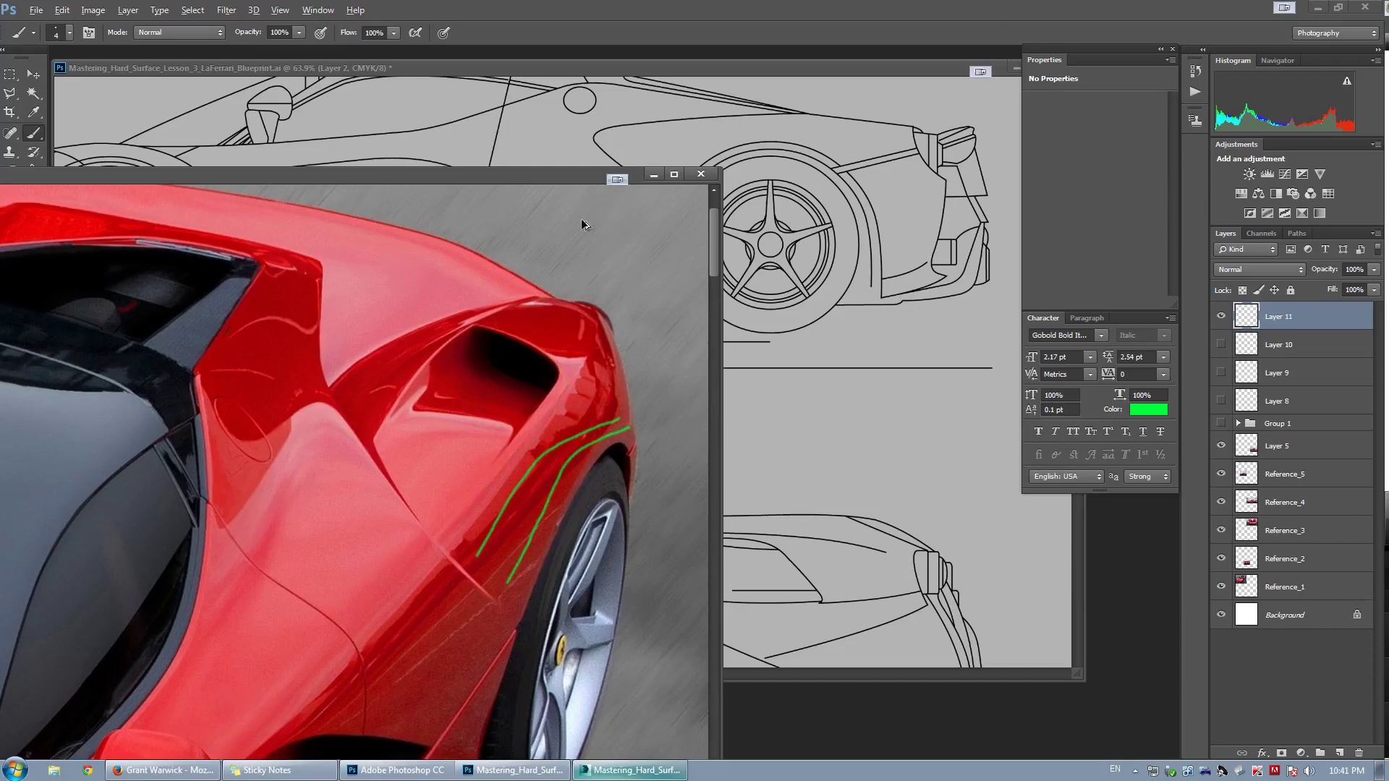
pyautogui.hotkey('ctrl', 'alt', 'z')
pyautogui.hotkey('ctrl', 'alt', 'z')
pyautogui.moveTo(575, 175); pyautogui.dragTo(0, 116)
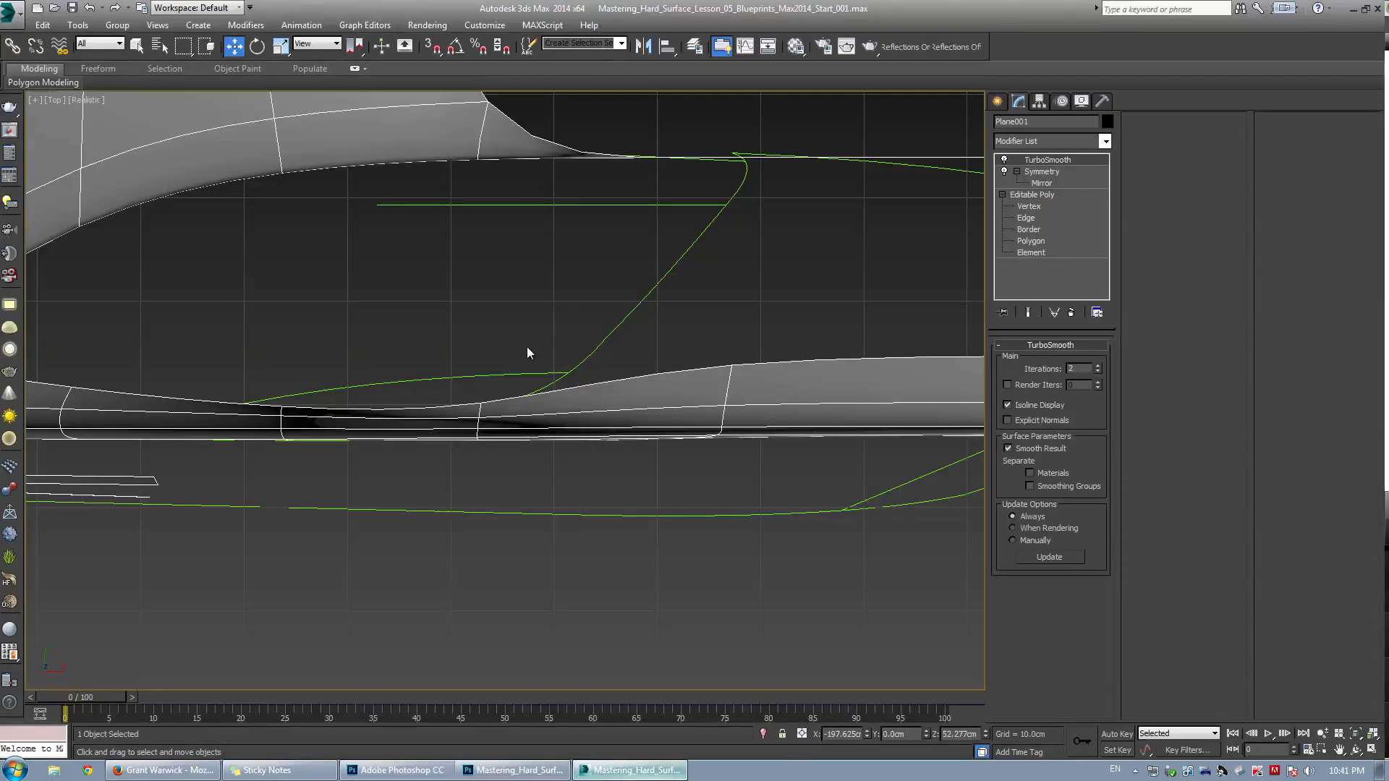
# Cut a short edge across the fender's top strip beside the column under the blueprint curve and slide its outer vertex closer to the column
pyautogui.click(1024, 218)
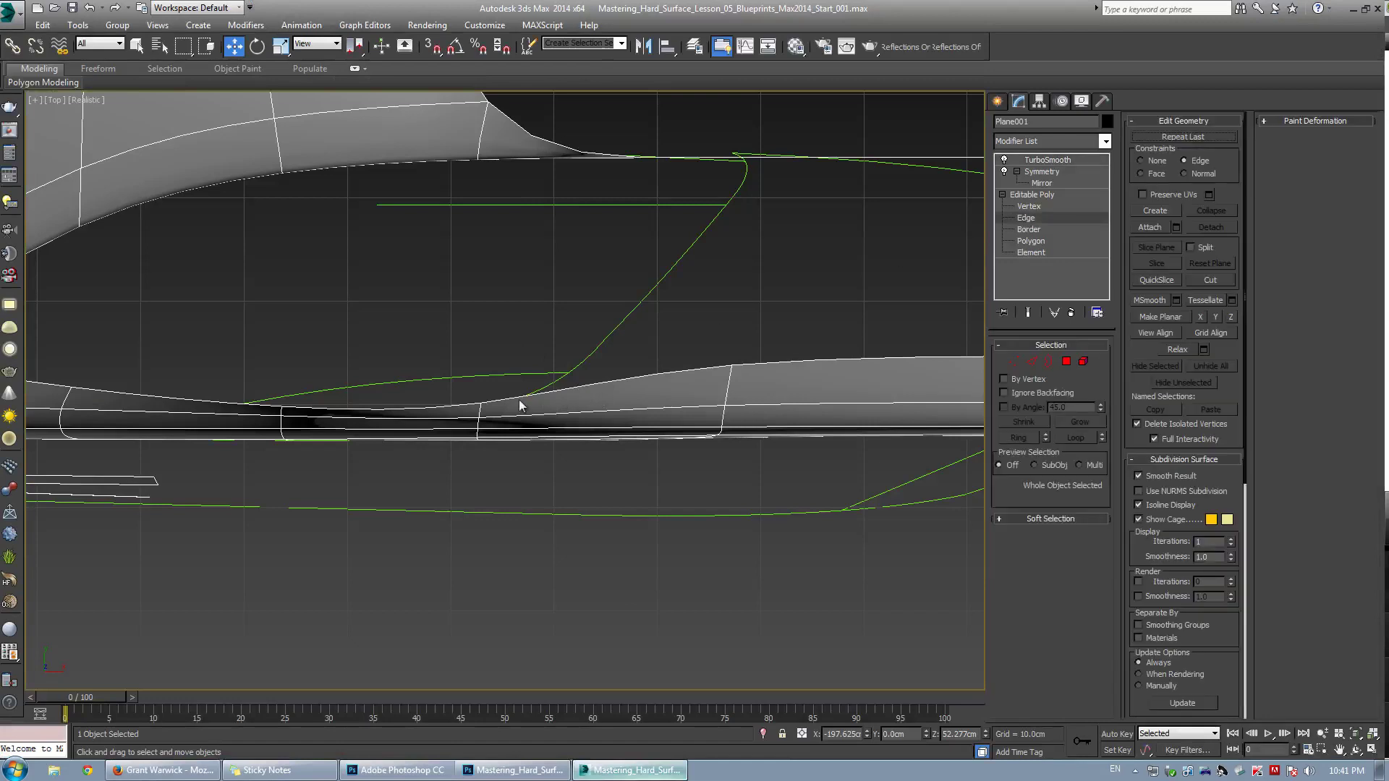
pyautogui.scroll(3, 542, 394)
pyautogui.press('1')
pyautogui.hotkey('alt', 'c')
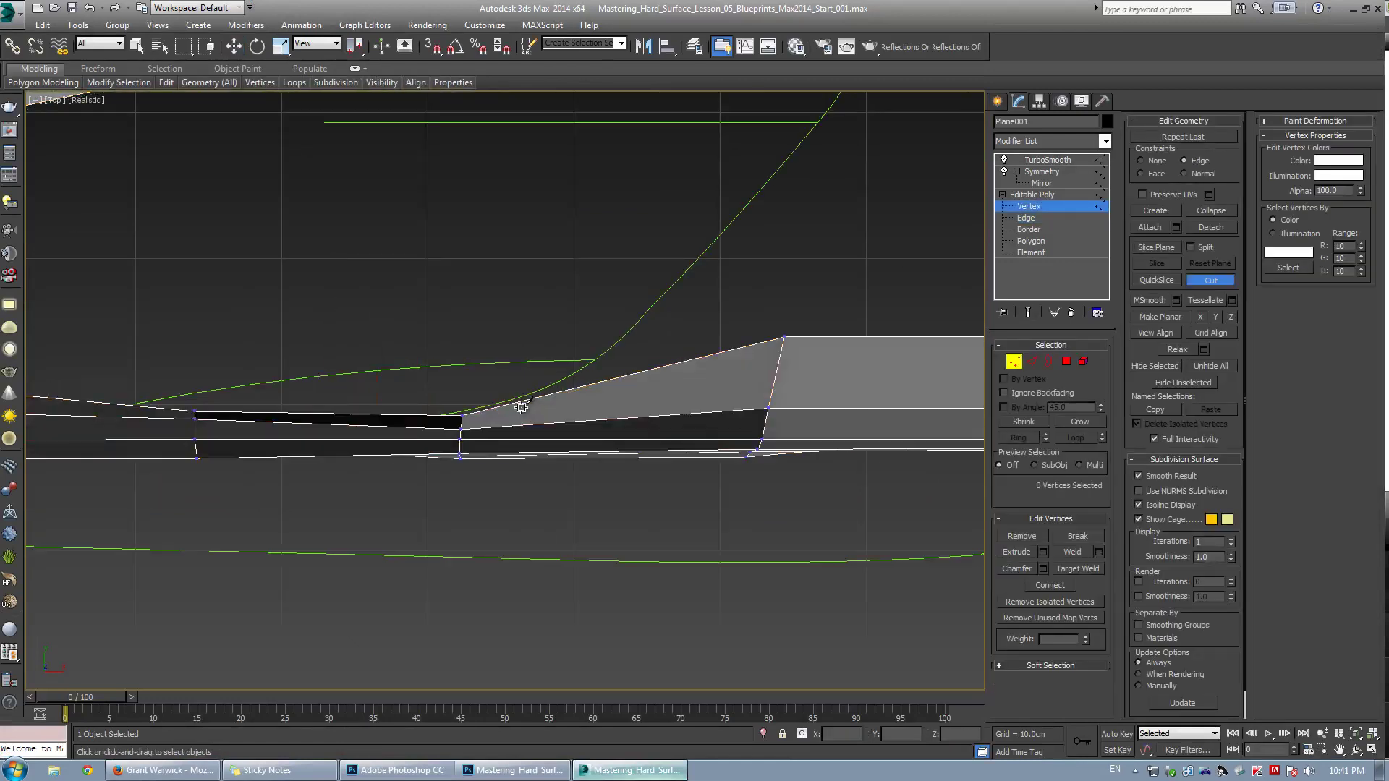
pyautogui.click(512, 408)
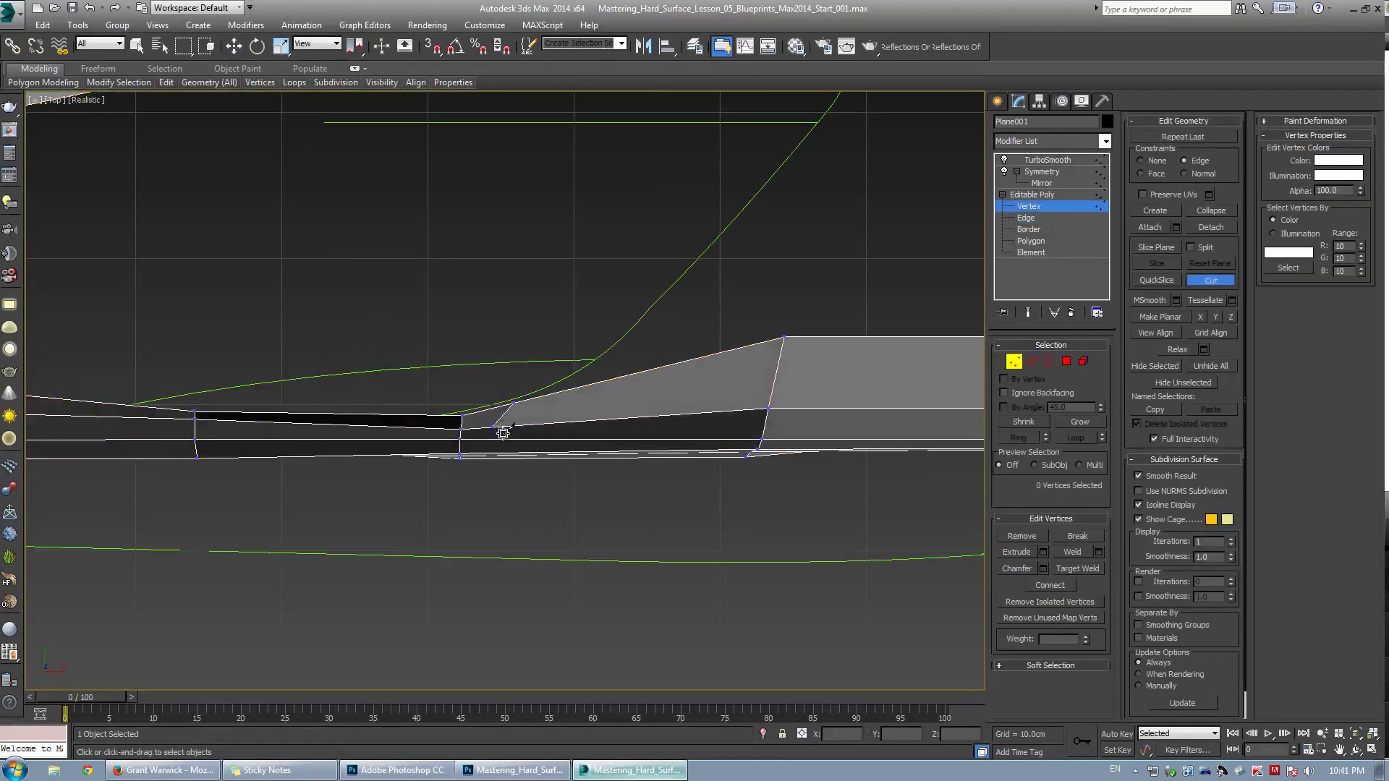
pyautogui.rightClick(502, 433)
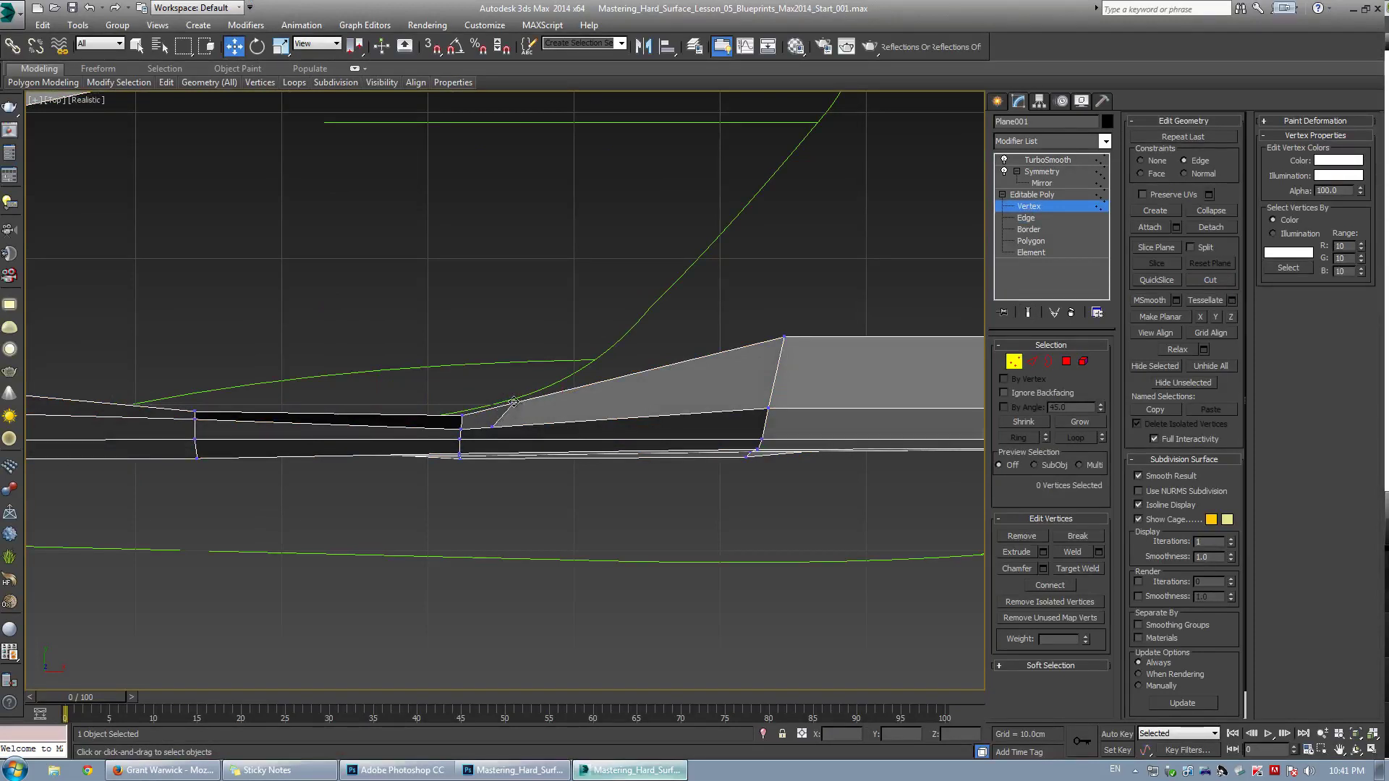
pyautogui.click(514, 403)
pyautogui.moveTo(540, 379); pyautogui.dragTo(529, 392)
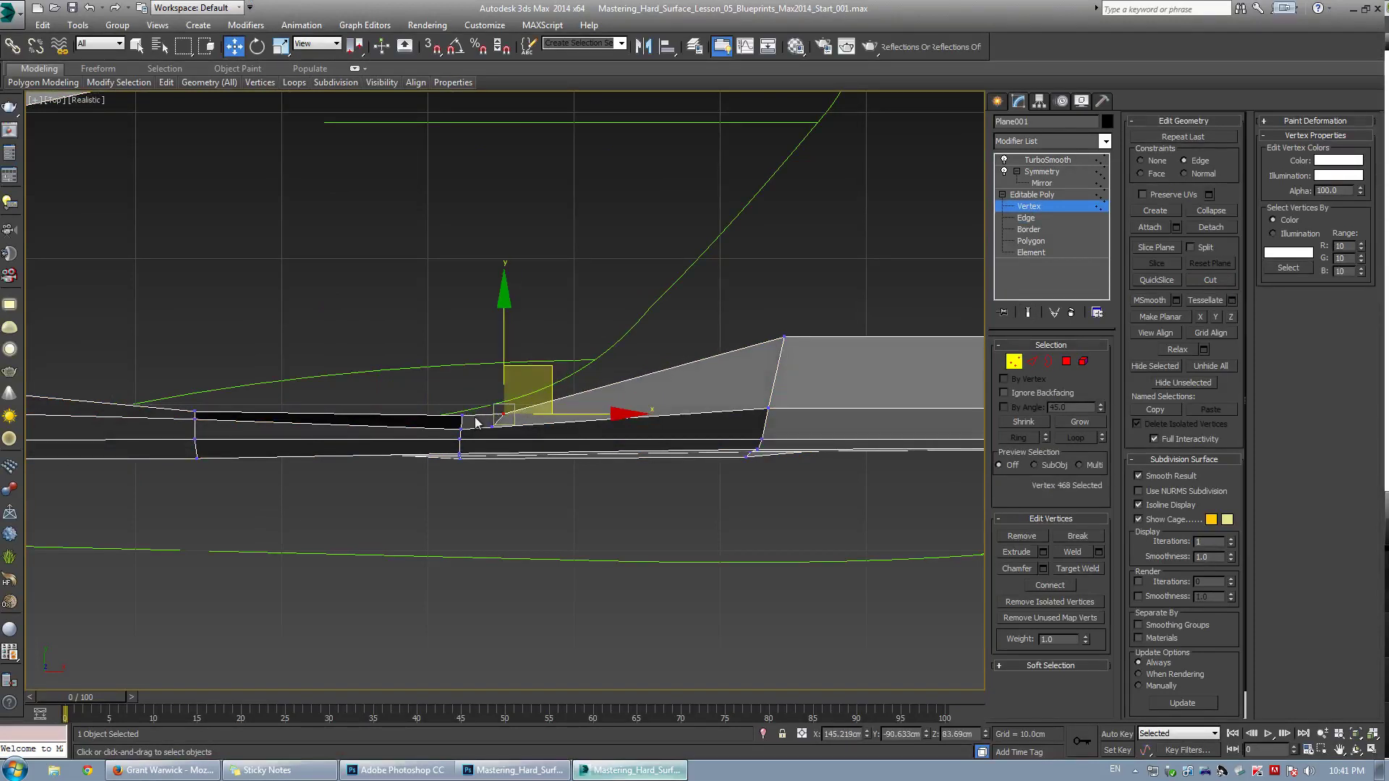
# Extrude the short border edge beside the cut into a narrow polygon strip along the diagonal blueprint curve up to the upper body rail
pyautogui.press('2')
pyautogui.click(476, 424)
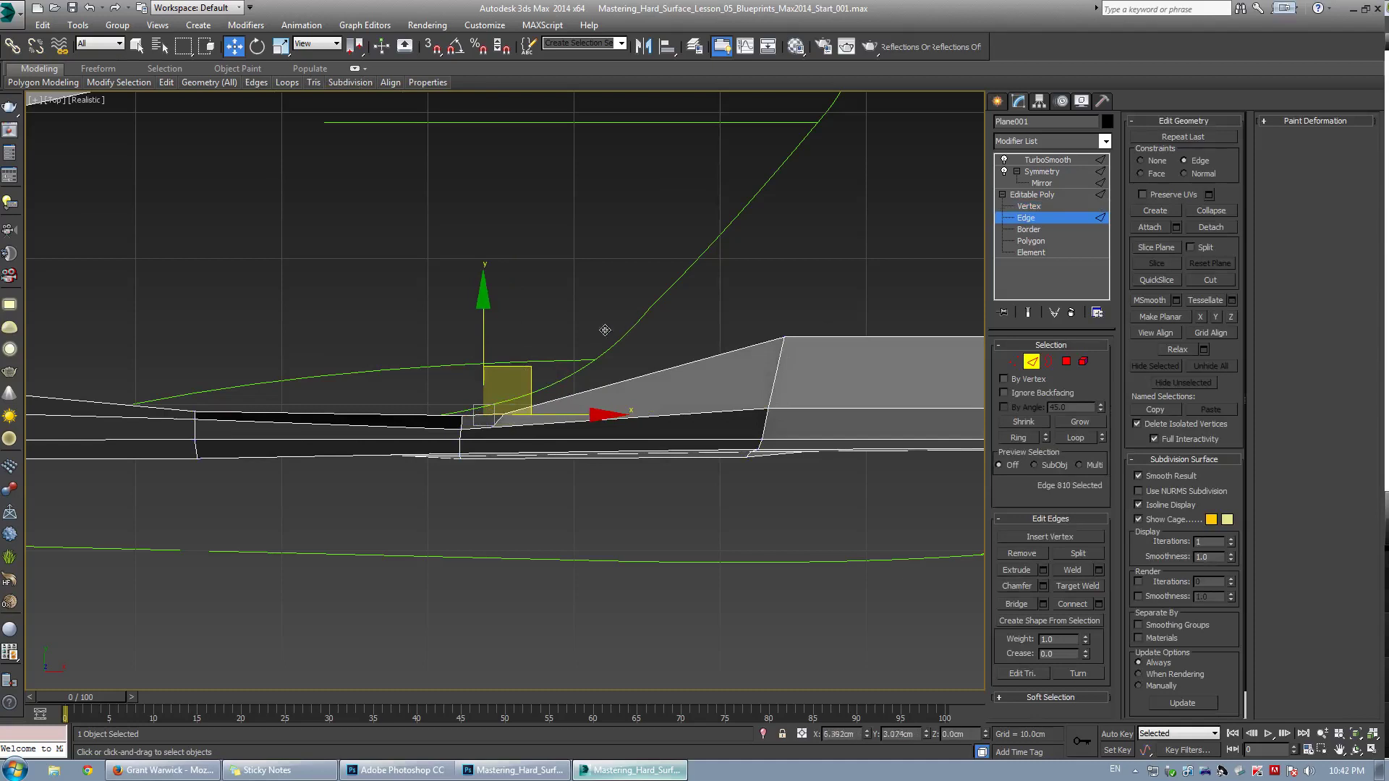
pyautogui.moveTo(521, 369); pyautogui.dragTo(514, 356, button='middle')
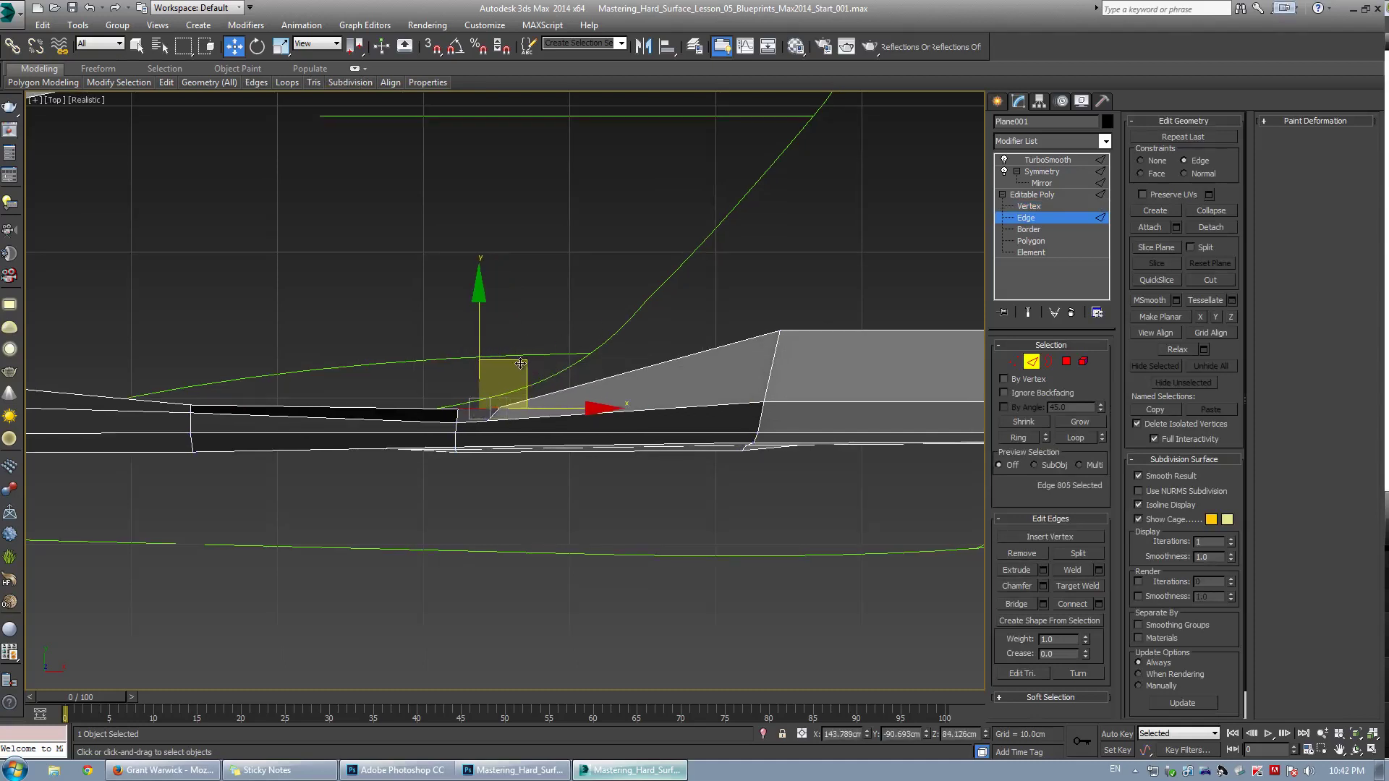
pyautogui.keyDown('shift'); pyautogui.moveTo(541, 349); pyautogui.dragTo(651, 302); pyautogui.keyUp('shift')
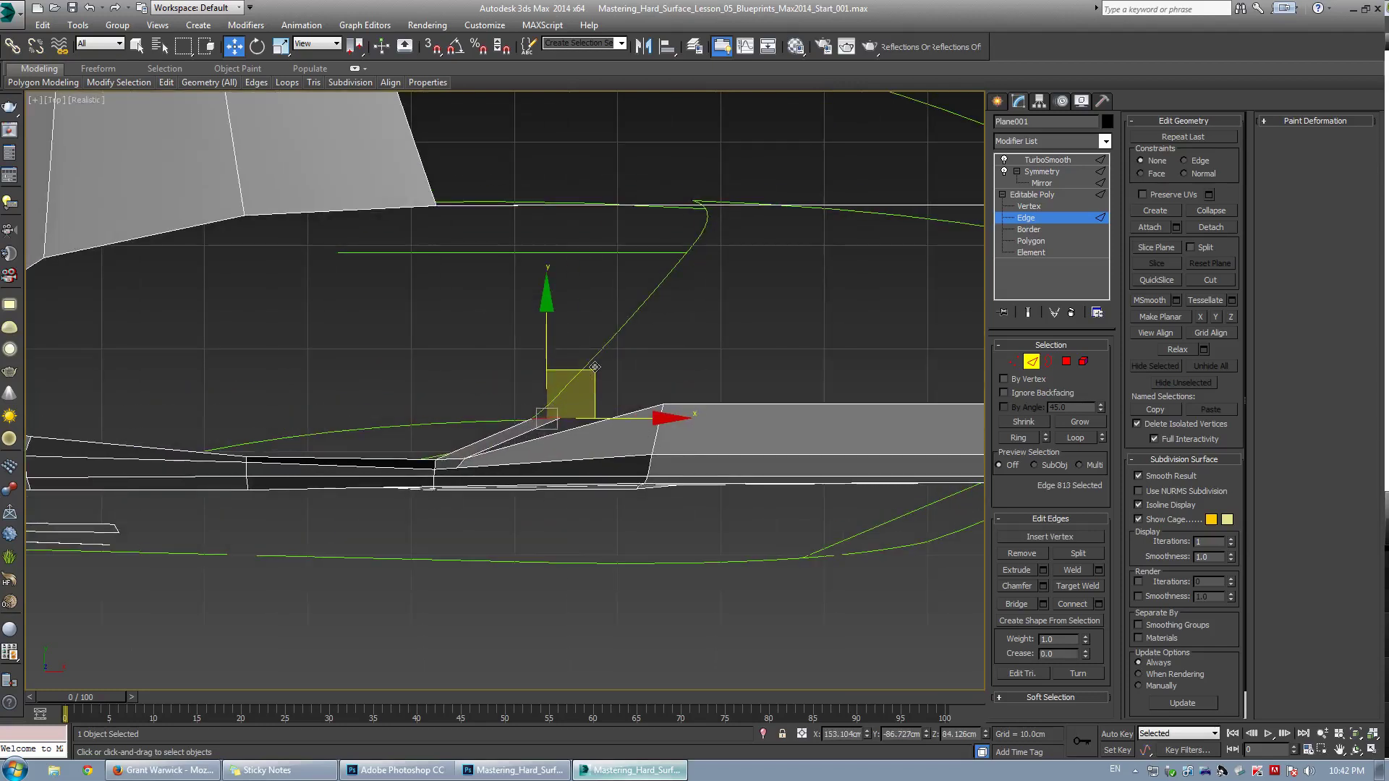
pyautogui.keyDown('shift'); pyautogui.moveTo(595, 367); pyautogui.dragTo(706, 267); pyautogui.keyUp('shift')
pyautogui.keyDown('shift'); pyautogui.moveTo(760, 183); pyautogui.dragTo(755, 145); pyautogui.keyUp('shift')
# Raise the diagonal strip's three upper cross edges and its lowest extruded cross edge in the front view
pyautogui.keyDown('ctrl'); pyautogui.click(717, 236); pyautogui.keyUp('ctrl')
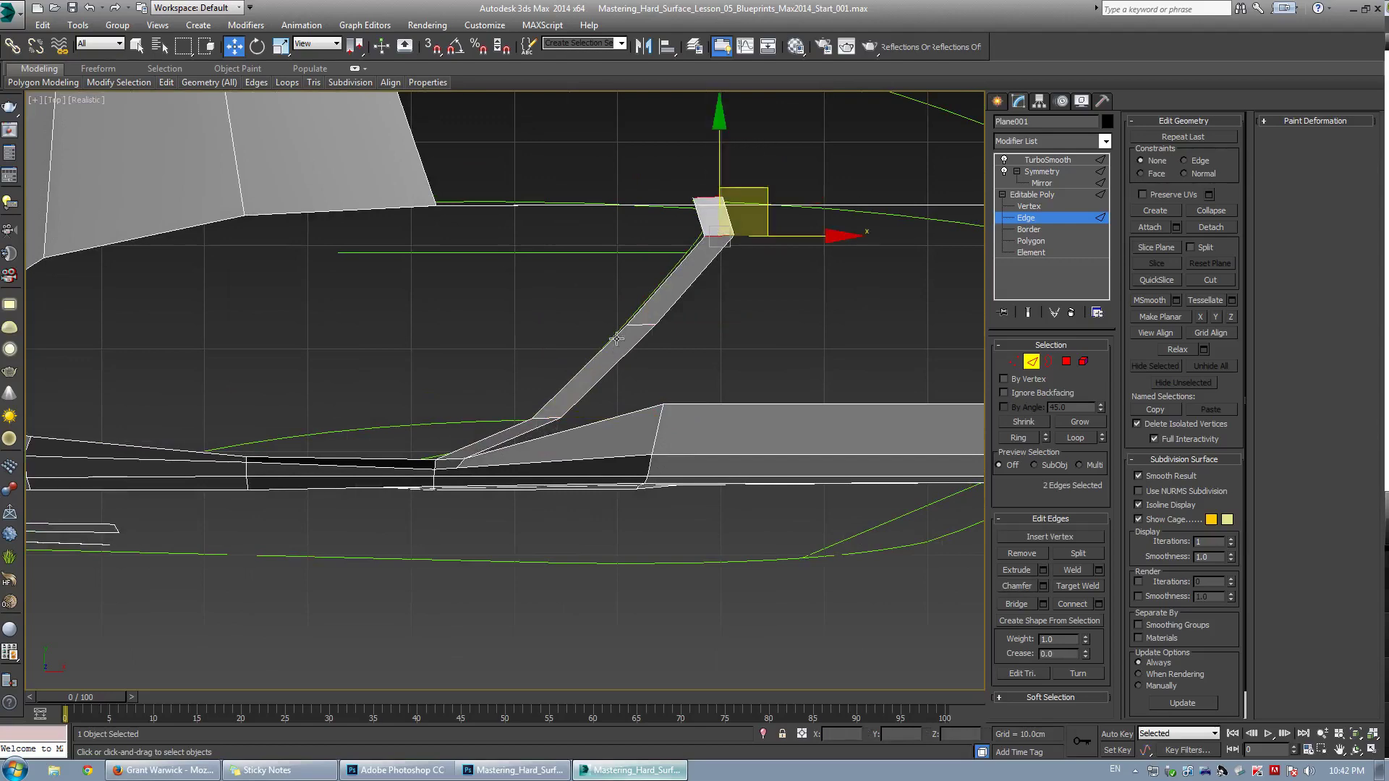
pyautogui.keyDown('ctrl'); pyautogui.click(636, 326); pyautogui.keyUp('ctrl')
pyautogui.hotkey('alt', 'w')
pyautogui.middleClick(667, 278)
pyautogui.hotkey('alt', 'w')
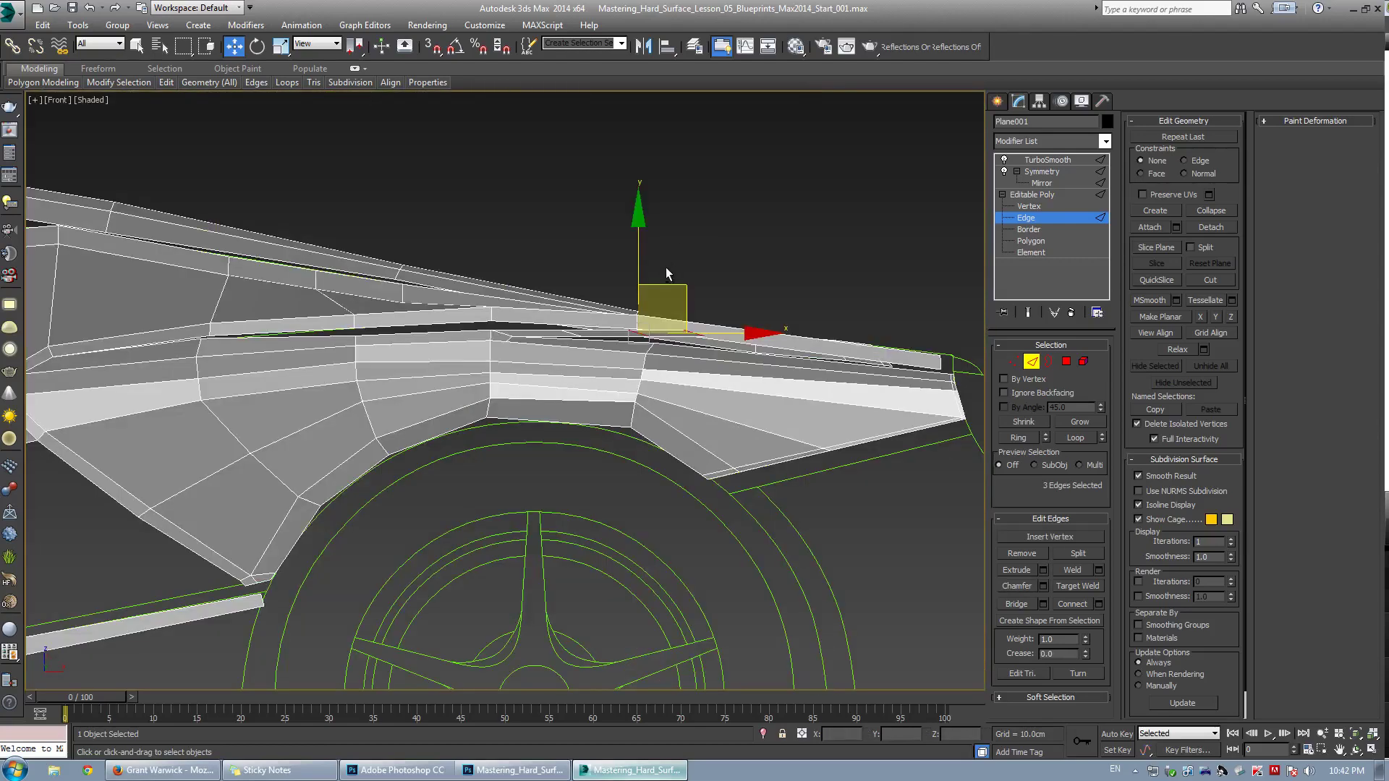
pyautogui.scroll(4, 663, 274)
pyautogui.moveTo(625, 312); pyautogui.dragTo(632, 289)
pyautogui.scroll(2, 511, 372)
pyautogui.click(495, 379)
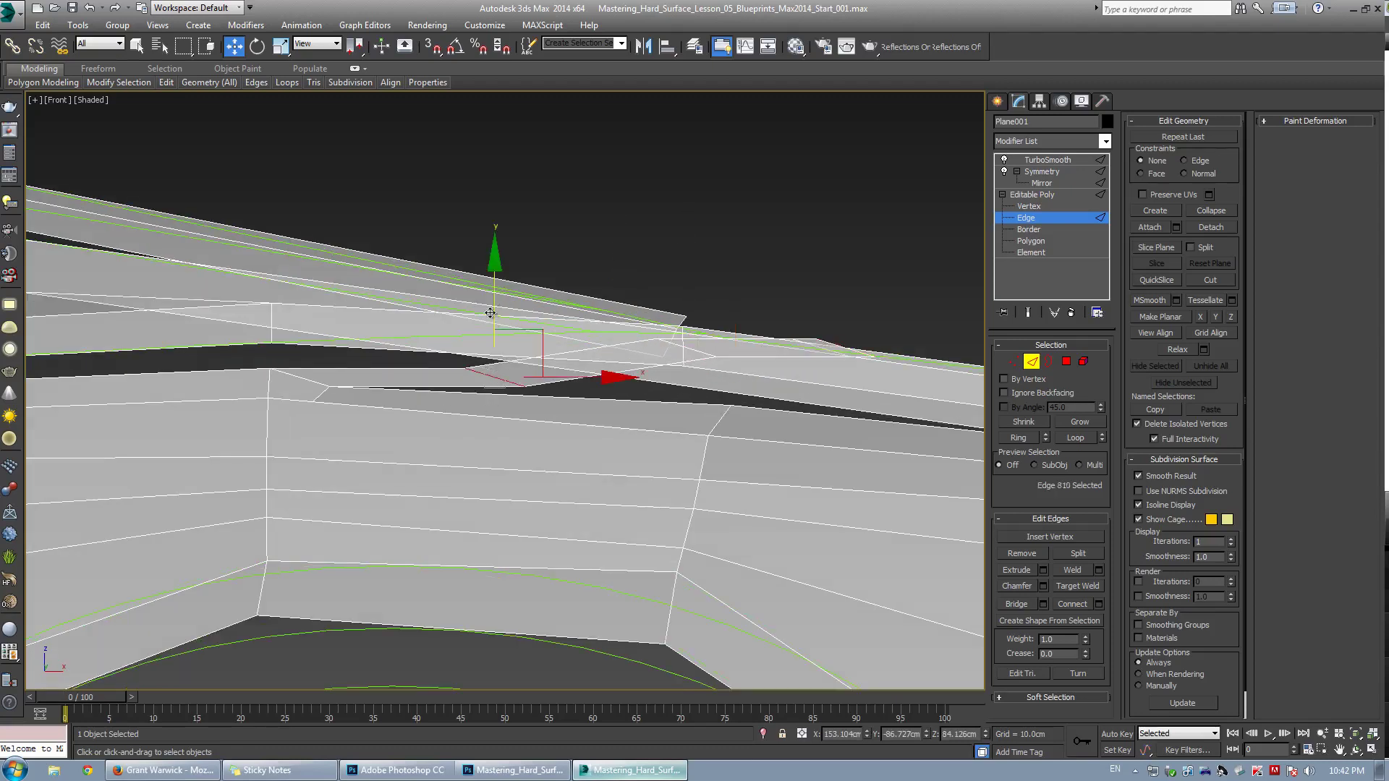
pyautogui.moveTo(490, 313); pyautogui.dragTo(497, 285)
pyautogui.moveTo(294, 375); pyautogui.dragTo(392, 356, button='middle')
# Raise the four vertices at the strip's base and the neighbouring column's top two vertices to narrow the gap under the side panel
pyautogui.press('1')
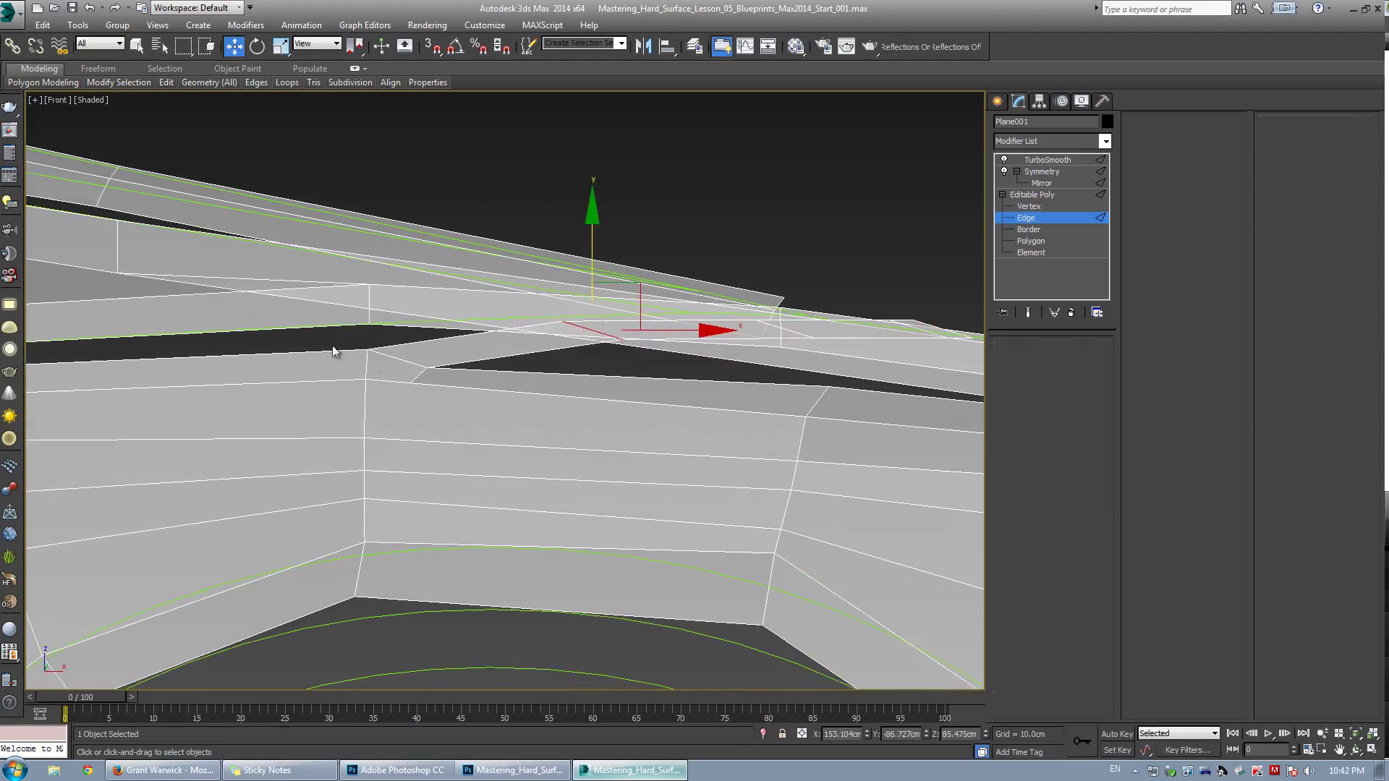
pyautogui.press('1')
pyautogui.moveTo(424, 396); pyautogui.dragTo(435, 402)
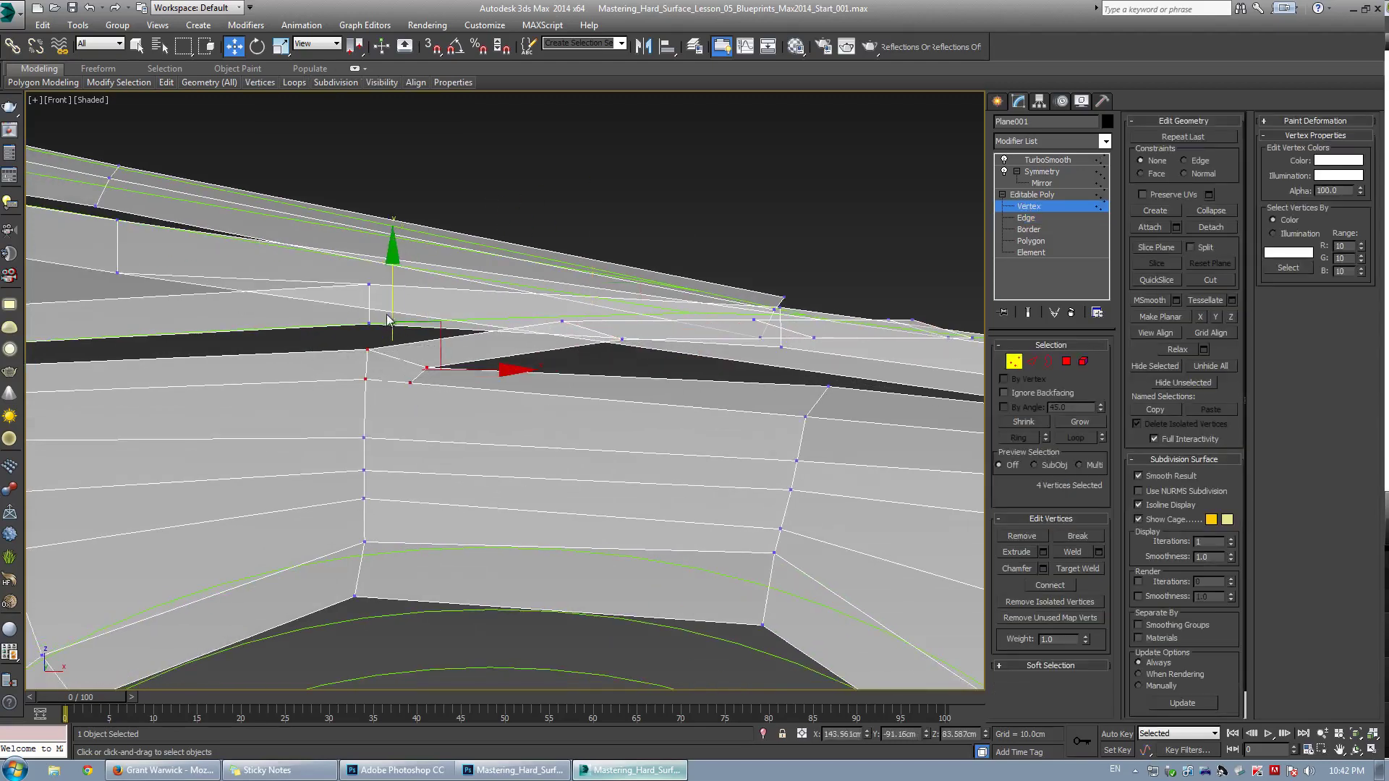
pyautogui.moveTo(391, 316); pyautogui.dragTo(395, 296)
pyautogui.scroll(-2, 440, 350)
pyautogui.moveTo(440, 351); pyautogui.dragTo(596, 348, button='middle')
pyautogui.scroll(-2, 595, 349)
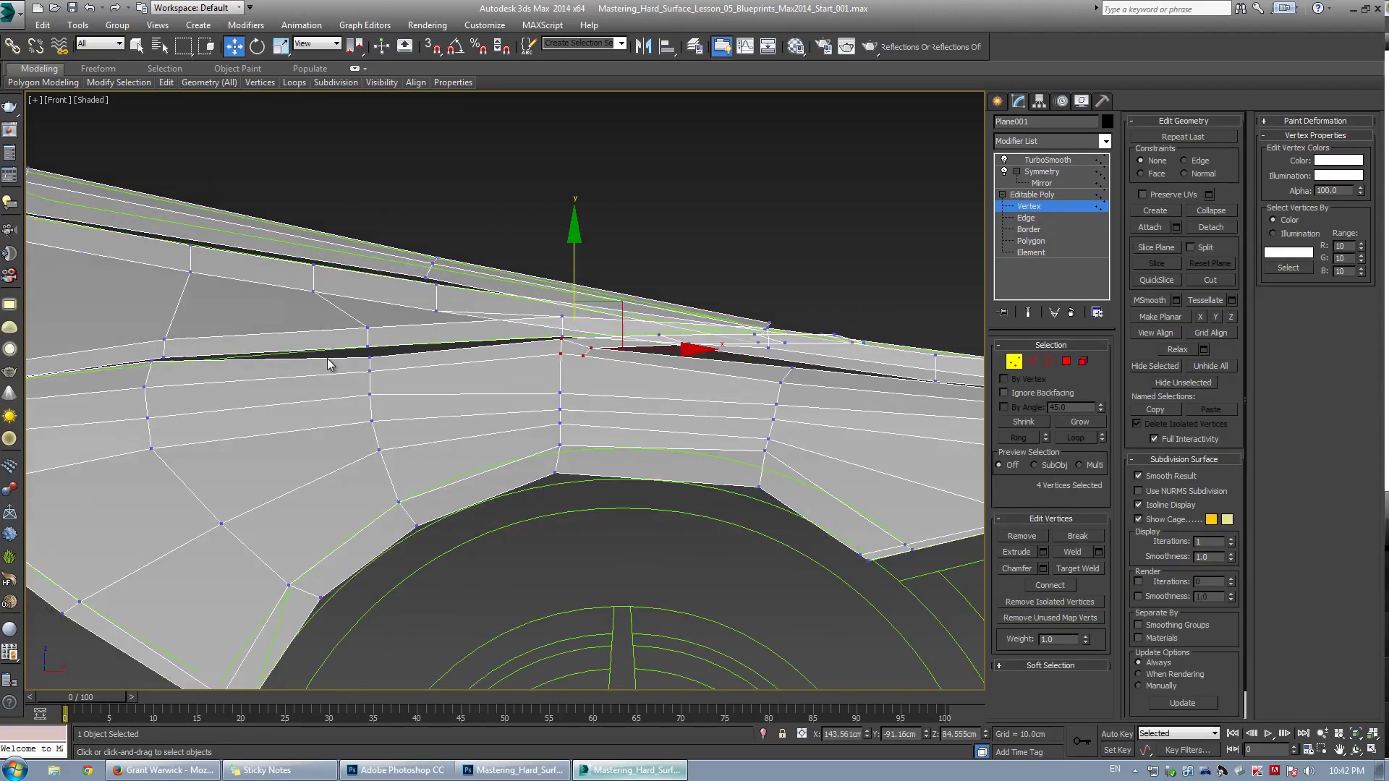
pyautogui.moveTo(389, 382); pyautogui.dragTo(390, 382)
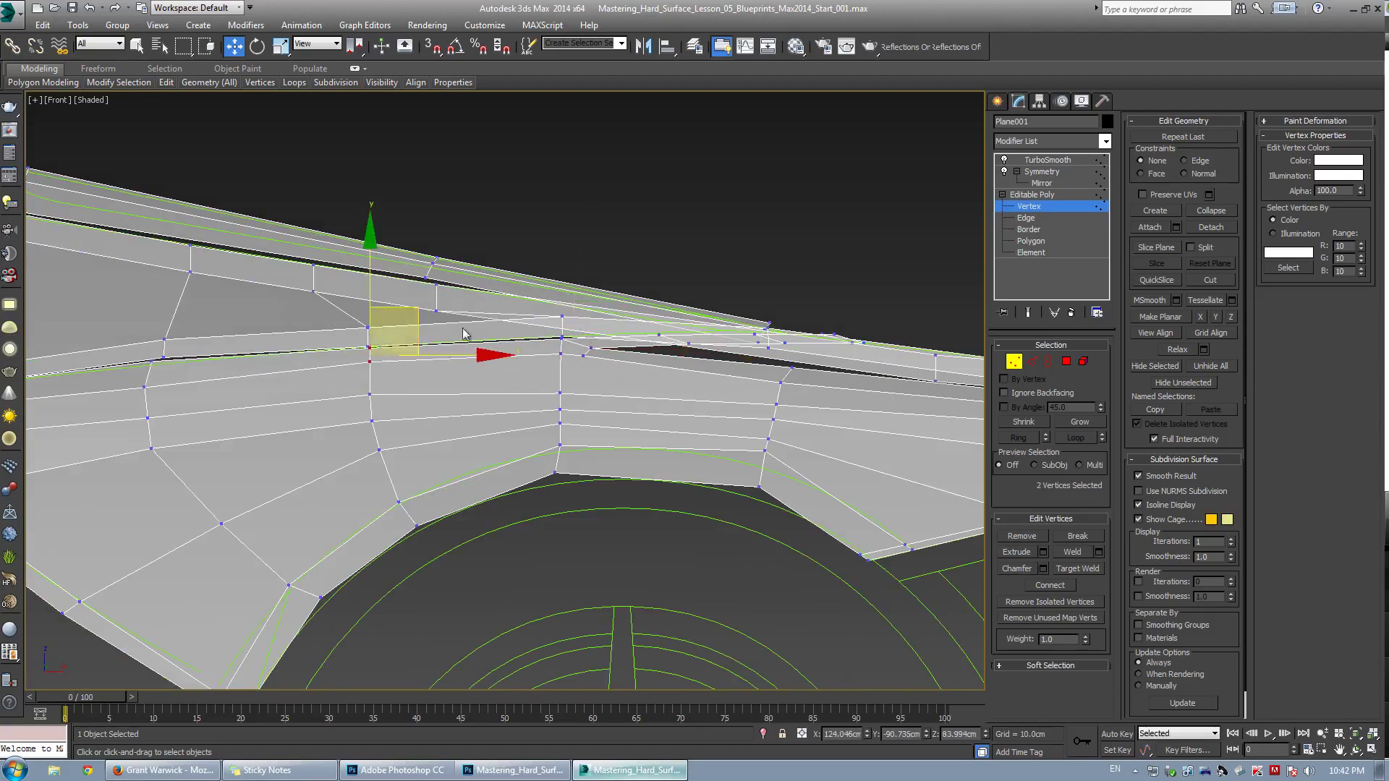
# Target weld the two extra cut vertices at the strip's base onto the column's second vertex
pyautogui.moveTo(738, 347); pyautogui.dragTo(463, 353, button='middle')
pyautogui.hotkey('alt', 'w')
pyautogui.rightClick(532, 441)
pyautogui.hotkey('alt', 'w')
pyautogui.hotkey('ctrl', 'r')
pyautogui.moveTo(532, 441); pyautogui.dragTo(542, 366)
pyautogui.scroll(3, 543, 366)
pyautogui.press('w')
pyautogui.moveTo(515, 351); pyautogui.dragTo(535, 415, button='middle')
pyautogui.hotkey('ctrl', 'shift', 'w')
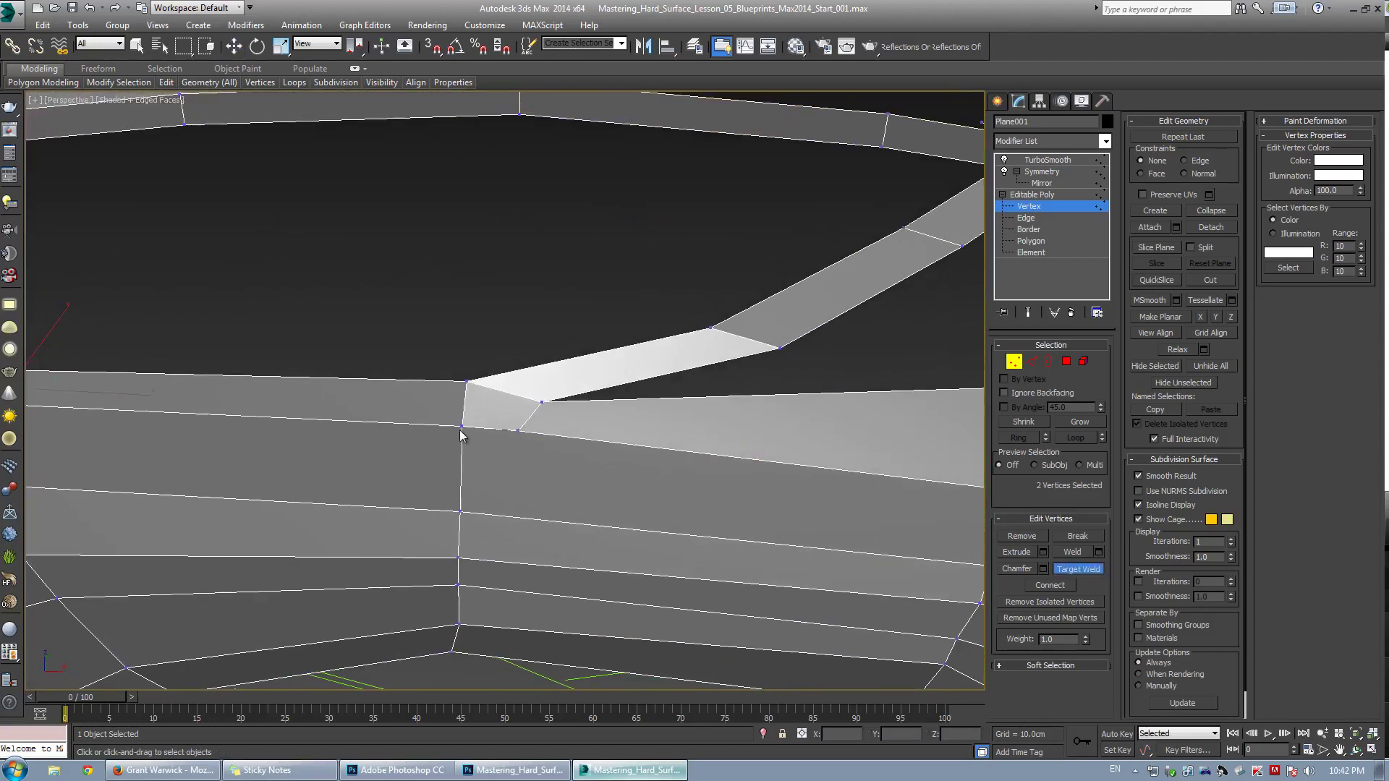
pyautogui.click(518, 430)
pyautogui.click(541, 401)
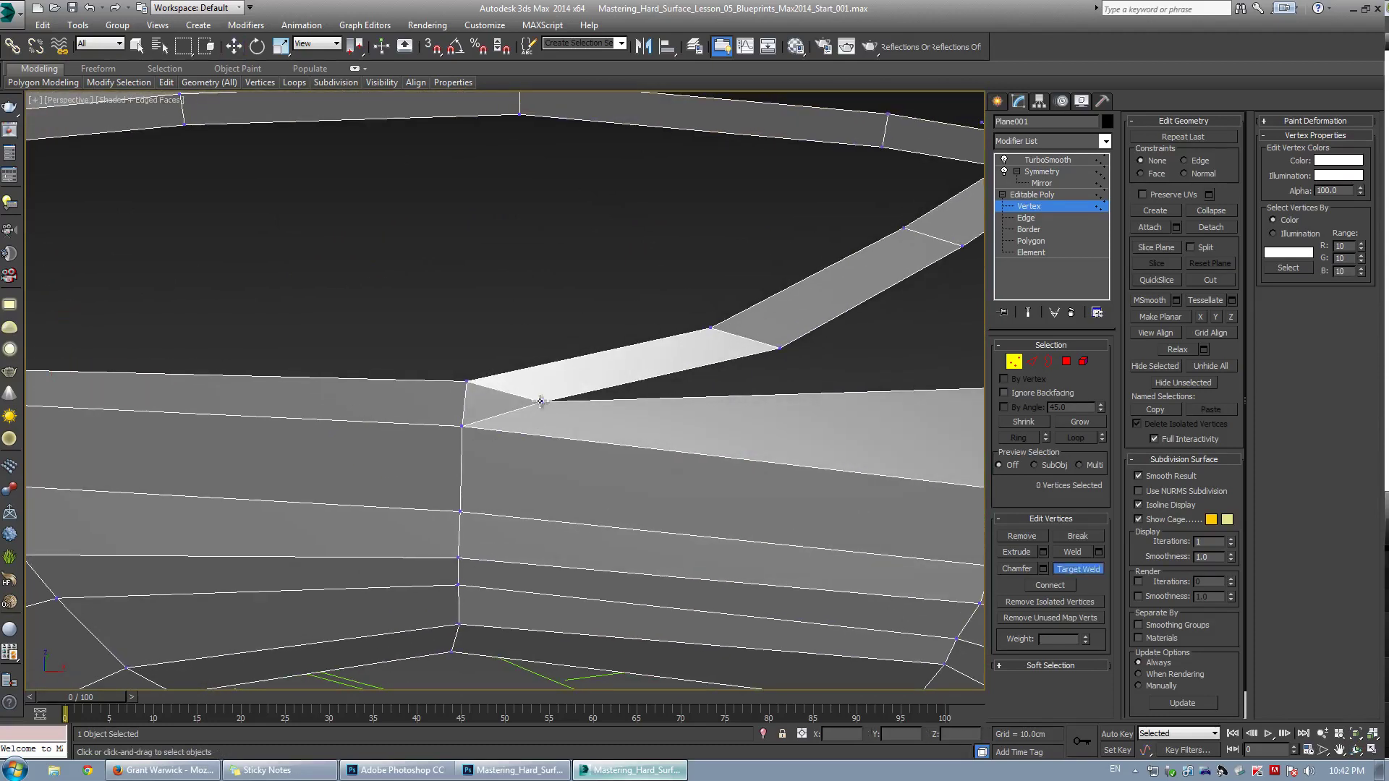
pyautogui.click(461, 428)
pyautogui.press('w')
# Remove the thin triangular face beside the strip and bridge the strip's first side edge to the fender's next column
pyautogui.scroll(-4, 499, 394)
pyautogui.moveTo(515, 387); pyautogui.dragTo(463, 409, button='middle')
pyautogui.hotkey('ctrl', 'r')
pyautogui.moveTo(463, 408); pyautogui.dragTo(511, 415)
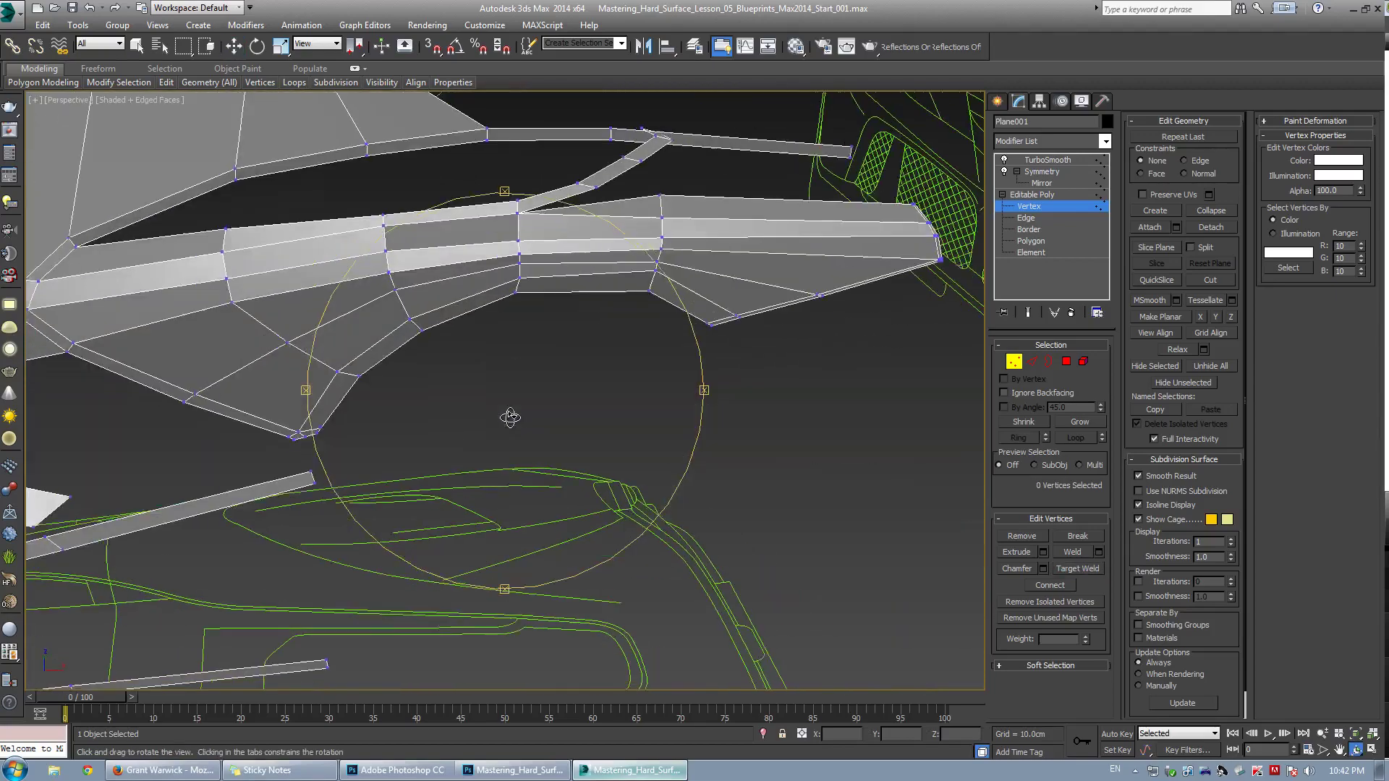
pyautogui.moveTo(479, 376); pyautogui.dragTo(402, 517, button='middle')
pyautogui.scroll(2, 495, 400)
pyautogui.scroll(2, 521, 326)
pyautogui.moveTo(521, 326); pyautogui.dragTo(478, 425, button='middle')
pyautogui.press('w')
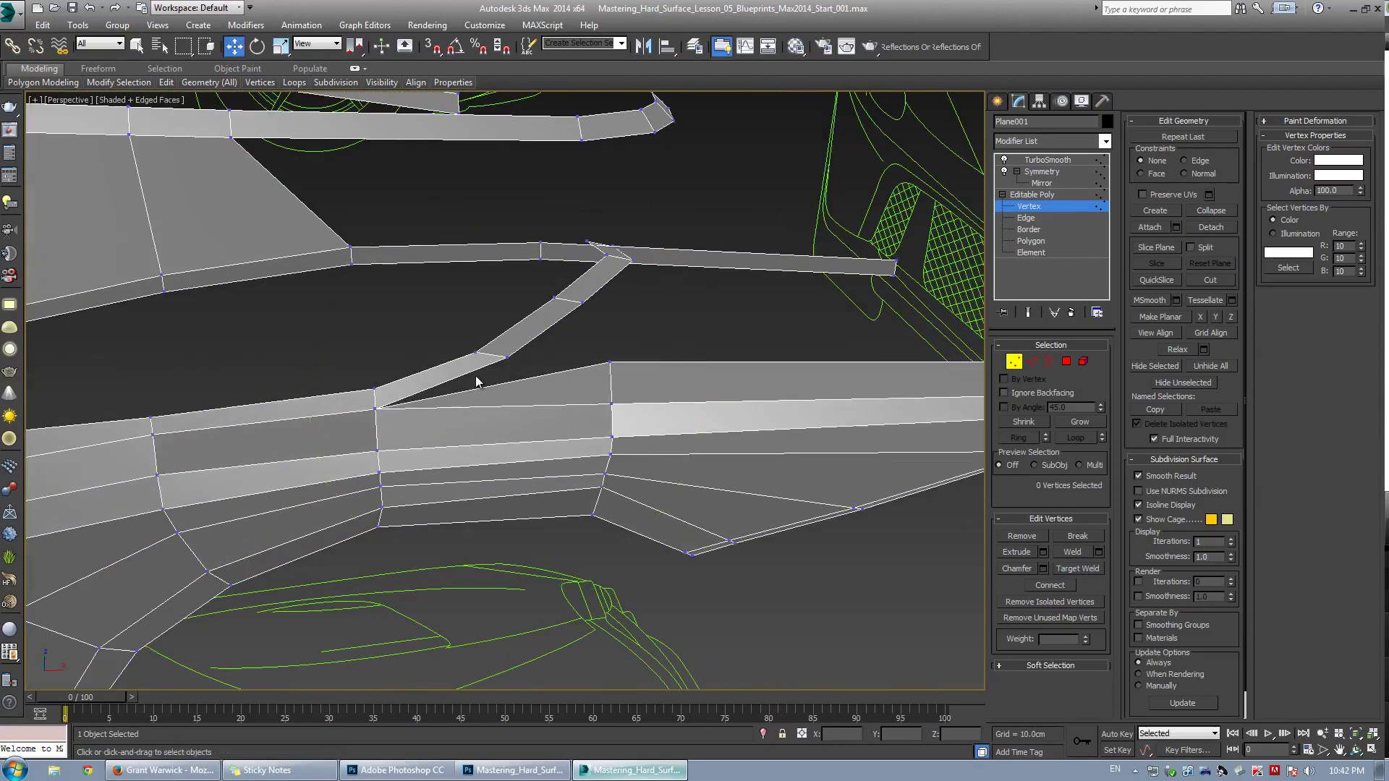
pyautogui.press('2')
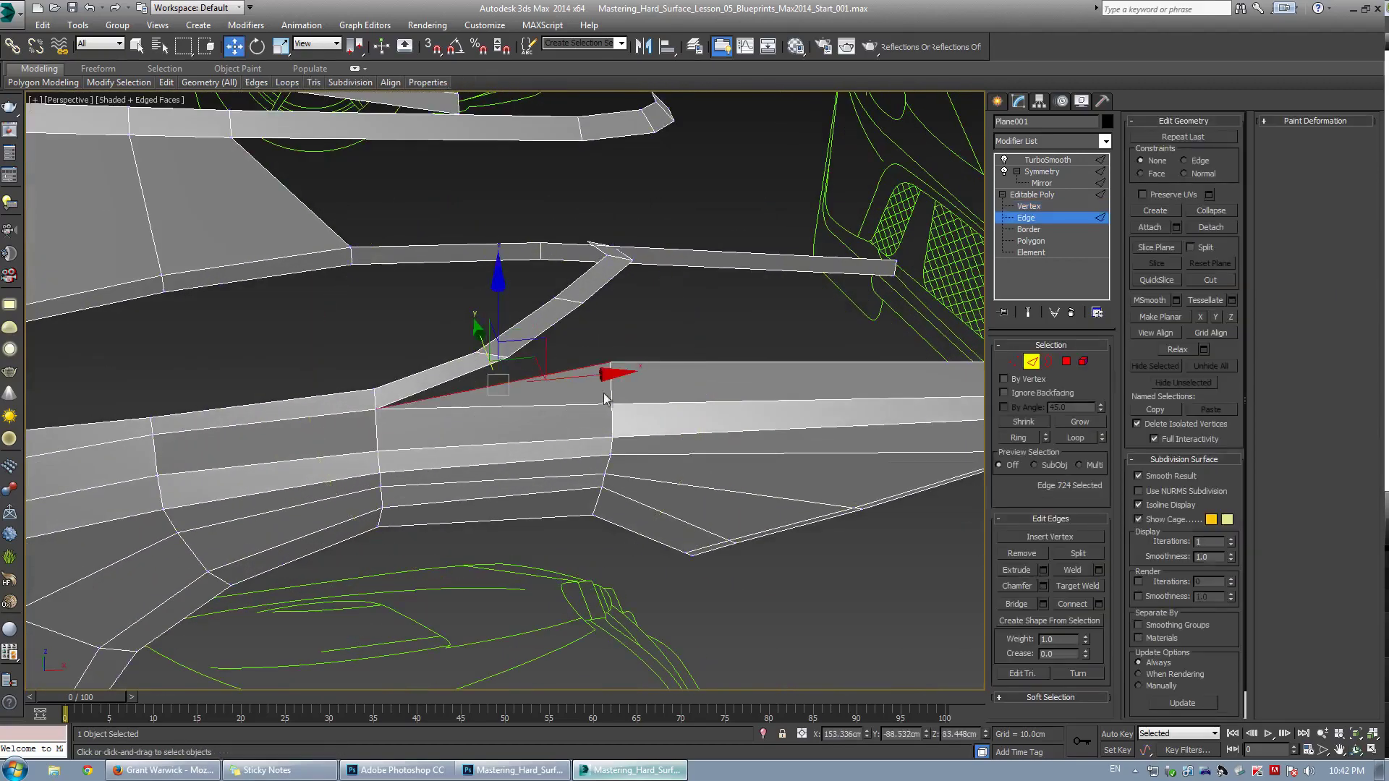
pyautogui.press('2')
pyautogui.click(611, 392)
pyautogui.keyDown('ctrl'); pyautogui.click(467, 378); pyautogui.keyUp('ctrl')
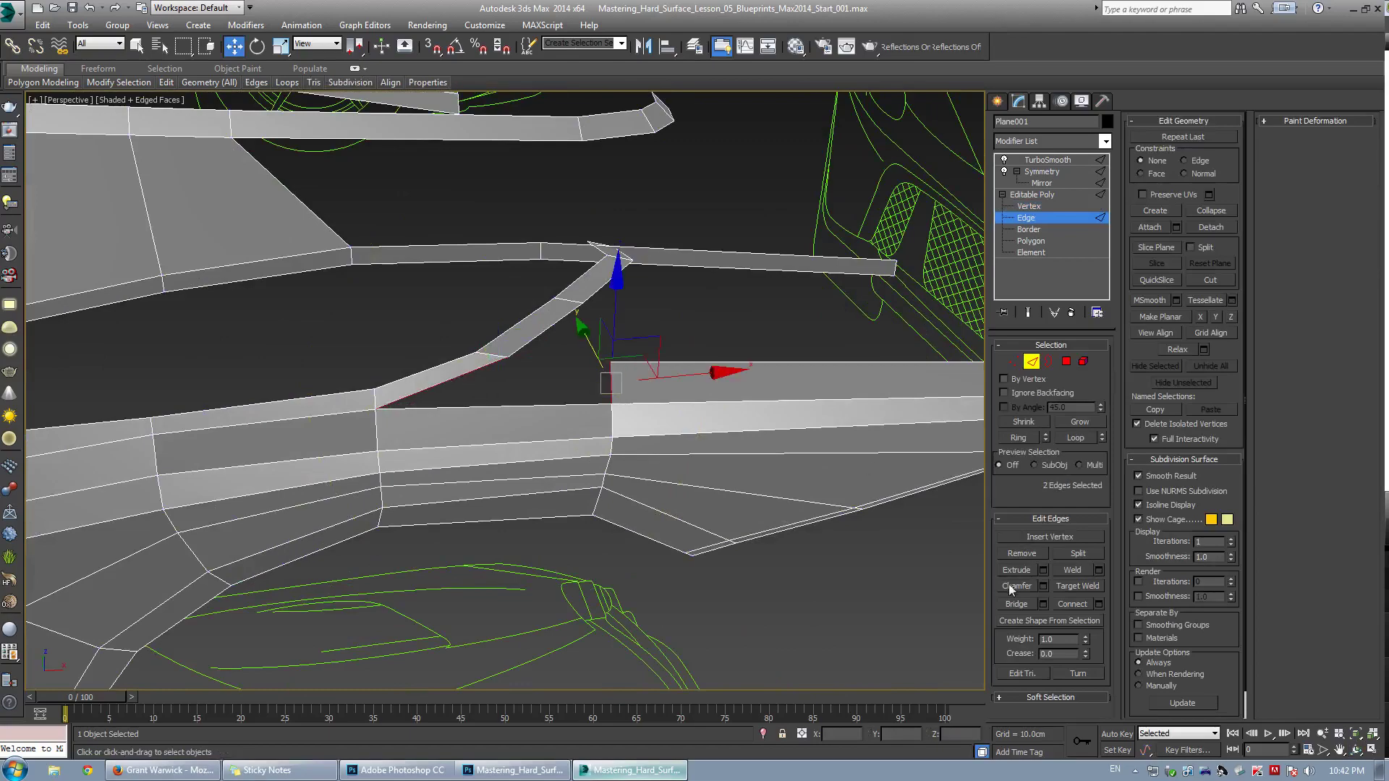
pyautogui.click(1016, 603)
pyautogui.click(696, 293)
# Extrude the diagonal strip's three remaining outer side edges along the X axis to add a wider row of polygons
pyautogui.keyDown('alt'); pyautogui.moveTo(696, 293); pyautogui.dragTo(636, 340, button='middle'); pyautogui.keyUp('alt')
pyautogui.scroll(-3, 636, 341)
pyautogui.hotkey('ctrl', 'q')
pyautogui.press('1')
pyautogui.click(620, 261)
pyautogui.press('z')
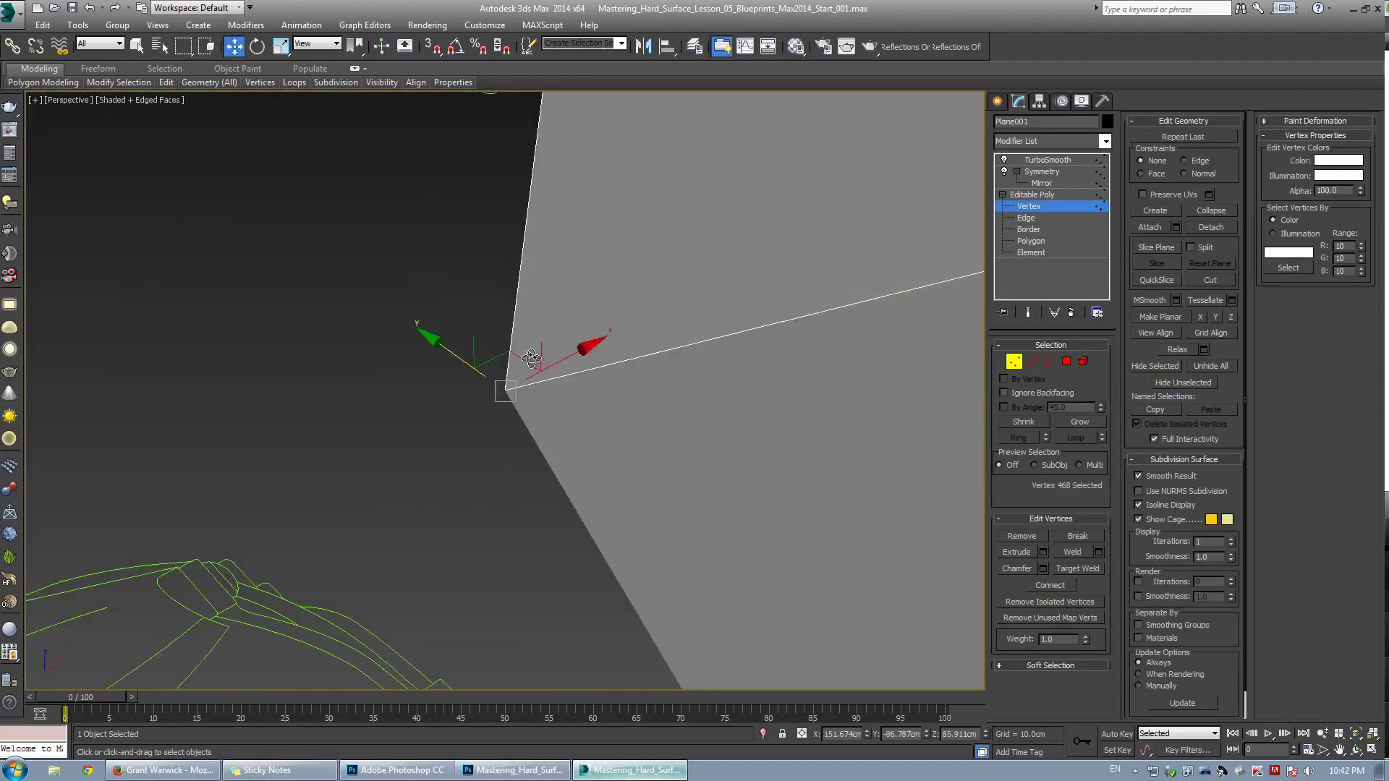
pyautogui.scroll(-5, 532, 357)
pyautogui.keyDown('alt'); pyautogui.moveTo(531, 358); pyautogui.dragTo(430, 402, button='middle'); pyautogui.keyUp('alt')
pyautogui.hotkey('ctrl', 'q')
pyautogui.press('2')
pyautogui.click(481, 359)
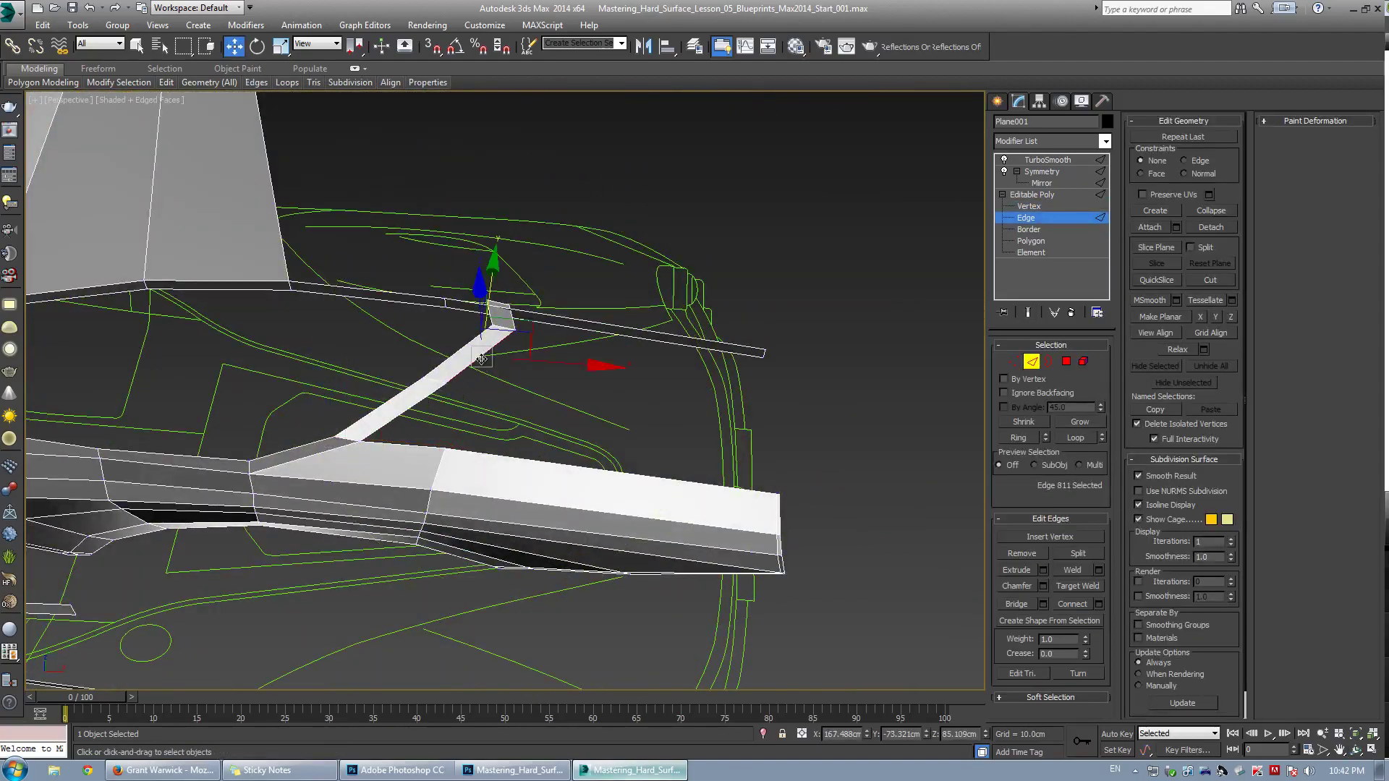
pyautogui.keyDown('alt'); pyautogui.moveTo(481, 359); pyautogui.dragTo(521, 359, button='middle'); pyautogui.keyUp('alt')
pyautogui.keyDown('ctrl'); pyautogui.click(502, 311); pyautogui.keyUp('ctrl')
pyautogui.press('w')
pyautogui.keyDown('ctrl'); pyautogui.click(426, 379); pyautogui.keyUp('ctrl')
pyautogui.moveTo(568, 351); pyautogui.dragTo(631, 358)
# Target weld the new row's lower vertex to the fender's bridged corner and check the joint from the side
pyautogui.press('1')
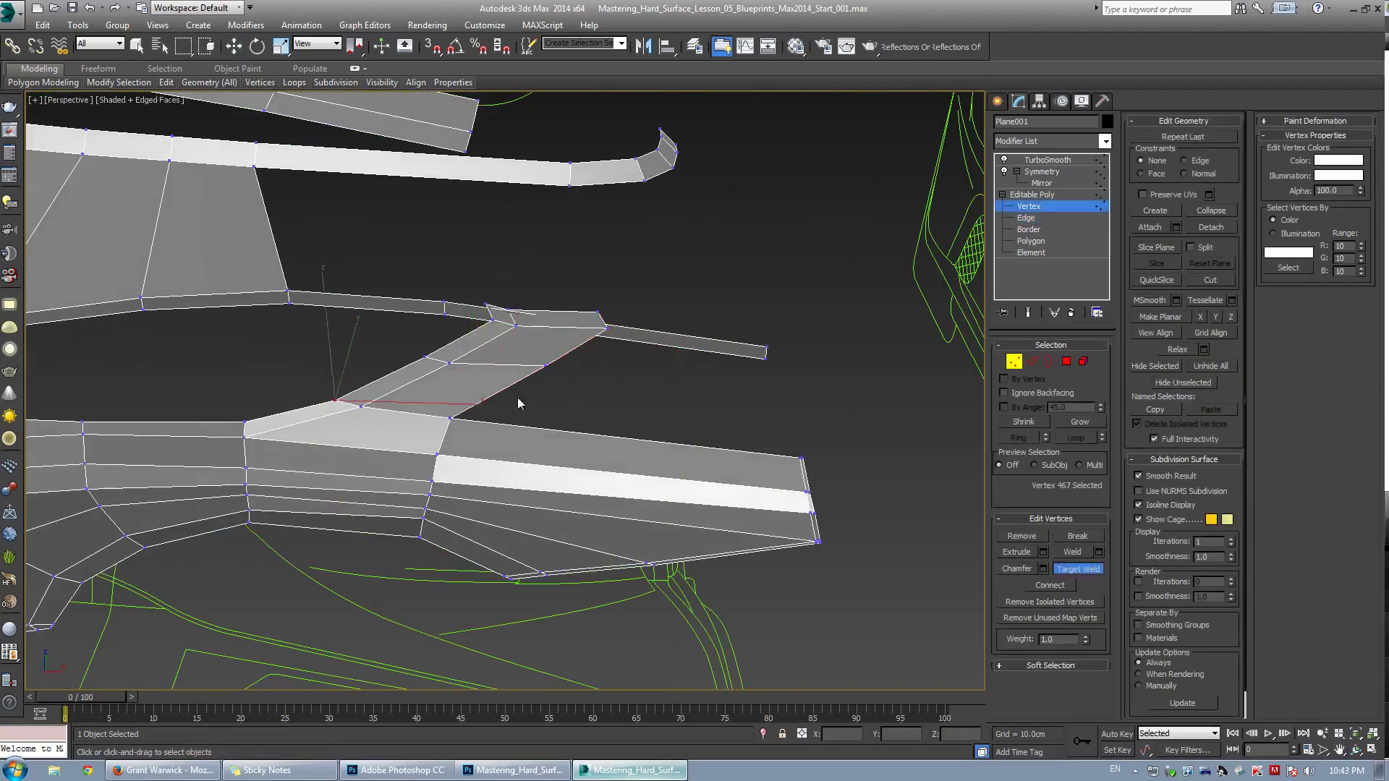
pyautogui.press('2')
pyautogui.keyDown('alt'); pyautogui.moveTo(629, 369); pyautogui.dragTo(400, 346, button='middle'); pyautogui.keyUp('alt')
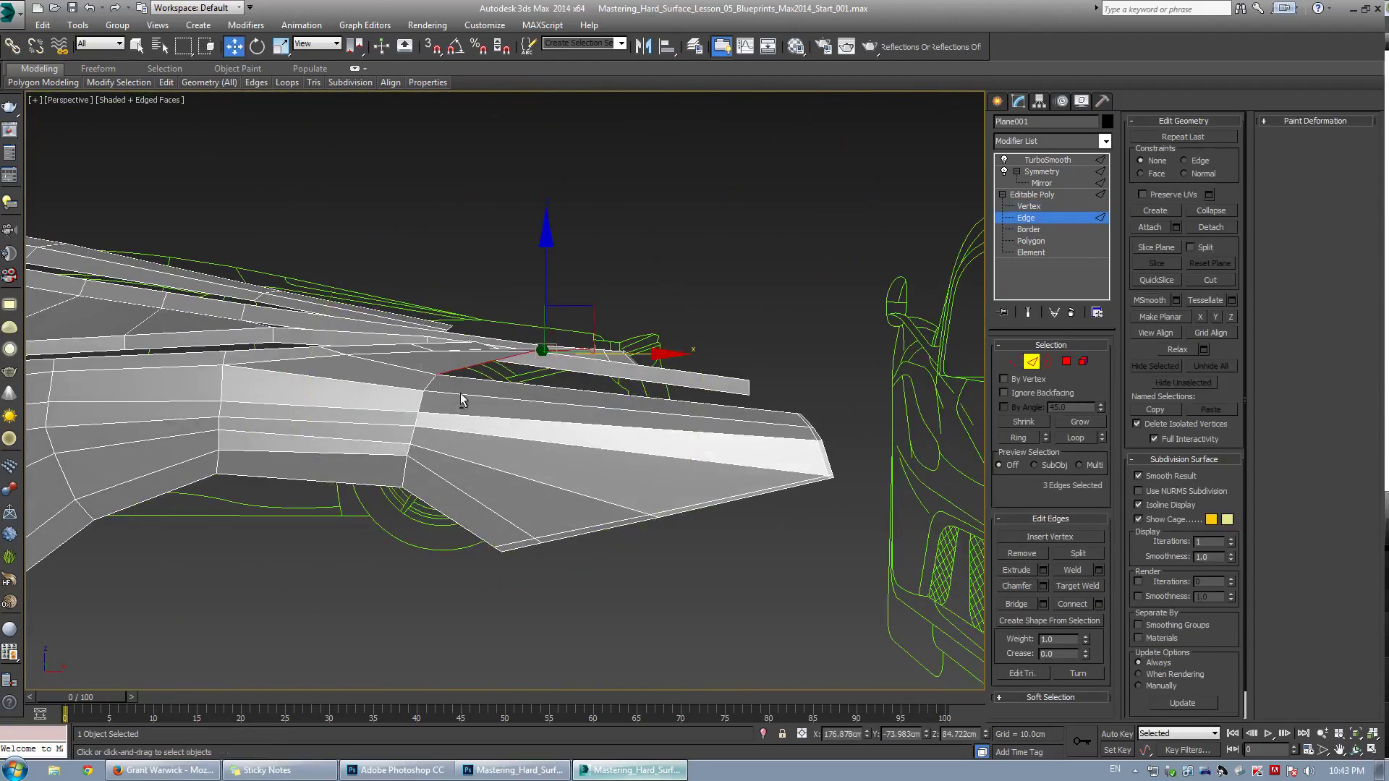
# Extrude two outer side edges of the diagonal strip's widened row about 28 cm along the X axis toward the car's rear
pyautogui.scroll(3, 597, 329)
pyautogui.moveTo(592, 336); pyautogui.dragTo(576, 352)
pyautogui.keyDown('alt'); pyautogui.moveTo(576, 352); pyautogui.dragTo(584, 351, button='middle'); pyautogui.keyUp('alt')
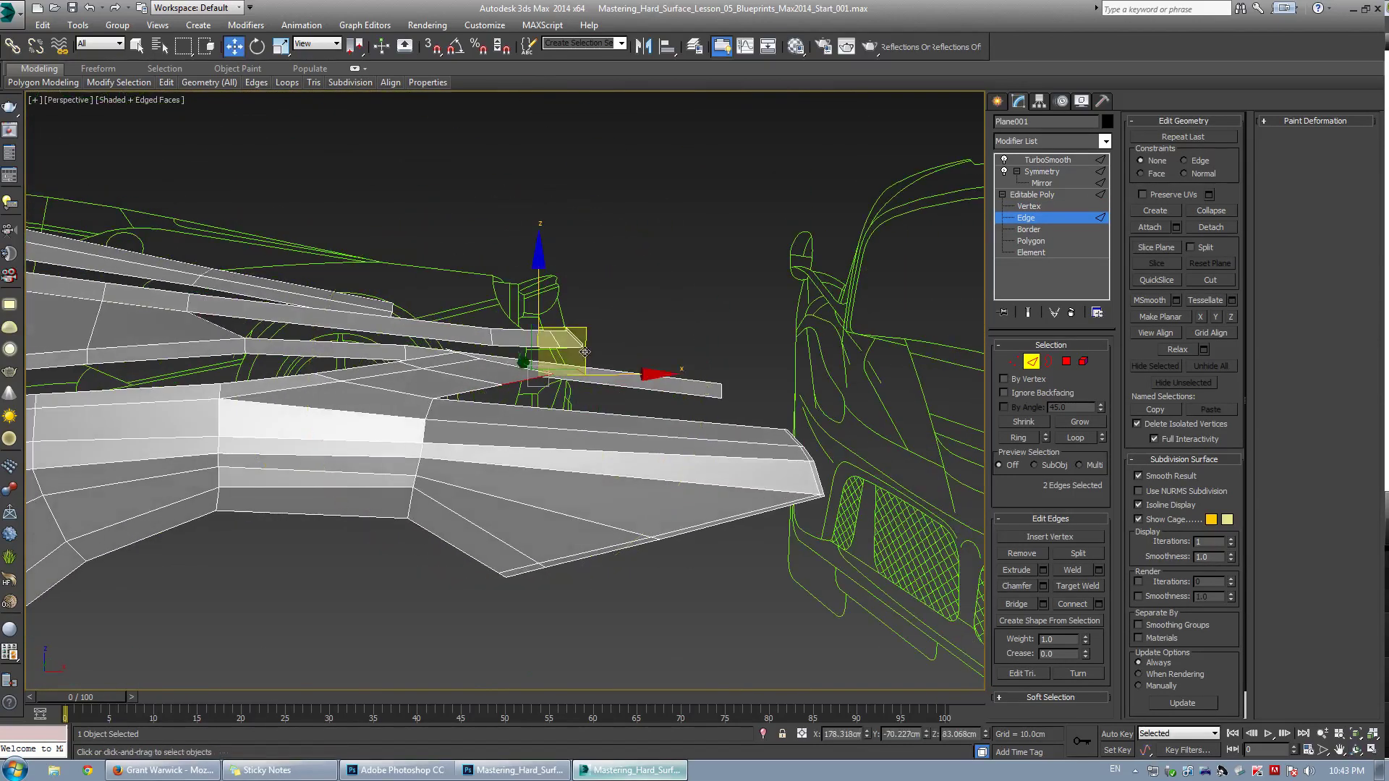
pyautogui.hotkey('ctrl', 'z')
pyautogui.moveTo(707, 363); pyautogui.dragTo(779, 350)
pyautogui.keyDown('alt'); pyautogui.moveTo(615, 354); pyautogui.dragTo(582, 436, button='middle'); pyautogui.keyUp('alt')
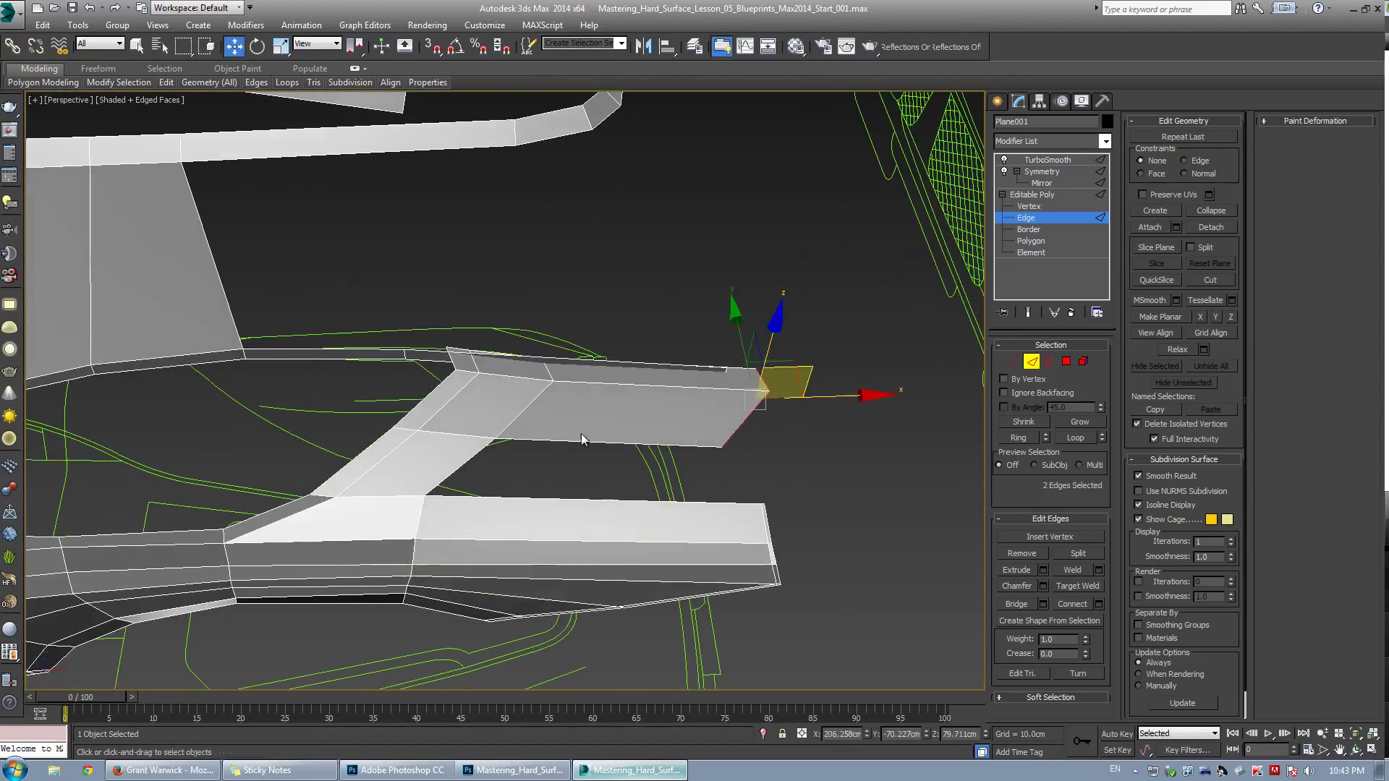
# Bridge the long lower edge of the new rear panel to the fender's upper edge
pyautogui.click(583, 439)
pyautogui.click(1020, 606)
pyautogui.moveTo(734, 443); pyautogui.dragTo(579, 402, button='middle')
pyautogui.scroll(3, 579, 403)
# Move the rear vertex where the bridged panels meet along X to line up with the fender's rear end
pyautogui.press('1')
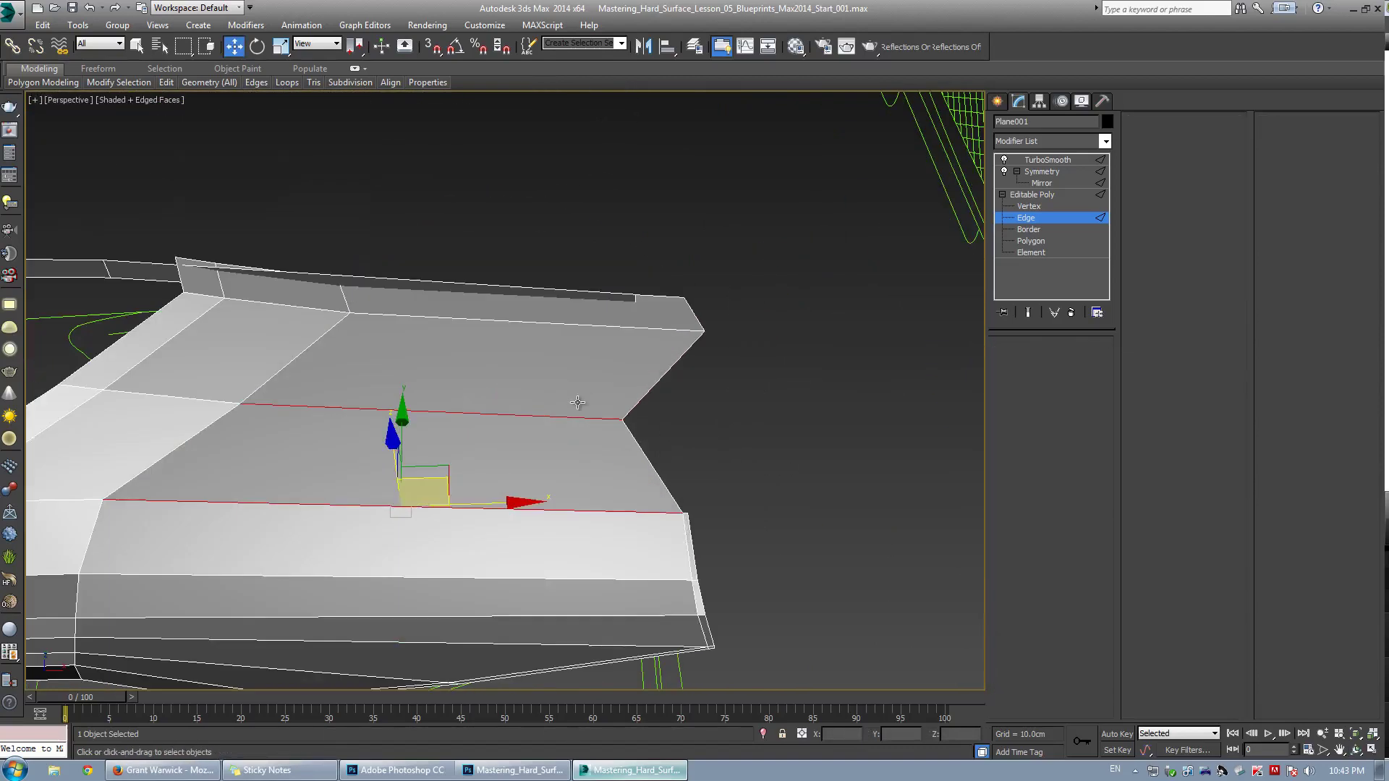
pyautogui.moveTo(579, 403); pyautogui.dragTo(664, 459)
pyautogui.moveTo(705, 417); pyautogui.dragTo(753, 421)
pyautogui.keyDown('alt'); pyautogui.moveTo(753, 421); pyautogui.dragTo(713, 348, button='middle'); pyautogui.keyUp('alt')
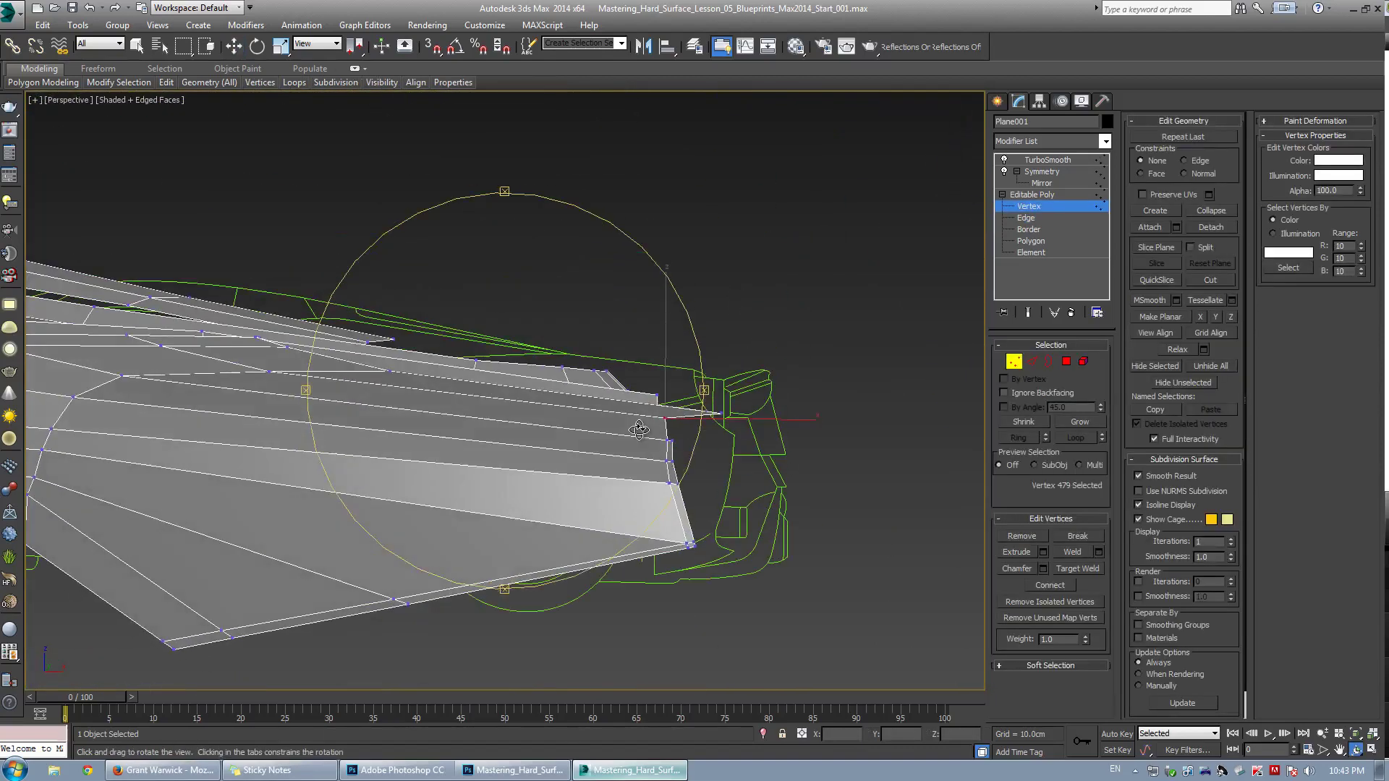
pyautogui.moveTo(705, 492); pyautogui.dragTo(679, 455, button='middle')
pyautogui.scroll(2, 661, 452)
pyautogui.press('2')
pyautogui.press('2')
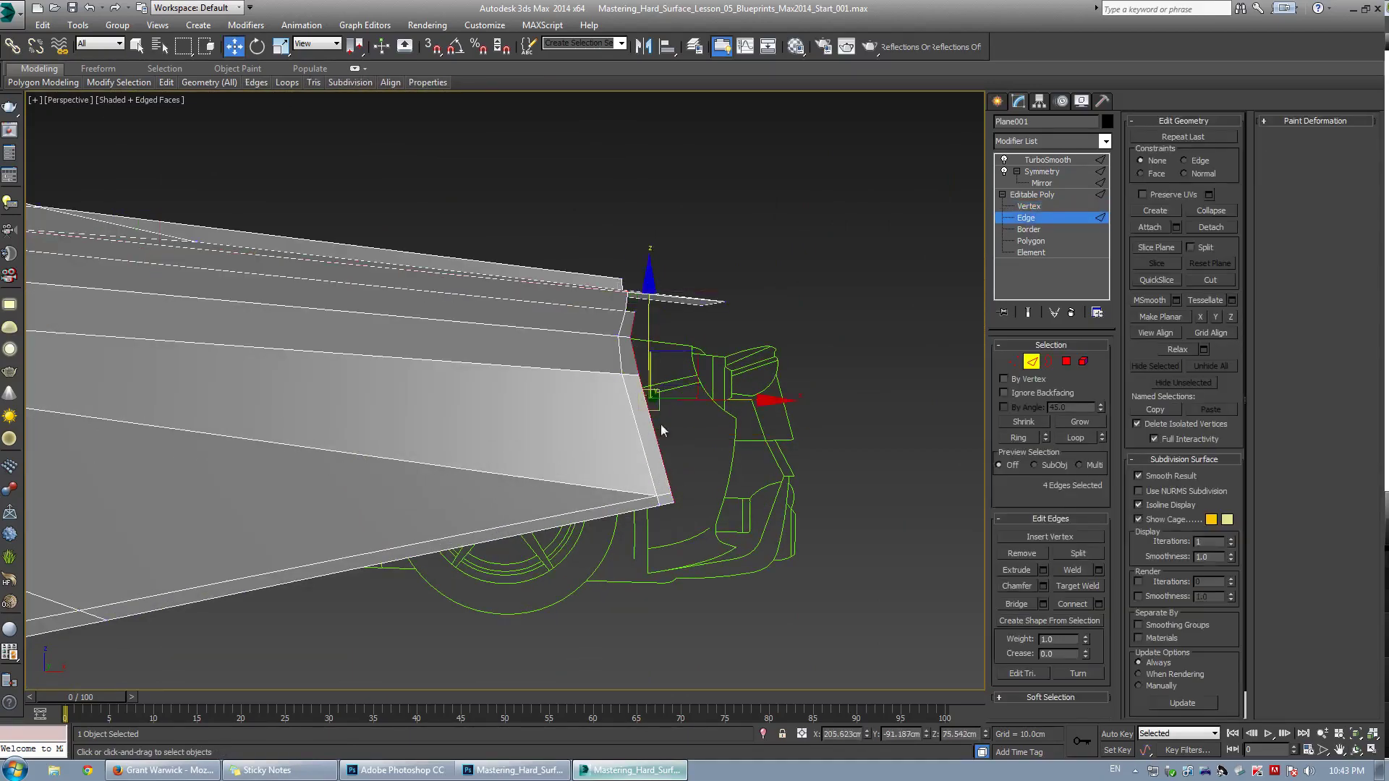
pyautogui.click(687, 345)
pyautogui.keyDown('alt'); pyautogui.moveTo(687, 345); pyautogui.dragTo(595, 268, button='middle'); pyautogui.keyUp('alt')
pyautogui.scroll(2, 595, 268)
# In the top view, move the panel's upper rear corner vertices onto the blueprint curve beside the tail light
pyautogui.press('1')
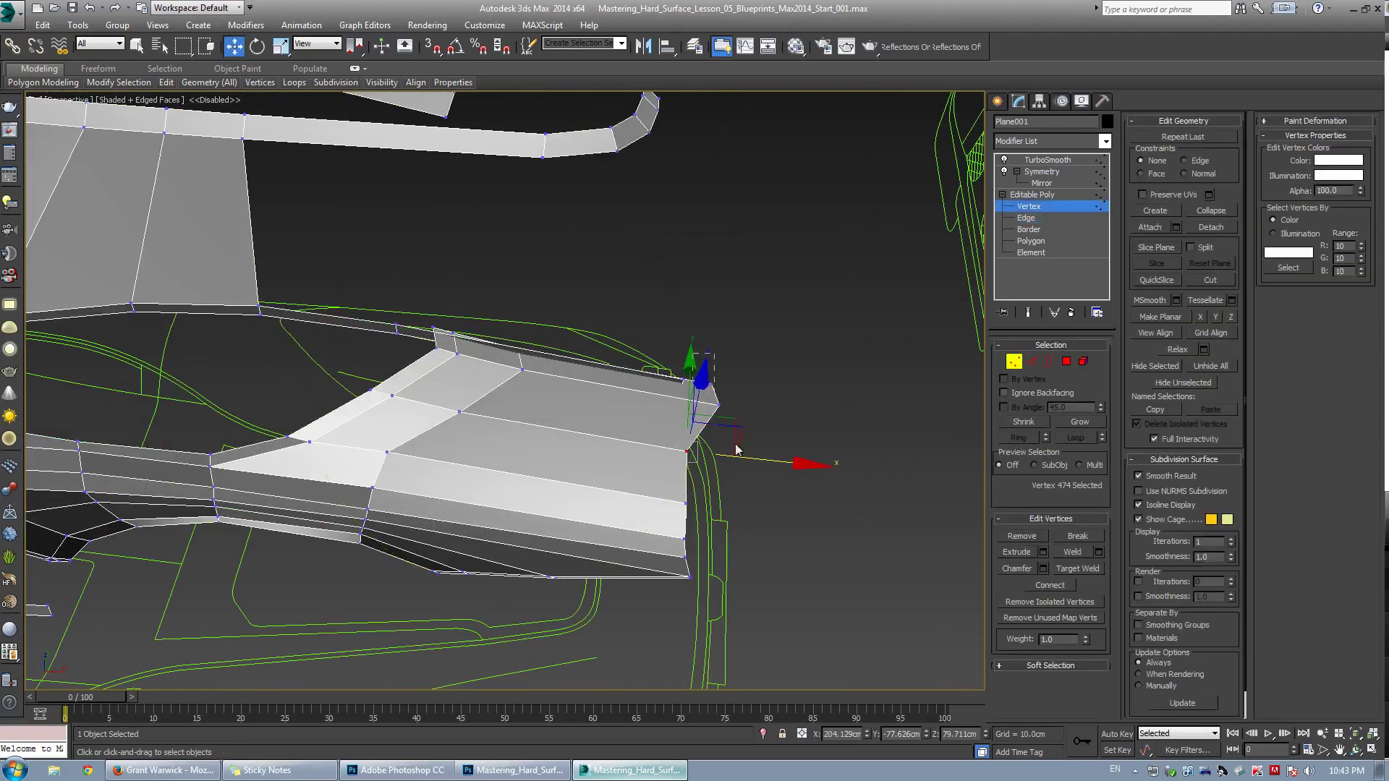
pyautogui.moveTo(740, 450); pyautogui.dragTo(689, 365)
pyautogui.hotkey('alt', 'w')
pyautogui.middleClick(471, 258)
pyautogui.hotkey('alt', 'w')
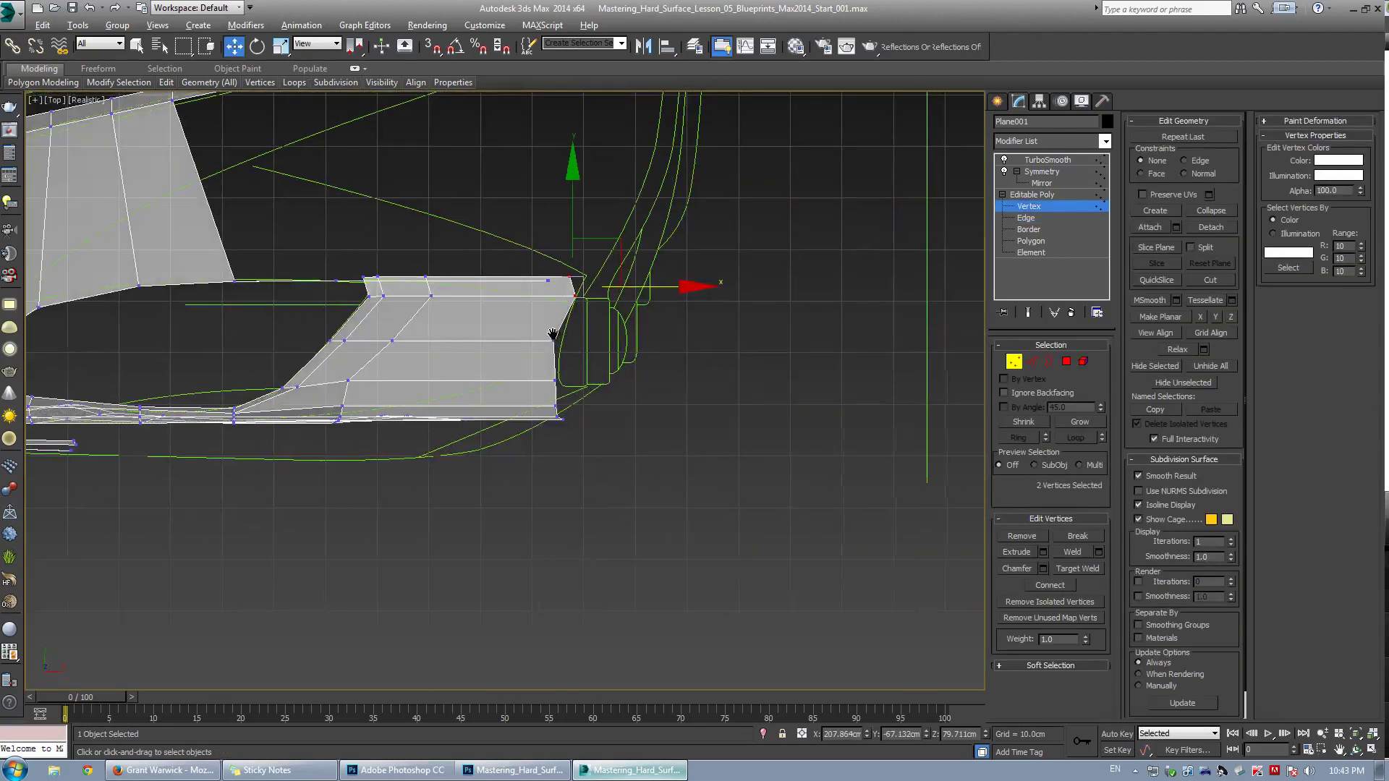
pyautogui.scroll(3, 568, 345)
pyautogui.click(621, 271)
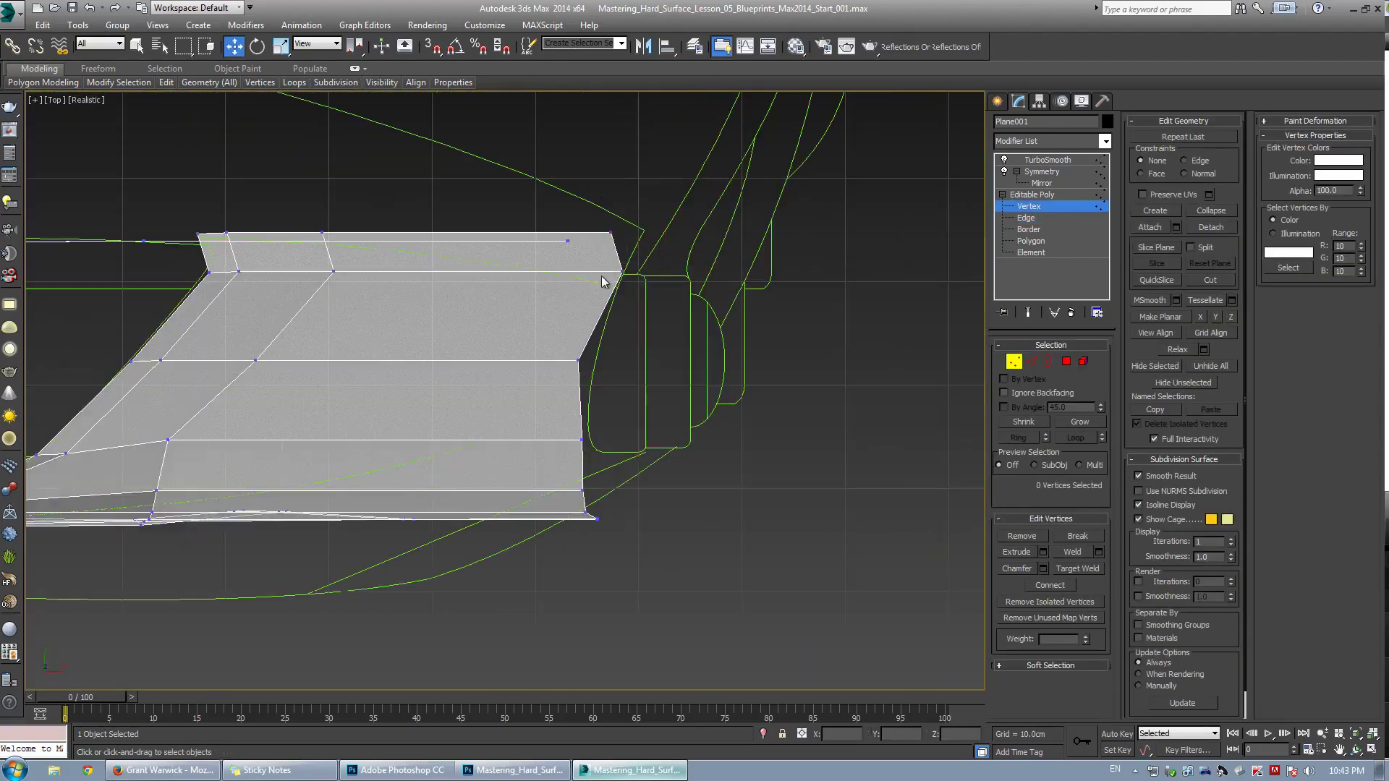
pyautogui.moveTo(648, 251); pyautogui.dragTo(632, 299)
pyautogui.click(666, 229)
pyautogui.moveTo(609, 234); pyautogui.dragTo(614, 282)
pyautogui.moveTo(551, 222); pyautogui.dragTo(592, 267)
pyautogui.moveTo(597, 194); pyautogui.dragTo(590, 229)
# Check the rear corner in perspective and lower the adjacent column's two upper vertices along Y to the blueprint curve in the top view
pyautogui.hotkey('alt', 'w')
pyautogui.middleClick(751, 455)
pyautogui.hotkey('alt', 'w')
pyautogui.keyDown('alt'); pyautogui.moveTo(750, 459); pyautogui.dragTo(635, 411, button='middle'); pyautogui.keyUp('alt')
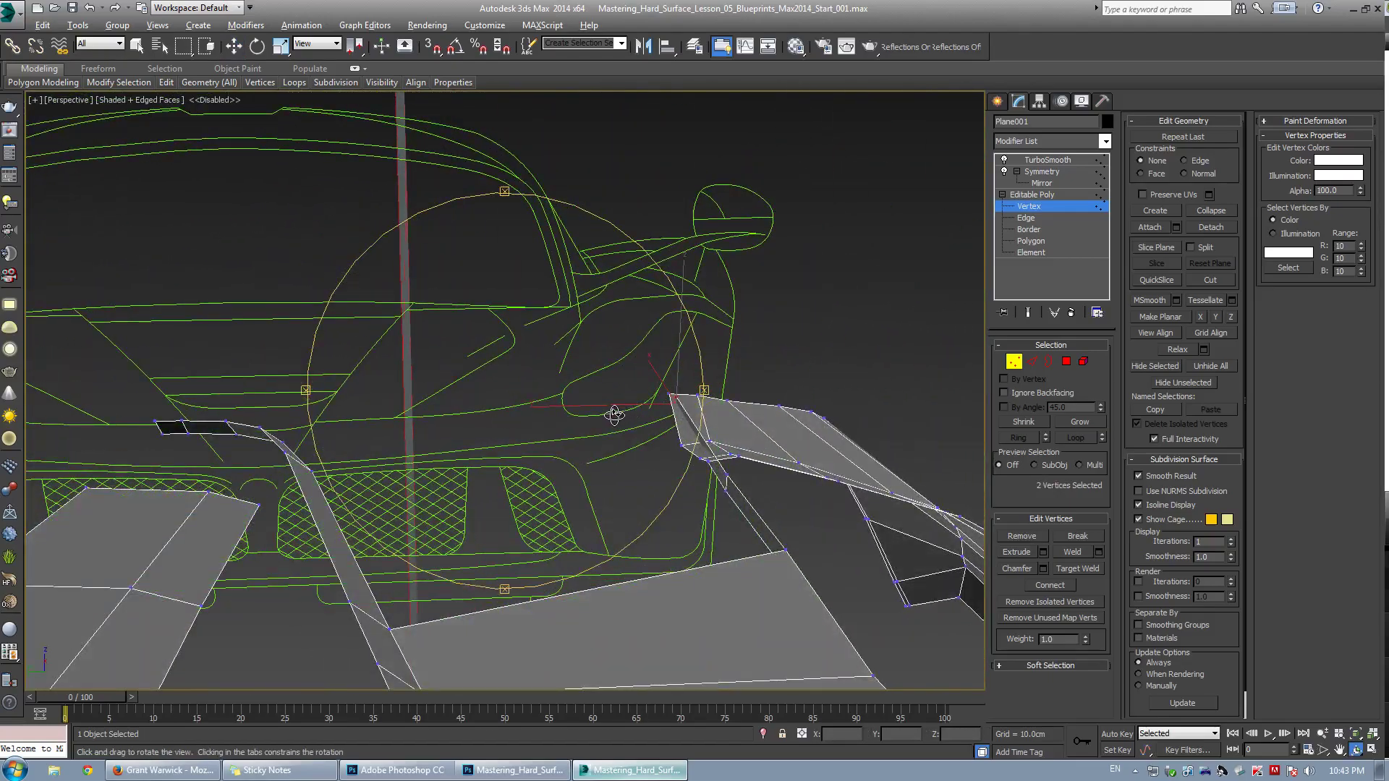
pyautogui.moveTo(614, 414); pyautogui.dragTo(552, 350)
pyautogui.press('w')
pyautogui.hotkey('alt', 'w')
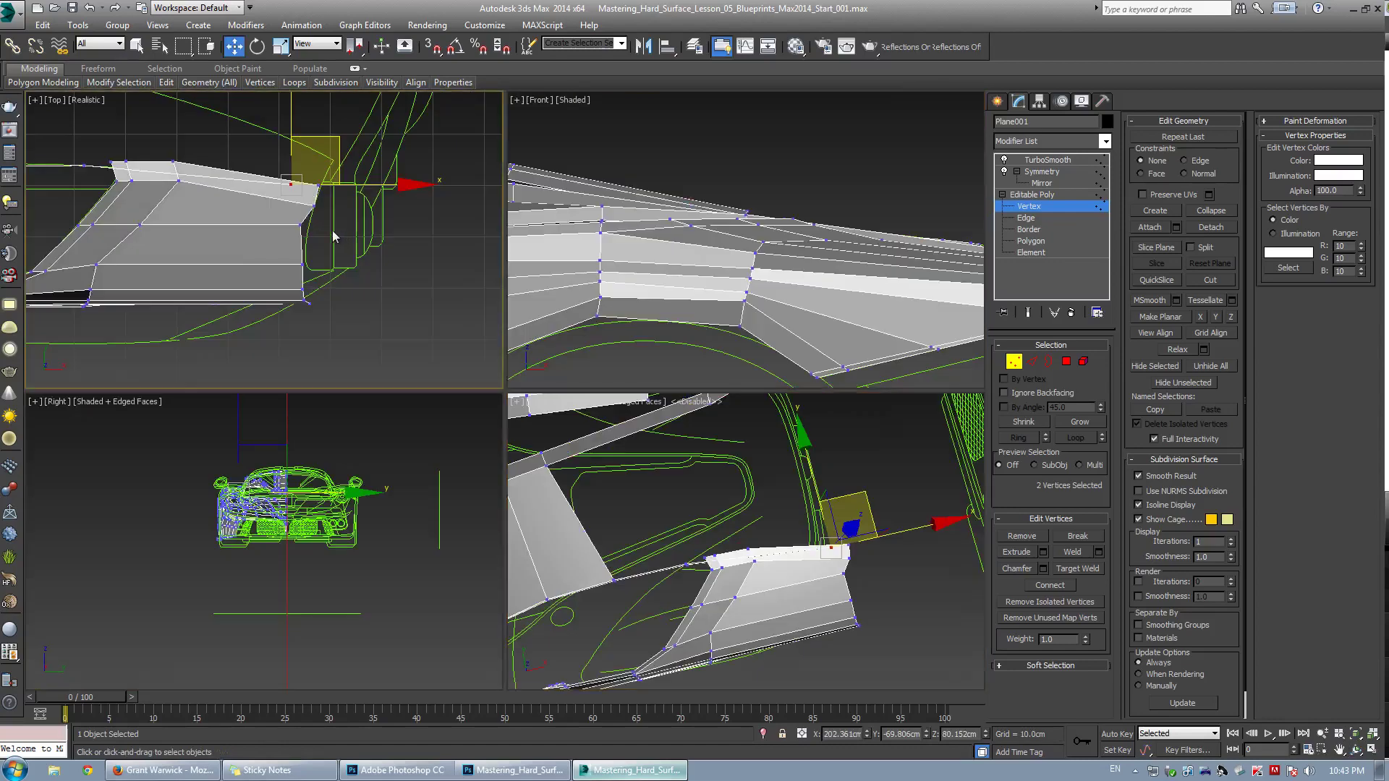
pyautogui.hotkey('alt', 'w')
pyautogui.moveTo(351, 256); pyautogui.dragTo(505, 259, button='middle')
pyautogui.scroll(3, 505, 259)
pyautogui.moveTo(444, 187); pyautogui.dragTo(505, 302)
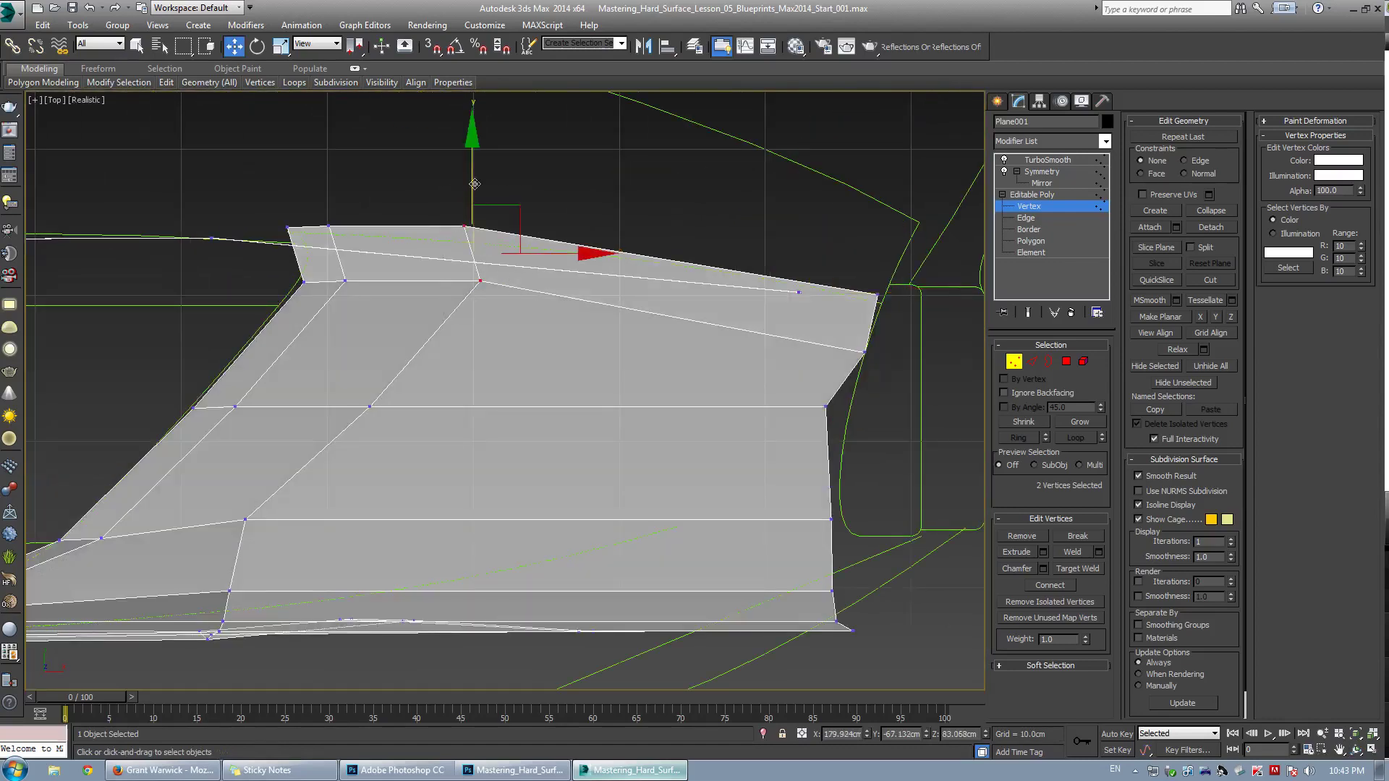
pyautogui.moveTo(474, 183); pyautogui.dragTo(456, 213)
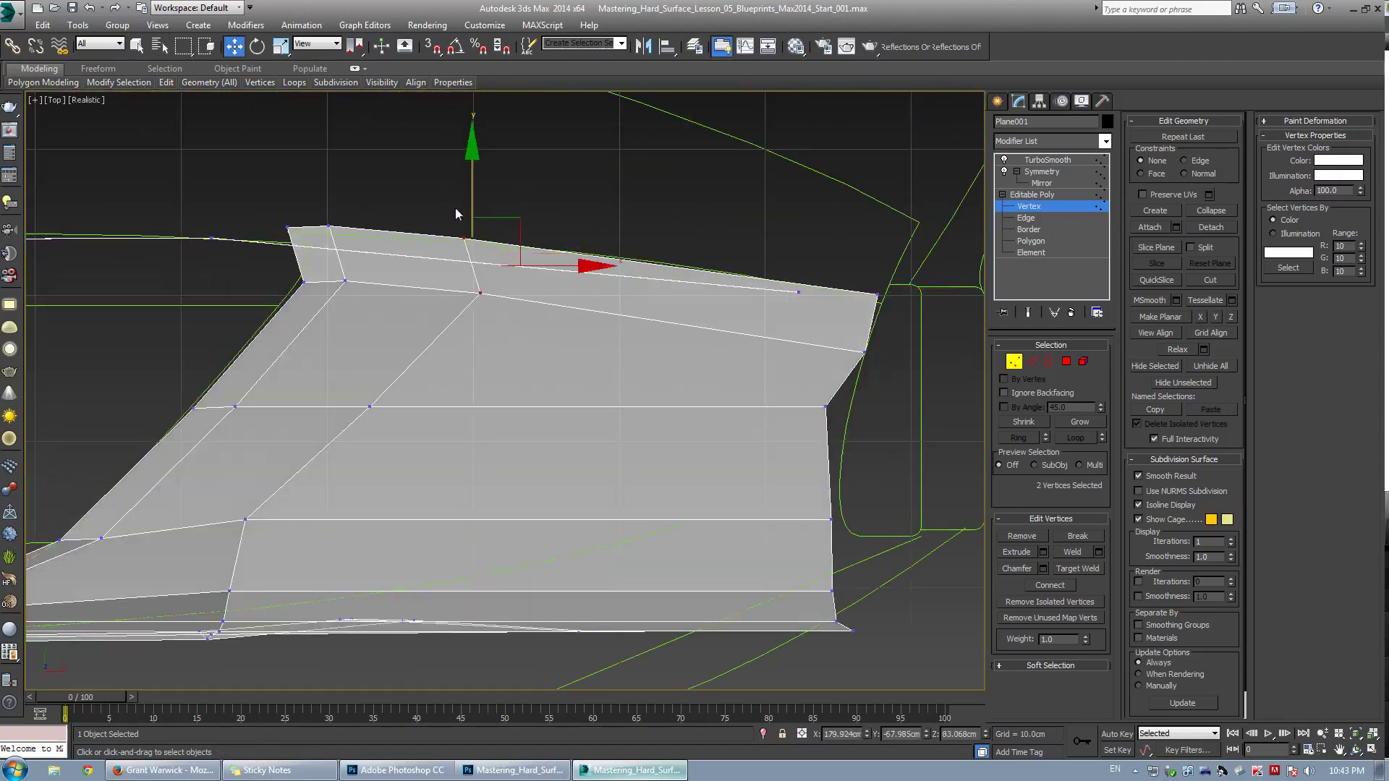
# Slide the three front vertices on the panel's upper edge along the blueprint curve to even out the first columns
pyautogui.moveTo(396, 274); pyautogui.dragTo(499, 292, button='middle')
pyautogui.click(445, 236)
pyautogui.moveTo(419, 226); pyautogui.dragTo(458, 259)
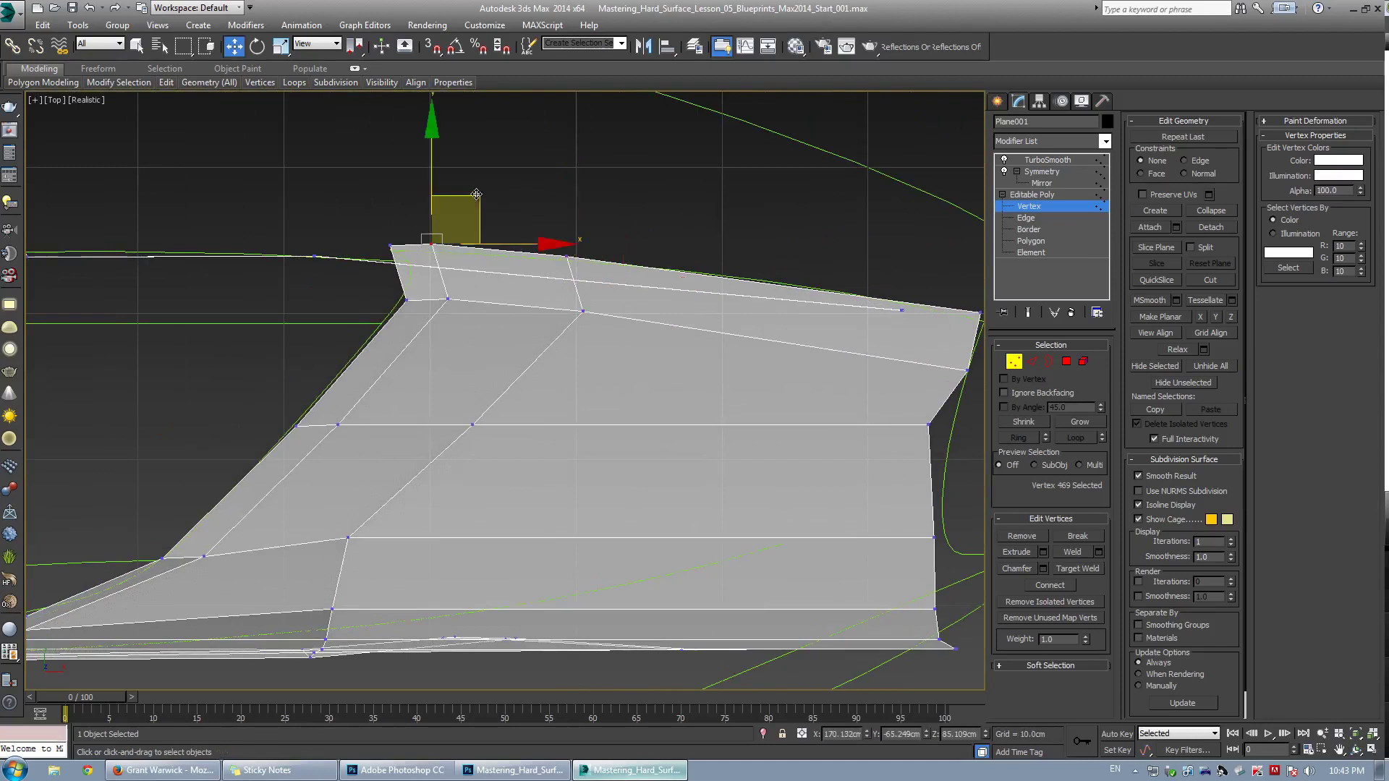
pyautogui.moveTo(475, 194); pyautogui.dragTo(500, 204)
pyautogui.click(565, 189)
pyautogui.moveTo(567, 256); pyautogui.dragTo(591, 262)
pyautogui.click(394, 250)
pyautogui.moveTo(390, 245); pyautogui.dragTo(404, 248)
# Shape the panel's rear end in the top view by moving its column vertices and the four lower corner vertices to the tail light outline
pyautogui.moveTo(971, 377); pyautogui.dragTo(678, 371, button='middle')
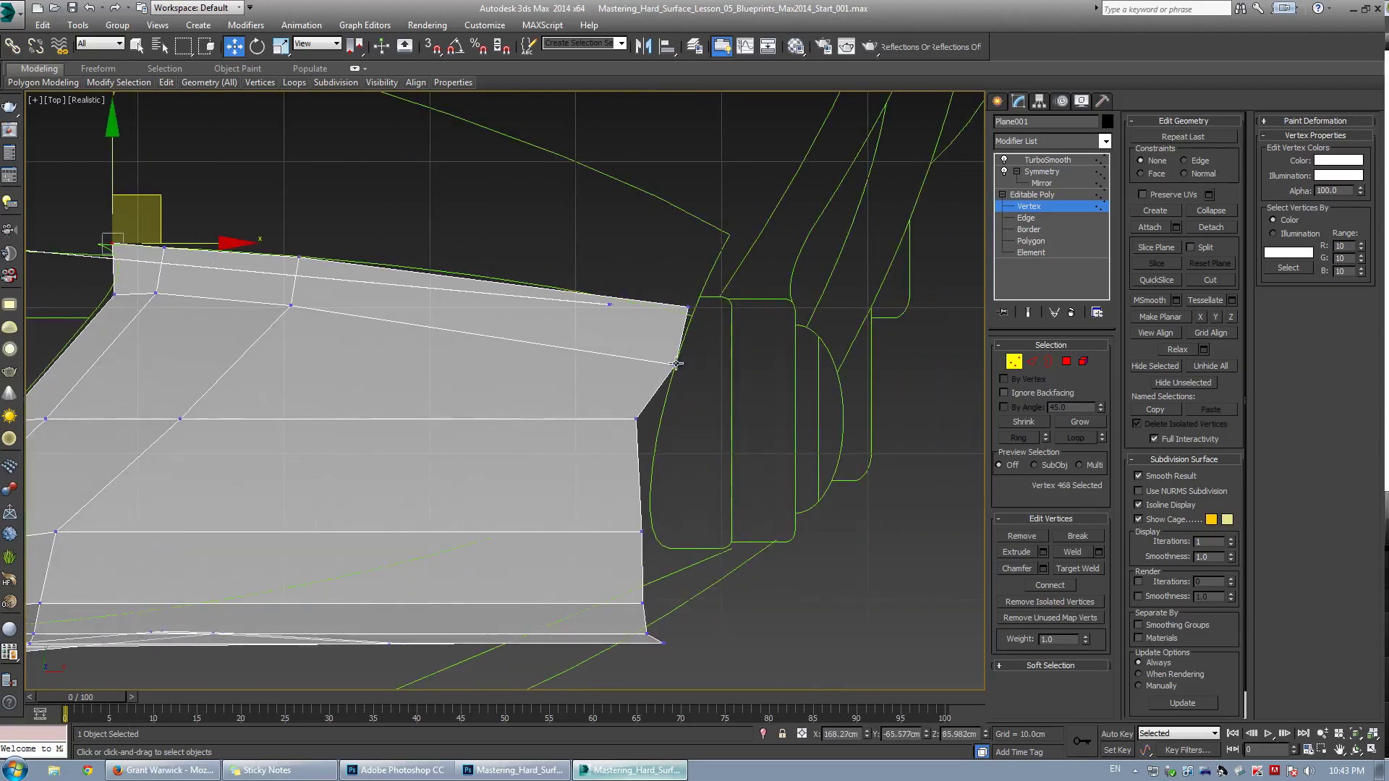
pyautogui.moveTo(676, 363); pyautogui.dragTo(673, 353)
pyautogui.click(637, 418)
pyautogui.moveTo(636, 418); pyautogui.dragTo(665, 403)
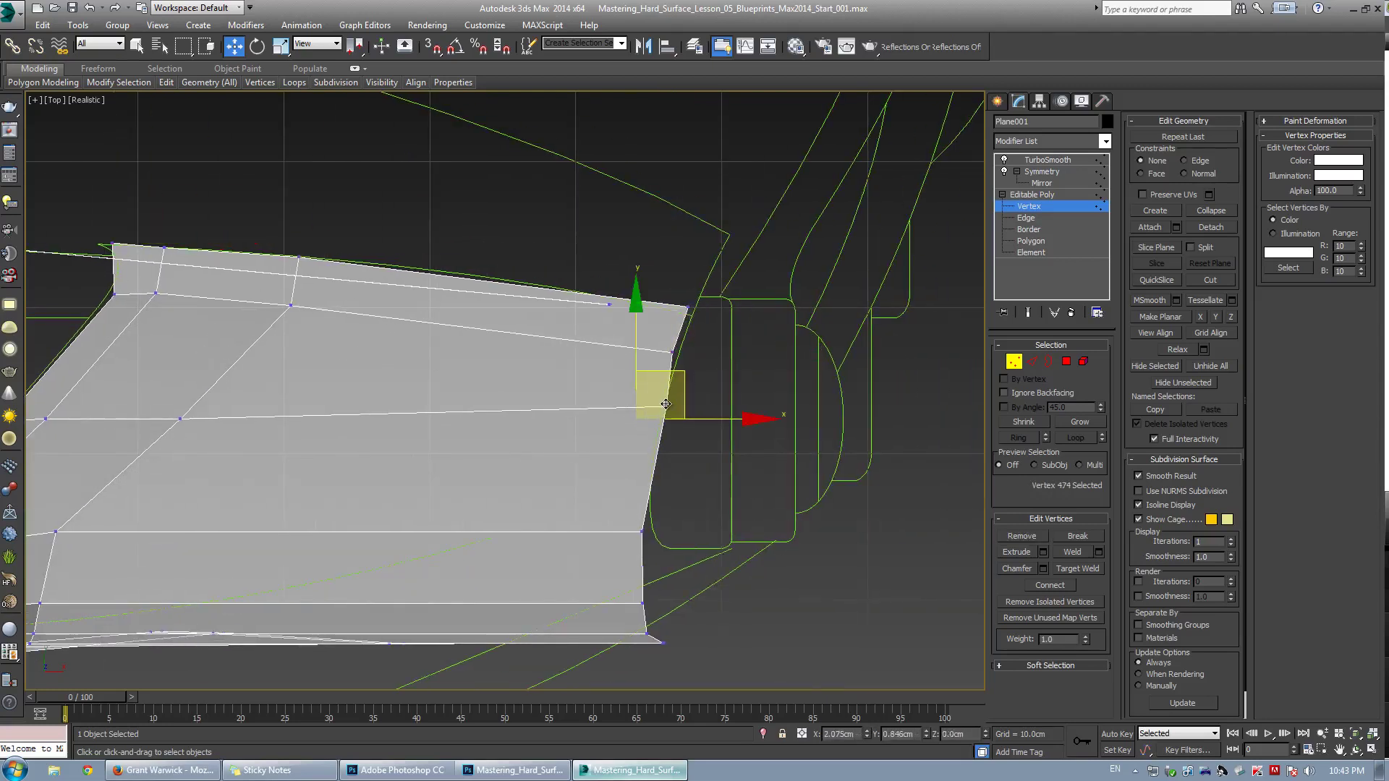
pyautogui.scroll(-2, 695, 445)
pyautogui.moveTo(701, 455); pyautogui.dragTo(719, 357)
pyautogui.click(732, 366)
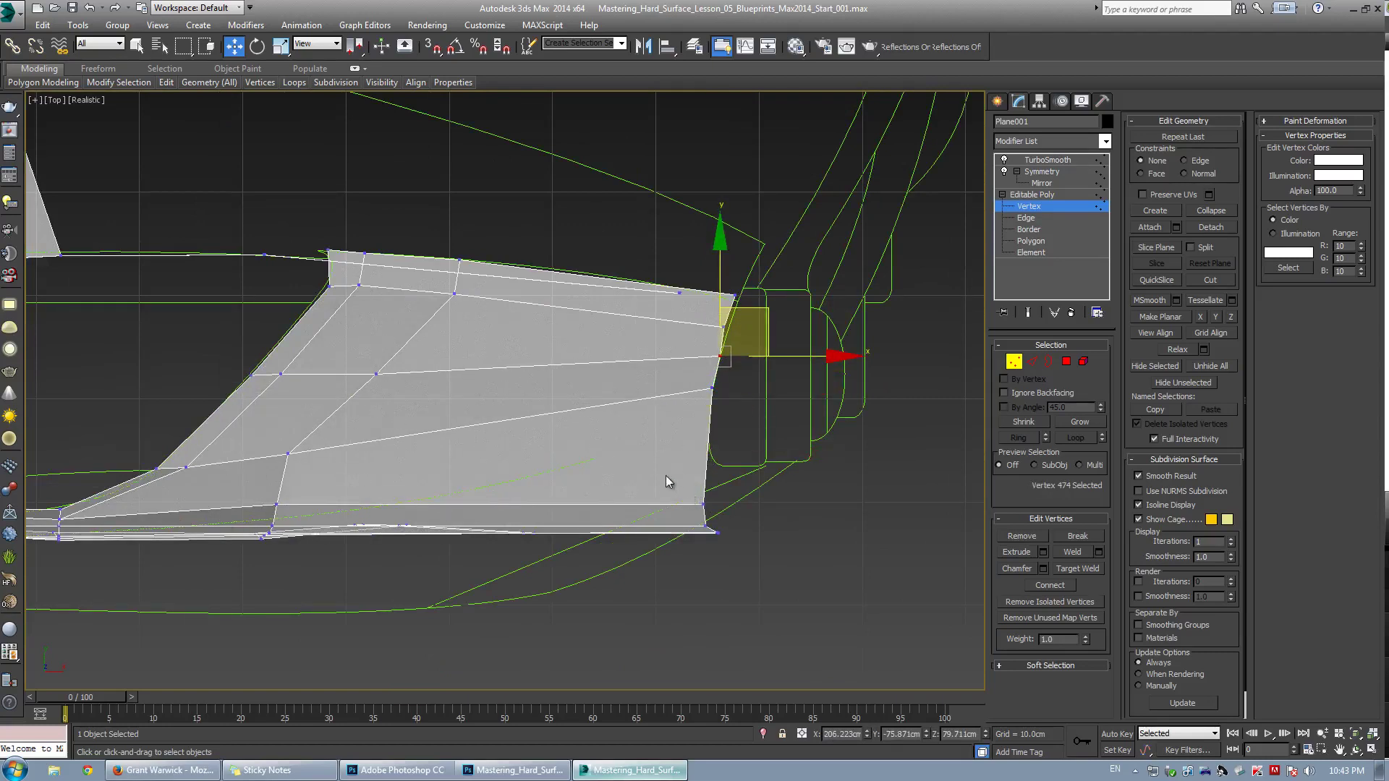
pyautogui.moveTo(744, 567); pyautogui.dragTo(747, 570)
pyautogui.moveTo(712, 465); pyautogui.dragTo(755, 424)
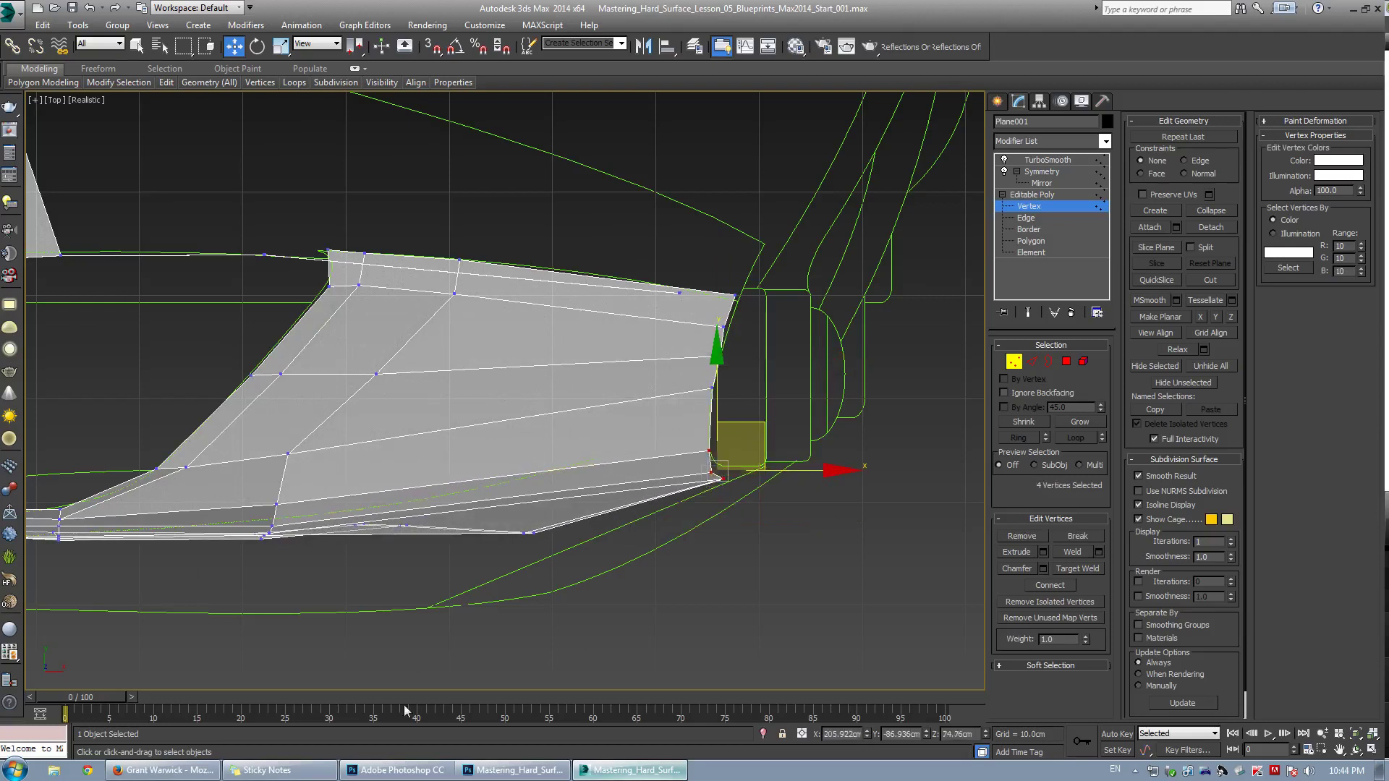
# Check the blueprint in Photoshop, return to 3ds Max and reposition two lower-edge vertices near the rear corner in the top and front views
pyautogui.click(398, 769)
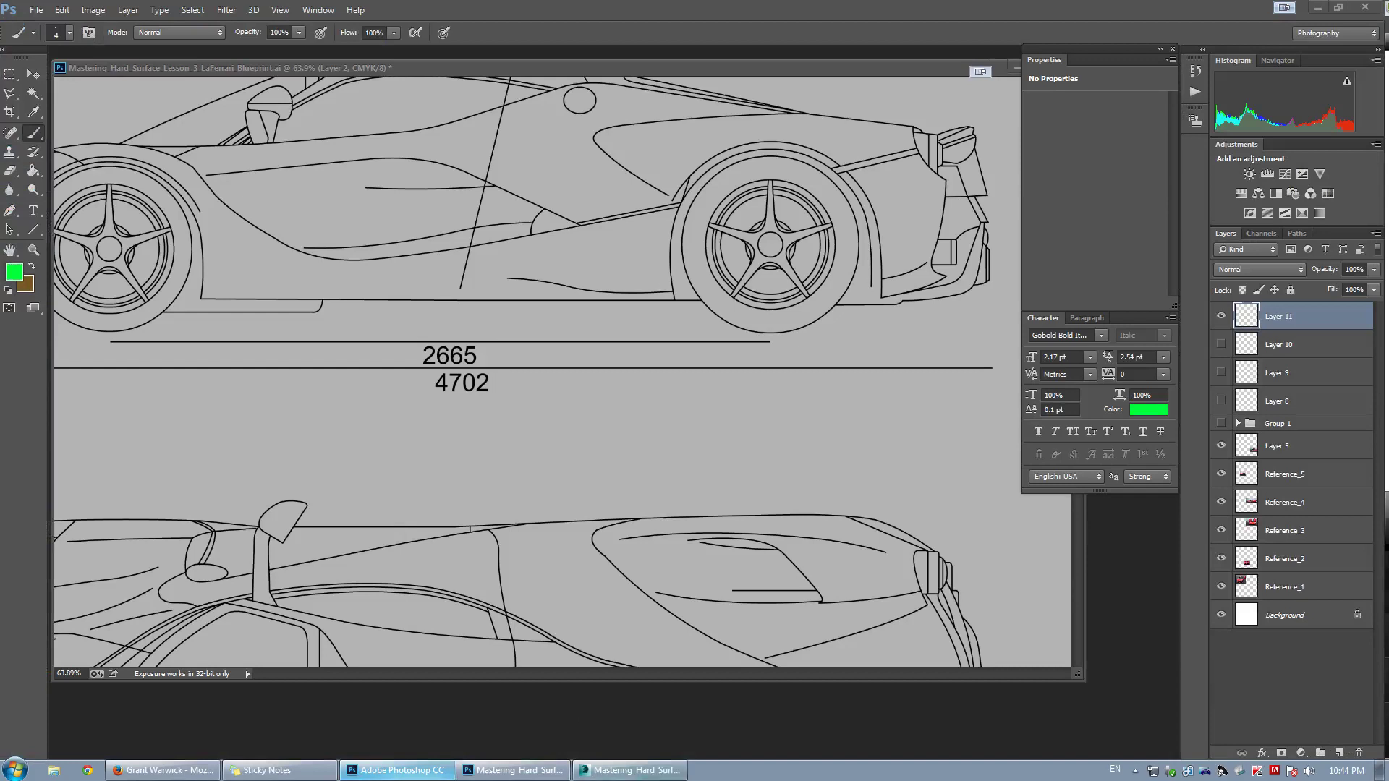
pyautogui.click(629, 770)
pyautogui.moveTo(505, 515); pyautogui.dragTo(559, 557)
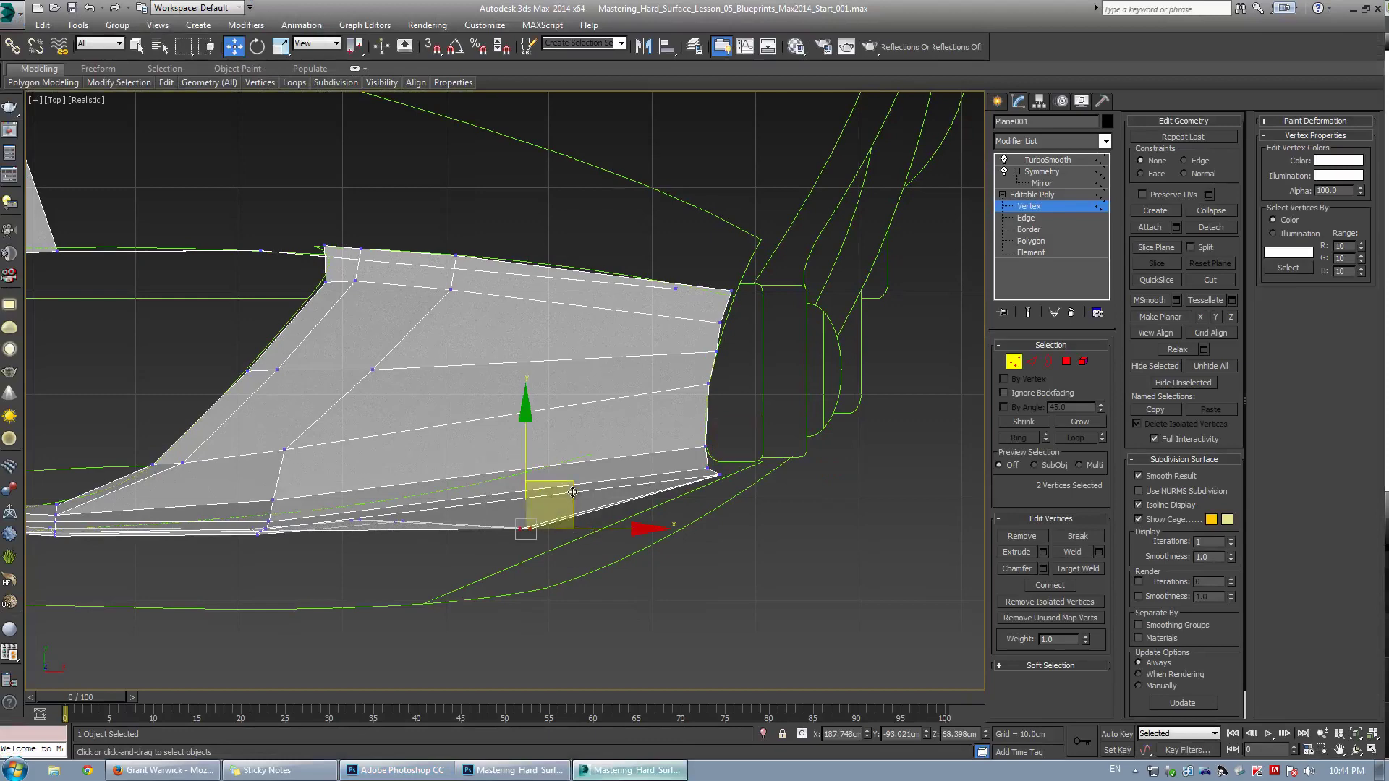
pyautogui.moveTo(572, 492); pyautogui.dragTo(649, 471)
pyautogui.middleClick(792, 262)
pyautogui.hotkey('alt', 'w')
pyautogui.moveTo(668, 346); pyautogui.dragTo(444, 281, button='middle')
pyautogui.moveTo(768, 490); pyautogui.dragTo(765, 485)
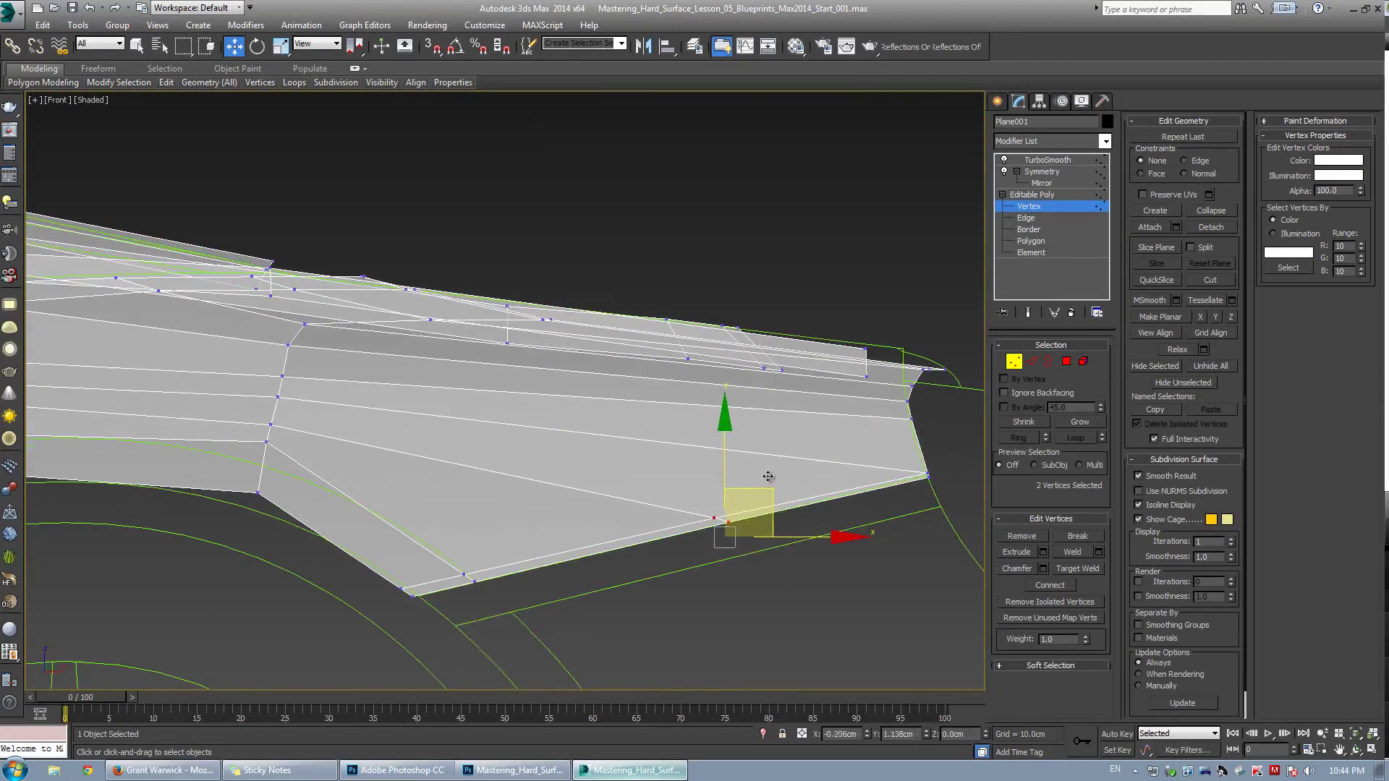
# Examine the reshaped rear fender against the blueprint curves in the top and perspective views
pyautogui.hotkey('alt', 'w')
pyautogui.middleClick(379, 318)
pyautogui.hotkey('alt', 'w')
pyautogui.scroll(-4, 539, 457)
pyautogui.moveTo(538, 457); pyautogui.dragTo(657, 413, button='middle')
pyautogui.scroll(-2, 657, 413)
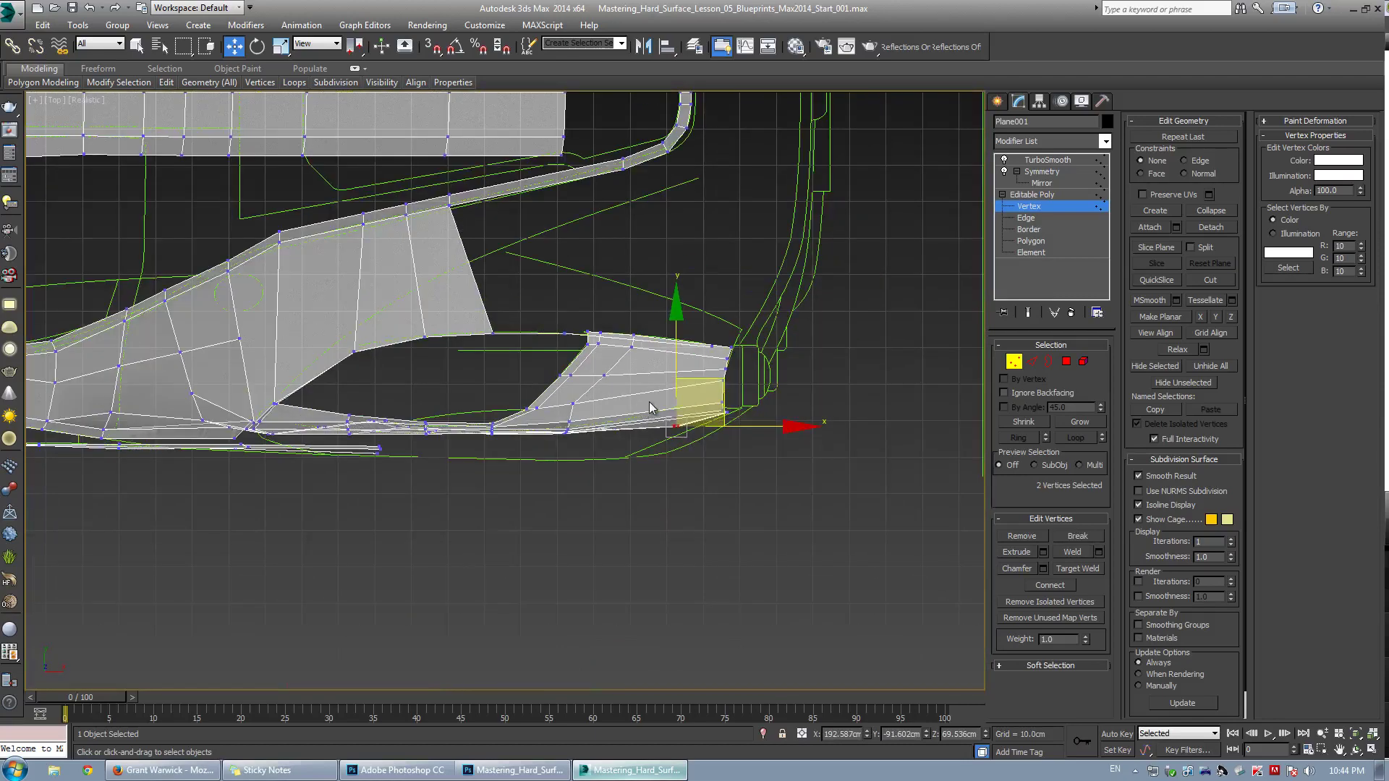
pyautogui.scroll(3, 650, 408)
pyautogui.hotkey('alt', 'w')
pyautogui.middleClick(673, 515)
pyautogui.hotkey('alt', 'w')
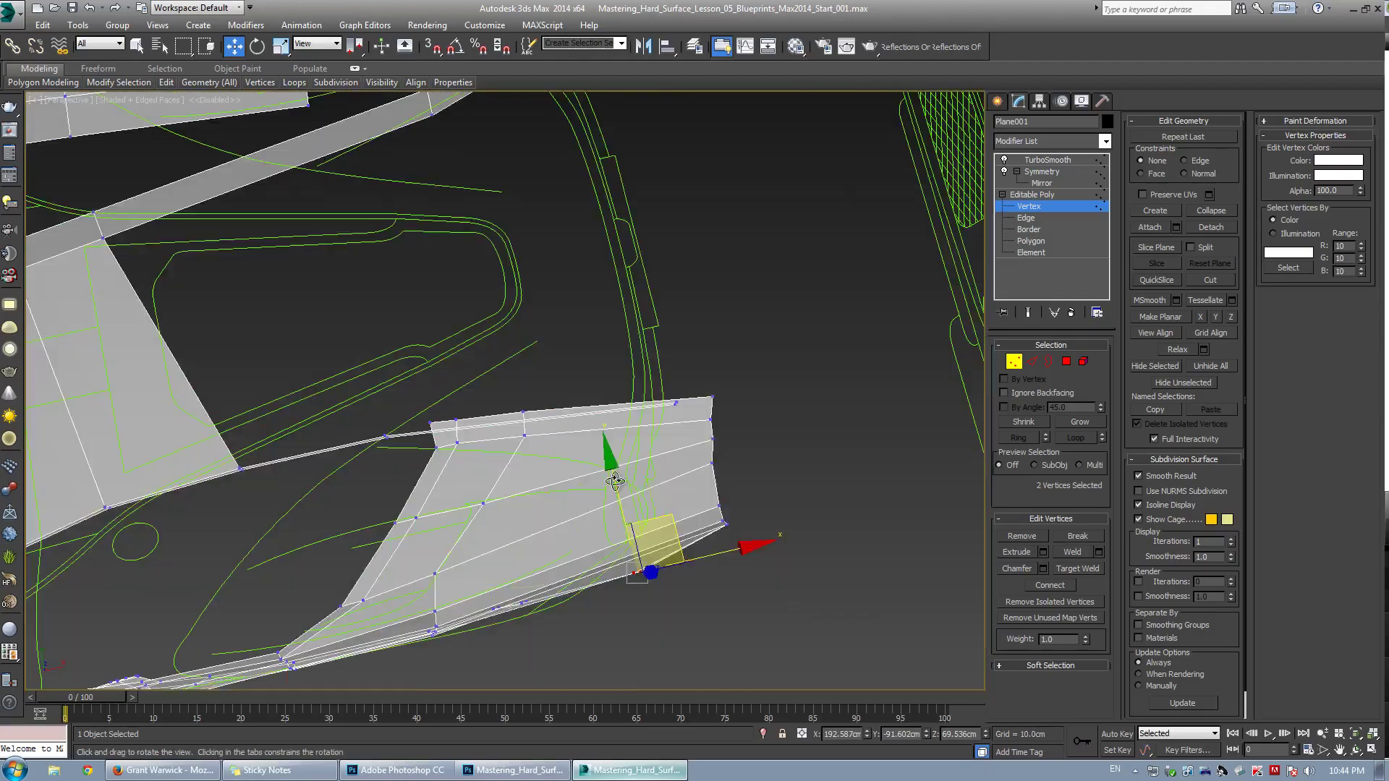
# Select the 18 lower rim vertices along the side panel and wheel arch and move them about 6.6 cm outward along Y
pyautogui.keyDown('alt'); pyautogui.moveTo(614, 480); pyautogui.dragTo(481, 342, button='middle'); pyautogui.keyUp('alt')
pyautogui.press('w')
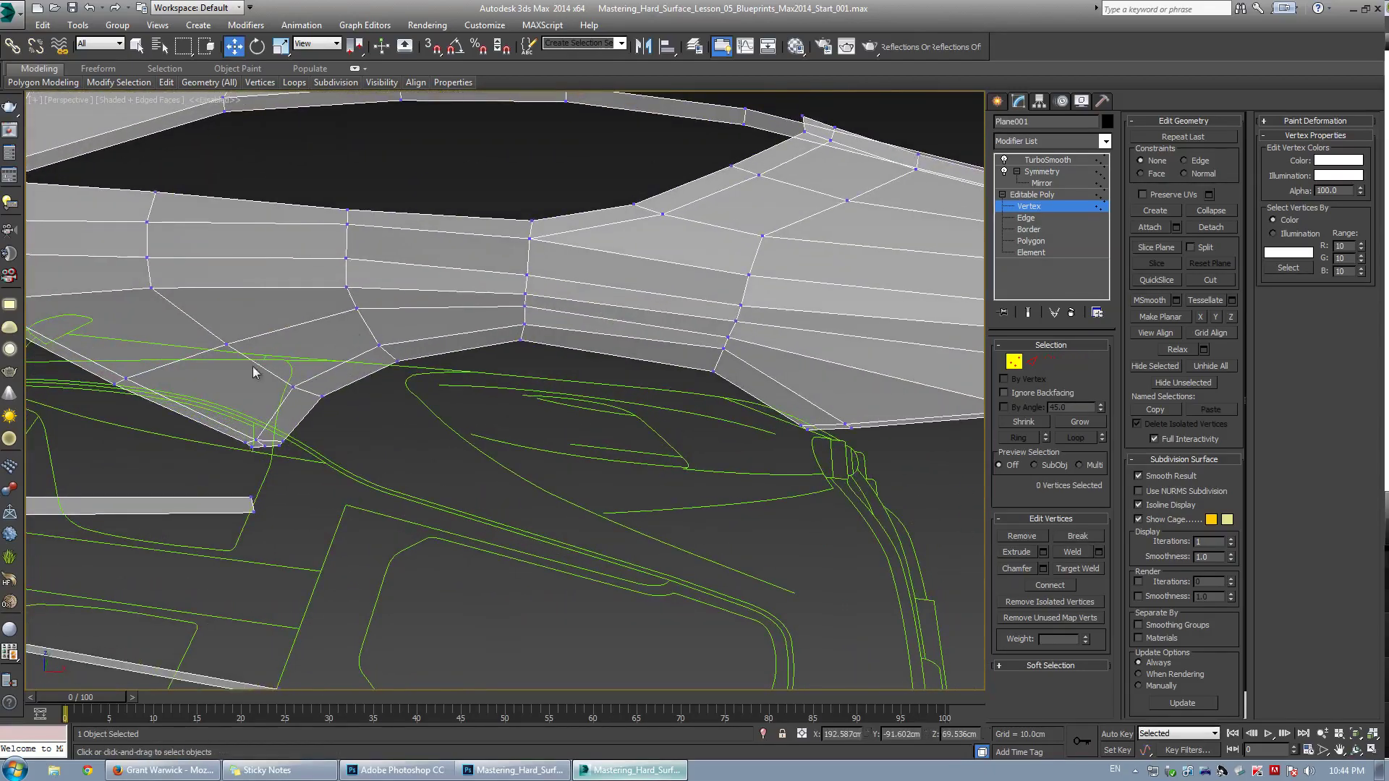
pyautogui.moveTo(341, 457); pyautogui.dragTo(236, 375)
pyautogui.keyDown('ctrl'); pyautogui.moveTo(364, 332); pyautogui.dragTo(422, 370); pyautogui.keyUp('ctrl')
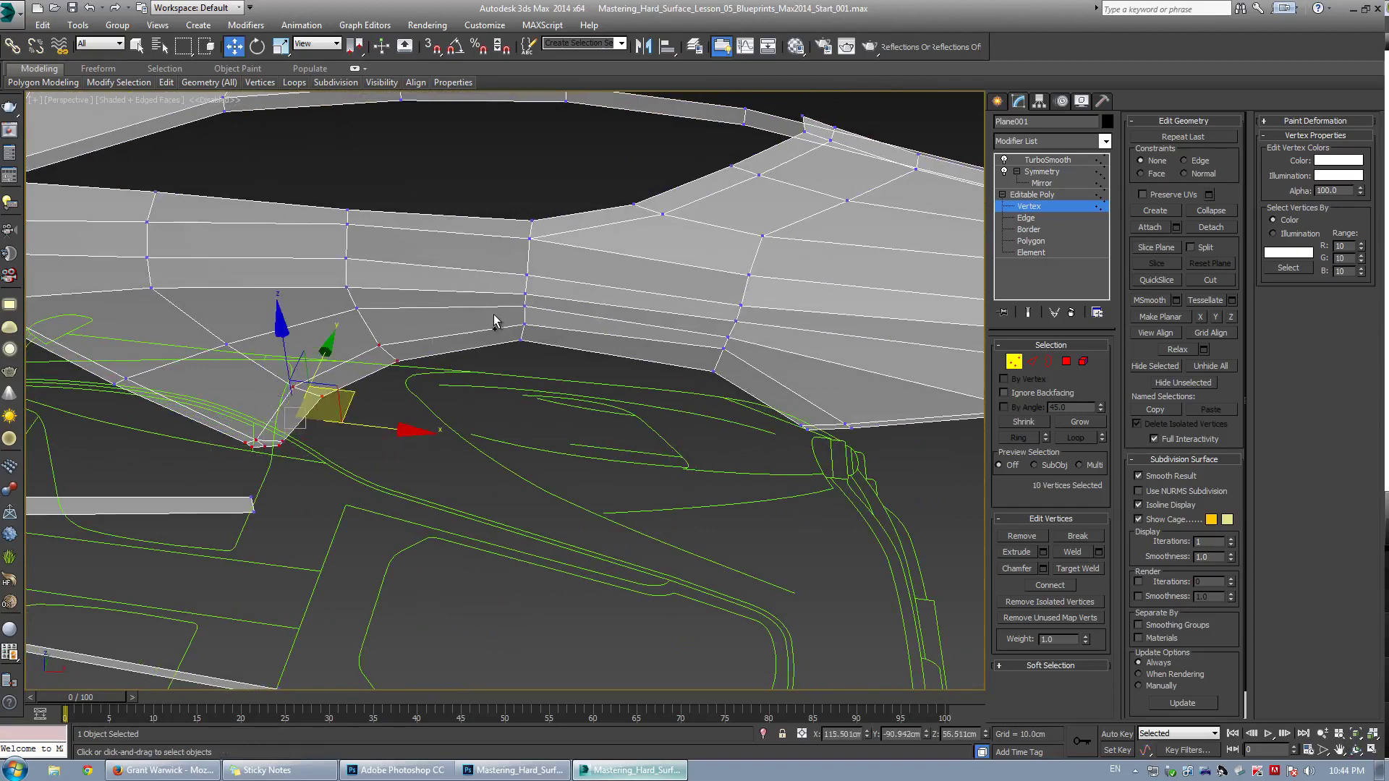
pyautogui.keyDown('ctrl'); pyautogui.moveTo(493, 317); pyautogui.dragTo(558, 356); pyautogui.keyUp('ctrl')
pyautogui.moveTo(614, 372); pyautogui.dragTo(477, 401, button='middle')
pyautogui.keyDown('ctrl'); pyautogui.moveTo(583, 394); pyautogui.dragTo(588, 376); pyautogui.keyUp('ctrl')
pyautogui.keyDown('ctrl'); pyautogui.moveTo(533, 518); pyautogui.dragTo(735, 429); pyautogui.keyUp('ctrl')
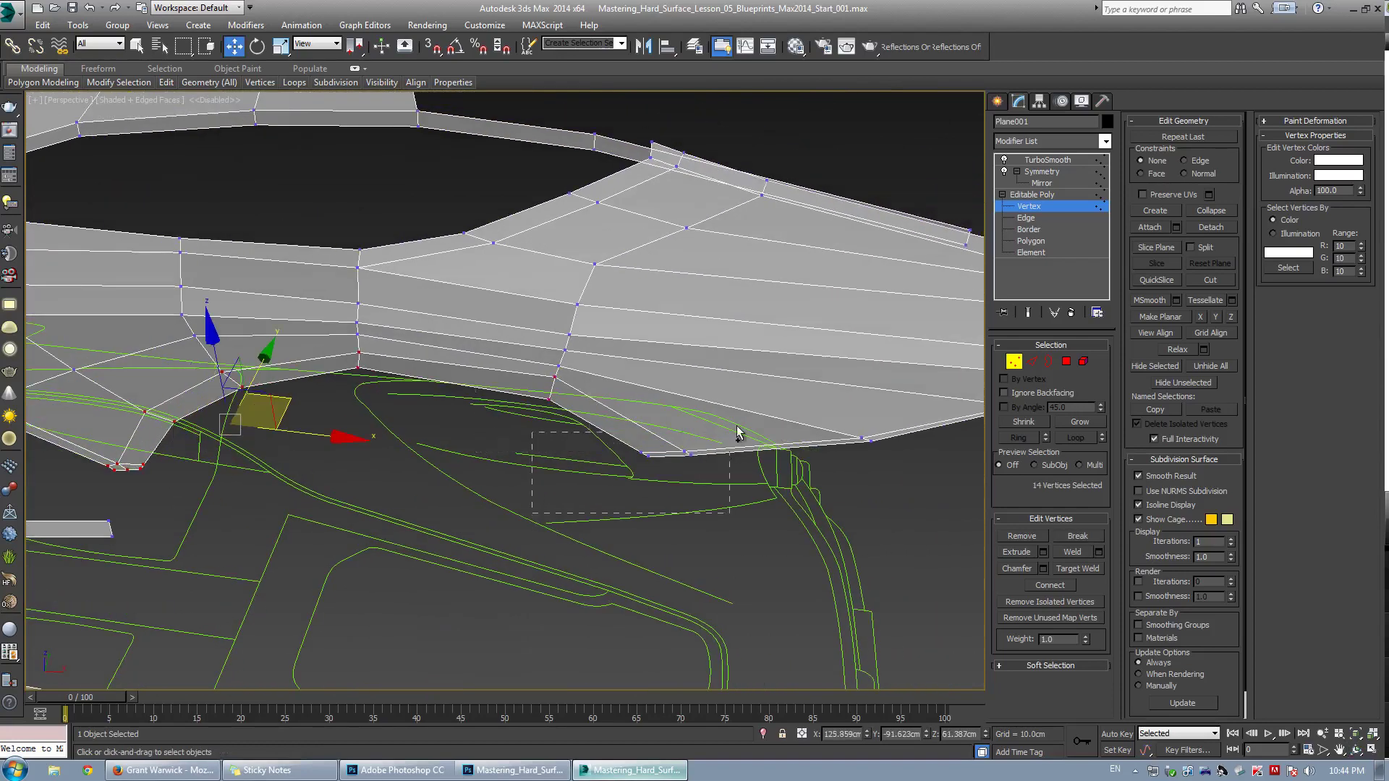
pyautogui.hotkey('alt', 'w')
pyautogui.middleClick(301, 290)
pyautogui.hotkey('alt', 'w')
pyautogui.moveTo(496, 359); pyautogui.dragTo(515, 357, button='middle')
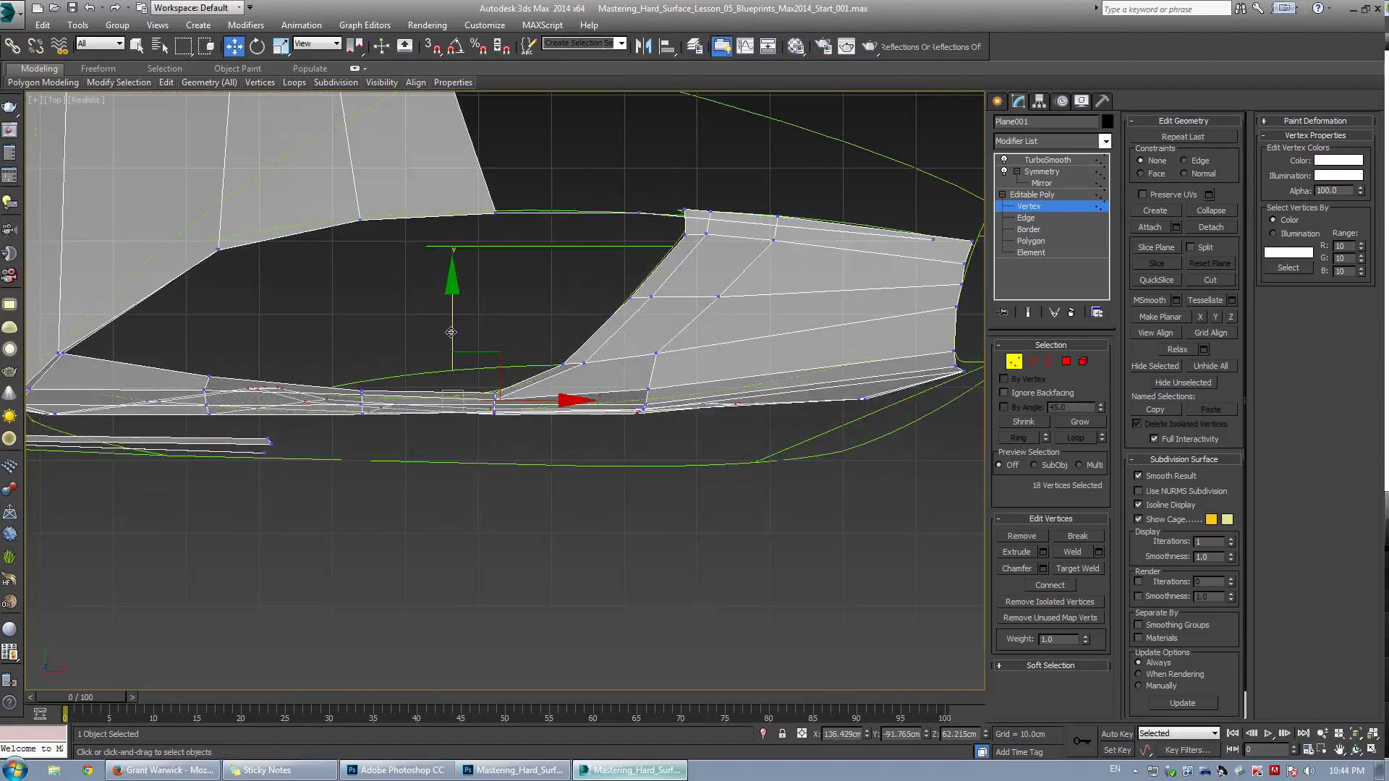
pyautogui.moveTo(453, 333); pyautogui.dragTo(469, 380)
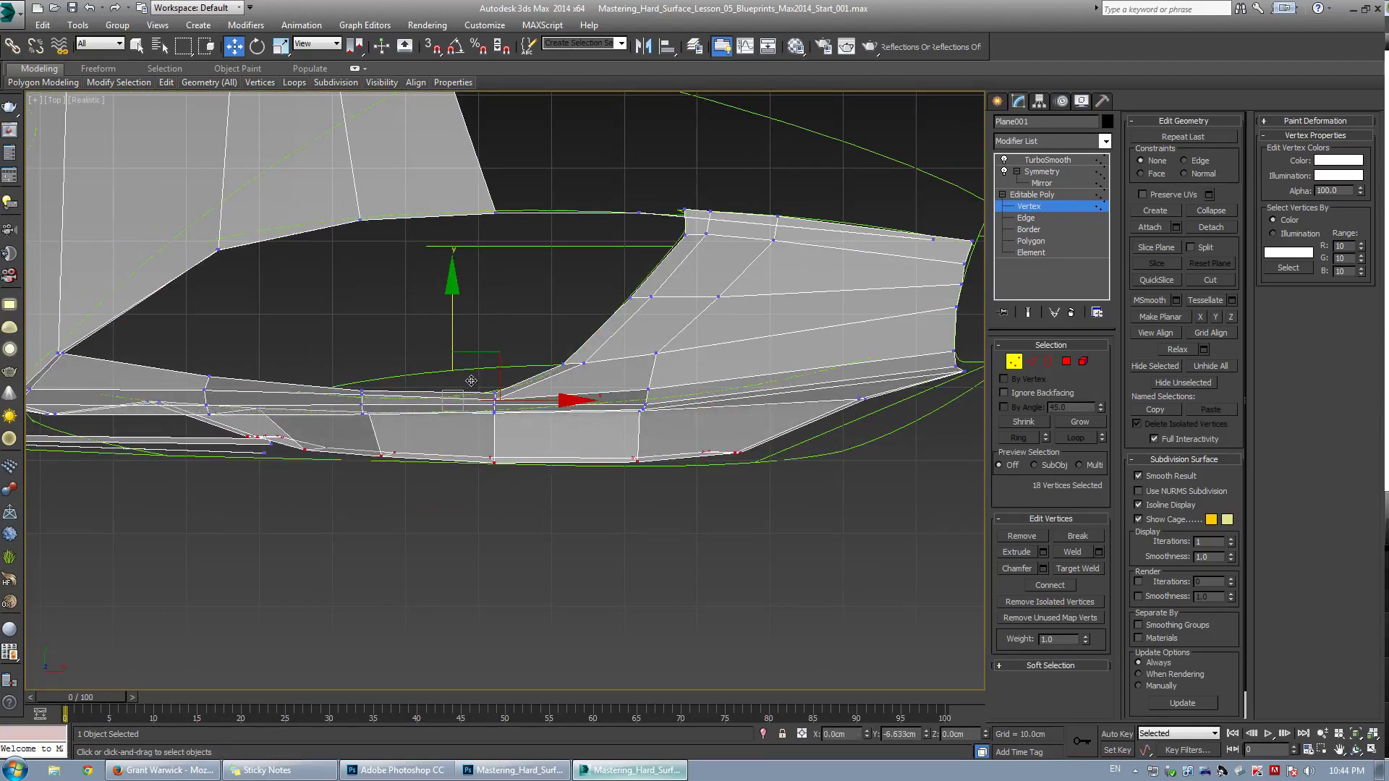
# Fine-tune the 18 rim vertices along Y against the body outline, using the perspective and right views
pyautogui.hotkey('alt', 'w')
pyautogui.hotkey('alt', 'w')
pyautogui.keyDown('alt'); pyautogui.moveTo(469, 405); pyautogui.dragTo(527, 365, button='middle'); pyautogui.keyUp('alt')
pyautogui.moveTo(493, 349); pyautogui.dragTo(497, 350)
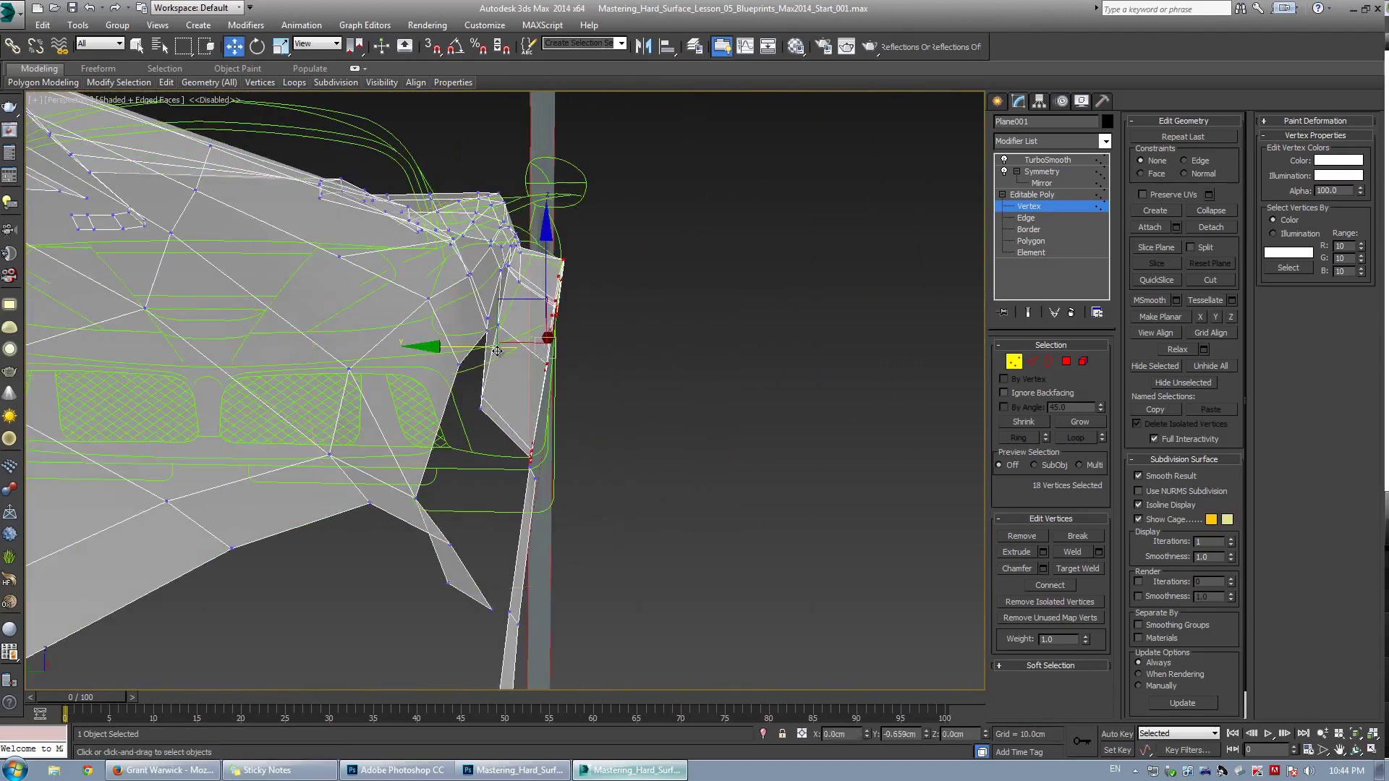
pyautogui.keyDown('alt'); pyautogui.moveTo(497, 350); pyautogui.dragTo(502, 350, button='middle'); pyautogui.keyUp('alt')
pyautogui.hotkey('alt', 'w')
pyautogui.rightClick(367, 493)
pyautogui.hotkey('alt', 'w')
pyautogui.press('z')
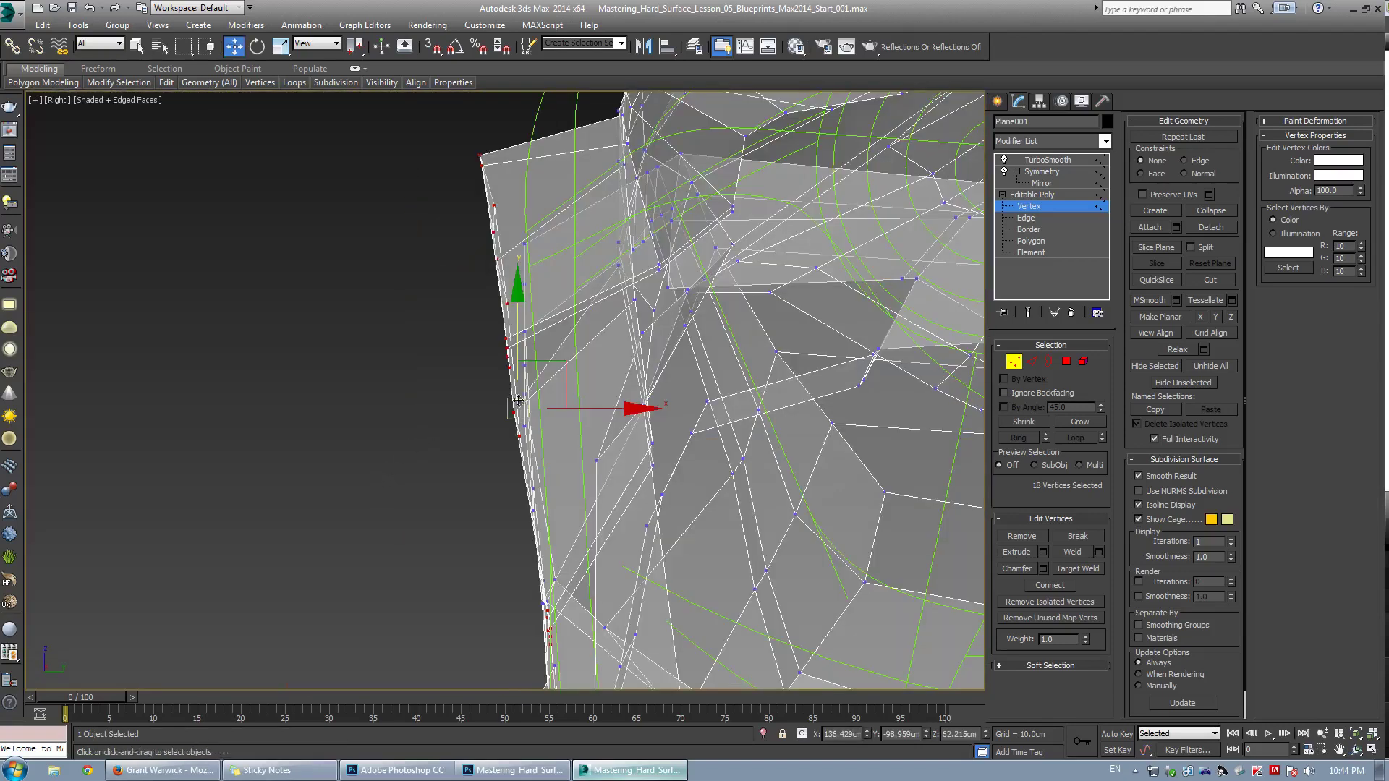
pyautogui.moveTo(584, 409)
pyautogui.mouseDown()
pyautogui.moveTo(607, 410)
pyautogui.moveTo(594, 408)
pyautogui.mouseUp()
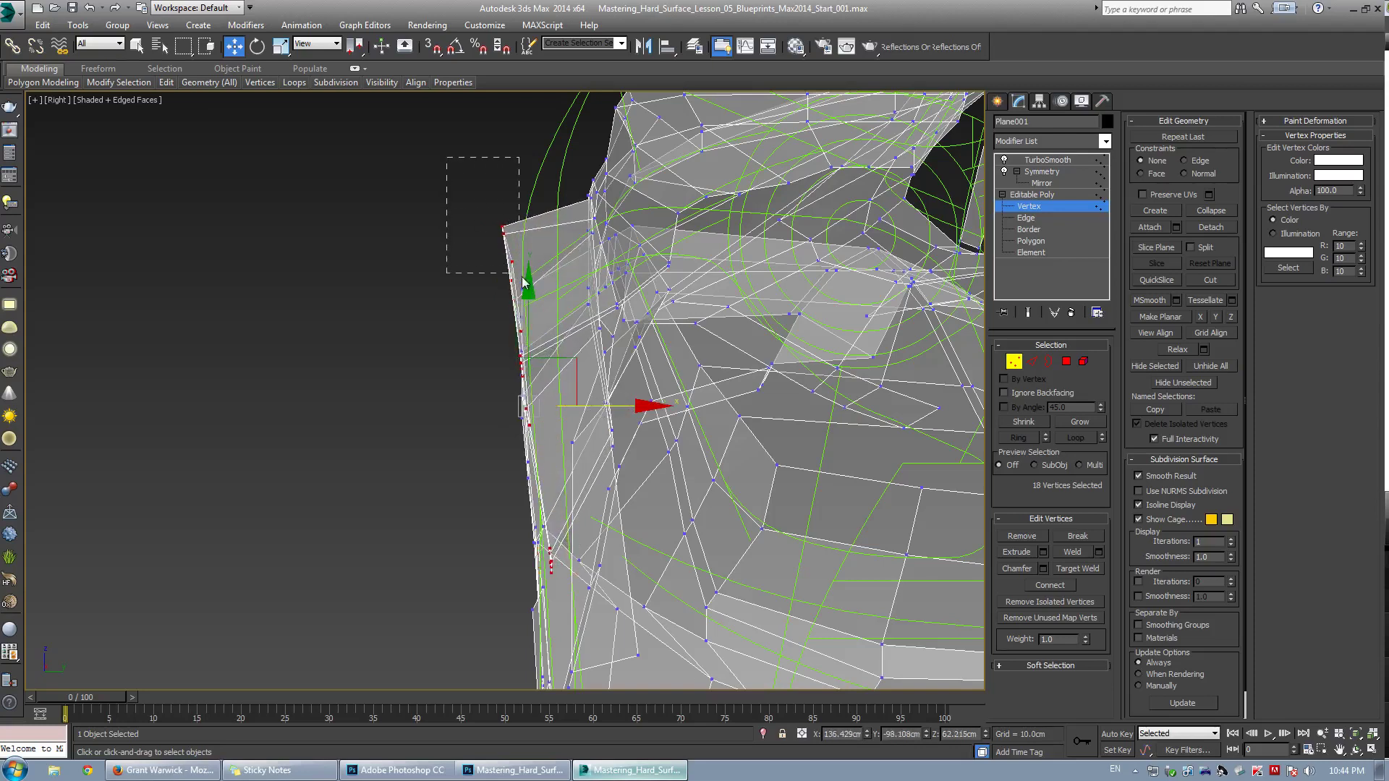
# In the right view, pull the uppermost outer rim vertices inward, one group at a time, to straighten the fender's side profile
pyautogui.moveTo(521, 281); pyautogui.dragTo(557, 250)
pyautogui.moveTo(499, 215); pyautogui.dragTo(534, 242)
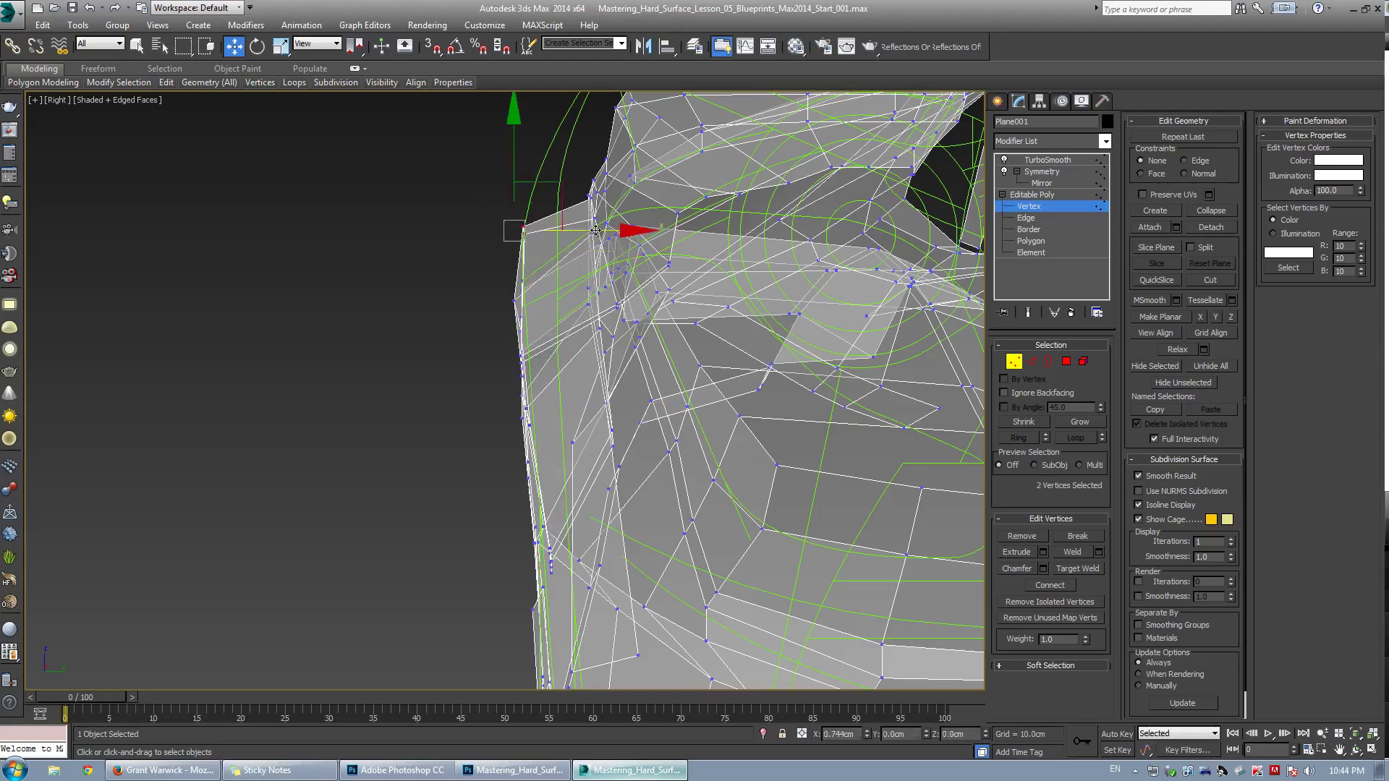
pyautogui.scroll(2, 506, 293)
pyautogui.moveTo(509, 297); pyautogui.dragTo(608, 306)
pyautogui.moveTo(526, 358); pyautogui.dragTo(556, 376)
pyautogui.moveTo(596, 369); pyautogui.dragTo(615, 369)
pyautogui.moveTo(560, 440); pyautogui.dragTo(561, 441)
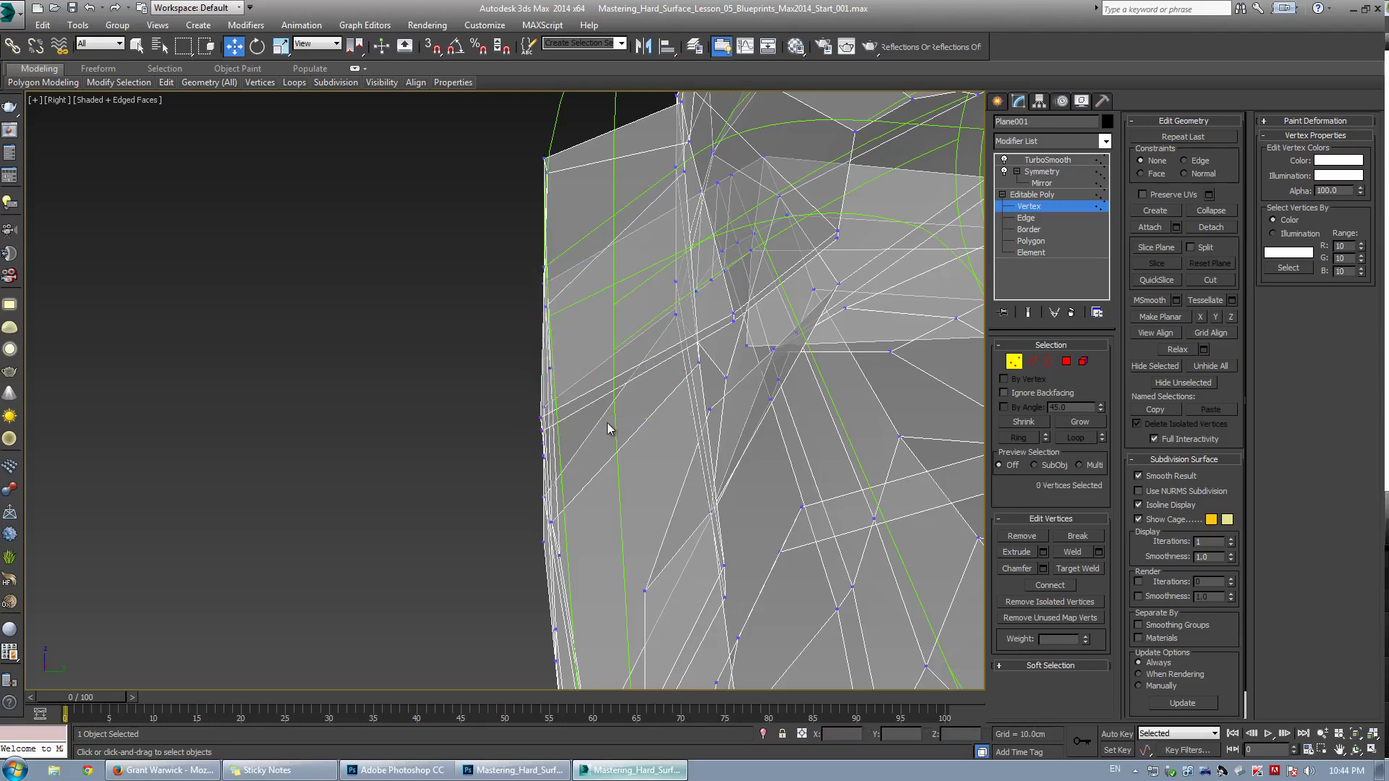
# In the right view, pull the three outermost fender vertices inward and align the single vertices just below with the blueprint's side line
pyautogui.moveTo(604, 429); pyautogui.dragTo(502, 294, button='middle')
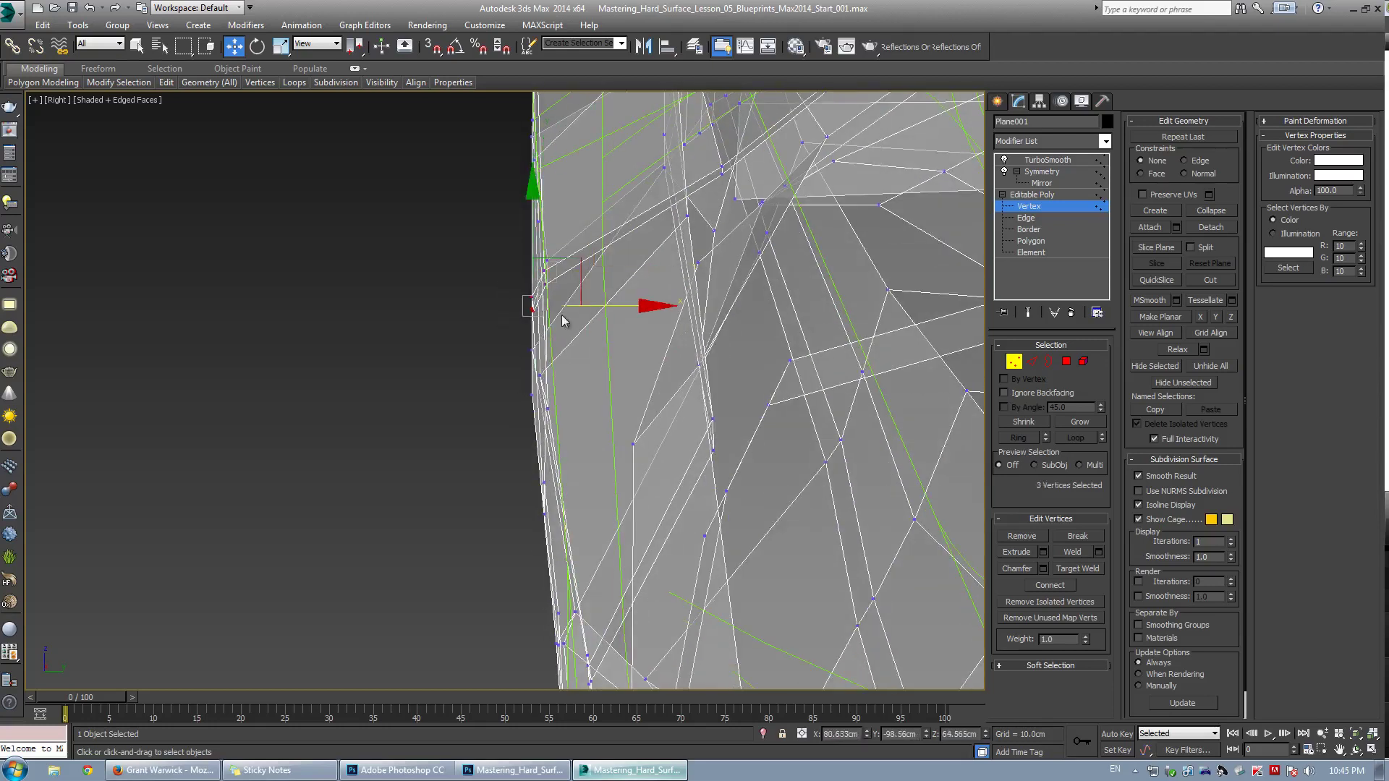
pyautogui.moveTo(597, 309); pyautogui.dragTo(612, 310)
pyautogui.moveTo(565, 445); pyautogui.dragTo(566, 445)
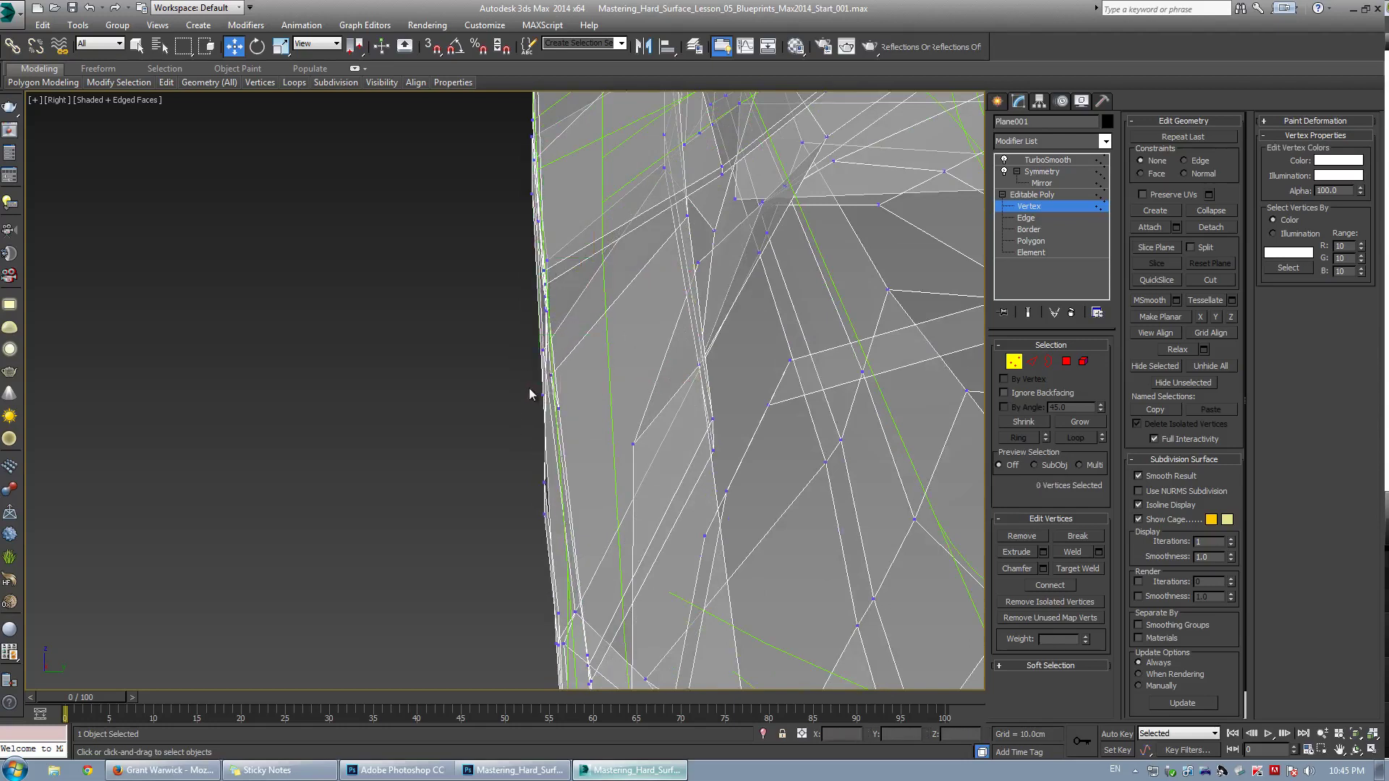
pyautogui.click(532, 393)
pyautogui.click(557, 408)
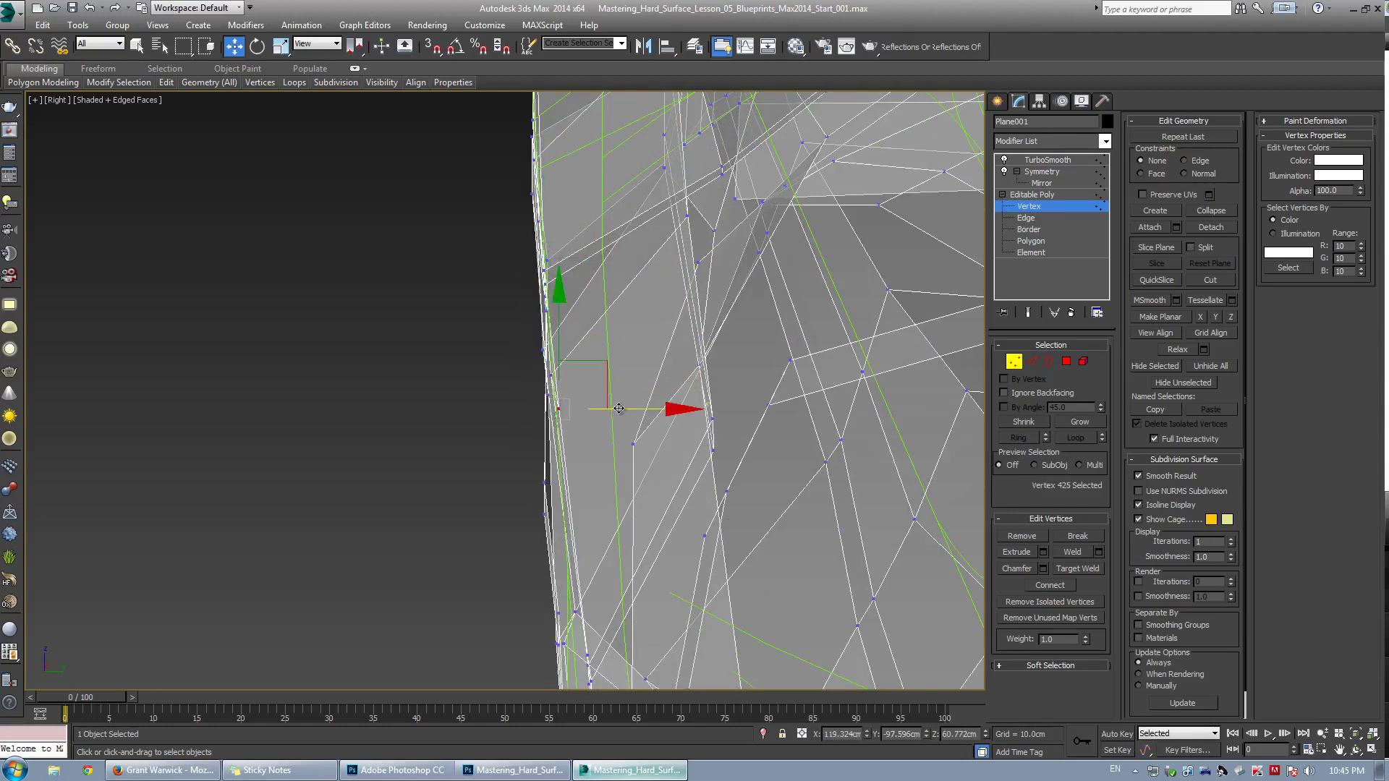
pyautogui.moveTo(579, 467); pyautogui.dragTo(546, 316, button='middle')
pyautogui.moveTo(493, 323); pyautogui.dragTo(585, 348)
pyautogui.moveTo(516, 443); pyautogui.dragTo(504, 304, button='middle')
pyautogui.moveTo(554, 416); pyautogui.dragTo(560, 424)
pyautogui.moveTo(578, 369); pyautogui.dragTo(583, 370)
# Select the group of seven inner rim vertices and shift them slightly outward to meet the blueprint's side line
pyautogui.click(531, 310)
pyautogui.moveTo(531, 309); pyautogui.dragTo(543, 330)
pyautogui.keyDown('ctrl'); pyautogui.moveTo(541, 359); pyautogui.dragTo(567, 436); pyautogui.keyUp('ctrl')
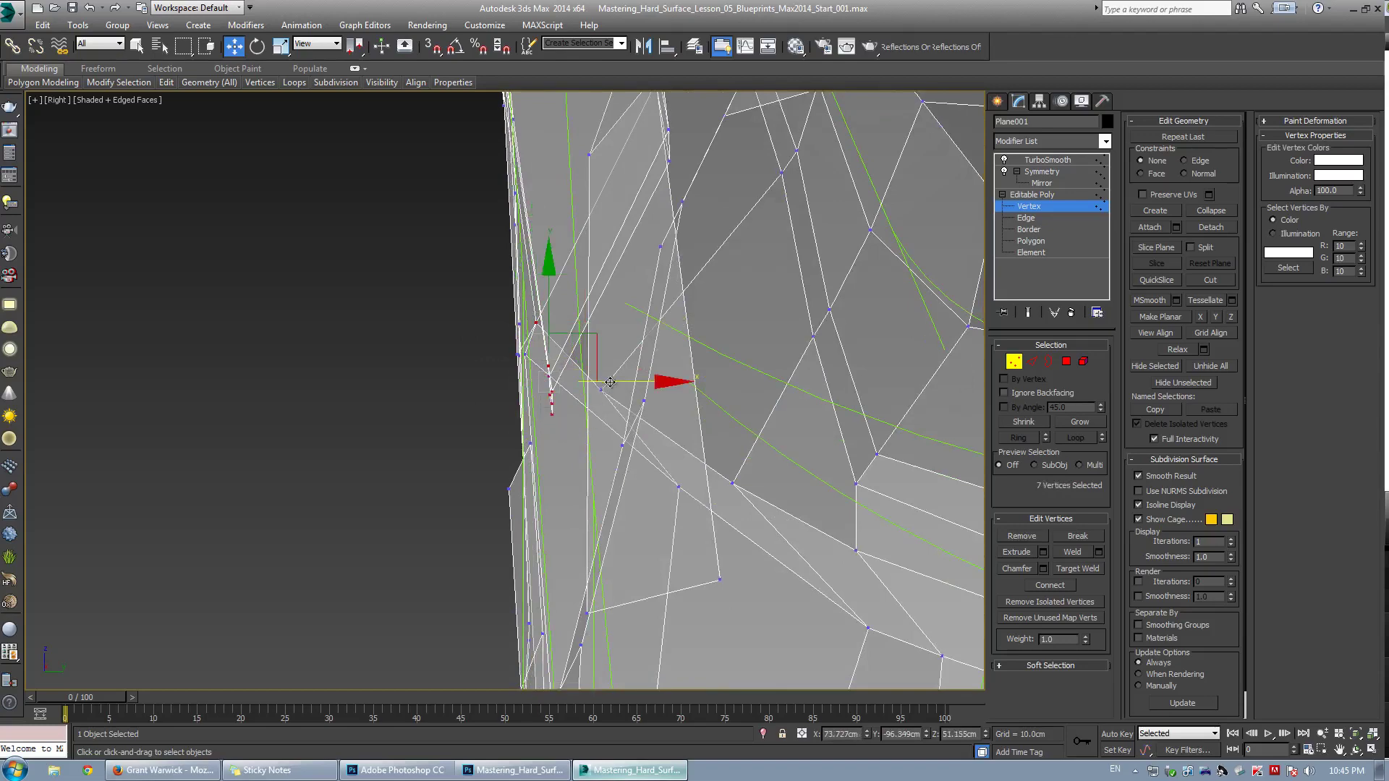
pyautogui.moveTo(618, 378); pyautogui.dragTo(596, 378)
pyautogui.click(587, 292)
# Nudge the two single outer vertices below that group onto the blueprint's side line
pyautogui.scroll(3, 521, 323)
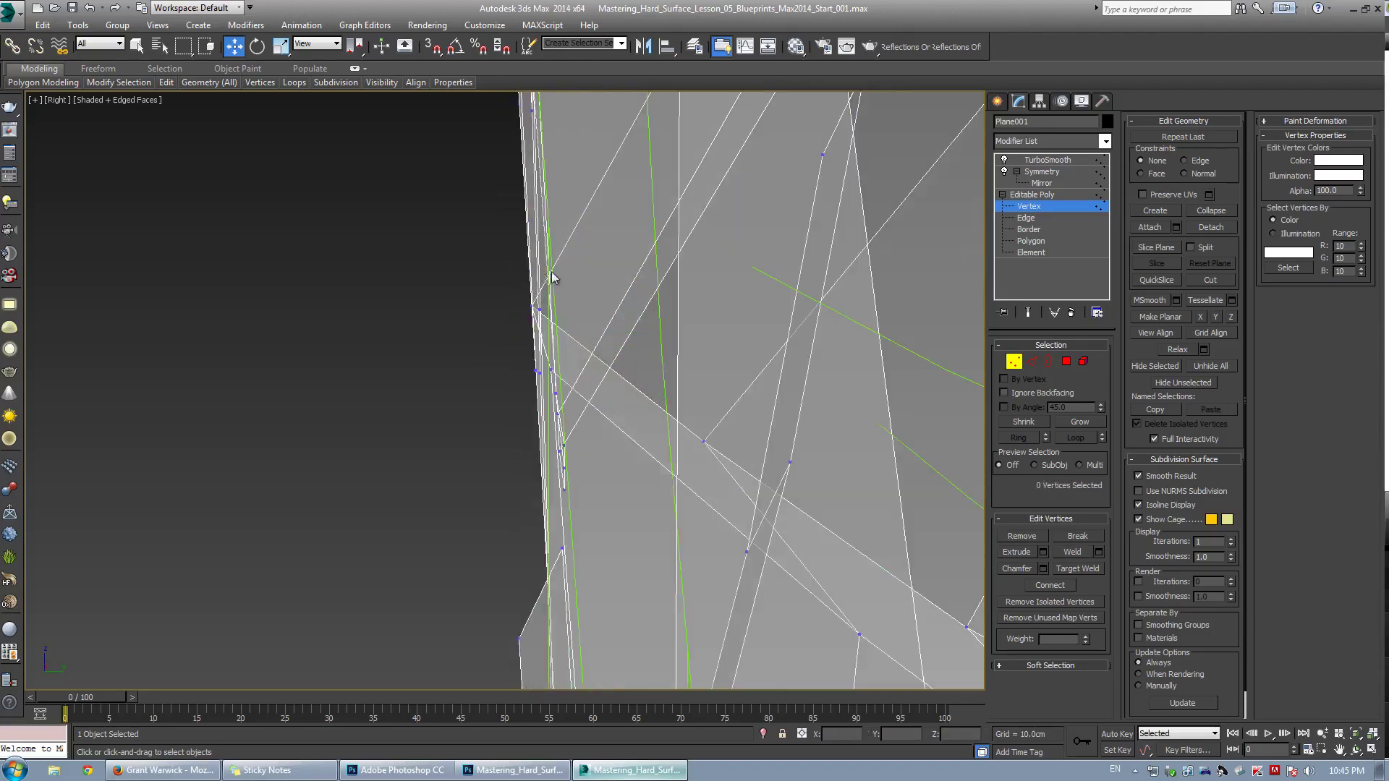
pyautogui.scroll(3, 506, 300)
pyautogui.moveTo(500, 299); pyautogui.dragTo(583, 348)
pyautogui.scroll(-5, 578, 350)
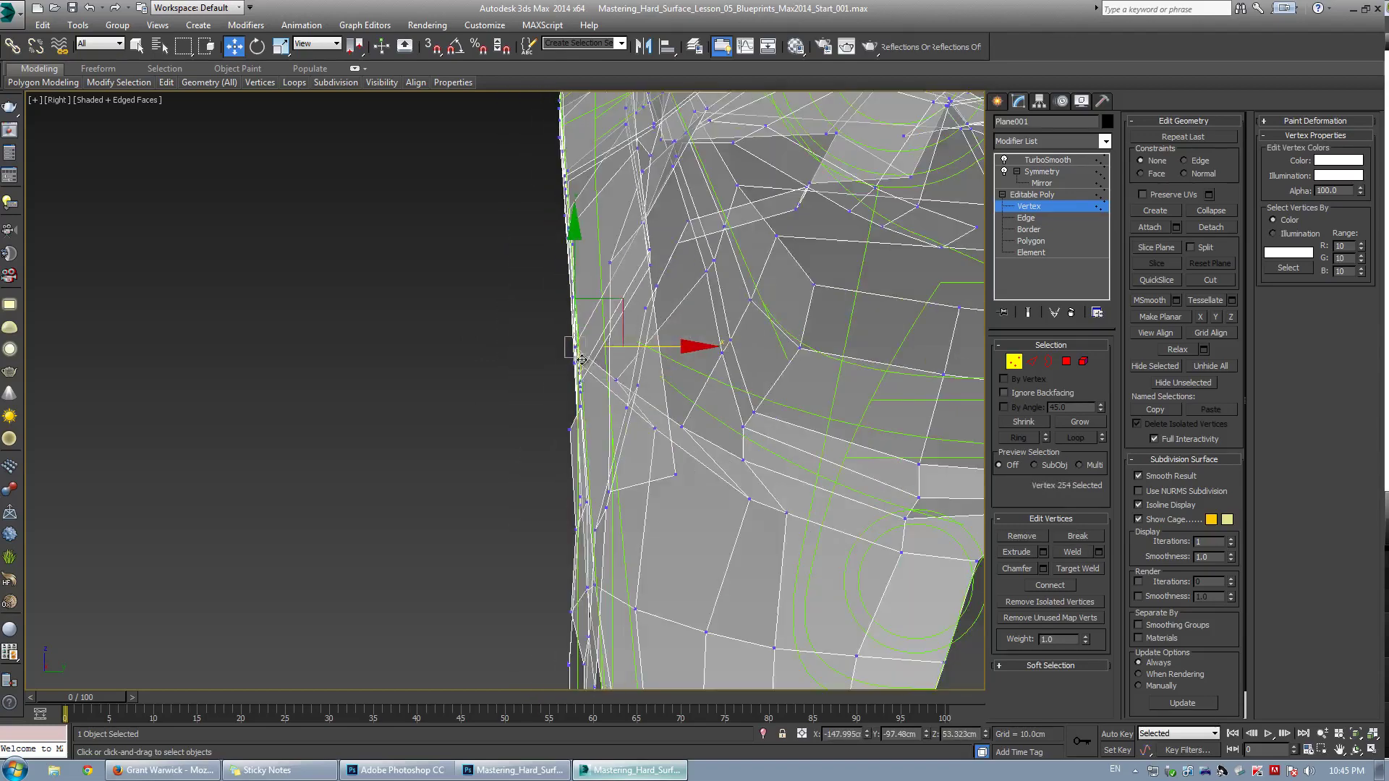
pyautogui.scroll(-2, 565, 405)
pyautogui.moveTo(565, 404); pyautogui.dragTo(553, 328, button='middle')
pyautogui.scroll(4, 553, 329)
pyautogui.scroll(3, 551, 384)
pyautogui.moveTo(521, 348); pyautogui.dragTo(552, 382)
pyautogui.moveTo(632, 362); pyautogui.dragTo(633, 361)
# Align the outer vertices just above the panel's narrow lower tip with the blueprint's vertical side line
pyautogui.scroll(-6, 617, 326)
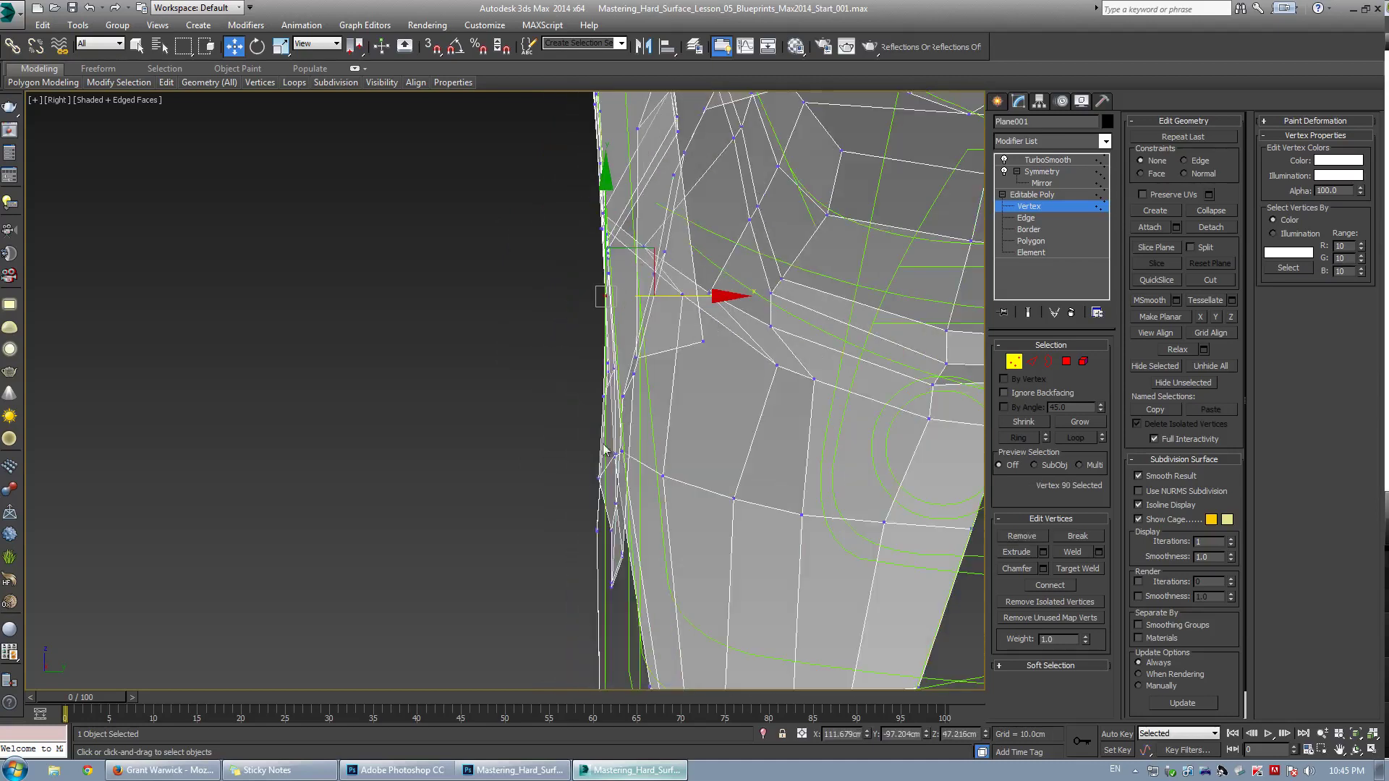
pyautogui.scroll(4, 613, 454)
pyautogui.moveTo(567, 410); pyautogui.dragTo(643, 415)
pyautogui.scroll(2, 577, 245)
pyautogui.moveTo(545, 225); pyautogui.dragTo(634, 249)
pyautogui.scroll(-3, 561, 316)
pyautogui.scroll(3, 562, 316)
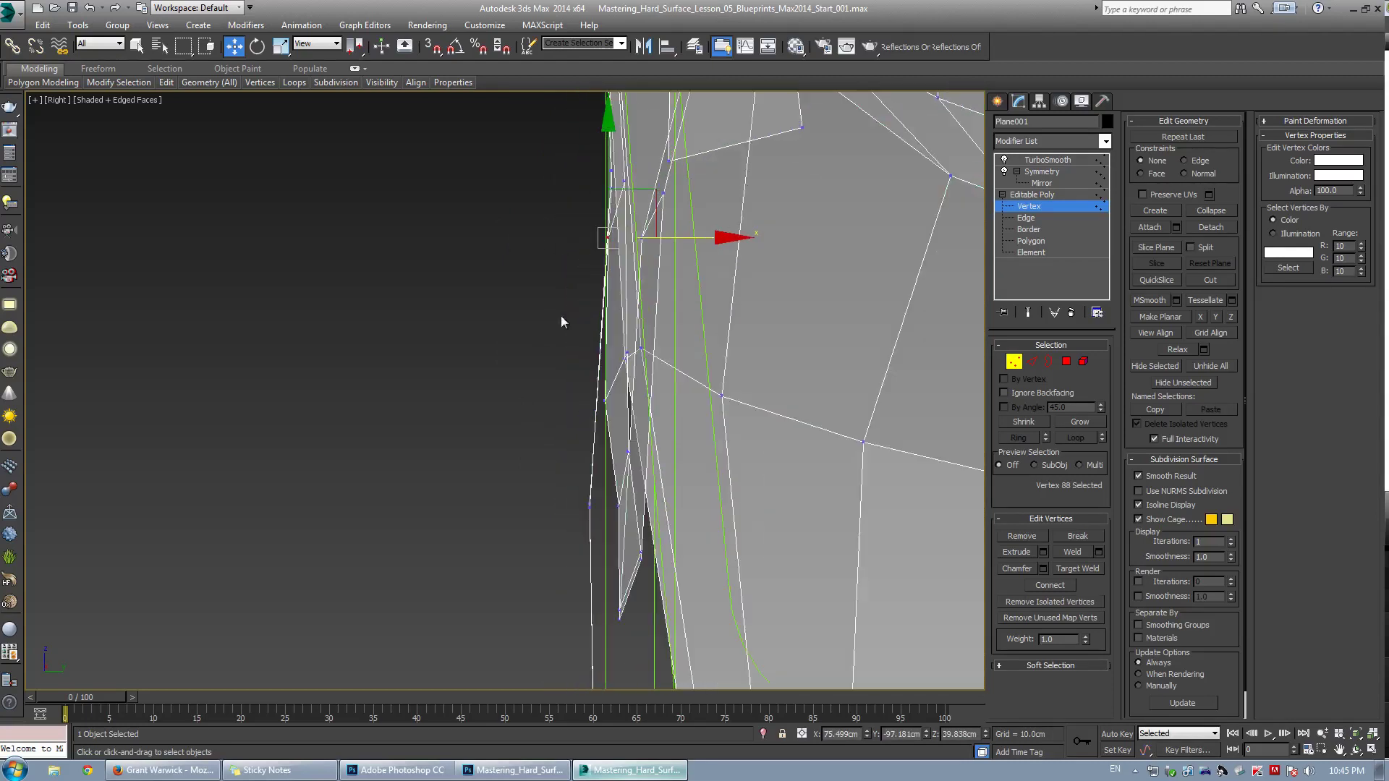
# Move the outer vertices along the narrow lower tip sideways onto the blueprint's vertical line
pyautogui.moveTo(593, 490); pyautogui.dragTo(562, 349, button='middle')
pyautogui.moveTo(521, 339); pyautogui.dragTo(646, 364)
pyautogui.scroll(-2, 589, 192)
pyautogui.moveTo(590, 204); pyautogui.dragTo(579, 285, button='middle')
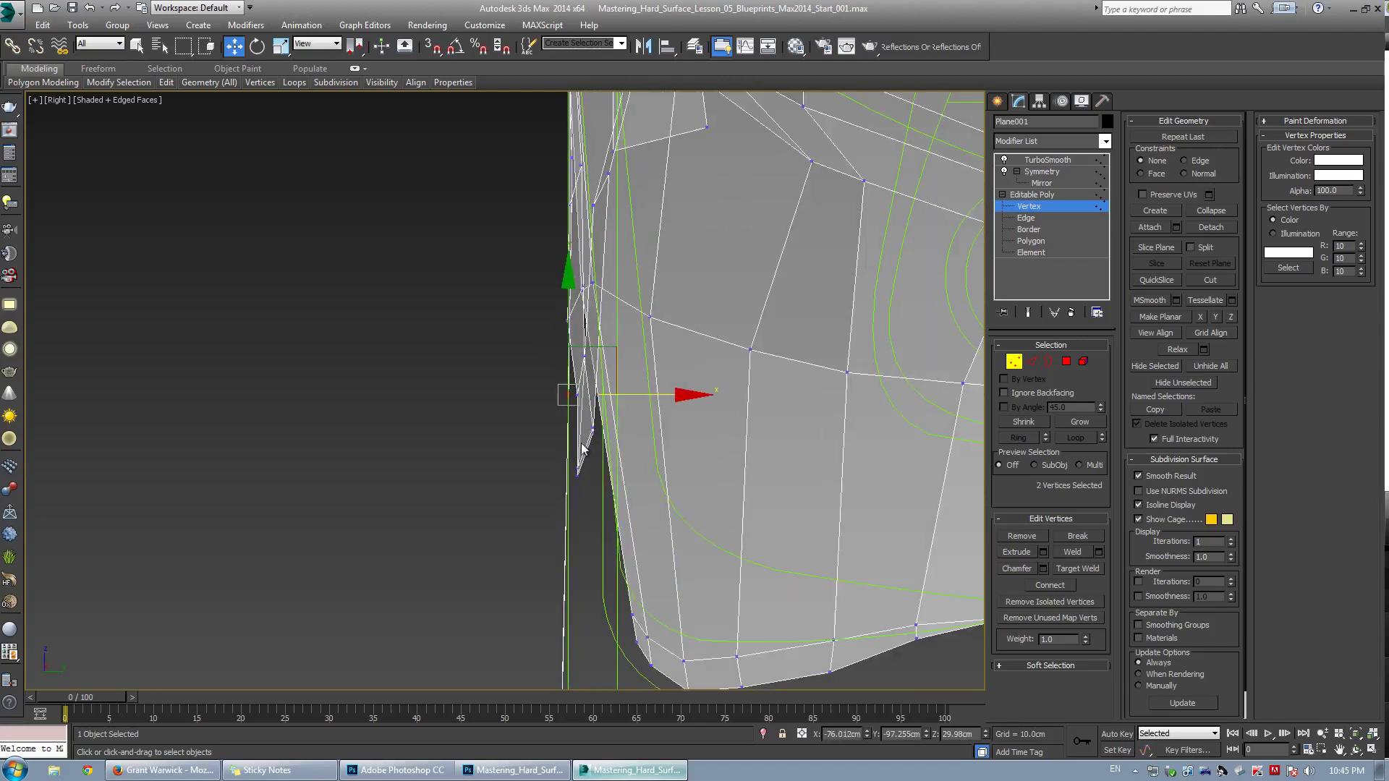
pyautogui.scroll(3, 583, 448)
pyautogui.moveTo(593, 338); pyautogui.dragTo(595, 340)
pyautogui.moveTo(623, 308); pyautogui.dragTo(597, 298)
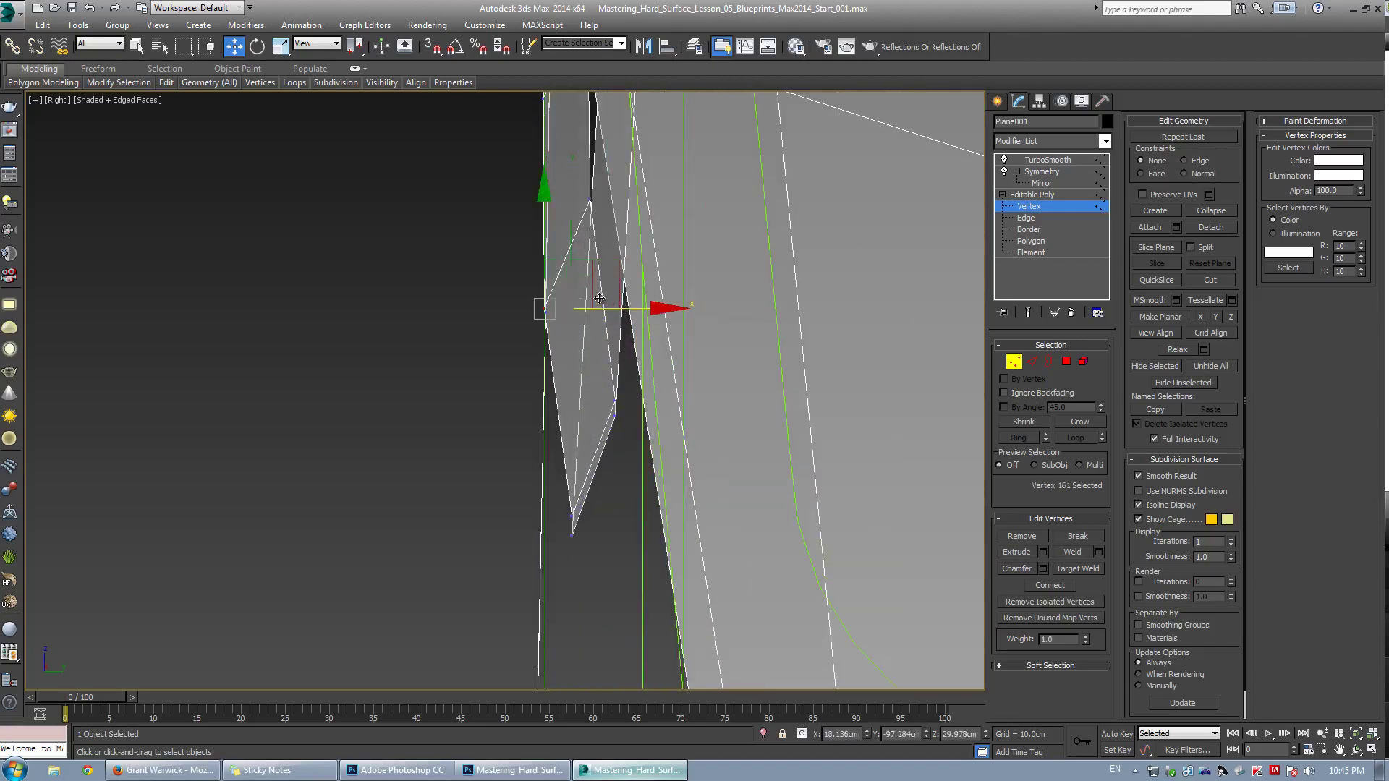
# Move the two vertices at the panel's lowest point outward to the blueprint line and adjust the inner vertices beside them
pyautogui.moveTo(553, 462); pyautogui.dragTo(588, 438, button='middle')
pyautogui.moveTo(632, 549); pyautogui.dragTo(631, 548)
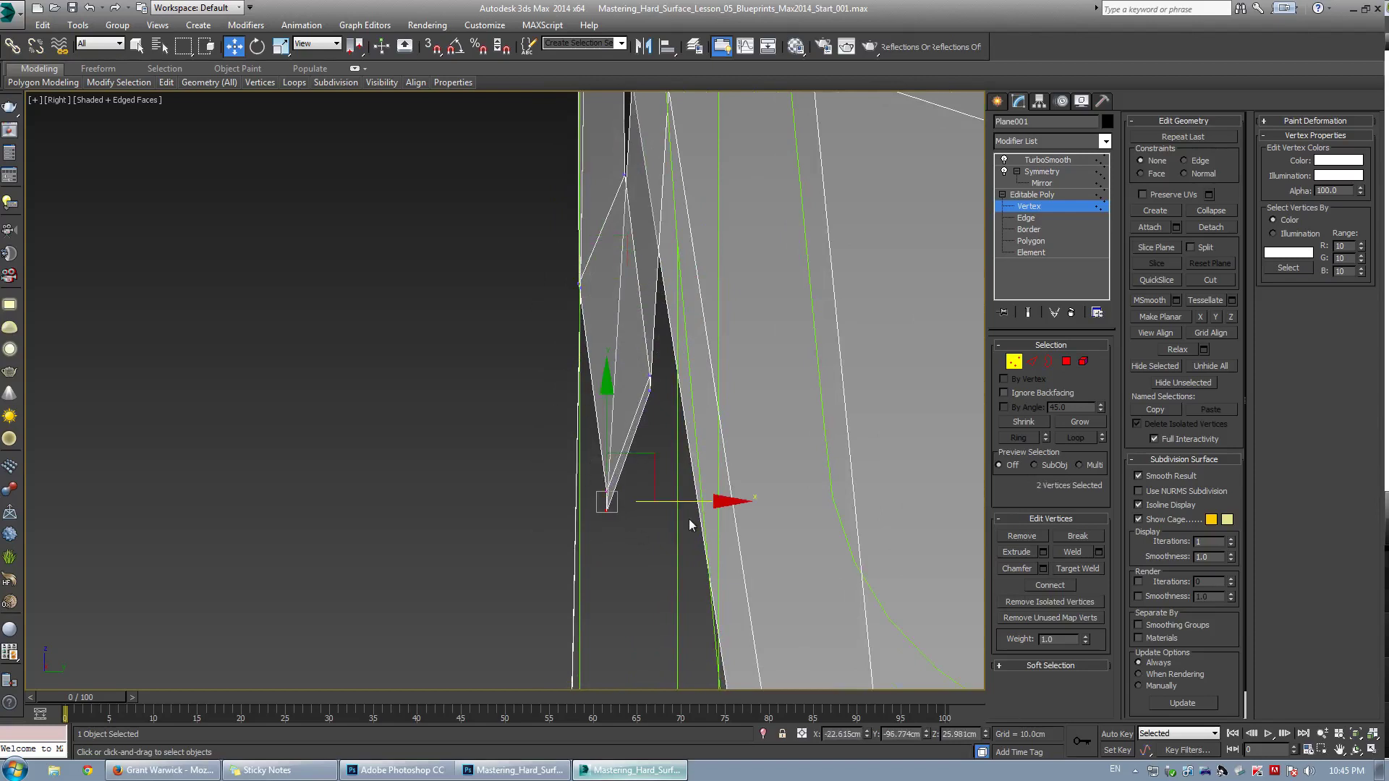
pyautogui.moveTo(681, 501); pyautogui.dragTo(653, 500)
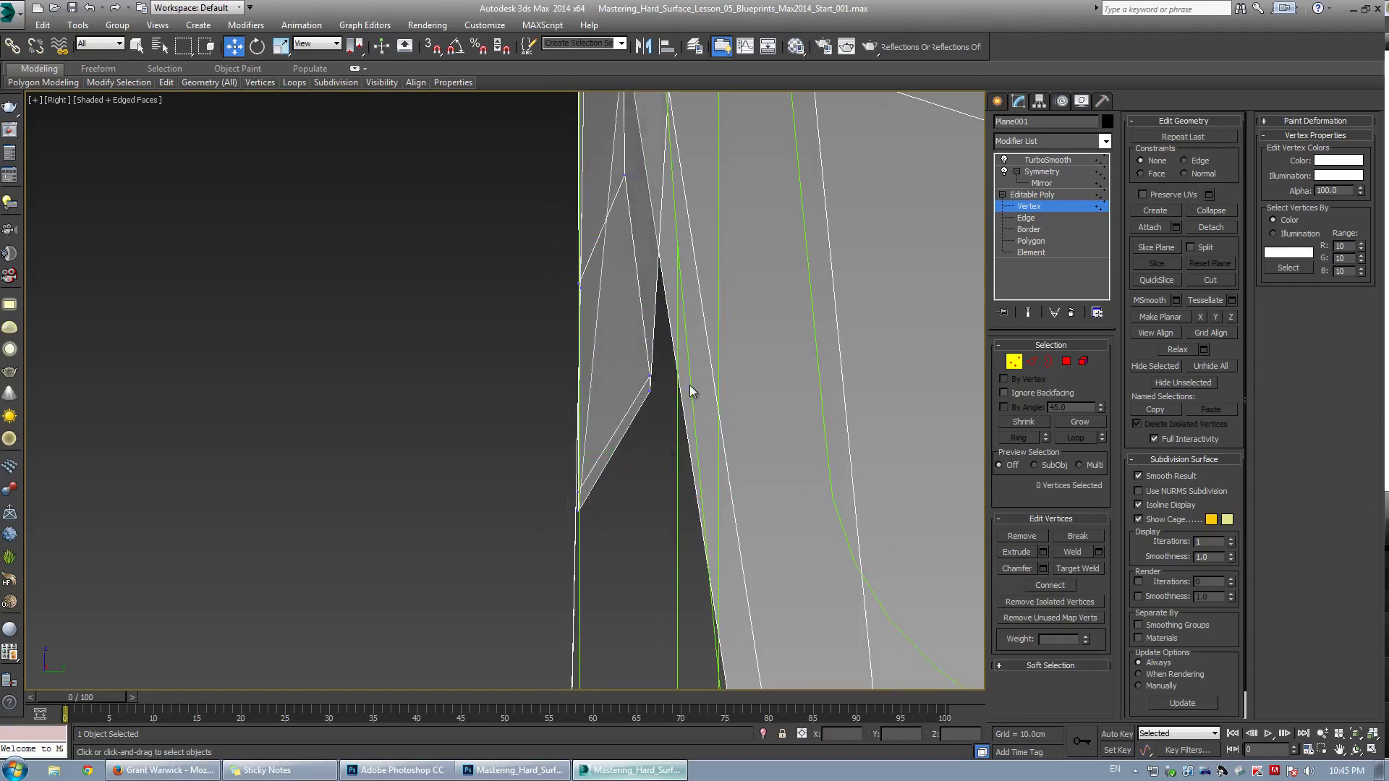
pyautogui.moveTo(714, 385); pyautogui.dragTo(681, 374)
pyautogui.scroll(-3, 647, 311)
pyautogui.moveTo(646, 297); pyautogui.dragTo(637, 470, button='middle')
pyautogui.moveTo(609, 378); pyautogui.dragTo(669, 391)
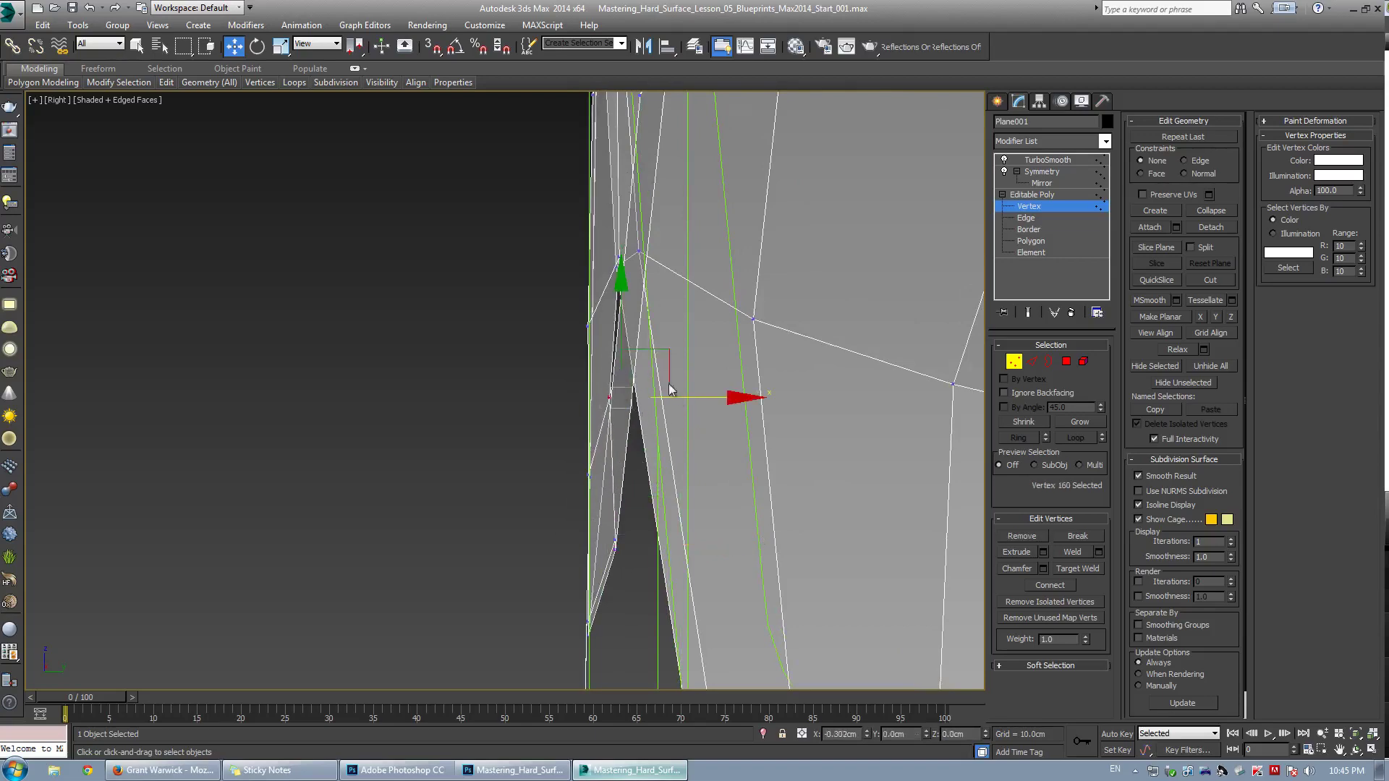
pyautogui.click(613, 250)
# Examine the straightened fender and side panel against the blueprint curves in the perspective view
pyautogui.hotkey('alt', 'w')
pyautogui.click(534, 436)
pyautogui.hotkey('alt', 'w')
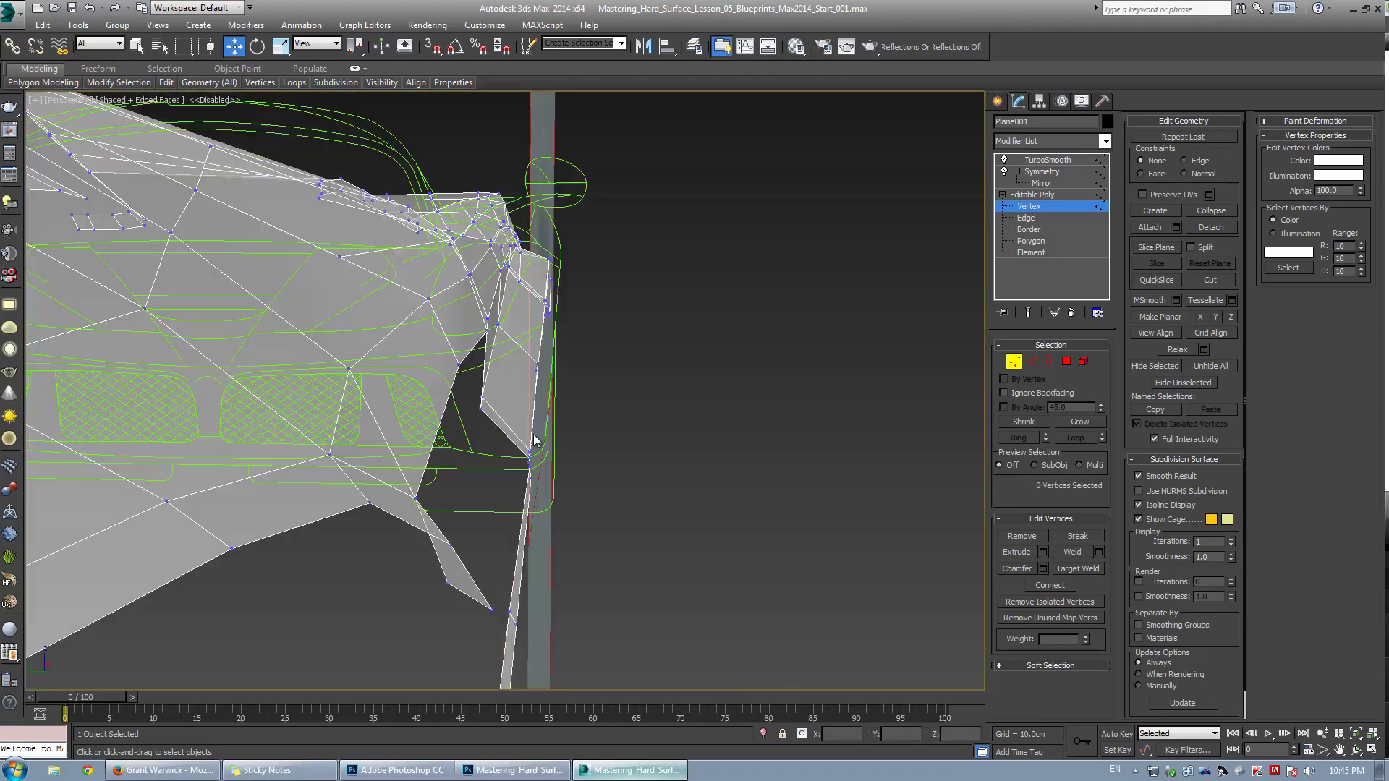
pyautogui.scroll(-6, 534, 435)
pyautogui.keyDown('alt'); pyautogui.moveTo(522, 437); pyautogui.dragTo(411, 337, button='middle'); pyautogui.keyUp('alt')
pyautogui.scroll(6, 376, 434)
pyautogui.scroll(4, 403, 384)
pyautogui.hotkey('alt', 'Tab')
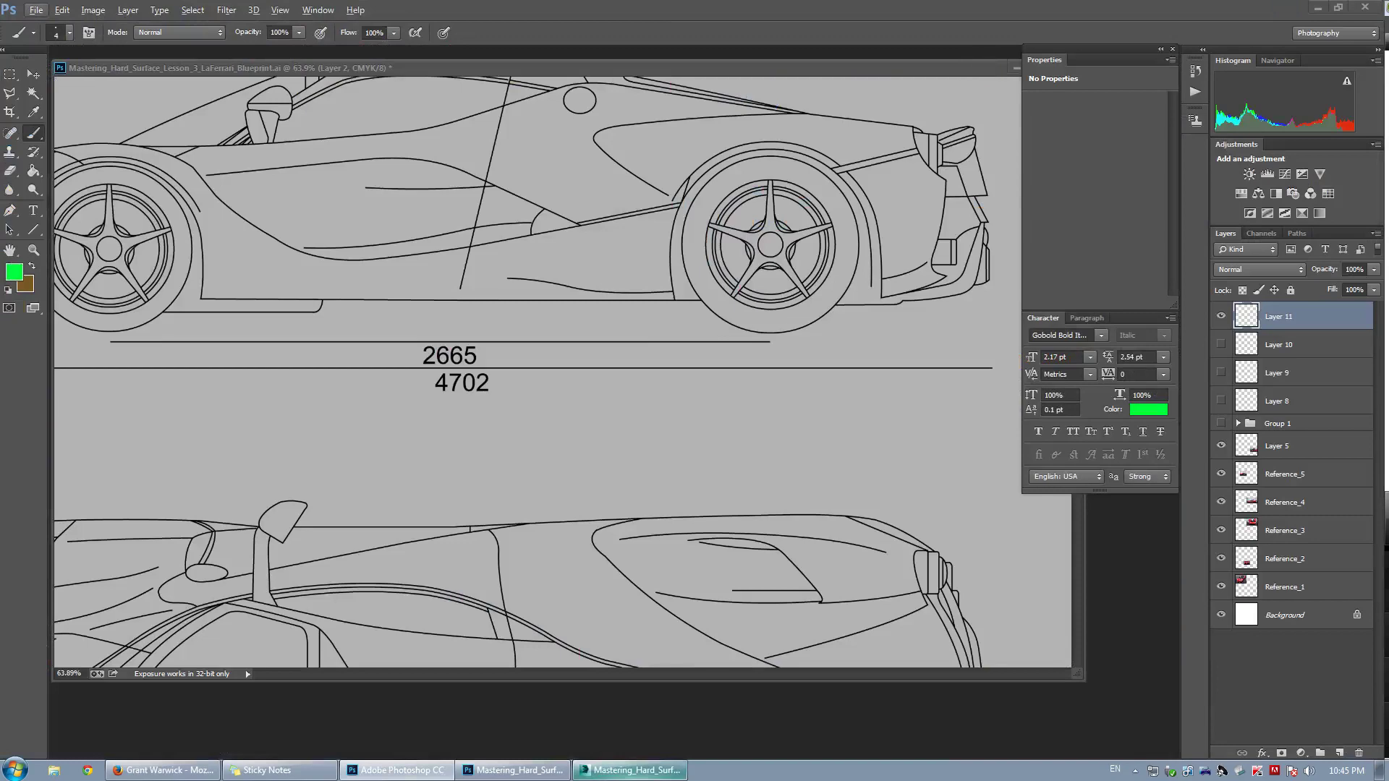
pyautogui.click(635, 771)
# Select the two vertices at the front inner corner of the side panel and move them outward along Y in the top view
pyautogui.keyDown('alt'); pyautogui.moveTo(444, 436); pyautogui.dragTo(422, 484, button='middle'); pyautogui.keyUp('alt')
pyautogui.moveTo(416, 460); pyautogui.dragTo(478, 465)
pyautogui.keyDown('alt'); pyautogui.moveTo(478, 465); pyautogui.dragTo(507, 452, button='middle'); pyautogui.keyUp('alt')
pyautogui.moveTo(483, 320); pyautogui.dragTo(384, 365)
pyautogui.hotkey('alt', 'w')
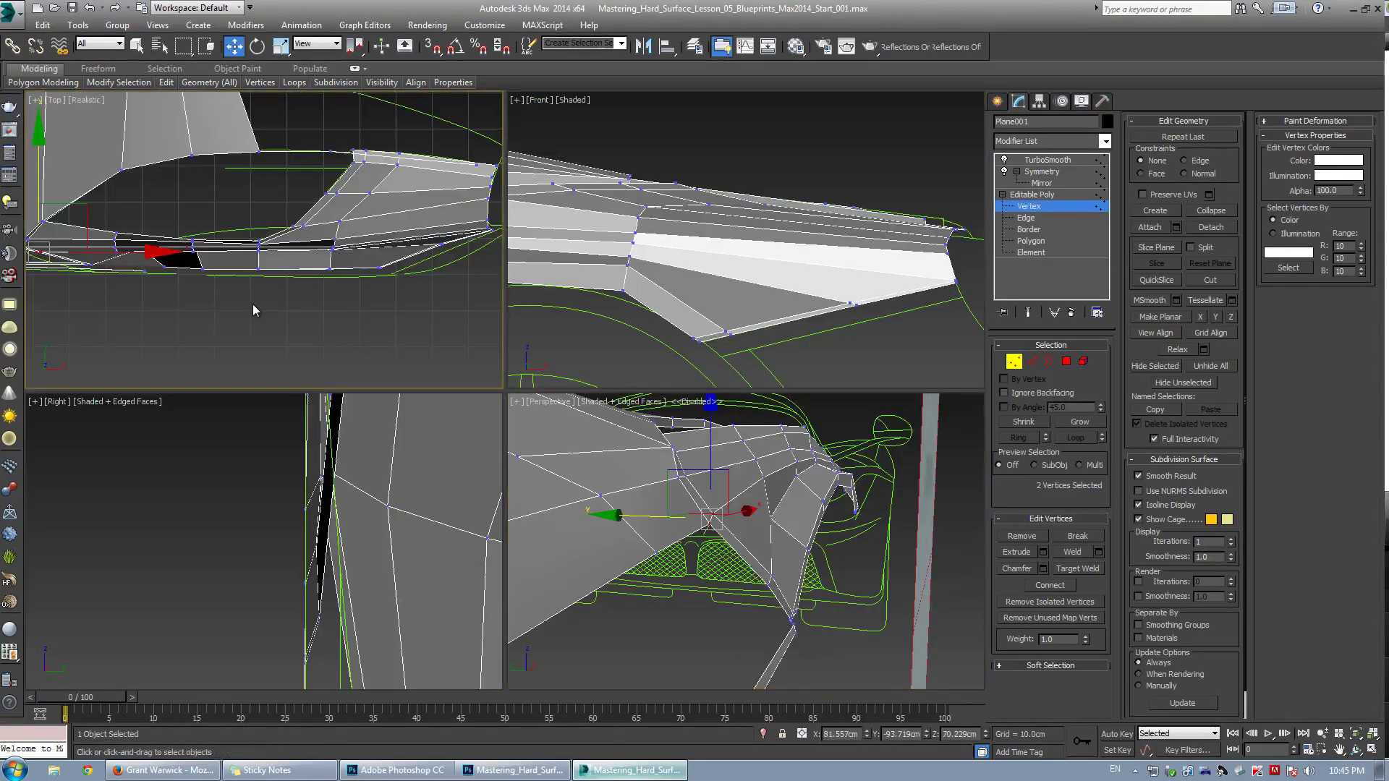
pyautogui.middleClick(253, 304)
pyautogui.hotkey('alt', 'w')
pyautogui.moveTo(210, 334); pyautogui.dragTo(409, 353, button='middle')
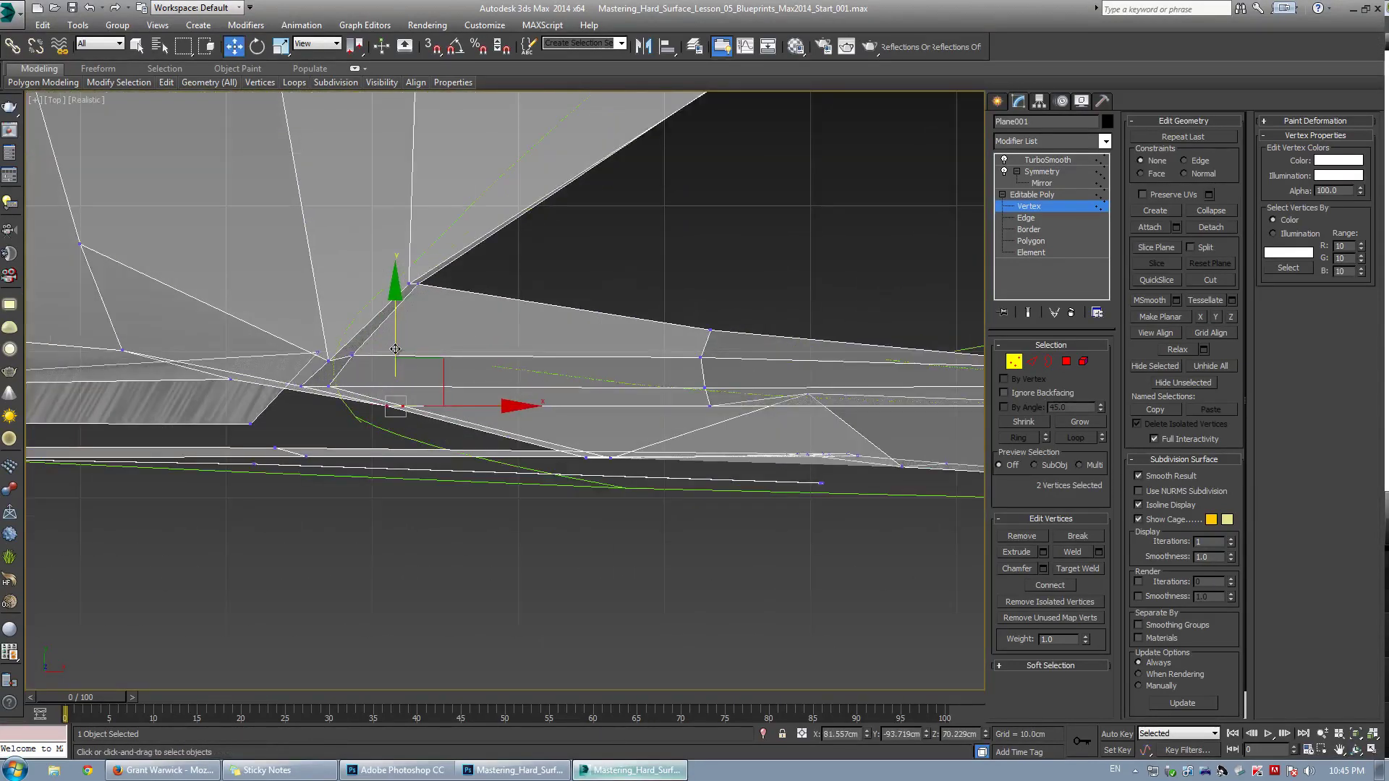
pyautogui.moveTo(395, 348); pyautogui.dragTo(395, 371)
# Select the next two vertices on the panel's lower edge and move them outward to about Y -98.9 cm in the top view
pyautogui.hotkey('alt', 'w')
pyautogui.middleClick(651, 549)
pyautogui.hotkey('alt', 'w')
pyautogui.keyDown('alt'); pyautogui.moveTo(644, 544); pyautogui.dragTo(575, 432, button='middle'); pyautogui.keyUp('alt')
pyautogui.press('w')
pyautogui.hotkey('alt', 'w')
pyautogui.hotkey('alt', 'w')
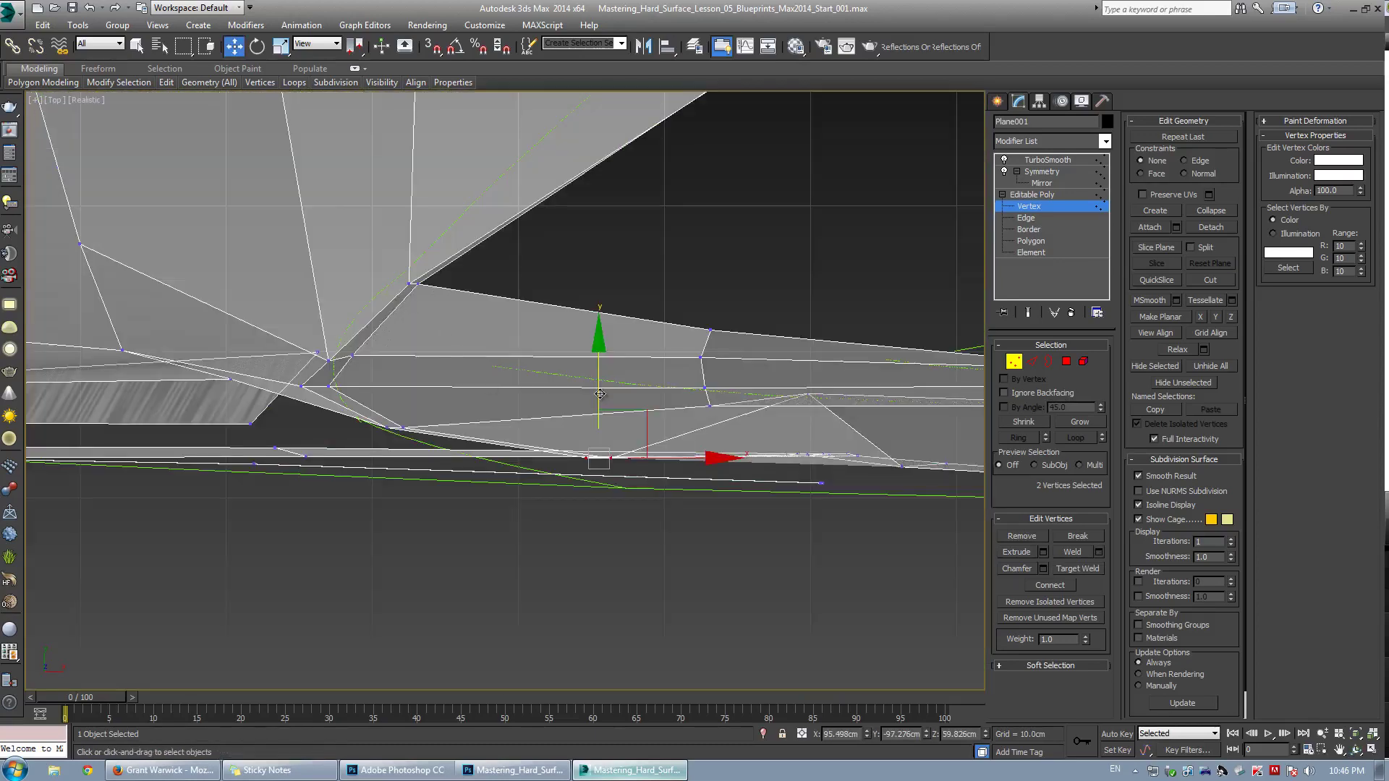
pyautogui.moveTo(600, 393); pyautogui.dragTo(605, 418)
# Select the eight vertices at the panel's lower corner and move them outward along Y, followed by the next rim vertices toward the rear
pyautogui.hotkey('alt', 'w')
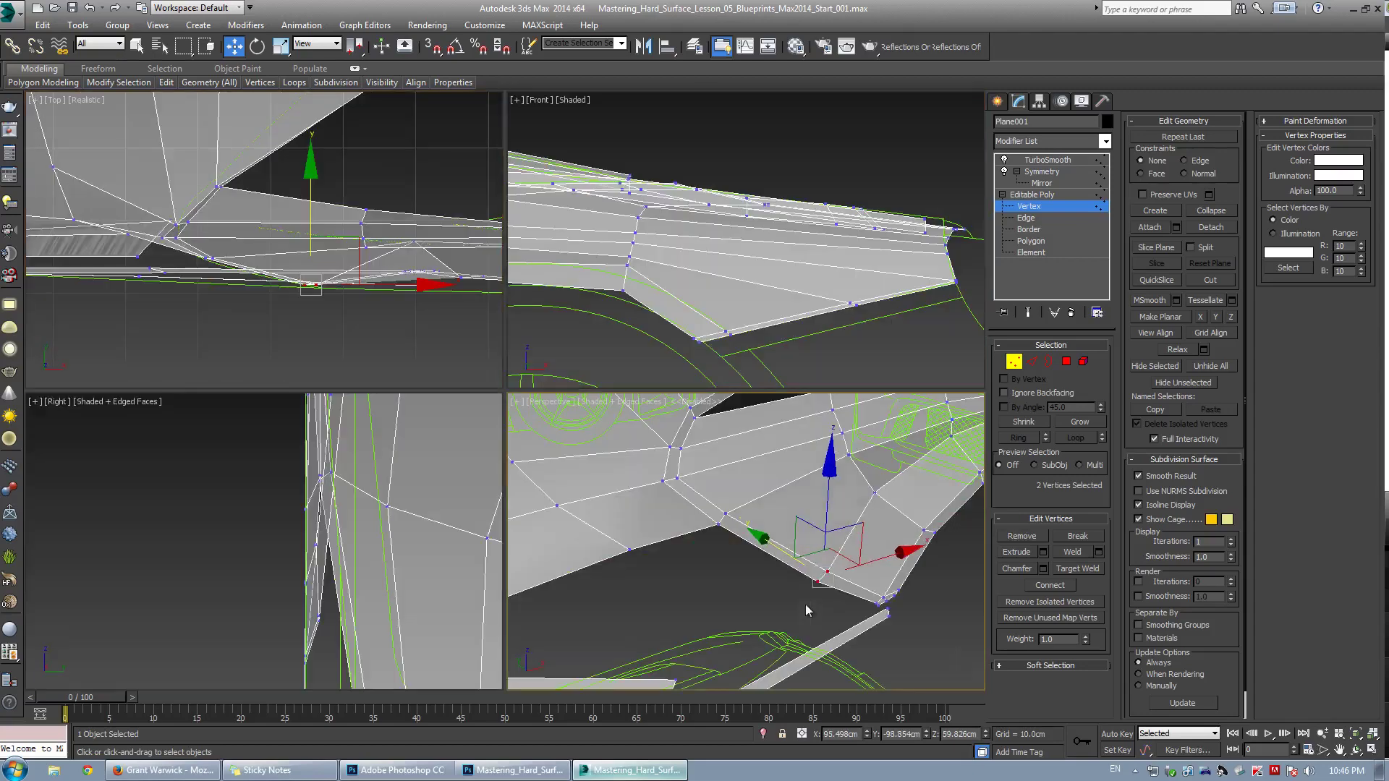
pyautogui.hotkey('alt', 'w')
pyautogui.moveTo(740, 470); pyautogui.dragTo(841, 531)
pyautogui.hotkey('alt', 'w')
pyautogui.middleClick(419, 376)
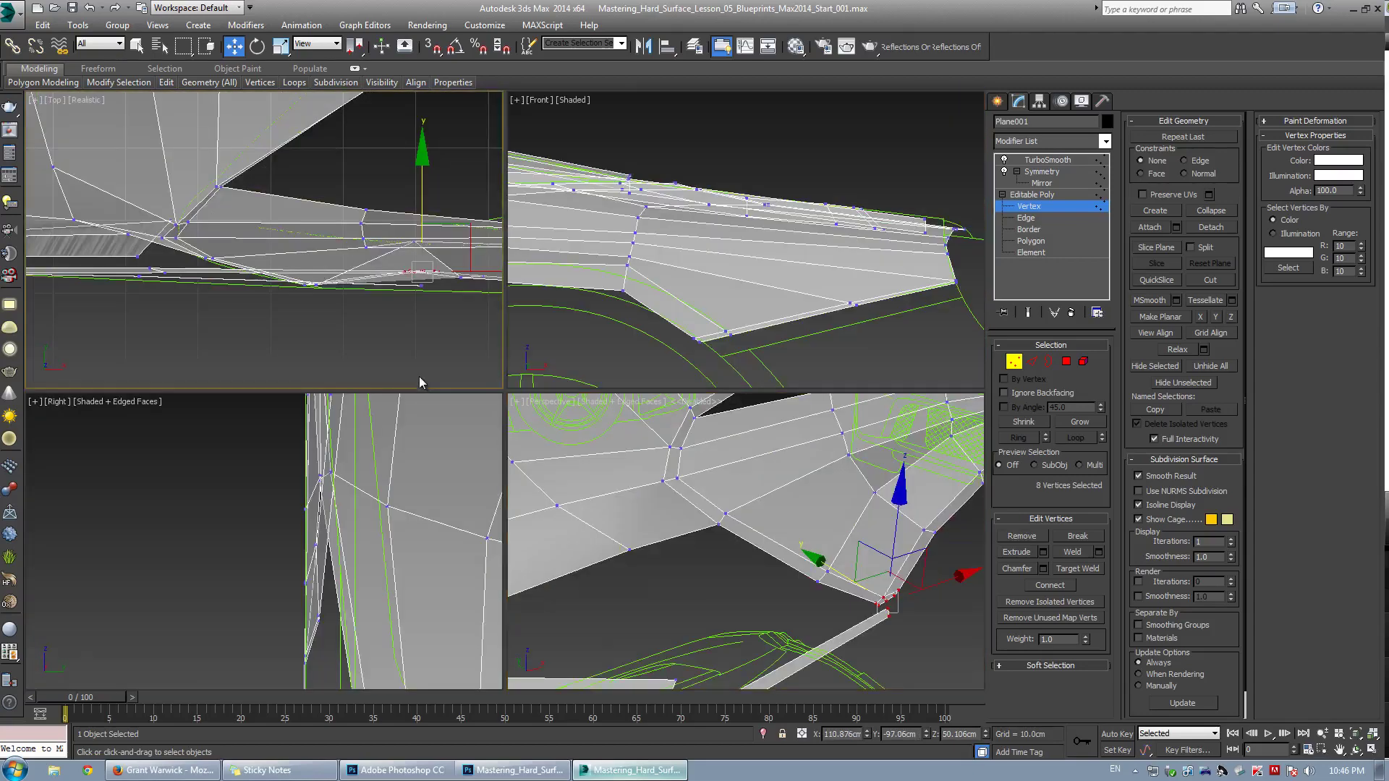
pyautogui.hotkey('alt', 'w')
pyautogui.moveTo(825, 378); pyautogui.dragTo(850, 423)
pyautogui.moveTo(910, 439); pyautogui.dragTo(409, 443, button='middle')
pyautogui.moveTo(383, 440); pyautogui.dragTo(607, 494)
pyautogui.moveTo(495, 422); pyautogui.dragTo(515, 448)
# Move the four rim vertices along the panel's straight middle section outward to about Y -100.4 cm
pyautogui.moveTo(697, 465); pyautogui.dragTo(389, 460, button='middle')
pyautogui.moveTo(773, 492); pyautogui.dragTo(773, 492)
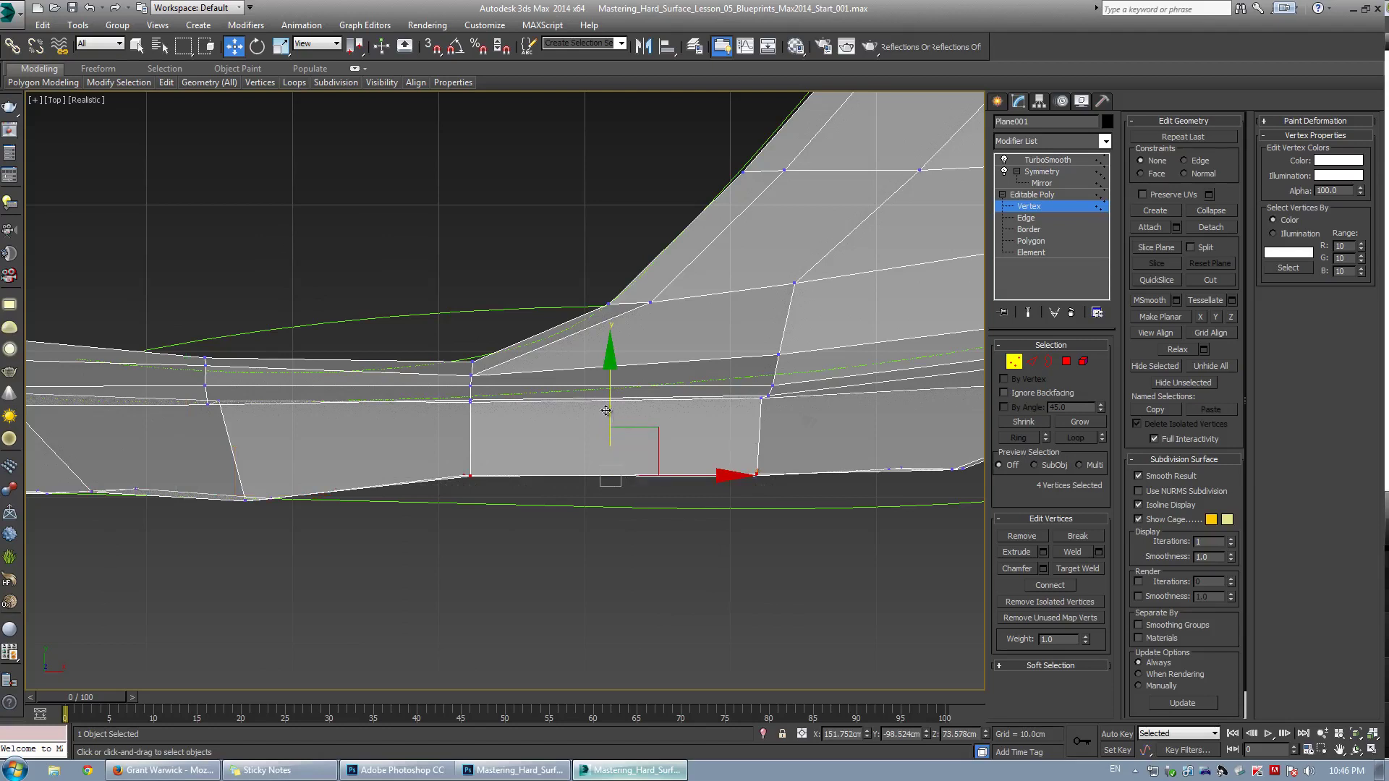
pyautogui.moveTo(607, 408); pyautogui.dragTo(621, 439)
# Move the four vertices at the panel's rear corner outward to about Y -100.4 cm and shift them about 0.4 cm along X
pyautogui.moveTo(590, 468); pyautogui.dragTo(266, 501, button='middle')
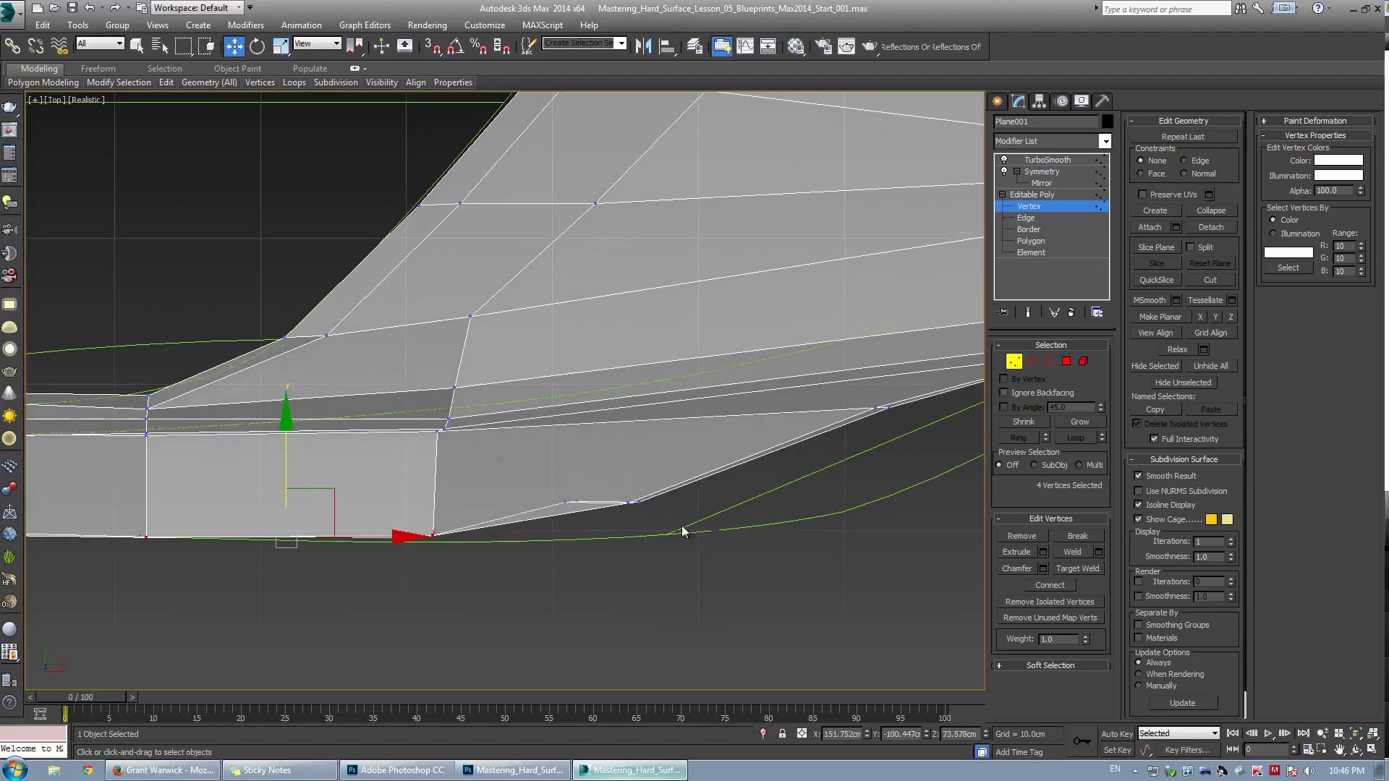
pyautogui.moveTo(683, 527); pyautogui.dragTo(548, 474)
pyautogui.moveTo(602, 434); pyautogui.dragTo(661, 501)
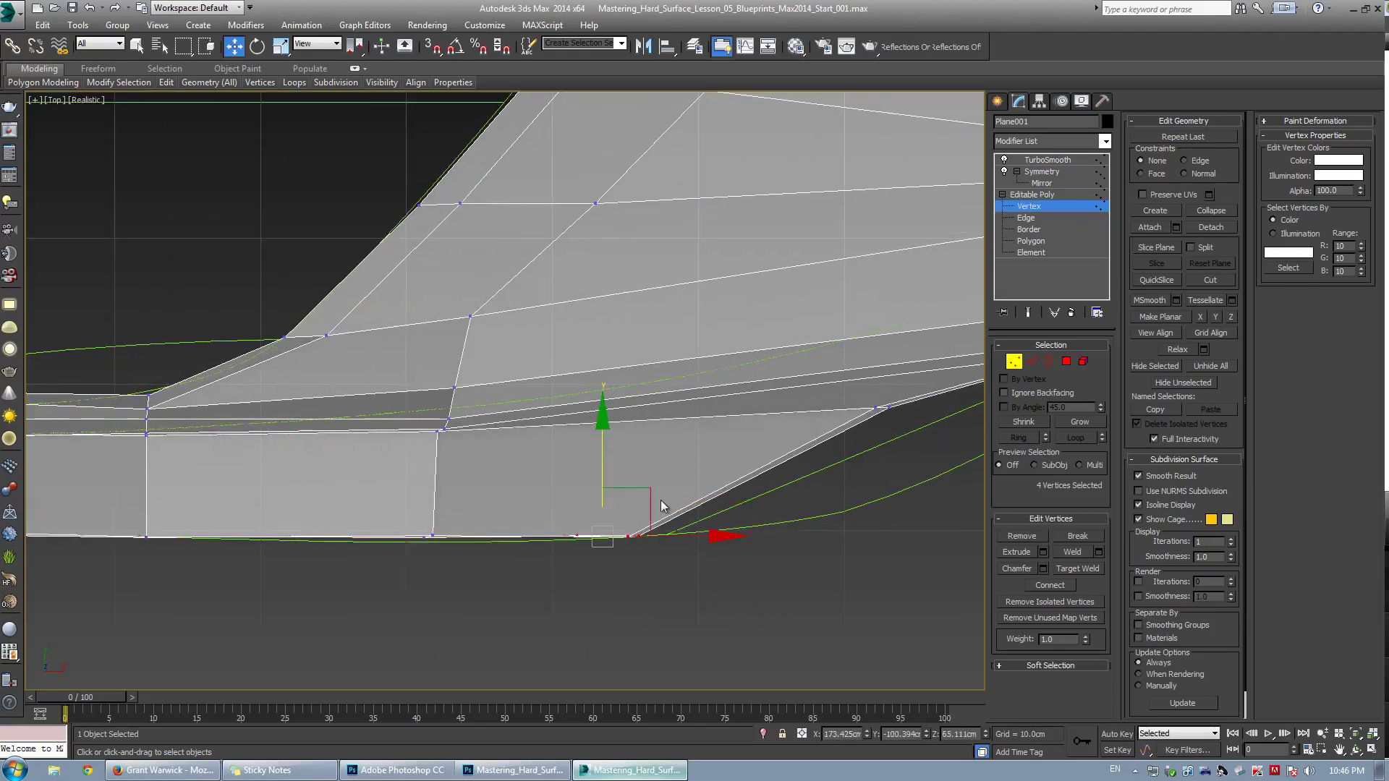
pyautogui.hotkey('alt', 'w')
pyautogui.hotkey('alt', 'w')
pyautogui.moveTo(476, 564); pyautogui.dragTo(481, 566)
pyautogui.hotkey('alt', 'w')
pyautogui.hotkey('alt', 'w')
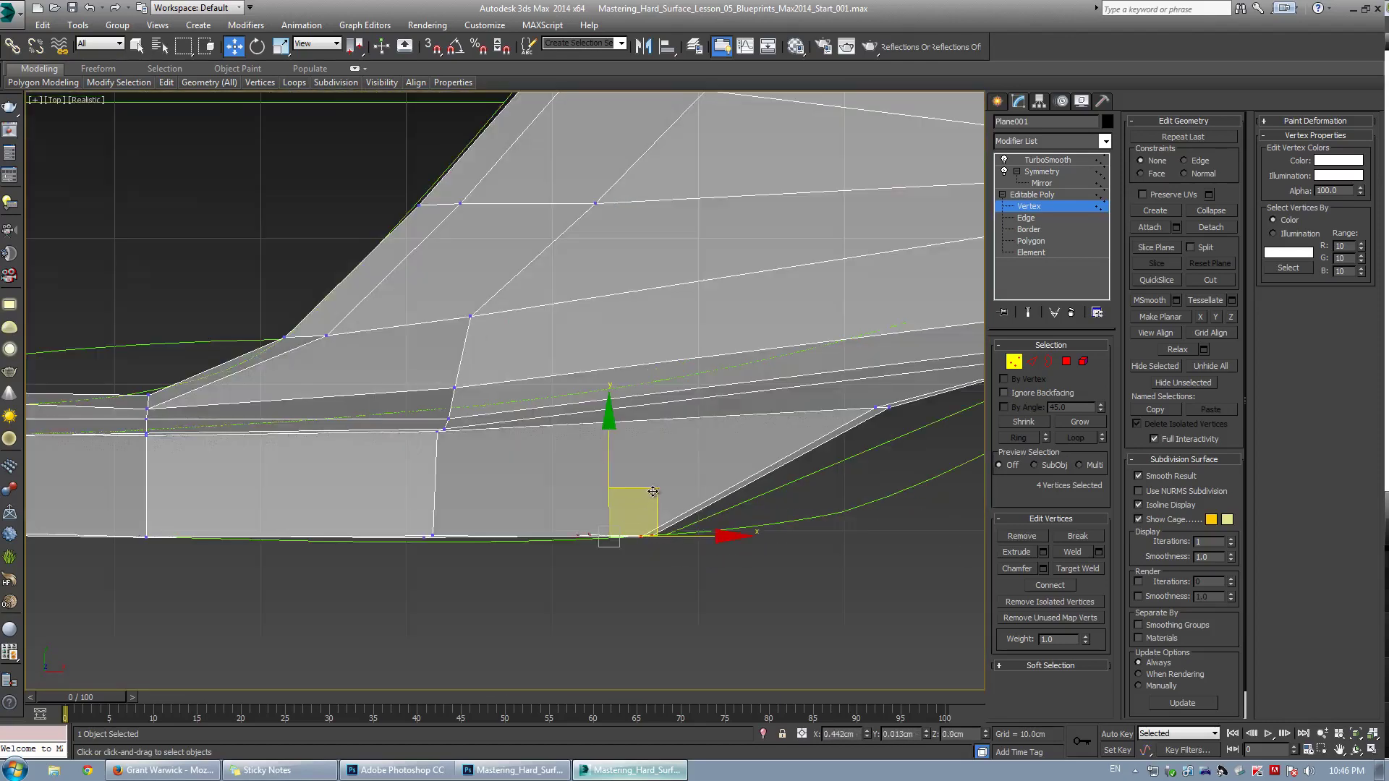
# Move the two vertices midway along the sloping rear edge about 2.8 cm outward along Y
pyautogui.moveTo(617, 476); pyautogui.dragTo(515, 476, button='middle')
pyautogui.scroll(-4, 515, 476)
pyautogui.click(675, 465)
pyautogui.scroll(2, 641, 442)
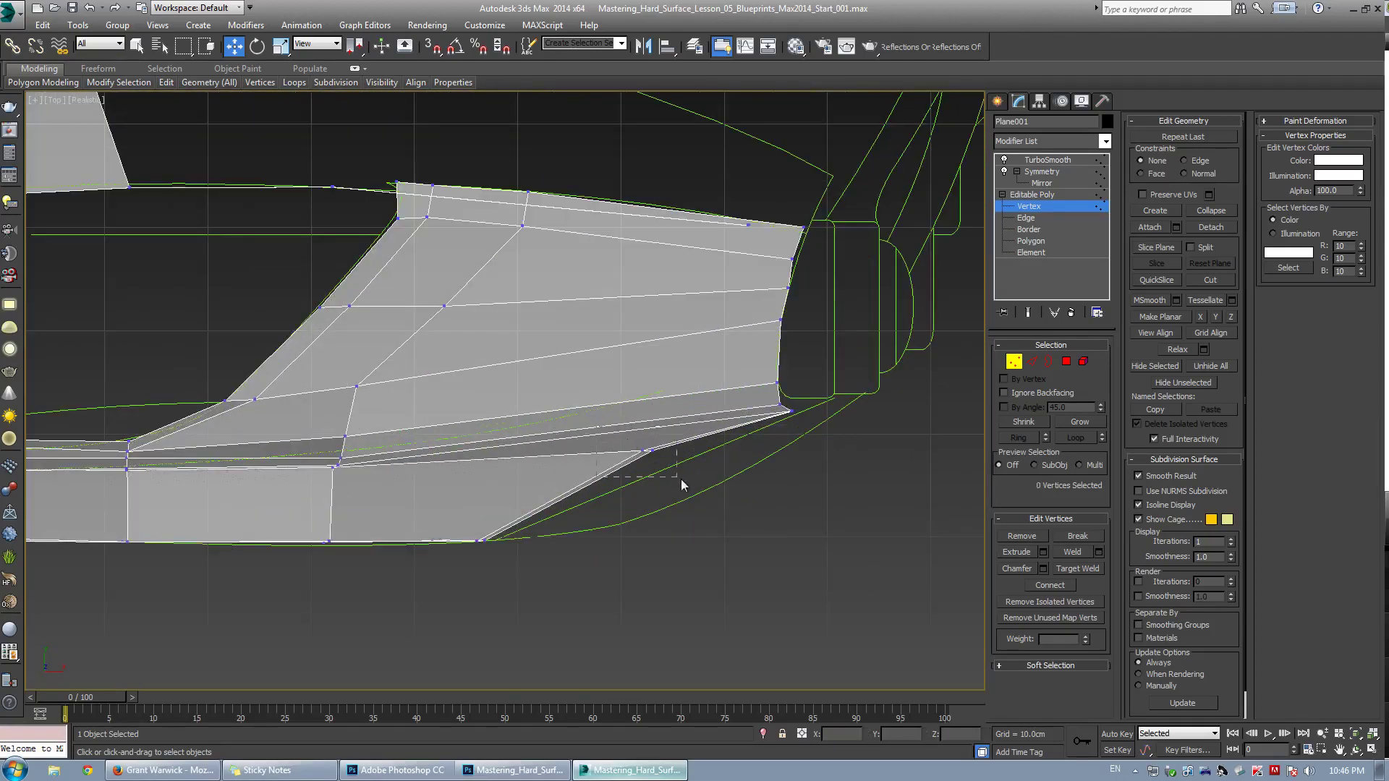
pyautogui.moveTo(680, 479); pyautogui.dragTo(681, 479)
pyautogui.press('`')
pyautogui.moveTo(648, 387); pyautogui.dragTo(672, 414)
pyautogui.press('`')
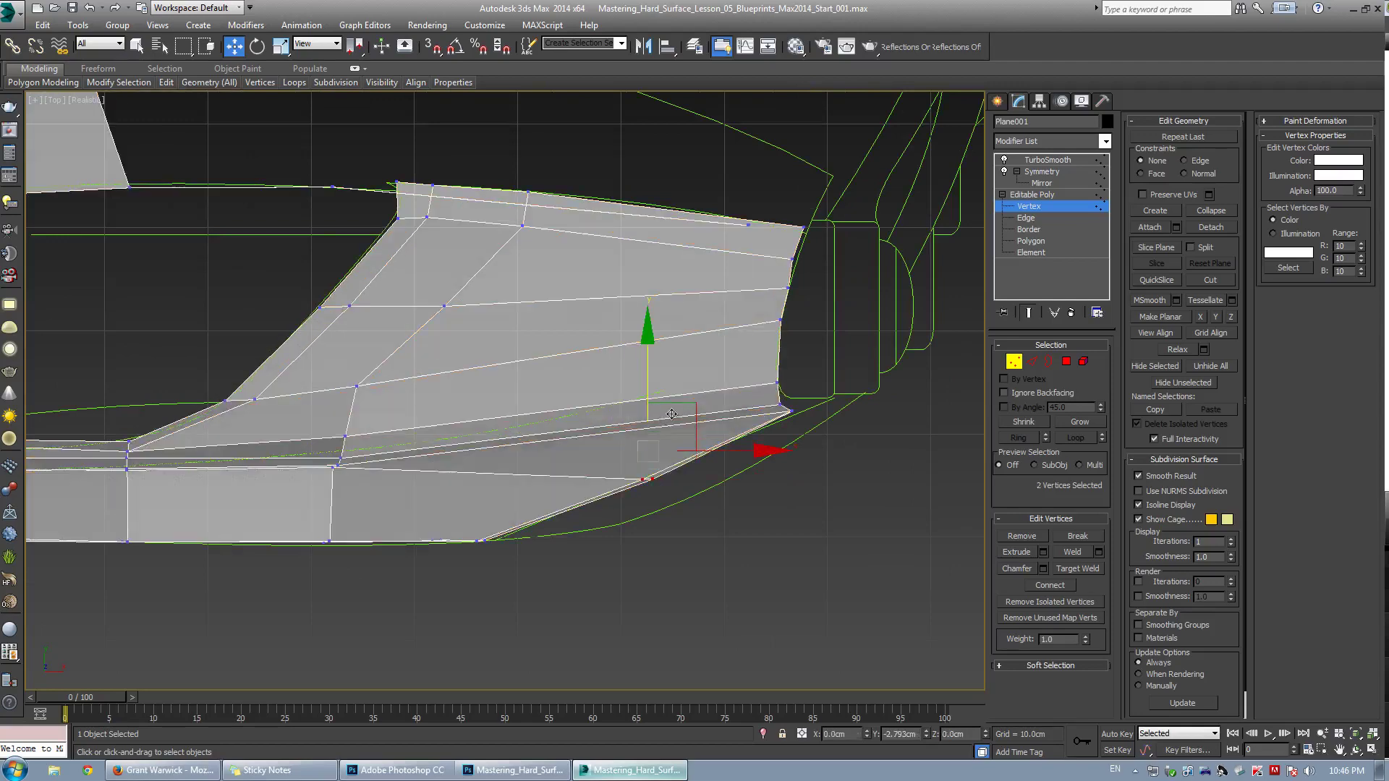
# Move the rearmost vertices of the sloping edge near the tail light slightly outward along Y
pyautogui.scroll(3, 801, 408)
pyautogui.moveTo(836, 433); pyautogui.dragTo(836, 435)
pyautogui.moveTo(794, 343); pyautogui.dragTo(794, 355)
# In the perspective view, reposition the fender vertices near the tail to even out the surface above the widened rim
pyautogui.hotkey('alt', 'w')
pyautogui.rightClick(767, 575)
pyautogui.hotkey('alt', 'w')
pyautogui.hotkey('ctrl', 'r')
pyautogui.moveTo(592, 455); pyautogui.dragTo(653, 338)
pyautogui.keyDown('alt'); pyautogui.moveTo(653, 338); pyautogui.dragTo(598, 349, button='middle'); pyautogui.keyUp('alt')
pyautogui.press('`')
pyautogui.moveTo(559, 347); pyautogui.dragTo(582, 386)
pyautogui.keyDown('alt'); pyautogui.moveTo(583, 386); pyautogui.dragTo(529, 364, button='middle'); pyautogui.keyUp('alt')
pyautogui.moveTo(522, 354); pyautogui.dragTo(592, 350)
pyautogui.keyDown('alt'); pyautogui.moveTo(587, 354); pyautogui.dragTo(522, 338, button='middle'); pyautogui.keyUp('alt')
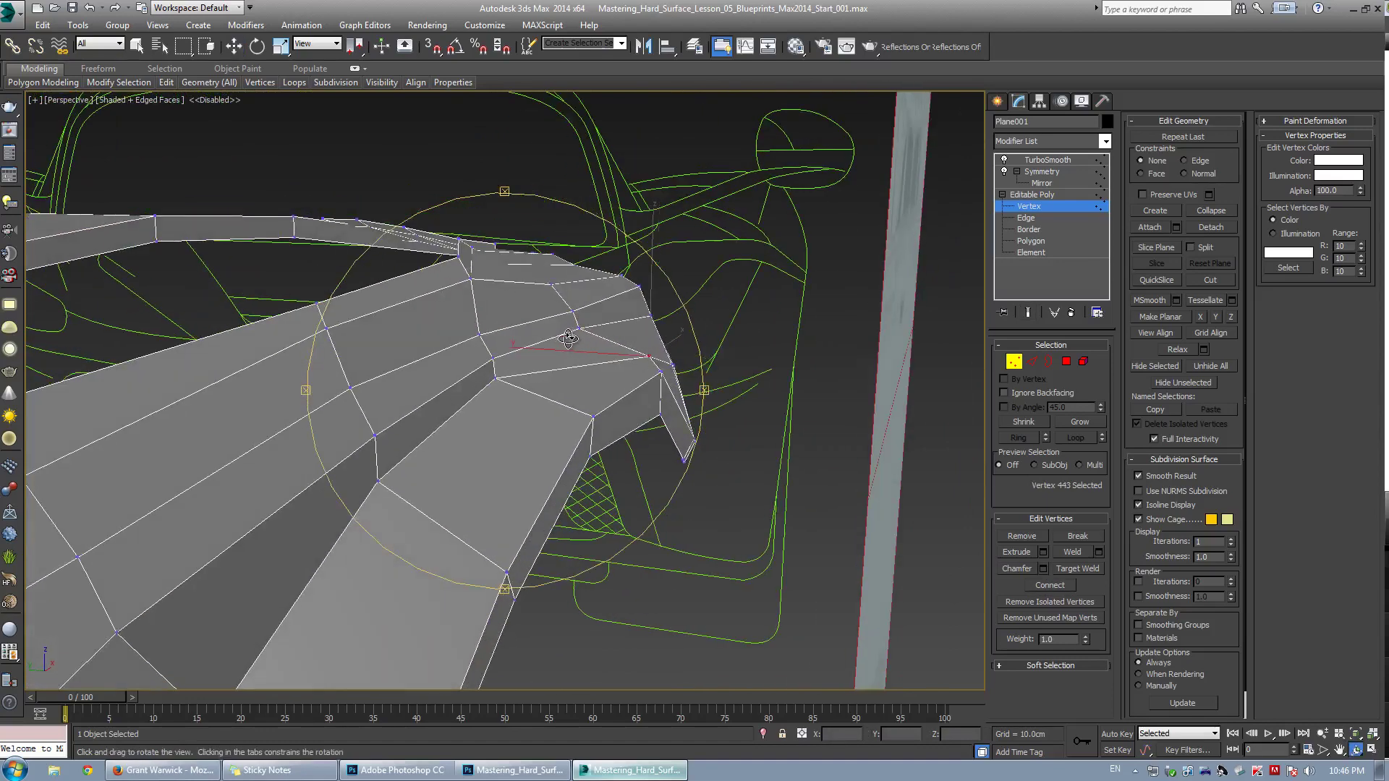
# Move the vertices in the middle of the fender outward along Y, the second by about 3.8 cm, to smooth the bulge
pyautogui.moveTo(486, 369)
pyautogui.mouseDown()
pyautogui.moveTo(507, 385)
pyautogui.moveTo(483, 379)
pyautogui.mouseUp()
pyautogui.moveTo(459, 379); pyautogui.dragTo(487, 363, button='middle')
pyautogui.moveTo(517, 394); pyautogui.dragTo(538, 412)
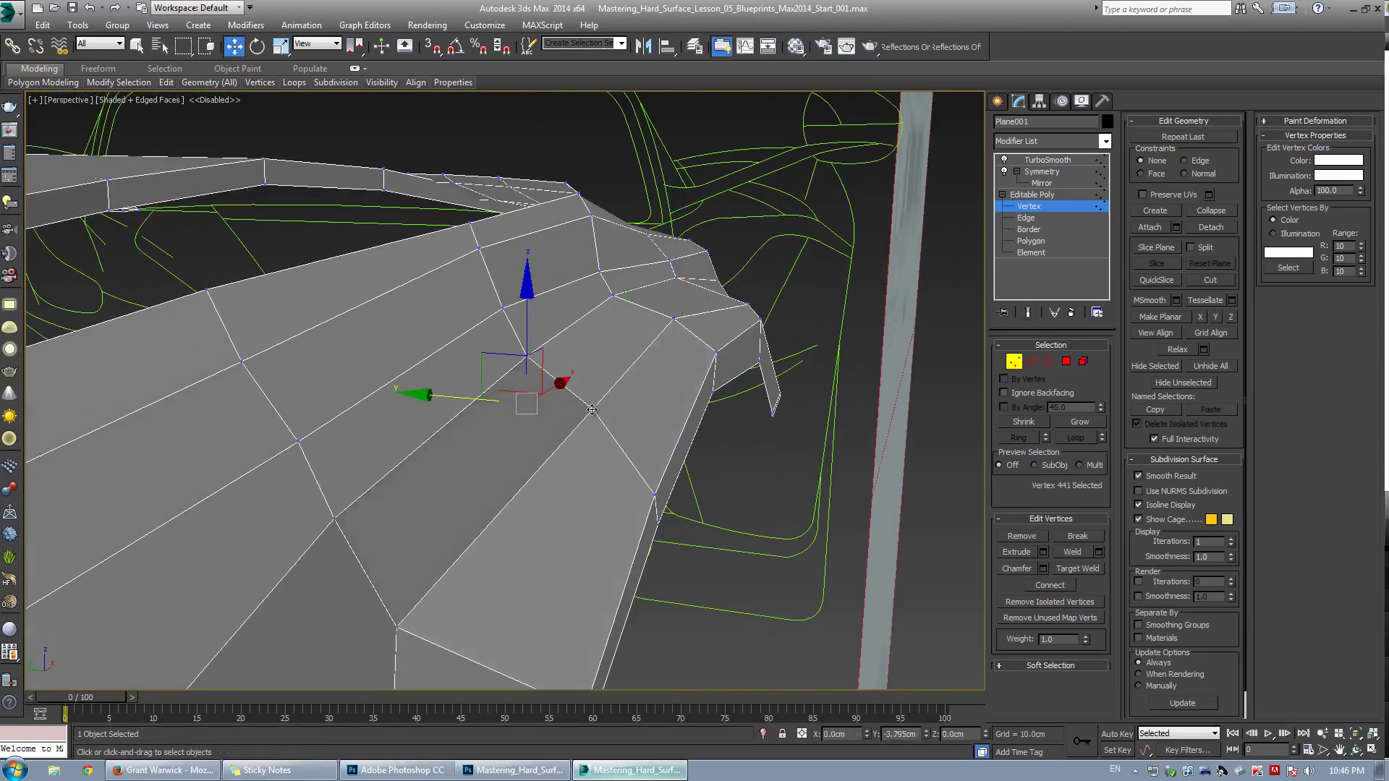
pyautogui.keyDown('alt'); pyautogui.moveTo(549, 404); pyautogui.dragTo(622, 380, button='middle'); pyautogui.keyUp('alt')
pyautogui.click(572, 396)
pyautogui.scroll(3, 622, 380)
pyautogui.scroll(-2, 400, 260)
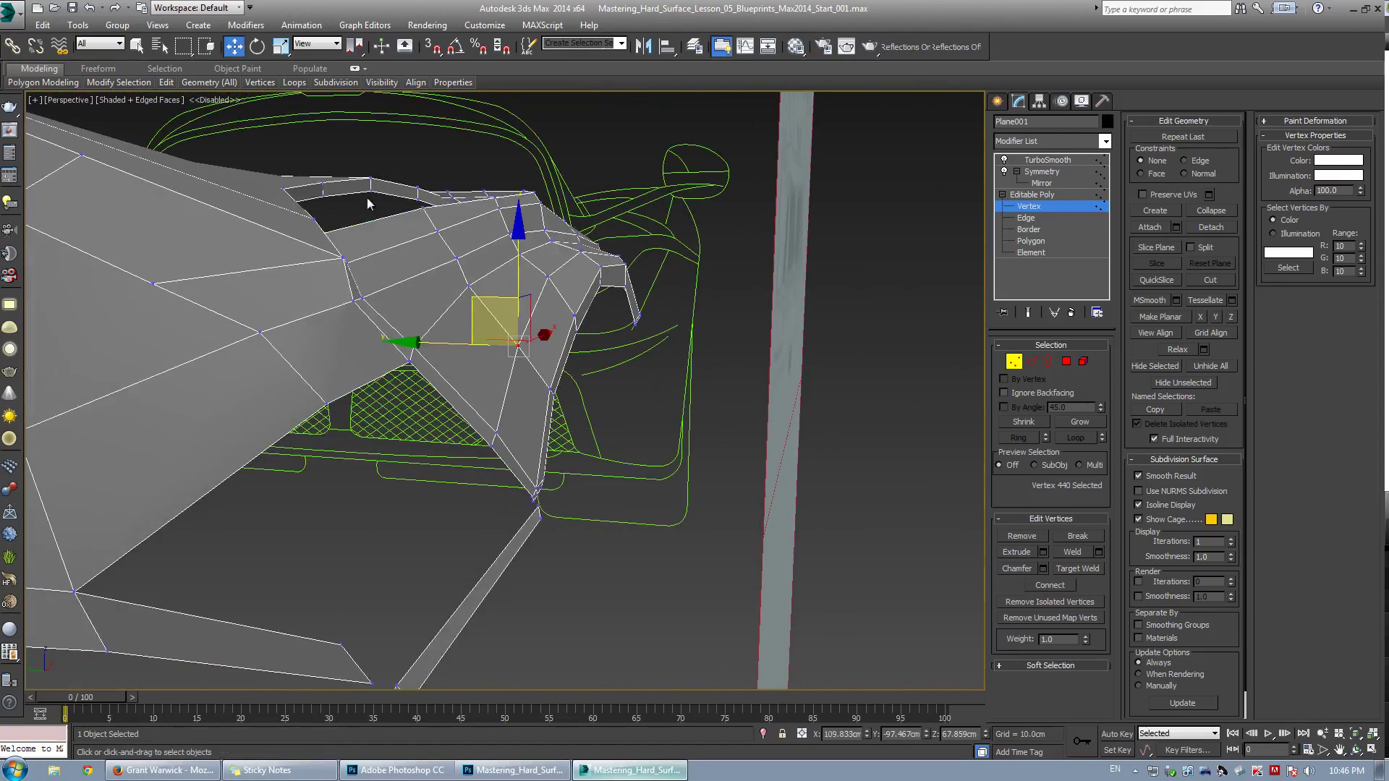
# Adjust the vertex at the fender's front upper corner, just below the body opening
pyautogui.keyDown('alt'); pyautogui.moveTo(471, 254); pyautogui.dragTo(491, 336, button='middle'); pyautogui.keyUp('alt')
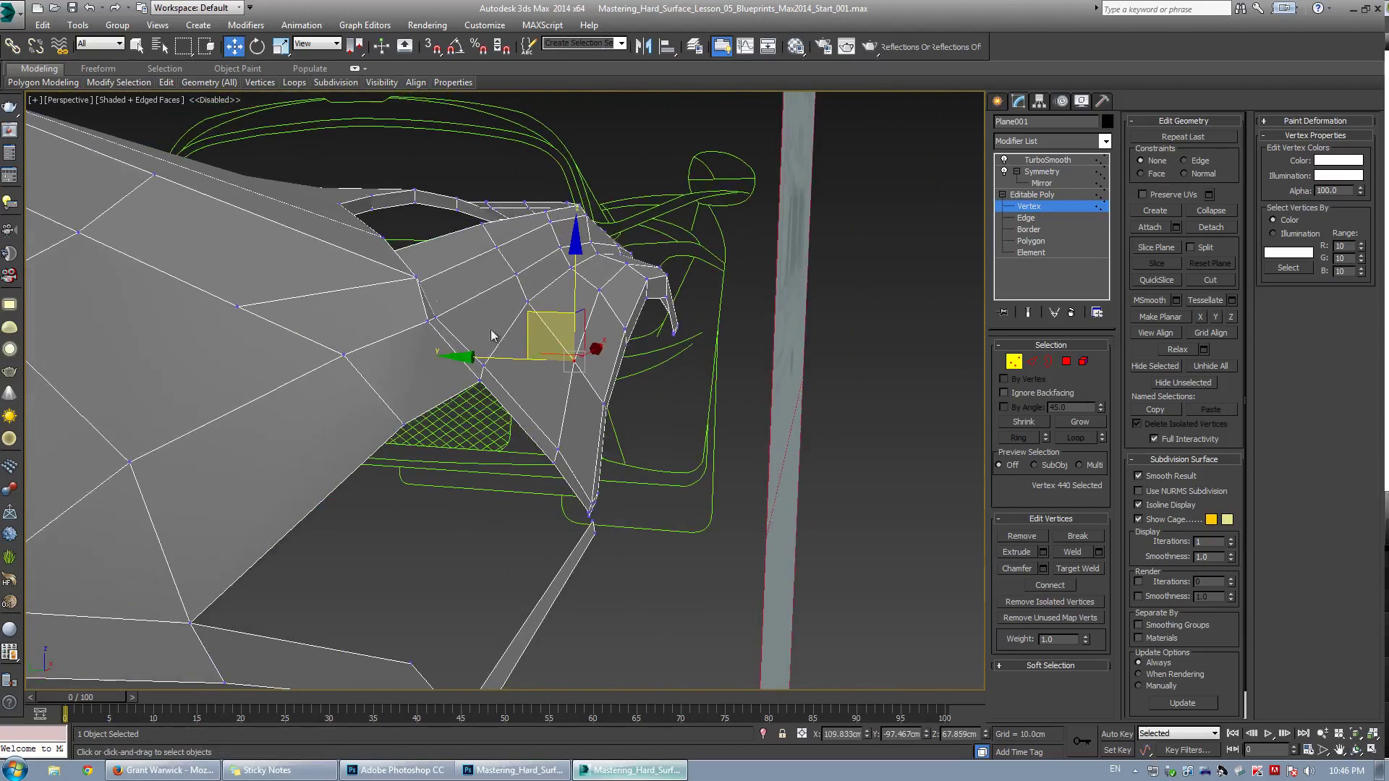
pyautogui.click(416, 277)
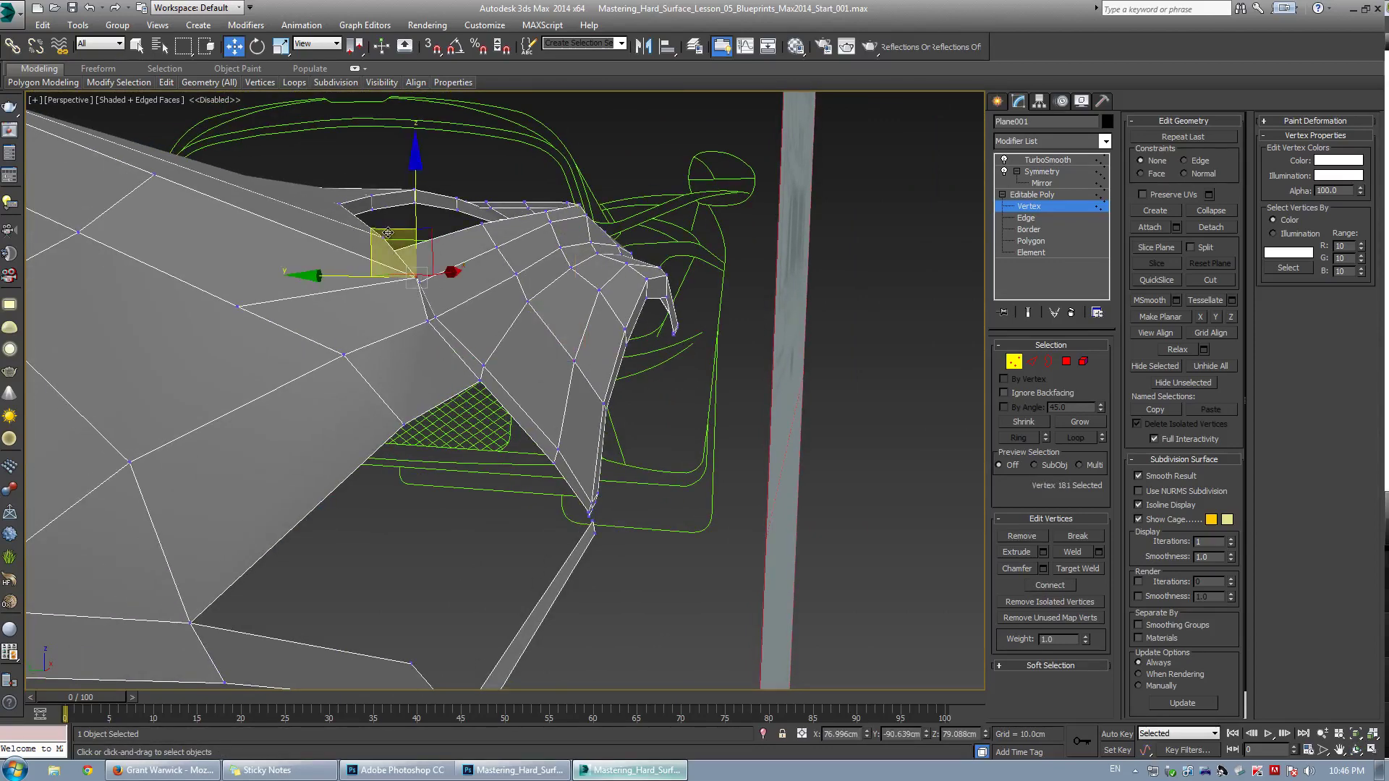
pyautogui.moveTo(388, 232); pyautogui.dragTo(382, 239)
pyautogui.click(470, 282)
# Move the vertex at the middle of the fender, where the upper and lower edge loops meet, along Y to smooth the surface
pyautogui.keyDown('alt'); pyautogui.moveTo(521, 301); pyautogui.dragTo(533, 293, button='middle'); pyautogui.keyUp('alt')
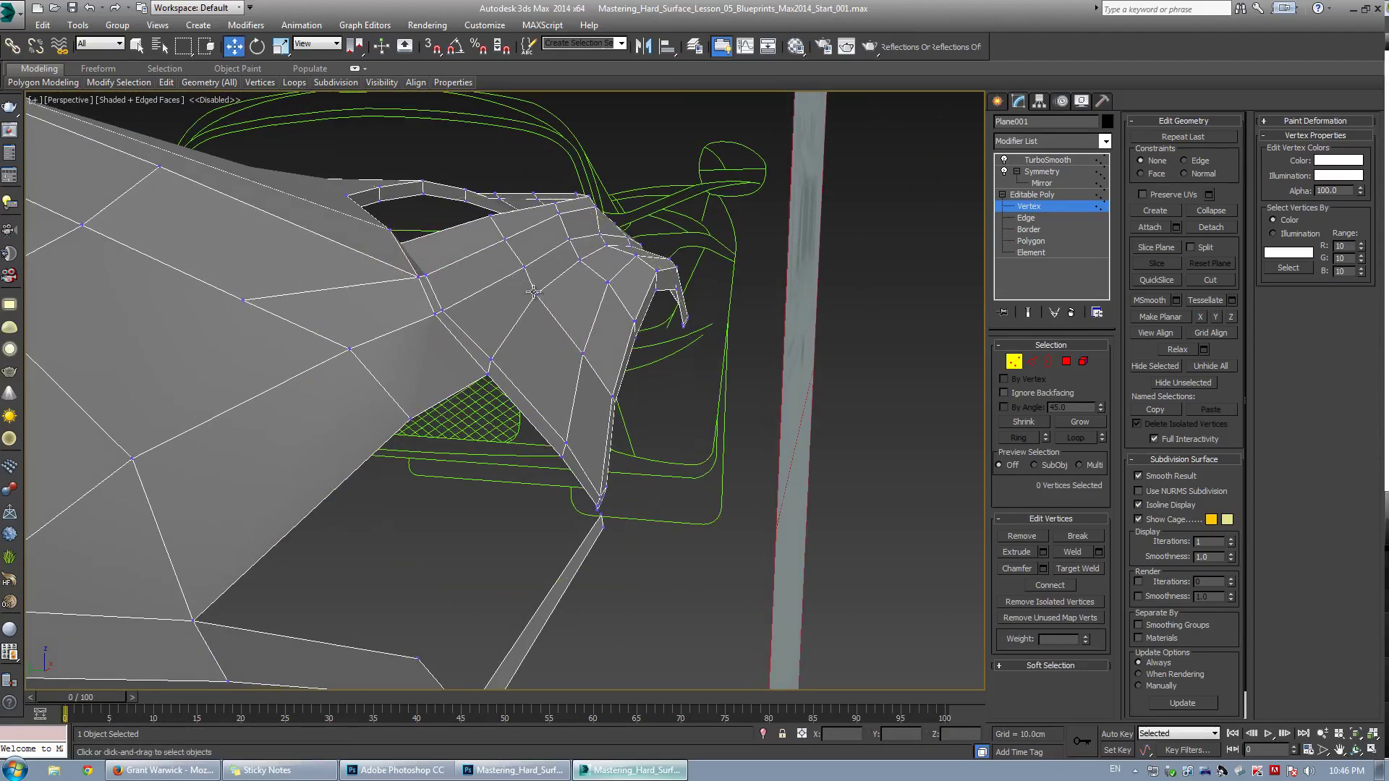
pyautogui.click(533, 293)
pyautogui.scroll(3, 505, 287)
pyautogui.moveTo(522, 306); pyautogui.dragTo(574, 309)
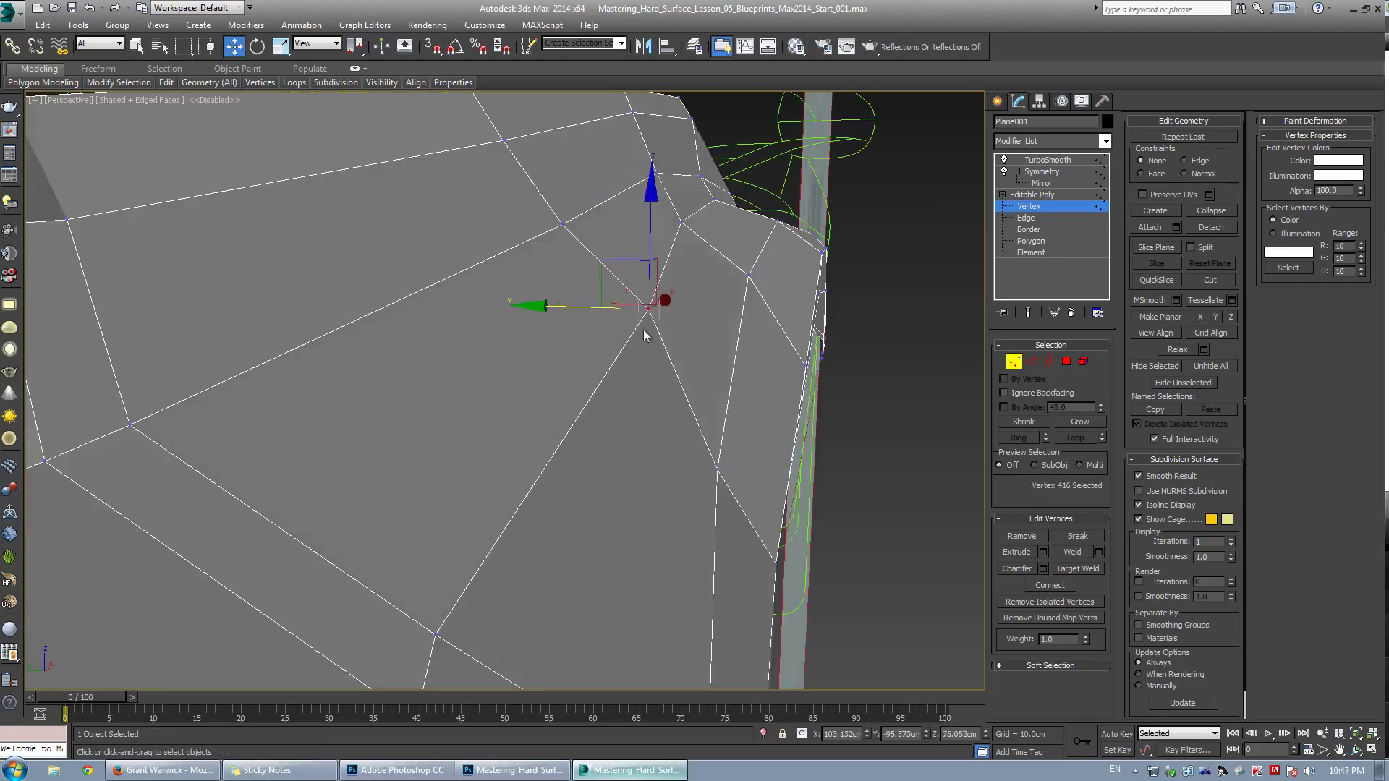
pyautogui.scroll(-3, 646, 336)
pyautogui.press('F3')
pyautogui.press('F3')
# Move two neighbouring vertices on the middle of the rear fender outward along Y, by about 1.6 cm and 1.5 cm
pyautogui.click(534, 366)
pyautogui.moveTo(474, 366); pyautogui.dragTo(487, 367)
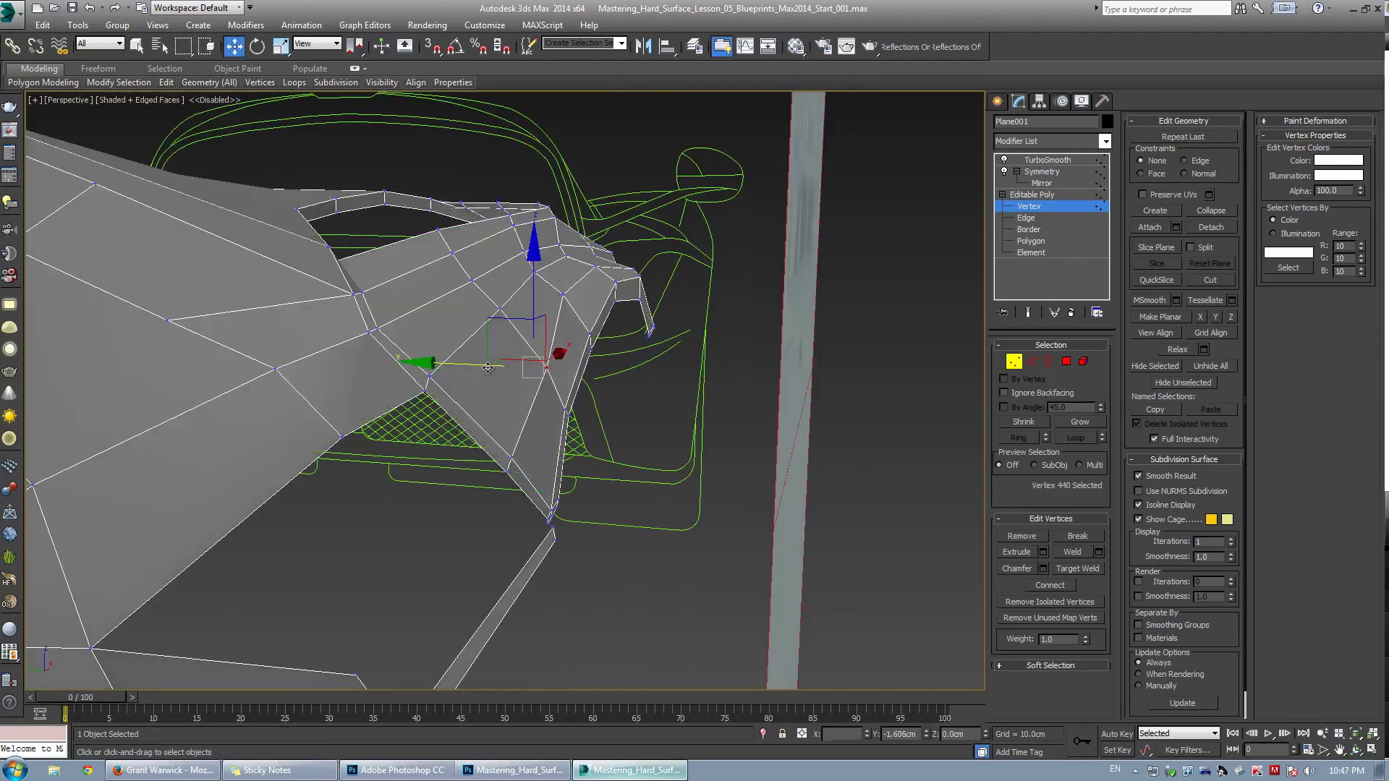
pyautogui.click(563, 292)
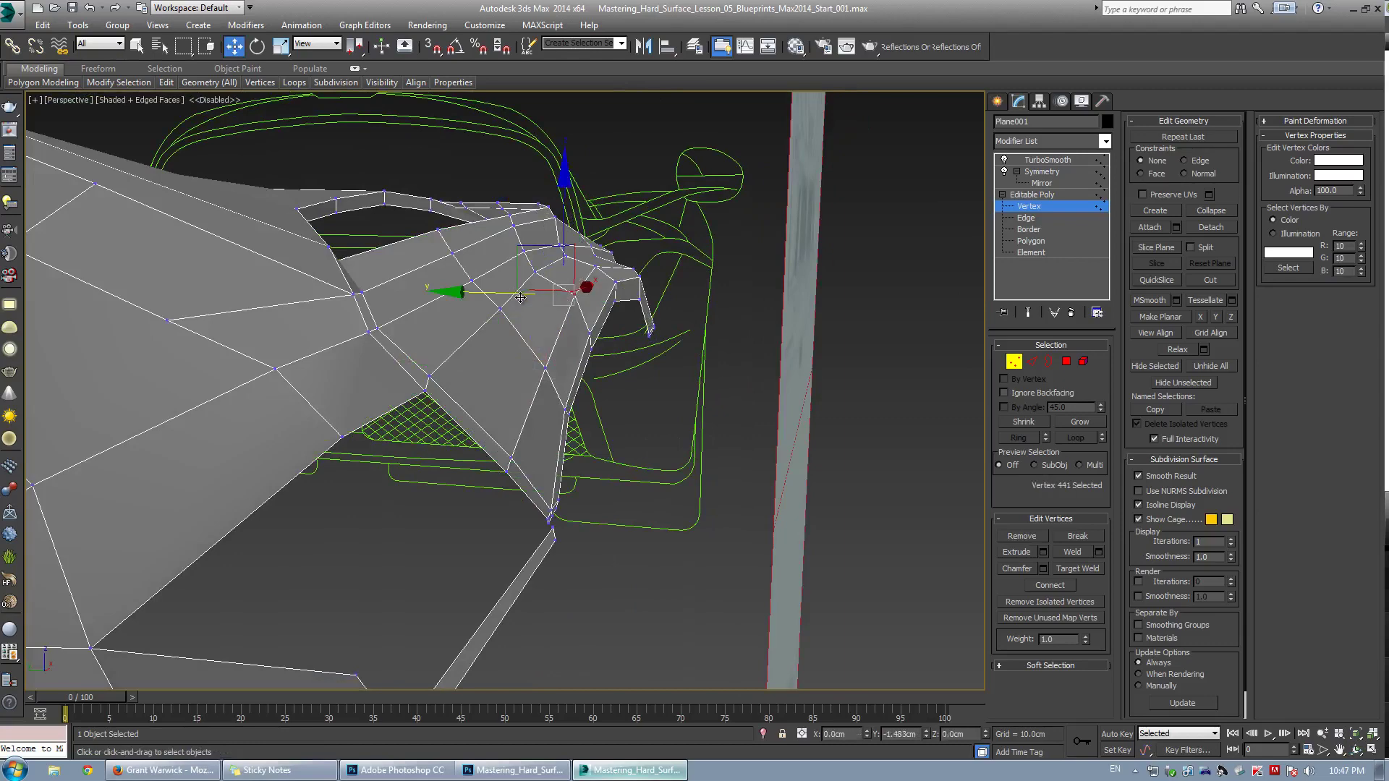
pyautogui.moveTo(519, 296); pyautogui.dragTo(533, 298)
pyautogui.scroll(2, 527, 331)
# Move the vertex just above, near the fender's upper outer corner, about 1.8 cm outward and slightly down in the YZ plane
pyautogui.keyDown('alt'); pyautogui.moveTo(527, 333); pyautogui.dragTo(454, 309, button='middle'); pyautogui.keyUp('alt')
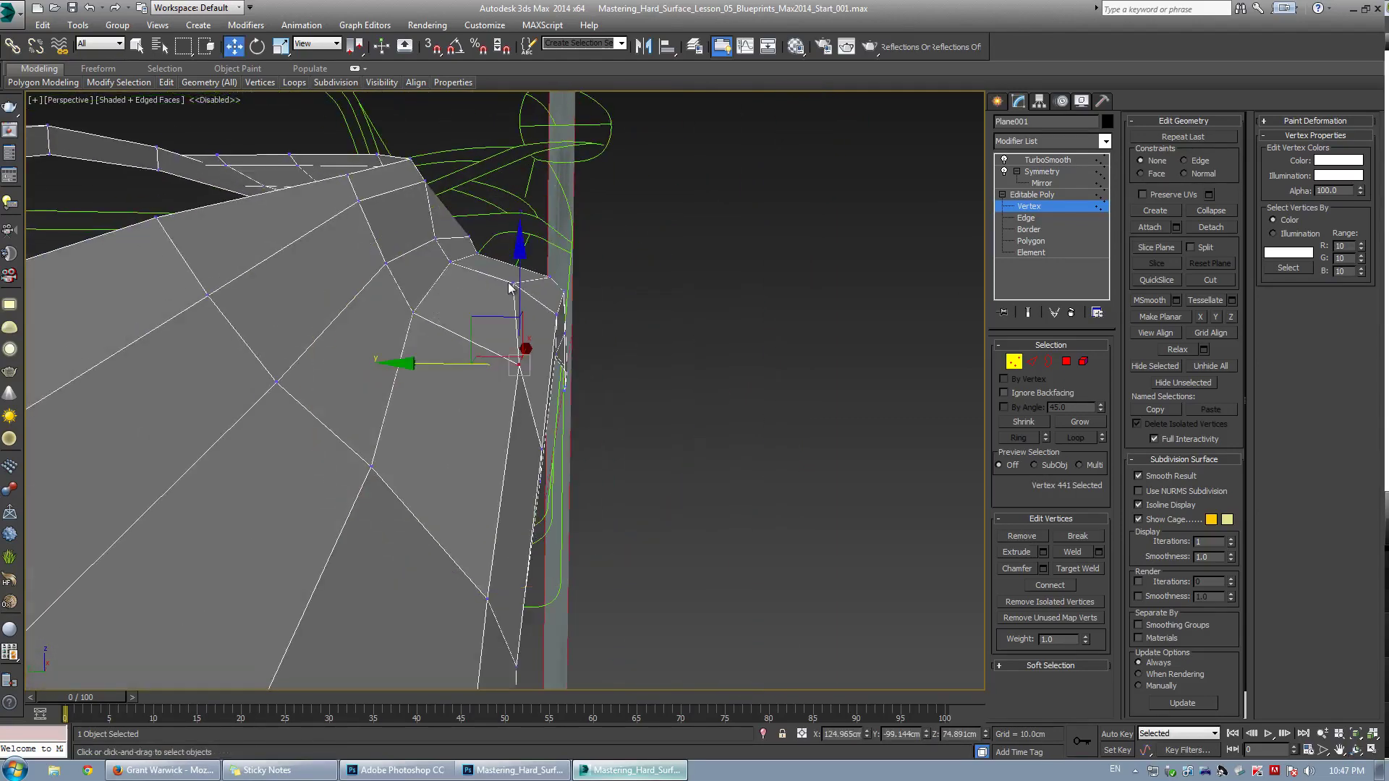
pyautogui.click(512, 284)
pyautogui.moveTo(477, 245); pyautogui.dragTo(489, 239)
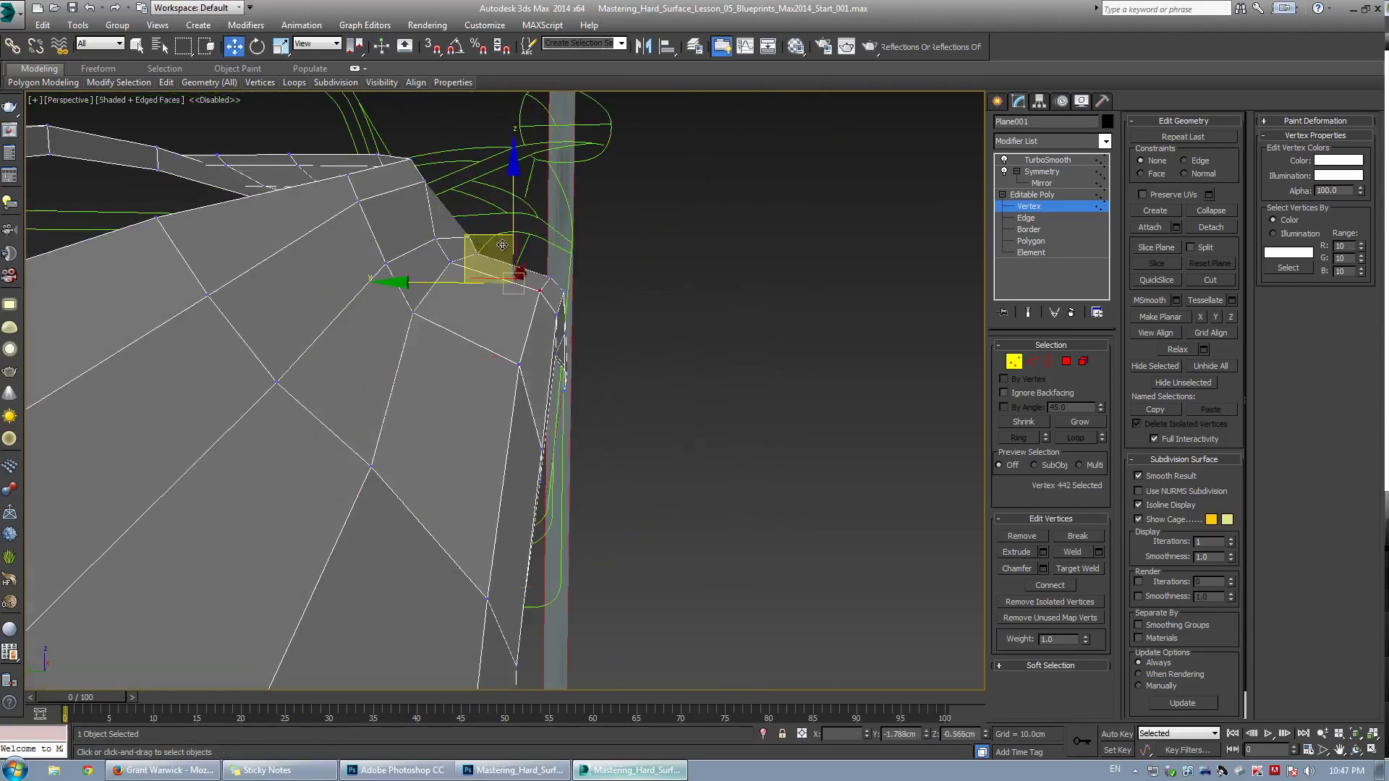
pyautogui.keyDown('alt'); pyautogui.moveTo(499, 324); pyautogui.dragTo(443, 307, button='middle'); pyautogui.keyUp('alt')
# Move two short edges on the fender's upper shoulder near the tail outward, the first by about 2.7 cm along Y
pyautogui.press('2')
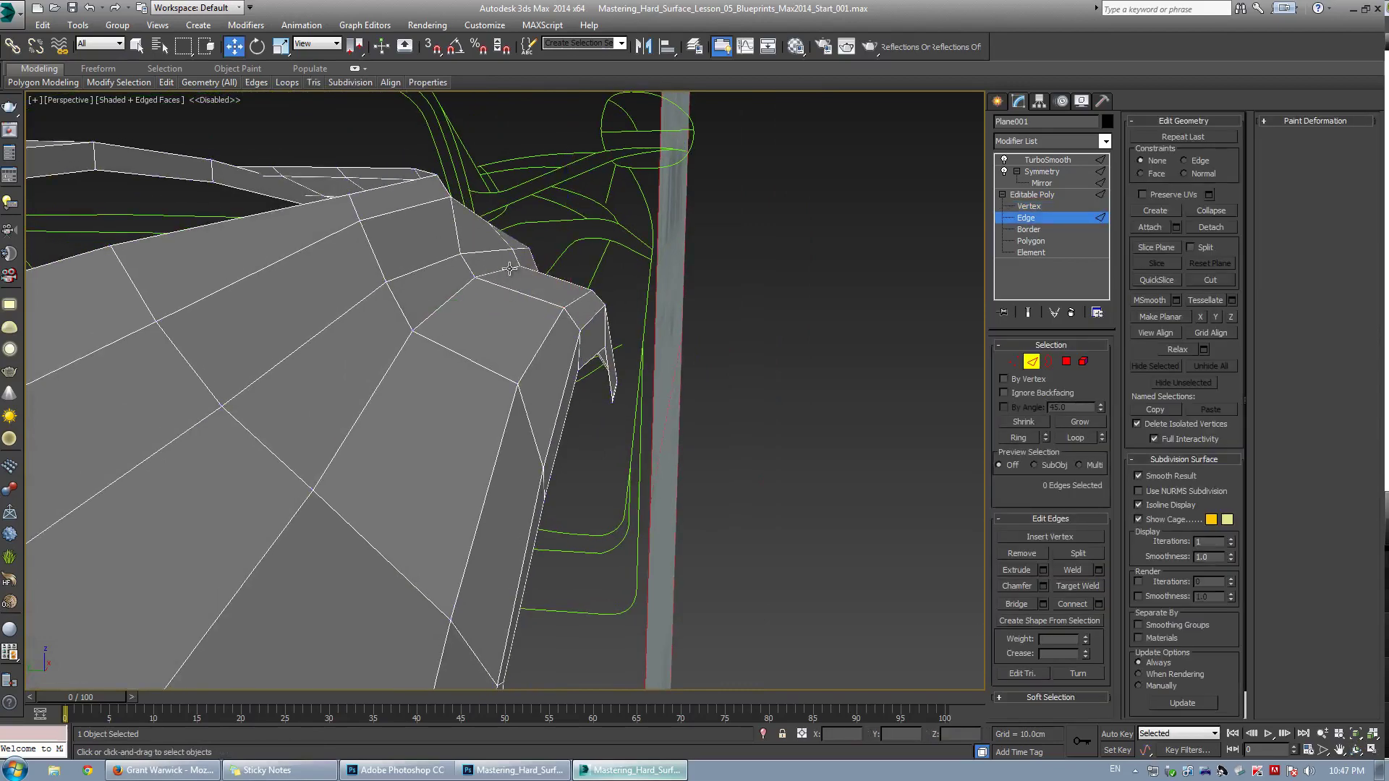
pyautogui.click(510, 268)
pyautogui.moveTo(512, 262)
pyautogui.keyDown('alt'); pyautogui.mouseDown(button='middle')
pyautogui.moveTo(496, 289)
pyautogui.moveTo(519, 270)
pyautogui.mouseUp(button='middle'); pyautogui.keyUp('alt')
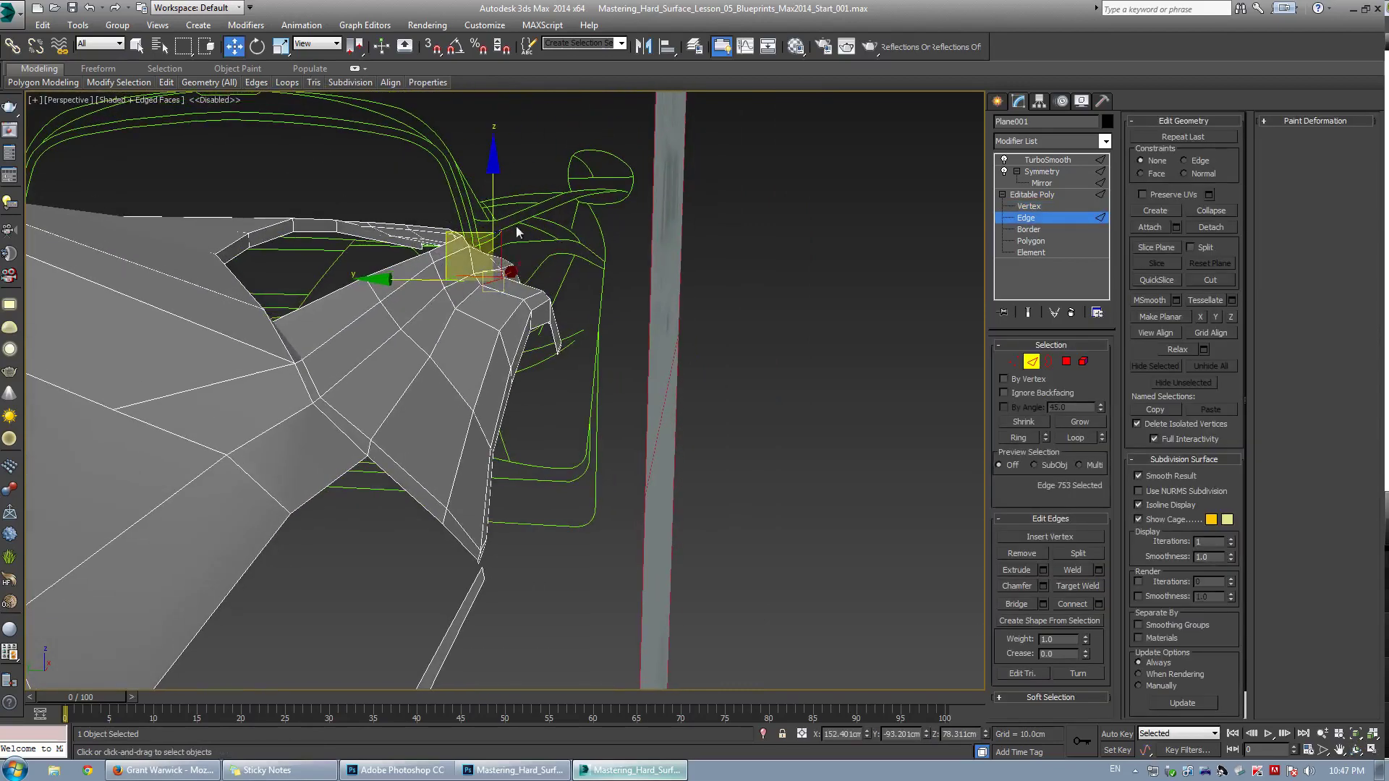
pyautogui.keyDown('alt'); pyautogui.moveTo(387, 265); pyautogui.dragTo(459, 288, button='middle'); pyautogui.keyUp('alt')
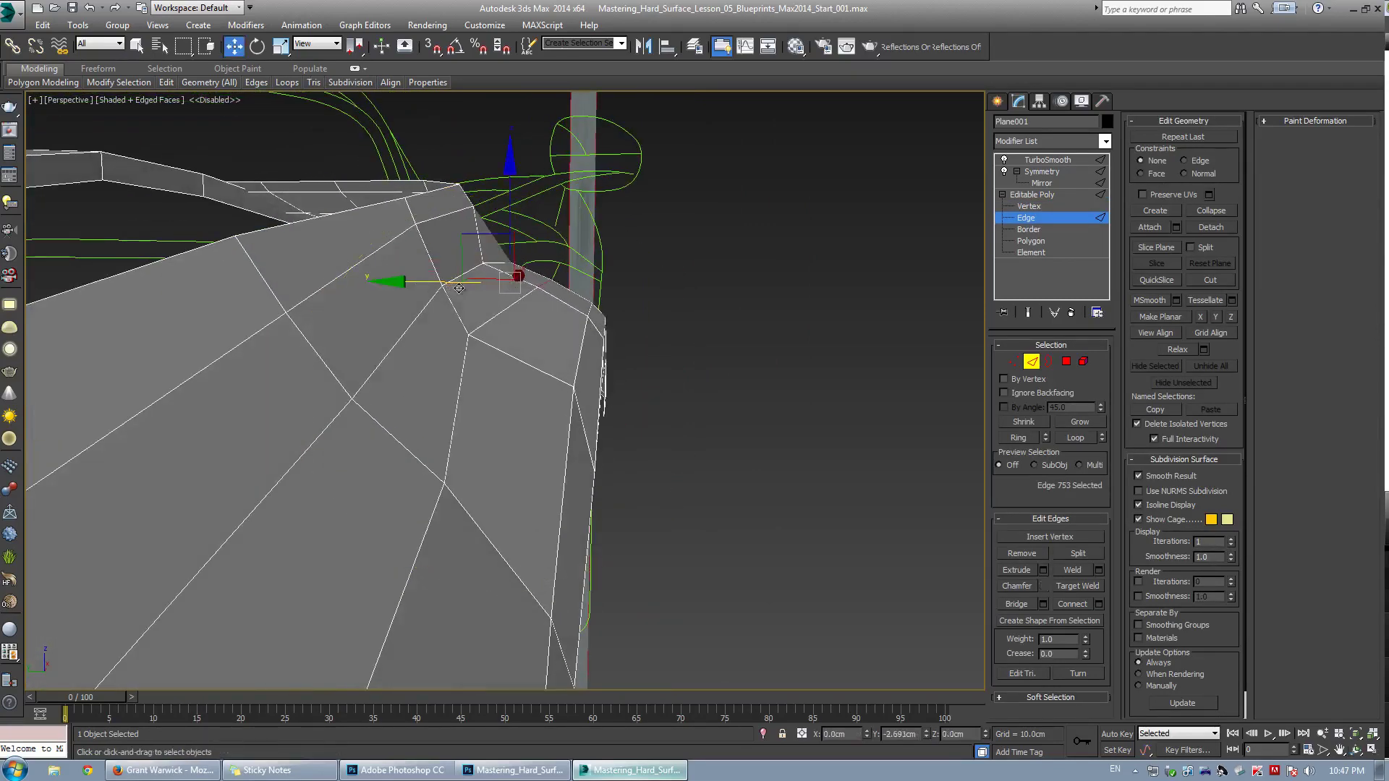
pyautogui.moveTo(472, 290); pyautogui.dragTo(534, 261)
pyautogui.scroll(-3, 563, 287)
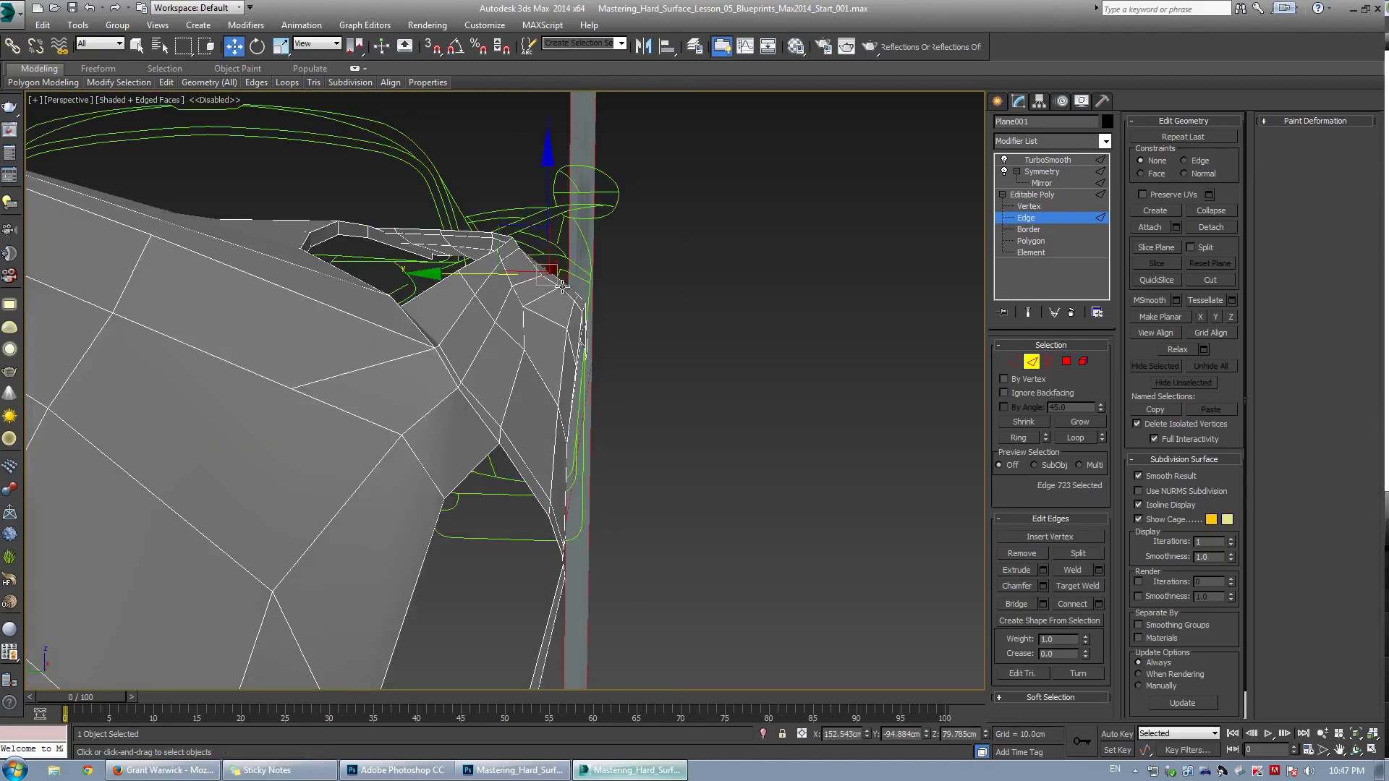
# Shift the cross edge on the fender's shoulder above the wheel arch outward along Y
pyautogui.keyDown('alt'); pyautogui.moveTo(562, 286); pyautogui.dragTo(574, 326, button='middle'); pyautogui.keyUp('alt')
pyautogui.press('w')
pyautogui.click(622, 255)
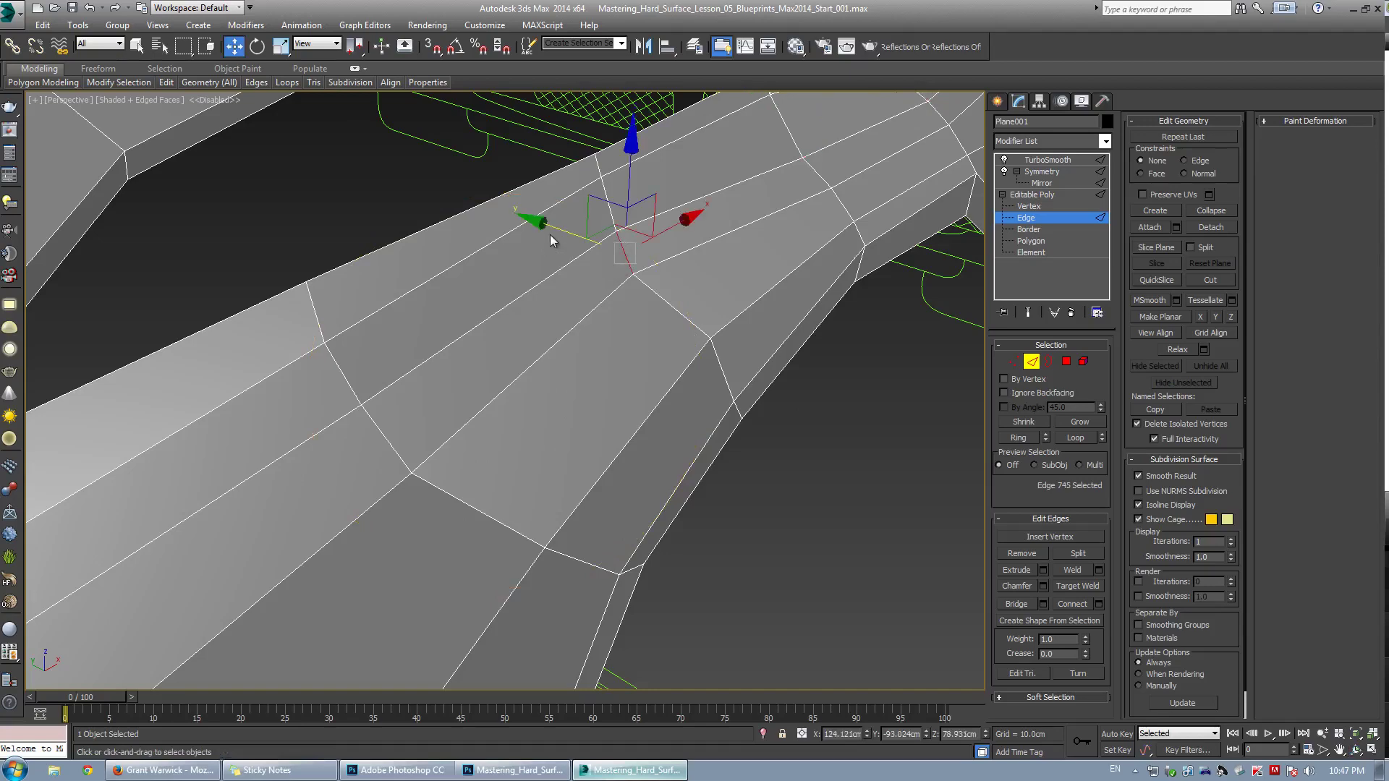
pyautogui.moveTo(561, 230); pyautogui.dragTo(611, 251)
# Move the vertex on the fender's shoulder line about 1.6 cm back inward along Y to even out the profile
pyautogui.keyDown('alt'); pyautogui.moveTo(555, 300); pyautogui.dragTo(605, 279, button='middle'); pyautogui.keyUp('alt')
pyautogui.press('1')
pyautogui.click(654, 316)
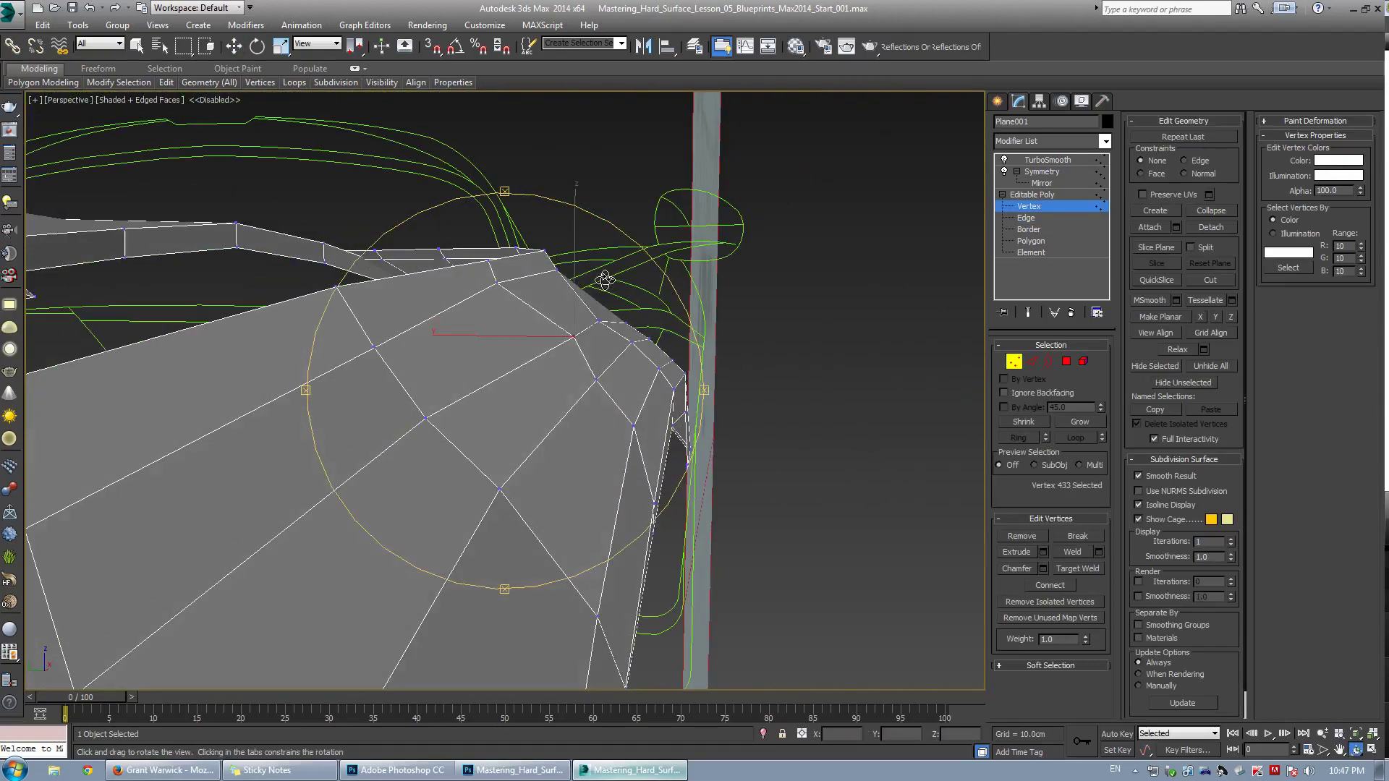
pyautogui.keyDown('alt'); pyautogui.moveTo(530, 362); pyautogui.dragTo(604, 288, button='middle'); pyautogui.keyUp('alt')
pyautogui.keyDown('alt'); pyautogui.moveTo(574, 280); pyautogui.dragTo(548, 312, button='middle'); pyautogui.keyUp('alt')
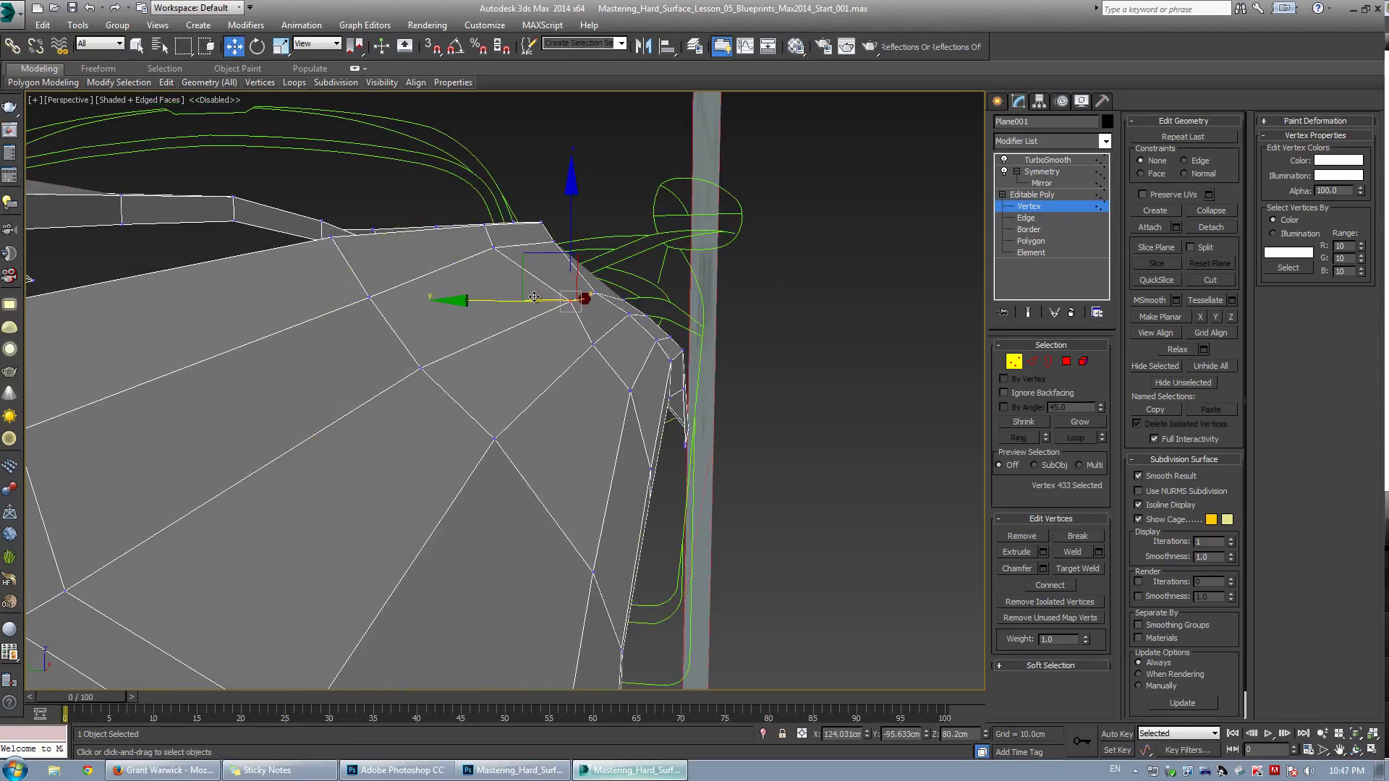
pyautogui.keyDown('alt'); pyautogui.moveTo(534, 297); pyautogui.dragTo(532, 256, button='middle'); pyautogui.keyUp('alt')
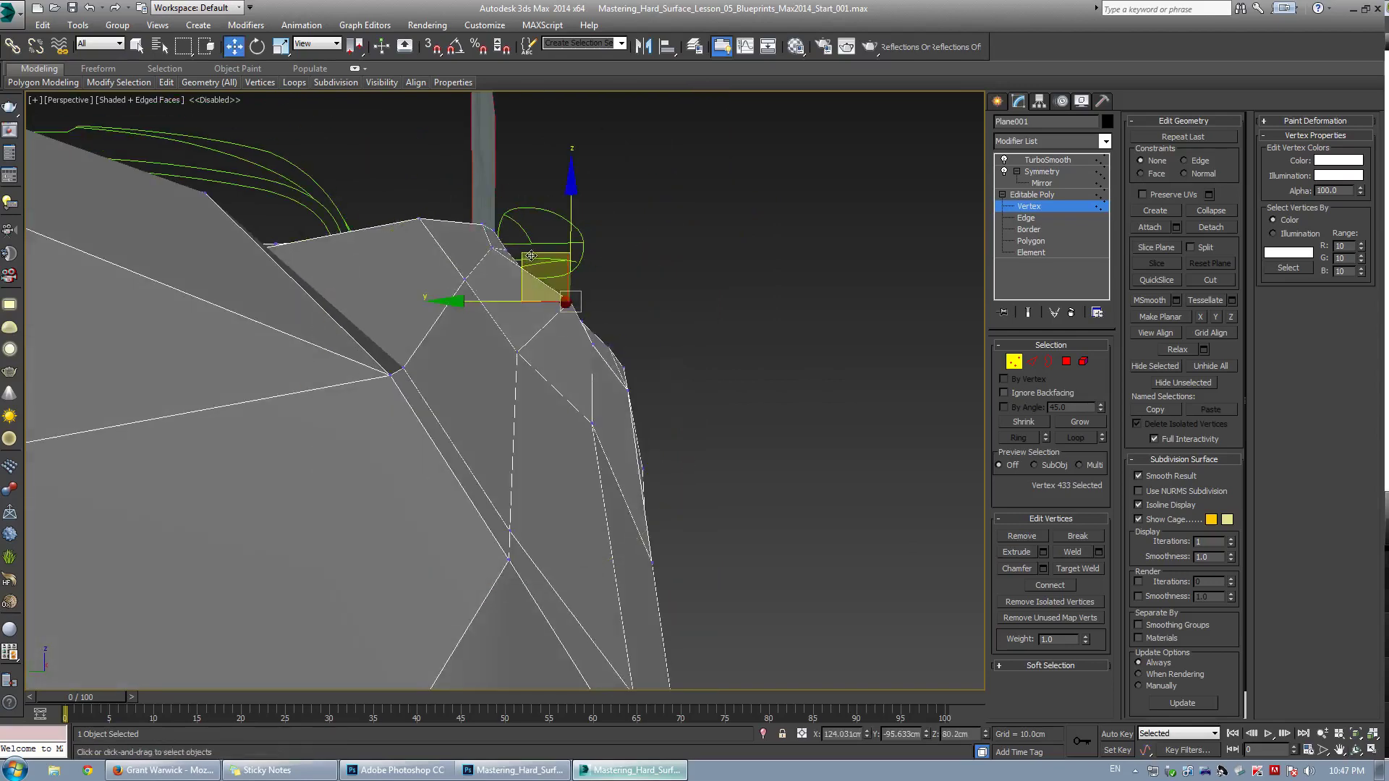
pyautogui.moveTo(532, 255); pyautogui.dragTo(504, 258)
# In the Right view, nudge the same shoulder vertex about 0.2 cm outward
pyautogui.hotkey('alt', 'w')
pyautogui.middleClick(323, 550)
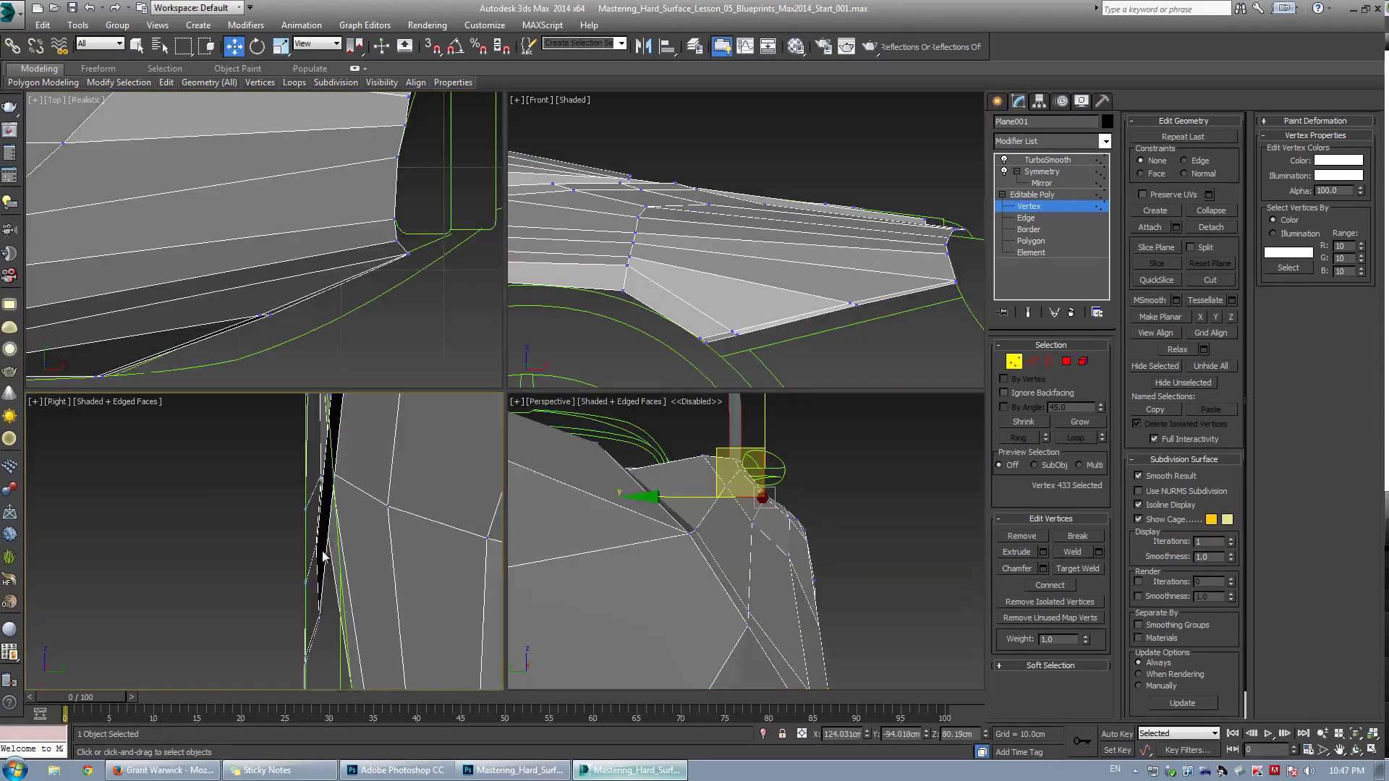
pyautogui.hotkey('alt', 'w')
pyautogui.scroll(-6, 391, 489)
pyautogui.moveTo(486, 387); pyautogui.dragTo(464, 483, button='middle')
pyautogui.scroll(8, 496, 293)
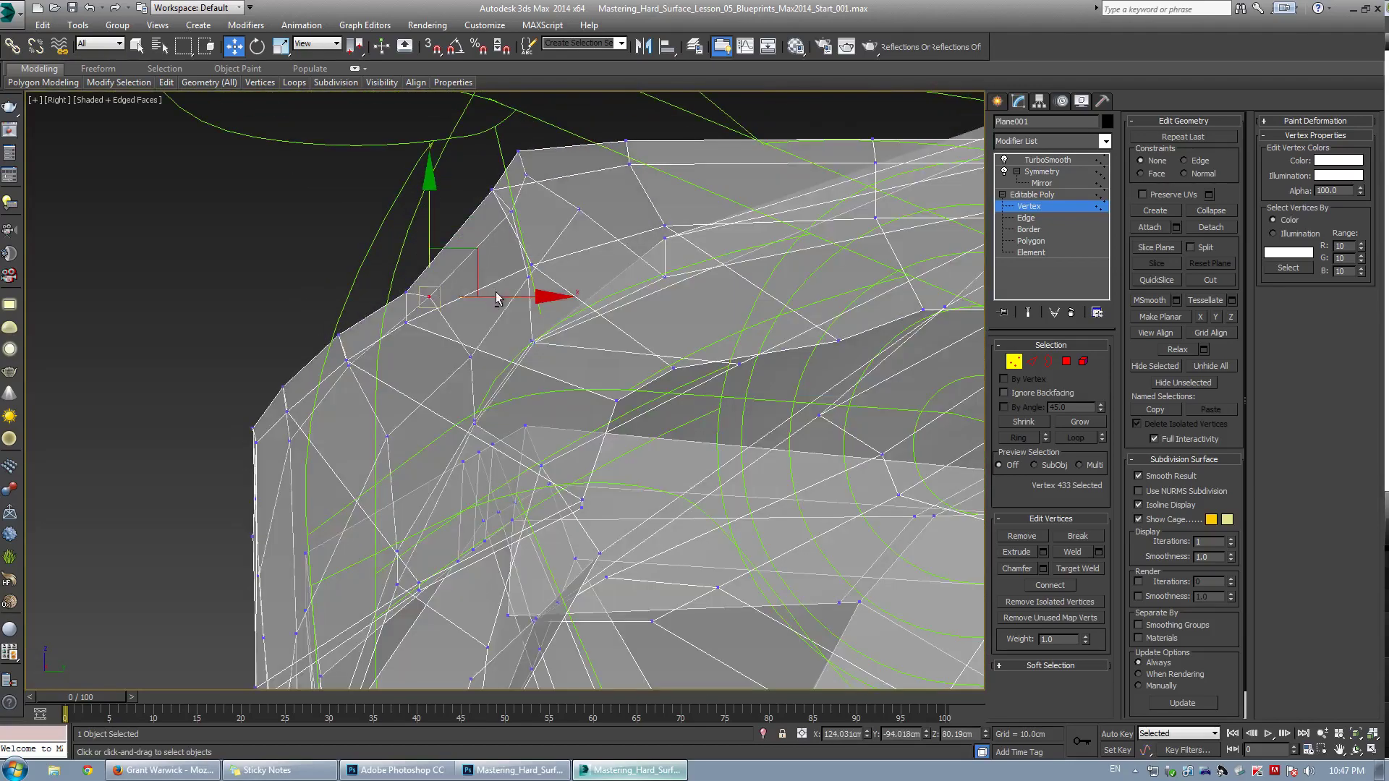
pyautogui.hotkey('alt', 'x')
pyautogui.click(493, 305)
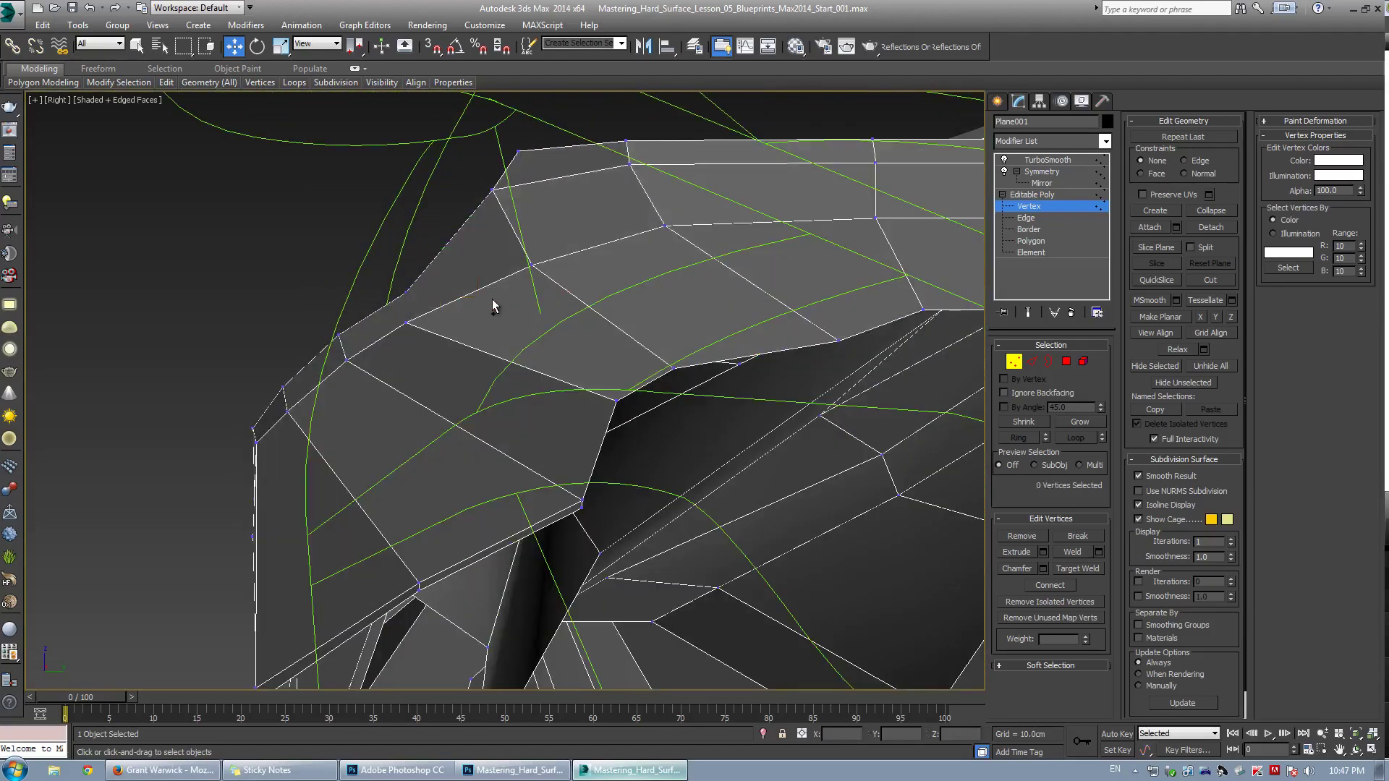
pyautogui.hotkey('ctrl', 'z')
pyautogui.hotkey('alt', 'x')
pyautogui.moveTo(492, 297); pyautogui.dragTo(485, 297)
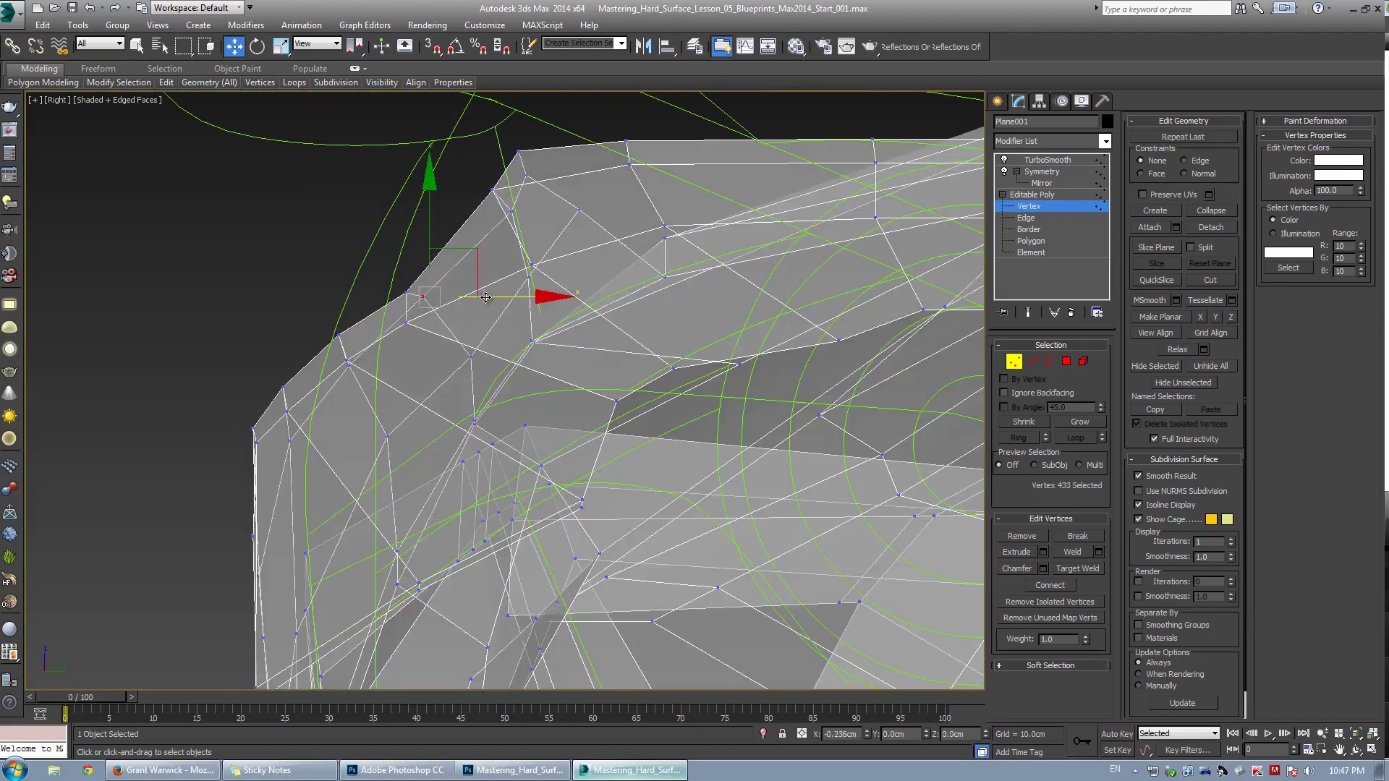
# Move the neighbouring shoulder vertex about 0.9 cm inward and 0.5 cm up, and shift the vertex below it slightly the same way
pyautogui.click(403, 328)
pyautogui.click(408, 323)
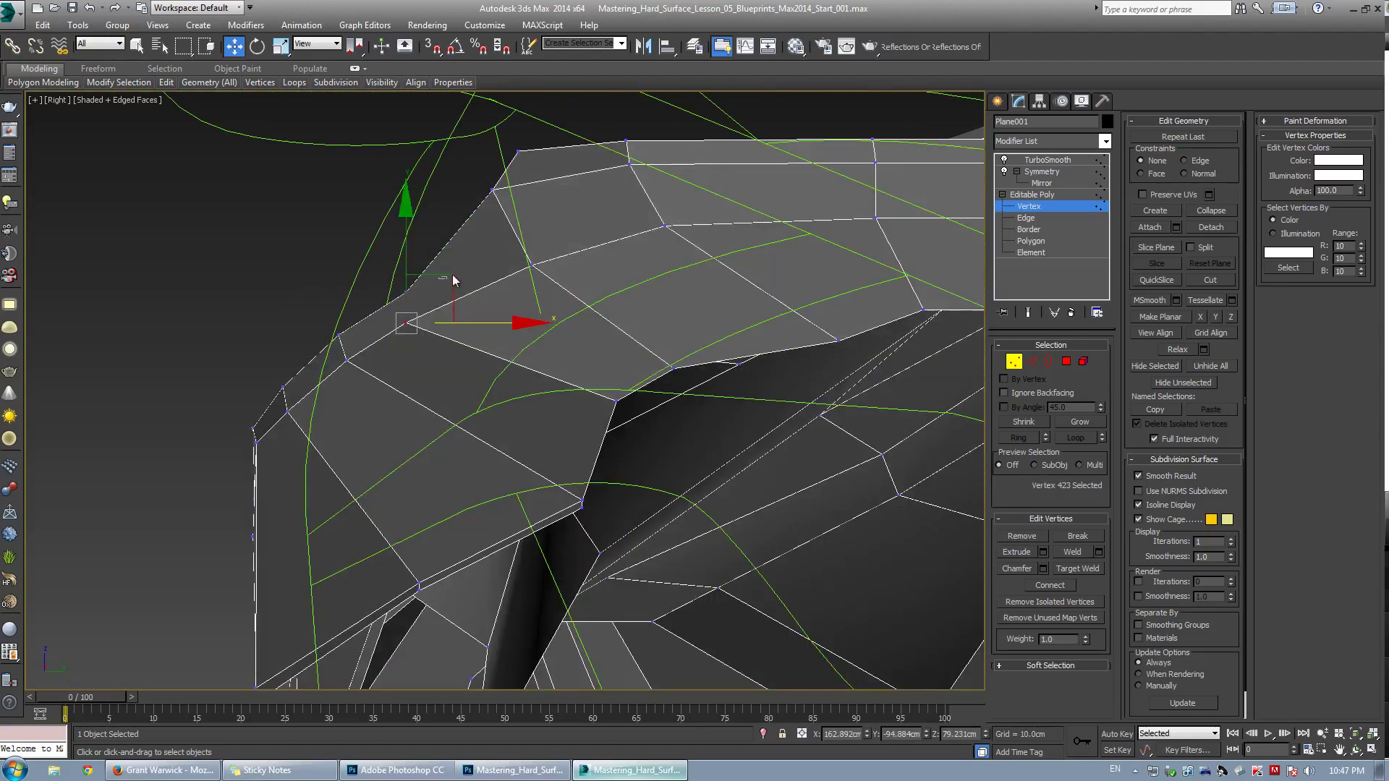
pyautogui.moveTo(438, 294); pyautogui.dragTo(453, 269)
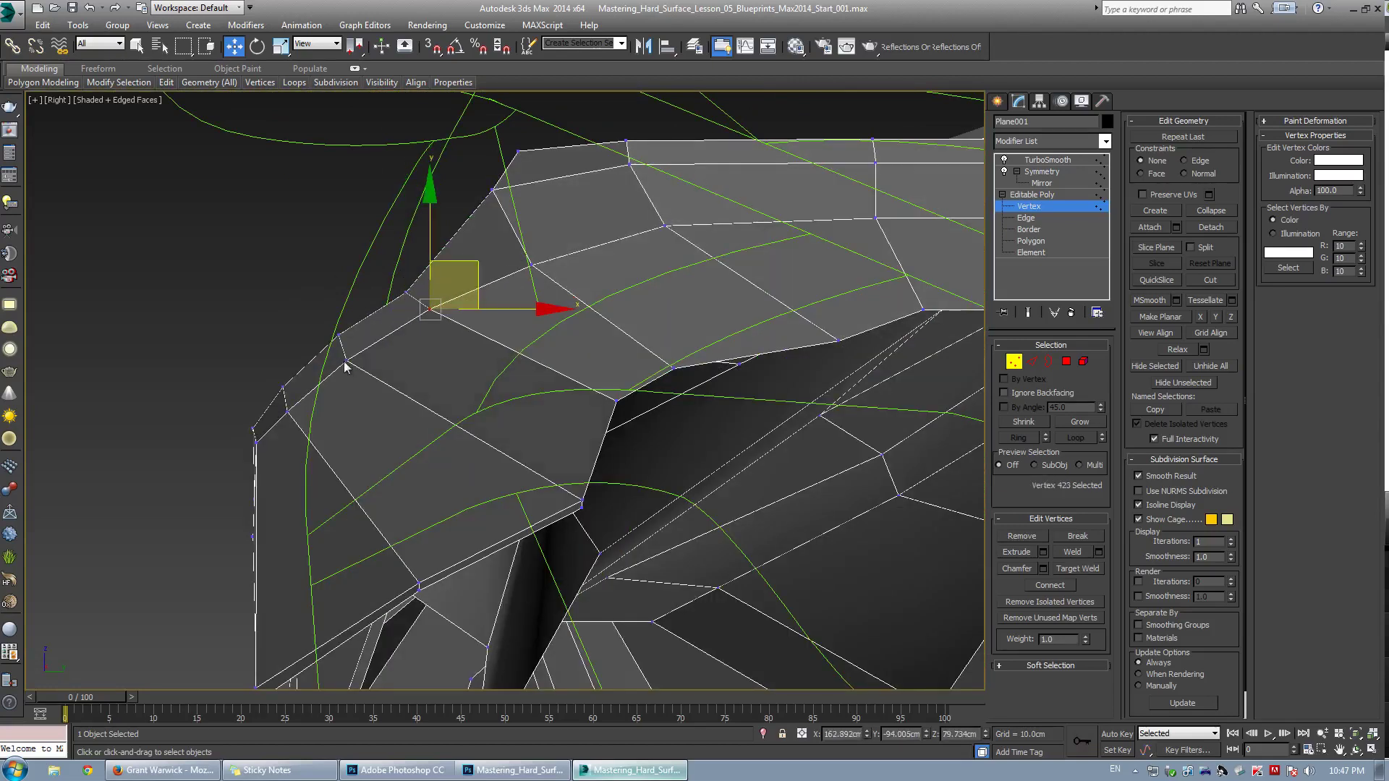
pyautogui.moveTo(350, 360); pyautogui.dragTo(356, 353)
pyautogui.click(440, 299)
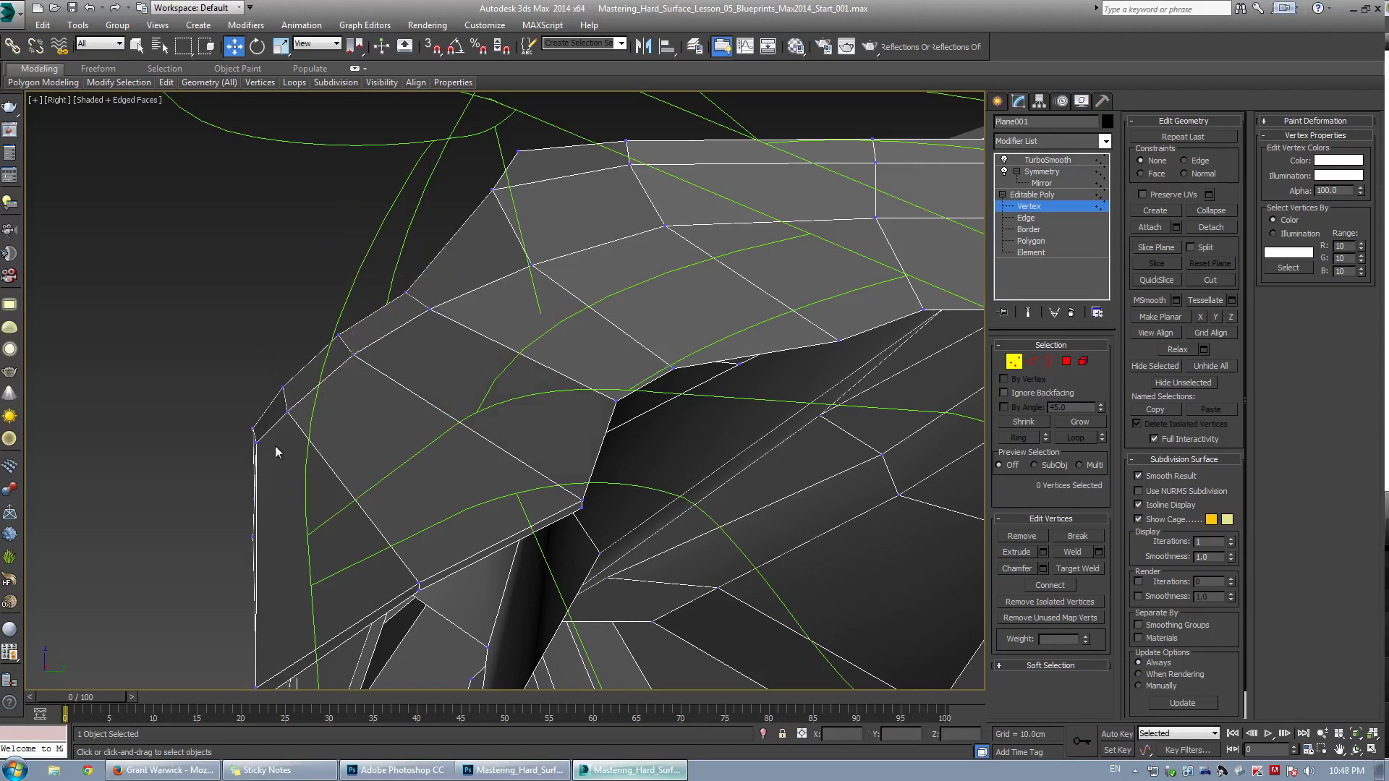
# In the Right view, select the vertices at the fender's outer corner and move them inward to round the profile
pyautogui.scroll(-2, 276, 445)
pyautogui.hotkey('alt', 'x')
pyautogui.moveTo(251, 455); pyautogui.dragTo(304, 370, button='middle')
pyautogui.hotkey('alt', 'x')
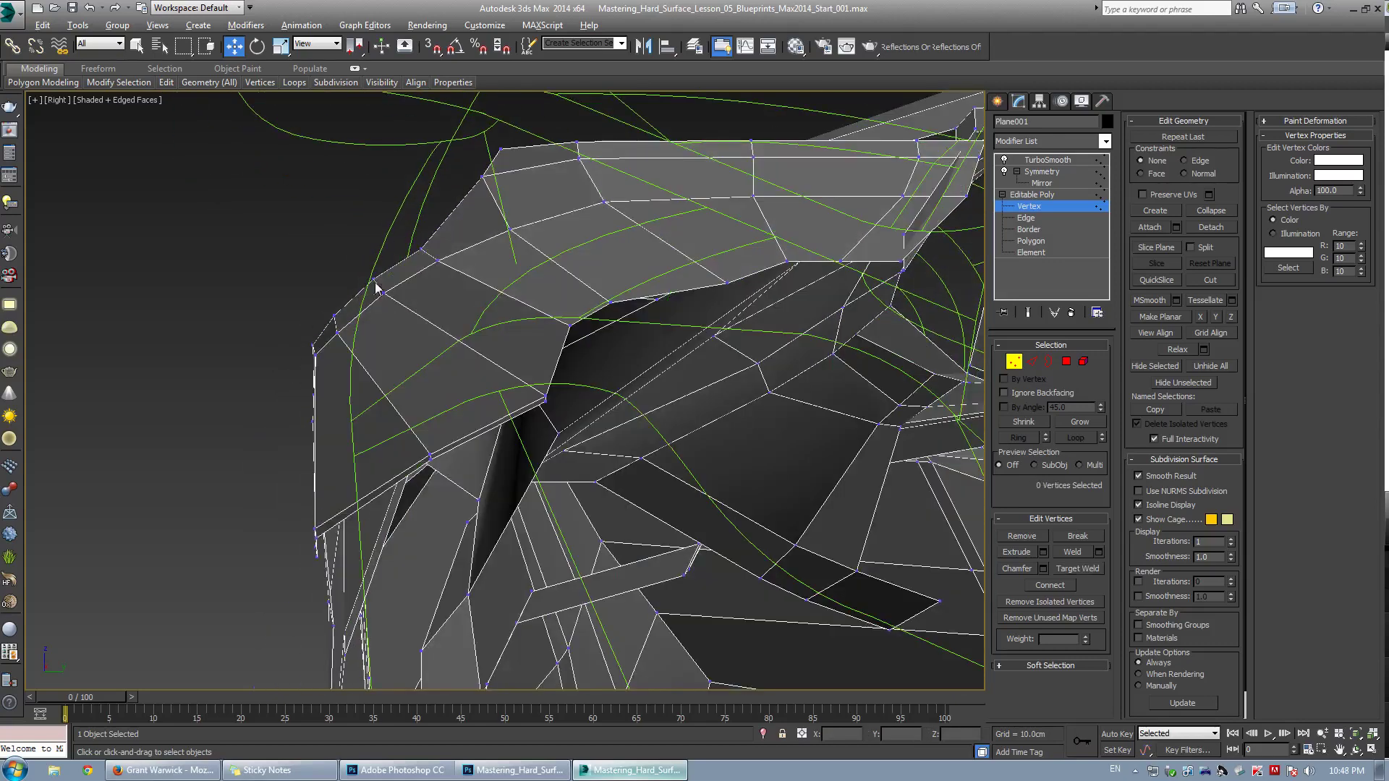
pyautogui.hotkey('alt', 'w')
pyautogui.click(719, 518)
pyautogui.hotkey('alt', 'w')
pyautogui.keyDown('alt'); pyautogui.moveTo(719, 517); pyautogui.dragTo(510, 411, button='middle'); pyautogui.keyUp('alt')
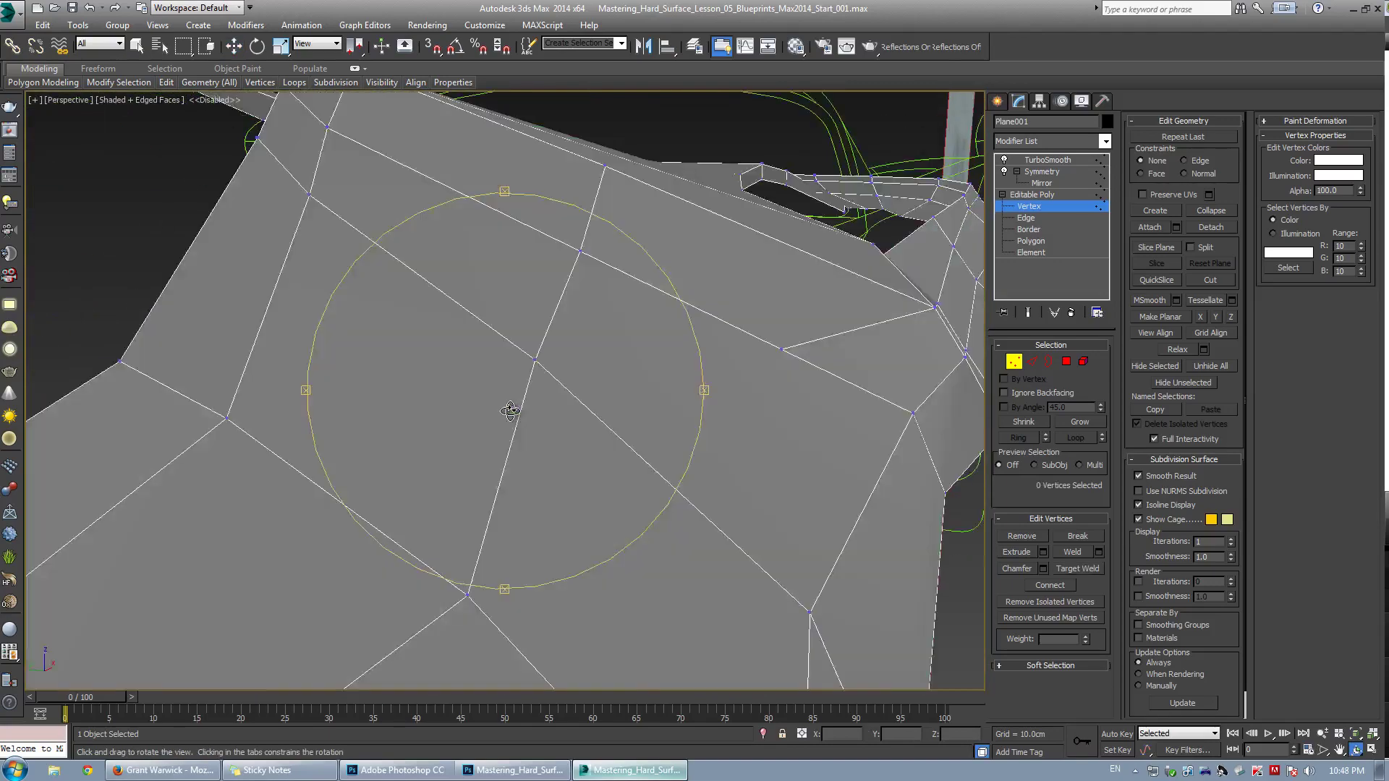
pyautogui.scroll(-5, 510, 411)
pyautogui.hotkey('alt', 'w')
pyautogui.click(295, 438)
pyautogui.hotkey('alt', 'w')
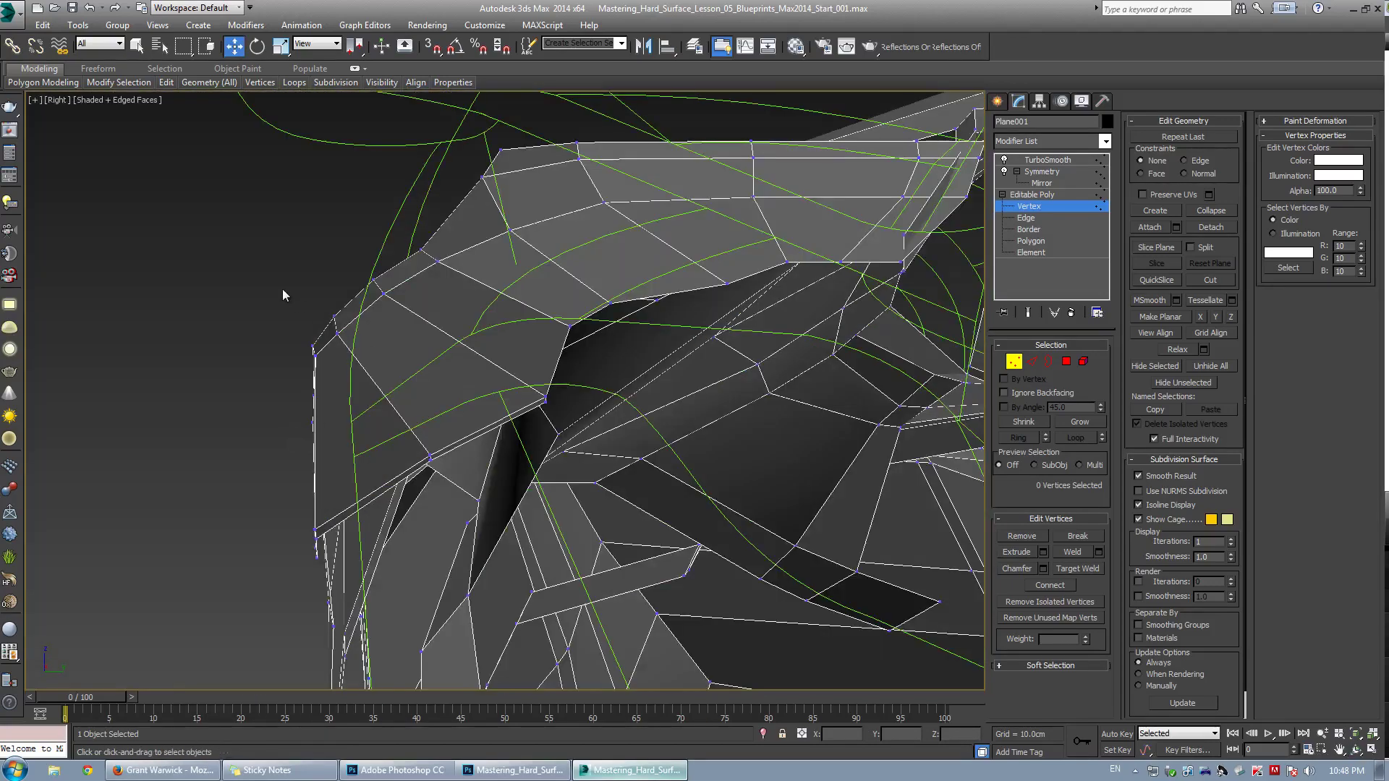
pyautogui.moveTo(282, 288); pyautogui.dragTo(416, 341)
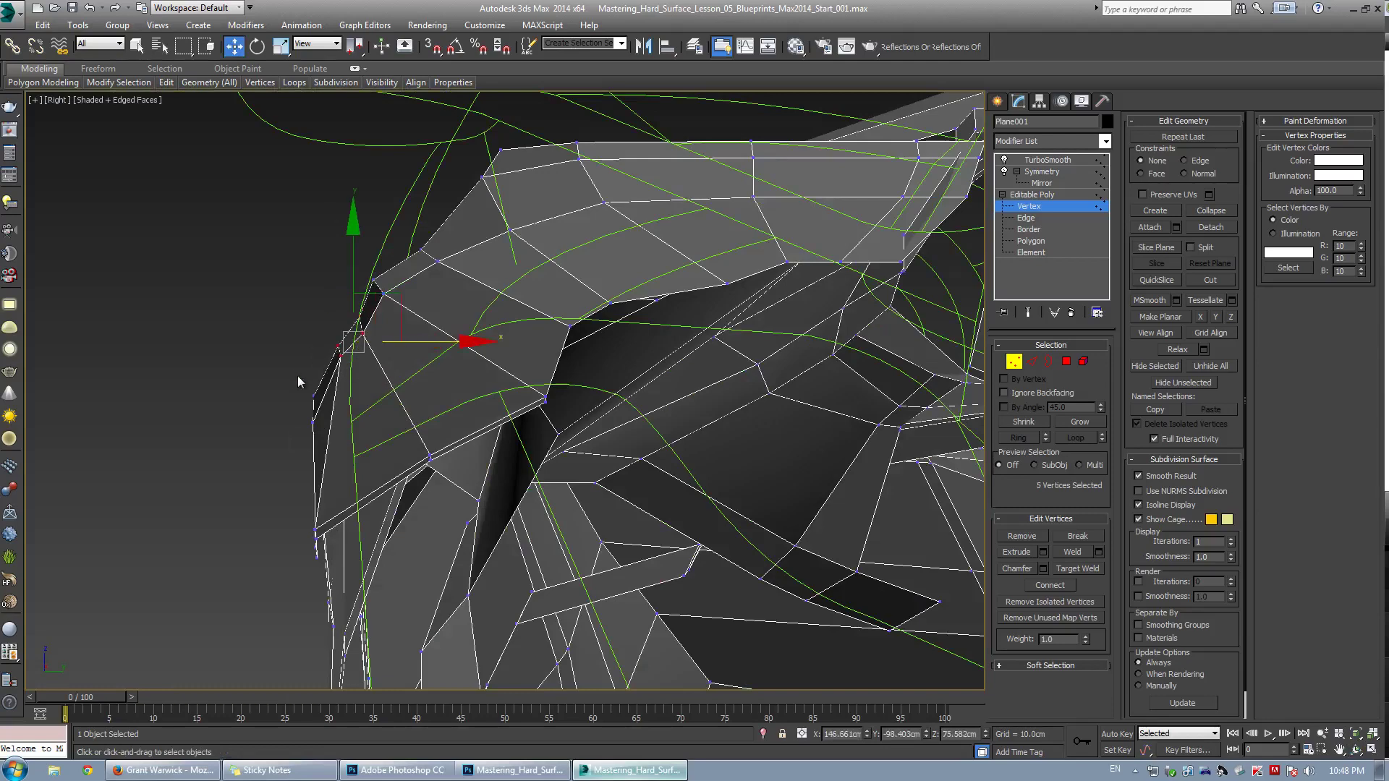
# Try to move the eight vertices along the fender's outer lower rim about 1.9 cm inward
pyautogui.hotkey('alt', 'x')
pyautogui.moveTo(327, 534); pyautogui.dragTo(320, 569)
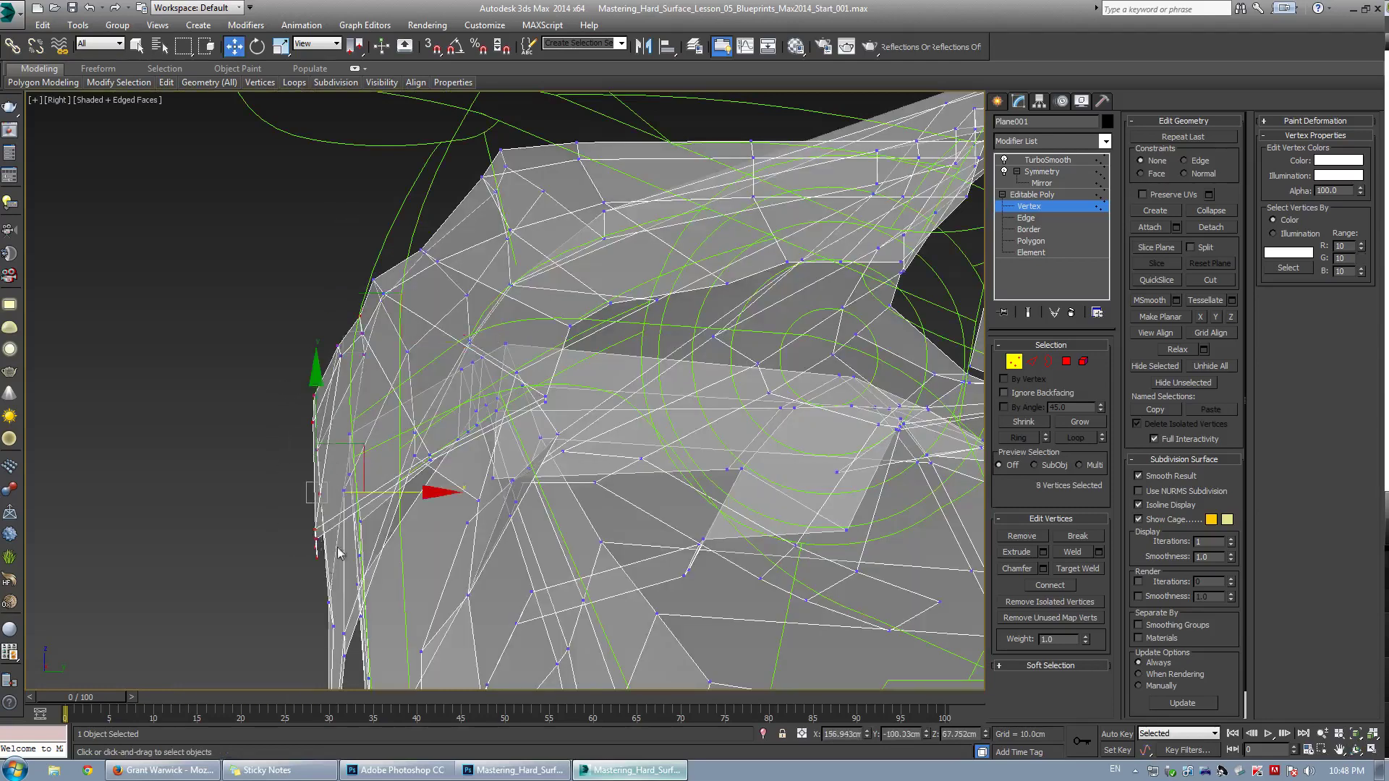
pyautogui.hotkey('alt', 'x')
pyautogui.moveTo(386, 492); pyautogui.dragTo(425, 481)
# Compare the fender's lower rim with the blueprint curves in the Top and Right views
pyautogui.hotkey('alt', 'w')
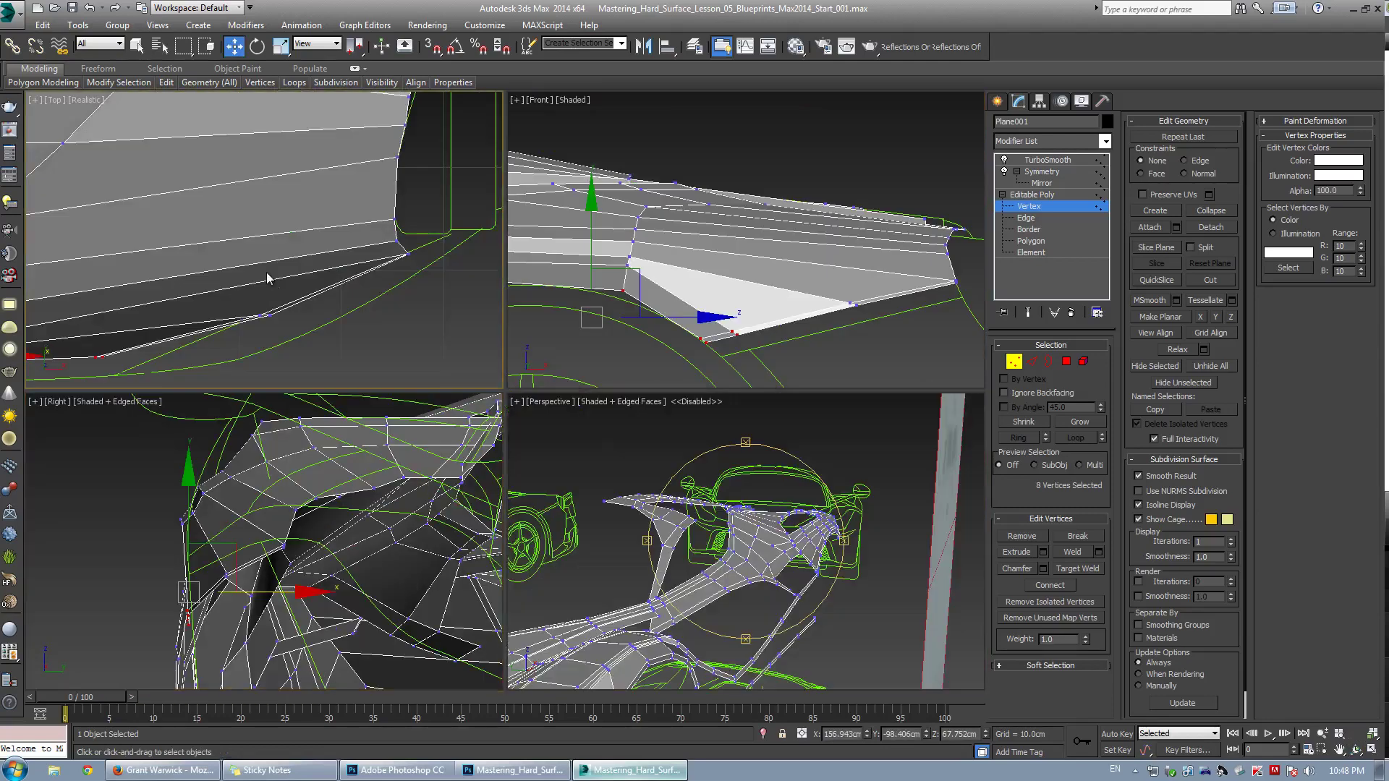
pyautogui.middleClick(271, 302)
pyautogui.hotkey('alt', 'w')
pyautogui.scroll(-4, 465, 304)
pyautogui.moveTo(465, 304); pyautogui.dragTo(651, 211, button='middle')
pyautogui.scroll(2, 403, 381)
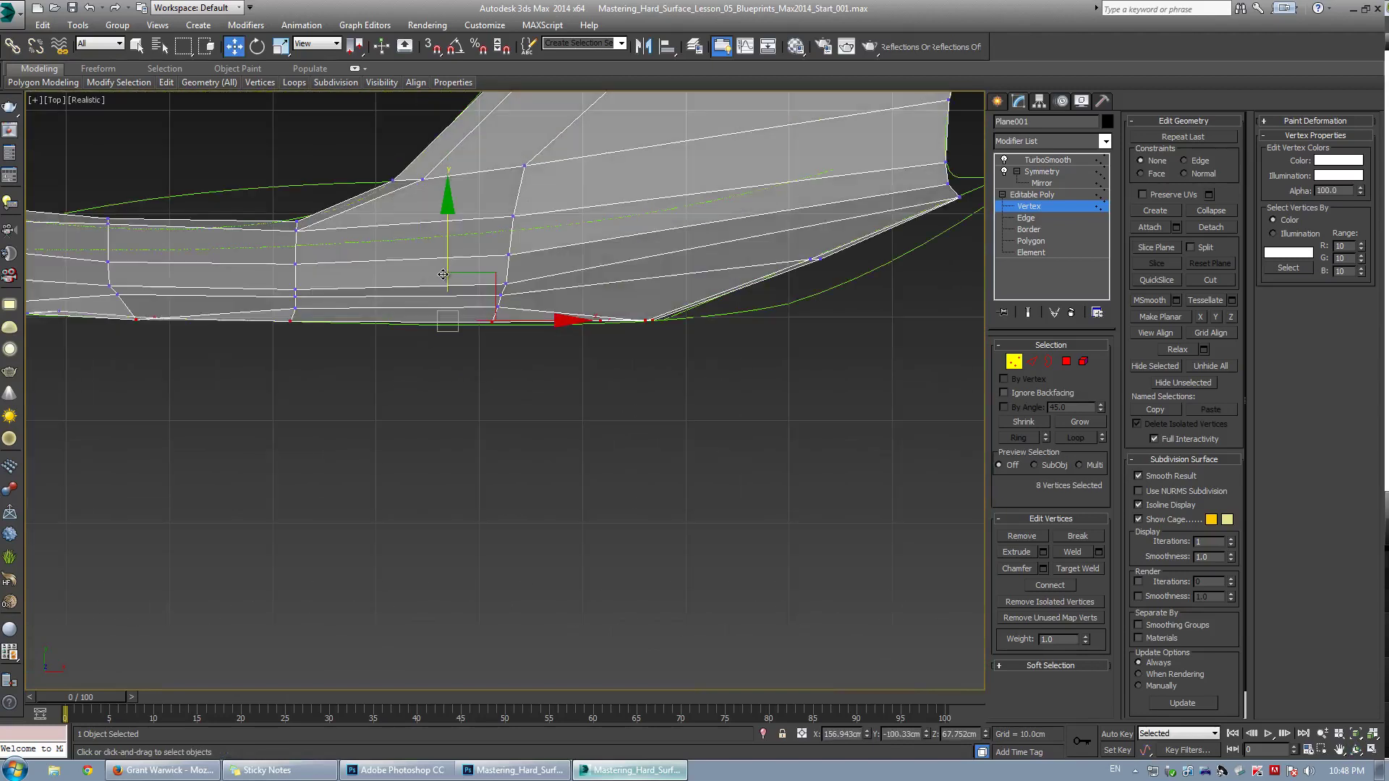
pyautogui.scroll(3, 369, 355)
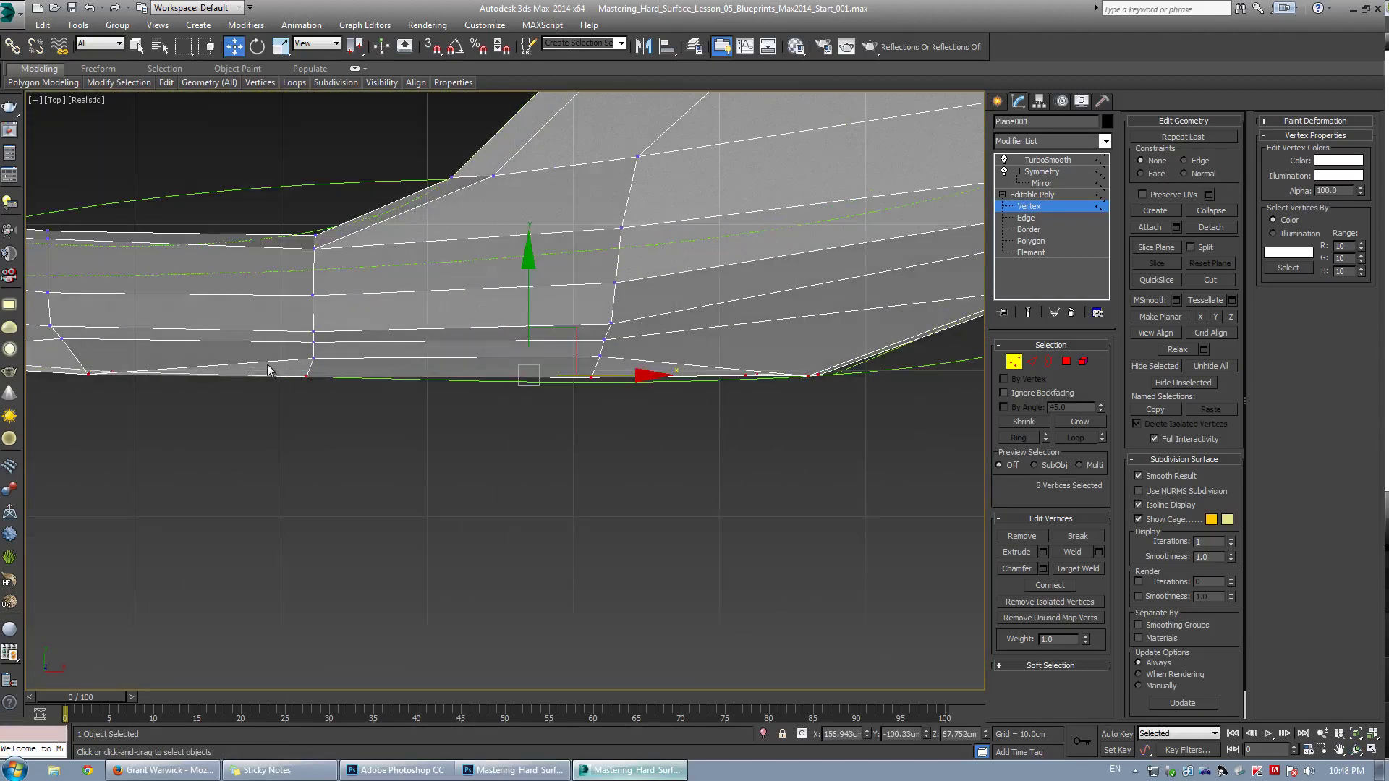
pyautogui.moveTo(370, 392); pyautogui.dragTo(399, 400, button='middle')
pyautogui.hotkey('alt', 'w')
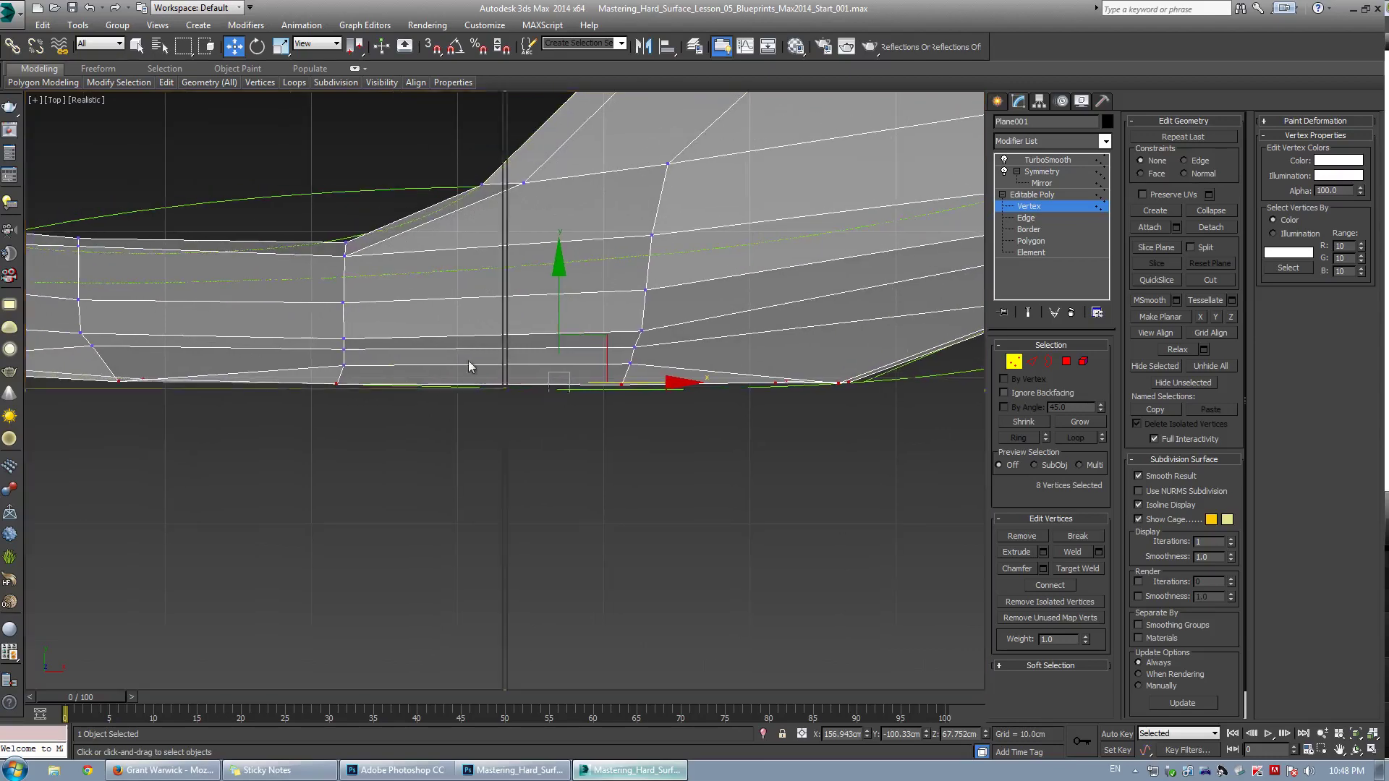
pyautogui.middleClick(361, 420)
pyautogui.hotkey('alt', 'w')
pyautogui.scroll(-3, 325, 425)
pyautogui.moveTo(325, 424); pyautogui.dragTo(327, 385, button='middle')
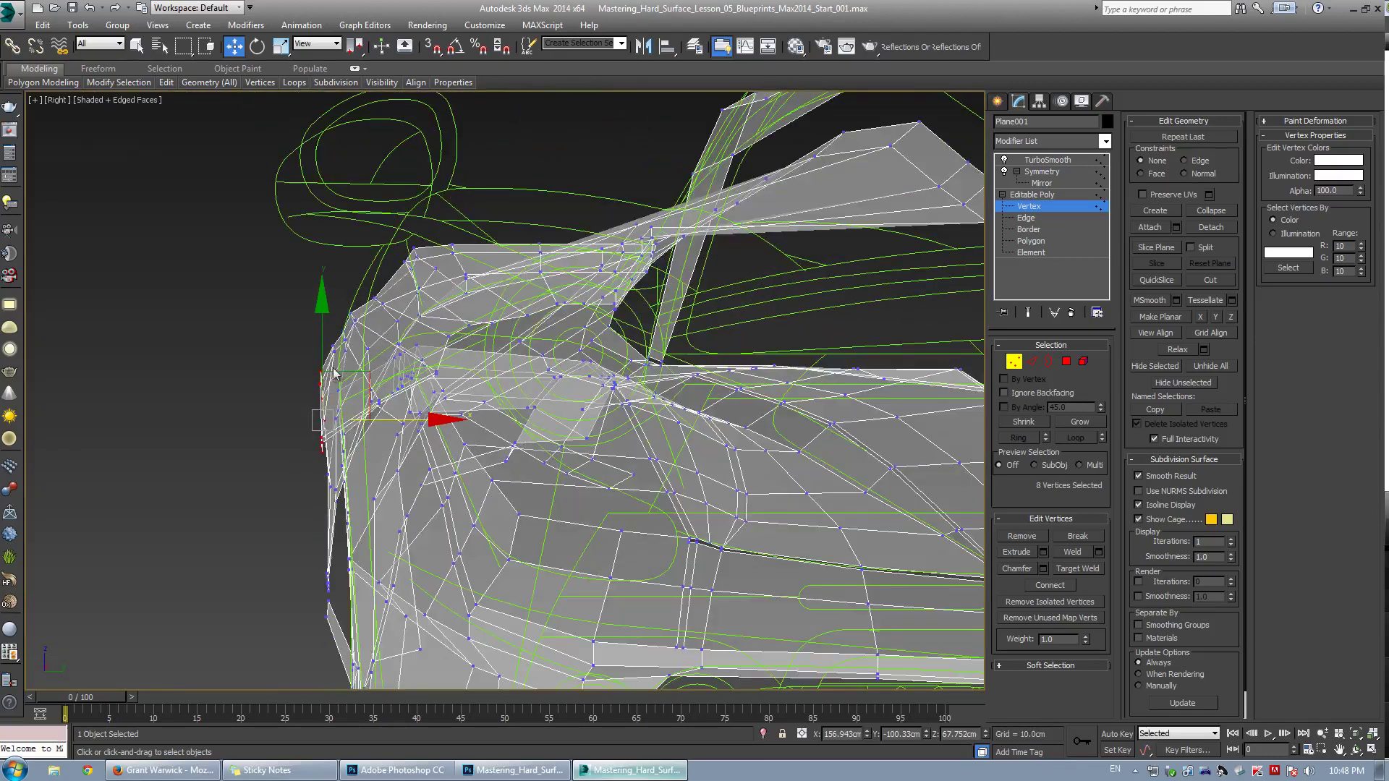
pyautogui.press('f')
pyautogui.hotkey('alt', 'w')
pyautogui.middleClick(621, 484)
pyautogui.hotkey('alt', 'w')
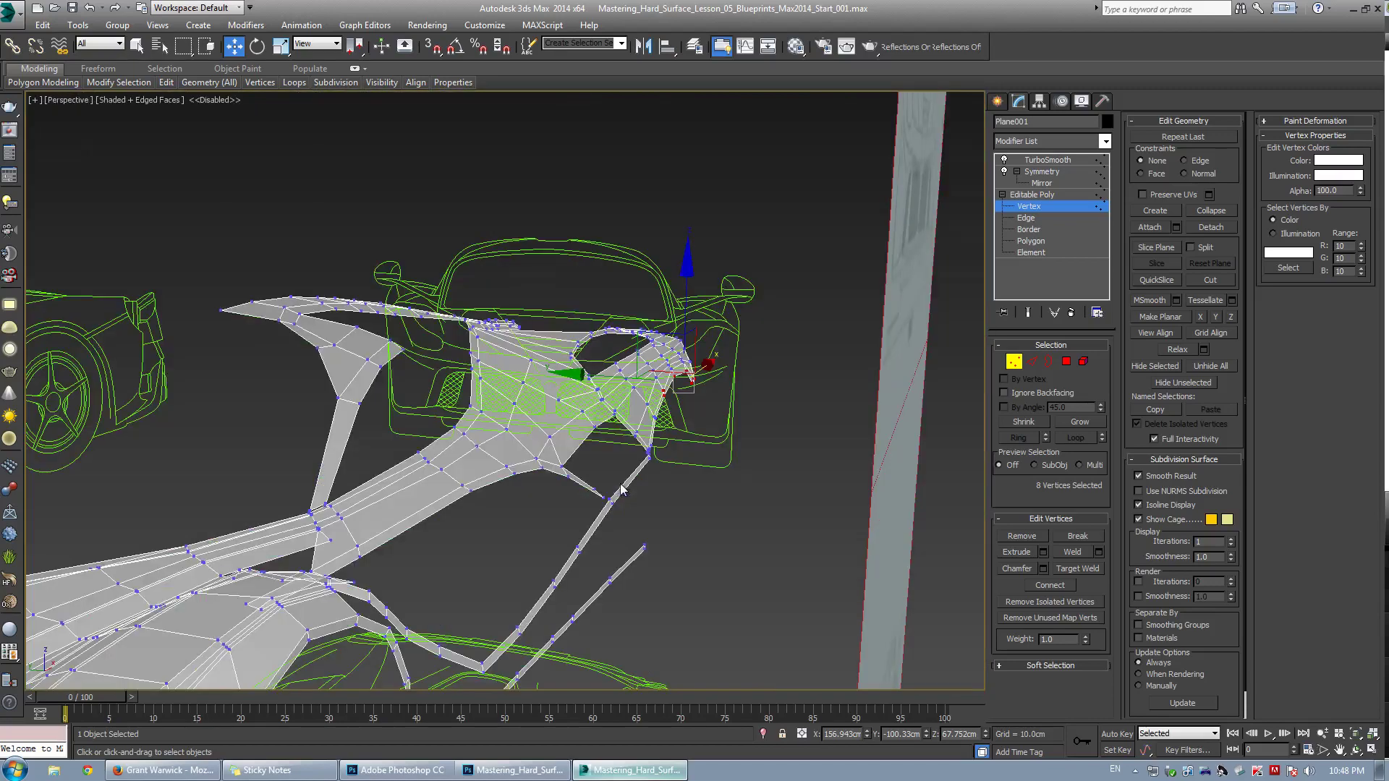
# Select the two edge loops bordering the wheel-arch rim, 14 edges in total, and scale them down along Y to flatten the rim
pyautogui.keyDown('alt'); pyautogui.moveTo(621, 490); pyautogui.dragTo(395, 442, button='middle'); pyautogui.keyUp('alt')
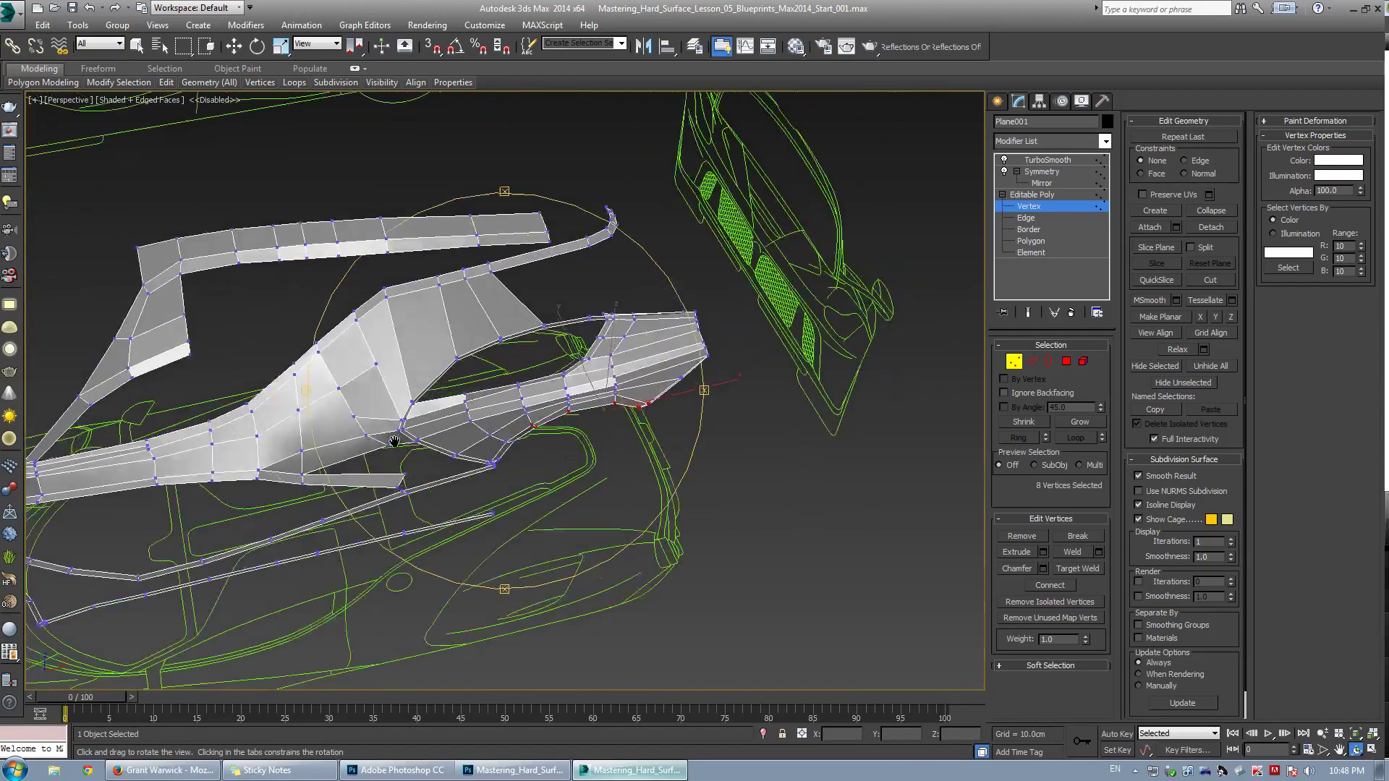
pyautogui.scroll(5, 535, 372)
pyautogui.scroll(4, 513, 354)
pyautogui.scroll(-4, 472, 381)
pyautogui.keyDown('alt'); pyautogui.moveTo(470, 383); pyautogui.dragTo(511, 343, button='middle'); pyautogui.keyUp('alt')
pyautogui.press('2')
pyautogui.click(514, 331)
pyautogui.keyDown('ctrl'); pyautogui.click(524, 346); pyautogui.keyUp('ctrl')
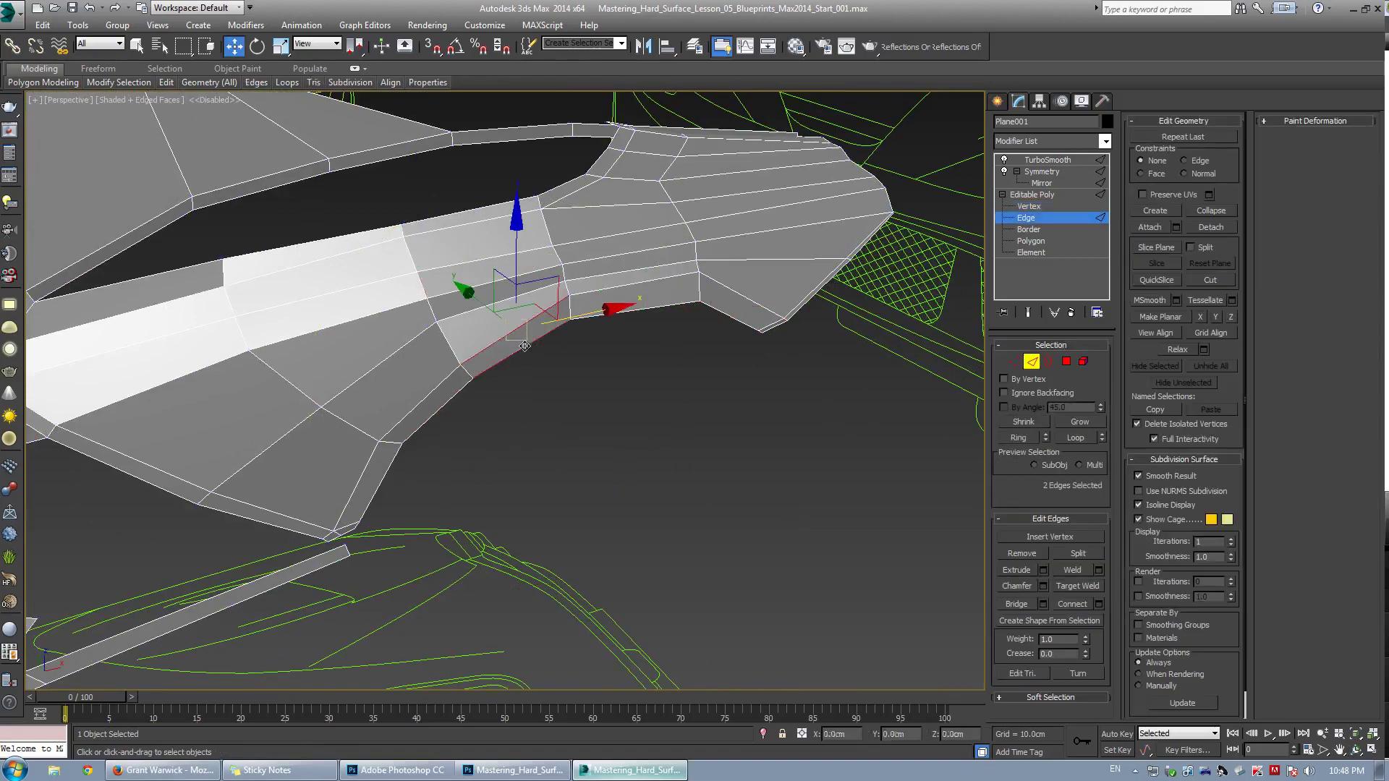
pyautogui.hotkey('alt', 'l')
pyautogui.scroll(5, 347, 524)
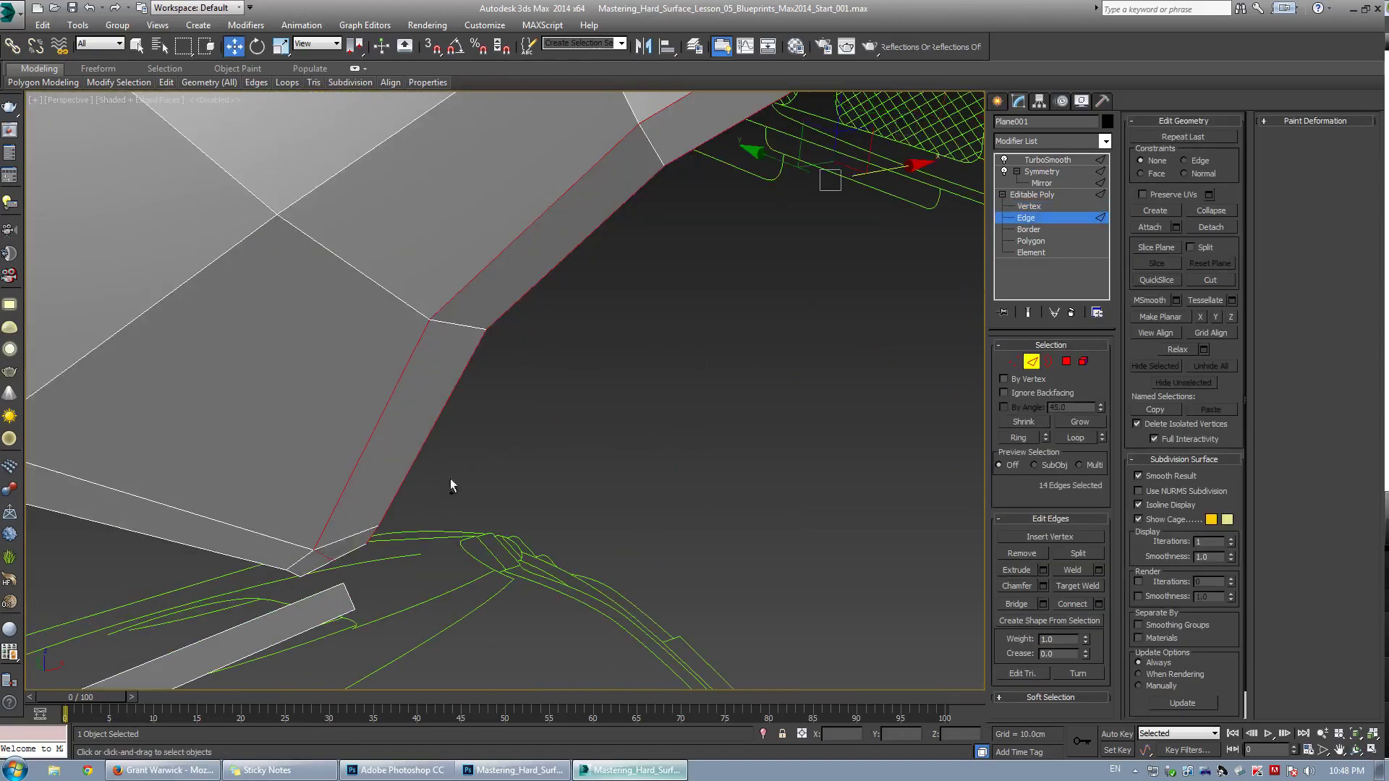
pyautogui.scroll(-5, 449, 484)
pyautogui.keyDown('alt'); pyautogui.moveTo(434, 416); pyautogui.dragTo(537, 387, button='middle'); pyautogui.keyUp('alt')
pyautogui.press('r')
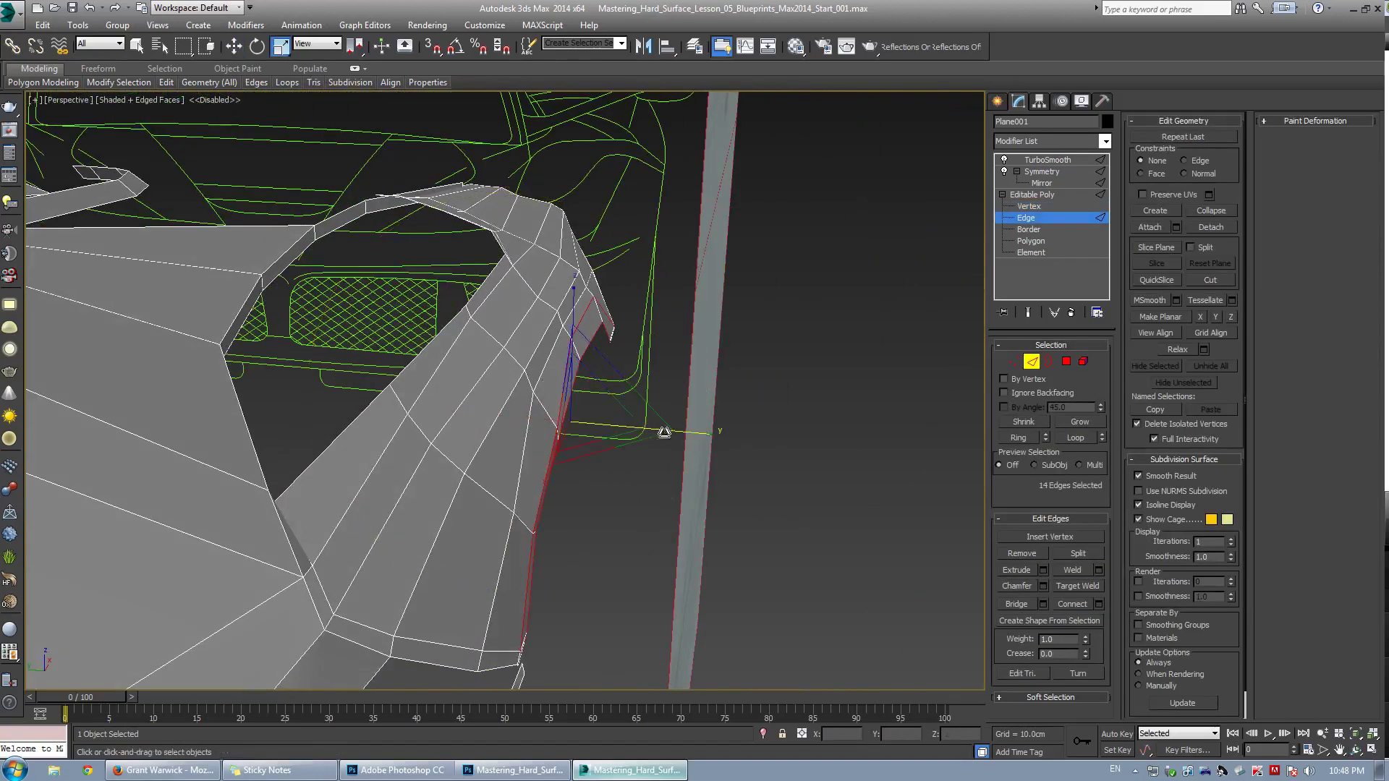
pyautogui.moveTo(664, 432); pyautogui.dragTo(138, 374)
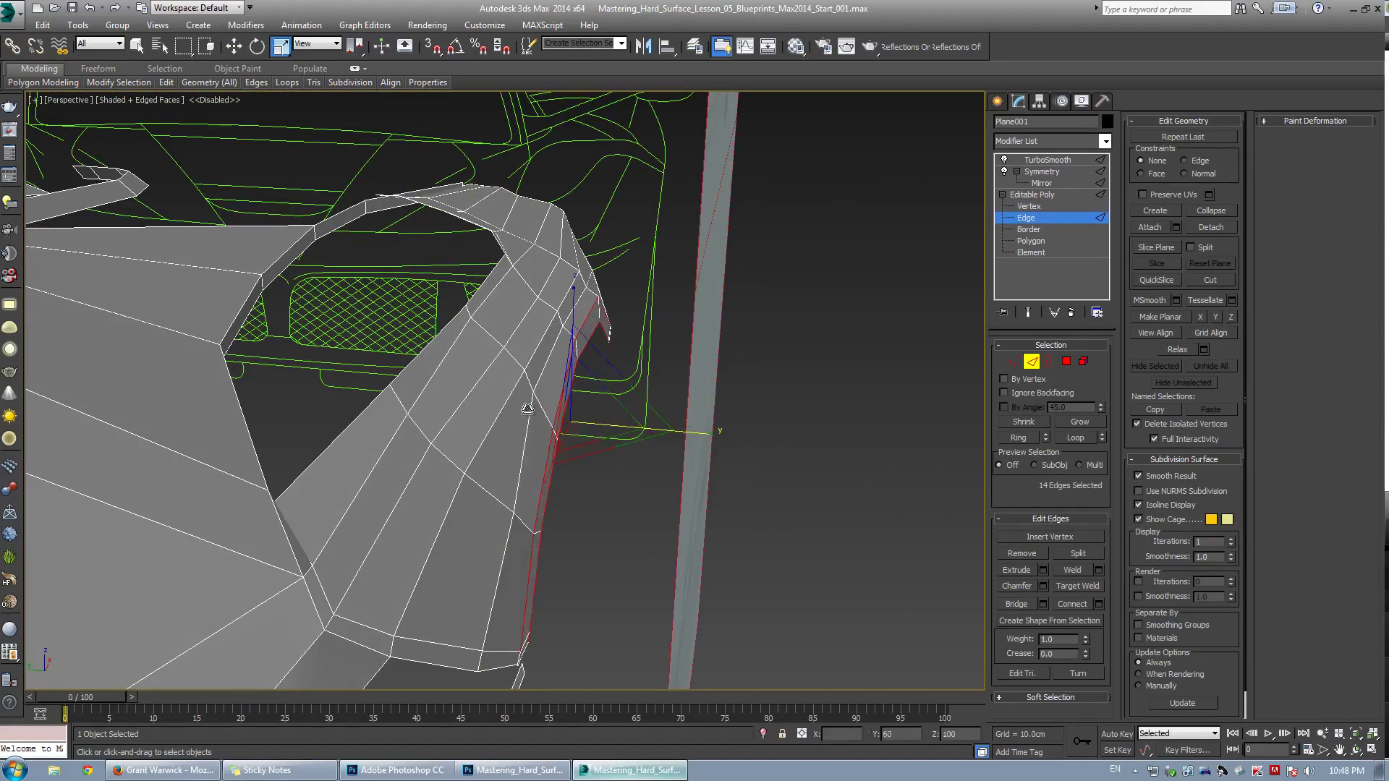
# In the Top view, move the selected wheel-arch rim edges slightly outward along Y toward the blueprint curve
pyautogui.keyDown('alt'); pyautogui.moveTo(528, 409); pyautogui.dragTo(471, 427, button='middle'); pyautogui.keyUp('alt')
pyautogui.hotkey('alt', 'w')
pyautogui.middleClick(232, 238)
pyautogui.hotkey('alt', 'w')
pyautogui.scroll(-2, 435, 354)
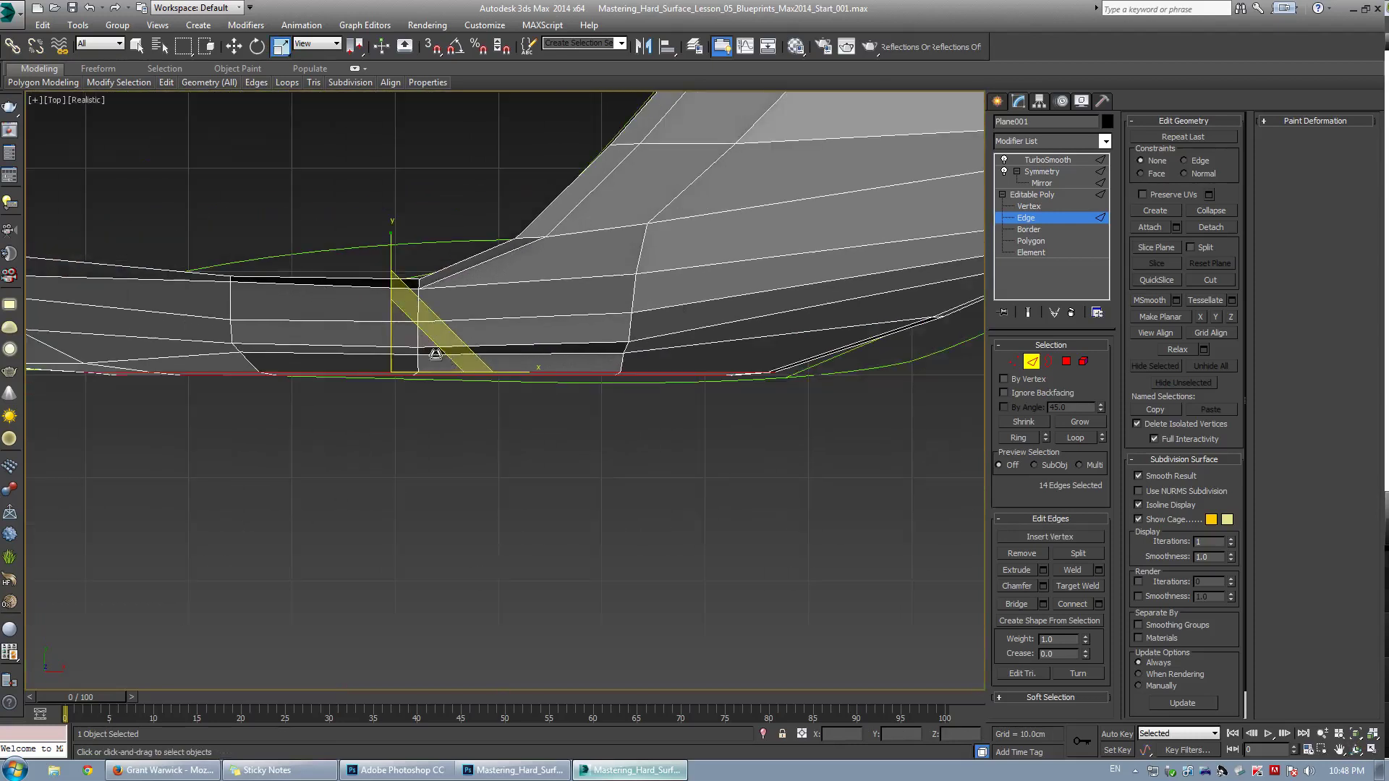
pyautogui.press('w')
pyautogui.moveTo(398, 312); pyautogui.dragTo(402, 318)
pyautogui.press('`')
pyautogui.press('`')
# Move the three vertices just above the wheel-arch rim outward along Y in the Top view to even out the fender's side
pyautogui.moveTo(239, 352); pyautogui.dragTo(313, 361, button='middle')
pyautogui.scroll(2, 313, 360)
pyautogui.press('1')
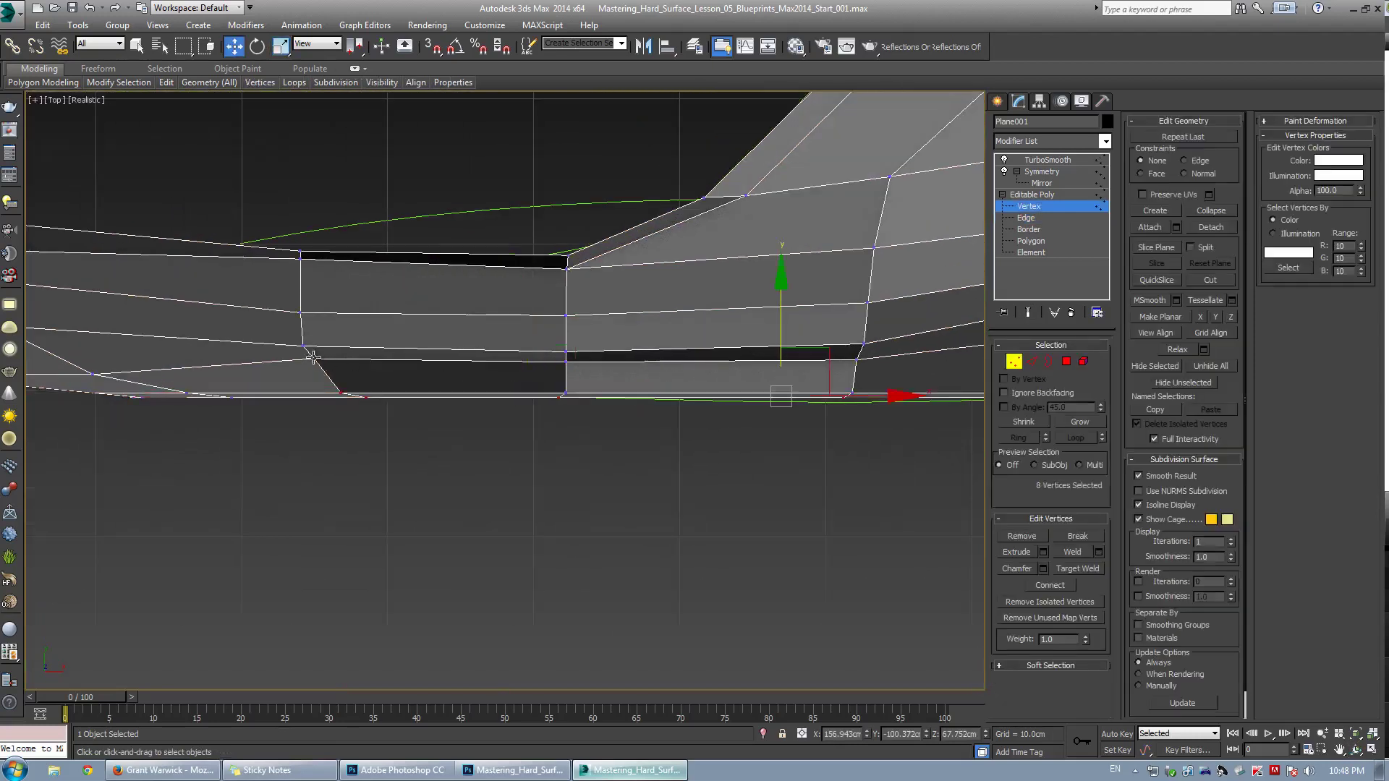
pyautogui.click(313, 358)
pyautogui.moveTo(314, 305); pyautogui.dragTo(319, 322)
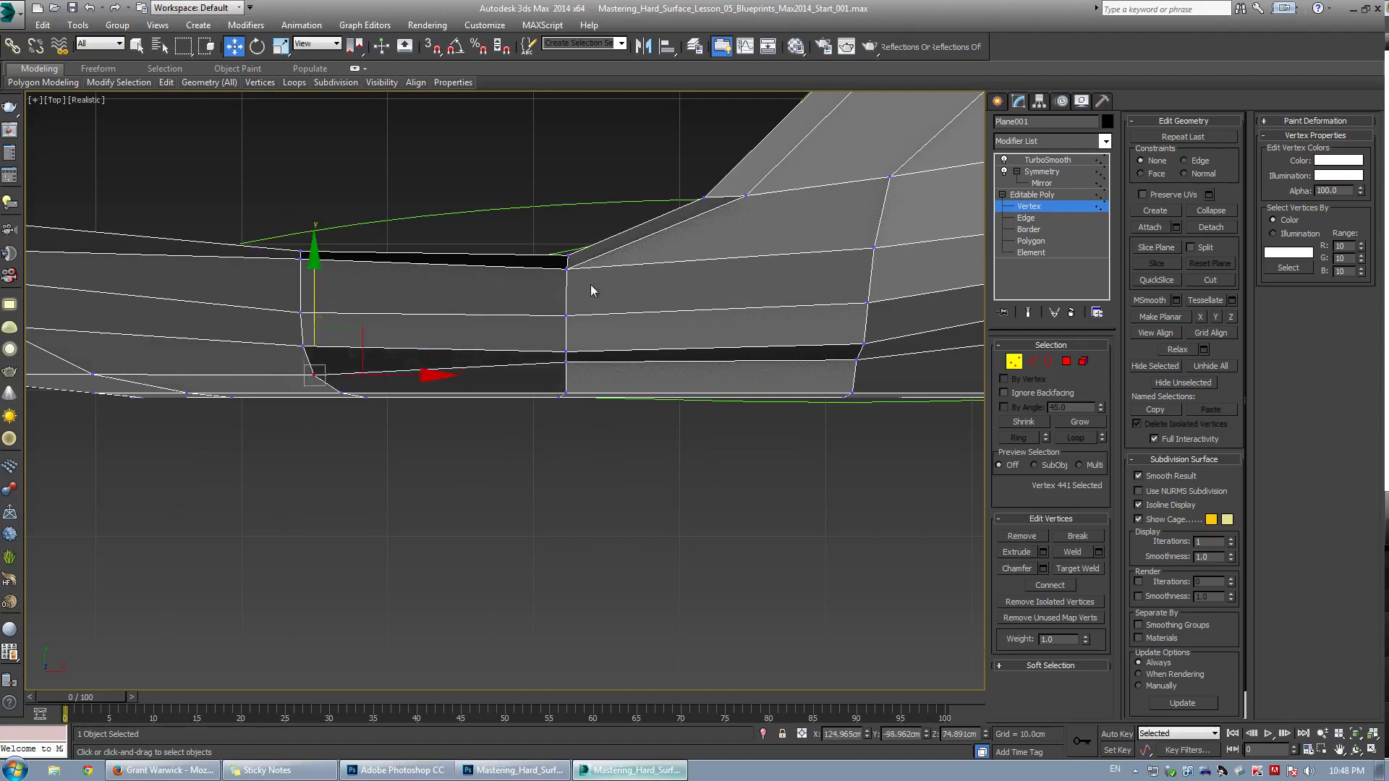
pyautogui.click(566, 359)
pyautogui.moveTo(566, 362); pyautogui.dragTo(308, 445, button='middle')
pyautogui.click(607, 443)
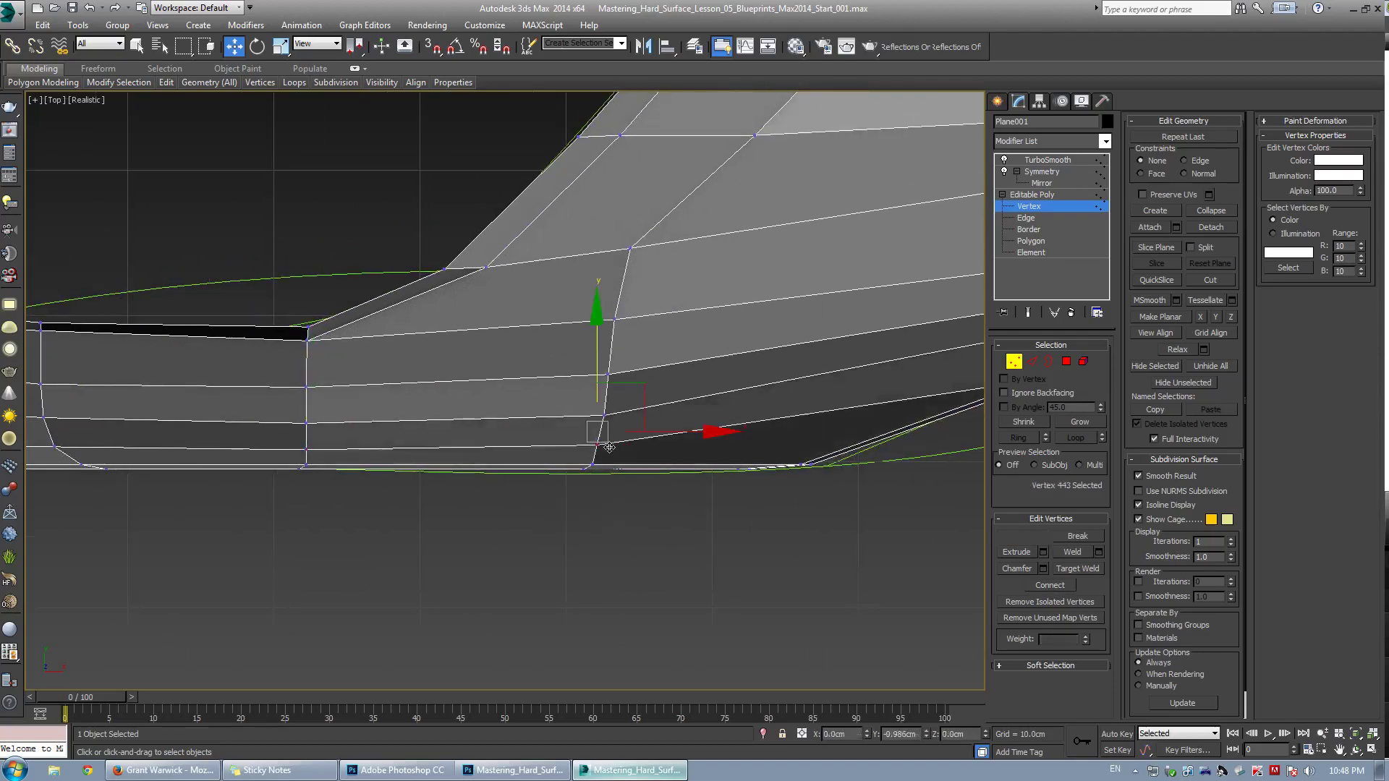
pyautogui.moveTo(609, 447); pyautogui.dragTo(611, 448)
pyautogui.hotkey('ctrl', 'e')
pyautogui.click(755, 344)
# In the Perspective view, move an edge on the fender's shoulder about 0.7 cm along Y and 1.5 cm up
pyautogui.hotkey('alt', 'w')
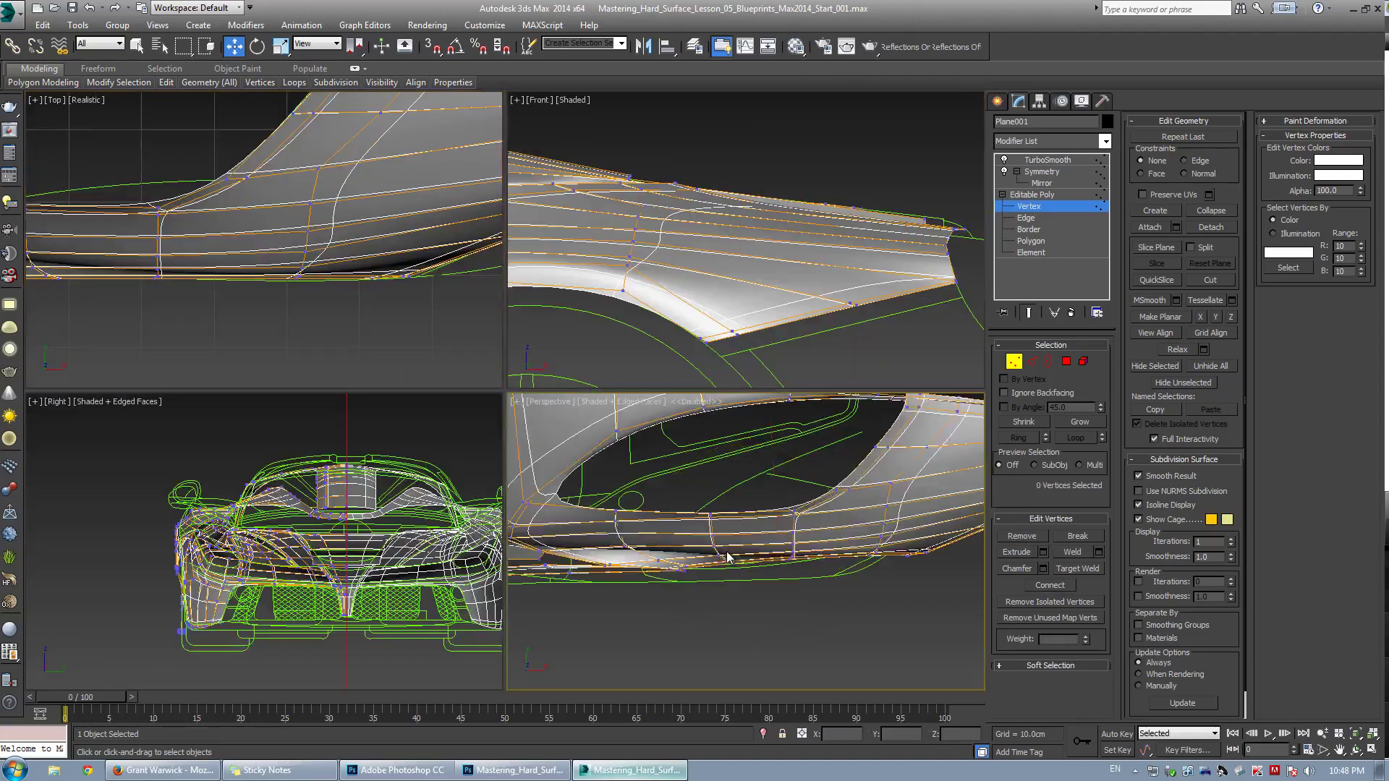
pyautogui.click(730, 557)
pyautogui.hotkey('alt', 'w')
pyautogui.keyDown('alt'); pyautogui.moveTo(579, 383); pyautogui.dragTo(502, 364, button='middle'); pyautogui.keyUp('alt')
pyautogui.moveTo(503, 363); pyautogui.dragTo(424, 449)
pyautogui.scroll(3, 429, 457)
pyautogui.hotkey('ctrl', 'e')
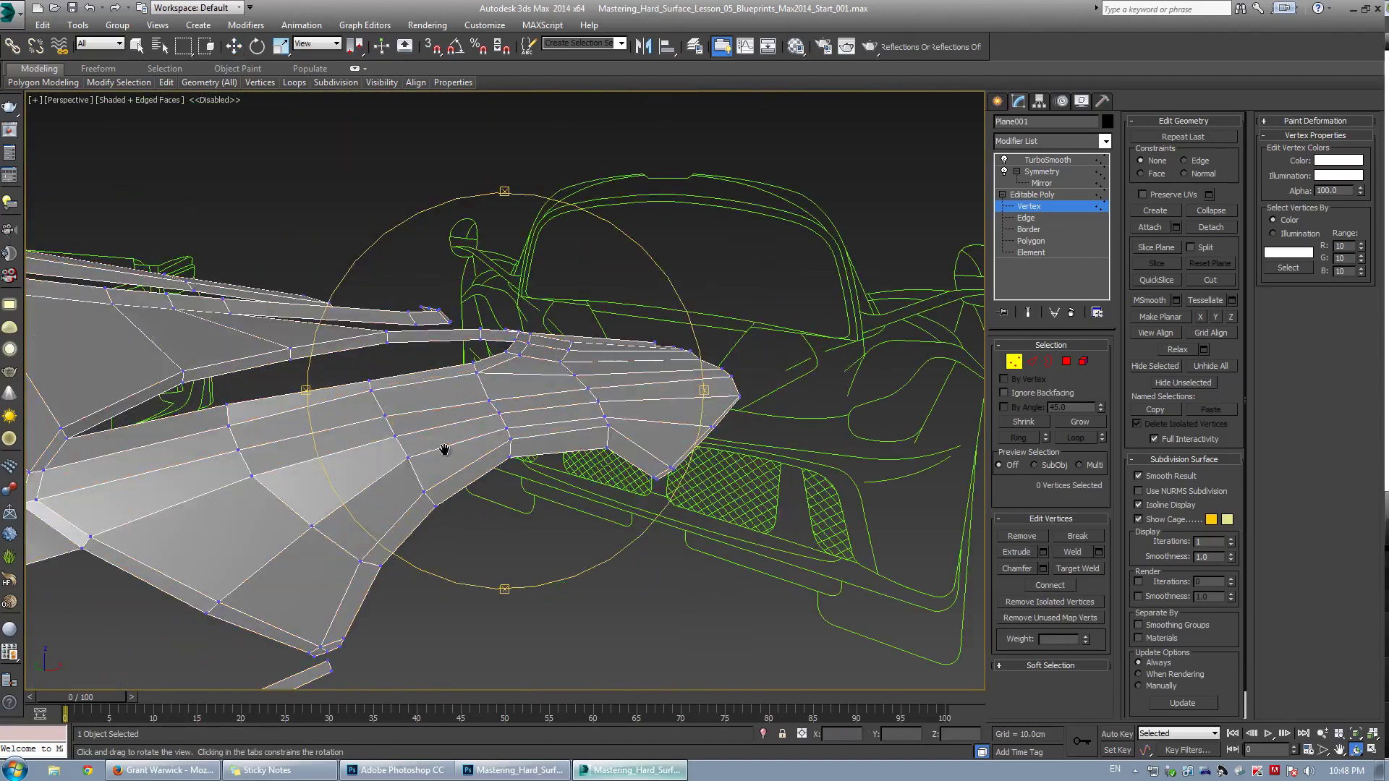
pyautogui.moveTo(443, 449); pyautogui.dragTo(527, 423, button='middle')
pyautogui.press('w')
pyautogui.press('2')
pyautogui.click(594, 393)
pyautogui.keyDown('alt'); pyautogui.moveTo(595, 392); pyautogui.dragTo(640, 369, button='middle'); pyautogui.keyUp('alt')
pyautogui.moveTo(580, 340); pyautogui.dragTo(562, 328)
pyautogui.click(594, 392)
pyautogui.hotkey('ctrl', 'e')
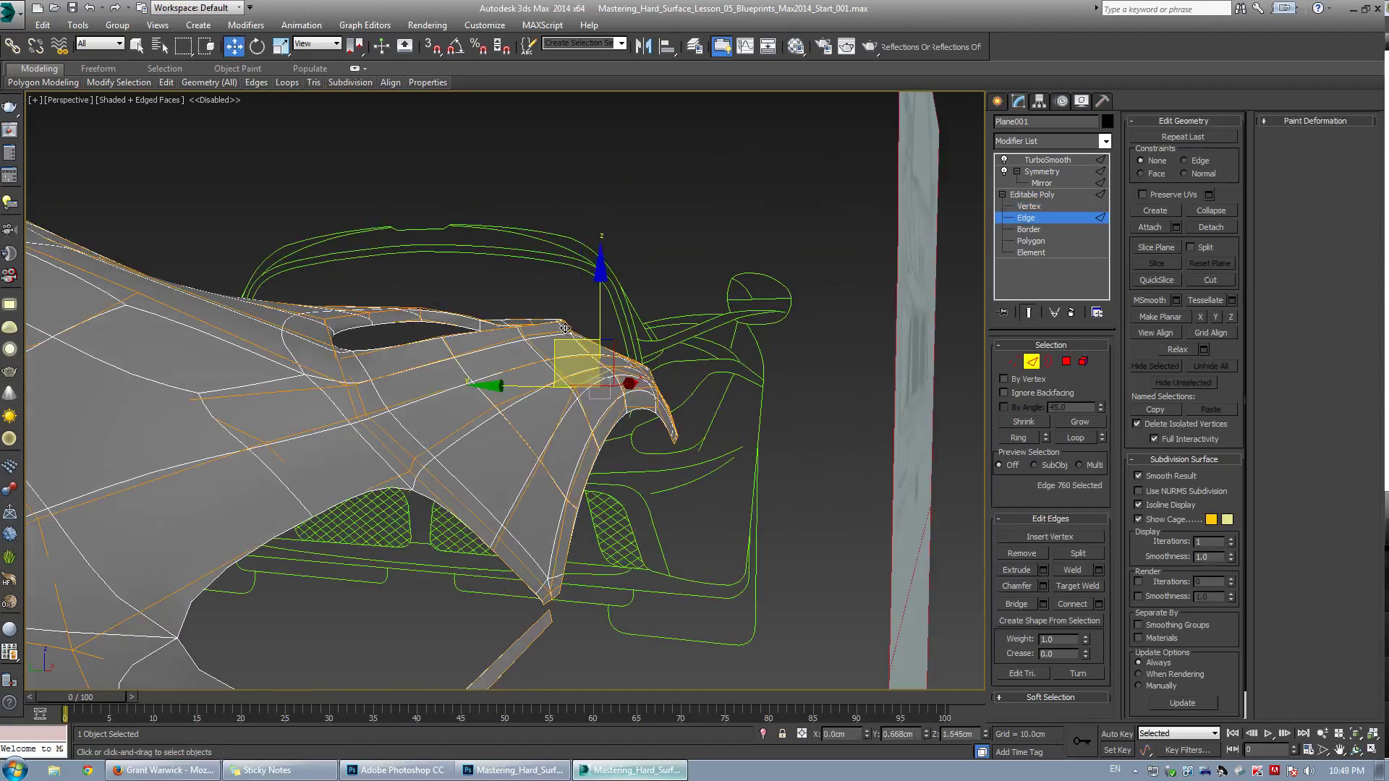
# Move the fender-side vertex beside the wheel arch about 1.1 cm inward along Y and 4 cm up
pyautogui.press('1')
pyautogui.click(499, 381)
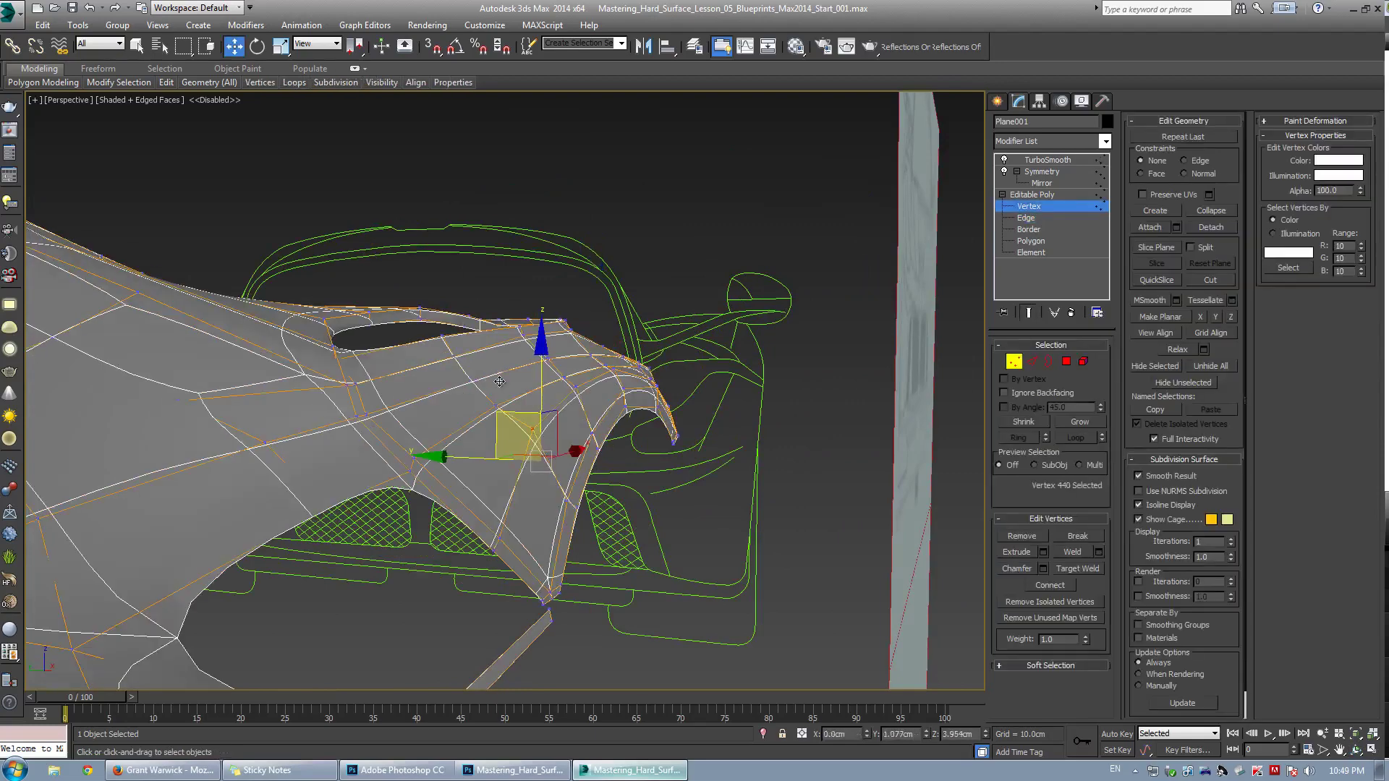
pyautogui.moveTo(500, 381); pyautogui.dragTo(501, 384)
pyautogui.press('`')
pyautogui.scroll(3, 558, 357)
# Compare the fender's shoulder edges with the blueprint curves in the Front view
pyautogui.press('2')
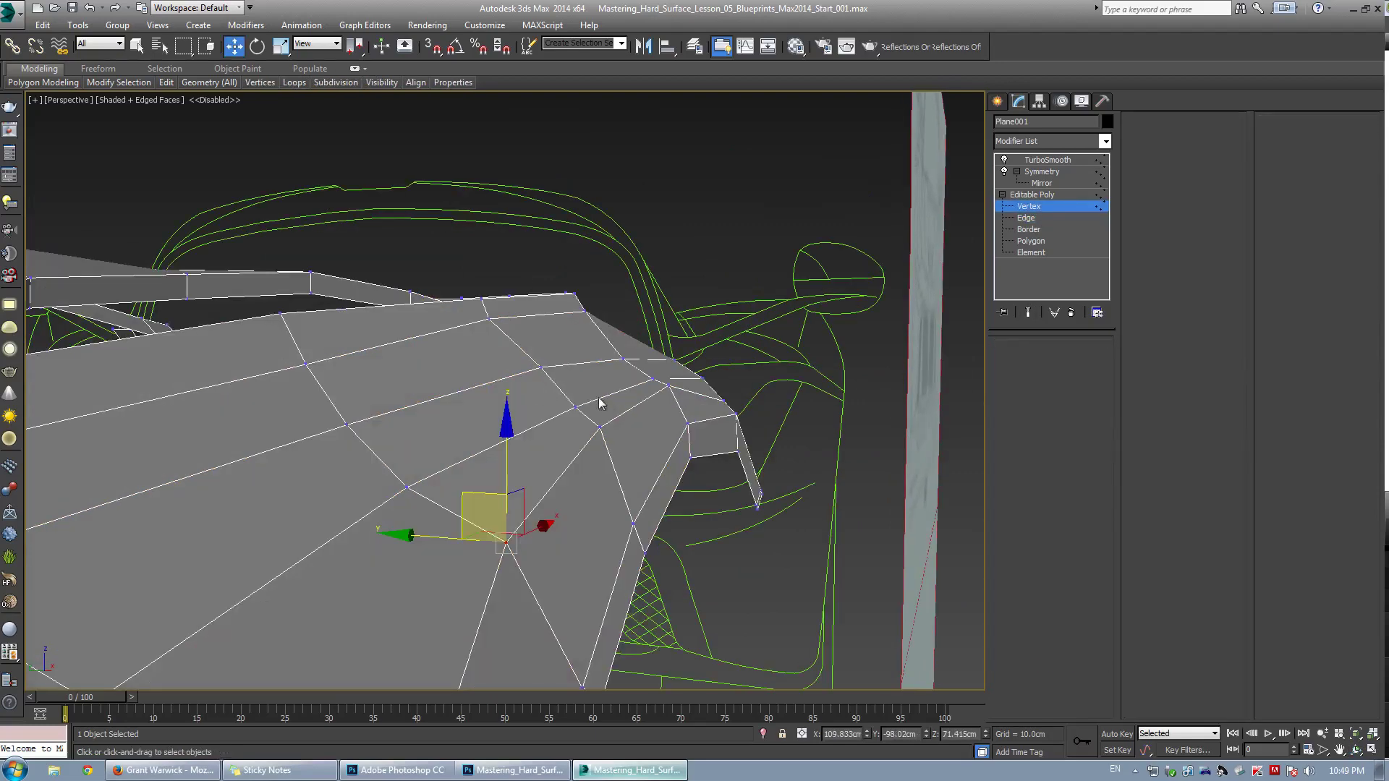
pyautogui.click(597, 398)
pyautogui.keyDown('alt'); pyautogui.moveTo(493, 417); pyautogui.dragTo(785, 346, button='middle'); pyautogui.keyUp('alt')
pyautogui.hotkey('alt', 'w')
pyautogui.click(582, 231)
pyautogui.hotkey('alt', 'w')
pyautogui.scroll(-4, 785, 346)
pyautogui.scroll(2, 540, 387)
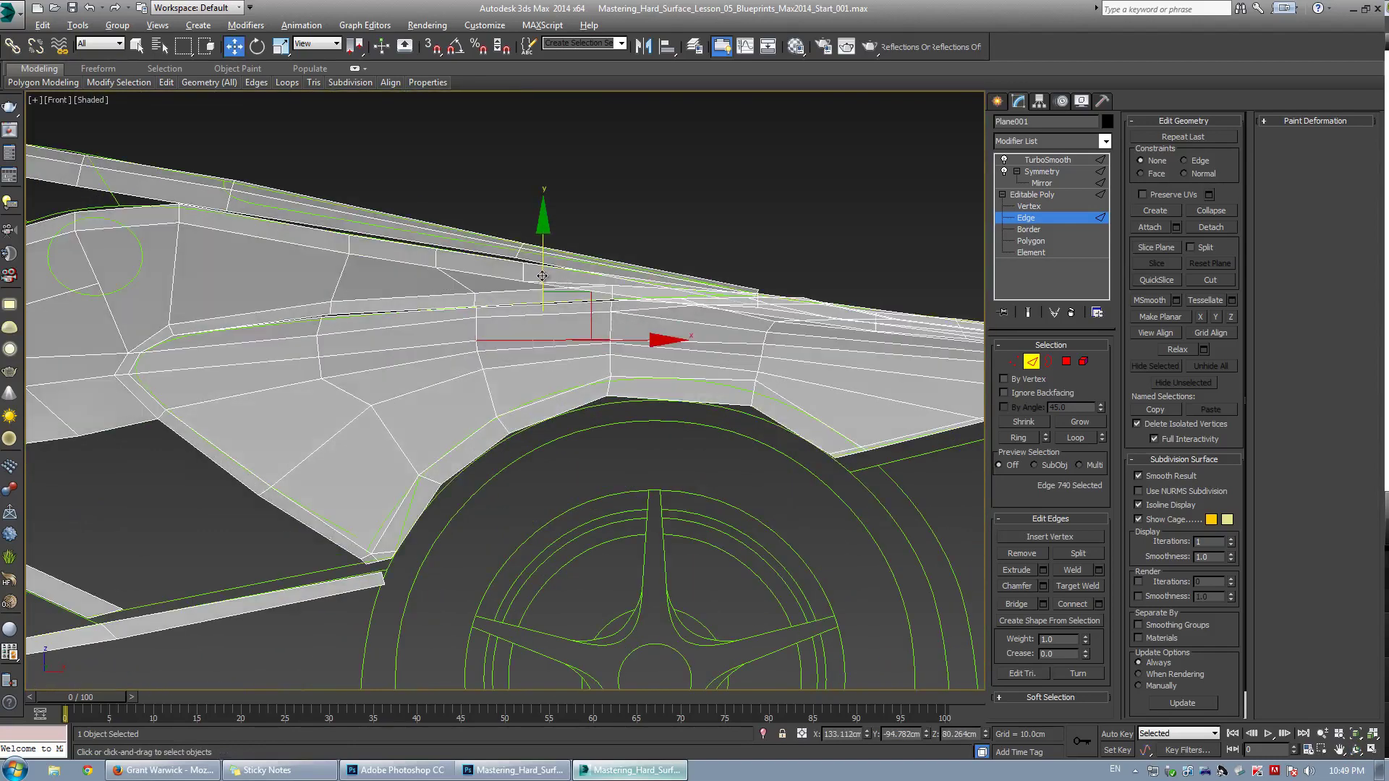
pyautogui.hotkey('ctrl', 'q')
pyautogui.doubleClick(541, 302)
pyautogui.hotkey('ctrl', 'z')
pyautogui.hotkey('ctrl', 'q')
pyautogui.moveTo(484, 295); pyautogui.dragTo(506, 309, button='middle')
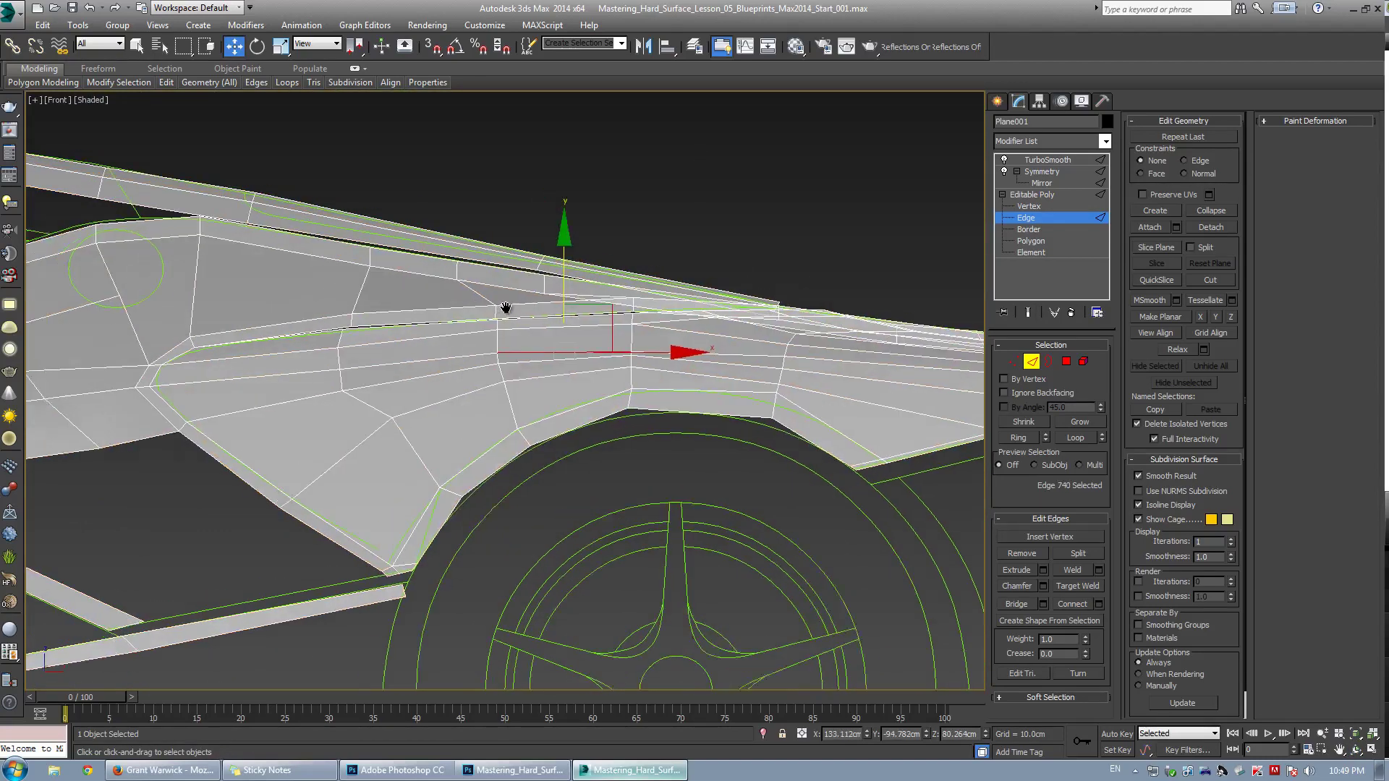
pyautogui.scroll(3, 505, 308)
pyautogui.click(409, 353)
pyautogui.press('1')
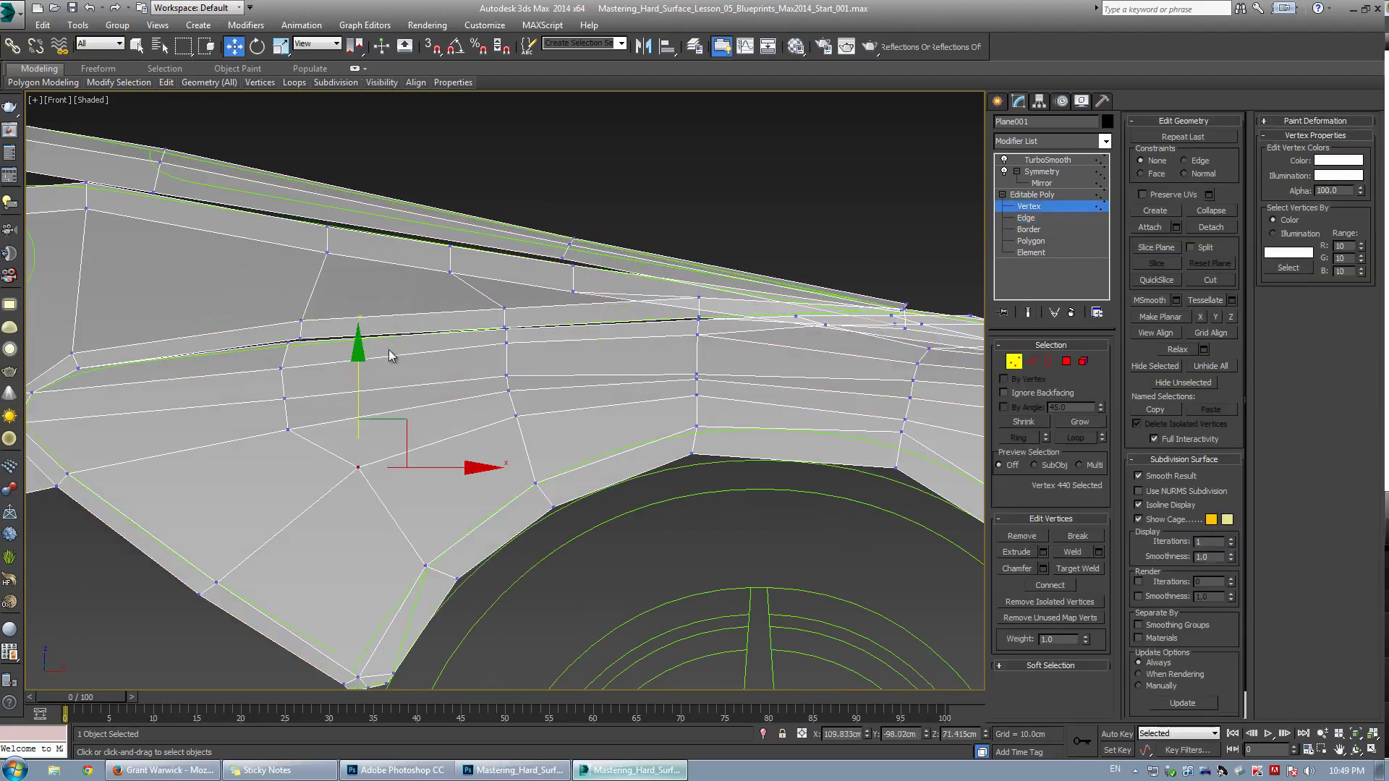
# In the Perspective view, move the shoulder edge above the wheel arch about 2 cm inward along Y and 2.2 cm up
pyautogui.press('2')
pyautogui.hotkey('alt', 'w')
pyautogui.rightClick(818, 571)
pyautogui.hotkey('alt', 'w')
pyautogui.keyDown('alt'); pyautogui.moveTo(572, 438); pyautogui.dragTo(593, 339, button='middle'); pyautogui.keyUp('alt')
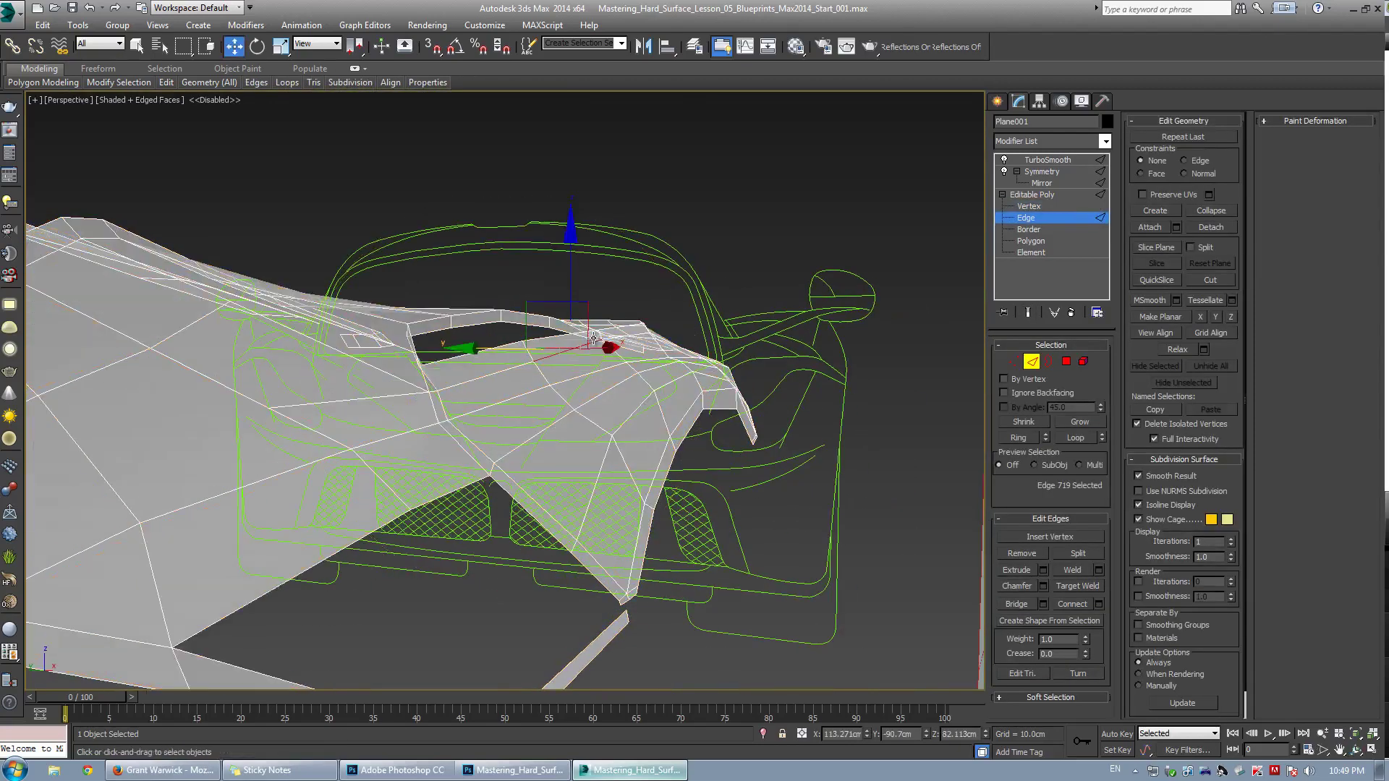
pyautogui.scroll(3, 616, 354)
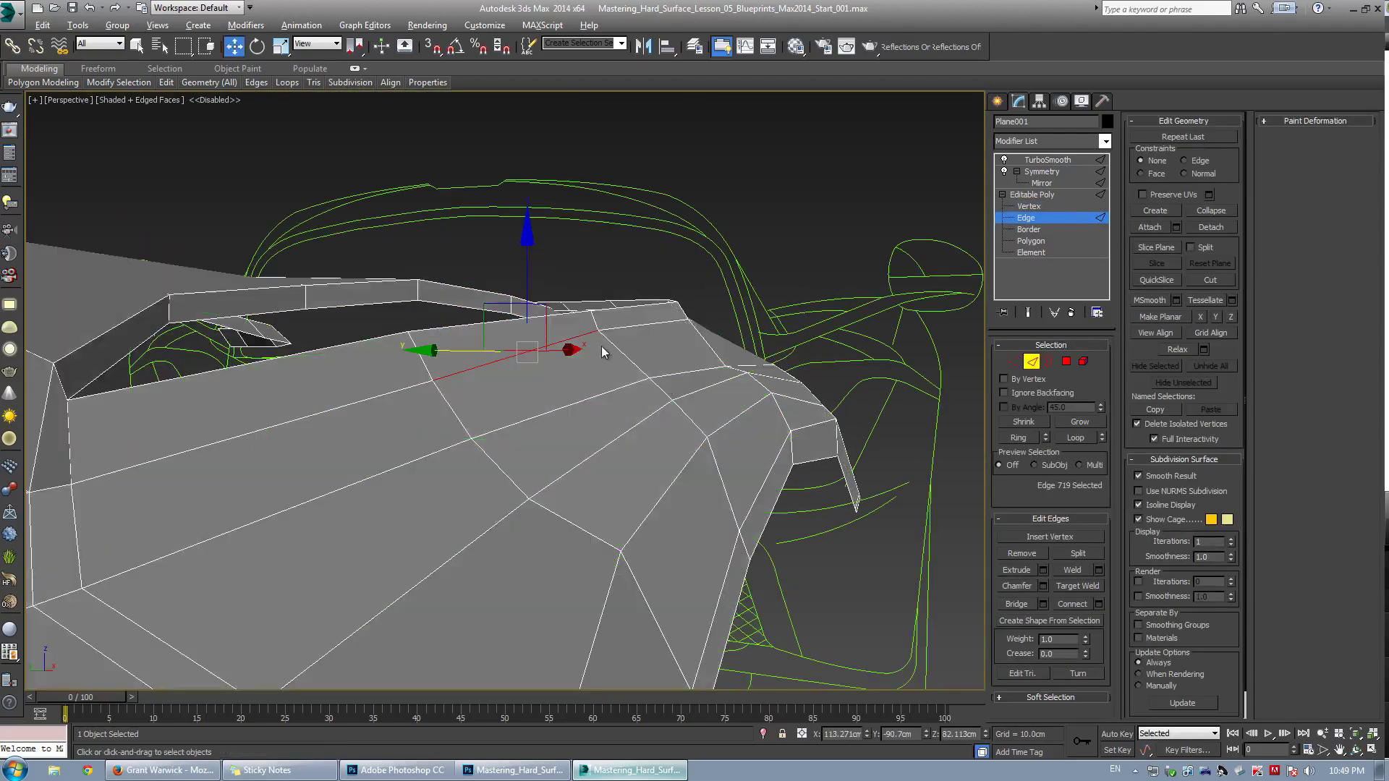
pyautogui.click(669, 377)
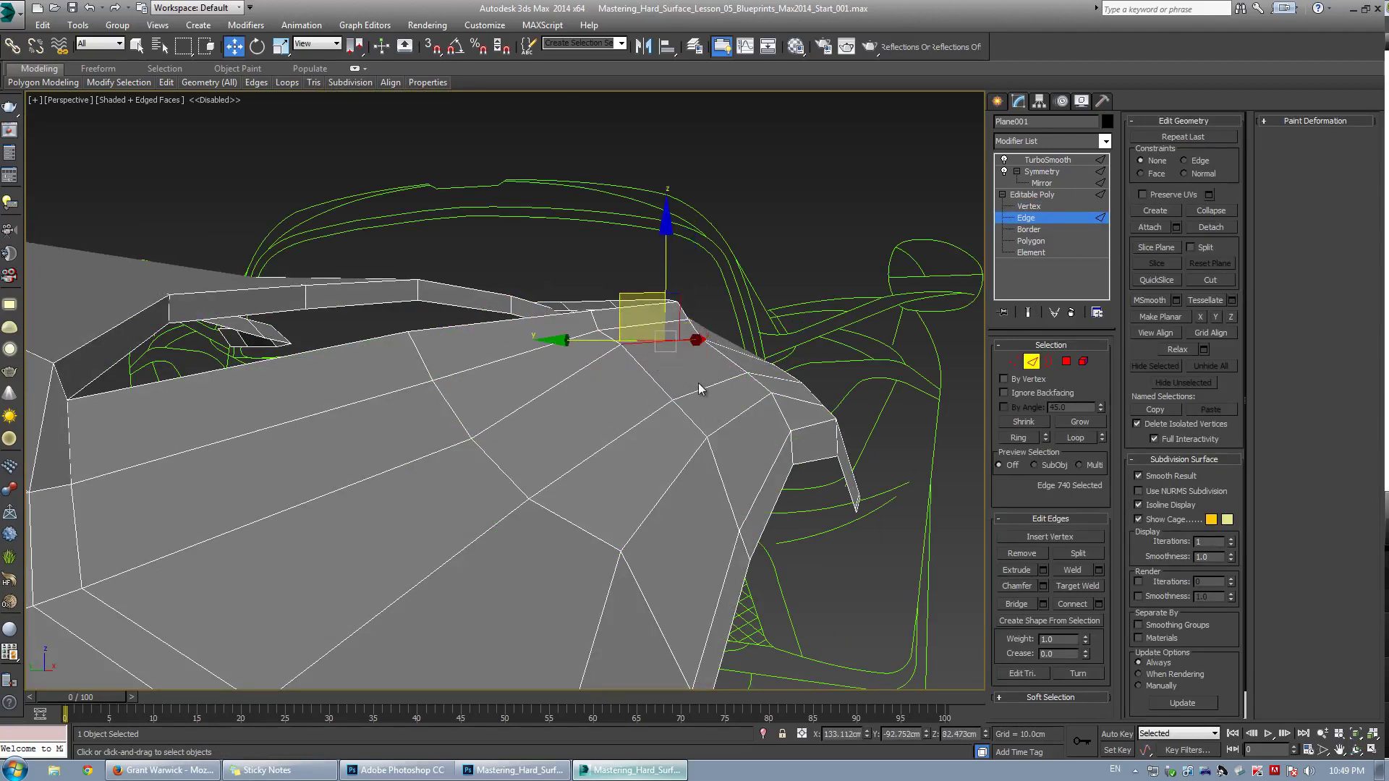
pyautogui.click(664, 349)
pyautogui.moveTo(669, 357); pyautogui.dragTo(668, 355)
# Reposition the individual vertices along the fender's shoulder beside the opening and check the flow with smoothing on
pyautogui.moveTo(585, 387); pyautogui.dragTo(810, 338, button='middle')
pyautogui.press('1')
pyautogui.moveTo(813, 418); pyautogui.dragTo(734, 291)
pyautogui.click(752, 360)
pyautogui.click(758, 334)
pyautogui.moveTo(778, 358); pyautogui.dragTo(715, 309)
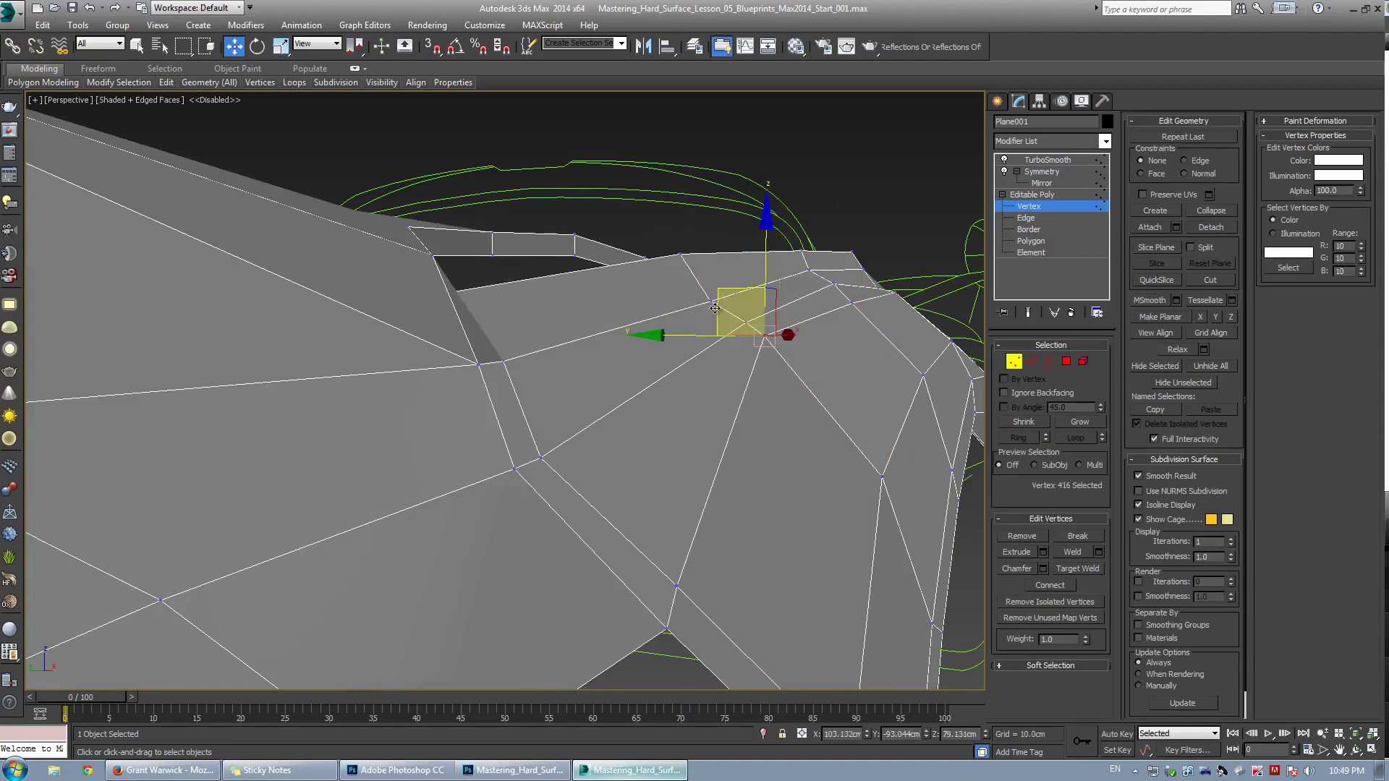
pyautogui.click(699, 309)
pyautogui.hotkey('ctrl', 'q')
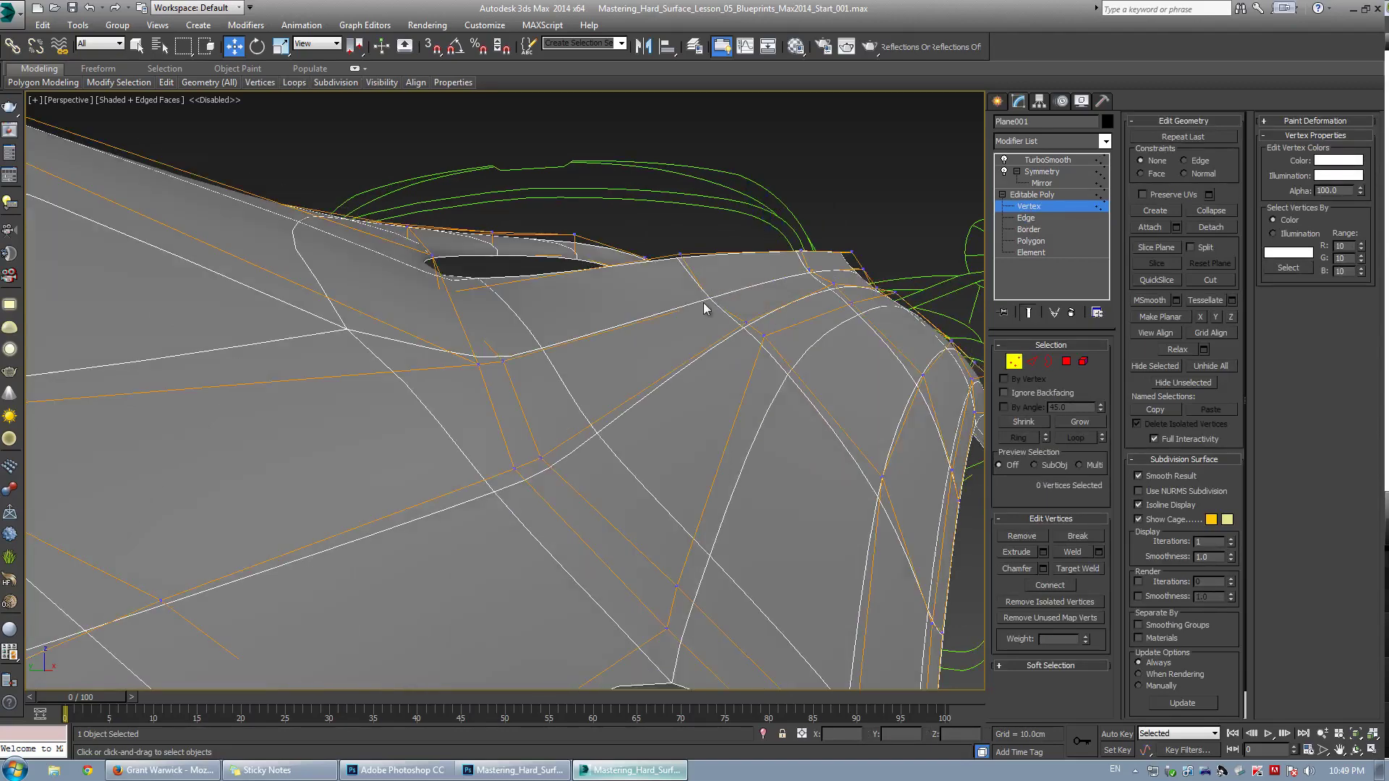
pyautogui.hotkey('ctrl', 'q')
# Select the shoulder vertex on the inner side near the fender opening and adjust its position against the smoothed surface
pyautogui.click(709, 301)
pyautogui.keyDown('alt'); pyautogui.moveTo(552, 298); pyautogui.dragTo(528, 357, button='middle'); pyautogui.keyUp('alt')
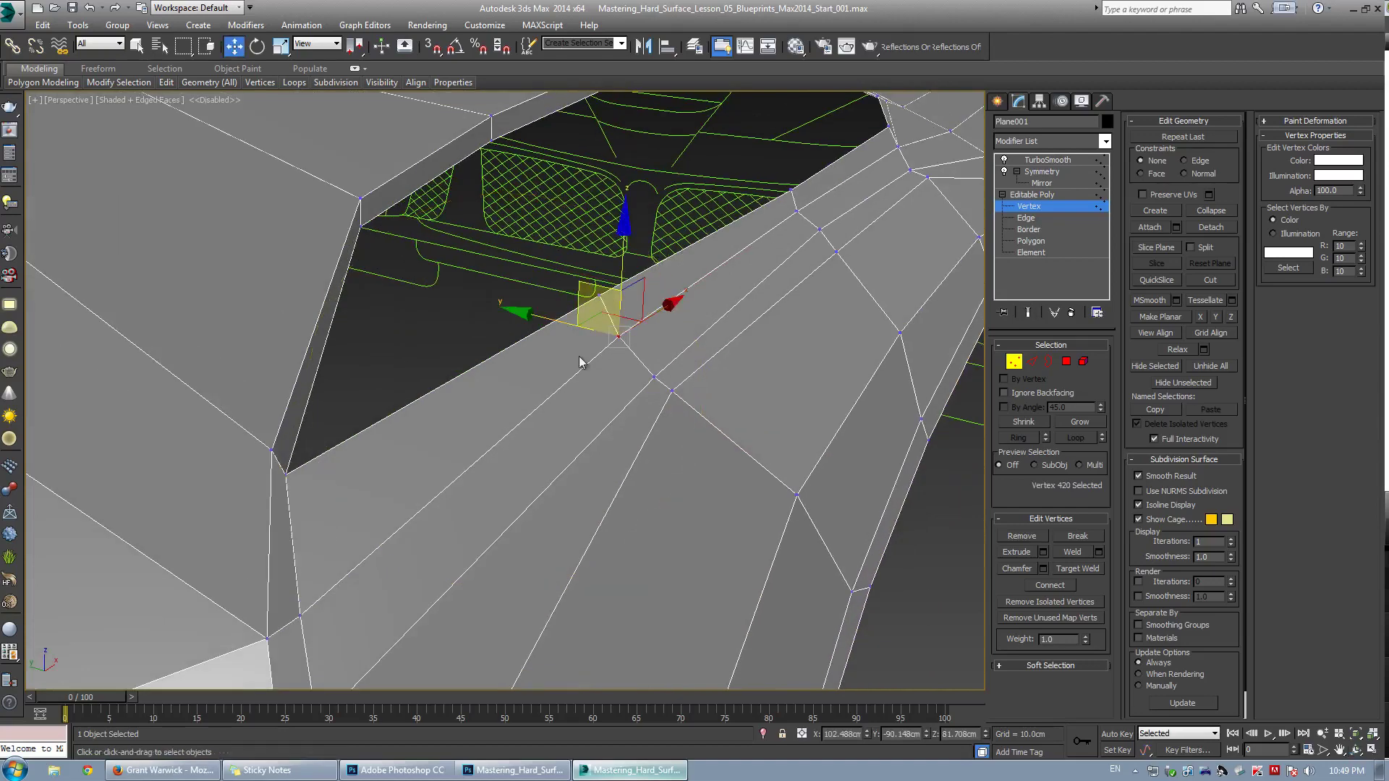
pyautogui.click(626, 307)
pyautogui.click(620, 338)
pyautogui.keyDown('alt'); pyautogui.moveTo(620, 338); pyautogui.dragTo(600, 329, button='middle'); pyautogui.keyUp('alt')
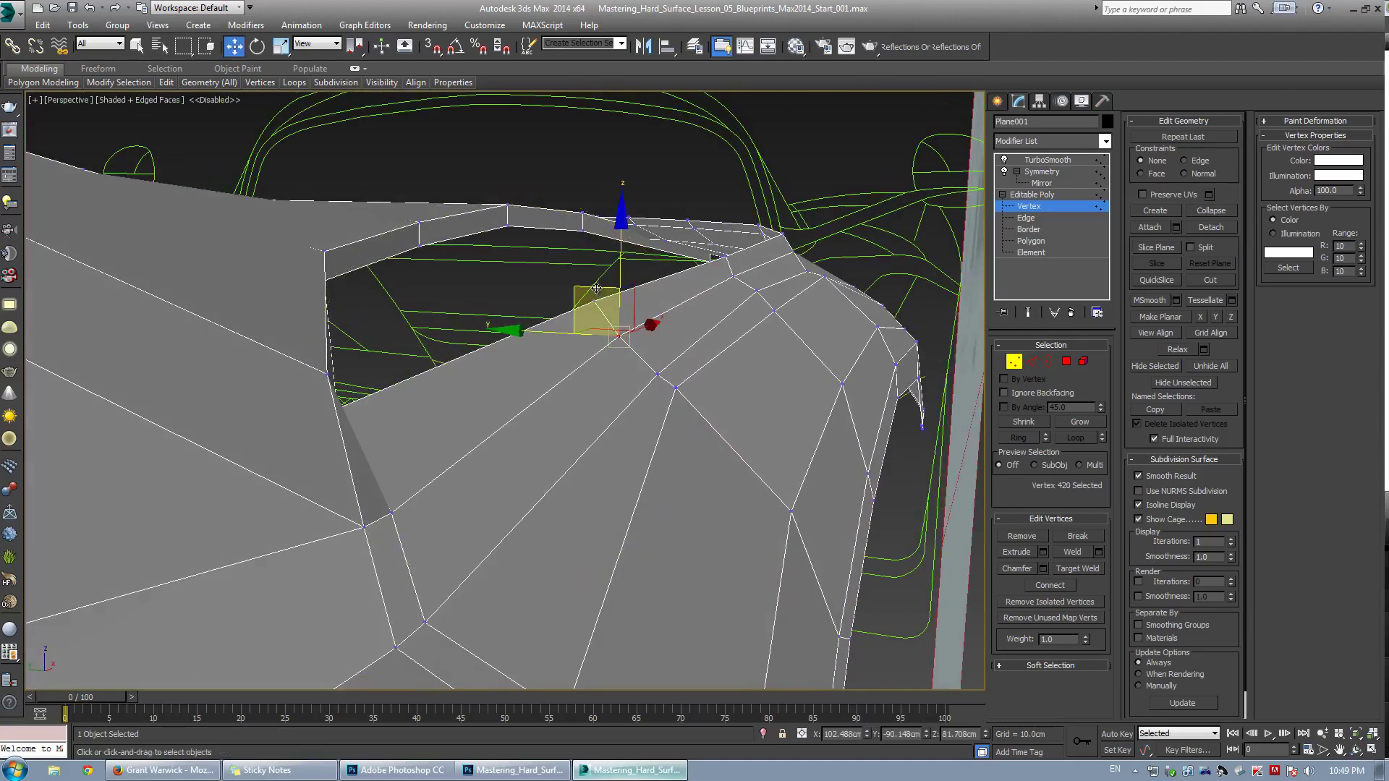
pyautogui.hotkey('ctrl', 'q')
pyautogui.moveTo(596, 289); pyautogui.dragTo(618, 336)
# In the Top view, select the four shoulder vertices of the cross-section above the wheel arch and move them about 0.3 cm outward
pyautogui.hotkey('alt', 'w')
pyautogui.middleClick(320, 270)
pyautogui.hotkey('alt', 'w')
pyautogui.moveTo(324, 271); pyautogui.dragTo(616, 307, button='middle')
pyautogui.scroll(2, 190, 261)
pyautogui.moveTo(188, 262); pyautogui.dragTo(328, 292, button='middle')
pyautogui.hotkey('ctrl', 'q')
pyautogui.moveTo(273, 258)
pyautogui.mouseDown()
pyautogui.moveTo(283, 281)
pyautogui.moveTo(282, 246)
pyautogui.moveTo(285, 266)
pyautogui.mouseUp()
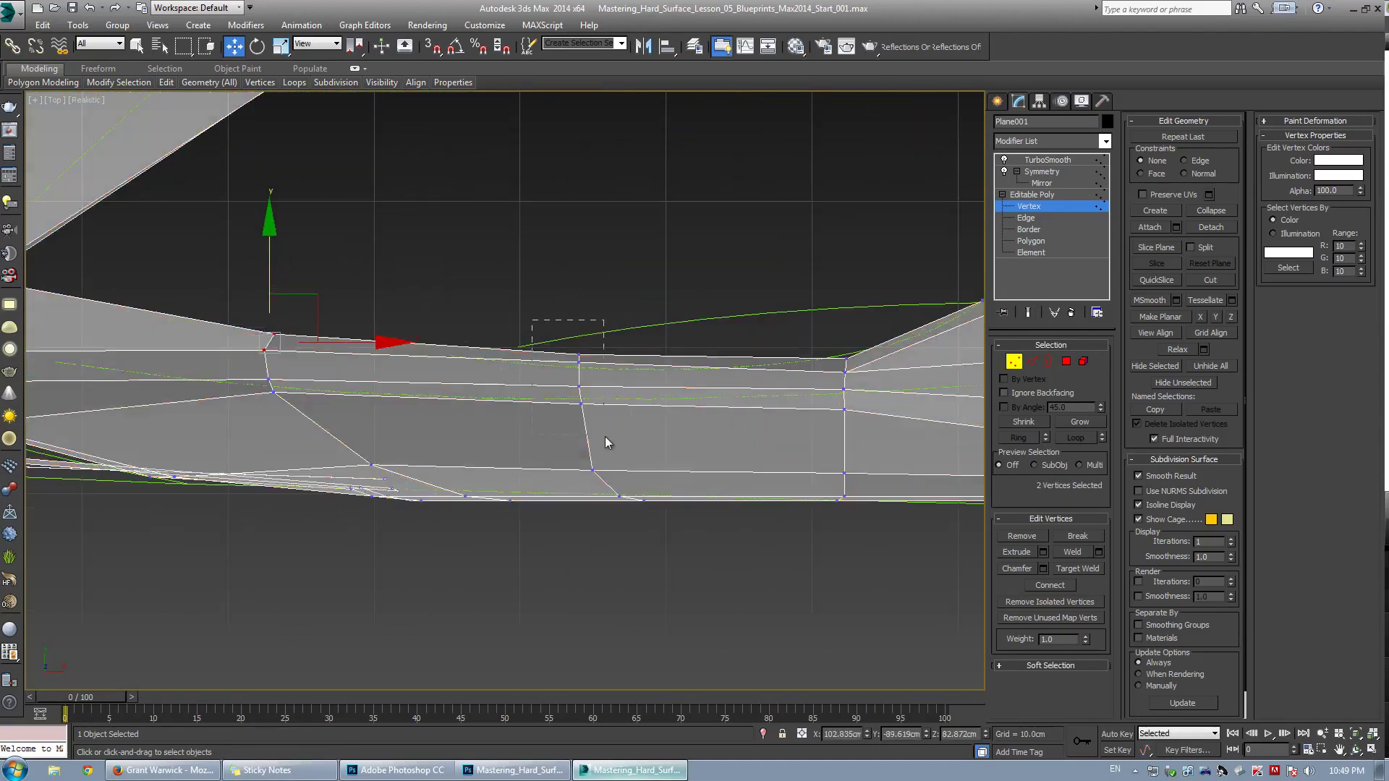
pyautogui.moveTo(605, 436); pyautogui.dragTo(605, 438)
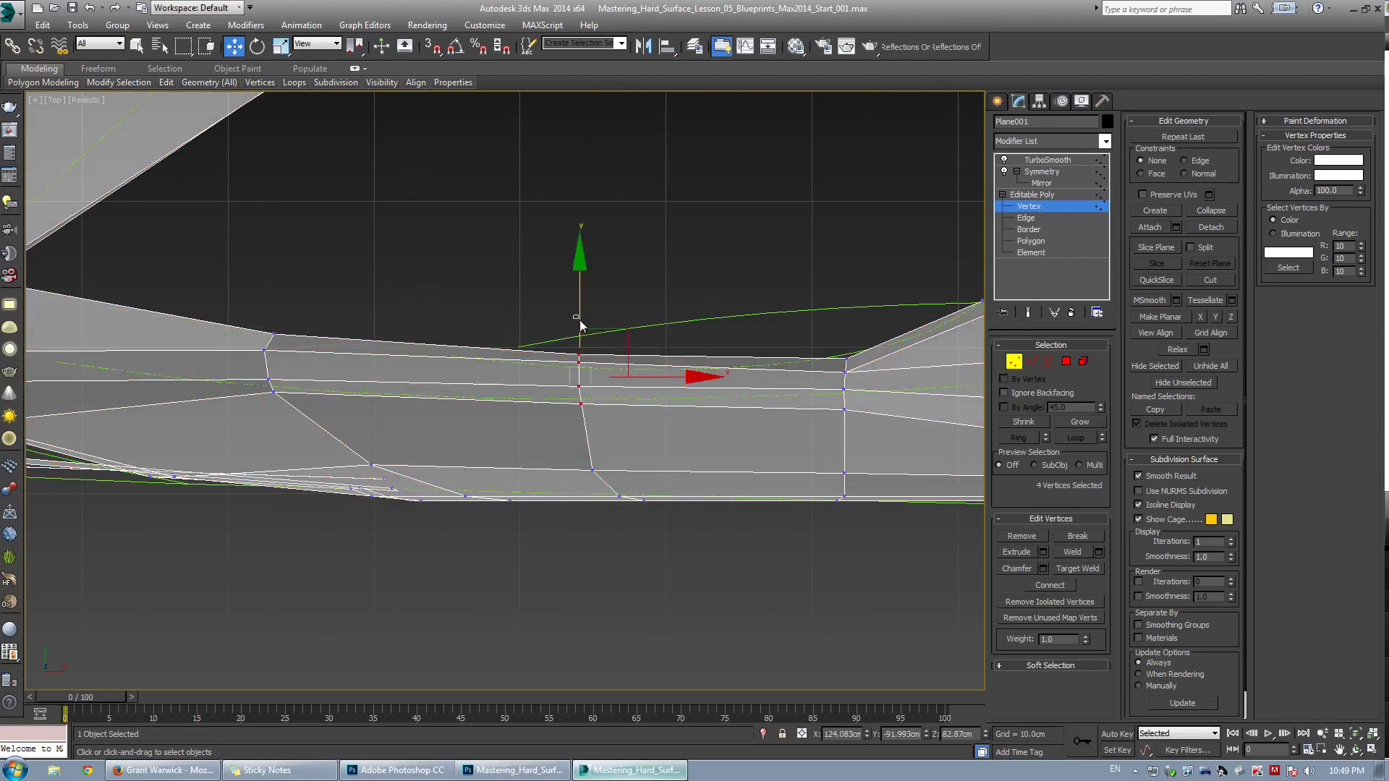
pyautogui.moveTo(579, 319); pyautogui.dragTo(580, 324)
pyautogui.moveTo(646, 311); pyautogui.dragTo(612, 307, button='middle')
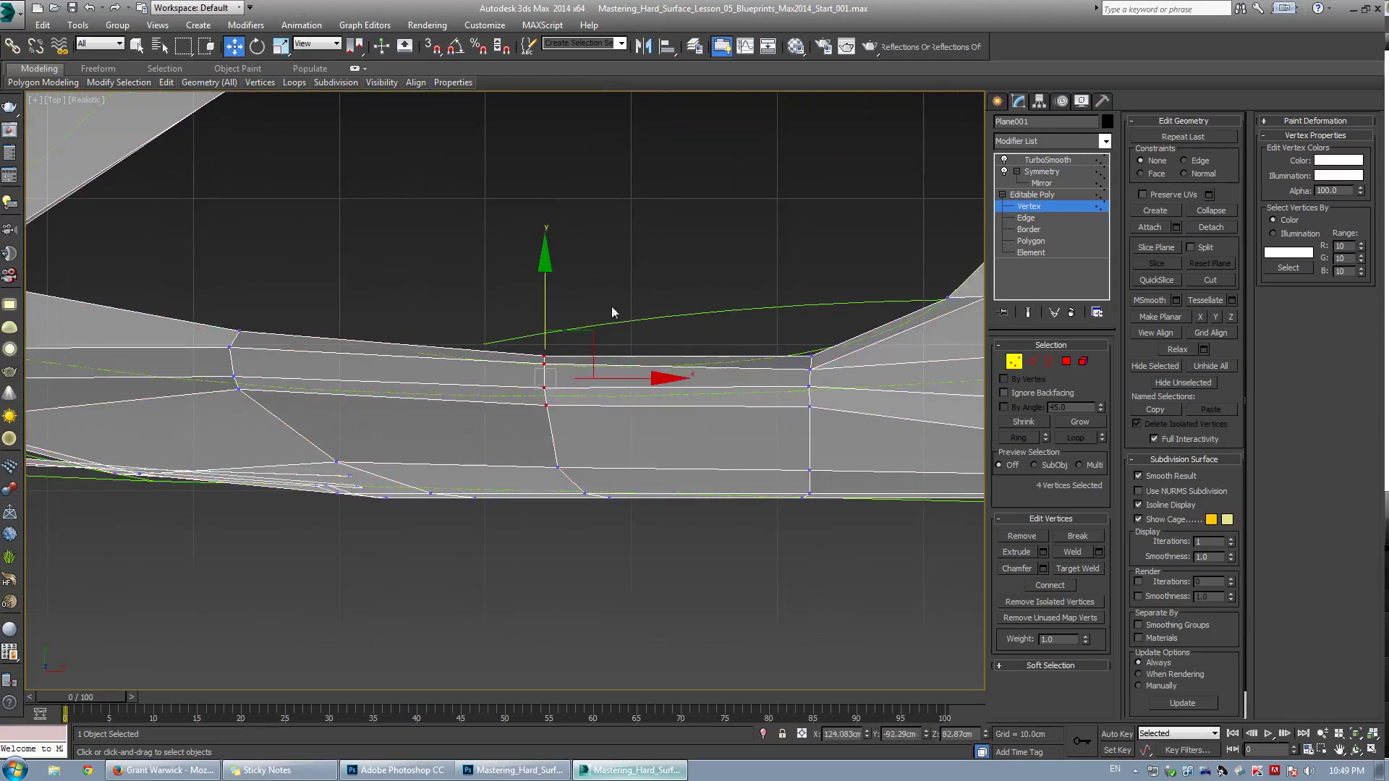
# Move the two outer vertices near the opening's narrow corner about 2.9 cm along negative X and 1 cm inward
pyautogui.scroll(-3, 612, 313)
pyautogui.moveTo(416, 382); pyautogui.dragTo(623, 385, button='middle')
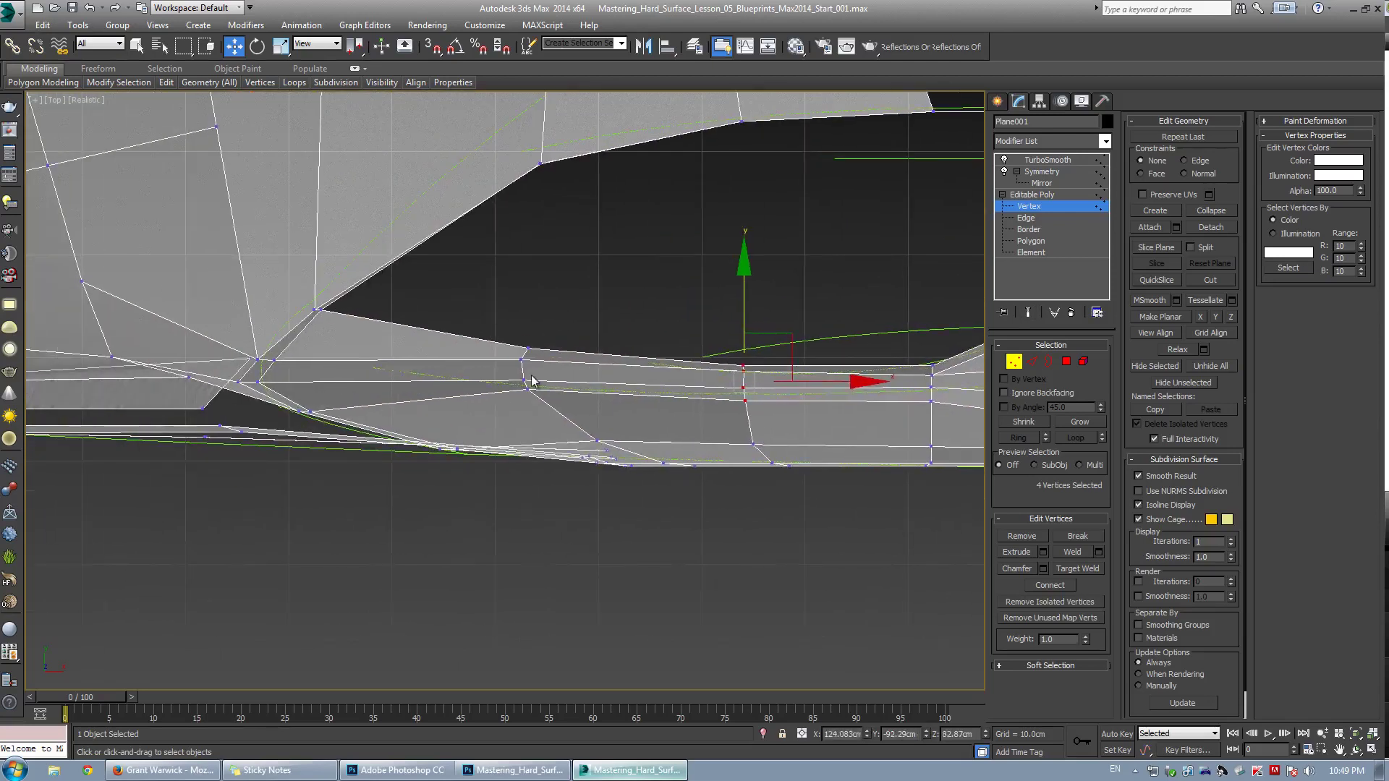
pyautogui.click(494, 281)
pyautogui.scroll(2, 470, 394)
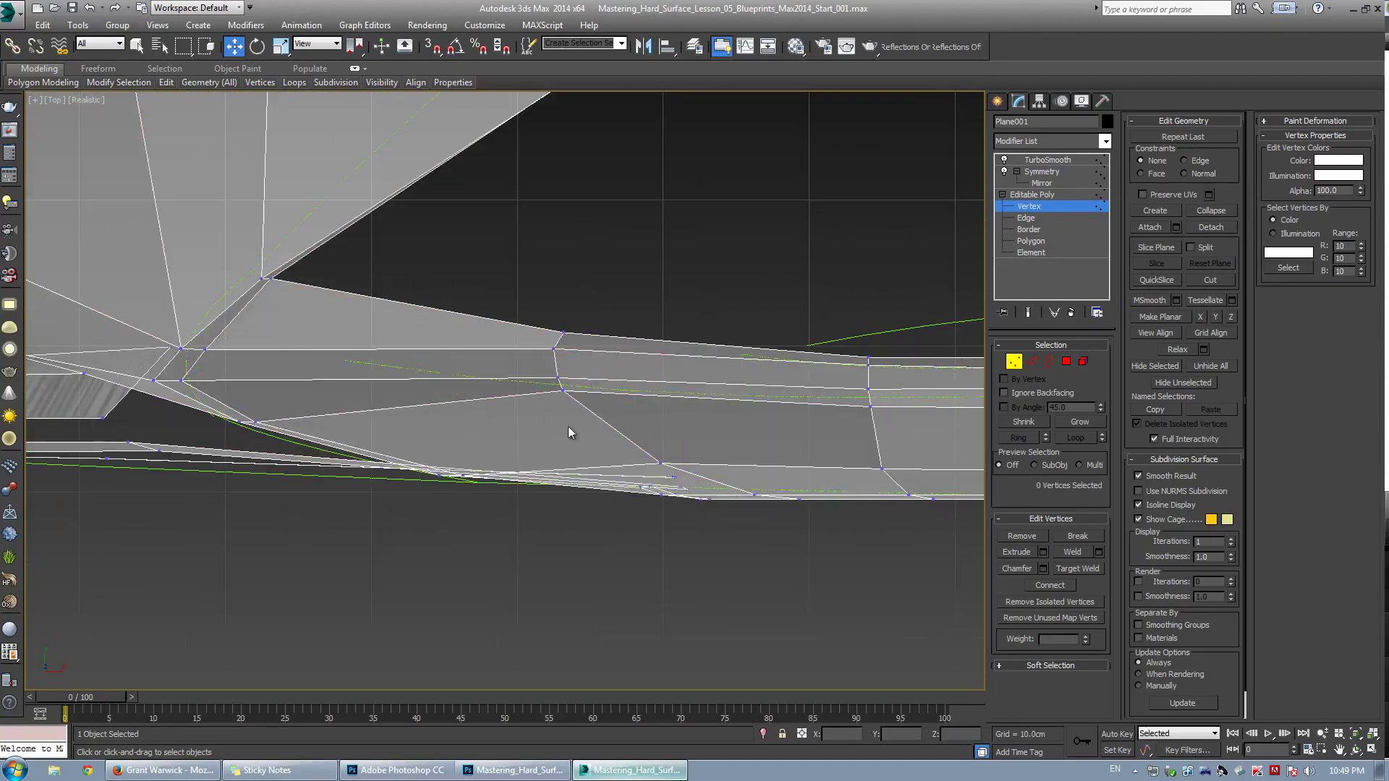
pyautogui.moveTo(224, 406); pyautogui.dragTo(290, 434)
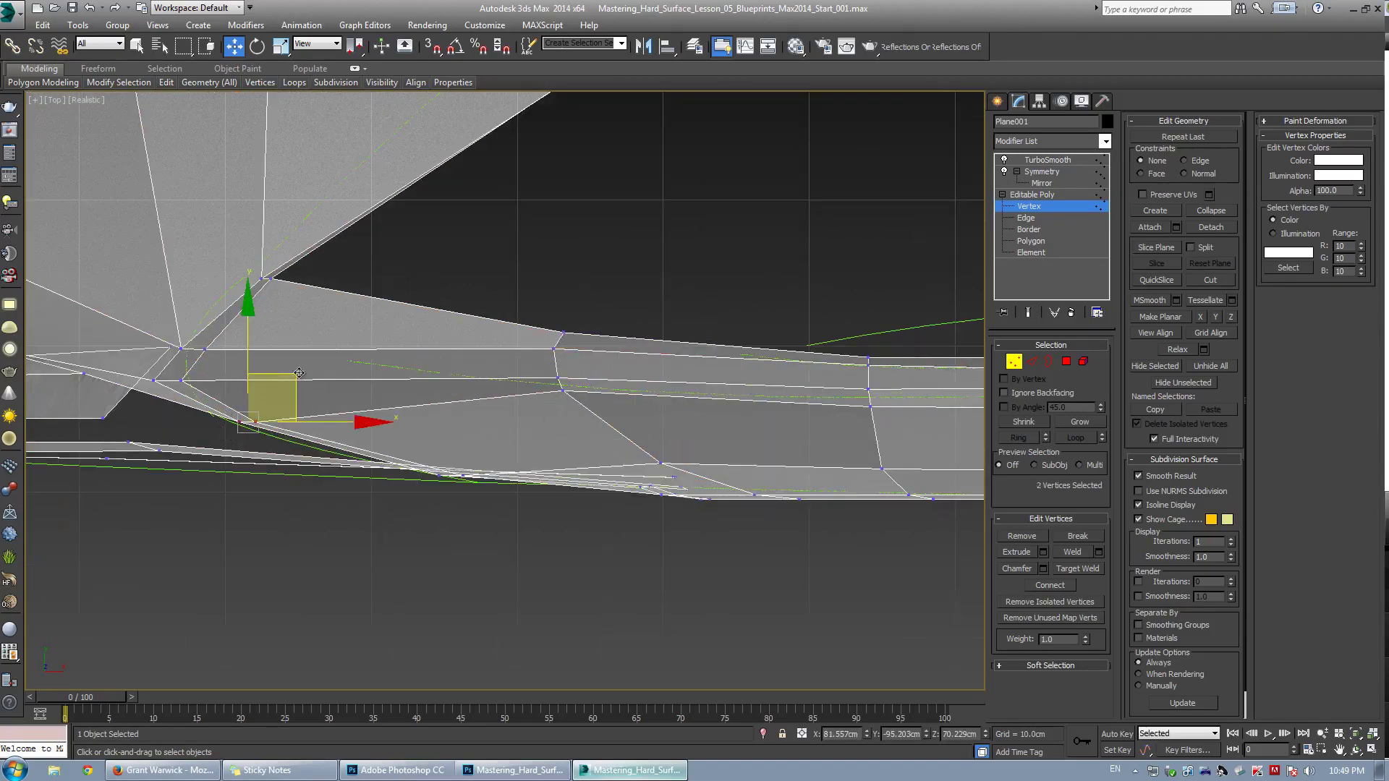
pyautogui.moveTo(297, 373); pyautogui.dragTo(254, 358)
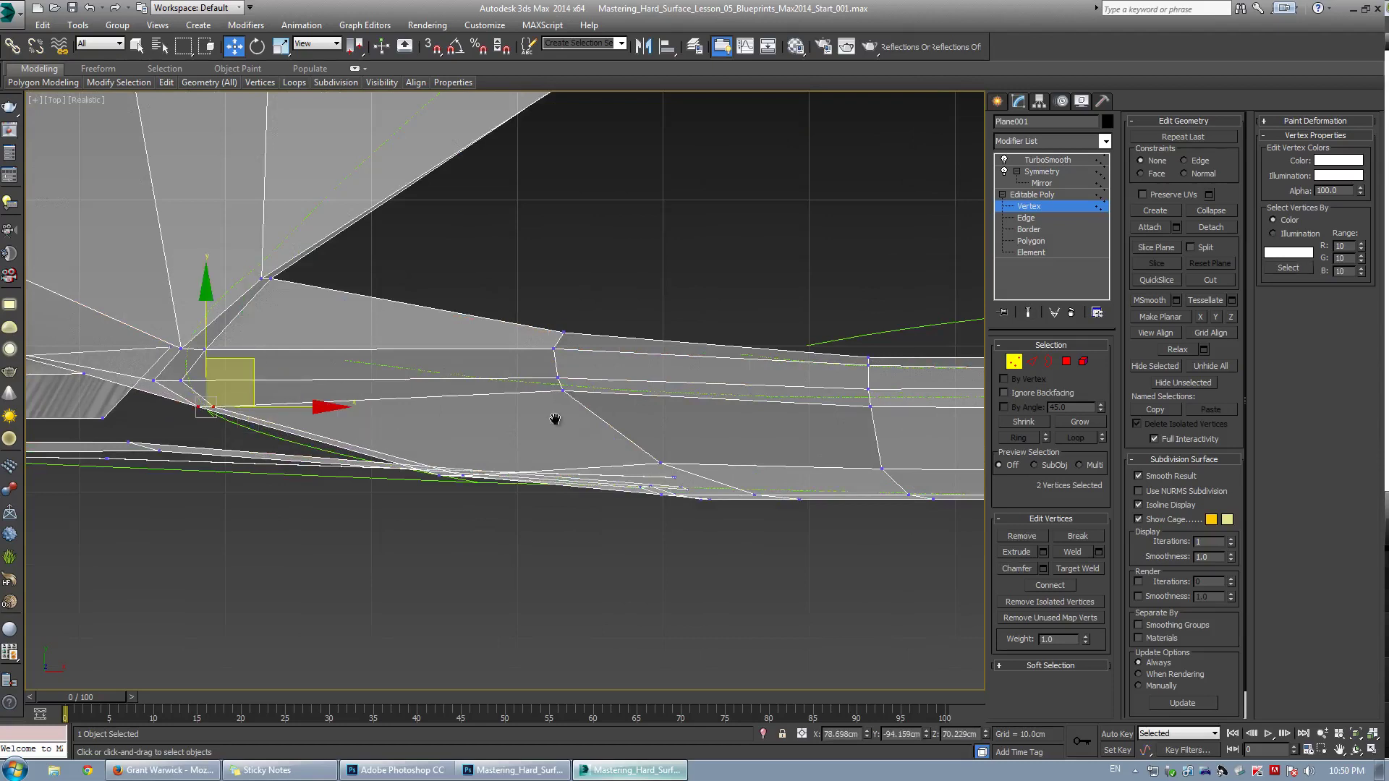
# Select the shoulder vertices of successive fender cross-sections in the Top view and move each group slightly outward along Y
pyautogui.moveTo(551, 412); pyautogui.dragTo(464, 433, button='middle')
pyautogui.moveTo(483, 419); pyautogui.dragTo(521, 396)
pyautogui.moveTo(727, 420); pyautogui.dragTo(512, 423, button='middle')
pyautogui.moveTo(551, 386); pyautogui.dragTo(581, 437)
pyautogui.moveTo(613, 384); pyautogui.dragTo(616, 399)
pyautogui.moveTo(542, 424); pyautogui.dragTo(590, 453)
pyautogui.moveTo(609, 396); pyautogui.dragTo(609, 400)
pyautogui.moveTo(865, 438); pyautogui.dragTo(603, 454, button='middle')
pyautogui.scroll(-2, 602, 455)
pyautogui.moveTo(569, 428); pyautogui.dragTo(588, 452)
pyautogui.moveTo(614, 387); pyautogui.dragTo(617, 400)
# Move the side vertex where the fender widens past the wheel arch about 0.8 cm along X and 1.9 cm inward
pyautogui.moveTo(766, 466); pyautogui.dragTo(612, 462, button='middle')
pyautogui.click(634, 470)
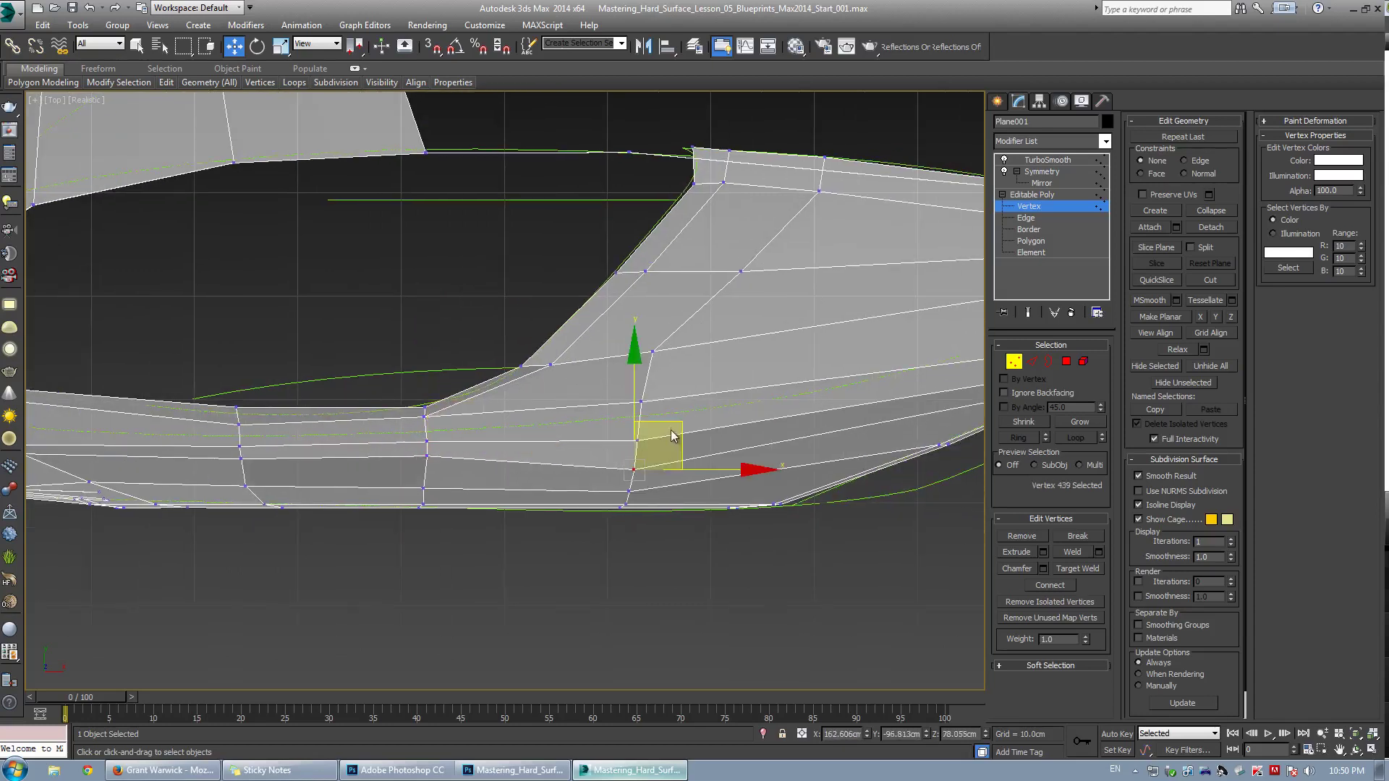
pyautogui.moveTo(671, 426); pyautogui.dragTo(680, 406)
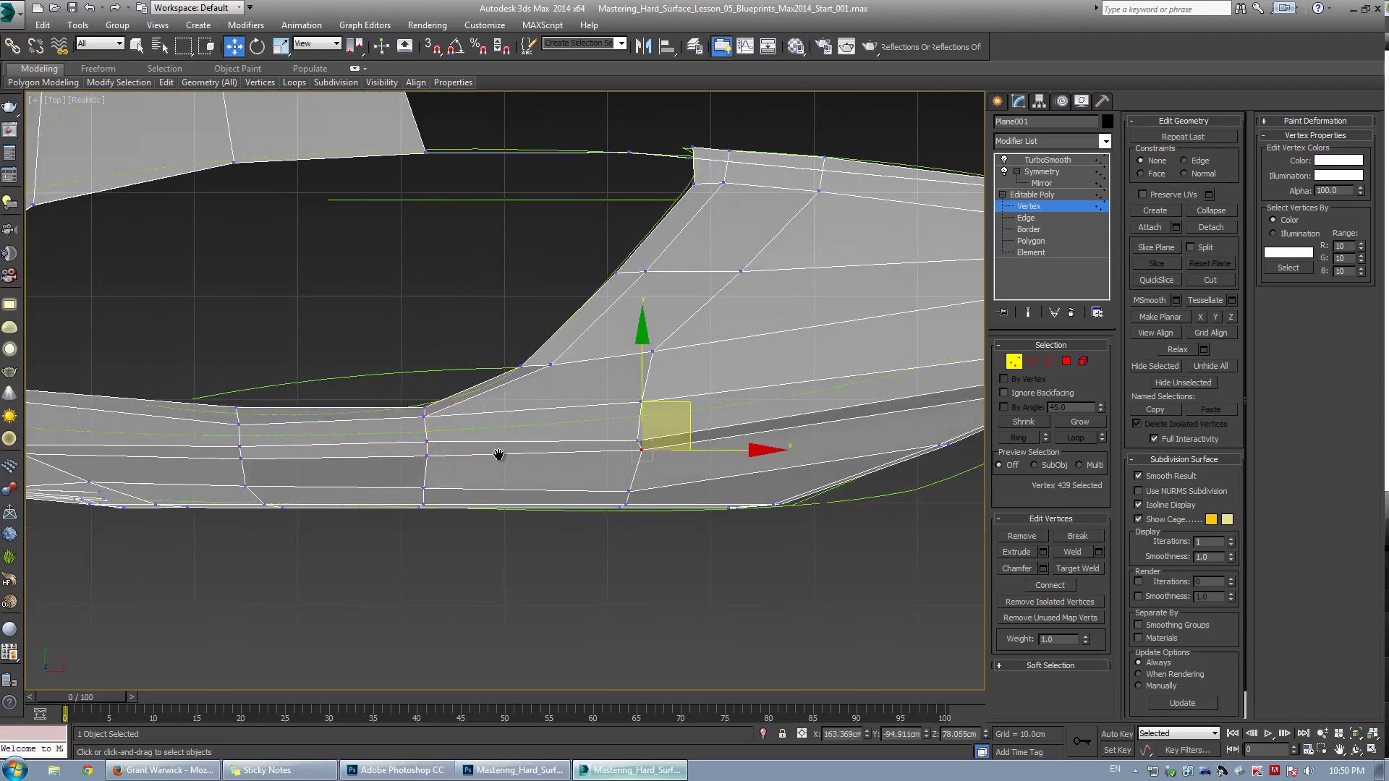
pyautogui.scroll(-2, 499, 455)
pyautogui.scroll(1, 732, 414)
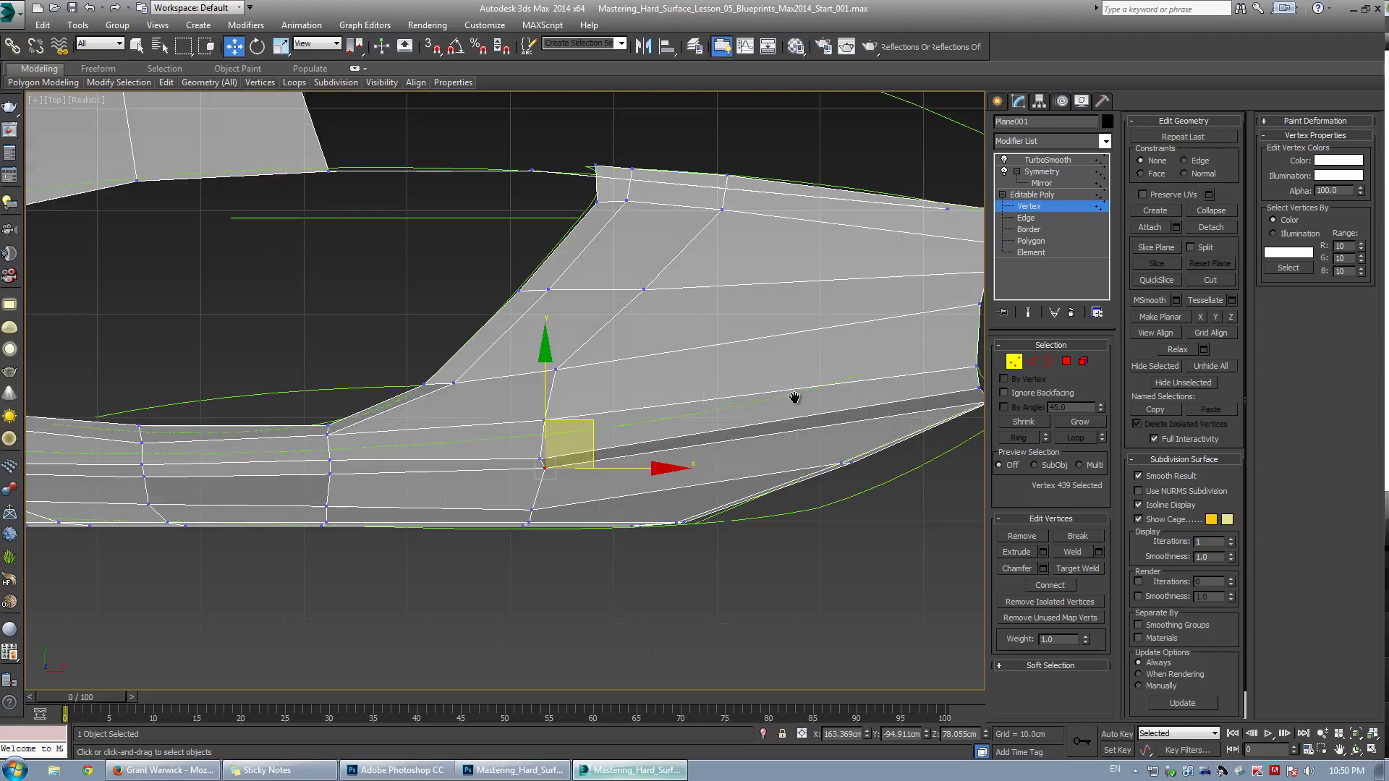
pyautogui.scroll(1, 659, 459)
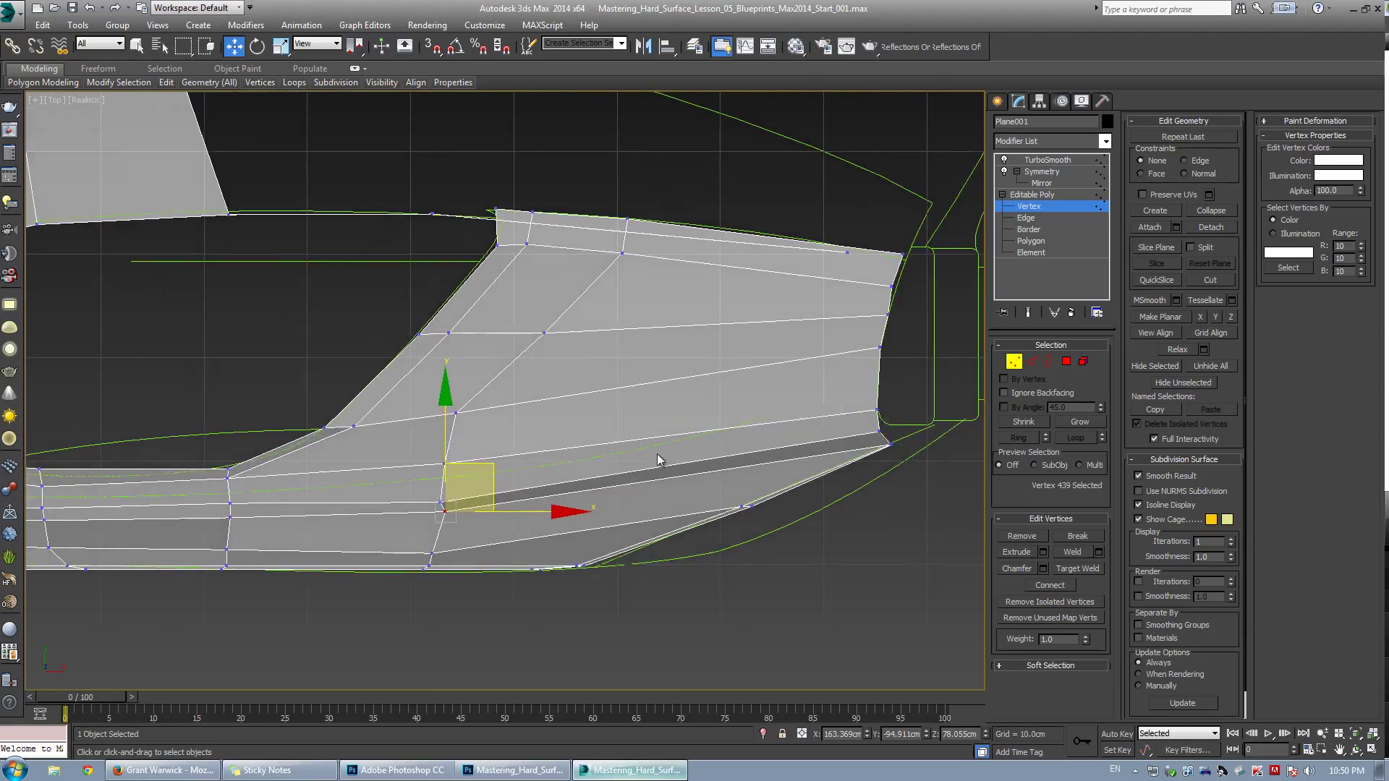
# Reposition the lower vertices along the fender's end edge to spread its edge lines in the top view
pyautogui.click(876, 410)
pyautogui.moveTo(905, 359); pyautogui.dragTo(903, 322)
pyautogui.moveTo(878, 432); pyautogui.dragTo(879, 415)
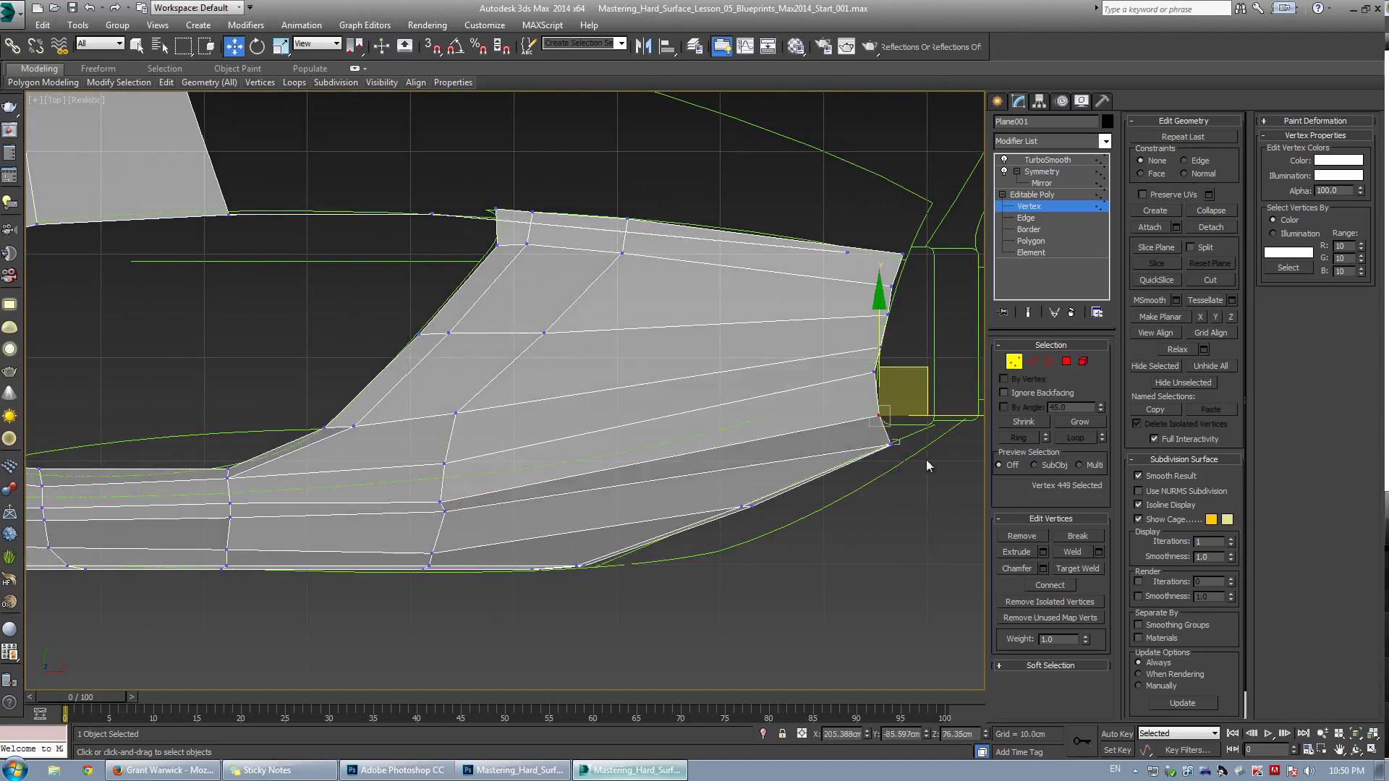
pyautogui.moveTo(928, 466); pyautogui.dragTo(929, 397)
# Cut a new edge line from the fender's end across the panel and along the narrow strip below the opening
pyautogui.moveTo(627, 433); pyautogui.dragTo(707, 419, button='middle')
pyautogui.hotkey('alt', 'c')
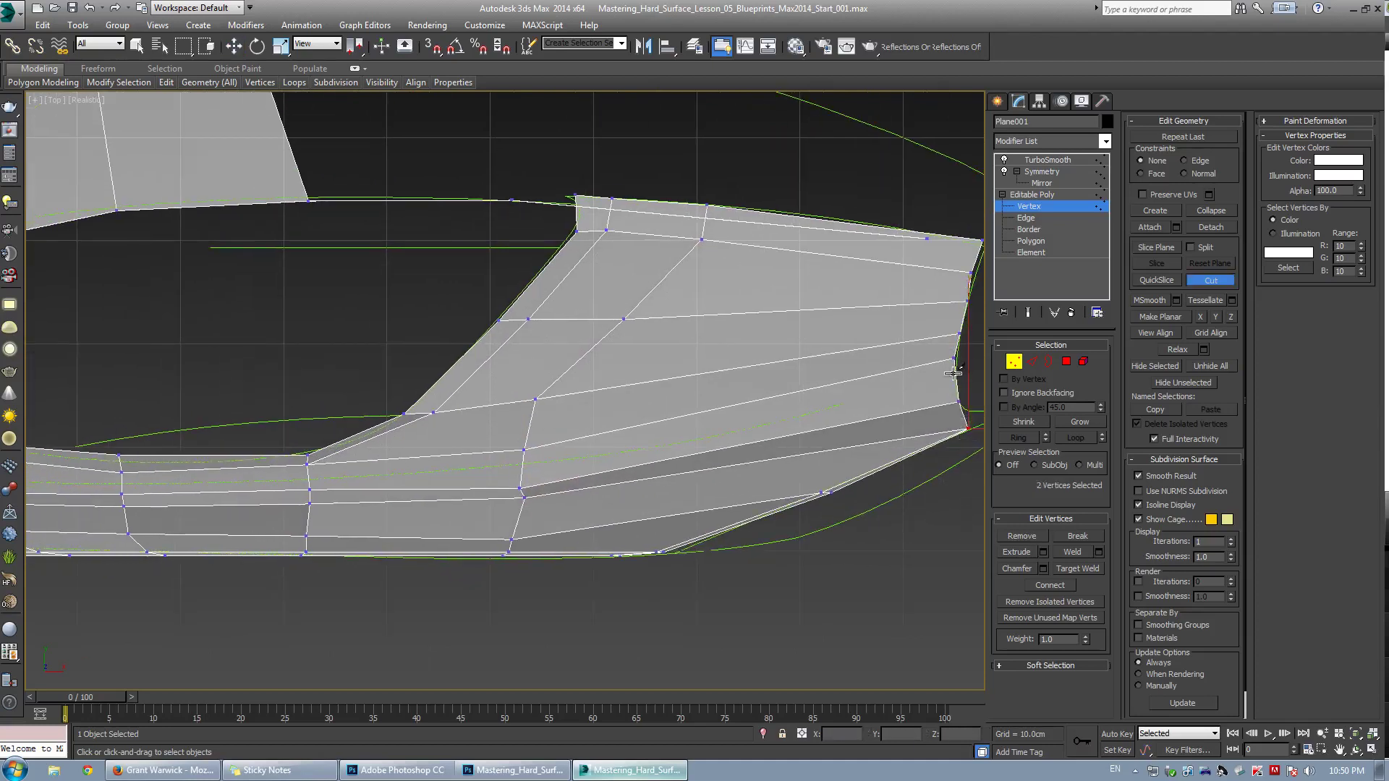
pyautogui.click(952, 381)
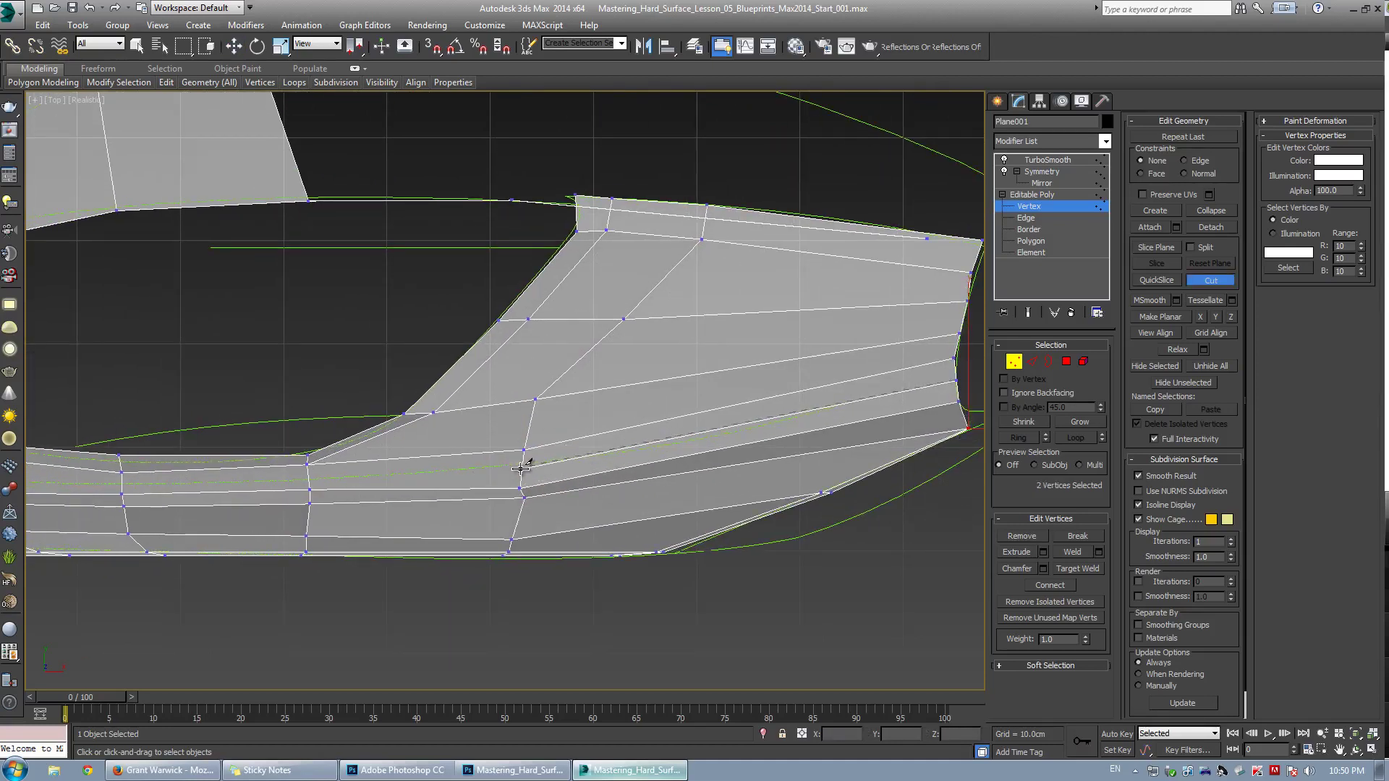
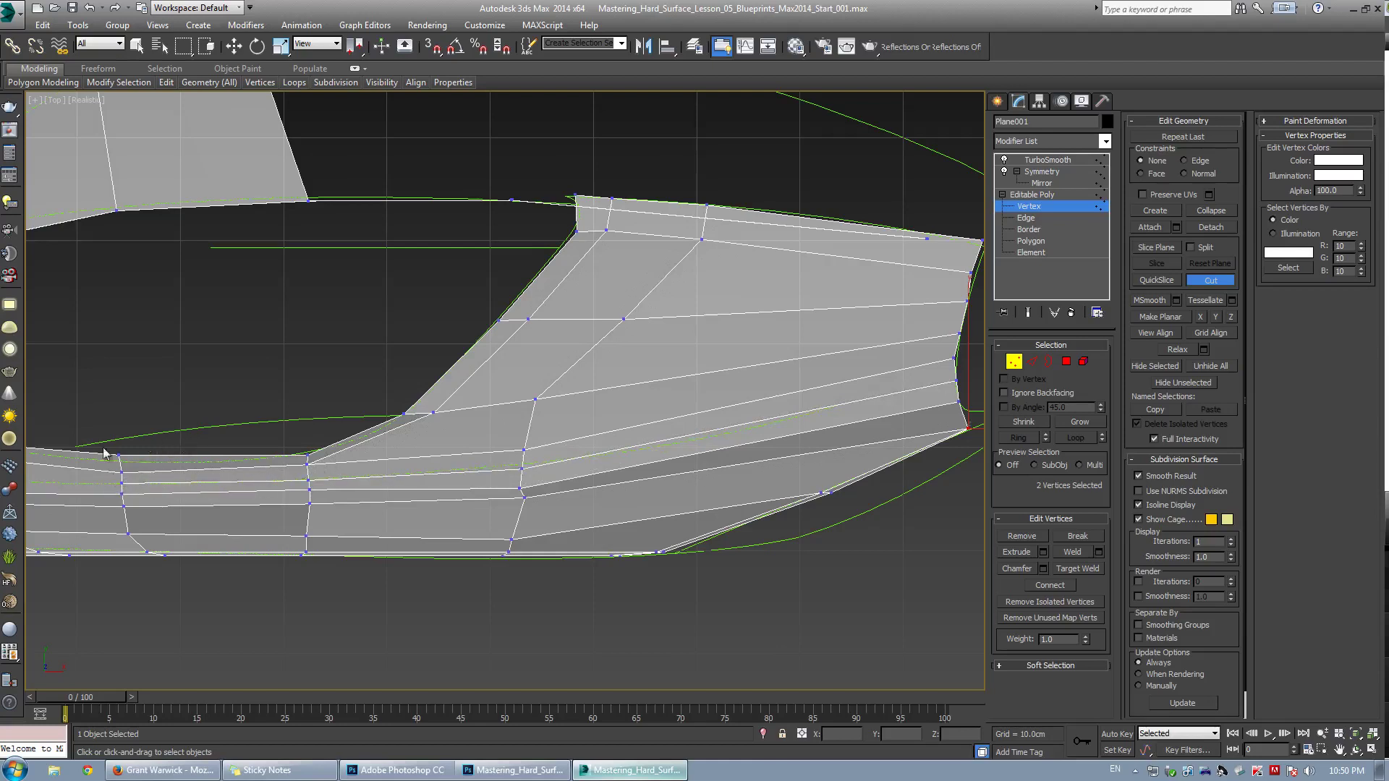
pyautogui.moveTo(102, 448); pyautogui.dragTo(651, 421, button='middle')
pyautogui.scroll(2, 617, 435)
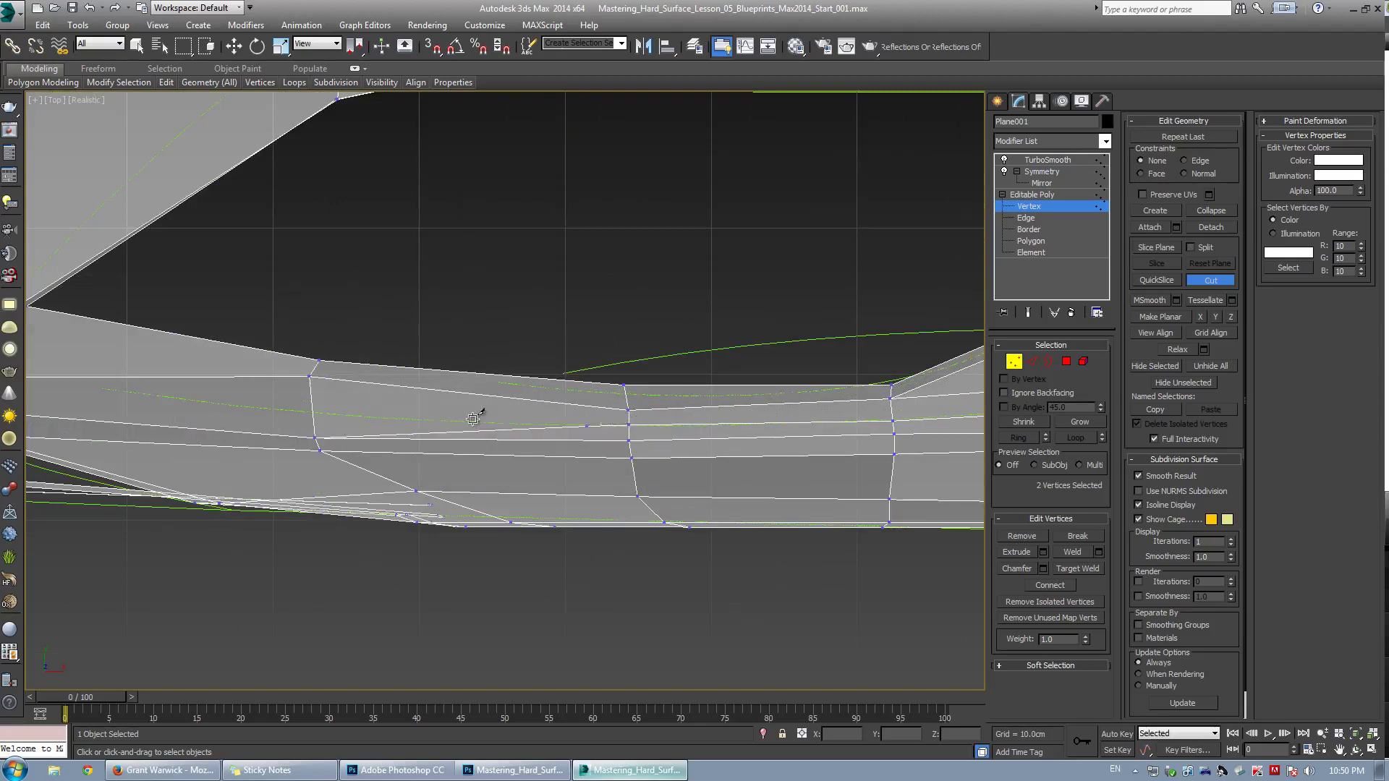
pyautogui.scroll(-2, 311, 410)
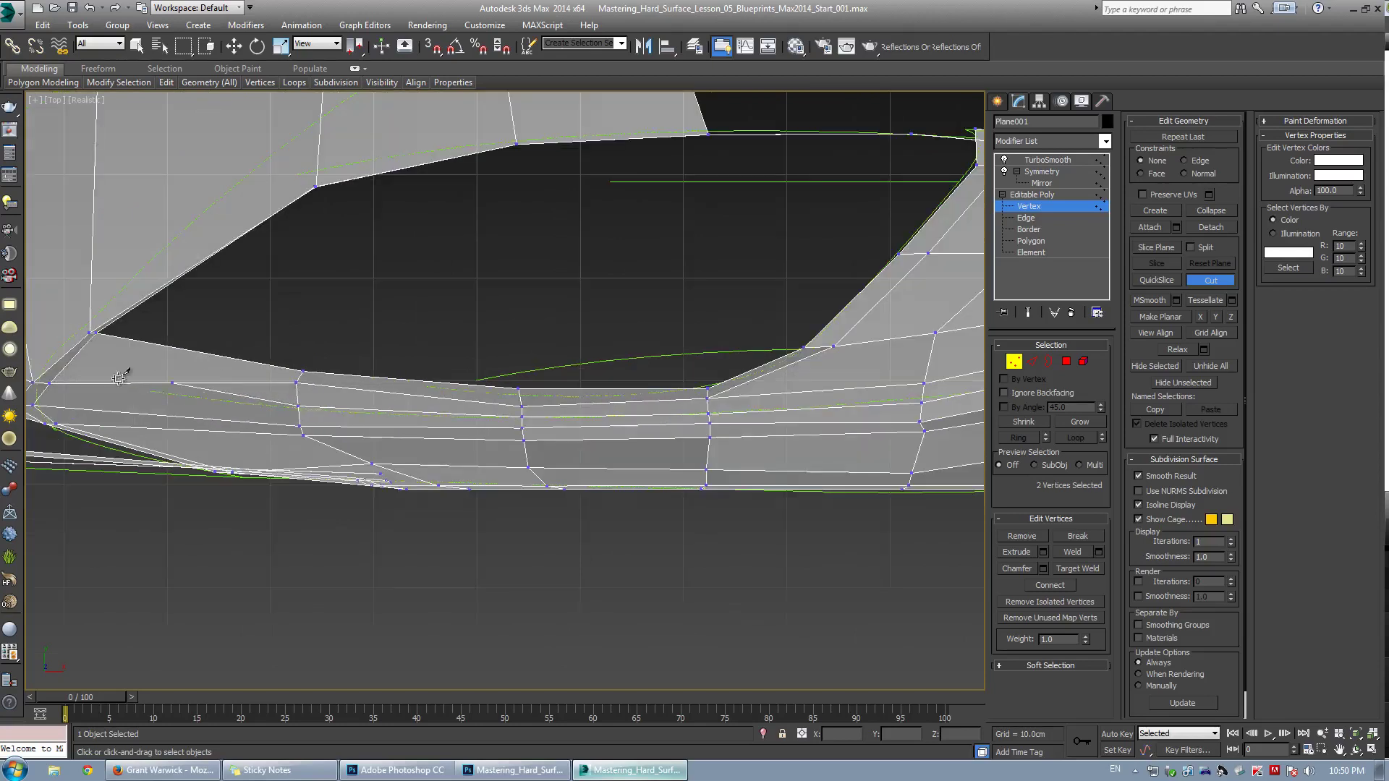
pyautogui.click(45, 384)
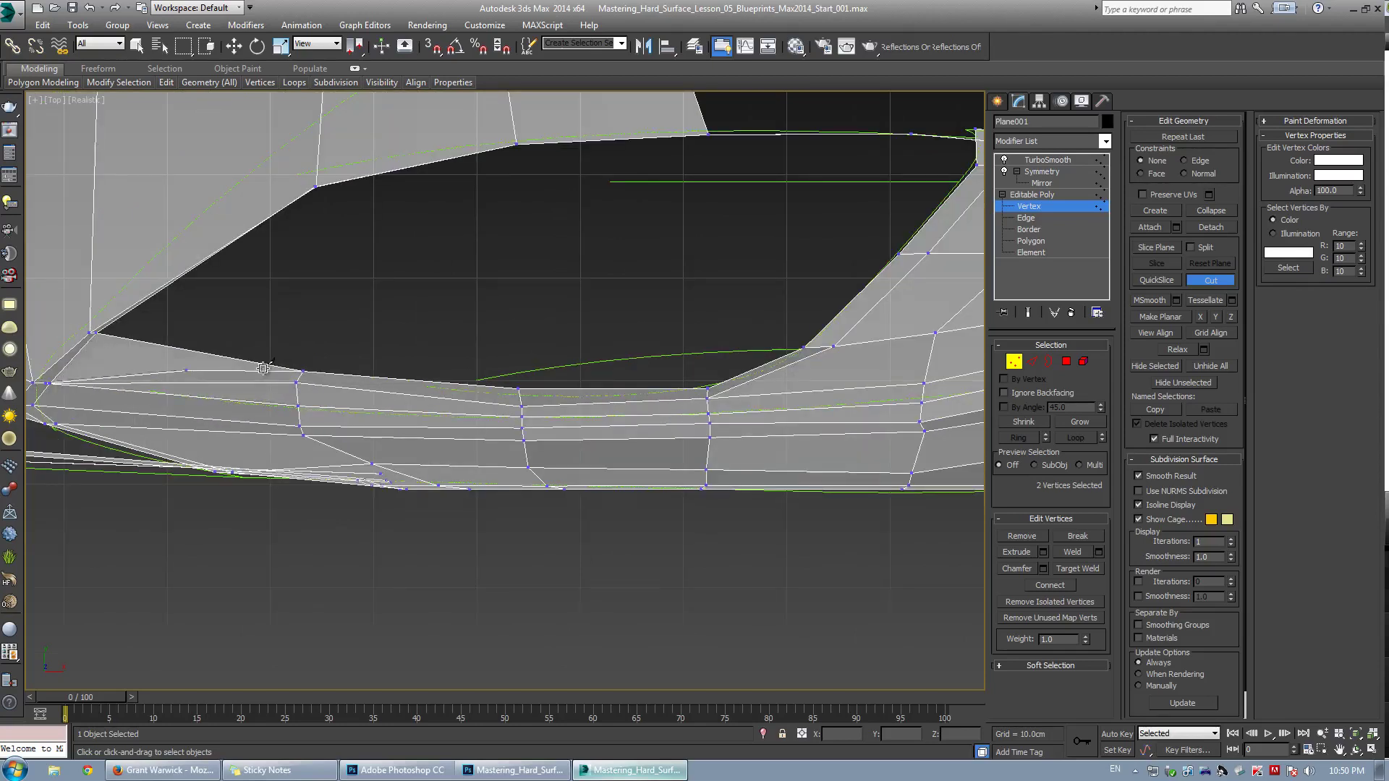
pyautogui.press('w')
# Target-weld the stray vertex left by the cut onto the neighbouring corner vertex at the strip's far end
pyautogui.scroll(2, 289, 391)
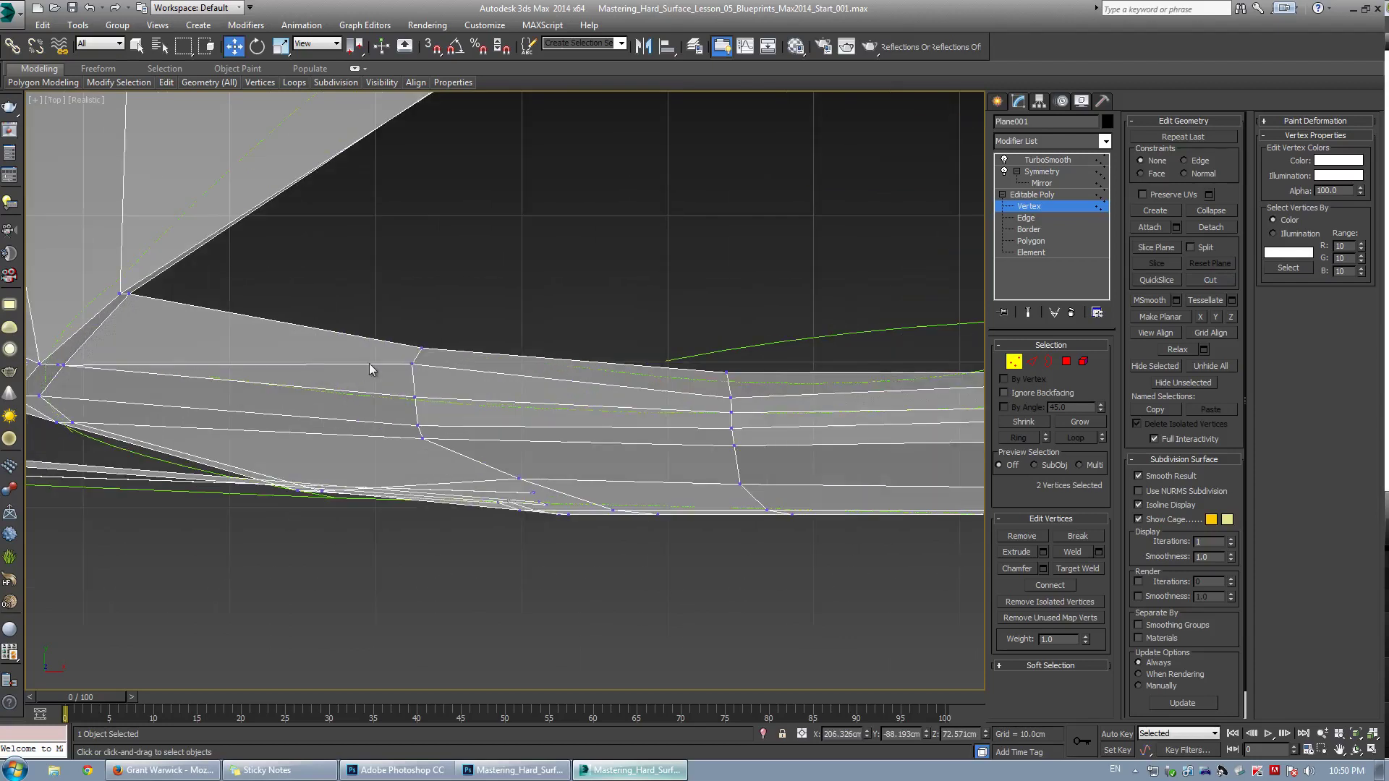
pyautogui.click(411, 364)
pyautogui.scroll(5, 466, 412)
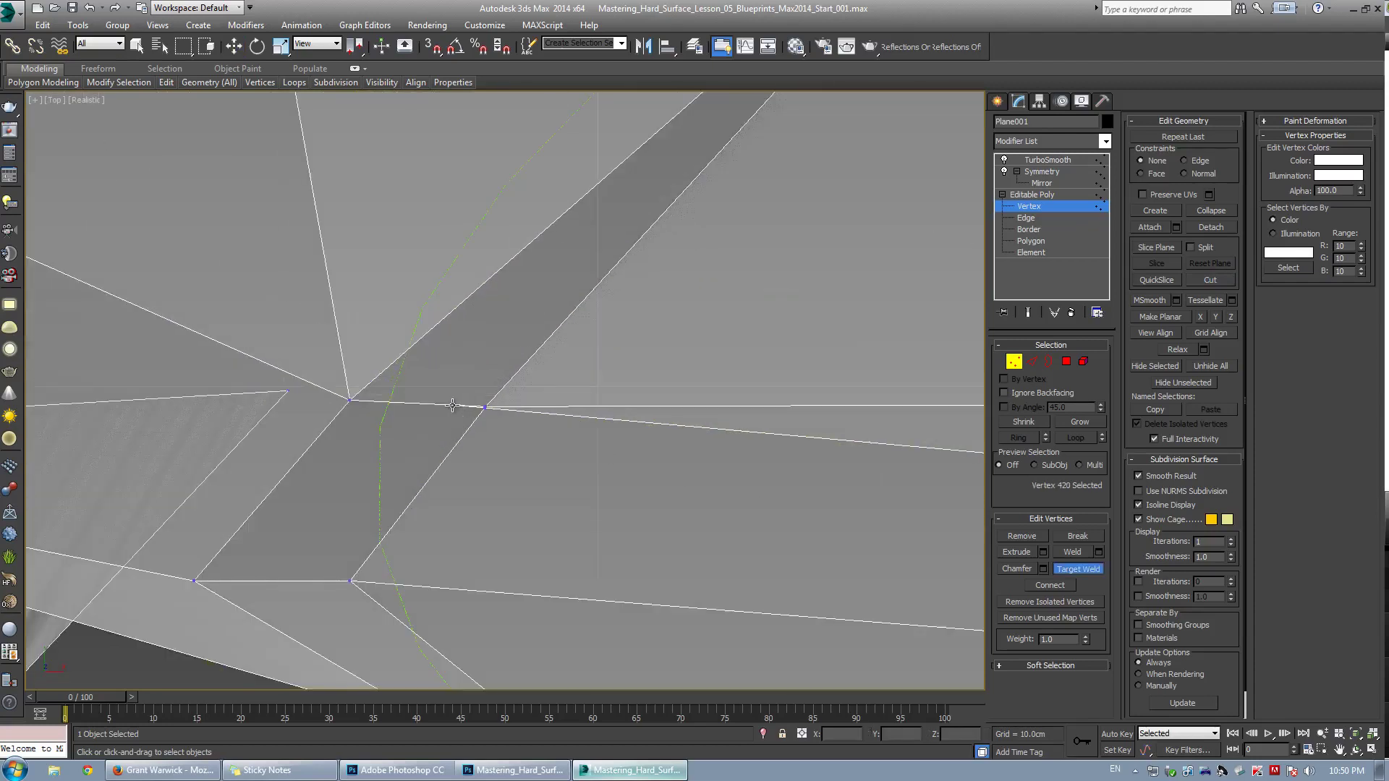
pyautogui.scroll(2, 478, 400)
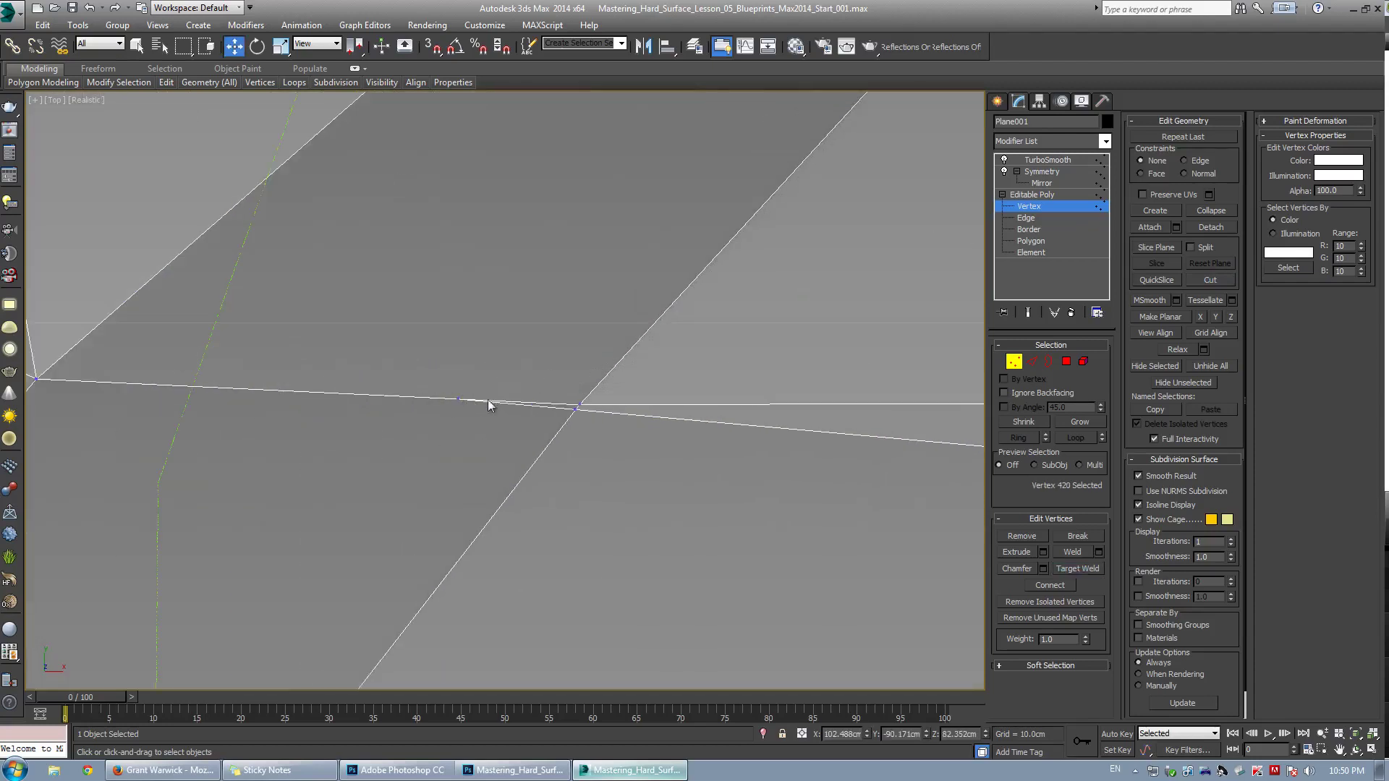
pyautogui.scroll(2, 477, 402)
pyautogui.click(575, 409)
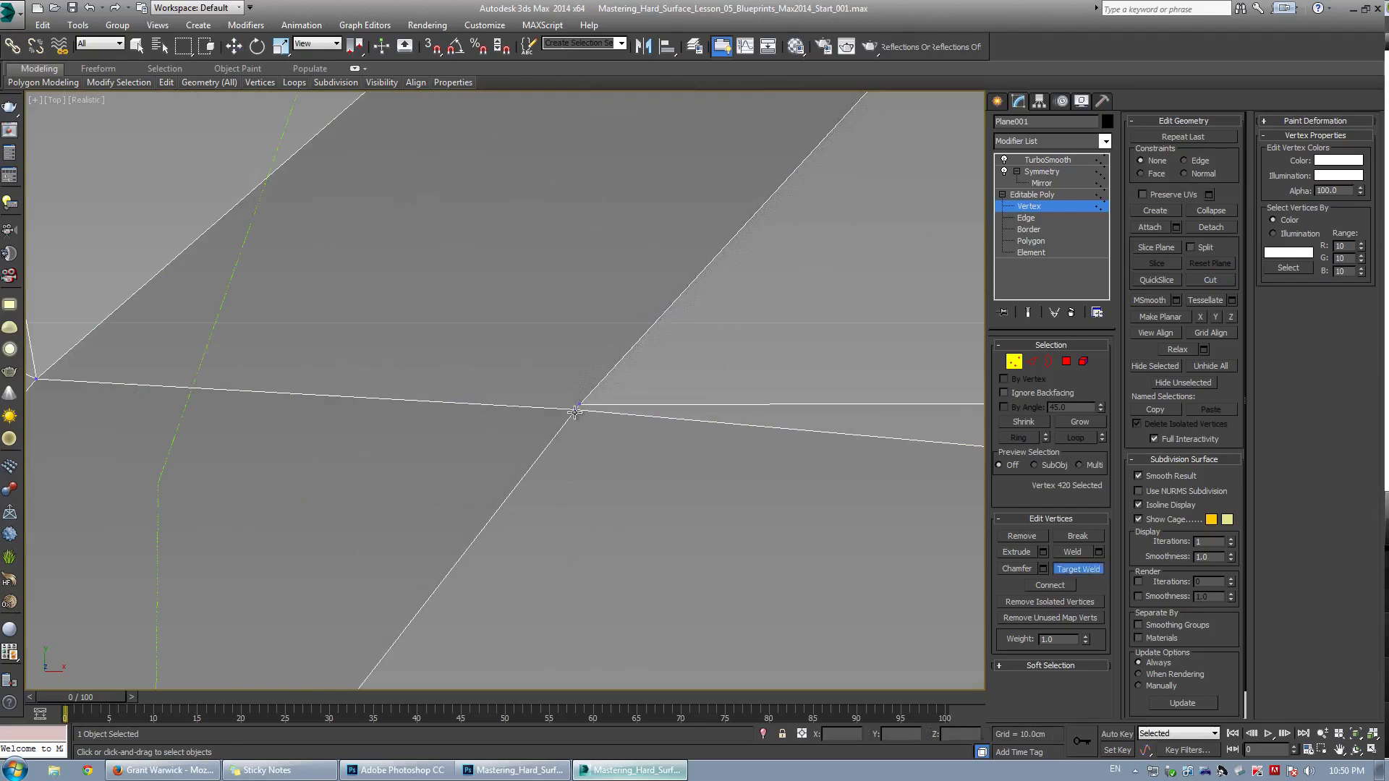
pyautogui.press('w')
pyautogui.scroll(-2, 578, 405)
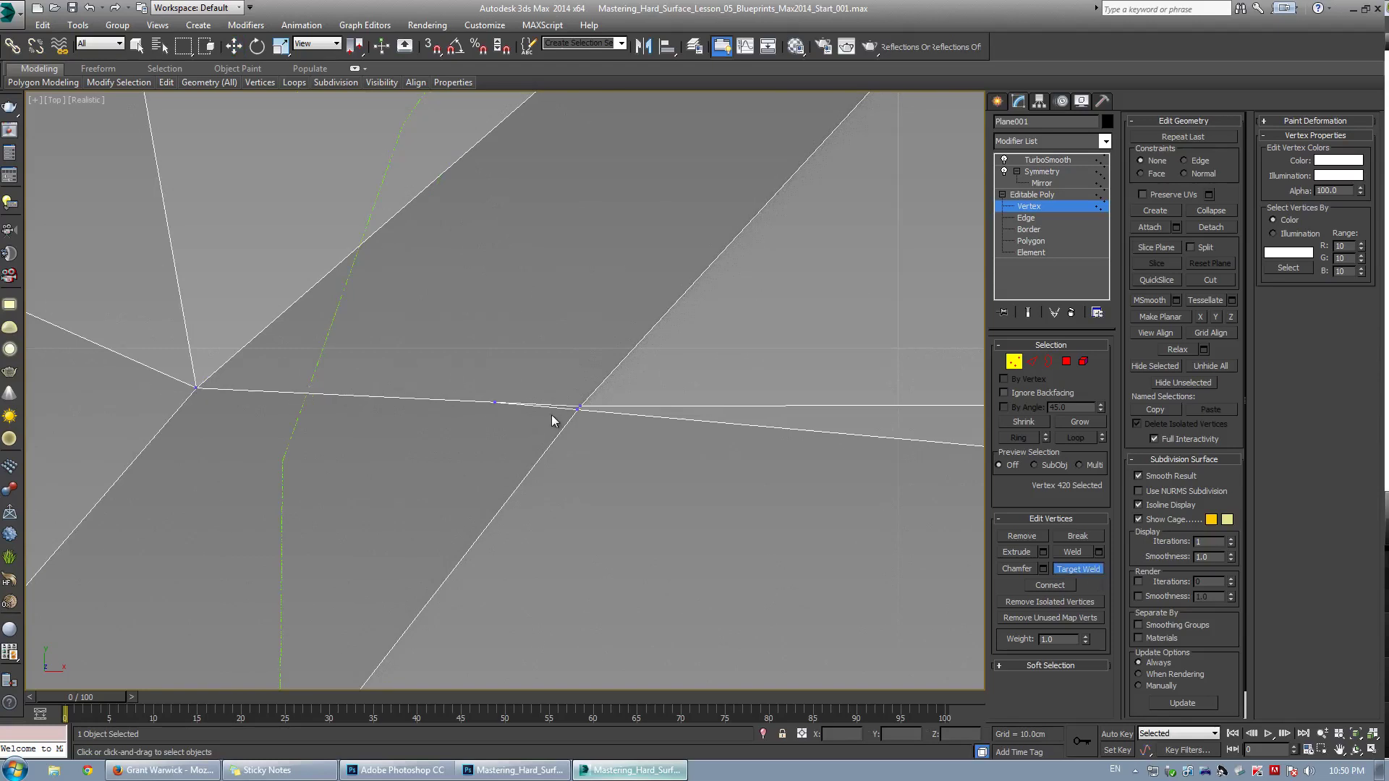
pyautogui.hotkey('alt', 'c')
pyautogui.click(494, 403)
pyautogui.press('w')
pyautogui.hotkey('ctrl', 'shift', 'w')
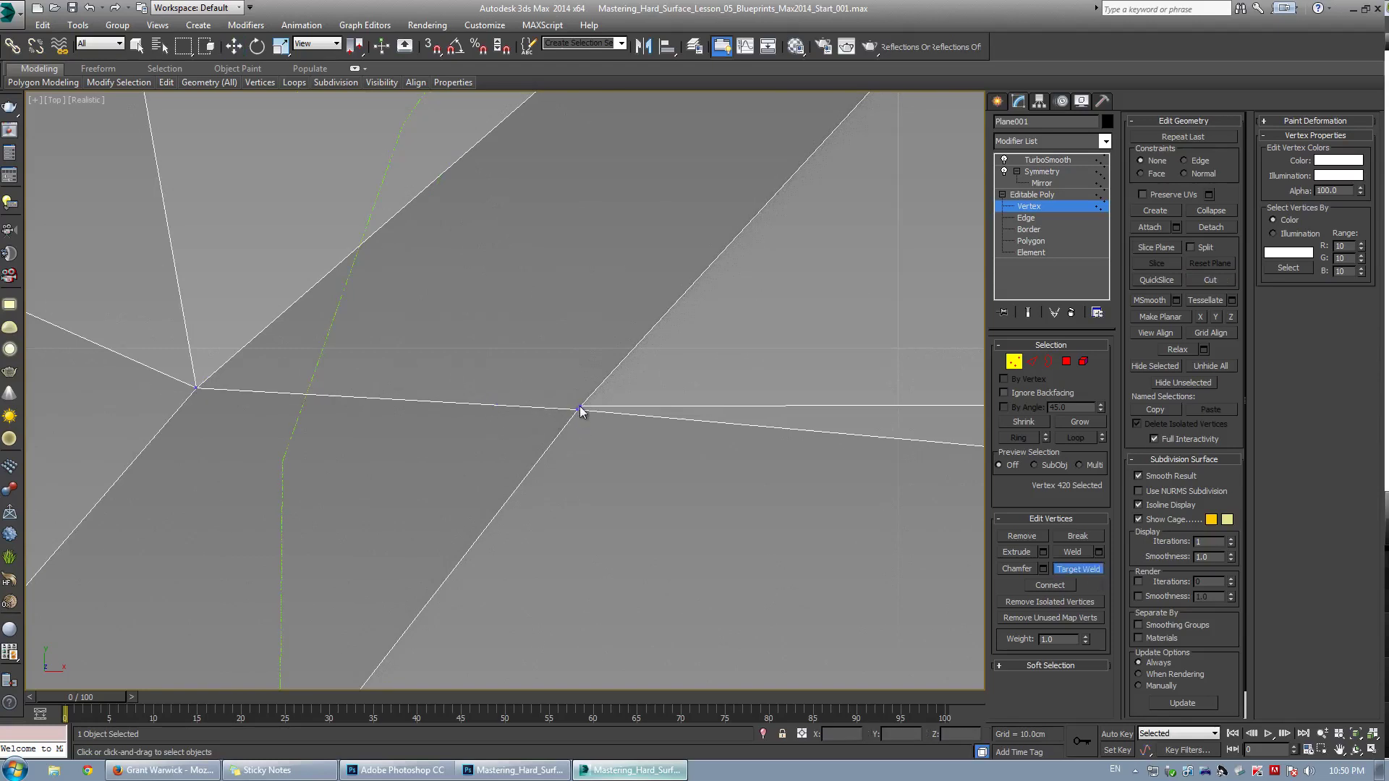
pyautogui.click(579, 410)
pyautogui.press('w')
pyautogui.click(636, 340)
# Cut a replacement edge across the strip's last polygon below the opening and remove the redundant horizontal edge
pyautogui.scroll(-15, 573, 403)
pyautogui.moveTo(573, 404); pyautogui.dragTo(375, 437, button='middle')
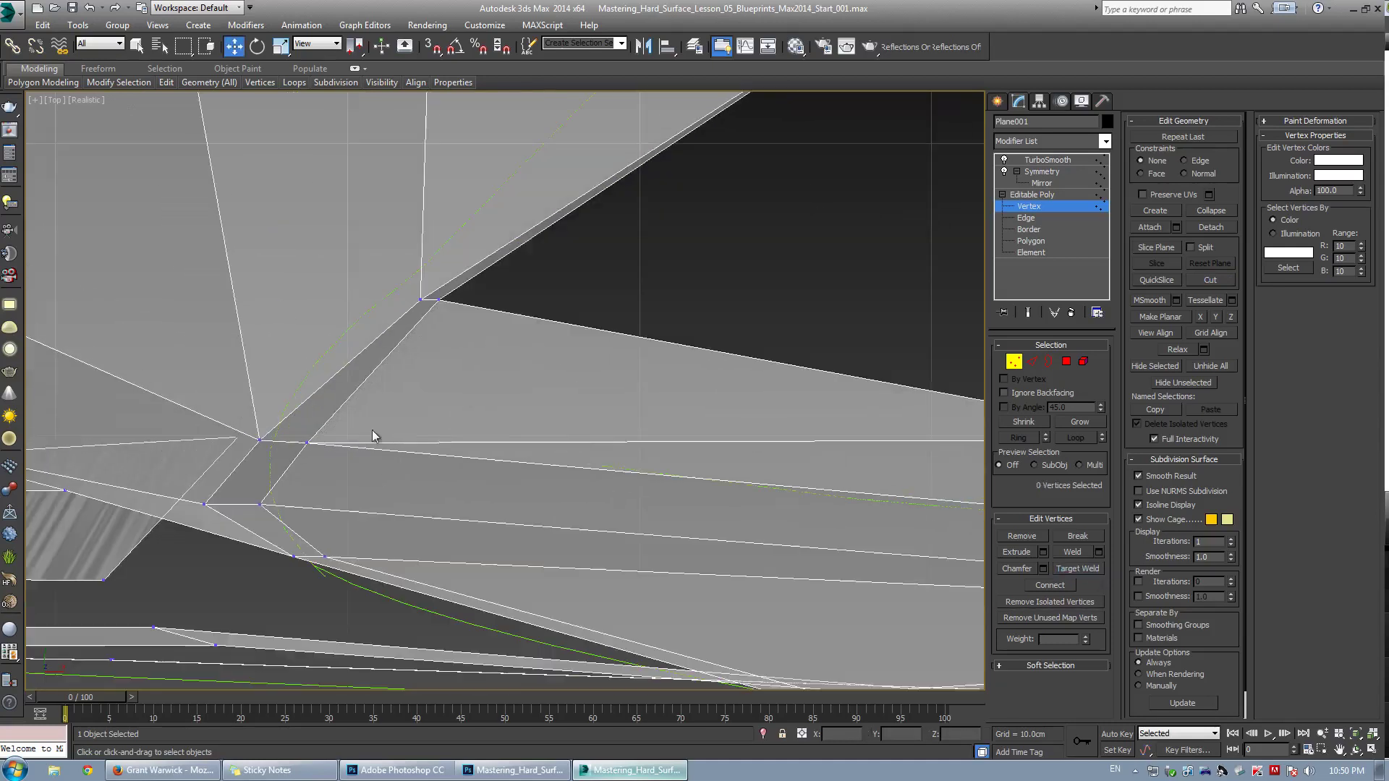
pyautogui.scroll(3, 742, 443)
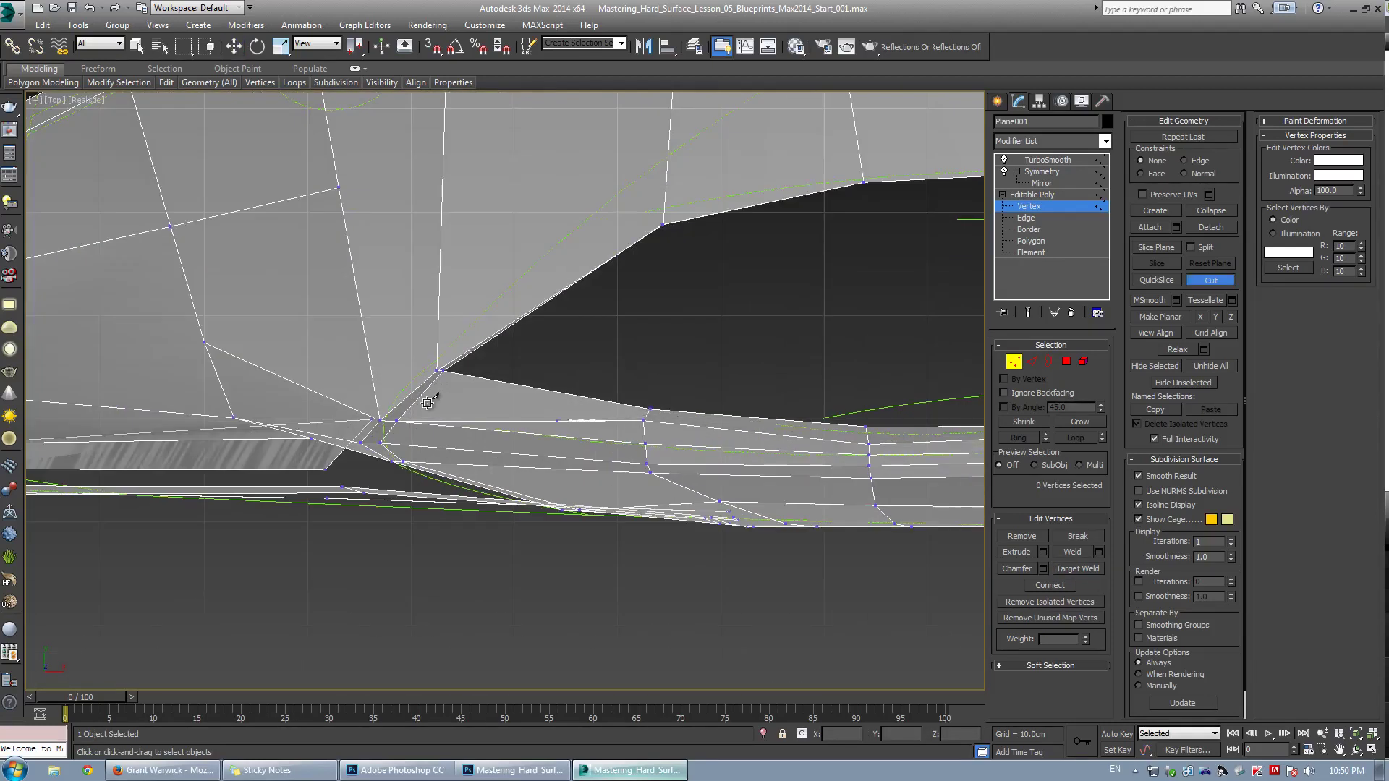
pyautogui.press('2')
pyautogui.press('w')
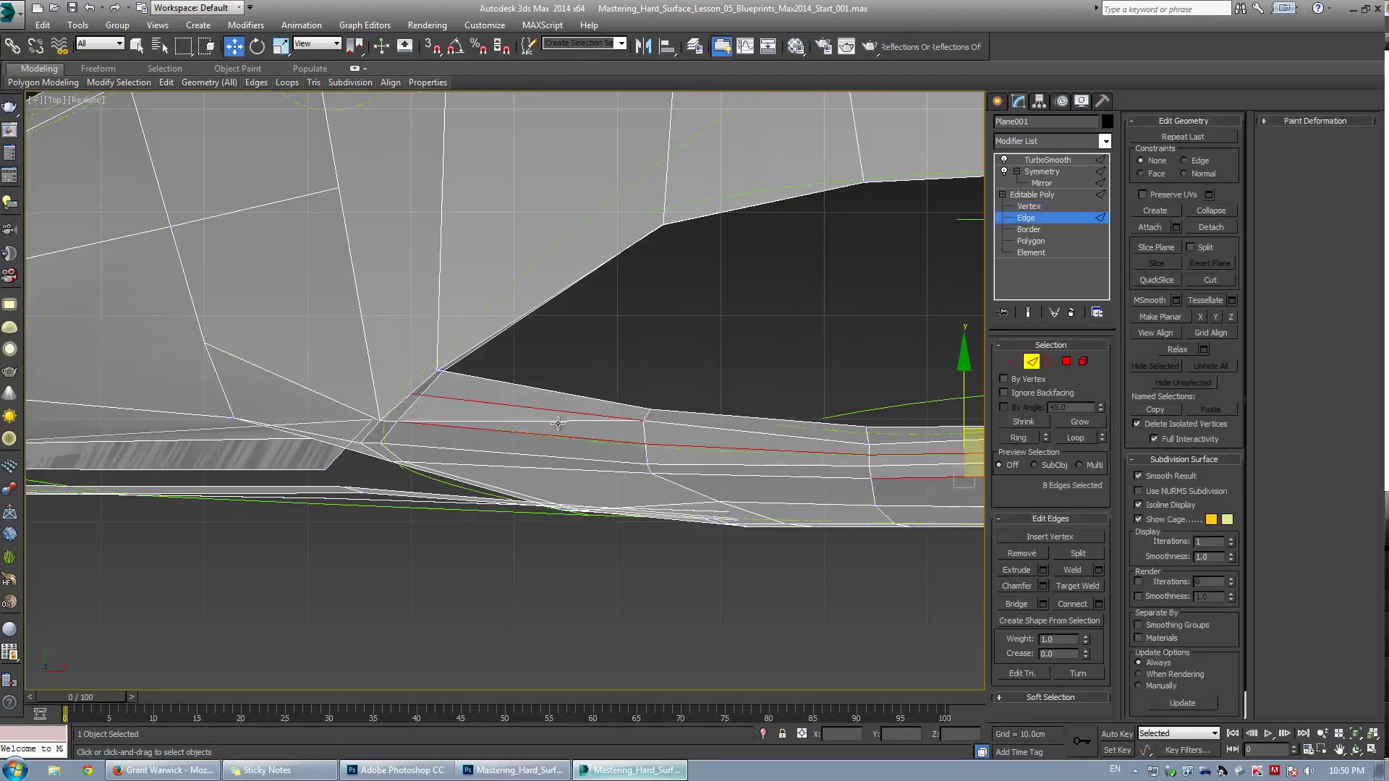
pyautogui.click(556, 423)
pyautogui.click(1020, 559)
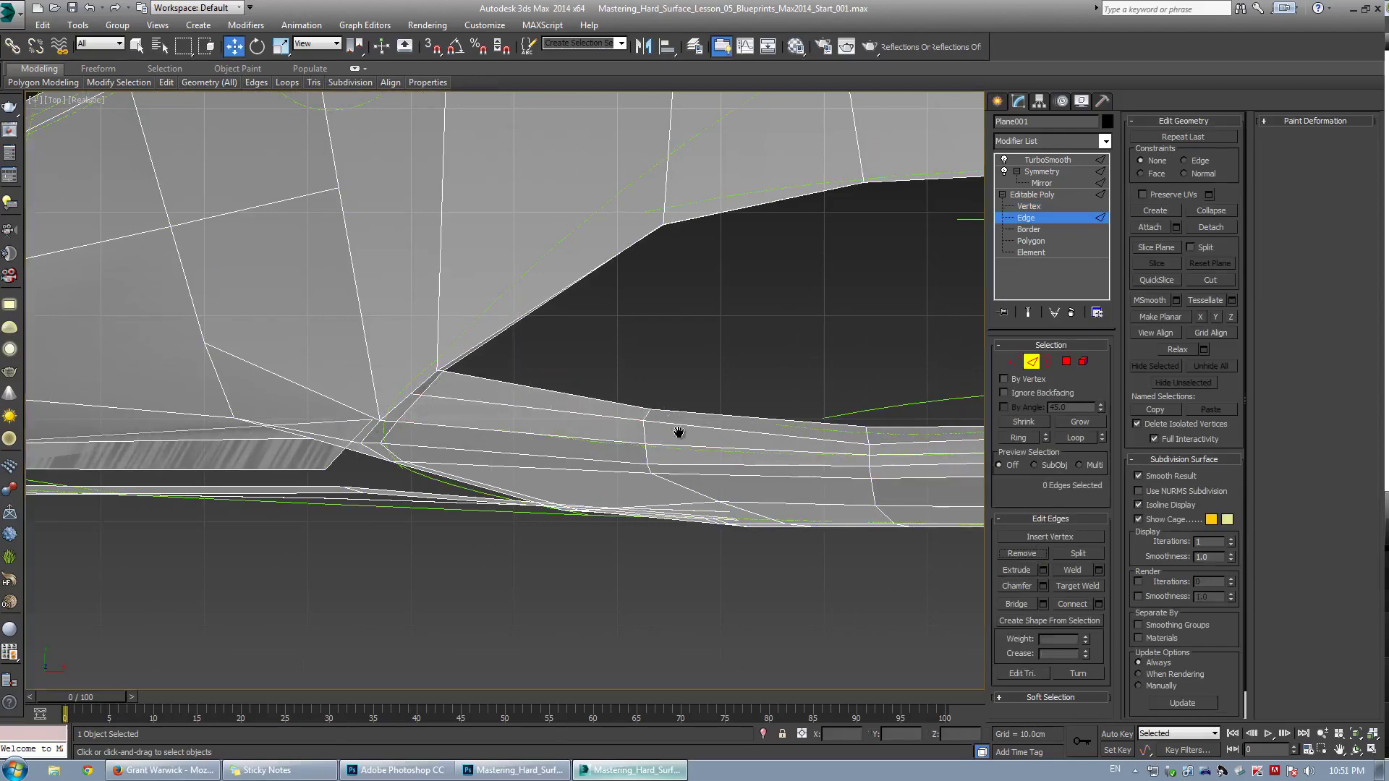
# Inspect the fender in the perspective view with TurboSmooth shown, and return to vertex editing of the base mesh
pyautogui.scroll(5, 669, 431)
pyautogui.press('1')
pyautogui.hotkey('alt', 'w')
pyautogui.click(750, 548)
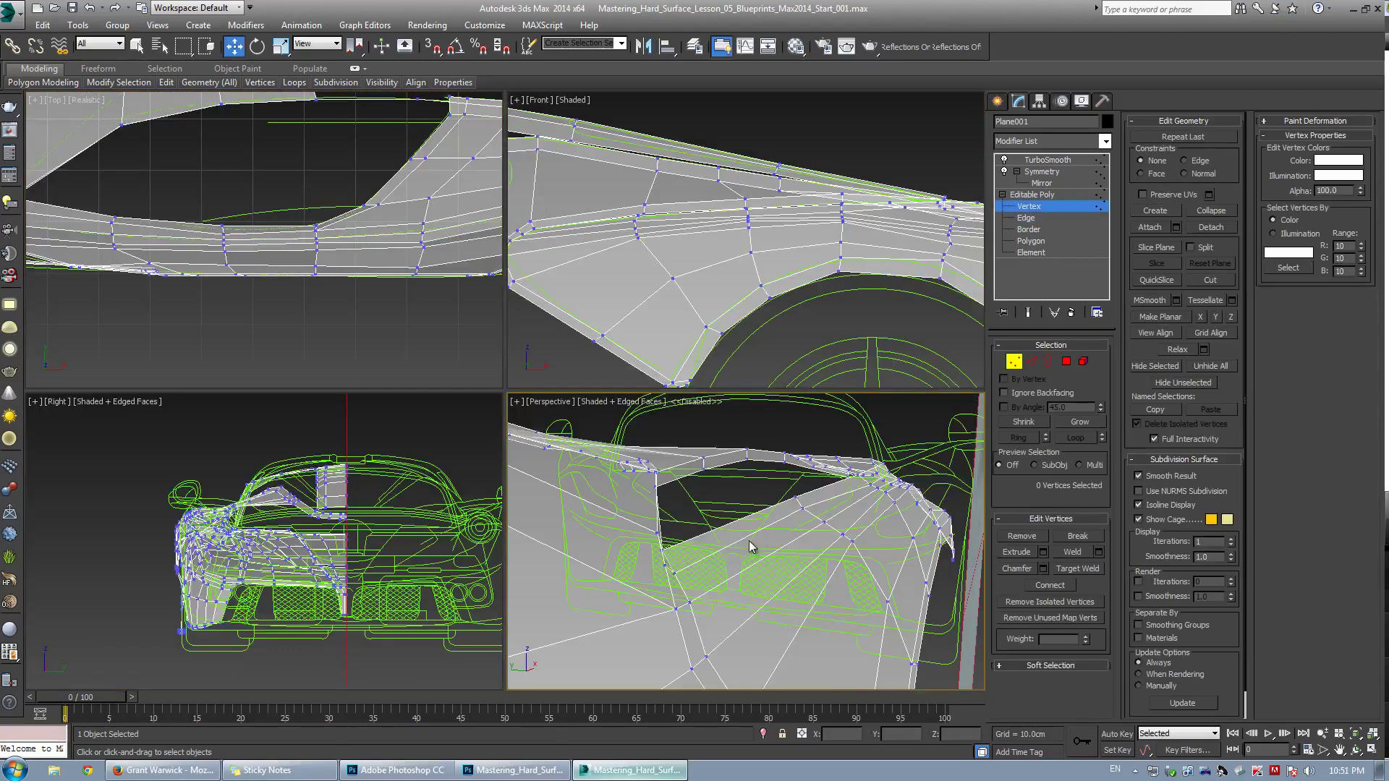
pyautogui.hotkey('alt', 'w')
pyautogui.hotkey('ctrl', 'r')
pyautogui.moveTo(723, 506); pyautogui.dragTo(542, 435)
pyautogui.keyDown('alt'); pyautogui.moveTo(542, 434); pyautogui.dragTo(558, 384, button='middle'); pyautogui.keyUp('alt')
pyautogui.press('1')
pyautogui.press('pageup')
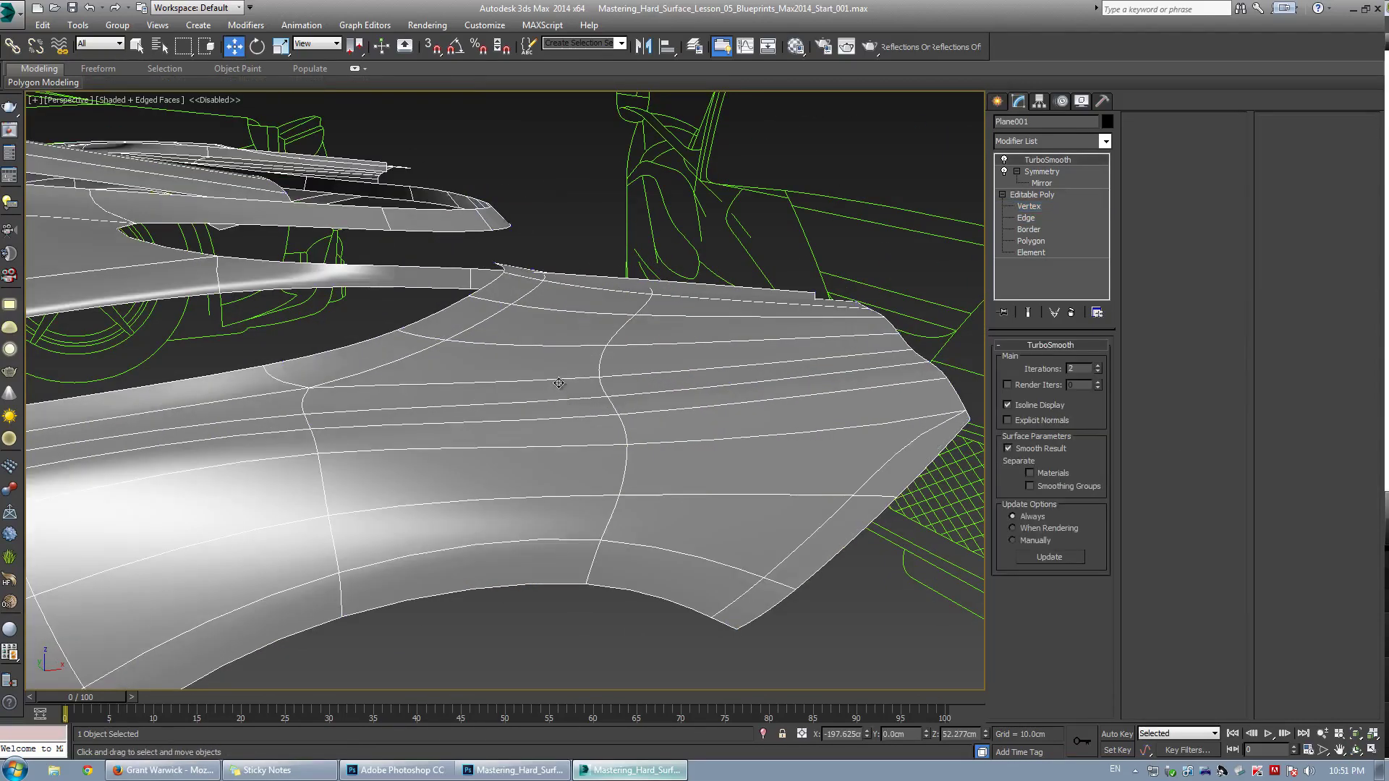
pyautogui.click(1025, 197)
pyautogui.press('1')
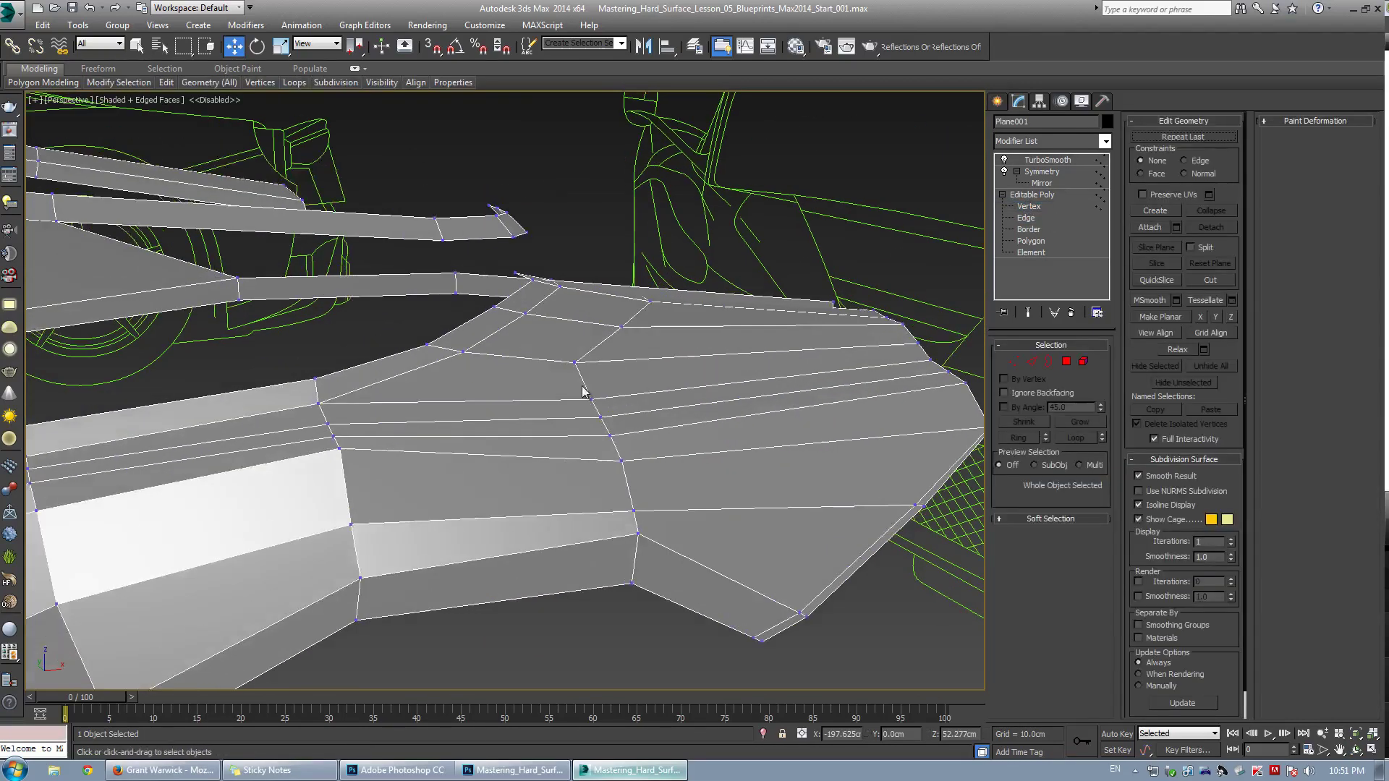
# Select the four crease vertices in the column above the wheel arch, scale them closer together and raise them slightly
pyautogui.moveTo(673, 490); pyautogui.dragTo(571, 385)
pyautogui.keyDown('alt'); pyautogui.moveTo(571, 449); pyautogui.dragTo(530, 414, button='middle'); pyautogui.keyUp('alt')
pyautogui.press('r')
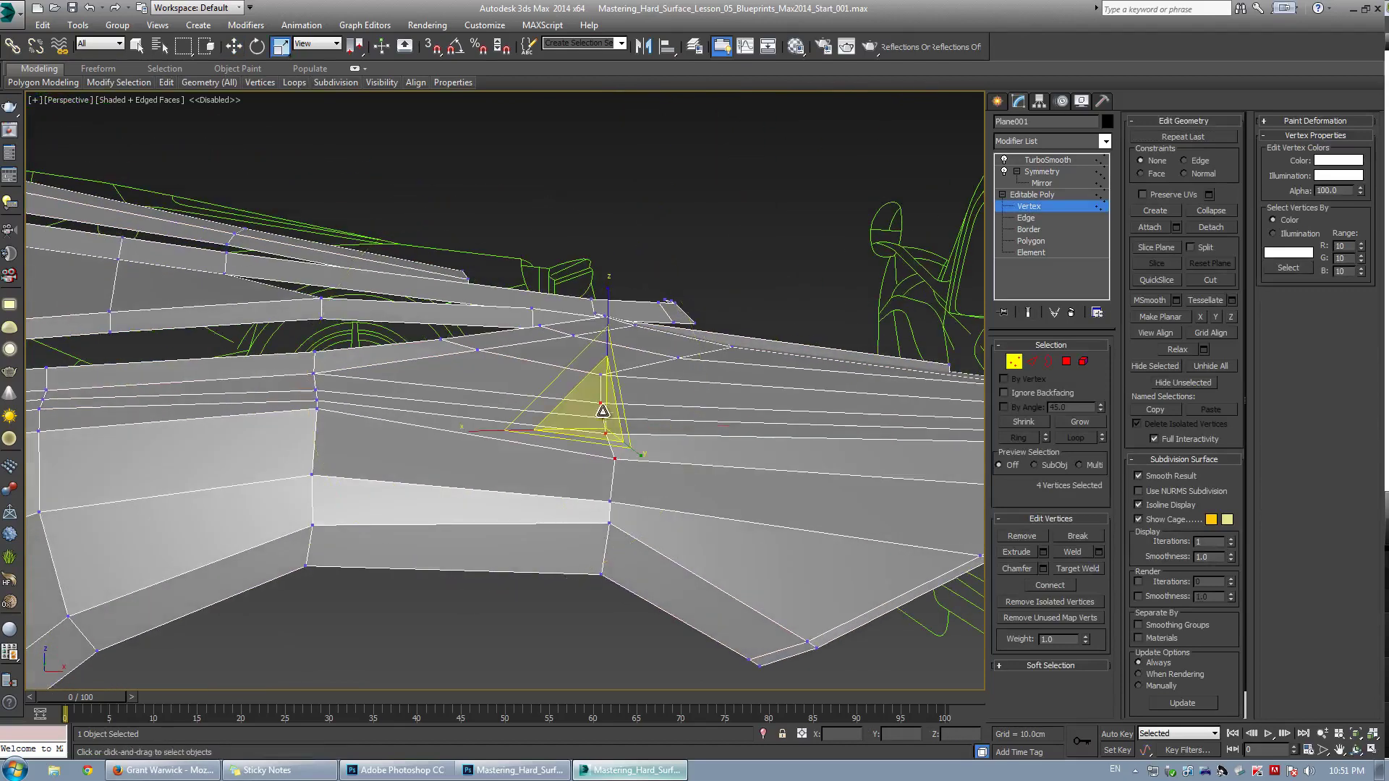
pyautogui.moveTo(605, 415); pyautogui.dragTo(658, 526)
pyautogui.press('w')
pyautogui.press('`')
pyautogui.moveTo(651, 382); pyautogui.dragTo(650, 349)
# In the front view, move the crease vertices up and slightly inward, adding the neighbouring upper vertices to the selection
pyautogui.hotkey('alt', 'w')
pyautogui.middleClick(761, 274)
pyautogui.hotkey('alt', 'w')
pyautogui.press('`')
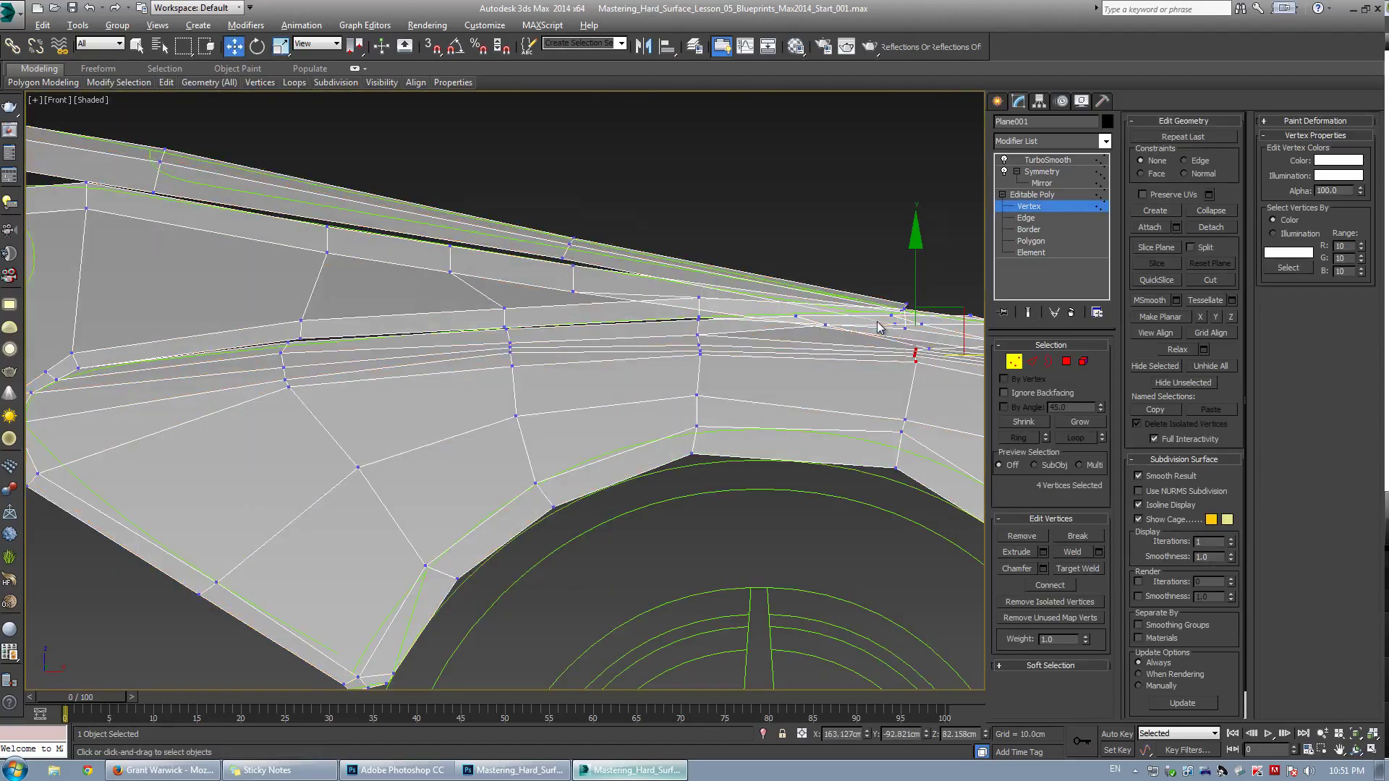
pyautogui.scroll(2, 883, 327)
pyautogui.moveTo(883, 327); pyautogui.dragTo(562, 351, button='middle')
pyautogui.moveTo(663, 326); pyautogui.dragTo(655, 372)
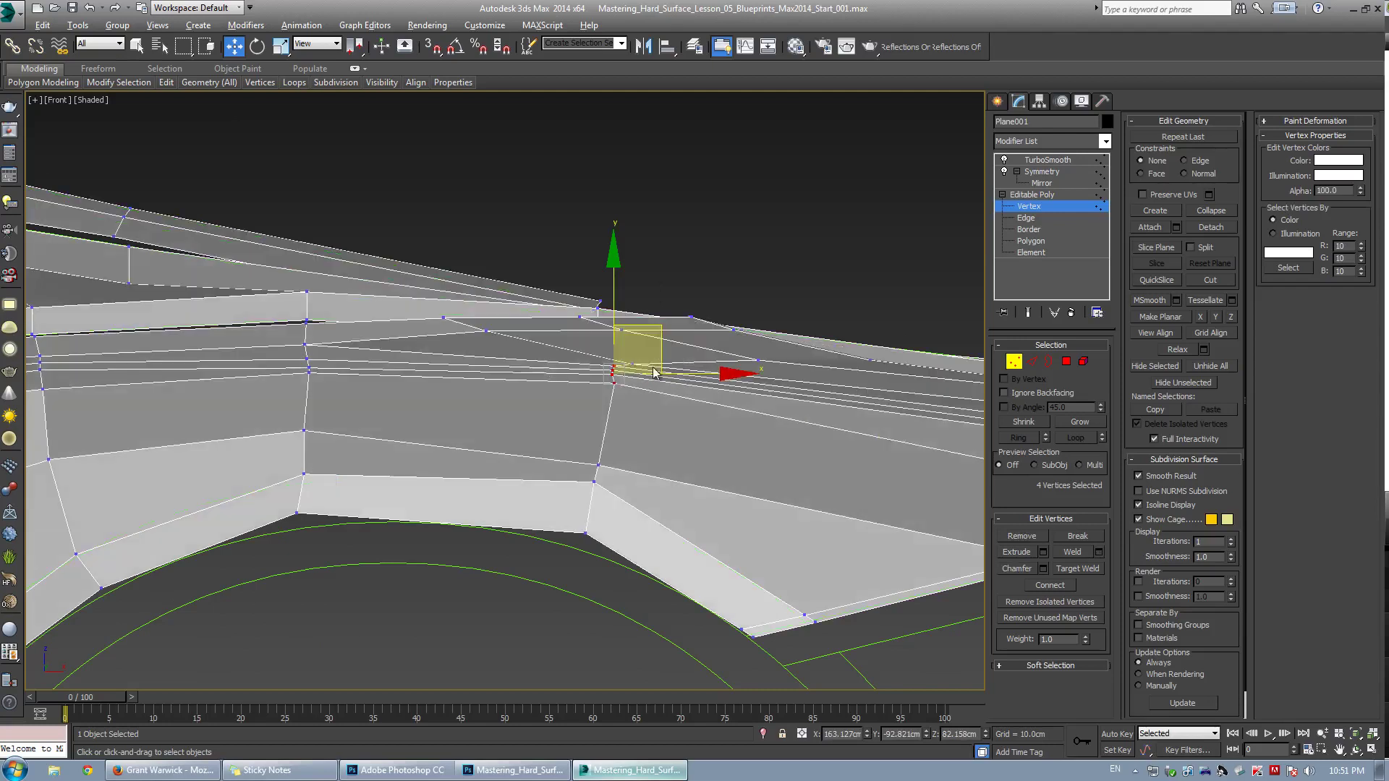
pyautogui.moveTo(662, 324); pyautogui.dragTo(597, 328)
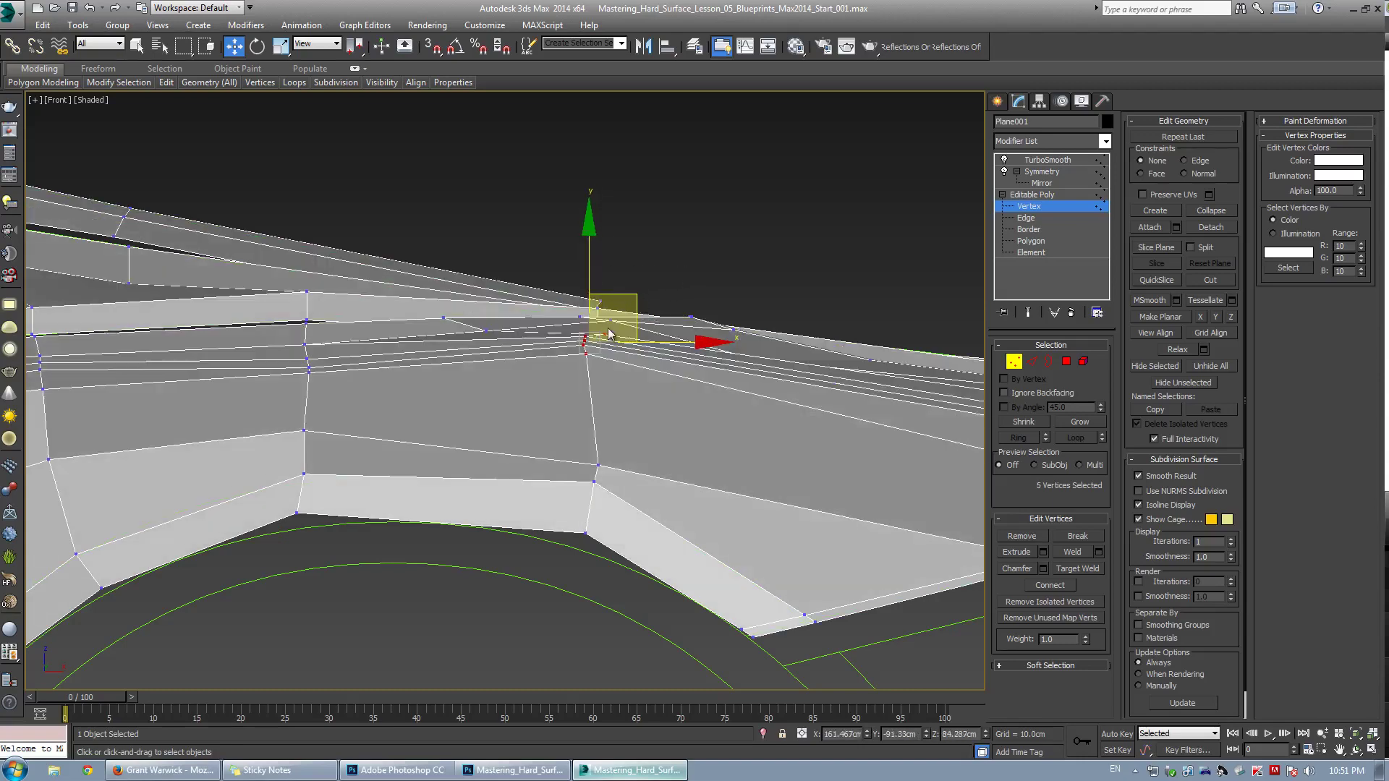
pyautogui.press('F3')
pyautogui.scroll(3, 609, 333)
pyautogui.press('F3')
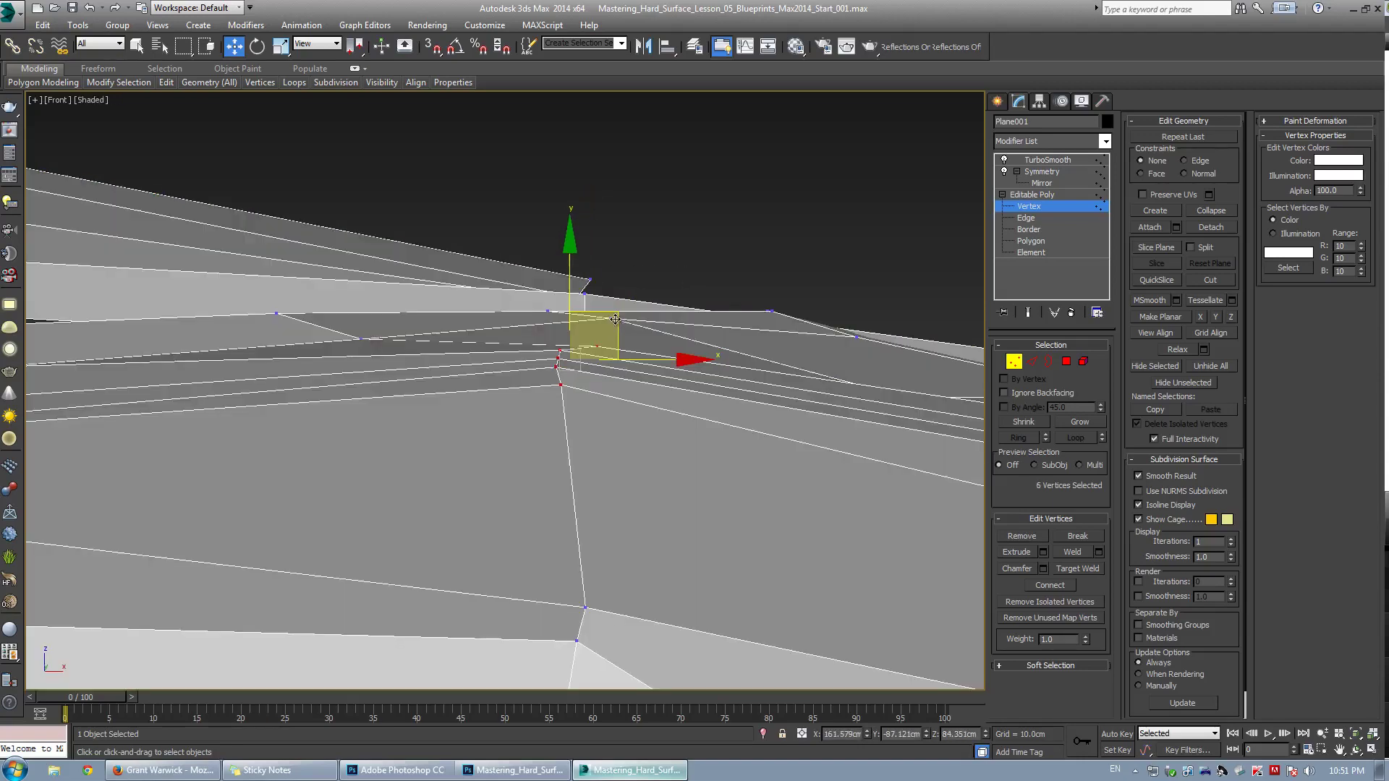
pyautogui.moveTo(610, 315); pyautogui.dragTo(610, 311)
# In the perspective view, select the five crease vertices in the next column along the strip and scale them closer together
pyautogui.hotkey('alt', 'w')
pyautogui.rightClick(751, 457)
pyautogui.hotkey('alt', 'w')
pyautogui.hotkey('ctrl', 'r')
pyautogui.moveTo(524, 418); pyautogui.dragTo(538, 394)
pyautogui.rightClick(537, 394)
pyautogui.press('r')
pyautogui.moveTo(656, 371); pyautogui.dragTo(609, 398)
pyautogui.keyDown('alt'); pyautogui.moveTo(609, 397); pyautogui.dragTo(832, 339, button='middle'); pyautogui.keyUp('alt')
# In the front view, raise the five selected crease vertices to the blueprint line above the wheel arch
pyautogui.hotkey('alt', 'w')
pyautogui.rightClick(735, 263)
pyautogui.hotkey('alt', 'w')
pyautogui.scroll(-2, 707, 350)
pyautogui.press('w')
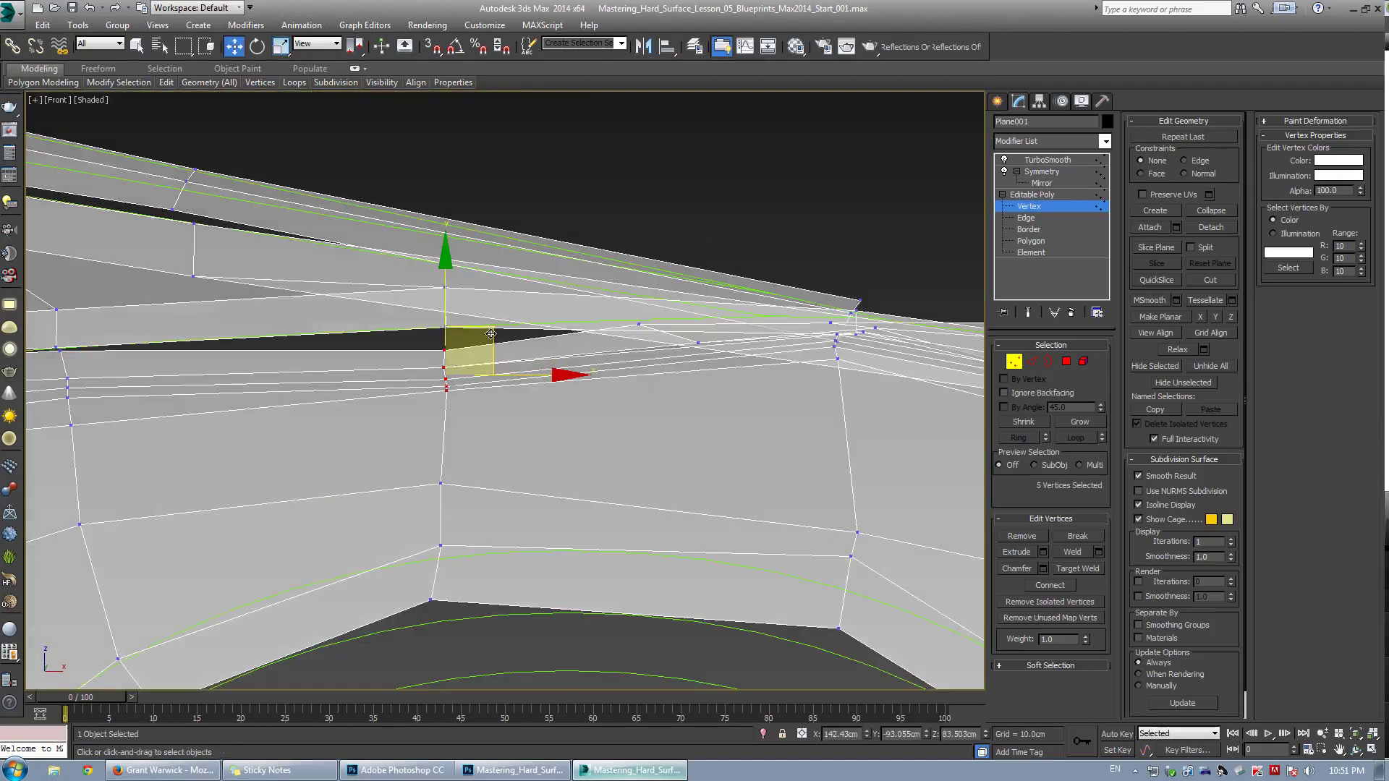
pyautogui.hotkey('ctrl', 'q')
pyautogui.moveTo(490, 334); pyautogui.dragTo(495, 291)
# Select the crease vertices in the following column of the strip in the perspective view and move them upward
pyautogui.hotkey('alt', 'w')
pyautogui.rightClick(663, 446)
pyautogui.hotkey('alt', 'w')
pyautogui.hotkey('ctrl', 'q')
pyautogui.keyDown('alt'); pyautogui.moveTo(667, 449); pyautogui.dragTo(521, 376, button='middle'); pyautogui.keyUp('alt')
pyautogui.scroll(-4, 455, 405)
pyautogui.moveTo(482, 337); pyautogui.dragTo(544, 399)
pyautogui.scroll(3, 503, 379)
pyautogui.press('r')
pyautogui.press('w')
pyautogui.hotkey('ctrl', 'q')
pyautogui.moveTo(455, 303); pyautogui.dragTo(443, 278)
# Undo the last vertex change at the strip's far end and reposition the adjacent lower vertex
pyautogui.keyDown('alt'); pyautogui.moveTo(463, 318); pyautogui.dragTo(405, 405, button='middle'); pyautogui.keyUp('alt')
pyautogui.scroll(4, 499, 398)
pyautogui.hotkey('ctrl', 'q')
pyautogui.click(561, 389)
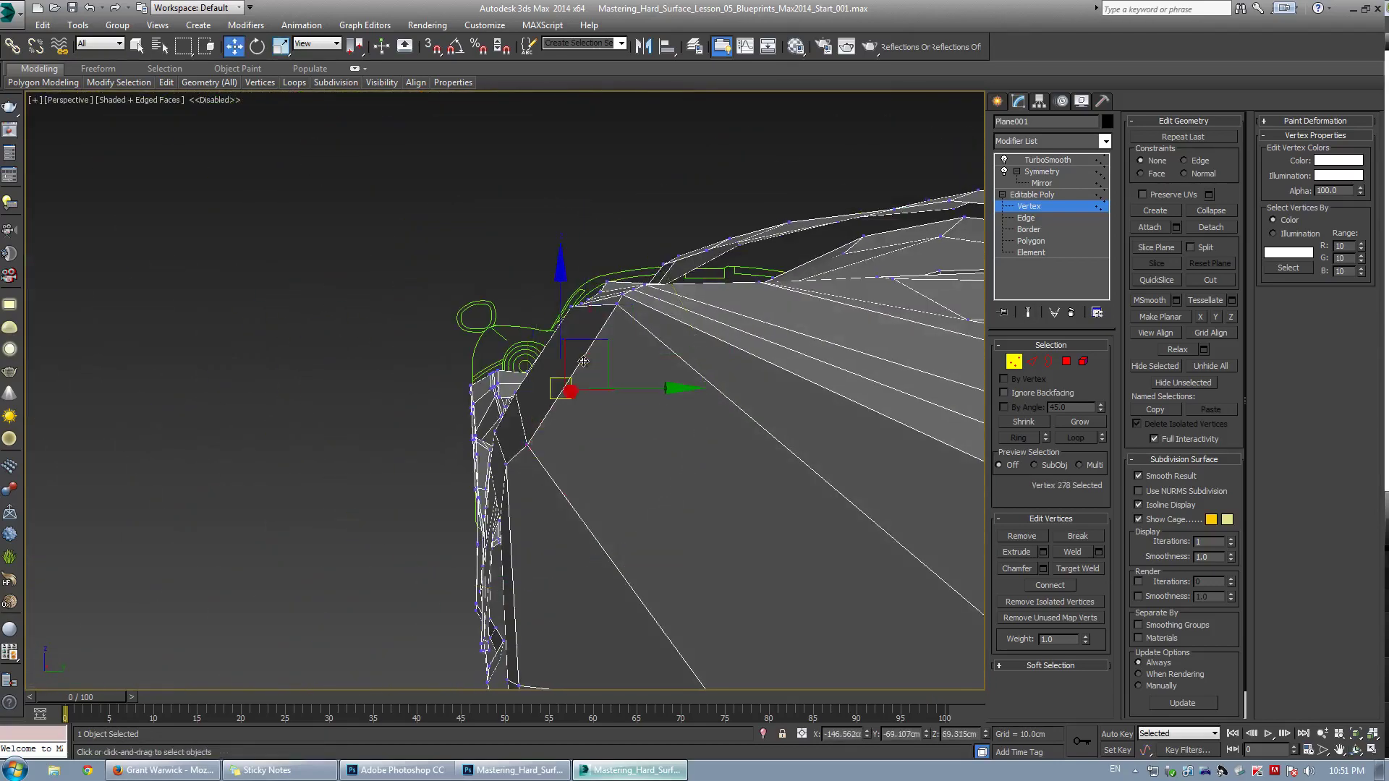
pyautogui.hotkey('ctrl', 'z')
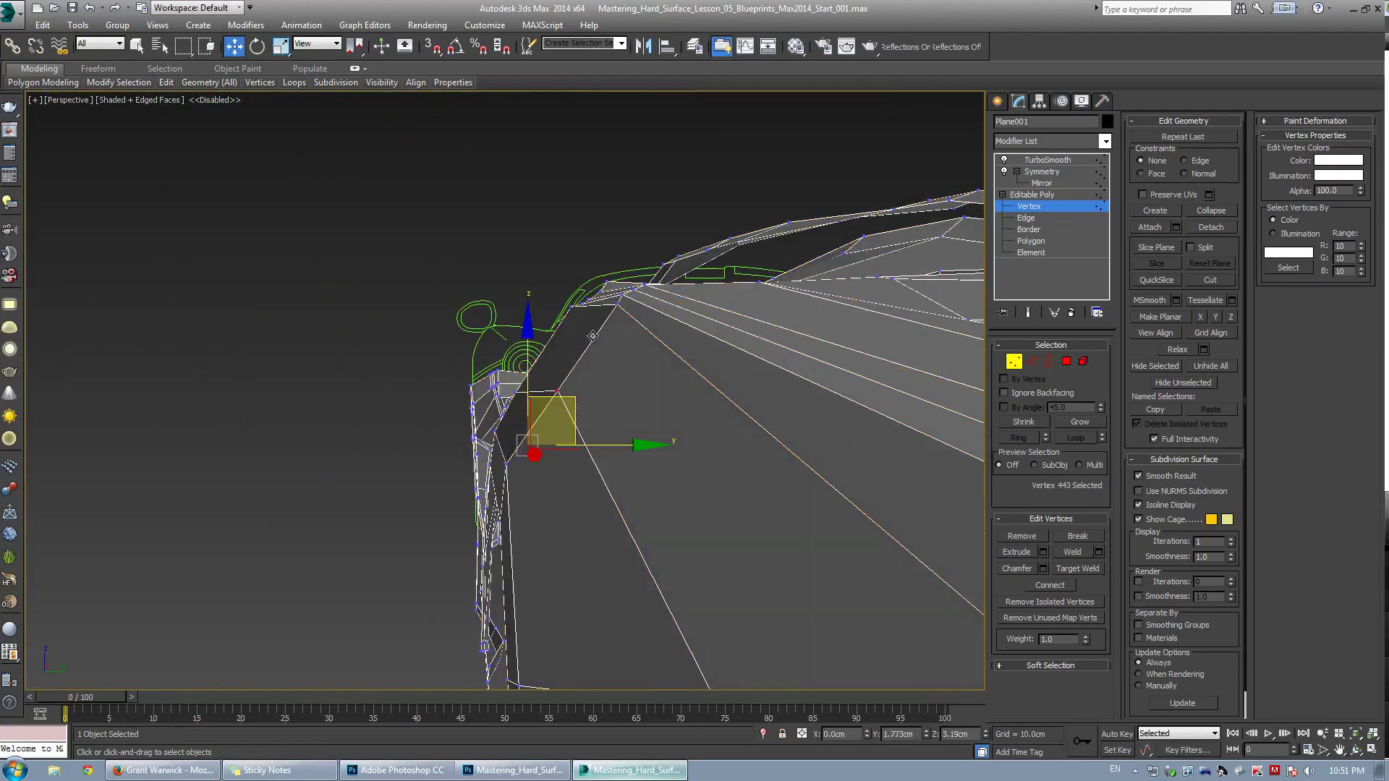
pyautogui.moveTo(592, 335); pyautogui.dragTo(593, 336)
# Adjust the neighbouring crease vertices to smooth the fender's profile, and select the vertex near its outer side
pyautogui.moveTo(515, 392); pyautogui.dragTo(525, 366)
pyautogui.keyDown('alt'); pyautogui.moveTo(529, 369); pyautogui.dragTo(579, 441, button='middle'); pyautogui.keyUp('alt')
pyautogui.moveTo(470, 435); pyautogui.dragTo(461, 407)
pyautogui.moveTo(475, 391); pyautogui.dragTo(568, 426, button='middle')
pyautogui.click(539, 465)
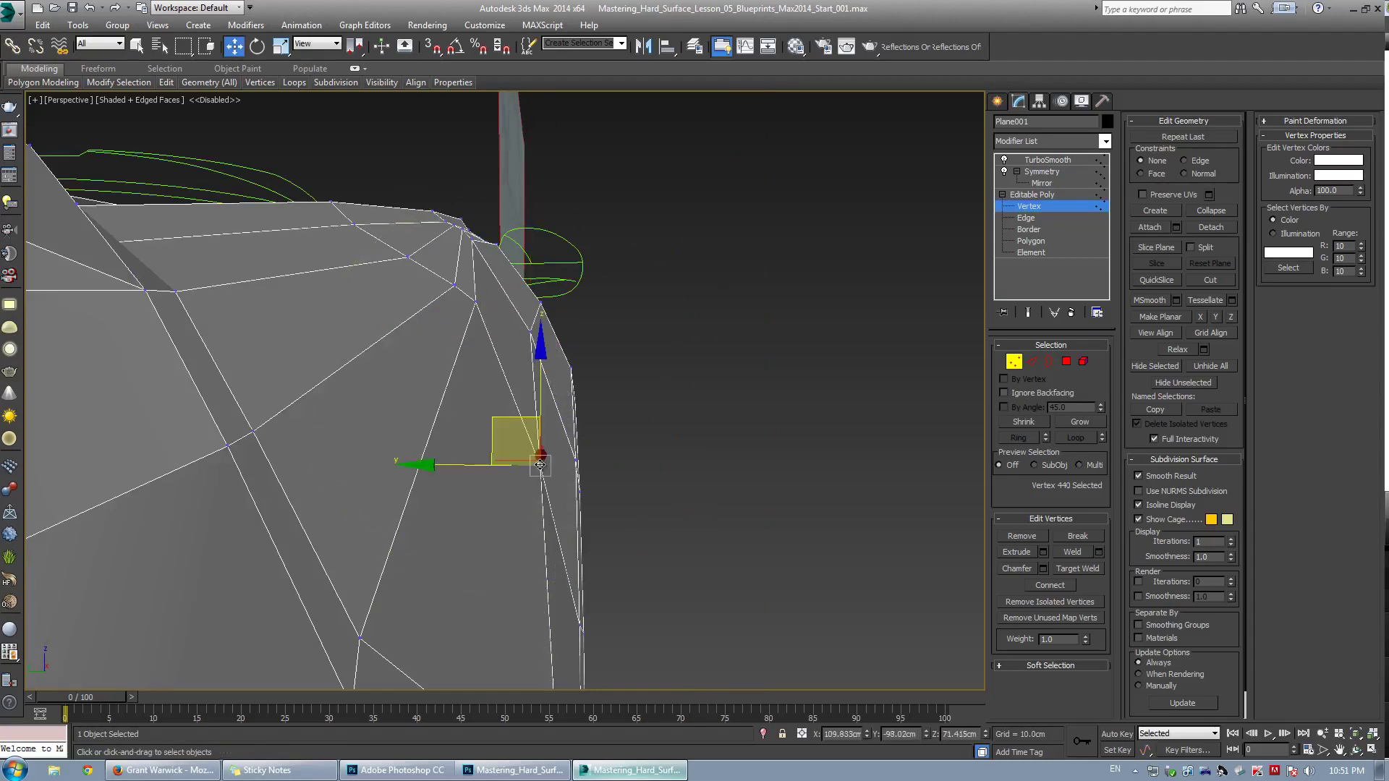
# Bridge the strip's inner border edge to the opposite border edge across the opening
pyautogui.press('2')
pyautogui.click(461, 293)
pyautogui.moveTo(452, 255); pyautogui.dragTo(425, 245)
pyautogui.press('`')
pyautogui.press('F4')
pyautogui.moveTo(425, 246)
pyautogui.keyDown('alt'); pyautogui.mouseDown(button='middle')
pyautogui.moveTo(388, 372)
pyautogui.moveTo(351, 397)
pyautogui.moveTo(422, 342)
pyautogui.moveTo(361, 329)
pyautogui.moveTo(458, 379)
pyautogui.moveTo(509, 307)
pyautogui.moveTo(540, 347)
pyautogui.moveTo(538, 330)
pyautogui.moveTo(613, 323)
pyautogui.mouseUp(button='middle'); pyautogui.keyUp('alt')
pyautogui.press('F4')
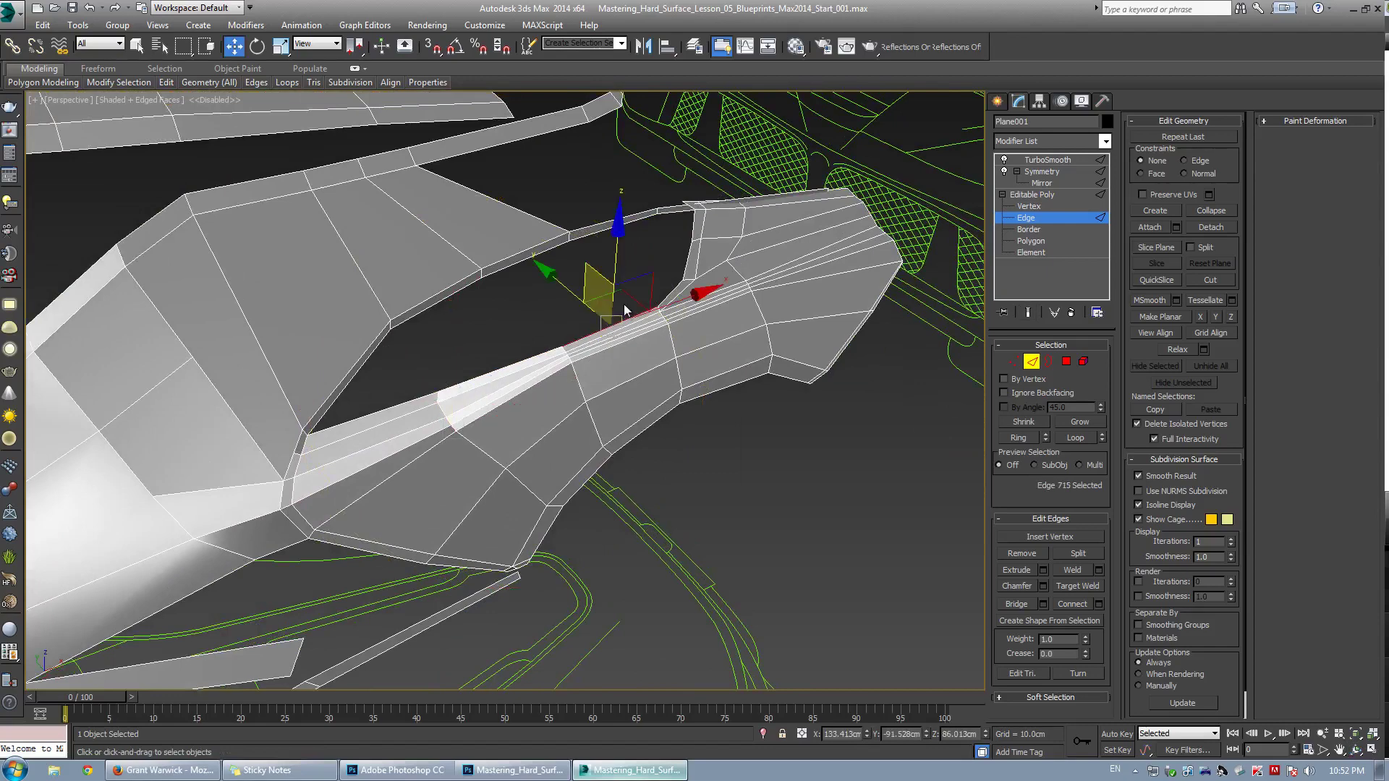
pyautogui.keyDown('ctrl'); pyautogui.click(514, 274); pyautogui.keyUp('ctrl')
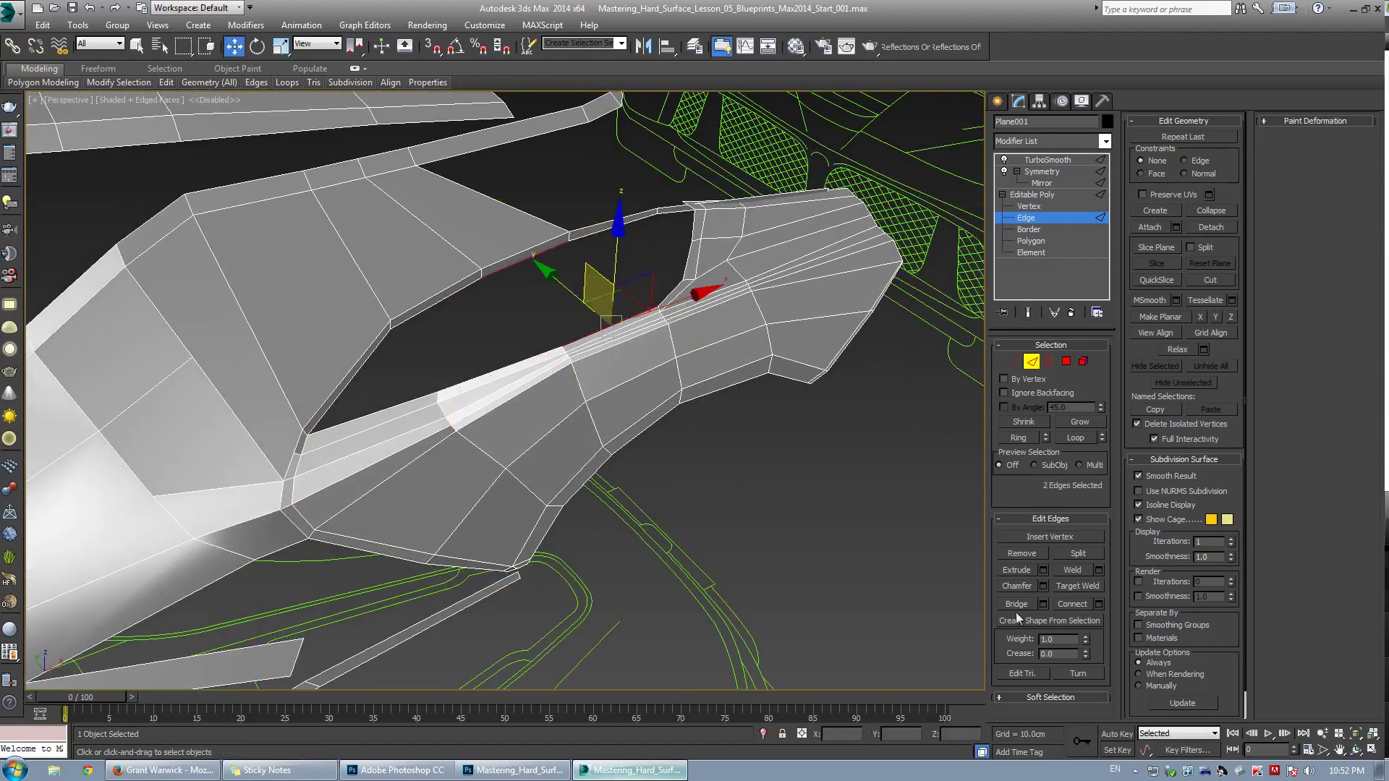
pyautogui.click(1018, 587)
pyautogui.scroll(8, 614, 387)
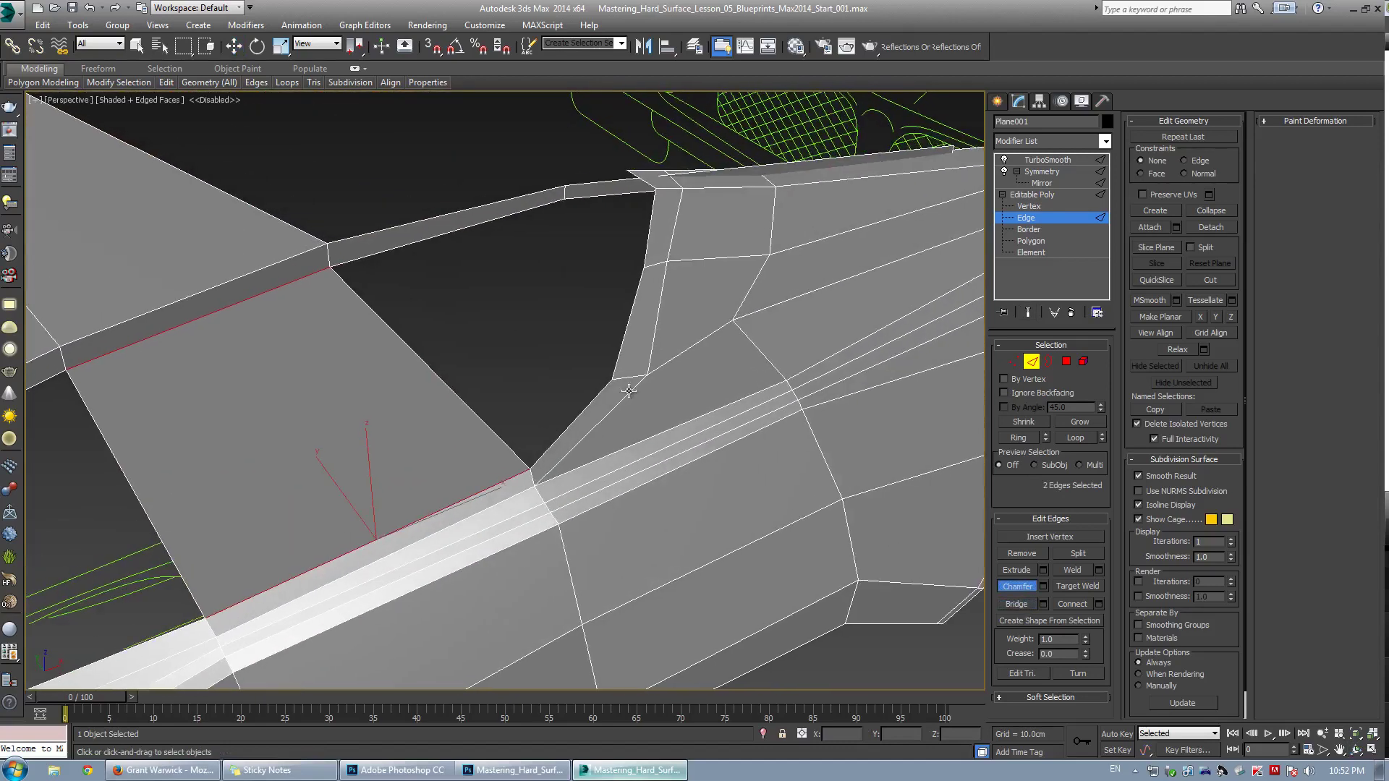
# Bridge the next pair of opposite edges across the fender opening, and preview the smoothed result
pyautogui.hotkey('ctrl', 'q')
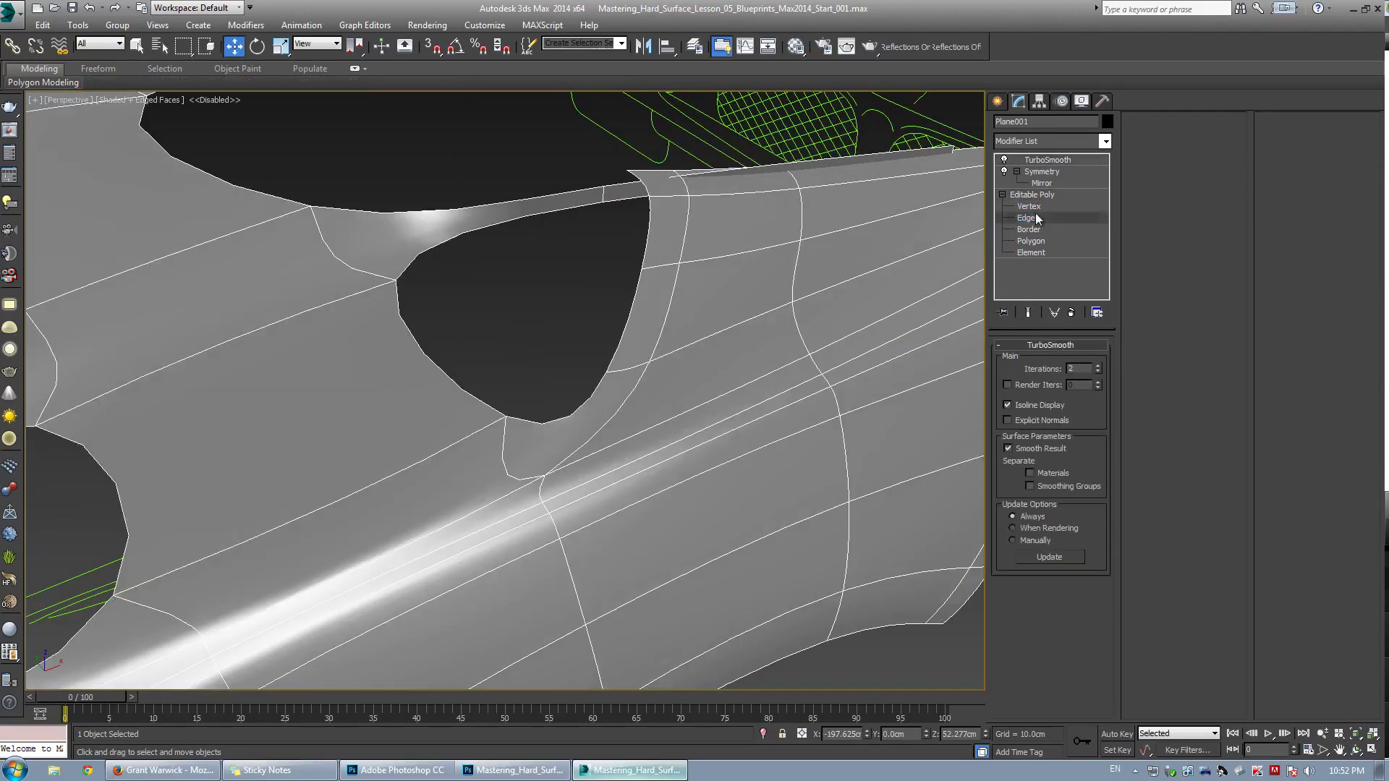
pyautogui.click(1027, 218)
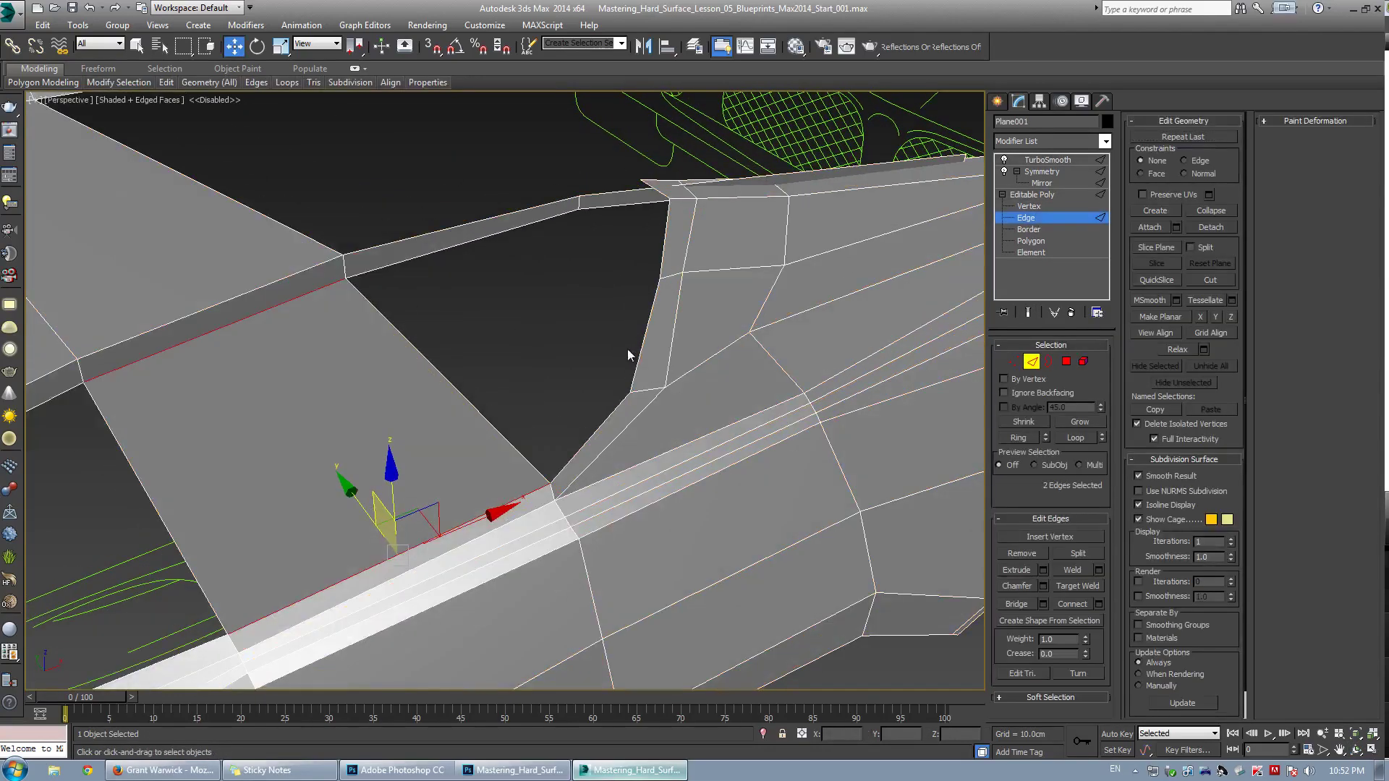
pyautogui.click(611, 424)
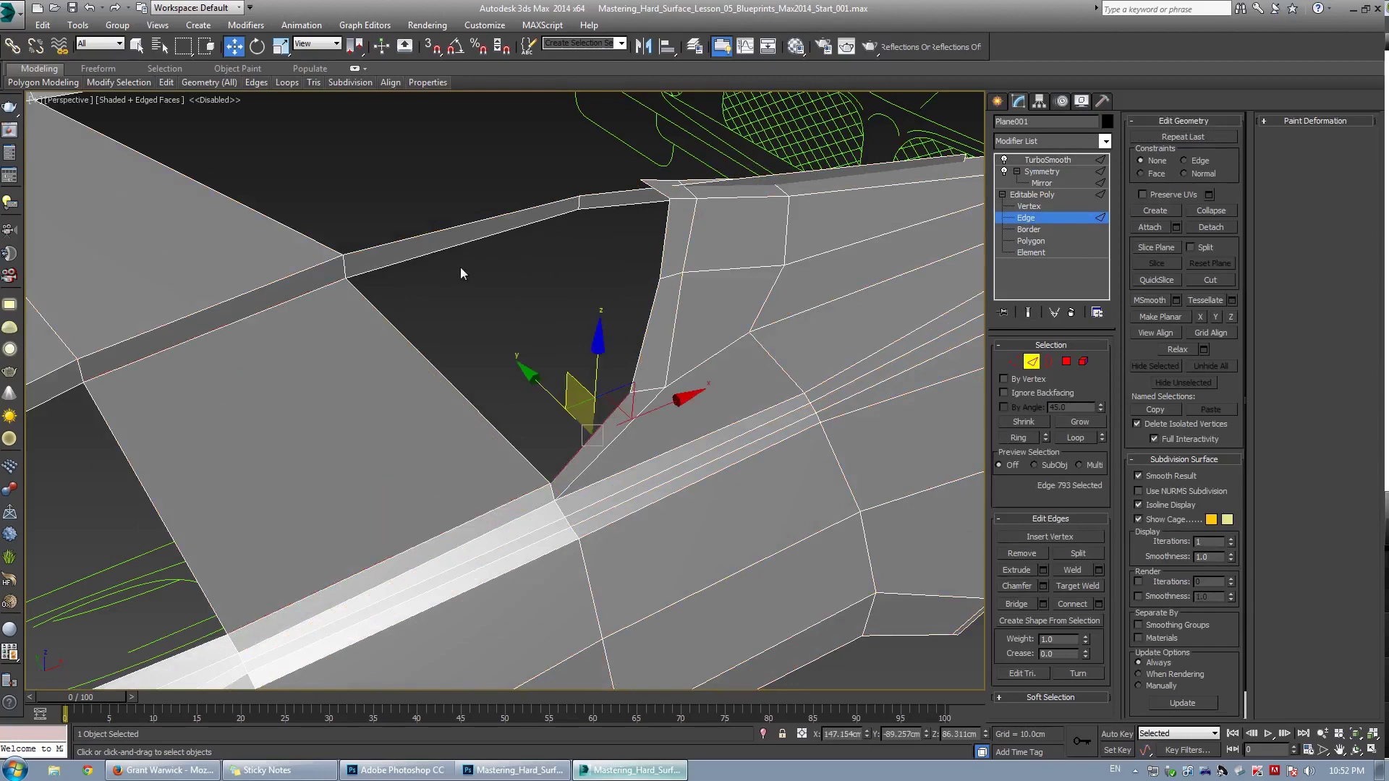
pyautogui.click(449, 249)
pyautogui.click(1014, 605)
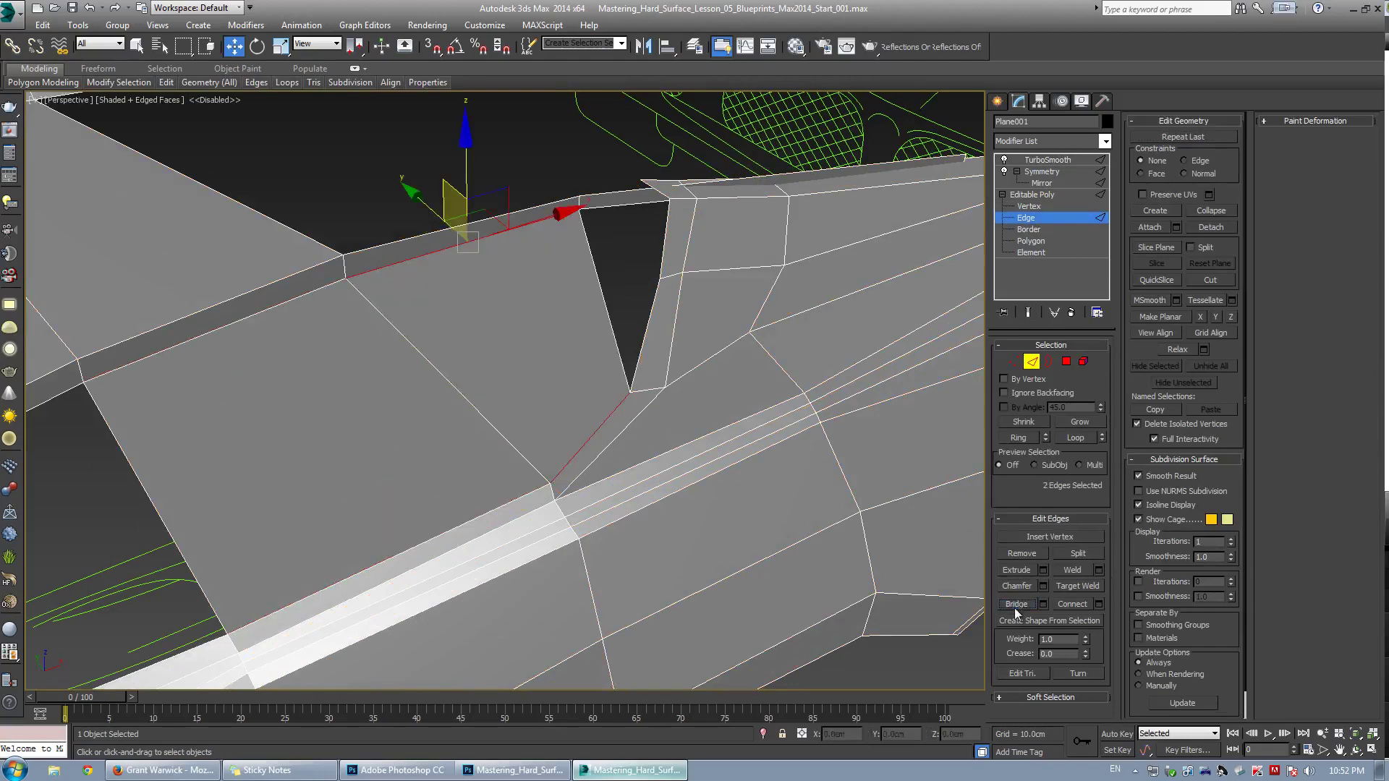
pyautogui.click(735, 341)
pyautogui.hotkey('ctrl', 'q')
pyautogui.scroll(-5, 723, 343)
pyautogui.moveTo(622, 399); pyautogui.dragTo(692, 338, button='middle')
pyautogui.hotkey('ctrl', 'q')
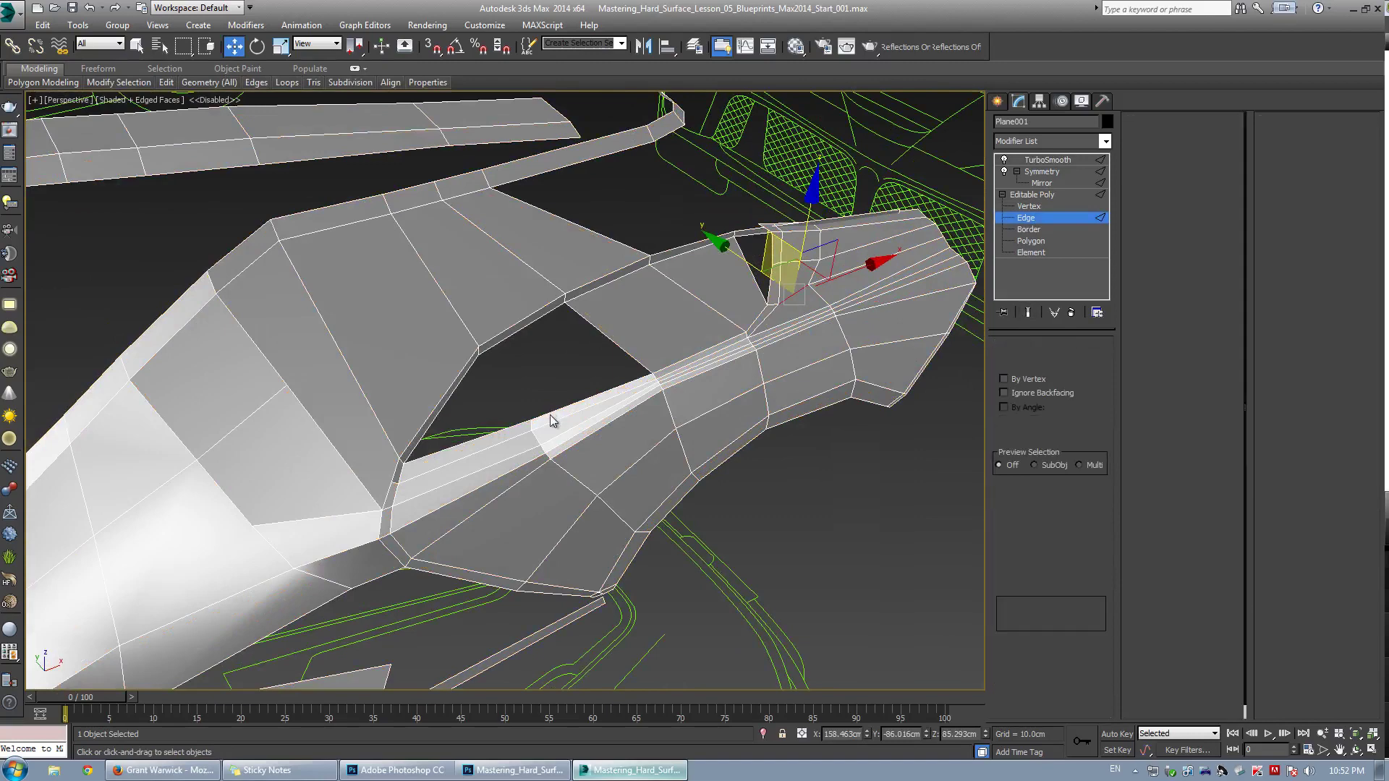
# Cap the remaining border of the opening and connect its facing vertices with edges across the new polygon
pyautogui.press('3')
pyautogui.click(550, 414)
pyautogui.click(1087, 555)
pyautogui.scroll(5, 519, 399)
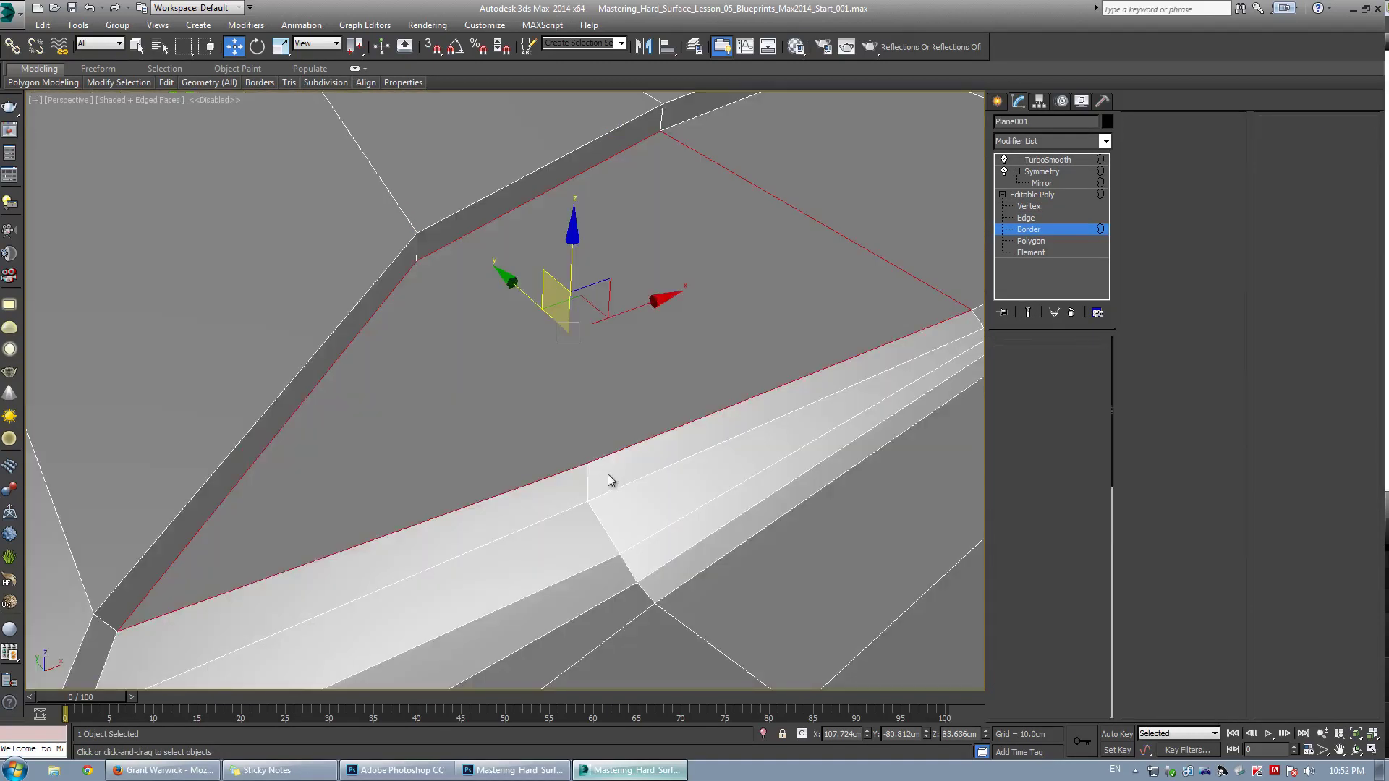
pyautogui.press('1')
pyautogui.hotkey('ctrl', 'shift', 'e')
pyautogui.click(587, 287)
pyautogui.hotkey('ctrl', 'e')
# Examine the filled fender surface from several angles with the edge display turned off
pyautogui.press('F4')
pyautogui.scroll(-8, 588, 292)
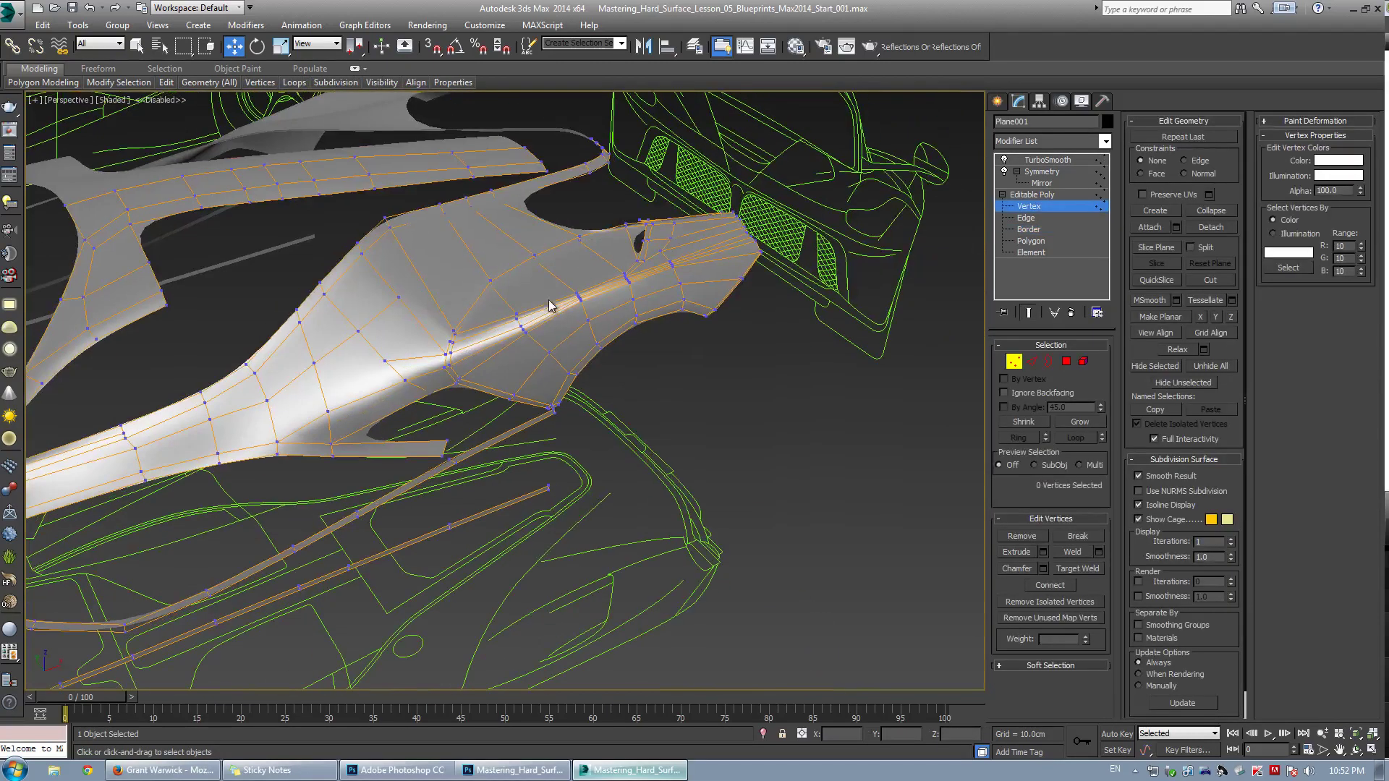
pyautogui.keyDown('alt'); pyautogui.moveTo(554, 302); pyautogui.dragTo(513, 351, button='middle'); pyautogui.keyUp('alt')
pyautogui.keyDown('alt'); pyautogui.moveTo(461, 292); pyautogui.dragTo(464, 437, button='middle'); pyautogui.keyUp('alt')
pyautogui.hotkey('ctrl', 'e')
pyautogui.press('F4')
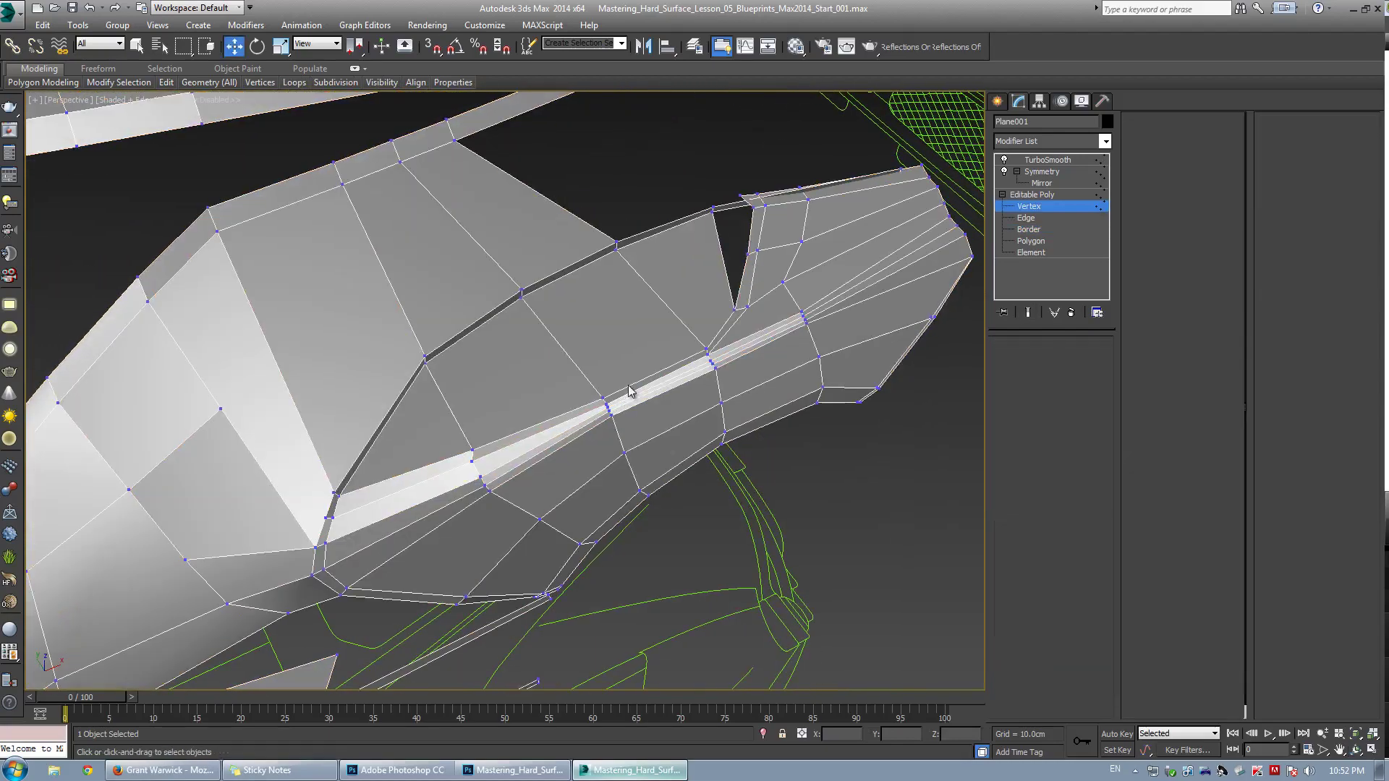
# Move the upper crease edge beside the filled polygons about 1.57 cm along the Y axis
pyautogui.press('2')
pyautogui.click(629, 391)
pyautogui.keyDown('alt'); pyautogui.moveTo(629, 391); pyautogui.dragTo(649, 338, button='middle'); pyautogui.keyUp('alt')
pyautogui.moveTo(638, 308); pyautogui.dragTo(637, 298)
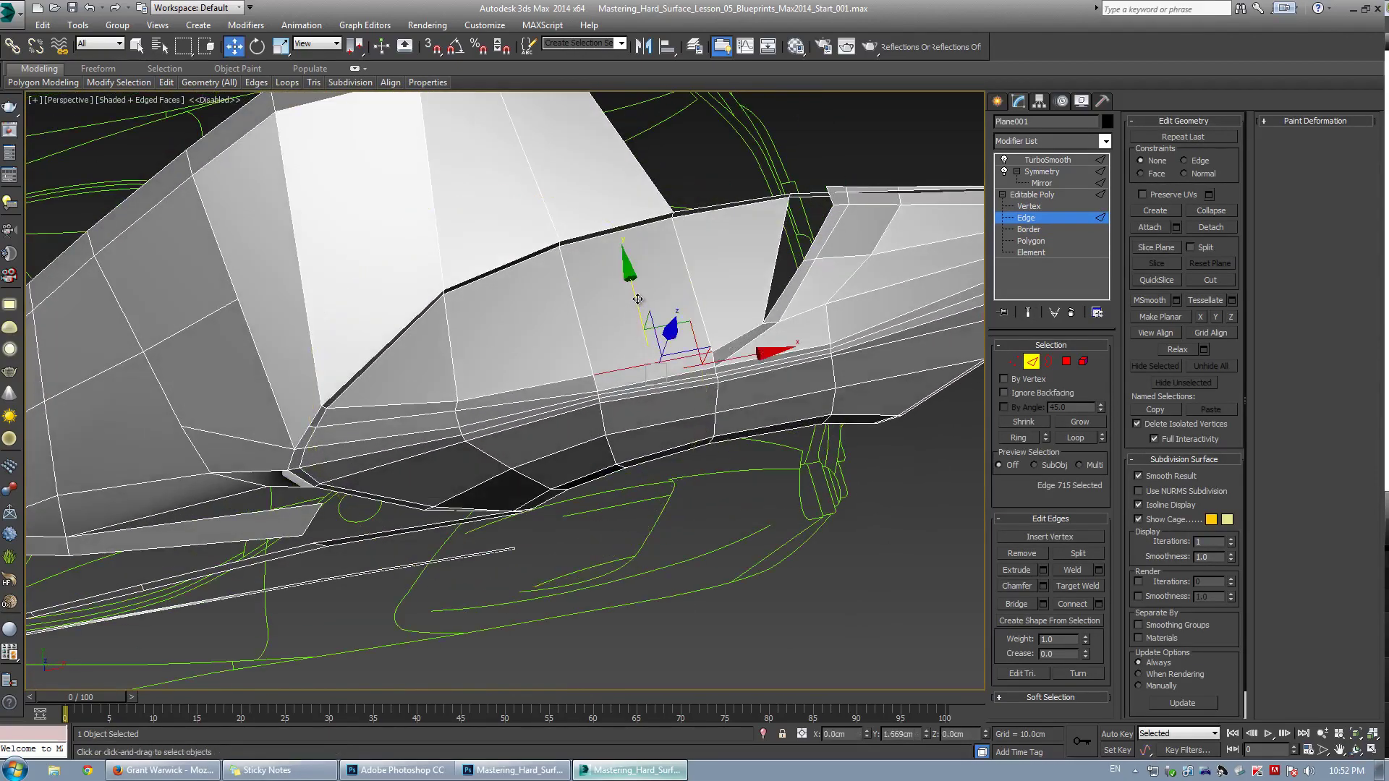
pyautogui.keyDown('alt'); pyautogui.moveTo(639, 300); pyautogui.dragTo(459, 397, button='middle'); pyautogui.keyUp('alt')
# Select the four-edge run along the fender's crease and compare it with the blueprint in the top view
pyautogui.click(479, 487)
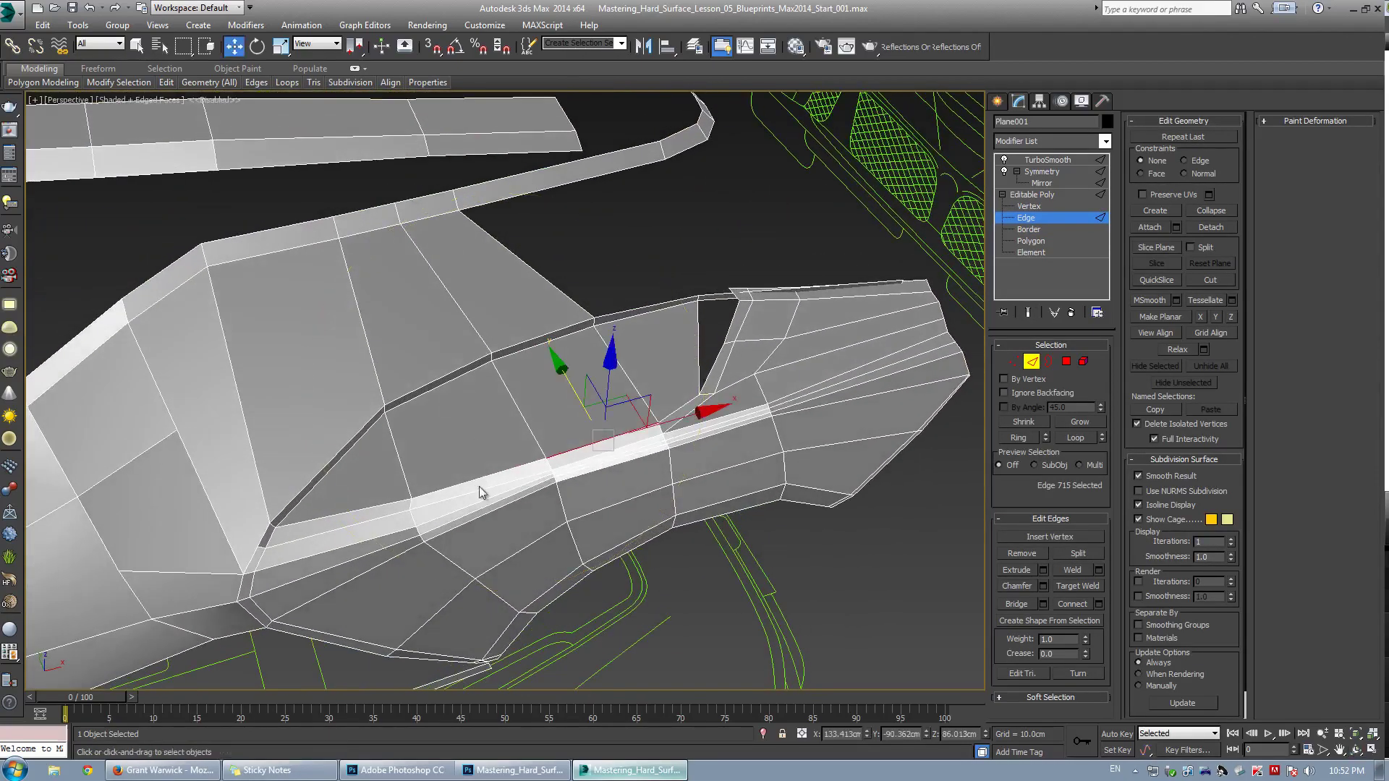
pyautogui.doubleClick(475, 492)
pyautogui.scroll(5, 559, 469)
pyautogui.moveTo(558, 469)
pyautogui.keyDown('alt'); pyautogui.mouseDown(button='middle')
pyautogui.moveTo(532, 493)
pyautogui.moveTo(542, 477)
pyautogui.mouseUp(button='middle'); pyautogui.keyUp('alt')
pyautogui.scroll(-5, 546, 493)
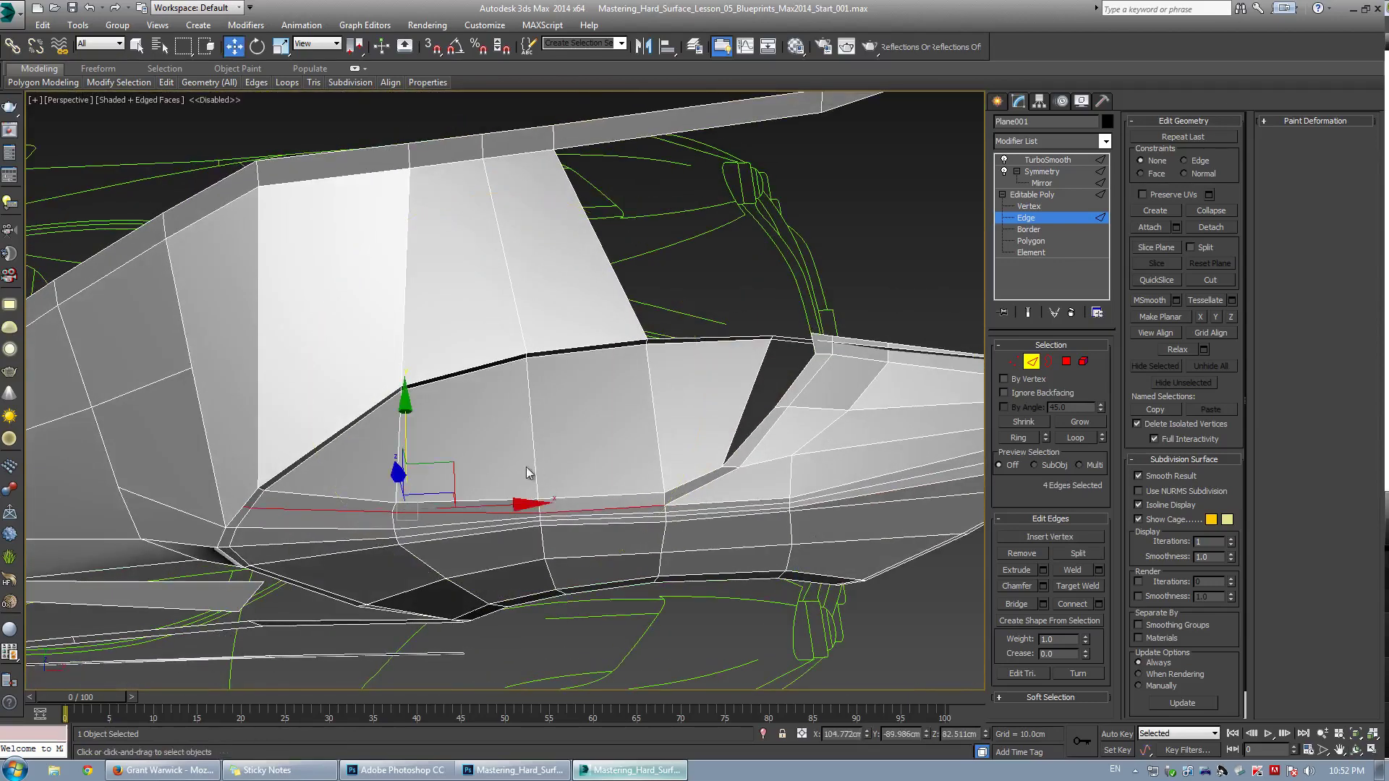
pyautogui.hotkey('alt', 'w')
pyautogui.middleClick(322, 290)
pyautogui.hotkey('alt', 'w')
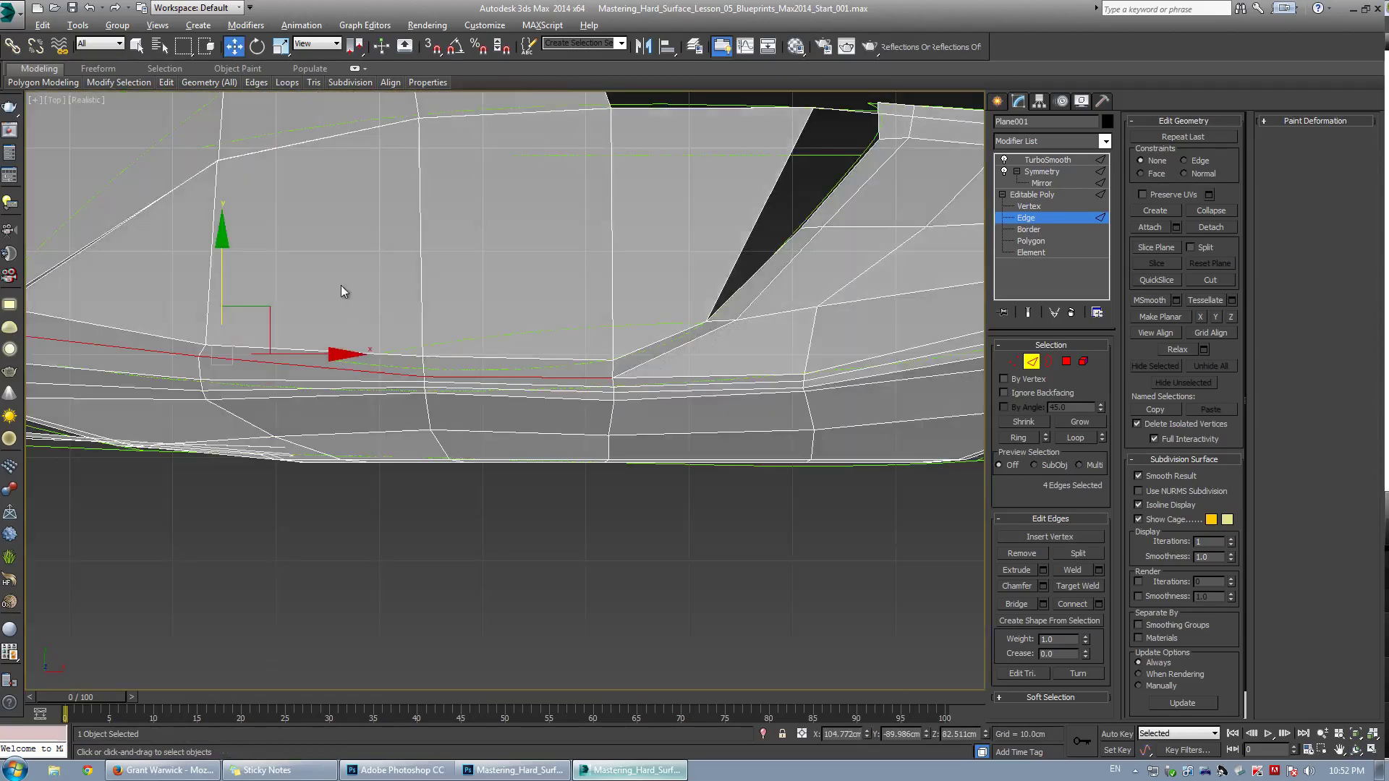
pyautogui.scroll(-2, 341, 285)
pyautogui.moveTo(340, 285); pyautogui.dragTo(372, 372, button='middle')
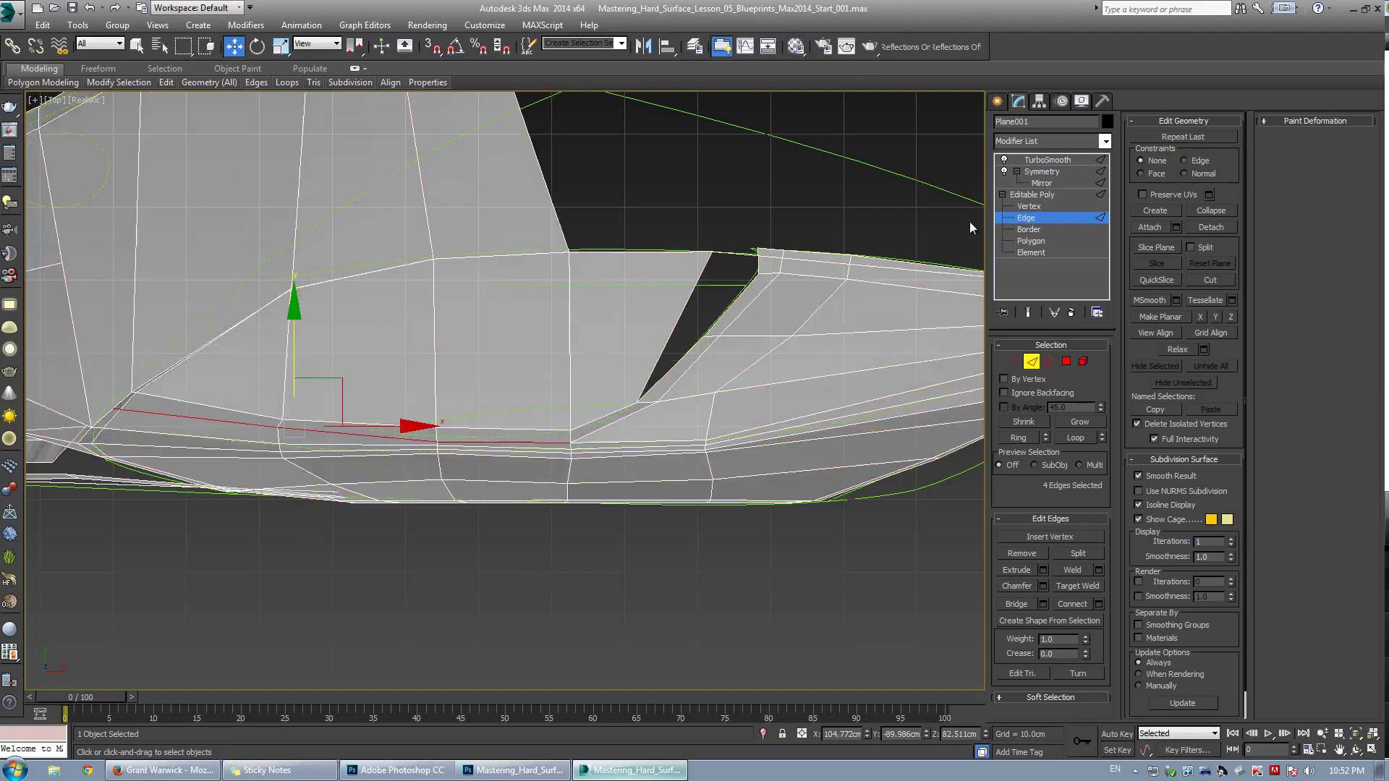
# Temporarily hide the body mesh in the top view to examine the blueprint lines around the fender, and restore it
pyautogui.click(1041, 217)
pyautogui.rightClick(544, 364)
pyautogui.click(614, 317)
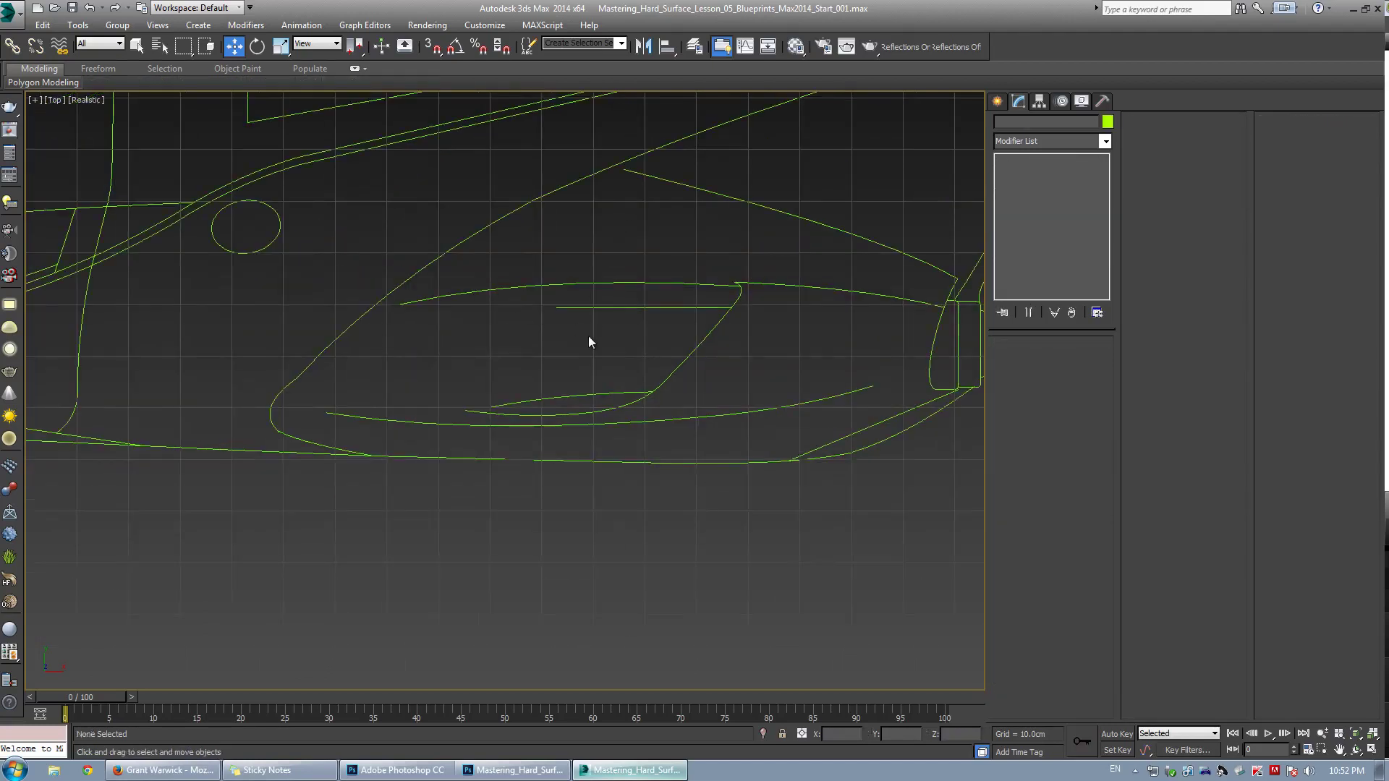
pyautogui.hotkey('ctrl', 'z')
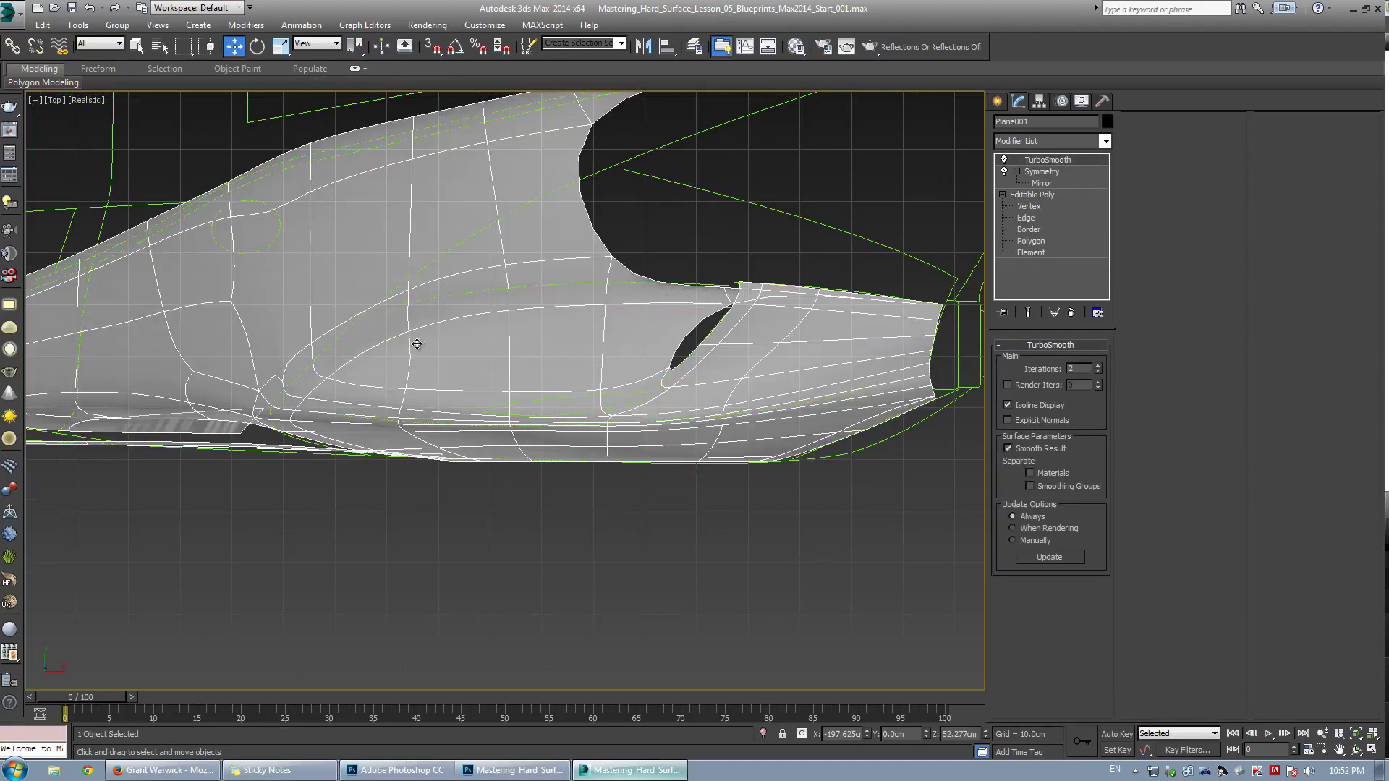
pyautogui.rightClick(492, 373)
pyautogui.click(524, 326)
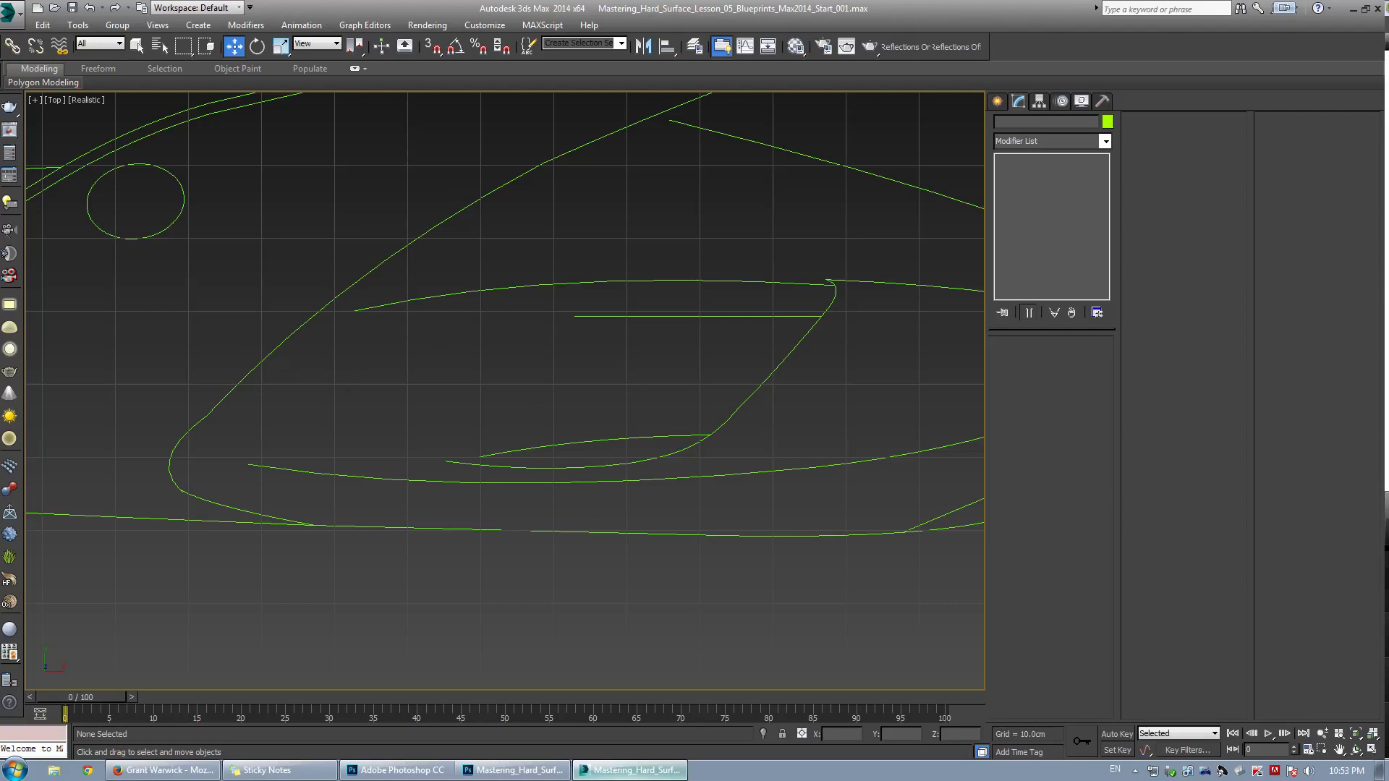
pyautogui.hotkey('ctrl', 'z')
pyautogui.moveTo(397, 357); pyautogui.dragTo(440, 369, button='middle')
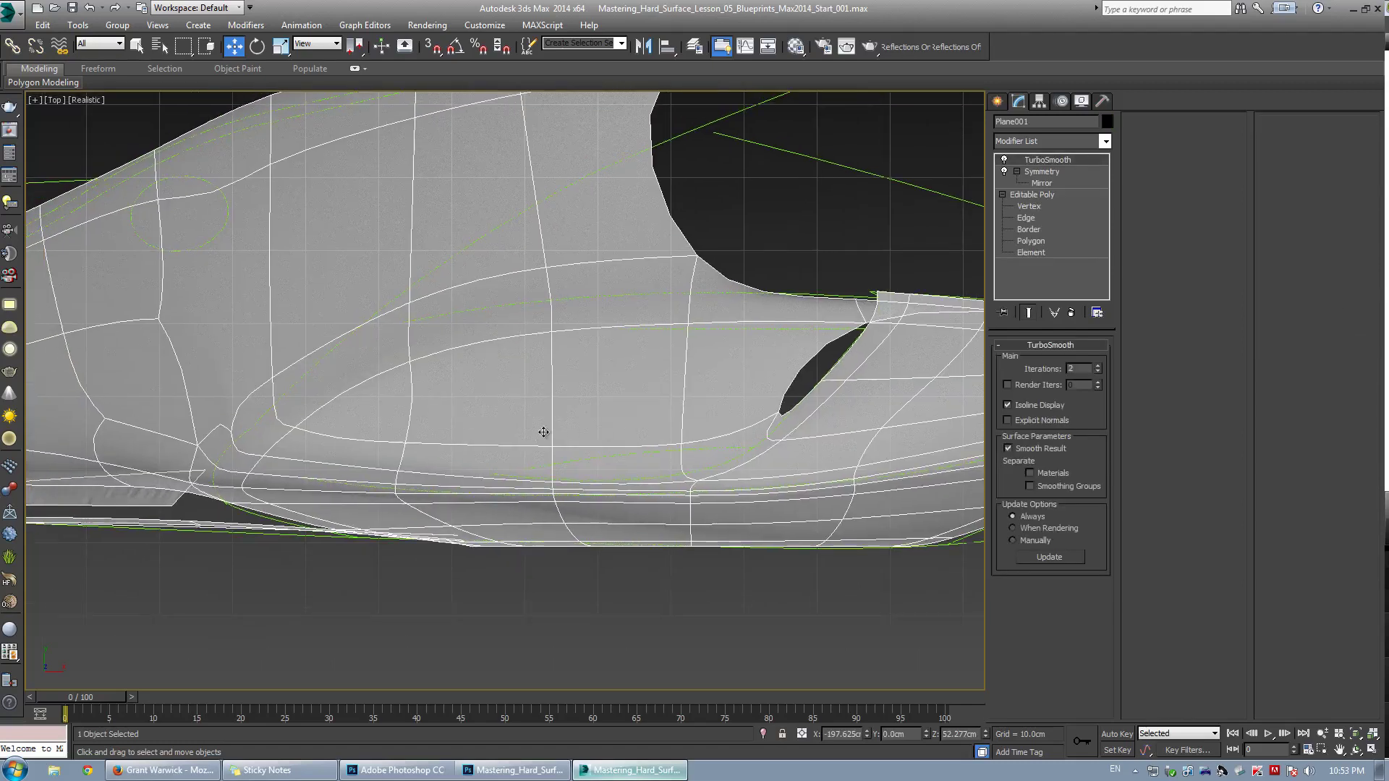
pyautogui.scroll(2, 577, 394)
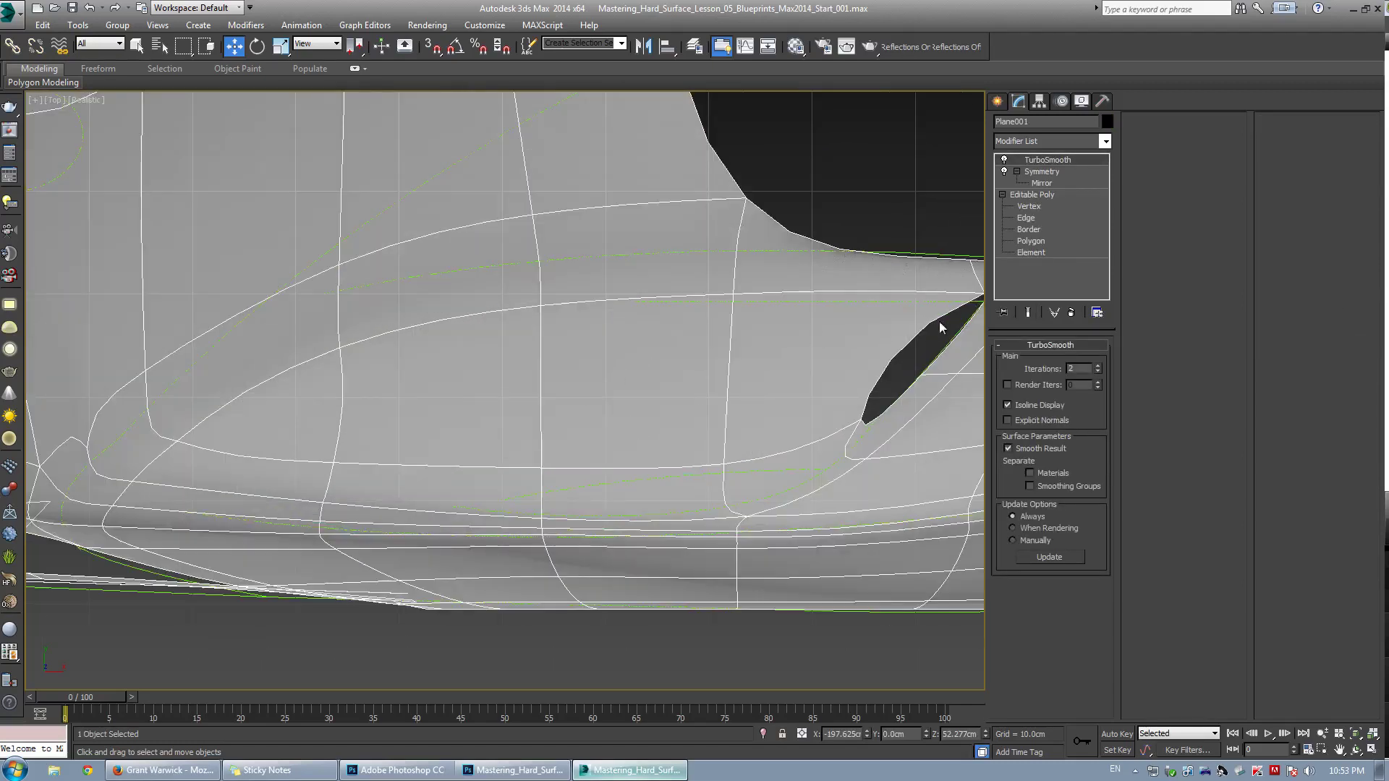
# Examine the fender and its crease vertices in the perspective view, comparing the low-poly cage with the smoothed mesh
pyautogui.click(1028, 207)
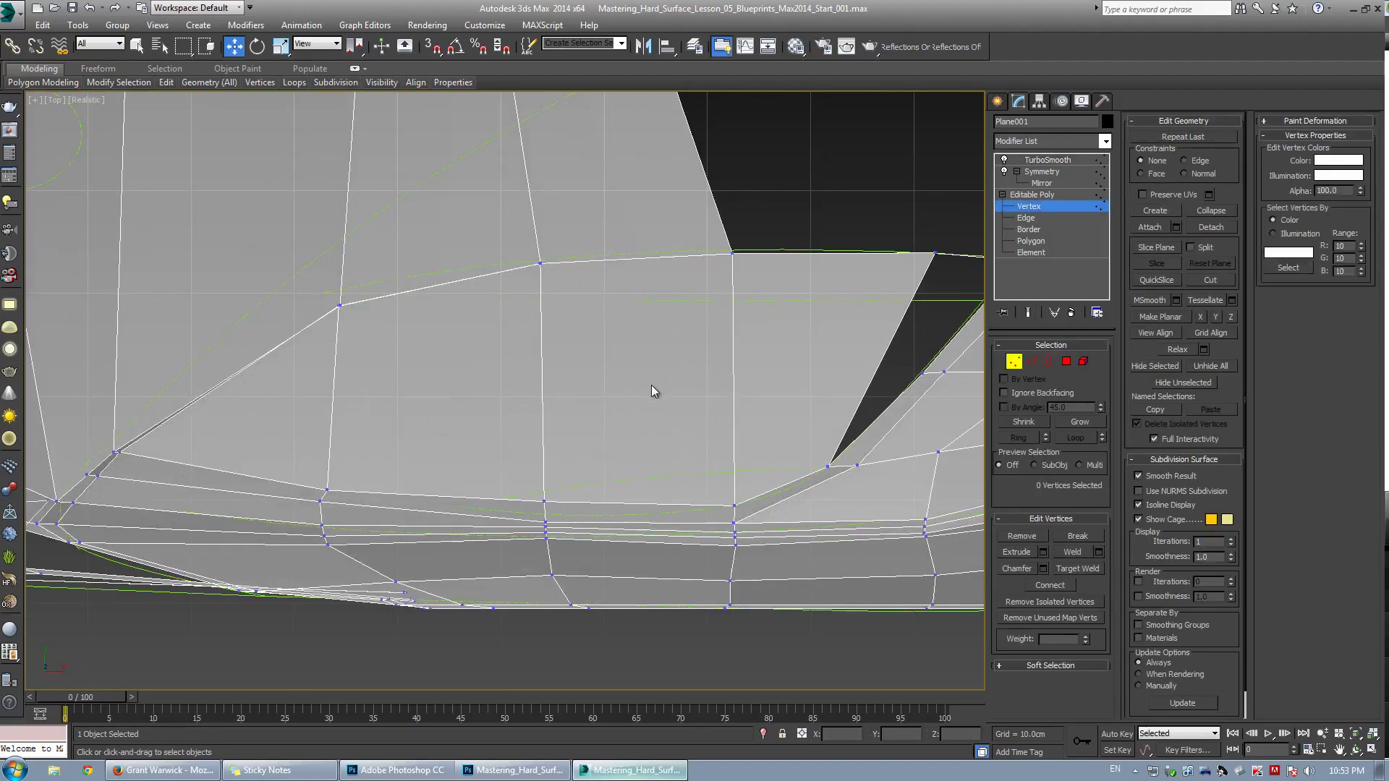
pyautogui.moveTo(651, 385); pyautogui.dragTo(605, 423, button='middle')
pyautogui.hotkey('alt', 'w')
pyautogui.middleClick(756, 561)
pyautogui.hotkey('alt', 'w')
pyautogui.hotkey('ctrl', 'r')
pyautogui.moveTo(530, 496); pyautogui.dragTo(493, 350)
pyautogui.scroll(4, 513, 400)
pyautogui.rightClick(595, 379)
pyautogui.scroll(-4, 560, 380)
pyautogui.hotkey('ctrl', 'q')
pyautogui.scroll(-4, 466, 405)
pyautogui.hotkey('ctrl', 'r')
pyautogui.moveTo(420, 316); pyautogui.dragTo(463, 338)
pyautogui.rightClick(494, 362)
pyautogui.scroll(4, 497, 365)
pyautogui.hotkey('ctrl', 'q')
pyautogui.hotkey('ctrl', 'q')
pyautogui.hotkey('ctrl', 'e')
pyautogui.click(452, 333)
pyautogui.keyDown('alt'); pyautogui.moveTo(463, 339); pyautogui.dragTo(431, 416, button='middle'); pyautogui.keyUp('alt')
pyautogui.hotkey('ctrl', 'q')
pyautogui.hotkey('ctrl', 'e')
# Cut a new edge line across the filled polygons in the top view, following the blueprint's inner panel line
pyautogui.press('t')
pyautogui.press('w')
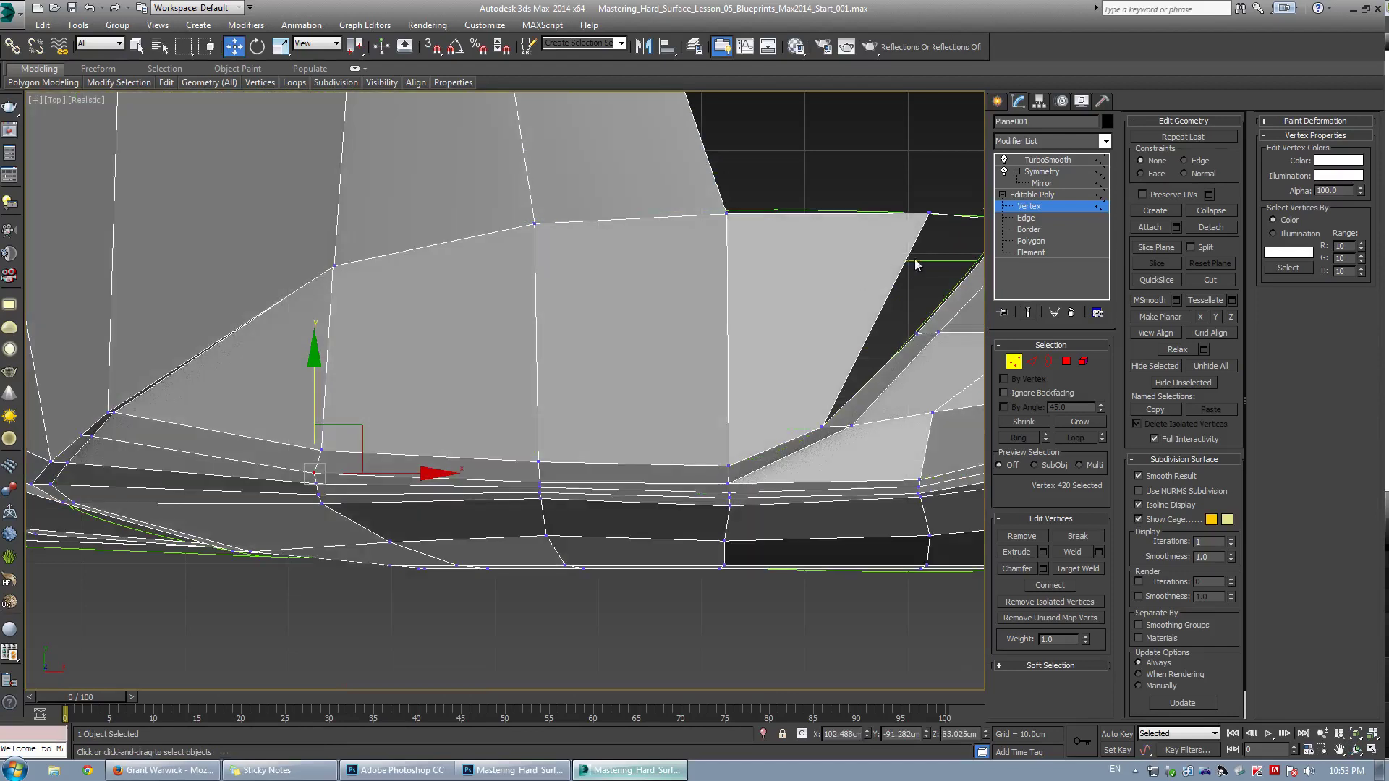
pyautogui.hotkey('alt', 'x')
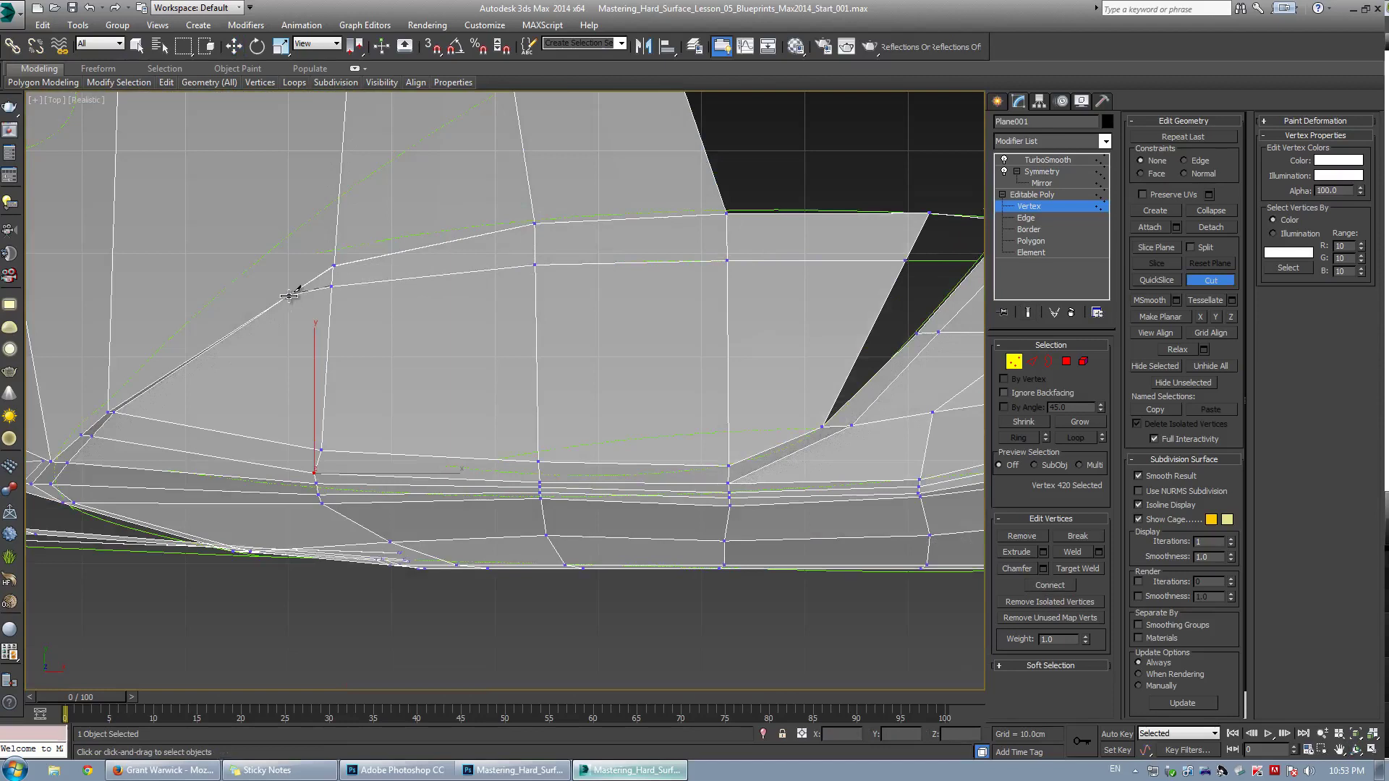
pyautogui.scroll(2, 431, 260)
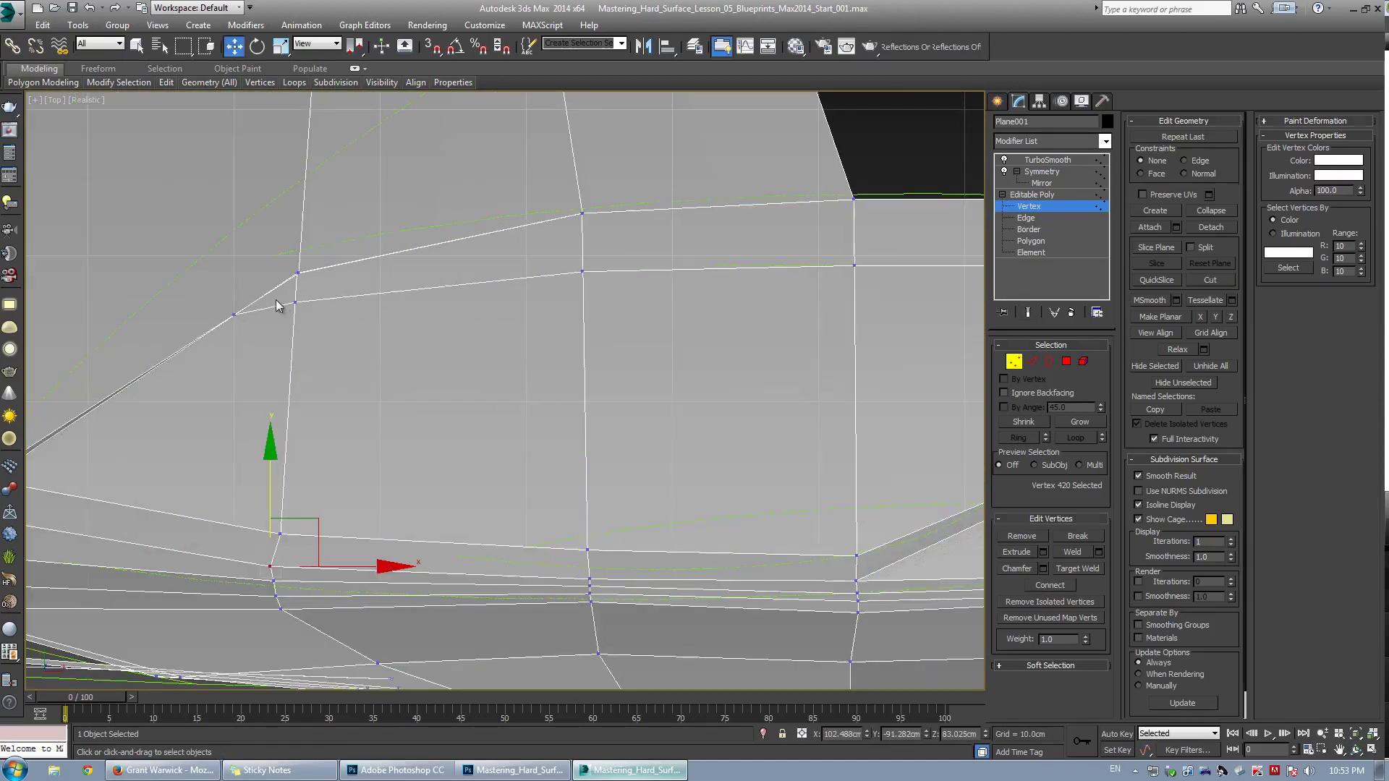
# Delete the narrow strip of four polygons between the new cut and the body panel
pyautogui.press('4')
pyautogui.scroll(-2, 622, 322)
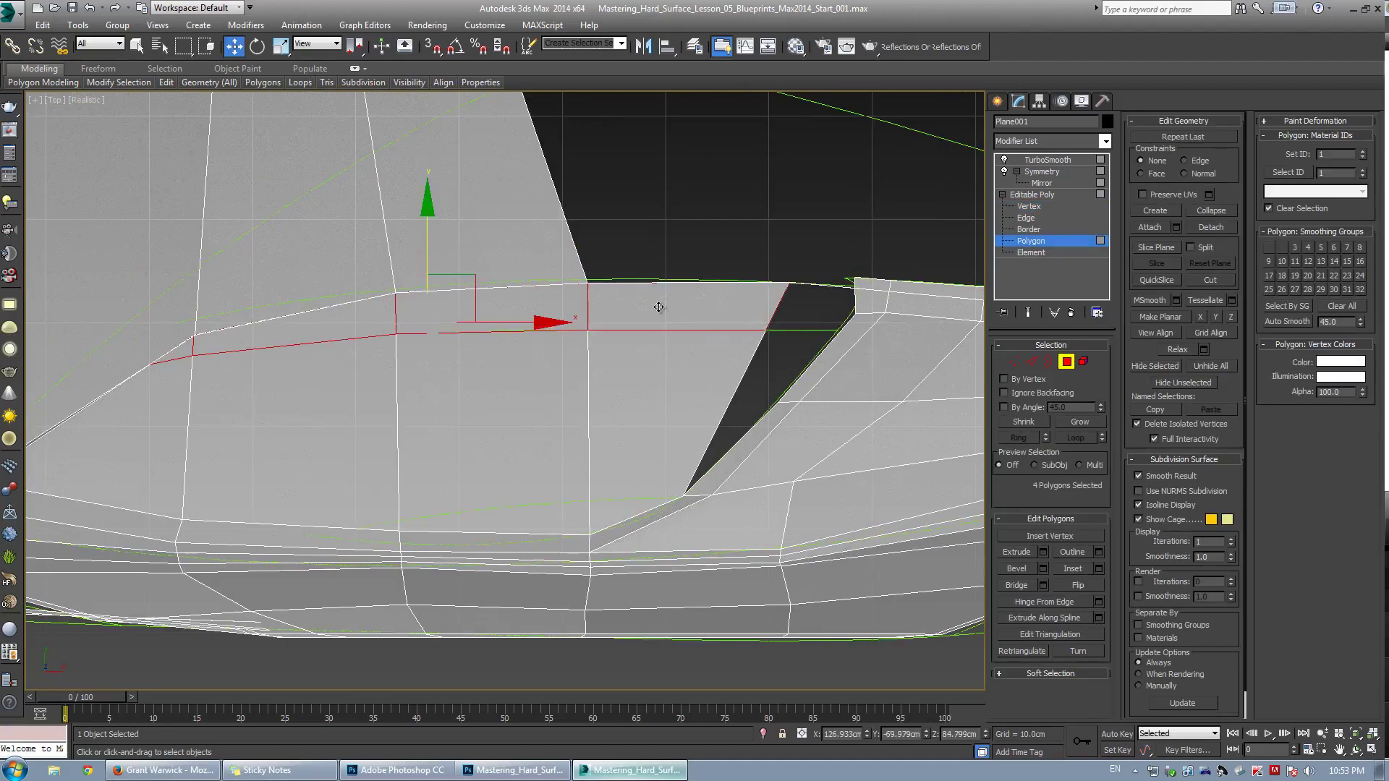
pyautogui.scroll(-2, 624, 316)
pyautogui.press('Delete')
pyautogui.hotkey('alt', 'w')
pyautogui.middleClick(705, 512)
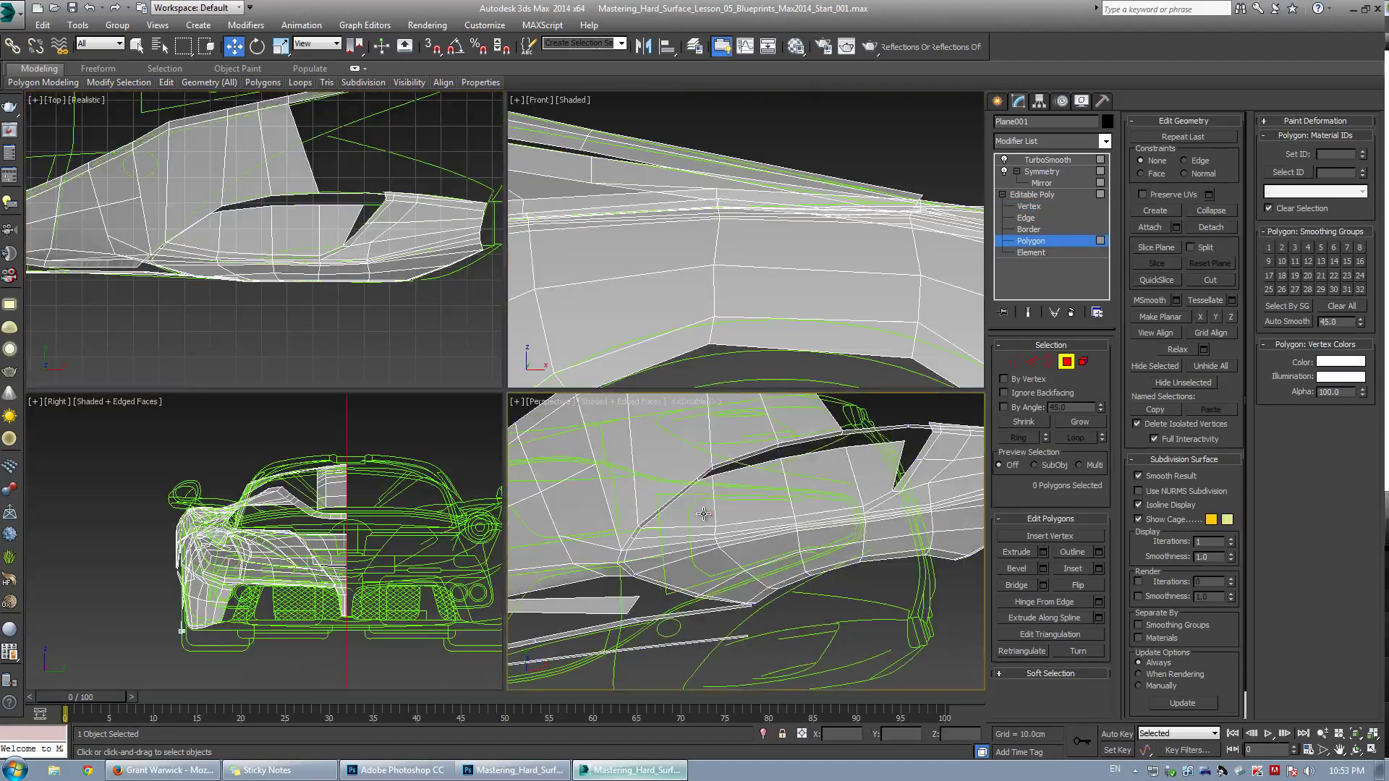
pyautogui.hotkey('alt', 'w')
# Select the four vertices at the rear end of the new gap and frame them in the front view
pyautogui.keyDown('alt'); pyautogui.moveTo(705, 512); pyautogui.dragTo(436, 305, button='middle'); pyautogui.keyUp('alt')
pyautogui.scroll(5, 437, 306)
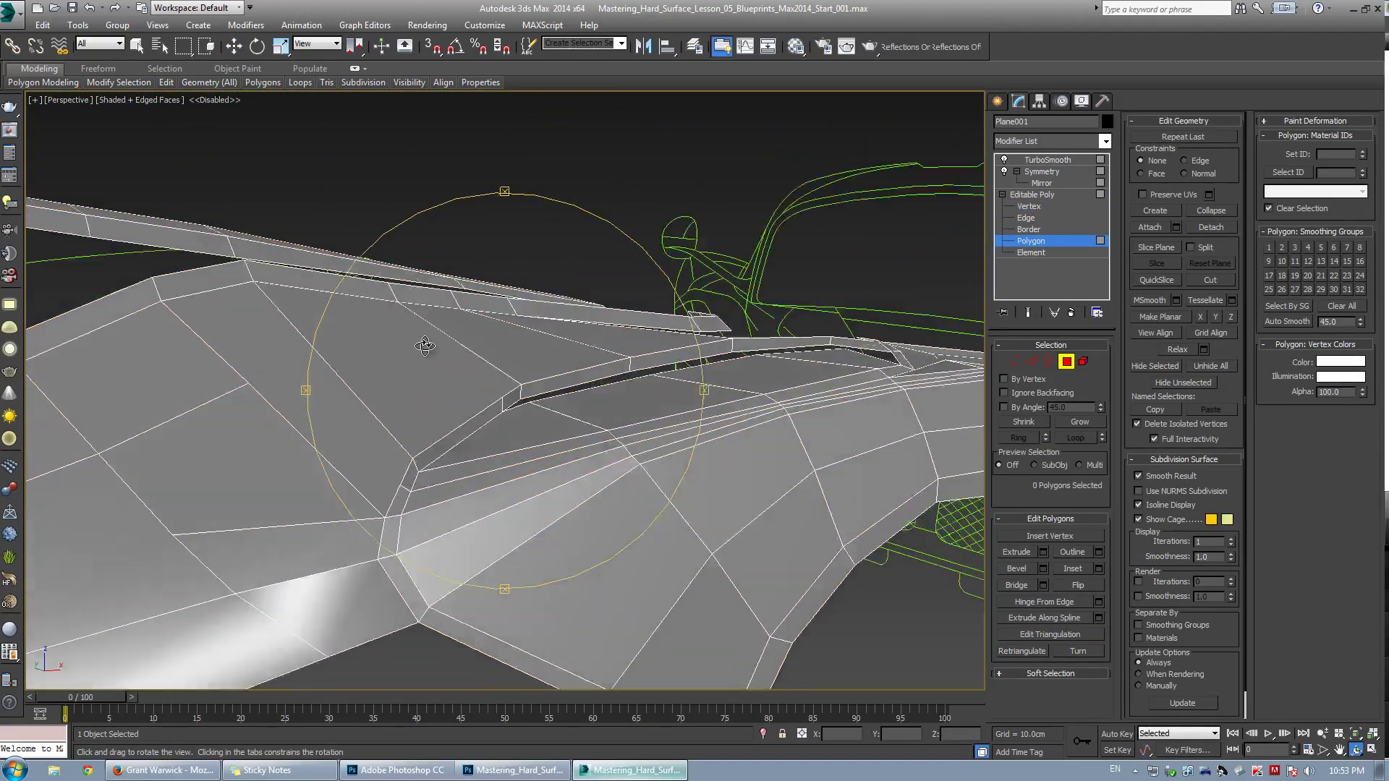
pyautogui.press('w')
pyautogui.press('1')
pyautogui.click(577, 461)
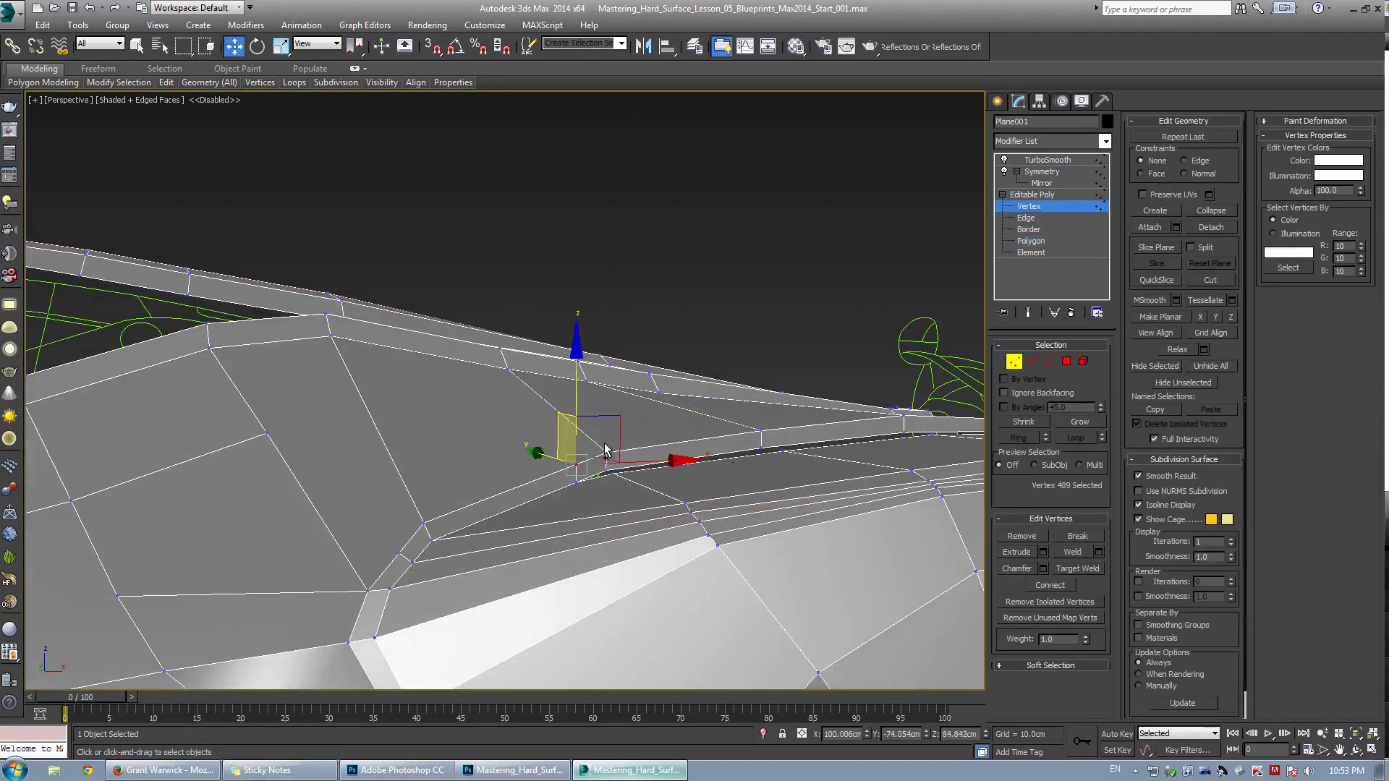
pyautogui.keyDown('alt'); pyautogui.moveTo(604, 450); pyautogui.dragTo(551, 474, button='middle'); pyautogui.keyUp('alt')
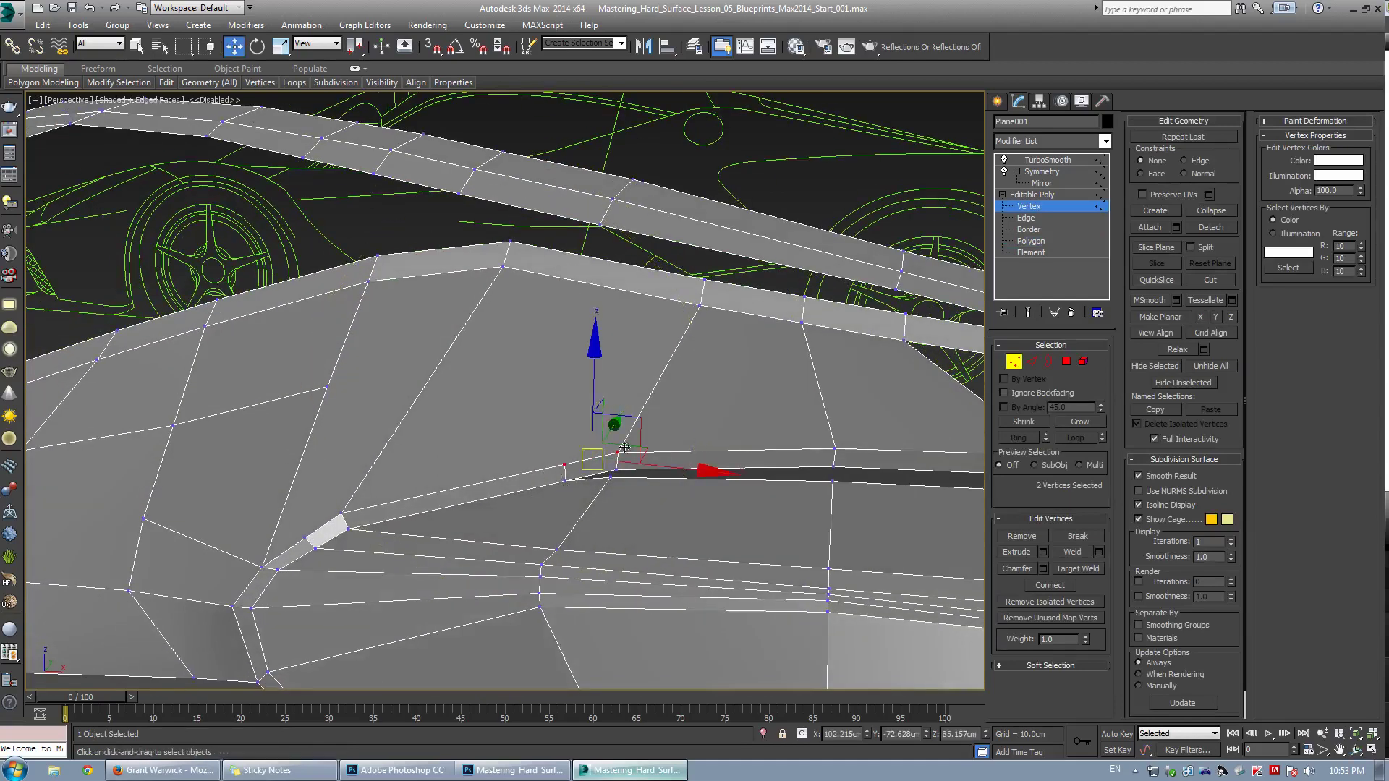
pyautogui.hotkey('alt', 'w')
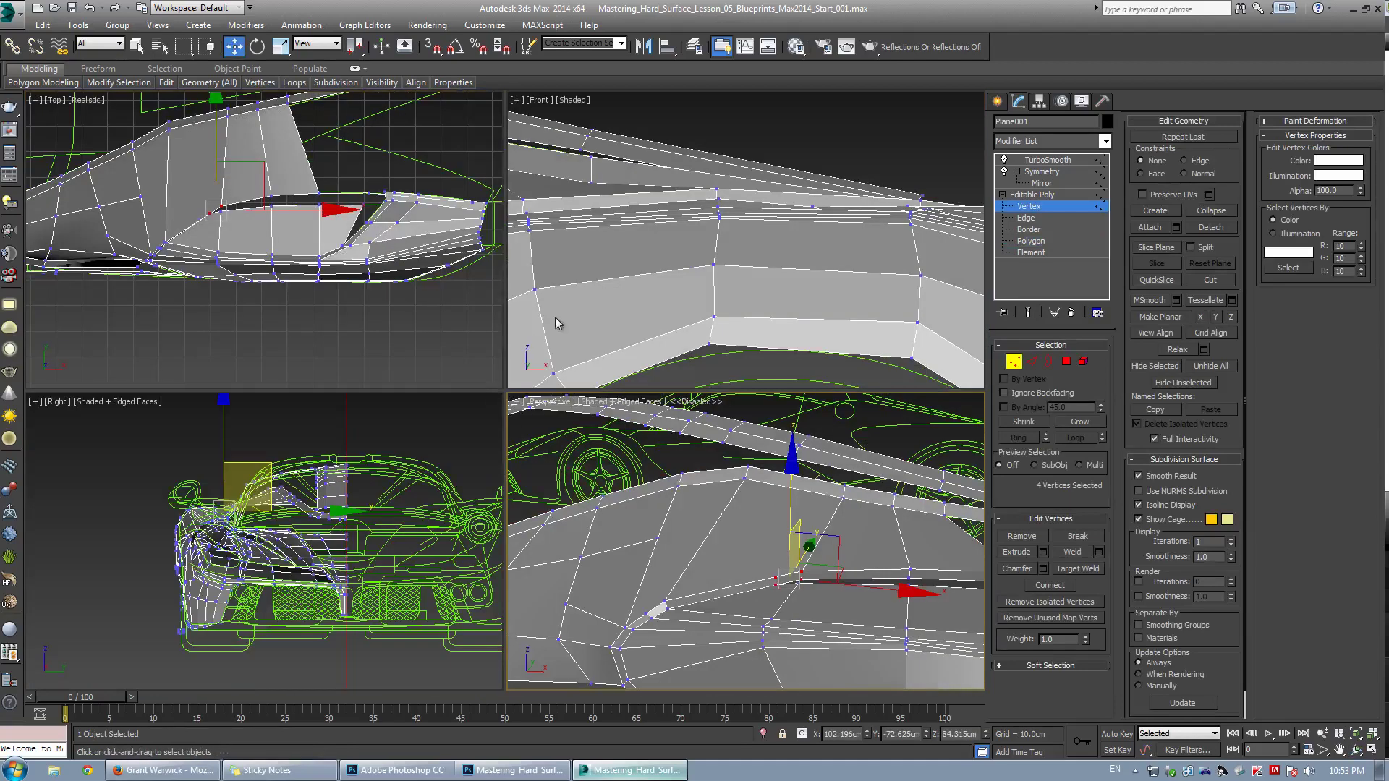
pyautogui.rightClick(554, 317)
pyautogui.hotkey('alt', 'w')
pyautogui.moveTo(403, 372); pyautogui.dragTo(868, 405, button='middle')
pyautogui.moveTo(380, 404); pyautogui.dragTo(795, 384, button='middle')
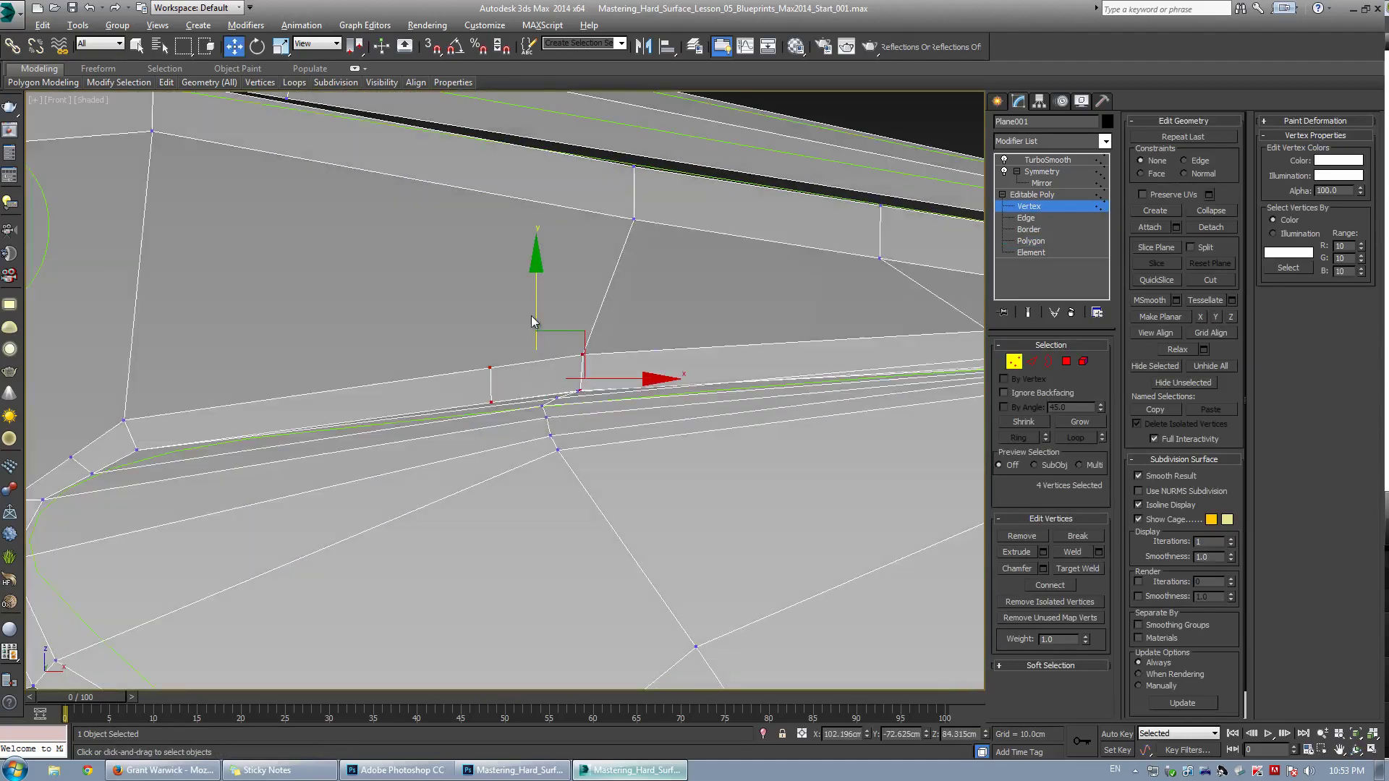
# Reposition the vertices at the gap's rear end against the blueprint, moving the fender-side vertex down about 0.36 cm
pyautogui.hotkey('ctrl', 'q')
pyautogui.hotkey('ctrl', 'q')
pyautogui.moveTo(542, 312); pyautogui.dragTo(520, 336)
pyautogui.scroll(3, 580, 451)
pyautogui.moveTo(536, 280); pyautogui.dragTo(577, 343)
pyautogui.click(577, 319)
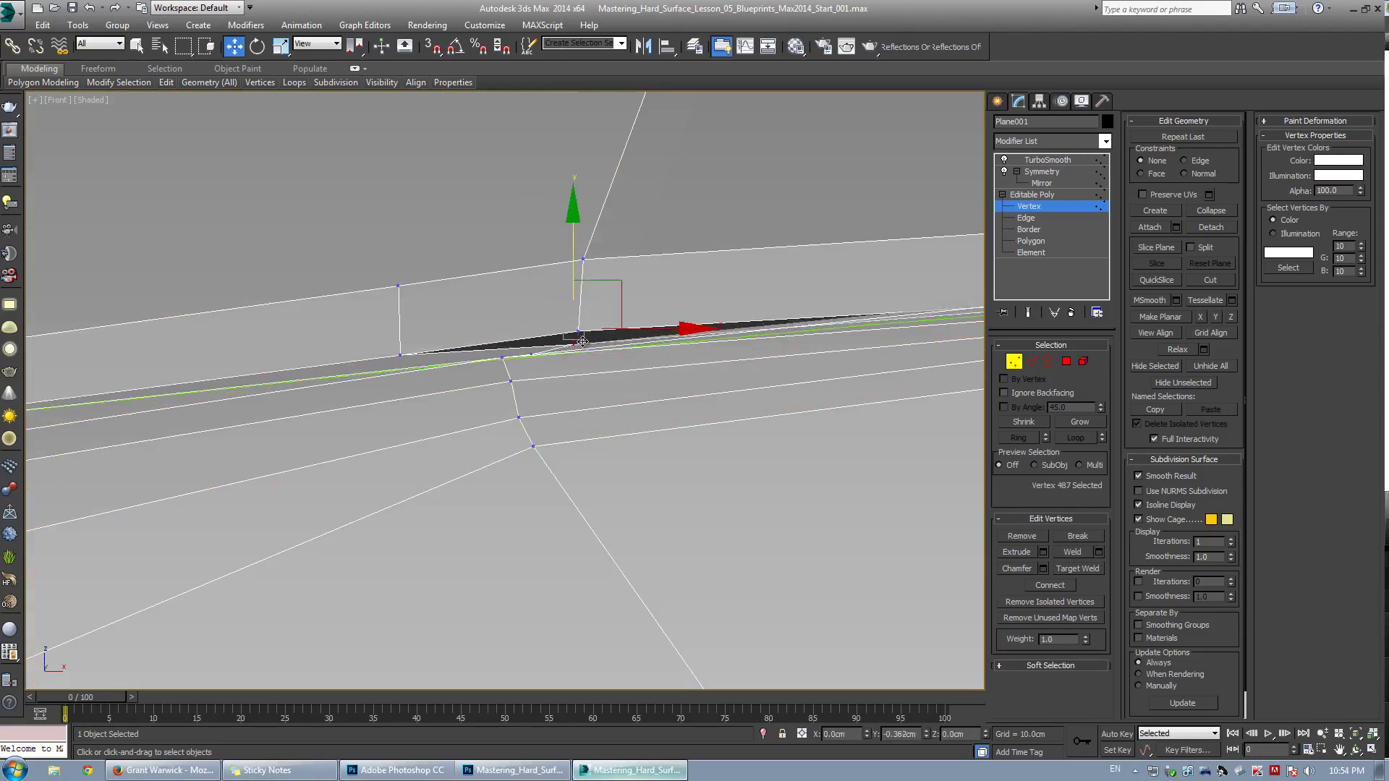
pyautogui.scroll(4, 459, 427)
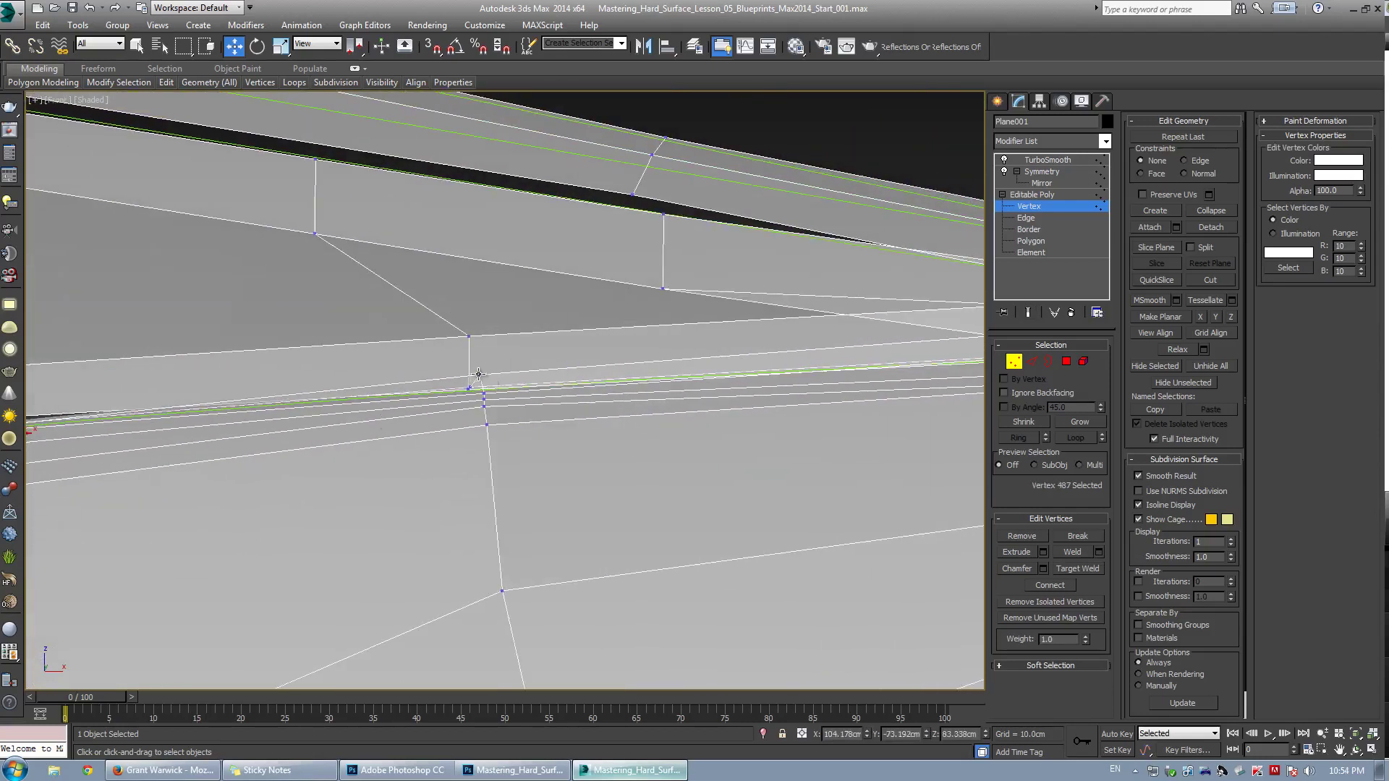
# Check the next crease vertices against the blueprint in the front view and preview the smoothed fender in perspective
pyautogui.click(478, 374)
pyautogui.scroll(-2, 595, 424)
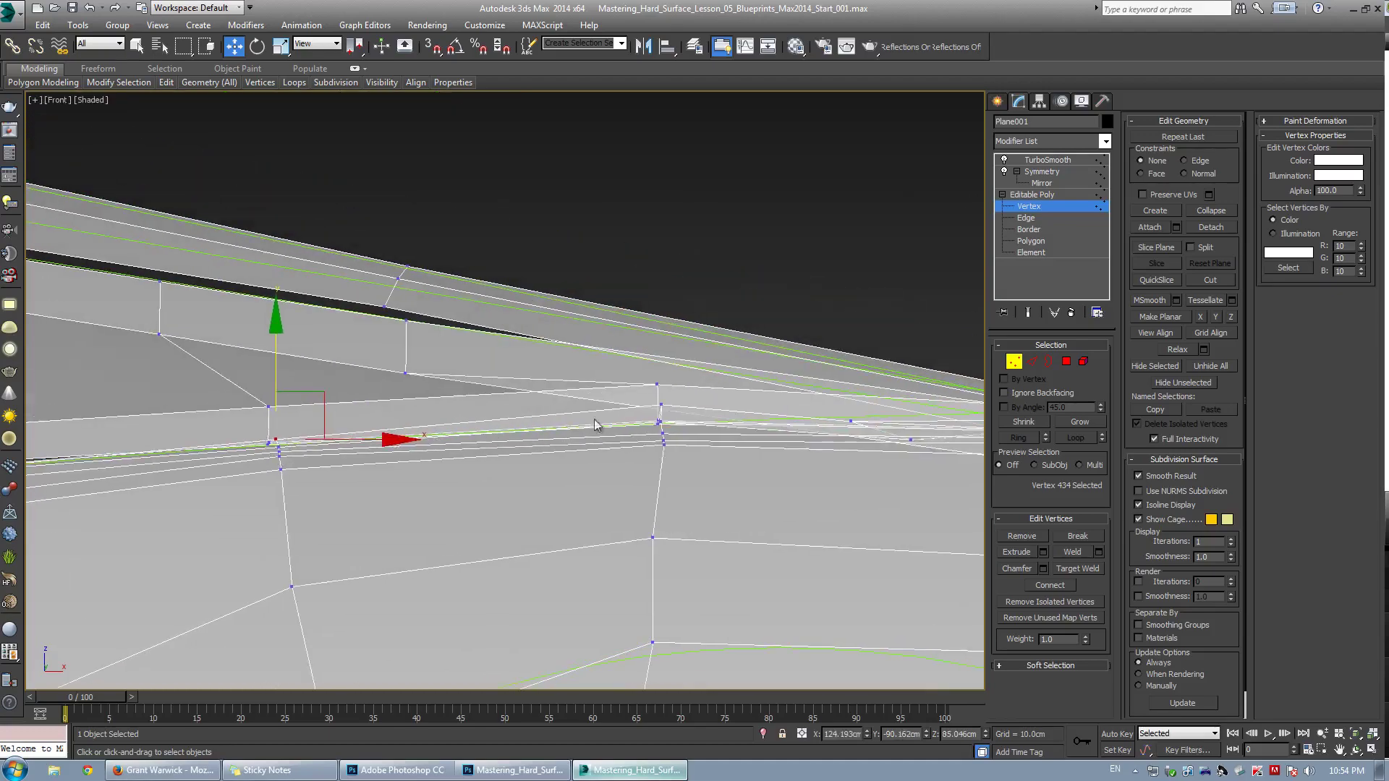
pyautogui.click(665, 412)
pyautogui.hotkey('alt', 'w')
pyautogui.middleClick(735, 565)
pyautogui.hotkey('alt', 'w')
pyautogui.keyDown('alt'); pyautogui.moveTo(575, 542); pyautogui.dragTo(478, 452, button='middle'); pyautogui.keyUp('alt')
pyautogui.hotkey('ctrl', 'q')
pyautogui.hotkey('ctrl', 'q')
pyautogui.press('w')
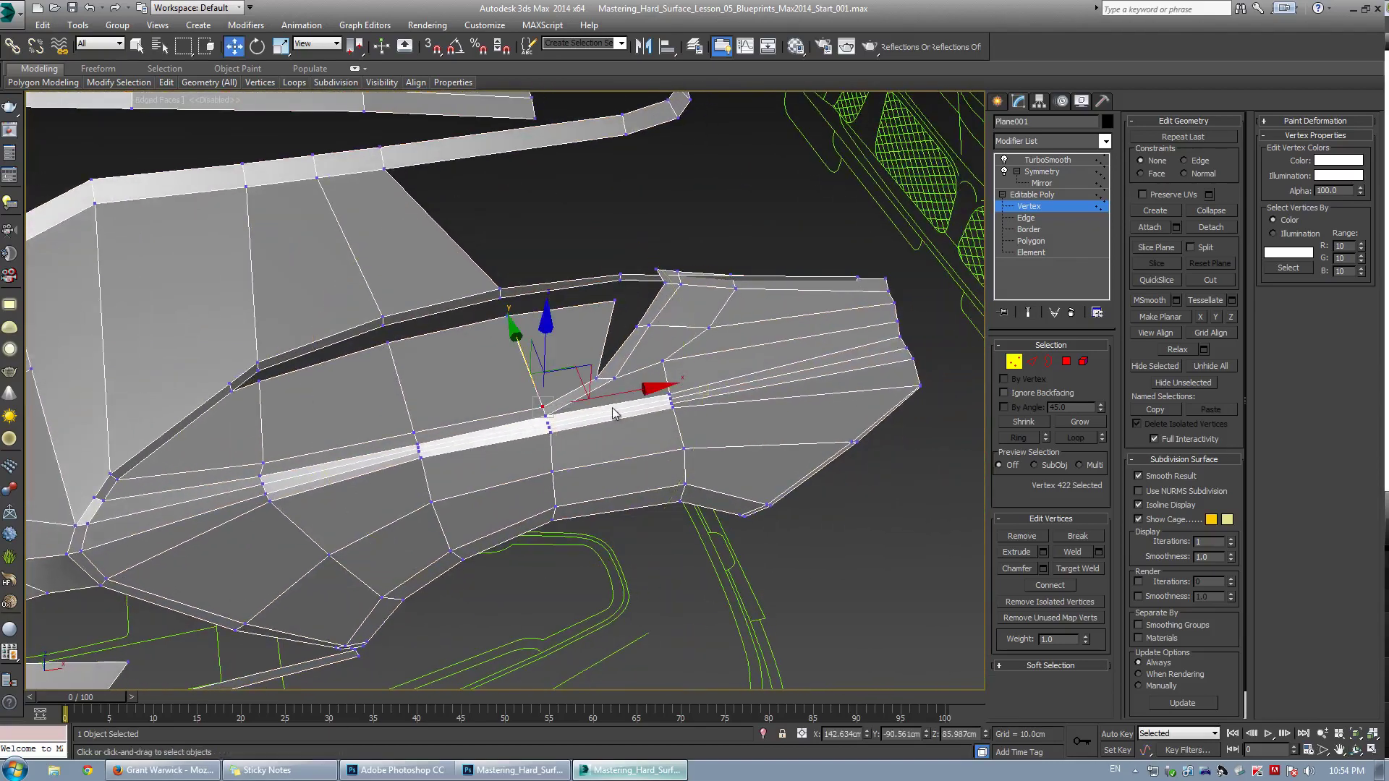
# Select the six-edge loop running along the fender's crease and remove it
pyautogui.press('2')
pyautogui.doubleClick(632, 414)
pyautogui.keyDown('alt'); pyautogui.moveTo(546, 446); pyautogui.dragTo(525, 403, button='middle'); pyautogui.keyUp('alt')
pyautogui.press('w')
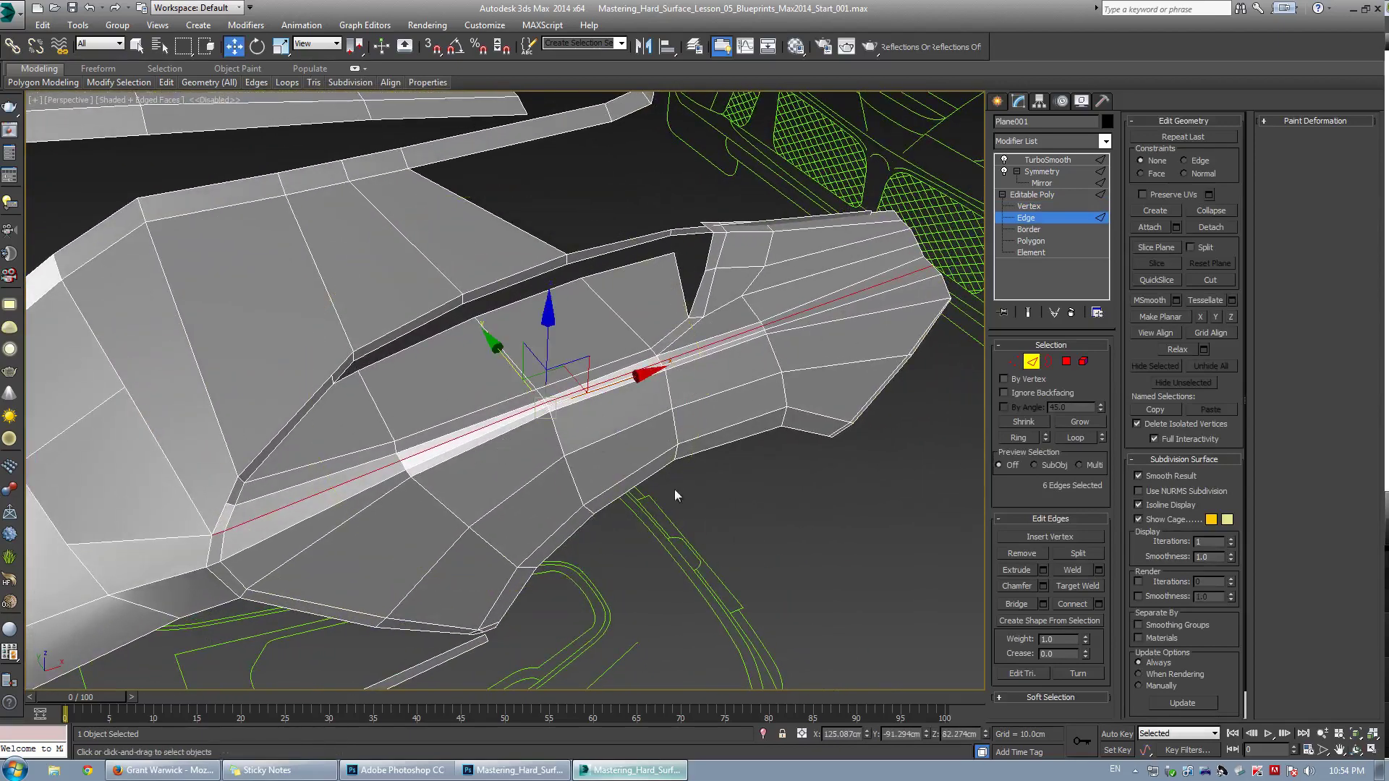
pyautogui.click(1031, 554)
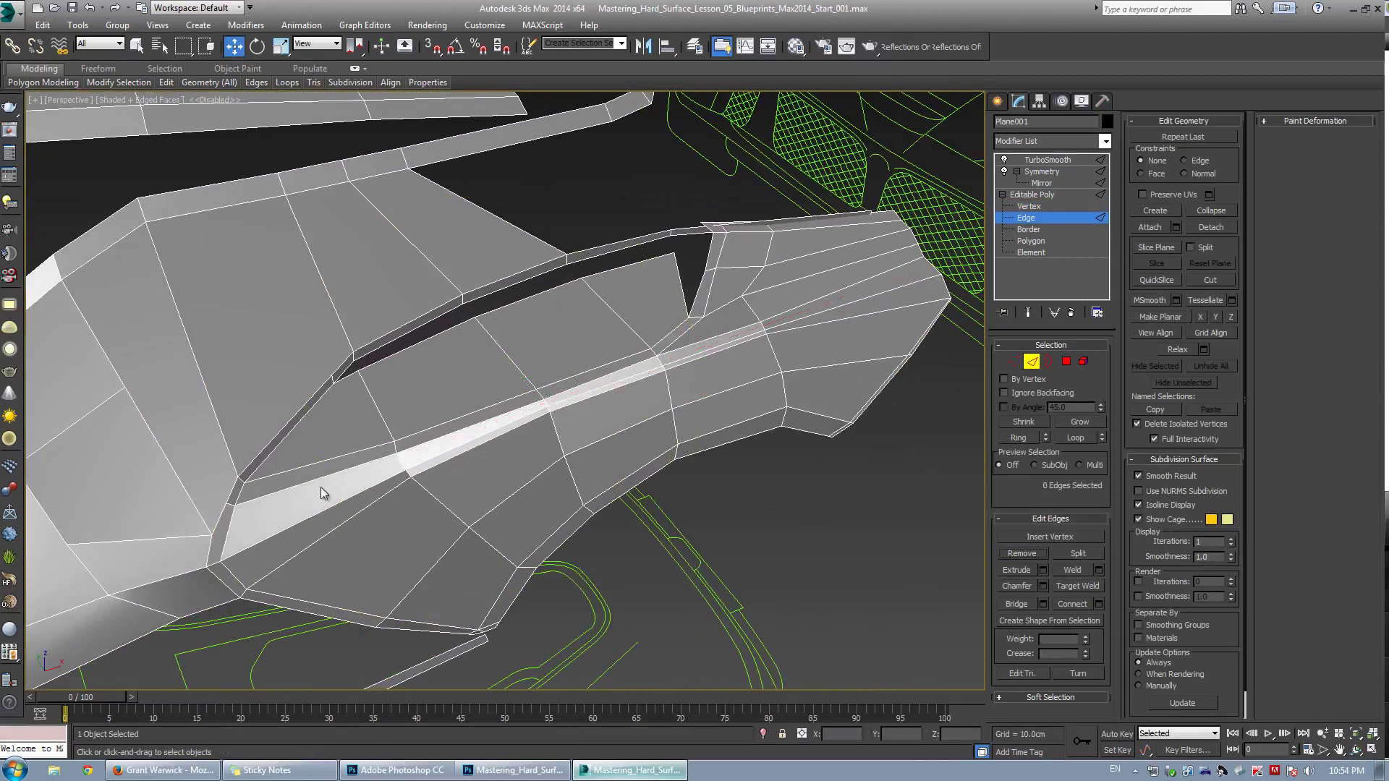
# Undo the crease edge removal, exclude the edge across the gap's front end, and remove the five remaining crease edges
pyautogui.hotkey('ctrl', 'z')
pyautogui.moveTo(203, 529); pyautogui.dragTo(216, 533, button='middle')
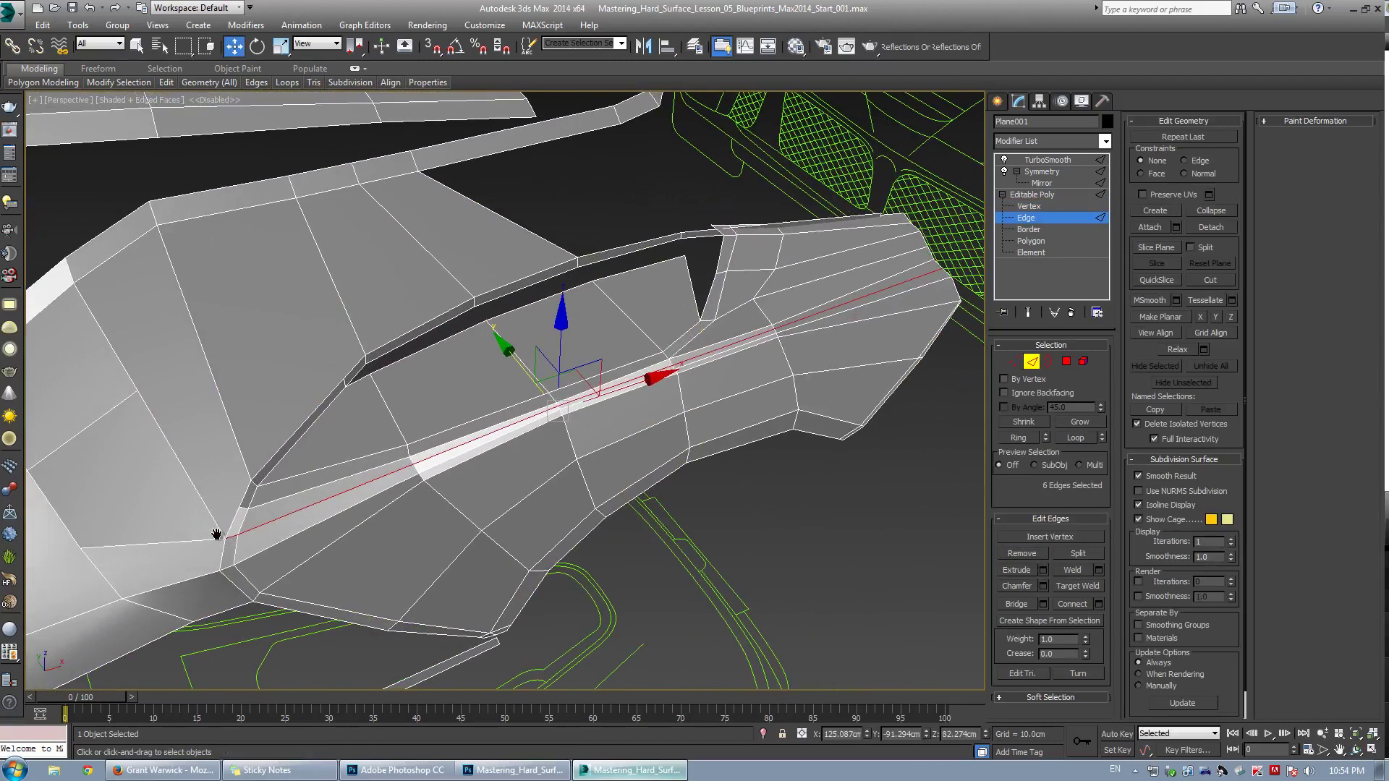
pyautogui.scroll(5, 290, 500)
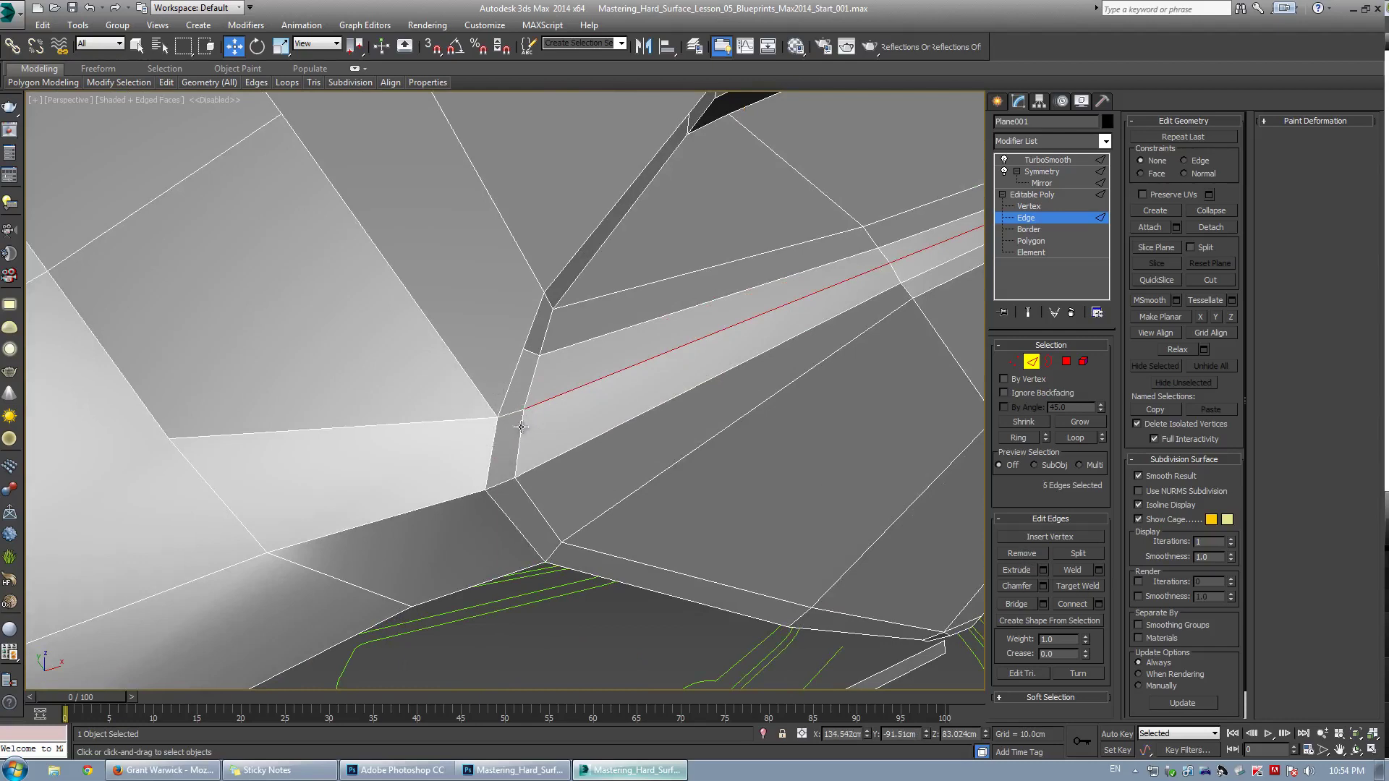
pyautogui.click(1022, 554)
# Target weld the leftover vertex at the crease's front end to the adjacent vertex below it on the panel gap
pyautogui.press('1')
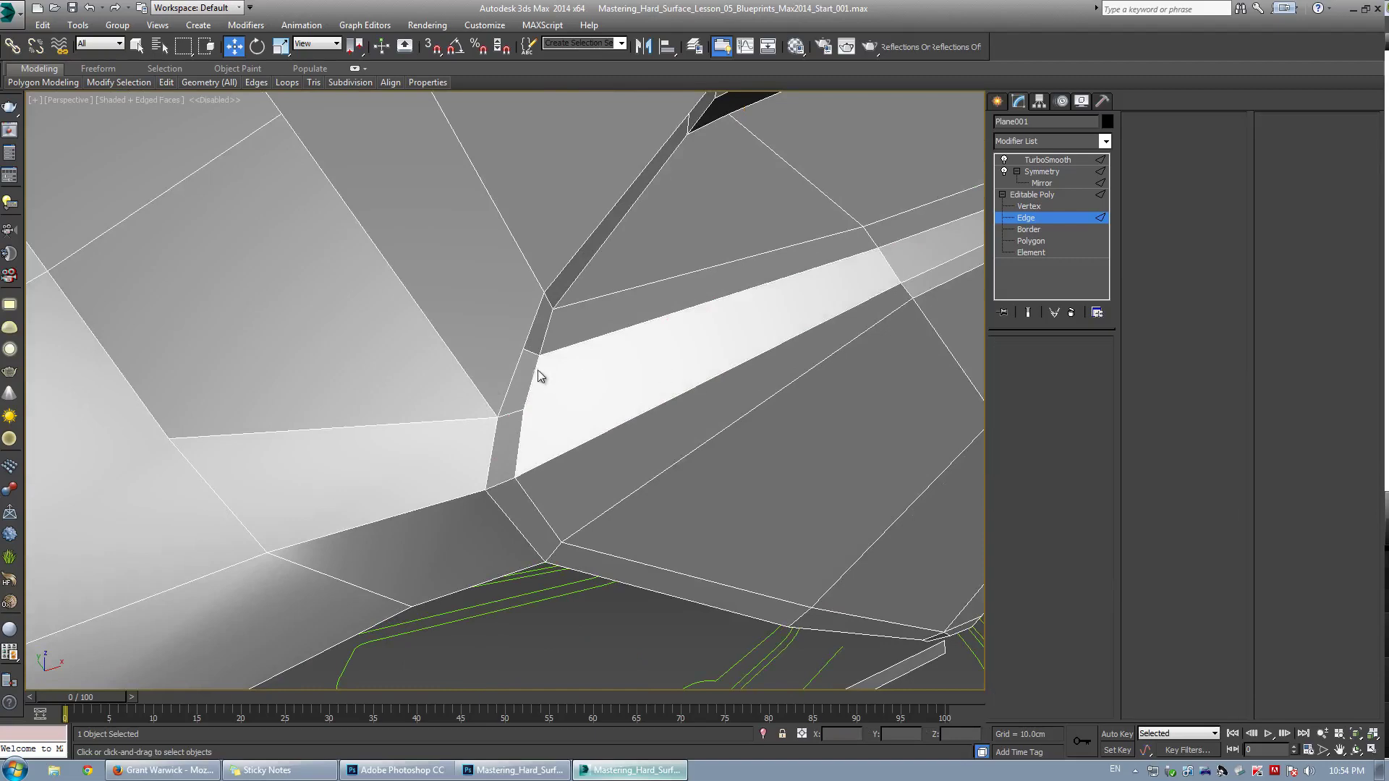
pyautogui.hotkey('ctrl', 'shift', 'w')
pyautogui.click(538, 354)
pyautogui.click(524, 410)
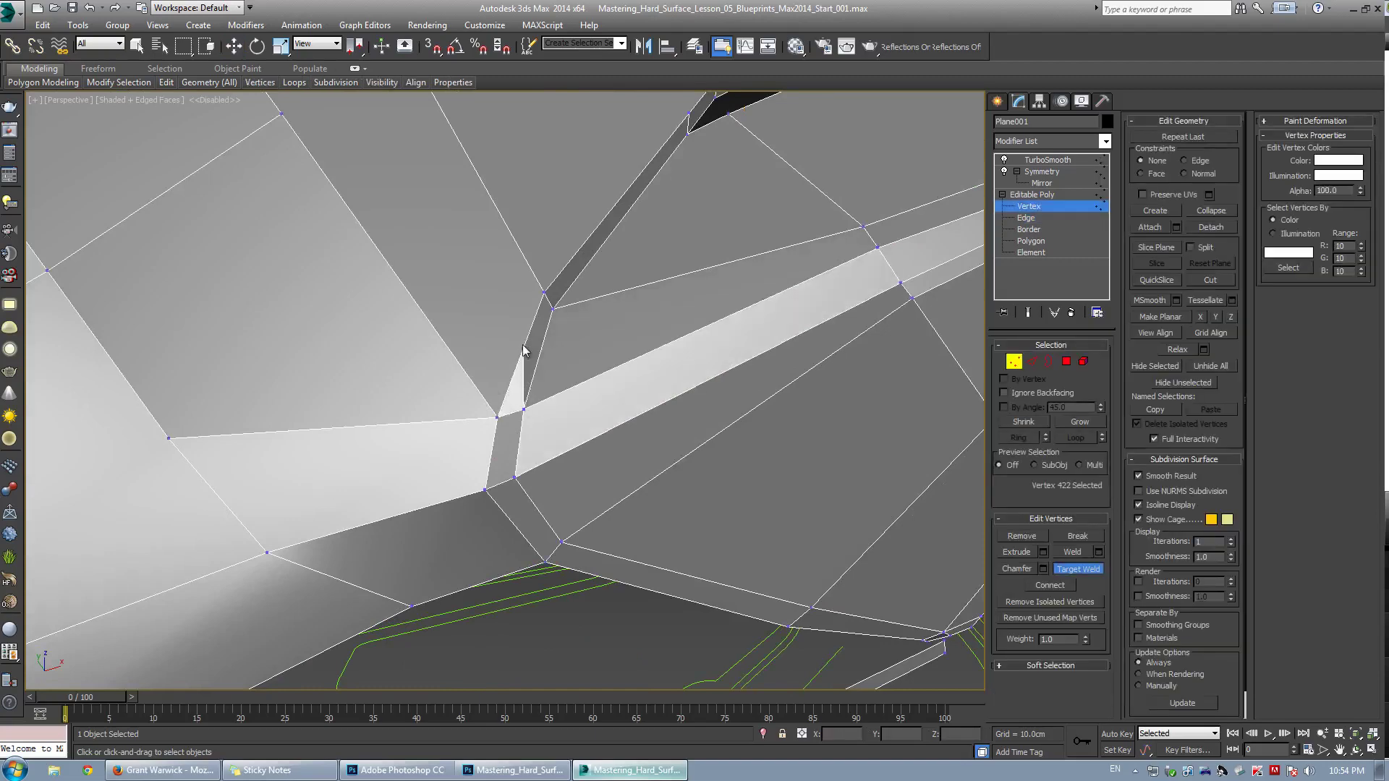
pyautogui.press('w')
# Select the edge ring along the panel gap strip and examine its flow beside the crease
pyautogui.scroll(-5, 499, 421)
pyautogui.scroll(3, 606, 383)
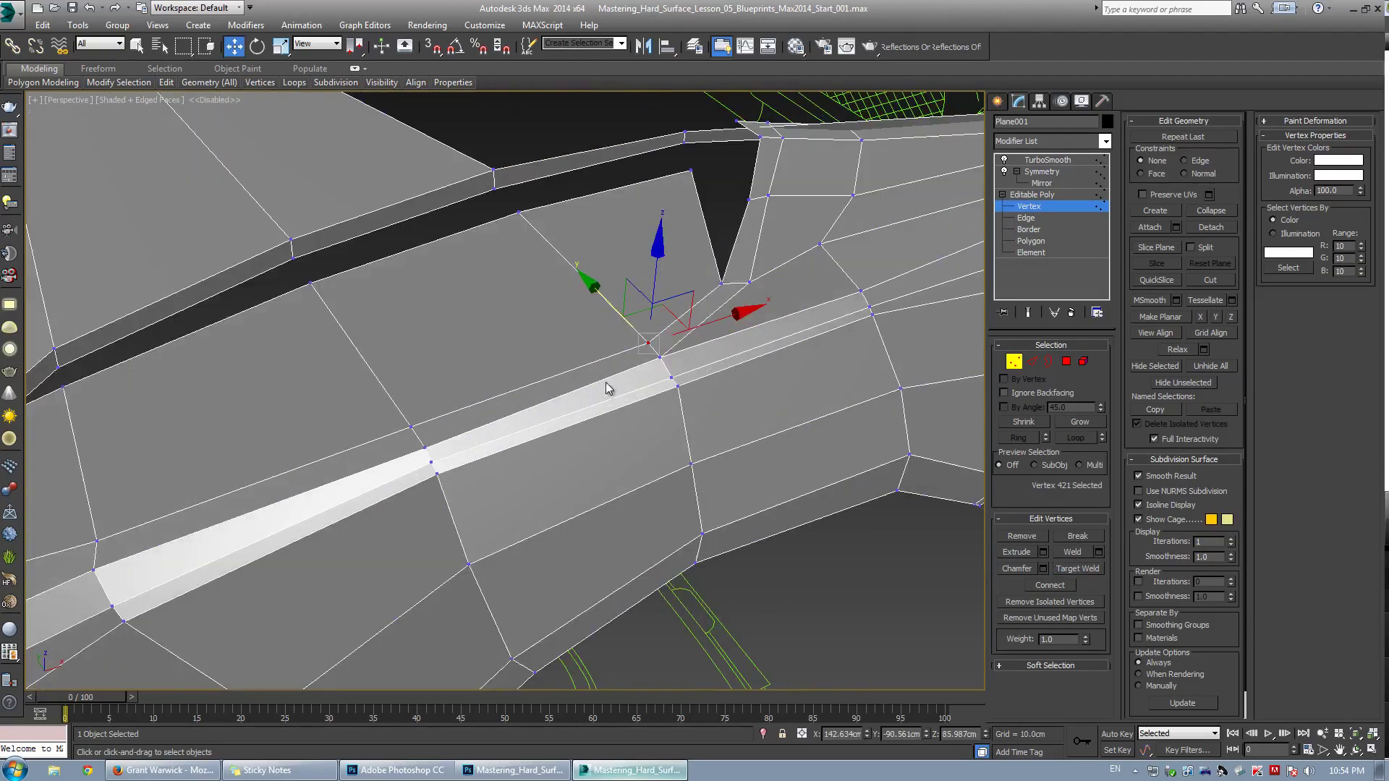
pyautogui.press('2')
pyautogui.click(736, 283)
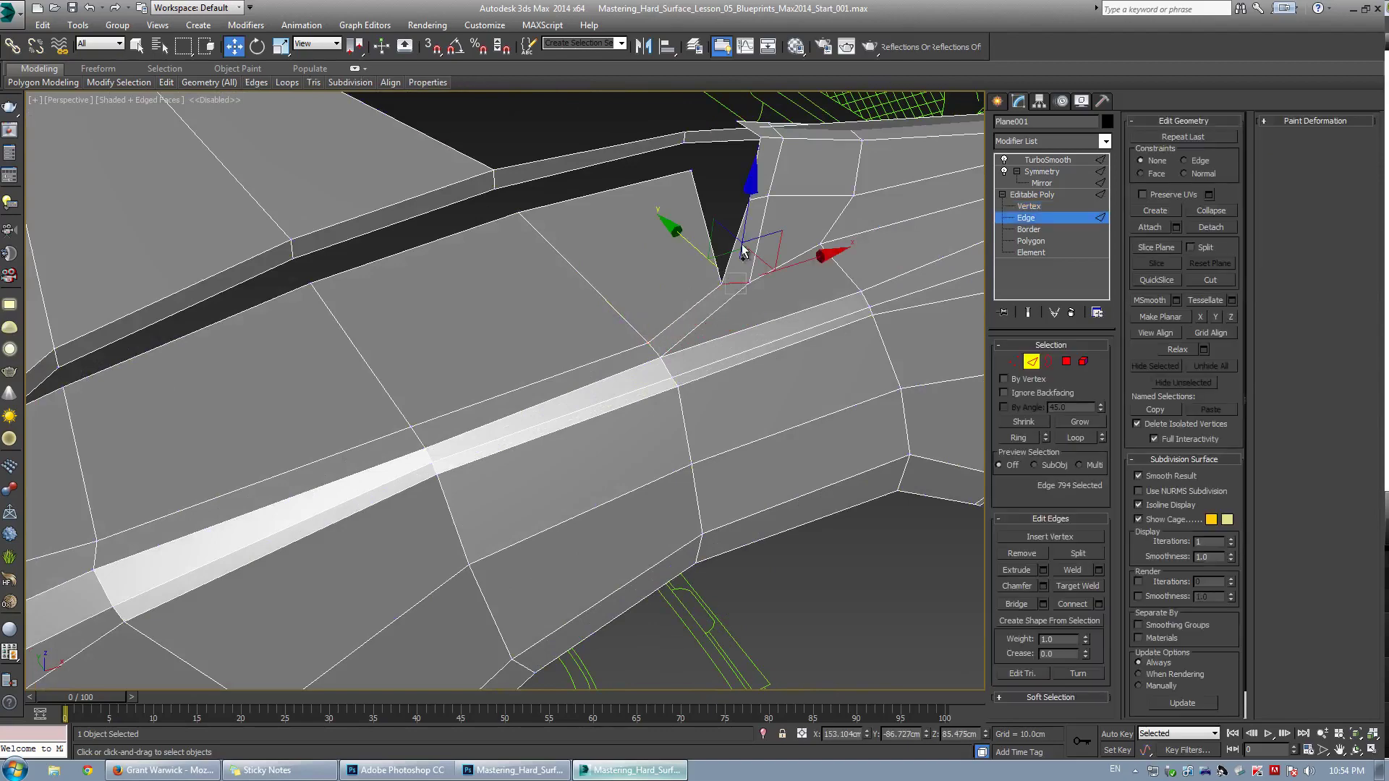
pyautogui.hotkey('alt', 'r')
pyautogui.scroll(-3, 745, 230)
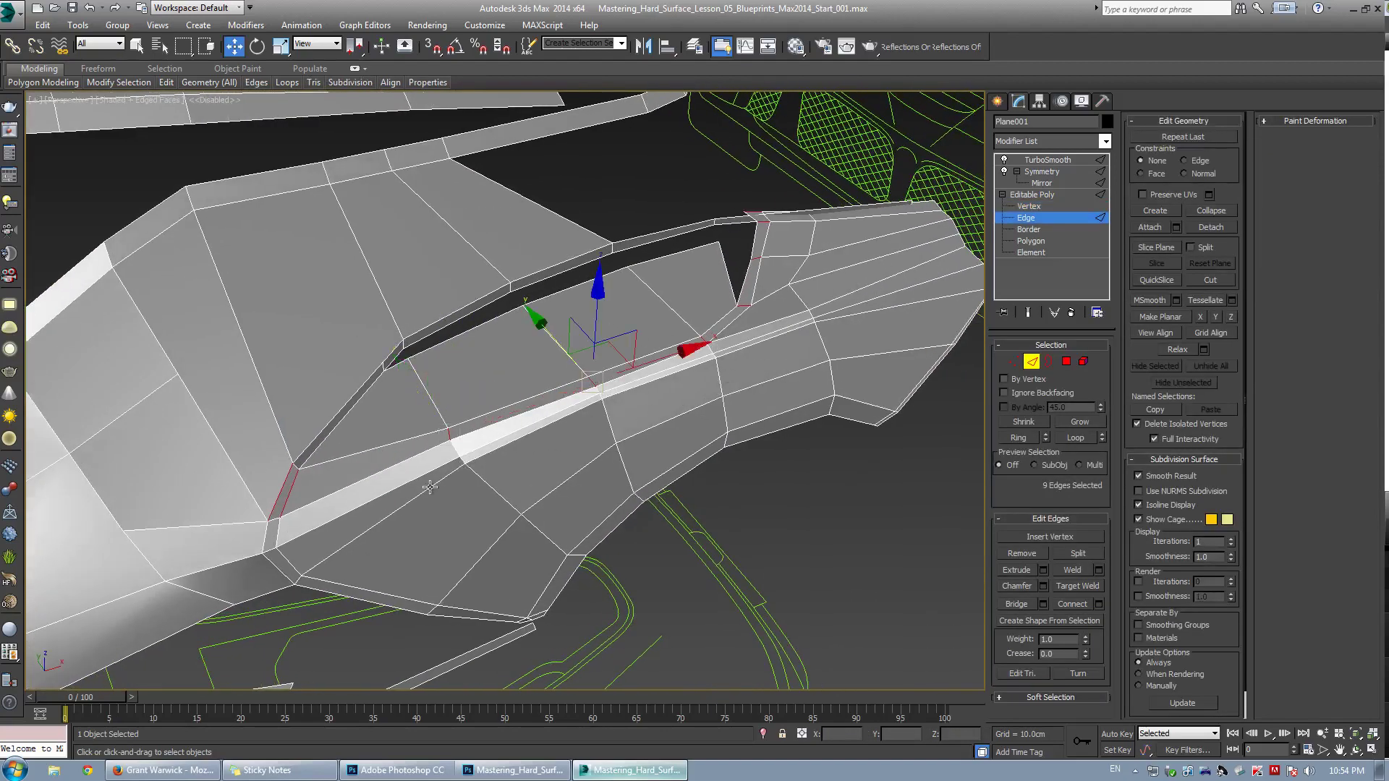
pyautogui.scroll(4, 572, 427)
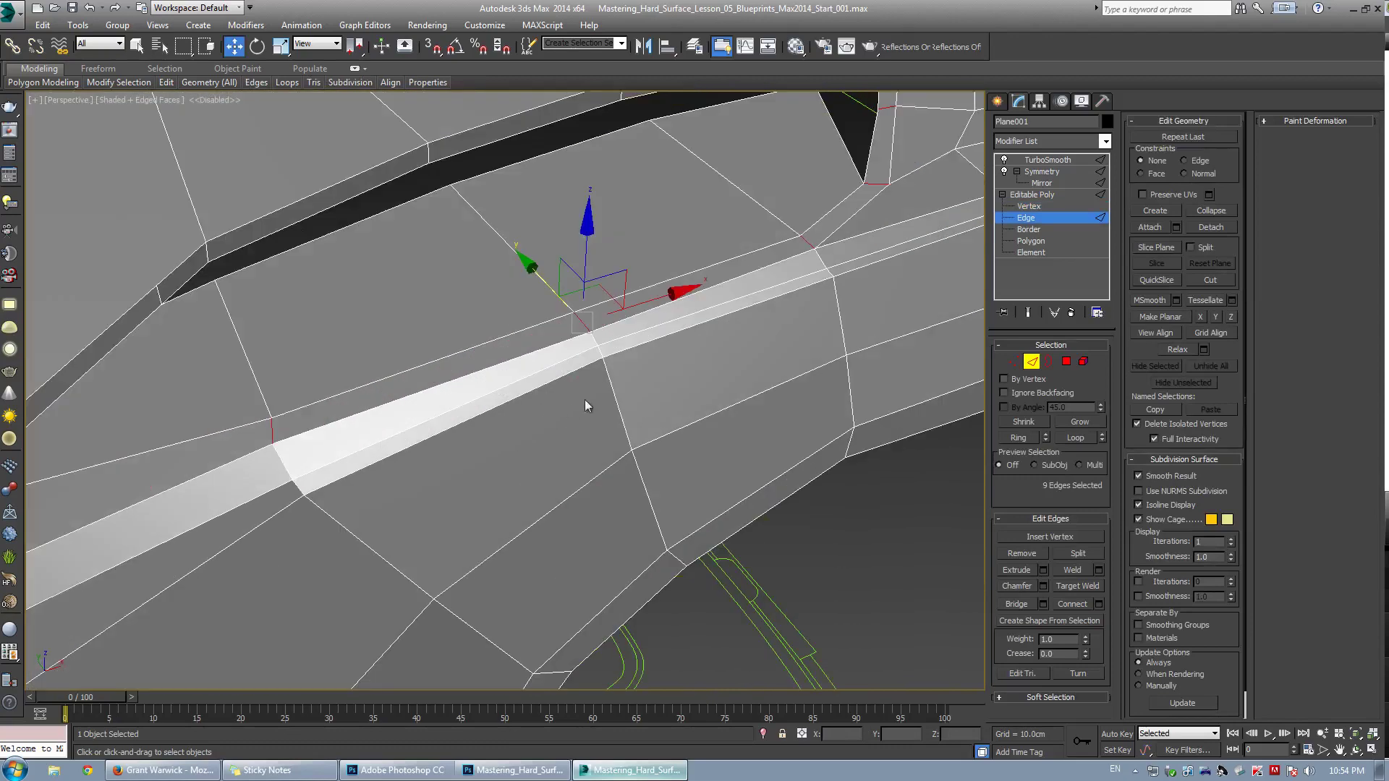
# Inspect the fender's cross-section along the crease and raise the crease vertex at the shoulder slightly
pyautogui.press('1')
pyautogui.moveTo(289, 472); pyautogui.dragTo(323, 530)
pyautogui.keyDown('alt'); pyautogui.moveTo(448, 434); pyautogui.dragTo(409, 361, button='middle'); pyautogui.keyUp('alt')
pyautogui.press('q')
pyautogui.moveTo(340, 450); pyautogui.dragTo(354, 437)
pyautogui.keyDown('alt'); pyautogui.moveTo(354, 437); pyautogui.dragTo(583, 353, button='middle'); pyautogui.keyUp('alt')
pyautogui.press('q')
pyautogui.click(565, 375)
pyautogui.scroll(3, 612, 361)
pyautogui.click(577, 371)
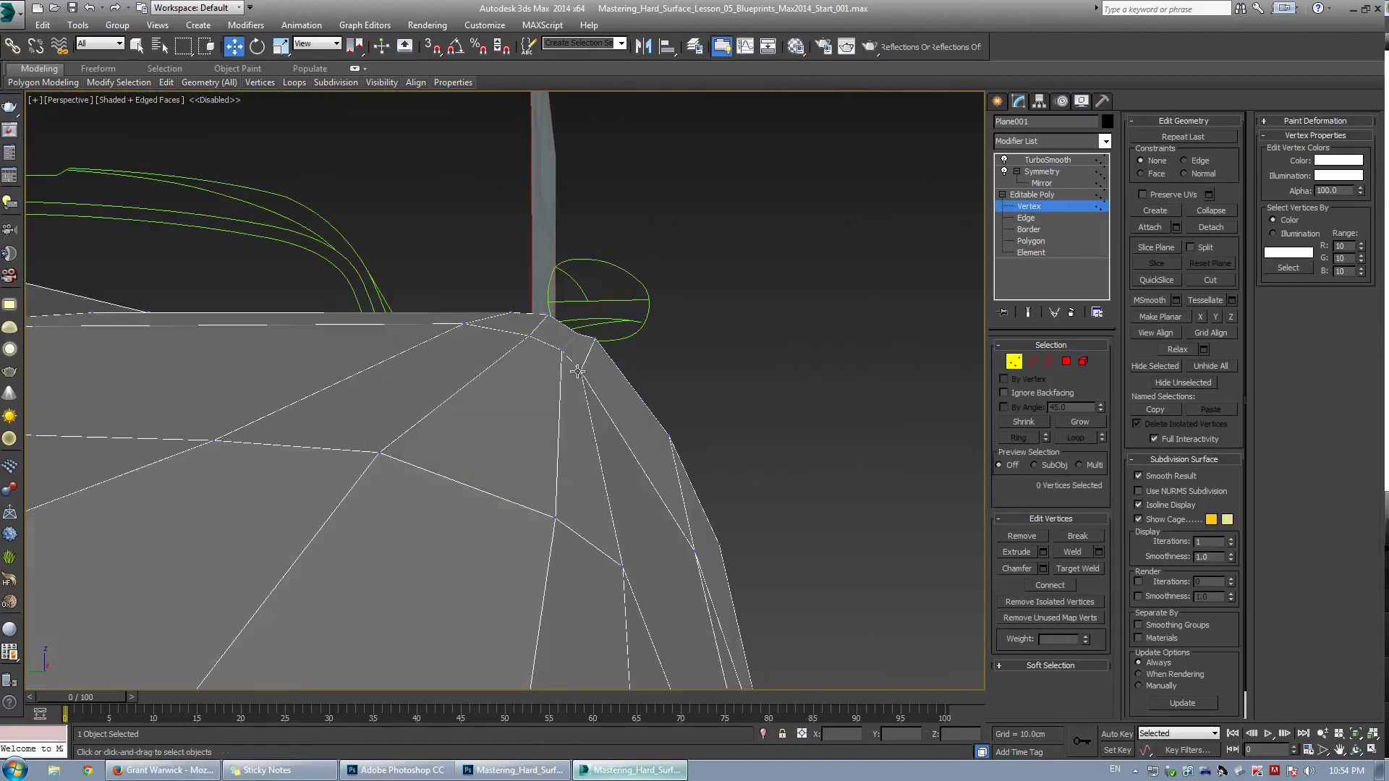
pyautogui.click(562, 351)
pyautogui.moveTo(561, 349); pyautogui.dragTo(584, 332)
# Move the vertex at the inner end of the shoulder about 0.67 cm outward and 0.11 cm down
pyautogui.click(564, 352)
pyautogui.click(611, 317)
pyautogui.click(617, 311)
pyautogui.click(623, 319)
pyautogui.click(495, 262)
pyautogui.moveTo(464, 324); pyautogui.dragTo(486, 328)
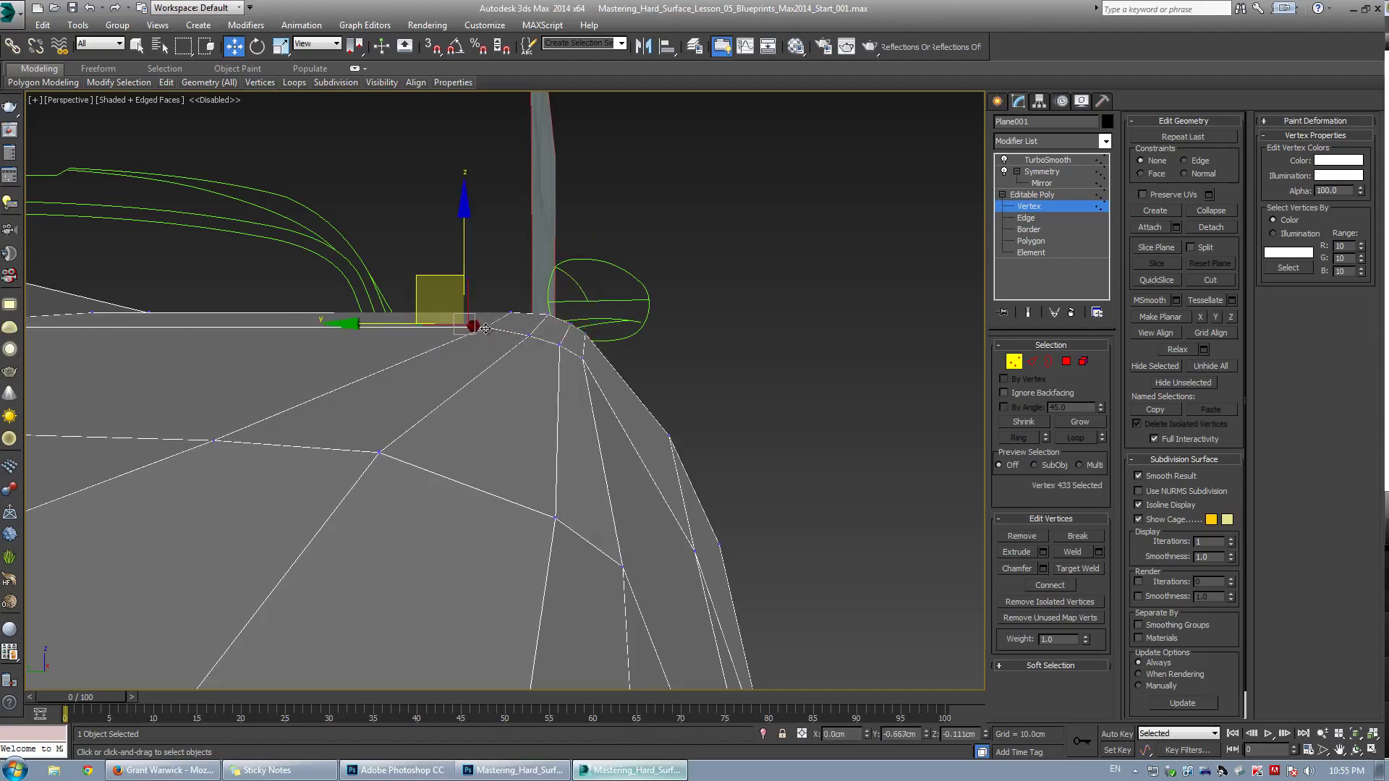
# In the front view, move the two vertices at the opening's upper rear corner about 4.1 cm rearward and 0.6 cm down
pyautogui.keyDown('alt'); pyautogui.moveTo(485, 328); pyautogui.dragTo(442, 440, button='middle'); pyautogui.keyUp('alt')
pyautogui.moveTo(309, 439); pyautogui.dragTo(362, 467)
pyautogui.hotkey('alt', 'w')
pyautogui.rightClick(660, 355)
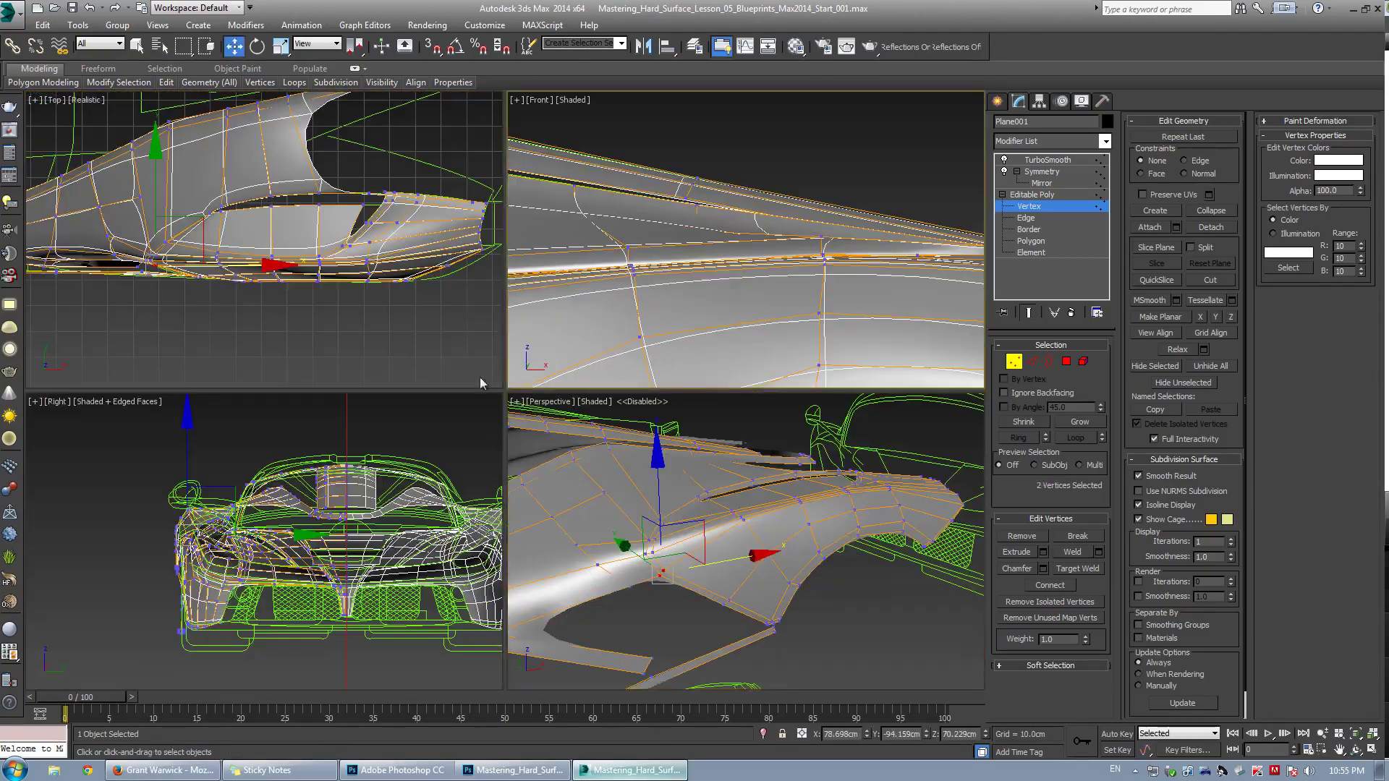
pyautogui.hotkey('alt', 'w')
pyautogui.scroll(-4, 463, 387)
pyautogui.moveTo(330, 408); pyautogui.dragTo(444, 345, button='middle')
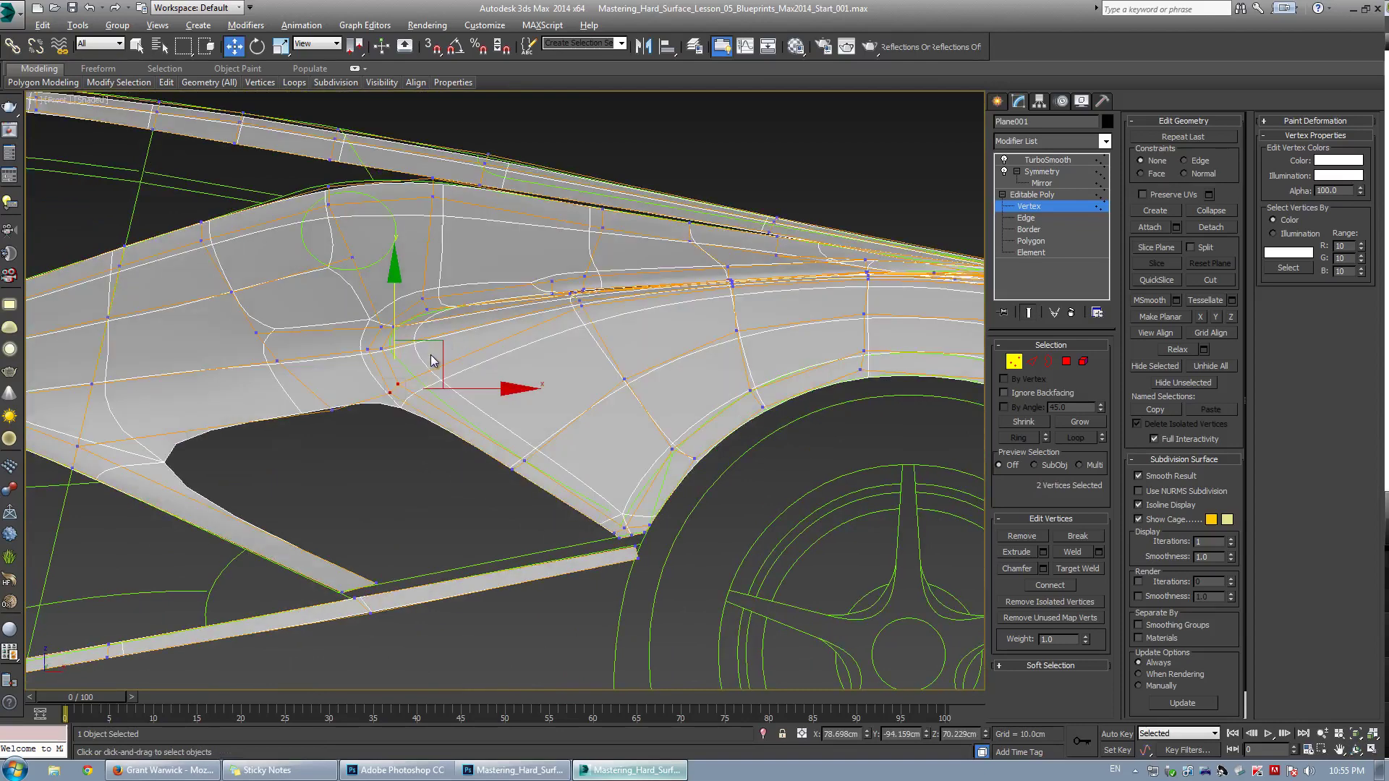
pyautogui.press('`')
pyautogui.moveTo(435, 343); pyautogui.dragTo(466, 347)
pyautogui.press('`')
pyautogui.press('`')
pyautogui.scroll(-2, 401, 409)
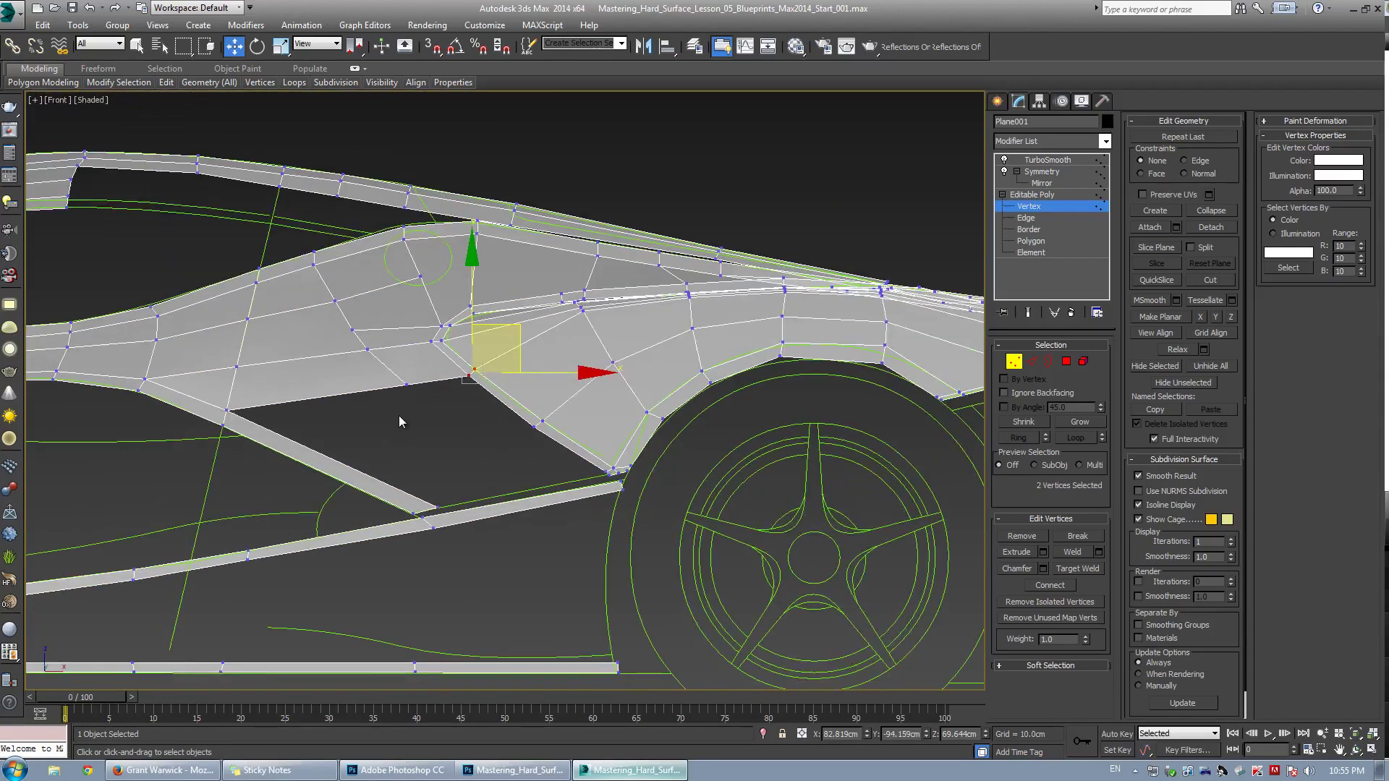
# Preview the smoothed body side and cut a new edge across the diagonal strip below the opening
pyautogui.scroll(-2, 305, 360)
pyautogui.moveTo(391, 373); pyautogui.dragTo(549, 324, button='middle')
pyautogui.scroll(-2, 550, 324)
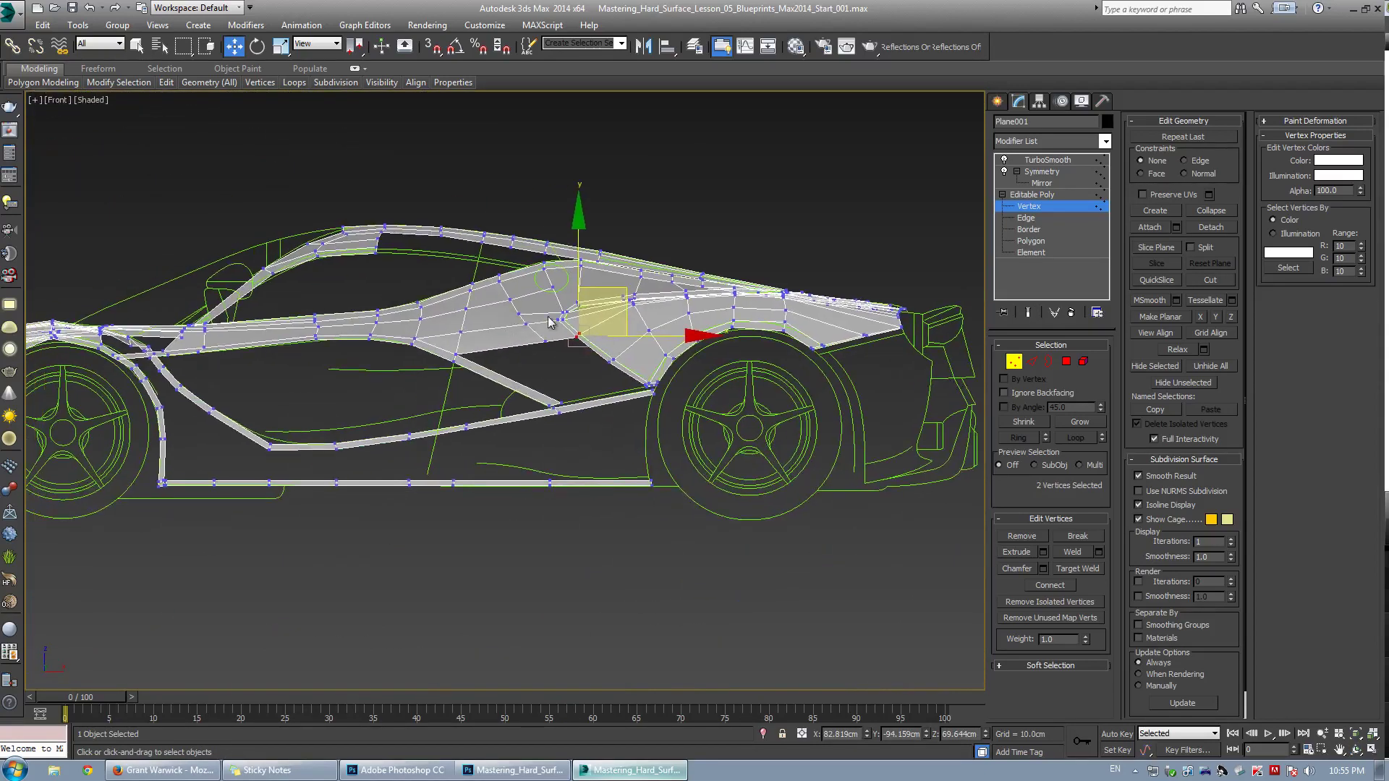
pyautogui.press('`')
pyautogui.scroll(4, 552, 322)
pyautogui.press('`')
pyautogui.scroll(2, 564, 400)
pyautogui.hotkey('alt', 'c')
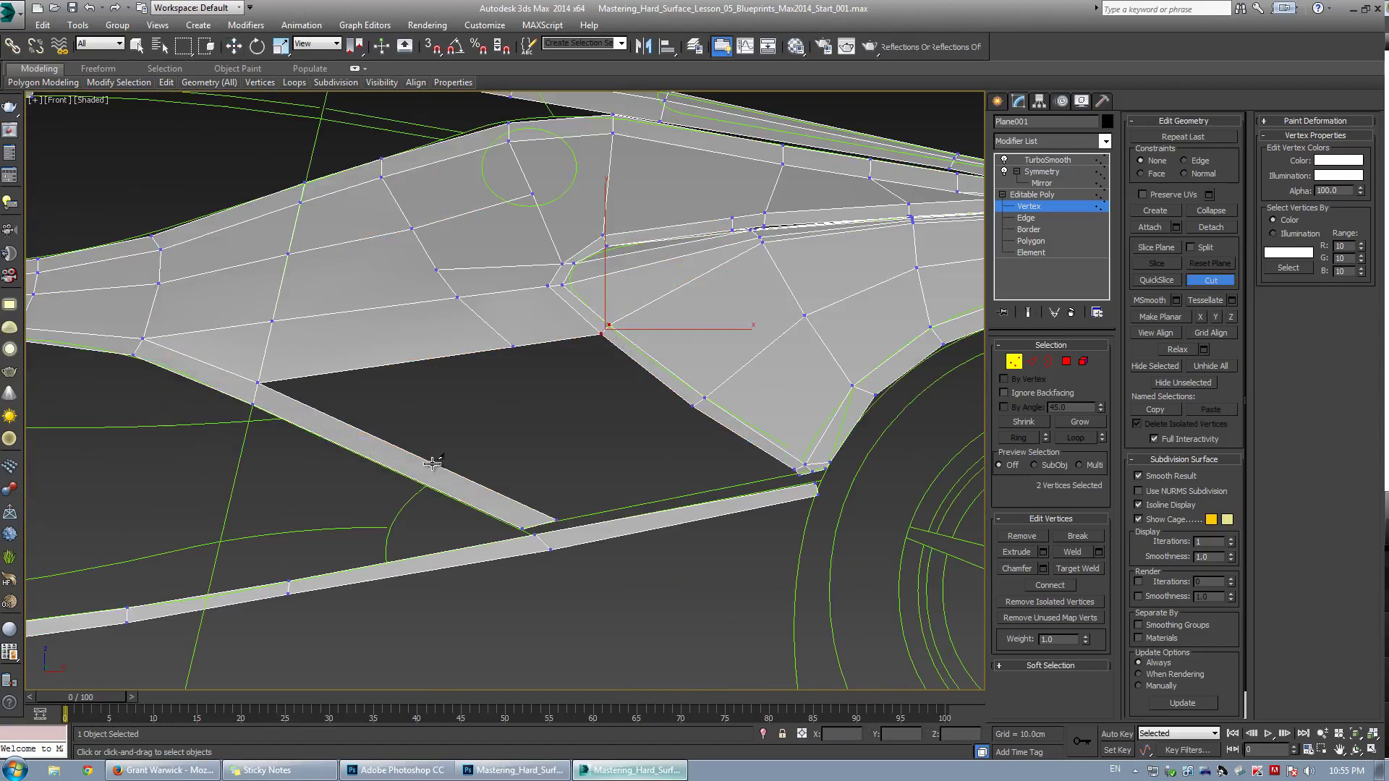
pyautogui.click(396, 471)
pyautogui.press('w')
# Bridge the lower edge of the diagonal strip to the facing lower edge of the fender panel
pyautogui.press('2')
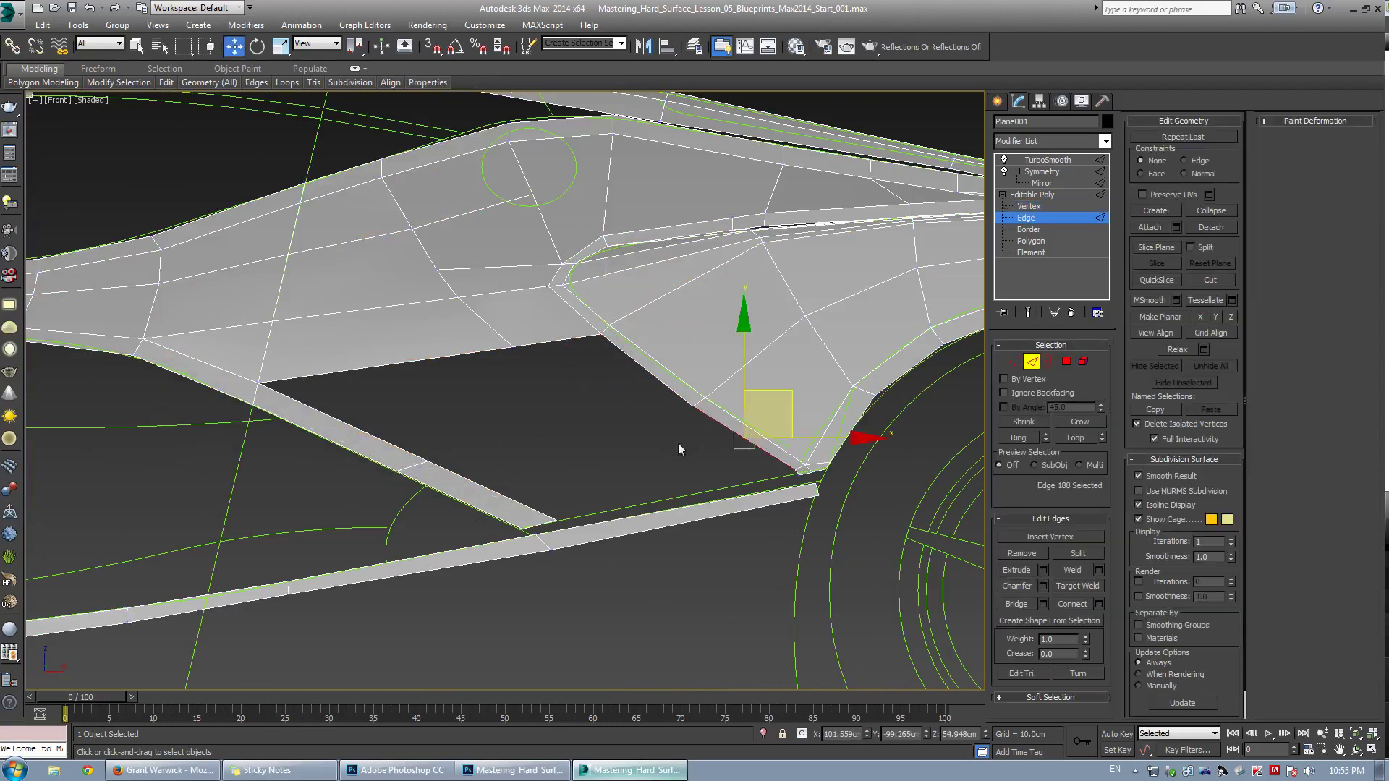
pyautogui.doubleClick(519, 506)
pyautogui.click(1015, 606)
# Select the narrow edge loop along the fender's lower tip by the wheel arch and delete it
pyautogui.moveTo(793, 519); pyautogui.dragTo(627, 518, button='middle')
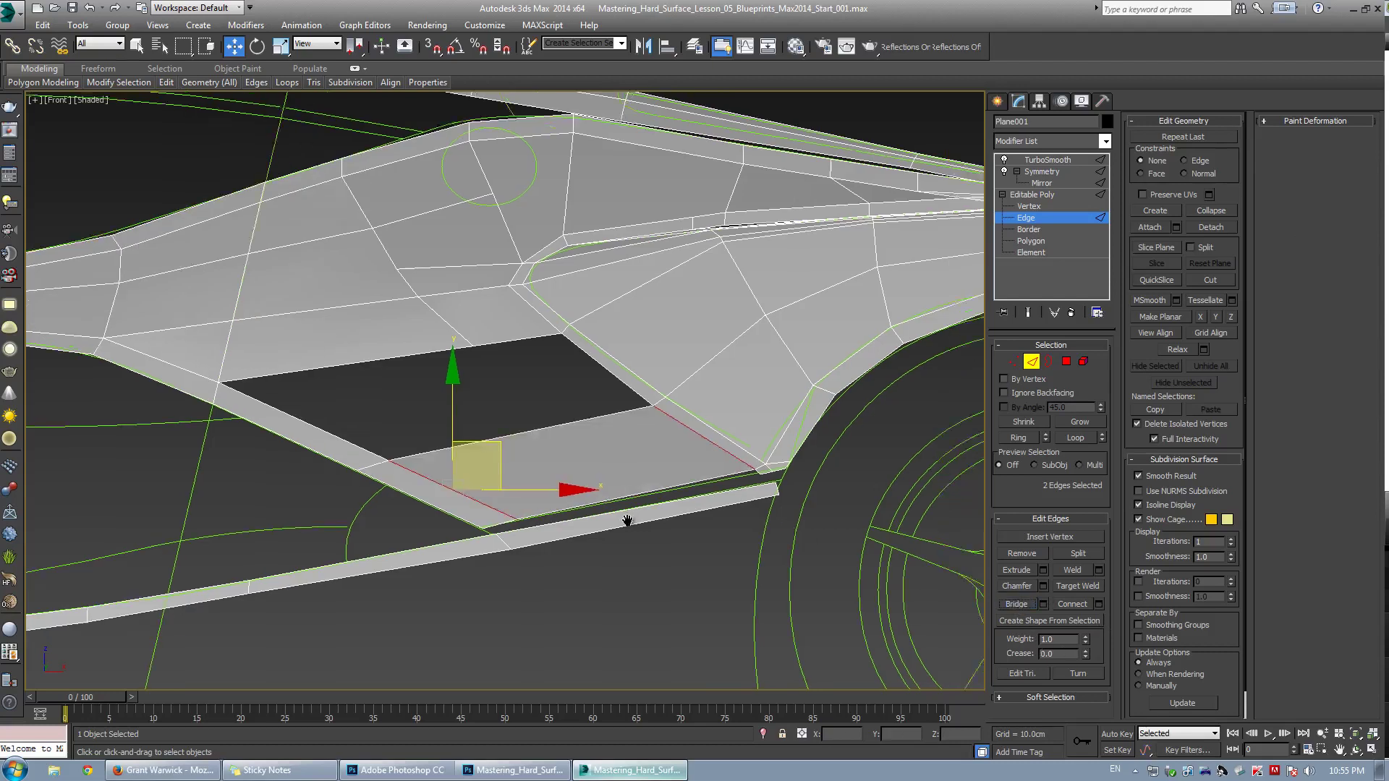
pyautogui.scroll(3, 627, 518)
pyautogui.click(677, 421)
pyautogui.hotkey('alt', 'r')
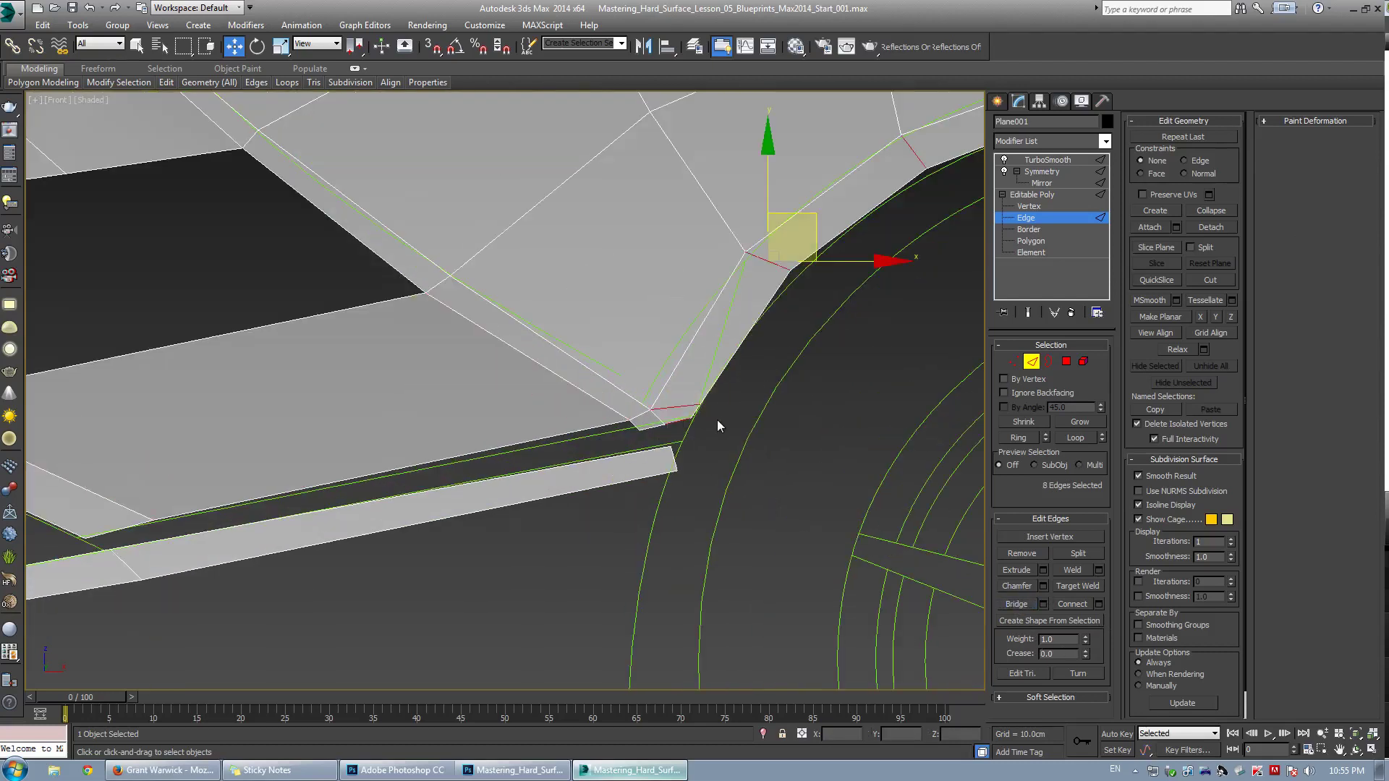
pyautogui.doubleClick(648, 431)
pyautogui.press('Delete')
# Move the three vertices at the fender's lower tip down so they line up with the blueprint line
pyautogui.scroll(2, 675, 404)
pyautogui.press('1')
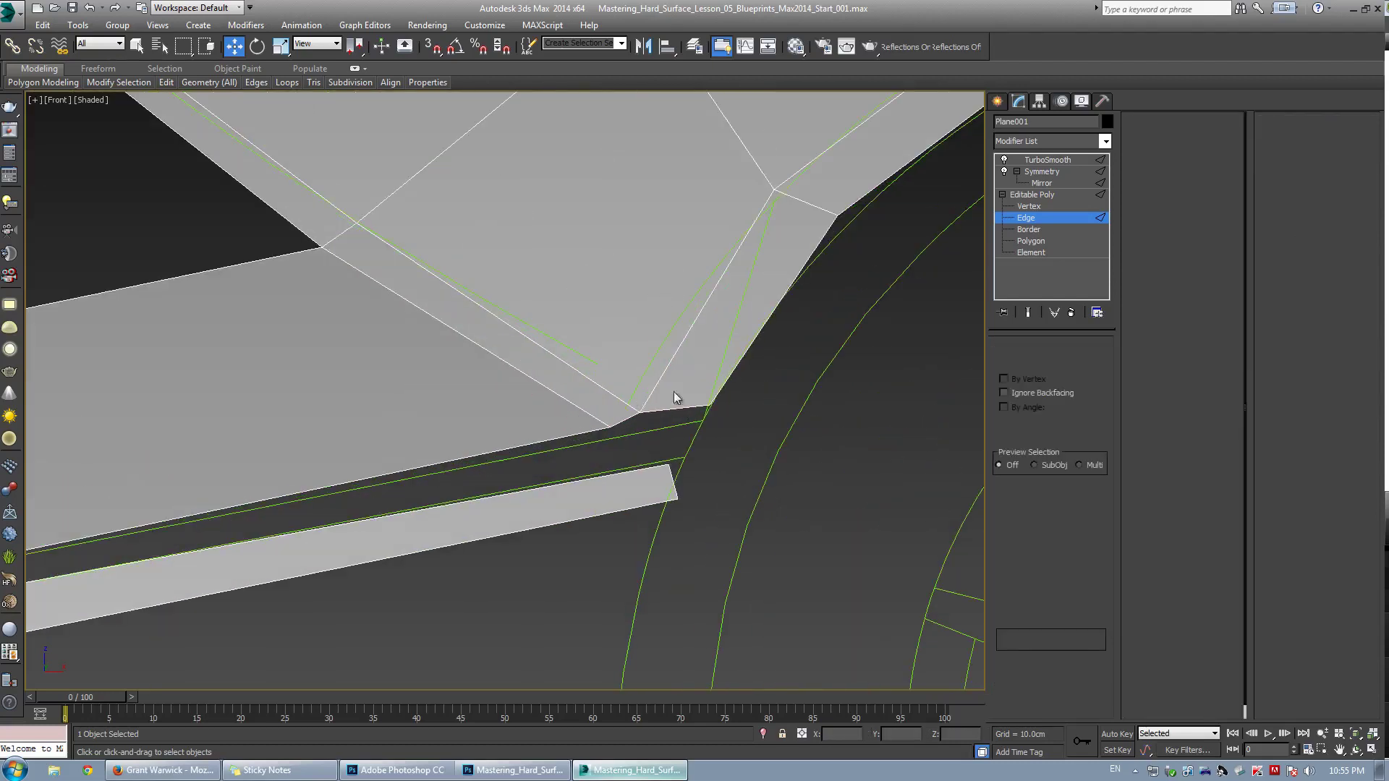
pyautogui.press('1')
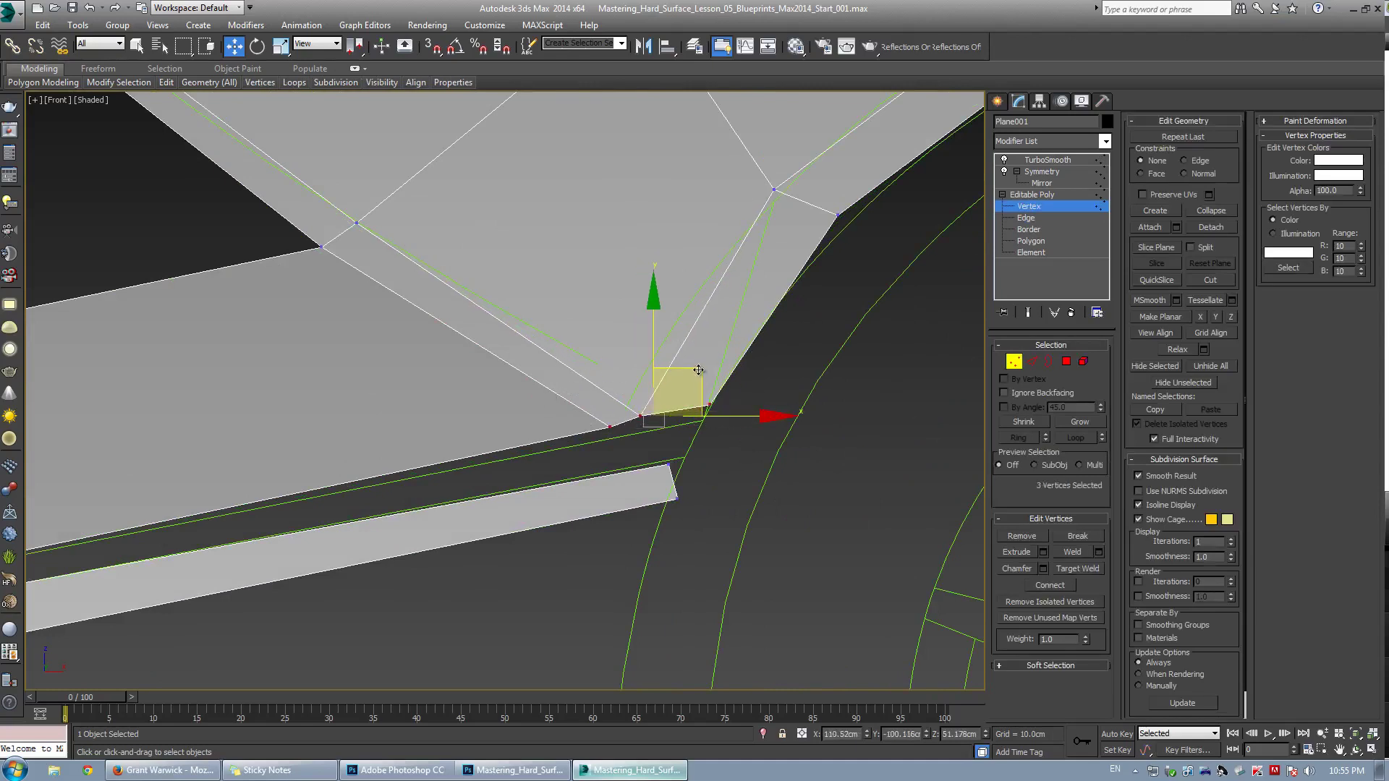
pyautogui.moveTo(698, 370); pyautogui.dragTo(700, 381)
pyautogui.click(646, 415)
pyautogui.moveTo(643, 423); pyautogui.dragTo(706, 419)
pyautogui.click(713, 378)
pyautogui.scroll(-2, 394, 444)
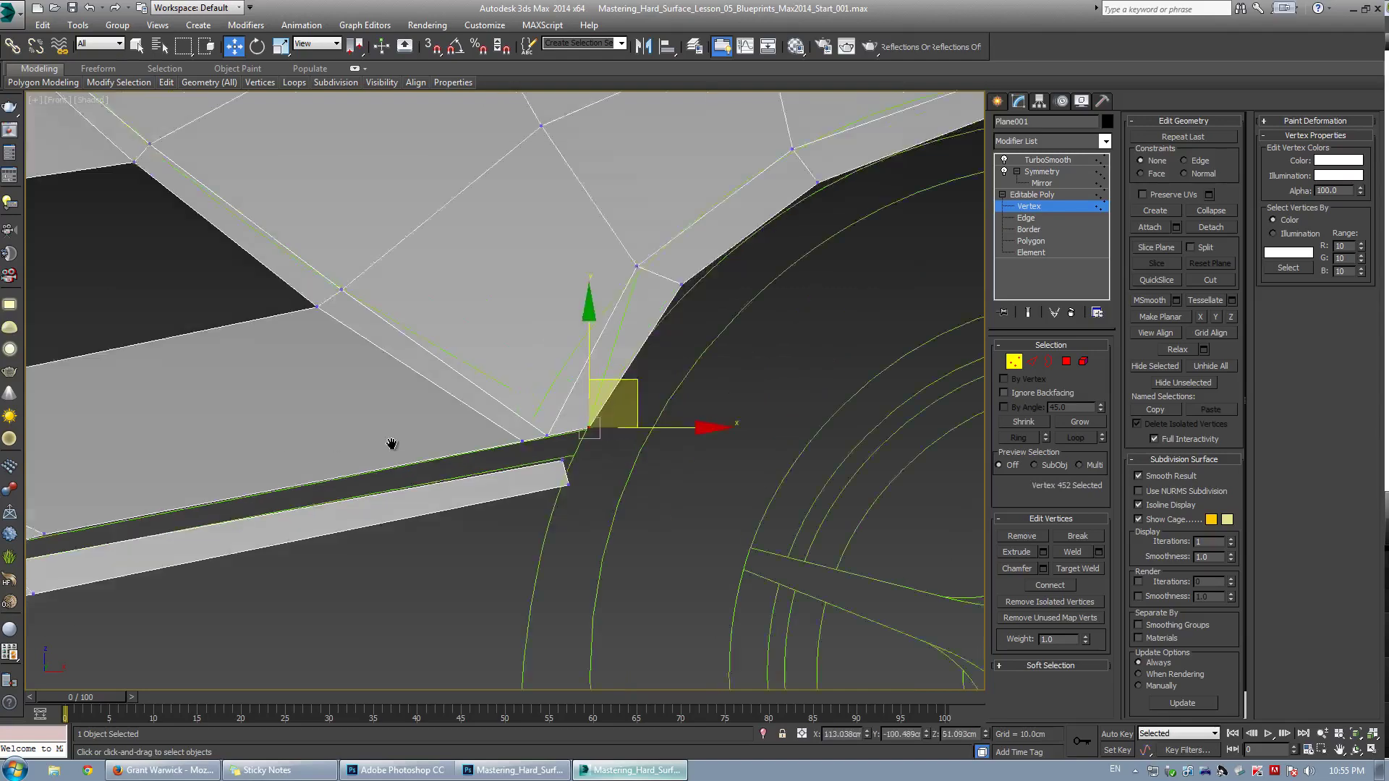
# Adjust the vertex at the lower end of the diagonal strip to match the blueprint corner
pyautogui.moveTo(393, 444); pyautogui.dragTo(682, 410, button='middle')
pyautogui.click(332, 500)
pyautogui.click(258, 519)
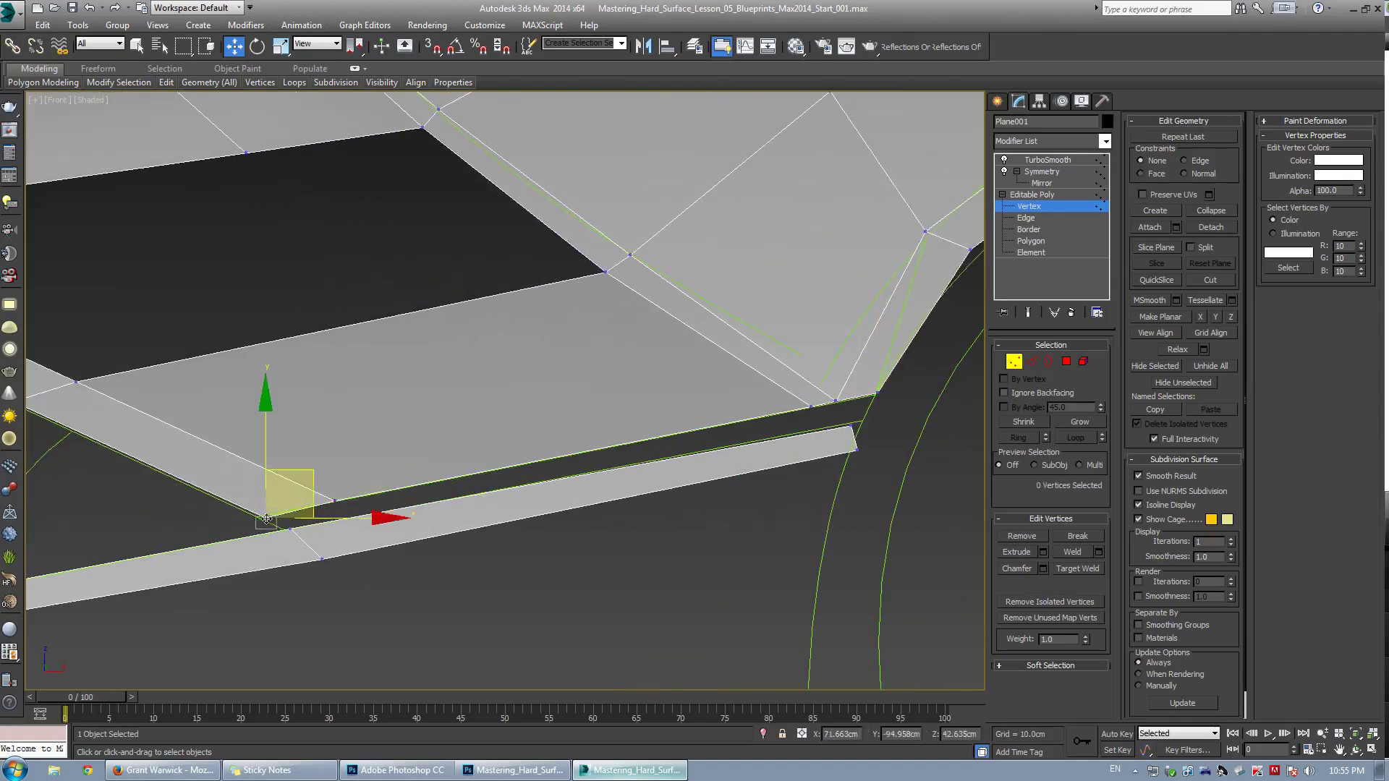
# Cut an edge through the middle of the bridged face, from its upper side to its lower side
pyautogui.scroll(-2, 295, 434)
pyautogui.moveTo(512, 428); pyautogui.dragTo(616, 424, button='middle')
pyautogui.hotkey('alt', 'c')
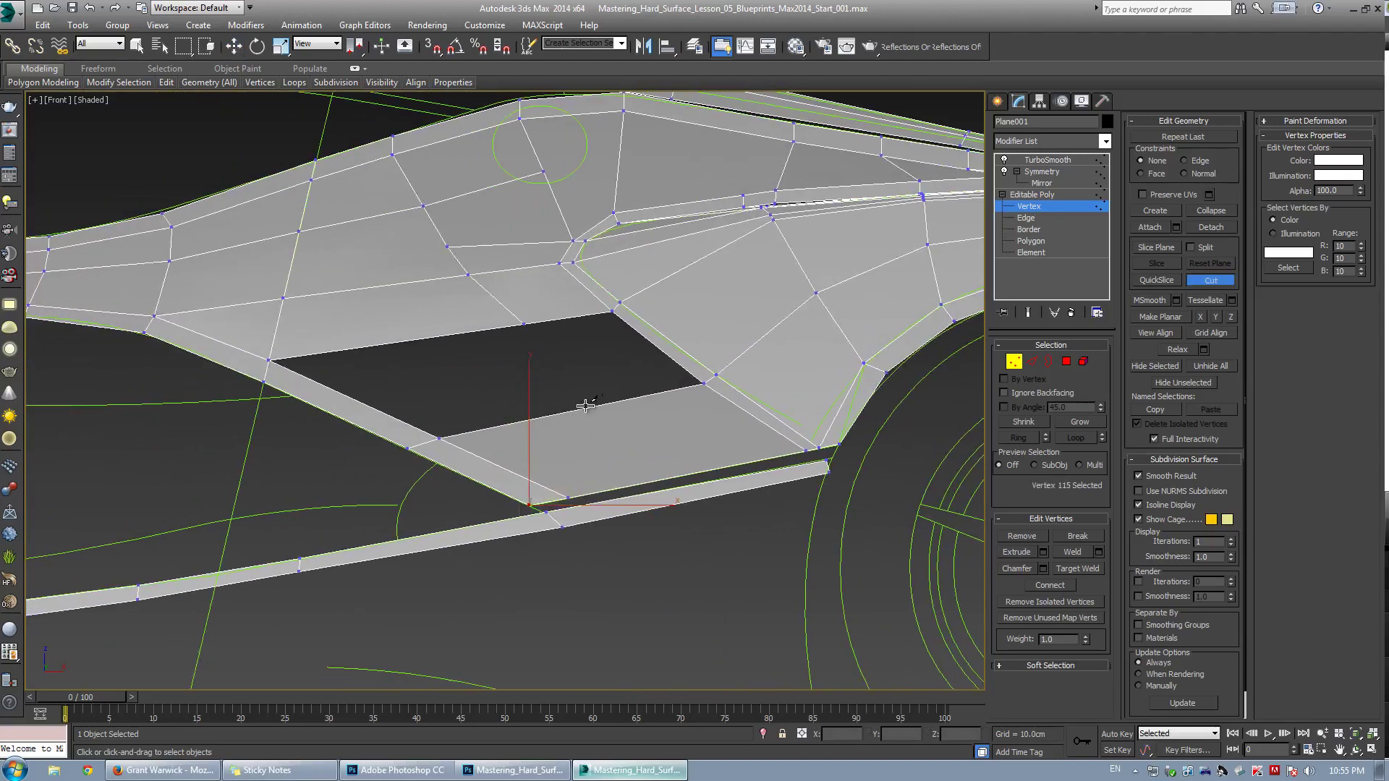
pyautogui.press('w')
# Try to bridge the two upper edges of the remaining opening to its two lower edges
pyautogui.press('3')
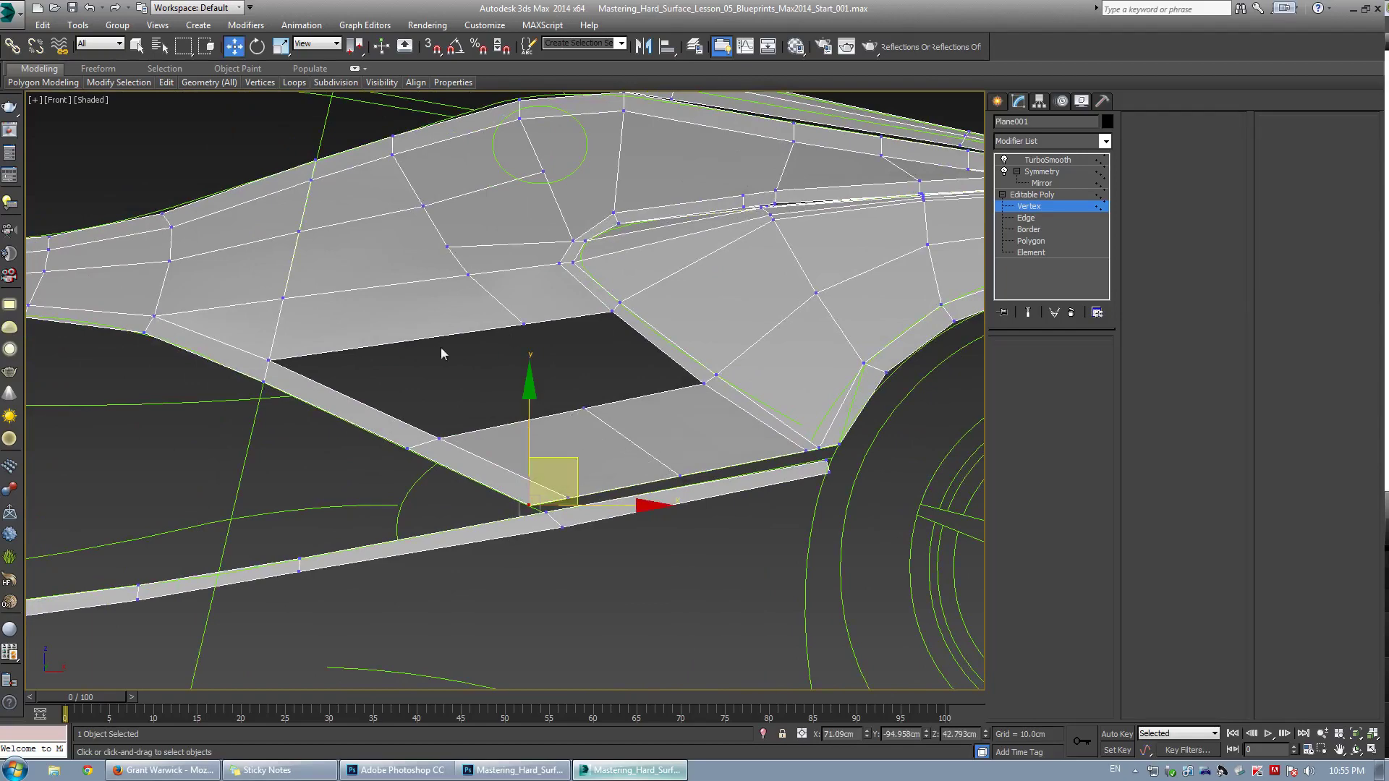
pyautogui.click(441, 340)
pyautogui.click(586, 334)
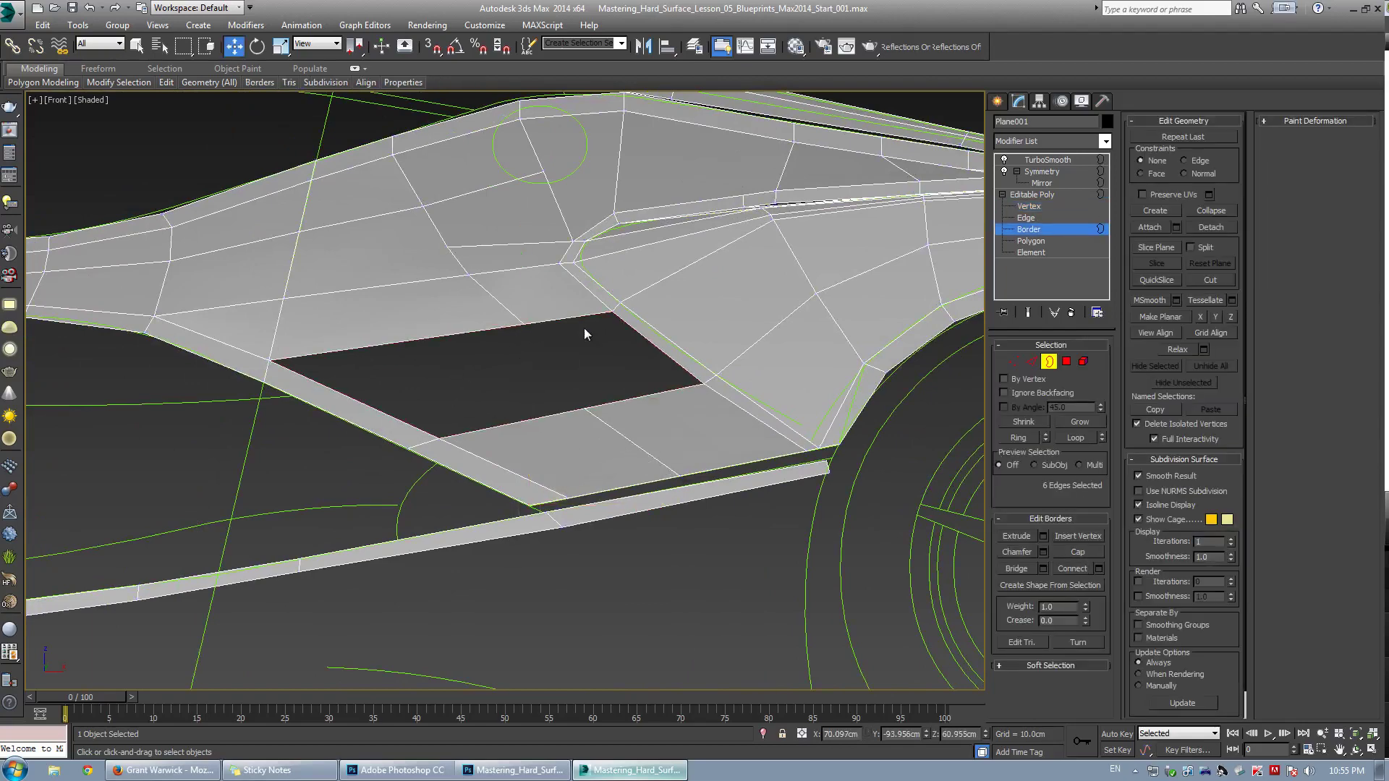
pyautogui.scroll(2, 584, 334)
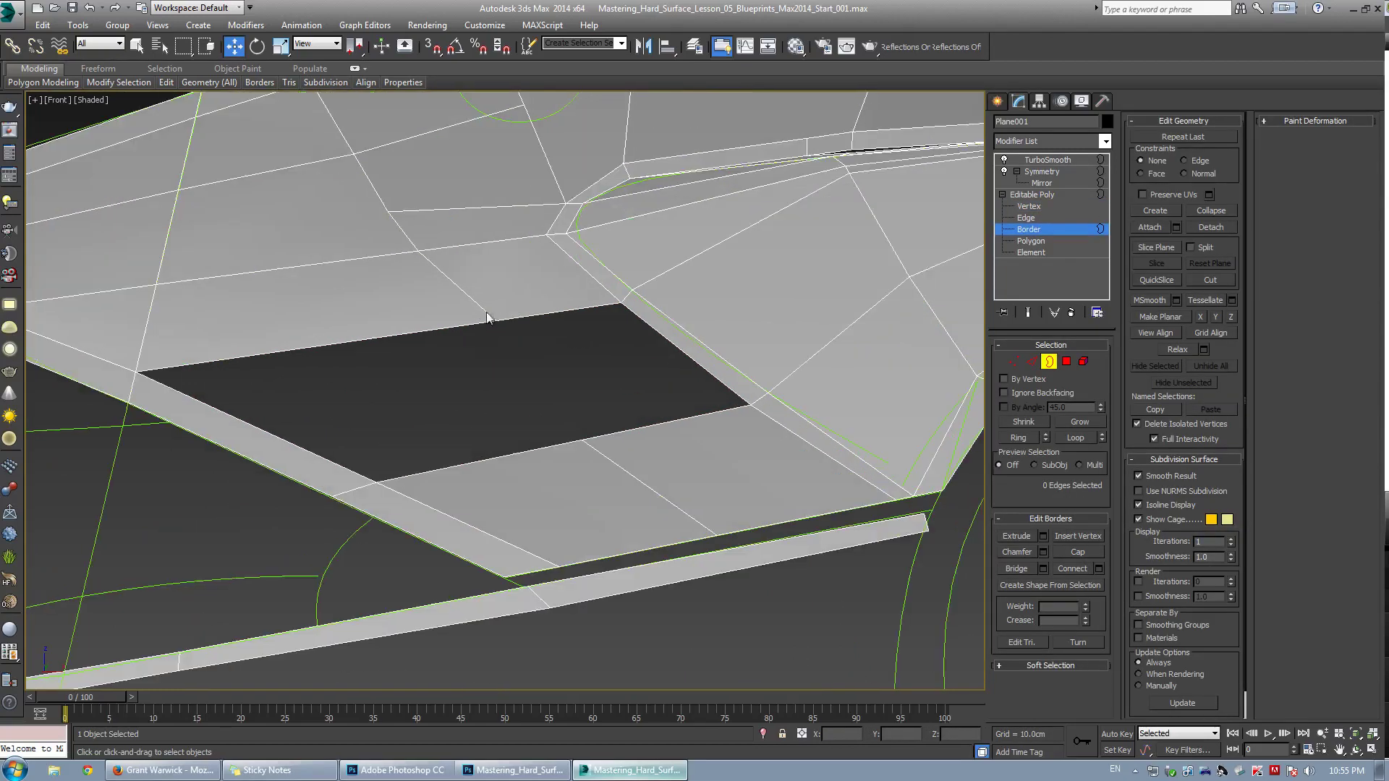
pyautogui.press('2')
pyautogui.click(385, 336)
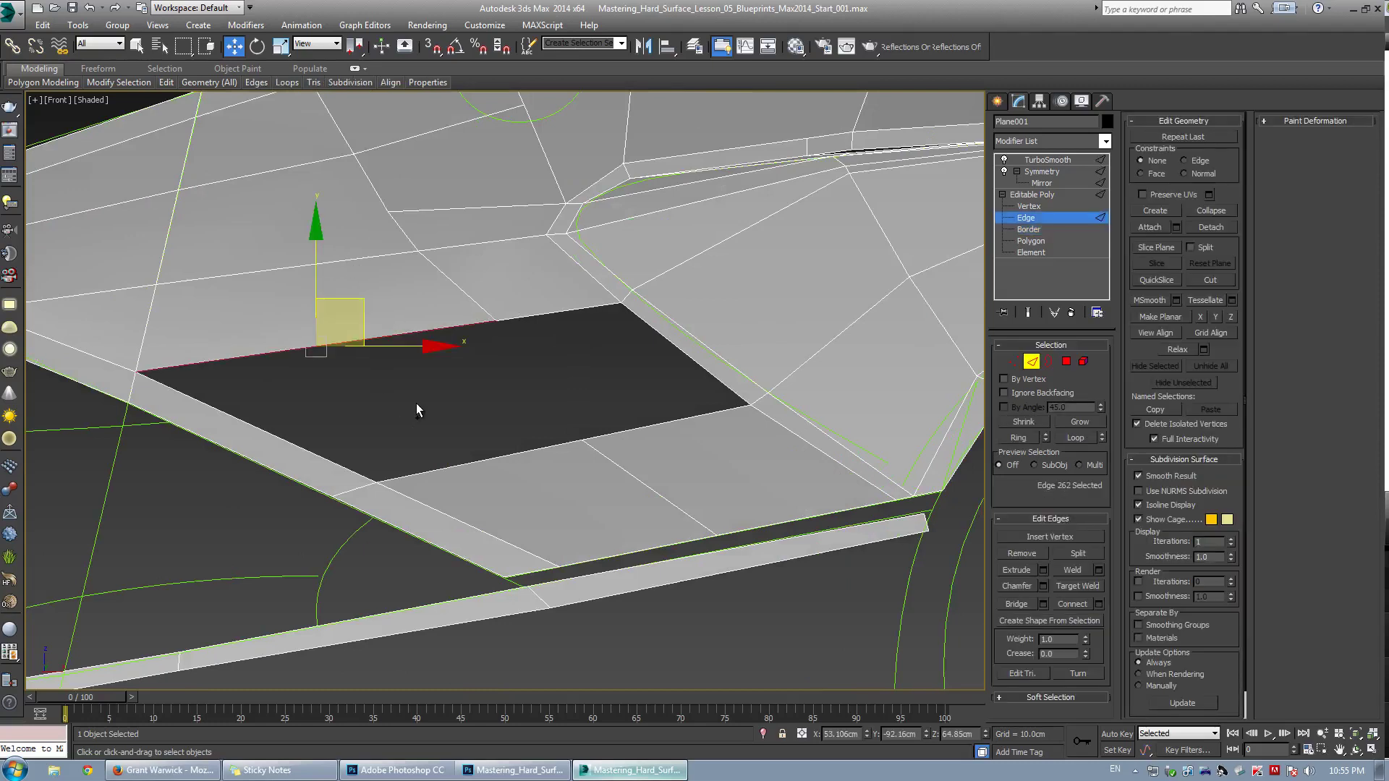
pyautogui.keyDown('ctrl'); pyautogui.click(460, 466); pyautogui.keyUp('ctrl')
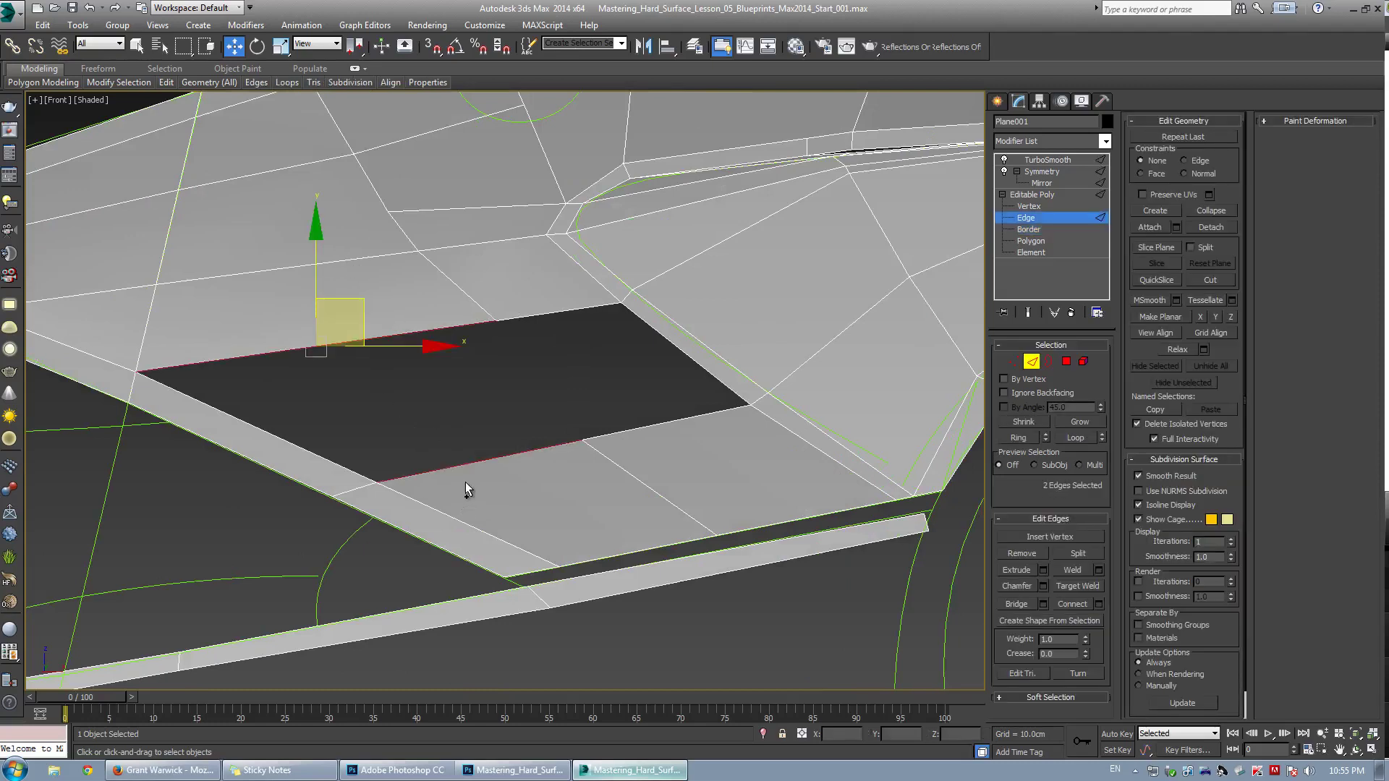
pyautogui.keyDown('ctrl'); pyautogui.click(656, 421); pyautogui.keyUp('ctrl')
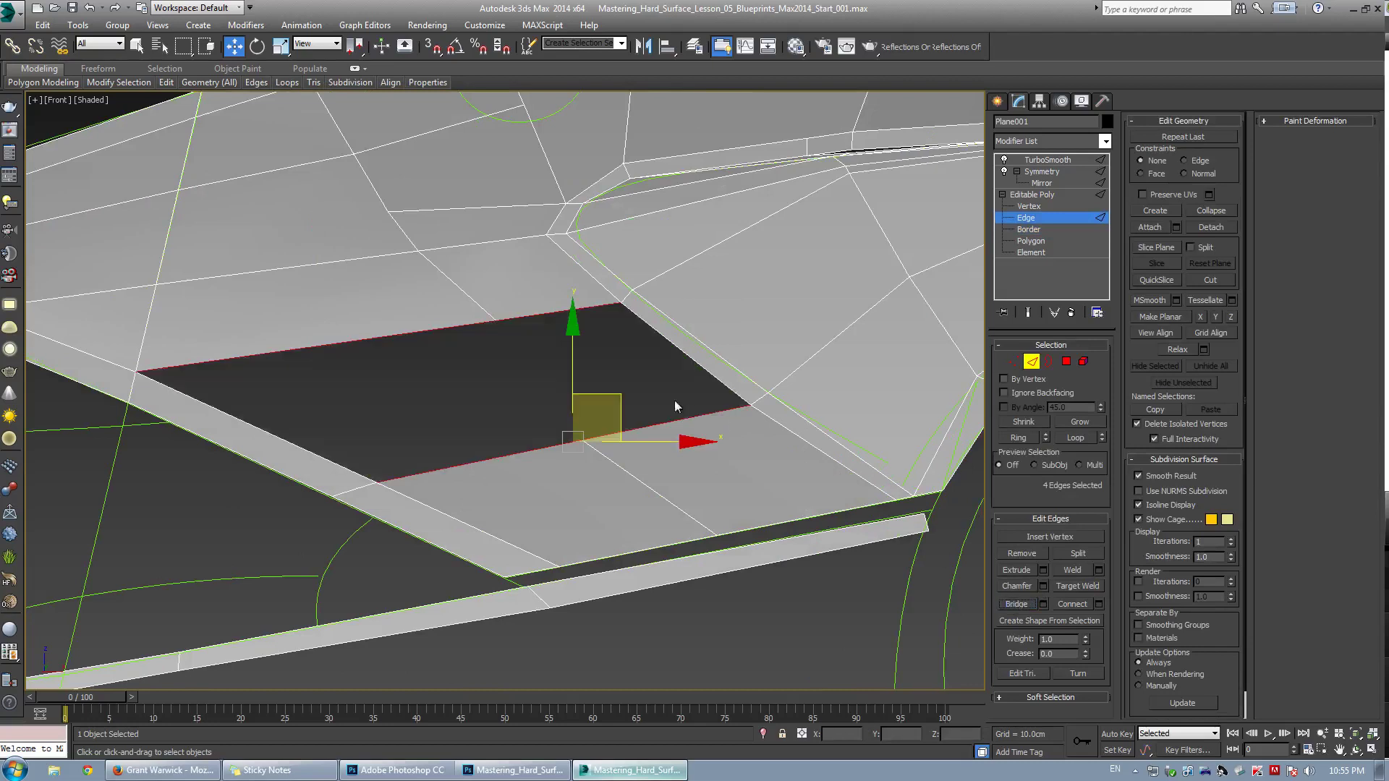
# Try capping the opening and connecting its two middle vertices with an edge
pyautogui.press('3')
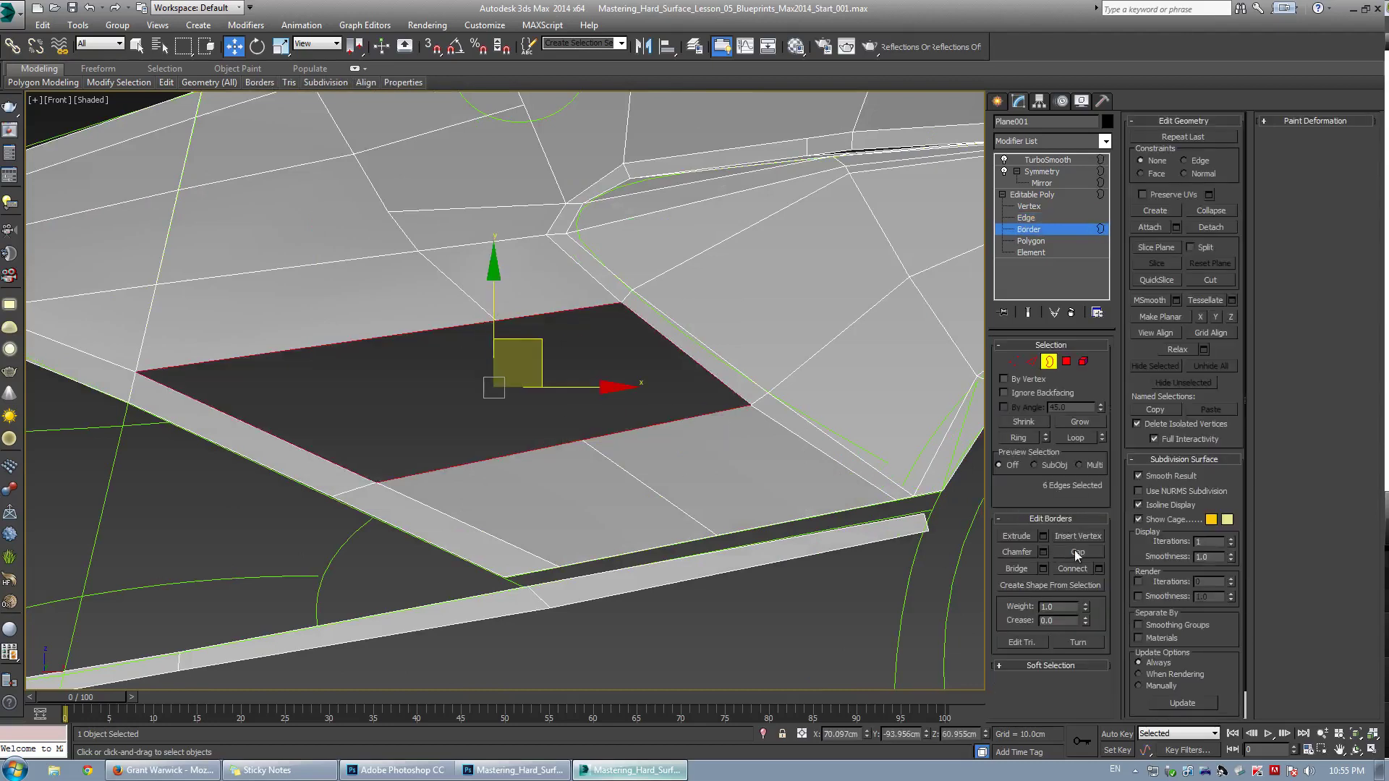
pyautogui.click(1076, 552)
pyautogui.press('1')
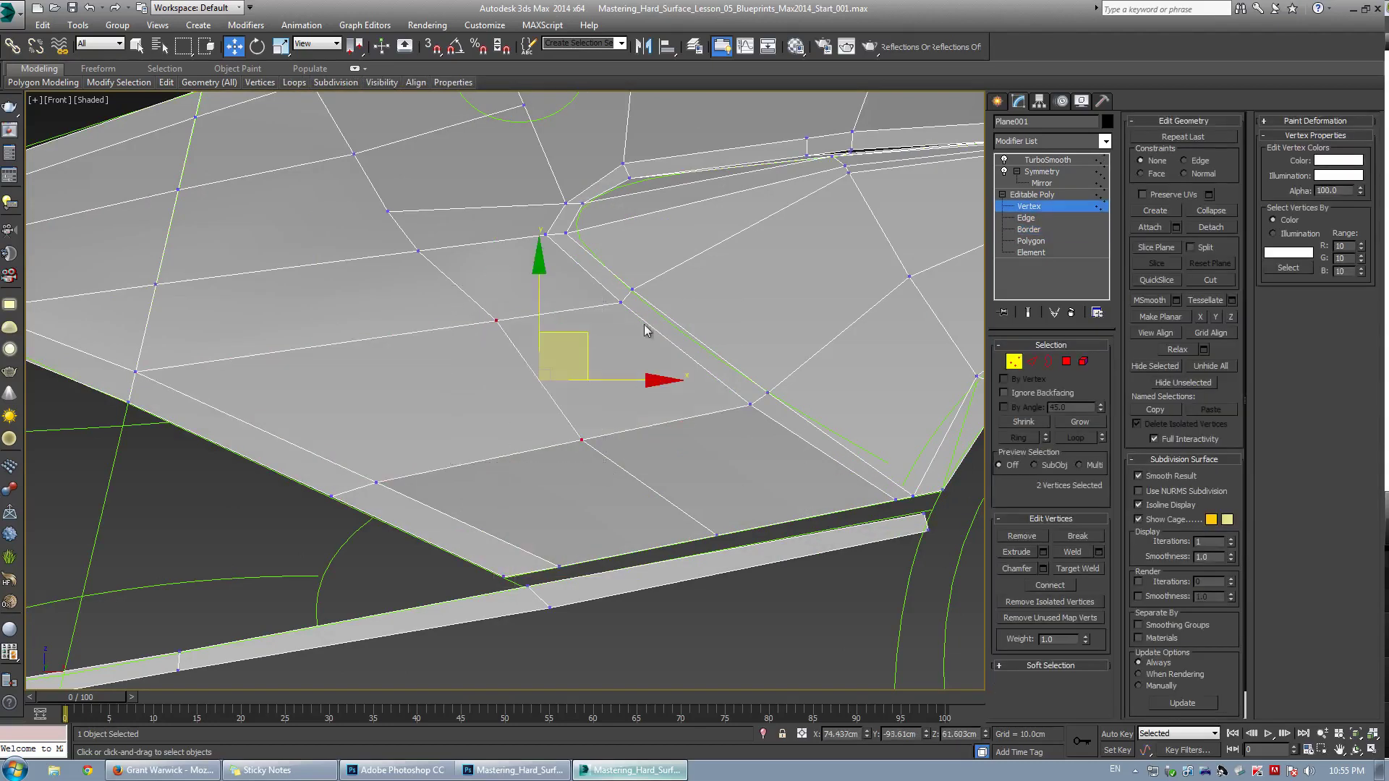
pyautogui.click(645, 325)
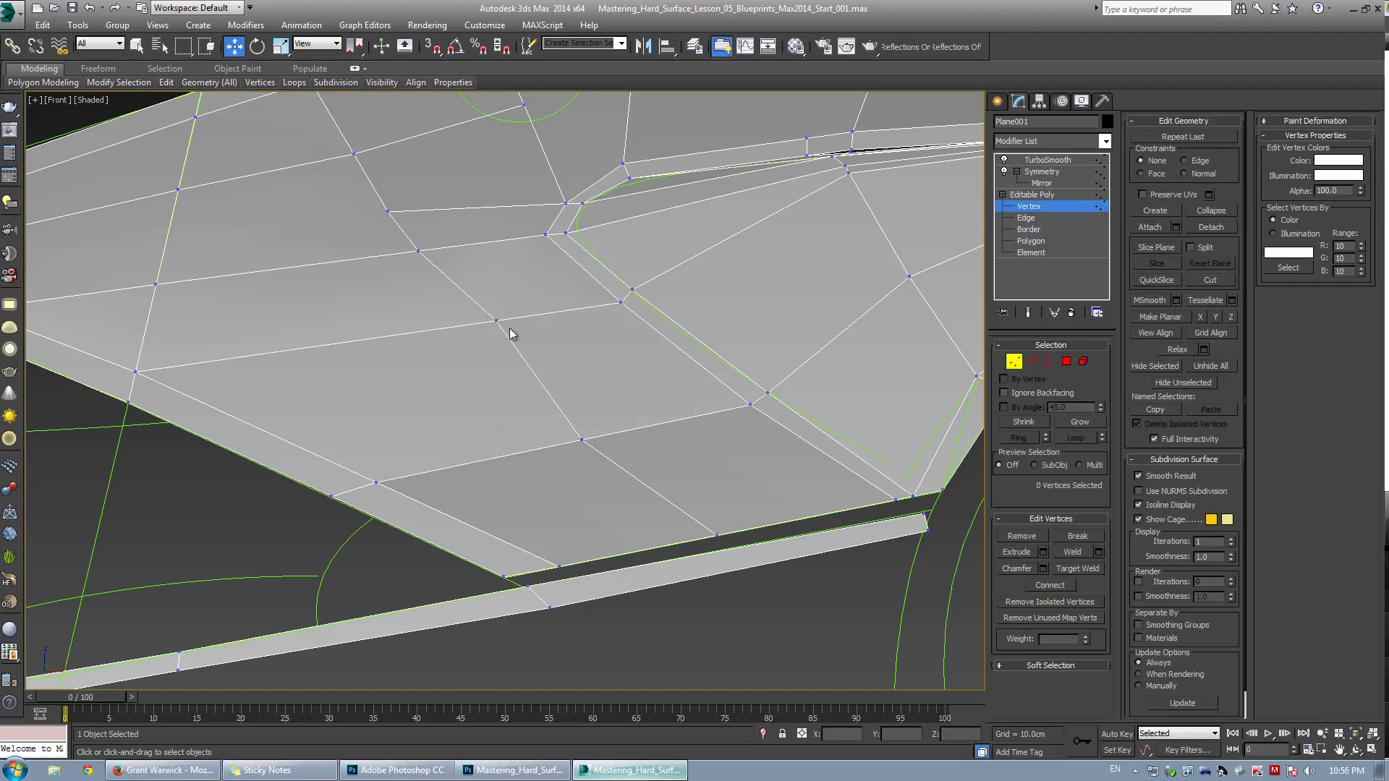
pyautogui.hotkey('ctrl', 'z')
pyautogui.hotkey('ctrl', 'z')
# Try to bridge the opening's two upper edges to its two lower edges using the edge selection
pyautogui.moveTo(478, 393); pyautogui.dragTo(484, 403, button='middle')
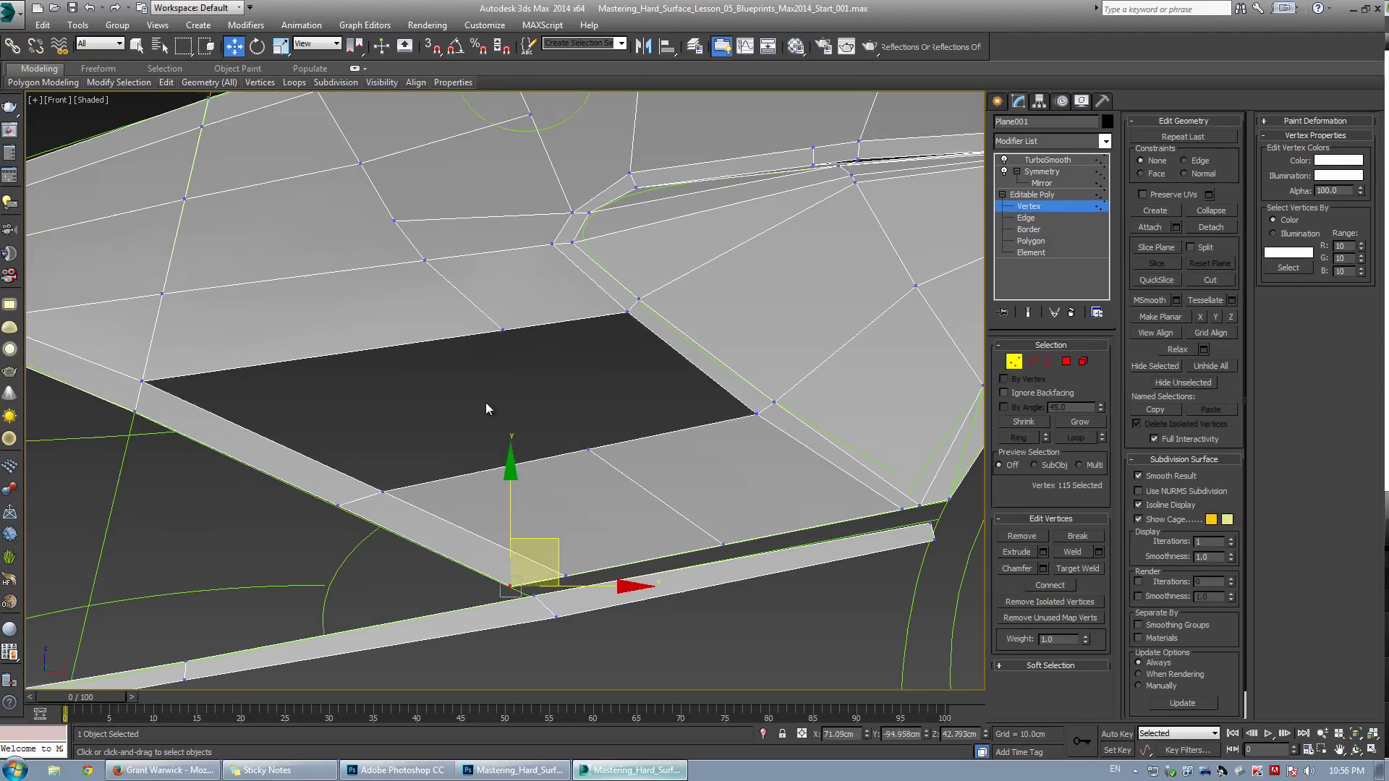
pyautogui.scroll(-2, 485, 404)
pyautogui.press('2')
pyautogui.press('3')
pyautogui.click(527, 350)
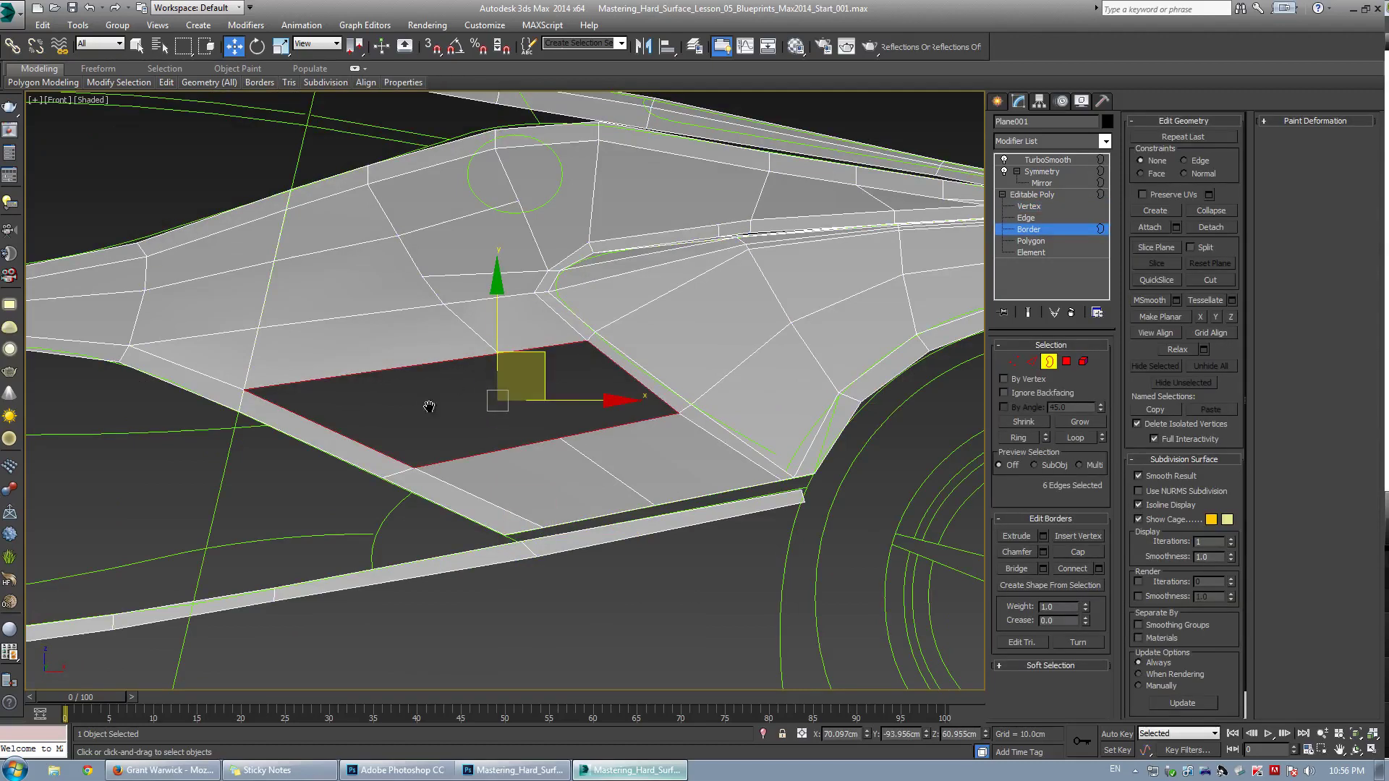
pyautogui.scroll(2, 429, 407)
pyautogui.press('2')
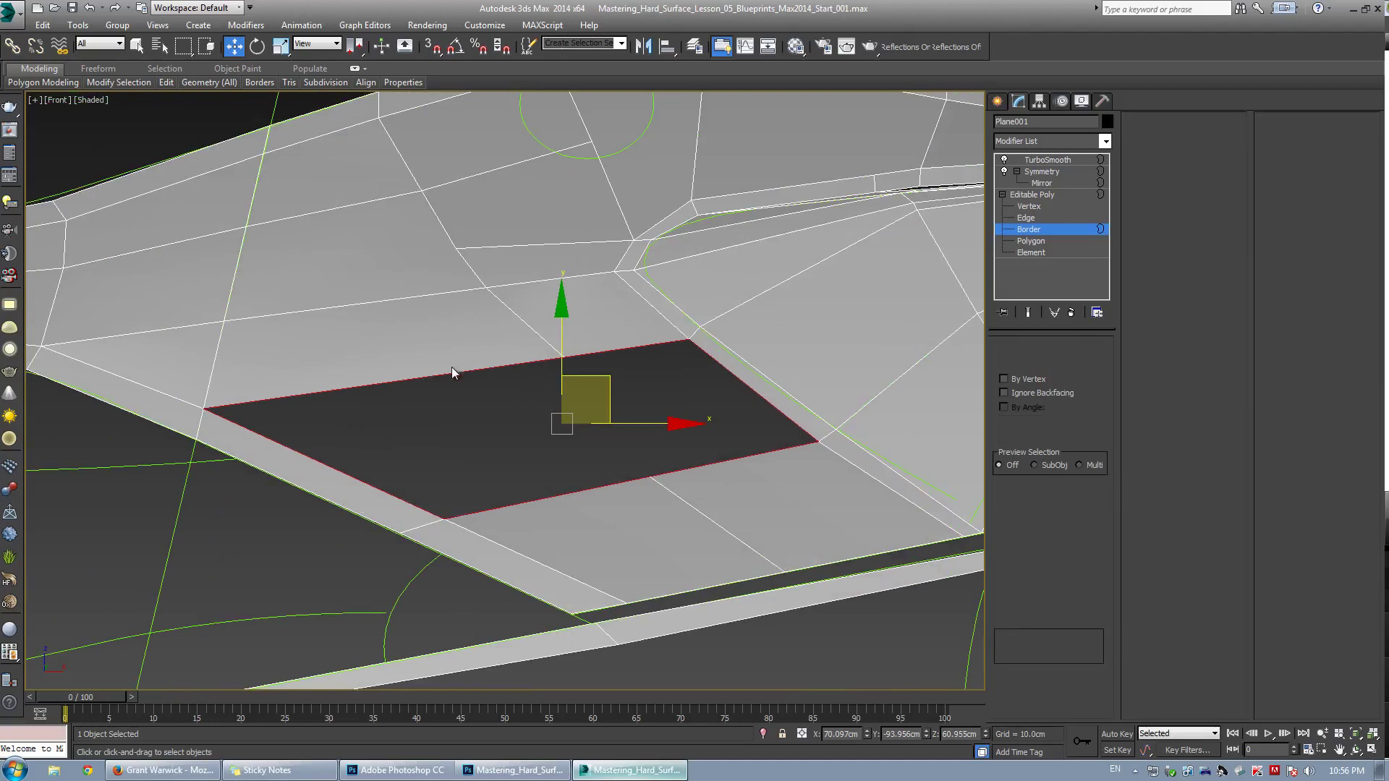
pyautogui.moveTo(438, 336); pyautogui.dragTo(495, 421)
pyautogui.keyDown('ctrl'); pyautogui.moveTo(623, 507); pyautogui.dragTo(672, 491); pyautogui.keyUp('ctrl')
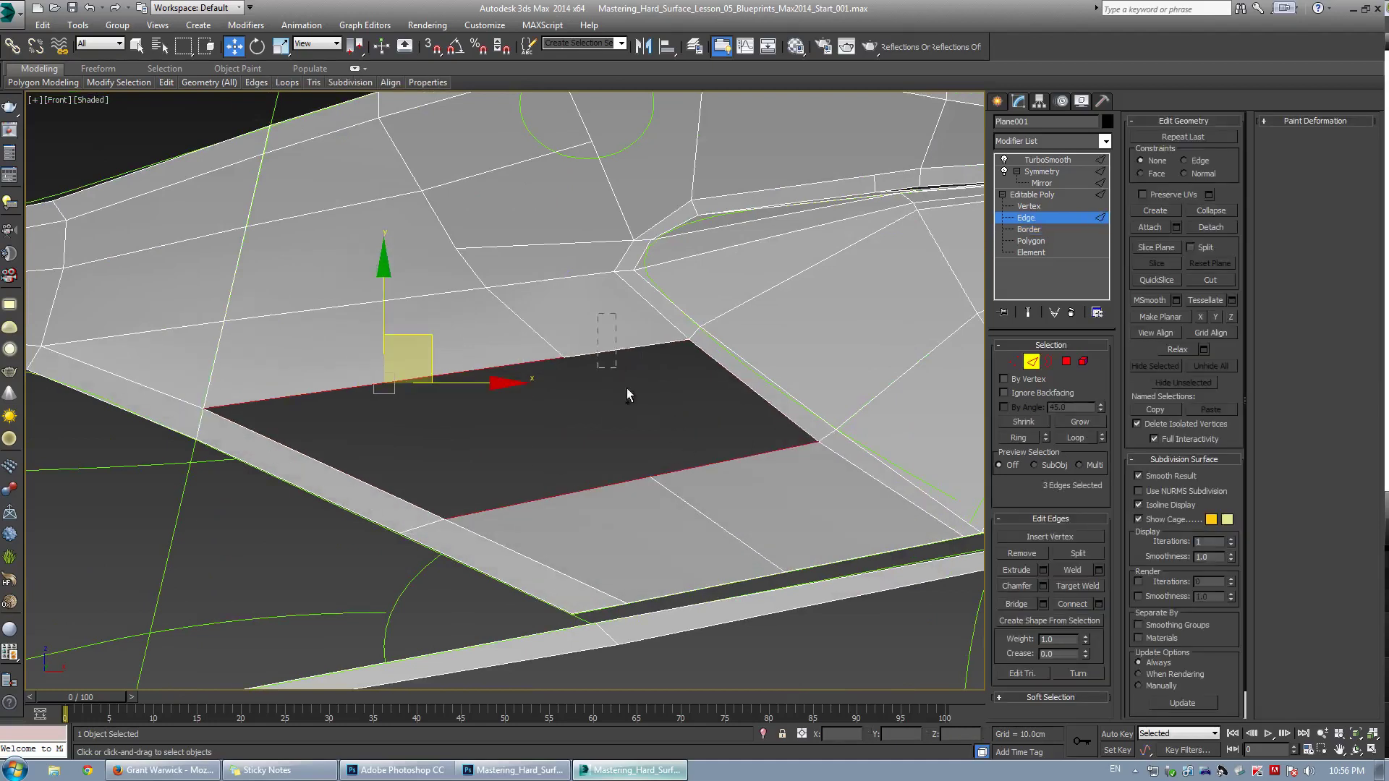
pyautogui.keyDown('ctrl'); pyautogui.click(627, 365); pyautogui.keyUp('ctrl')
pyautogui.click(1016, 604)
pyautogui.hotkey('ctrl', 'z')
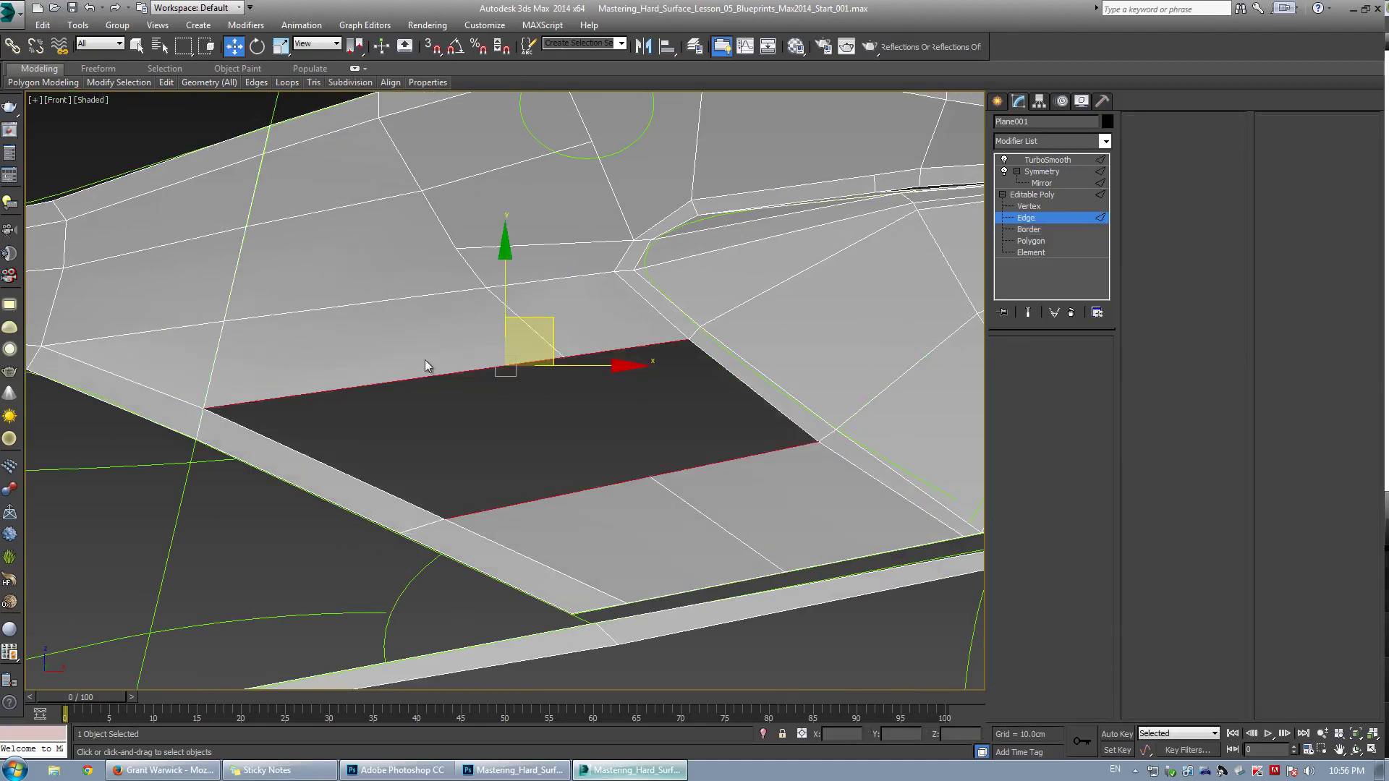
# Cap the open border in the fender side and connect its two middle vertices with an edge
pyautogui.press('3')
pyautogui.click(1076, 551)
pyautogui.press('1')
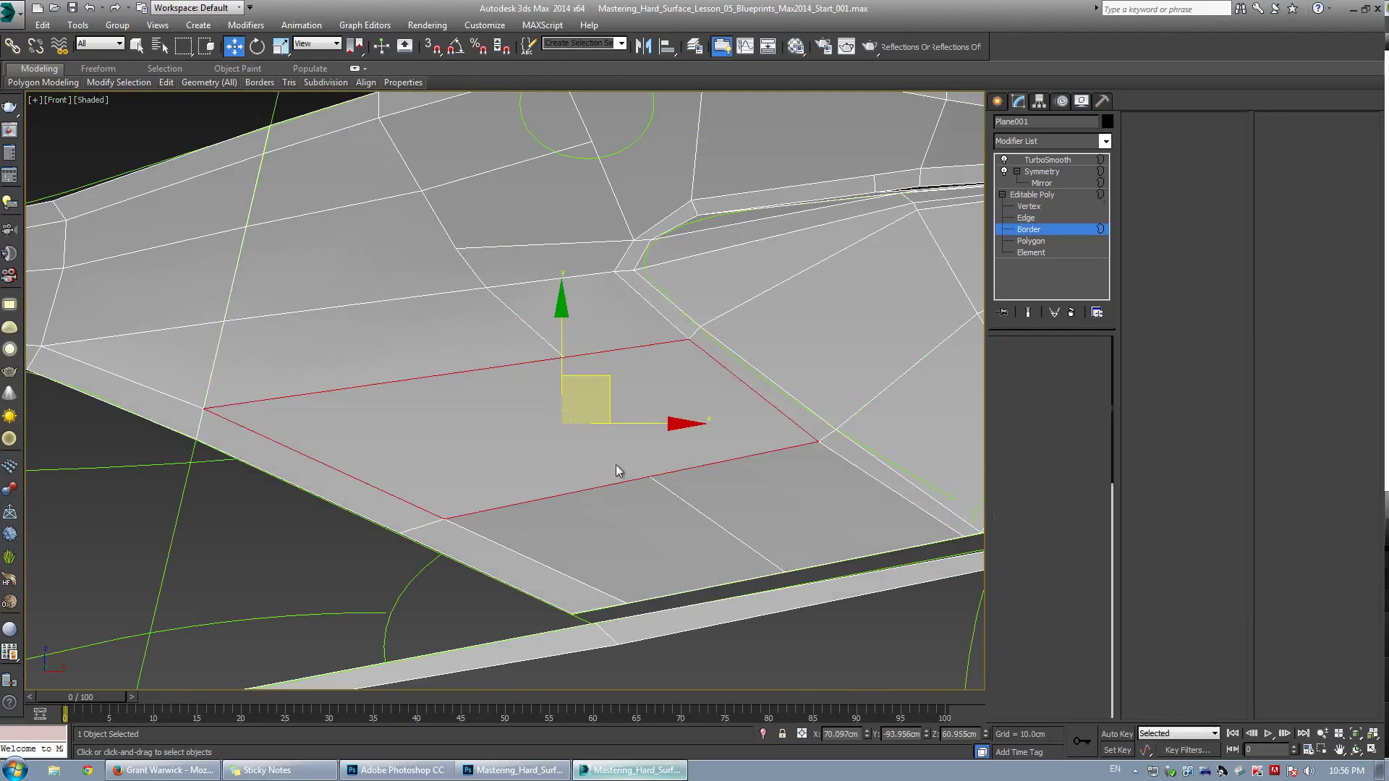
pyautogui.press('`')
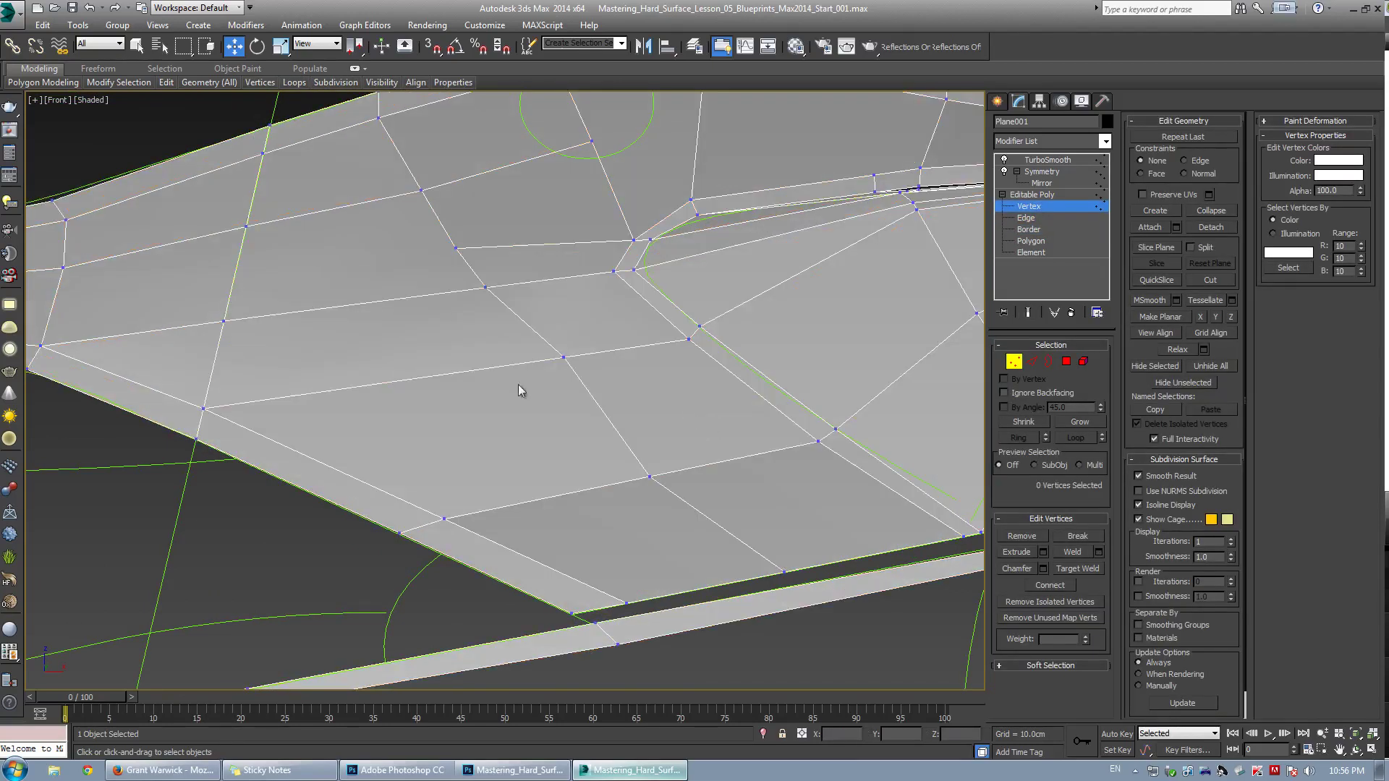
# Shift the upper and lower vertices of the new connecting edge to even out the edge flow
pyautogui.click(563, 357)
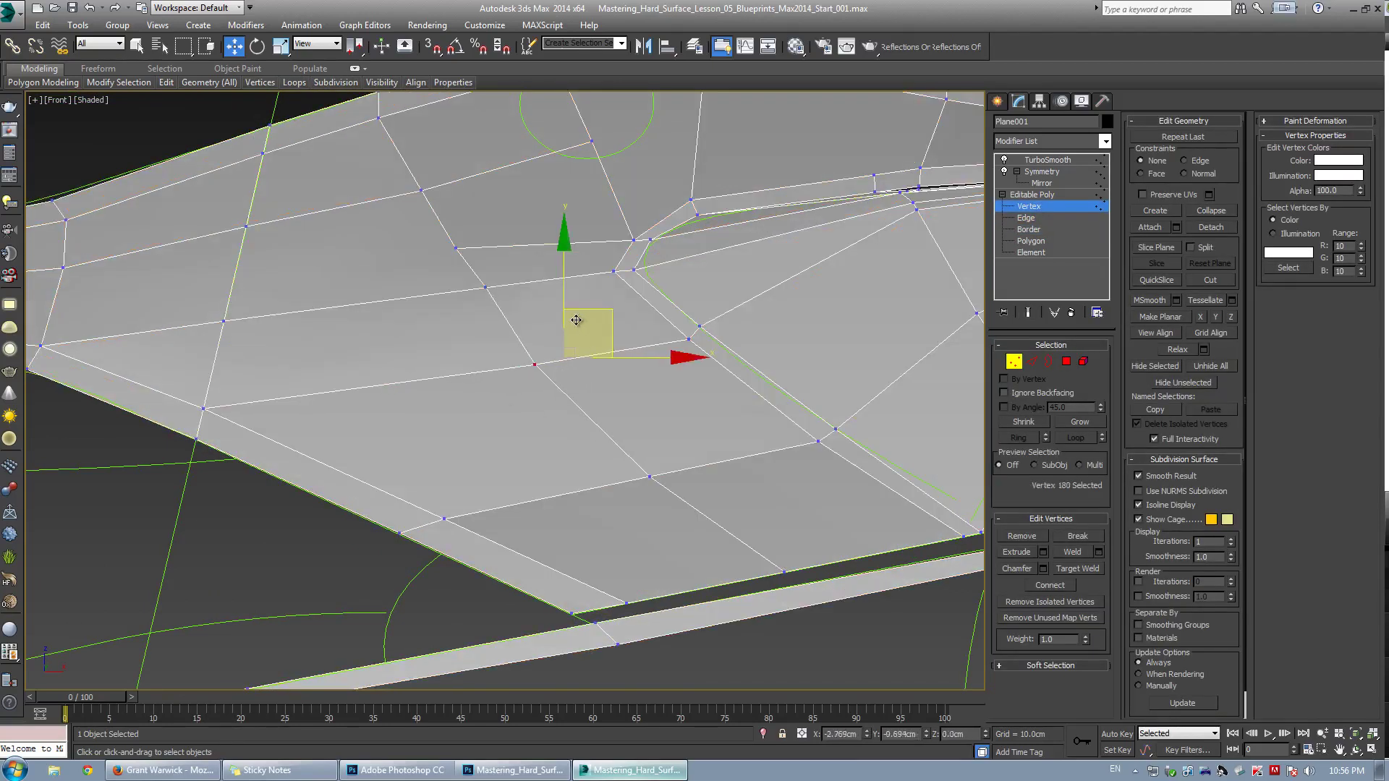
pyautogui.moveTo(592, 316); pyautogui.dragTo(565, 324)
pyautogui.click(658, 467)
pyautogui.scroll(-5, 661, 356)
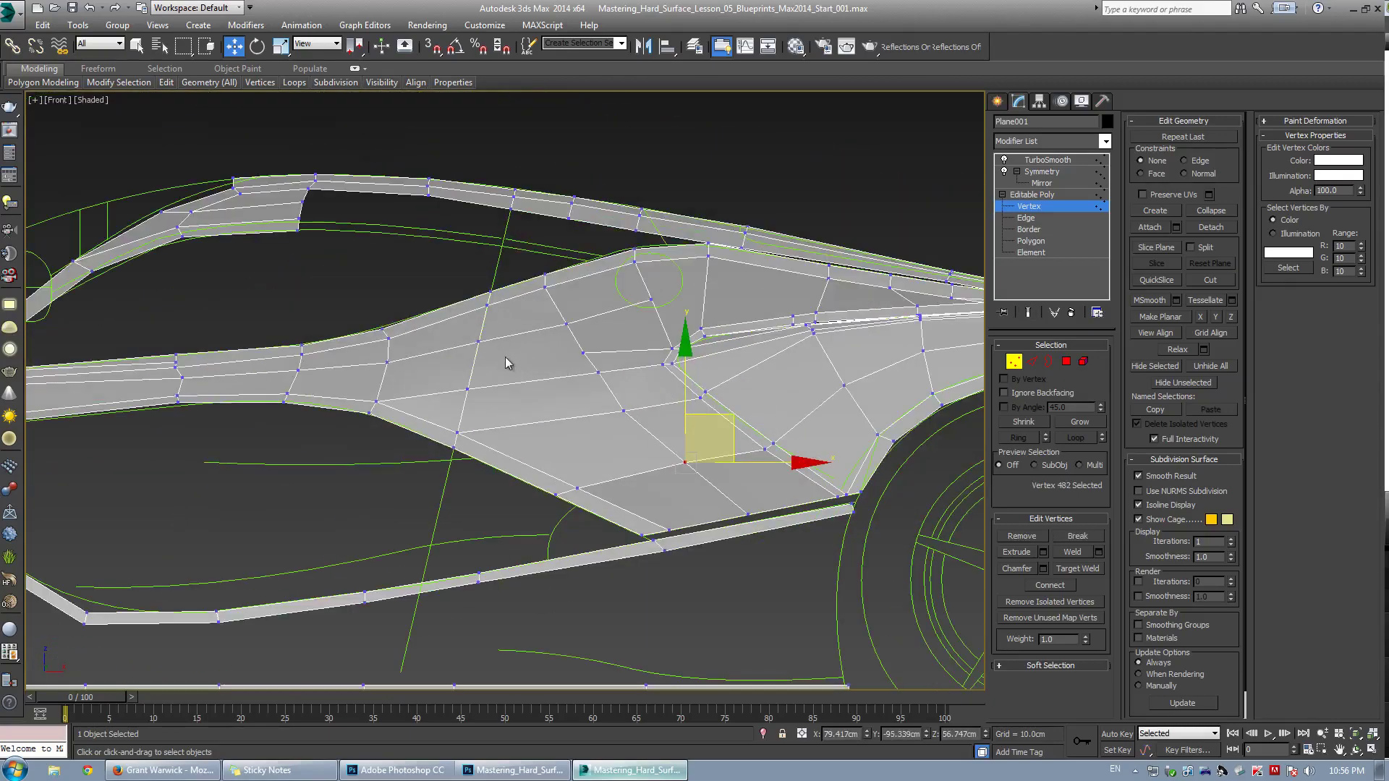
# In the perspective view, move the two lower inner vertices of the diagonal strip outward along Y
pyautogui.hotkey('ctrl', 'e')
pyautogui.press('p')
pyautogui.keyDown('alt'); pyautogui.moveTo(770, 602); pyautogui.dragTo(510, 410, button='middle'); pyautogui.keyUp('alt')
pyautogui.press('`')
pyautogui.press('`')
pyautogui.press('`')
pyautogui.rightClick(510, 414)
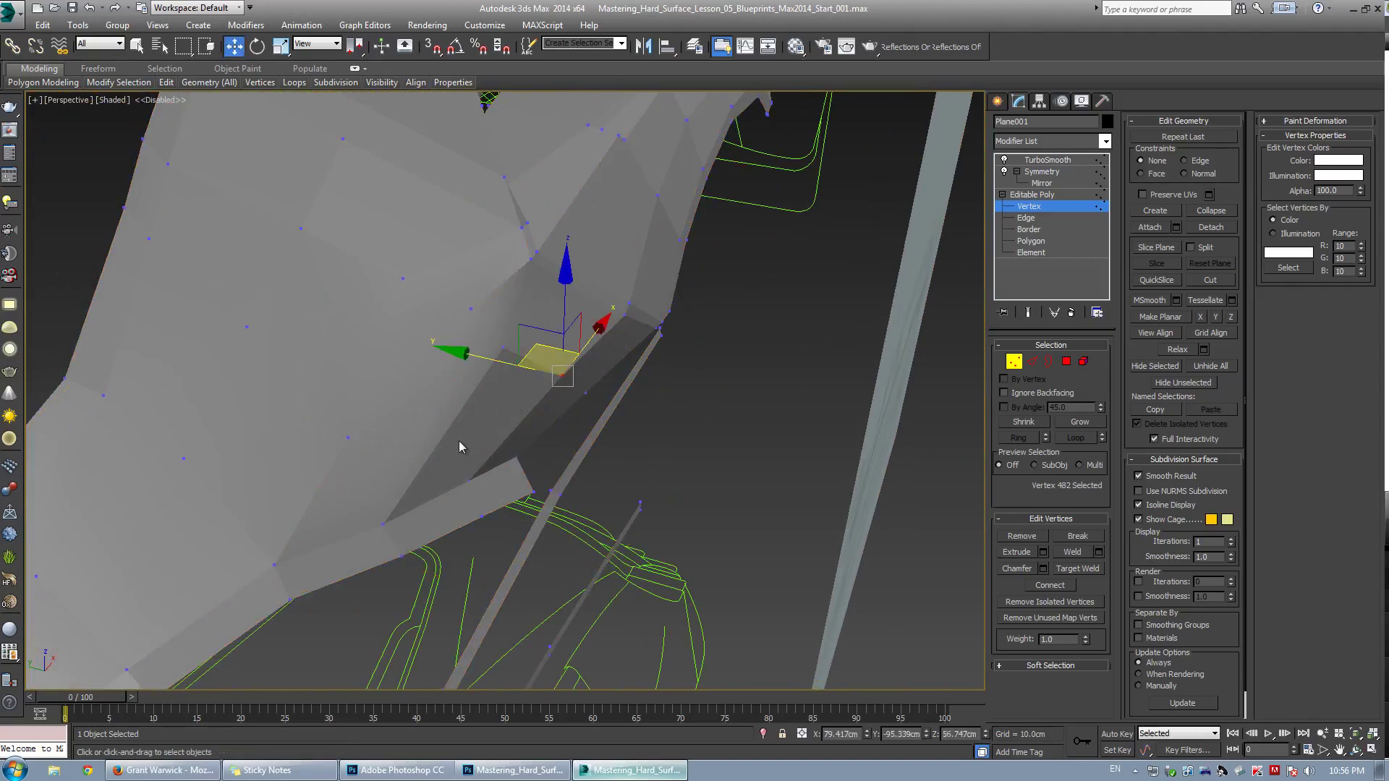
pyautogui.moveTo(536, 485); pyautogui.dragTo(538, 488)
pyautogui.moveTo(538, 488)
pyautogui.keyDown('alt'); pyautogui.mouseDown(button='middle')
pyautogui.moveTo(501, 464)
pyautogui.moveTo(459, 461)
pyautogui.mouseUp(button='middle'); pyautogui.keyUp('alt')
pyautogui.press('F4')
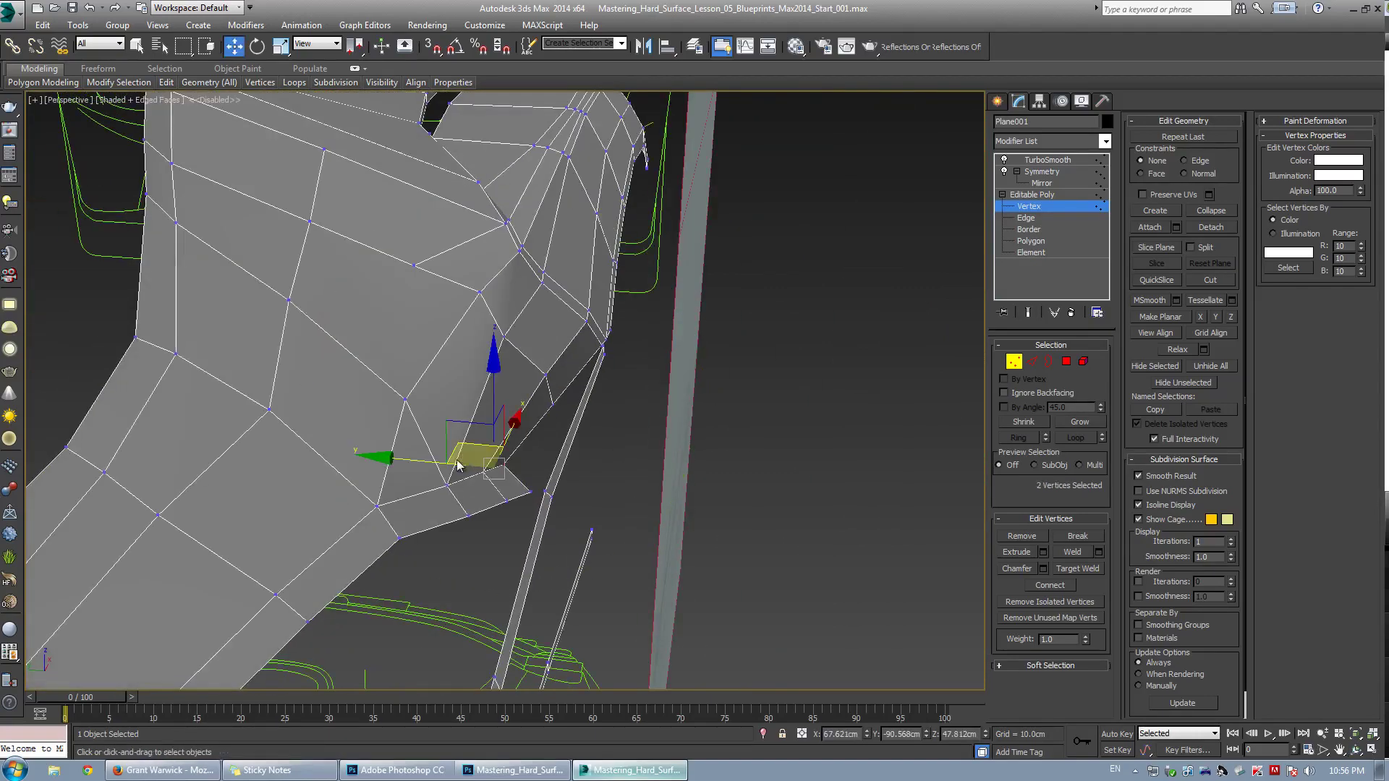
pyautogui.moveTo(421, 466); pyautogui.dragTo(470, 460)
# Move the middle outer vertex of the diagonal strip outward along Y
pyautogui.hotkey('ctrl', 'q')
pyautogui.hotkey('ctrl', 'q')
pyautogui.keyDown('alt'); pyautogui.moveTo(510, 467); pyautogui.dragTo(475, 481, button='middle'); pyautogui.keyUp('alt')
pyautogui.click(471, 486)
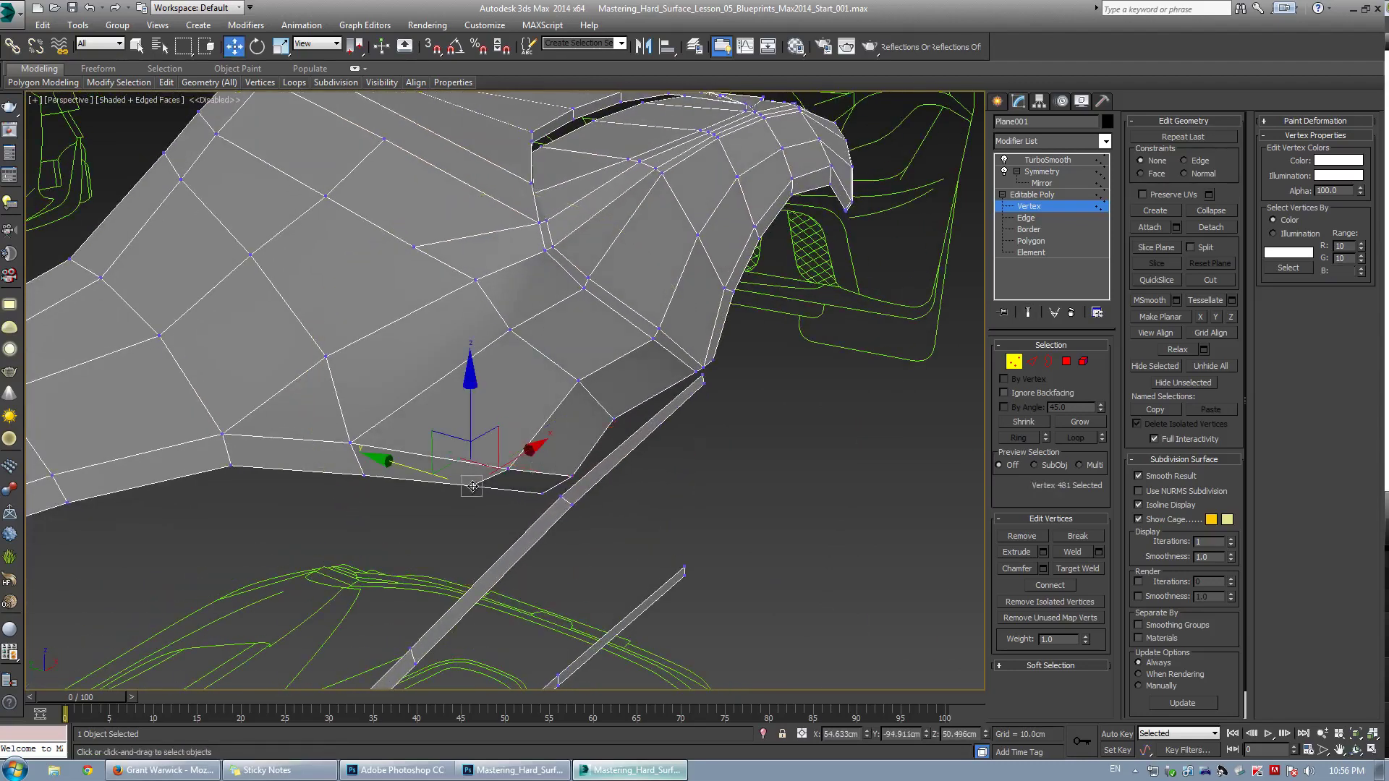
pyautogui.moveTo(416, 473); pyautogui.dragTo(459, 463)
# Adjust the next pair of vertices up the diagonal strip, pulling the outer one outward along Y
pyautogui.keyDown('alt'); pyautogui.moveTo(459, 463); pyautogui.dragTo(484, 466, button='middle'); pyautogui.keyUp('alt')
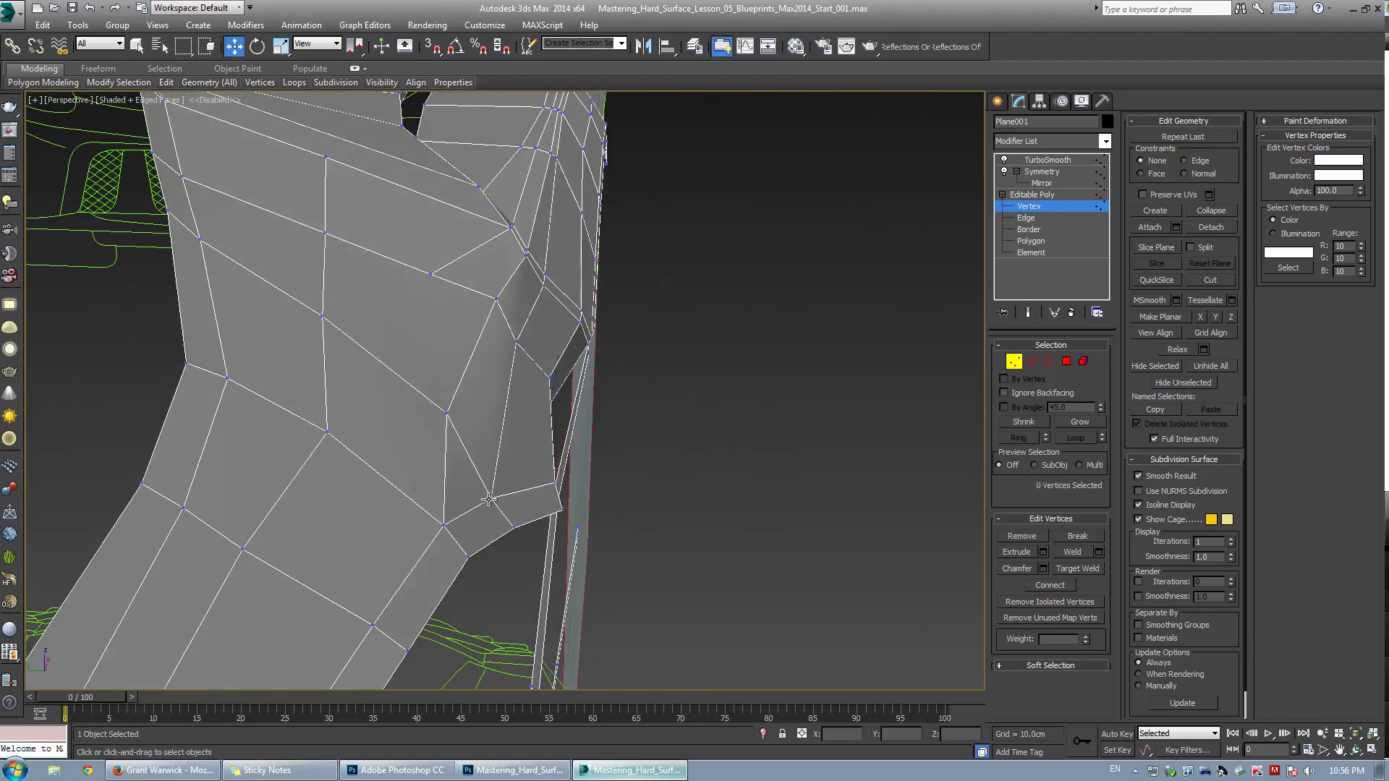
pyautogui.moveTo(489, 499); pyautogui.dragTo(552, 471)
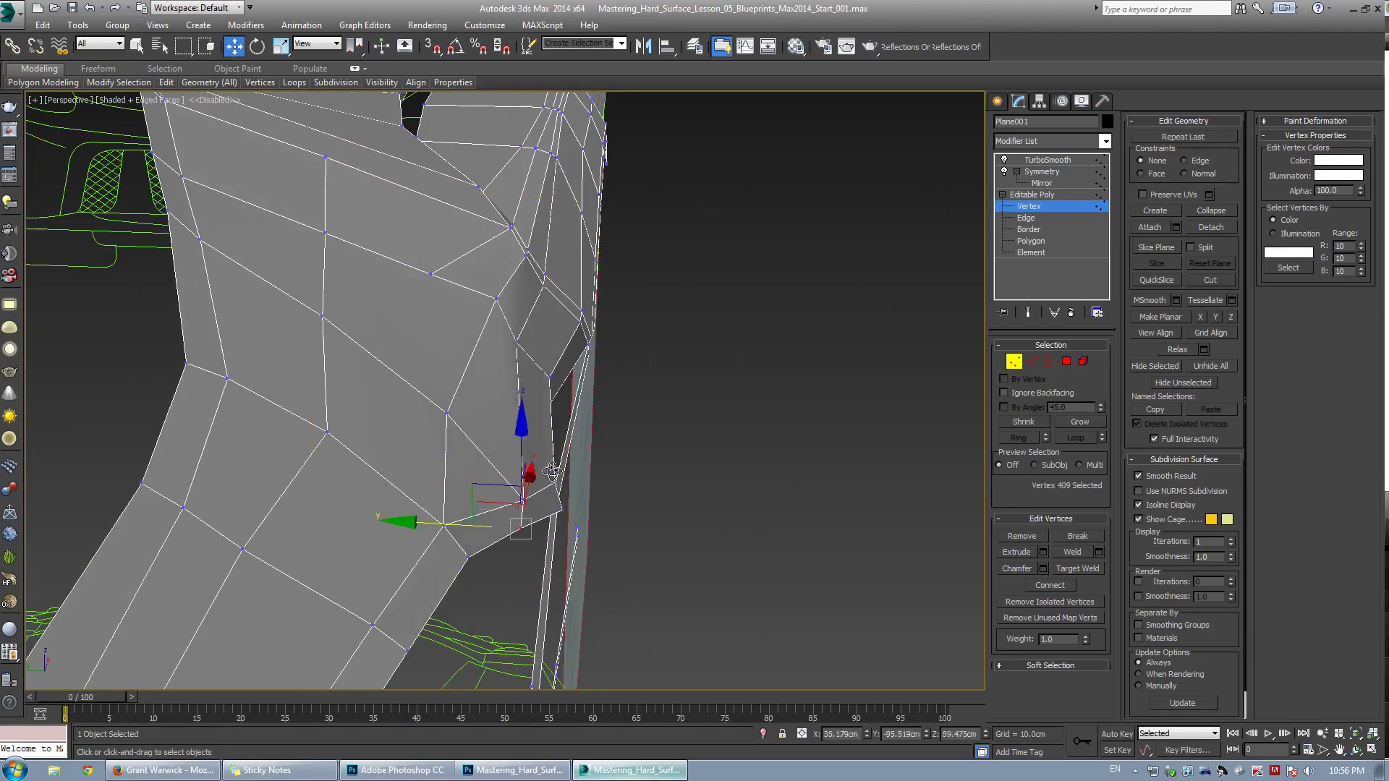
pyautogui.keyDown('alt'); pyautogui.moveTo(551, 471); pyautogui.dragTo(505, 572, button='middle'); pyautogui.keyUp('alt')
pyautogui.click(533, 525)
pyautogui.click(530, 522)
# Move the vertices further along the strip's inner edge outward to smooth the curve of the lower fender
pyautogui.keyDown('alt'); pyautogui.moveTo(509, 473); pyautogui.dragTo(552, 487, button='middle'); pyautogui.keyUp('alt')
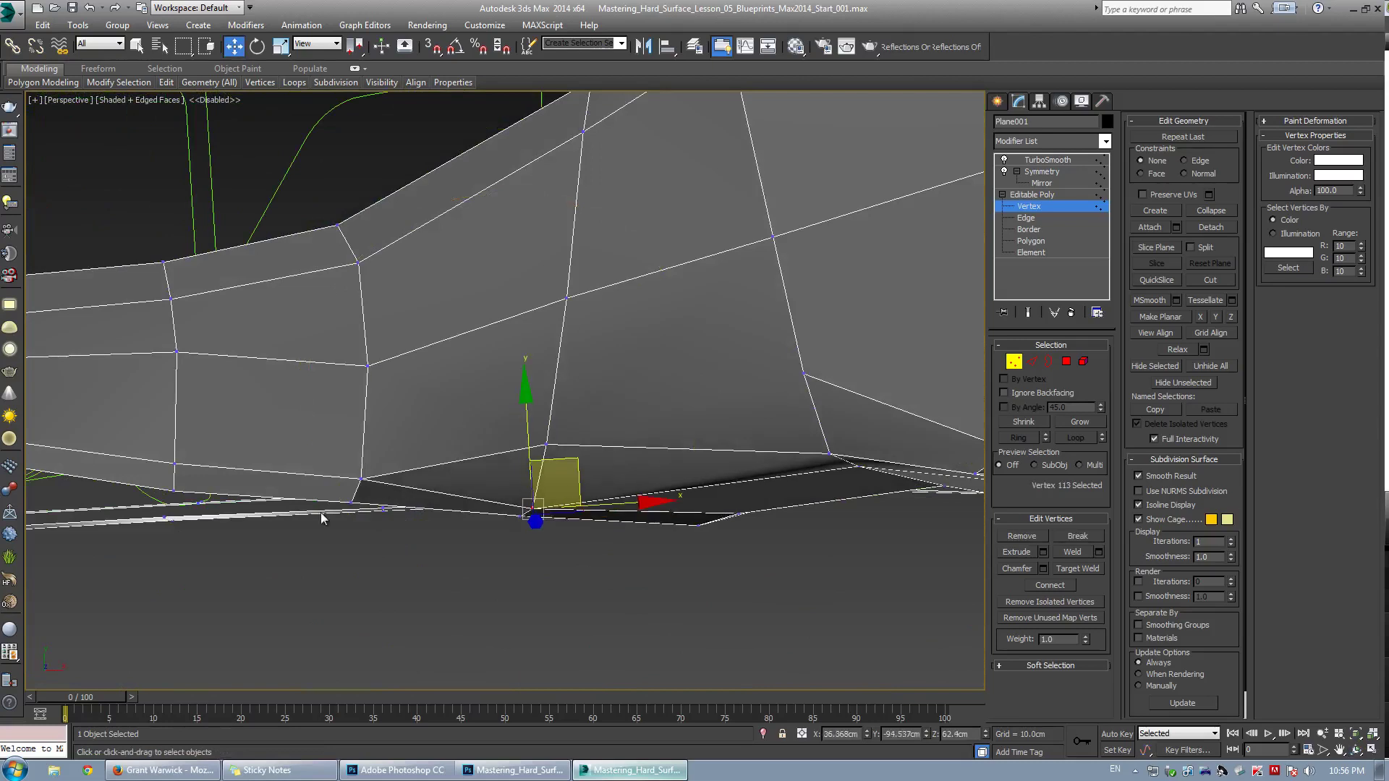
pyautogui.click(348, 503)
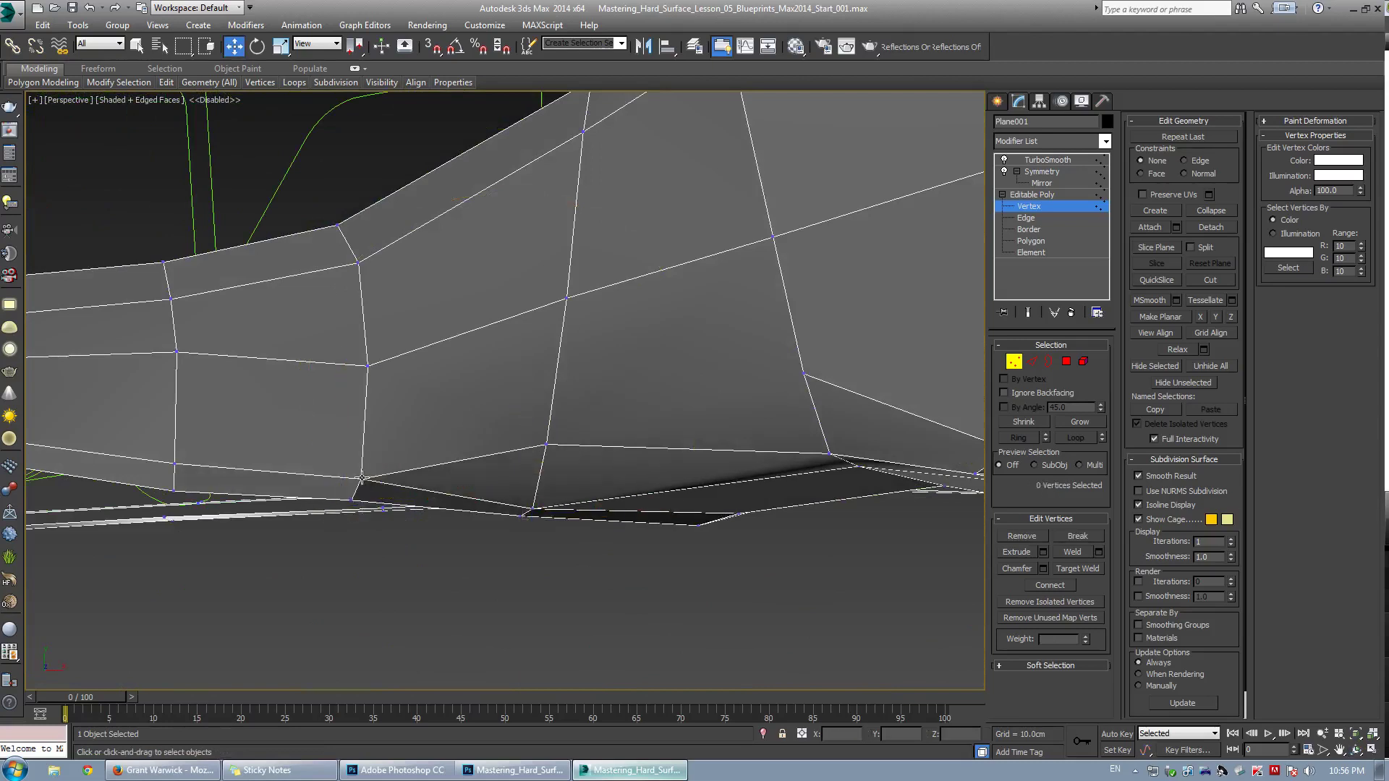
pyautogui.click(366, 490)
pyautogui.click(544, 445)
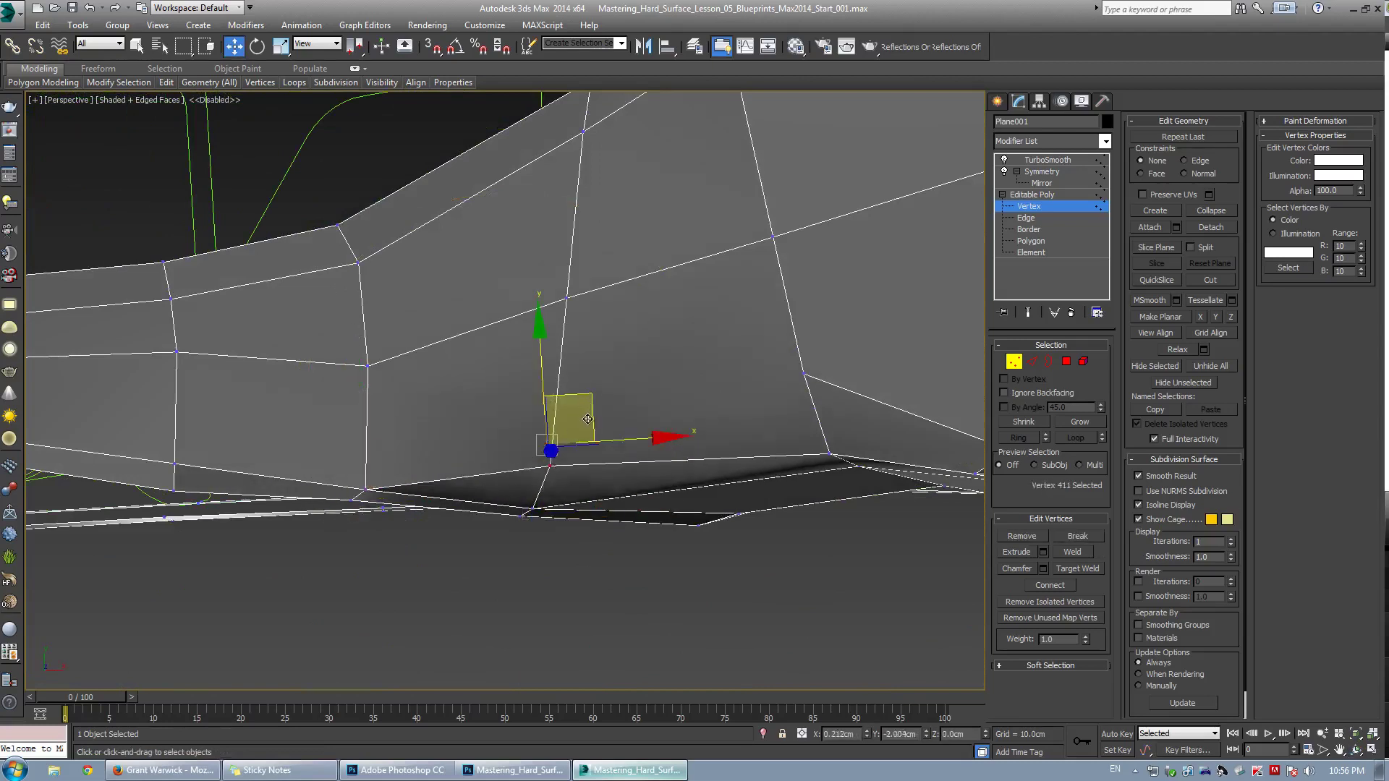
pyautogui.moveTo(567, 413)
pyautogui.keyDown('alt'); pyautogui.mouseDown(button='middle')
pyautogui.moveTo(556, 393)
pyautogui.moveTo(549, 419)
pyautogui.moveTo(500, 441)
pyautogui.moveTo(533, 403)
pyautogui.moveTo(576, 410)
pyautogui.moveTo(583, 391)
pyautogui.mouseUp(button='middle'); pyautogui.keyUp('alt')
pyautogui.click(524, 384)
pyautogui.moveTo(546, 450); pyautogui.dragTo(569, 479)
pyautogui.press('F3')
pyautogui.click(578, 519)
pyautogui.press('F3')
# In the top view, move the middle vertex of the fender's bottom edge outward in line with its neighbours
pyautogui.keyDown('alt'); pyautogui.moveTo(599, 584); pyautogui.dragTo(463, 535, button='middle'); pyautogui.keyUp('alt')
pyautogui.click(670, 572)
pyautogui.hotkey('alt', 'w')
pyautogui.rightClick(401, 378)
pyautogui.hotkey('alt', 'w')
pyautogui.scroll(3, 489, 462)
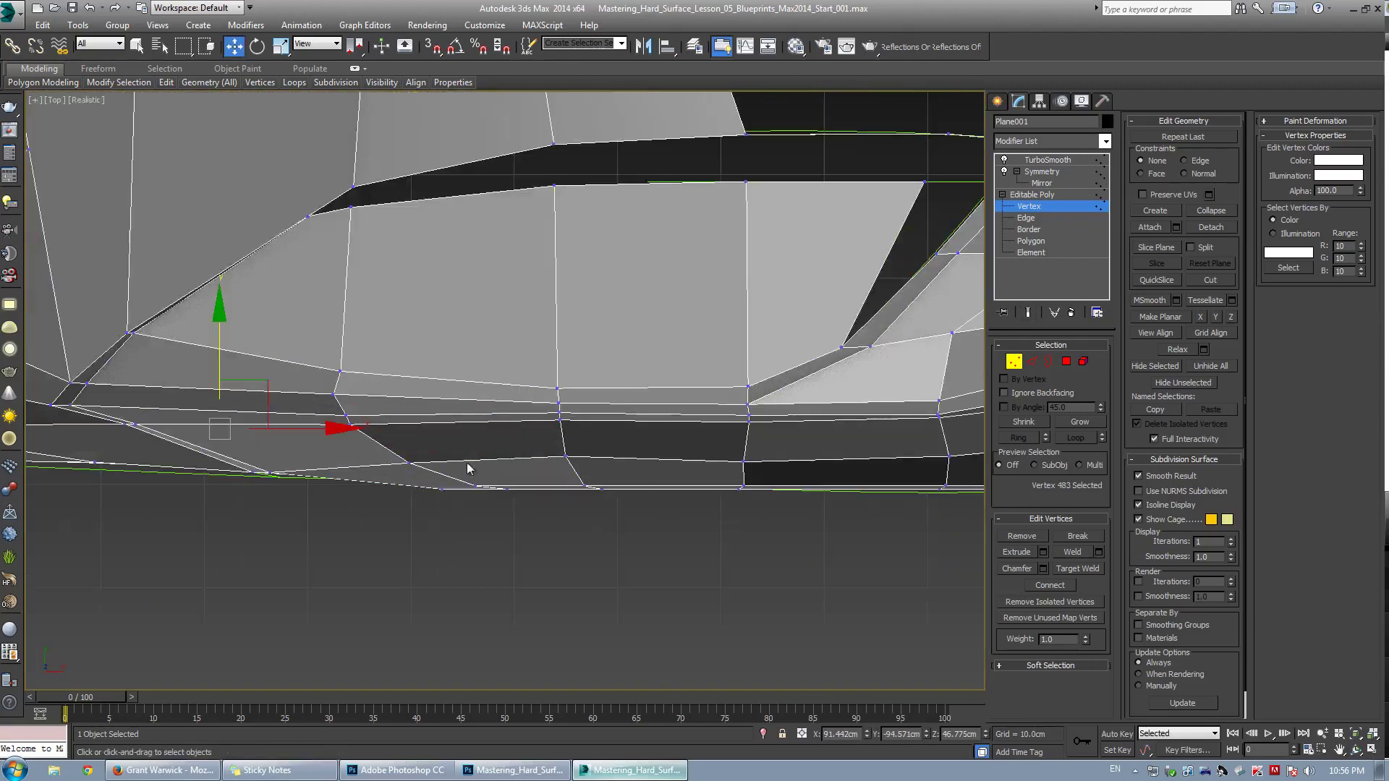
pyautogui.press('F3')
pyautogui.moveTo(291, 476); pyautogui.dragTo(455, 468, button='middle')
pyautogui.press('F3')
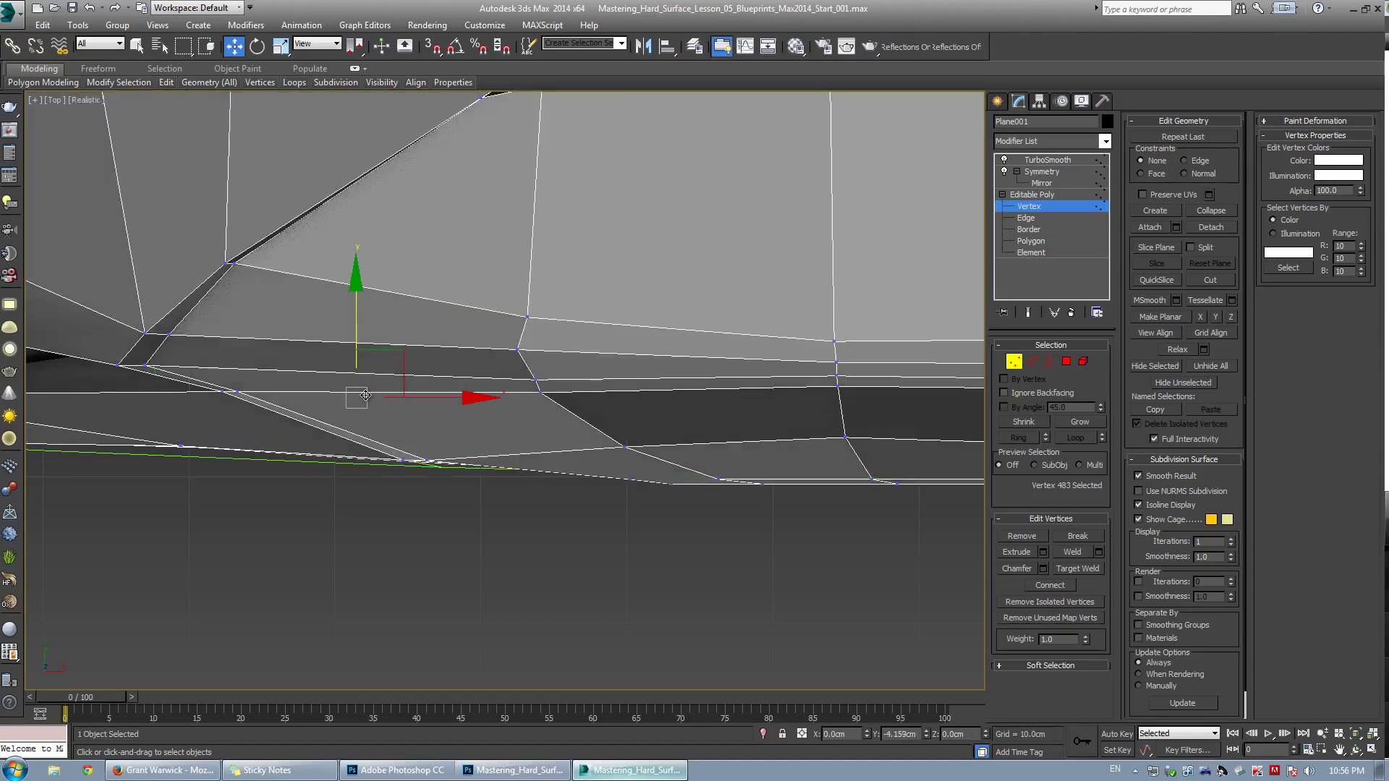
pyautogui.moveTo(370, 393); pyautogui.dragTo(378, 445)
pyautogui.scroll(2, 446, 467)
pyautogui.hotkey('alt', 'x')
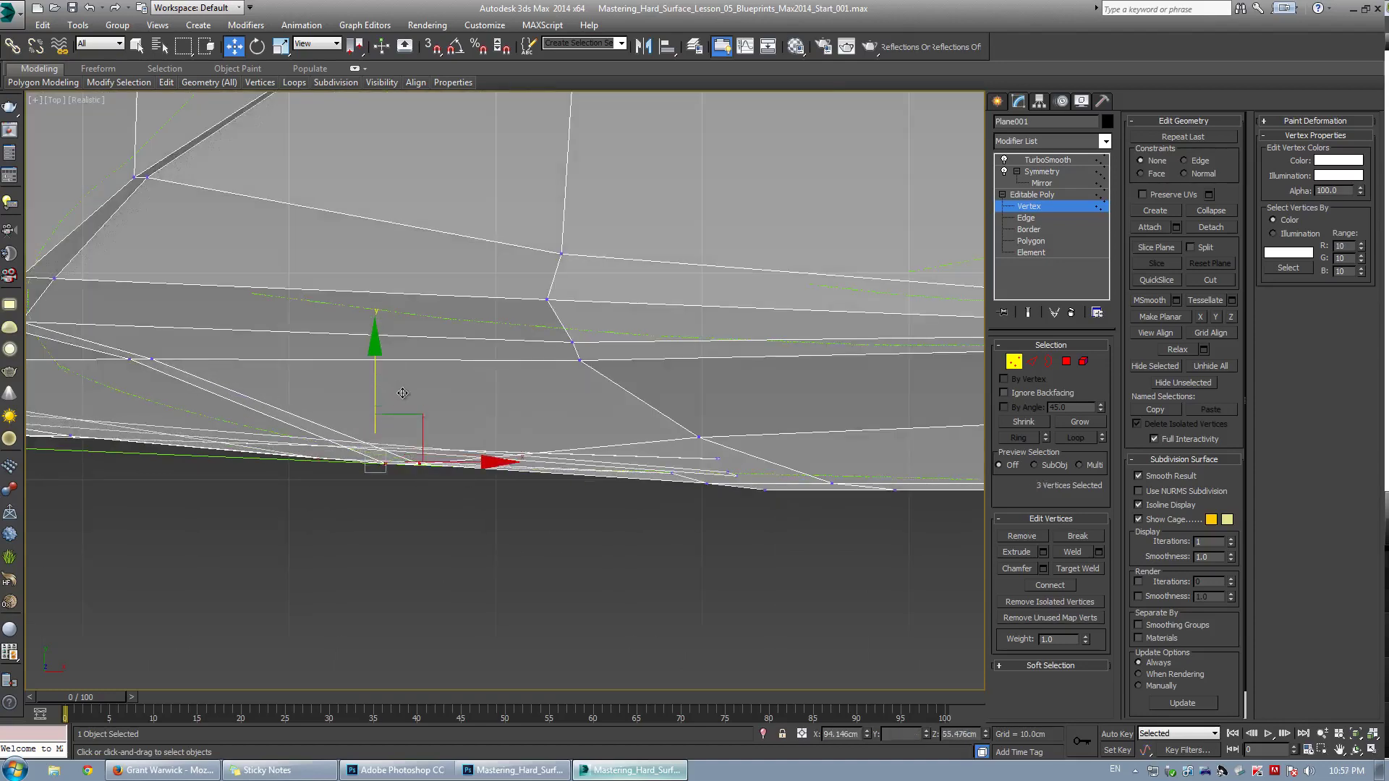
# Move the two wheel-arch vertices just above the fender's lower corner slightly inward in the top view
pyautogui.hotkey('alt', 'w')
pyautogui.rightClick(682, 536)
pyautogui.hotkey('alt', 'w')
pyautogui.scroll(-3, 682, 535)
pyautogui.moveTo(682, 535); pyautogui.dragTo(535, 530, button='middle')
pyautogui.scroll(3, 513, 517)
pyautogui.moveTo(536, 533); pyautogui.dragTo(474, 483)
pyautogui.hotkey('alt', 'w')
pyautogui.rightClick(385, 367)
pyautogui.hotkey('alt', 'w')
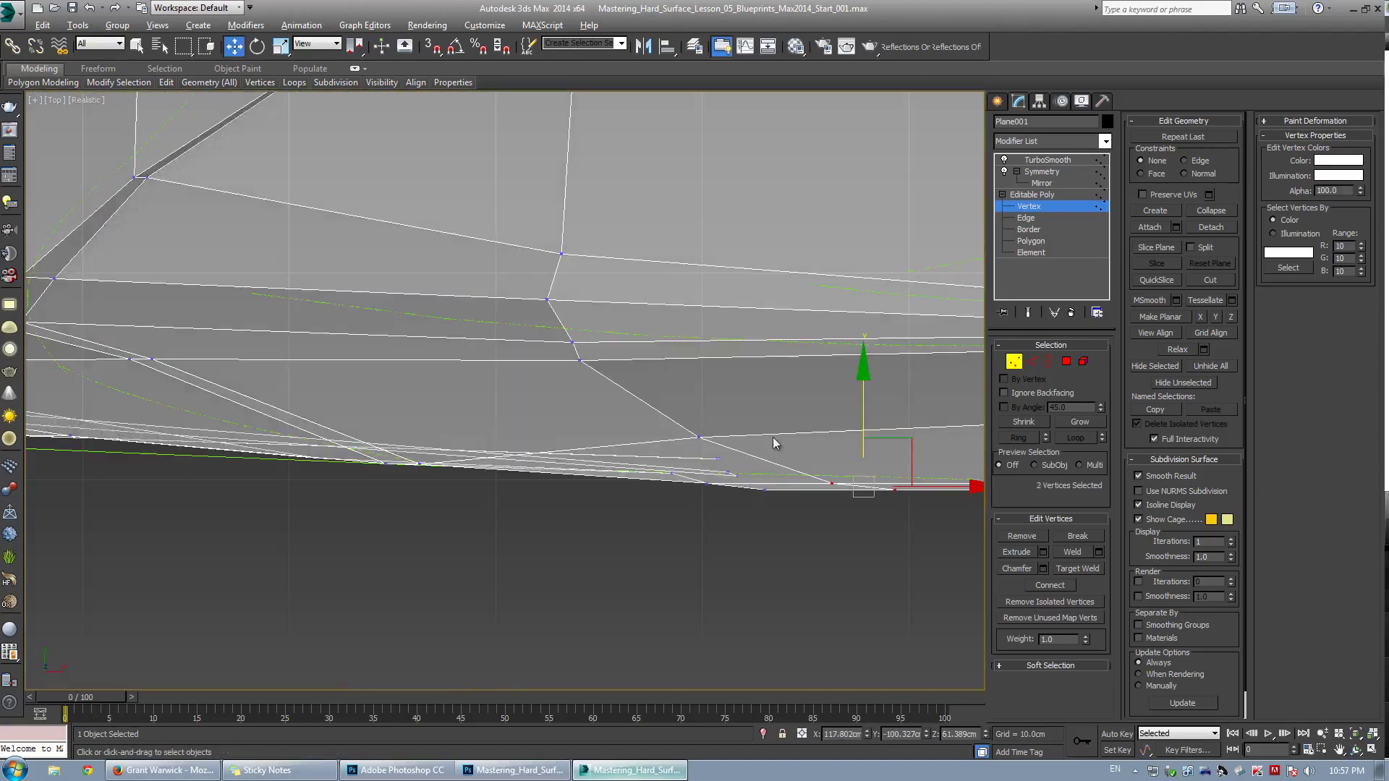
pyautogui.moveTo(775, 443); pyautogui.dragTo(632, 451, button='middle')
pyautogui.scroll(2, 597, 496)
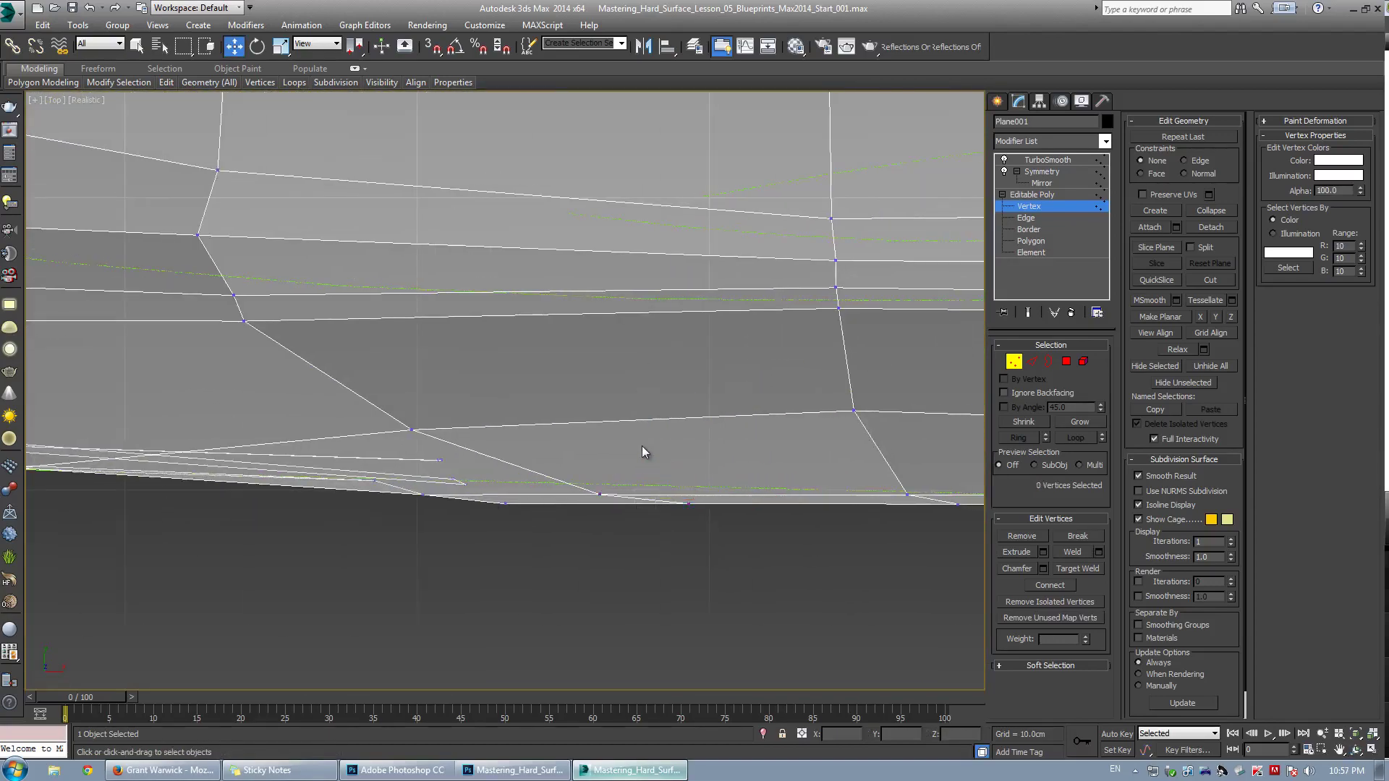
# Move the two vertices at the wheel-arch end of the bottom edge inward by about 0.38 cm and 0.18 cm
pyautogui.click(505, 502)
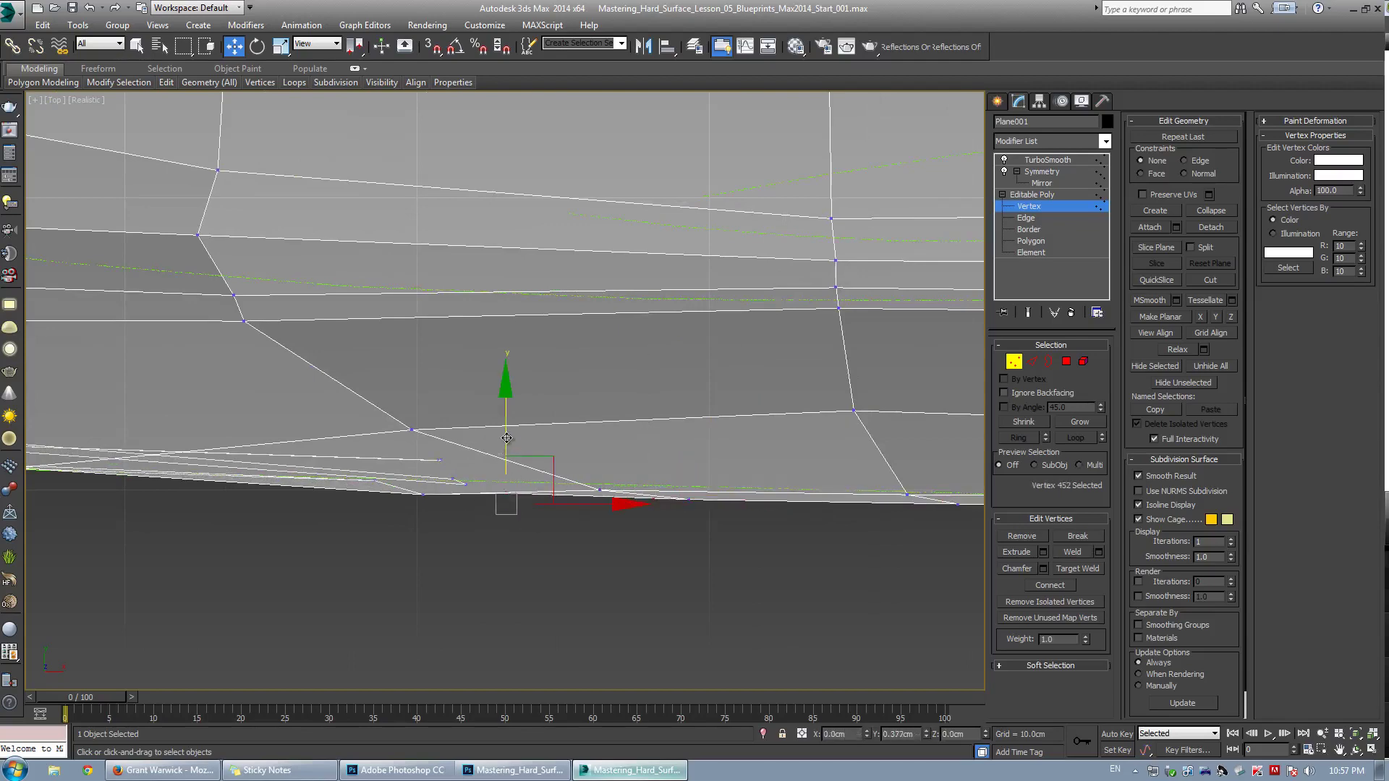
pyautogui.click(423, 494)
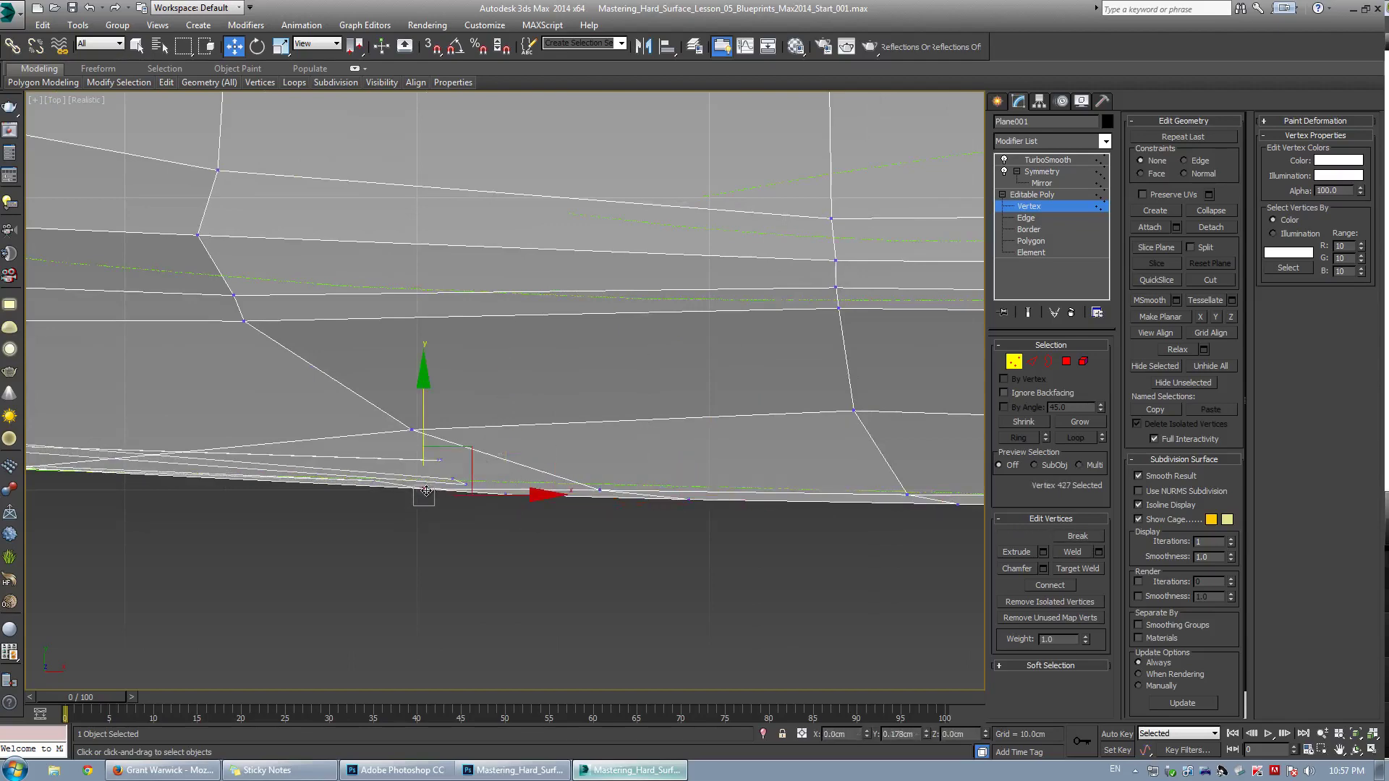
pyautogui.hotkey('alt', 'w')
pyautogui.middleClick(722, 574)
pyautogui.hotkey('alt', 'w')
pyautogui.keyDown('alt'); pyautogui.moveTo(518, 538); pyautogui.dragTo(515, 465, button='middle'); pyautogui.keyUp('alt')
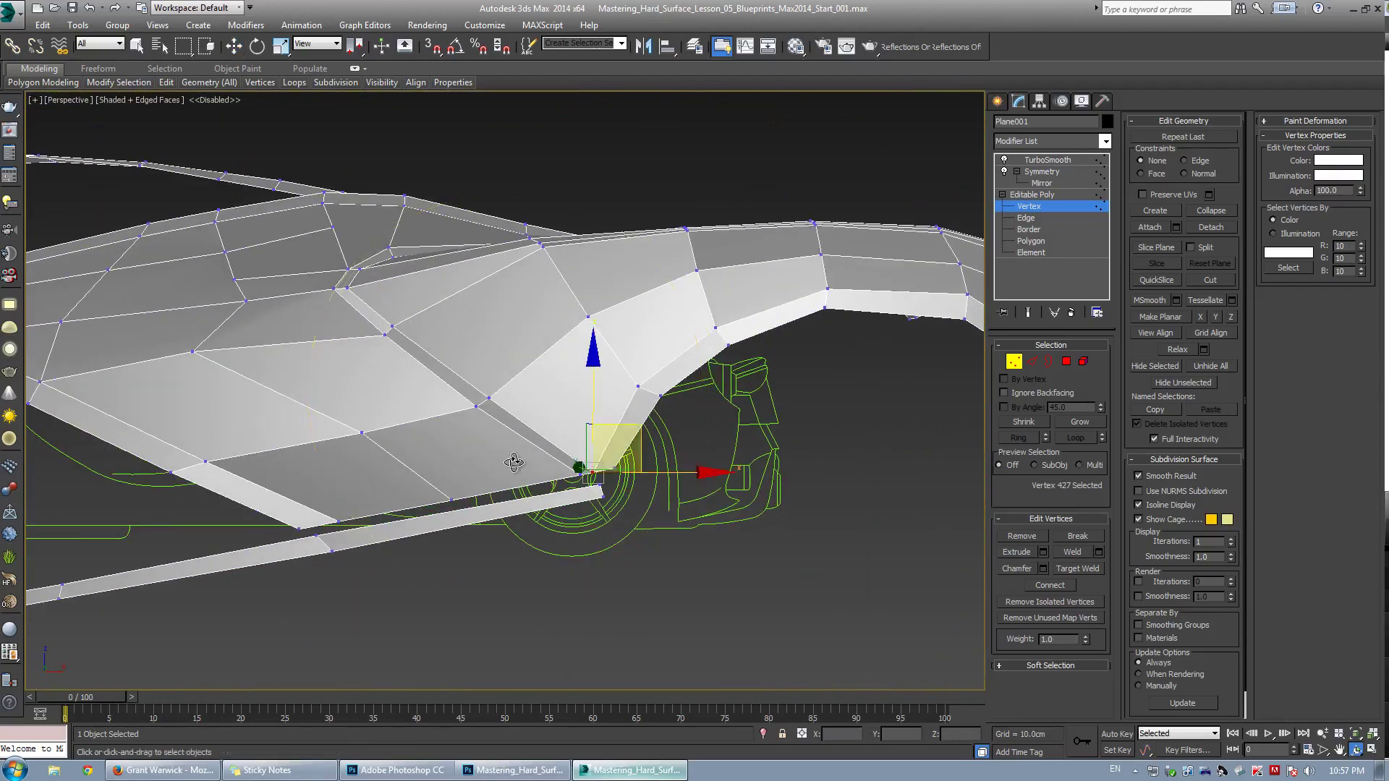
# Select only the five edges along the fender's bottom, leaving out the wheel-arch edges
pyautogui.press('2')
pyautogui.doubleClick(464, 497)
pyautogui.scroll(3, 593, 478)
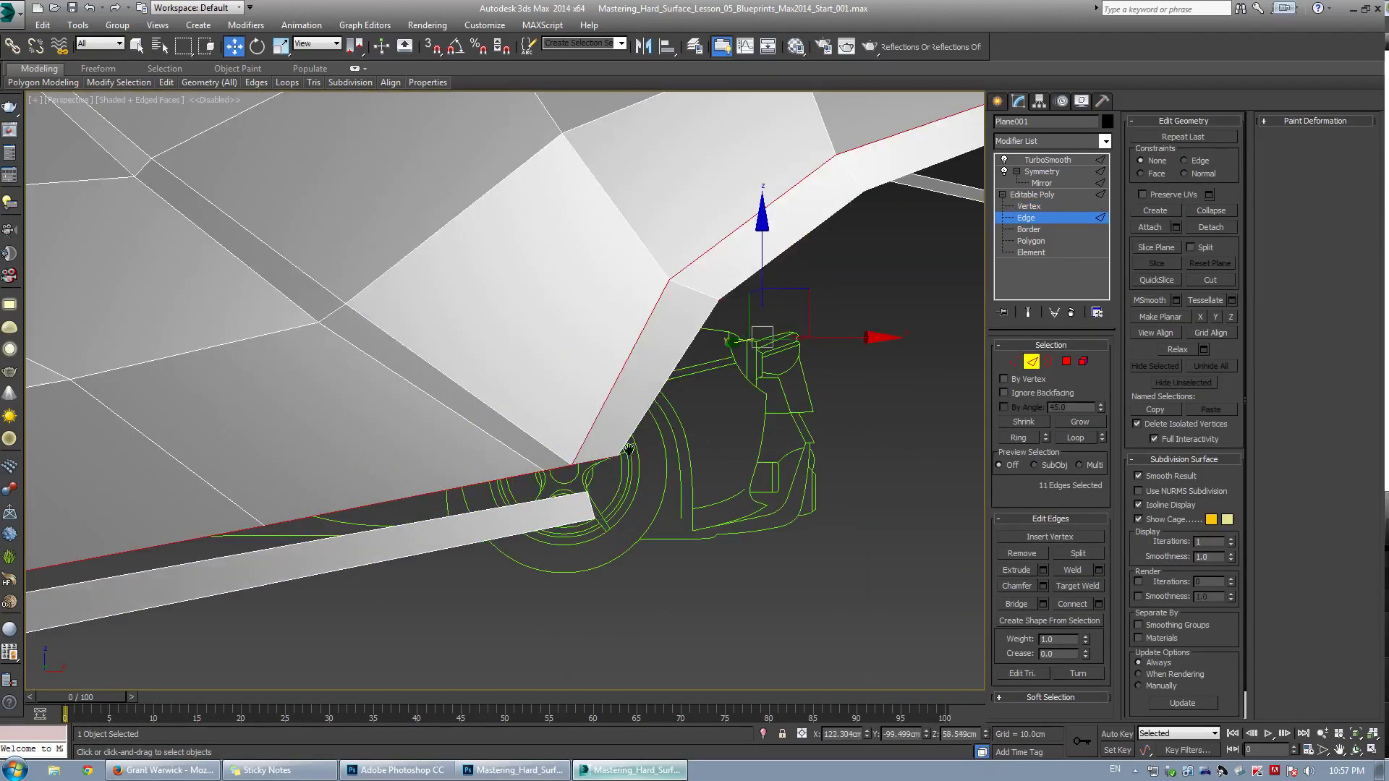
pyautogui.scroll(-4, 629, 448)
pyautogui.keyDown('alt'); pyautogui.moveTo(808, 494); pyautogui.dragTo(808, 494); pyautogui.keyUp('alt')
pyautogui.scroll(5, 480, 449)
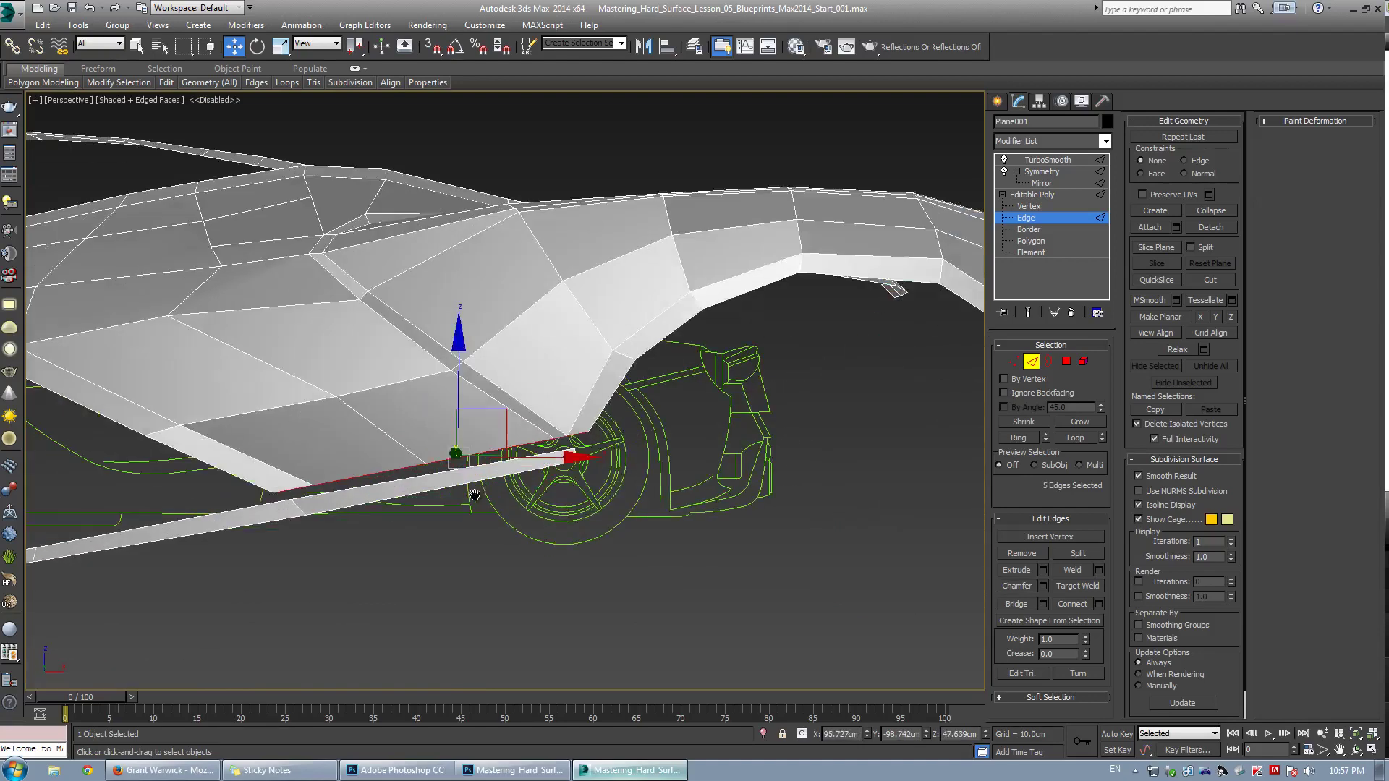
pyautogui.press('1')
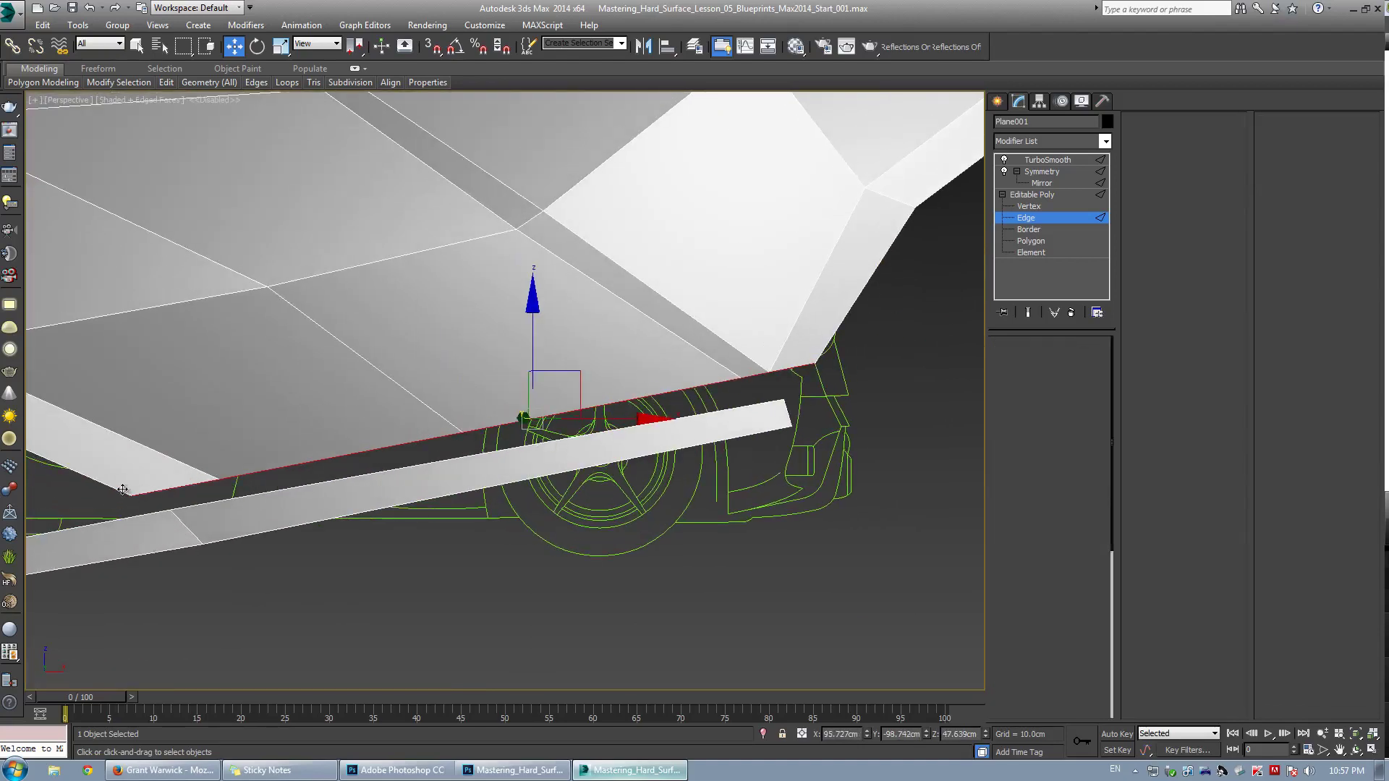
pyautogui.hotkey('alt', 'c')
pyautogui.click(118, 490)
pyautogui.press('2')
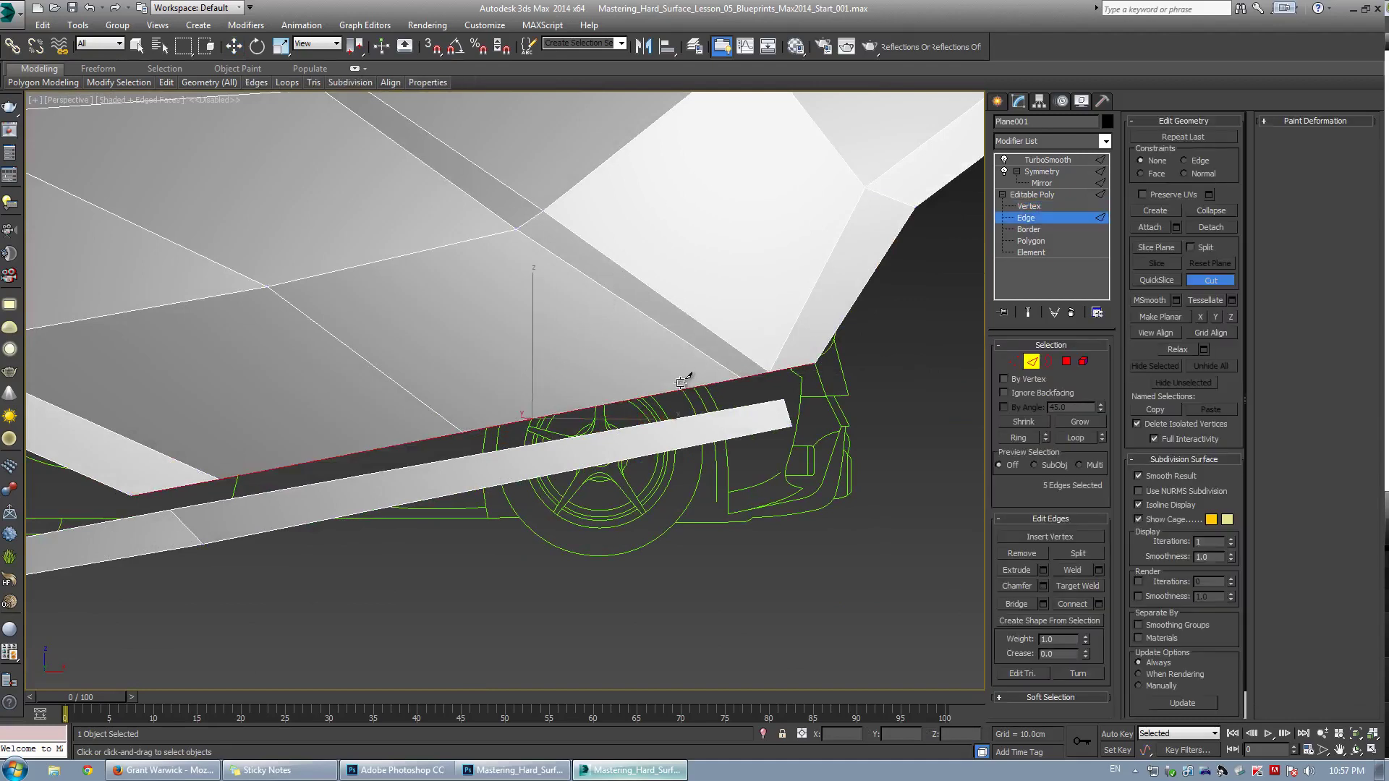
# Extrude the five bottom edges slightly downward into a thin strip and scale its lower edges to about 97%
pyautogui.press('w')
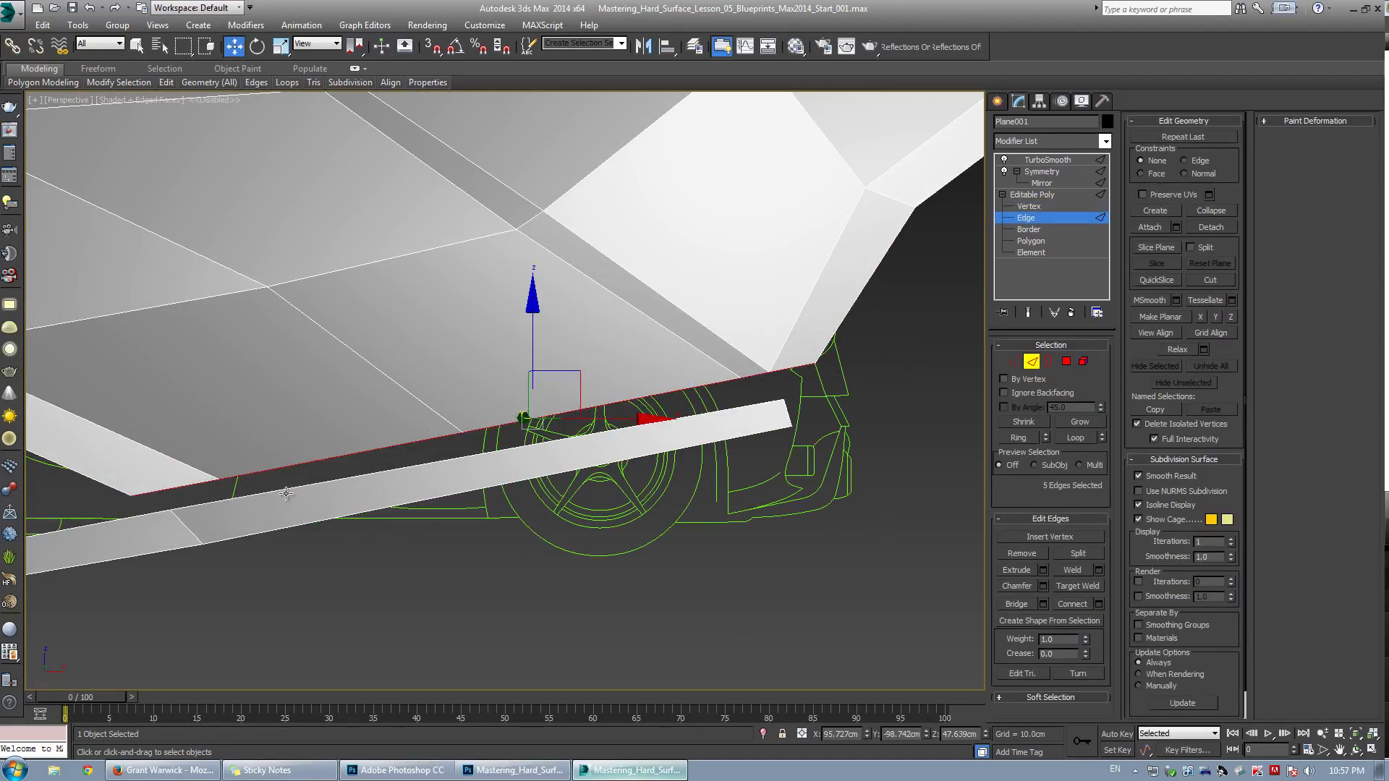
pyautogui.keyDown('alt'); pyautogui.moveTo(488, 369); pyautogui.dragTo(528, 445, button='middle'); pyautogui.keyUp('alt')
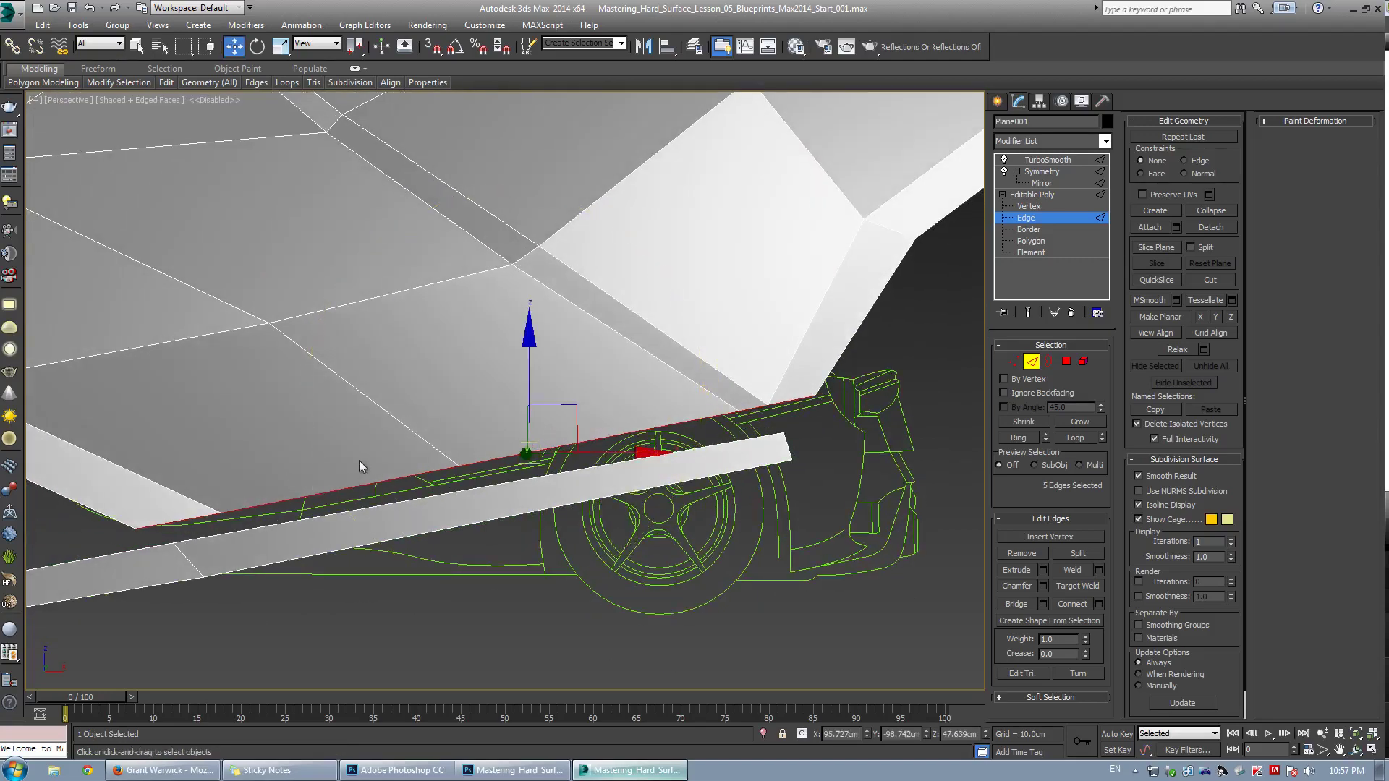
pyautogui.moveTo(584, 407)
pyautogui.keyDown('alt'); pyautogui.mouseDown(button='middle')
pyautogui.moveTo(577, 433)
pyautogui.moveTo(573, 421)
pyautogui.mouseUp(button='middle'); pyautogui.keyUp('alt')
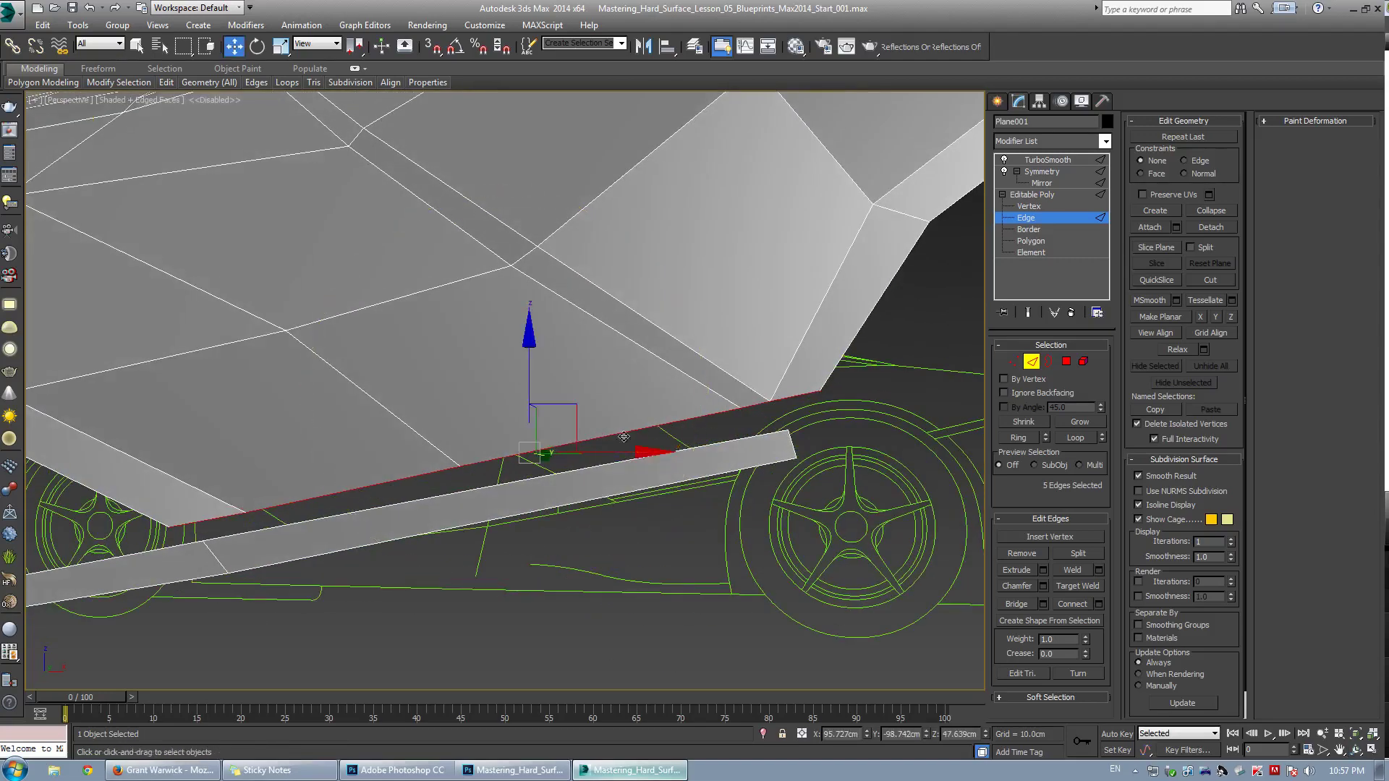
pyautogui.moveTo(581, 408); pyautogui.dragTo(583, 411)
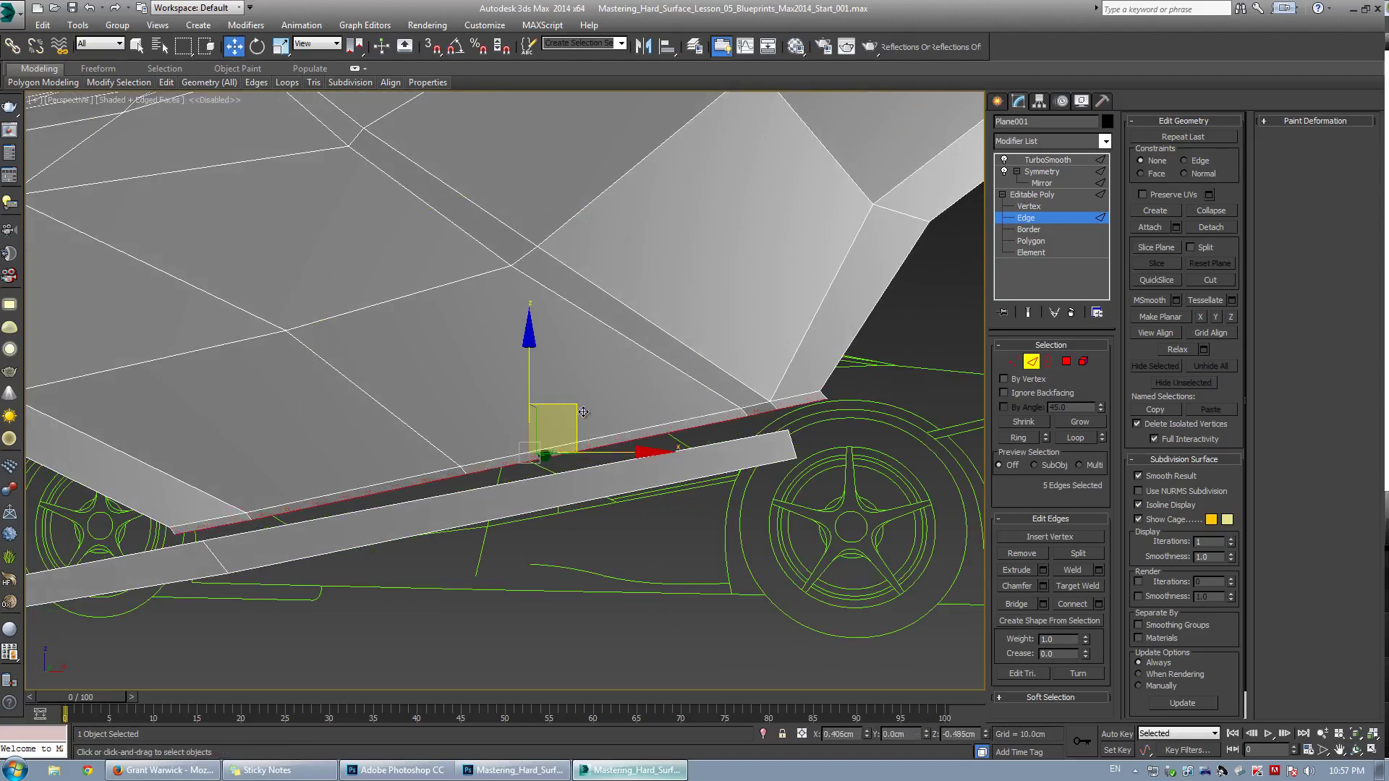
pyautogui.press('r')
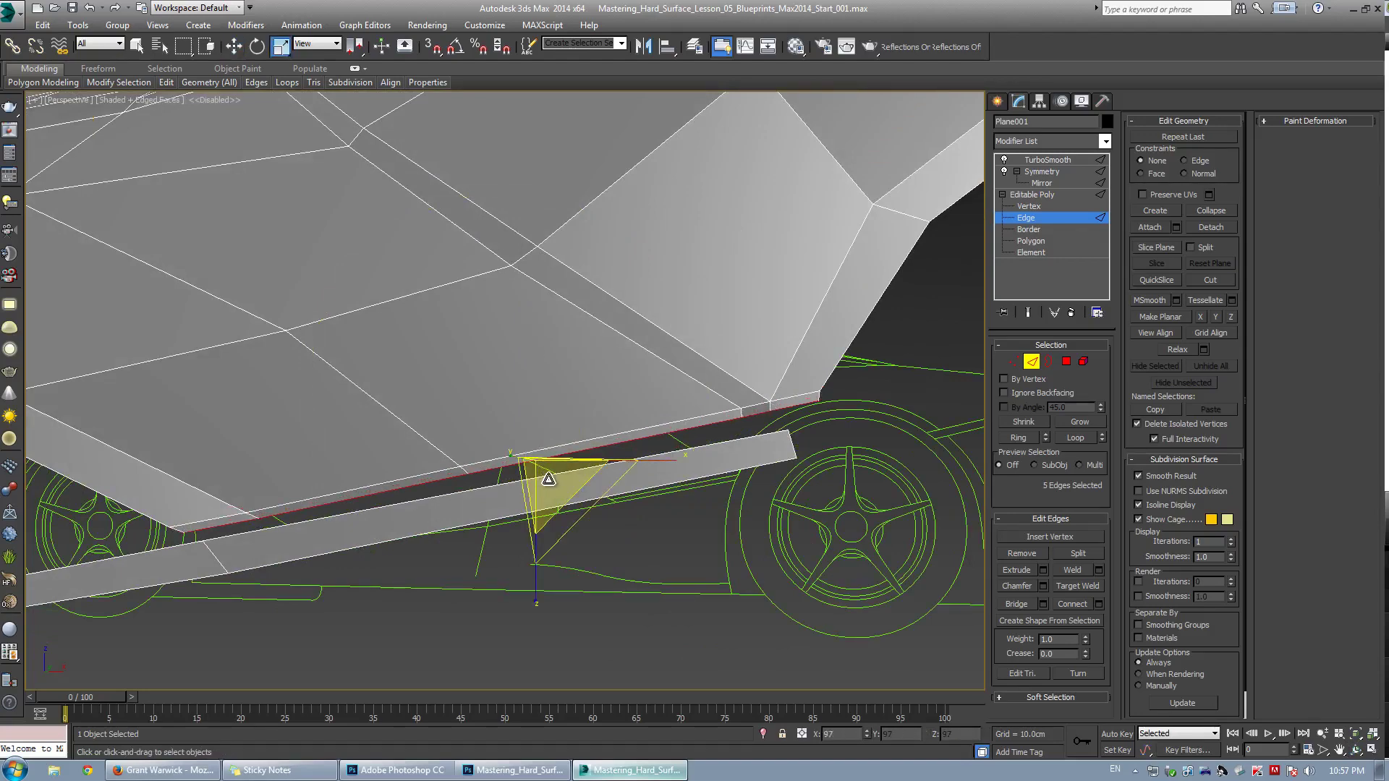
pyautogui.keyDown('alt'); pyautogui.moveTo(548, 479); pyautogui.dragTo(729, 423, button='middle'); pyautogui.keyUp('alt')
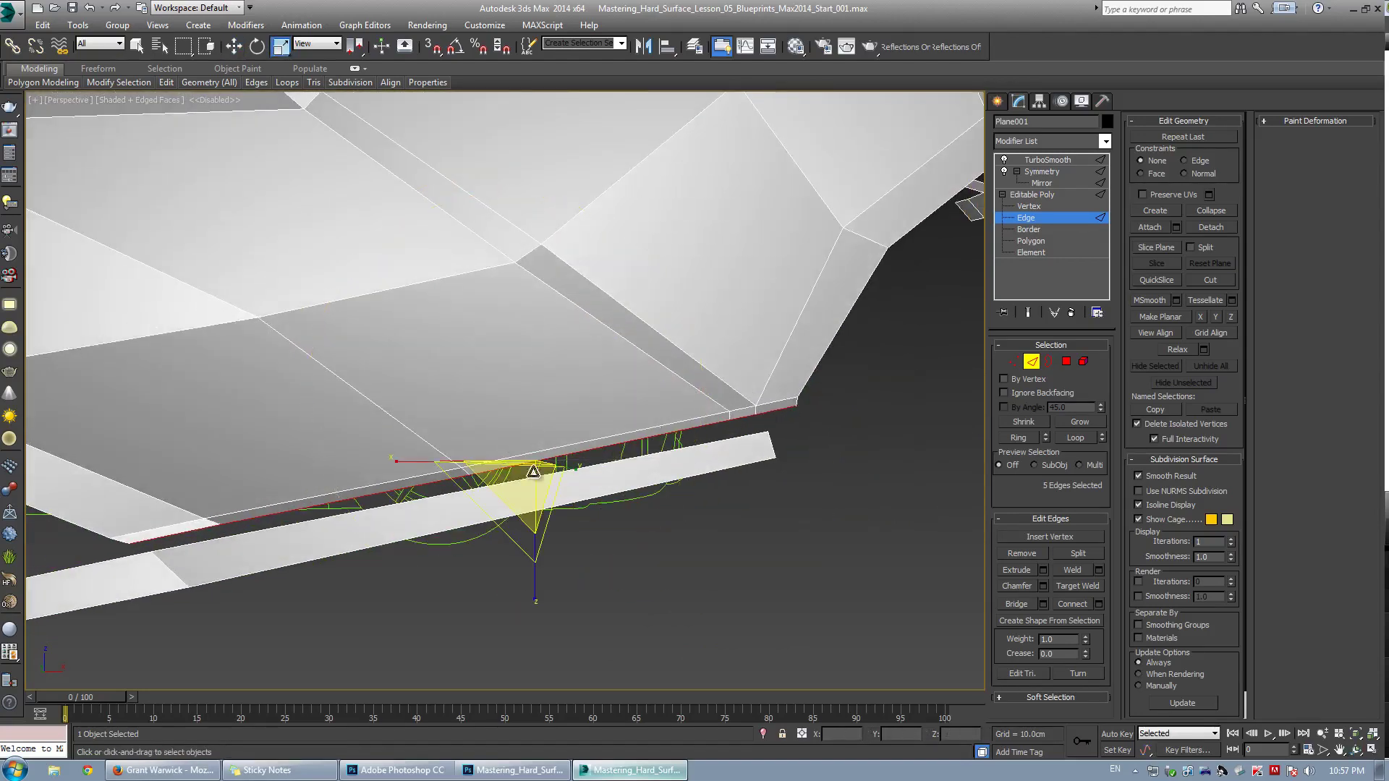
# Undo the extruded bottom strip and cut an edge line across the fender just above its bottom edge instead
pyautogui.moveTo(533, 471); pyautogui.dragTo(523, 447)
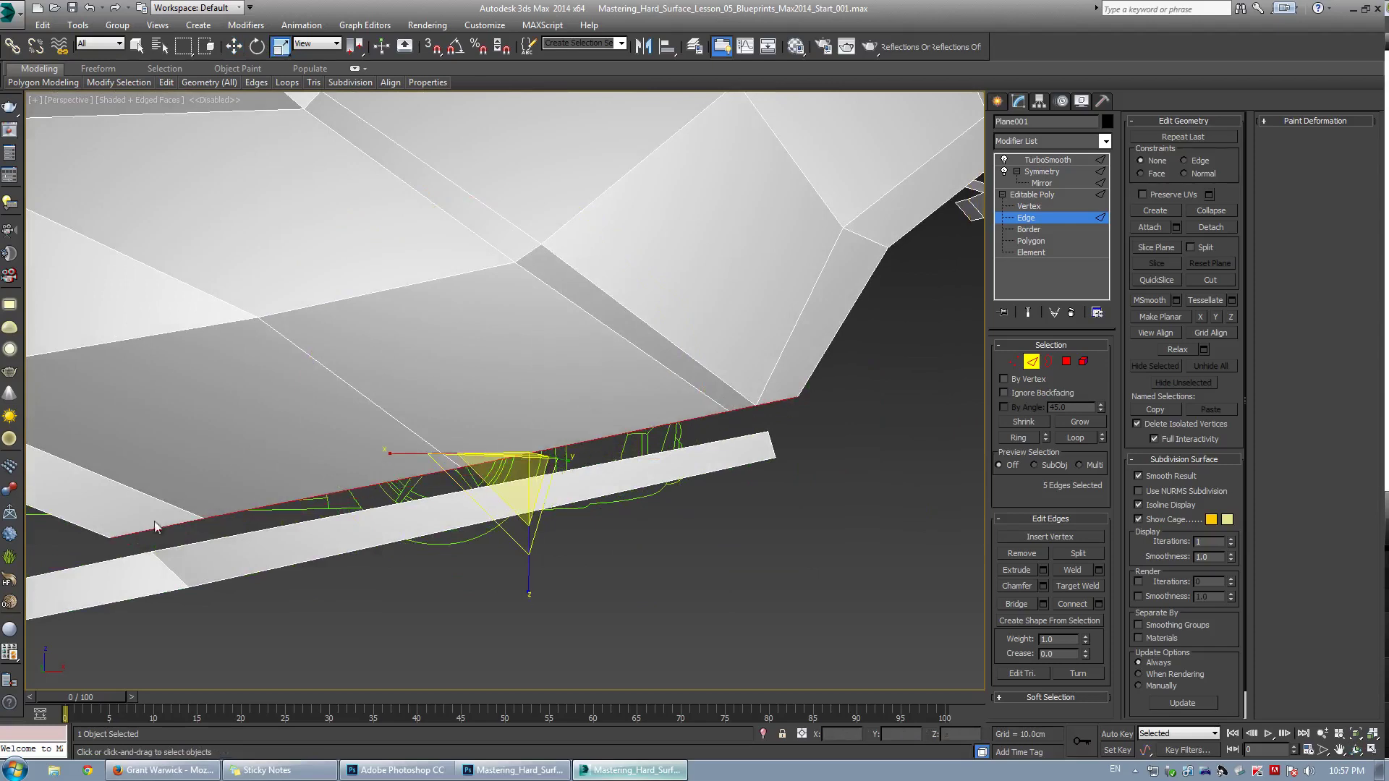
pyautogui.press('1')
pyautogui.hotkey('alt', 'c')
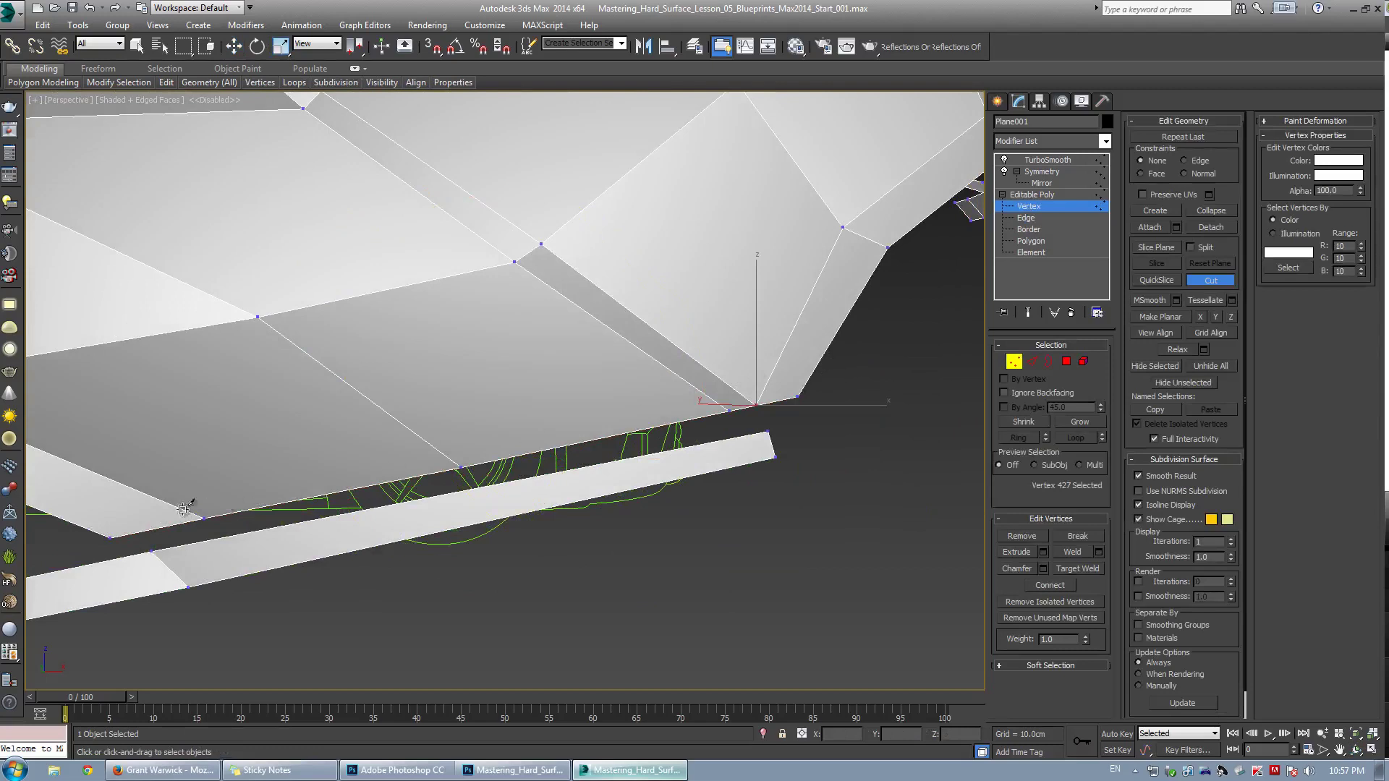
pyautogui.click(92, 529)
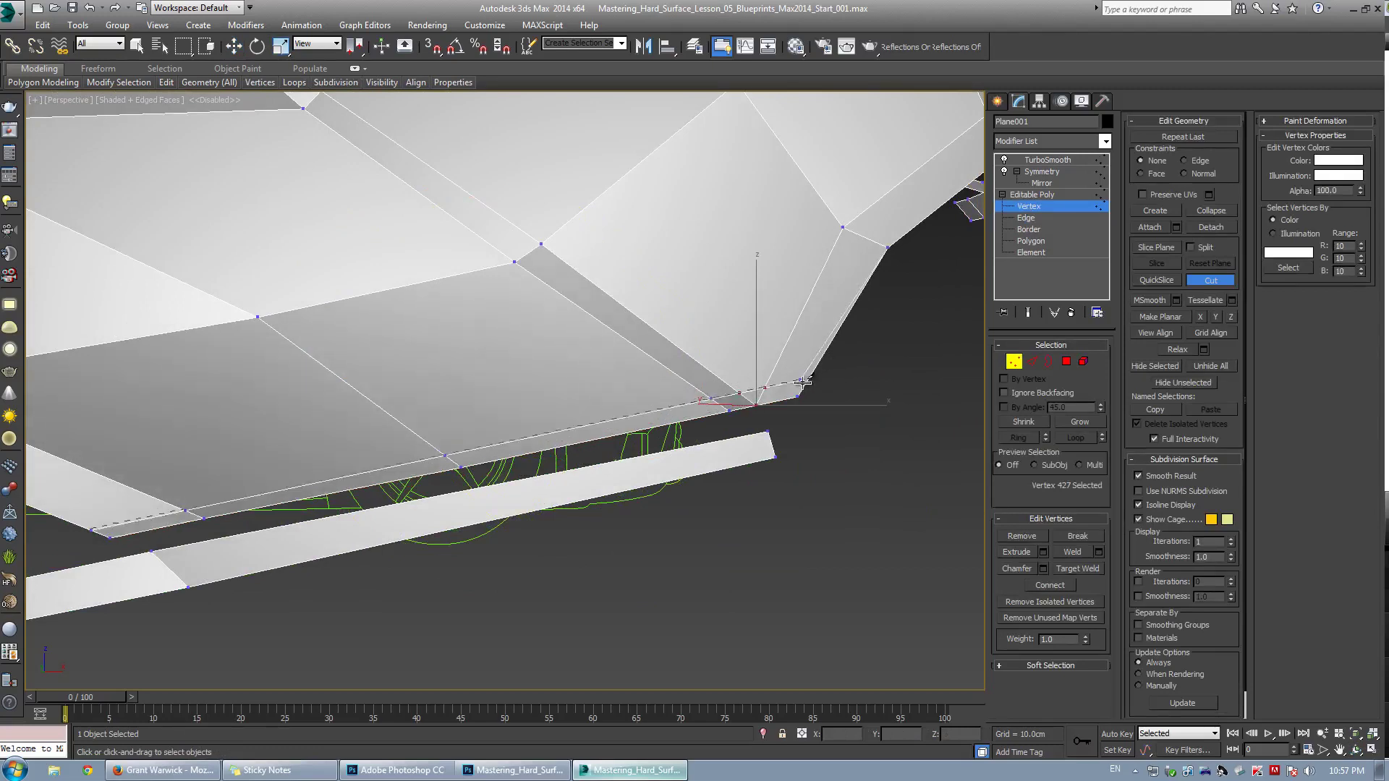
pyautogui.click(745, 398)
pyautogui.rightClick(746, 360)
# Target-weld the stray cut vertex at the wheel-arch end onto its neighbouring vertex on the new edge line
pyautogui.hotkey('ctrl', 'shift', 'w')
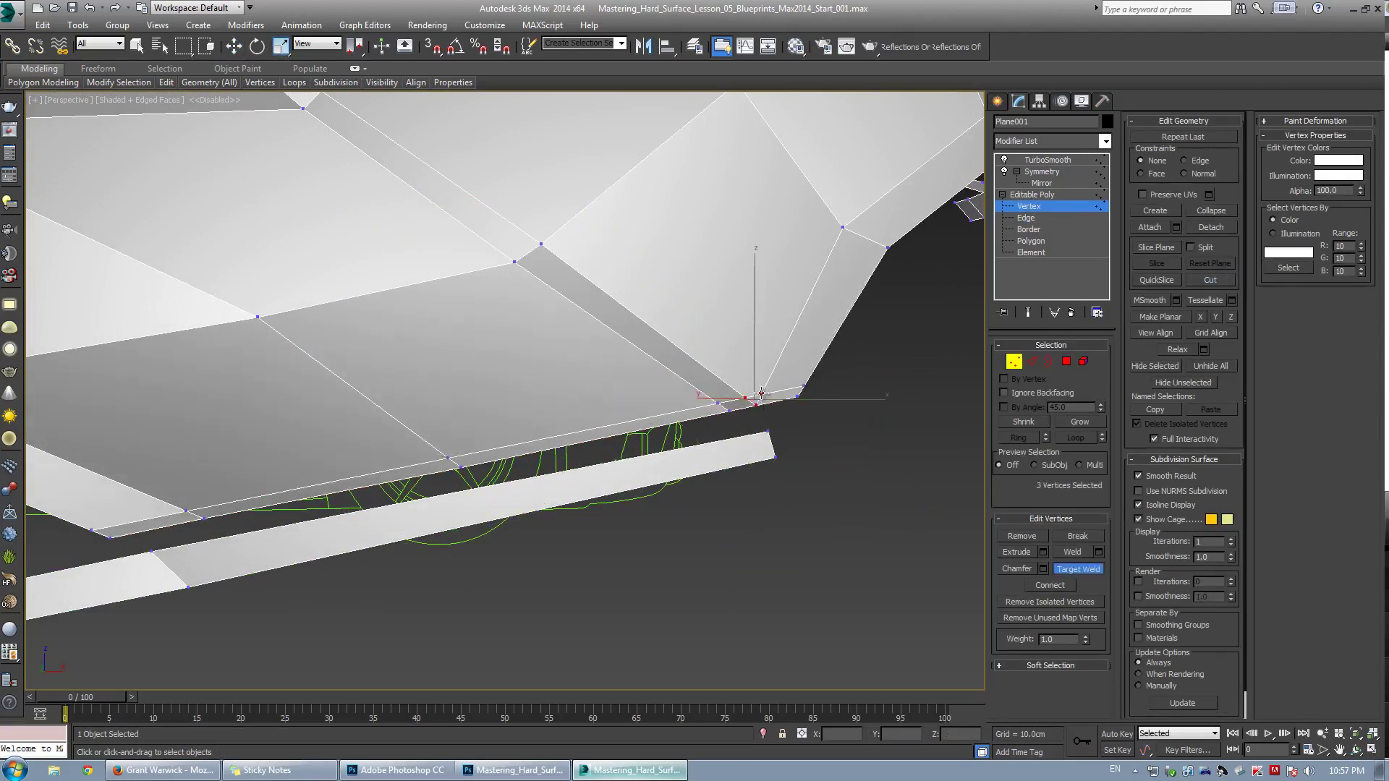
pyautogui.click(761, 394)
pyautogui.click(745, 398)
pyautogui.rightClick(789, 330)
pyautogui.click(752, 418)
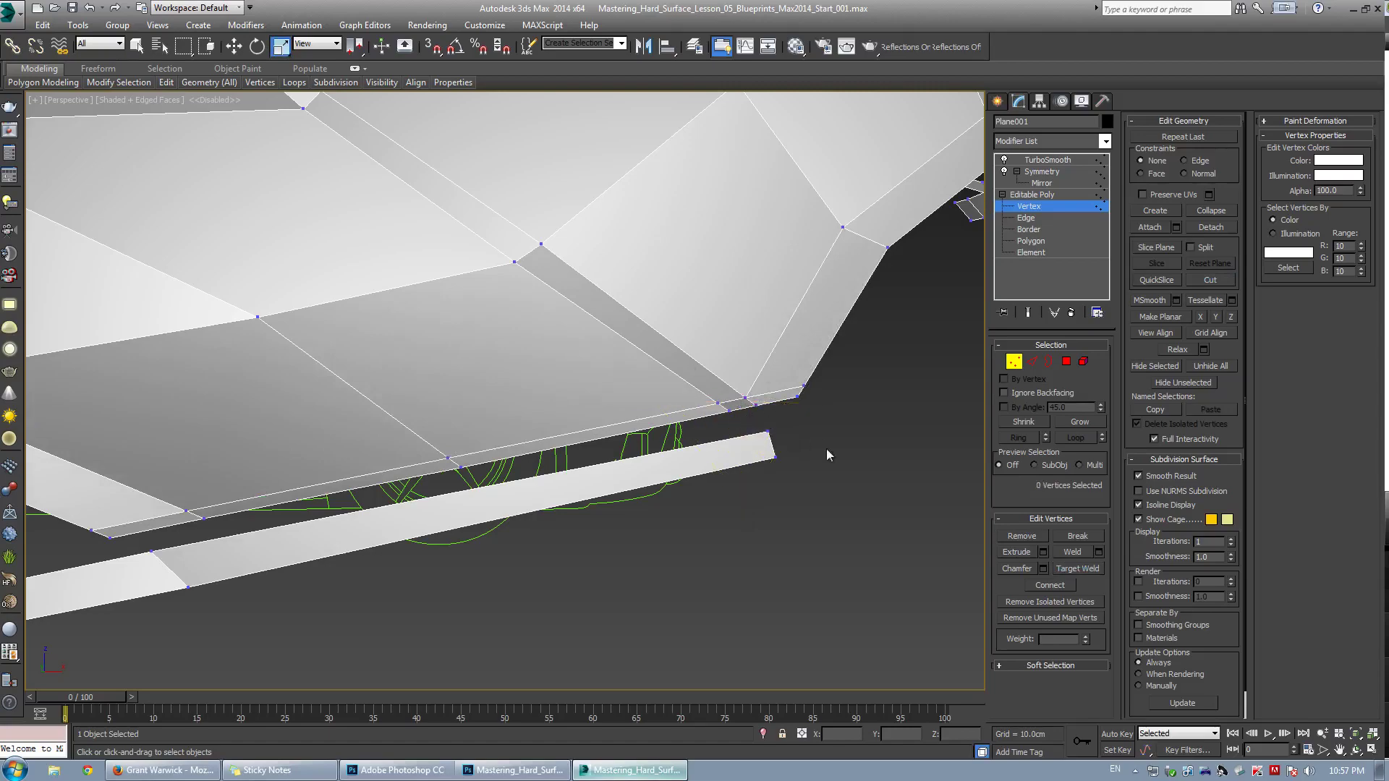
# Preview the smoothed fender and examine the surface around its bottom edge and lower border
pyautogui.press('`')
pyautogui.scroll(-6, 478, 409)
pyautogui.scroll(4, 547, 393)
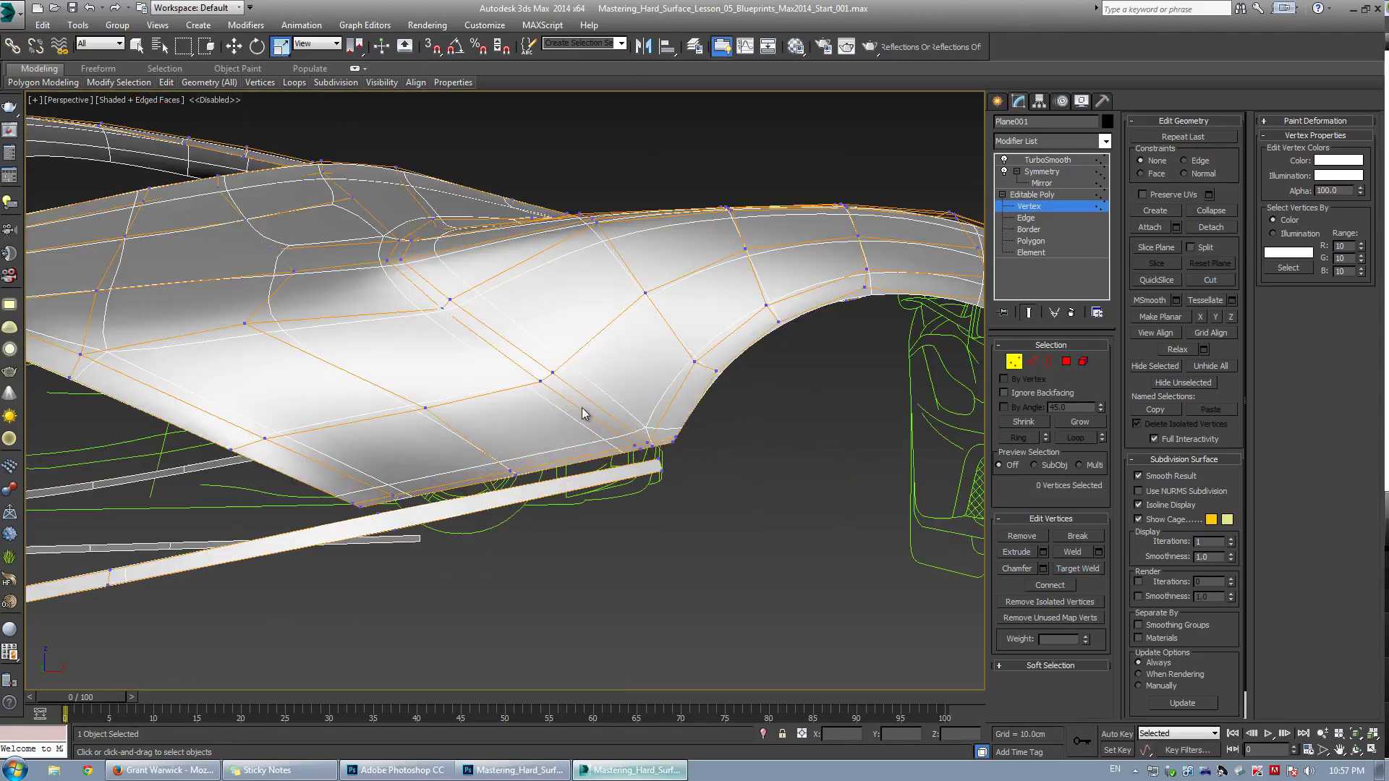
pyautogui.moveTo(583, 412)
pyautogui.keyDown('alt'); pyautogui.mouseDown(button='middle')
pyautogui.moveTo(495, 427)
pyautogui.moveTo(565, 412)
pyautogui.mouseUp(button='middle'); pyautogui.keyUp('alt')
pyautogui.moveTo(421, 471); pyautogui.dragTo(662, 407, button='middle')
pyautogui.press('`')
pyautogui.moveTo(442, 417); pyautogui.dragTo(481, 468)
pyautogui.keyDown('alt'); pyautogui.moveTo(465, 456); pyautogui.dragTo(428, 496, button='middle'); pyautogui.keyUp('alt')
pyautogui.scroll(-5, 464, 455)
# In the top view, move the outermost vertex of the fender's slanted lower border slightly inward to the blueprint outline
pyautogui.press('w')
pyautogui.press('q')
pyautogui.click(179, 439)
pyautogui.keyDown('alt'); pyautogui.moveTo(189, 442); pyautogui.dragTo(293, 423, button='middle'); pyautogui.keyUp('alt')
pyautogui.press('w')
pyautogui.moveTo(291, 423); pyautogui.dragTo(381, 497)
pyautogui.hotkey('alt', 'w')
pyautogui.middleClick(255, 345)
pyautogui.hotkey('alt', 'w')
pyautogui.moveTo(361, 405); pyautogui.dragTo(536, 407, button='middle')
pyautogui.scroll(-2, 528, 408)
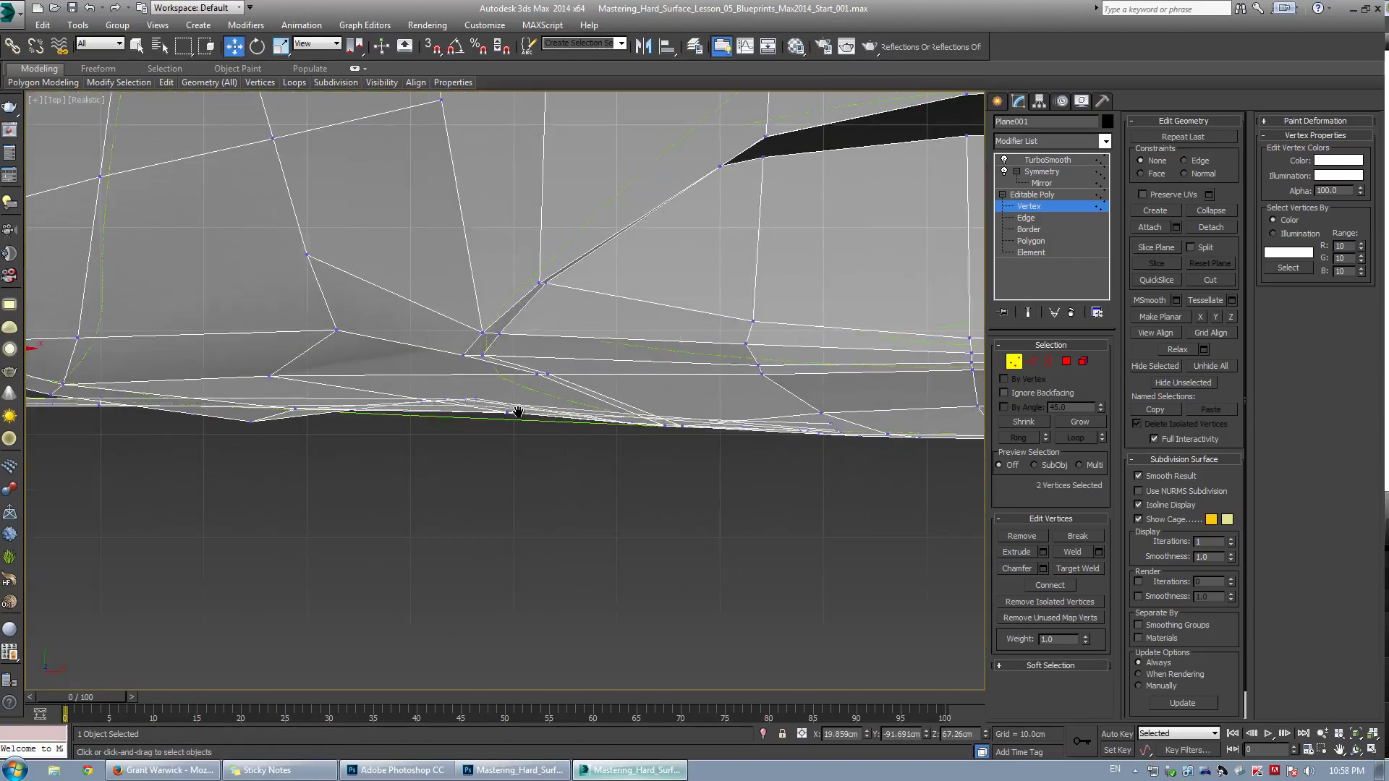
pyautogui.scroll(-1, 622, 403)
pyautogui.moveTo(356, 407); pyautogui.dragTo(489, 431, button='middle')
pyautogui.scroll(1, 487, 430)
pyautogui.click(248, 375)
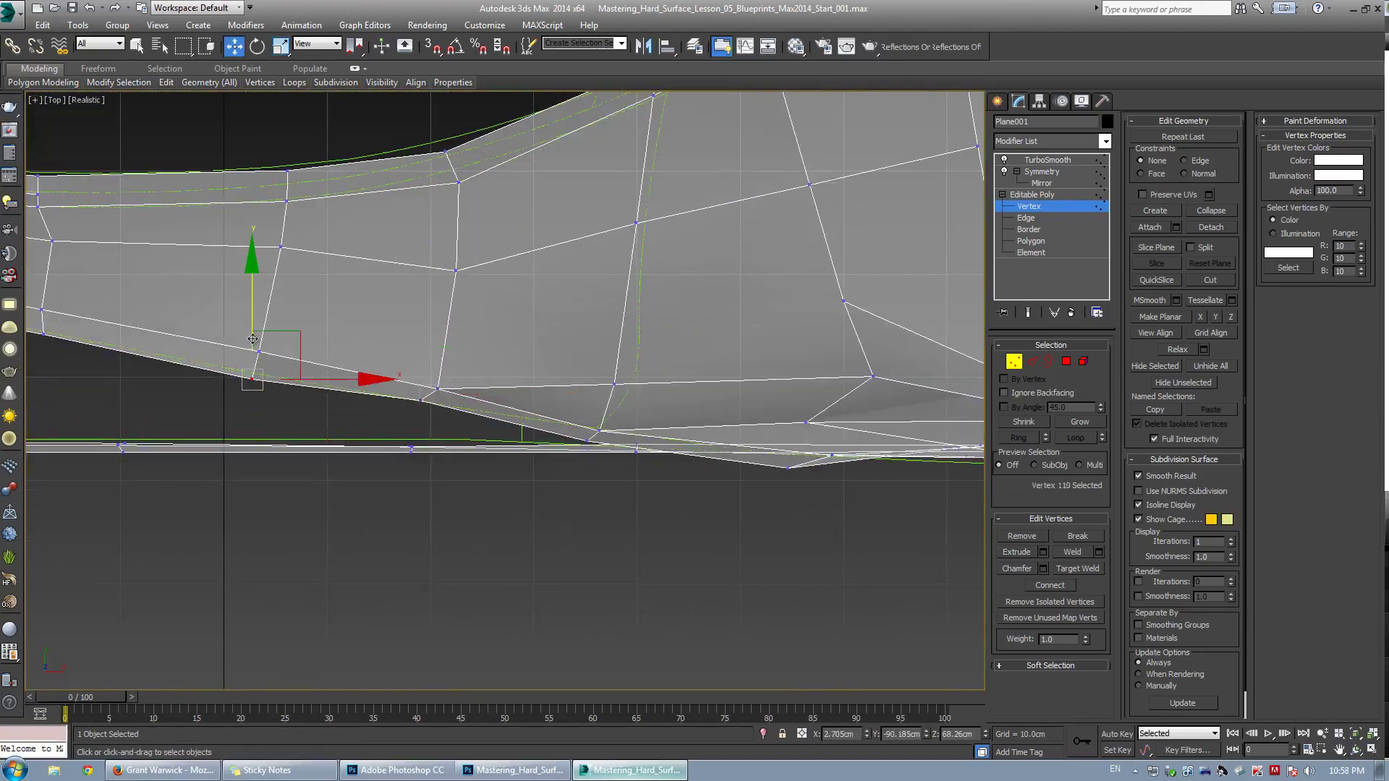
# Move the border vertex pair nearer the wheel arch and the single protruding vertex beyond it inward to the blueprint outline
pyautogui.moveTo(577, 430); pyautogui.dragTo(508, 437, button='middle')
pyautogui.scroll(2, 508, 437)
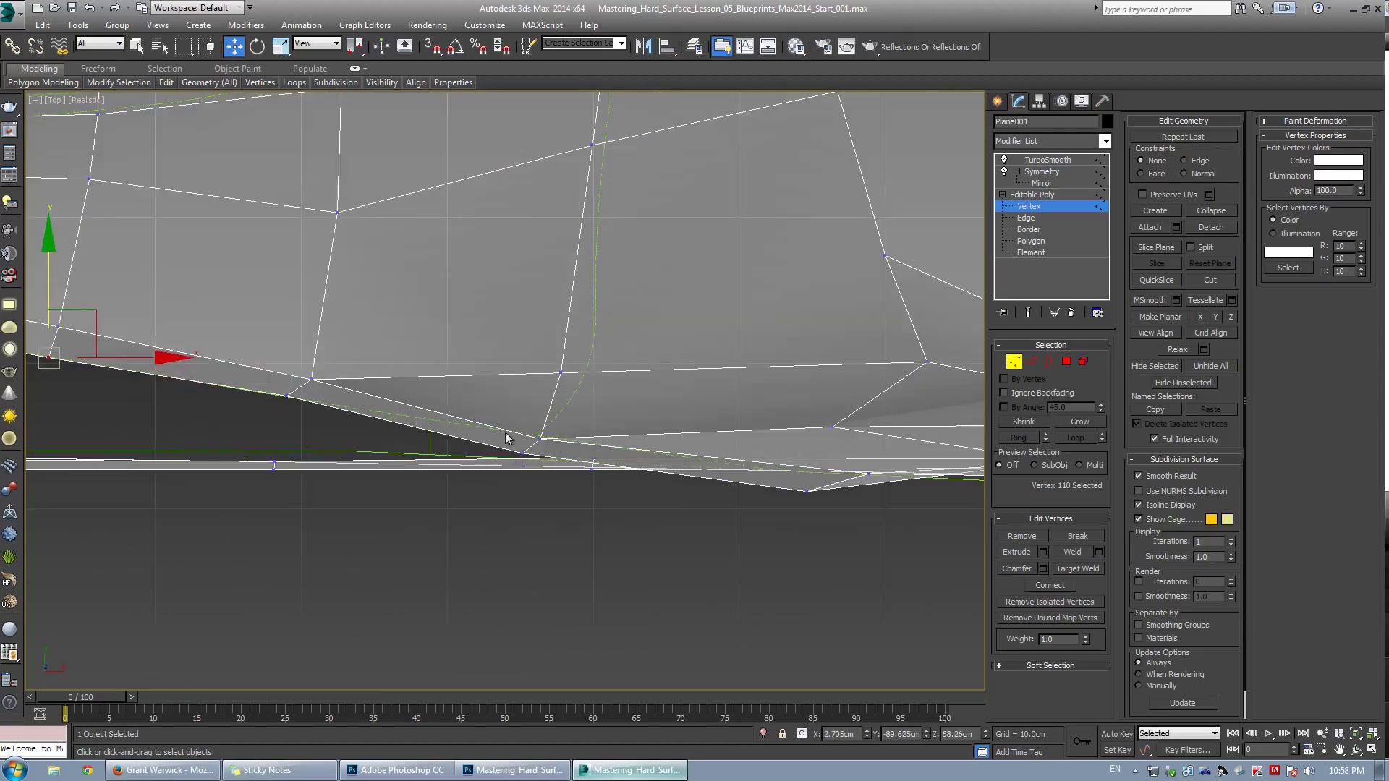
pyautogui.click(546, 451)
pyautogui.moveTo(494, 402); pyautogui.dragTo(548, 454)
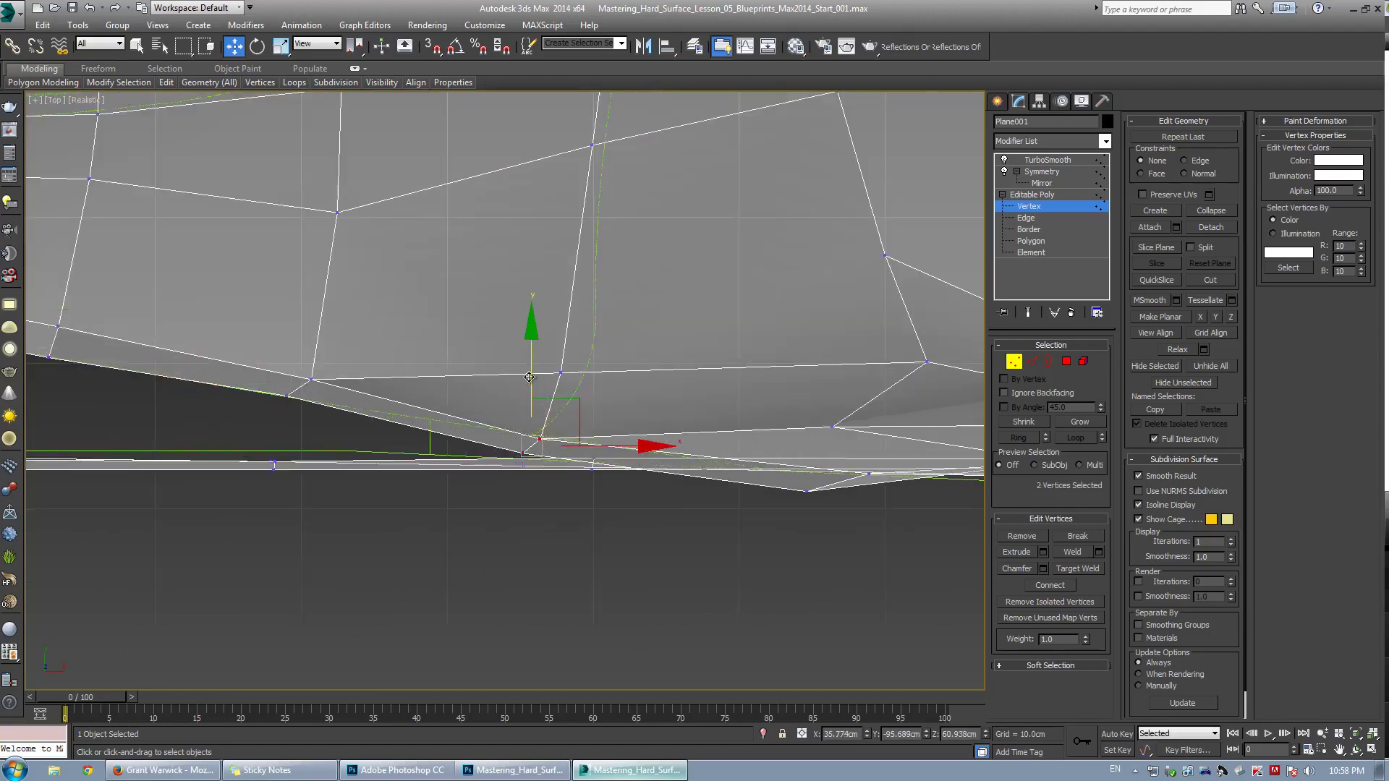
pyautogui.moveTo(531, 373); pyautogui.dragTo(533, 356)
pyautogui.moveTo(852, 481); pyautogui.dragTo(569, 491, button='middle')
pyautogui.scroll(2, 570, 491)
pyautogui.click(511, 495)
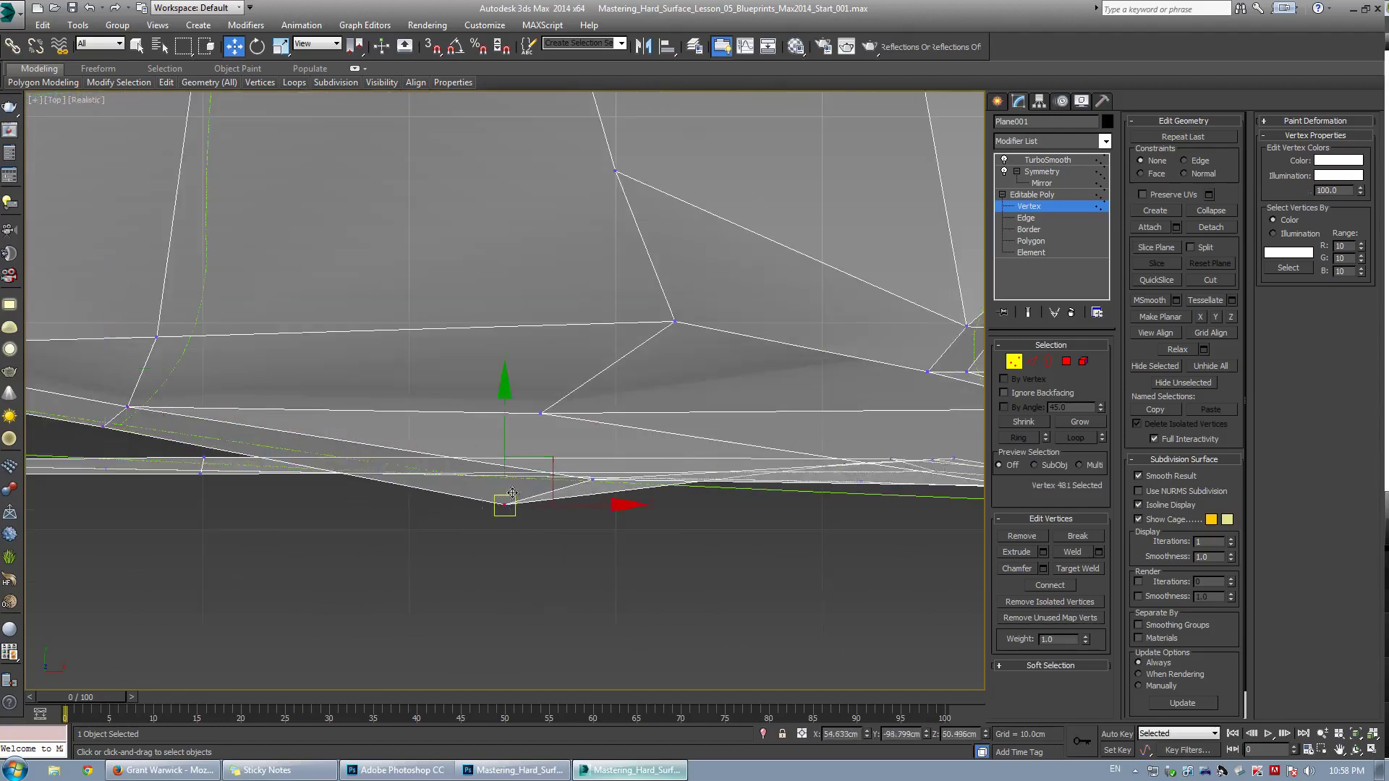
pyautogui.moveTo(509, 443); pyautogui.dragTo(512, 417)
# Fine-tune the vertex pairs along the slanted lower border so they follow the blueprint line in the top view
pyautogui.moveTo(338, 389); pyautogui.dragTo(647, 424, button='middle')
pyautogui.moveTo(418, 460); pyautogui.dragTo(481, 400)
pyautogui.moveTo(130, 344); pyautogui.dragTo(362, 387, button='middle')
pyautogui.moveTo(297, 463); pyautogui.dragTo(366, 402)
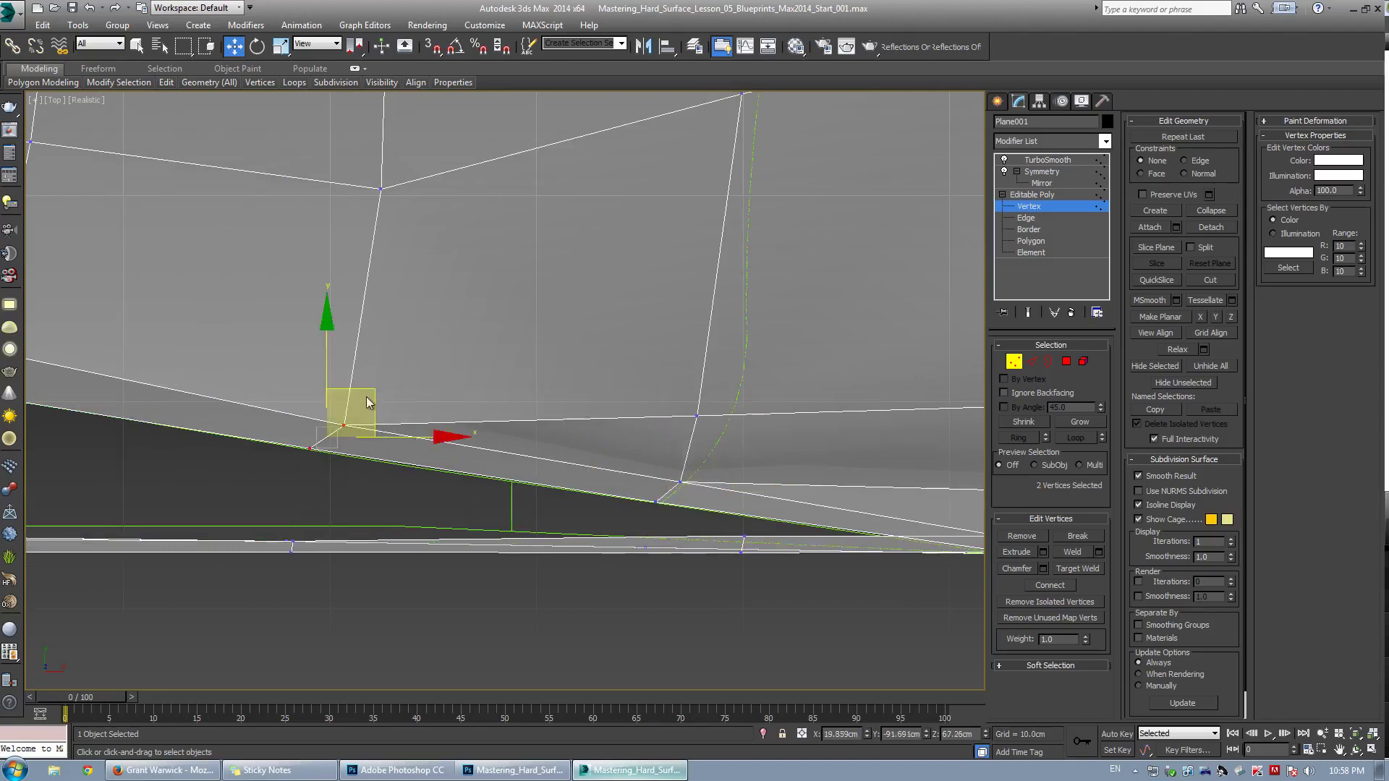
pyautogui.scroll(-4, 611, 413)
pyautogui.scroll(4, 578, 384)
# Turn on the Edge constraint and slide the middle-row vertex on the fender's narrow part toward the lower border
pyautogui.moveTo(436, 323); pyautogui.dragTo(355, 304)
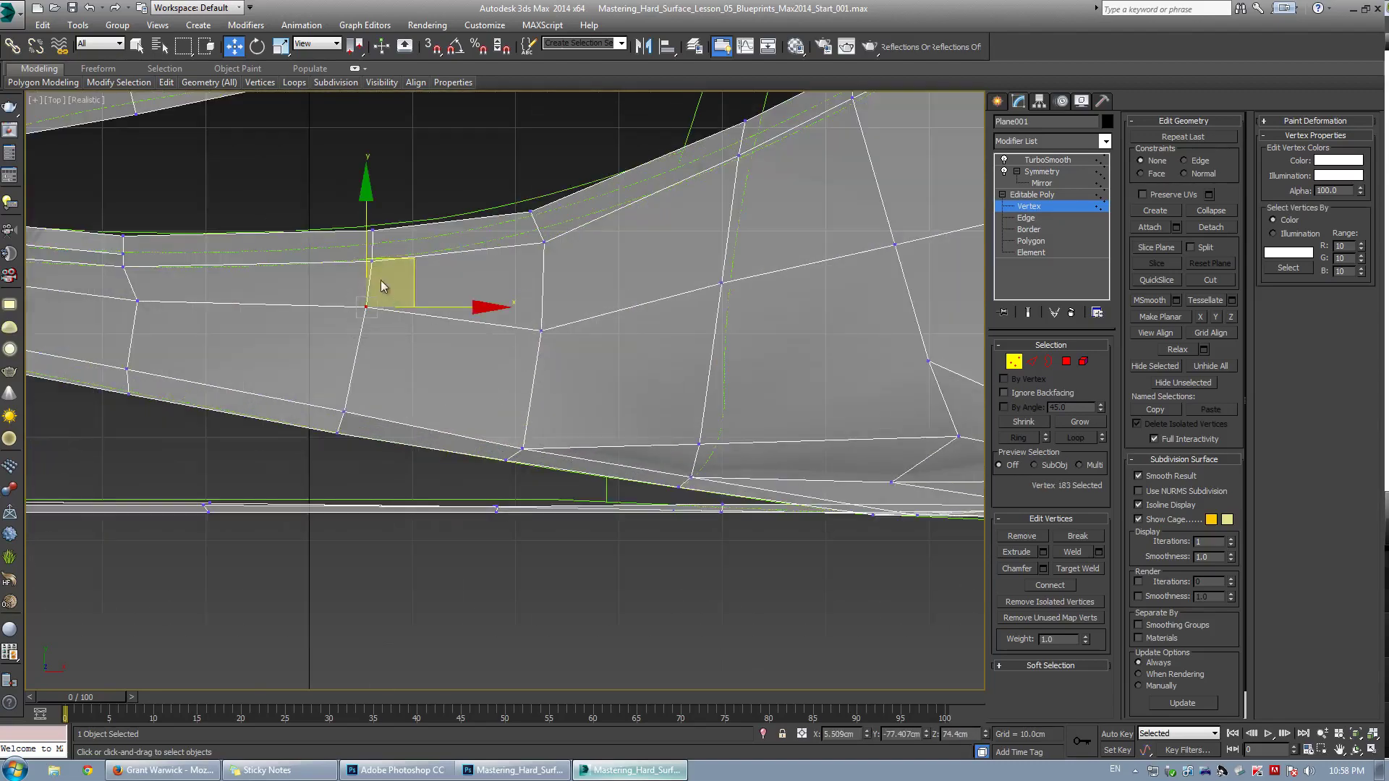
pyautogui.hotkey('shift', 'x')
pyautogui.moveTo(368, 236); pyautogui.dragTo(376, 274)
pyautogui.moveTo(254, 349); pyautogui.dragTo(380, 369, button='middle')
pyautogui.scroll(-2, 380, 370)
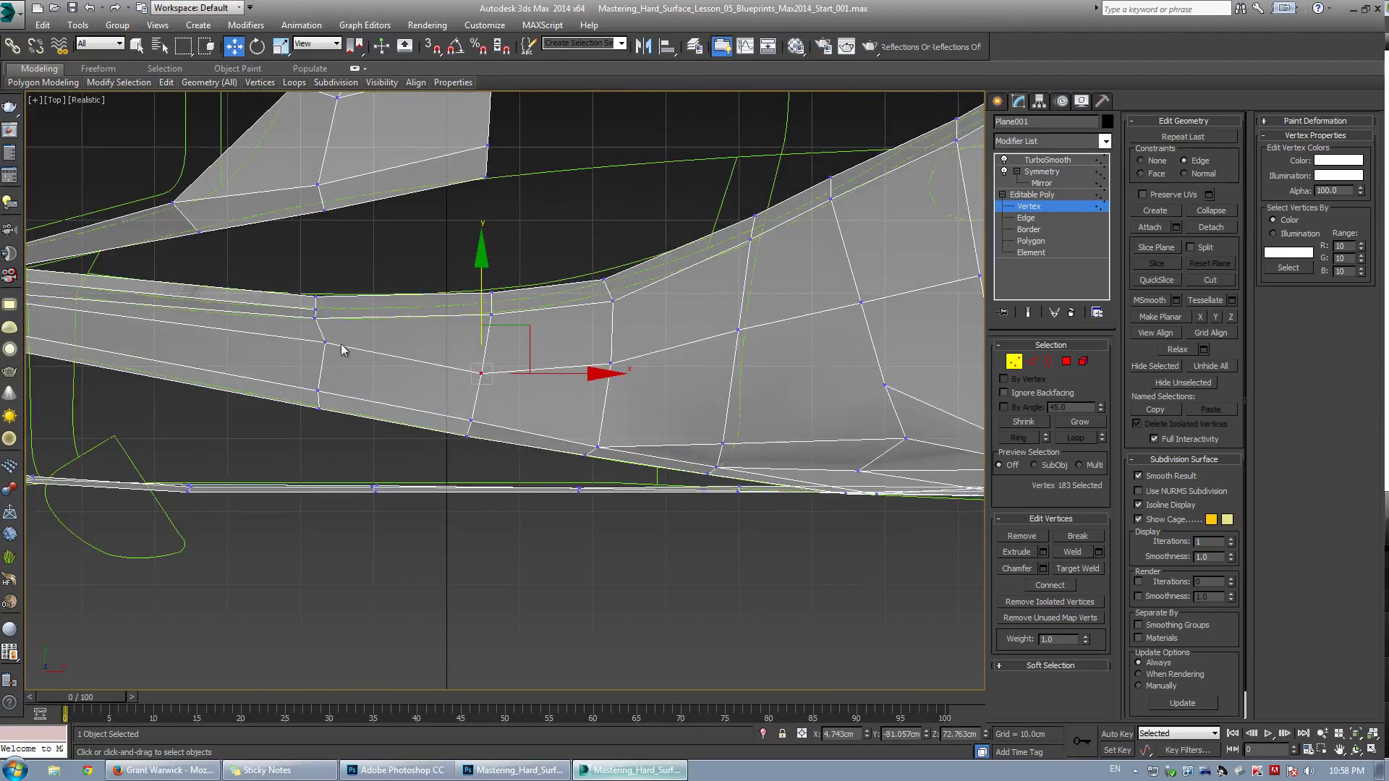
# Slide three neighbouring vertices of the middle edge row along their edges to even out the row's curve
pyautogui.moveTo(324, 345); pyautogui.dragTo(322, 362)
pyautogui.click(521, 366)
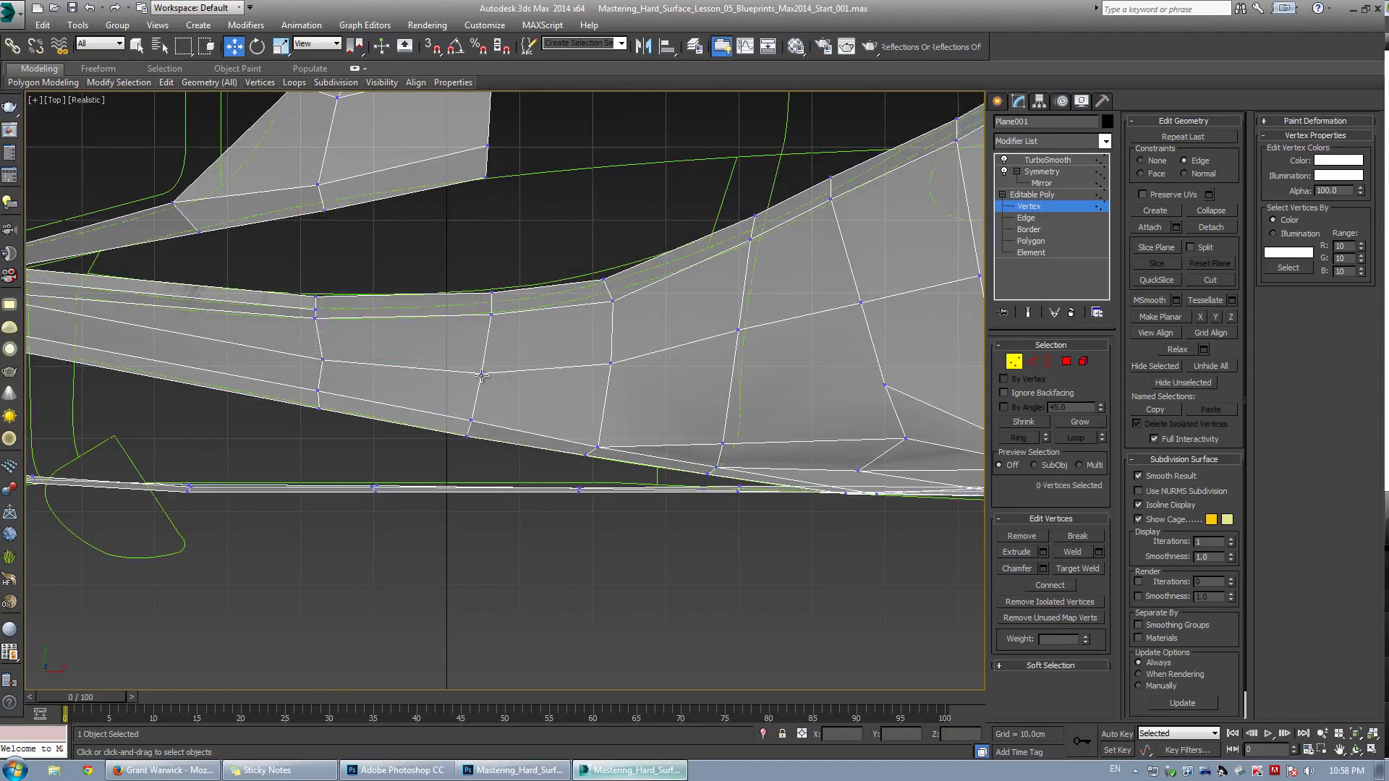
pyautogui.moveTo(481, 374); pyautogui.dragTo(481, 366)
pyautogui.click(622, 394)
pyautogui.moveTo(611, 364); pyautogui.dragTo(611, 347)
pyautogui.moveTo(733, 444); pyautogui.dragTo(542, 425, button='middle')
pyautogui.scroll(-2, 543, 425)
pyautogui.scroll(2, 542, 428)
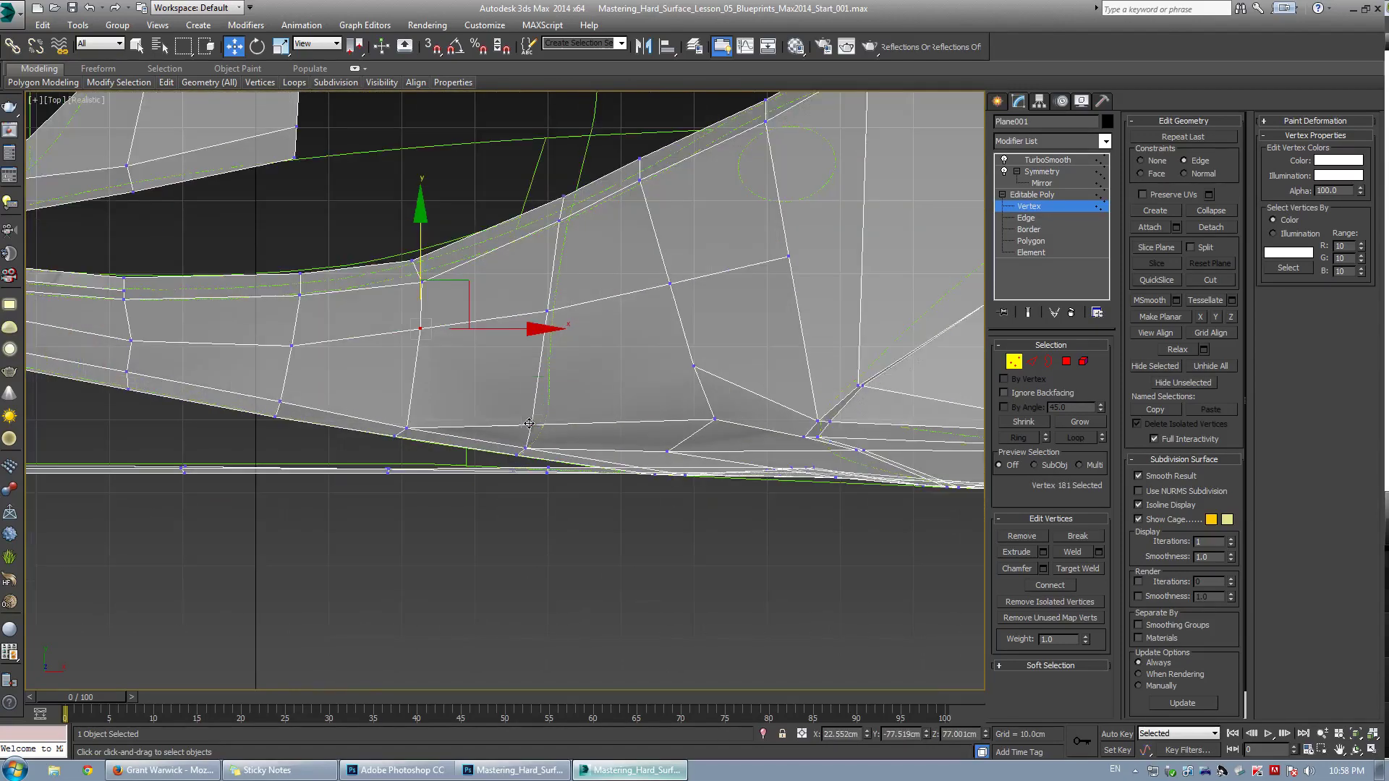
# Nudge the inner vertex above the lower border toward the wheel arch and cut an edge from it to the neighbouring cross edge
pyautogui.click(531, 424)
pyautogui.moveTo(593, 425); pyautogui.dragTo(601, 425)
pyautogui.hotkey('alt', 'c')
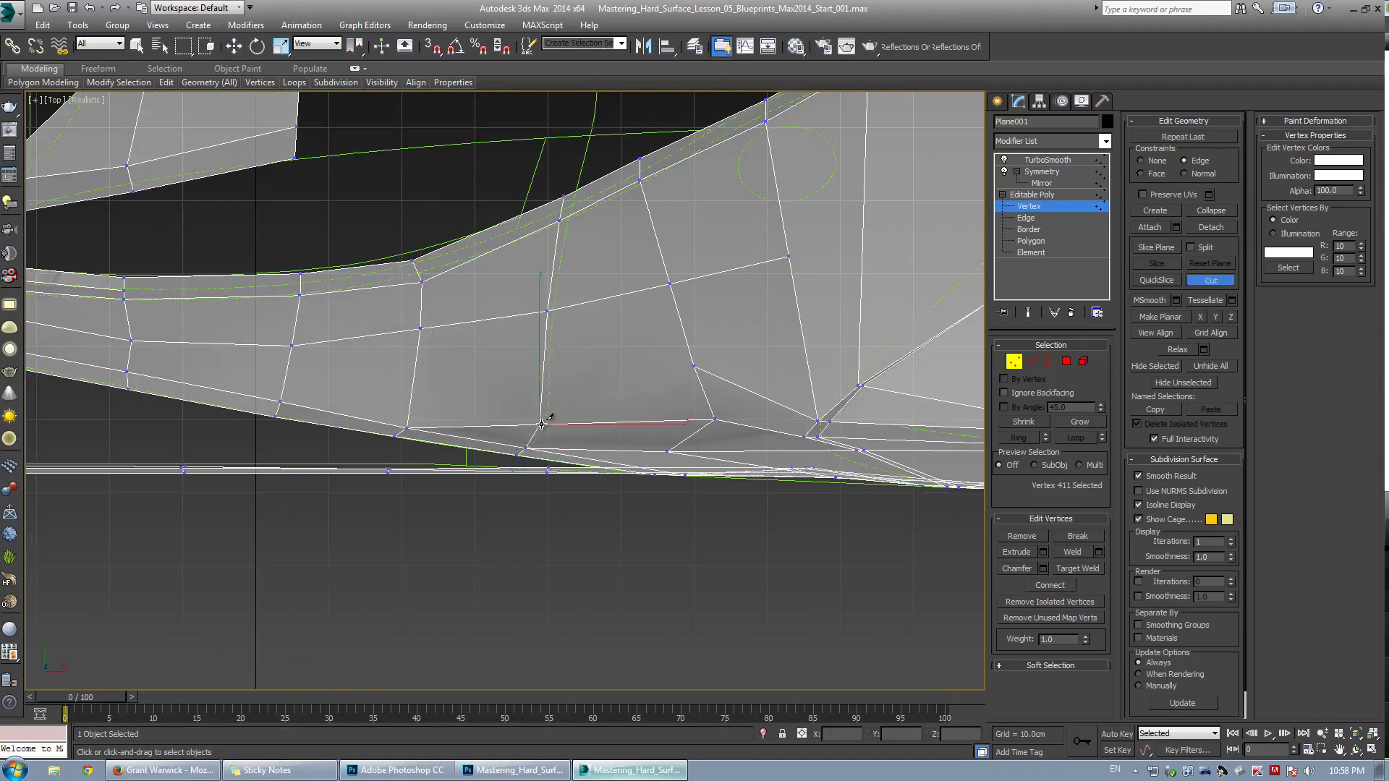
pyautogui.click(541, 424)
pyautogui.click(408, 403)
# Remove the old edge running from that vertex to the lower-border vertex below the new cut
pyautogui.press('w')
pyautogui.press('2')
pyautogui.click(480, 427)
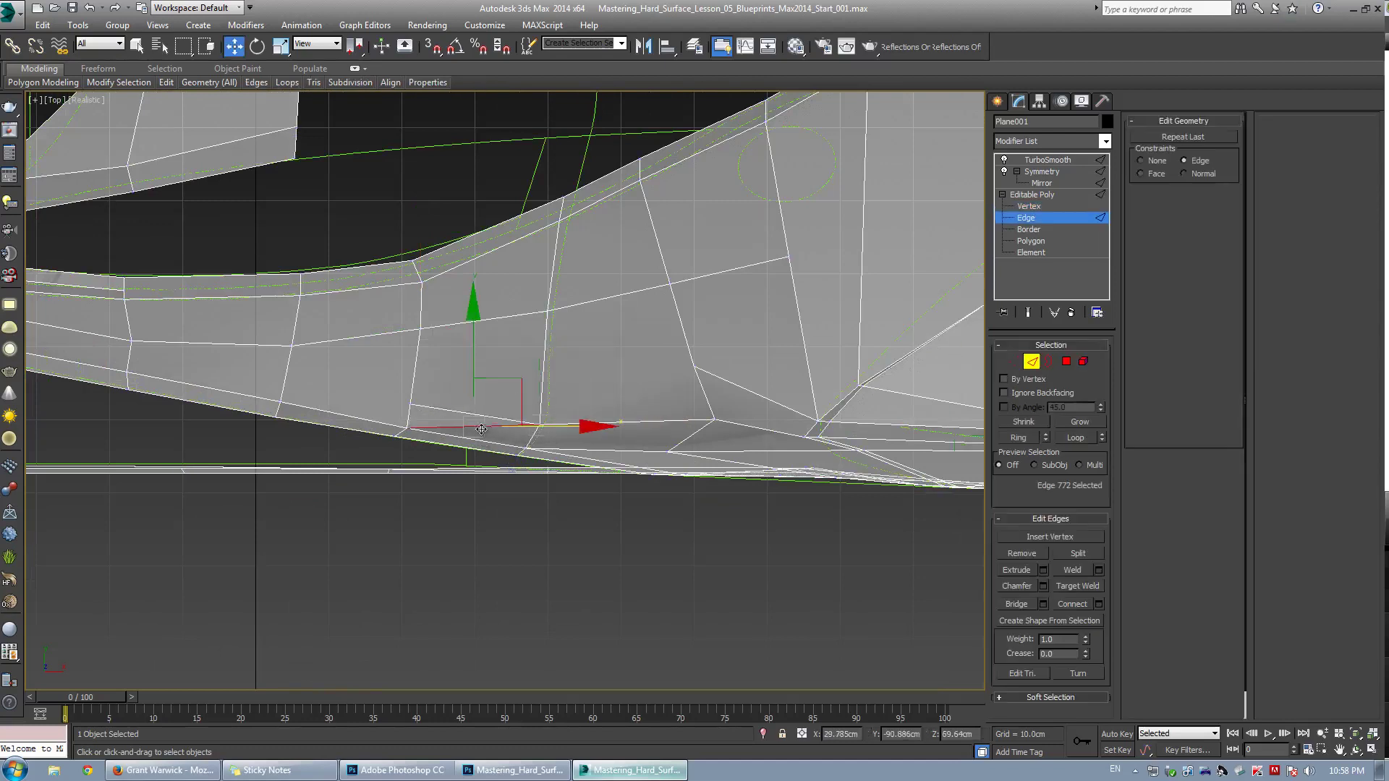
pyautogui.click(1028, 553)
# Slide the next vertex on the same row away from the wheel arch, lining it up above the vertex below
pyautogui.press('1')
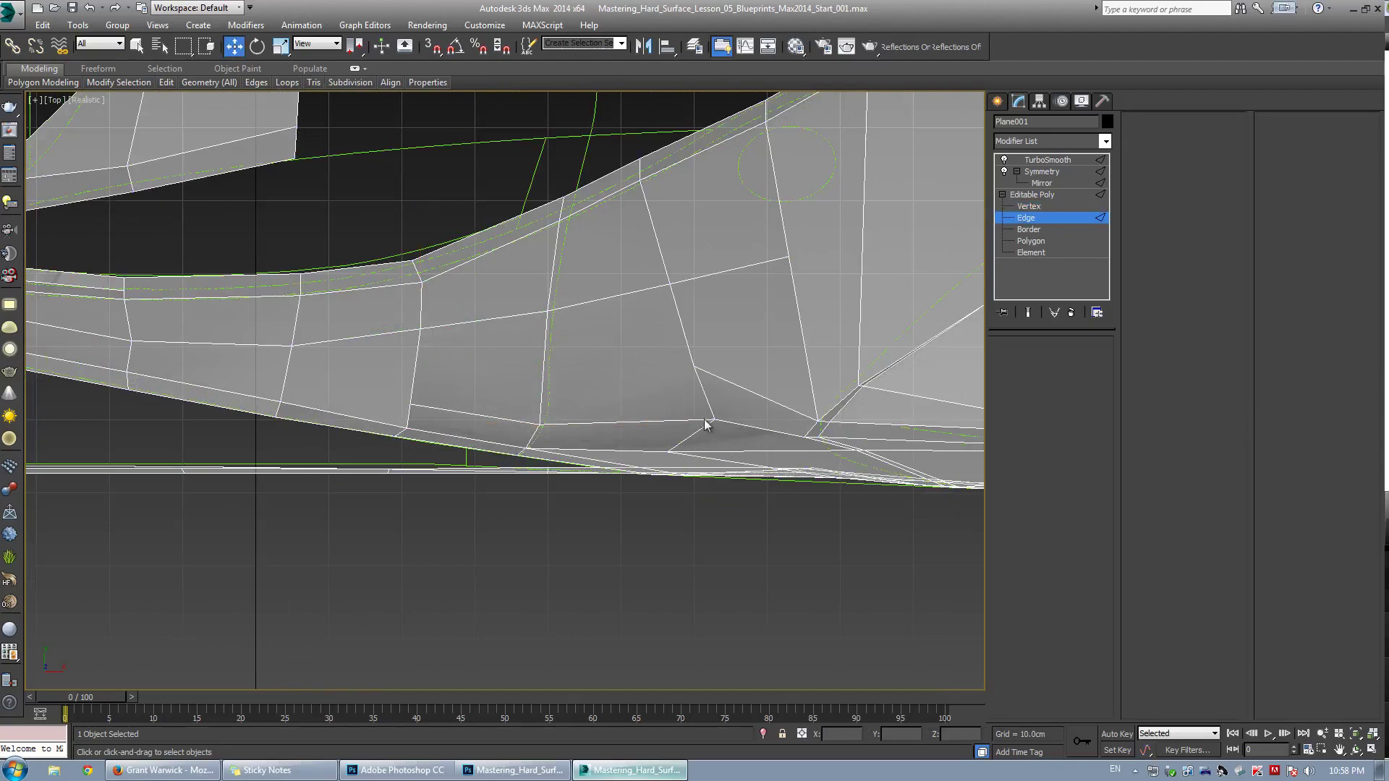
pyautogui.click(713, 420)
pyautogui.moveTo(752, 373); pyautogui.dragTo(704, 386)
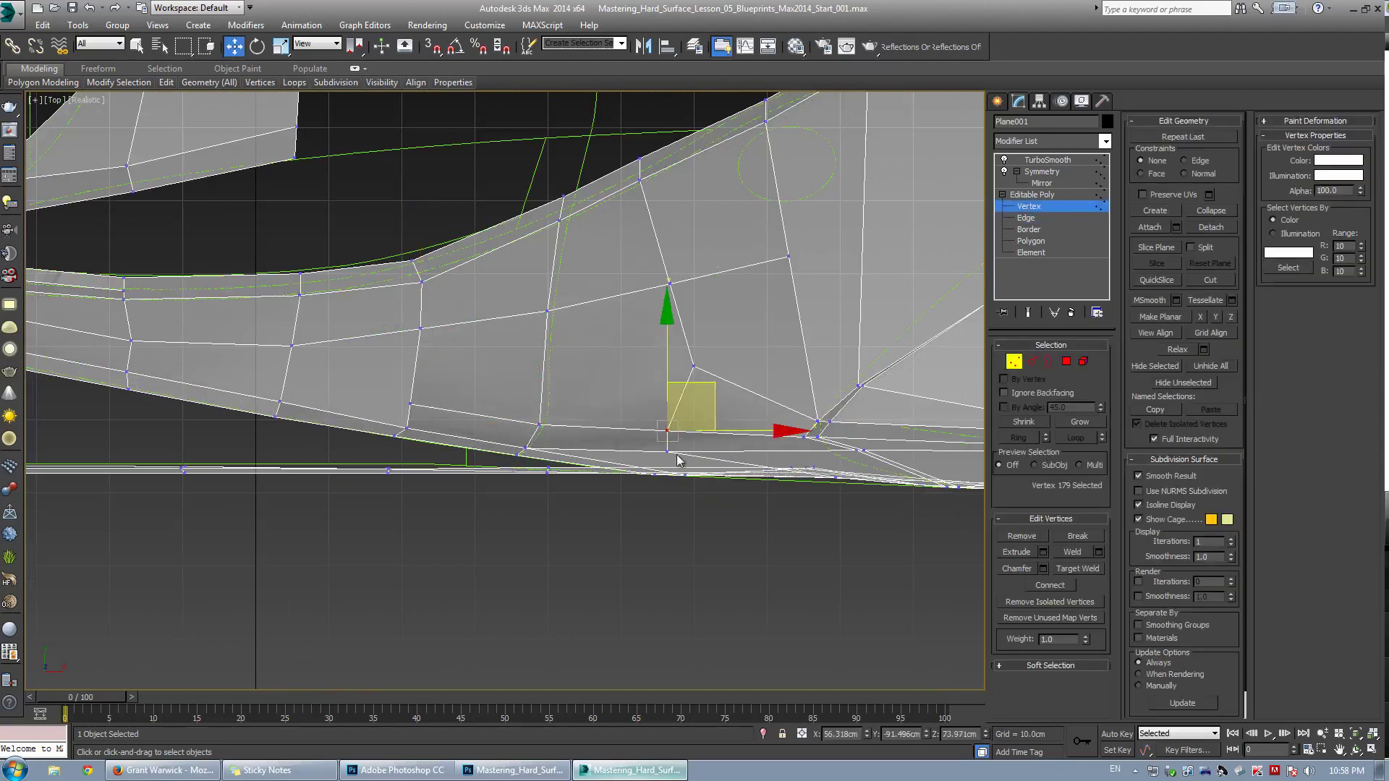
# Try to shift the vertex directly below toward the wheel arch, check it in perspective and undo the move
pyautogui.click(676, 458)
pyautogui.moveTo(671, 456); pyautogui.dragTo(723, 456)
pyautogui.hotkey('alt', 'w')
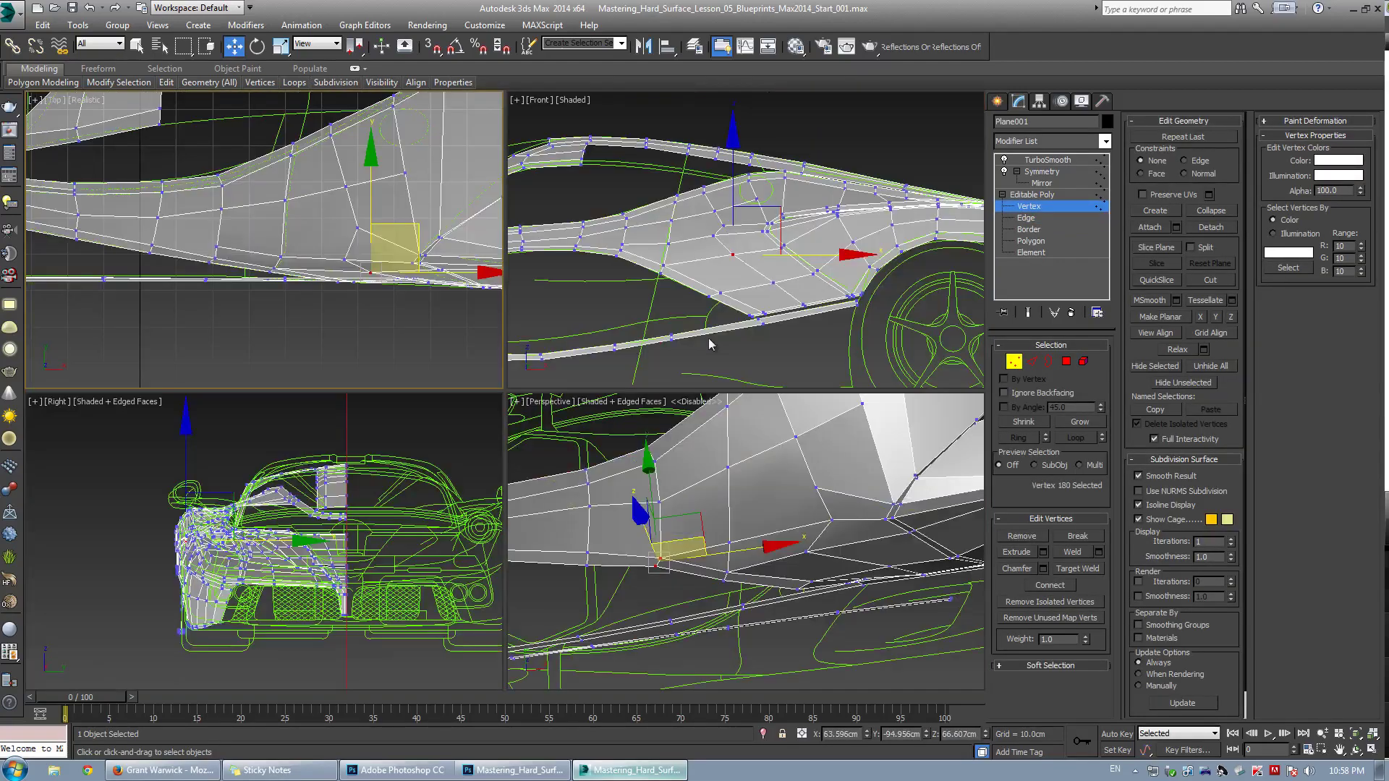
pyautogui.middleClick(687, 509)
pyautogui.hotkey('alt', 'w')
pyautogui.keyDown('alt'); pyautogui.moveTo(642, 486); pyautogui.dragTo(570, 360, button='middle'); pyautogui.keyUp('alt')
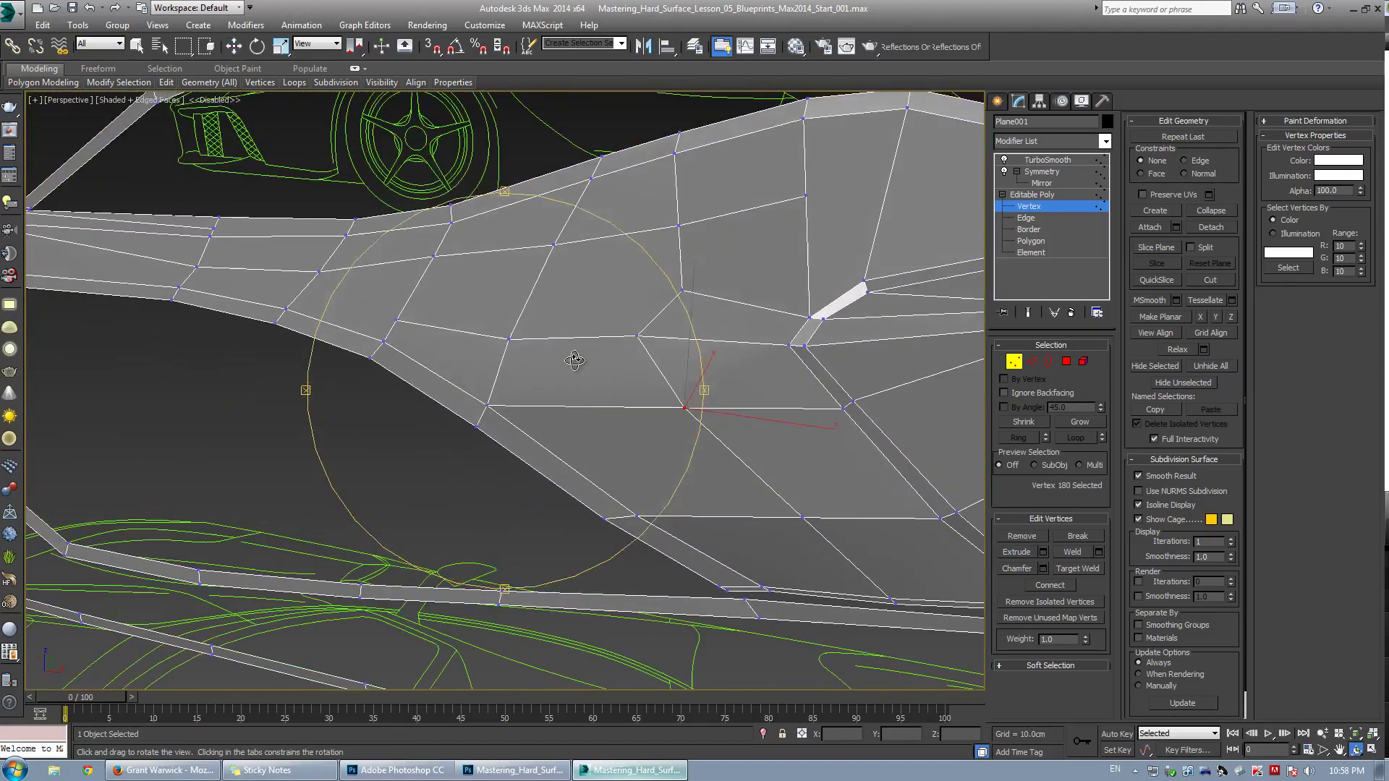
pyautogui.press('w')
pyautogui.hotkey('ctrl', 'z')
# Check the smoothed fender in the front view and lower the vertex where the side panel's crease edges meet slightly
pyautogui.hotkey('alt', 'w')
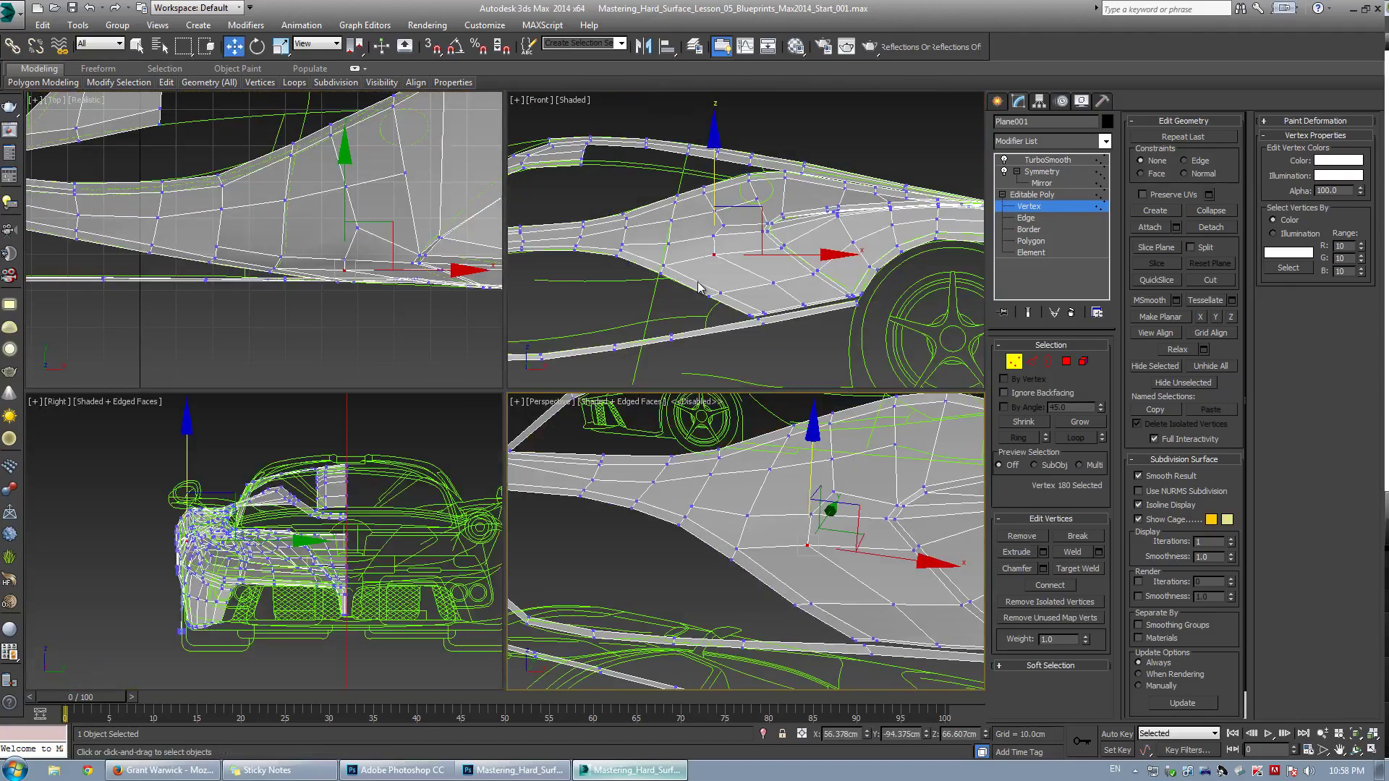
pyautogui.middleClick(683, 342)
pyautogui.hotkey('alt', 'w')
pyautogui.hotkey('ctrl', 'q')
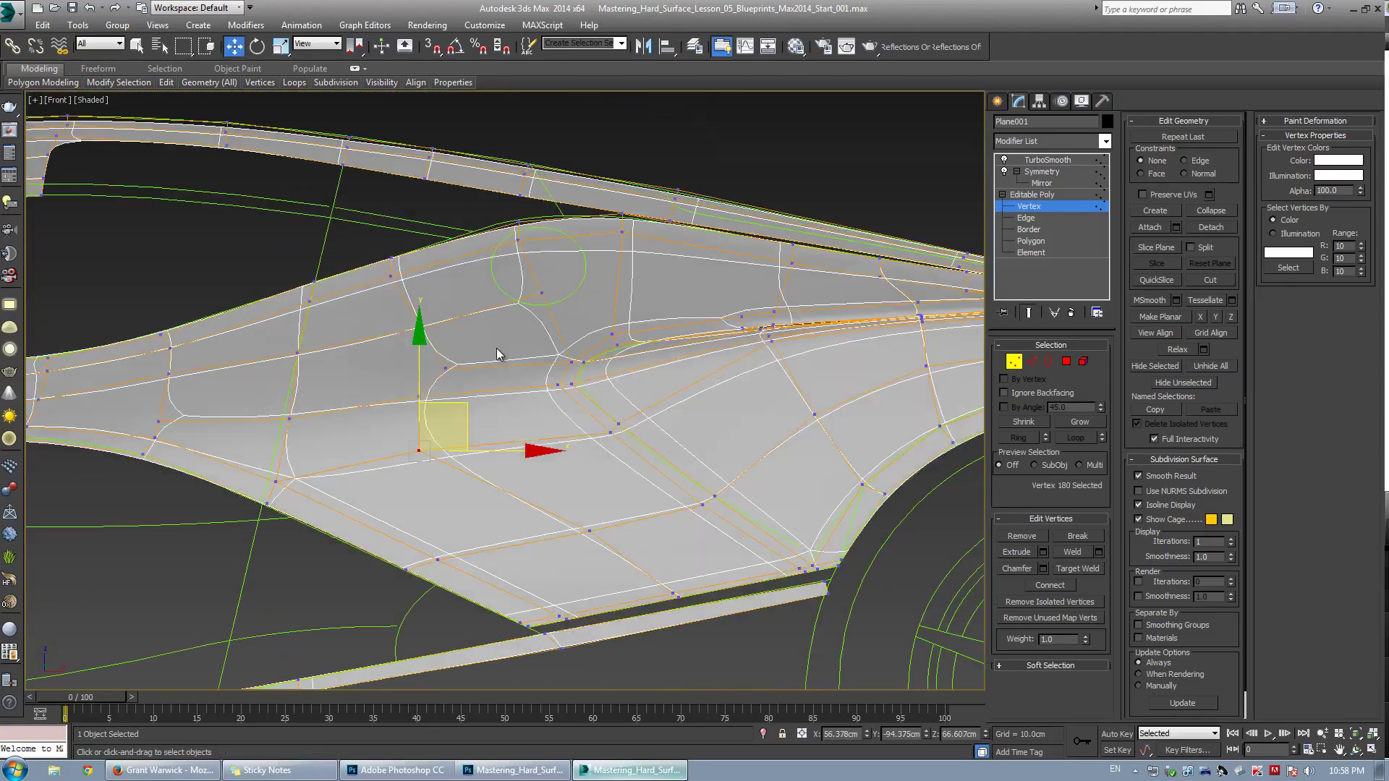
pyautogui.hotkey('ctrl', 'q')
pyautogui.click(419, 395)
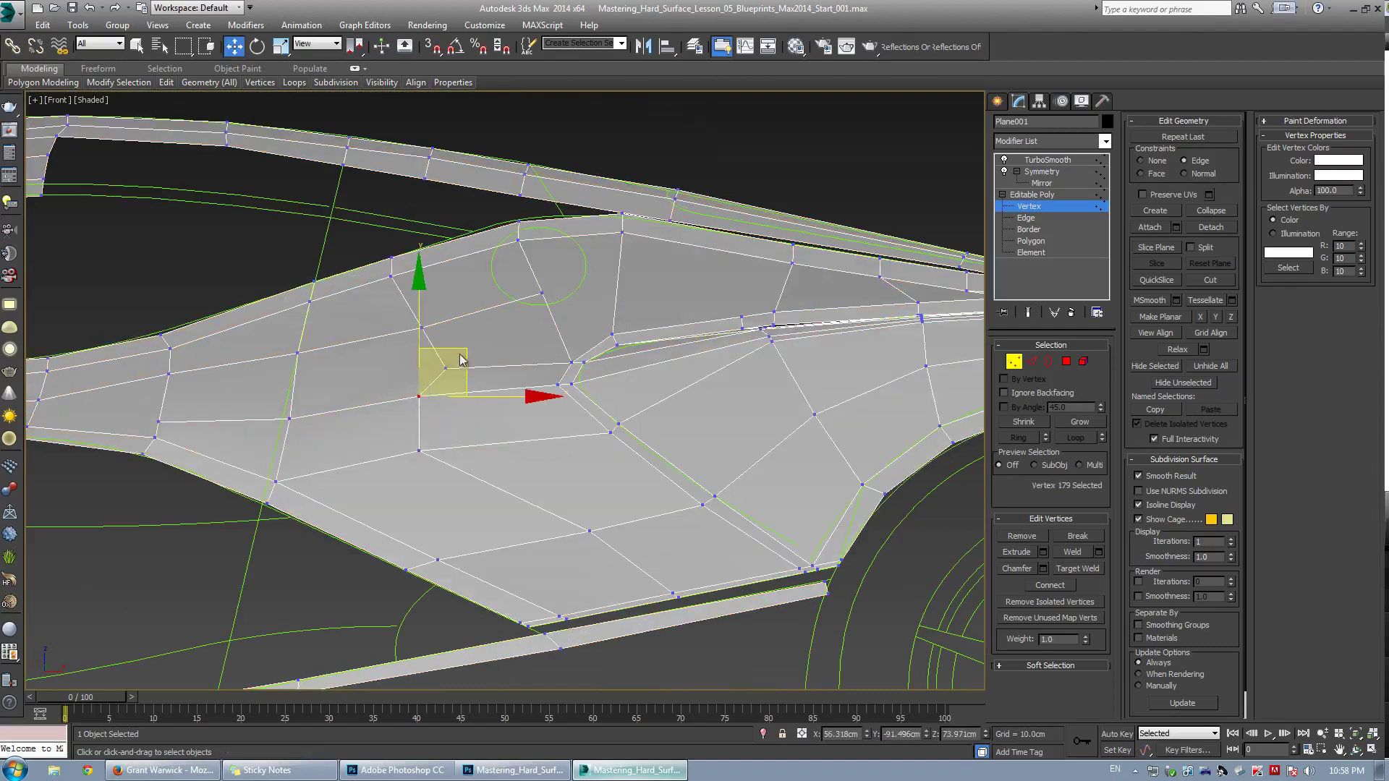
pyautogui.hotkey('ctrl', 'z')
pyautogui.moveTo(459, 348)
pyautogui.mouseDown()
pyautogui.moveTo(486, 357)
pyautogui.moveTo(466, 360)
pyautogui.mouseUp()
# Cut new edges from the lowered vertex up to the fender's upper border and remove the old edge loop beside them
pyautogui.hotkey('alt', 'c')
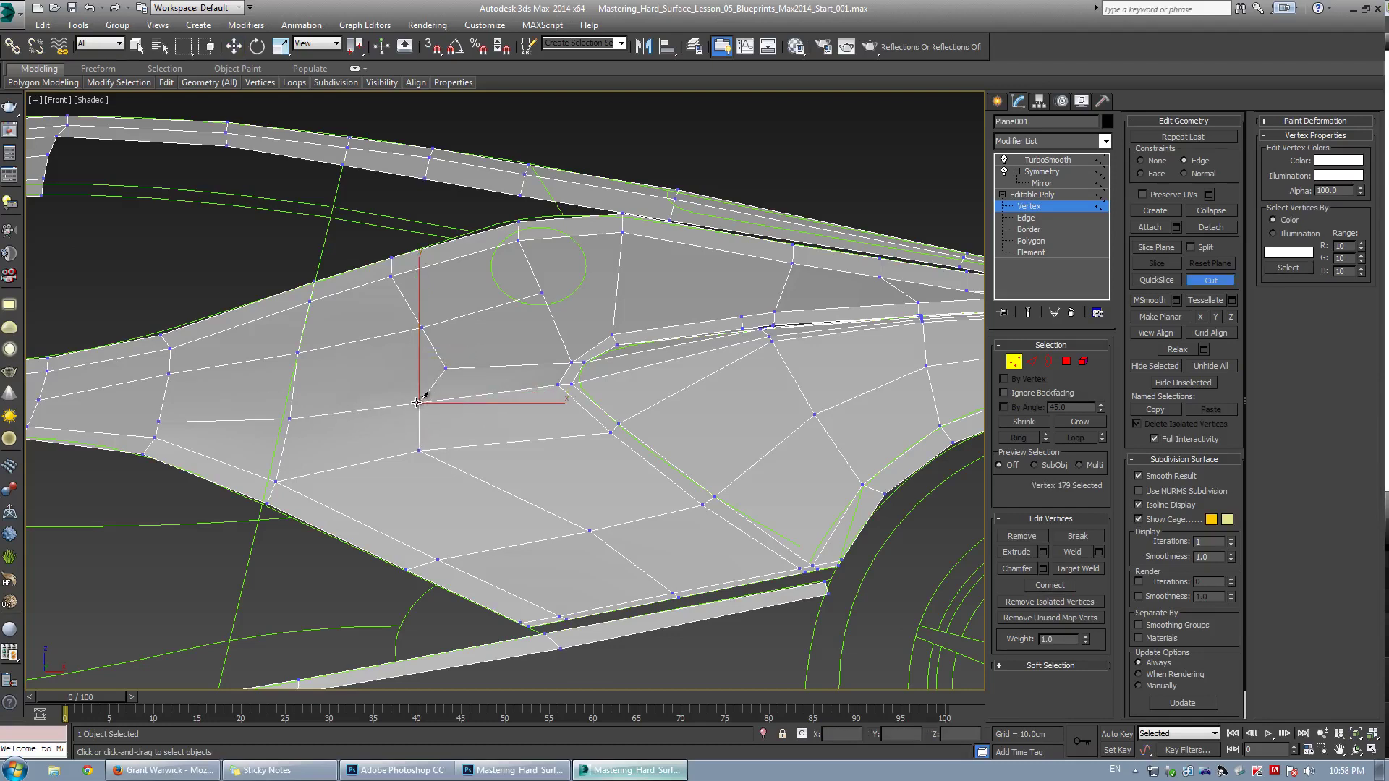
pyautogui.rightClick(455, 307)
pyautogui.press('2')
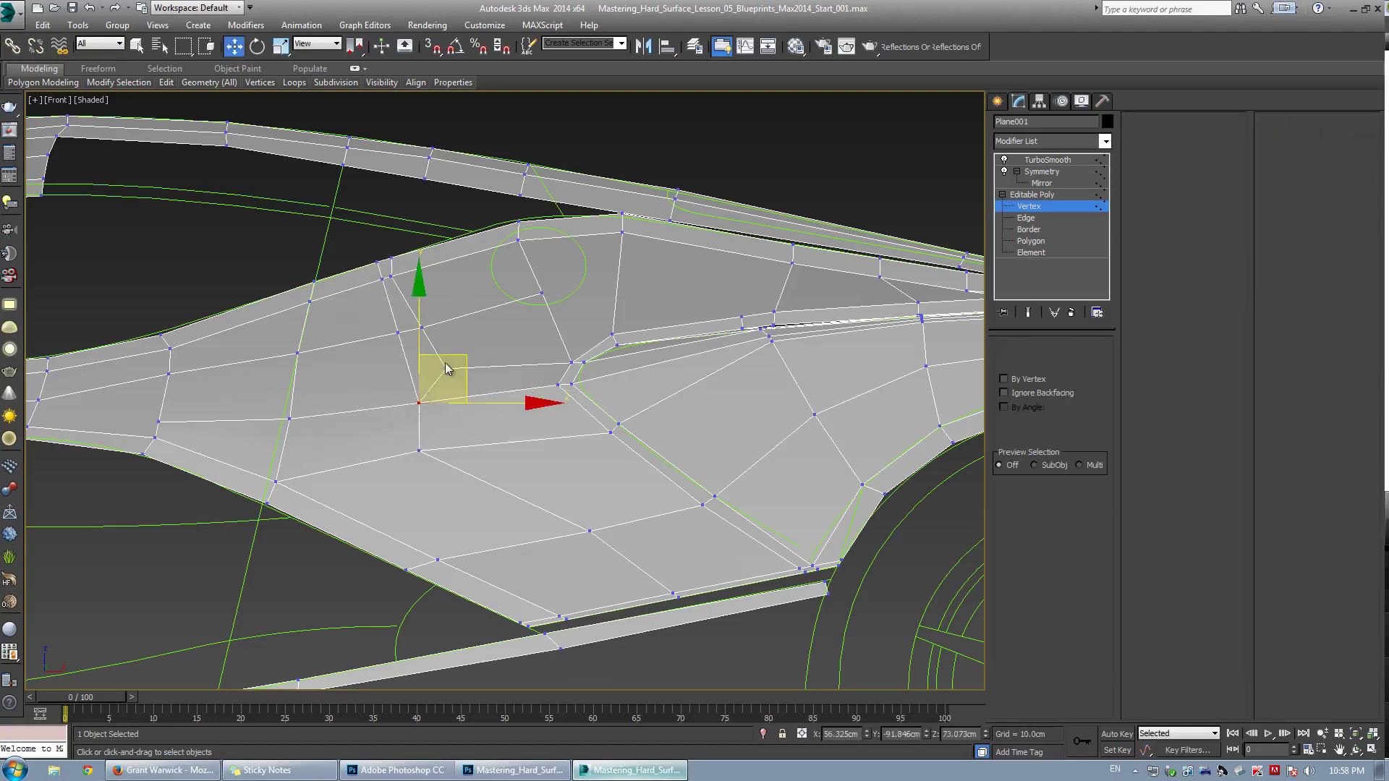
pyautogui.doubleClick(439, 358)
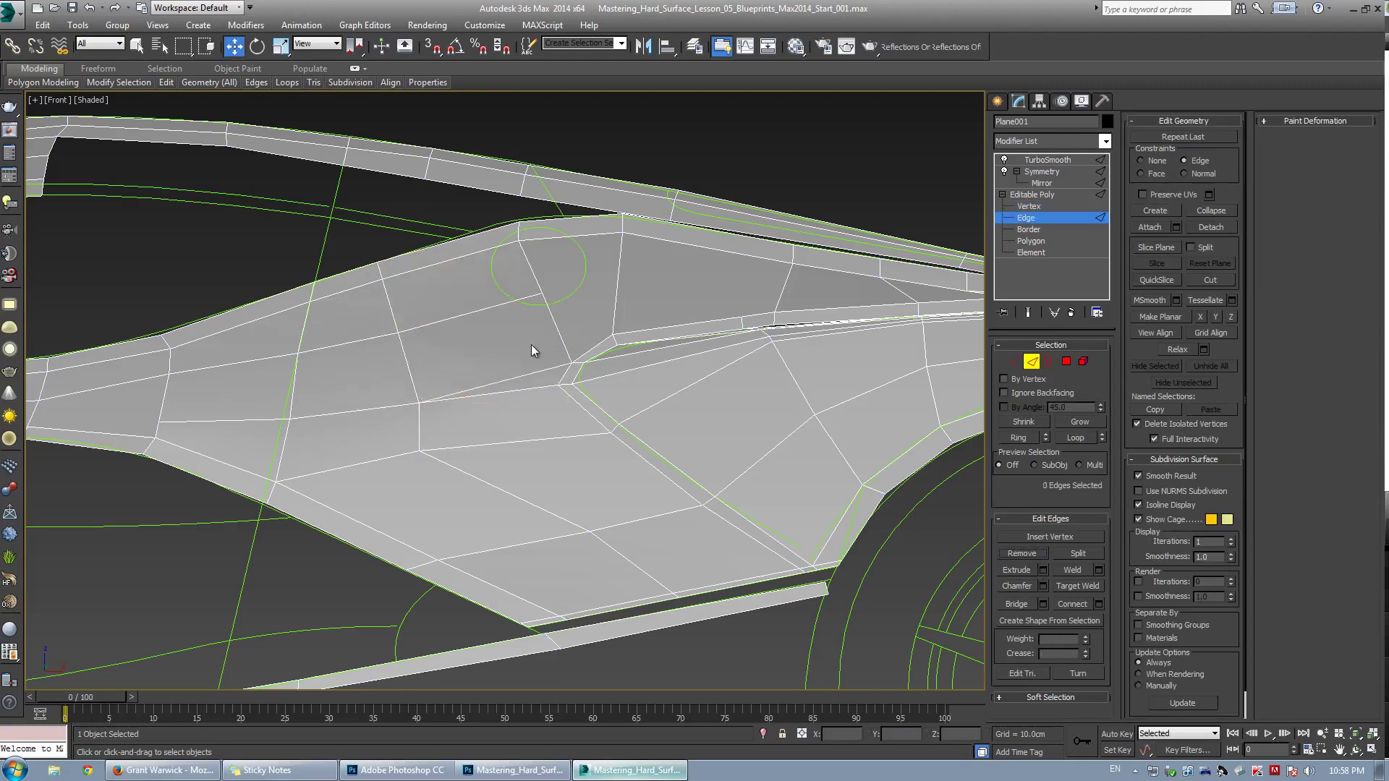
# Cut an edge row from the side opening's front corner across the new cross edge to the fender's narrow end
pyautogui.press('1')
pyautogui.hotkey('alt', 'c')
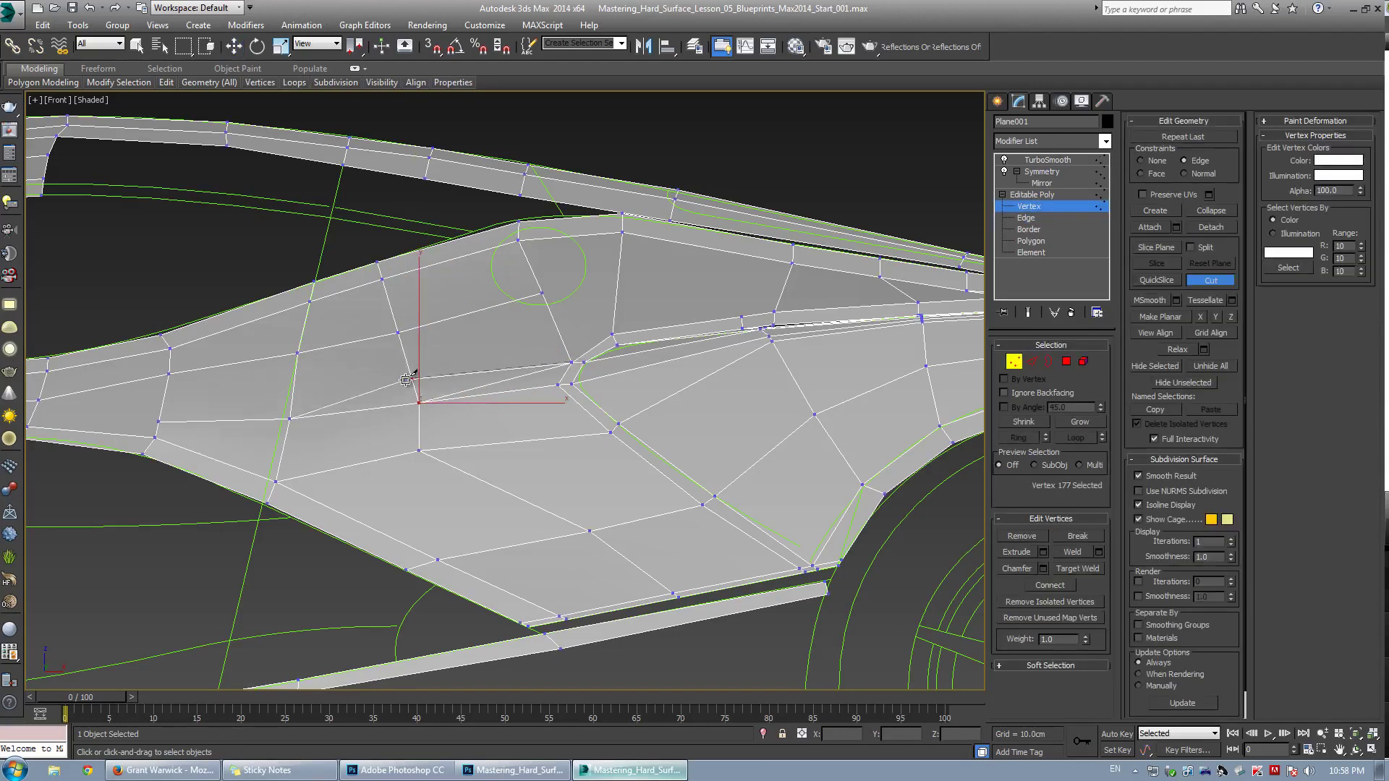
pyautogui.click(410, 375)
pyautogui.click(164, 400)
pyautogui.rightClick(450, 426)
pyautogui.rightClick(468, 320)
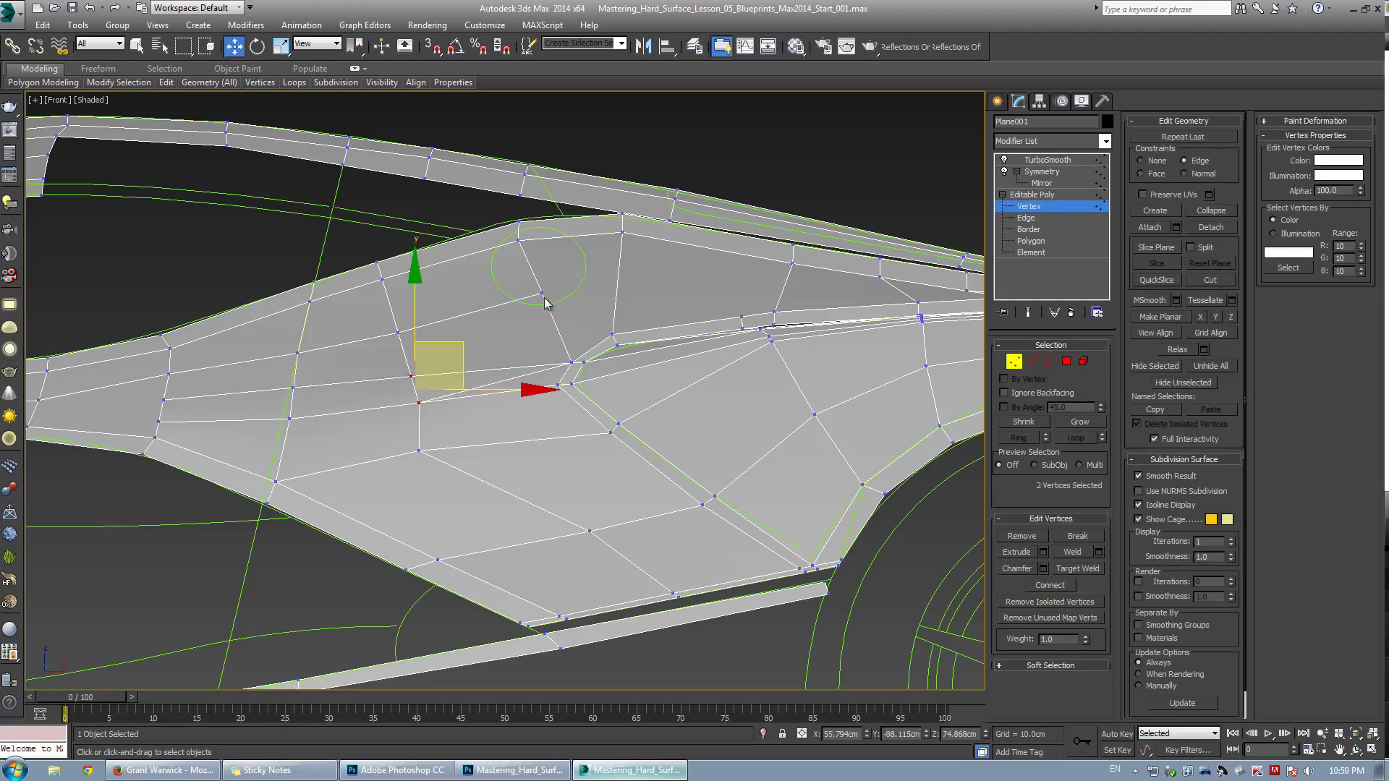
# Remove the old edge just below the new row, between the lowered vertex and the side opening's corner
pyautogui.press('2')
pyautogui.click(499, 383)
pyautogui.click(1021, 555)
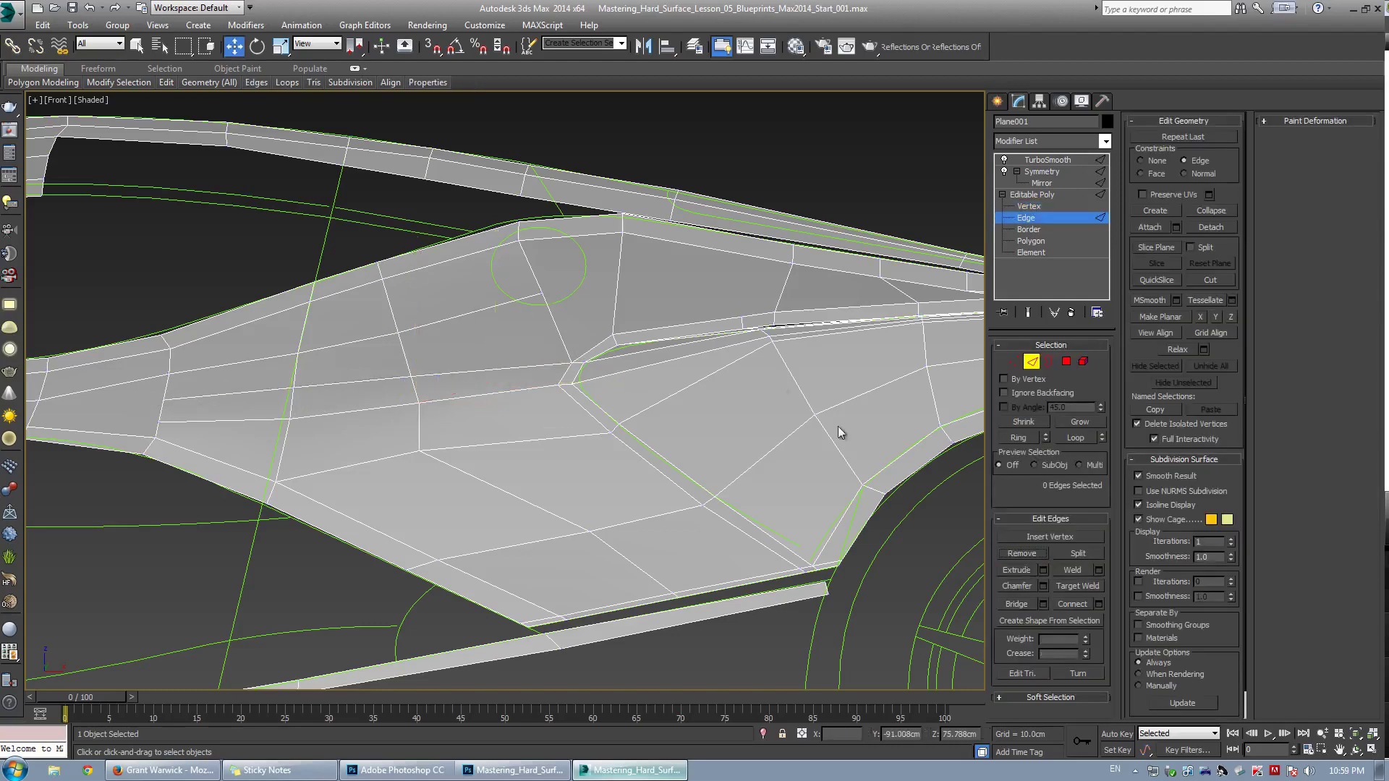
# Cut an edge row across the upper fender panels above the side opening, continuing the middle row toward the rear
pyautogui.moveTo(690, 375); pyautogui.dragTo(341, 427, button='middle')
pyautogui.press('1')
pyautogui.hotkey('alt', 'c')
pyautogui.click(192, 346)
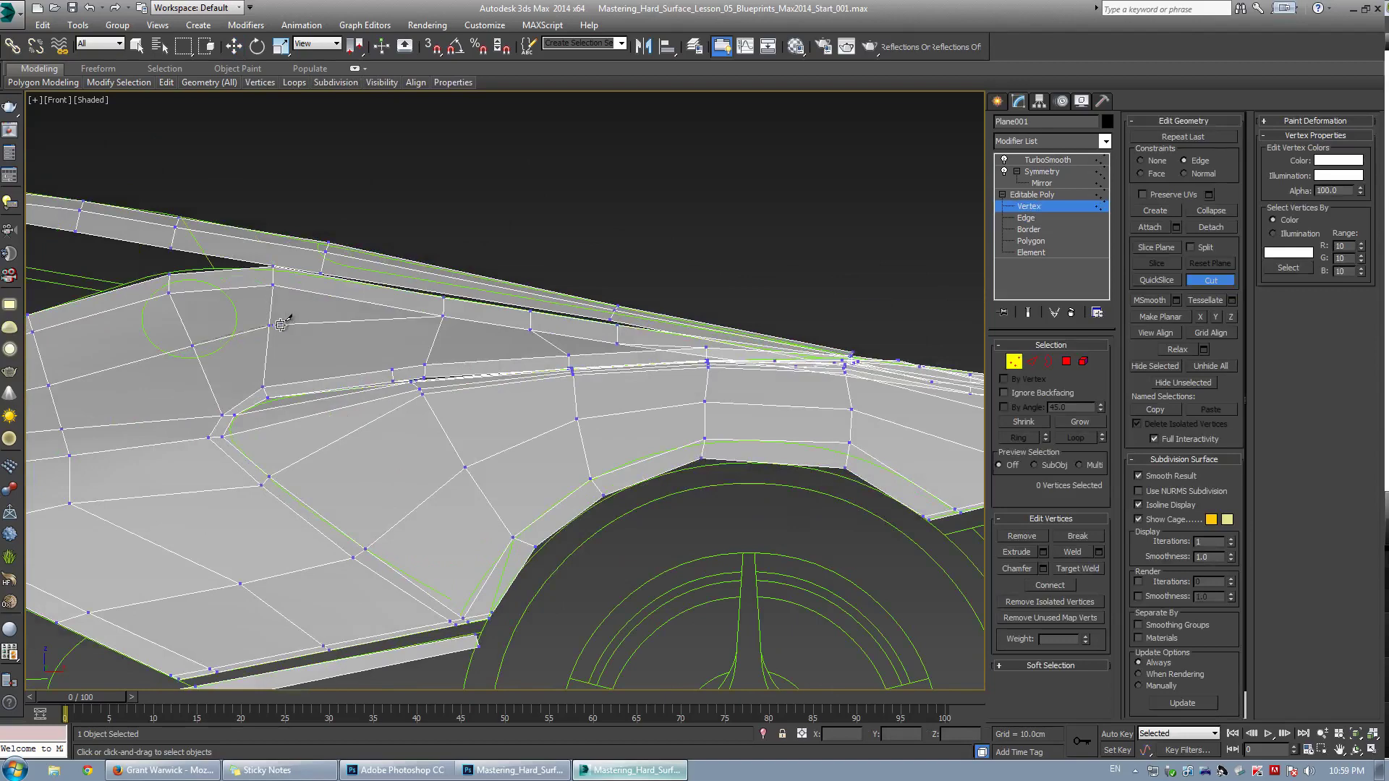
pyautogui.click(268, 337)
pyautogui.click(434, 341)
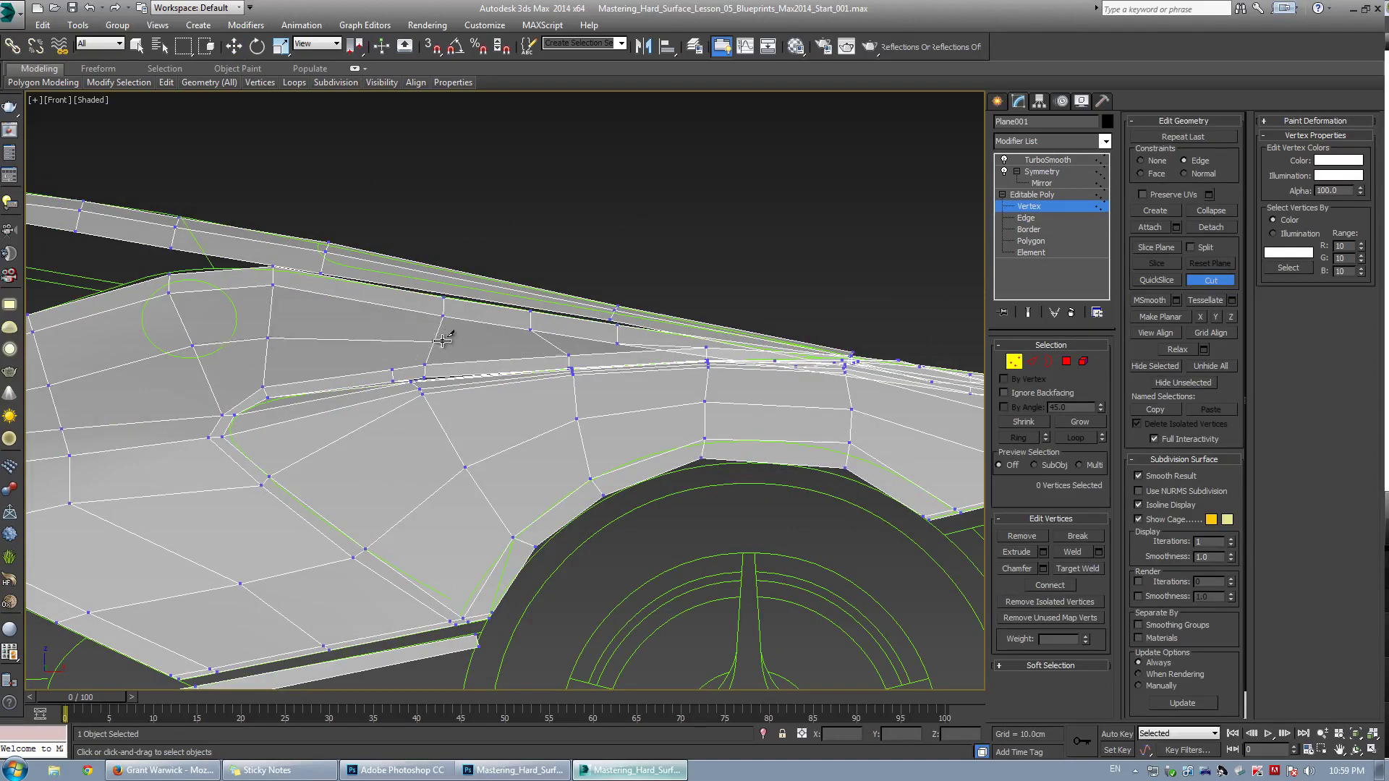
pyautogui.press('w')
# Nudge the vertex pair on the side opening's upper lip, directly below the newly cut edge row, into place
pyautogui.scroll(3, 434, 362)
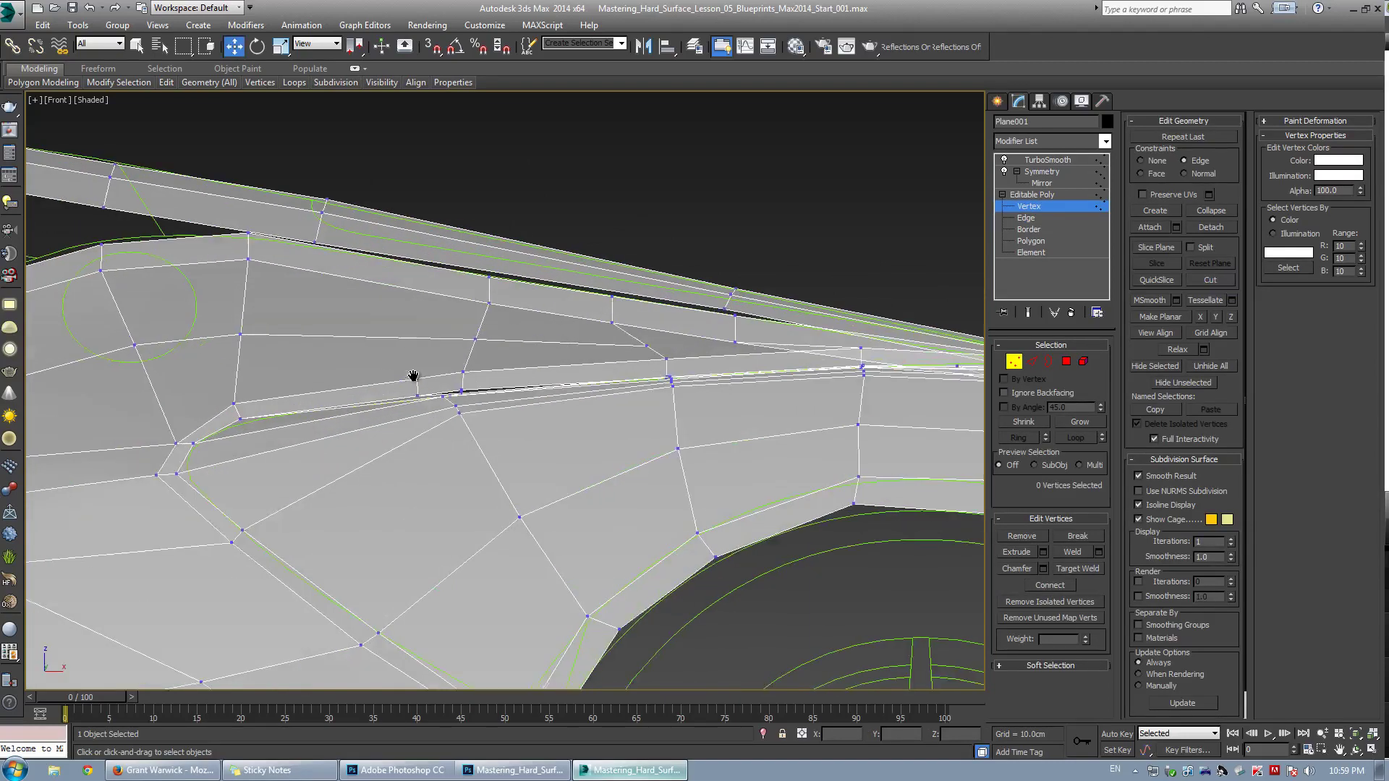
pyautogui.moveTo(504, 406); pyautogui.dragTo(505, 406)
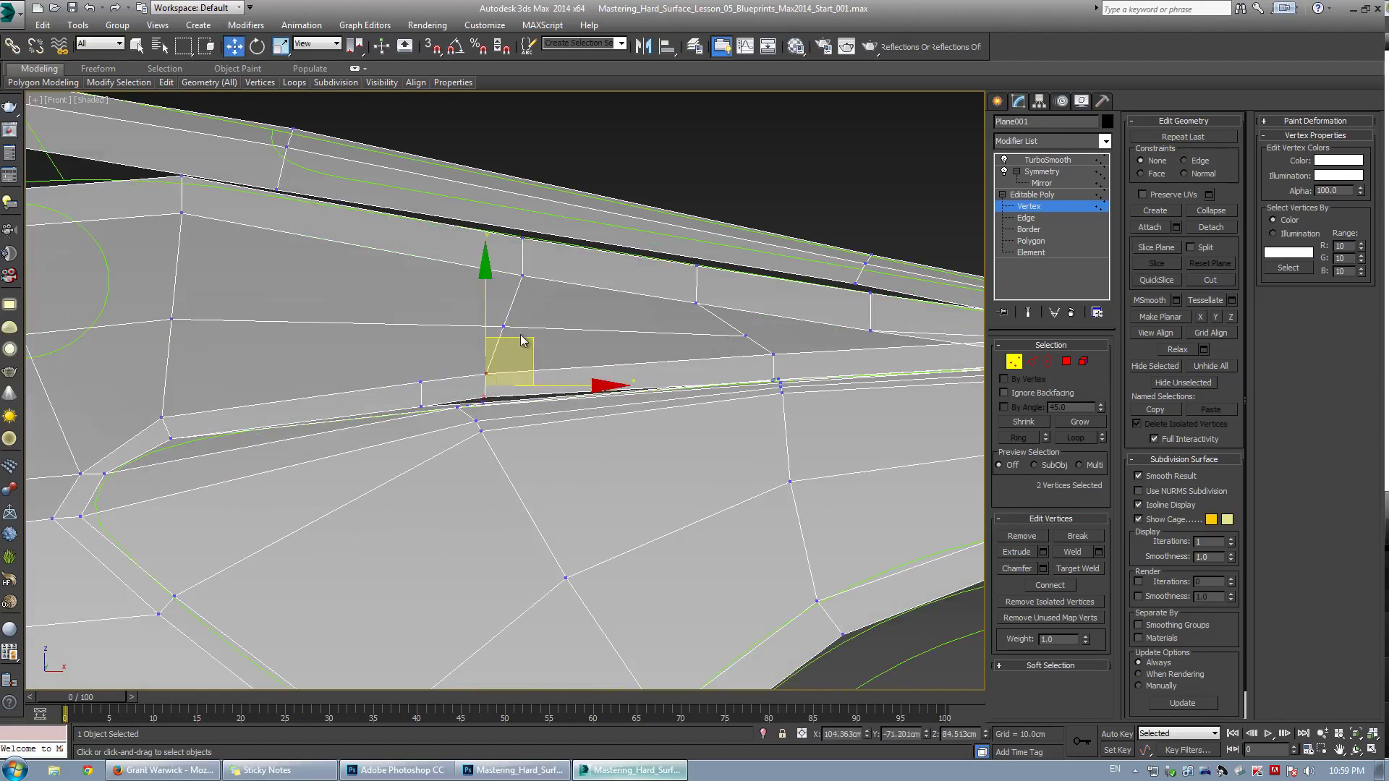
pyautogui.moveTo(521, 342); pyautogui.dragTo(521, 344)
pyautogui.scroll(-3, 521, 344)
pyautogui.moveTo(408, 360); pyautogui.dragTo(550, 370, button='middle')
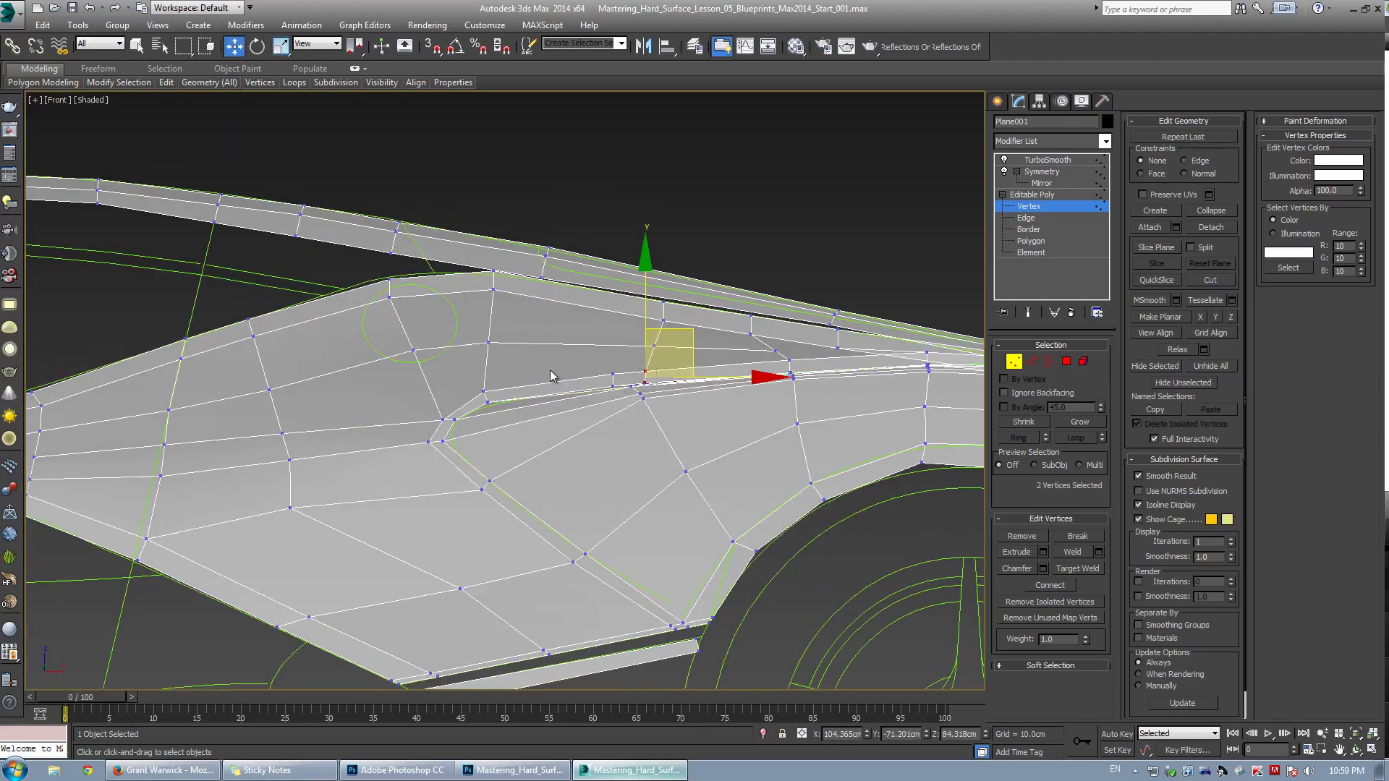
# Shift the two vertex pairs at the side opening's front corner, moving the lower pair rearward to tighten the corner
pyautogui.scroll(4, 453, 424)
pyautogui.moveTo(452, 424); pyautogui.dragTo(509, 409, button='middle')
pyautogui.moveTo(526, 410); pyautogui.dragTo(476, 387)
pyautogui.hotkey('ctrl', 'q')
pyautogui.hotkey('ctrl', 'q')
pyautogui.moveTo(545, 352); pyautogui.dragTo(543, 349)
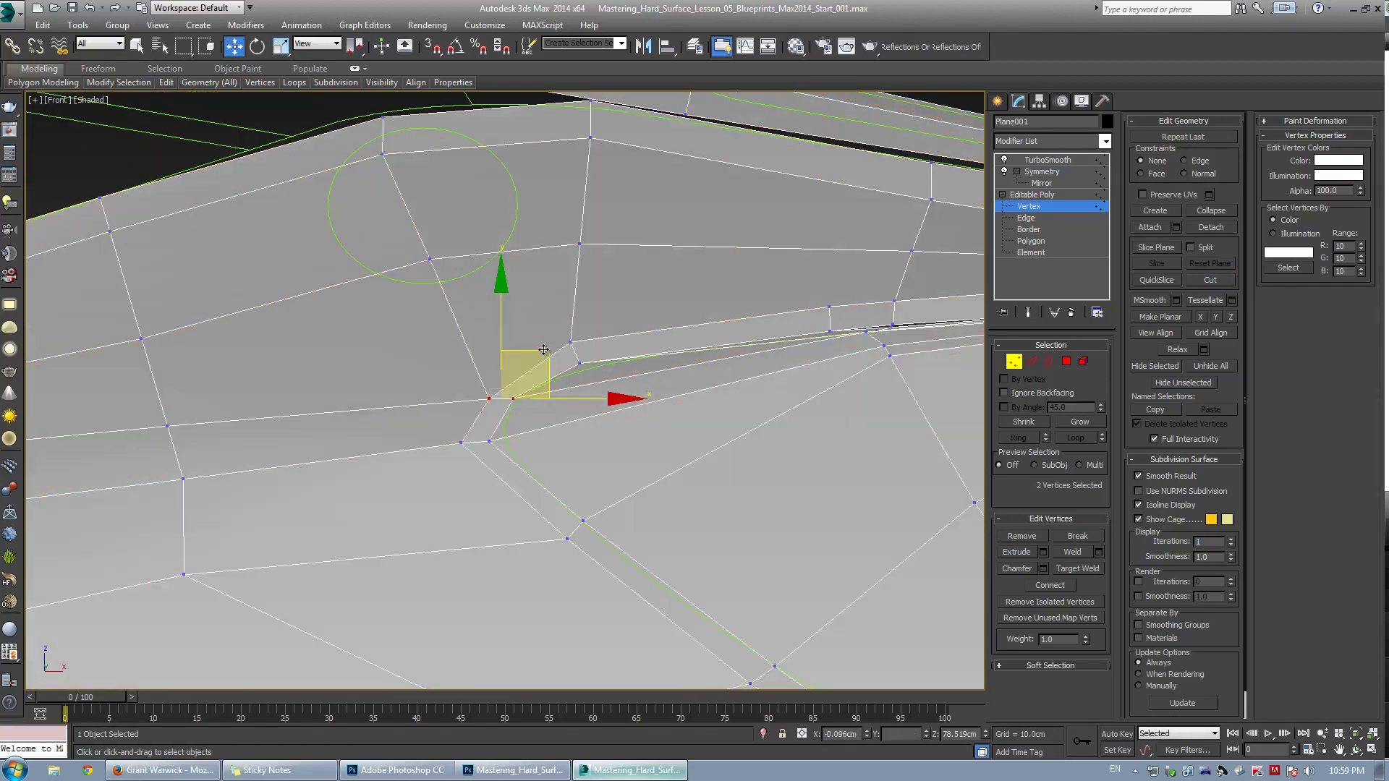
pyautogui.moveTo(434, 434); pyautogui.dragTo(501, 448)
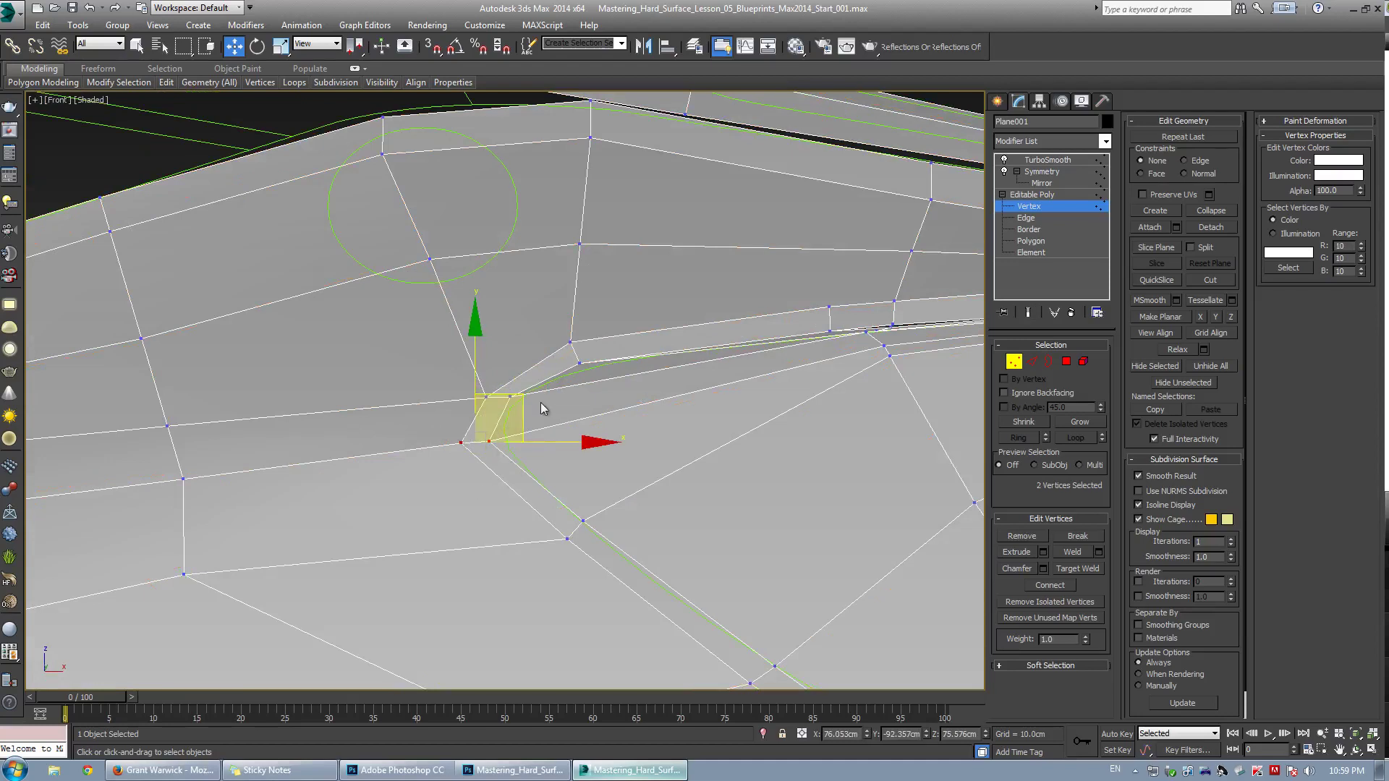
pyautogui.moveTo(465, 434); pyautogui.dragTo(477, 436)
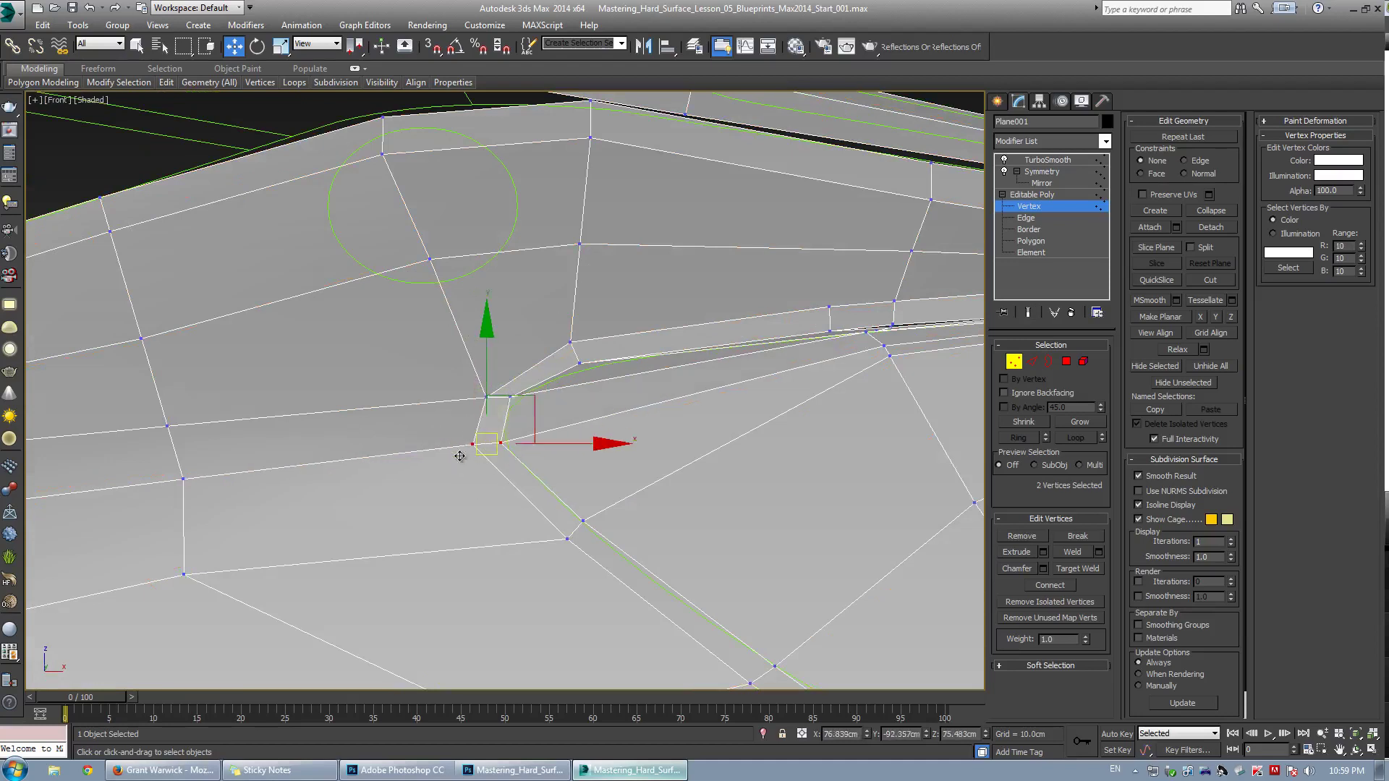
pyautogui.scroll(-3, 479, 308)
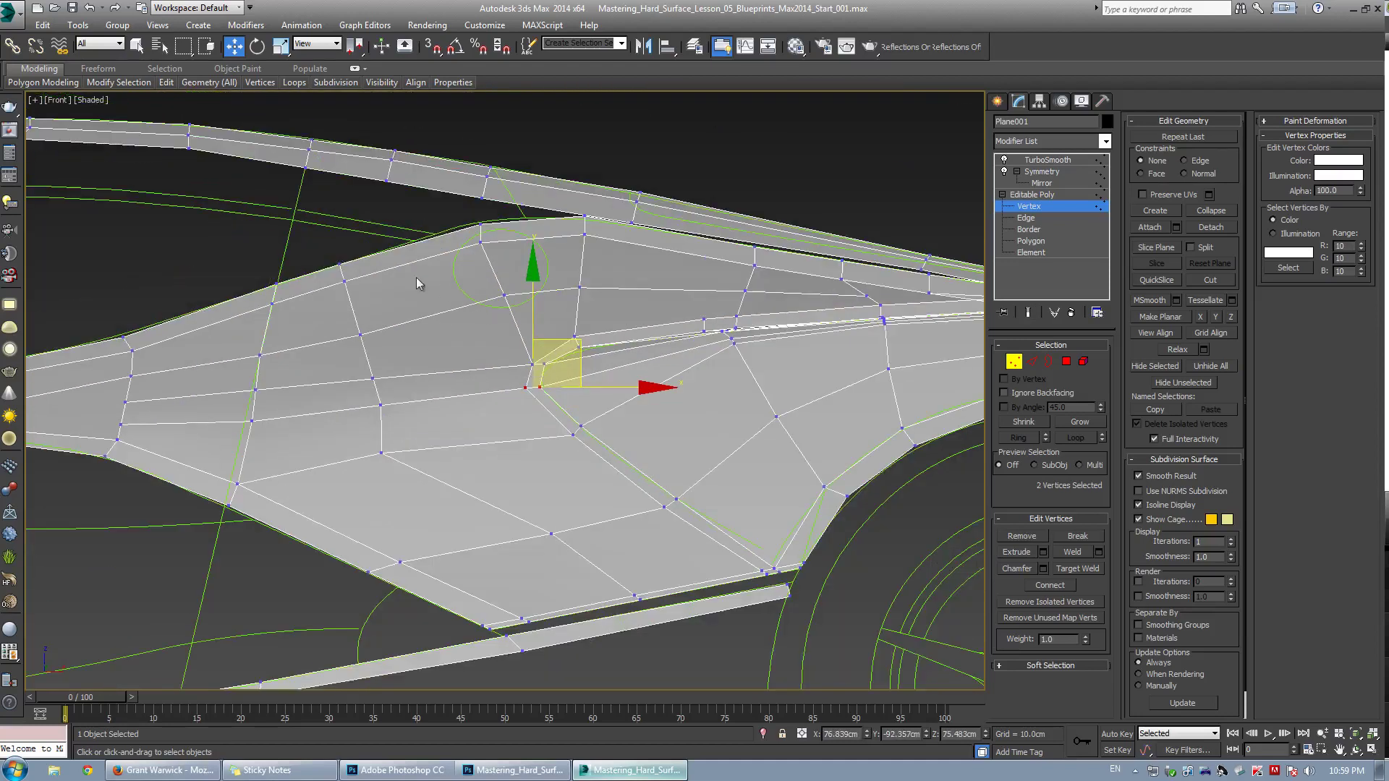
# Pull the interior panel vertex ahead of and below the side opening outward along Y in the perspective view
pyautogui.click(382, 453)
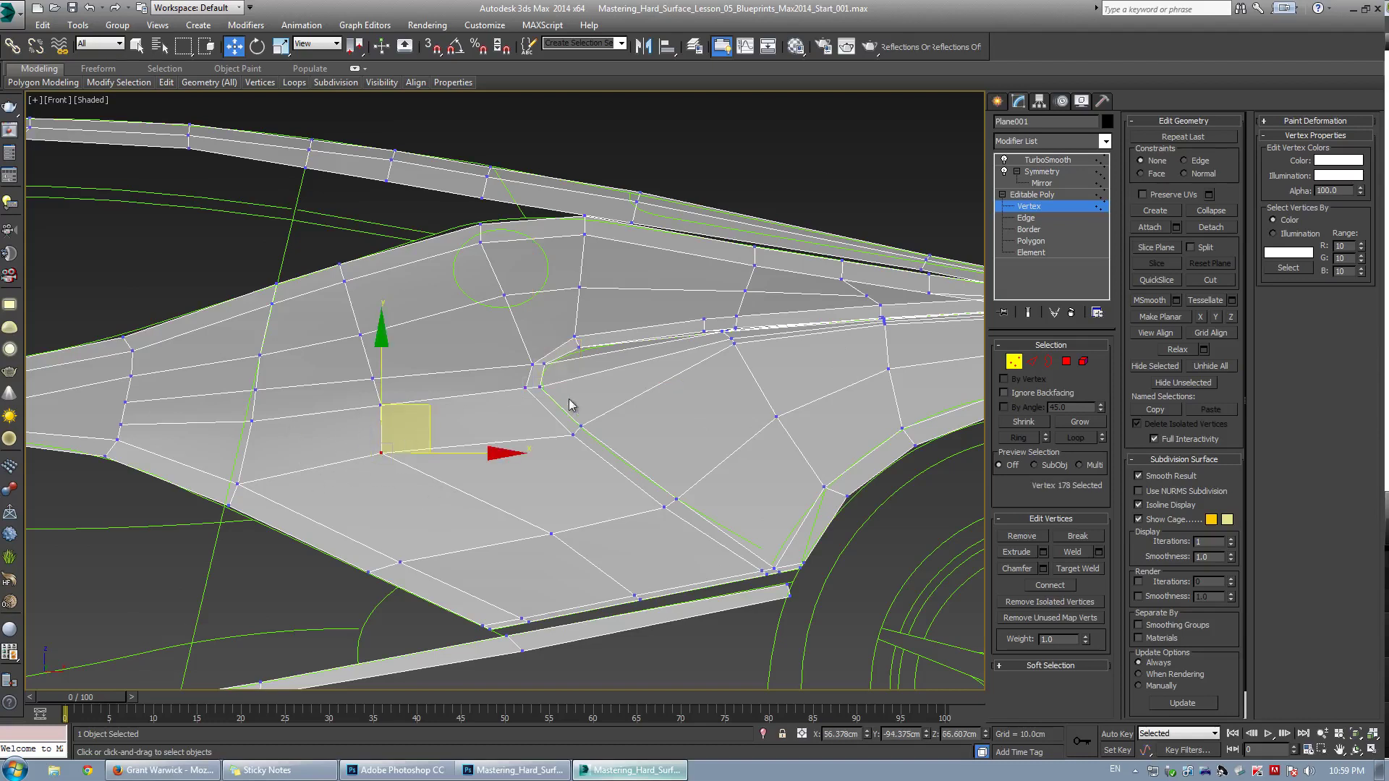
pyautogui.scroll(-3, 436, 367)
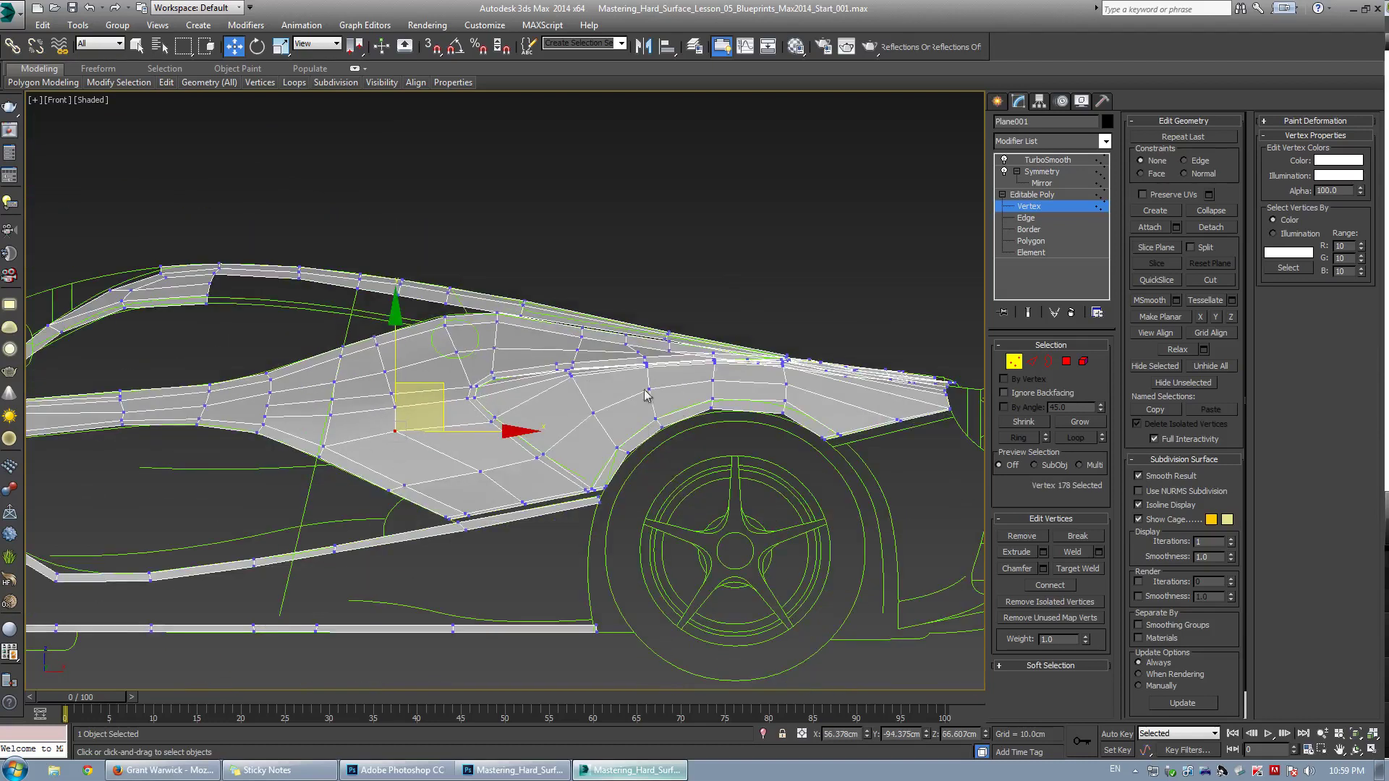
pyautogui.scroll(2, 515, 414)
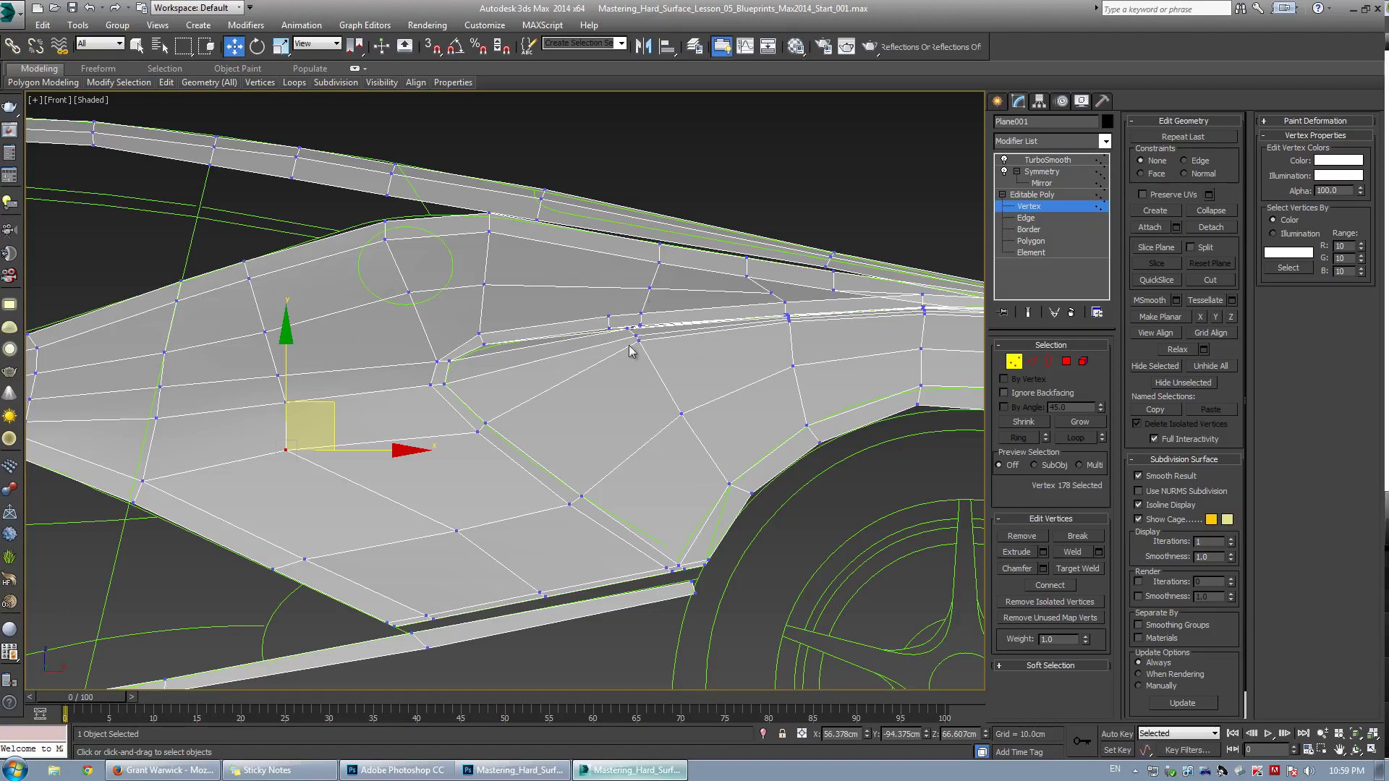
pyautogui.moveTo(576, 324); pyautogui.dragTo(408, 333, button='middle')
pyautogui.hotkey('alt', 'w')
pyautogui.middleClick(653, 410)
pyautogui.hotkey('alt', 'w')
pyautogui.hotkey('ctrl', 'r')
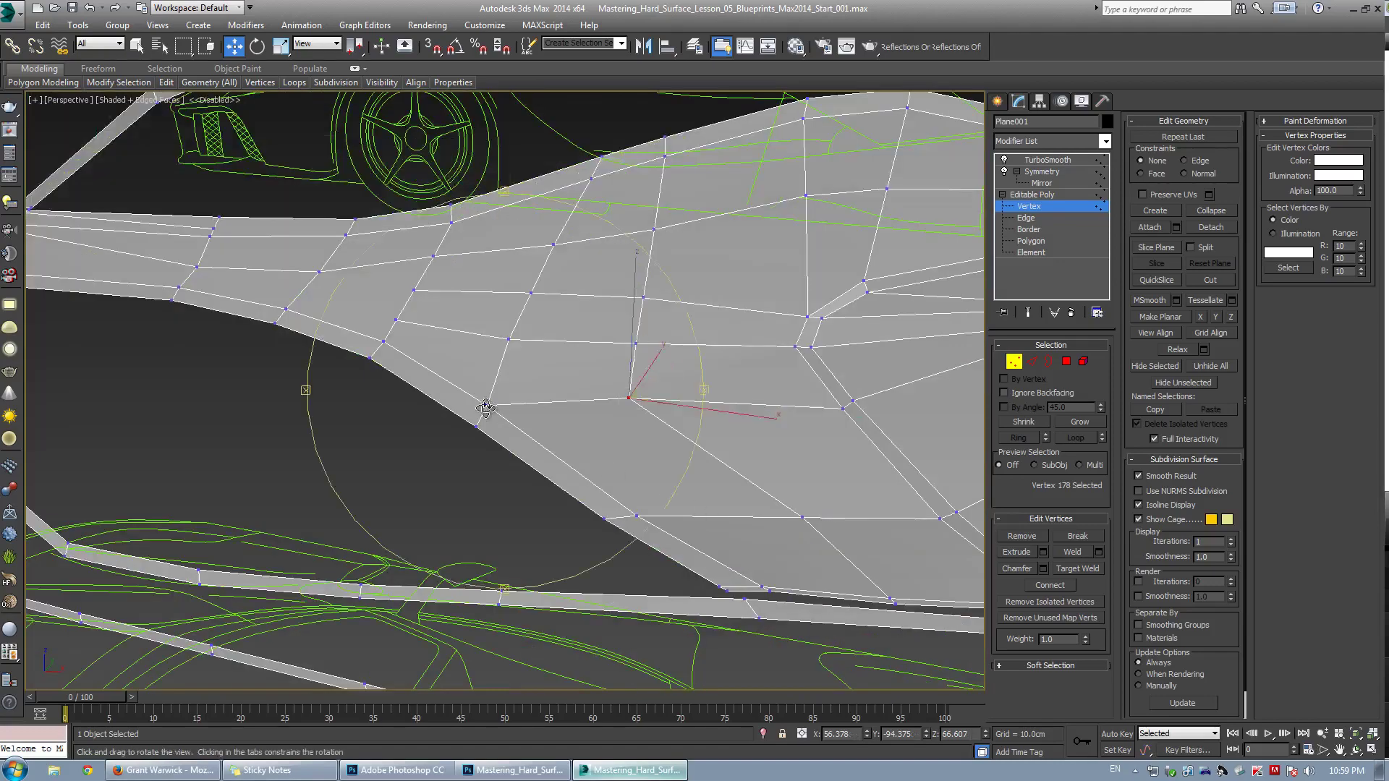
pyautogui.moveTo(487, 409); pyautogui.dragTo(440, 396)
pyautogui.rightClick(619, 383)
pyautogui.hotkey('ctrl', 'r')
pyautogui.rightClick(440, 396)
pyautogui.moveTo(439, 396)
pyautogui.keyDown('alt'); pyautogui.mouseDown(button='middle')
pyautogui.moveTo(406, 400)
pyautogui.moveTo(444, 389)
pyautogui.mouseUp(button='middle'); pyautogui.keyUp('alt')
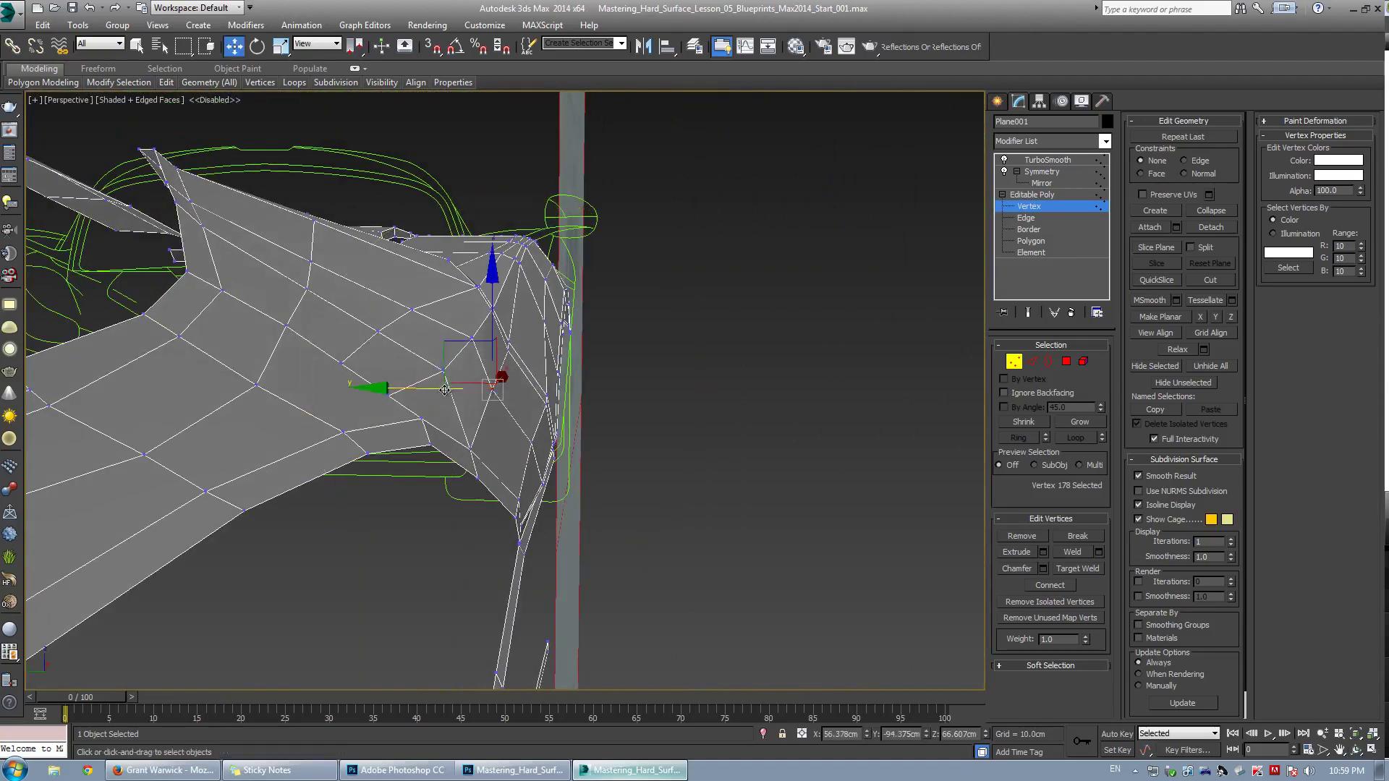
pyautogui.moveTo(433, 393); pyautogui.dragTo(519, 425)
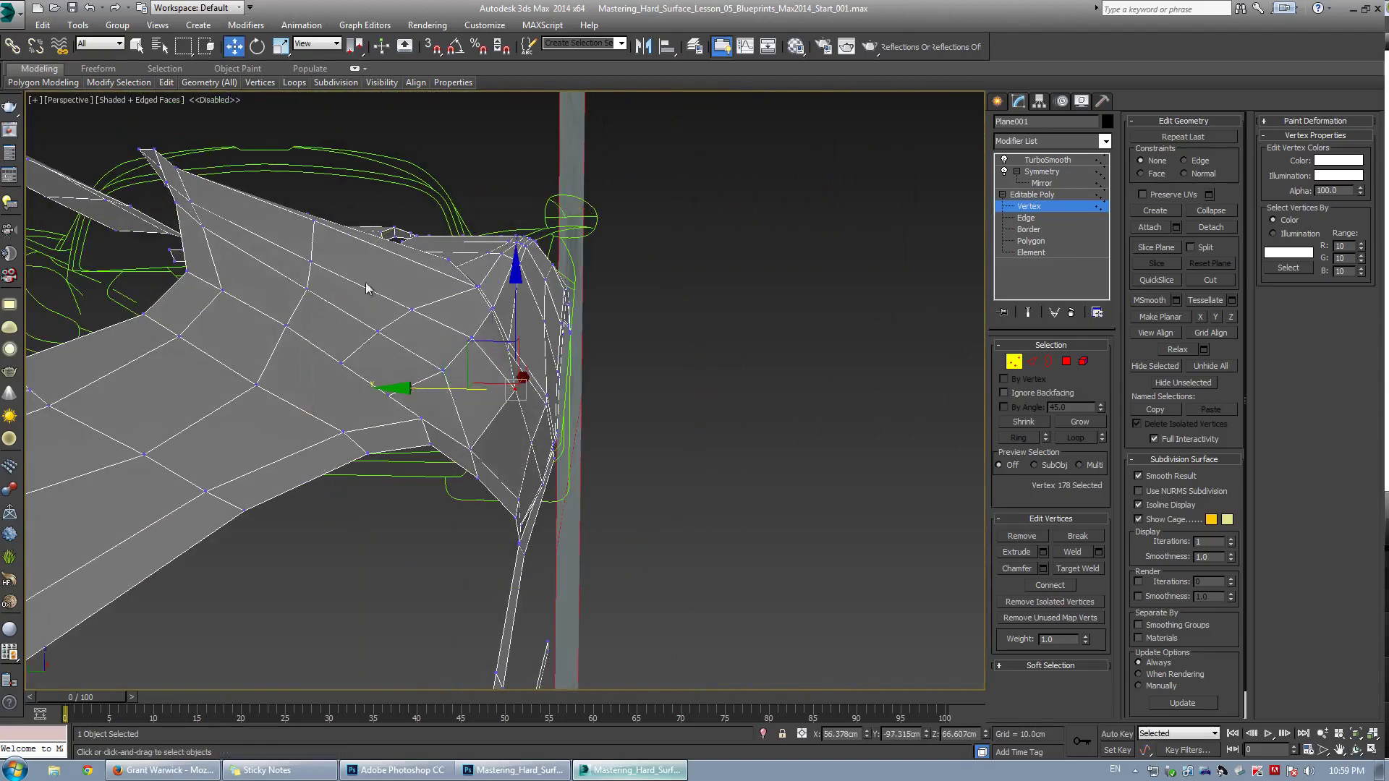
# Move an edge and nearby vertices near the fender's narrow end outward along Y and check the smoothed surface
pyautogui.keyDown('alt'); pyautogui.moveTo(557, 475); pyautogui.dragTo(457, 372, button='middle'); pyautogui.keyUp('alt')
pyautogui.press('2')
pyautogui.click(461, 357)
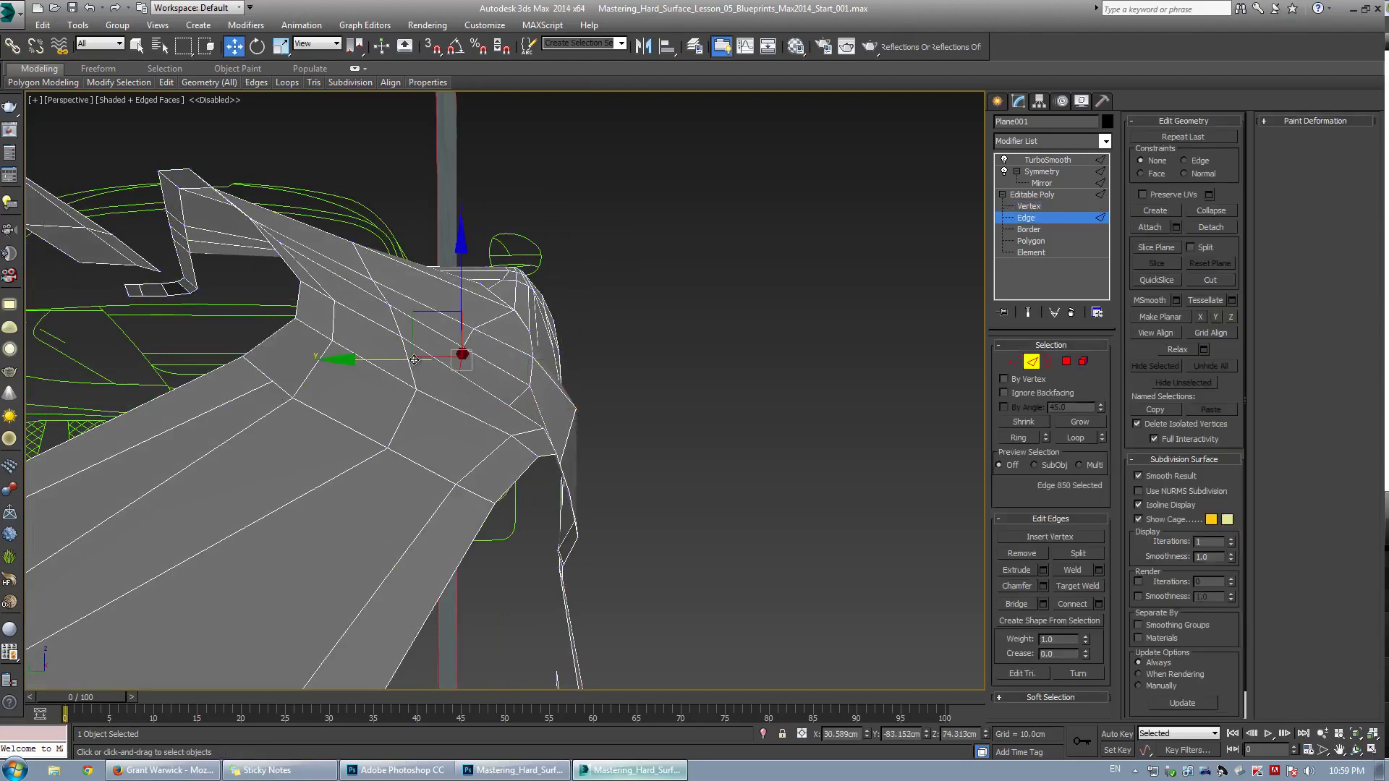
pyautogui.moveTo(415, 358); pyautogui.dragTo(430, 361)
pyautogui.press('1')
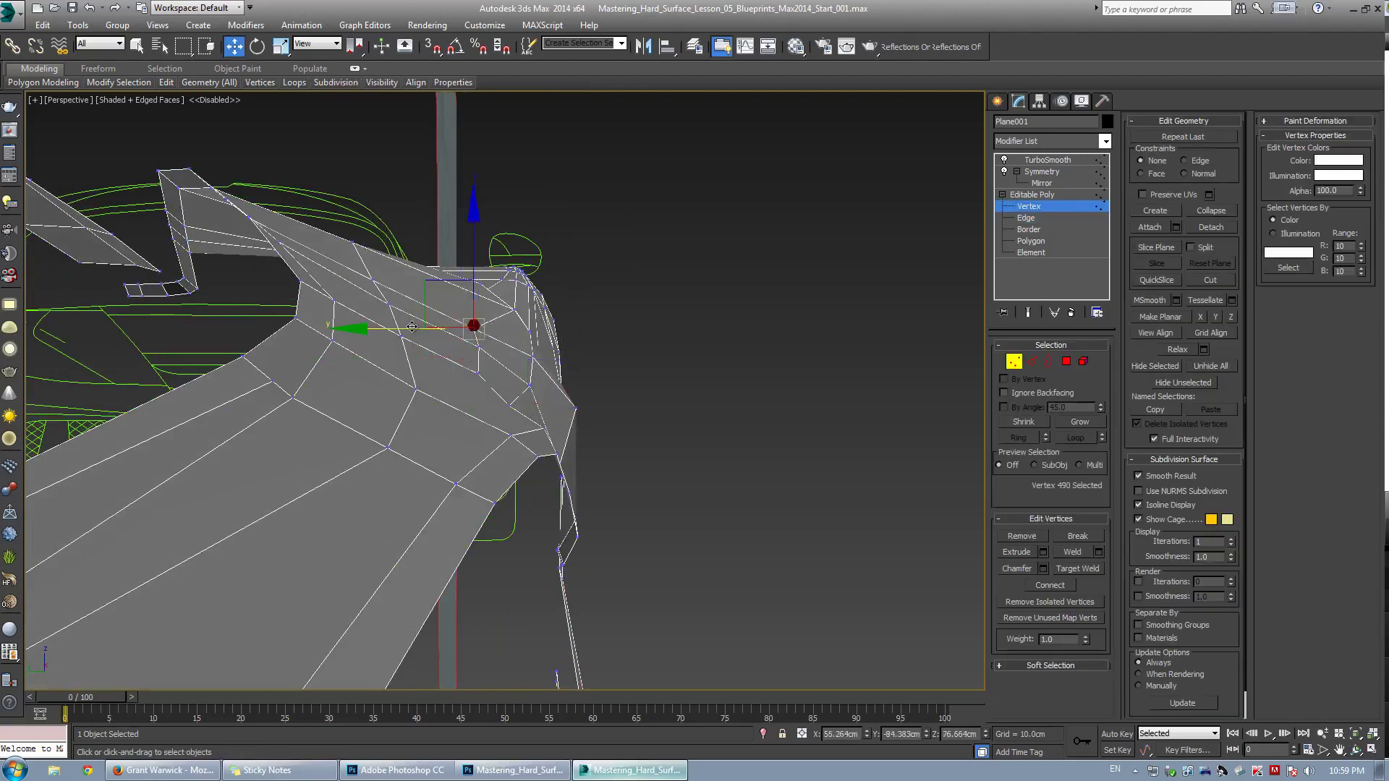
pyautogui.press('1')
pyautogui.keyDown('alt'); pyautogui.moveTo(477, 340); pyautogui.dragTo(531, 451, button='middle'); pyautogui.keyUp('alt')
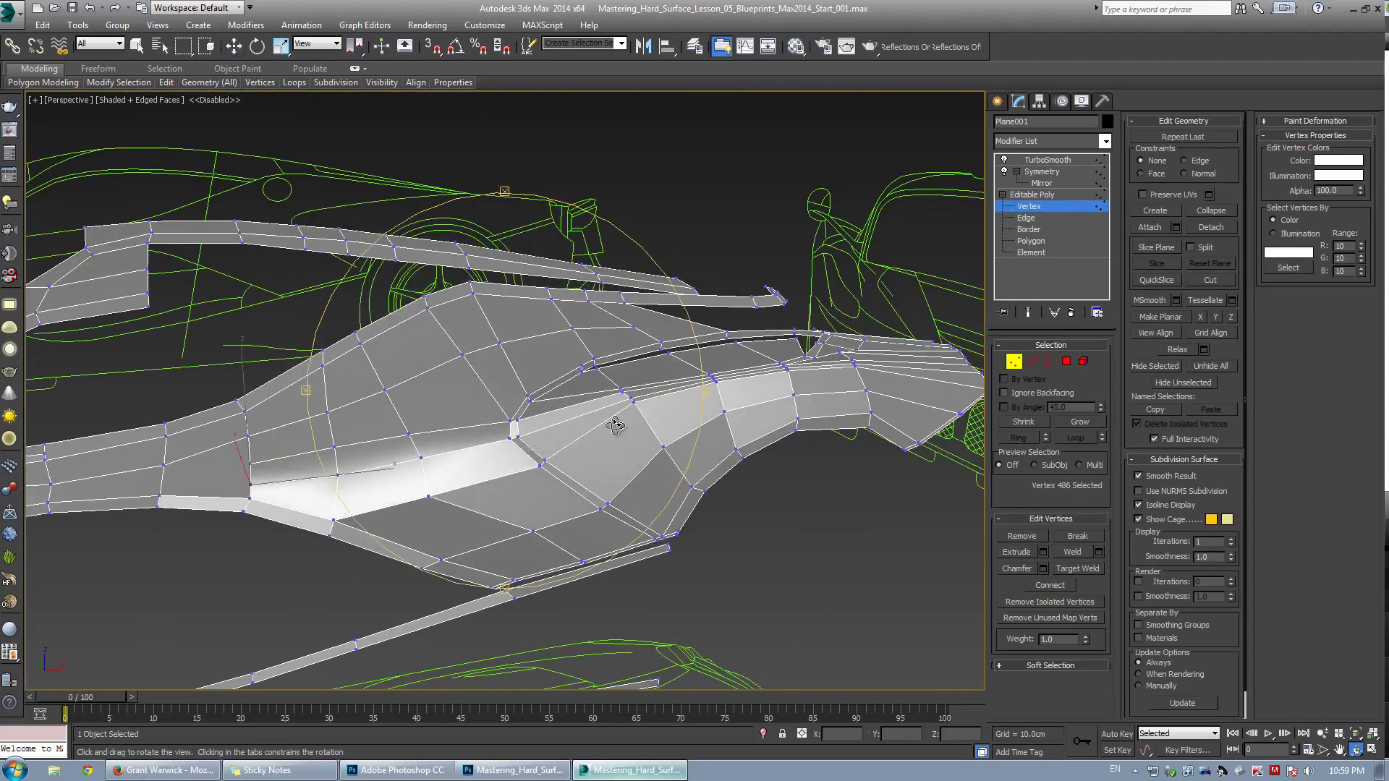
pyautogui.keyDown('alt'); pyautogui.moveTo(614, 426); pyautogui.dragTo(548, 429, button='middle'); pyautogui.keyUp('alt')
pyautogui.hotkey('ctrl', 'q')
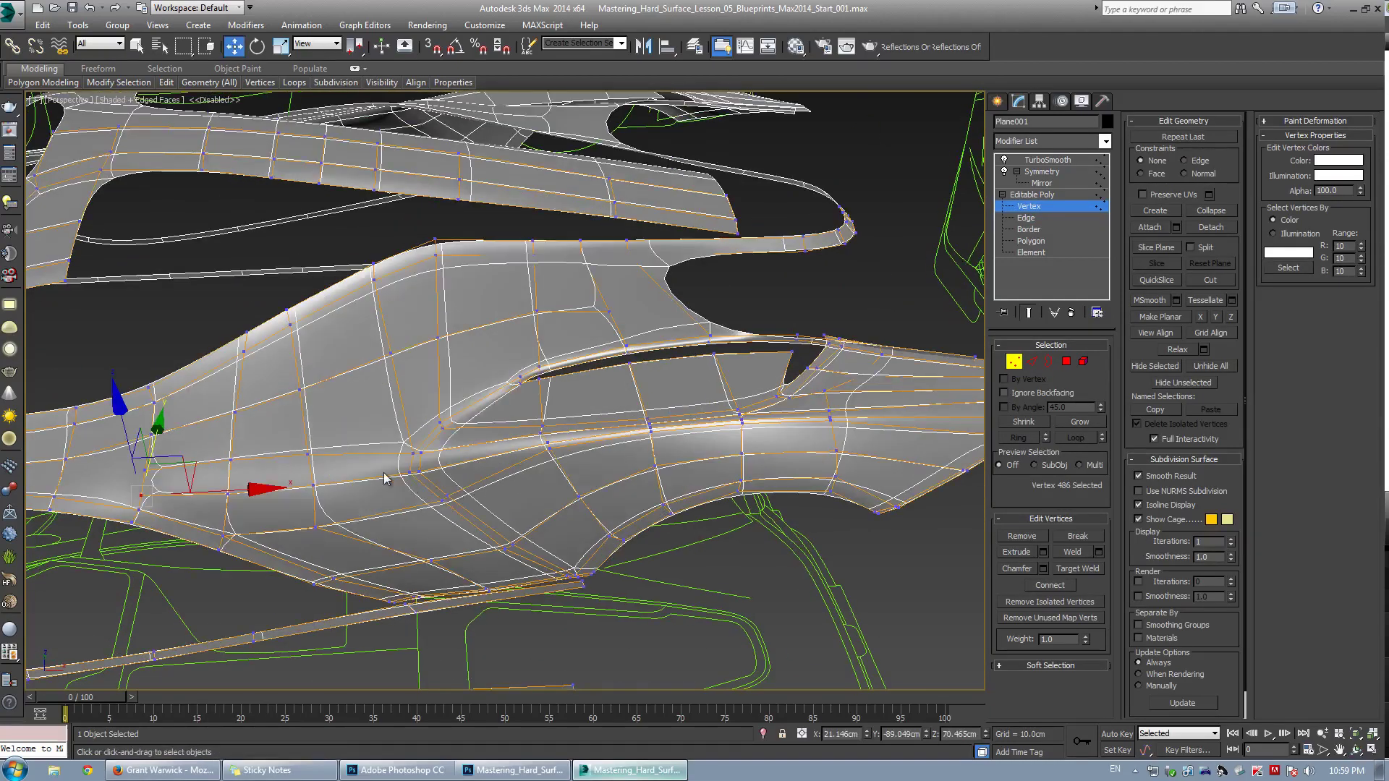
pyautogui.hotkey('ctrl', 'q')
# Move the two lower border vertices between the wheel arch and the rear end outward along Y, comparing the smoothed surface
pyautogui.keyDown('alt'); pyautogui.moveTo(395, 477); pyautogui.dragTo(510, 471, button='middle'); pyautogui.keyUp('alt')
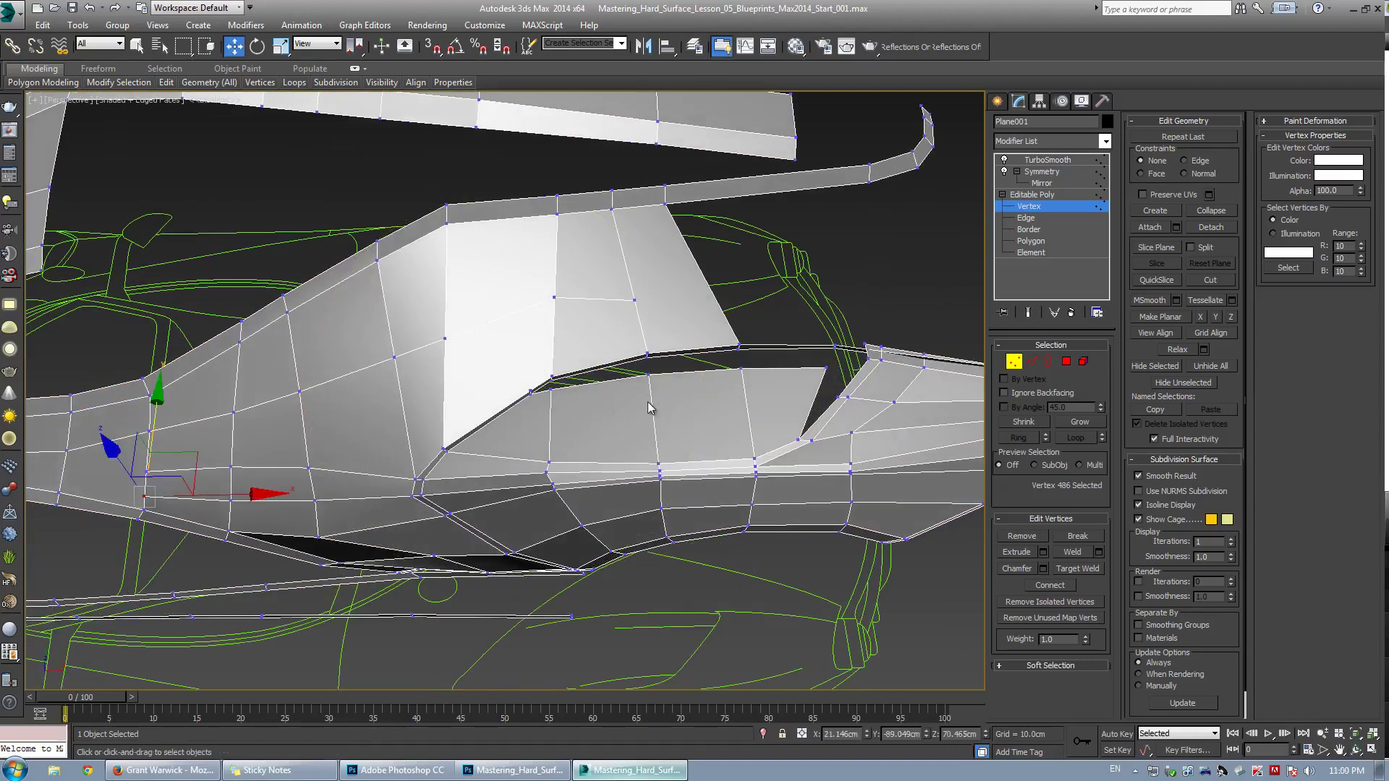
pyautogui.moveTo(659, 445); pyautogui.dragTo(546, 426, button='middle')
pyautogui.scroll(3, 545, 426)
pyautogui.scroll(-3, 544, 425)
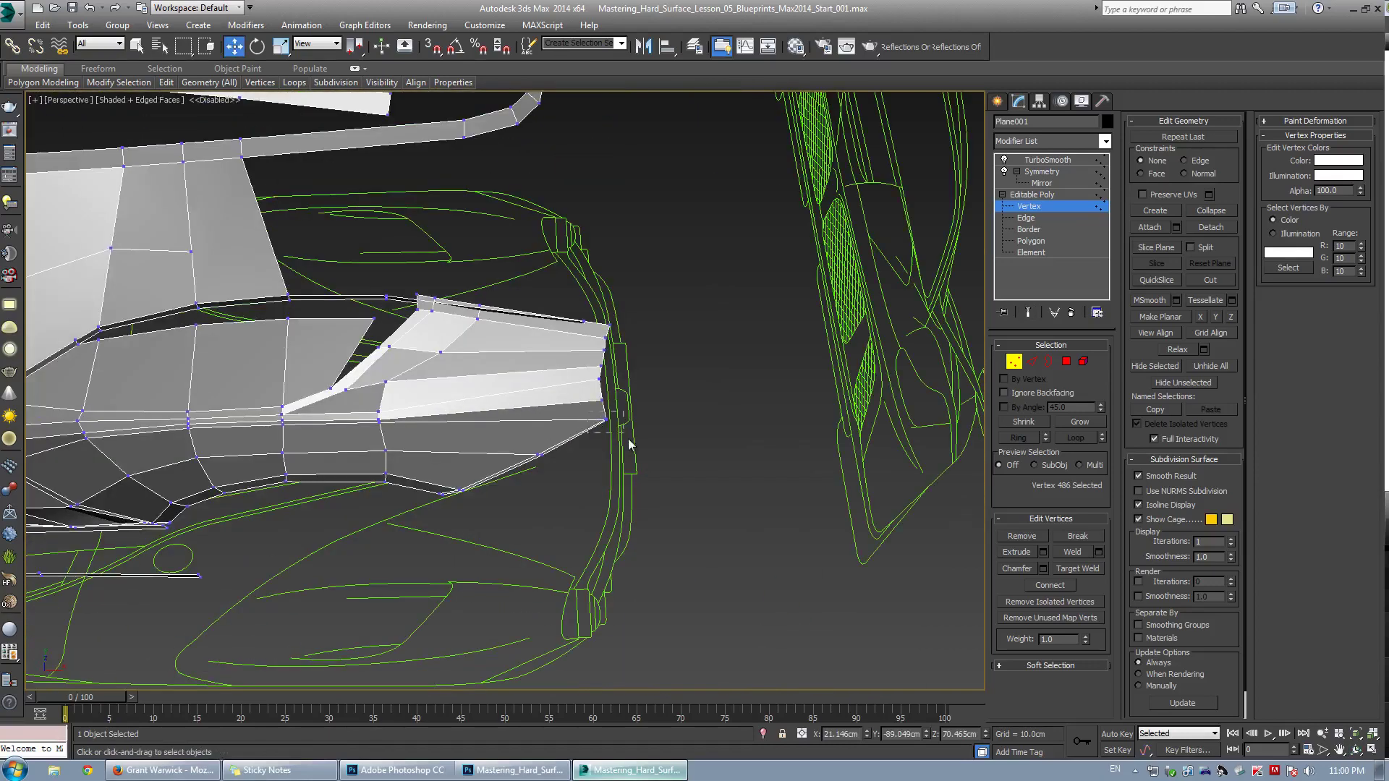
pyautogui.moveTo(628, 439); pyautogui.dragTo(629, 441)
pyautogui.keyDown('alt'); pyautogui.moveTo(629, 442); pyautogui.dragTo(593, 492, button='middle'); pyautogui.keyUp('alt')
pyautogui.hotkey('ctrl', 'q')
pyautogui.moveTo(506, 444); pyautogui.dragTo(550, 482)
pyautogui.hotkey('ctrl', 'q')
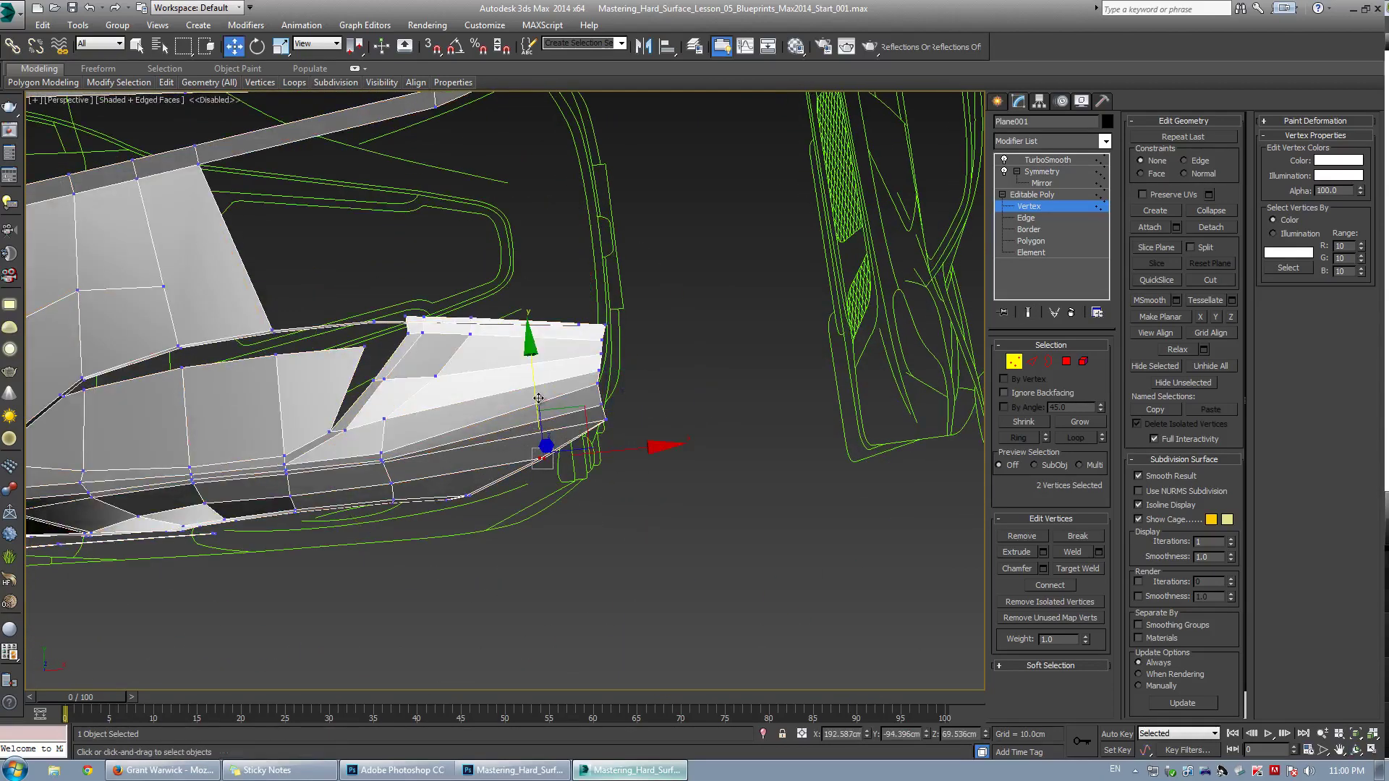
pyautogui.moveTo(538, 399); pyautogui.dragTo(539, 403)
pyautogui.hotkey('ctrl', 'q')
pyautogui.hotkey('ctrl', 'q')
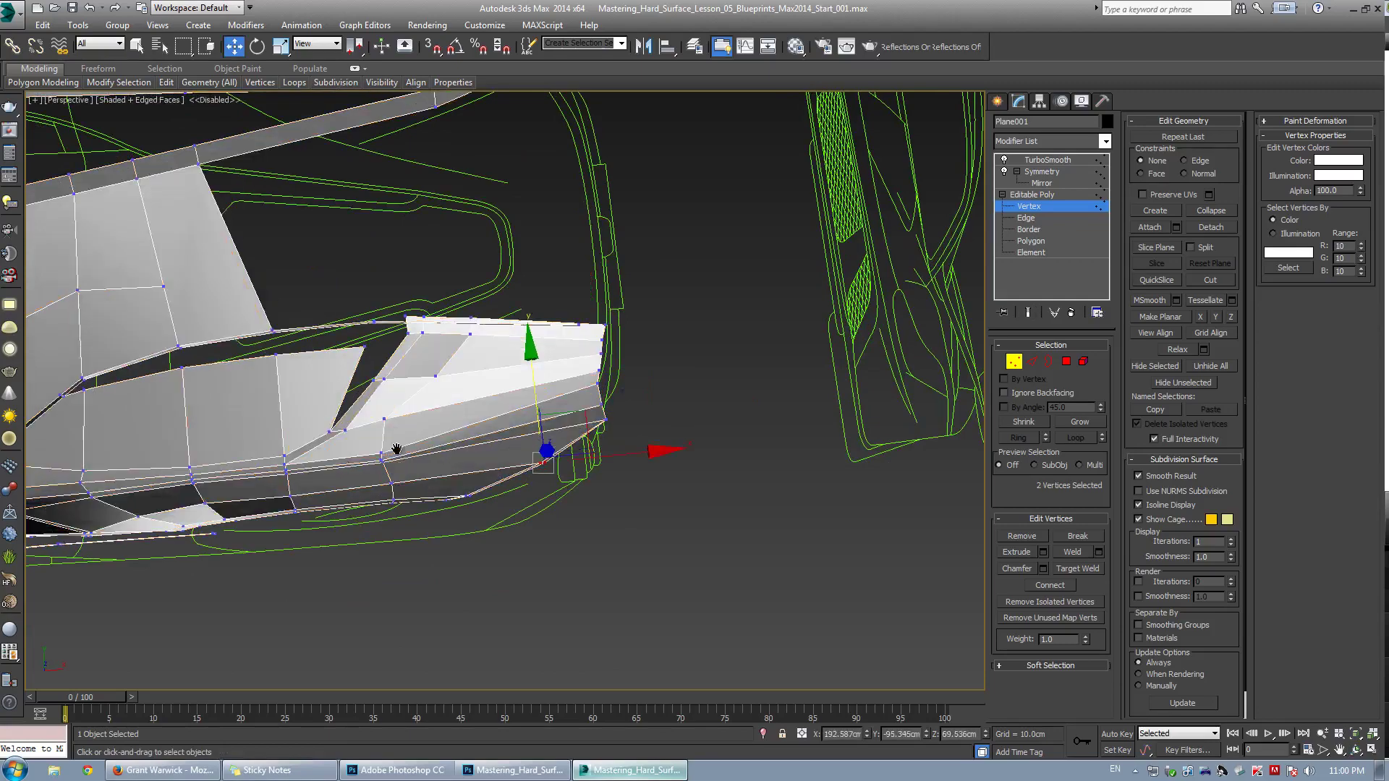
# Nudge the vertex on the upper panel above the wheel arch slightly down to even out the fender's cross-section
pyautogui.moveTo(397, 449); pyautogui.dragTo(405, 443, button='middle')
pyautogui.scroll(3, 405, 443)
pyautogui.keyDown('alt'); pyautogui.moveTo(405, 443); pyautogui.dragTo(517, 430, button='middle'); pyautogui.keyUp('alt')
pyautogui.click(422, 521)
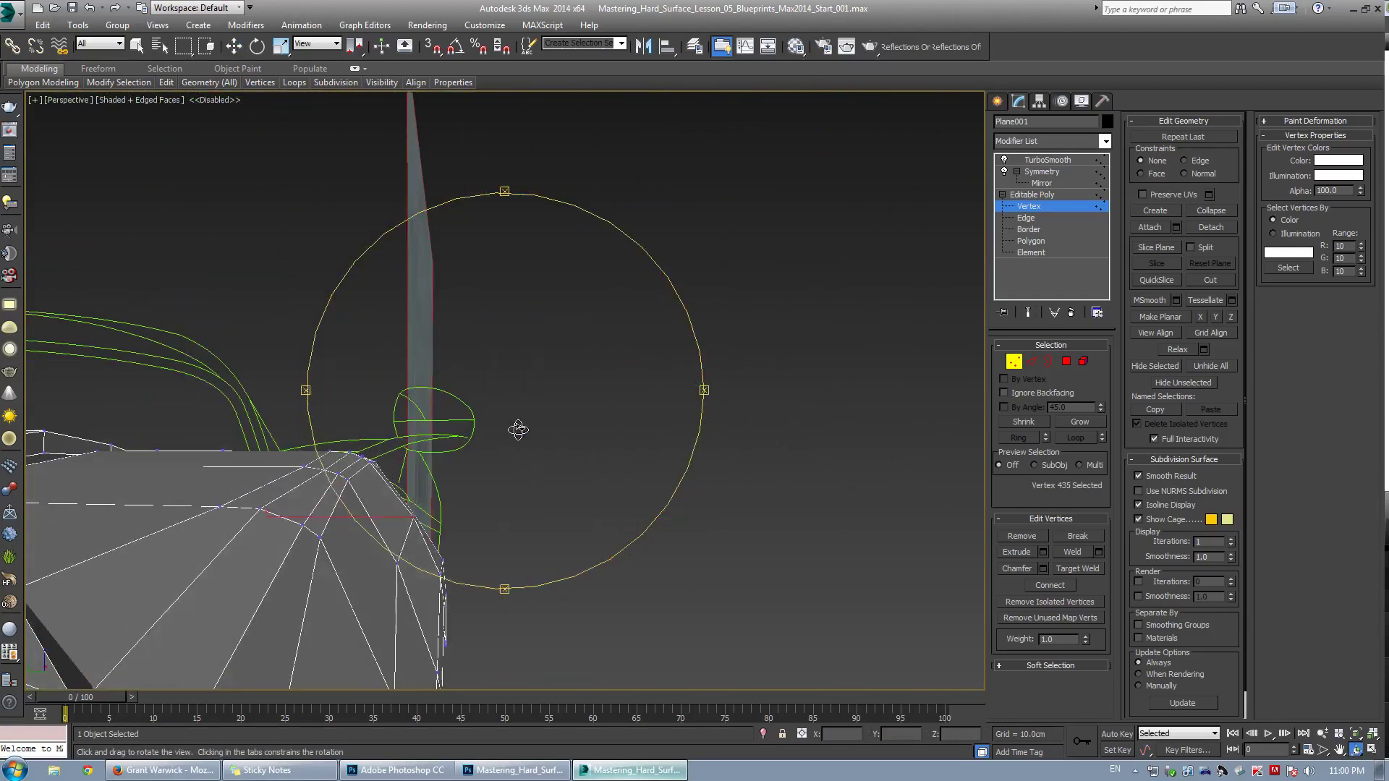
pyautogui.press('w')
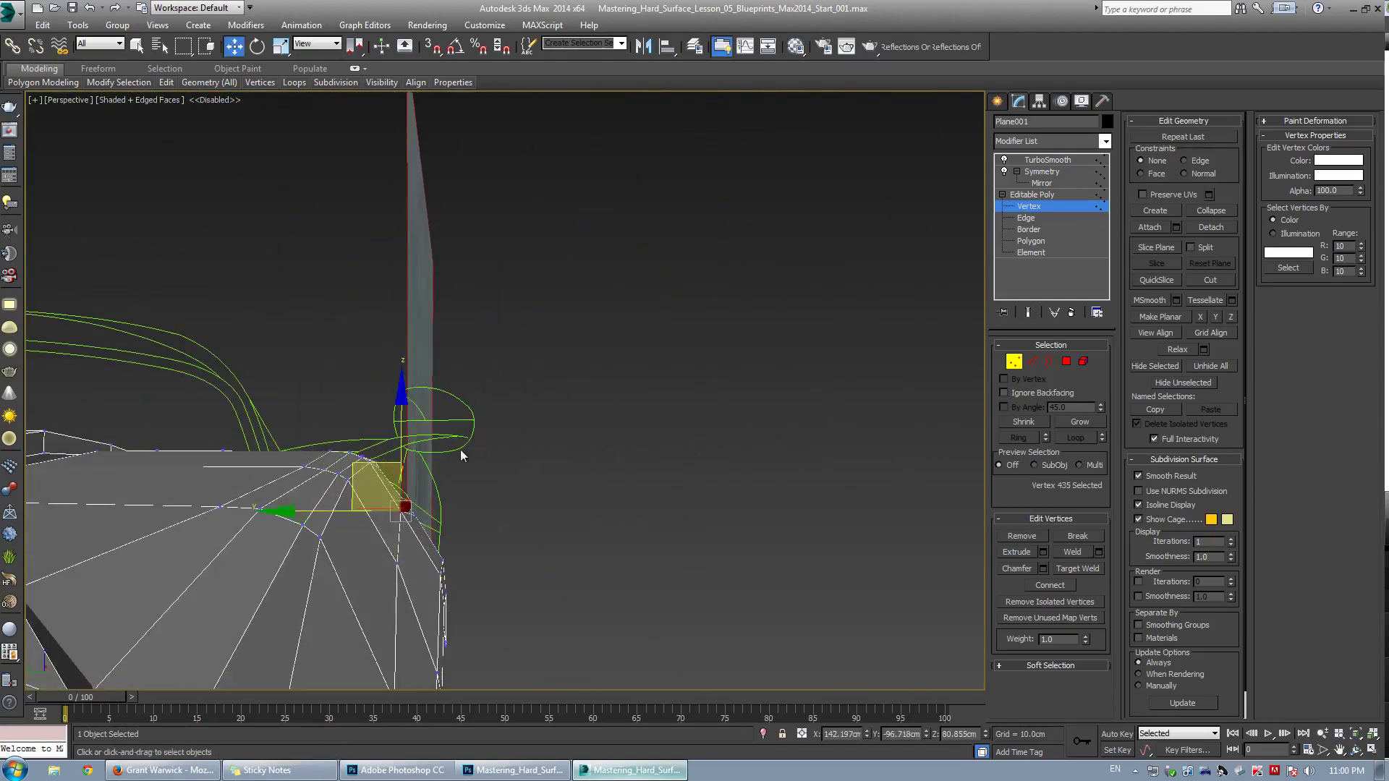
pyautogui.moveTo(395, 495)
pyautogui.mouseDown()
pyautogui.moveTo(410, 500)
pyautogui.moveTo(398, 502)
pyautogui.mouseUp()
pyautogui.click(454, 458)
pyautogui.keyDown('alt'); pyautogui.moveTo(455, 457); pyautogui.dragTo(470, 413, button='middle'); pyautogui.keyUp('alt')
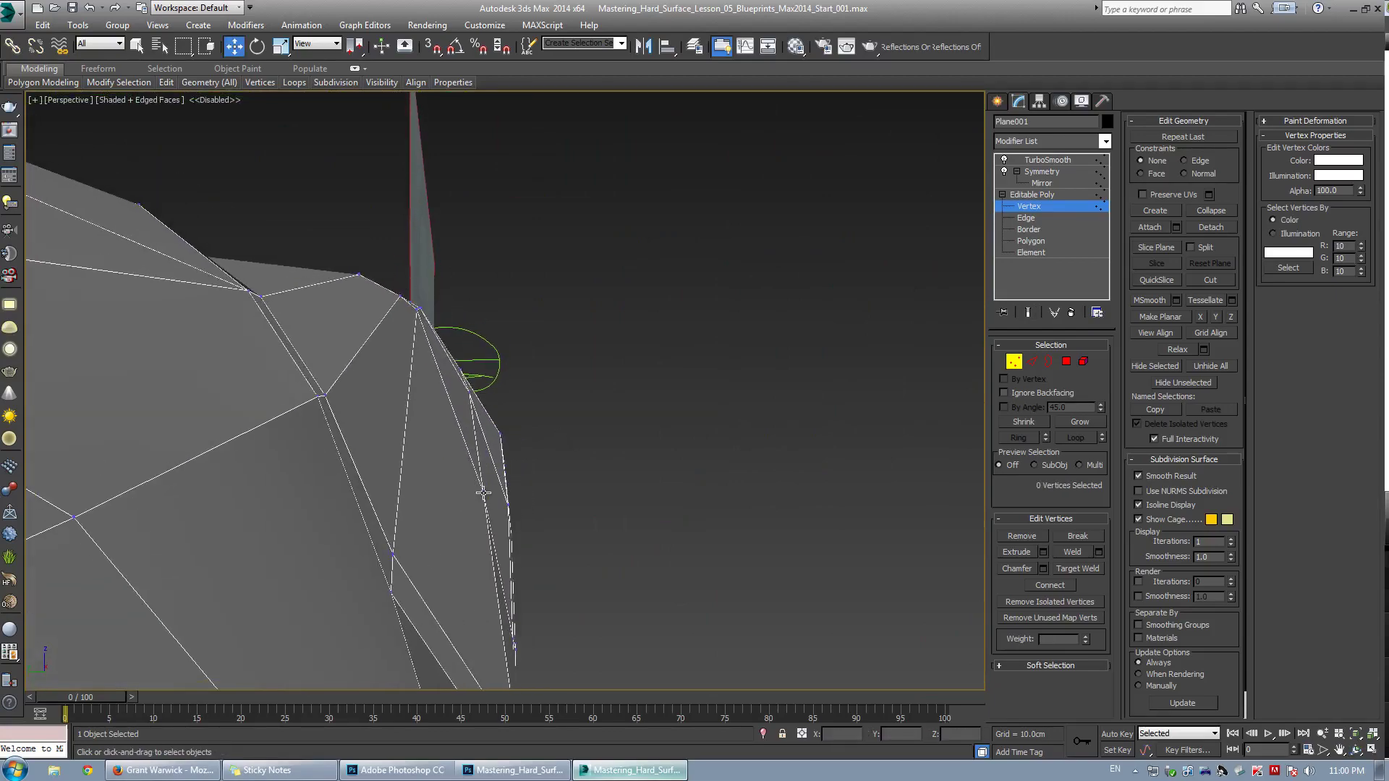
# Nudge the middle vertex between the side opening and the wheel arch inward and check the smoothed surface
pyautogui.click(483, 492)
pyautogui.moveTo(472, 477); pyautogui.dragTo(468, 474)
pyautogui.hotkey('ctrl', 'r')
pyautogui.moveTo(457, 405); pyautogui.dragTo(371, 405)
pyautogui.press('`')
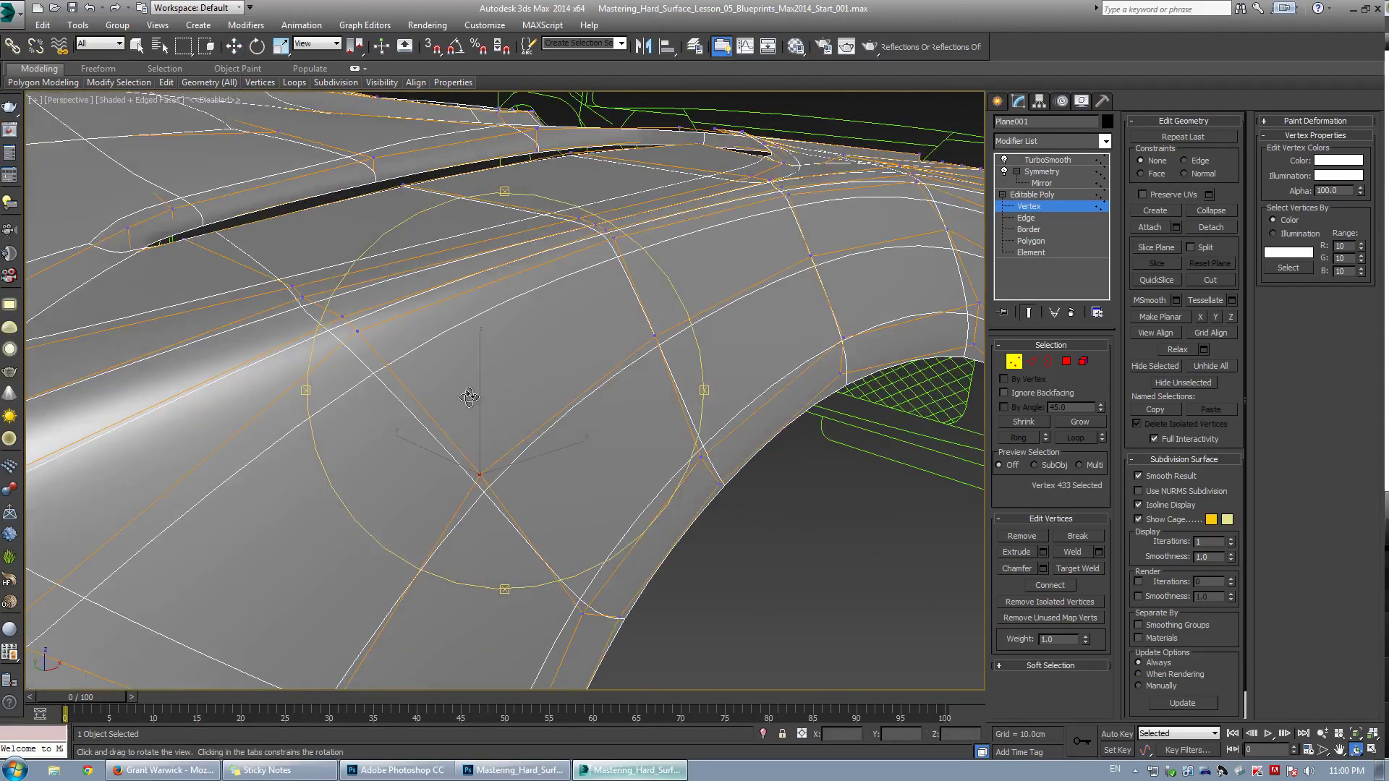
pyautogui.moveTo(468, 397)
pyautogui.mouseDown()
pyautogui.moveTo(443, 384)
pyautogui.moveTo(481, 393)
pyautogui.moveTo(459, 418)
pyautogui.mouseUp()
pyautogui.press('w')
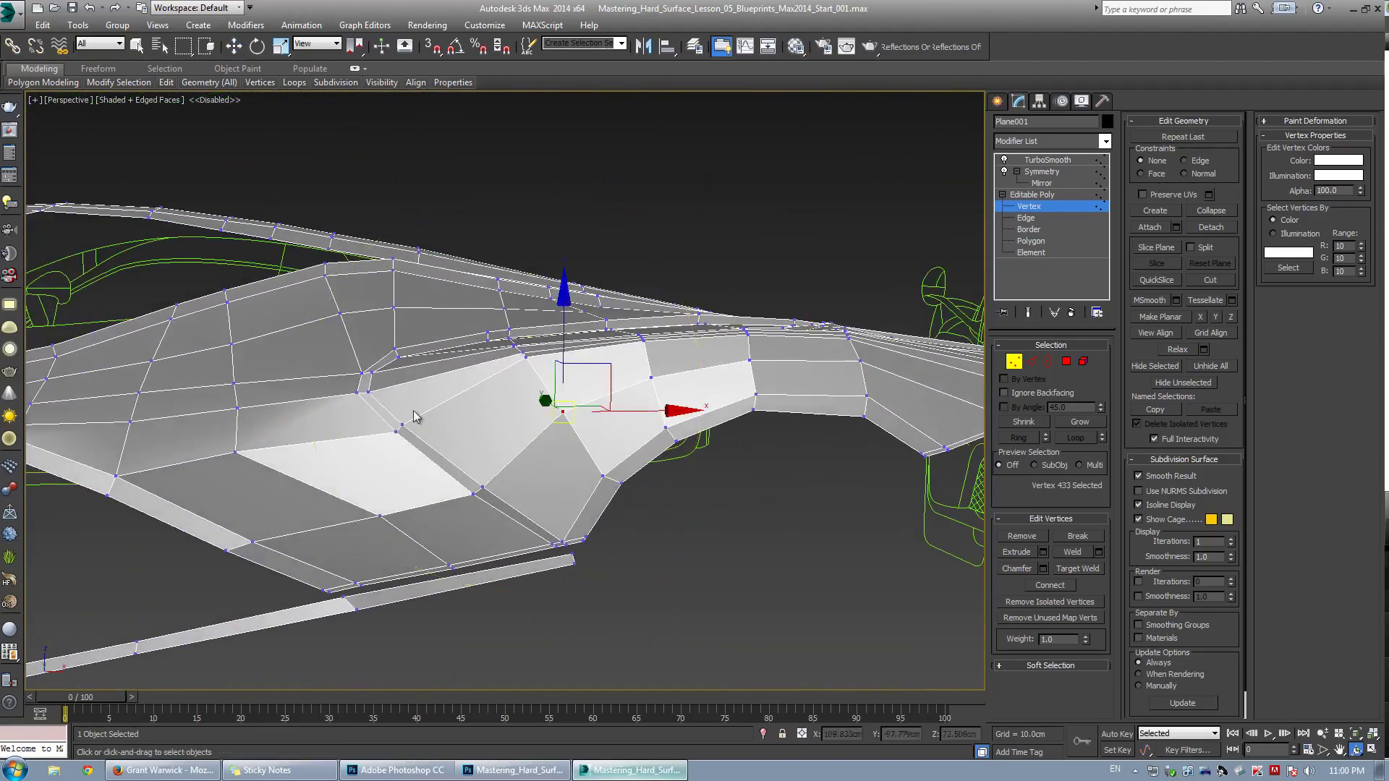
# In the front view, shift two interior vertices of the lower side panel and a bottom border vertex to even the edge spacing
pyautogui.moveTo(242, 452); pyautogui.dragTo(397, 403, button='middle')
pyautogui.click(392, 394)
pyautogui.hotkey('alt', 'w')
pyautogui.rightClick(646, 312)
pyautogui.hotkey('alt', 'w')
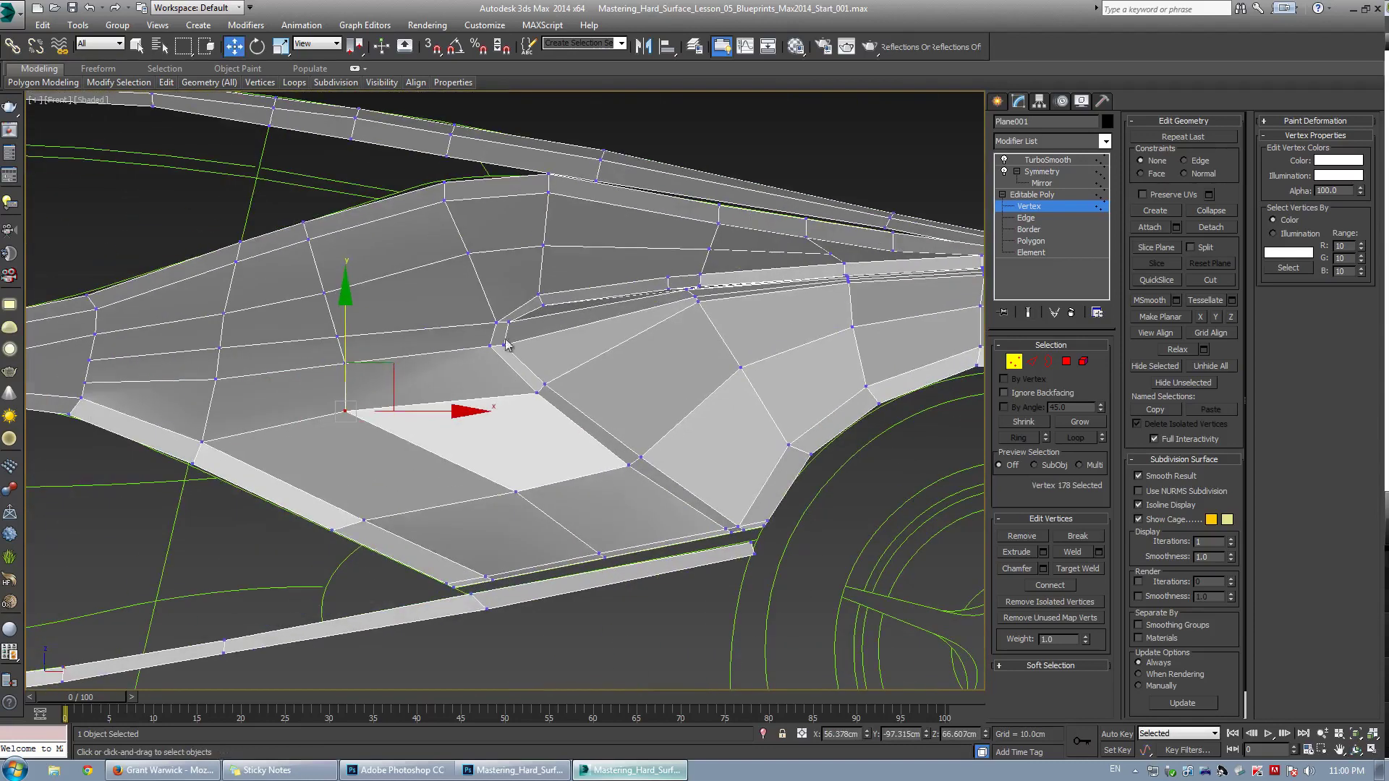
pyautogui.moveTo(369, 380); pyautogui.dragTo(428, 370)
pyautogui.click(516, 492)
pyautogui.moveTo(558, 447); pyautogui.dragTo(542, 449)
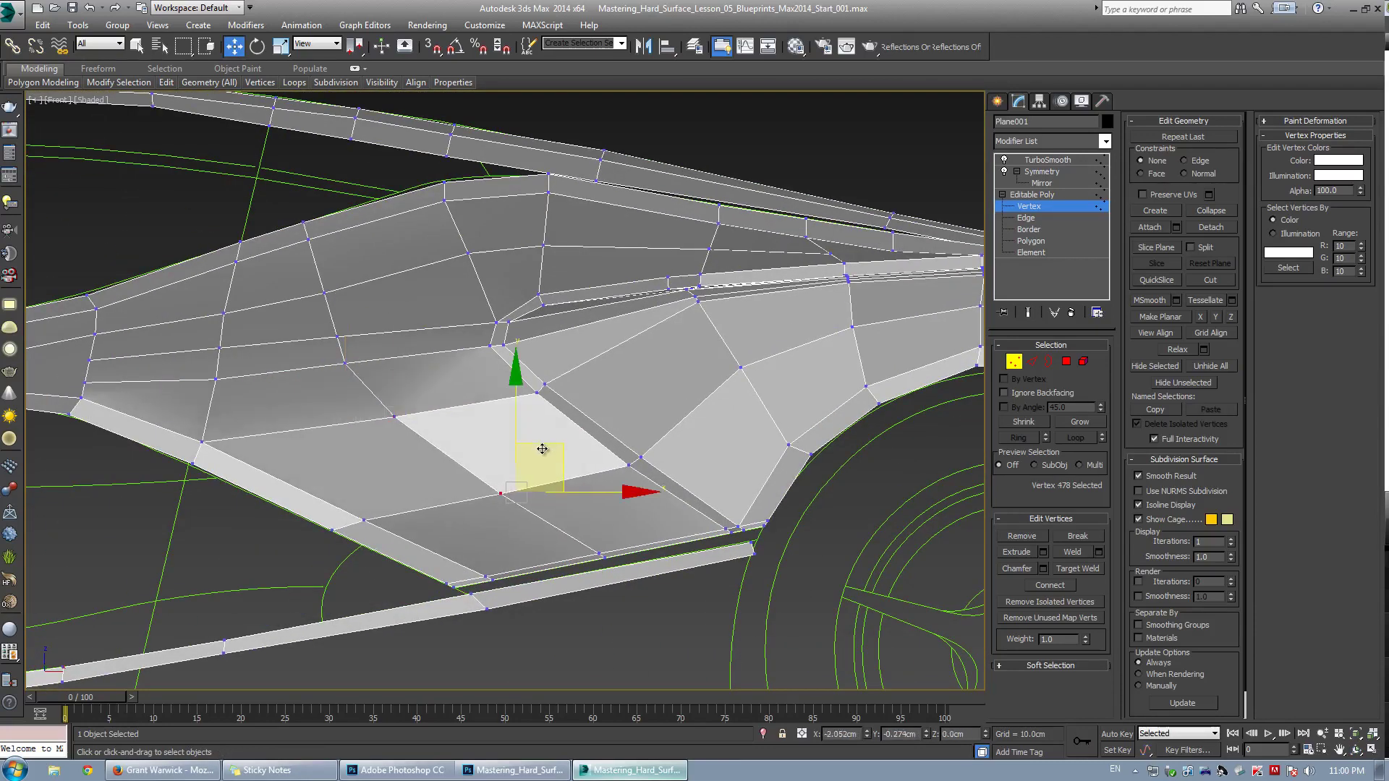
pyautogui.click(332, 529)
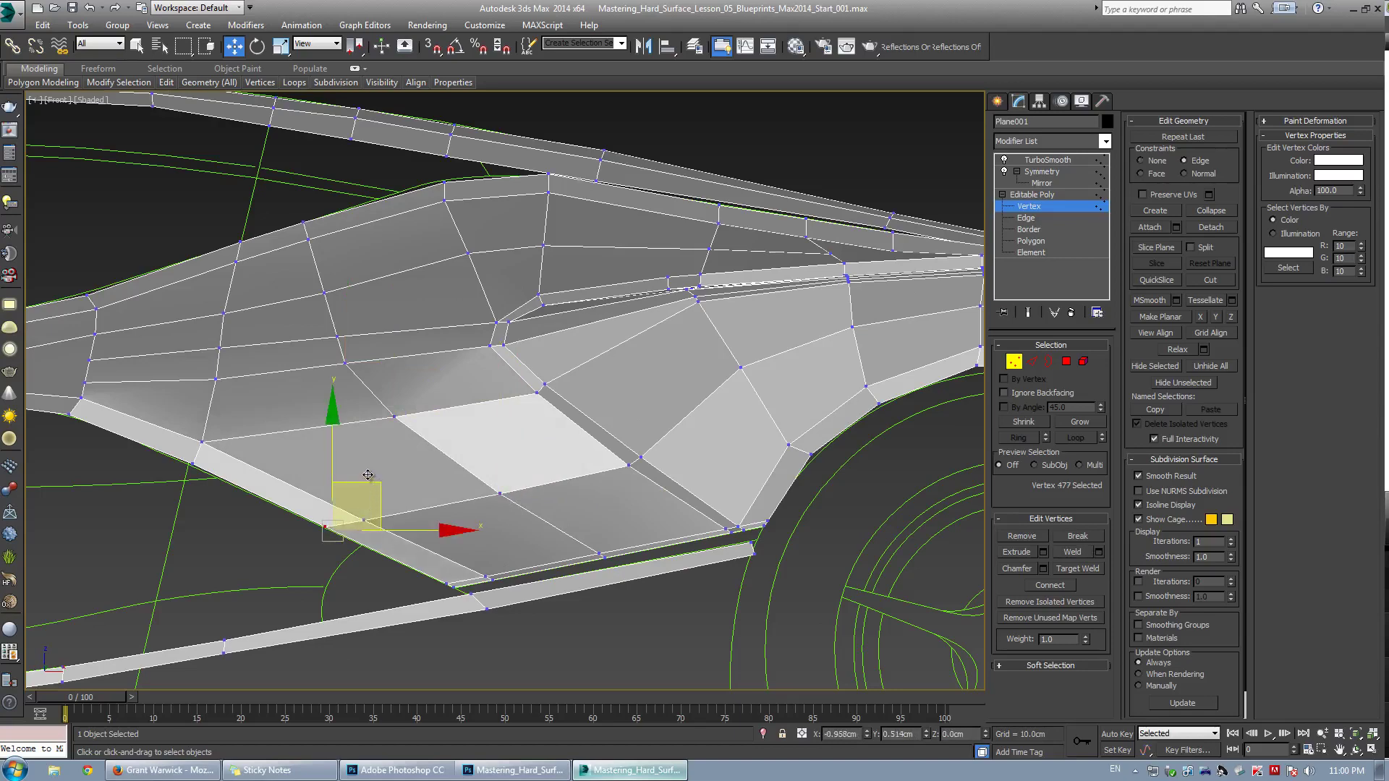
# Target-weld the end vertex of the lower edge row onto the inner border vertex below it at the fender's narrow end
pyautogui.moveTo(246, 337); pyautogui.dragTo(356, 335, button='middle')
pyautogui.click(221, 385)
pyautogui.moveTo(197, 391); pyautogui.dragTo(319, 378, button='middle')
pyautogui.hotkey('ctrl', 'shift', 'w')
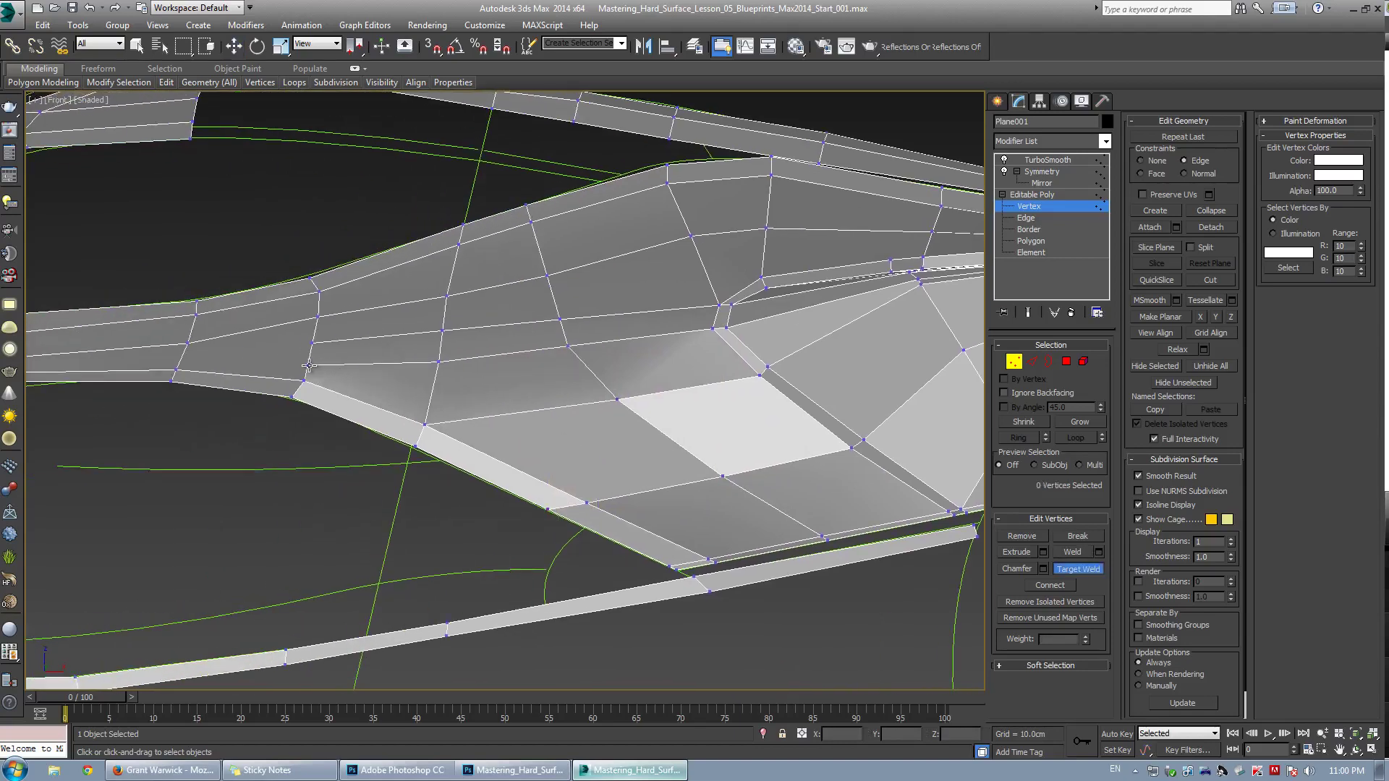
pyautogui.click(309, 365)
pyautogui.click(304, 380)
pyautogui.rightClick(307, 379)
pyautogui.hotkey('ctrl', 'e')
pyautogui.hotkey('ctrl', 'e')
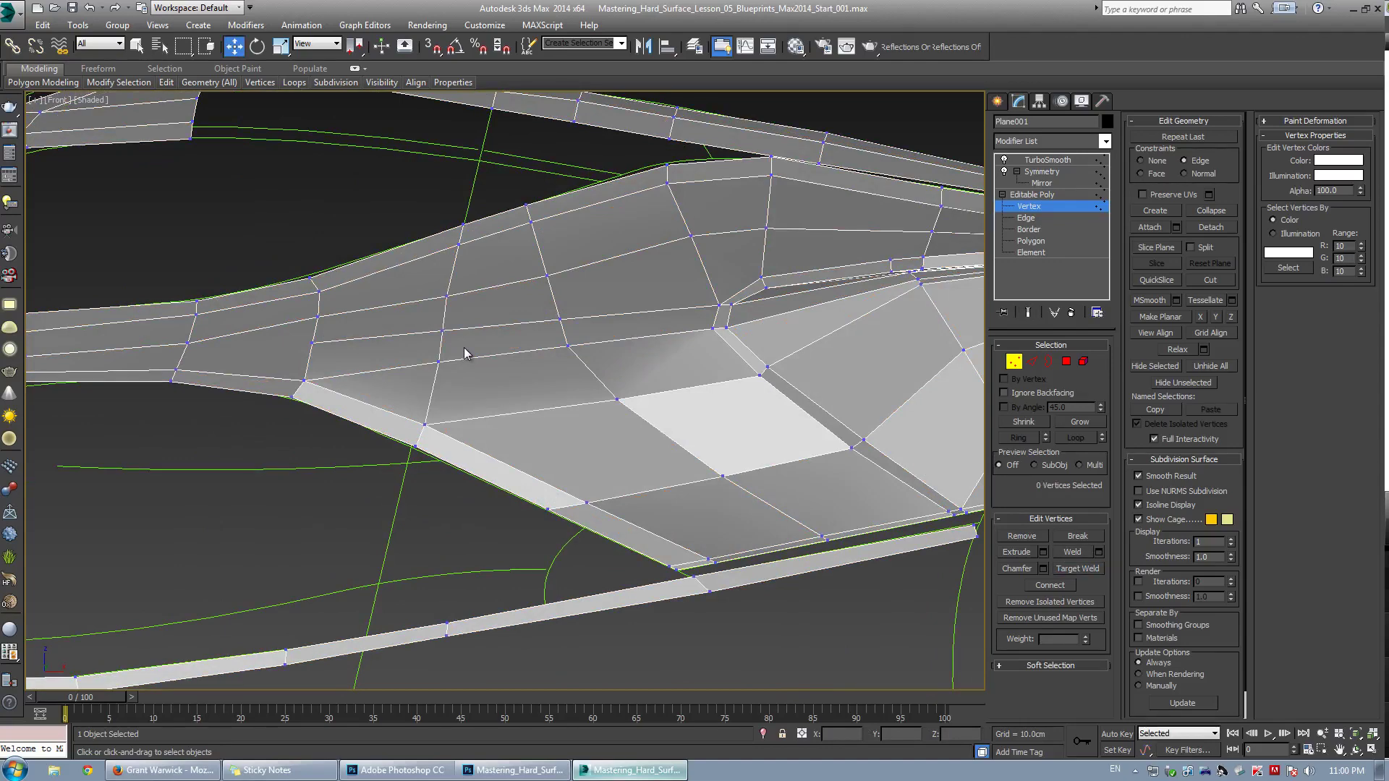
# Switch to the Photoshop car reference and draw two green guide curves on the door area ahead of the side intake
pyautogui.moveTo(533, 387); pyautogui.dragTo(419, 391, button='middle')
pyautogui.click(308, 410)
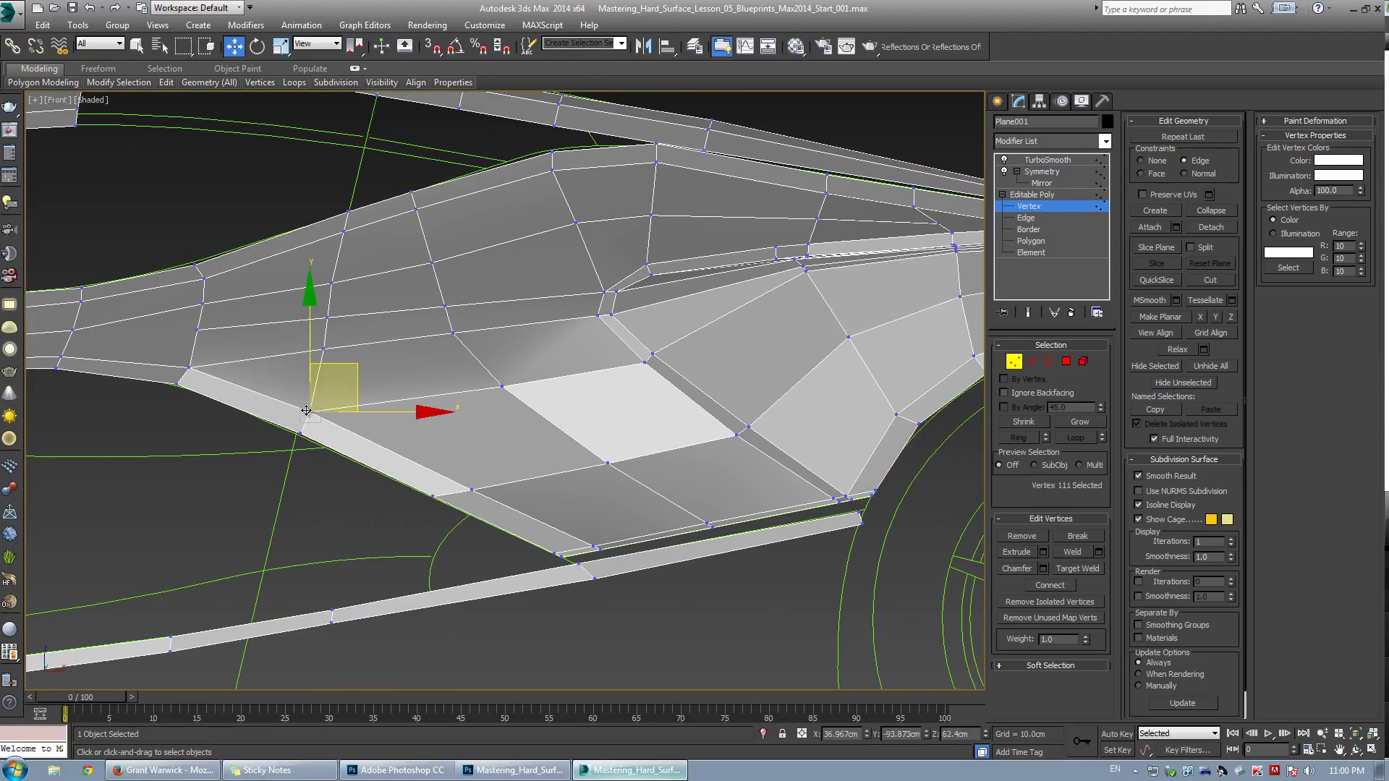
pyautogui.moveTo(308, 410); pyautogui.dragTo(483, 438, button='middle')
pyautogui.hotkey('alt', 'Tab')
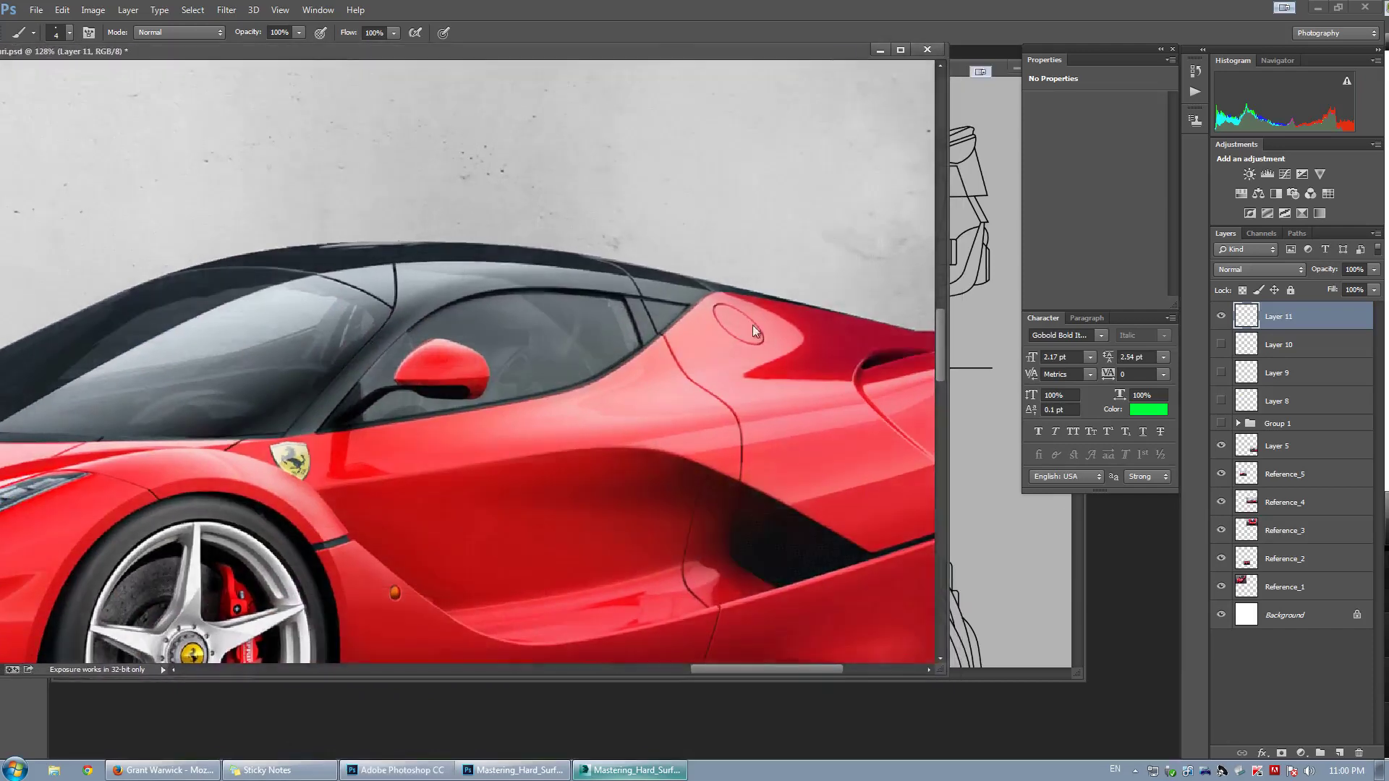
pyautogui.moveTo(760, 449); pyautogui.dragTo(636, 433)
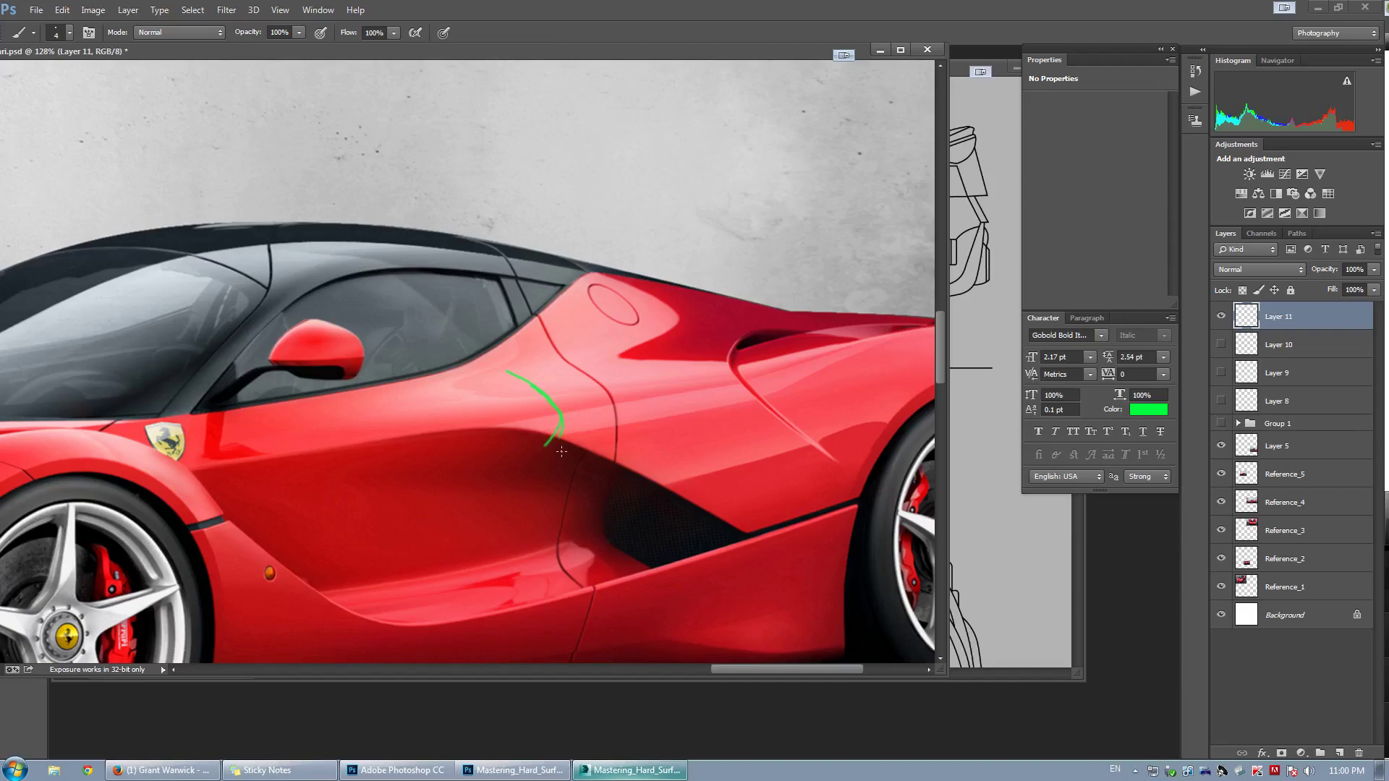
pyautogui.moveTo(488, 437); pyautogui.dragTo(495, 561)
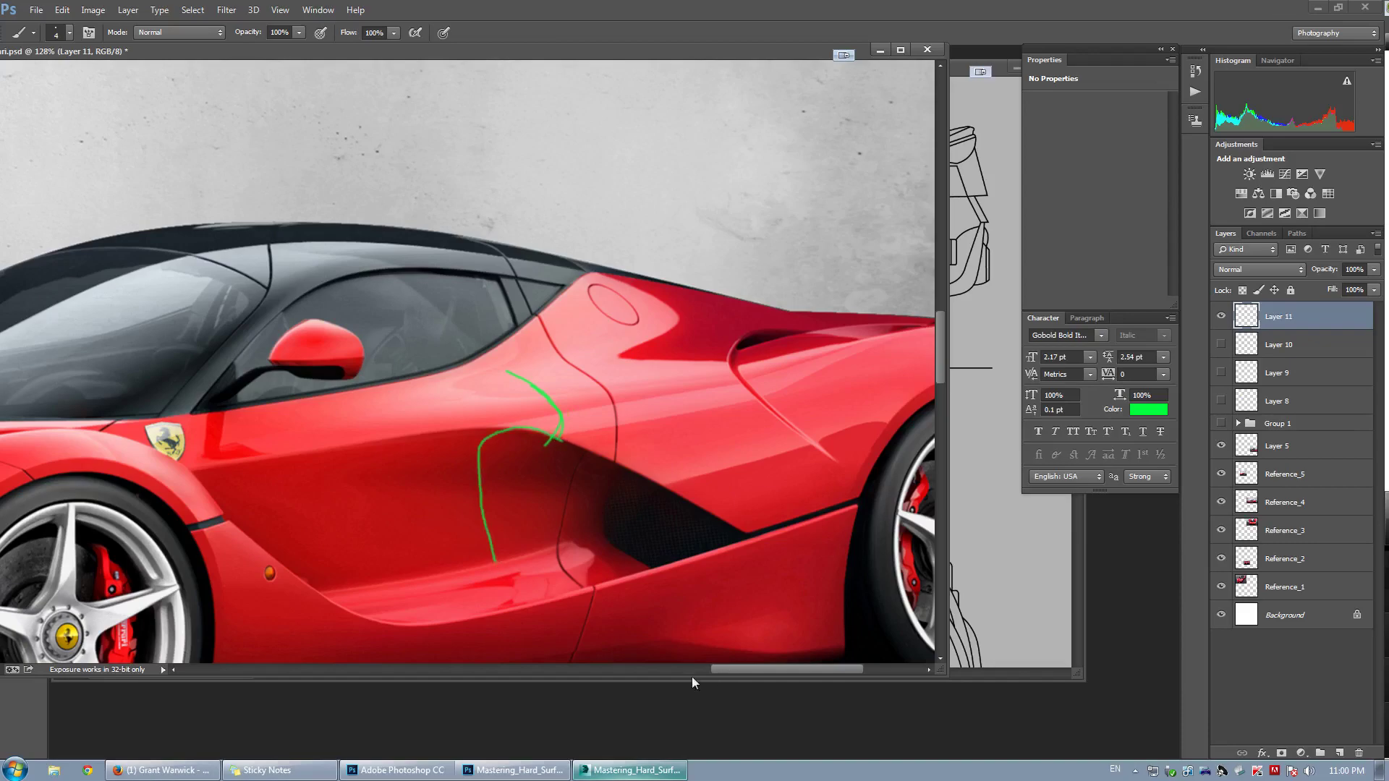
# Undo the last green guide stroke on the car reference and return to the fender mesh in 3ds Max
pyautogui.hotkey('ctrl', 'z')
pyautogui.click(640, 769)
pyautogui.moveTo(564, 471)
pyautogui.keyDown('alt'); pyautogui.mouseDown(button='middle')
pyautogui.moveTo(579, 441)
pyautogui.moveTo(538, 420)
pyautogui.moveTo(533, 400)
pyautogui.moveTo(540, 410)
pyautogui.mouseUp(button='middle'); pyautogui.keyUp('alt')
pyautogui.hotkey('alt', 'w')
pyautogui.middleClick(700, 526)
pyautogui.hotkey('alt', 'w')
pyautogui.keyDown('alt'); pyautogui.moveTo(695, 522); pyautogui.dragTo(641, 491, button='middle'); pyautogui.keyUp('alt')
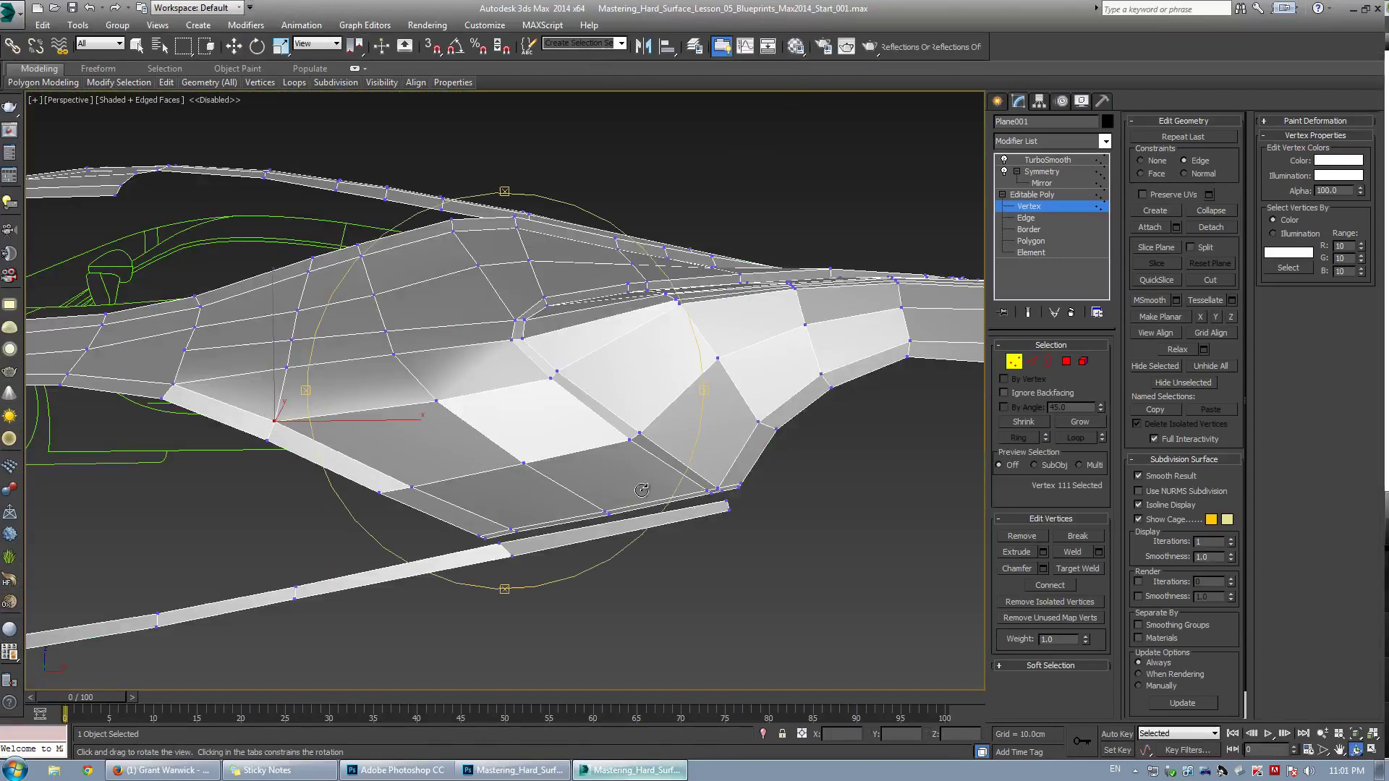
pyautogui.keyDown('alt'); pyautogui.moveTo(376, 450); pyautogui.dragTo(480, 460, button='middle'); pyautogui.keyUp('alt')
# Select the edge loop beside the fender's lower border ahead of the side opening and slide it closer to the border with Edge constraint
pyautogui.press('2')
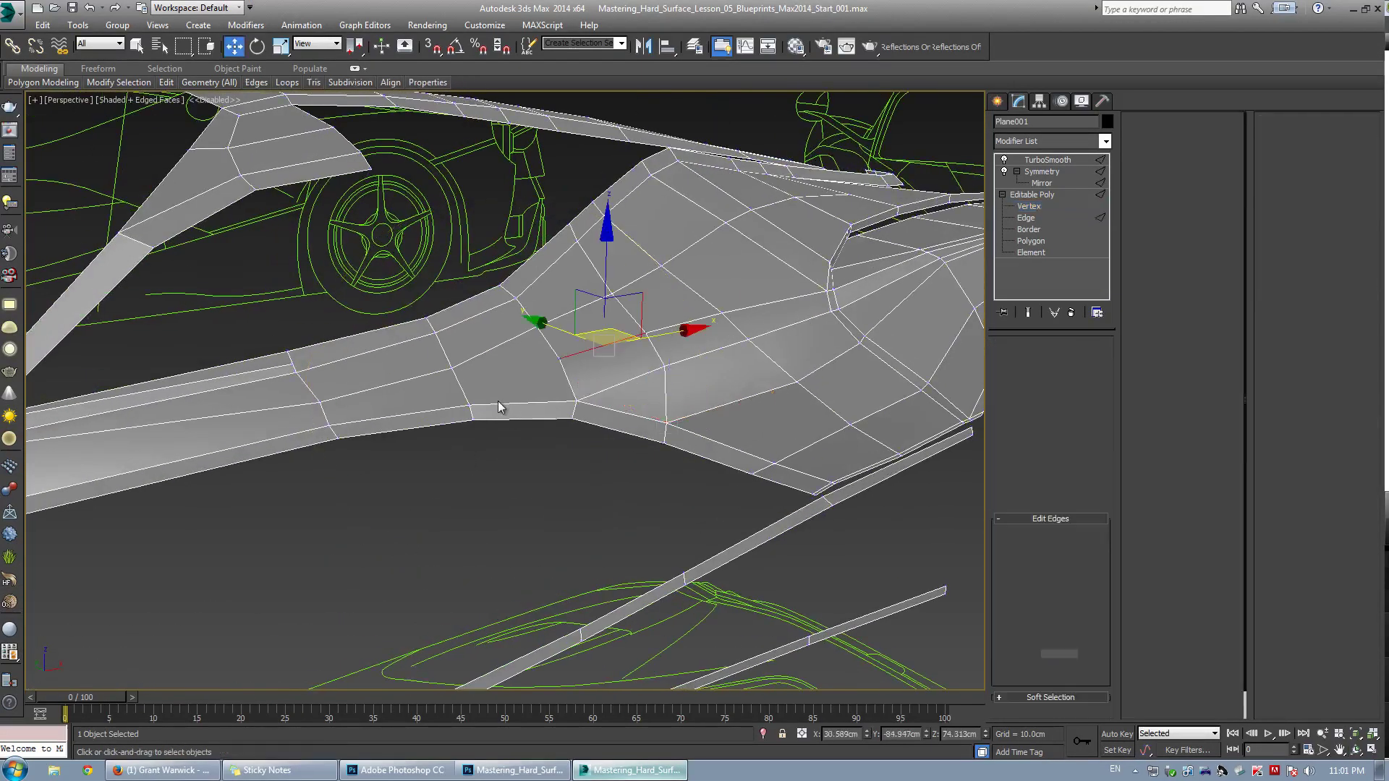
pyautogui.doubleClick(499, 406)
pyautogui.keyDown('alt'); pyautogui.moveTo(499, 406); pyautogui.dragTo(470, 383, button='middle'); pyautogui.keyUp('alt')
pyautogui.hotkey('shift', 'x')
pyautogui.moveTo(427, 359); pyautogui.dragTo(434, 371)
pyautogui.hotkey('ctrl', 'z')
pyautogui.hotkey('shift', 'x')
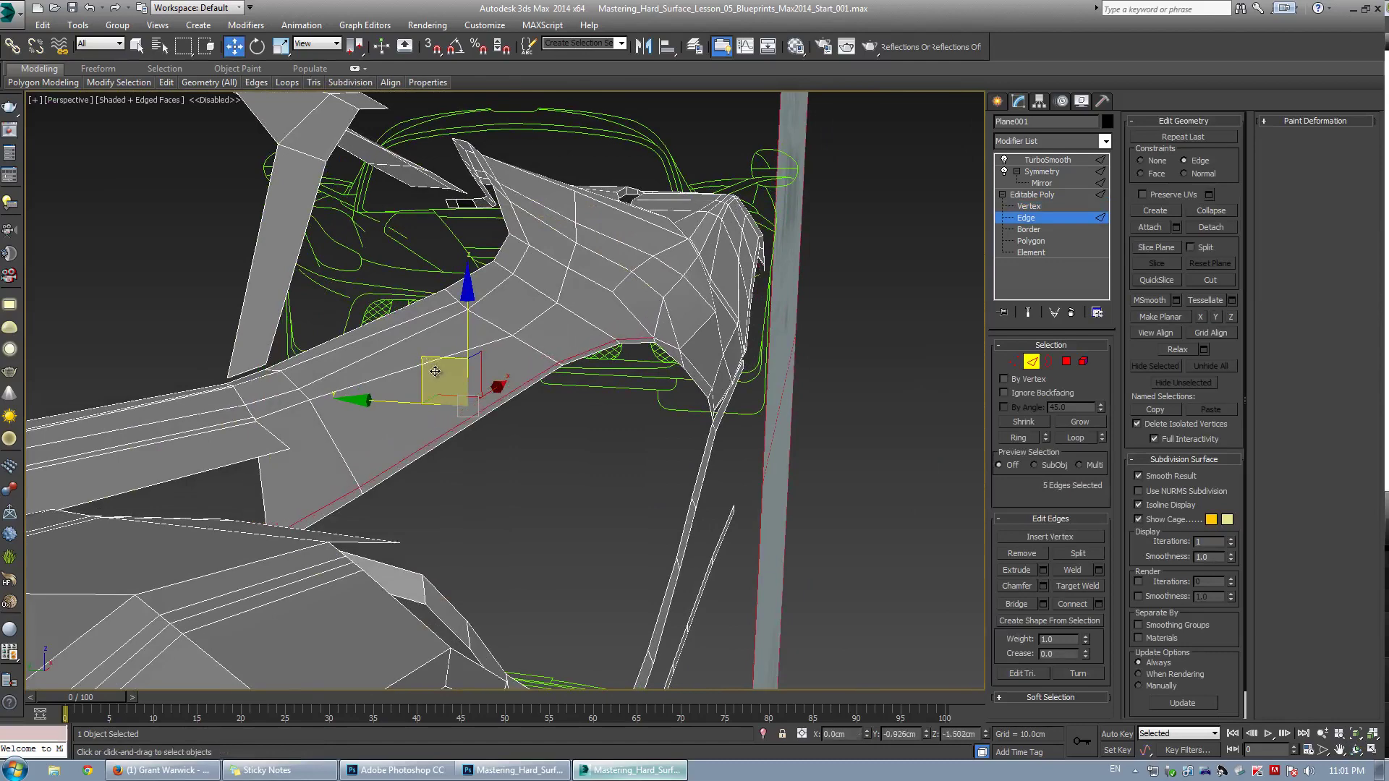
pyautogui.keyDown('alt'); pyautogui.moveTo(513, 408); pyautogui.dragTo(407, 483, button='middle'); pyautogui.keyUp('alt')
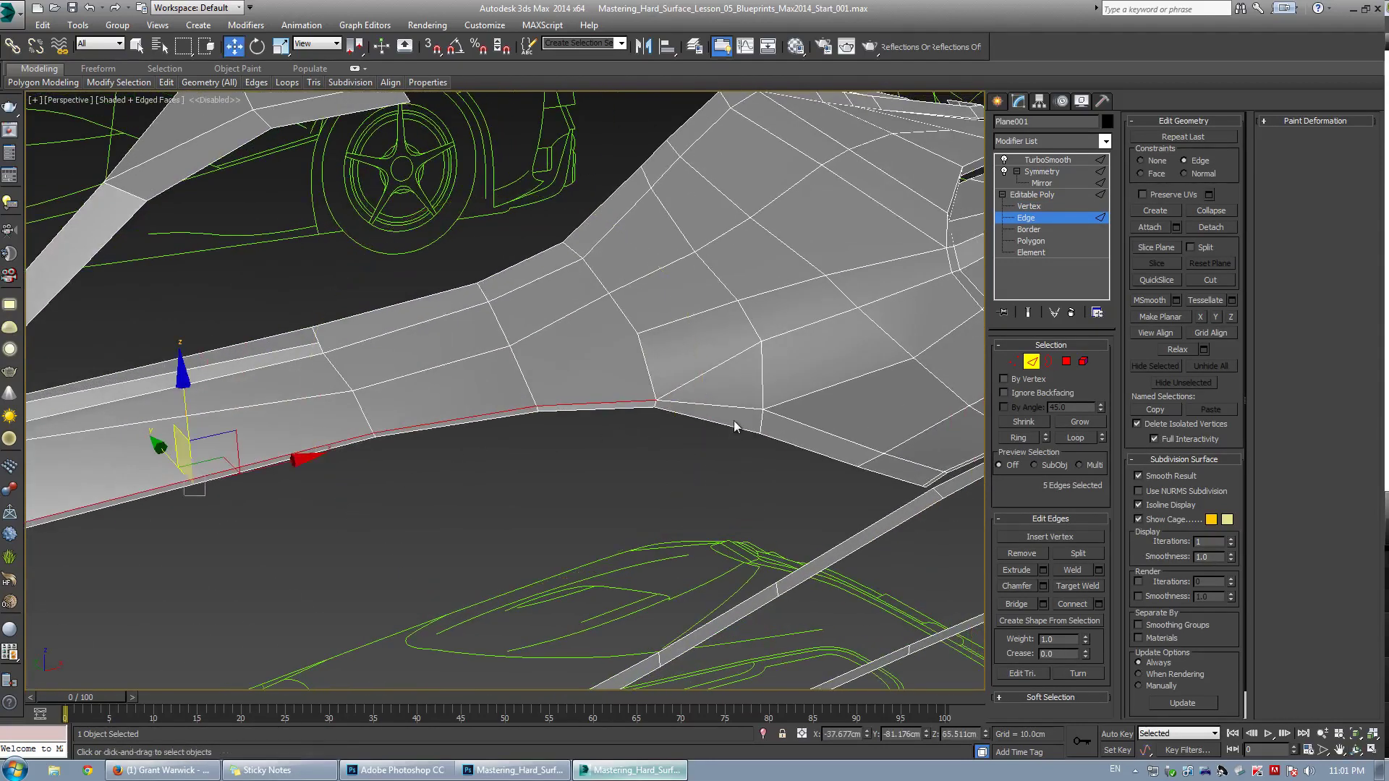
# Slide the three-edge loop along the lower side panel's slanted border closer to that border
pyautogui.doubleClick(790, 418)
pyautogui.keyDown('alt'); pyautogui.moveTo(640, 452); pyautogui.dragTo(546, 391, button='middle'); pyautogui.keyUp('alt')
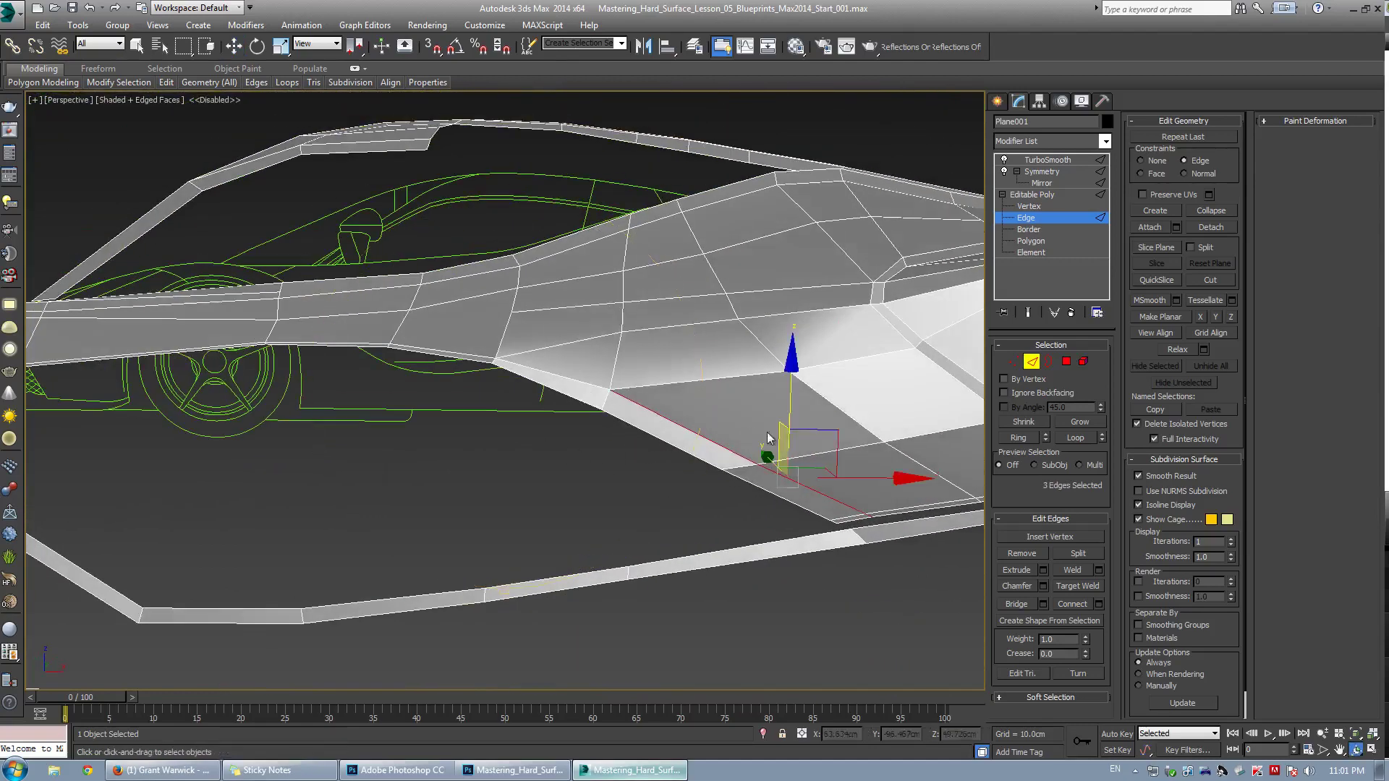
pyautogui.moveTo(818, 431); pyautogui.dragTo(806, 436)
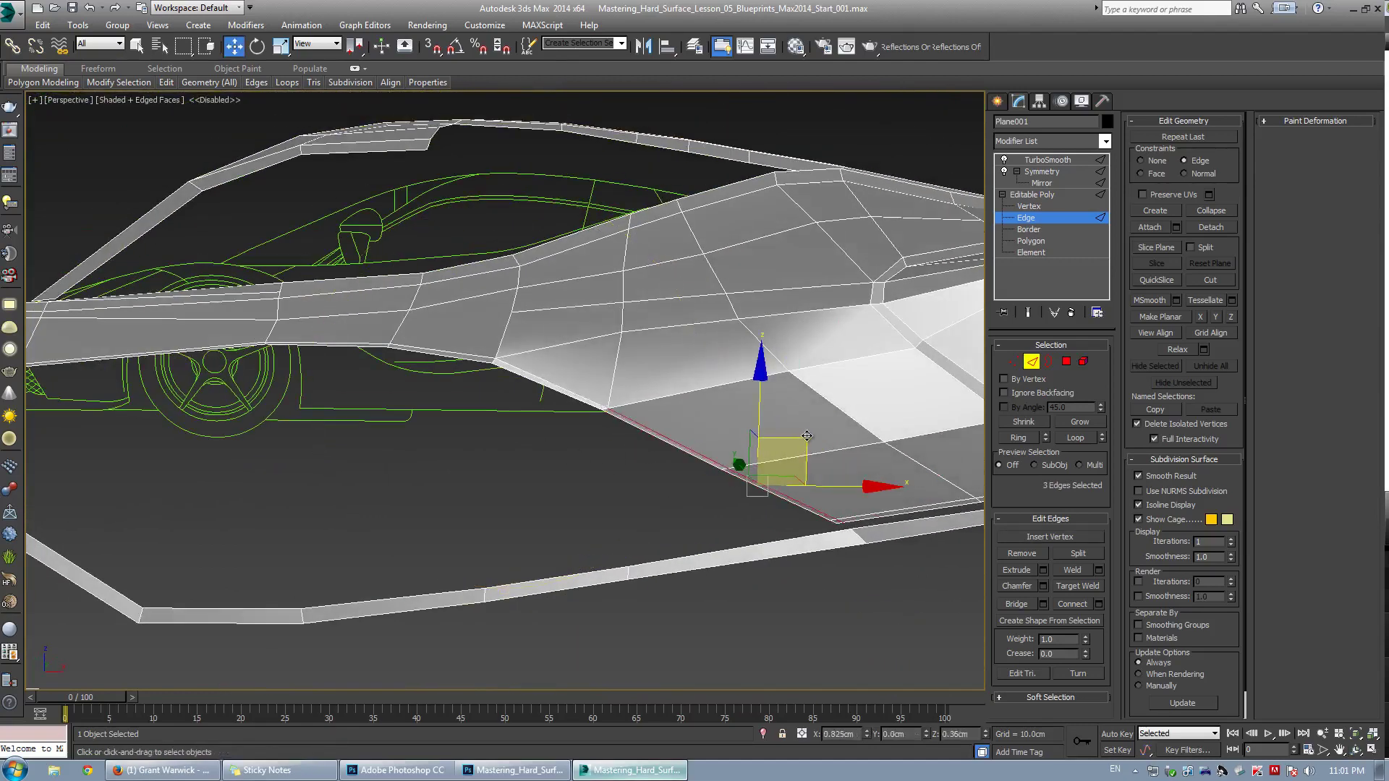
pyautogui.keyDown('alt'); pyautogui.moveTo(806, 436); pyautogui.dragTo(505, 431, button='middle'); pyautogui.keyUp('alt')
pyautogui.press('1')
pyautogui.click(586, 463)
pyautogui.keyDown('alt'); pyautogui.moveTo(587, 460); pyautogui.dragTo(483, 399, button='middle'); pyautogui.keyUp('alt')
# Switch to Photoshop, move the car reference window aside to view the side blueprint, and return to the fender in 3ds Max
pyautogui.click(410, 777)
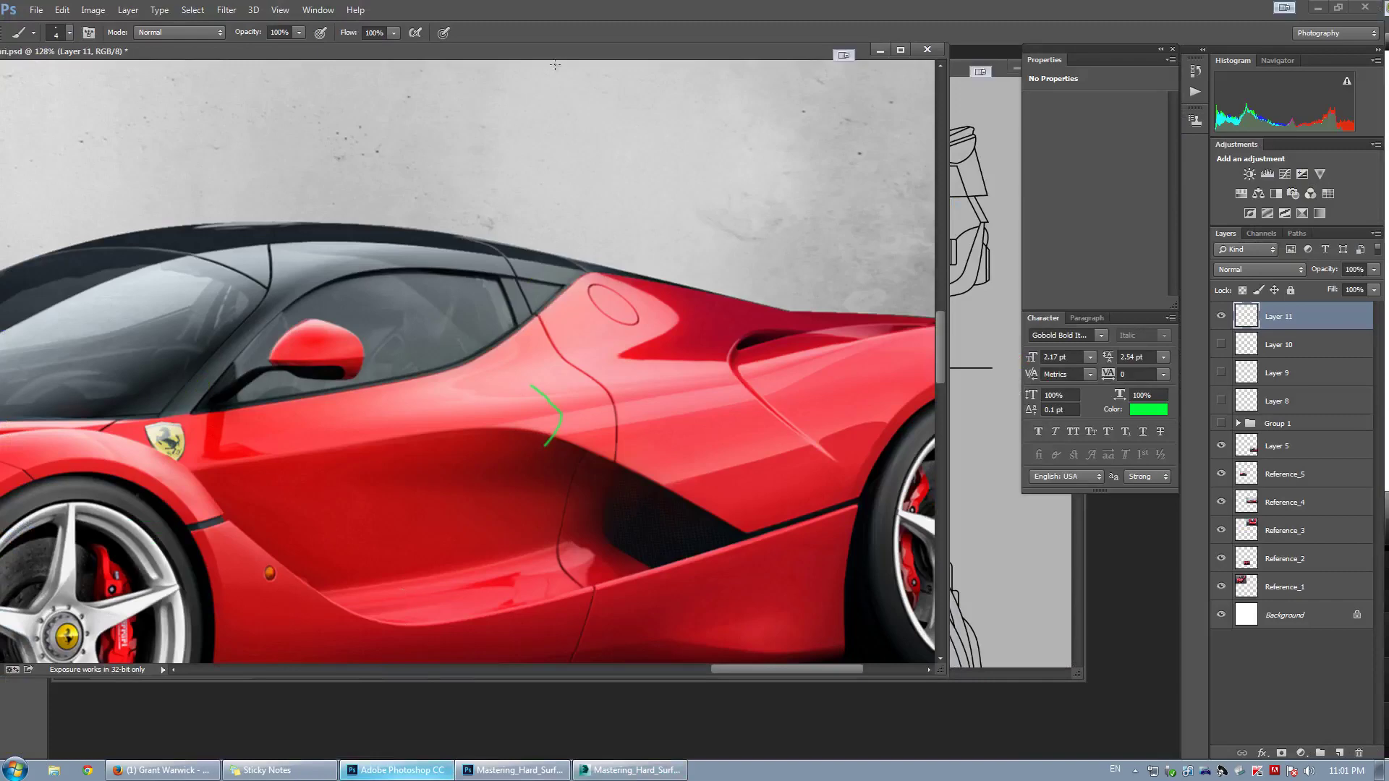
pyautogui.moveTo(347, 51); pyautogui.dragTo(0, 196)
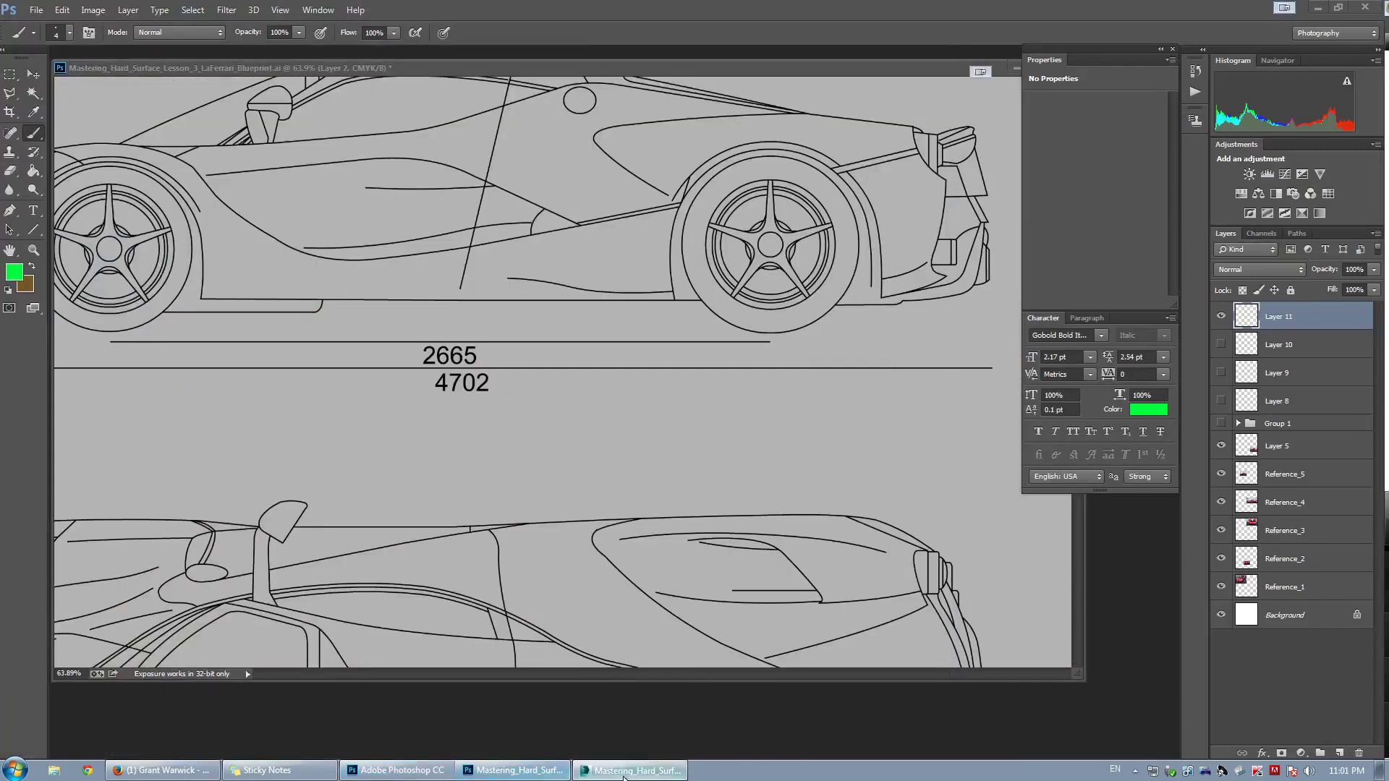
pyautogui.click(630, 771)
pyautogui.scroll(4, 507, 449)
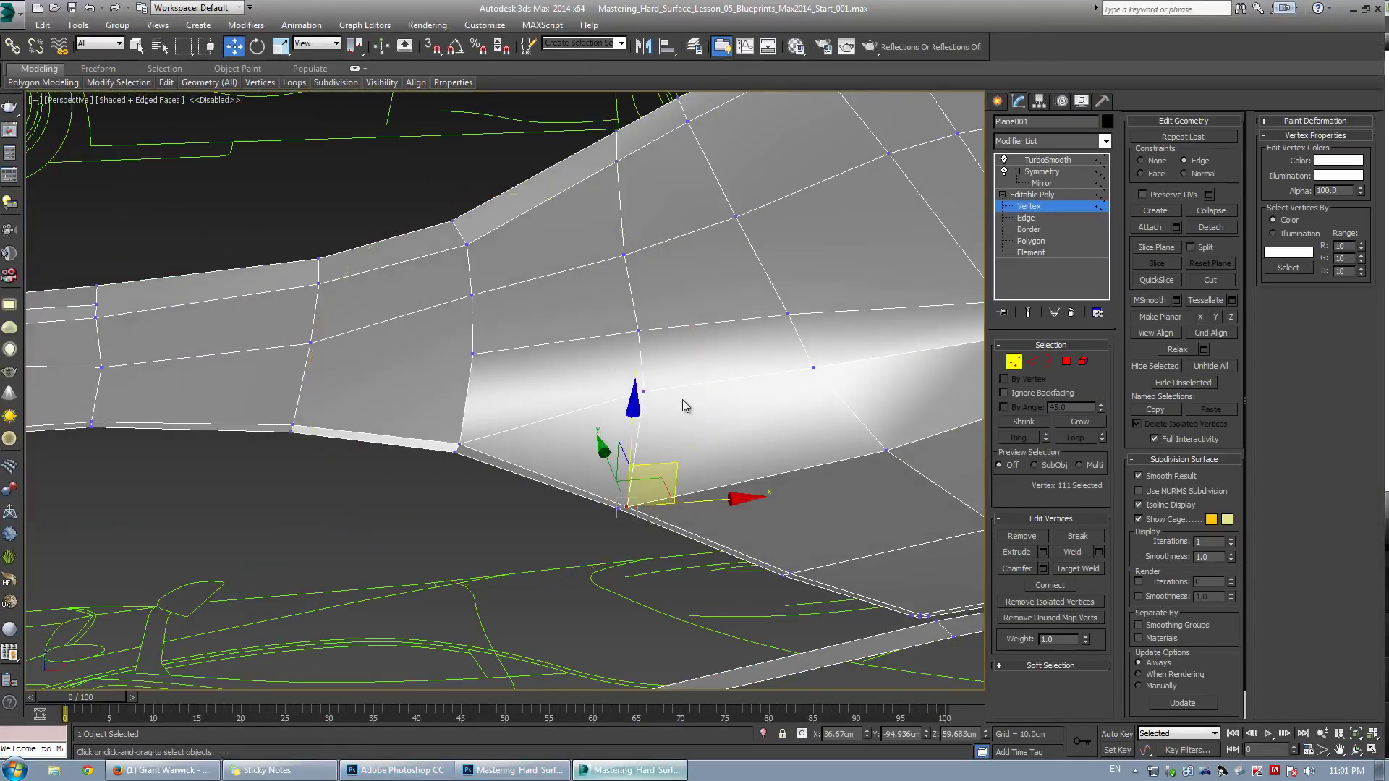
pyautogui.click(685, 402)
pyautogui.keyDown('alt'); pyautogui.moveTo(611, 405); pyautogui.dragTo(527, 403, button='middle'); pyautogui.keyUp('alt')
# Cut a new edge row through the lower side panel, from the interior vertex above it diagonally down to the bottom border
pyautogui.hotkey('alt', 'c')
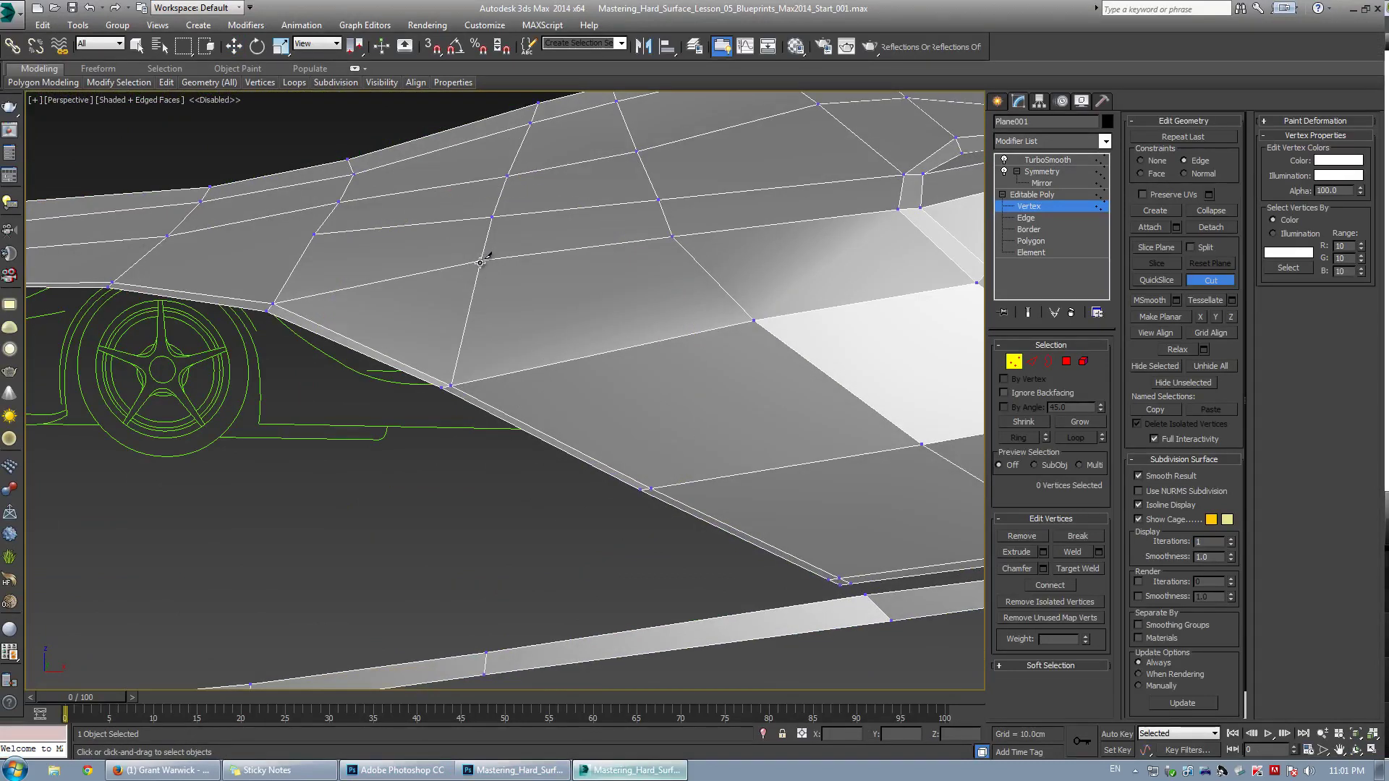
pyautogui.rightClick(375, 313)
pyautogui.scroll(-3, 301, 319)
pyautogui.moveTo(336, 335); pyautogui.dragTo(338, 356, button='middle')
pyautogui.keyDown('alt'); pyautogui.moveTo(339, 355); pyautogui.dragTo(339, 356, button='middle'); pyautogui.keyUp('alt')
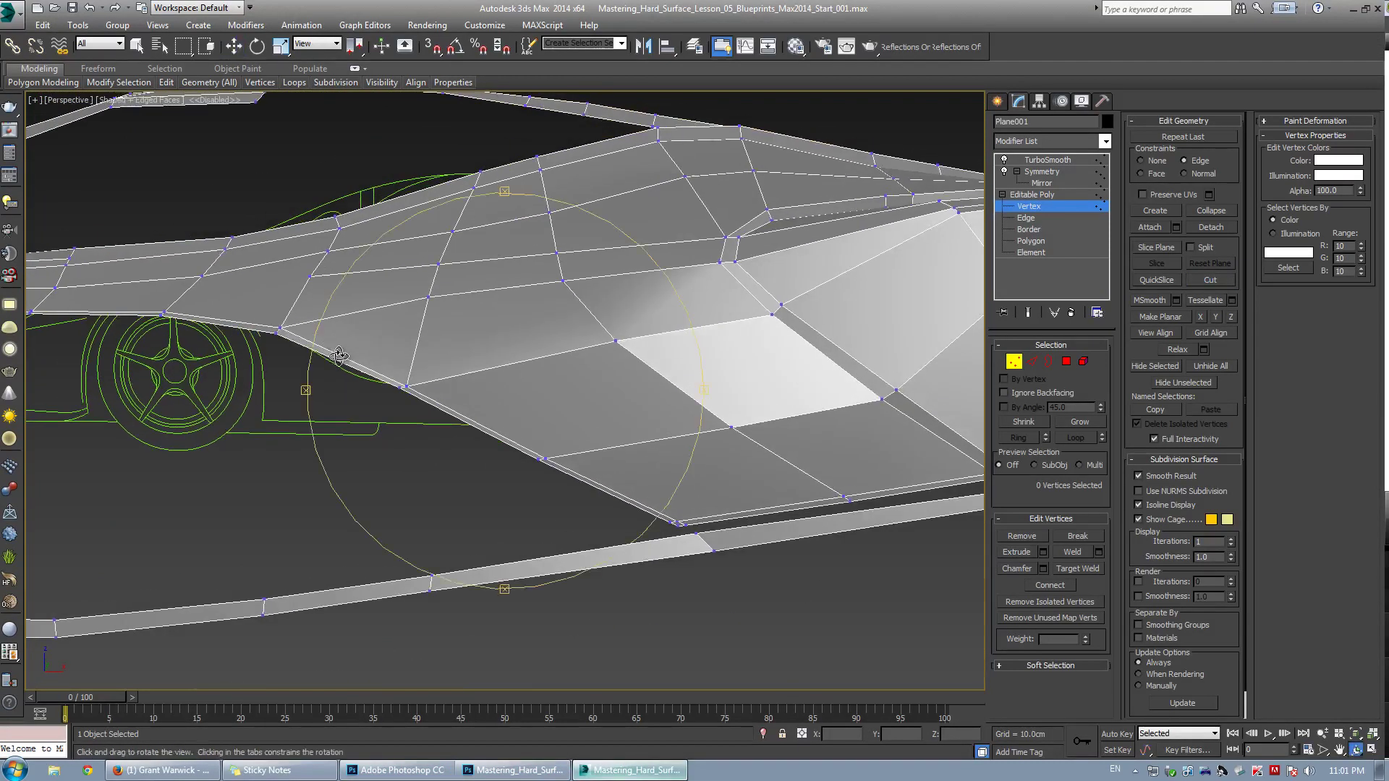
pyautogui.moveTo(323, 355); pyautogui.dragTo(440, 369)
pyautogui.rightClick(440, 369)
pyautogui.hotkey('alt', 'c')
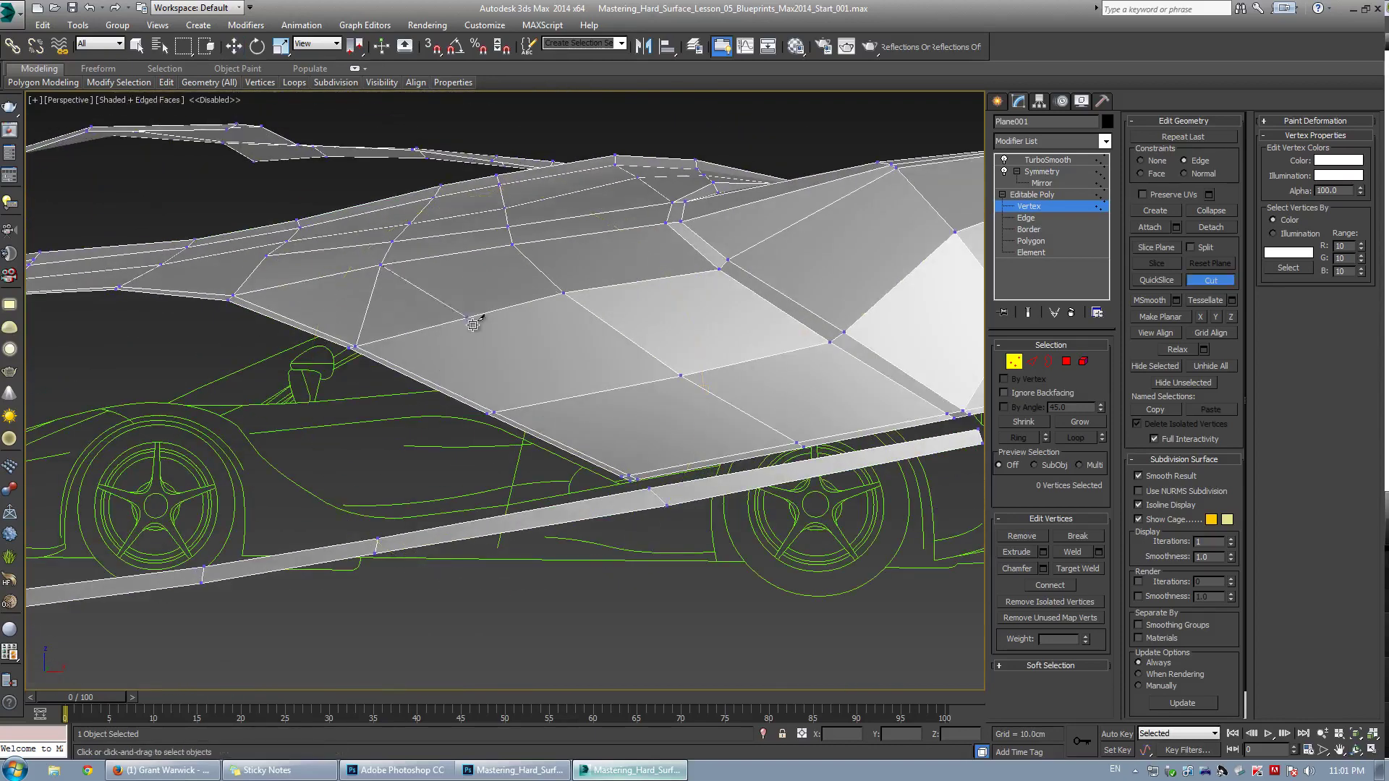
pyautogui.click(449, 322)
pyautogui.click(595, 406)
pyautogui.click(796, 443)
pyautogui.rightClick(669, 454)
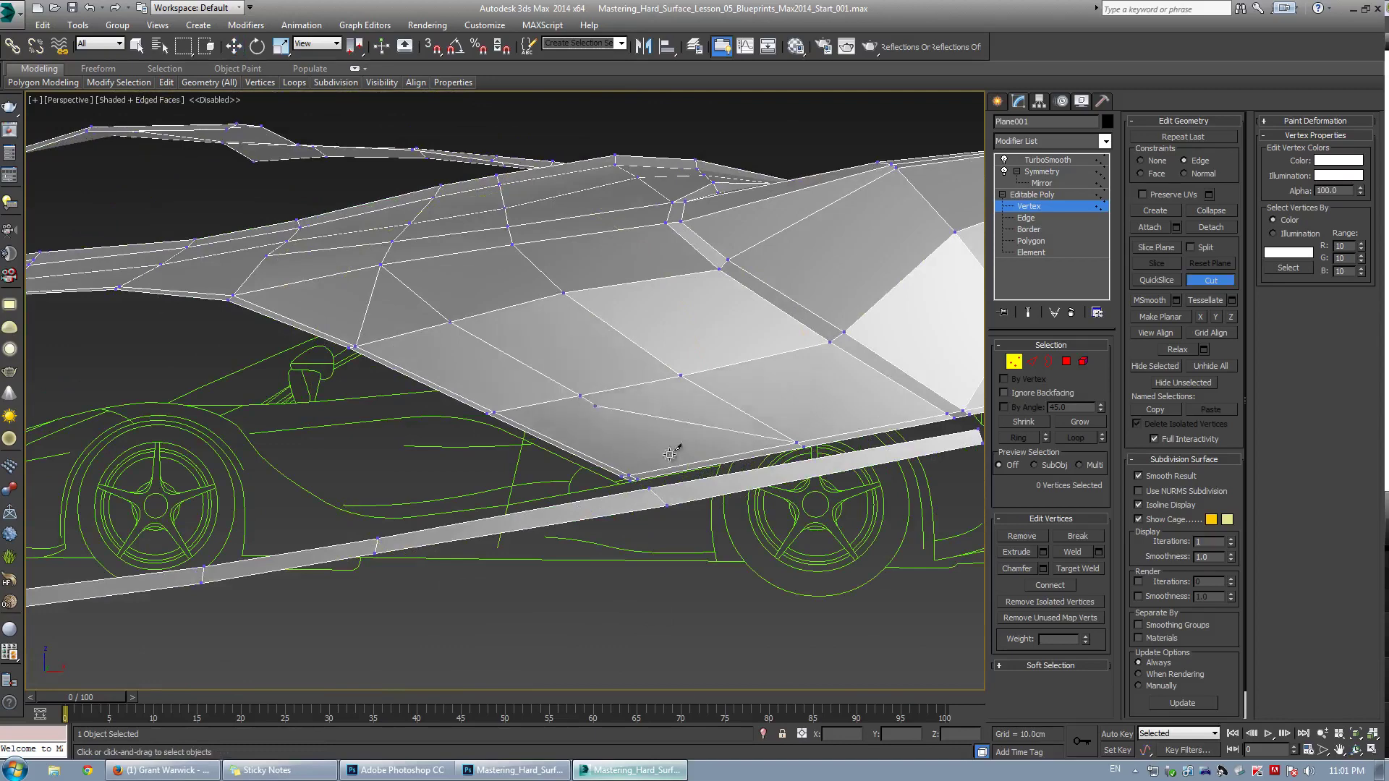
# In the front view, slide the interior vertex at the lower panel's upper edge along its row toward the side intake
pyautogui.press('w')
pyautogui.hotkey('alt', 'w')
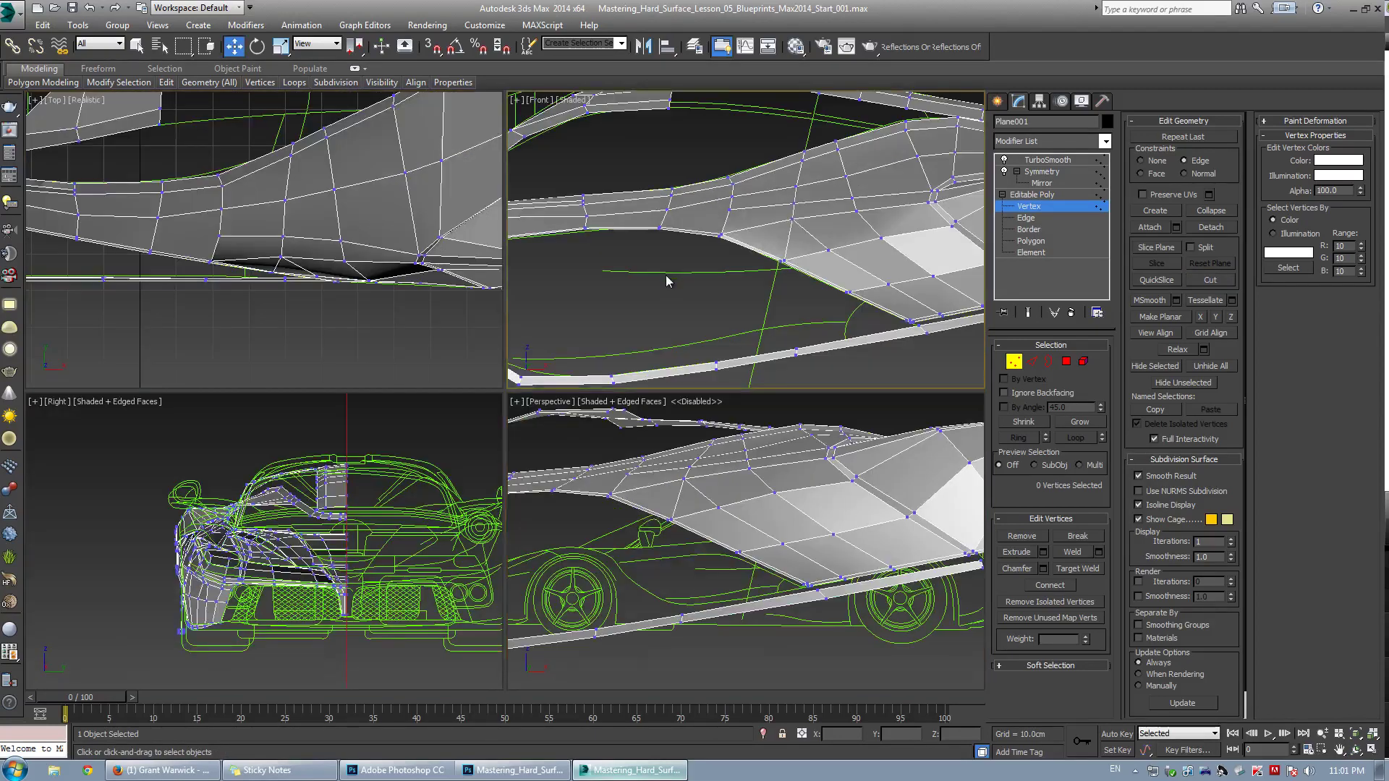
pyautogui.hotkey('alt', 'w')
pyautogui.scroll(6, 497, 437)
pyautogui.click(435, 466)
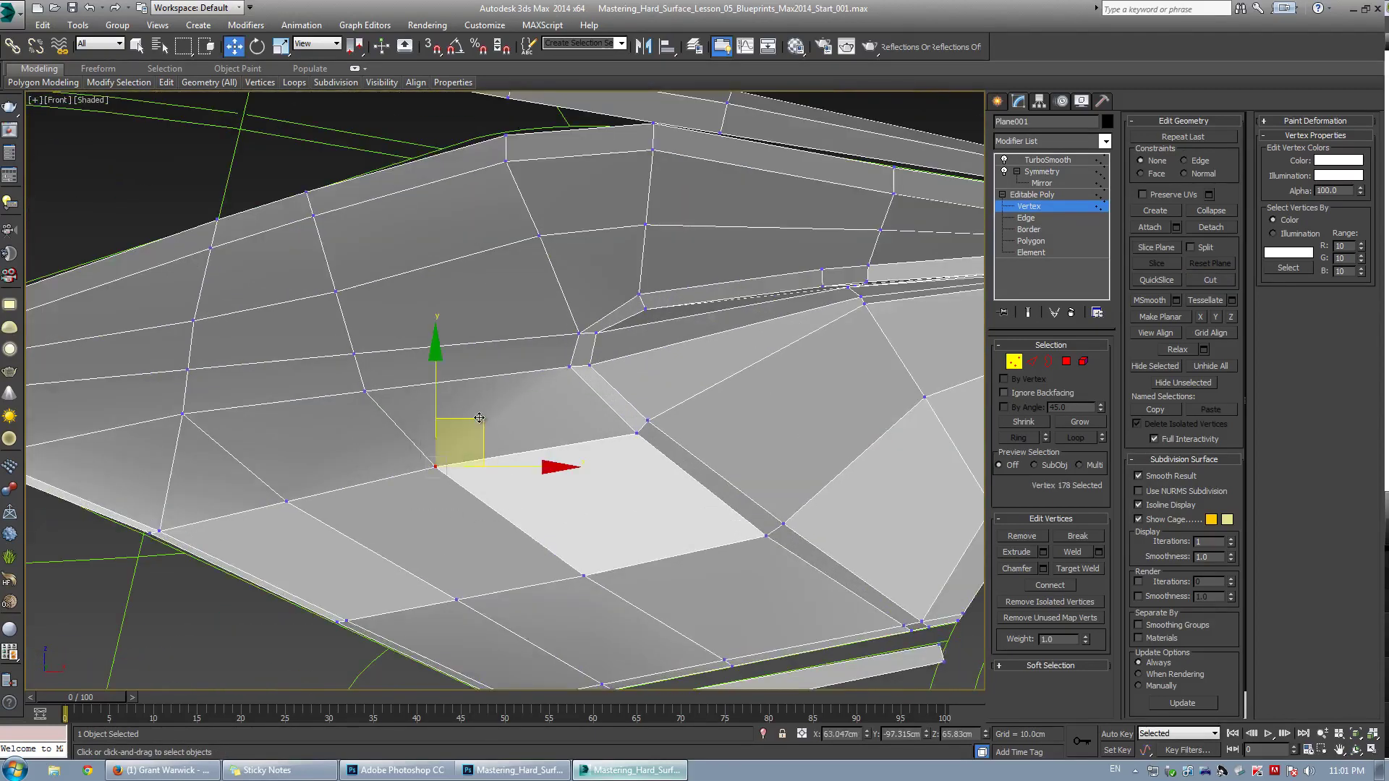
pyautogui.moveTo(479, 418); pyautogui.dragTo(543, 428)
pyautogui.hotkey('ctrl', 'z')
pyautogui.hotkey('shift', 'x')
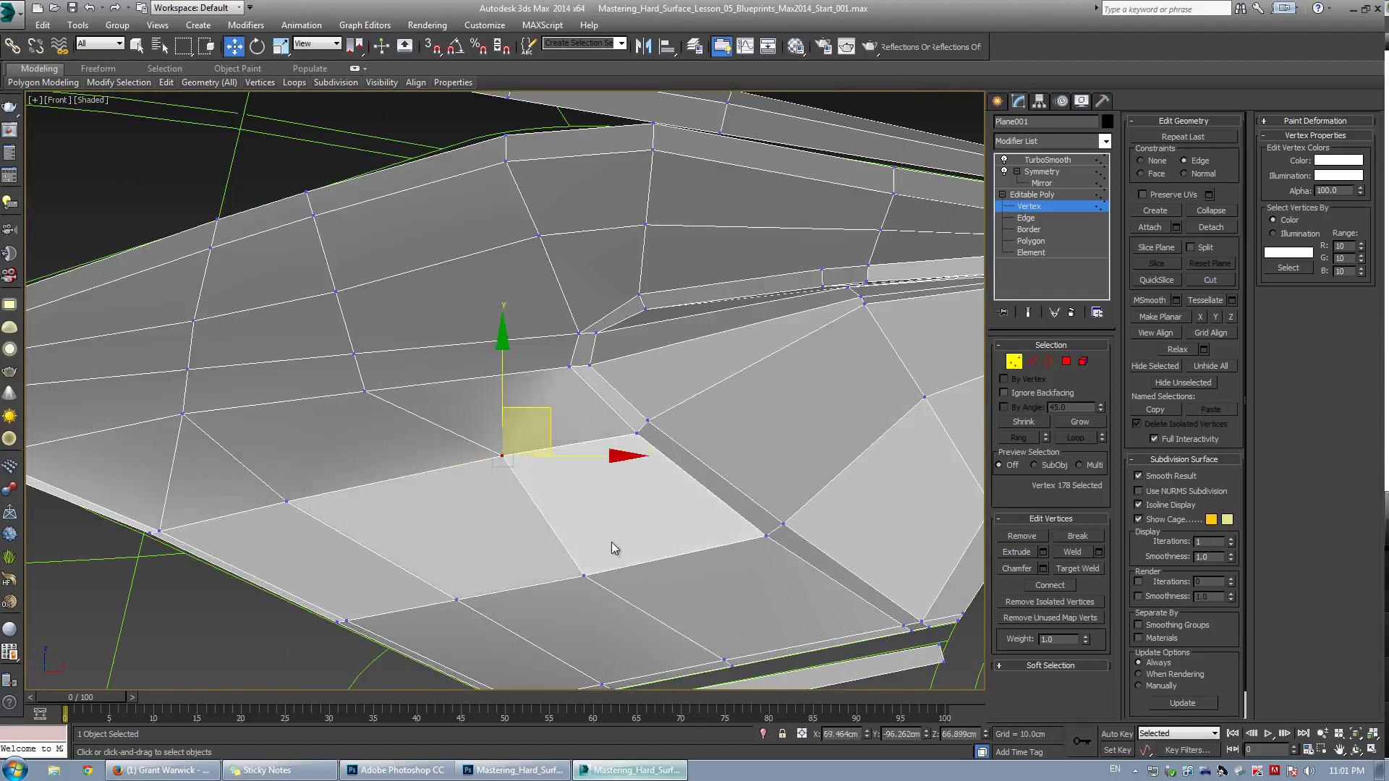
# Slide the two vertices at the lower end of that diagonal row rearward, and ease the upper vertex slightly back to even the spacing
pyautogui.moveTo(611, 542); pyautogui.dragTo(504, 491, button='middle')
pyautogui.moveTo(428, 481); pyautogui.dragTo(524, 551)
pyautogui.keyDown('ctrl'); pyautogui.moveTo(595, 587); pyautogui.dragTo(653, 632); pyautogui.keyUp('ctrl')
pyautogui.moveTo(614, 533); pyautogui.dragTo(656, 527)
pyautogui.click(396, 403)
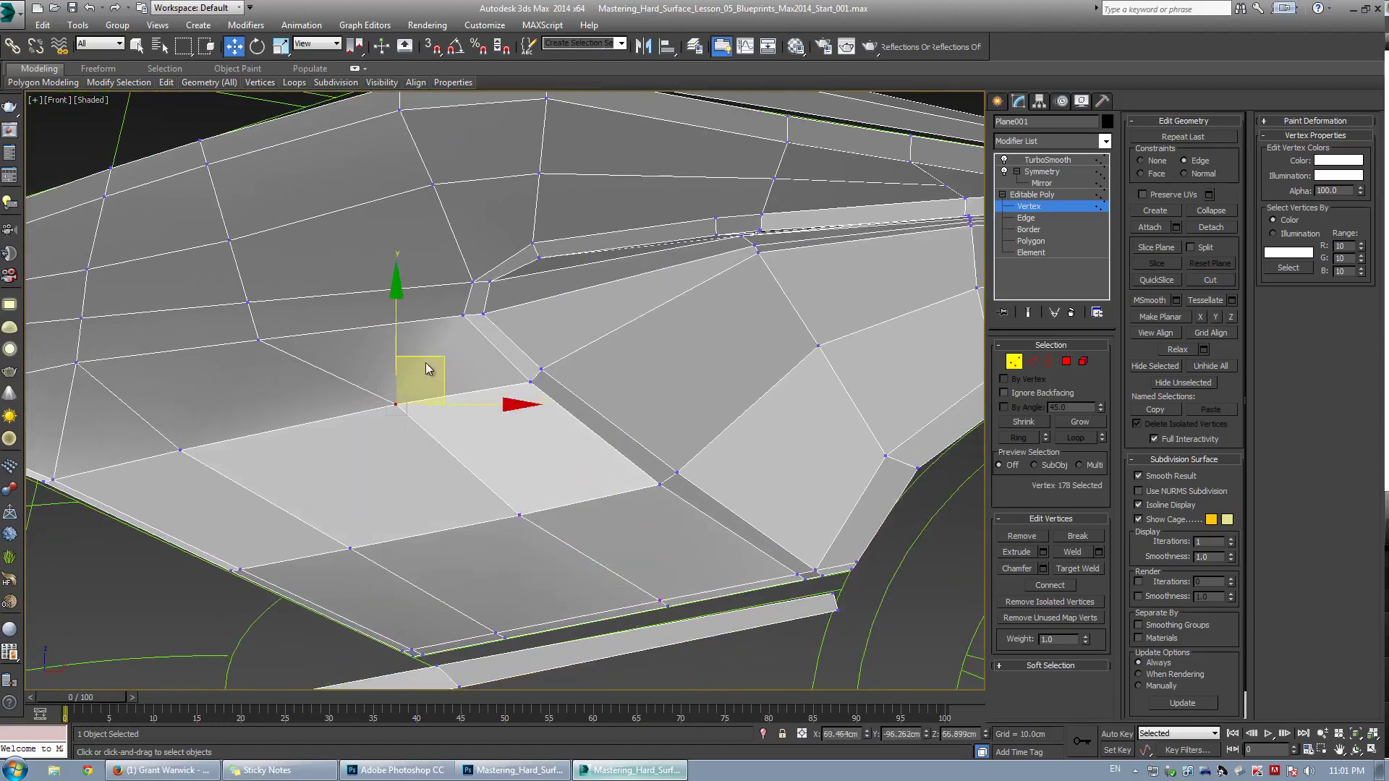
pyautogui.click(448, 365)
pyautogui.hotkey('ctrl', 'z')
pyautogui.moveTo(438, 367); pyautogui.dragTo(405, 370)
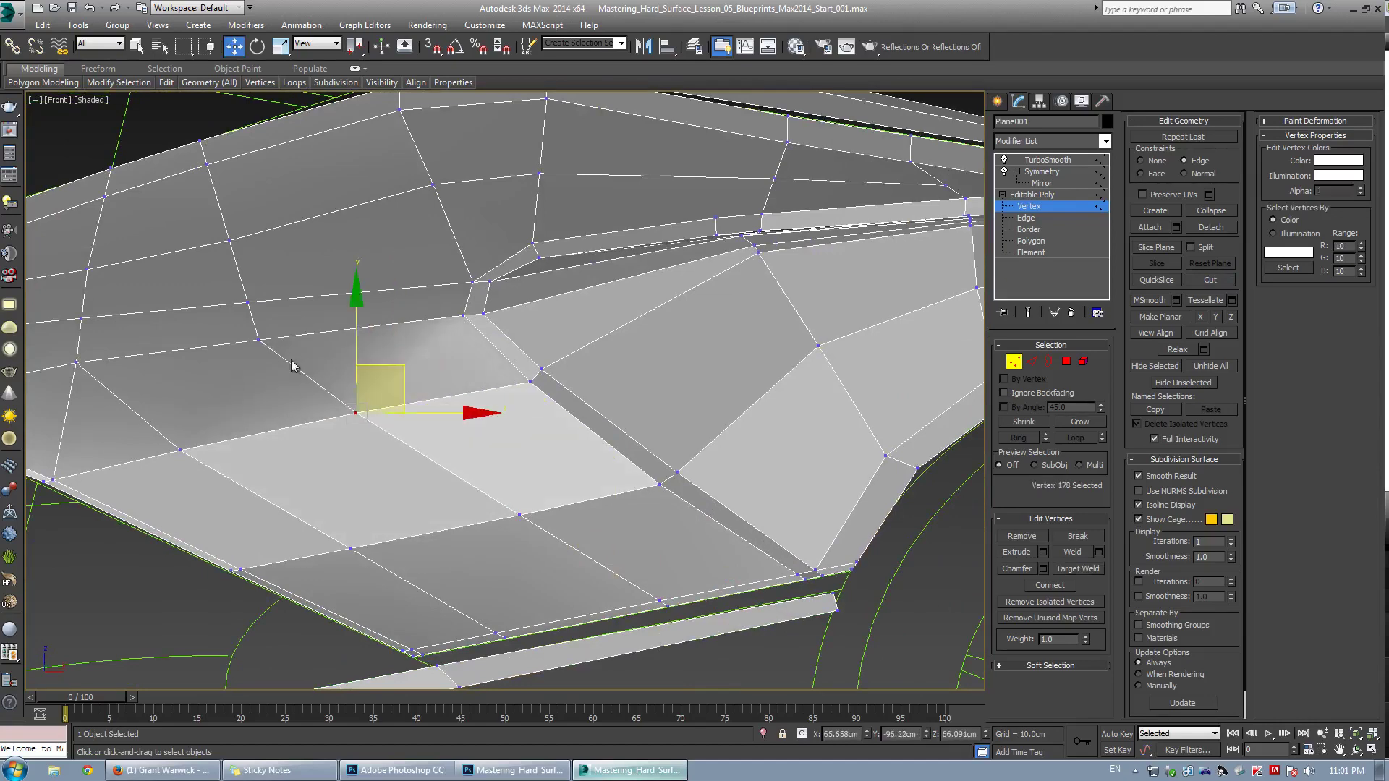
# Turn on see-through display and slide the upper vertices of the column ahead of the circular outline rearward along their edges
pyautogui.scroll(-2, 289, 358)
pyautogui.moveTo(288, 358); pyautogui.dragTo(429, 409, button='middle')
pyautogui.moveTo(379, 361); pyautogui.dragTo(487, 394)
pyautogui.hotkey('alt', 'x')
pyautogui.moveTo(336, 239); pyautogui.dragTo(400, 353)
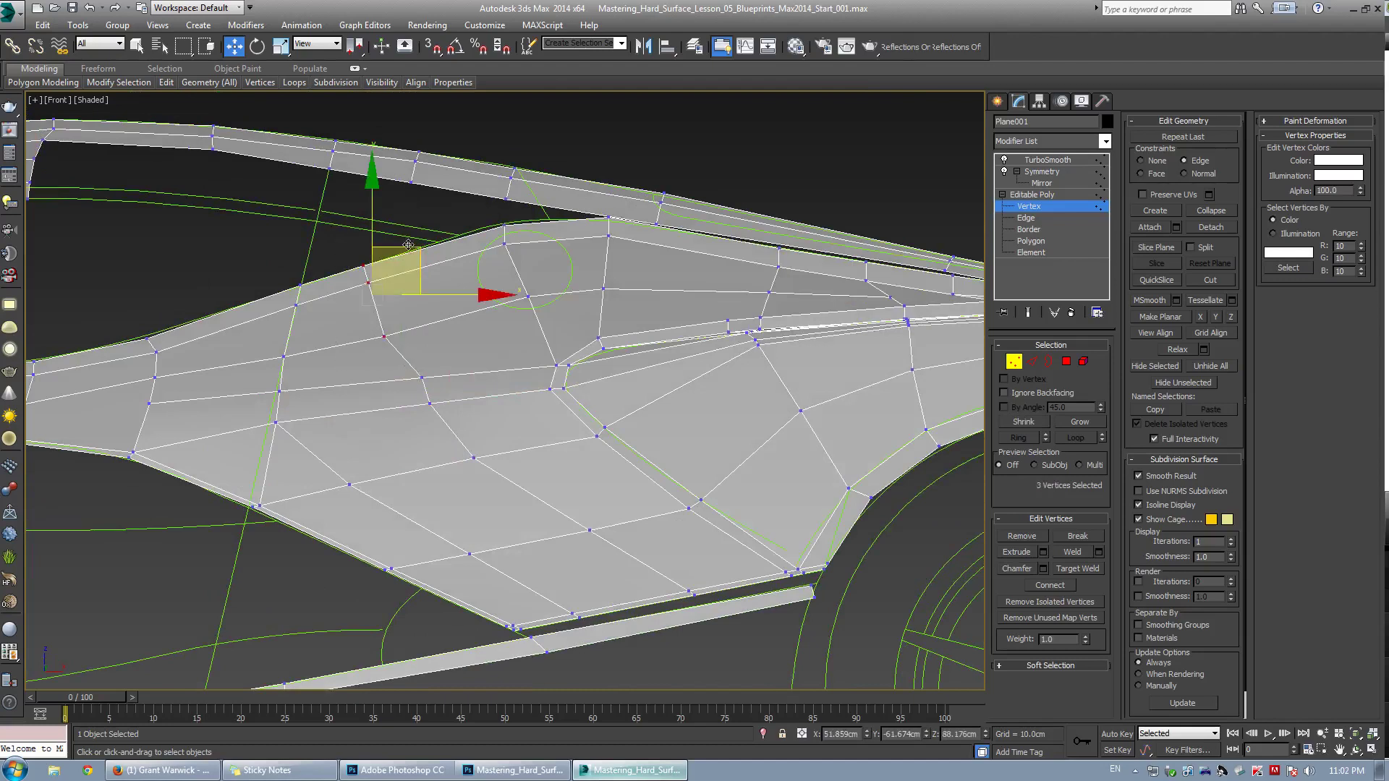
pyautogui.moveTo(408, 247); pyautogui.dragTo(537, 311)
pyautogui.hotkey('ctrl', 'z')
pyautogui.hotkey('ctrl', 'z')
pyautogui.hotkey('ctrl', 'z')
# Nudge the two interior vertices beside the circular blueprint outline slightly downward along their edges
pyautogui.click(498, 299)
pyautogui.moveTo(565, 247); pyautogui.dragTo(637, 258)
pyautogui.click(600, 265)
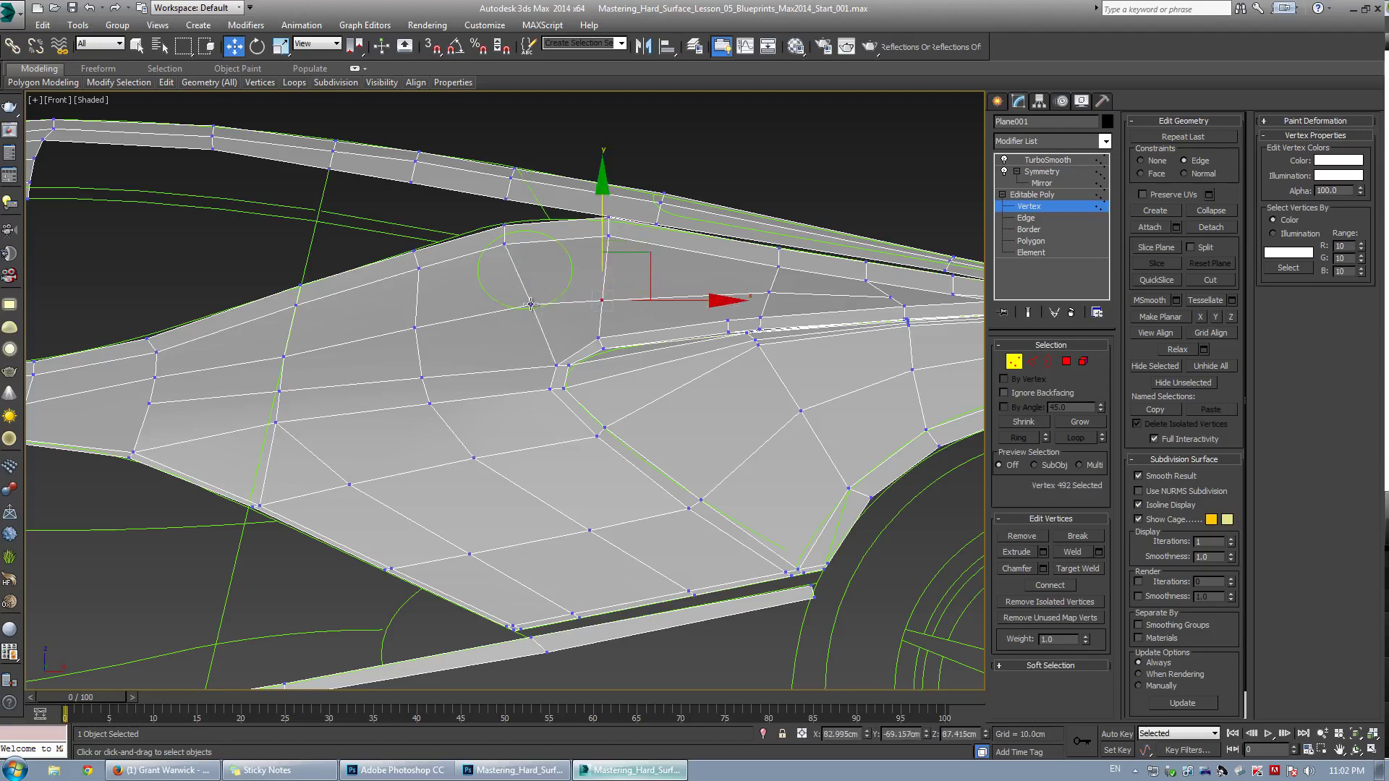
pyautogui.moveTo(531, 304); pyautogui.dragTo(534, 310)
pyautogui.click(415, 330)
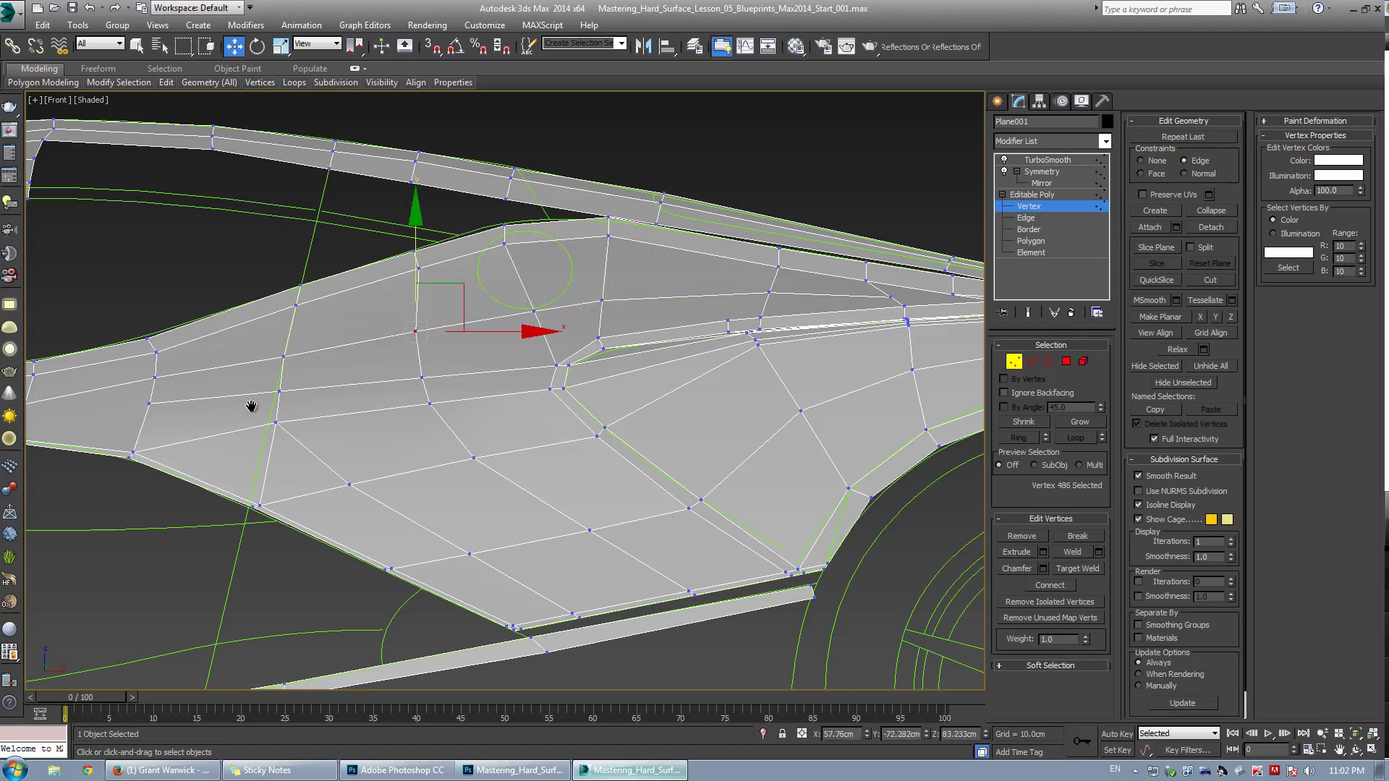
# Slide the interior vertex above the lower panel's front corner rearward and nudge the vertex directly above it
pyautogui.moveTo(251, 407); pyautogui.dragTo(434, 394, button='middle')
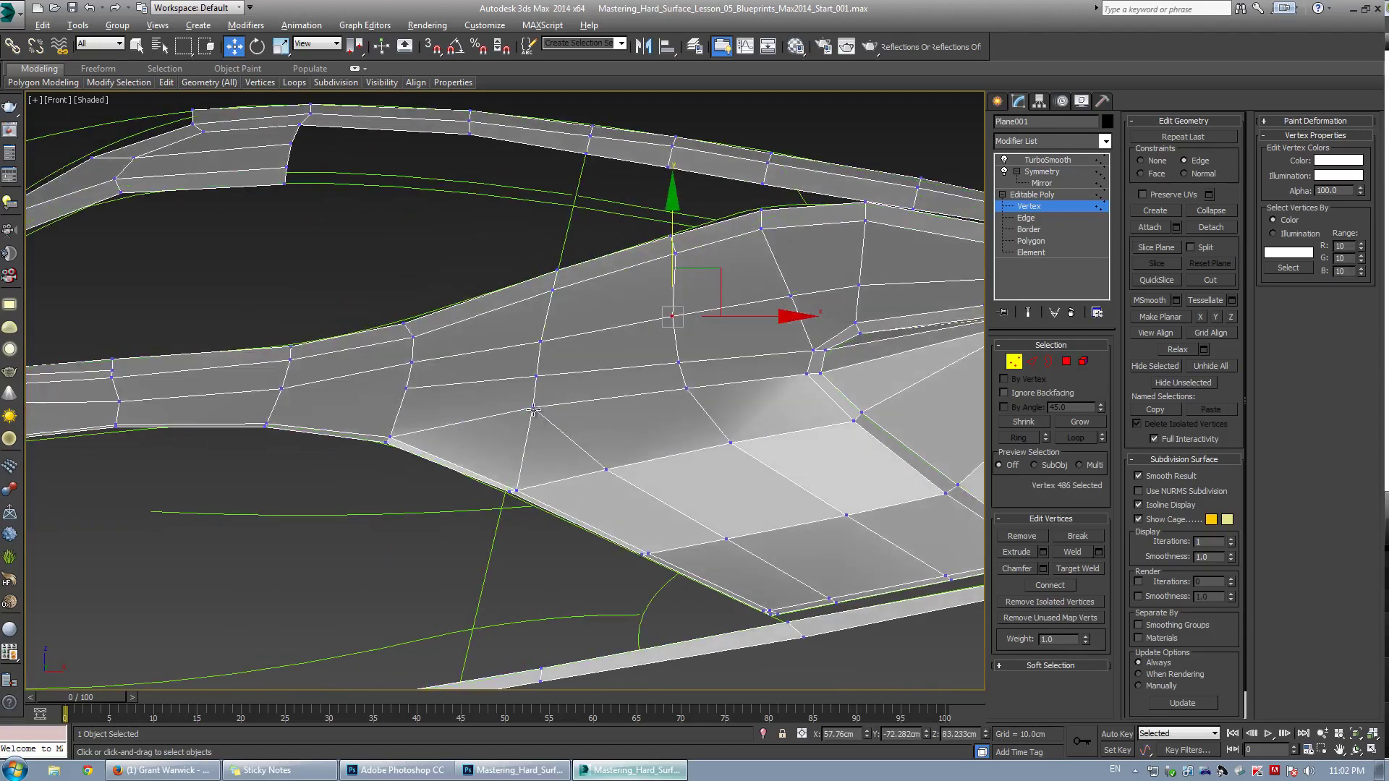
pyautogui.moveTo(533, 410); pyautogui.dragTo(535, 416)
pyautogui.press('2')
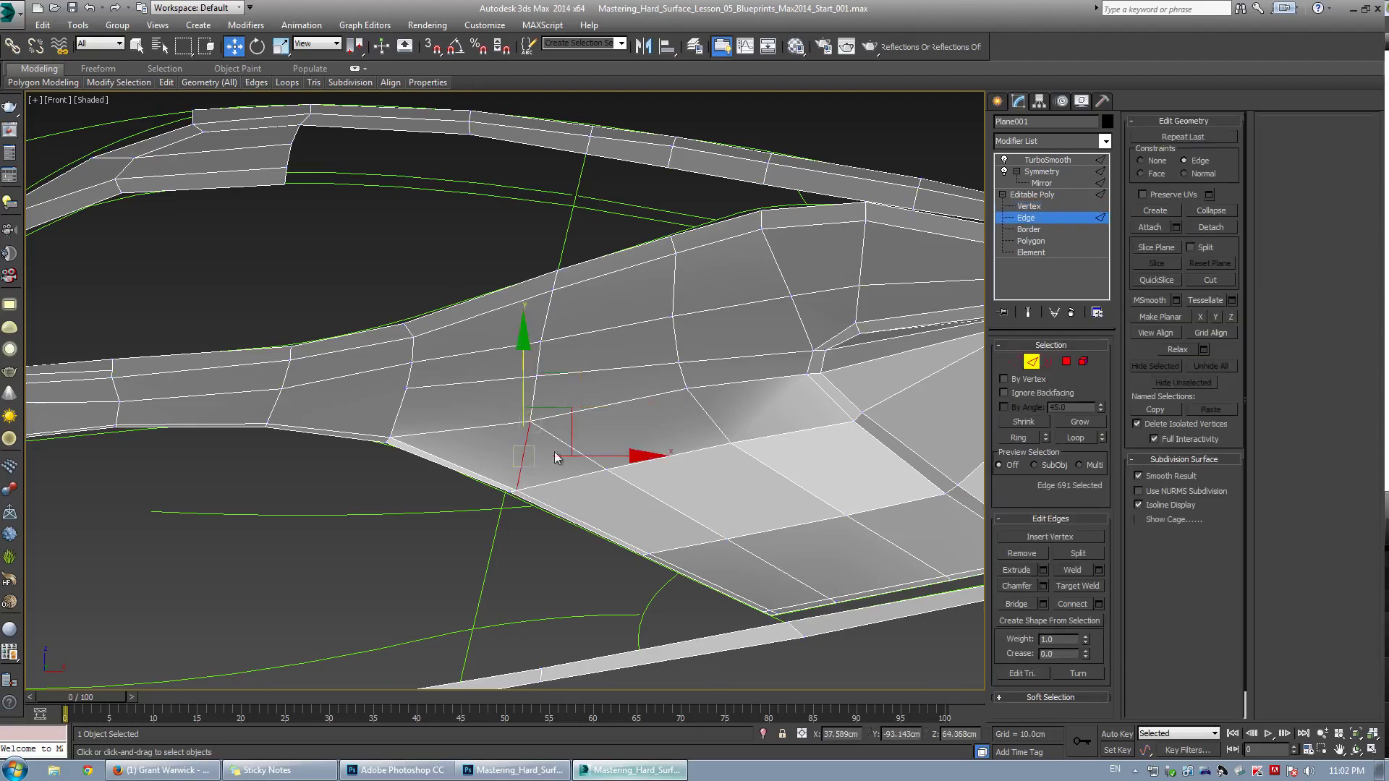
pyautogui.press('1')
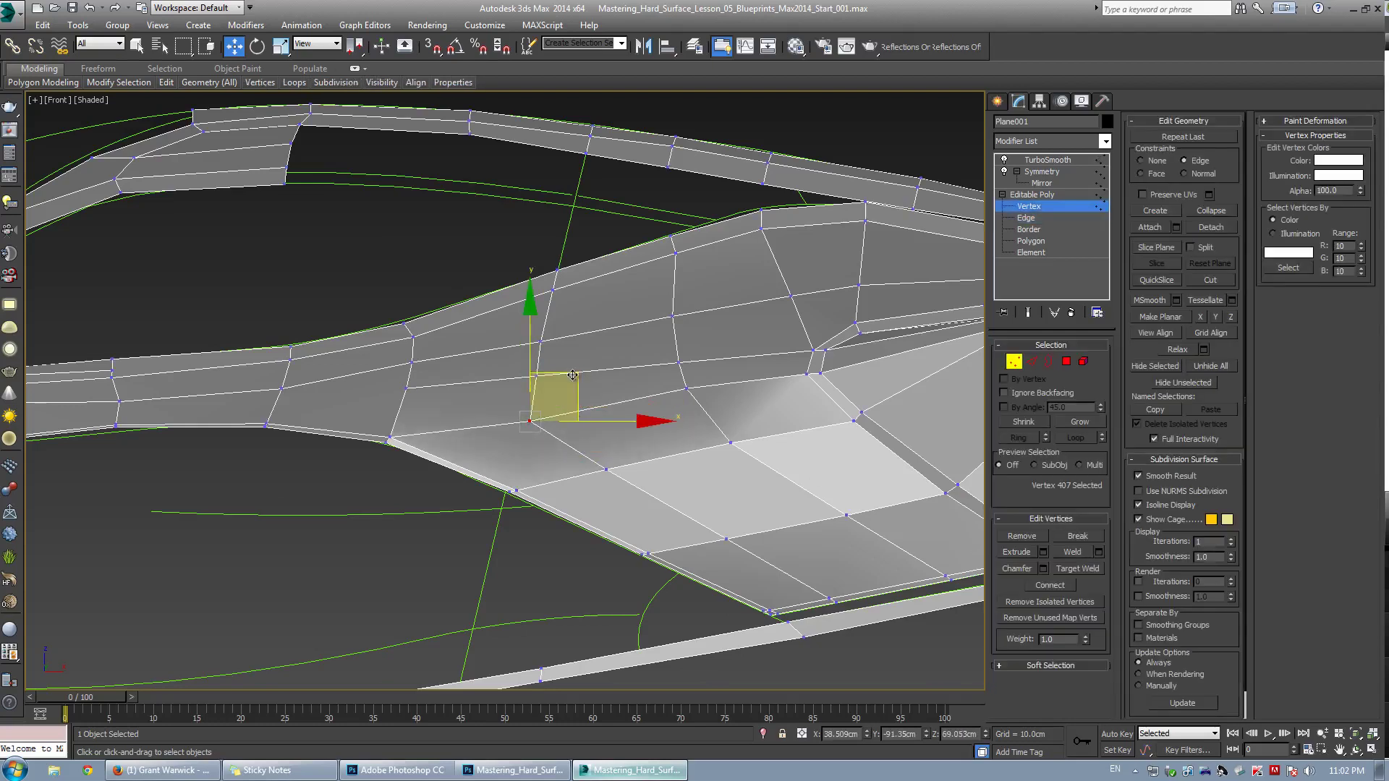
pyautogui.press('`')
pyautogui.click(545, 374)
pyautogui.click(537, 374)
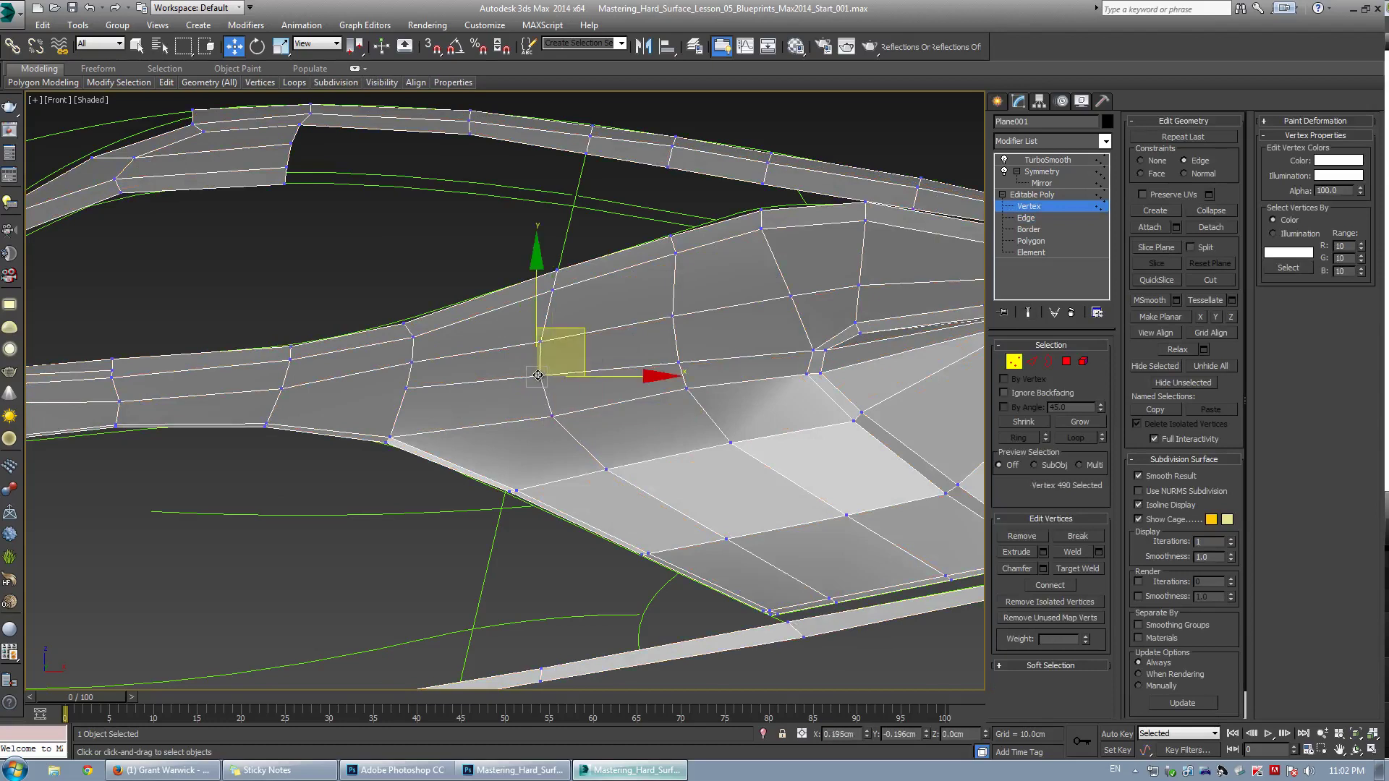
# Lower the next interior vertex rearward in that row and shift the first vertex of the newly cut row slightly down and rearward
pyautogui.click(701, 410)
pyautogui.click(689, 391)
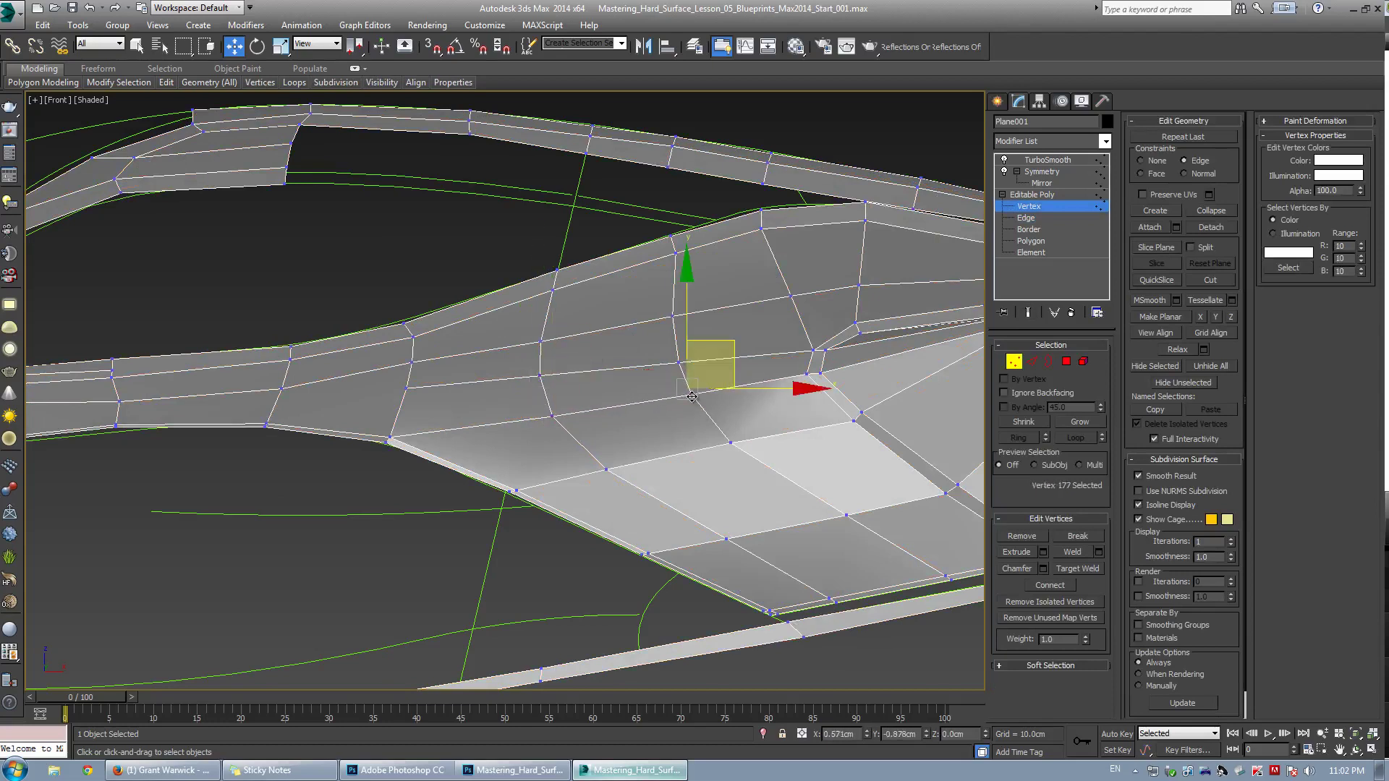
pyautogui.click(738, 459)
pyautogui.click(739, 447)
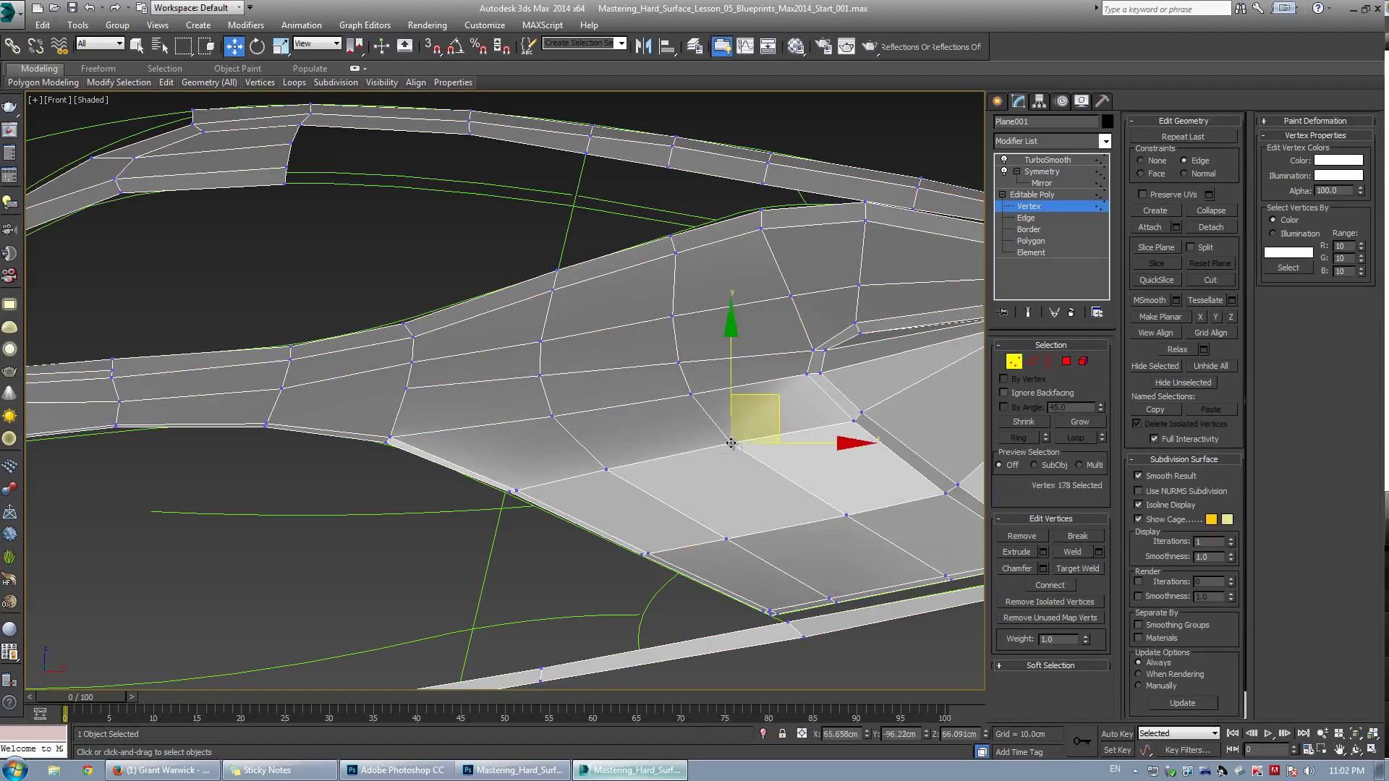
pyautogui.click(605, 469)
pyautogui.moveTo(612, 474); pyautogui.dragTo(622, 480)
# In the top view, move the two interior vertices just above the lower side panel outward with edge constraint off
pyautogui.hotkey('alt', 'w')
pyautogui.rightClick(226, 304)
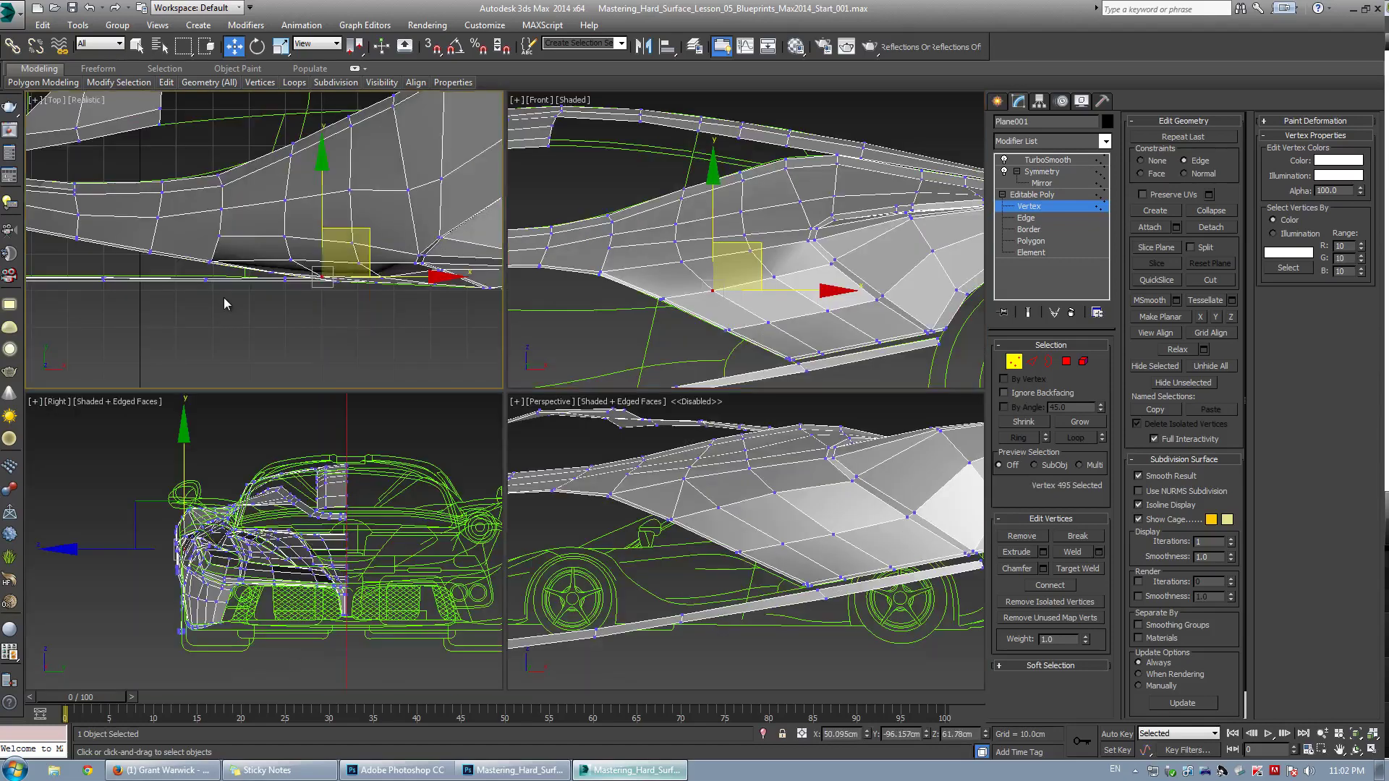
pyautogui.hotkey('alt', 'w')
pyautogui.moveTo(671, 401); pyautogui.dragTo(530, 399, button='middle')
pyautogui.scroll(2, 471, 400)
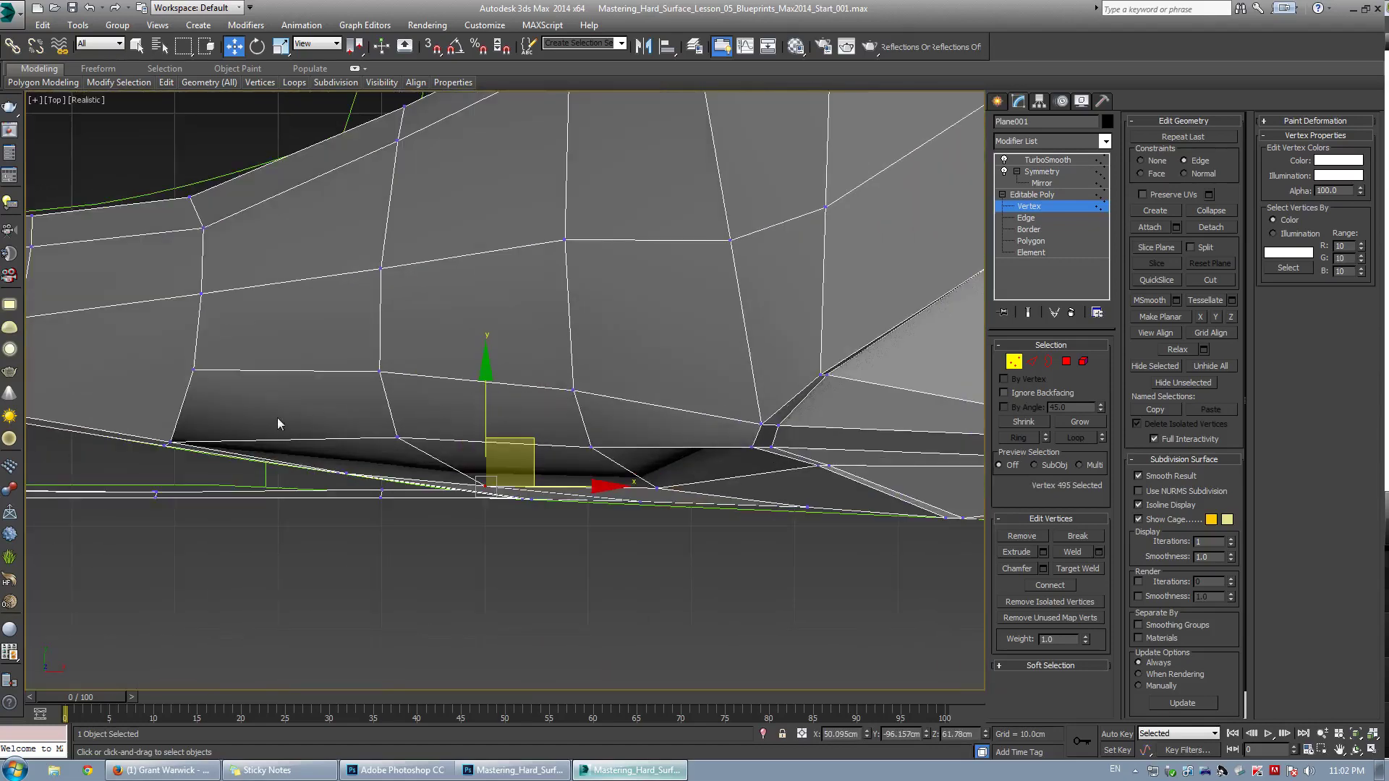
pyautogui.click(398, 437)
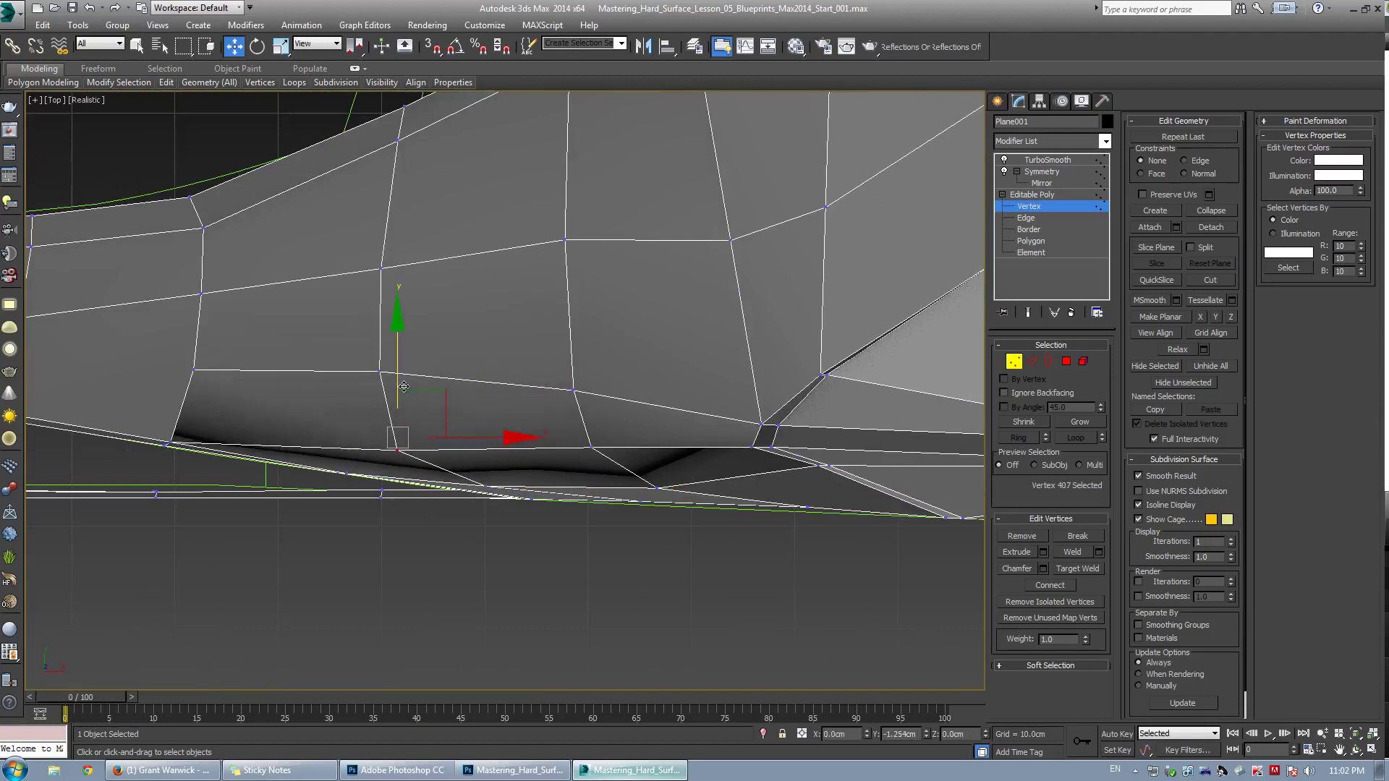
pyautogui.click(592, 447)
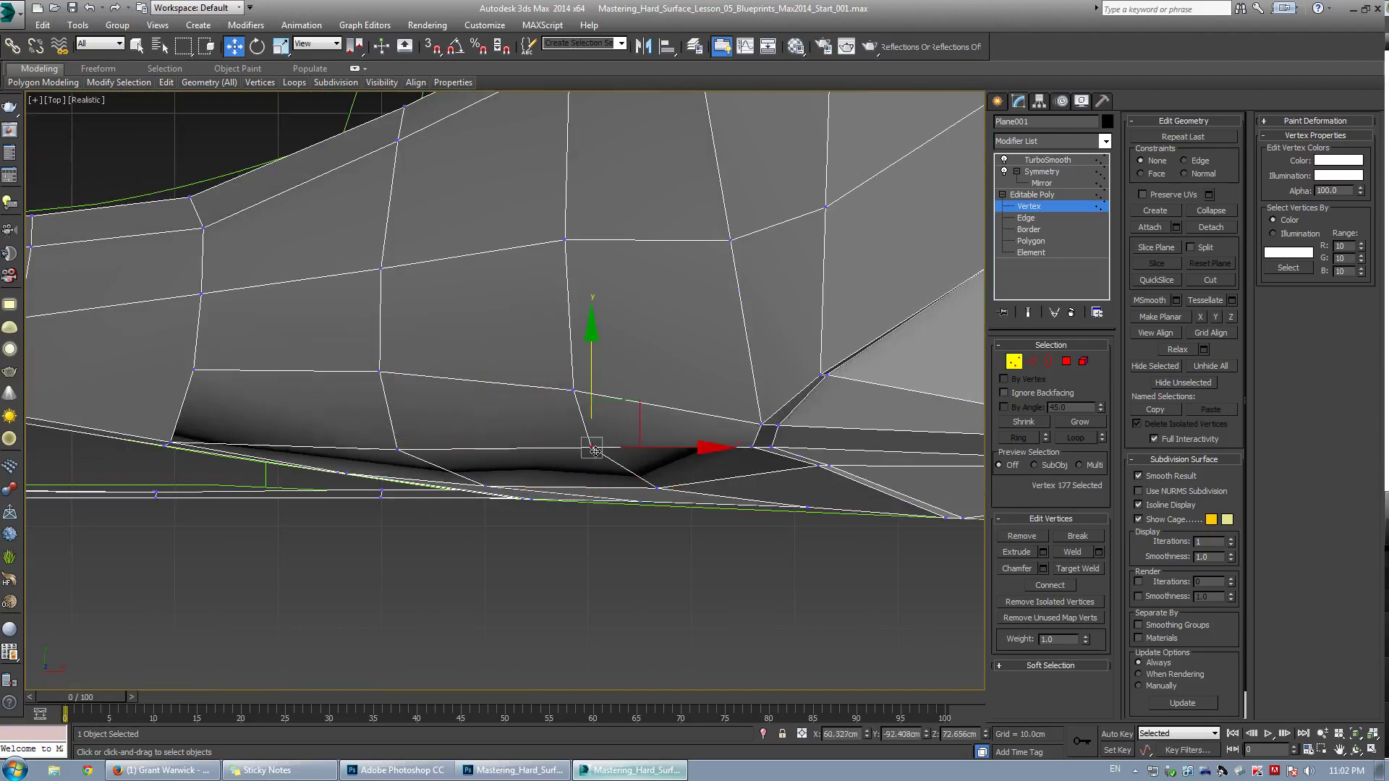
pyautogui.moveTo(688, 393); pyautogui.dragTo(668, 396, button='middle')
# Move the three vertices of the next row up outward in the top view to smooth the side's curvature
pyautogui.click(574, 390)
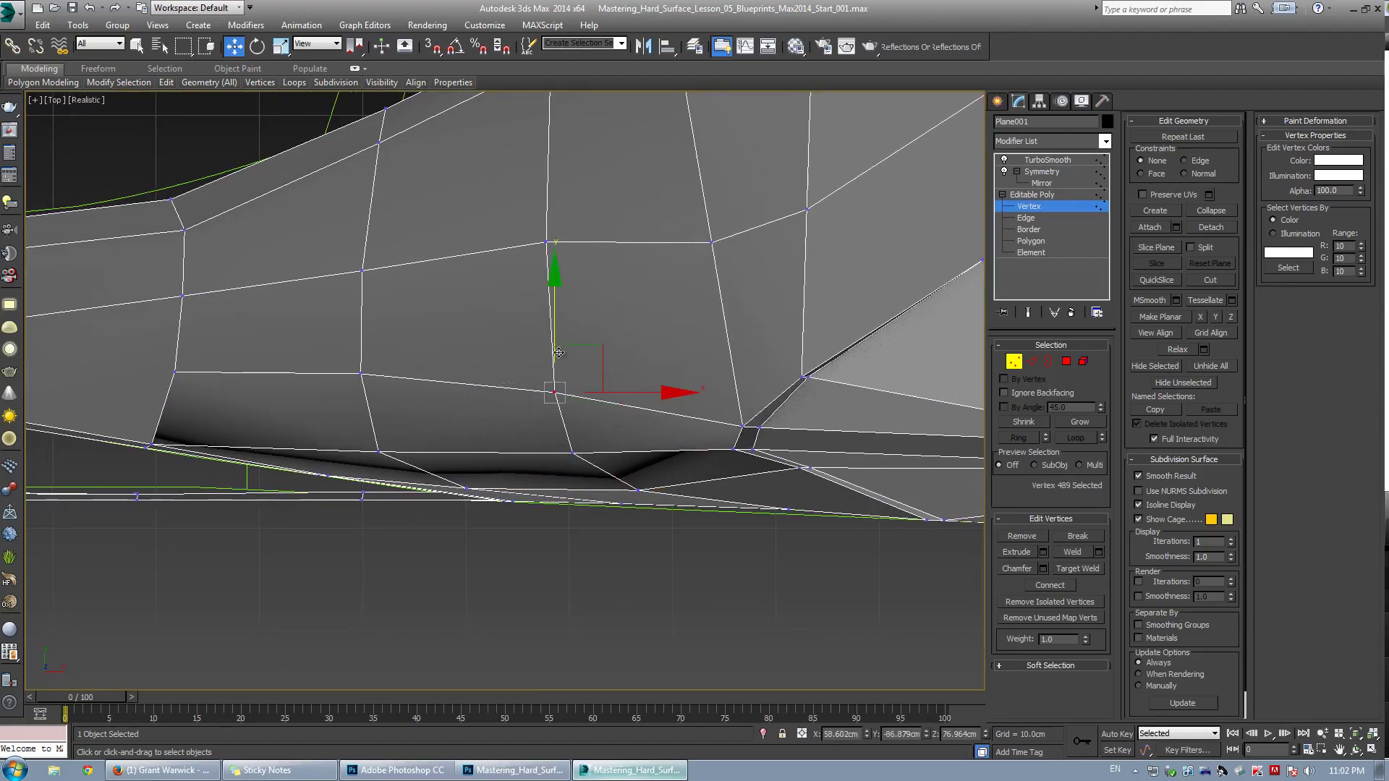
pyautogui.moveTo(557, 335); pyautogui.dragTo(561, 355)
pyautogui.click(362, 373)
pyautogui.moveTo(367, 321); pyautogui.dragTo(368, 343)
pyautogui.click(173, 371)
pyautogui.moveTo(285, 365); pyautogui.dragTo(394, 379, button='middle')
pyautogui.scroll(-2, 394, 379)
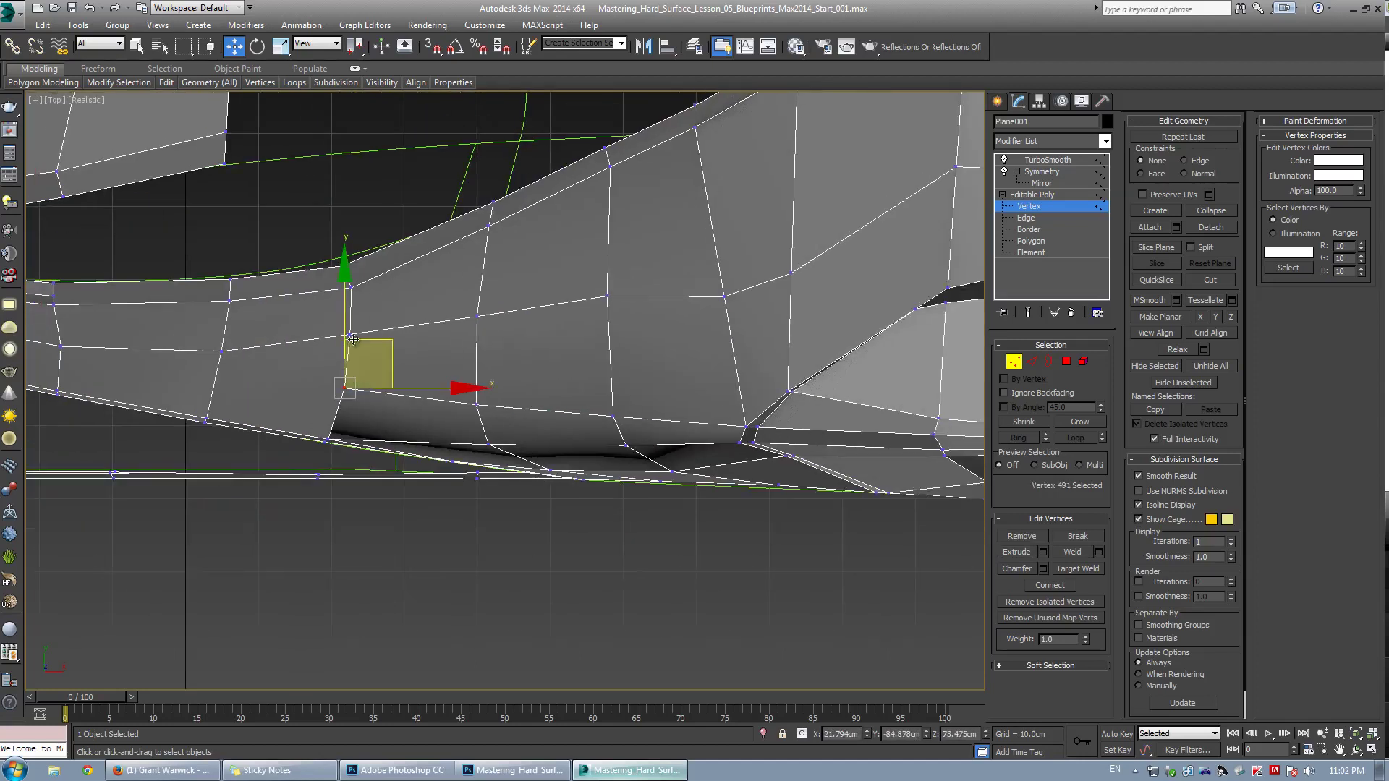
pyautogui.moveTo(348, 332); pyautogui.dragTo(348, 335)
# Cut a new edge row in the top view from the lower interior vertex forward across the narrow side strip to its front end
pyautogui.moveTo(322, 360); pyautogui.dragTo(601, 370, button='middle')
pyautogui.hotkey('alt', 'c')
pyautogui.click(624, 403)
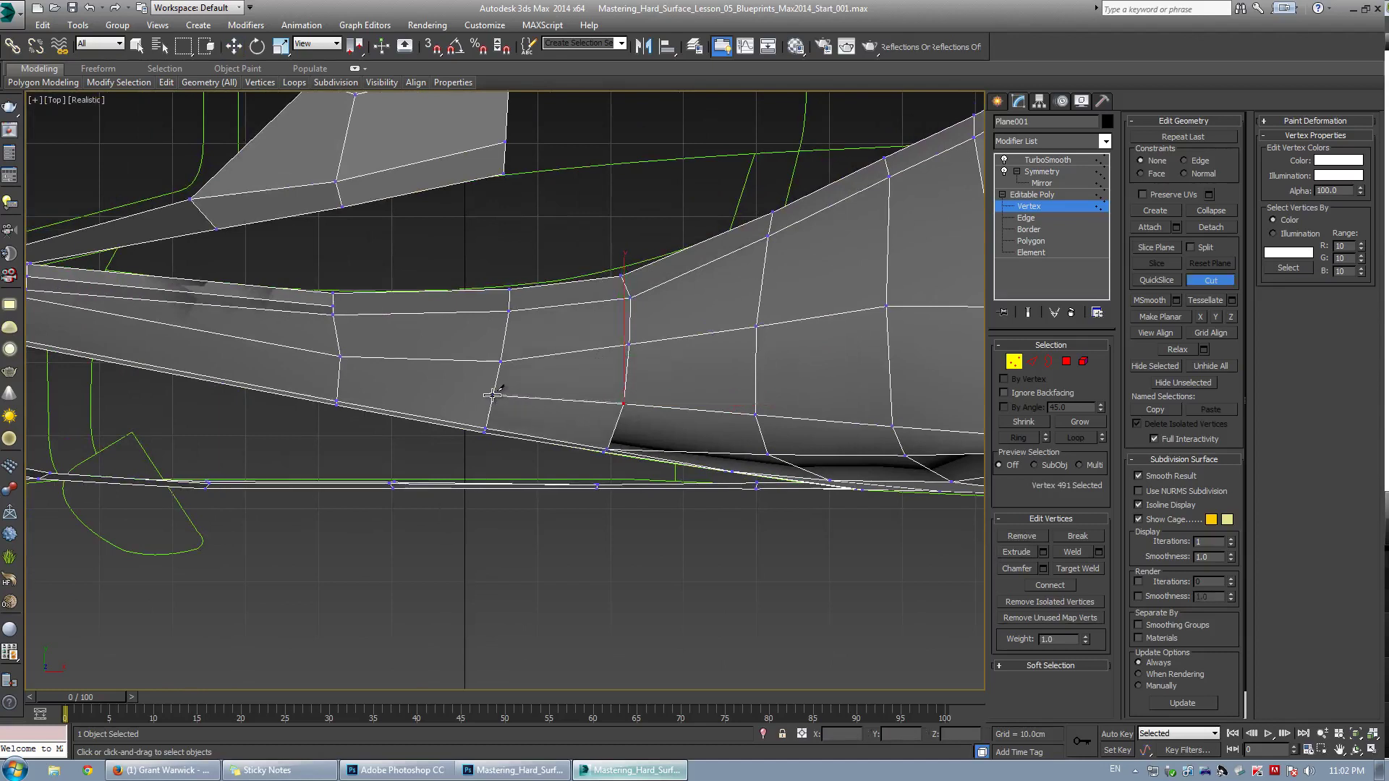
pyautogui.click(494, 393)
pyautogui.click(338, 380)
pyautogui.scroll(-2, 233, 375)
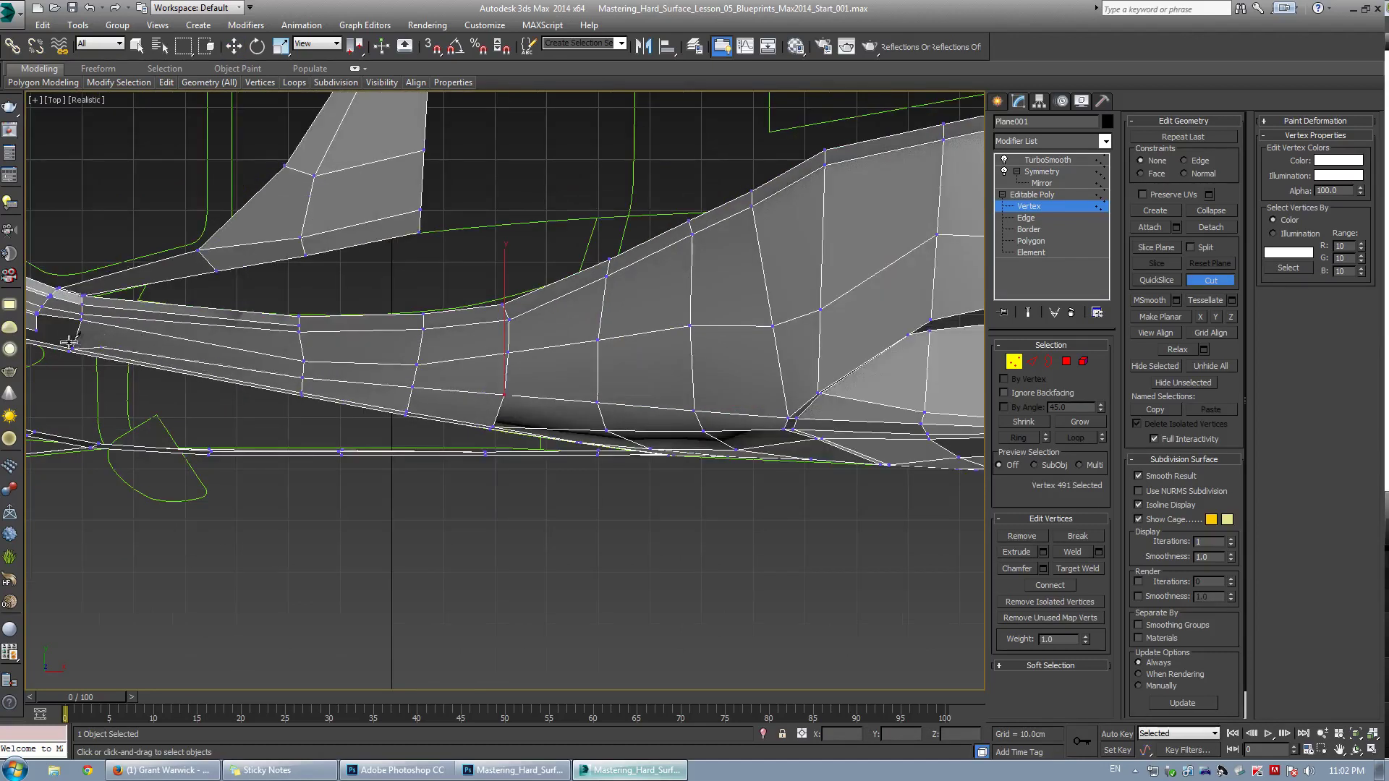
pyautogui.press('w')
# Move the two vertices above the newly cut row on the narrow side strip slightly inward in the top view
pyautogui.scroll(2, 403, 367)
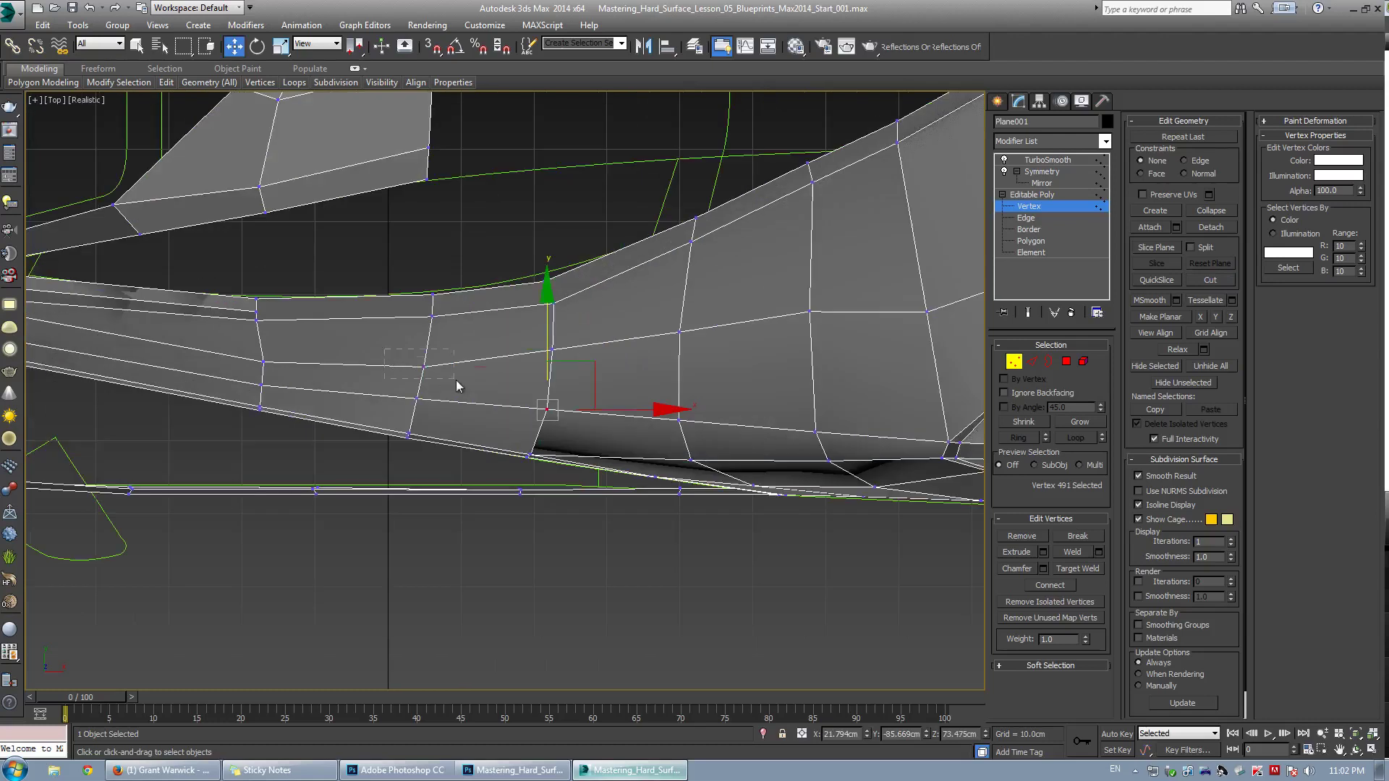
pyautogui.click(425, 359)
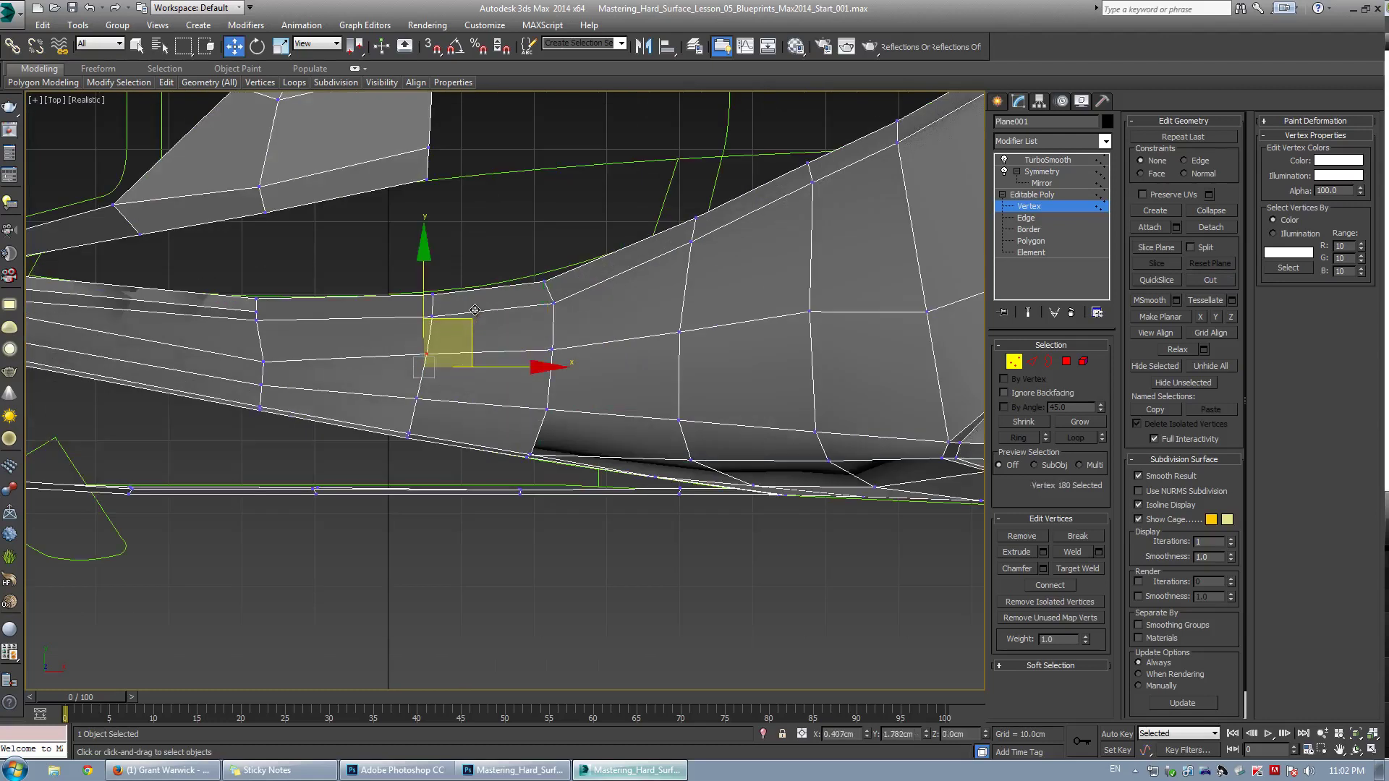
pyautogui.click(262, 359)
pyautogui.moveTo(262, 357); pyautogui.dragTo(259, 344)
# In the front view, raise the row's vertices slightly where the narrow side strip widens into the fender
pyautogui.hotkey('alt', 'w')
pyautogui.middleClick(629, 248)
pyautogui.hotkey('alt', 'w')
pyautogui.scroll(-3, 506, 386)
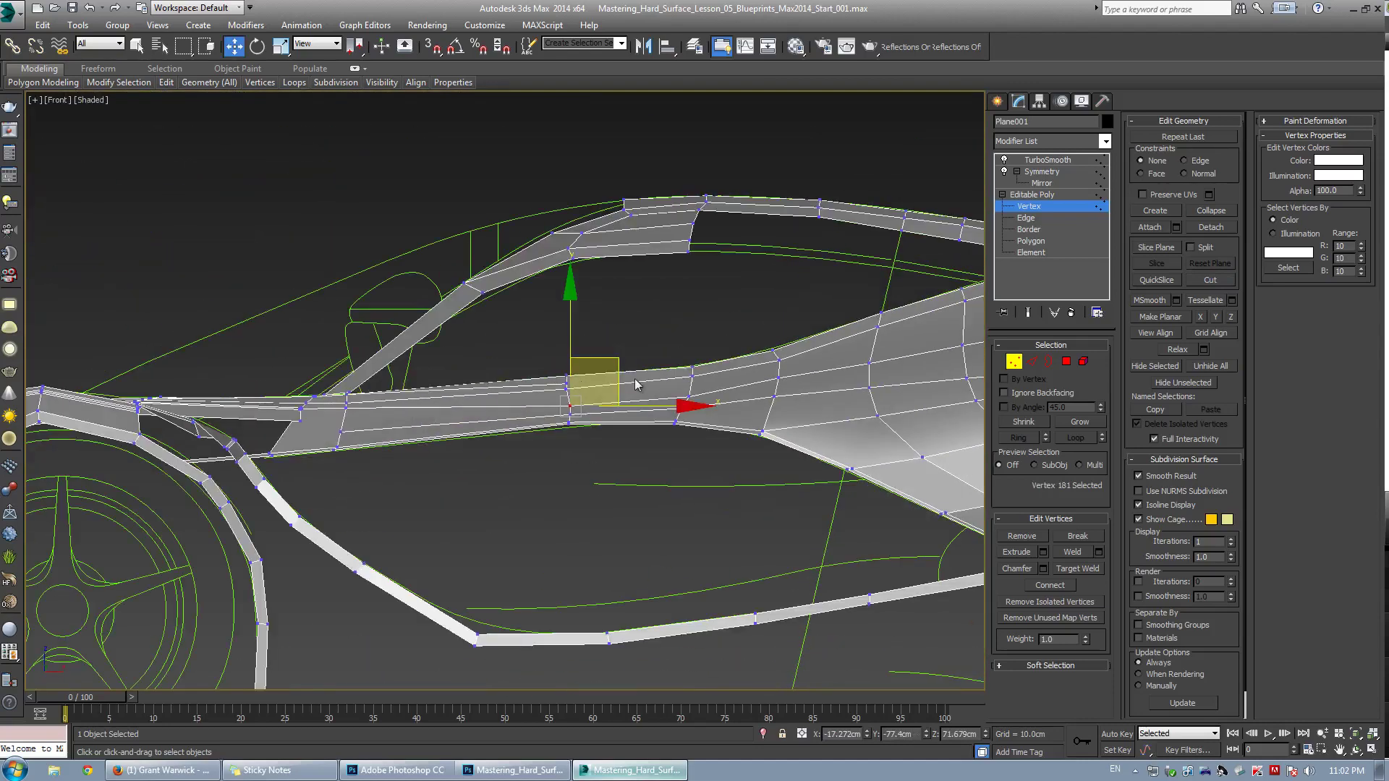
pyautogui.scroll(2, 636, 383)
pyautogui.click(692, 400)
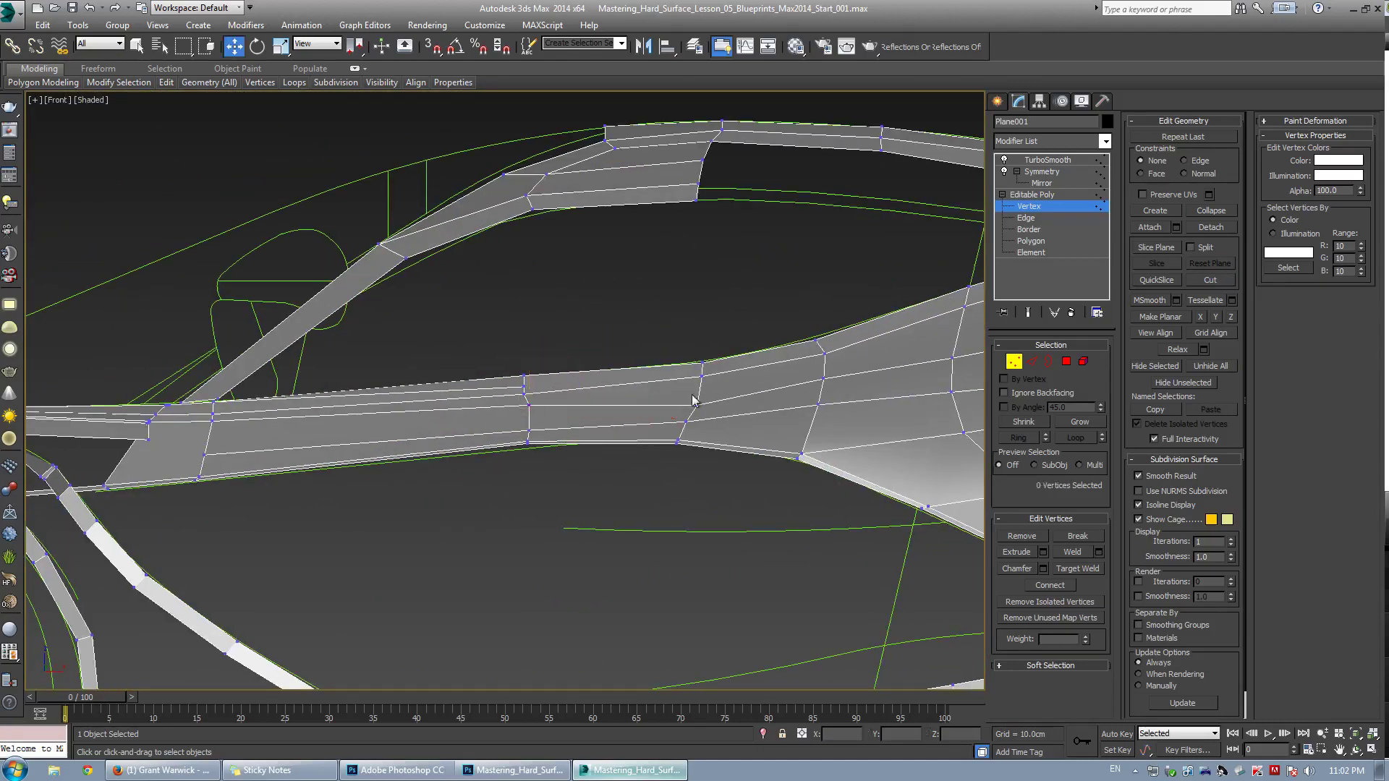
pyautogui.moveTo(697, 405); pyautogui.dragTo(696, 392)
pyautogui.moveTo(829, 375); pyautogui.dragTo(611, 409, button='middle')
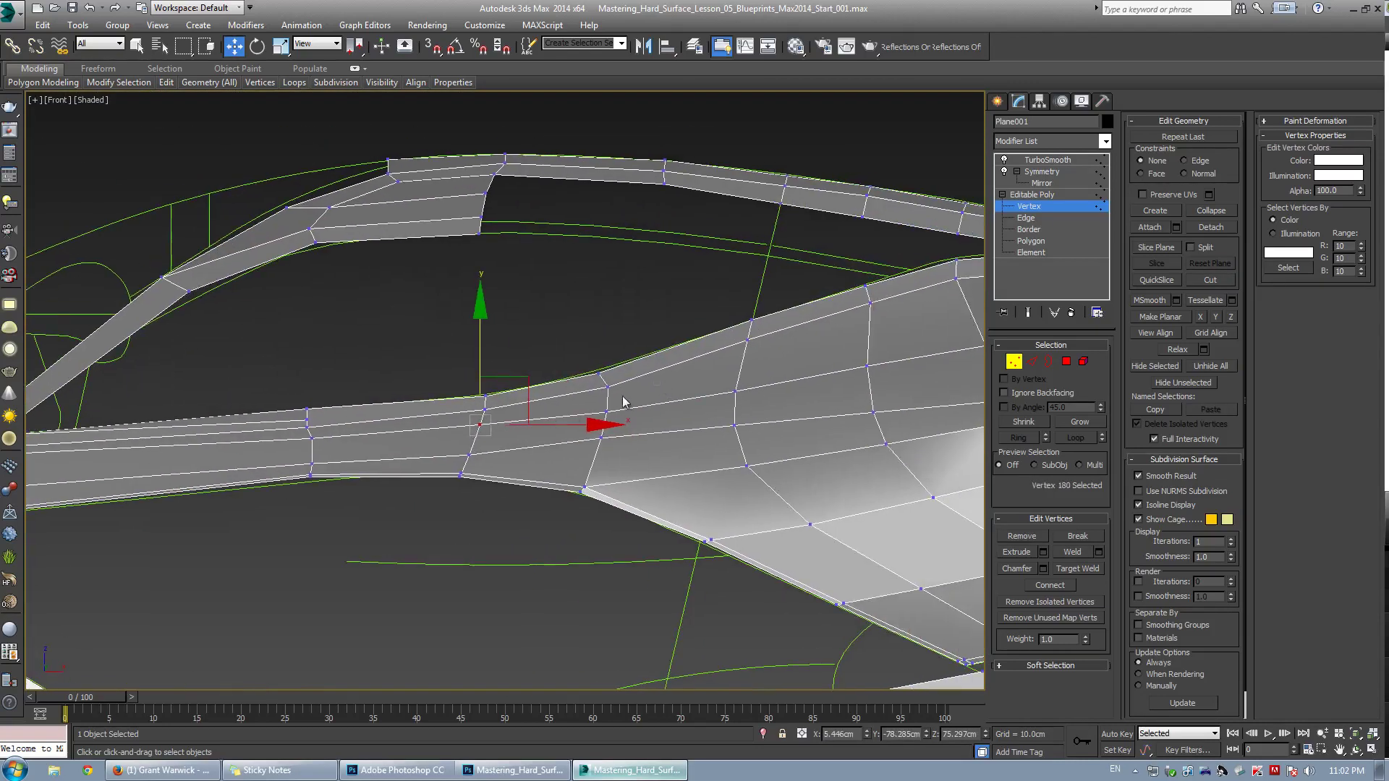
pyautogui.click(621, 404)
pyautogui.click(607, 390)
pyautogui.click(727, 397)
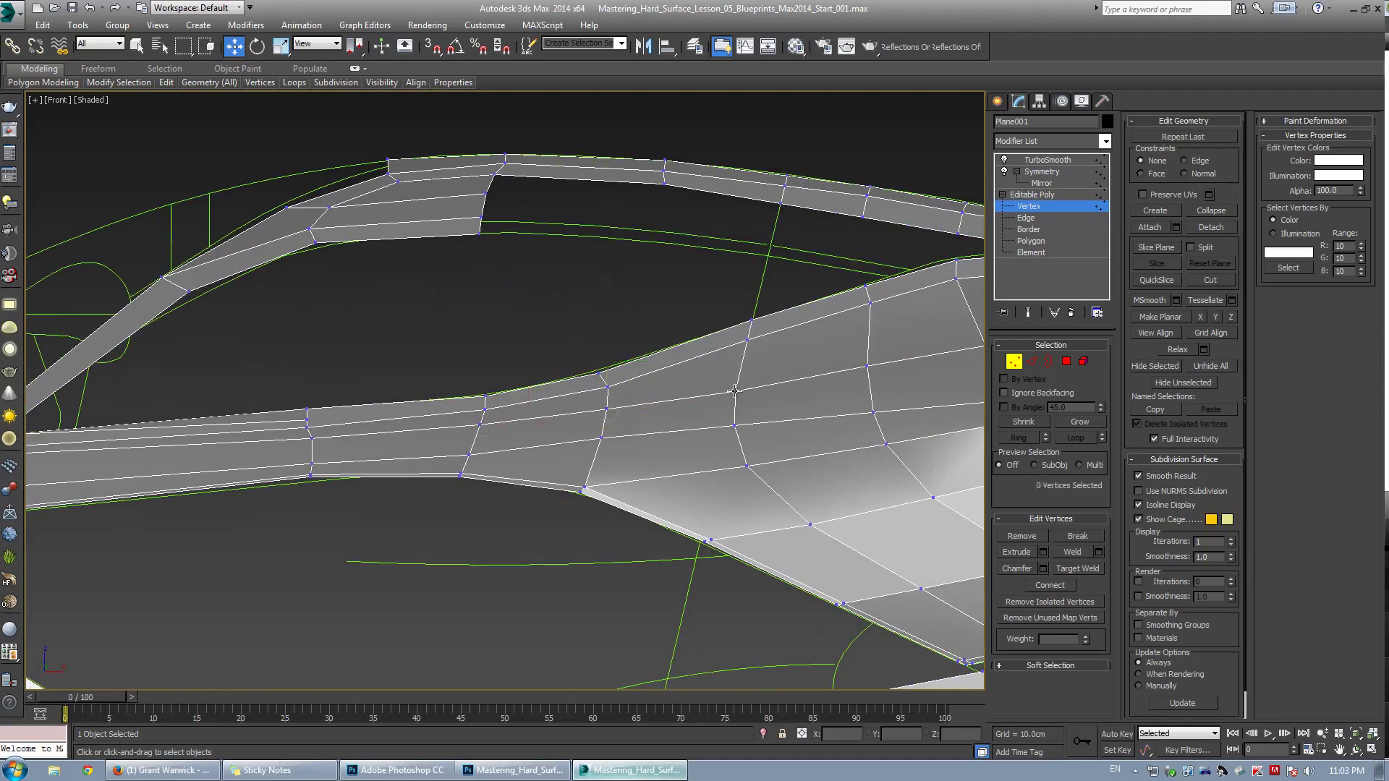
pyautogui.click(734, 387)
# Fine-tune the height of the three vertices farther back in that row, nudging the rear two slightly upward
pyautogui.moveTo(821, 359); pyautogui.dragTo(589, 394, button='middle')
pyautogui.click(590, 394)
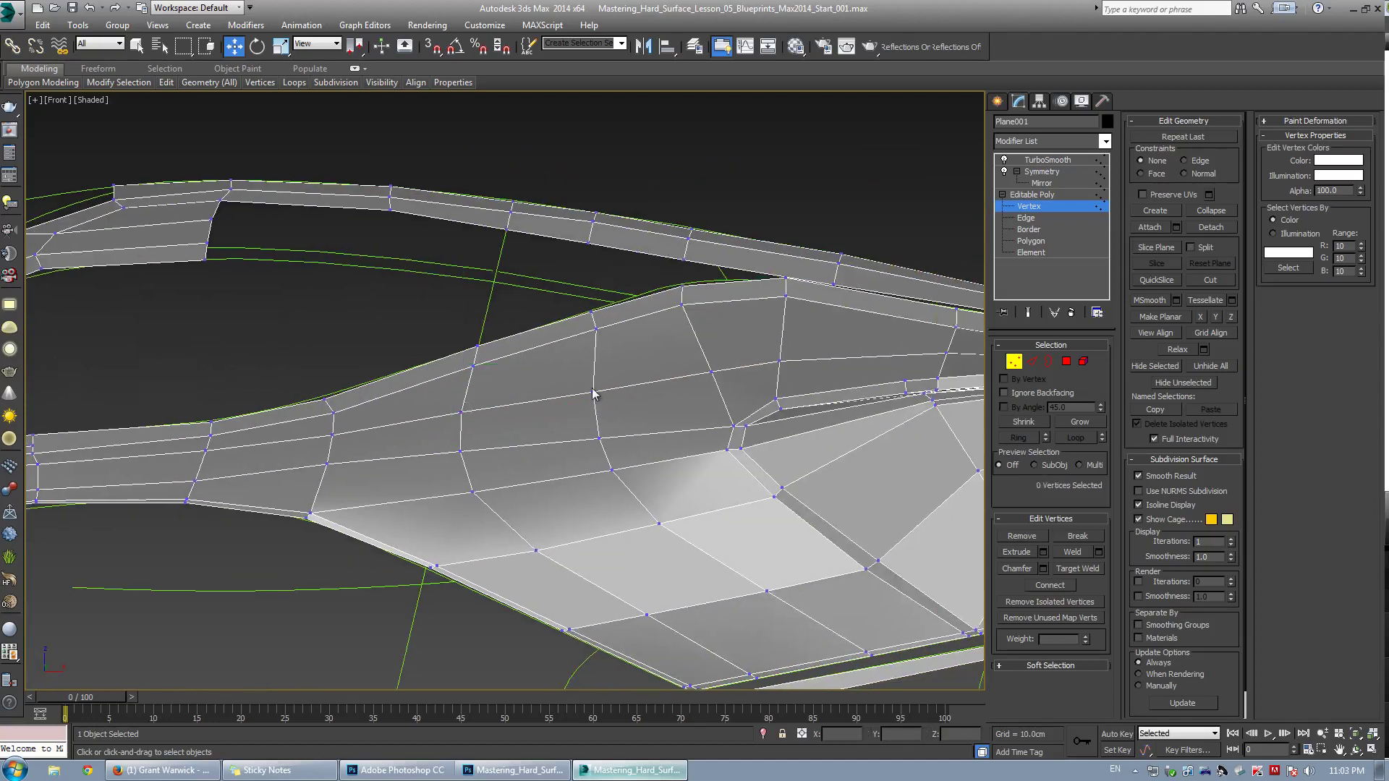
pyautogui.click(593, 389)
pyautogui.click(712, 371)
pyautogui.moveTo(712, 371); pyautogui.dragTo(713, 366)
pyautogui.click(794, 369)
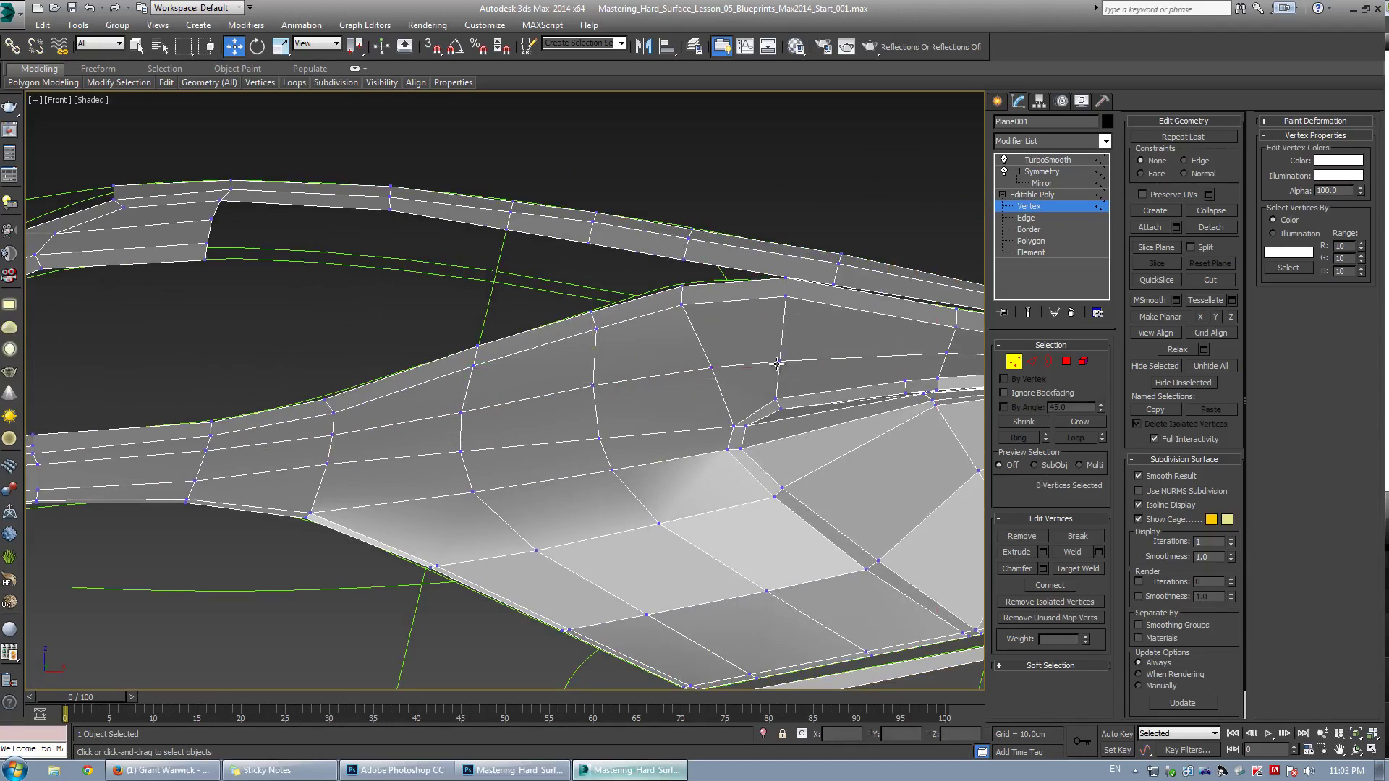
pyautogui.click(778, 361)
pyautogui.moveTo(593, 387); pyautogui.dragTo(593, 391)
# Nudge the interior vertex just above the side panel's slanted lower edge slightly upward
pyautogui.moveTo(393, 428); pyautogui.dragTo(506, 407, button='middle')
pyautogui.click(441, 469)
pyautogui.scroll(-3, 471, 455)
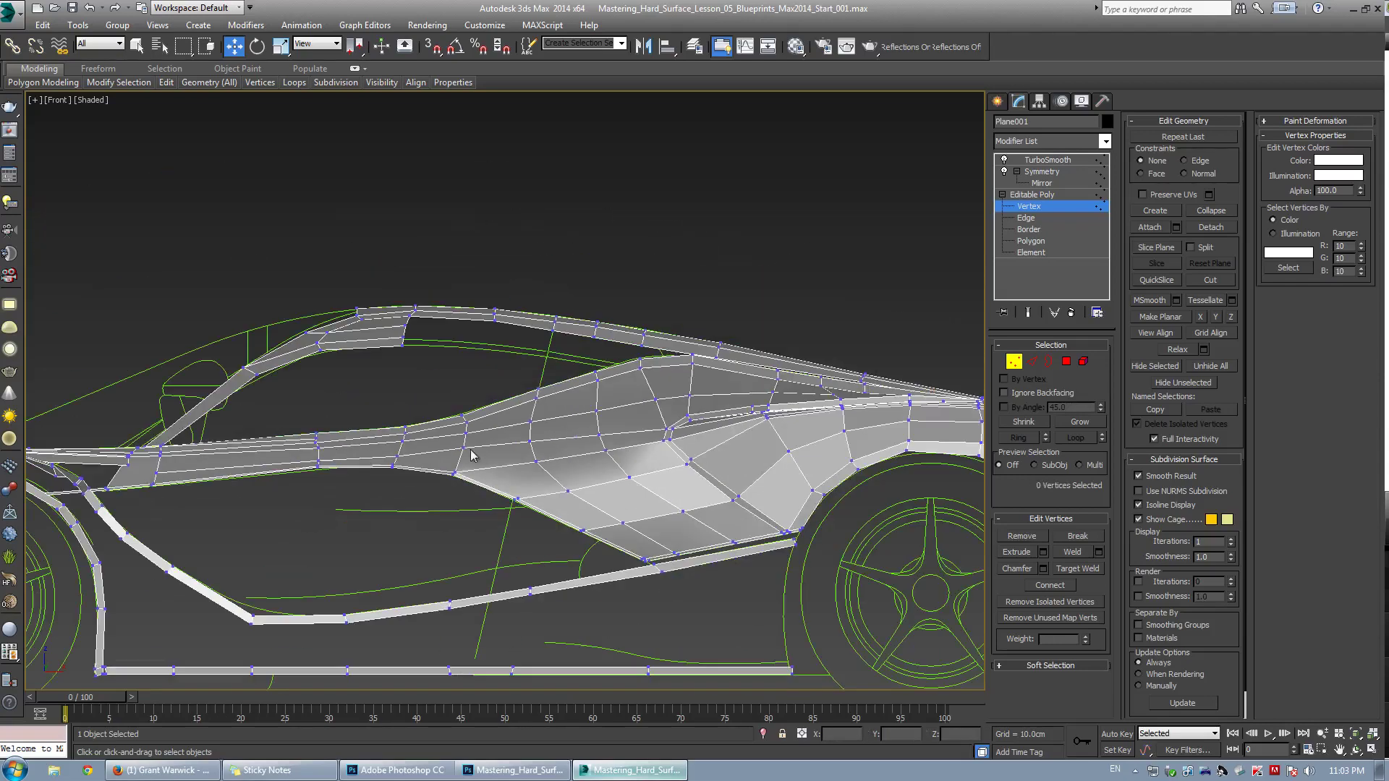
pyautogui.moveTo(742, 459); pyautogui.dragTo(438, 464, button='middle')
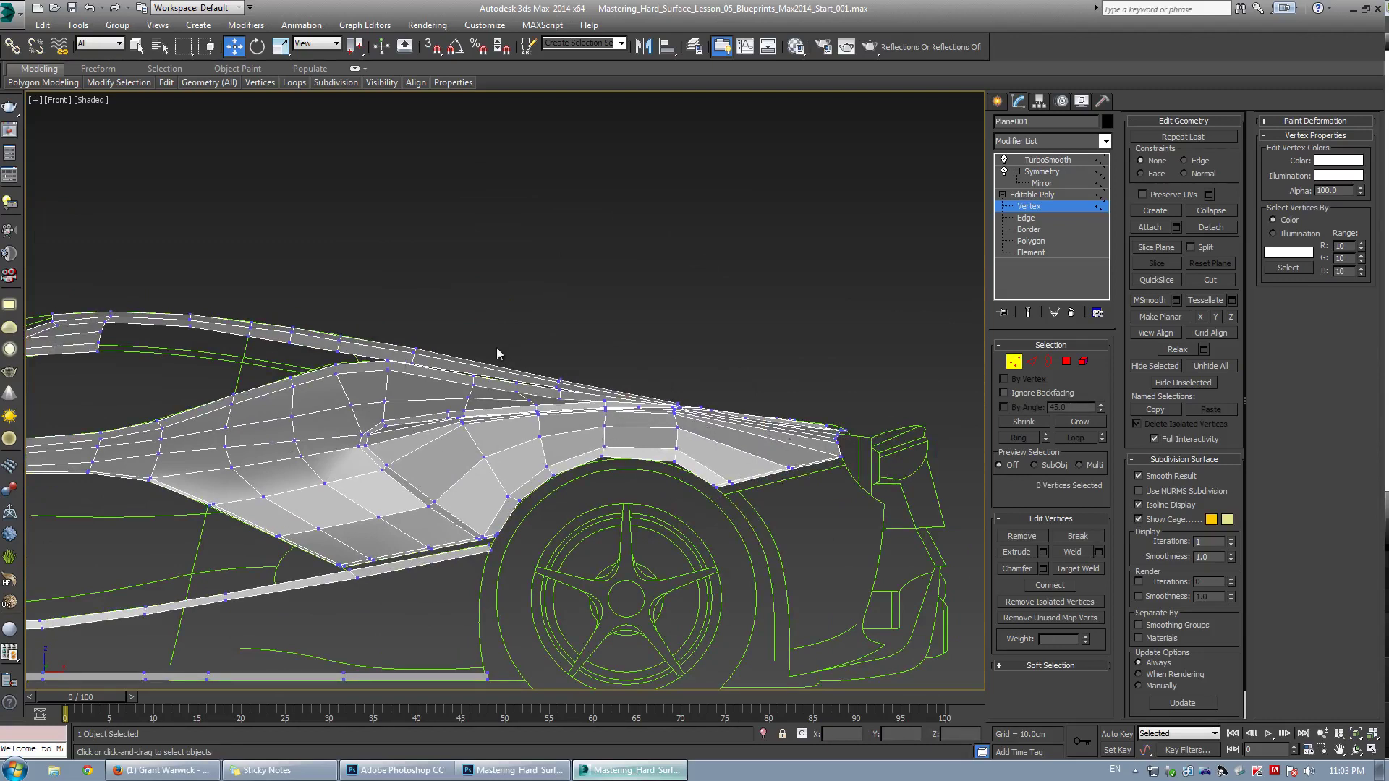
pyautogui.scroll(3, 542, 459)
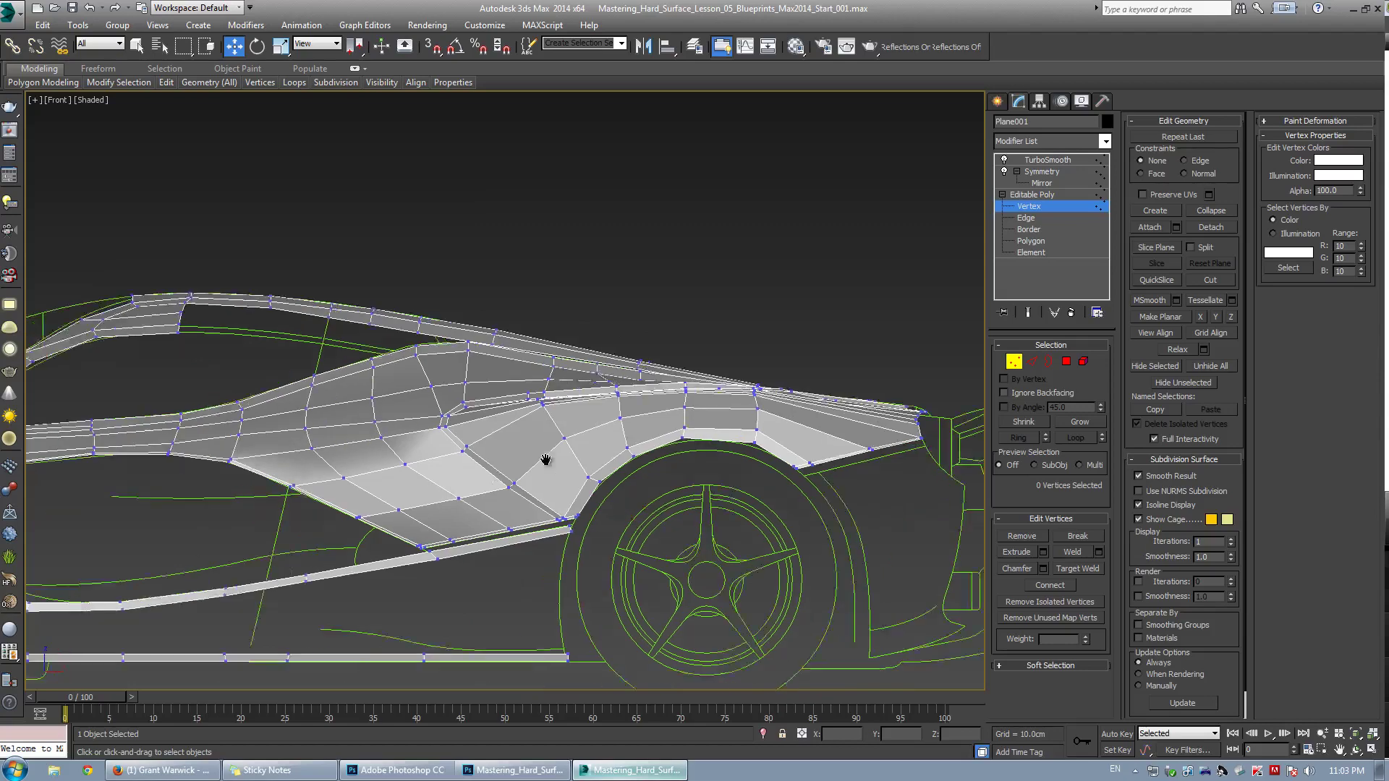
pyautogui.scroll(2, 384, 450)
pyautogui.click(386, 438)
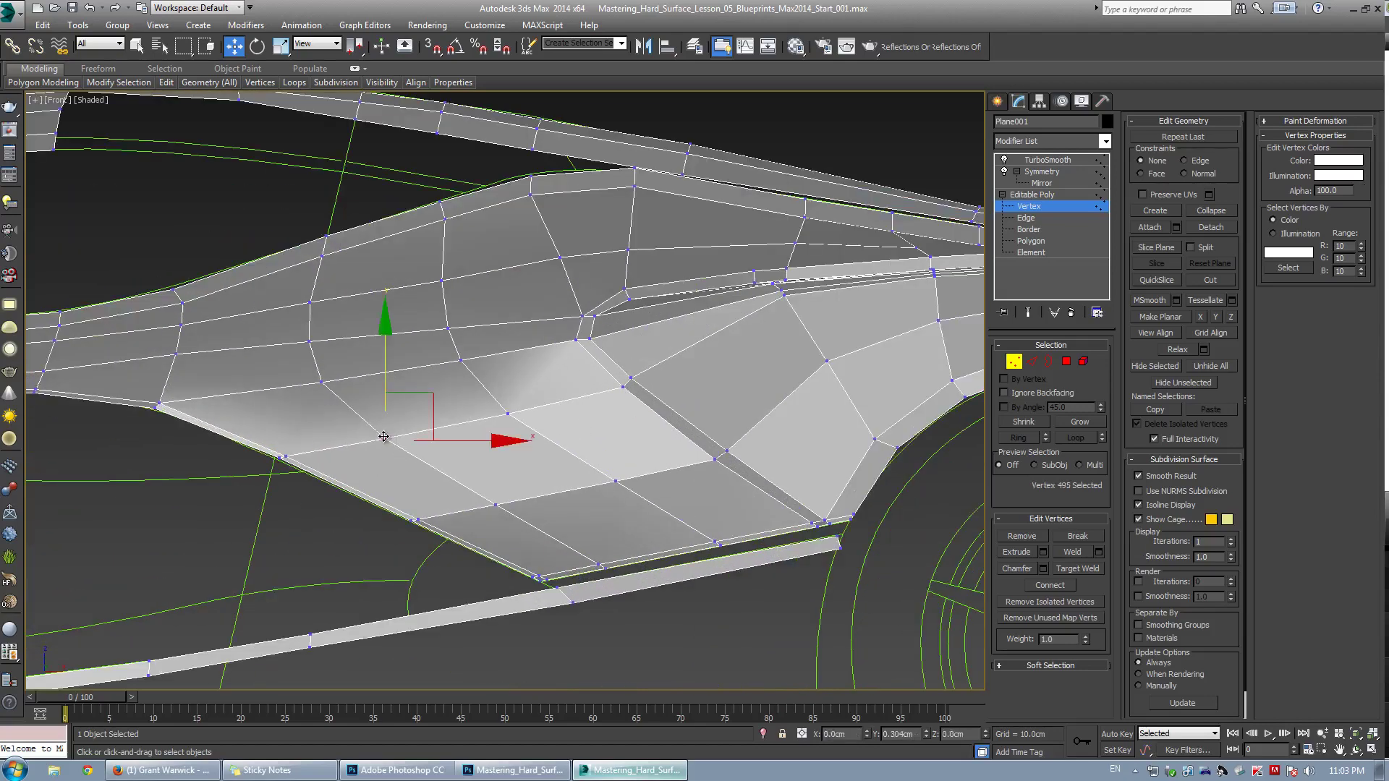
pyautogui.moveTo(383, 436); pyautogui.dragTo(382, 435)
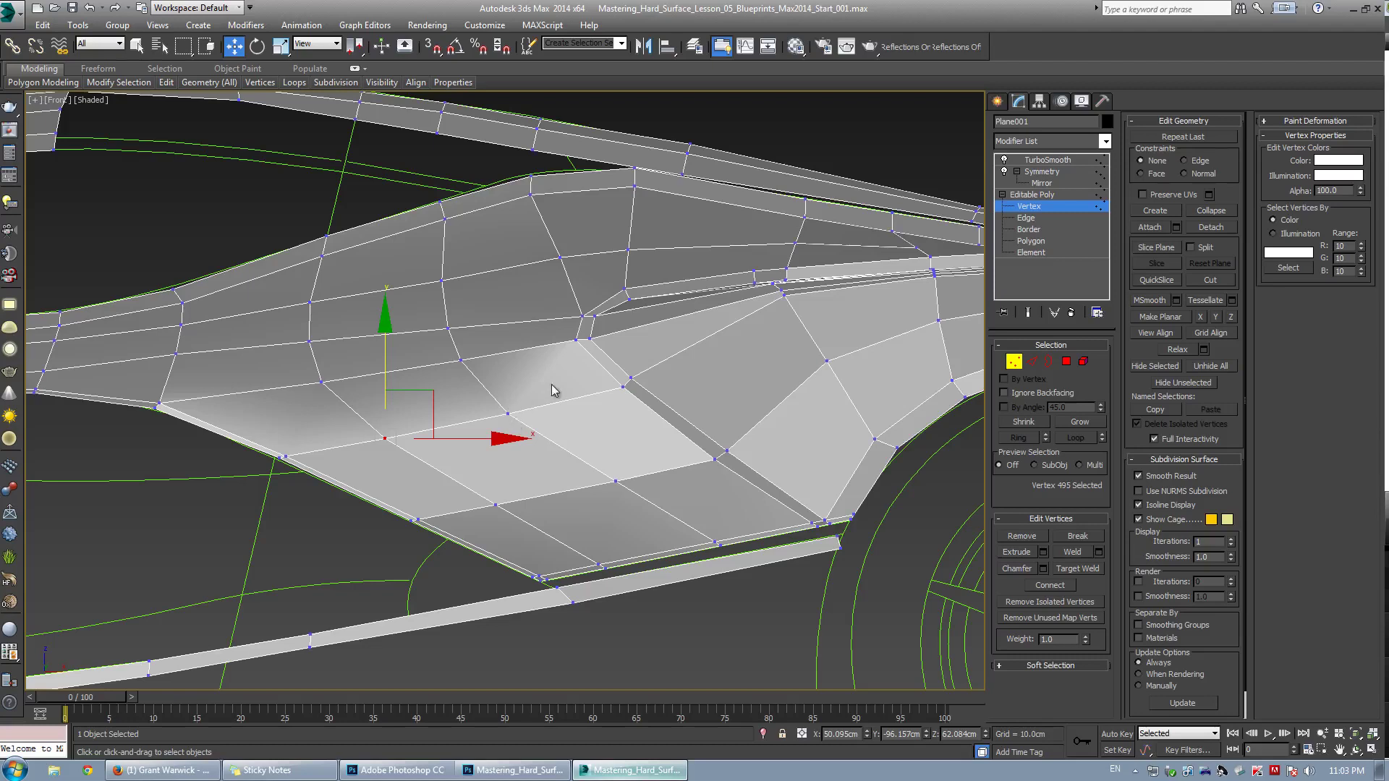
# Shift the two crease vertices below the air intake's front corner slightly rearward and down
pyautogui.moveTo(595, 380); pyautogui.dragTo(641, 386, button='middle')
pyautogui.moveTo(652, 373); pyautogui.dragTo(693, 405)
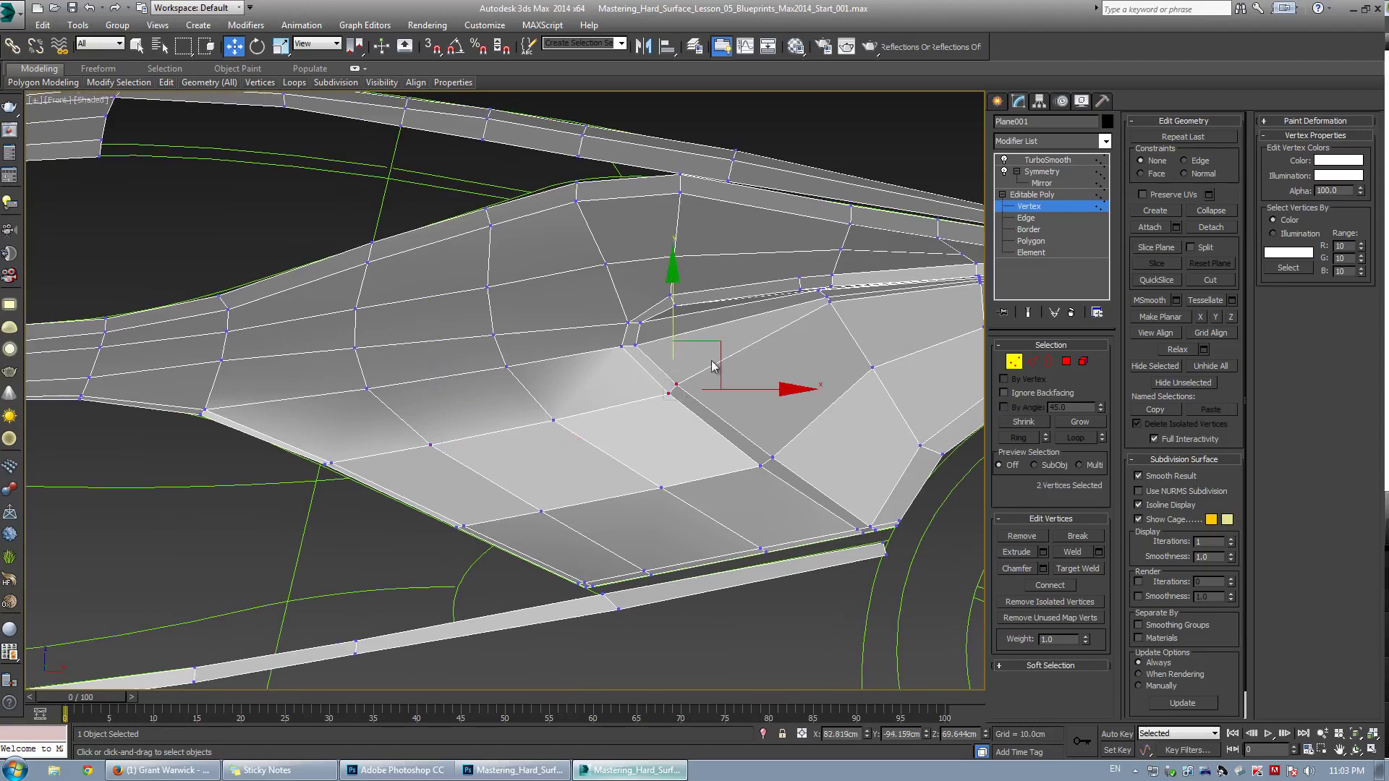
pyautogui.moveTo(720, 342); pyautogui.dragTo(723, 344)
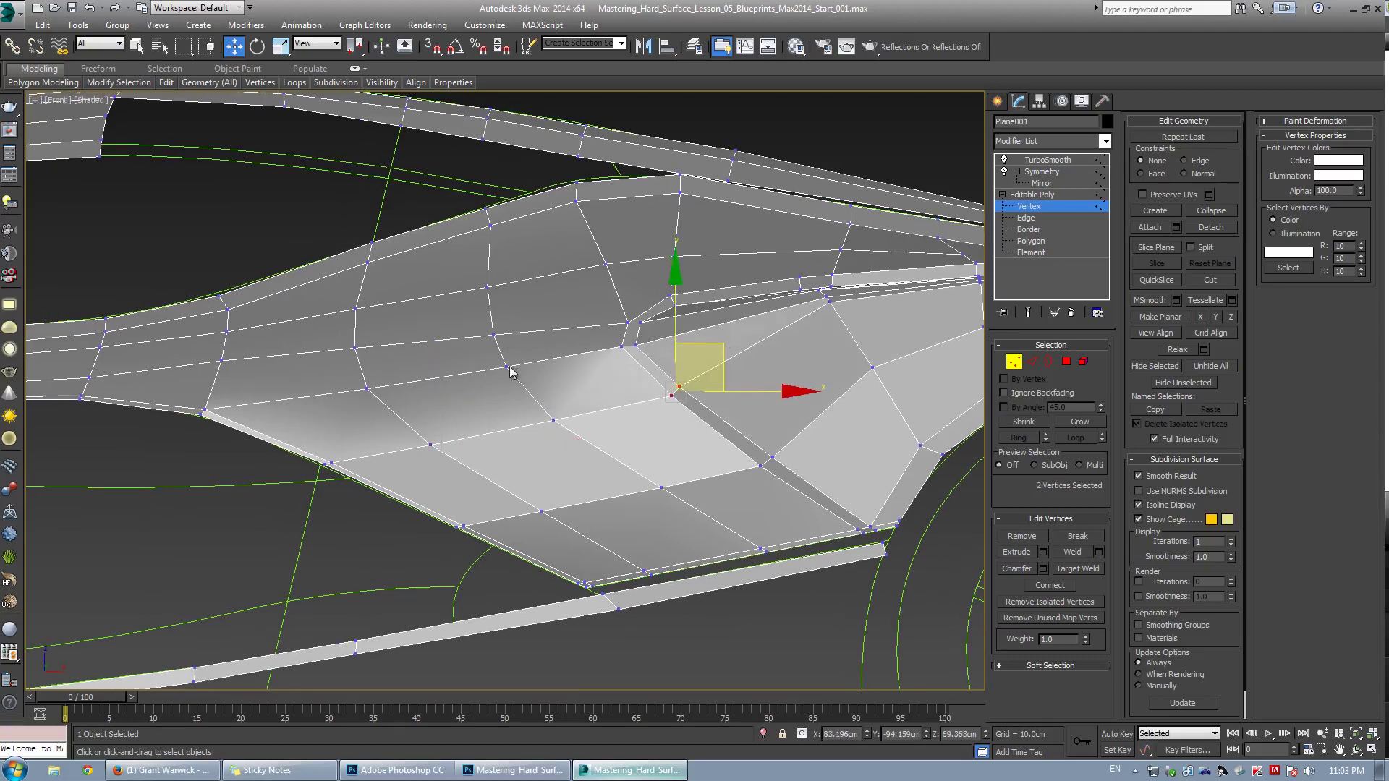
# Try moving the two middle-row vertices of the fender's front columns forward and down without a constraint, and undo the moves
pyautogui.click(322, 361)
pyautogui.moveTo(355, 348); pyautogui.dragTo(351, 353)
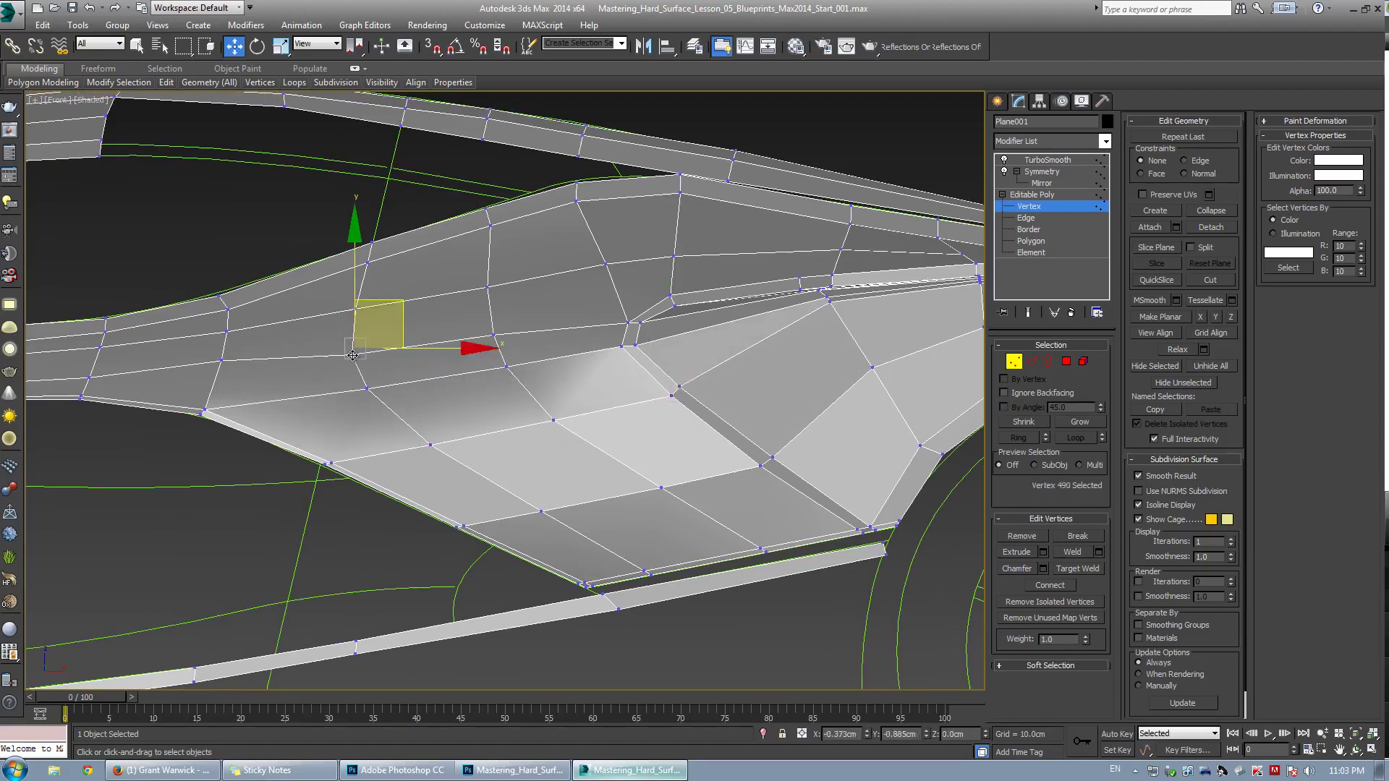
pyautogui.click(409, 368)
pyautogui.moveTo(494, 335); pyautogui.dragTo(485, 340)
pyautogui.hotkey('ctrl', 'z')
pyautogui.hotkey('ctrl', 'z')
pyautogui.hotkey('ctrl', 'z')
pyautogui.hotkey('ctrl', 'z')
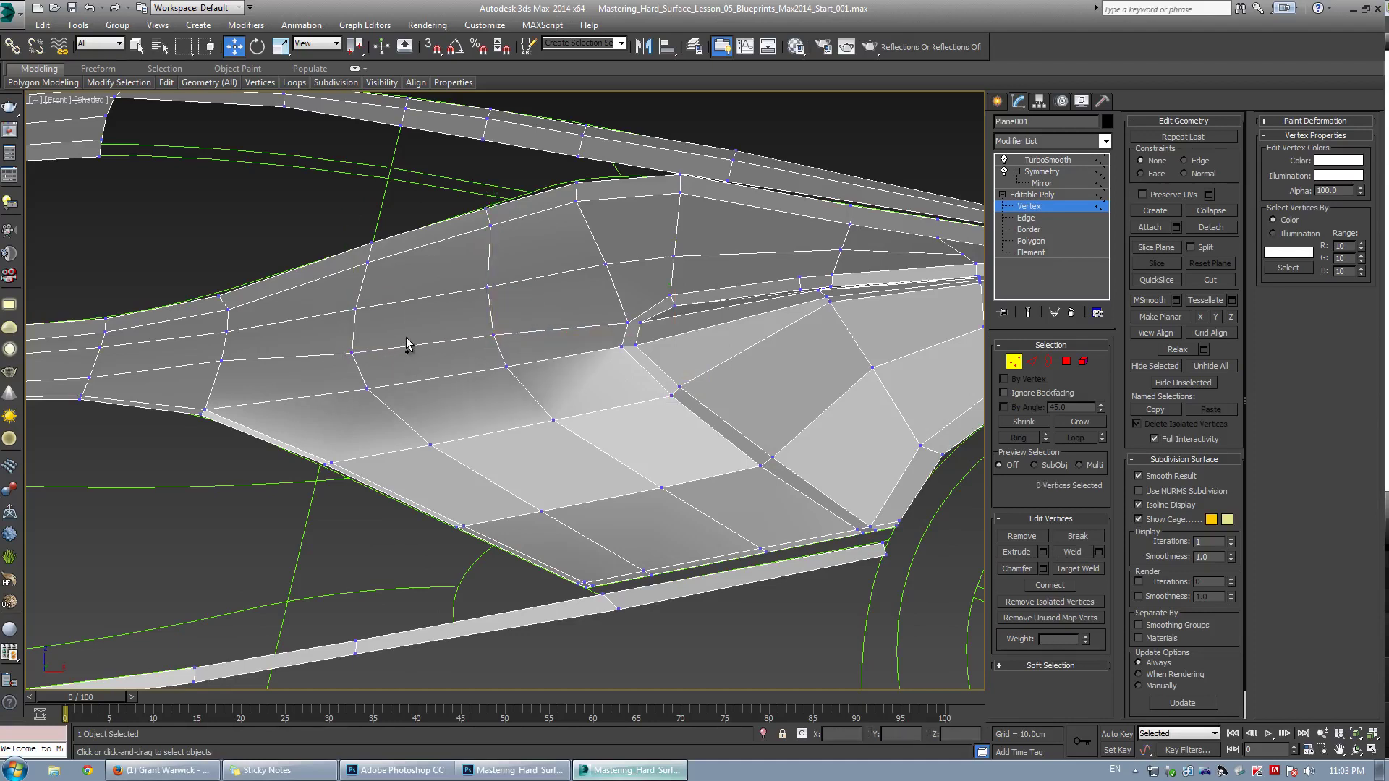
# With edge constraint on, slide the vertices of the front fender column rearward along their edges
pyautogui.hotkey('shift', 'x')
pyautogui.moveTo(356, 286); pyautogui.dragTo(355, 290)
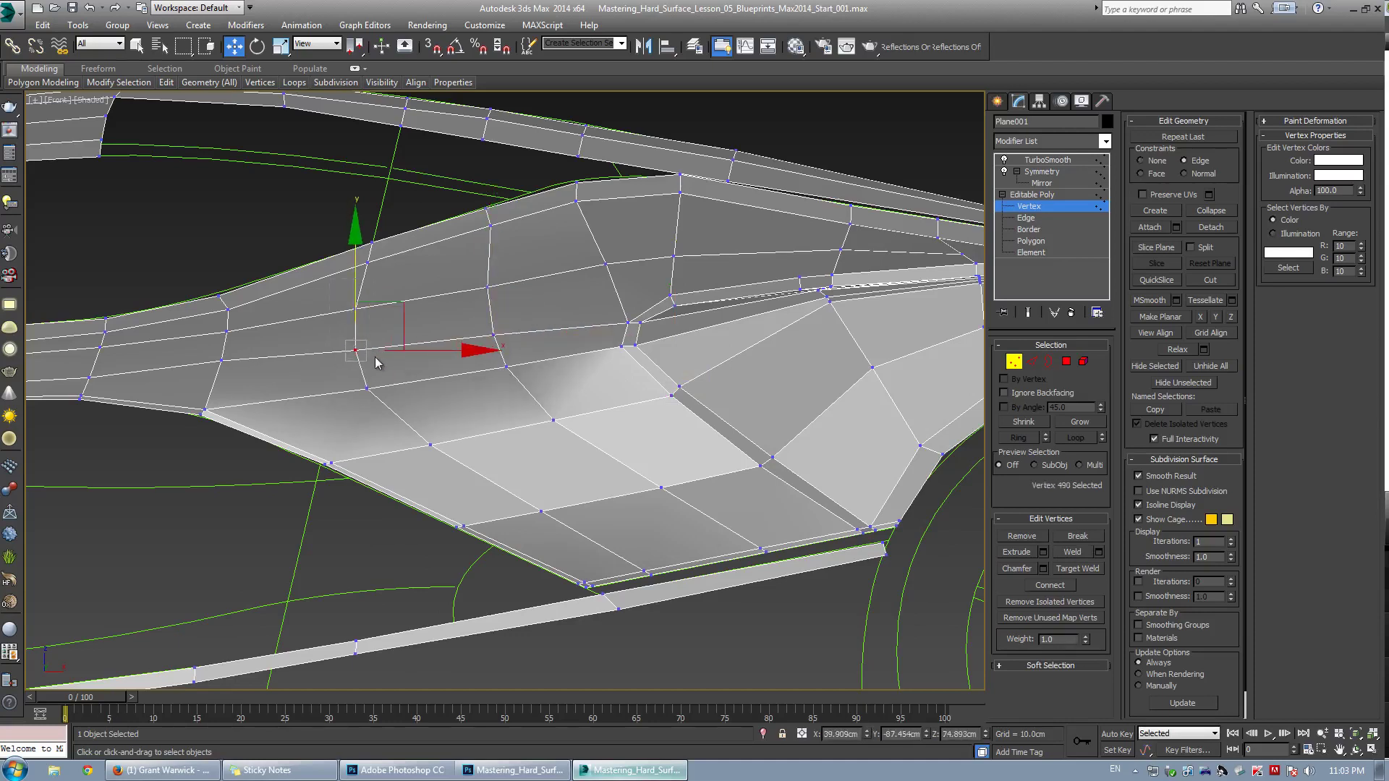
pyautogui.keyDown('ctrl'); pyautogui.click(356, 309); pyautogui.keyUp('ctrl')
pyautogui.click(367, 387)
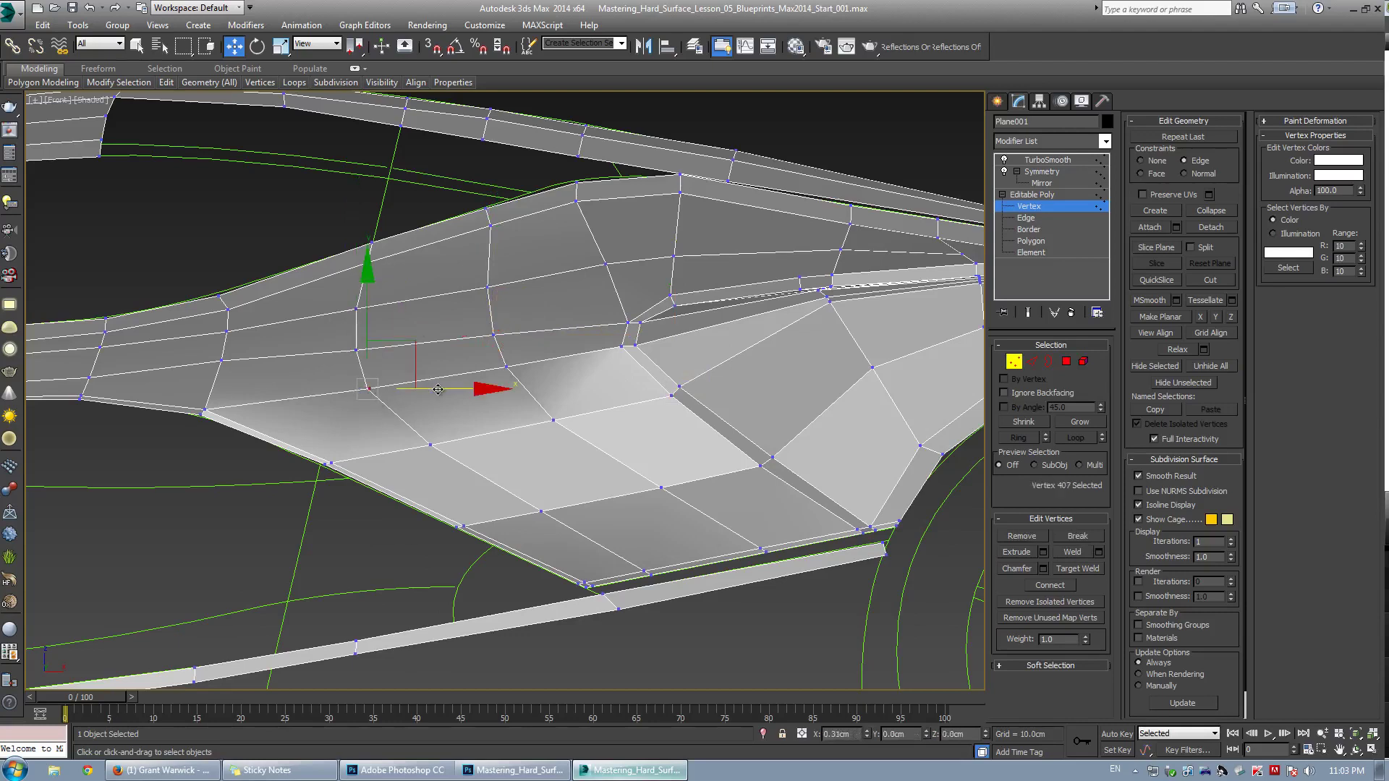
pyautogui.moveTo(367, 387); pyautogui.dragTo(382, 386)
pyautogui.hotkey('ctrl', 'd')
pyautogui.moveTo(338, 295); pyautogui.dragTo(435, 329)
pyautogui.click(387, 255)
# Slide the column's five upper vertices further rearward together, and slide the interior vertex below them to follow
pyautogui.moveTo(348, 254); pyautogui.dragTo(329, 202)
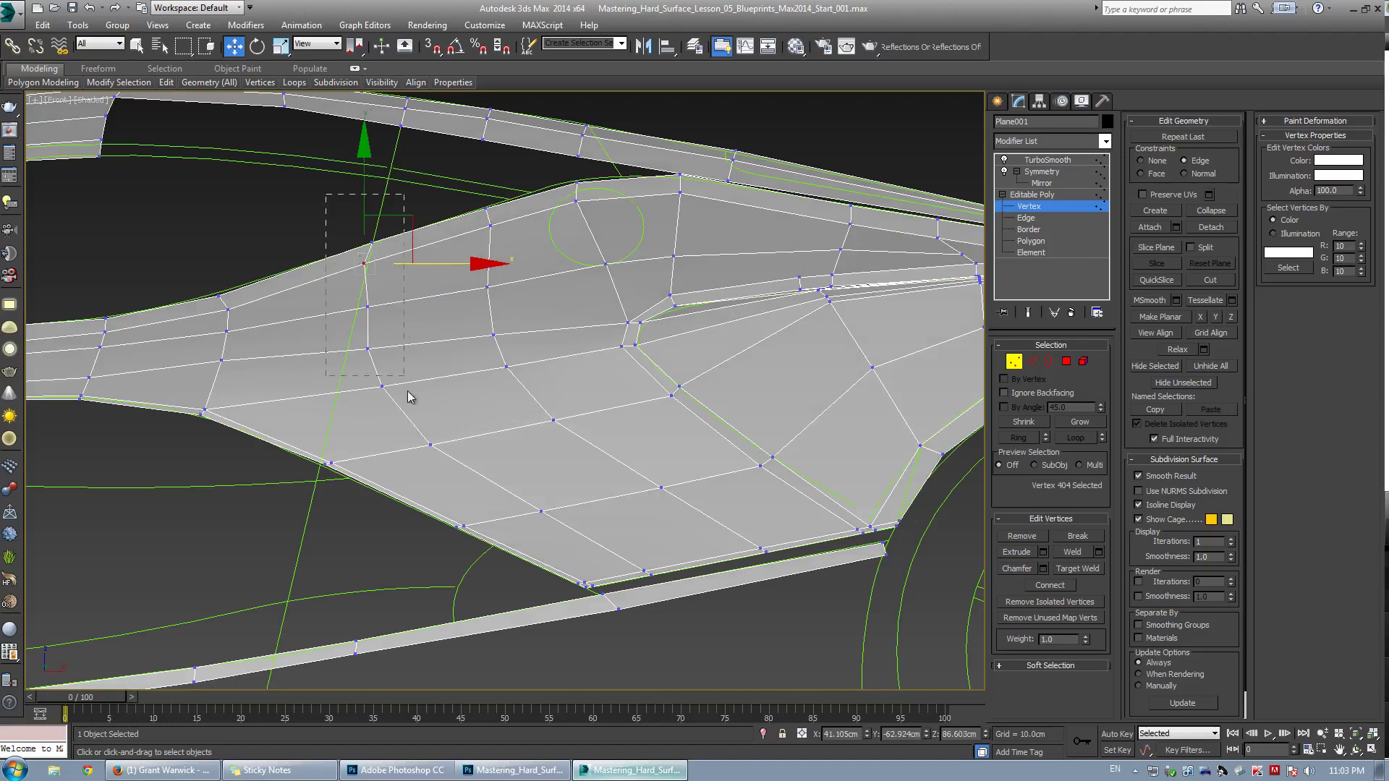
pyautogui.moveTo(410, 396); pyautogui.dragTo(412, 397)
pyautogui.moveTo(454, 312); pyautogui.dragTo(484, 315)
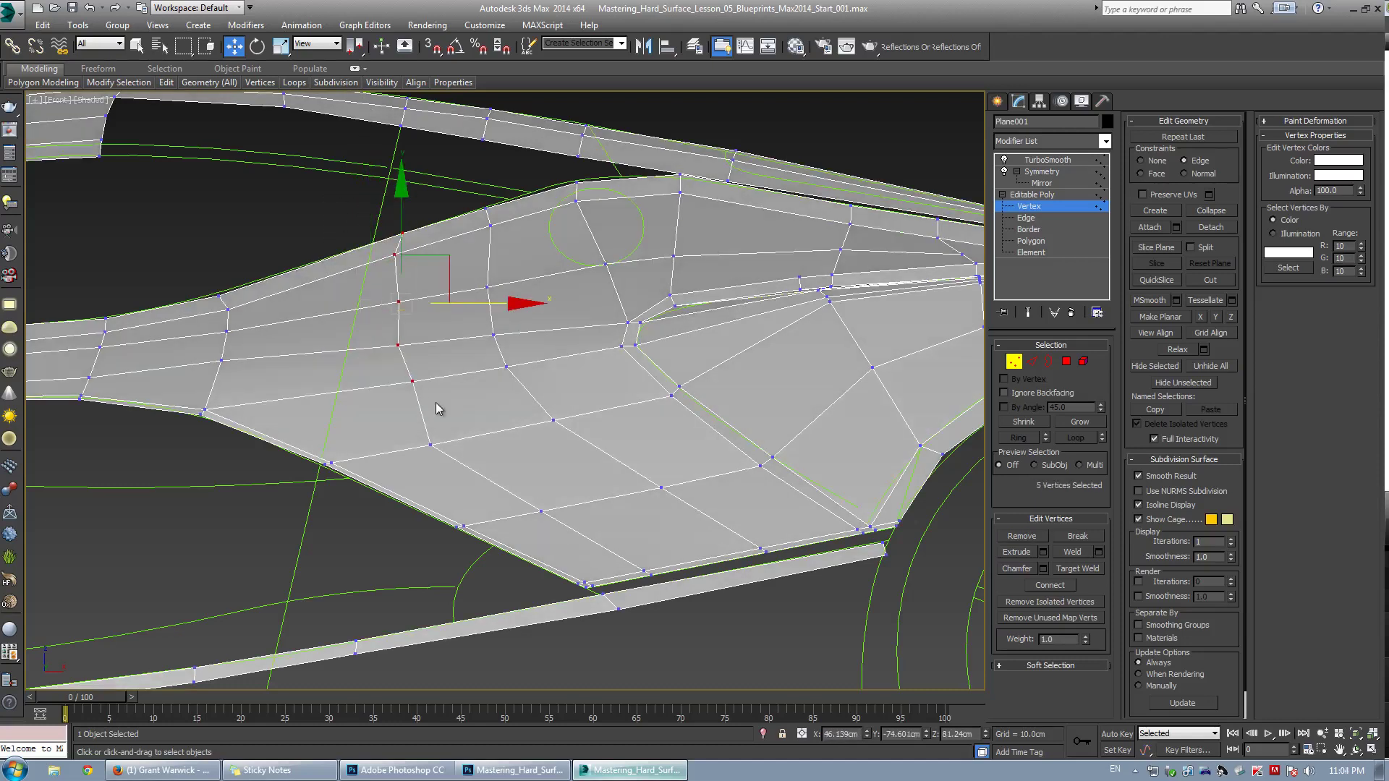
pyautogui.click(432, 446)
pyautogui.moveTo(505, 441); pyautogui.dragTo(532, 442)
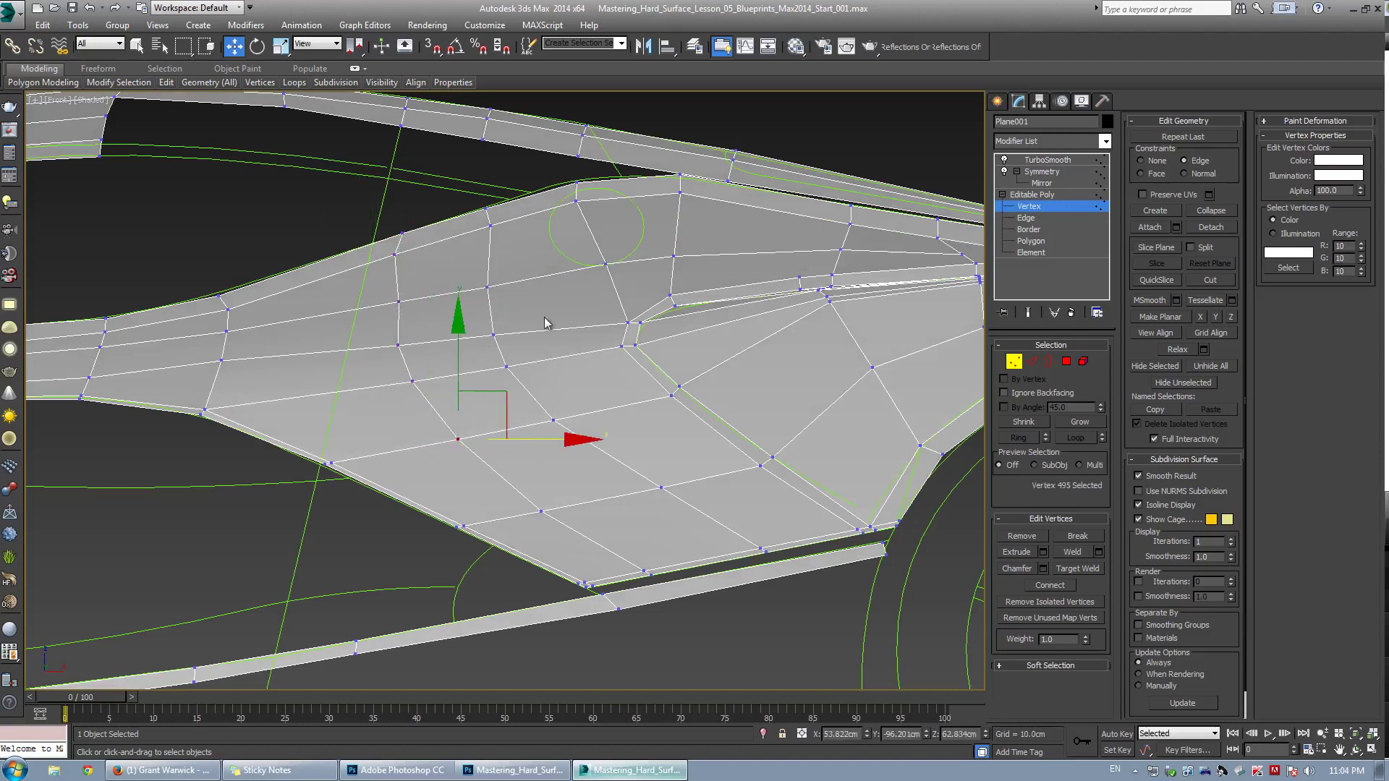
pyautogui.click(549, 323)
# Try sliding the column's lower vertex forward to the slanted blueprint line, and undo the slide
pyautogui.moveTo(413, 381); pyautogui.dragTo(340, 393)
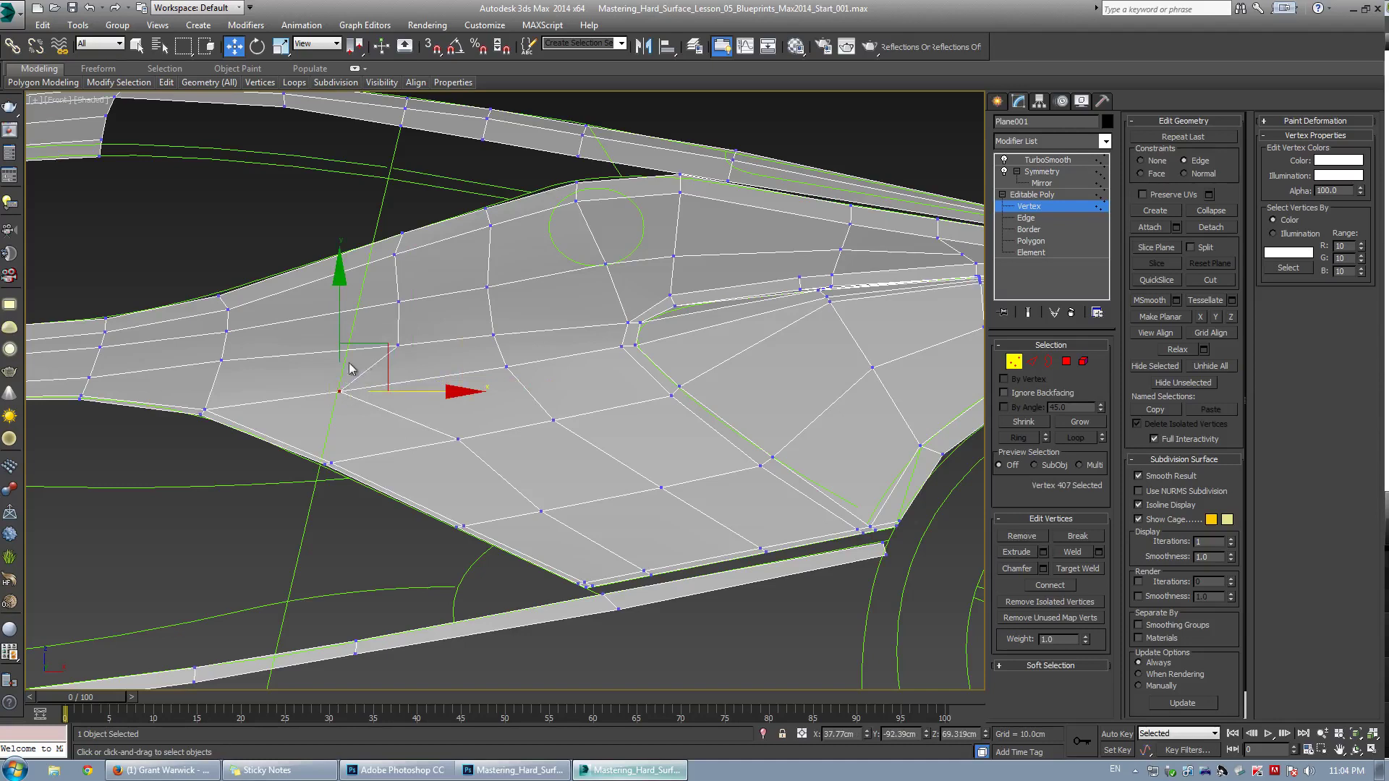
pyautogui.scroll(2, 349, 368)
pyautogui.hotkey('ctrl', 'z')
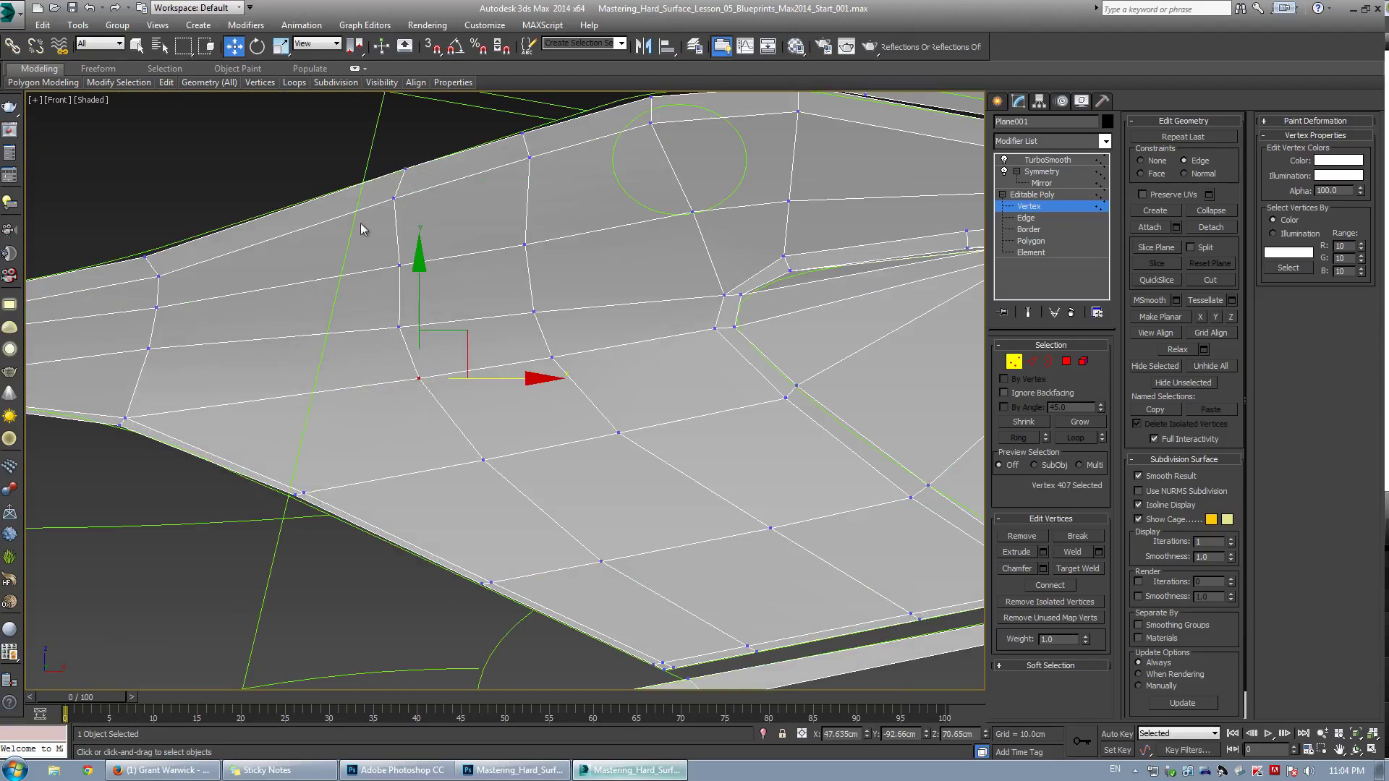
# Try cutting a new edge column down the slanted blueprint line to the lower border, and undo the cut
pyautogui.moveTo(361, 228); pyautogui.dragTo(499, 226, button='middle')
pyautogui.hotkey('alt', 'c')
pyautogui.click(441, 396)
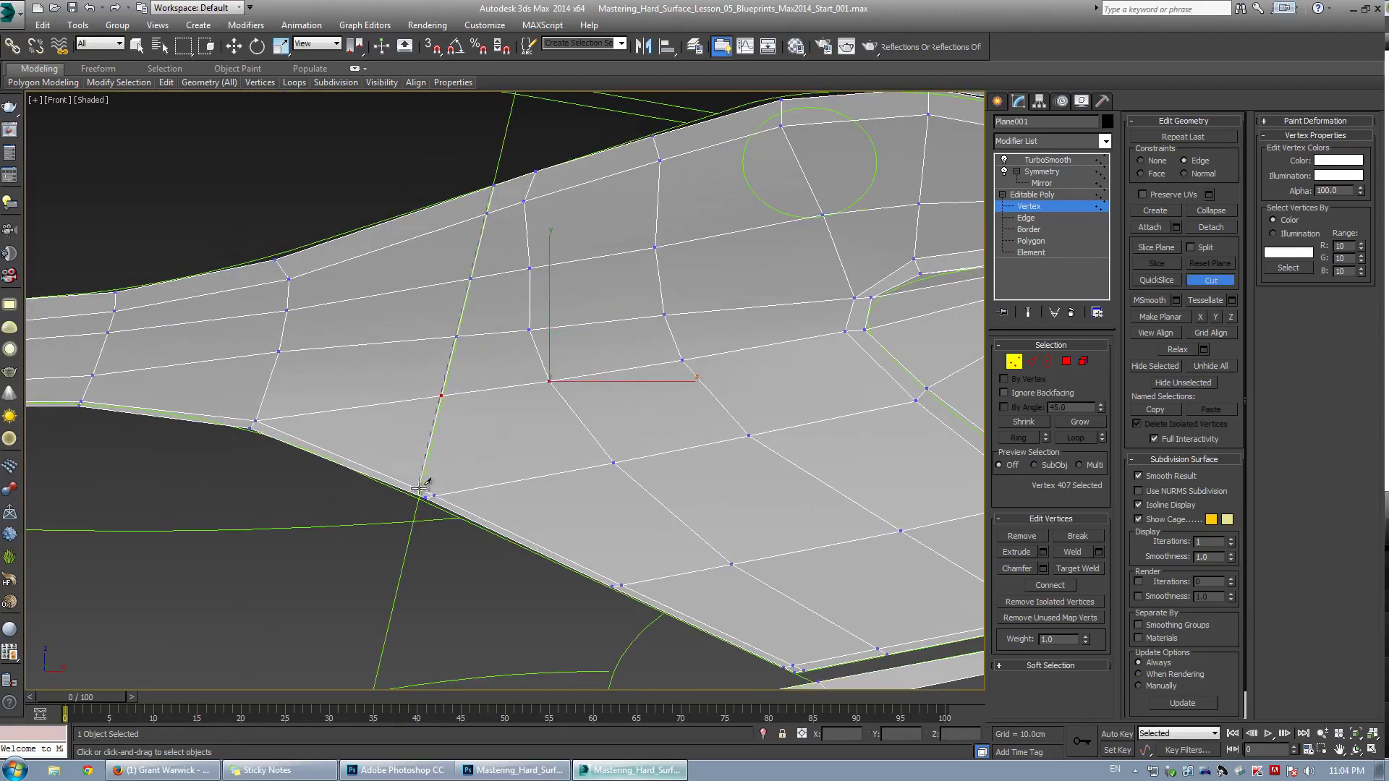
pyautogui.click(417, 497)
pyautogui.press('w')
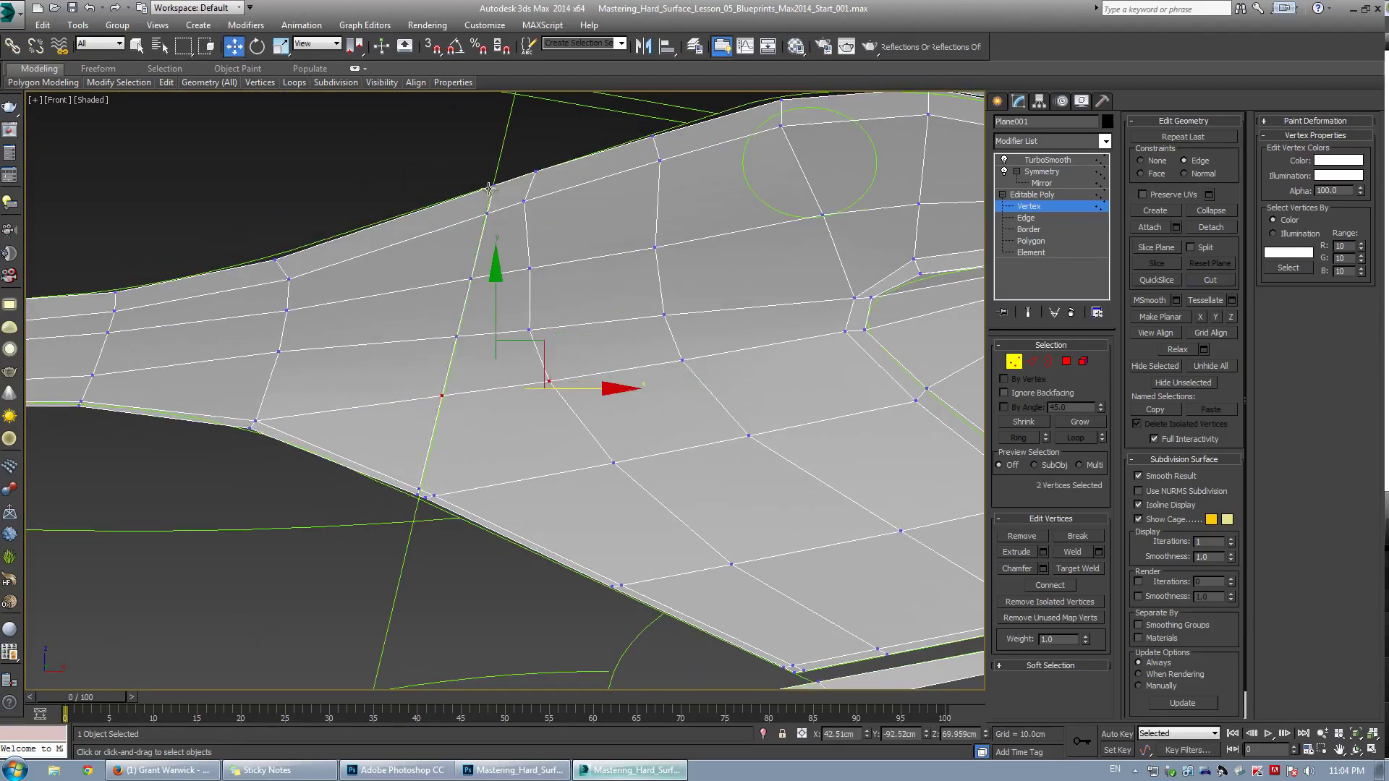
pyautogui.scroll(2, 464, 225)
pyautogui.hotkey('ctrl', 'z')
pyautogui.hotkey('ctrl', 'z')
# Cut a new edge column along the slanted blueprint line from the fender's upper border to its lower inner border
pyautogui.hotkey('alt', 'c')
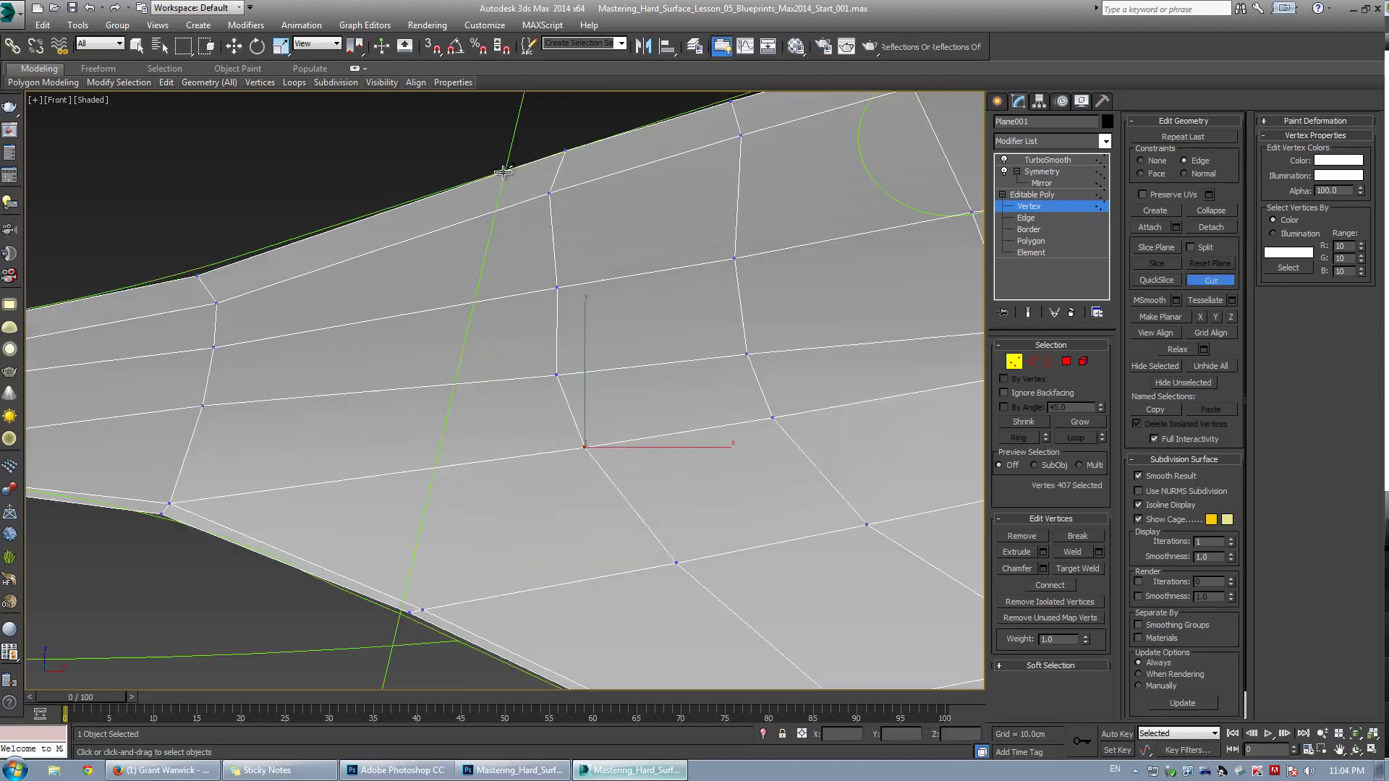
pyautogui.click(505, 171)
pyautogui.click(403, 603)
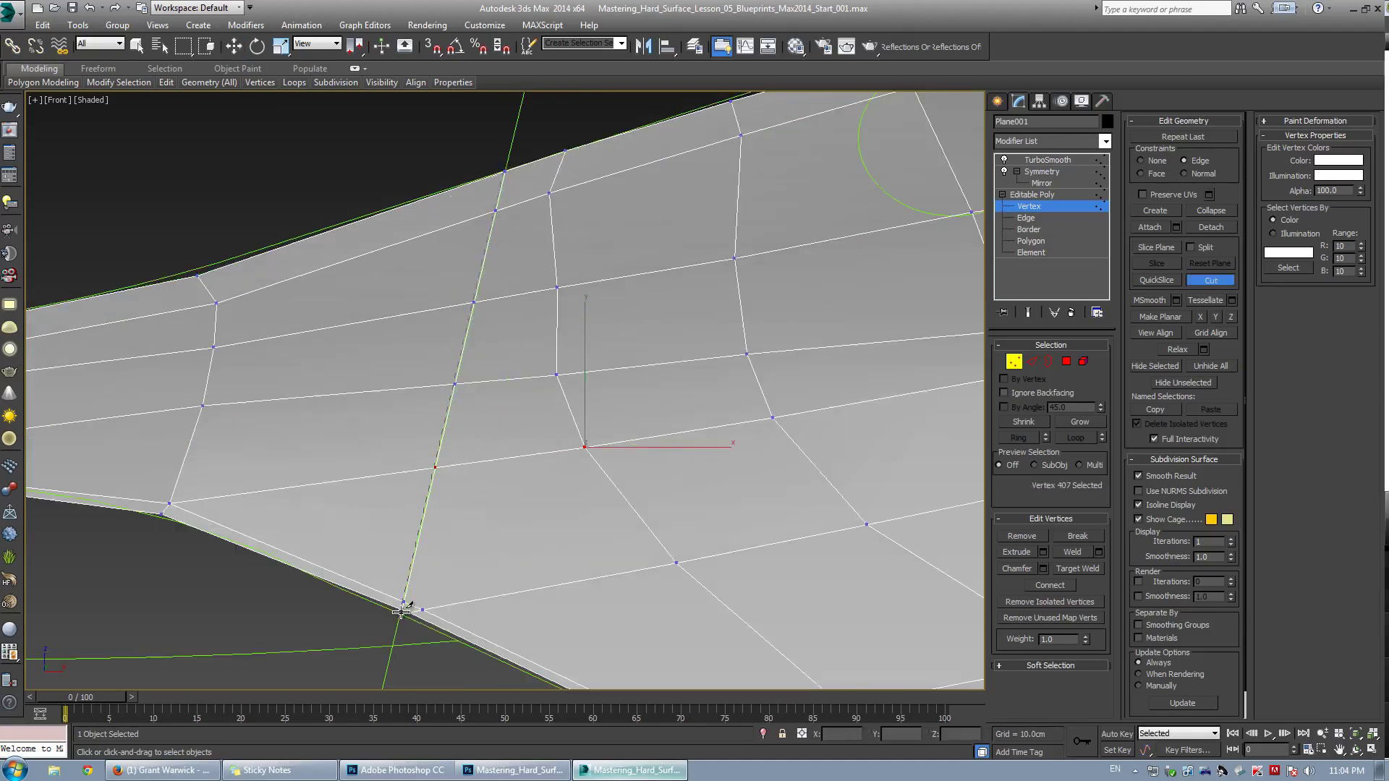
pyautogui.rightClick(416, 565)
# Target-weld the neighbouring vertex on the lower inner border to the bottom vertex of the new edge column
pyautogui.hotkey('ctrl', 'shift', 'w')
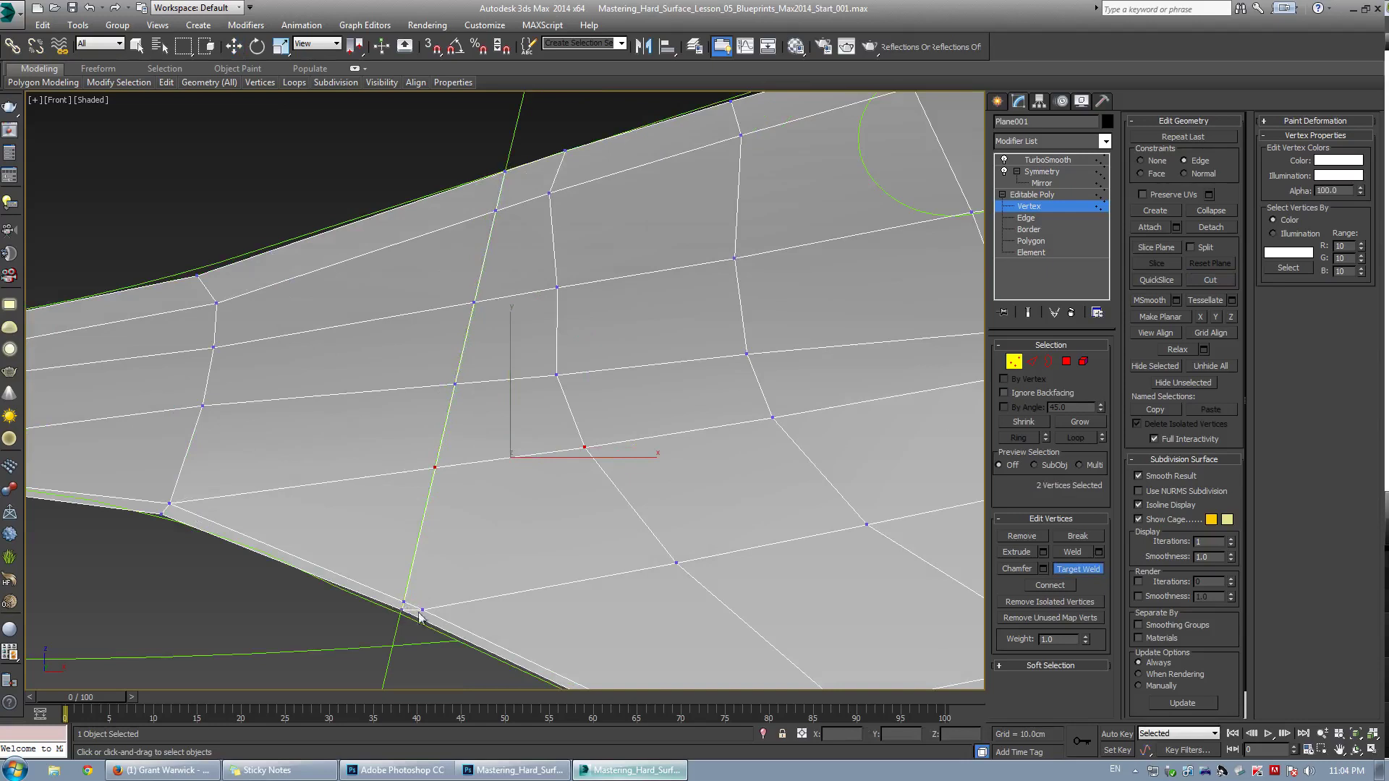
pyautogui.click(422, 610)
pyautogui.click(404, 602)
pyautogui.rightClick(509, 502)
pyautogui.click(509, 502)
# Connect the new column's lowest interior vertex with the interior vertex diagonally below and behind it
pyautogui.scroll(-2, 519, 448)
pyautogui.moveTo(527, 439); pyautogui.dragTo(521, 428, button='middle')
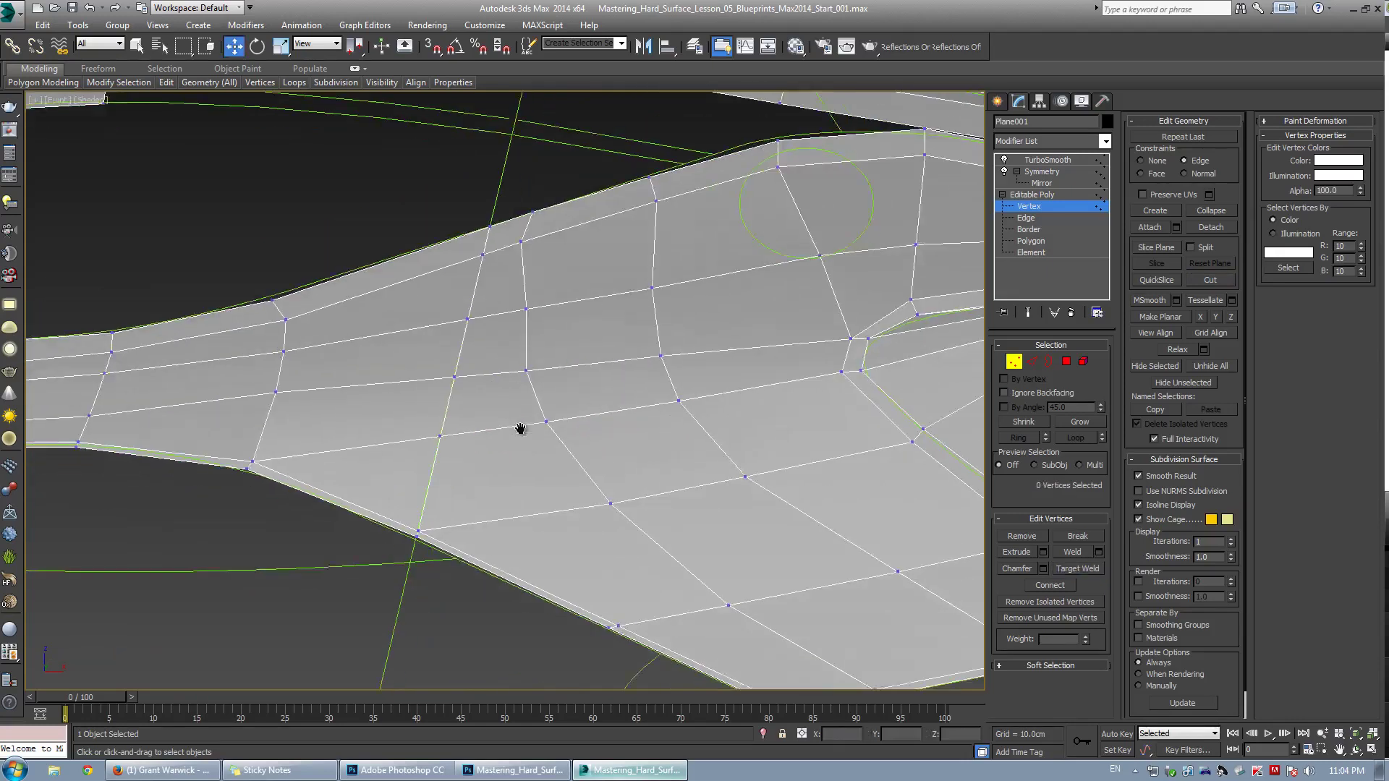
pyautogui.scroll(-2, 532, 399)
pyautogui.scroll(2, 505, 415)
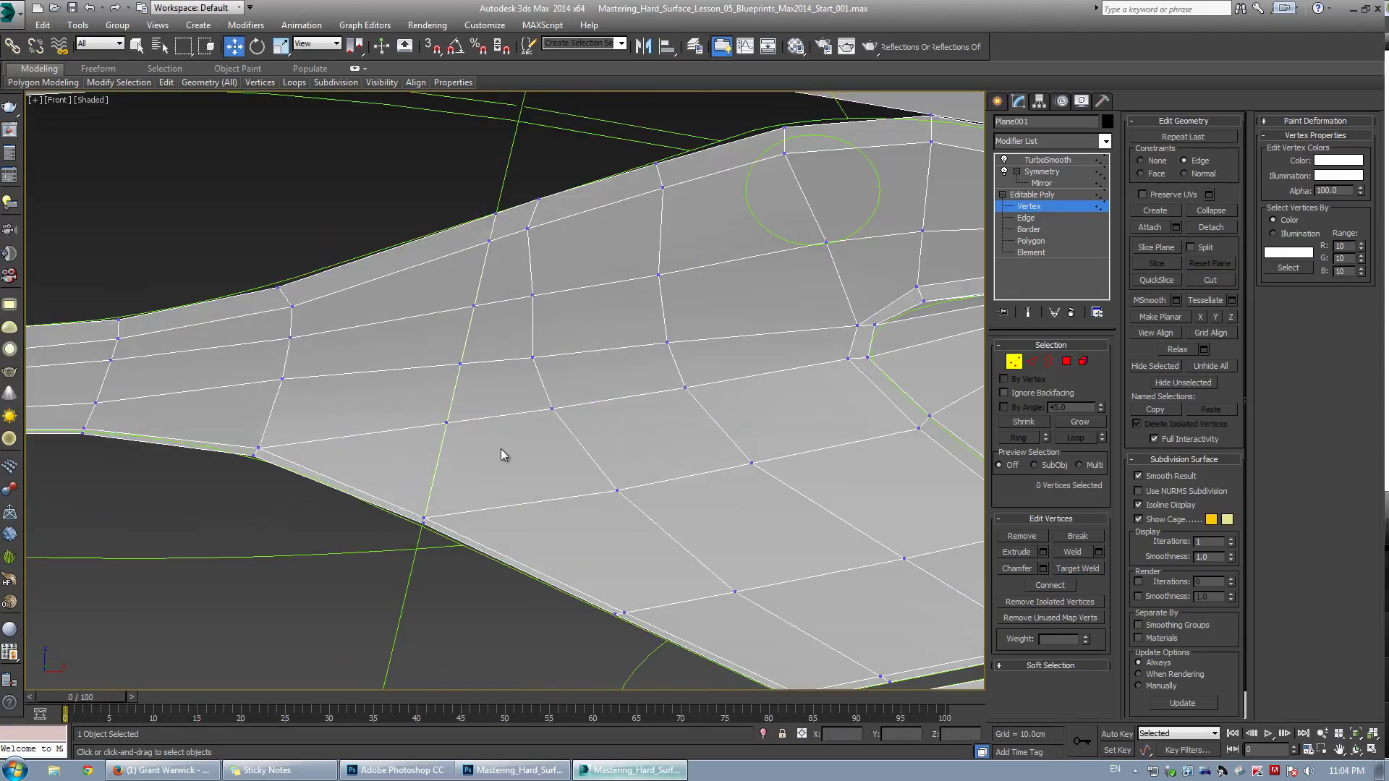
pyautogui.moveTo(336, 429); pyautogui.dragTo(443, 385, button='middle')
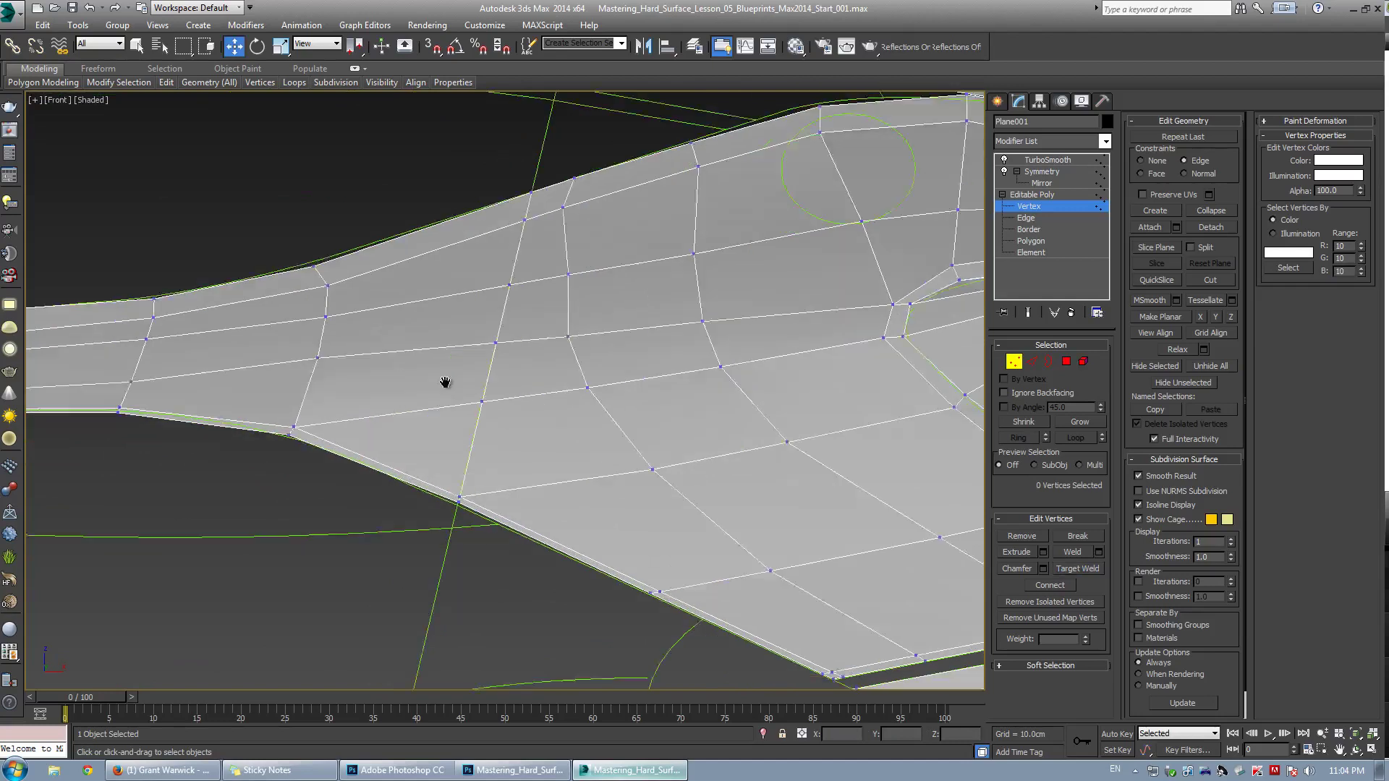
pyautogui.moveTo(553, 360); pyautogui.dragTo(381, 366, button='middle')
pyautogui.click(408, 377)
pyautogui.keyDown('ctrl'); pyautogui.click(579, 445); pyautogui.keyUp('ctrl')
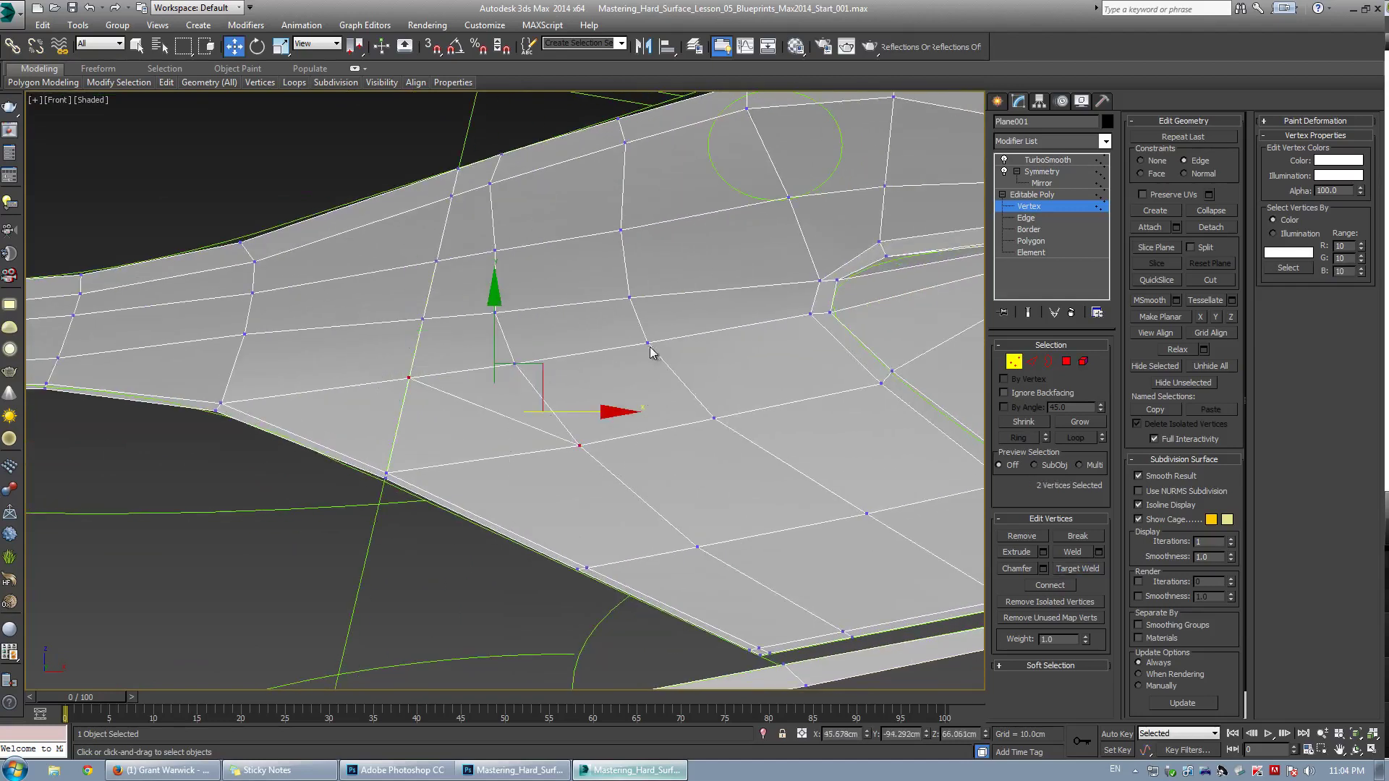
# Remove the old edge column running just behind the new slanted column
pyautogui.click(461, 423)
pyautogui.press('2')
pyautogui.doubleClick(527, 384)
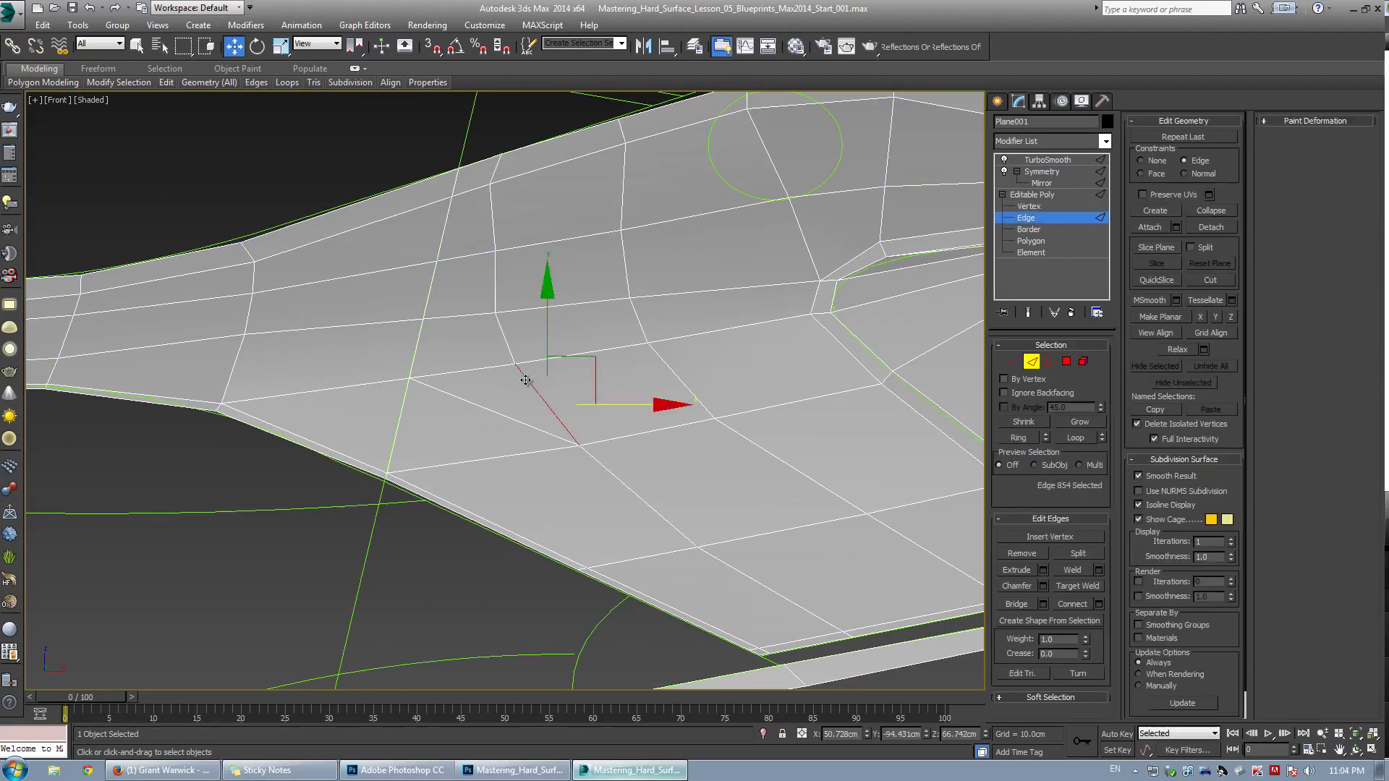
pyautogui.click(1027, 552)
pyautogui.press('1')
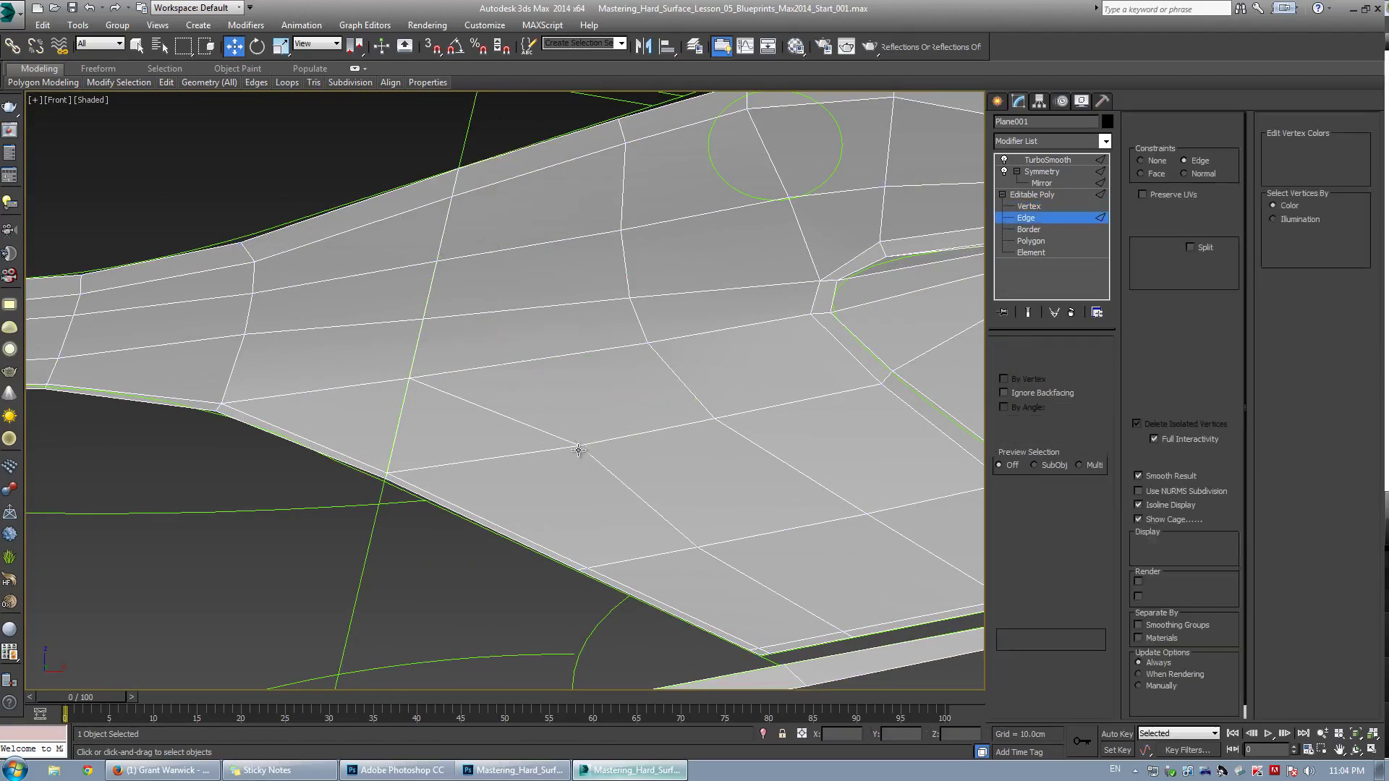
# Cut an edge from the nearby interior vertex to the lower inner border and remove its old edge to the column's bottom vertex
pyautogui.hotkey('alt', 'c')
pyautogui.click(470, 520)
pyautogui.rightClick(458, 394)
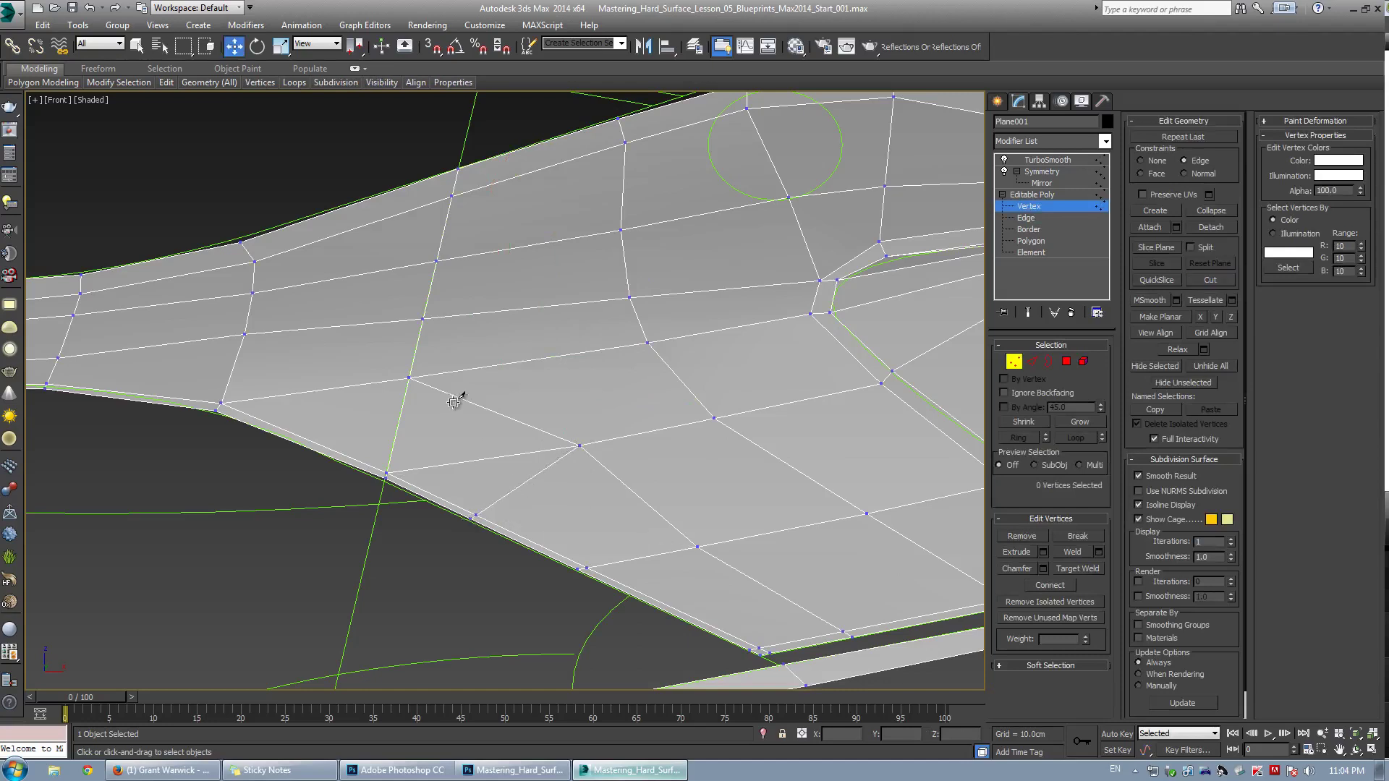
pyautogui.press('2')
pyautogui.click(475, 462)
pyautogui.click(1019, 554)
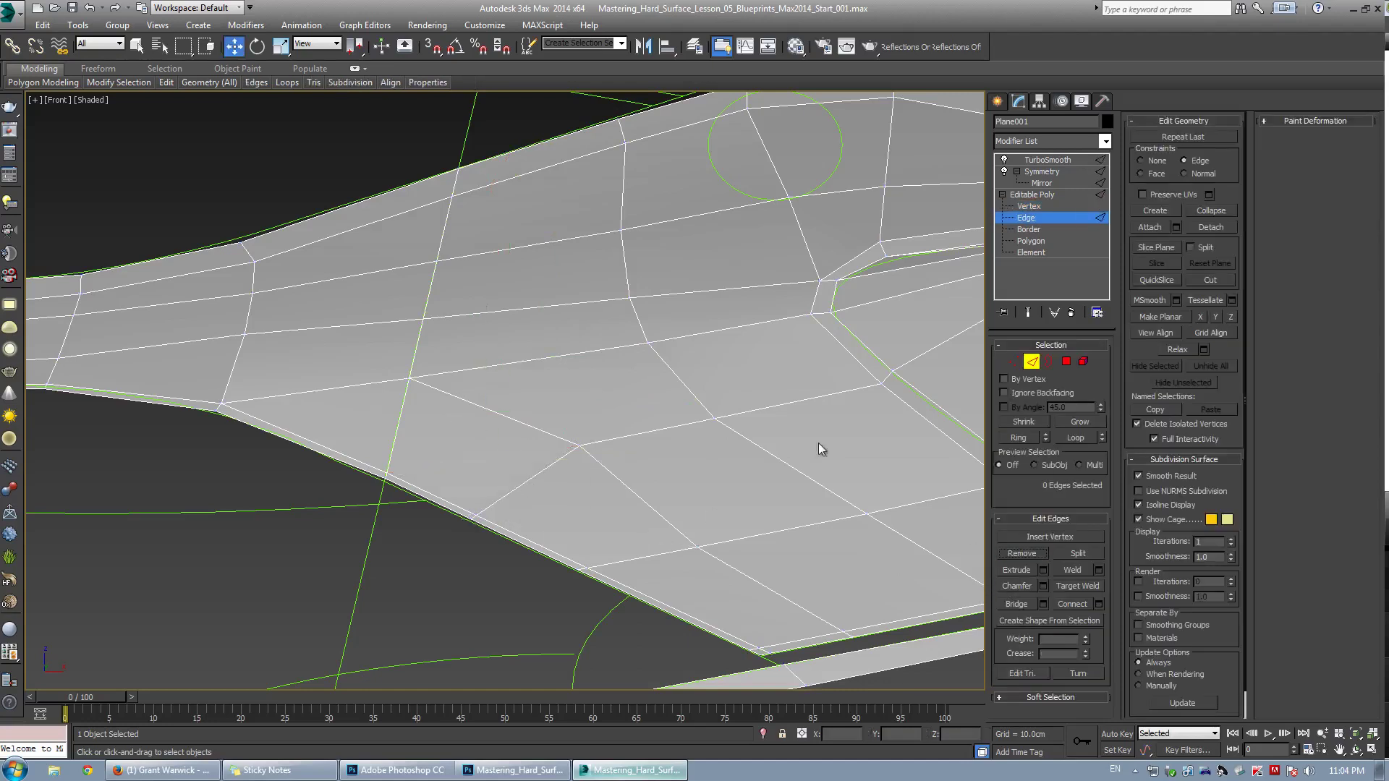
# Slide the two new lower-border vertices along the border towards the slanted column, and slide the connected interior vertex slightly the same way
pyautogui.hotkey('alt', 'c')
pyautogui.press('1')
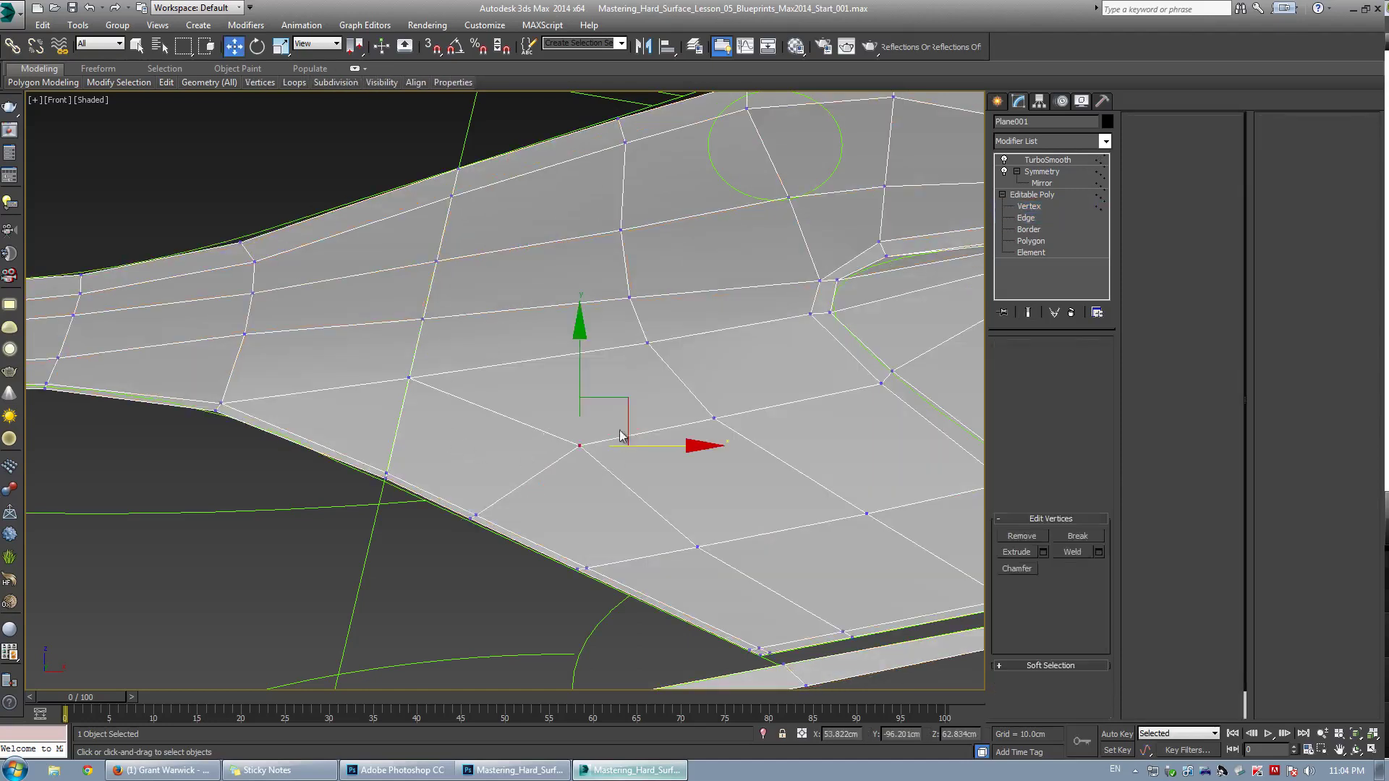
pyautogui.moveTo(465, 499); pyautogui.dragTo(502, 538)
pyautogui.moveTo(508, 475); pyautogui.dragTo(470, 447)
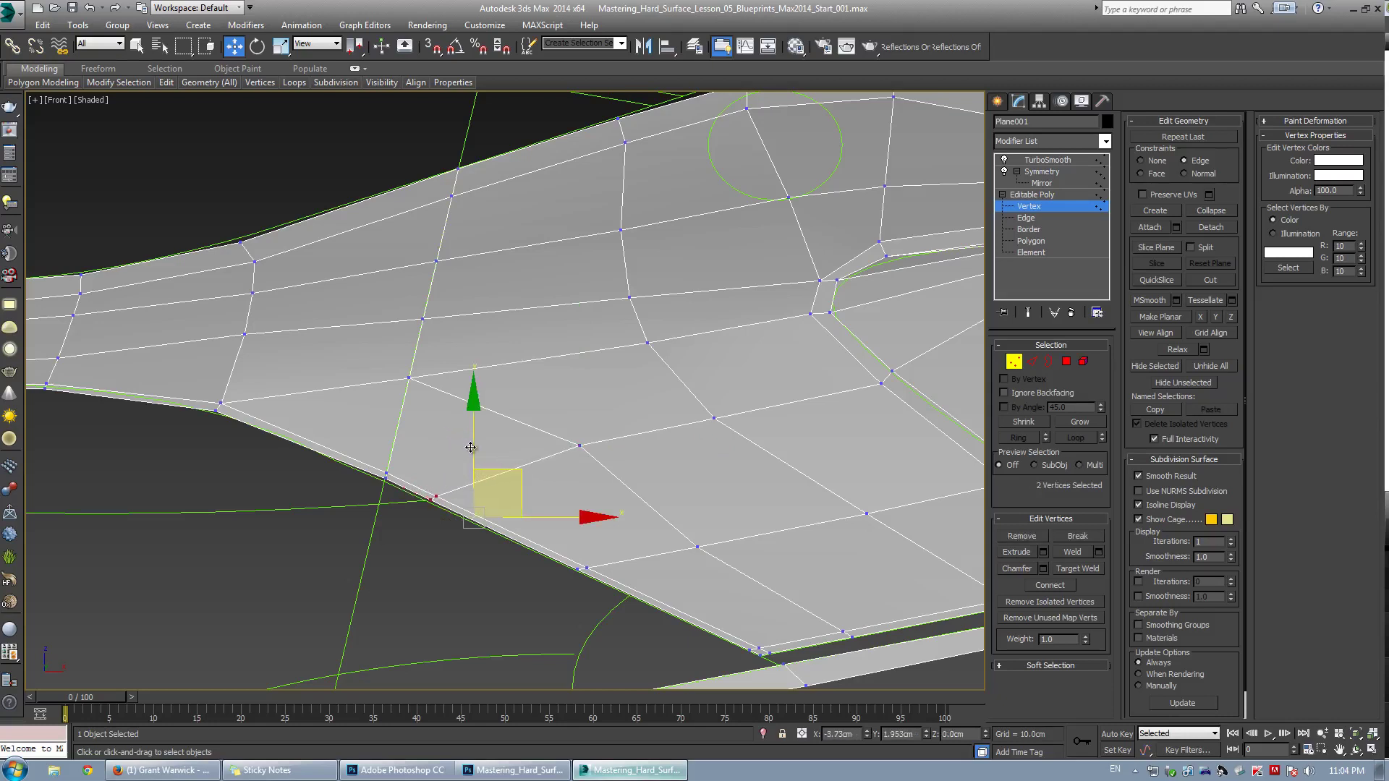
pyautogui.click(579, 445)
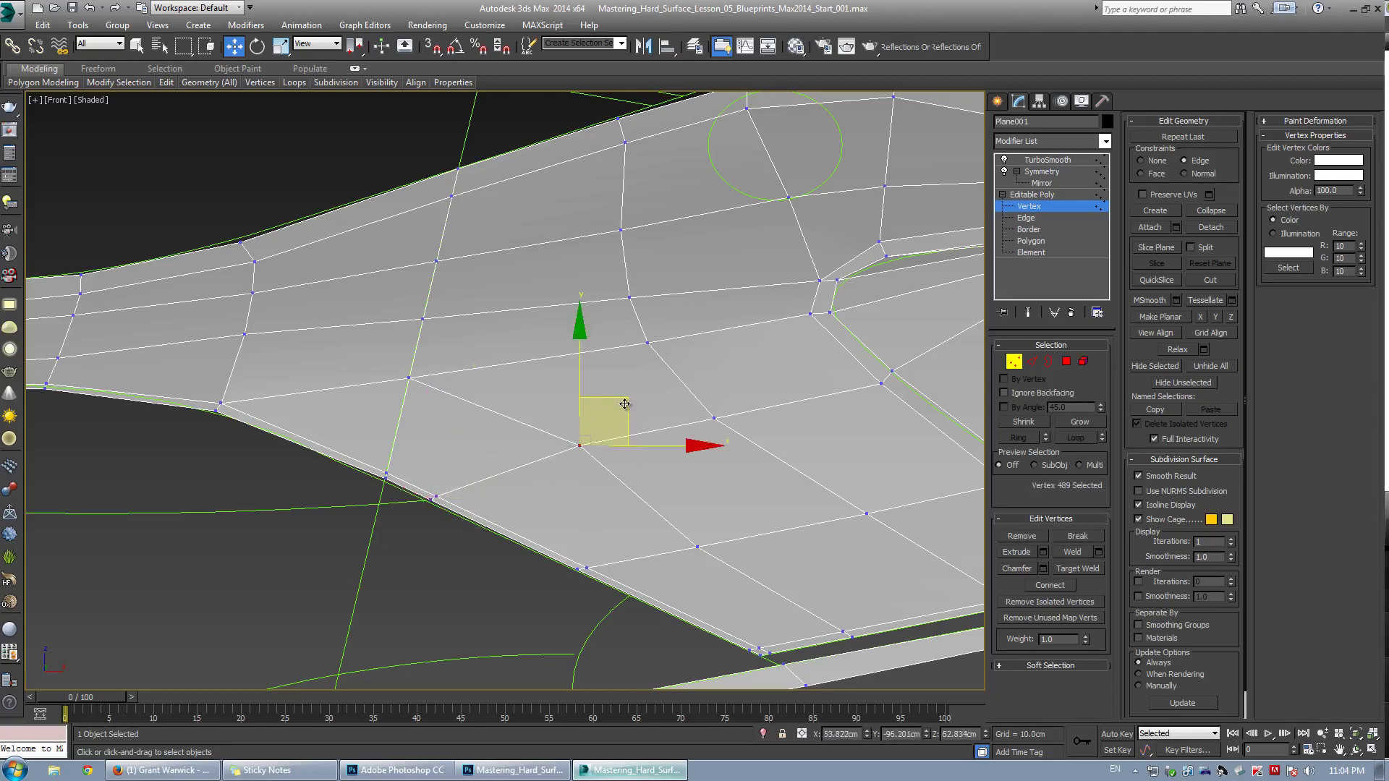
pyautogui.moveTo(625, 404); pyautogui.dragTo(609, 409)
pyautogui.moveTo(402, 471); pyautogui.dragTo(450, 513)
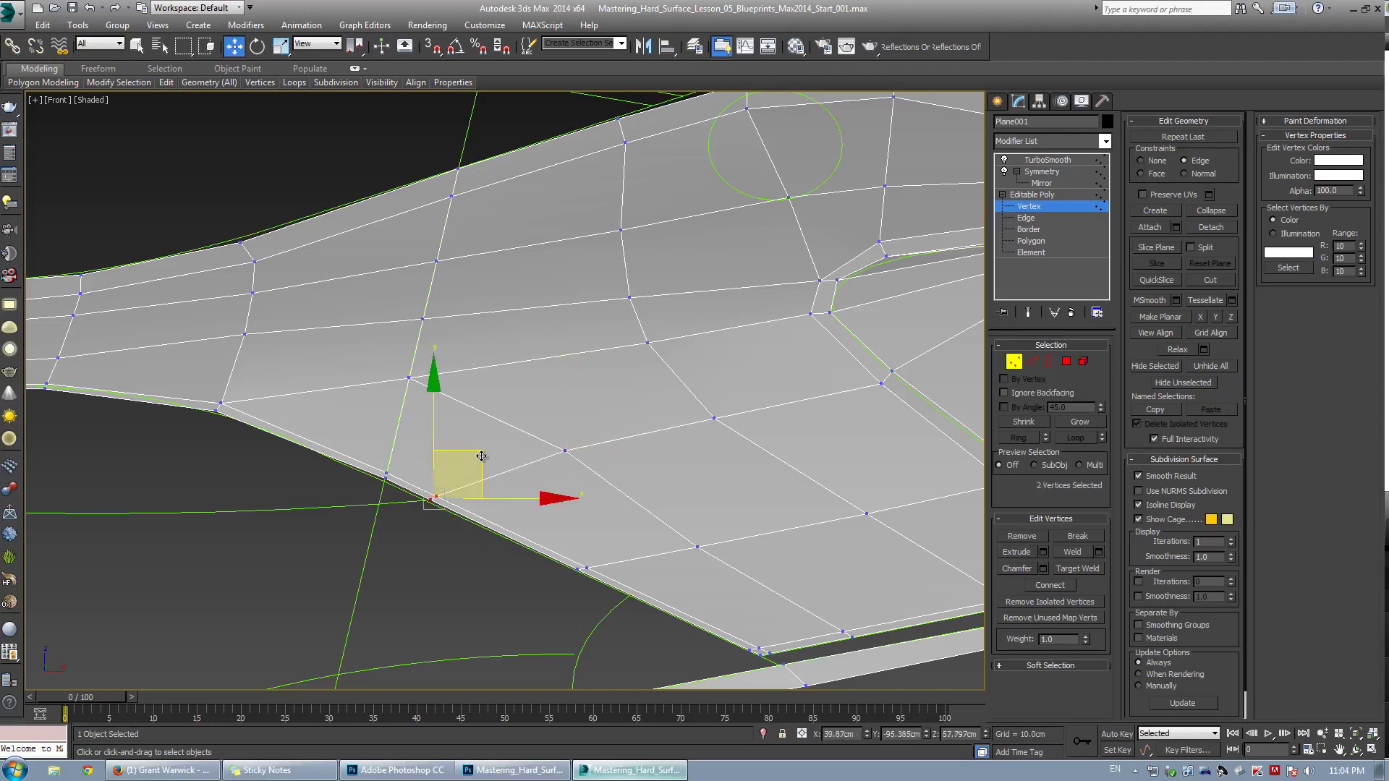
pyautogui.moveTo(481, 457); pyautogui.dragTo(468, 442)
# Slide the slanted column's lowest interior vertex slightly down, and slide the interior vertex further back in the same row down its column
pyautogui.moveTo(359, 356); pyautogui.dragTo(448, 387)
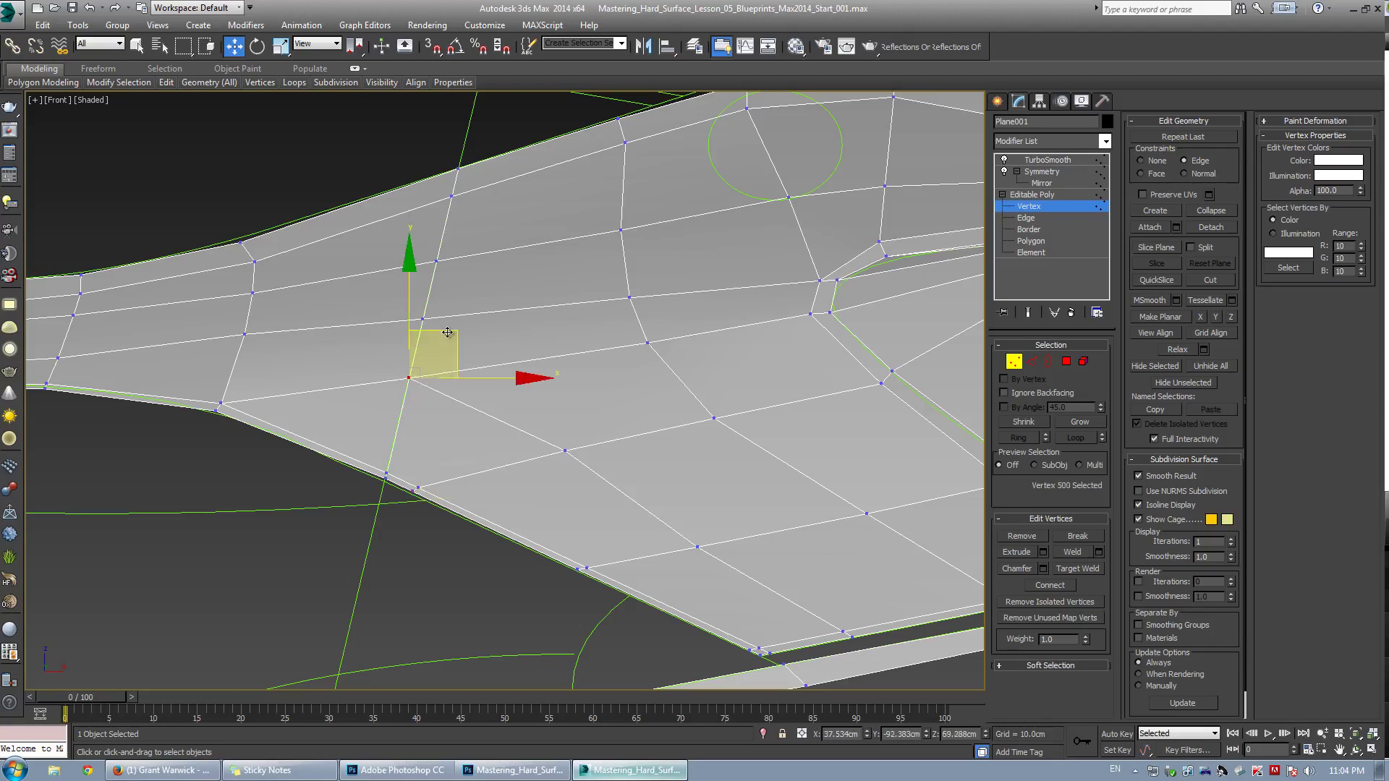
pyautogui.moveTo(448, 332); pyautogui.dragTo(443, 335)
pyautogui.hotkey('ctrl', 'z')
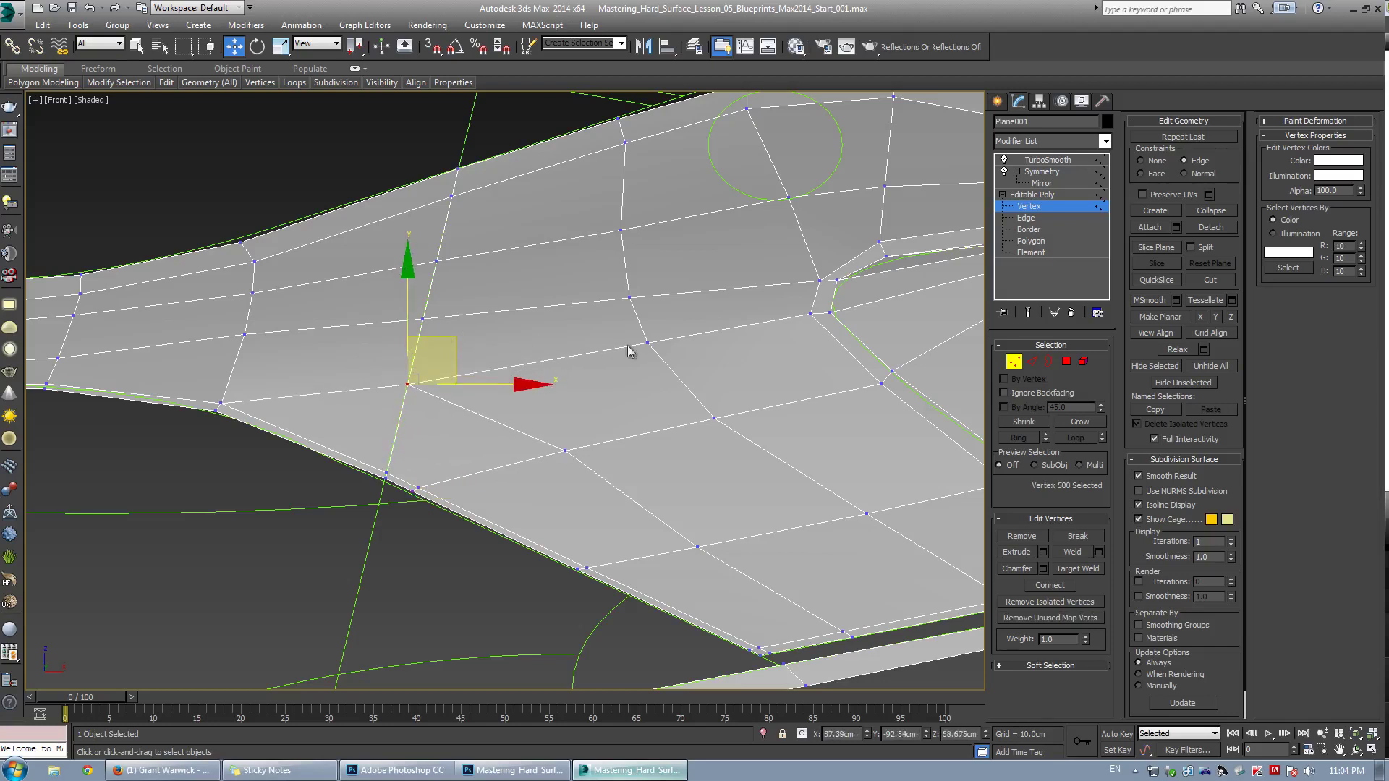
pyautogui.click(659, 356)
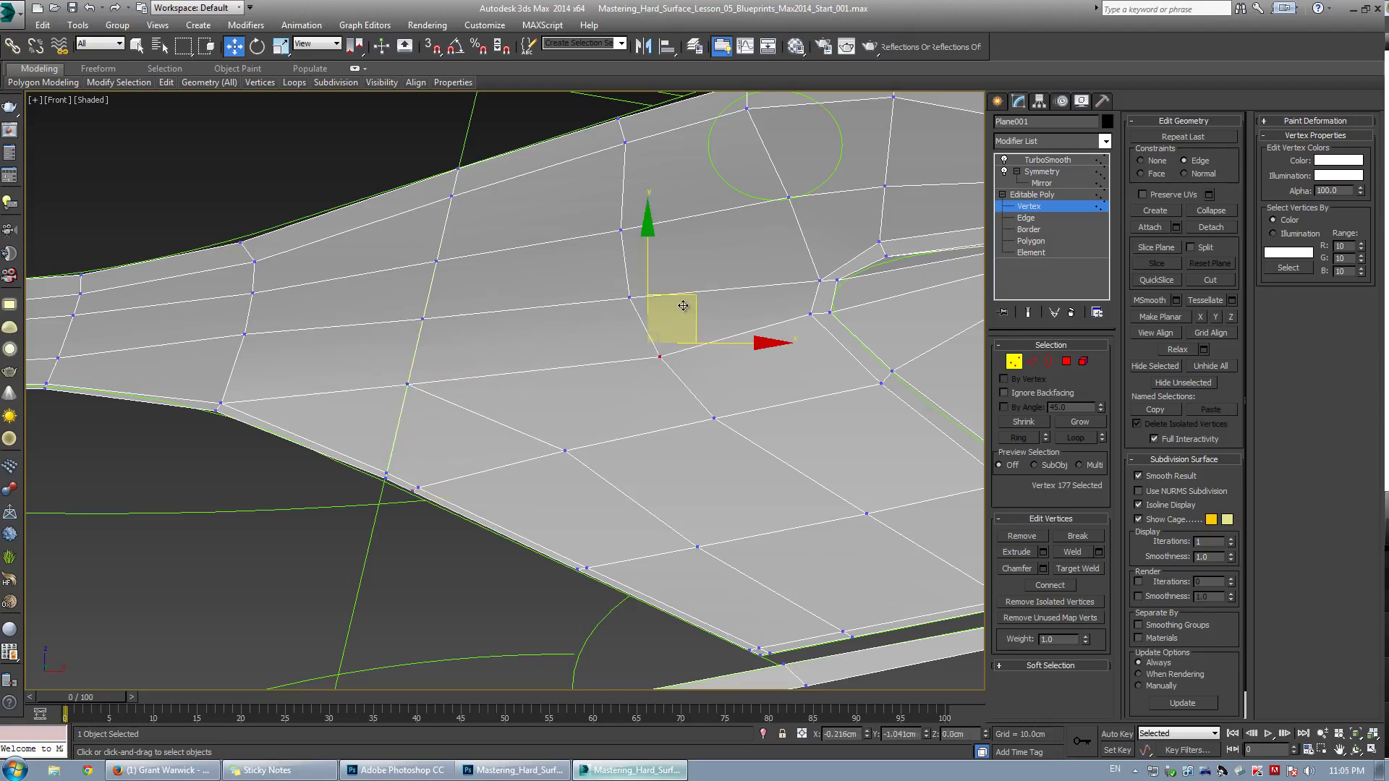
pyautogui.moveTo(683, 305); pyautogui.dragTo(887, 347)
# Adjust the vertex pairs at the front bend of the fender crease, sliding the two outer bend vertices slightly upward
pyautogui.scroll(4, 691, 313)
pyautogui.moveTo(836, 299); pyautogui.dragTo(610, 338, button='middle')
pyautogui.moveTo(605, 317); pyautogui.dragTo(617, 324)
pyautogui.moveTo(616, 325); pyautogui.dragTo(508, 354, button='middle')
pyautogui.scroll(-3, 508, 372)
pyautogui.scroll(3, 470, 360)
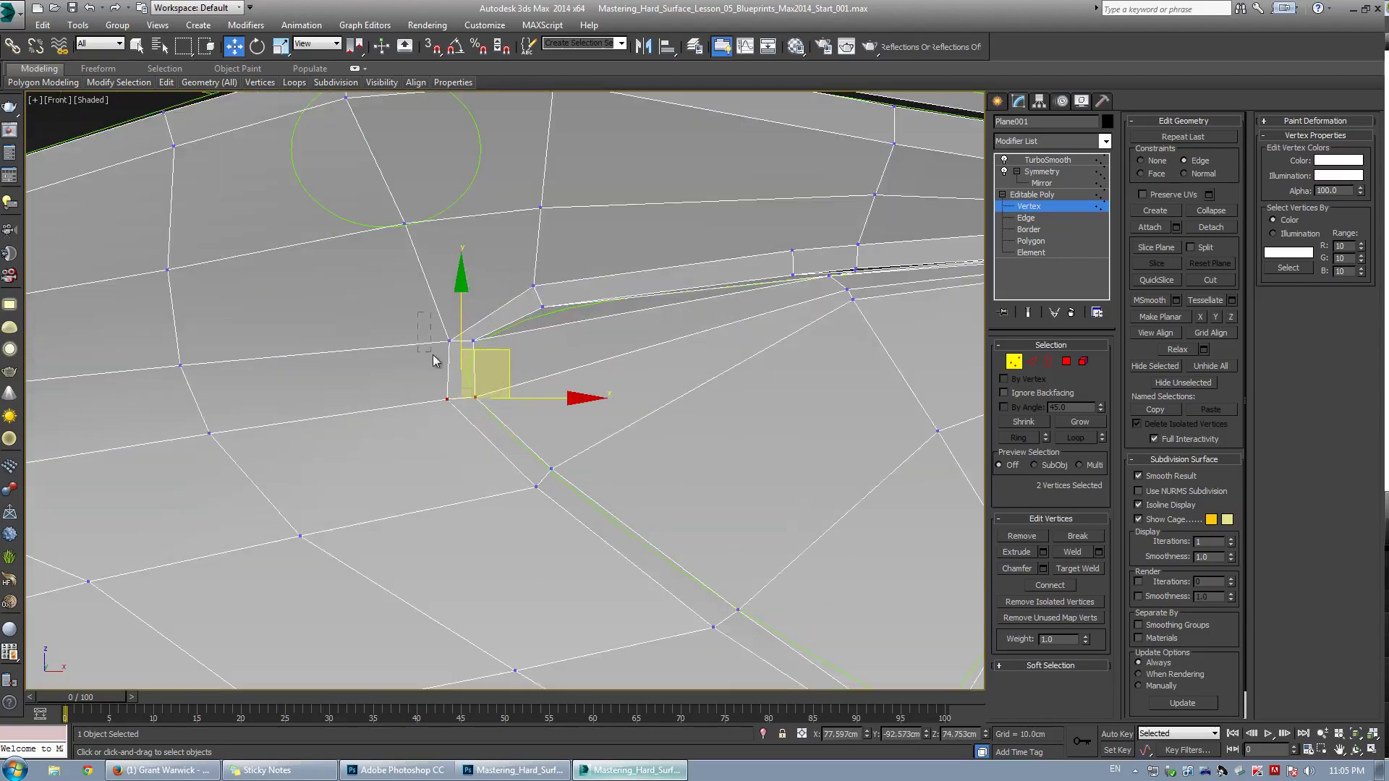
pyautogui.moveTo(442, 411); pyautogui.dragTo(454, 422)
pyautogui.moveTo(495, 338); pyautogui.dragTo(494, 321)
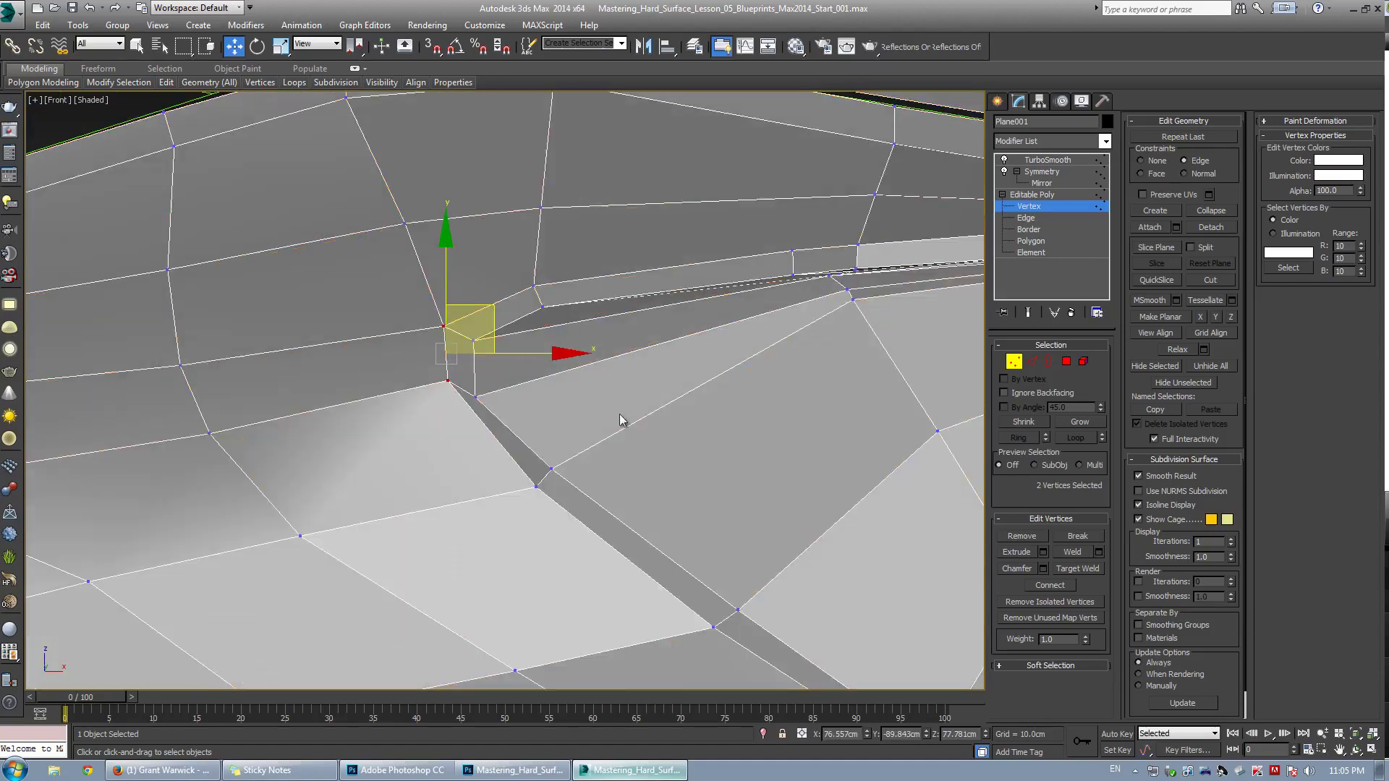
# Cut a new edge from the outer crease vertex across the crease's lower end to the wheel arch border
pyautogui.scroll(-2, 576, 397)
pyautogui.moveTo(539, 373); pyautogui.dragTo(491, 286, button='middle')
pyautogui.scroll(-2, 499, 290)
pyautogui.moveTo(593, 350); pyautogui.dragTo(515, 318, button='middle')
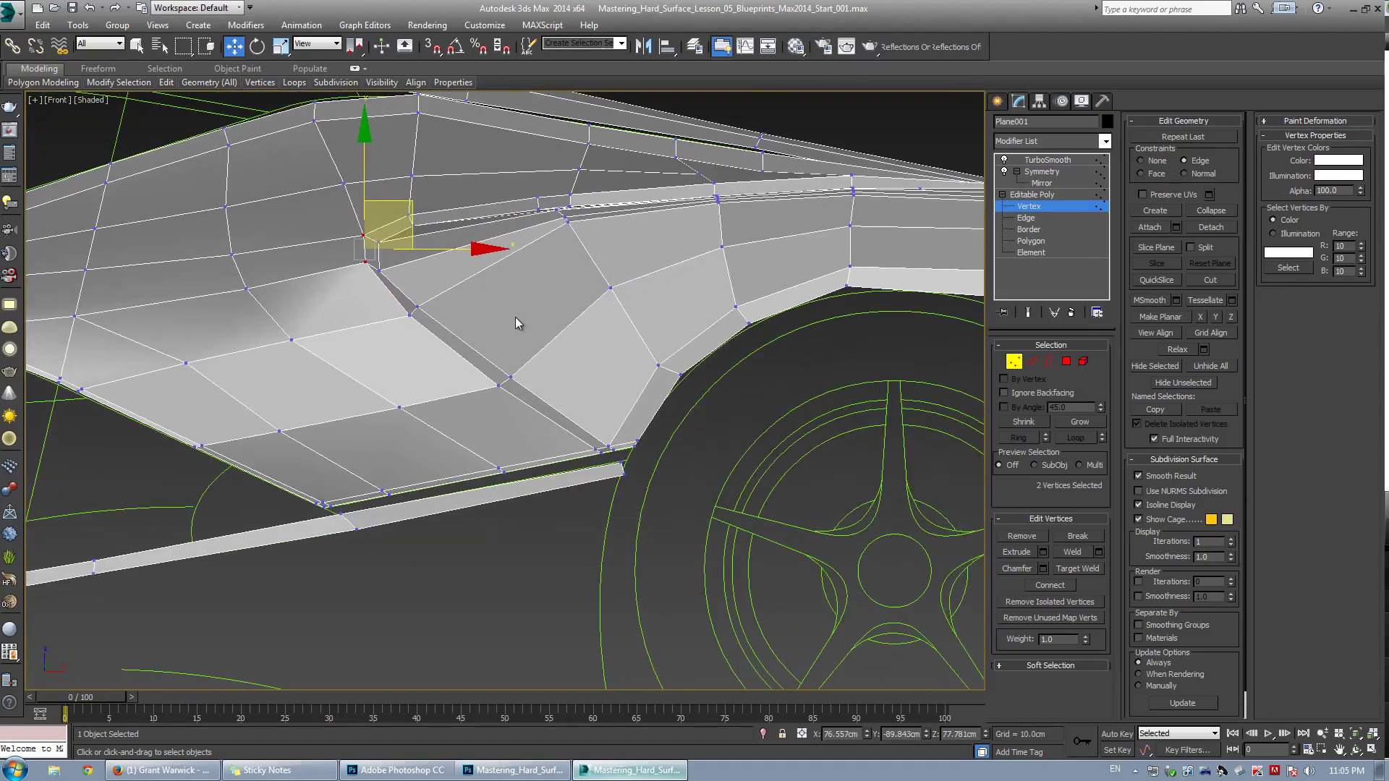
pyautogui.scroll(5, 515, 326)
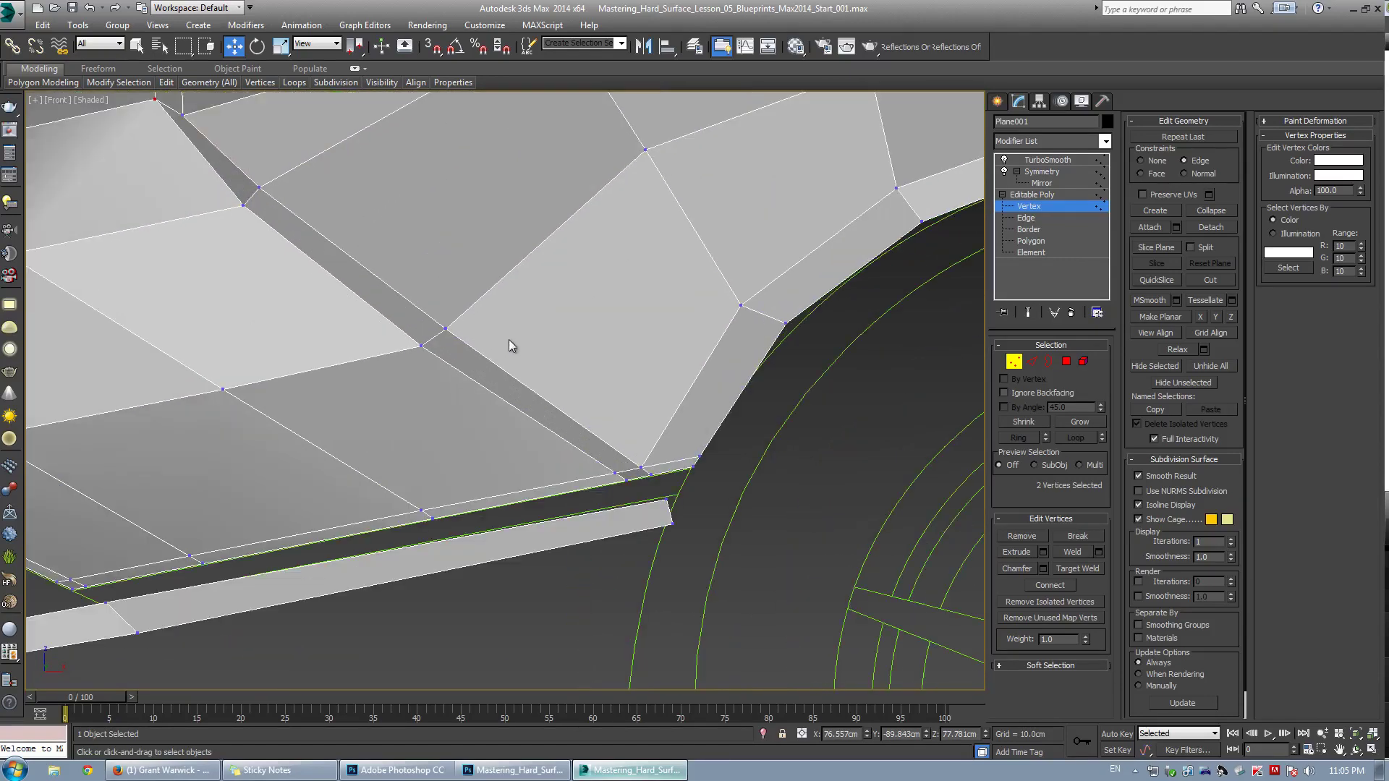
pyautogui.hotkey('alt', 'c')
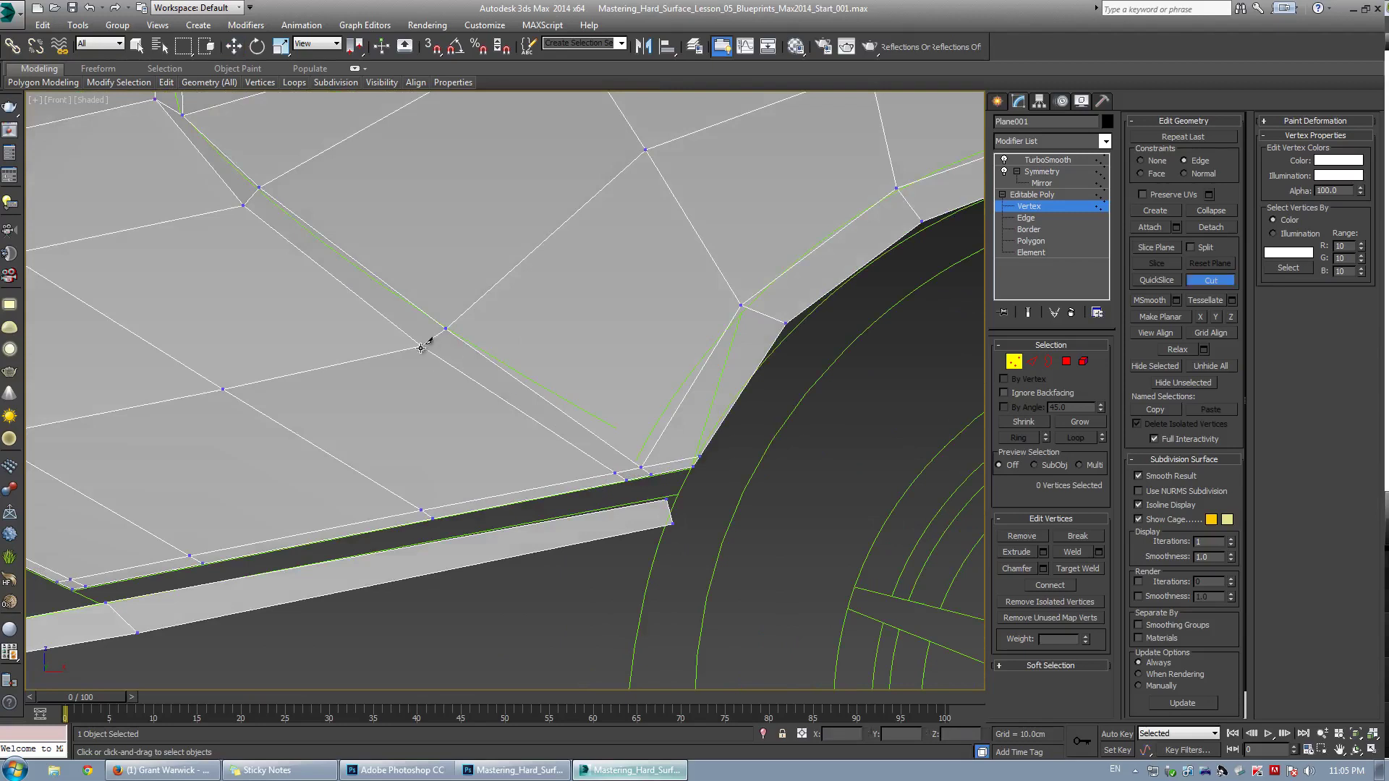
pyautogui.click(421, 346)
pyautogui.click(596, 437)
pyautogui.click(613, 431)
pyautogui.rightClick(577, 342)
# Target-weld the extra vertex on the crease's inner edge to the new cut's vertex near the crease's lower end
pyautogui.hotkey('ctrl', 'shift', 'w')
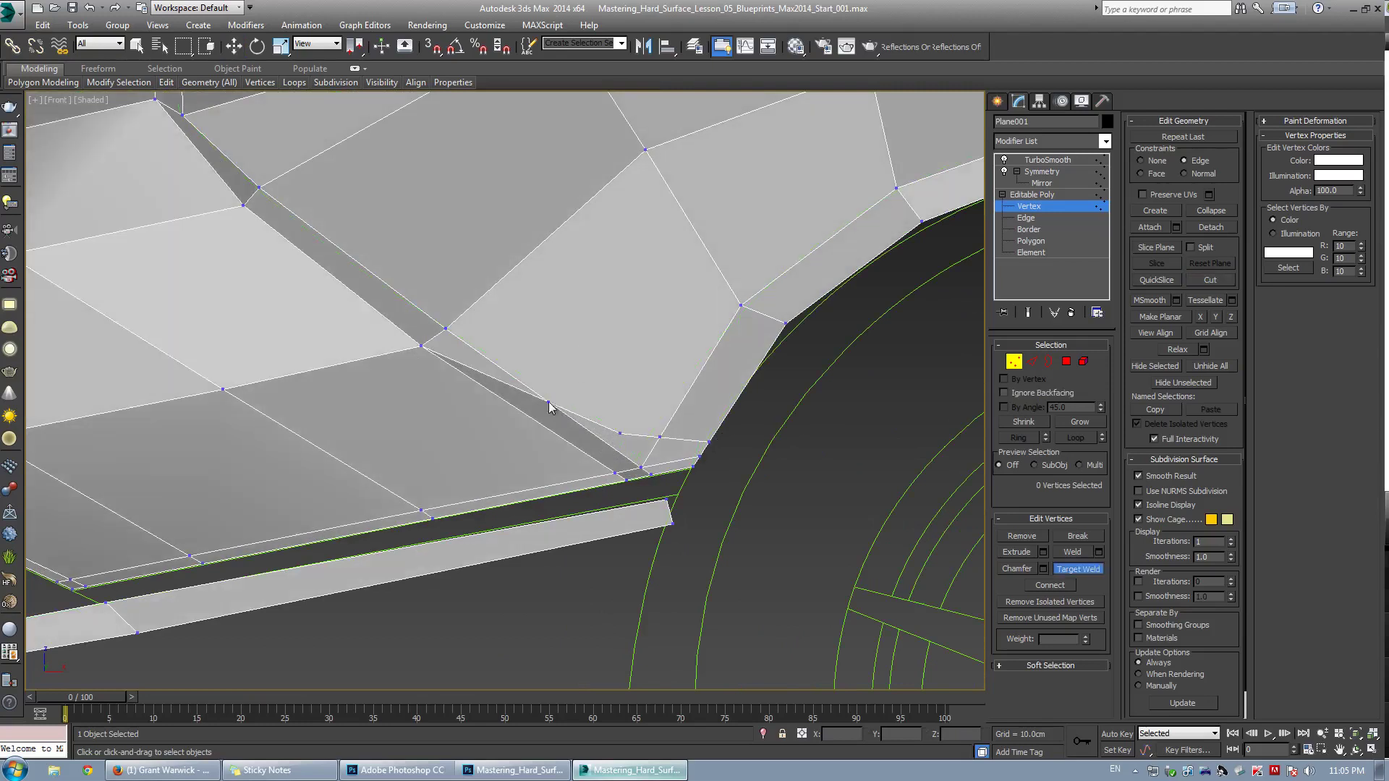
pyautogui.click(617, 435)
pyautogui.rightClick(650, 356)
# Cut a second edge from the inner crease vertex to the wheel arch border, just above the previous cut
pyautogui.hotkey('alt', 'c')
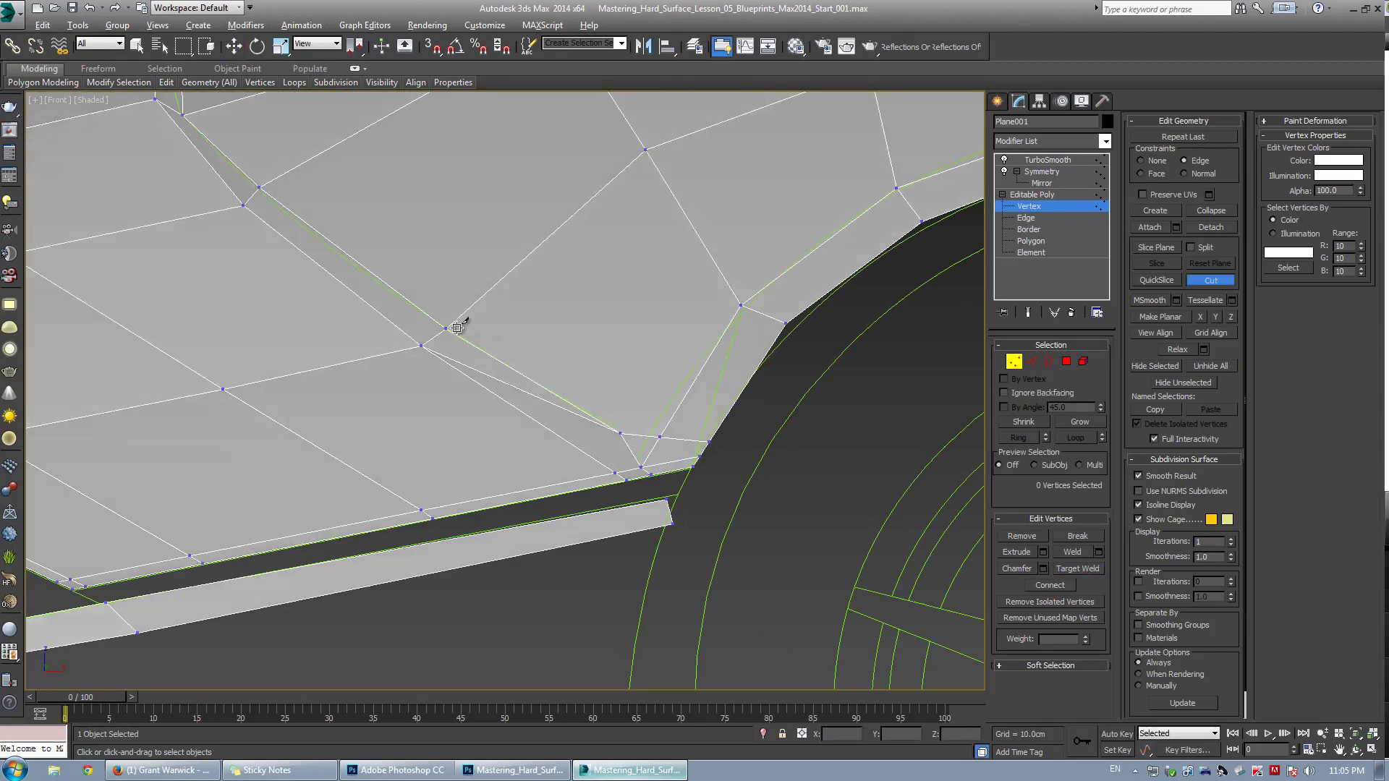
pyautogui.click(445, 331)
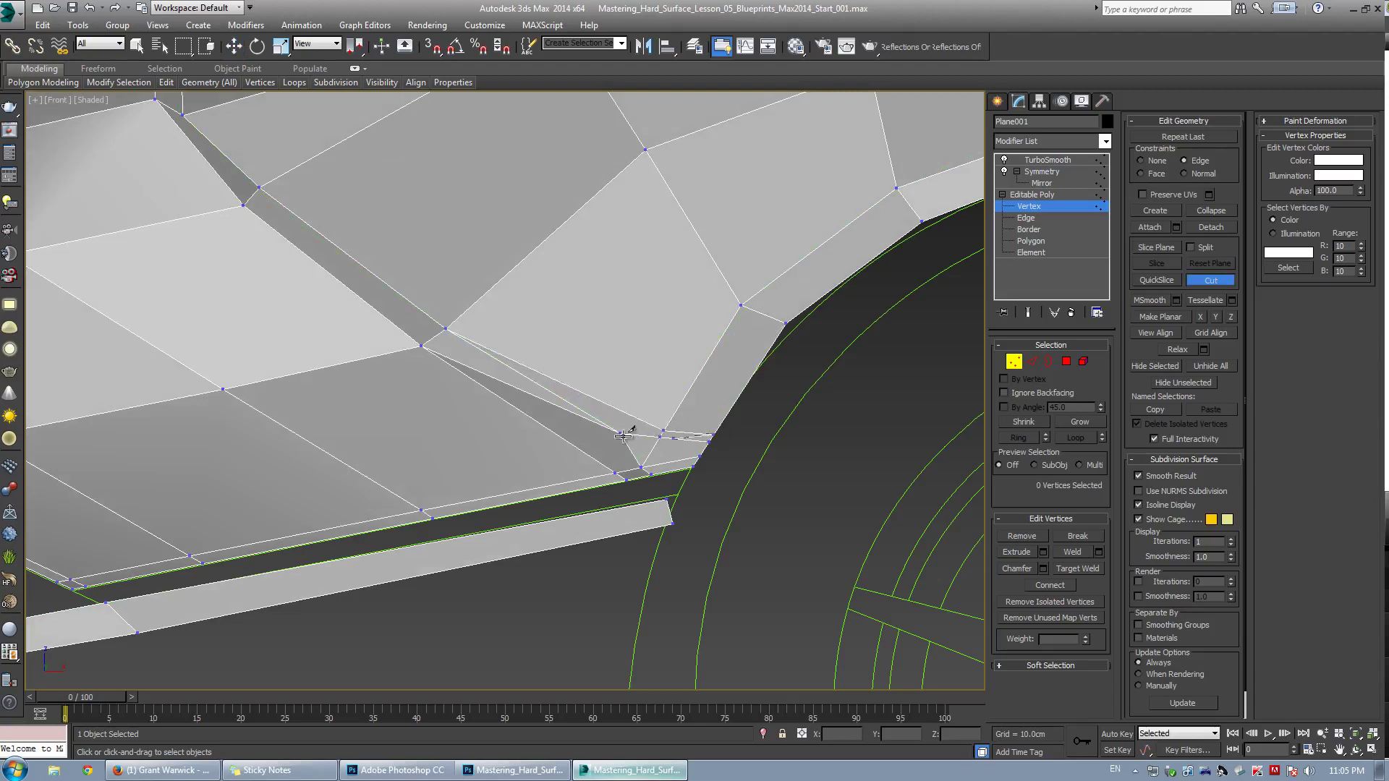
pyautogui.press('w')
# Cut an edge row forward from the welded vertex, across the crease to the next edge column above the lower border
pyautogui.scroll(4, 646, 431)
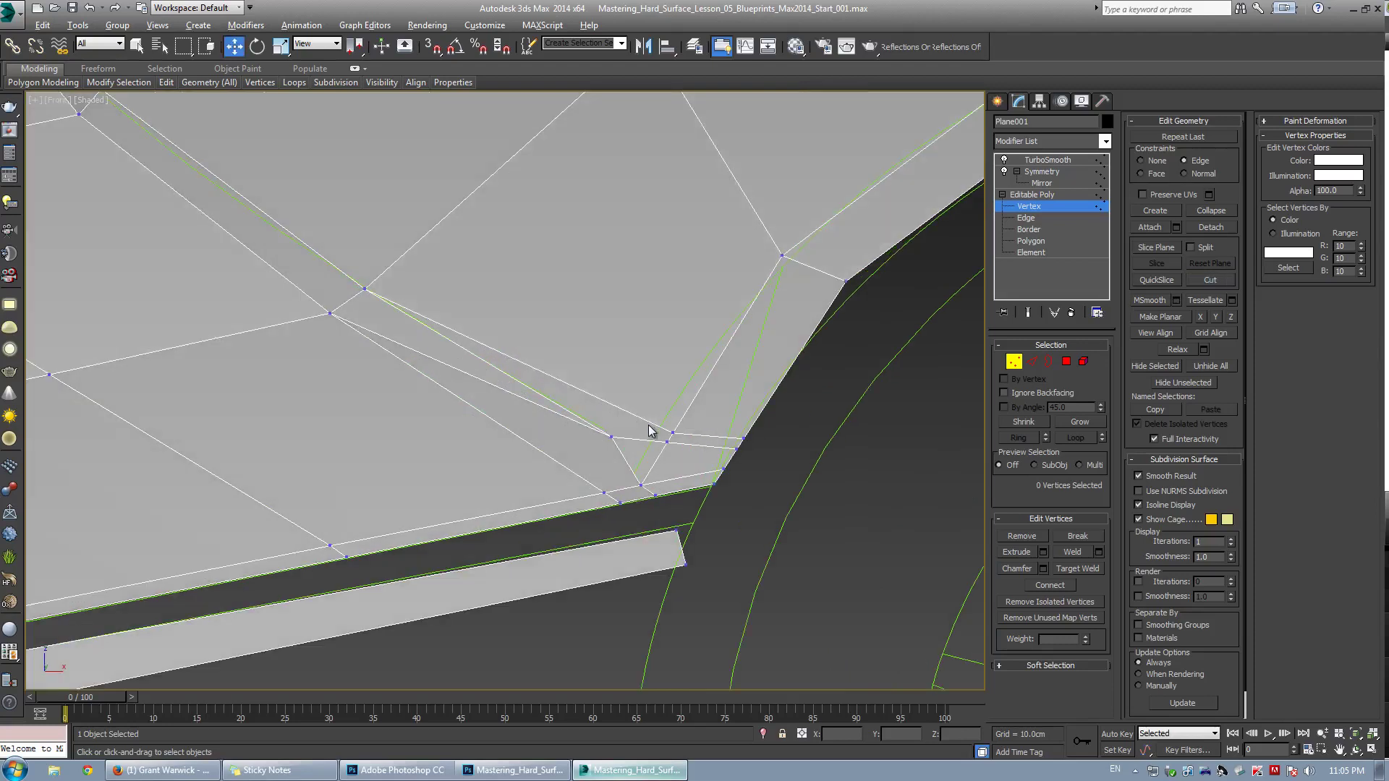
pyautogui.hotkey('alt', 'c')
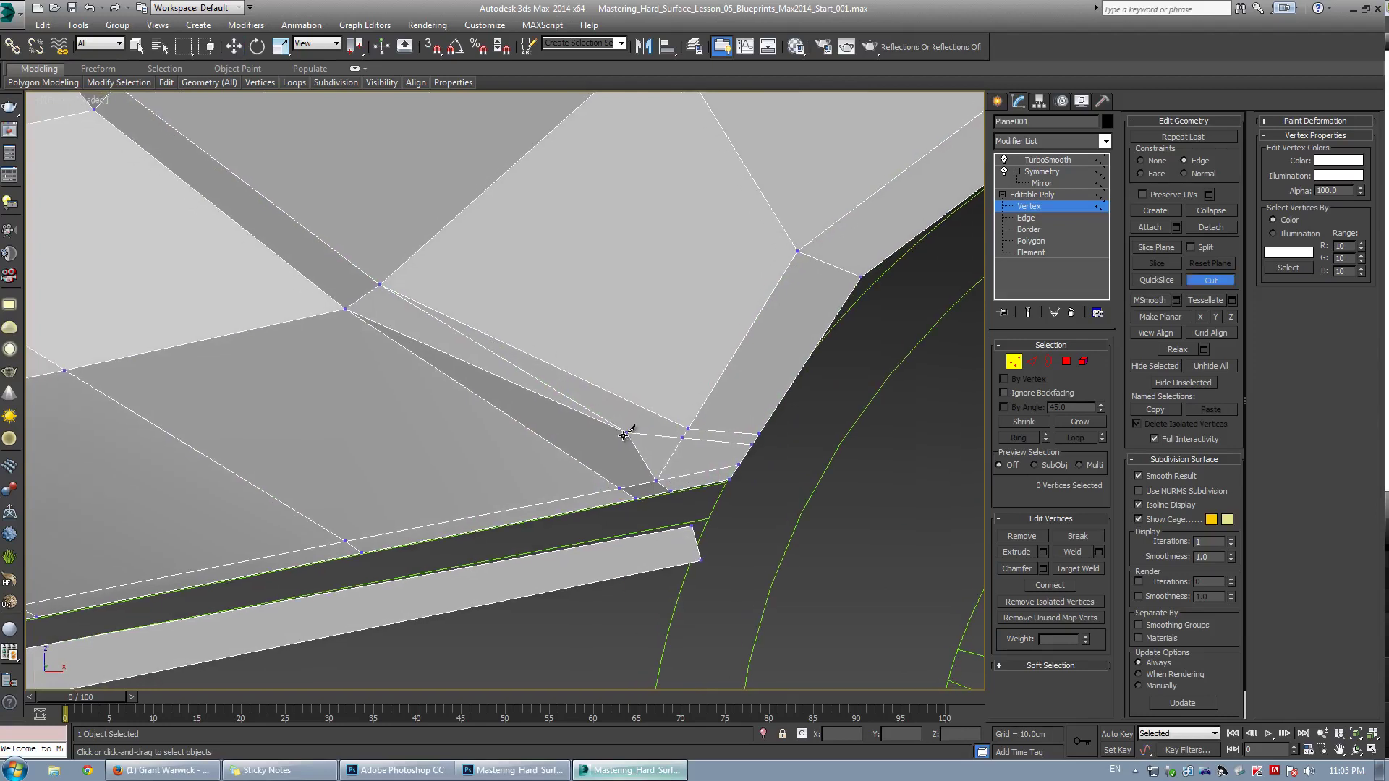
pyautogui.click(626, 432)
pyautogui.scroll(-3, 355, 481)
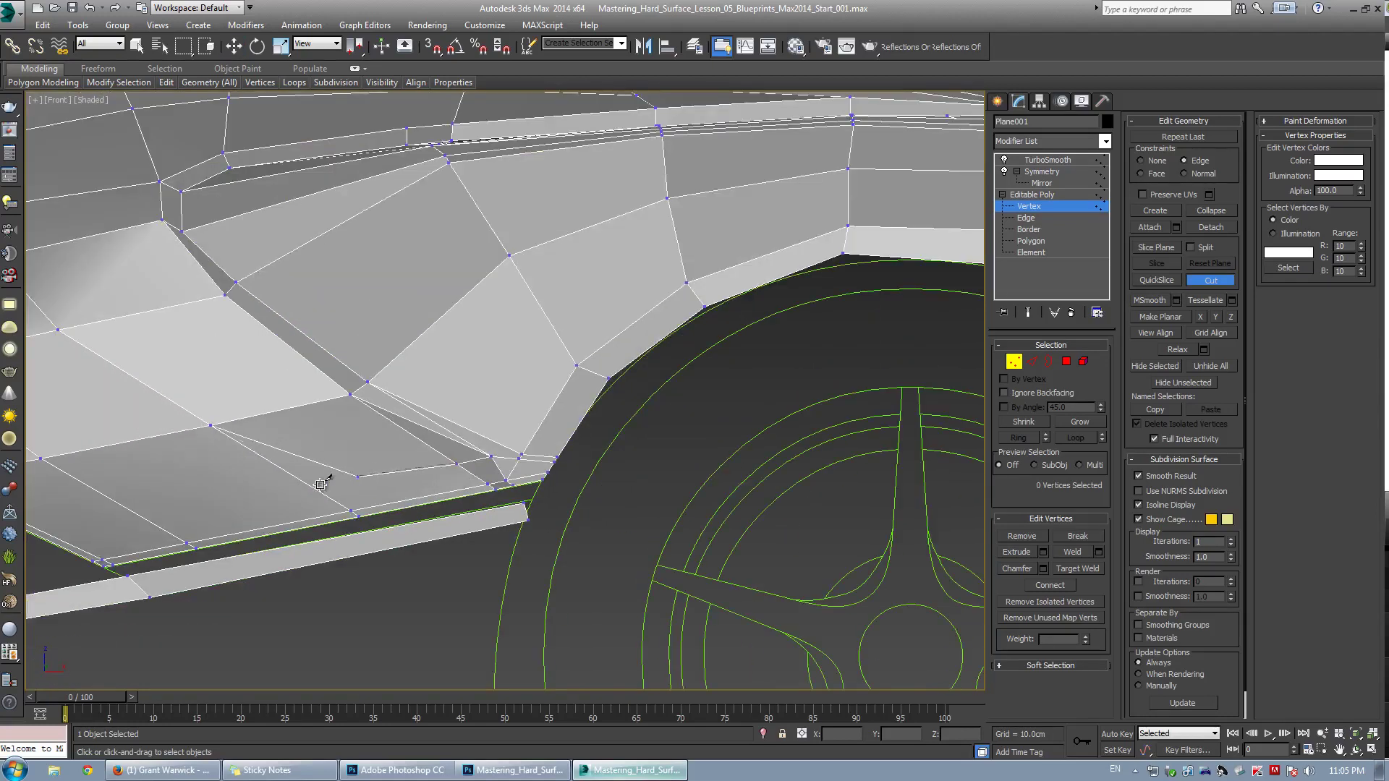
pyautogui.click(315, 489)
pyautogui.press('w')
pyautogui.scroll(2, 424, 444)
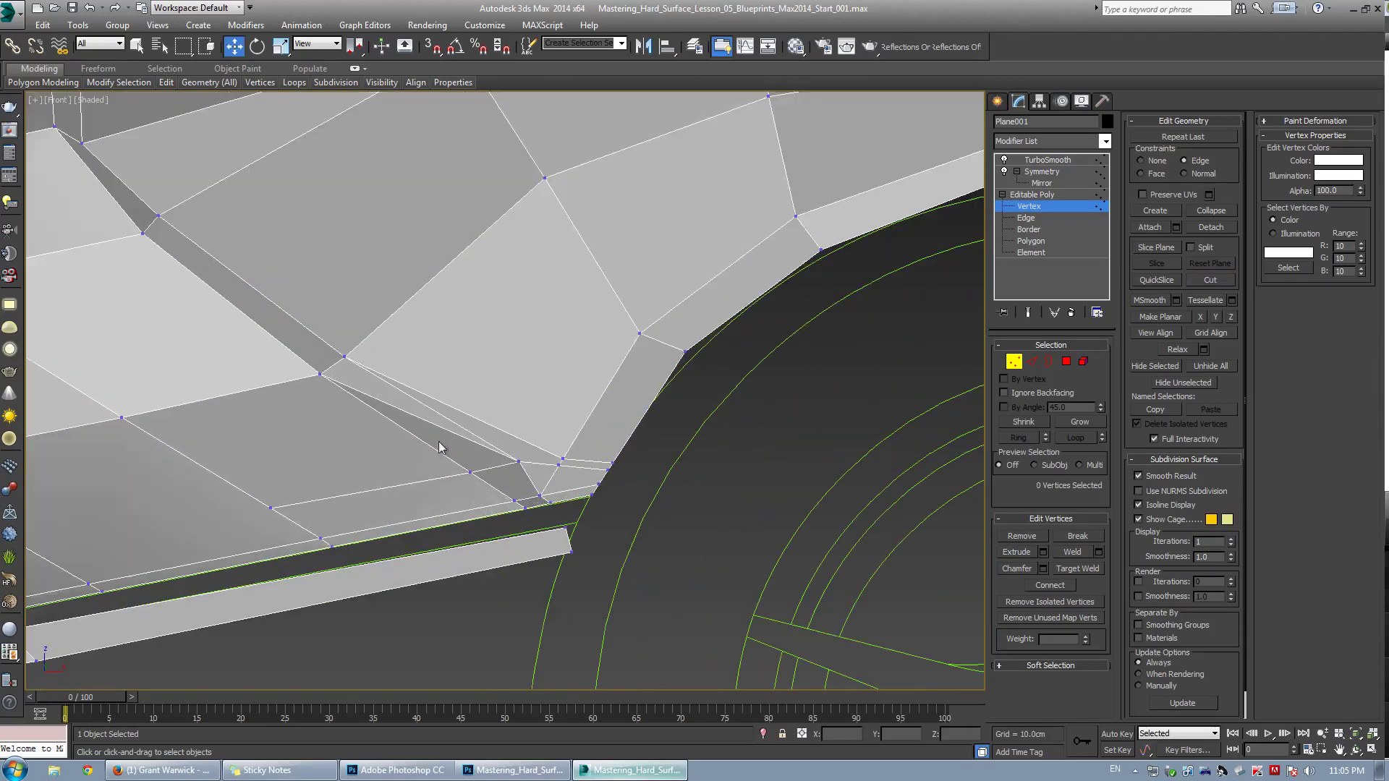
pyautogui.hotkey('alt', 'x')
pyautogui.hotkey('alt', 'x')
pyautogui.press('2')
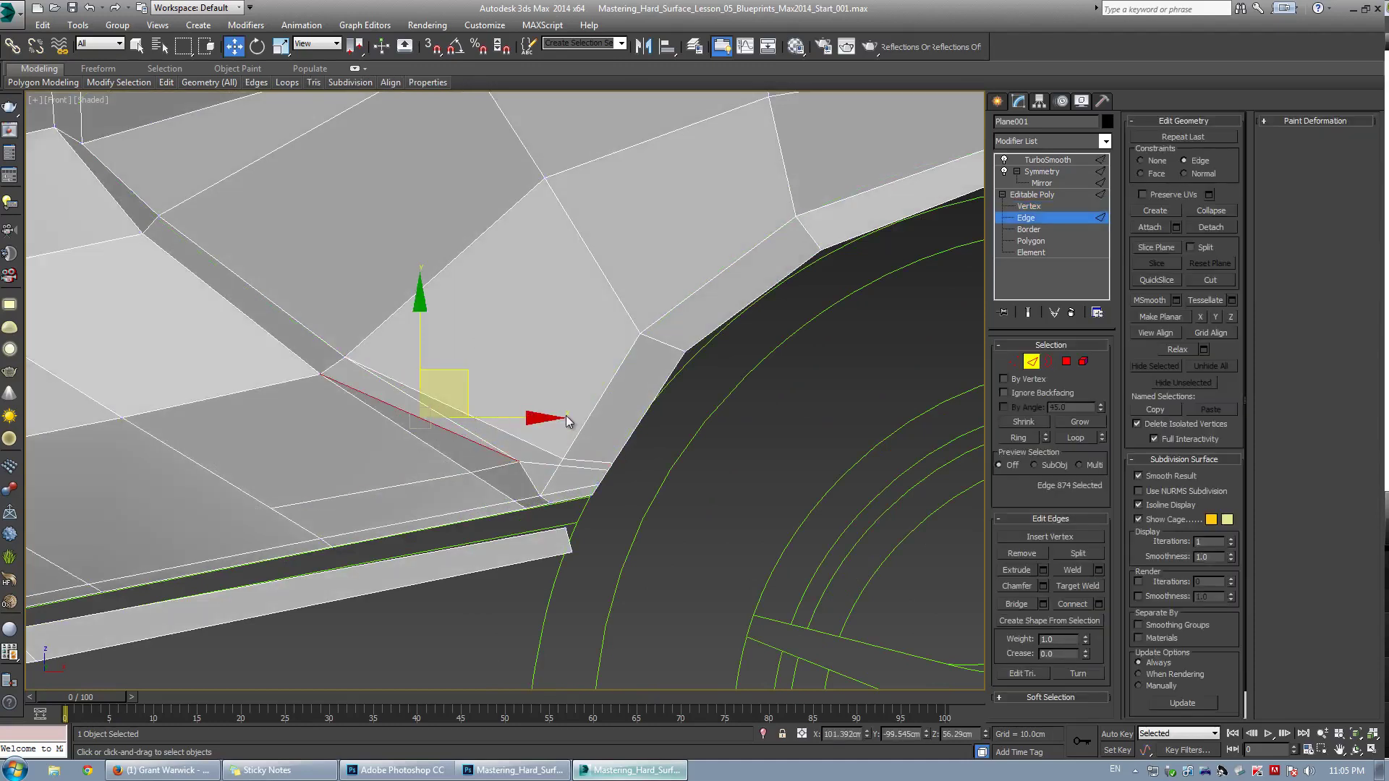
pyautogui.moveTo(437, 335); pyautogui.dragTo(506, 372, button='middle')
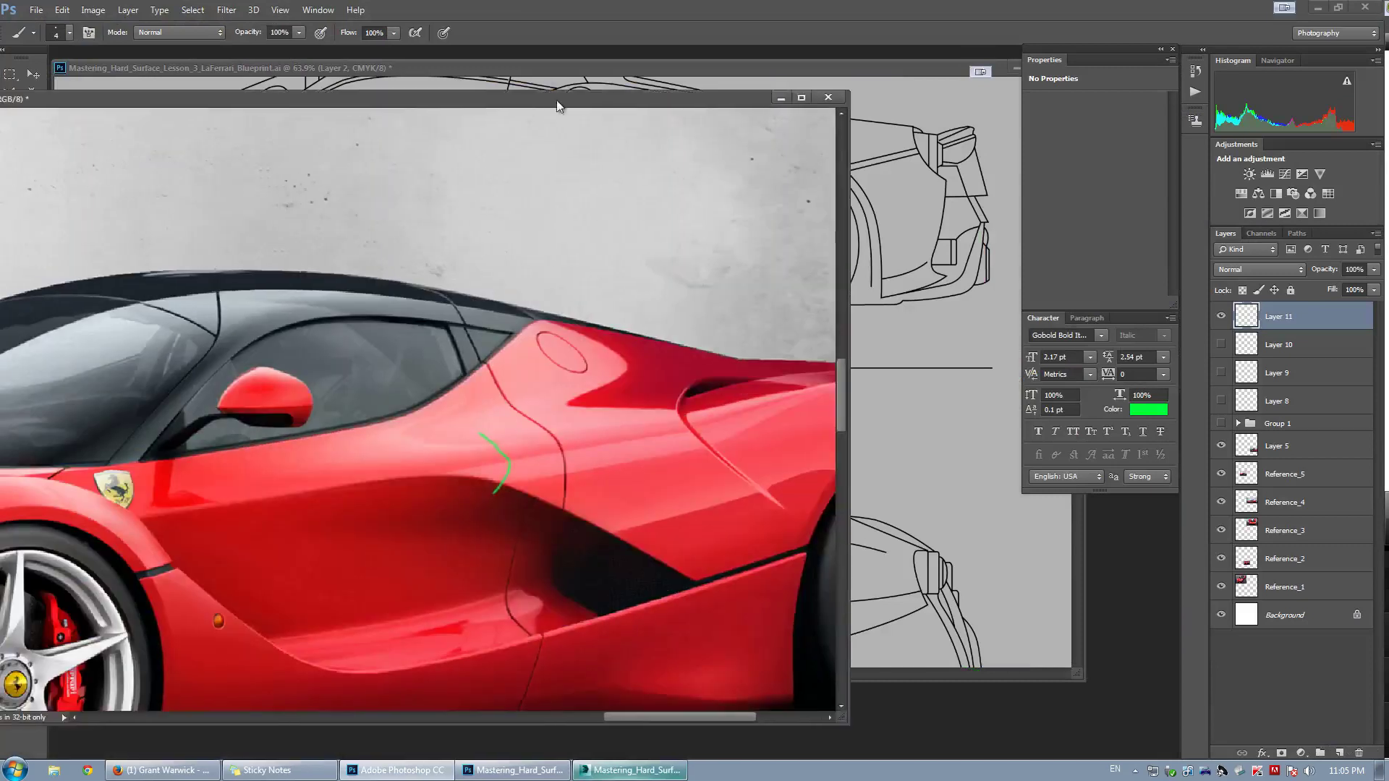
# Sketch trial green flow lines over the rear fender crease in the Photoshop reference photo, undo them, and return to 3ds Max
pyautogui.keyDown('alt'); pyautogui.scroll(3, 564, 381); pyautogui.keyUp('alt')
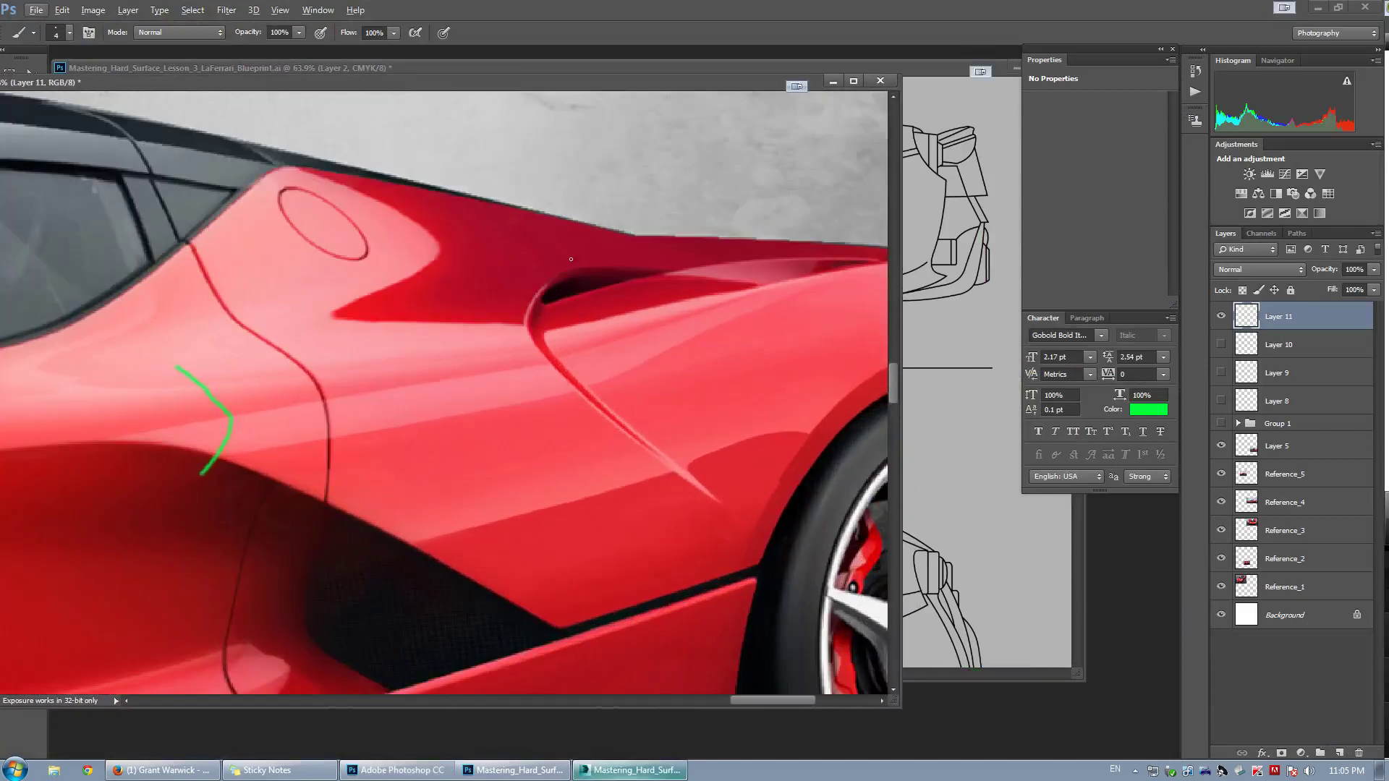
pyautogui.moveTo(576, 257)
pyautogui.mouseDown()
pyautogui.moveTo(548, 377)
pyautogui.moveTo(745, 514)
pyautogui.mouseUp()
pyautogui.hotkey('ctrl', 'z')
pyautogui.moveTo(492, 336)
pyautogui.mouseDown()
pyautogui.moveTo(705, 463)
pyautogui.moveTo(764, 616)
pyautogui.mouseUp()
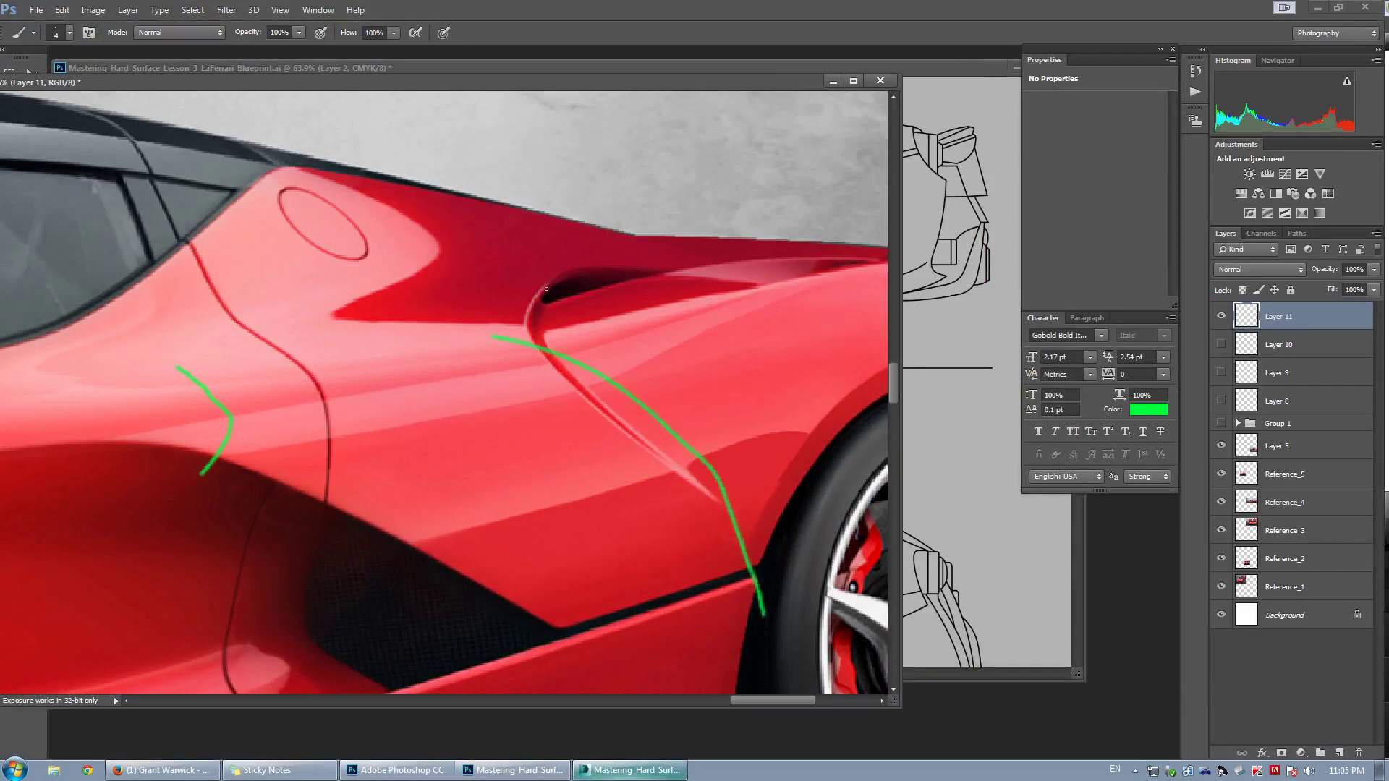
pyautogui.moveTo(543, 288); pyautogui.dragTo(552, 439)
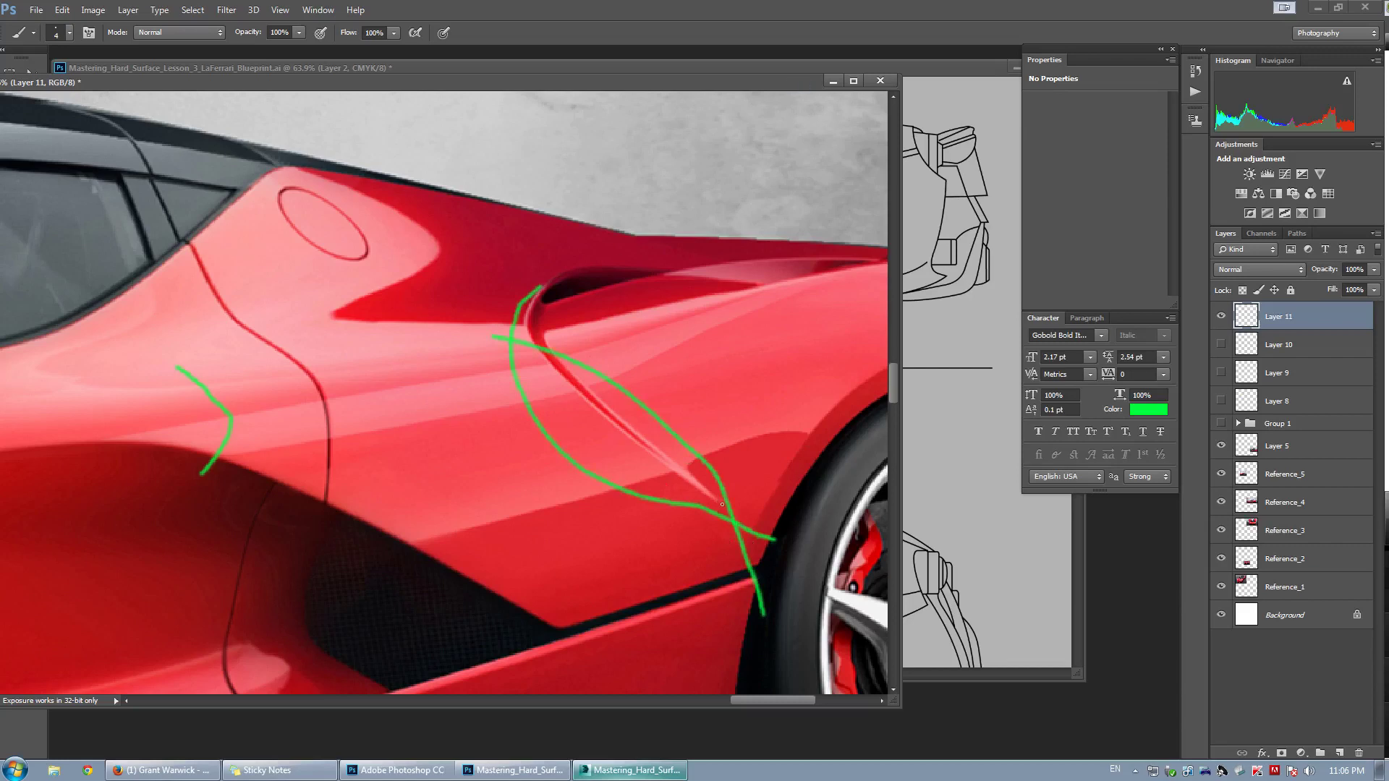
pyautogui.hotkey('ctrl', 'alt', 'z')
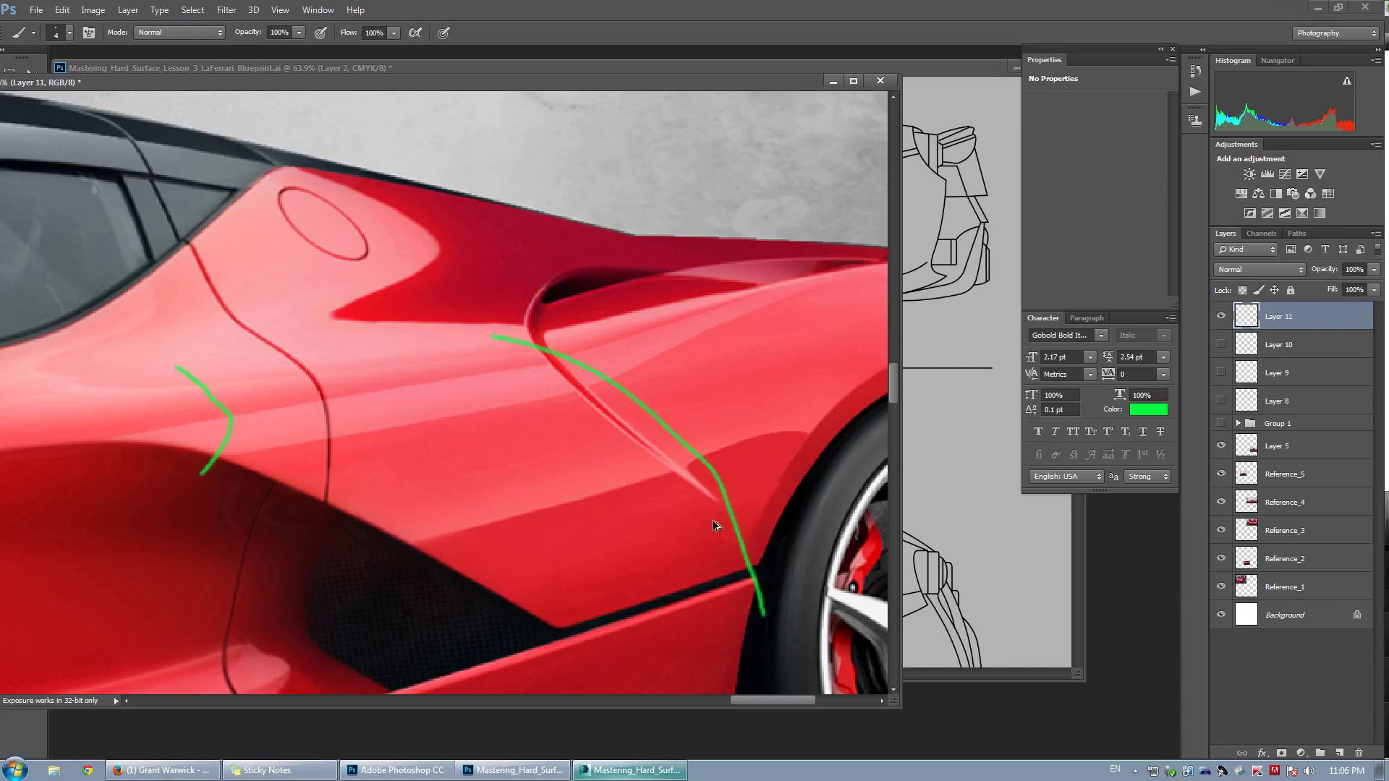
pyautogui.hotkey('ctrl', 'alt', 'z')
pyautogui.click(643, 771)
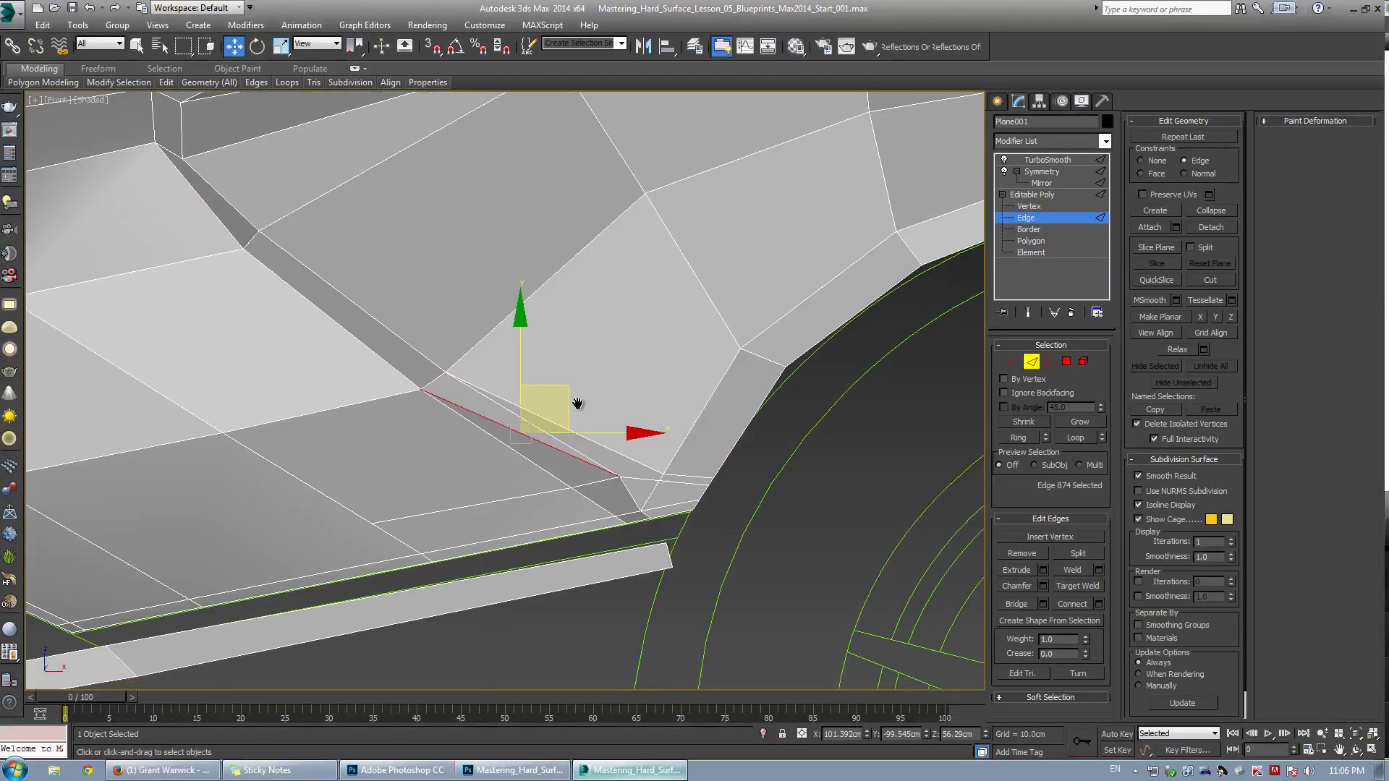
# Target-weld the duplicate vertex near the wheel arch's lower corner to the cut vertex directly above it
pyautogui.hotkey('alt', 'l')
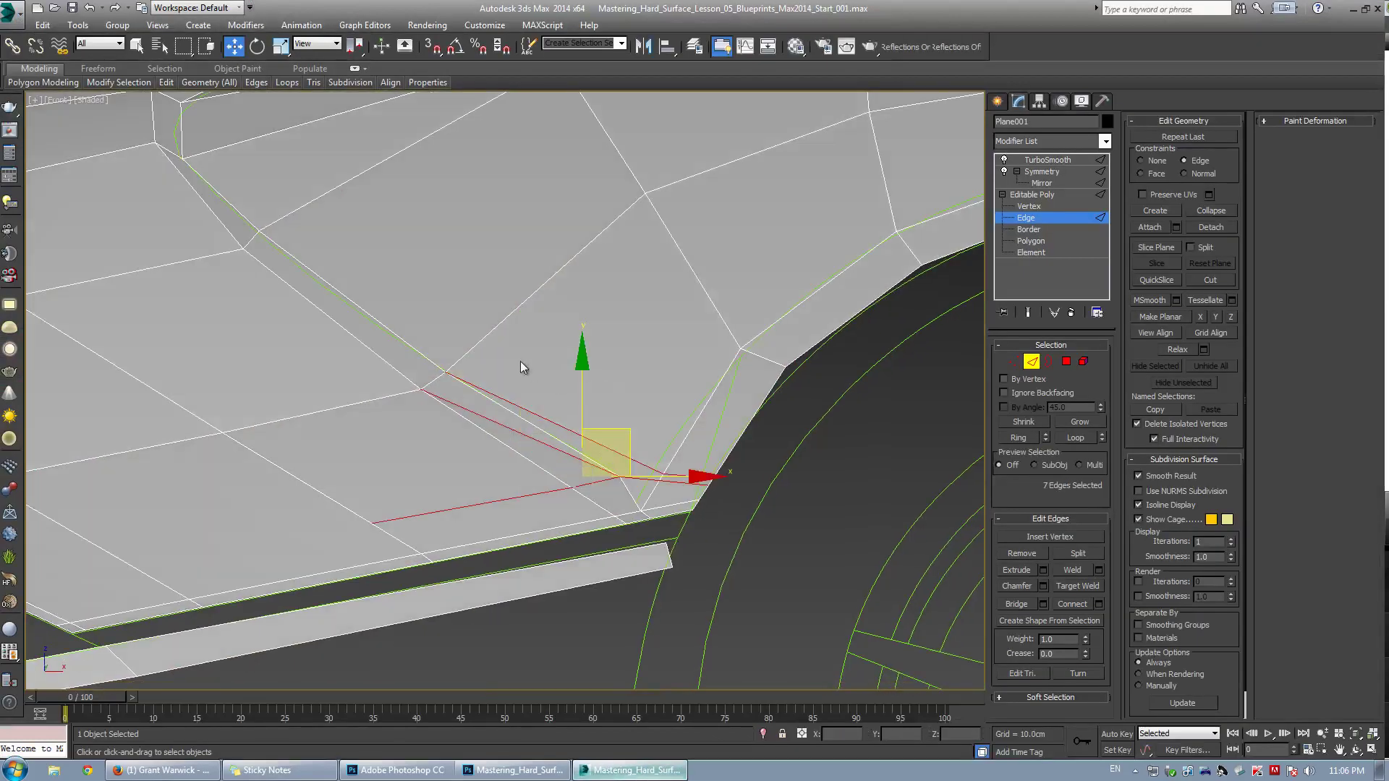
pyautogui.click(656, 409)
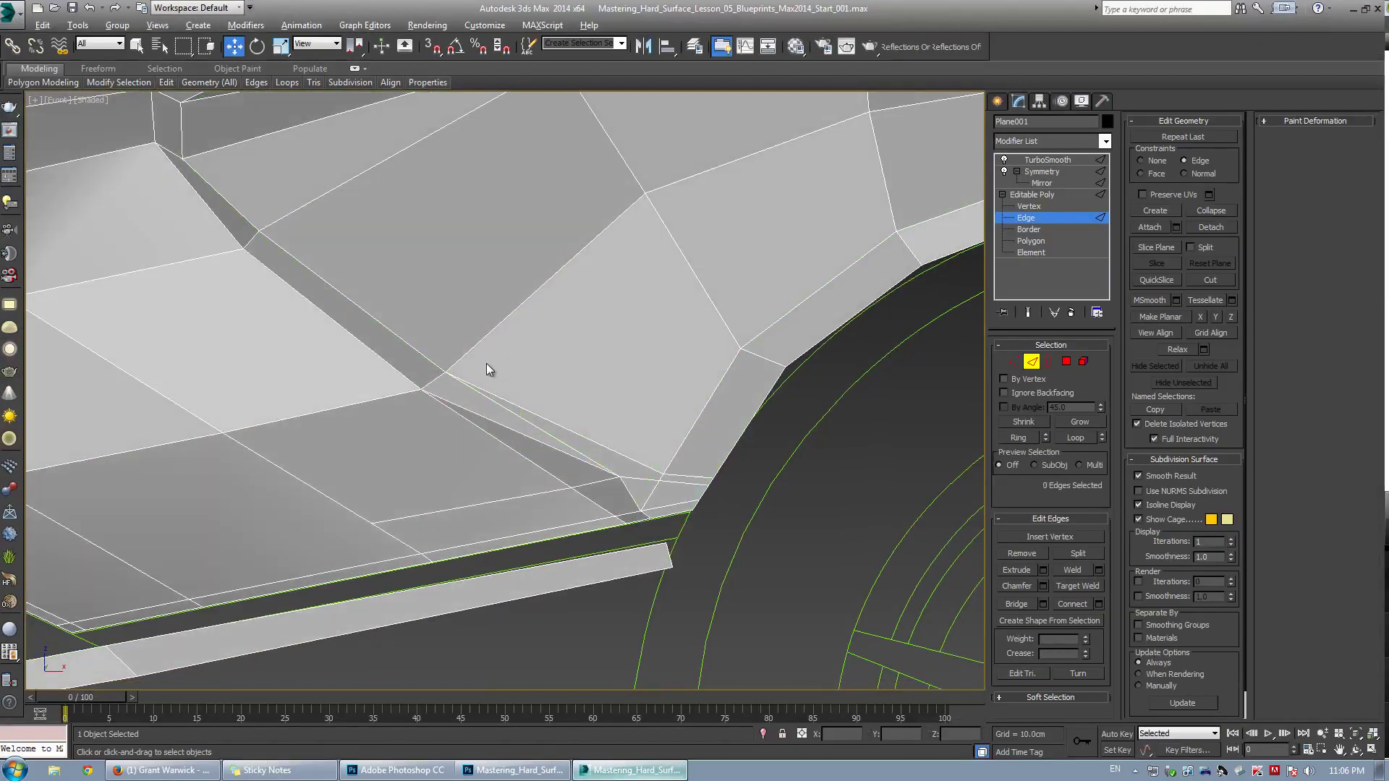
pyautogui.scroll(3, 650, 456)
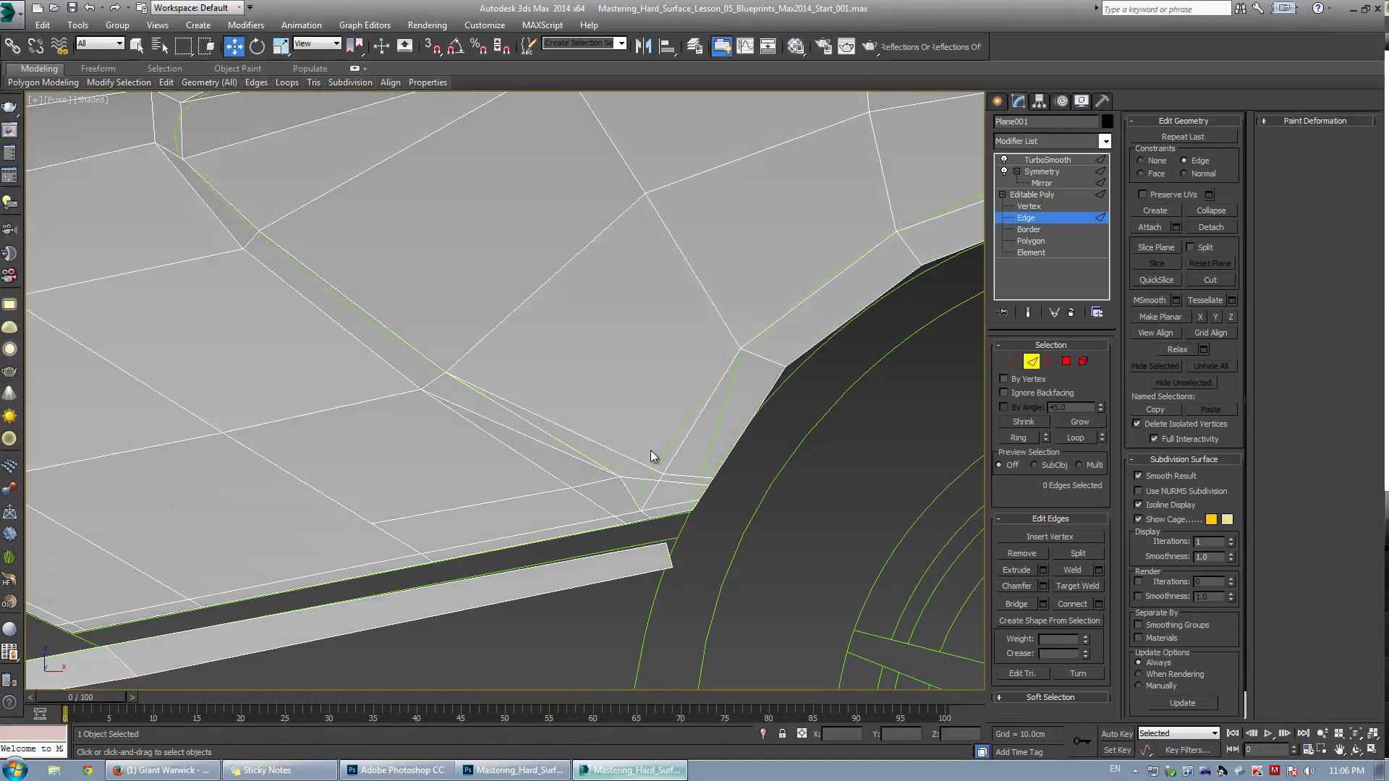
pyautogui.press('1')
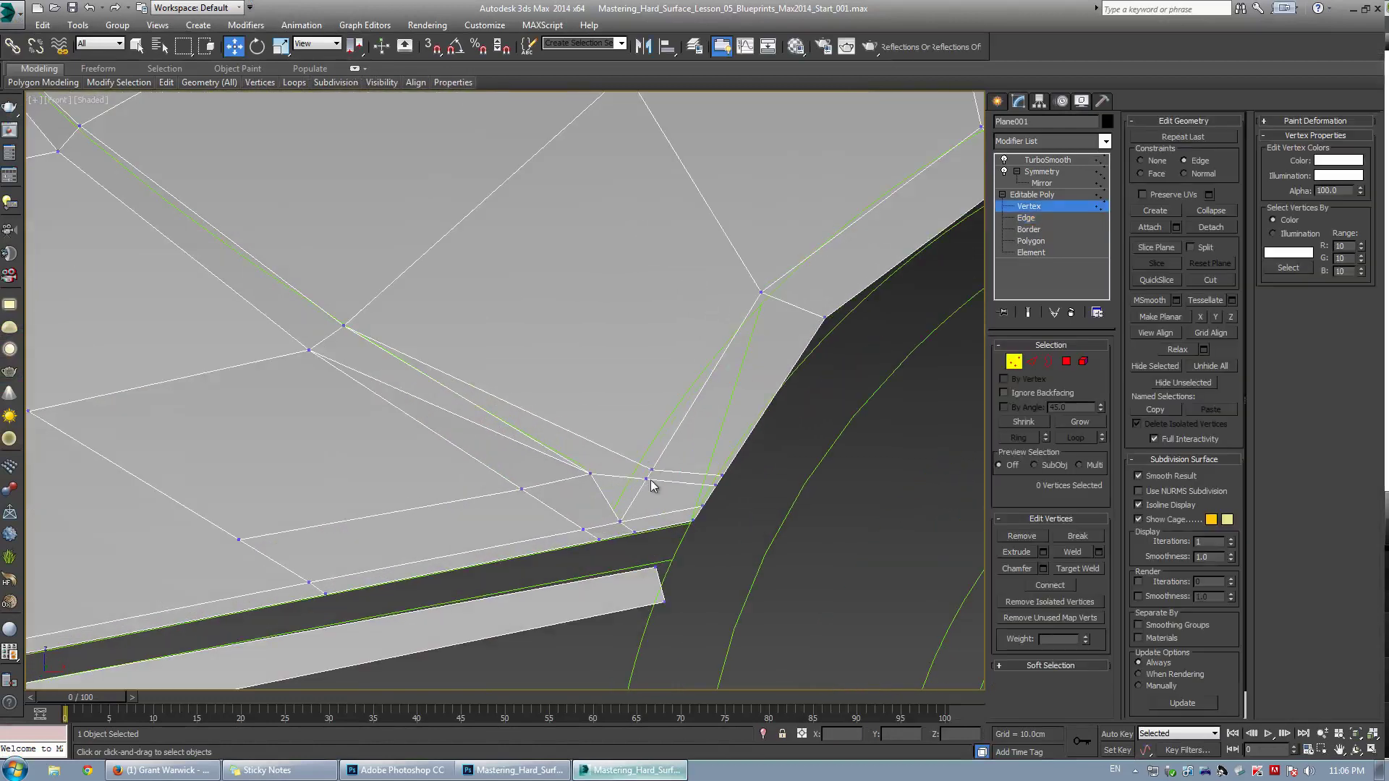
pyautogui.hotkey('ctrl', 'w')
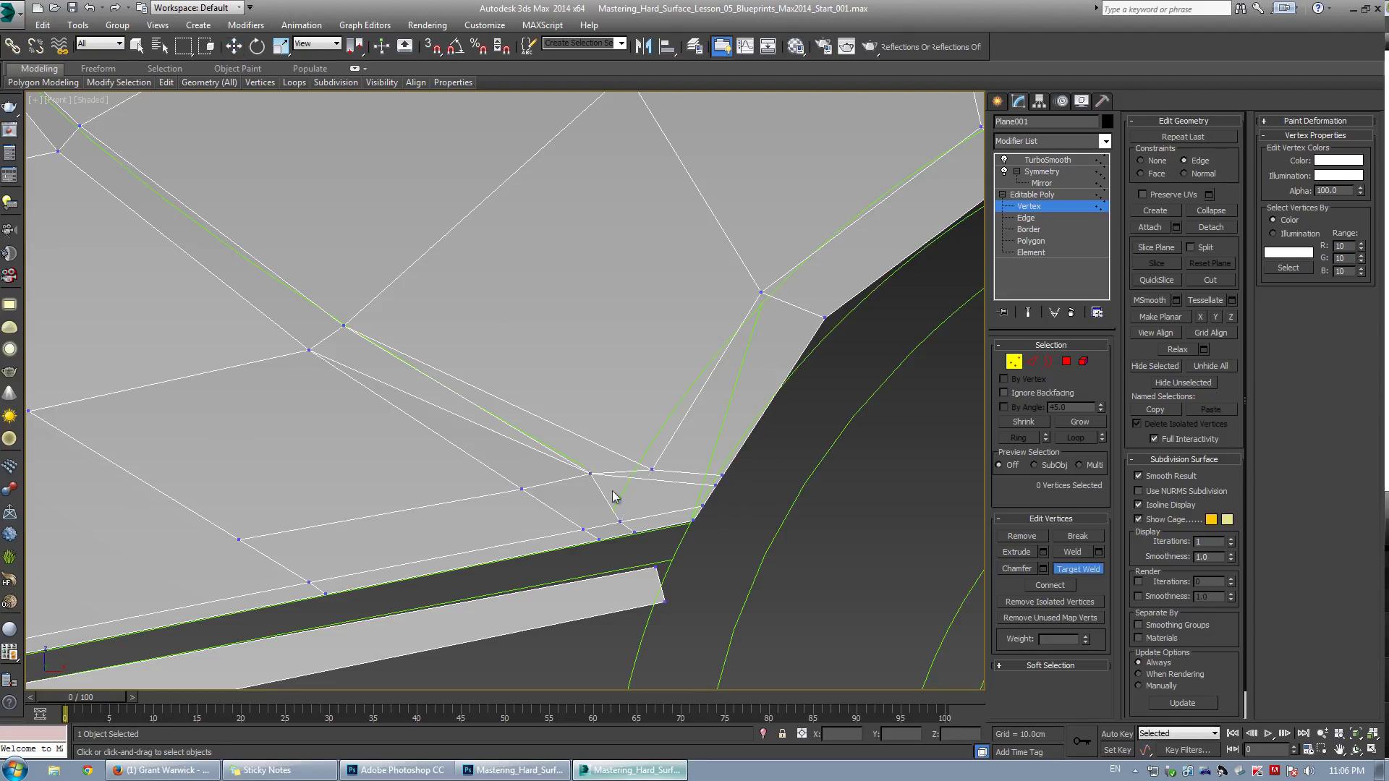
# Try to shift the crease's lower end vertex toward the wheel arch in the front view, and undo the move
pyautogui.press('w')
pyautogui.moveTo(562, 440); pyautogui.dragTo(603, 483)
pyautogui.moveTo(627, 427); pyautogui.dragTo(690, 418)
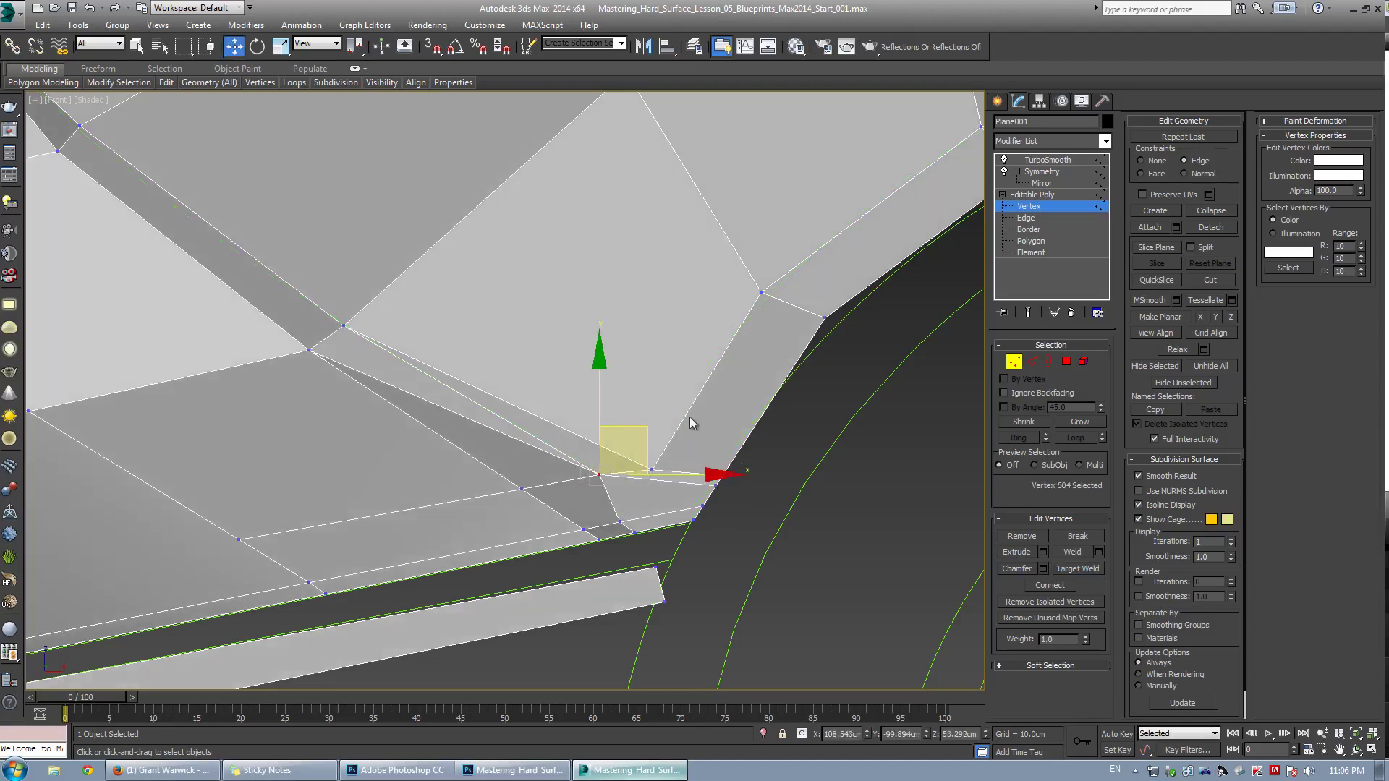
pyautogui.click(697, 406)
pyautogui.press(';')
pyautogui.hotkey('ctrl', 'z')
pyautogui.hotkey('ctrl', 'z')
pyautogui.hotkey('ctrl', 'z')
pyautogui.click(699, 404)
pyautogui.press(';')
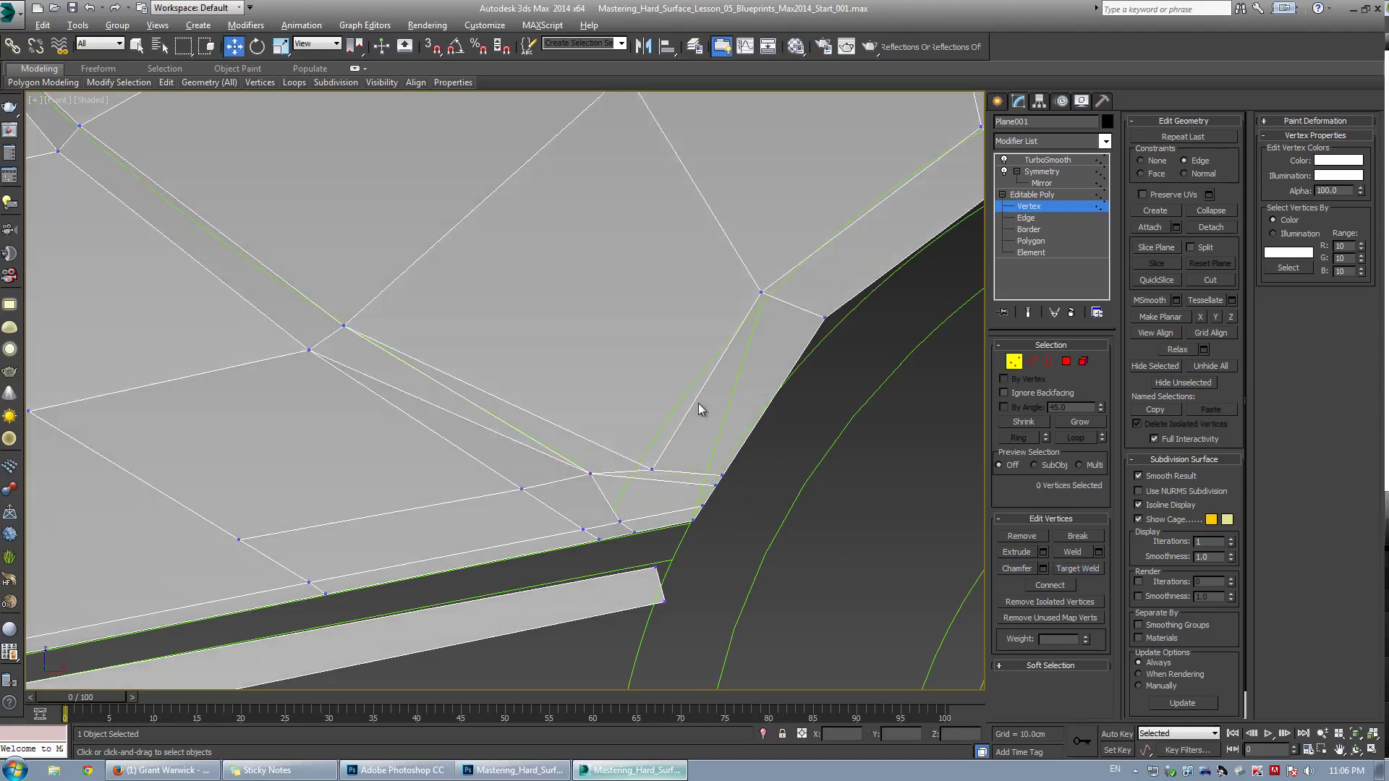
# Examine the rear fender crease in the Photoshop reference photo, move the photo window aside, and return to 3ds Max
pyautogui.scroll(-2, 697, 402)
pyautogui.scroll(-3, 683, 391)
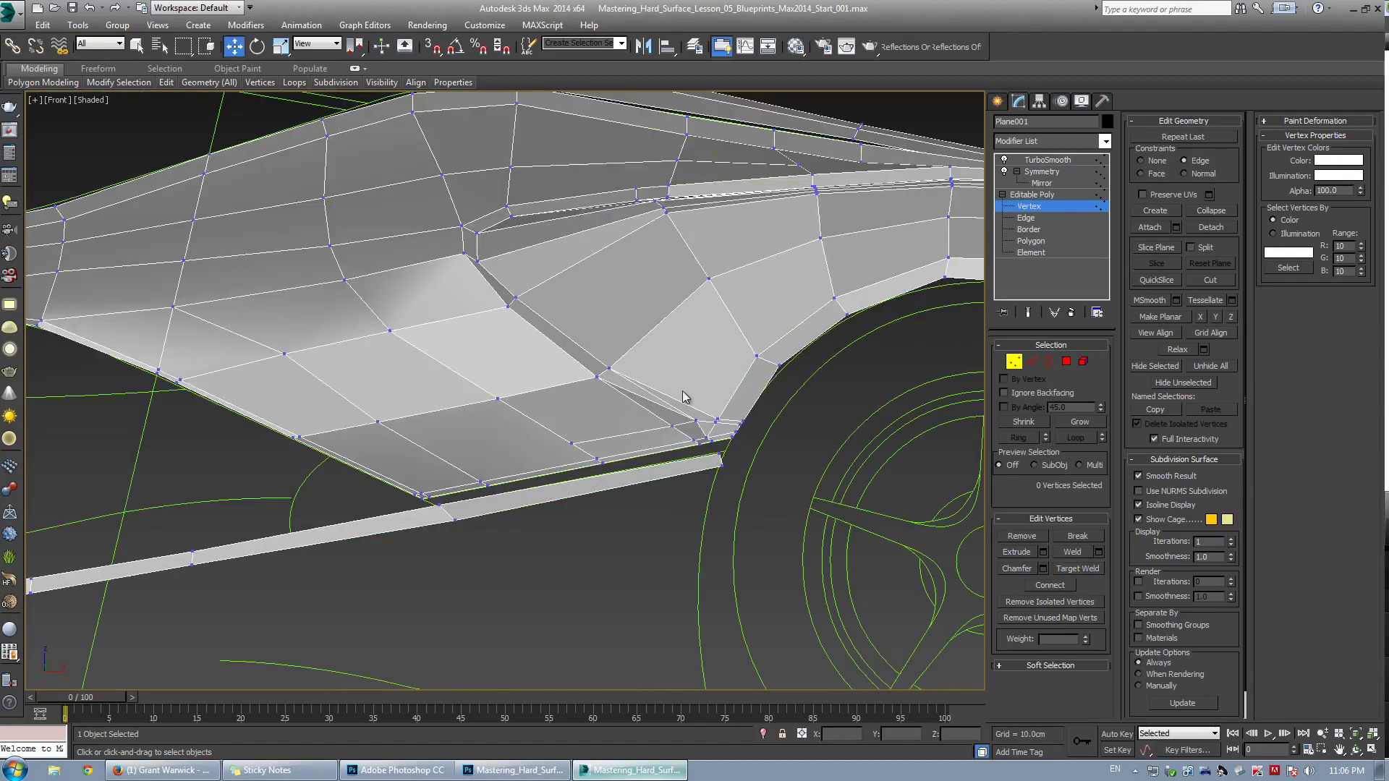
pyautogui.moveTo(687, 348); pyautogui.dragTo(638, 430, button='middle')
pyautogui.scroll(2, 638, 430)
pyautogui.hotkey('alt', 'w')
pyautogui.middleClick(724, 491)
pyautogui.hotkey('alt', 'w')
pyautogui.keyDown('alt'); pyautogui.moveTo(754, 512); pyautogui.dragTo(449, 399, button='middle'); pyautogui.keyUp('alt')
pyautogui.scroll(-2, 332, 466)
pyautogui.click(397, 770)
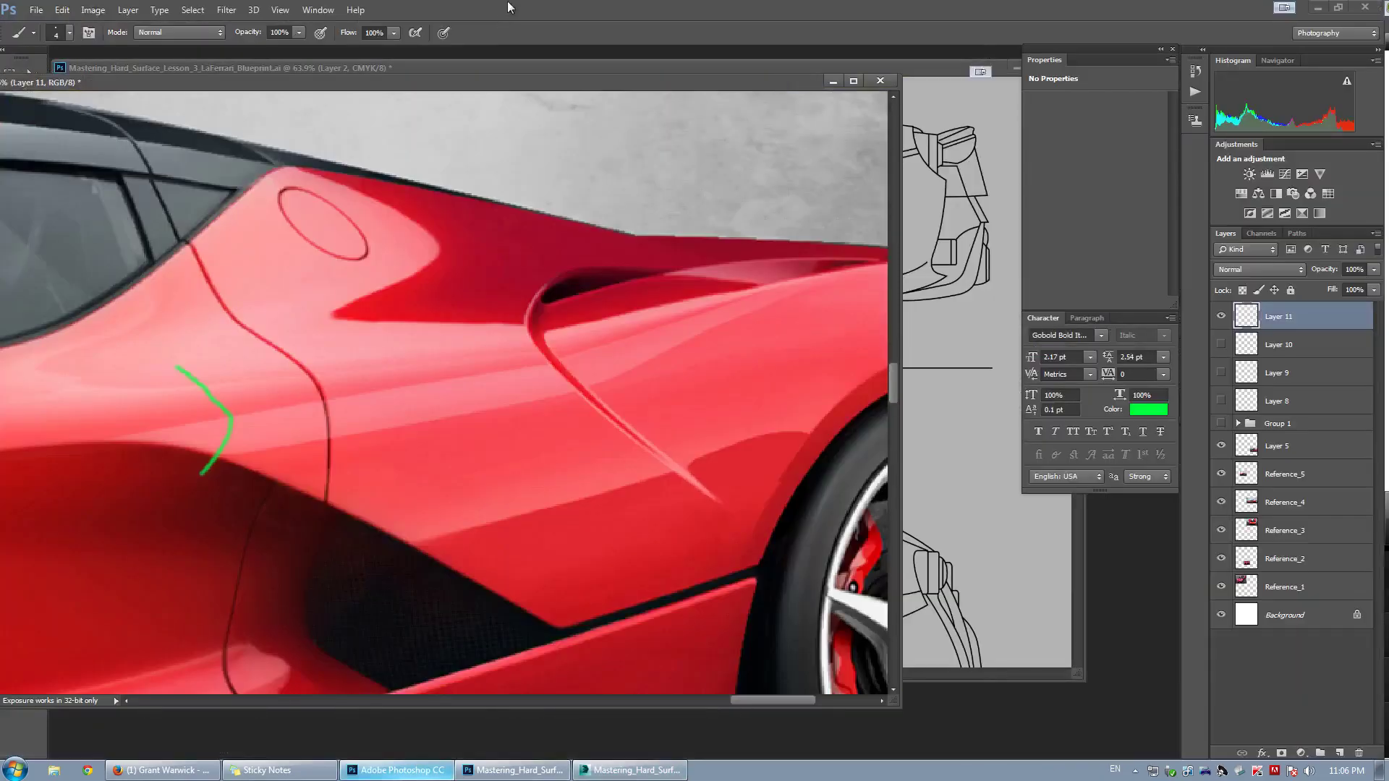
pyautogui.moveTo(502, 82); pyautogui.dragTo(0, 116)
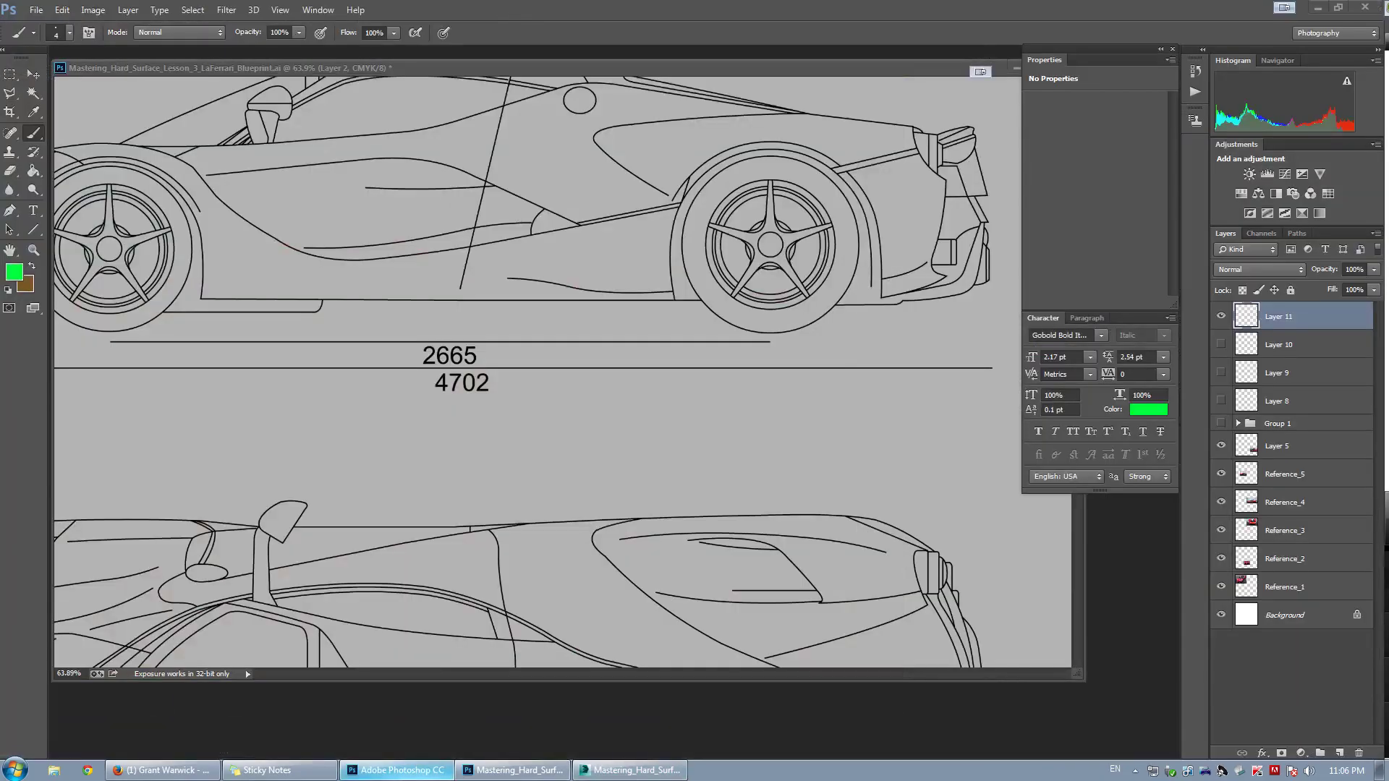
pyautogui.click(587, 774)
# Move the vertex pair on the crease's upper bend along Y, and shift the edge at that bend slightly along Y
pyautogui.keyDown('alt'); pyautogui.moveTo(463, 425); pyautogui.dragTo(217, 463, button='middle'); pyautogui.keyUp('alt')
pyautogui.moveTo(217, 463); pyautogui.dragTo(302, 393, button='middle')
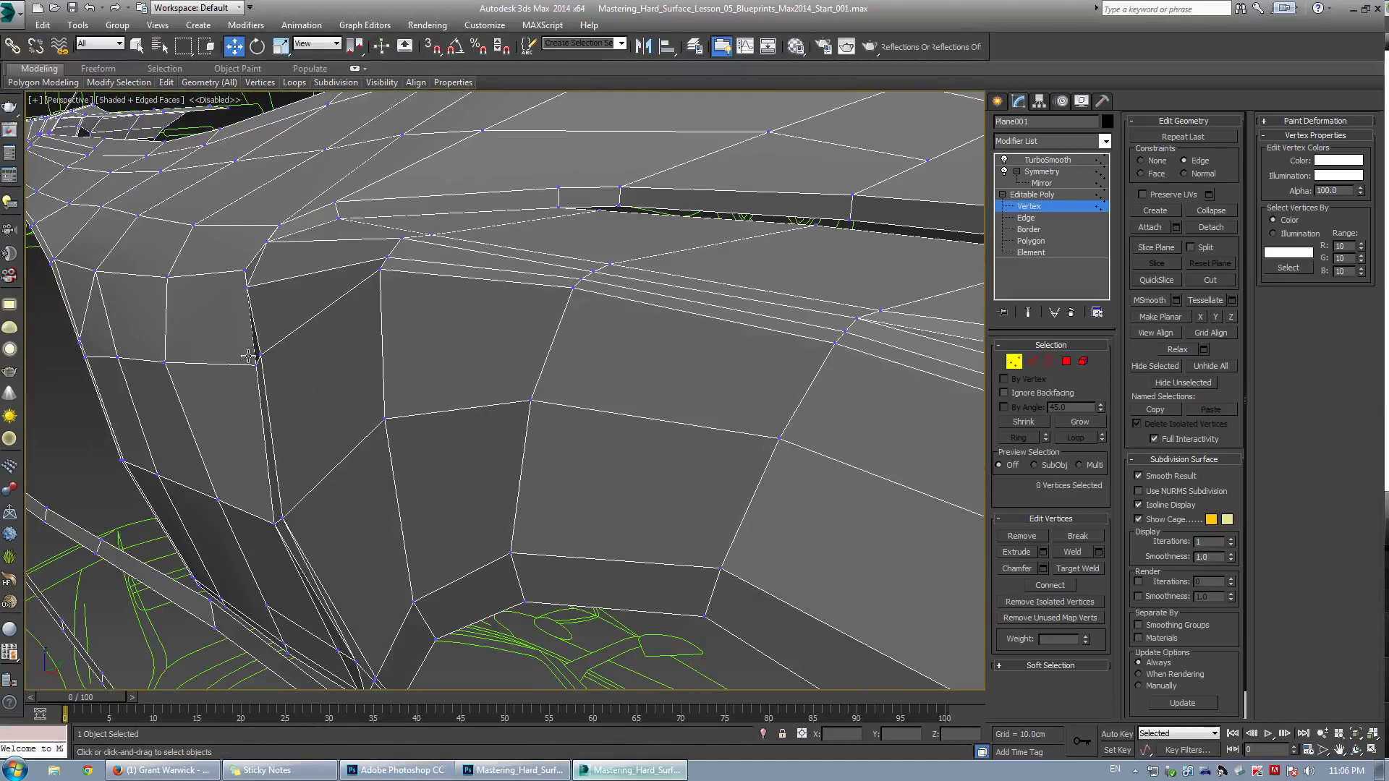
pyautogui.moveTo(248, 356); pyautogui.dragTo(266, 380)
pyautogui.keyDown('alt'); pyautogui.moveTo(266, 381); pyautogui.dragTo(369, 397, button='middle'); pyautogui.keyUp('alt')
pyautogui.moveTo(343, 349); pyautogui.dragTo(320, 347)
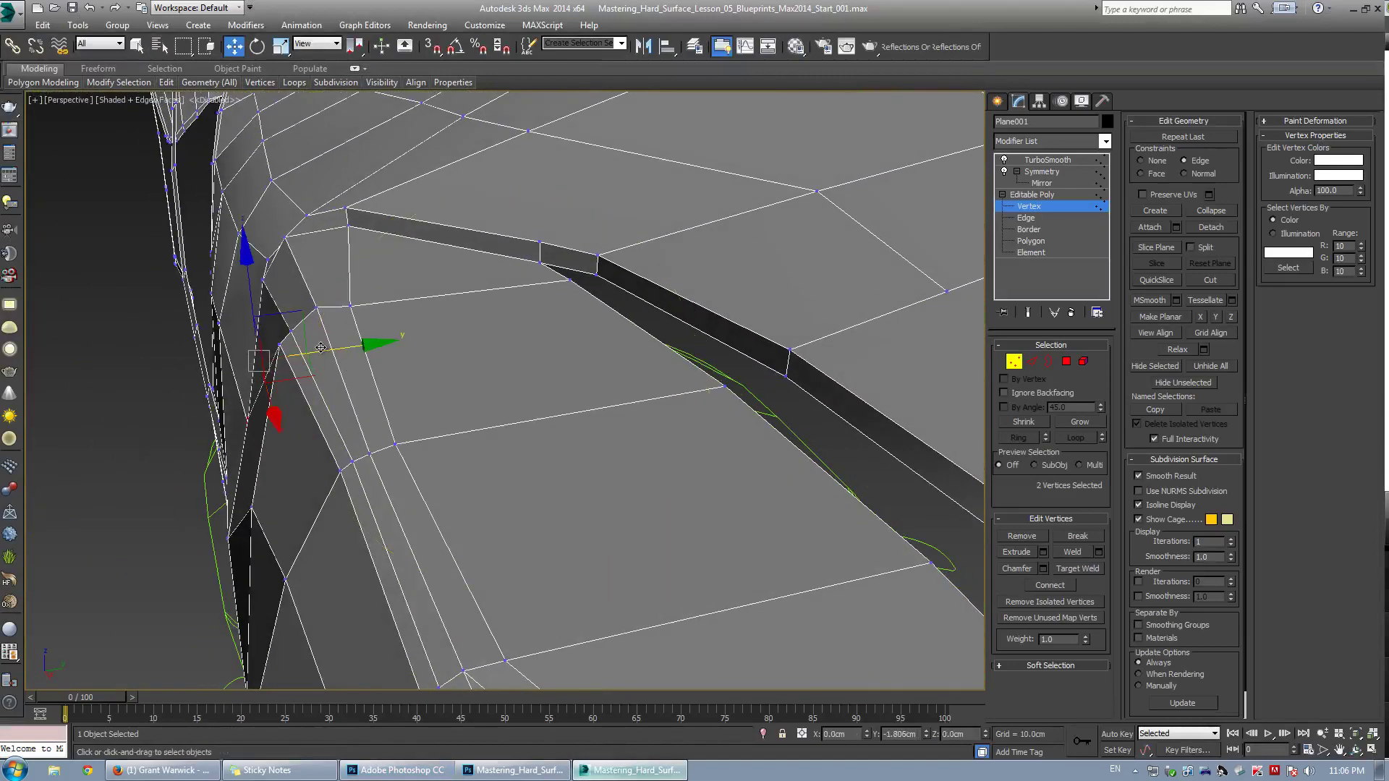
pyautogui.keyDown('alt'); pyautogui.moveTo(322, 346); pyautogui.dragTo(257, 271, button='middle'); pyautogui.keyUp('alt')
pyautogui.press('2')
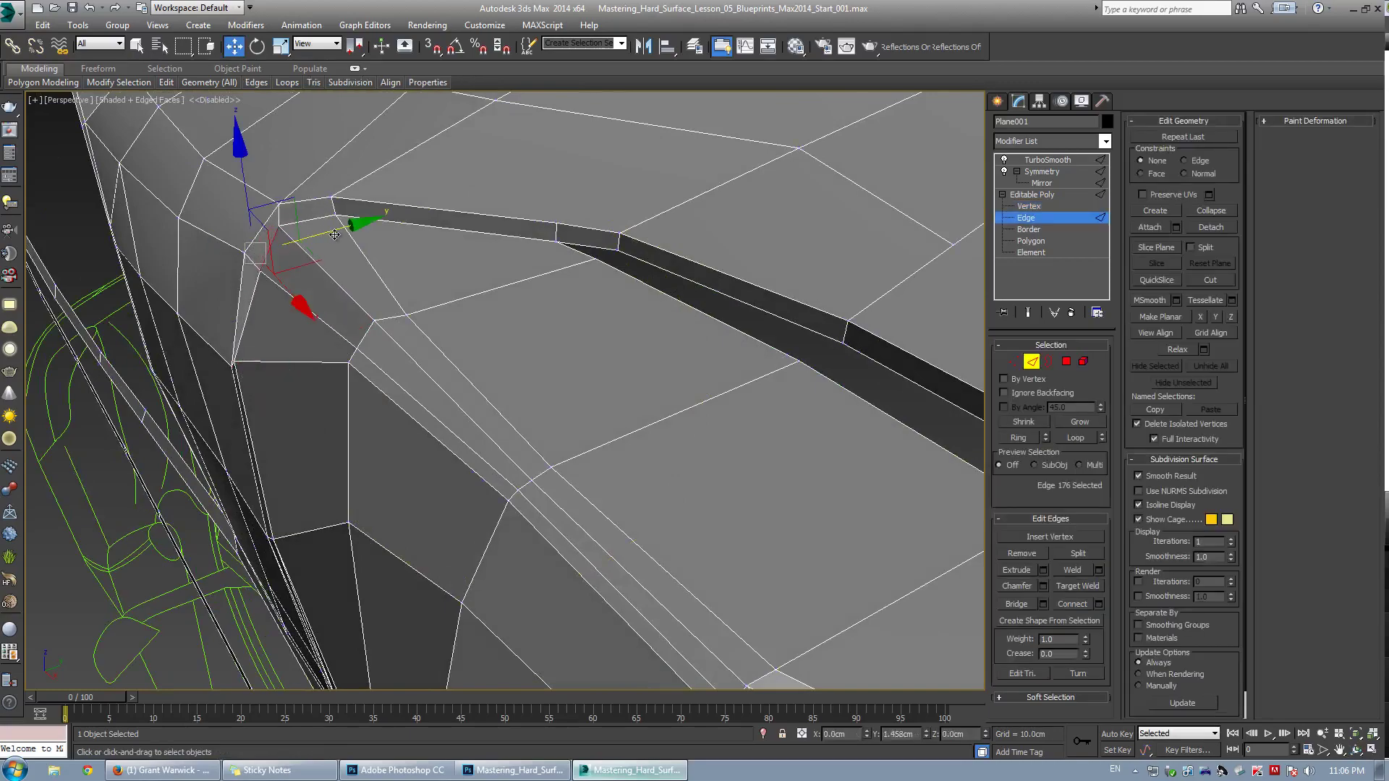
pyautogui.moveTo(334, 235); pyautogui.dragTo(338, 234)
# Examine the smoothed fender surface around the crease against the low-poly cage, with and without edged faces
pyautogui.hotkey('ctrl', 'q')
pyautogui.moveTo(373, 441)
pyautogui.keyDown('alt'); pyautogui.mouseDown(button='middle')
pyautogui.moveTo(403, 388)
pyautogui.moveTo(380, 387)
pyautogui.moveTo(338, 455)
pyautogui.moveTo(413, 449)
pyautogui.moveTo(387, 413)
pyautogui.moveTo(415, 465)
pyautogui.moveTo(346, 398)
pyautogui.moveTo(391, 382)
pyautogui.mouseUp(button='middle'); pyautogui.keyUp('alt')
pyautogui.hotkey('ctrl', 'q')
pyautogui.click(257, 500)
pyautogui.hotkey('ctrl', 'e')
pyautogui.hotkey('ctrl', 'e')
pyautogui.hotkey('ctrl', 'e')
pyautogui.press('F4')
pyautogui.hotkey('ctrl', 'e')
pyautogui.hotkey('ctrl', 'e')
pyautogui.press('F4')
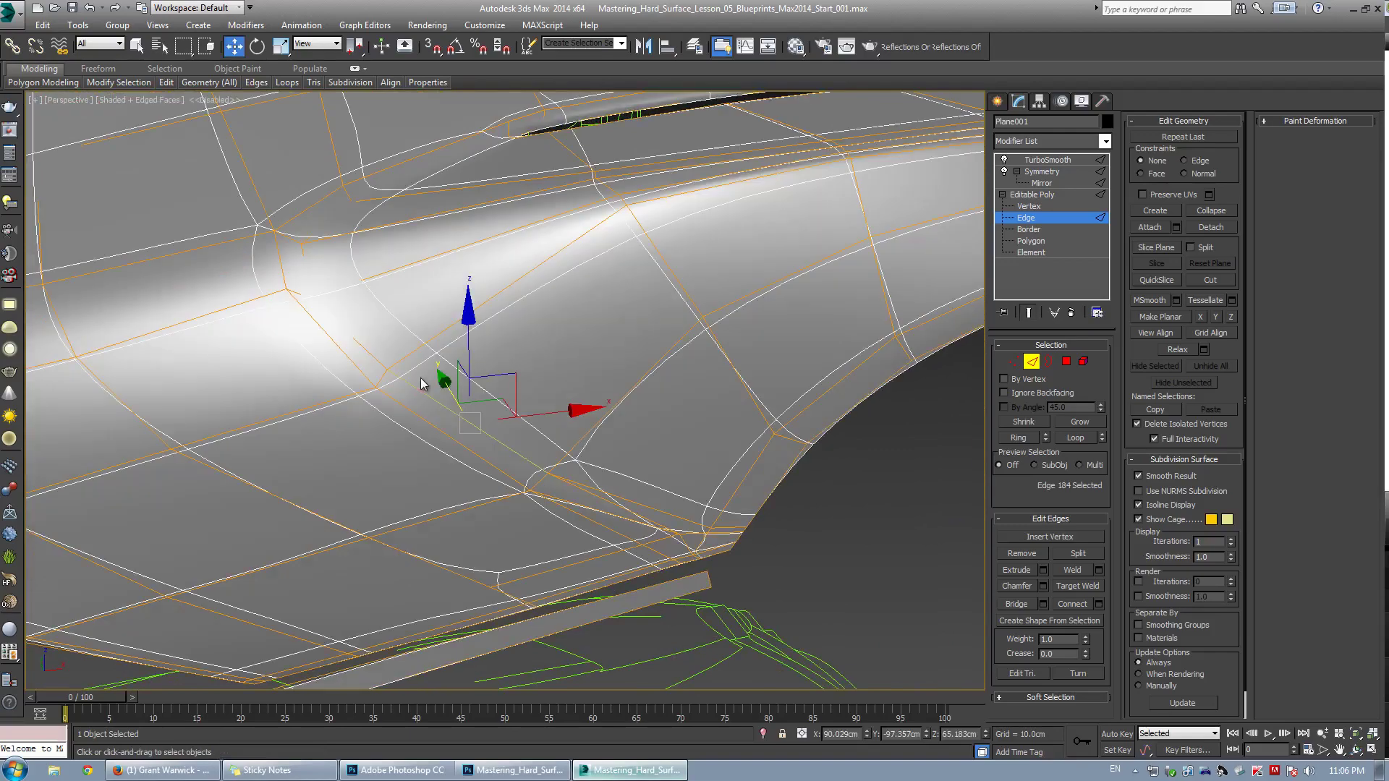
pyautogui.hotkey('ctrl', 'e')
# Move the inner crease edge below the bend along Y, and adjust the vertex at its upper end
pyautogui.keyDown('alt'); pyautogui.moveTo(512, 378); pyautogui.dragTo(468, 397, button='middle'); pyautogui.keyUp('alt')
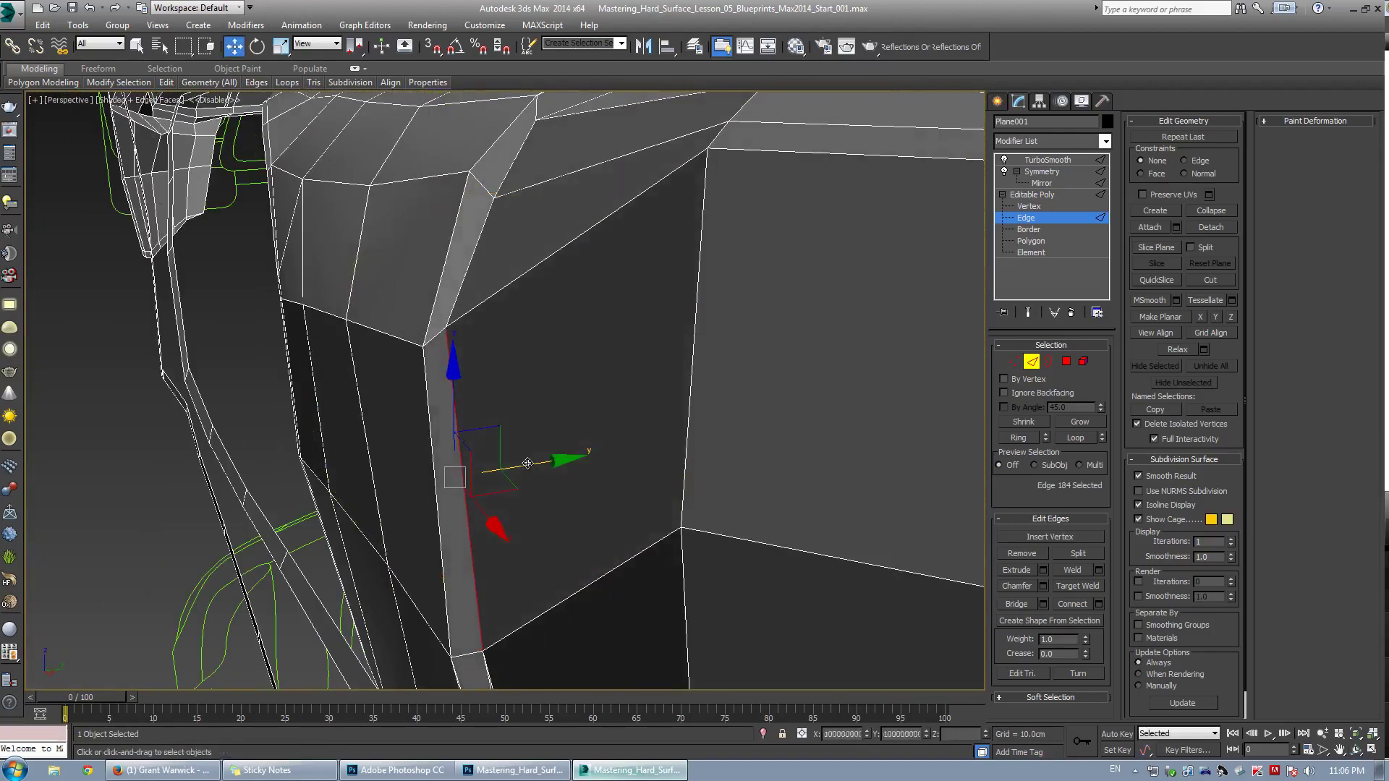
pyautogui.moveTo(526, 467); pyautogui.dragTo(536, 471)
pyautogui.keyDown('alt'); pyautogui.moveTo(444, 352); pyautogui.dragTo(498, 336, button='middle'); pyautogui.keyUp('alt')
pyautogui.press('1')
pyautogui.click(464, 334)
pyautogui.moveTo(496, 297); pyautogui.dragTo(510, 291)
pyautogui.keyDown('alt'); pyautogui.moveTo(474, 337); pyautogui.dragTo(606, 415, button='middle'); pyautogui.keyUp('alt')
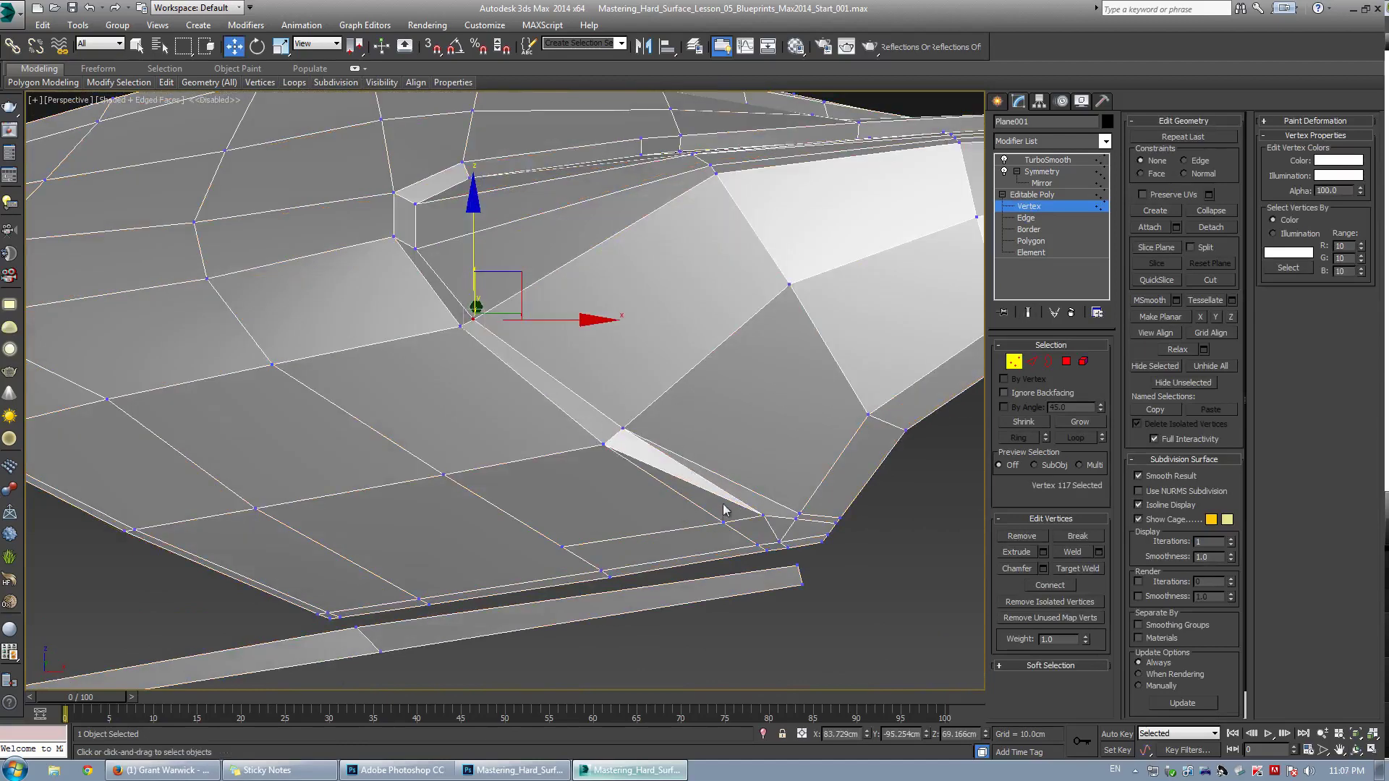
# Nudge the outer vertex at the crease's lower bend slightly in X and Z
pyautogui.scroll(4, 724, 510)
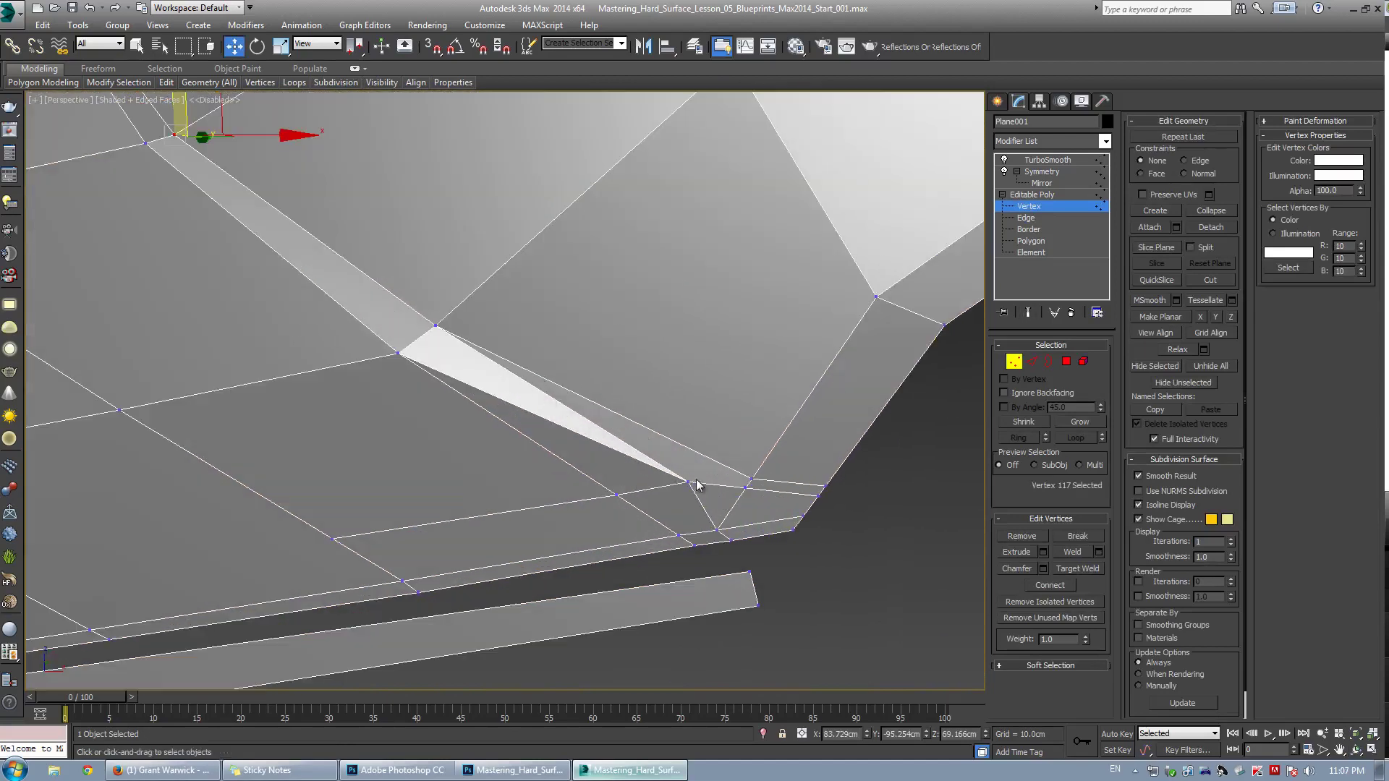
pyautogui.scroll(-4, 440, 393)
pyautogui.moveTo(444, 407); pyautogui.dragTo(444, 407)
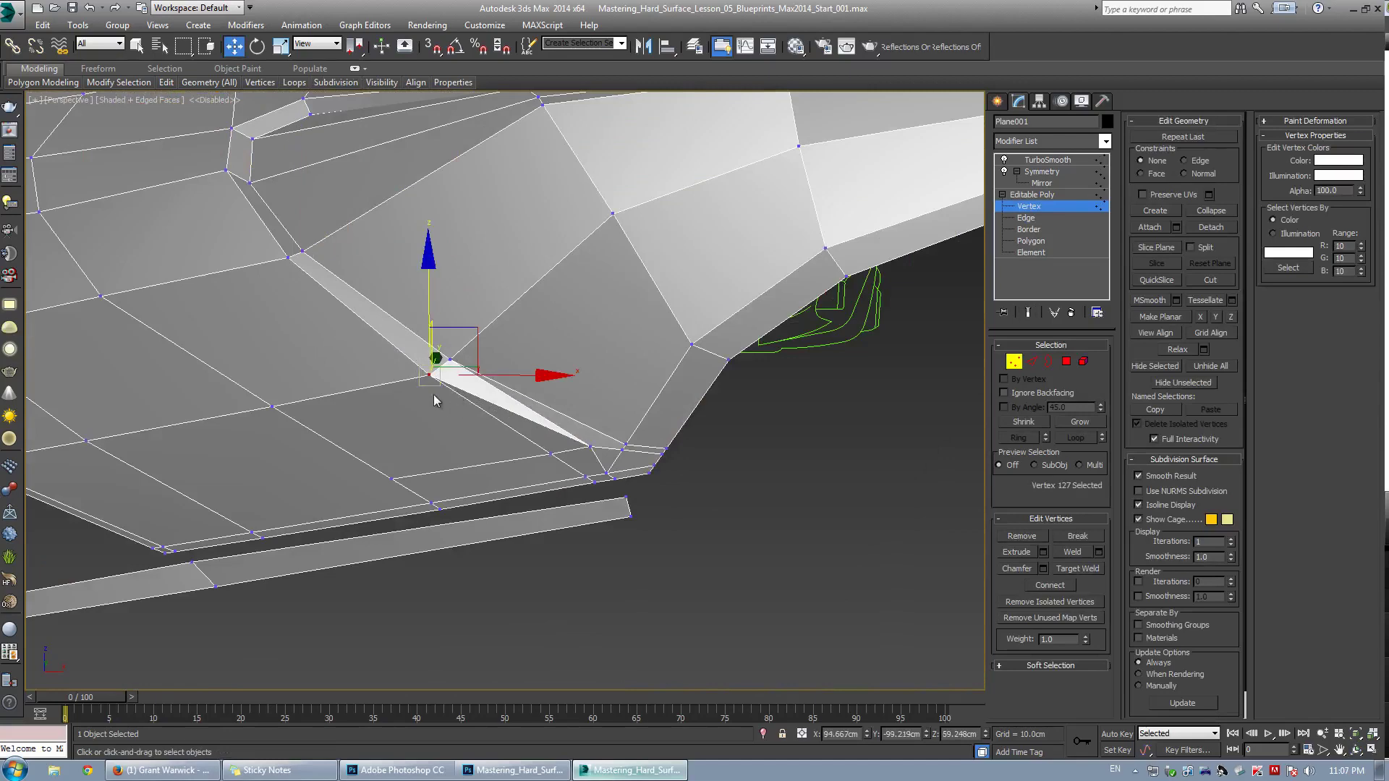
pyautogui.keyDown('alt'); pyautogui.moveTo(434, 394); pyautogui.dragTo(462, 351, button='middle'); pyautogui.keyUp('alt')
pyautogui.press('`')
pyautogui.press('`')
pyautogui.moveTo(467, 337); pyautogui.dragTo(469, 328)
# Shift the two middle vertex pairs of the crease slightly toward the wheel arch in the front view, and fine-tune the lower inner vertex
pyautogui.hotkey('alt', 'w')
pyautogui.middleClick(648, 272)
pyautogui.hotkey('alt', 'w')
pyautogui.scroll(3, 536, 357)
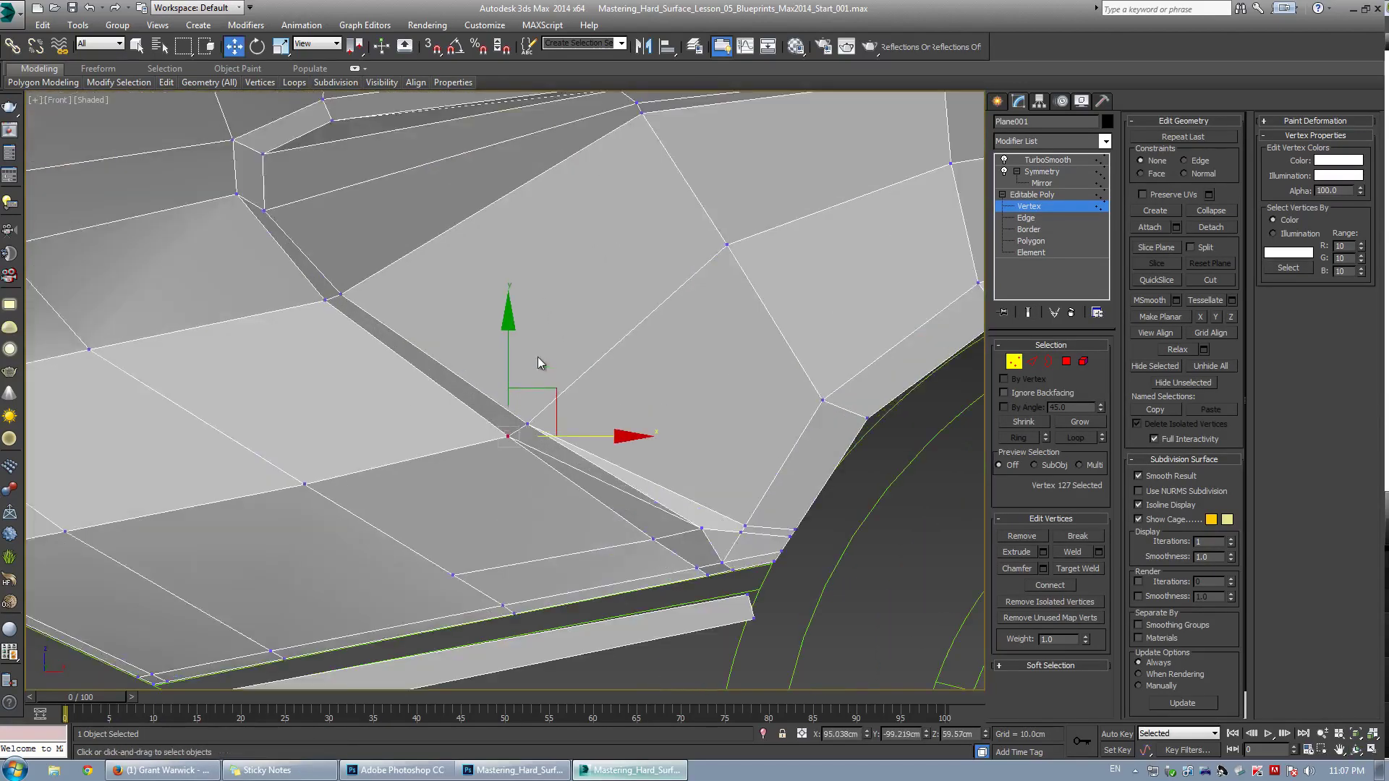
pyautogui.hotkey('ctrl', 'q')
pyautogui.hotkey('ctrl', 'q')
pyautogui.moveTo(312, 274); pyautogui.dragTo(365, 331)
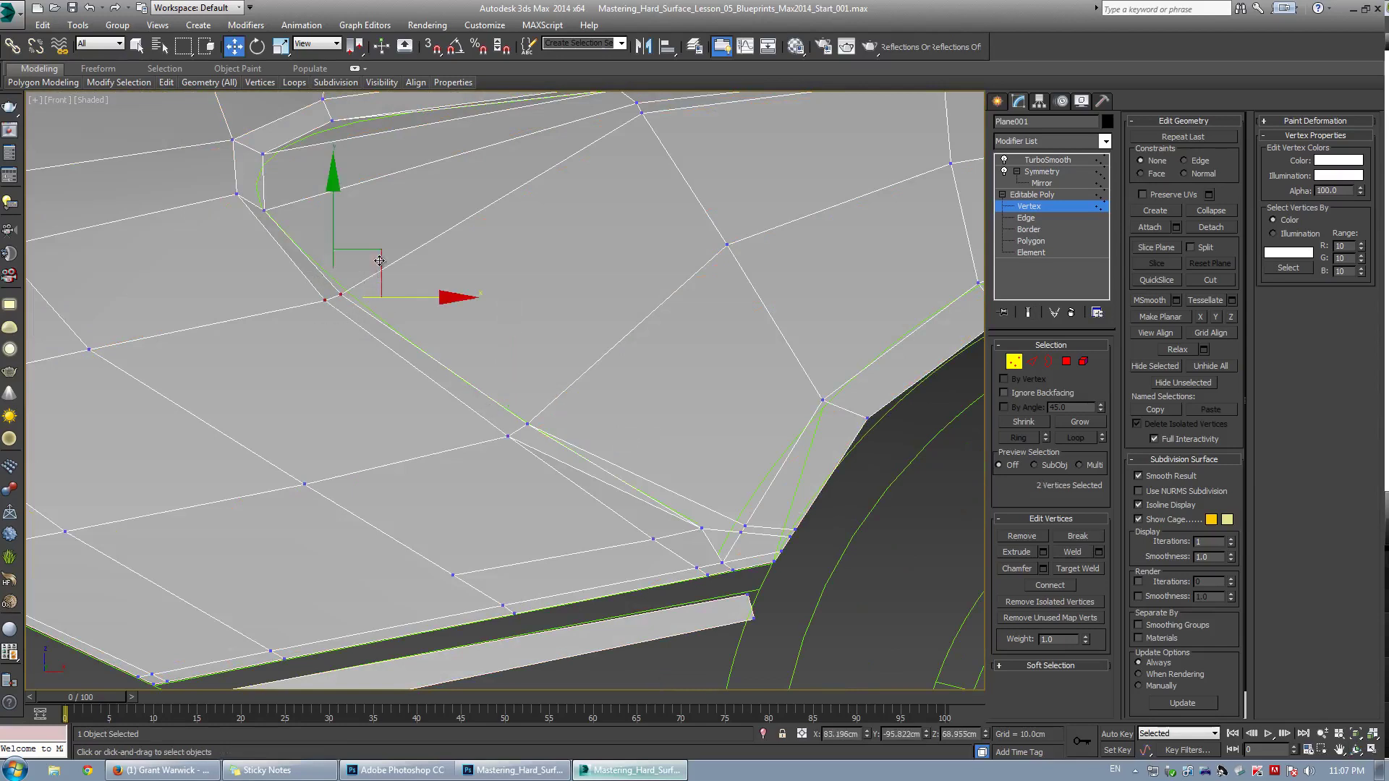
pyautogui.moveTo(379, 255)
pyautogui.mouseDown()
pyautogui.moveTo(487, 406)
pyautogui.moveTo(583, 394)
pyautogui.moveTo(562, 406)
pyautogui.moveTo(570, 378)
pyautogui.moveTo(558, 427)
pyautogui.mouseUp()
pyautogui.click(614, 353)
pyautogui.hotkey('alt', 'x')
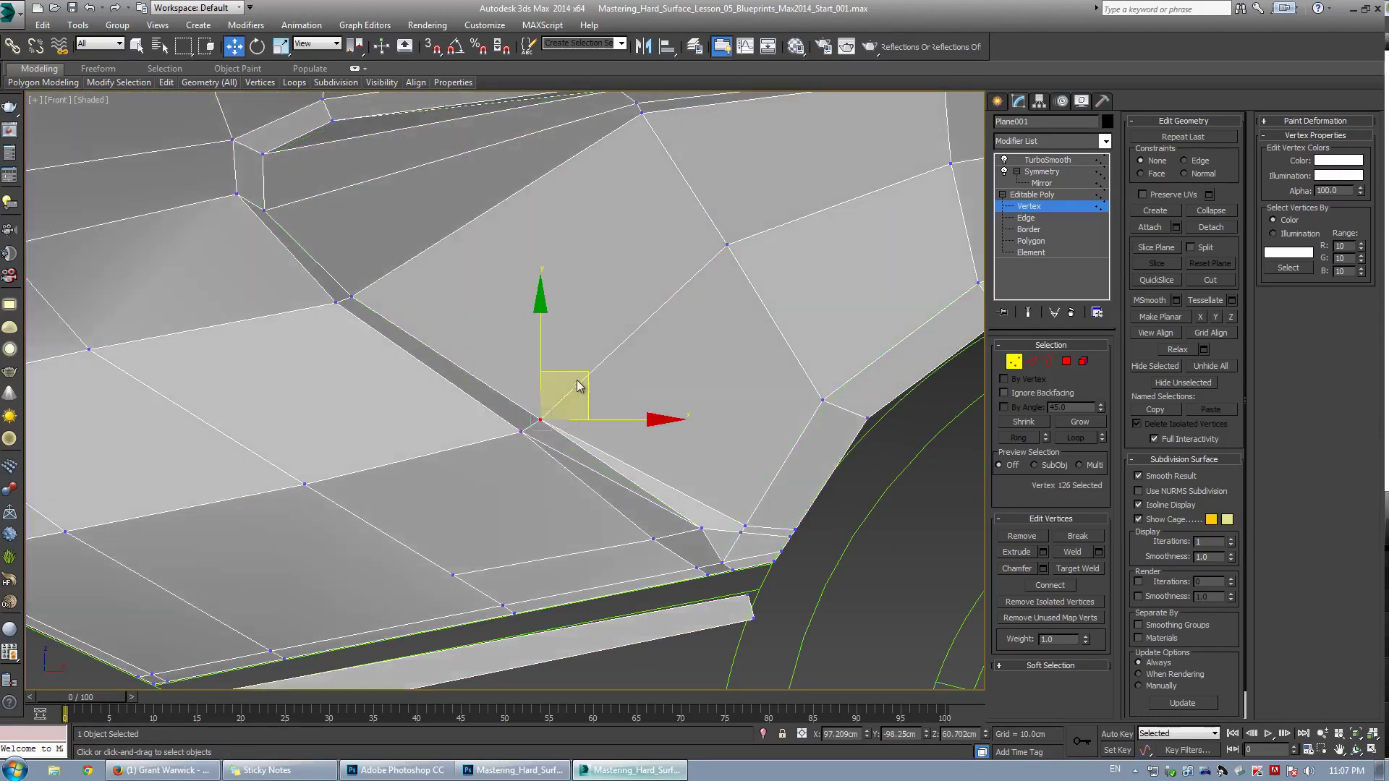
pyautogui.moveTo(577, 372); pyautogui.dragTo(571, 377)
# Remove the surplus edges between the crease's lower bend and the wheel arch border, along with their two leftover vertices
pyautogui.press('2')
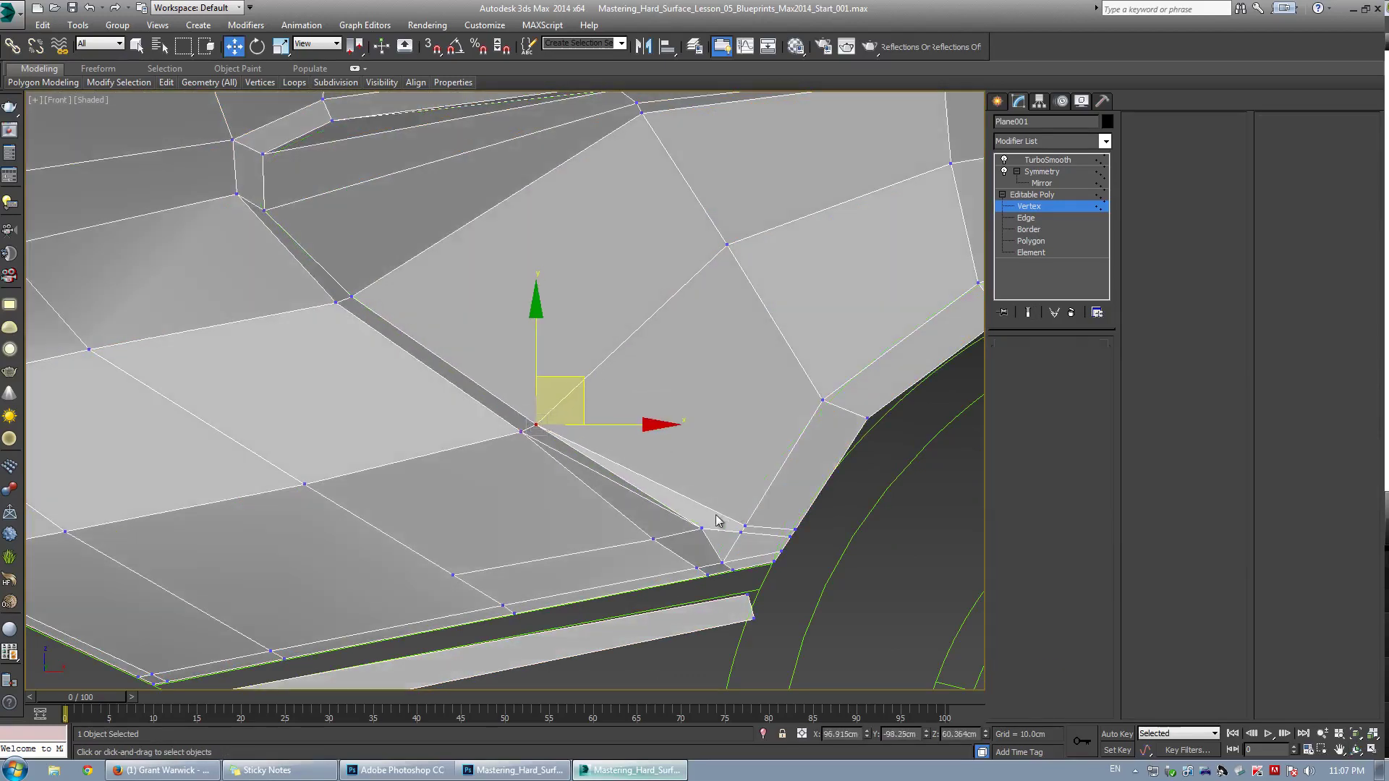
pyautogui.click(712, 509)
pyautogui.click(1022, 553)
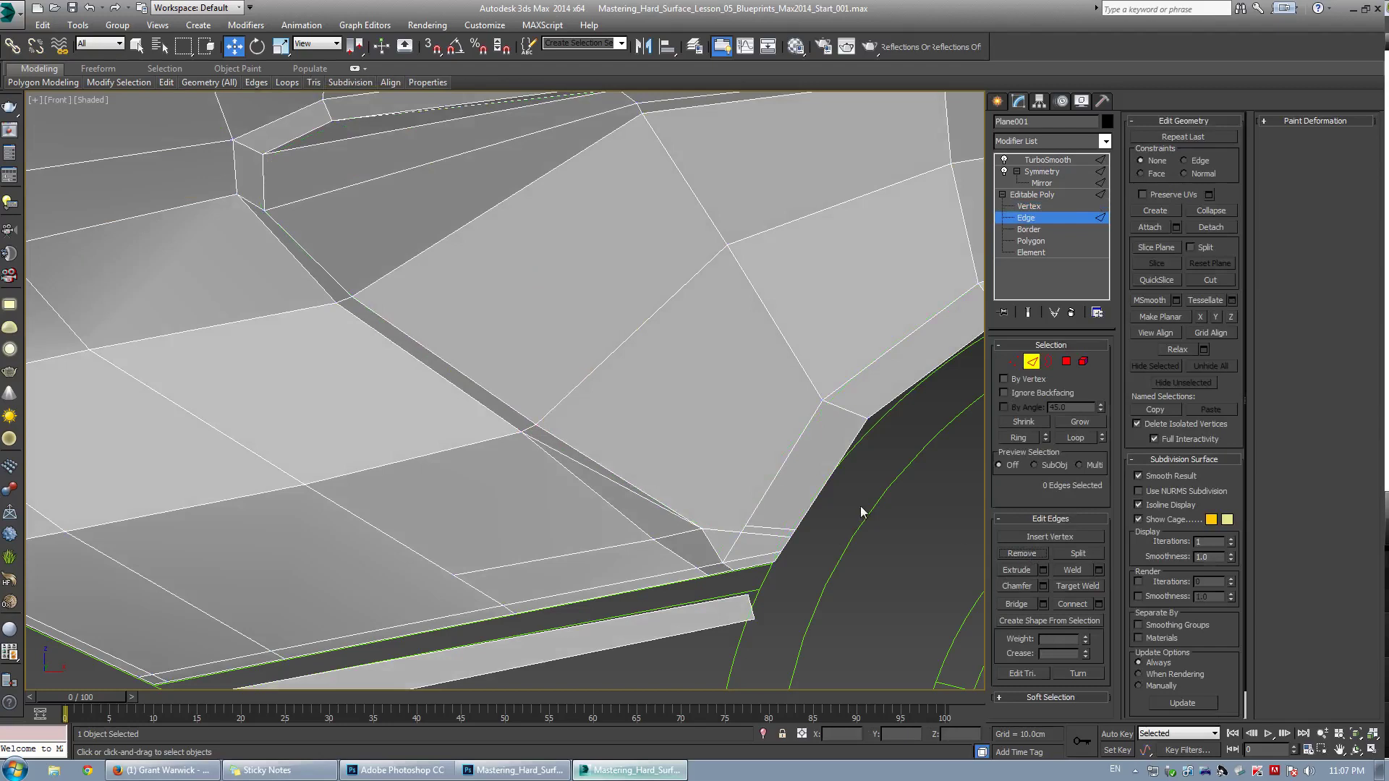
pyautogui.press('1')
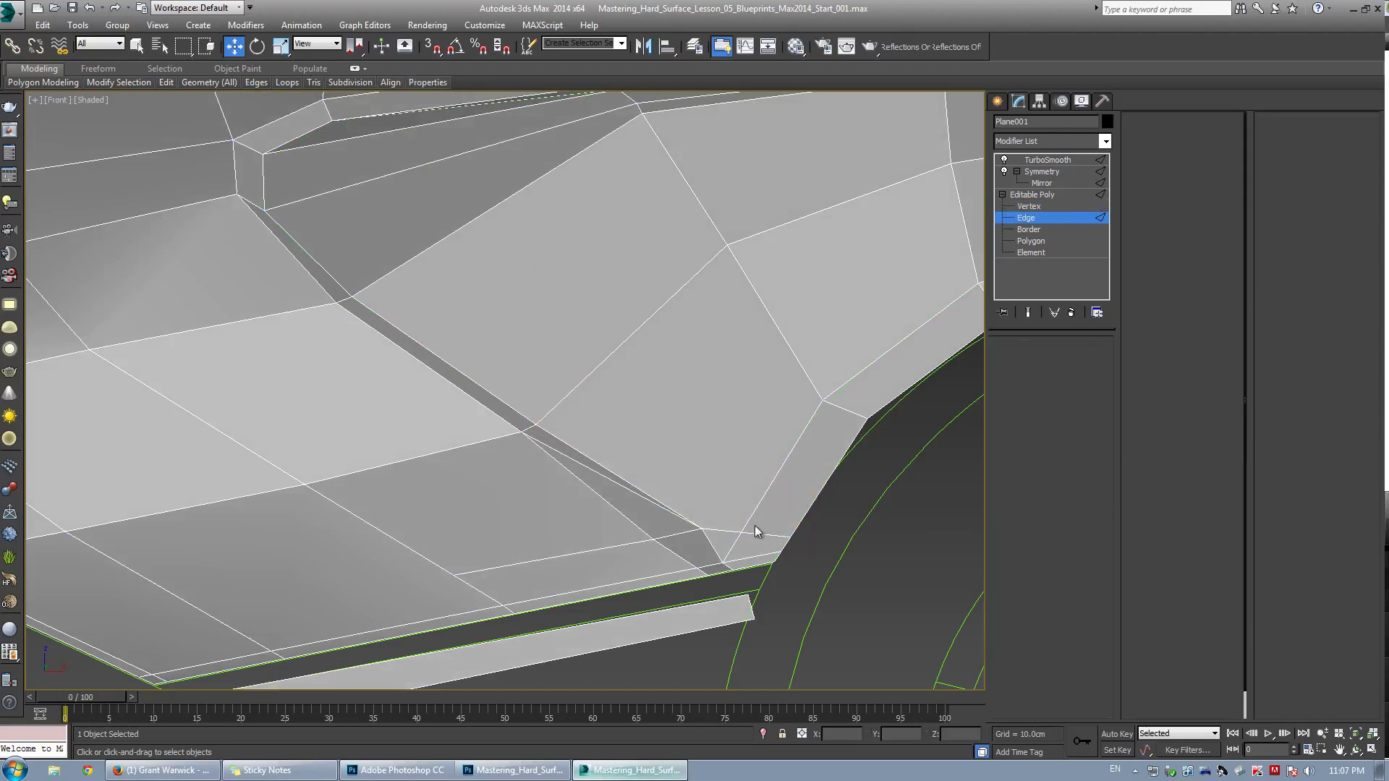
pyautogui.click(745, 526)
pyautogui.keyDown('ctrl'); pyautogui.moveTo(794, 533); pyautogui.dragTo(791, 534); pyautogui.keyUp('ctrl')
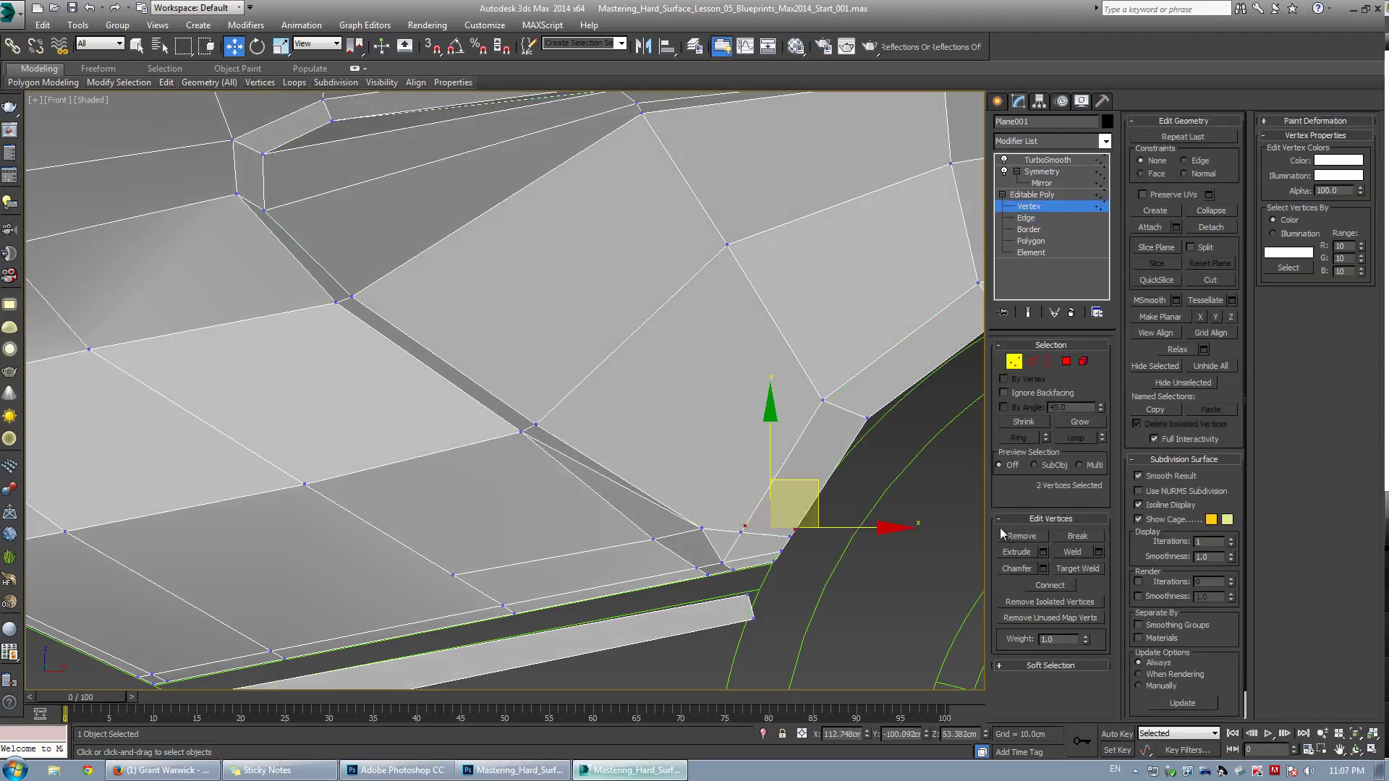
pyautogui.click(1020, 538)
# Examine the cleaned-up crease and the surrounding fender mesh from several angles in the perspective view
pyautogui.hotkey('alt', 'w')
pyautogui.rightClick(734, 584)
pyautogui.hotkey('alt', 'w')
pyautogui.hotkey('ctrl', 'r')
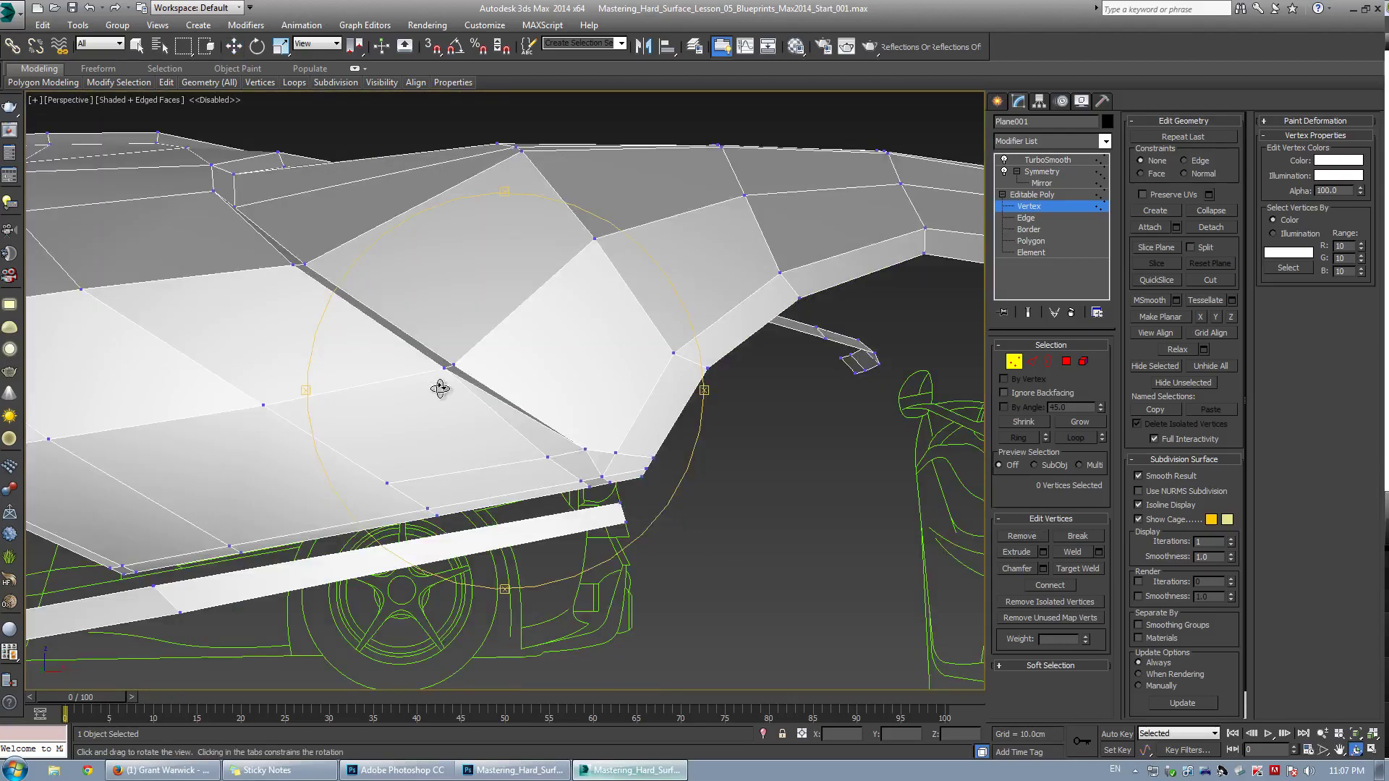
pyautogui.moveTo(472, 357); pyautogui.dragTo(491, 348)
pyautogui.scroll(5, 390, 423)
pyautogui.scroll(-5, 390, 422)
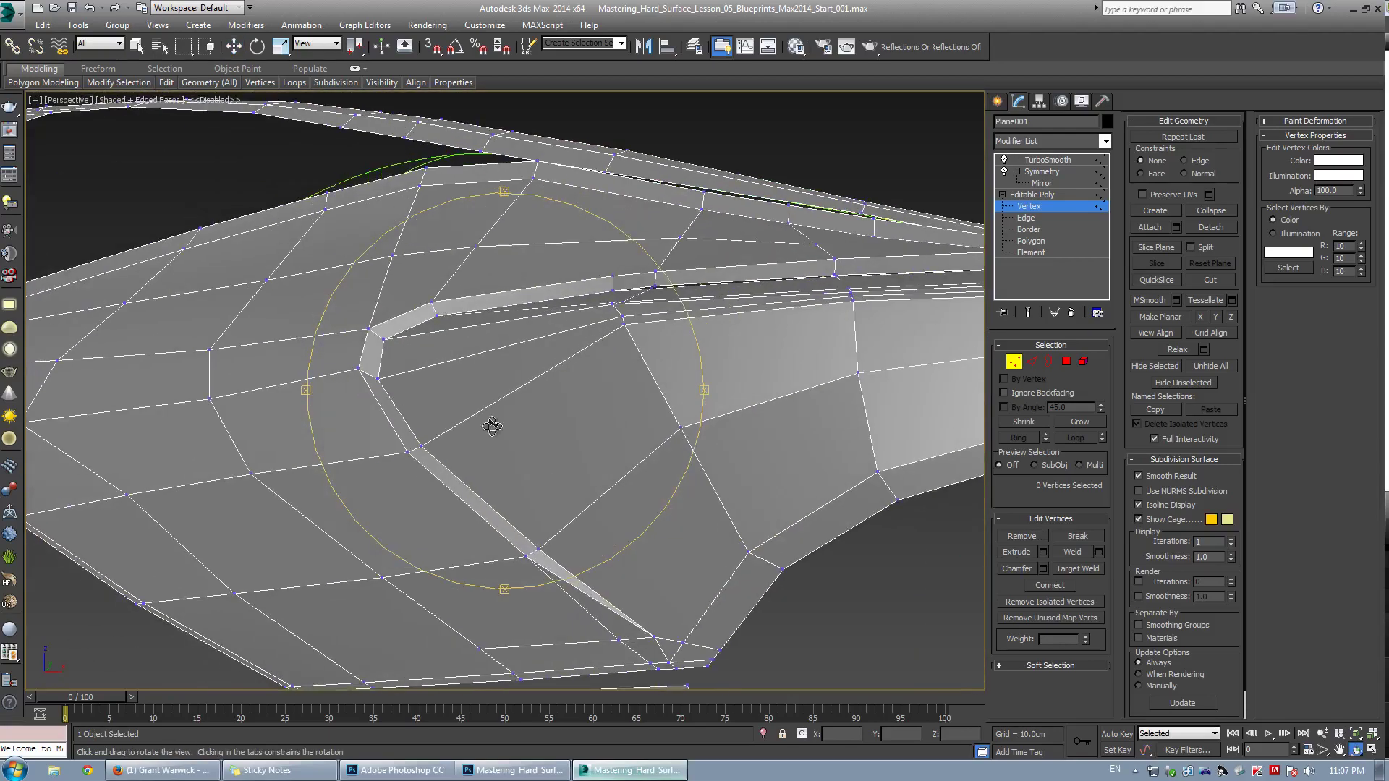
pyautogui.hotkey('alt', 'x')
pyautogui.hotkey('alt', 'x')
pyautogui.hotkey('ctrl', 'r')
pyautogui.moveTo(416, 413); pyautogui.dragTo(462, 415)
pyautogui.keyDown('alt'); pyautogui.moveTo(461, 414); pyautogui.dragTo(471, 344, button='middle'); pyautogui.keyUp('alt')
# Connect the edge ring across the crease strip with one segment, pinch 0 and slide 3
pyautogui.press('w')
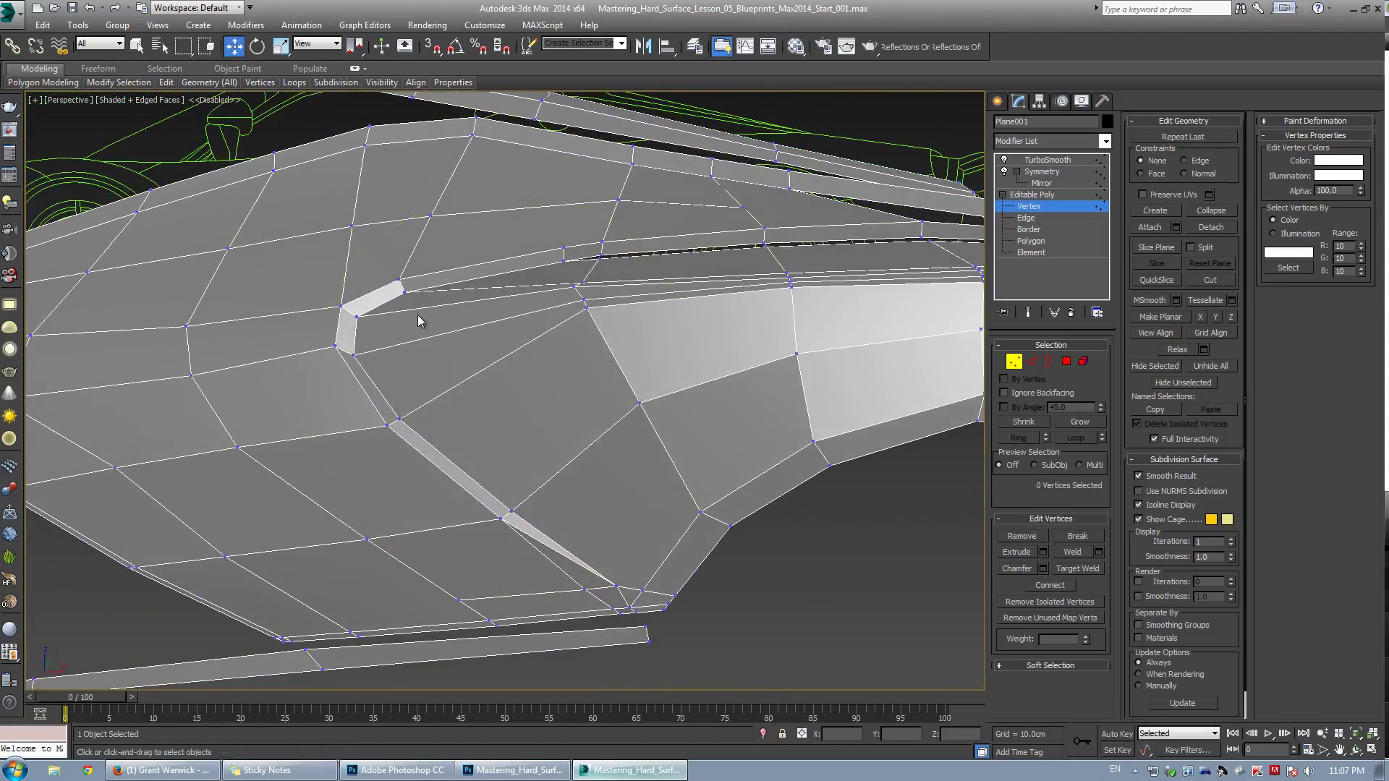
pyautogui.press('2')
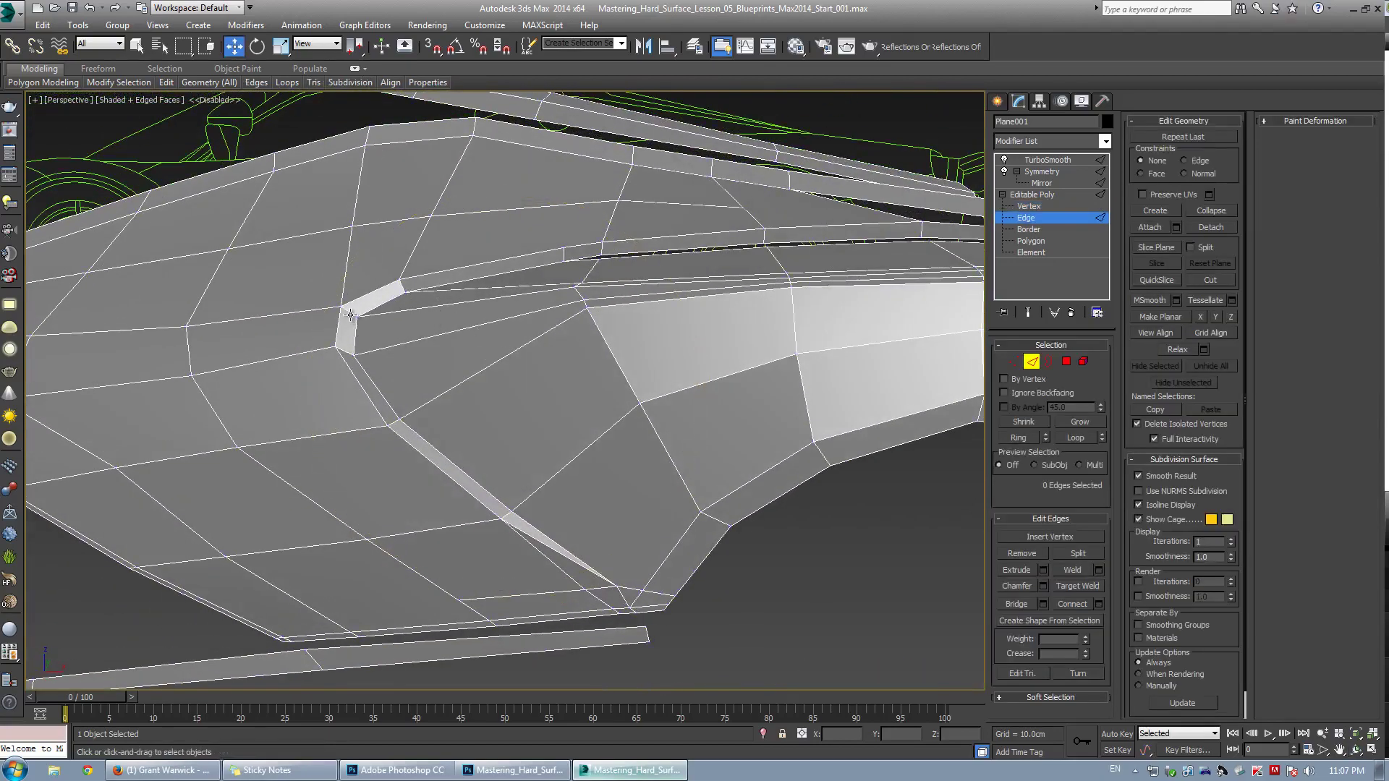
pyautogui.keyDown('alt'); pyautogui.moveTo(451, 376); pyautogui.dragTo(443, 373, button='middle'); pyautogui.keyUp('alt')
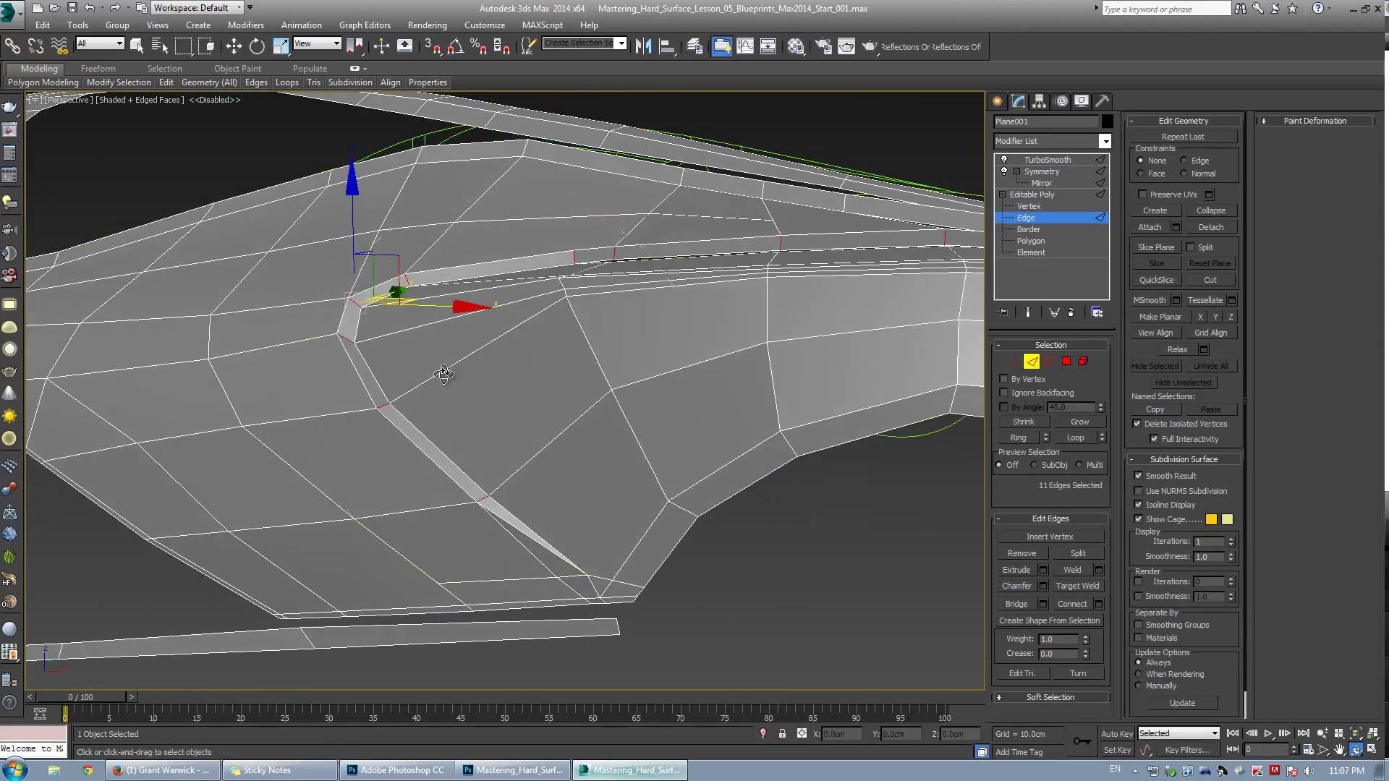
pyautogui.click(1099, 603)
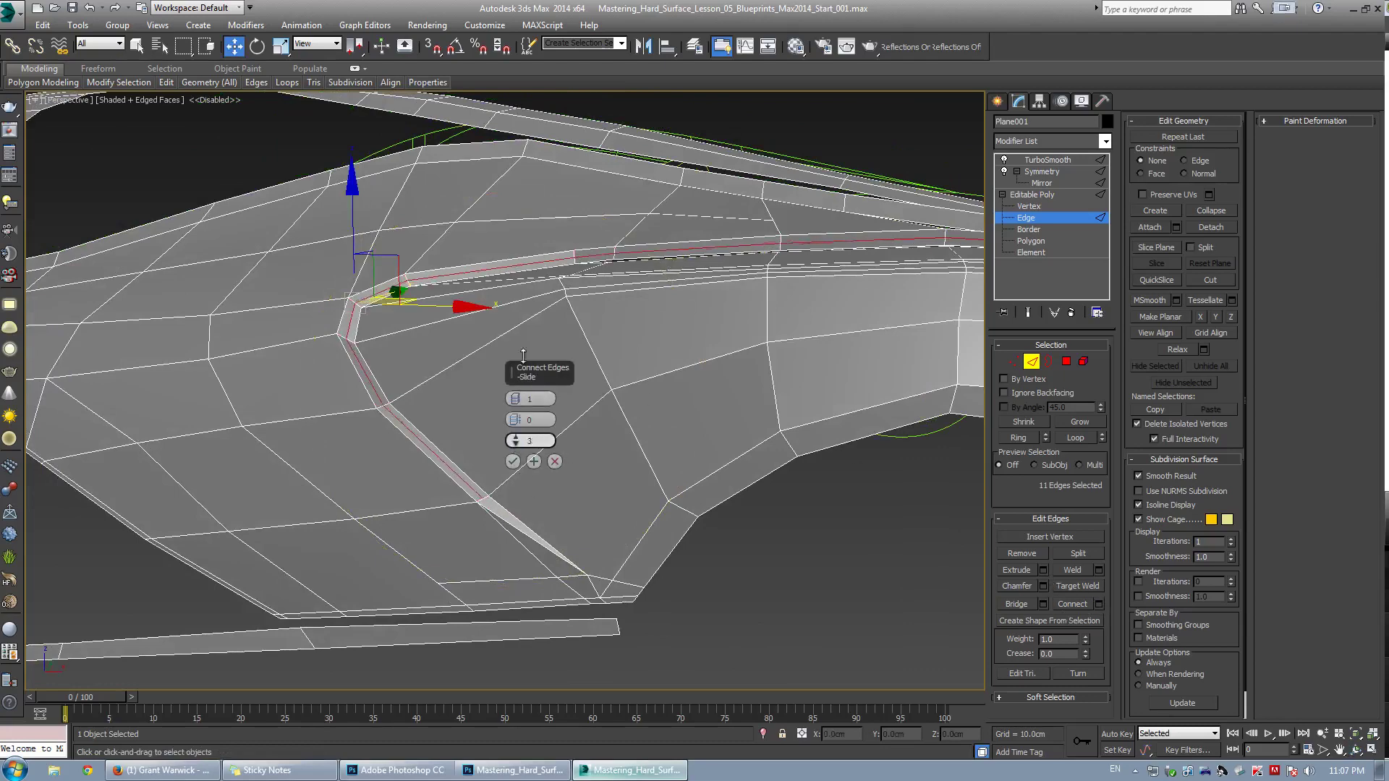
pyautogui.click(512, 461)
# Reduce the selection to the new loop's four edges around the crease bend and move them about 0.2 cm in X and 0.25 cm in Z
pyautogui.keyDown('alt'); pyautogui.moveTo(512, 461); pyautogui.dragTo(507, 244, button='middle'); pyautogui.keyUp('alt')
pyautogui.press('w')
pyautogui.keyDown('alt'); pyautogui.moveTo(896, 293); pyautogui.dragTo(898, 295); pyautogui.keyUp('alt')
pyautogui.moveTo(709, 202); pyautogui.dragTo(600, 279, button='middle')
pyautogui.scroll(-4, 600, 279)
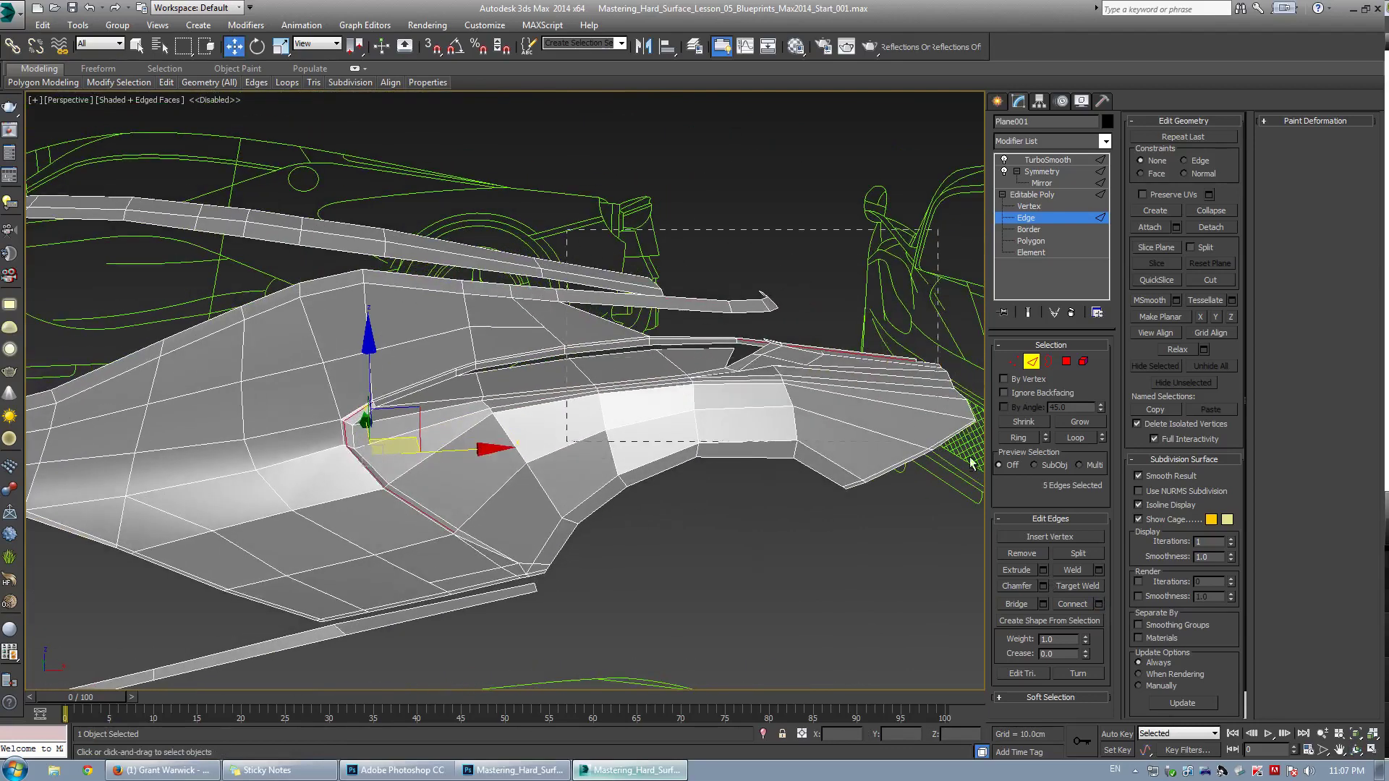
pyautogui.keyDown('alt'); pyautogui.moveTo(971, 464); pyautogui.dragTo(971, 463); pyautogui.keyUp('alt')
pyautogui.moveTo(463, 420); pyautogui.dragTo(423, 406, button='middle')
pyautogui.scroll(5, 487, 393)
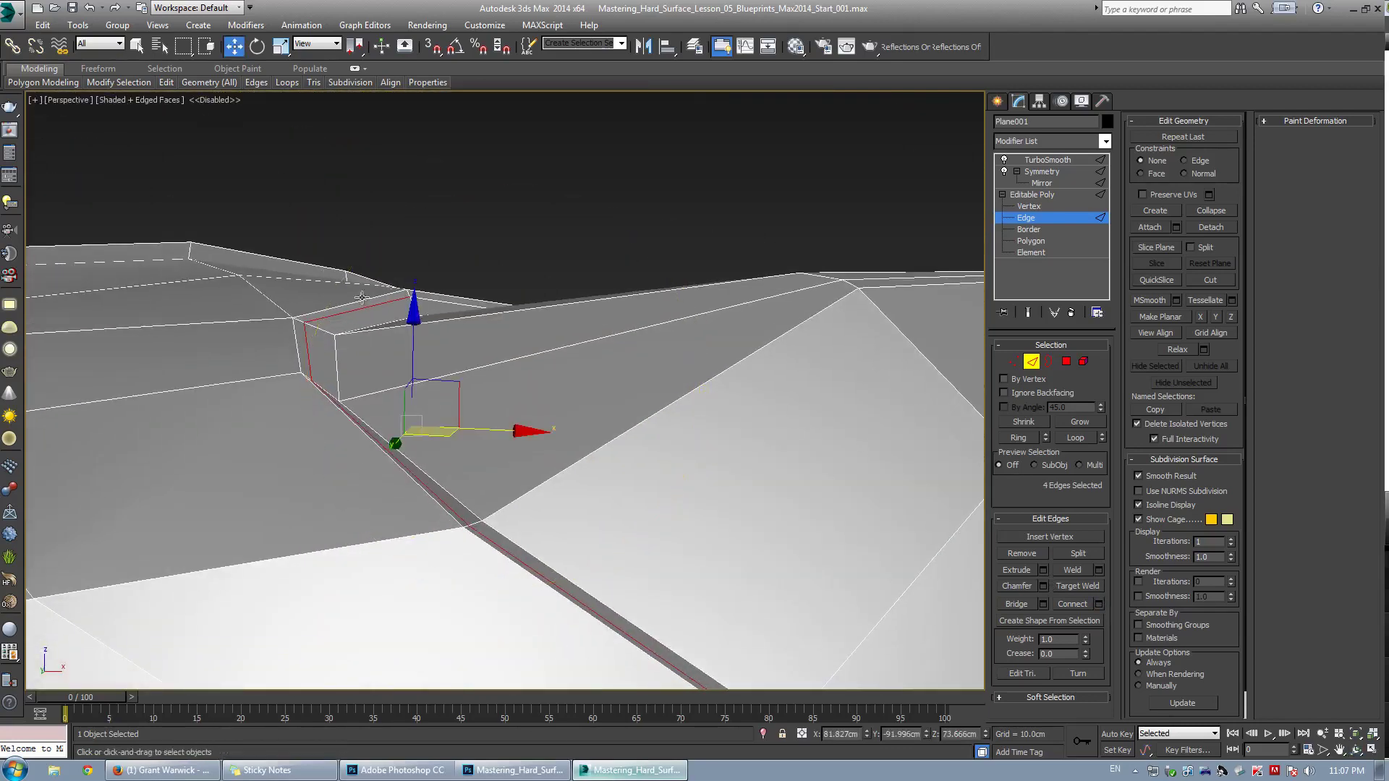
pyautogui.moveTo(456, 392); pyautogui.dragTo(457, 376)
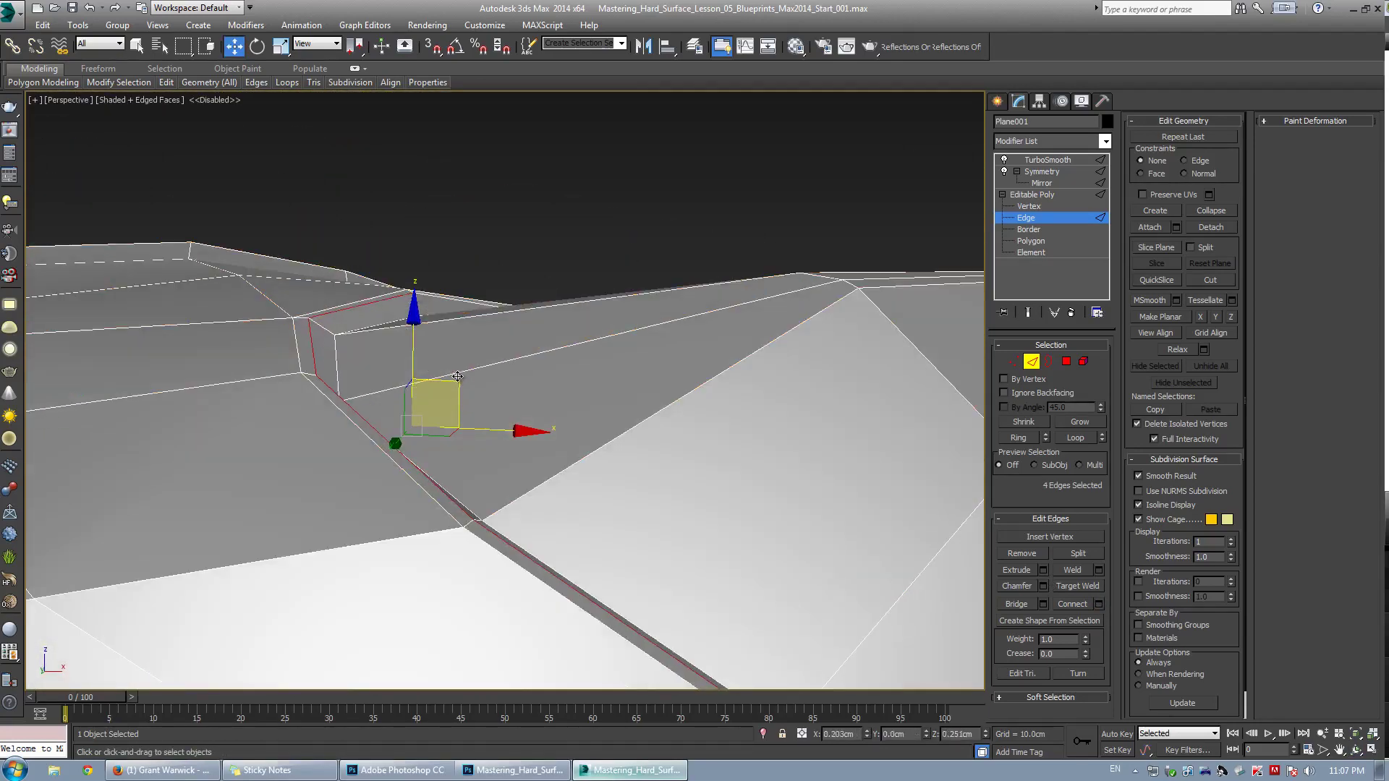
# Select the new loop's single edge at the crease's upper bend and nudge it slightly to even out the strip
pyautogui.keyDown('alt'); pyautogui.moveTo(457, 377); pyautogui.dragTo(443, 412, button='middle'); pyautogui.keyUp('alt')
pyautogui.click(371, 290)
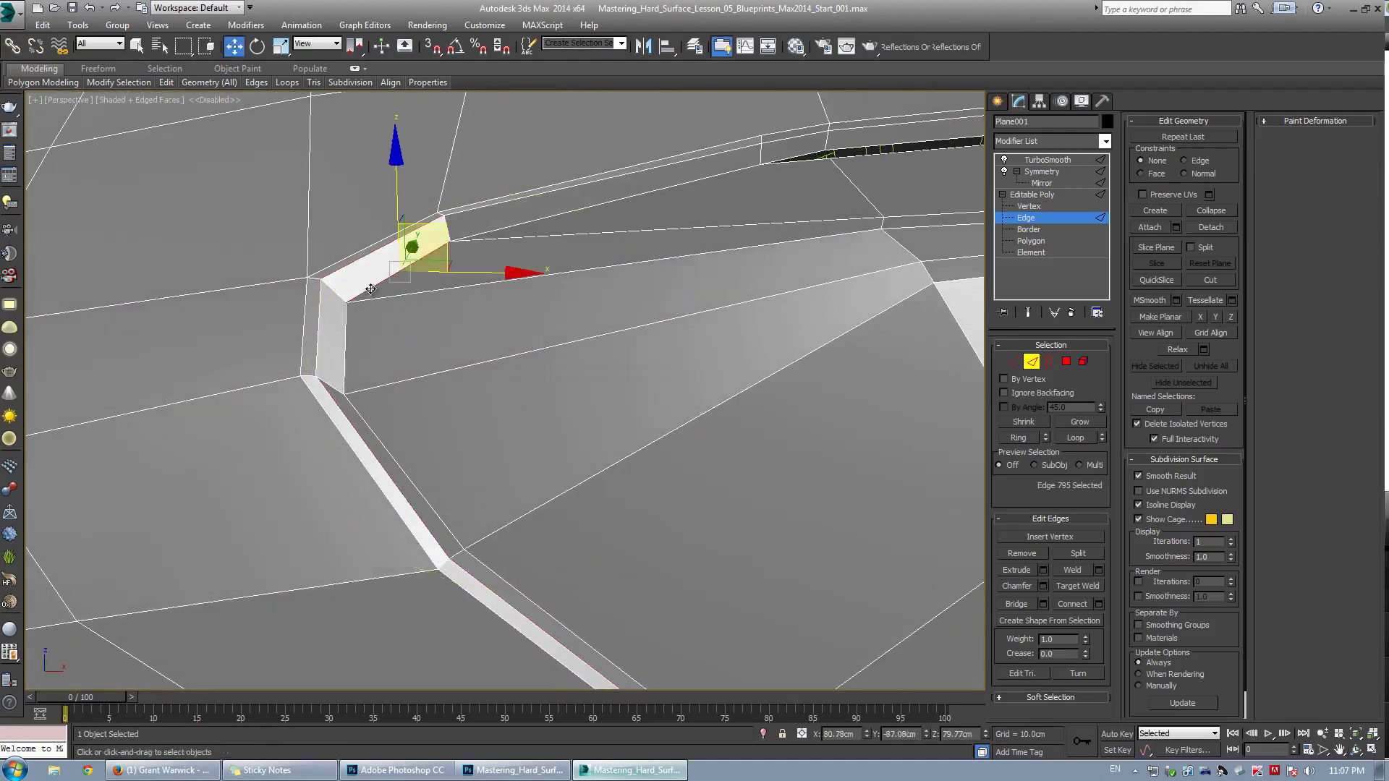
pyautogui.keyDown('alt'); pyautogui.moveTo(434, 318); pyautogui.dragTo(474, 394, button='middle'); pyautogui.keyUp('alt')
pyautogui.press('`')
pyautogui.keyDown('alt'); pyautogui.moveTo(489, 254); pyautogui.dragTo(343, 295, button='middle'); pyautogui.keyUp('alt')
pyautogui.press('`')
pyautogui.moveTo(421, 248); pyautogui.dragTo(425, 255)
pyautogui.keyDown('alt'); pyautogui.moveTo(439, 369); pyautogui.dragTo(434, 419, button='middle'); pyautogui.keyUp('alt')
# Select the ten-edge ring across the crease strip without the tapered lower end, and connect it with another edge loop, adjusting its slide
pyautogui.scroll(6, 437, 425)
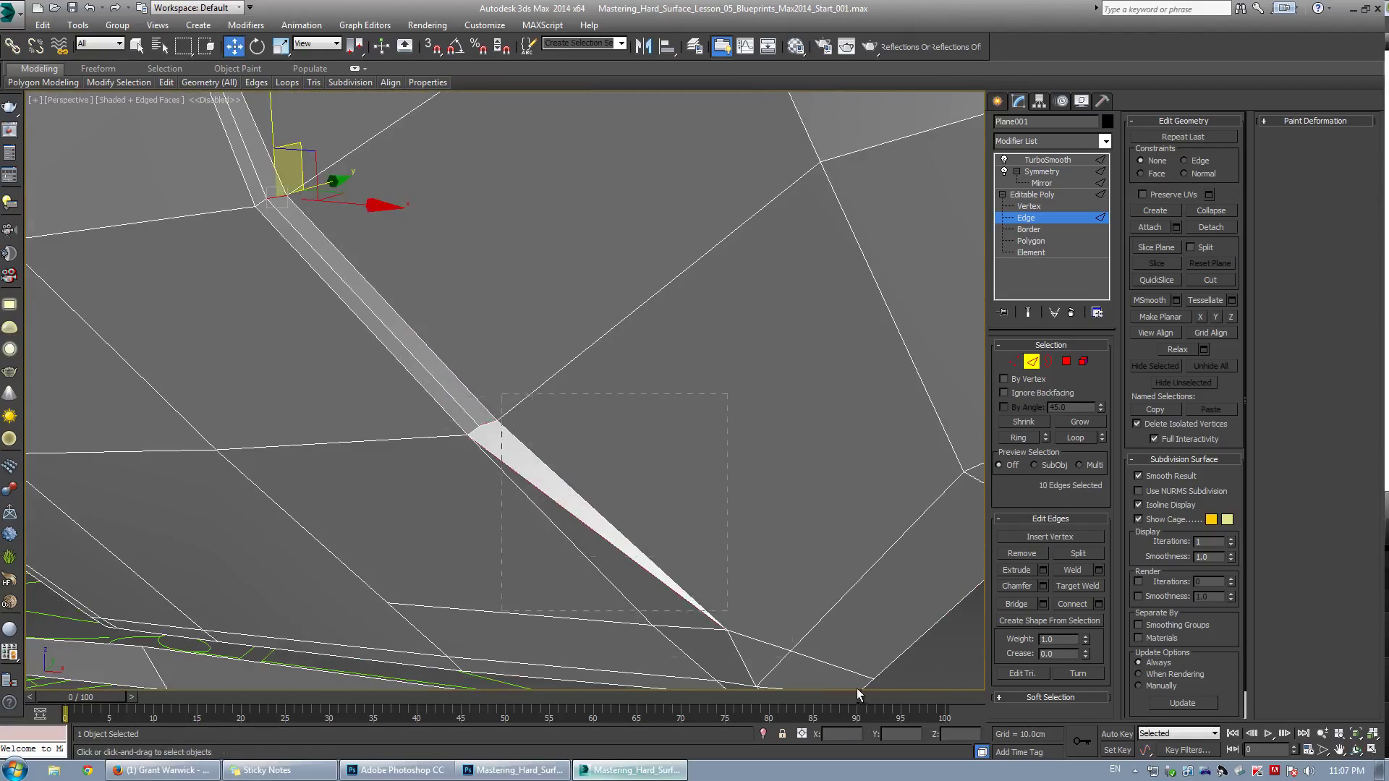
pyautogui.scroll(-8, 676, 453)
pyautogui.moveTo(674, 470); pyautogui.dragTo(496, 369, button='middle')
pyautogui.scroll(2, 607, 447)
pyautogui.scroll(3, 536, 393)
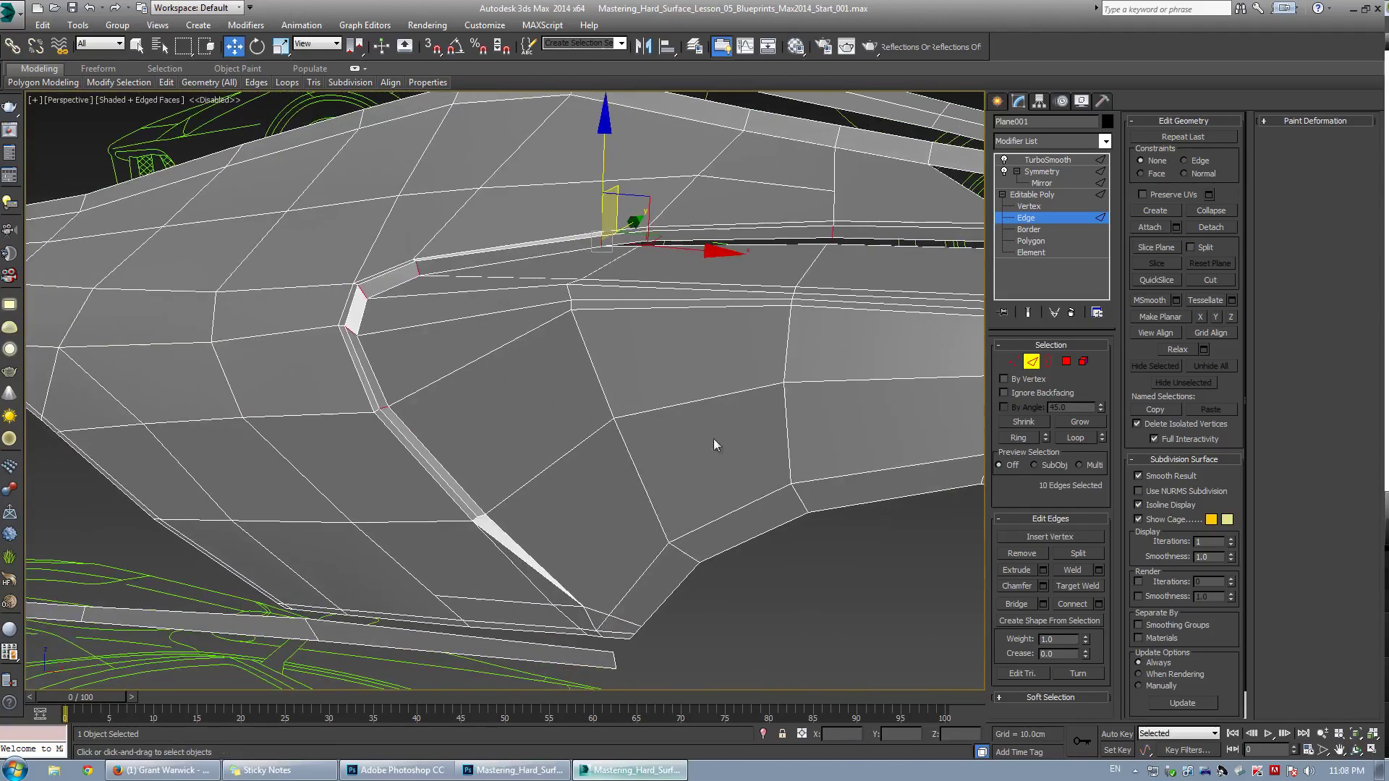
pyautogui.click(1098, 605)
pyautogui.moveTo(512, 445); pyautogui.dragTo(608, 757)
pyautogui.hotkey('ctrl', 'e')
pyautogui.click(513, 462)
# Deselect the fender and examine the TurboSmoothed surface along the crease without edged faces
pyautogui.keyDown('alt'); pyautogui.moveTo(419, 434); pyautogui.dragTo(463, 378, button='middle'); pyautogui.keyUp('alt')
pyautogui.click(1046, 160)
pyautogui.click(758, 137)
pyautogui.press('F4')
pyautogui.scroll(-6, 610, 312)
pyautogui.hotkey('ctrl', 'r')
pyautogui.moveTo(512, 368)
pyautogui.mouseDown()
pyautogui.moveTo(500, 398)
pyautogui.moveTo(540, 391)
pyautogui.moveTo(496, 377)
pyautogui.mouseUp()
pyautogui.scroll(3, 533, 397)
pyautogui.press('w')
pyautogui.scroll(-3, 487, 362)
pyautogui.hotkey('ctrl', 'r')
pyautogui.scroll(6, 496, 376)
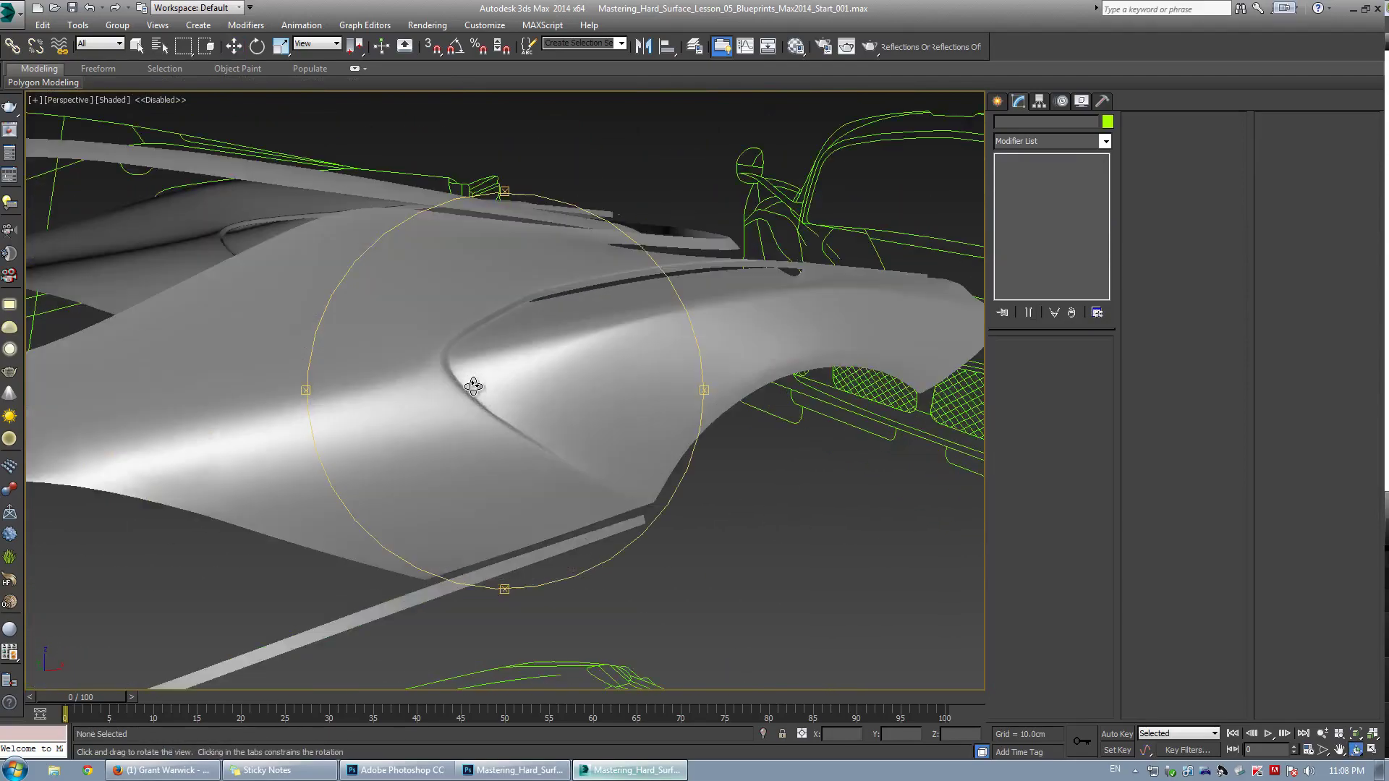
pyautogui.press('w')
pyautogui.press('F4')
# Select the fender and target-weld the loose vertex beside the crease's lower end onto the crease's end vertex
pyautogui.click(526, 362)
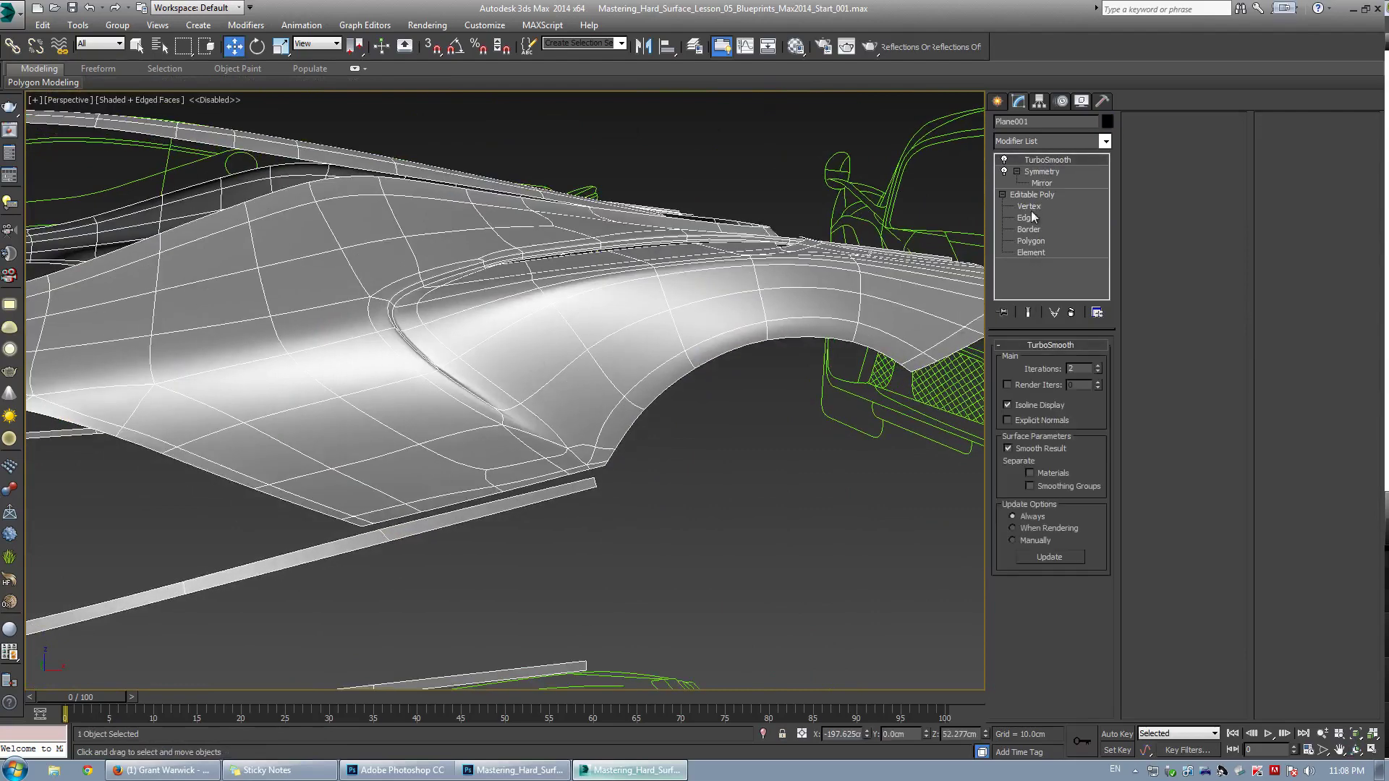
pyautogui.press('1')
pyautogui.scroll(2, 518, 418)
pyautogui.scroll(2, 571, 426)
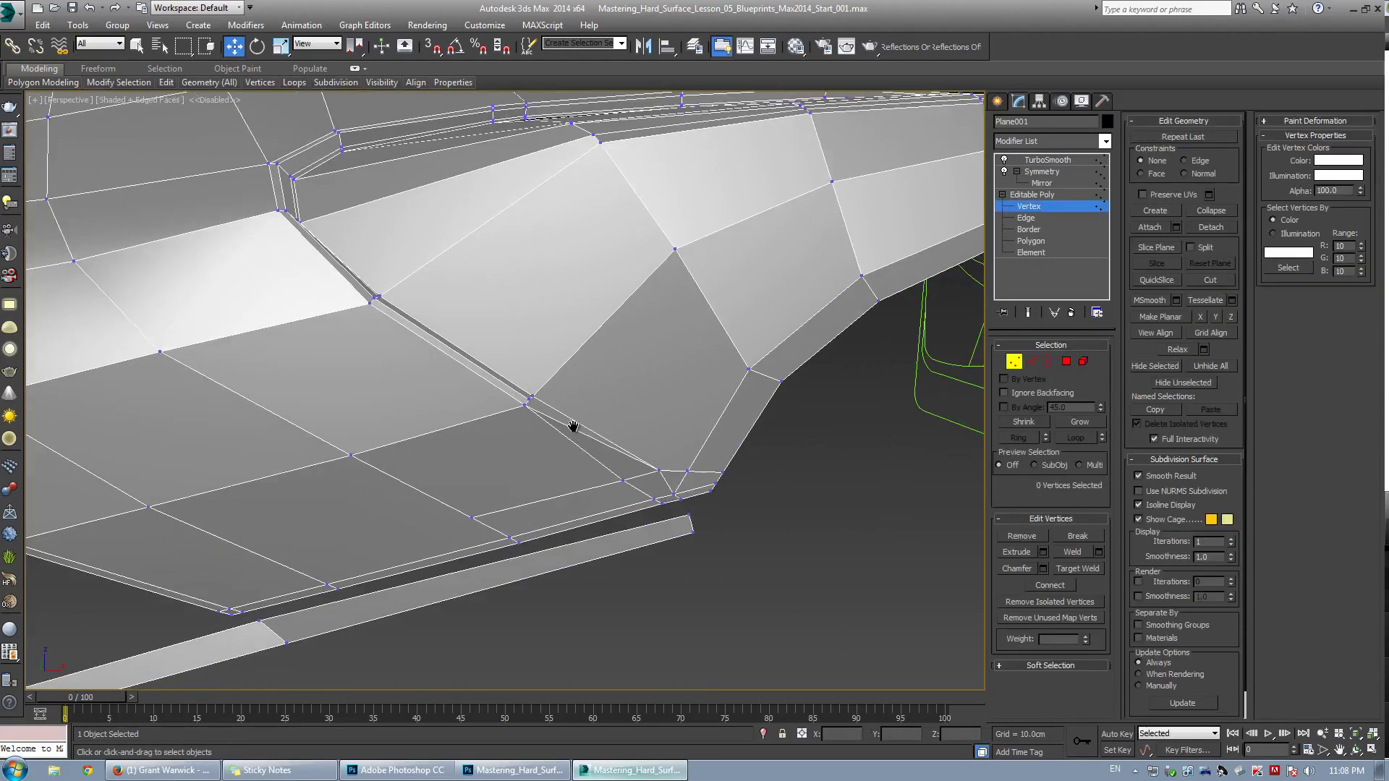
pyautogui.keyDown('alt'); pyautogui.moveTo(571, 426); pyautogui.dragTo(563, 426, button='middle'); pyautogui.keyUp('alt')
pyautogui.hotkey('ctrl', 'w')
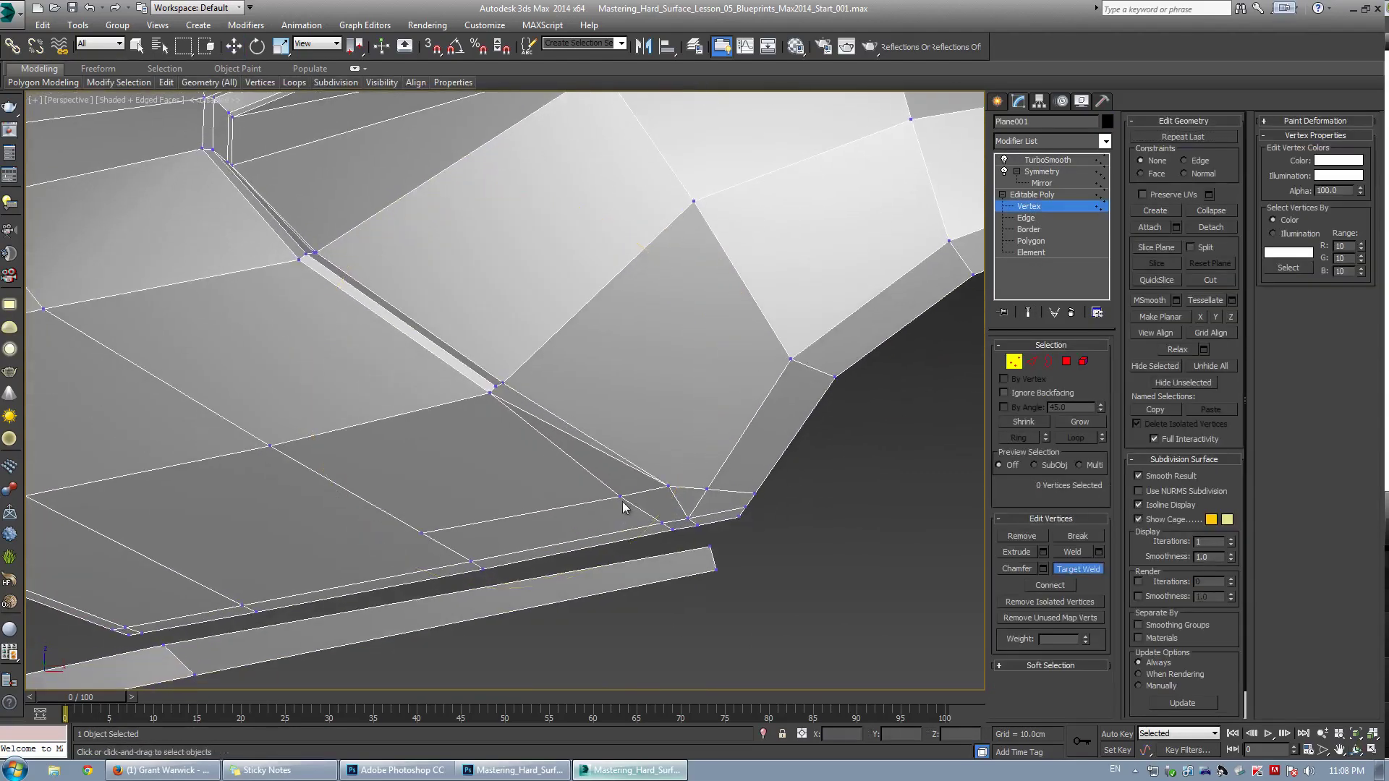
pyautogui.click(667, 486)
pyautogui.rightClick(683, 537)
pyautogui.hotkey('ctrl', 'shift', 'w')
pyautogui.rightClick(685, 517)
pyautogui.hotkey('ctrl', 'shift', 'w')
pyautogui.click(699, 526)
pyautogui.rightClick(622, 530)
pyautogui.hotkey('ctrl', 'e')
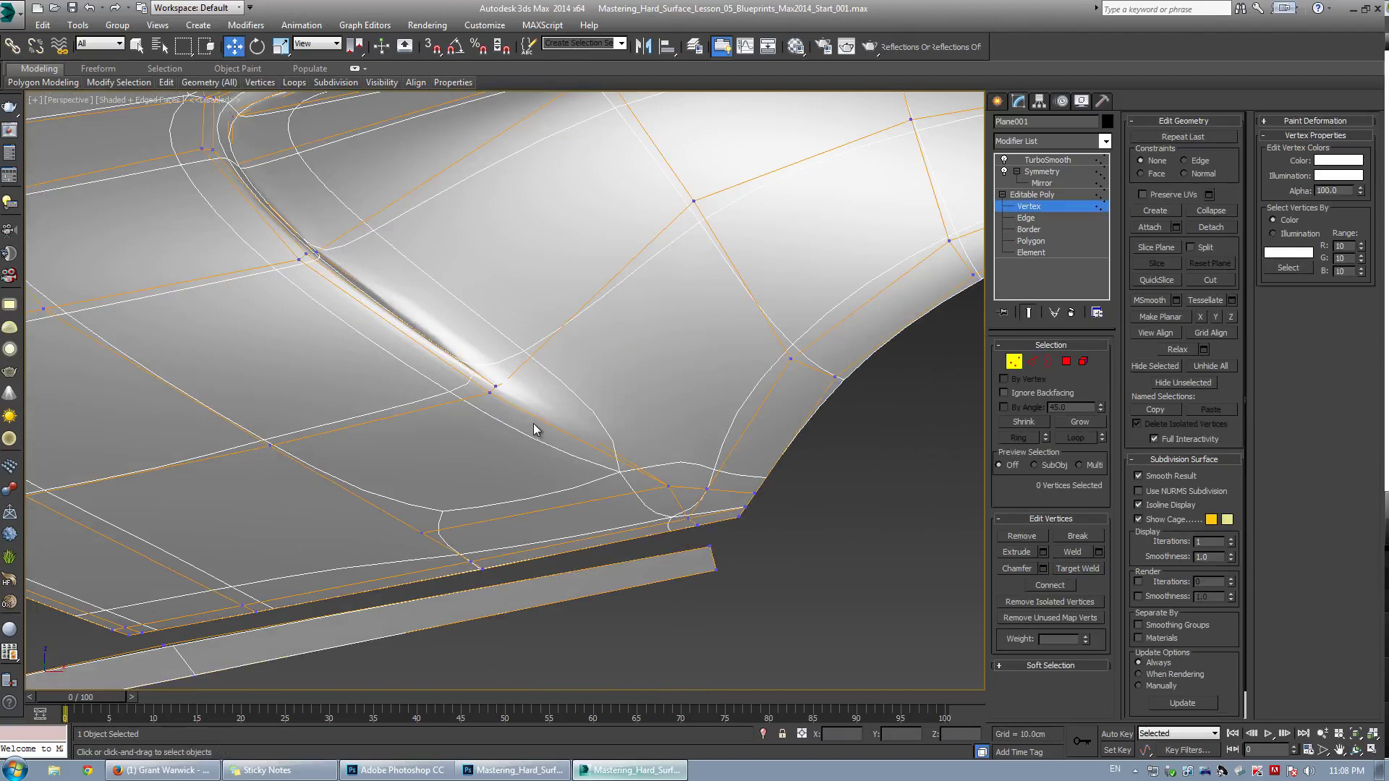
# Cut a new edge from the crease strip's upper vertex down along the crease to its lower end and across to the wheel-arch support edge
pyautogui.hotkey('ctrl', 'e')
pyautogui.moveTo(532, 423)
pyautogui.keyDown('alt'); pyautogui.mouseDown(button='middle')
pyautogui.moveTo(512, 407)
pyautogui.moveTo(443, 416)
pyautogui.moveTo(537, 404)
pyautogui.mouseUp(button='middle'); pyautogui.keyUp('alt')
pyautogui.hotkey('alt', 'c')
pyautogui.rightClick(580, 431)
pyautogui.hotkey('alt', 'c')
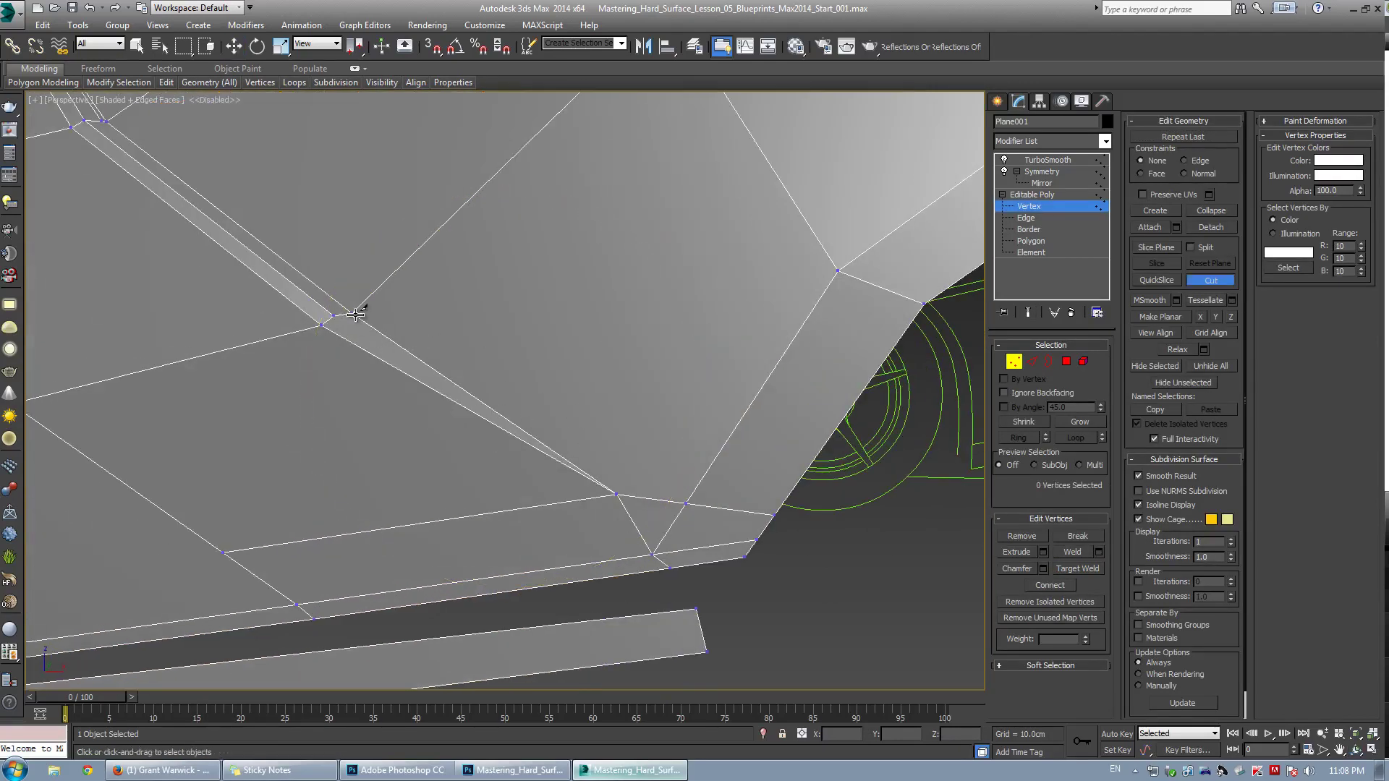
pyautogui.click(352, 313)
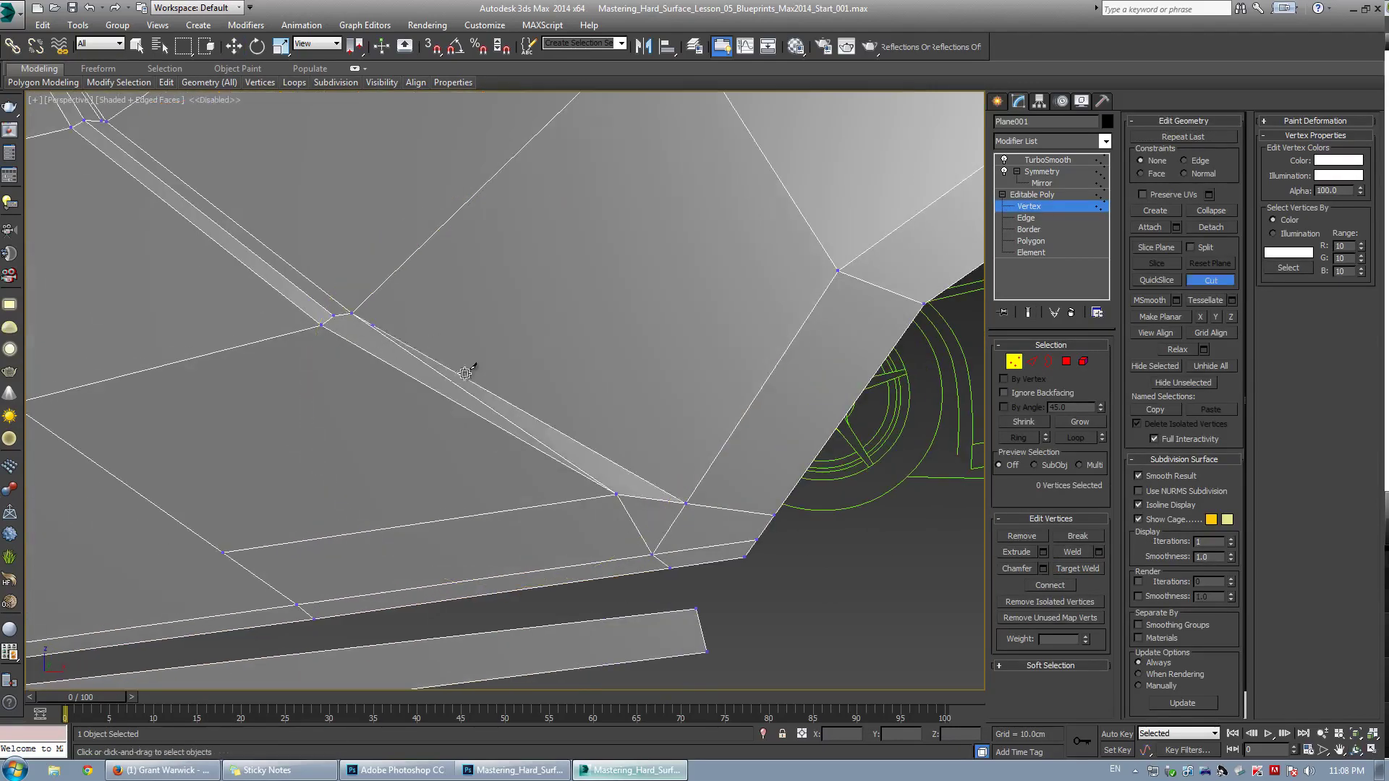
pyautogui.click(621, 487)
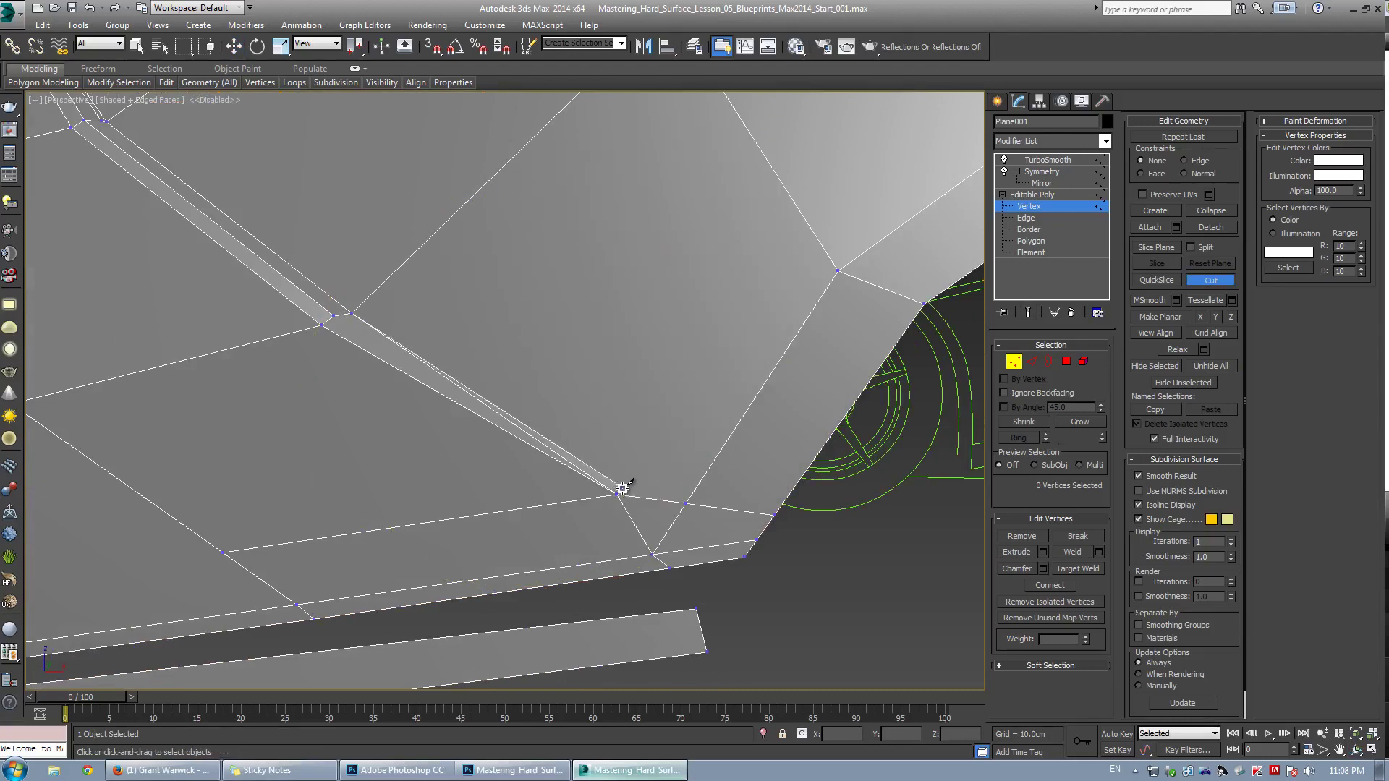
pyautogui.click(691, 495)
pyautogui.rightClick(622, 470)
# Try to cut an edge from the crease strip's middle vertex down to its tapered lower end
pyautogui.hotkey('alt', 'c')
pyautogui.click(334, 318)
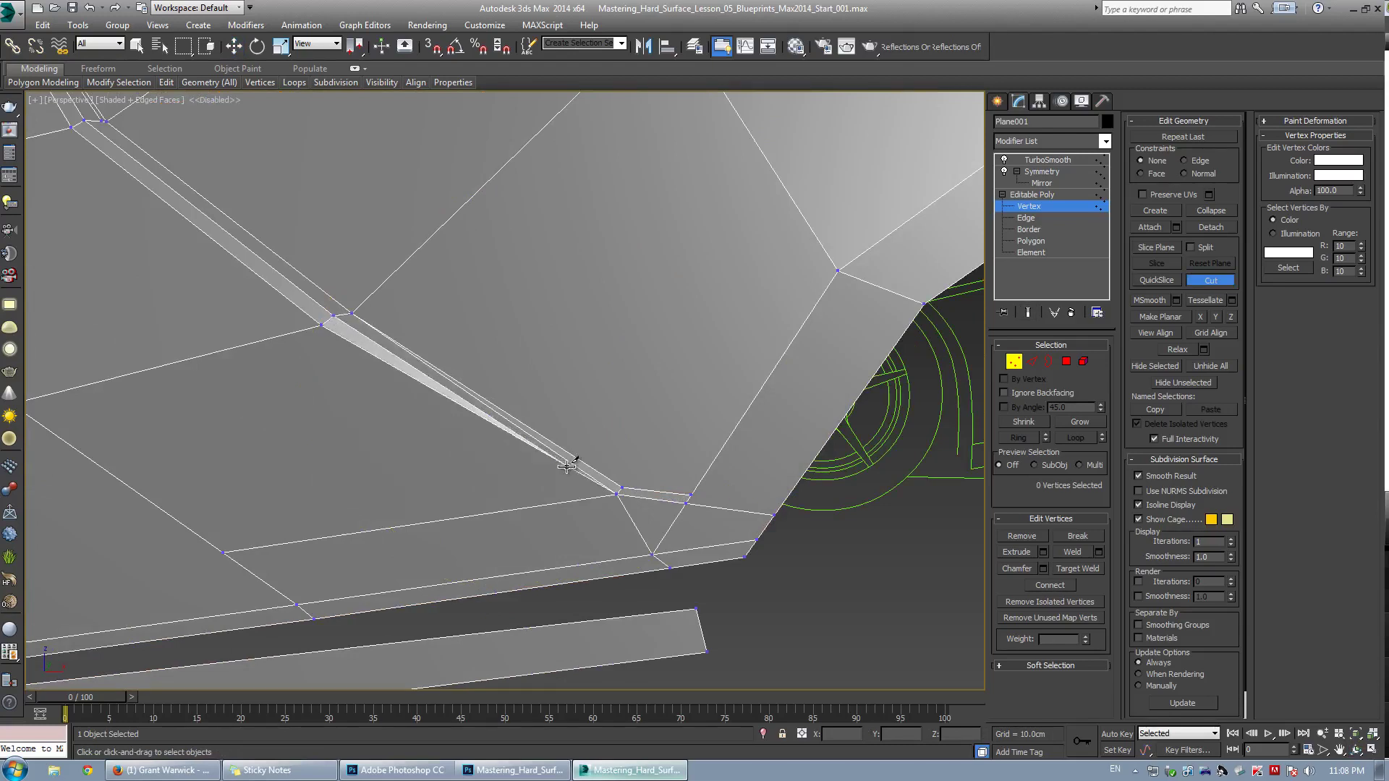
pyautogui.click(620, 492)
pyautogui.rightClick(662, 459)
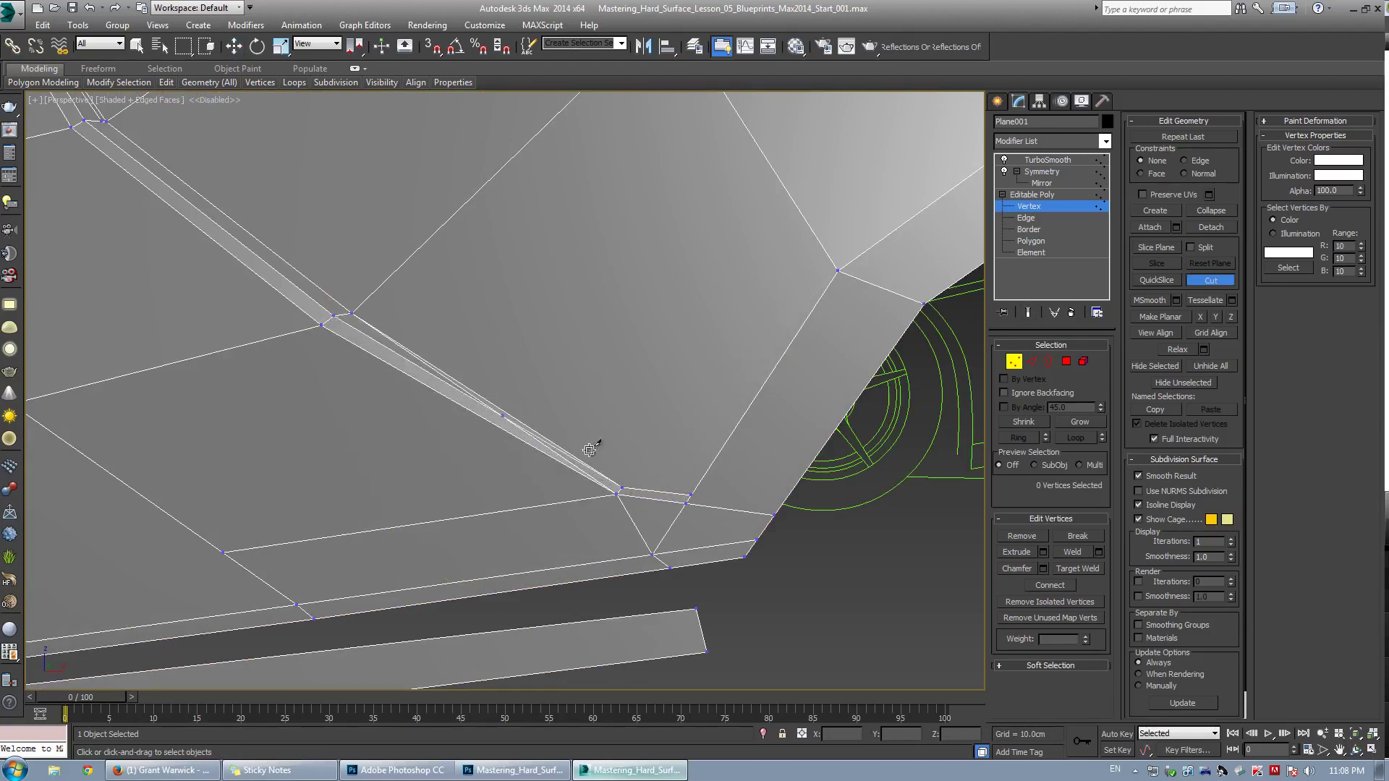
pyautogui.hotkey('ctrl', 'z')
# Cut an edge down the middle of the crease strip and target-weld its stray end vertex onto the strip's lower end
pyautogui.scroll(1, 571, 449)
pyautogui.hotkey('alt', 'z')
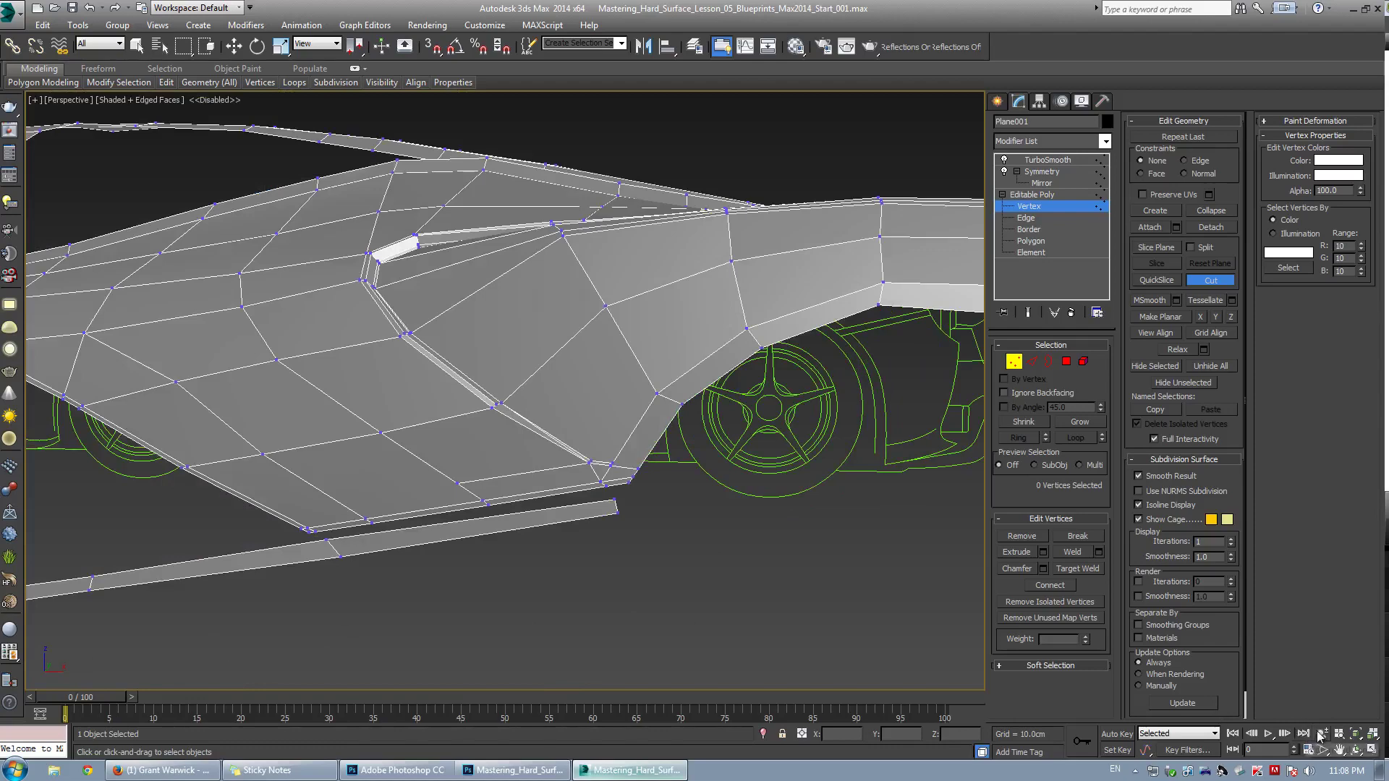
pyautogui.moveTo(583, 413); pyautogui.dragTo(570, 386)
pyautogui.moveTo(567, 397); pyautogui.dragTo(575, 369, button='middle')
pyautogui.hotkey('alt', 'c')
pyautogui.click(238, 189)
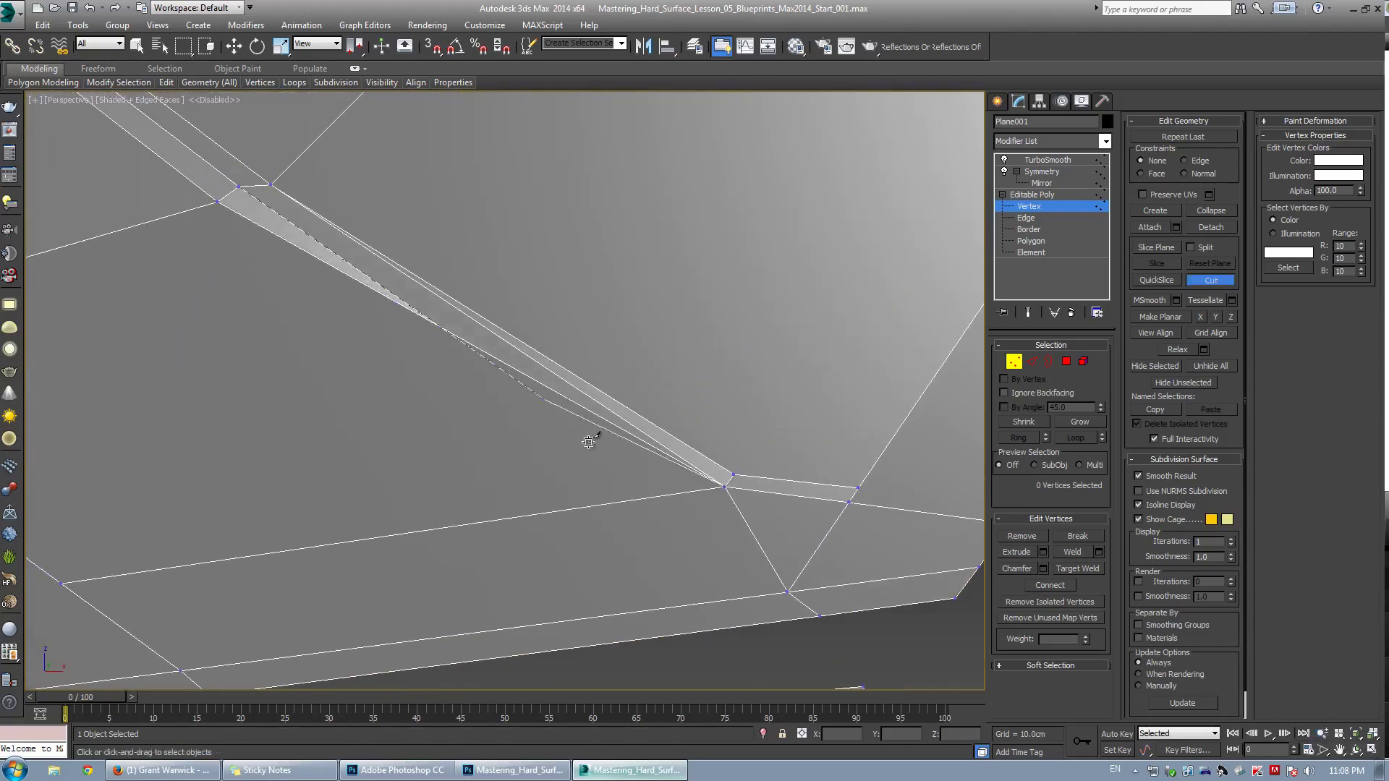
pyautogui.click(729, 479)
pyautogui.press('w')
pyautogui.hotkey('ctrl', 'shift', 't')
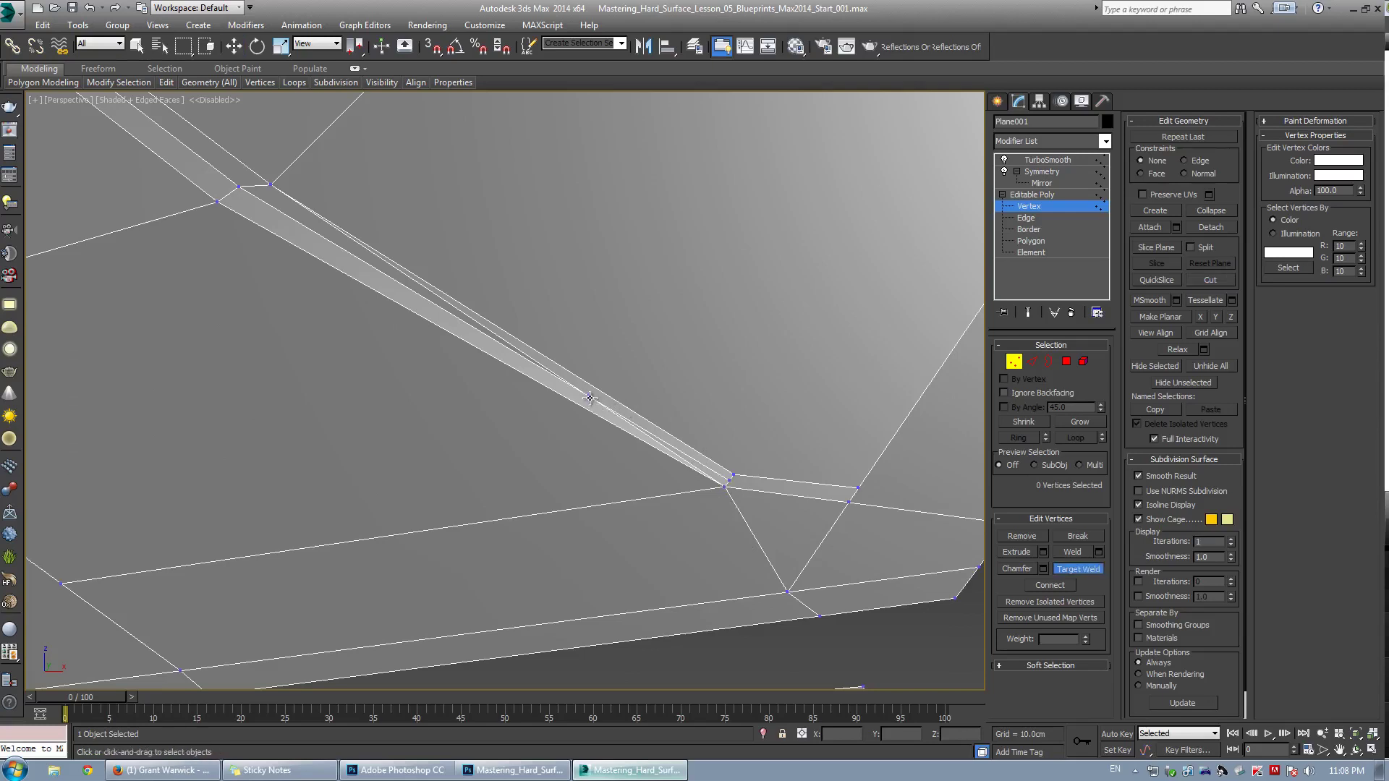
pyautogui.click(728, 481)
pyautogui.press('w')
# Compare the cage with the smoothed crease end and try target-welding the strip's middle end vertex to its neighbour
pyautogui.press('pageup')
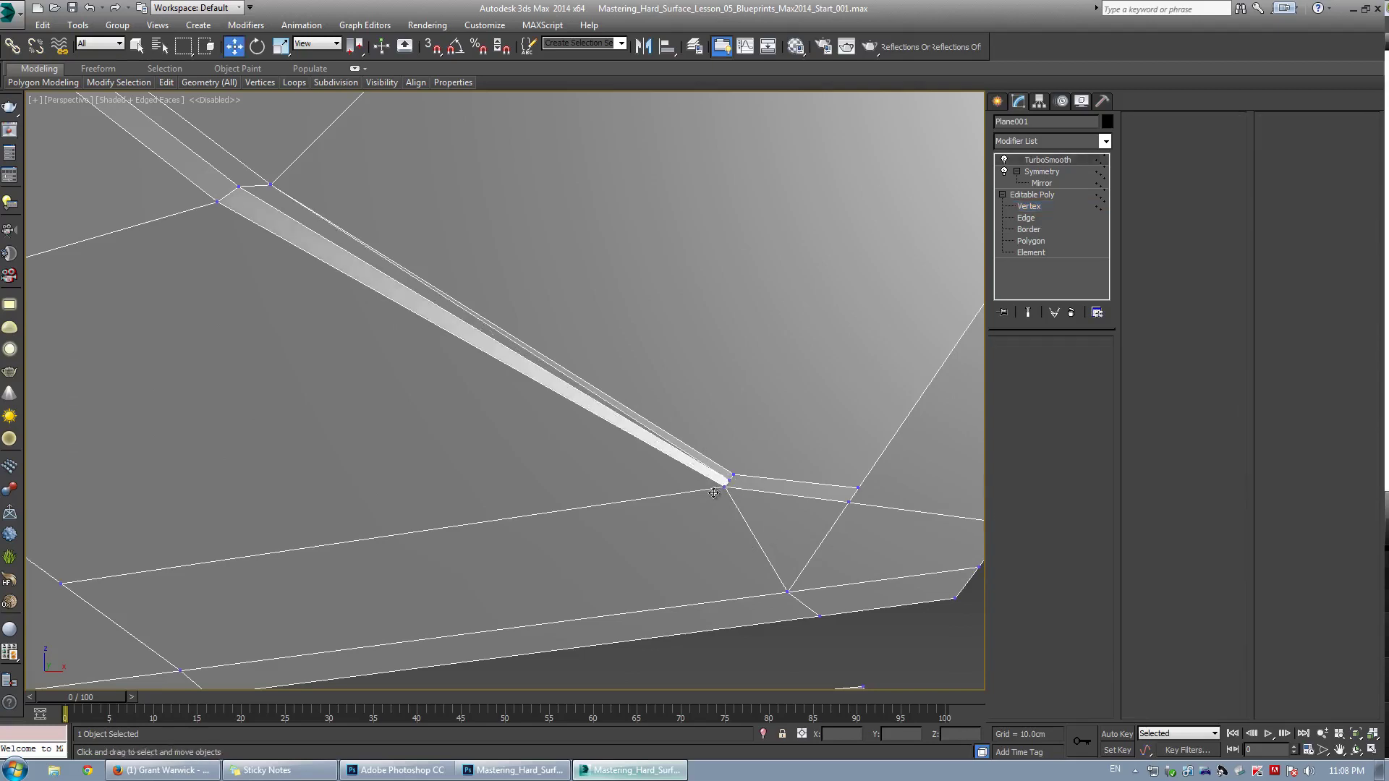
pyautogui.click(1029, 207)
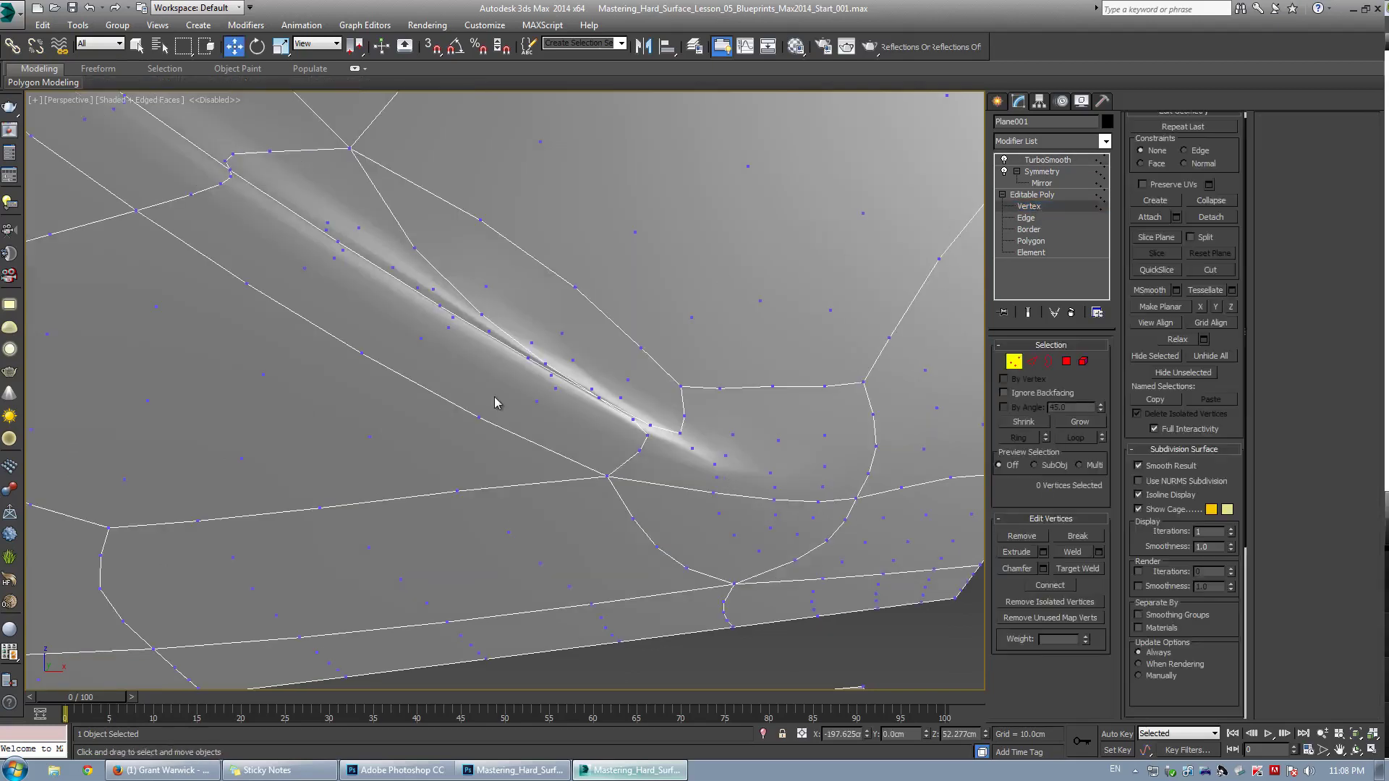
pyautogui.press('`')
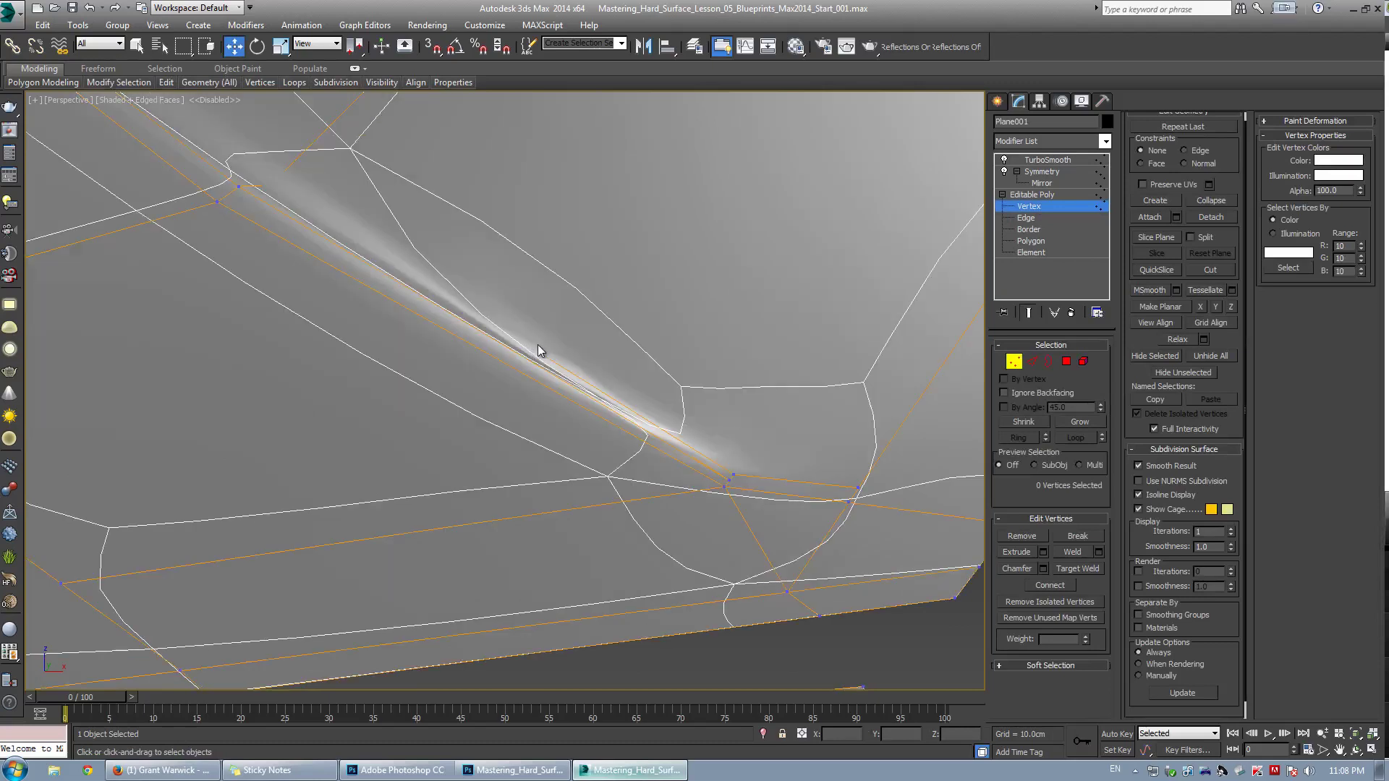
pyautogui.press('`')
pyautogui.press('`')
pyautogui.press('`')
pyautogui.hotkey('ctrl', 'shift', 'w')
pyautogui.press('`')
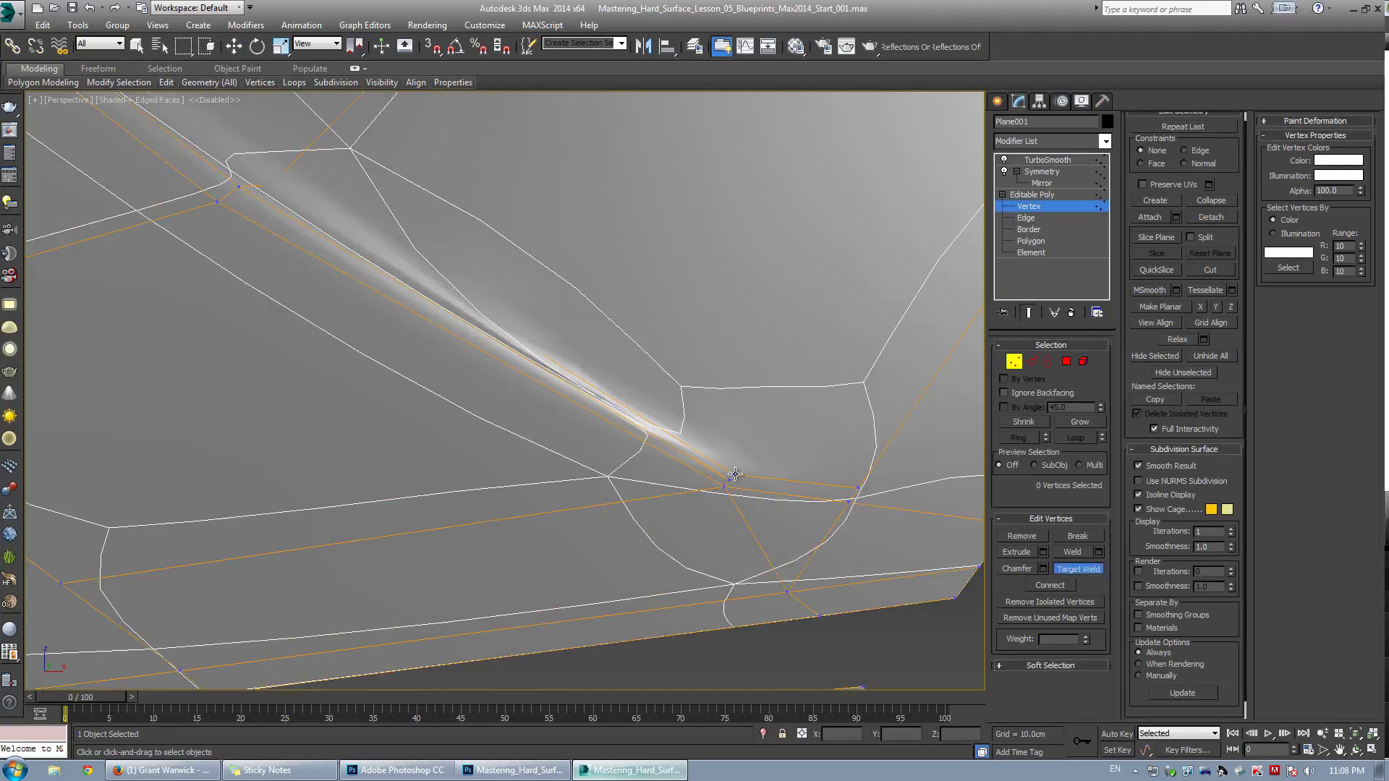
pyautogui.click(729, 480)
pyautogui.click(733, 475)
pyautogui.press('w')
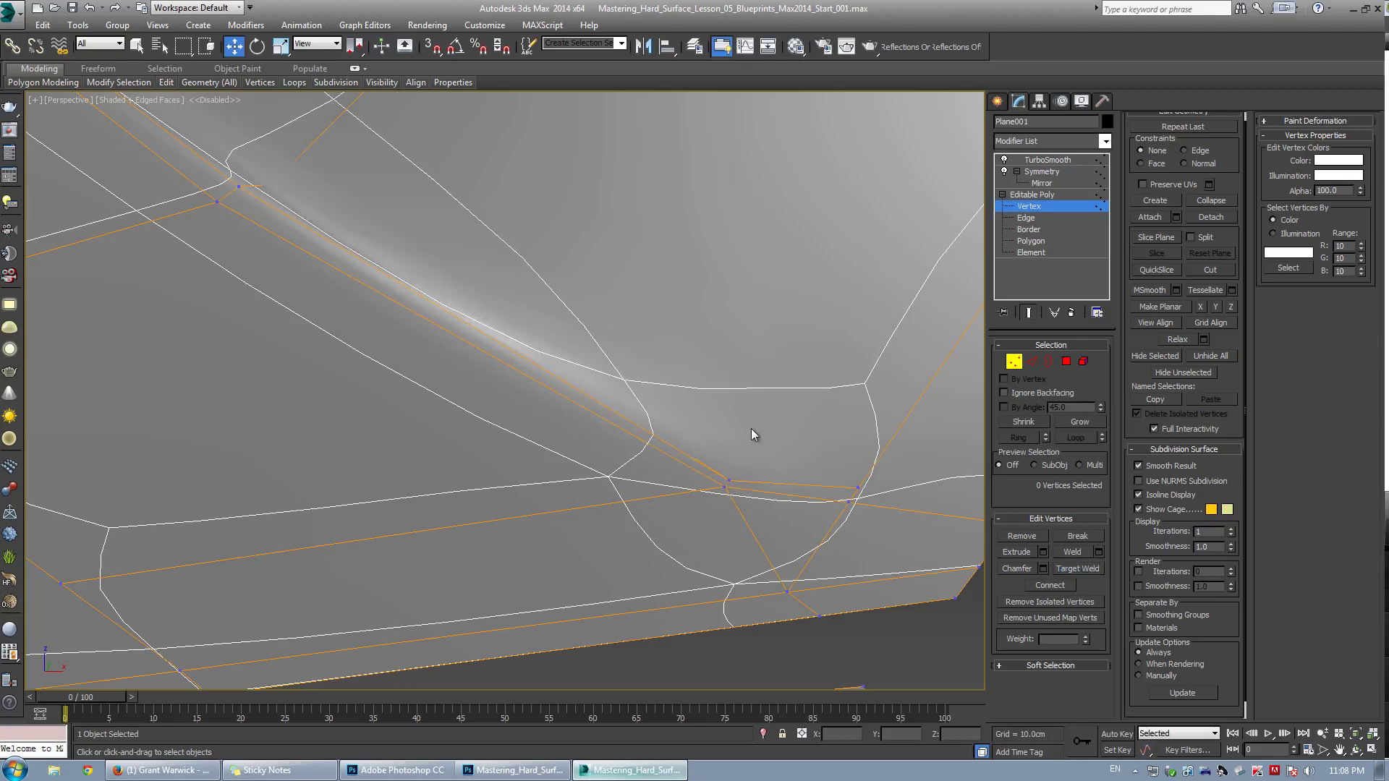
pyautogui.hotkey('ctrl', 'z')
# Select the redundant long edge along the upper side of the crease strip's lower segment and remove it
pyautogui.hotkey('ctrl', 'q')
pyautogui.click(736, 475)
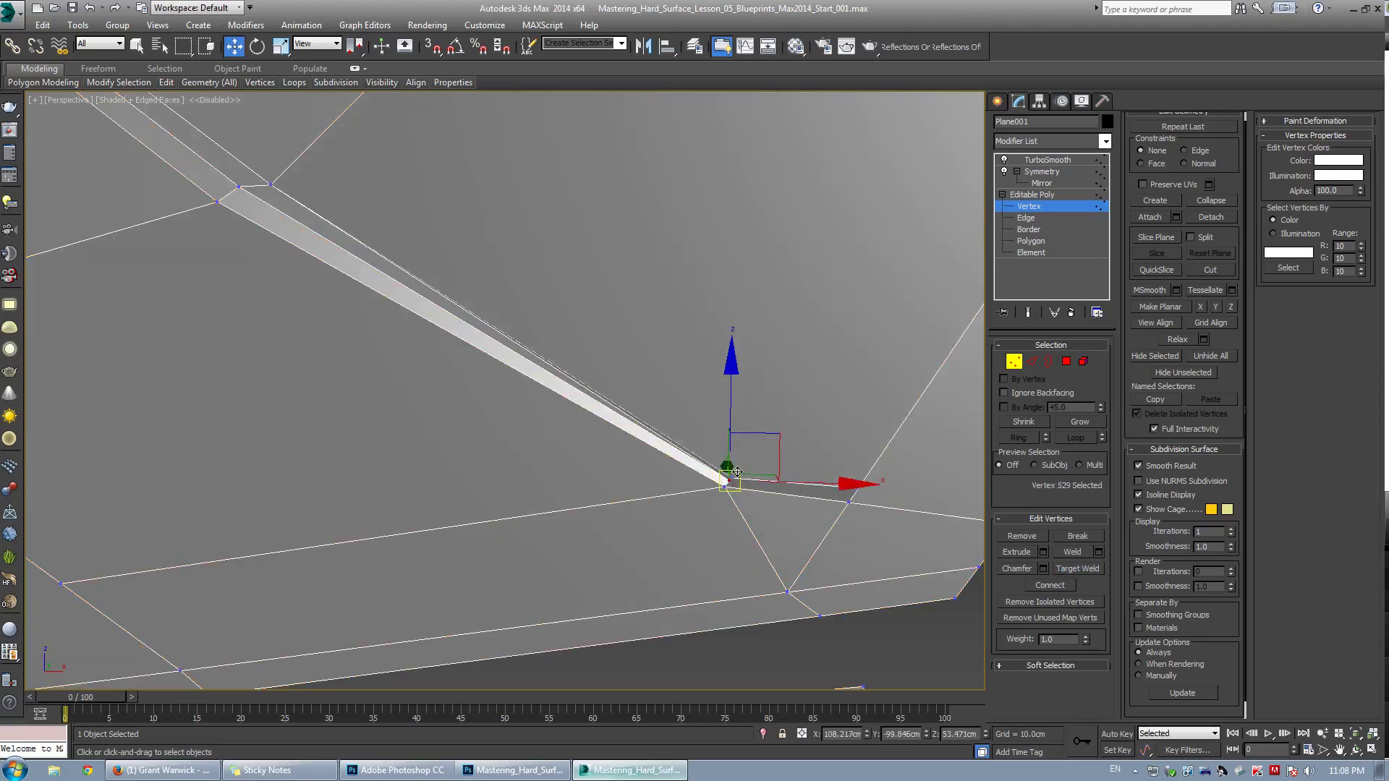
pyautogui.press('2')
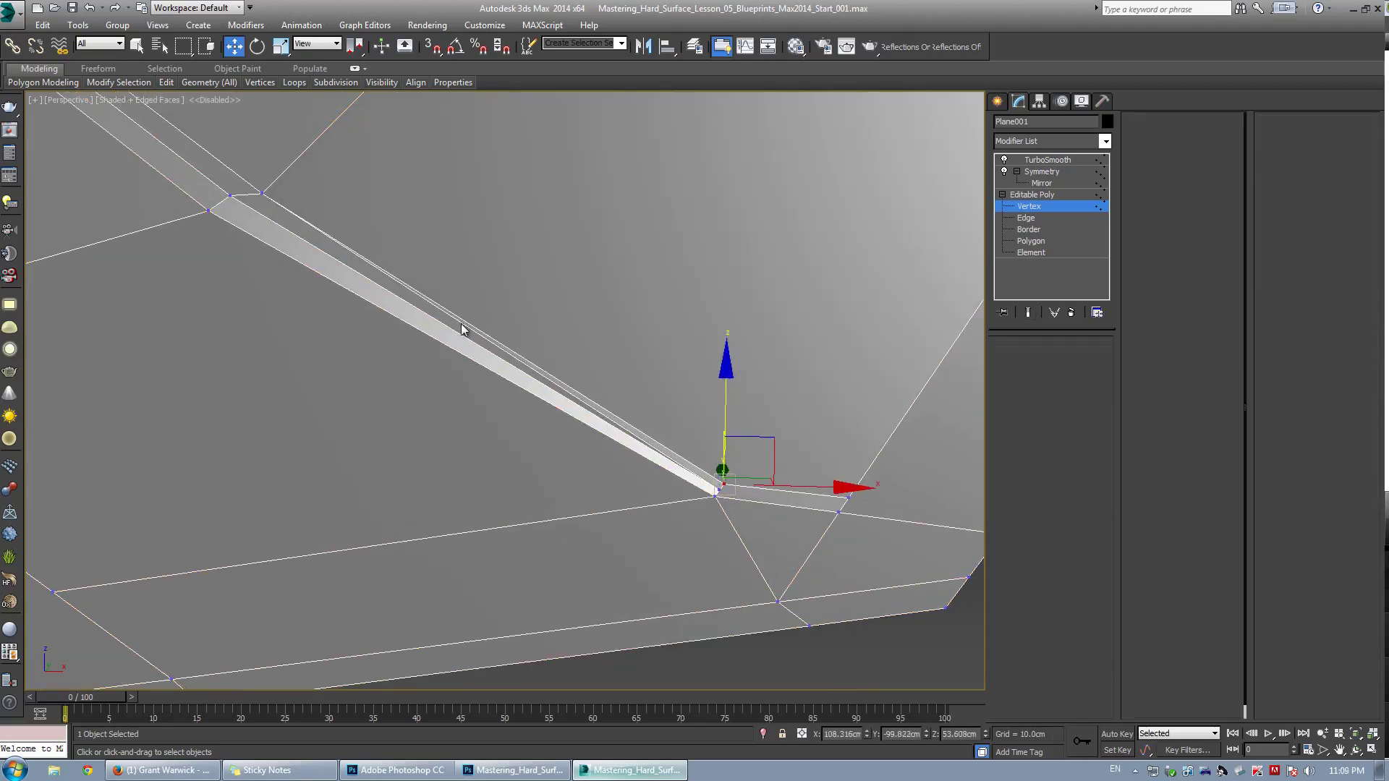
pyautogui.click(465, 323)
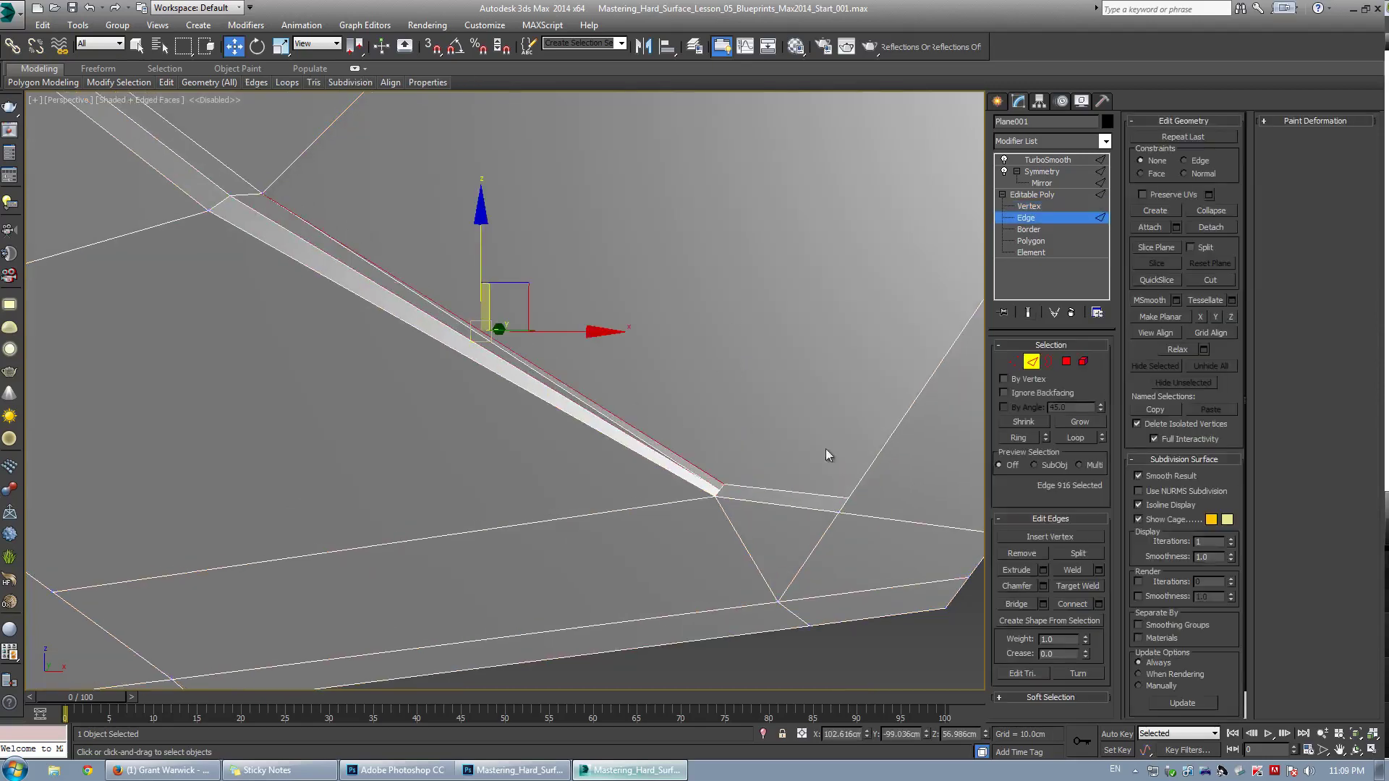
pyautogui.click(1021, 554)
# Examine the crease's lower end from several angles, comparing the smoothed surface with the low-poly cage
pyautogui.hotkey('ctrl', 'q')
pyautogui.scroll(-8, 700, 383)
pyautogui.keyDown('alt'); pyautogui.moveTo(700, 382); pyautogui.dragTo(626, 361, button='middle'); pyautogui.keyUp('alt')
pyautogui.hotkey('ctrl', 'q')
pyautogui.press('F4')
pyautogui.scroll(3, 539, 393)
pyautogui.keyDown('alt'); pyautogui.moveTo(710, 370); pyautogui.dragTo(554, 443, button='middle'); pyautogui.keyUp('alt')
pyautogui.scroll(7, 544, 449)
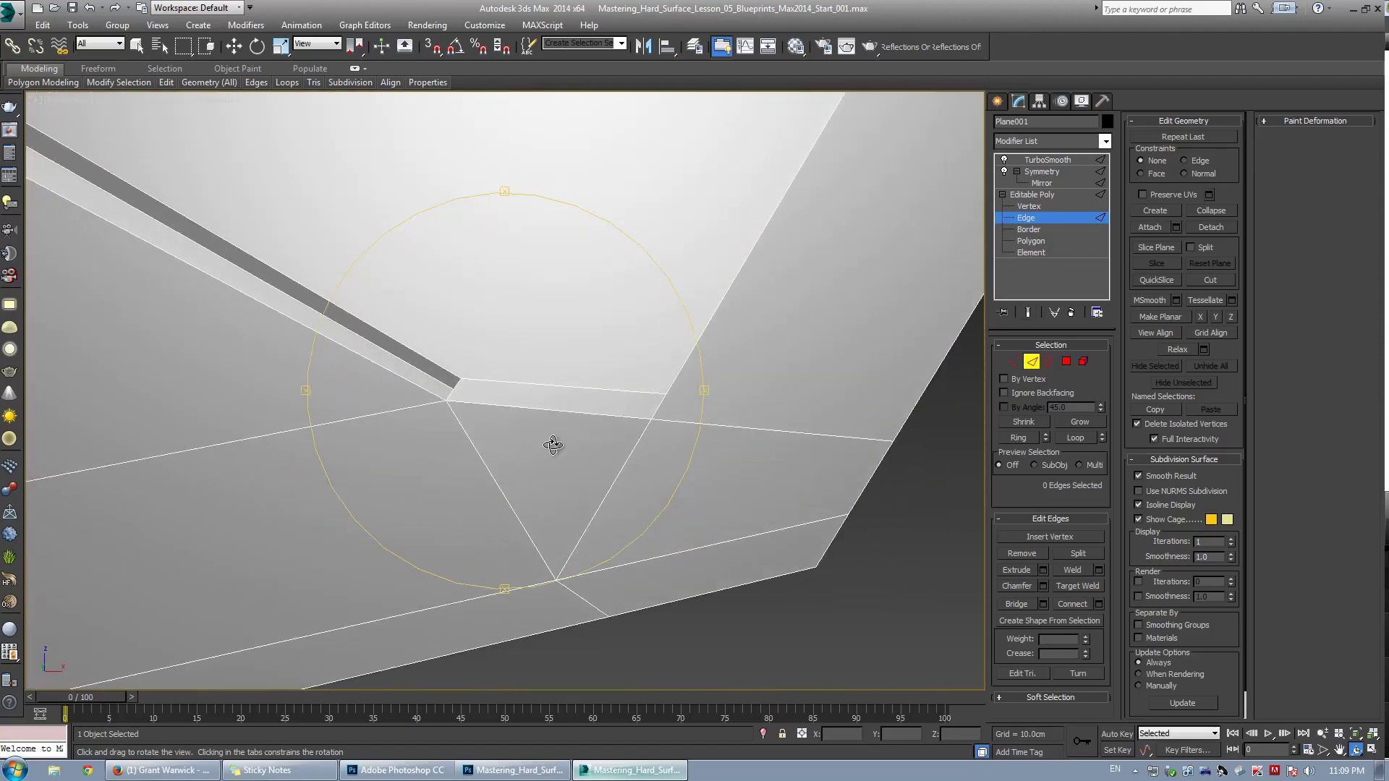
pyautogui.scroll(-5, 554, 444)
# Slide the two vertices below the crease's end along the fender's lower edge, about -1.5 cm in X and -0.3 cm in Z
pyautogui.press('1')
pyautogui.moveTo(548, 465); pyautogui.dragTo(570, 486)
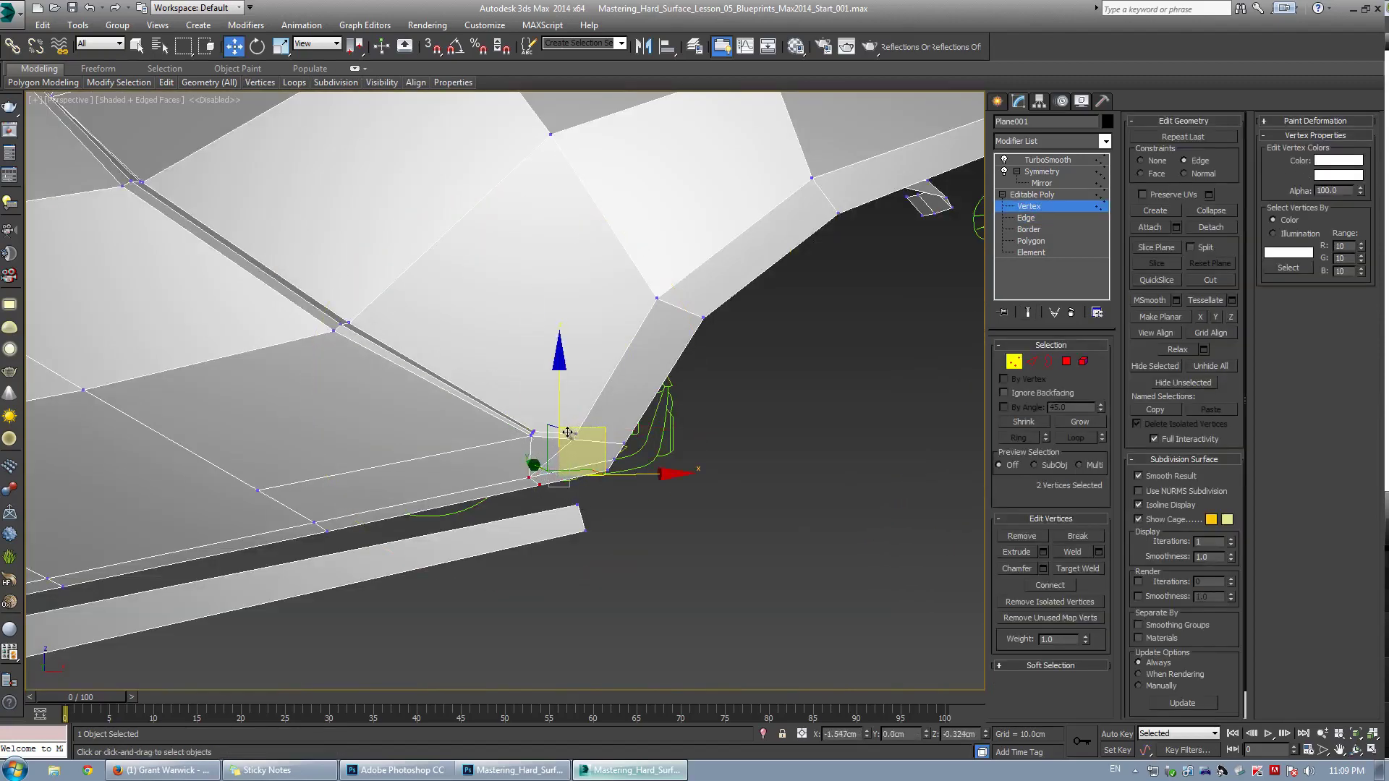
pyautogui.press('r')
# Cut a vertical edge from the crease extension down to the fender's lower border, and remove the neighbouring diagonal edge
pyautogui.hotkey('alt', 'c')
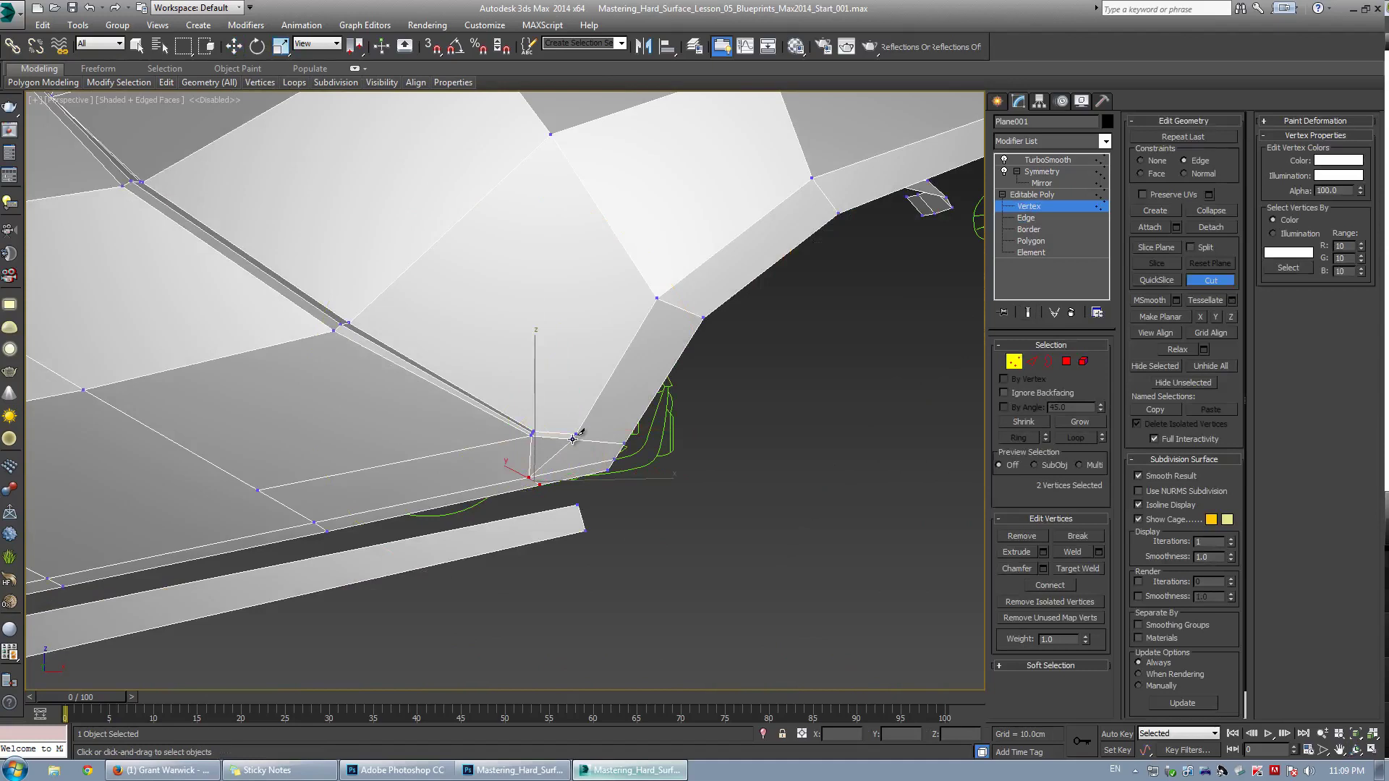
pyautogui.click(573, 479)
pyautogui.rightClick(579, 487)
pyautogui.rightClick(621, 399)
pyautogui.click(649, 407)
pyautogui.click(541, 486)
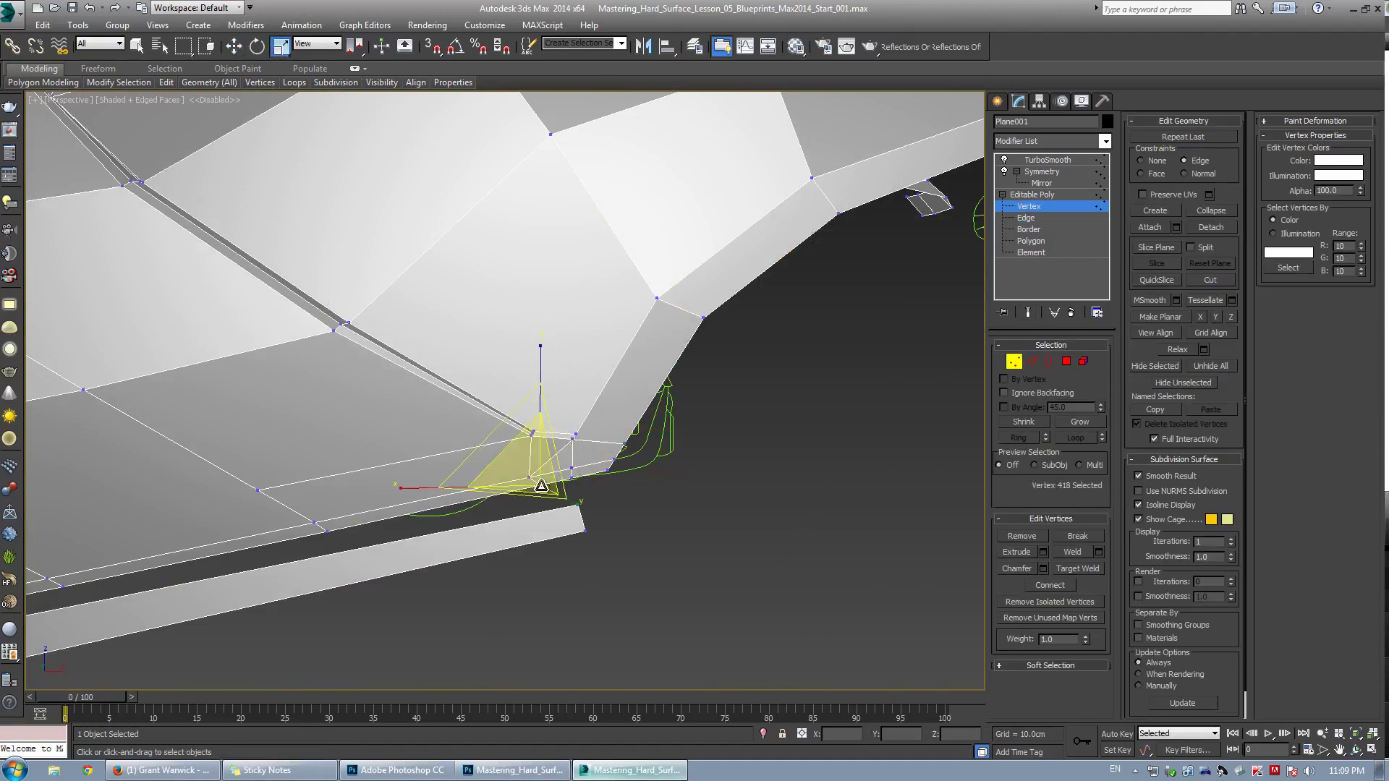
pyautogui.press('w')
pyautogui.press('2')
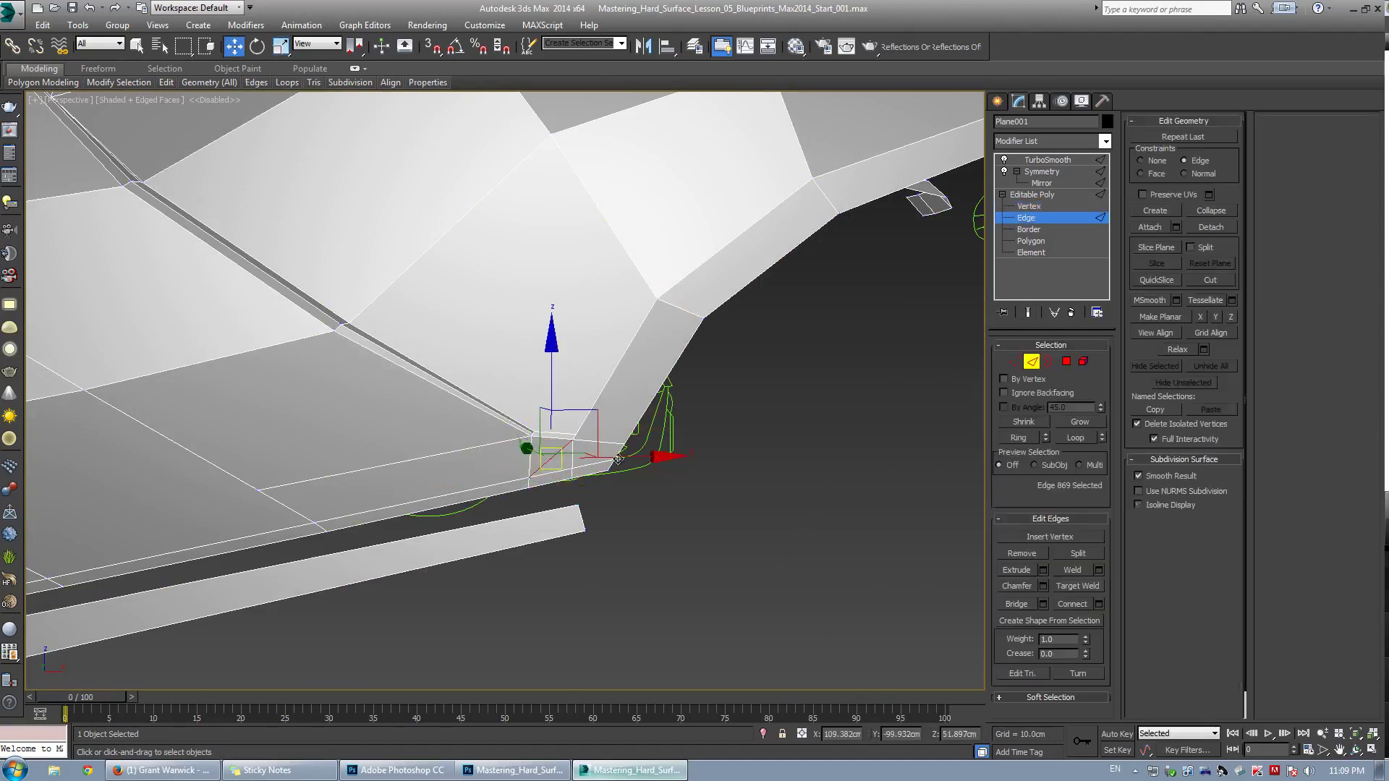
pyautogui.click(1013, 550)
# Target-weld the upper vertex at the crease extension's outer end onto the vertex directly below it
pyautogui.press('F4')
pyautogui.moveTo(599, 412); pyautogui.dragTo(565, 434, button='middle')
pyautogui.press('1')
pyautogui.press('F4')
pyautogui.scroll(5, 565, 434)
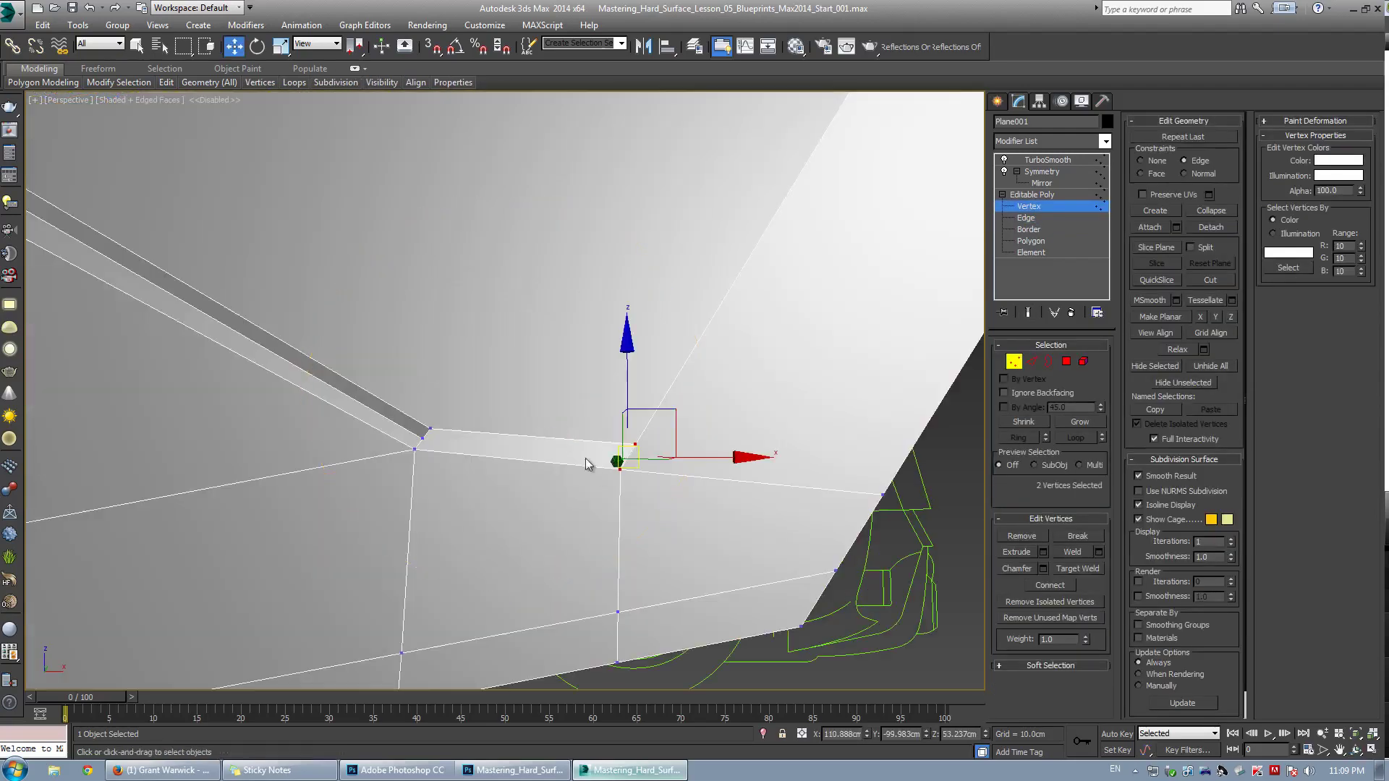
pyautogui.click(597, 472)
pyautogui.hotkey('ctrl', 'shift', 'w')
pyautogui.click(635, 444)
pyautogui.click(619, 469)
pyautogui.rightClick(619, 470)
pyautogui.press('F4')
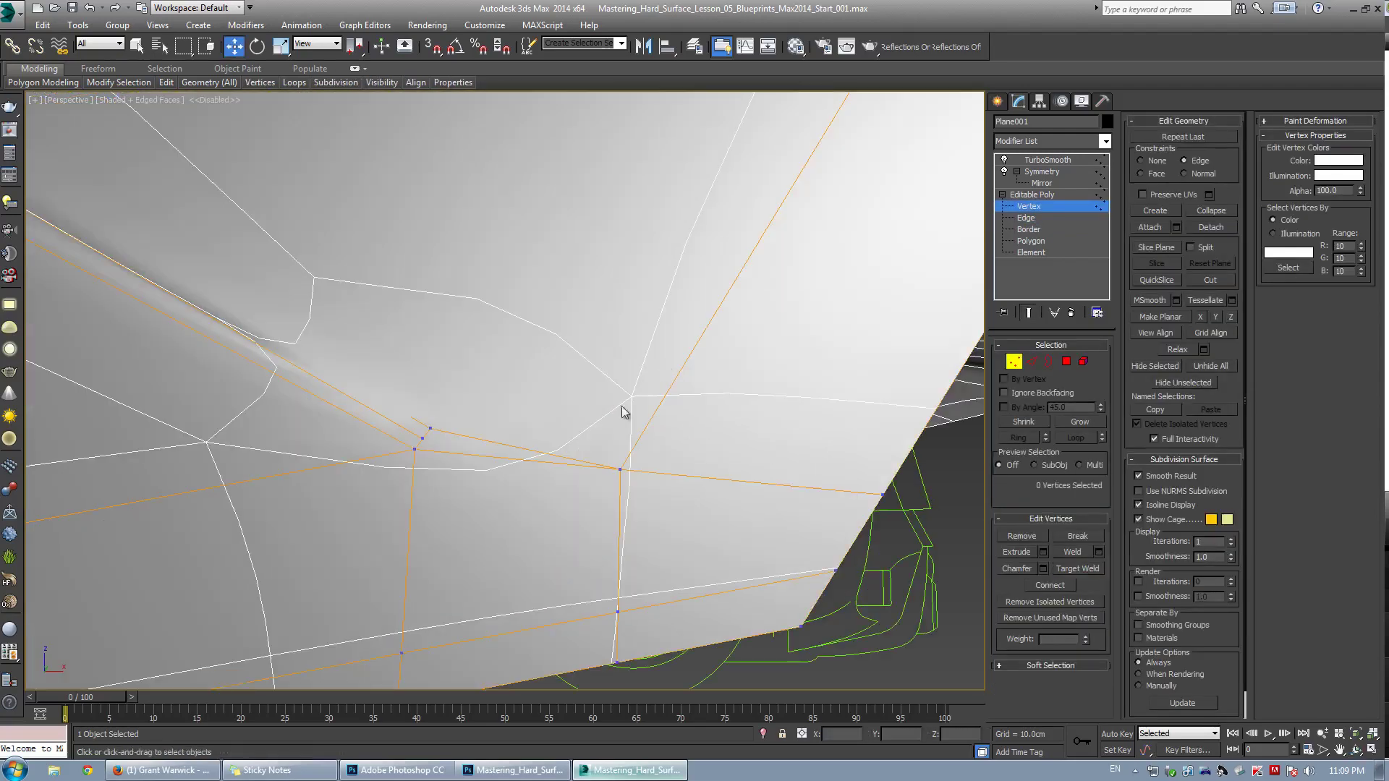
# Reposition the welded vertex in the XZ plane slightly closer to the crease's end, checking it against the smoothed surface
pyautogui.click(620, 469)
pyautogui.hotkey('ctrl', 'e')
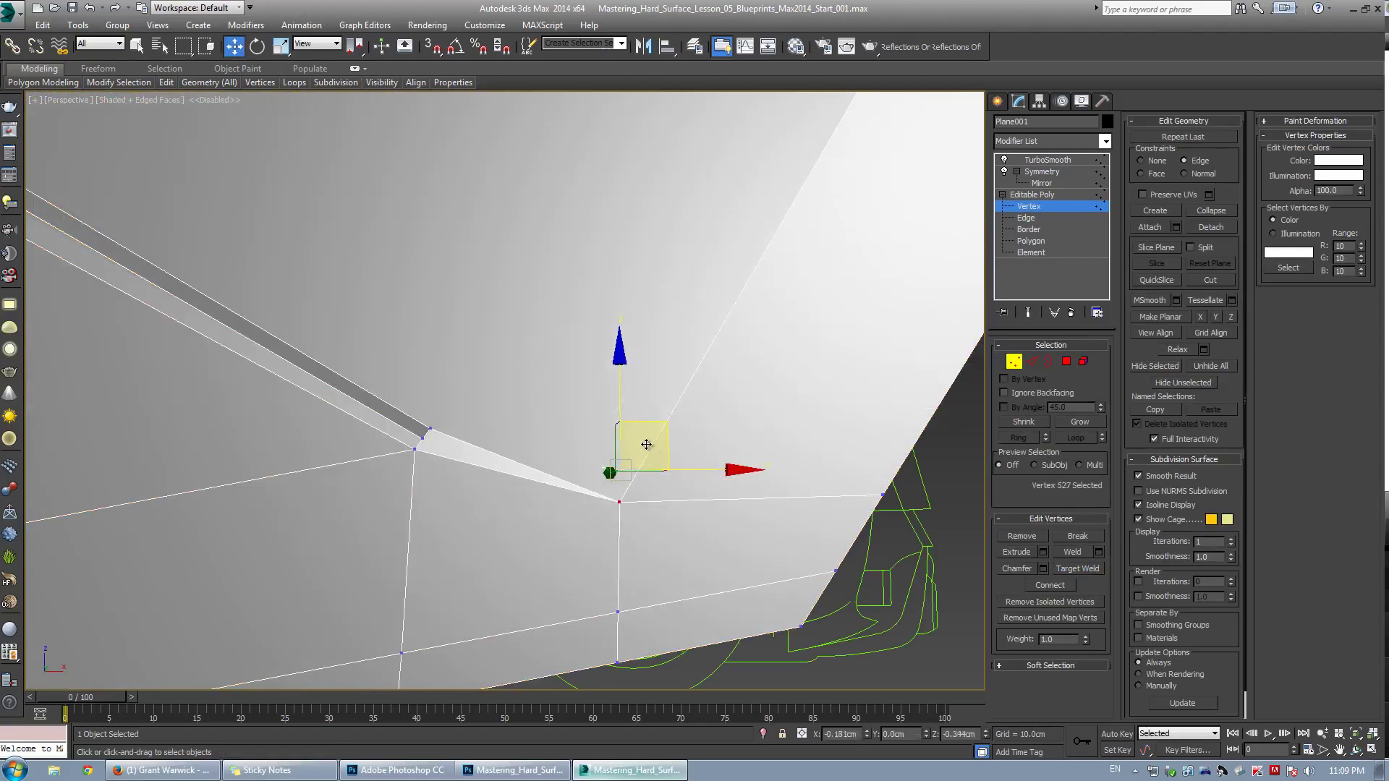
pyautogui.moveTo(646, 444); pyautogui.dragTo(622, 426)
pyautogui.hotkey('ctrl', 'e')
pyautogui.scroll(-6, 620, 430)
pyautogui.moveTo(616, 434)
pyautogui.keyDown('alt'); pyautogui.mouseDown(button='middle')
pyautogui.moveTo(601, 437)
pyautogui.moveTo(617, 453)
pyautogui.moveTo(639, 418)
pyautogui.moveTo(604, 412)
pyautogui.mouseUp(button='middle'); pyautogui.keyUp('alt')
pyautogui.hotkey('ctrl', 'e')
# Lower the welded vertex by about 0.9 cm in Z with the smoothed result shown, and inspect the shading without edged faces
pyautogui.scroll(8, 593, 409)
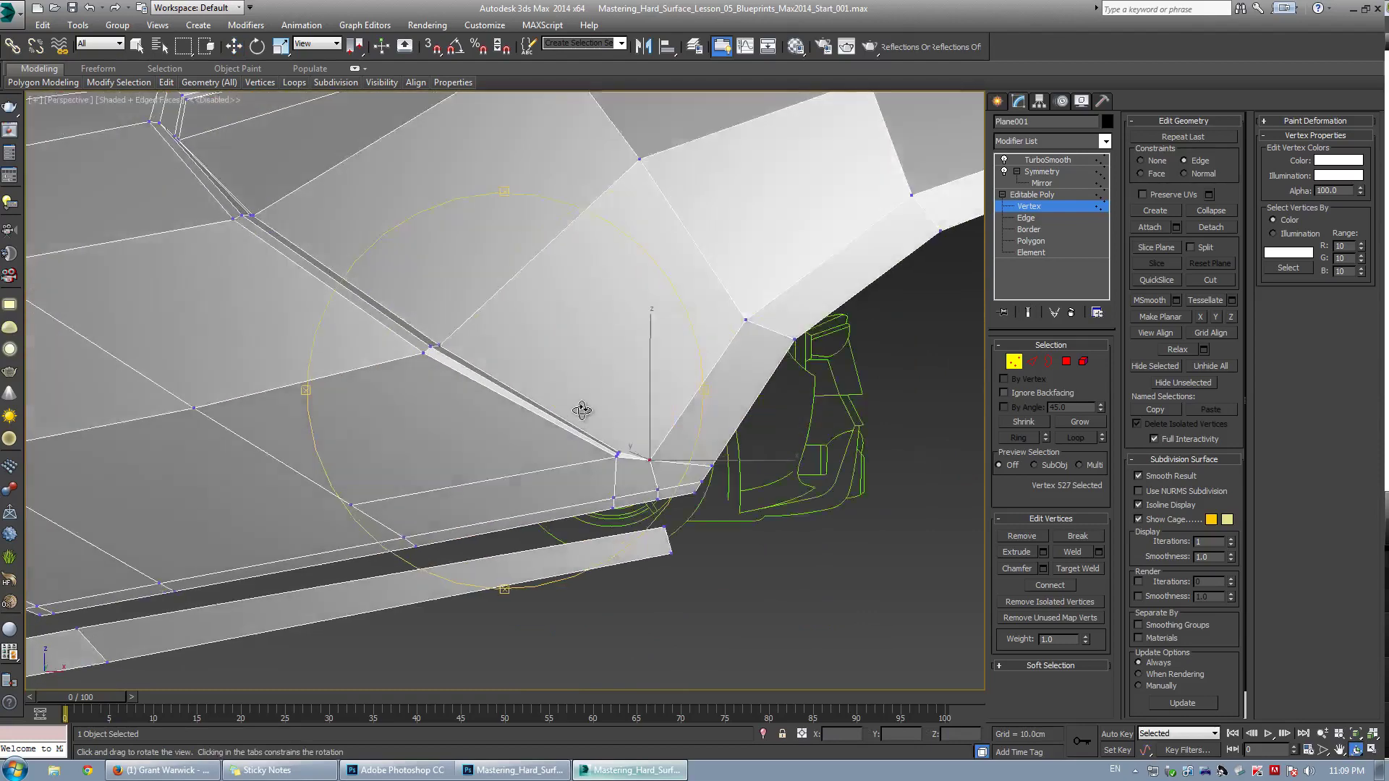
pyautogui.hotkey('ctrl', 'e')
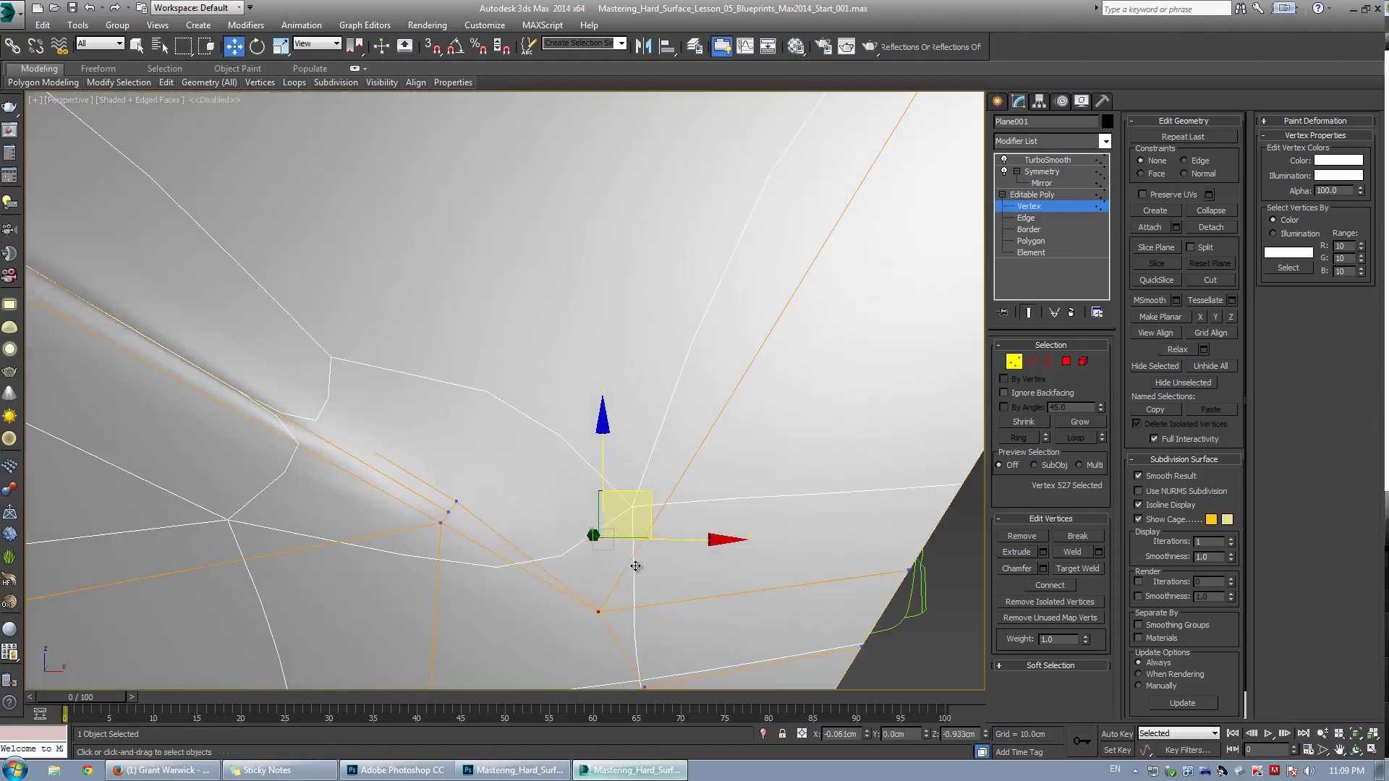
pyautogui.press('F4')
pyautogui.scroll(-8, 594, 498)
pyautogui.moveTo(550, 466)
pyautogui.keyDown('alt'); pyautogui.mouseDown(button='middle')
pyautogui.moveTo(521, 449)
pyautogui.moveTo(541, 491)
pyautogui.mouseUp(button='middle'); pyautogui.keyUp('alt')
pyautogui.scroll(8, 559, 488)
pyautogui.hotkey('ctrl', 'e')
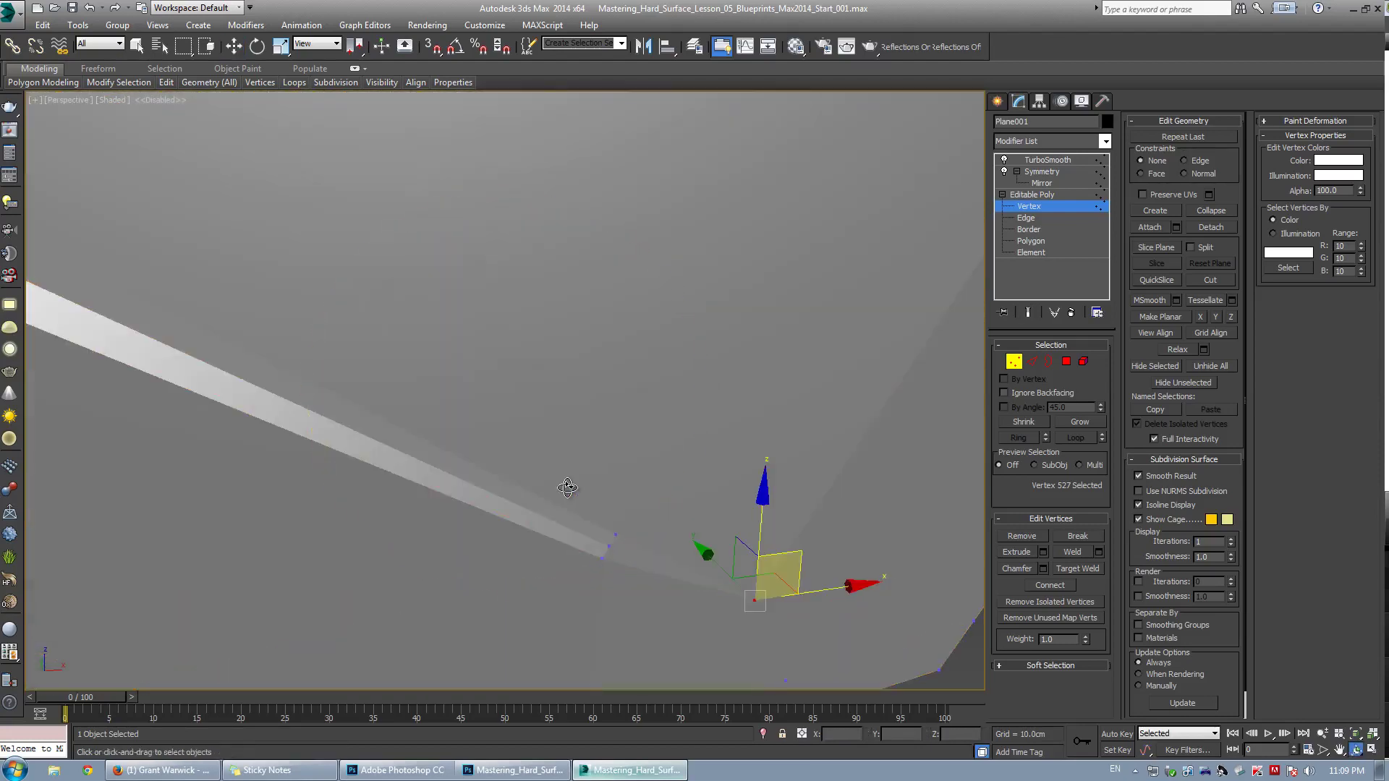
# Move the short edge at the crease strip's lower end about 0.12 cm in Y, and deselect the fender to check the shaded surface
pyautogui.press('F4')
pyautogui.click(609, 549)
pyautogui.keyDown('alt'); pyautogui.moveTo(606, 550); pyautogui.dragTo(638, 551, button='middle'); pyautogui.keyUp('alt')
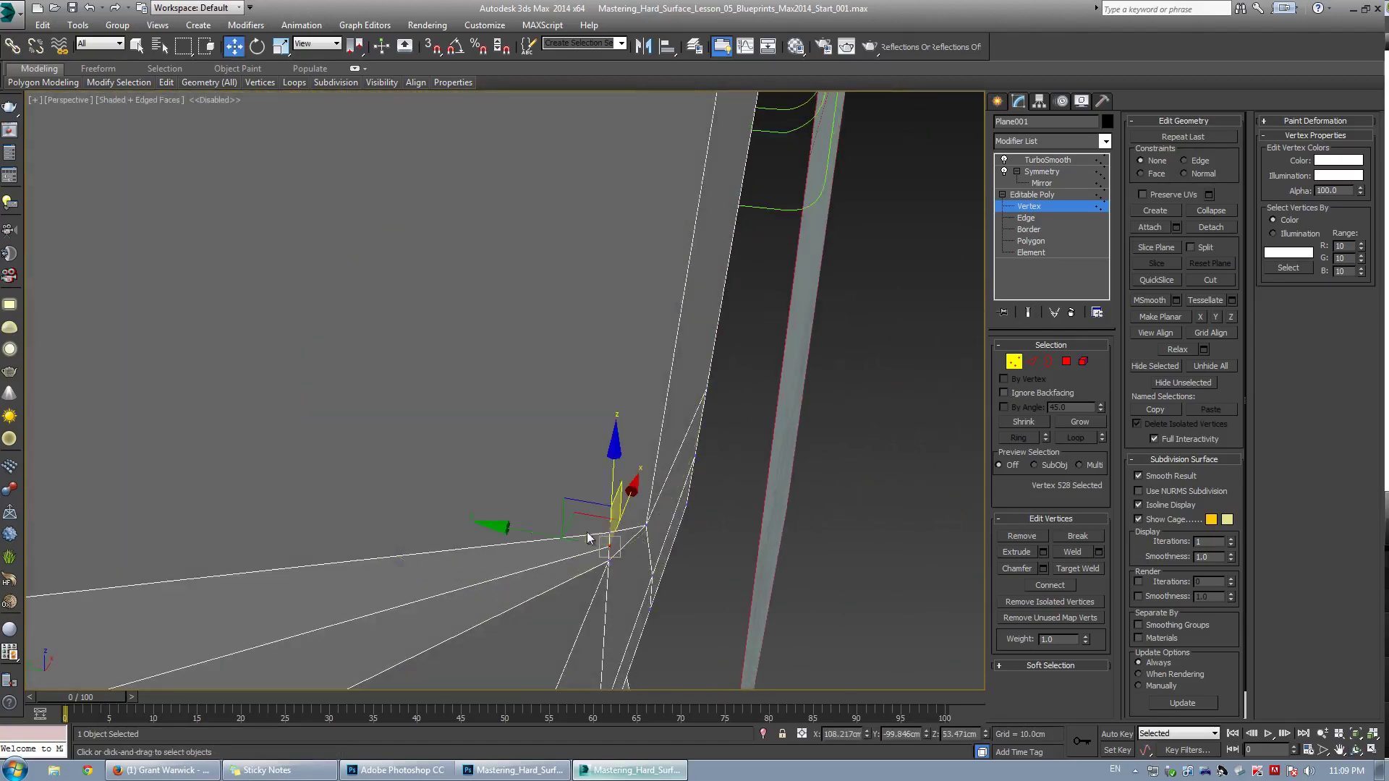
pyautogui.press('2')
pyautogui.press('F4')
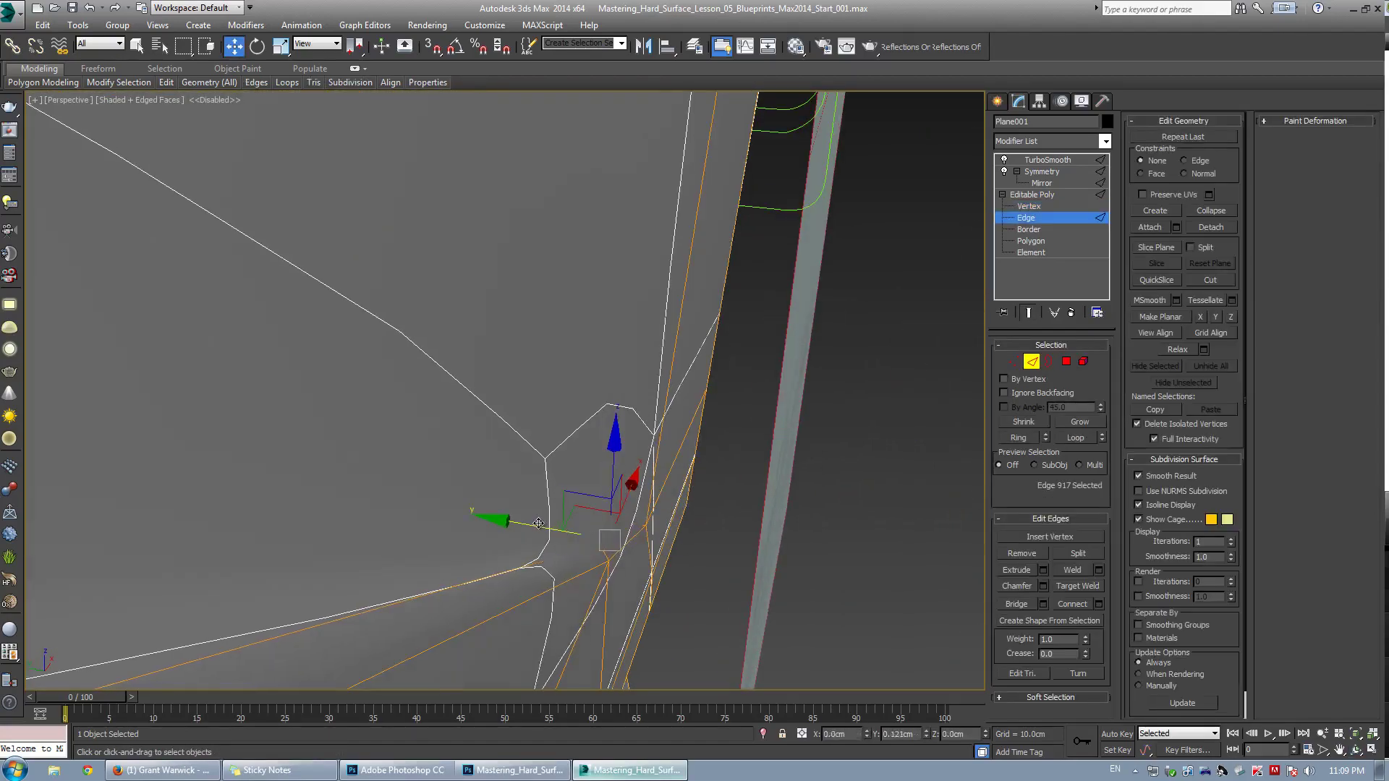
pyautogui.scroll(-5, 557, 521)
pyautogui.moveTo(403, 465)
pyautogui.keyDown('alt'); pyautogui.mouseDown(button='middle')
pyautogui.moveTo(440, 484)
pyautogui.moveTo(491, 446)
pyautogui.moveTo(452, 443)
pyautogui.moveTo(496, 443)
pyautogui.moveTo(566, 365)
pyautogui.mouseUp(button='middle'); pyautogui.keyUp('alt')
pyautogui.click(1059, 214)
pyautogui.click(699, 176)
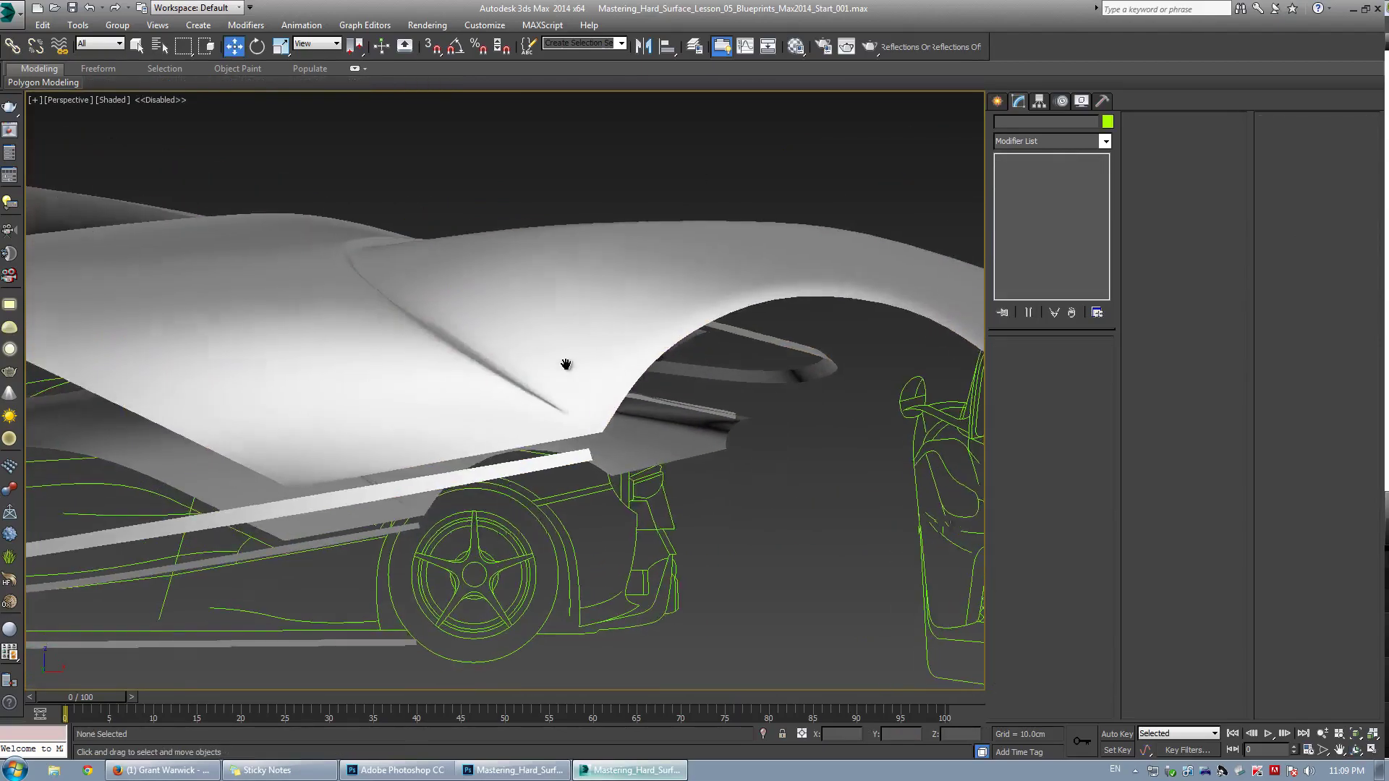